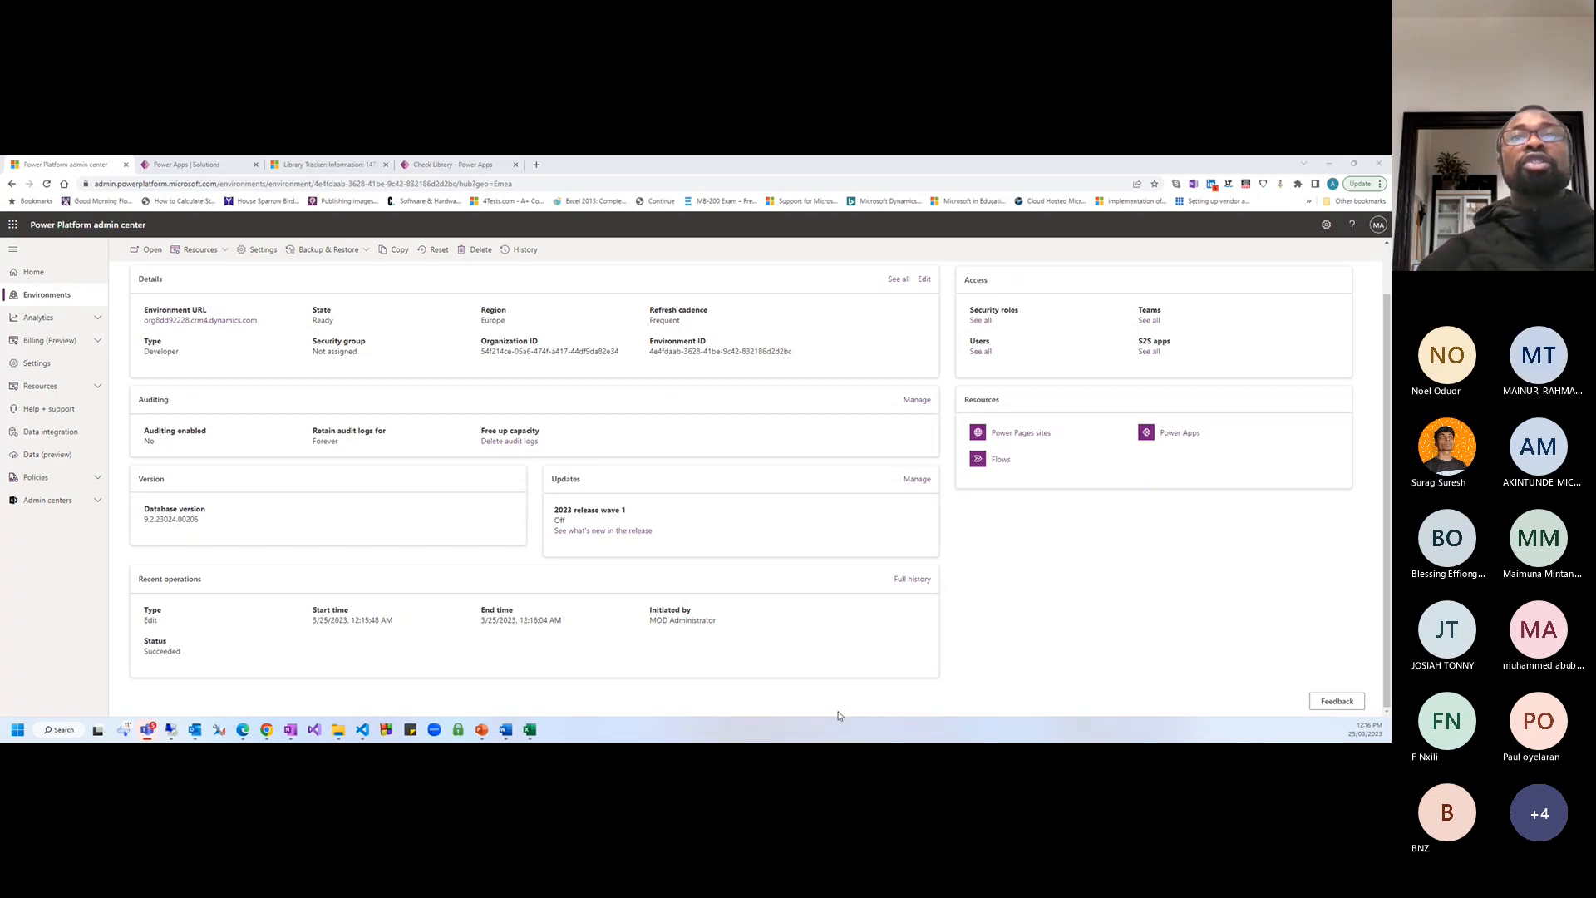
Bring up the admin center and highlight the admin site's domain in the address bar
{"action": "left_click", "coordinate": [1025, 641]}
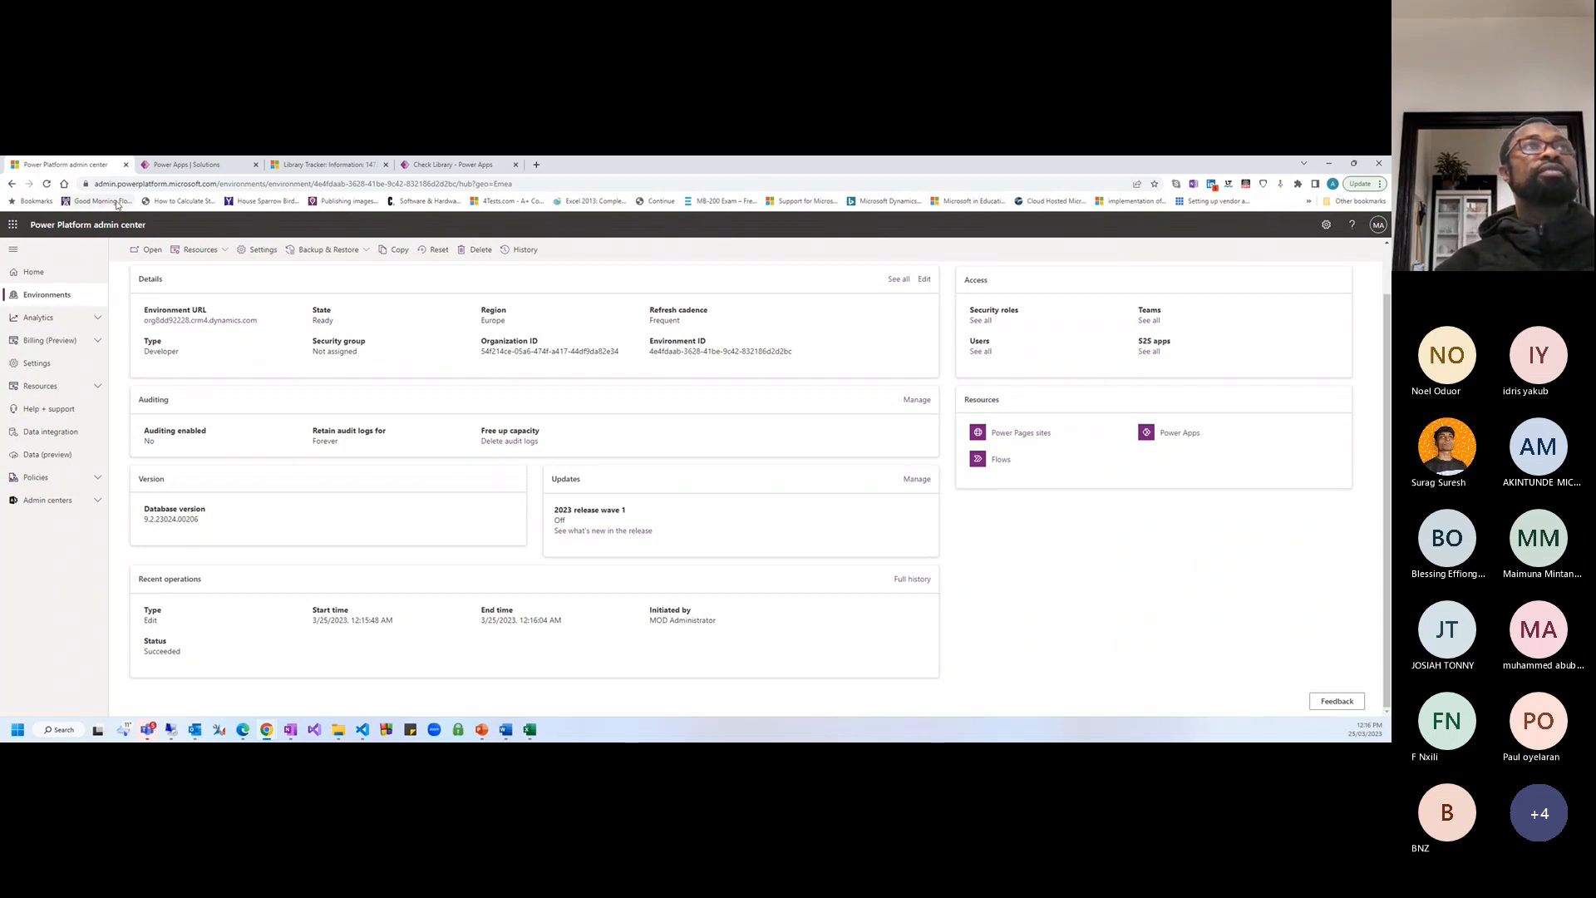
{"action": "left_click", "coordinate": [517, 185]}
{"action": "left_click", "coordinate": [156, 184]}
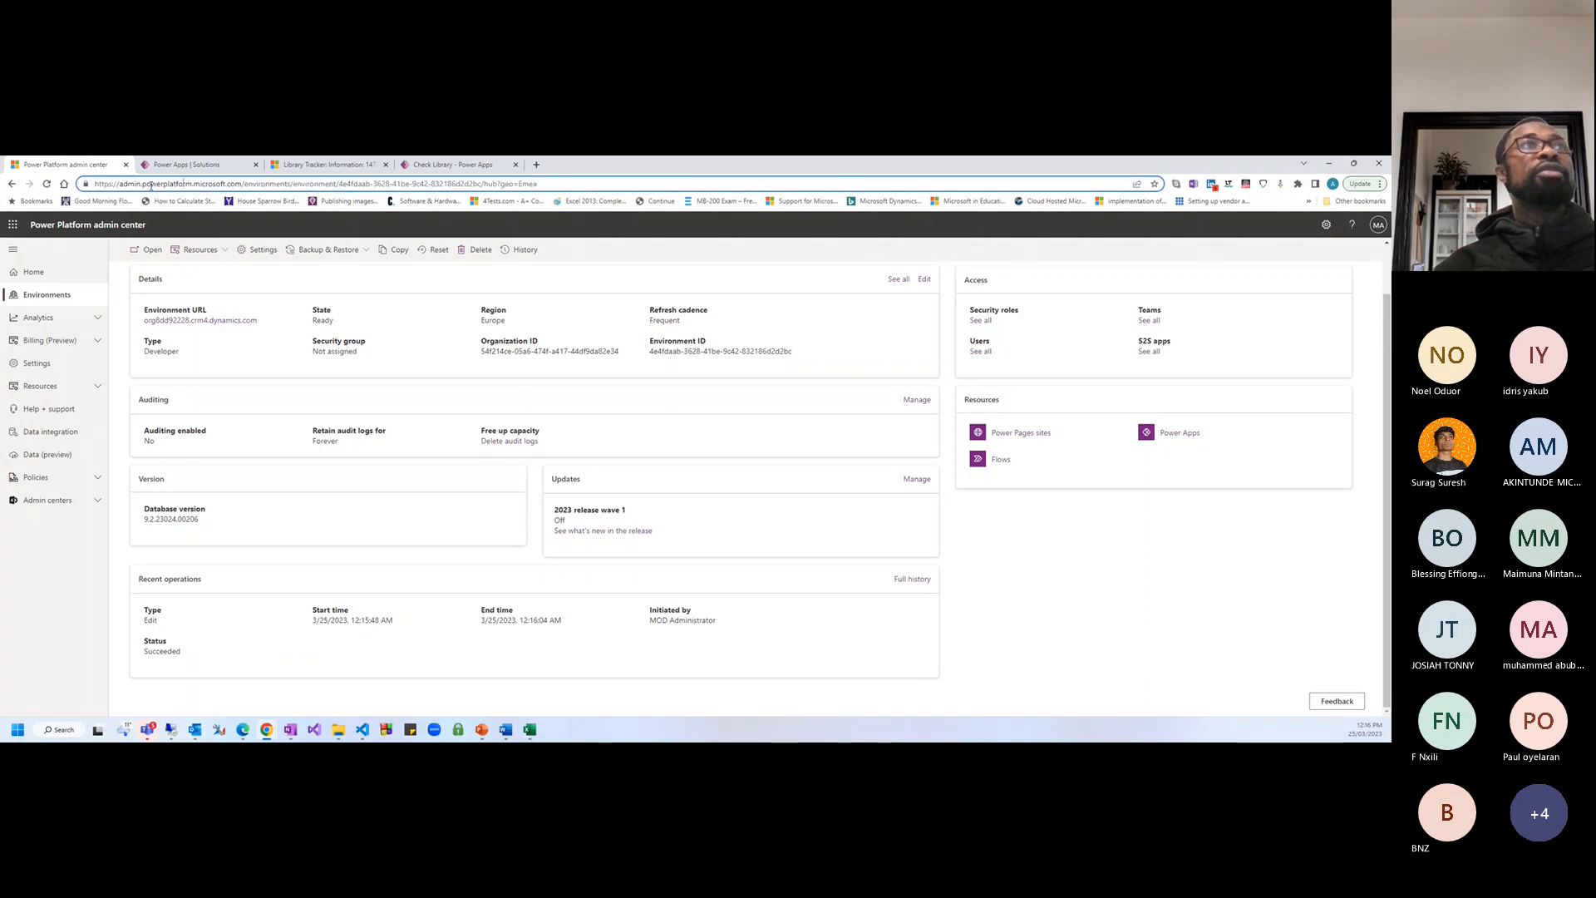
{"action": "left_click_drag", "start_coordinate": [119, 184], "coordinate": [227, 184]}
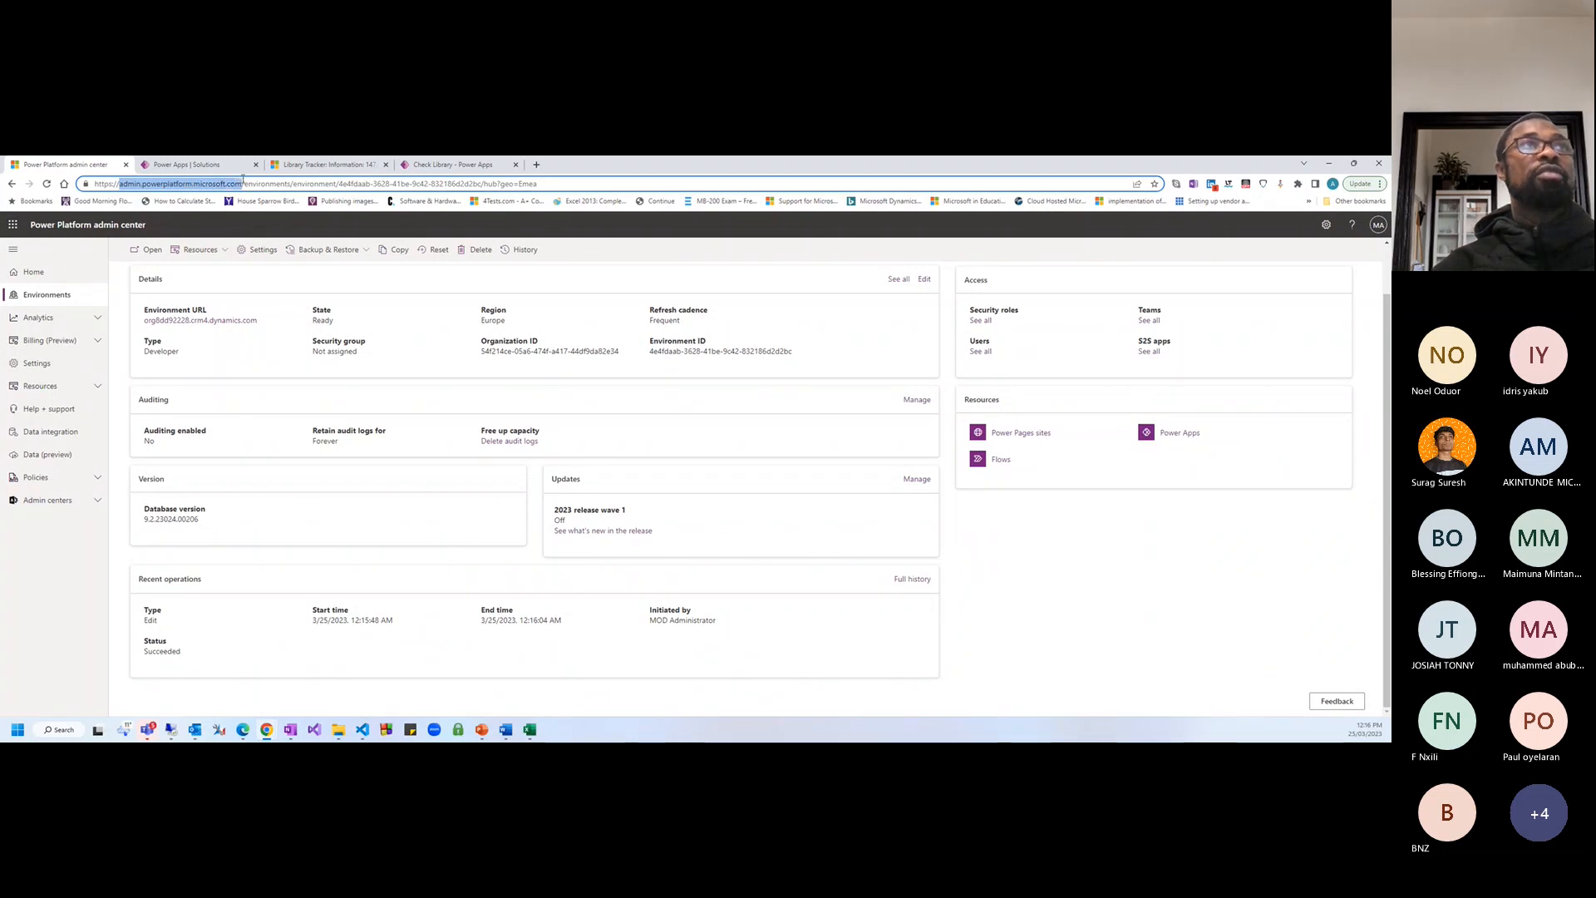
Go to Environments, expand Analytics and open the Dataverse analytics page
{"action": "left_click", "coordinate": [64, 292]}
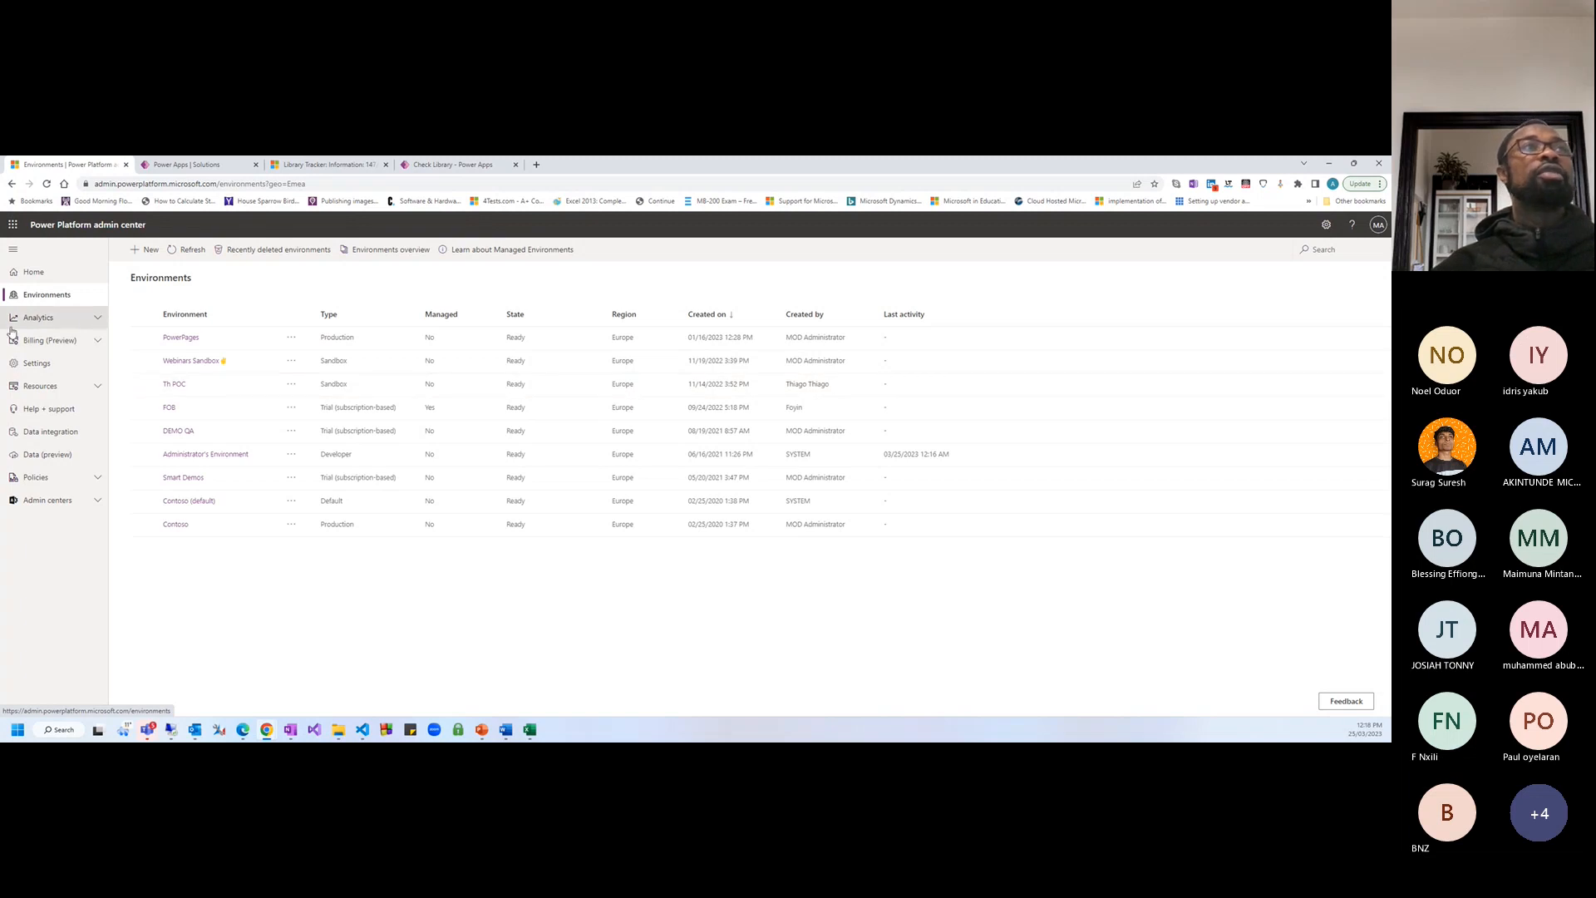
{"action": "left_click", "coordinate": [64, 322]}
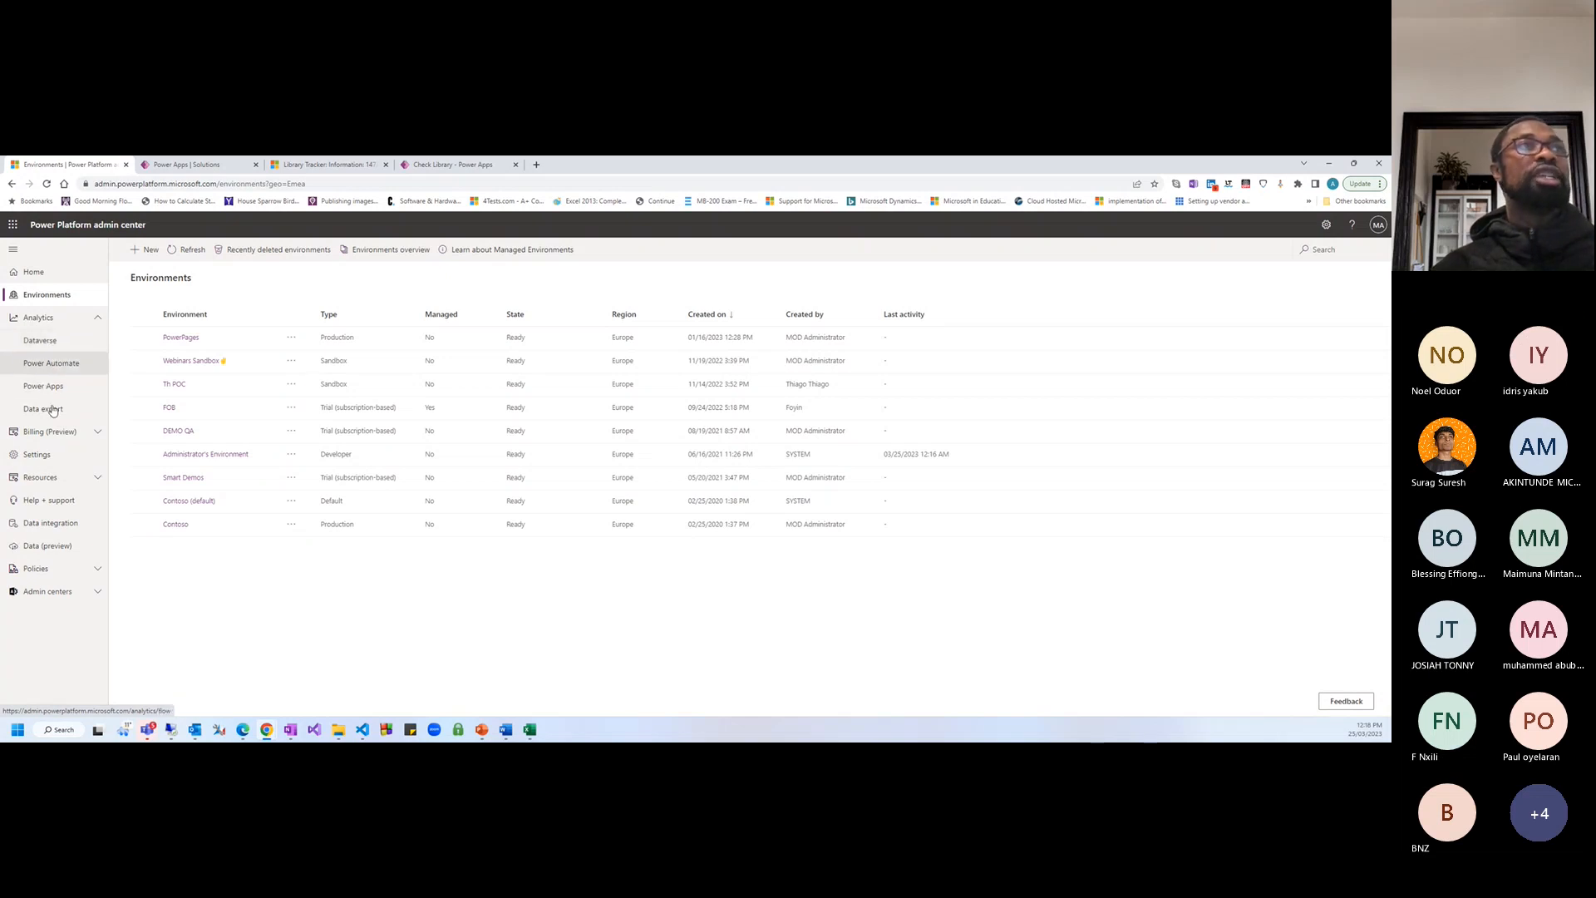
{"action": "left_click", "coordinate": [58, 344]}
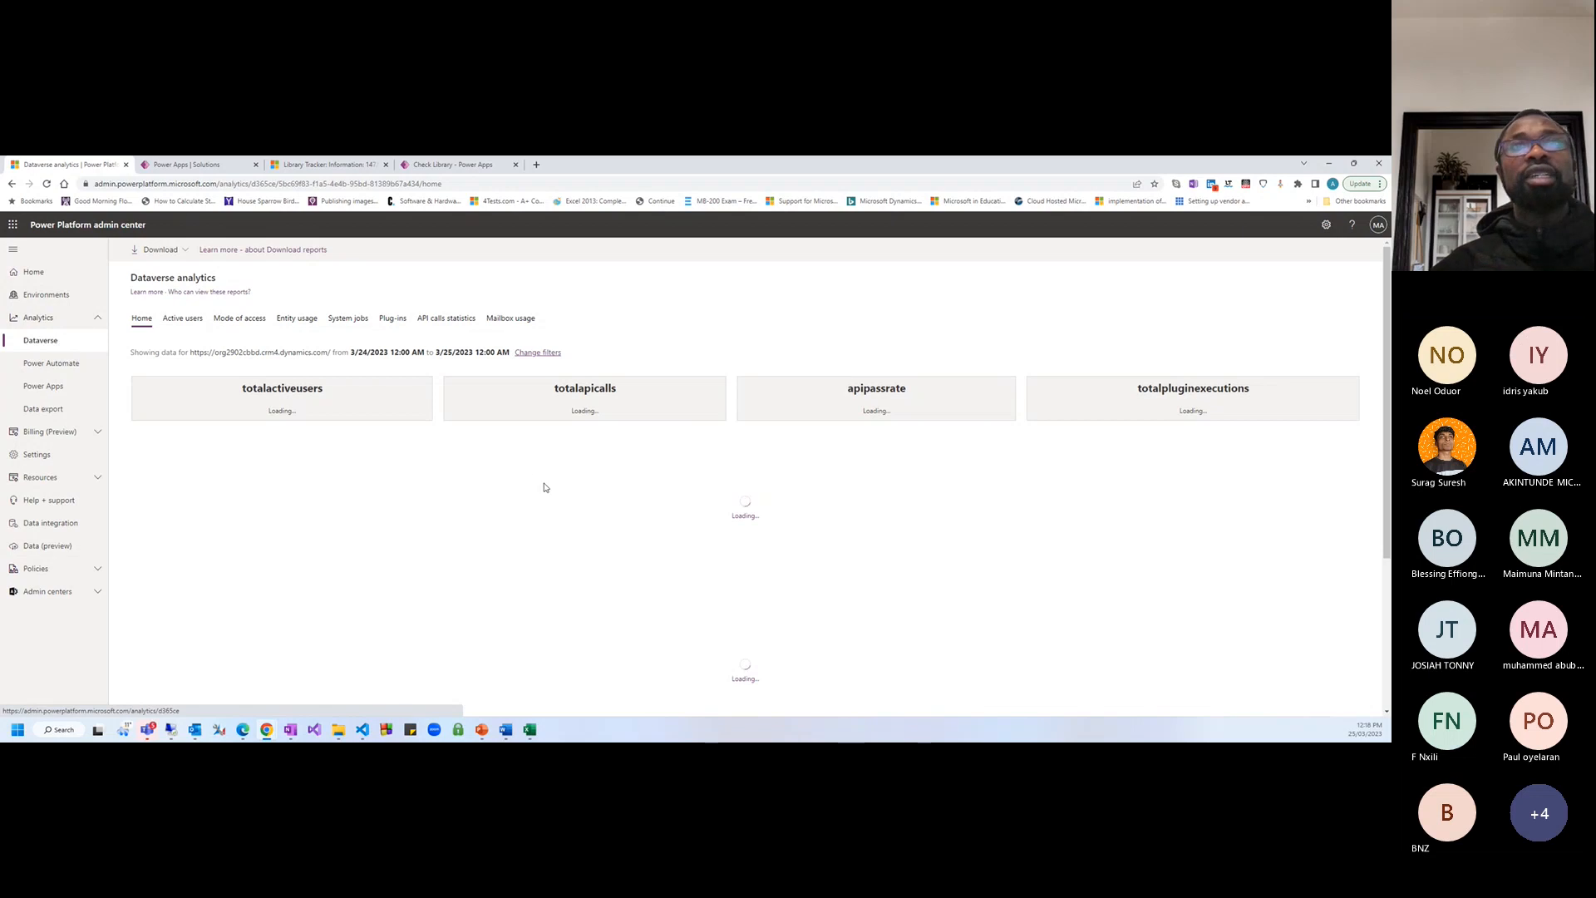
In a new tab, try trial.dynamics.com, then correct the address to trials.dynamics.com
{"action": "left_click", "coordinate": [537, 163]}
{"action": "type", "text": "tria"}
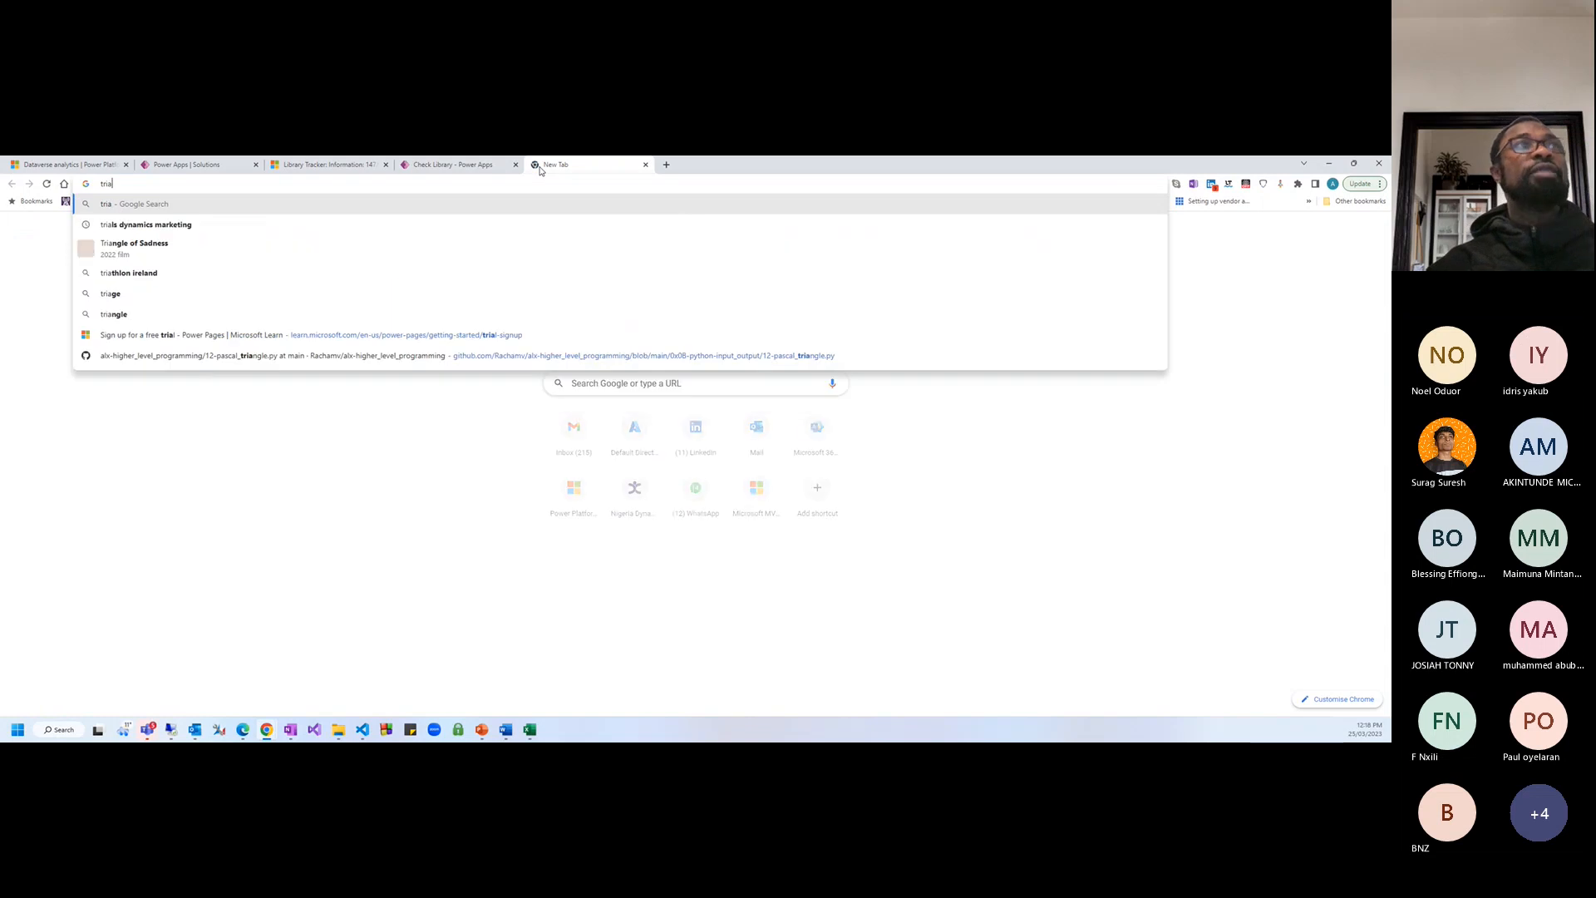
{"action": "type", "text": "l.dyna"}
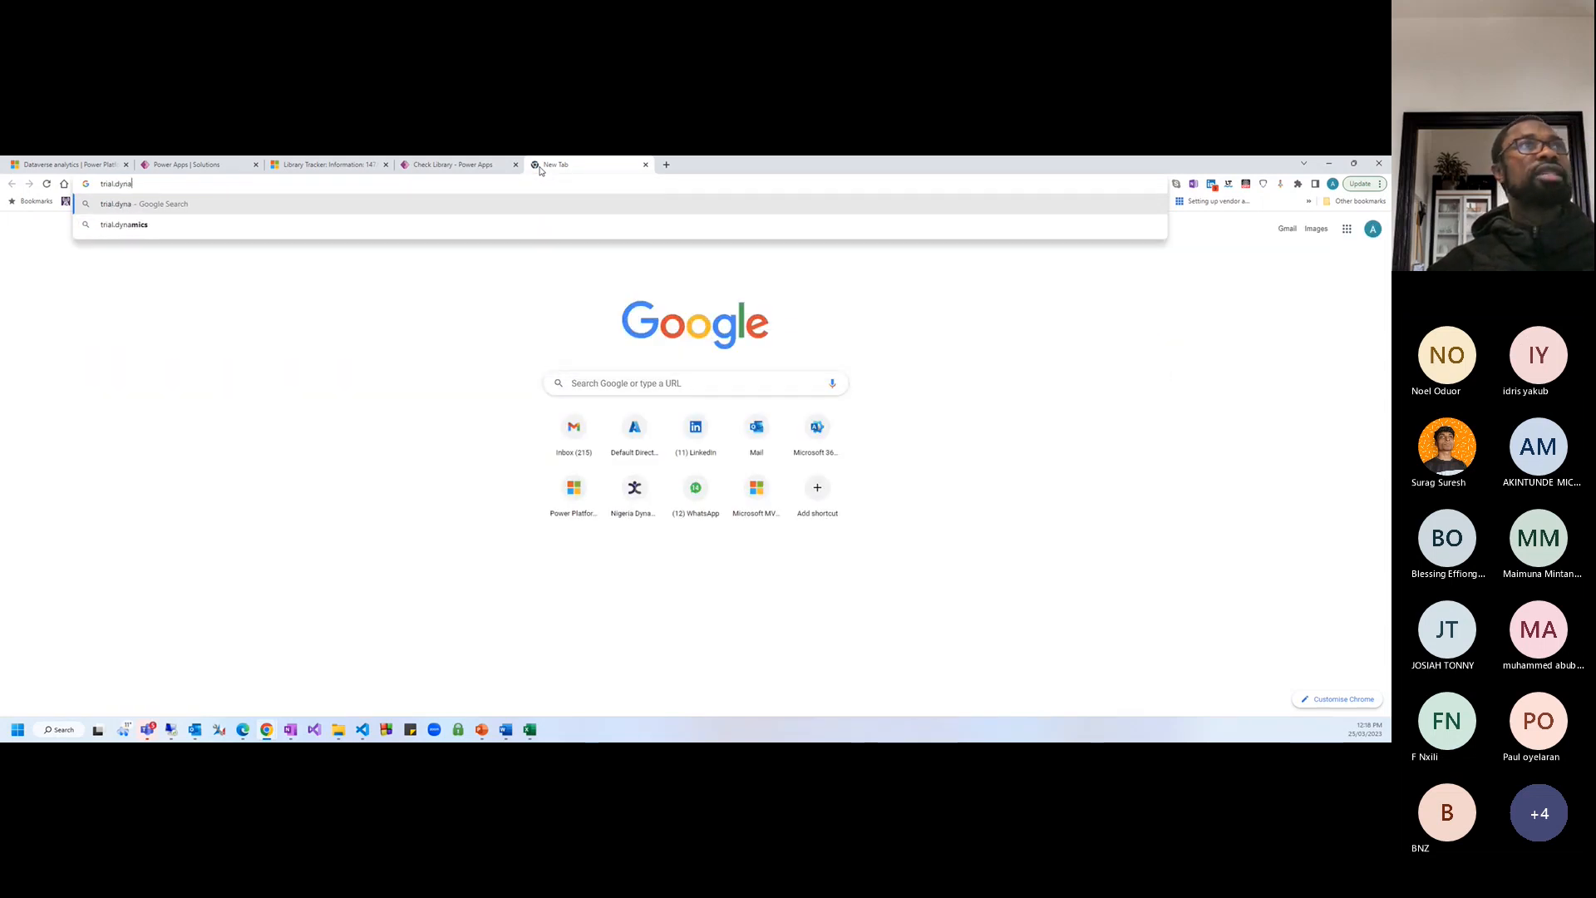
{"action": "type", "text": "micd."}
{"action": "key", "text": "BackSpace"}
{"action": "key", "text": "BackSpace"}
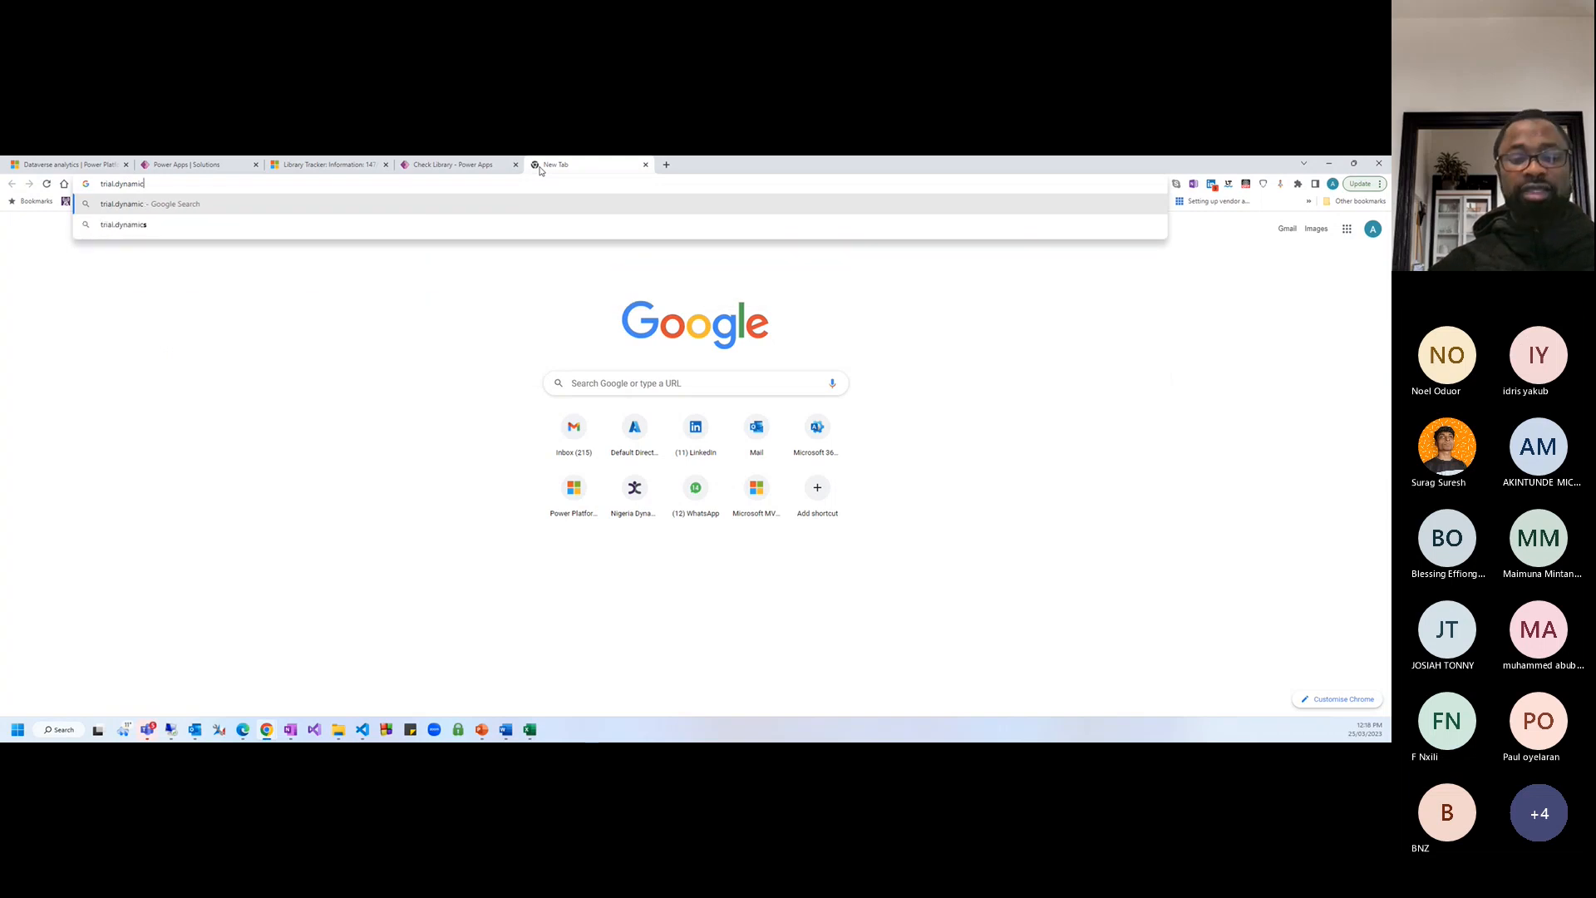
{"action": "type", "text": "s.com"}
{"action": "key", "text": "Return"}
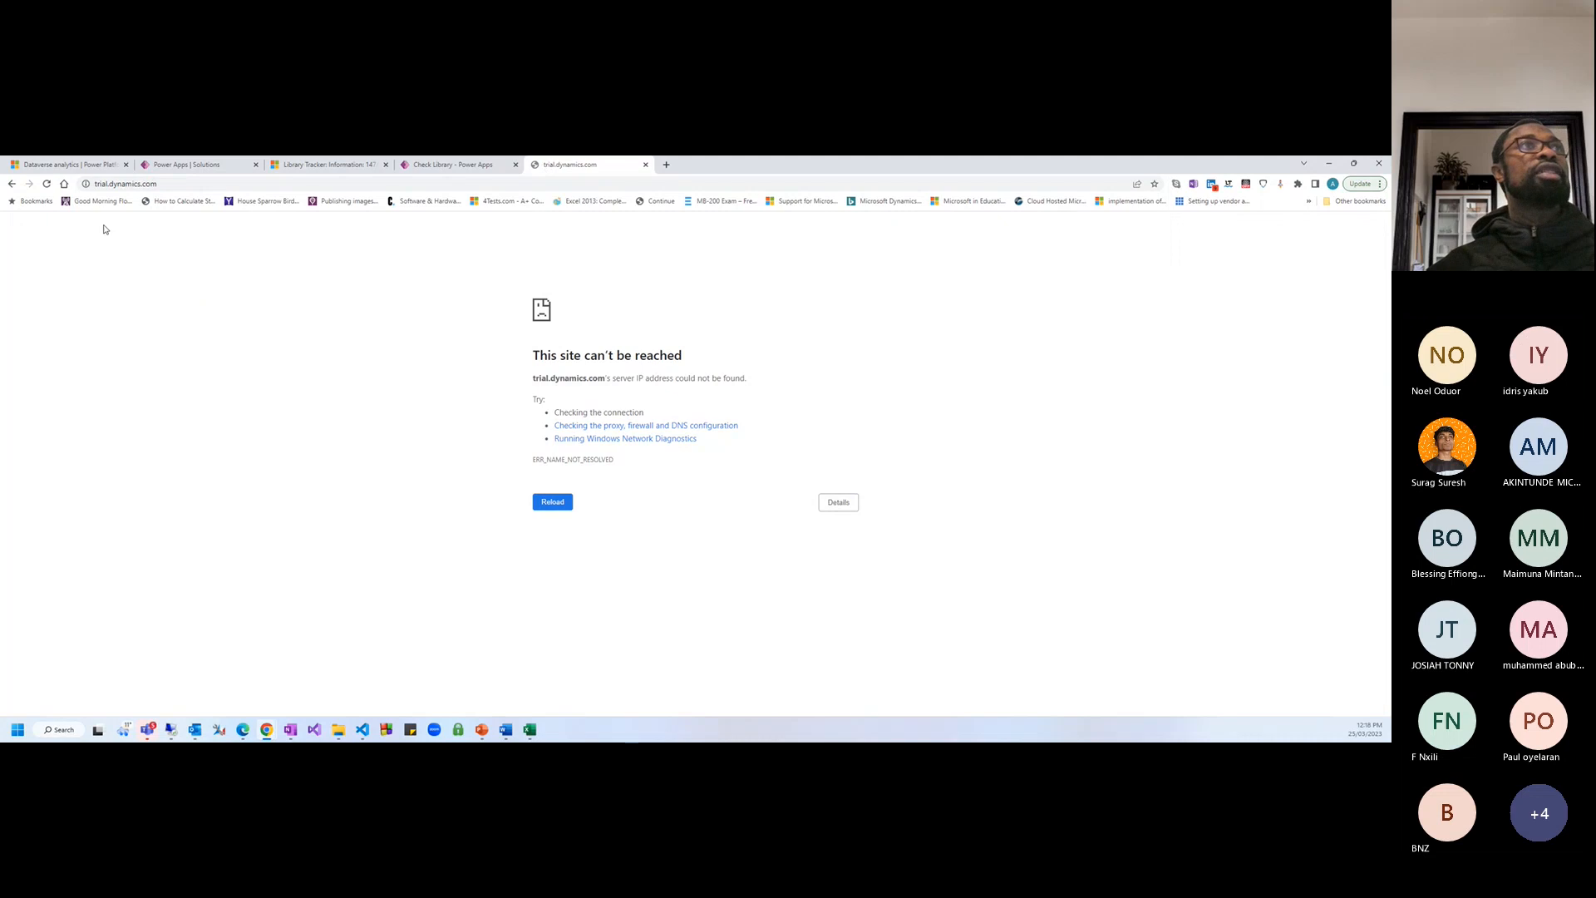
{"action": "left_click", "coordinate": [109, 184]}
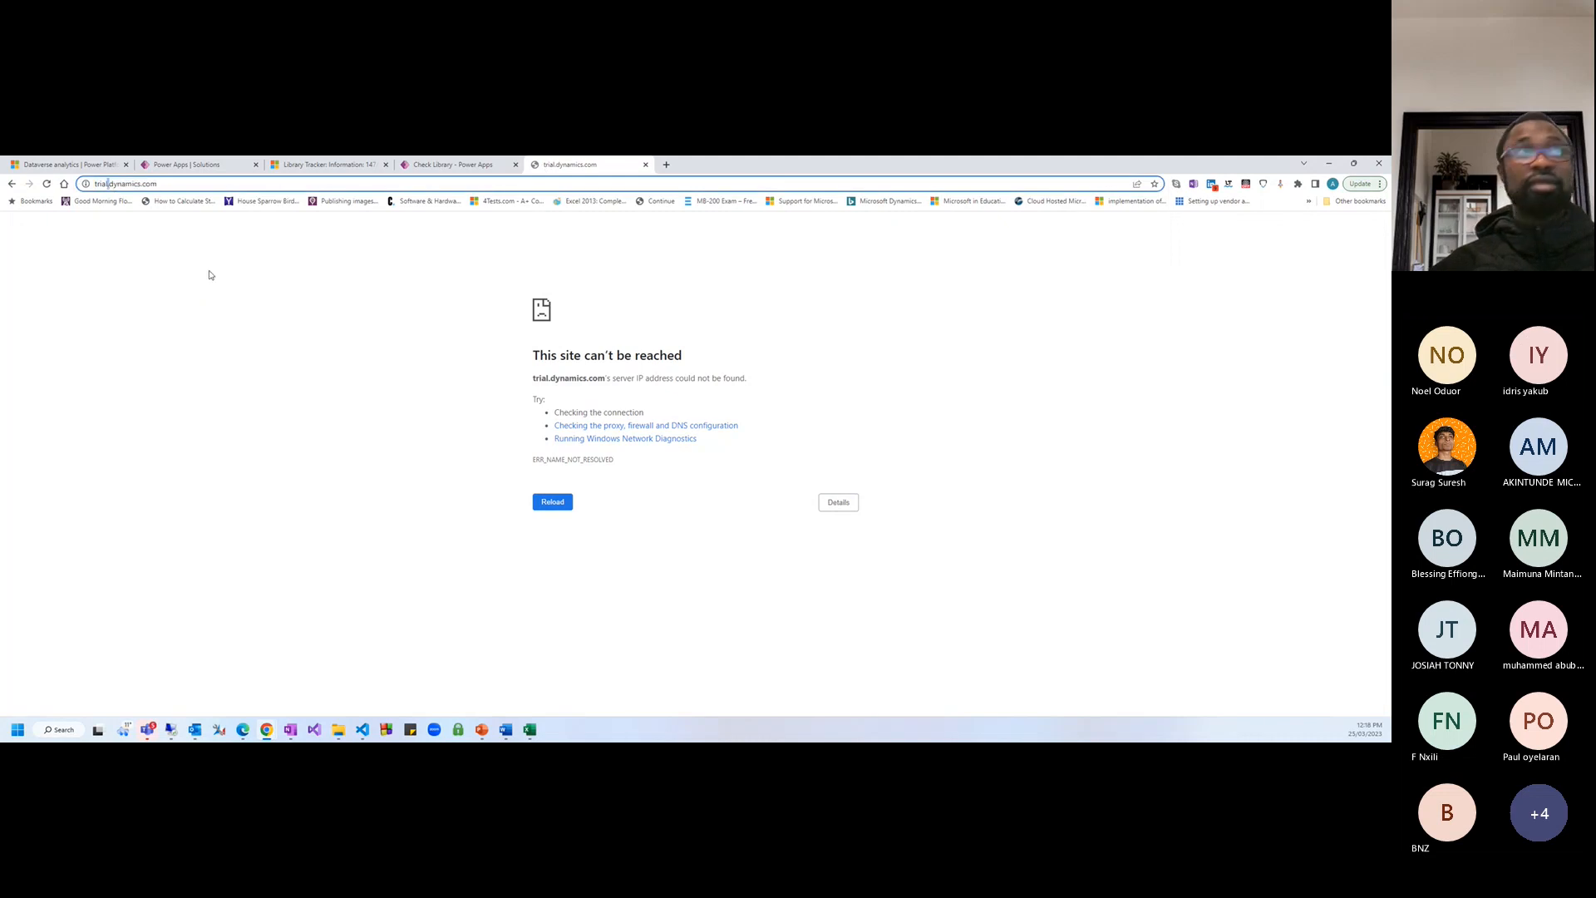
{"action": "type", "text": "s"}
{"action": "key", "text": "Return"}
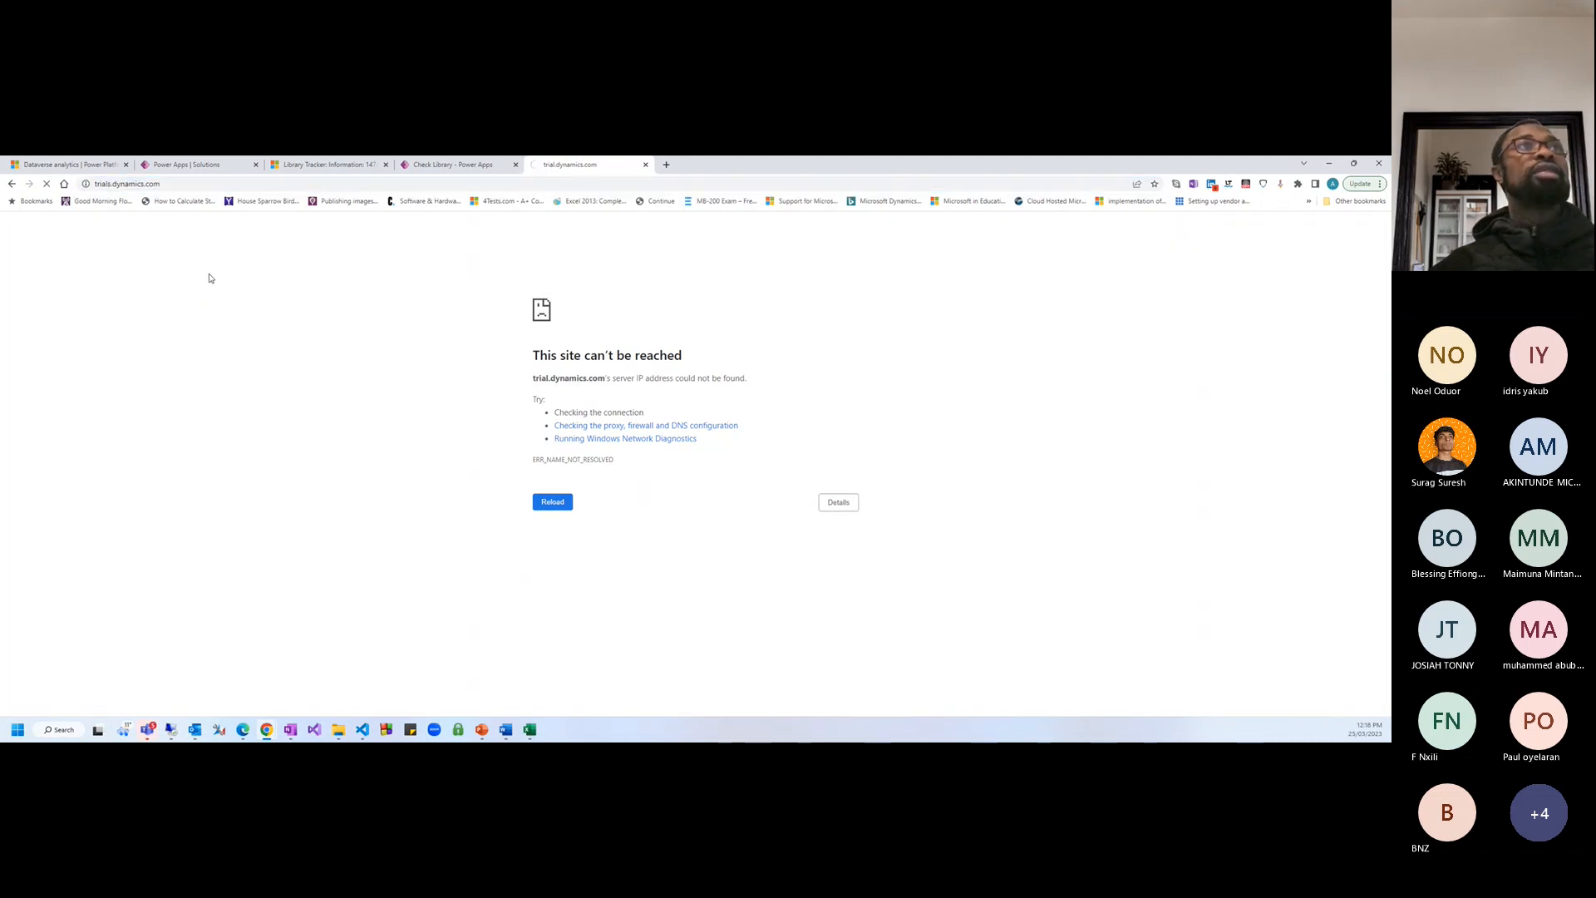
Scroll through the Dynamics 365 free-trial page to review the trial offerings
{"action": "scroll", "coordinate": [657, 590], "scroll_direction": "down", "scroll_amount": 5}
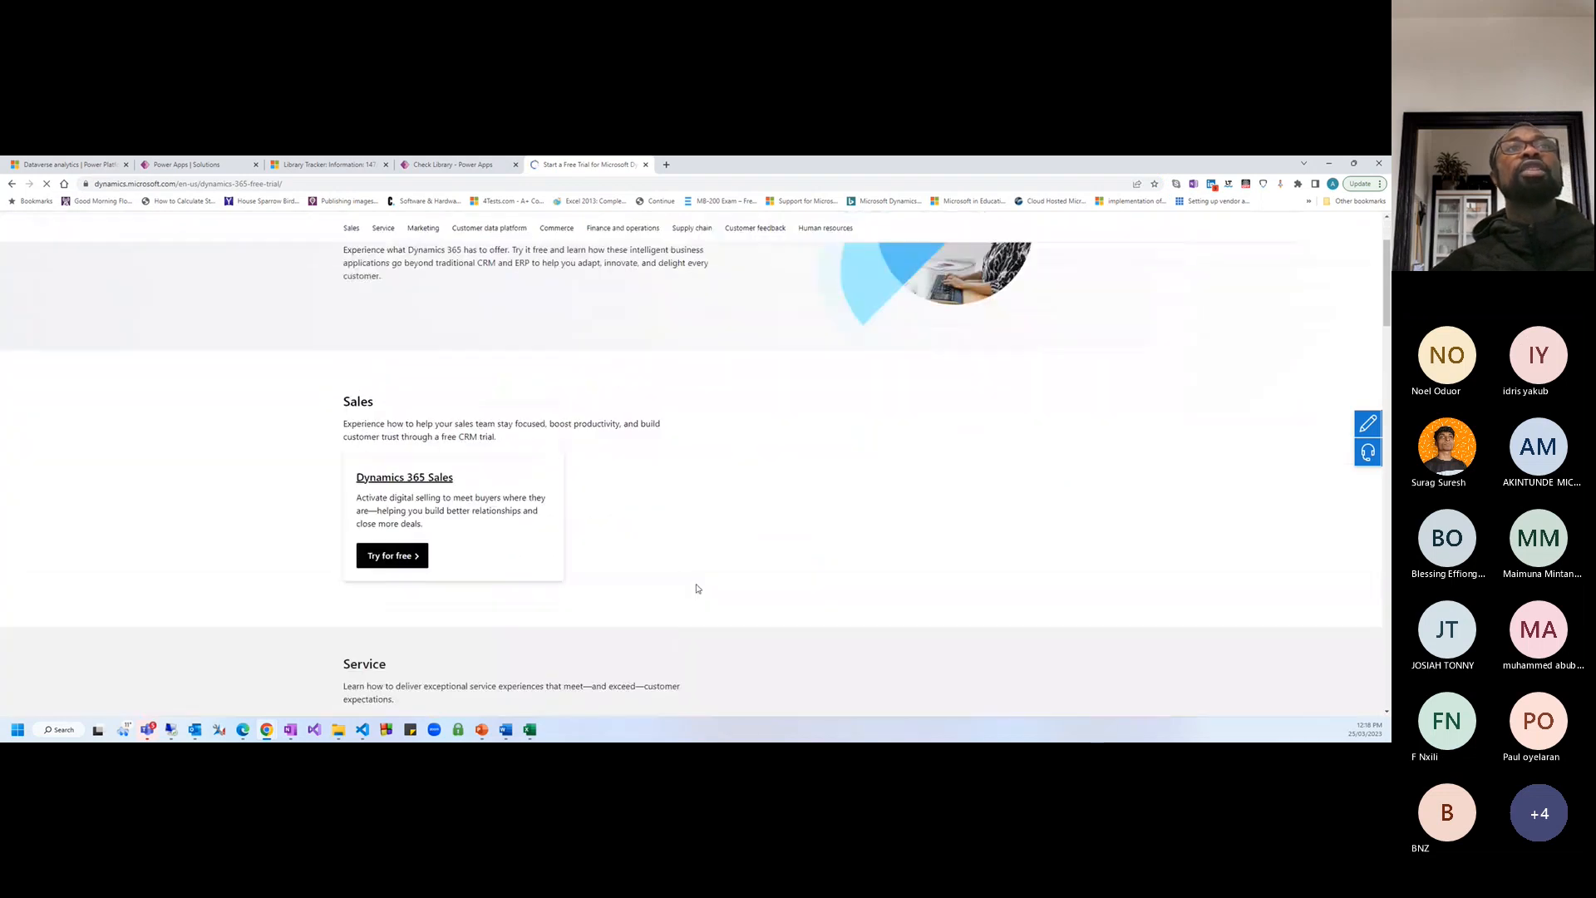
{"action": "scroll", "coordinate": [923, 577], "scroll_direction": "down", "scroll_amount": 4}
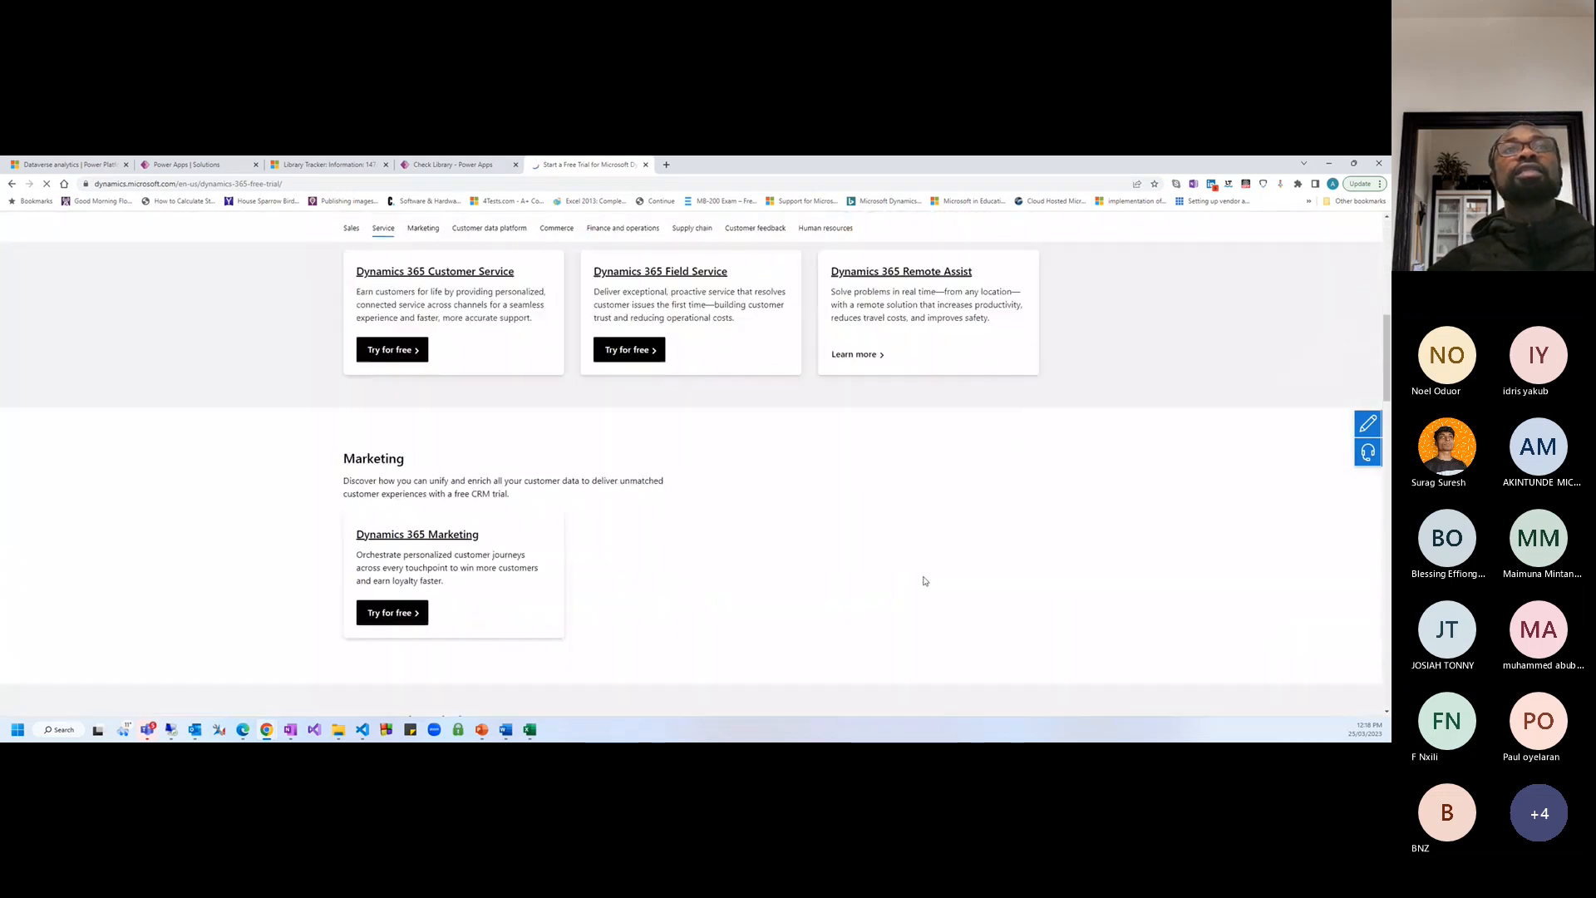
{"action": "scroll", "coordinate": [928, 585], "scroll_direction": "down", "scroll_amount": 3}
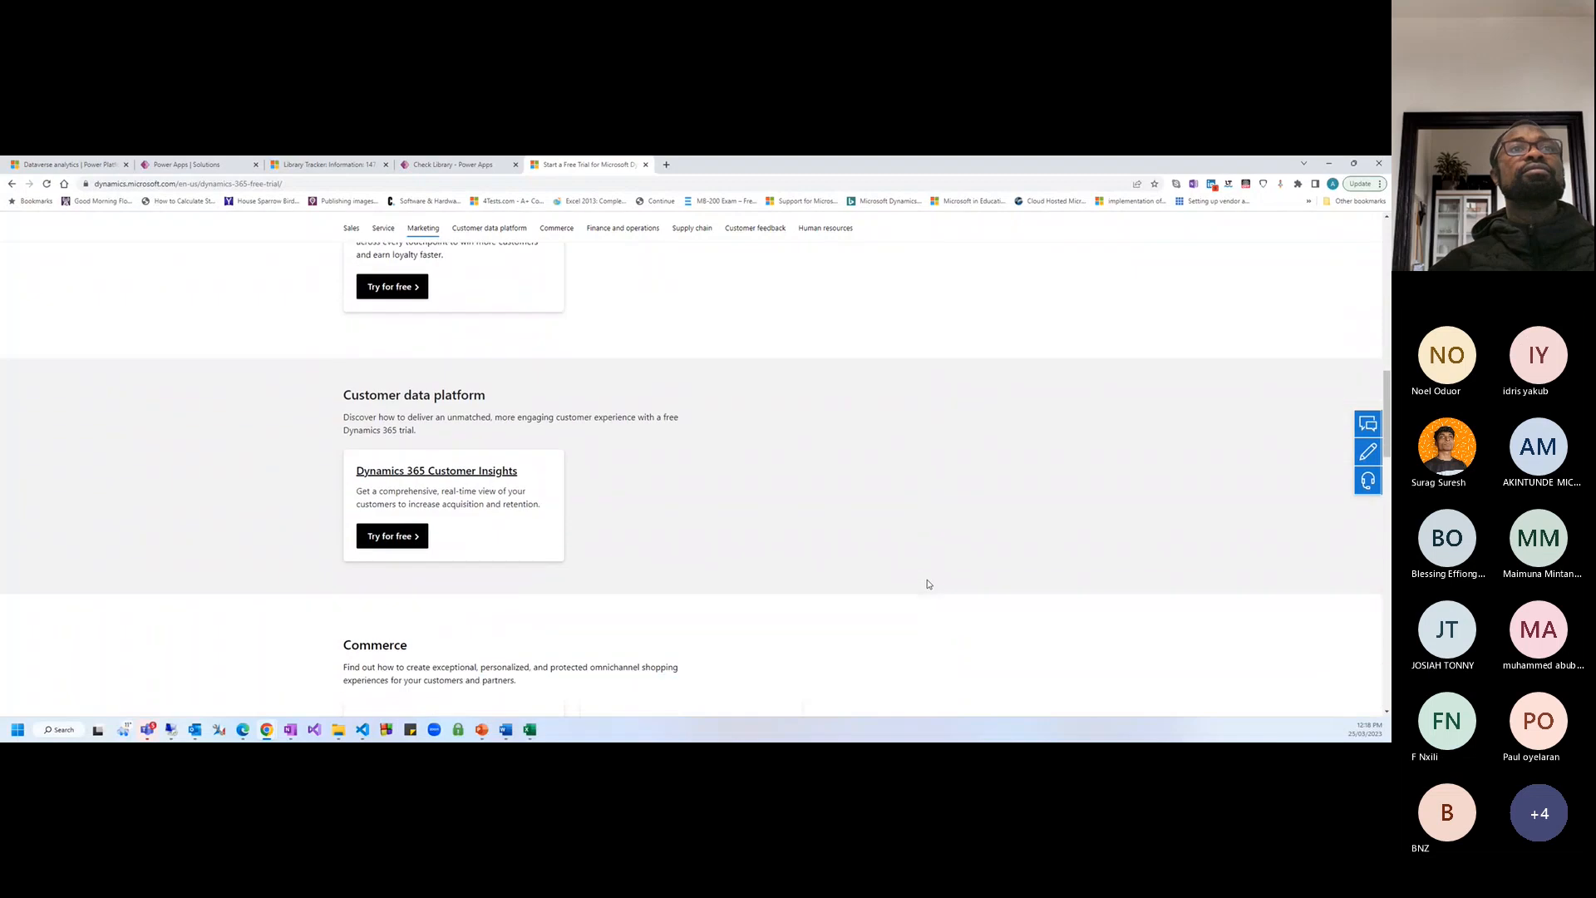
{"action": "scroll", "coordinate": [889, 532], "scroll_direction": "down", "scroll_amount": 4}
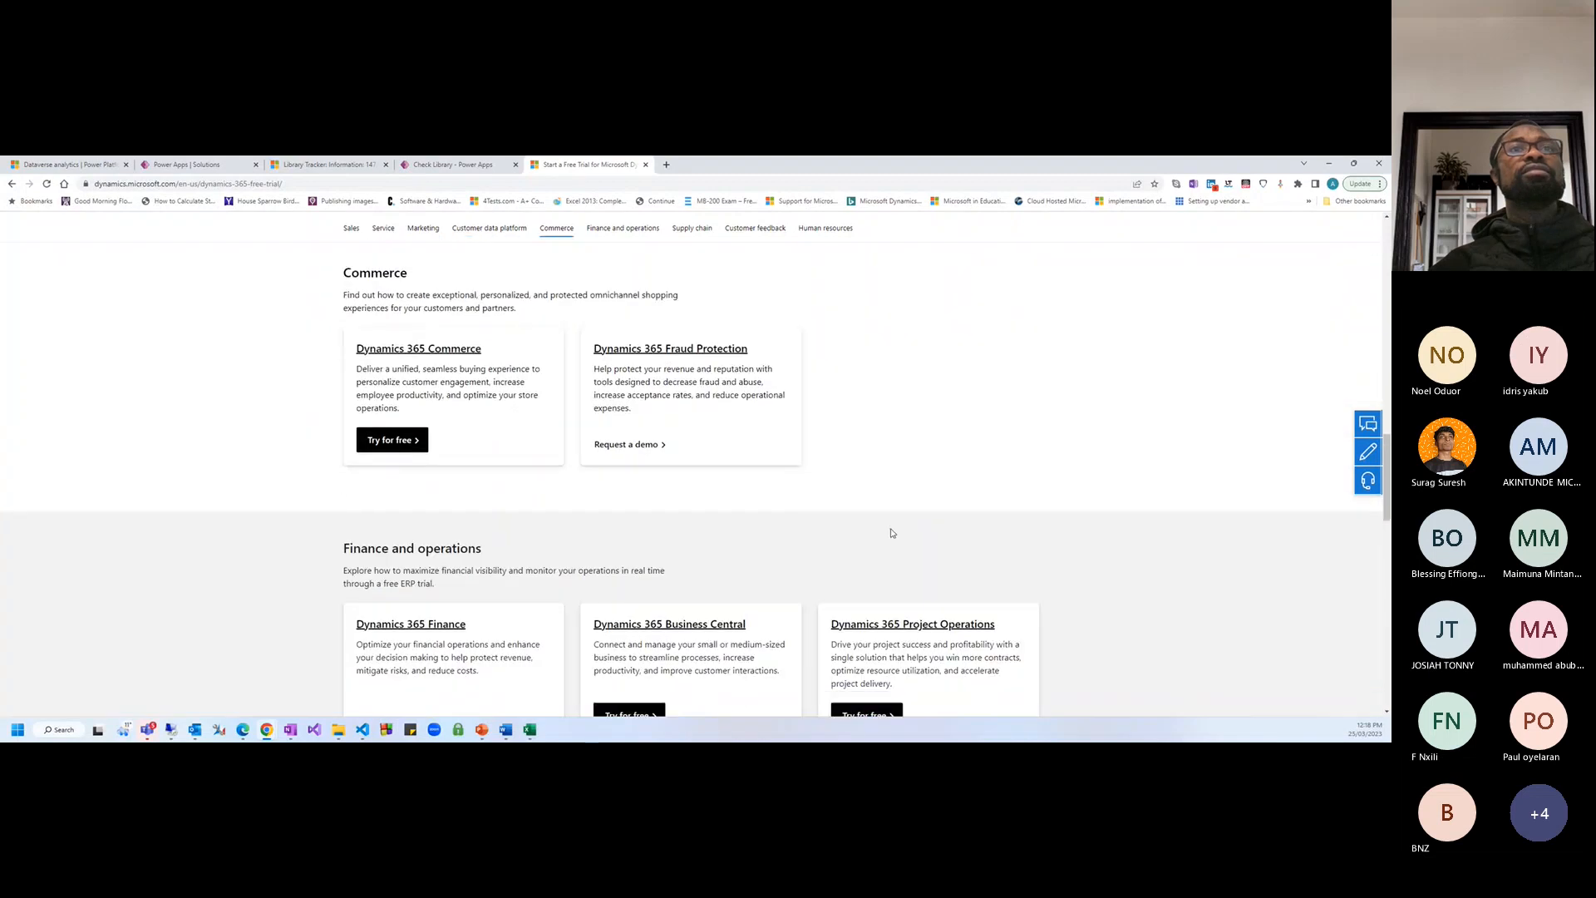
{"action": "scroll", "coordinate": [895, 513], "scroll_direction": "up", "scroll_amount": 14}
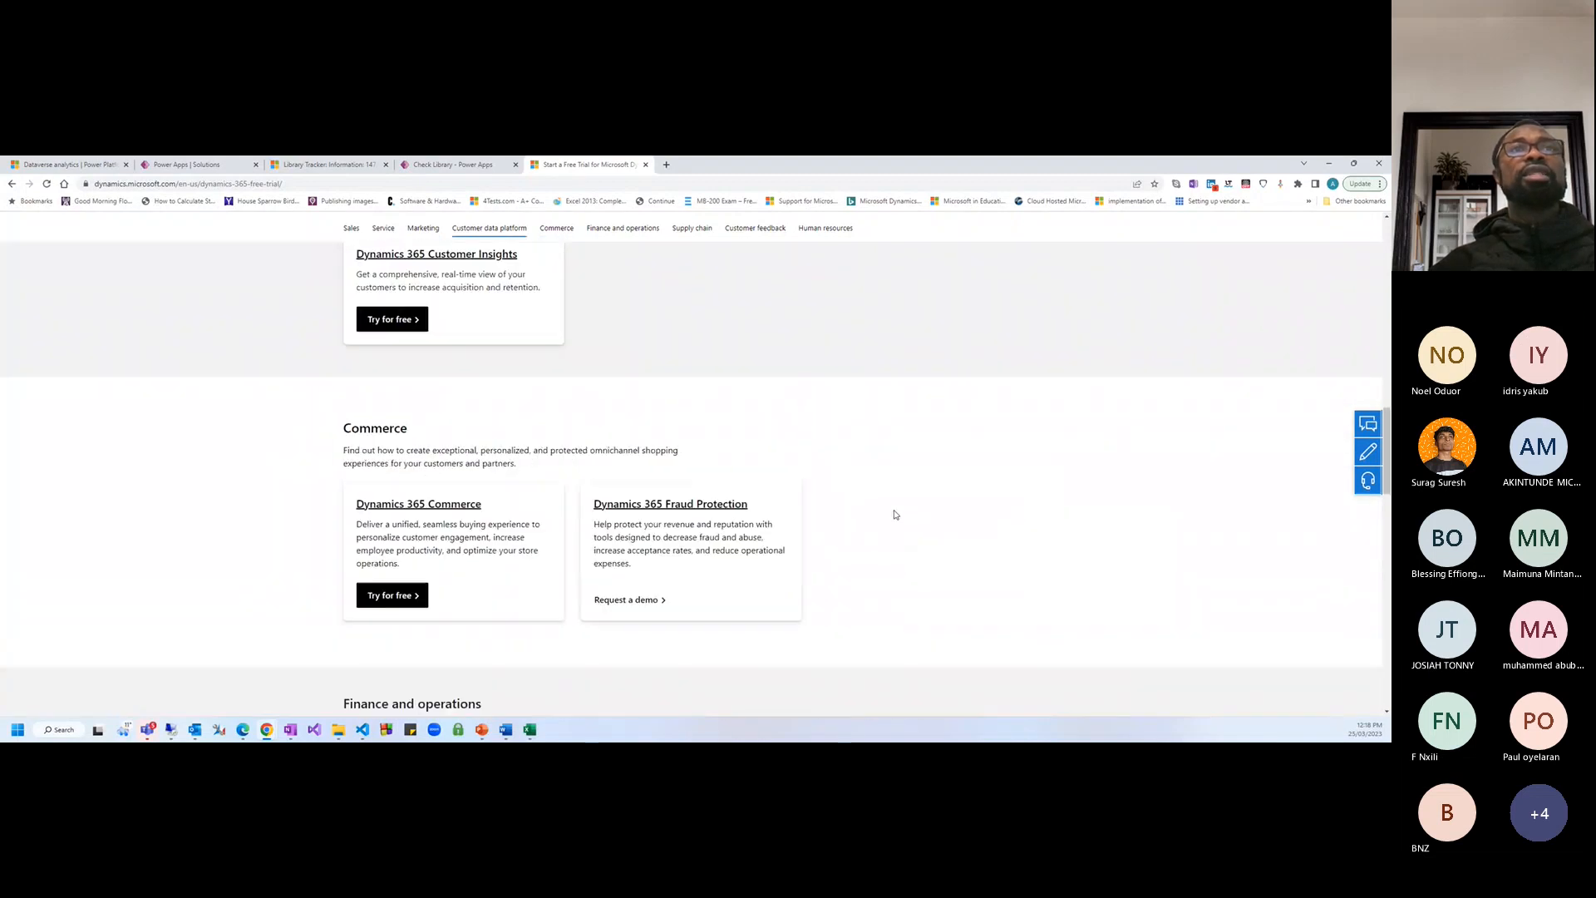
{"action": "scroll", "coordinate": [733, 480], "scroll_direction": "up", "scroll_amount": 3}
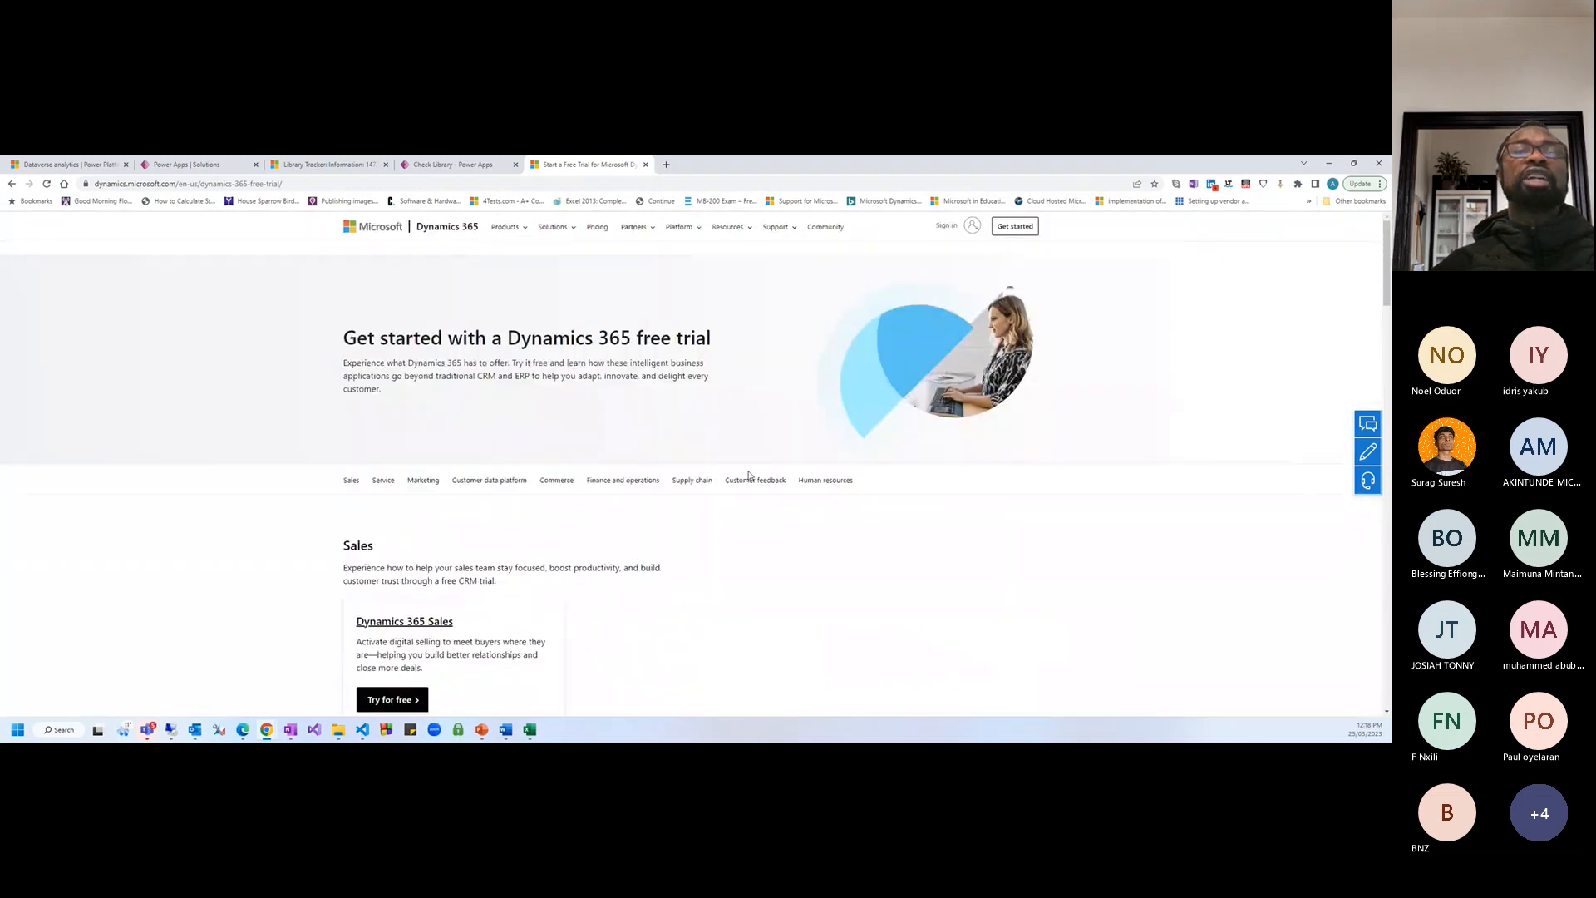
{"action": "scroll", "coordinate": [721, 487], "scroll_direction": "down", "scroll_amount": 3}
{"action": "scroll", "coordinate": [722, 487], "scroll_direction": "down", "scroll_amount": 1}
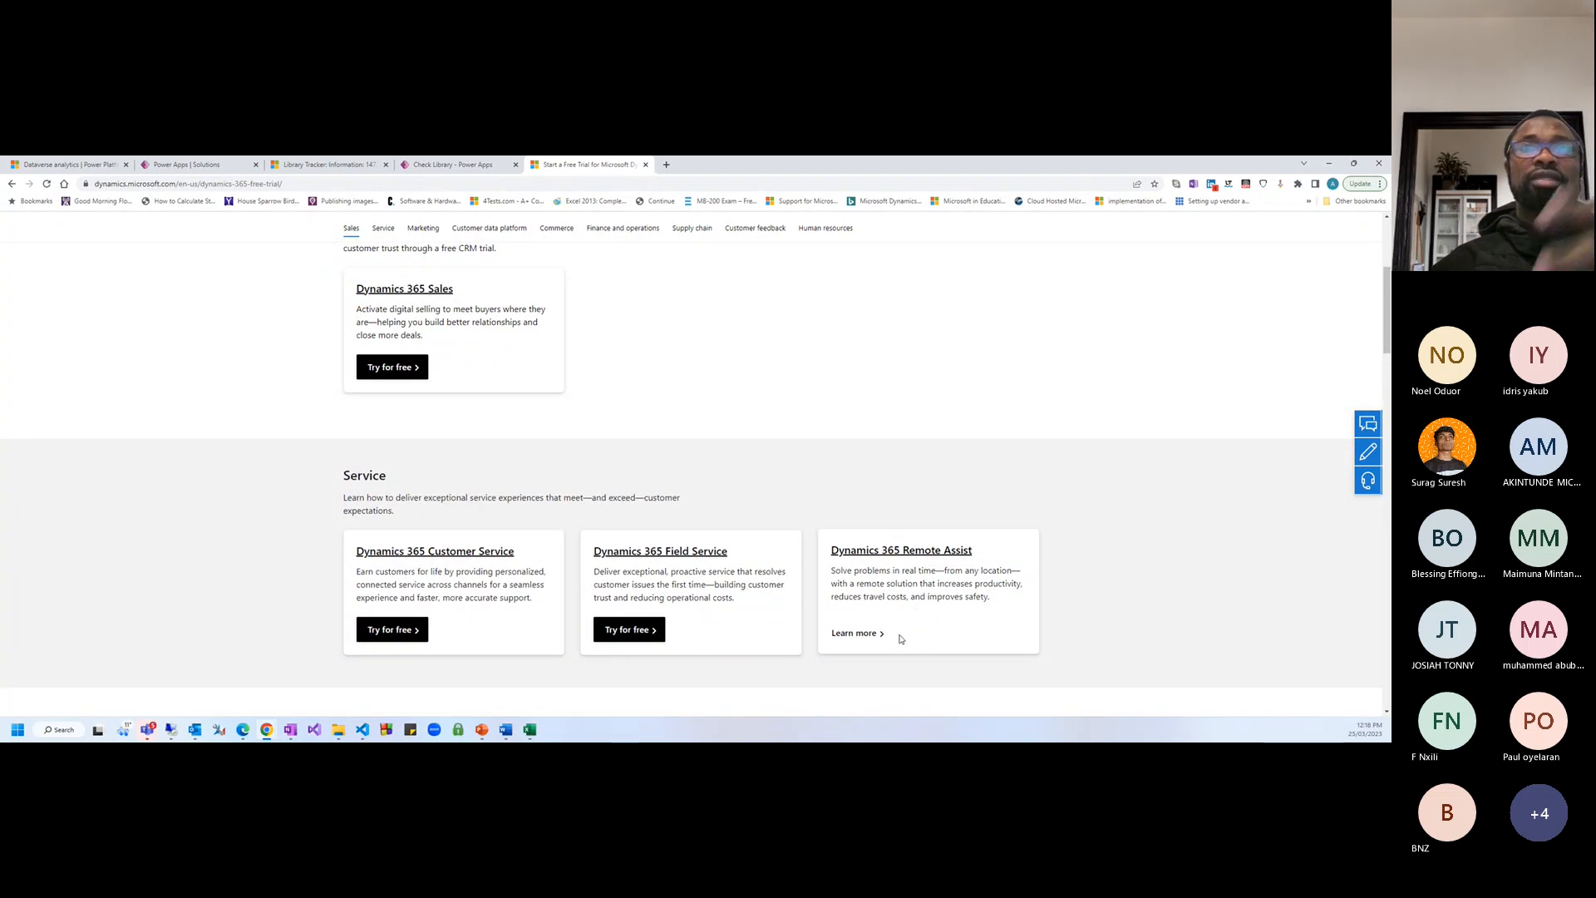
{"action": "scroll", "coordinate": [877, 604], "scroll_direction": "up", "scroll_amount": 1}
{"action": "scroll", "coordinate": [877, 604], "scroll_direction": "up", "scroll_amount": 2}
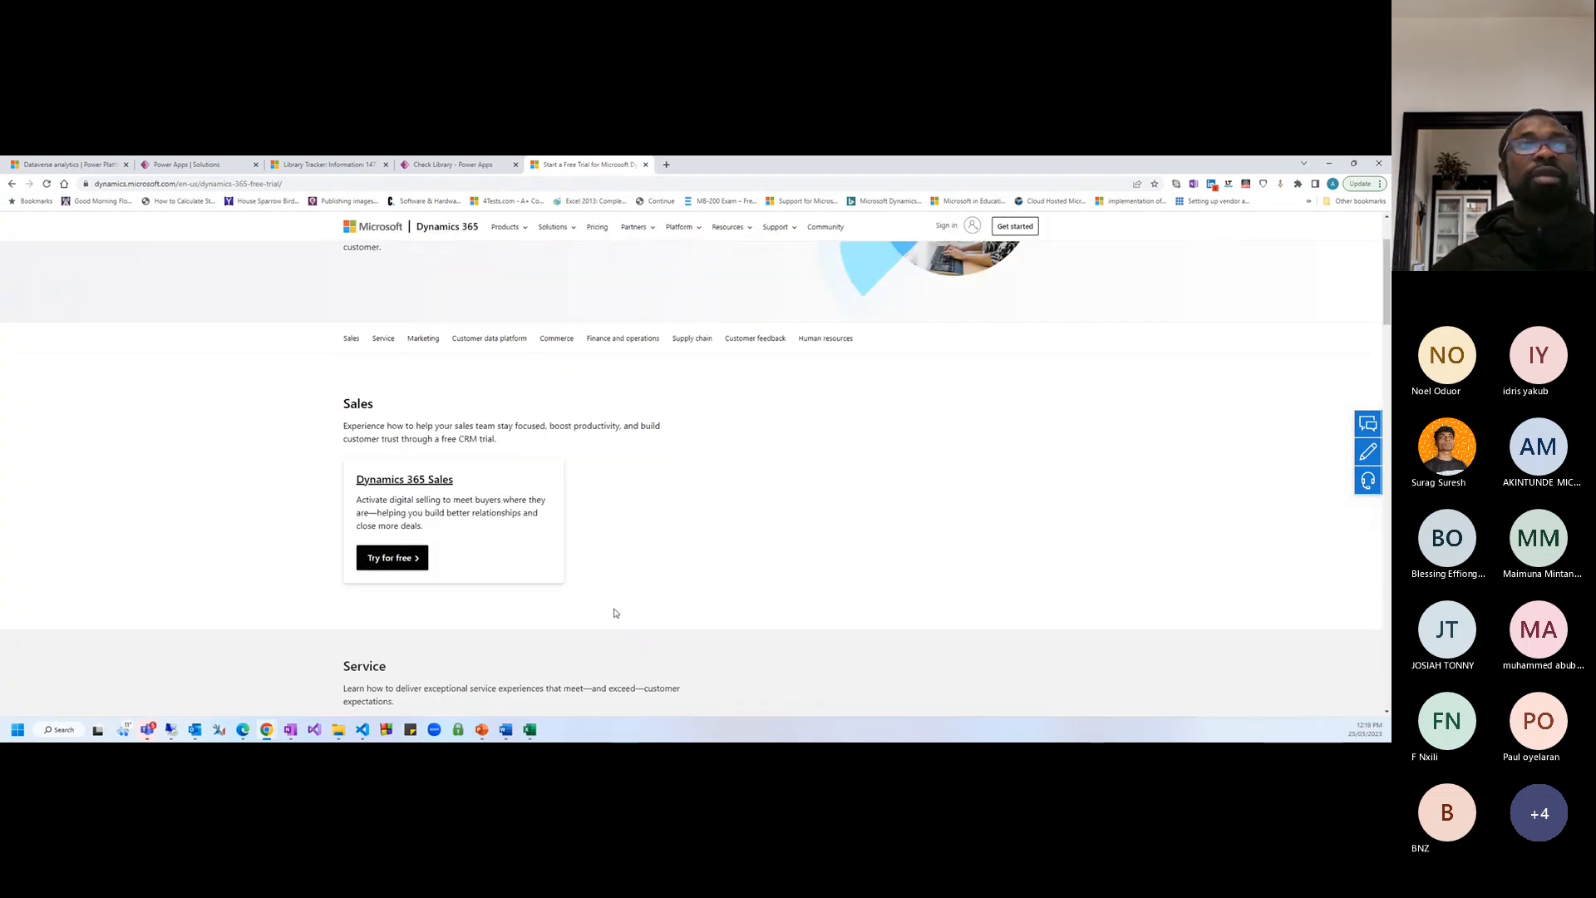
{"action": "scroll", "coordinate": [719, 620], "scroll_direction": "down", "scroll_amount": 2}
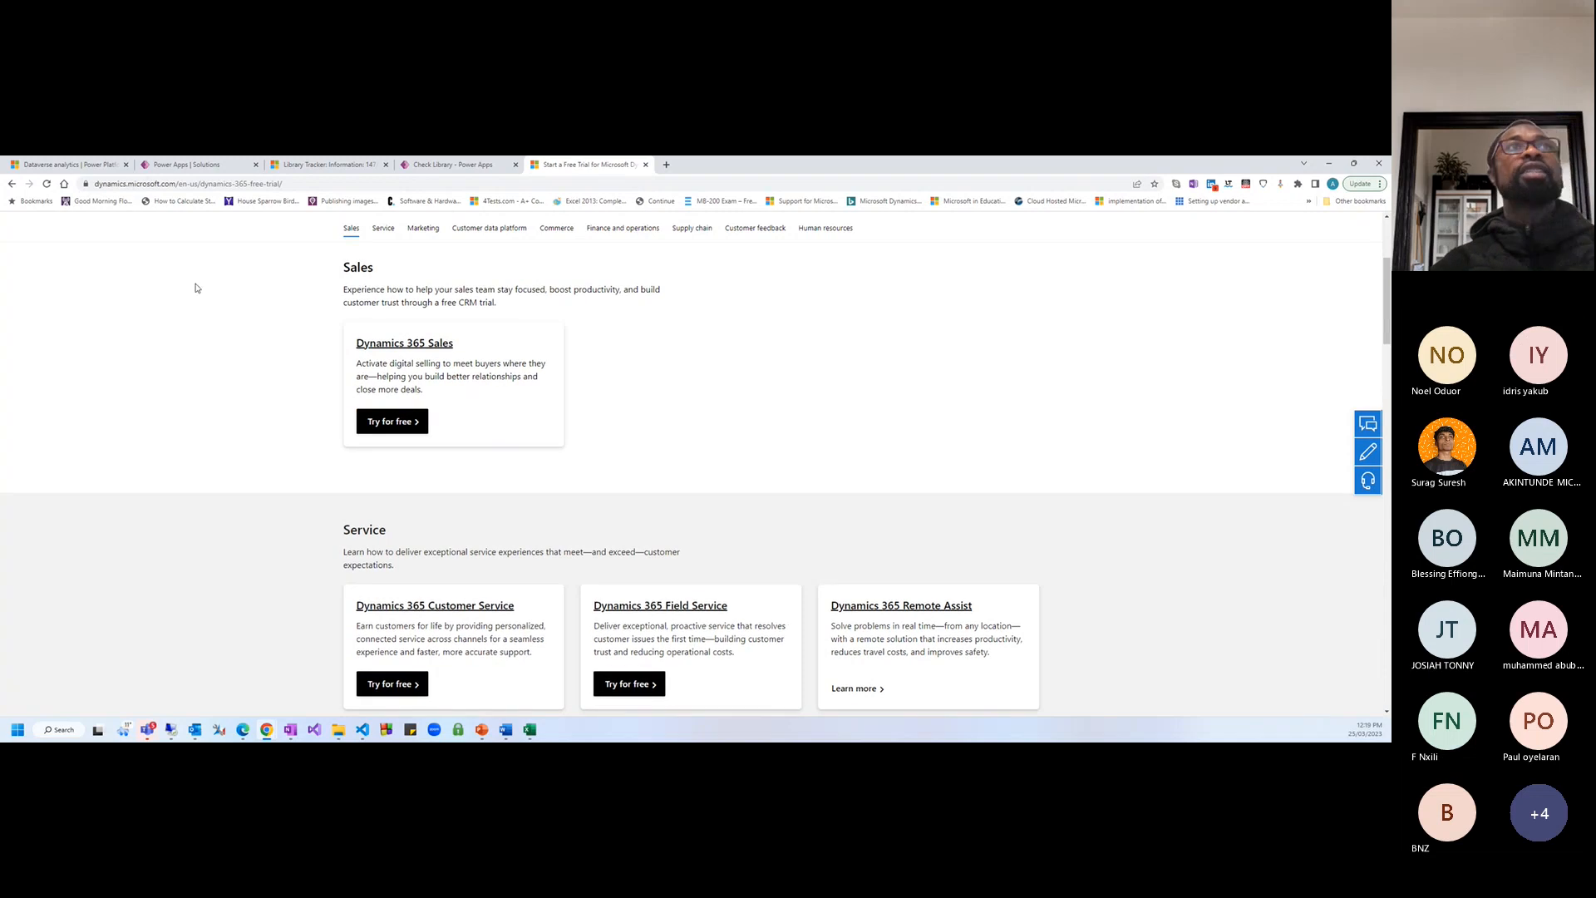
{"action": "left_click", "coordinate": [308, 184]}
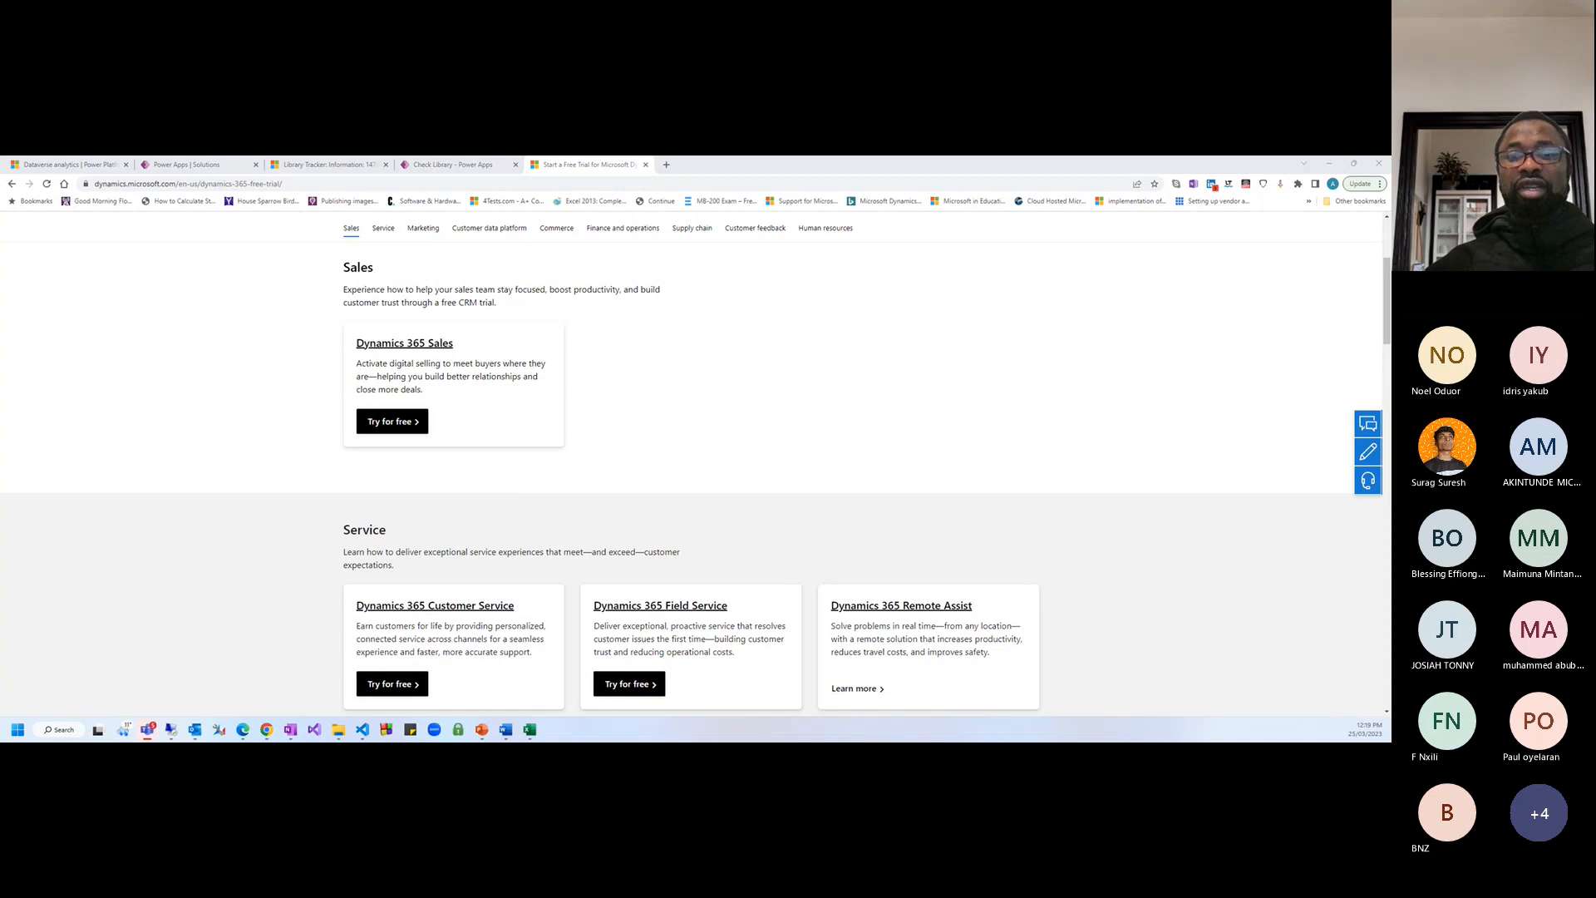
{"action": "scroll", "coordinate": [773, 455], "scroll_direction": "up", "scroll_amount": 3}
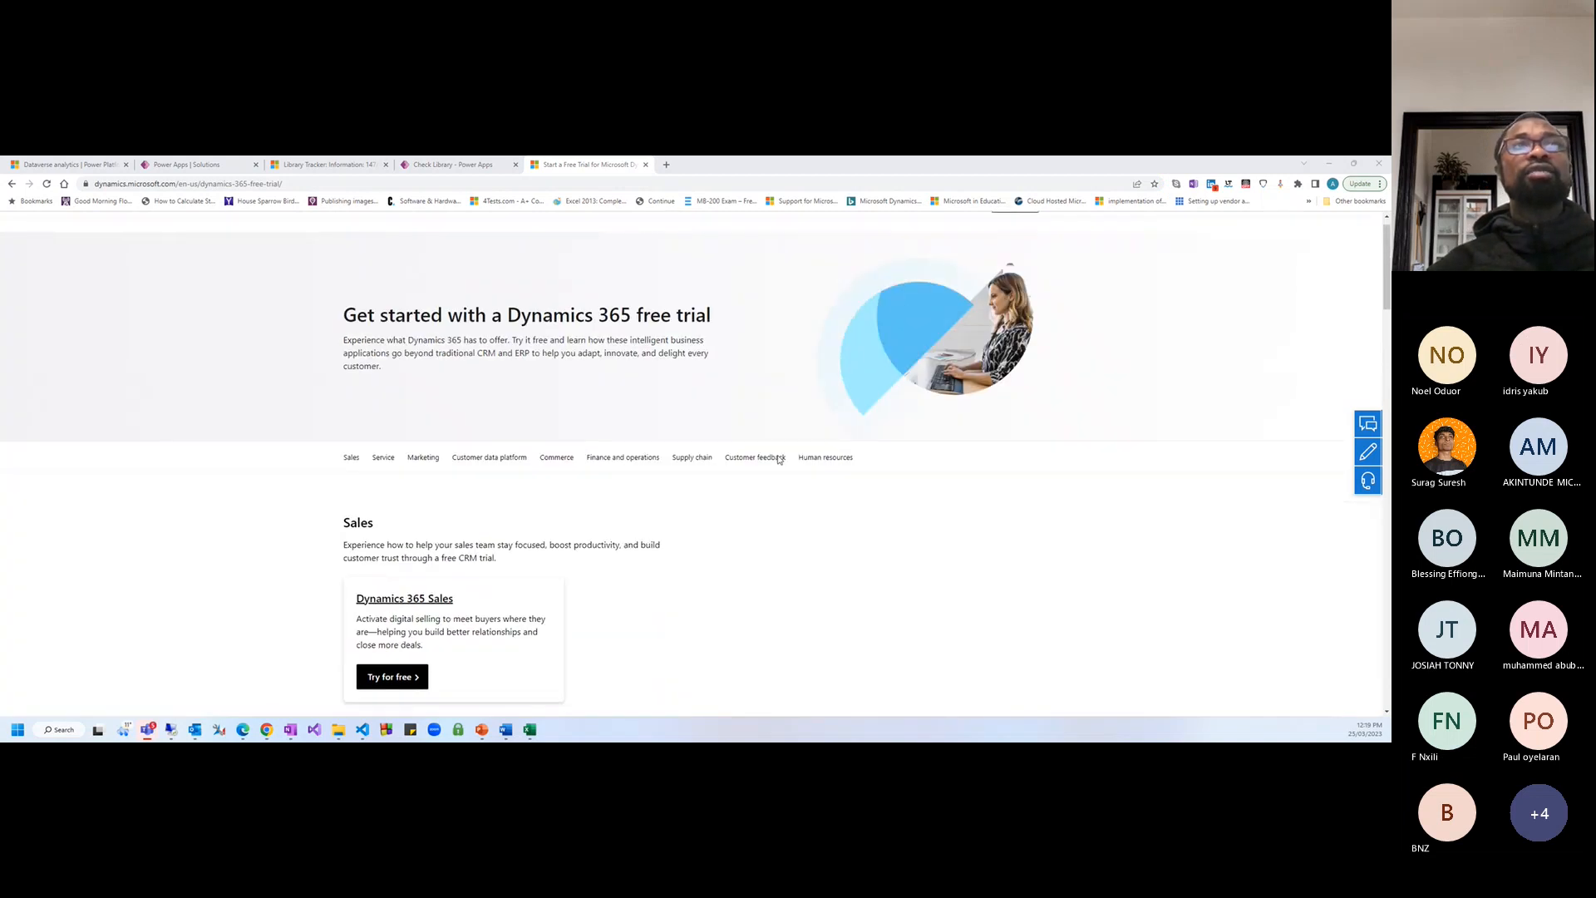
{"action": "scroll", "coordinate": [407, 449], "scroll_direction": "down", "scroll_amount": 4}
Open the Sales 'Try for free' sign-up, close it unused, and switch tabs
{"action": "left_click", "coordinate": [407, 369]}
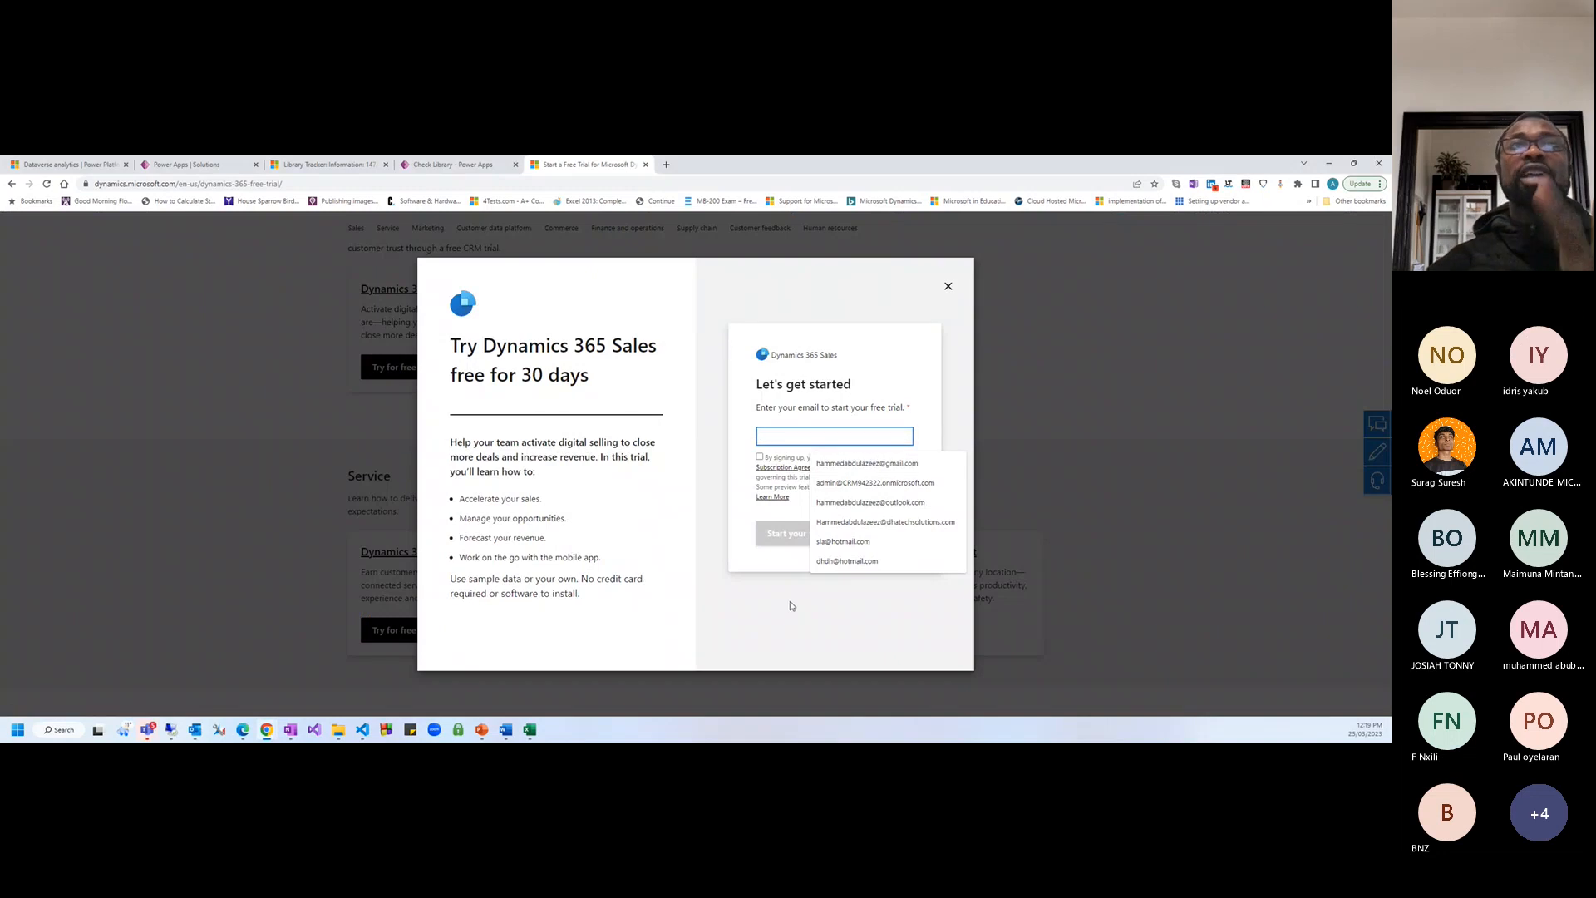
{"action": "left_click", "coordinate": [790, 604]}
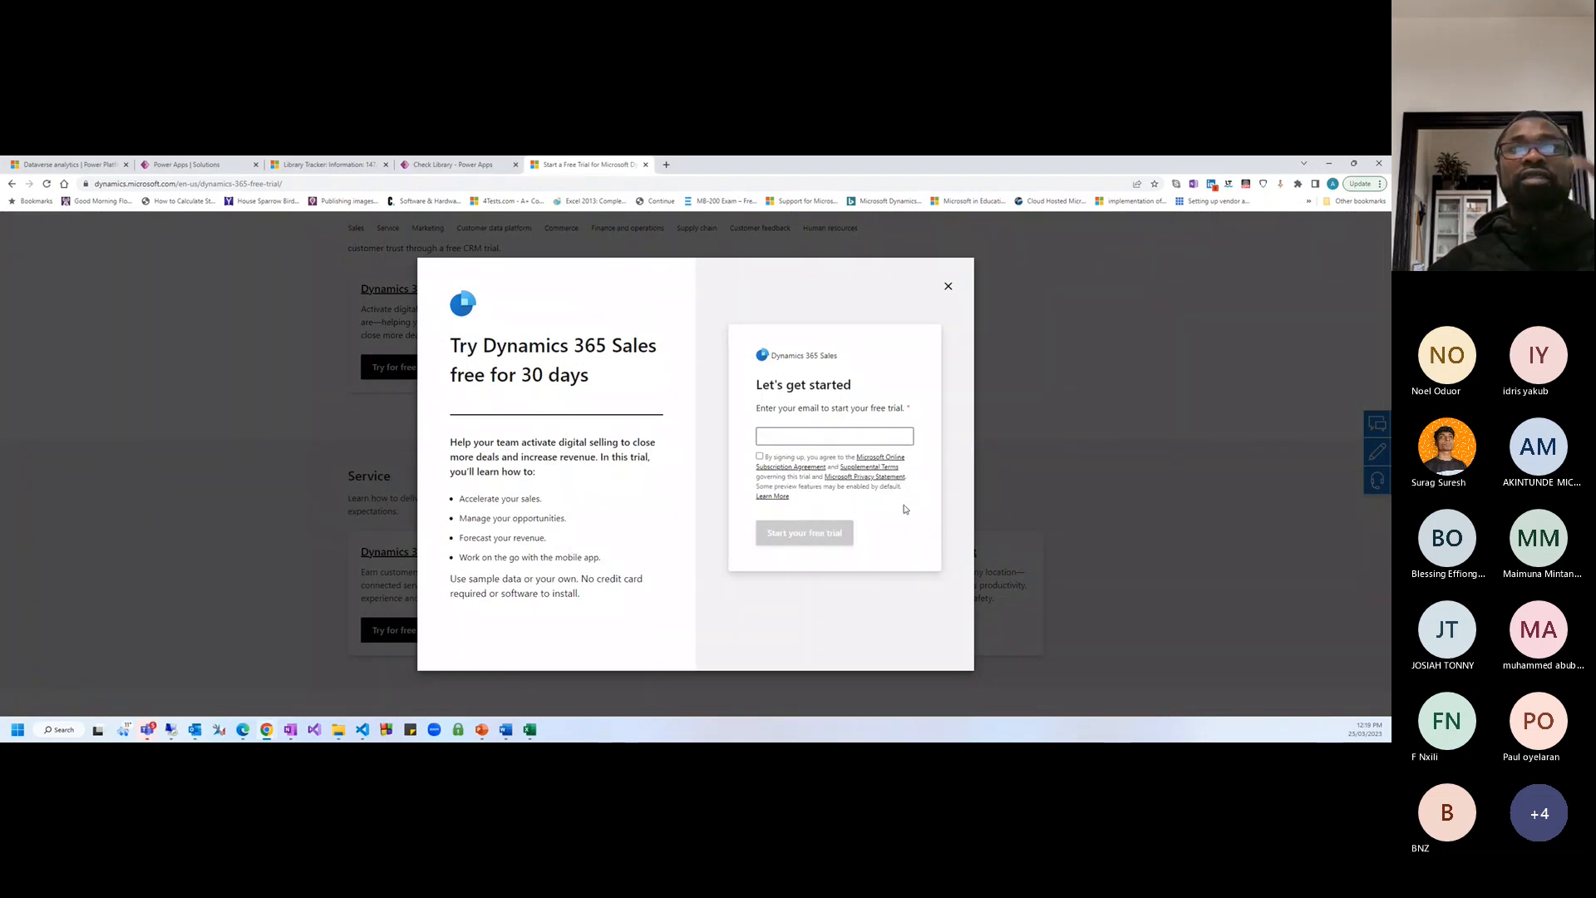
{"action": "left_click", "coordinate": [948, 285]}
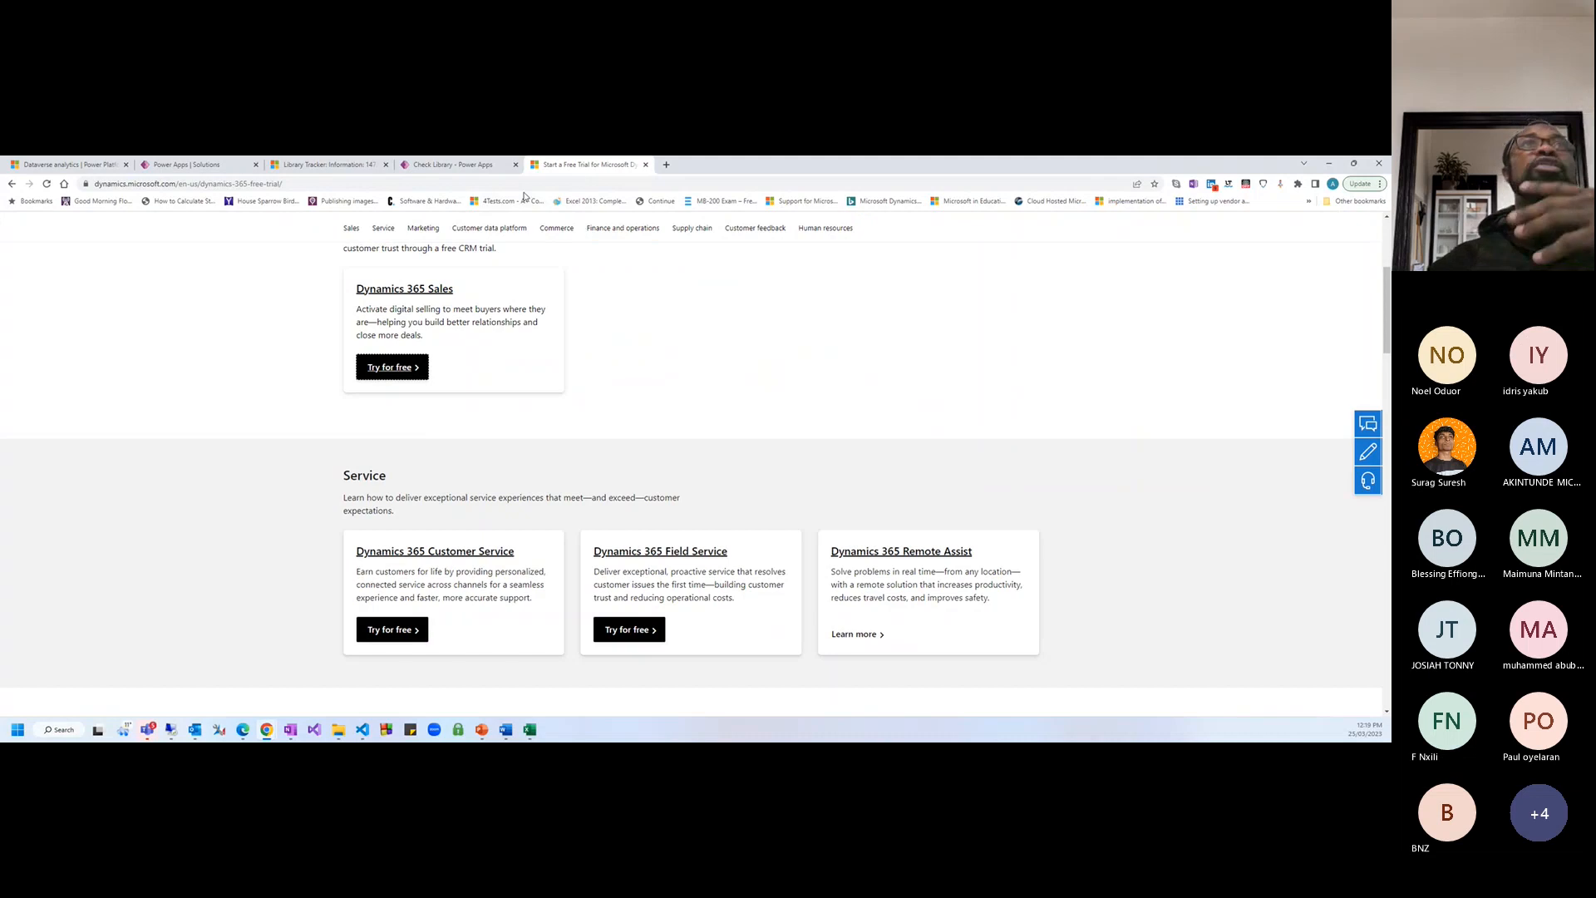
{"action": "left_click", "coordinate": [448, 164]}
Return to the admin center's Environments list and start a new environment
{"action": "left_click", "coordinate": [338, 164]}
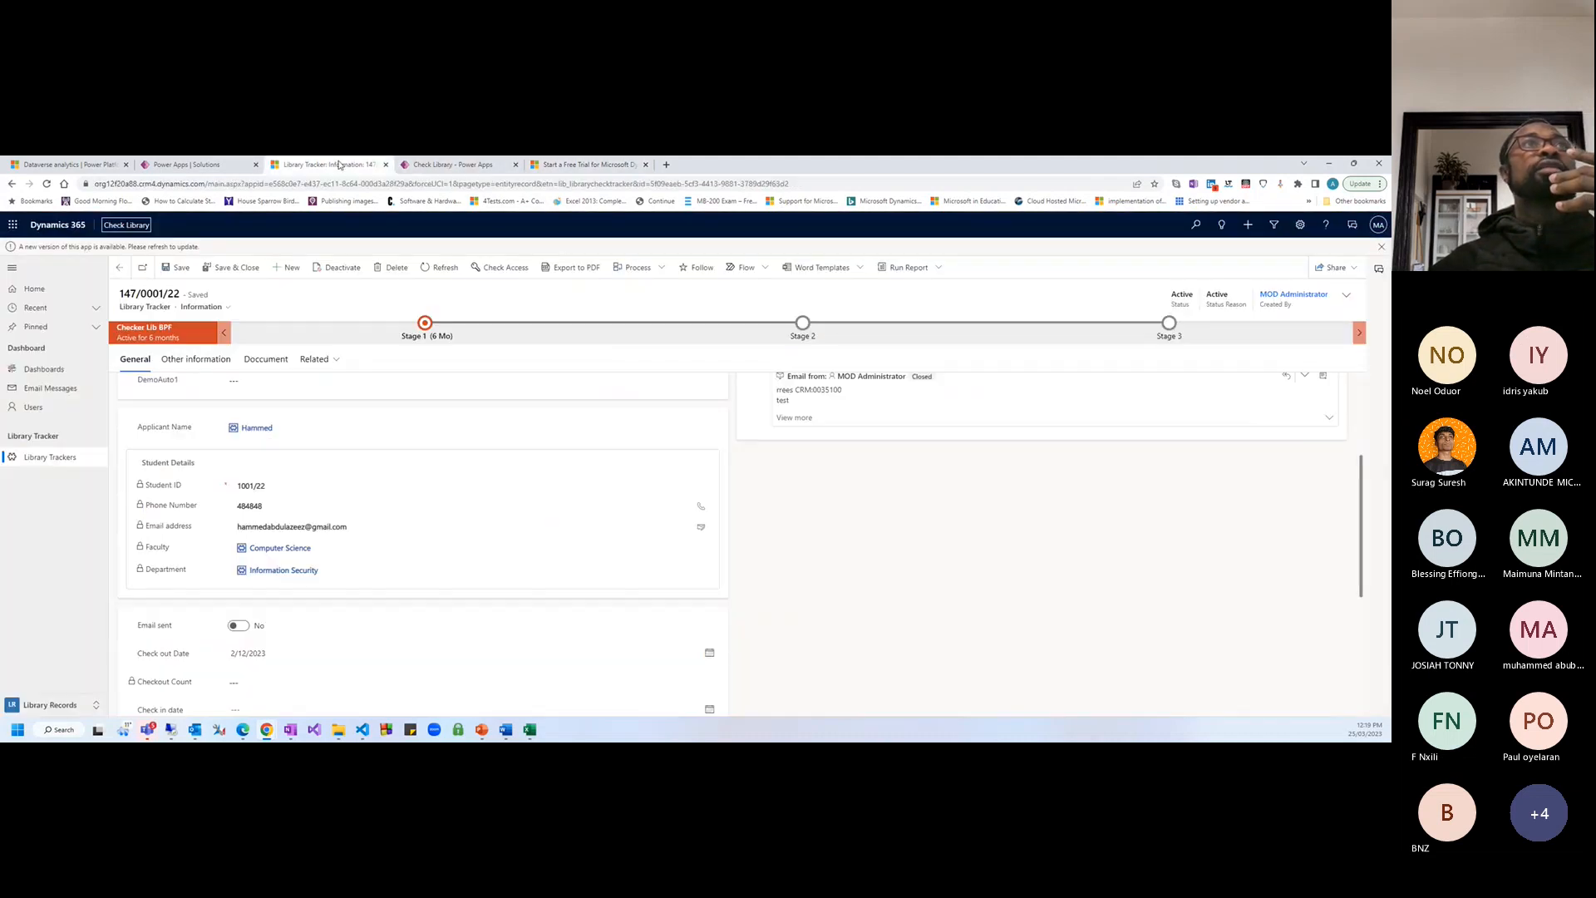
{"action": "left_click", "coordinate": [95, 163]}
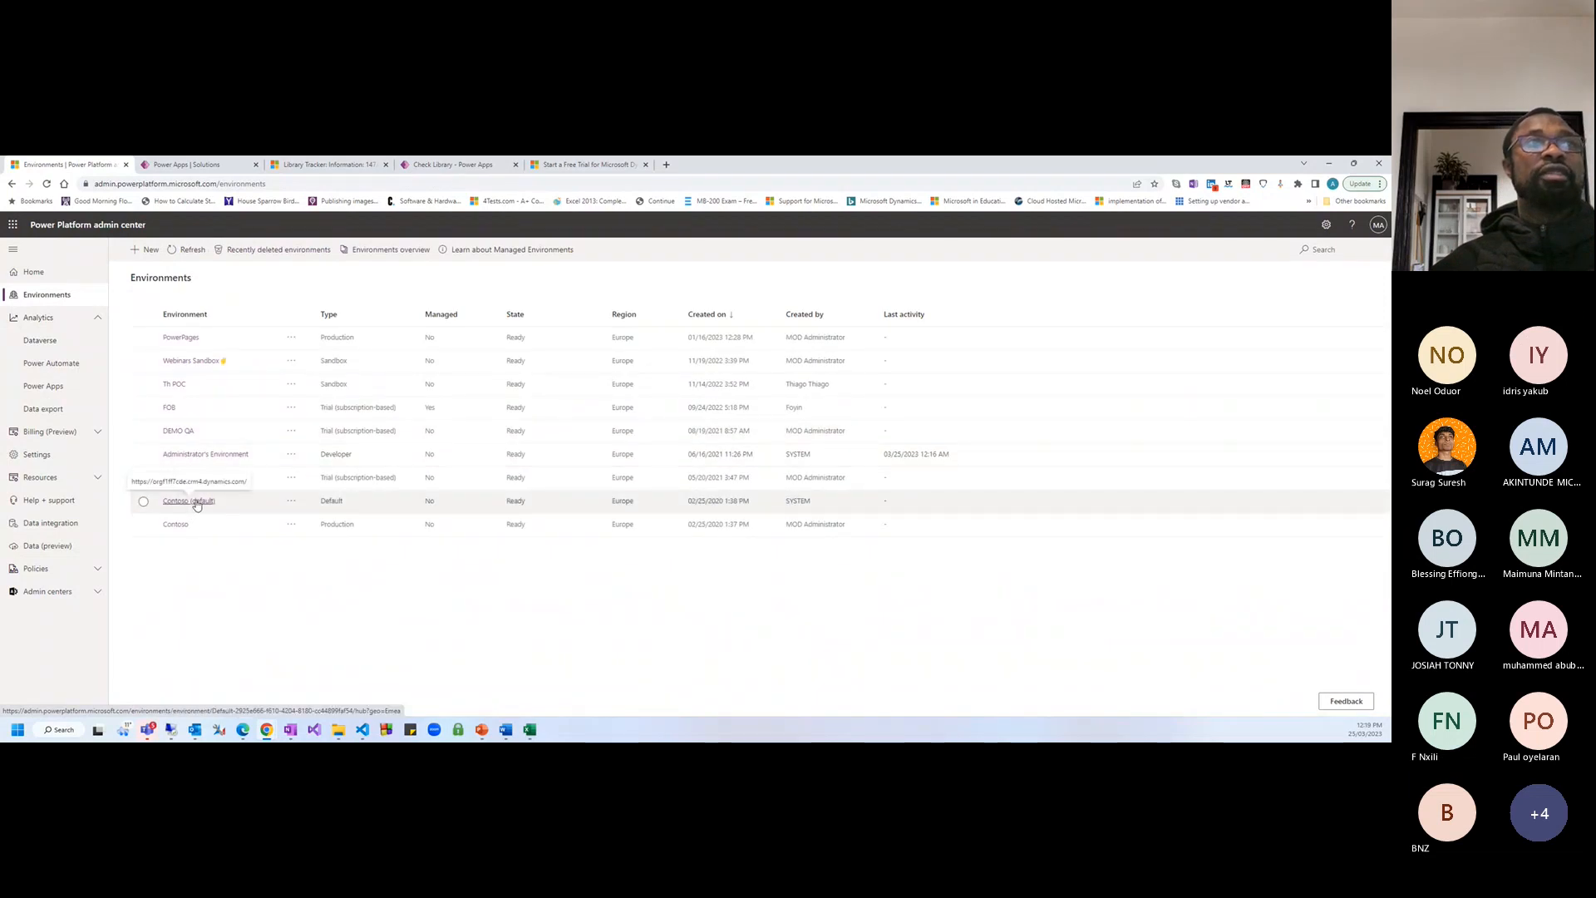
{"action": "left_click", "coordinate": [145, 252]}
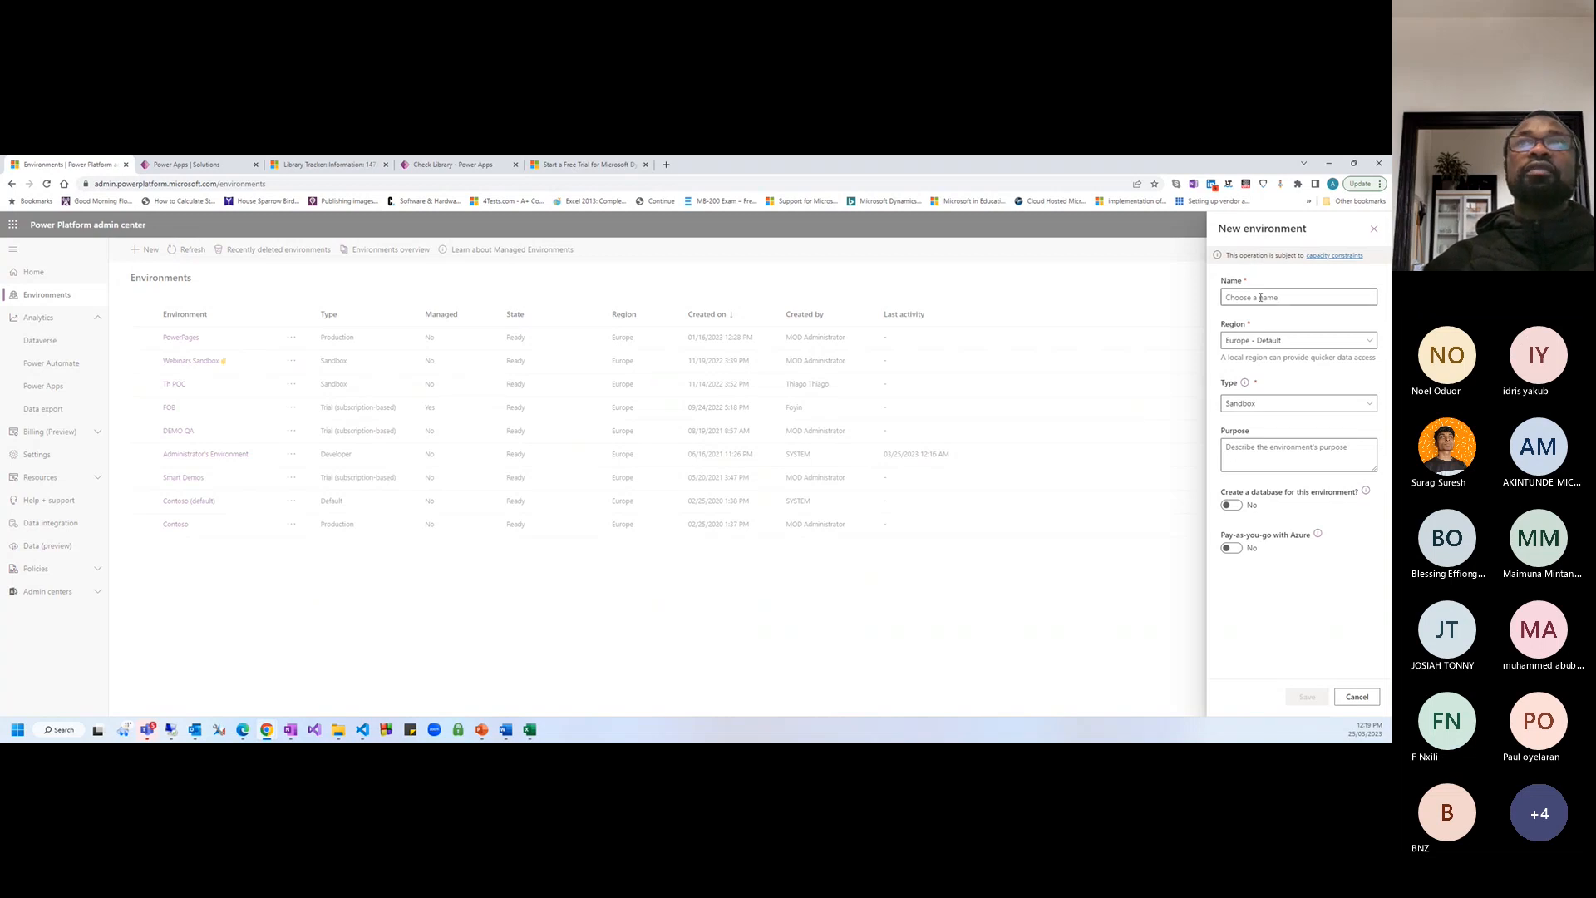
Name the new environment UAT and open the Region list
{"action": "left_click", "coordinate": [1263, 340]}
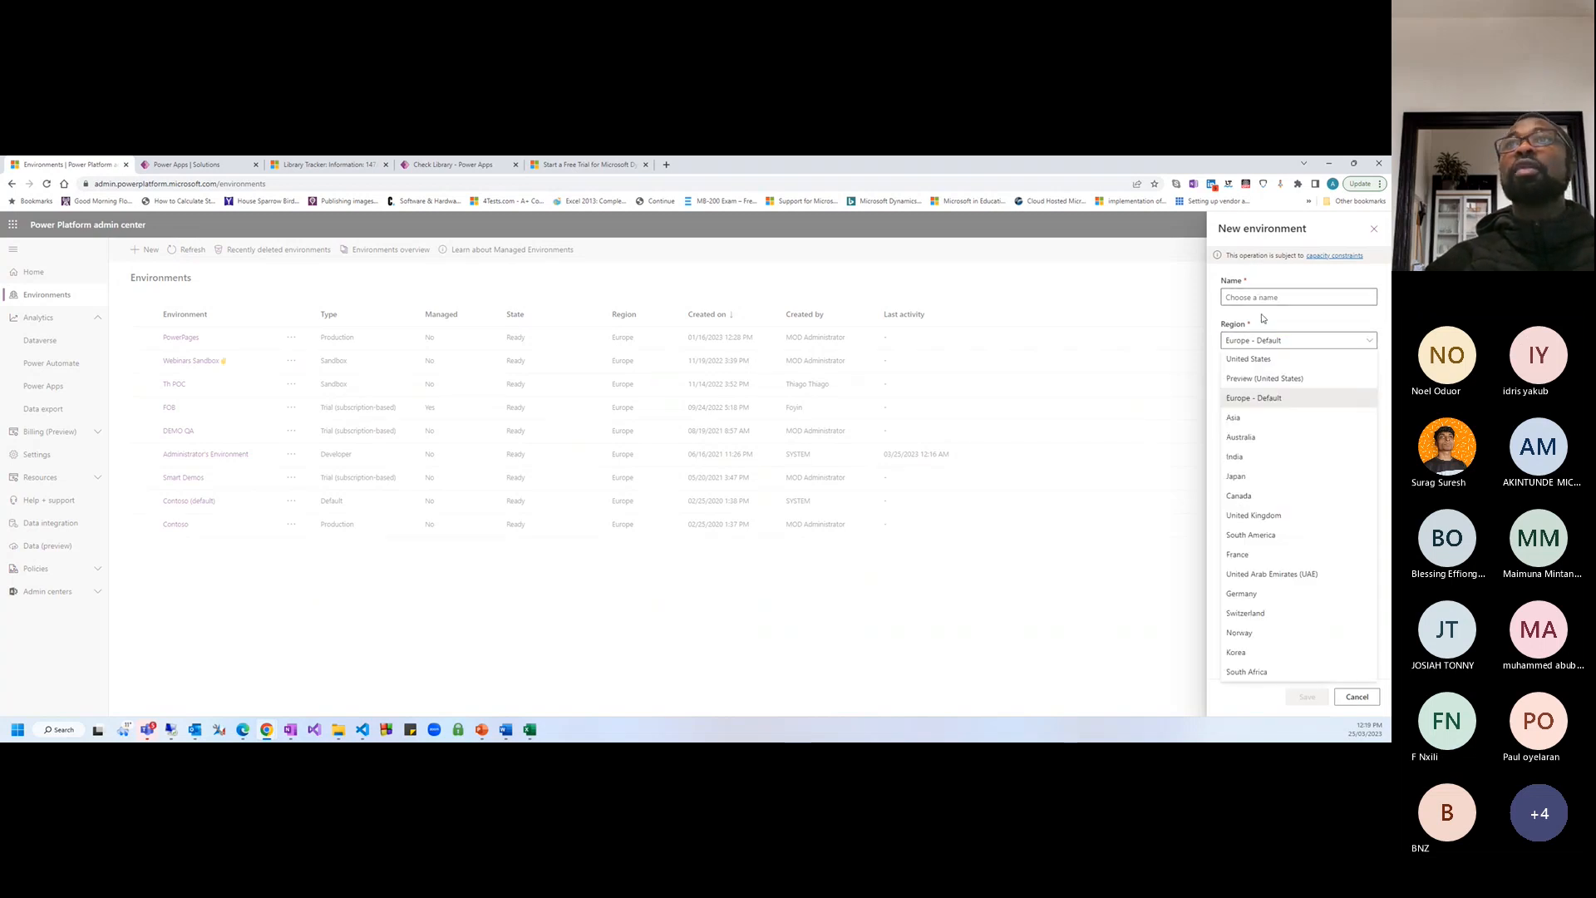
{"action": "left_click", "coordinate": [1261, 296]}
{"action": "type", "text": "test"}
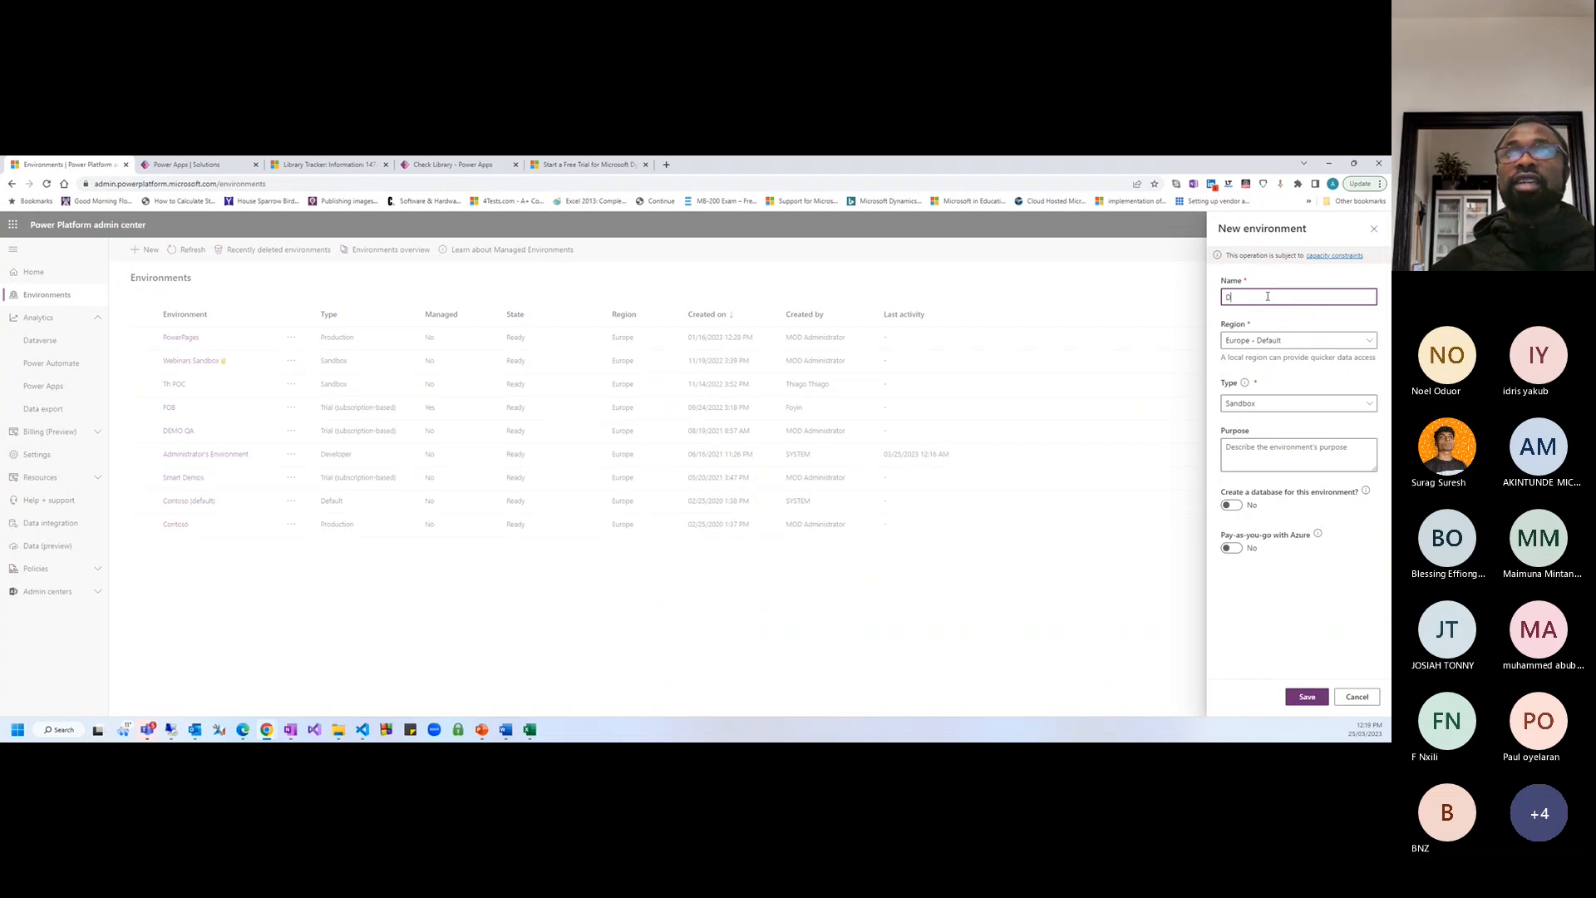
{"action": "key", "text": "BackSpace"}
{"action": "key", "text": "BackSpace"}
{"action": "key", "text": "BackSpace"}
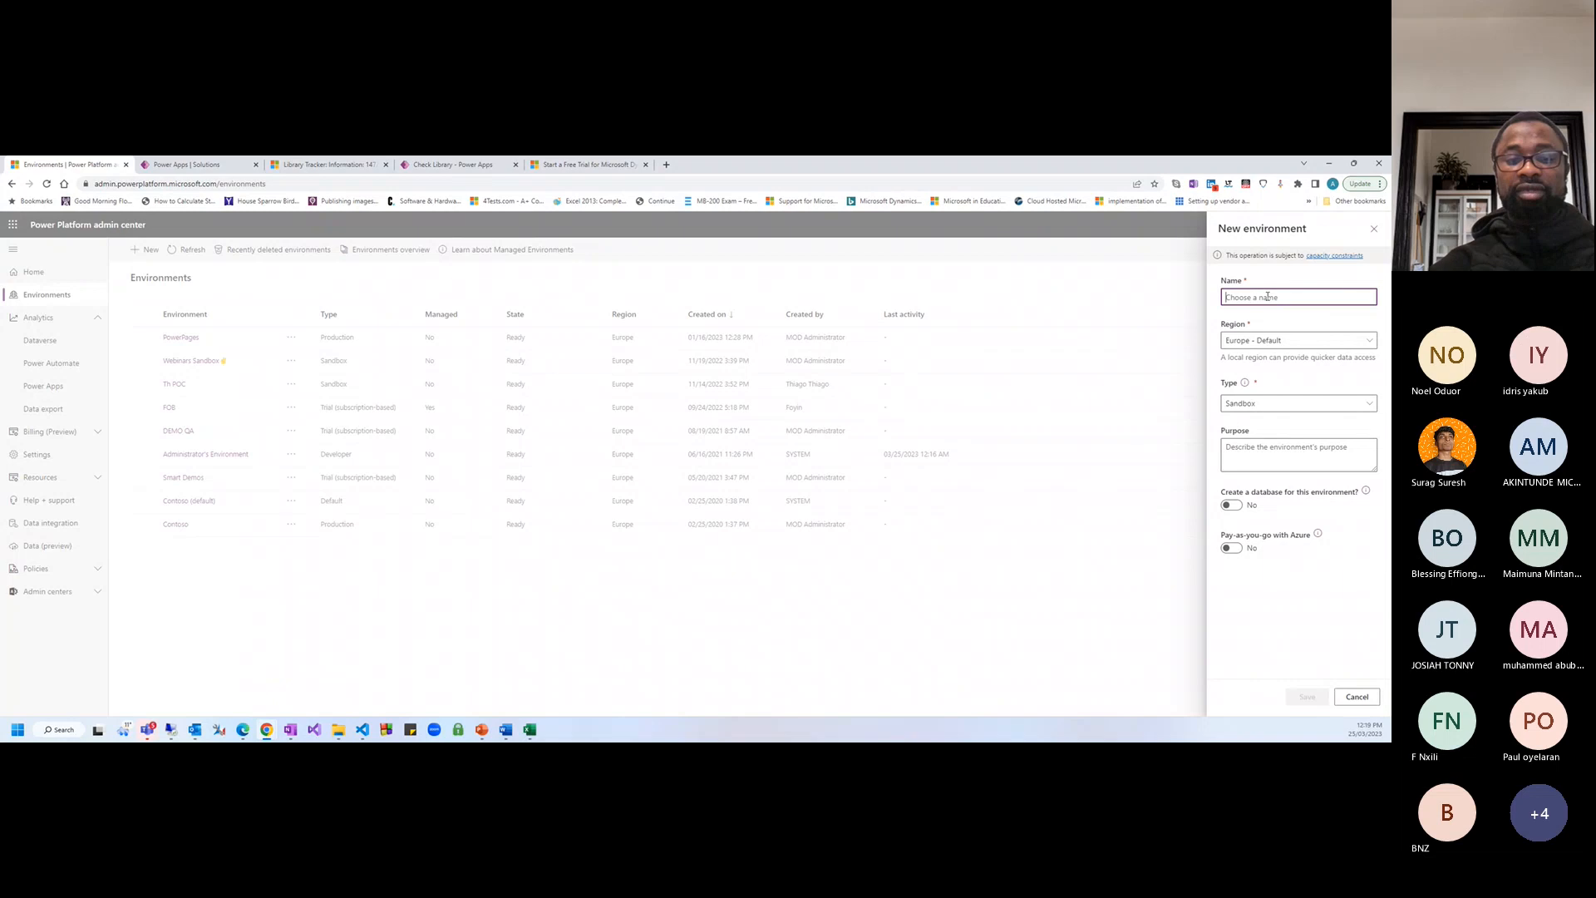
{"action": "type", "text": "De"}
{"action": "key", "text": "BackSpace"}
{"action": "key", "text": "BackSpace"}
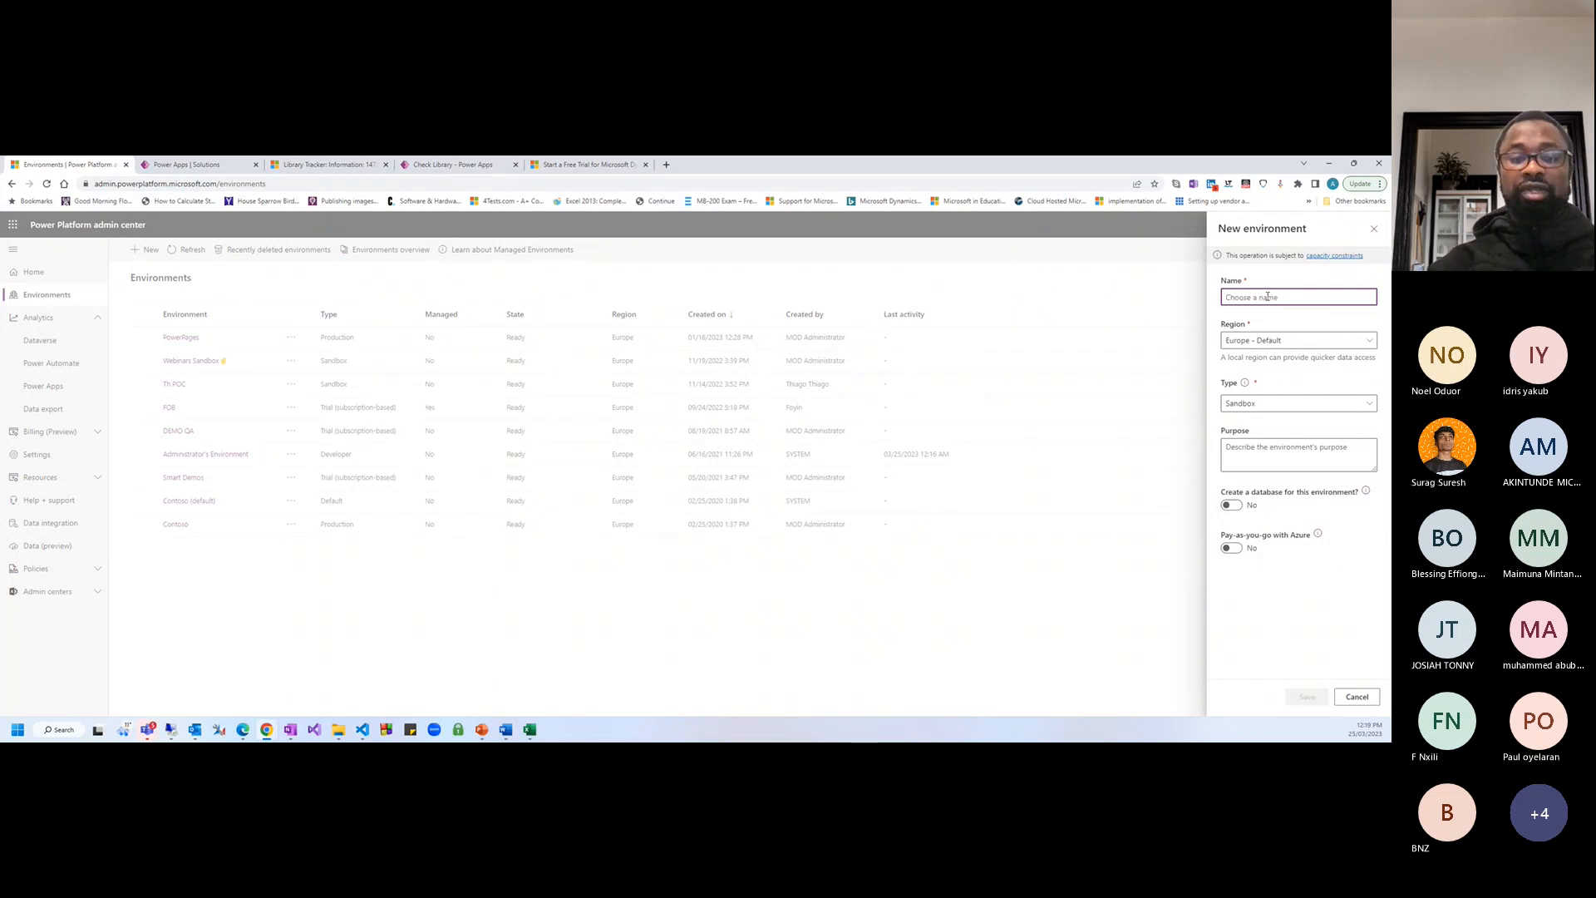
{"action": "type", "text": "UAT"}
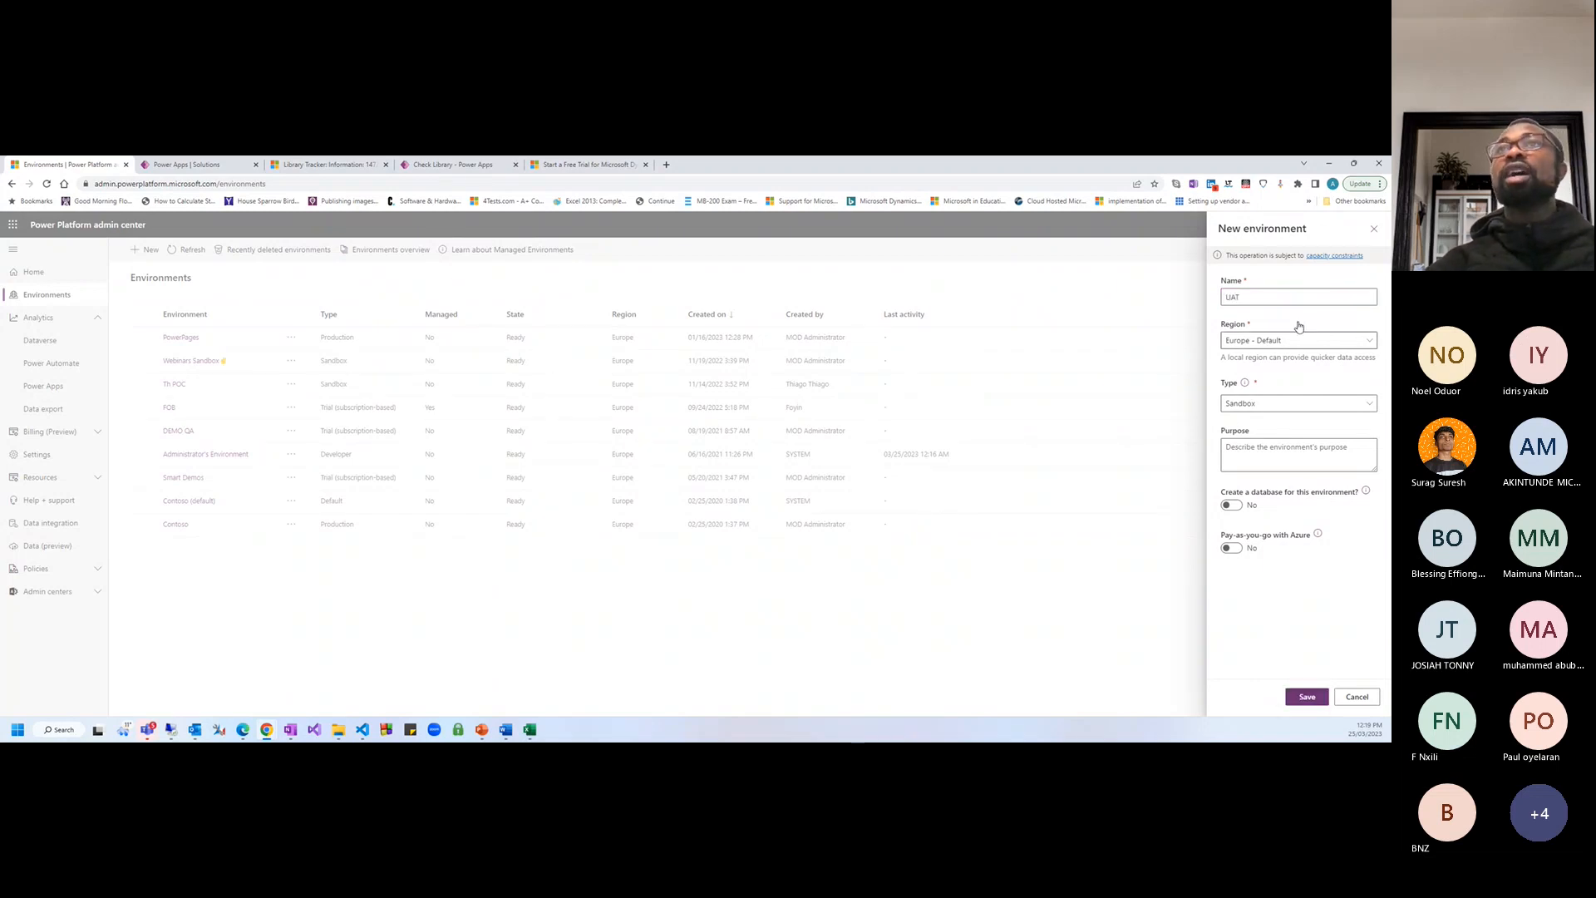
{"action": "left_click", "coordinate": [1299, 339]}
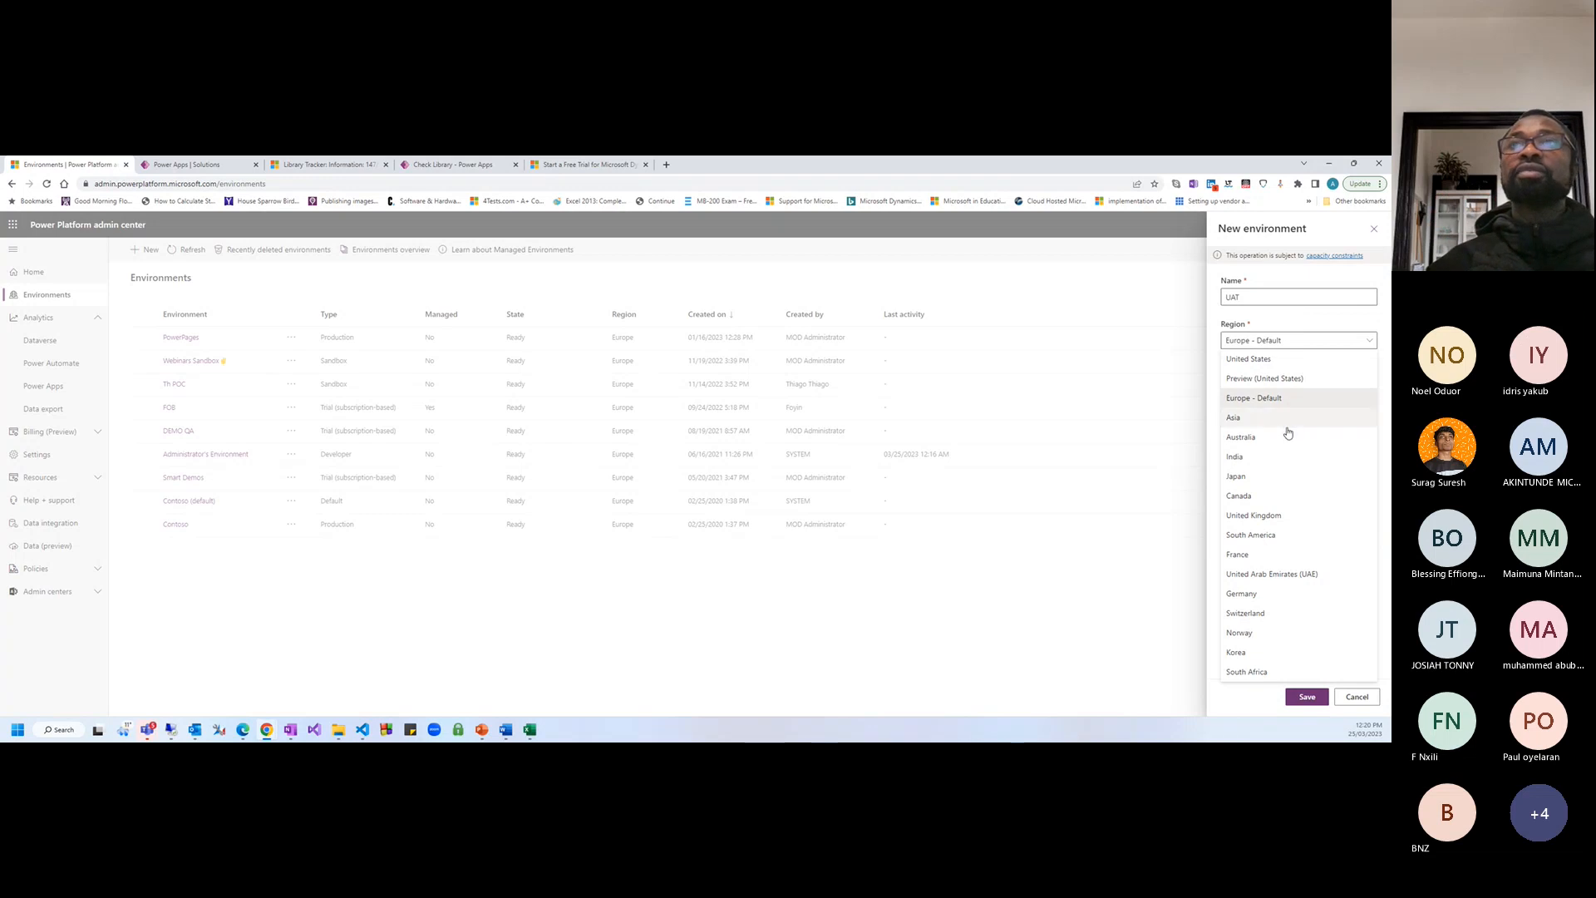
Set the region to United Kingdom and the type to Trial (subscription-based)
{"action": "left_click", "coordinate": [1259, 517]}
{"action": "left_click", "coordinate": [1292, 406]}
{"action": "left_click", "coordinate": [1272, 391]}
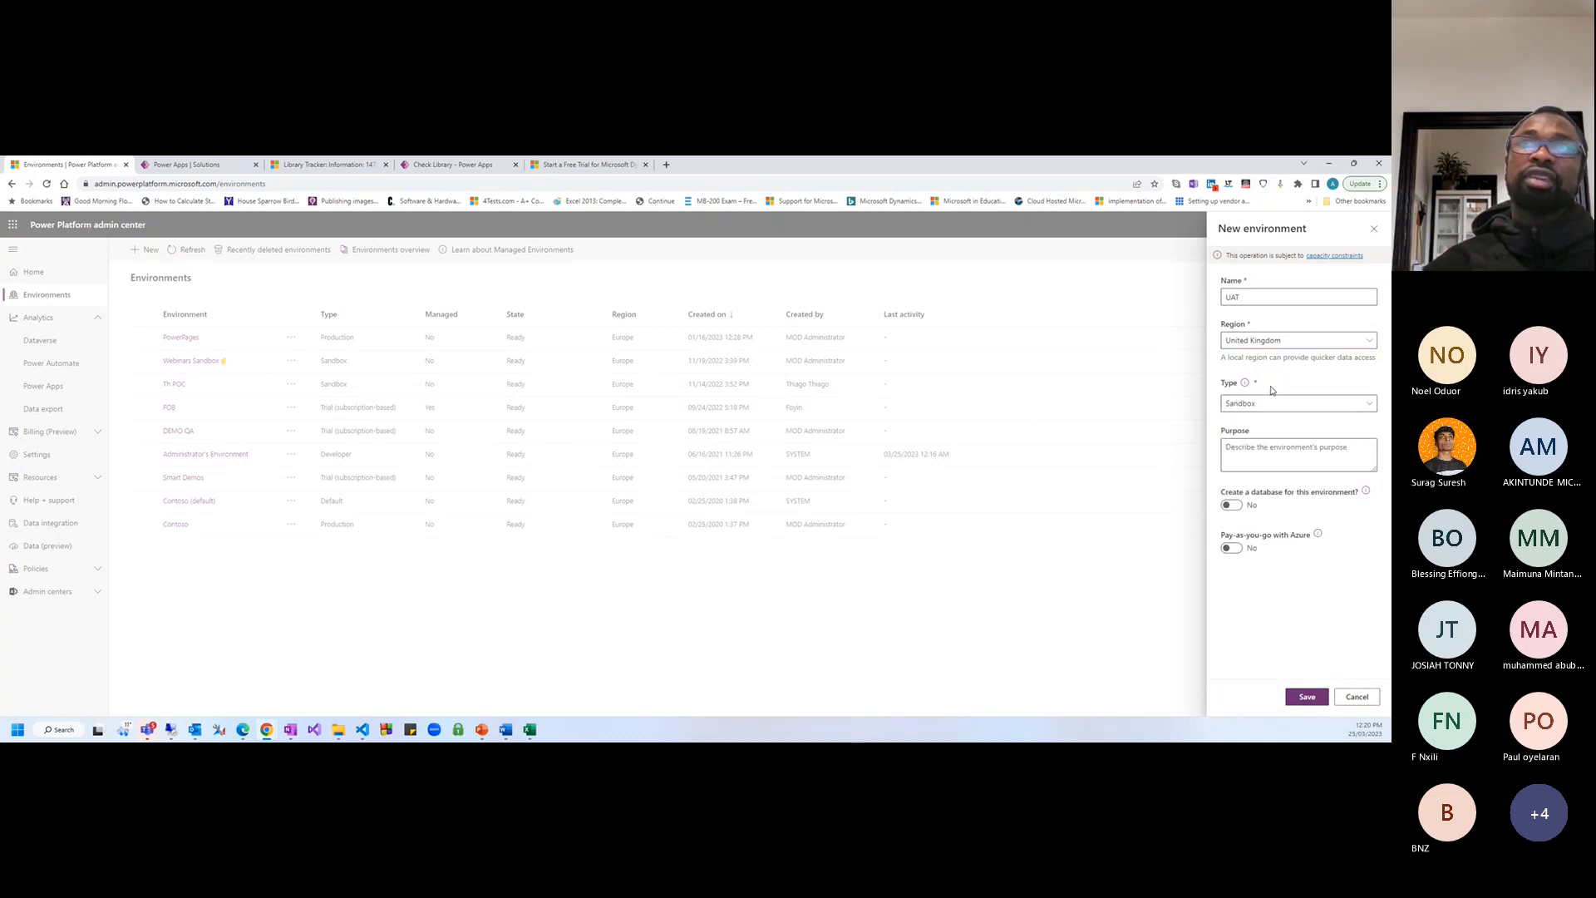
{"action": "left_click", "coordinate": [1283, 406]}
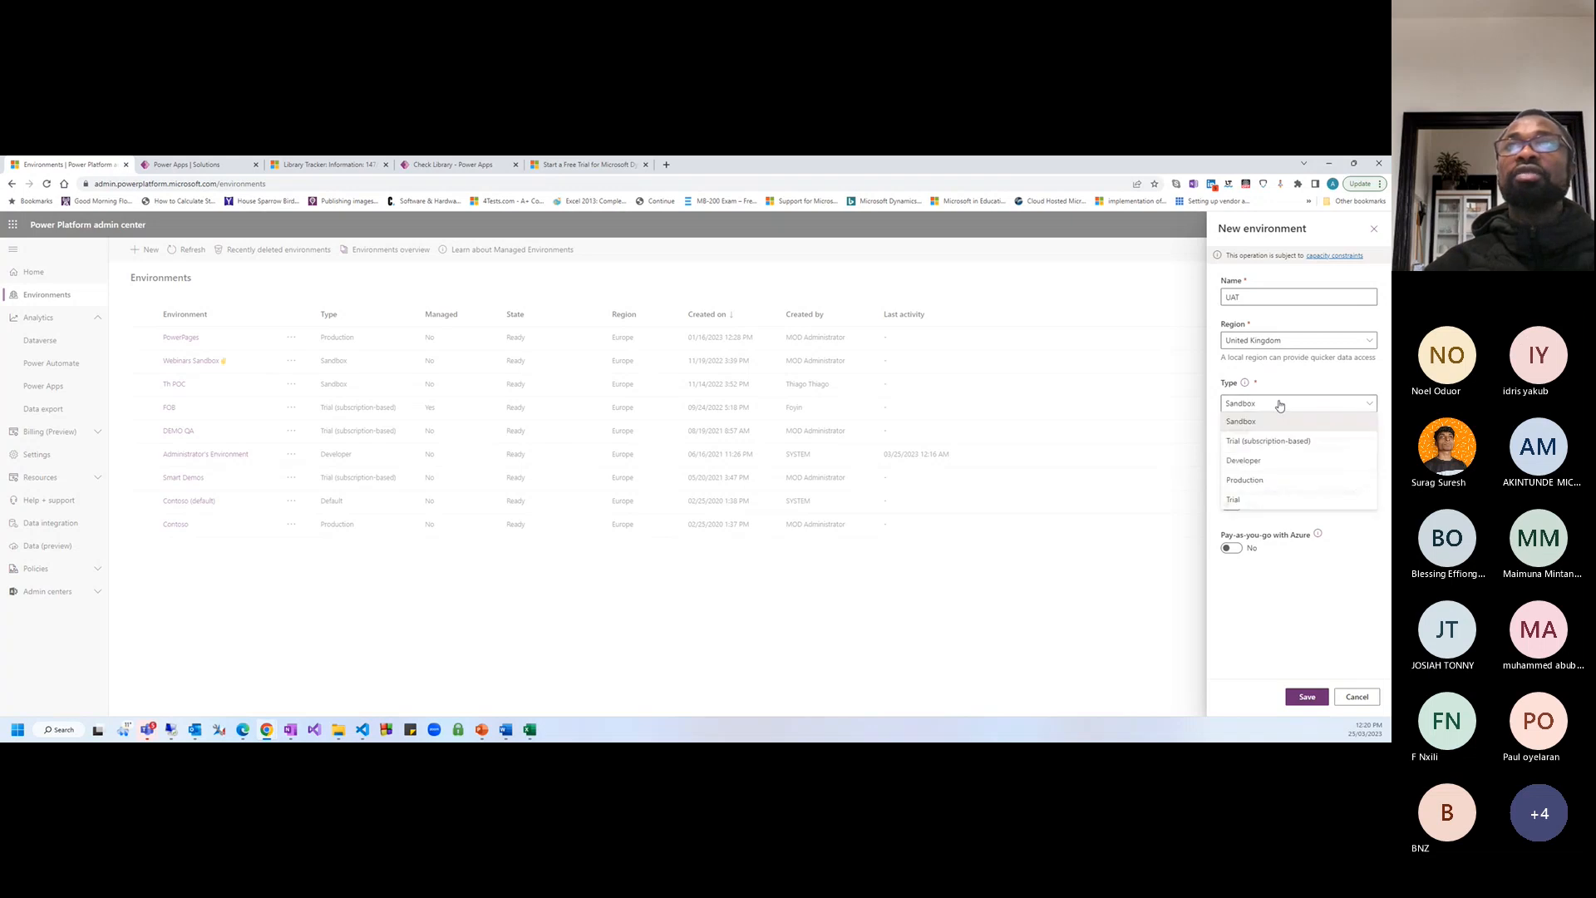
{"action": "left_click", "coordinate": [1238, 500]}
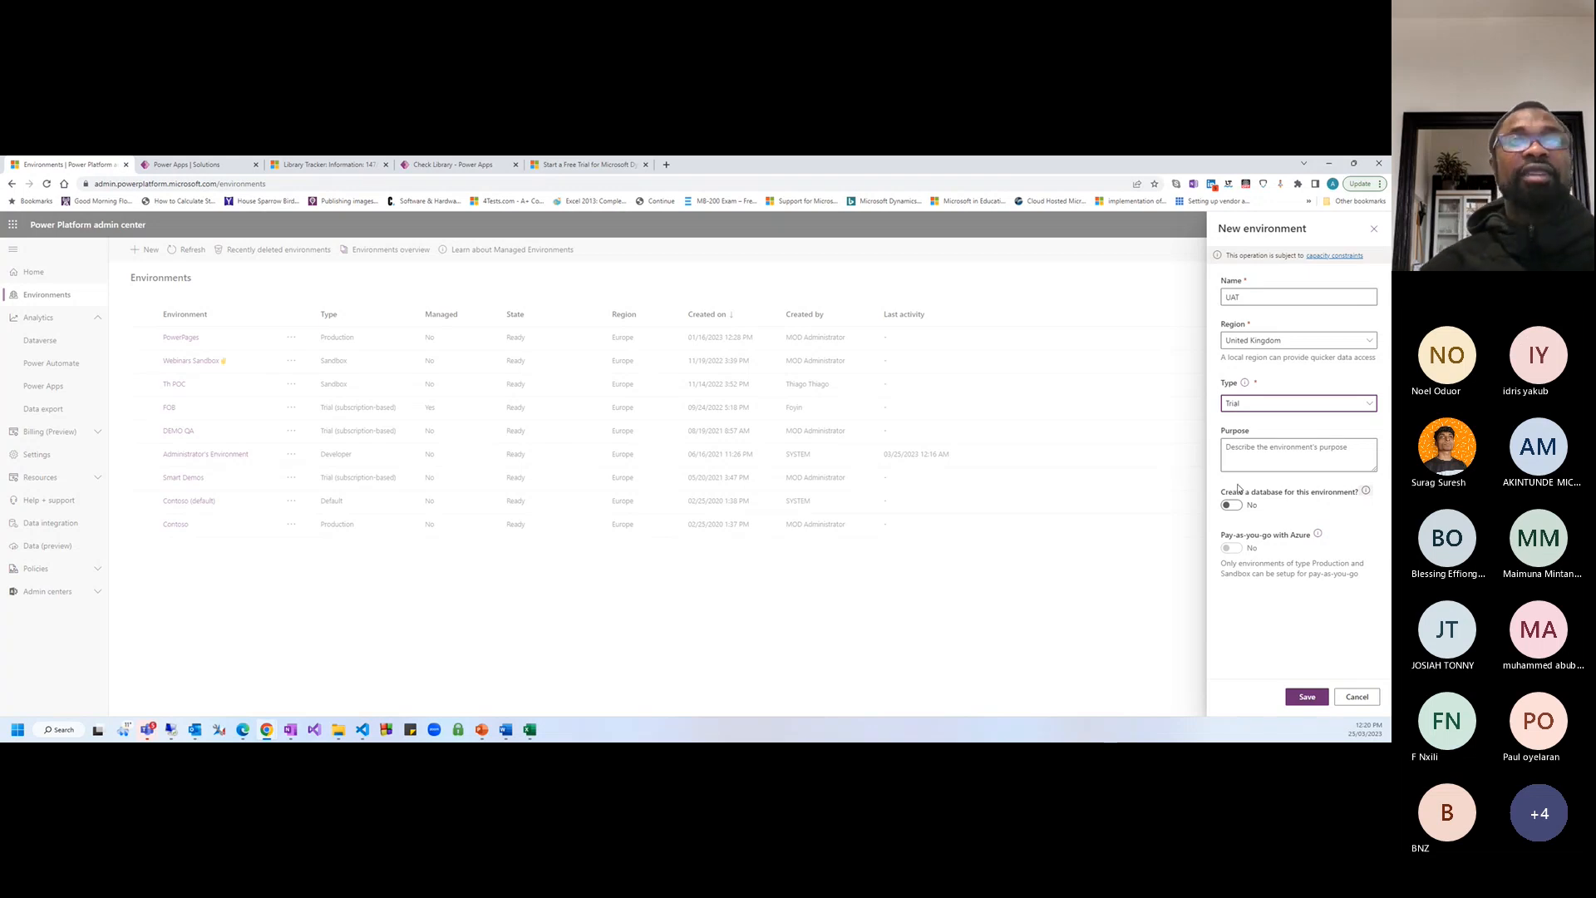
{"action": "left_click", "coordinate": [1291, 408]}
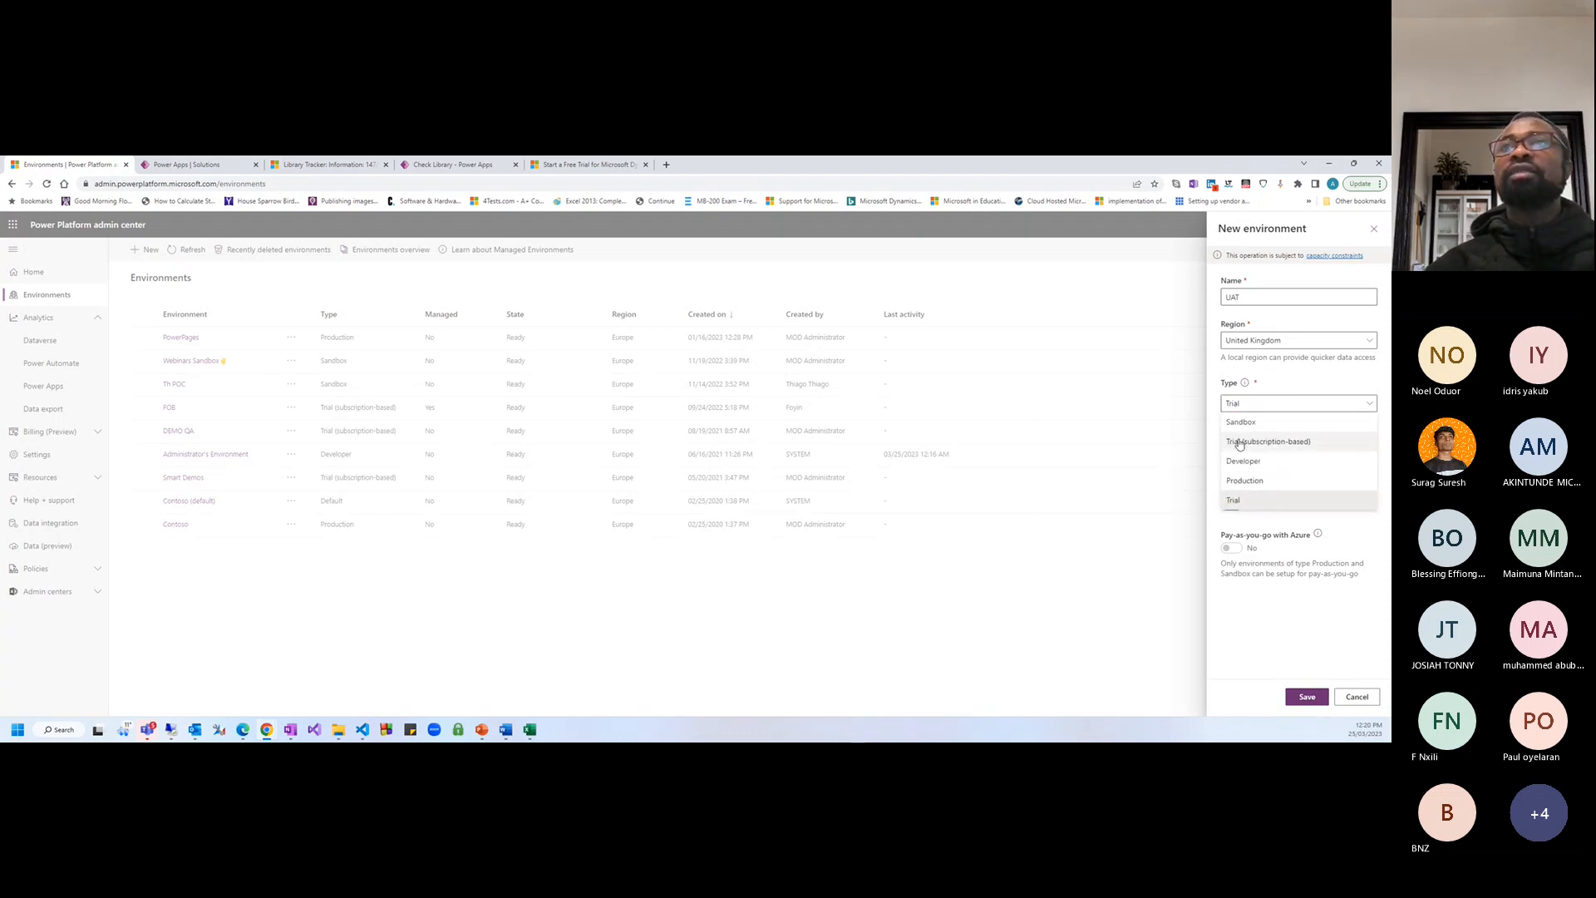
{"action": "left_click", "coordinate": [1270, 441]}
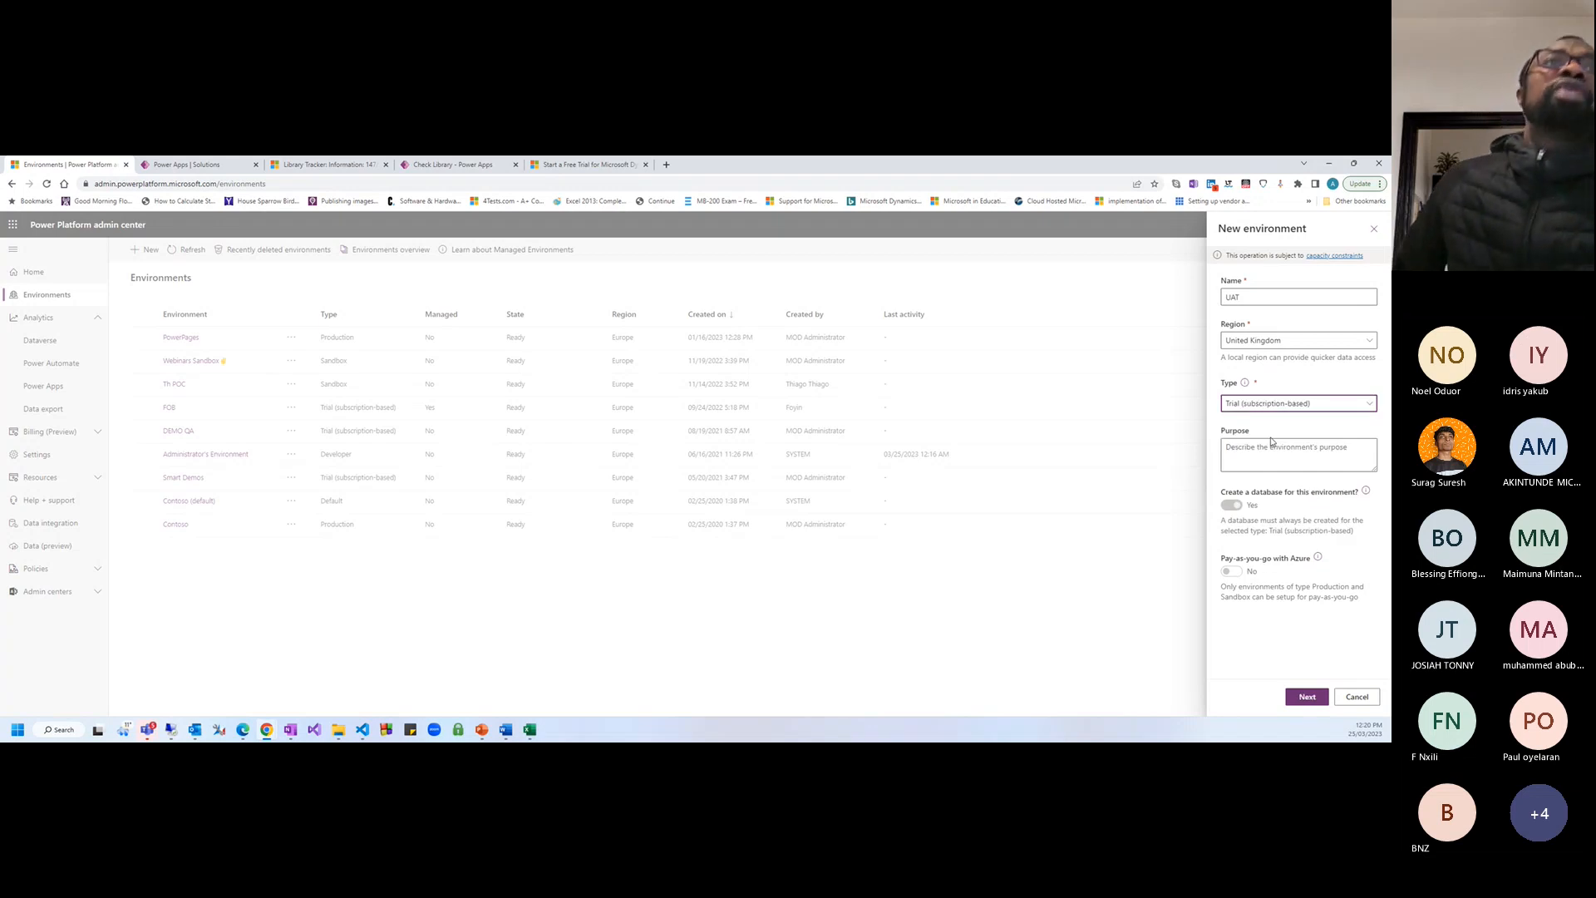
Switch the environment type back to Sandbox and turn on database creation
{"action": "left_click", "coordinate": [1230, 415]}
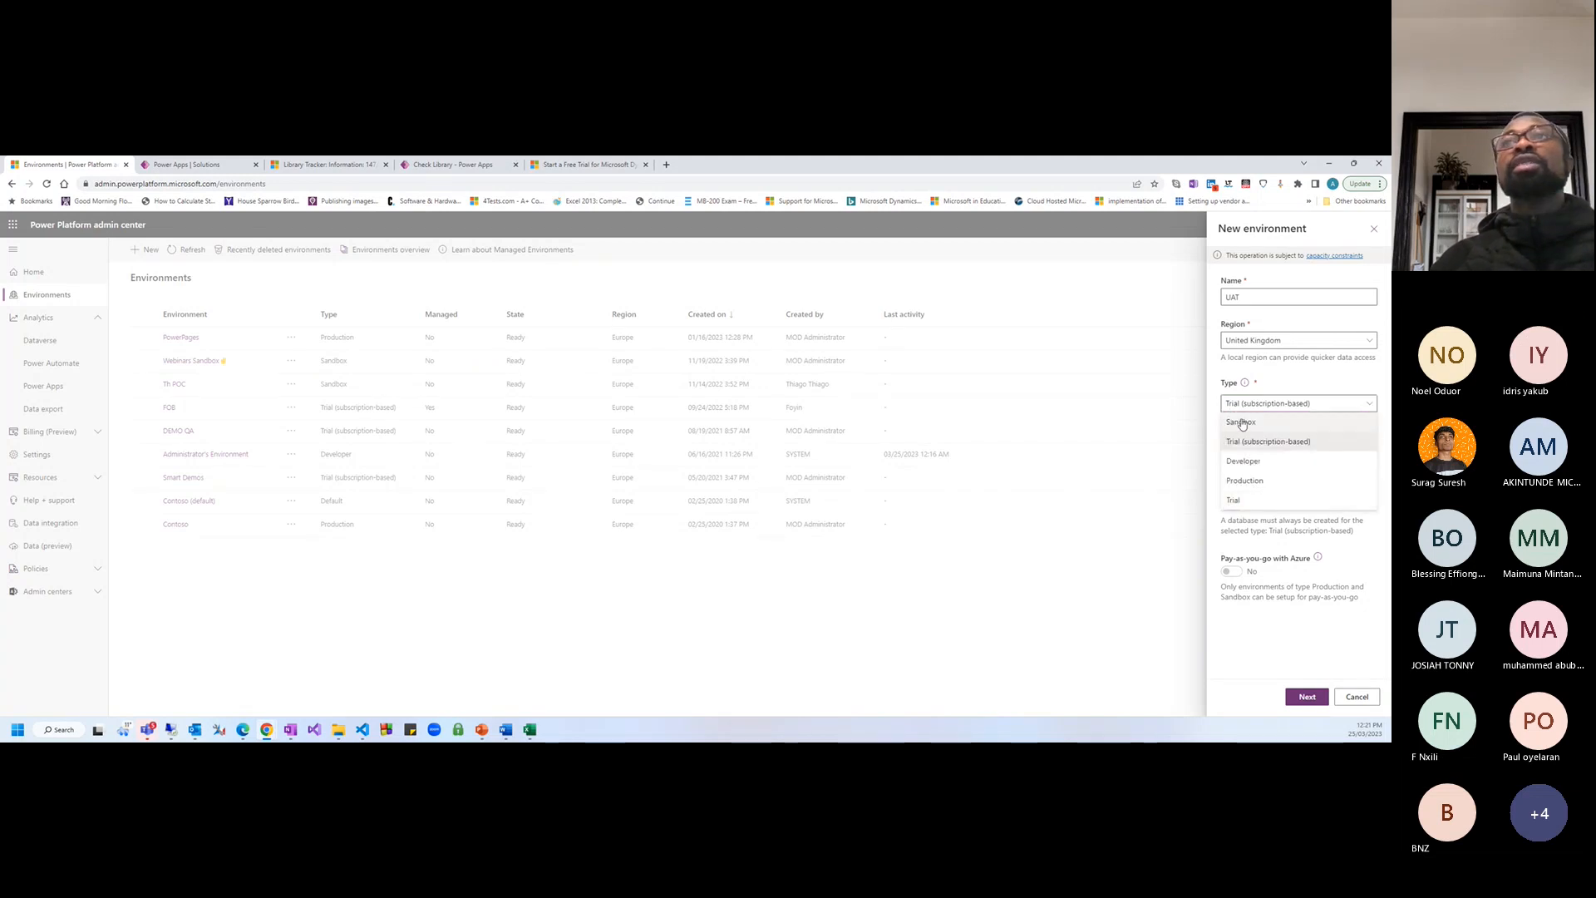
{"action": "left_click", "coordinate": [1242, 422]}
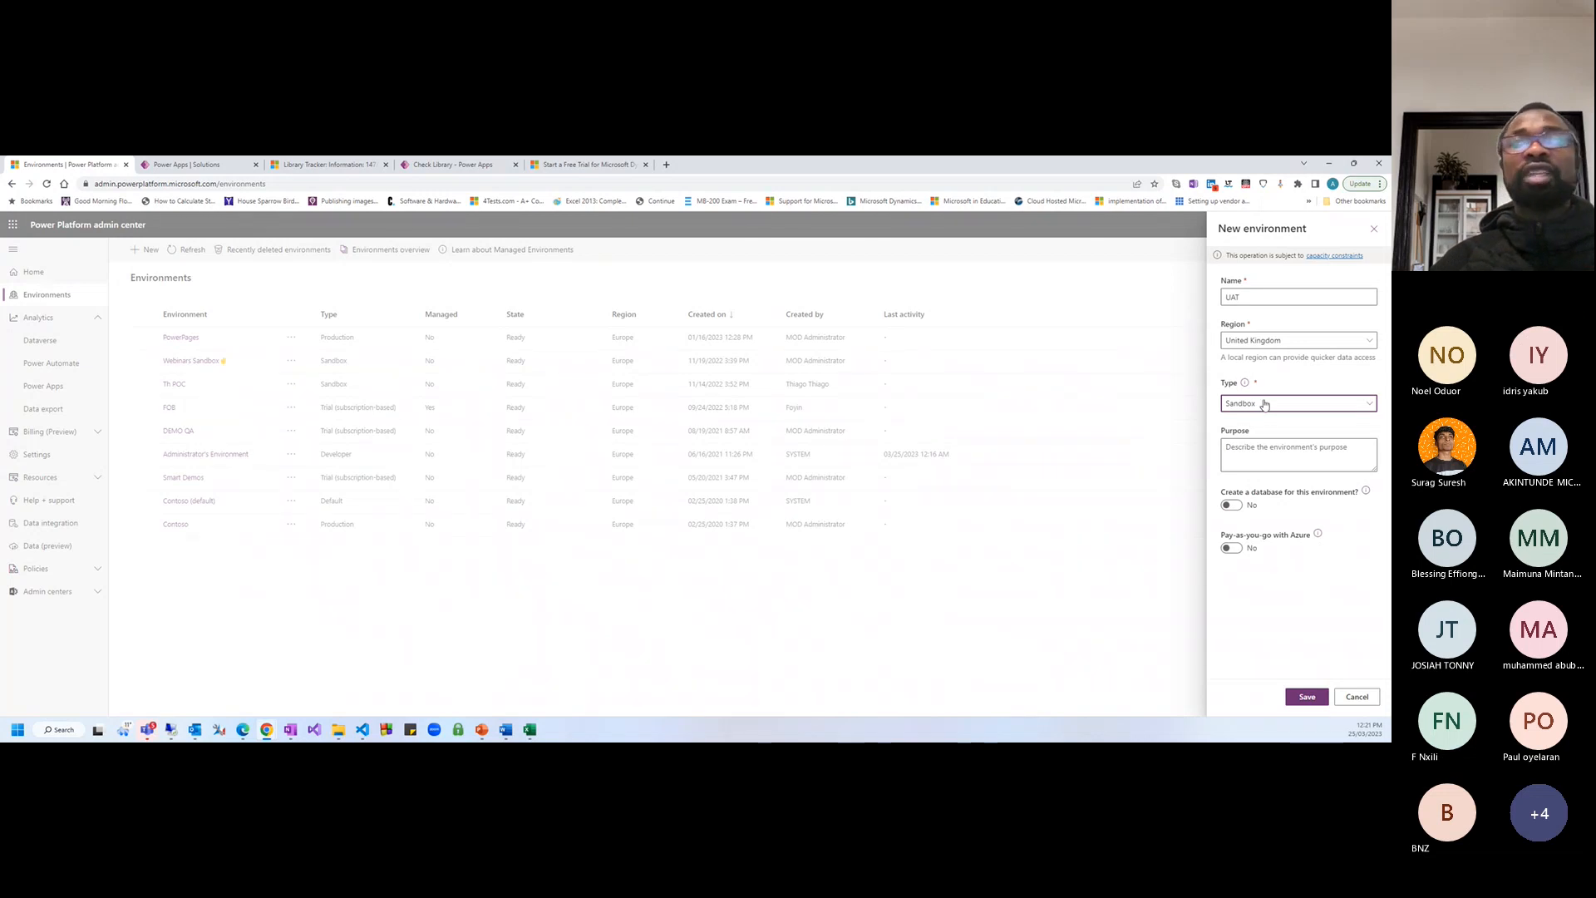
{"action": "left_click", "coordinate": [1264, 404]}
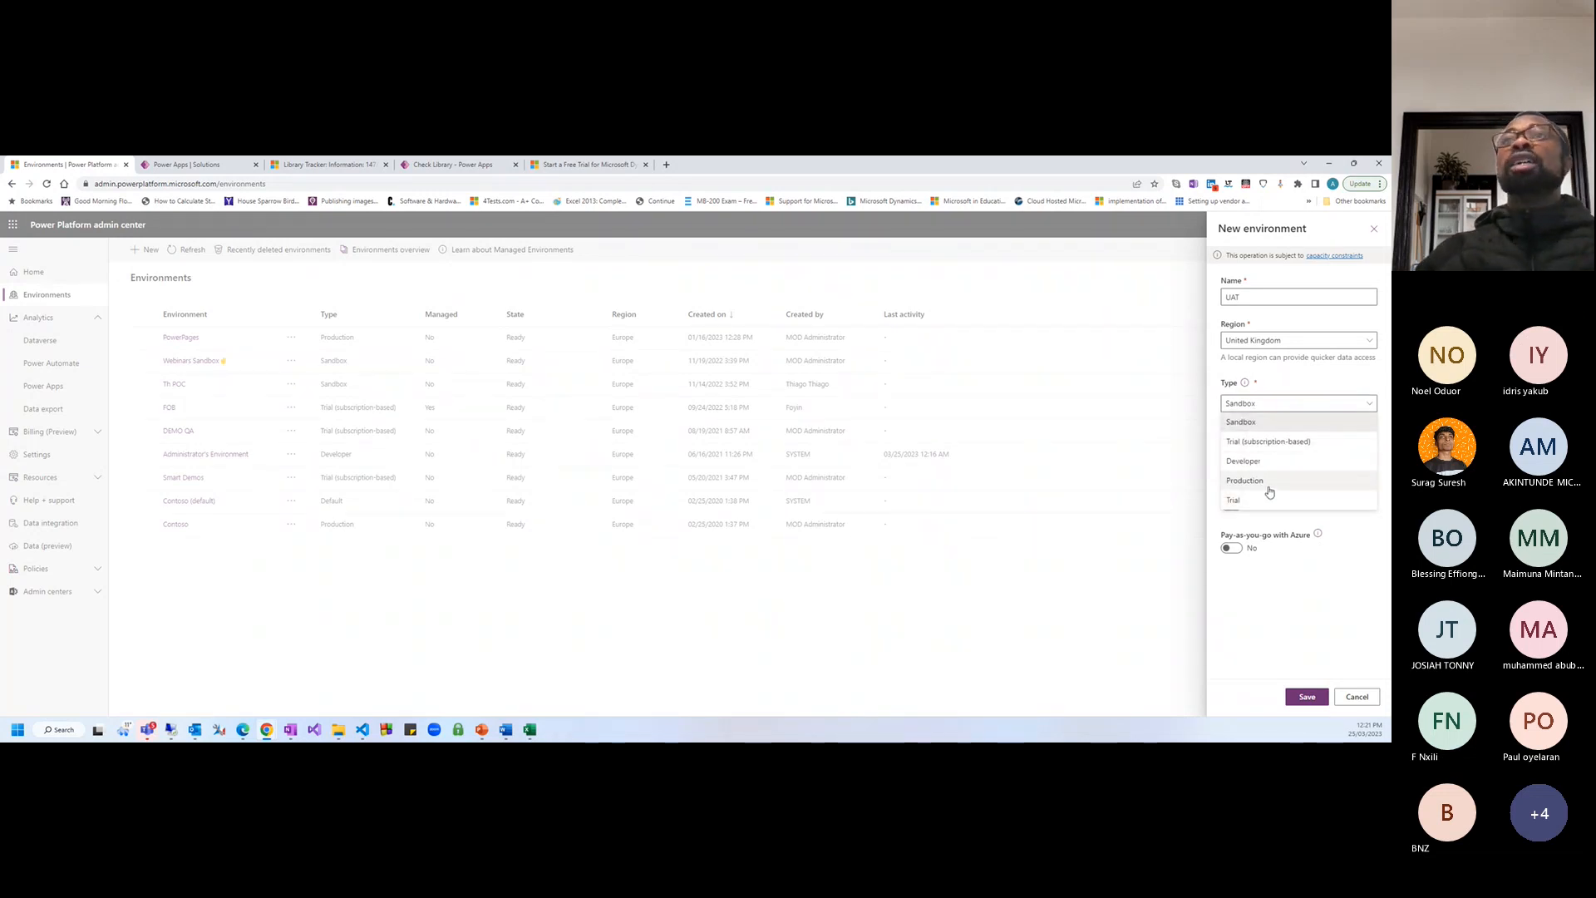
{"action": "left_click", "coordinate": [1241, 423]}
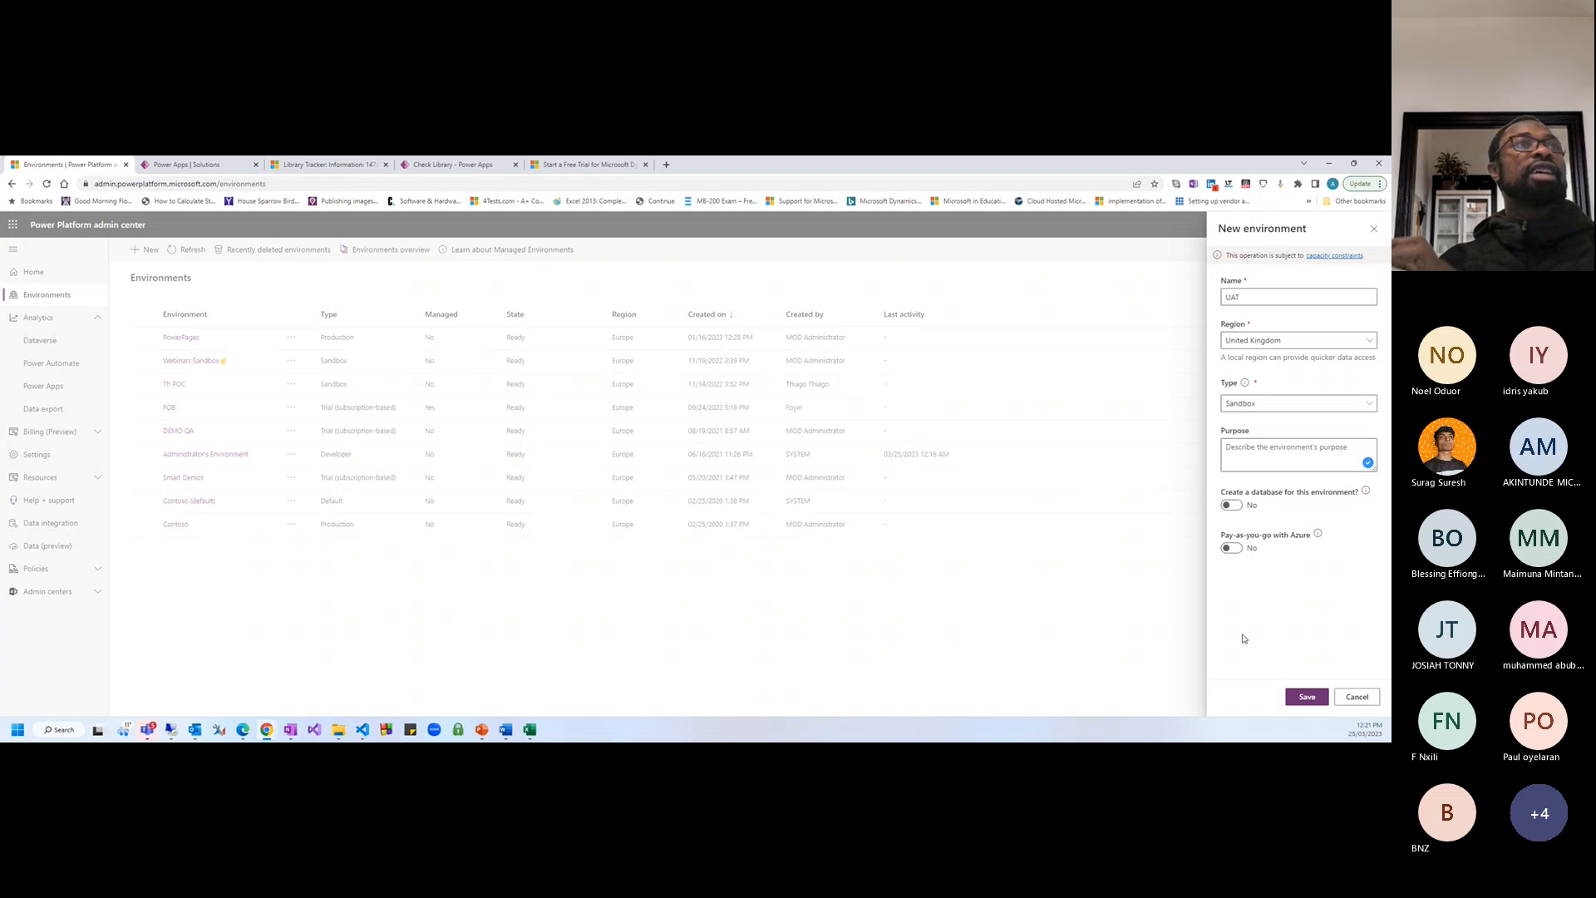
{"action": "left_click", "coordinate": [1234, 507]}
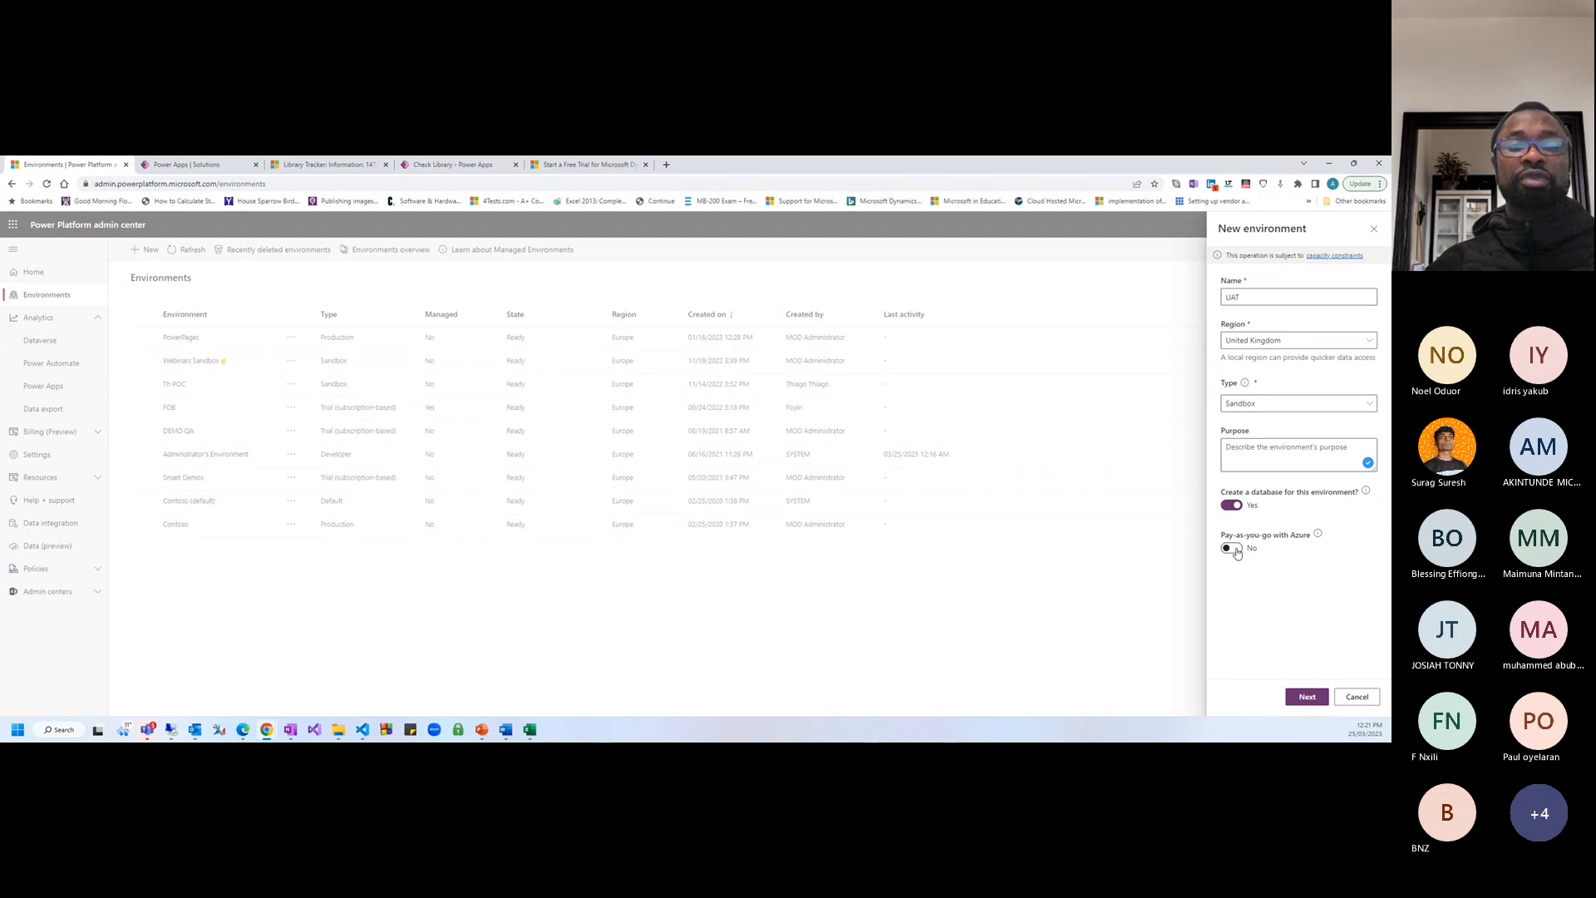
Continue to the database settings and keep English (United States) as the language
{"action": "left_click", "coordinate": [1304, 699]}
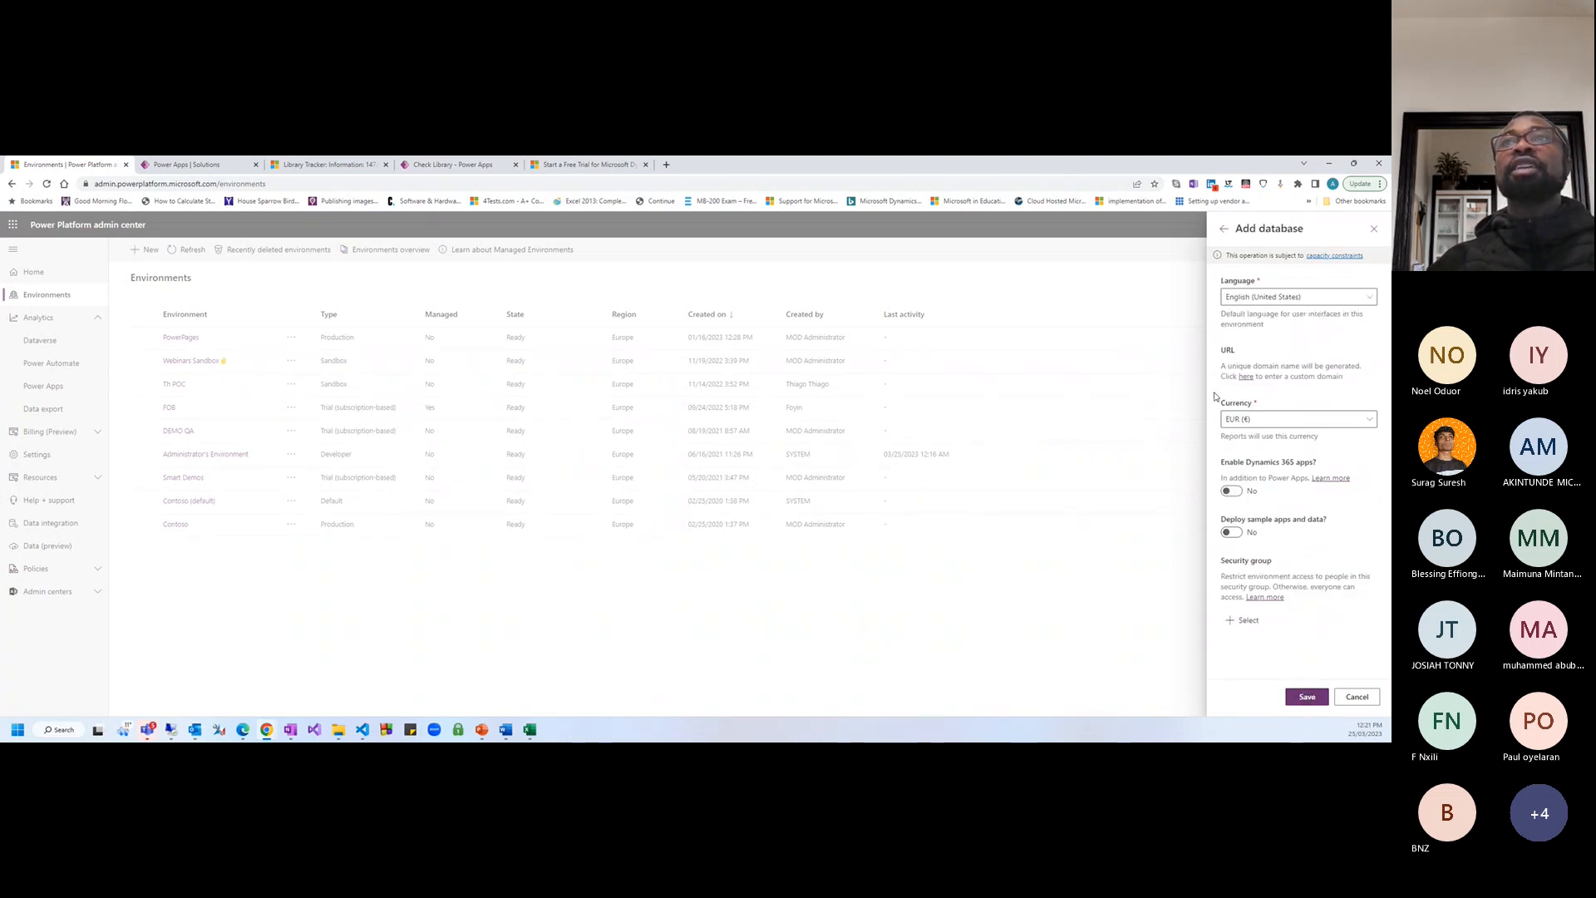
{"action": "left_click", "coordinate": [1264, 301]}
{"action": "scroll", "coordinate": [1134, 499], "scroll_direction": "down", "scroll_amount": 10}
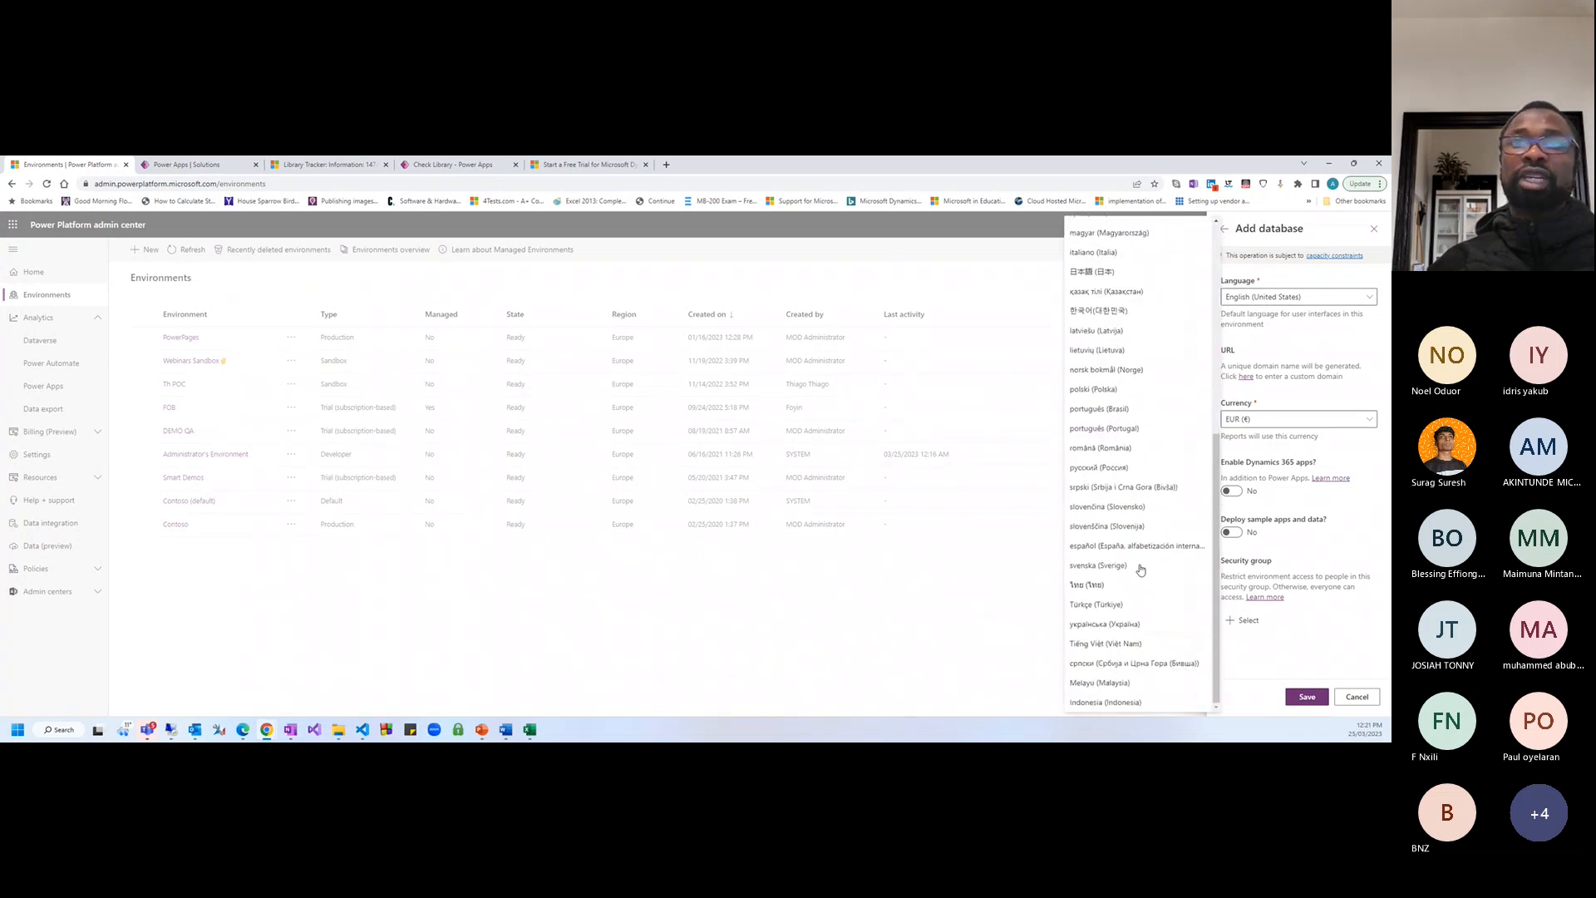
{"action": "scroll", "coordinate": [1134, 561], "scroll_direction": "up", "scroll_amount": 5}
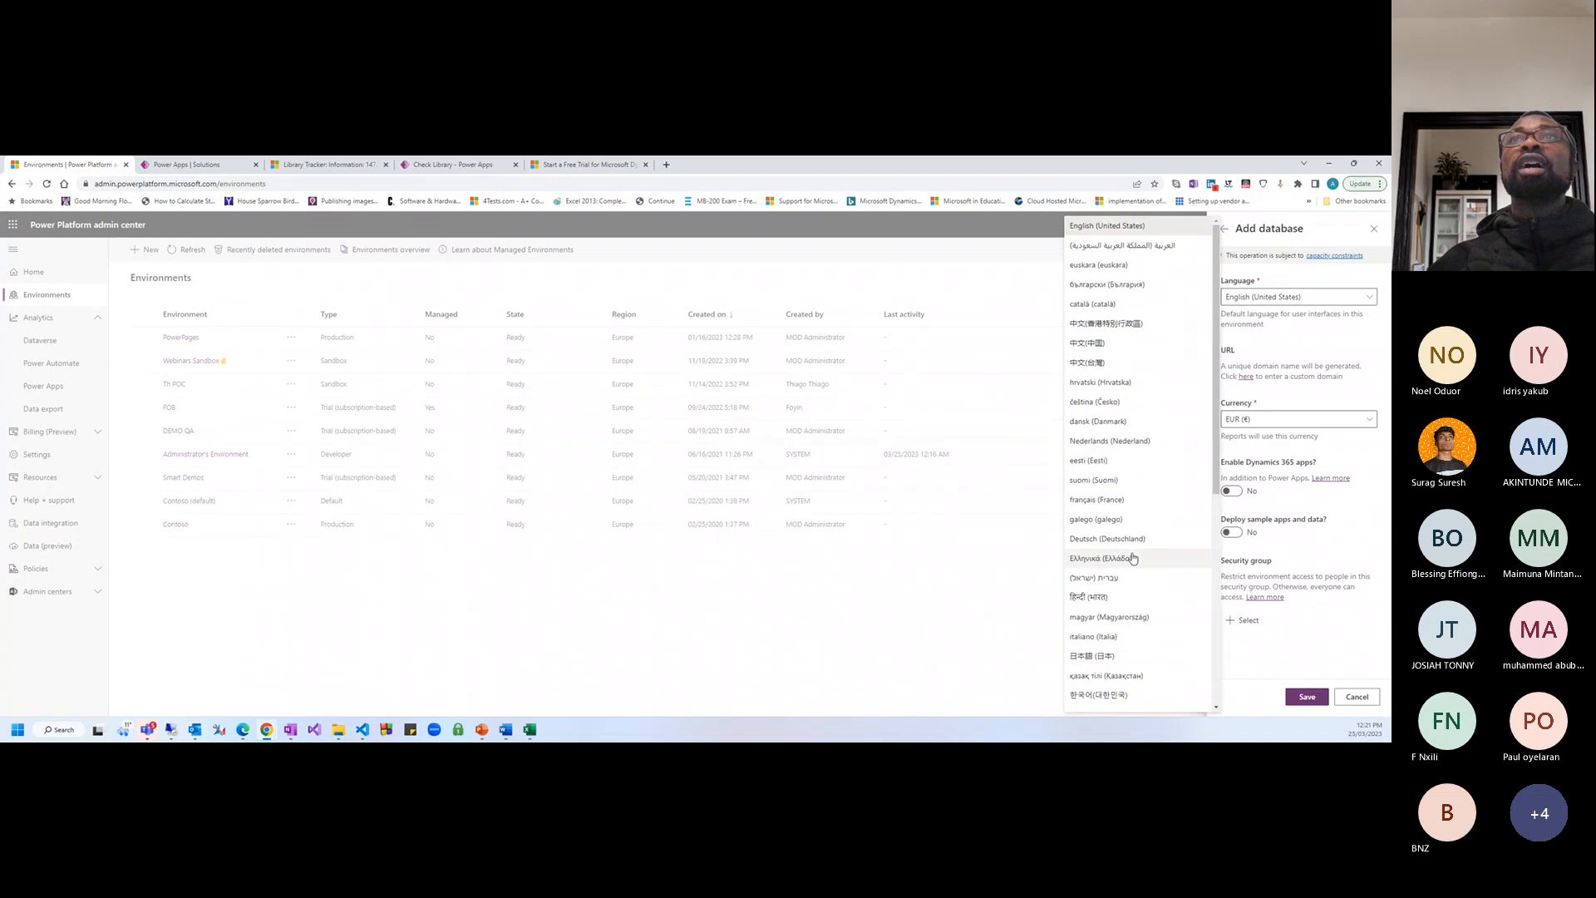
{"action": "left_click", "coordinate": [1180, 226]}
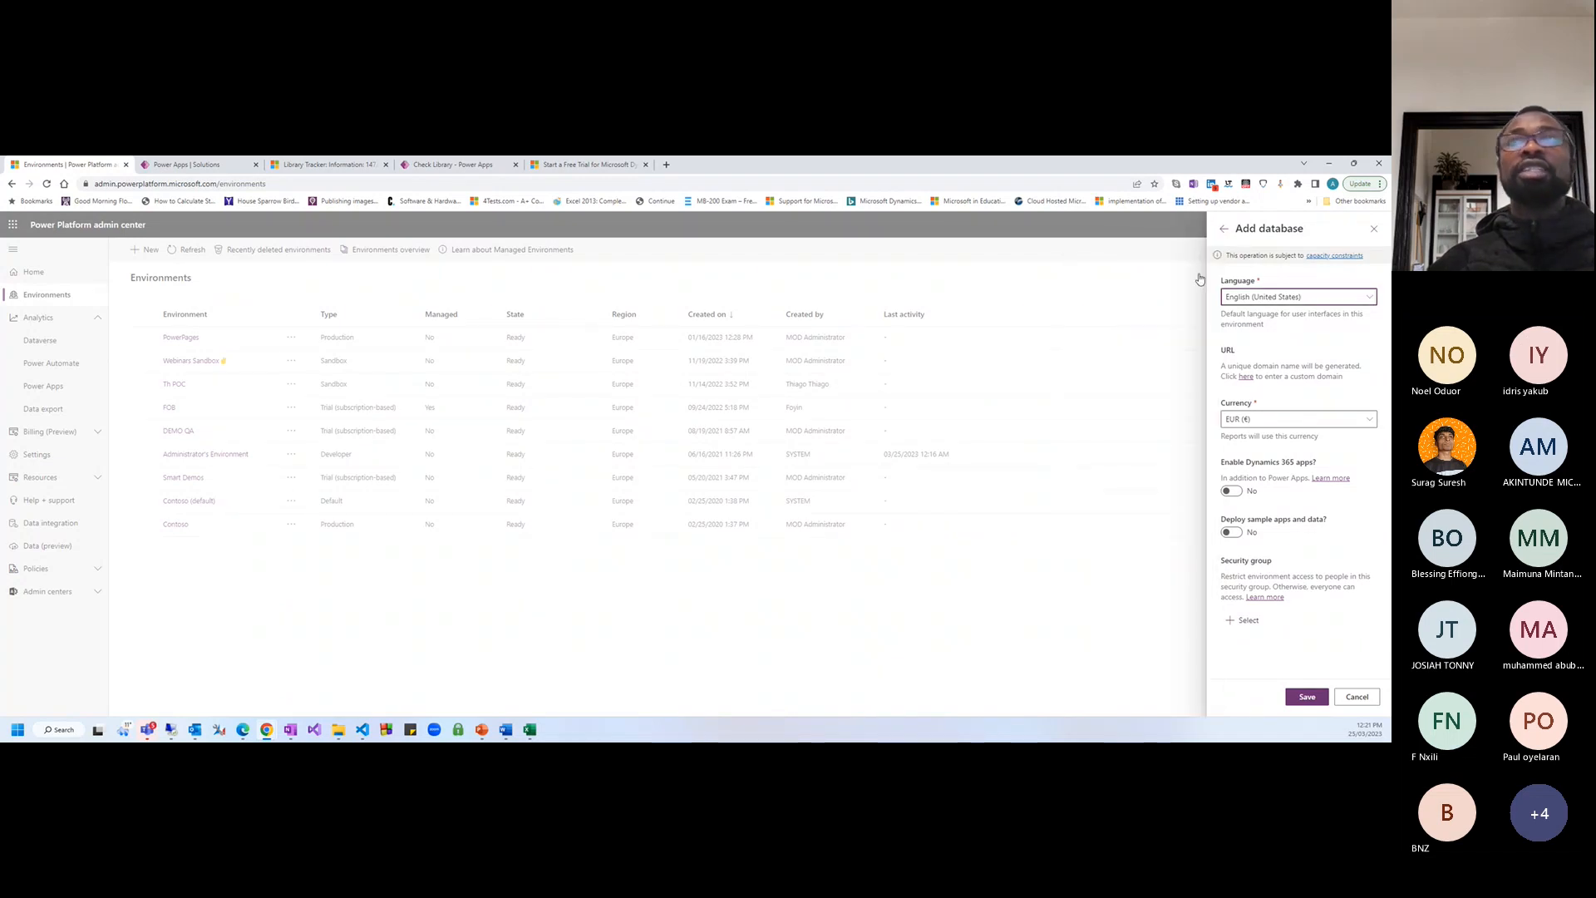
Reveal the custom environment URL box and select the default domain beneath it
{"action": "left_click", "coordinate": [1245, 377]}
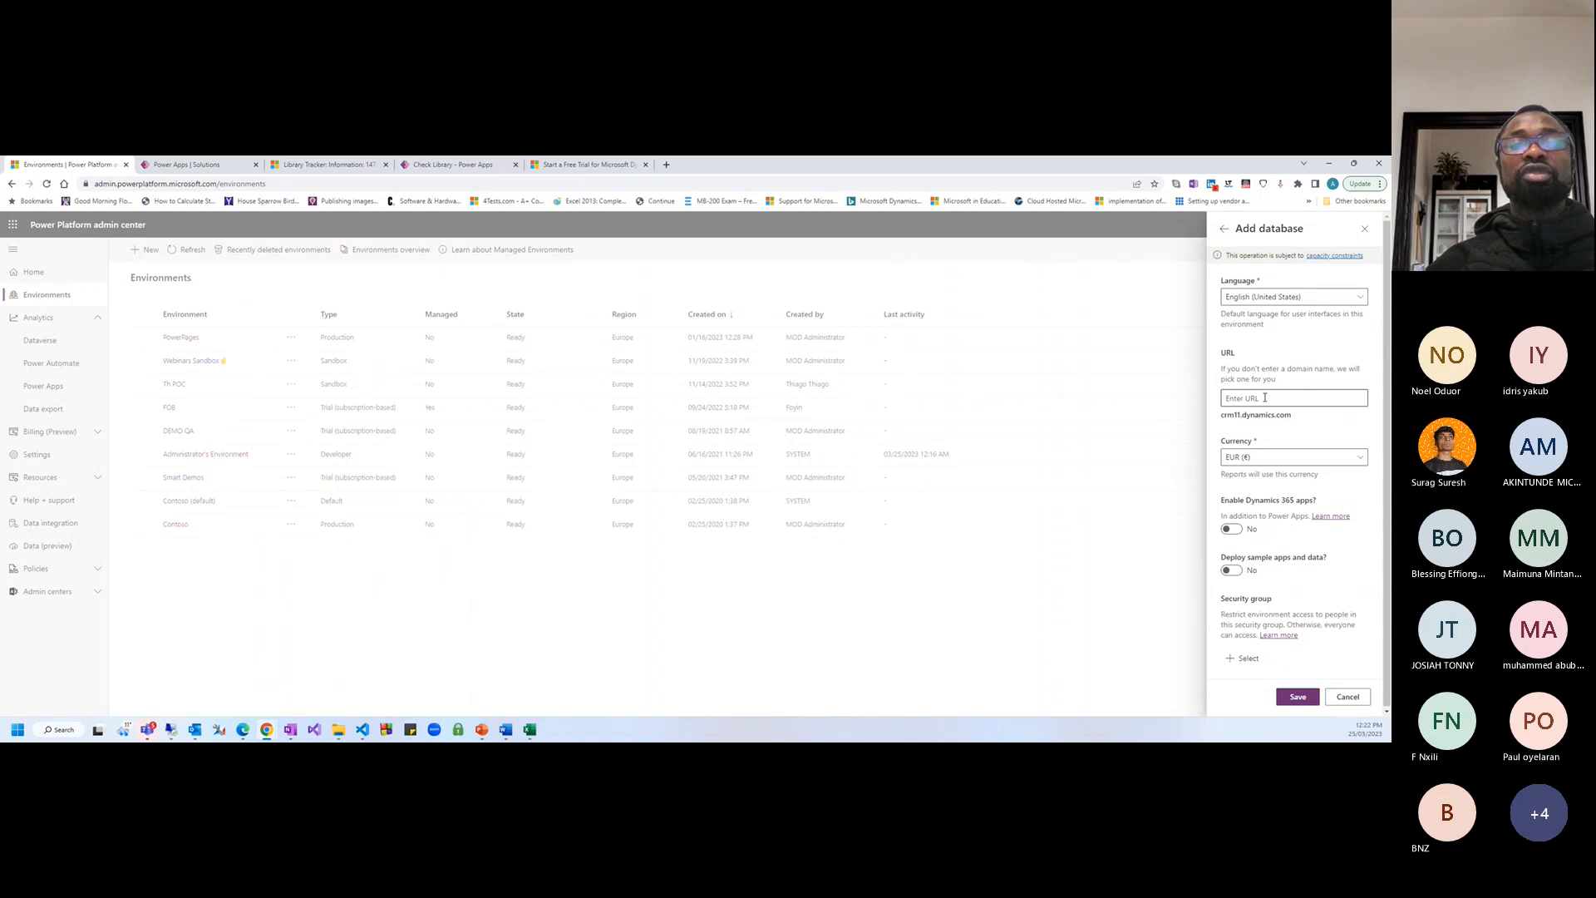
{"action": "left_click", "coordinate": [1265, 397]}
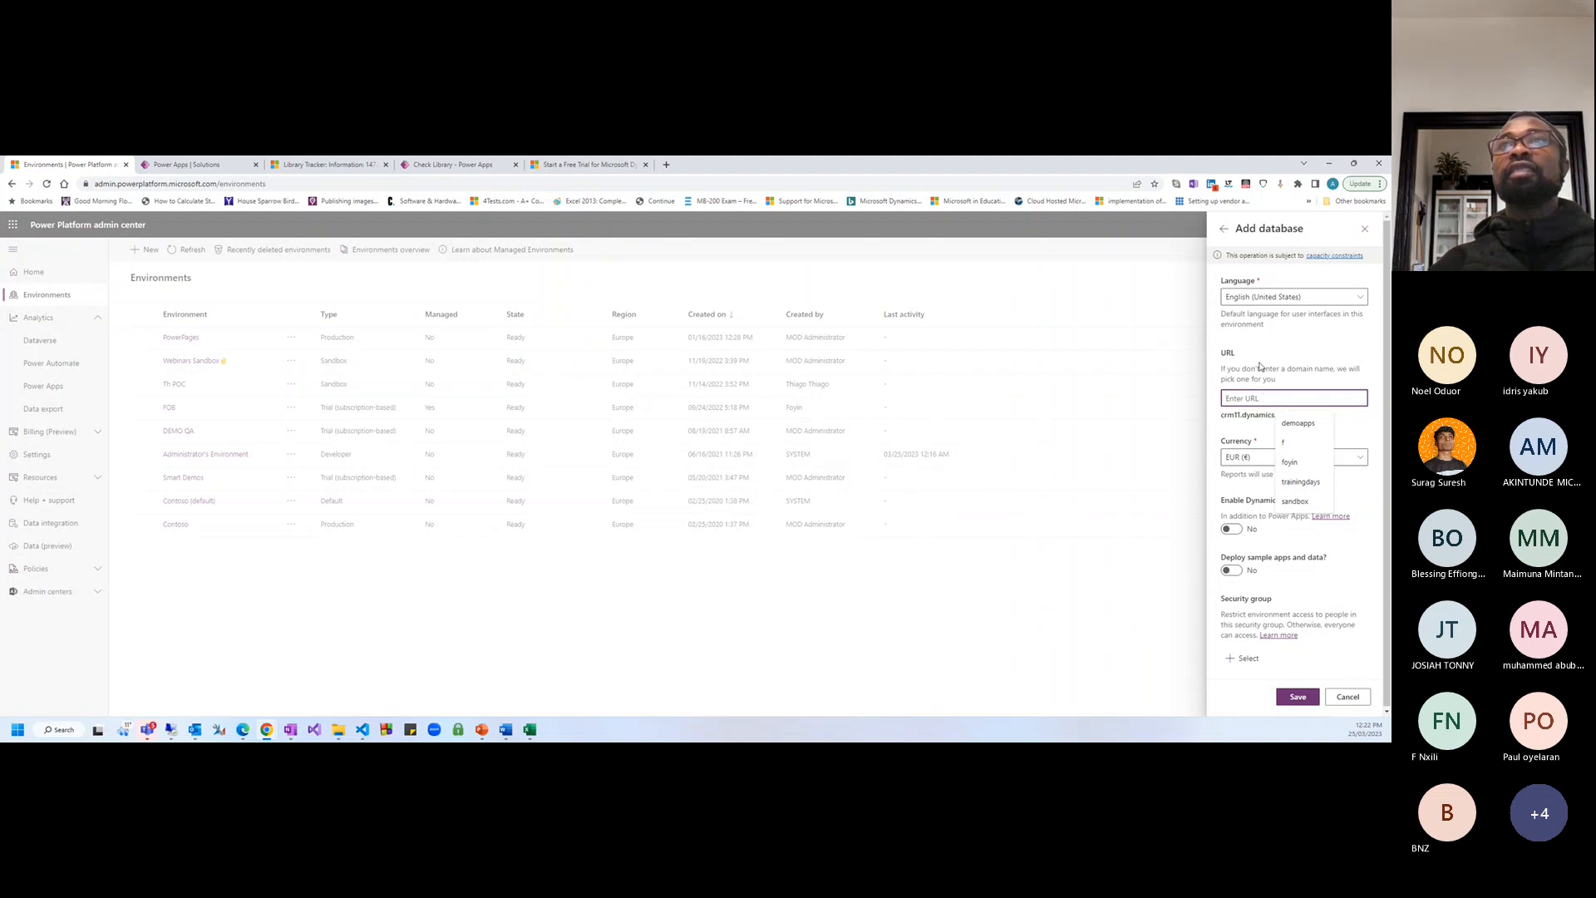
{"action": "left_click", "coordinate": [1223, 227]}
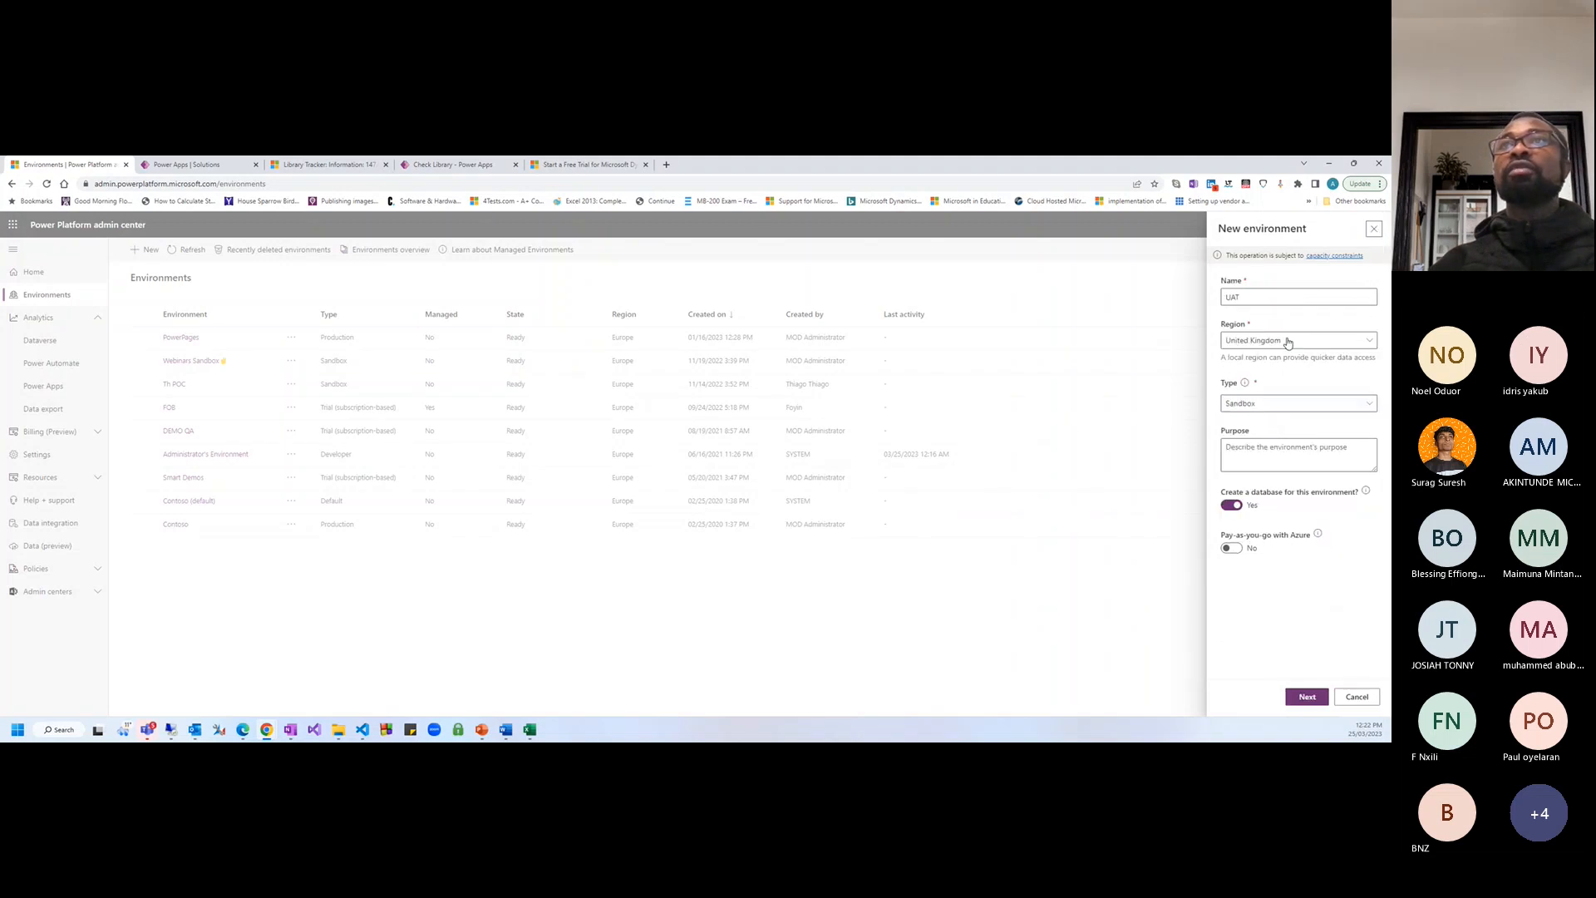
{"action": "left_click", "coordinate": [1306, 696]}
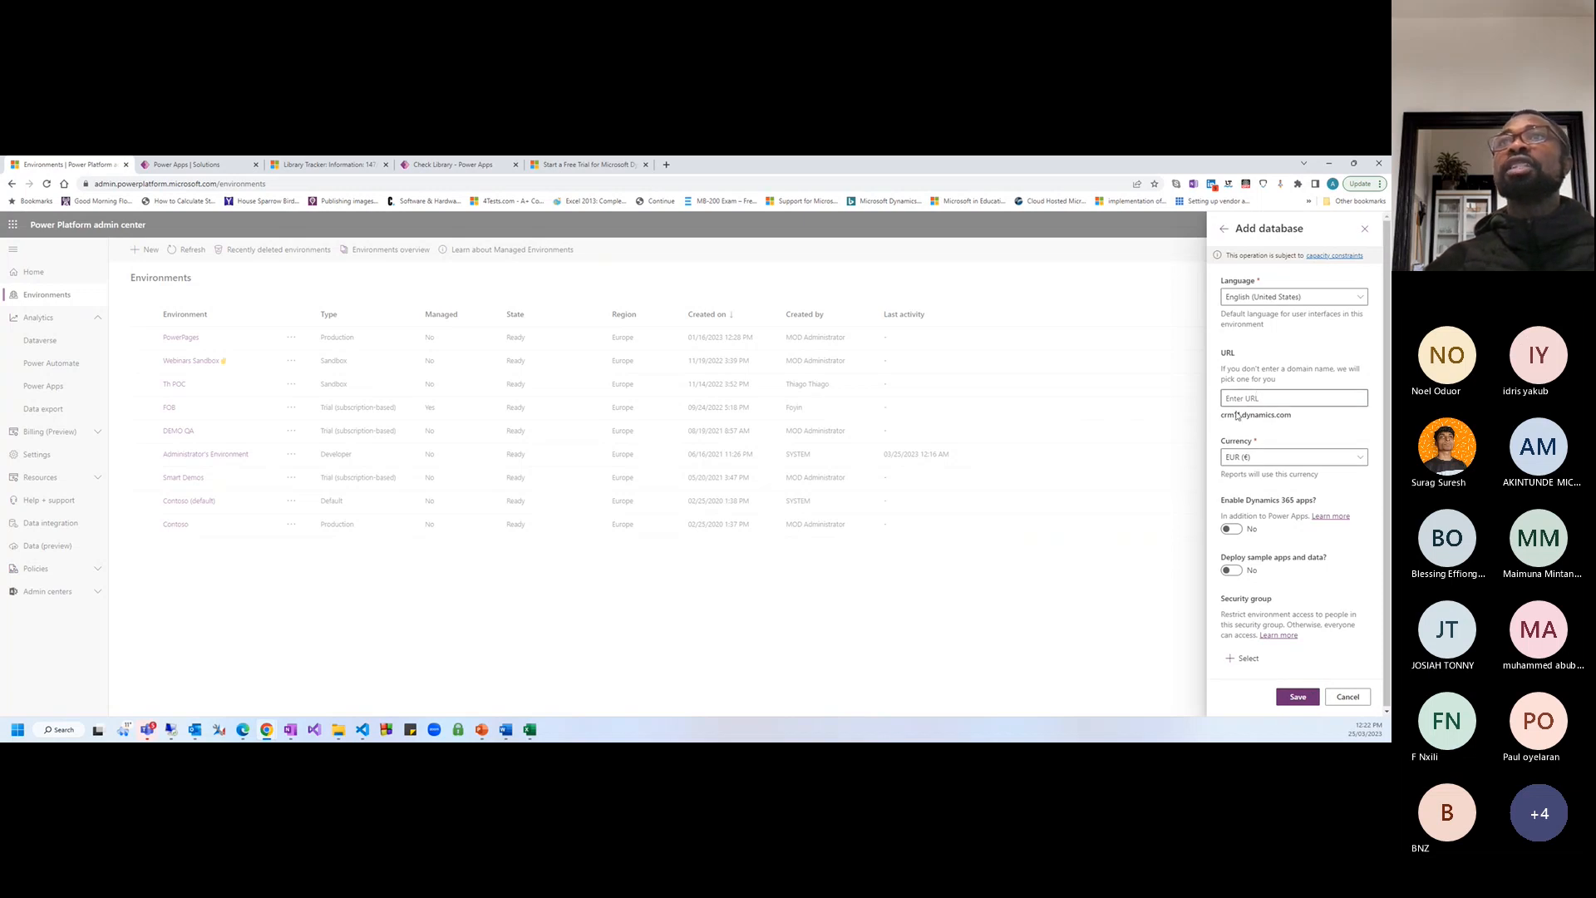
{"action": "left_click_drag", "start_coordinate": [1221, 415], "coordinate": [1277, 416]}
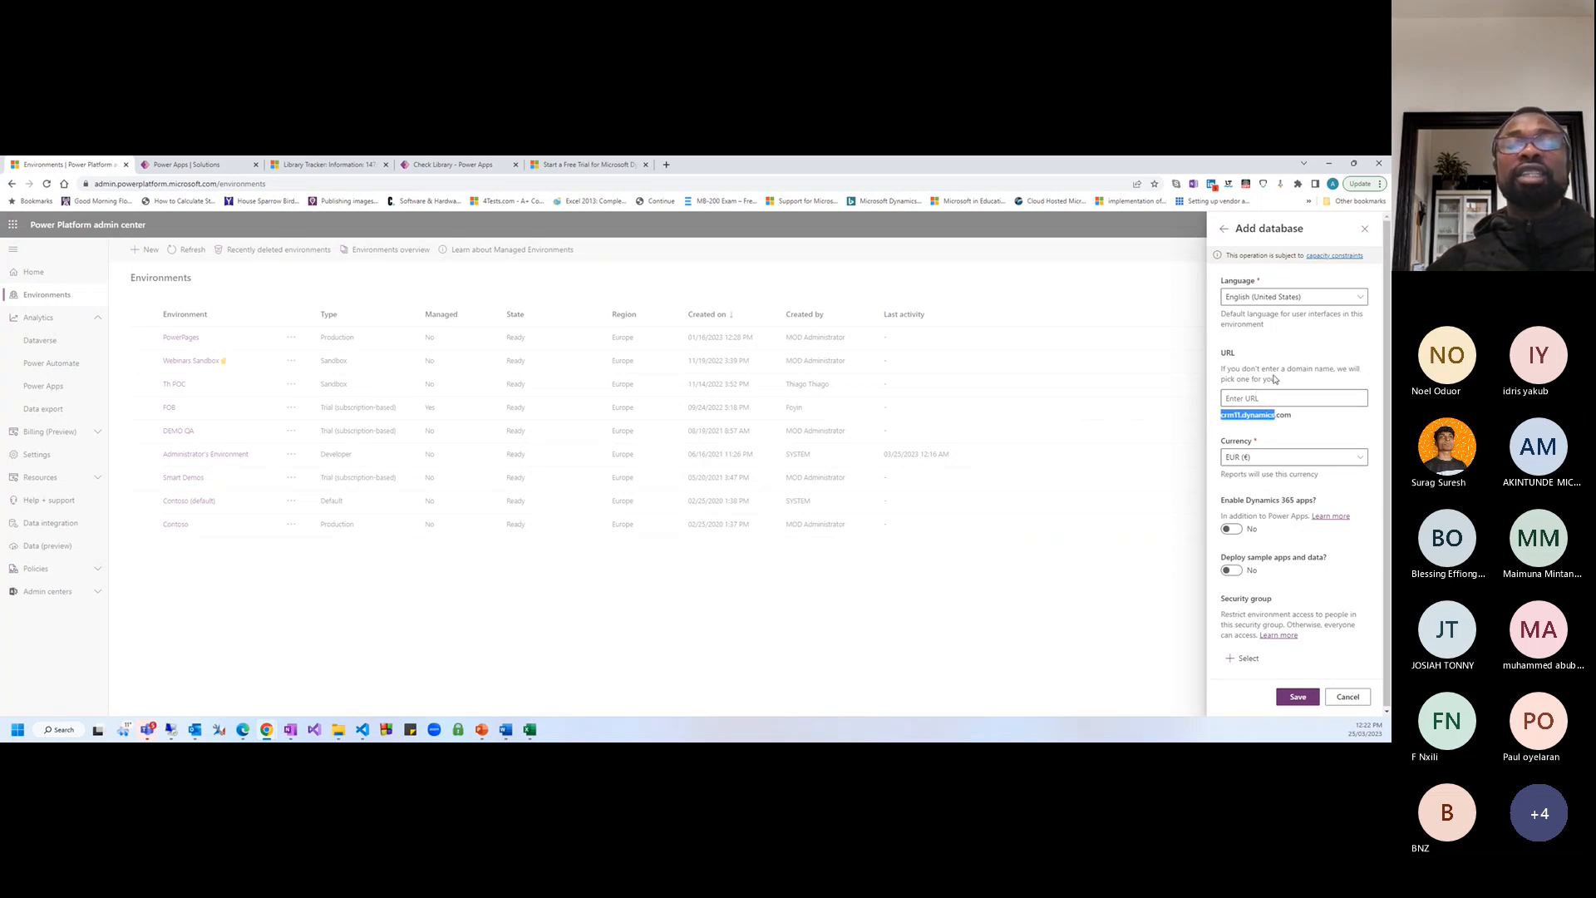
{"action": "left_click", "coordinate": [1260, 398]}
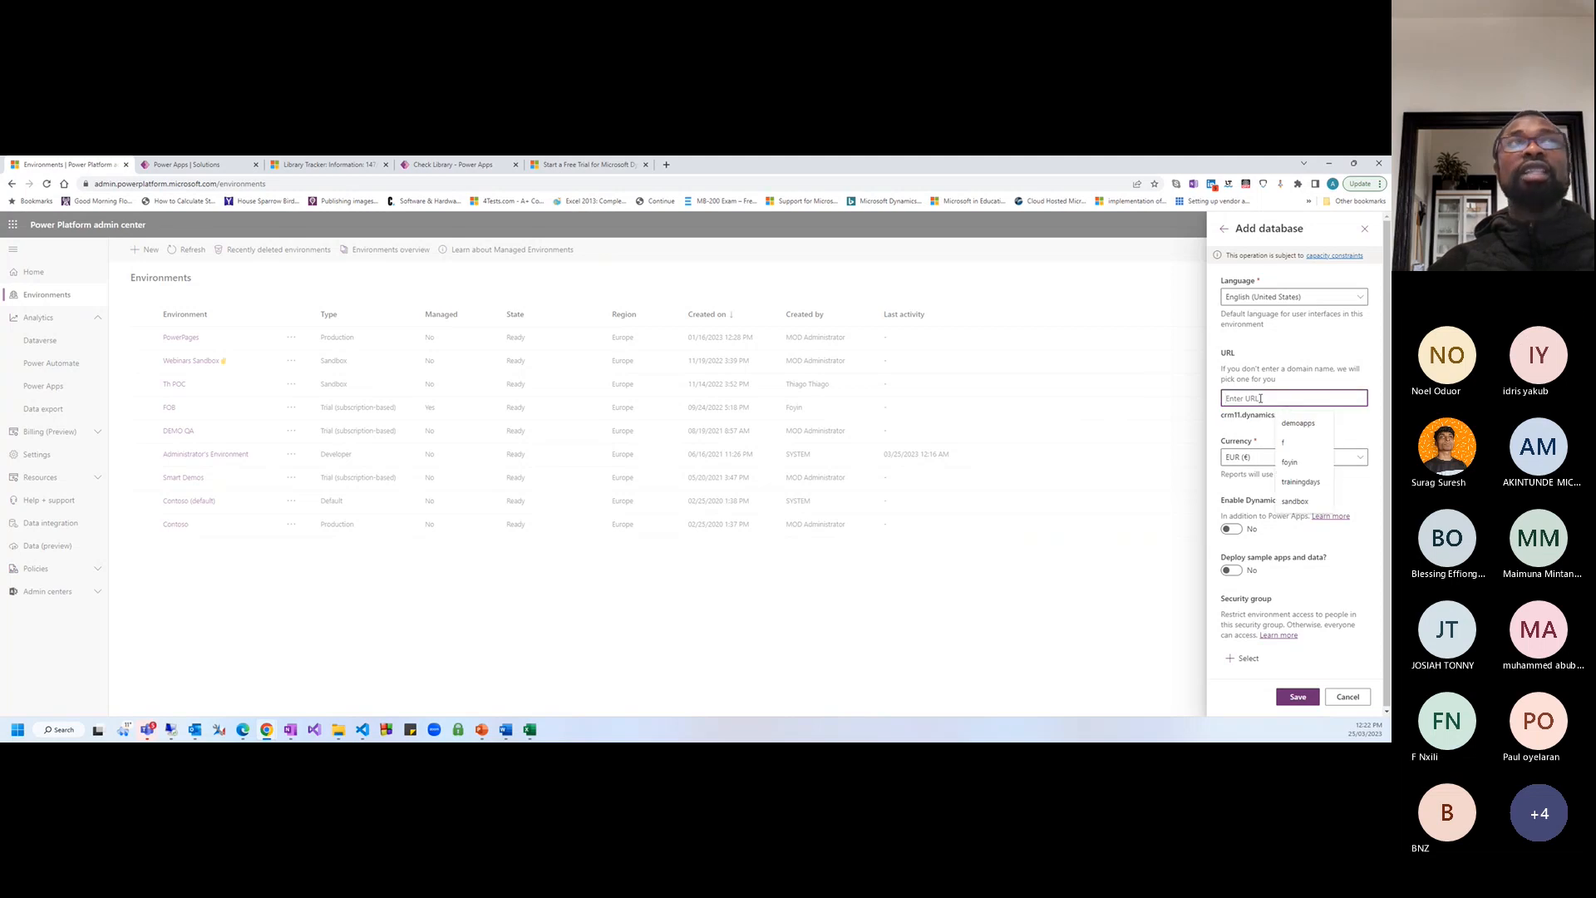
Check the organisation part of the Library Tracker record's address, then return to the URL field
{"action": "left_click", "coordinate": [176, 164]}
{"action": "left_click", "coordinate": [329, 164]}
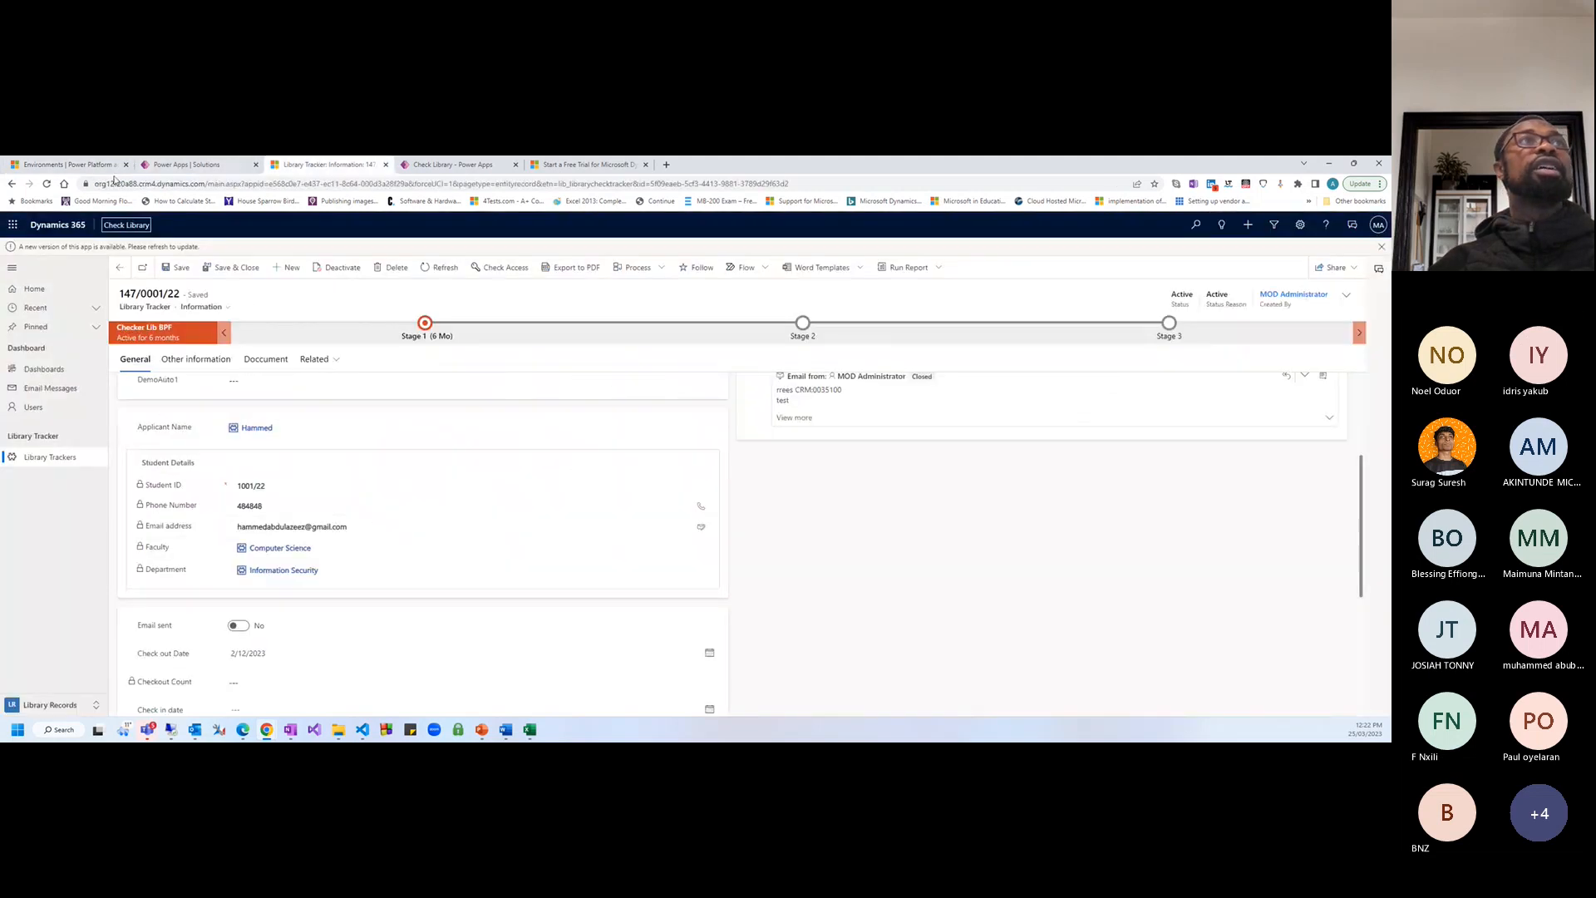
{"action": "left_click", "coordinate": [98, 183]}
{"action": "left_click_drag", "start_coordinate": [98, 183], "coordinate": [156, 183]}
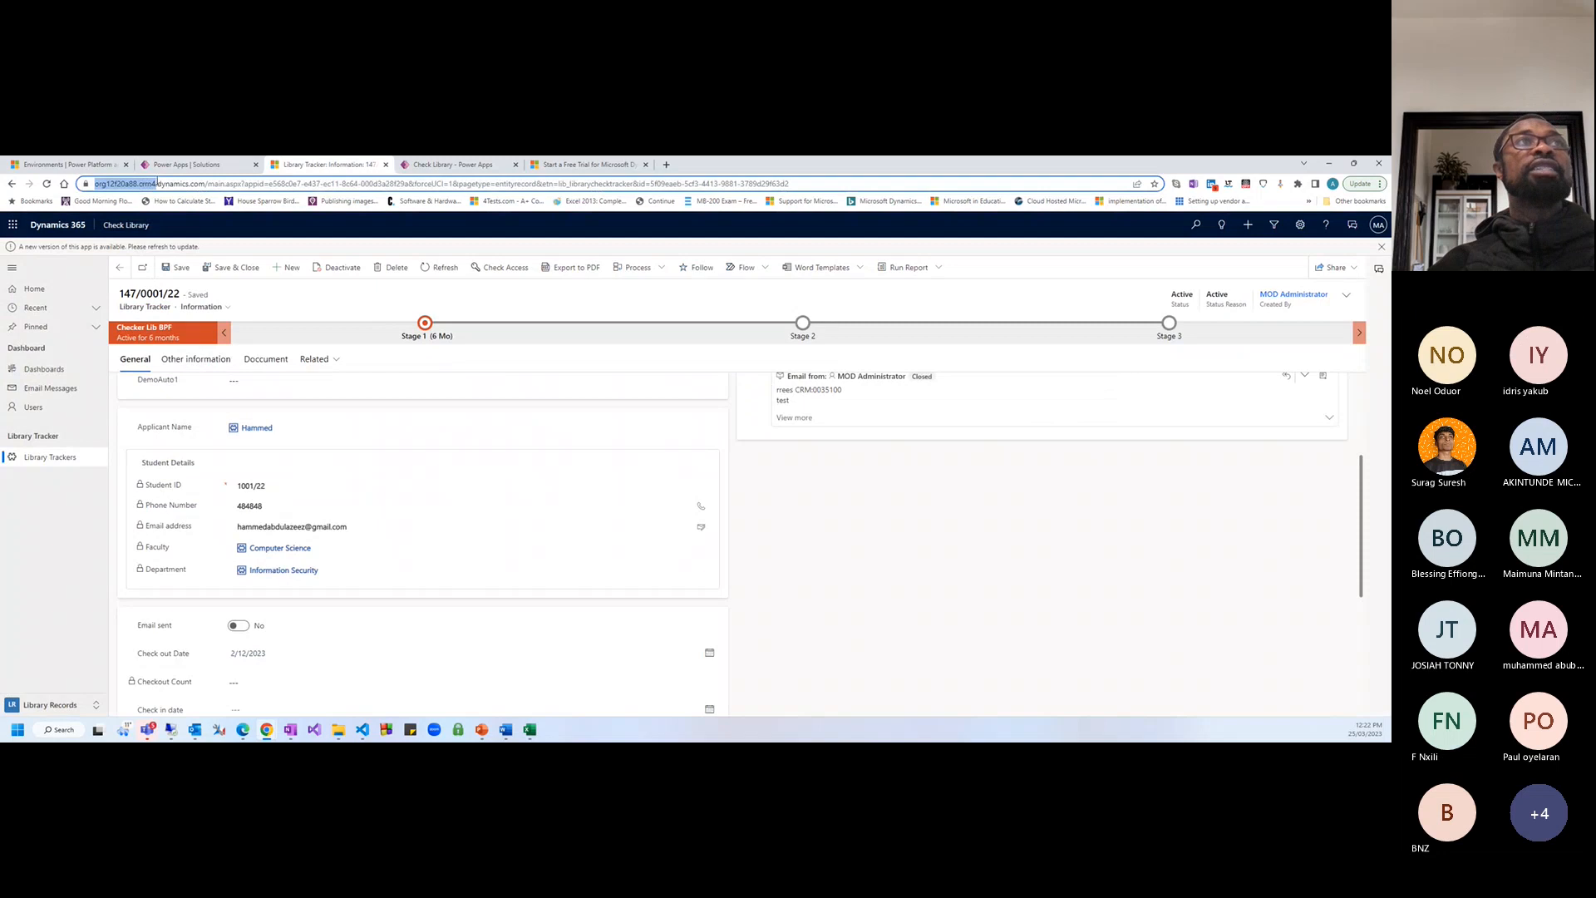
{"action": "left_click", "coordinate": [59, 165]}
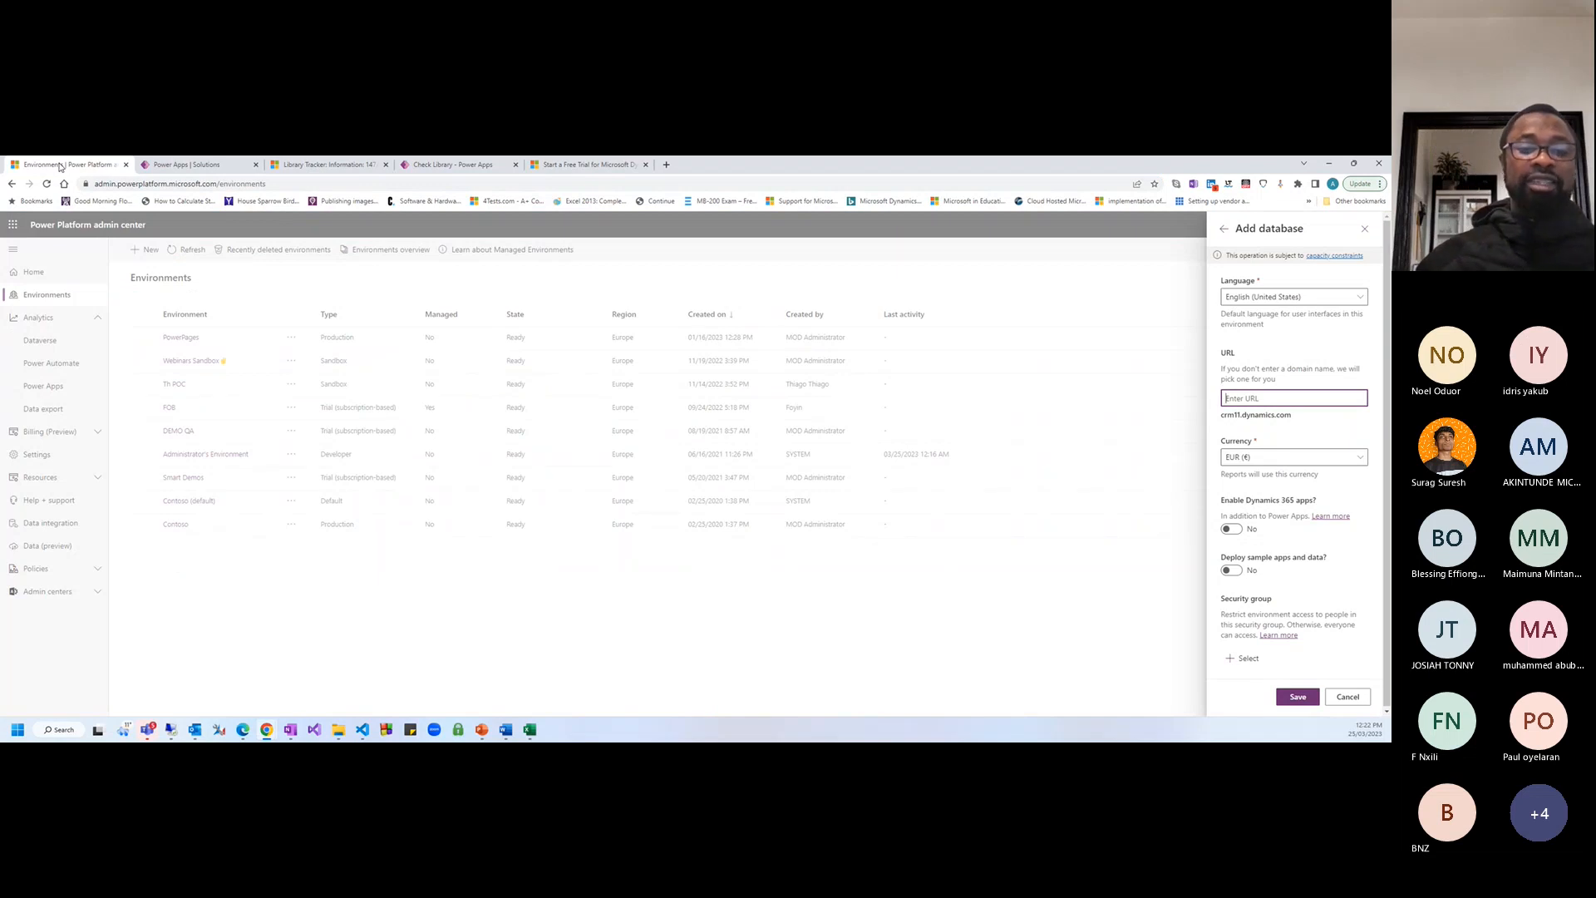
{"action": "left_click", "coordinate": [1273, 398]}
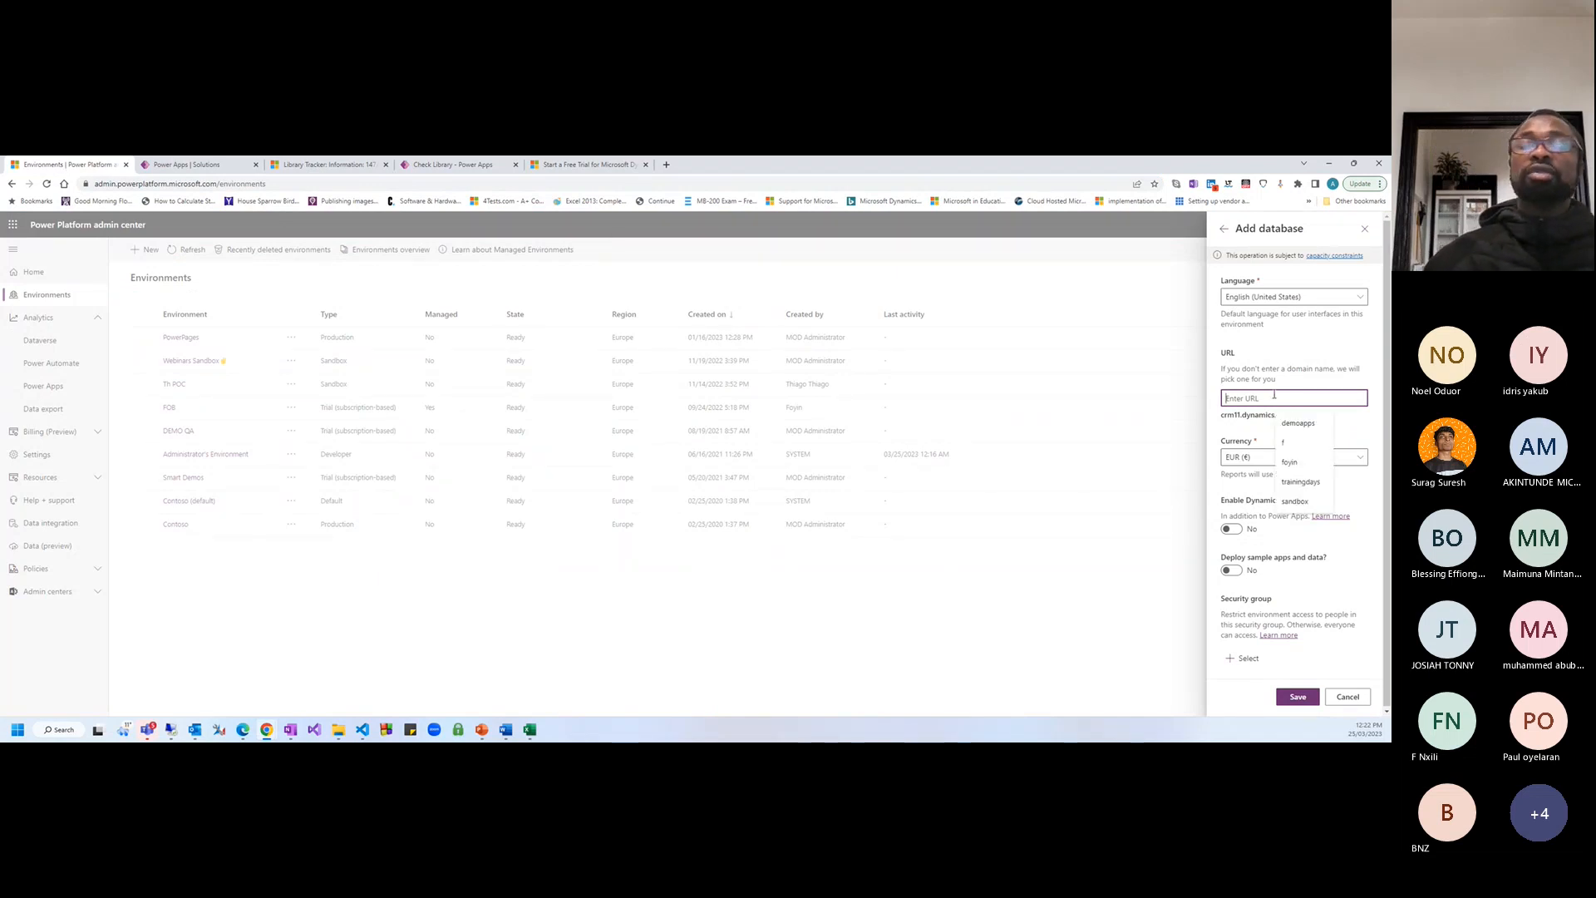
Enter uat as the URL name and leave the currency as EUR (€)
{"action": "type", "text": "uat"}
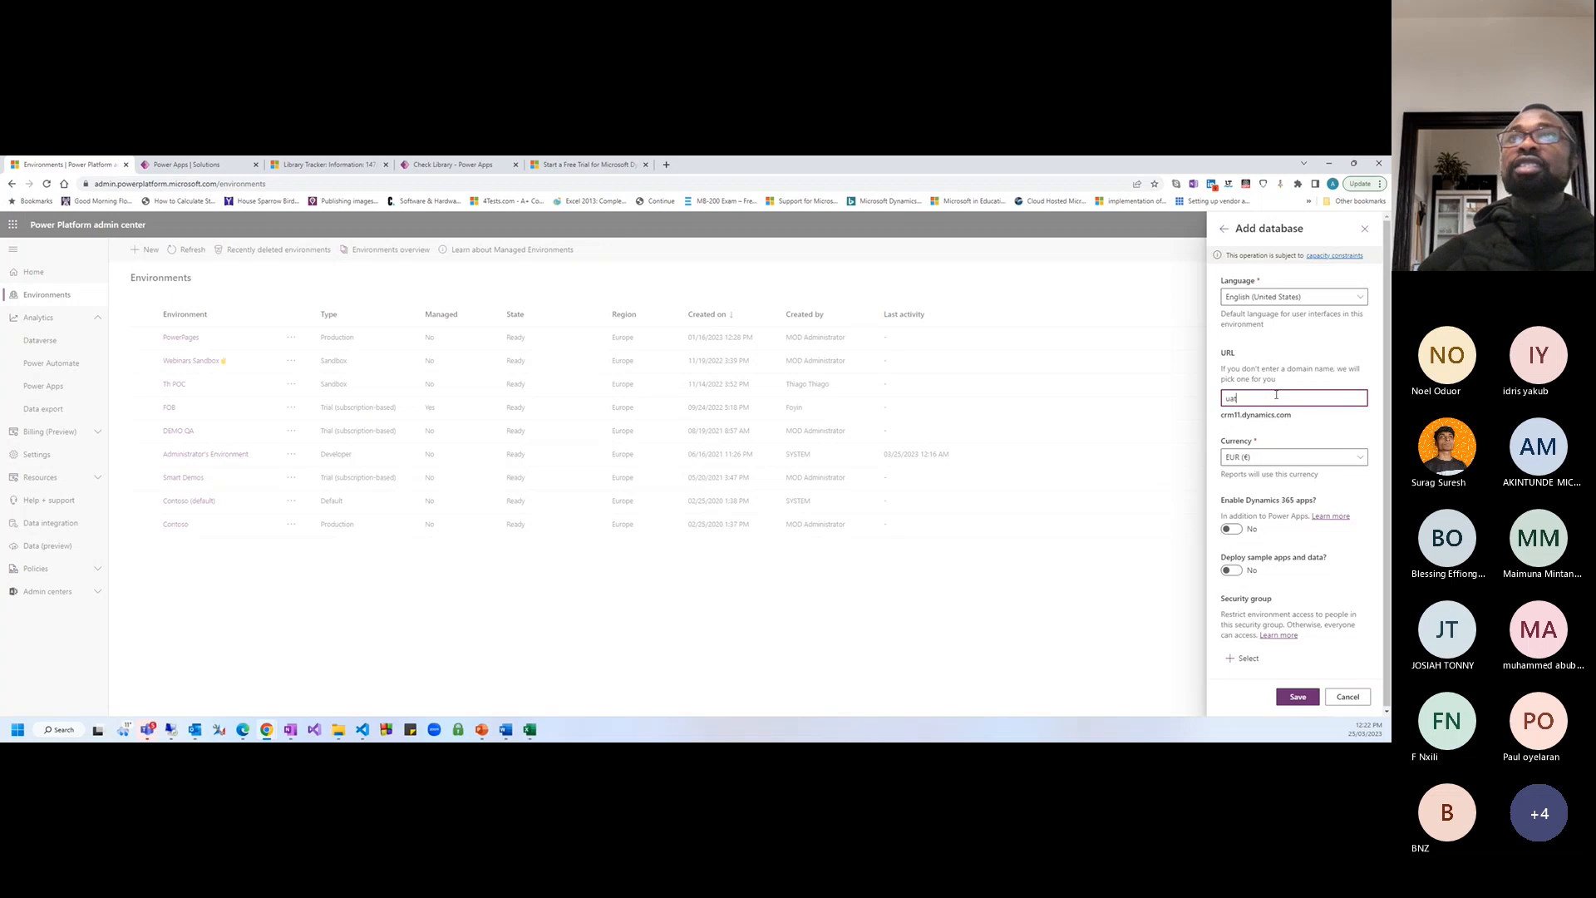
{"action": "left_click", "coordinate": [1241, 458]}
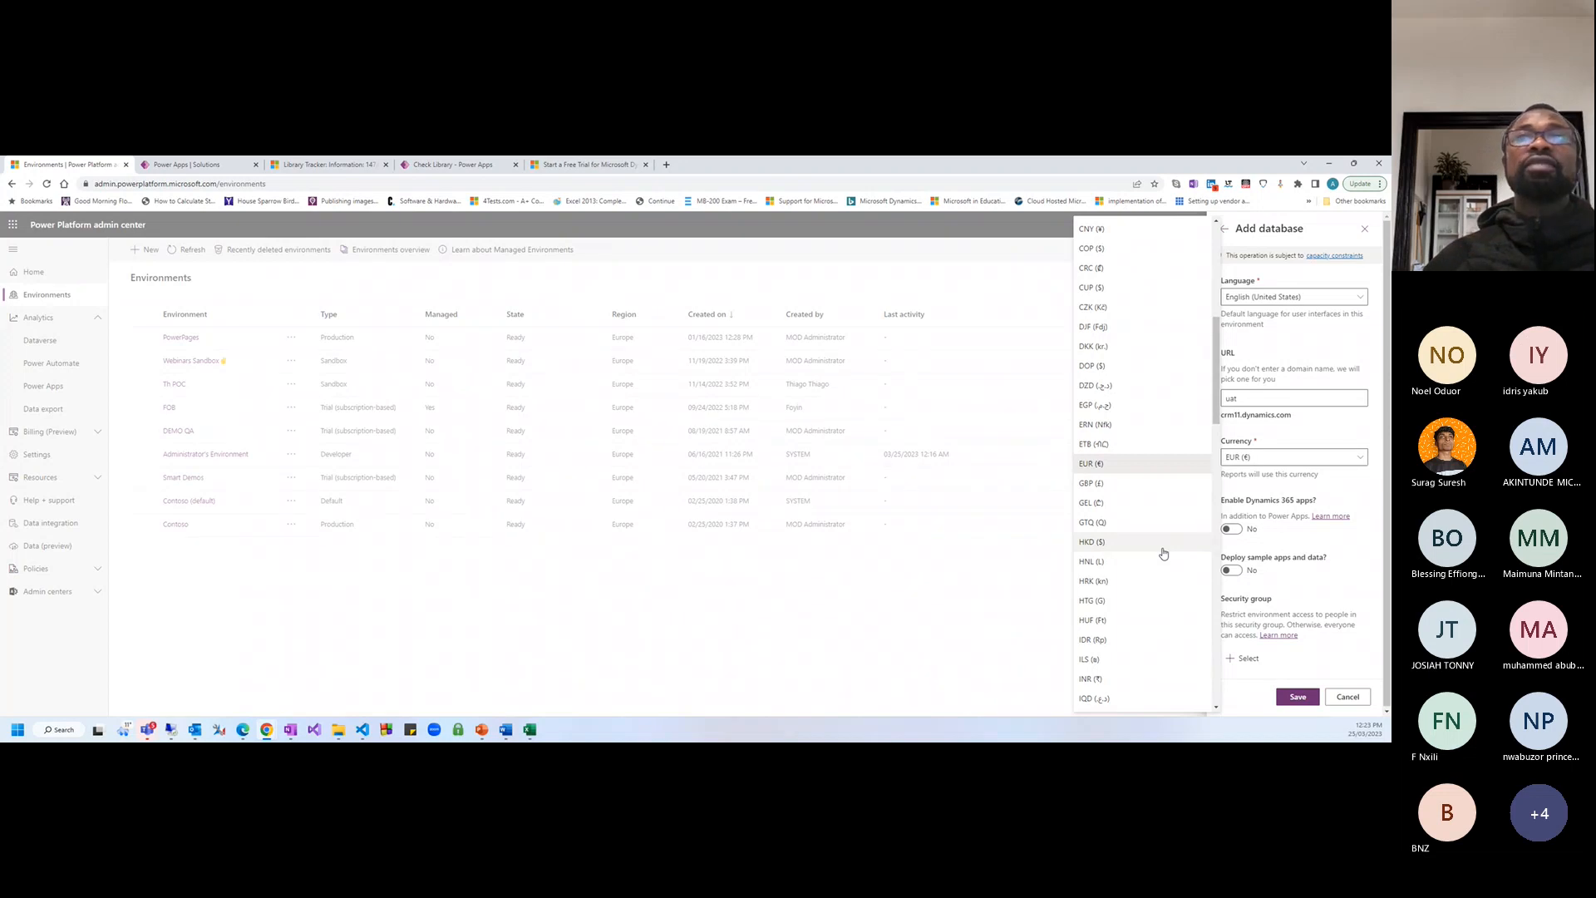
{"action": "left_click", "coordinate": [1299, 436]}
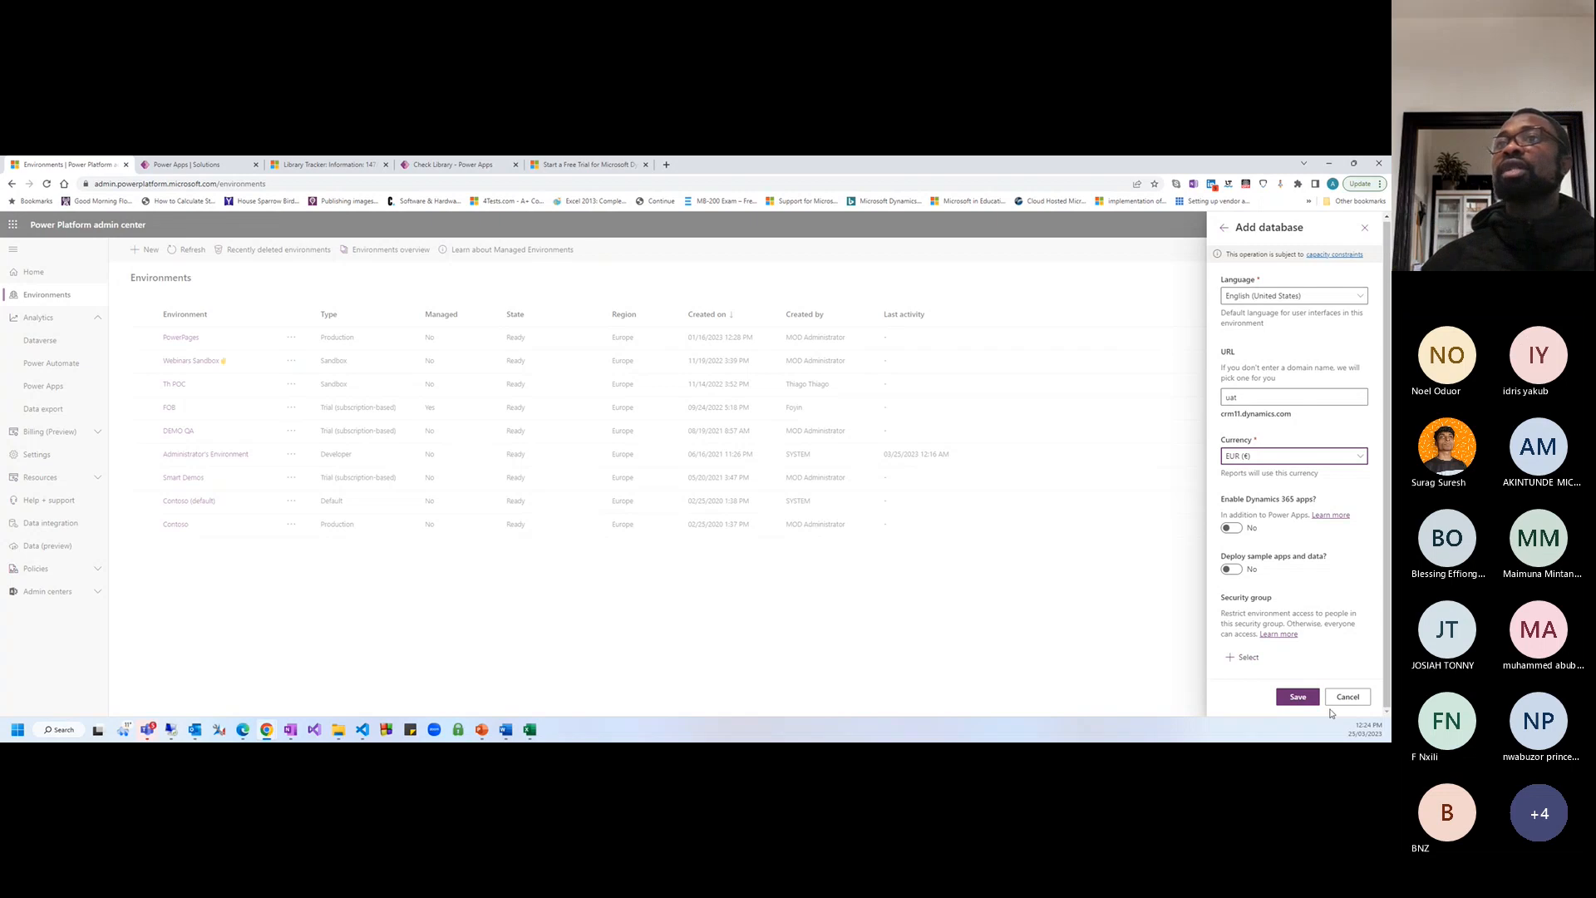
Save the database settings and read the invalid-domain error
{"action": "left_click", "coordinate": [1303, 700]}
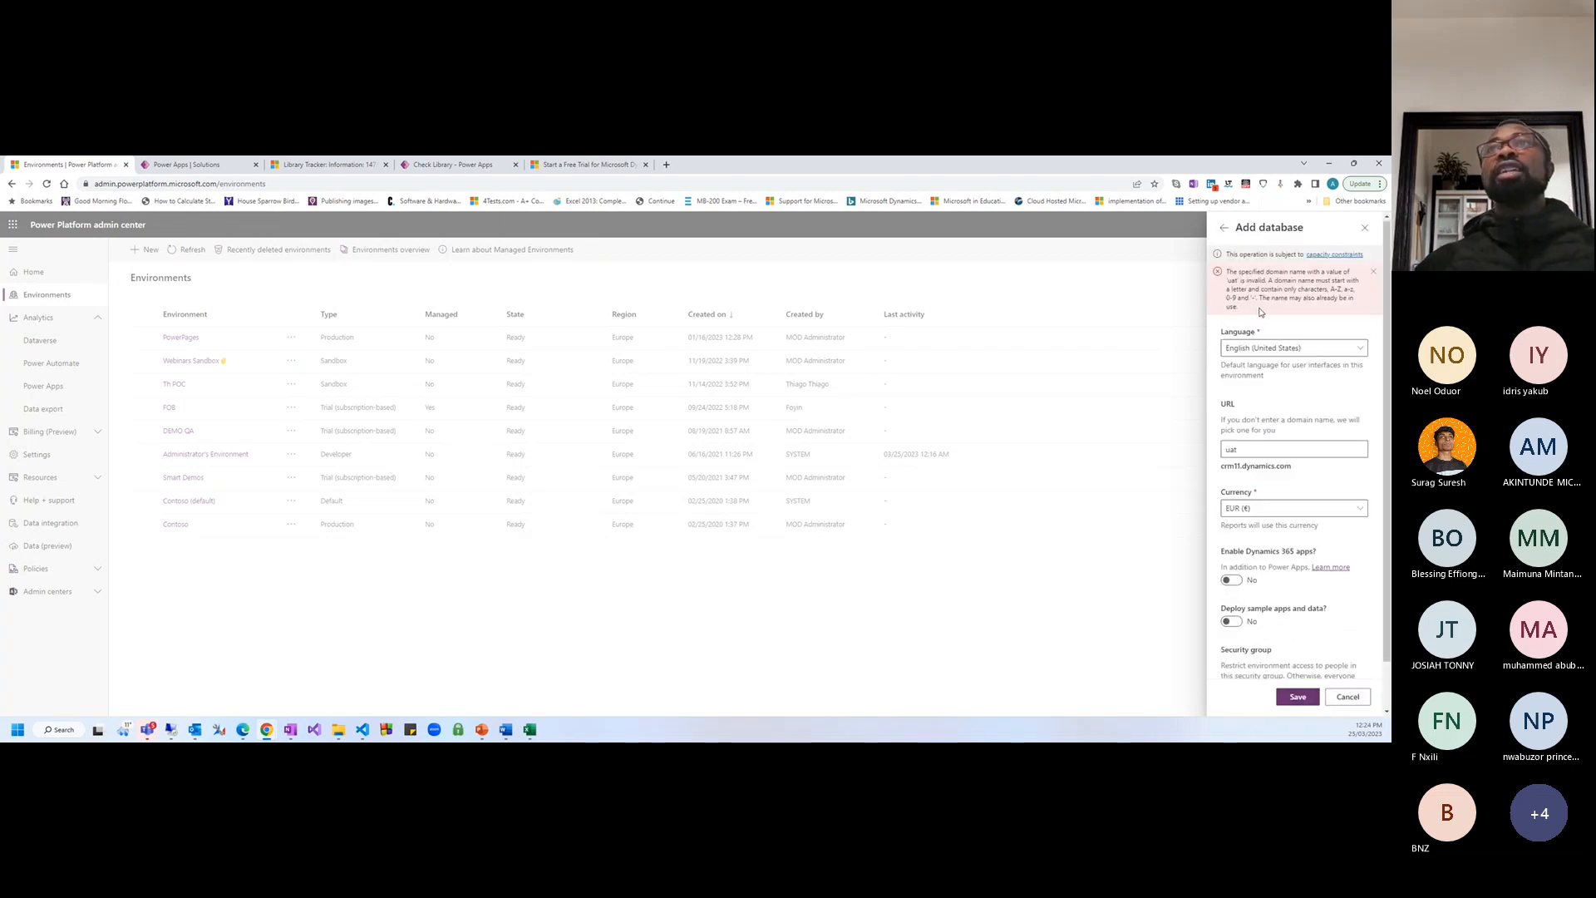
{"action": "triple_click", "coordinate": [1260, 310]}
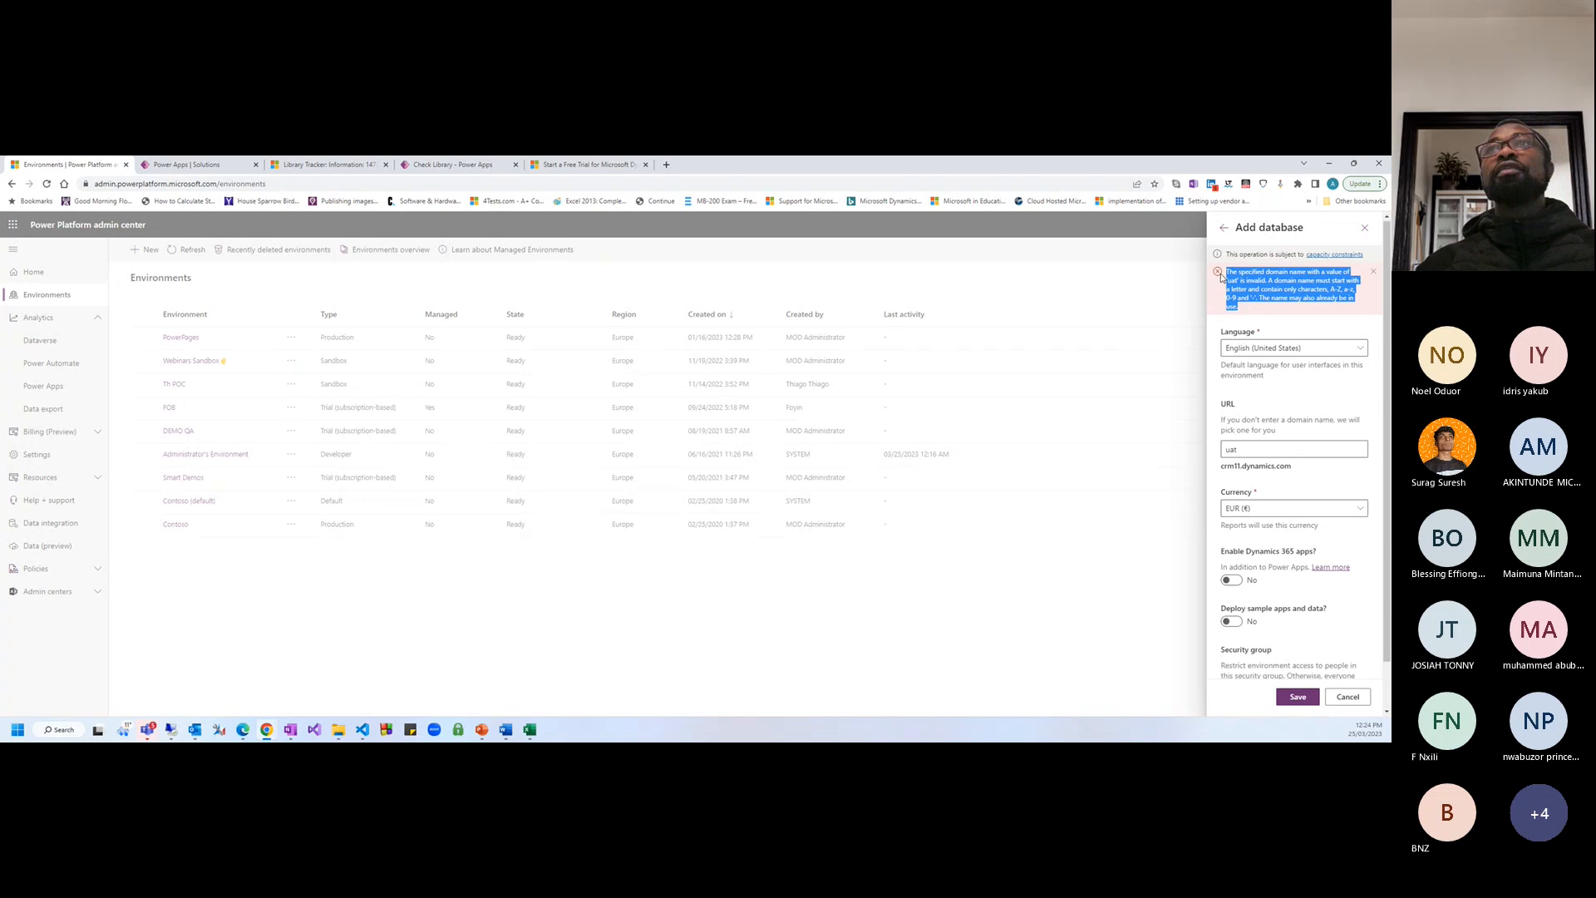
{"action": "left_click", "coordinate": [1289, 308]}
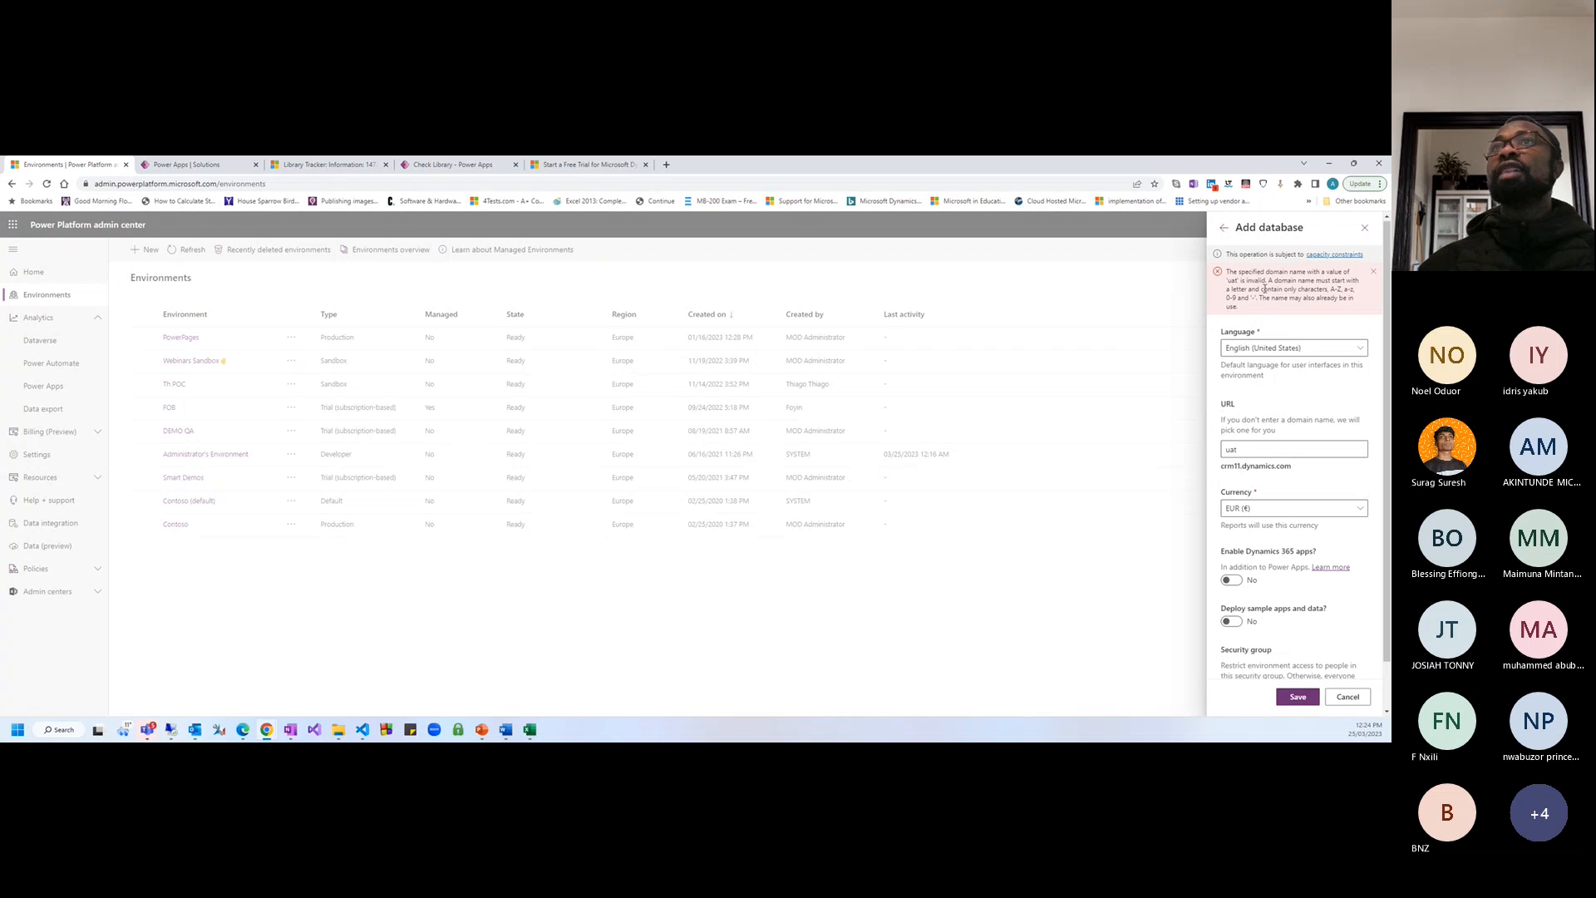
Change the URL name to myuat and save the environment again
{"action": "left_click", "coordinate": [1245, 447]}
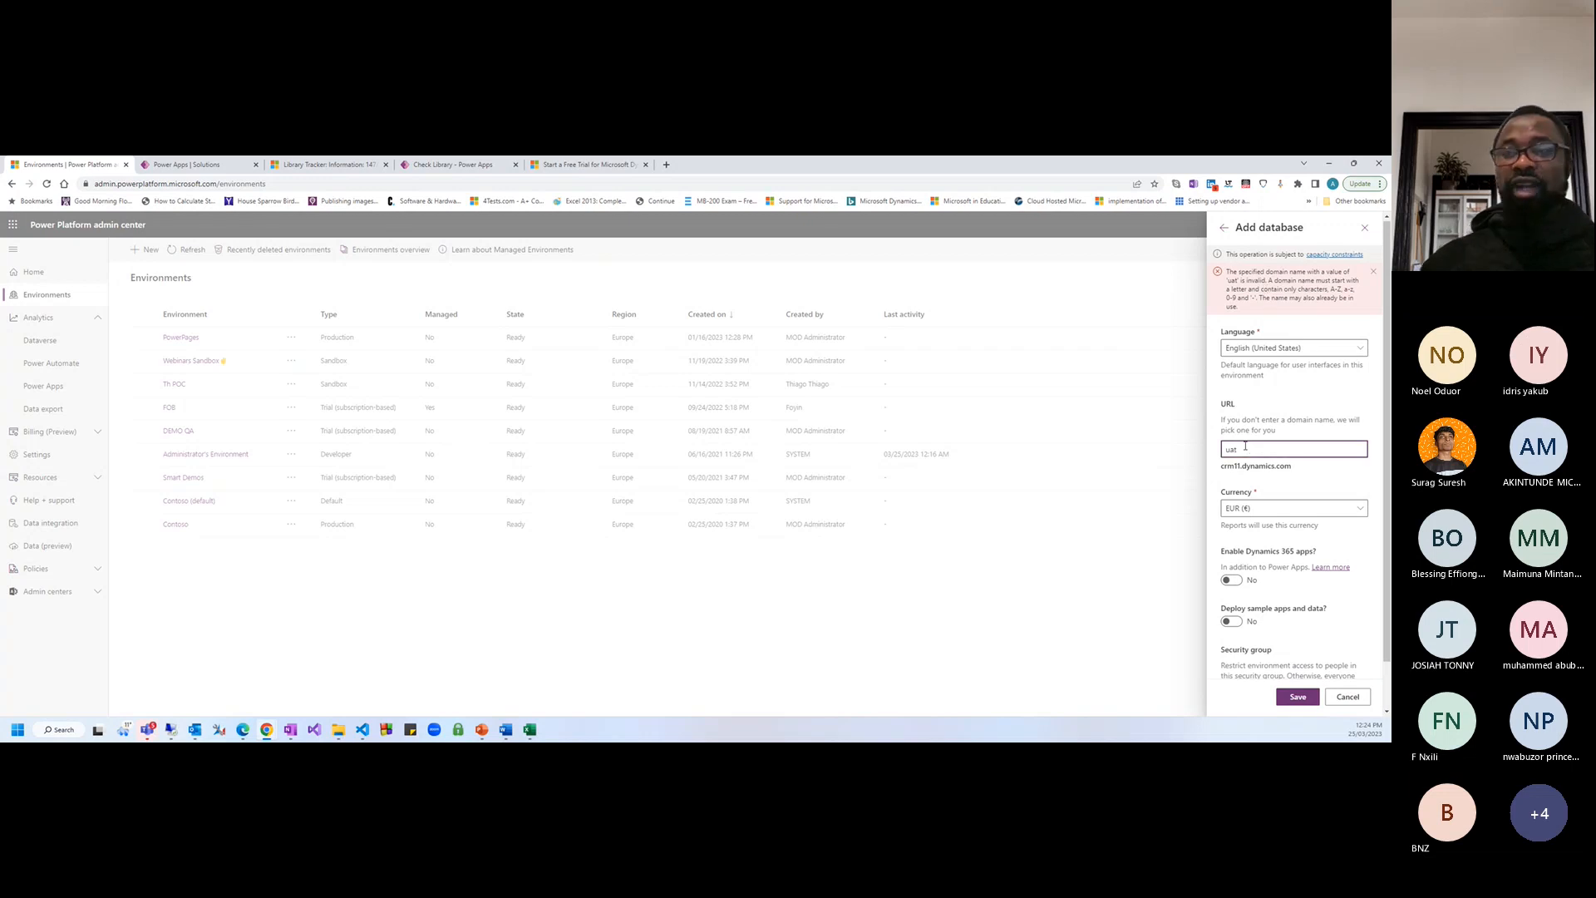
{"action": "type", "text": "dev"}
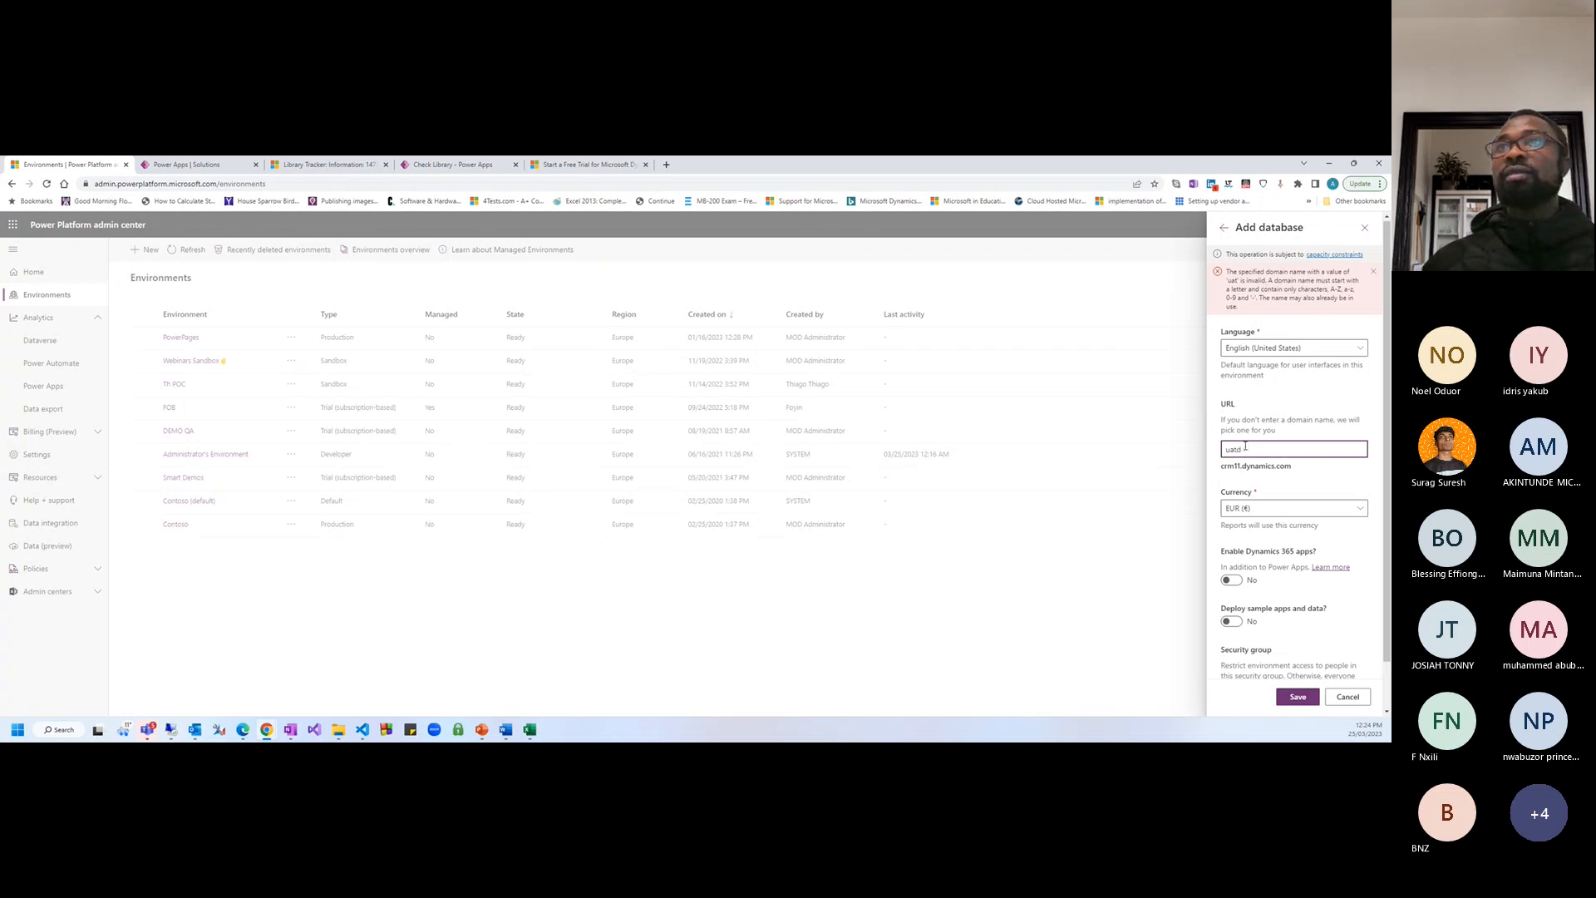
{"action": "key", "text": "Home"}
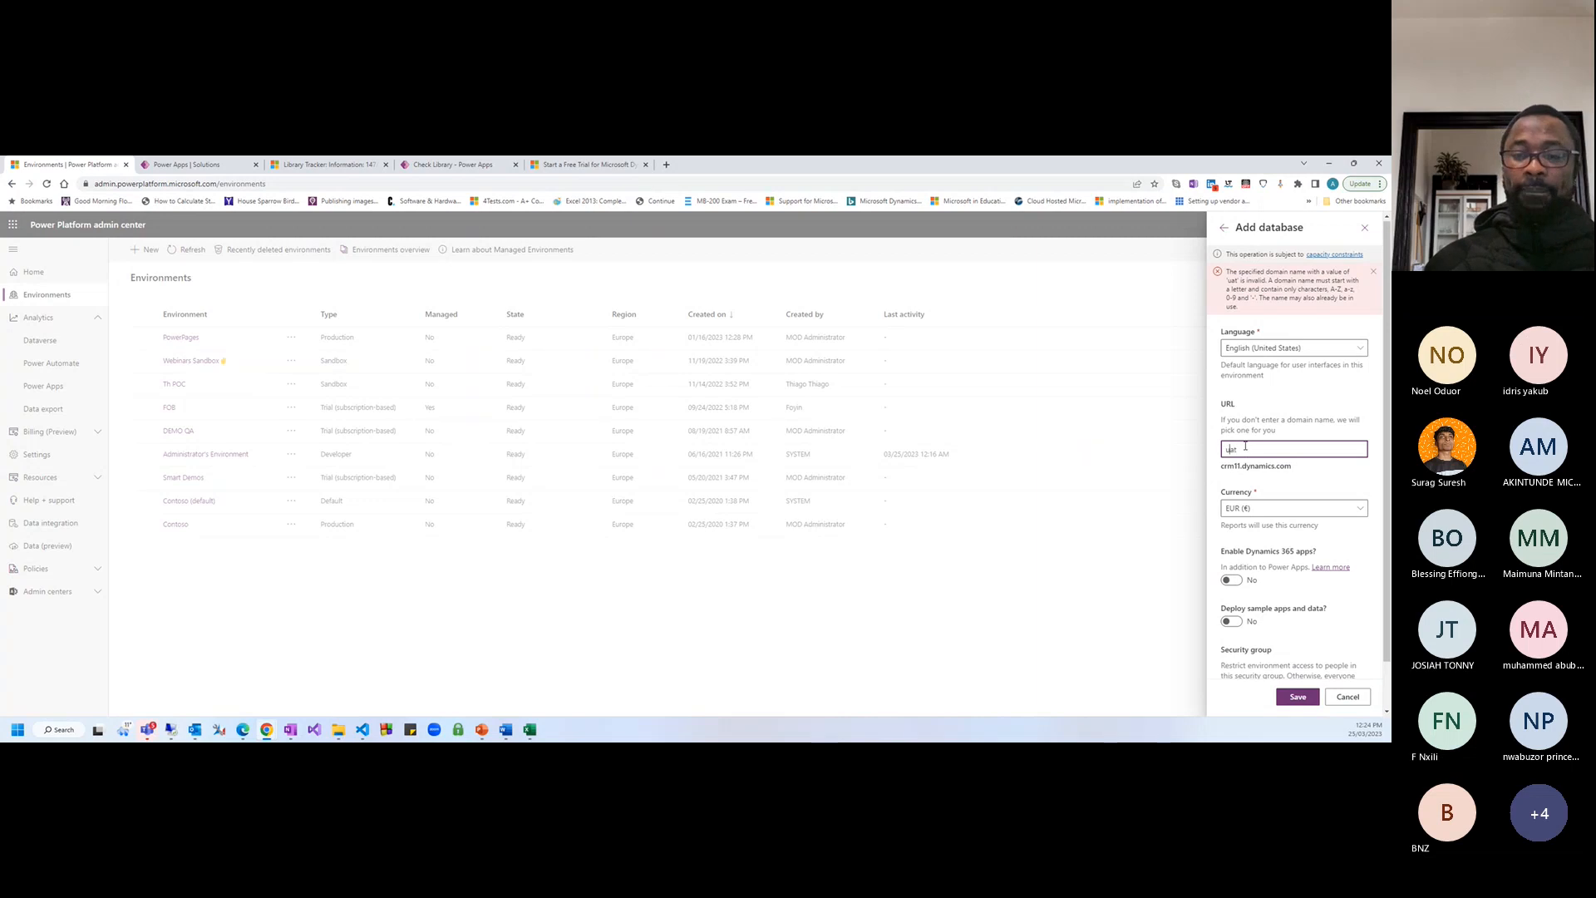
{"action": "type", "text": "my"}
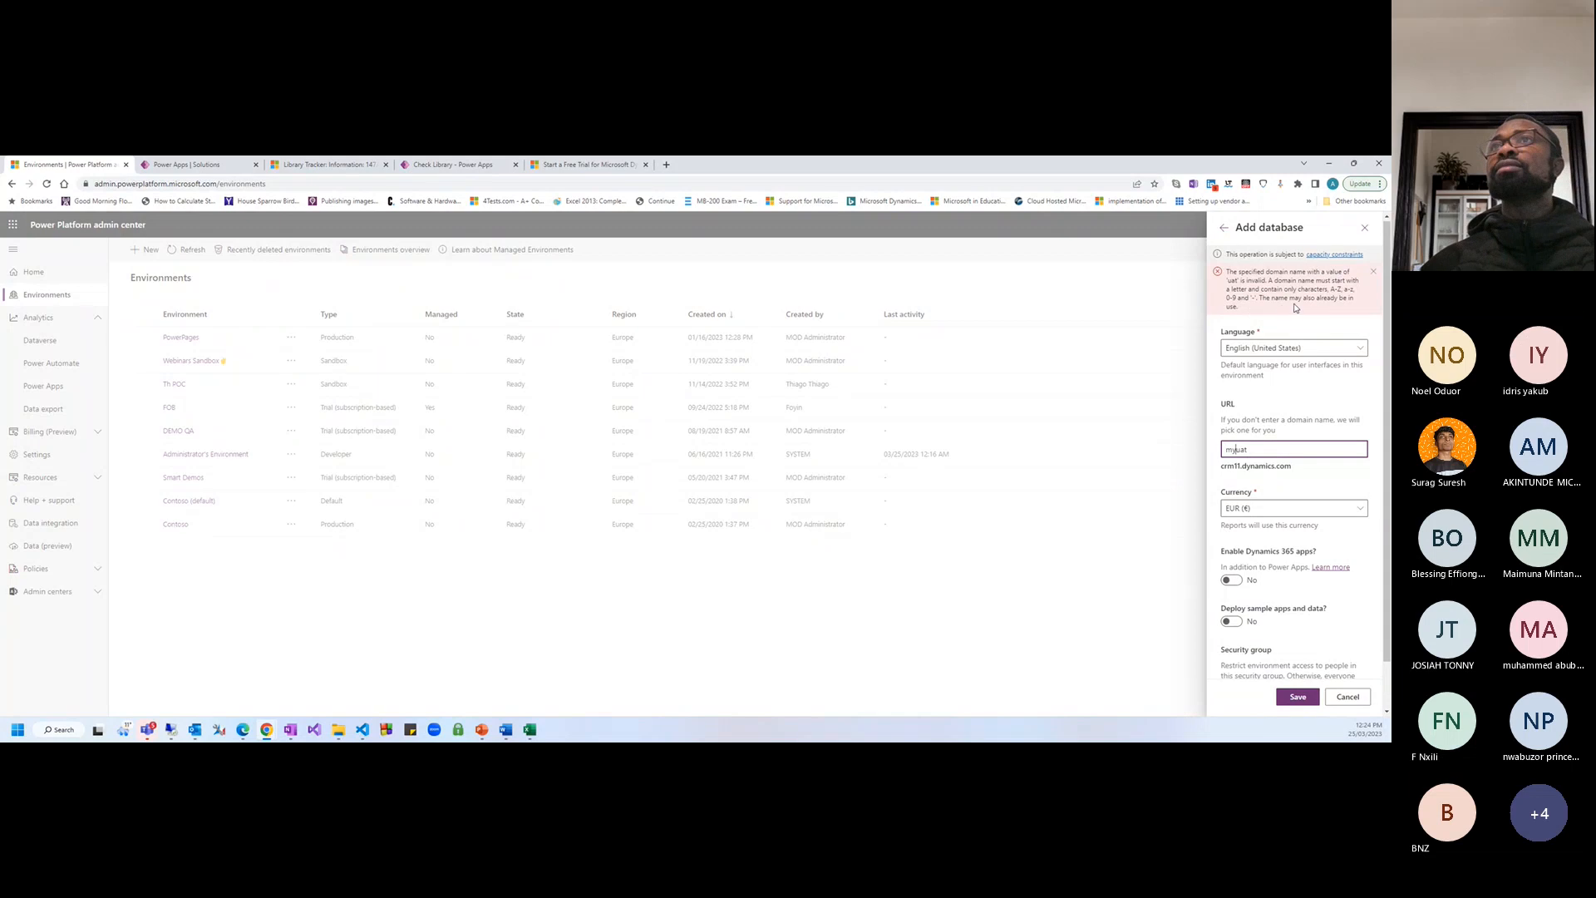
{"action": "left_click", "coordinate": [1297, 696]}
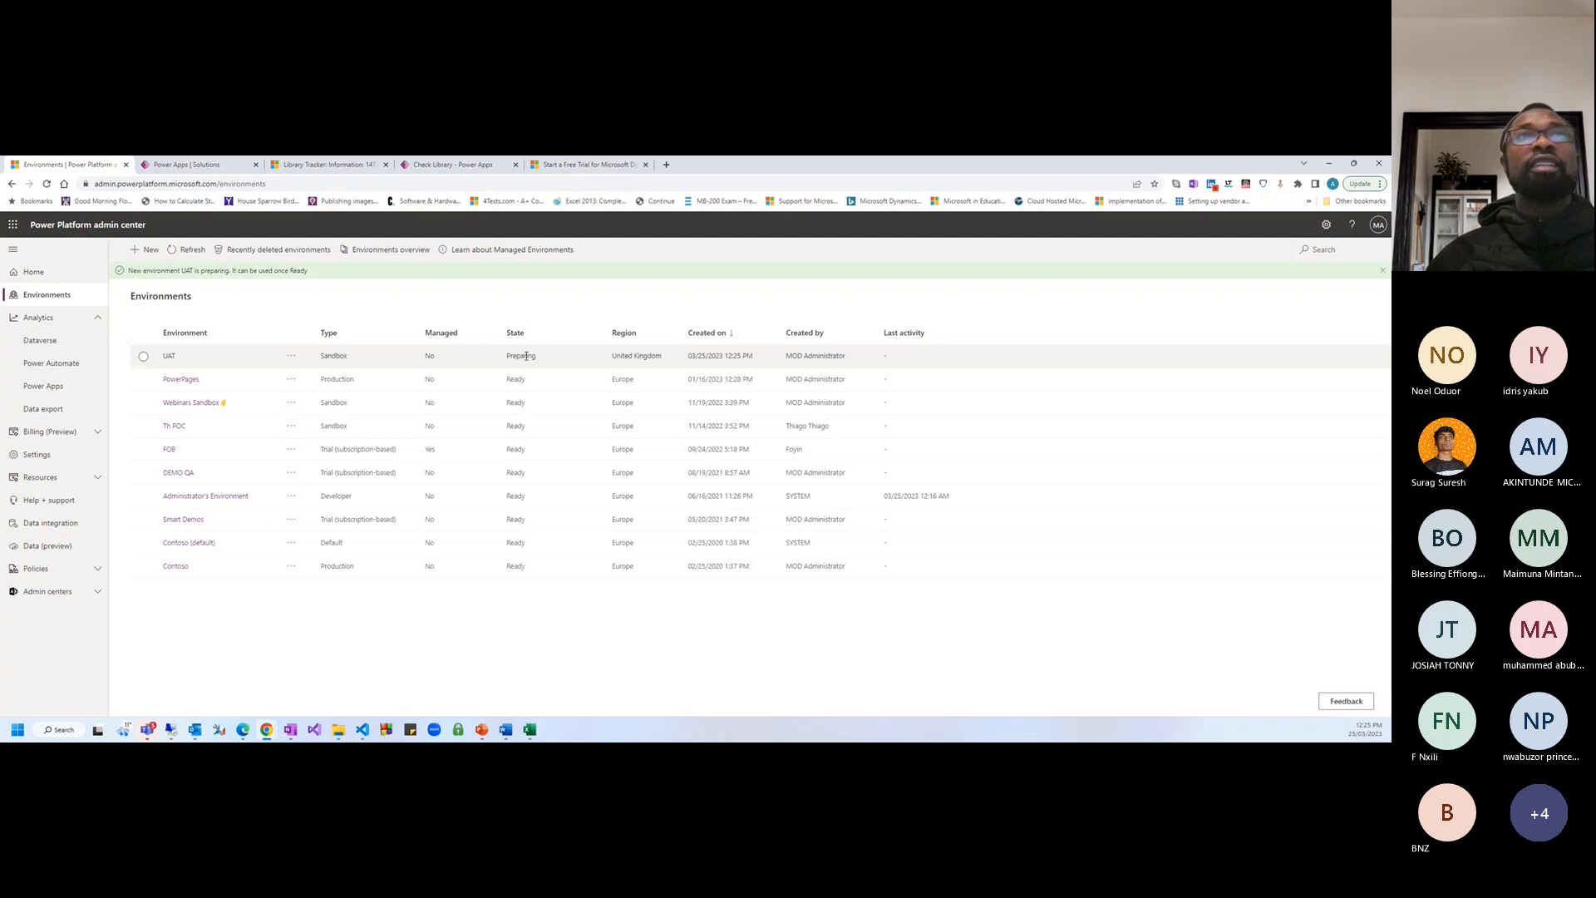
Refresh the Environments list until UAT shows Ready, then open UAT's details page
{"action": "left_click", "coordinate": [625, 359]}
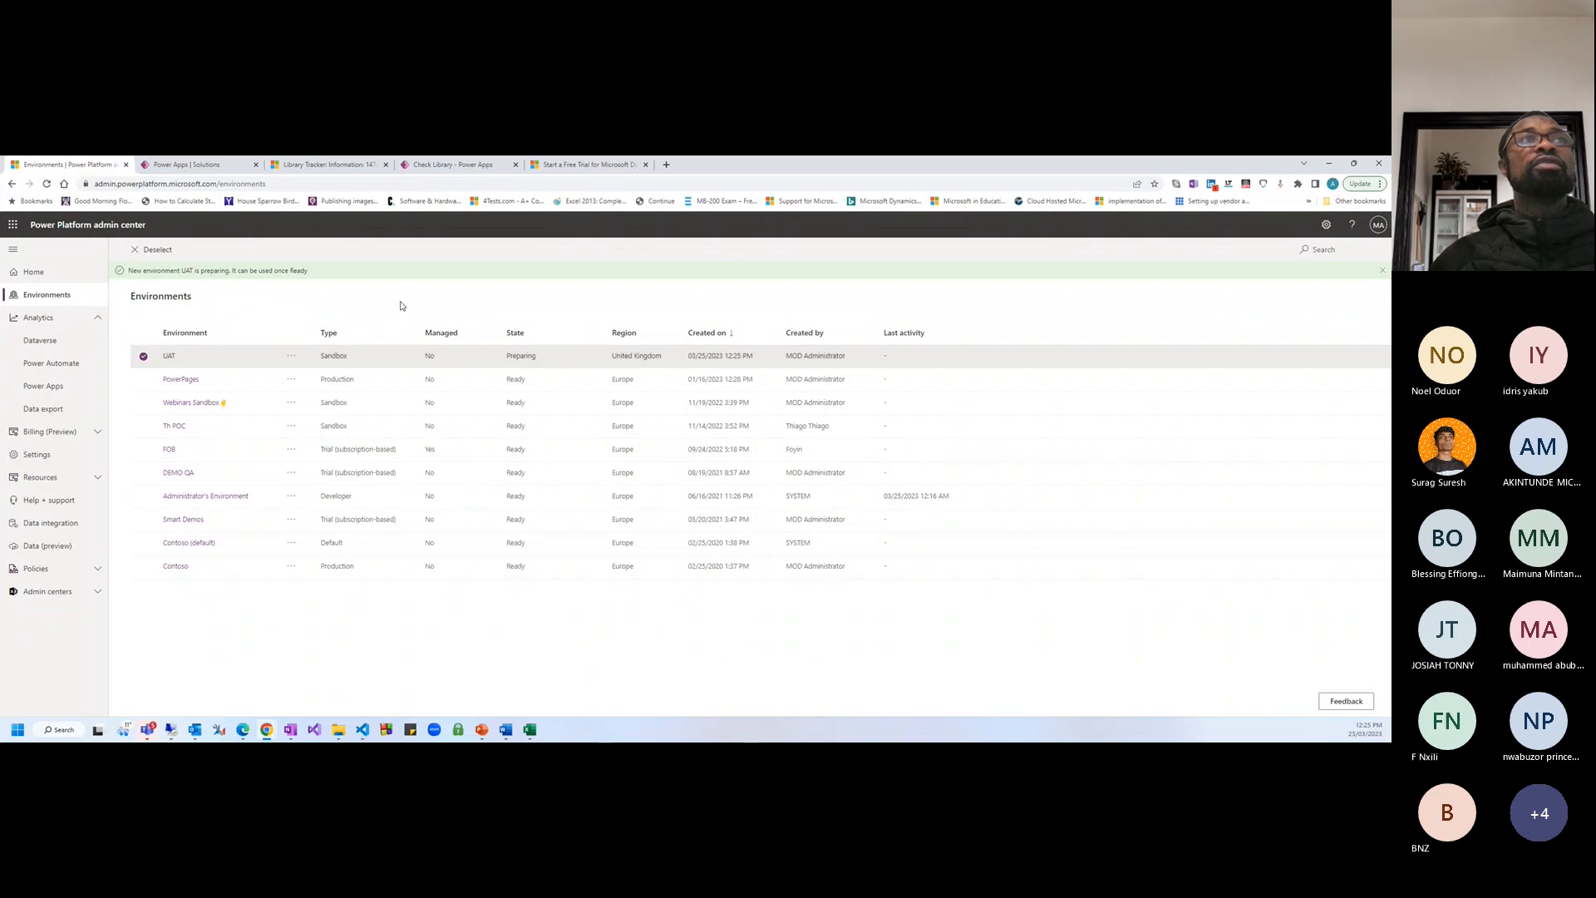
{"action": "left_click", "coordinate": [143, 355]}
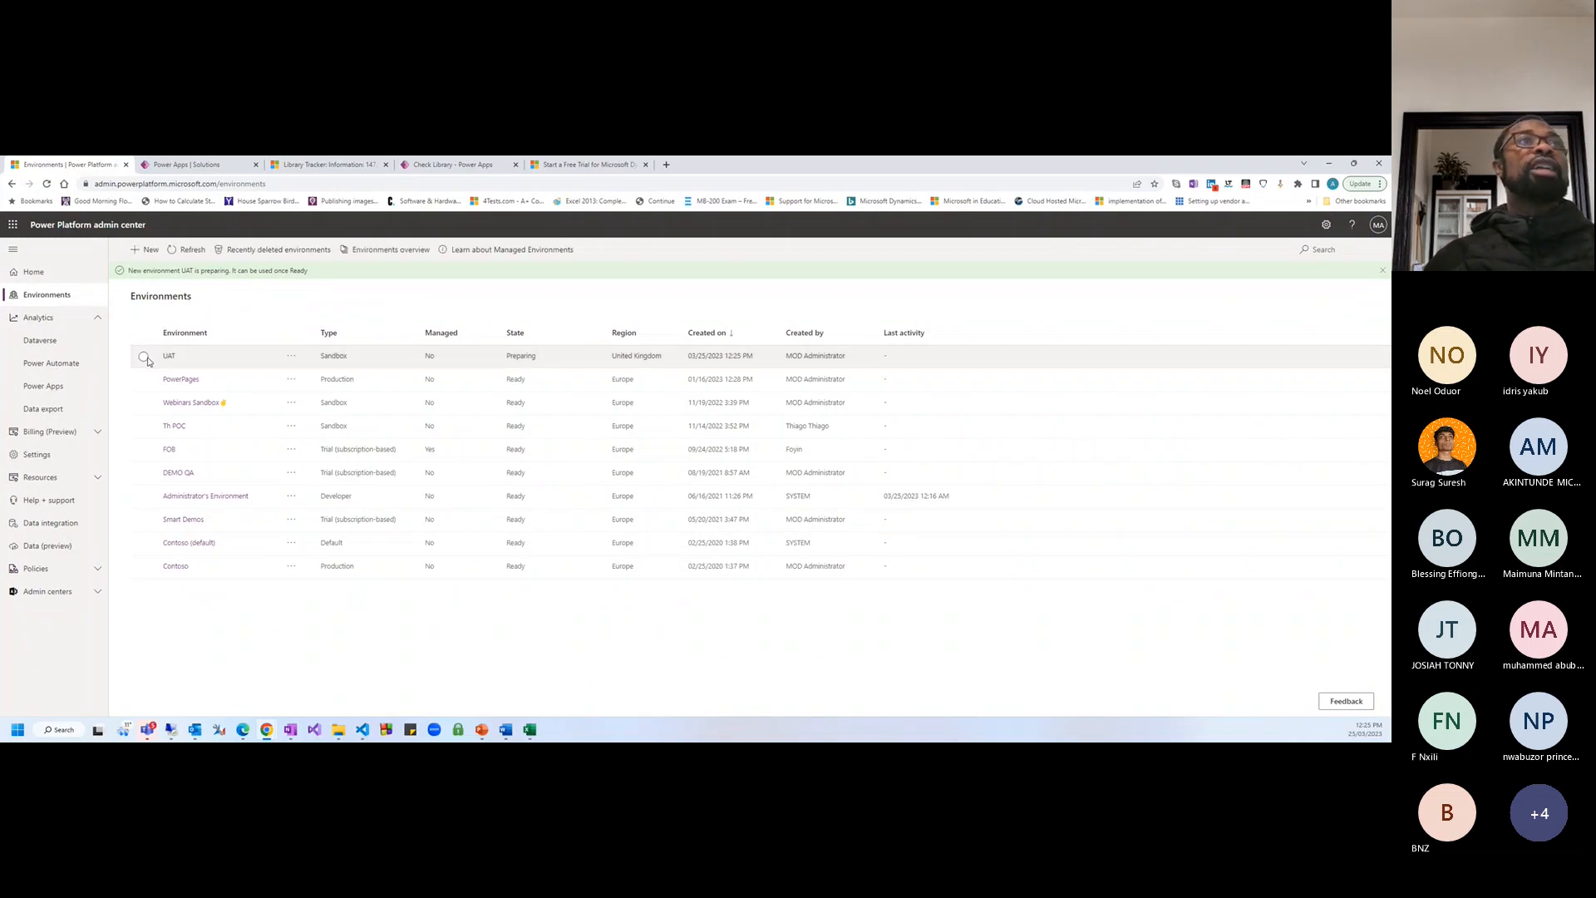
{"action": "left_click", "coordinate": [191, 249]}
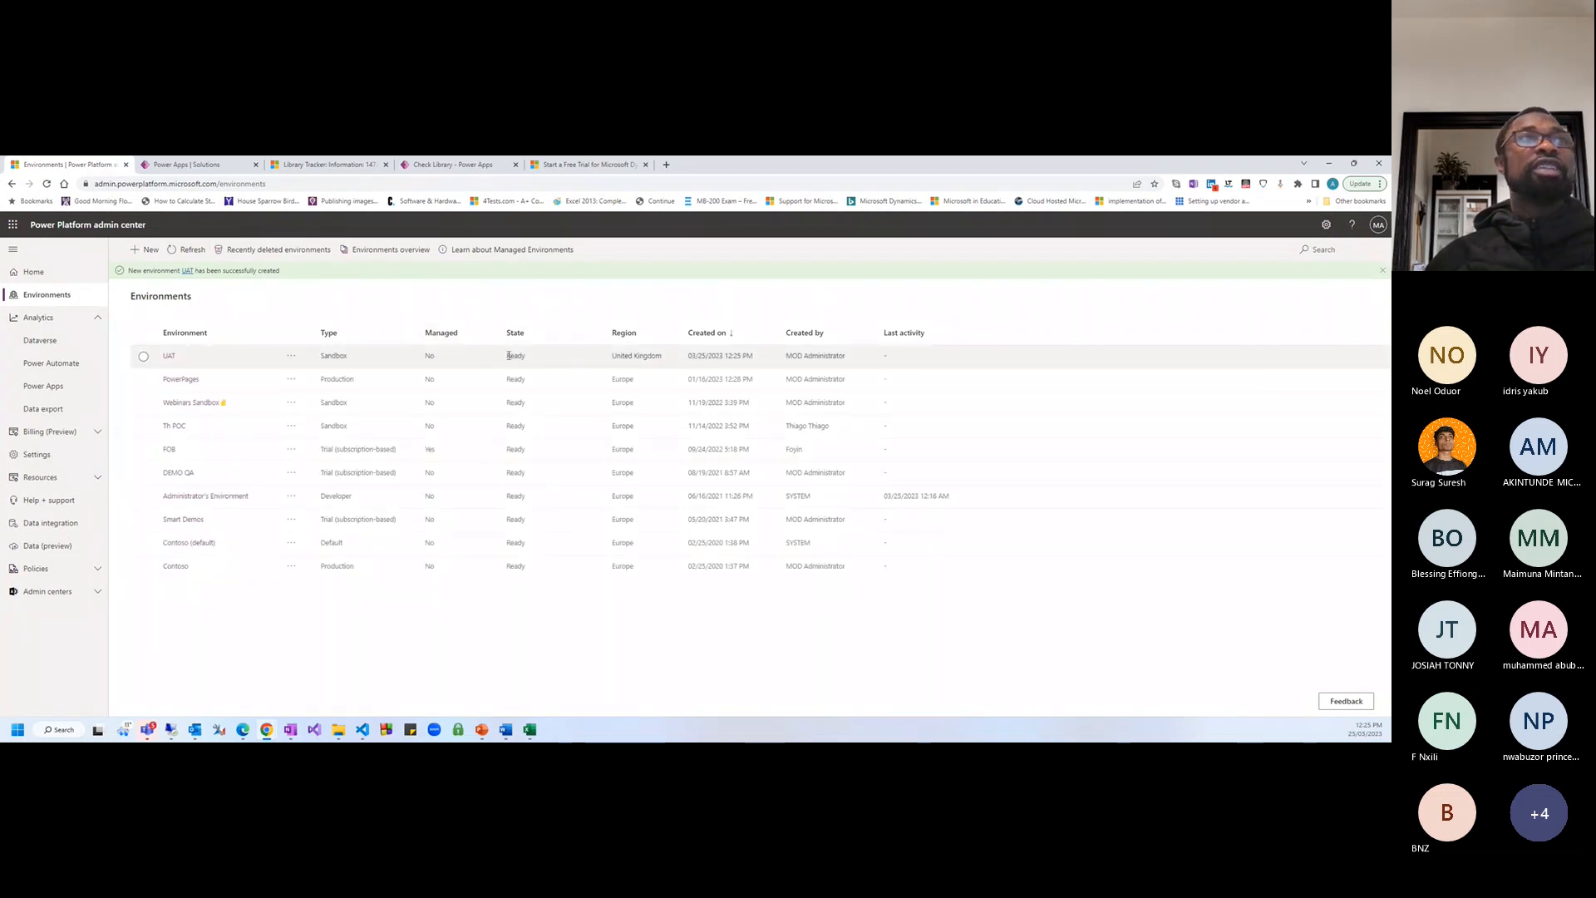
{"action": "left_click", "coordinate": [170, 356]}
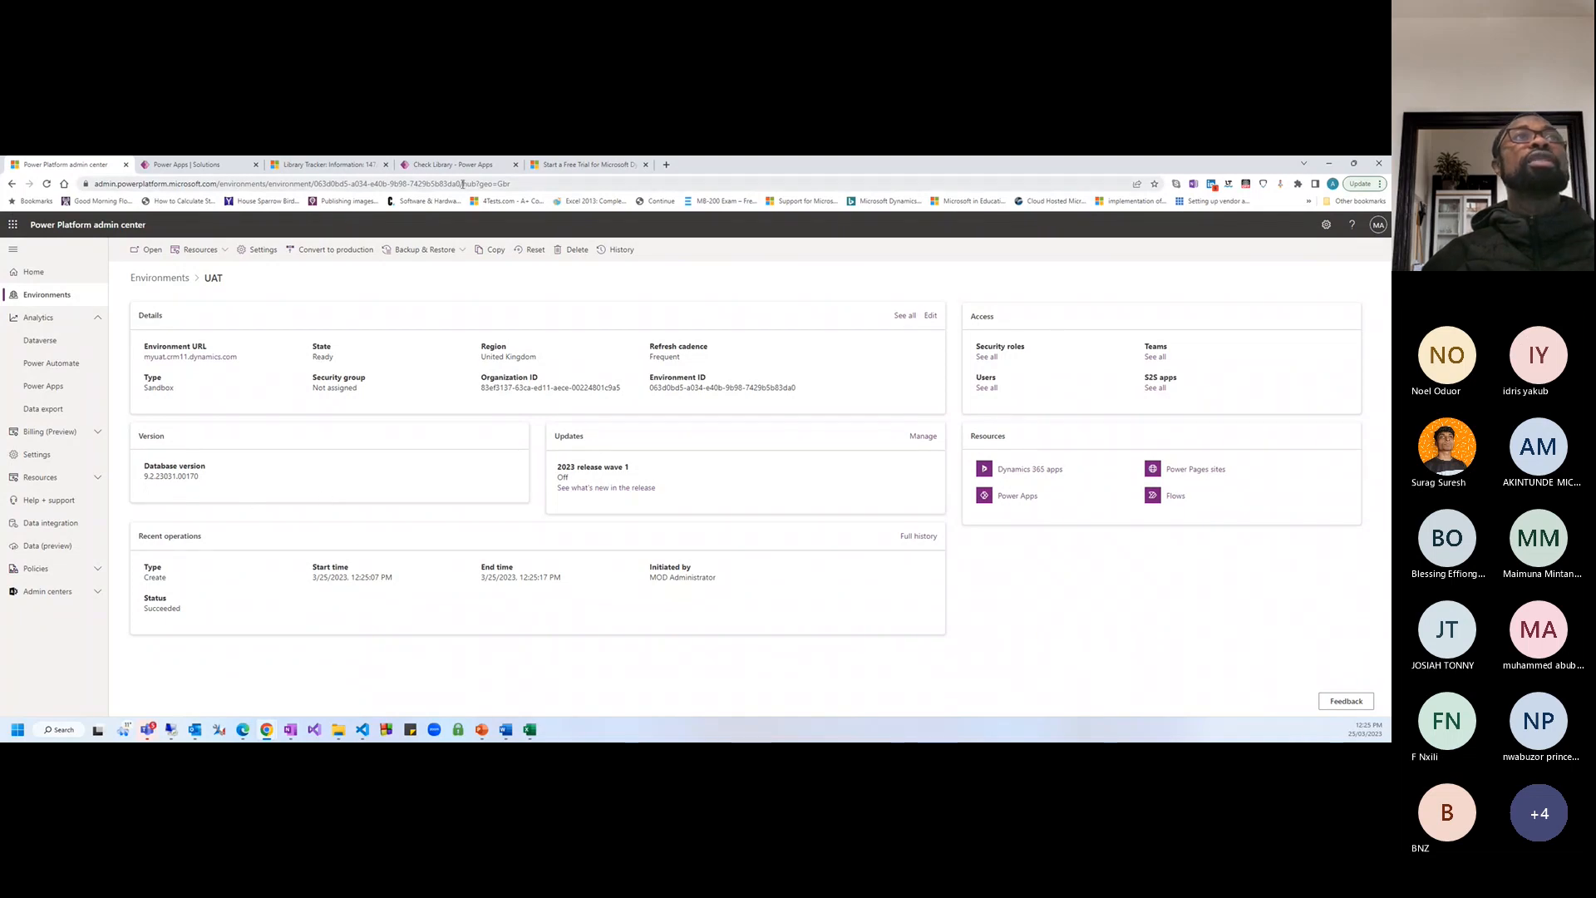
In UAT settings, expand Product, Users + permissions, Email and Data management, then open Behavior
{"action": "left_click", "coordinate": [265, 251]}
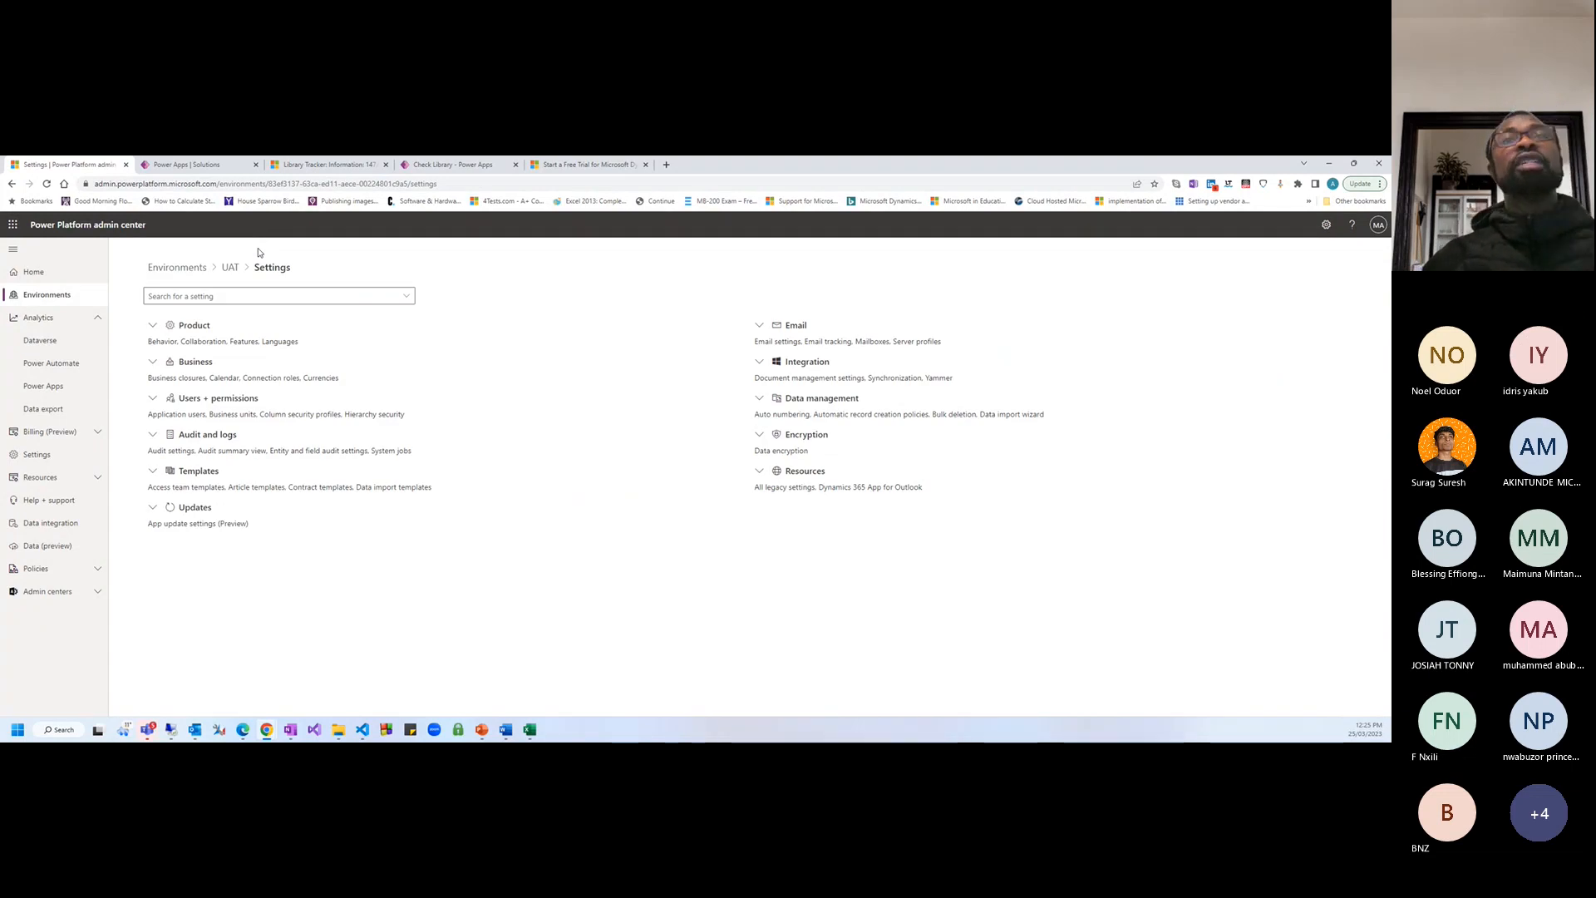
{"action": "left_click", "coordinate": [153, 326]}
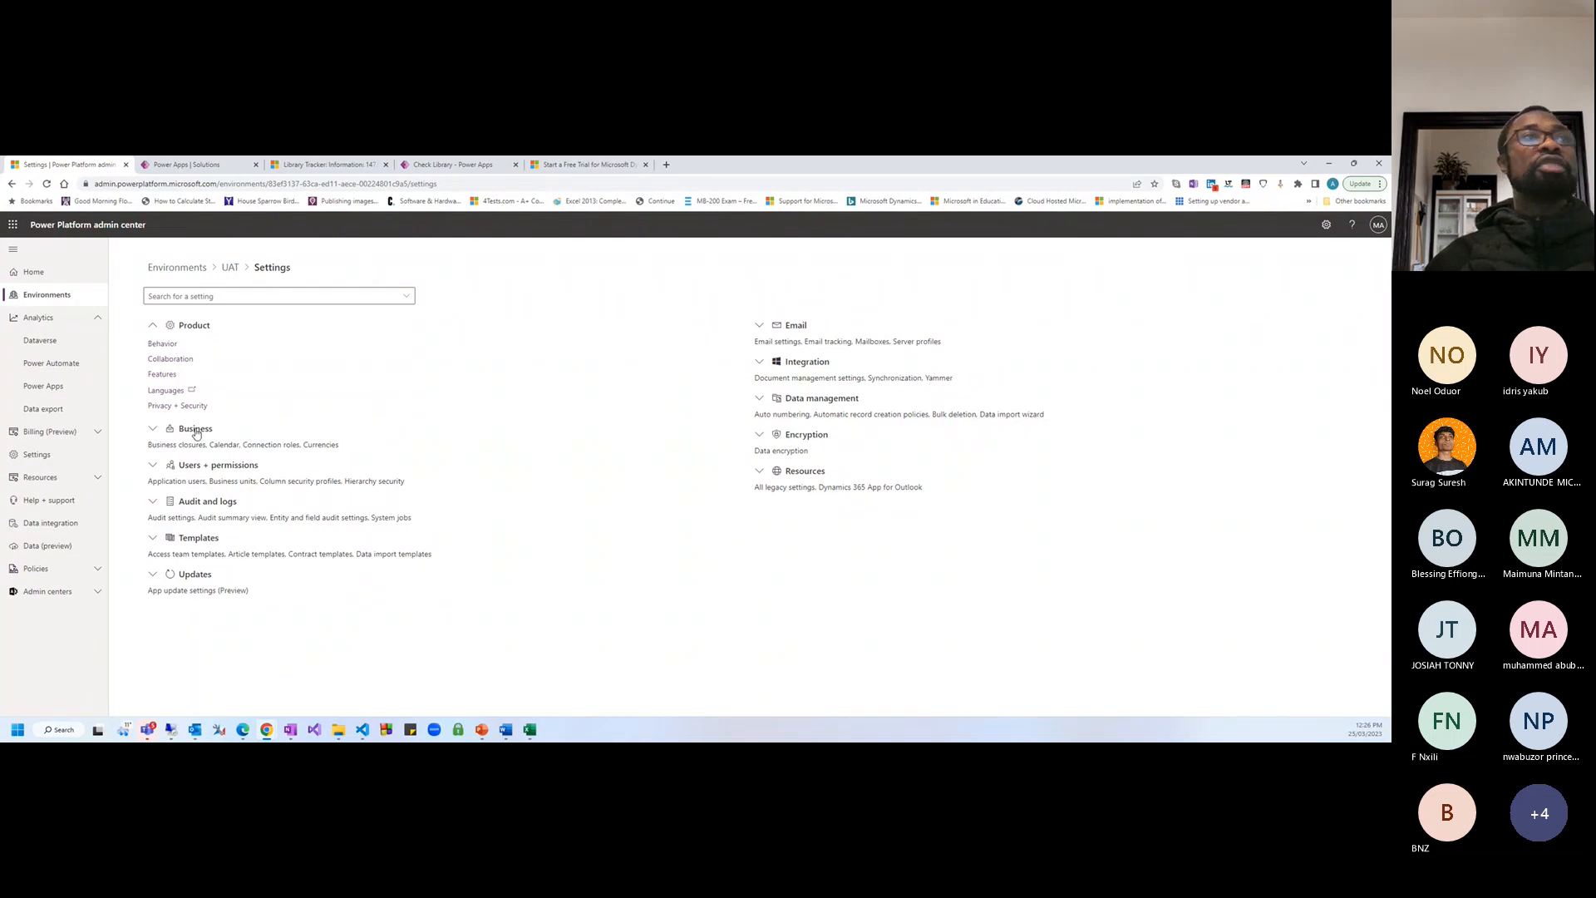
{"action": "left_click", "coordinate": [154, 468]}
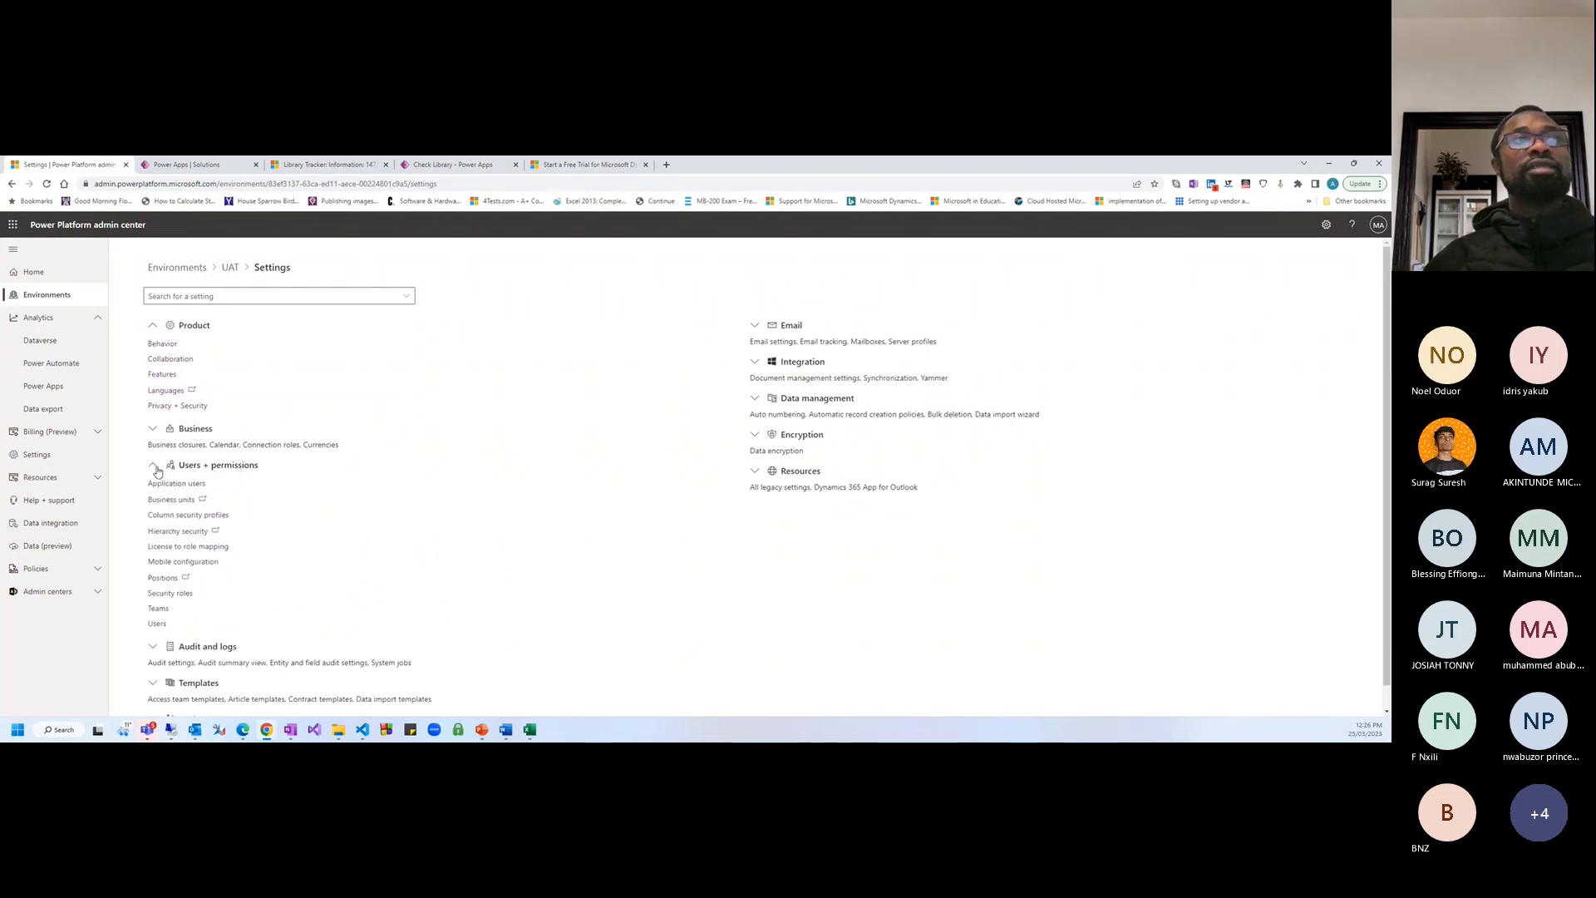
{"action": "scroll", "coordinate": [166, 565], "scroll_direction": "down", "scroll_amount": 1}
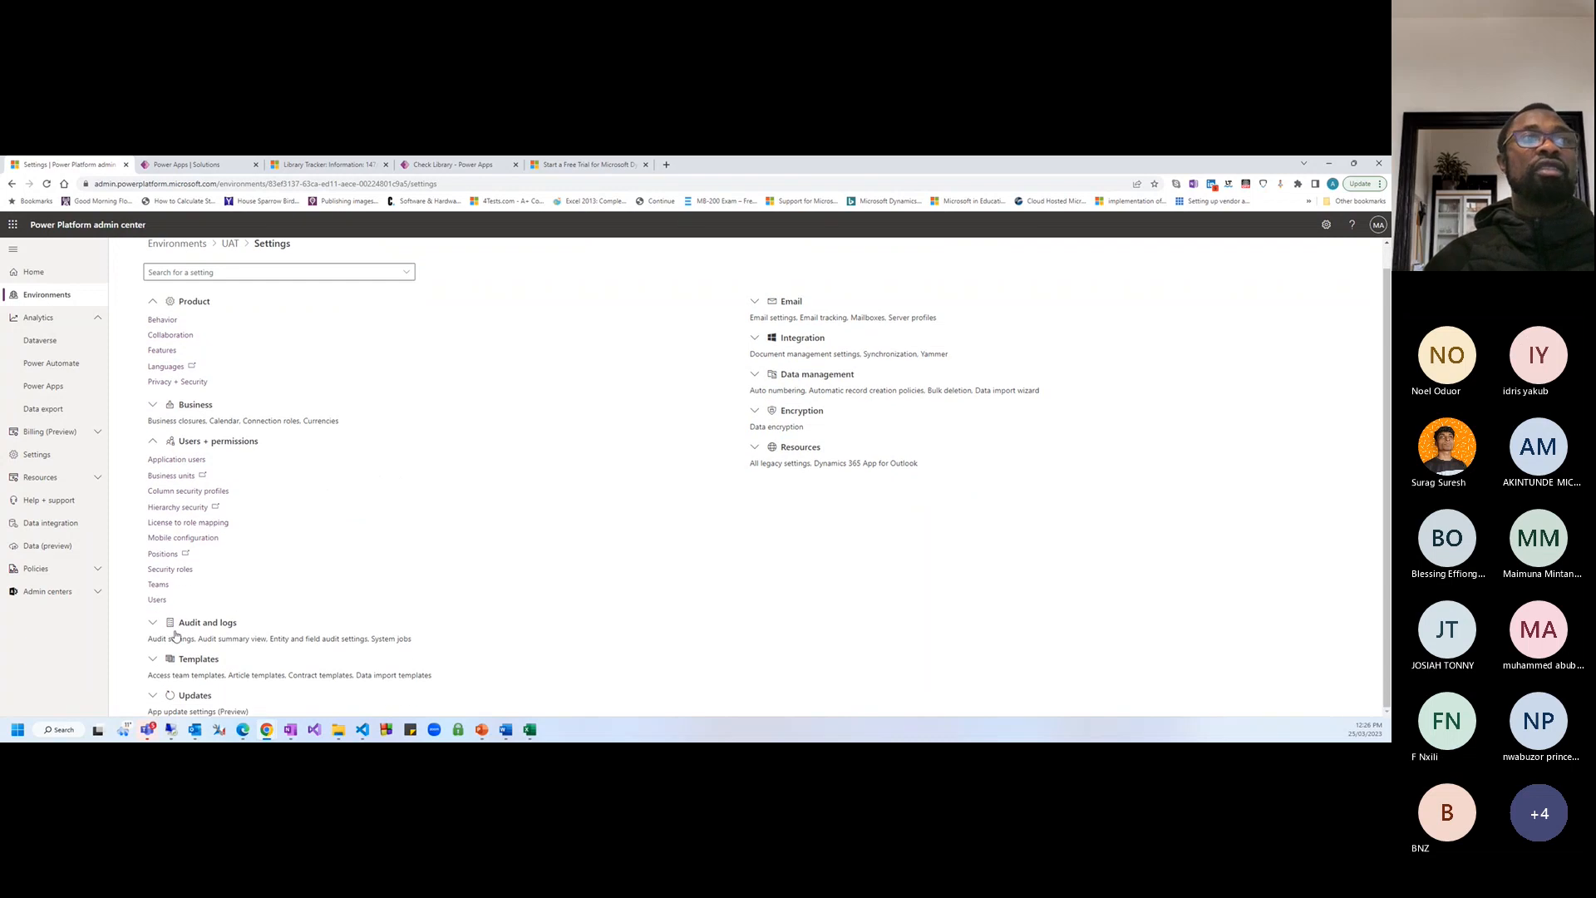
{"action": "scroll", "coordinate": [840, 363], "scroll_direction": "up", "scroll_amount": 1}
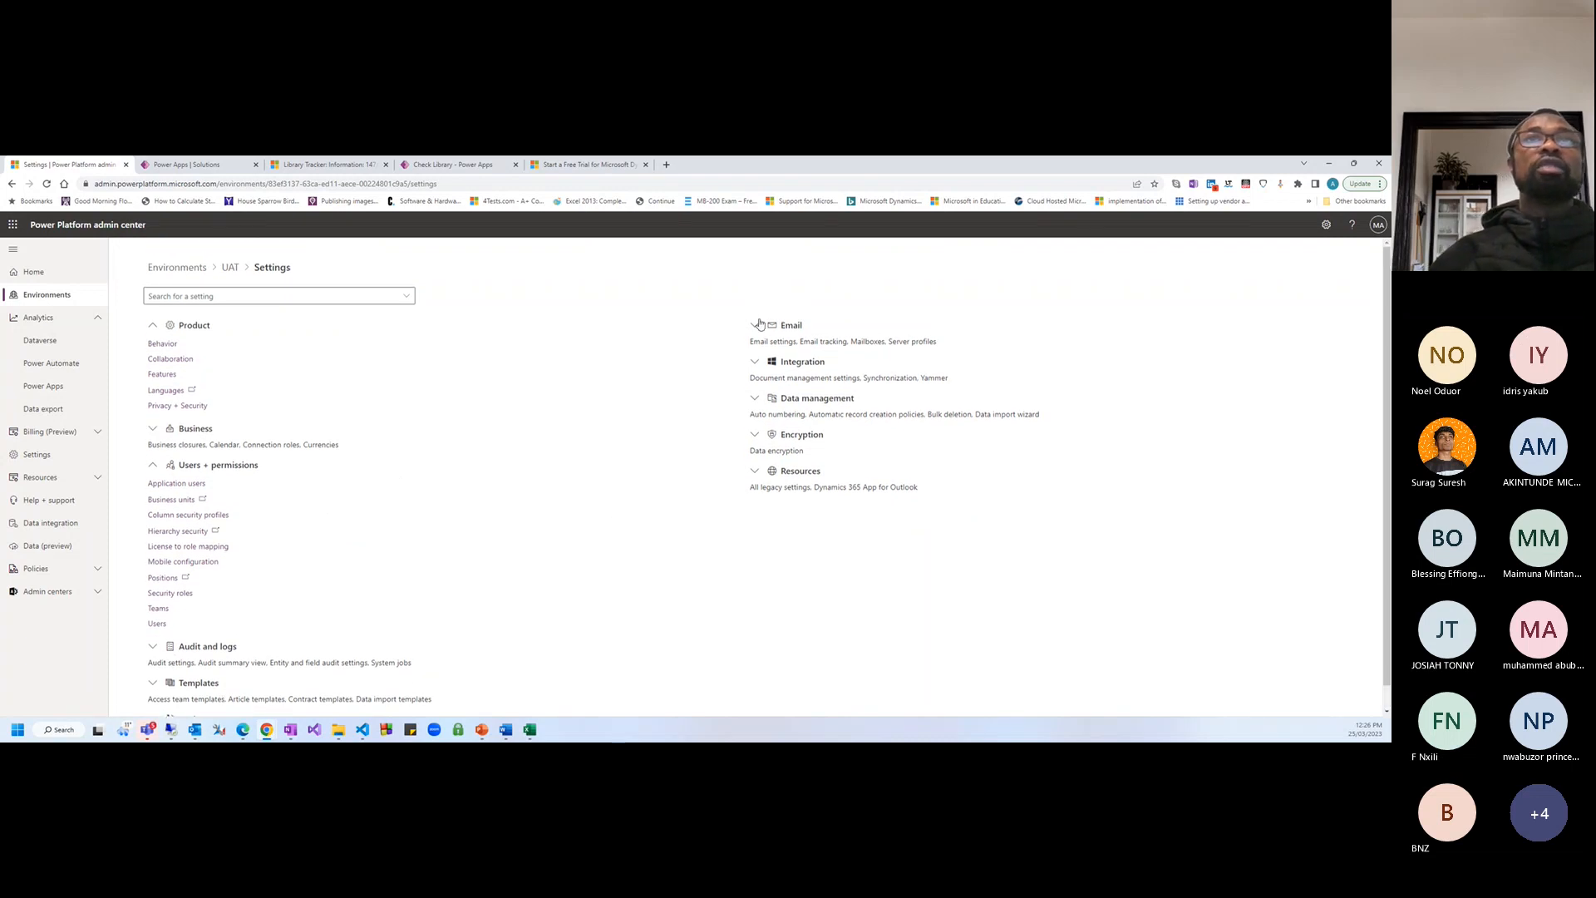
{"action": "left_click", "coordinate": [788, 325]}
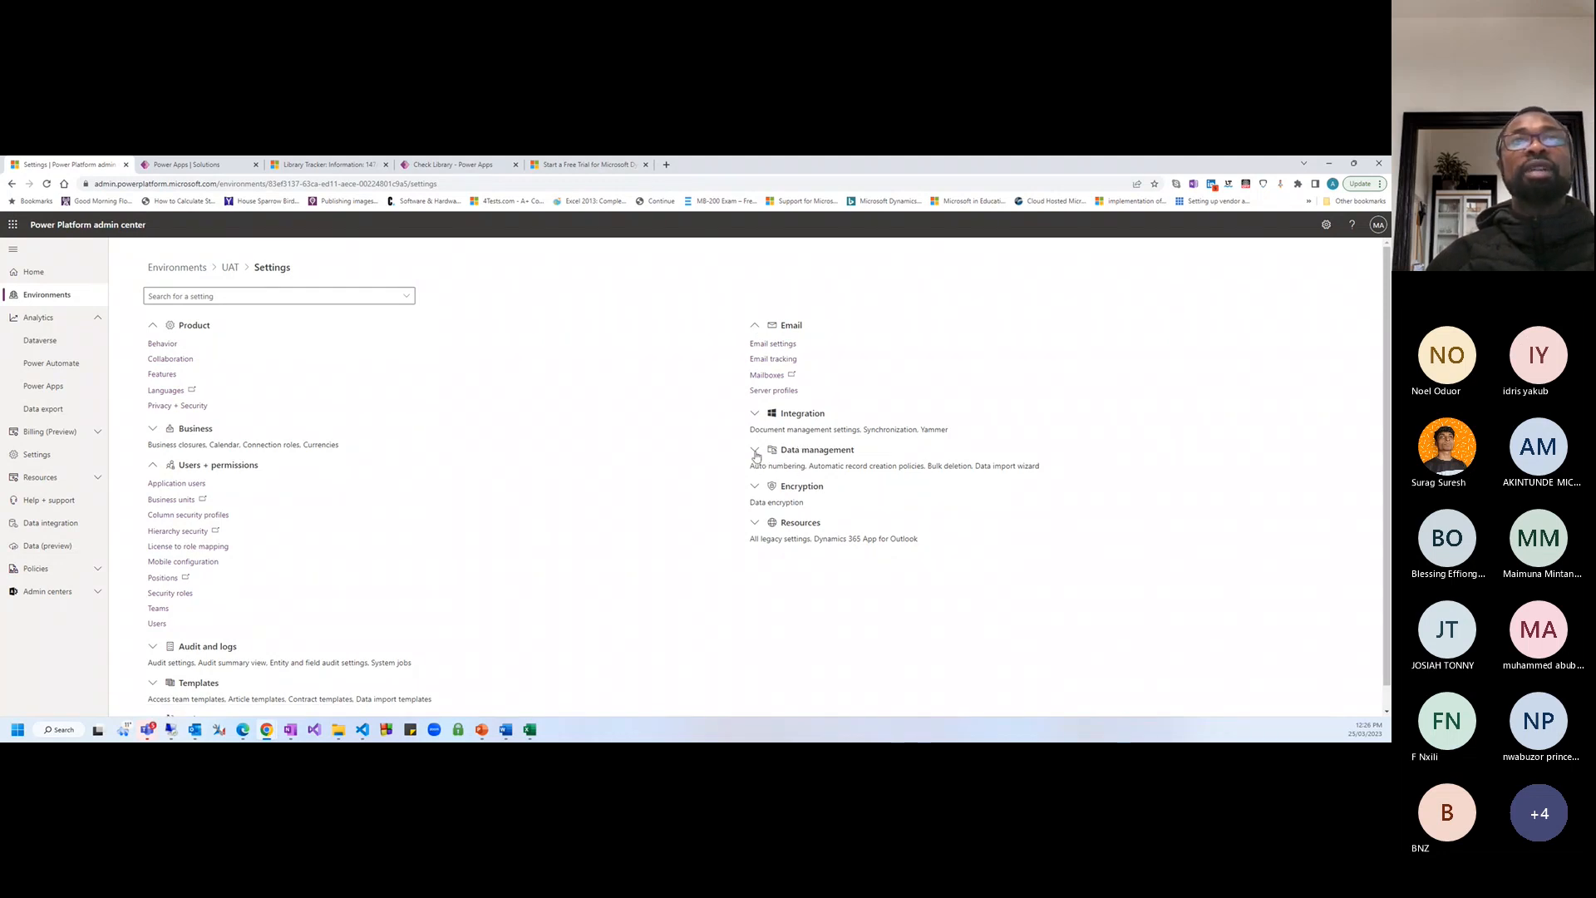
{"action": "left_click", "coordinate": [756, 453]}
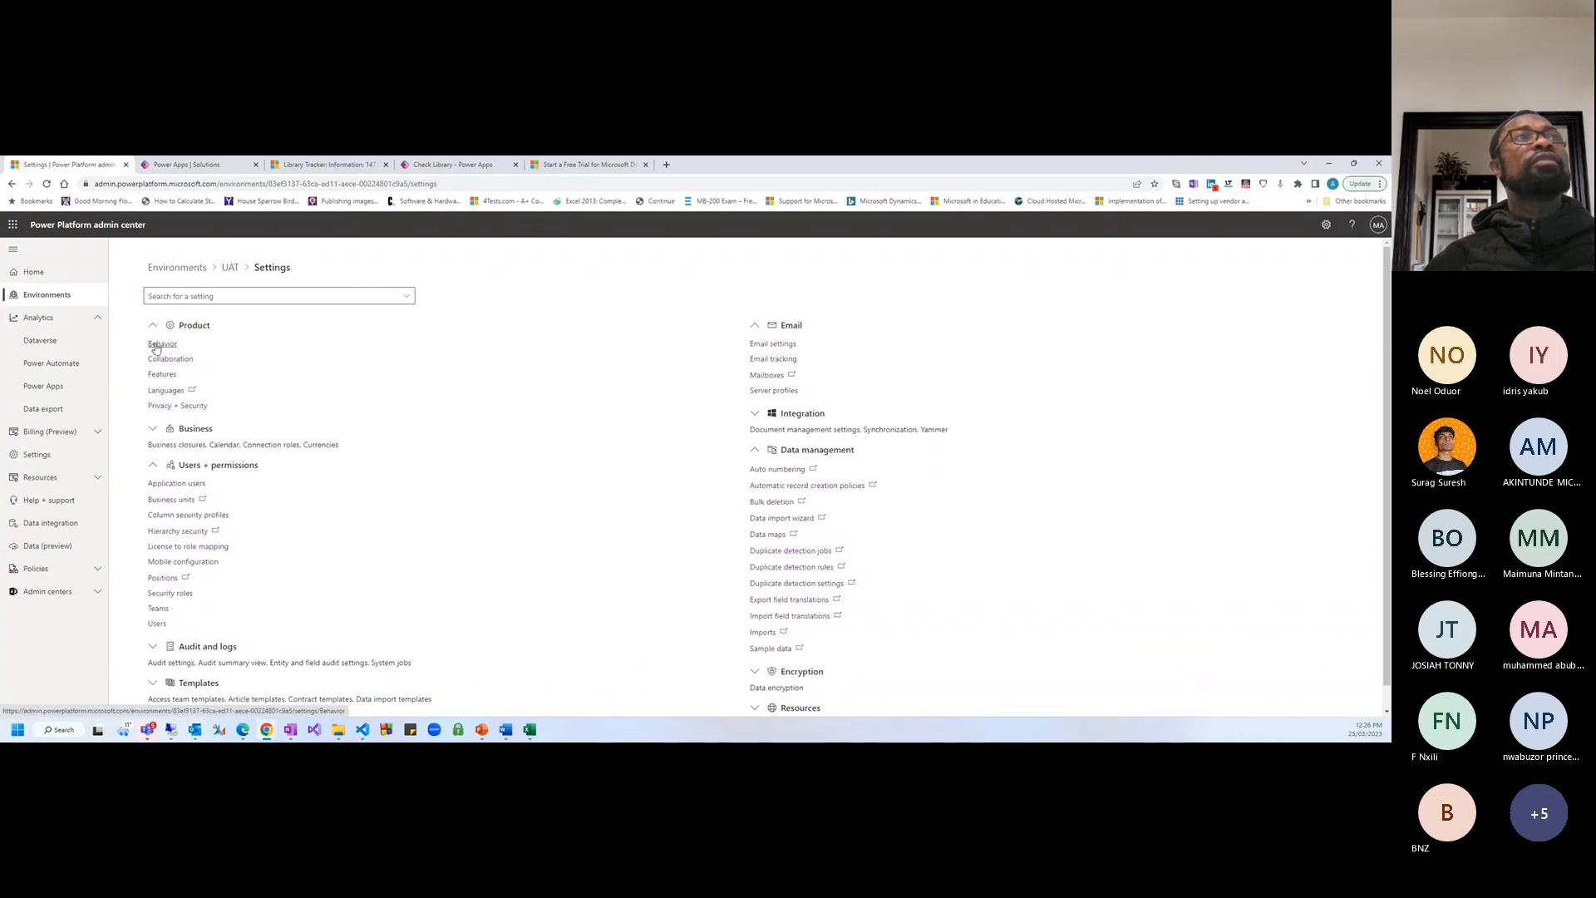
{"action": "left_click", "coordinate": [159, 344]}
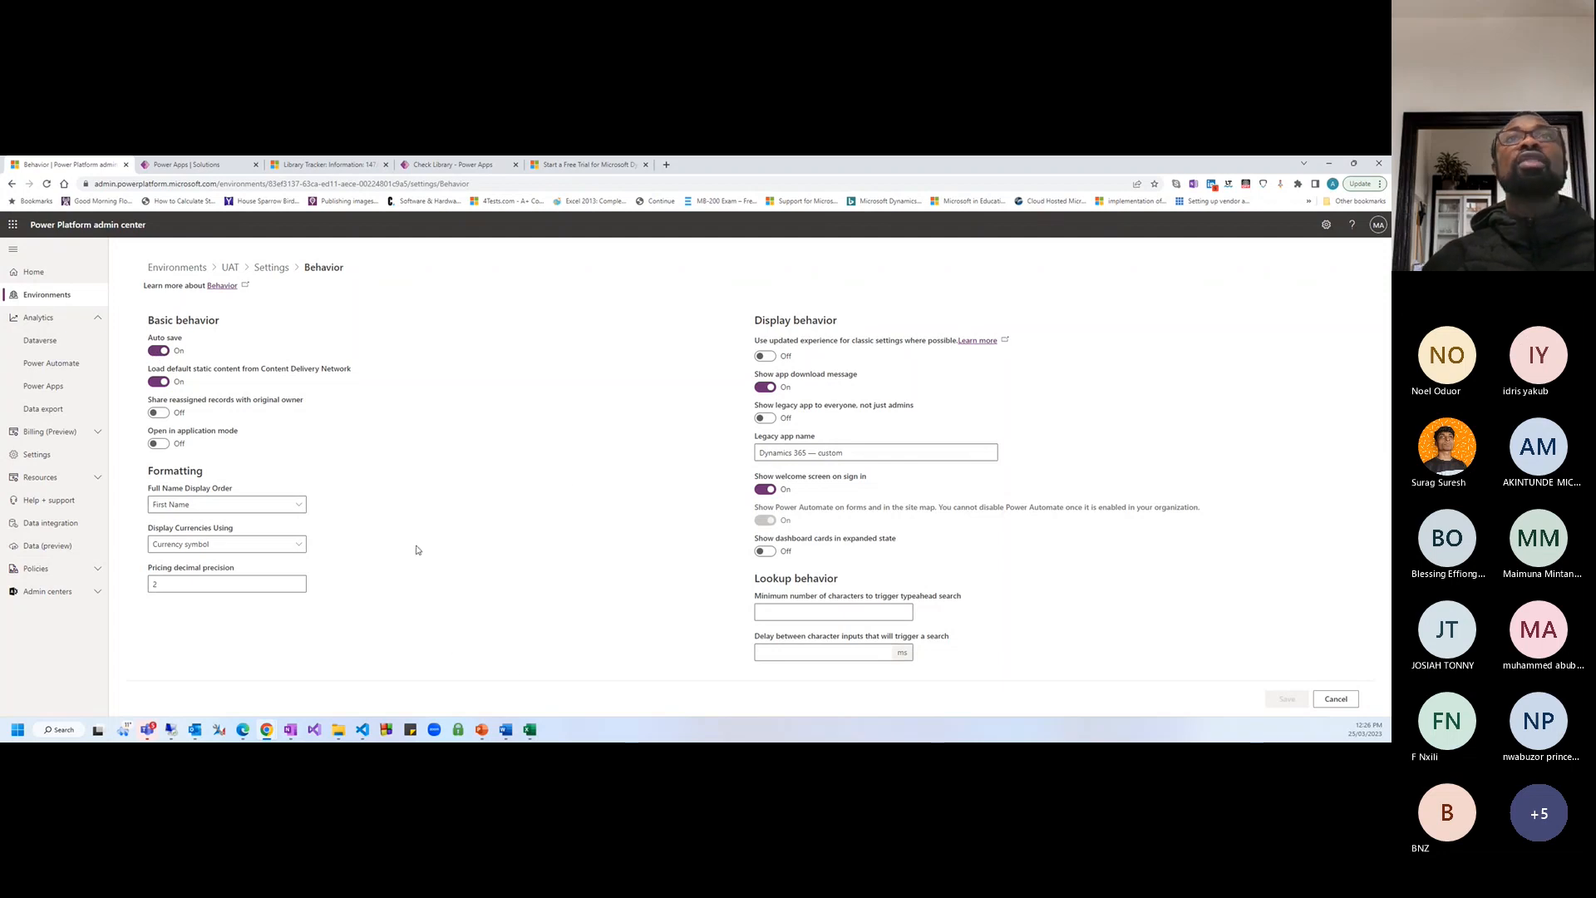
Go back to the UAT settings overview and switch to the Power Apps Solutions tab
{"action": "left_click", "coordinate": [856, 453]}
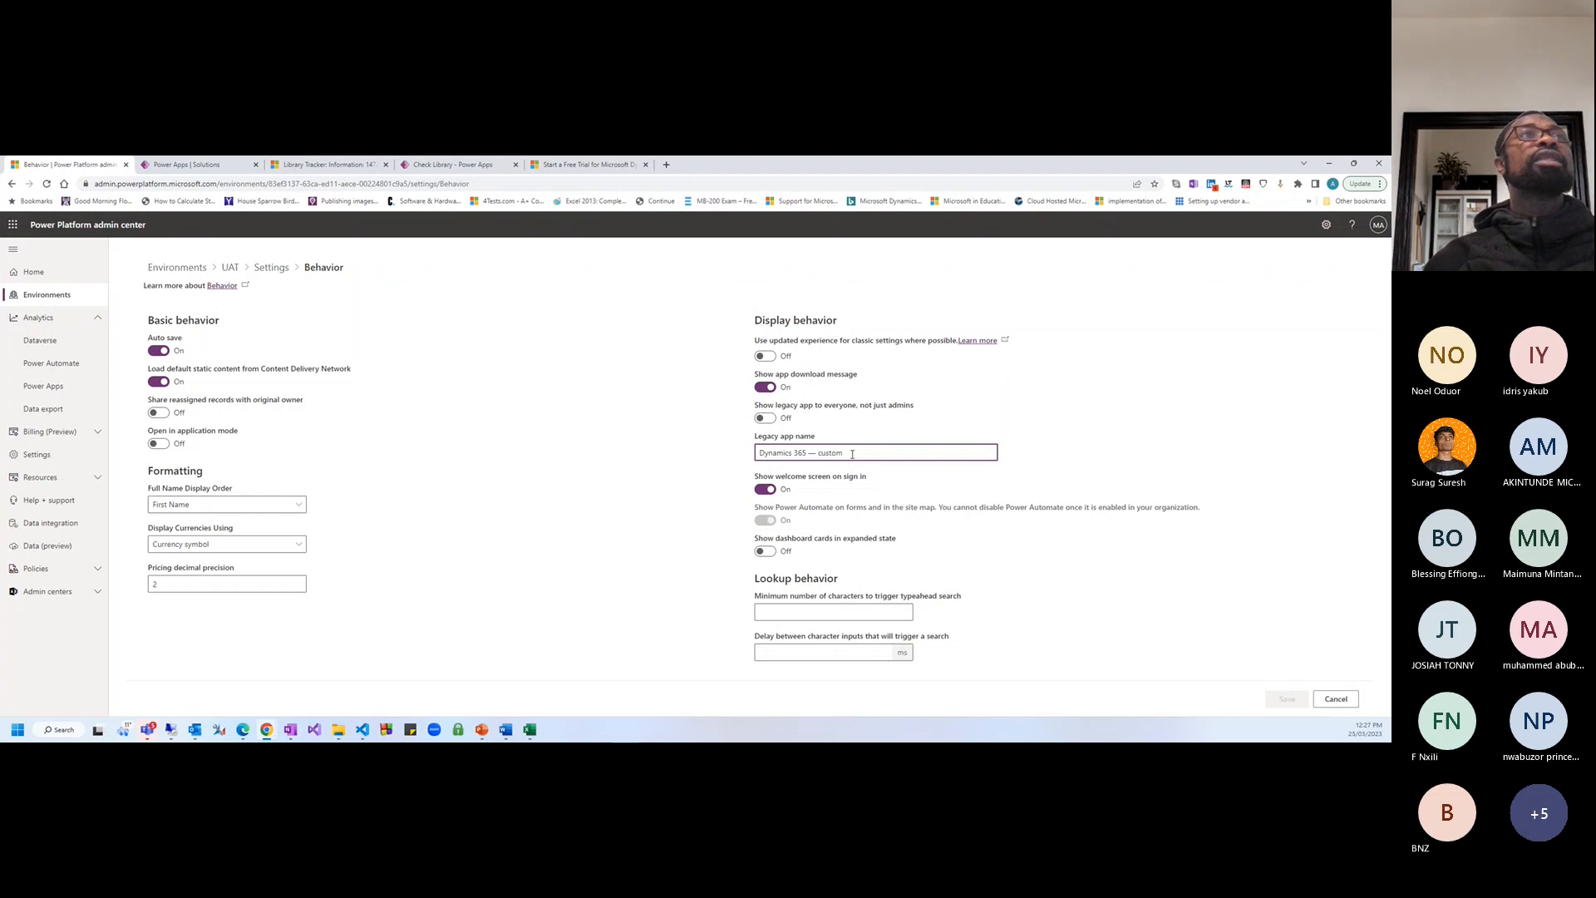
{"action": "left_click", "coordinate": [271, 267]}
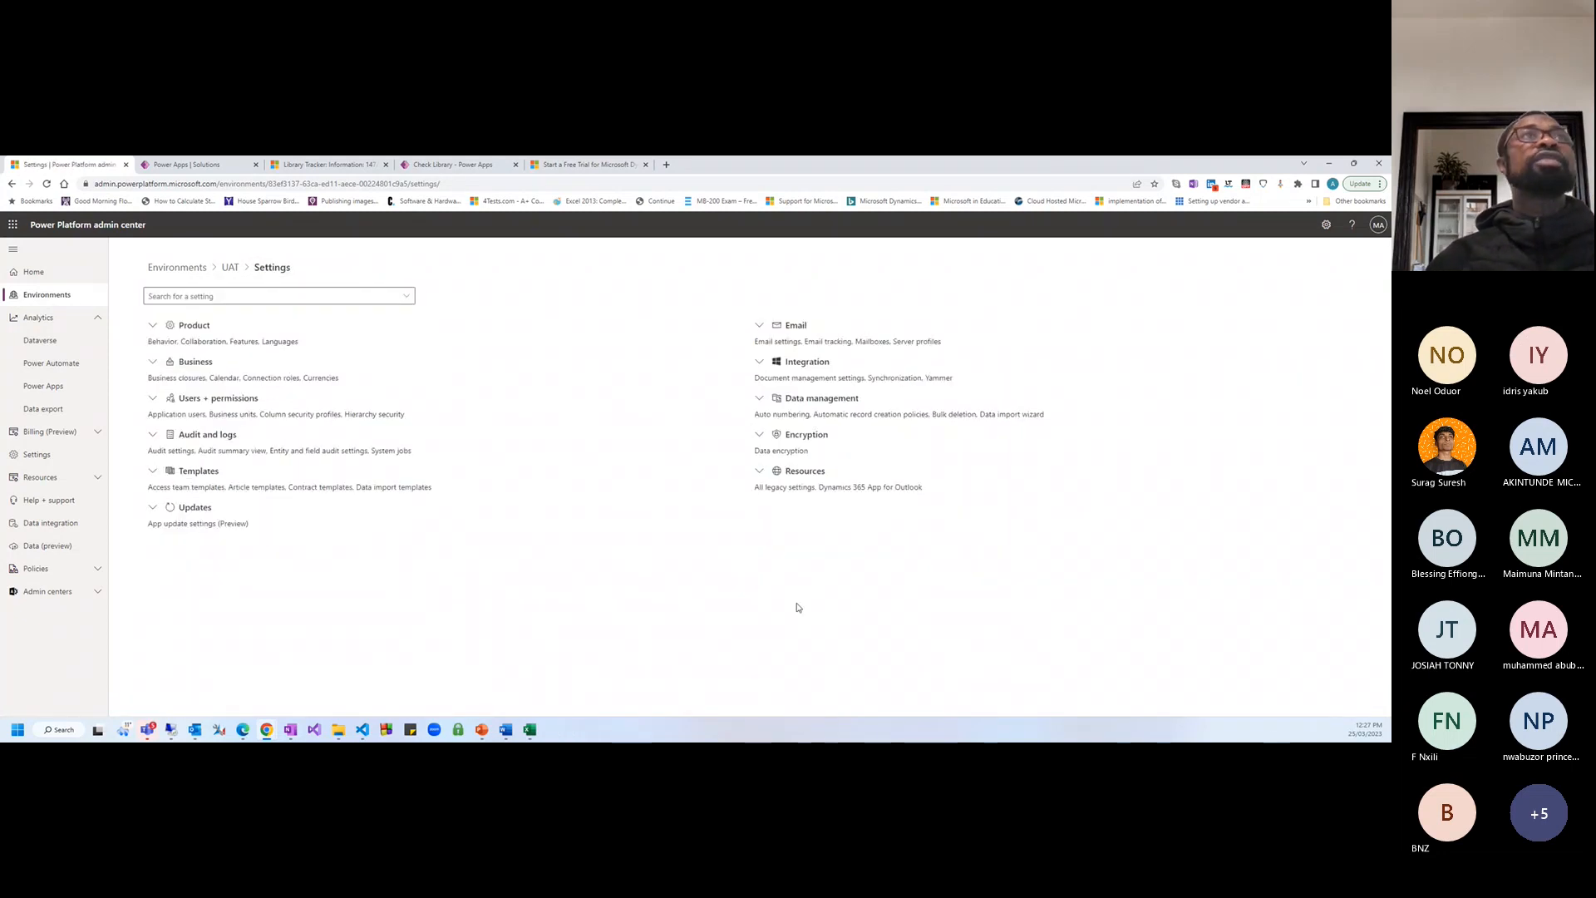
{"action": "left_click", "coordinate": [200, 165]}
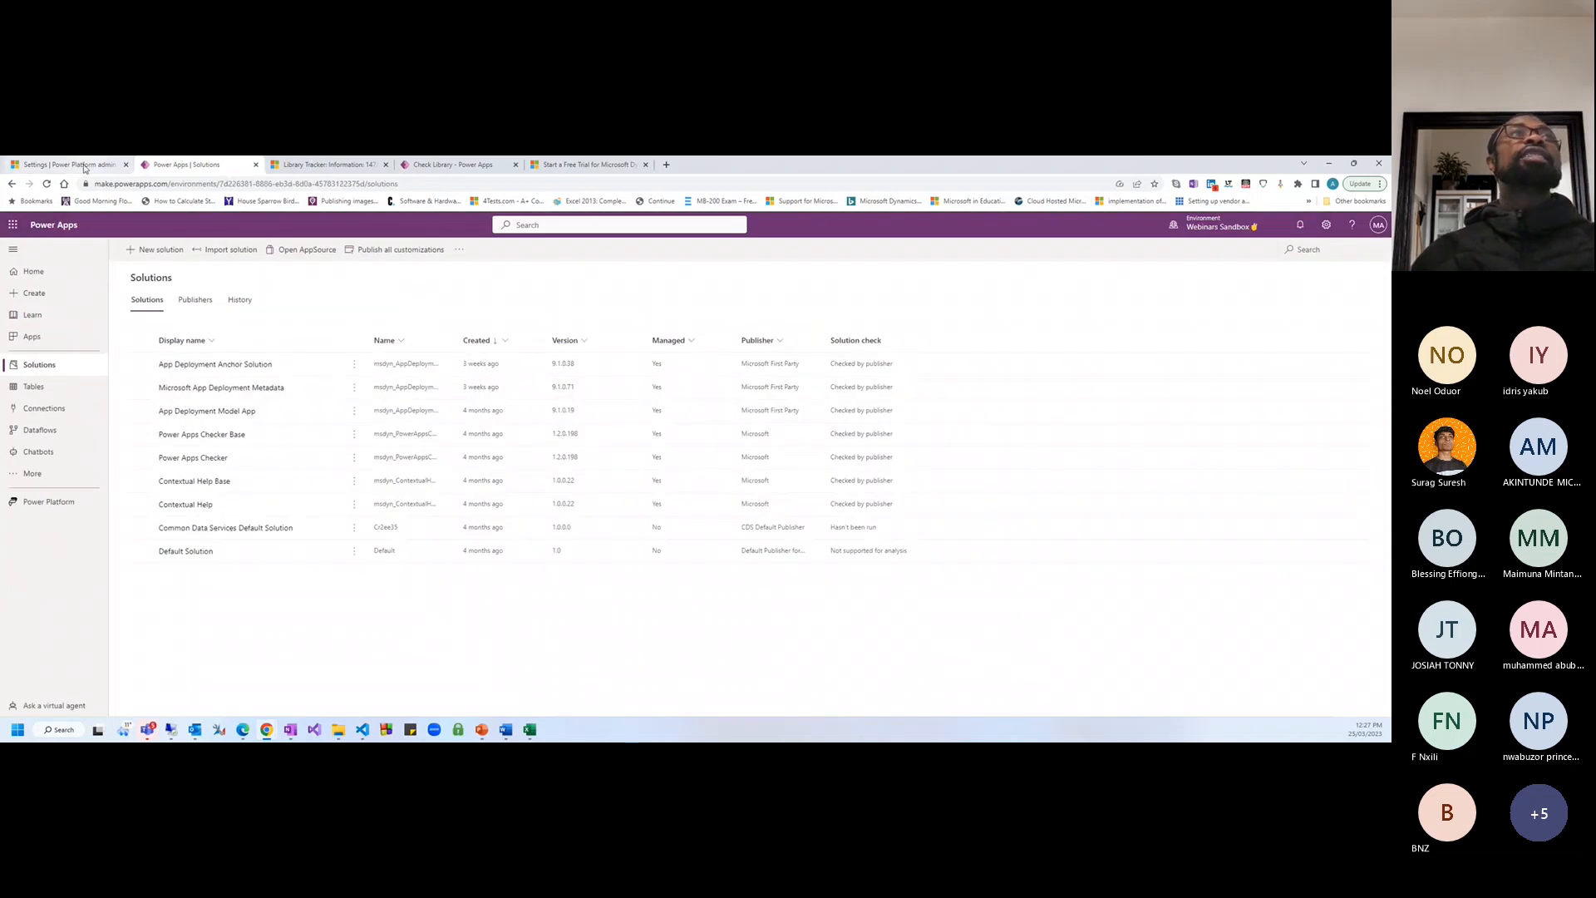
Open make.powerapps.com in a new tab, then return to the Power Apps Solutions tab
{"action": "left_click", "coordinate": [668, 165]}
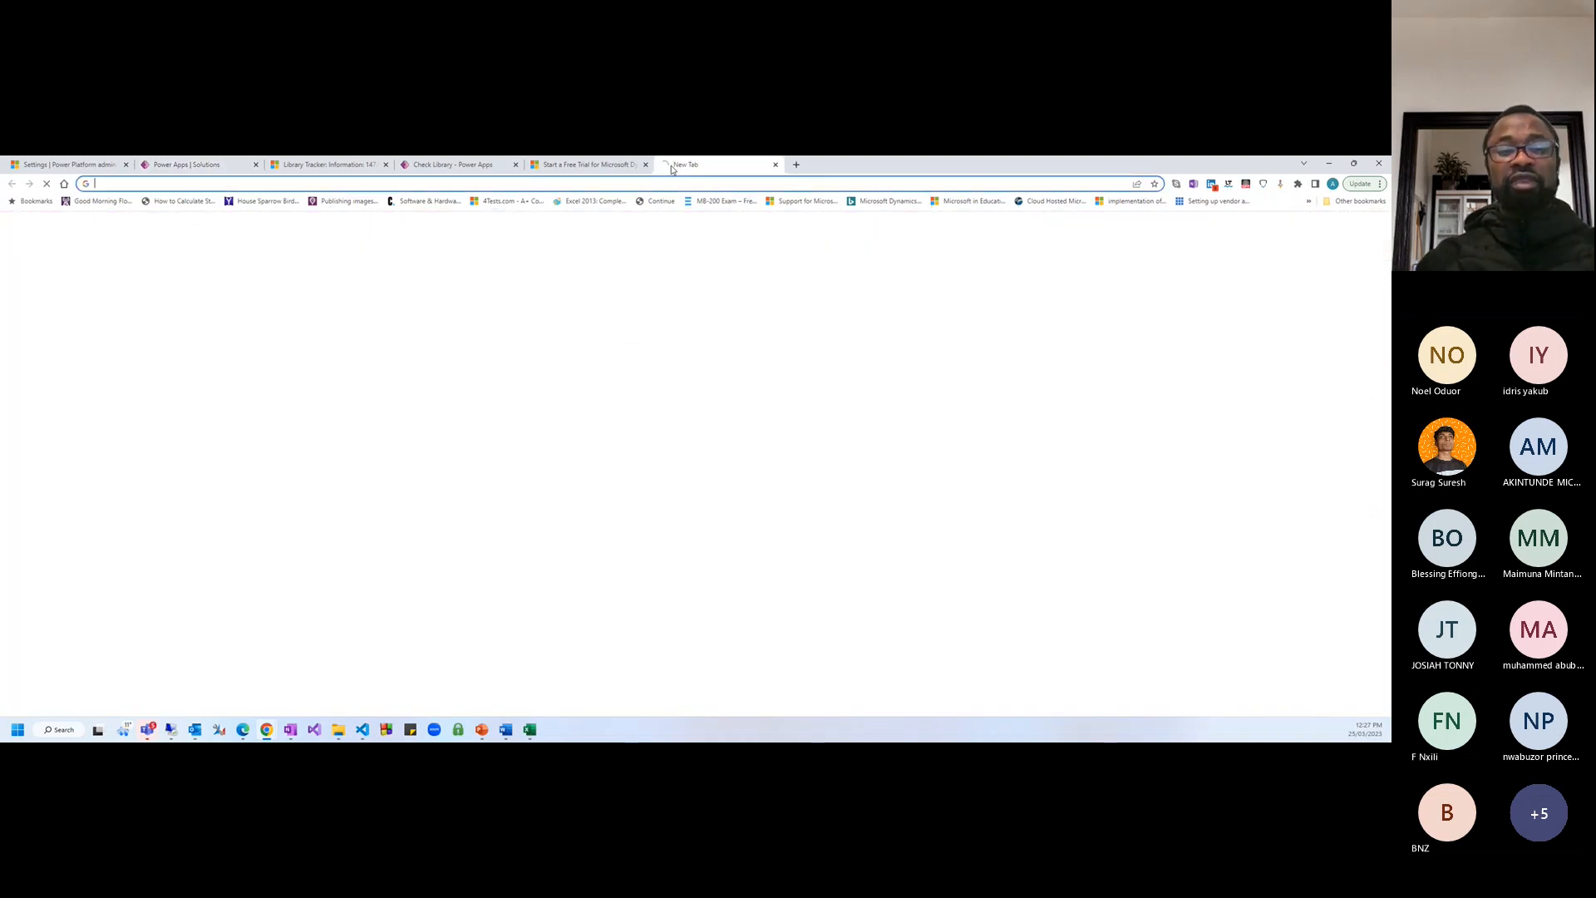
{"action": "type", "text": "make.powerapps.com"}
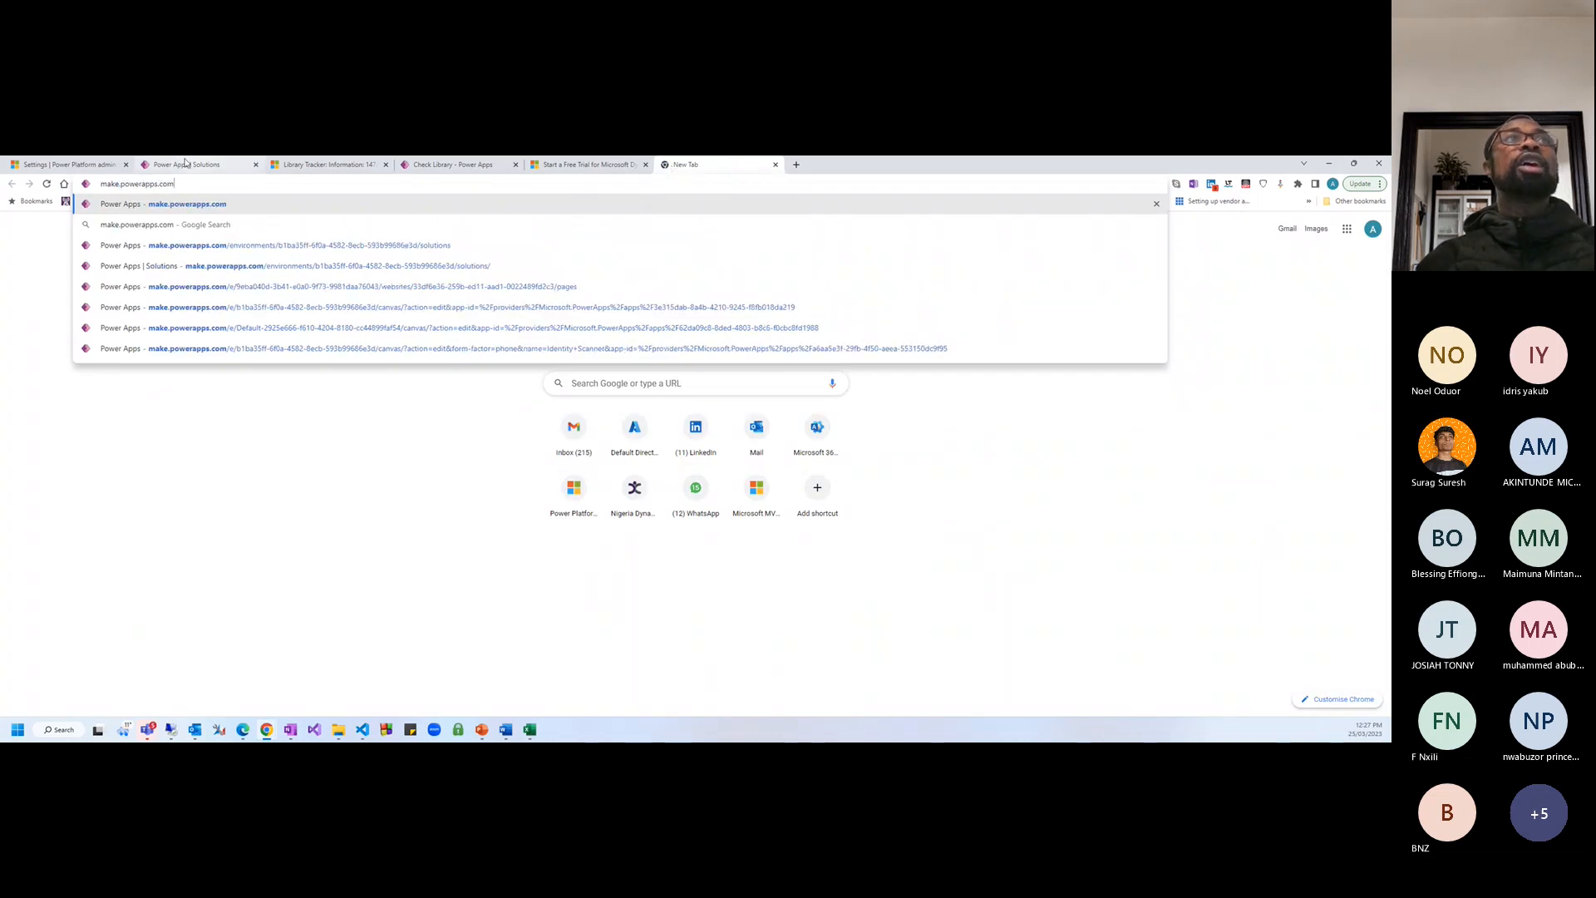
{"action": "left_click", "coordinate": [190, 164]}
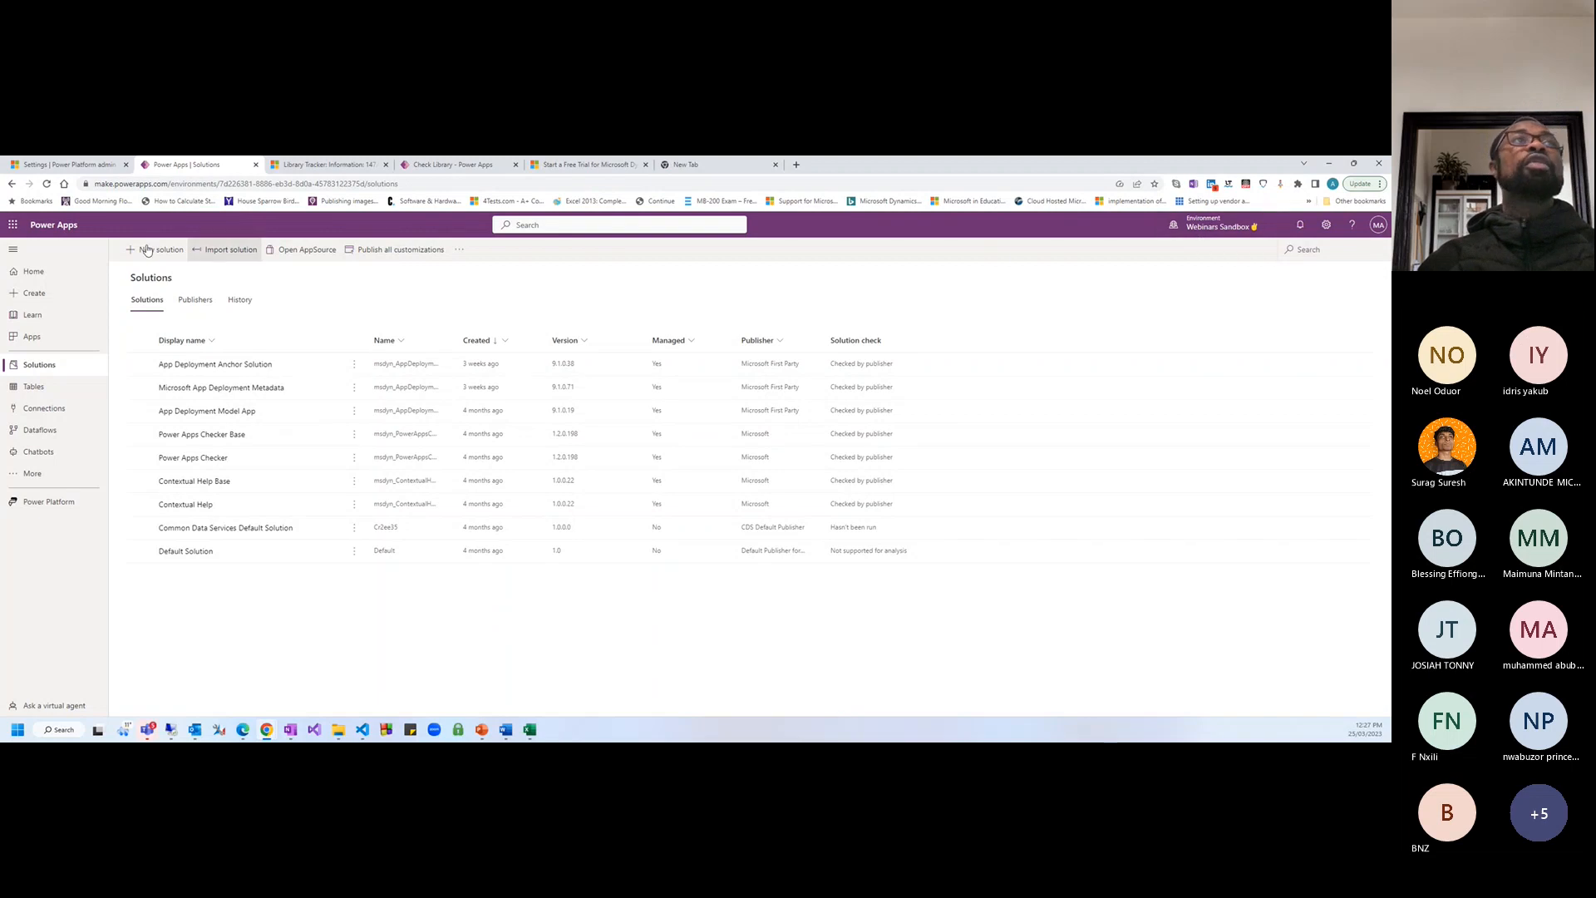
{"action": "left_click_drag", "start_coordinate": [95, 184], "coordinate": [165, 183]}
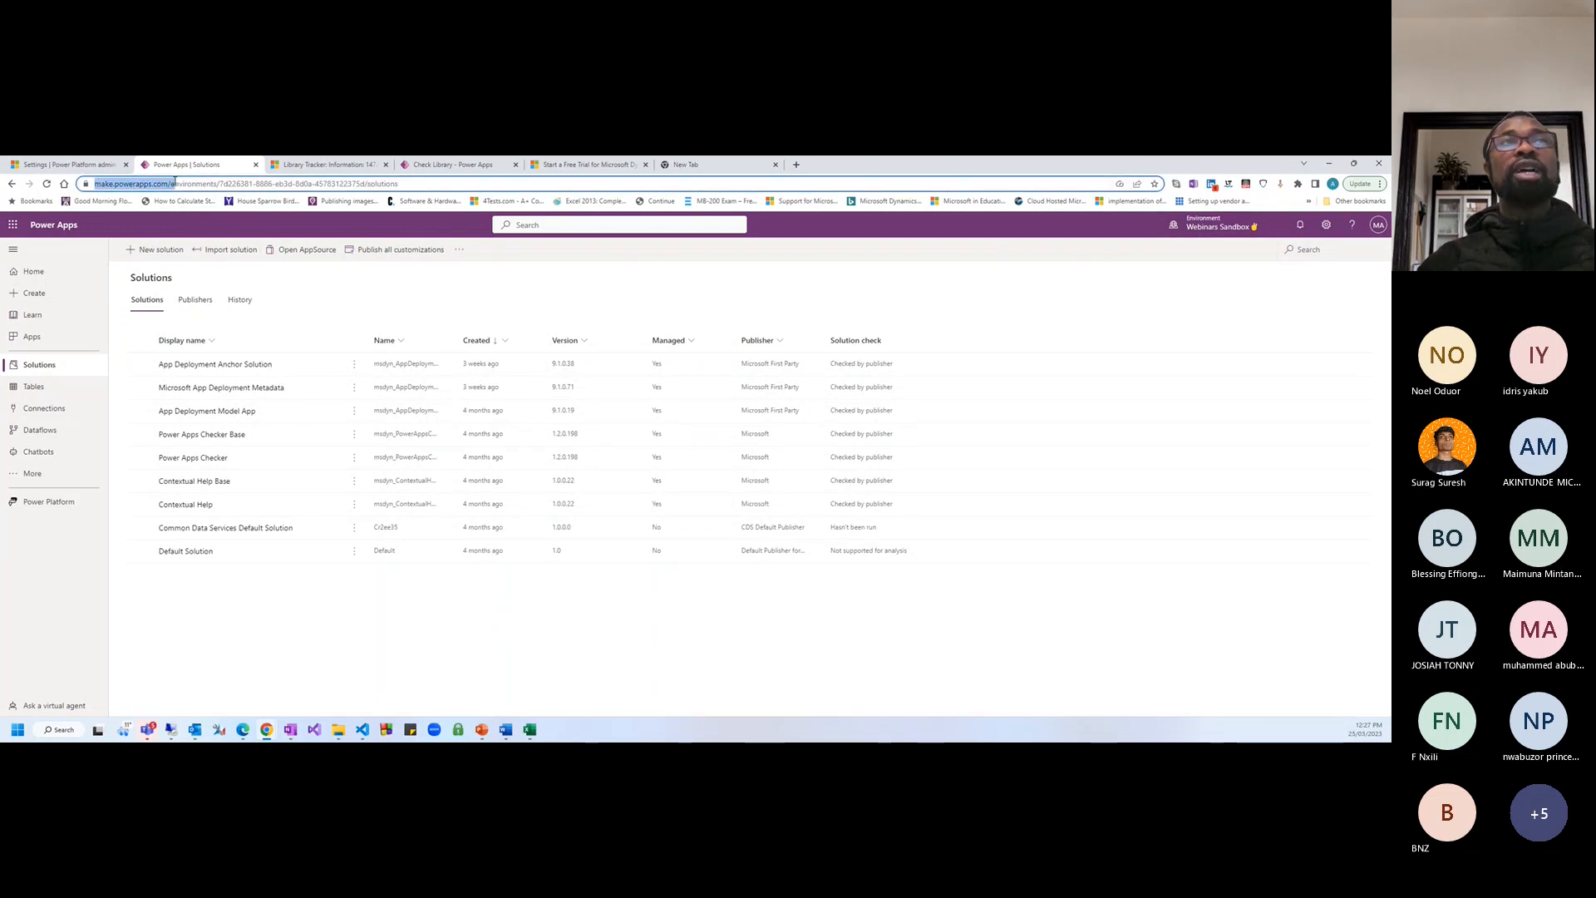
{"action": "left_click", "coordinate": [330, 303]}
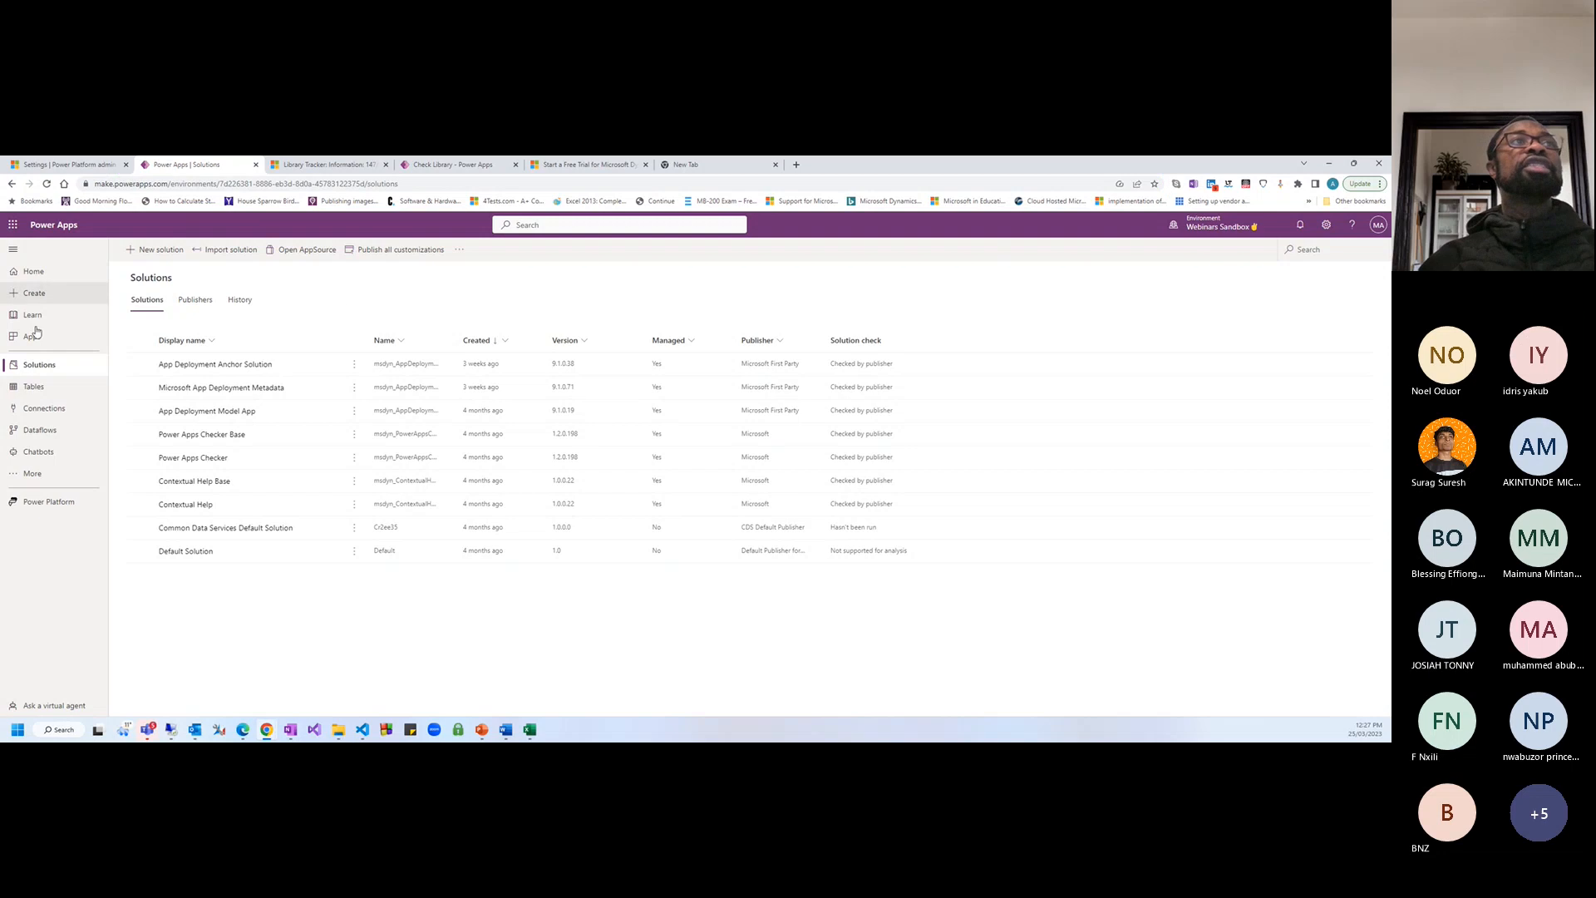
Go to the Webinary Sandbox Home page and scroll through its apps list
{"action": "left_click", "coordinate": [31, 274]}
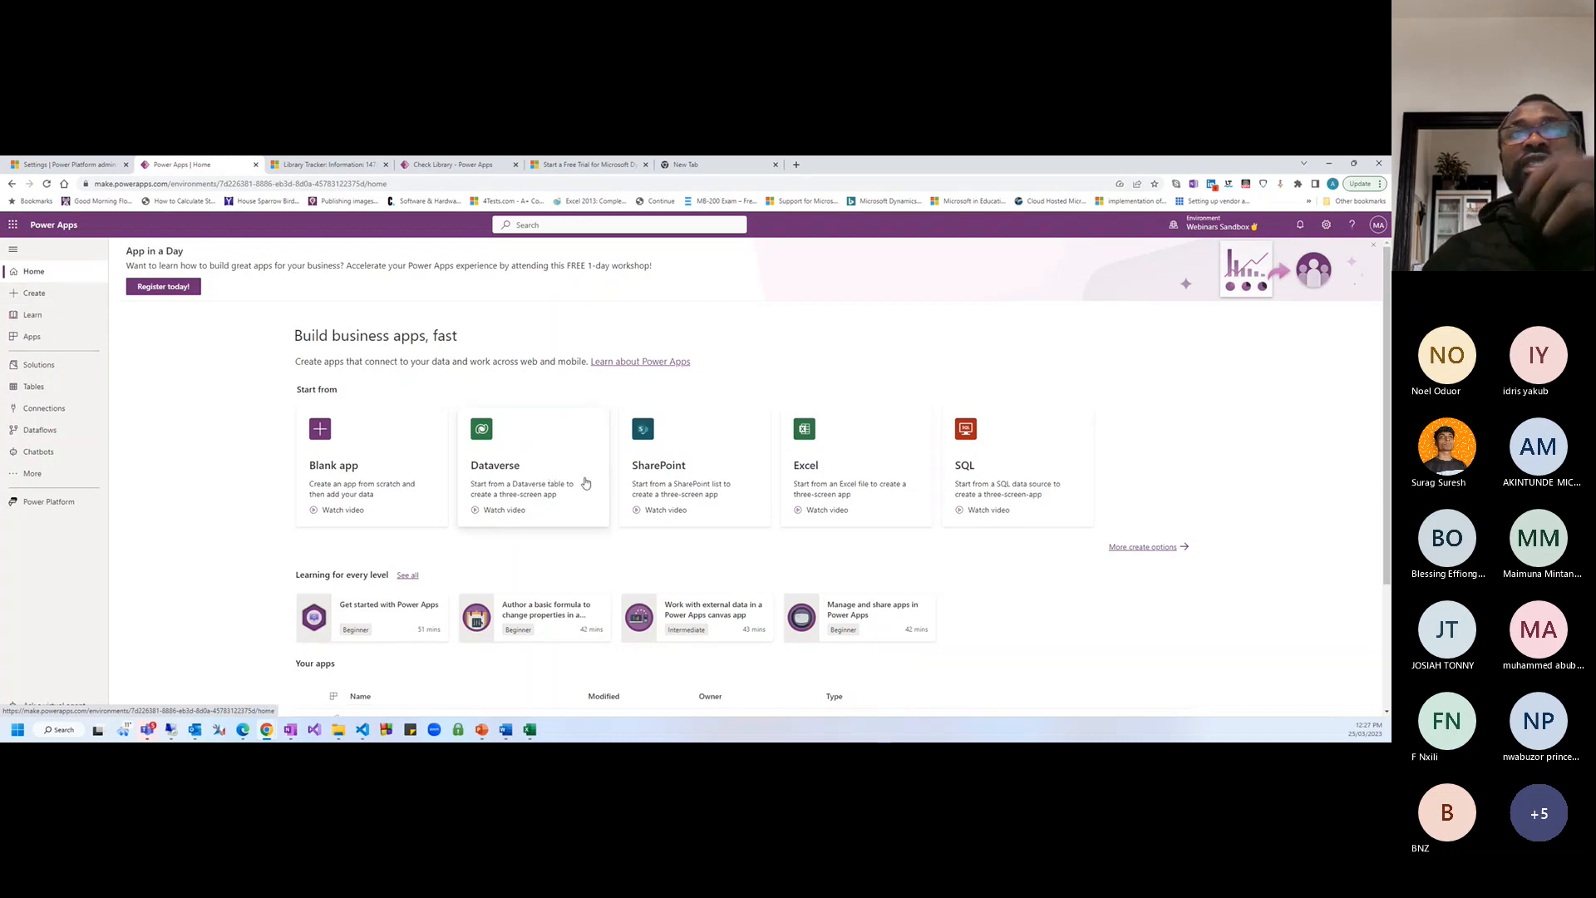
{"action": "scroll", "coordinate": [974, 637], "scroll_direction": "down", "scroll_amount": 2}
{"action": "scroll", "coordinate": [989, 637], "scroll_direction": "down", "scroll_amount": 1}
{"action": "scroll", "coordinate": [831, 645], "scroll_direction": "up", "scroll_amount": 3}
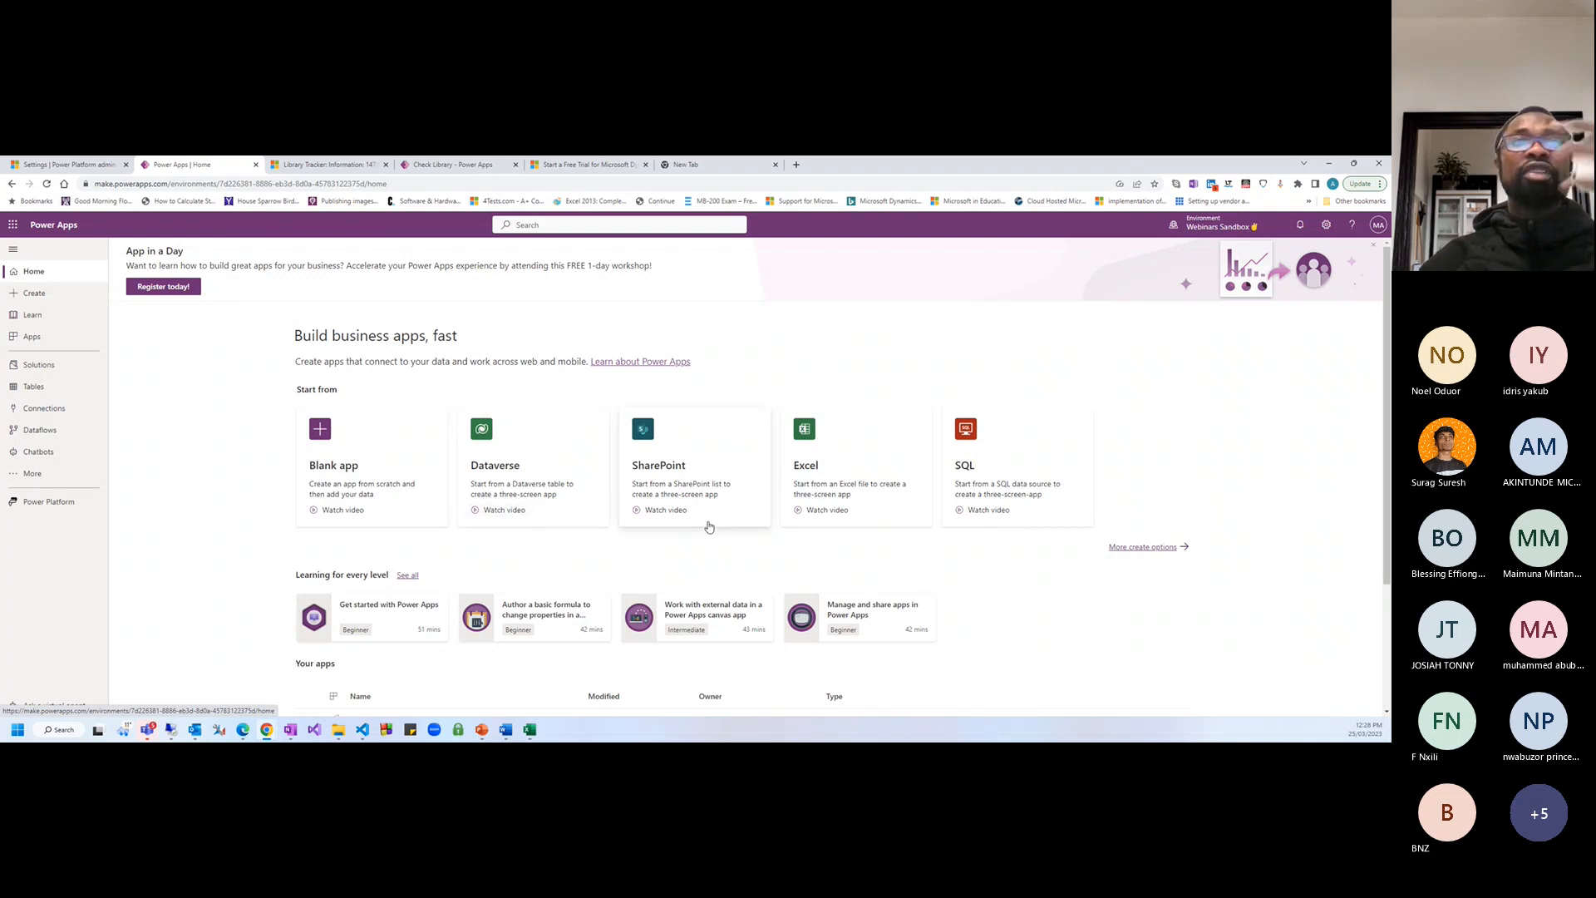
{"action": "scroll", "coordinate": [453, 631], "scroll_direction": "down", "scroll_amount": 2}
{"action": "scroll", "coordinate": [286, 625], "scroll_direction": "down", "scroll_amount": 1}
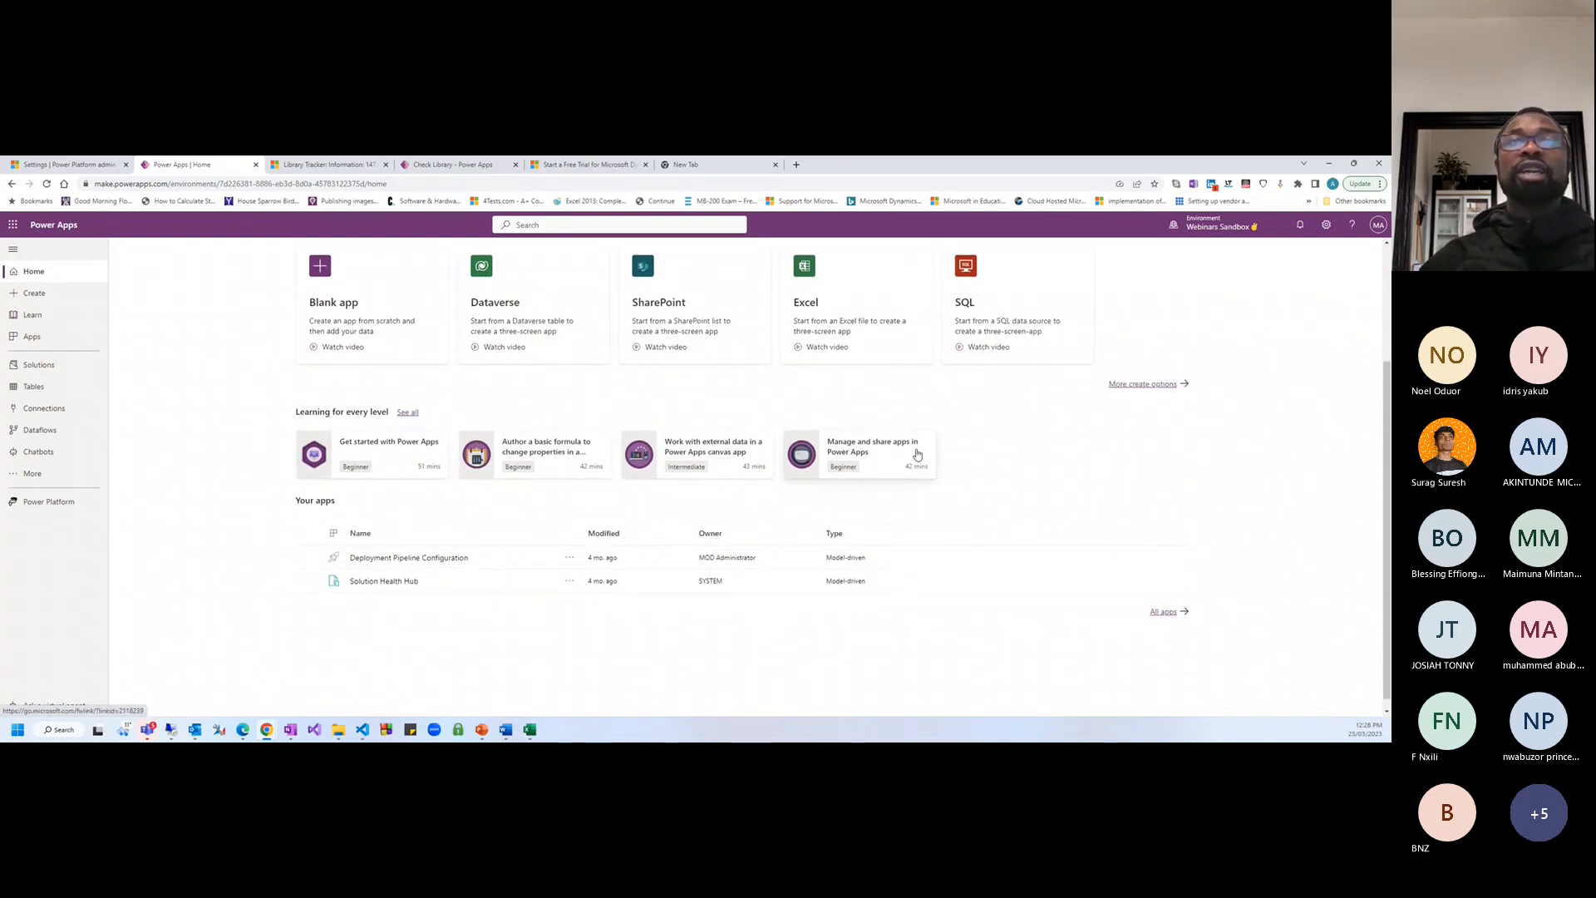
{"action": "left_click", "coordinate": [363, 467]}
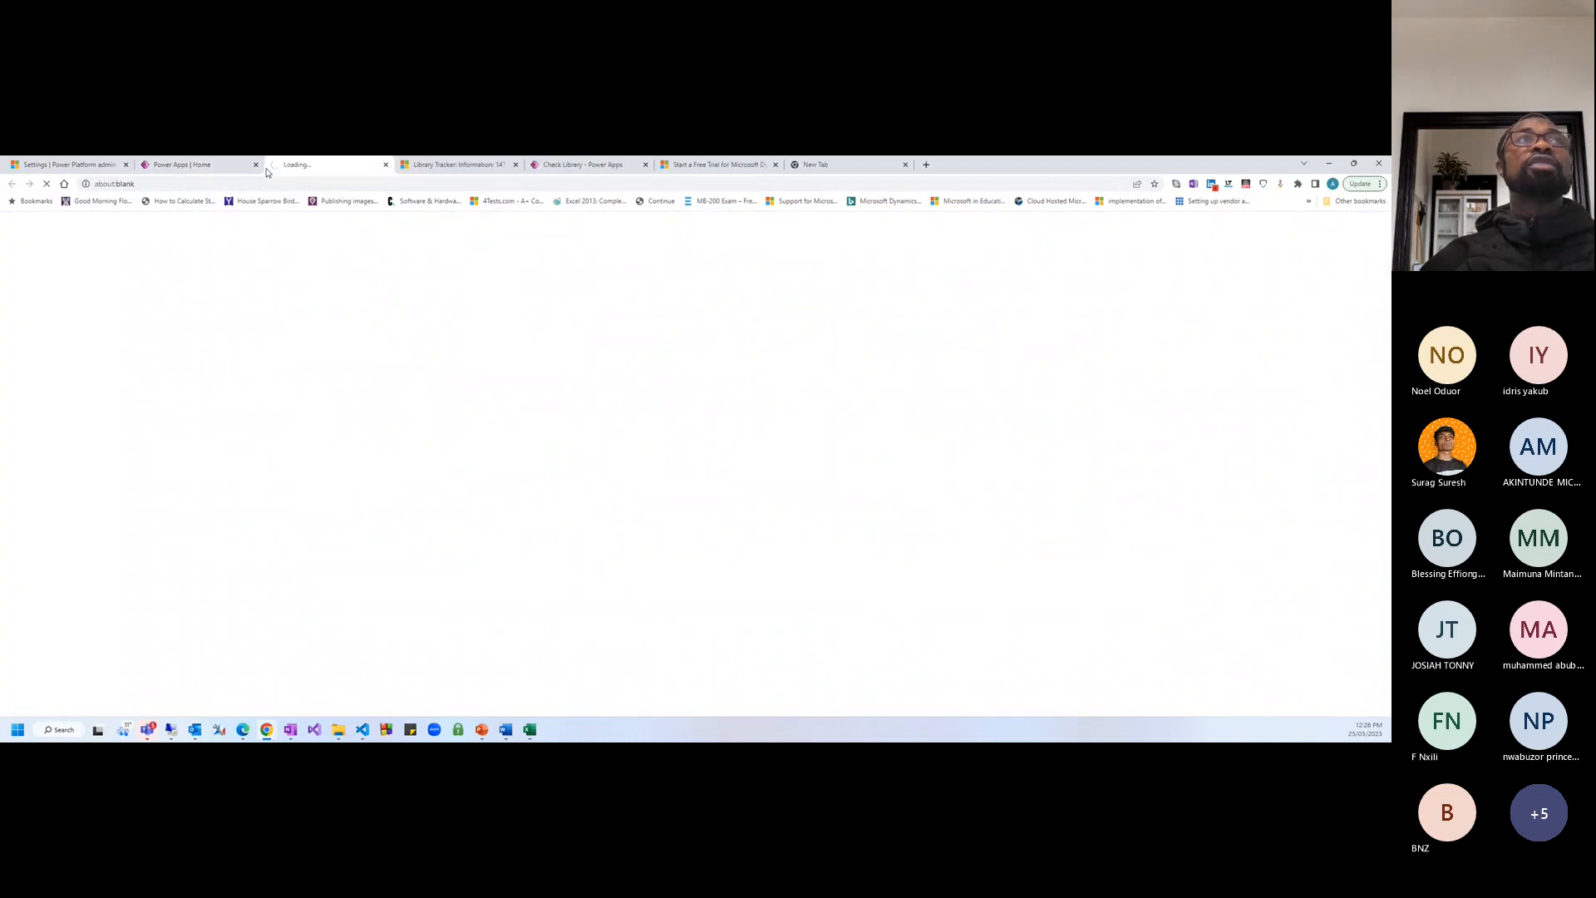
{"action": "scroll", "coordinate": [649, 496], "scroll_direction": "down", "scroll_amount": 2}
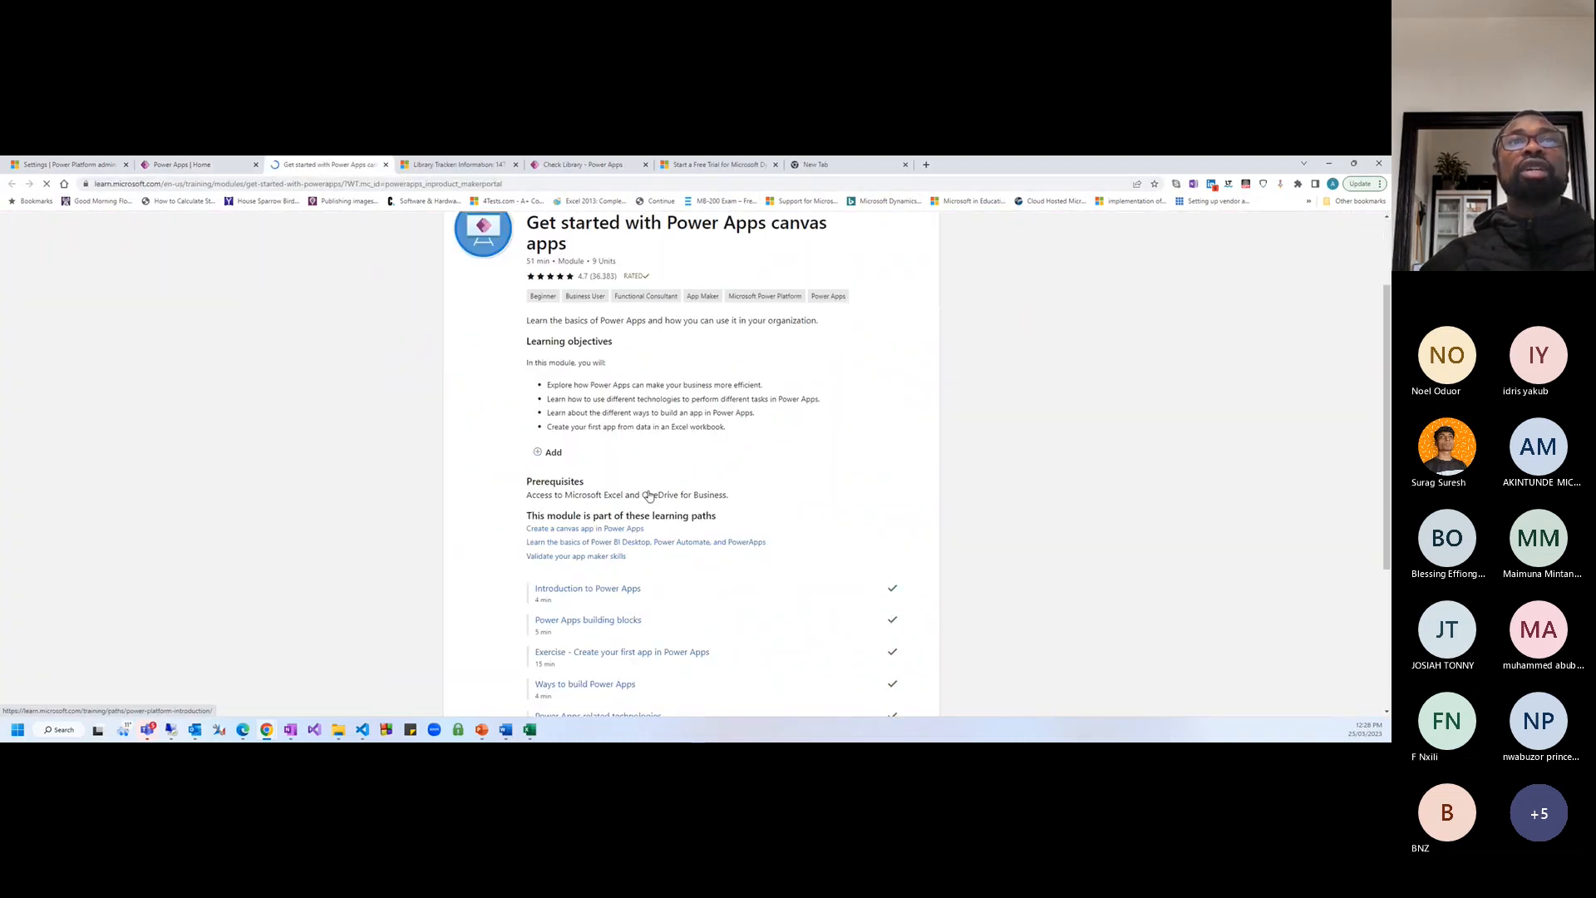
{"action": "scroll", "coordinate": [657, 507], "scroll_direction": "down", "scroll_amount": 3}
{"action": "scroll", "coordinate": [582, 482], "scroll_direction": "up", "scroll_amount": 5}
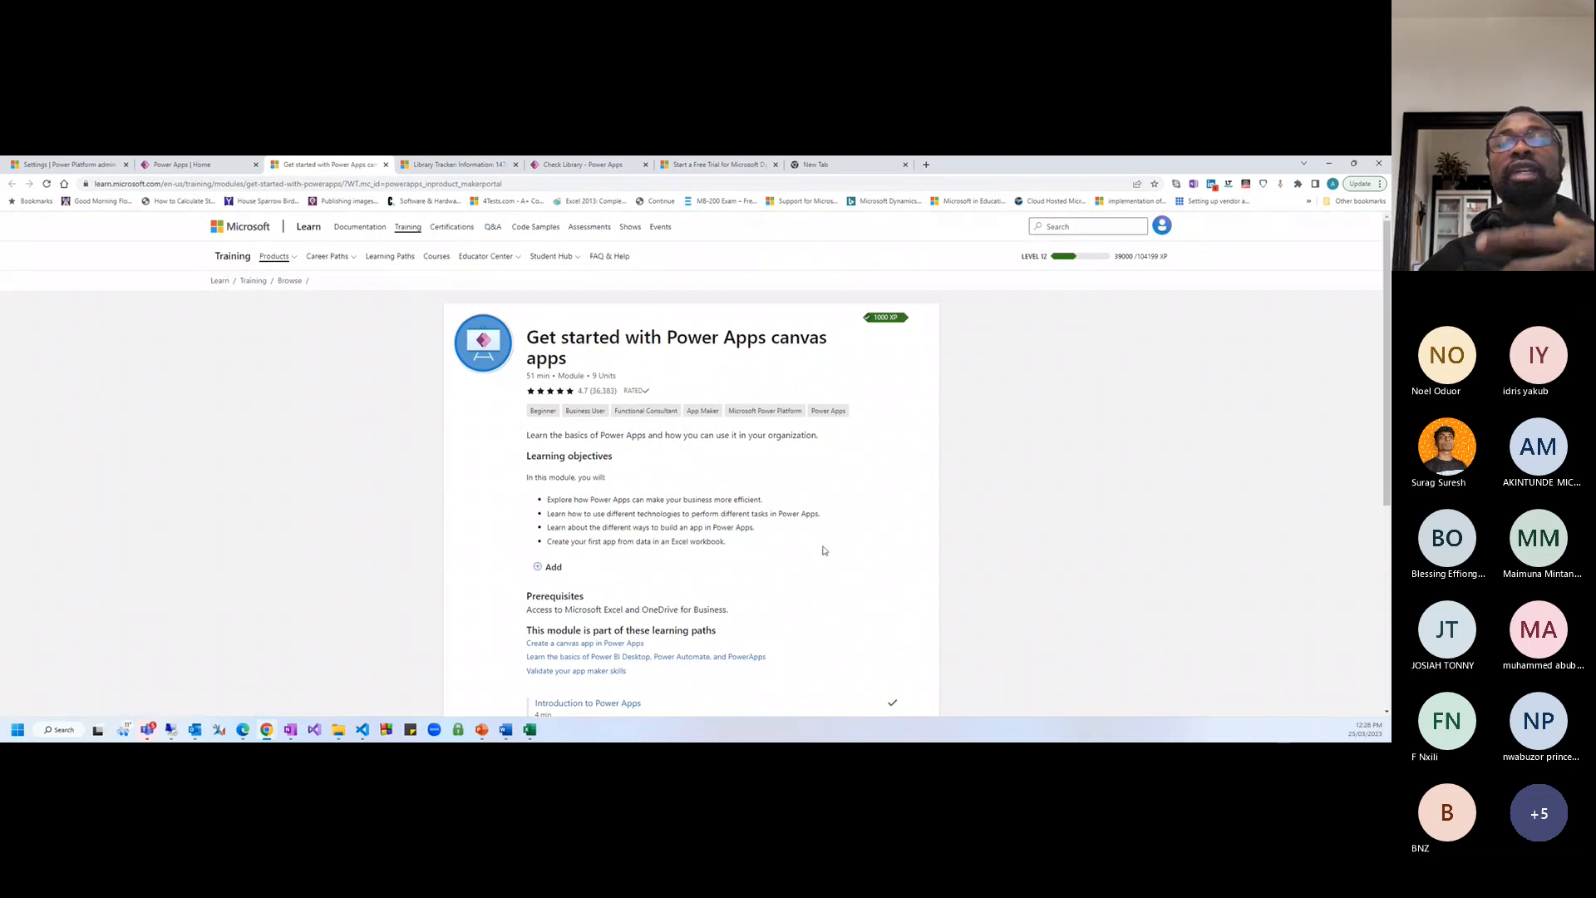
{"action": "left_click", "coordinate": [385, 166]}
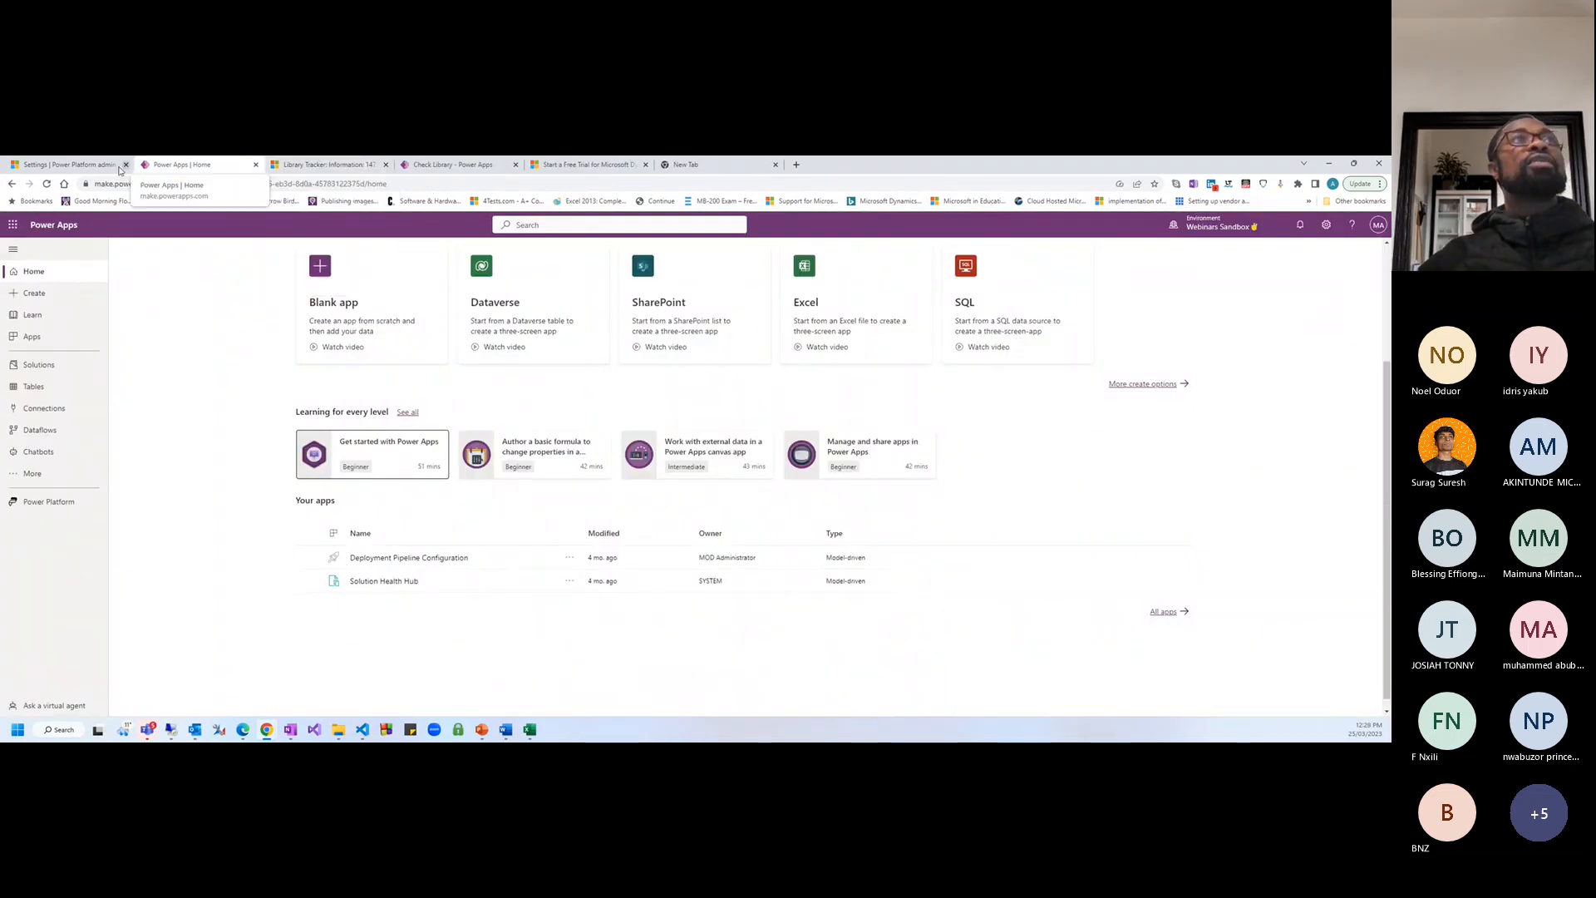
{"action": "left_click", "coordinate": [86, 163]}
{"action": "left_click", "coordinate": [177, 164]}
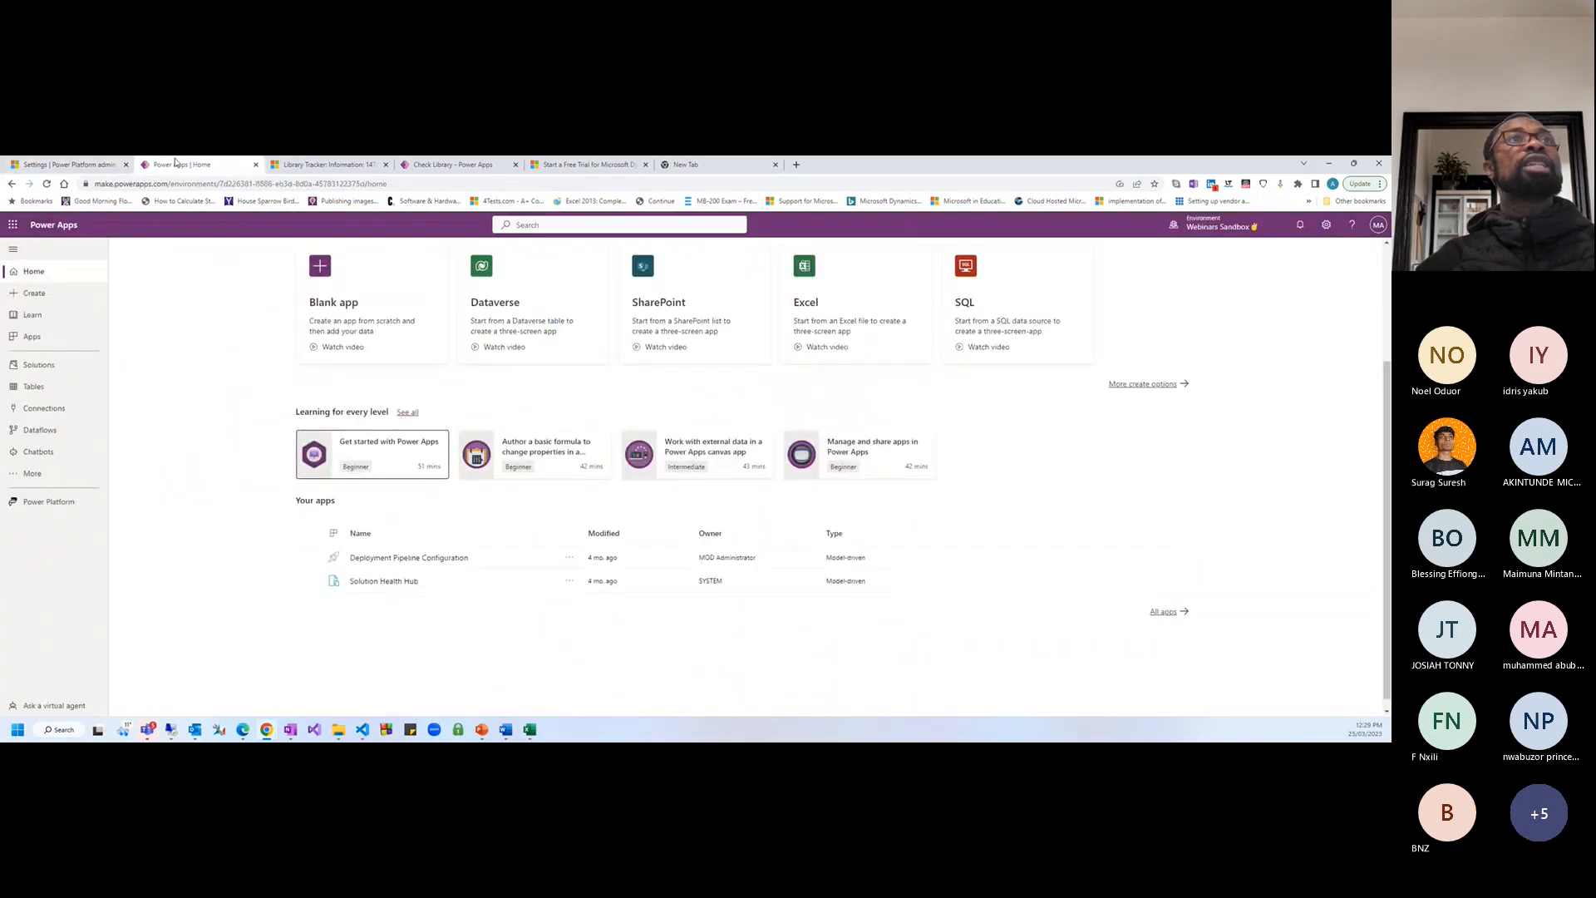
{"action": "scroll", "coordinate": [198, 413], "scroll_direction": "up", "scroll_amount": 2}
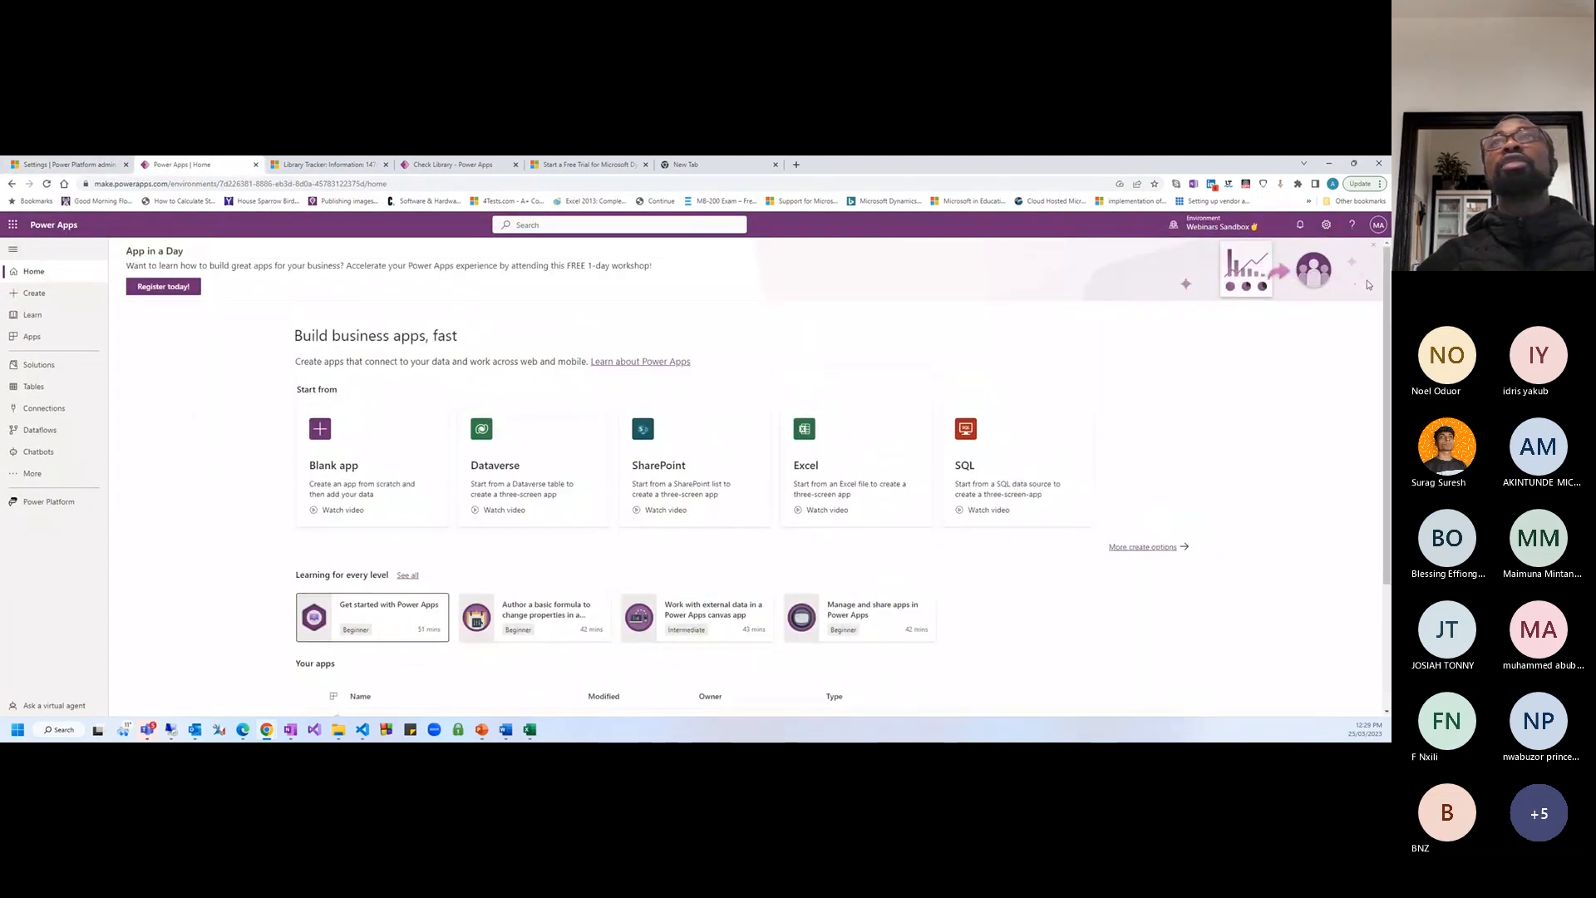
{"action": "left_click", "coordinate": [1255, 227]}
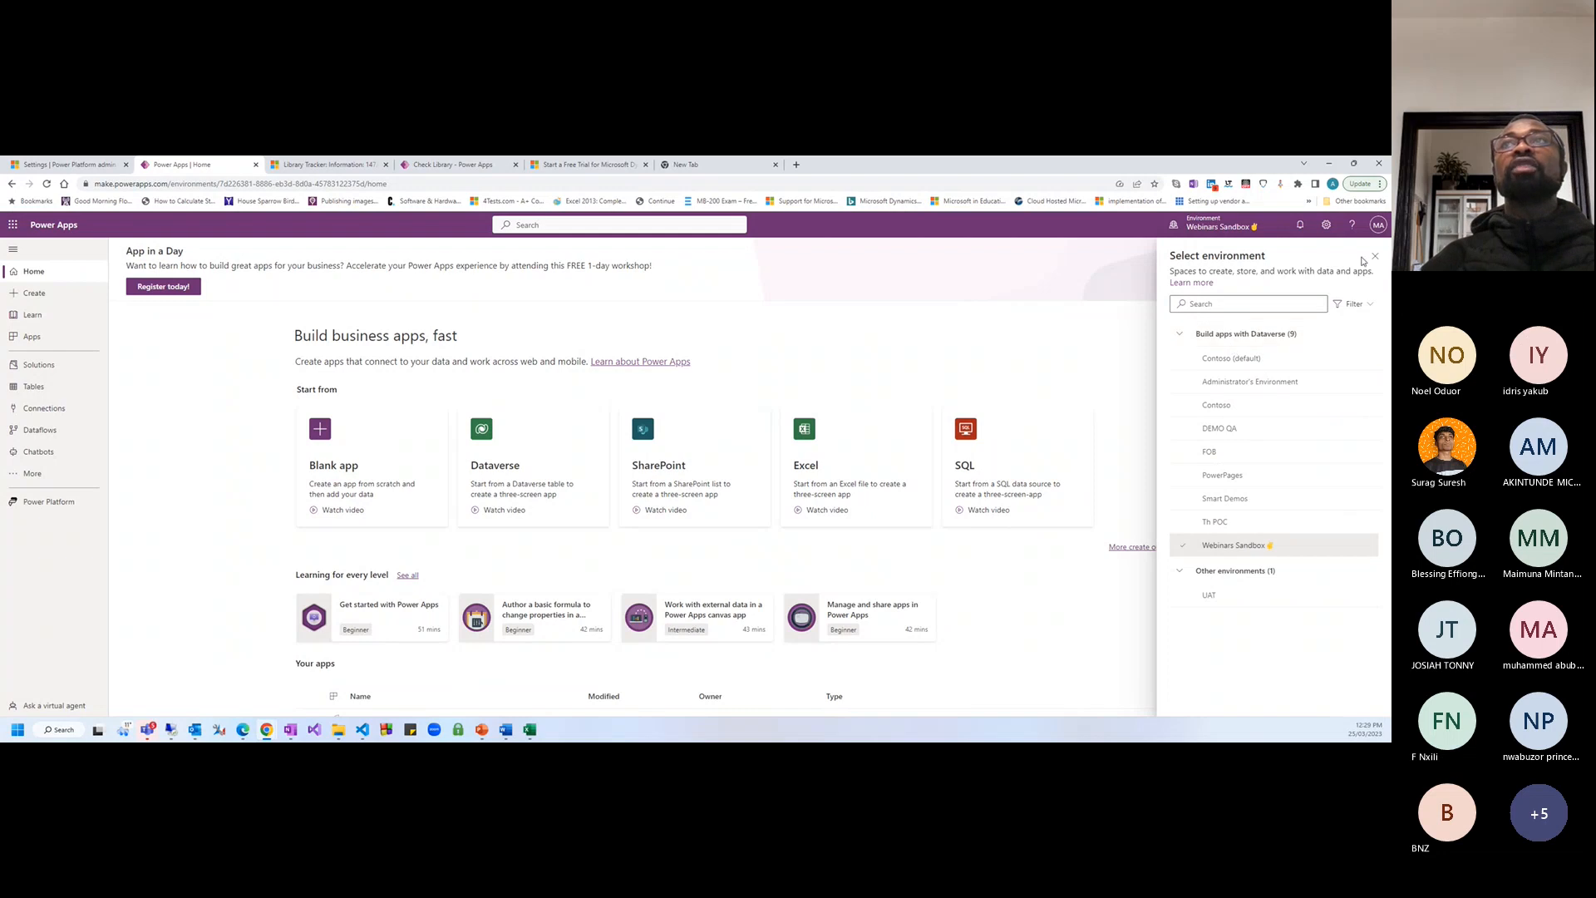
{"action": "left_click", "coordinate": [1374, 258]}
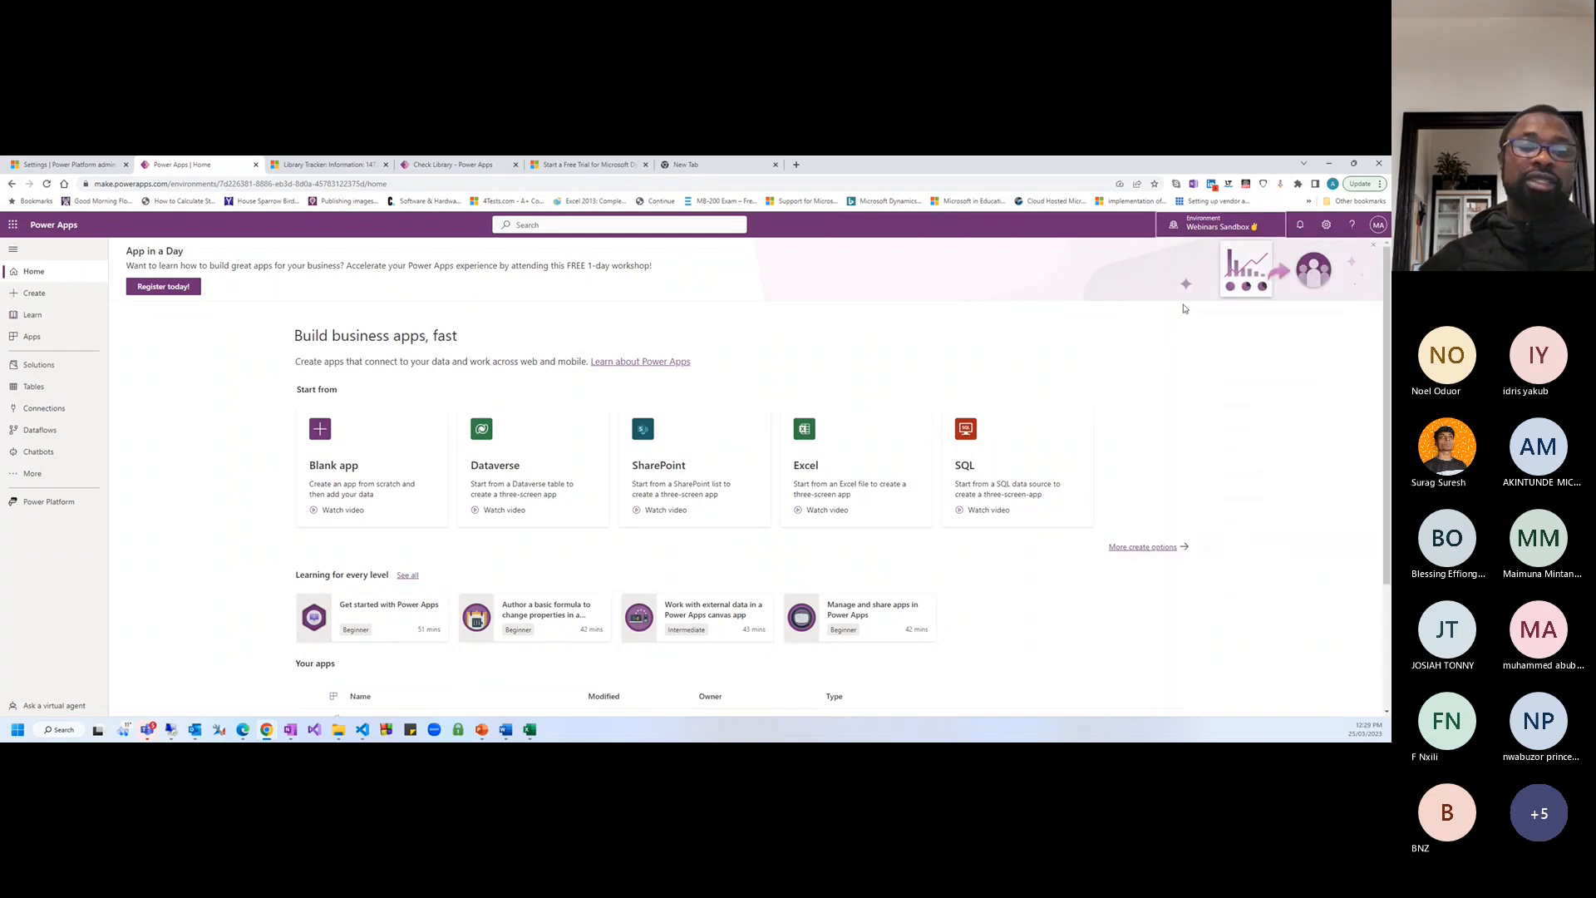
{"action": "left_click", "coordinate": [1180, 232]}
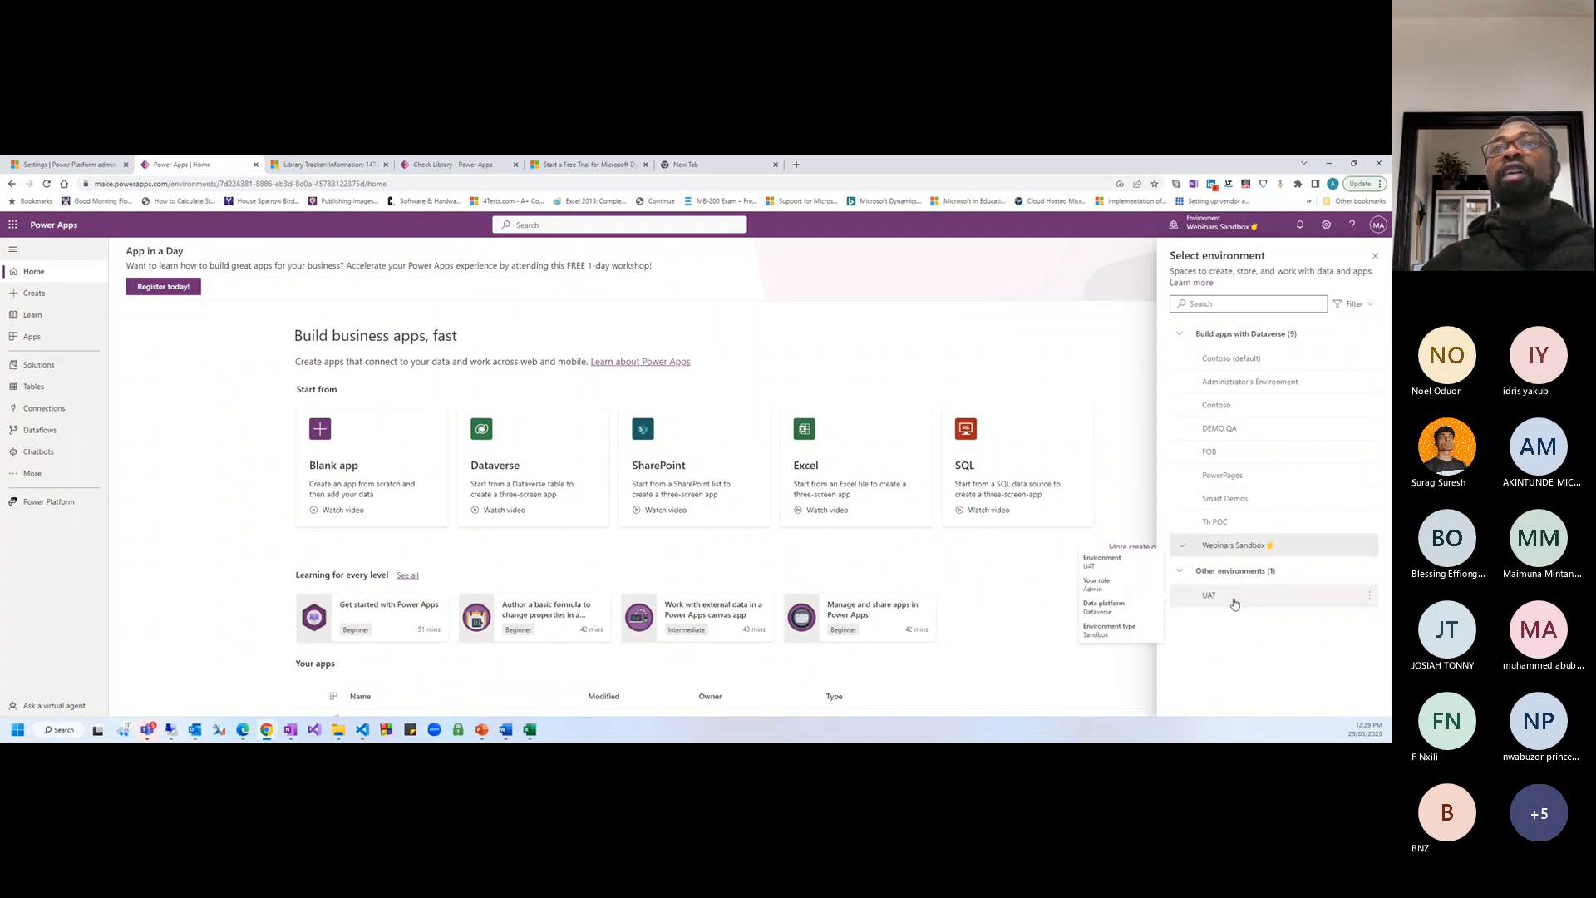
{"action": "left_click", "coordinate": [1235, 603]}
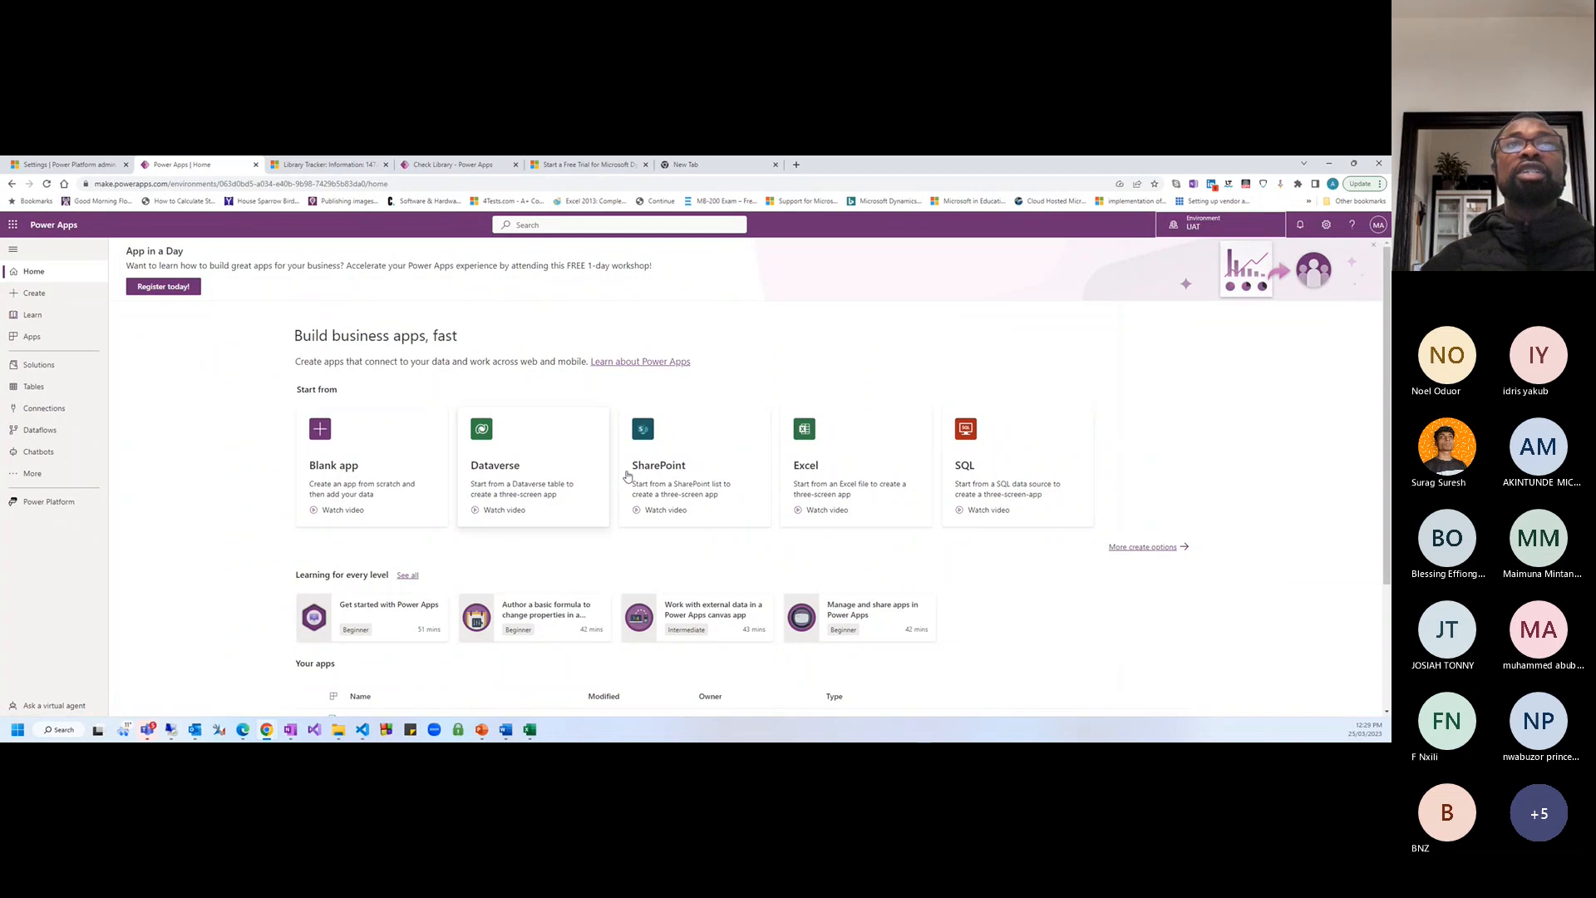
{"action": "scroll", "coordinate": [665, 520], "scroll_direction": "down", "scroll_amount": 3}
{"action": "scroll", "coordinate": [835, 587], "scroll_direction": "up", "scroll_amount": 3}
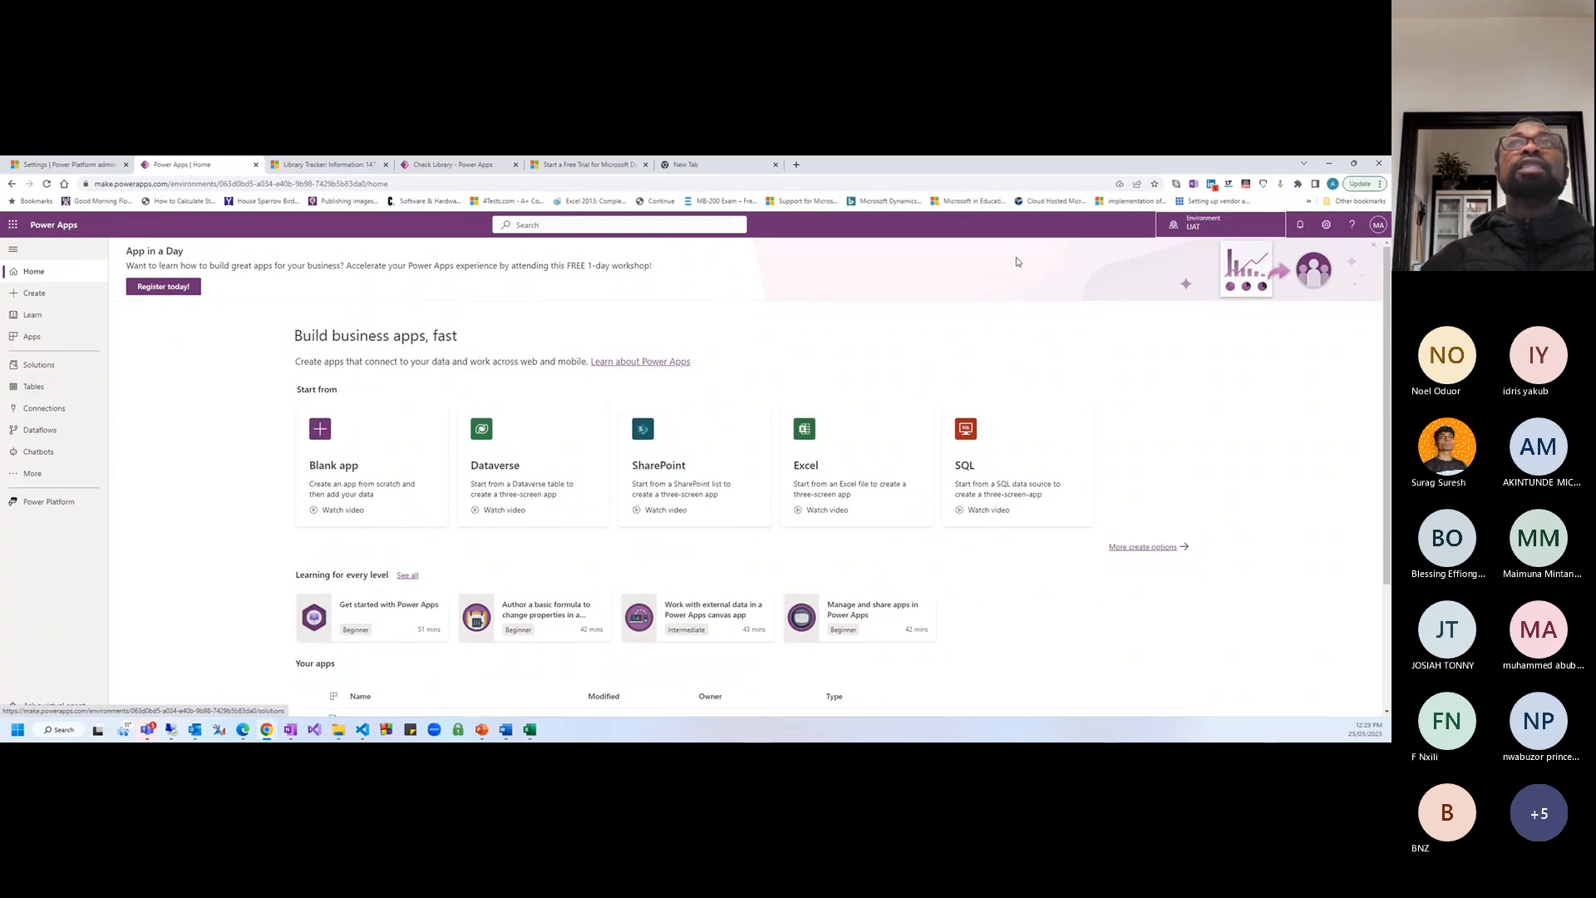
{"action": "left_click", "coordinate": [1212, 231]}
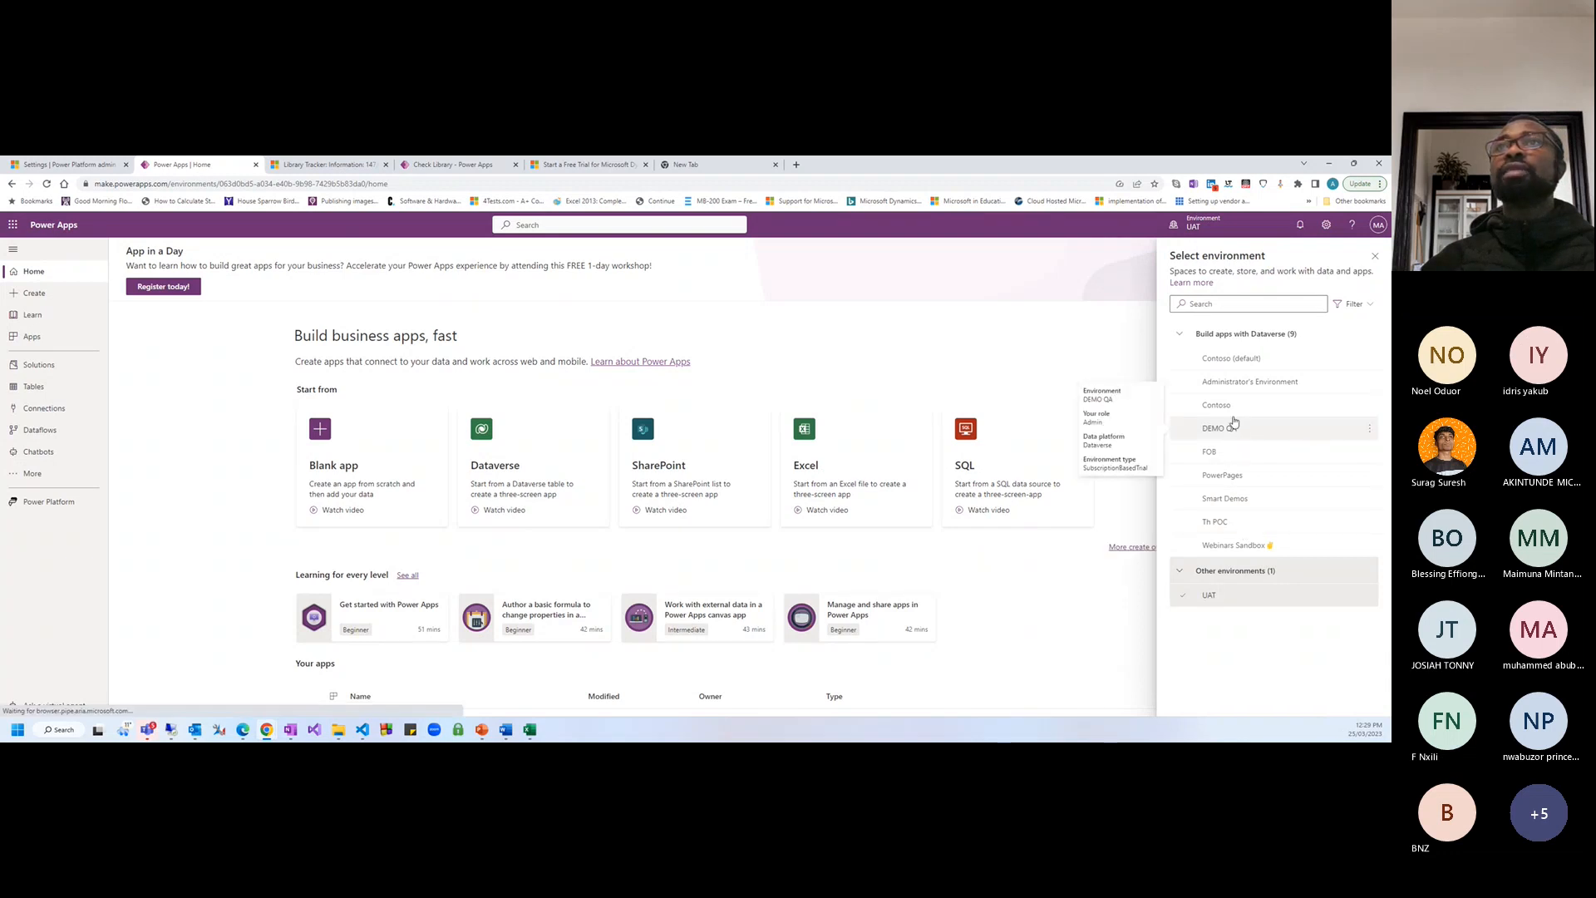
{"action": "left_click", "coordinate": [1237, 406]}
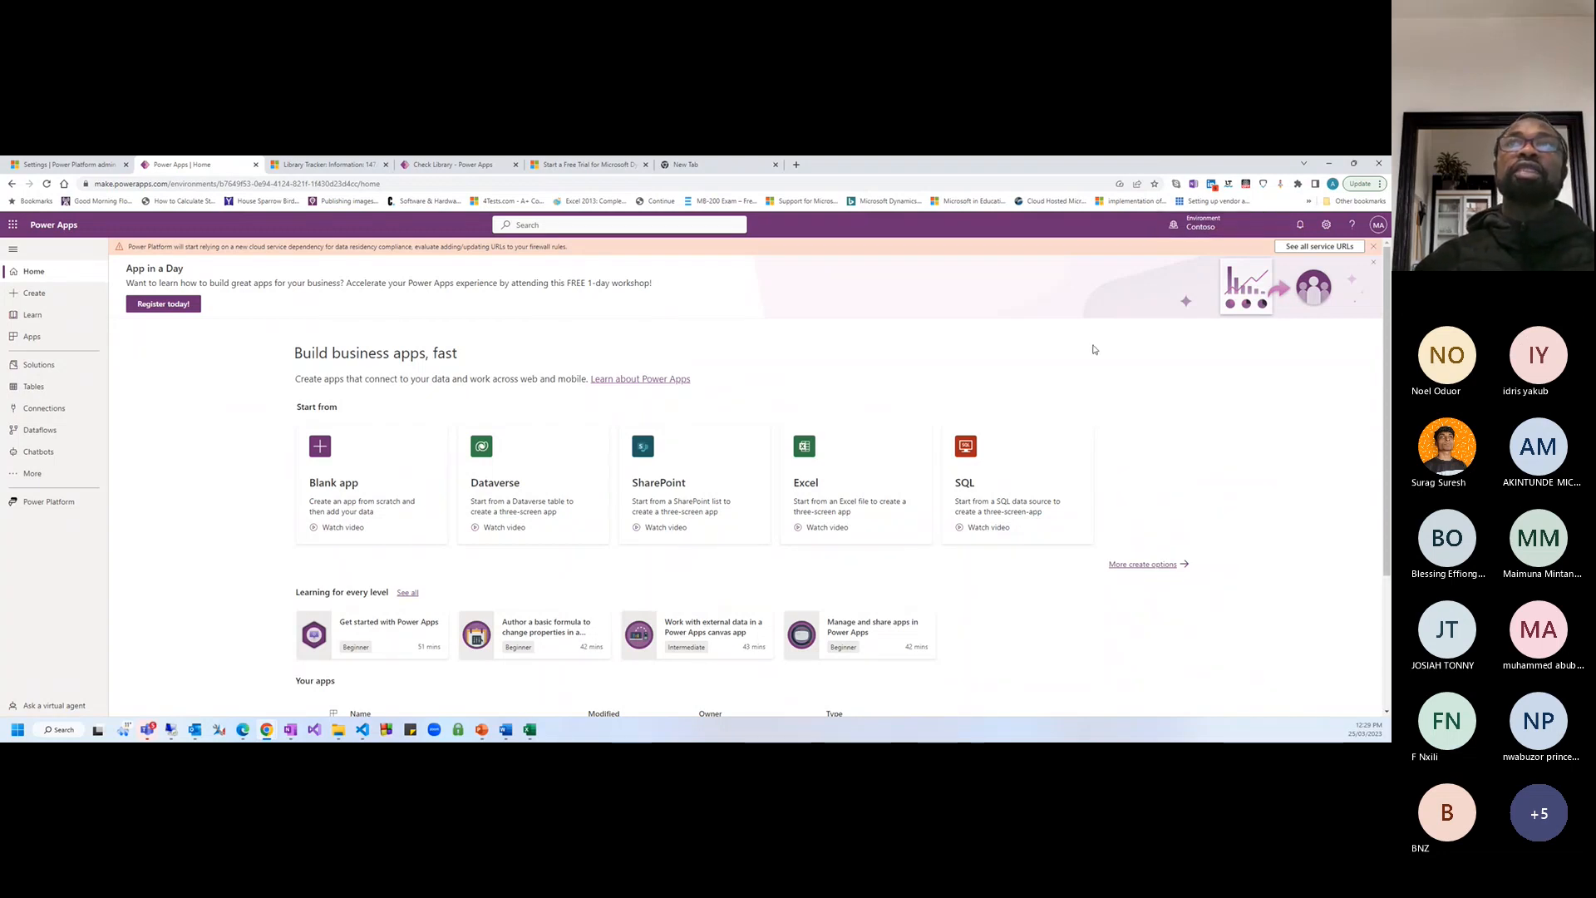
{"action": "left_click", "coordinate": [1197, 223]}
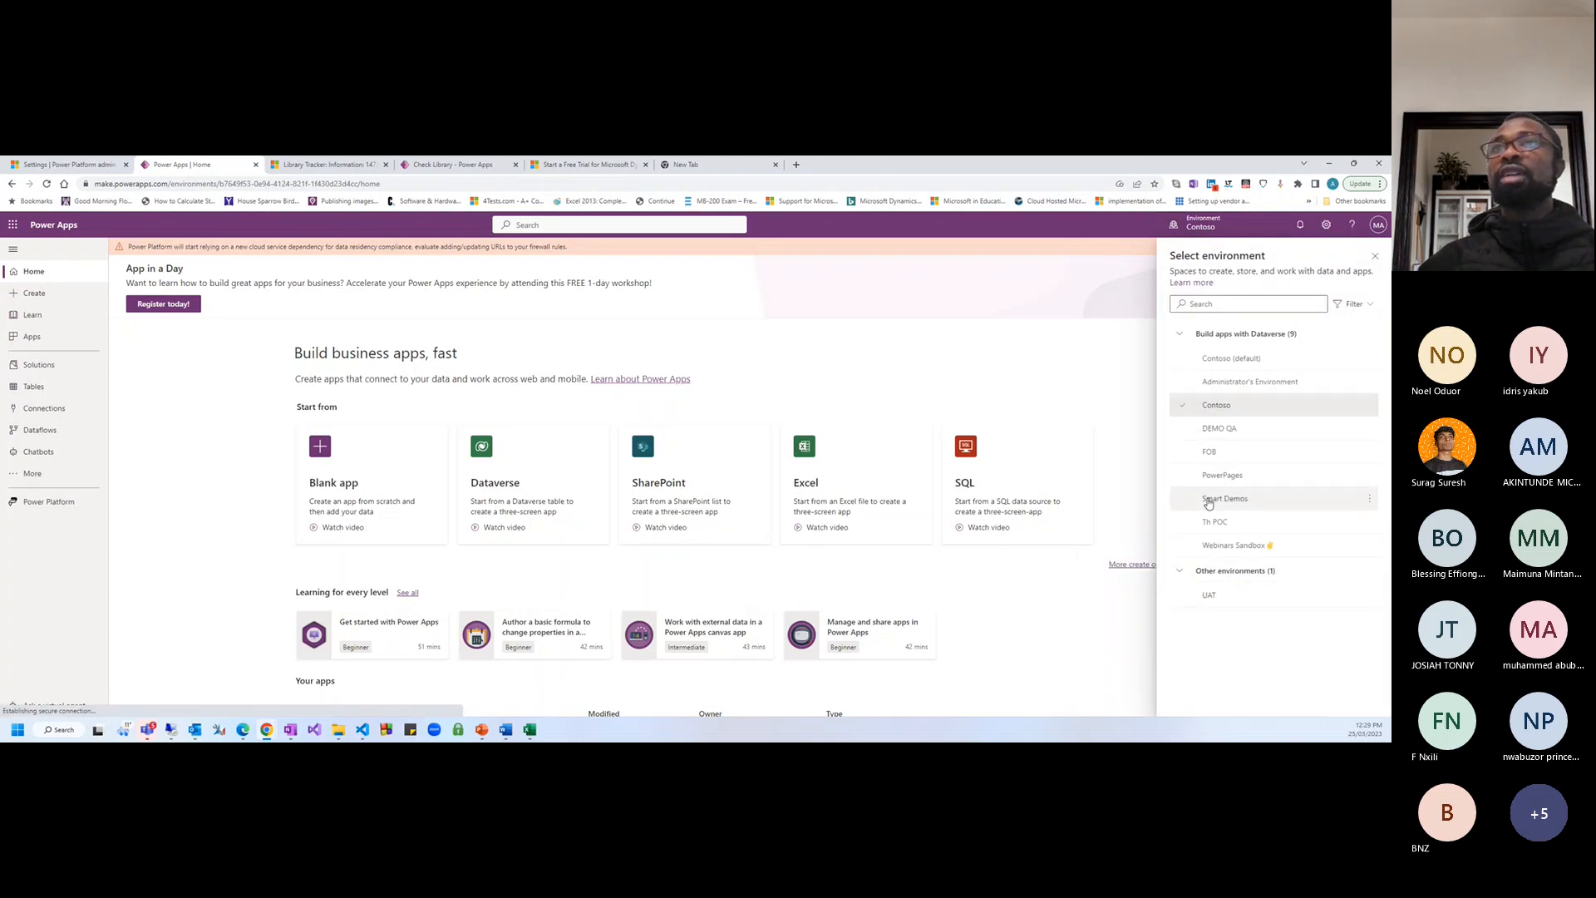
{"action": "left_click", "coordinate": [1233, 545]}
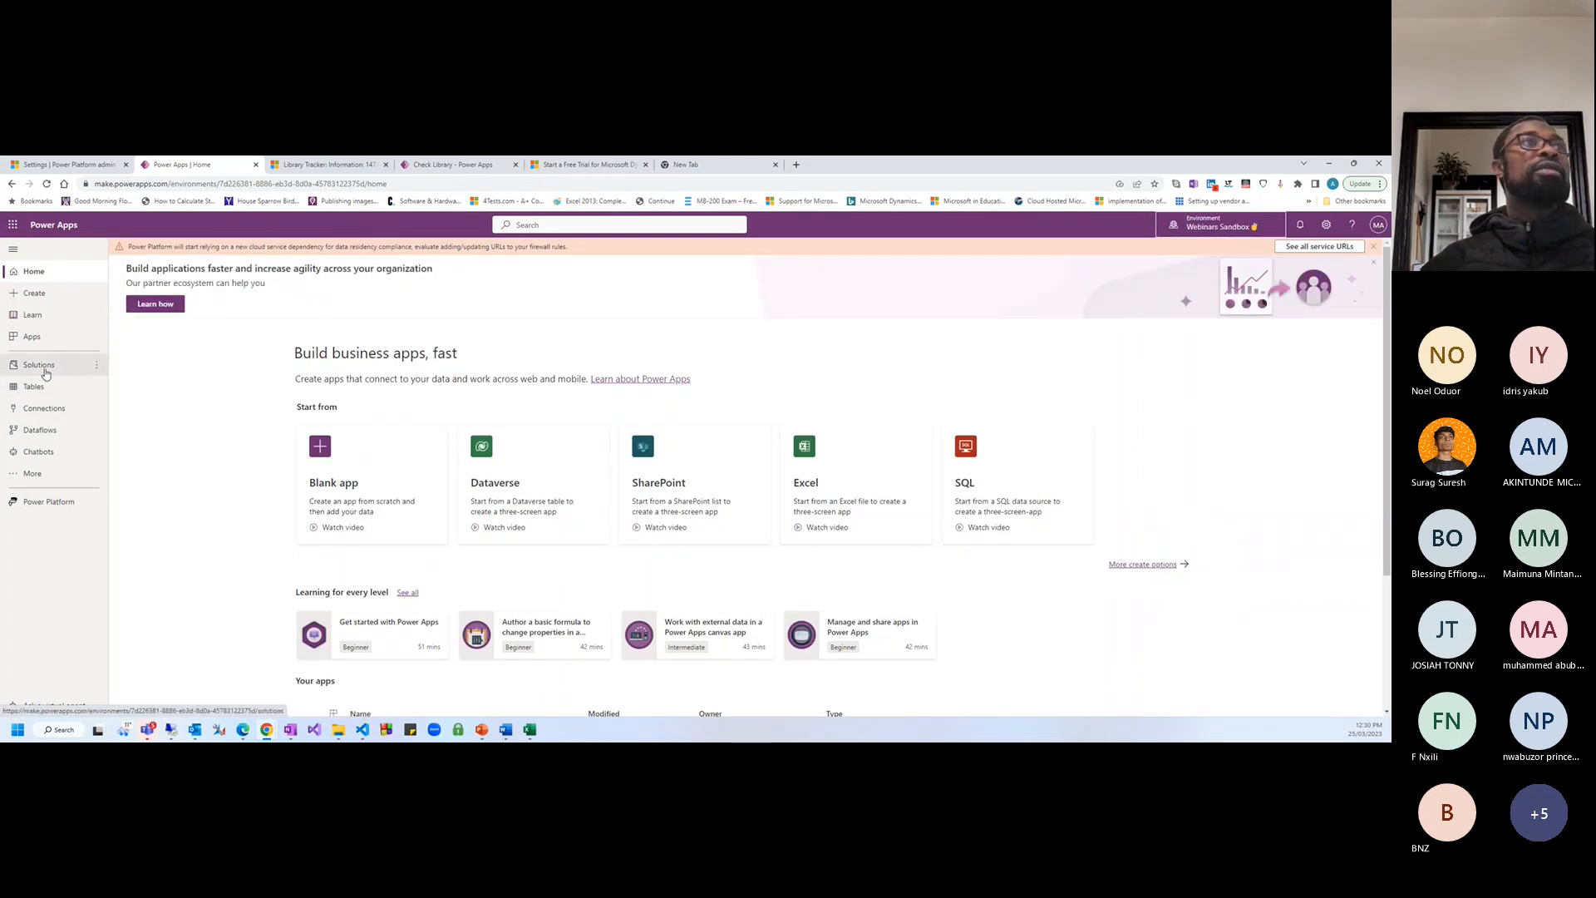
Open the Apps list and switch the environment to Smart Demos
{"action": "left_click", "coordinate": [49, 338]}
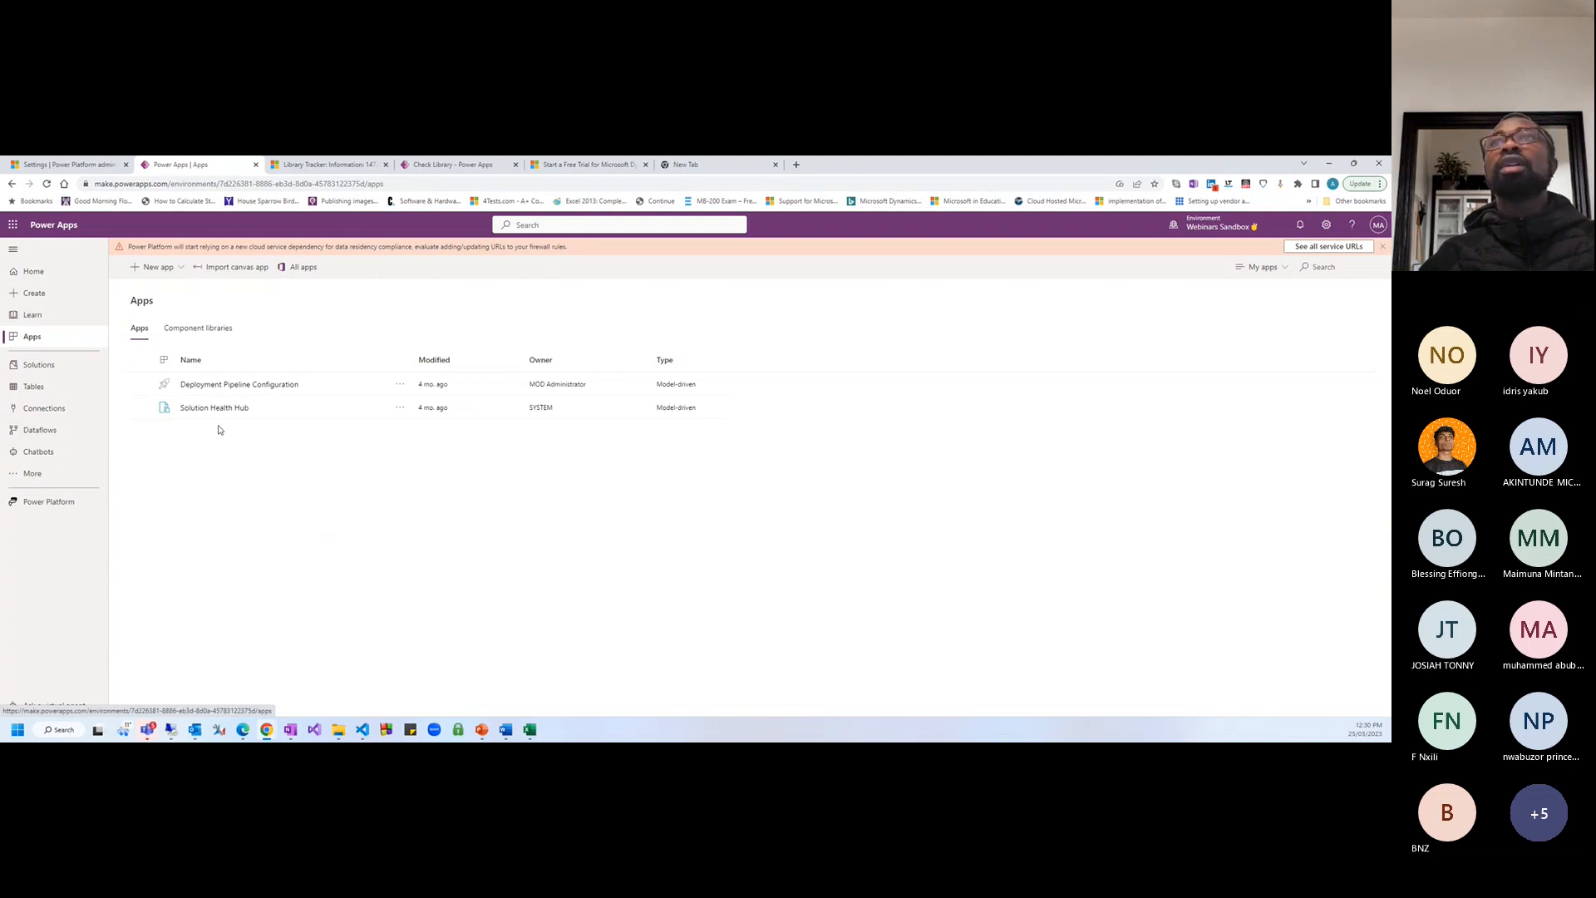
{"action": "left_click", "coordinate": [1218, 222]}
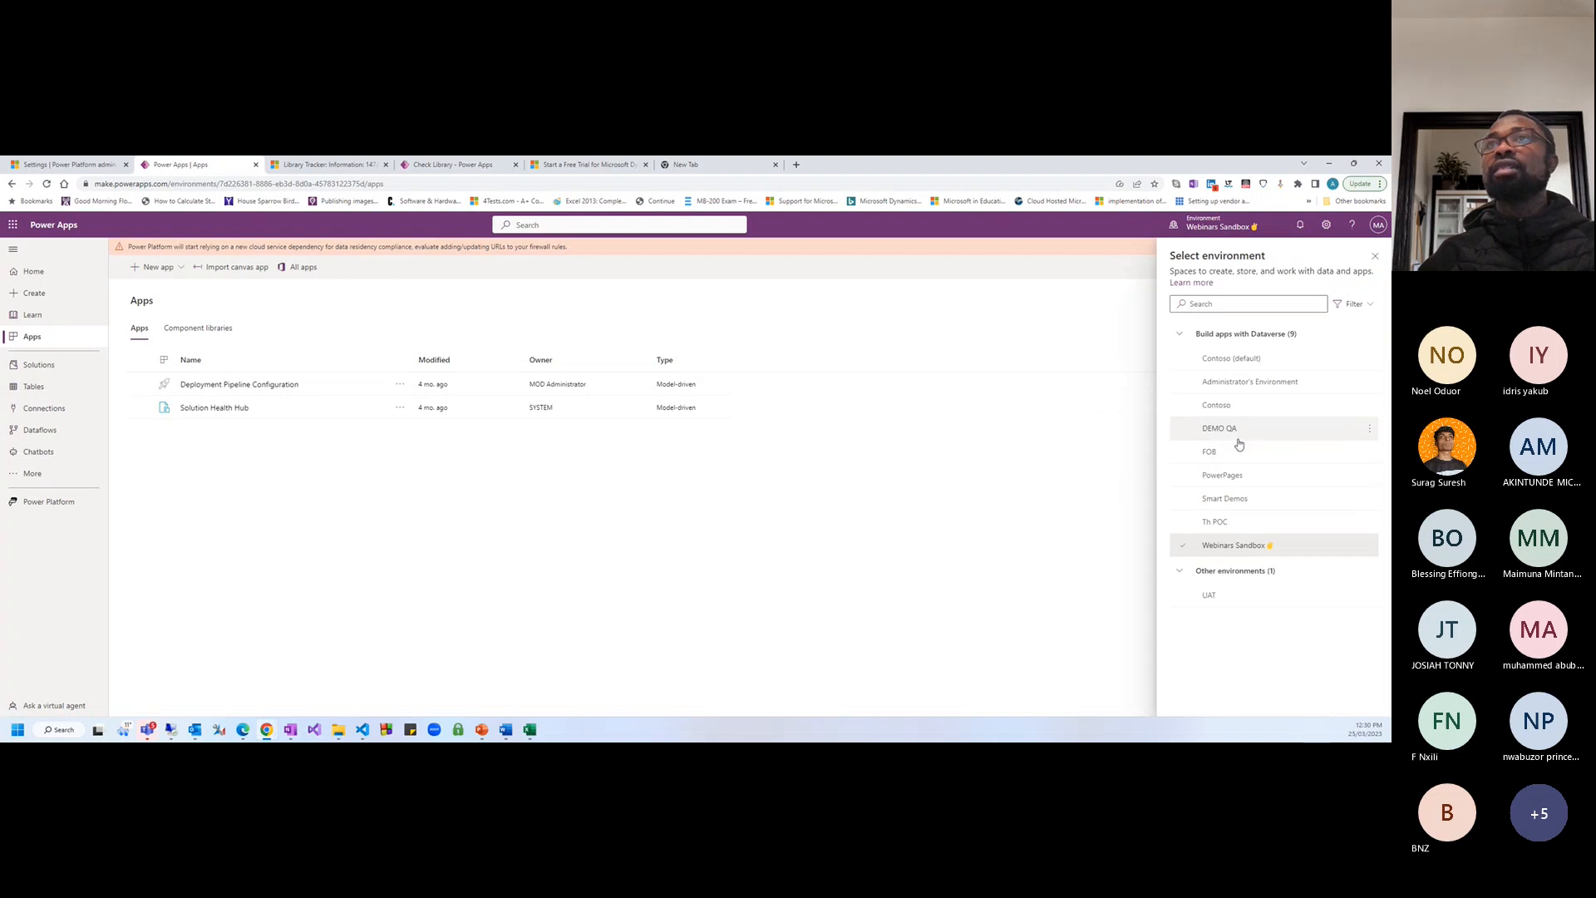
{"action": "left_click", "coordinate": [1223, 498]}
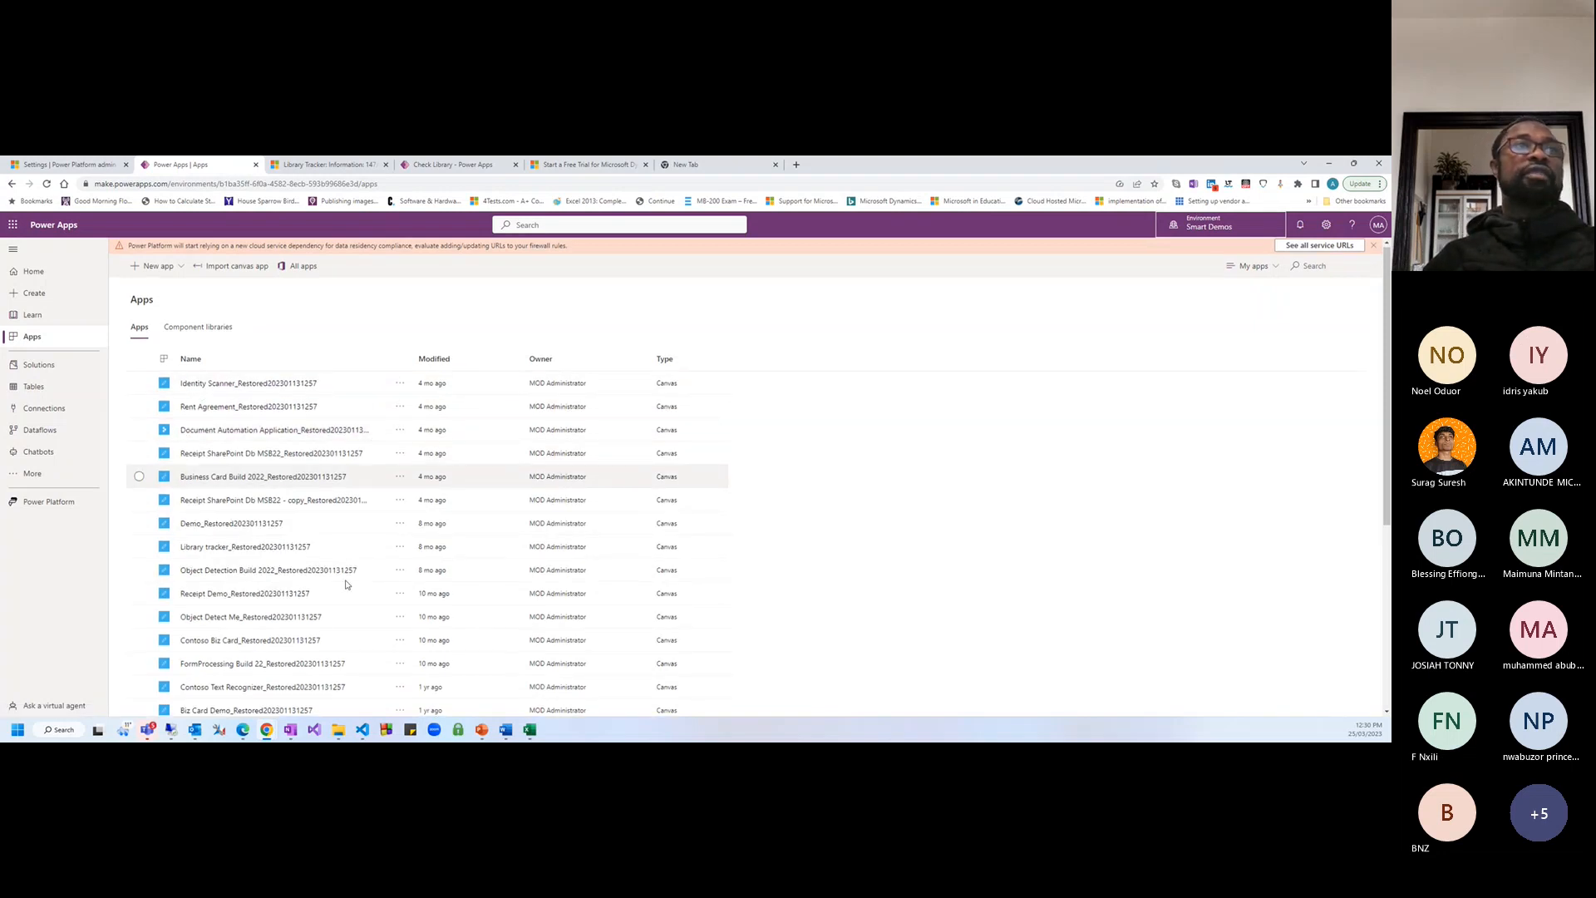
{"action": "scroll", "coordinate": [345, 585], "scroll_direction": "down", "scroll_amount": 5}
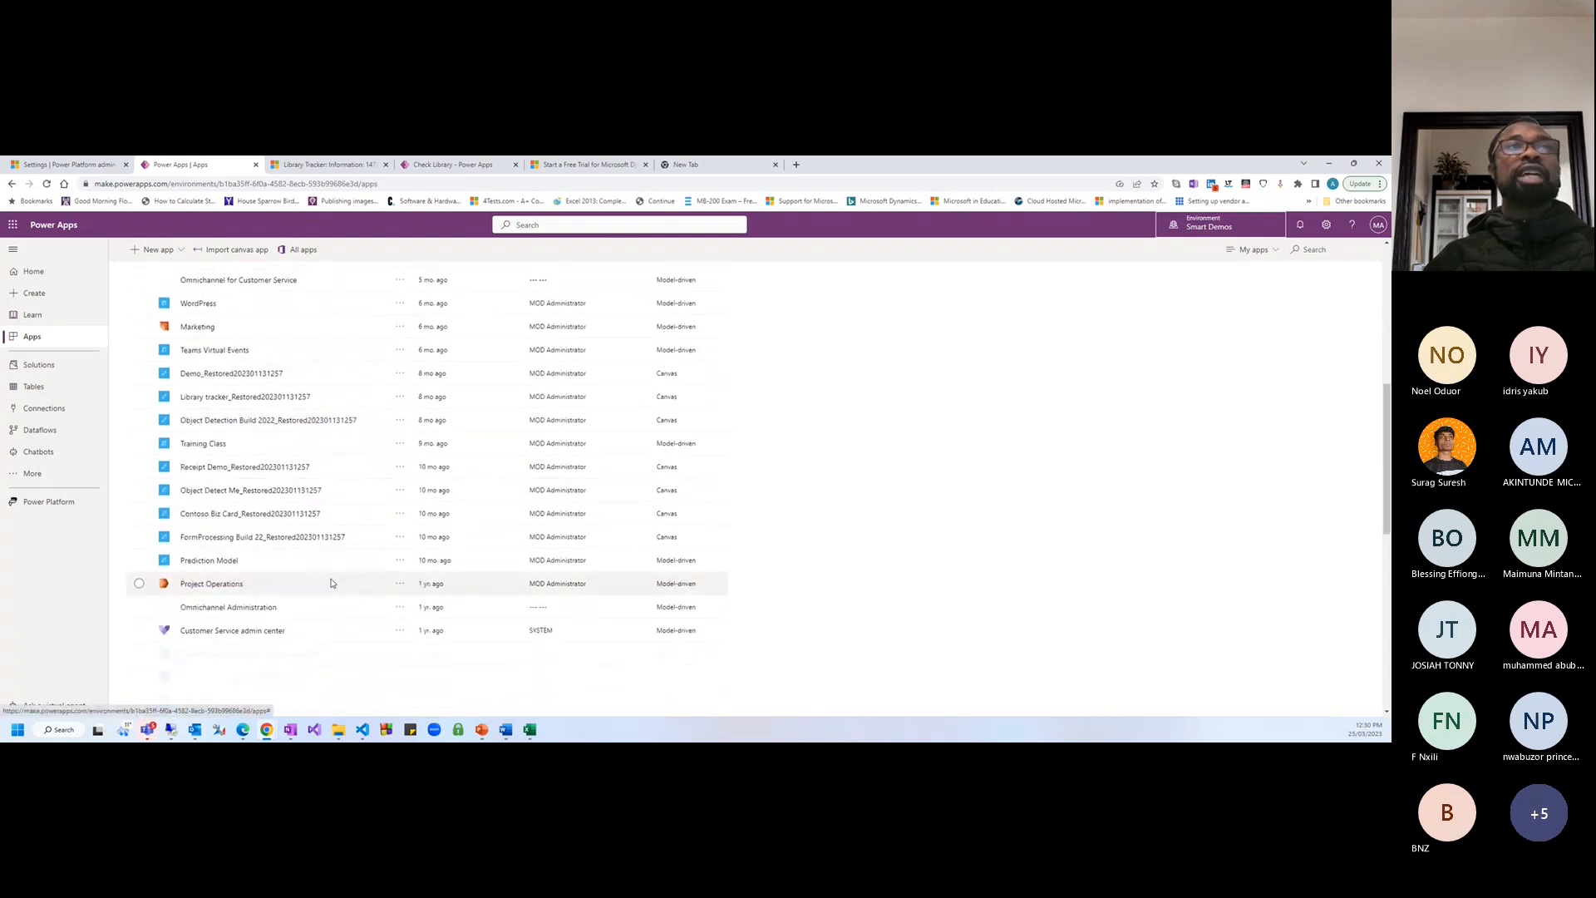
{"action": "scroll", "coordinate": [315, 555], "scroll_direction": "up", "scroll_amount": 4}
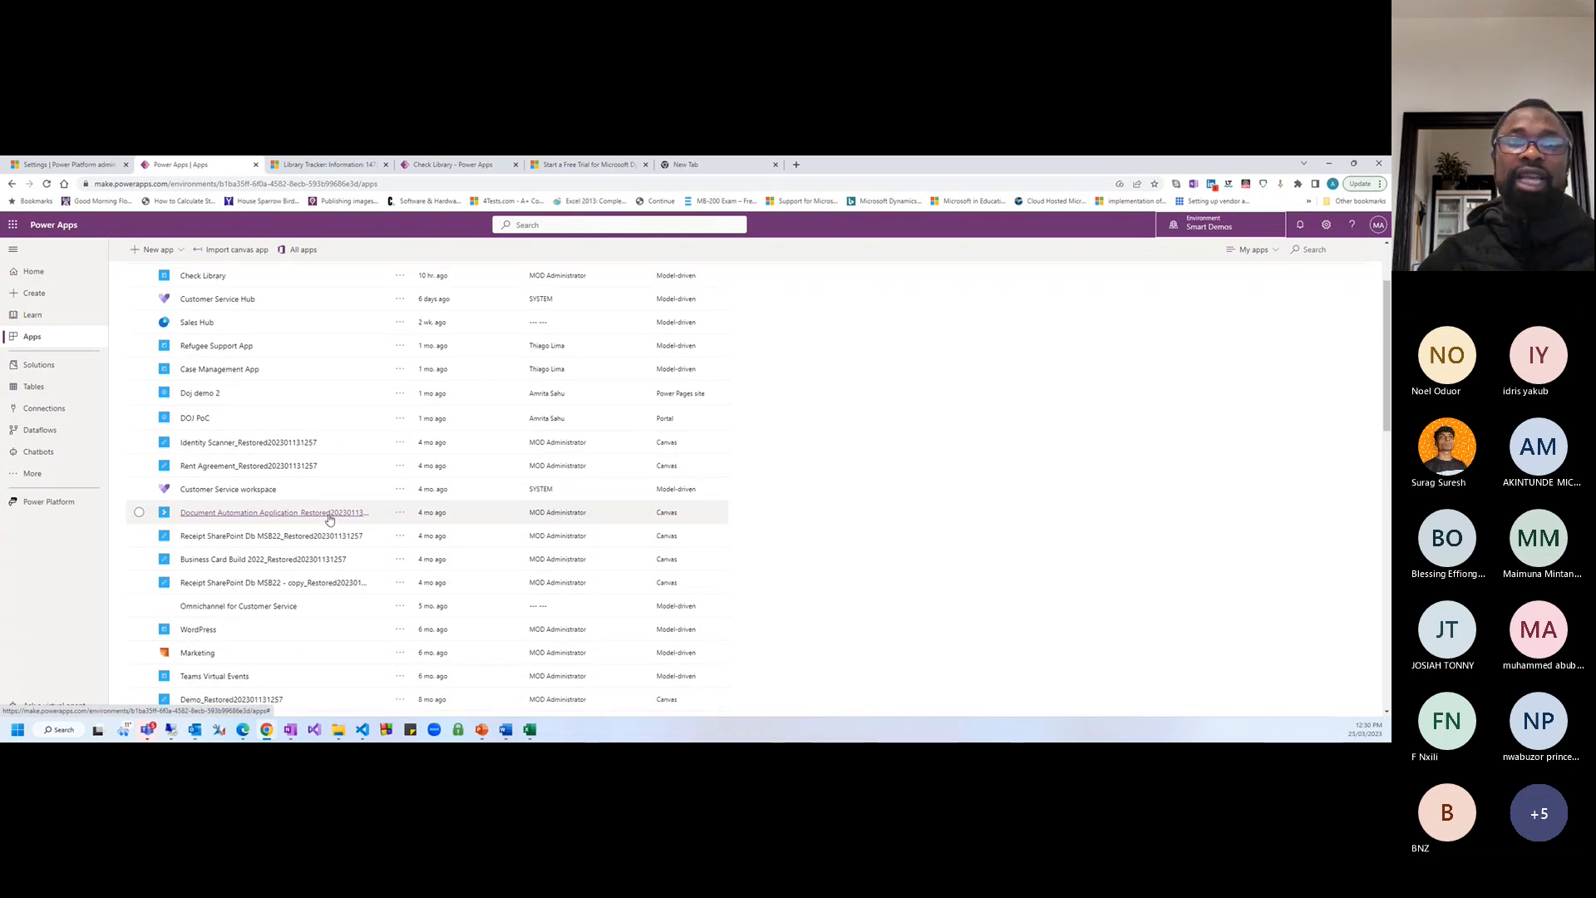
{"action": "scroll", "coordinate": [316, 515], "scroll_direction": "up", "scroll_amount": 2}
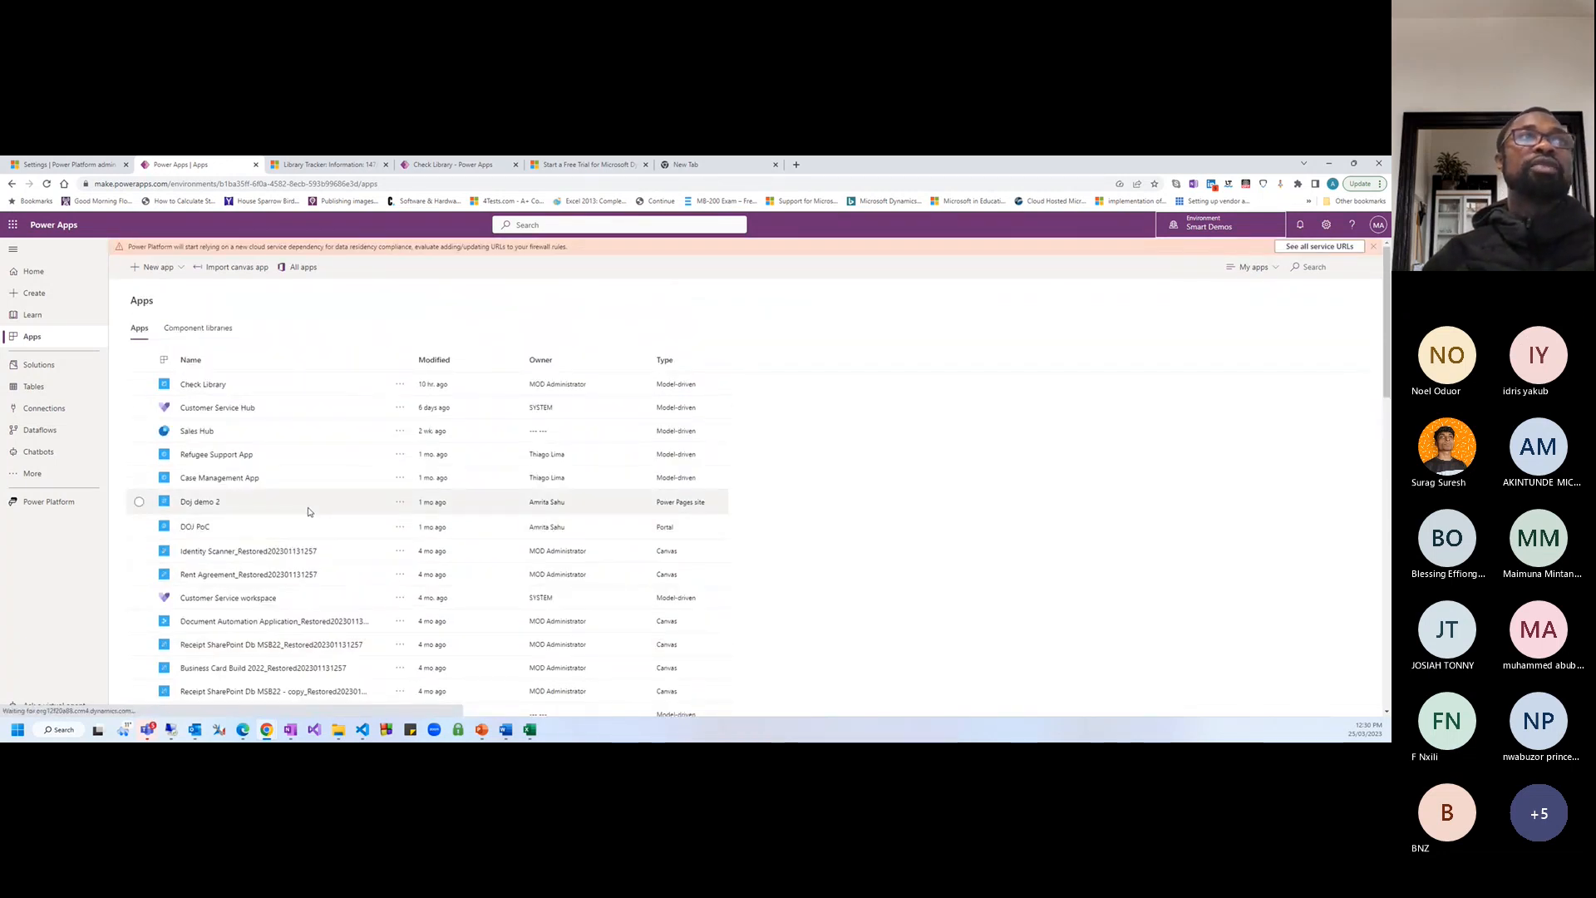
Filter the Apps list to My apps, glance at Component libraries, then open Solutions
{"action": "left_click", "coordinate": [1252, 267]}
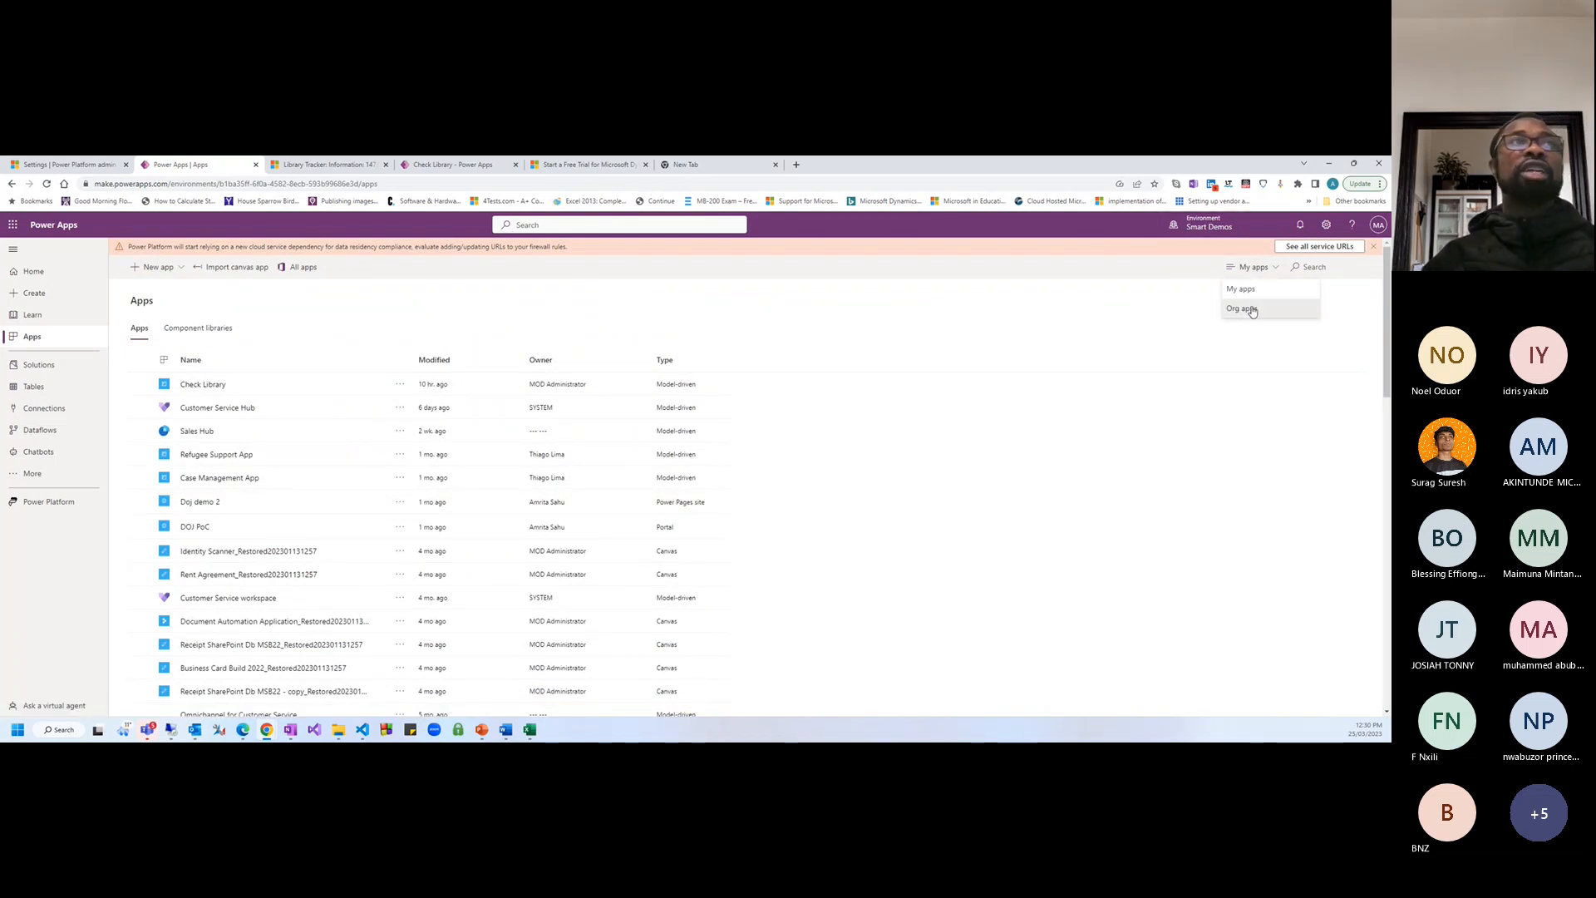
{"action": "left_click", "coordinate": [1252, 309]}
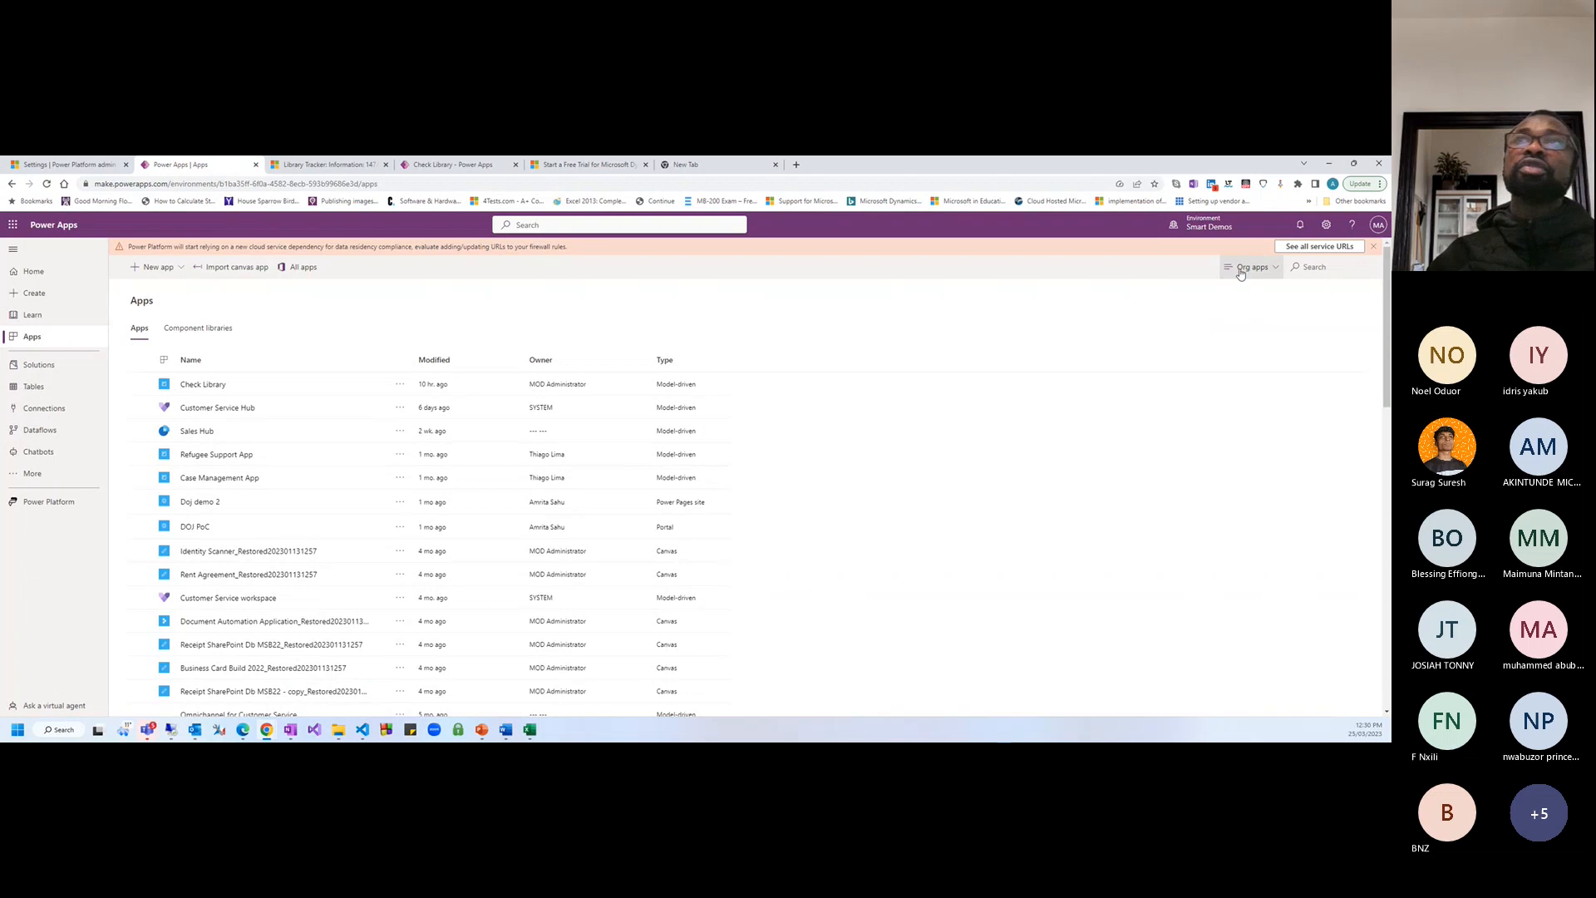
{"action": "left_click", "coordinate": [1240, 272]}
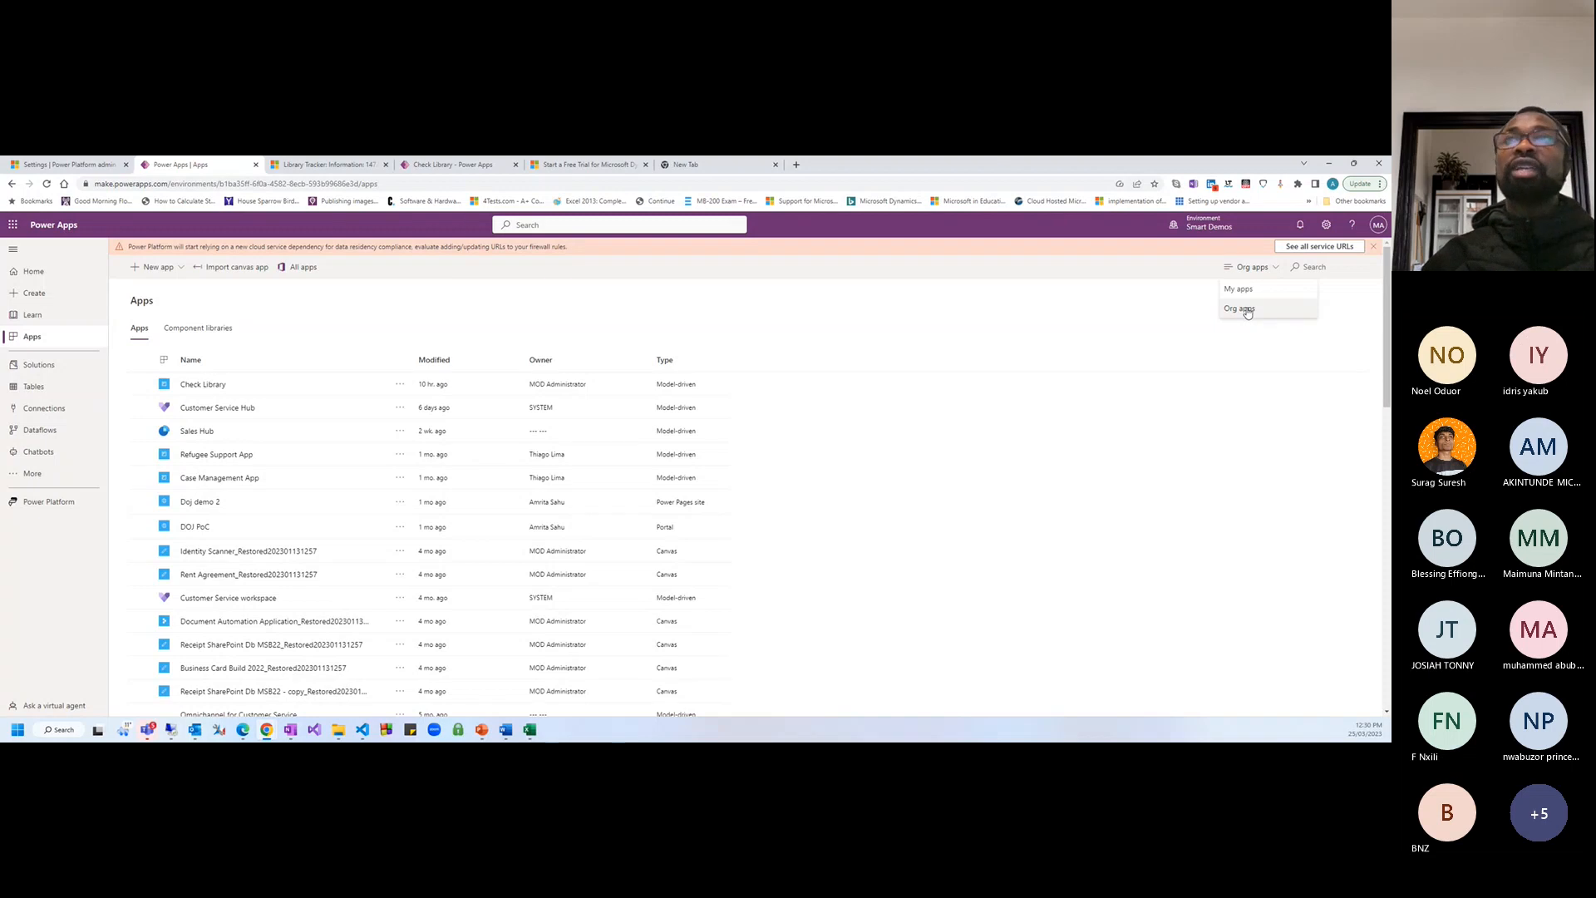
{"action": "left_click", "coordinate": [1238, 289]}
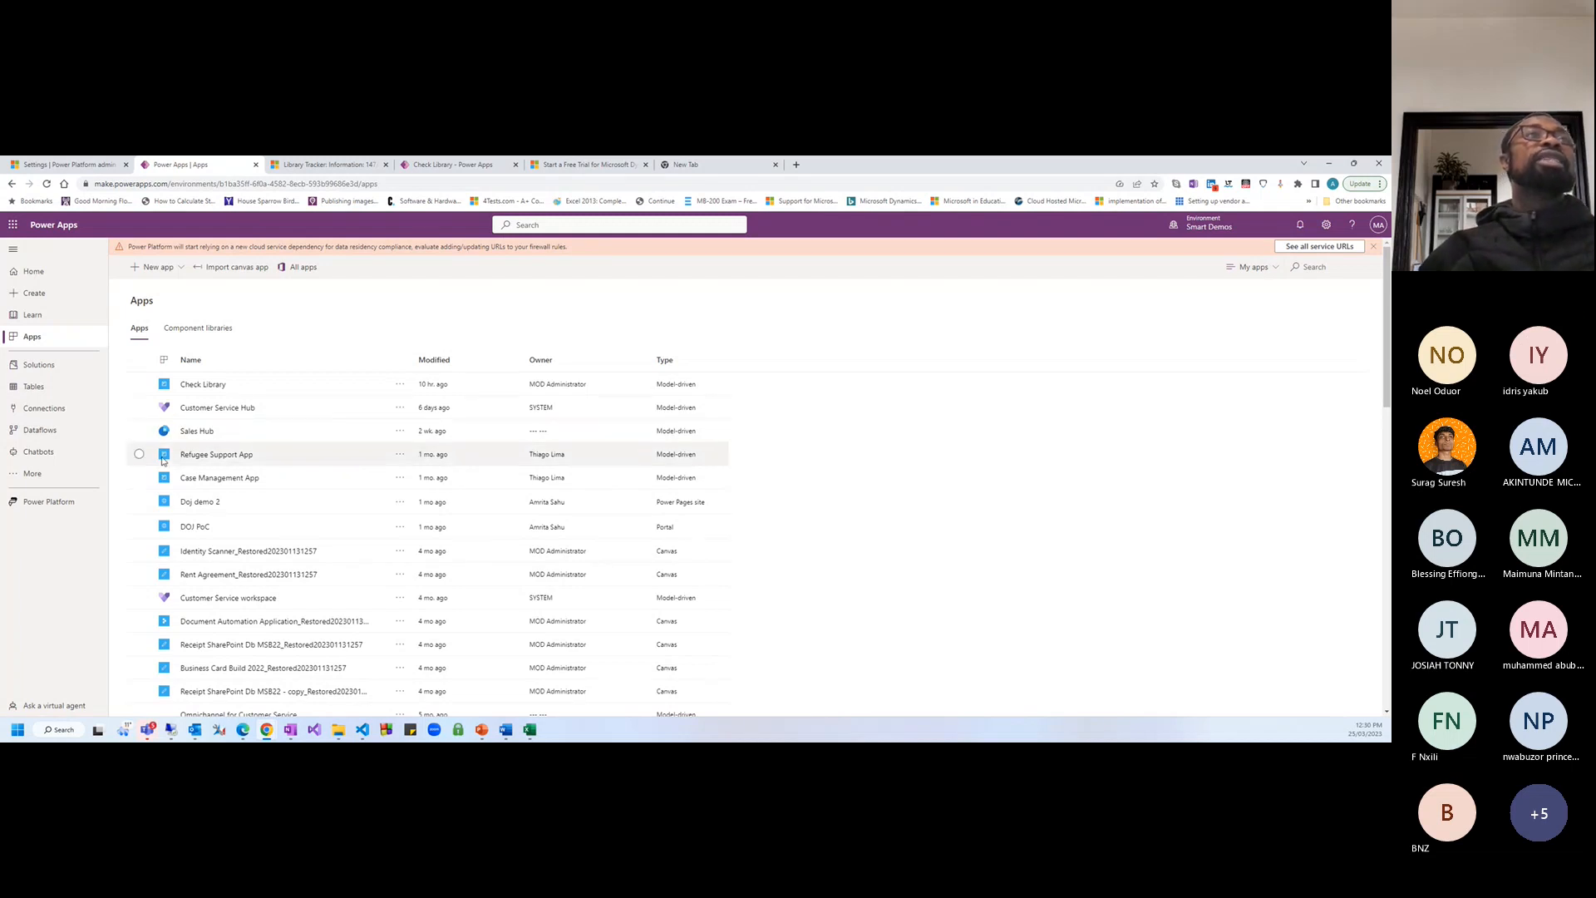
{"action": "left_click", "coordinate": [190, 333]}
{"action": "left_click", "coordinate": [140, 336]}
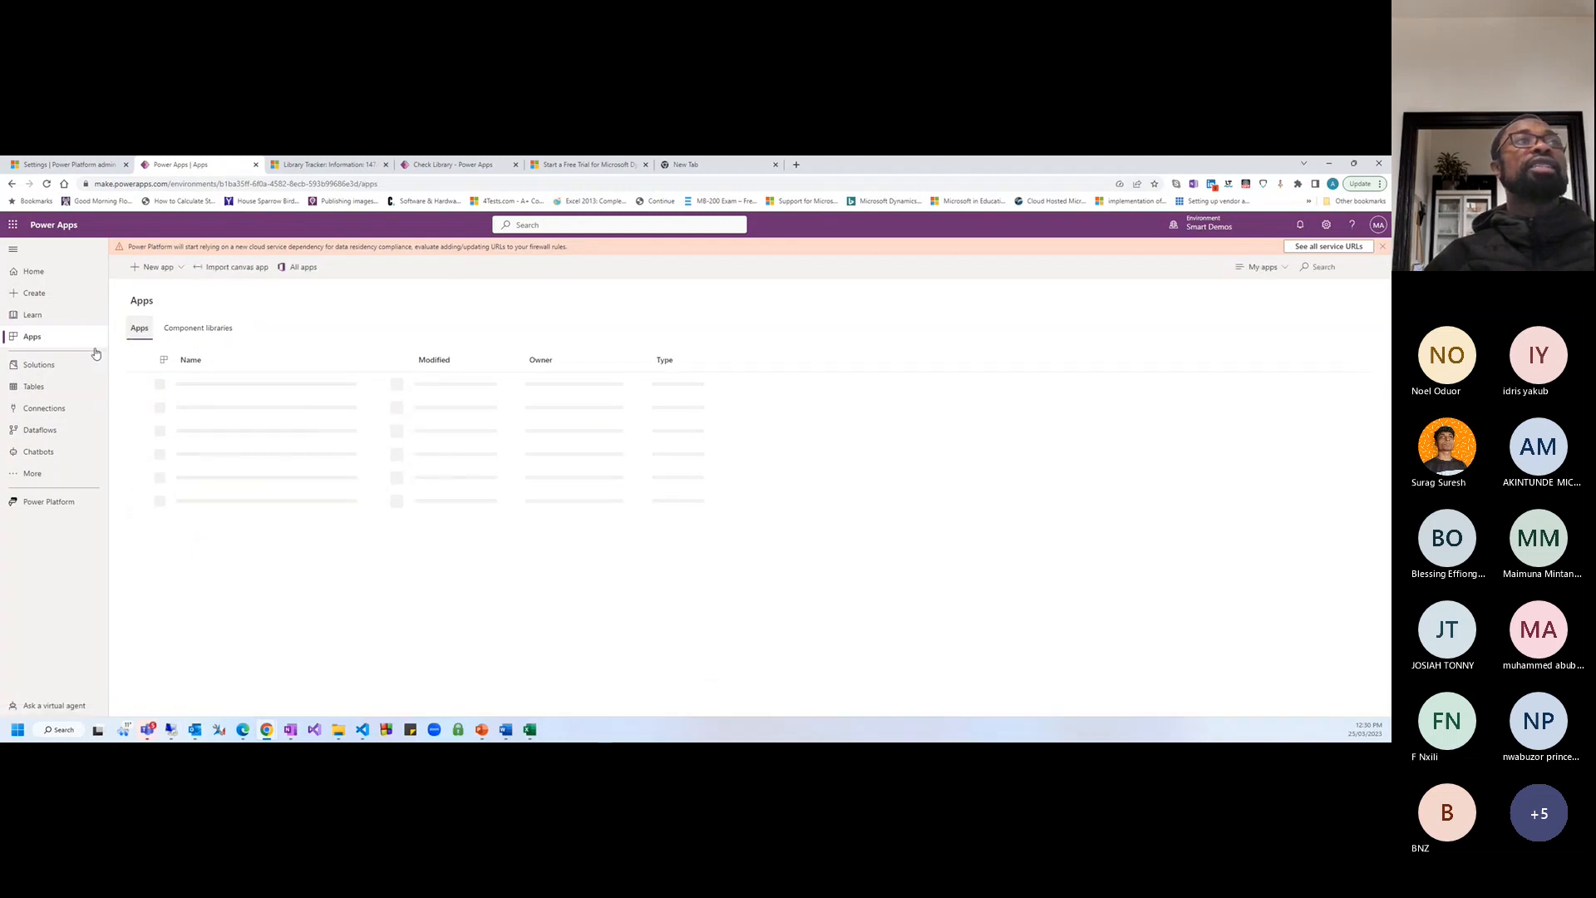
{"action": "left_click", "coordinate": [43, 363]}
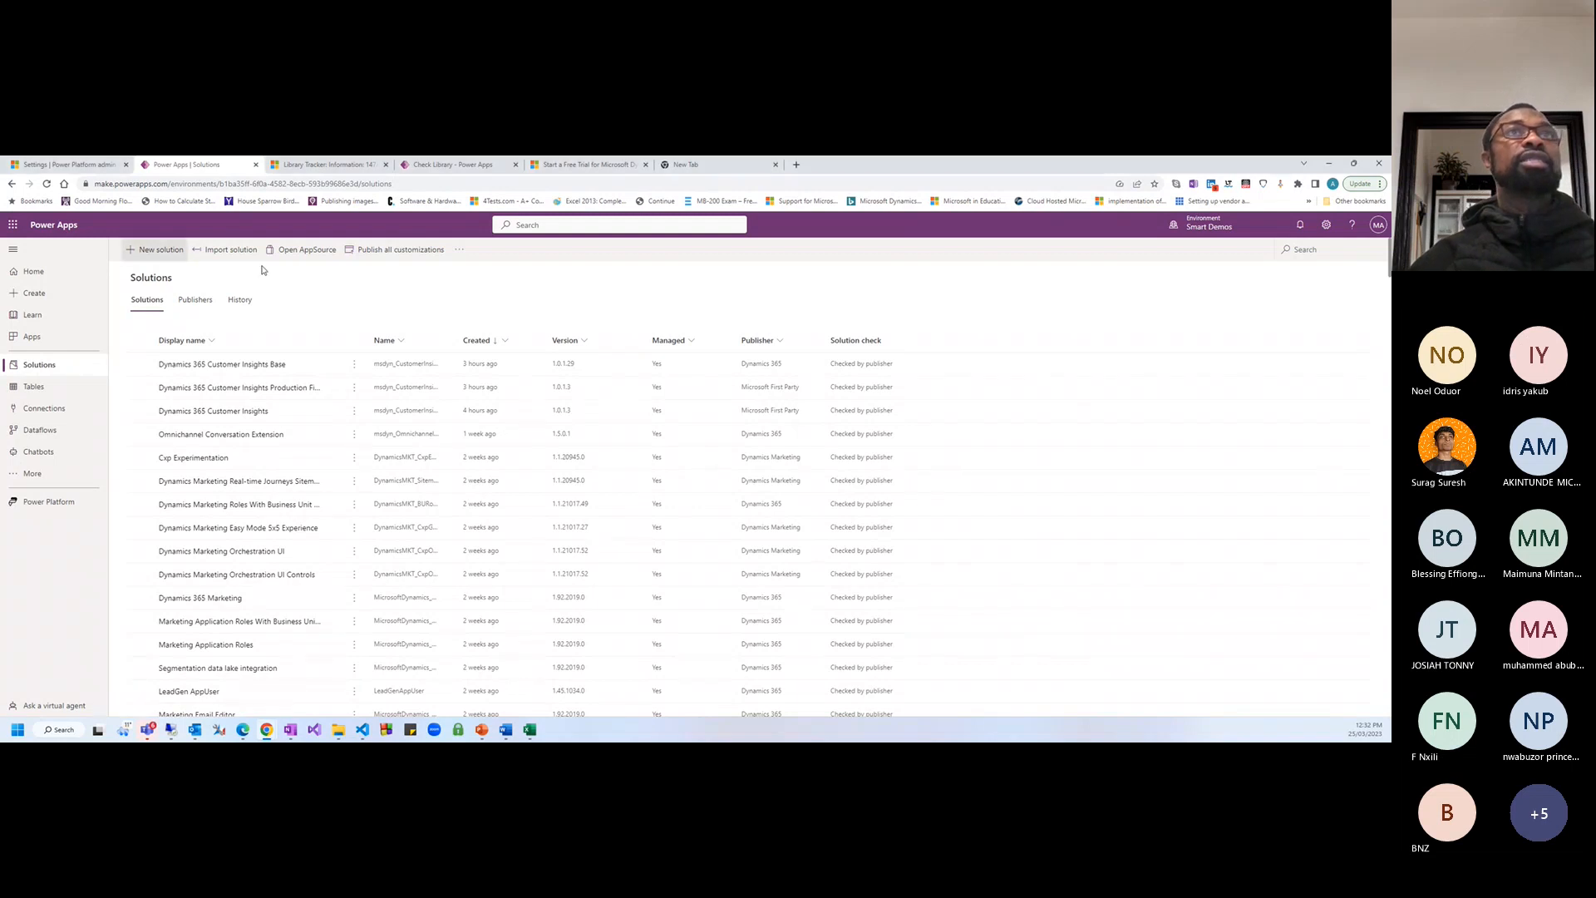
Open and close the environment picker, then scroll through the Smart Demos solutions list
{"action": "left_click", "coordinate": [1206, 227]}
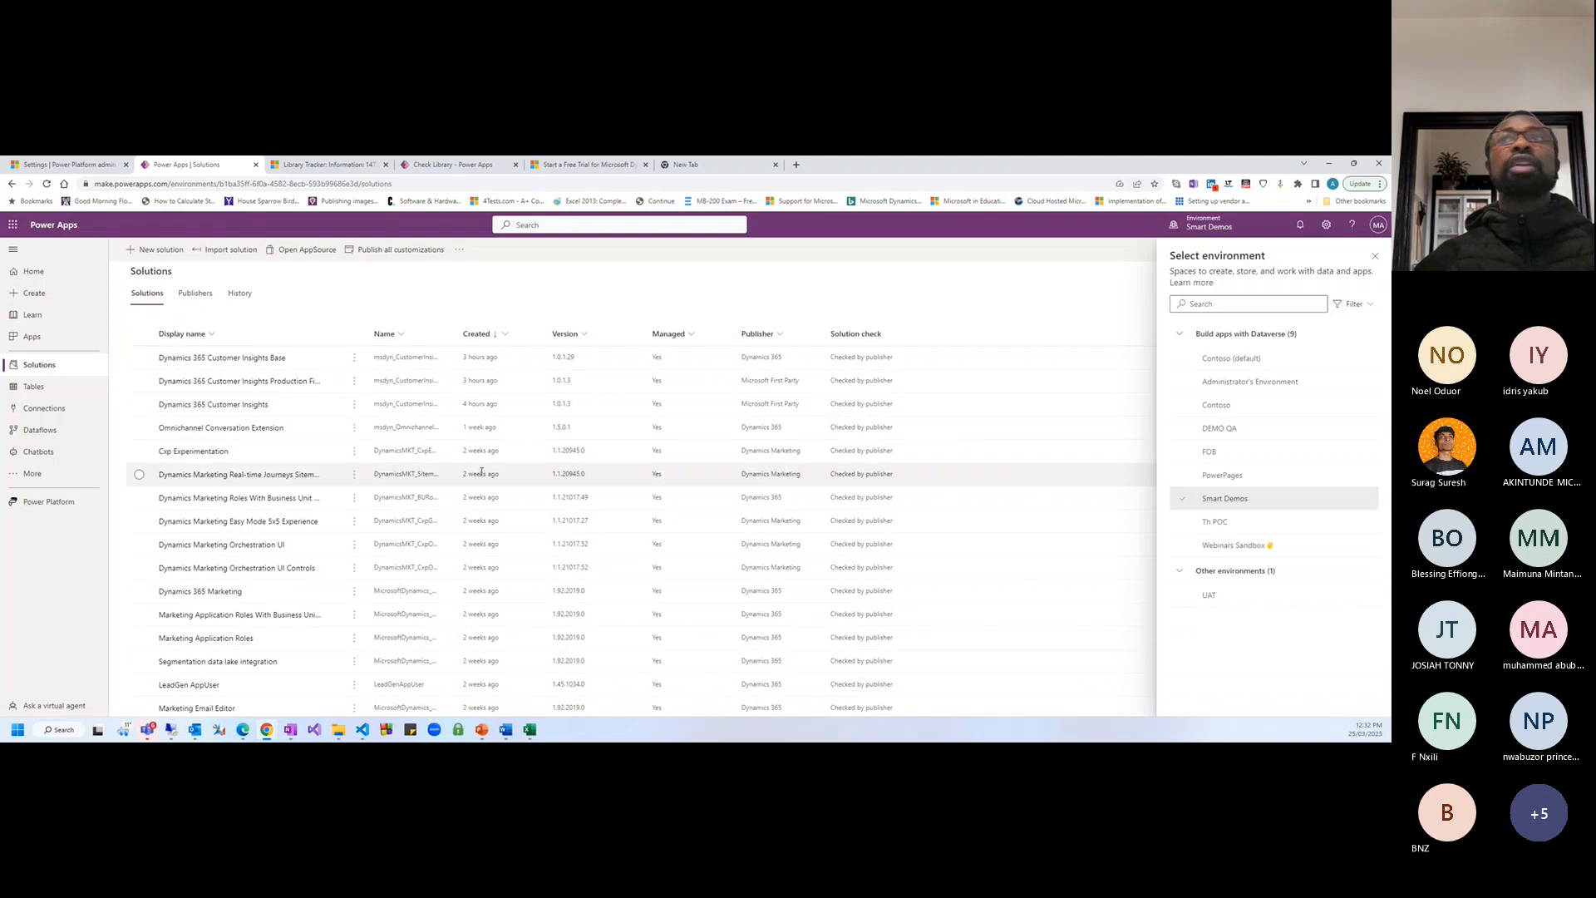
{"action": "scroll", "coordinate": [582, 478], "scroll_direction": "down", "scroll_amount": 3}
{"action": "left_click", "coordinate": [1373, 259]}
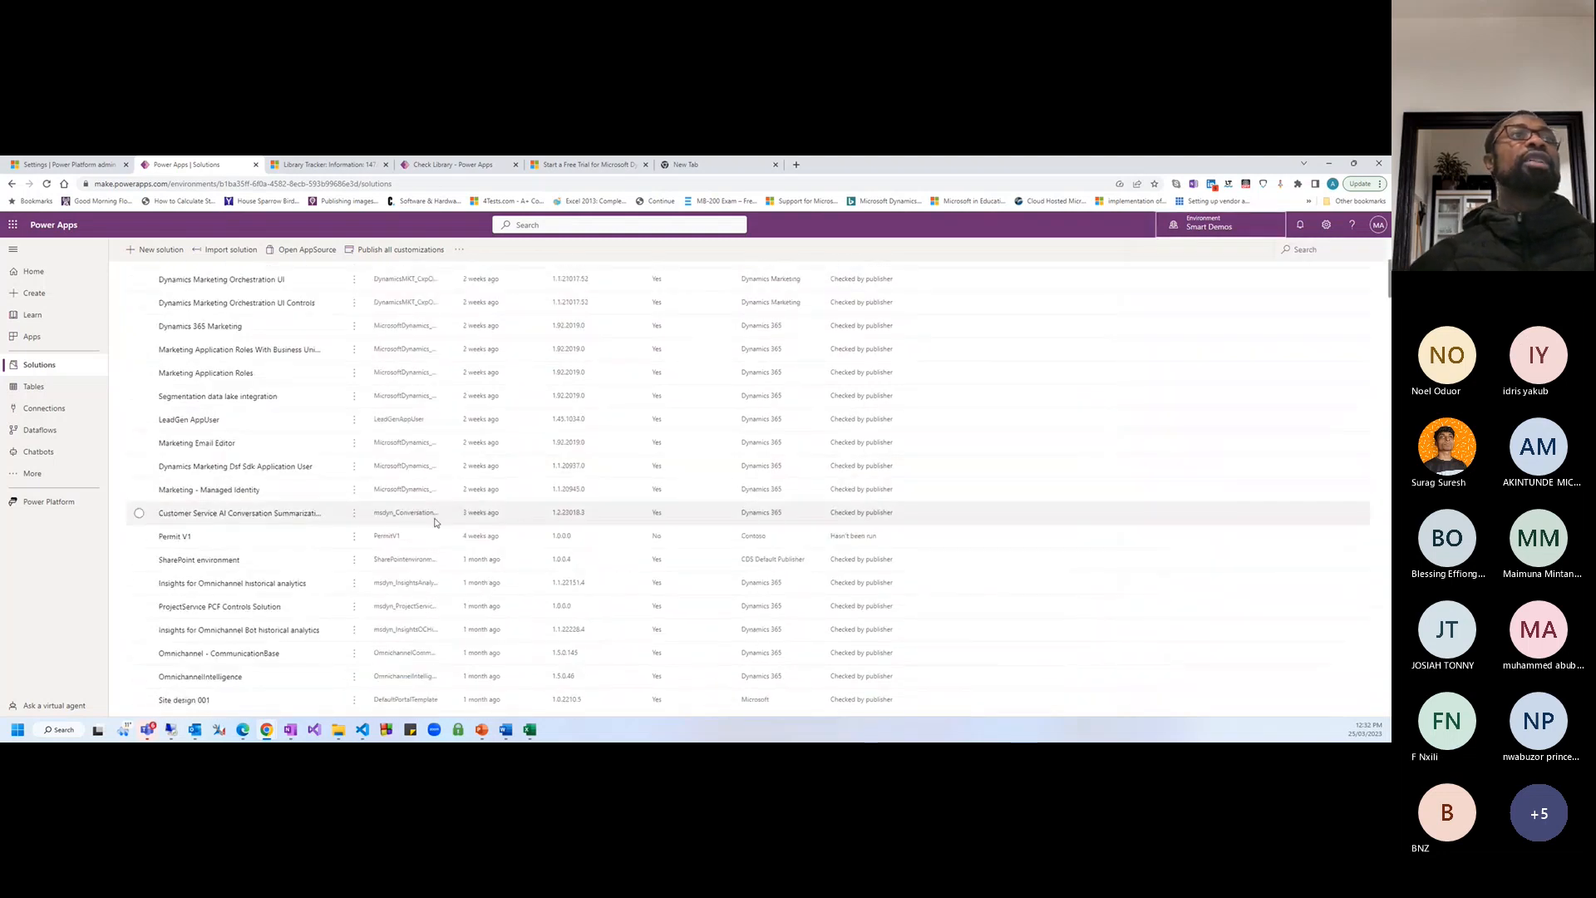
{"action": "scroll", "coordinate": [233, 461], "scroll_direction": "up", "scroll_amount": 3}
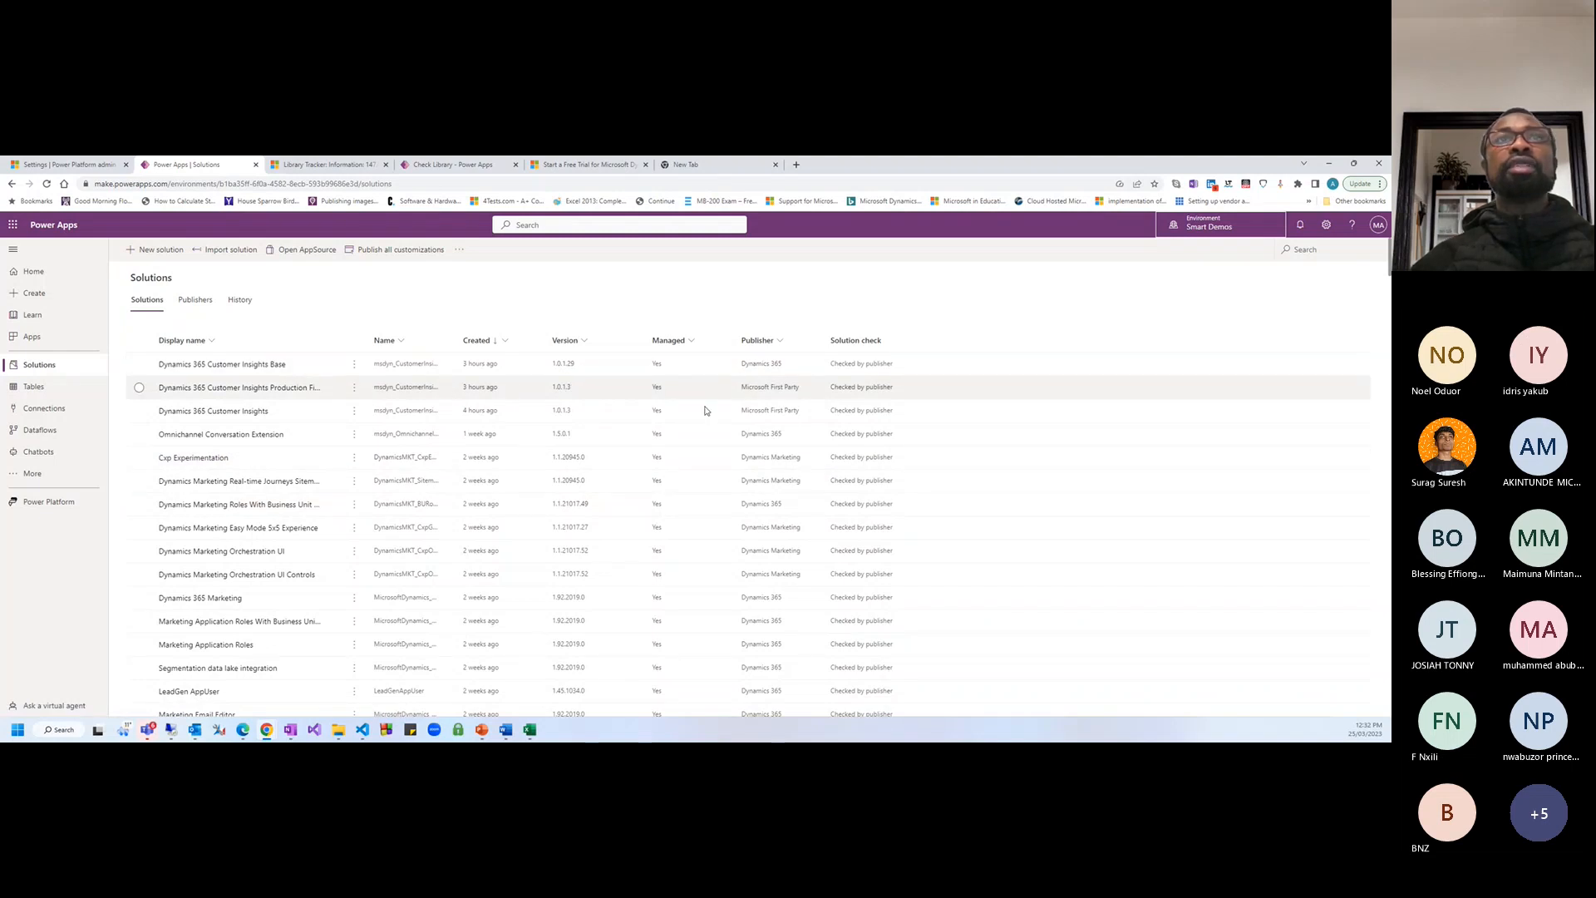
{"action": "scroll", "coordinate": [557, 473], "scroll_direction": "down", "scroll_amount": 5}
{"action": "scroll", "coordinate": [542, 489], "scroll_direction": "down", "scroll_amount": 4}
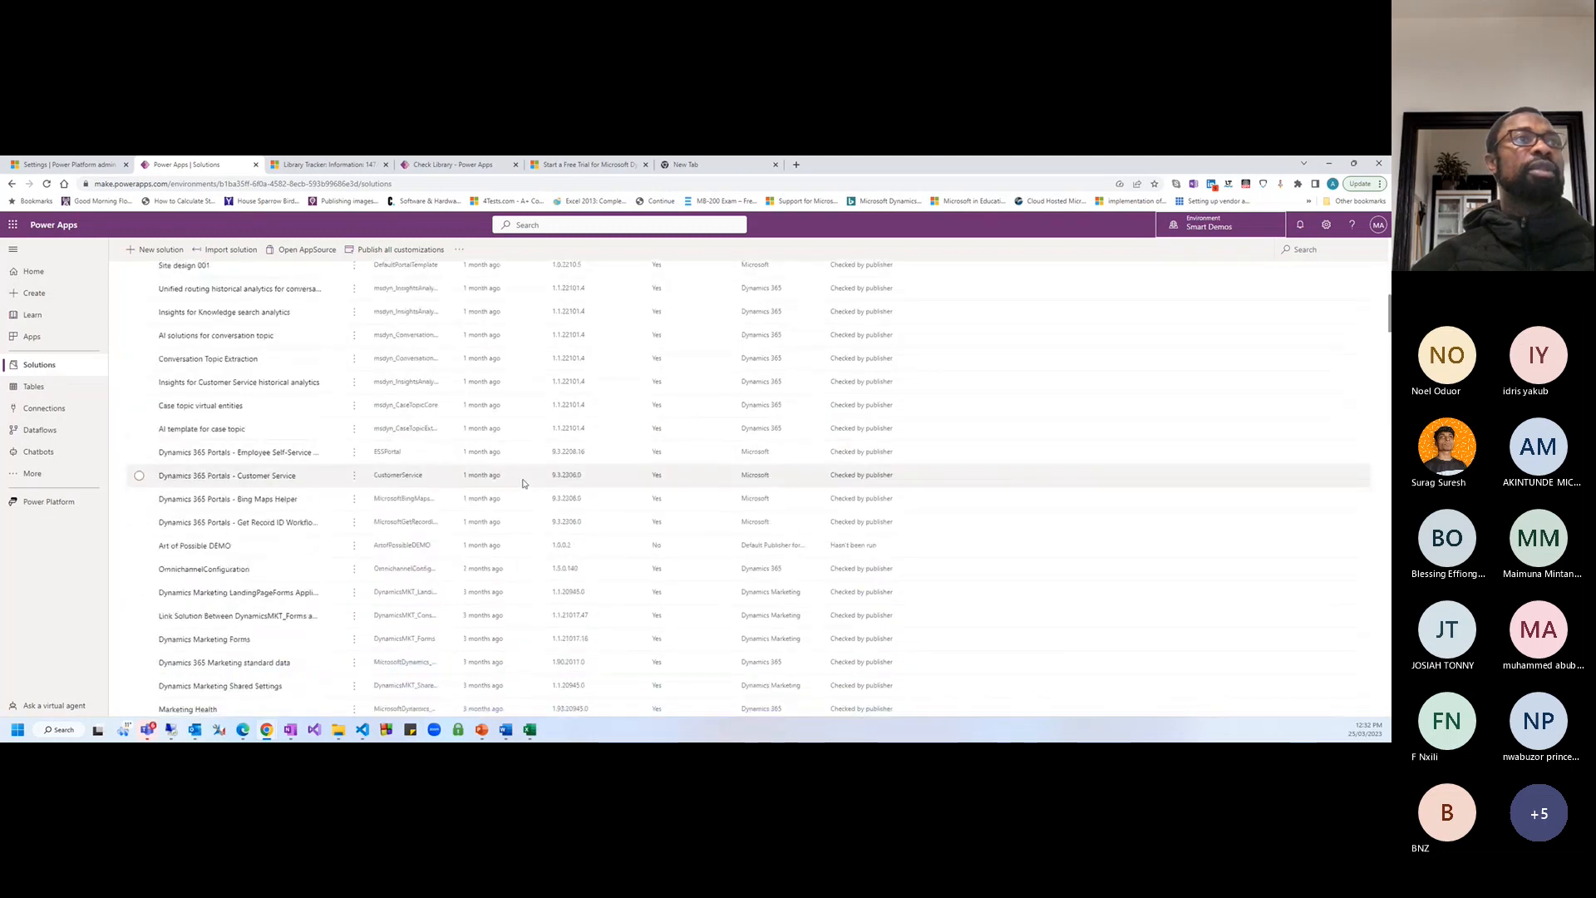
{"action": "scroll", "coordinate": [523, 483], "scroll_direction": "up", "scroll_amount": 1}
Search the solutions for 'lib', then go to the Tables page
{"action": "left_click", "coordinate": [1318, 251]}
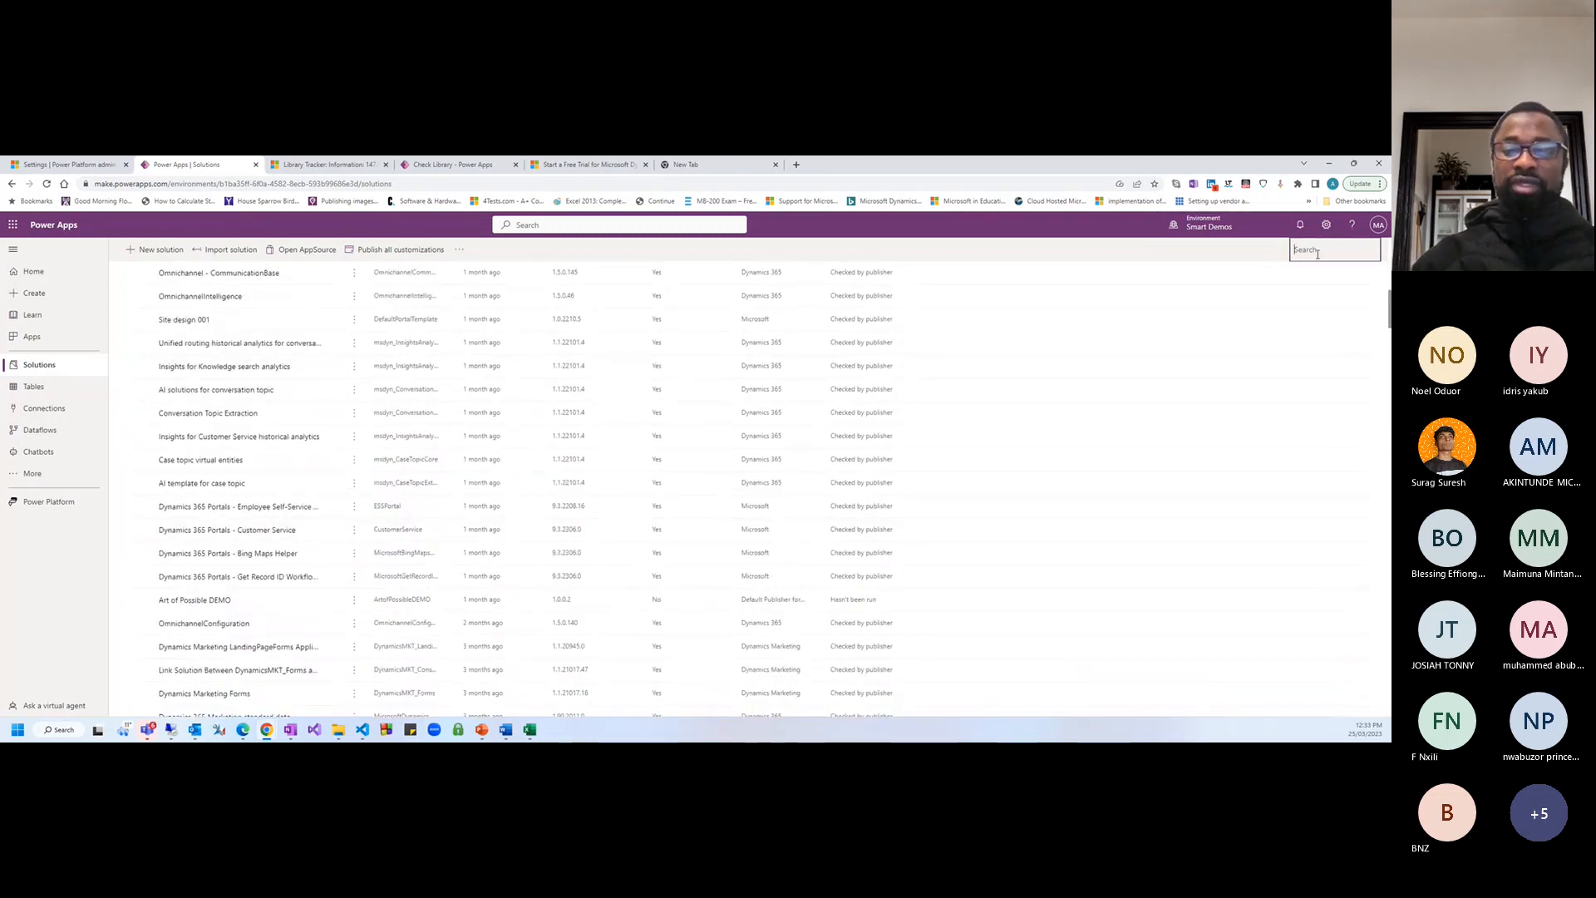
{"action": "type", "text": "lib"}
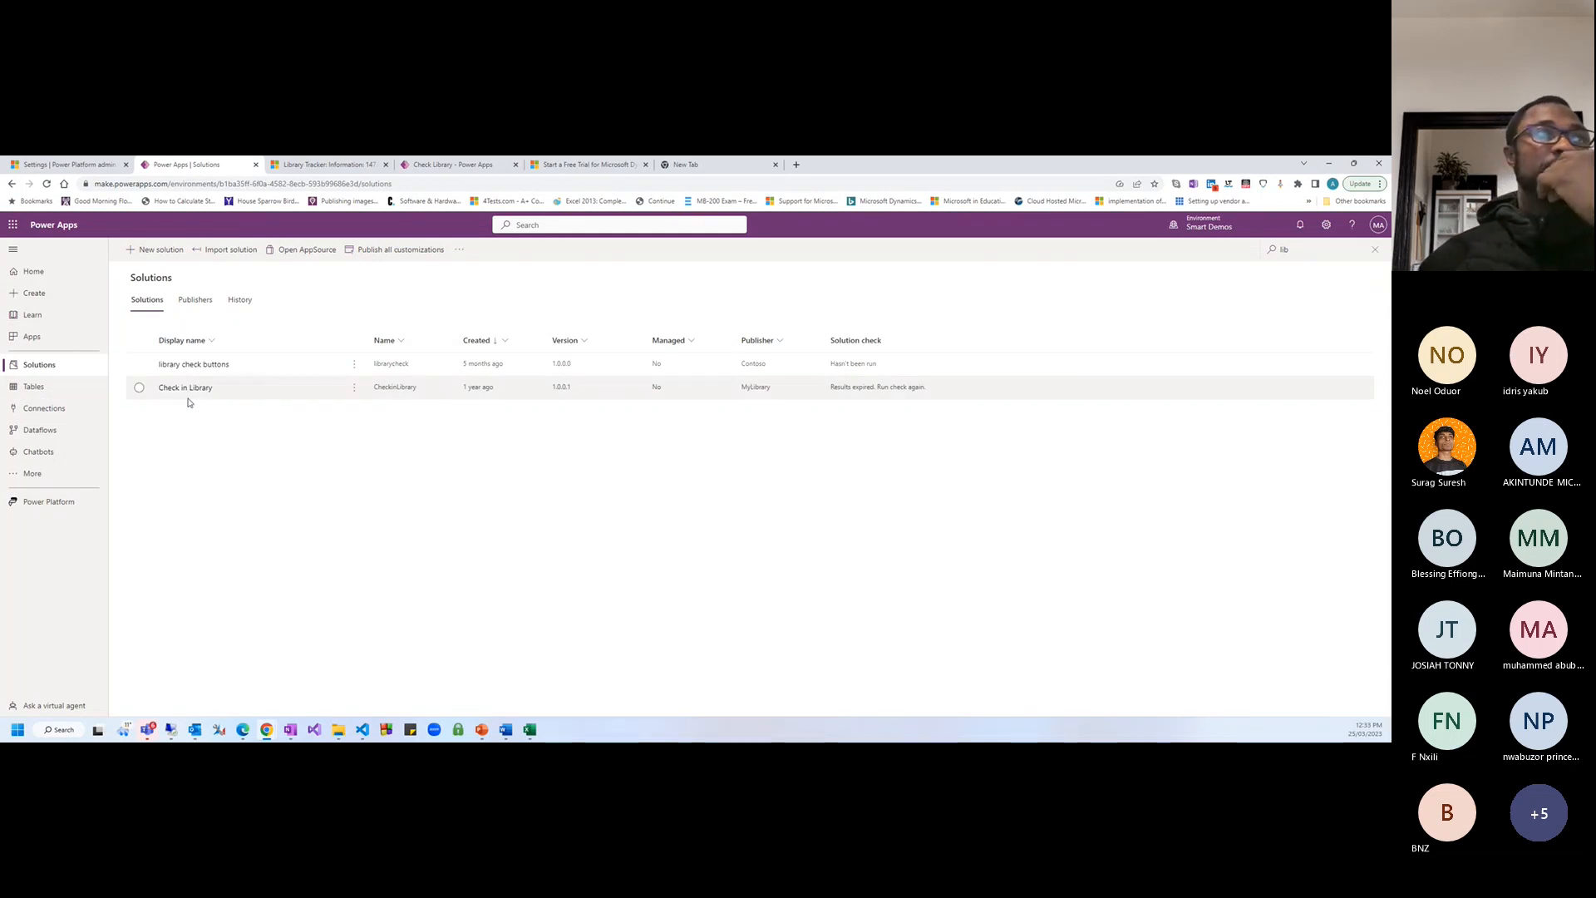
{"action": "left_click", "coordinate": [35, 387]}
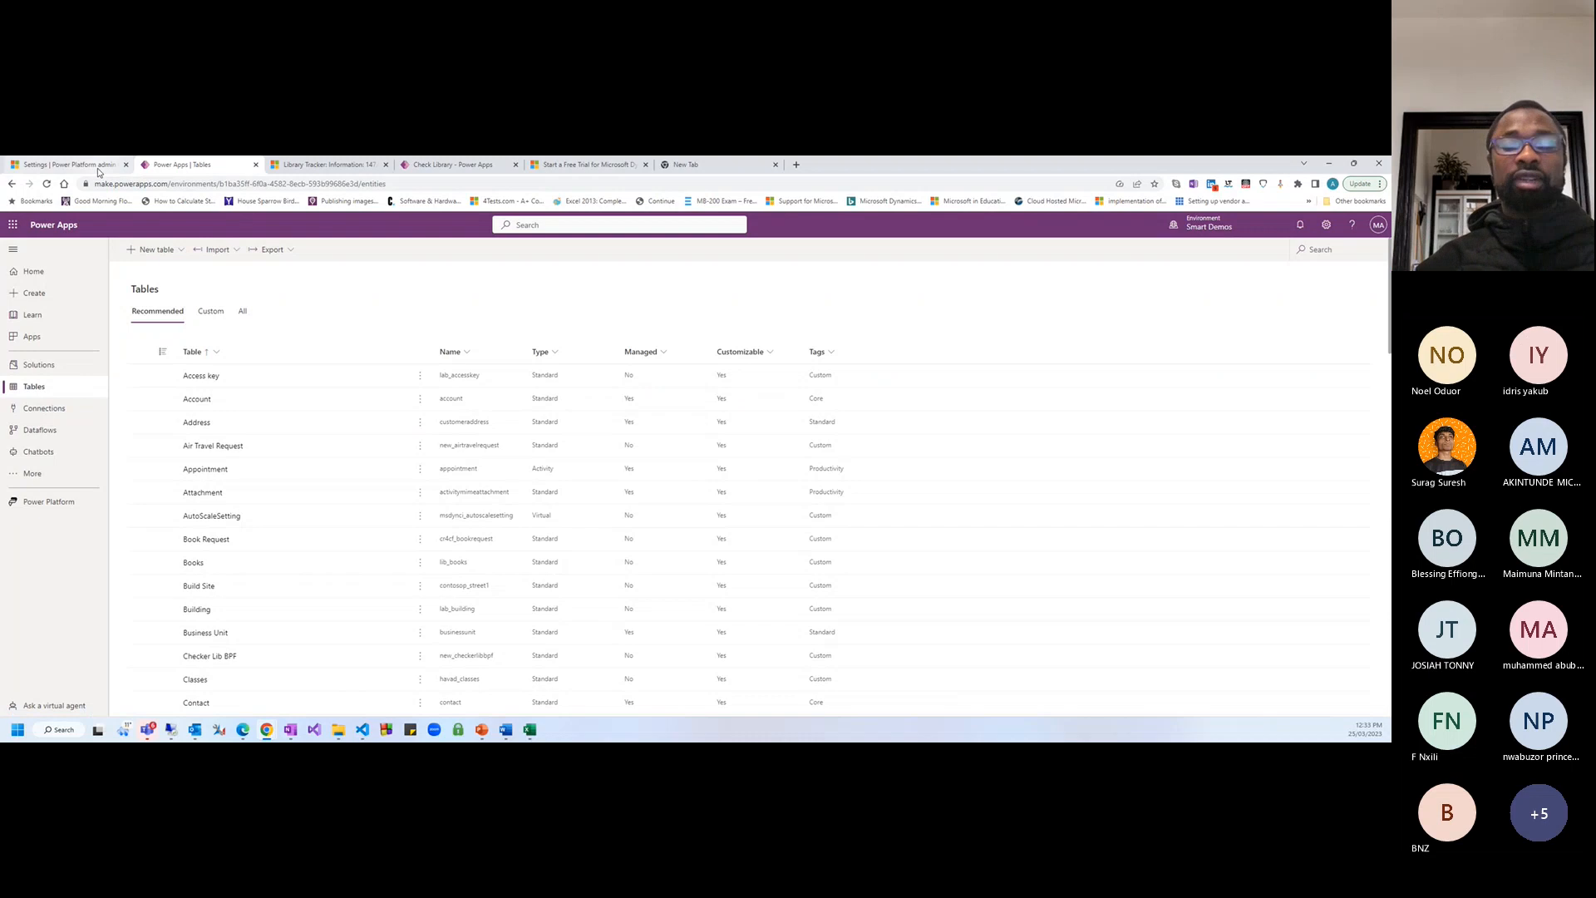
Try filtering Tables by Type contains Standard, then close the filter without applying it
{"action": "mouse_move", "coordinate": [98, 171]}
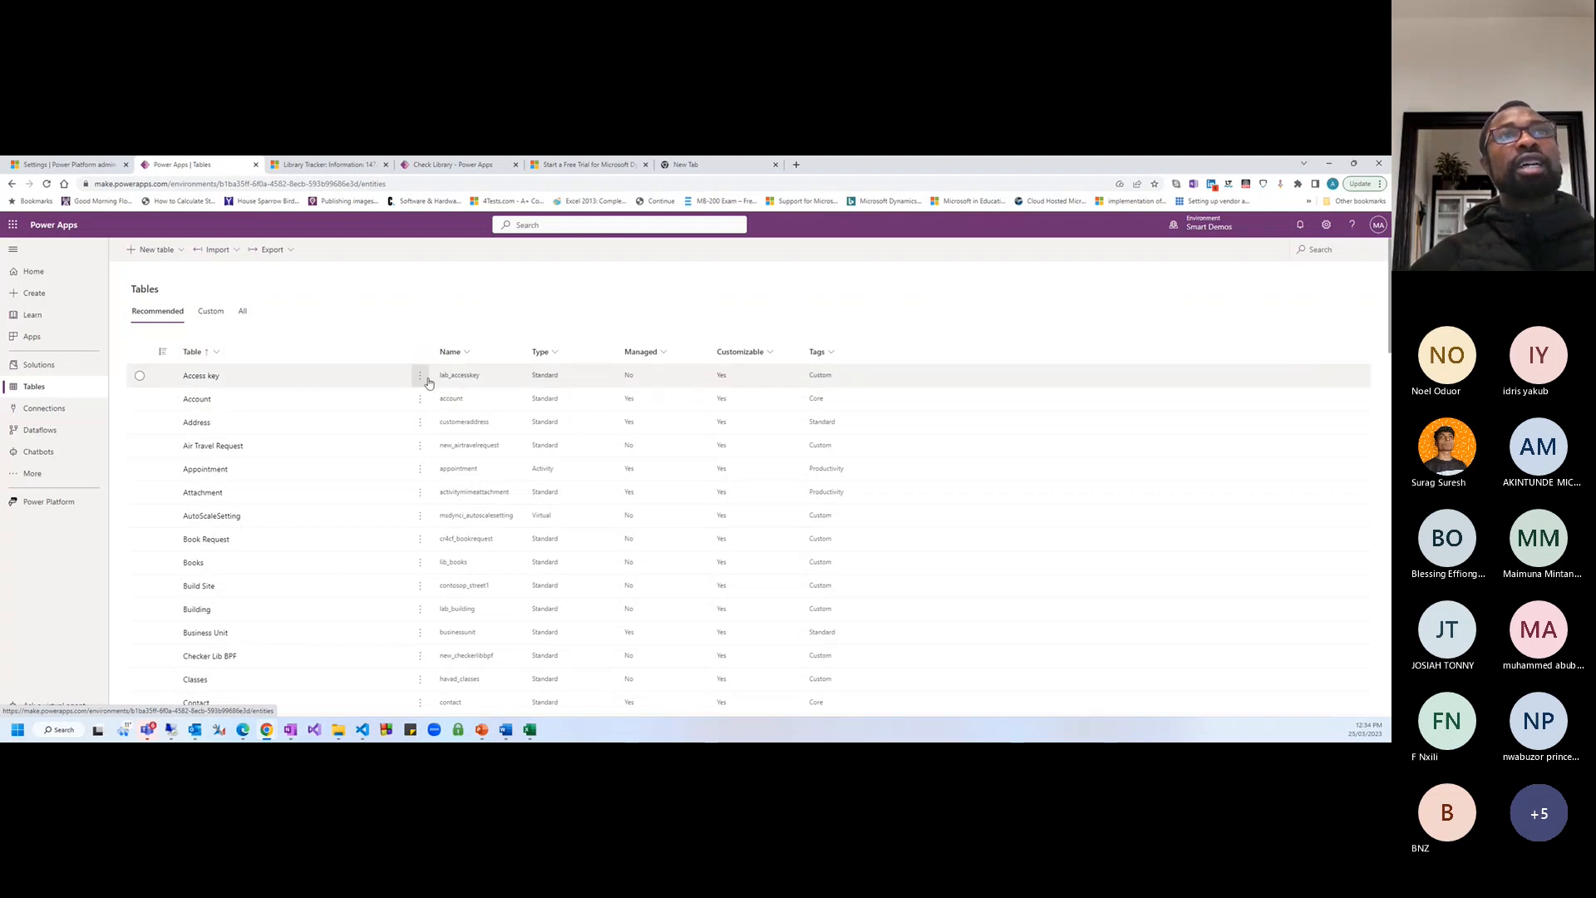
{"action": "left_click", "coordinate": [554, 357]}
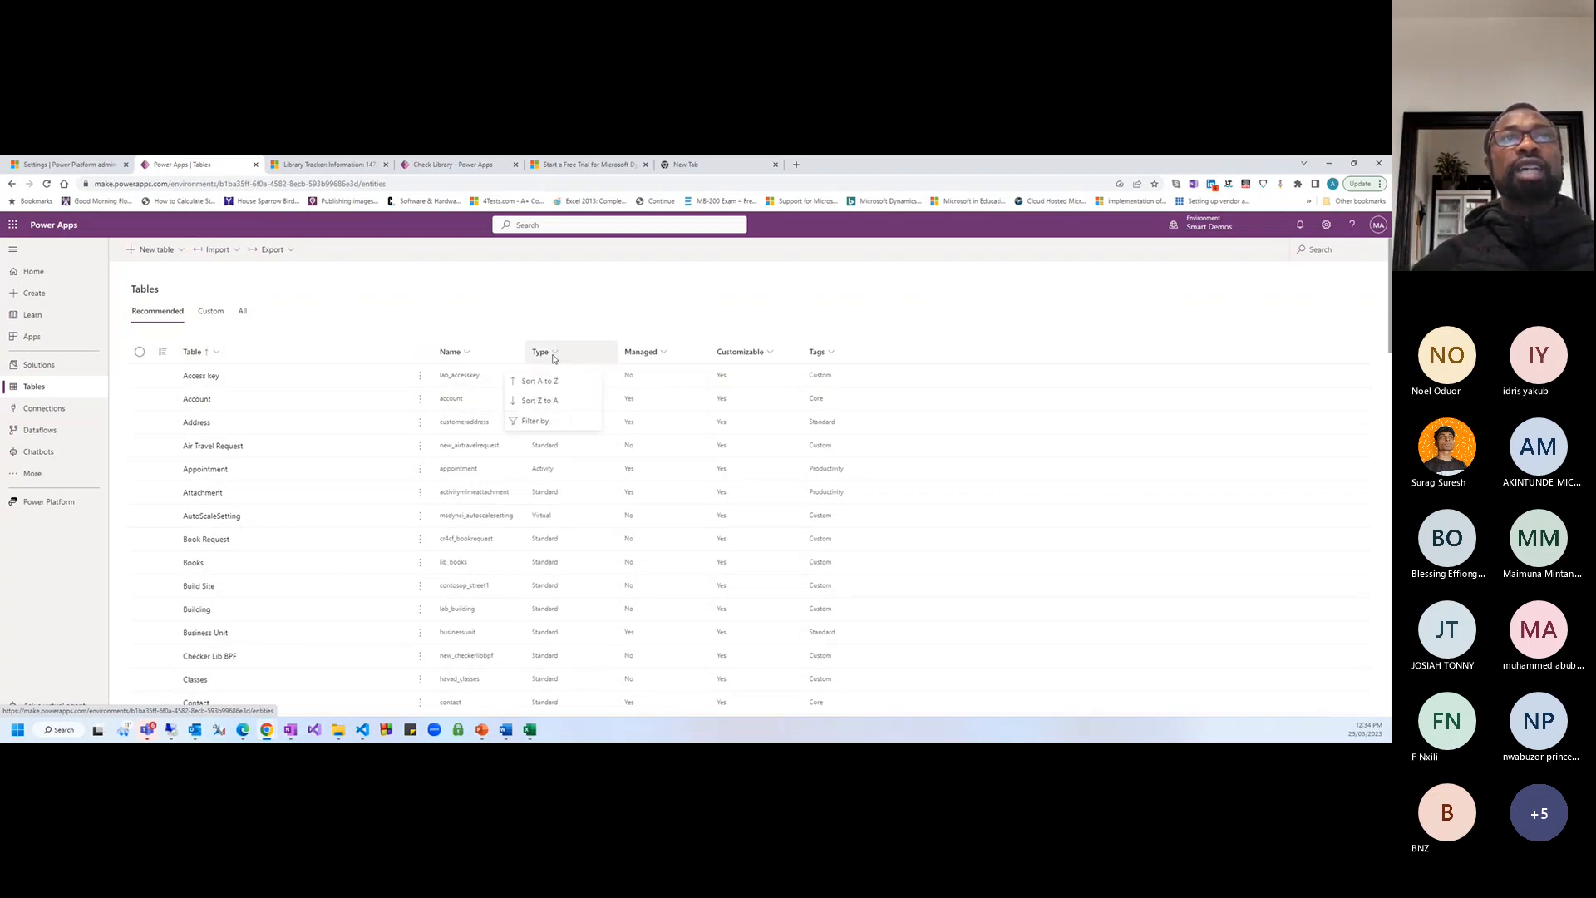
{"action": "left_click", "coordinate": [538, 421]}
{"action": "left_click", "coordinate": [589, 416]}
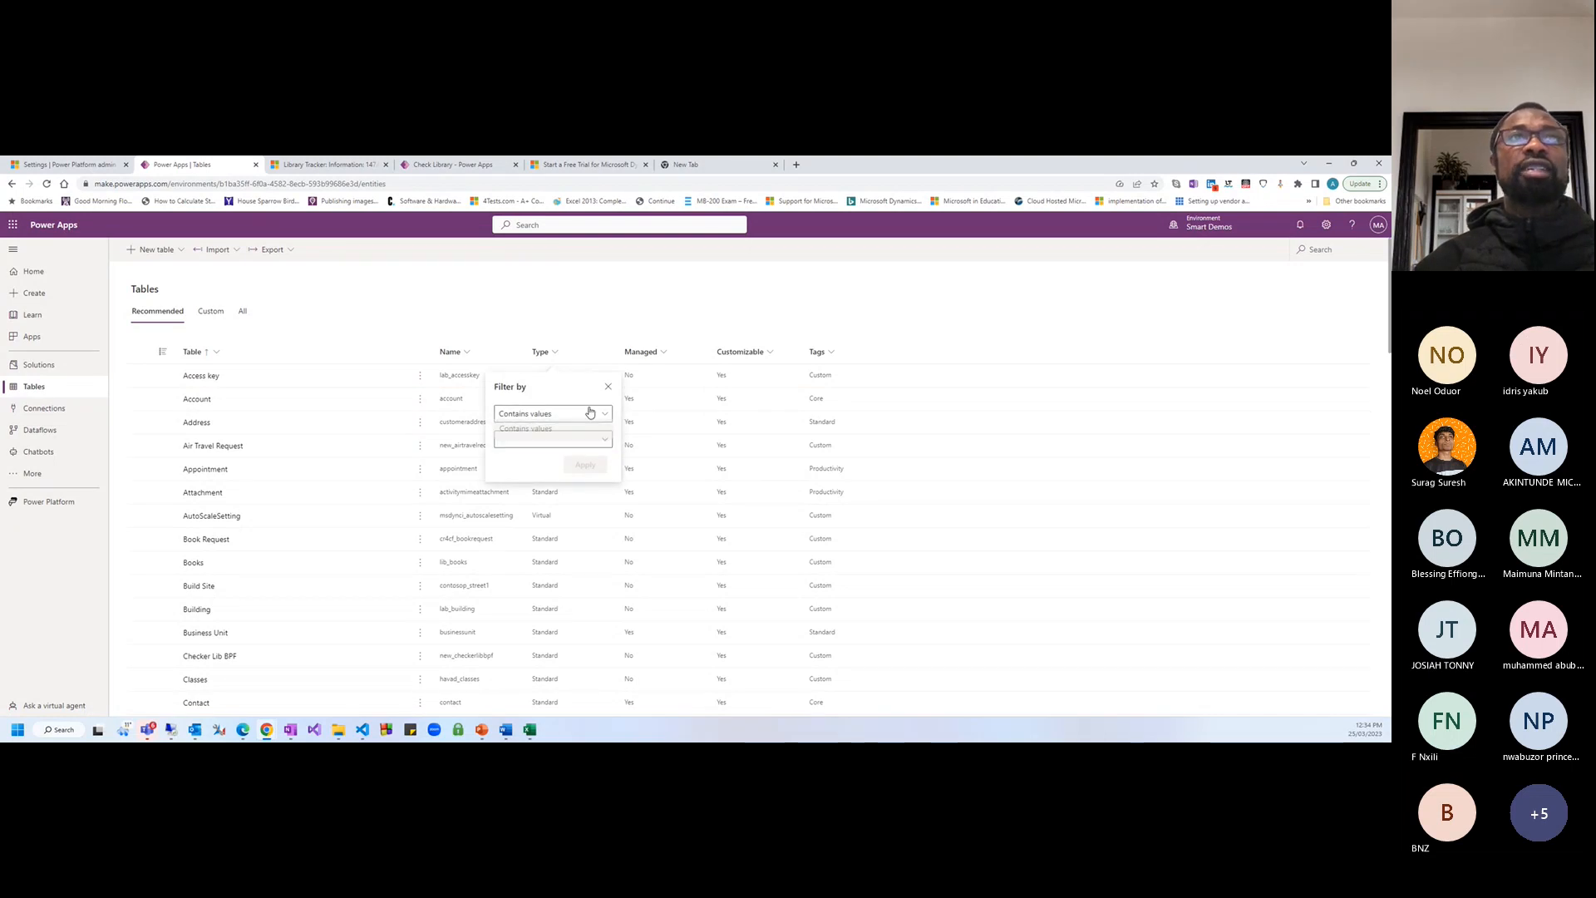
{"action": "left_click", "coordinate": [604, 446]}
{"action": "left_click", "coordinate": [605, 448]}
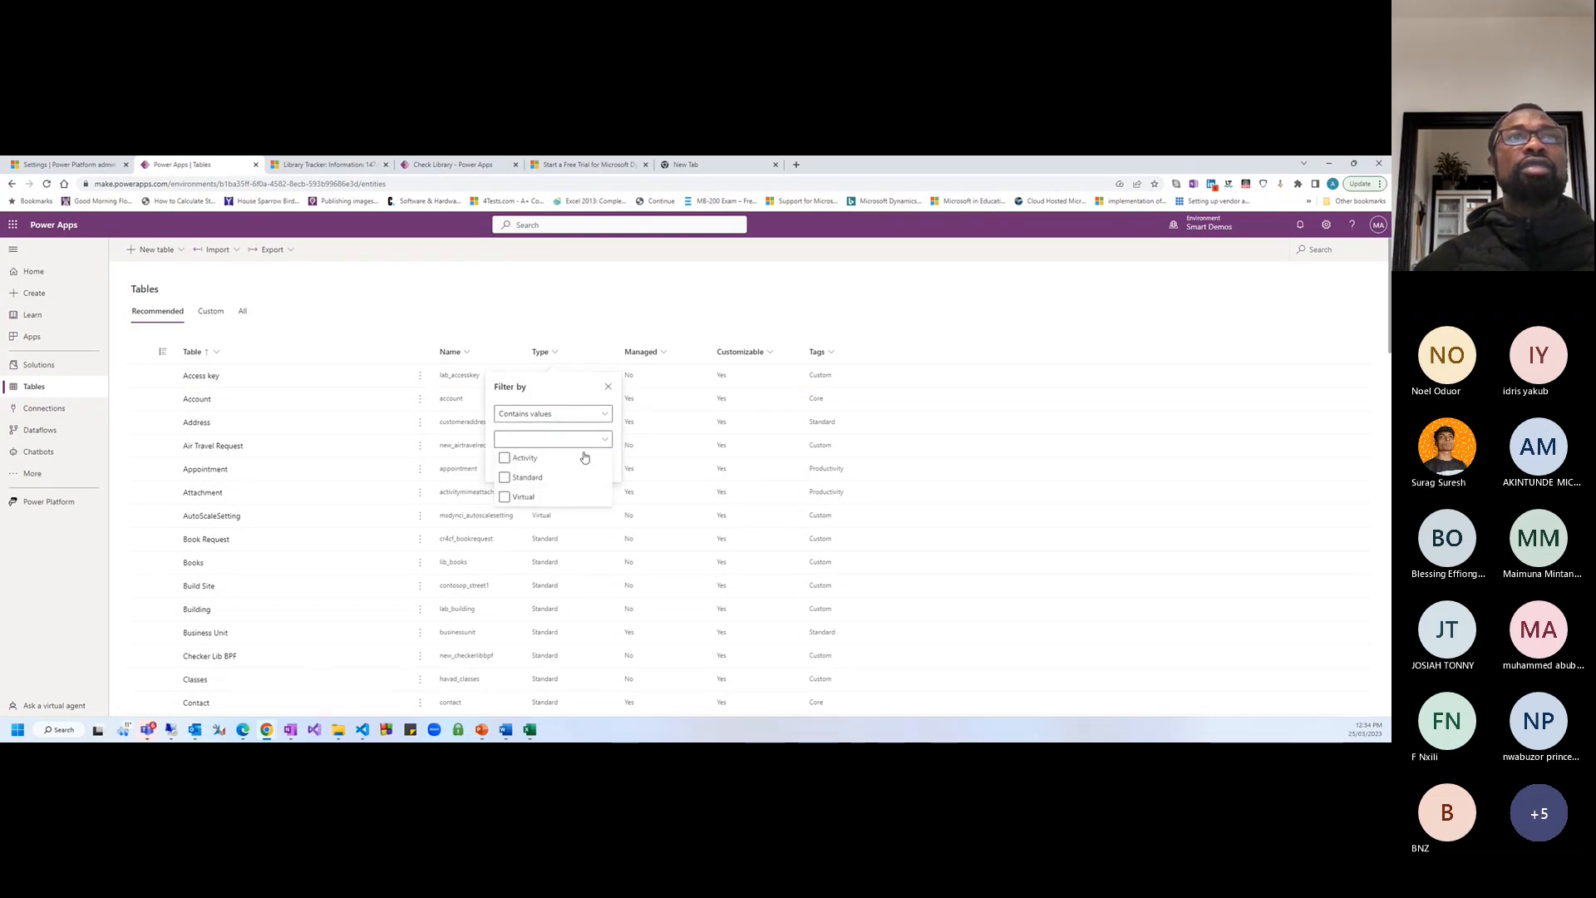
{"action": "left_click", "coordinate": [544, 477]}
{"action": "left_click", "coordinate": [545, 477]}
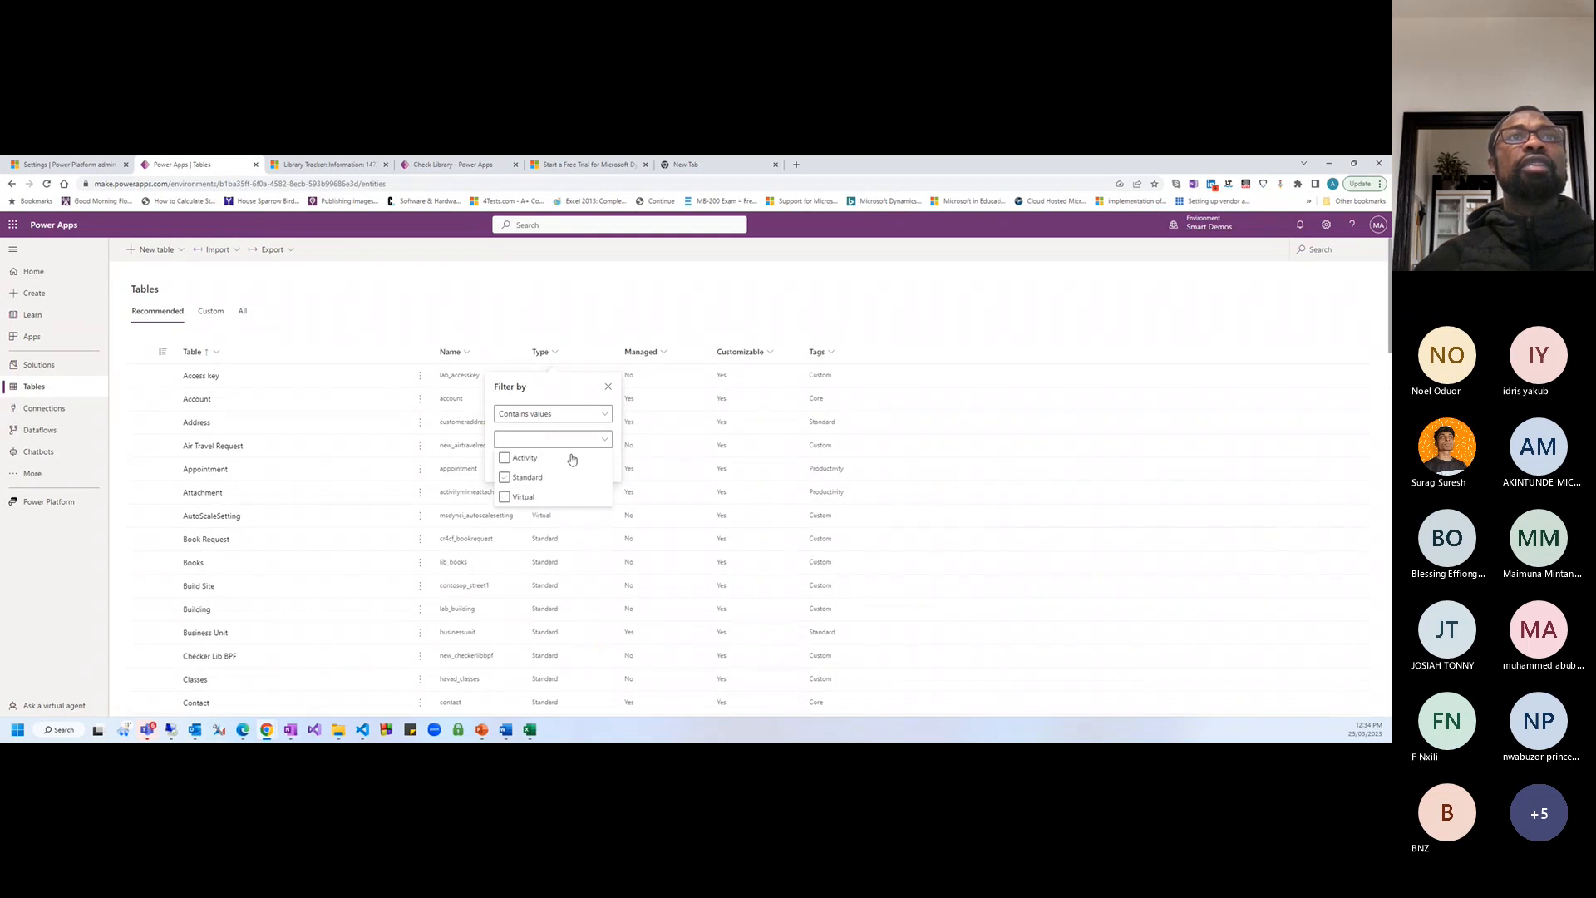
{"action": "left_click", "coordinate": [609, 389]}
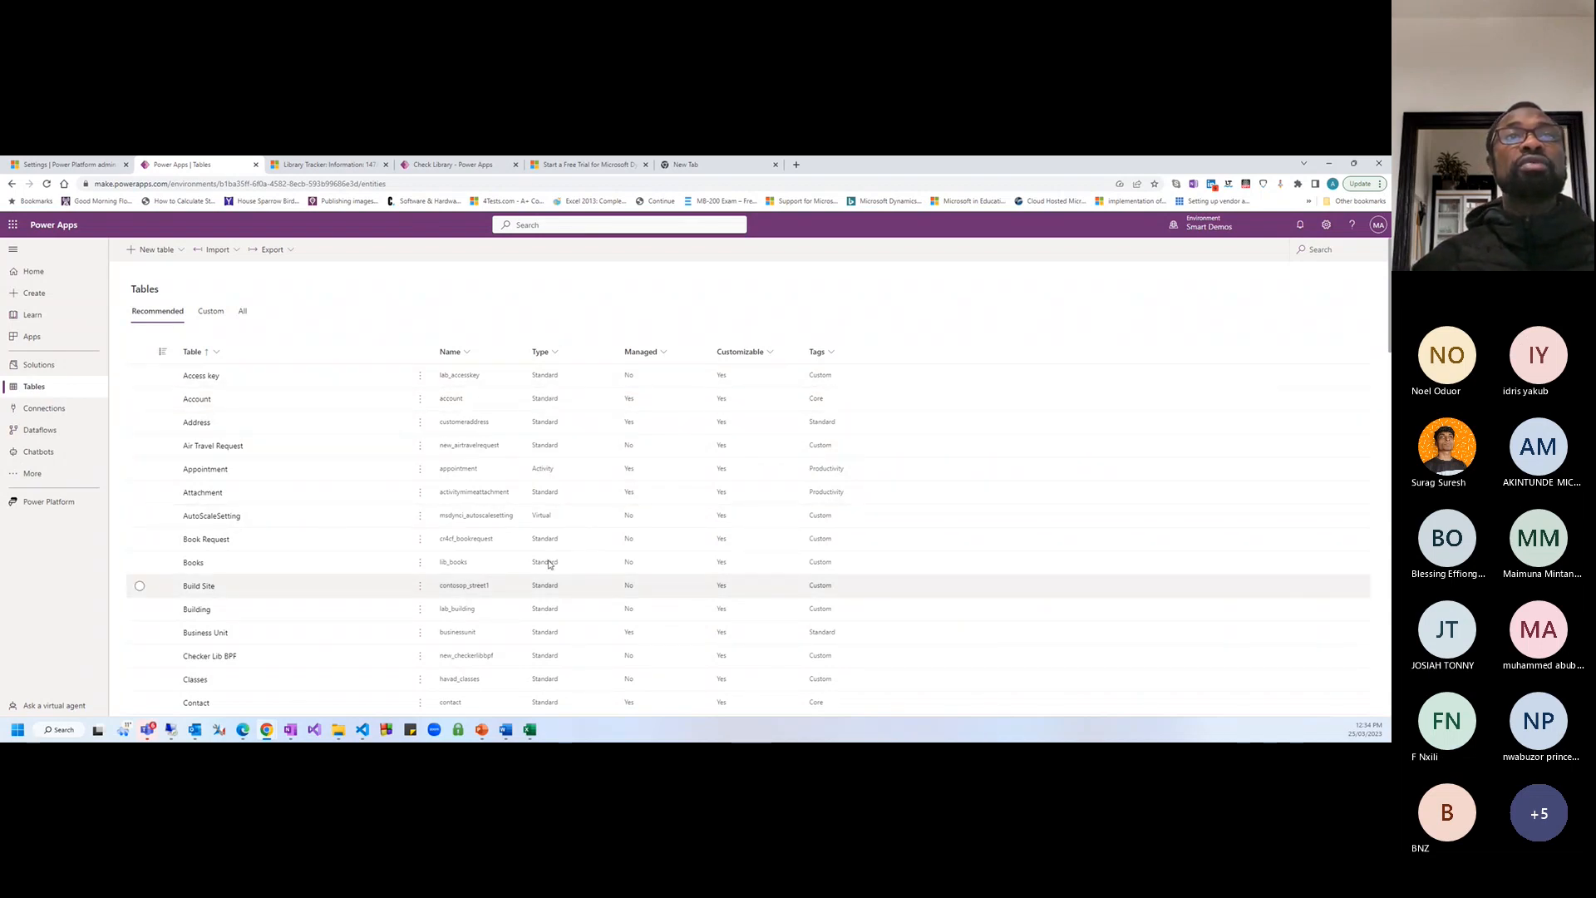
Scroll the tables list, check the Managed and Type column menus, then go to Connections
{"action": "scroll", "coordinate": [546, 582], "scroll_direction": "down", "scroll_amount": 4}
{"action": "scroll", "coordinate": [546, 607], "scroll_direction": "down", "scroll_amount": 2}
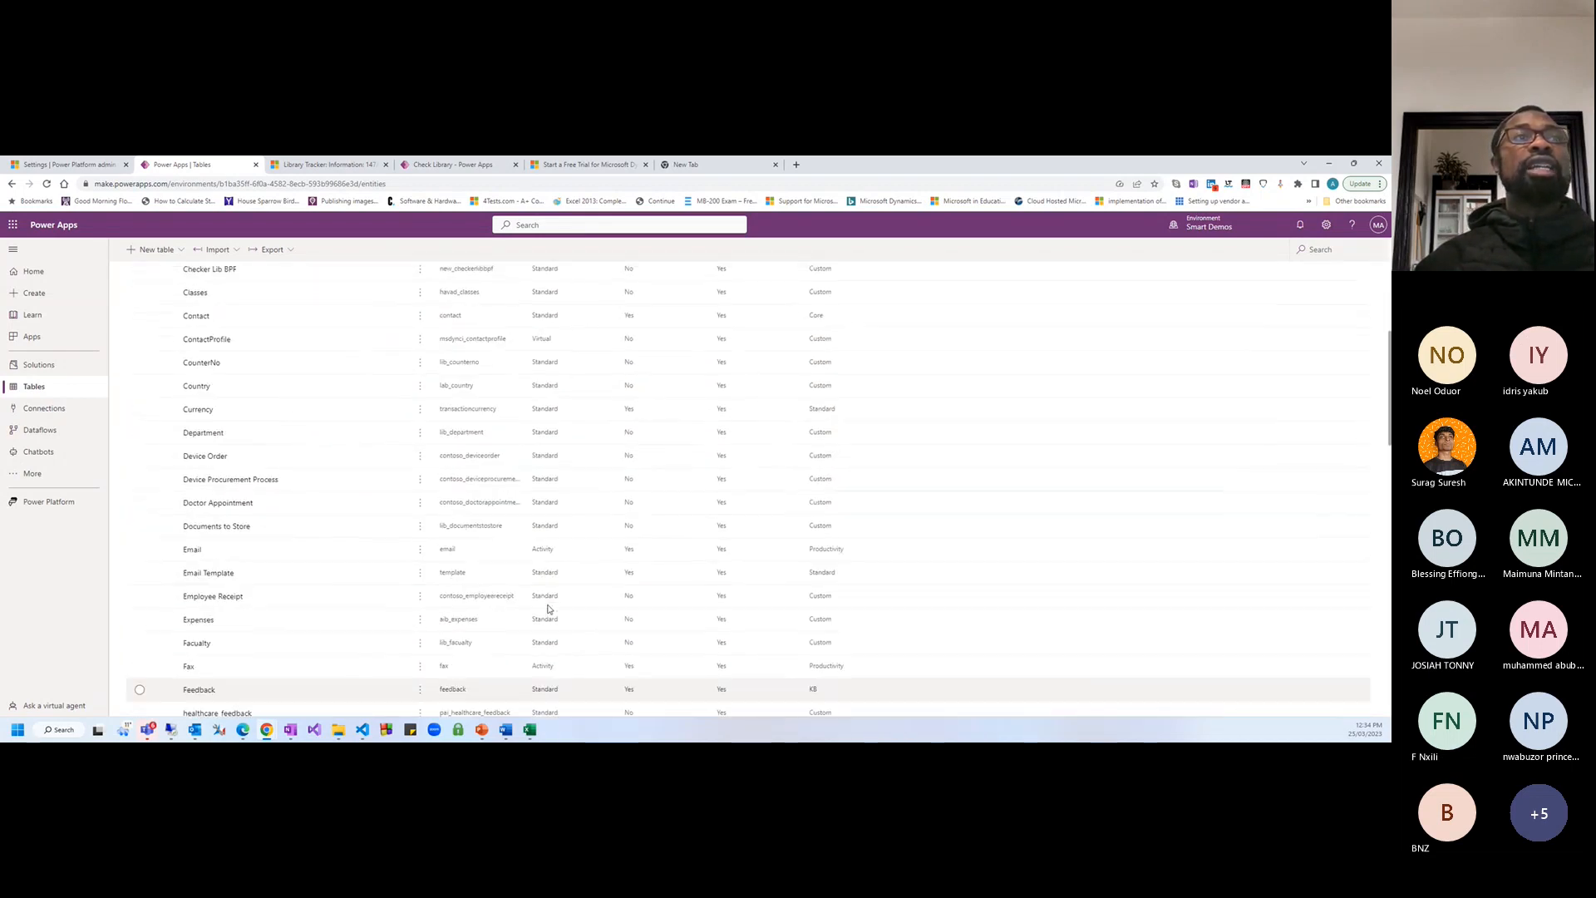
{"action": "scroll", "coordinate": [548, 610], "scroll_direction": "down", "scroll_amount": 5}
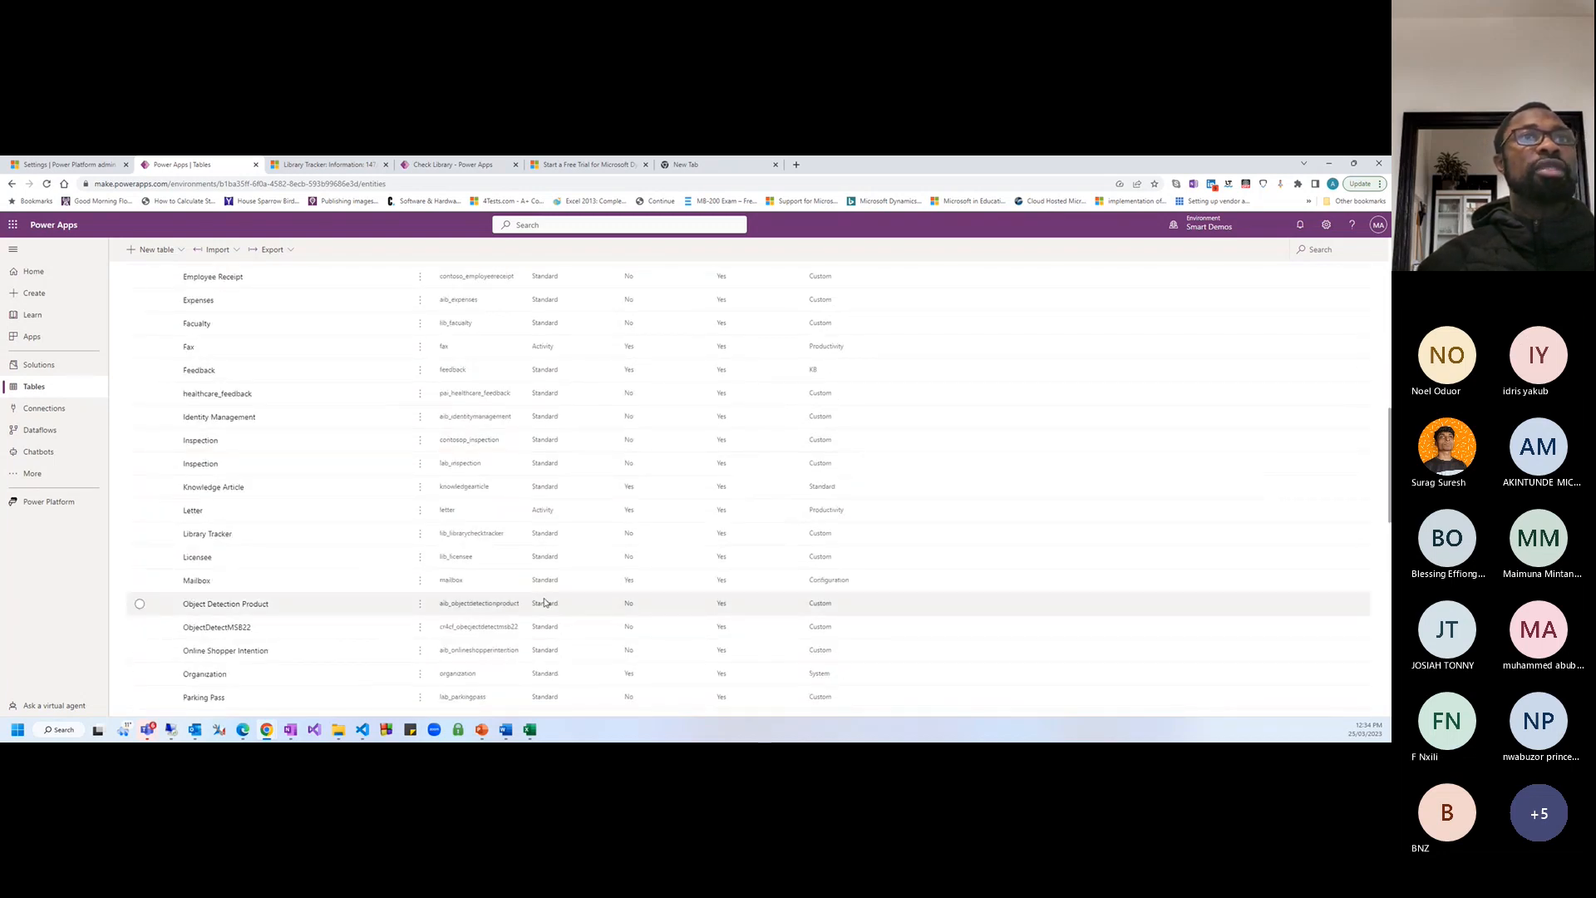
{"action": "scroll", "coordinate": [544, 602], "scroll_direction": "down", "scroll_amount": 2}
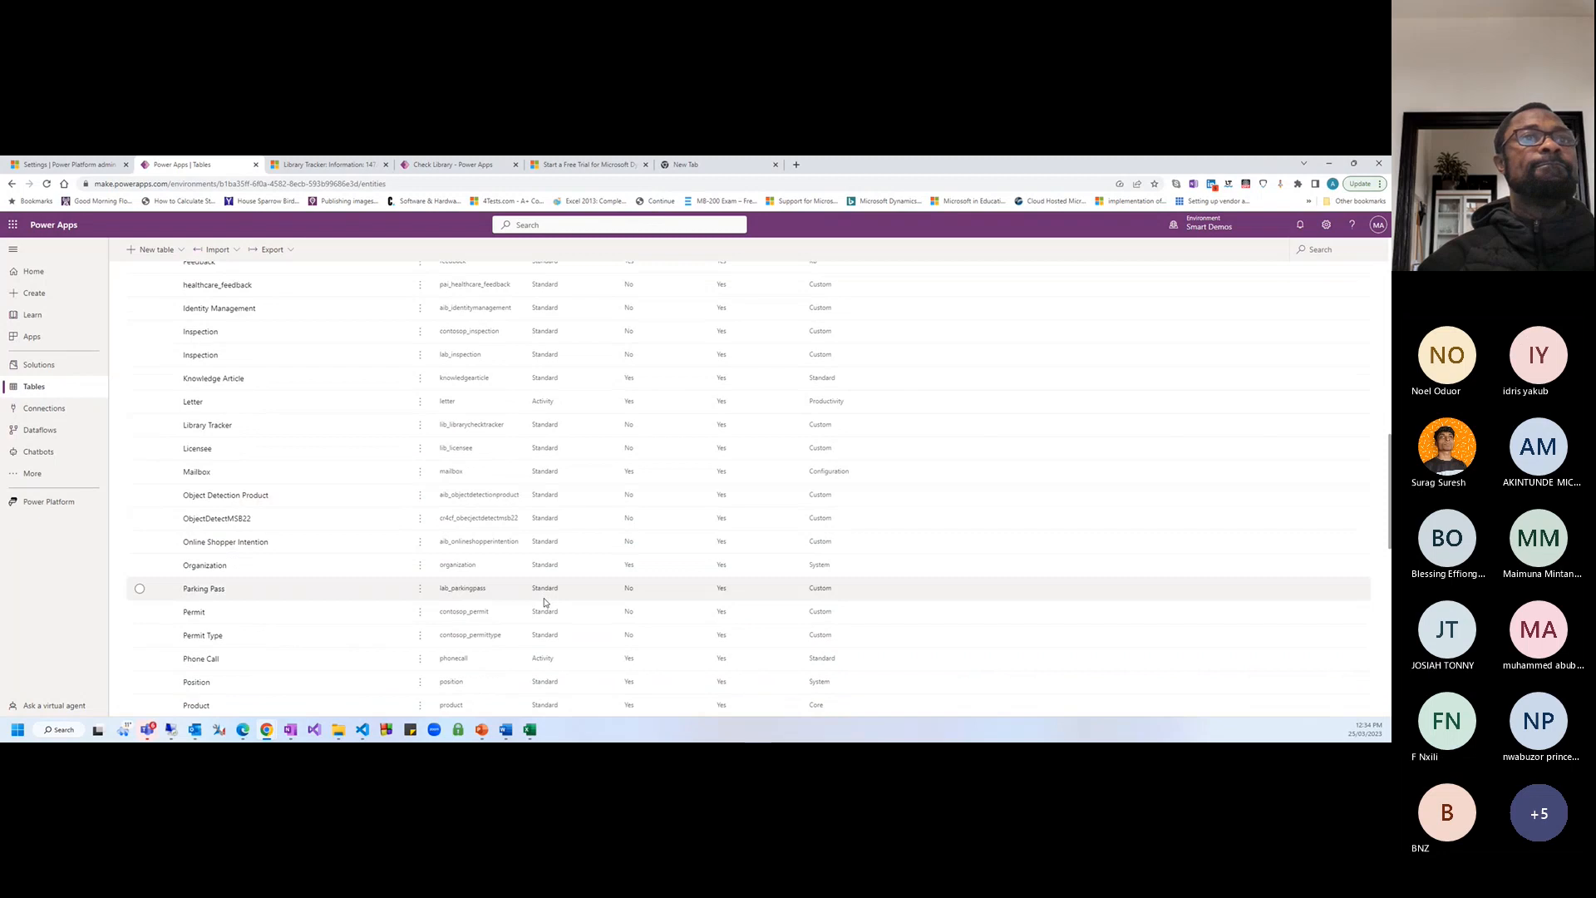
{"action": "scroll", "coordinate": [546, 603], "scroll_direction": "down", "scroll_amount": 1}
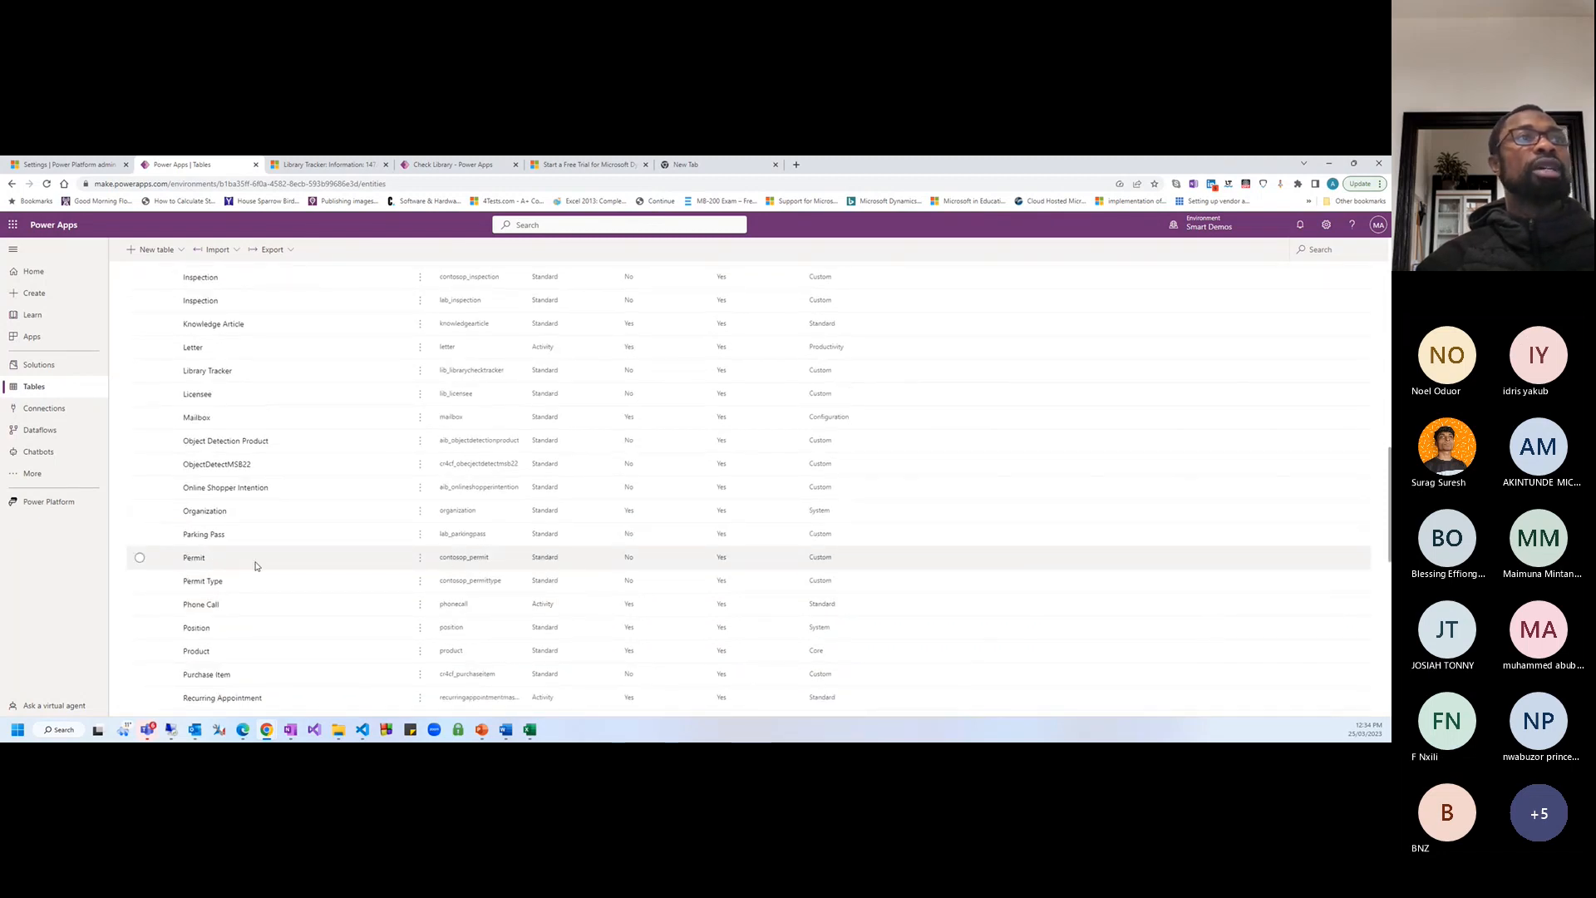
{"action": "scroll", "coordinate": [549, 561], "scroll_direction": "up", "scroll_amount": 10}
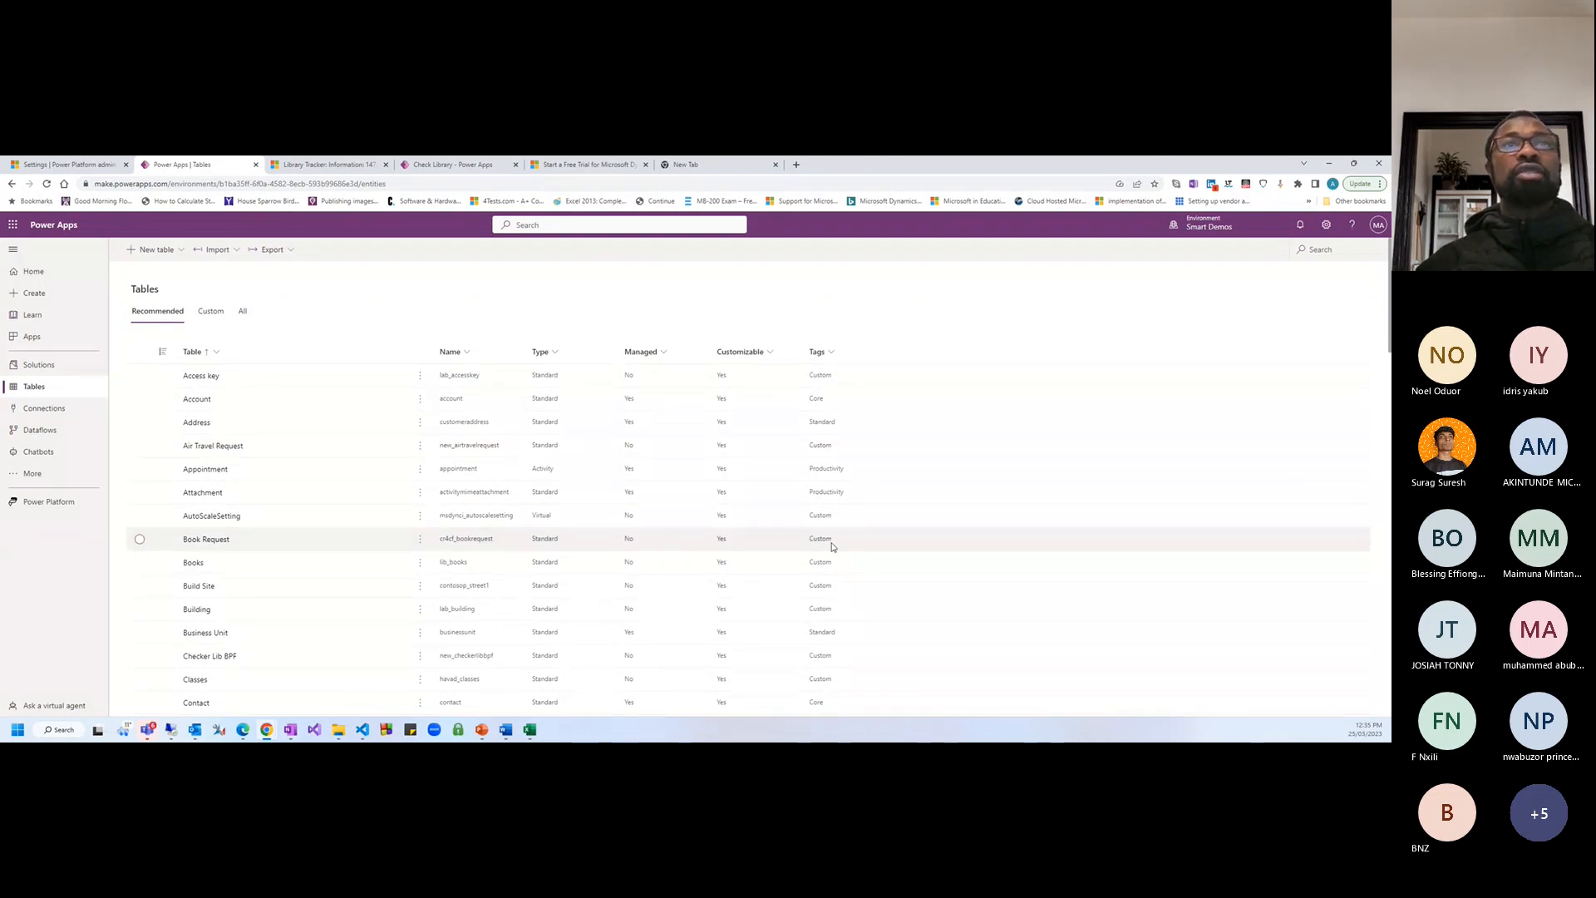
{"action": "left_click", "coordinate": [660, 353]}
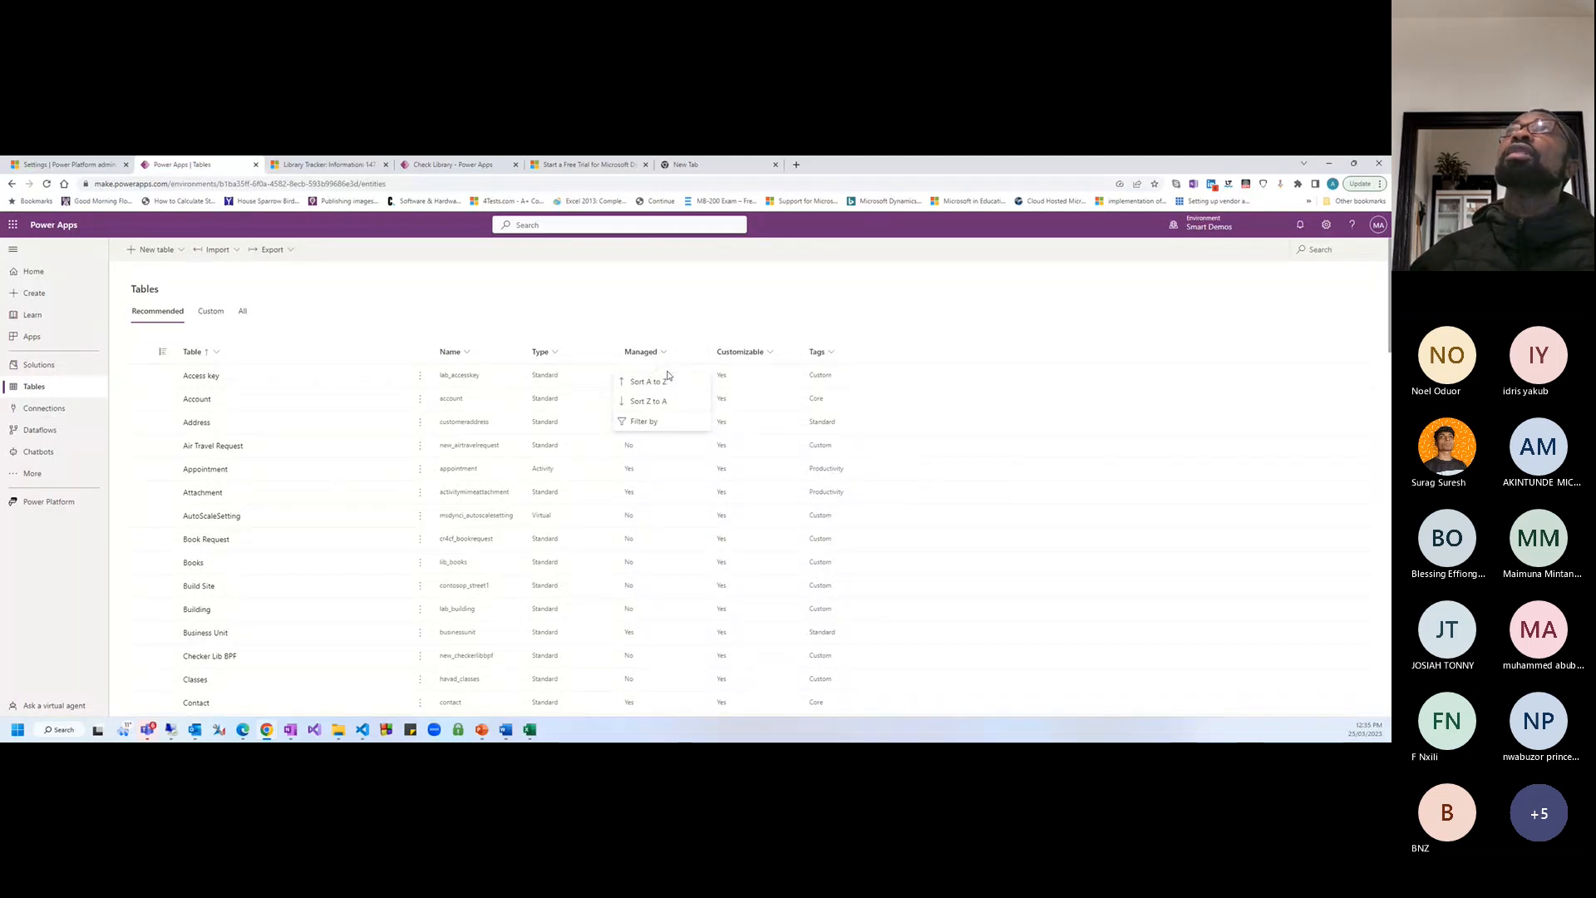
{"action": "left_click", "coordinate": [688, 301]}
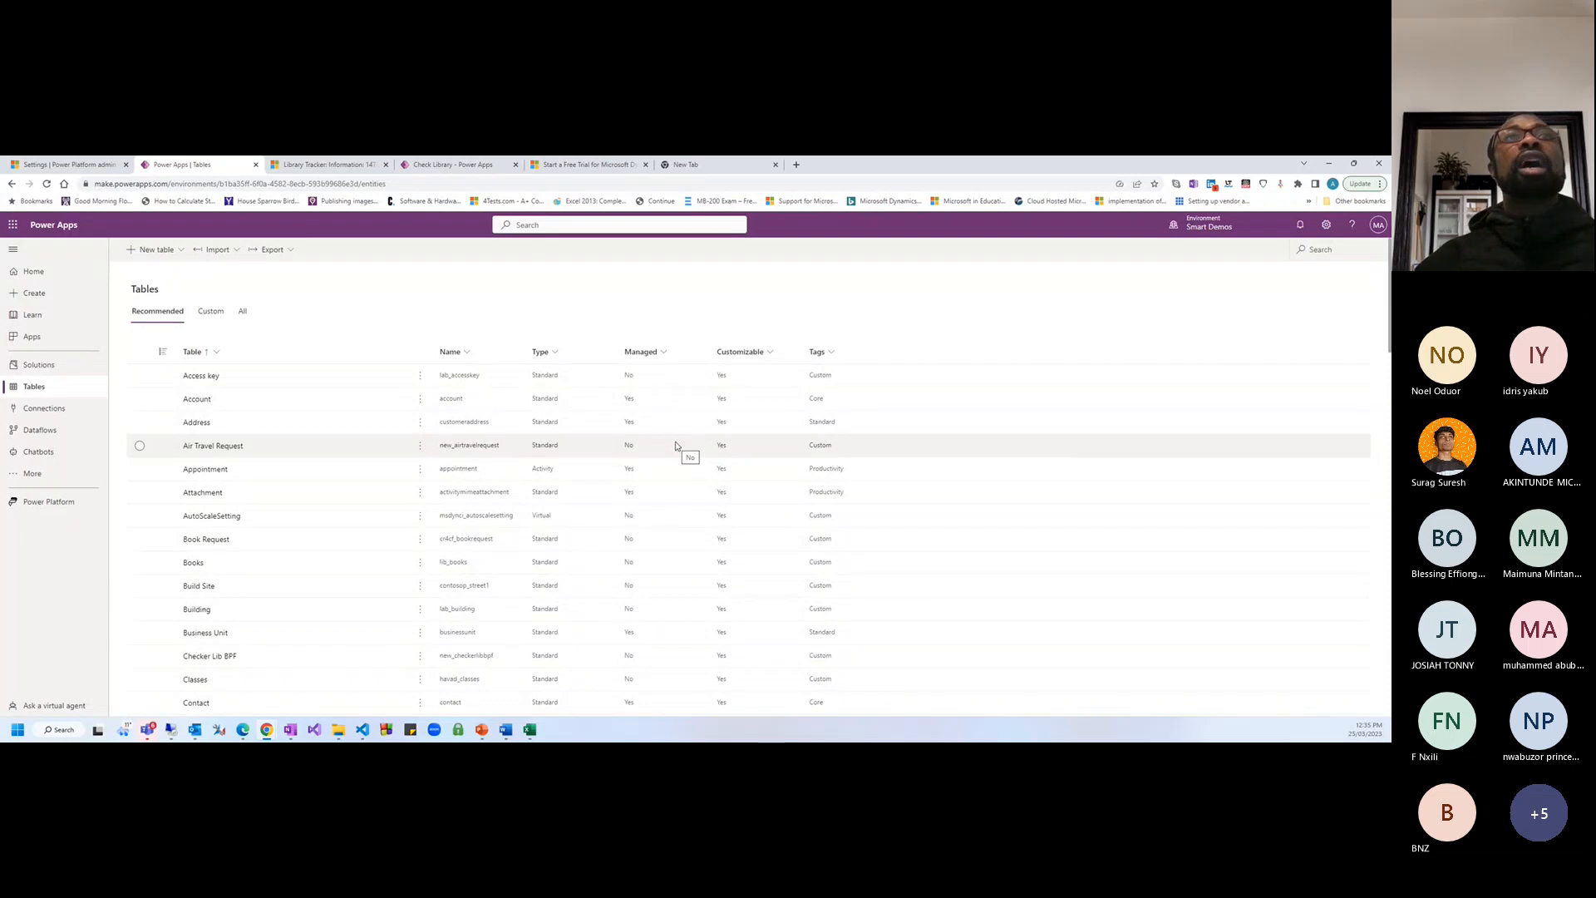
{"action": "left_click", "coordinate": [541, 352]}
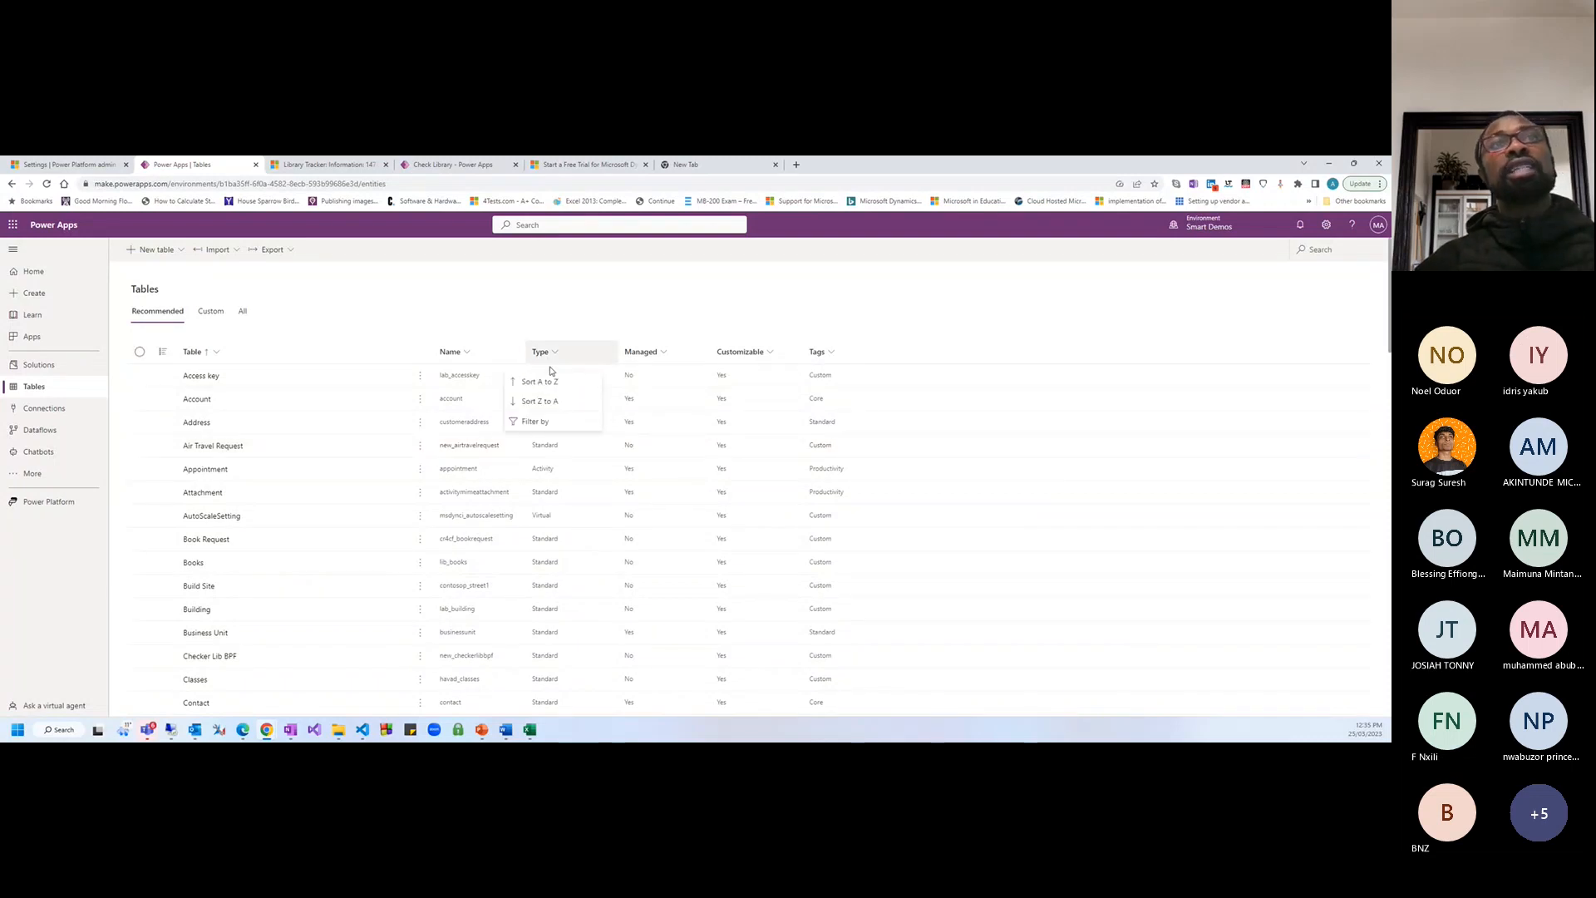
{"action": "left_click", "coordinate": [650, 317]}
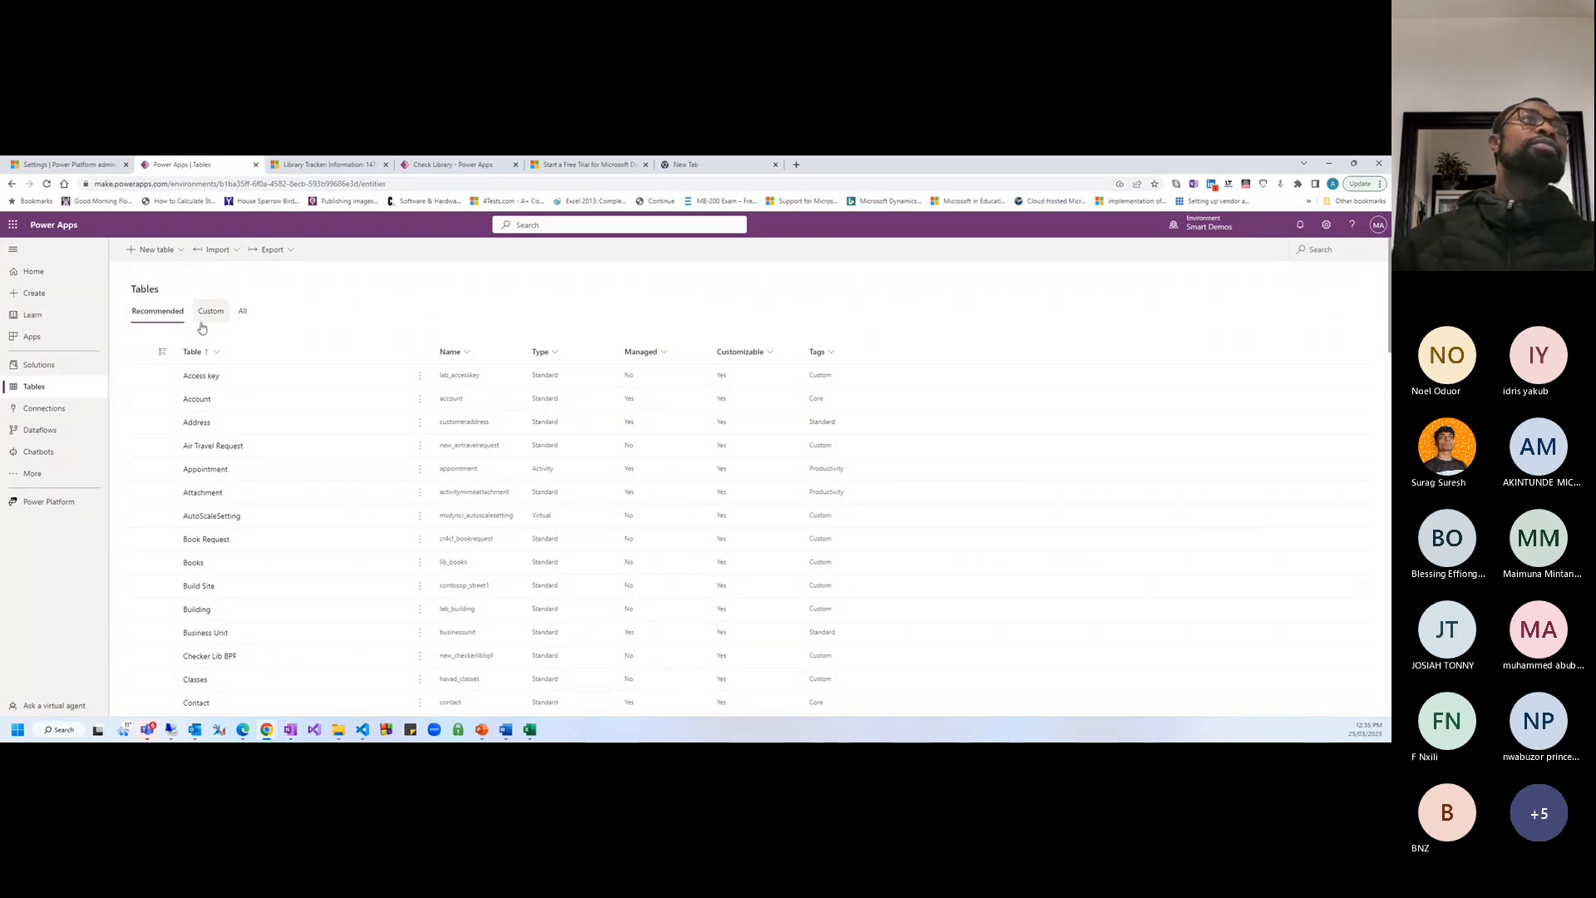
{"action": "left_click", "coordinate": [71, 409]}
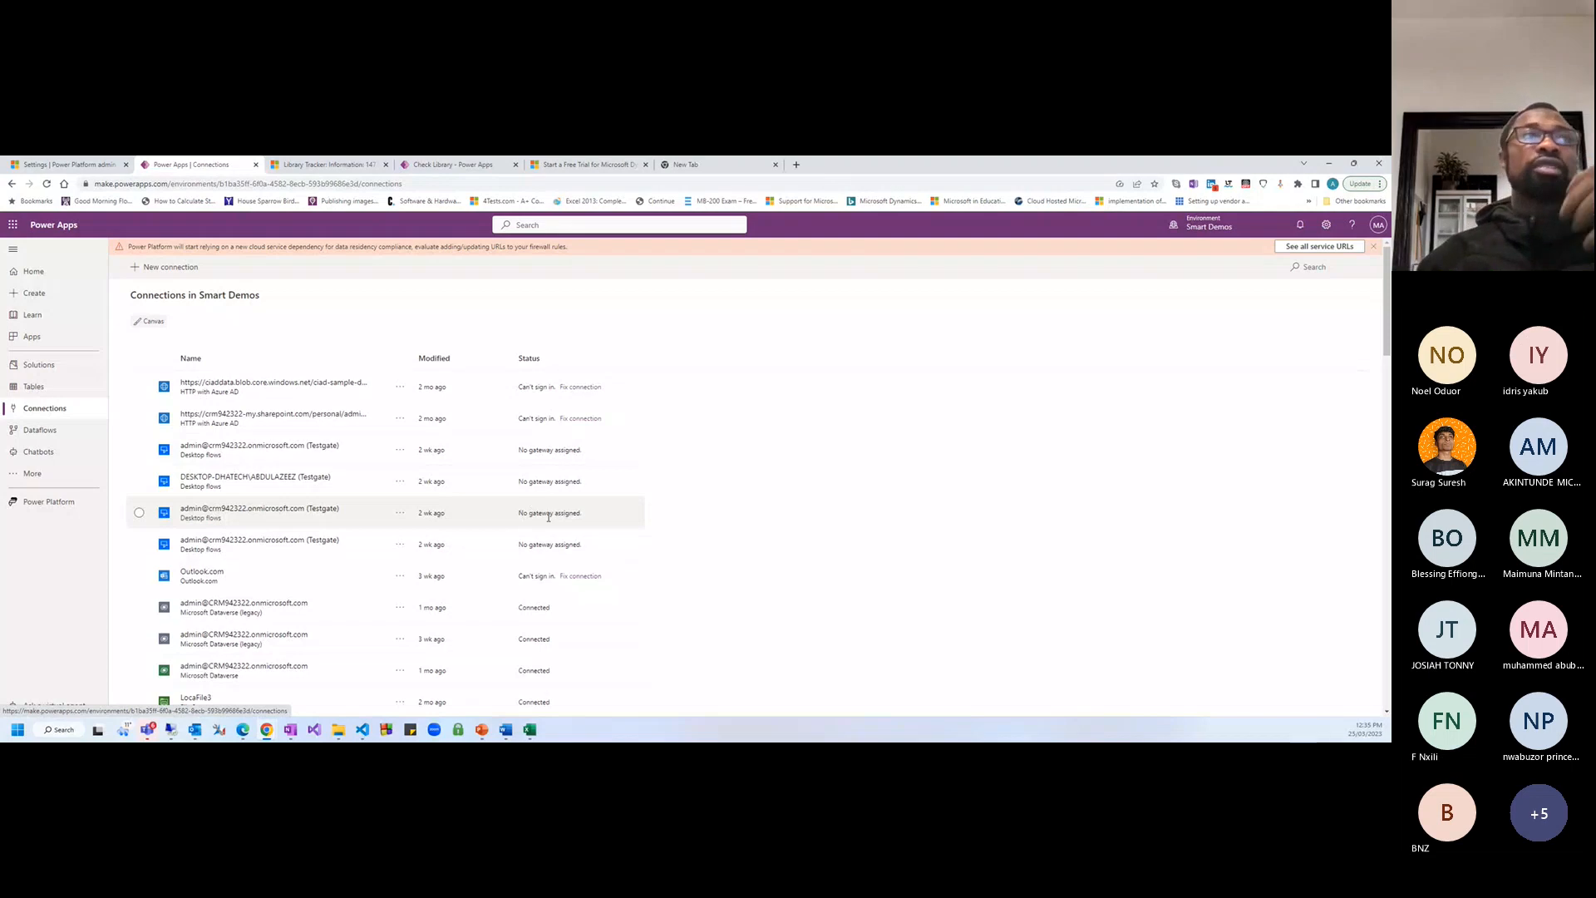
Open the Dataflows page for the Smart Demos environment
{"action": "left_click", "coordinate": [50, 434]}
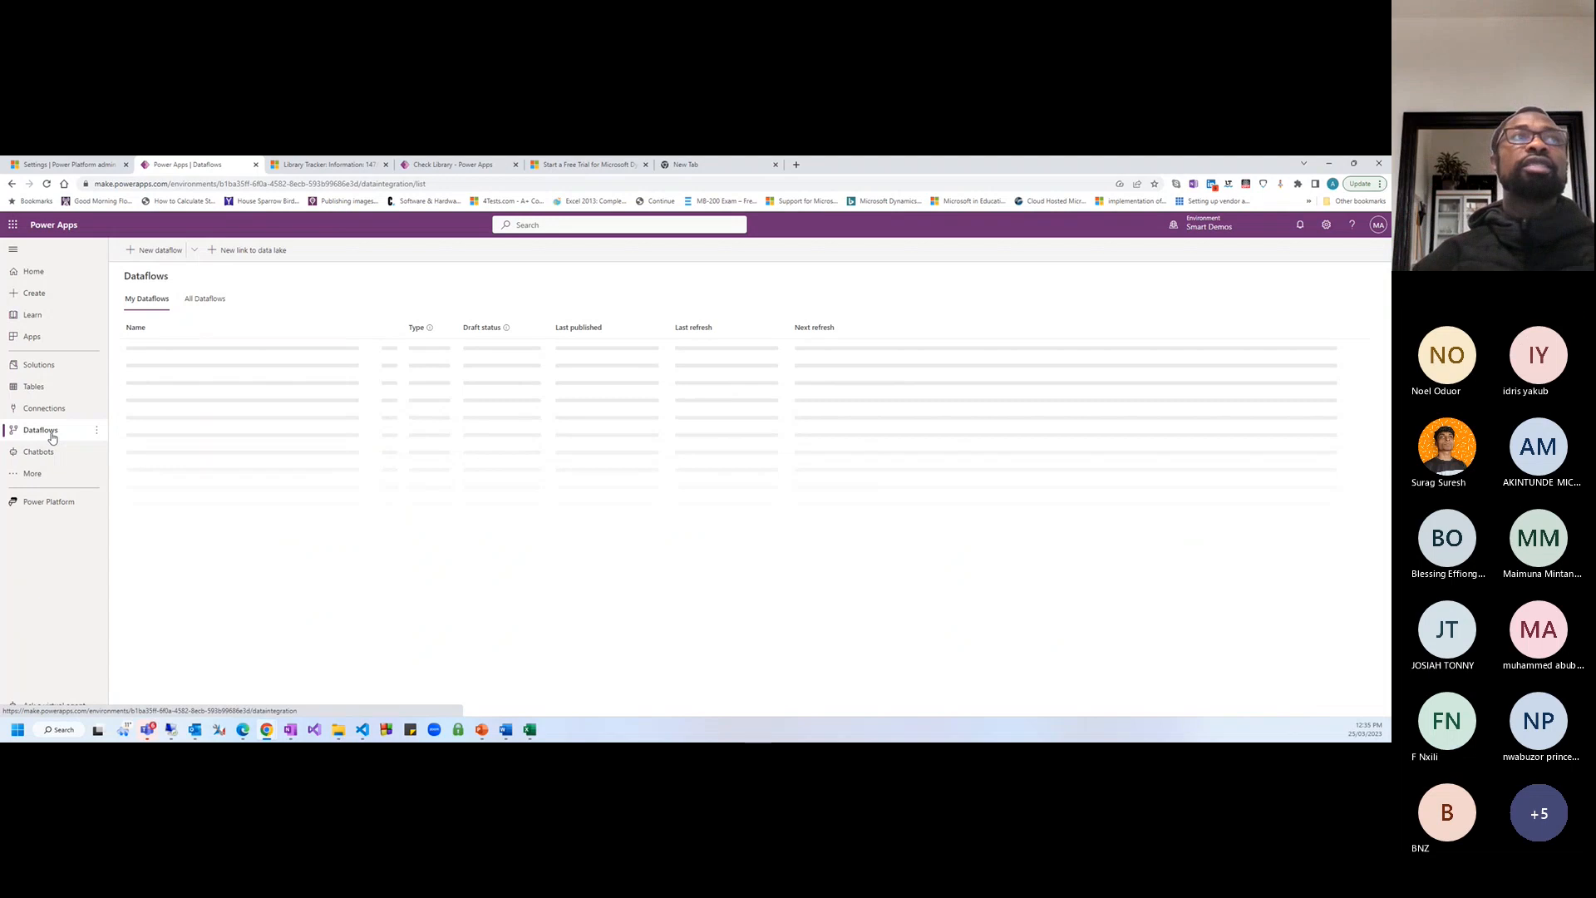
{"action": "left_click", "coordinate": [147, 253]}
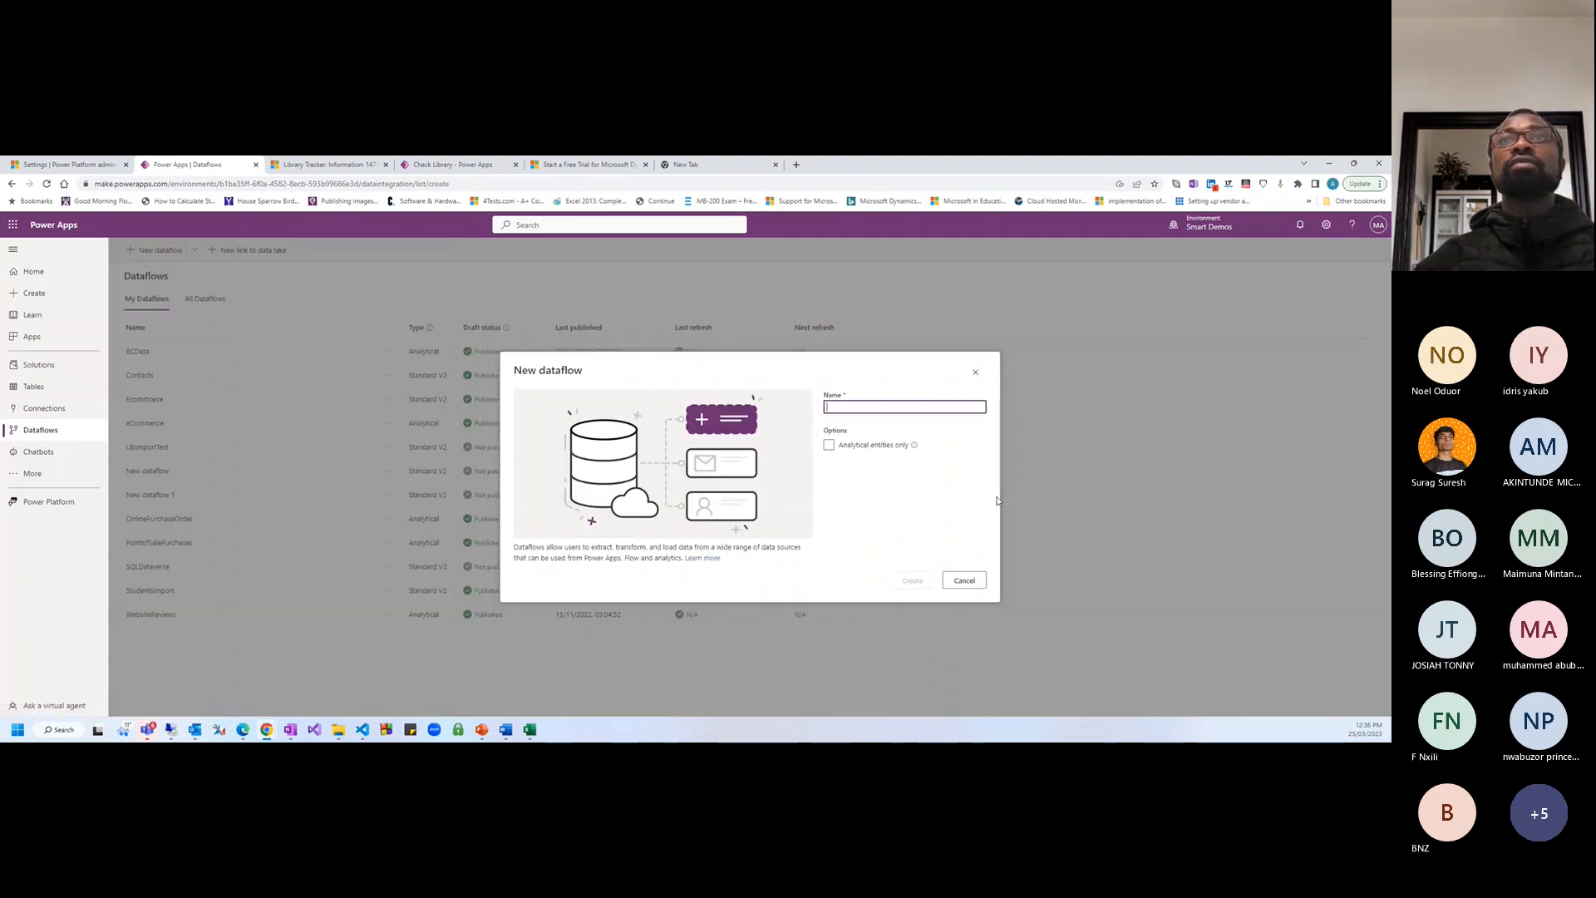
{"action": "left_click", "coordinate": [976, 371]}
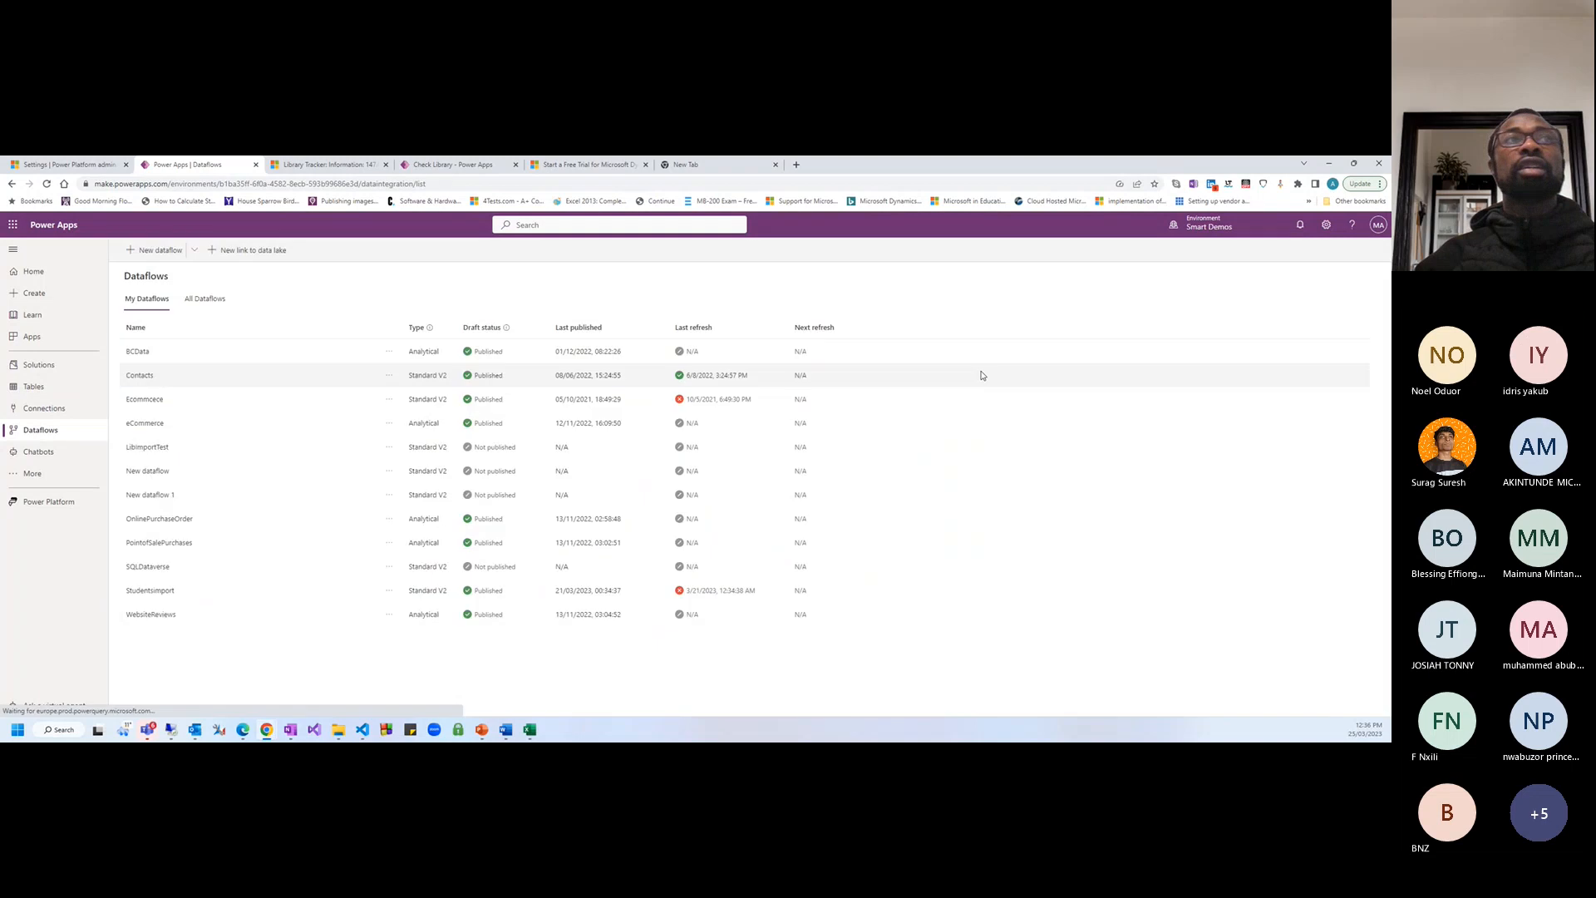
{"action": "left_click", "coordinate": [153, 251]}
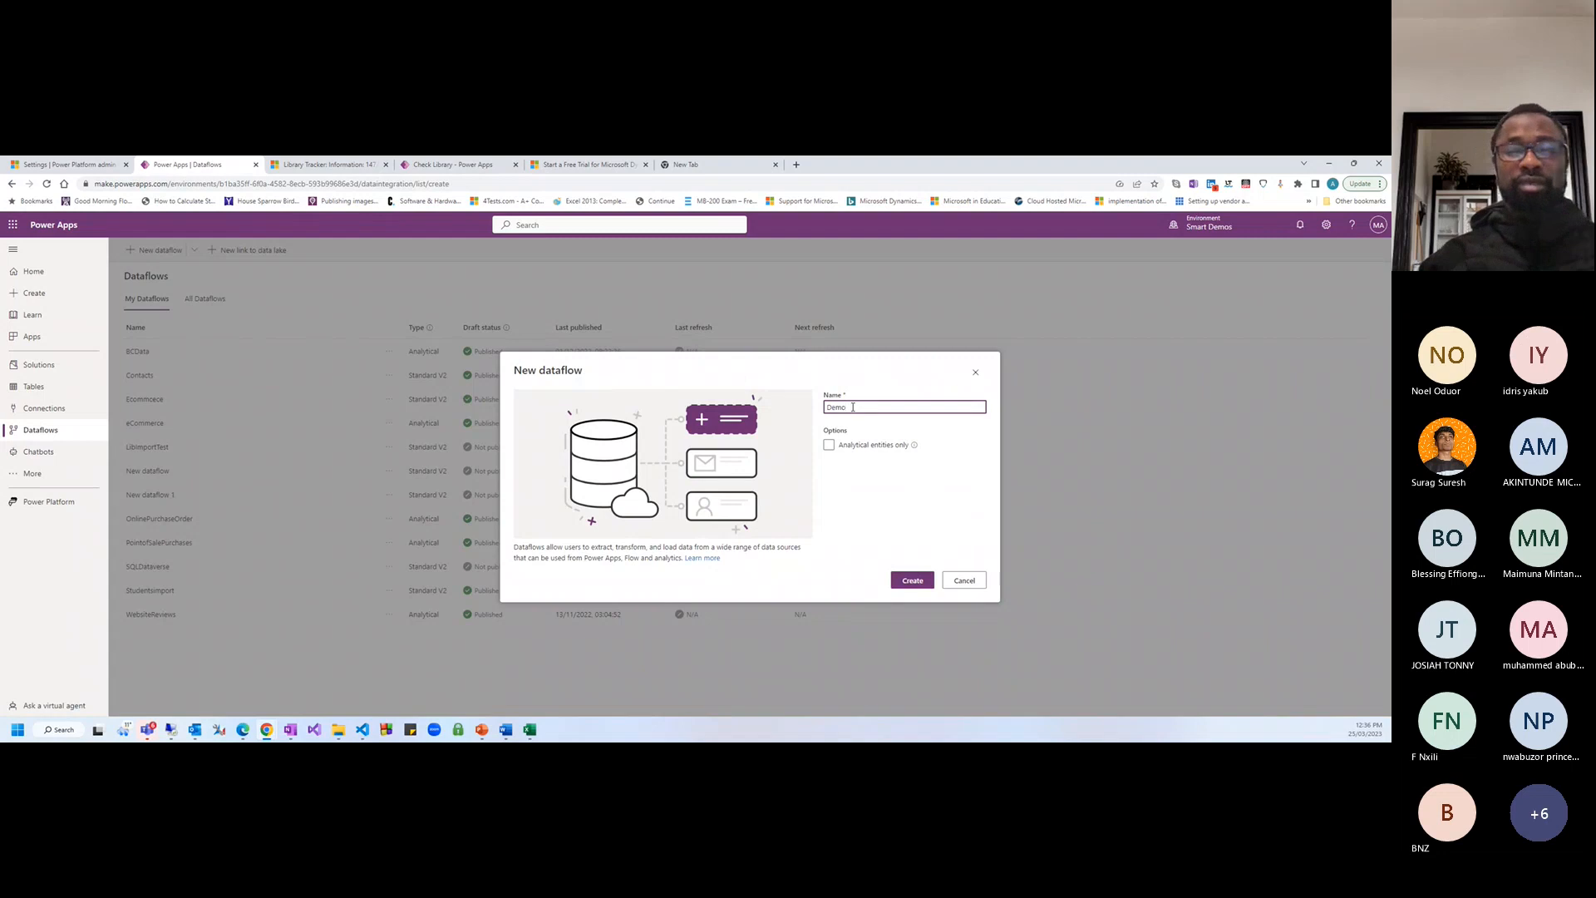
{"action": "key", "text": "BackSpace"}
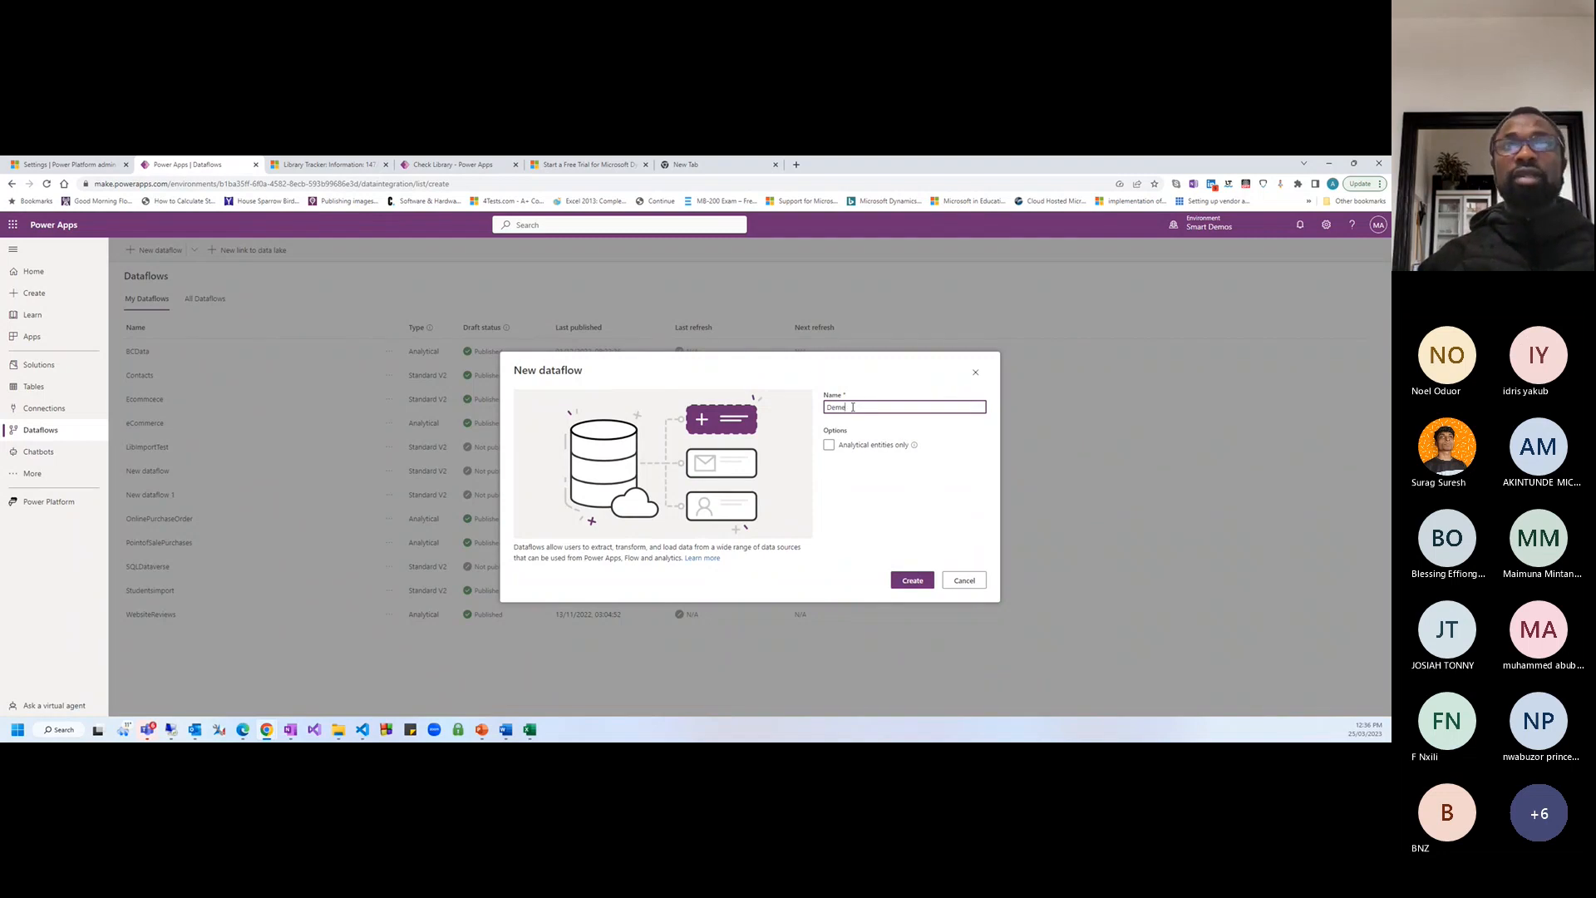
{"action": "left_click", "coordinate": [766, 338]}
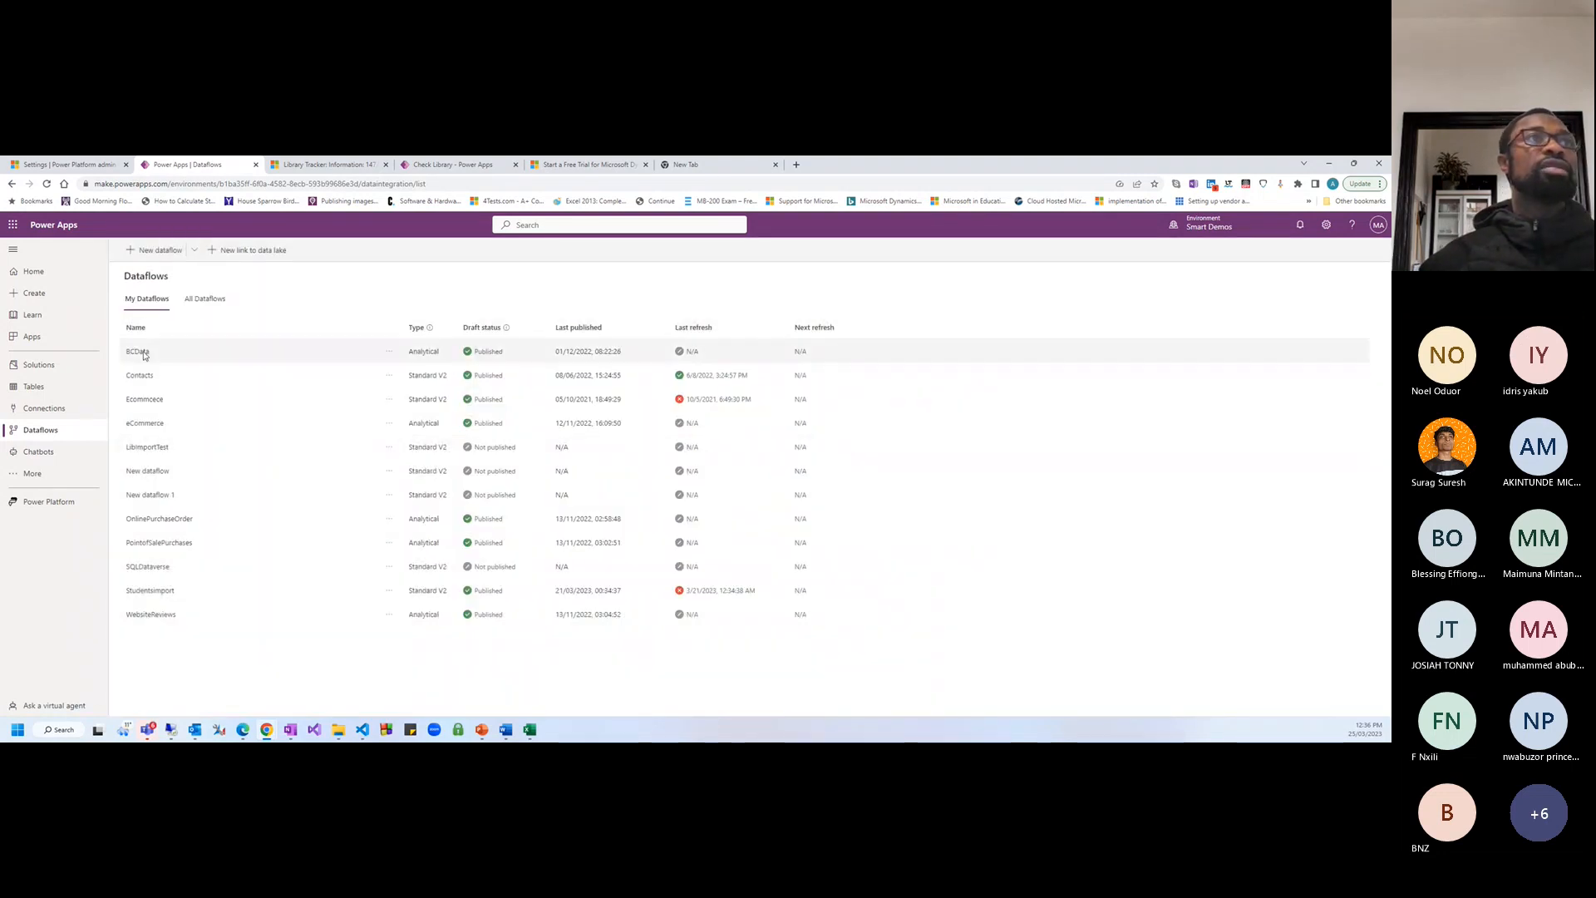
{"action": "left_click", "coordinate": [389, 566]}
{"action": "left_click", "coordinate": [433, 586]}
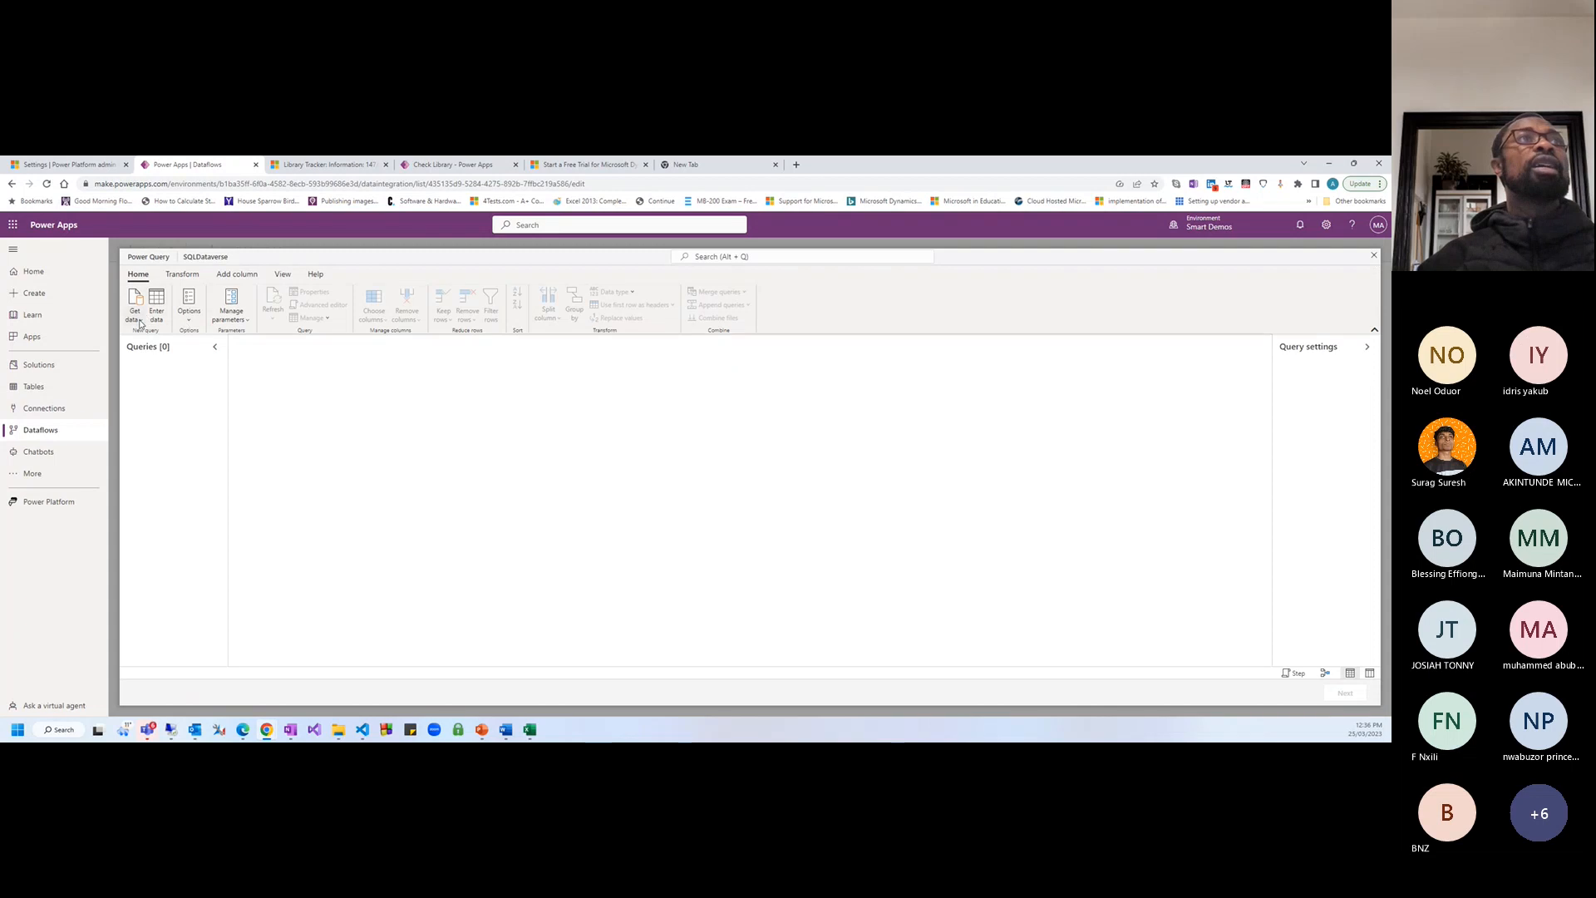
{"action": "left_click", "coordinate": [134, 315]}
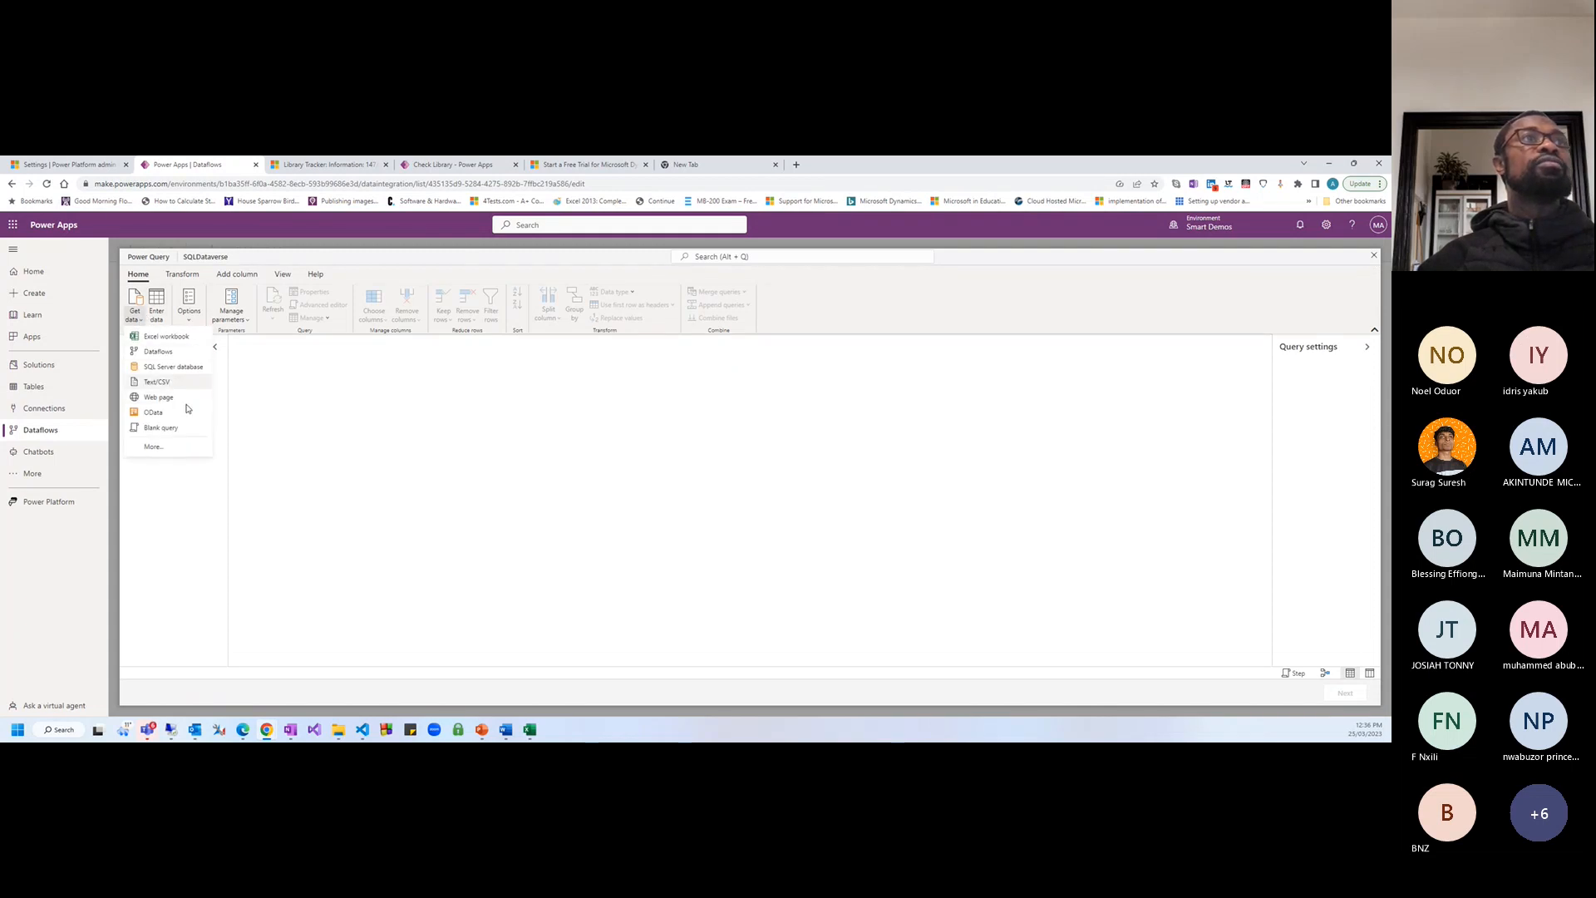
{"action": "left_click", "coordinate": [153, 446]}
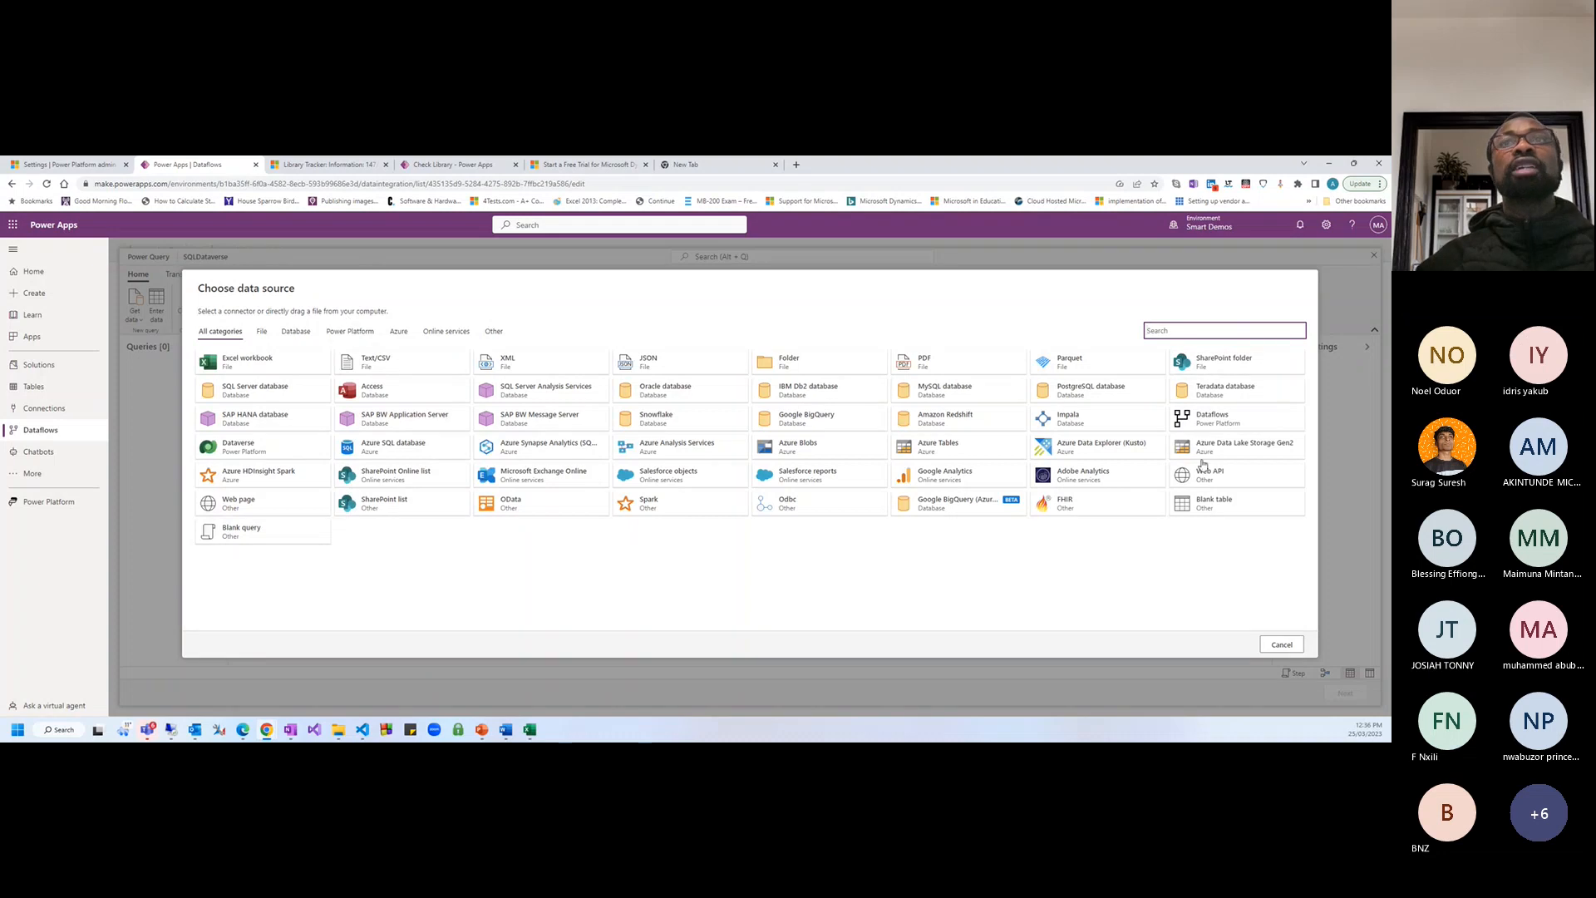
{"action": "left_click", "coordinate": [1286, 646]}
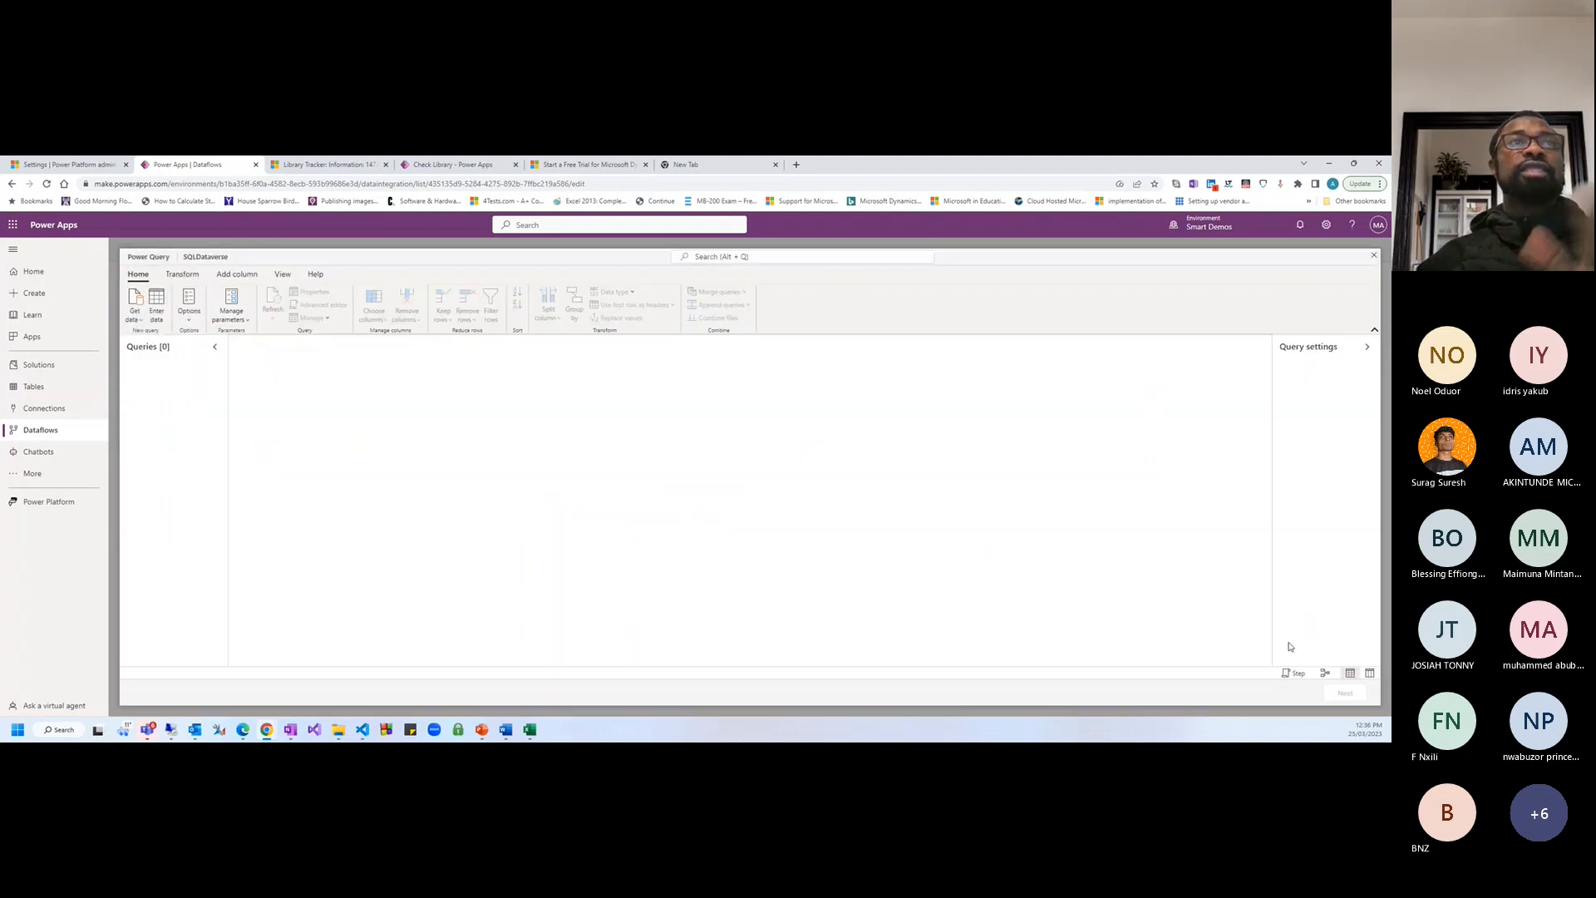
{"action": "left_click", "coordinate": [1373, 256]}
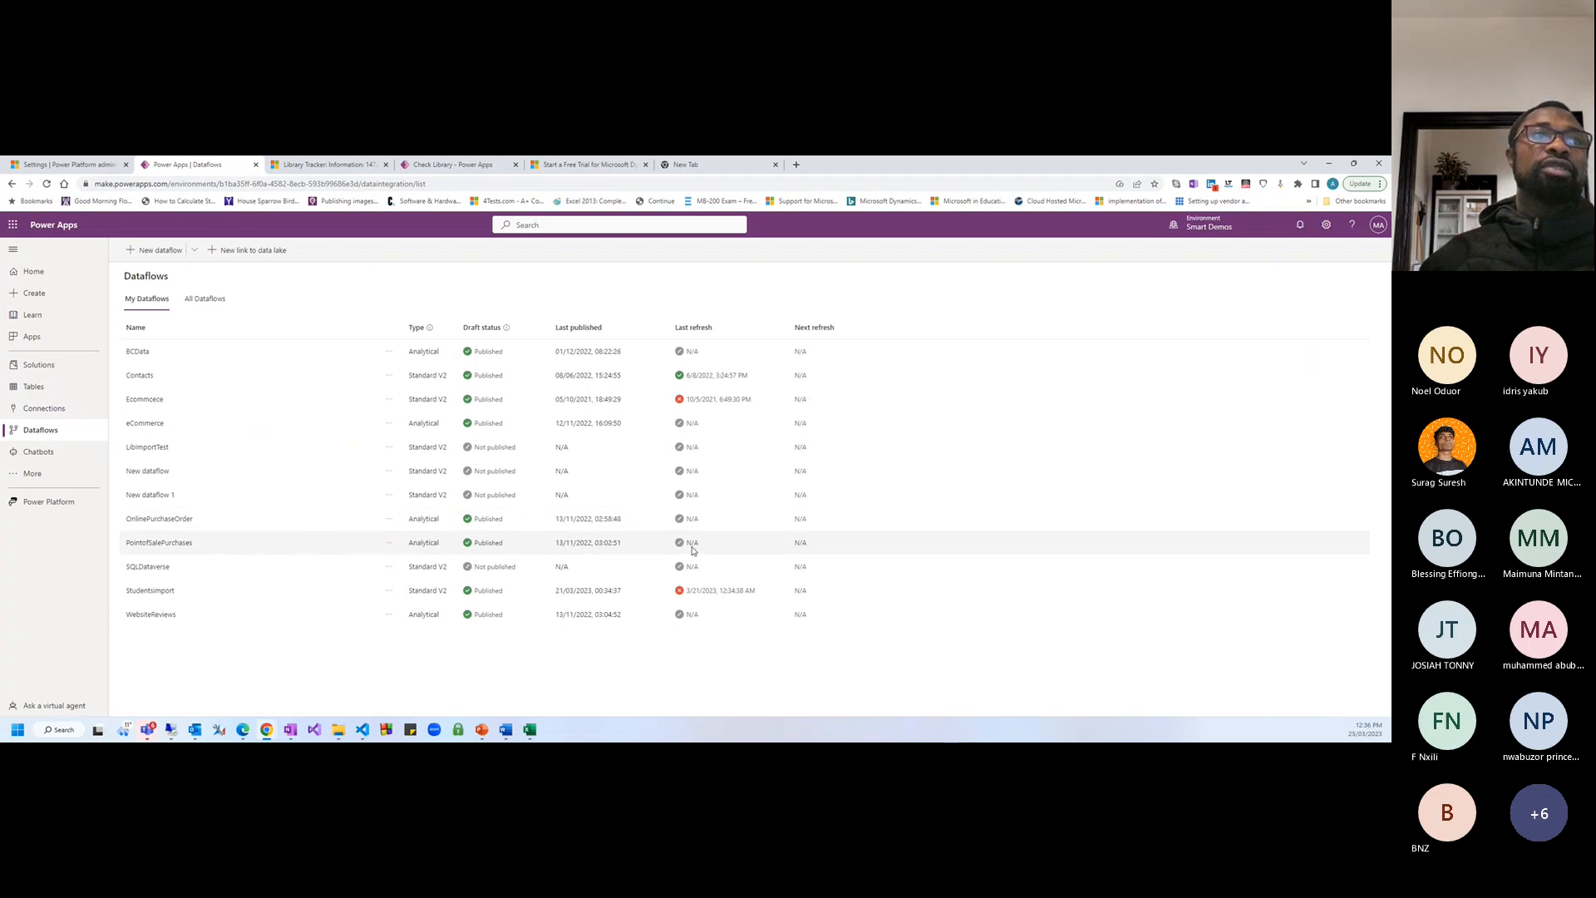
Reach Solutions through More, then switch to the Check Library app designer tab
{"action": "left_click", "coordinate": [33, 475]}
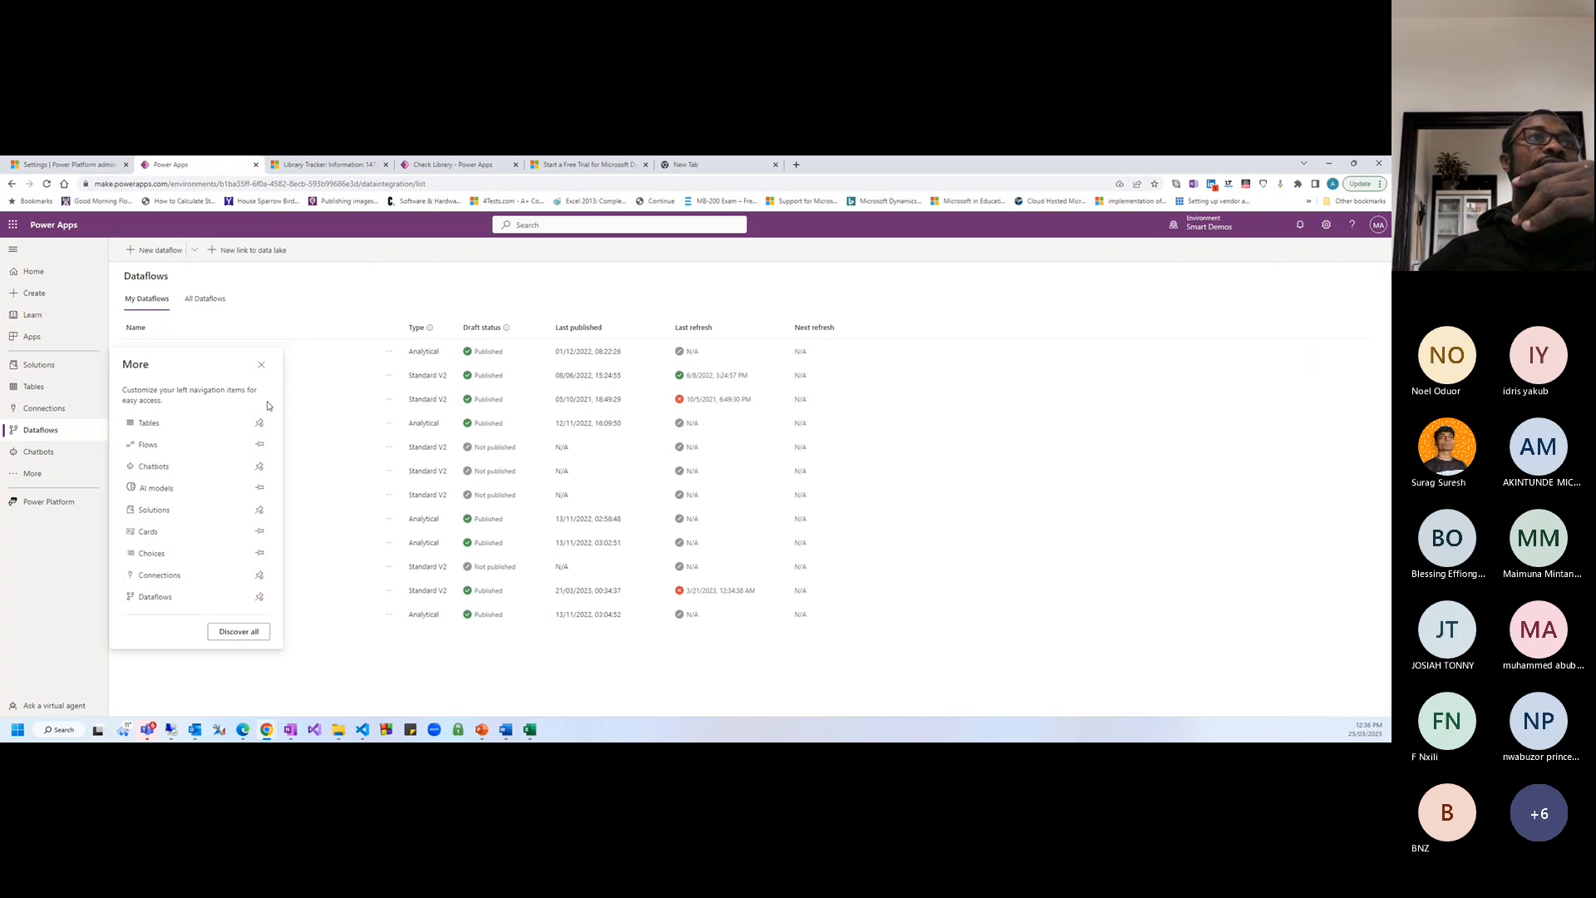
{"action": "left_click", "coordinate": [262, 366]}
{"action": "left_click", "coordinate": [55, 364]}
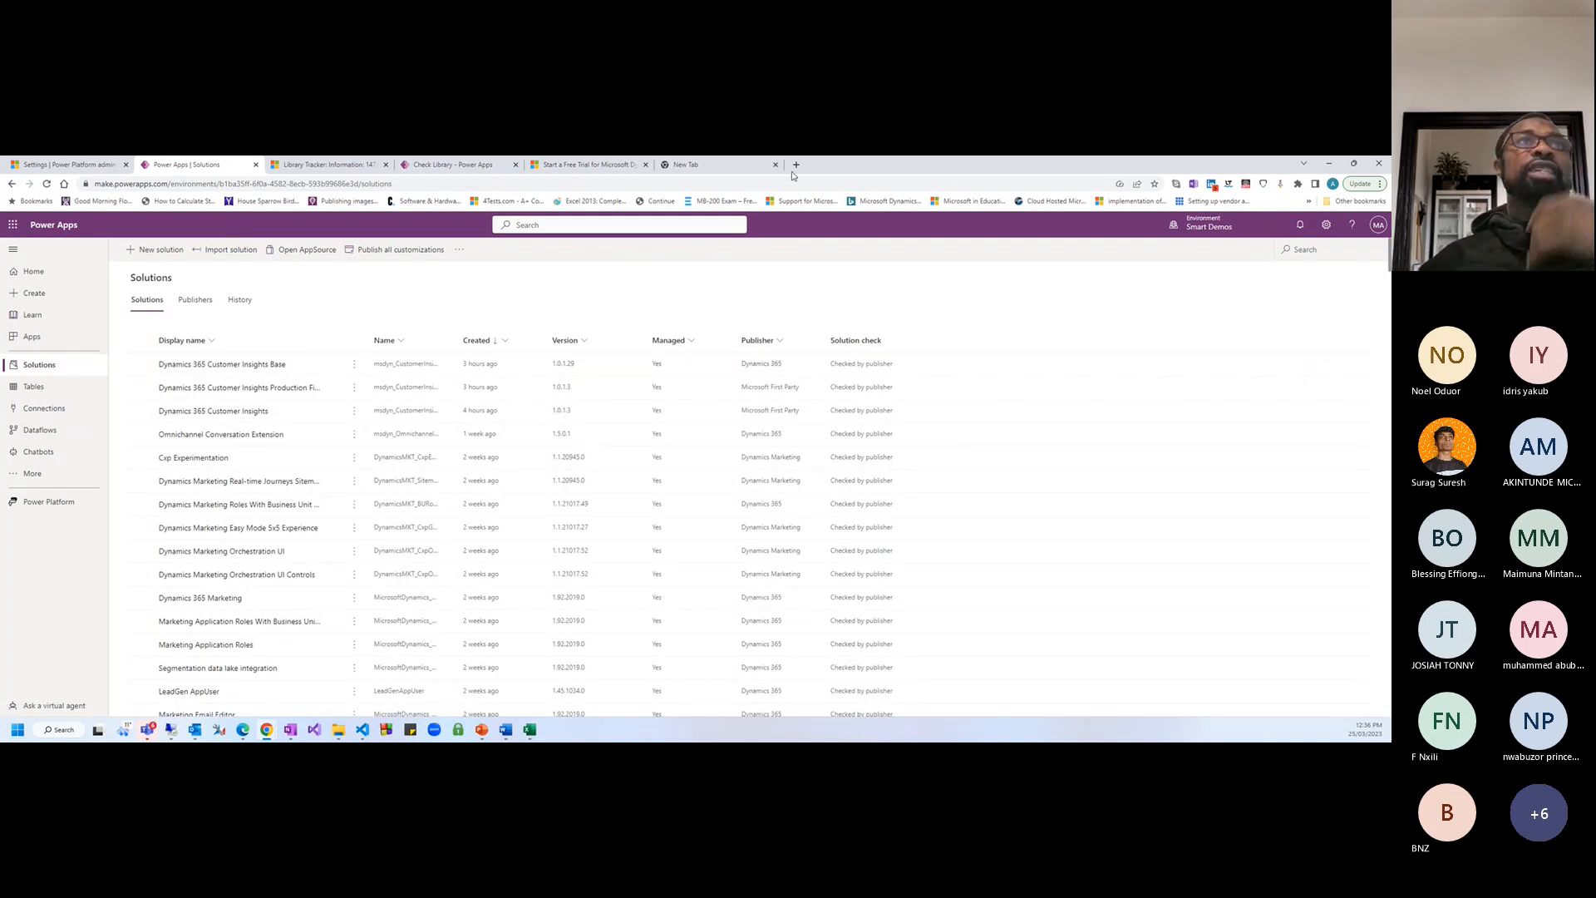
{"action": "left_click", "coordinate": [440, 170]}
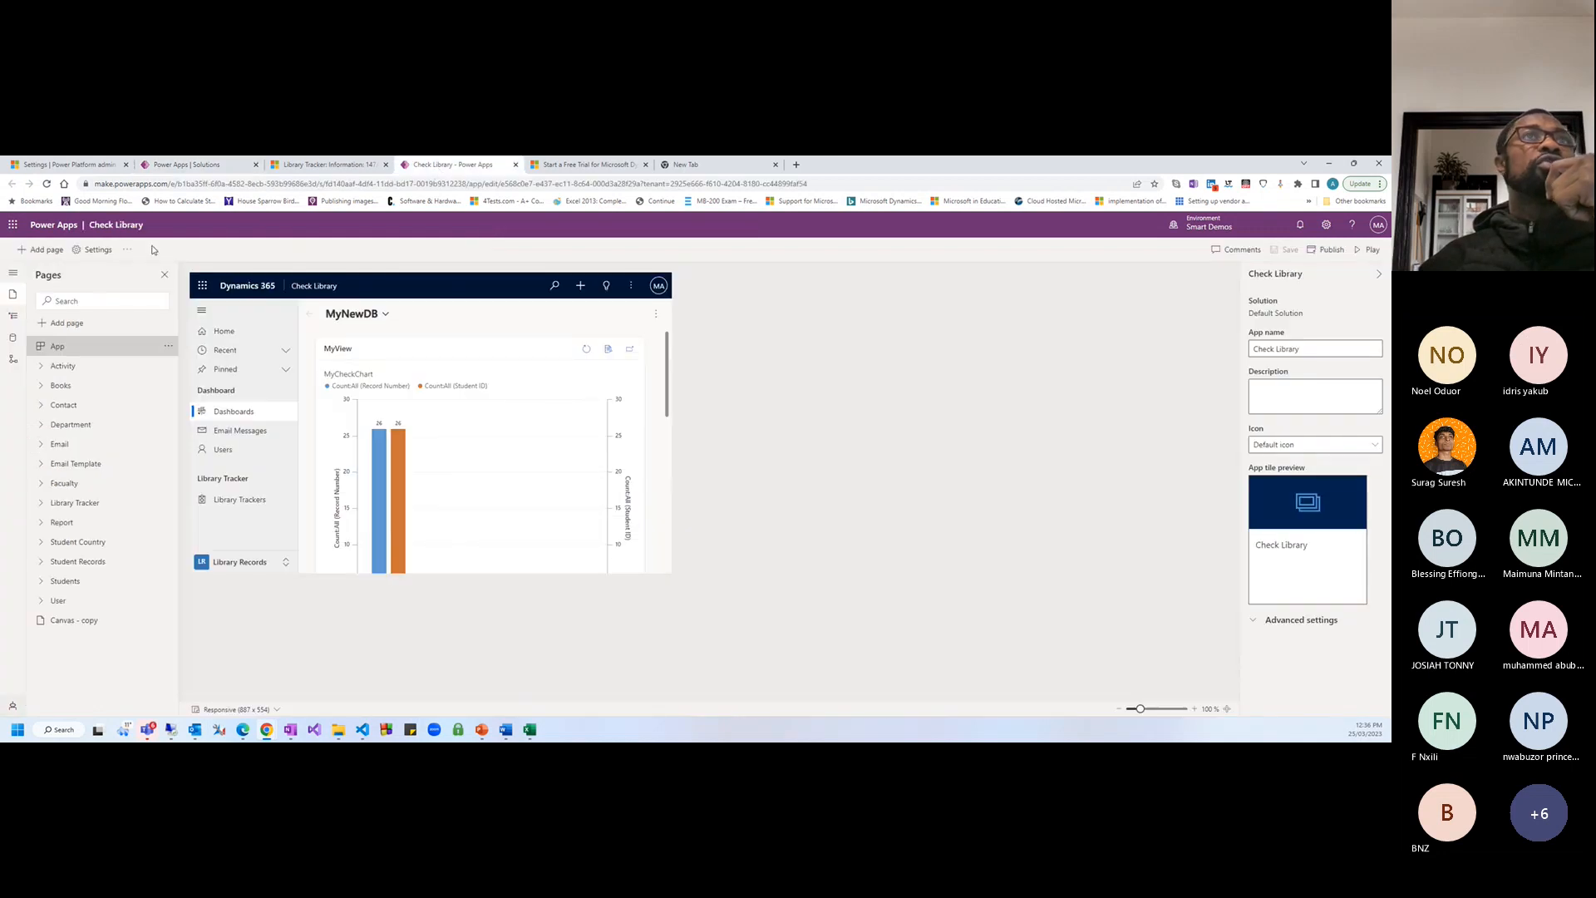
From the Library Tracker tab, use the app switcher to open Customer Service Hub
{"action": "left_click", "coordinate": [572, 166]}
{"action": "left_click", "coordinate": [347, 167]}
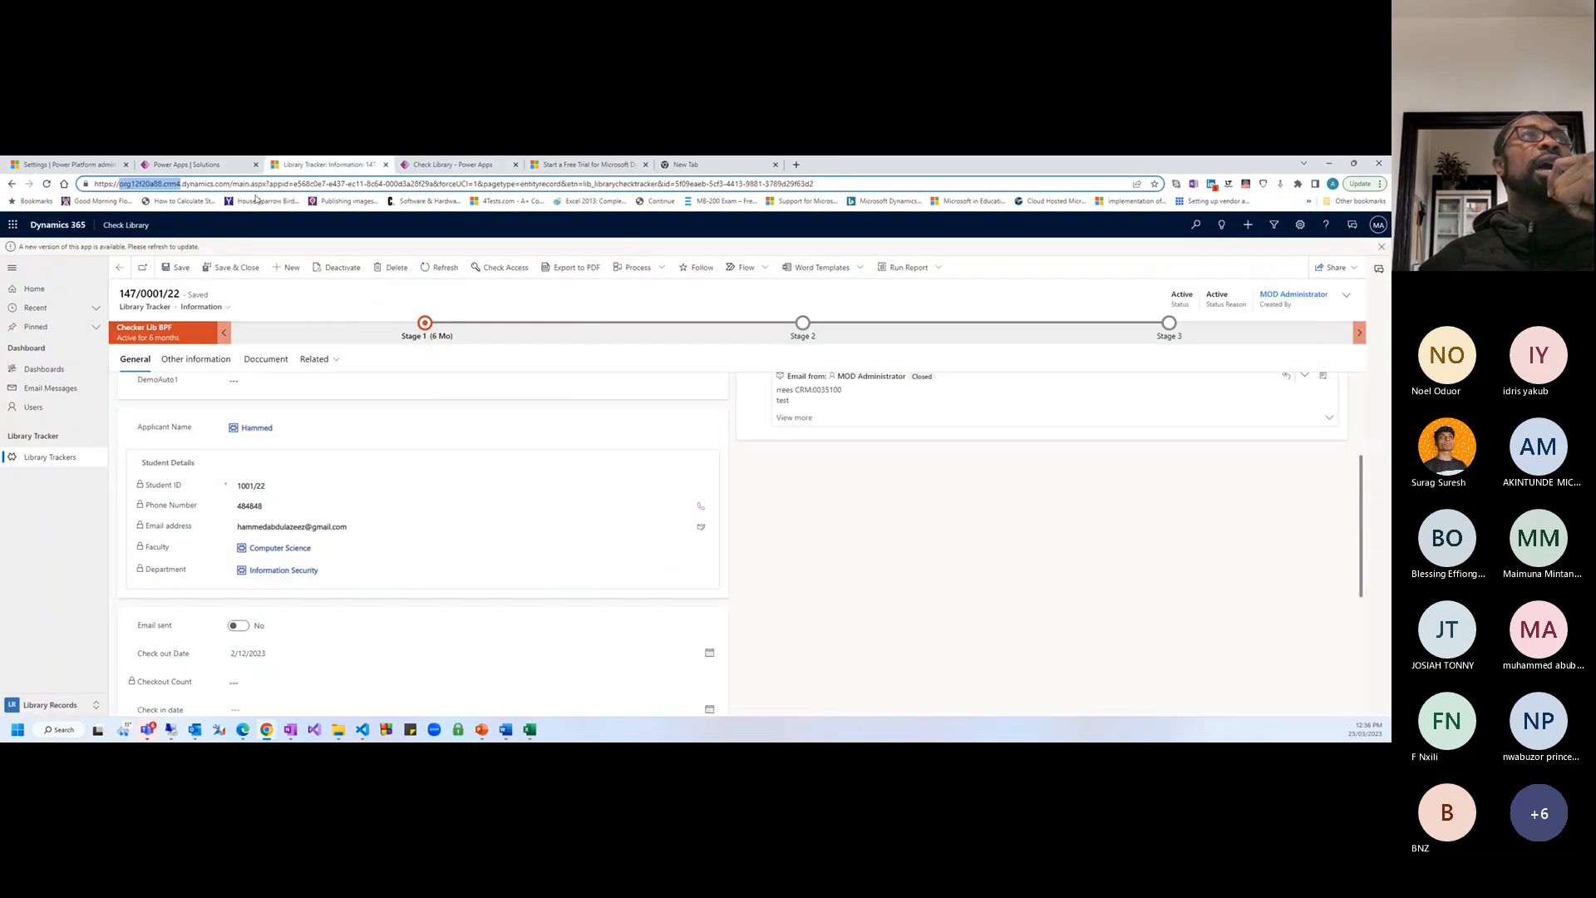
{"action": "left_click", "coordinate": [125, 226]}
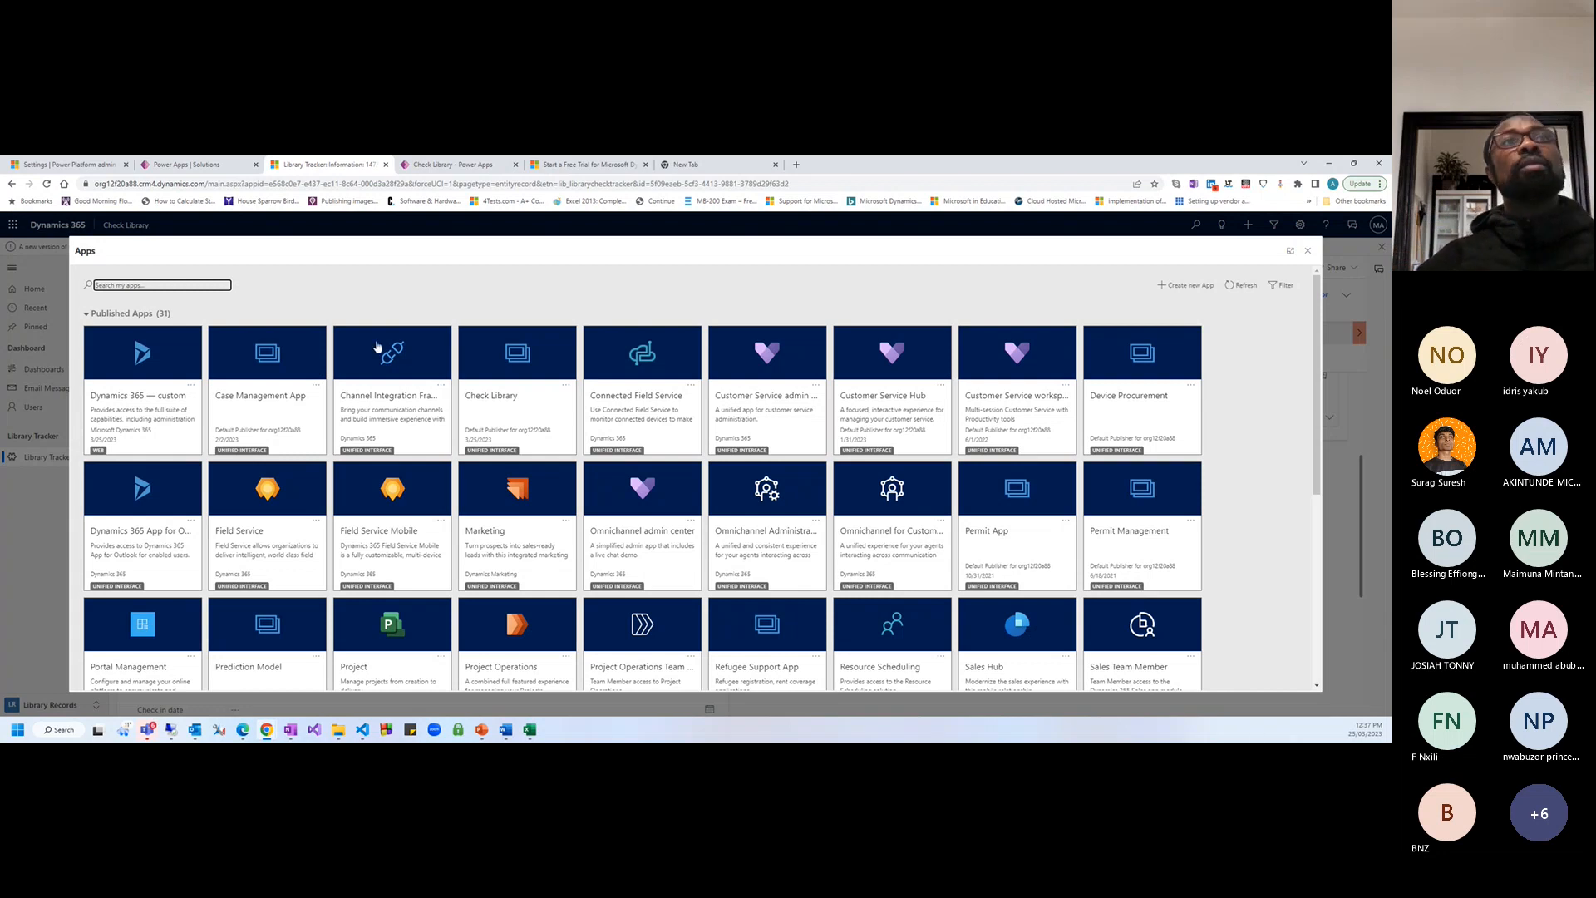
{"action": "scroll", "coordinate": [424, 482], "scroll_direction": "down", "scroll_amount": 1}
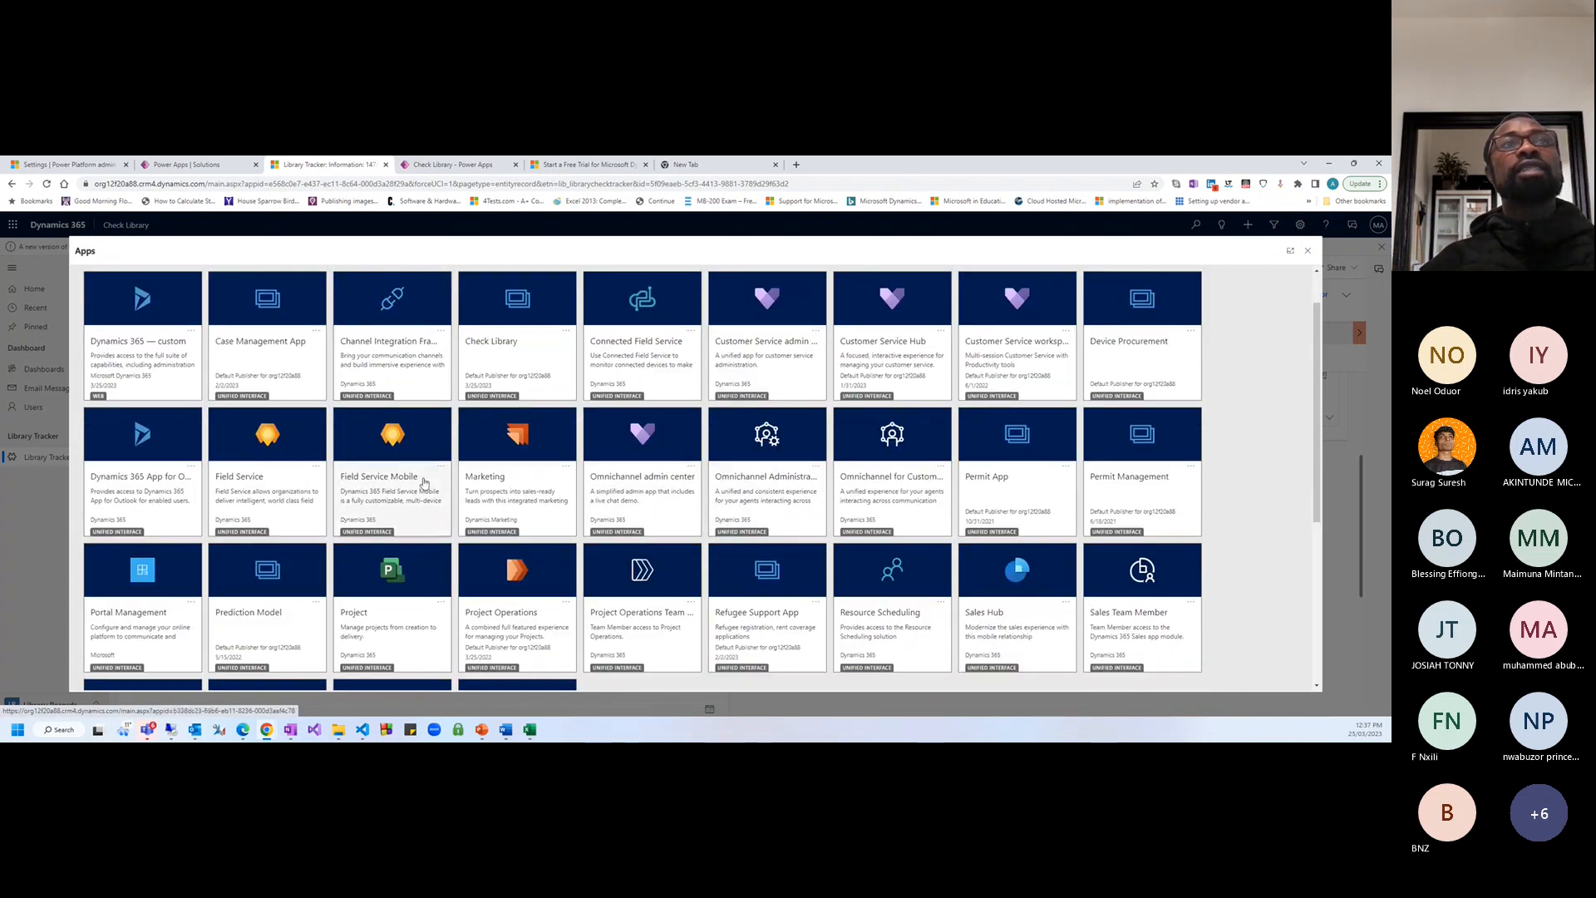
{"action": "scroll", "coordinate": [310, 472], "scroll_direction": "up", "scroll_amount": 1}
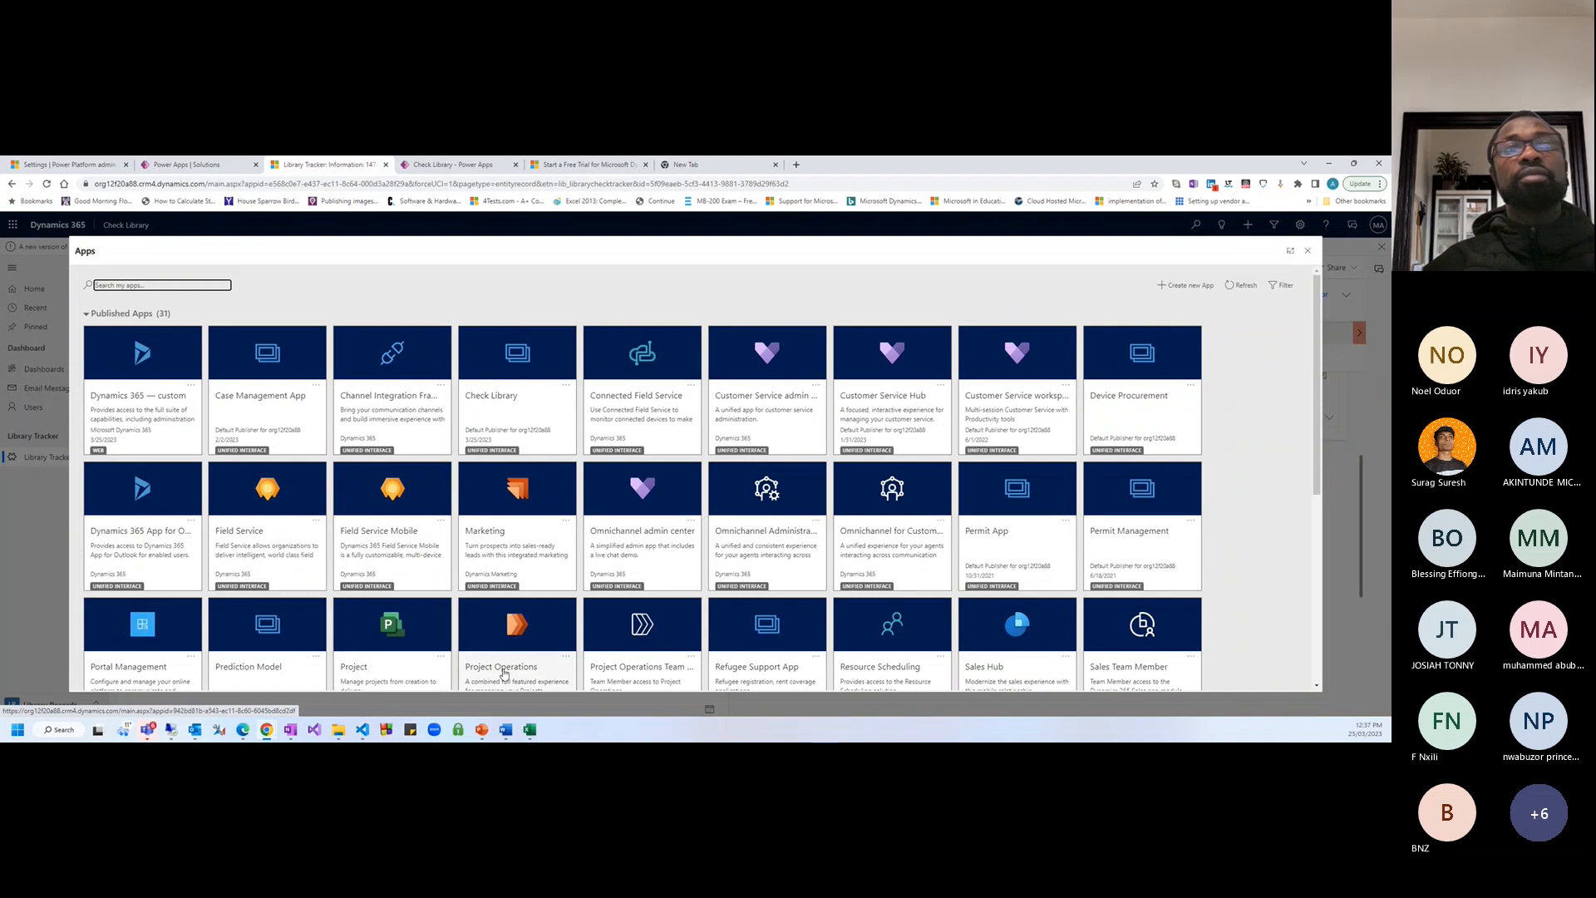
{"action": "scroll", "coordinate": [321, 627], "scroll_direction": "down", "scroll_amount": 2}
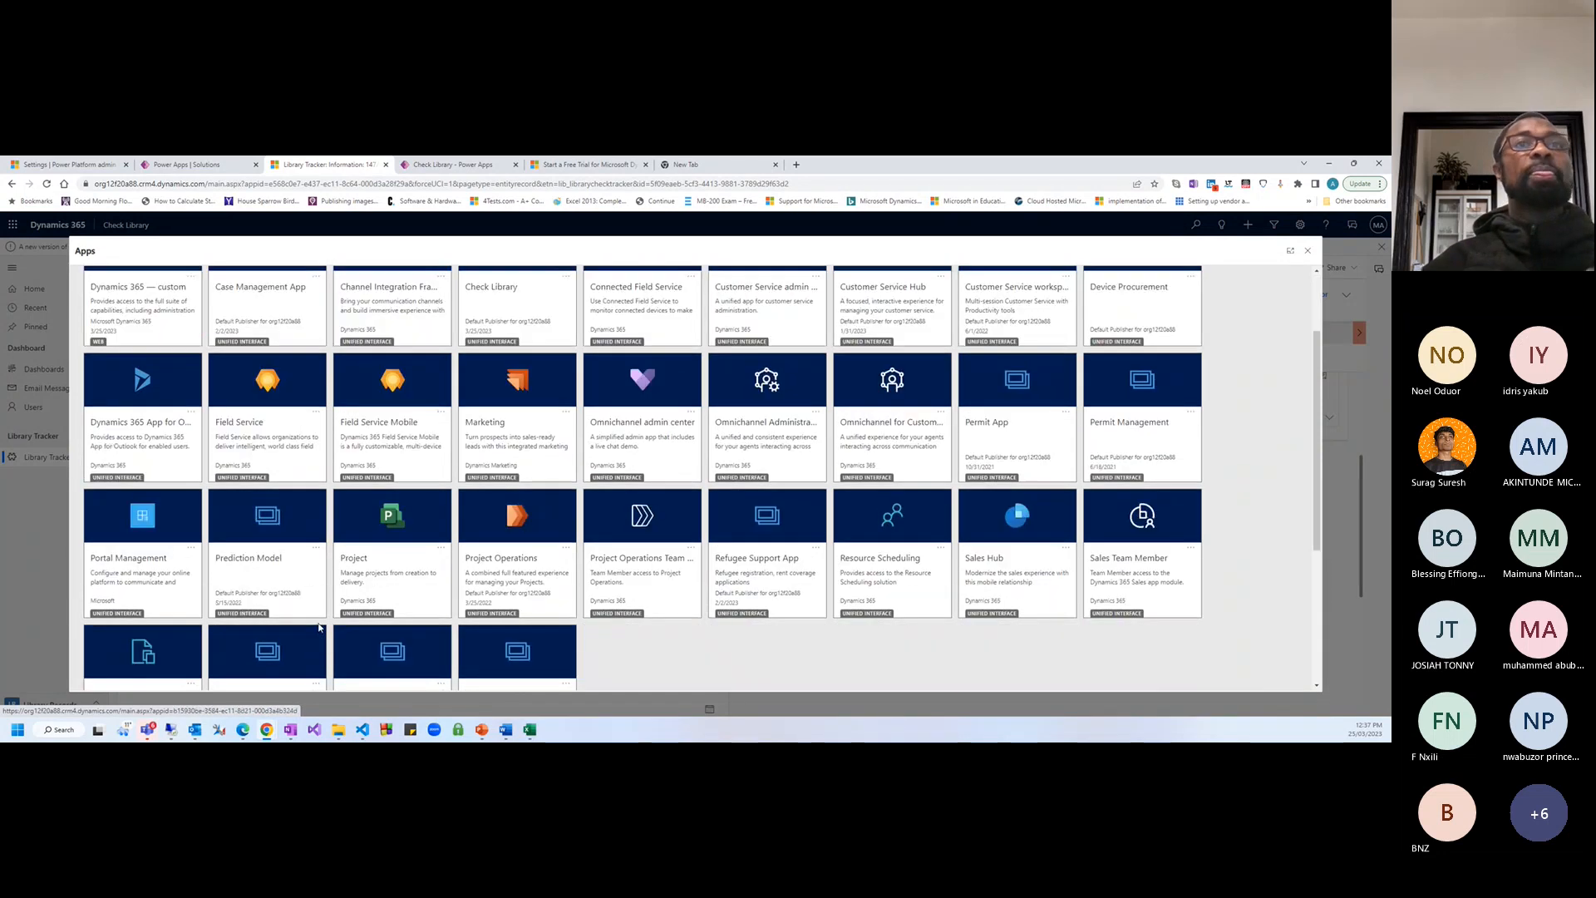
{"action": "scroll", "coordinate": [321, 627], "scroll_direction": "up", "scroll_amount": 2}
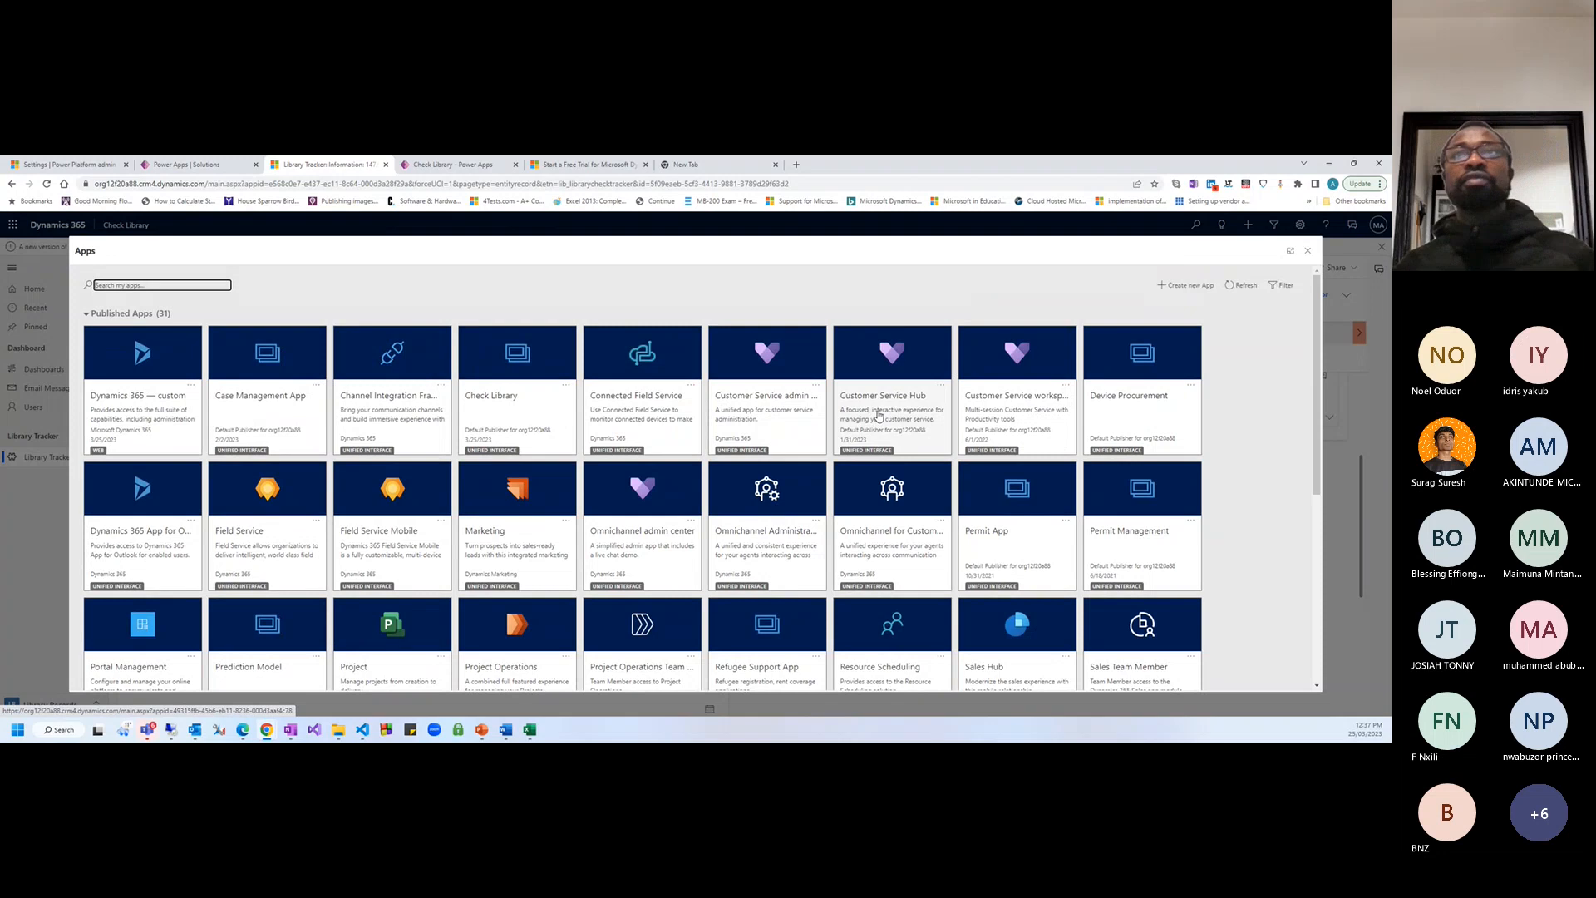
{"action": "left_click", "coordinate": [879, 416]}
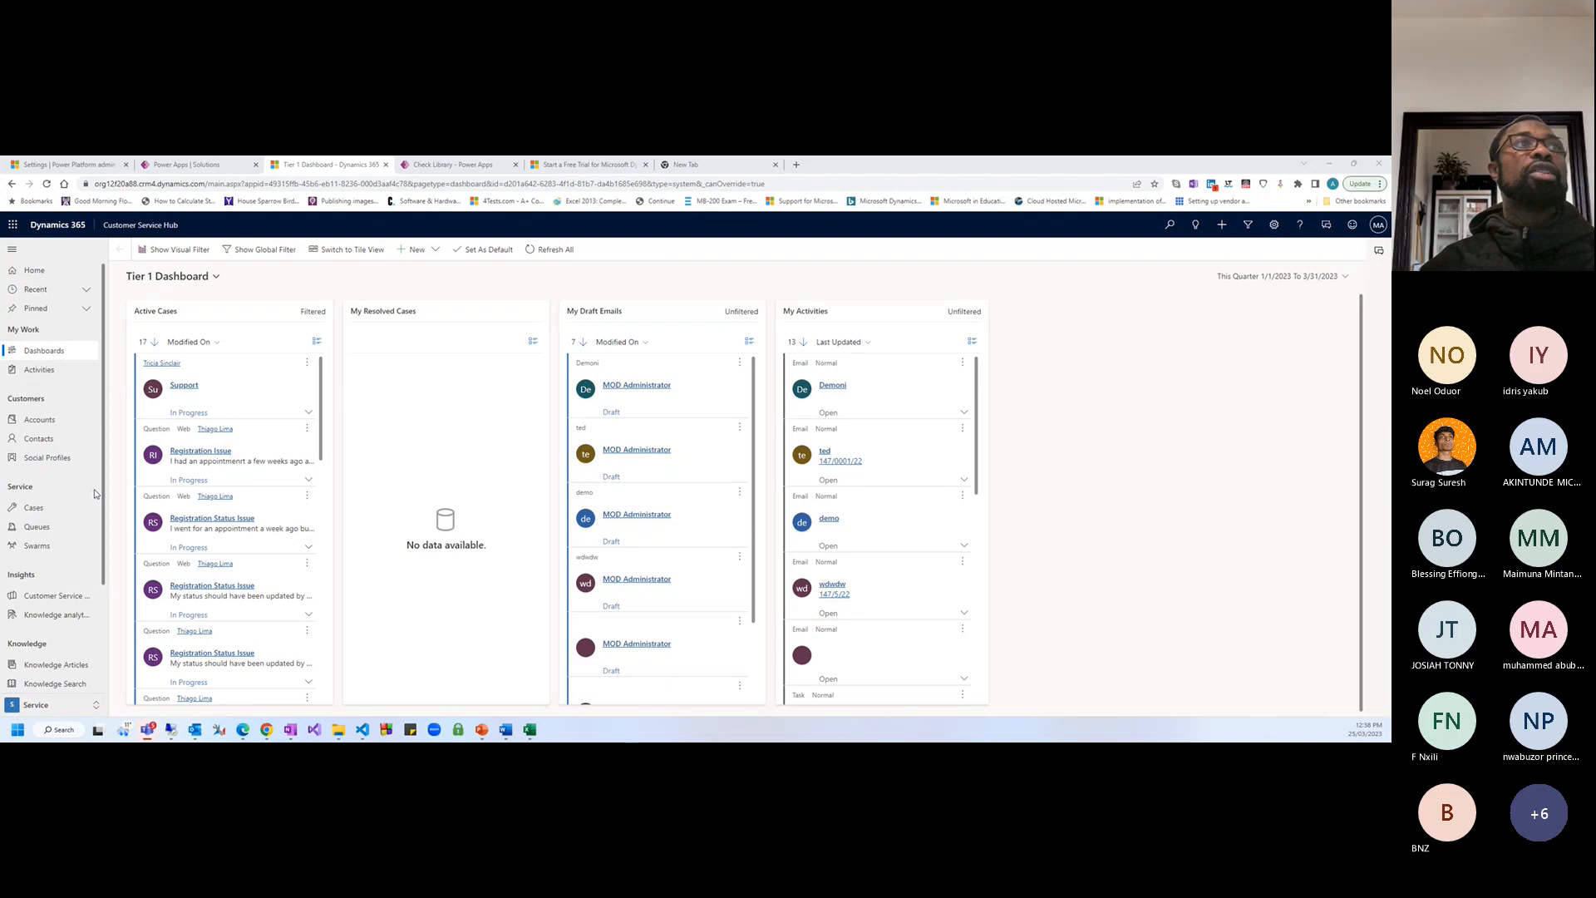
Switch the accounts list to the All Accounts view and open the first account
{"action": "left_click", "coordinate": [46, 421]}
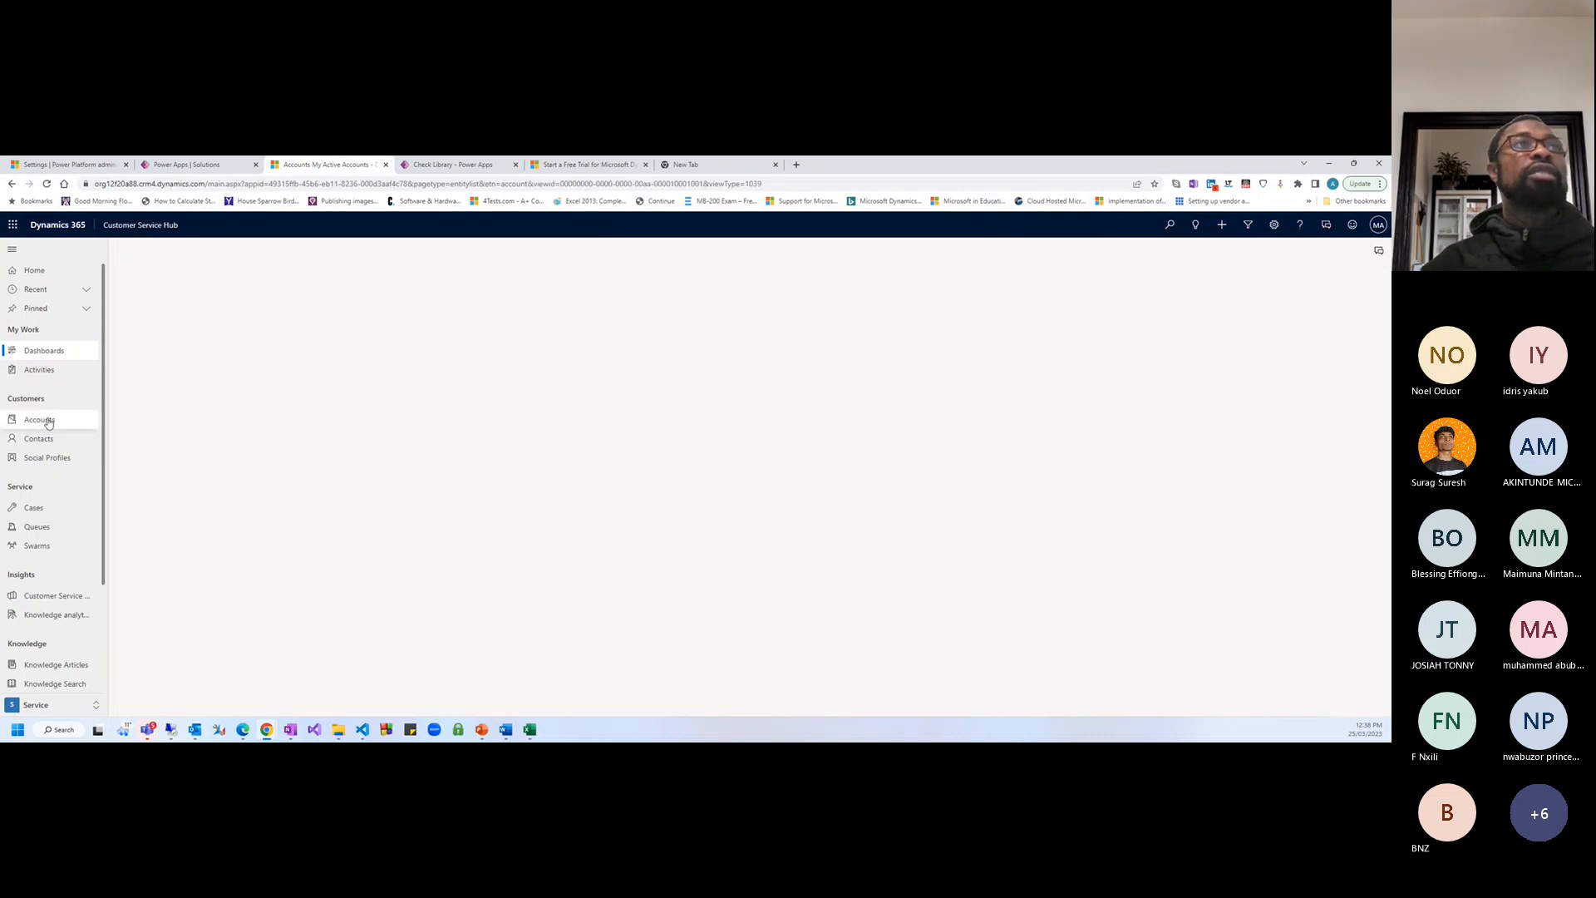
{"action": "left_click", "coordinate": [60, 420]}
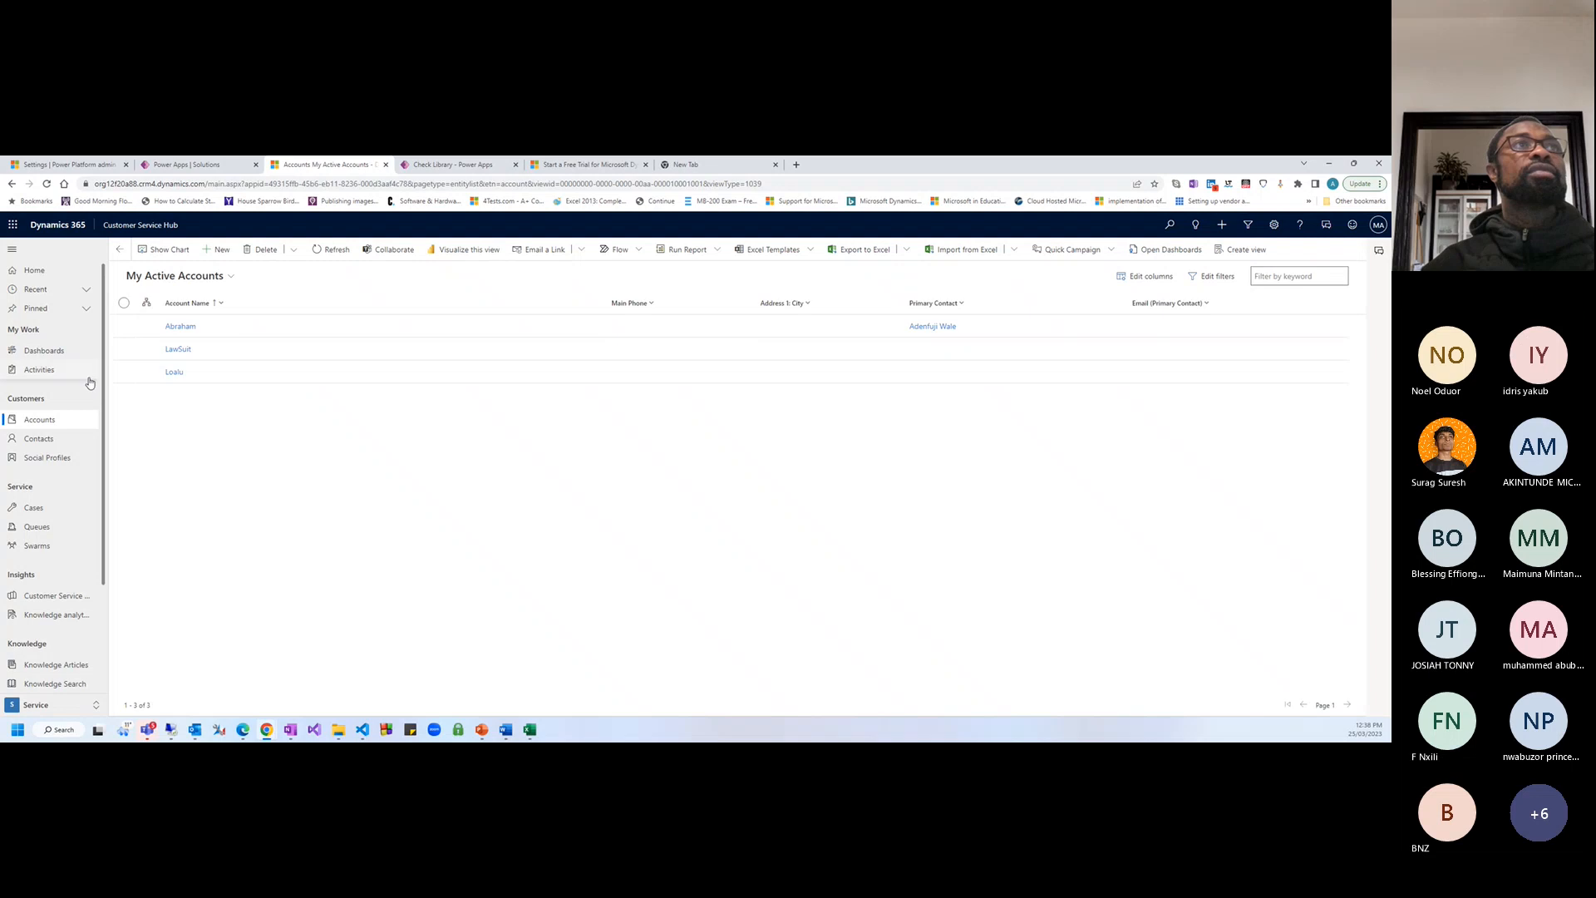
{"action": "left_click", "coordinate": [169, 281]}
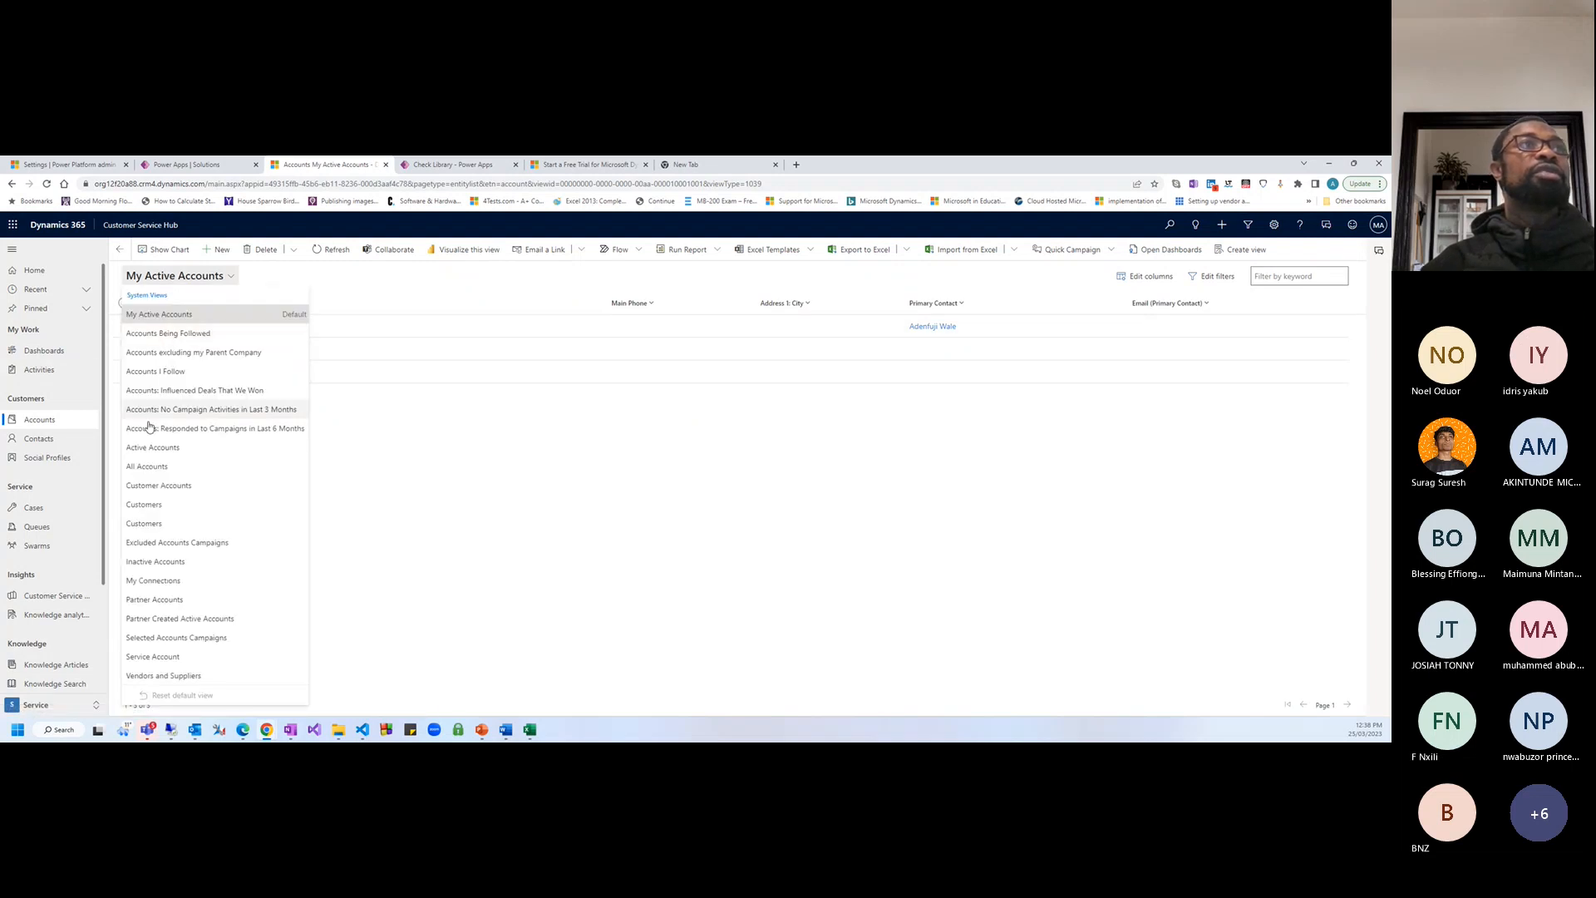
{"action": "left_click", "coordinate": [167, 470]}
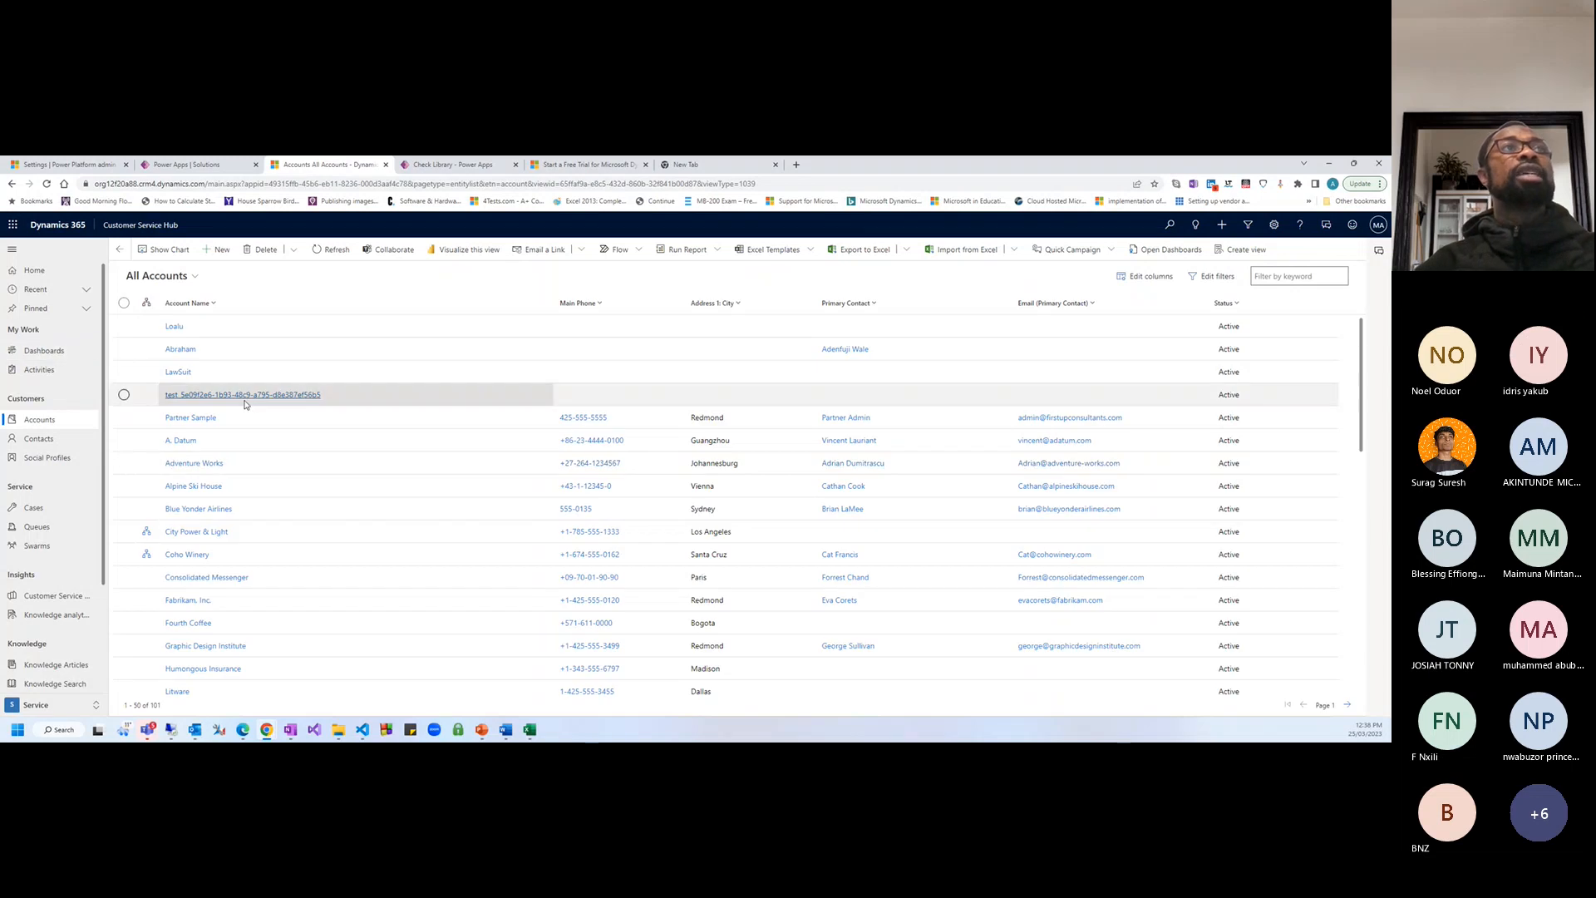
{"action": "left_click", "coordinate": [176, 327]}
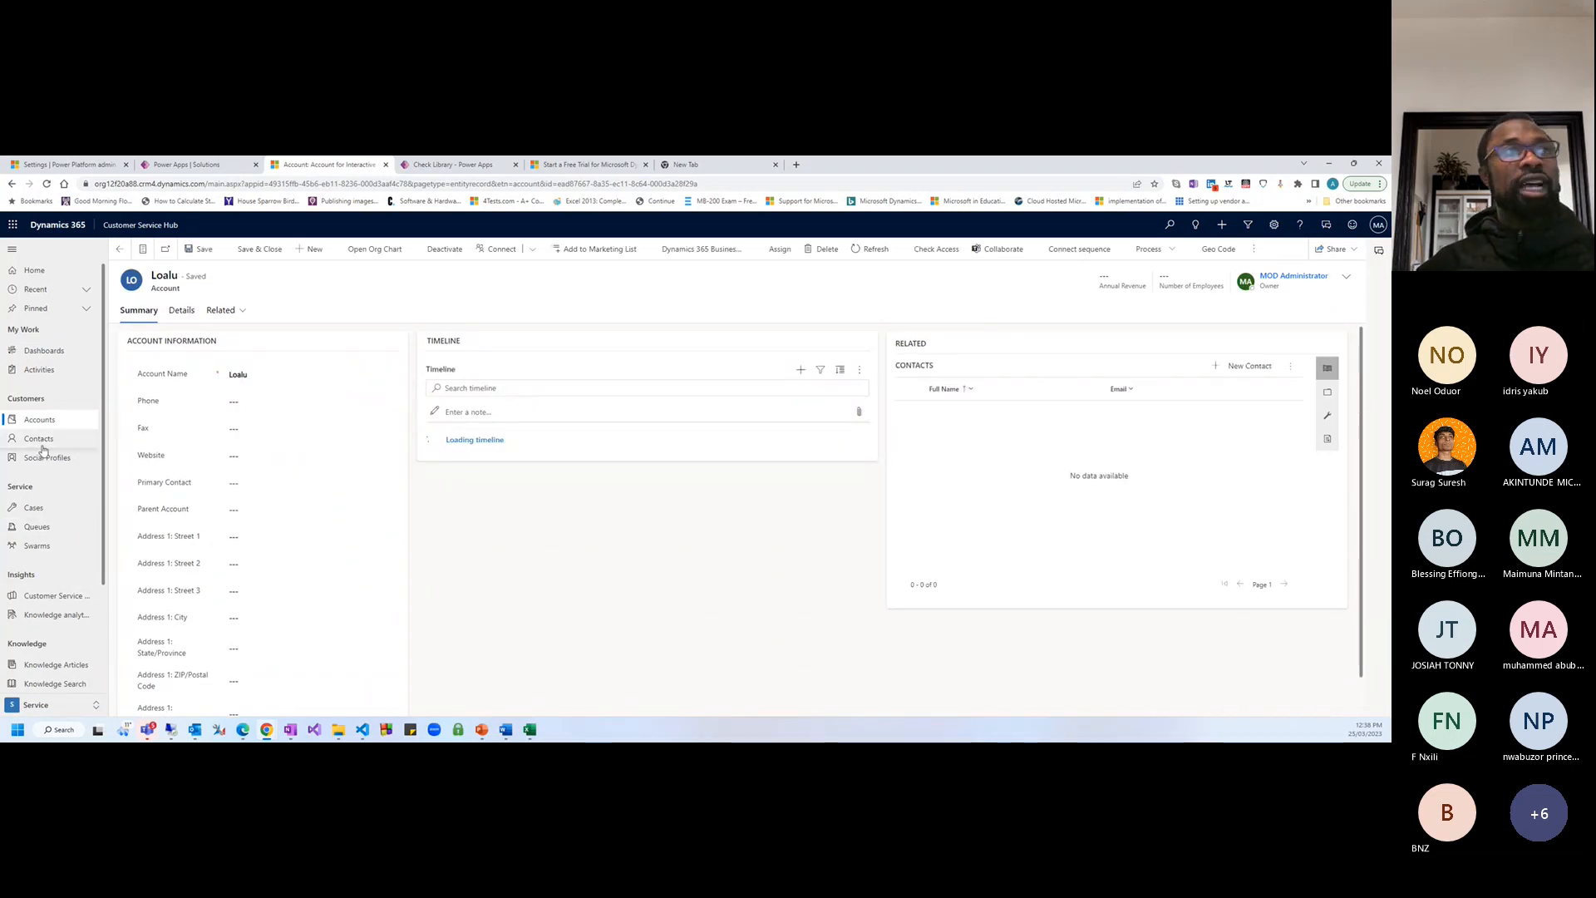
Open the 'Need service feature question' case and review its description, details and SLA
{"action": "left_click", "coordinate": [34, 508]}
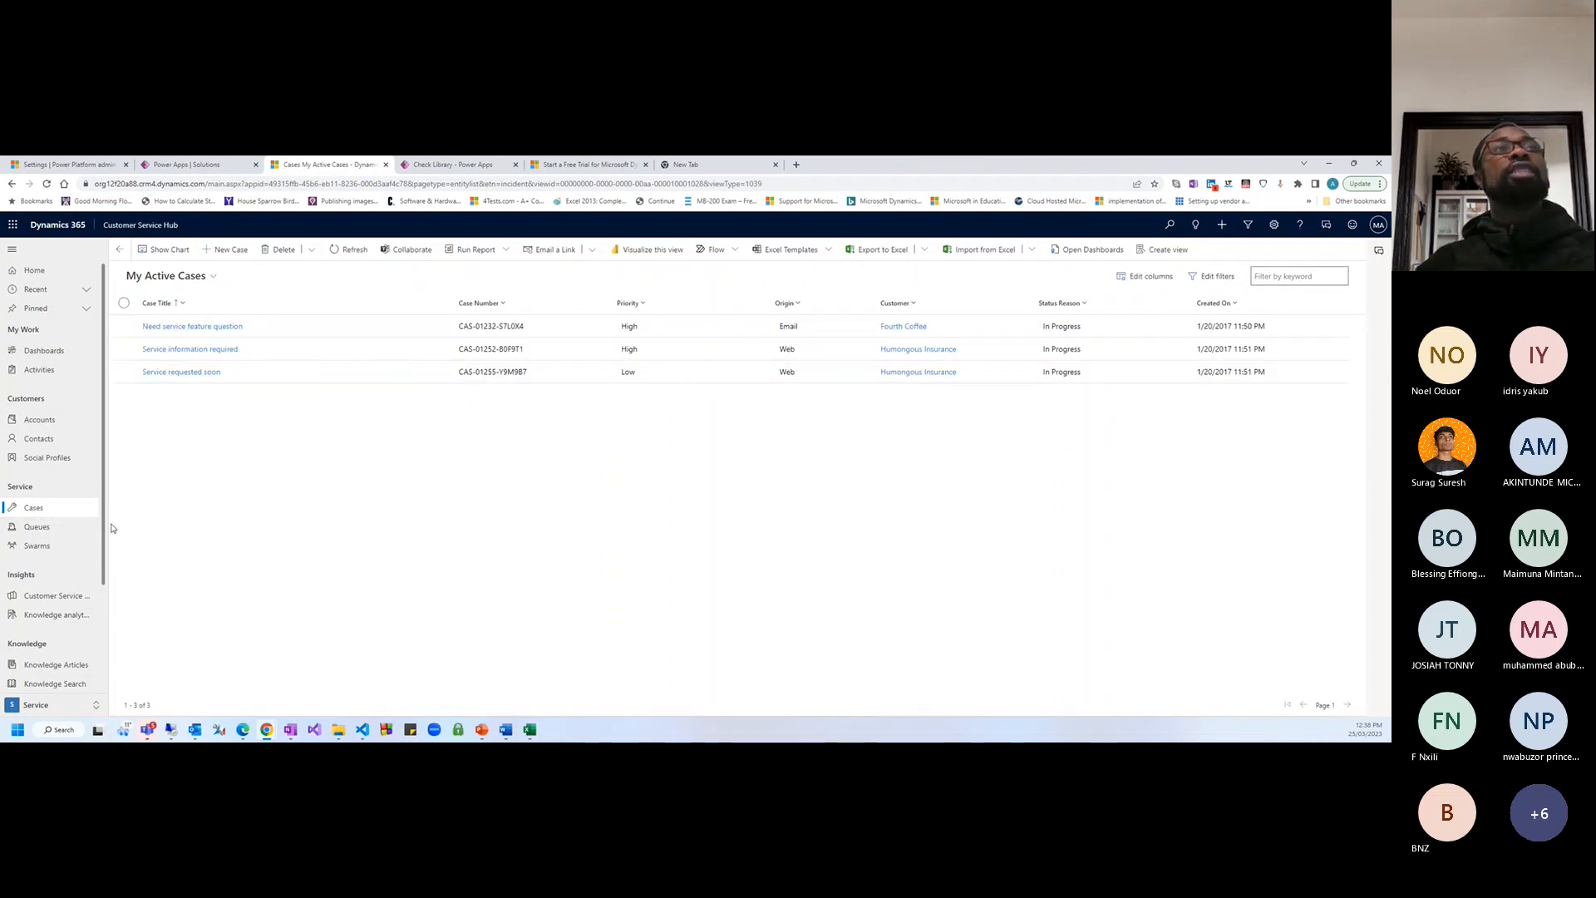
{"action": "left_click", "coordinate": [190, 327]}
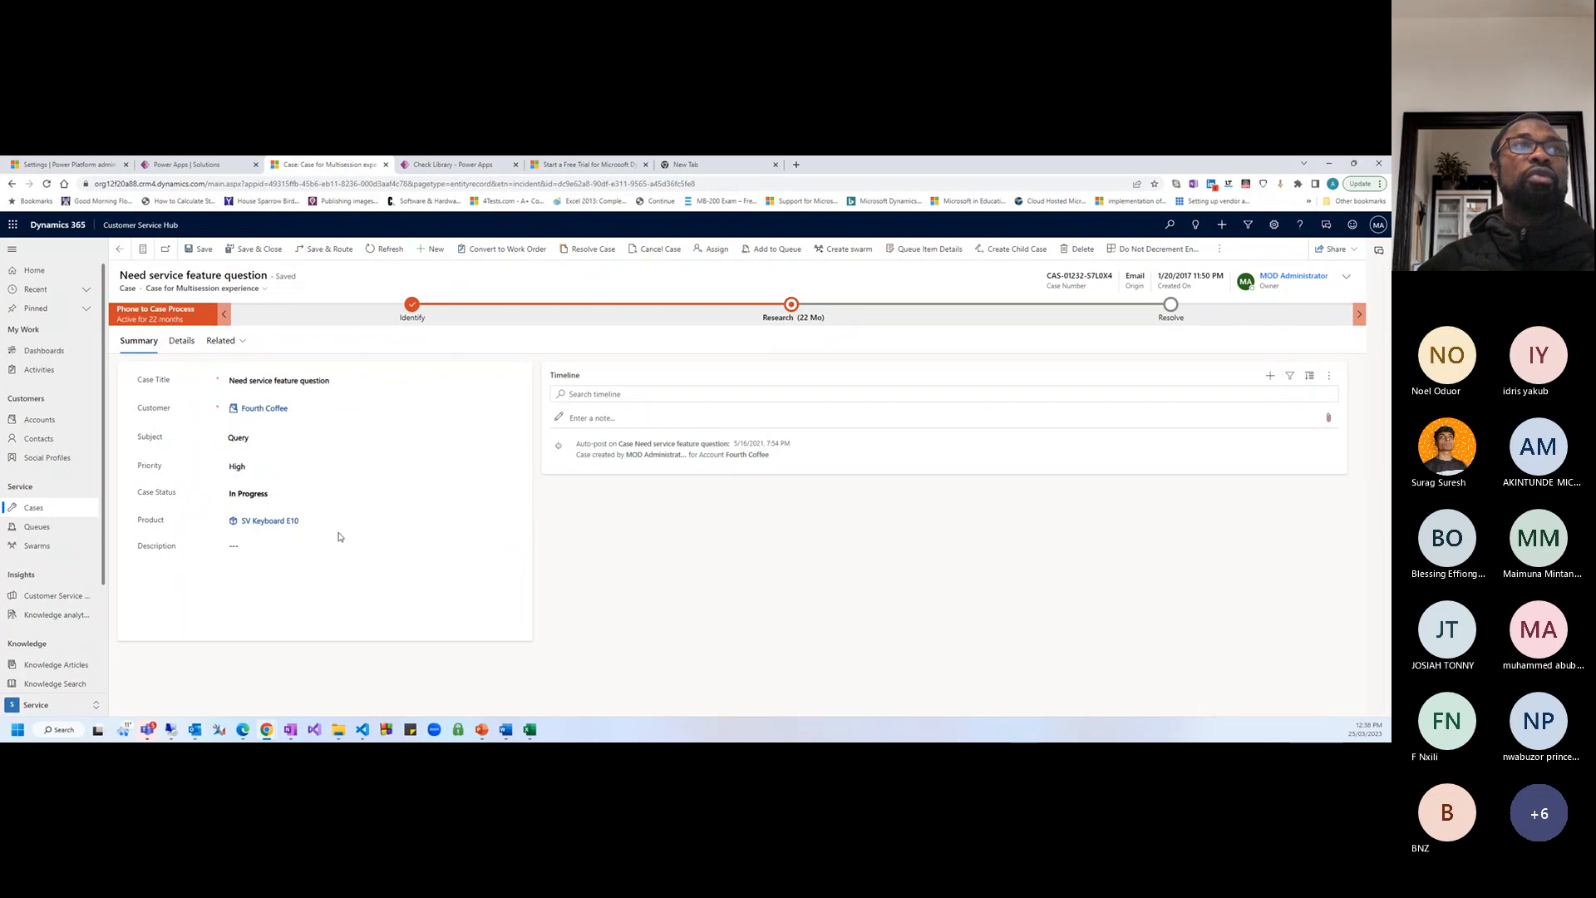
{"action": "left_click", "coordinate": [267, 552]}
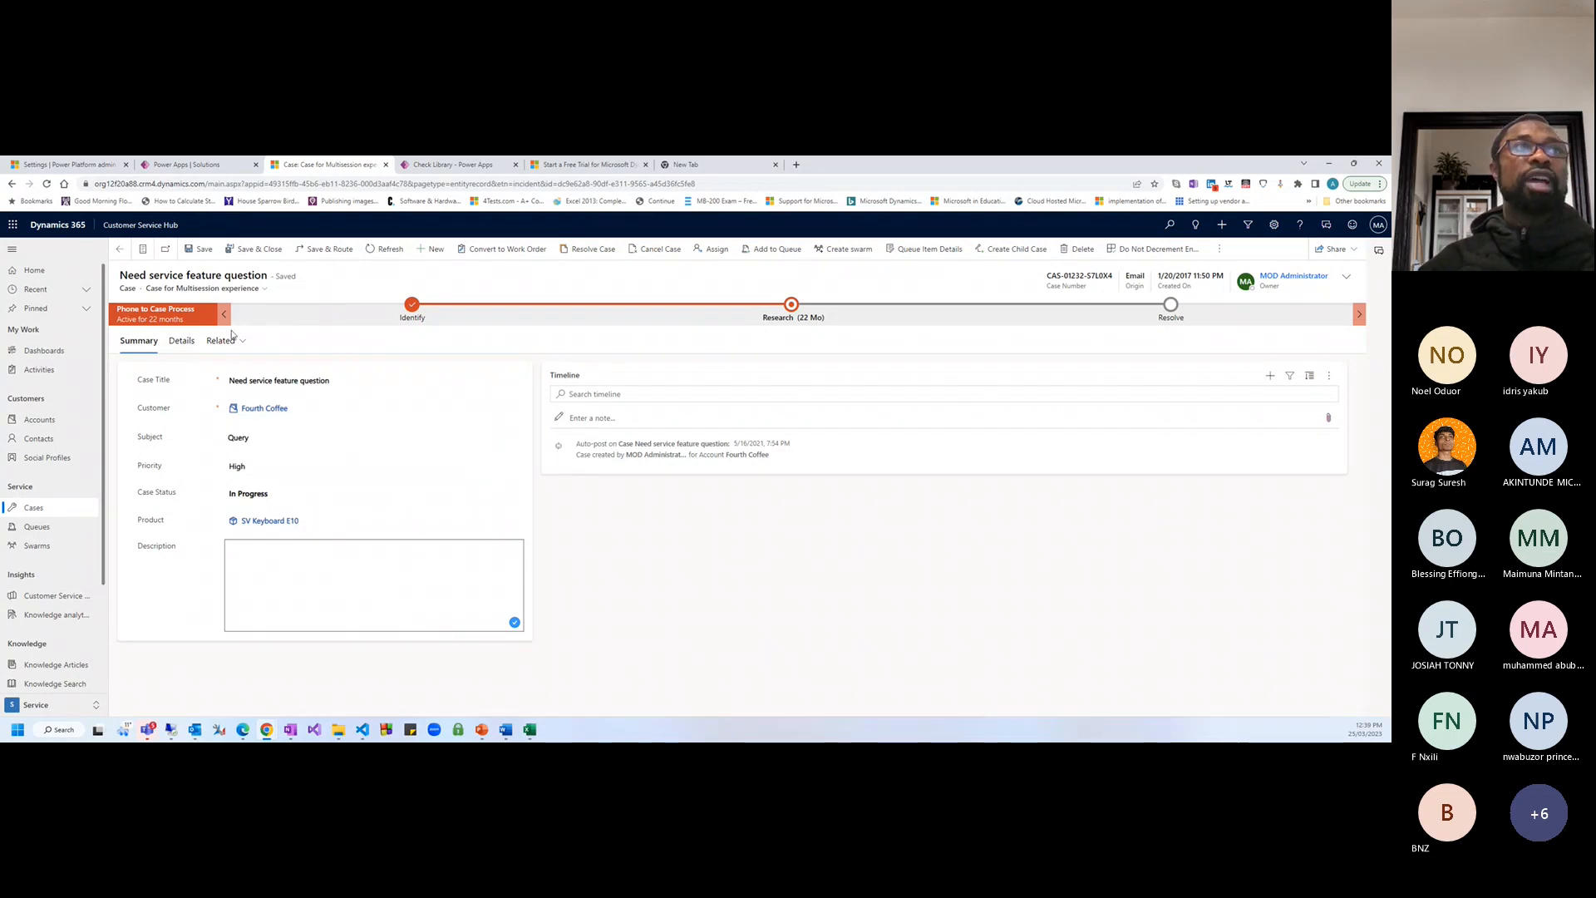
{"action": "left_click", "coordinate": [181, 340]}
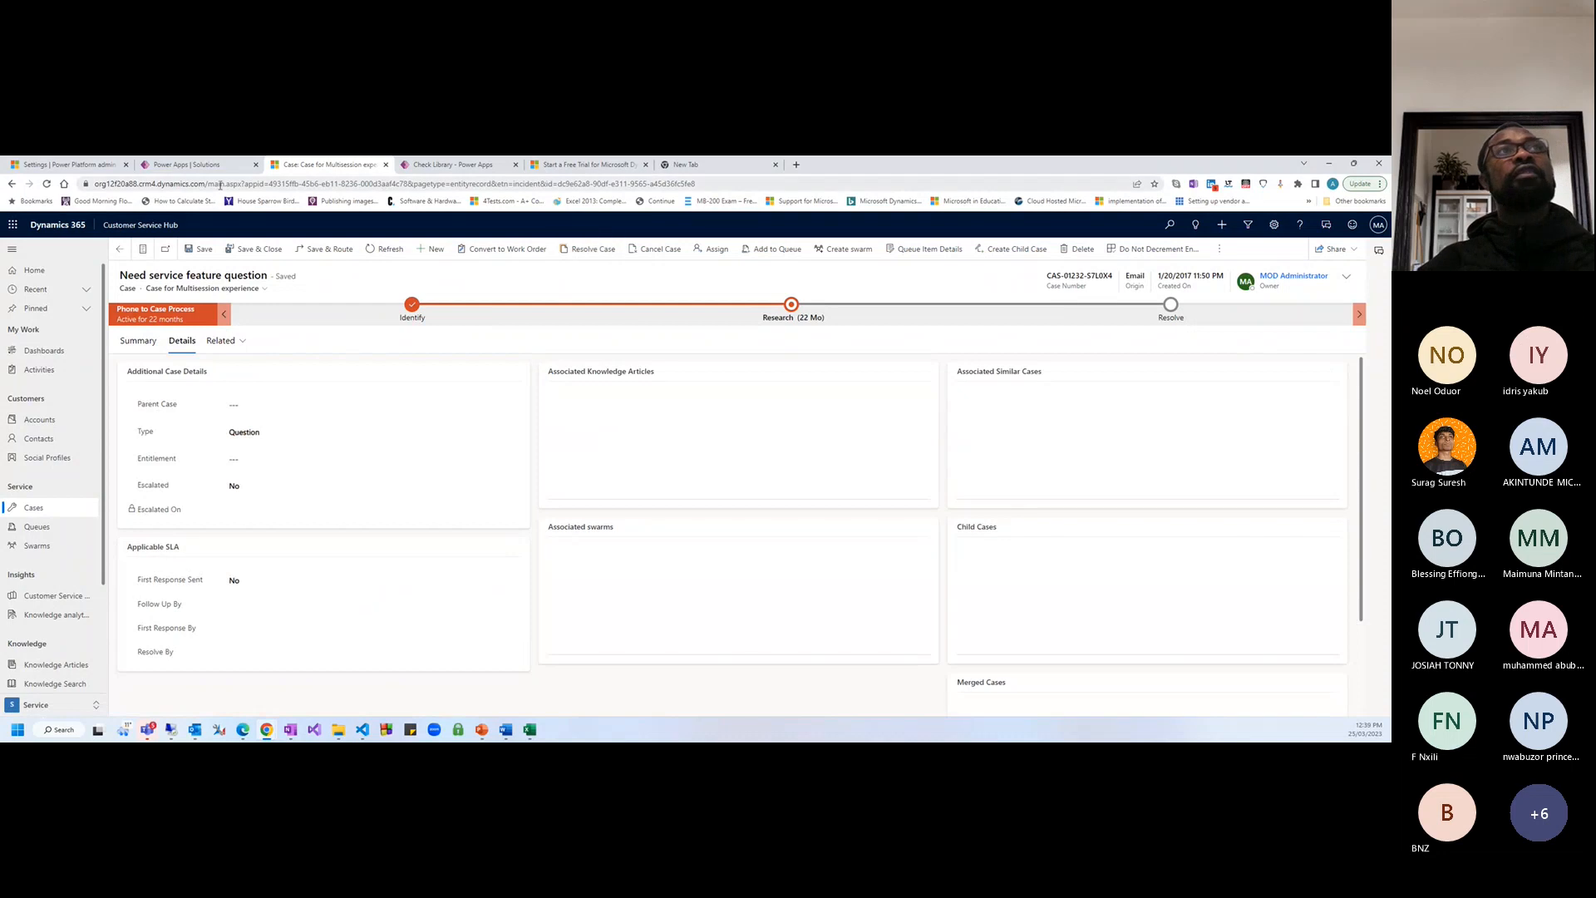
{"action": "left_click", "coordinate": [187, 164]}
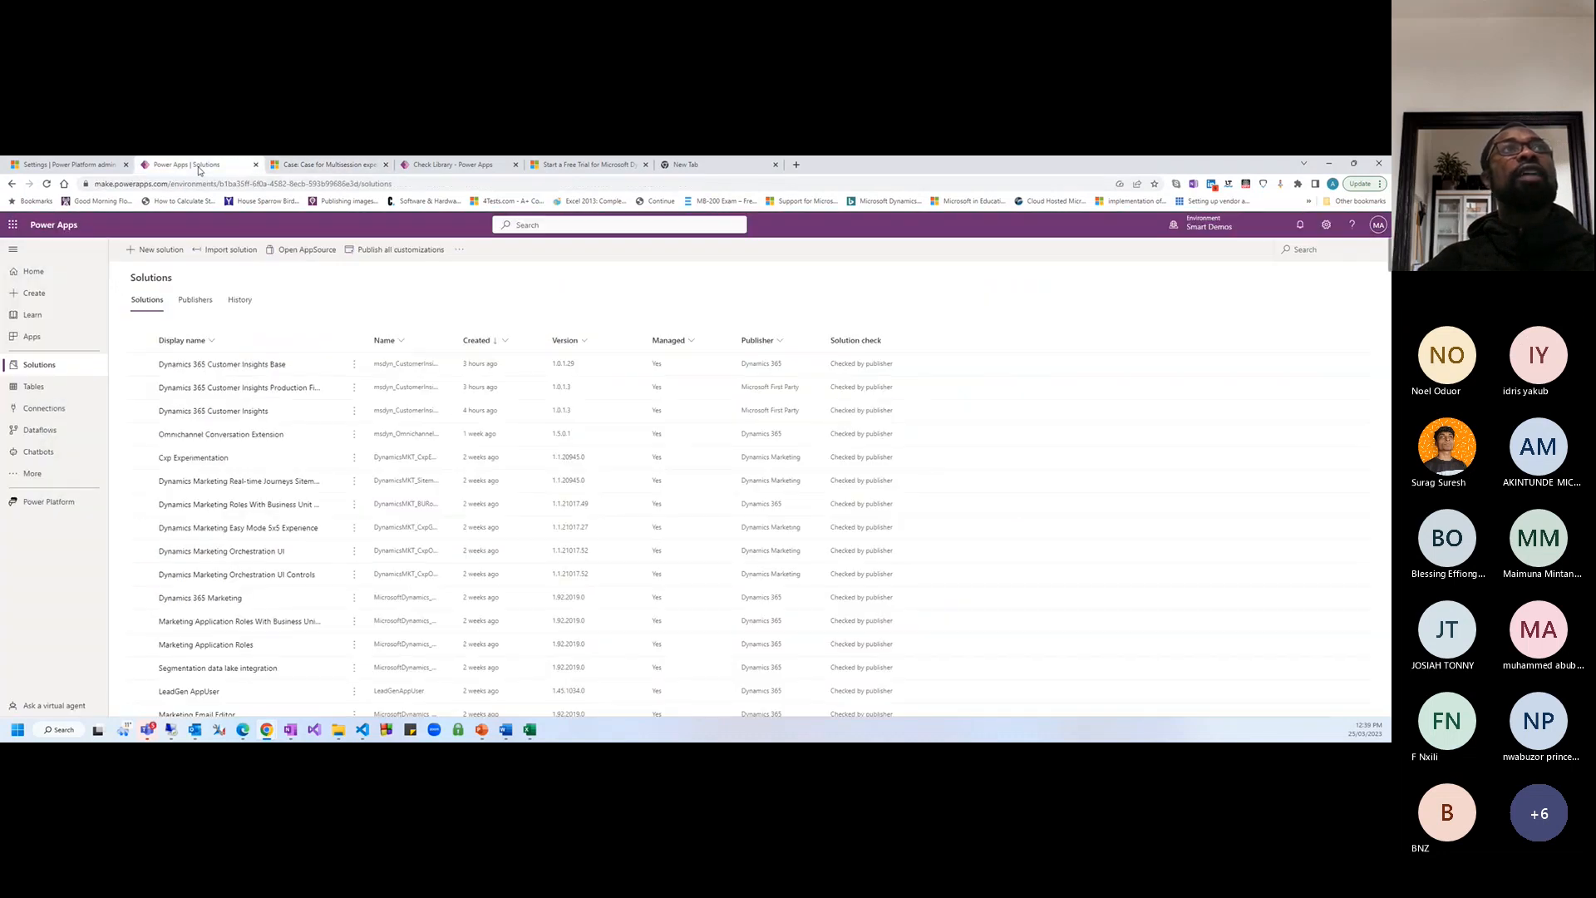
{"action": "left_click", "coordinate": [312, 171]}
Find the Check Library app with 'Lib', review record 147/0001/22, then return to Power Apps Solutions
{"action": "left_click", "coordinate": [140, 225]}
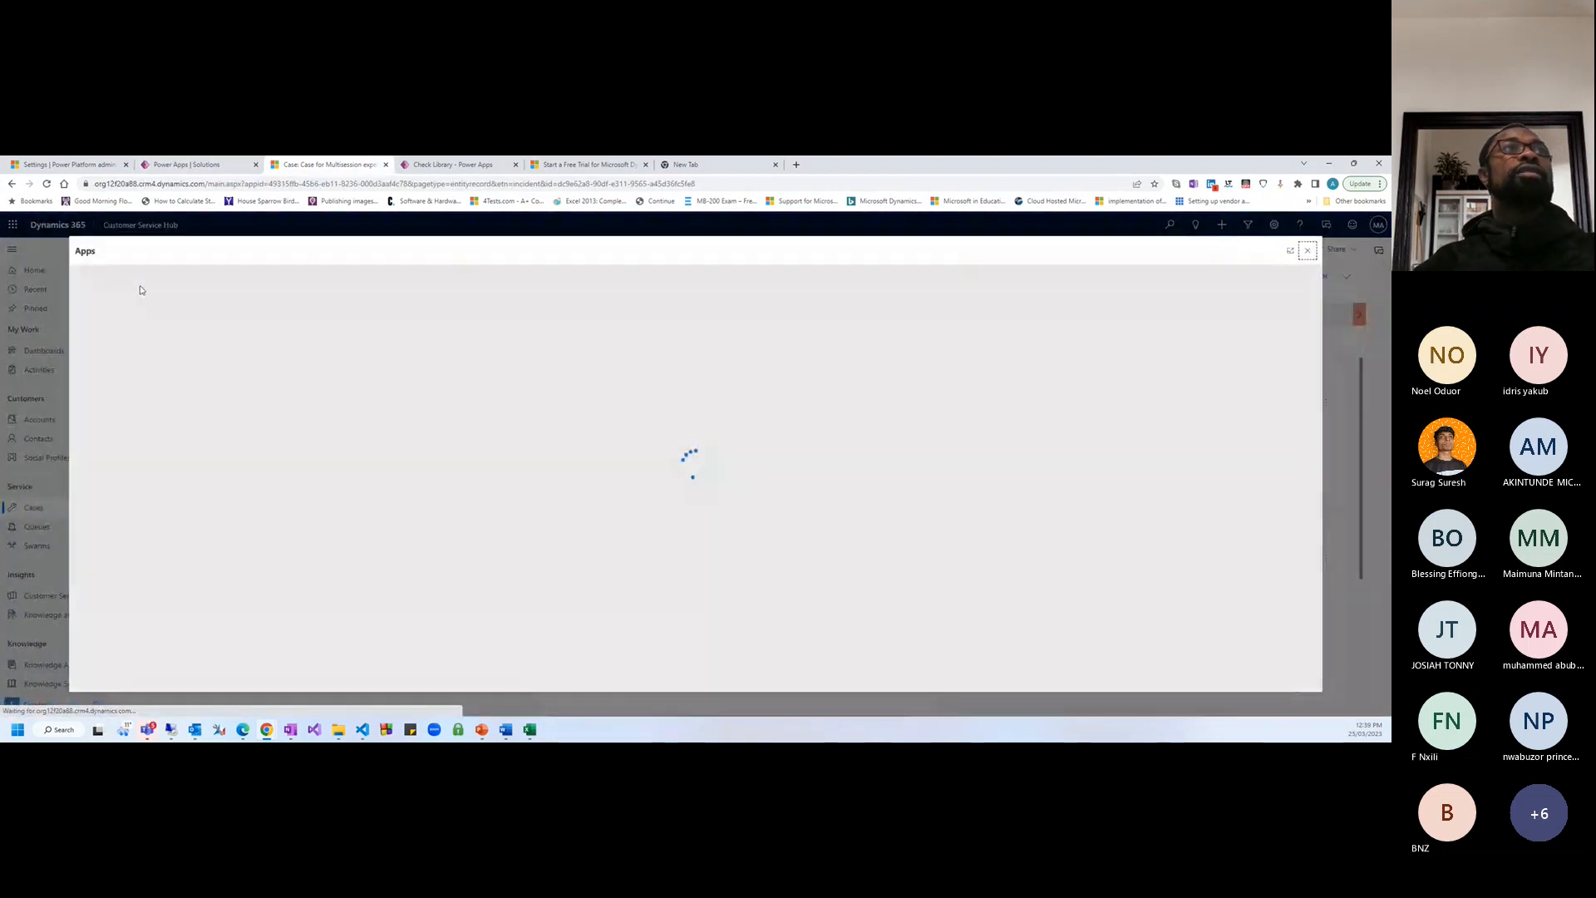
{"action": "type", "text": "Lib"}
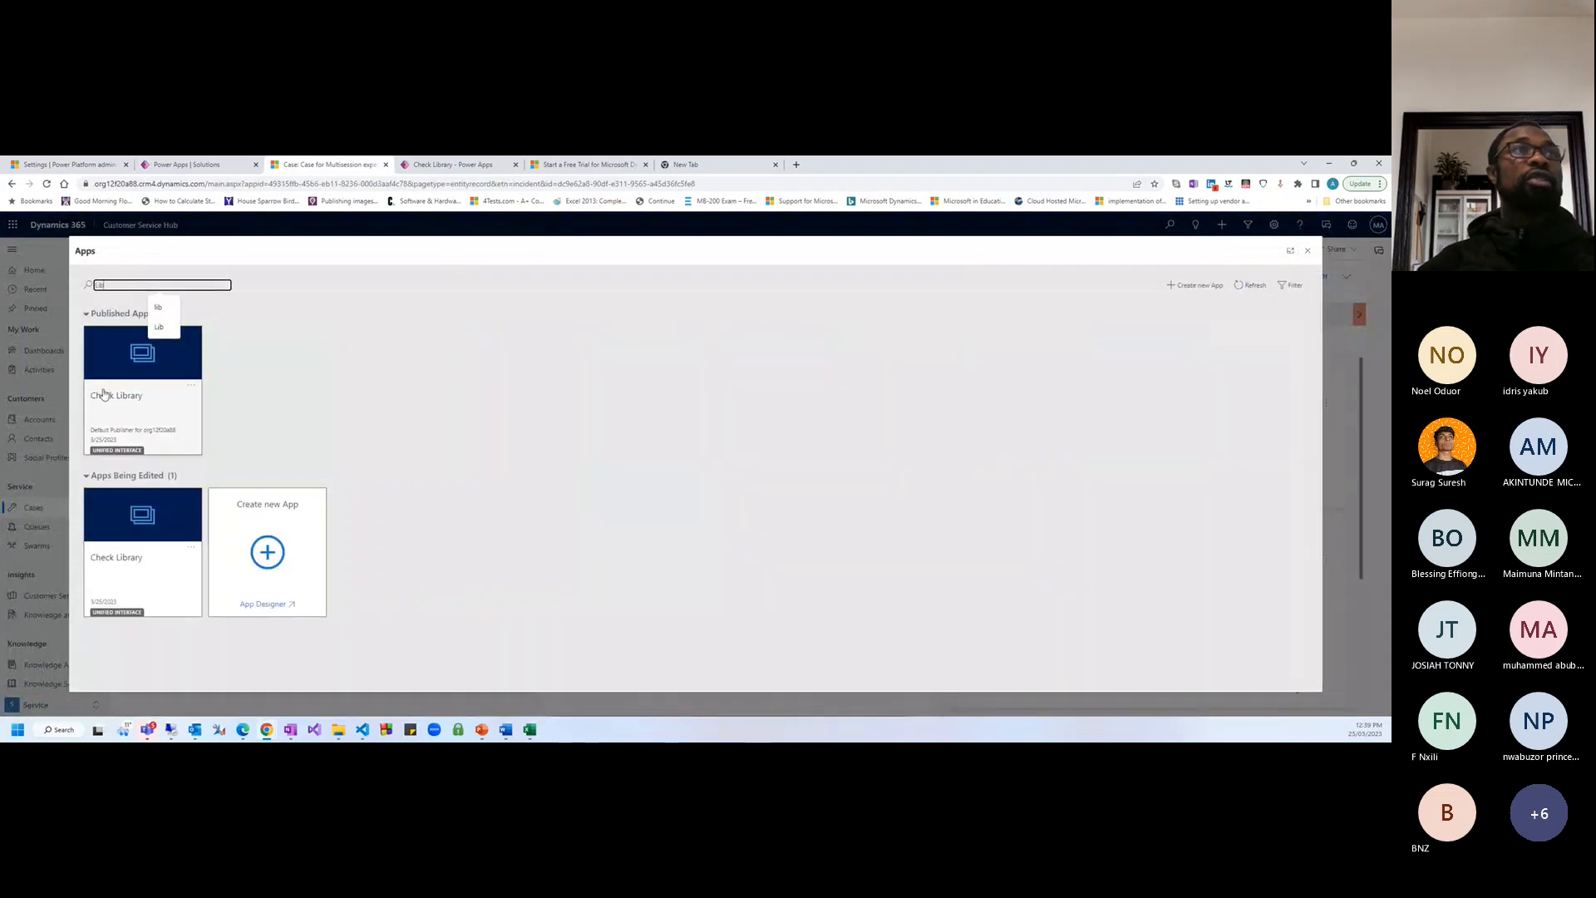
{"action": "left_click", "coordinate": [101, 395]}
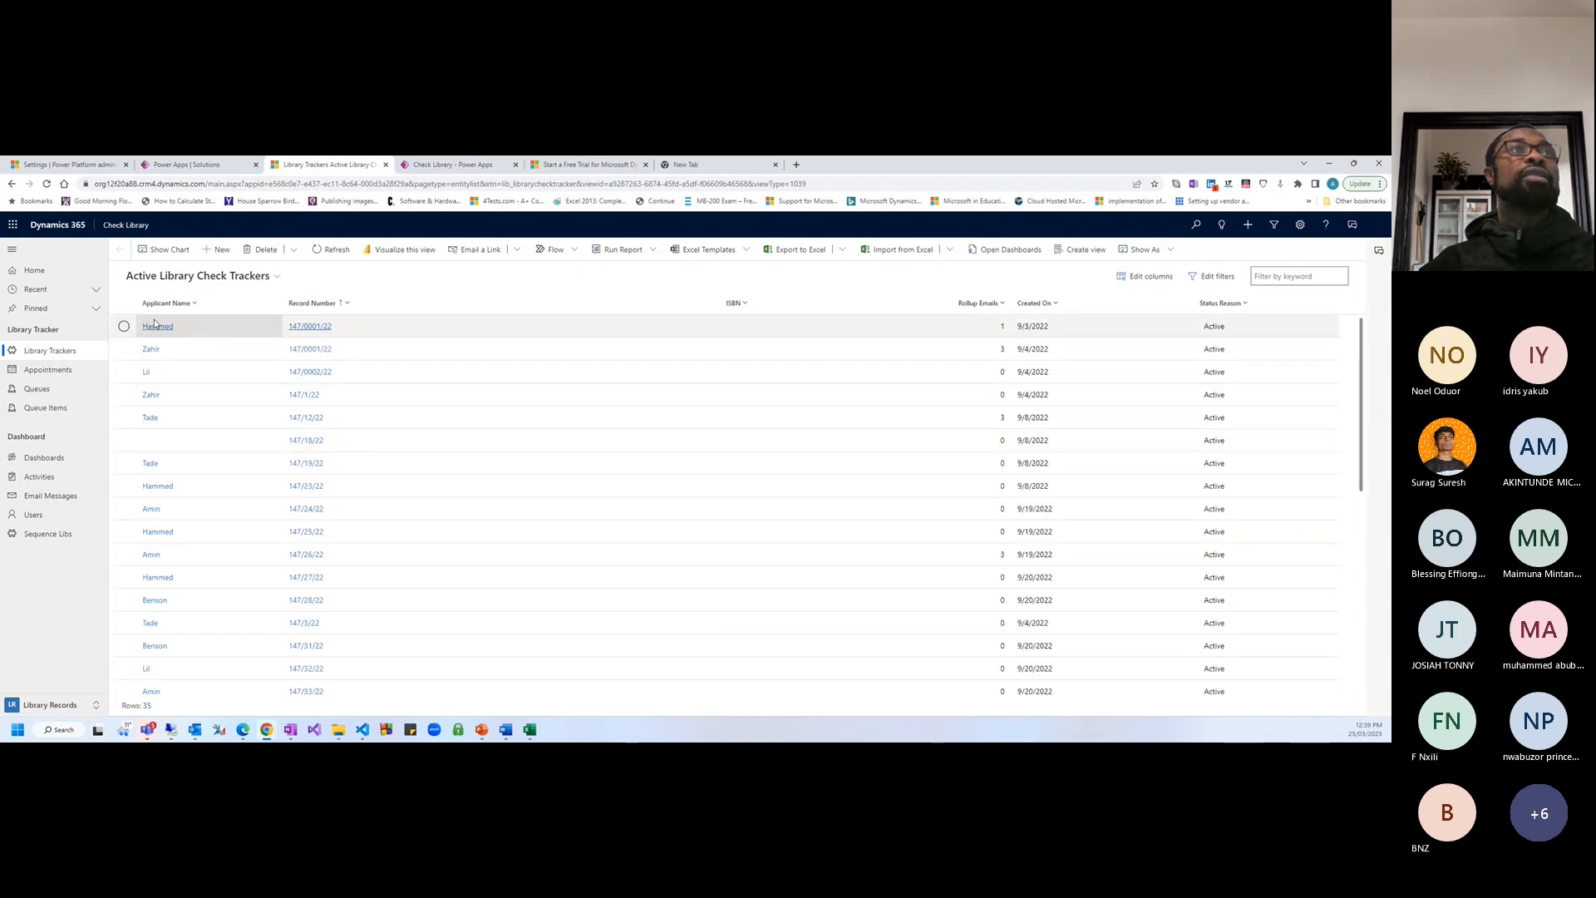
{"action": "left_click", "coordinate": [326, 328]}
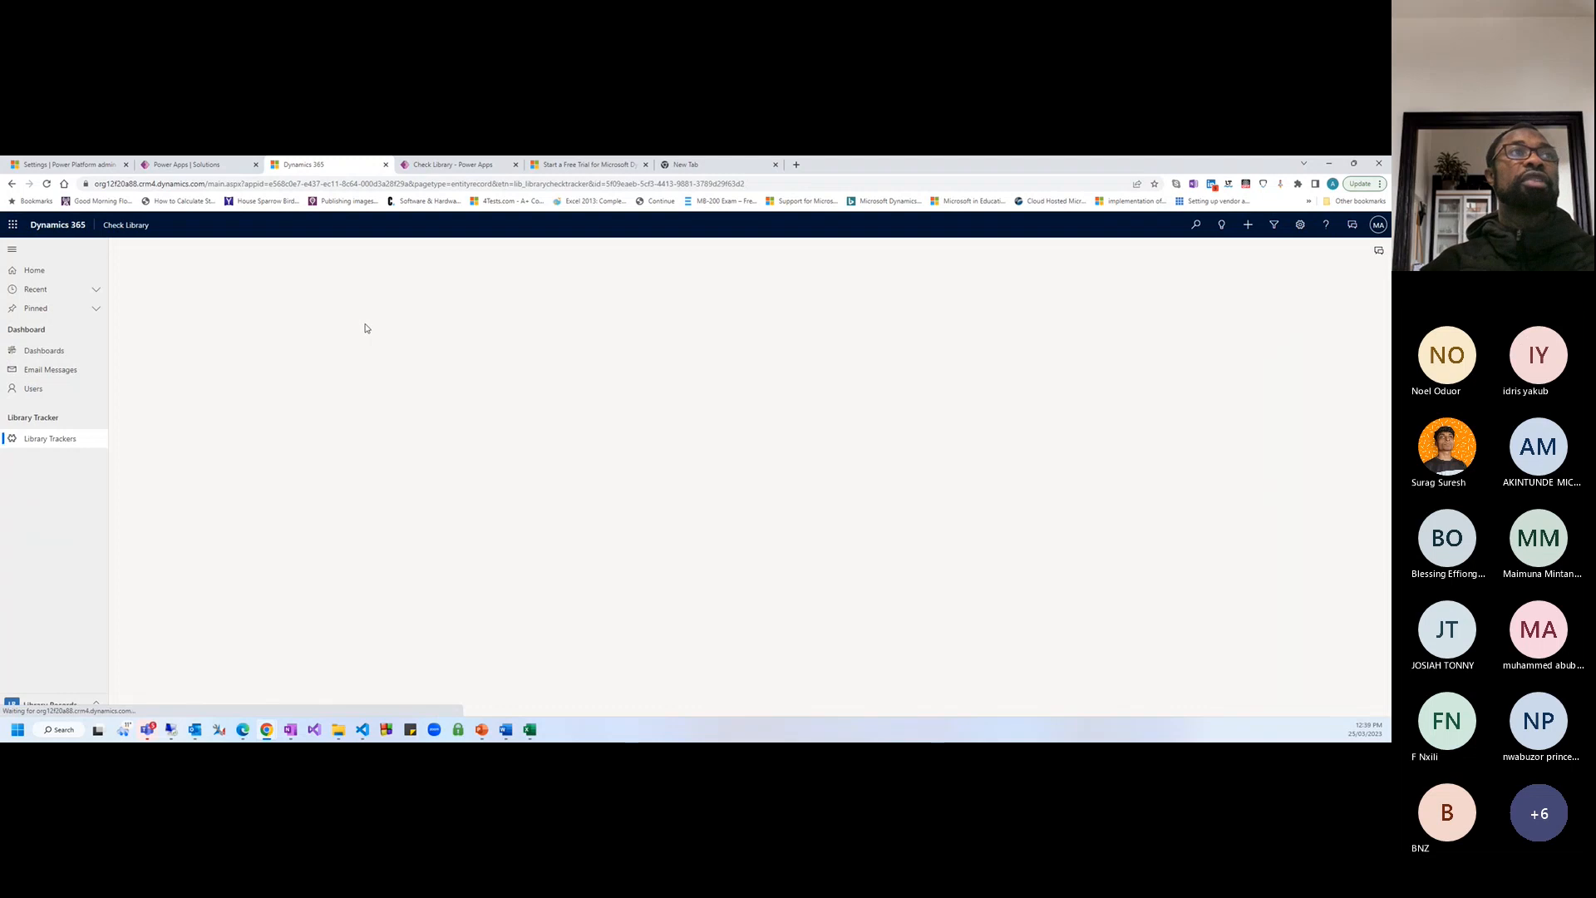
{"action": "left_click", "coordinate": [75, 374]}
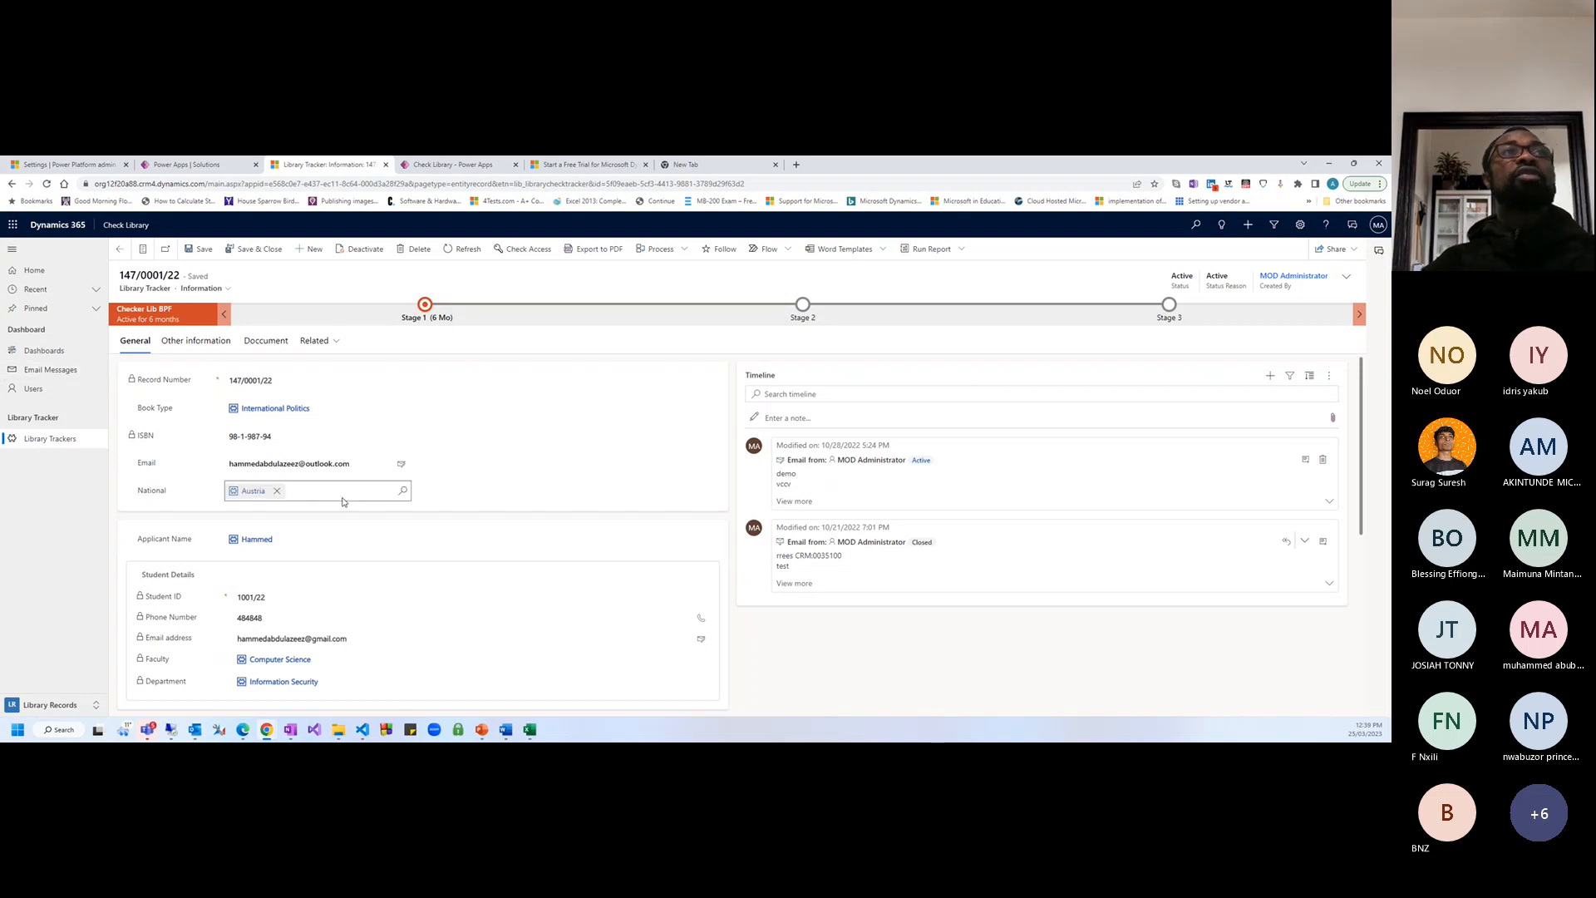
{"action": "scroll", "coordinate": [391, 520], "scroll_direction": "down", "scroll_amount": 3}
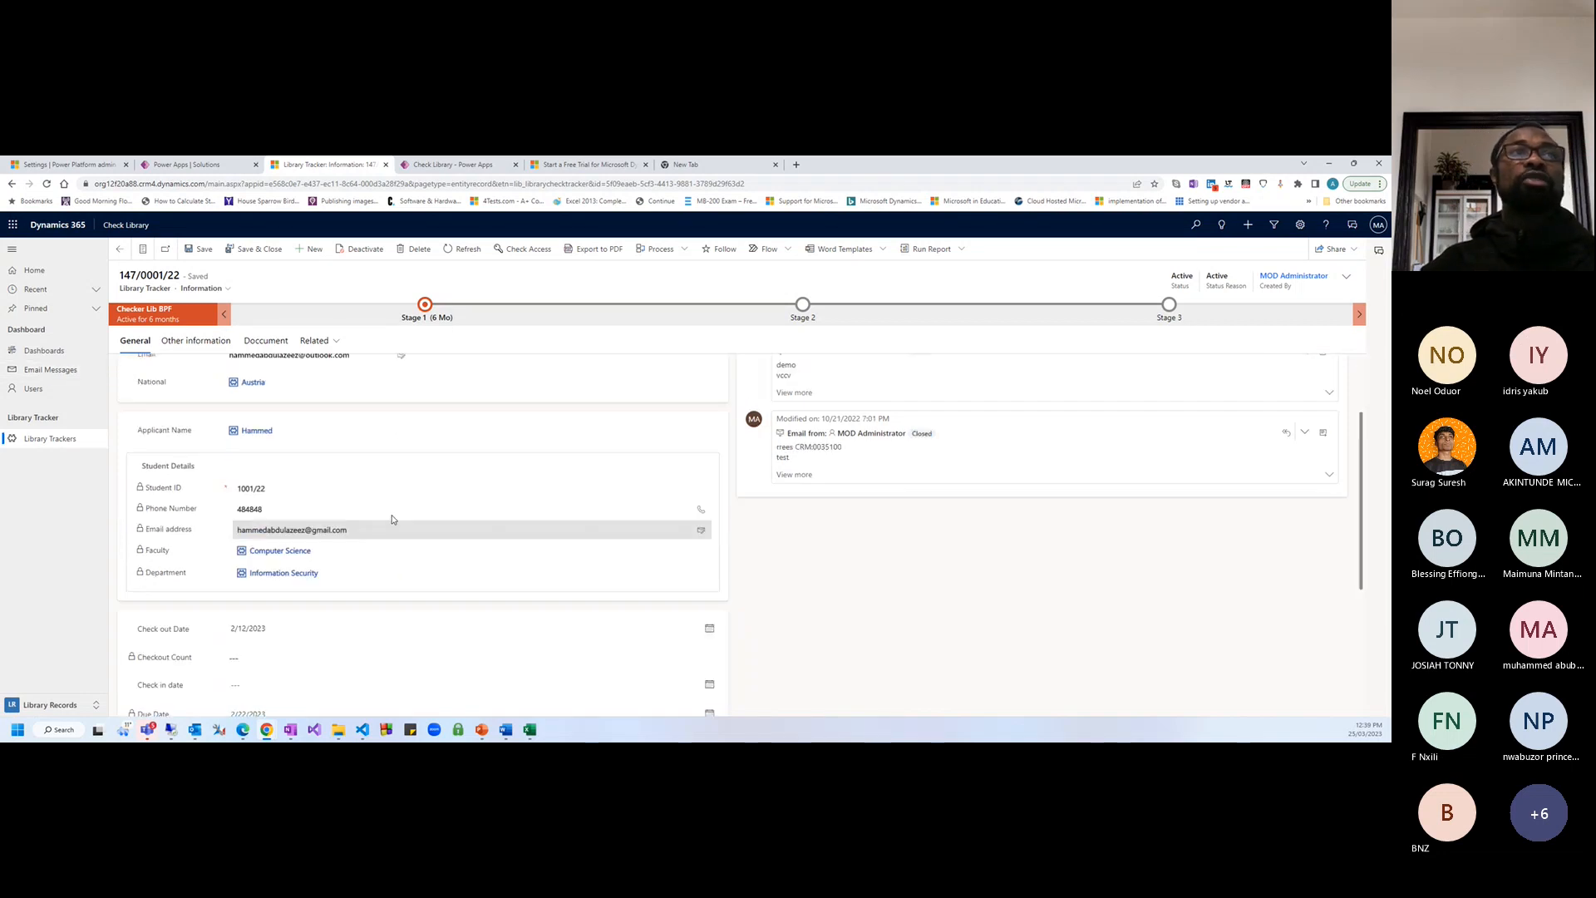
{"action": "scroll", "coordinate": [391, 520], "scroll_direction": "up", "scroll_amount": 3}
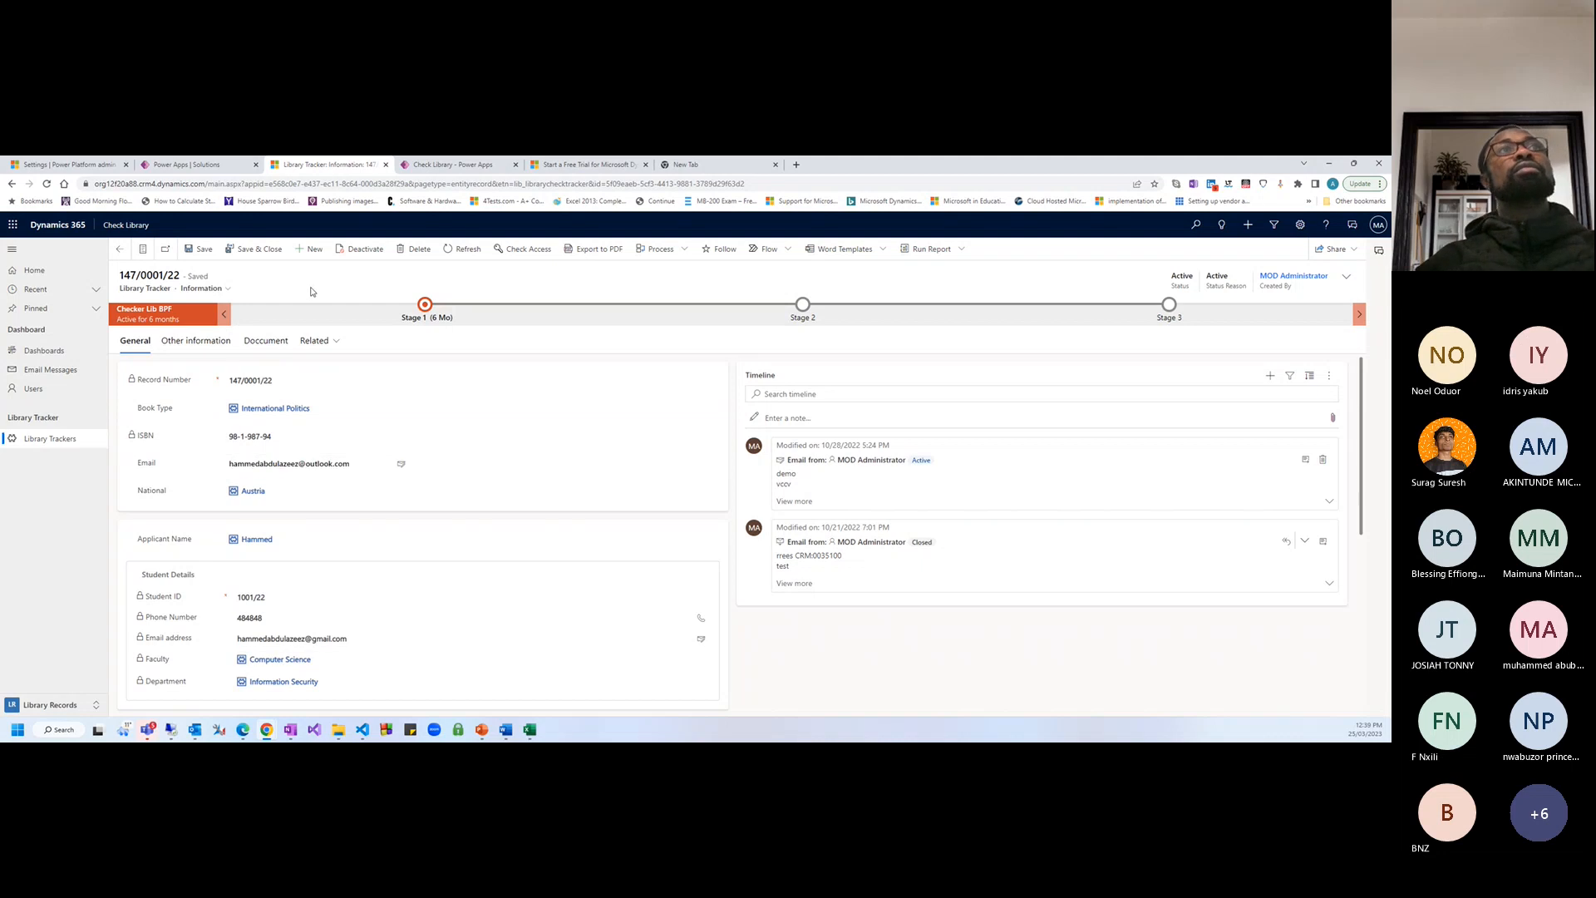
{"action": "left_click", "coordinate": [194, 165]}
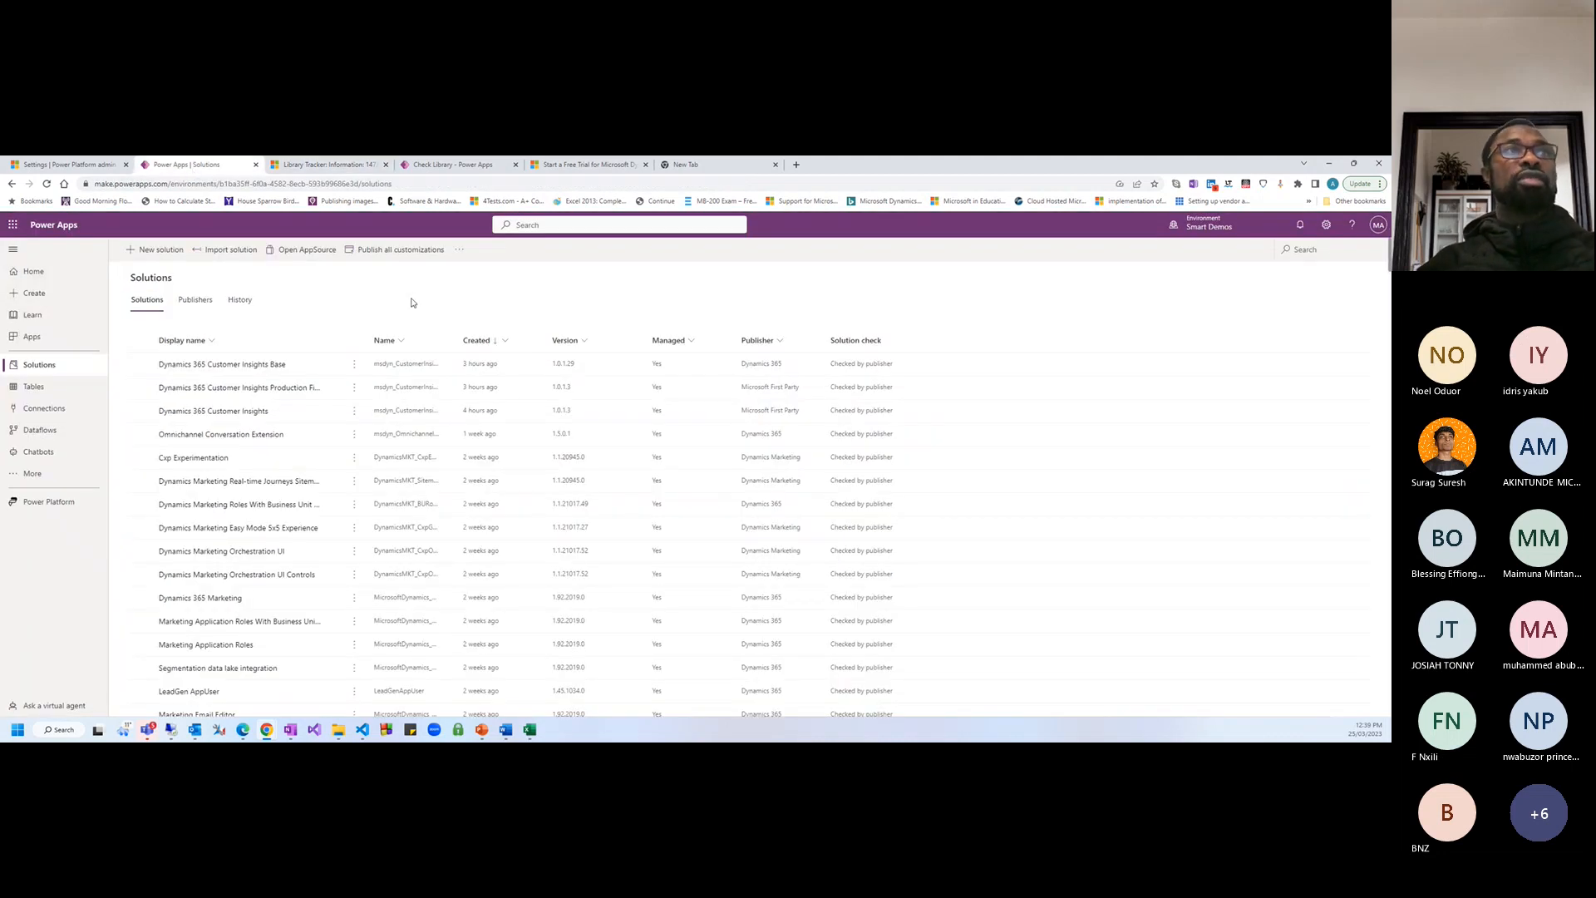
Start a new solution with the display name 'Tracking App'
{"action": "left_click", "coordinate": [148, 251]}
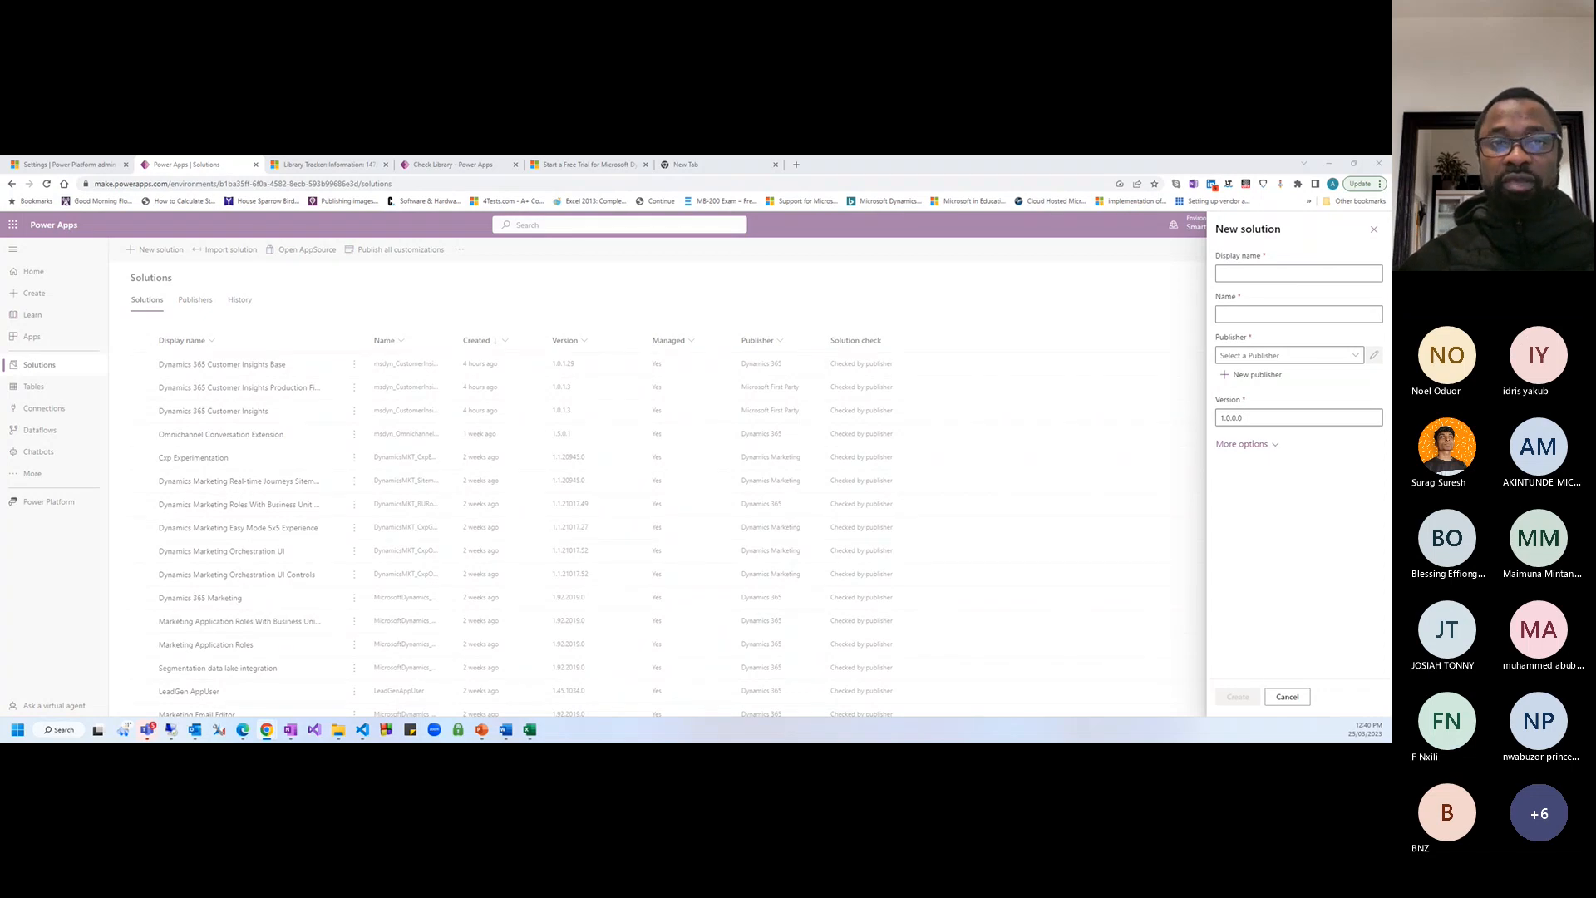
{"action": "left_click", "coordinate": [1344, 274]}
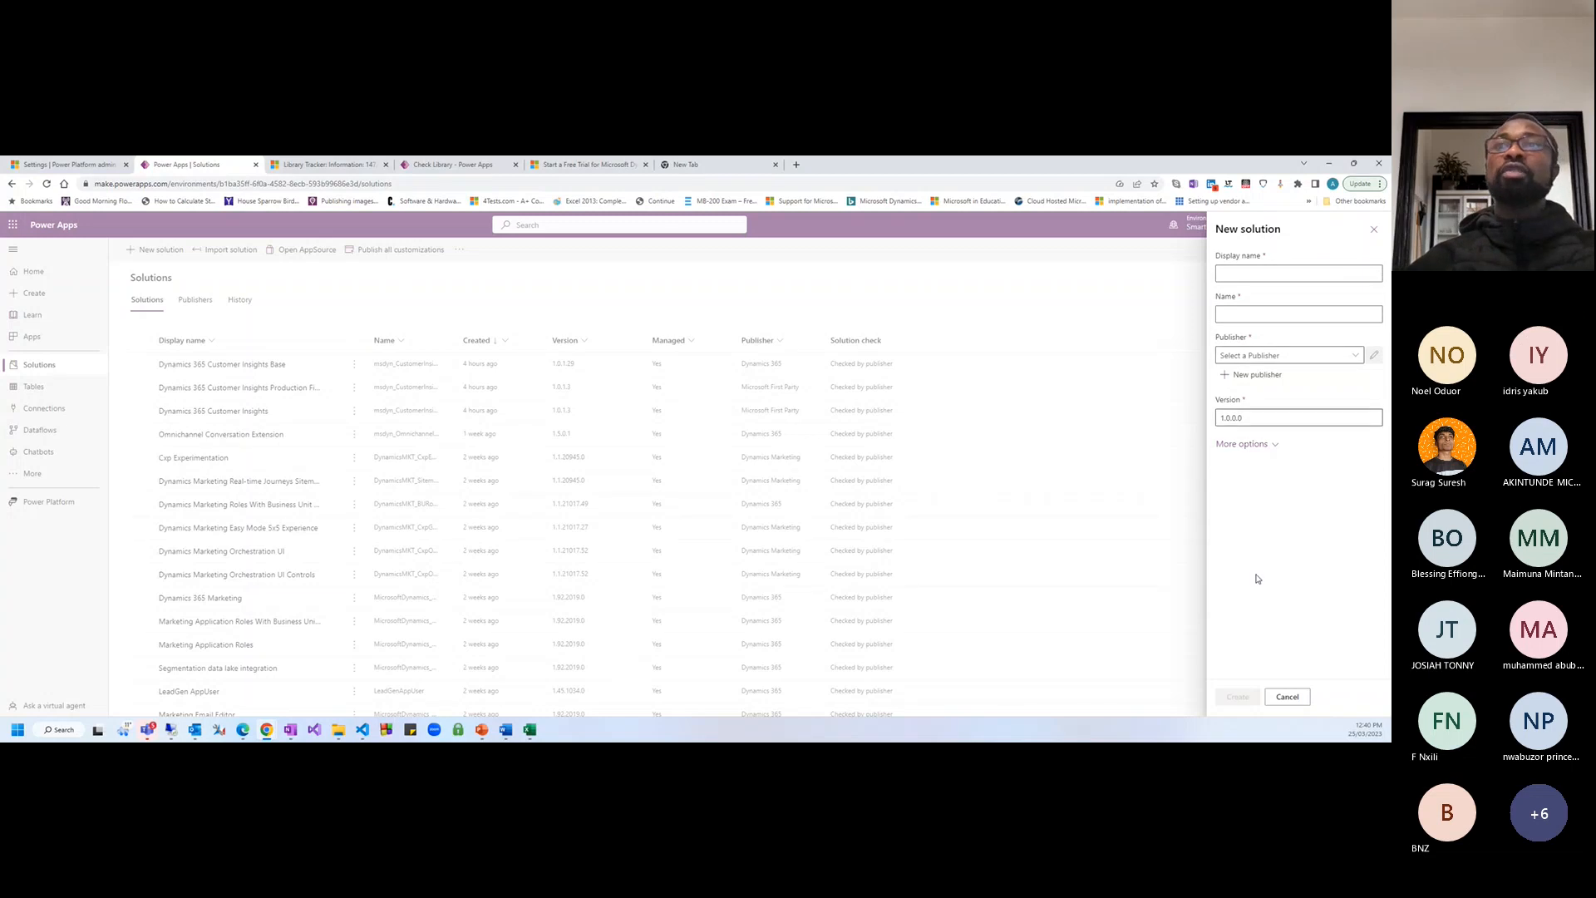
{"action": "left_click", "coordinate": [1246, 274]}
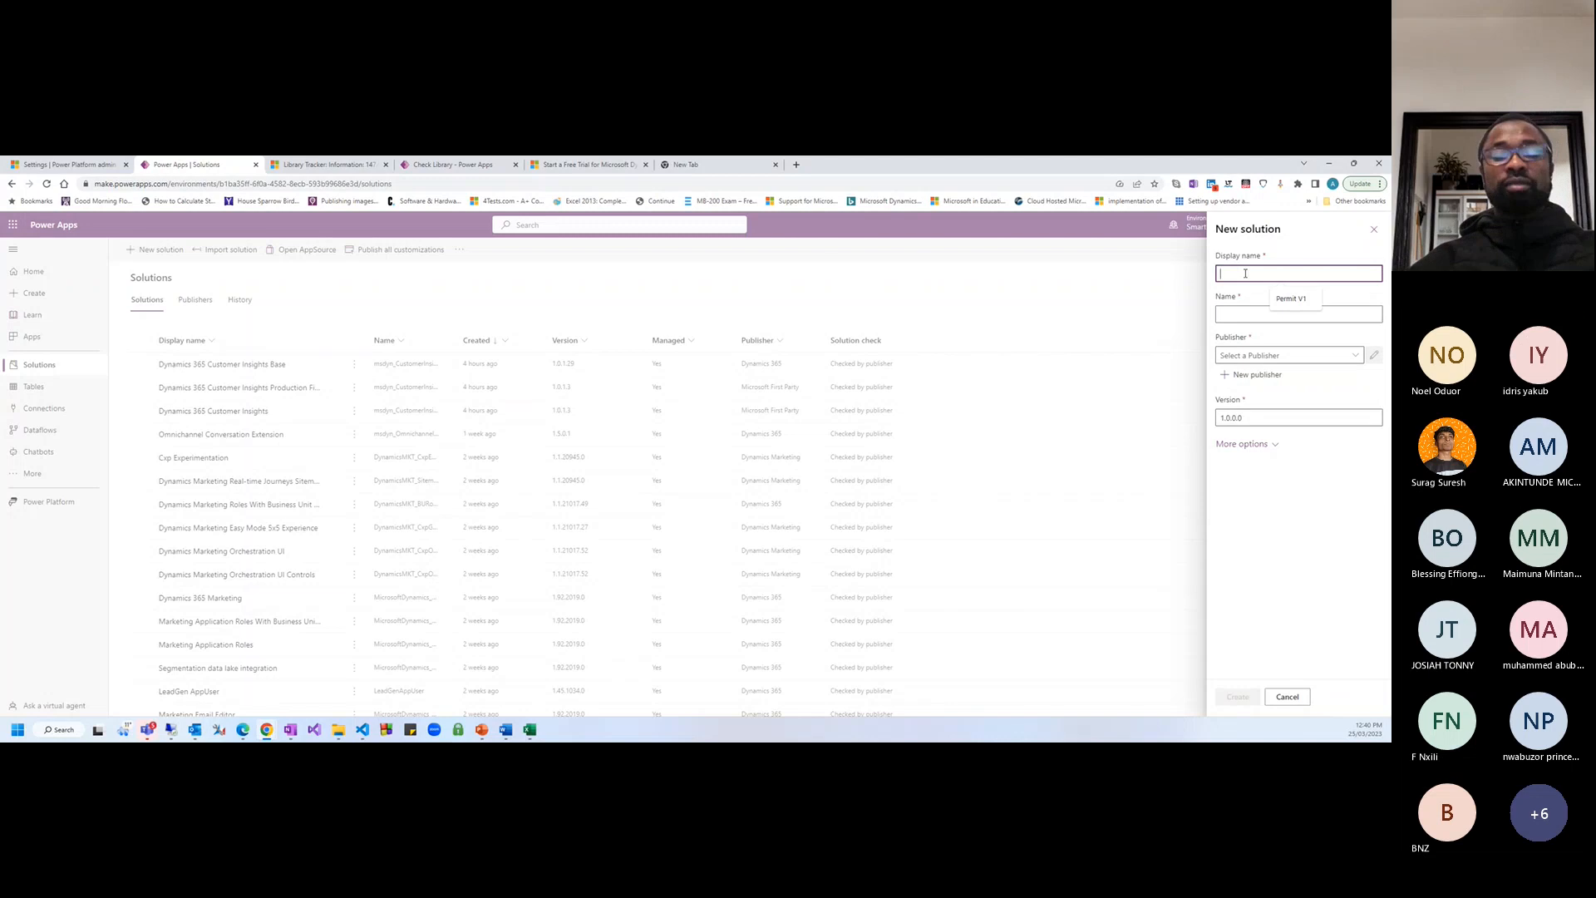
{"action": "type", "text": "S"}
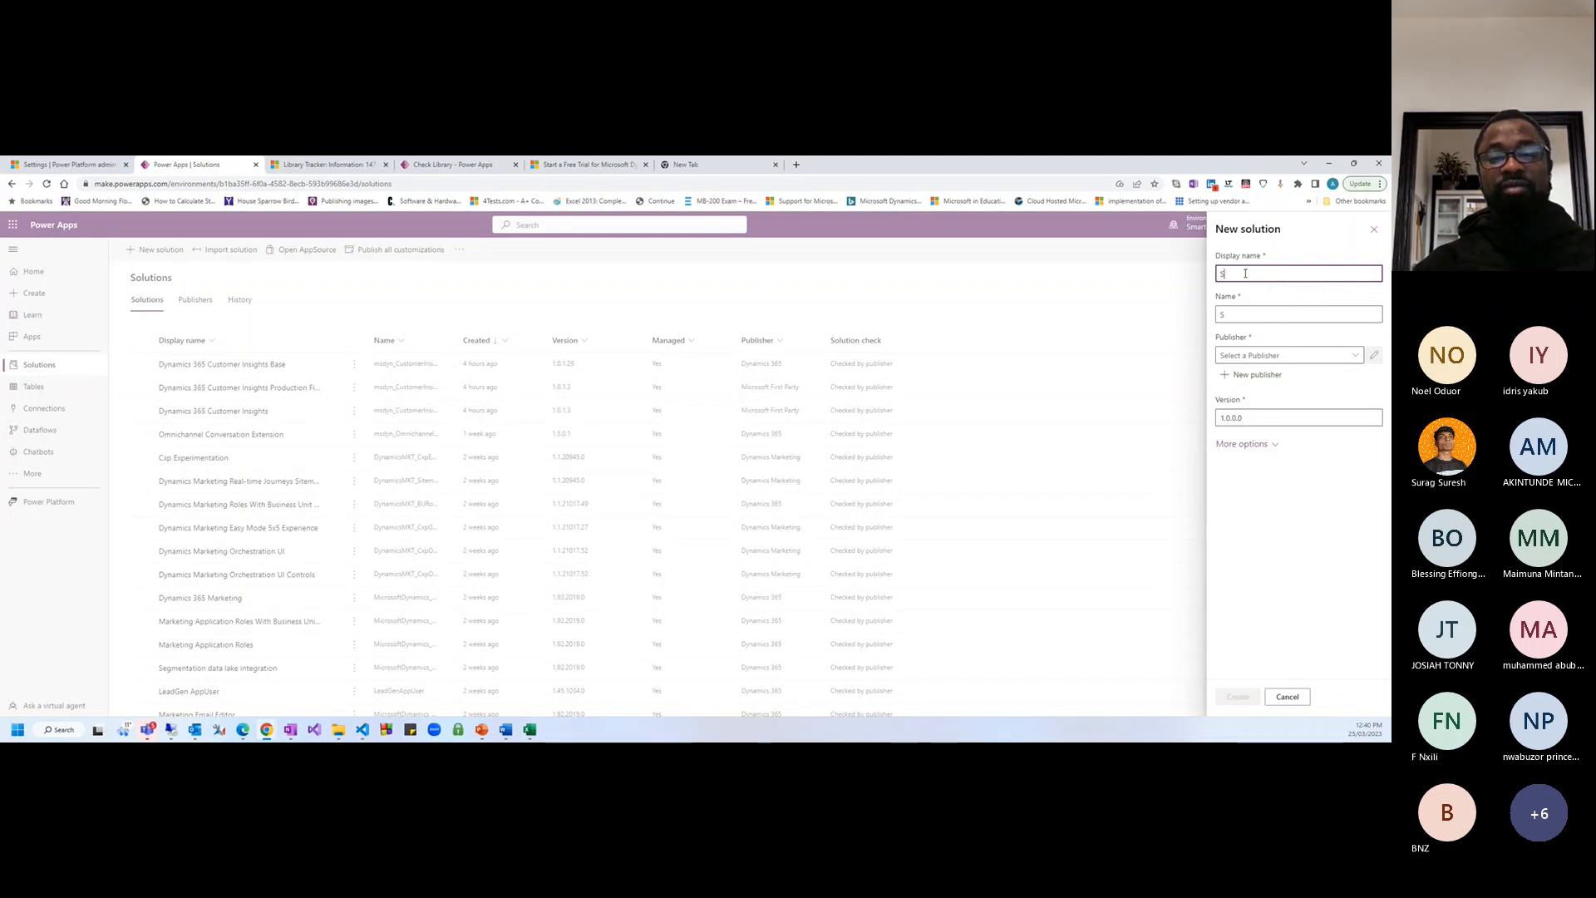
{"action": "key", "text": "BackSpace"}
{"action": "type", "text": "Demo"}
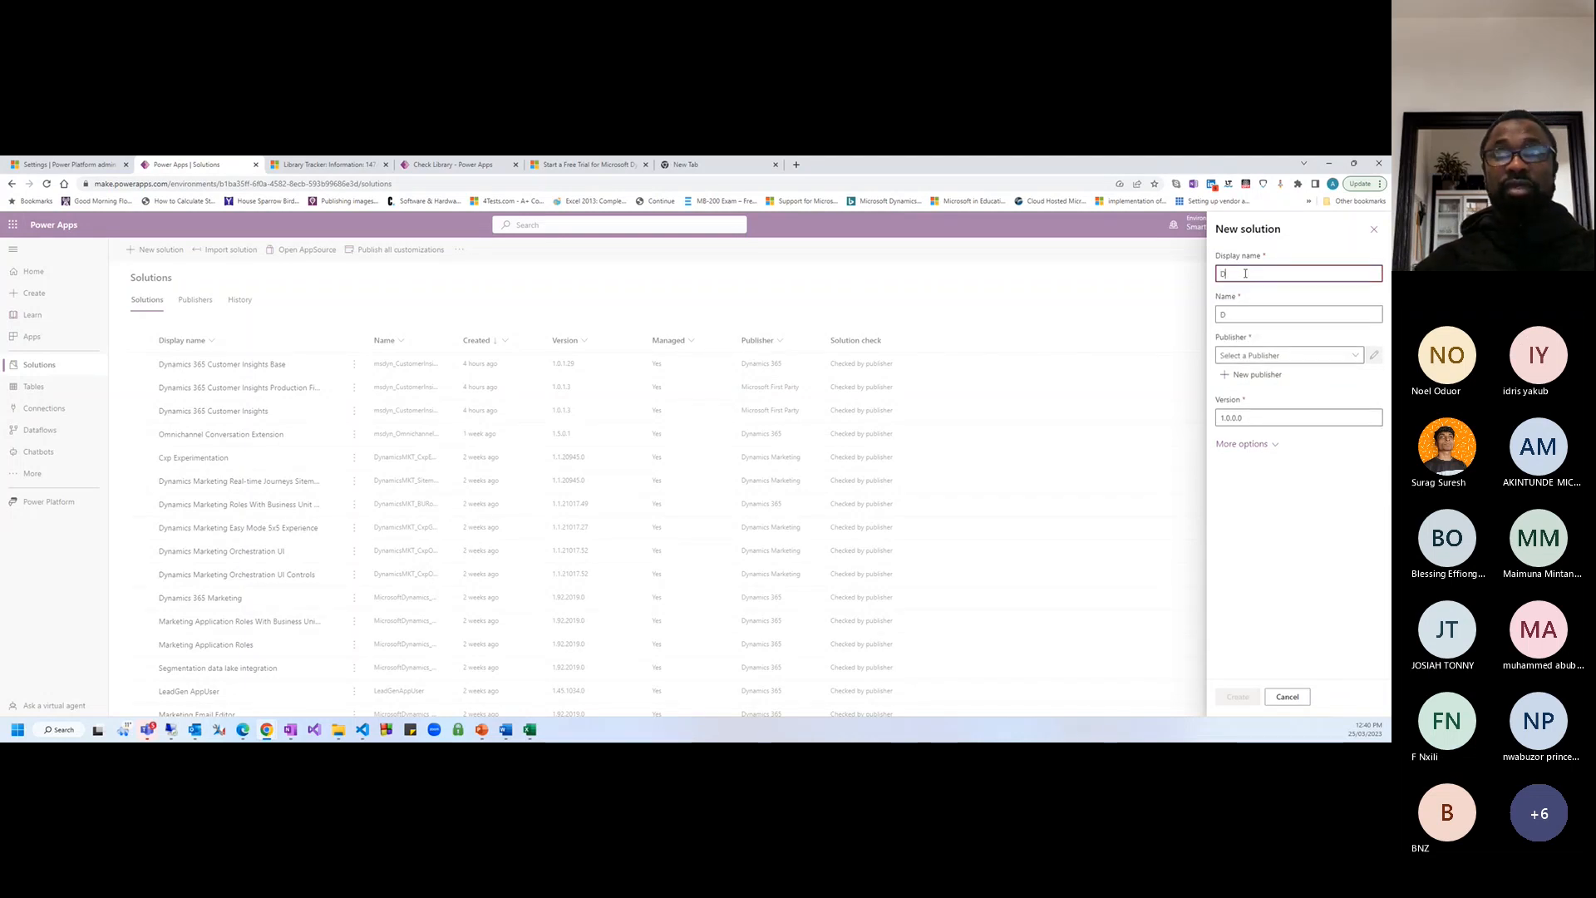
{"action": "key", "text": "BackSpace"}
{"action": "key", "text": "BackSpace"}
{"action": "key", "text": "BackSpace"}
{"action": "key", "text": "BackSpace"}
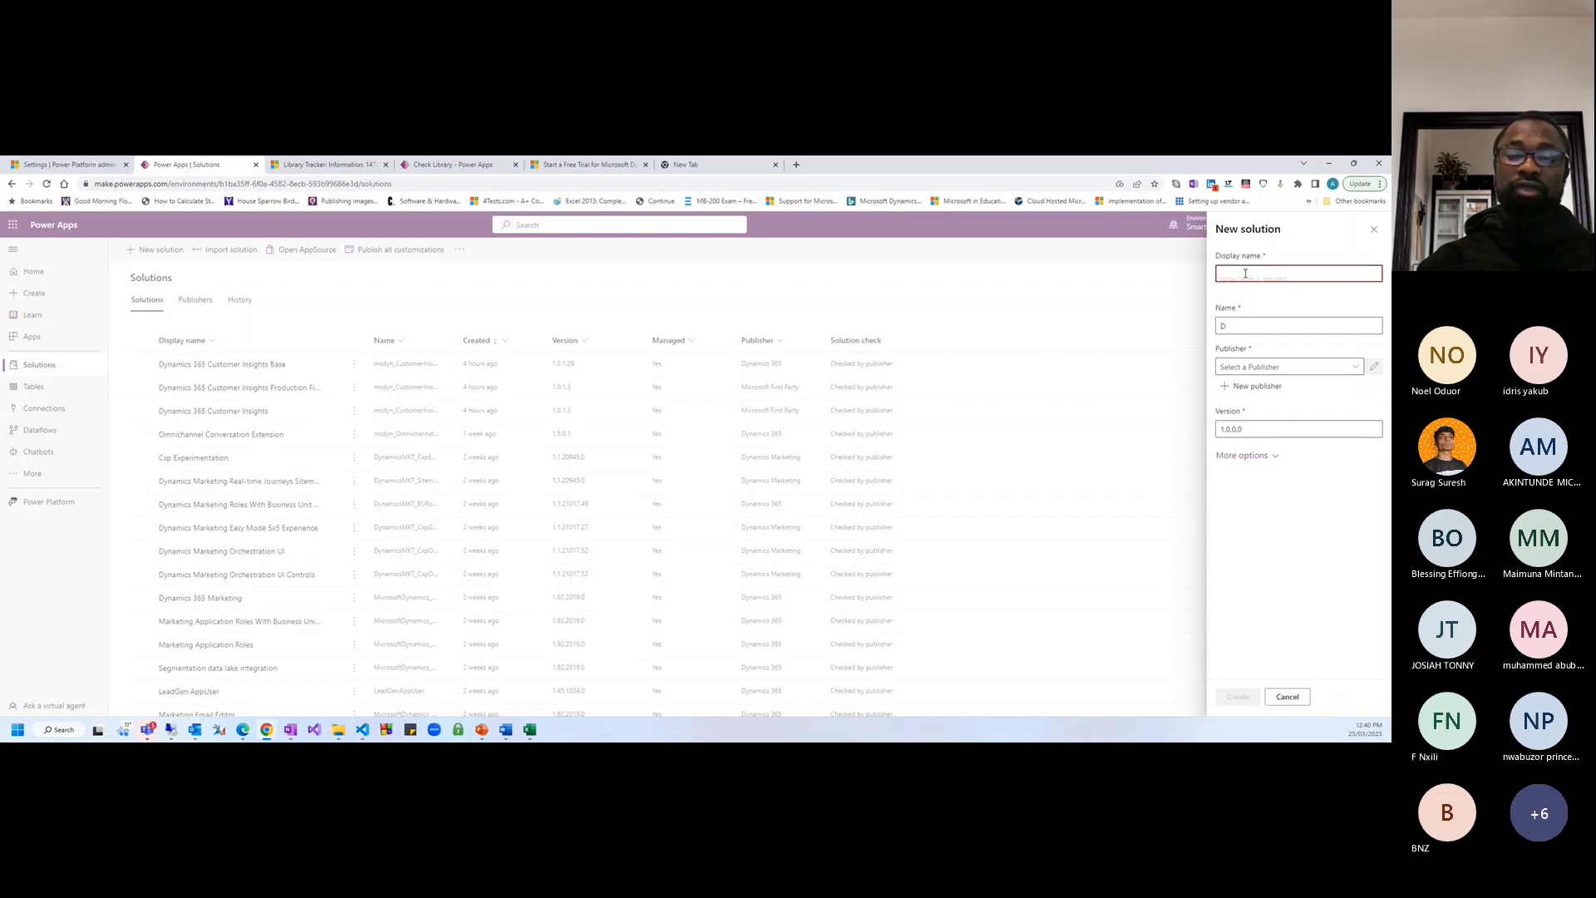
{"action": "type", "text": "T"}
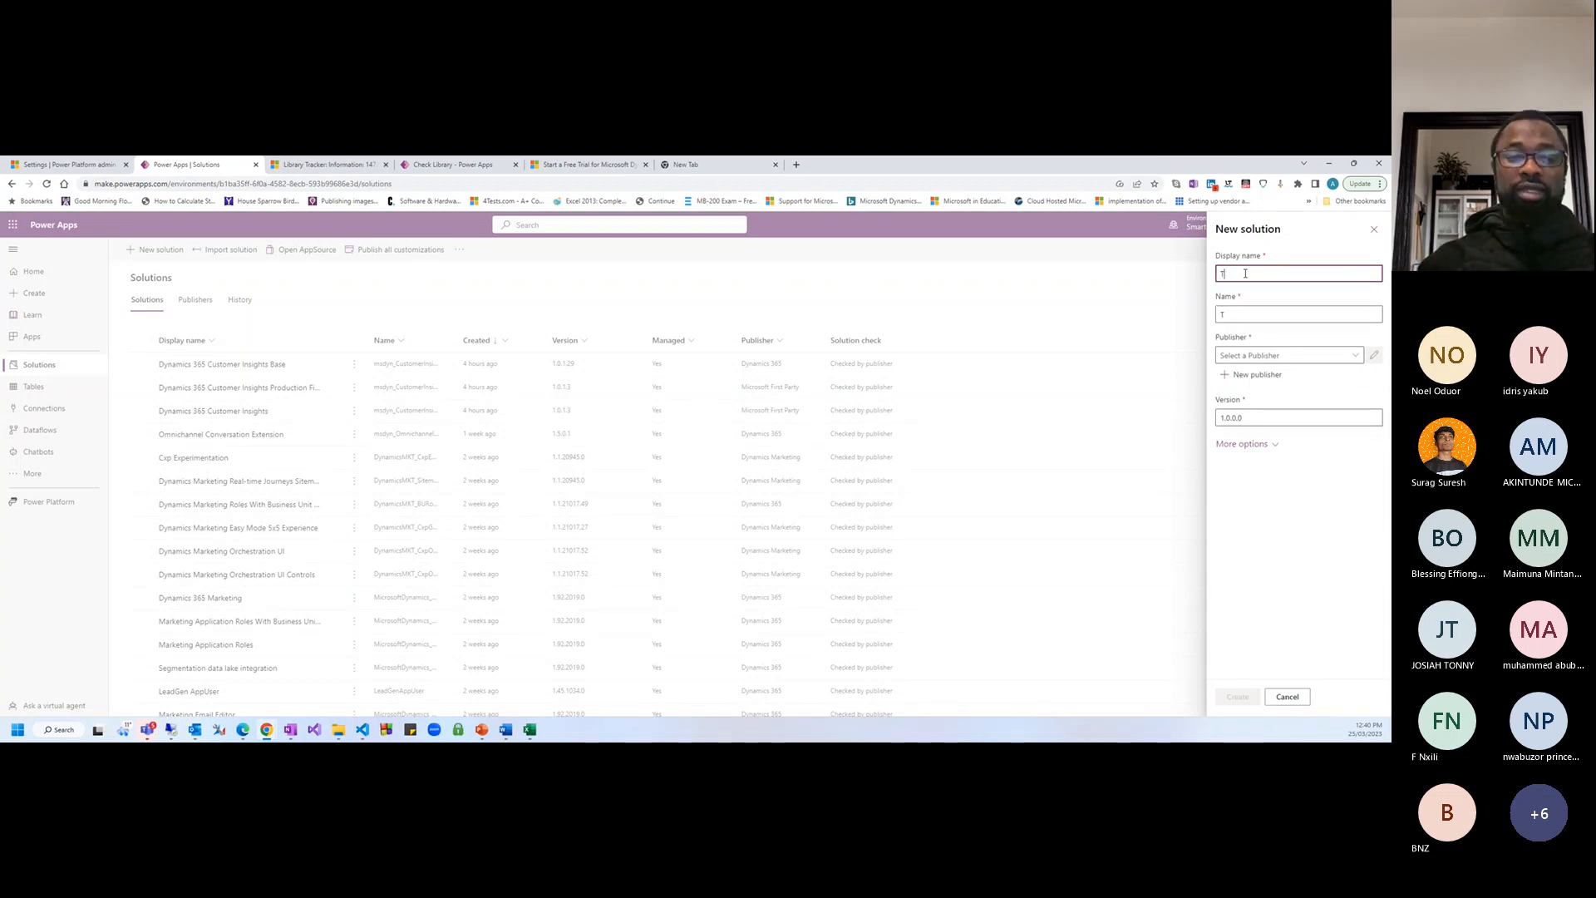
{"action": "type", "text": "racking App"}
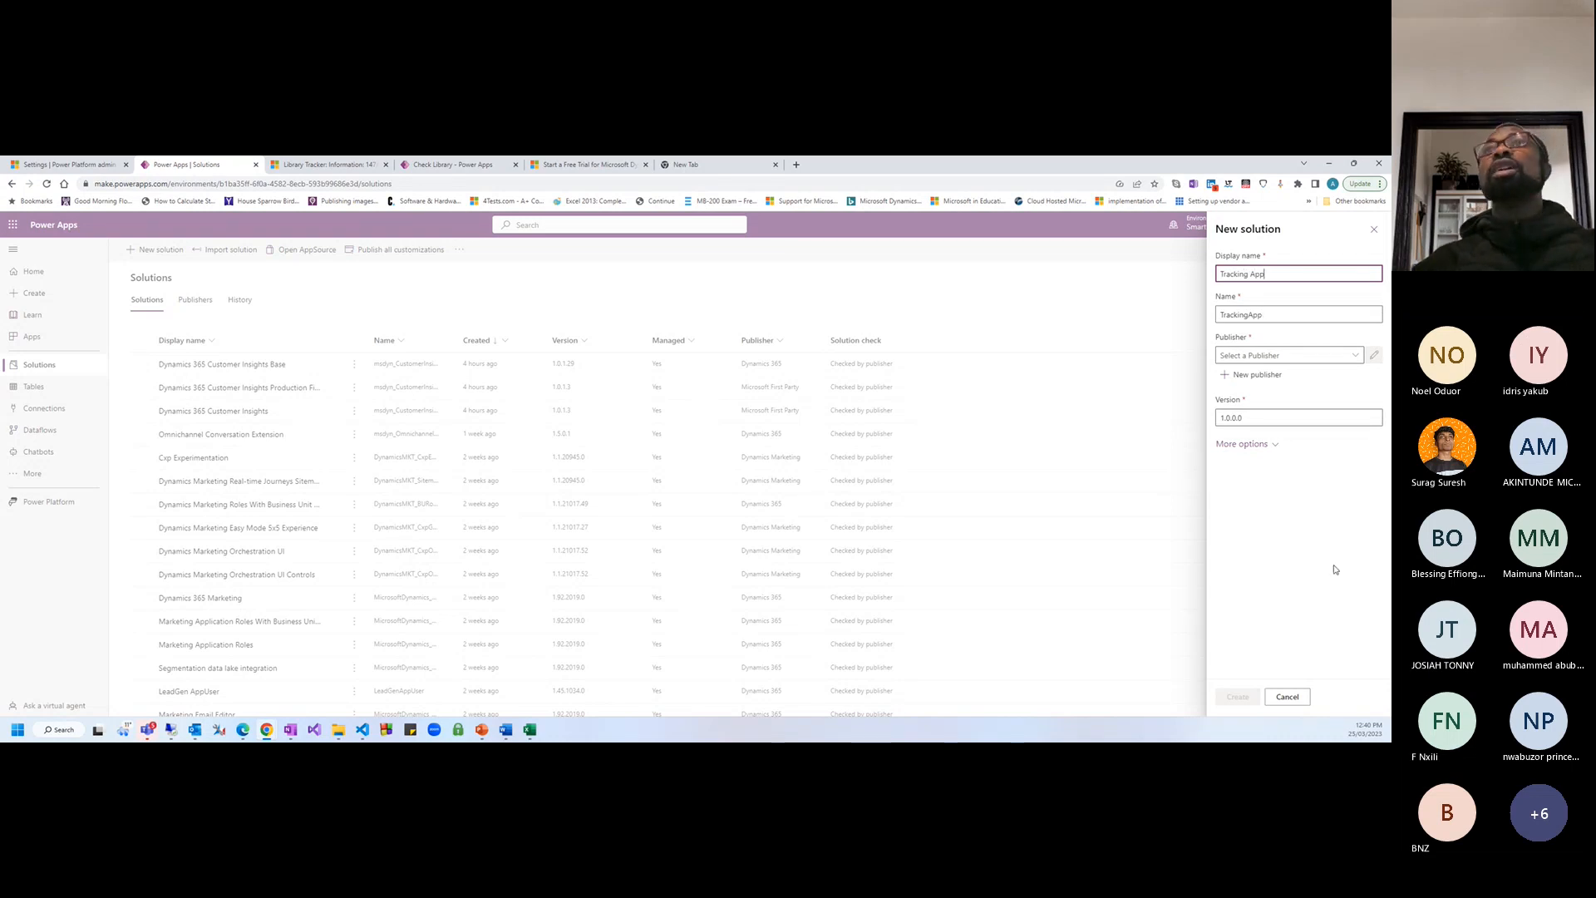
{"action": "left_click", "coordinate": [1281, 542]}
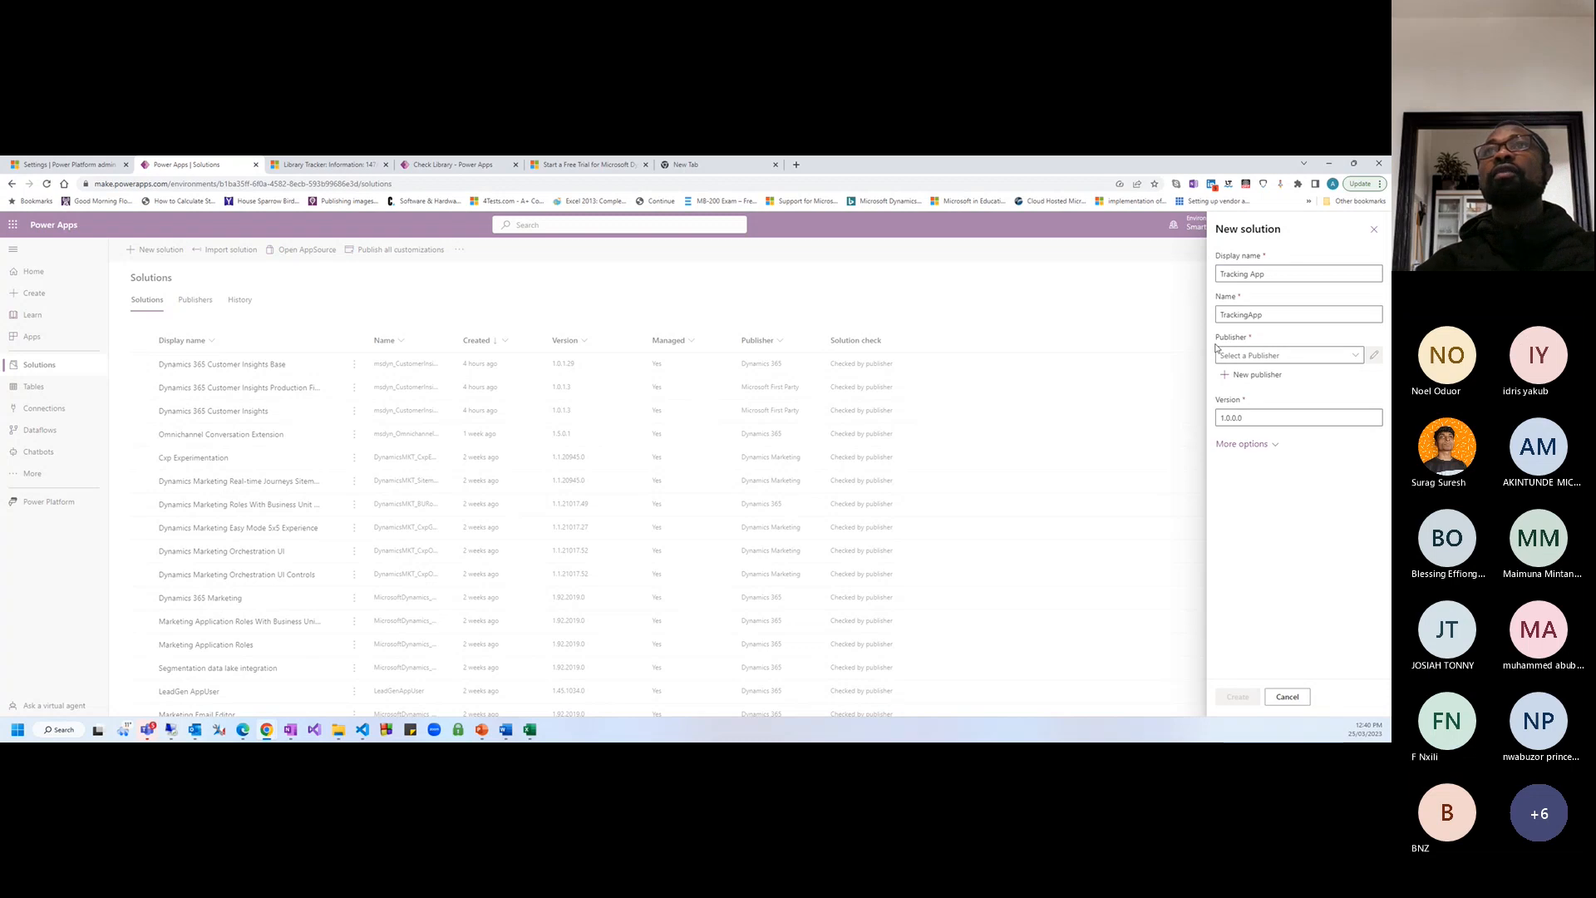
Look through the existing publishers without choosing one
{"action": "left_click_drag", "start_coordinate": [1215, 346], "coordinate": [1247, 341]}
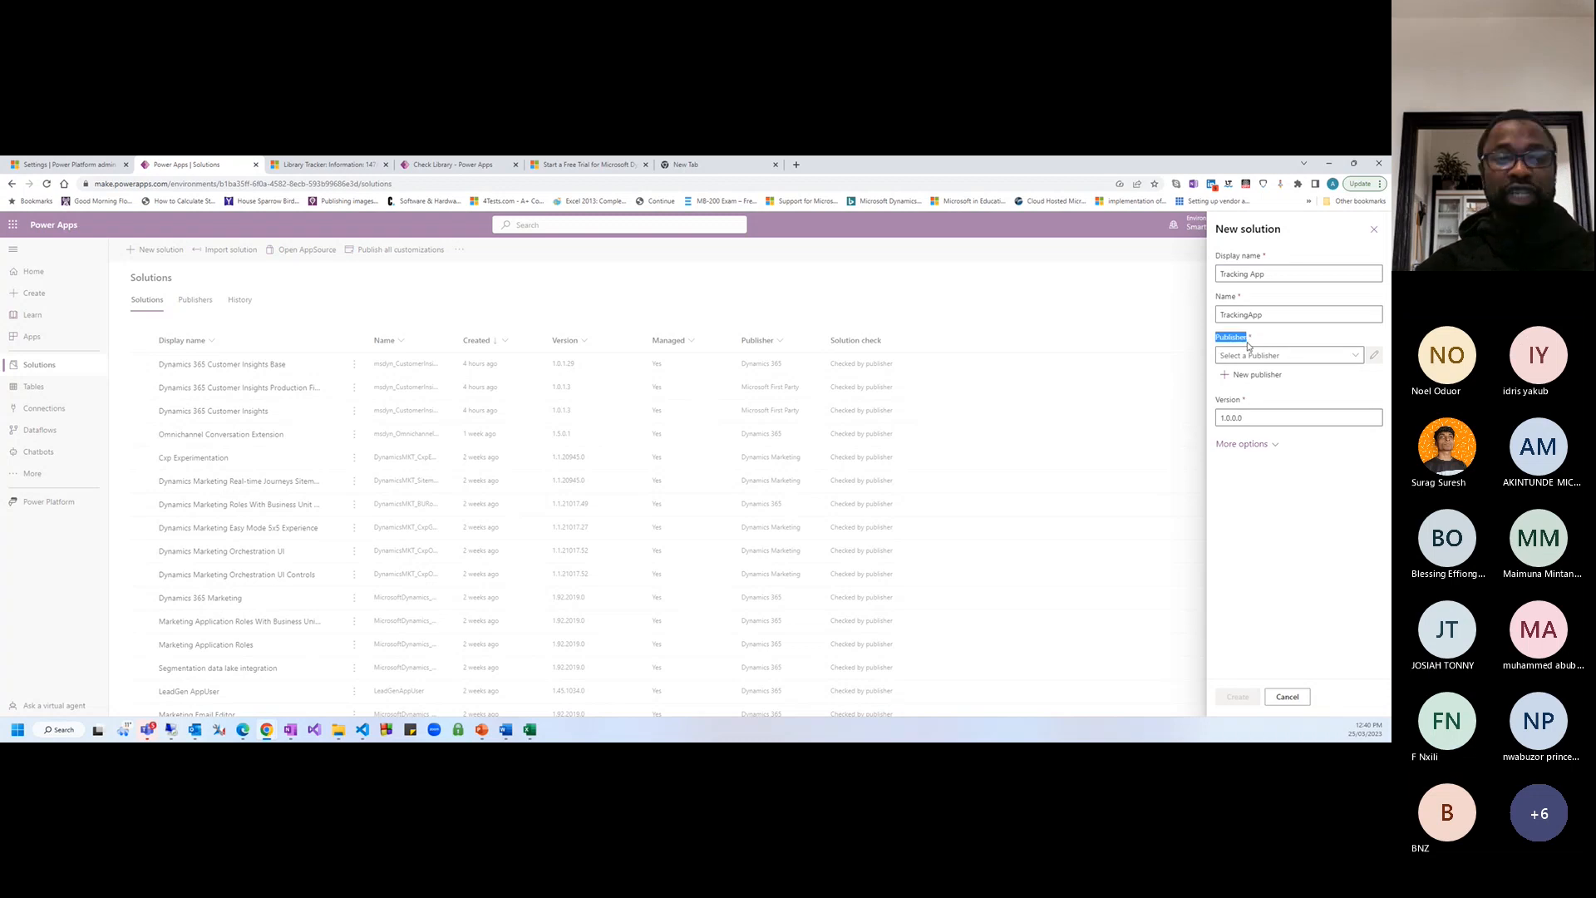
{"action": "left_click", "coordinate": [1353, 359]}
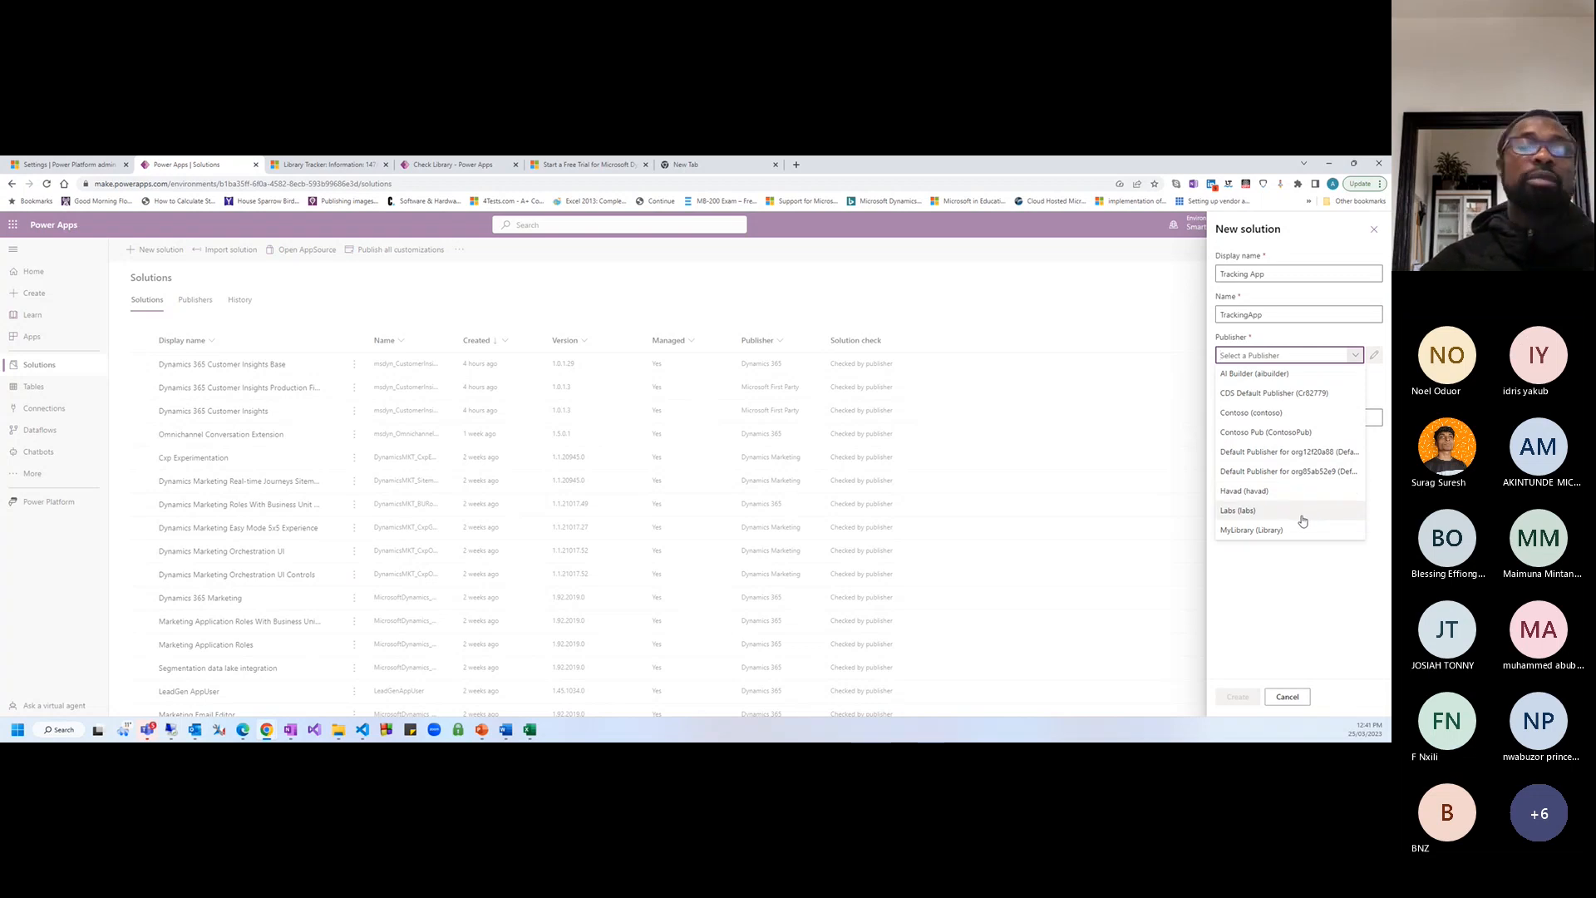
{"action": "left_click", "coordinate": [1281, 570]}
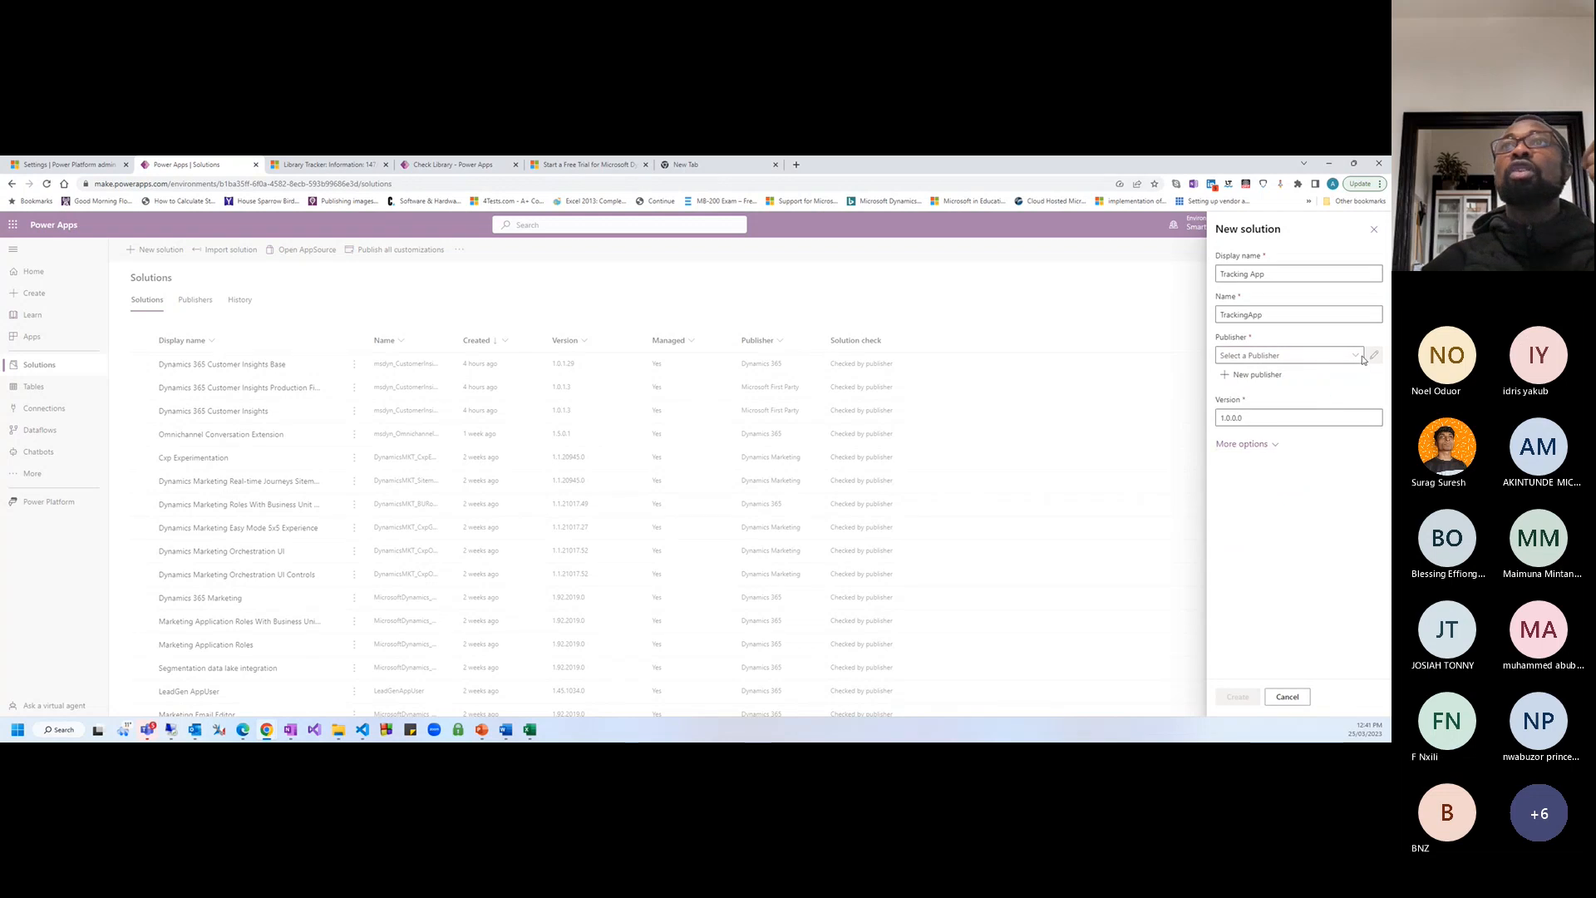
Start a new publisher with the display name 'MySample'
{"action": "left_click", "coordinate": [1258, 378]}
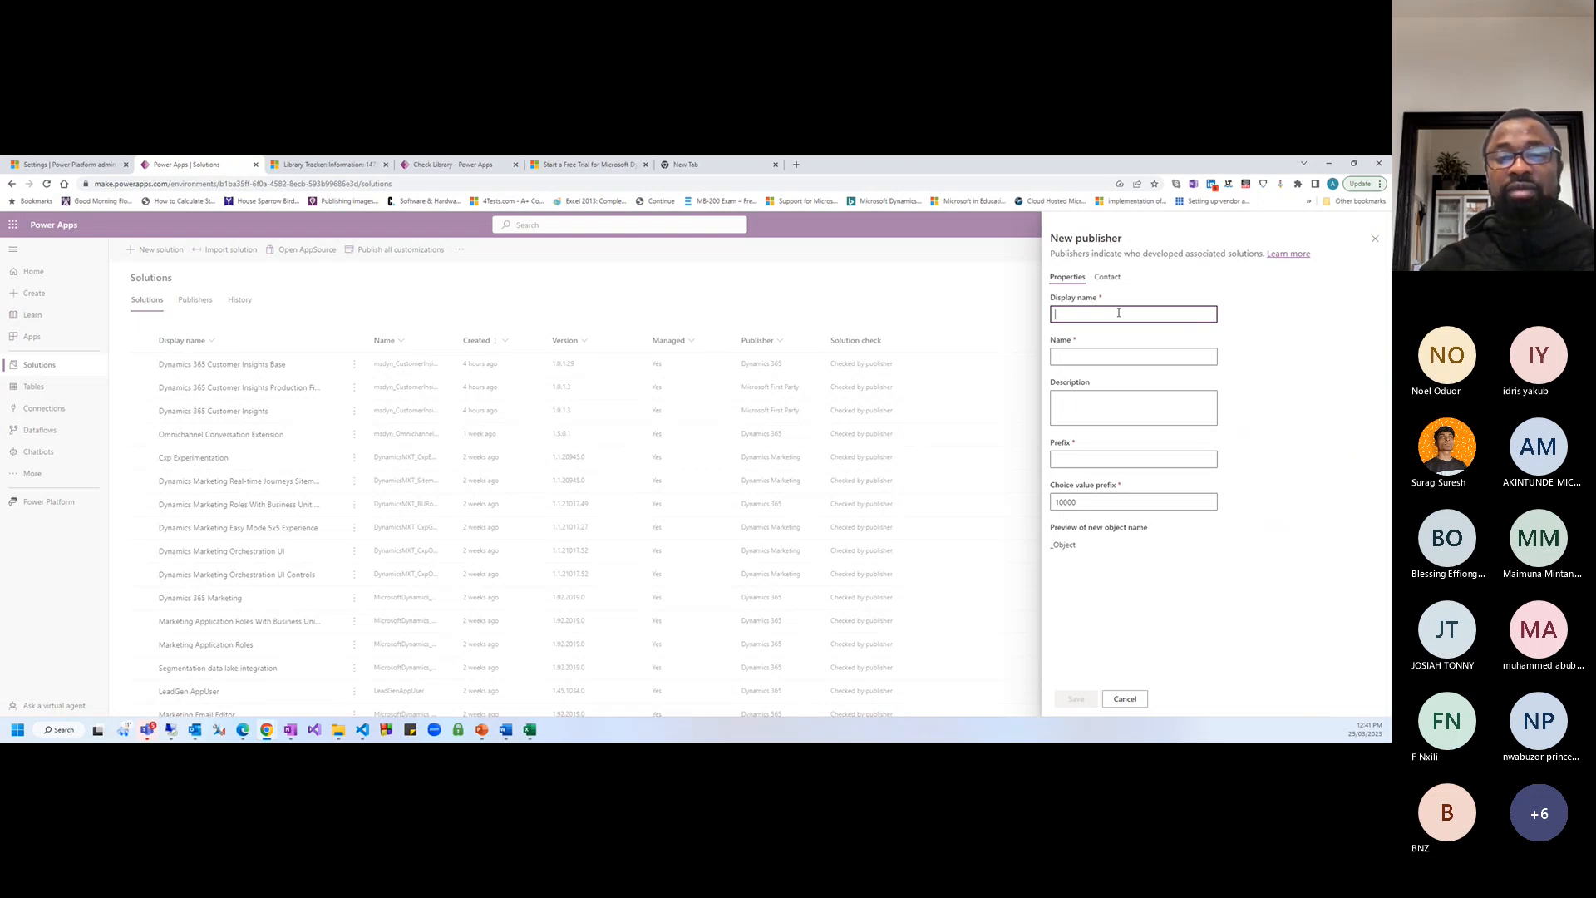
{"action": "type", "text": "Contos"}
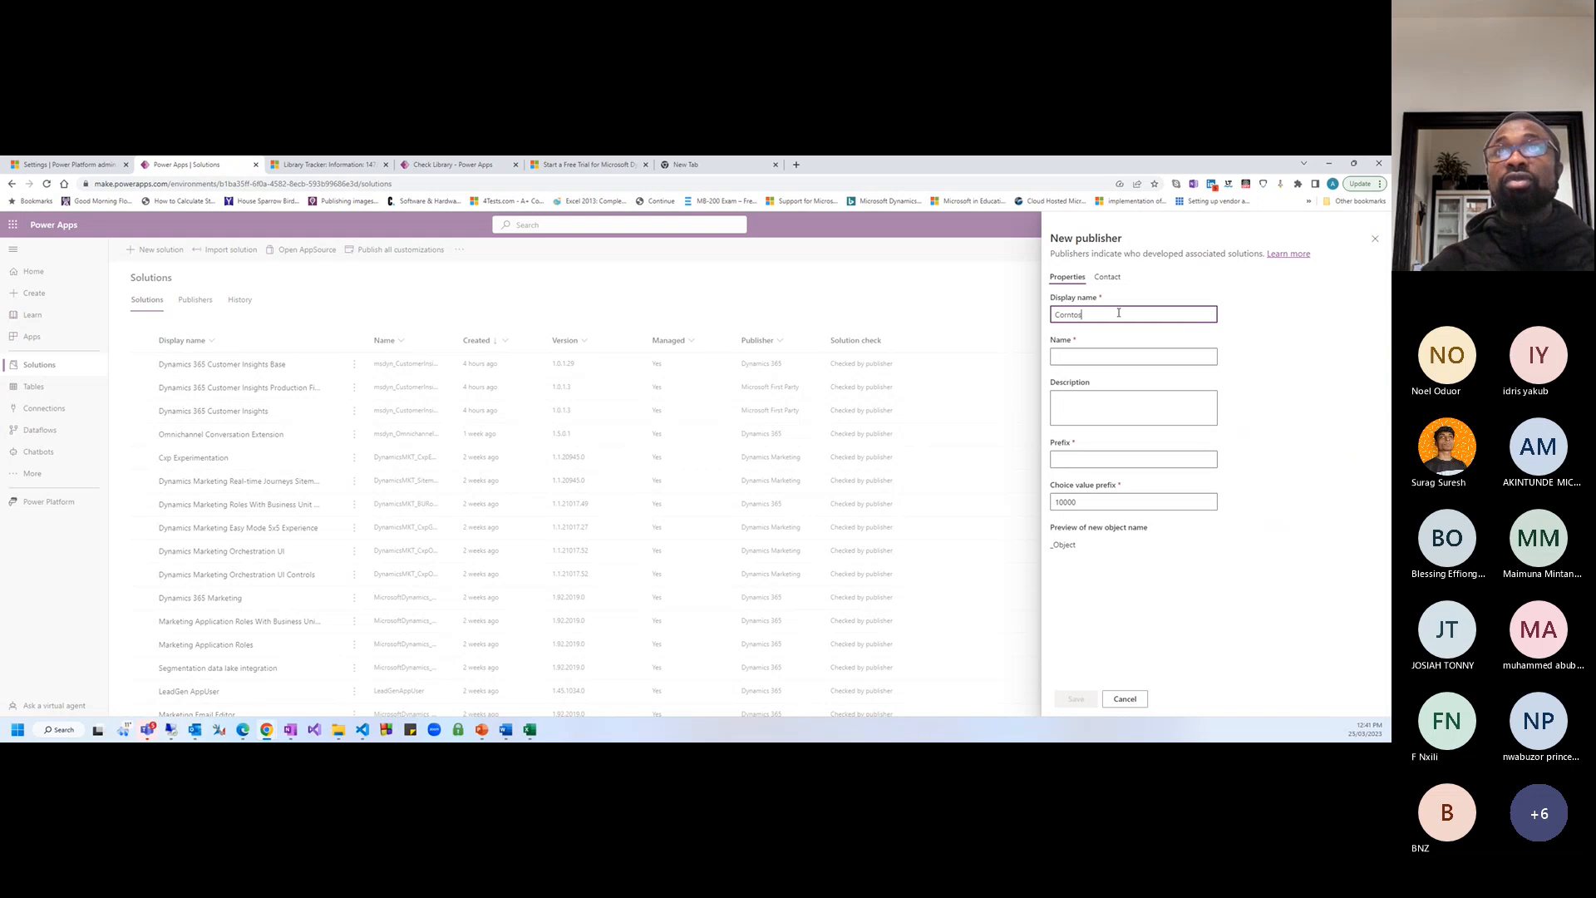
{"action": "key", "text": "BackSpace"}
{"action": "key", "text": "BackSpace"}
{"action": "key", "text": "BackSpace"}
{"action": "key", "text": "BackSpace"}
{"action": "key", "text": "BackSpace"}
{"action": "key", "text": "BackSpace"}
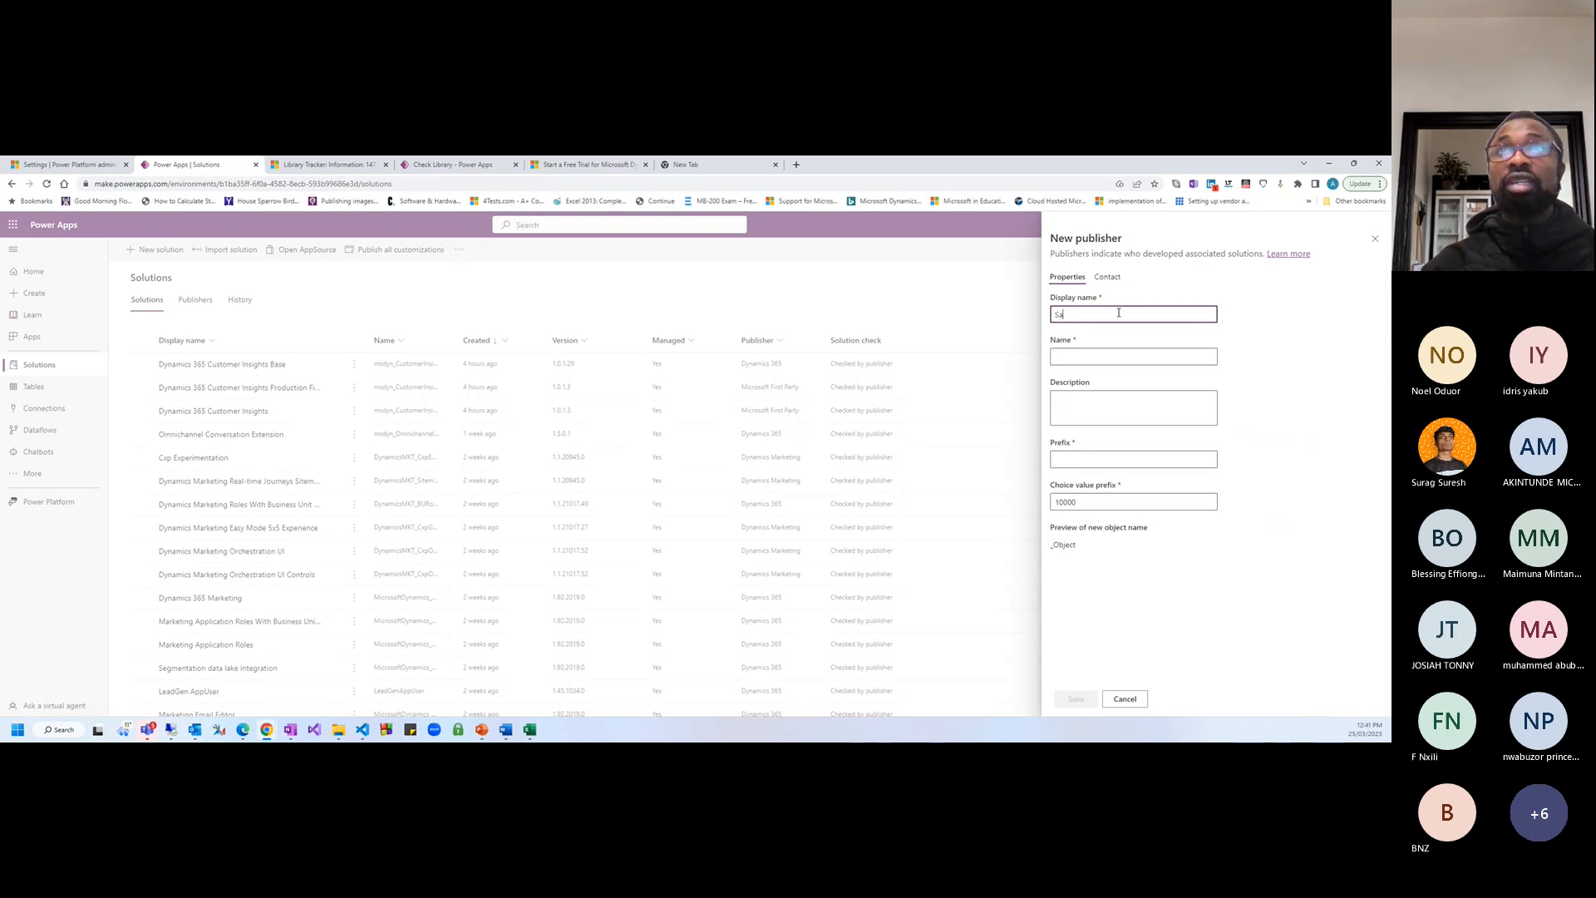
{"action": "type", "text": "Sampl"}
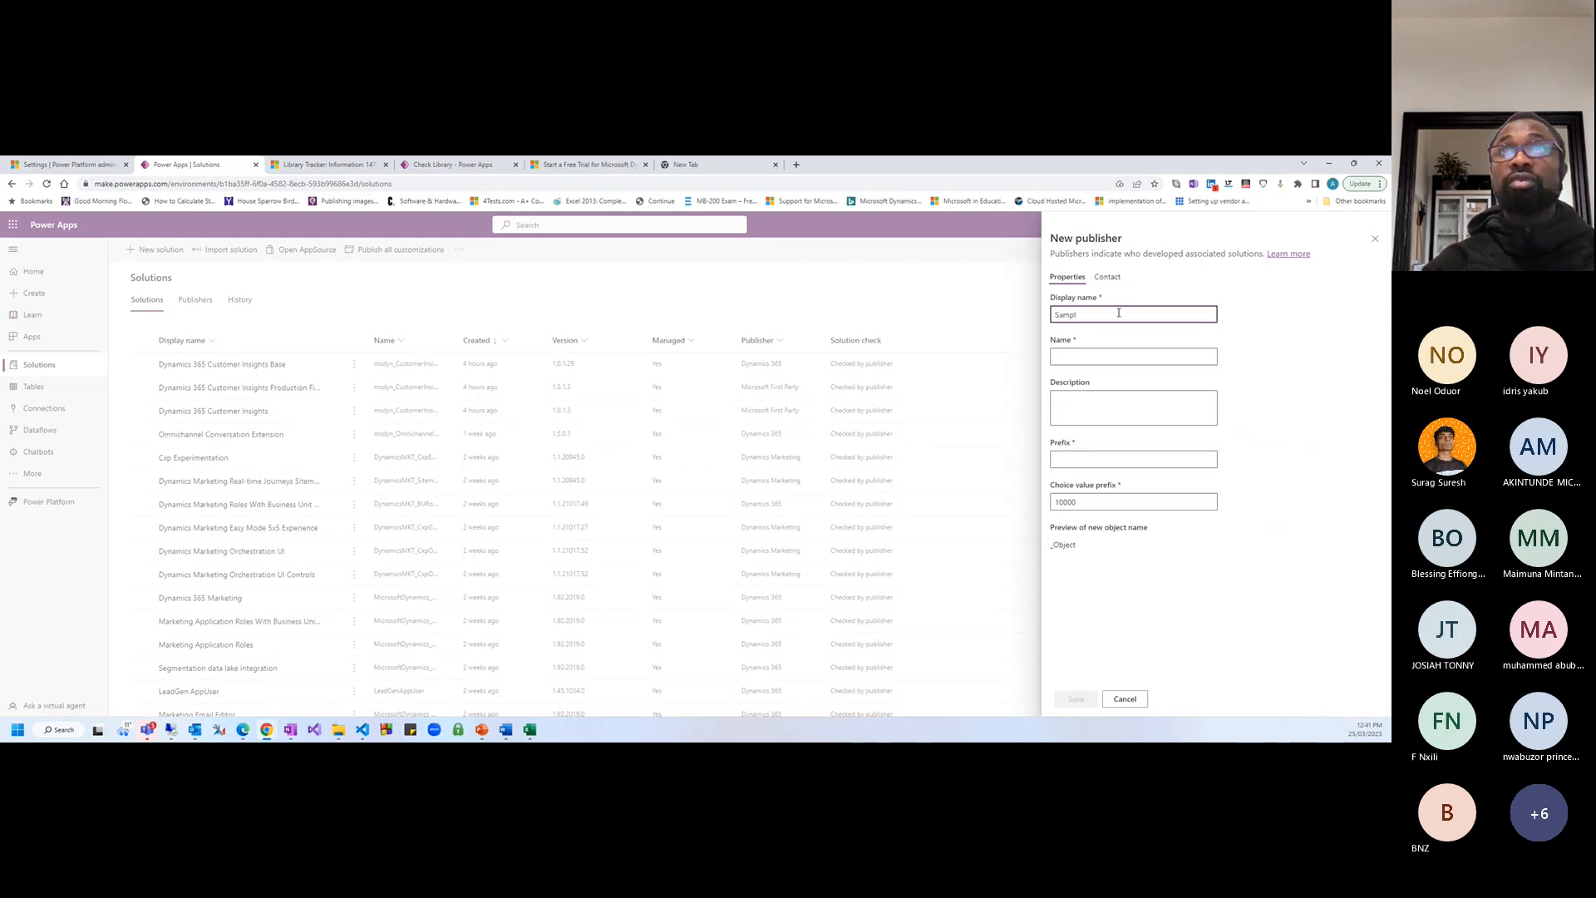
{"action": "key", "text": "BackSpace"}
{"action": "key", "text": "BackSpace"}
{"action": "key", "text": "BackSpace"}
{"action": "key", "text": "BackSpace"}
{"action": "type", "text": "My"}
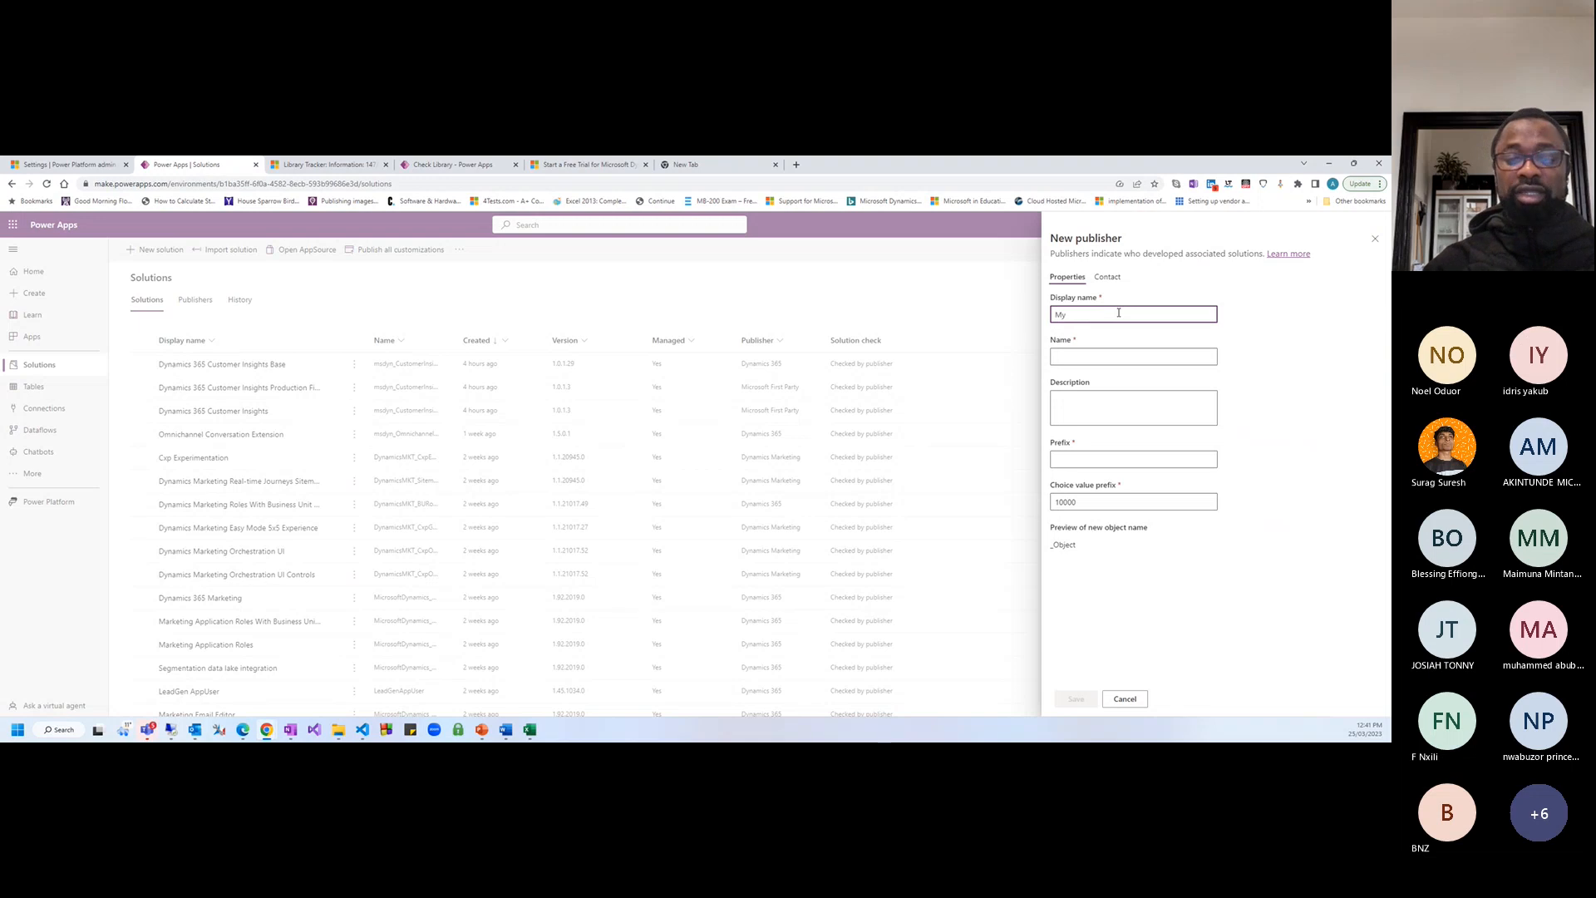
{"action": "type", "text": "Sam"}
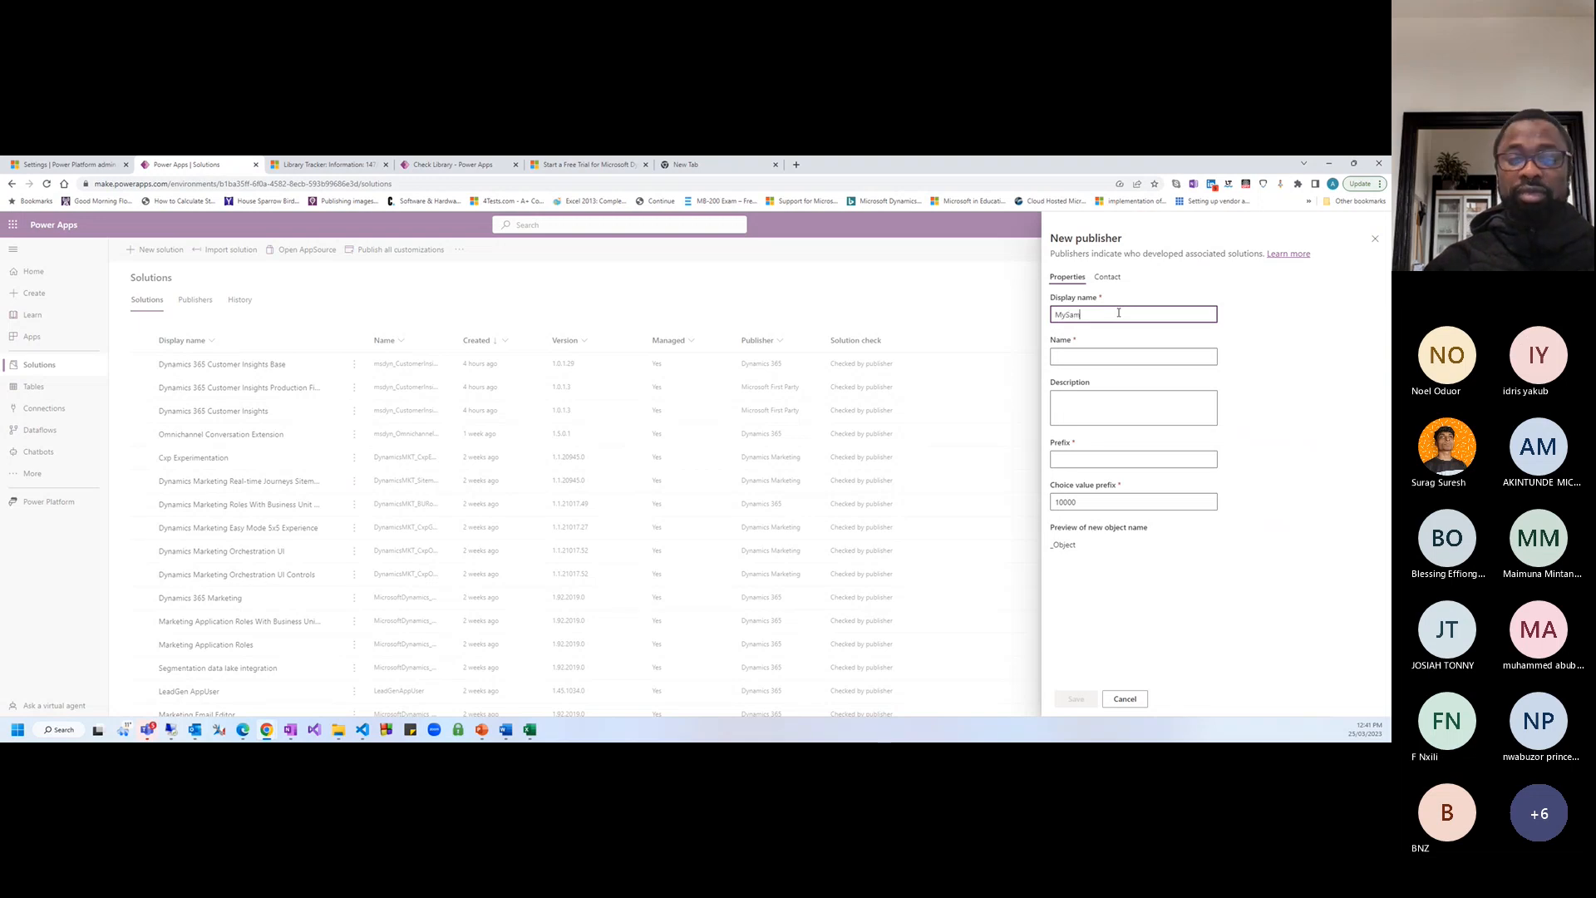
{"action": "type", "text": "ple Publisher"}
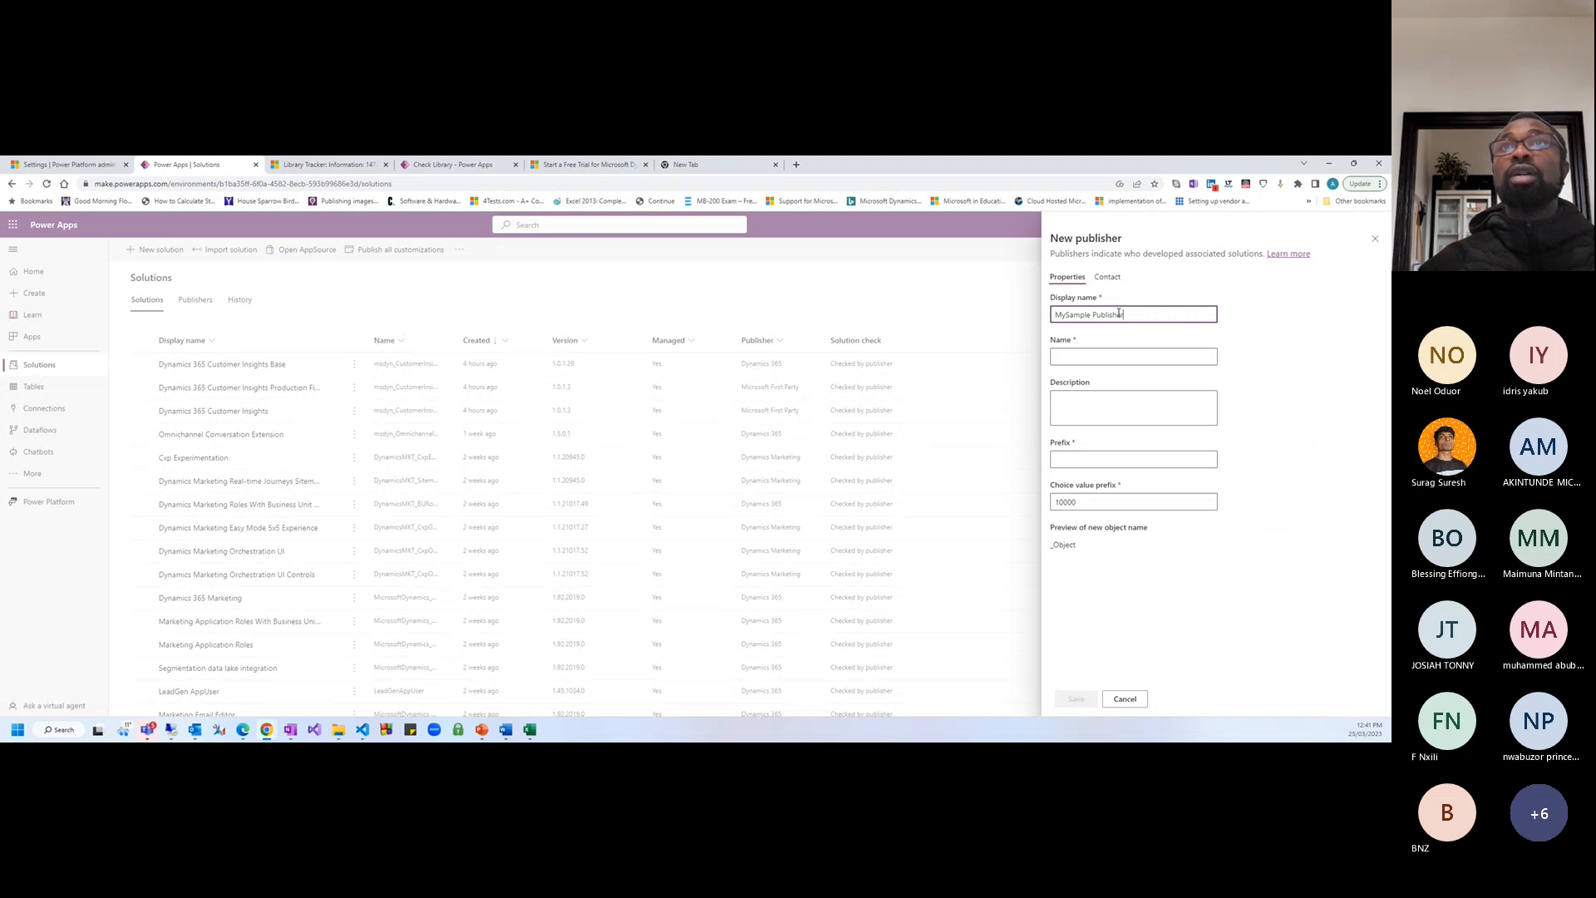
{"action": "key", "text": "BackSpace"}
{"action": "key", "text": "BackSpace"}
{"action": "key", "text": "BackSpace"}
{"action": "key", "text": "BackSpace"}
{"action": "key", "text": "BackSpace"}
{"action": "key", "text": "BackSpace"}
{"action": "key", "text": "BackSpace"}
{"action": "key", "text": "BackSpace"}
{"action": "key", "text": "BackSpace"}
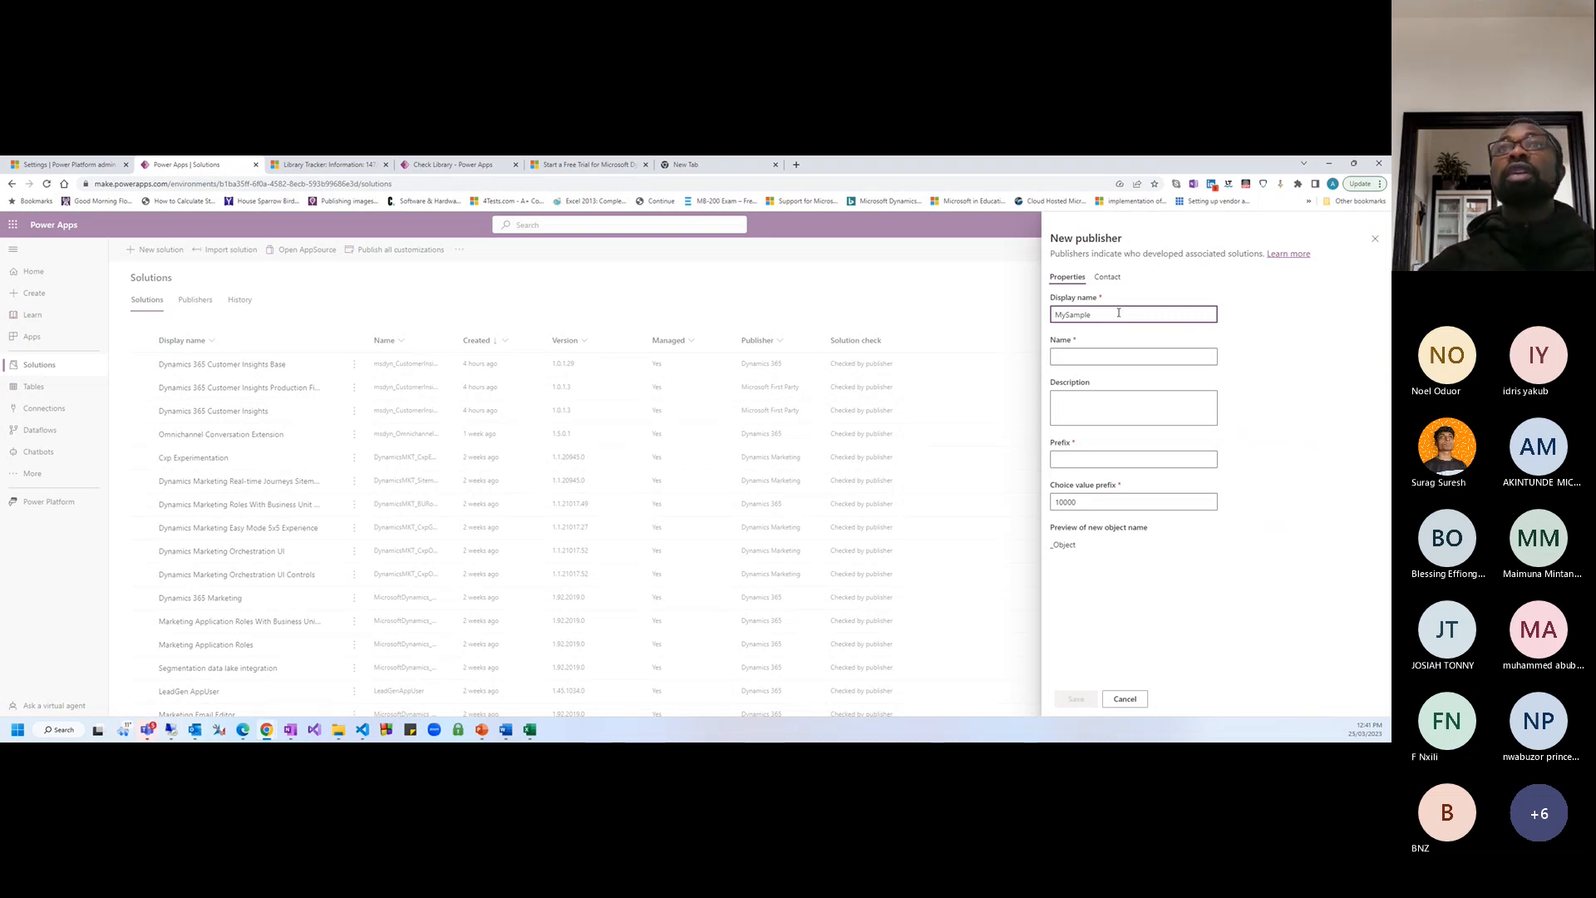
{"action": "key", "text": "Tab"}
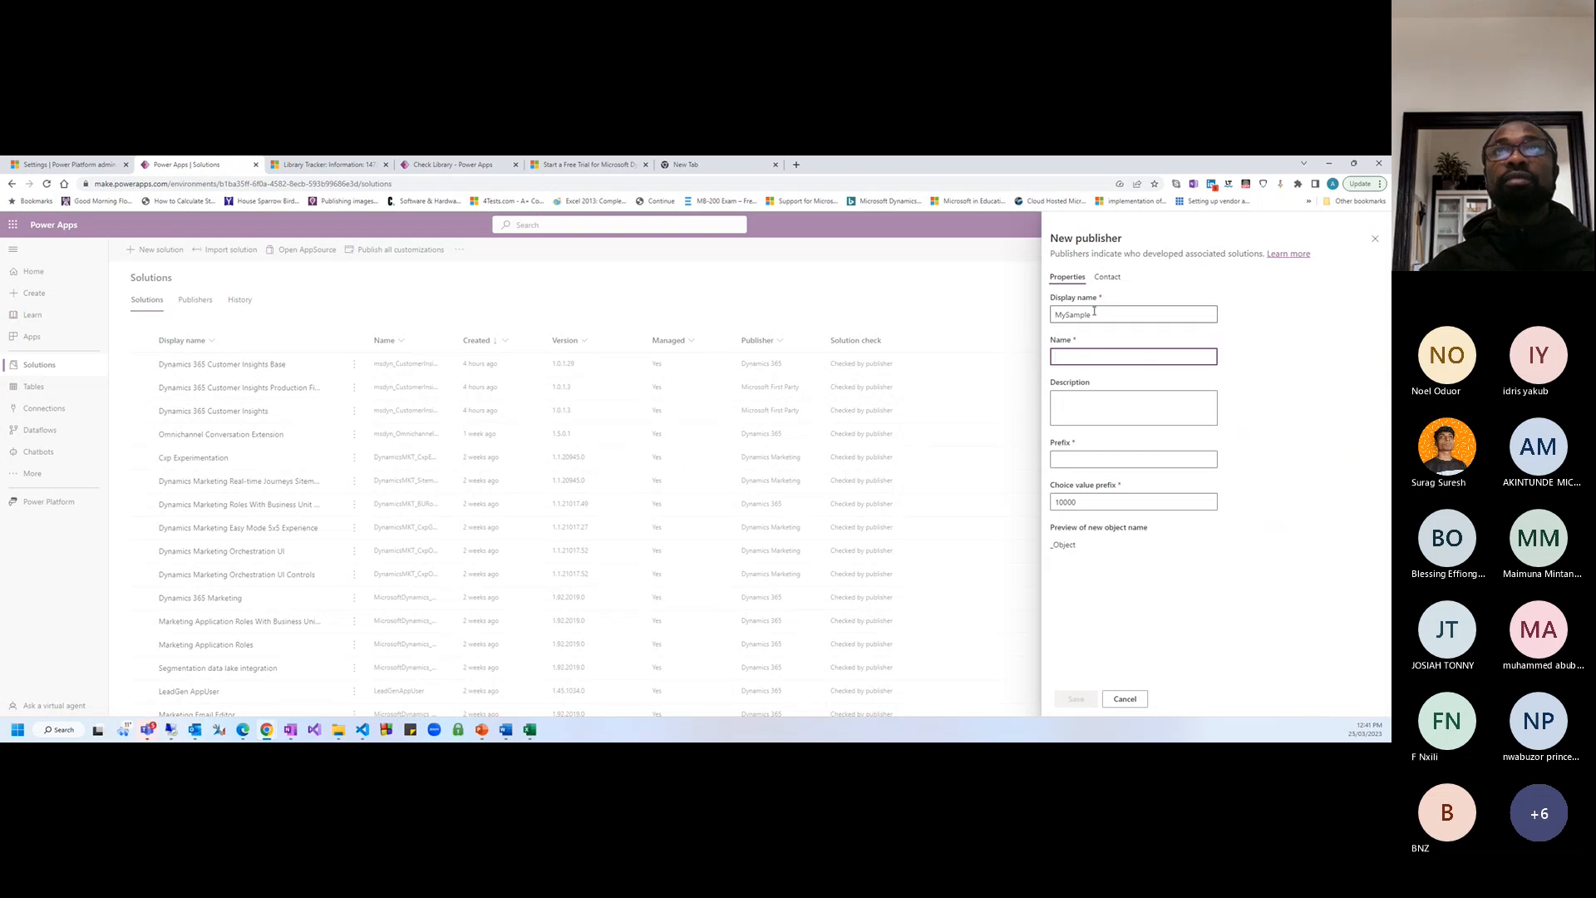
Copy MySample into the Name field, set prefix 'mysaple', and save the publisher
{"action": "left_click_drag", "start_coordinate": [1094, 312], "coordinate": [1023, 315]}
{"action": "key", "text": "ctrl+c"}
{"action": "left_click", "coordinate": [1073, 355]}
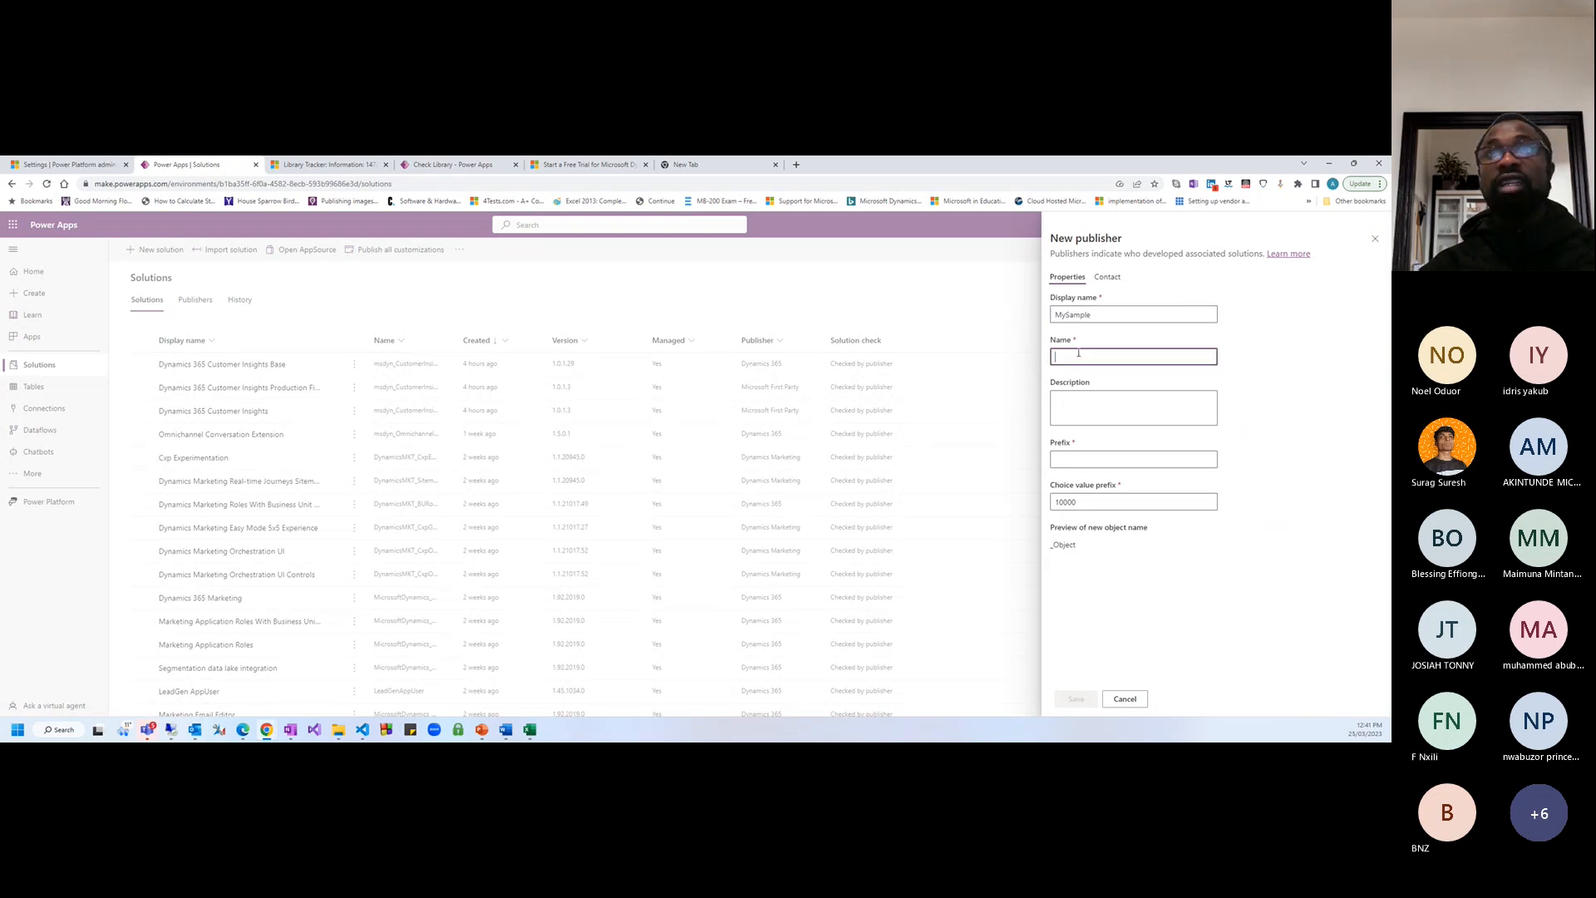
{"action": "key", "text": "ctrl+v"}
{"action": "left_click", "coordinate": [1077, 407]}
{"action": "left_click", "coordinate": [1056, 456]}
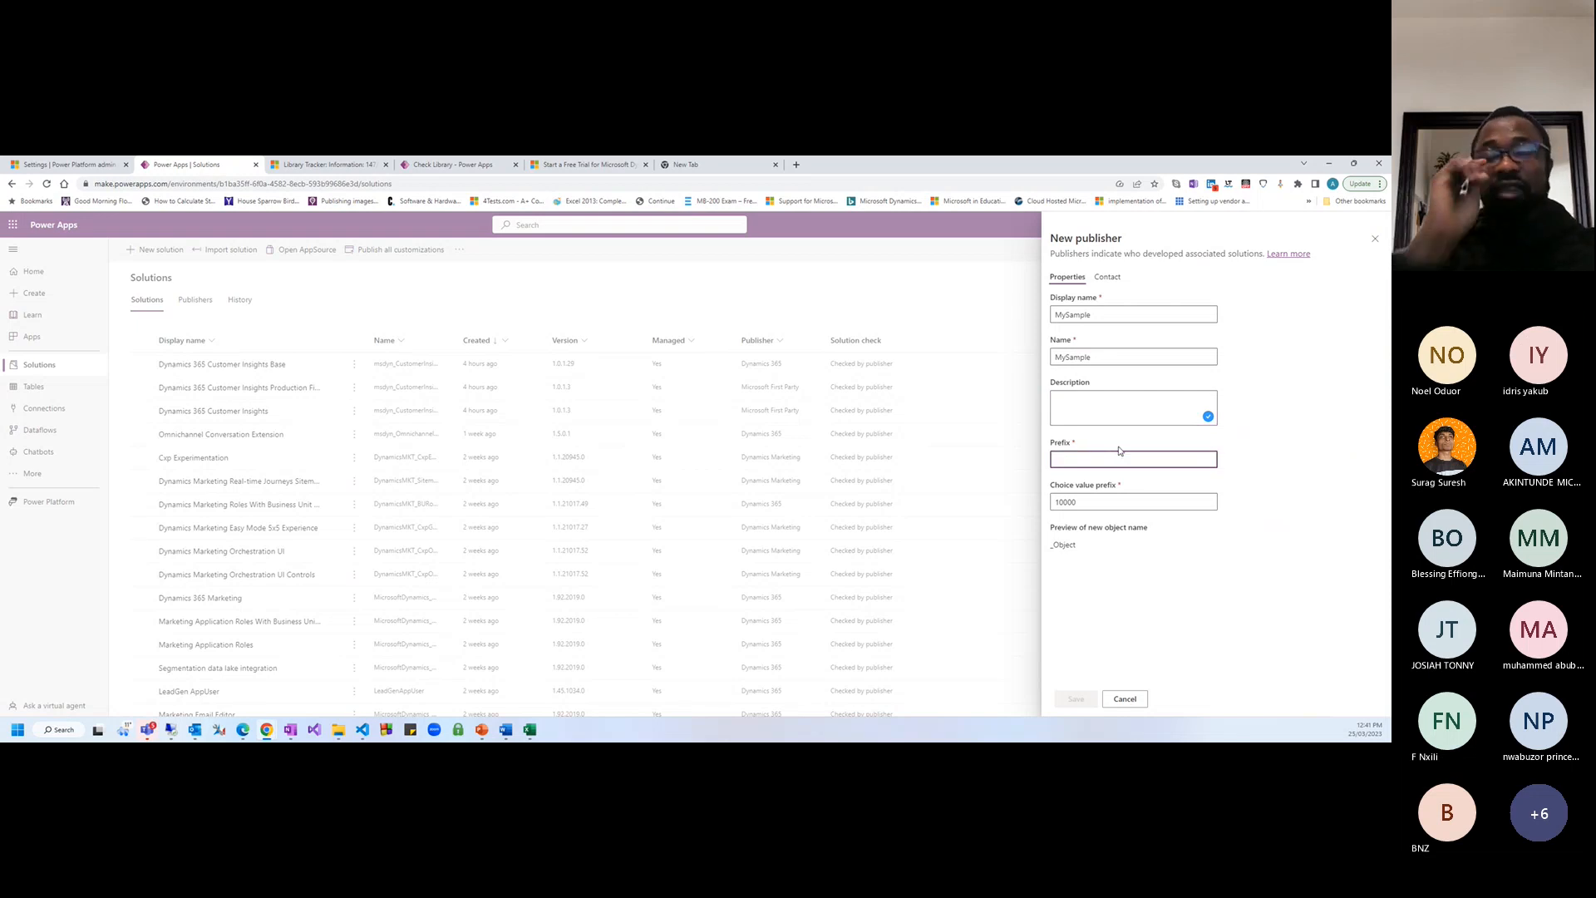
{"action": "type", "text": "my"}
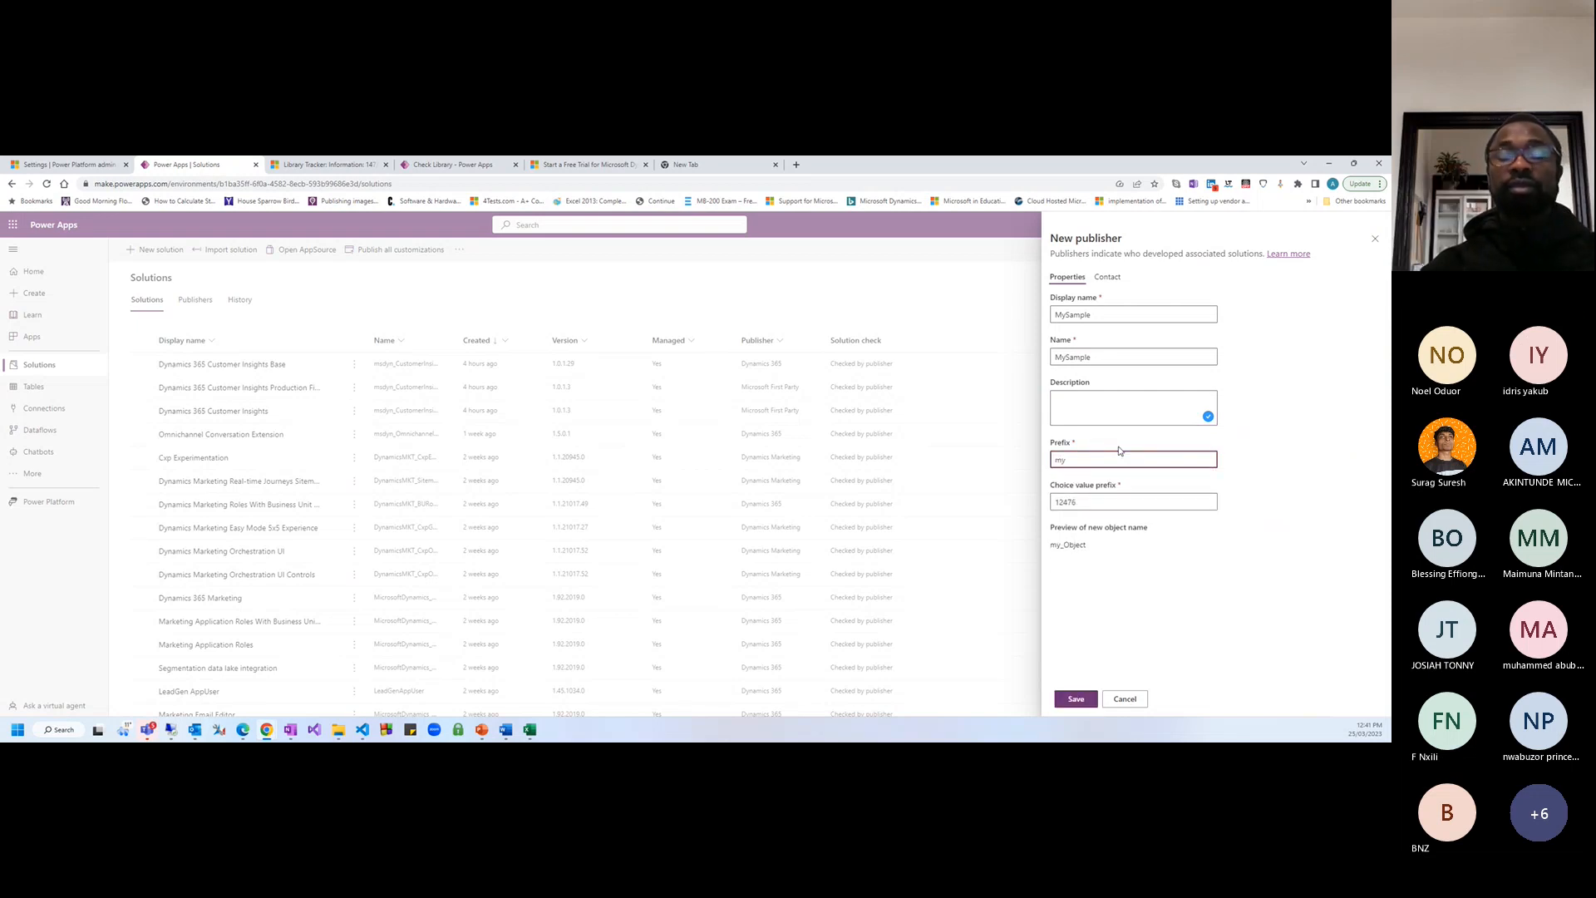
{"action": "type", "text": "saple"}
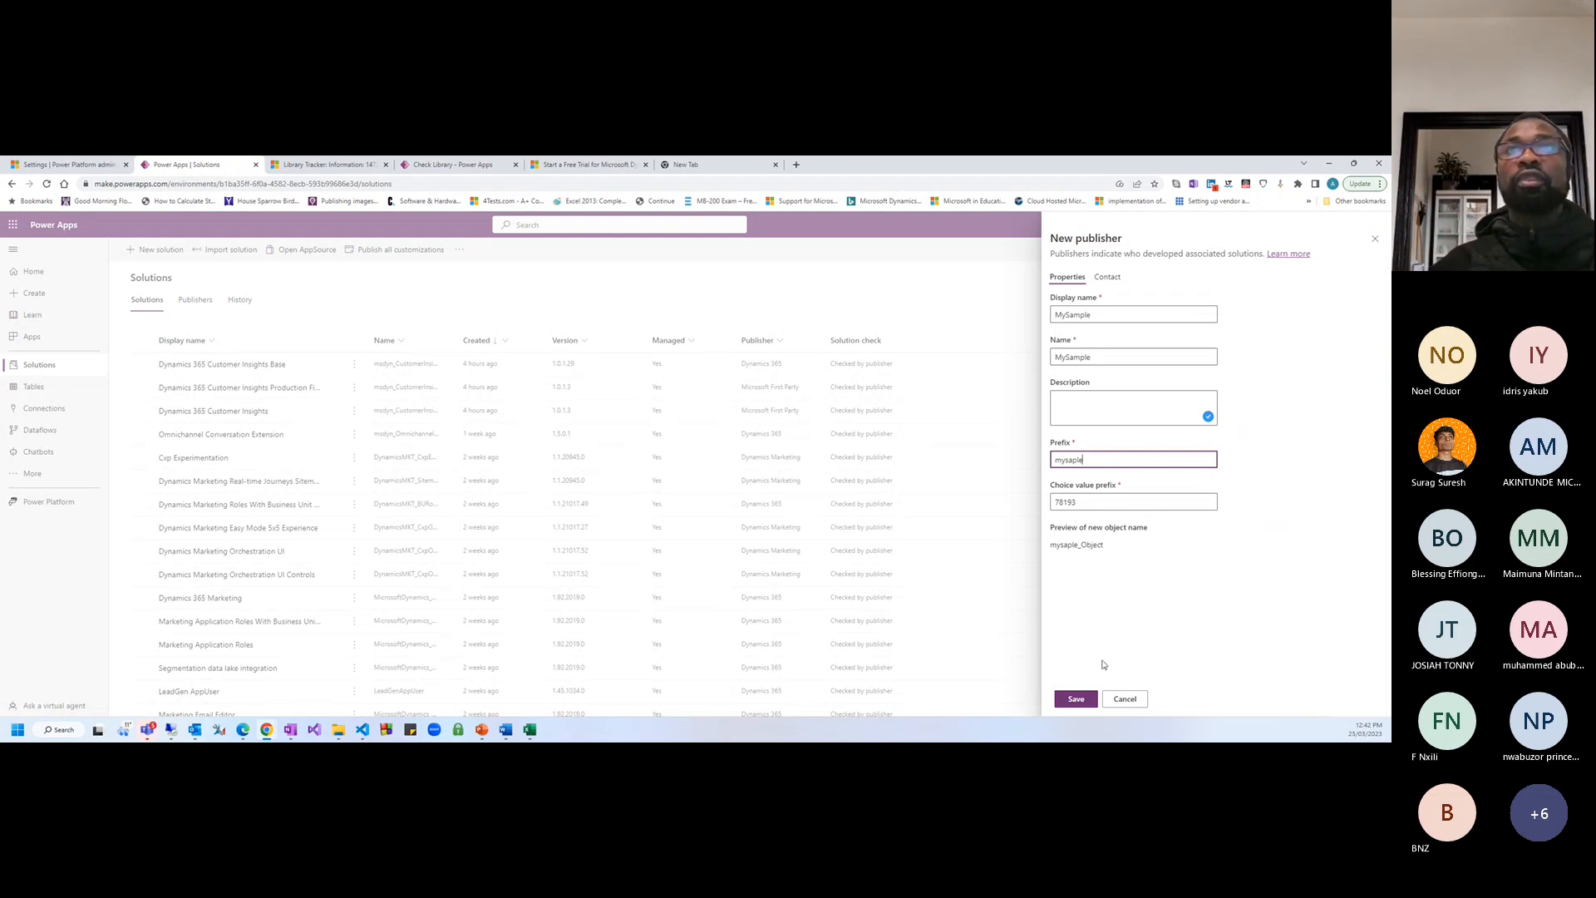
{"action": "left_click_drag", "start_coordinate": [1055, 546], "coordinate": [1105, 546]}
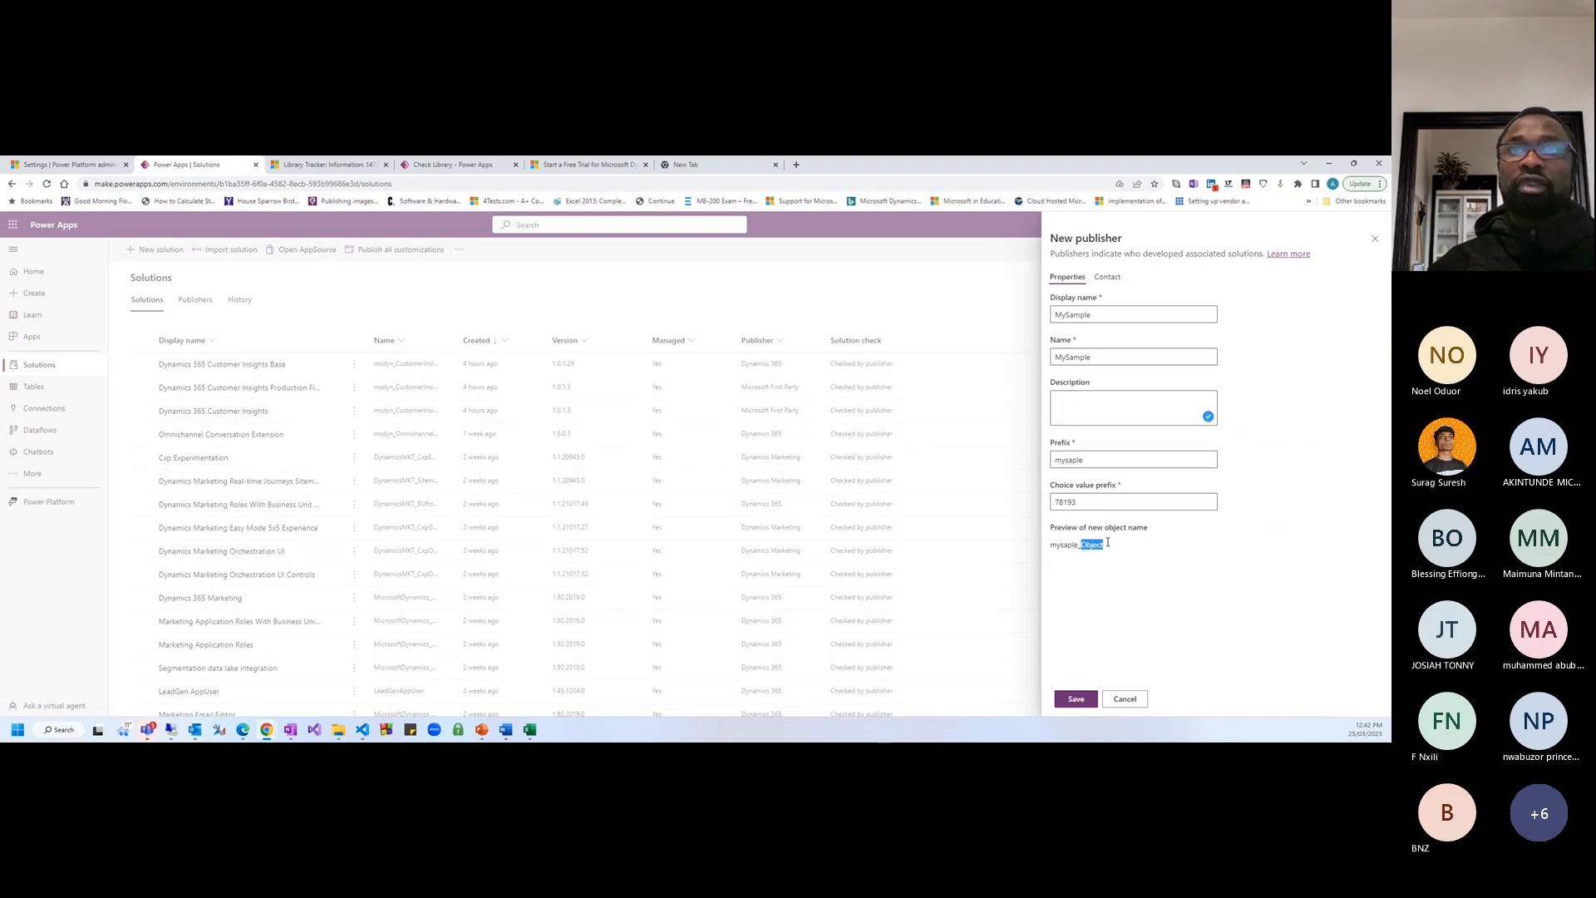
{"action": "left_click", "coordinate": [1107, 542]}
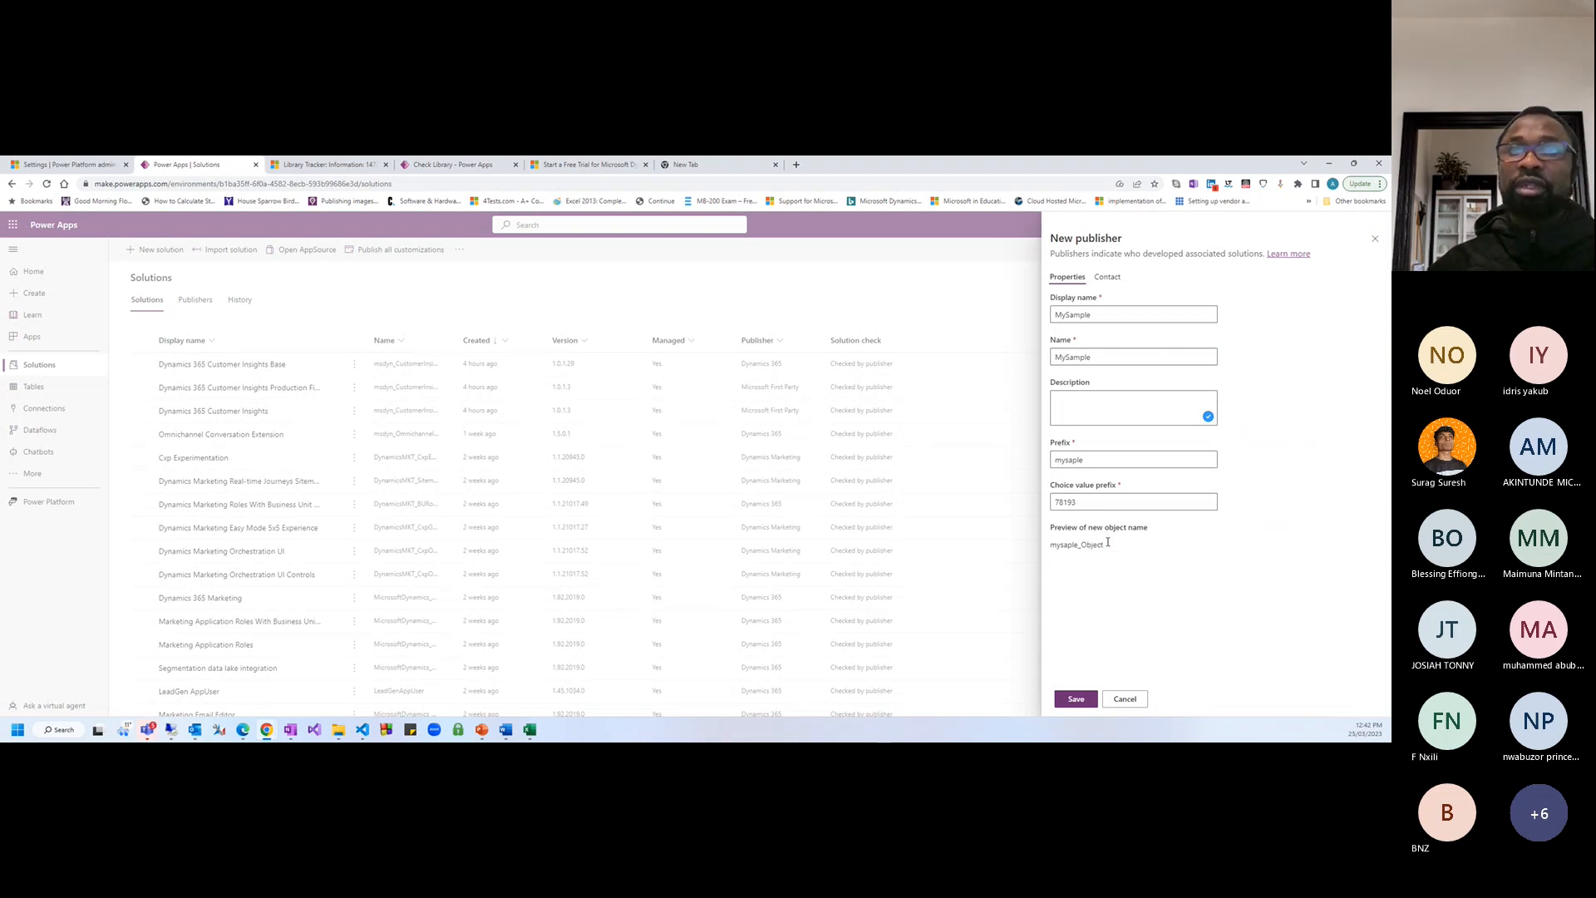
{"action": "left_click", "coordinate": [1075, 699]}
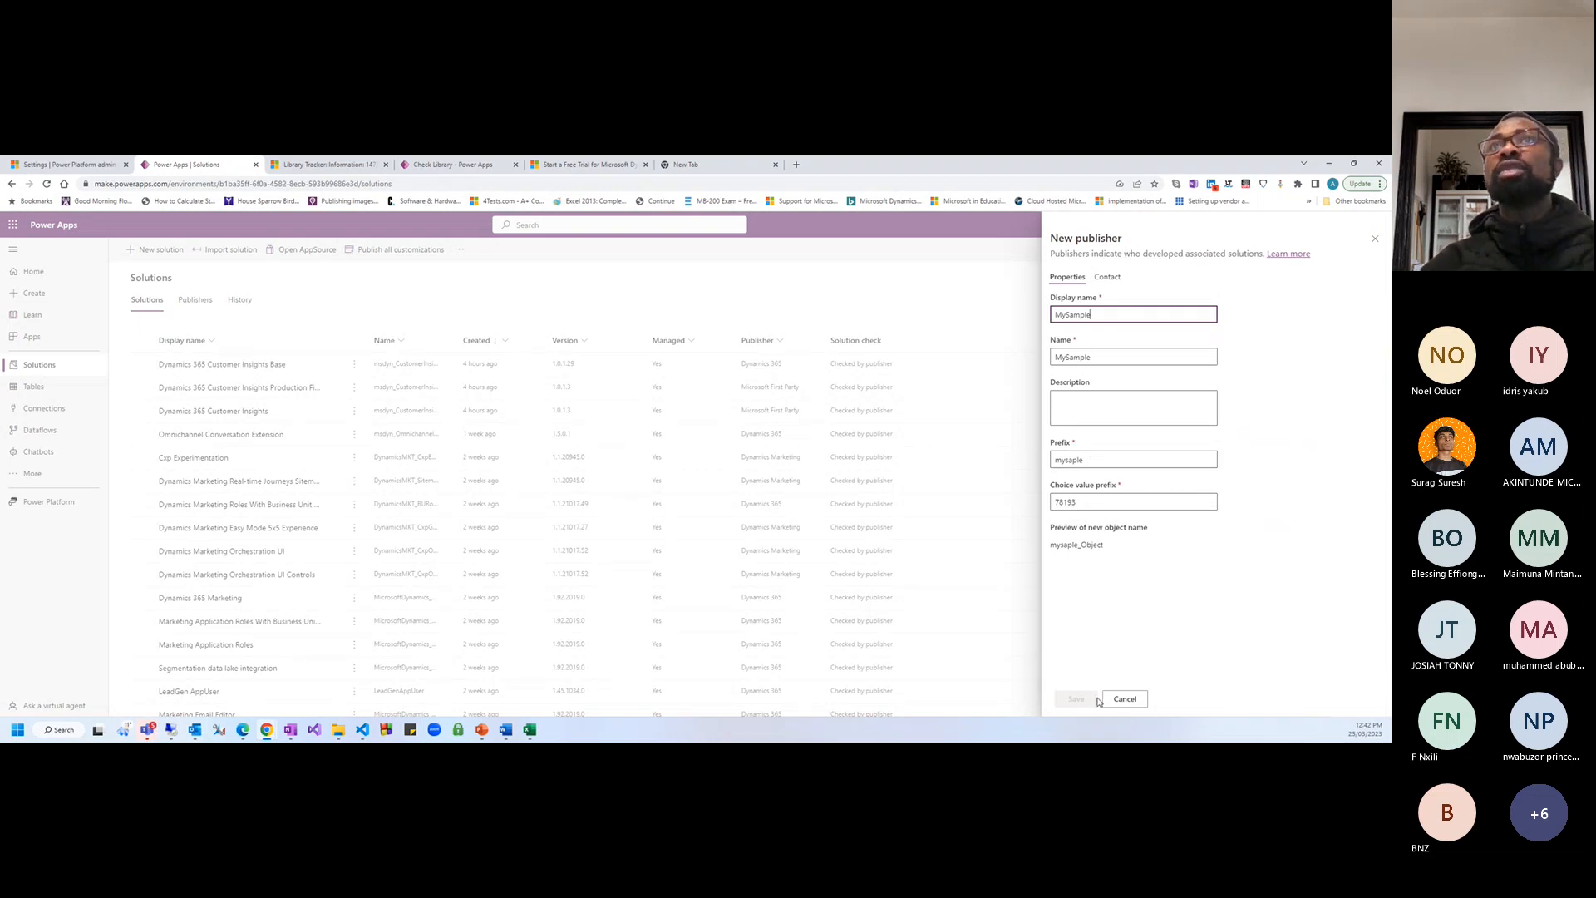
Review the publisher's contact details, including the phone and website fields
{"action": "left_click", "coordinate": [1108, 278]}
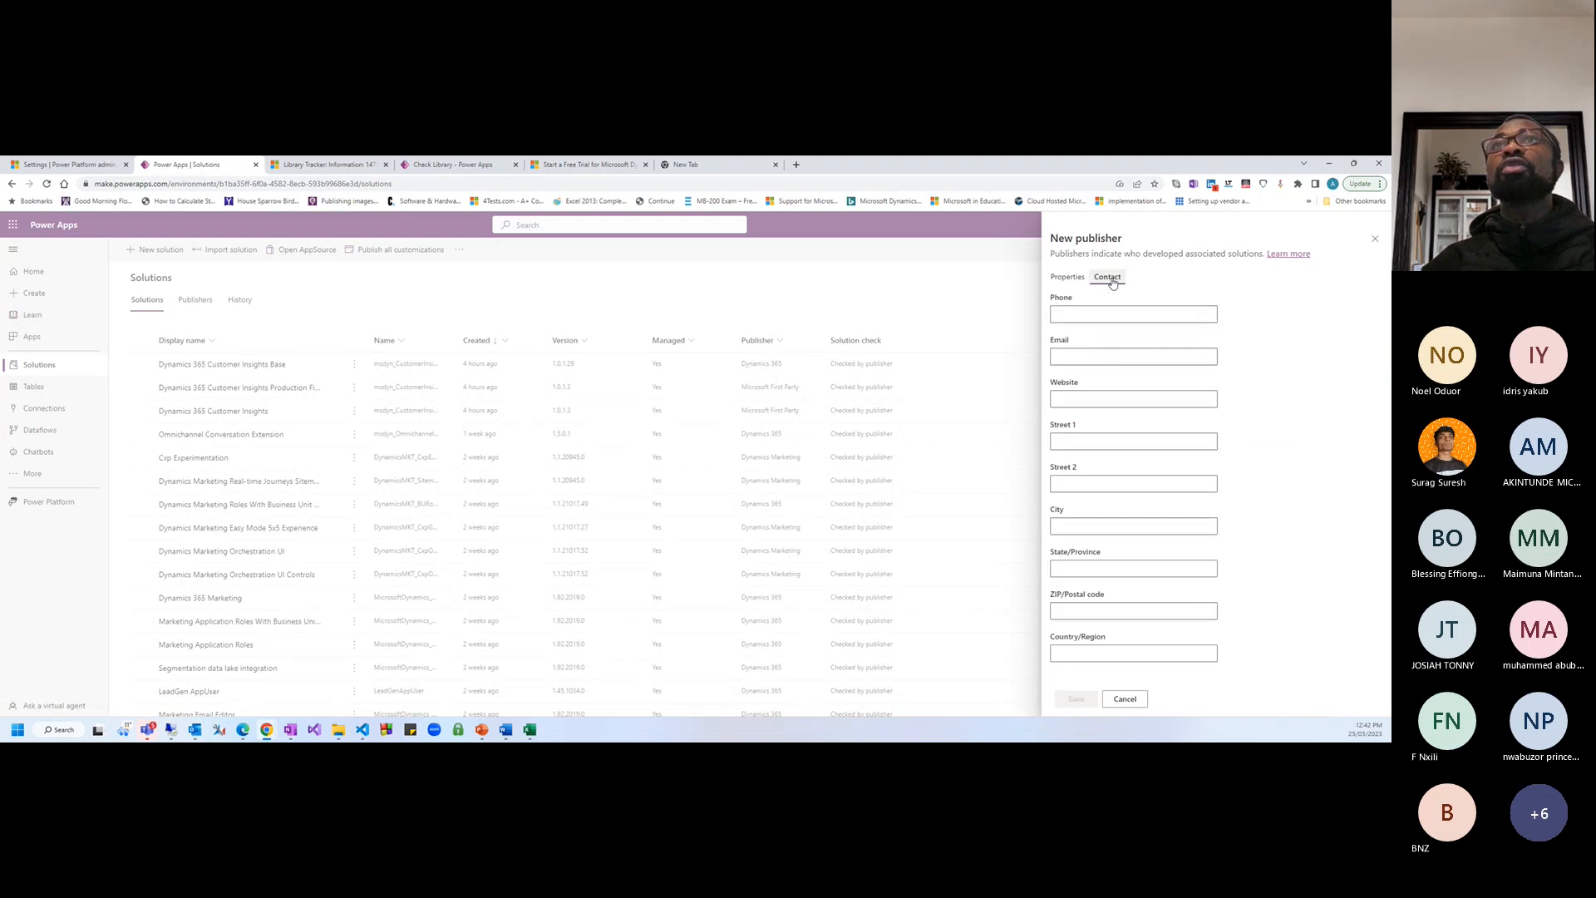
{"action": "left_click", "coordinate": [1101, 313]}
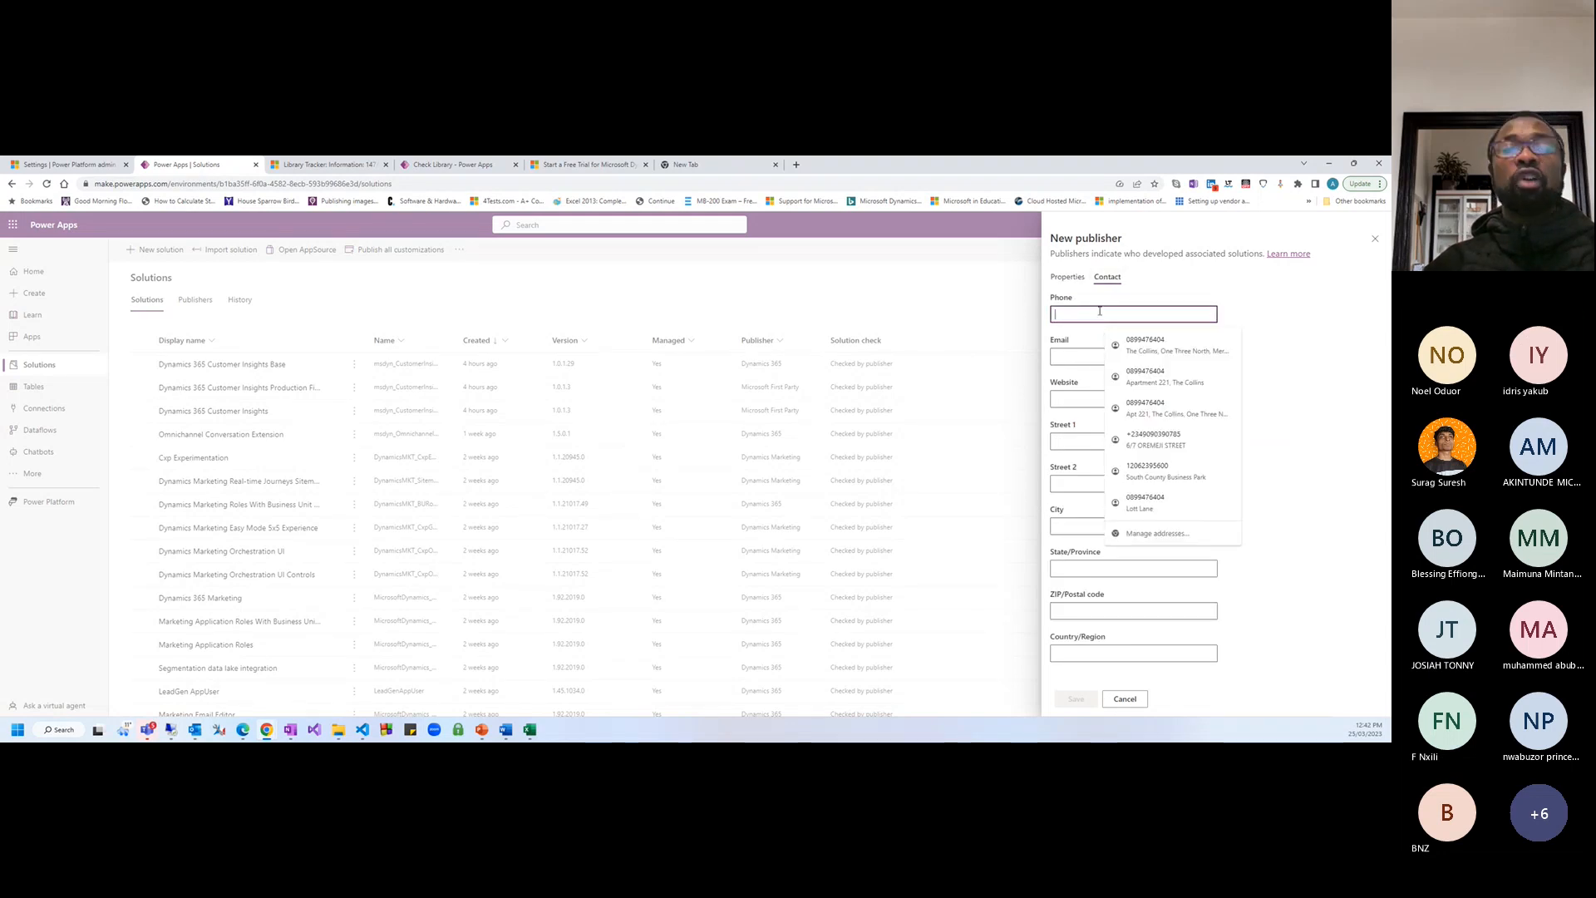
{"action": "left_click", "coordinate": [1080, 400]}
Assign publisher MySample, keep version 1.0.0.0, and create the Tracking App solution
{"action": "left_click", "coordinate": [1125, 698]}
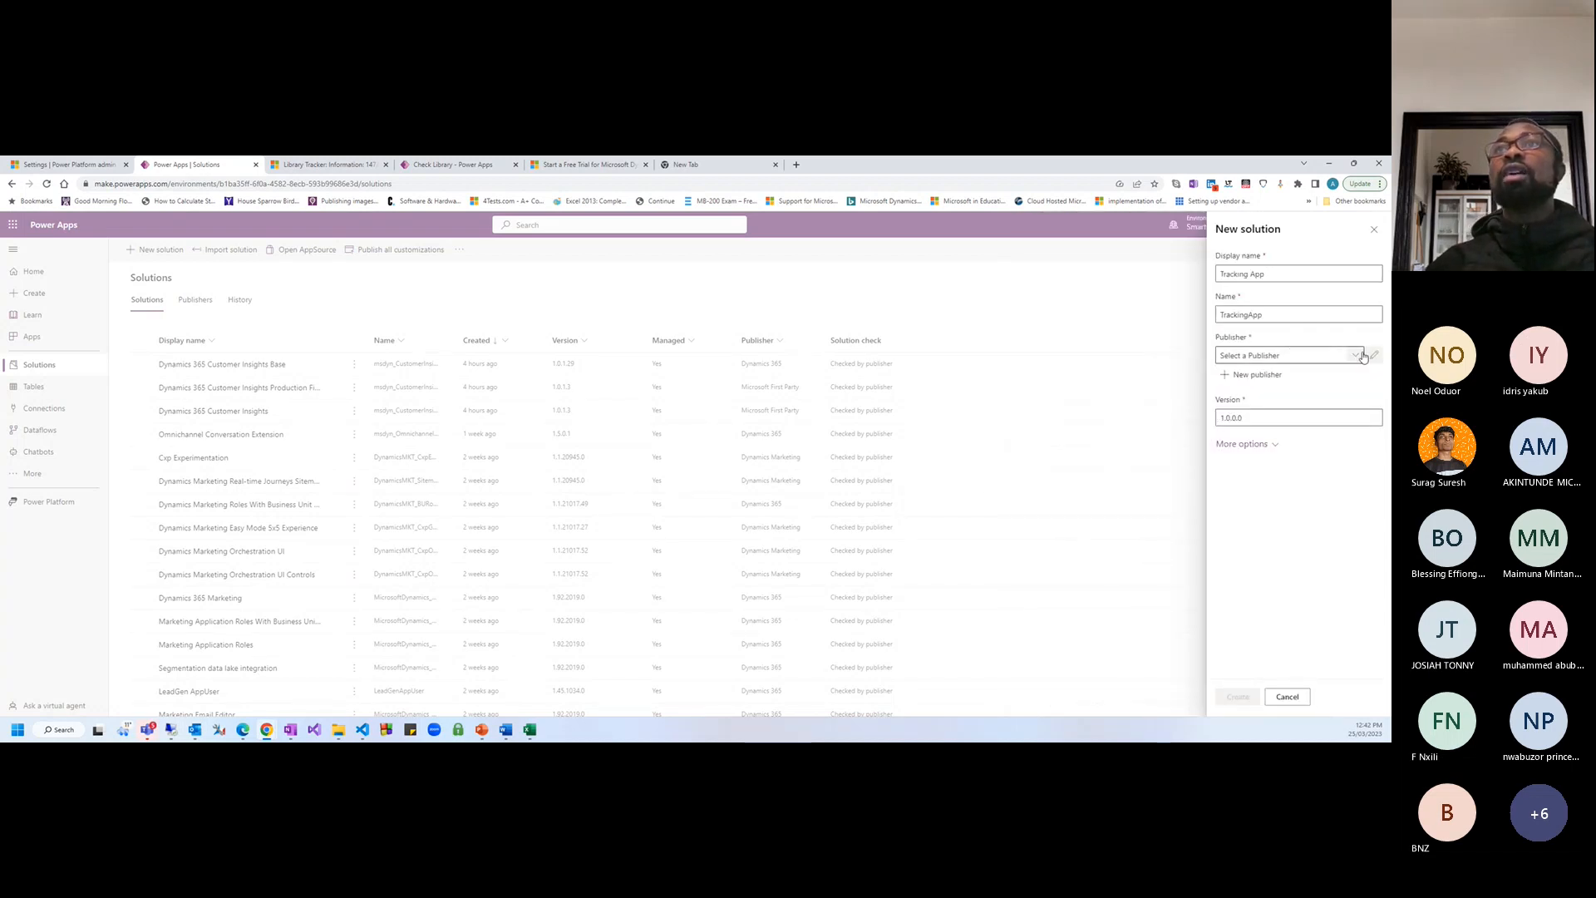
{"action": "left_click", "coordinate": [1355, 354]}
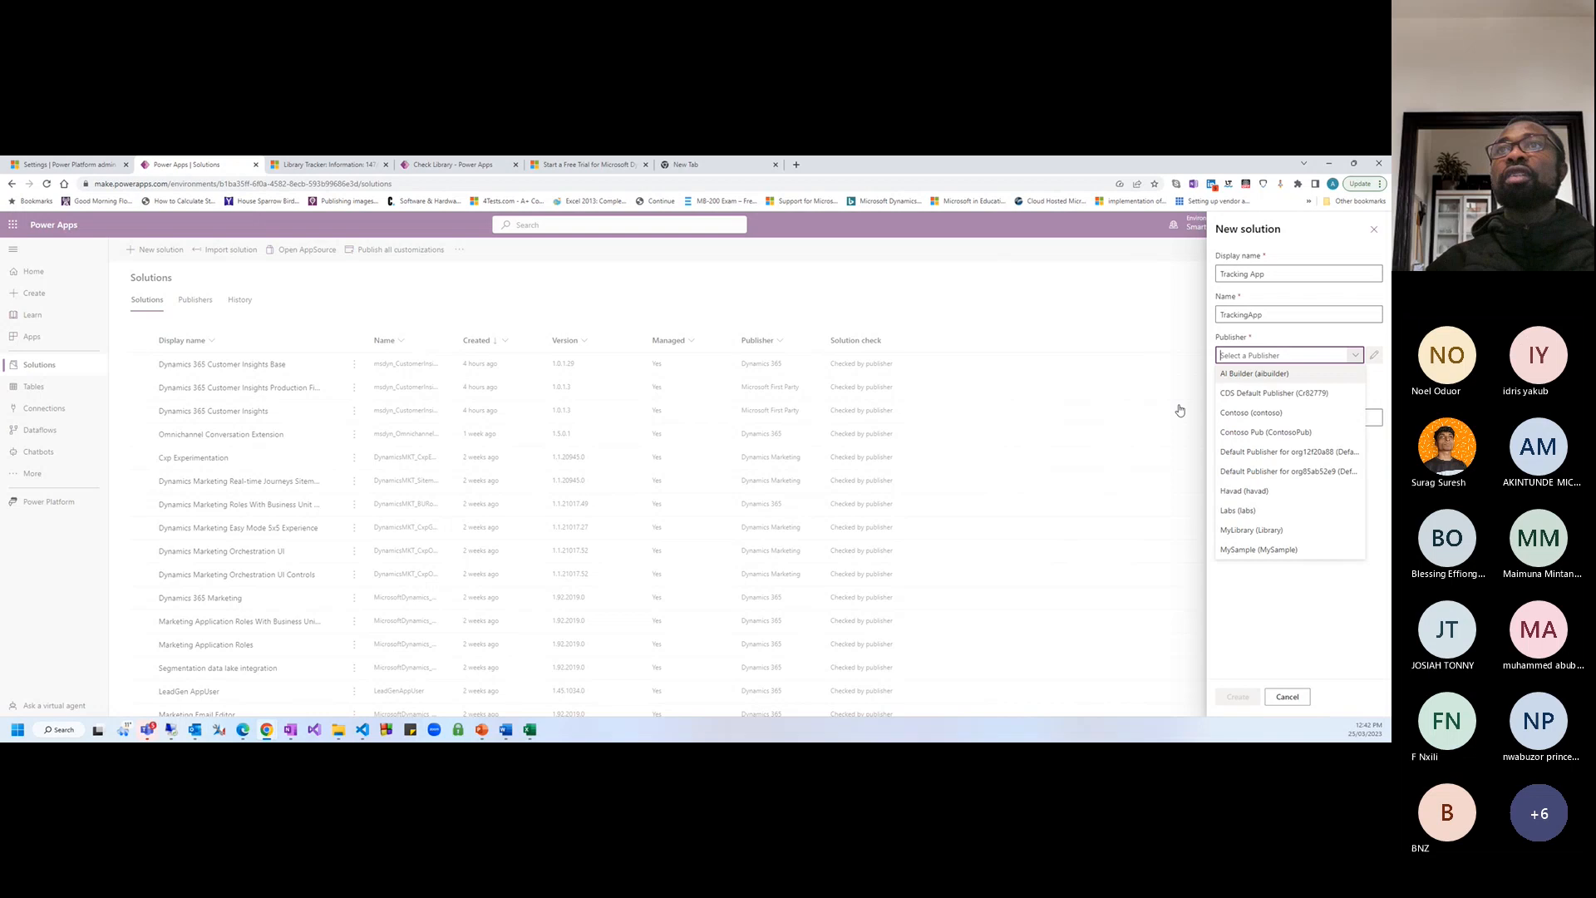
{"action": "left_click", "coordinate": [1247, 549]}
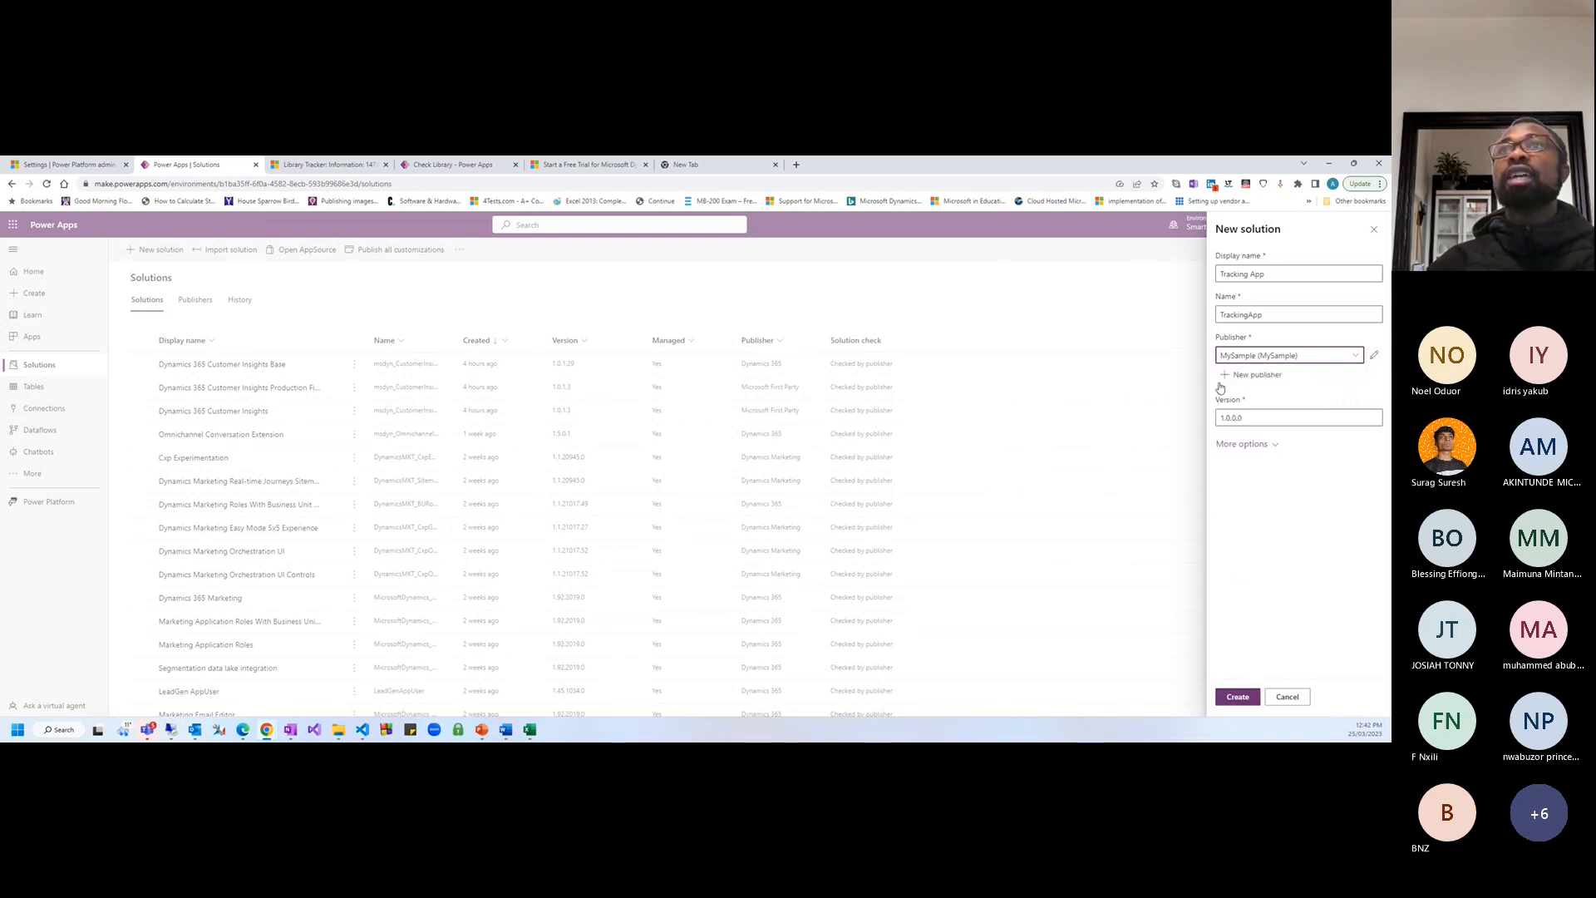
{"action": "left_click", "coordinate": [1250, 415]}
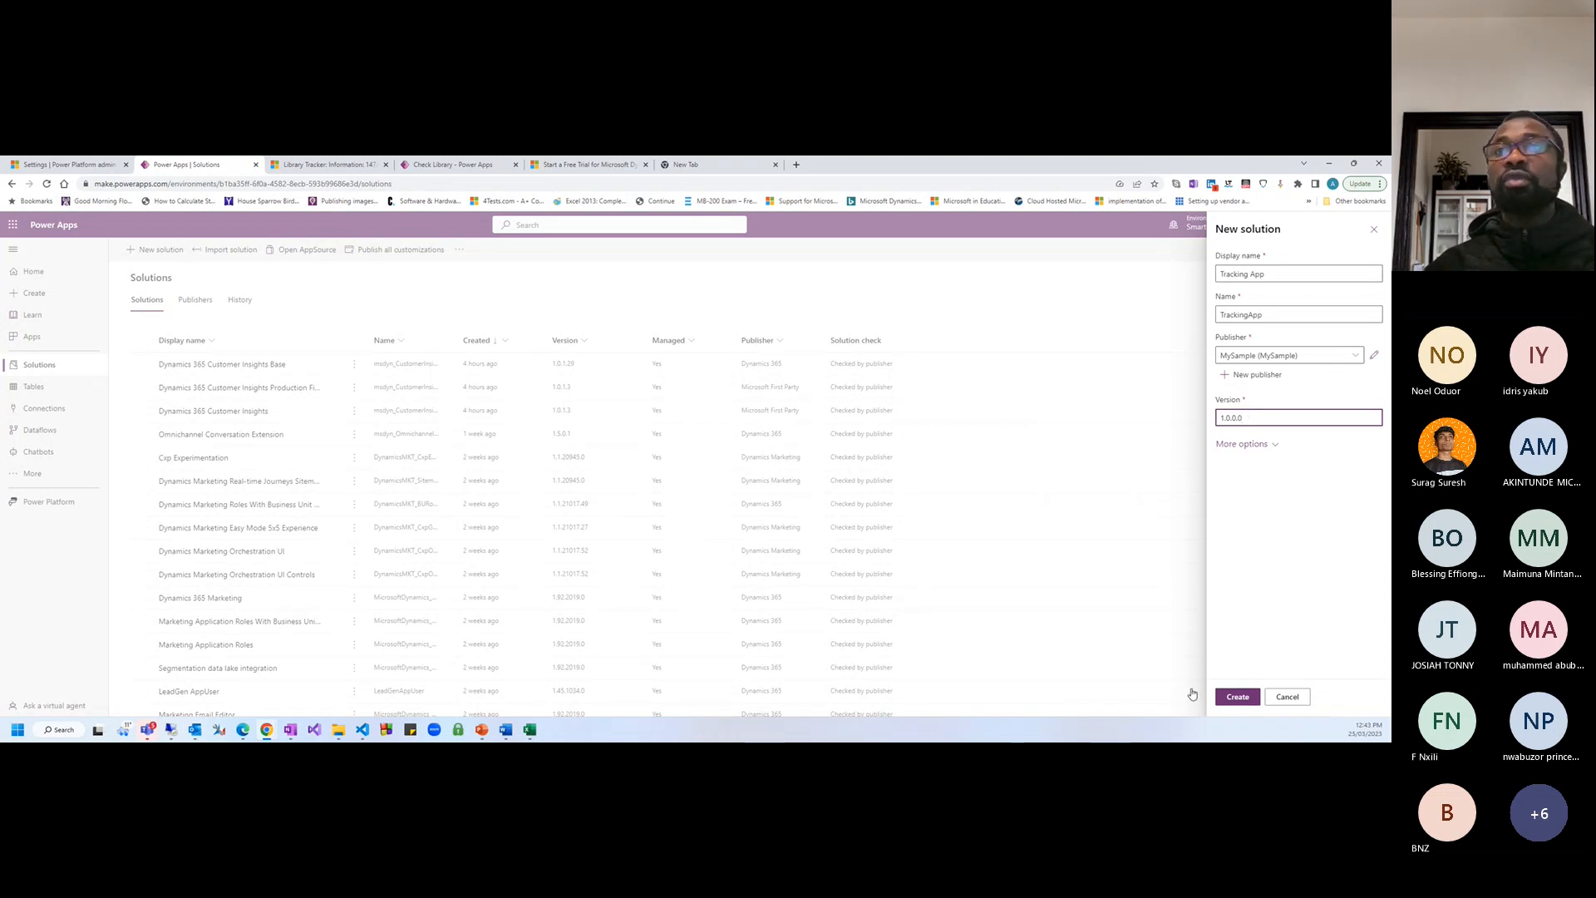
{"action": "left_click", "coordinate": [1237, 696]}
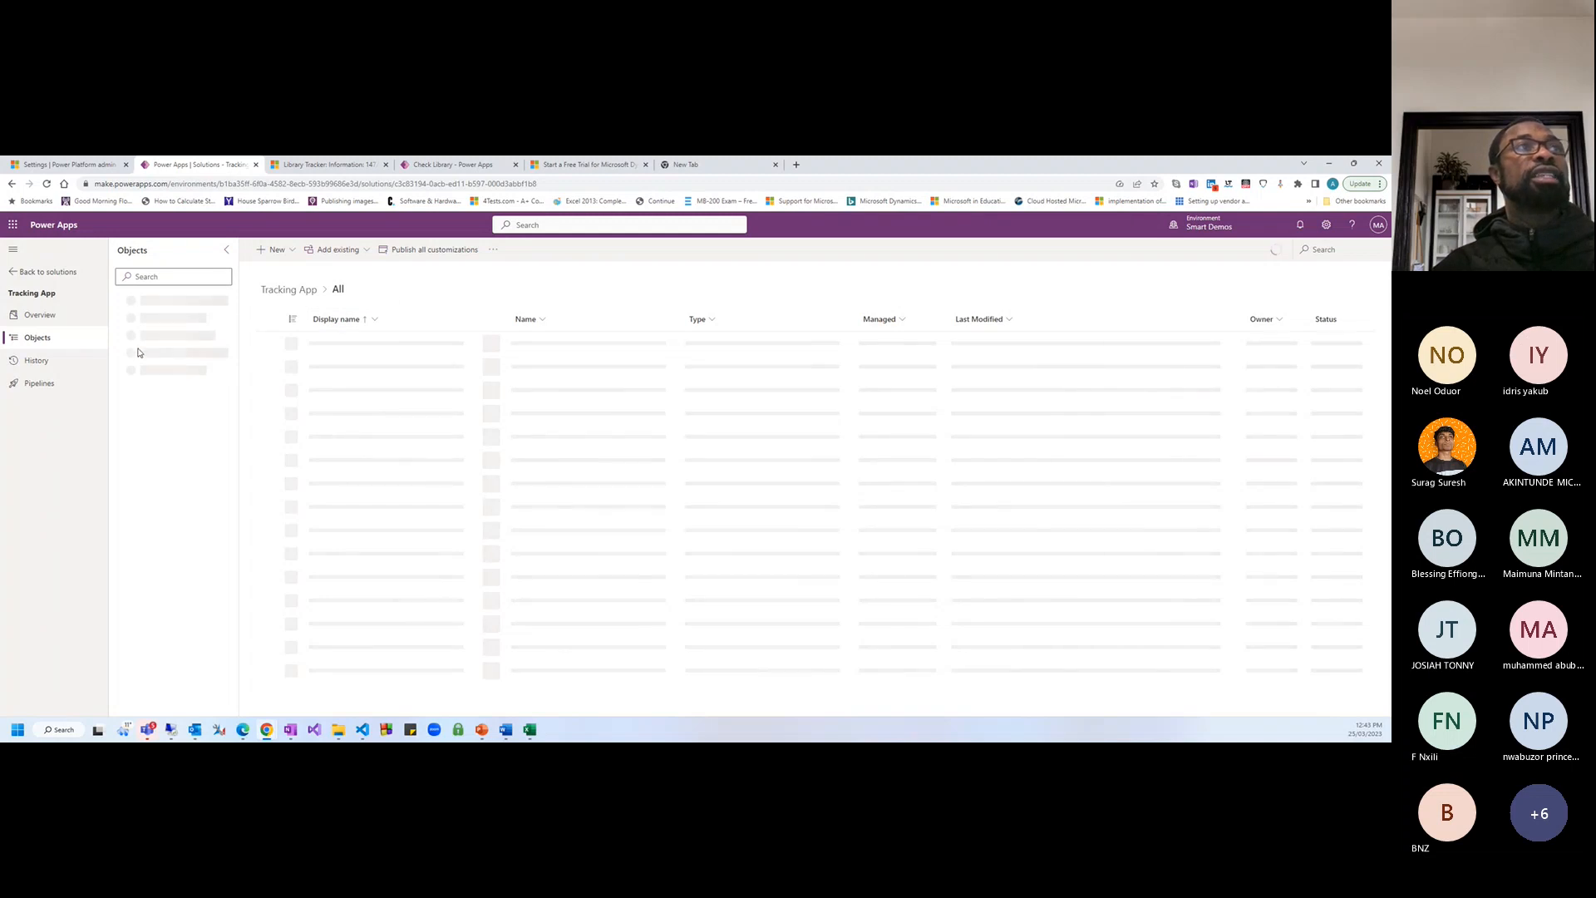
{"action": "left_click", "coordinate": [36, 317]}
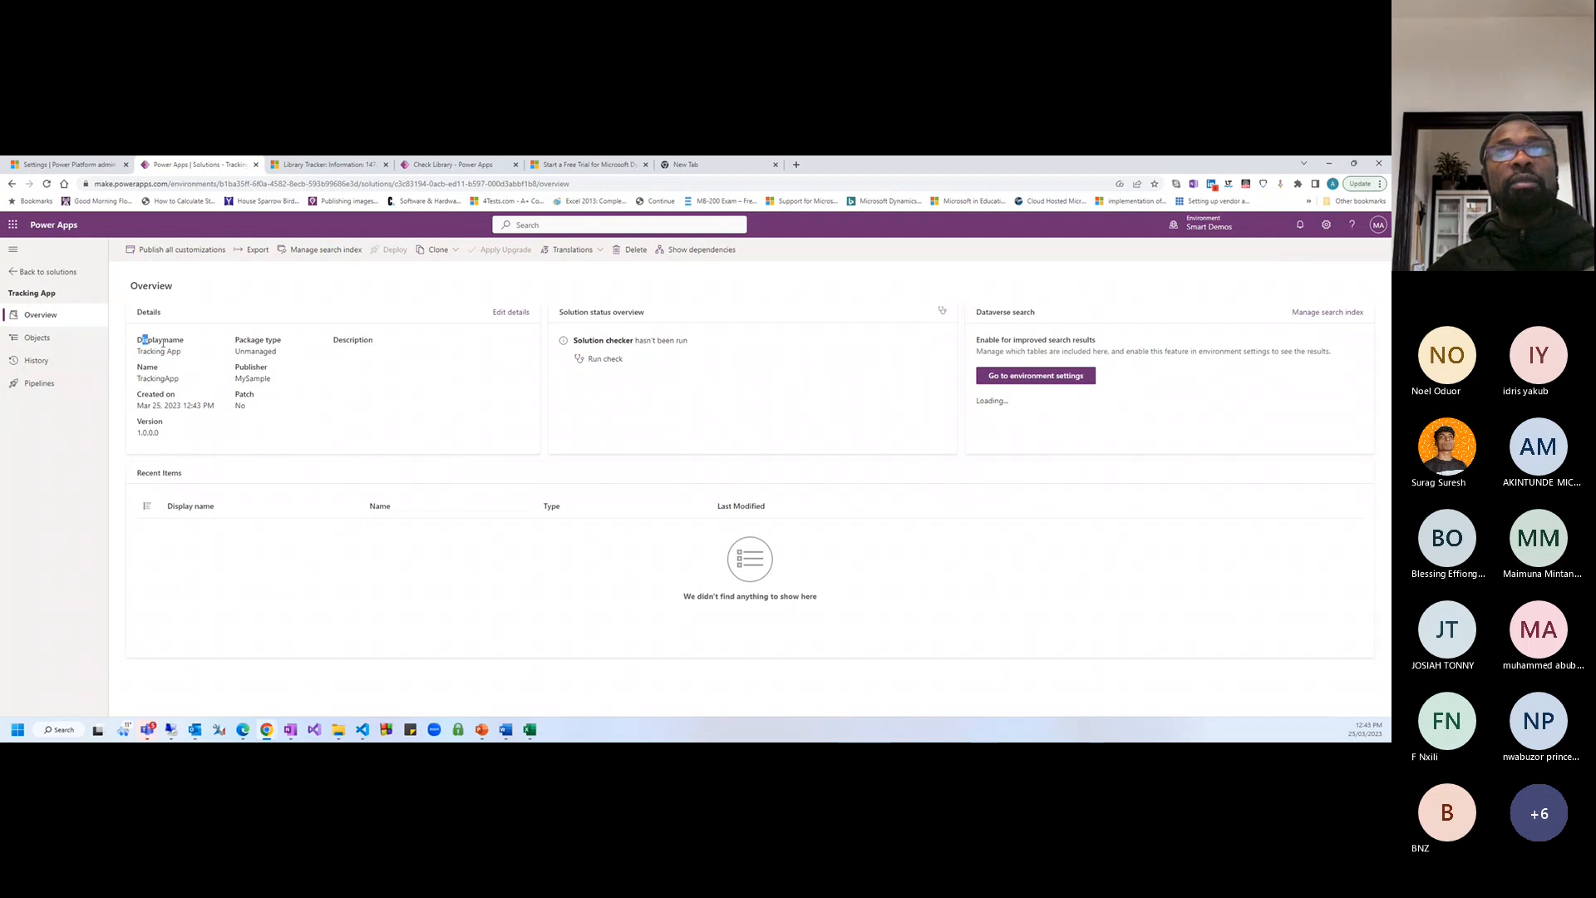
{"action": "double_click", "coordinate": [139, 379]}
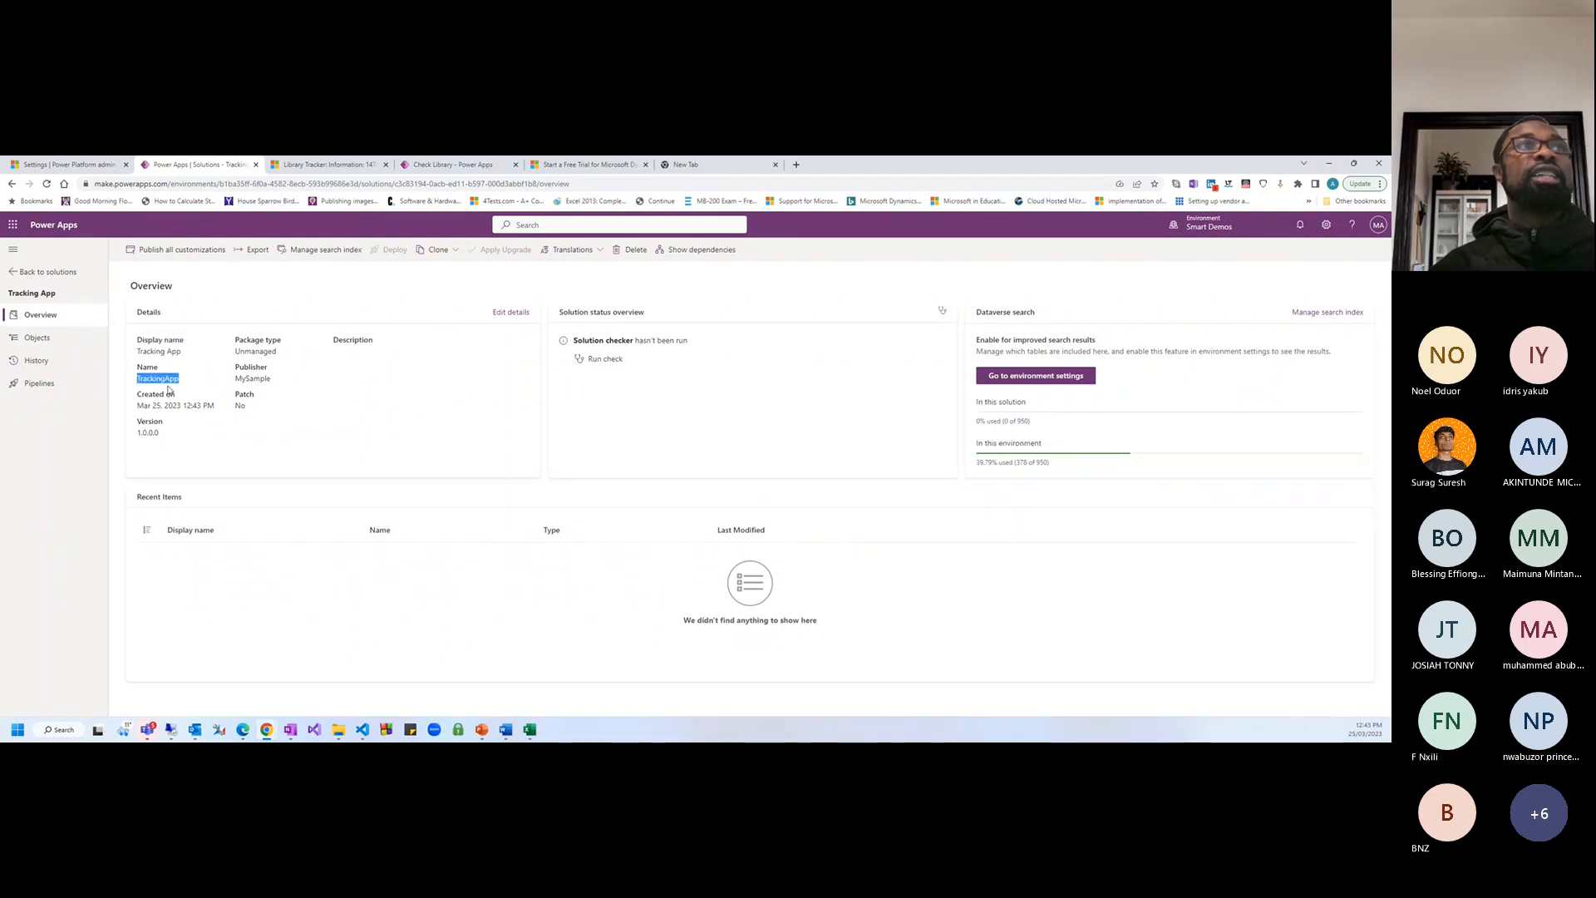
{"action": "left_click_drag", "start_coordinate": [136, 405], "coordinate": [216, 406]}
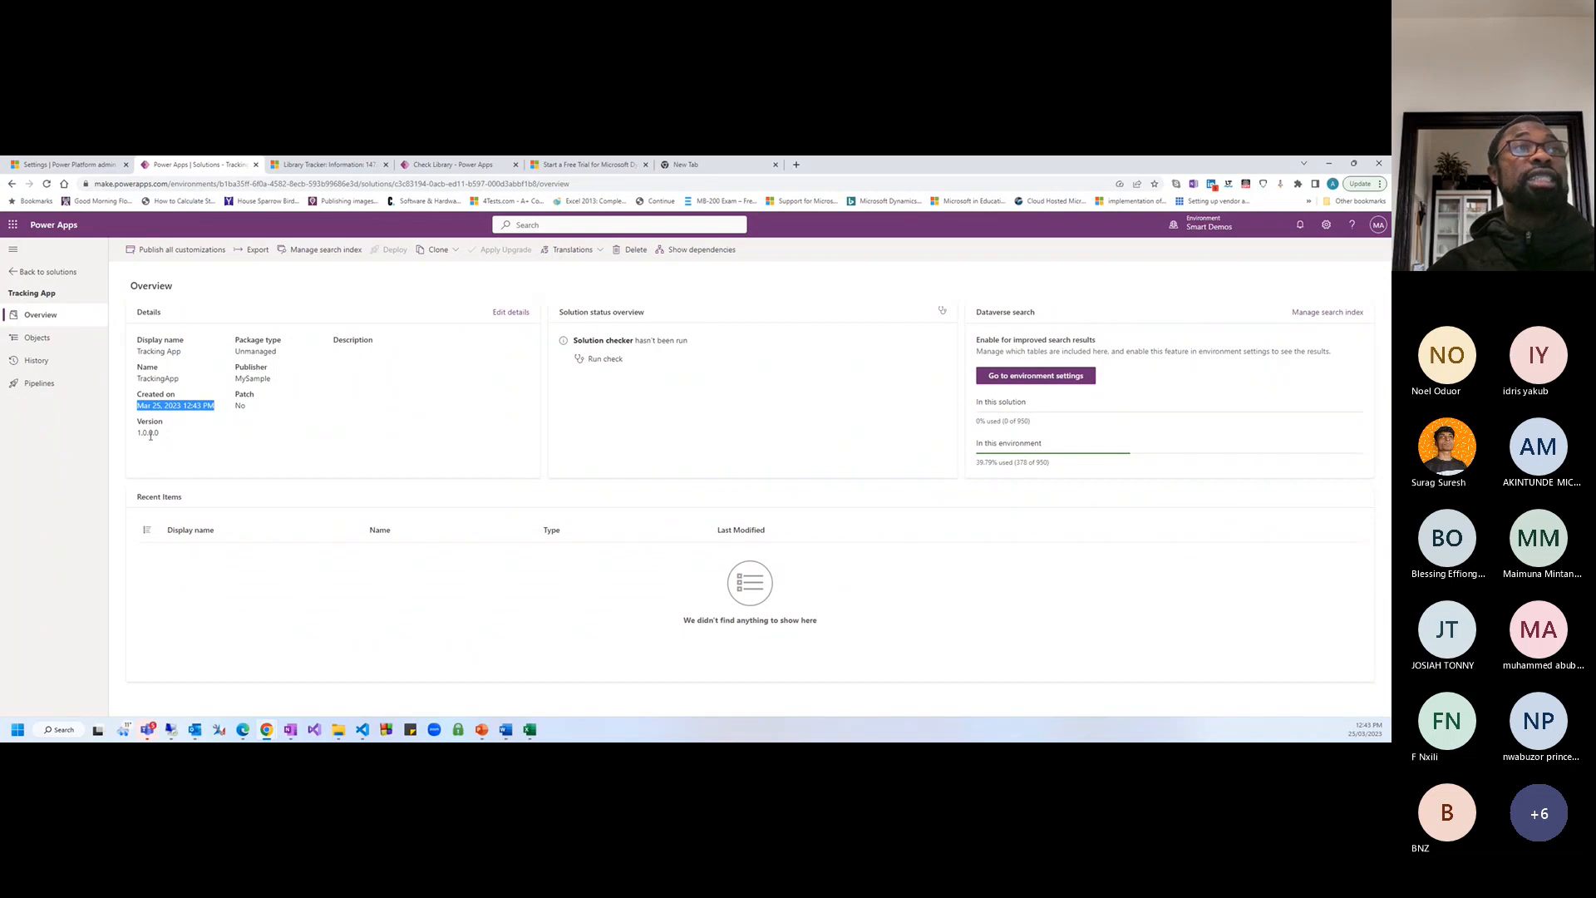
{"action": "left_click_drag", "start_coordinate": [137, 432], "coordinate": [160, 433]}
{"action": "left_click", "coordinate": [302, 441]}
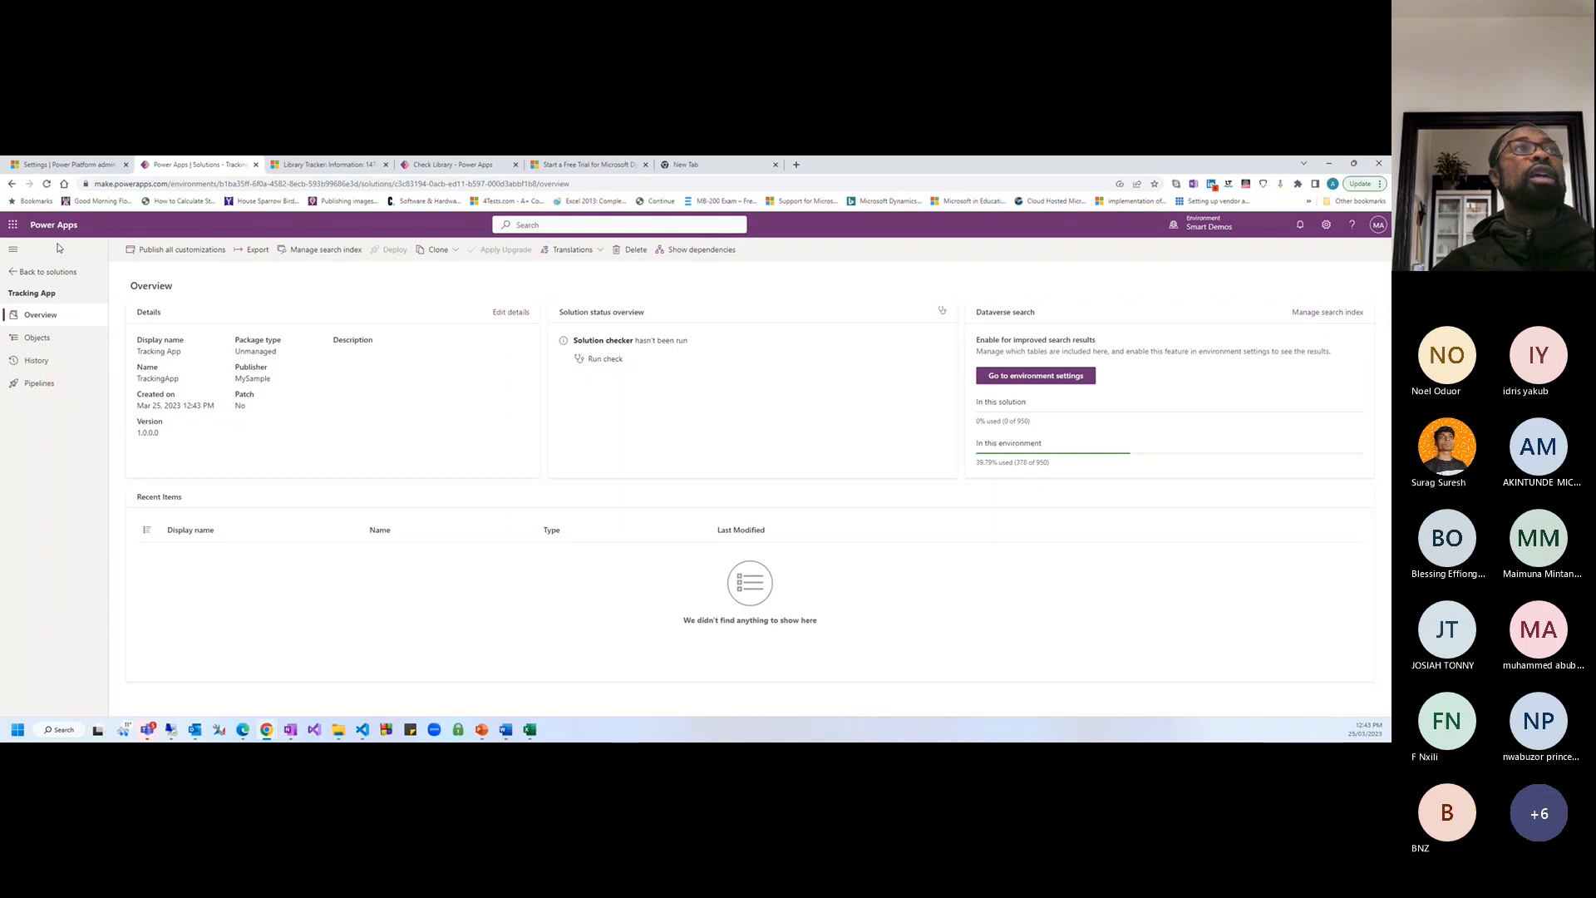
{"action": "left_click", "coordinate": [49, 339]}
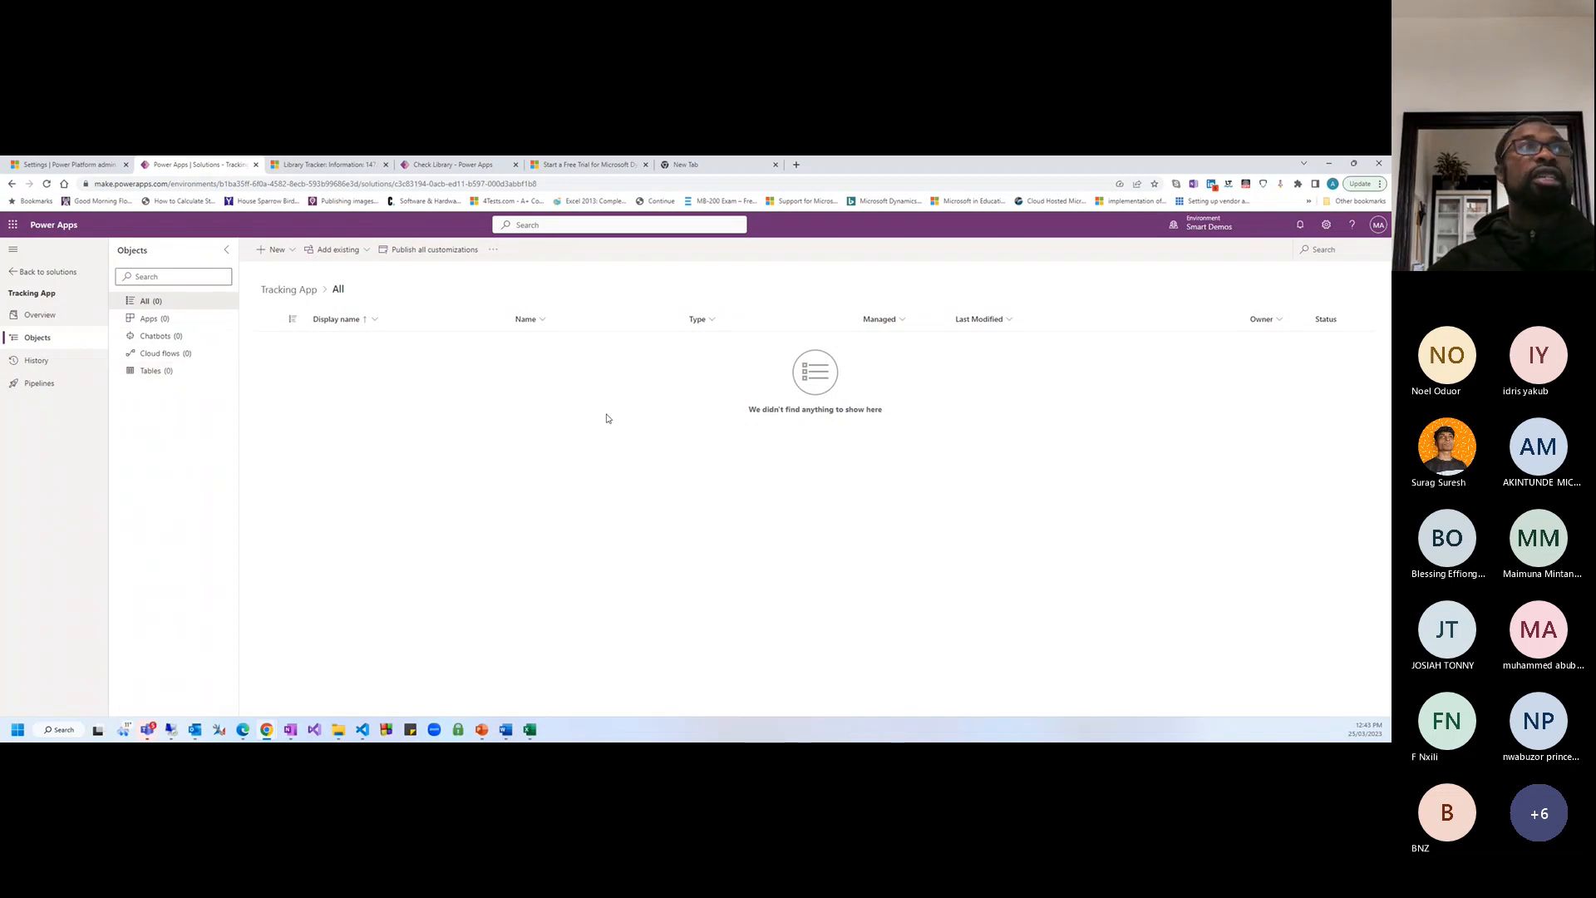
{"action": "left_click", "coordinate": [43, 360]}
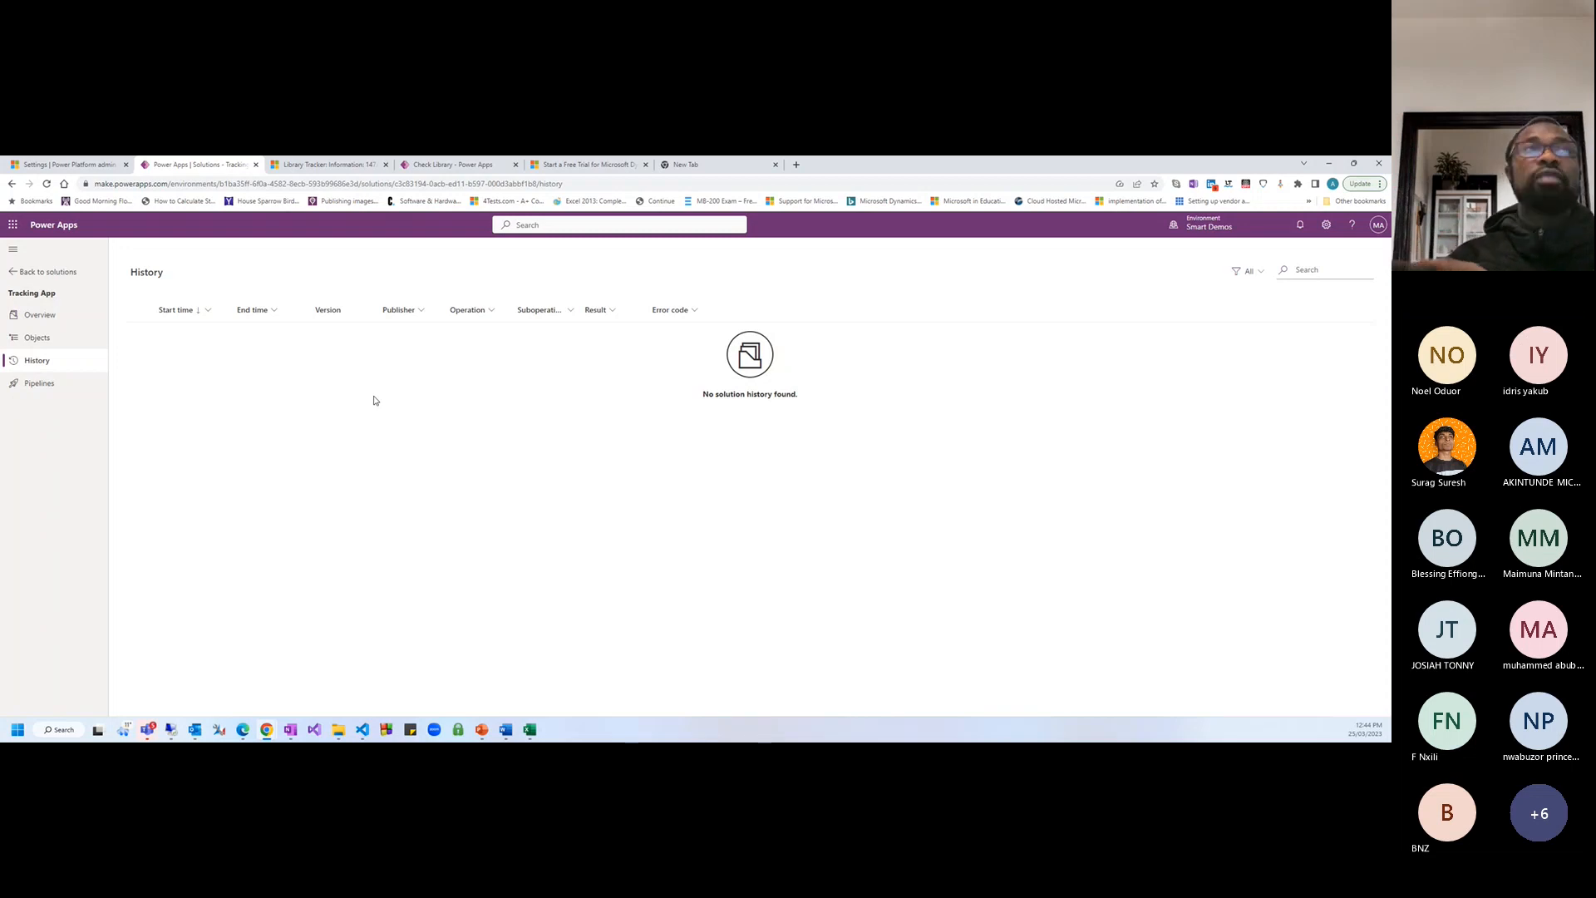
{"action": "left_click", "coordinate": [42, 385]}
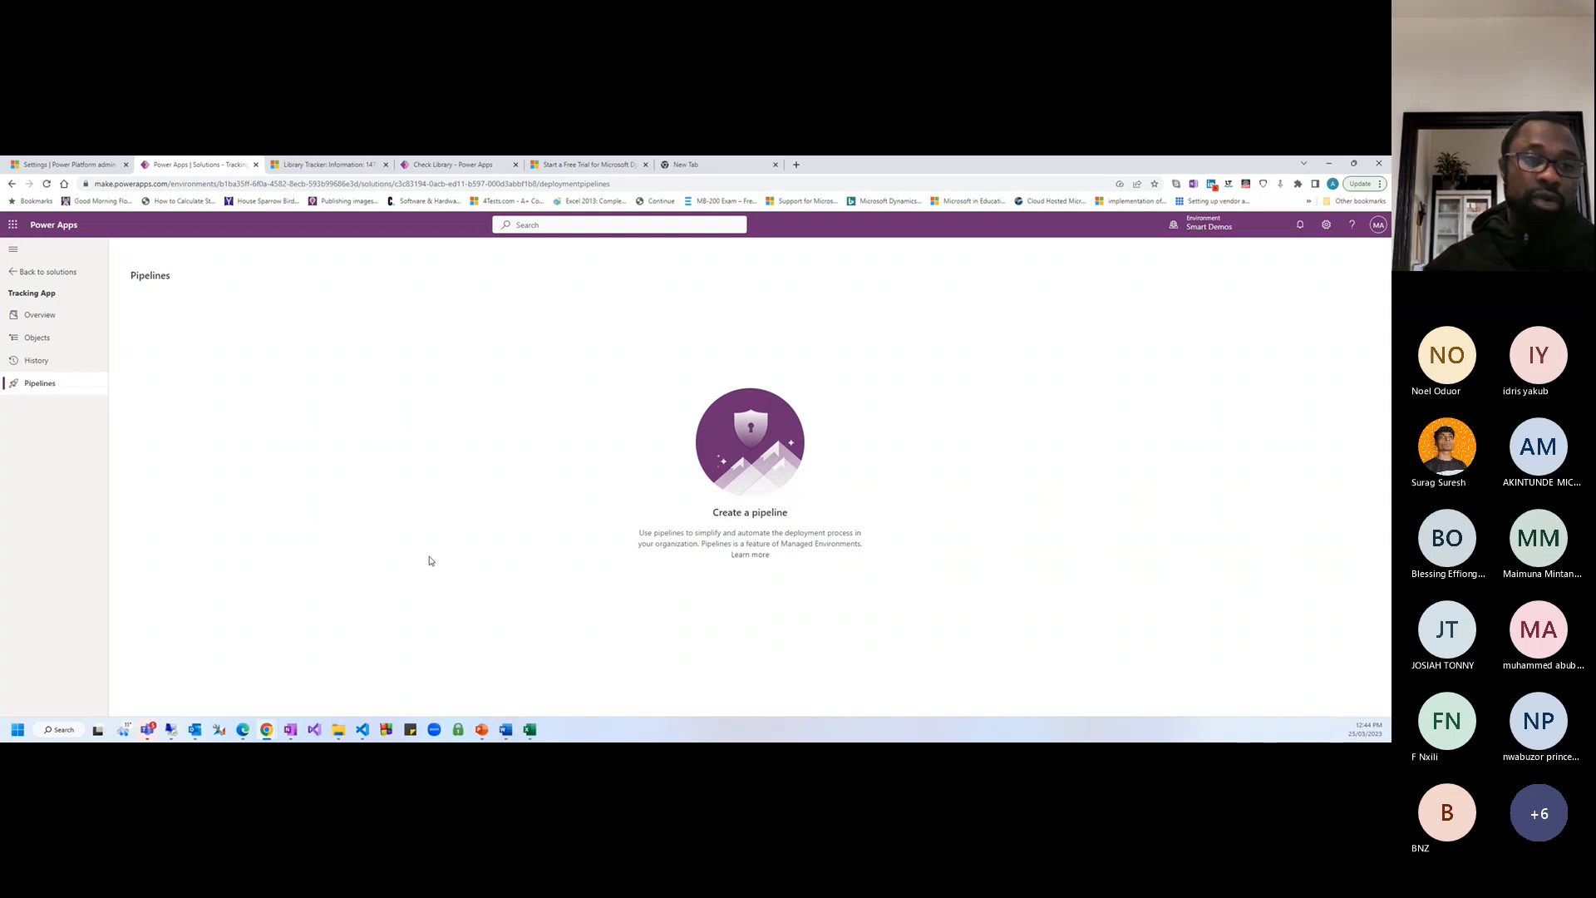
{"action": "left_click", "coordinate": [49, 337]}
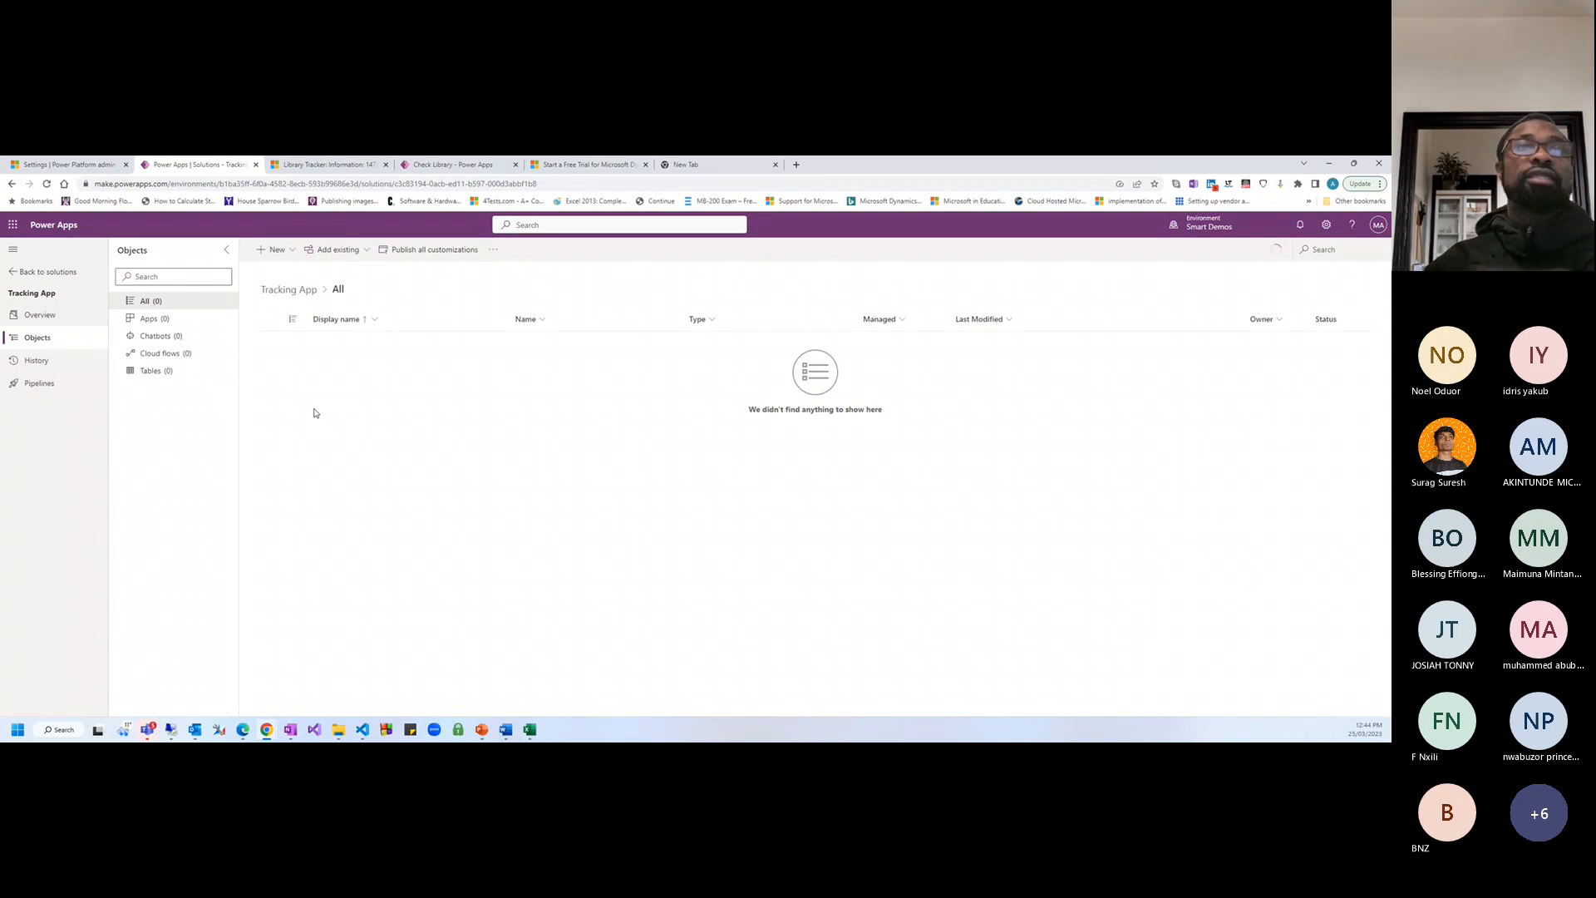
Add a new Table object to the Tracking App solution from the + New menu
{"action": "left_click", "coordinate": [265, 251]}
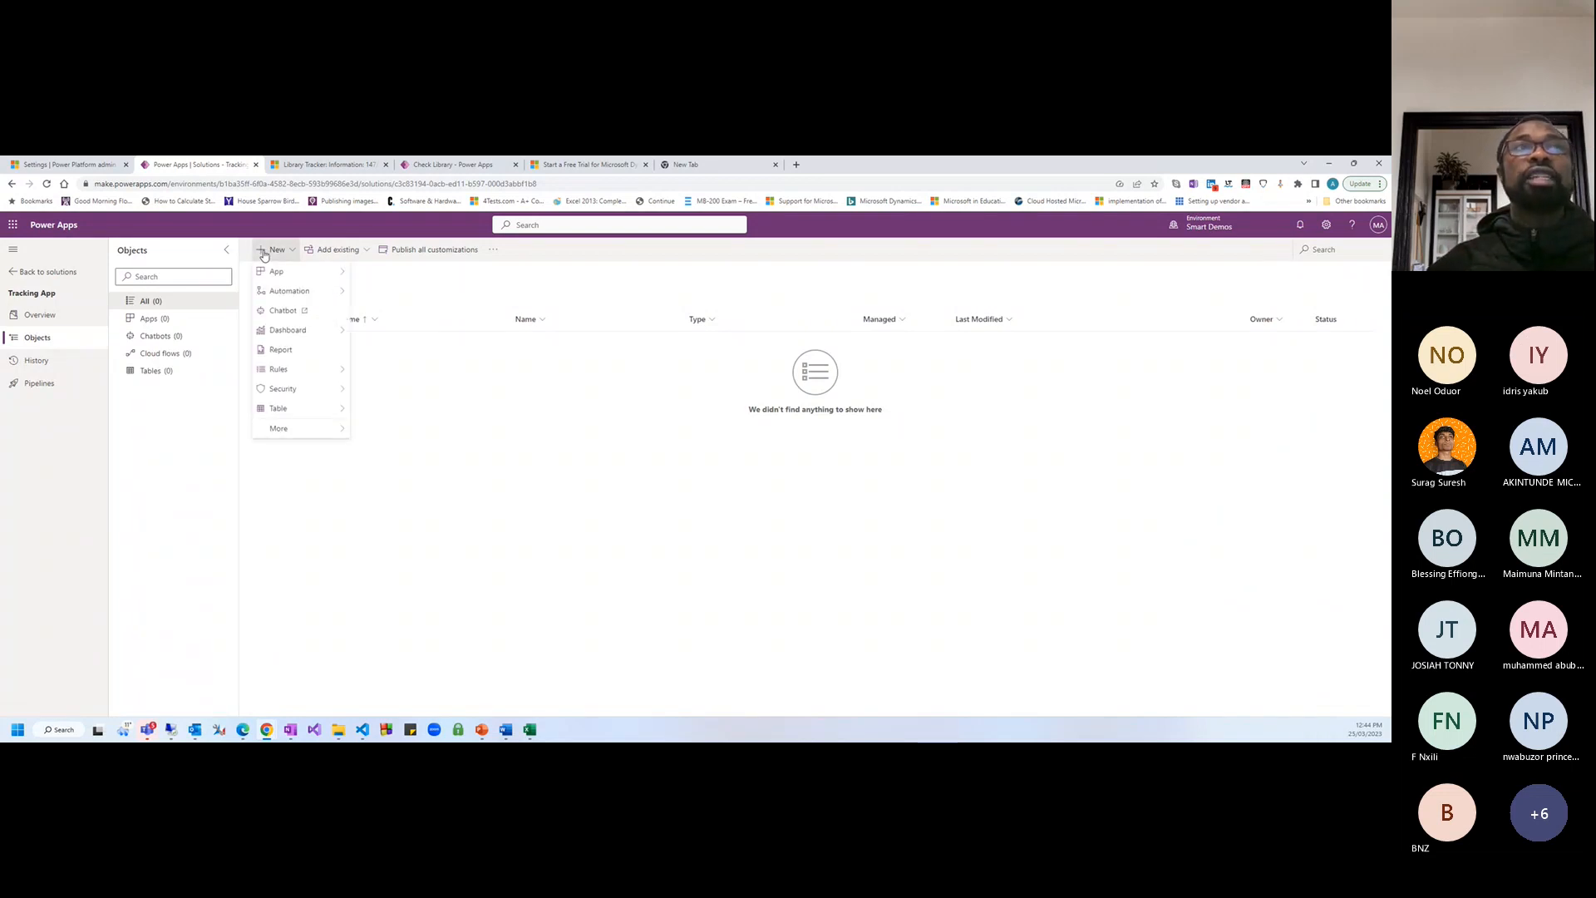
{"action": "mouse_move", "coordinate": [293, 413]}
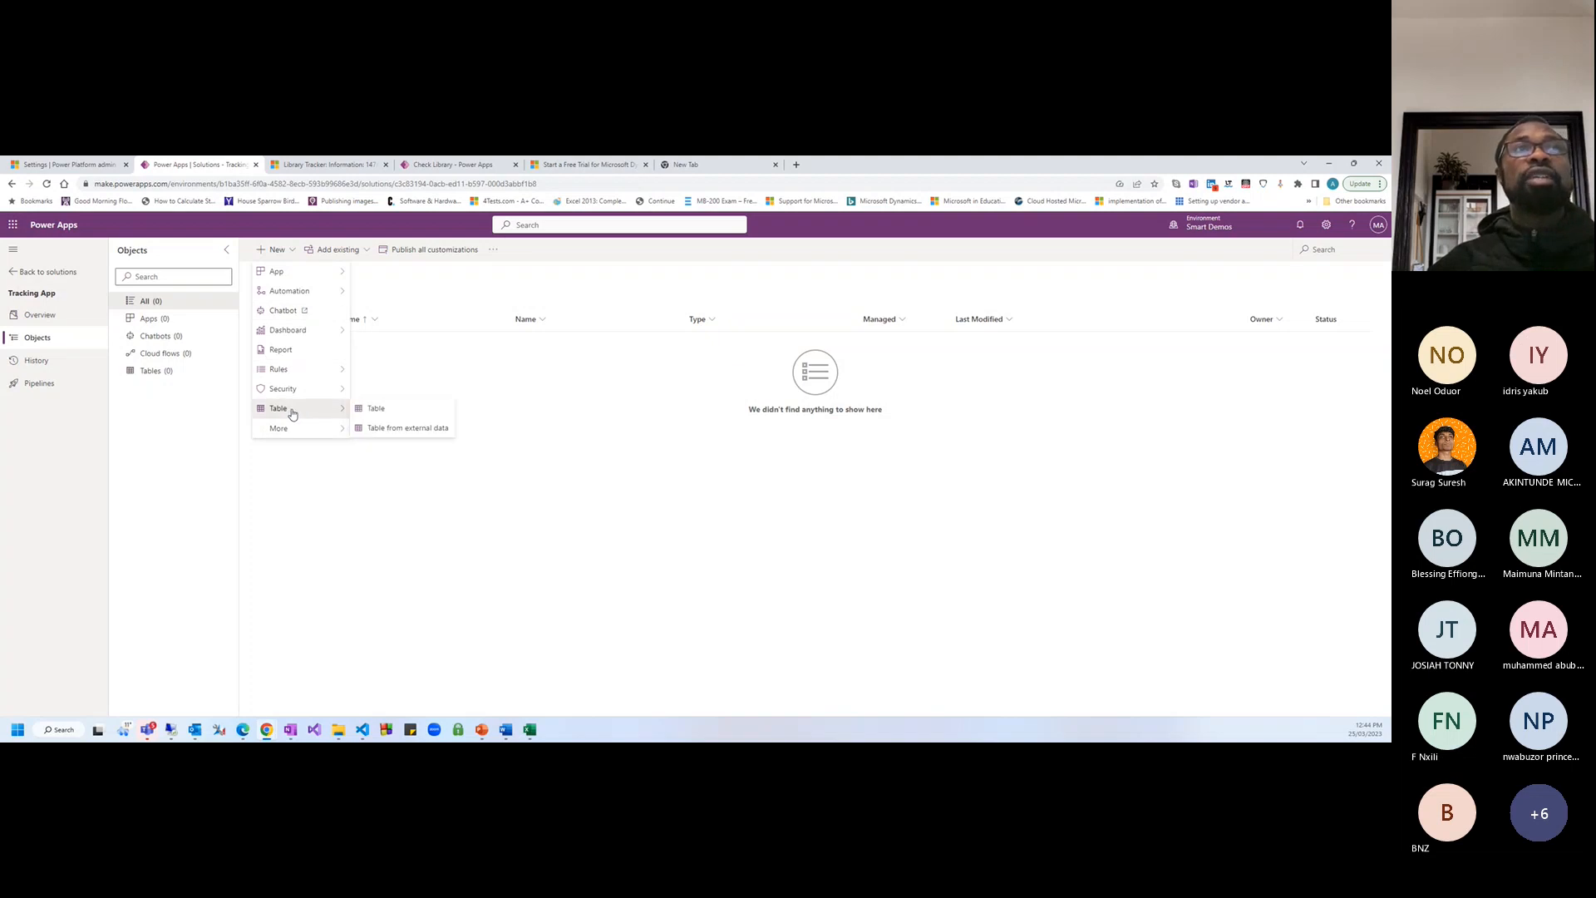
{"action": "left_click", "coordinate": [371, 415]}
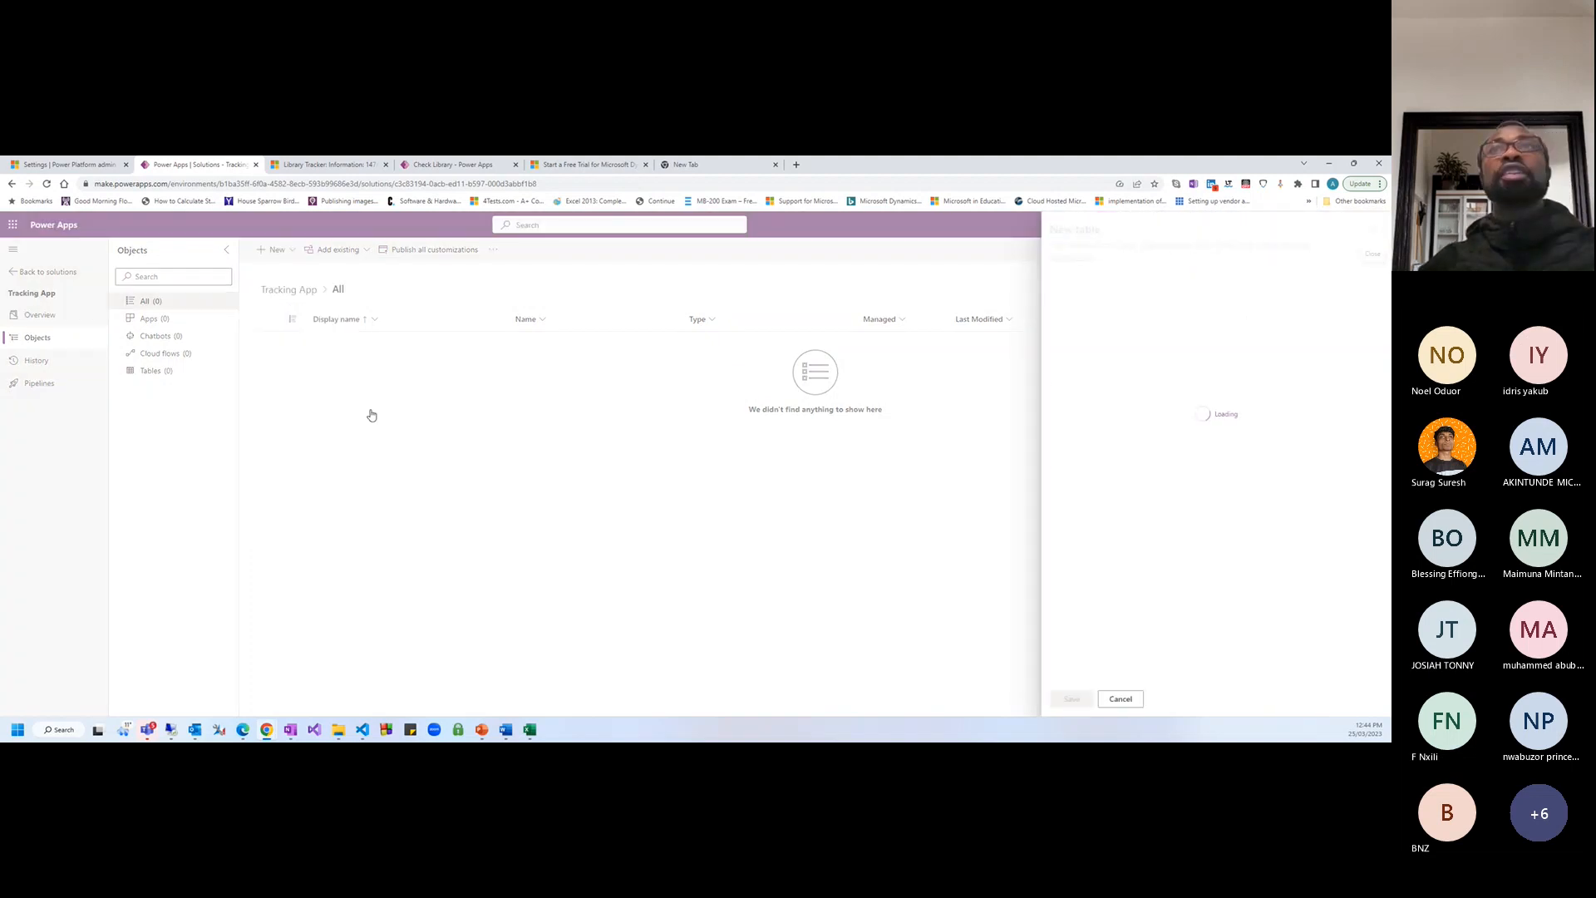
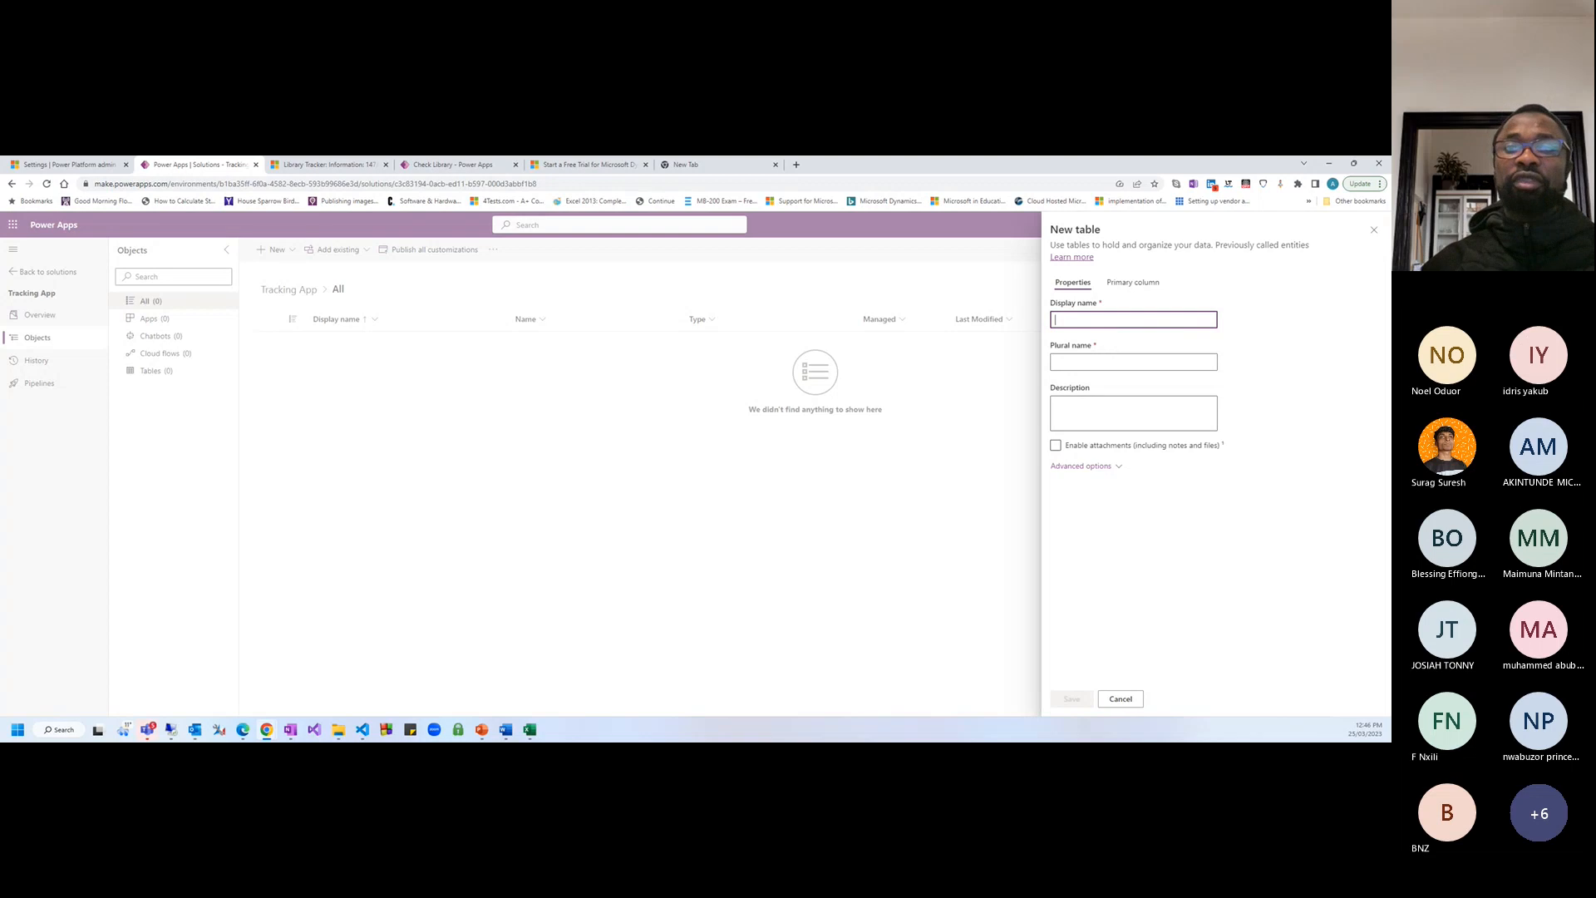
Name the new table 'Library Tracker App' (plural 'Library Tracker Apps') and view its primary column settings
{"action": "left_click", "coordinate": [1104, 315]}
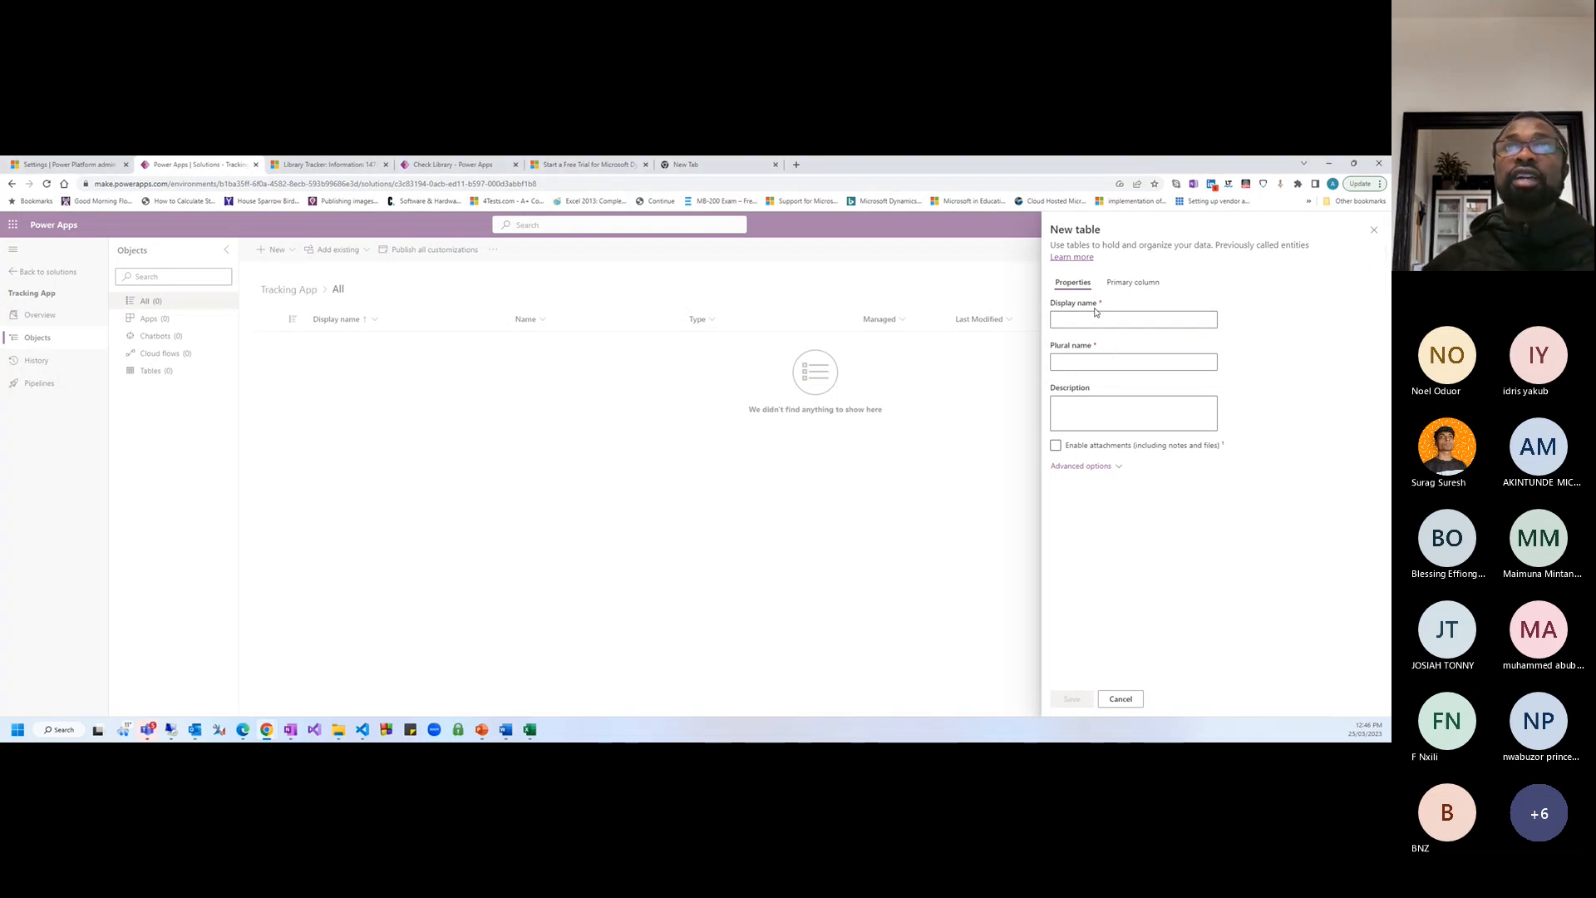
{"action": "left_click", "coordinate": [1101, 316]}
{"action": "type", "text": "Libr"}
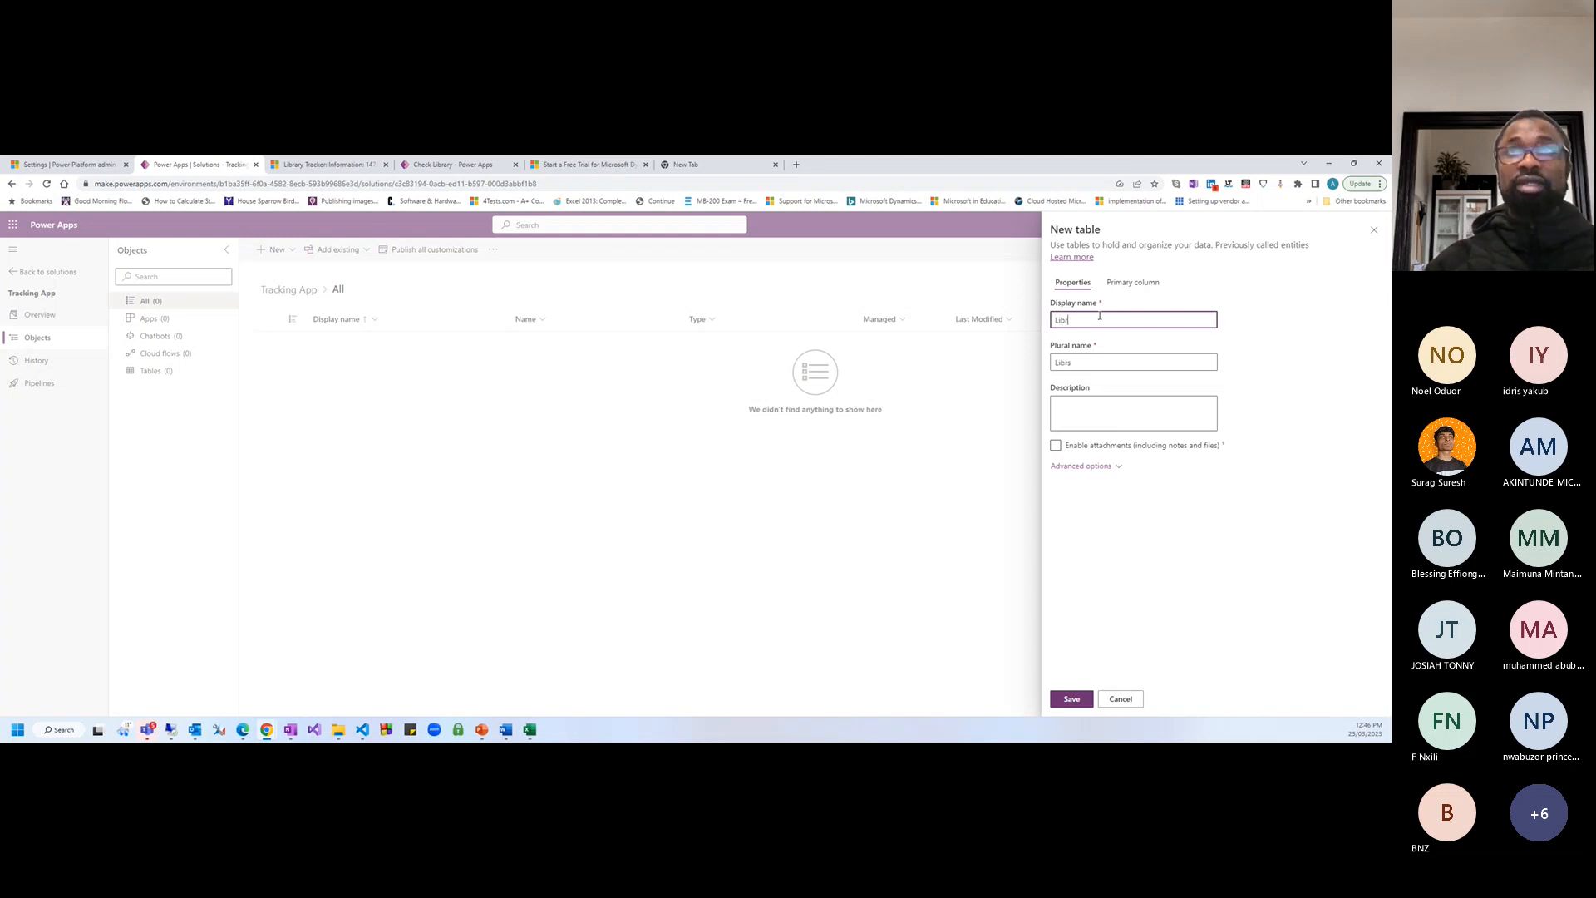
{"action": "type", "text": "a"}
{"action": "key", "text": "BackSpace"}
{"action": "key", "text": "BackSpace"}
{"action": "key", "text": "BackSpace"}
{"action": "key", "text": "BackSpace"}
{"action": "key", "text": "BackSpace"}
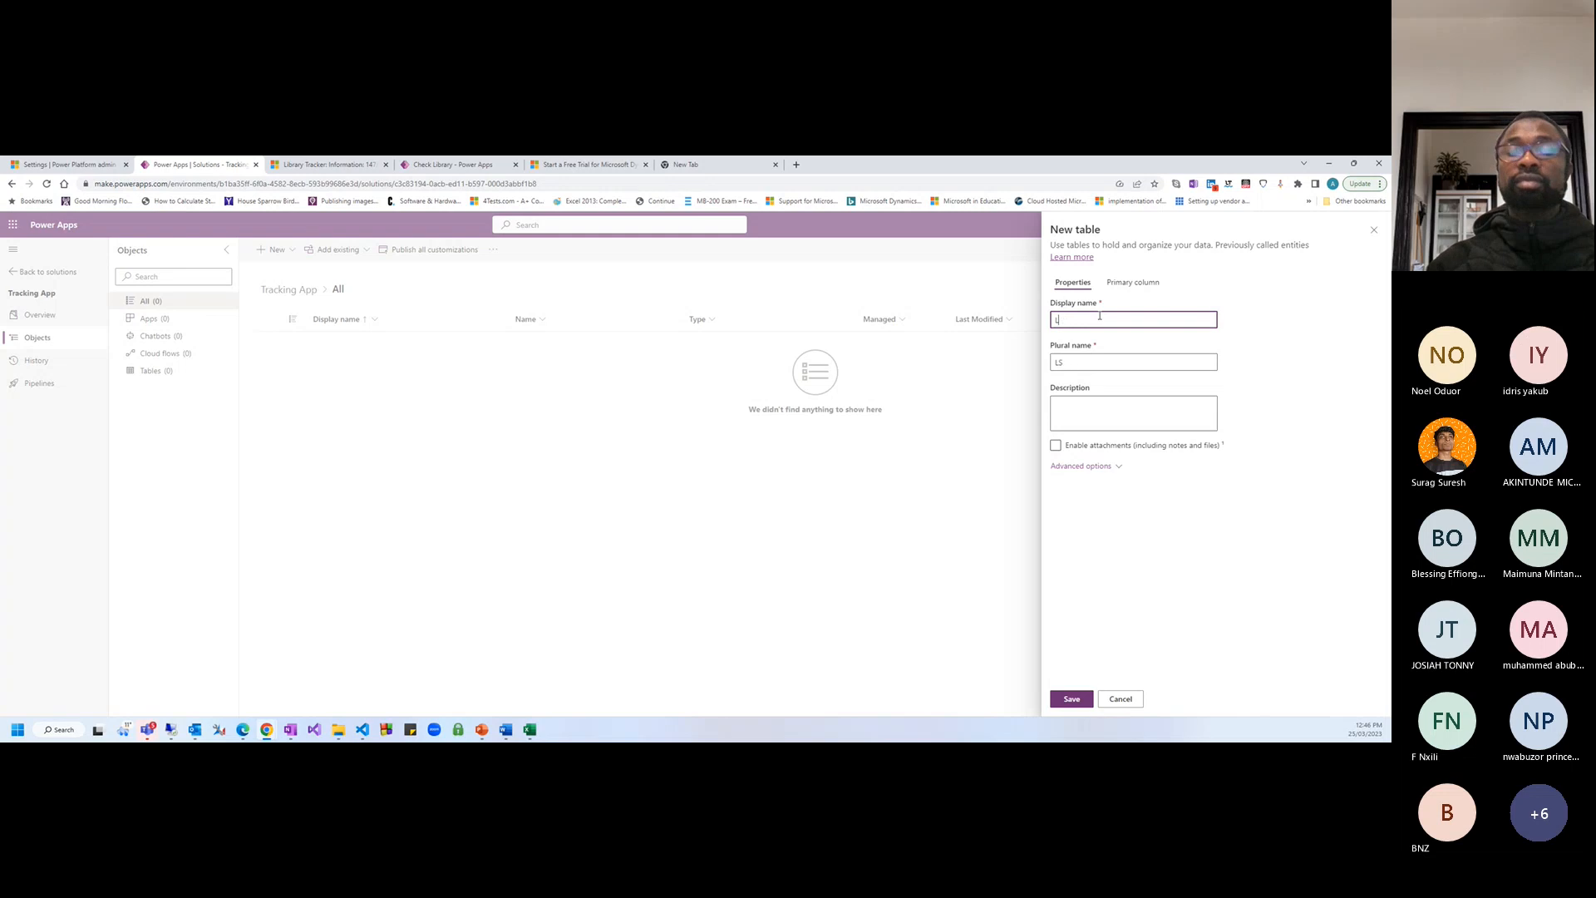
{"action": "type", "text": "LibTra"}
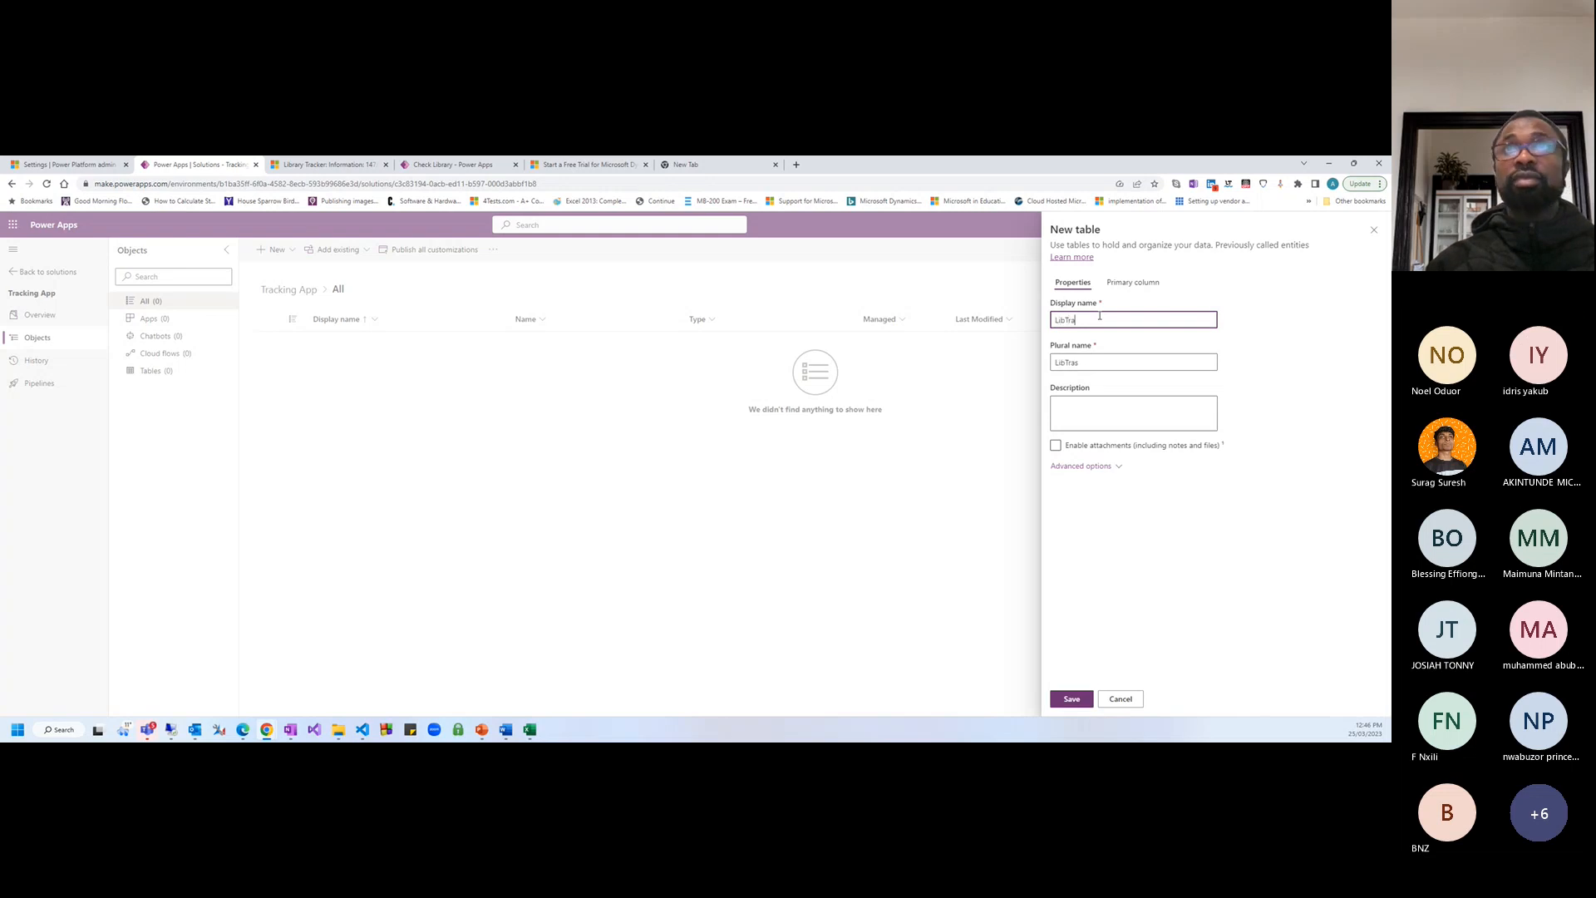
{"action": "key", "text": "BackSpace"}
{"action": "key", "text": "BackSpace"}
{"action": "key", "text": "BackSpace"}
{"action": "type", "text": "rary "}
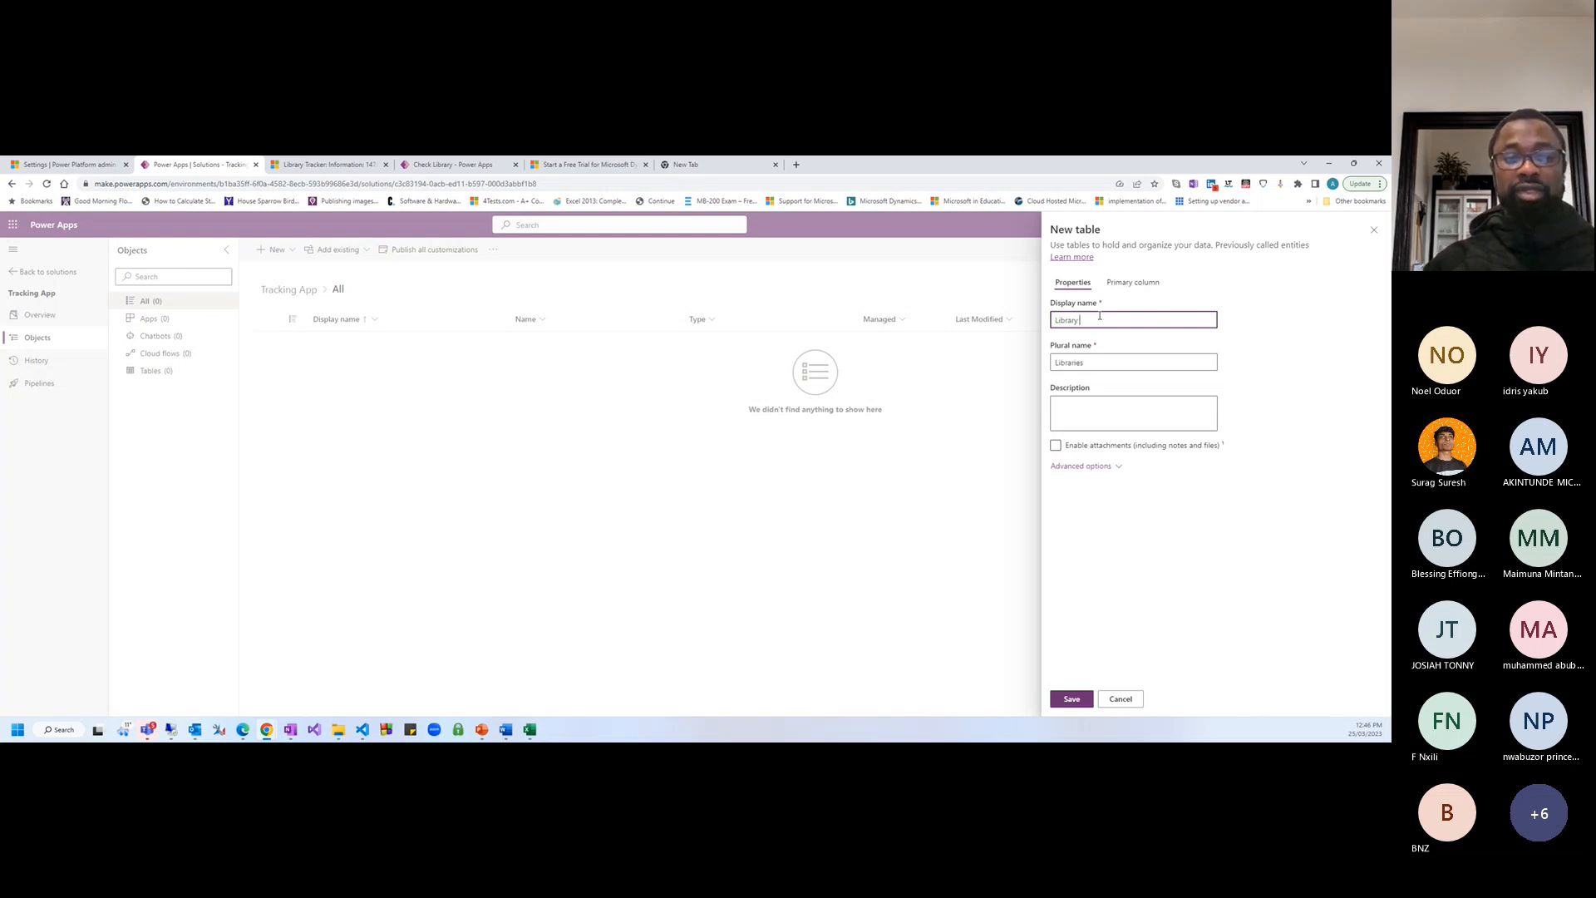
{"action": "type", "text": "Tracker App"}
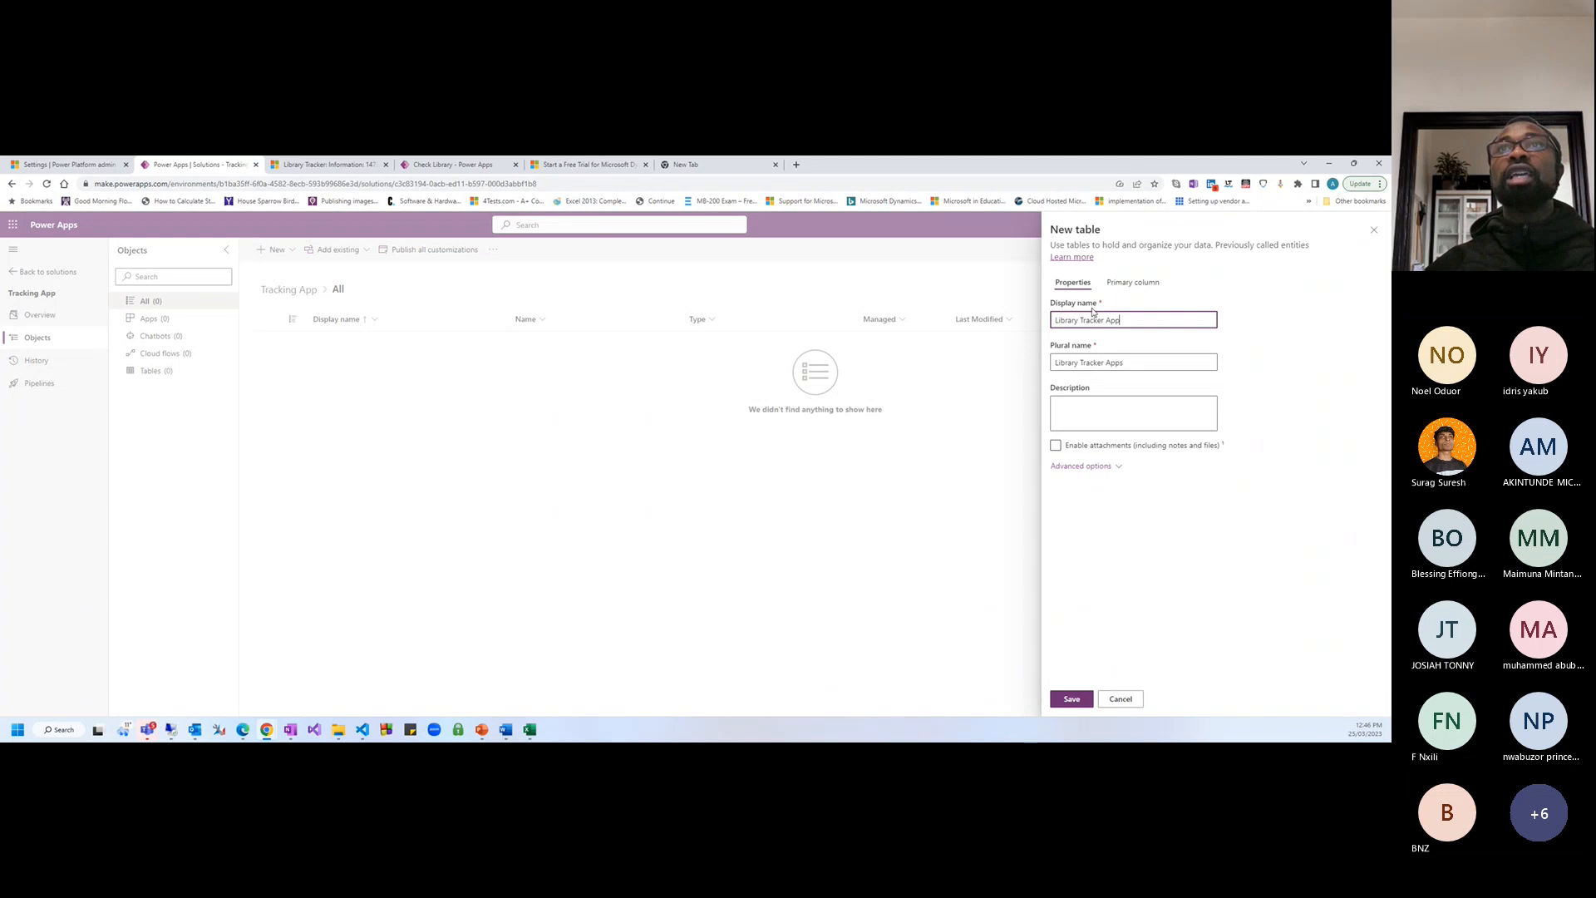
{"action": "left_click", "coordinate": [1137, 284]}
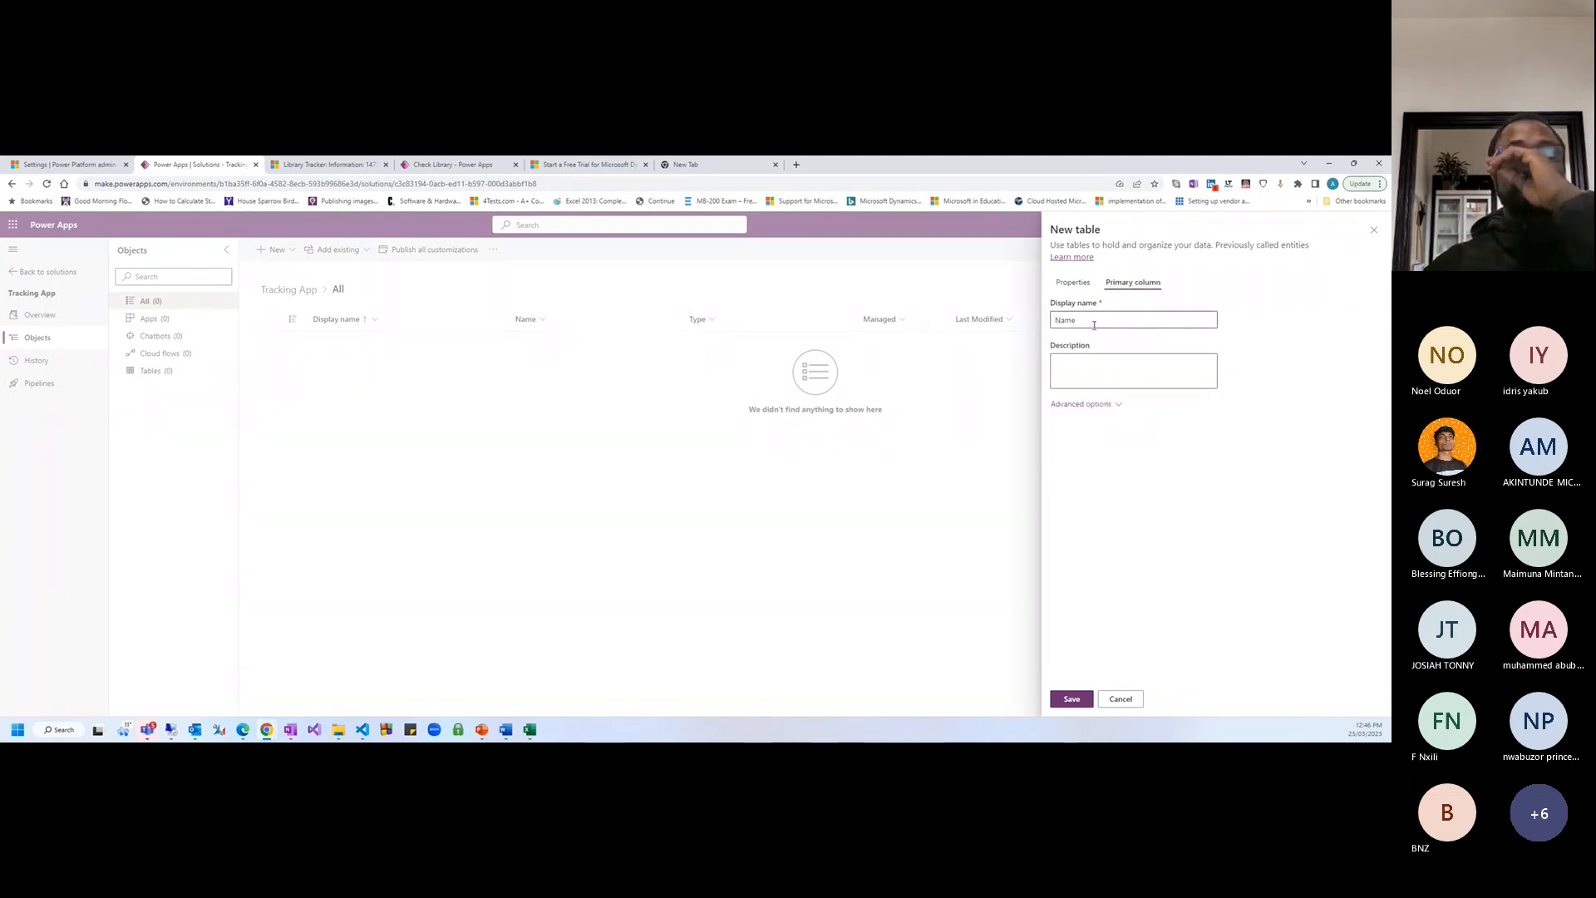
Expand the advanced options and rename the primary column from Name to Surname
{"action": "left_click", "coordinate": [1081, 404]}
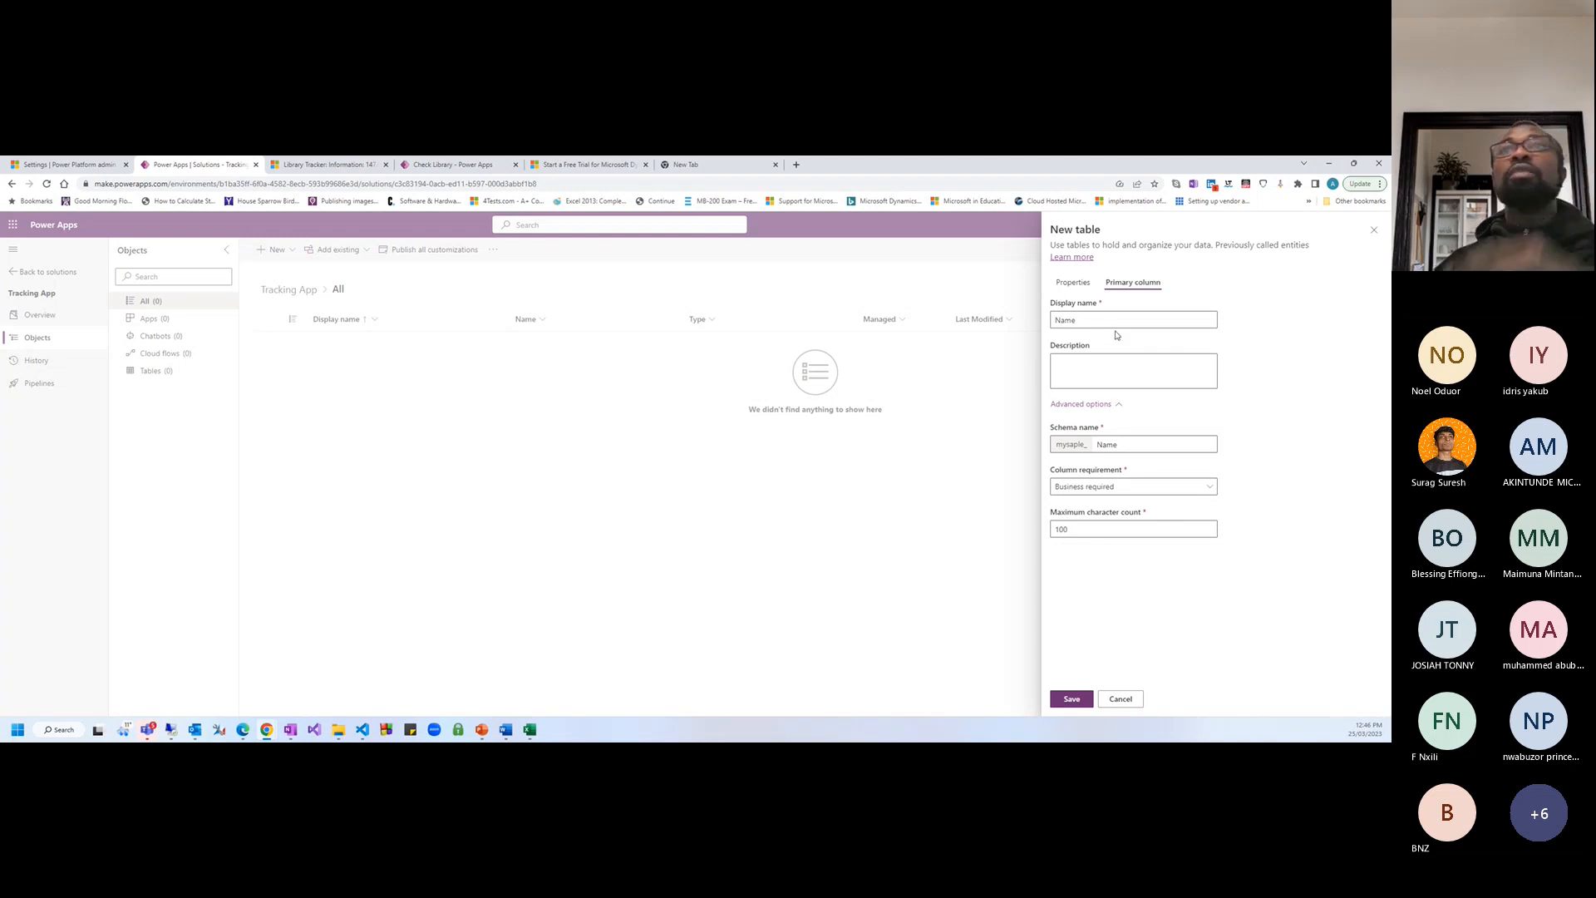
{"action": "double_click", "coordinate": [1084, 318]}
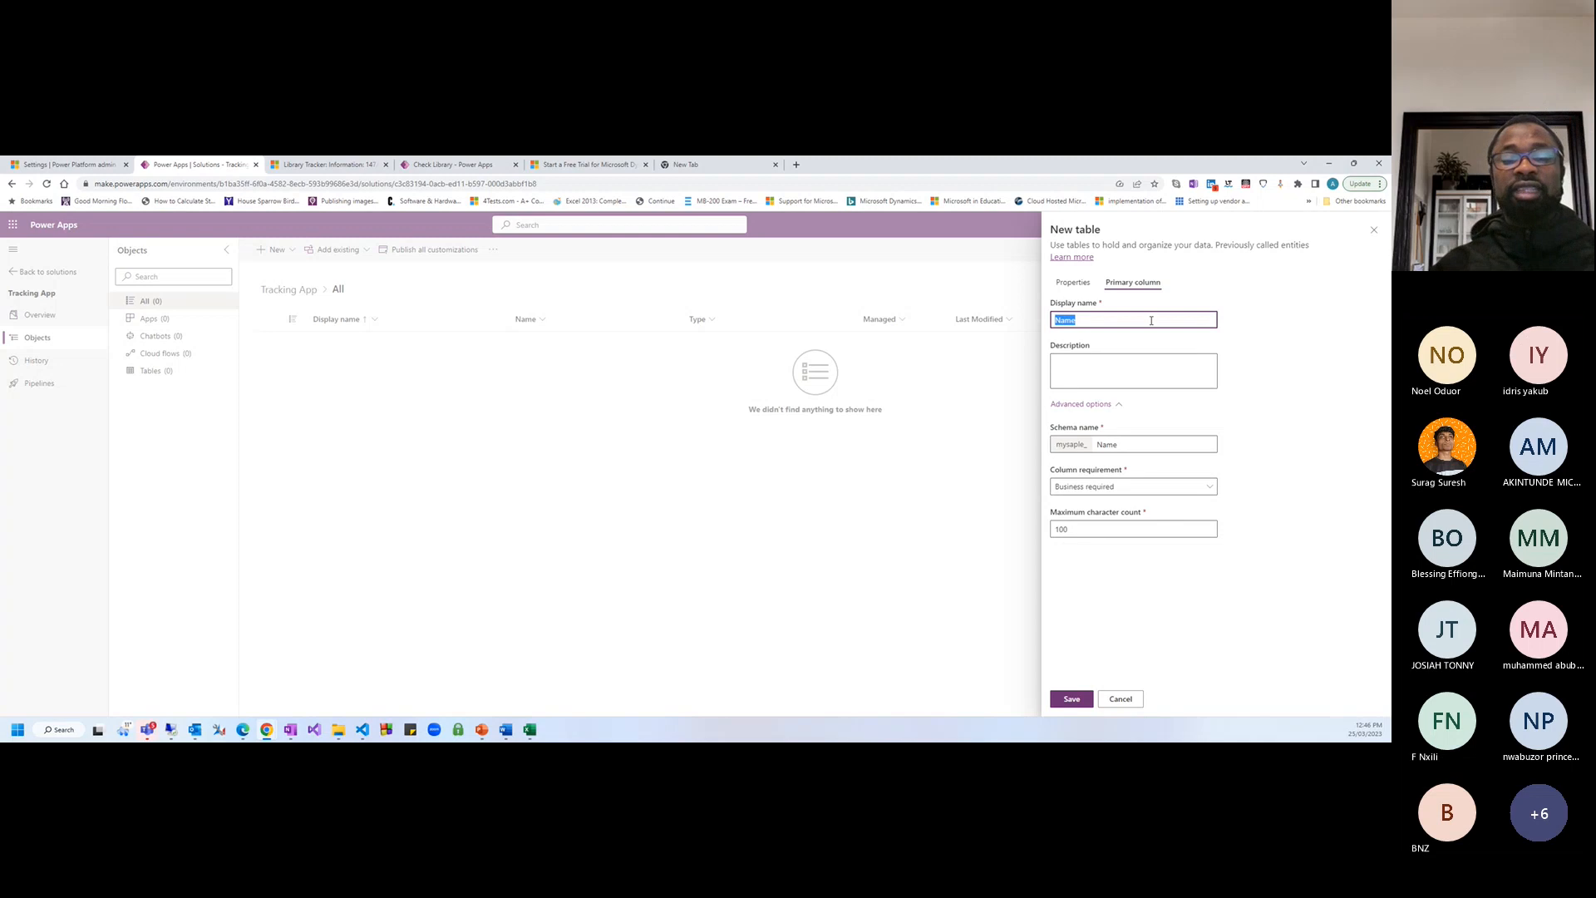
{"action": "type", "text": "F"}
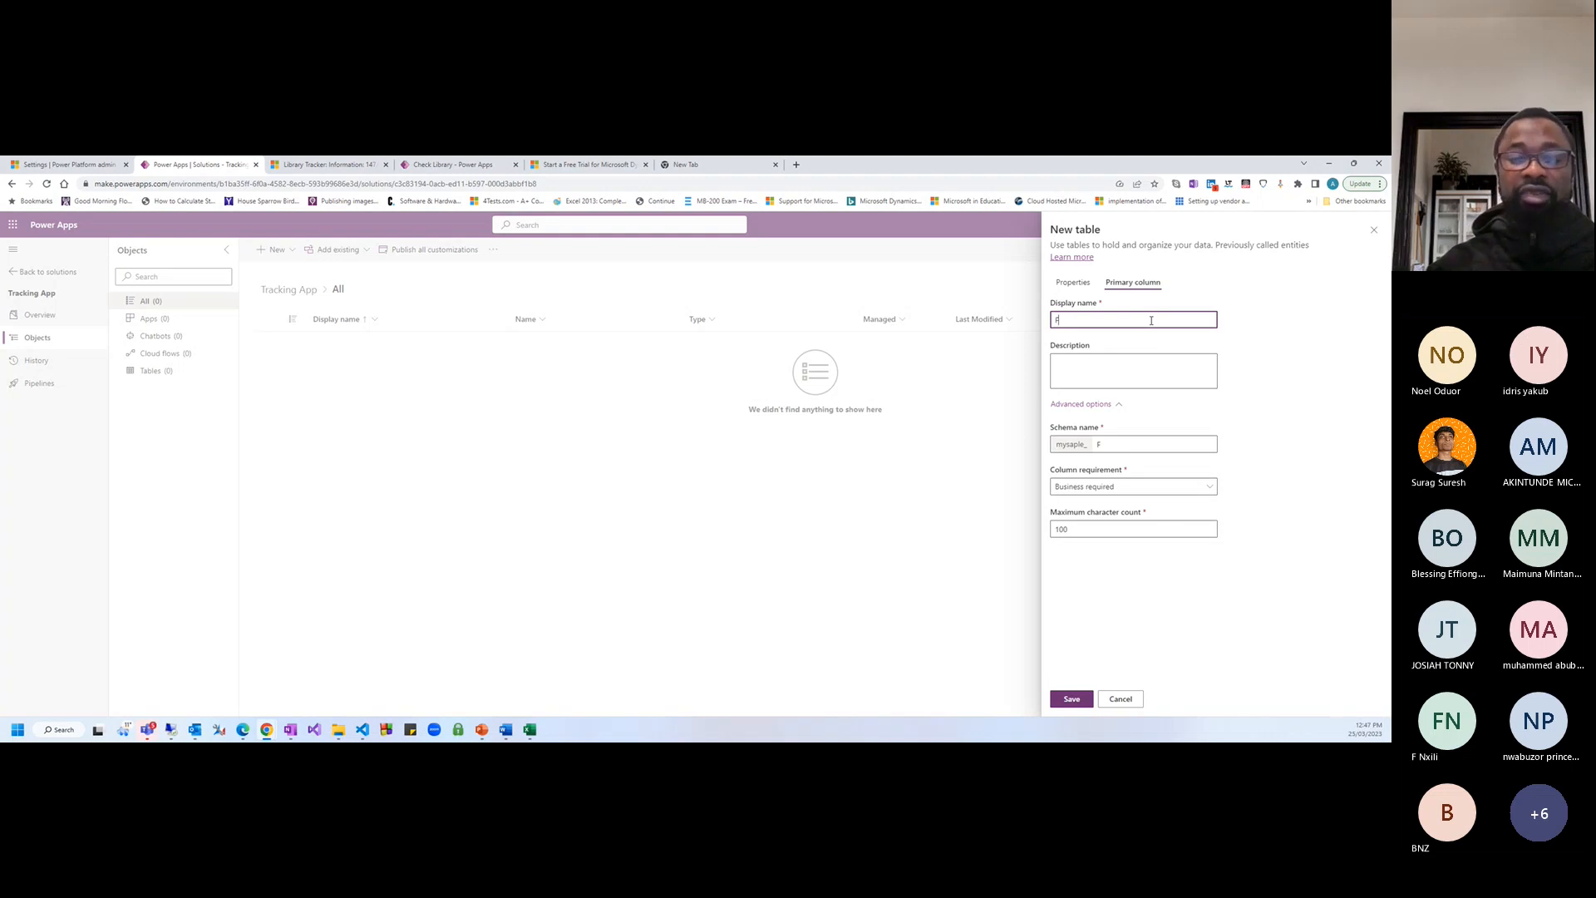
{"action": "key", "text": "BackSpace"}
{"action": "type", "text": "Sur"}
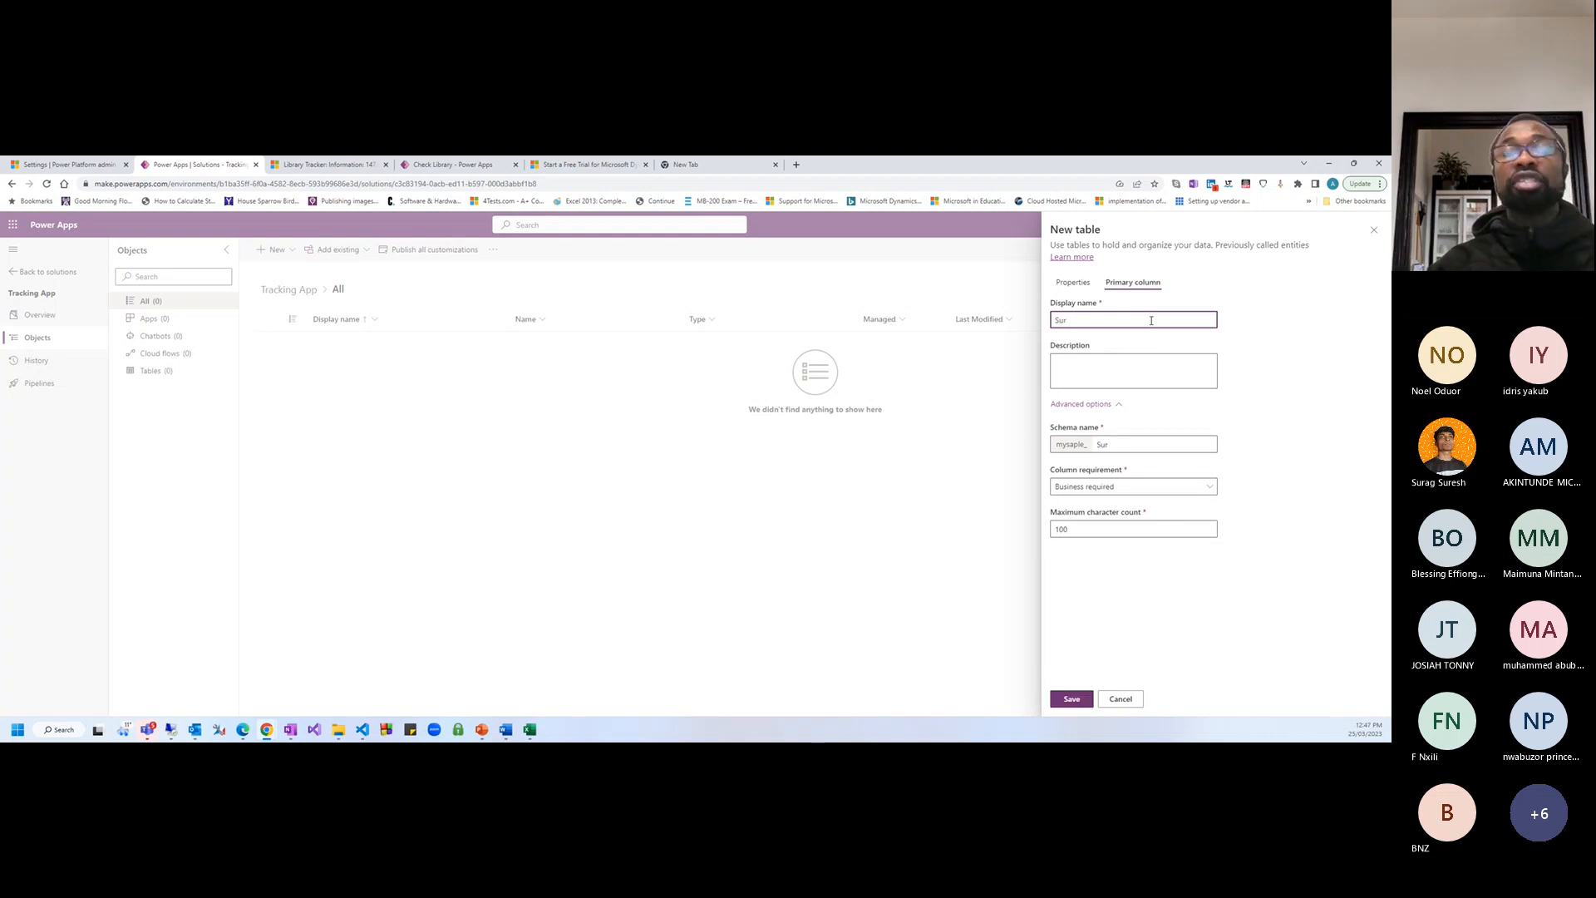
{"action": "type", "text": "name"}
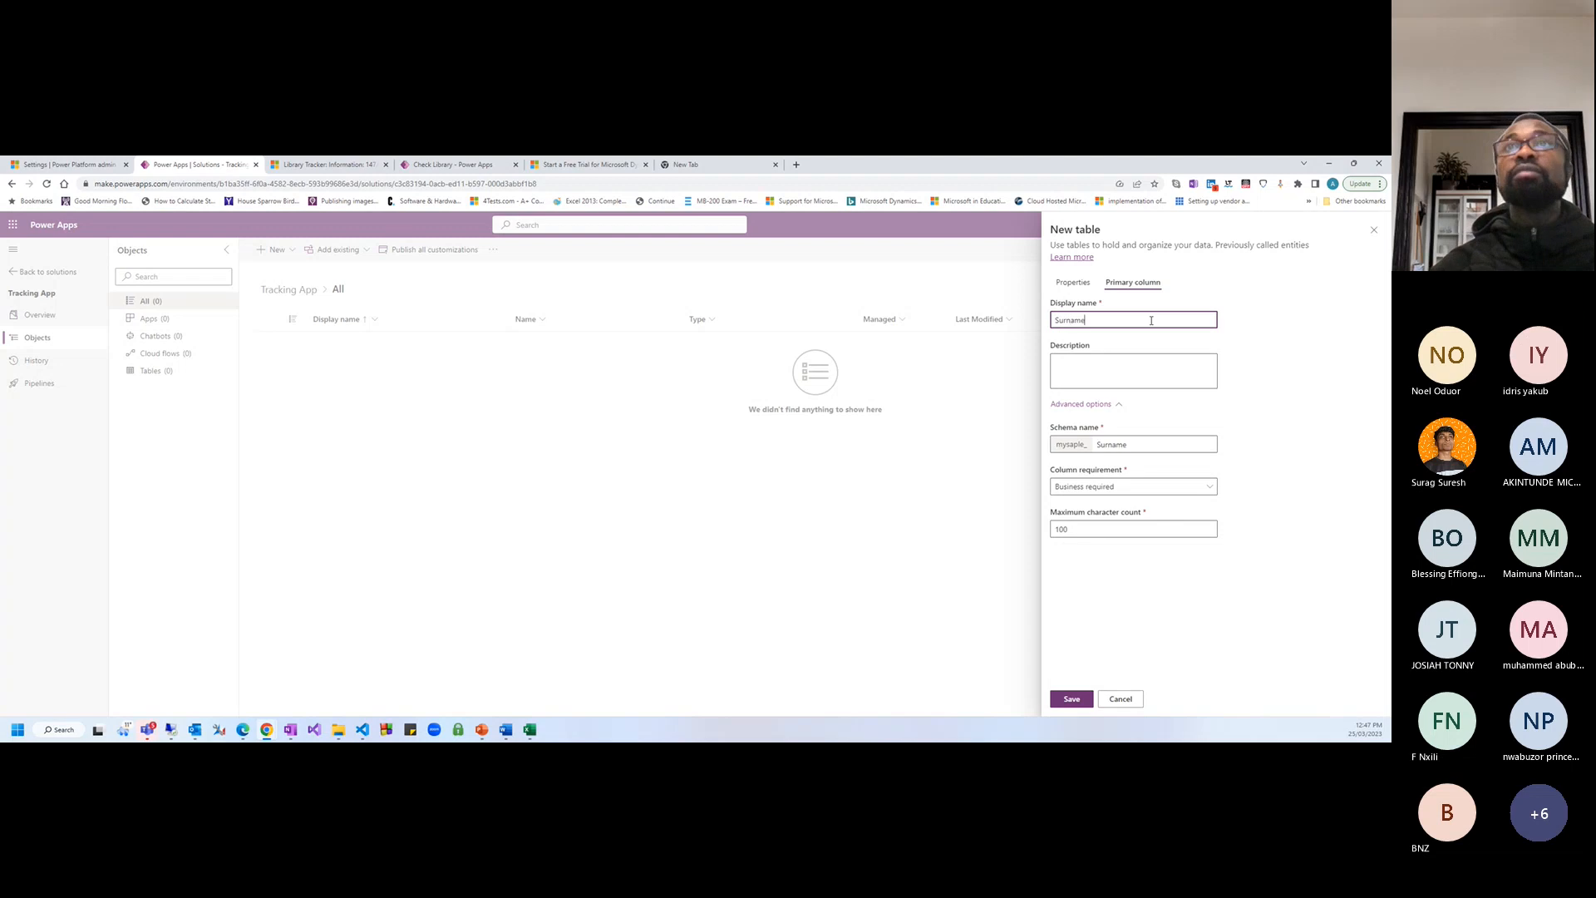
{"action": "left_click", "coordinate": [1151, 568]}
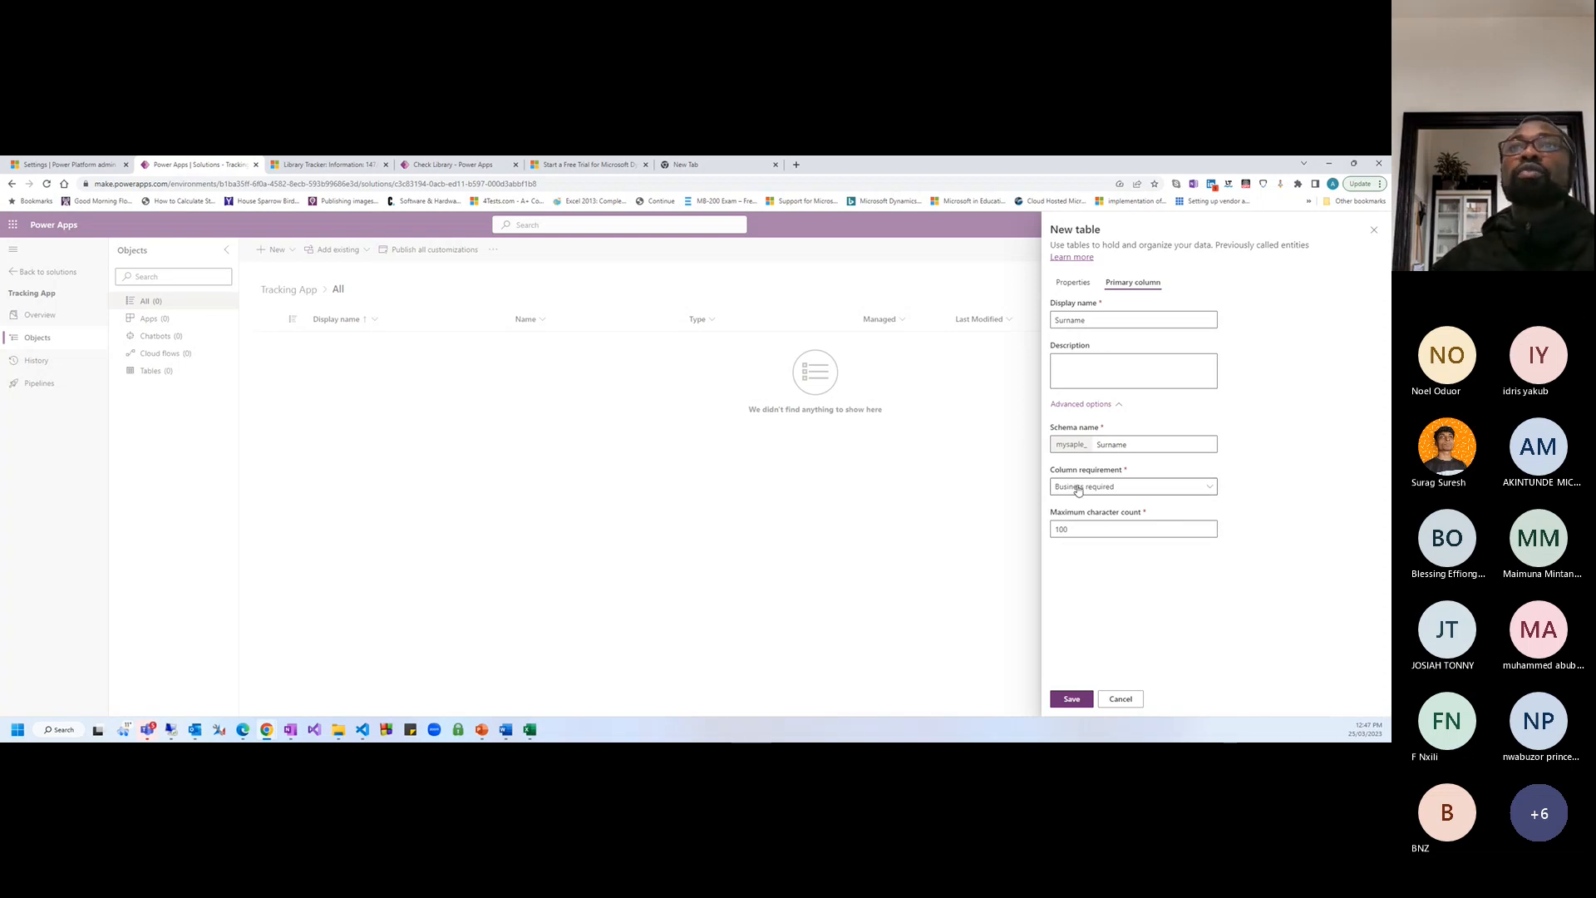
{"action": "left_click_drag", "start_coordinate": [1054, 444], "coordinate": [1087, 446]}
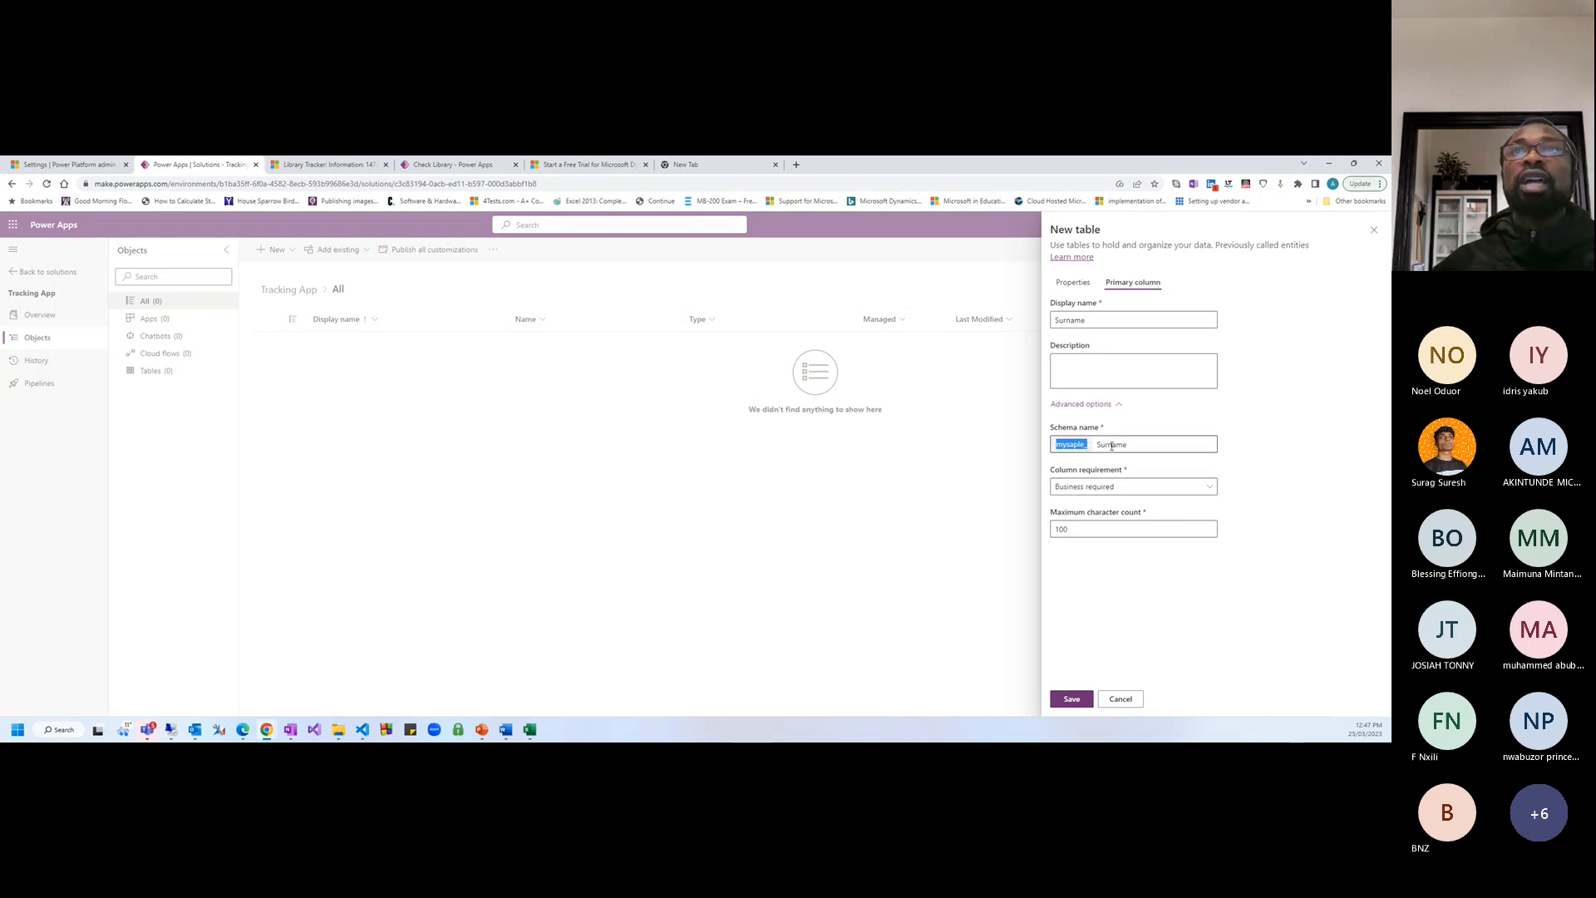
{"action": "left_click_drag", "start_coordinate": [1132, 445], "coordinate": [1097, 445]}
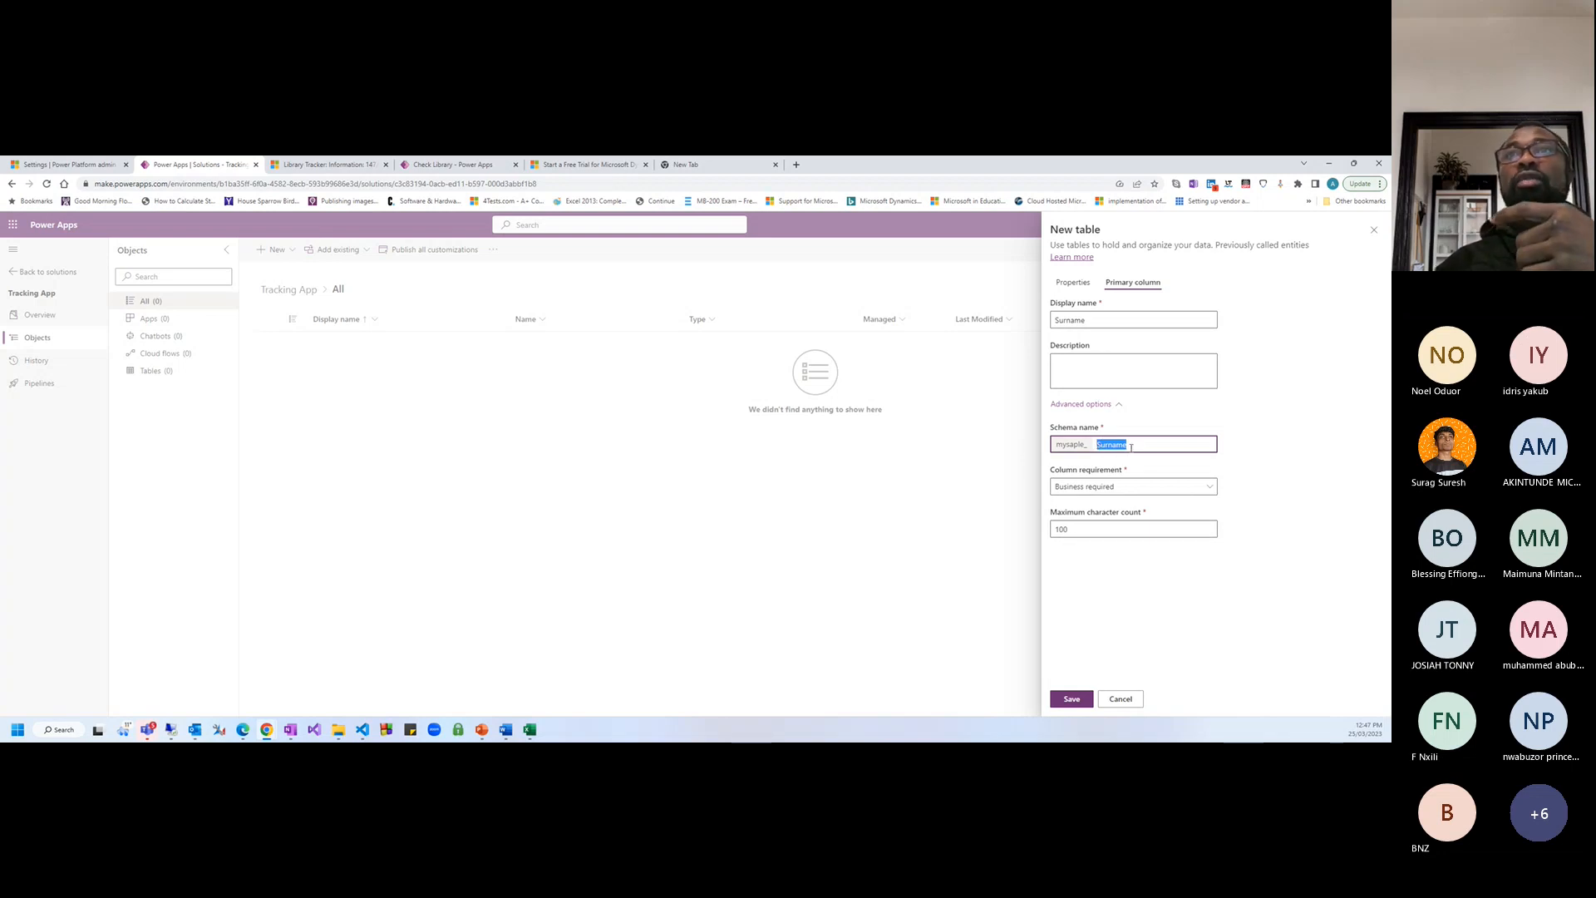
{"action": "left_click", "coordinate": [1129, 444]}
{"action": "key", "text": "BackSpace"}
{"action": "key", "text": "BackSpace"}
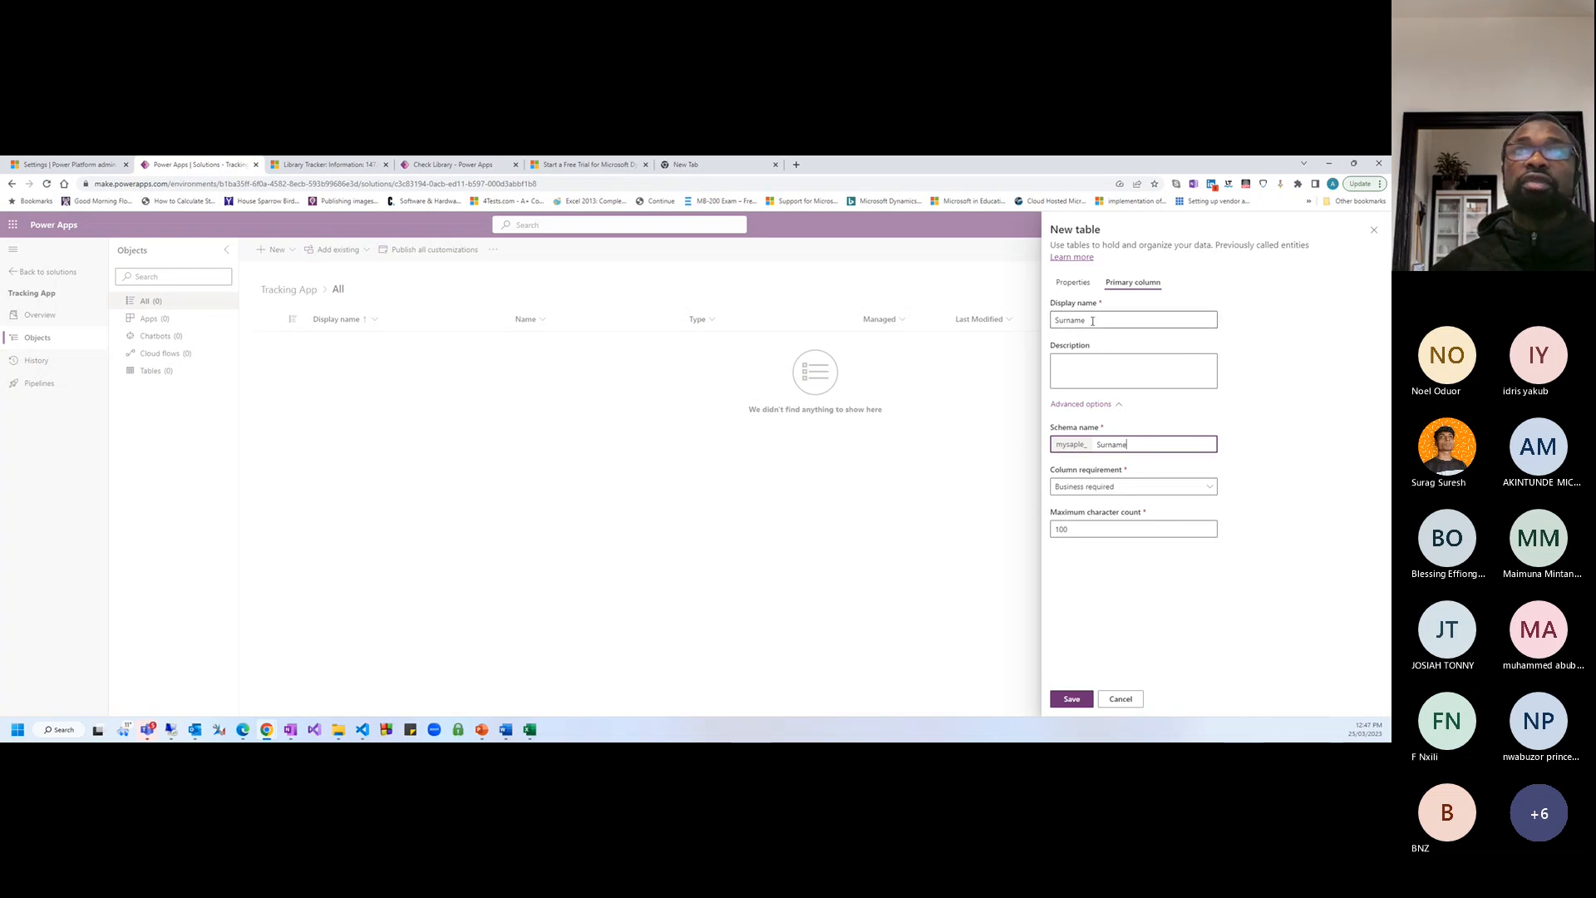
{"action": "left_click_drag", "start_coordinate": [1097, 320], "coordinate": [1035, 324]}
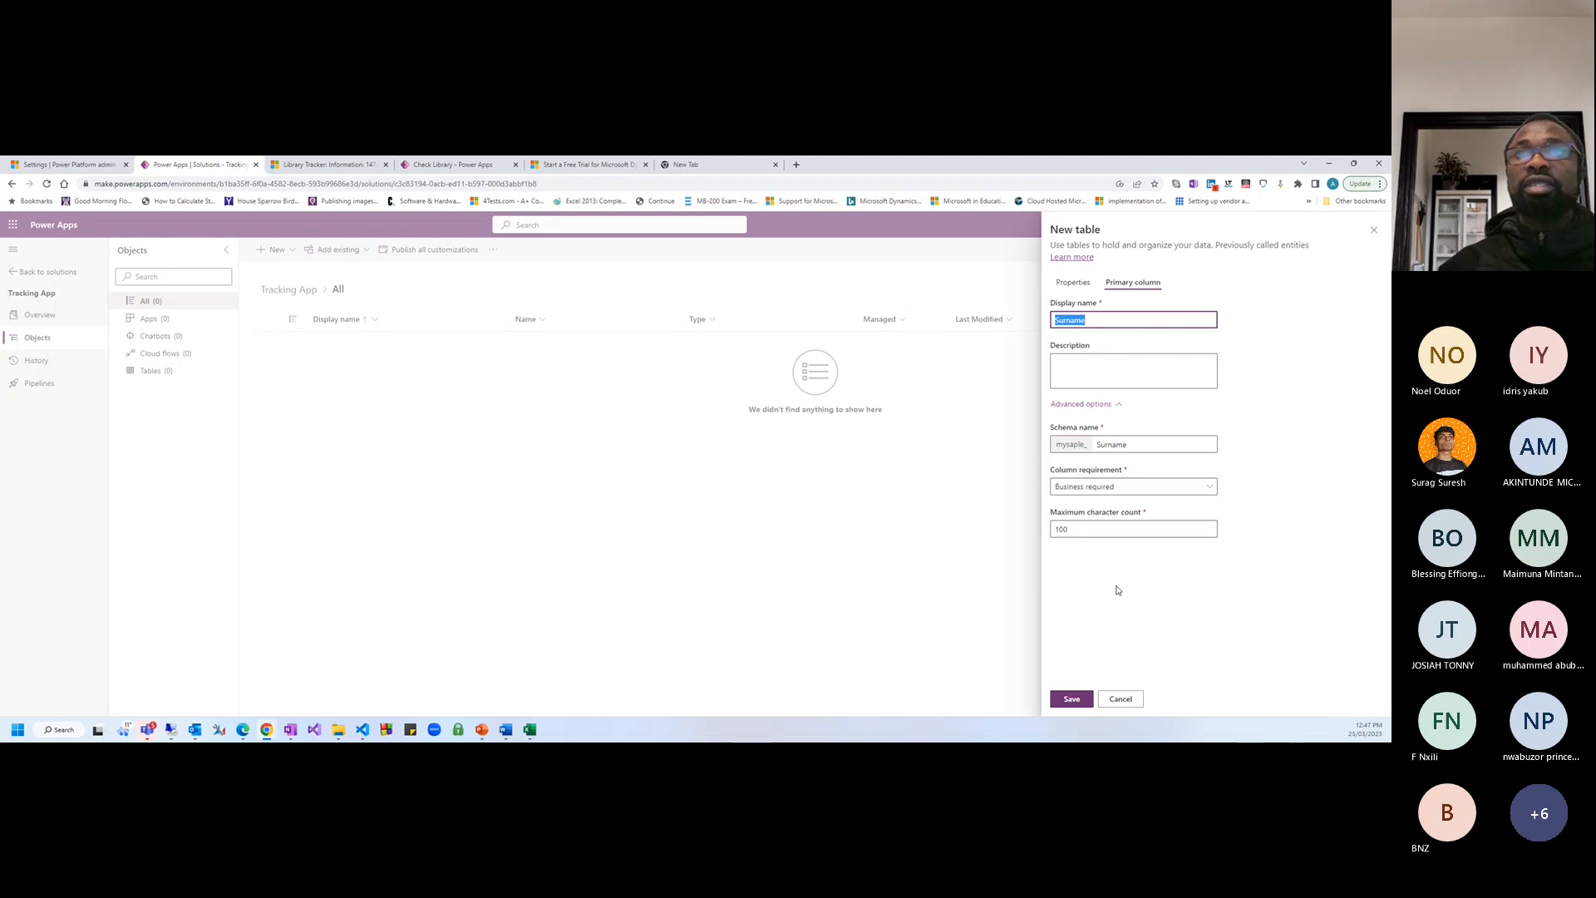
{"action": "left_click", "coordinate": [1107, 488]}
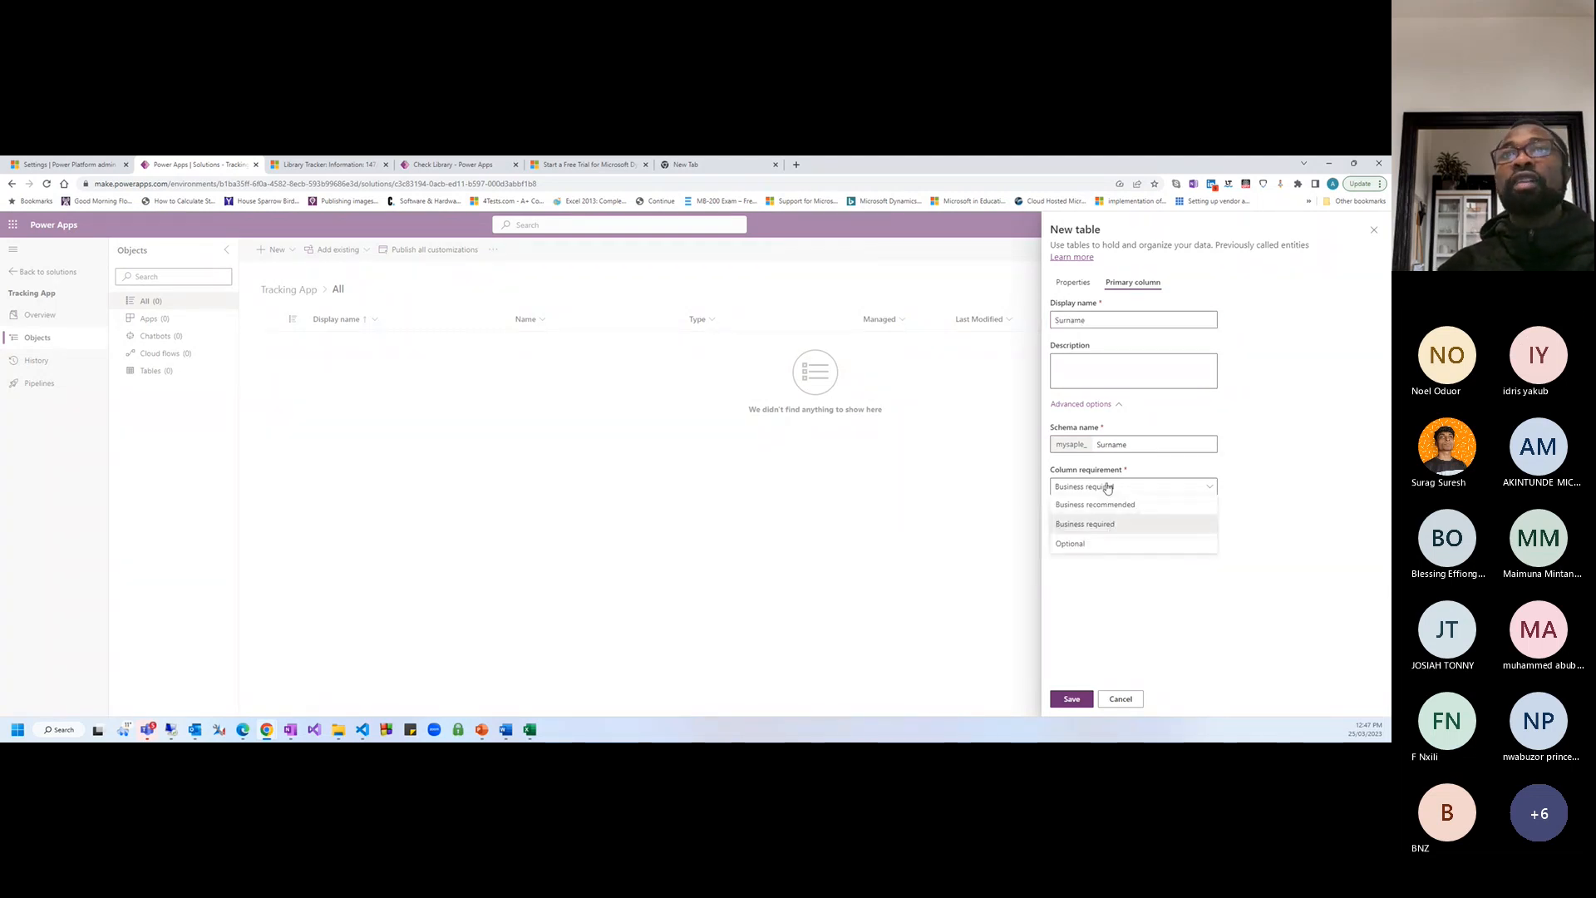
{"action": "left_click", "coordinate": [1090, 527]}
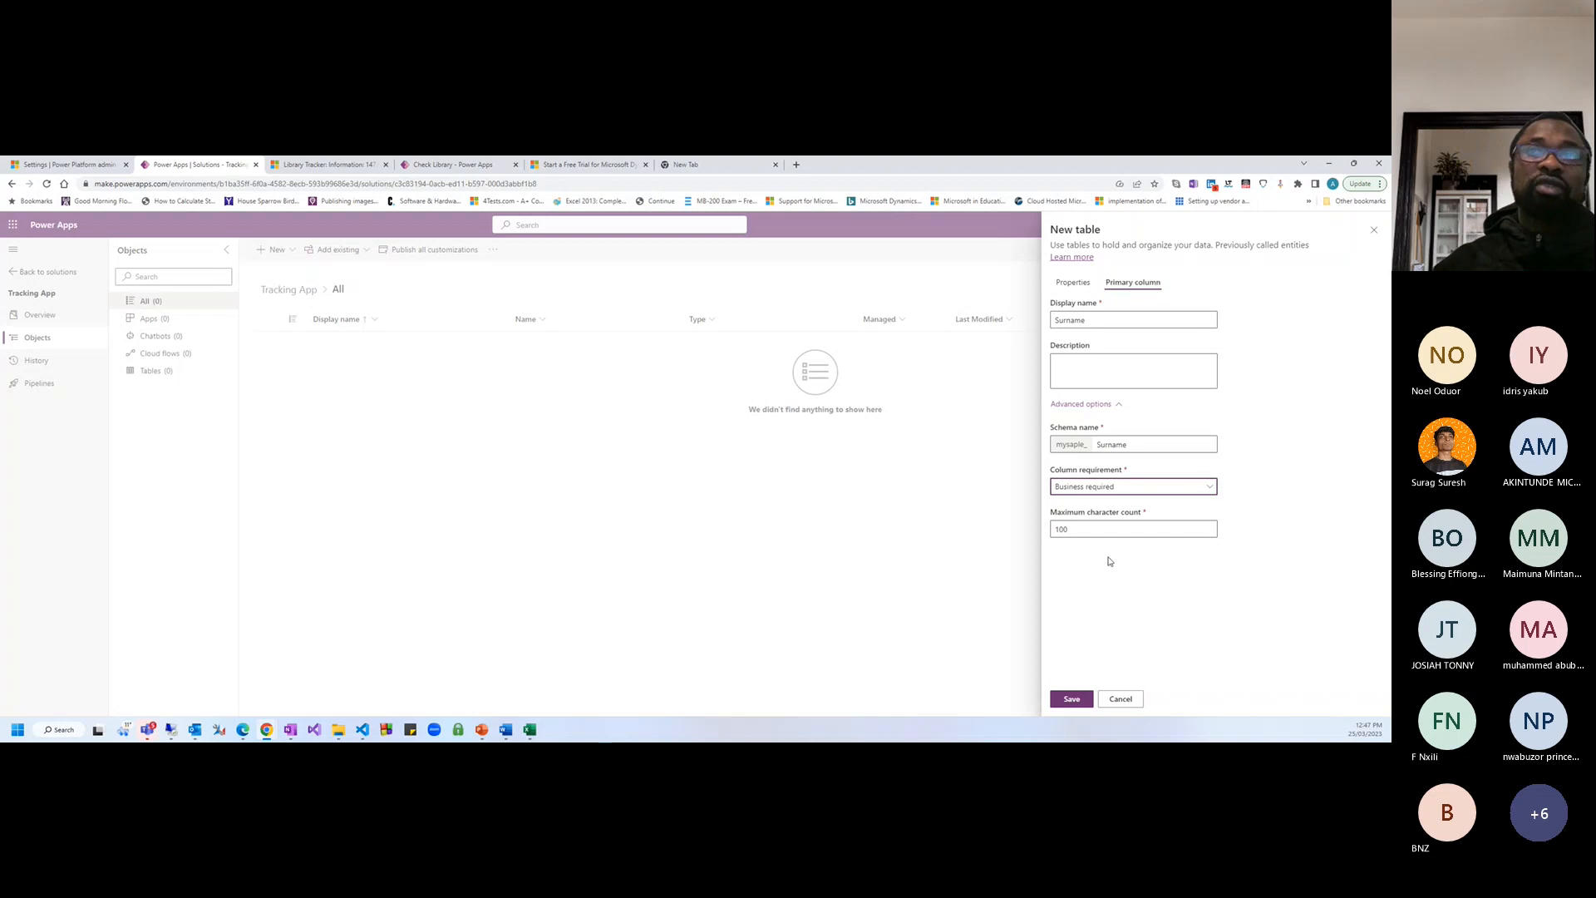
{"action": "double_click", "coordinate": [1053, 529]}
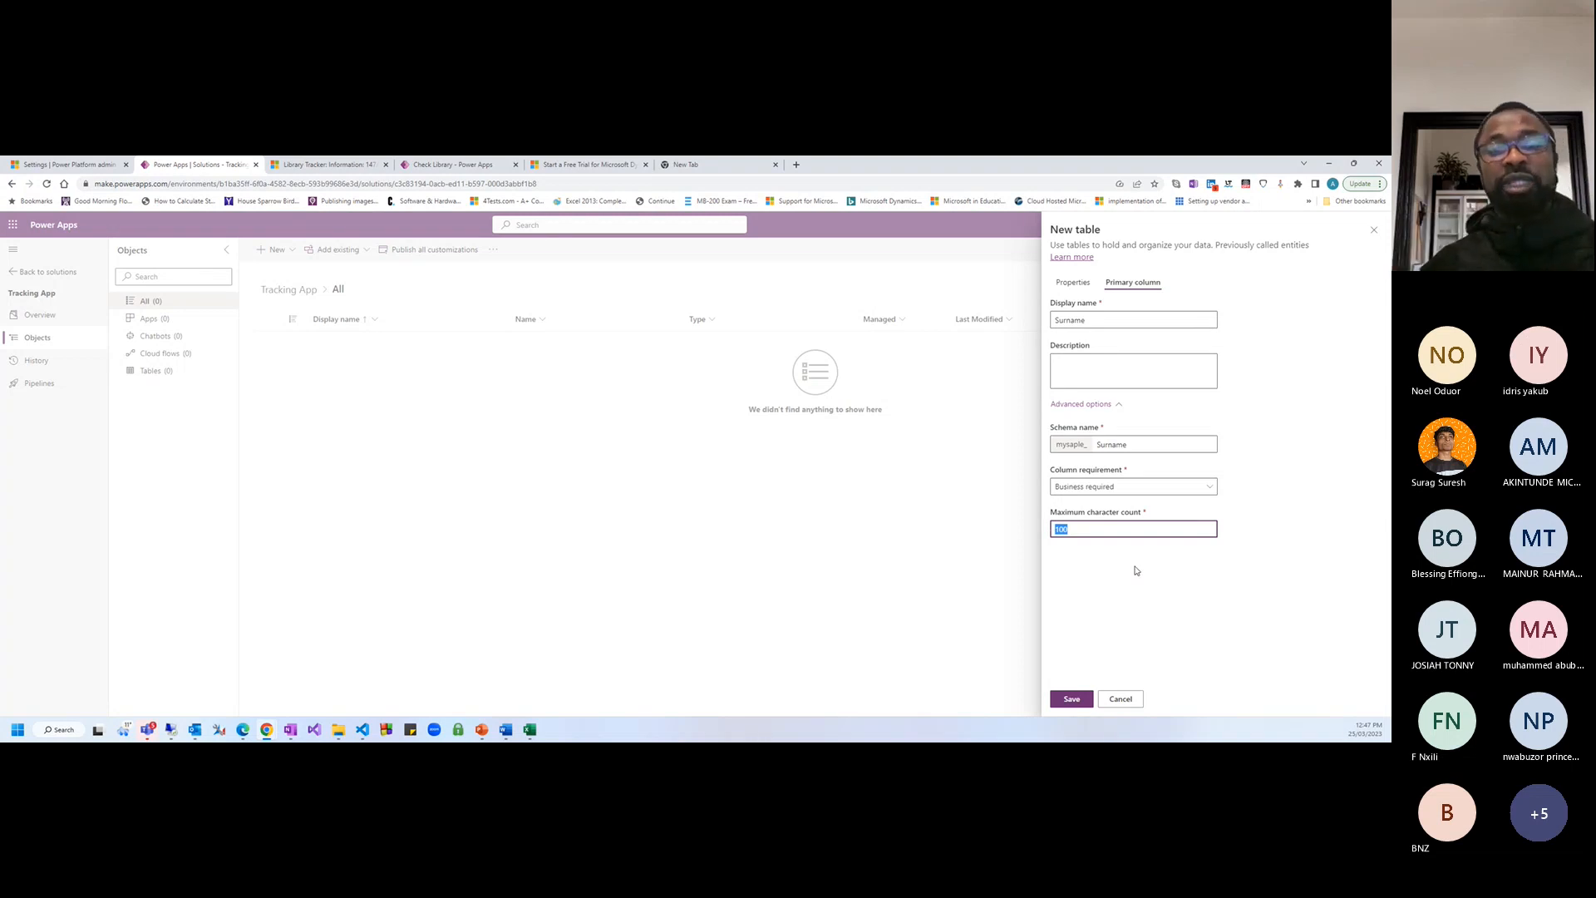
{"action": "left_click", "coordinate": [1111, 584]}
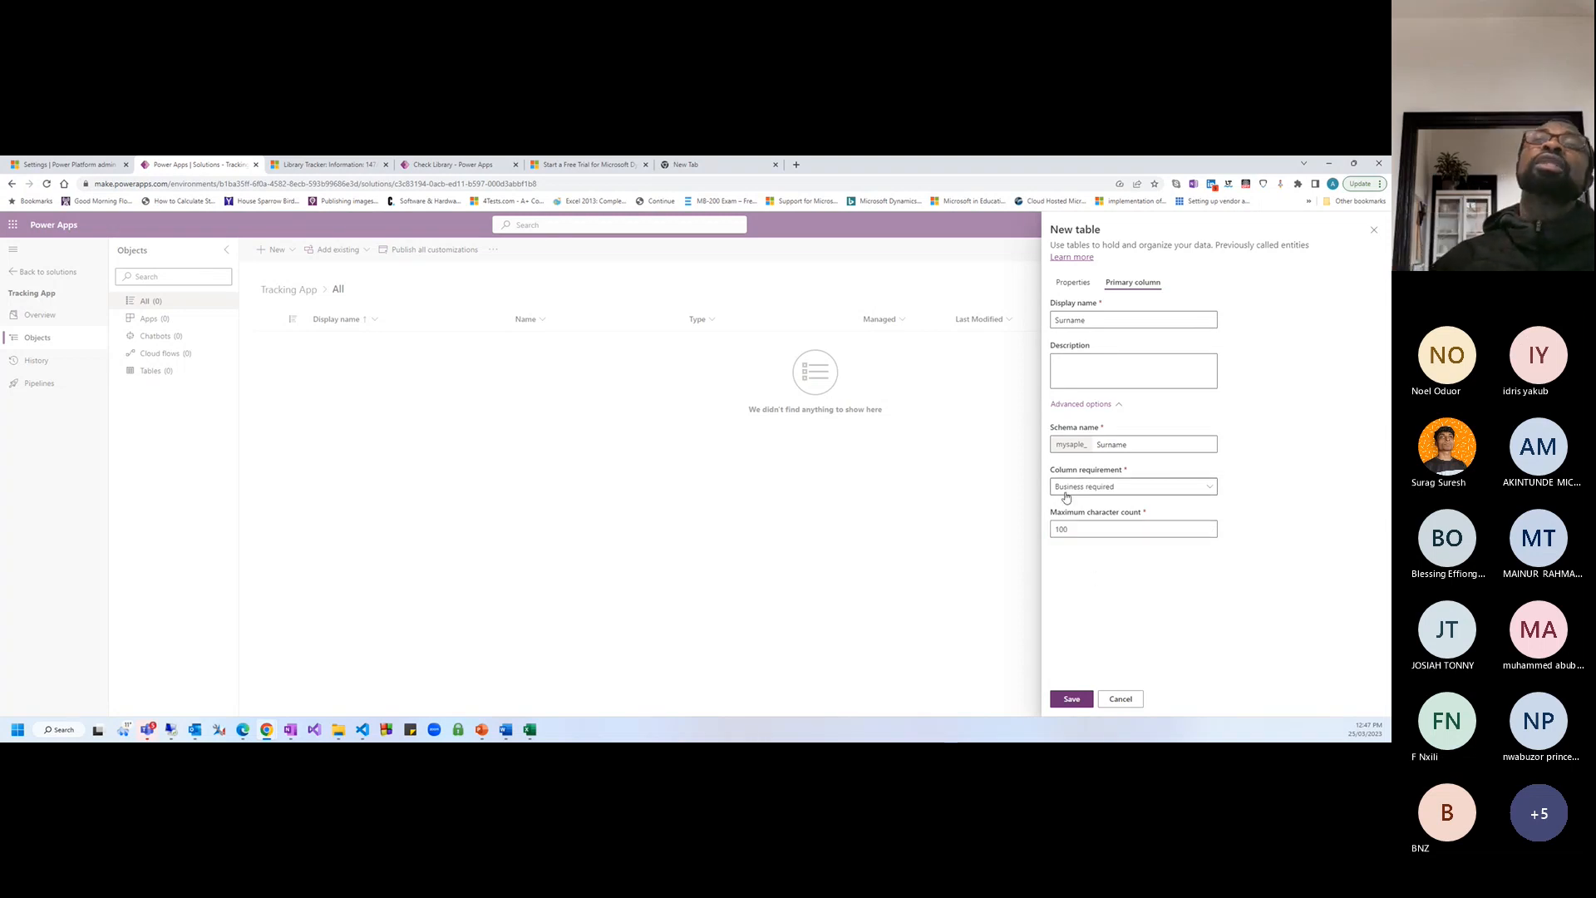
Save the Library Tracker App table, then reopen it from the solution's objects
{"action": "left_click", "coordinate": [1071, 698]}
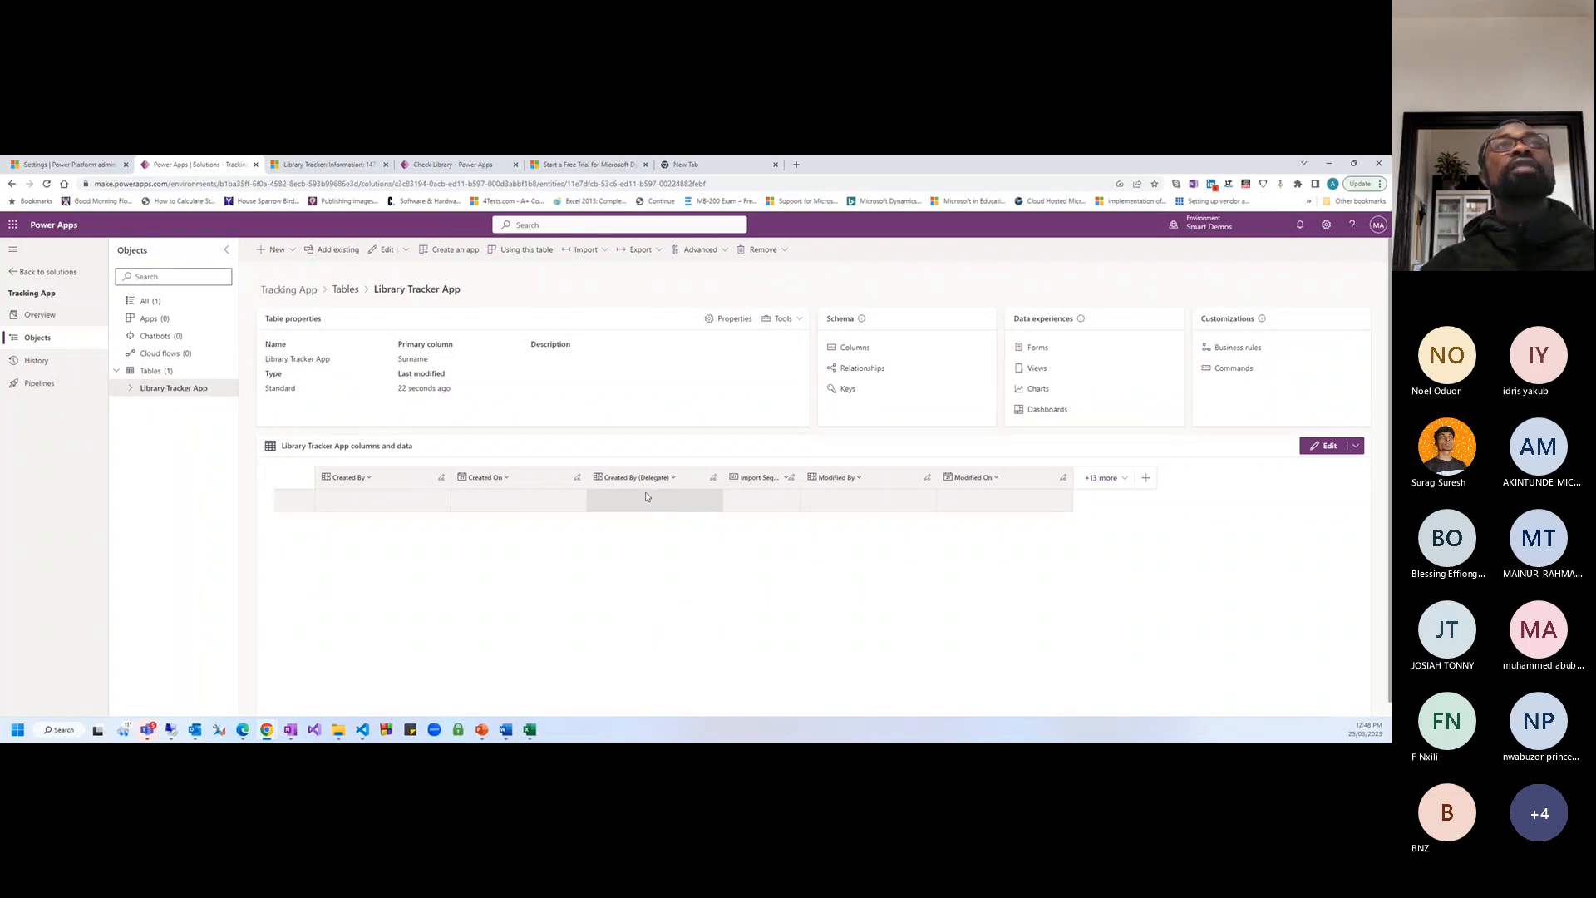
{"action": "left_click", "coordinate": [850, 347]}
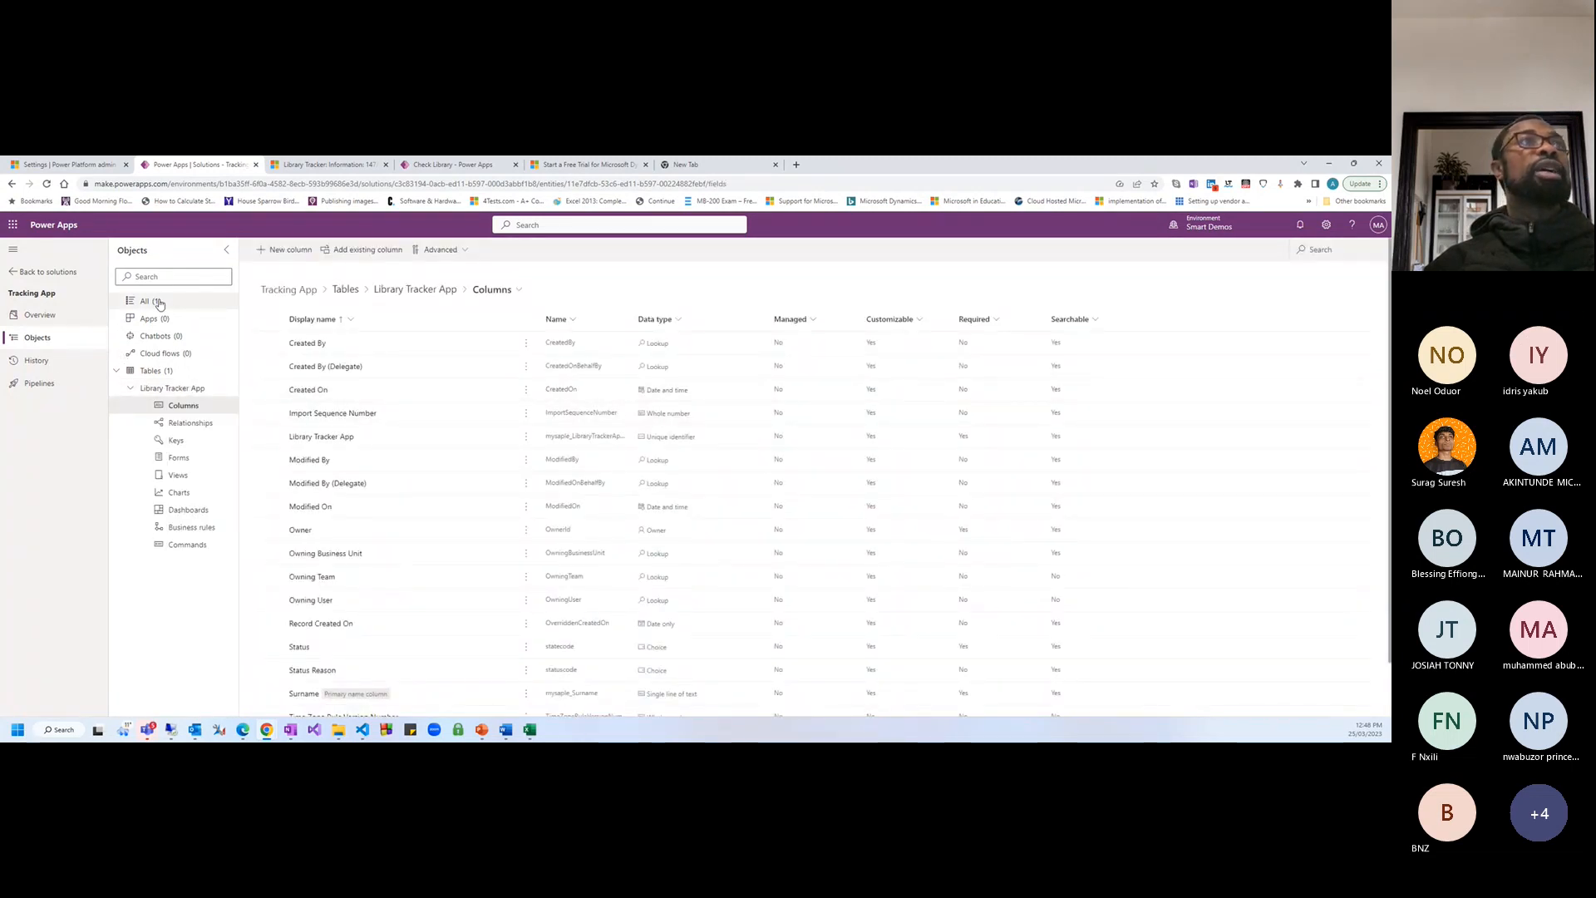
{"action": "left_click", "coordinate": [50, 318]}
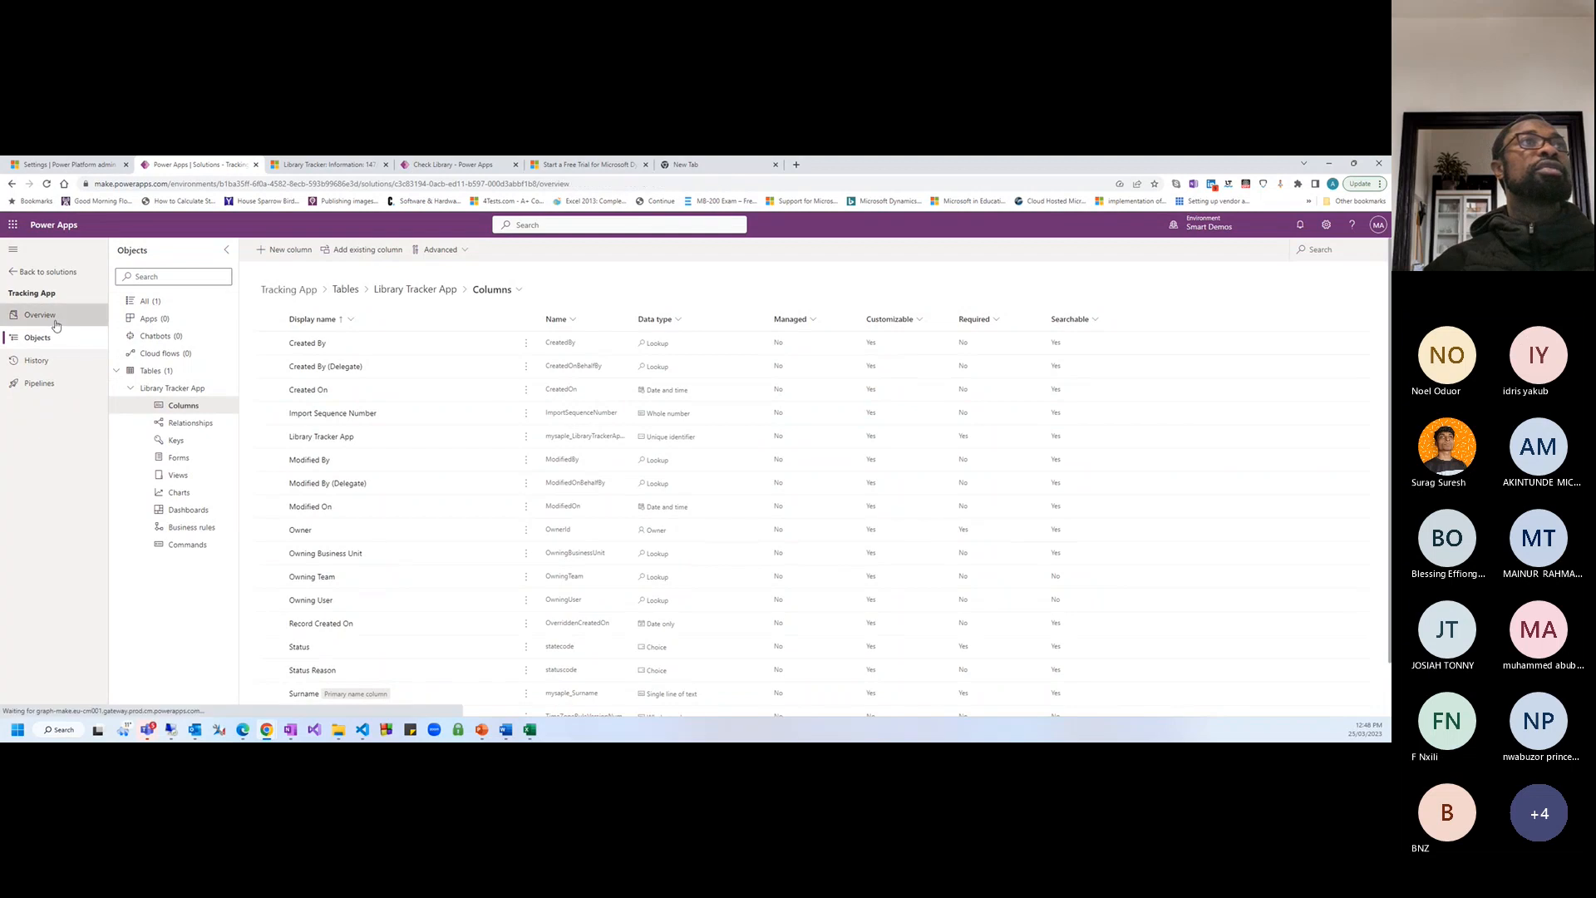
{"action": "left_click", "coordinate": [40, 340]}
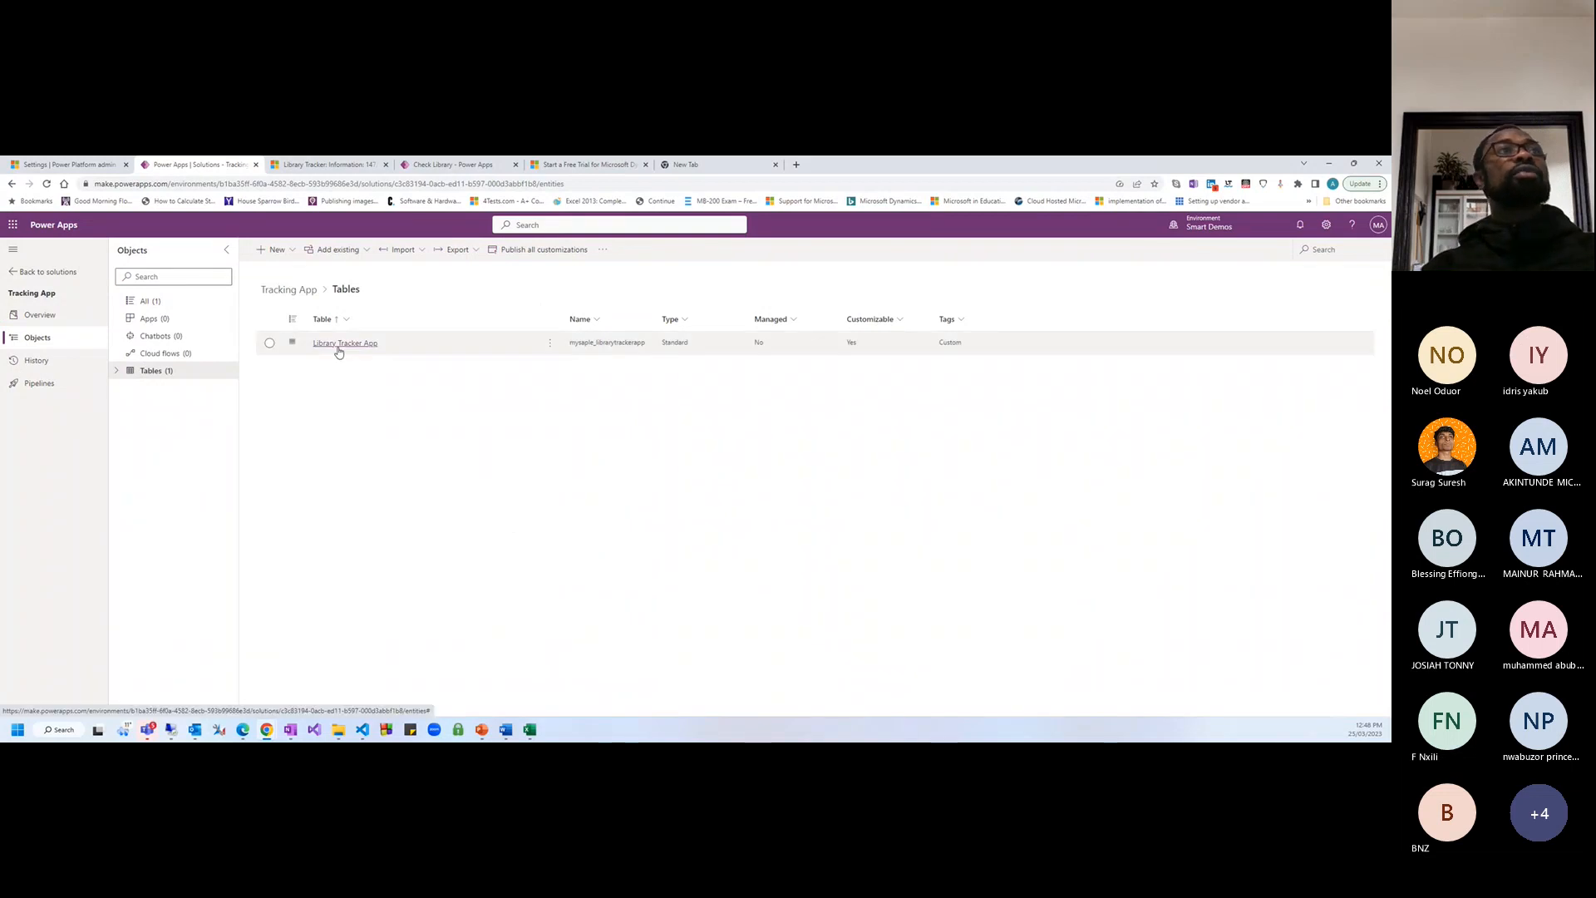
{"action": "left_click", "coordinate": [338, 350]}
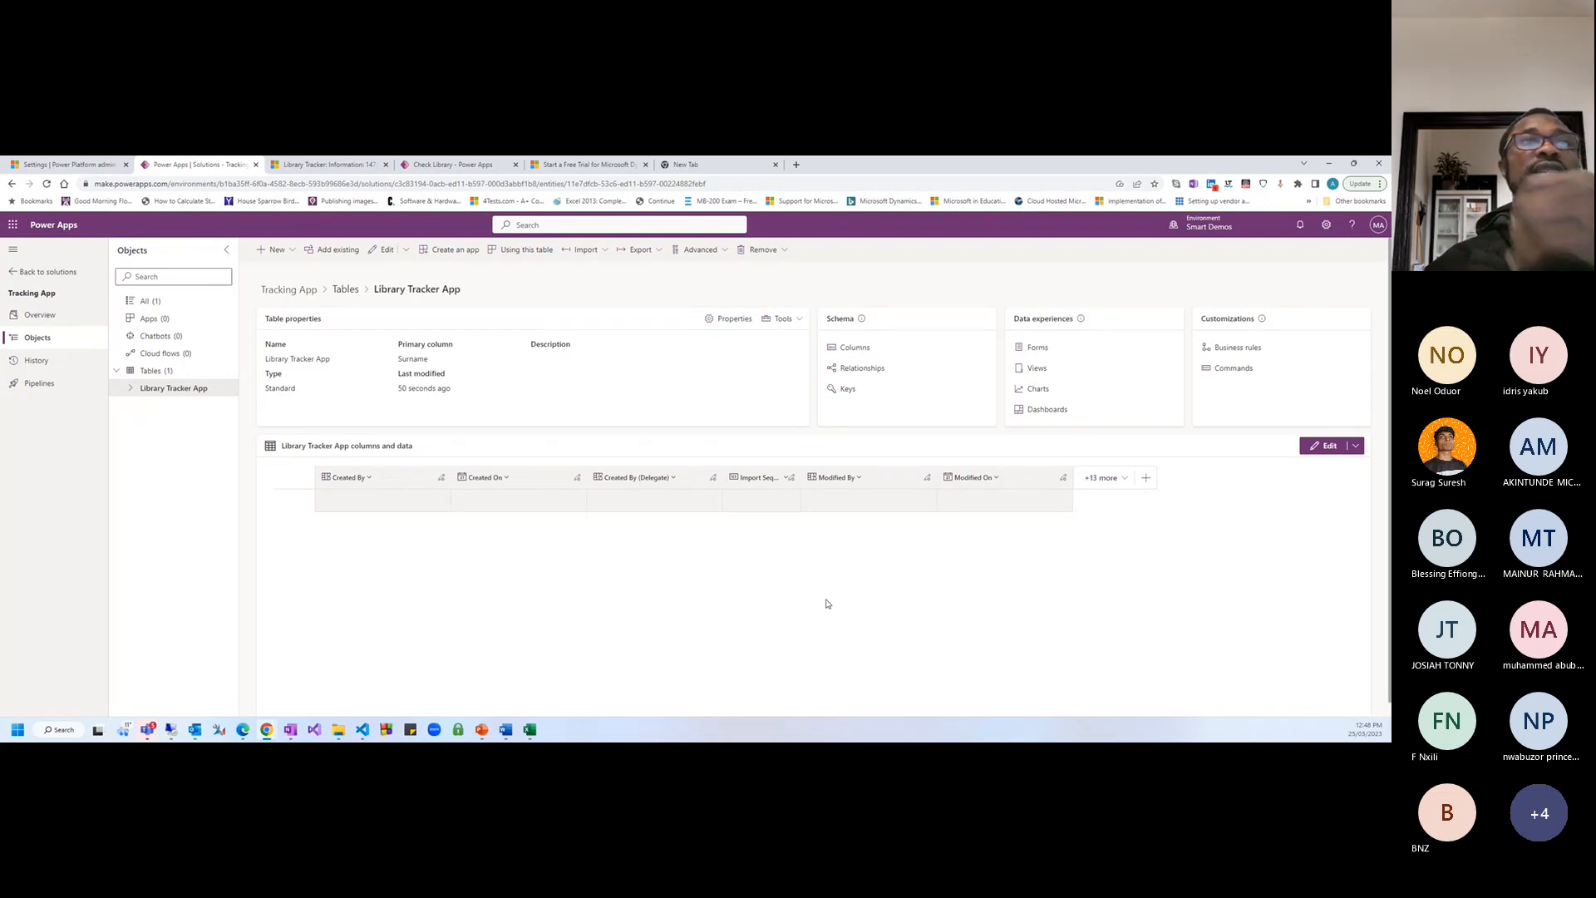
Expand Library Tracker App in the Objects tree and show its Columns list
{"action": "left_click", "coordinate": [129, 397]}
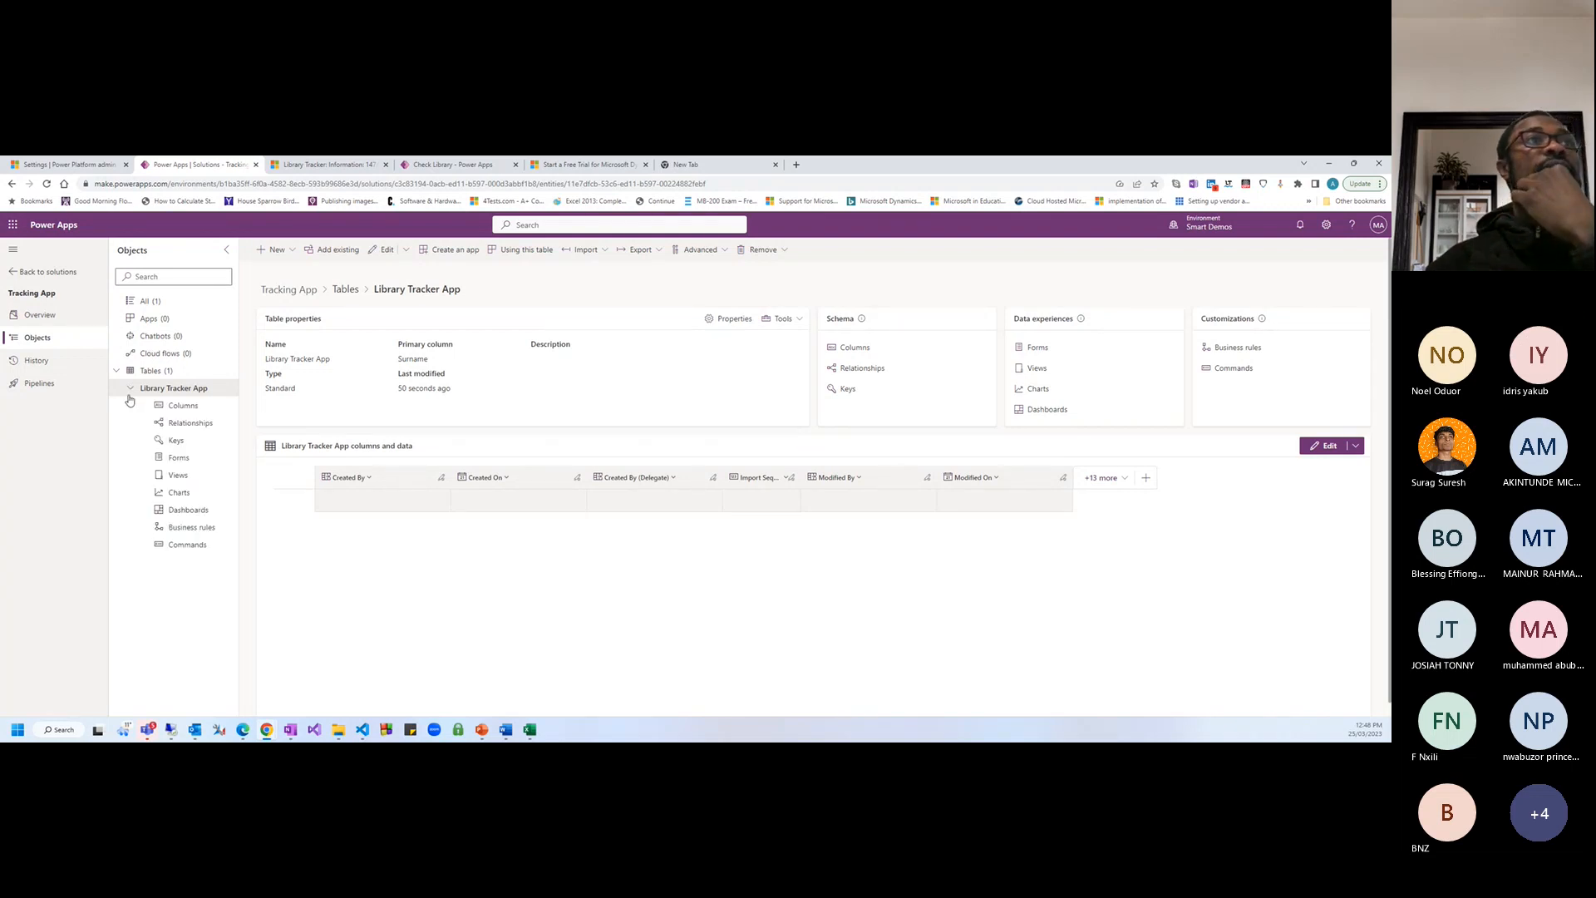
{"action": "left_click", "coordinate": [182, 410]}
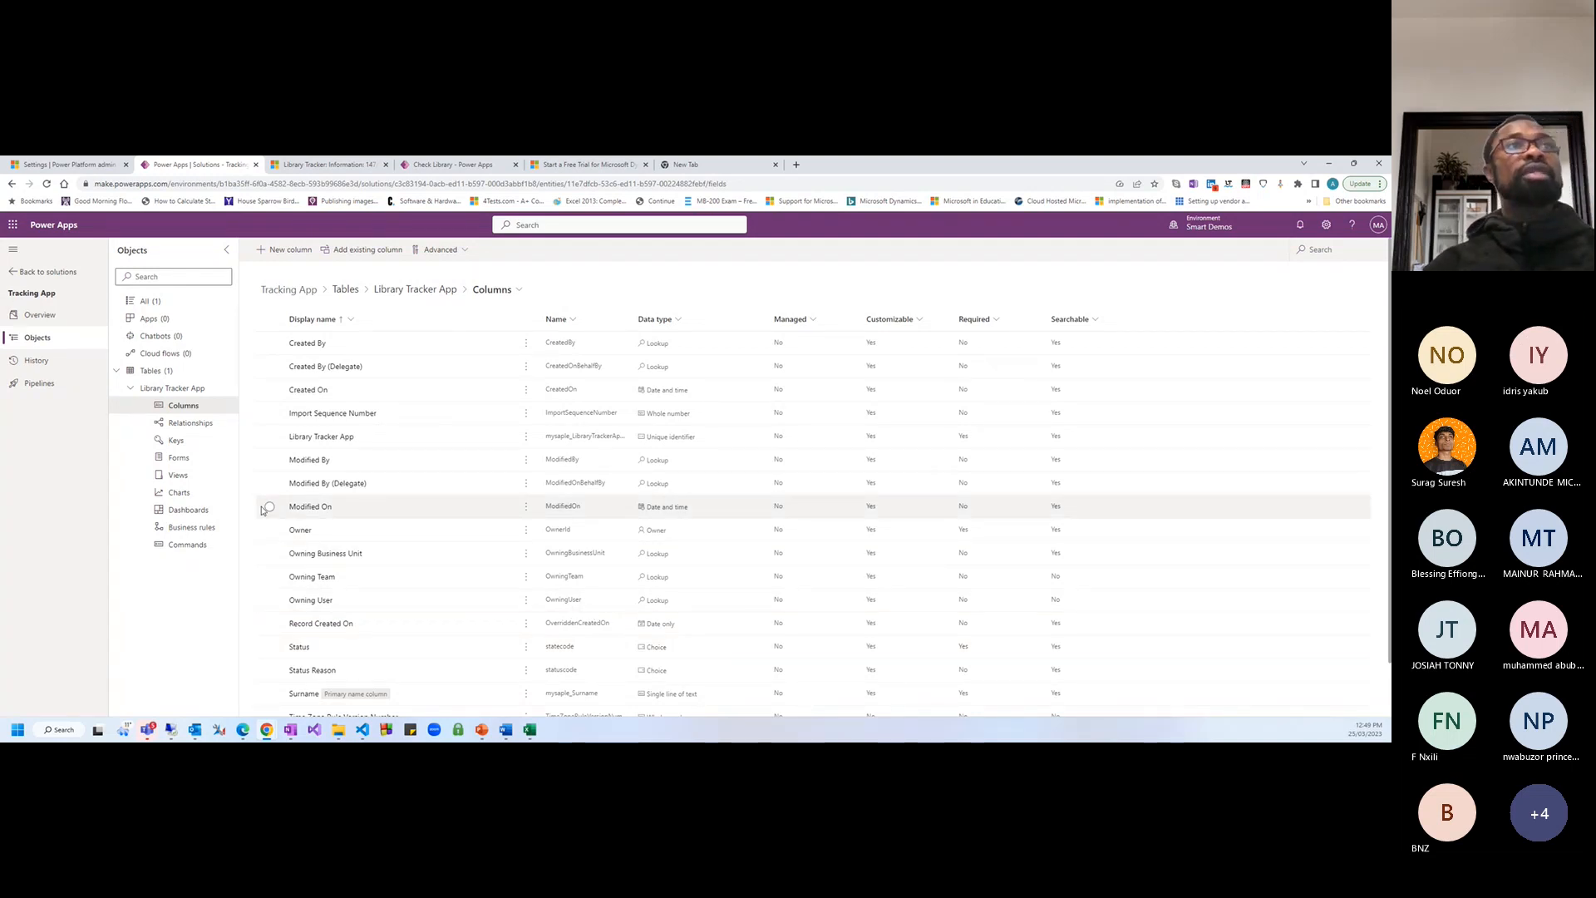
Select the Surname column, then view the table's Quick View, Card and Main Information forms
{"action": "scroll", "coordinate": [407, 465], "scroll_direction": "down", "scroll_amount": 1}
{"action": "scroll", "coordinate": [434, 460], "scroll_direction": "up", "scroll_amount": 1}
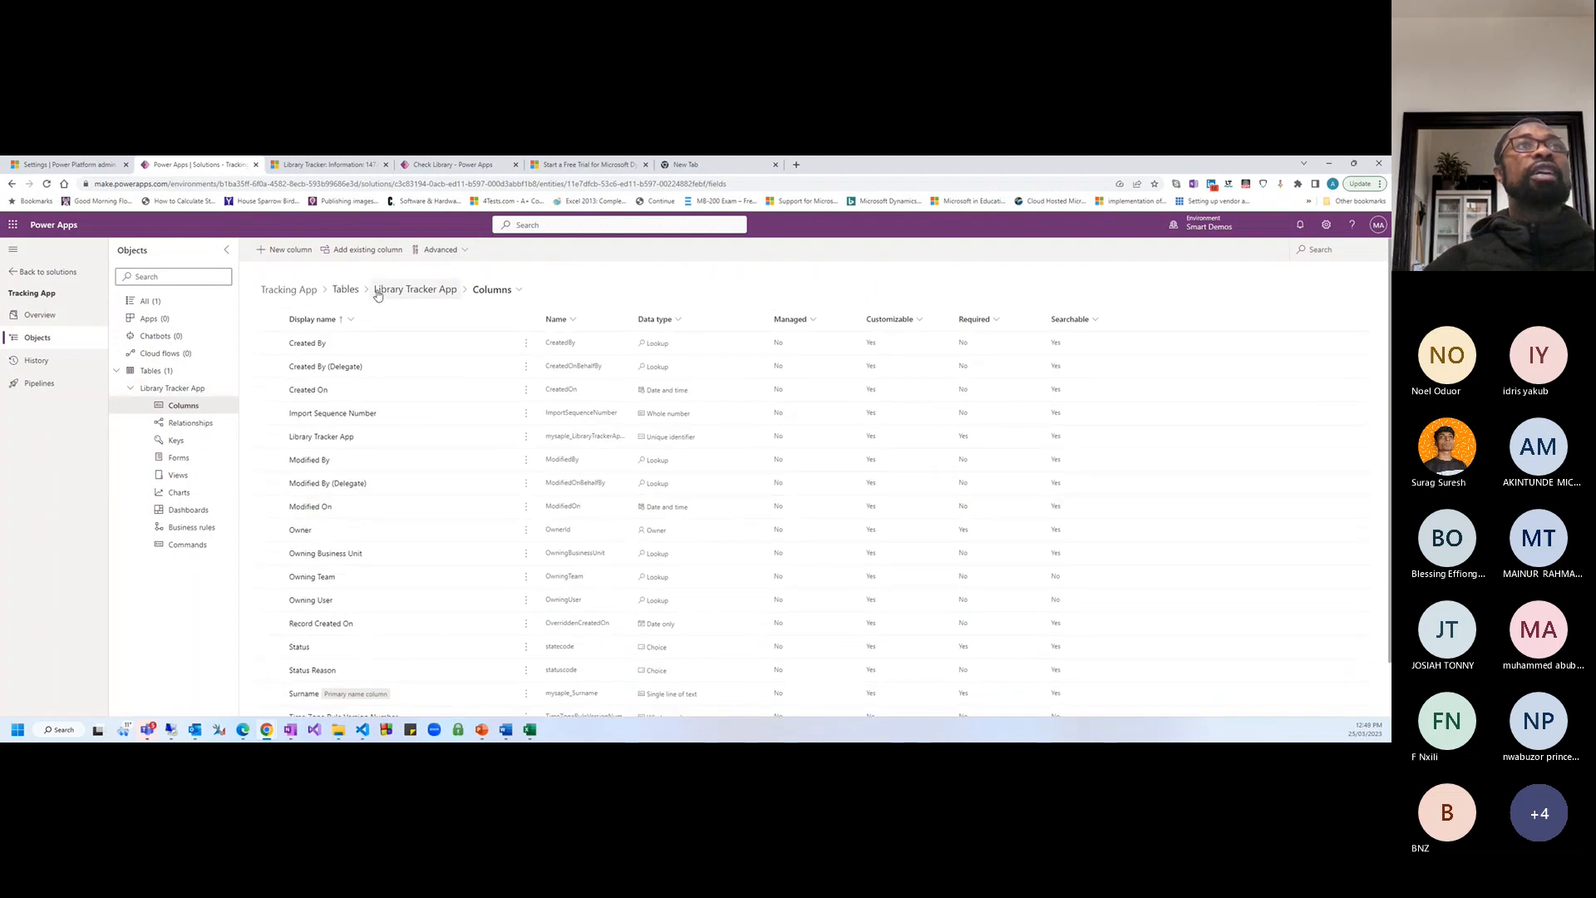
{"action": "left_click", "coordinate": [180, 458]}
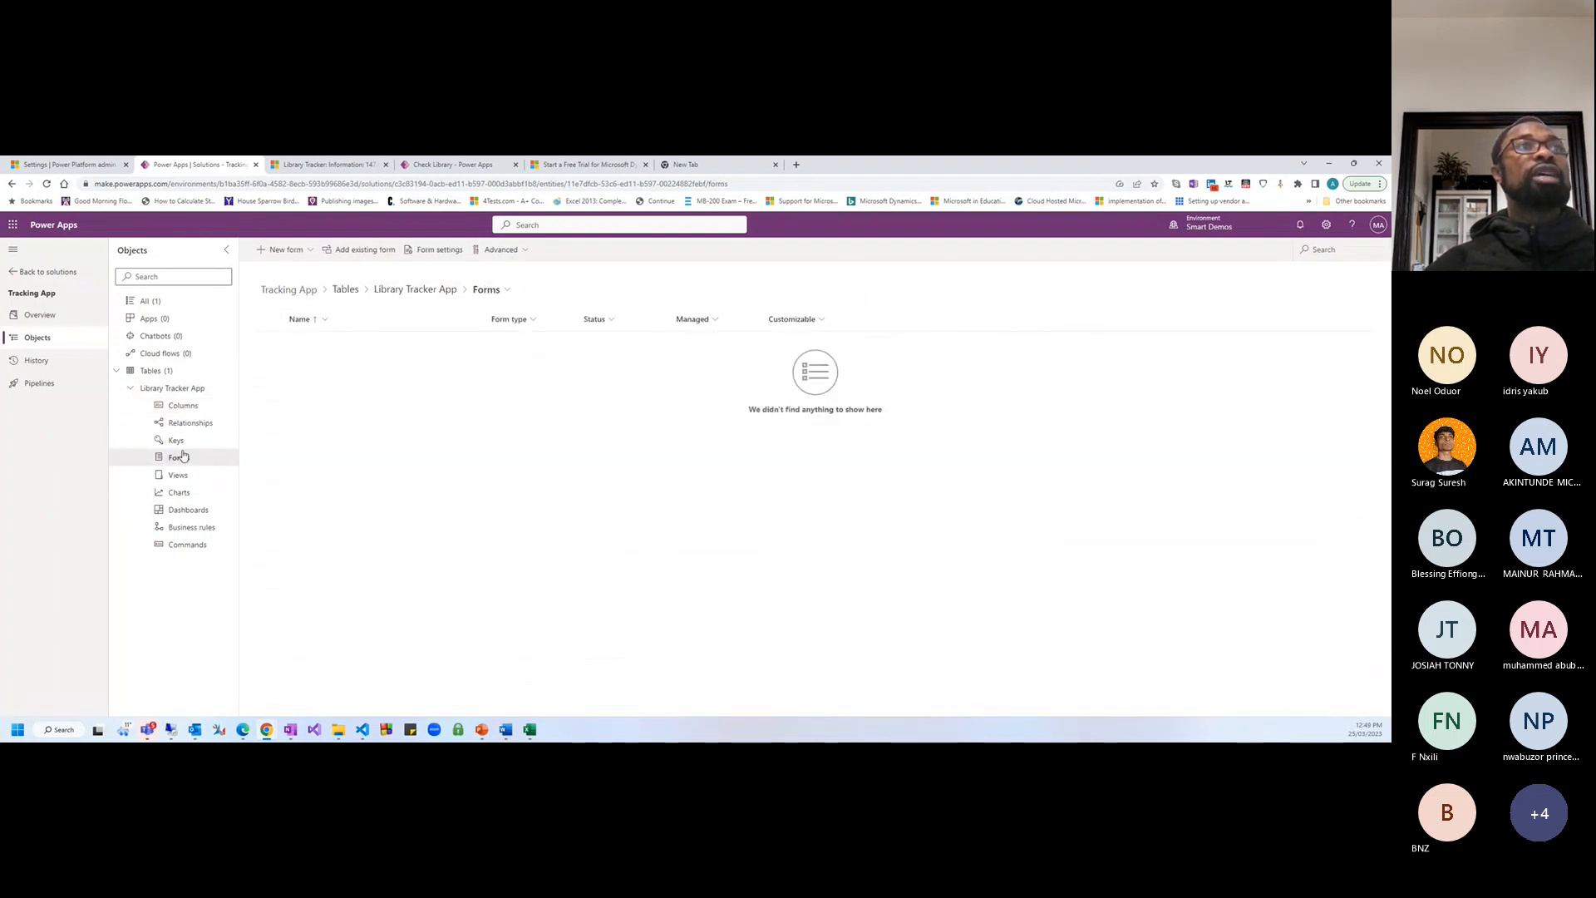
{"action": "left_click", "coordinate": [184, 406]}
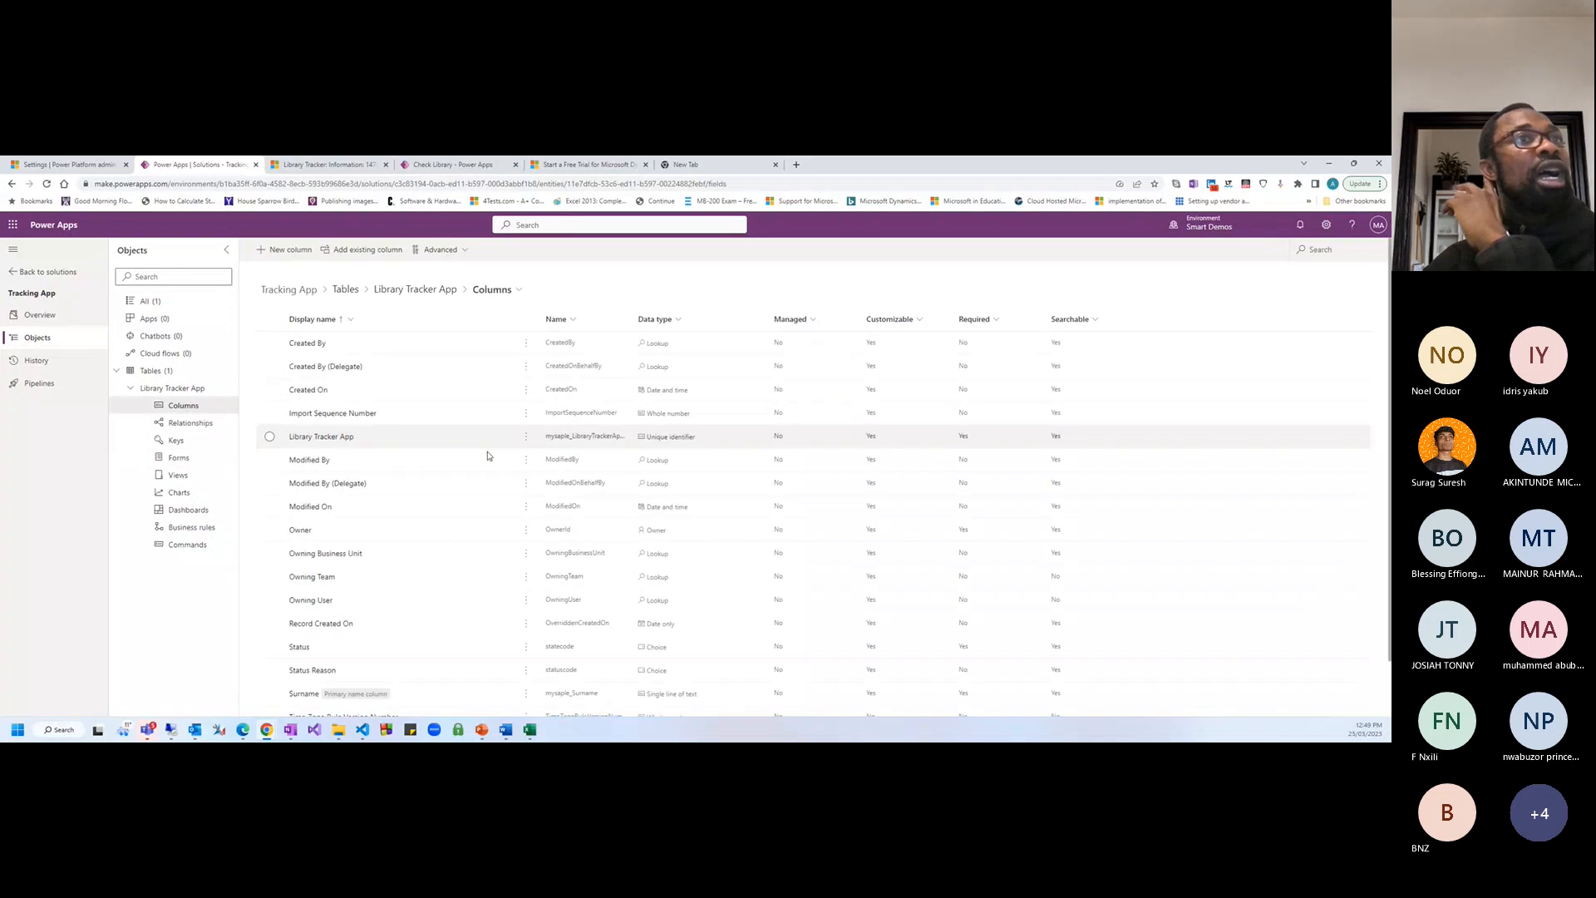
{"action": "scroll", "coordinate": [488, 452], "scroll_direction": "down", "scroll_amount": 3}
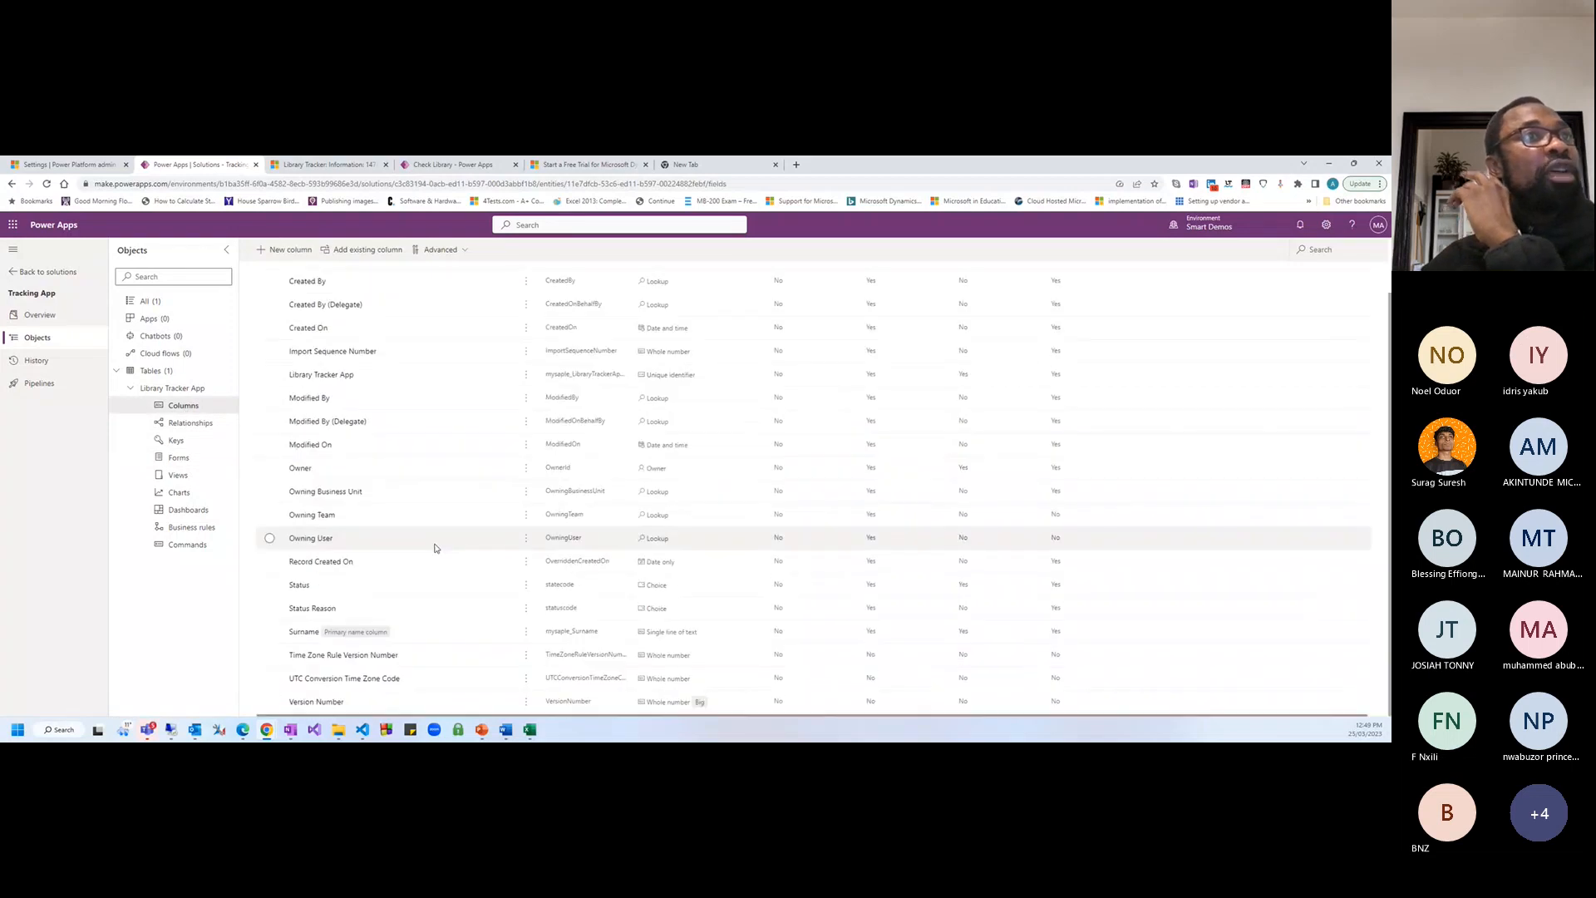
{"action": "left_click", "coordinate": [336, 642]}
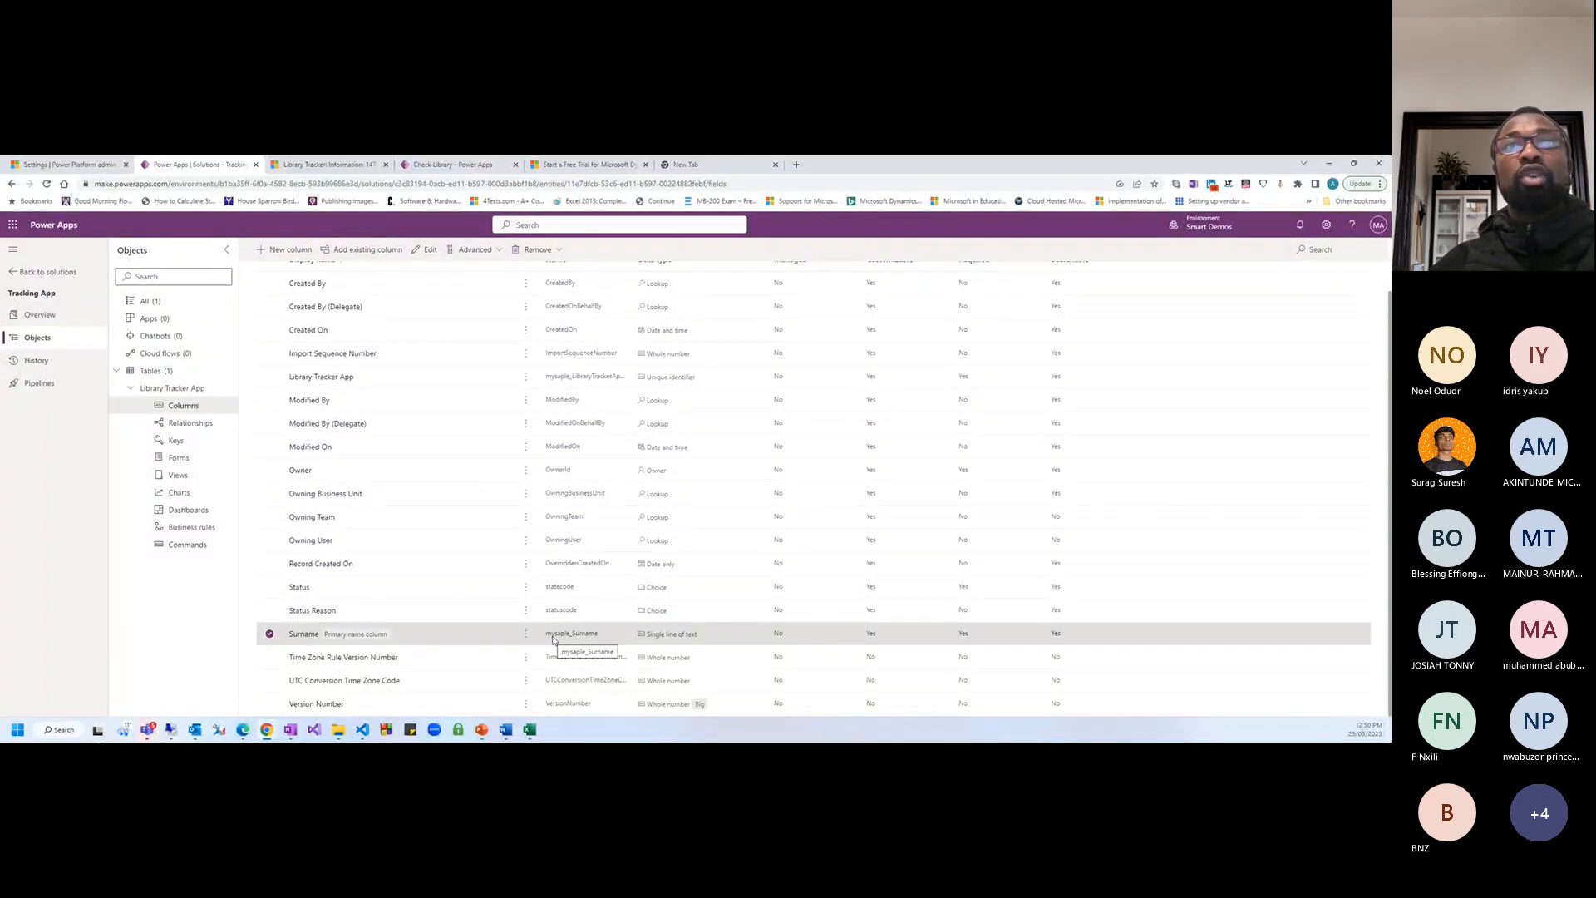
{"action": "scroll", "coordinate": [595, 592], "scroll_direction": "up", "scroll_amount": 2}
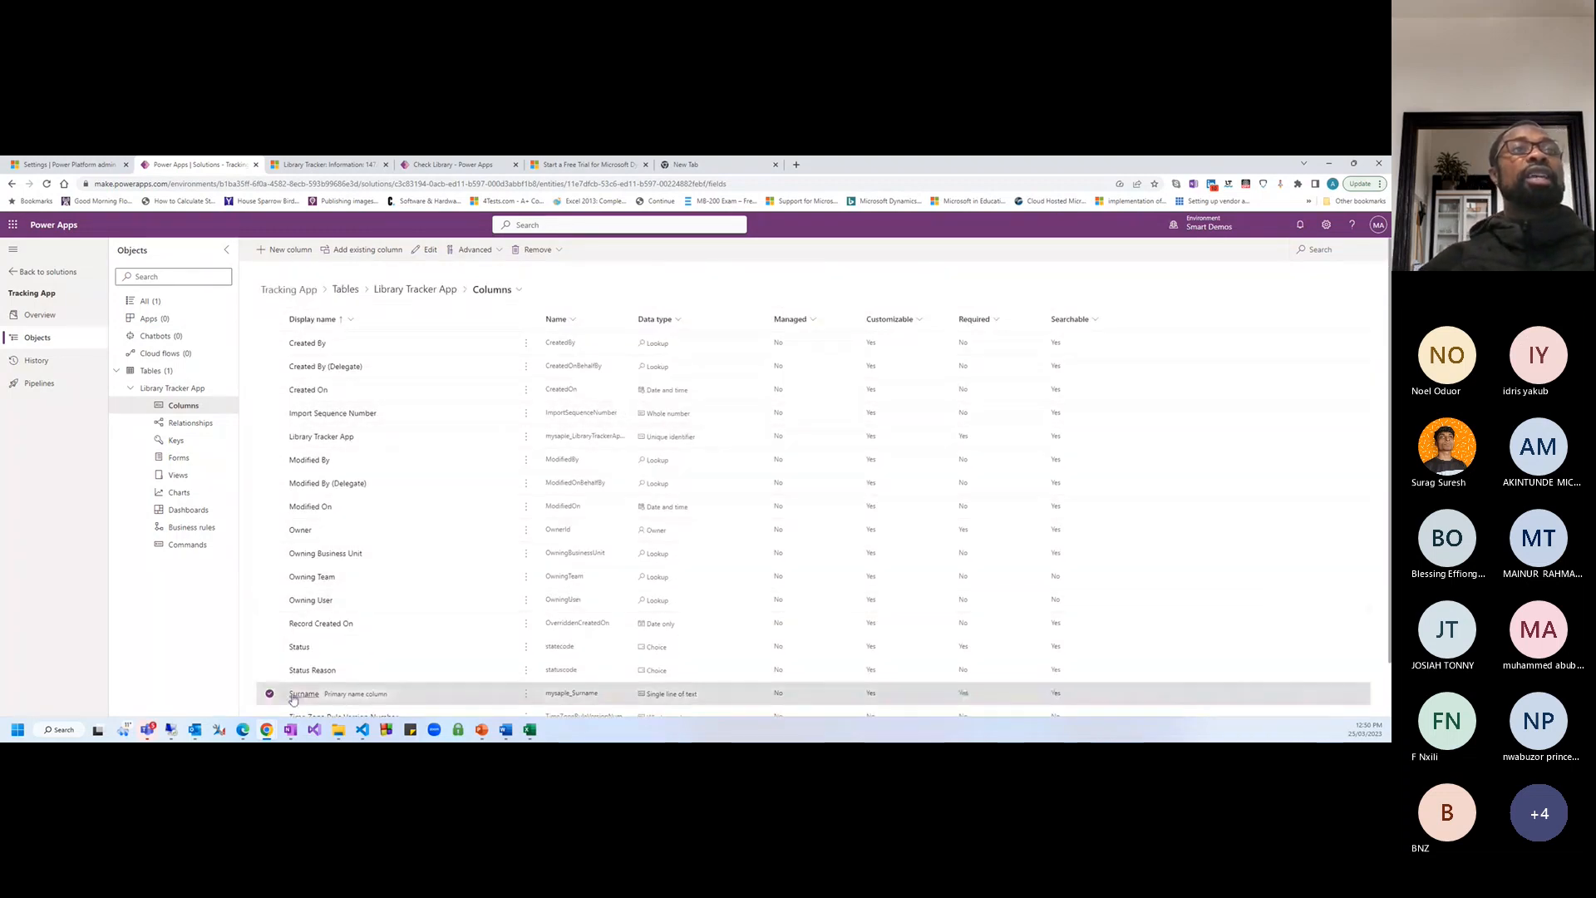
{"action": "left_click", "coordinate": [180, 456]}
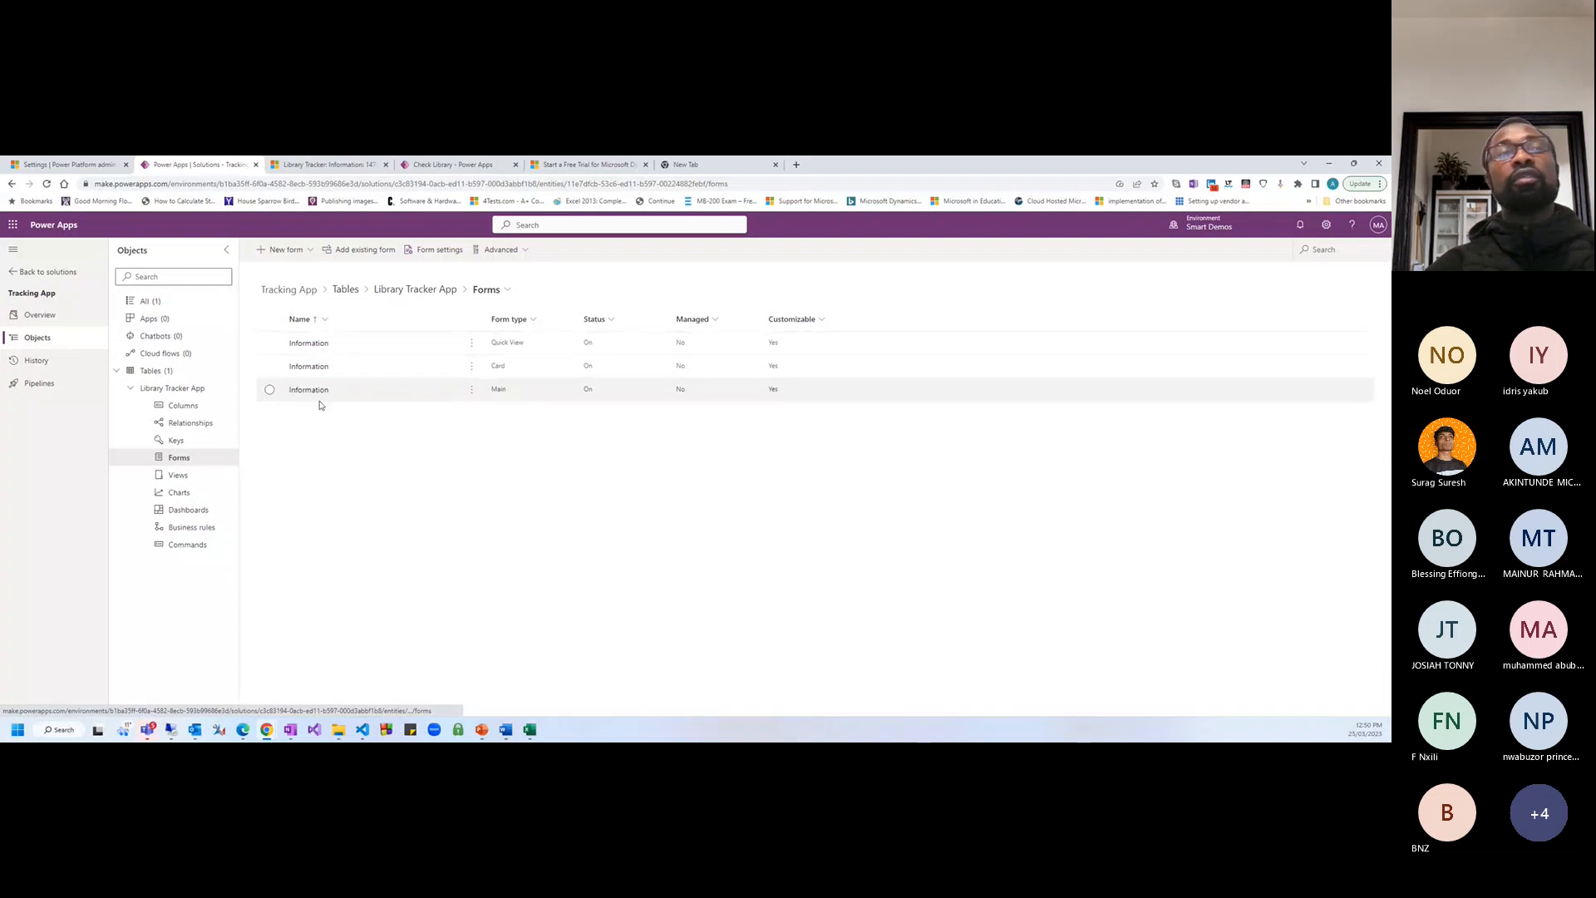
{"action": "left_click", "coordinate": [271, 250]}
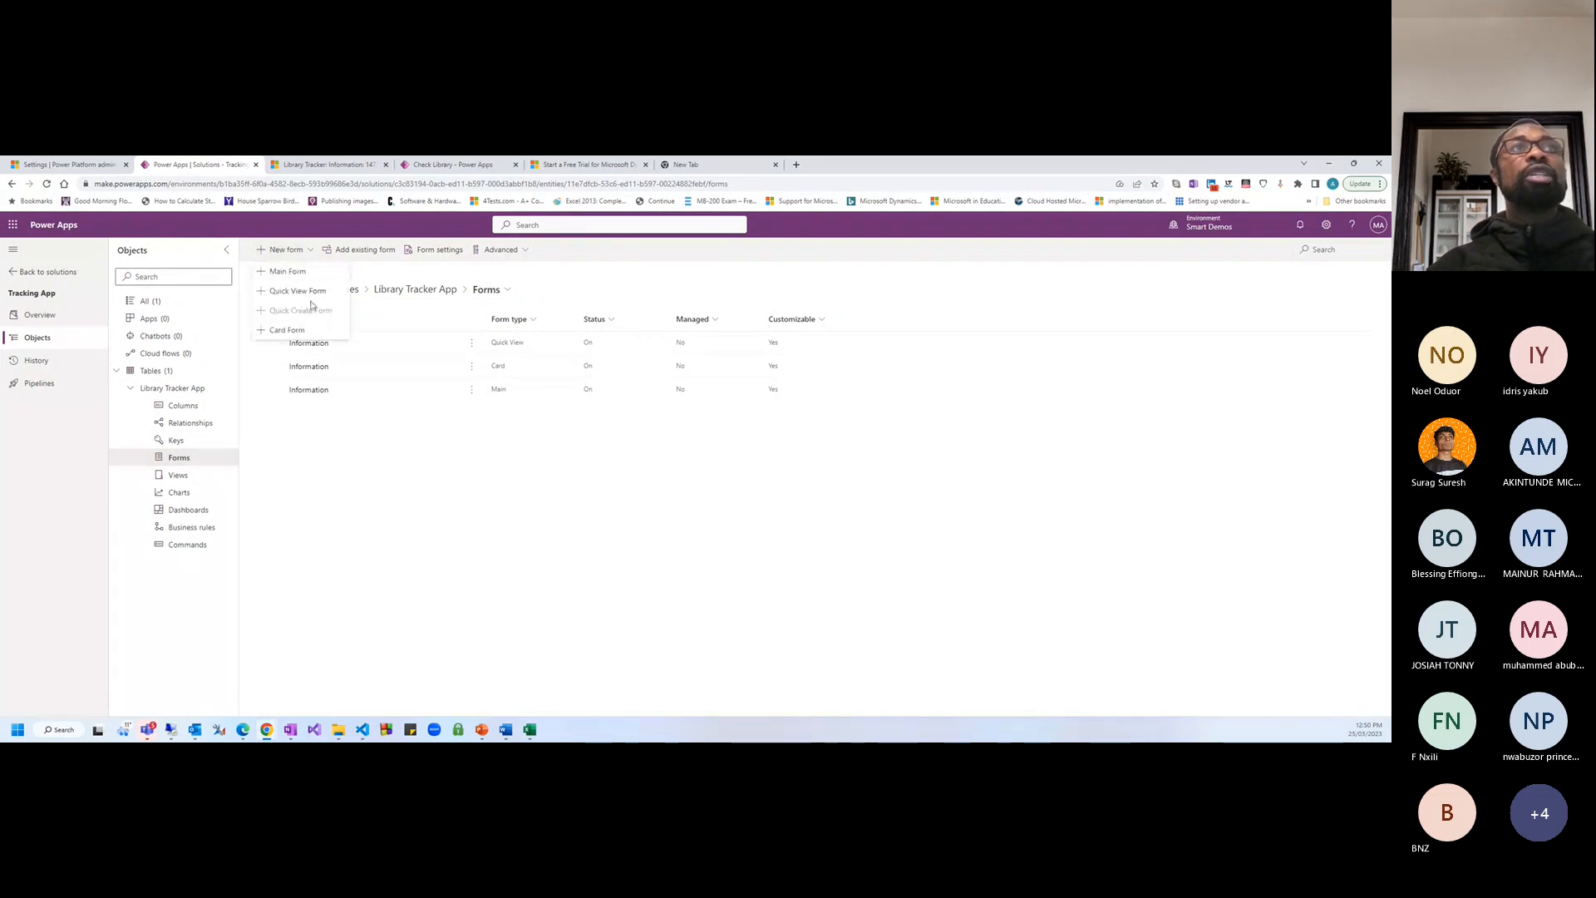
{"action": "left_click", "coordinate": [341, 410]}
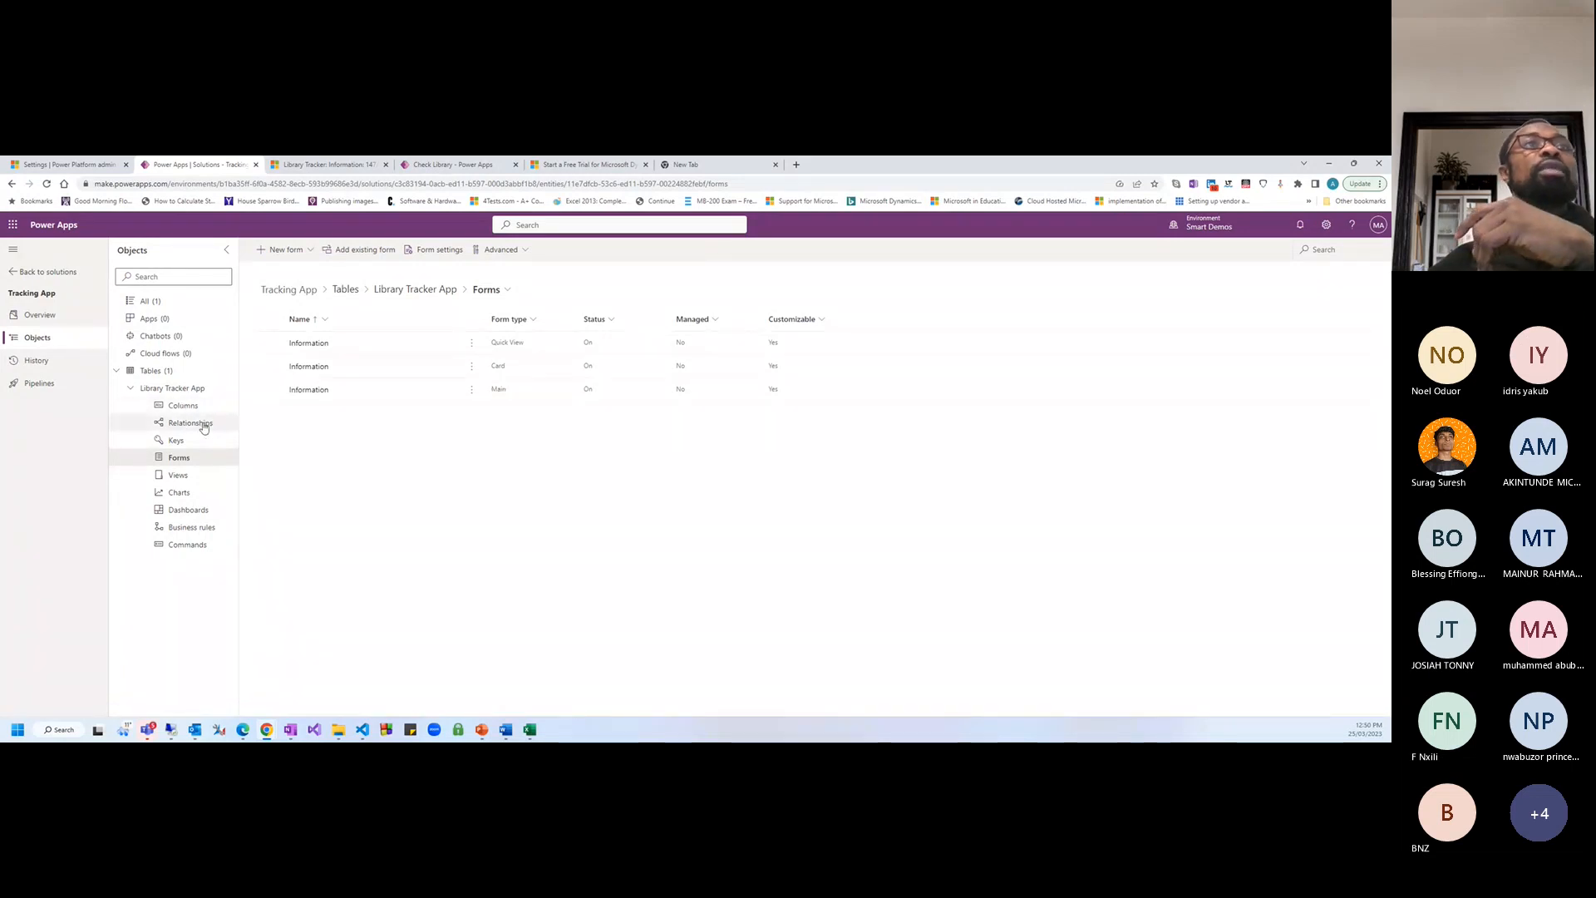
{"action": "left_click", "coordinate": [319, 392]}
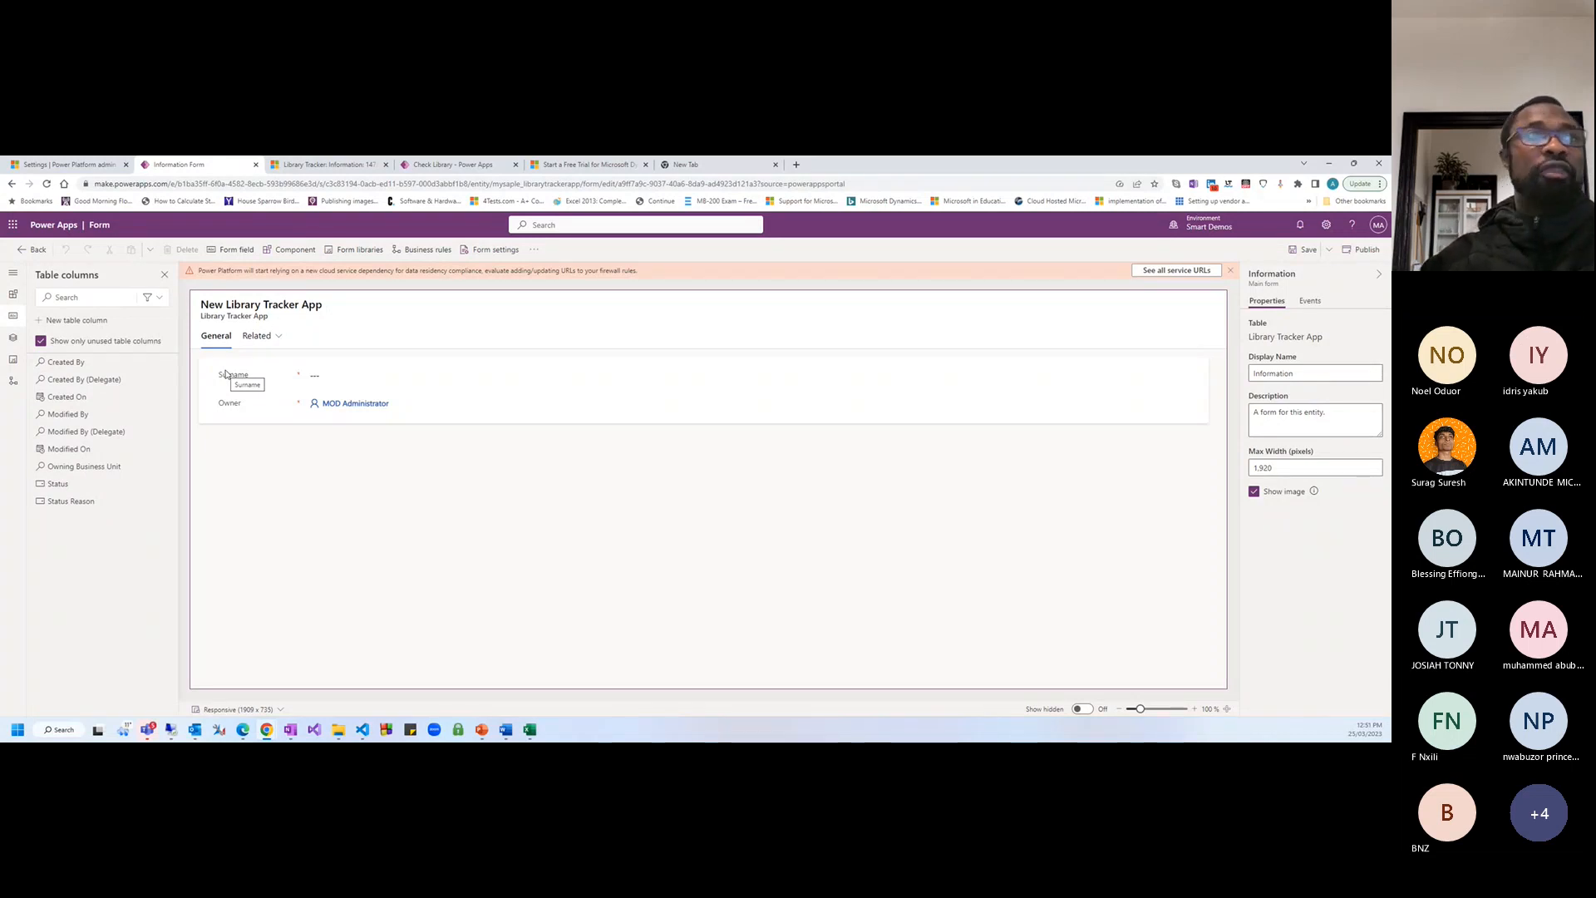
{"action": "left_click", "coordinate": [40, 250]}
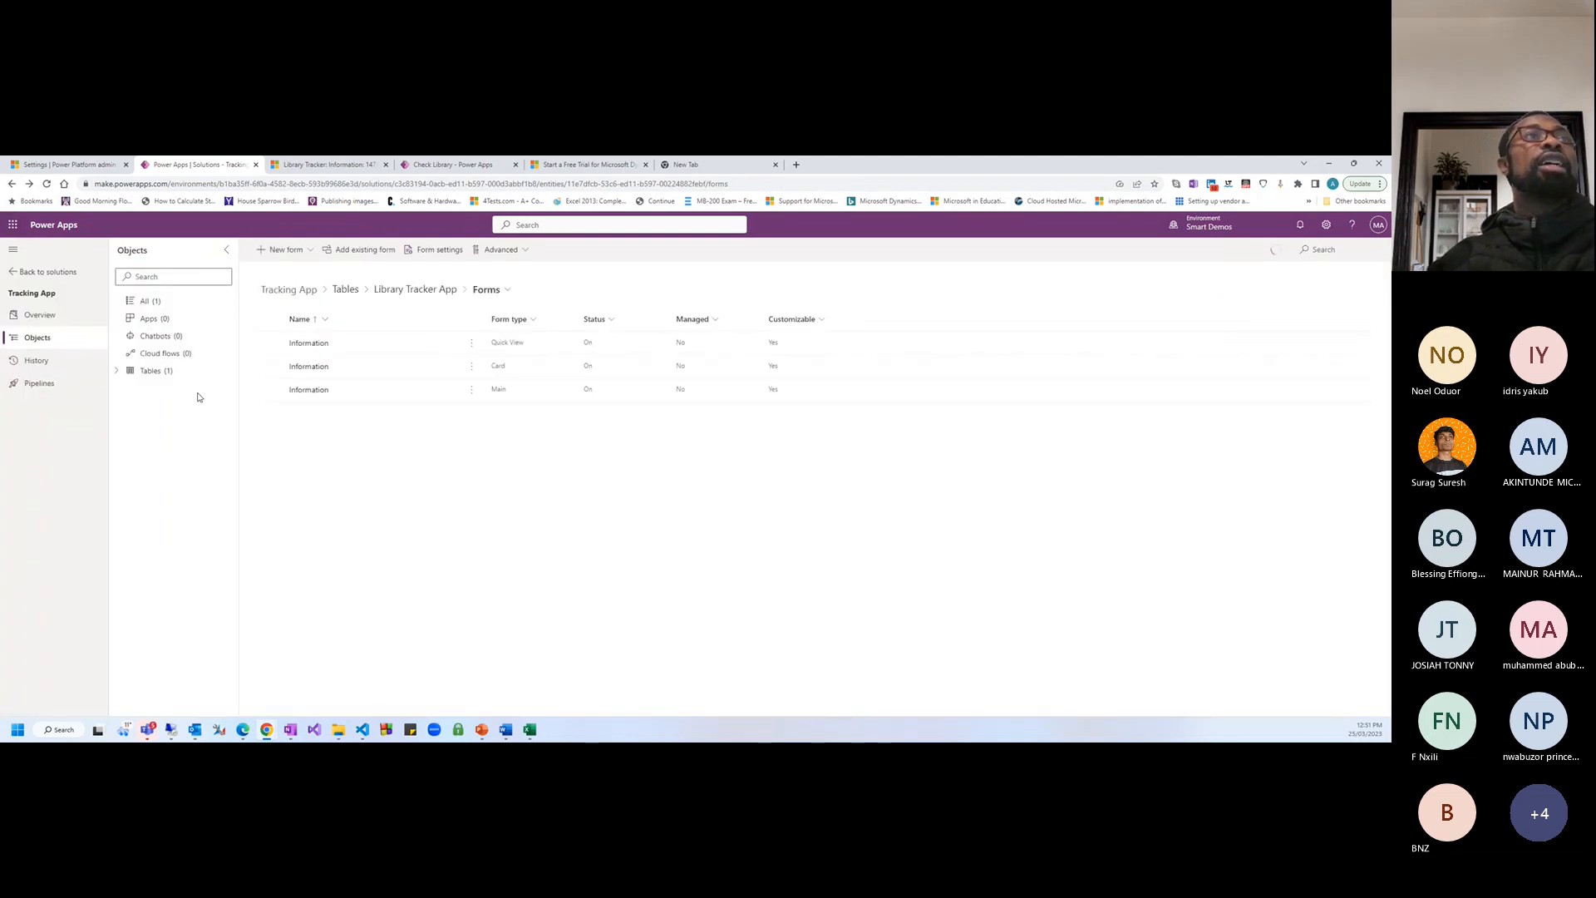
Start a new Library Tracker App column with display name 'First Name'
{"action": "left_click", "coordinate": [117, 370]}
{"action": "left_click", "coordinate": [129, 388]}
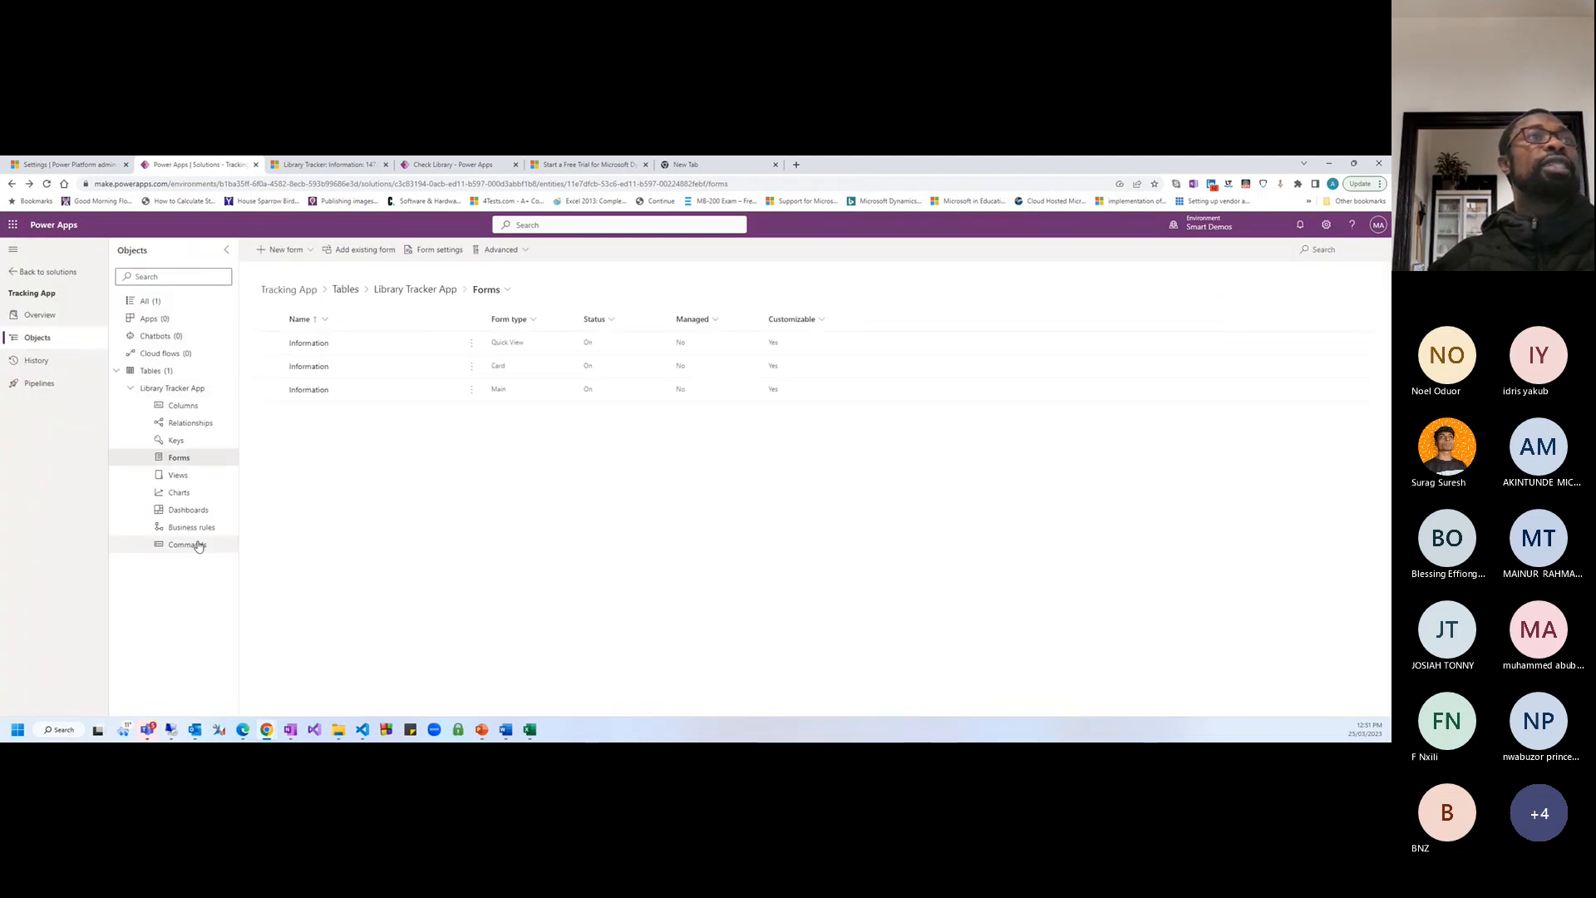
{"action": "left_click", "coordinate": [182, 407]}
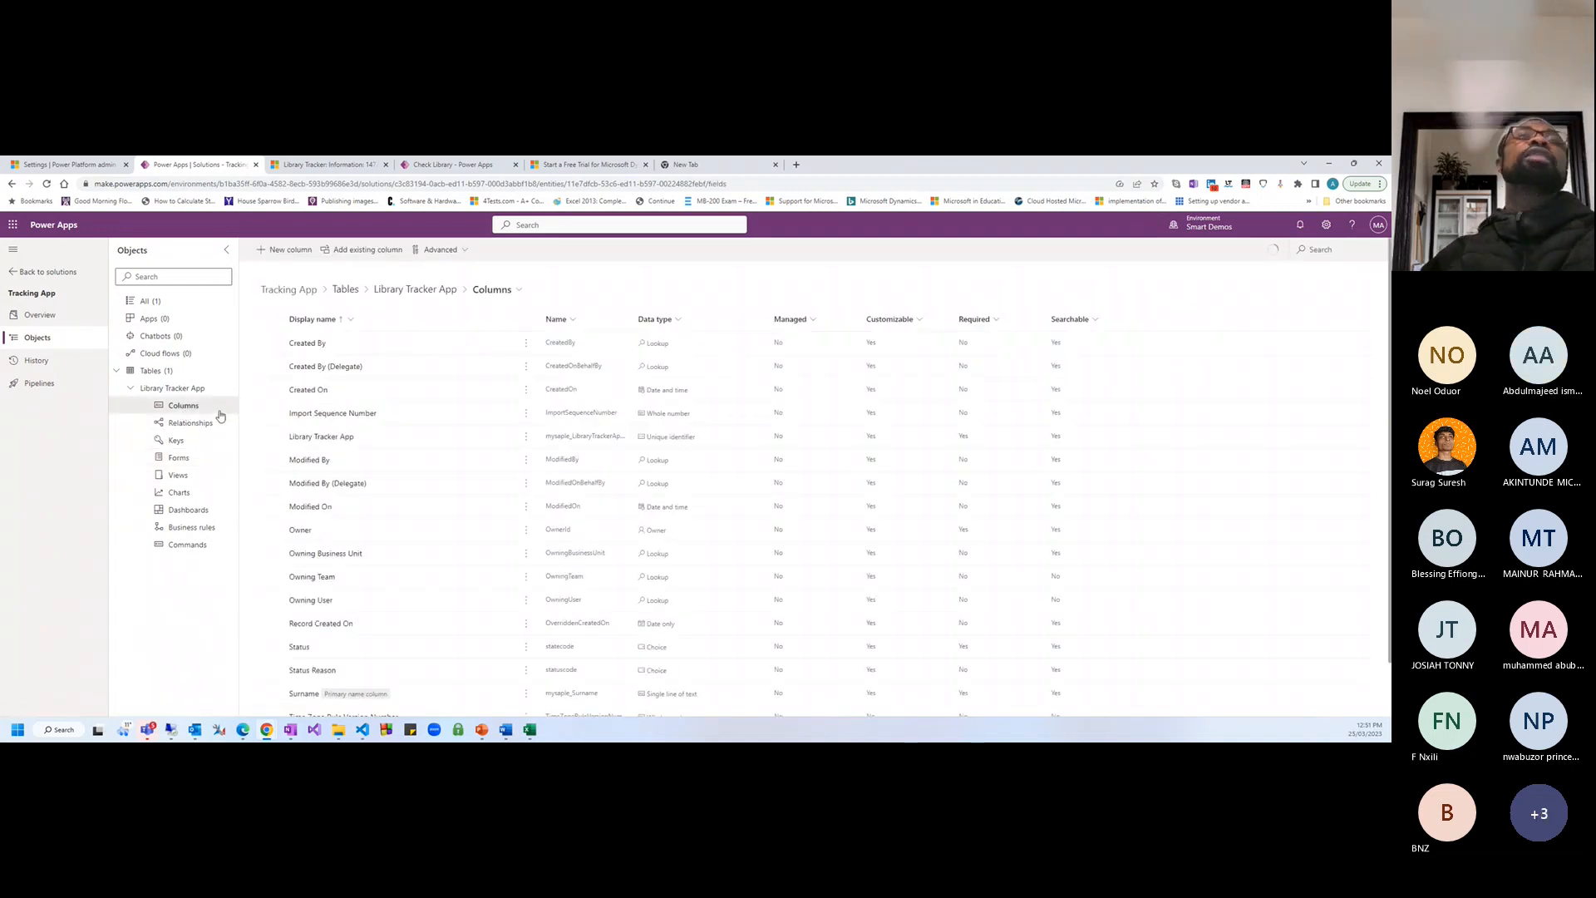
{"action": "left_click", "coordinate": [283, 250]}
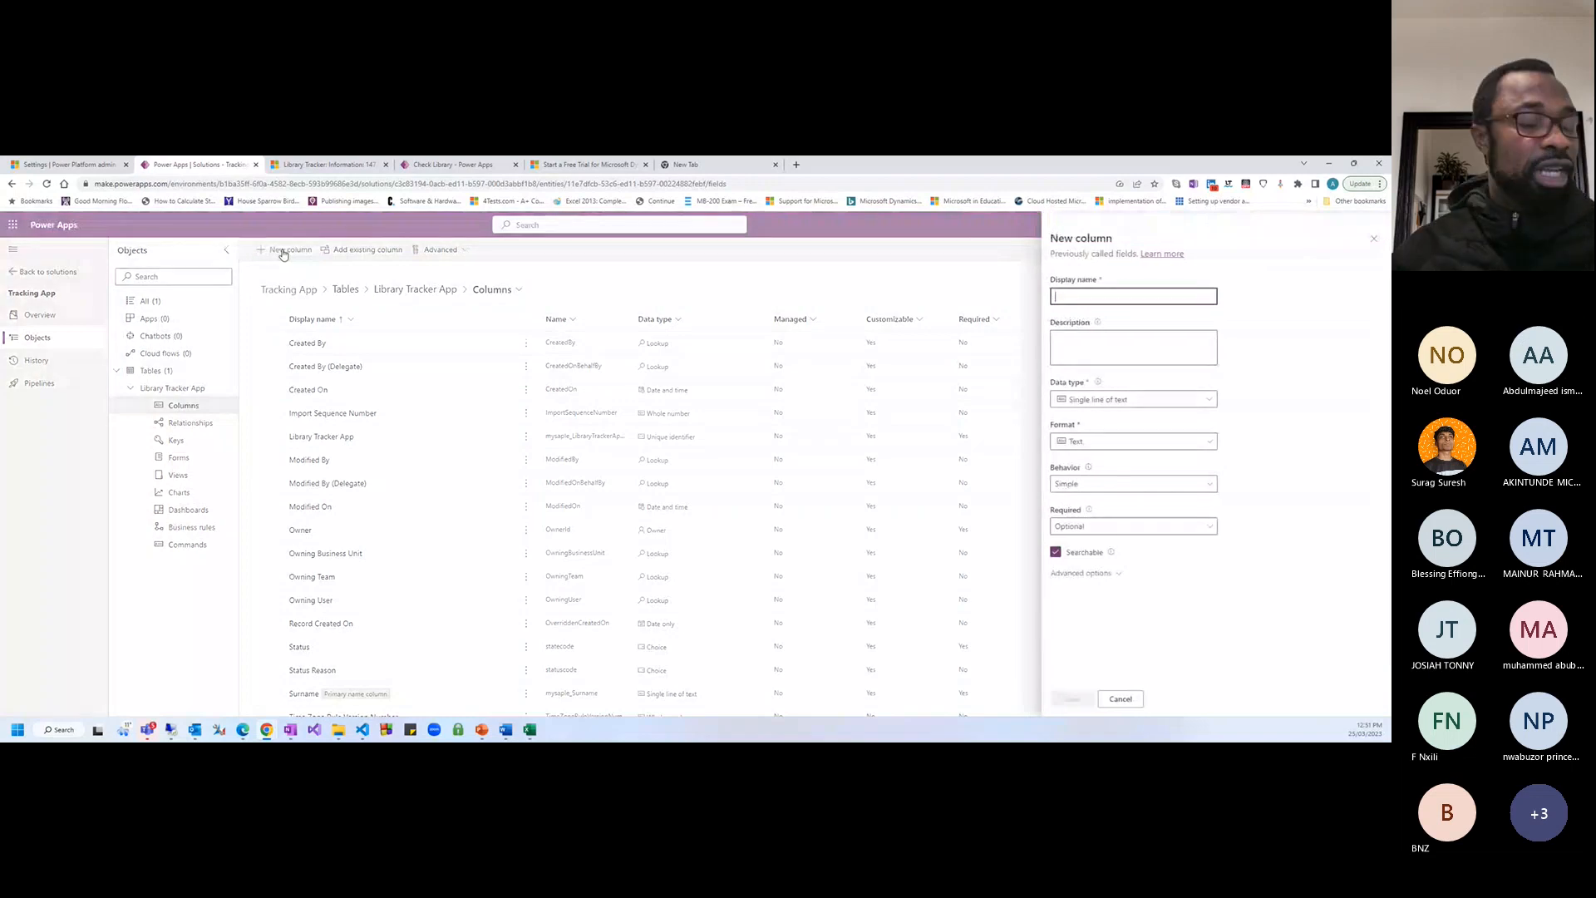
{"action": "type", "text": "First Na"}
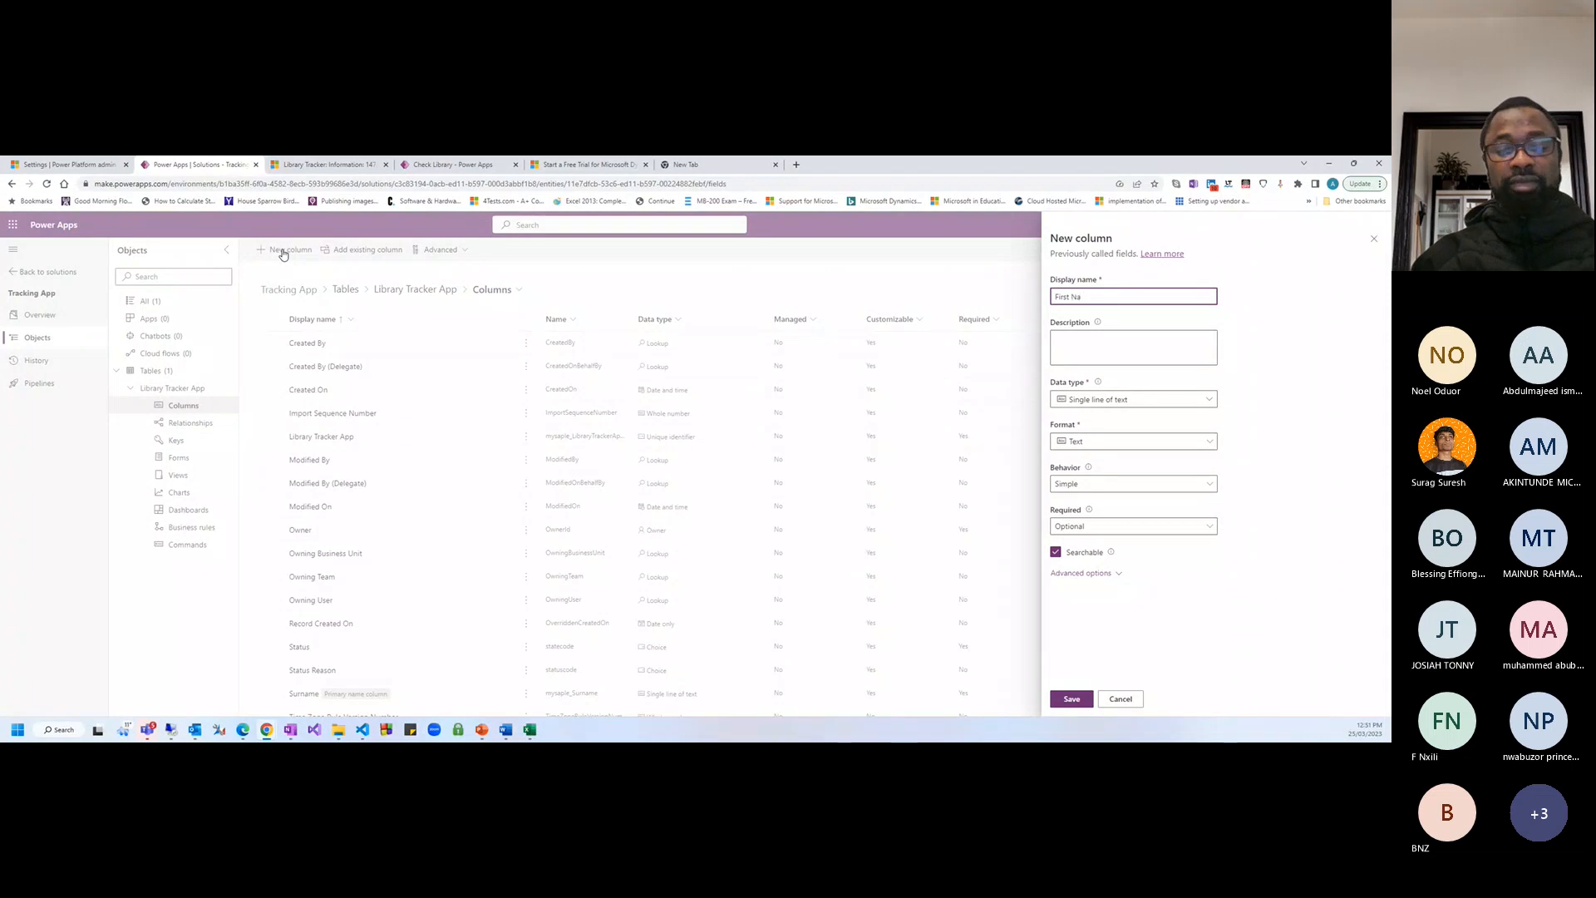
{"action": "type", "text": "me"}
Browse the data type options, keeping the single line of text type
{"action": "left_click", "coordinate": [1097, 401]}
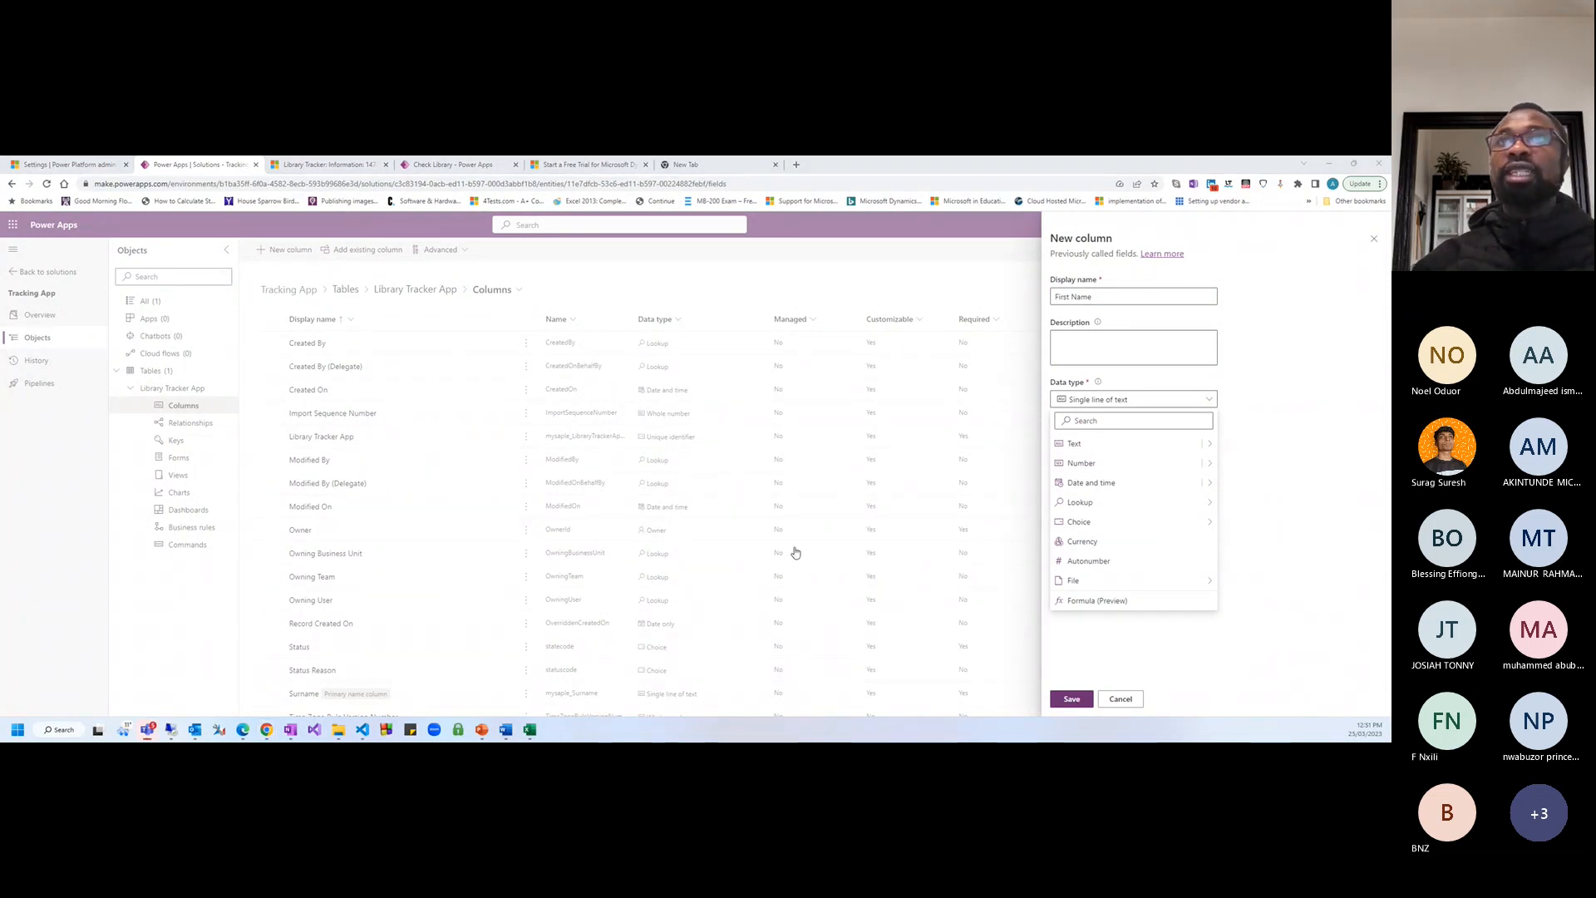
{"action": "left_click", "coordinate": [1105, 445]}
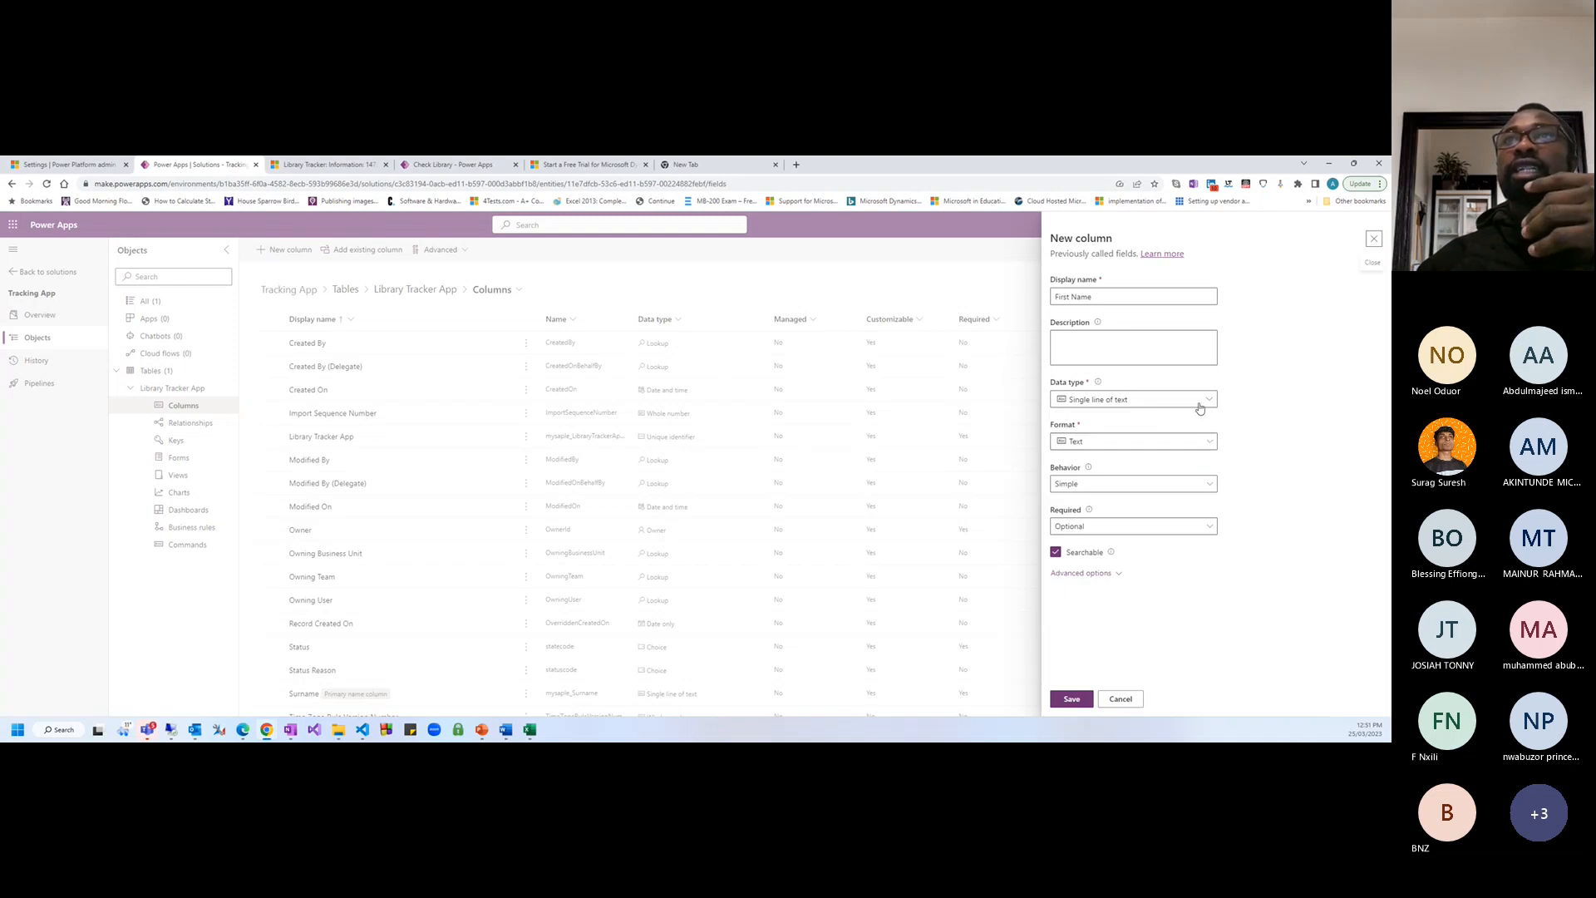
{"action": "left_click", "coordinate": [1209, 442]}
{"action": "left_click", "coordinate": [1202, 400]}
{"action": "left_click", "coordinate": [1202, 401]}
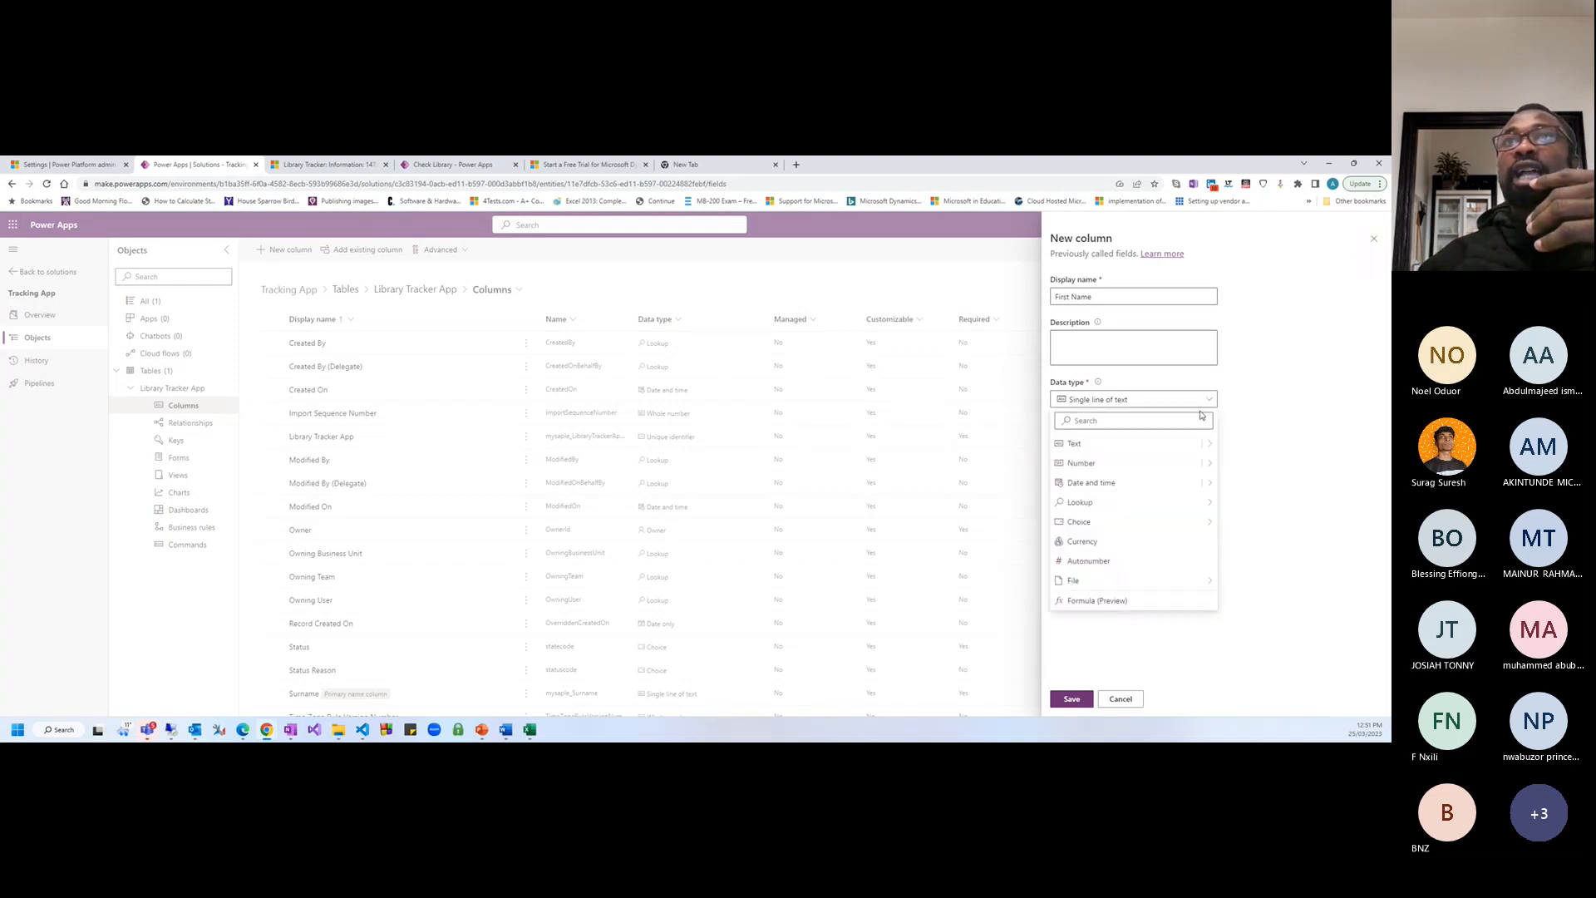
{"action": "mouse_move", "coordinate": [1214, 449]}
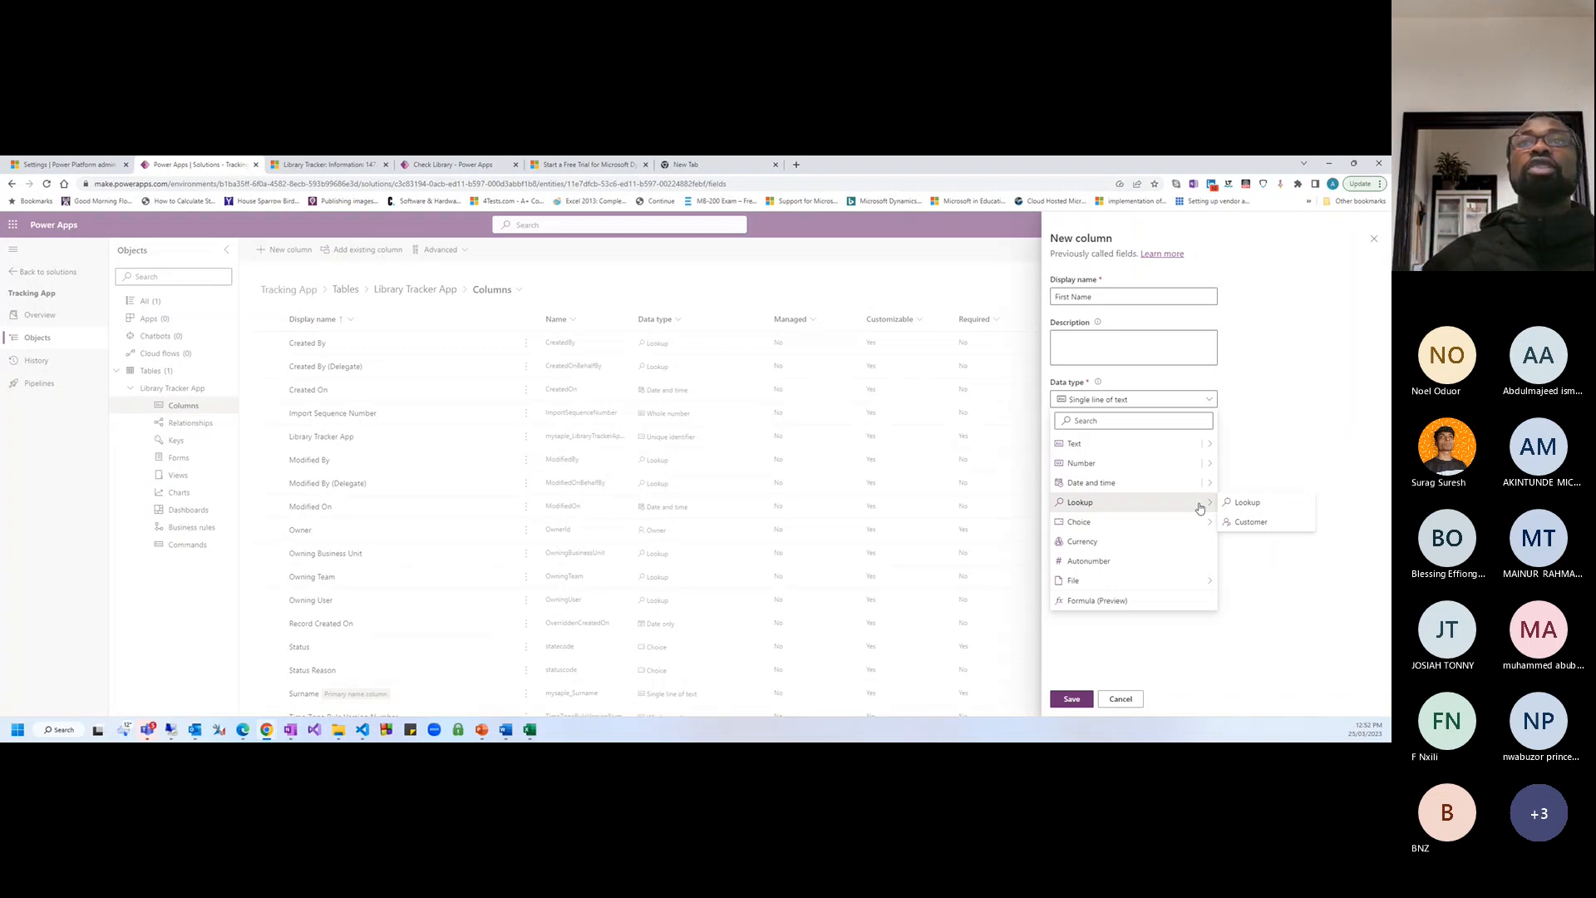
{"action": "mouse_move", "coordinate": [1133, 523]}
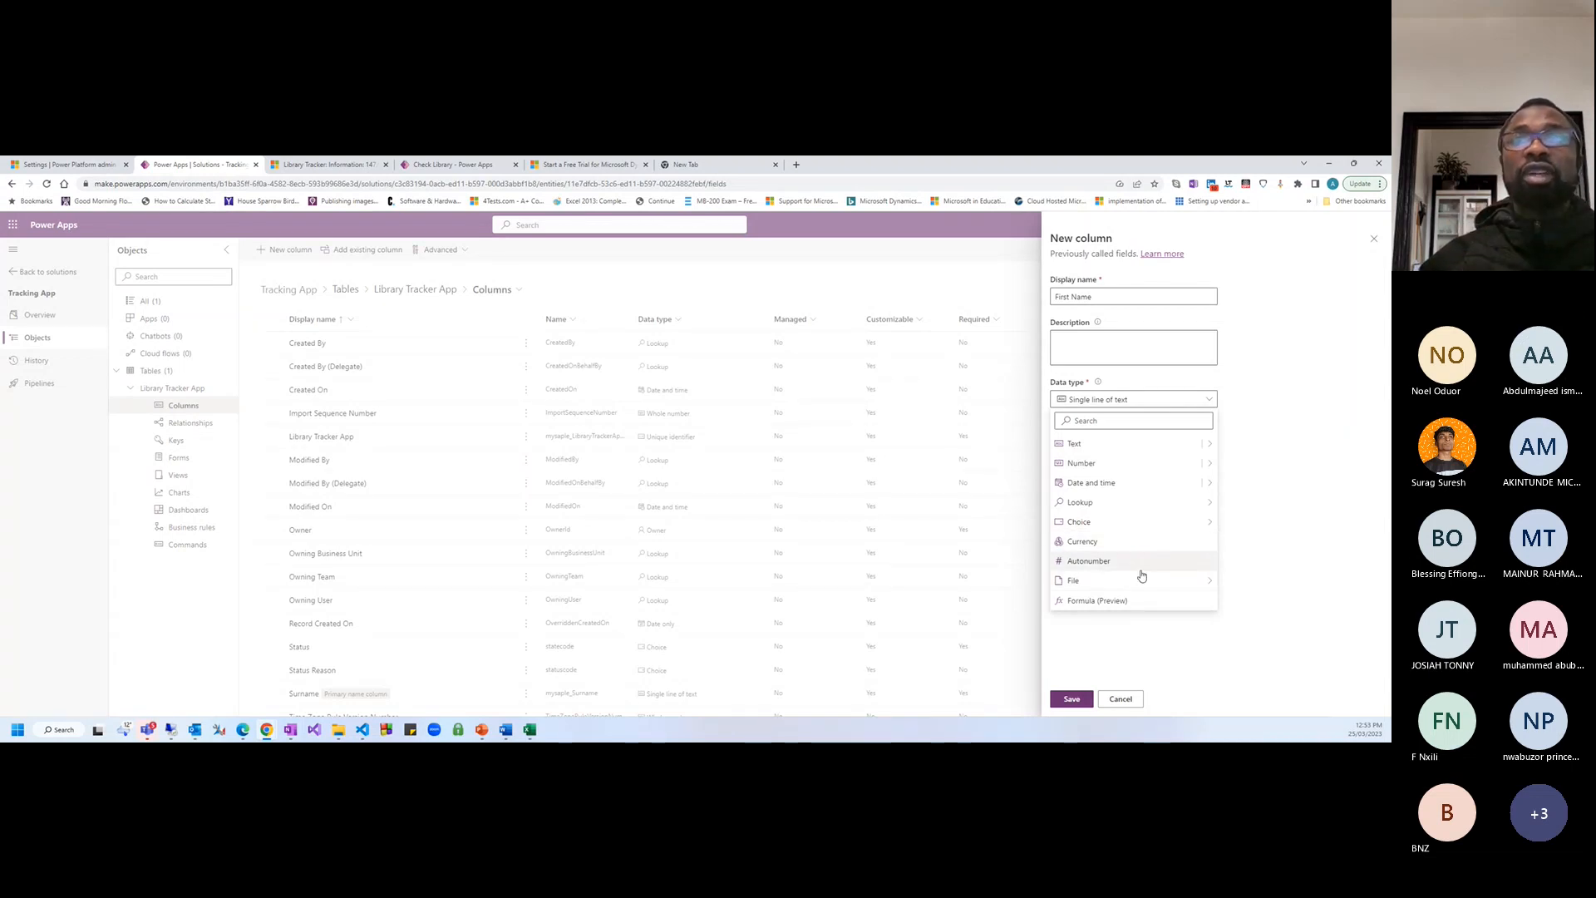
{"action": "left_click", "coordinate": [1068, 290]}
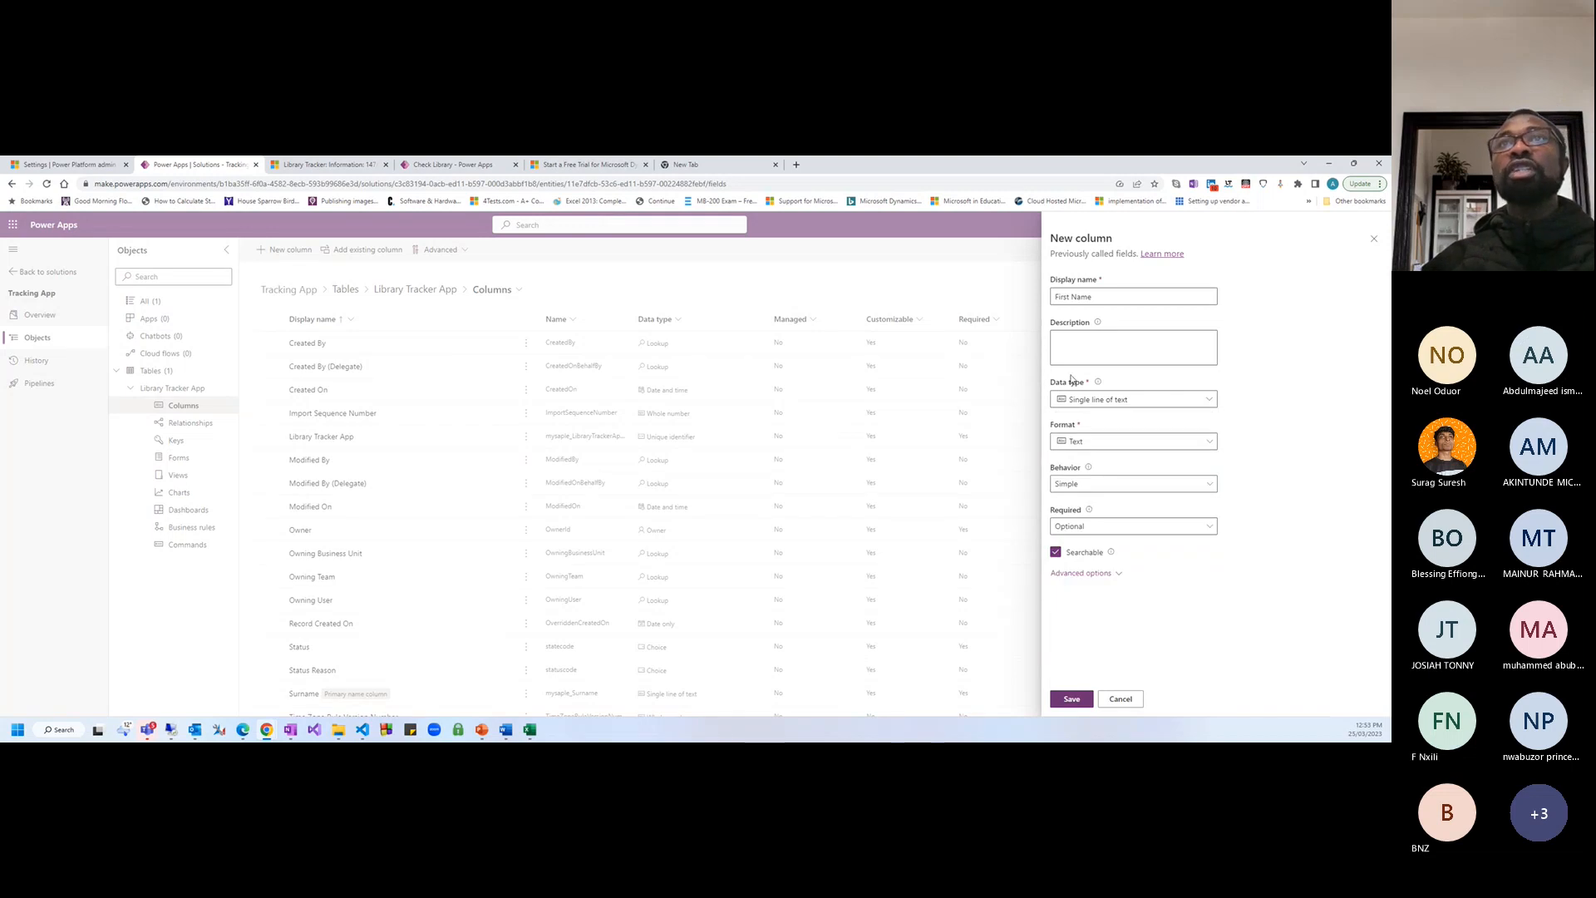
Expand the First Name column's advanced options and inspect its prefixed schema name
{"action": "left_click", "coordinate": [1113, 293]}
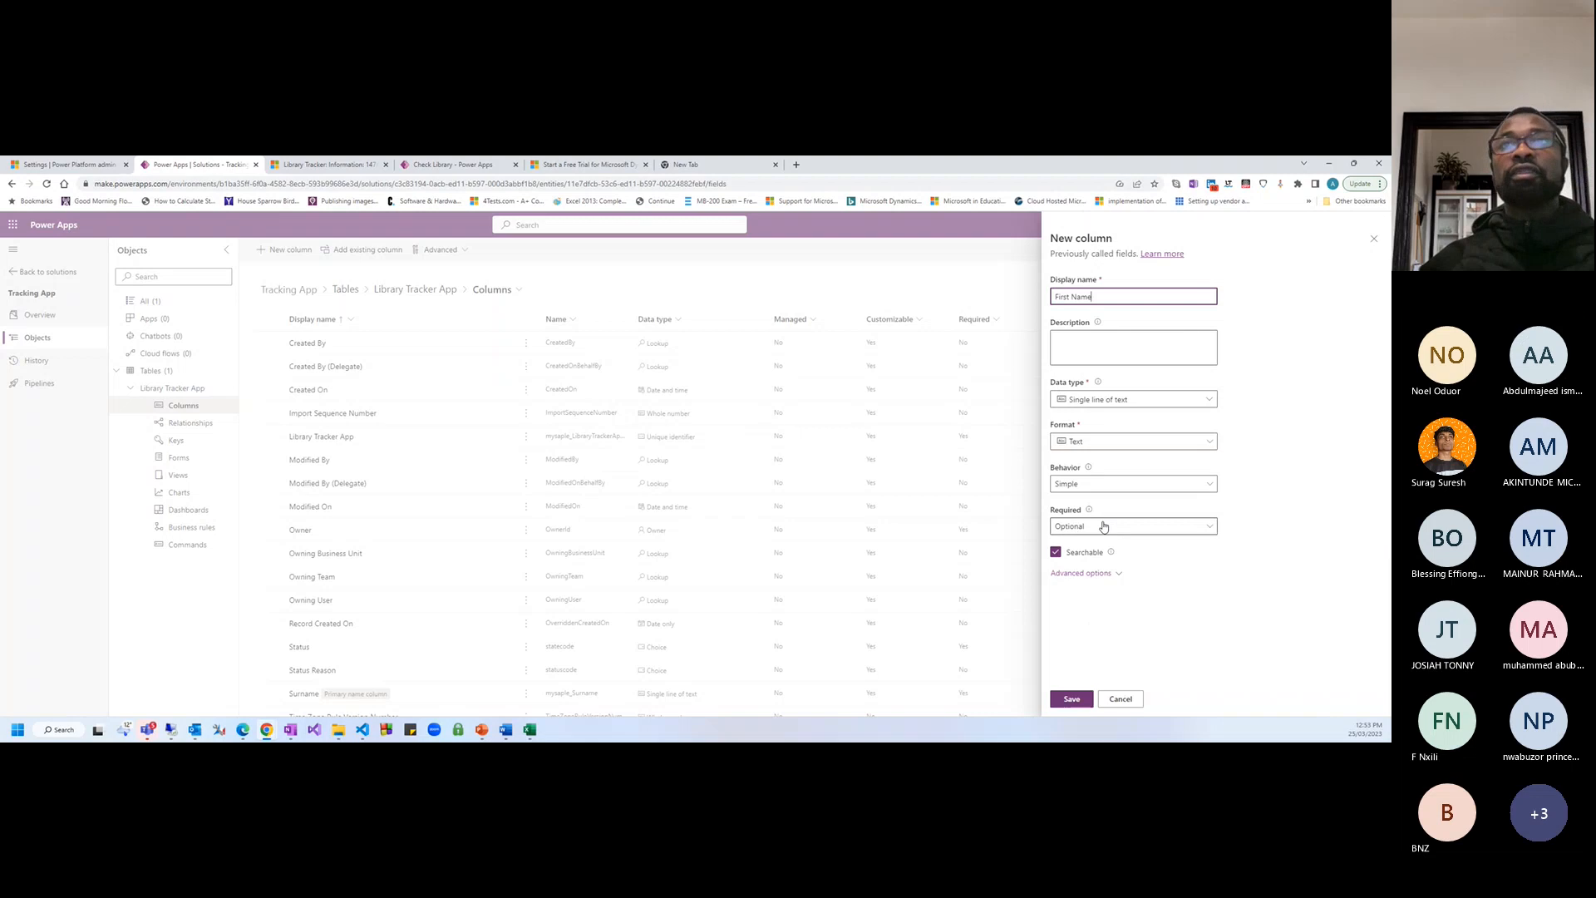
{"action": "left_click", "coordinate": [1080, 573]}
{"action": "scroll", "coordinate": [1151, 613], "scroll_direction": "down", "scroll_amount": 2}
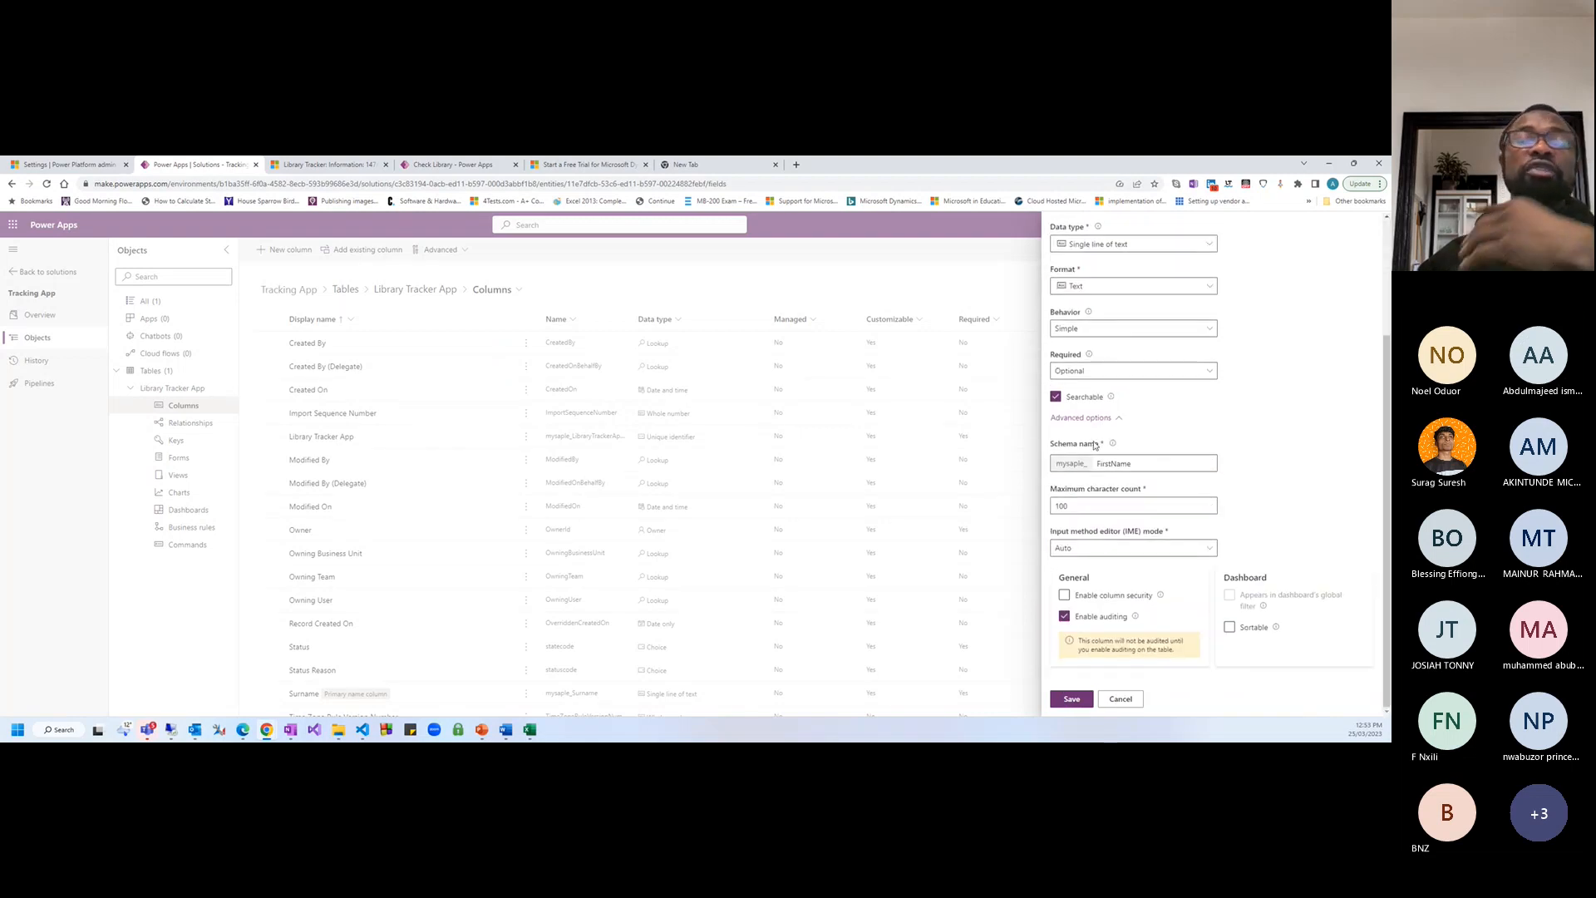
{"action": "left_click", "coordinate": [1126, 466]}
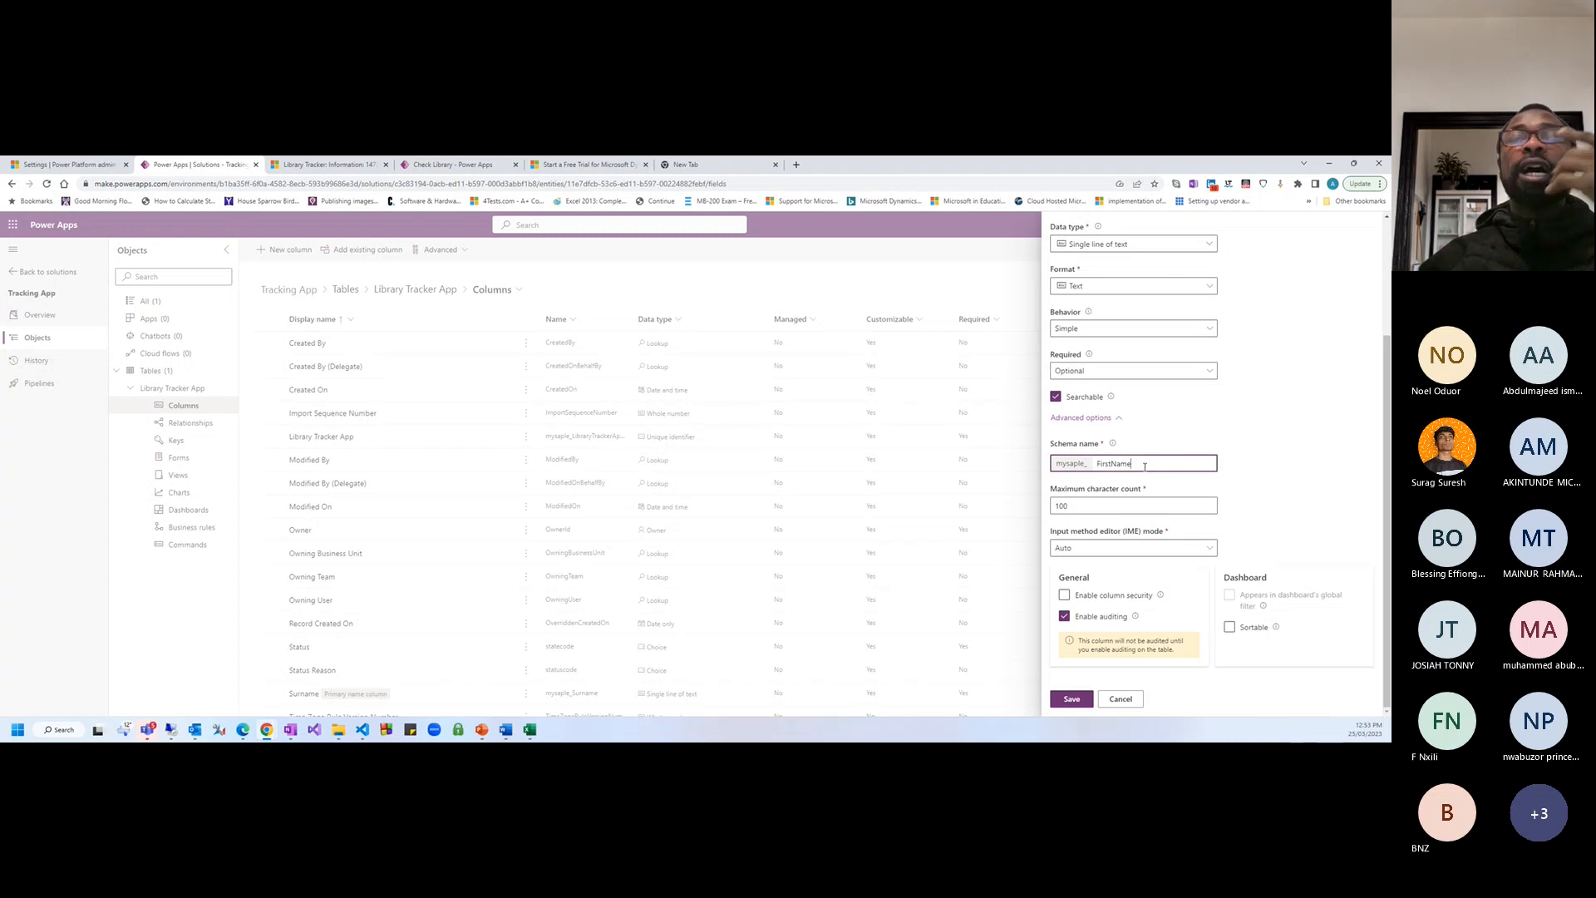
{"action": "double_click", "coordinate": [1072, 463]}
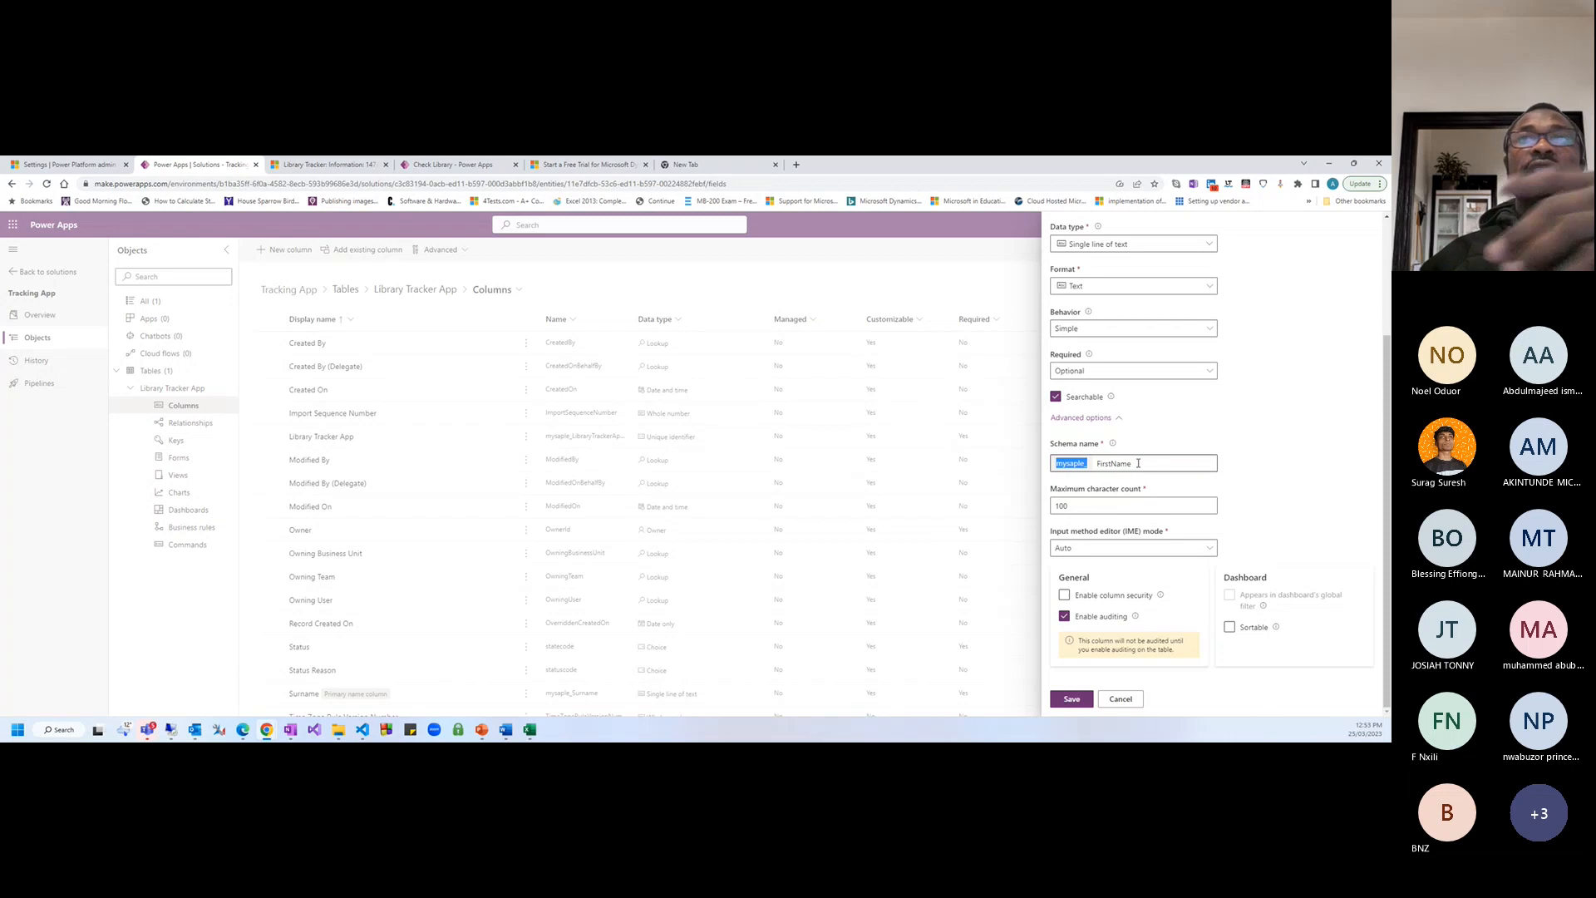
{"action": "left_click", "coordinate": [1137, 463]}
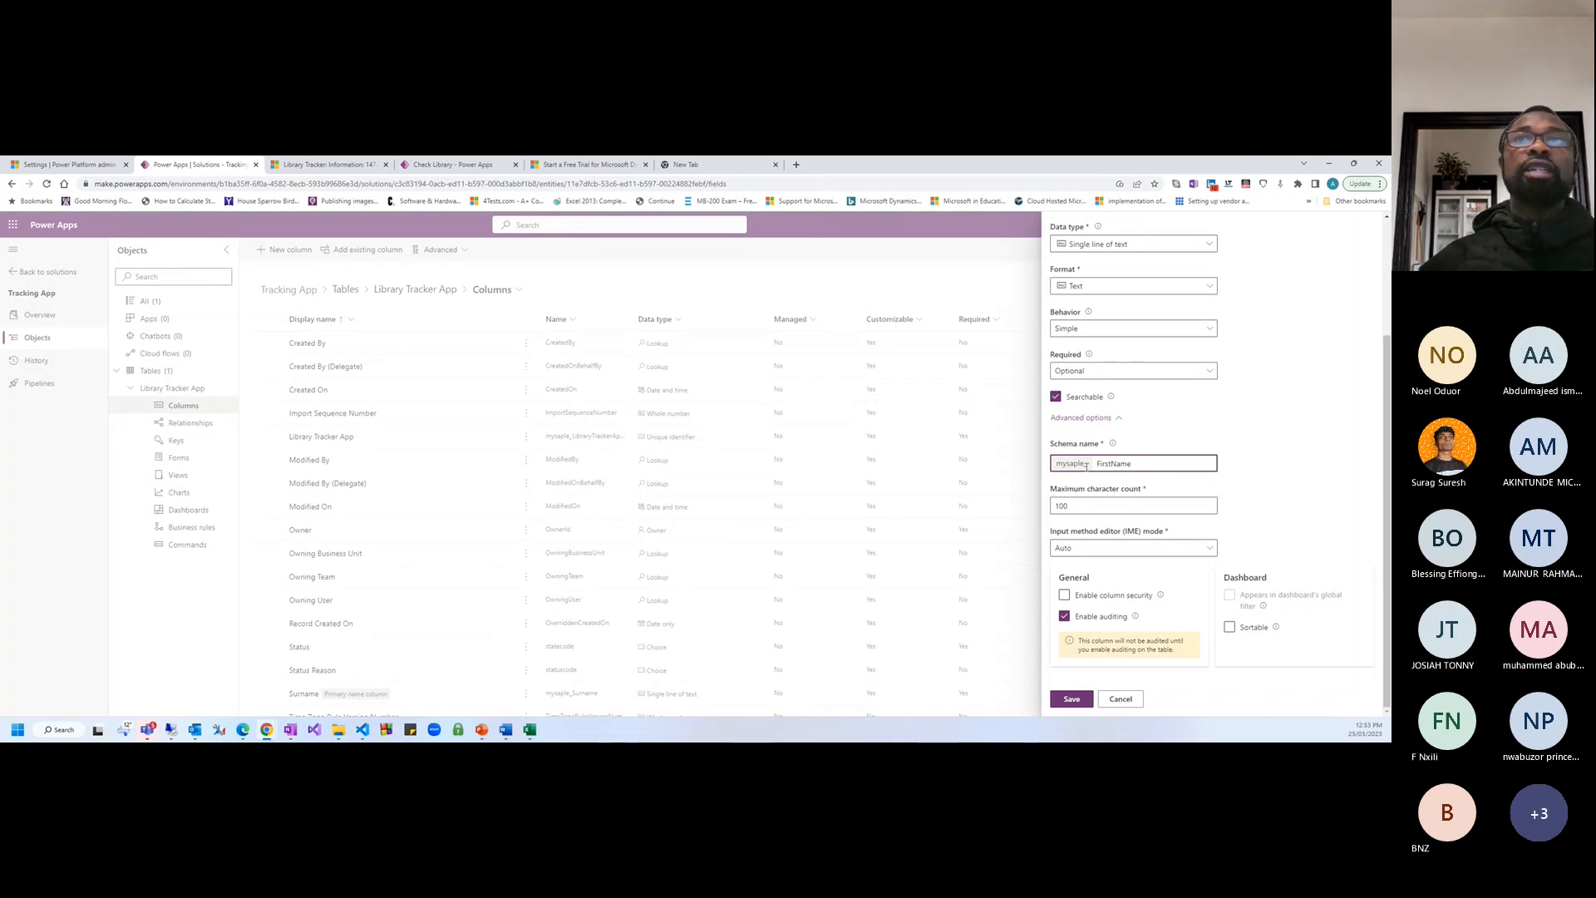
{"action": "scroll", "coordinate": [1119, 348], "scroll_direction": "up", "scroll_amount": 2}
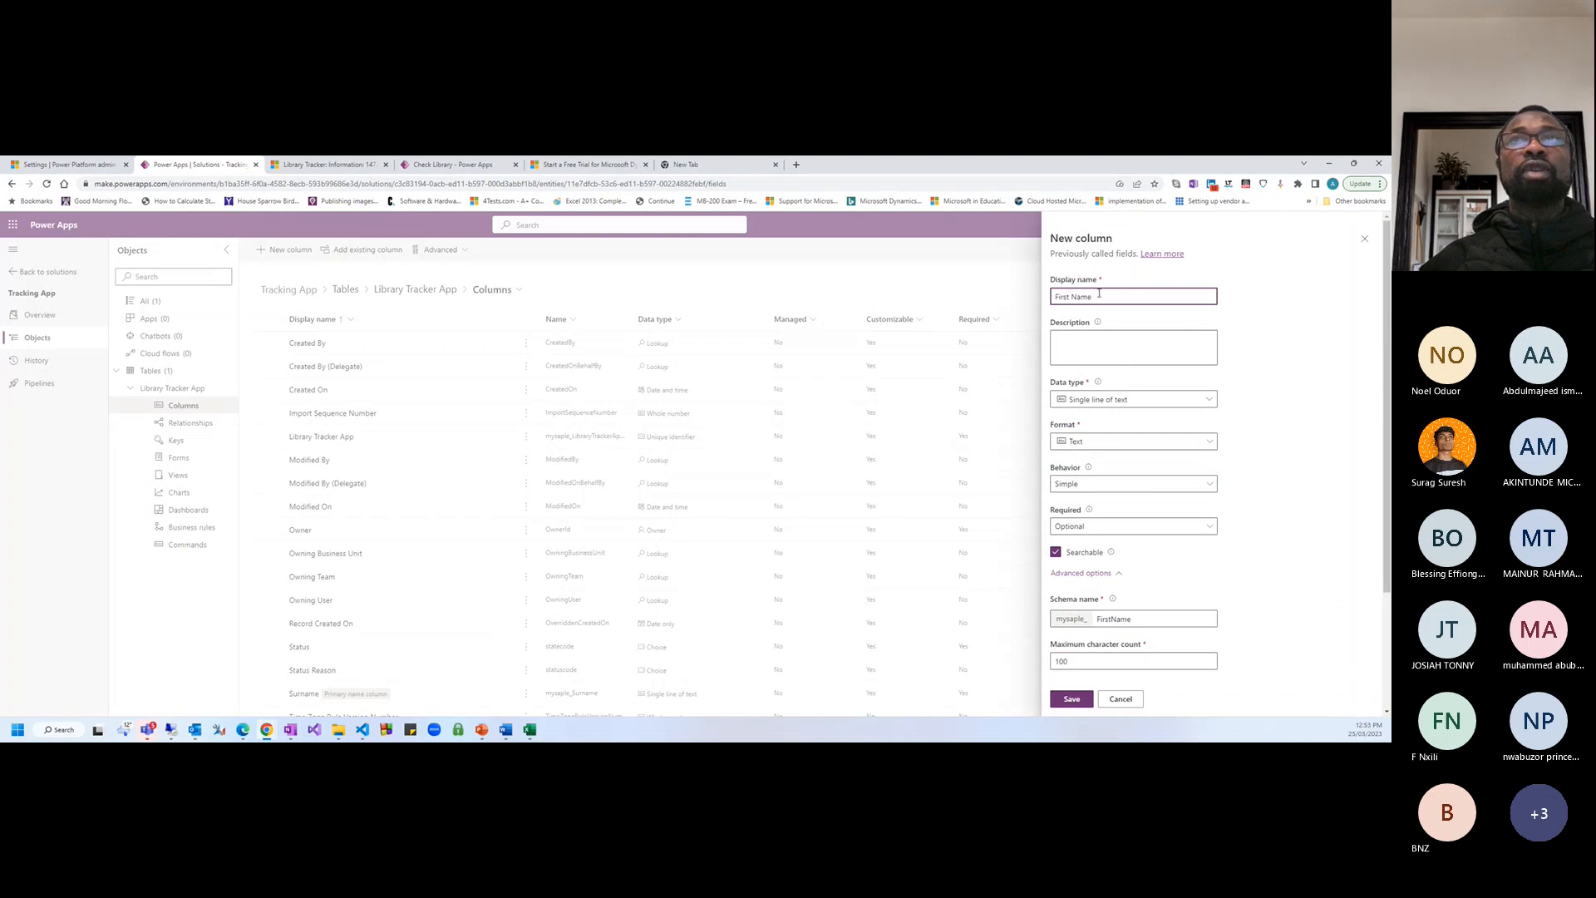
{"action": "key", "text": "ctrl+a"}
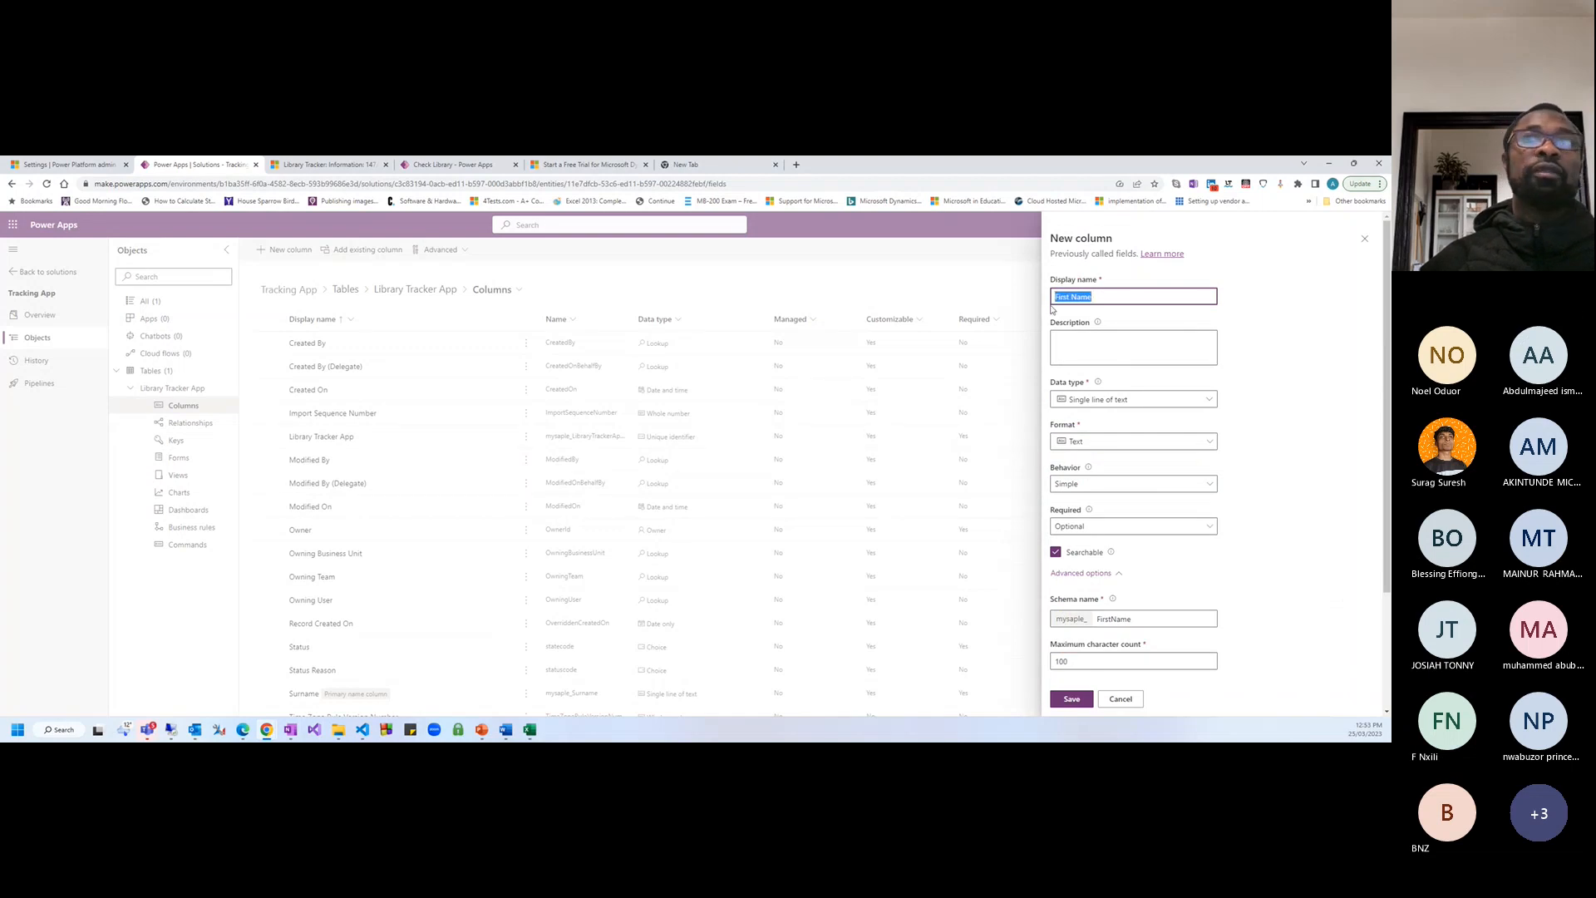
{"action": "scroll", "coordinate": [1074, 486], "scroll_direction": "down", "scroll_amount": 2}
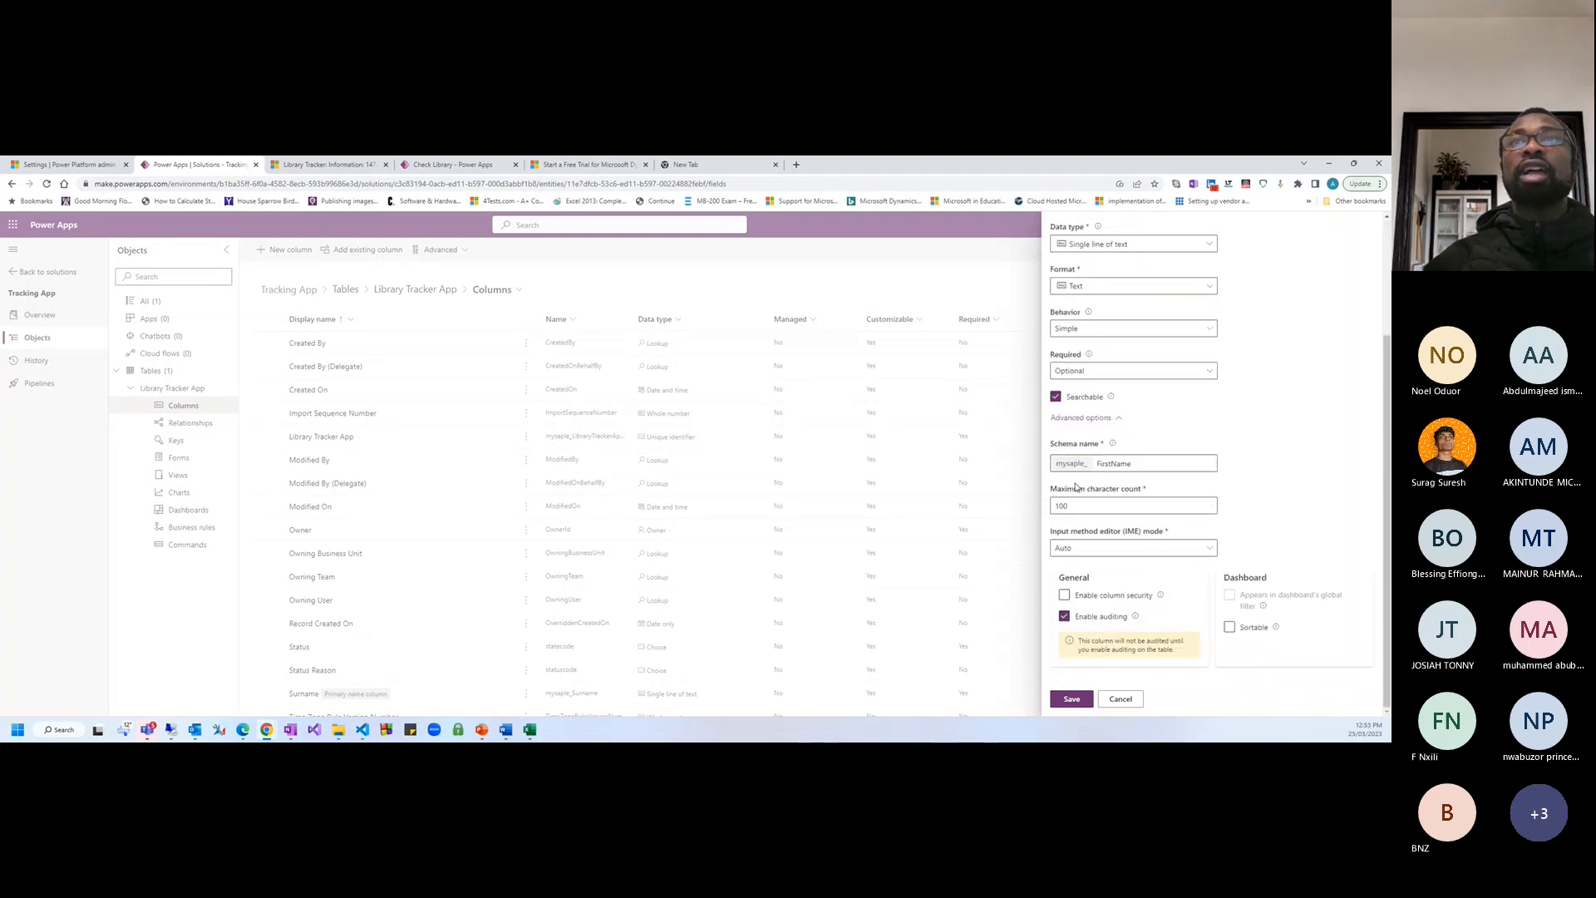
Set the First Name column's maximum character count to 100
{"action": "left_click", "coordinate": [1080, 506]}
{"action": "left_click_drag", "start_coordinate": [1078, 505], "coordinate": [1052, 502]}
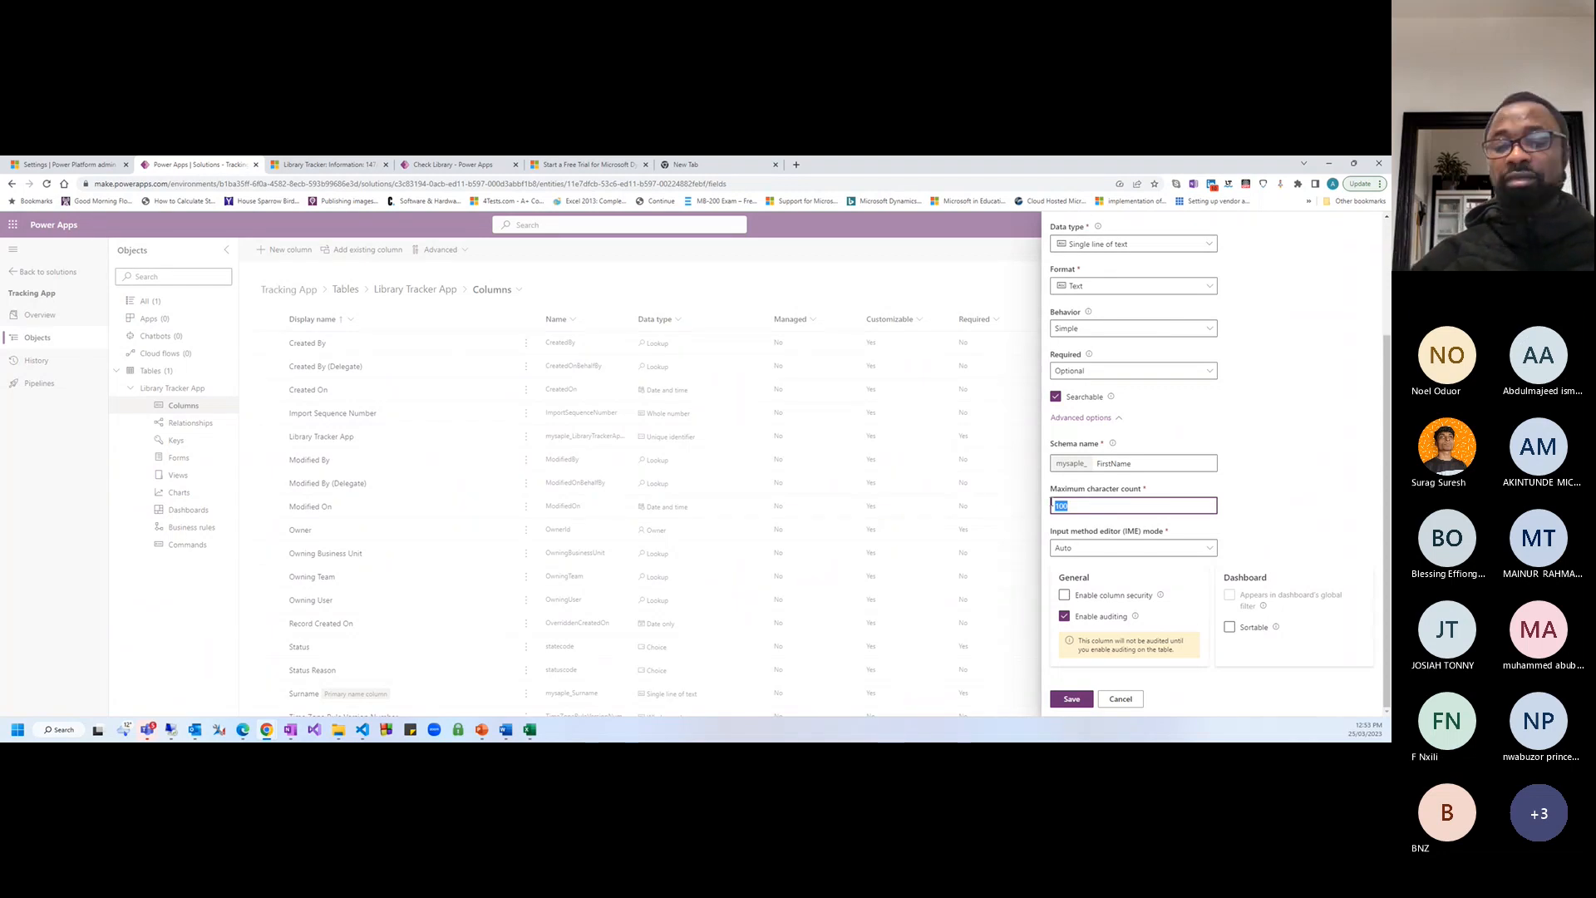
{"action": "left_click", "coordinate": [1052, 506]}
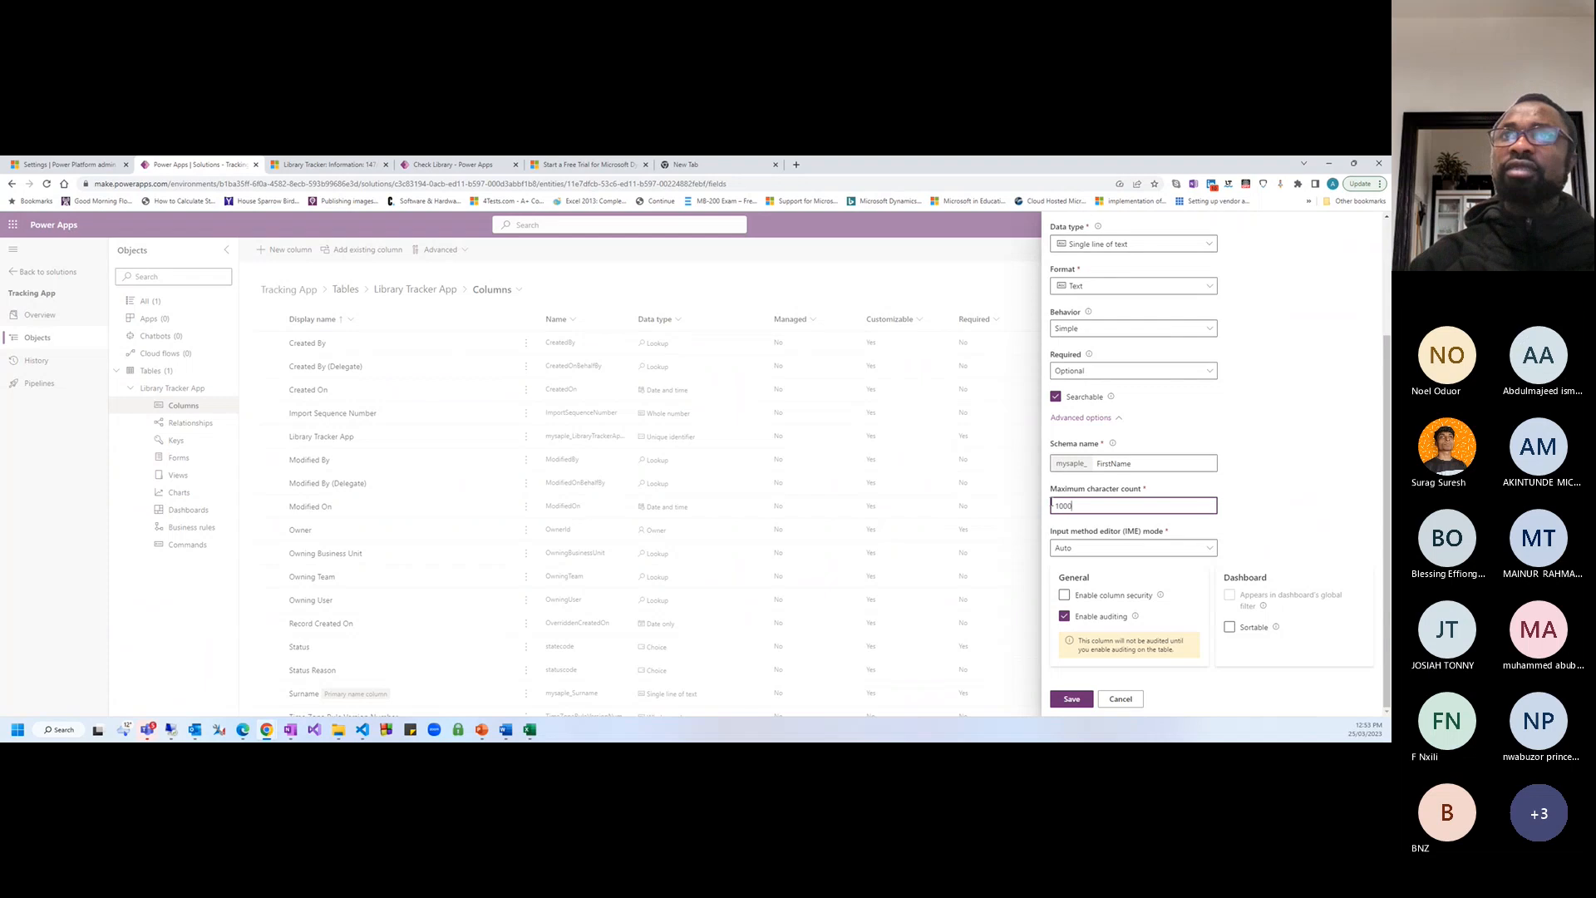
{"action": "type", "text": "000000000"}
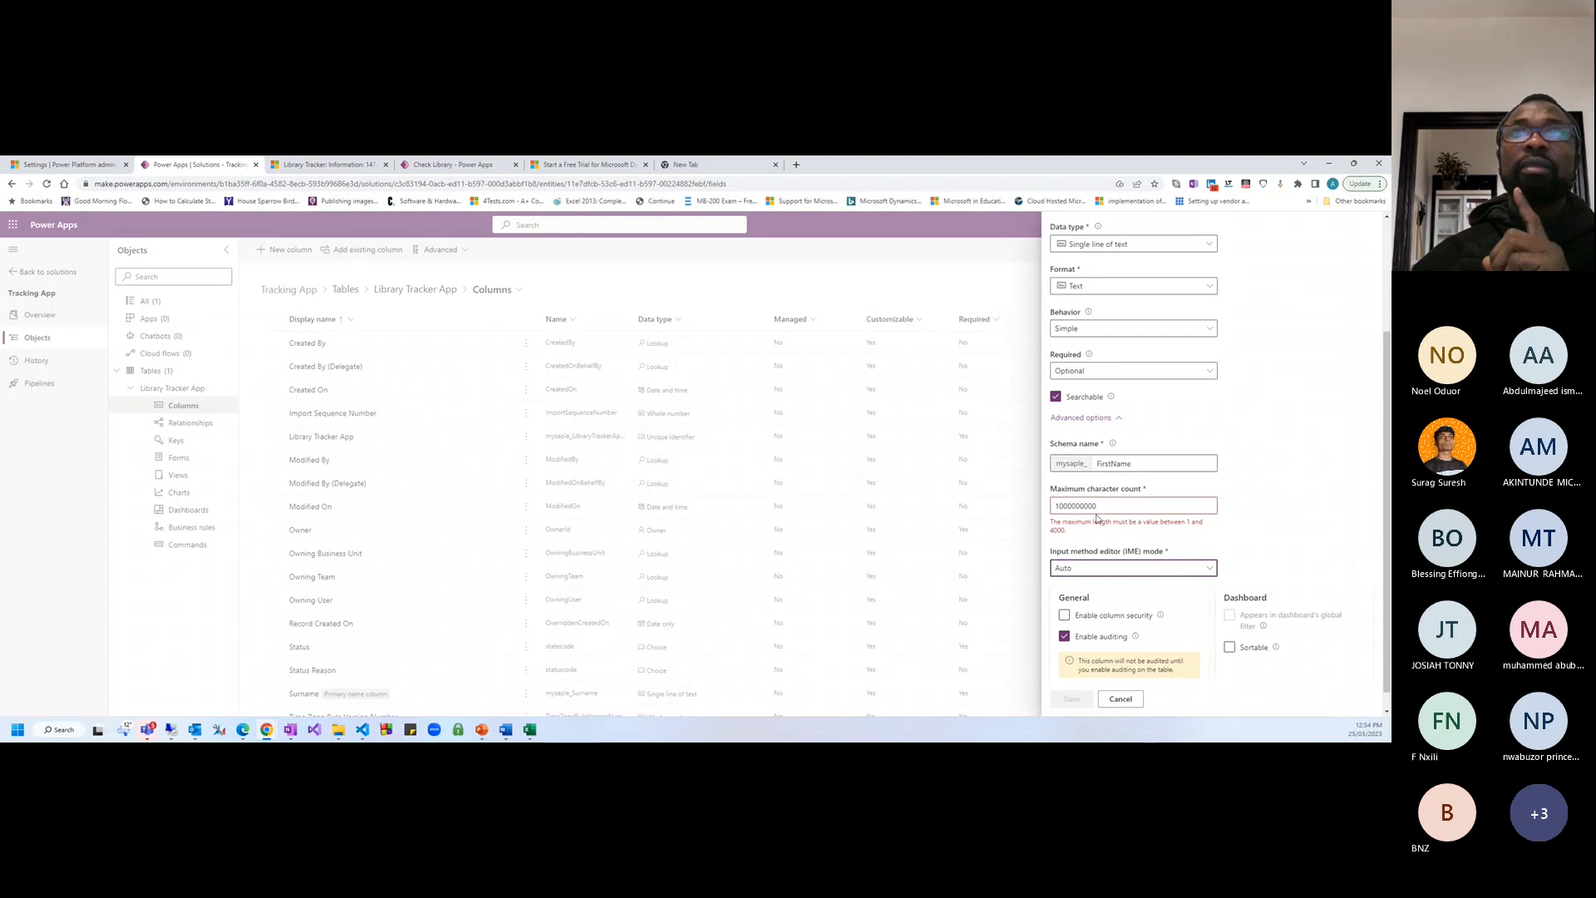
{"action": "left_click_drag", "start_coordinate": [1097, 506], "coordinate": [1051, 506]}
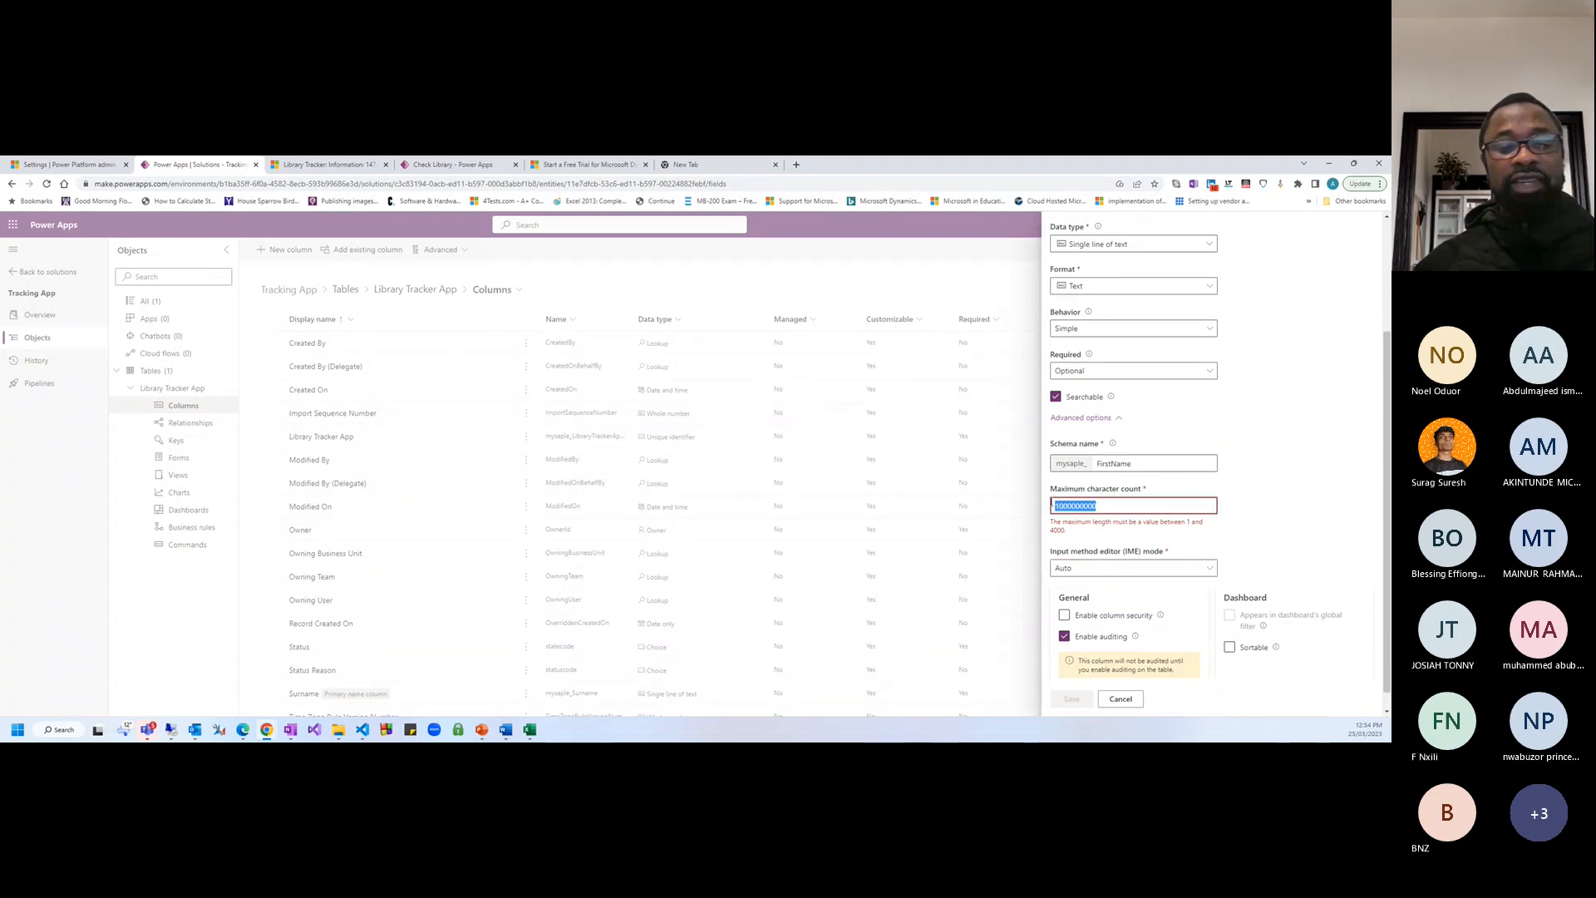
{"action": "type", "text": "100"}
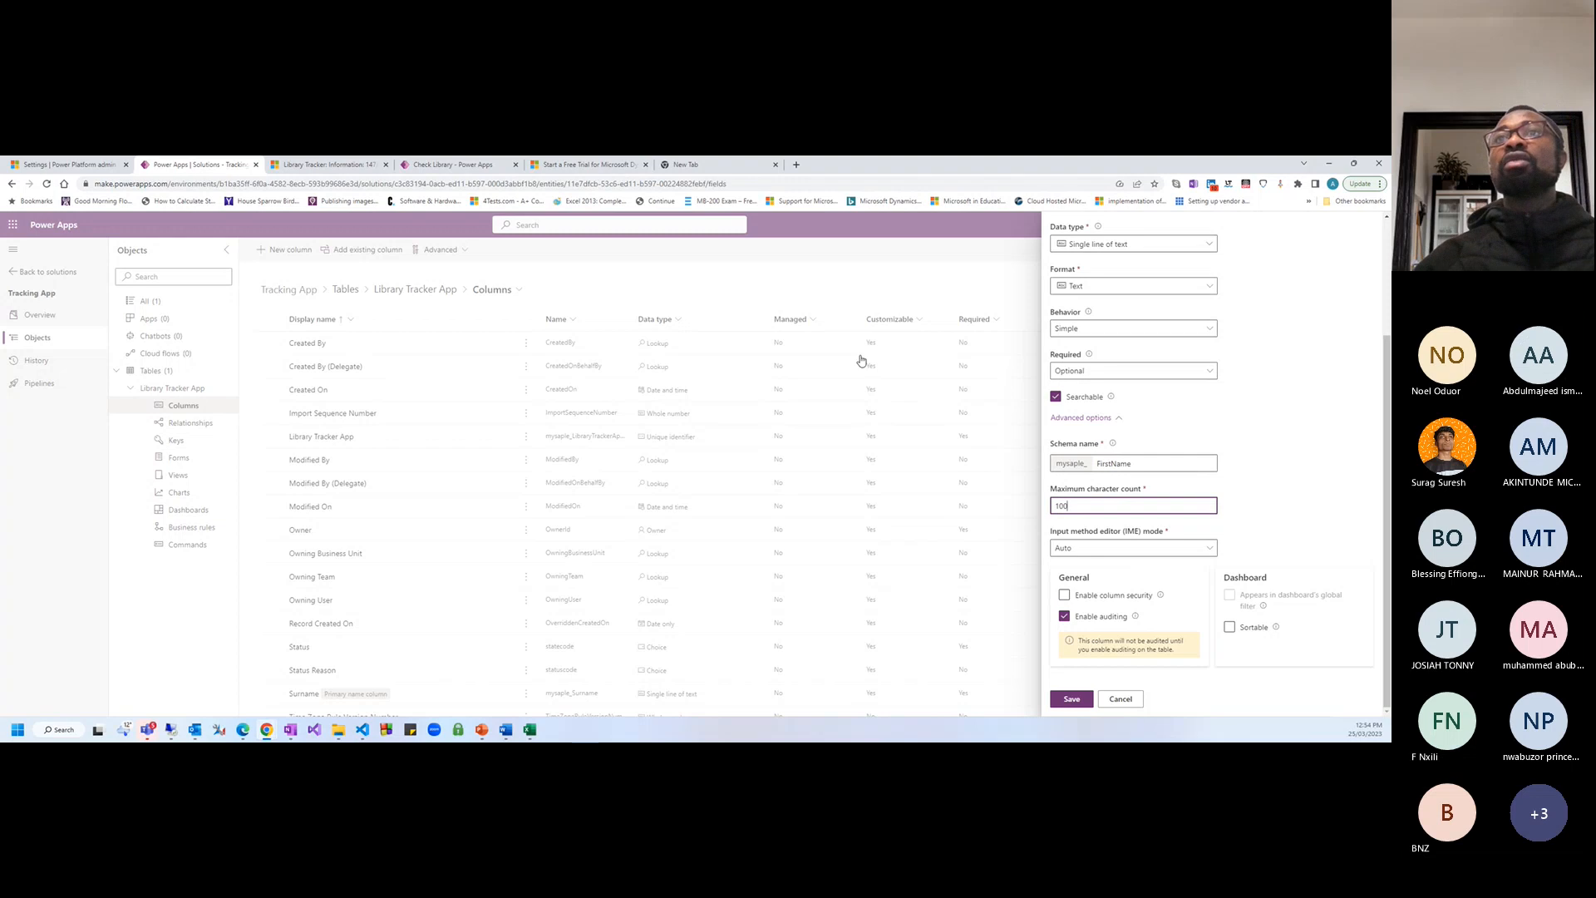
{"action": "scroll", "coordinate": [1097, 502], "scroll_direction": "up", "scroll_amount": 2}
{"action": "left_click", "coordinate": [1104, 502]}
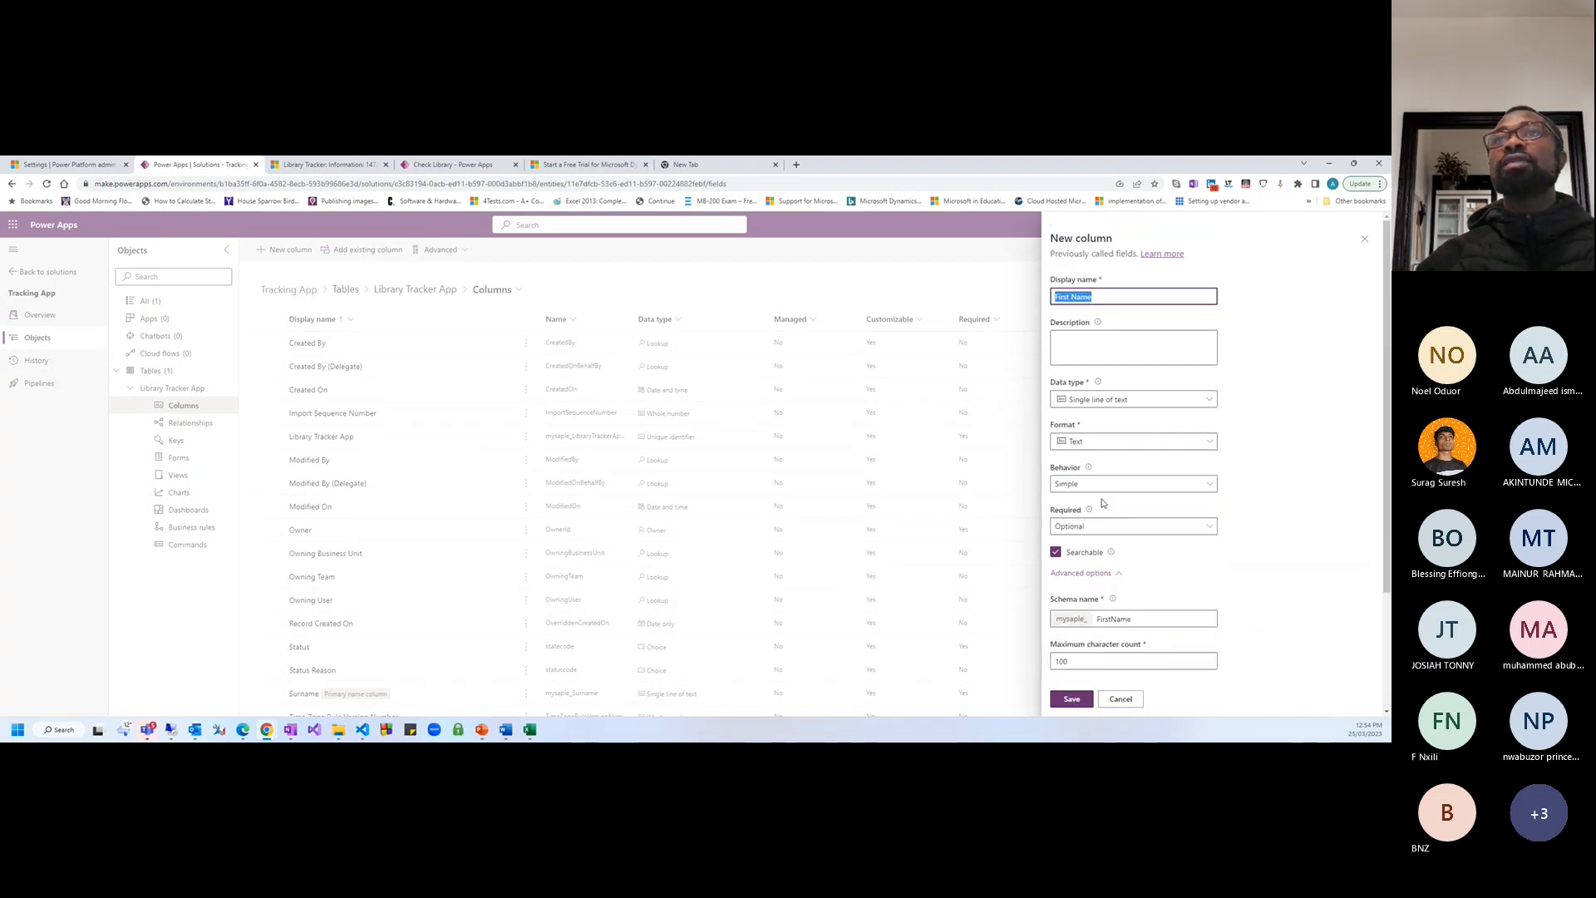
{"action": "scroll", "coordinate": [1104, 503], "scroll_direction": "down", "scroll_amount": 3}
Save the First Name column and check its row in the Columns list
{"action": "left_click", "coordinate": [1072, 699]}
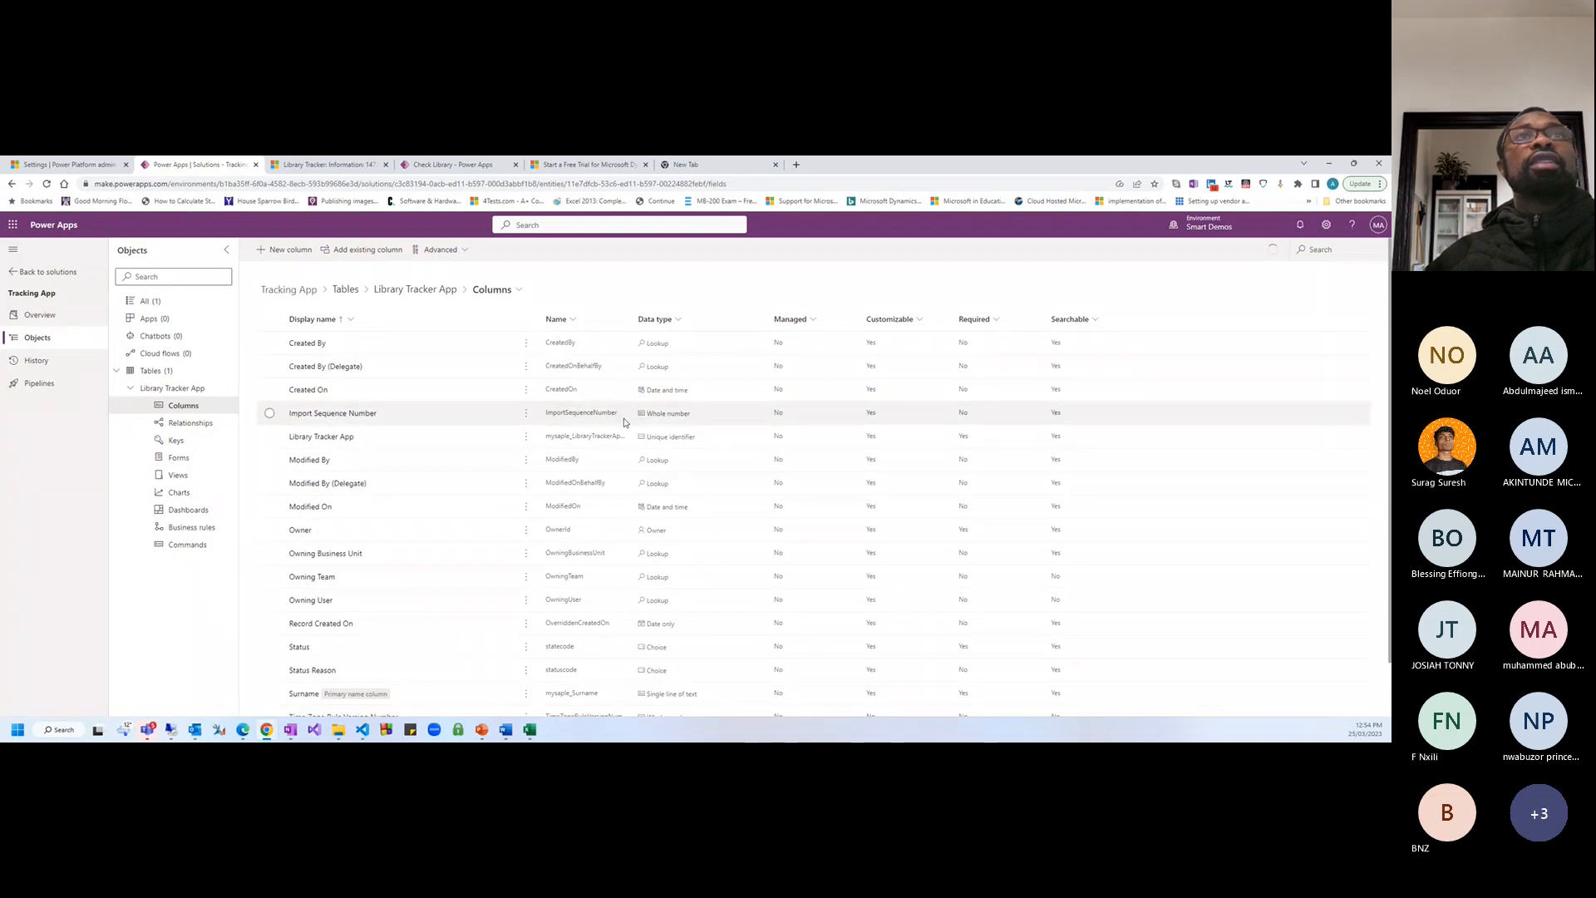
{"action": "scroll", "coordinate": [463, 652], "scroll_direction": "down", "scroll_amount": 1}
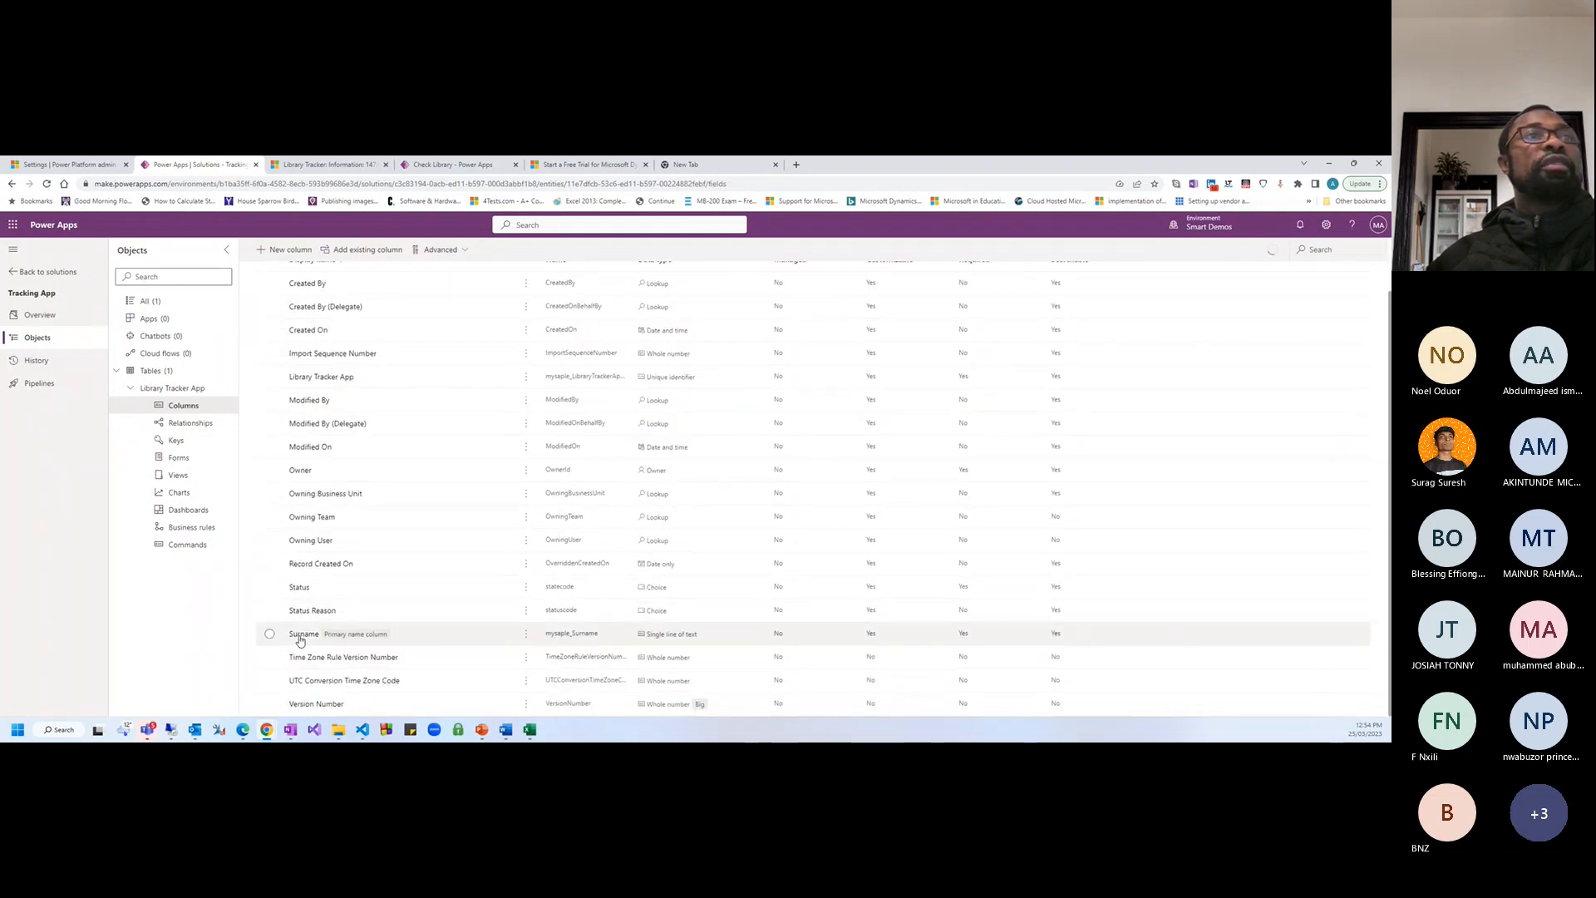
{"action": "scroll", "coordinate": [300, 640], "scroll_direction": "up", "scroll_amount": 1}
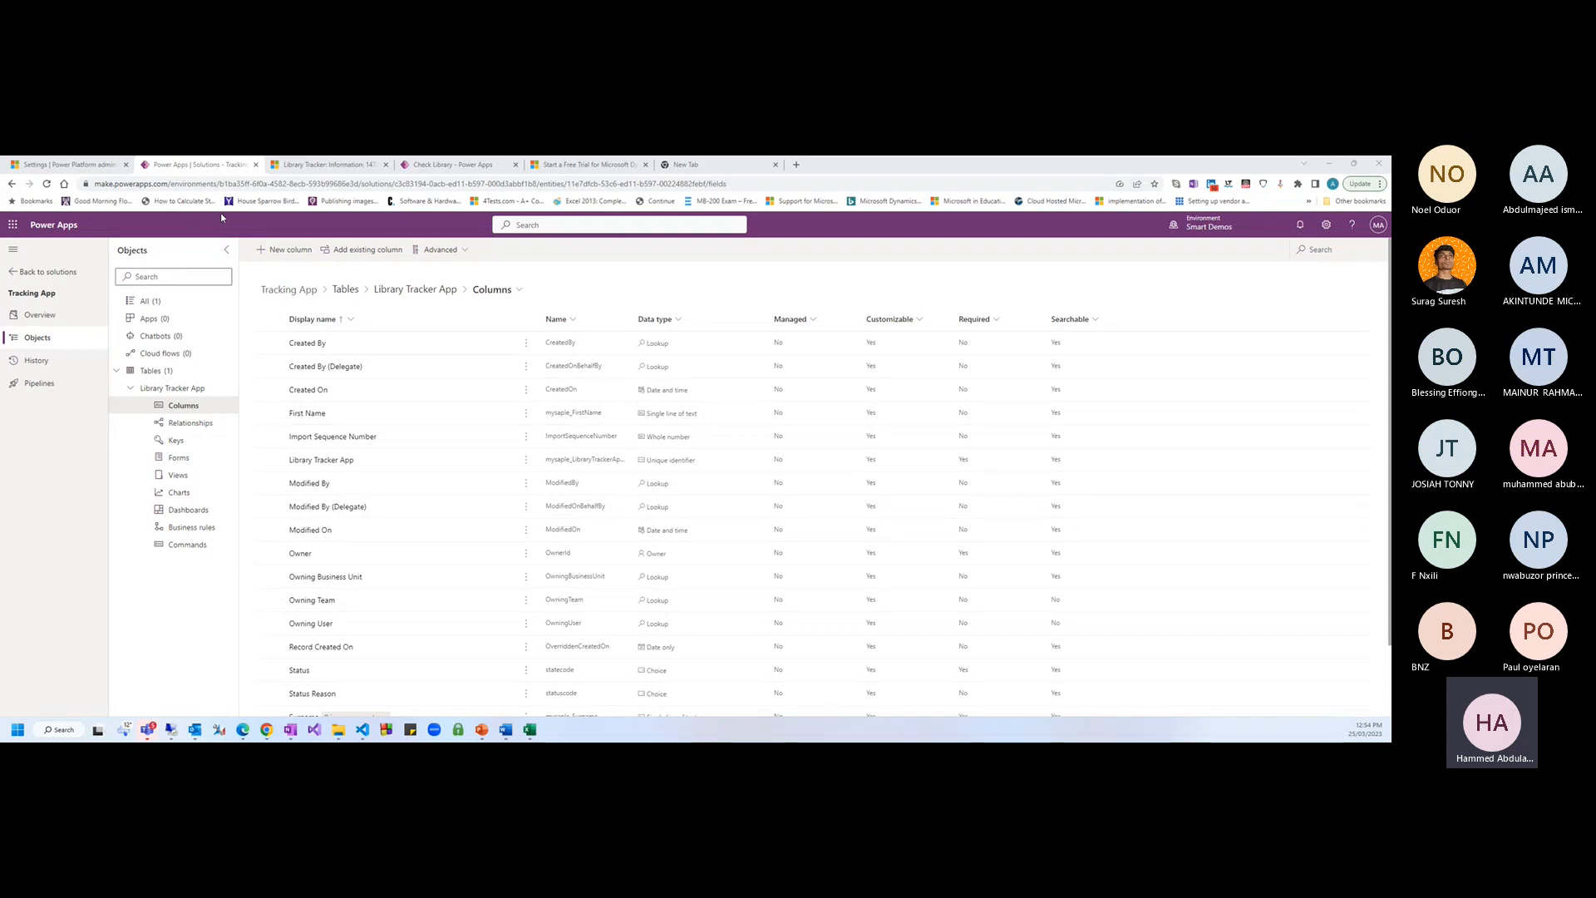
Create and save an Email column with the Text > Email data type
{"action": "left_click", "coordinate": [273, 252]}
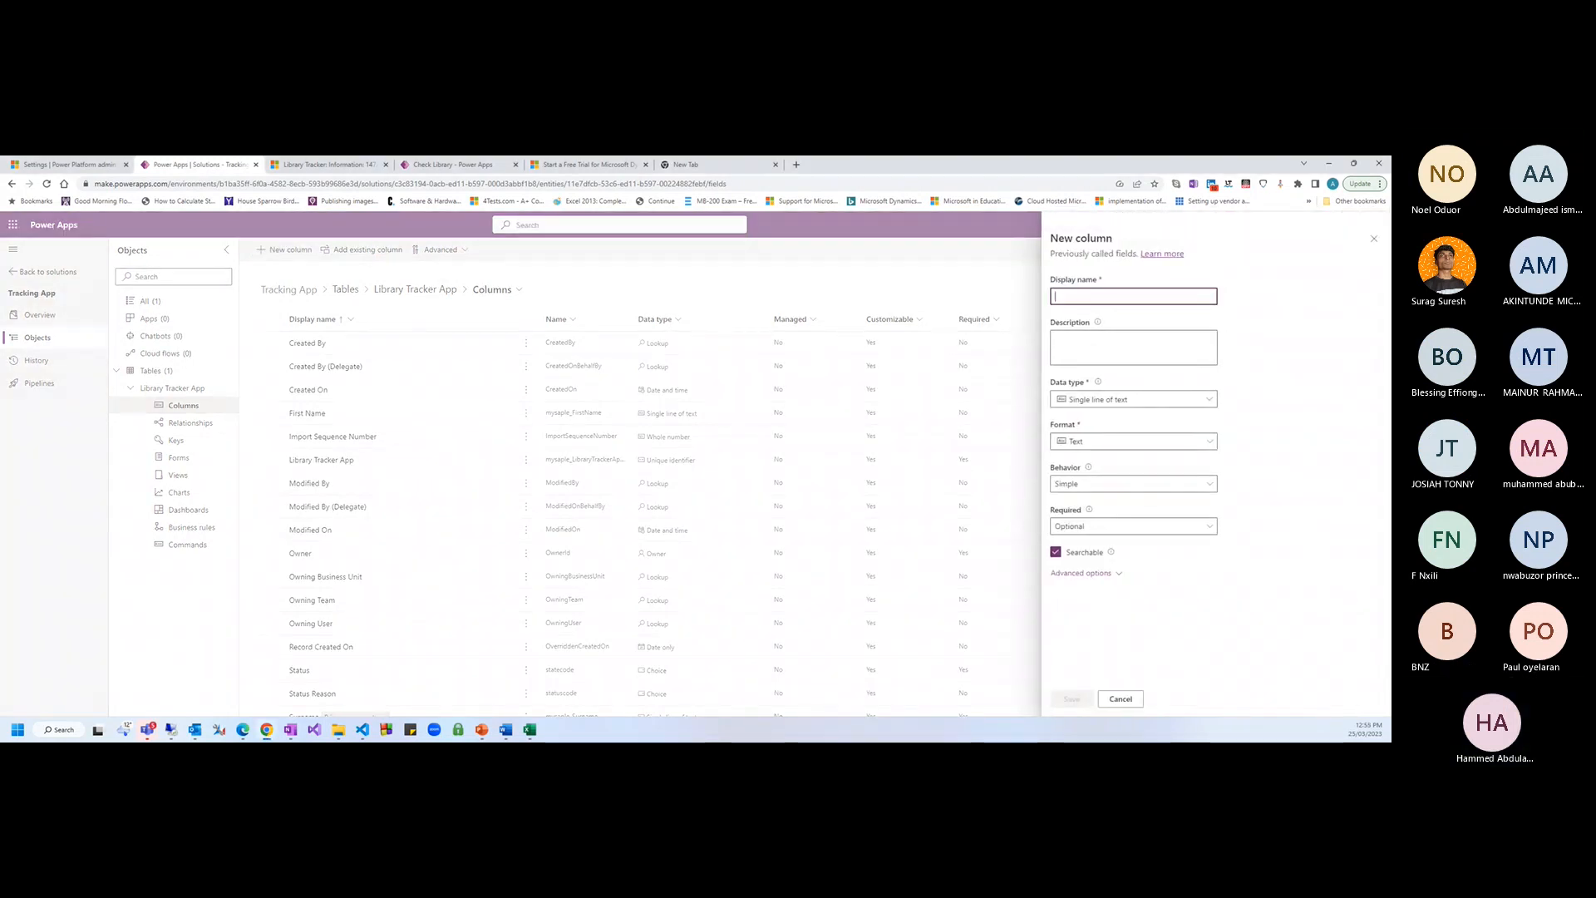
{"action": "left_click", "coordinate": [1074, 366]}
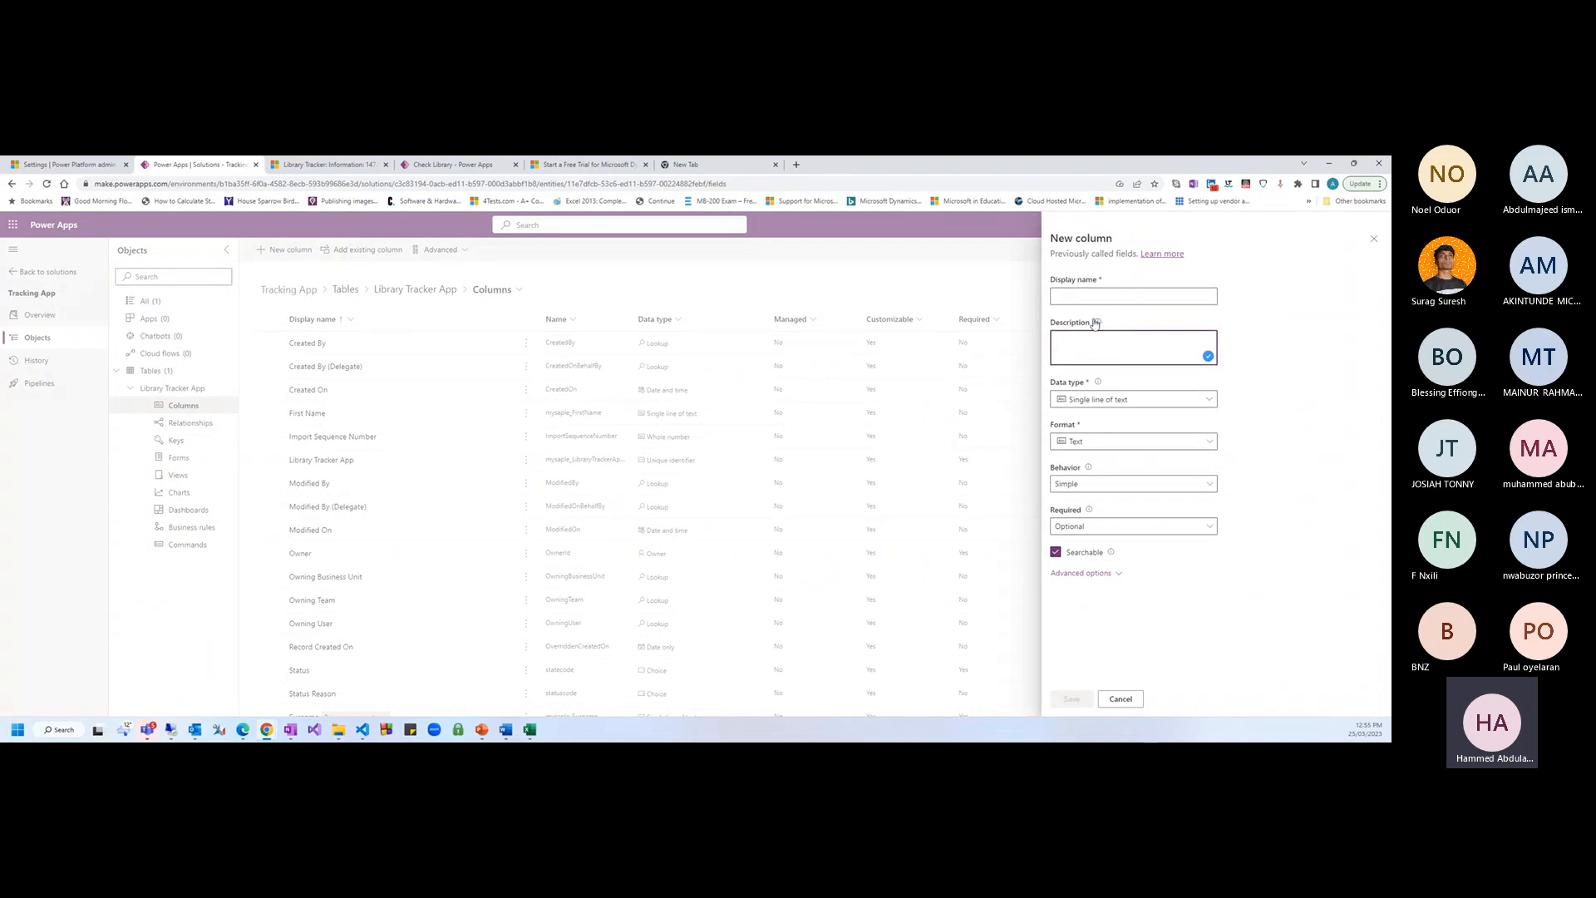
{"action": "left_click", "coordinate": [1089, 290]}
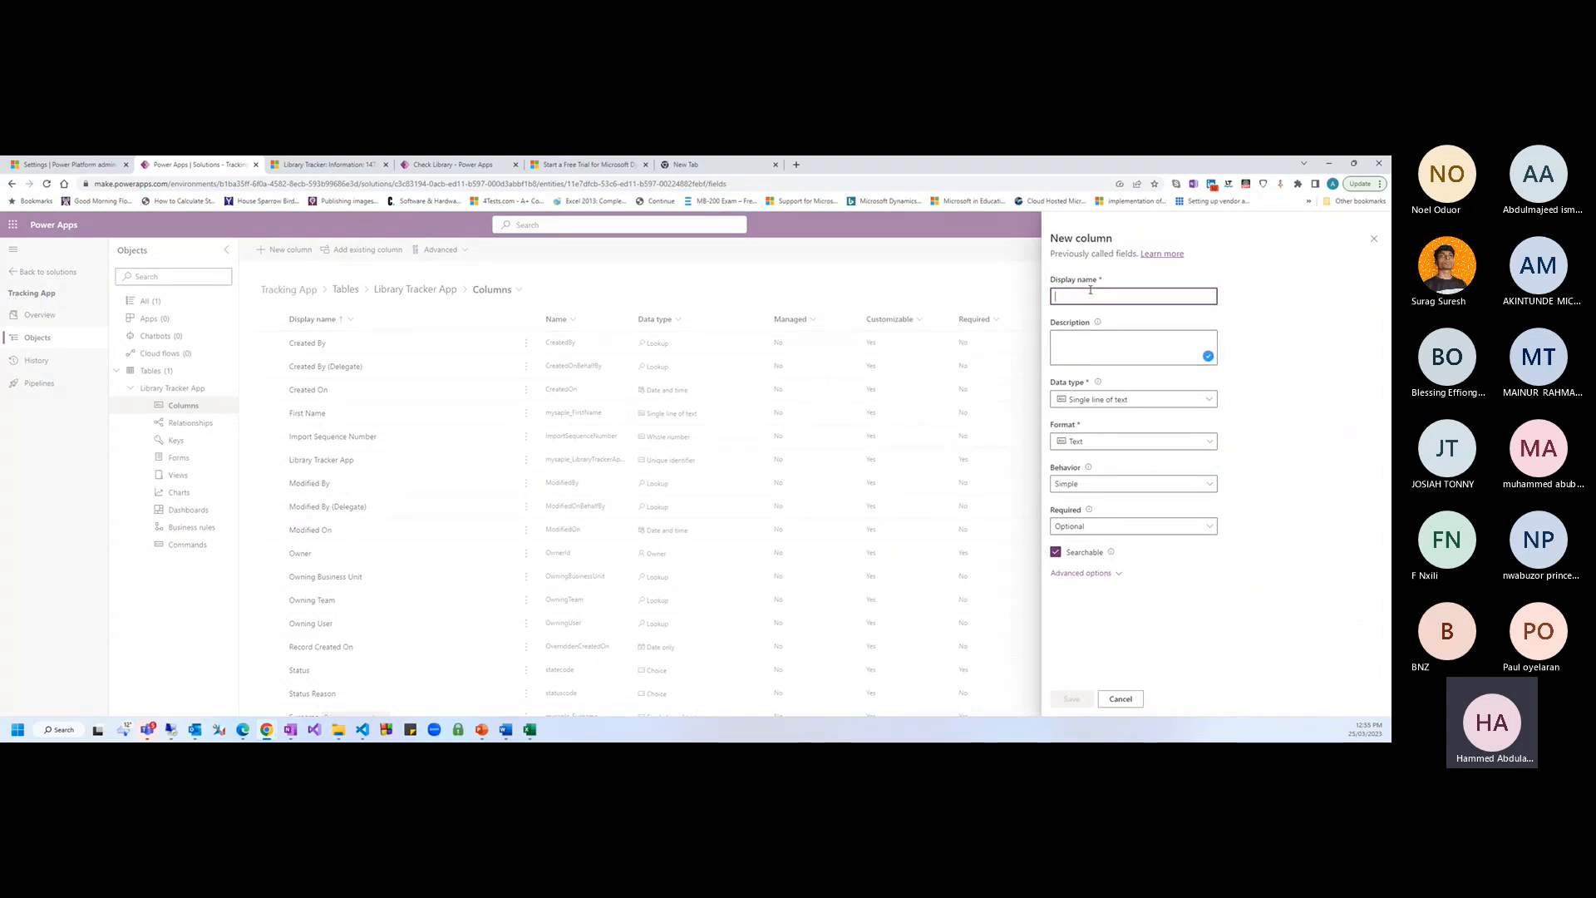
{"action": "type", "text": "Email"}
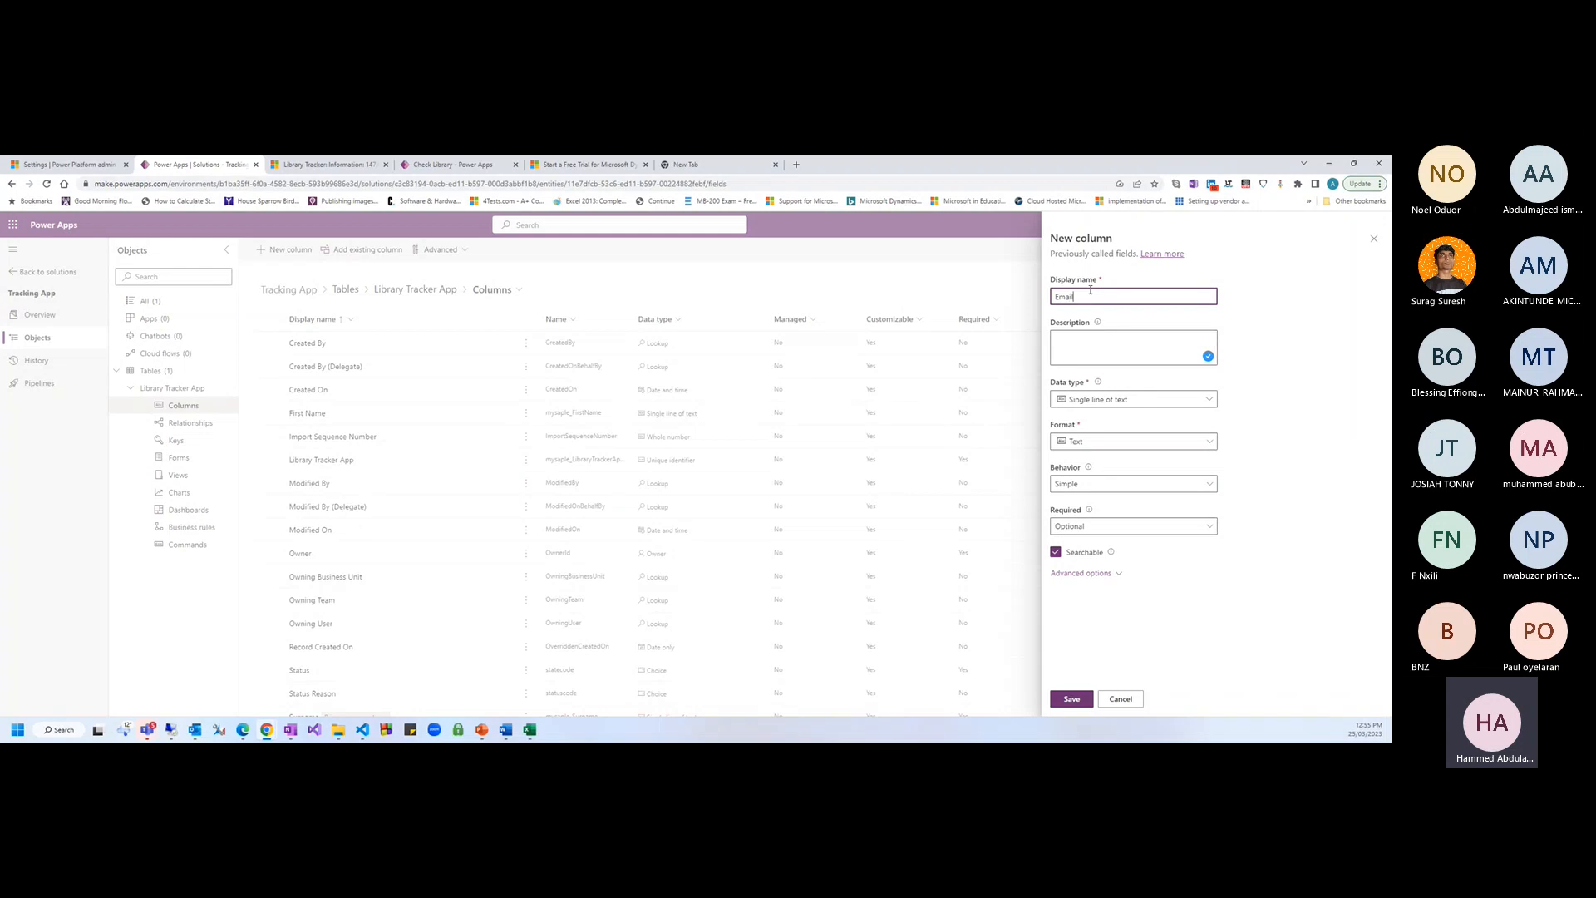
{"action": "left_click", "coordinate": [1179, 403]}
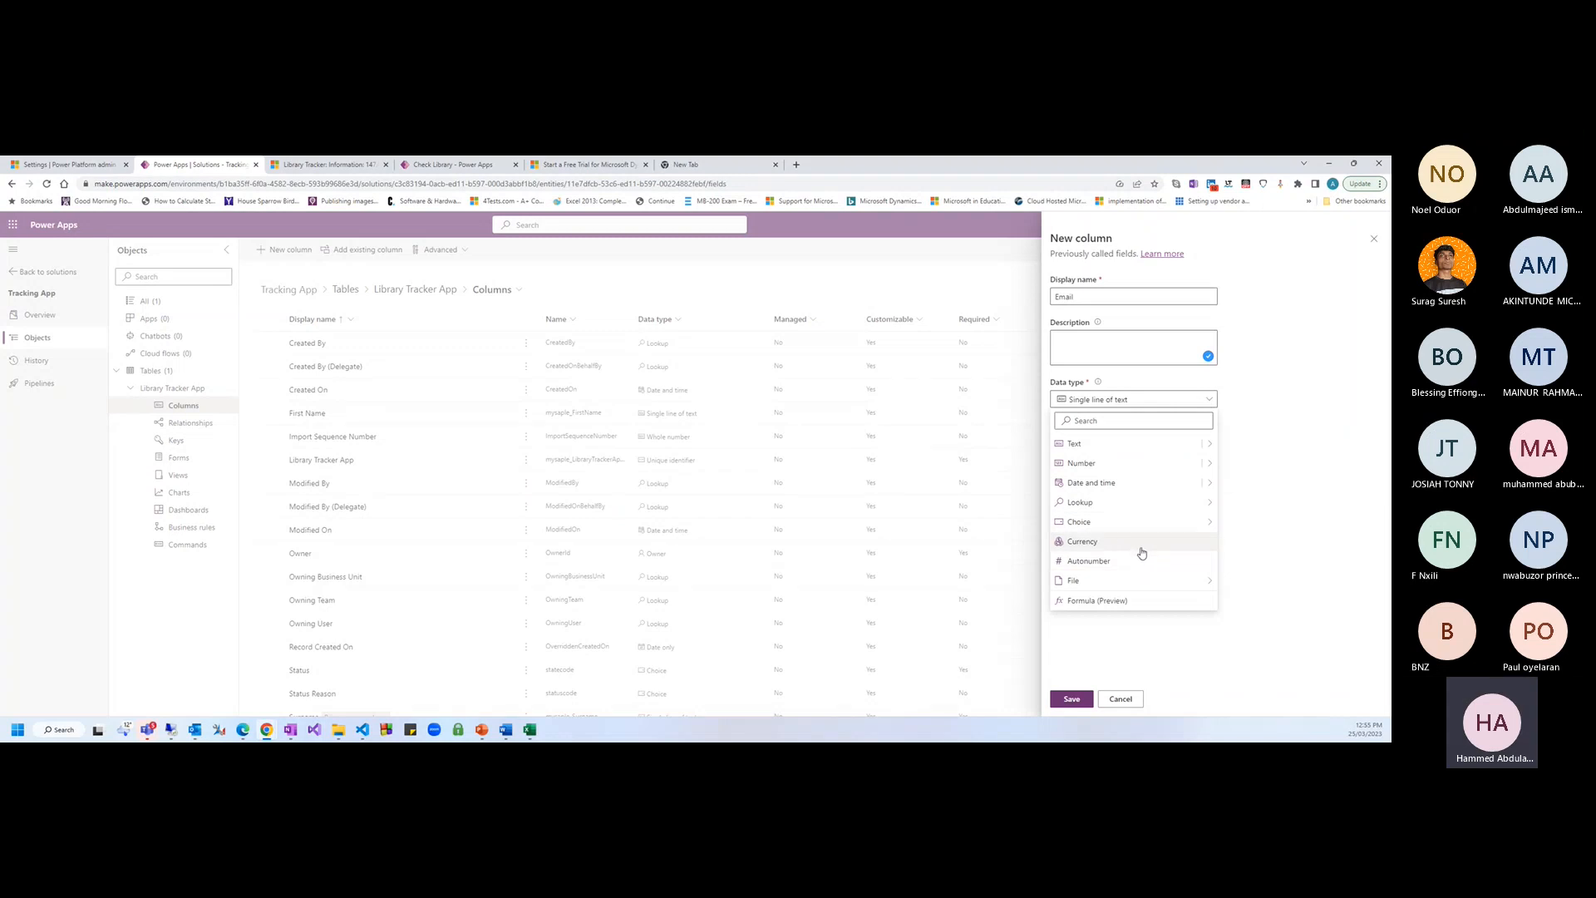
{"action": "mouse_move", "coordinate": [1210, 443]}
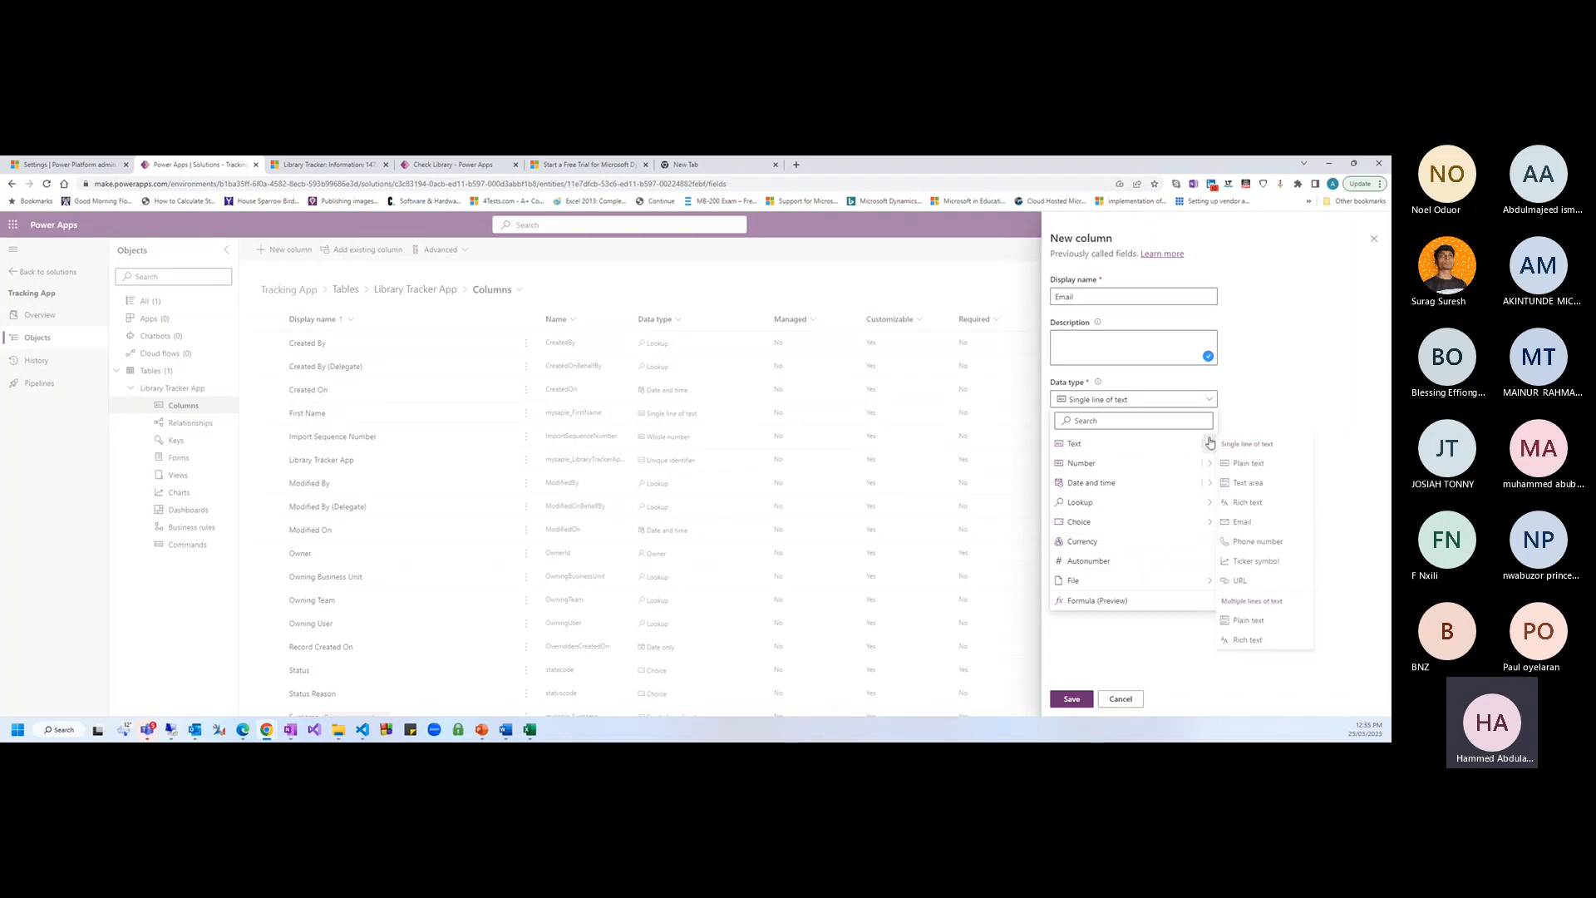
{"action": "left_click", "coordinate": [1255, 522]}
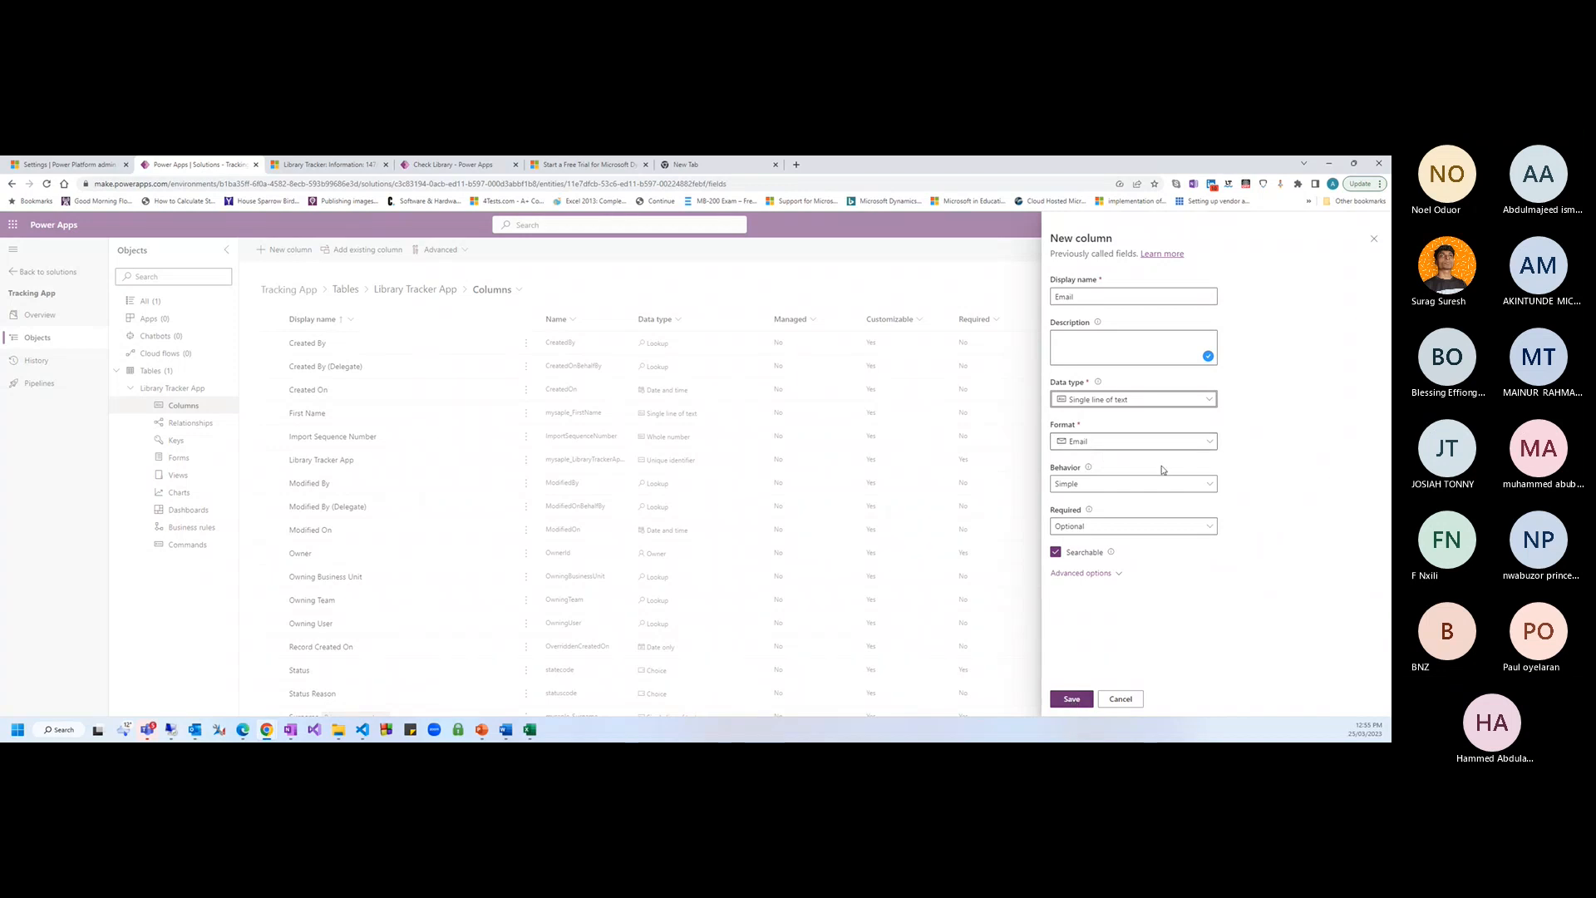
{"action": "left_click", "coordinate": [1072, 700]}
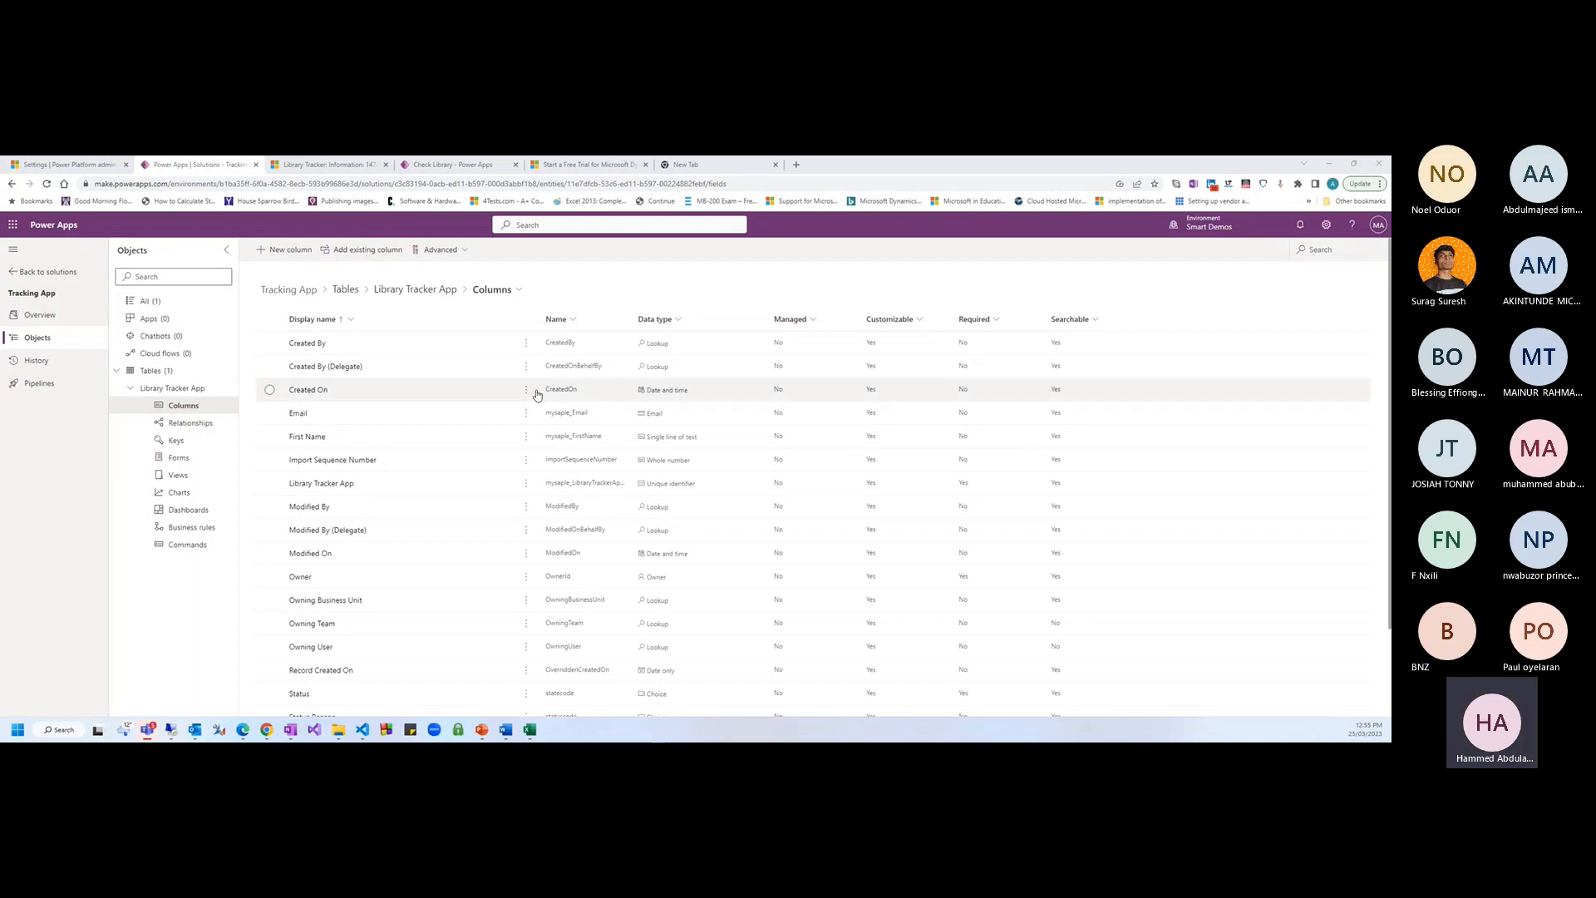
Create and save a Phone Number column with the Text > Phone number data type
{"action": "left_click", "coordinate": [283, 250]}
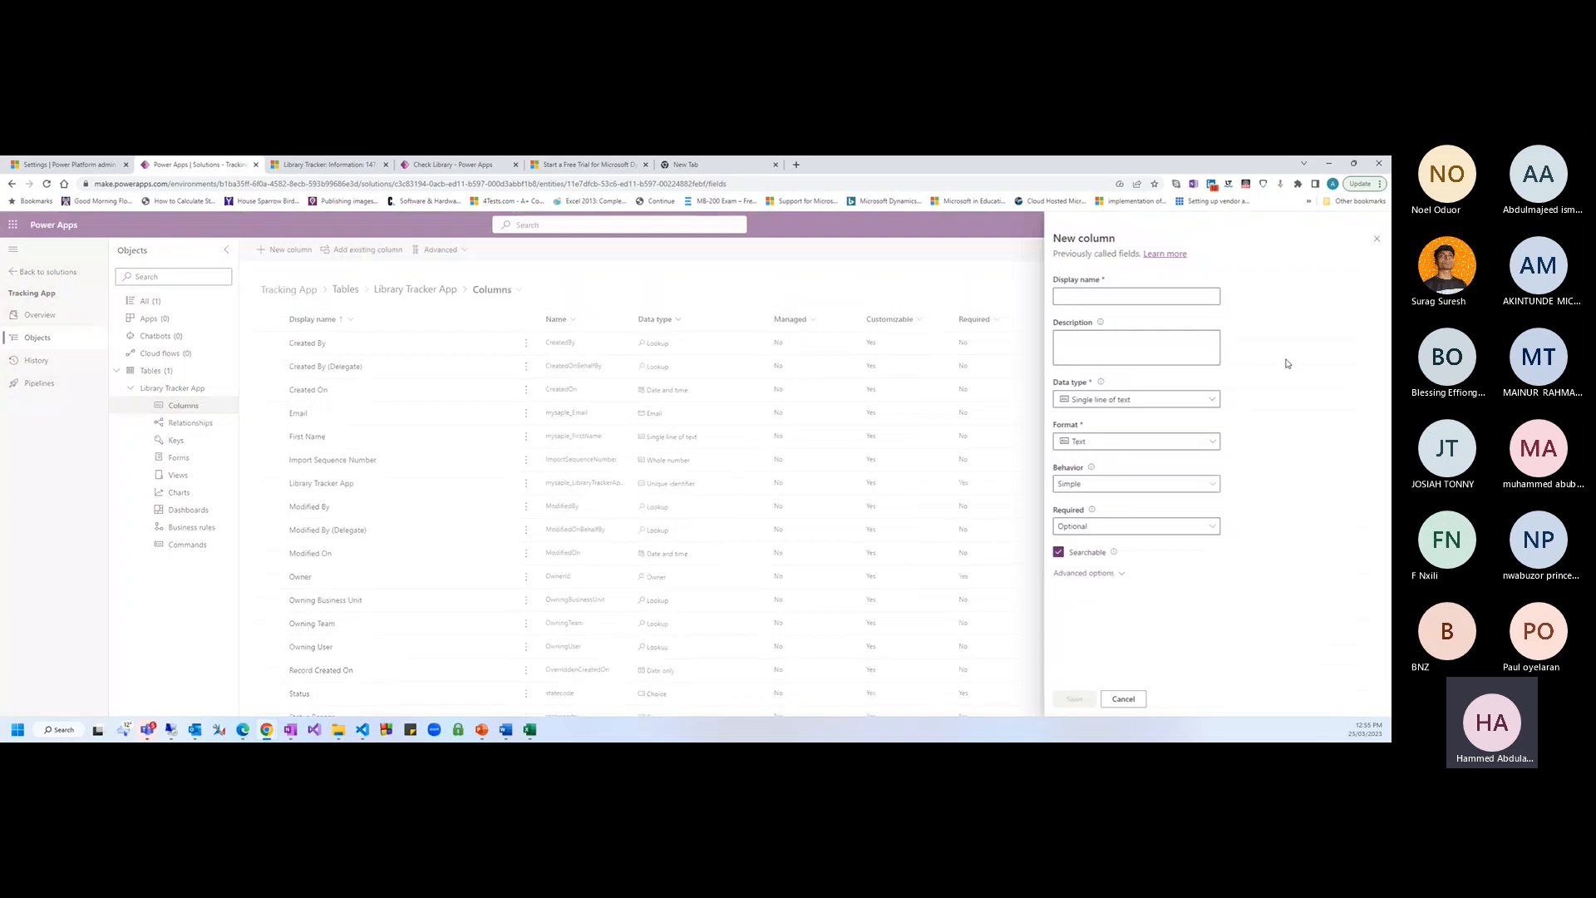
{"action": "left_click", "coordinate": [1093, 298]}
{"action": "type", "text": "Pho"}
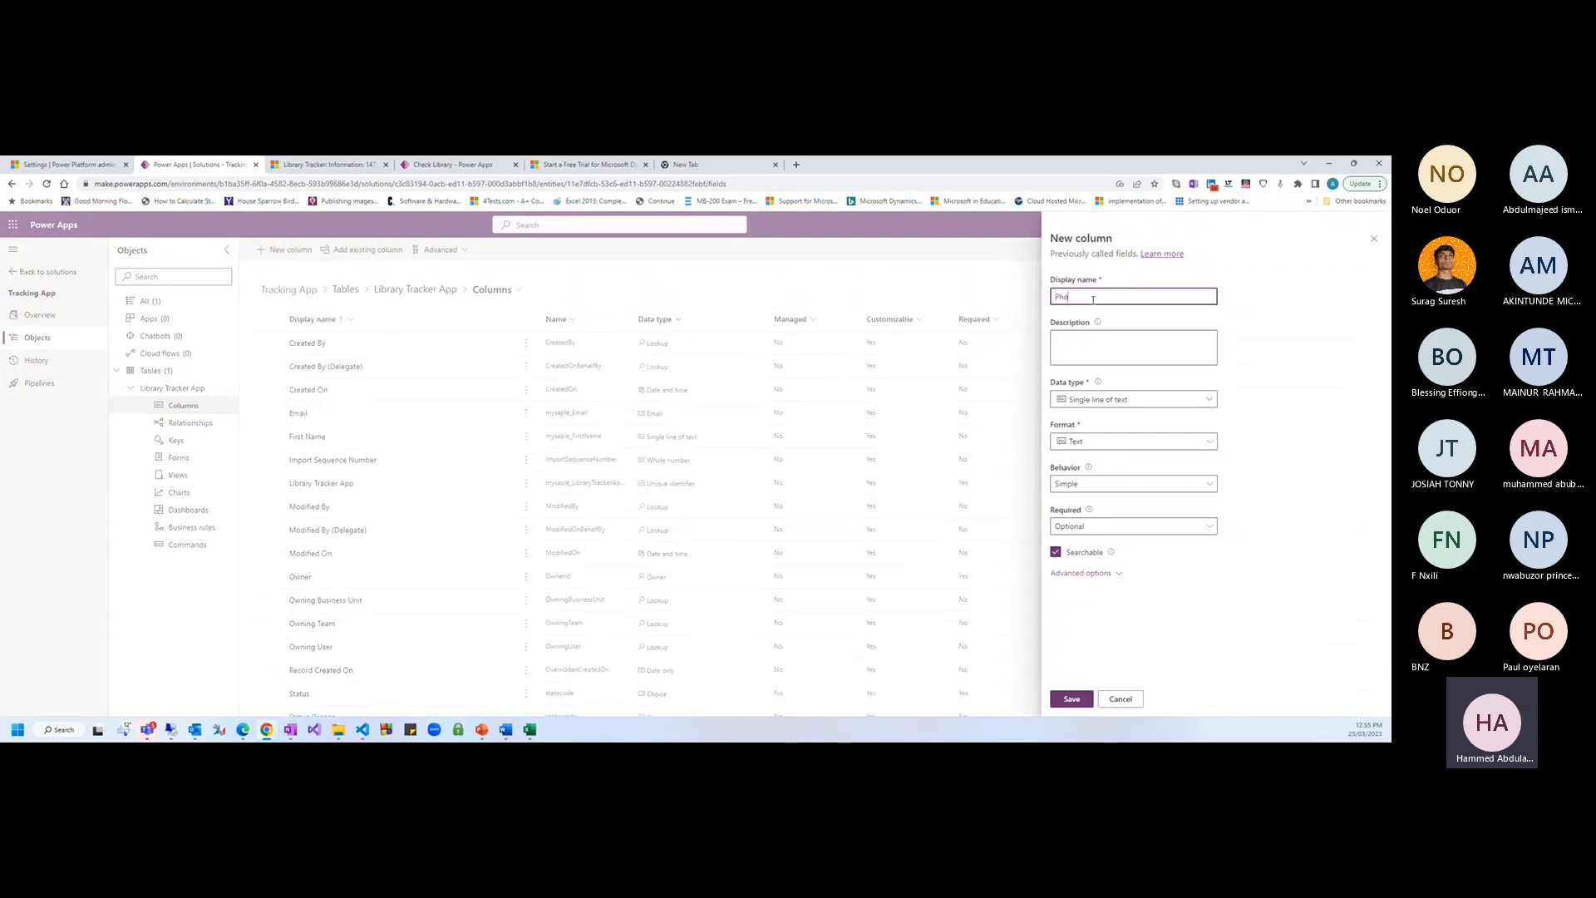
{"action": "type", "text": "ne Number"}
{"action": "left_click", "coordinate": [1208, 399]}
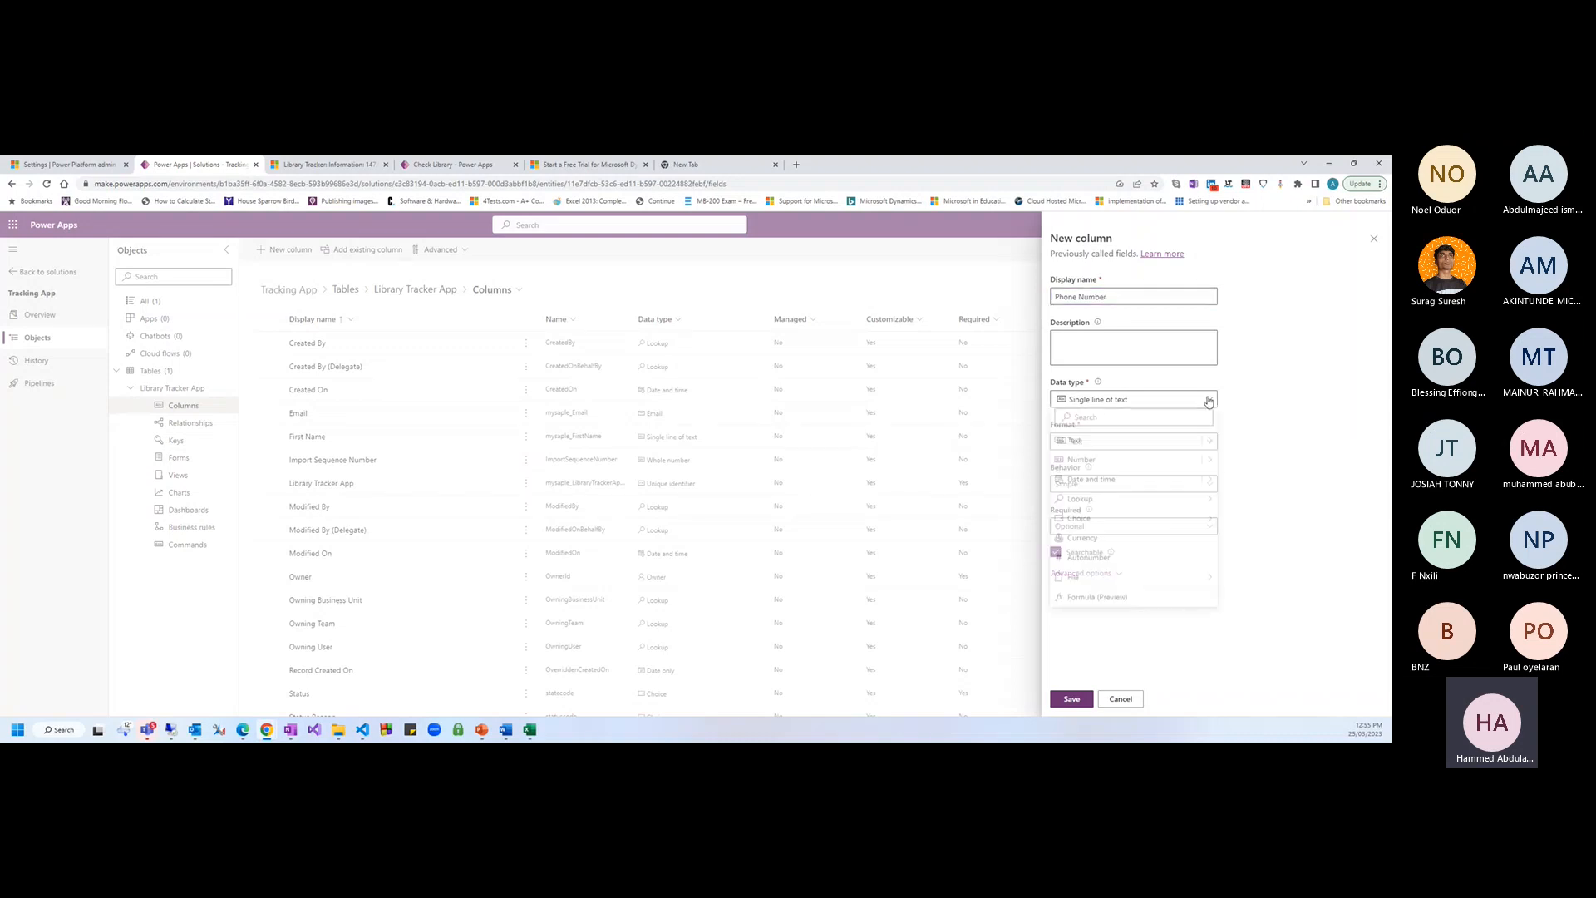
{"action": "mouse_move", "coordinate": [1209, 447]}
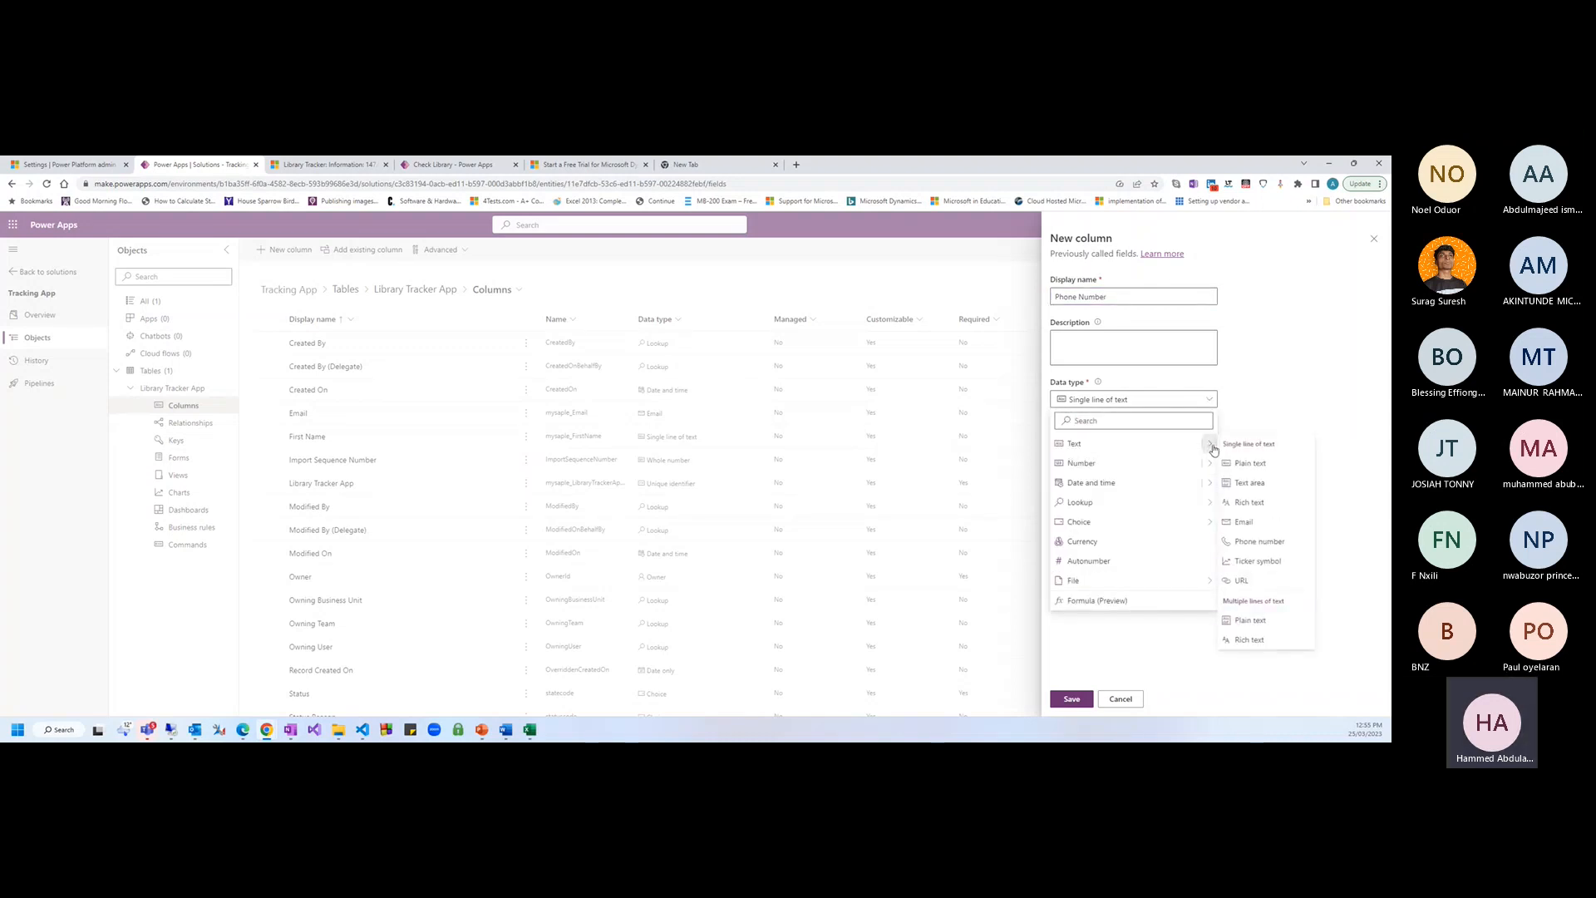
{"action": "left_click", "coordinate": [1262, 541]}
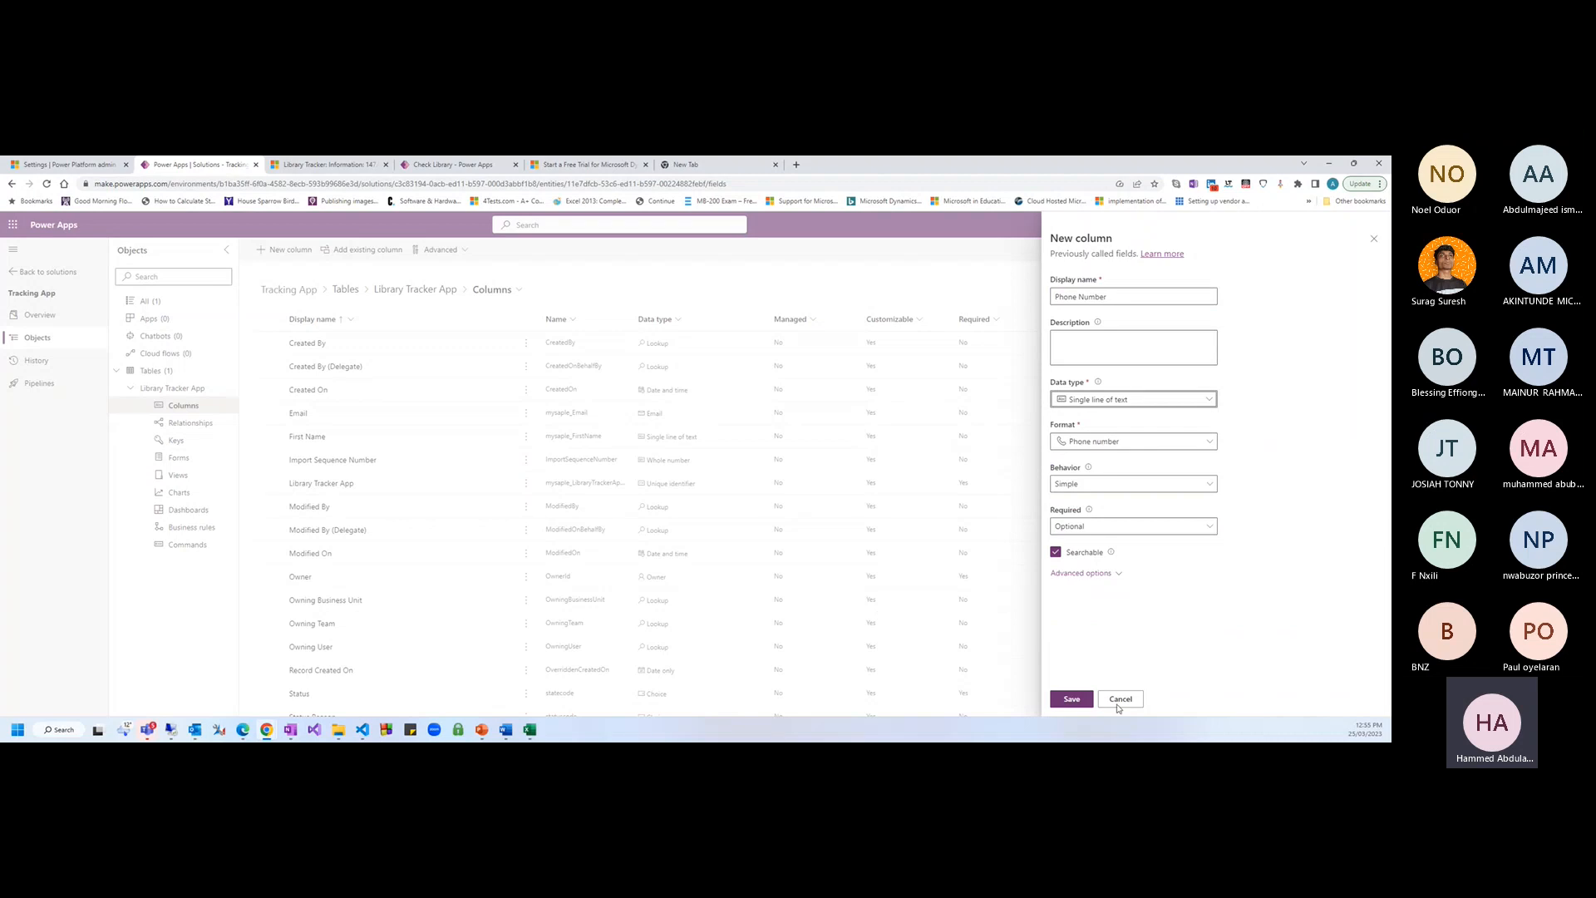
{"action": "left_click", "coordinate": [1073, 700]}
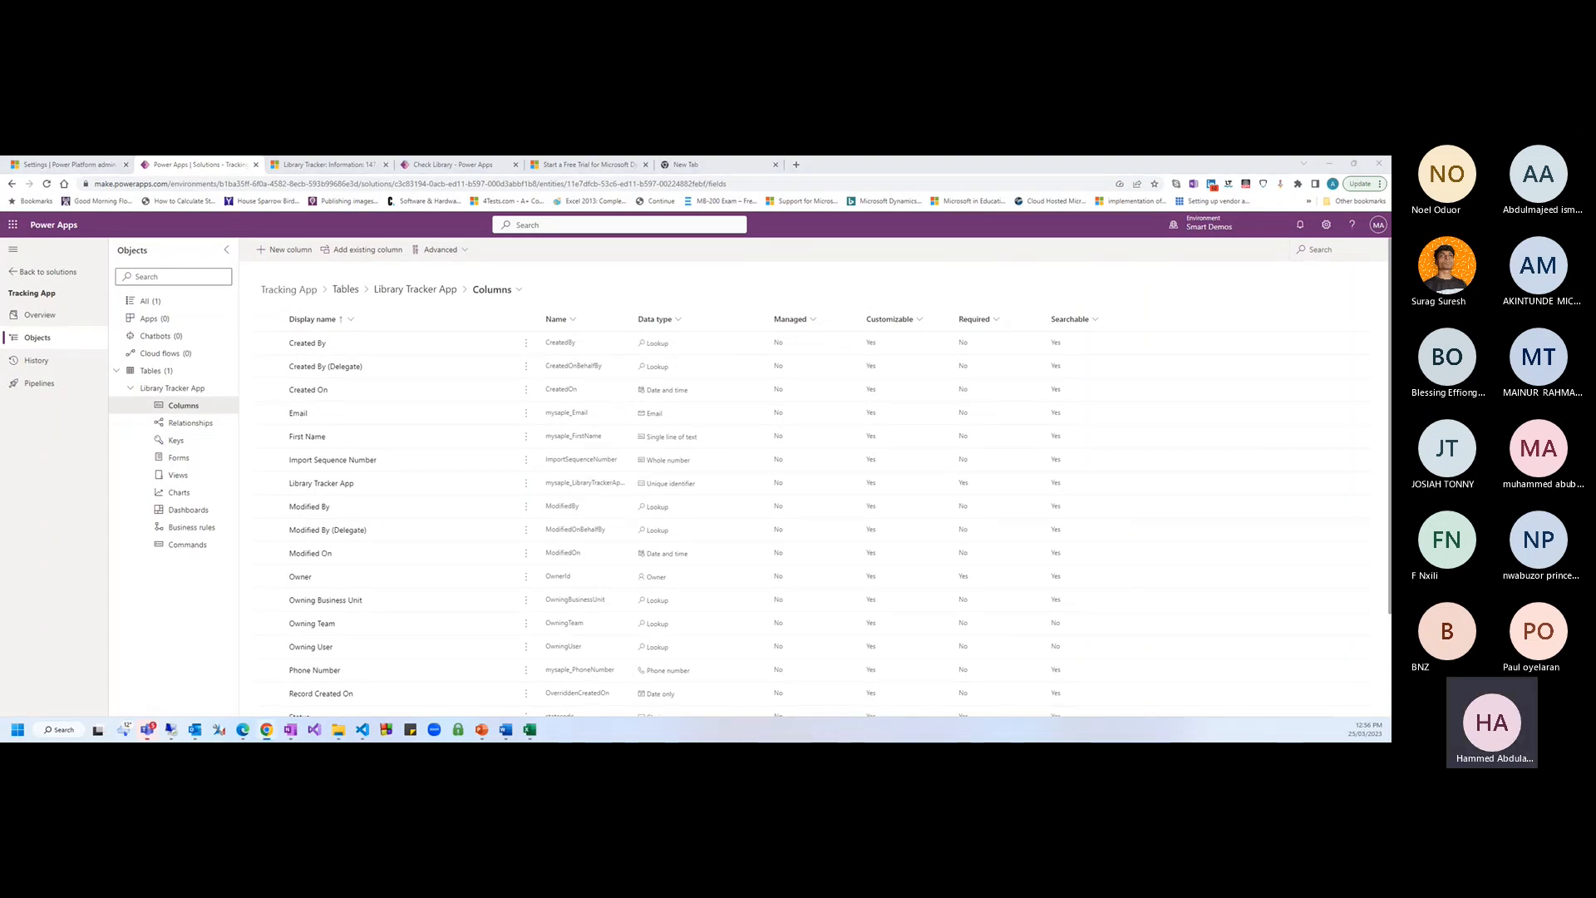
Create a new column named Record ID as an Autonumber with String prefixed number
{"action": "left_click", "coordinate": [285, 249]}
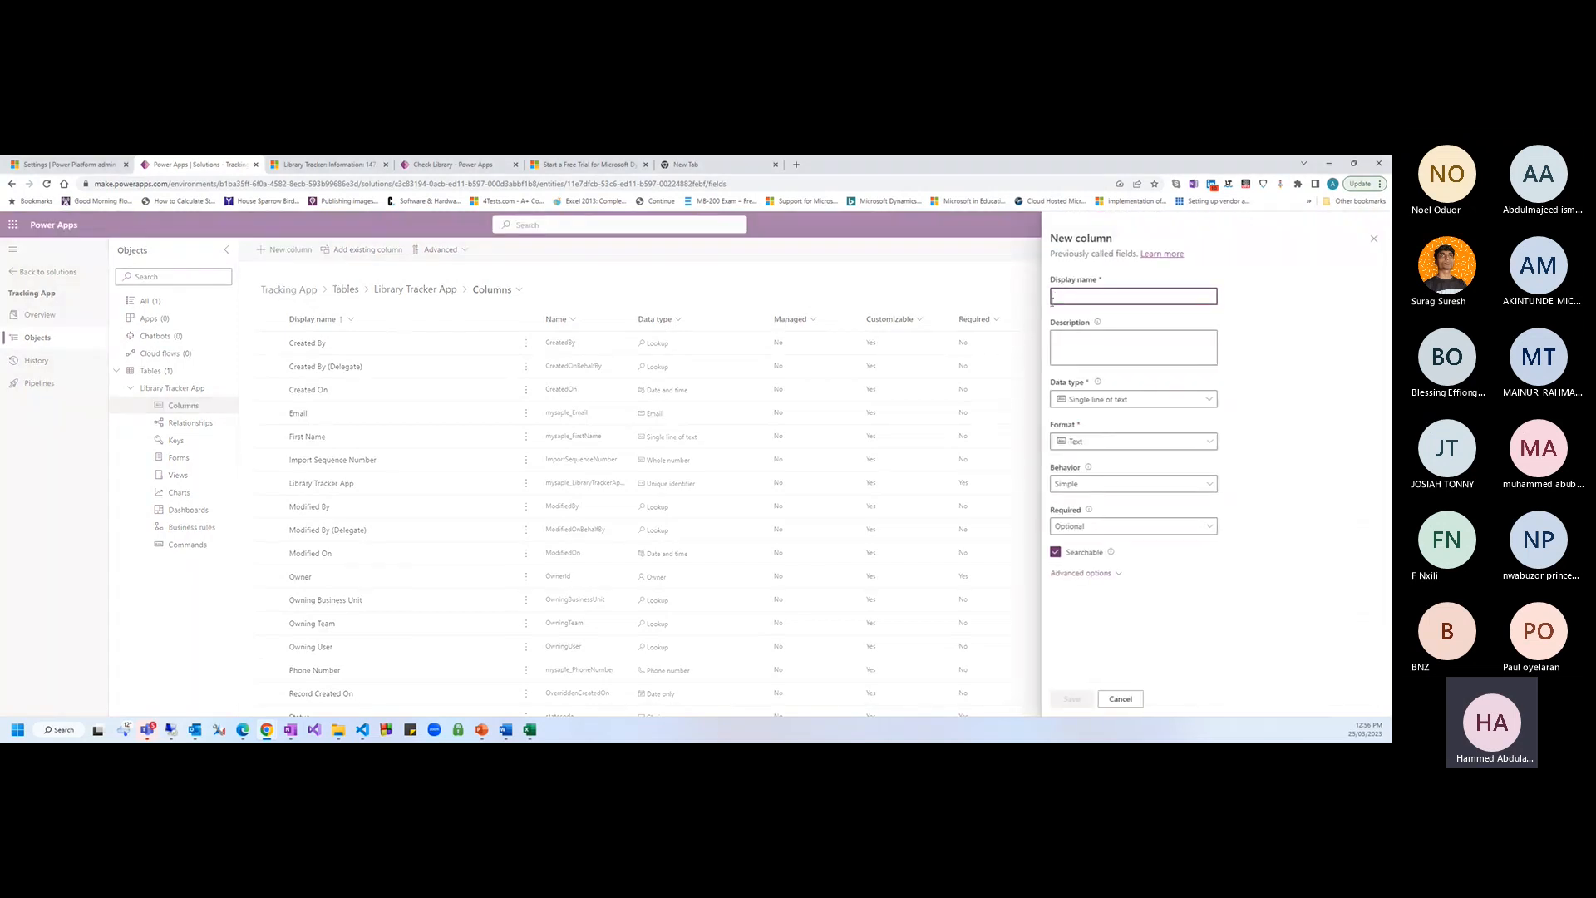
{"action": "type", "text": "RecordD"}
{"action": "left_click", "coordinate": [1210, 400]}
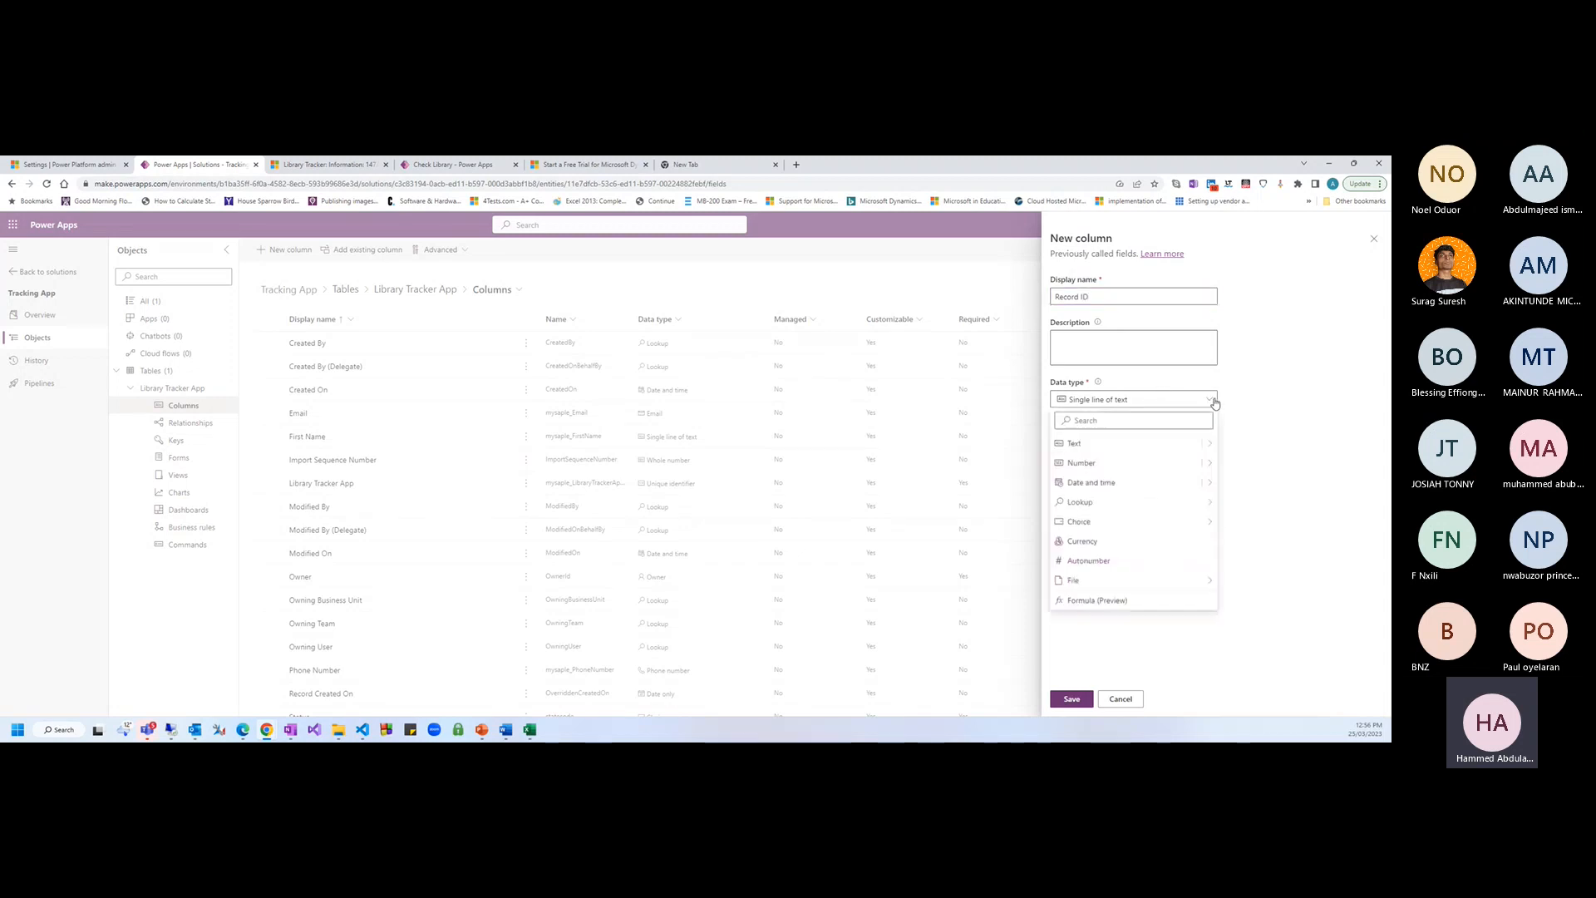
{"action": "left_click", "coordinate": [1115, 563]}
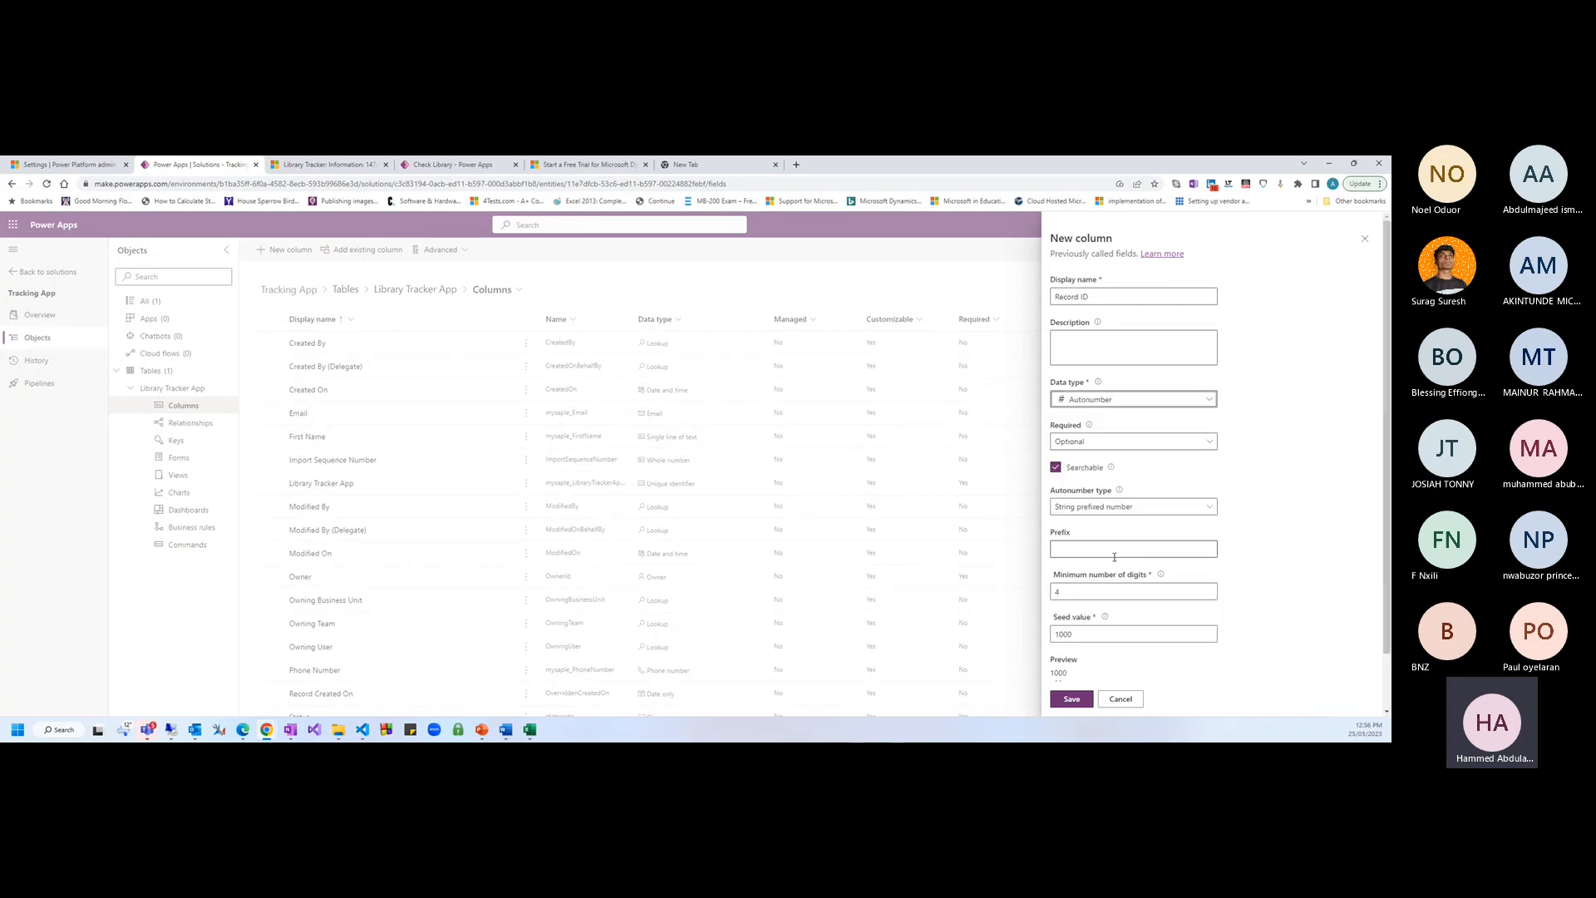
{"action": "left_click", "coordinate": [1211, 510]}
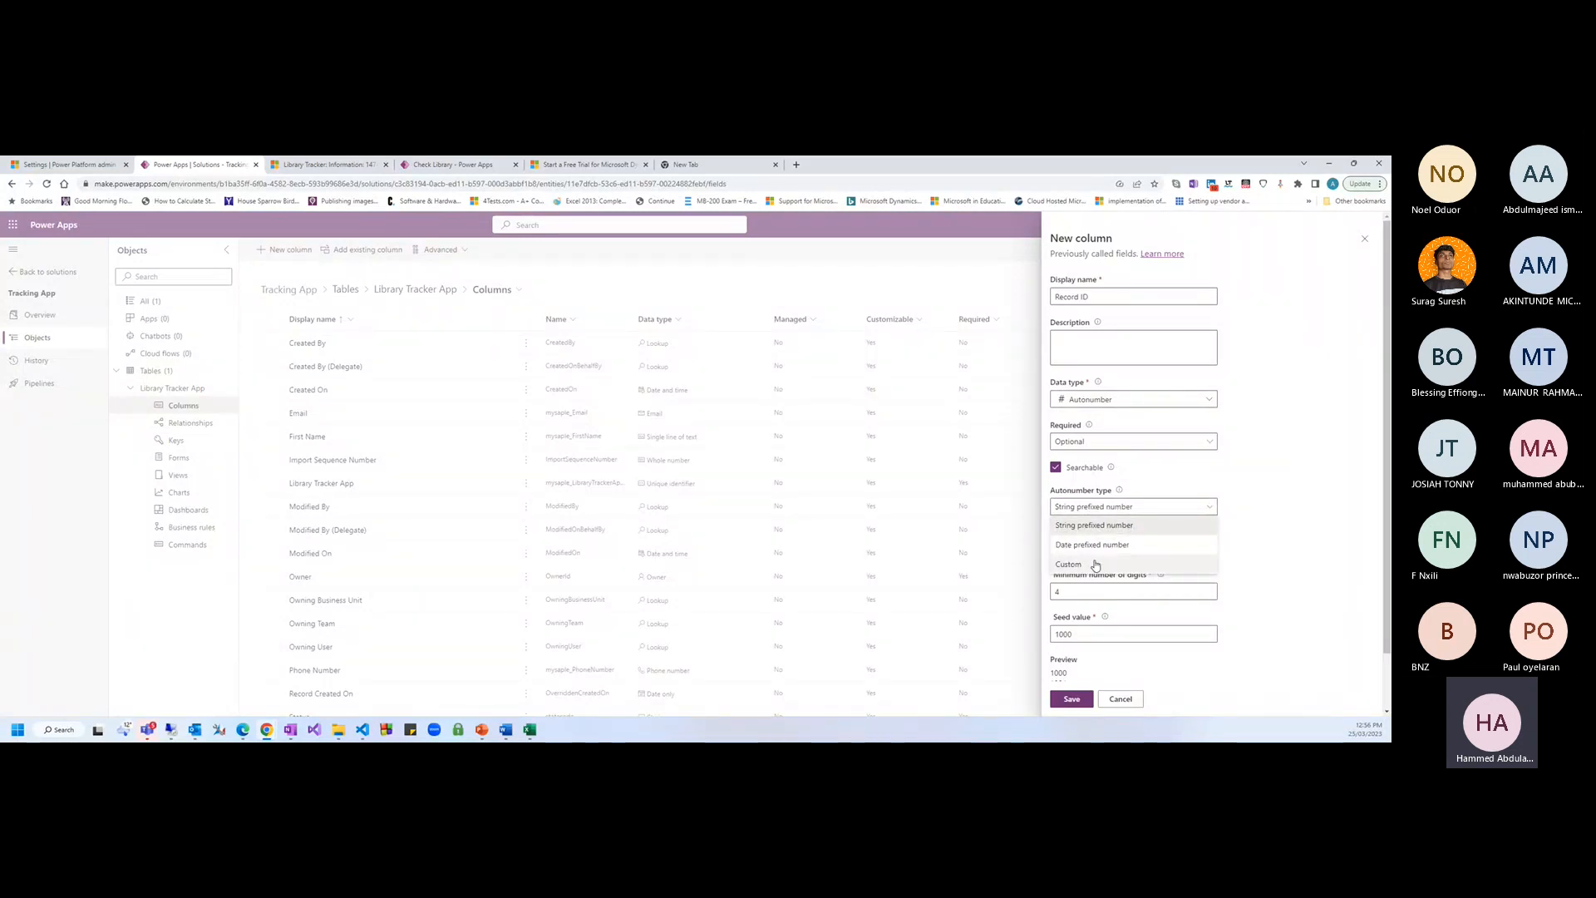
{"action": "left_click", "coordinate": [1106, 527]}
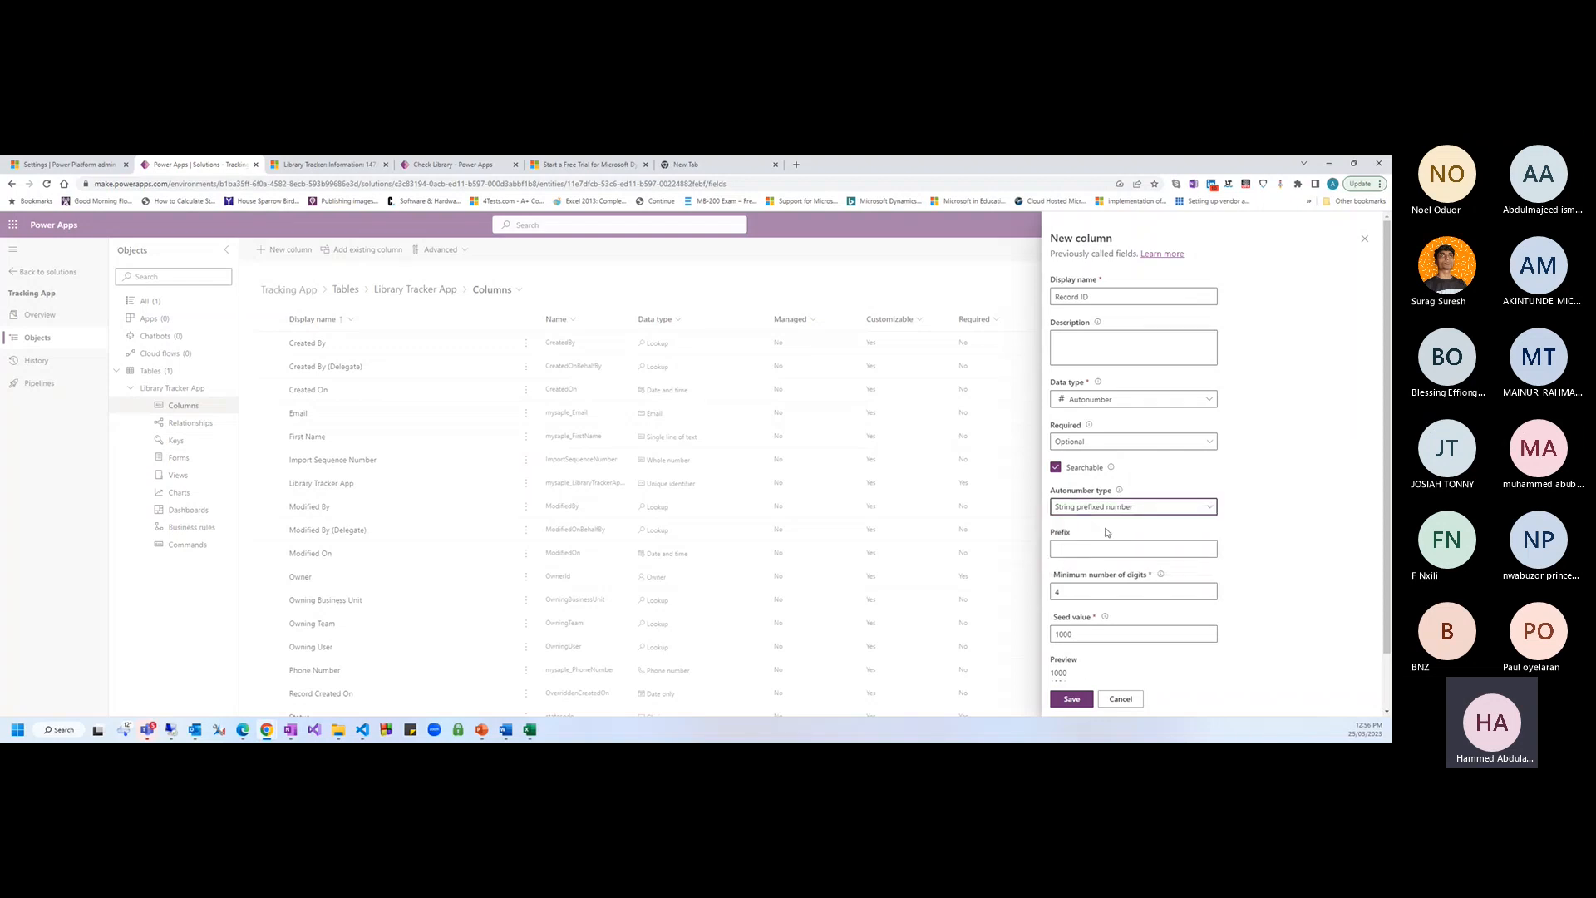
Set the autonumber prefix to CA and minimum digits to 6, previewing CA-001000
{"action": "scroll", "coordinate": [1110, 586], "scroll_direction": "down", "scroll_amount": 1}
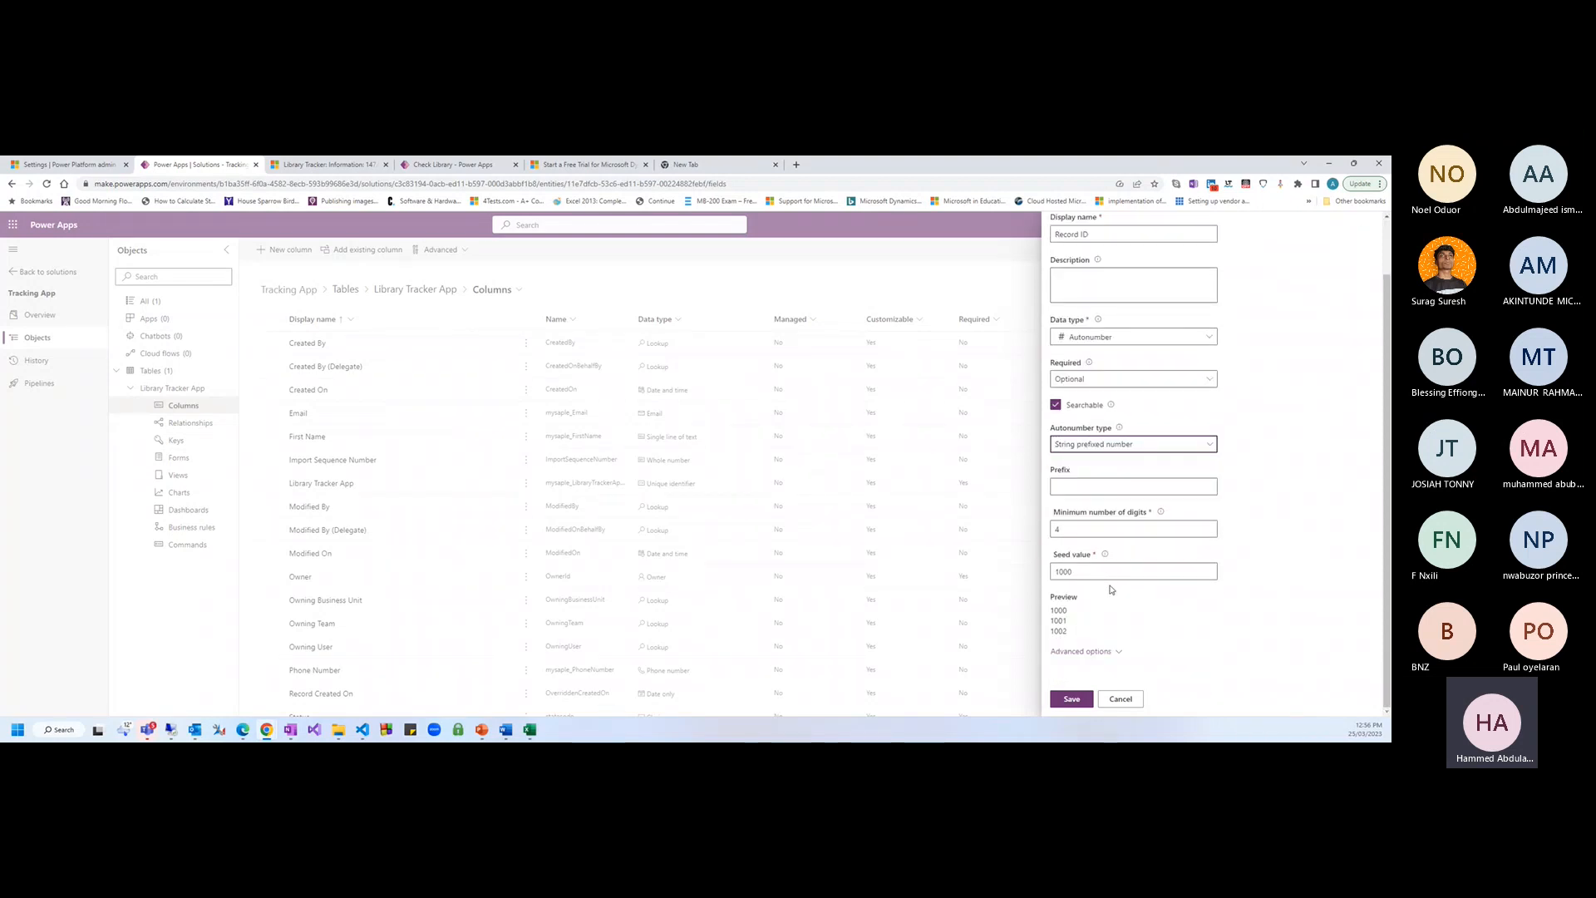
{"action": "left_click_drag", "start_coordinate": [1056, 610], "coordinate": [1072, 615]}
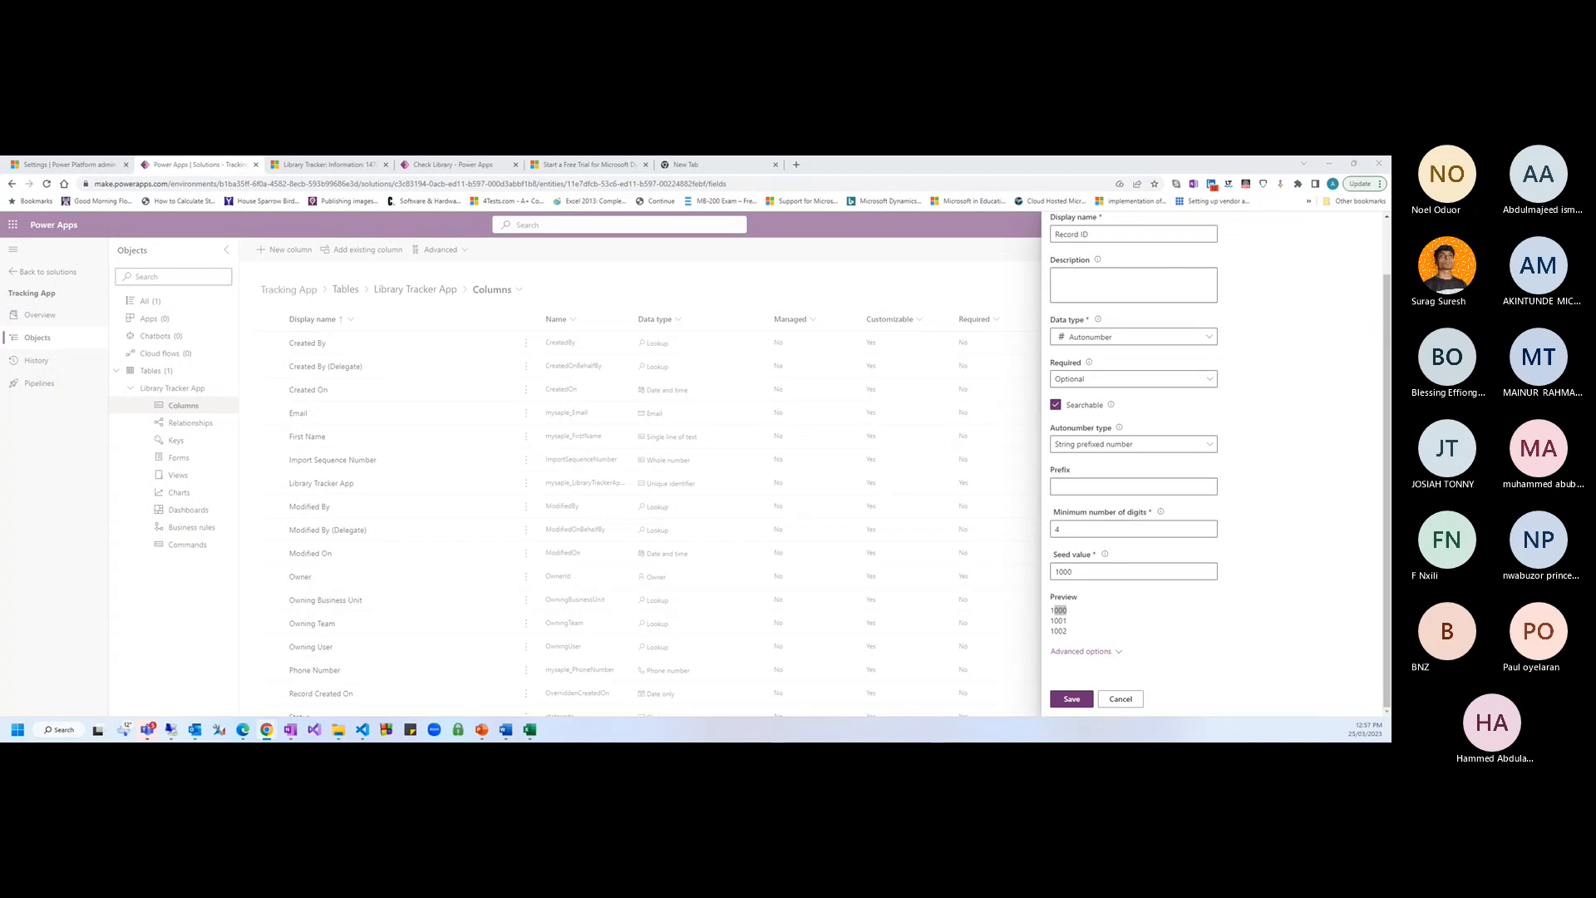
{"action": "left_click", "coordinate": [1086, 487]}
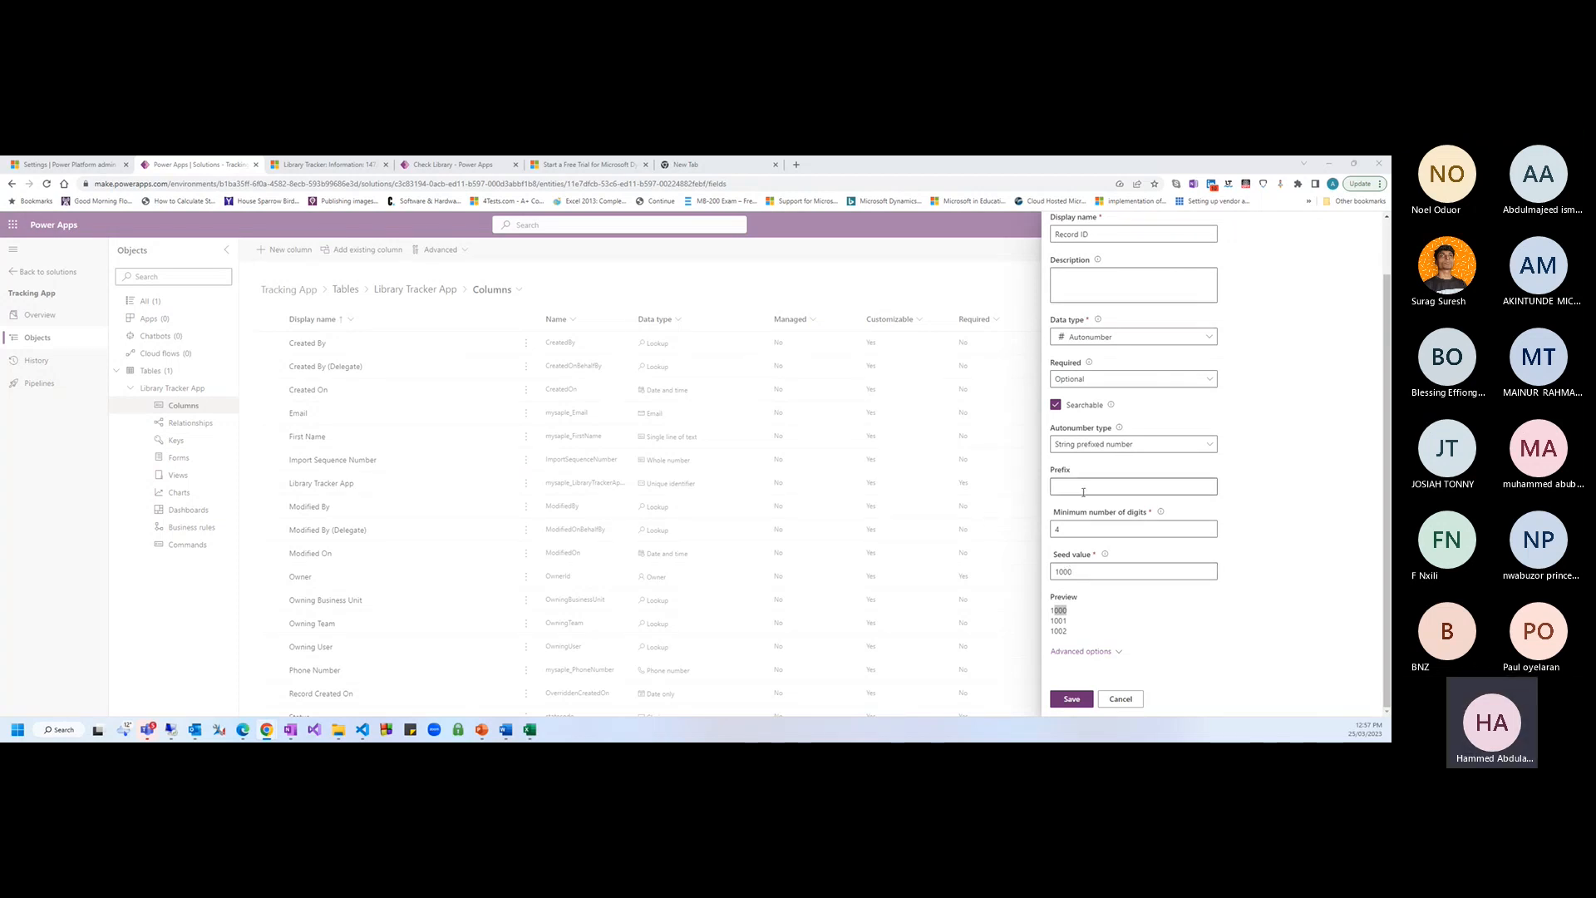
{"action": "type", "text": "CA"}
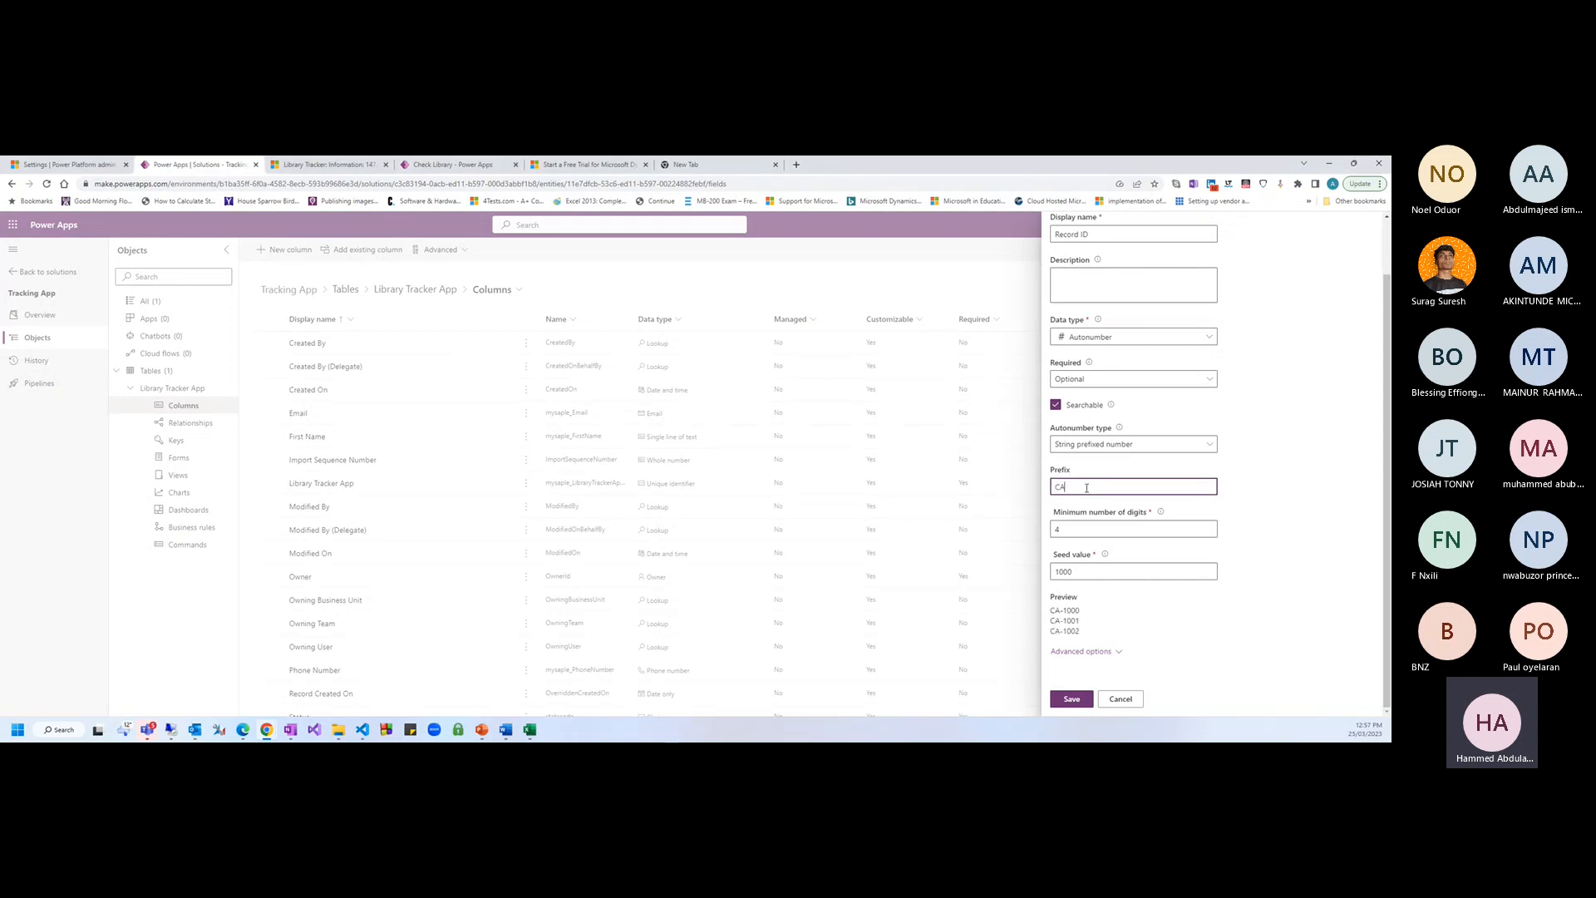
{"action": "left_click", "coordinate": [1051, 613]}
{"action": "double_click", "coordinate": [1054, 610]}
{"action": "mouse_move", "coordinate": [1066, 611]}
{"action": "left_mouse_down"}
{"action": "mouse_move", "coordinate": [1083, 615]}
{"action": "mouse_move", "coordinate": [1063, 611]}
{"action": "left_mouse_up"}
{"action": "left_click", "coordinate": [1076, 529]}
{"action": "type", "text": "6"}
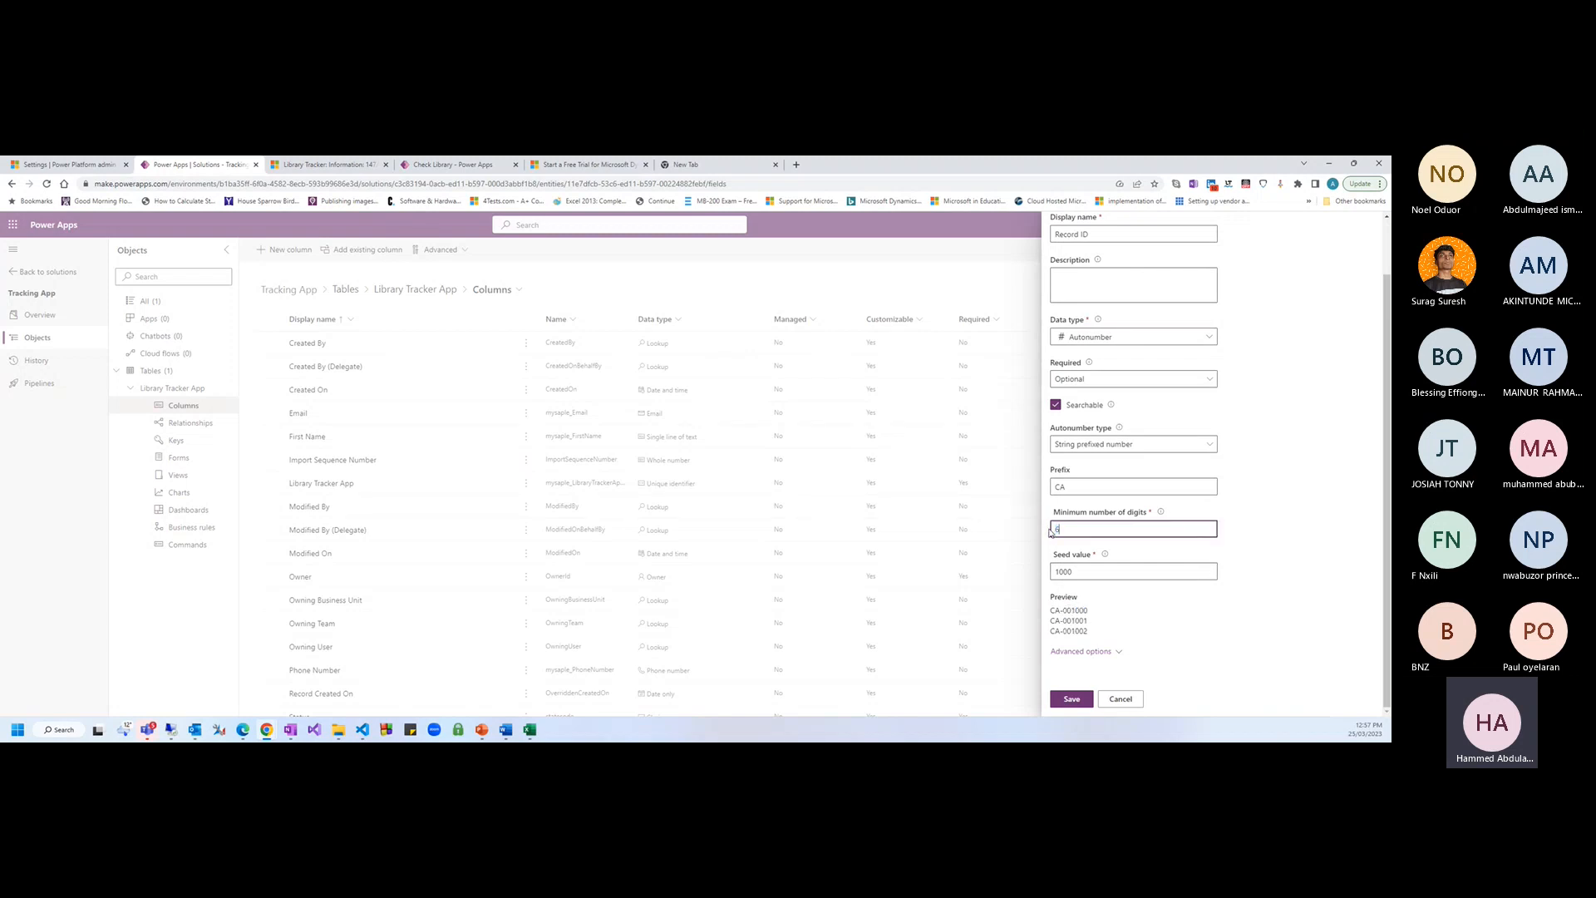
{"action": "left_click_drag", "start_coordinate": [1088, 611], "coordinate": [1067, 611]}
{"action": "left_click", "coordinate": [1165, 633]}
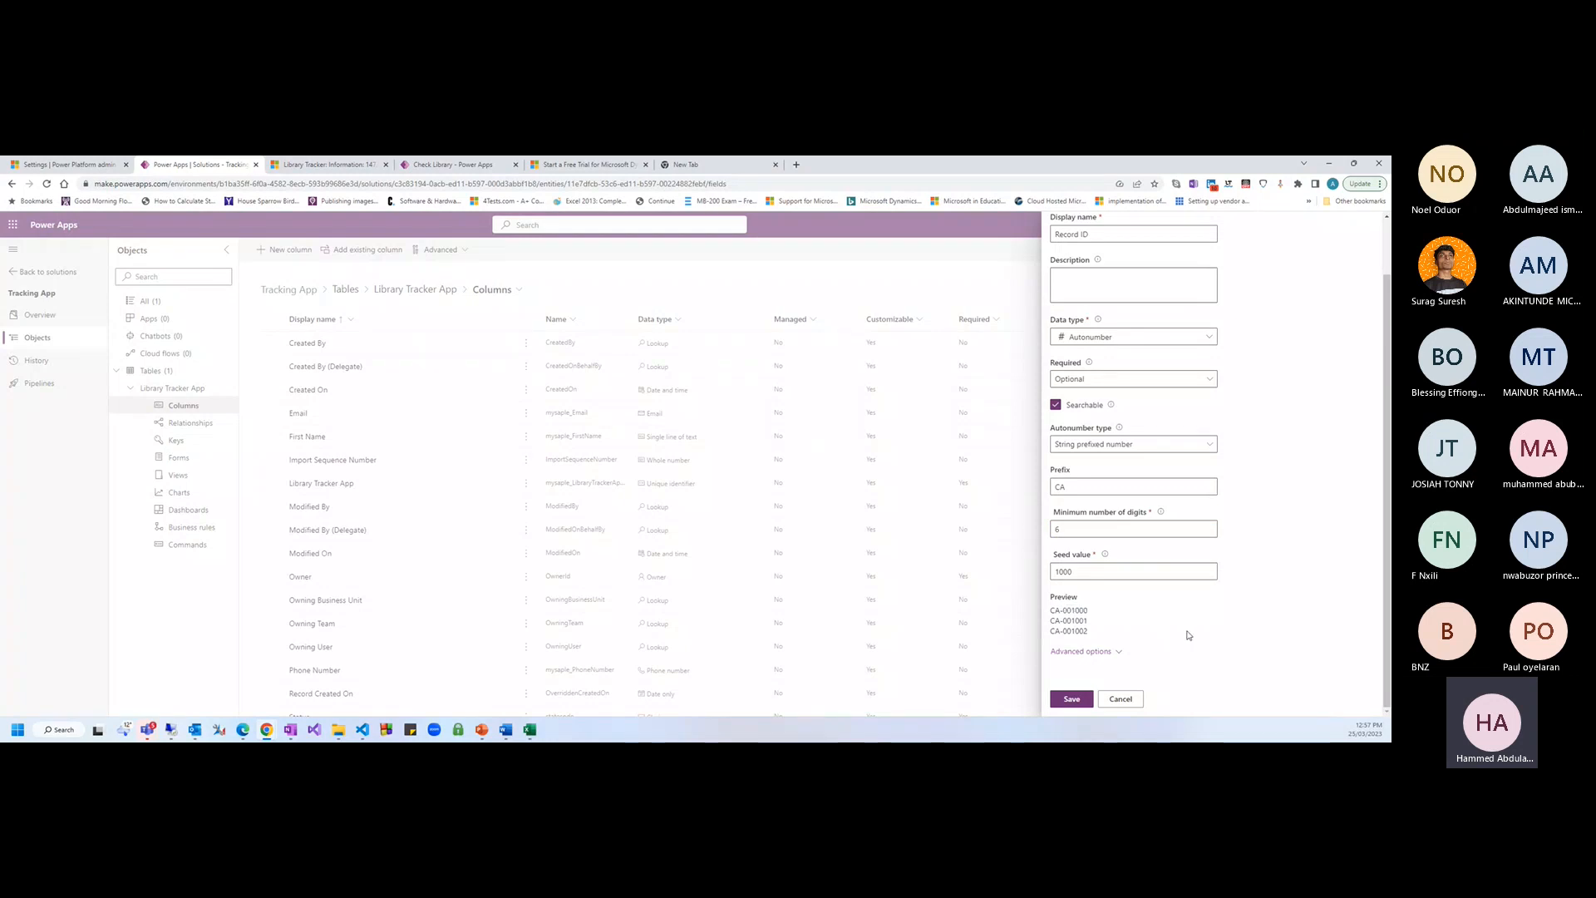
{"action": "left_click", "coordinate": [1203, 447]}
Switch Record ID's autonumber type from date-prefixed to Custom, format {DATETIMEUTC:yyyy-dd-MM}-{SEQNUM:4}
{"action": "left_click", "coordinate": [1079, 484]}
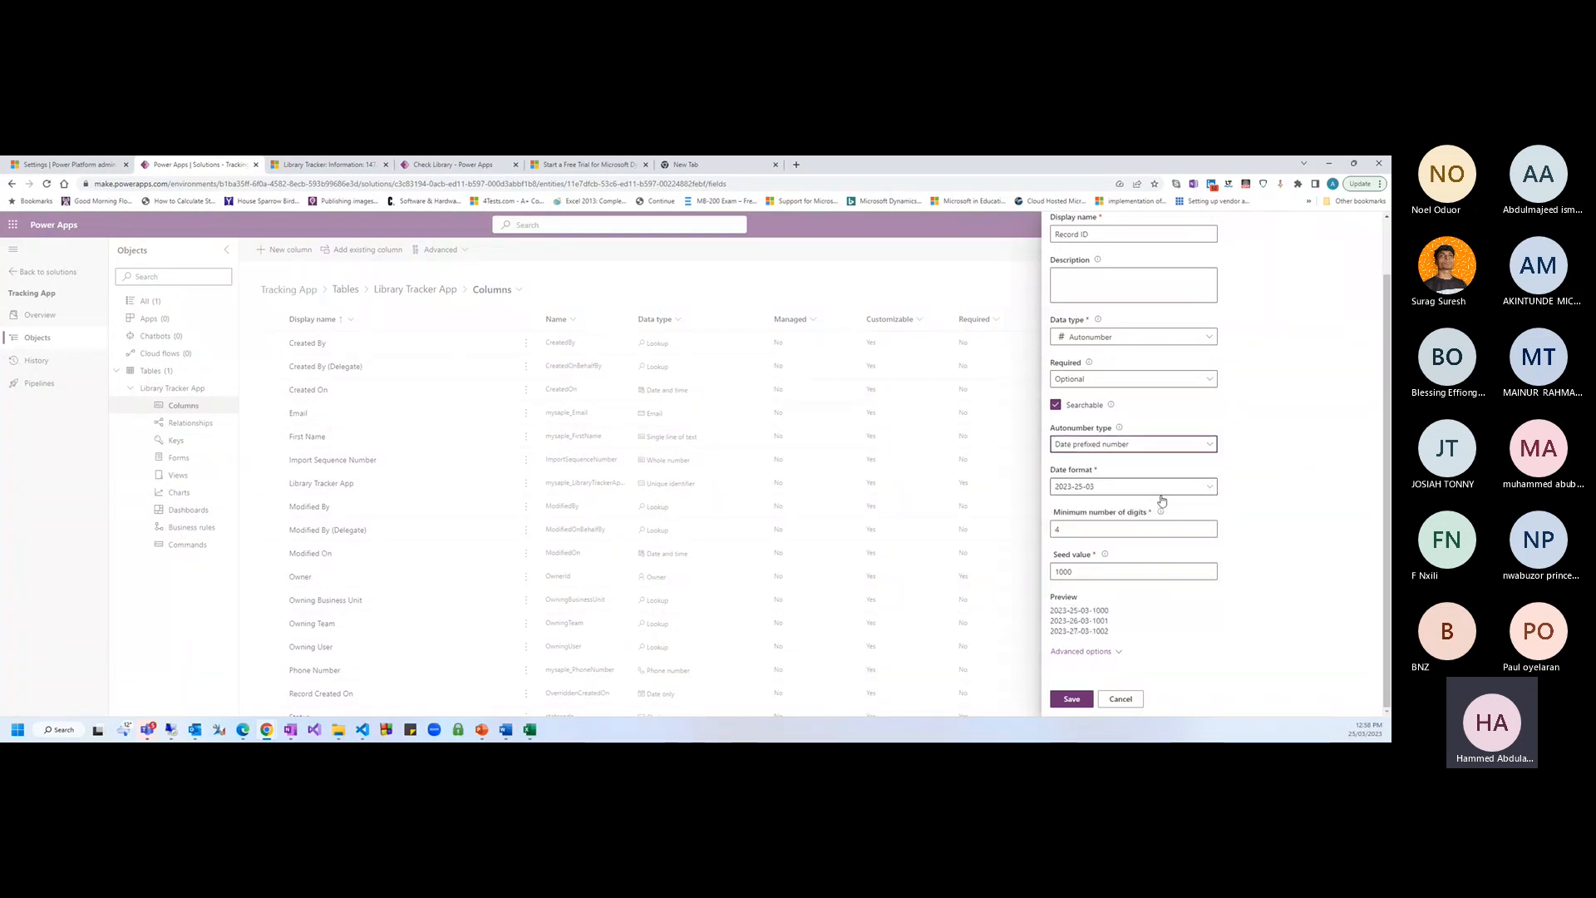
{"action": "left_click", "coordinate": [1104, 488]}
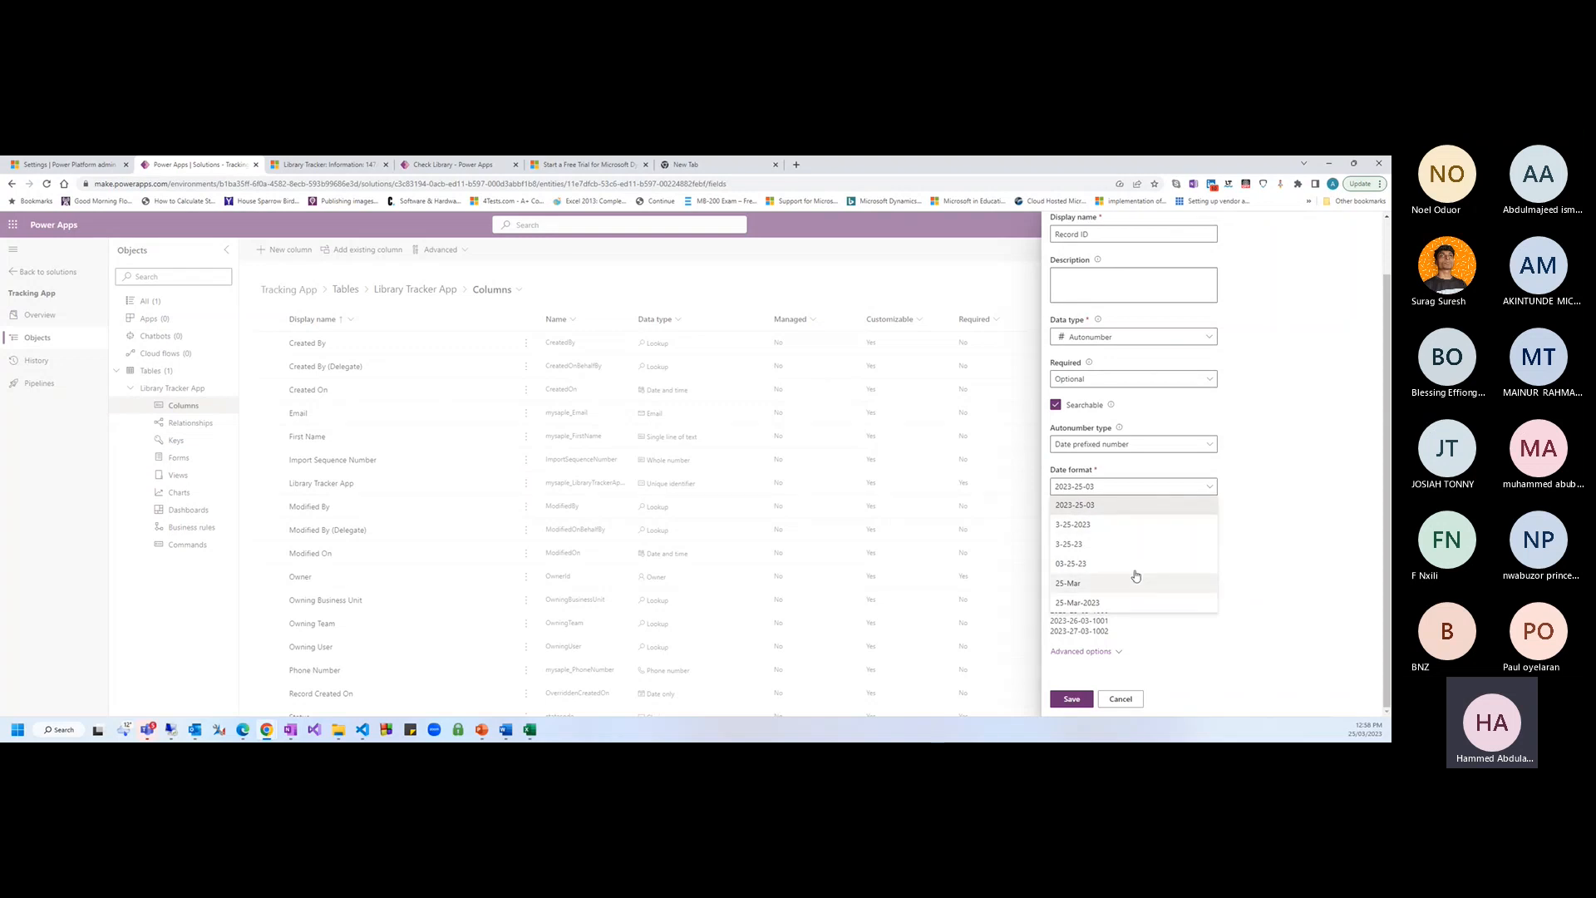
{"action": "left_click", "coordinate": [1255, 543]}
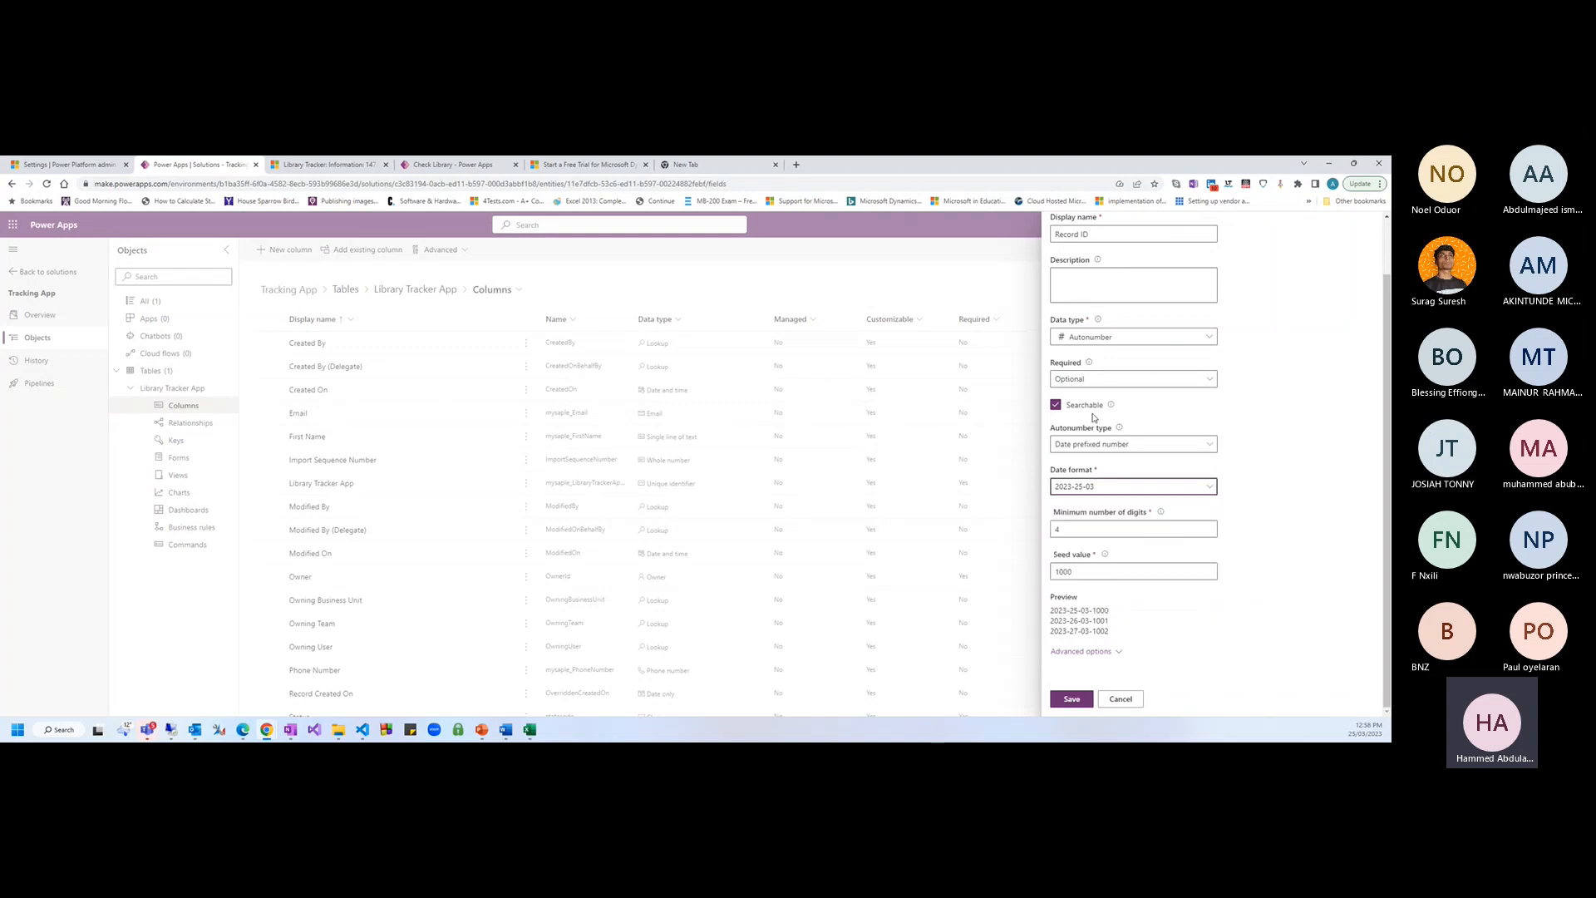
{"action": "left_click", "coordinate": [1113, 444]}
{"action": "left_click", "coordinate": [1089, 509]}
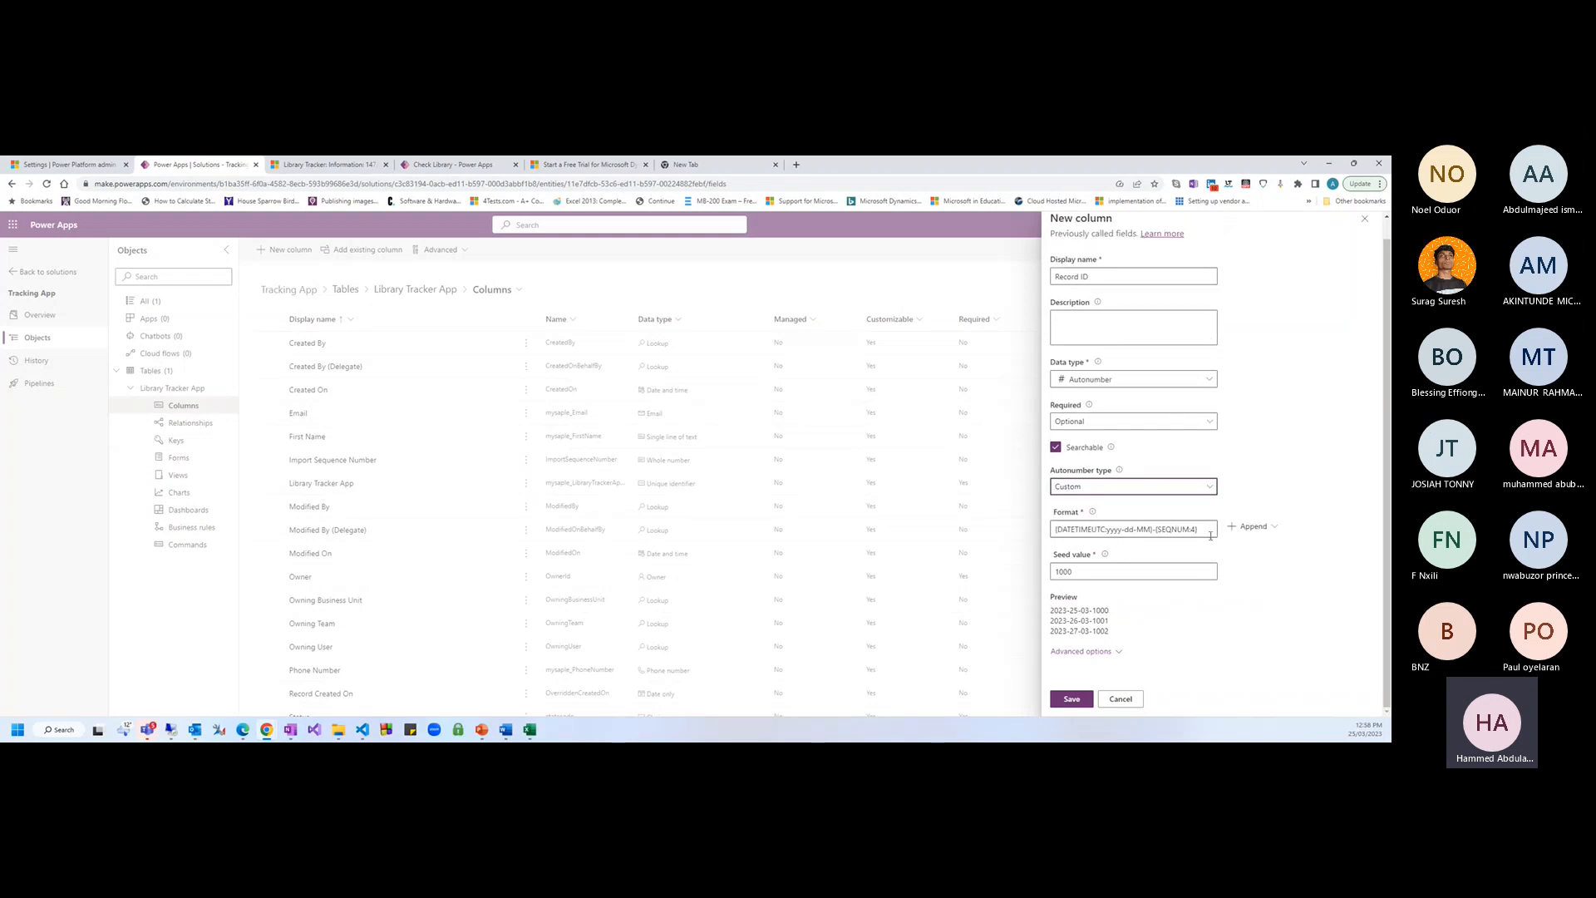
Inspect the custom format's Append options and delete the existing format text
{"action": "left_click_drag", "start_coordinate": [1201, 528], "coordinate": [1054, 522]}
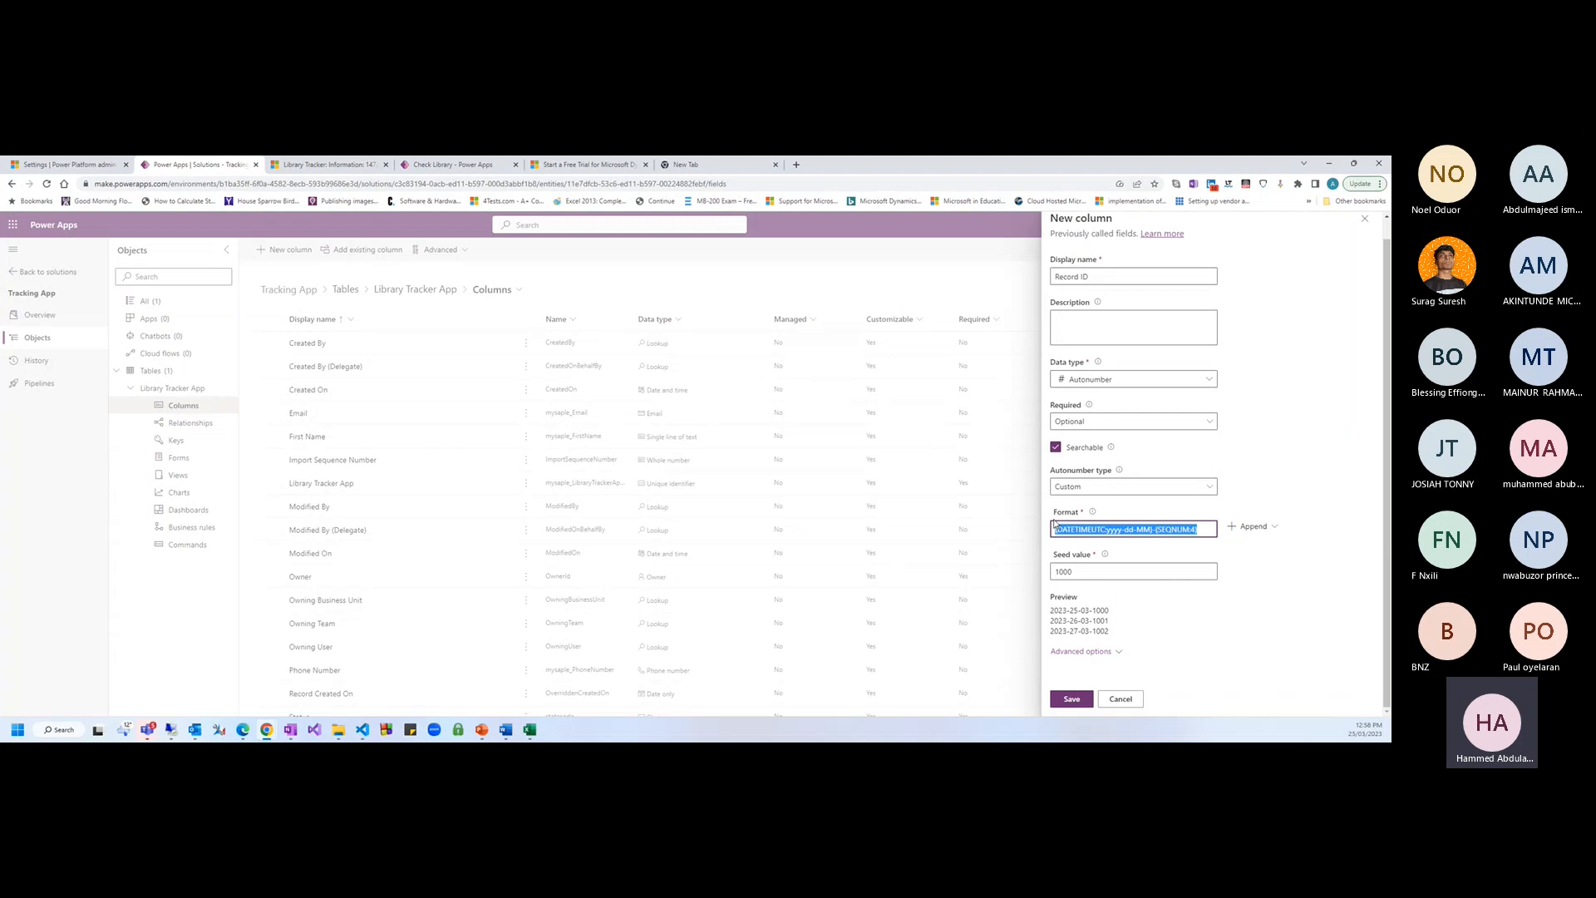
{"action": "left_click", "coordinate": [1270, 533]}
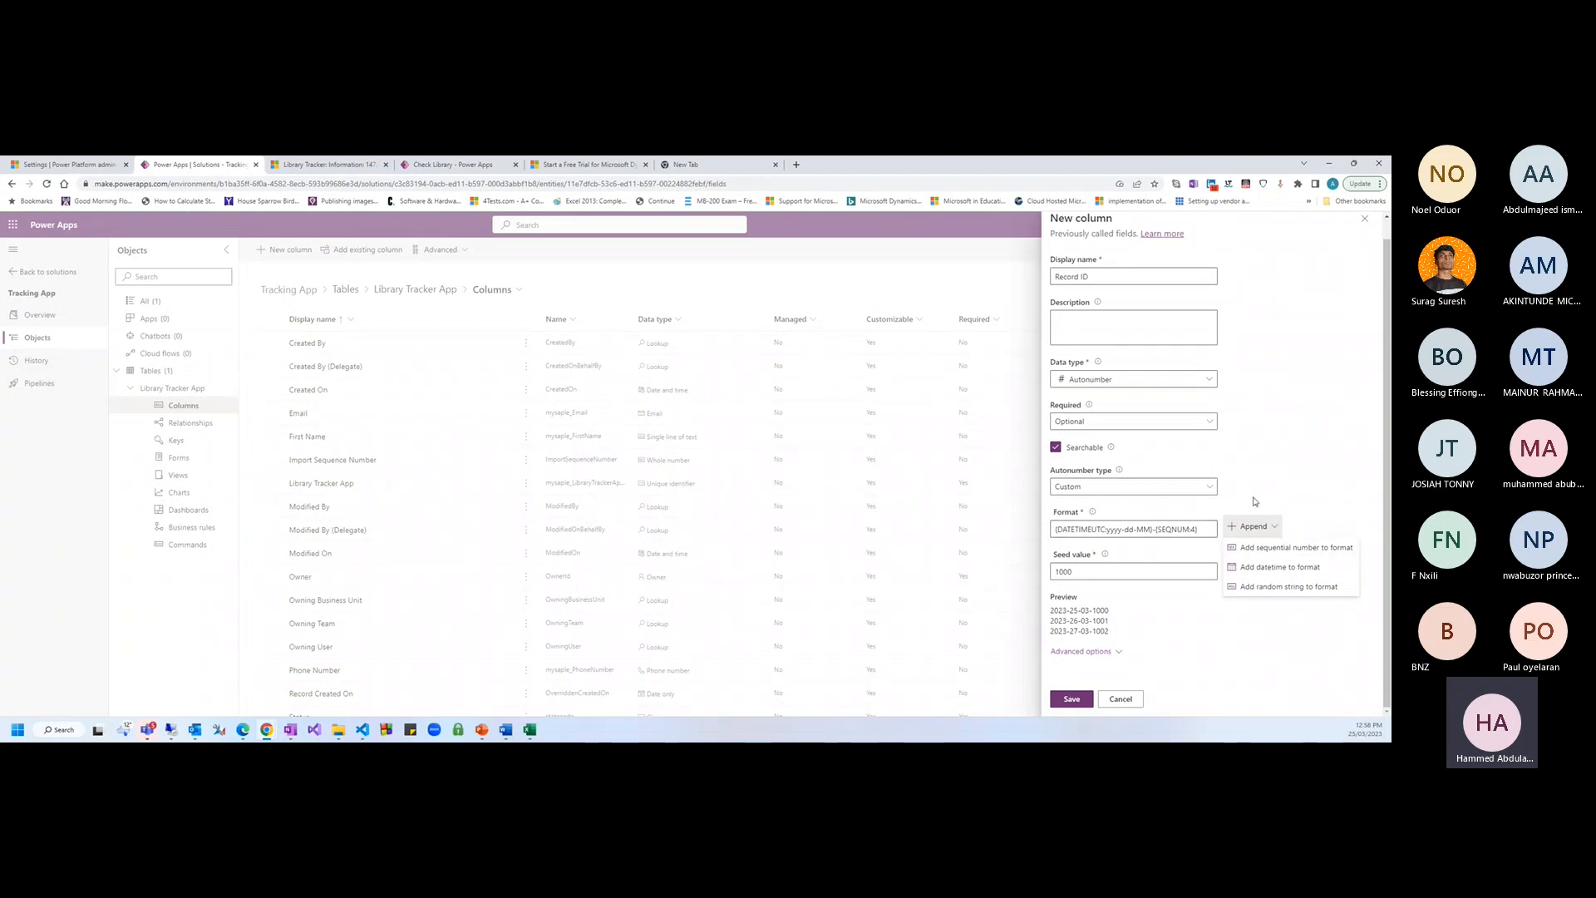
{"action": "left_click_drag", "start_coordinate": [1199, 529], "coordinate": [1054, 529]}
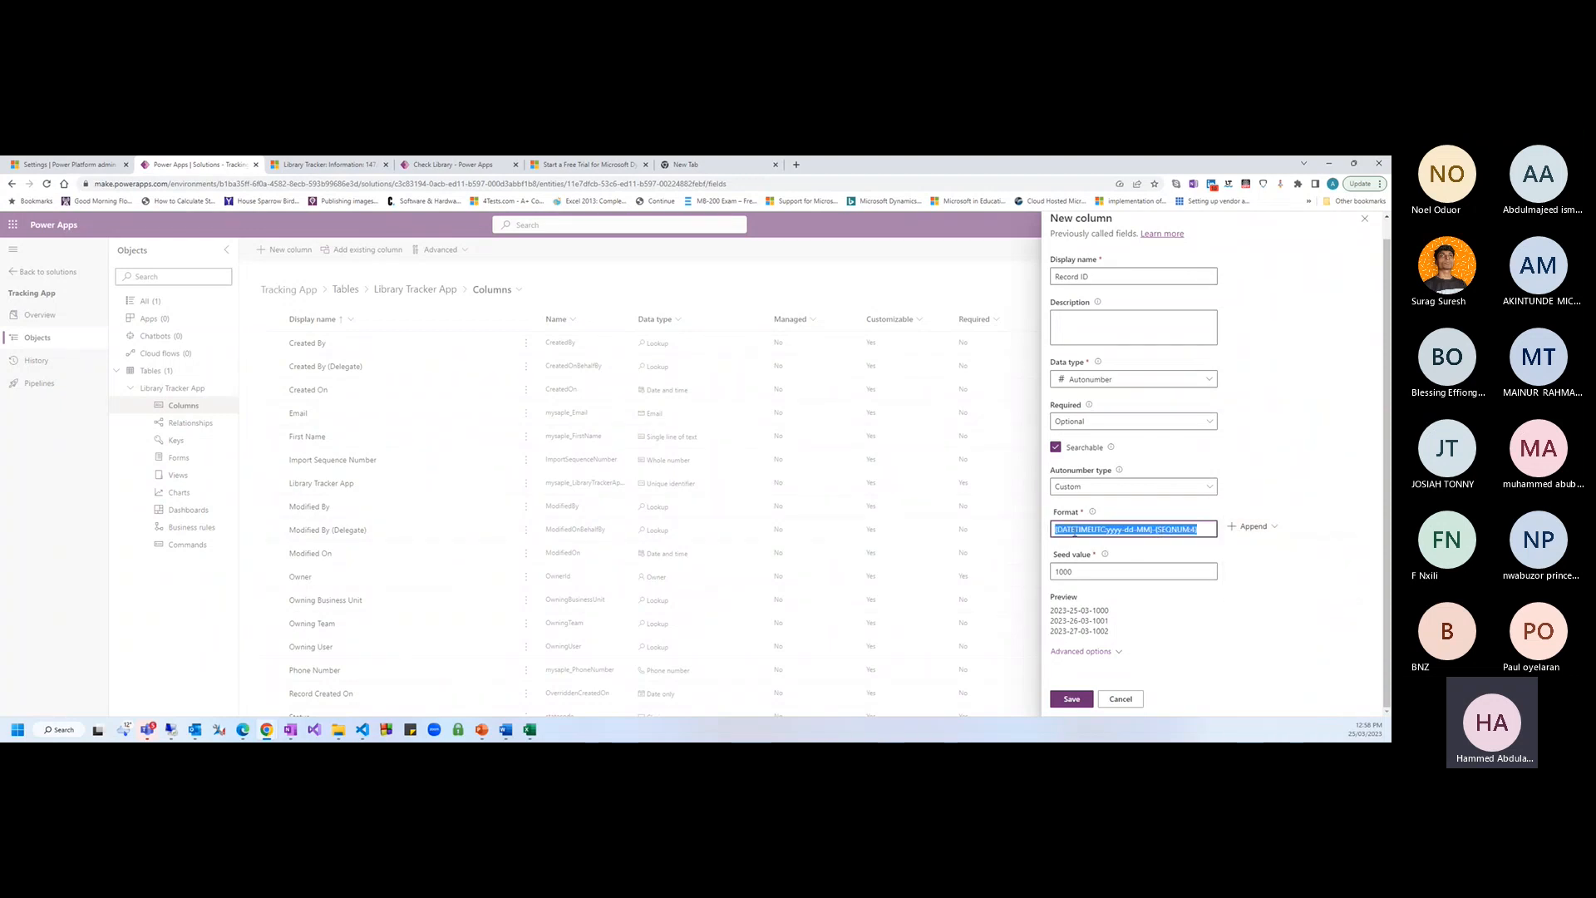
{"action": "left_click", "coordinate": [1110, 529]}
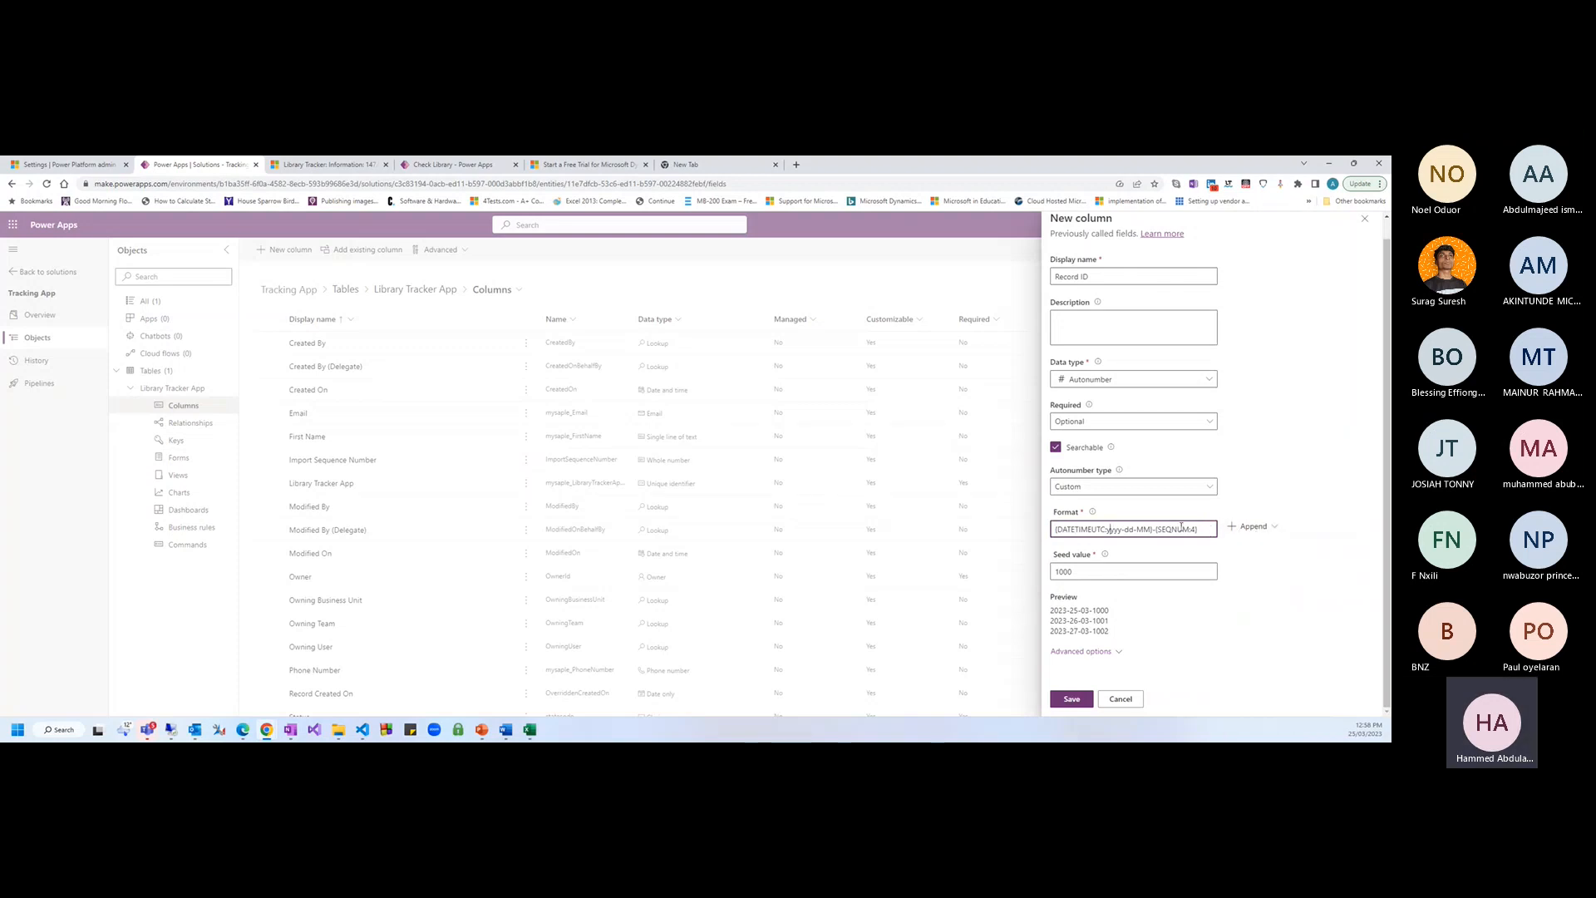
{"action": "left_click_drag", "start_coordinate": [1200, 529], "coordinate": [1054, 529]}
{"action": "key", "text": "BackSpace"}
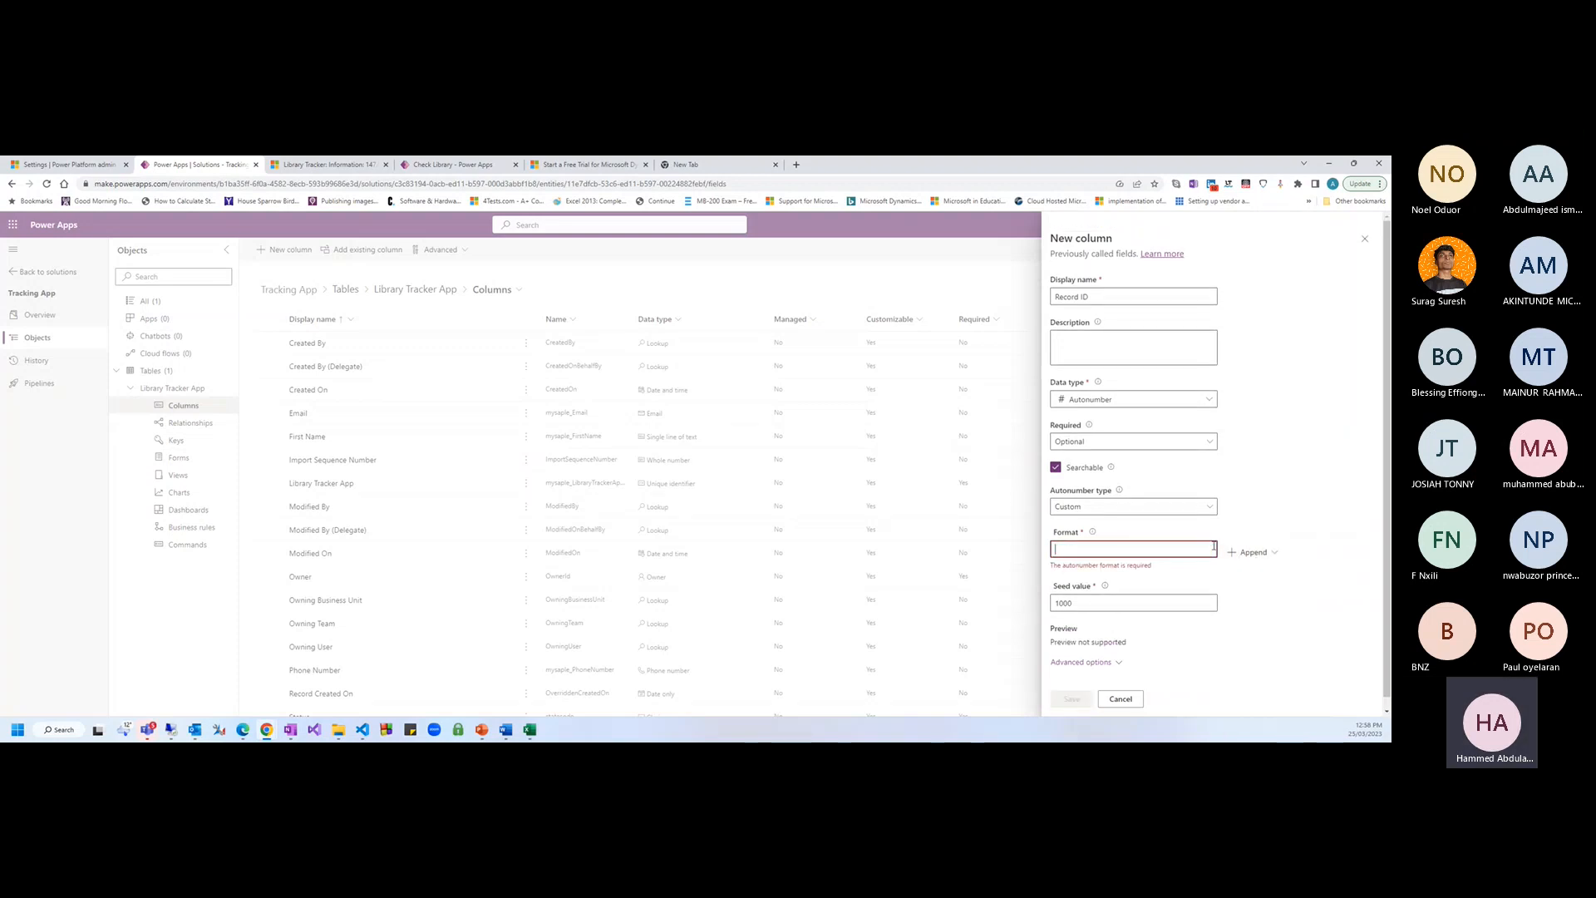
Try appending a sequential number, UTC date and random string, then select all the format text
{"action": "left_click", "coordinate": [1252, 552]}
{"action": "left_click", "coordinate": [1287, 579]}
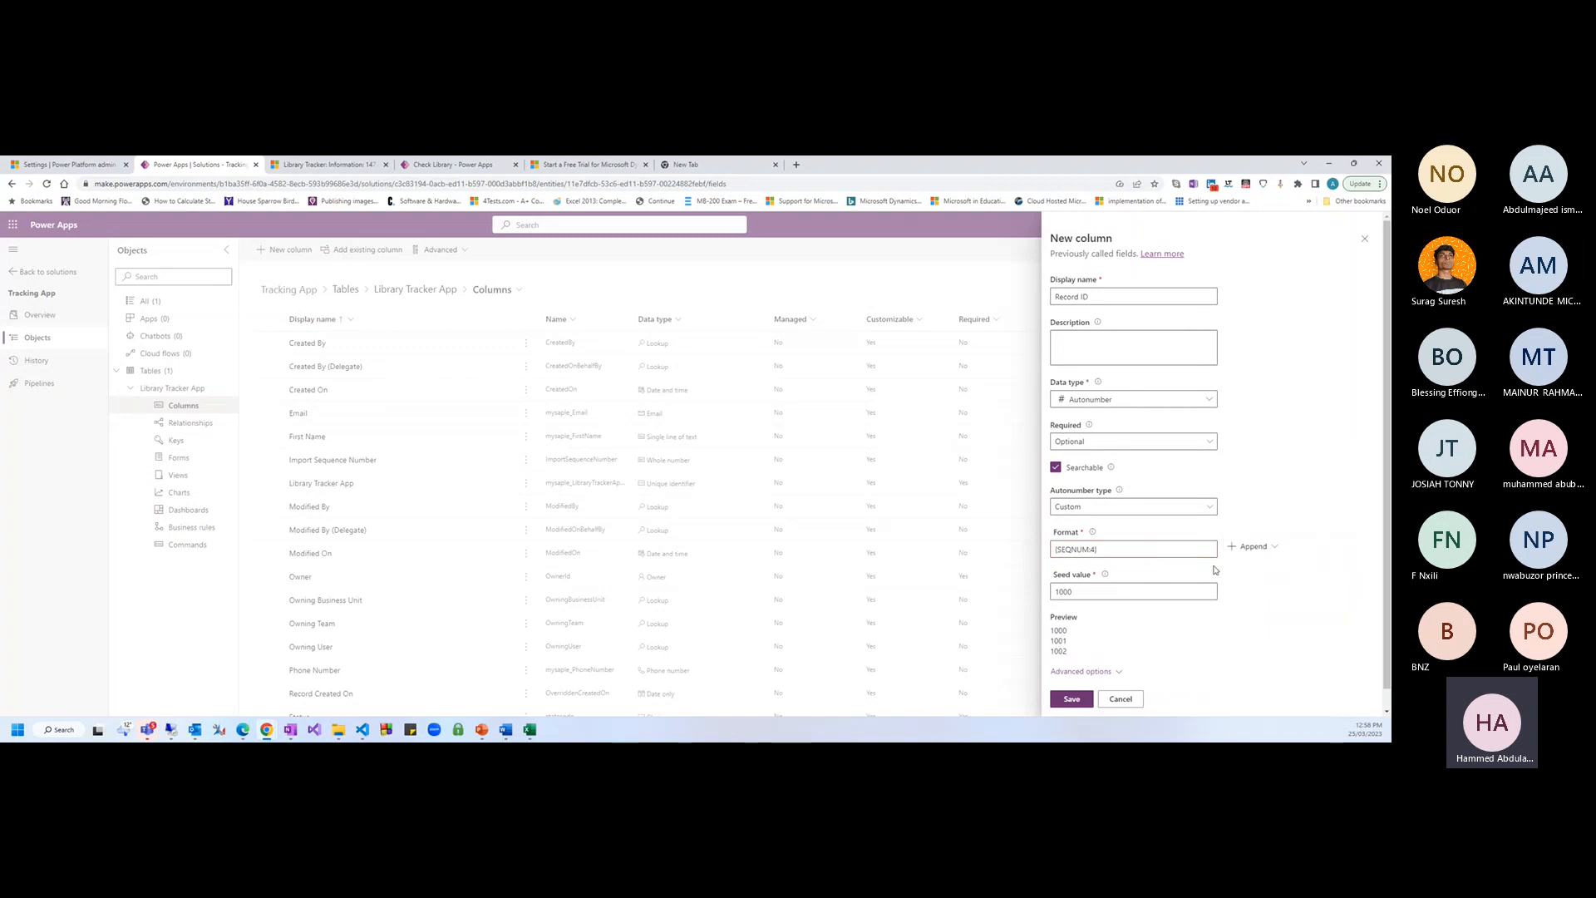
{"action": "left_click", "coordinate": [1251, 547]}
{"action": "left_click", "coordinate": [1284, 586]}
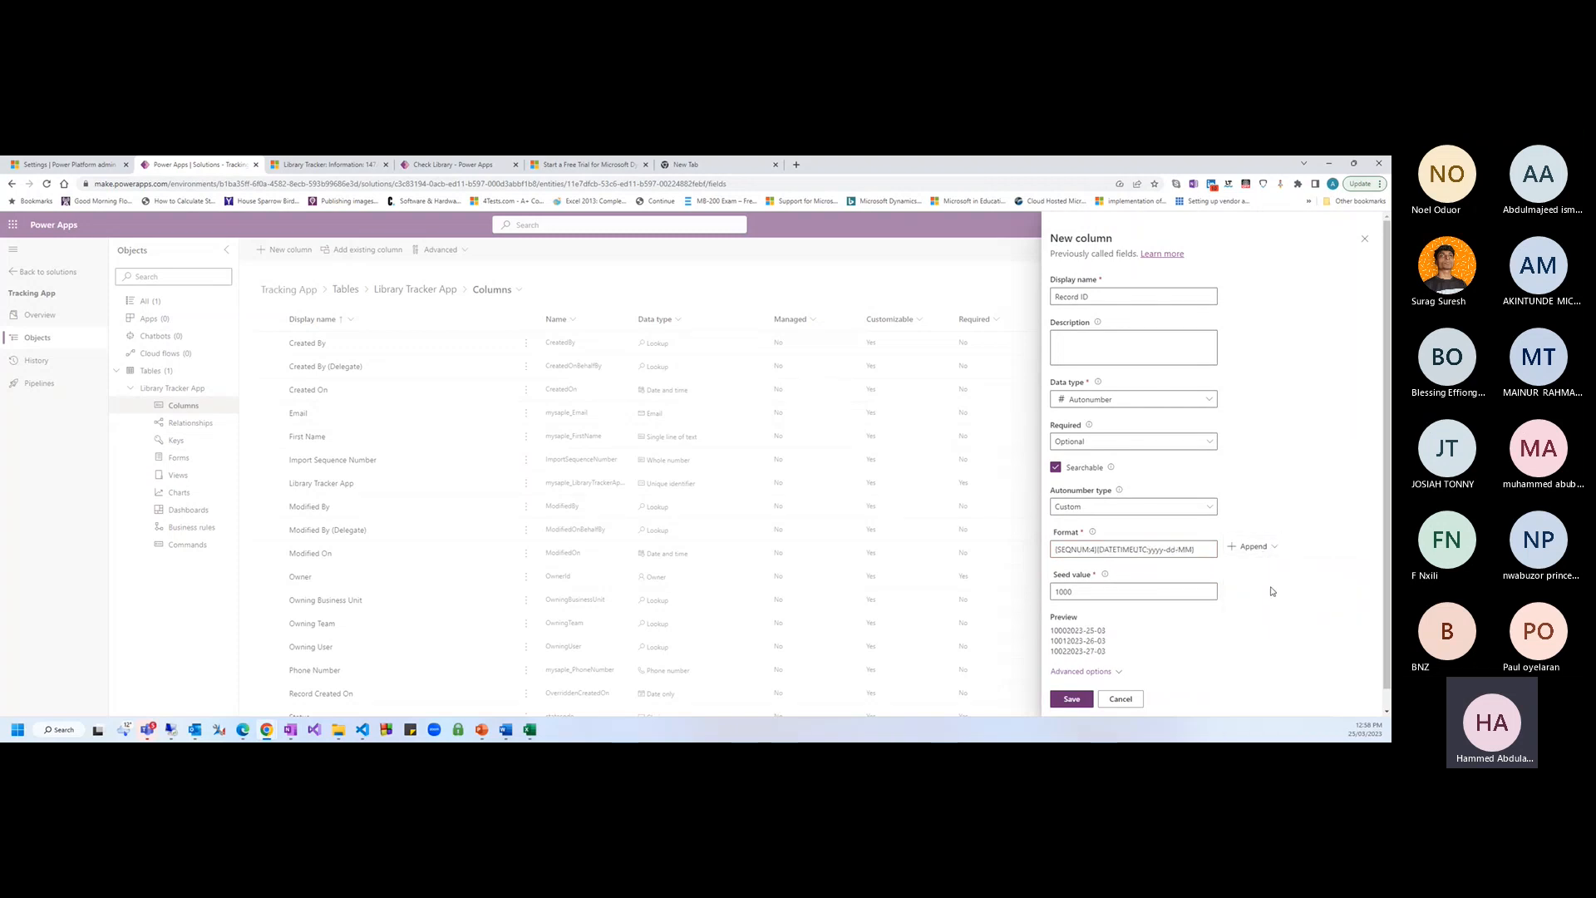
{"action": "left_click", "coordinate": [1256, 546]}
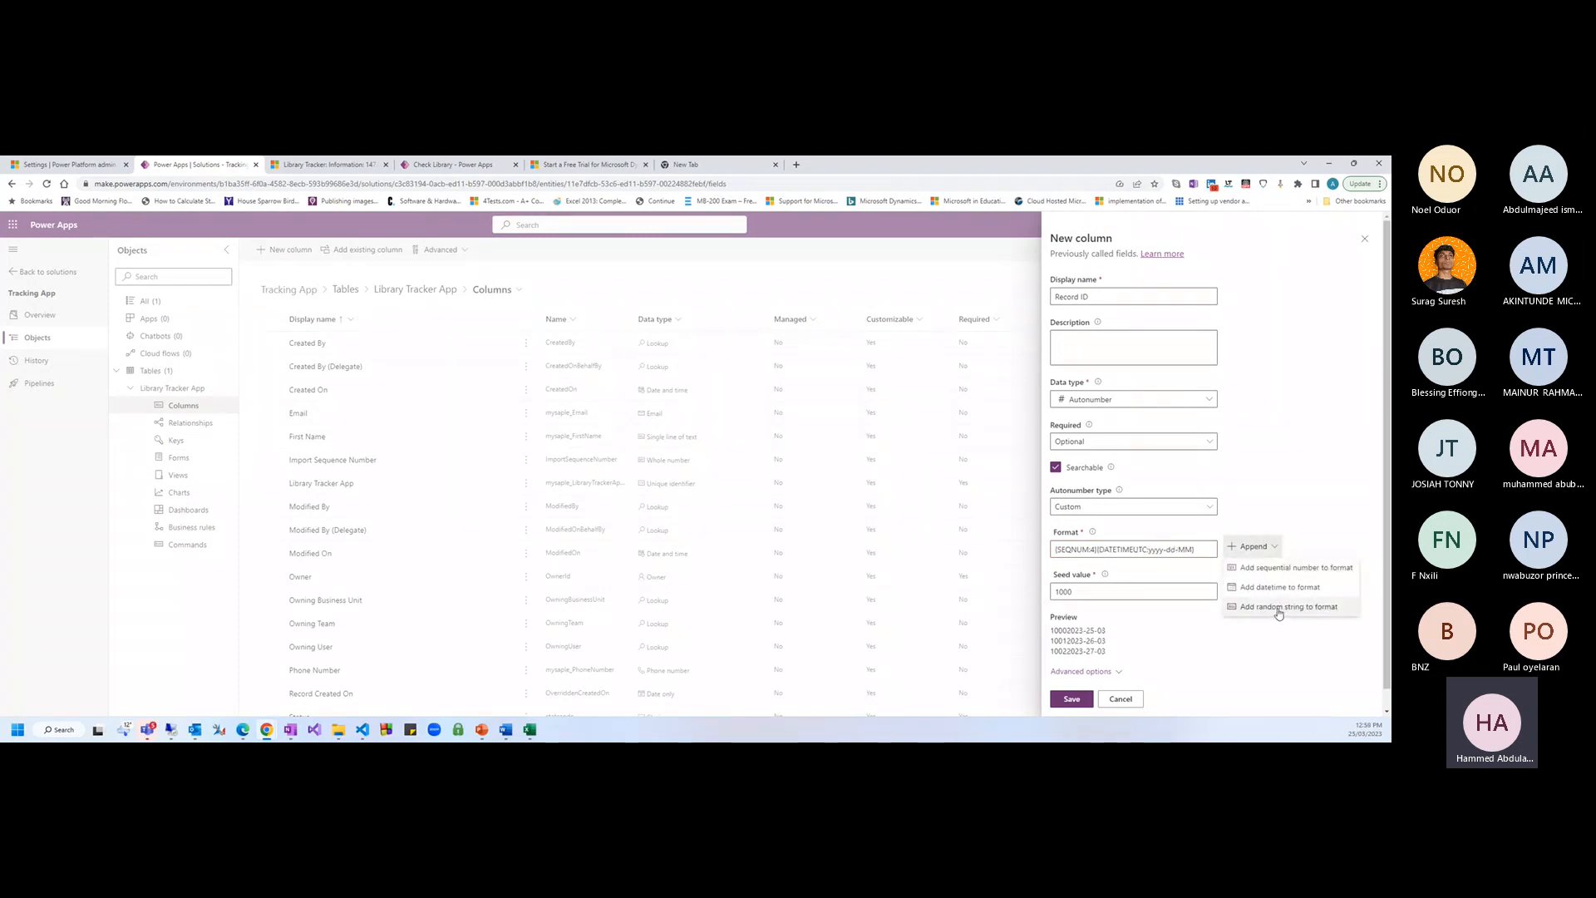
{"action": "left_click", "coordinate": [1280, 611]}
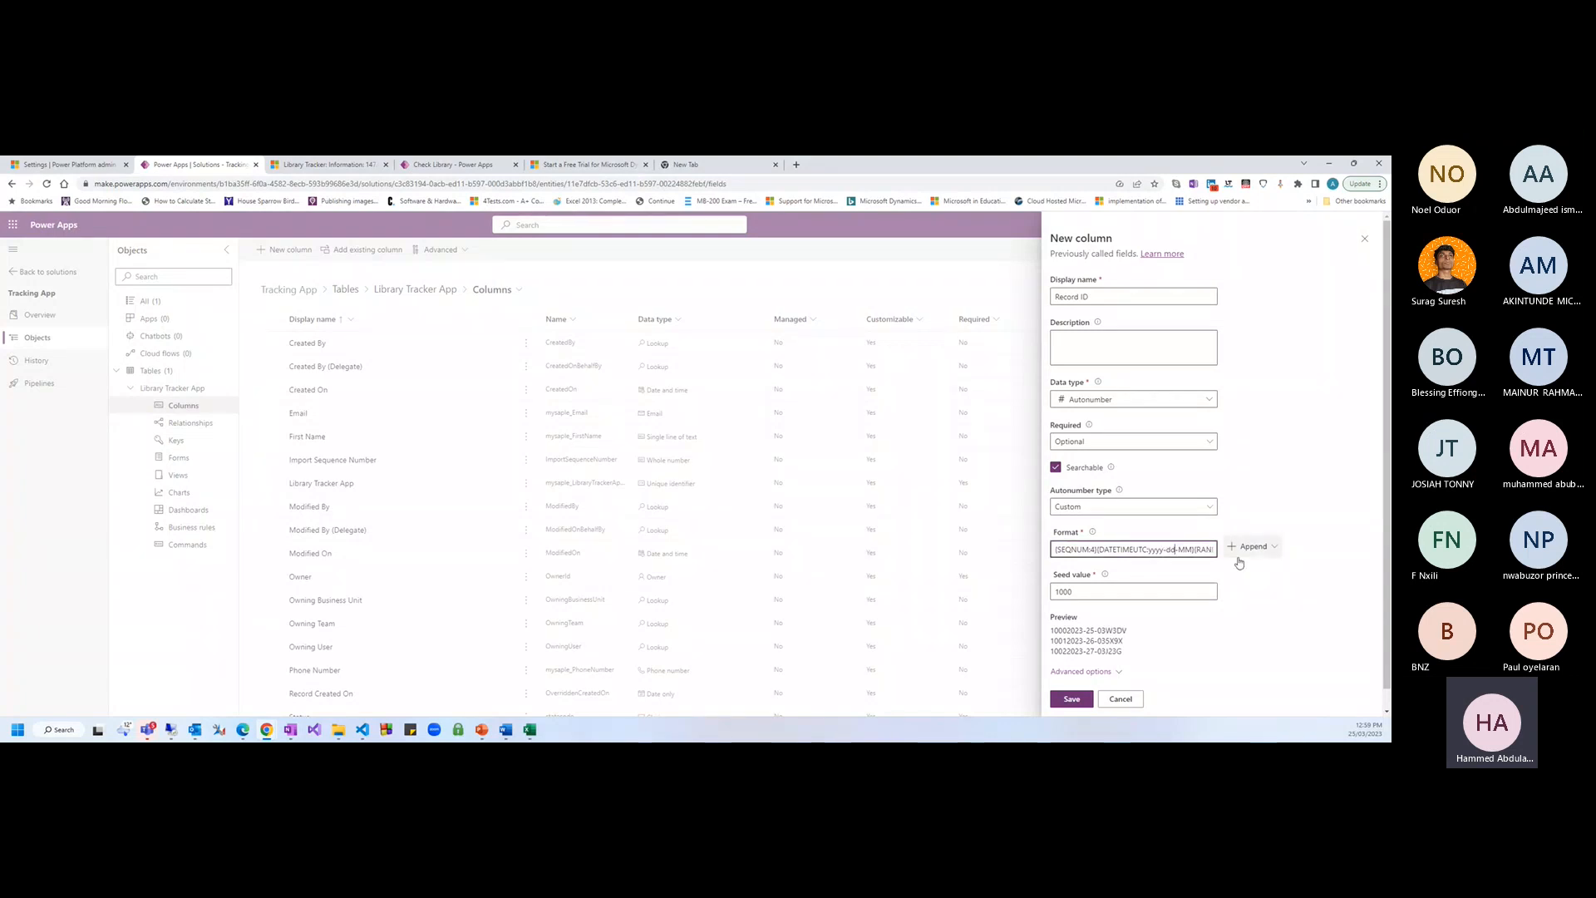
{"action": "left_click", "coordinate": [1266, 547]}
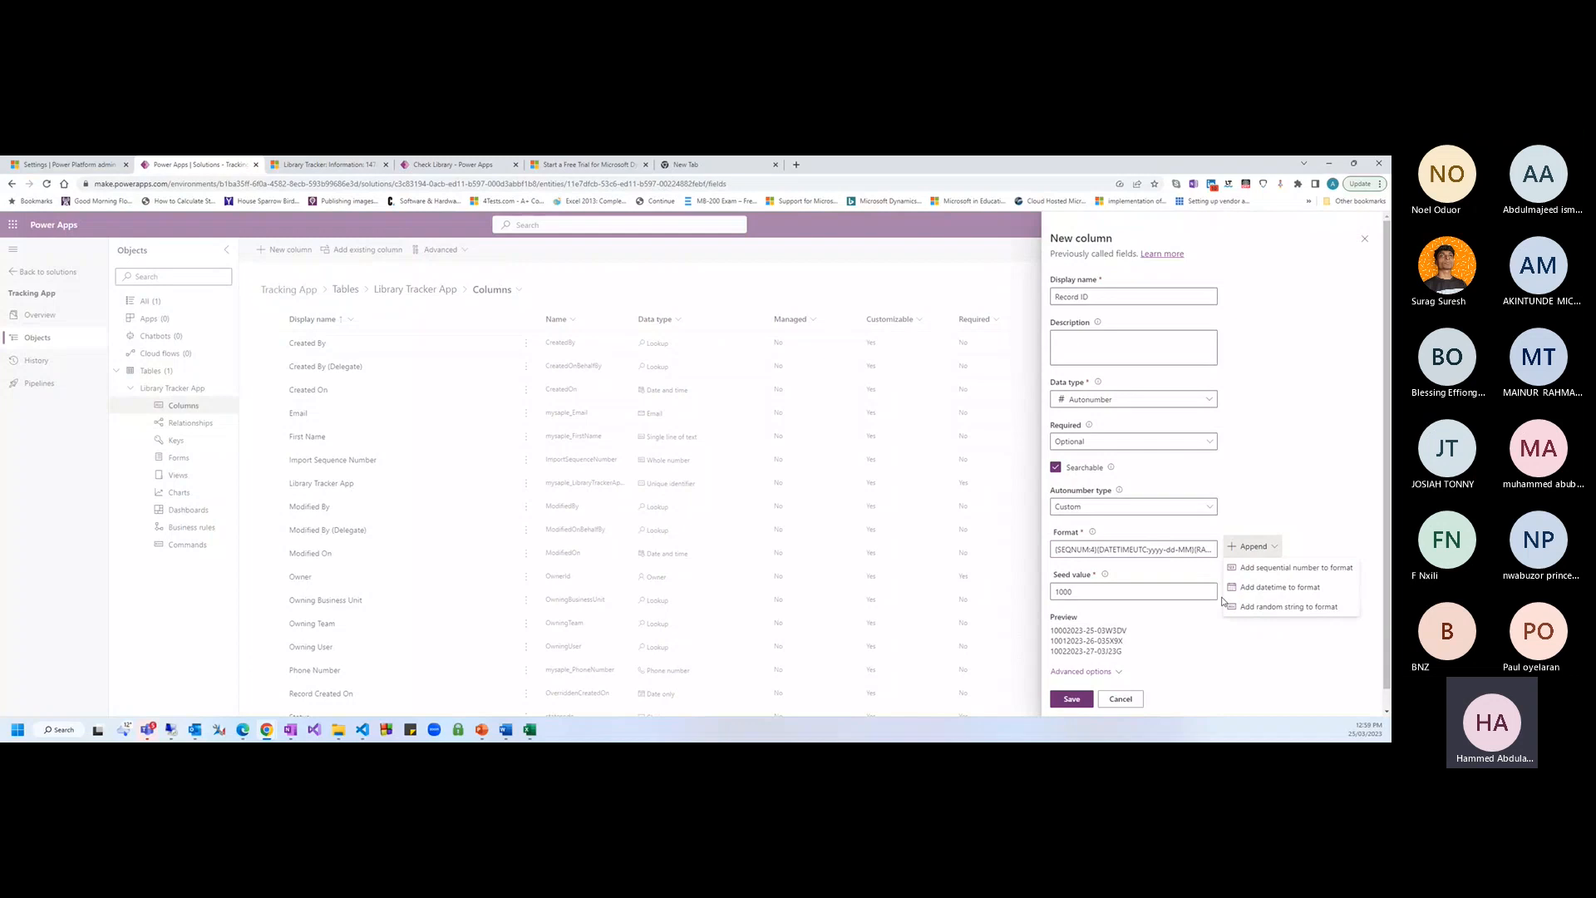
{"action": "left_click", "coordinate": [1202, 552]}
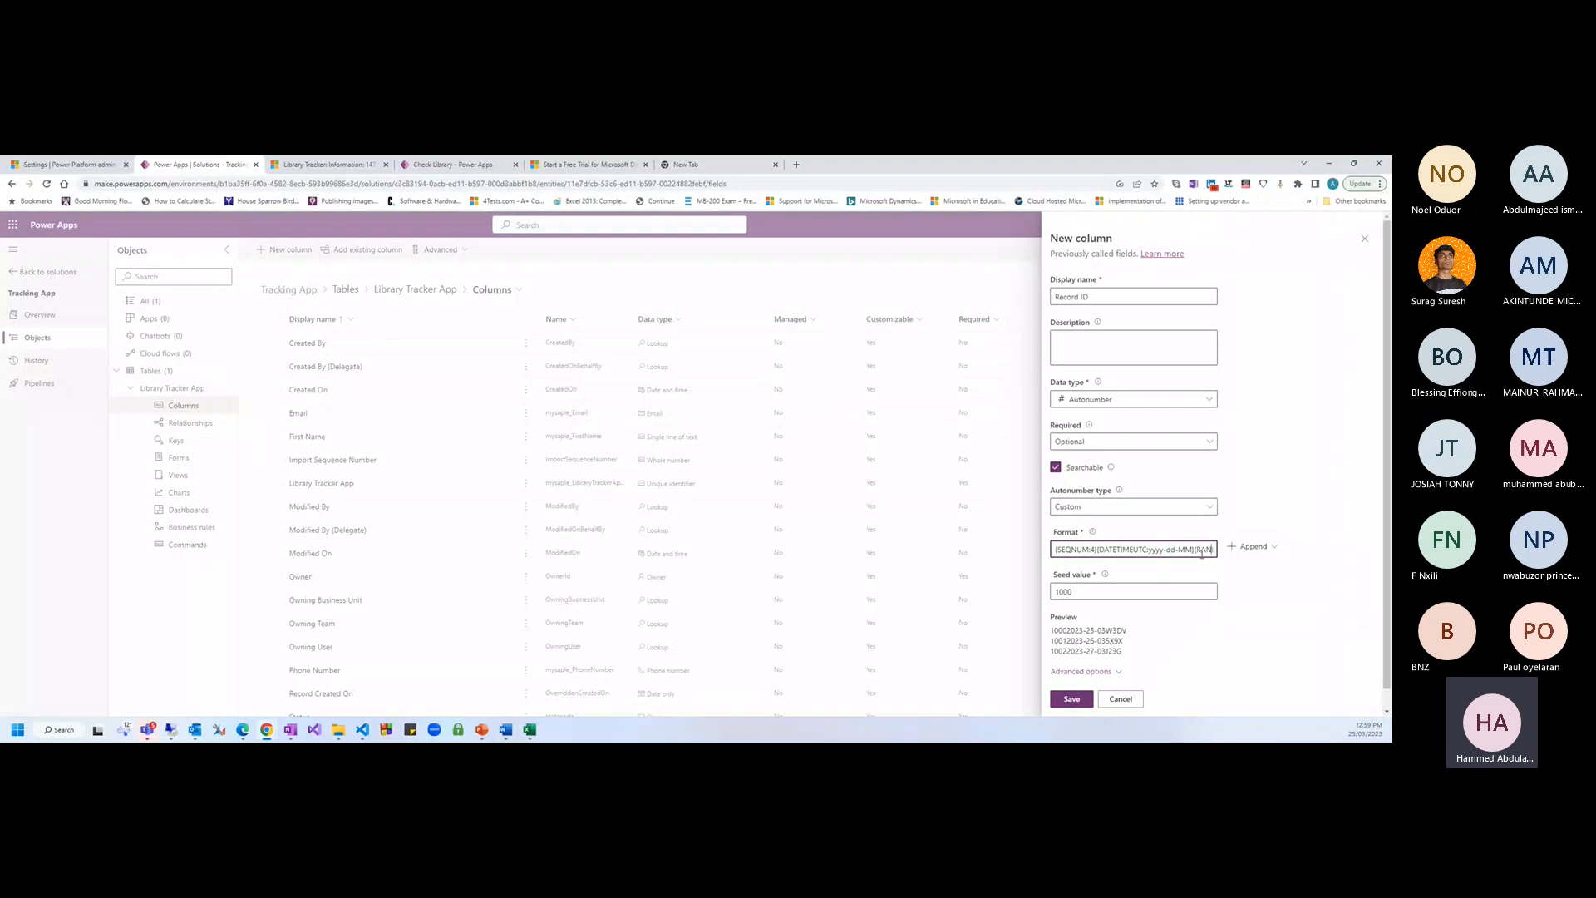
{"action": "key", "text": "End"}
{"action": "key", "text": "ctrl+z"}
{"action": "key", "text": "ctrl+z"}
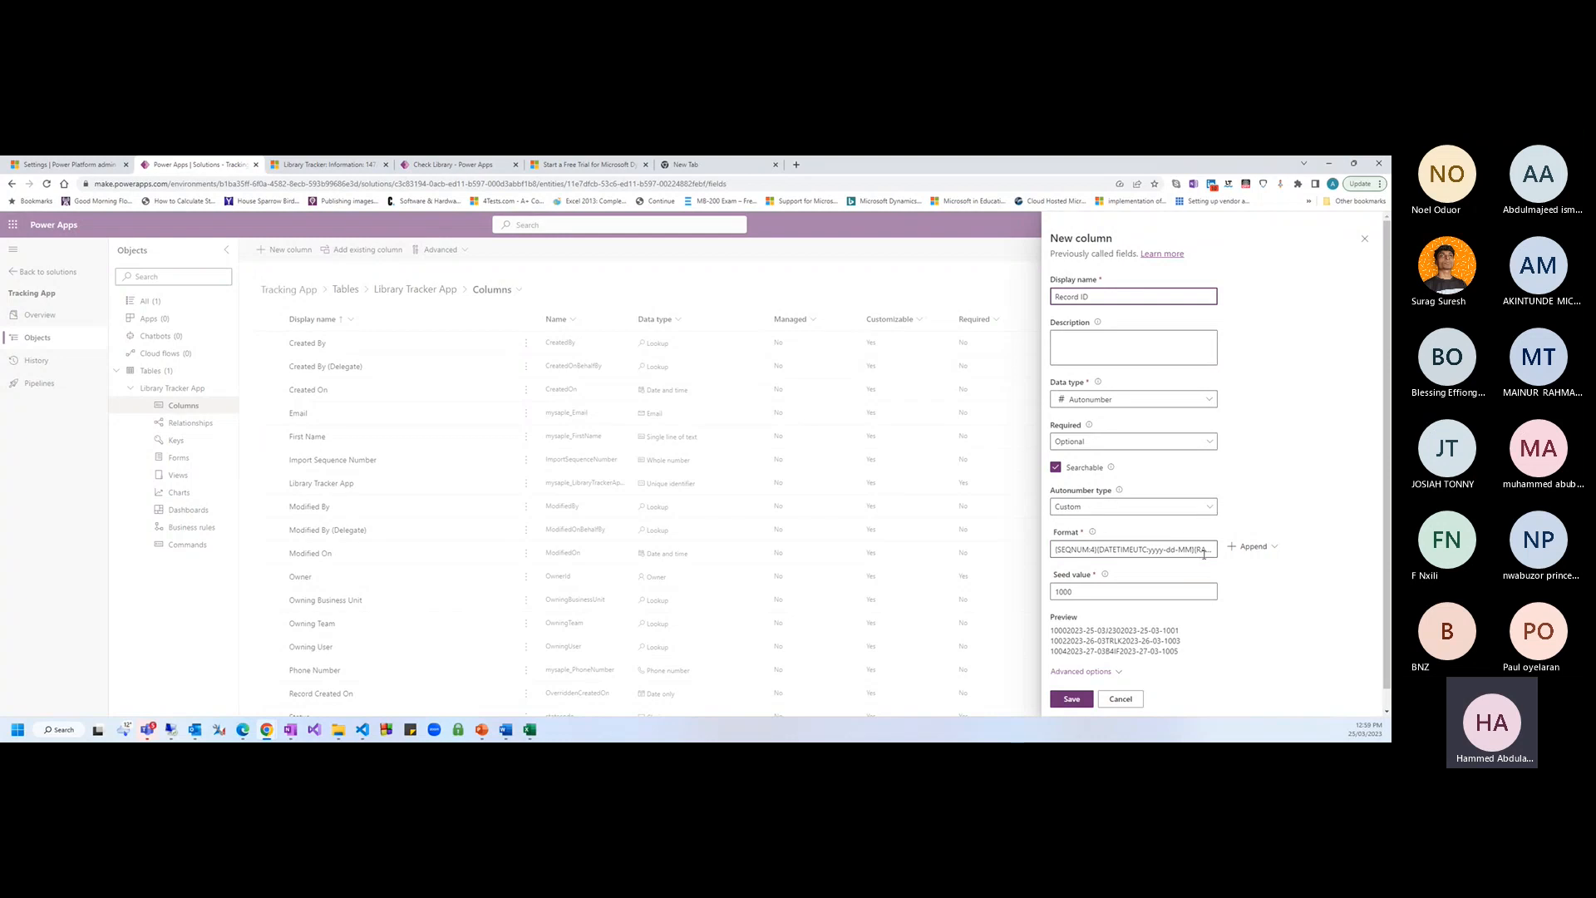
{"action": "left_click", "coordinate": [1203, 552]}
{"action": "key", "text": "ctrl+a"}
Rebuild the format from a four-digit sequential number, a slash and the UTC date
{"action": "key", "text": "BackSpace"}
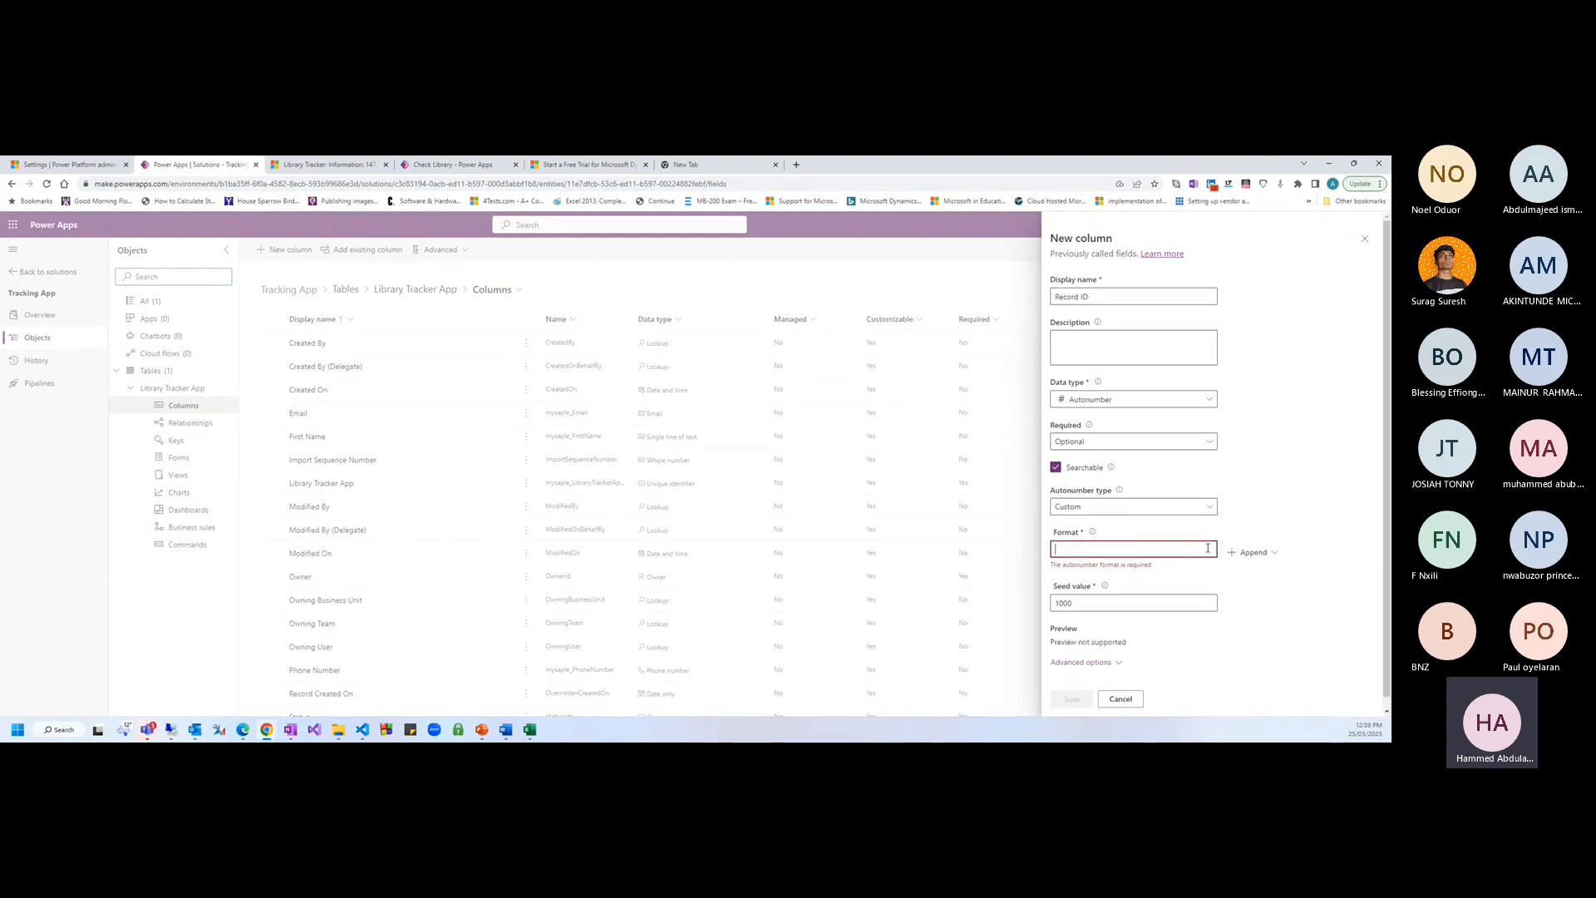
{"action": "left_click", "coordinate": [1251, 552]}
{"action": "left_click", "coordinate": [1268, 596]}
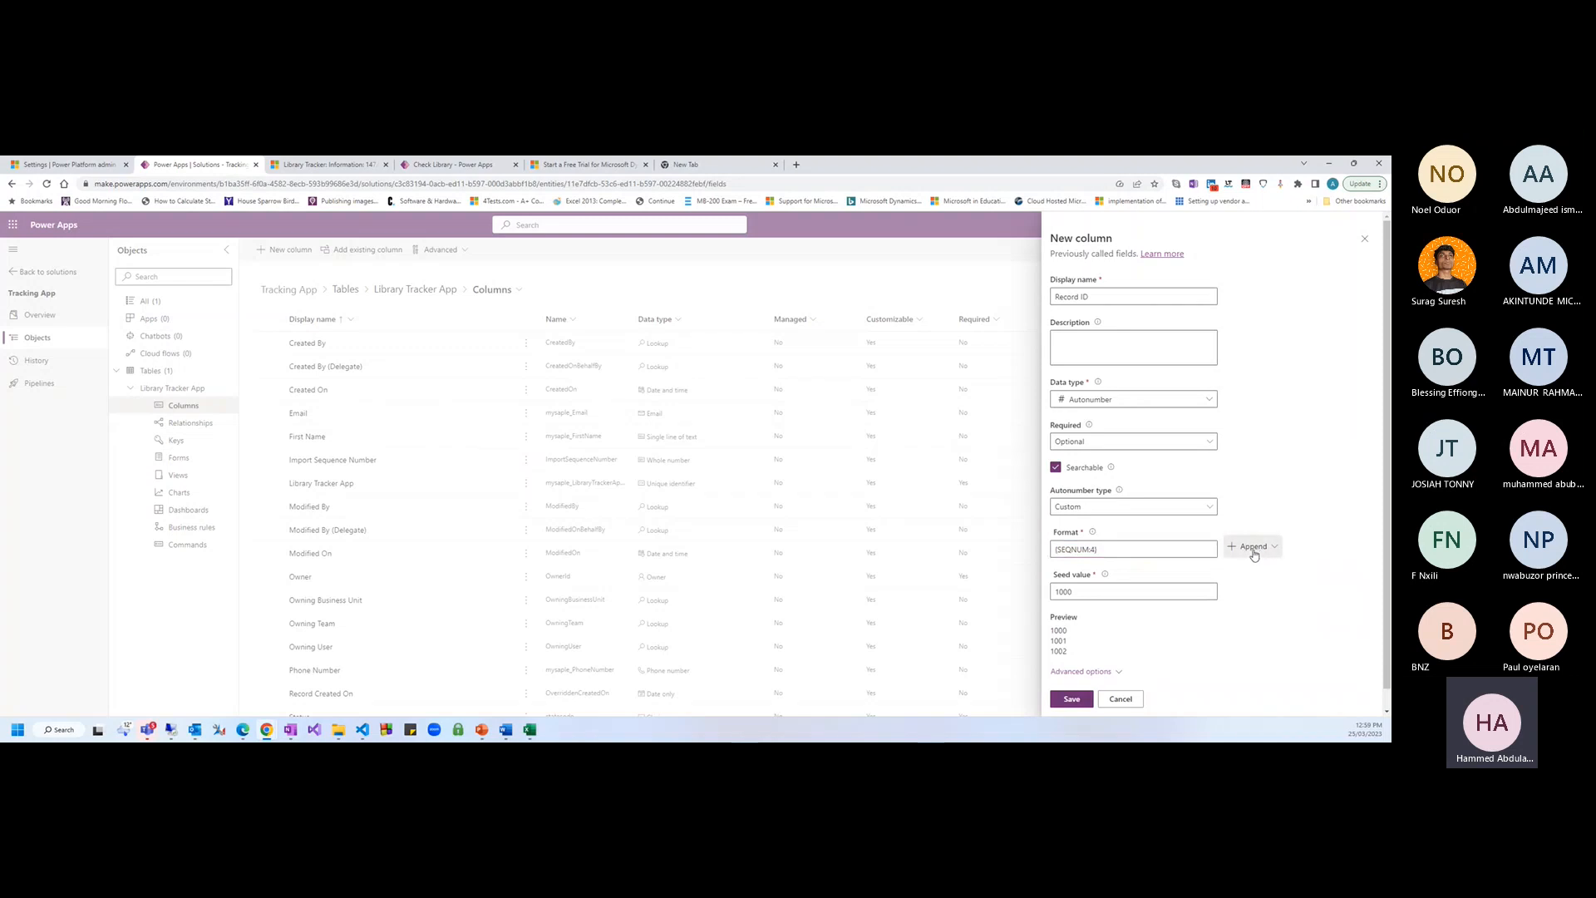
{"action": "left_click", "coordinate": [1254, 554]}
{"action": "left_click", "coordinate": [1132, 550]}
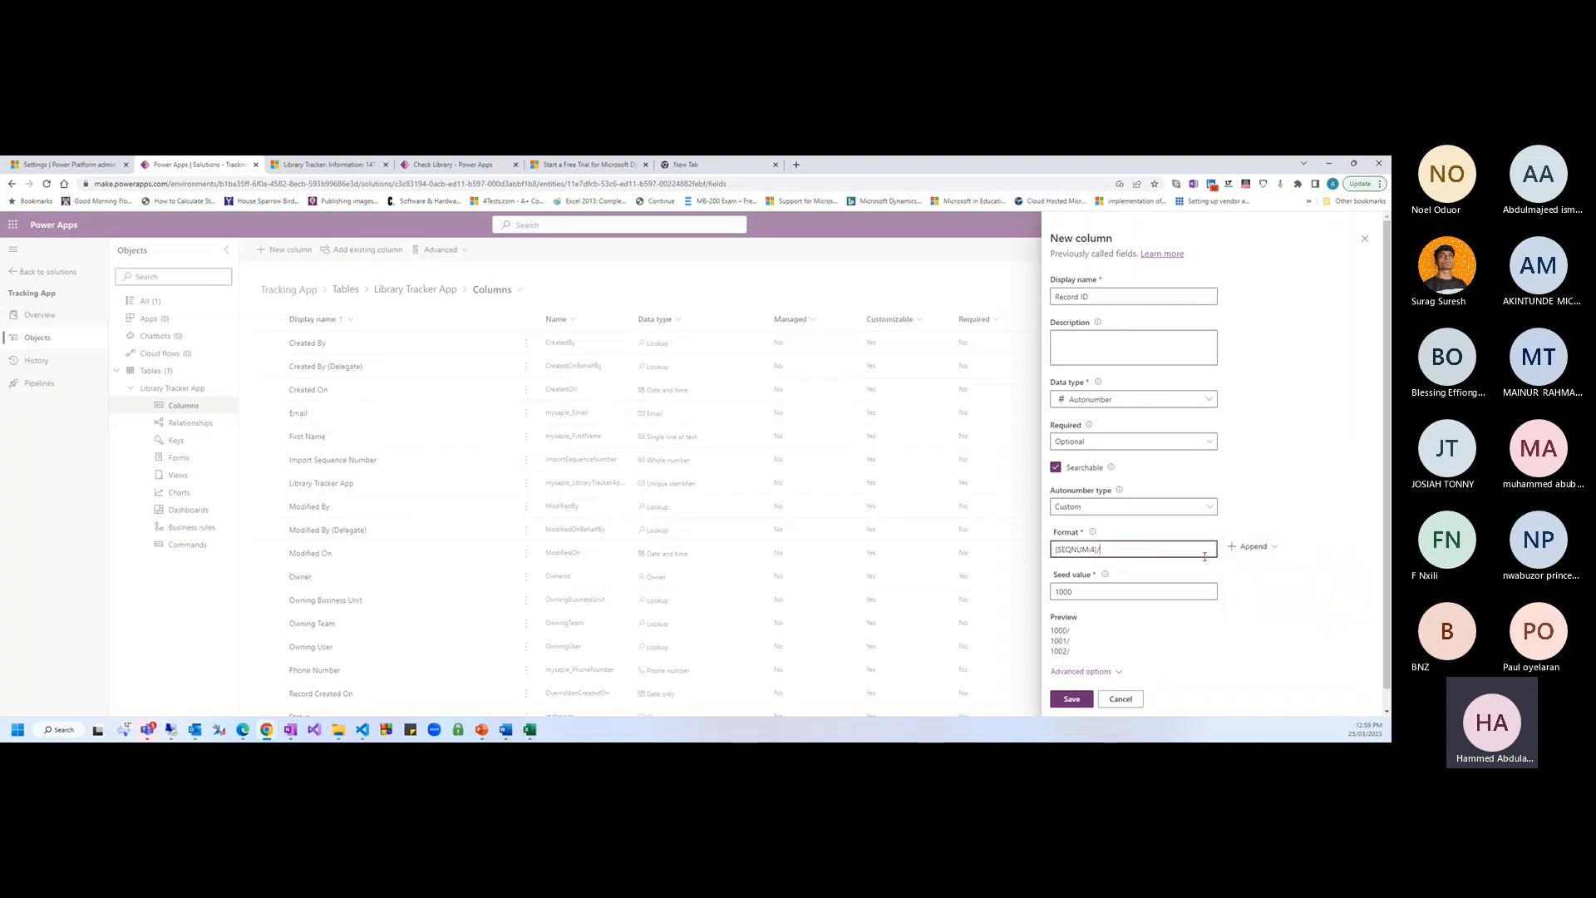
{"action": "type", "text": "/"}
{"action": "left_click", "coordinate": [1251, 546]}
{"action": "left_click", "coordinate": [1256, 588]}
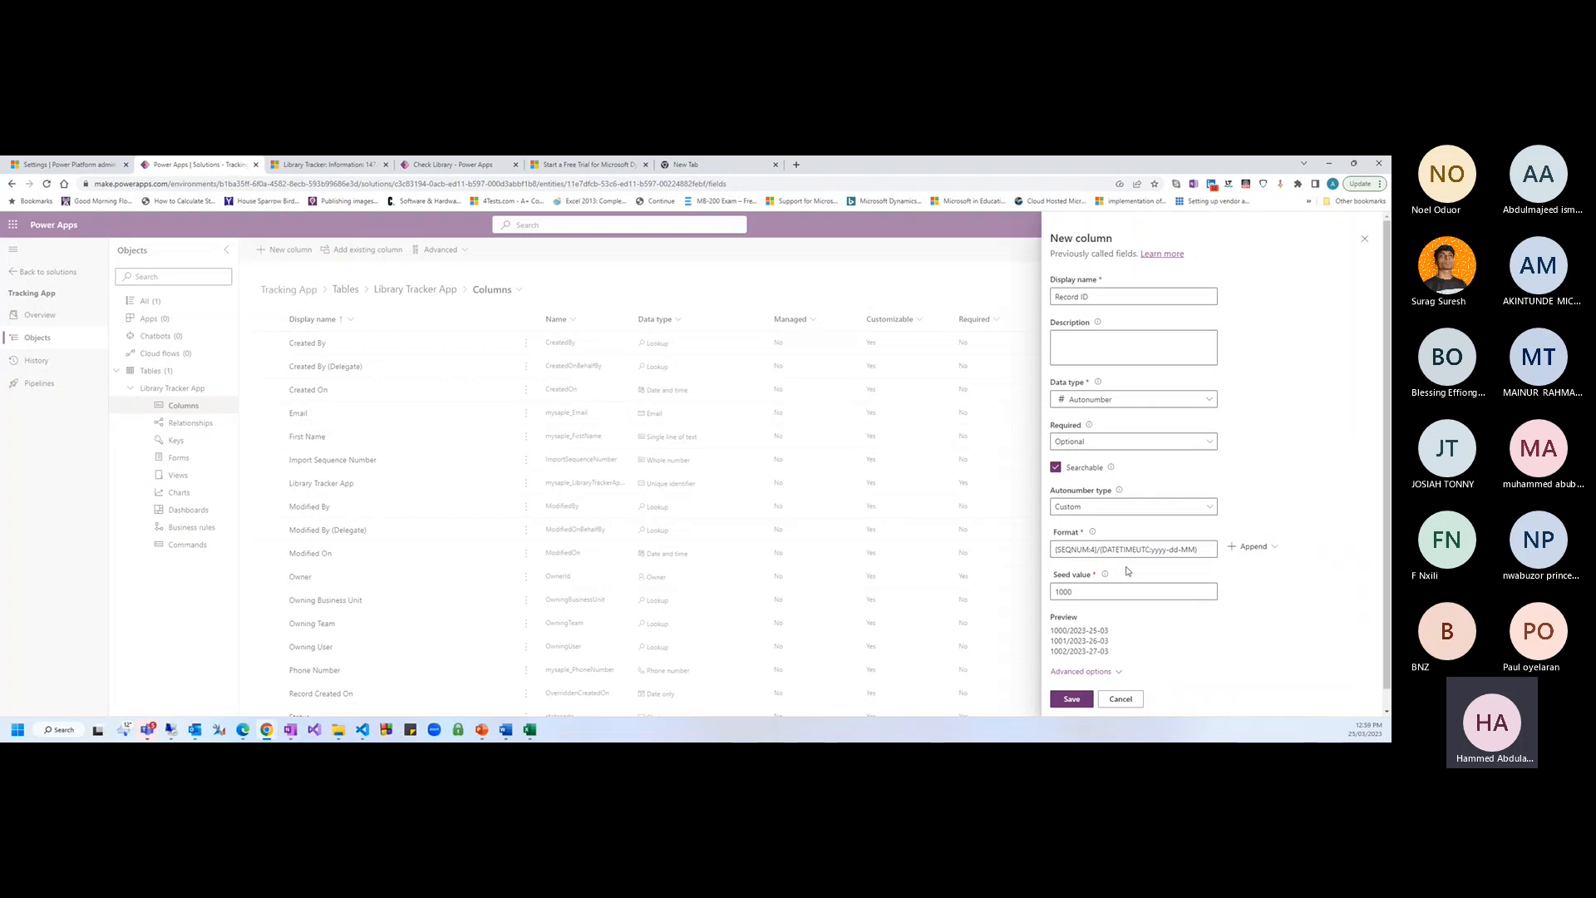
Remove the day and month codes from the date token, leaving only the year
{"action": "left_click", "coordinate": [1173, 552]}
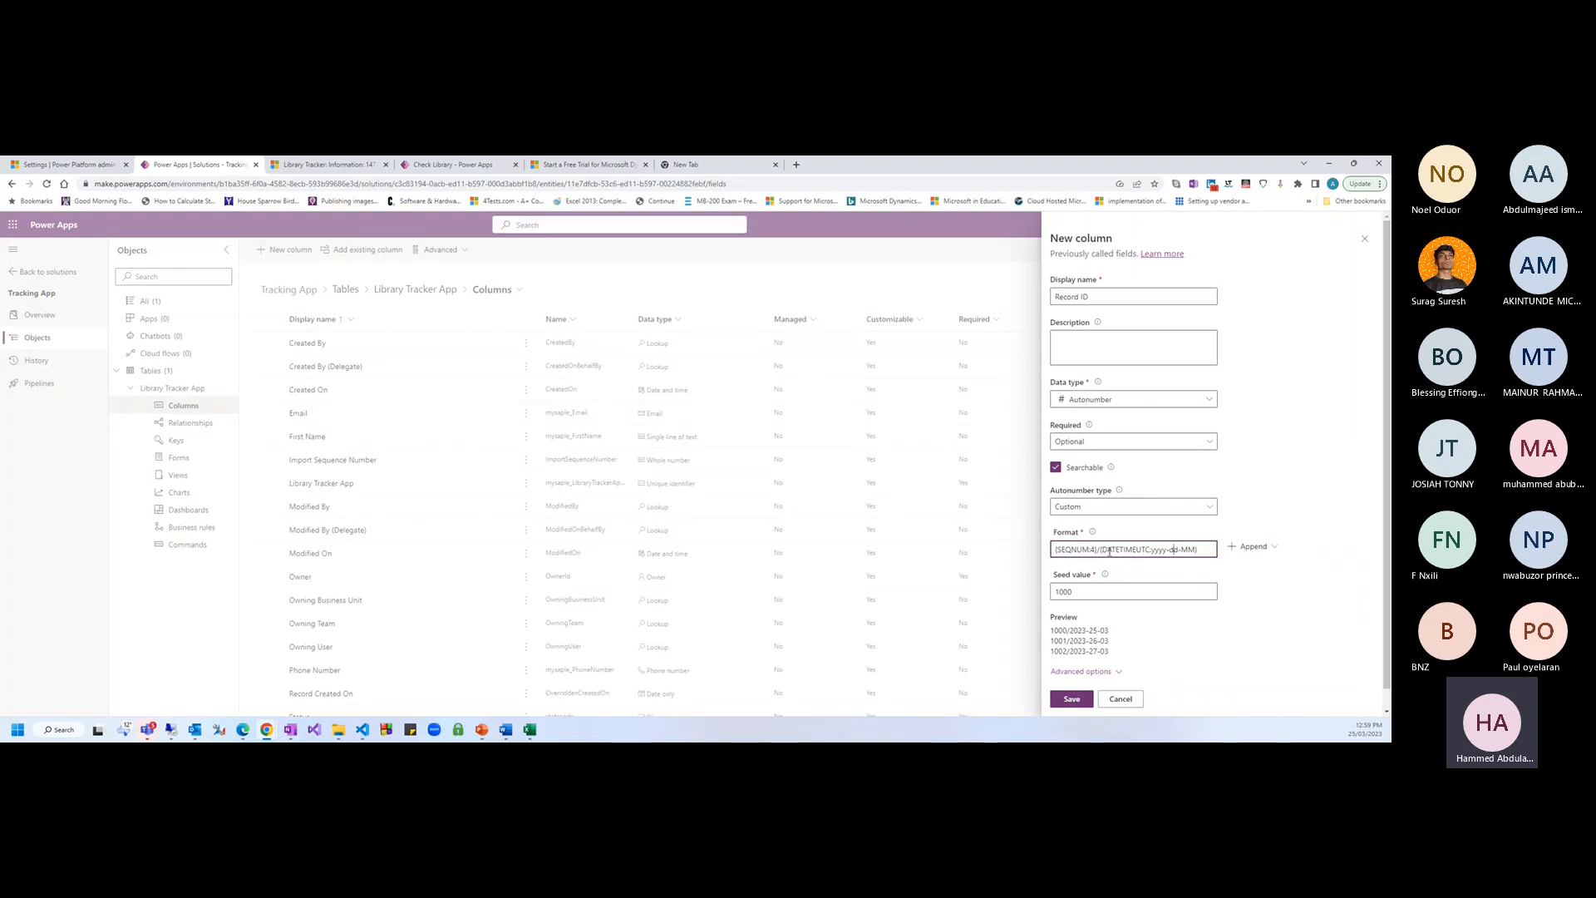
{"action": "left_click_drag", "start_coordinate": [1100, 551], "coordinate": [1184, 551]}
{"action": "key", "text": "BackSpace"}
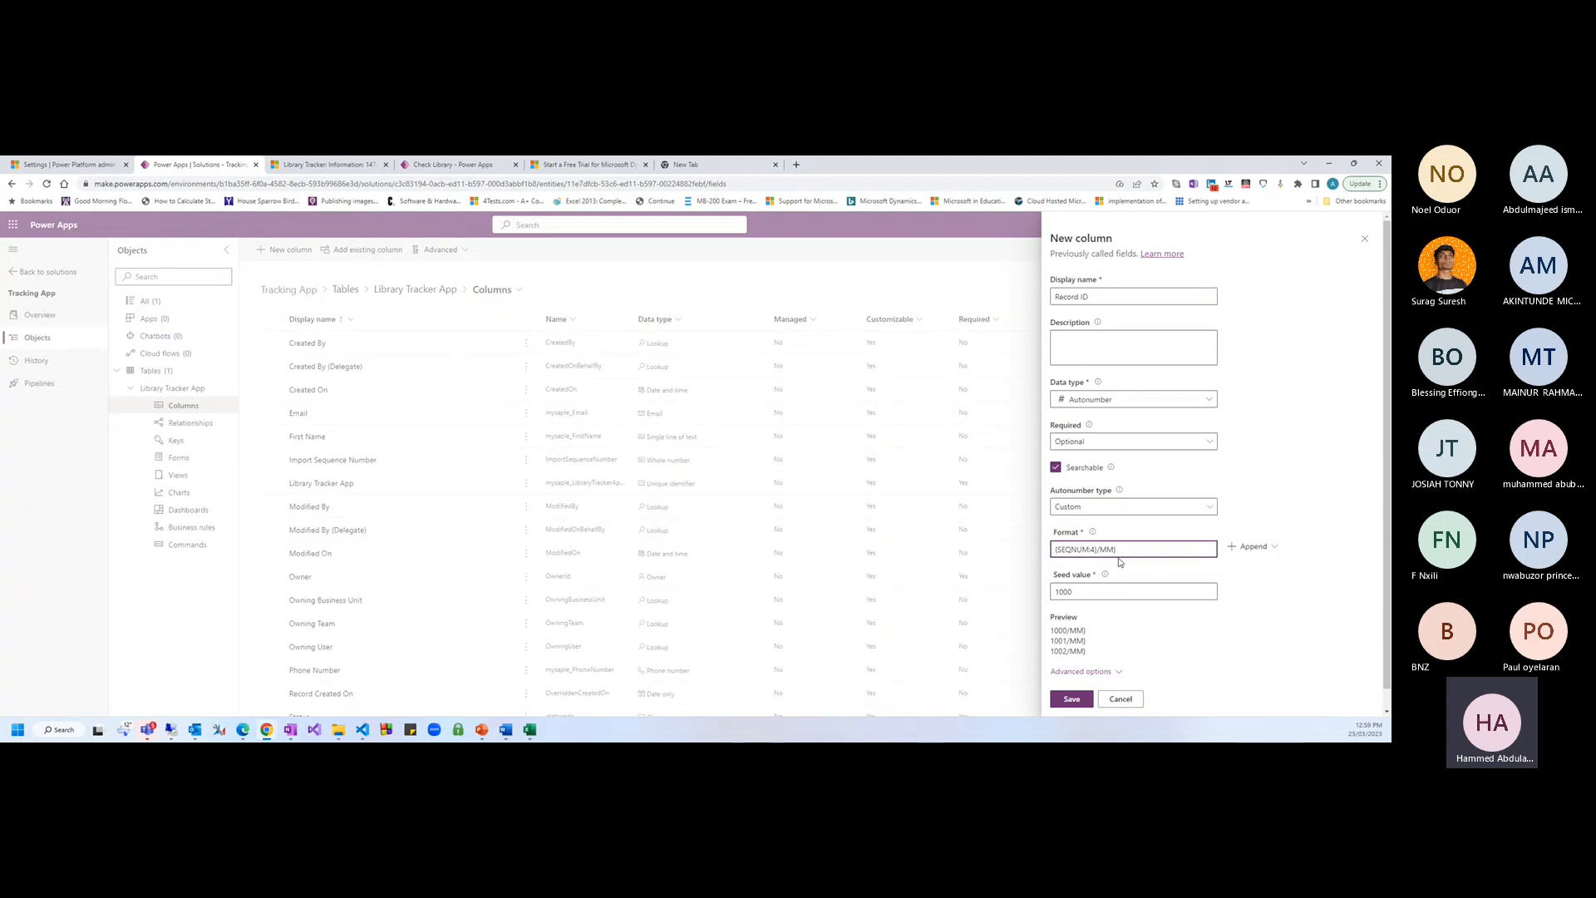
{"action": "key", "text": "ctrl+z"}
{"action": "left_click_drag", "start_coordinate": [1099, 549], "coordinate": [1182, 549]}
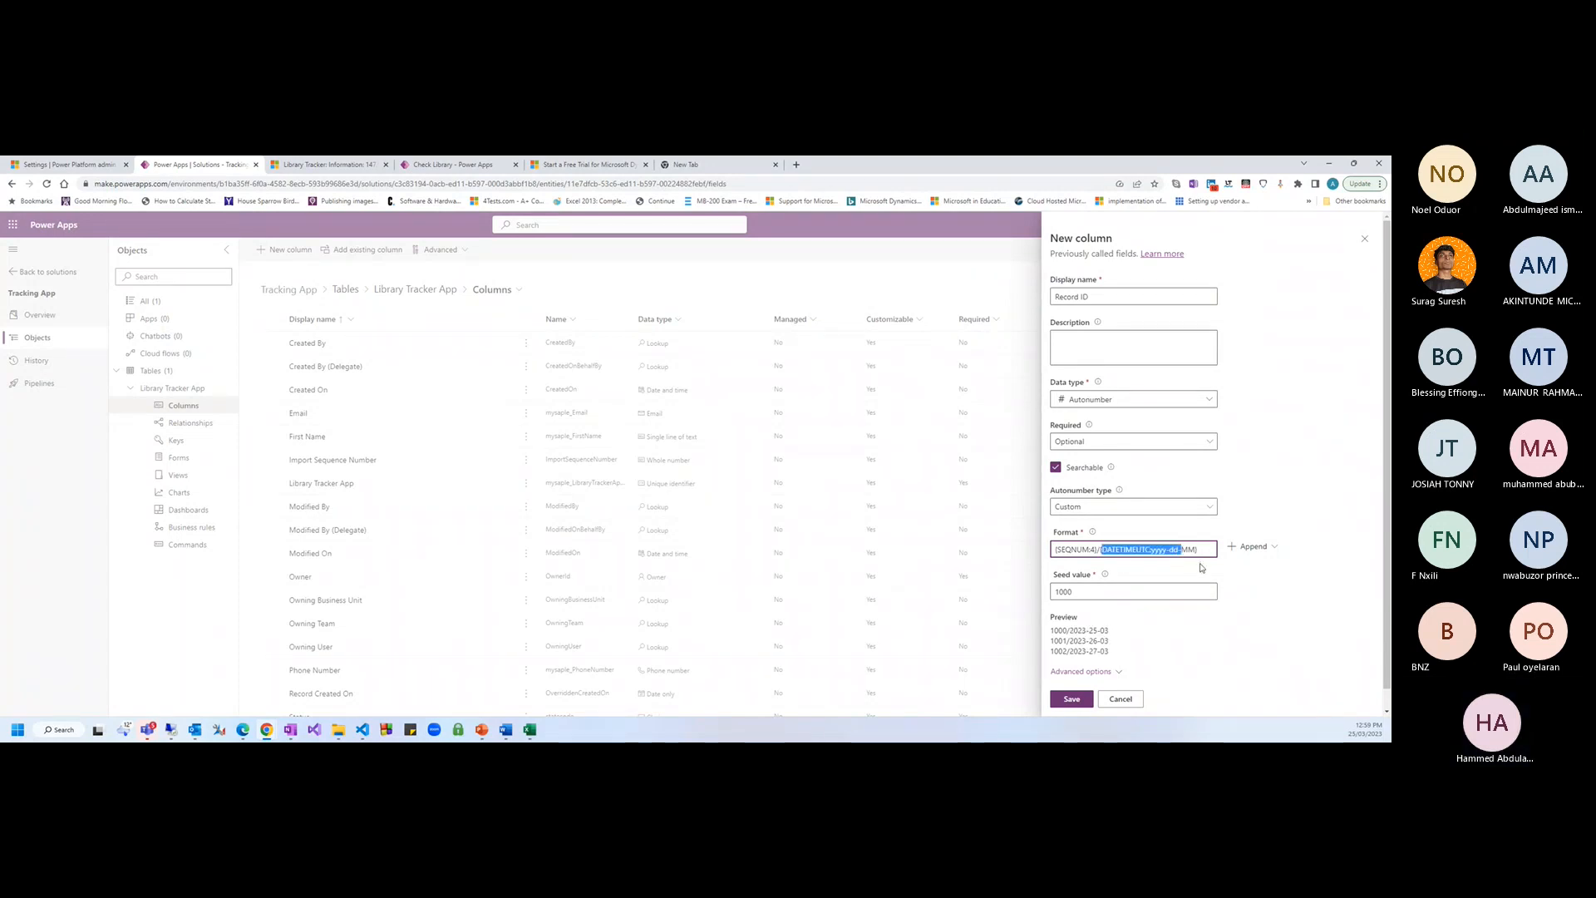
{"action": "key", "text": "BackSpace"}
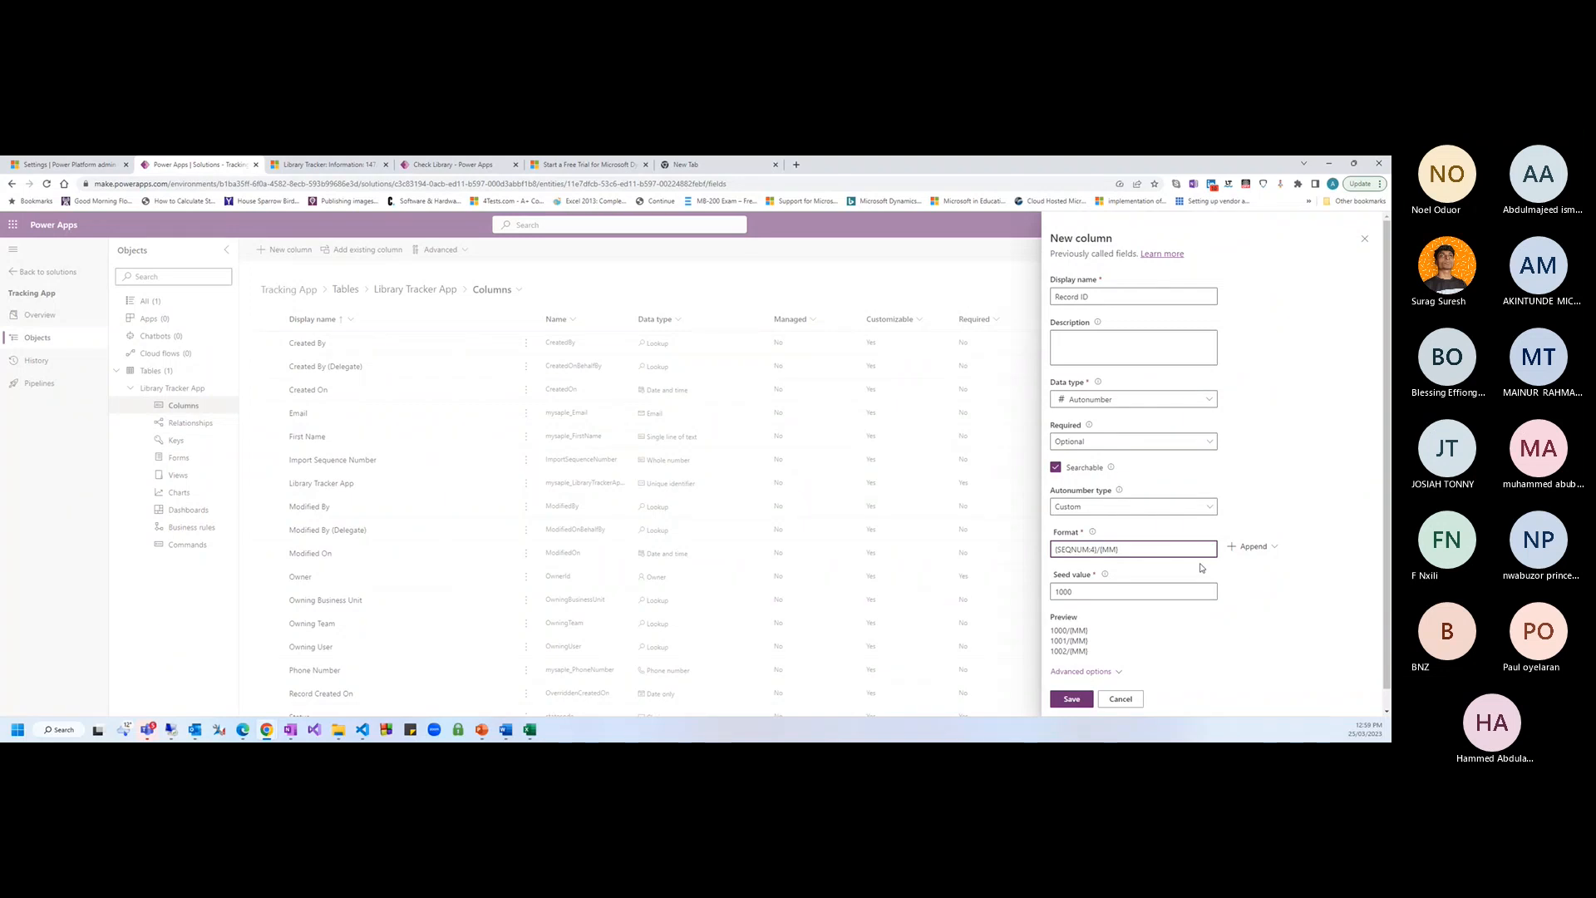
{"action": "key", "text": "ctrl+z"}
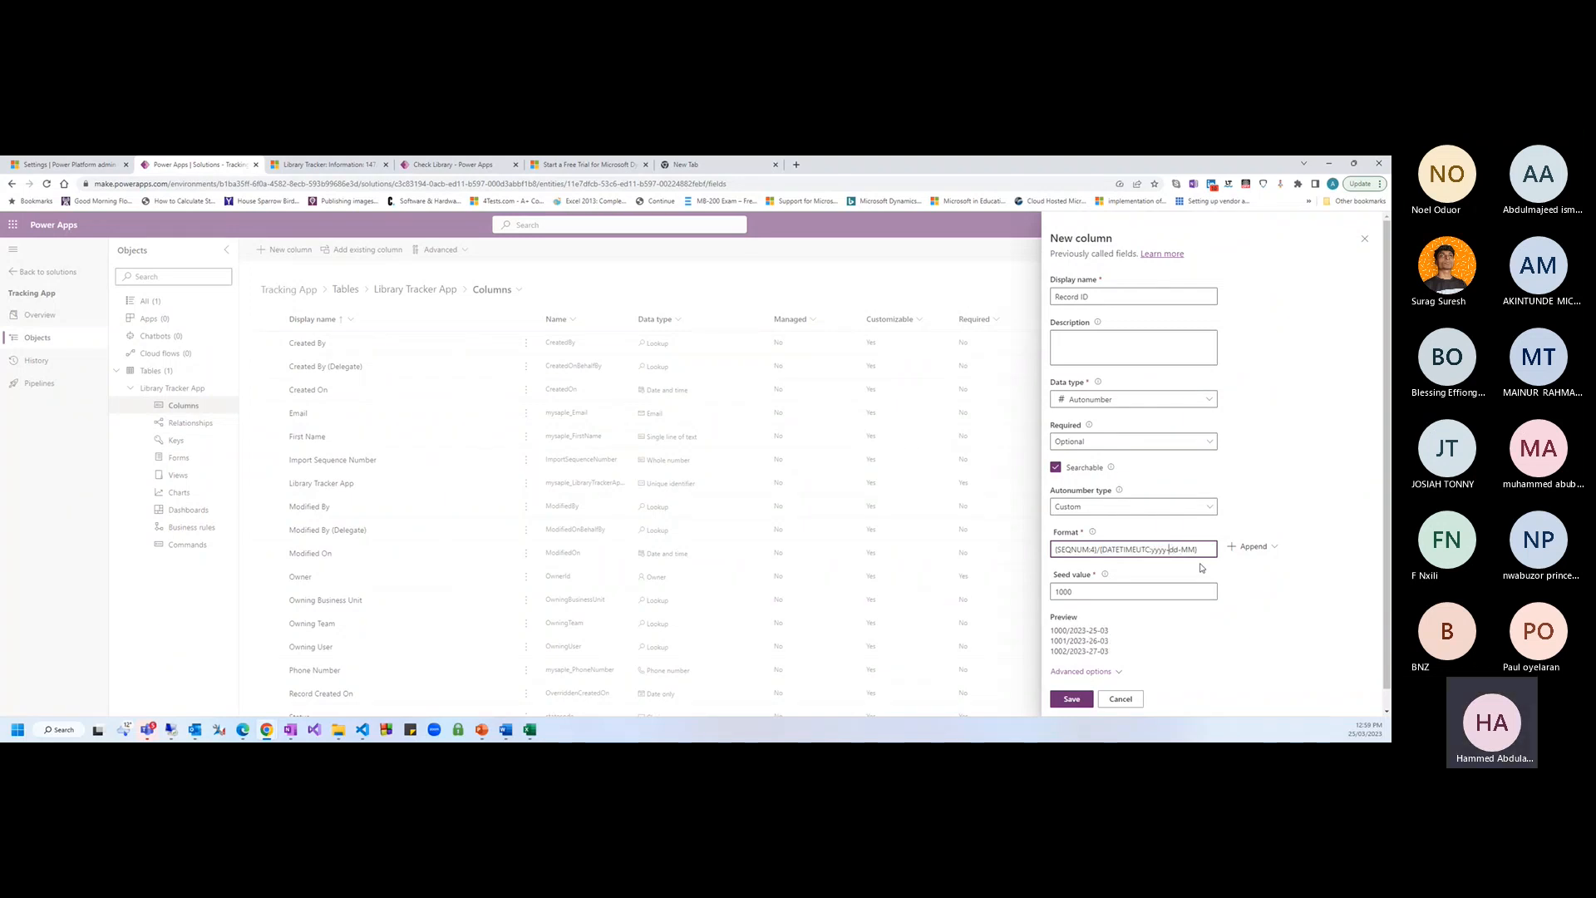
{"action": "key", "text": "Left"}
{"action": "key", "text": "Left"}
{"action": "key", "text": "Right"}
{"action": "key", "text": "Right"}
{"action": "key", "text": "Right"}
{"action": "key", "text": "Right"}
{"action": "key", "text": "Right"}
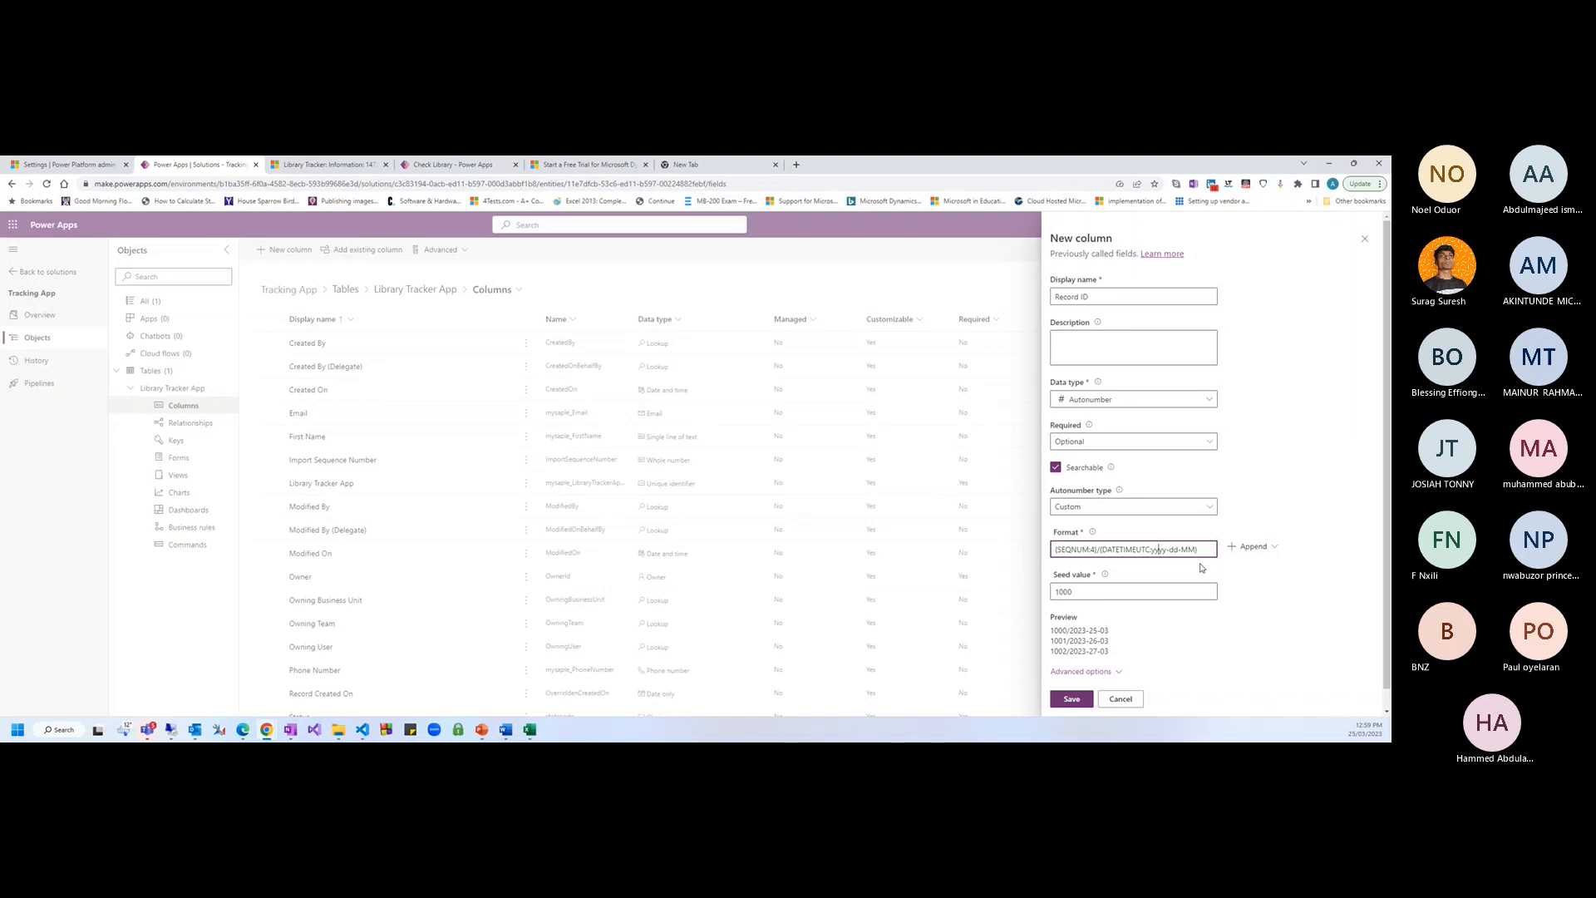
{"action": "key", "text": "shift+Right"}
{"action": "key", "text": "shift+Right"}
{"action": "key", "text": "shift+Right"}
{"action": "key", "text": "shift+Right"}
{"action": "key", "text": "shift+Right"}
{"action": "key", "text": "BackSpace"}
{"action": "key", "text": "BackSpace"}
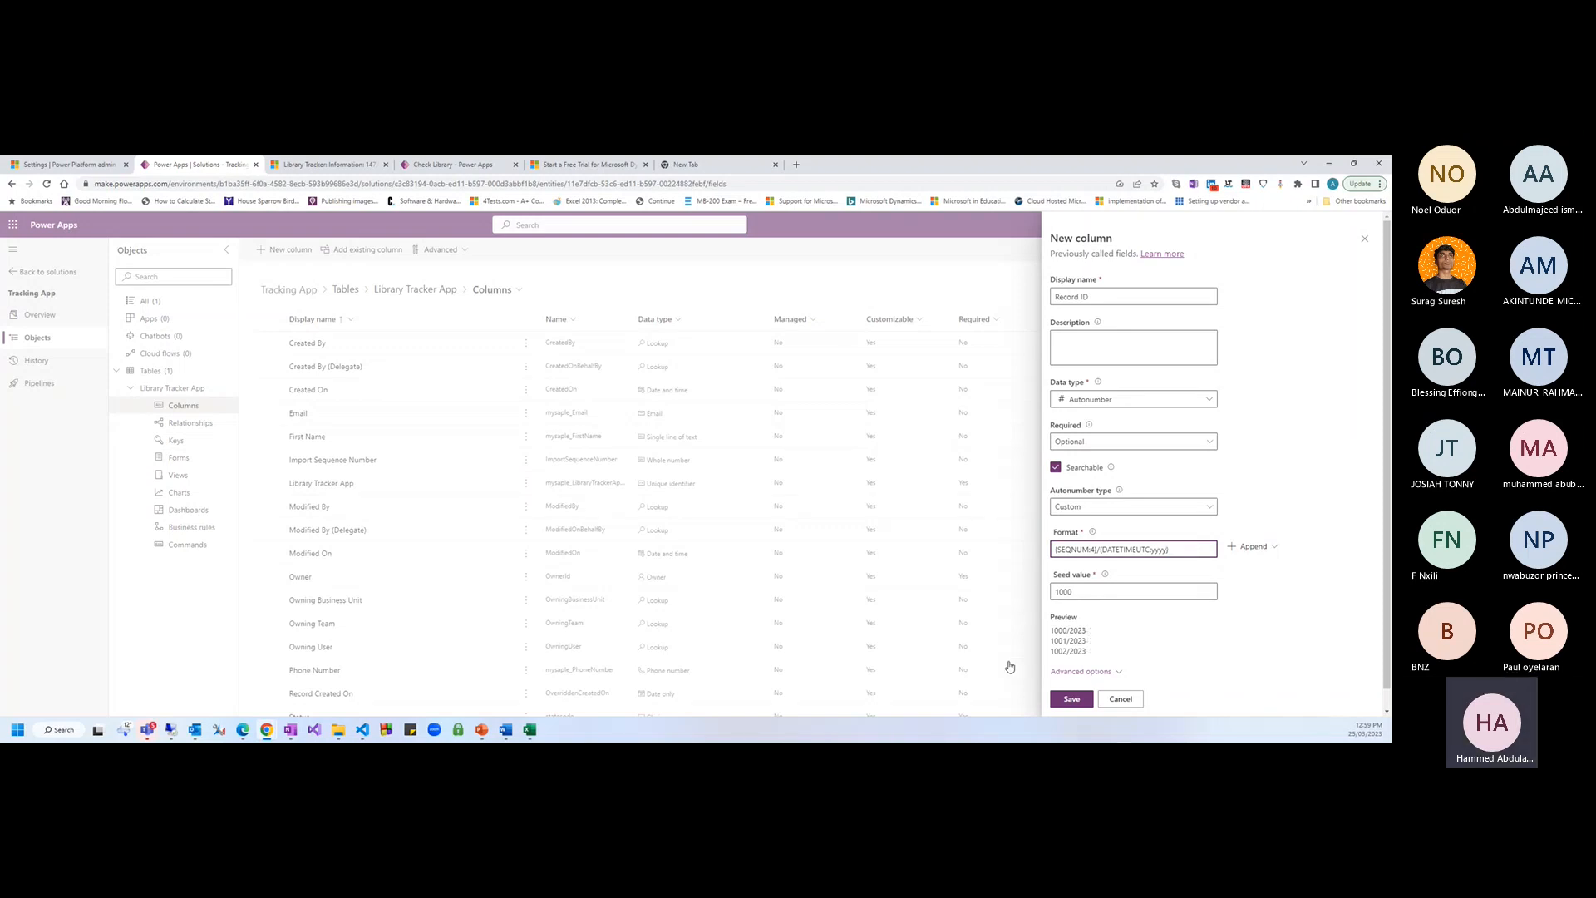
Shorten the year code to yy and add a slash, previewing /1000/23
{"action": "left_click_drag", "start_coordinate": [1054, 633], "coordinate": [1078, 630]}
{"action": "left_click", "coordinate": [1081, 631]}
{"action": "double_click", "coordinate": [1080, 631]}
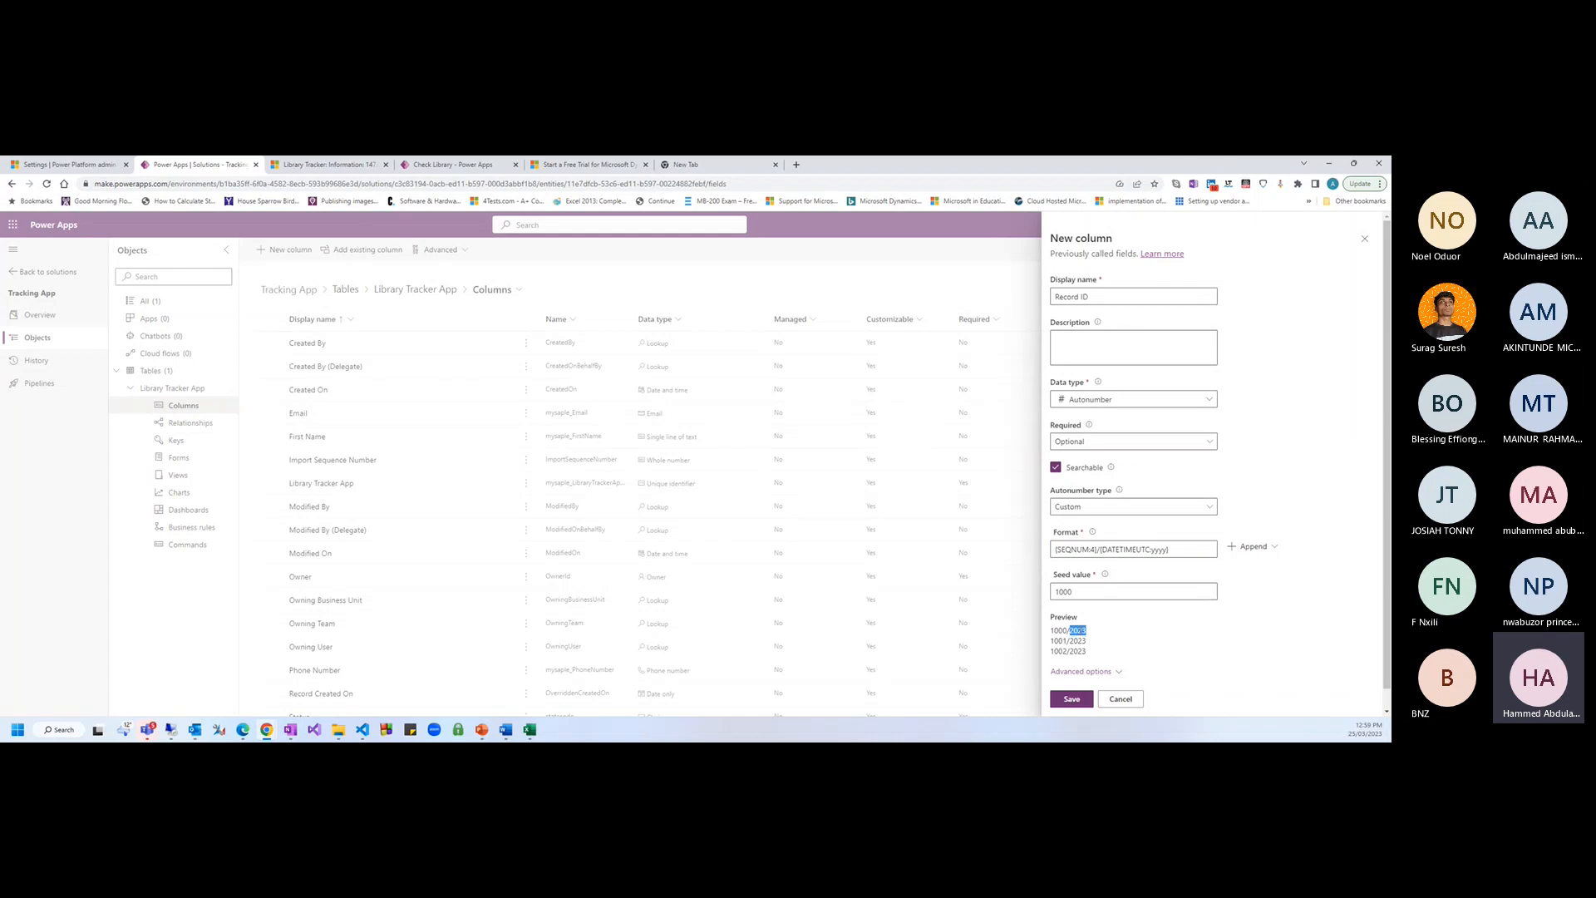
{"action": "left_click", "coordinate": [1160, 549]}
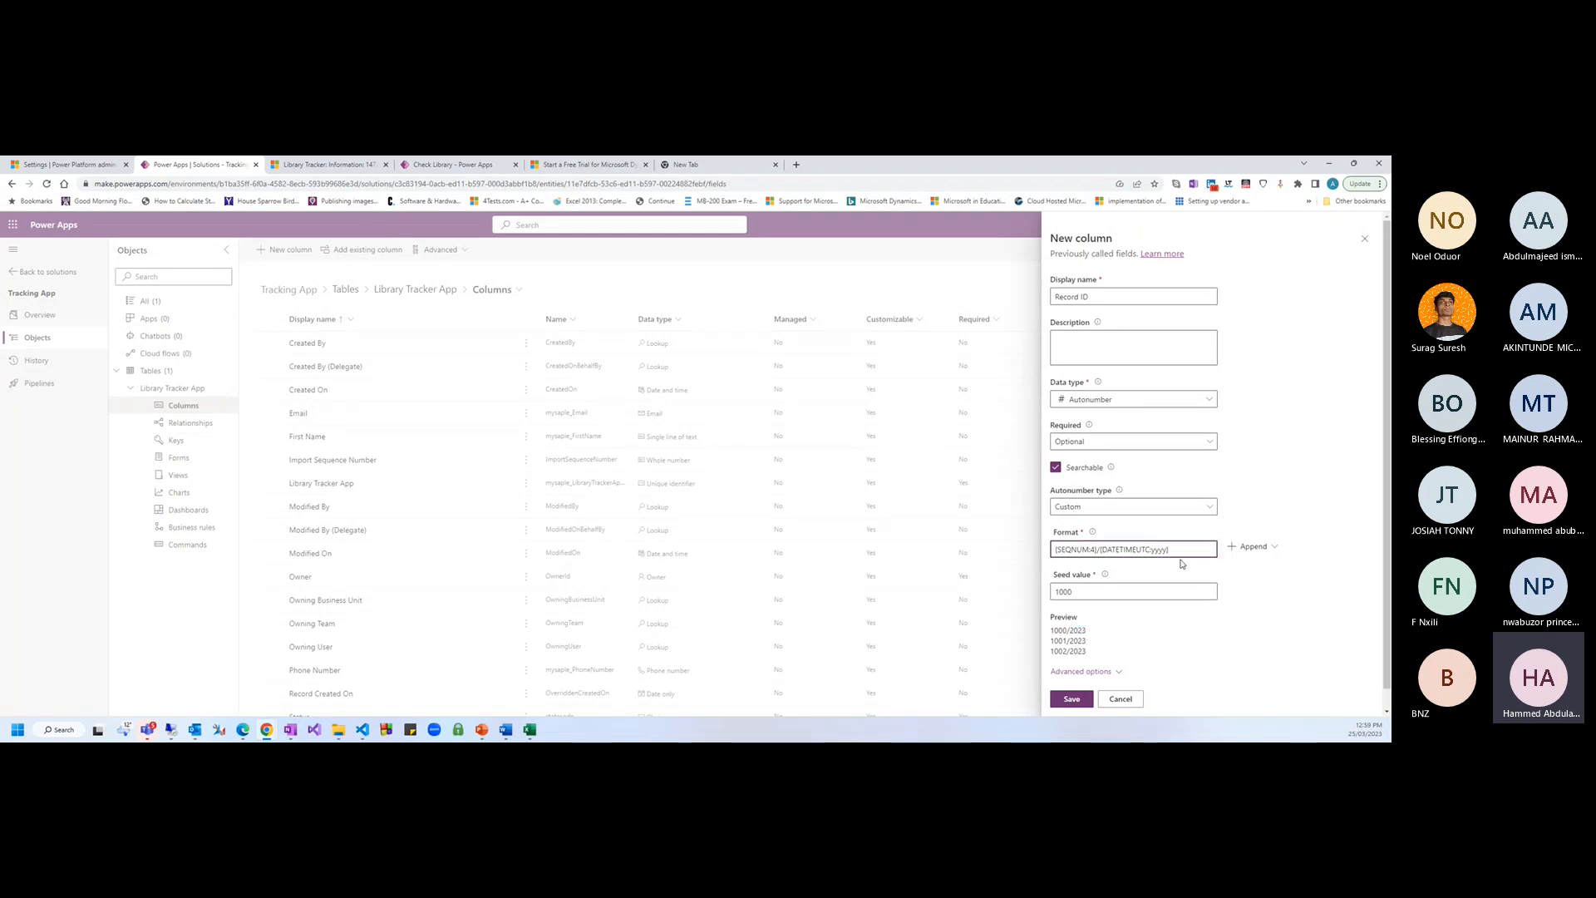
{"action": "key", "text": "BackSpace"}
{"action": "key", "text": "BackSpace"}
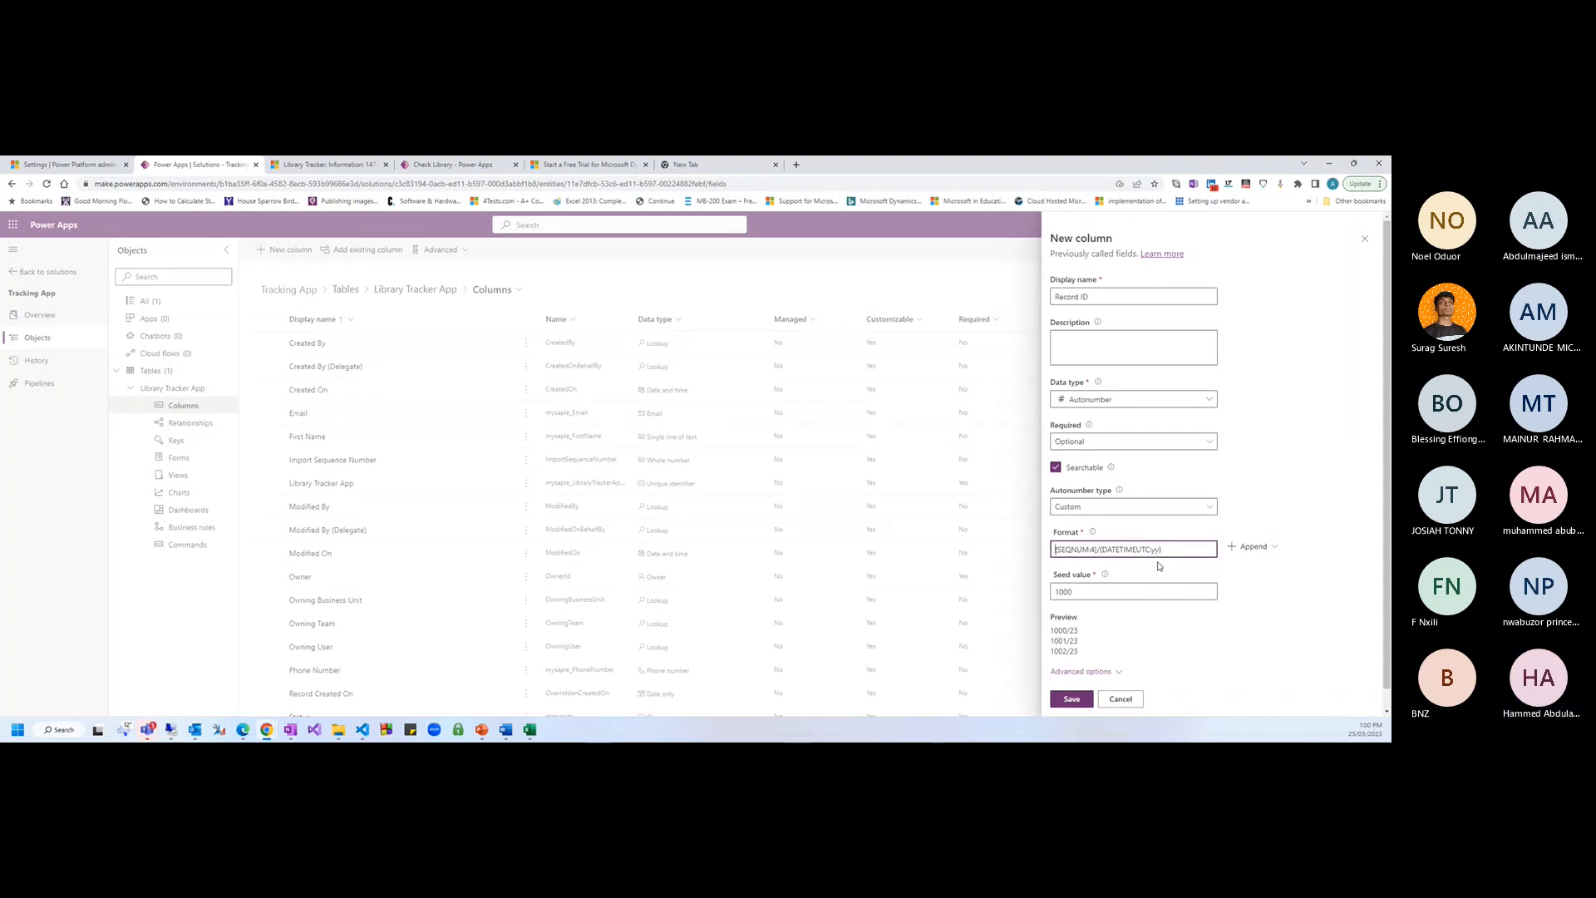
{"action": "type", "text": "/"}
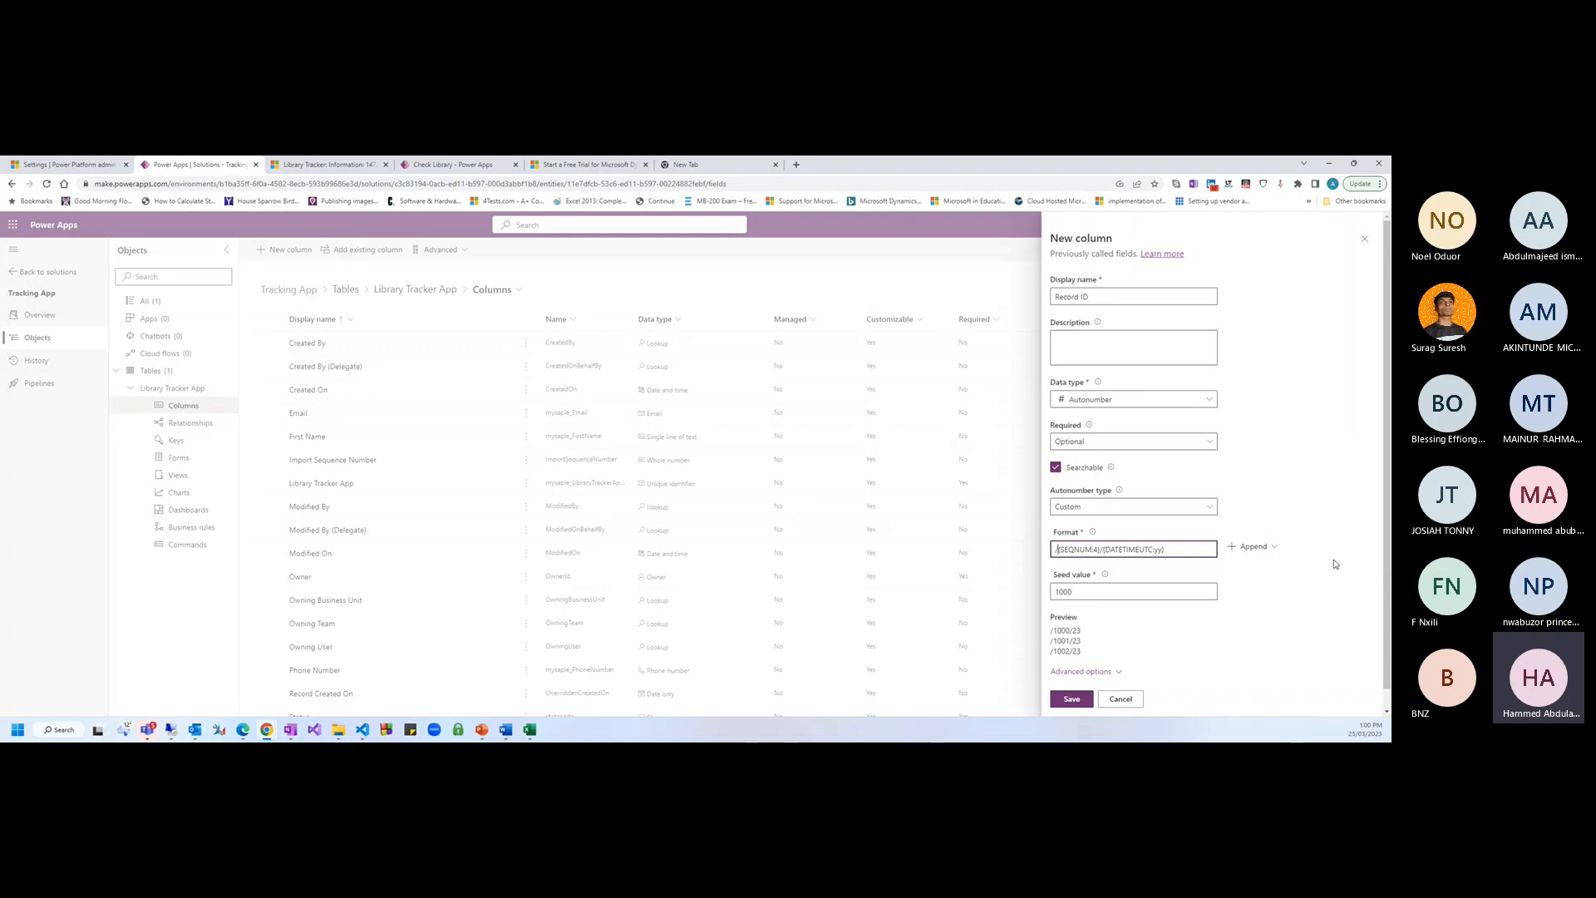
{"action": "left_click", "coordinate": [1251, 546]}
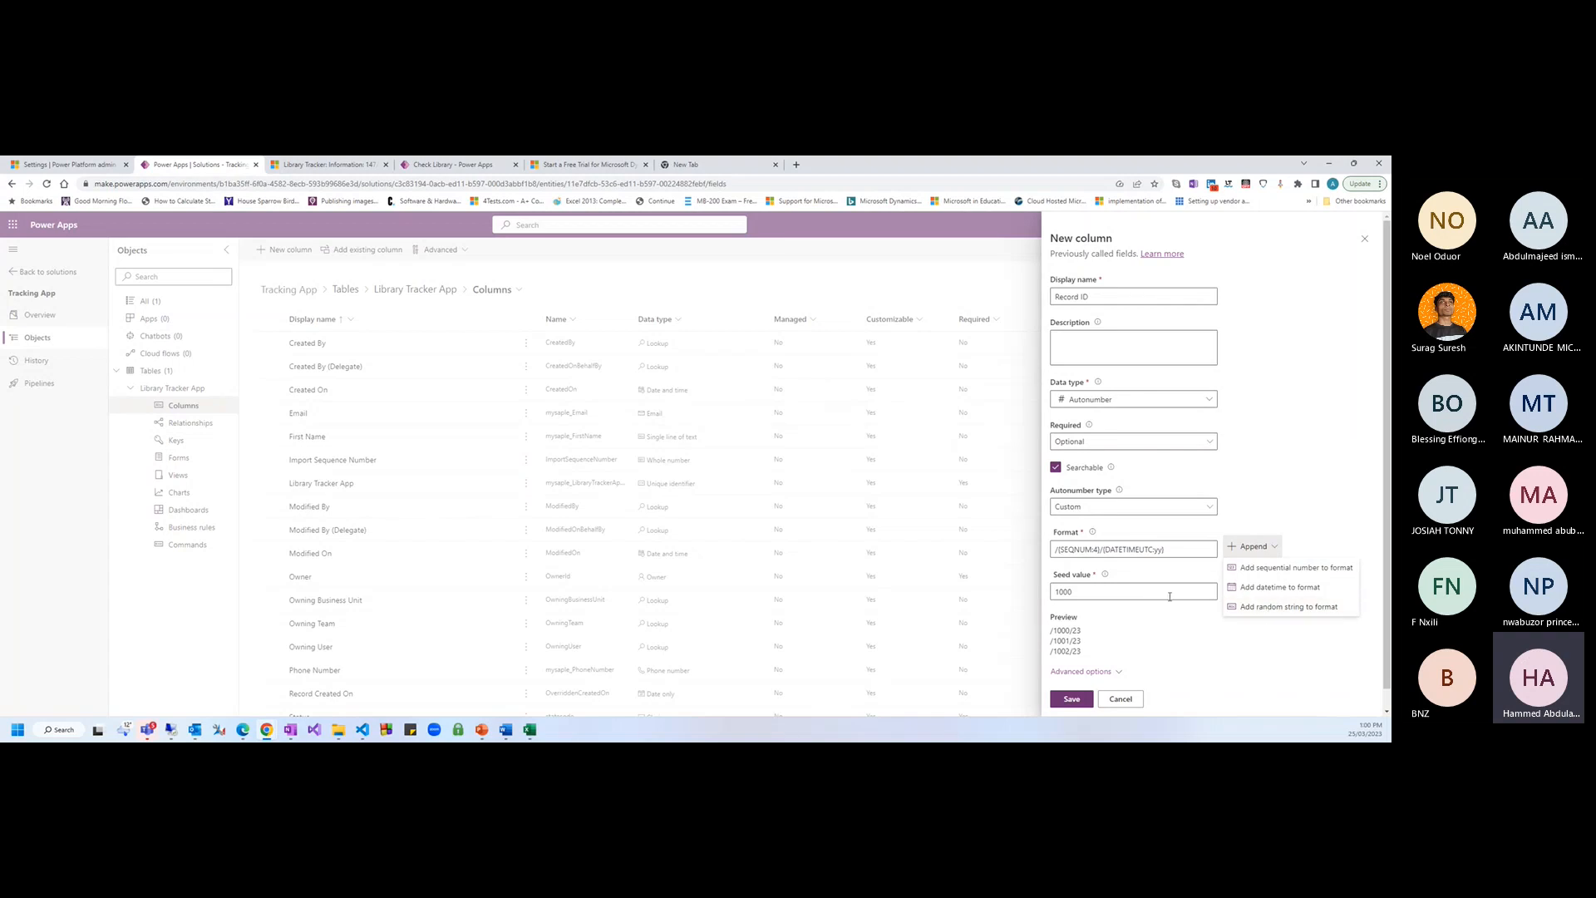
{"action": "left_click", "coordinate": [1055, 550]}
Type CA at the start of the format so the preview reads CA/1000/23, CA/1001/23, CA/1002/23
{"action": "type", "text": "C"}
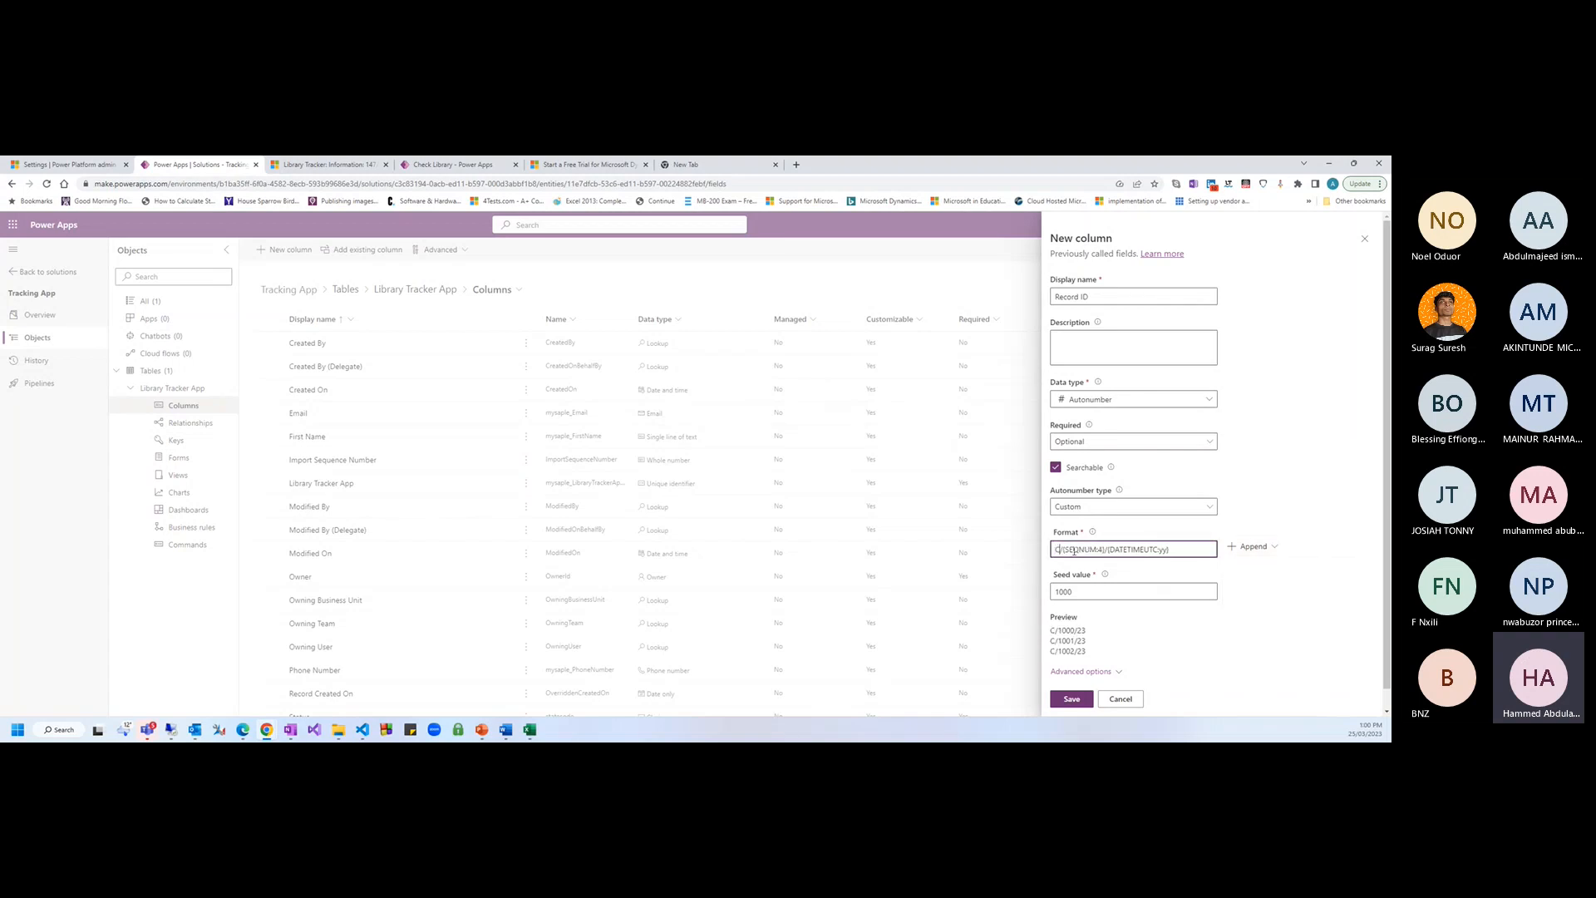
{"action": "type", "text": "A"}
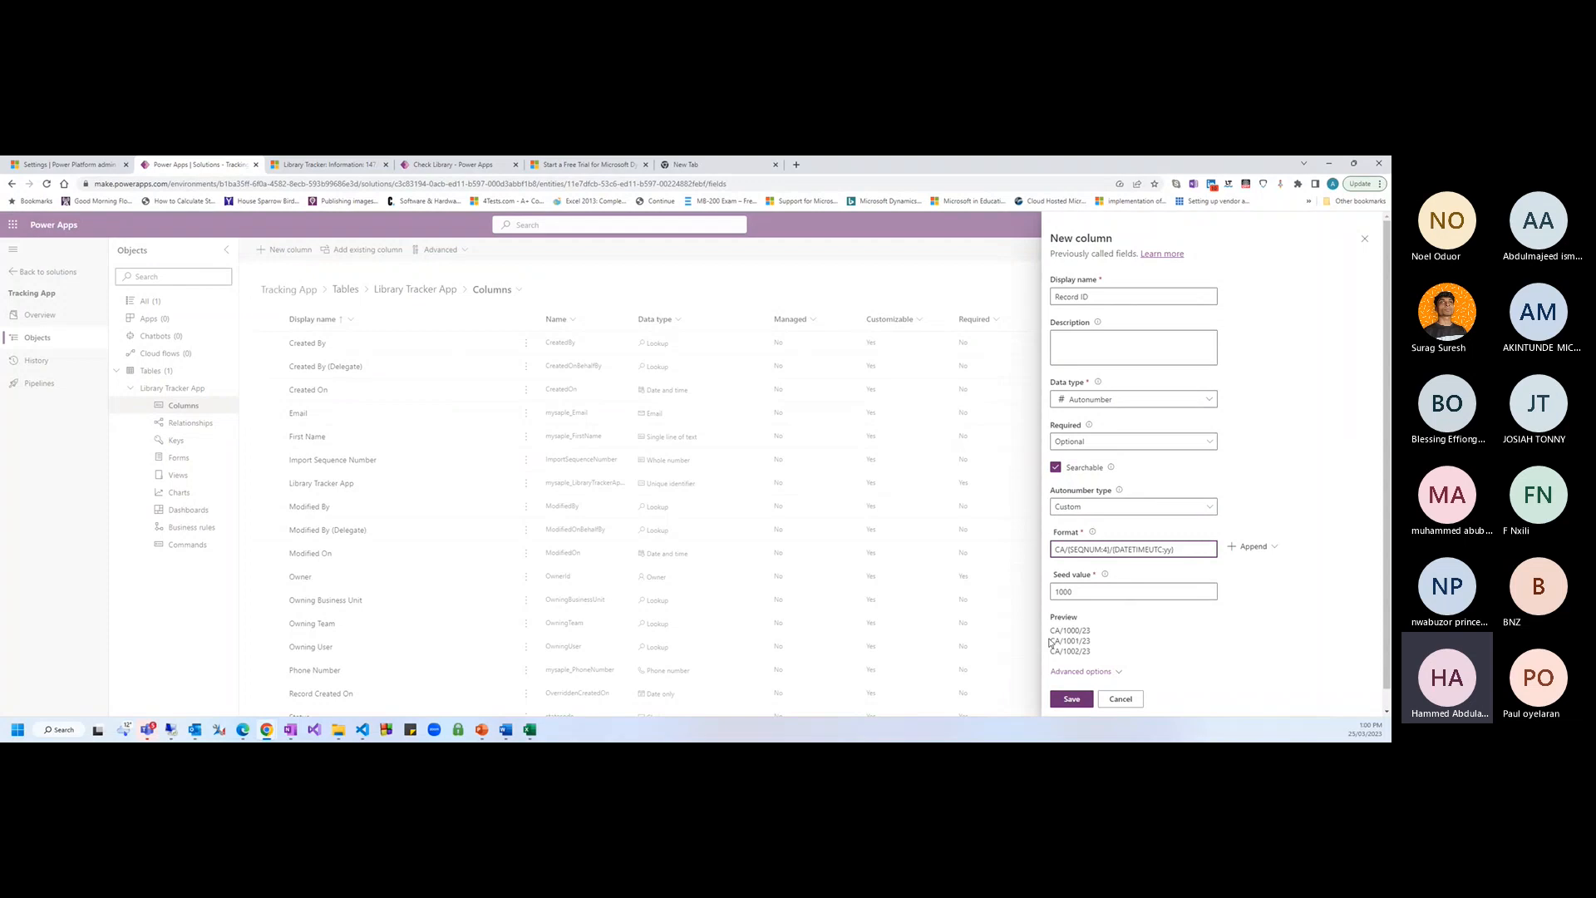
{"action": "left_click_drag", "start_coordinate": [1050, 630], "coordinate": [1061, 630]}
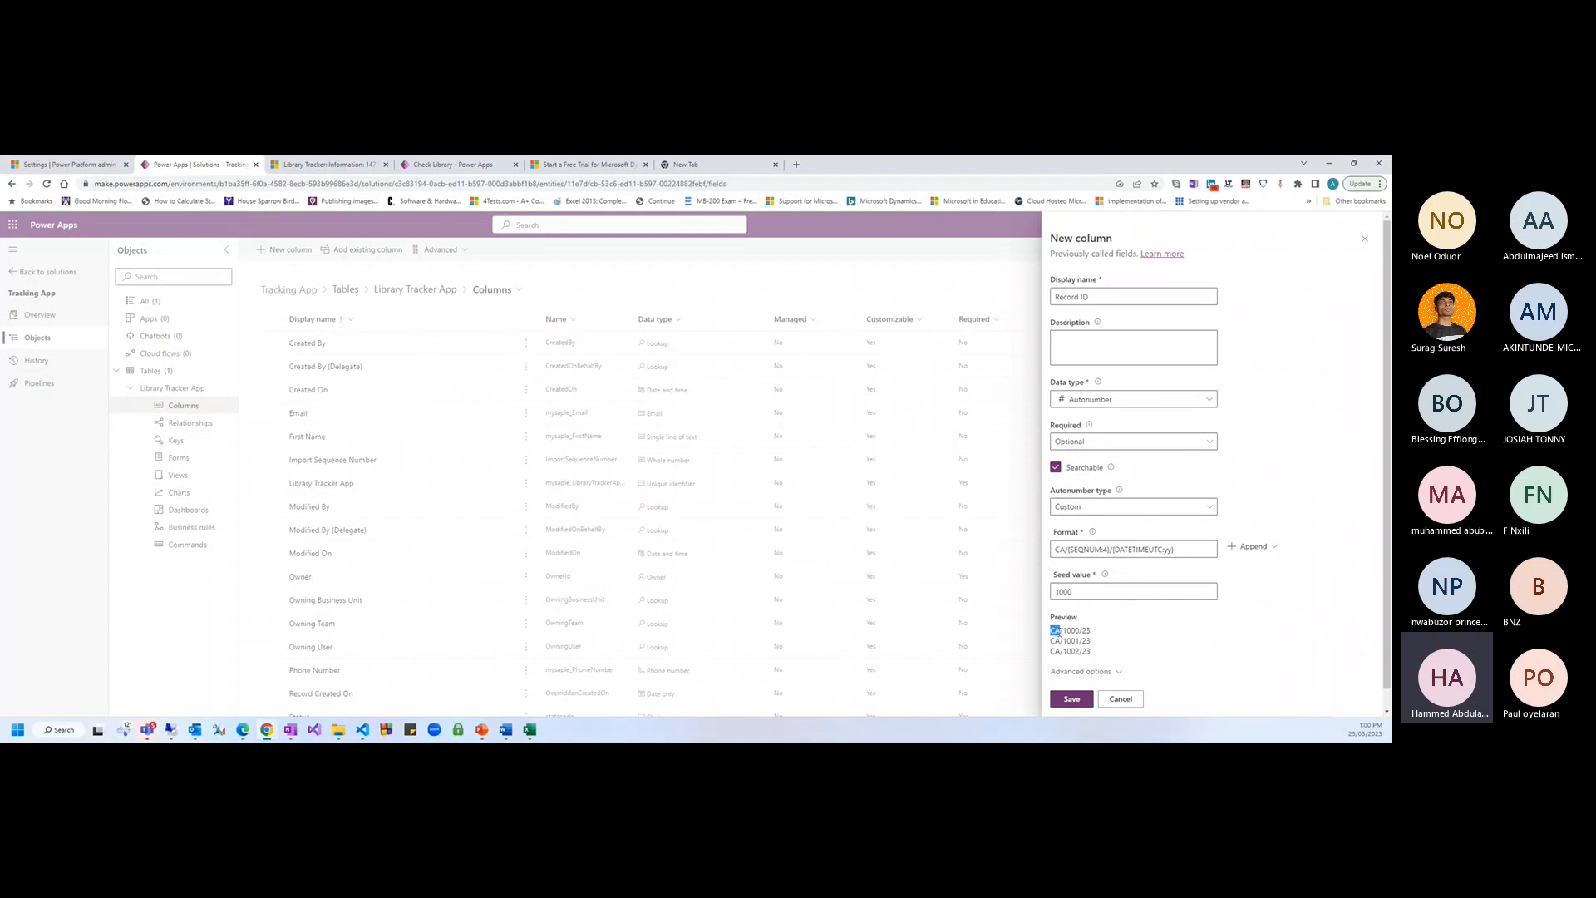
{"action": "left_click_drag", "start_coordinate": [1060, 631], "coordinate": [1056, 630]}
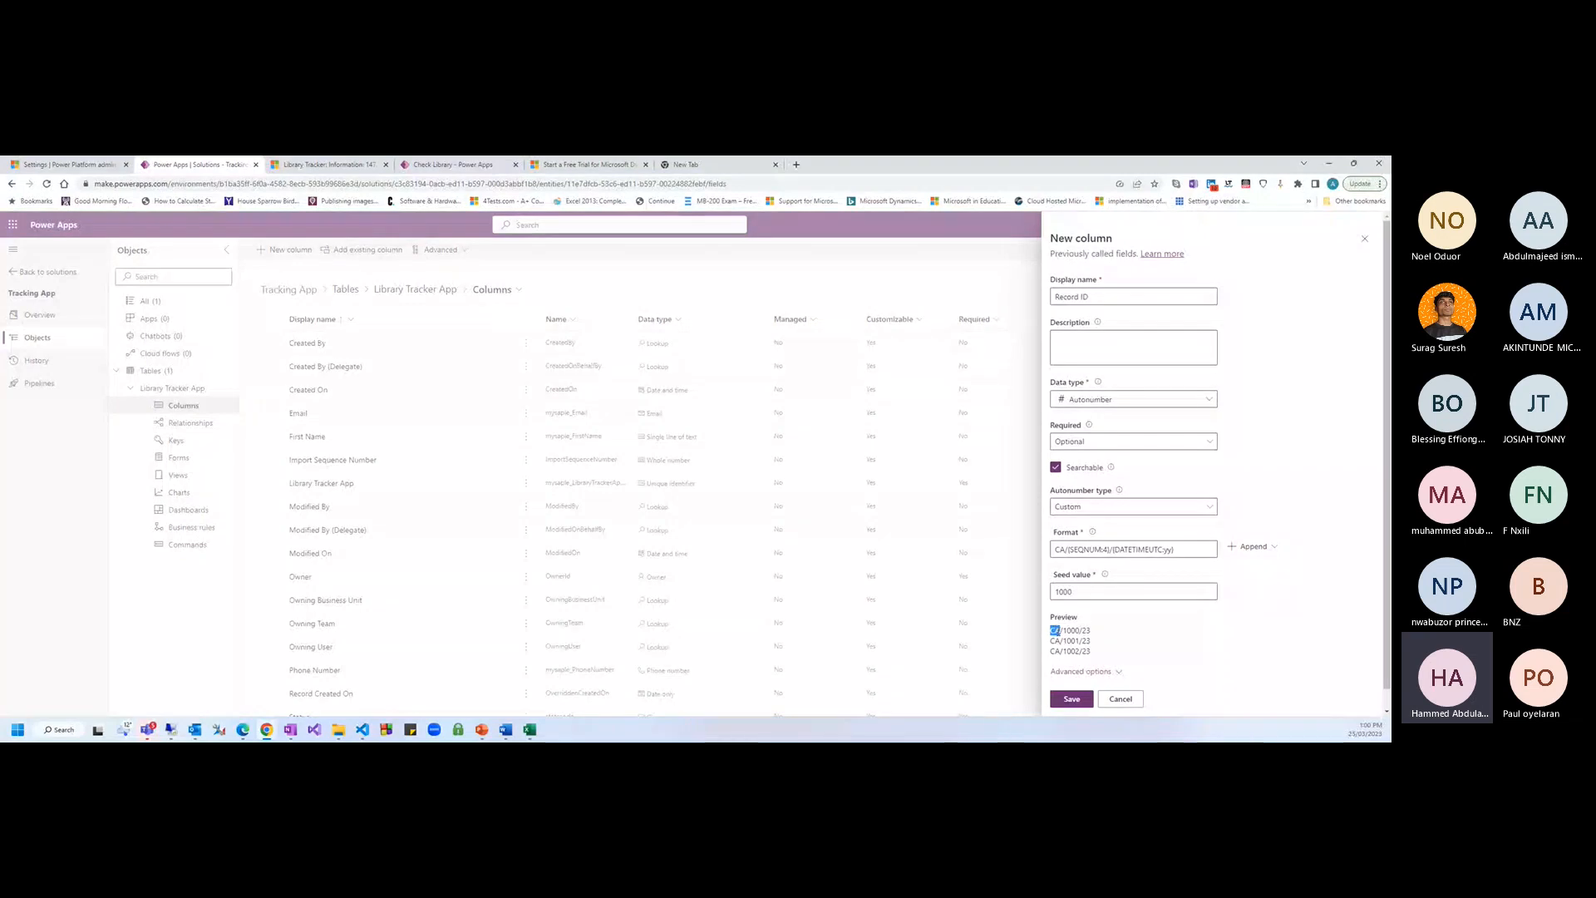
{"action": "left_click_drag", "start_coordinate": [1063, 631], "coordinate": [1082, 632]}
{"action": "left_click_drag", "start_coordinate": [1081, 630], "coordinate": [1089, 630]}
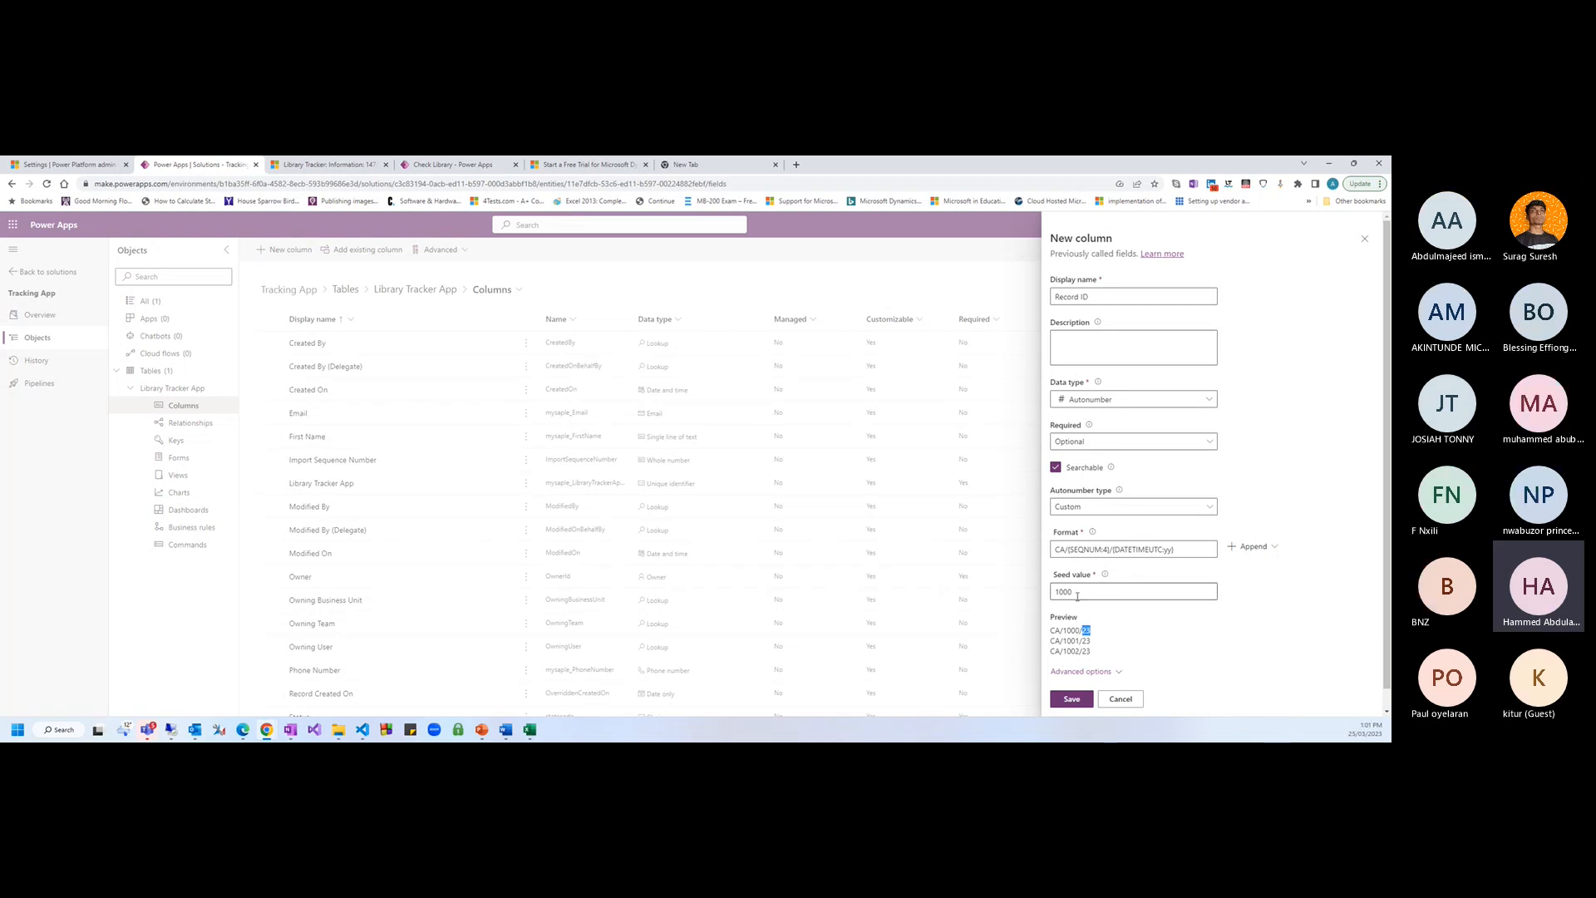
Review the Record ID column's advanced options and save it to the Library Tracker App table
{"action": "left_click", "coordinate": [1091, 633]}
{"action": "scroll", "coordinate": [1119, 670], "scroll_direction": "down", "scroll_amount": 1}
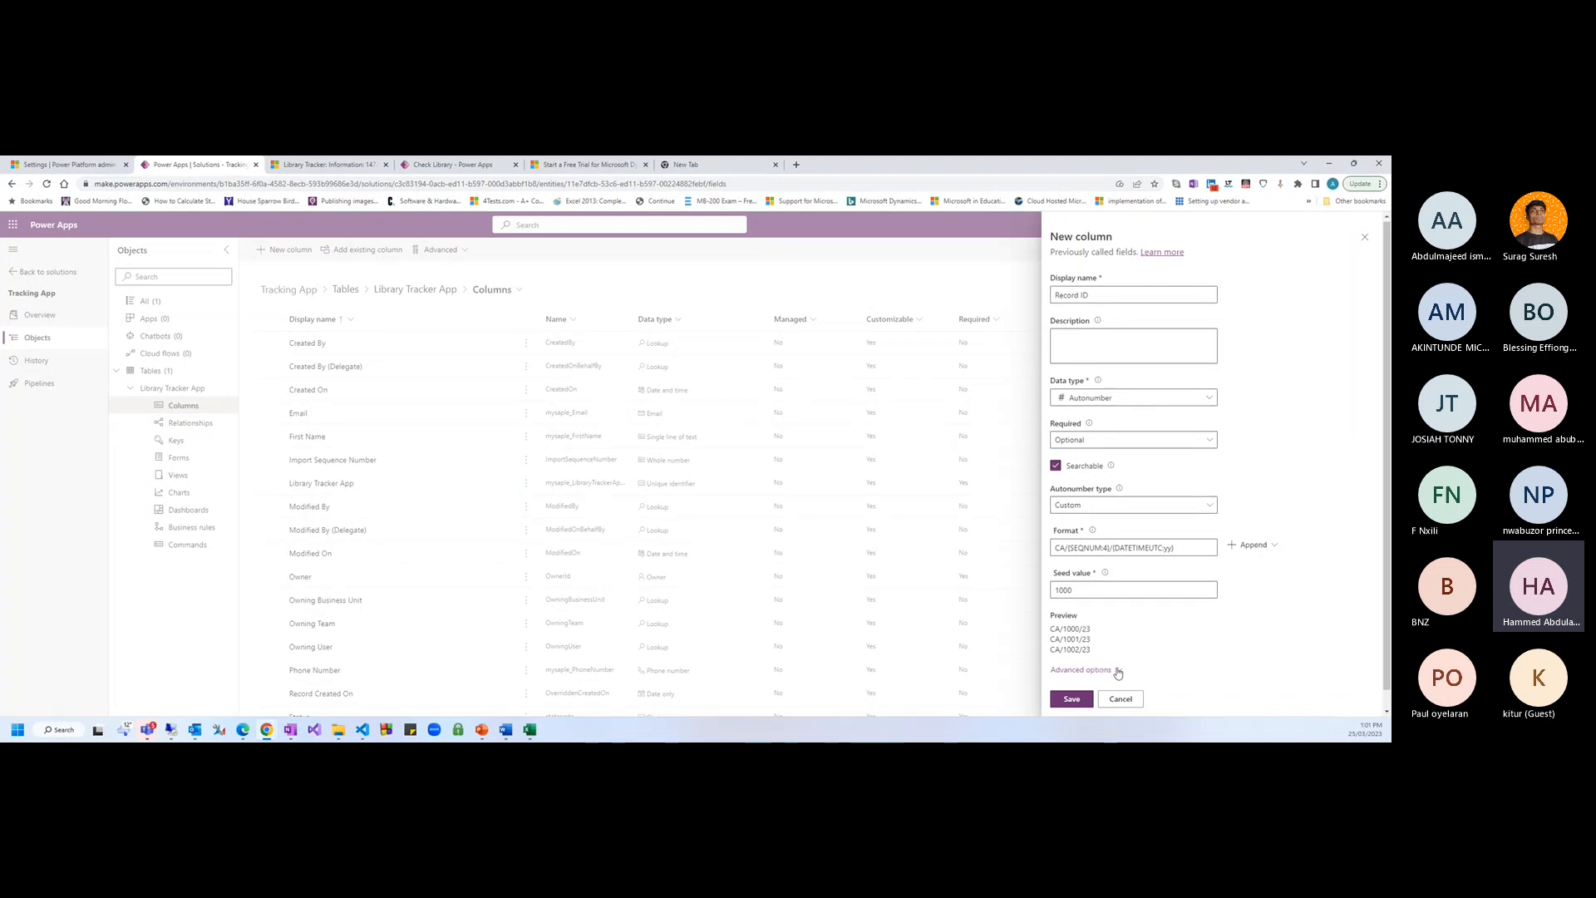
{"action": "left_click", "coordinate": [1097, 651]}
{"action": "scroll", "coordinate": [1179, 646], "scroll_direction": "down", "scroll_amount": 3}
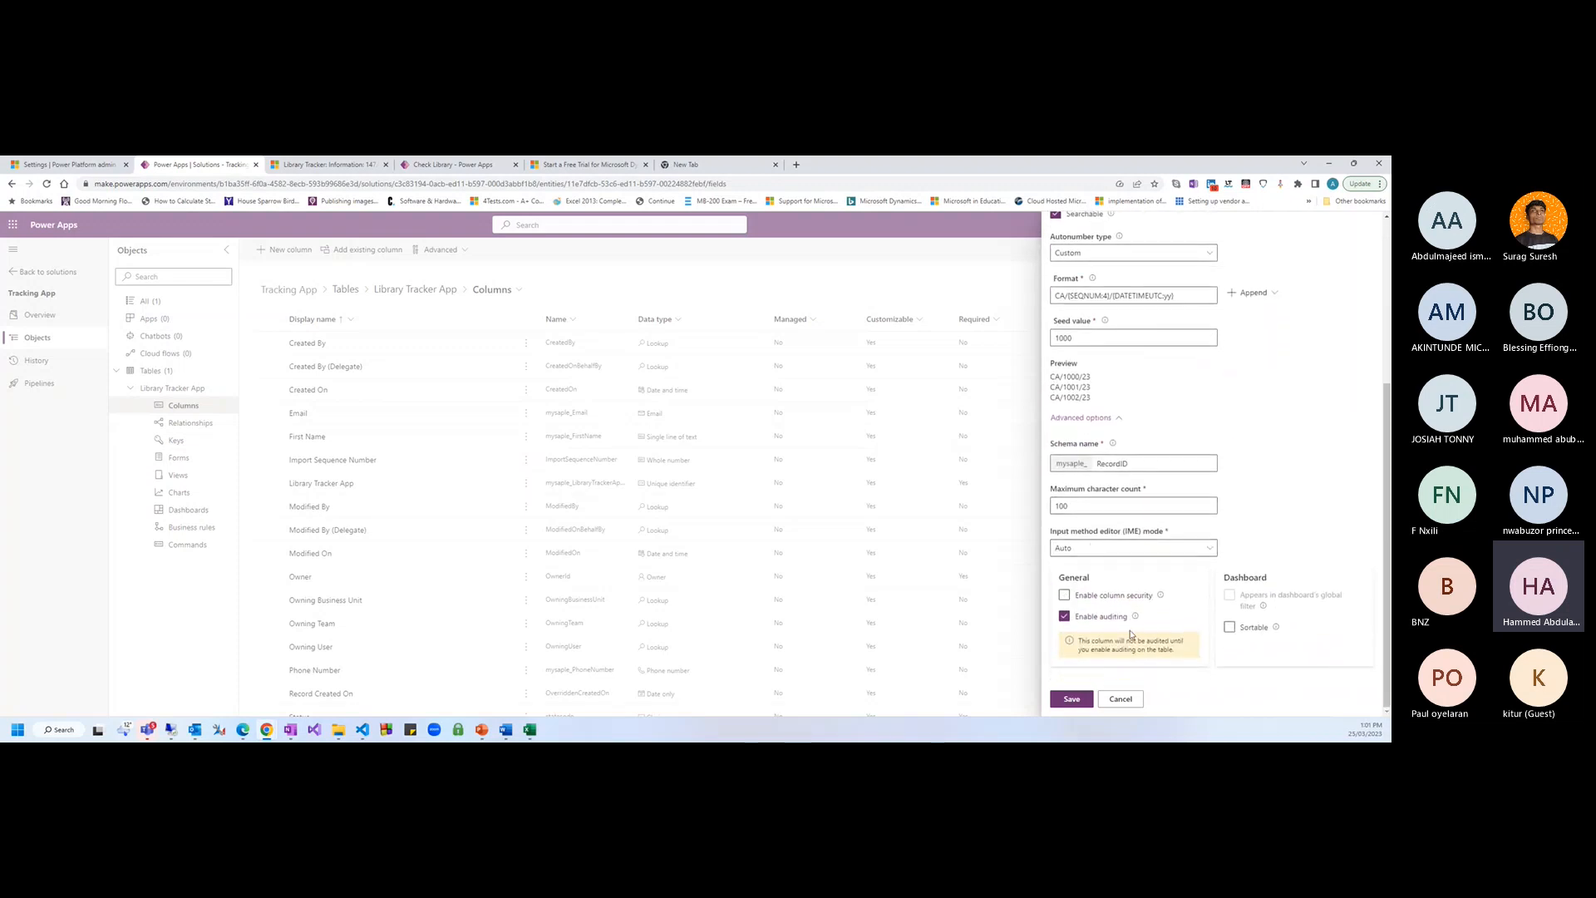
{"action": "left_click", "coordinate": [1070, 699]}
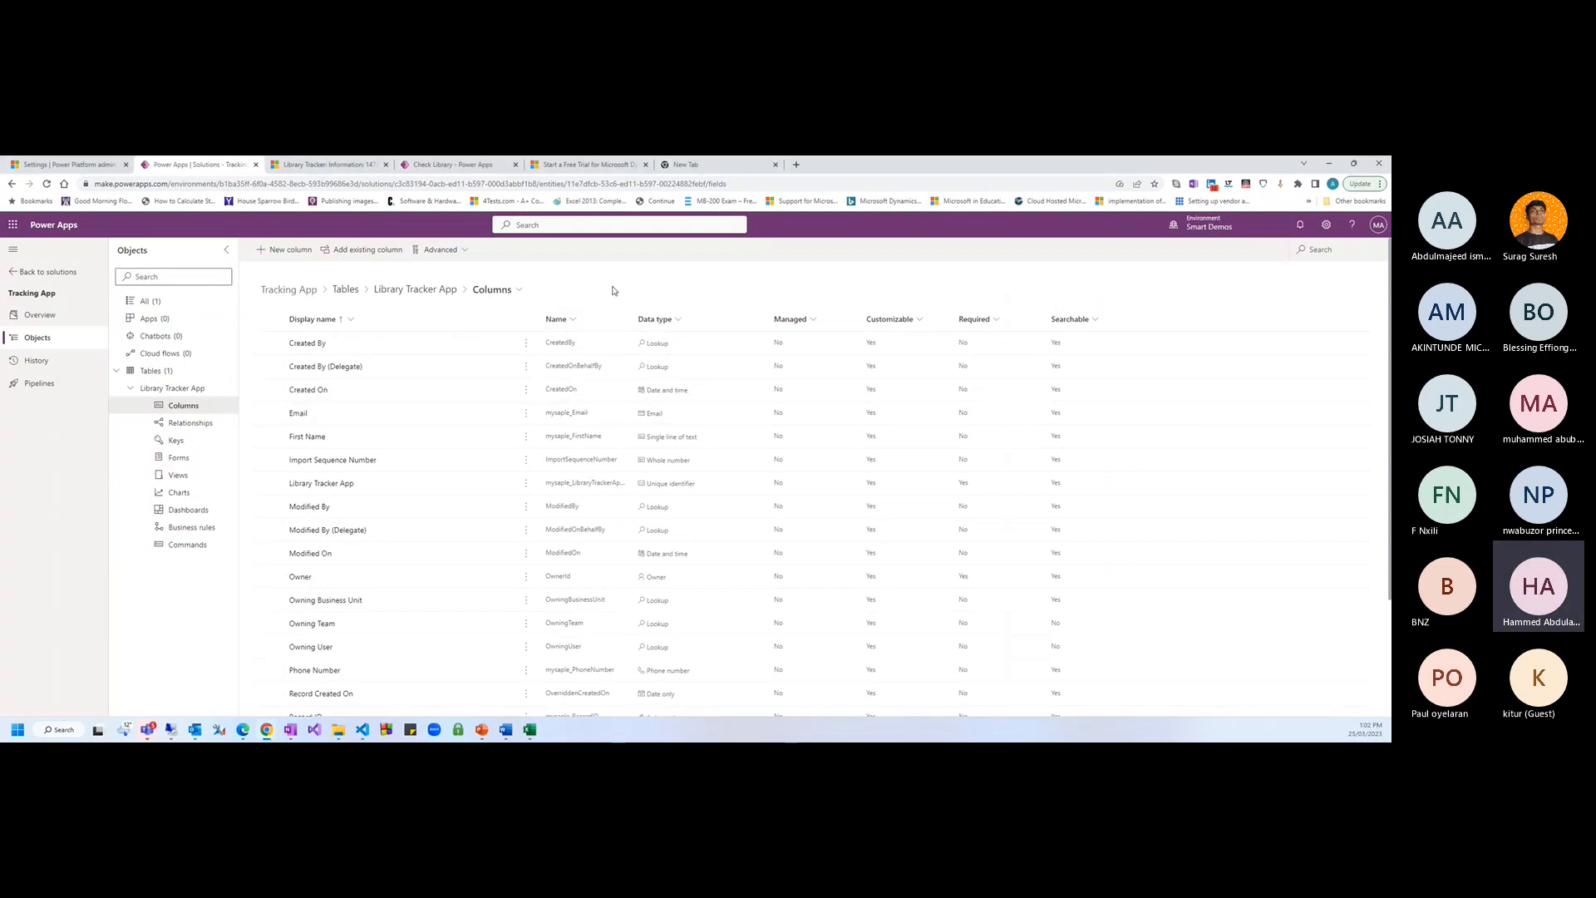
{"action": "left_click", "coordinate": [283, 251]}
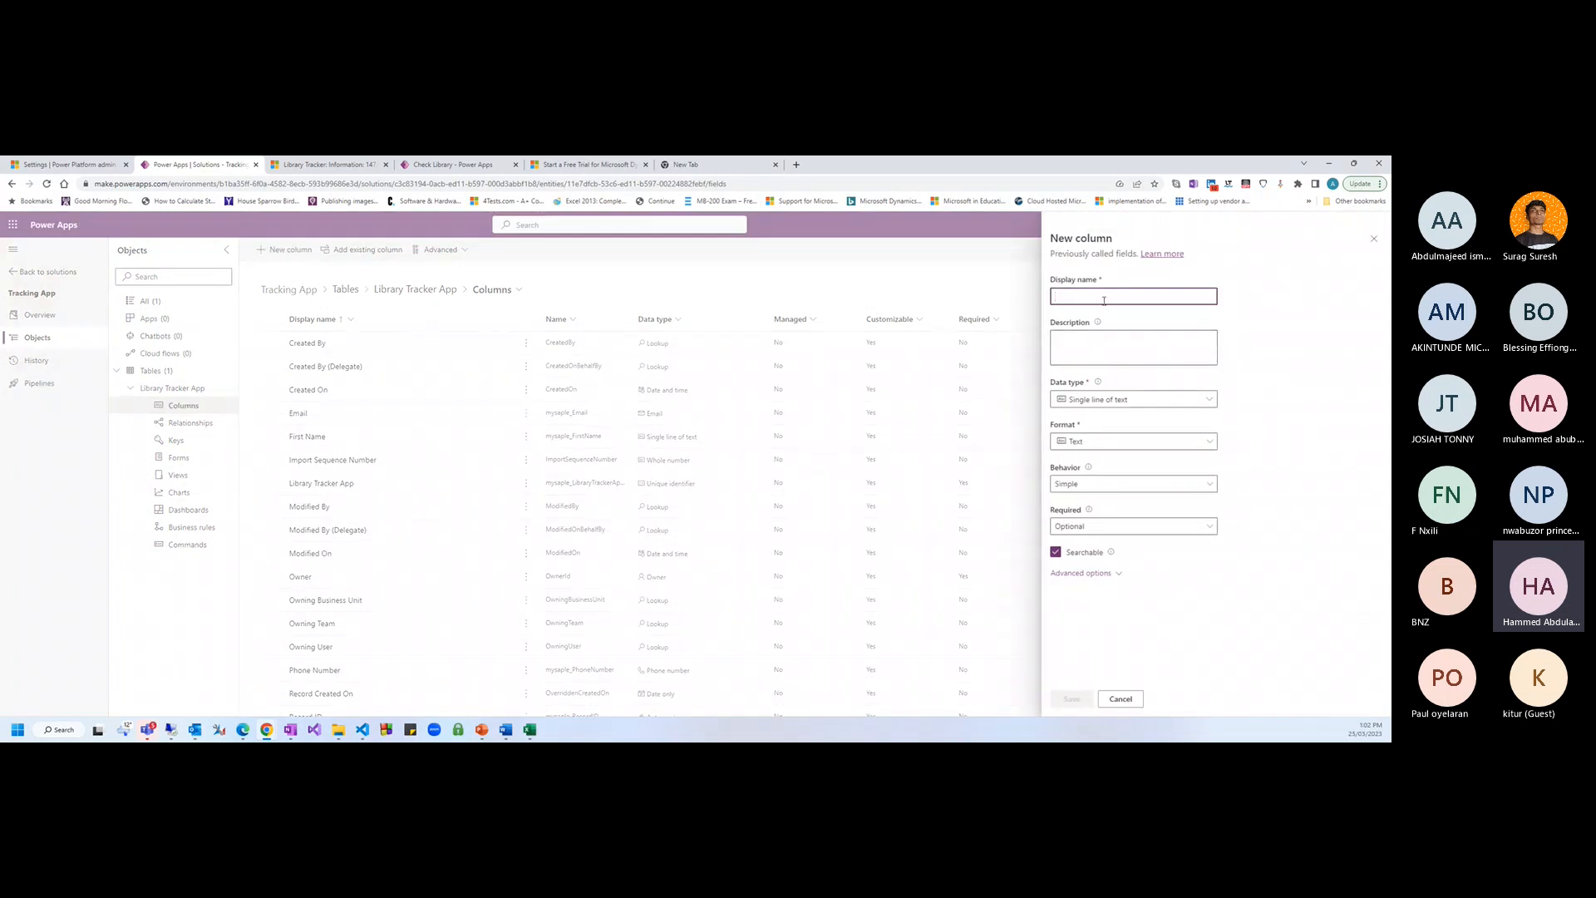
Add a Check Out Date column with Date and time type and Date and time format, and save it
{"action": "type", "text": "CHe"}
{"action": "type", "text": "hecku"}
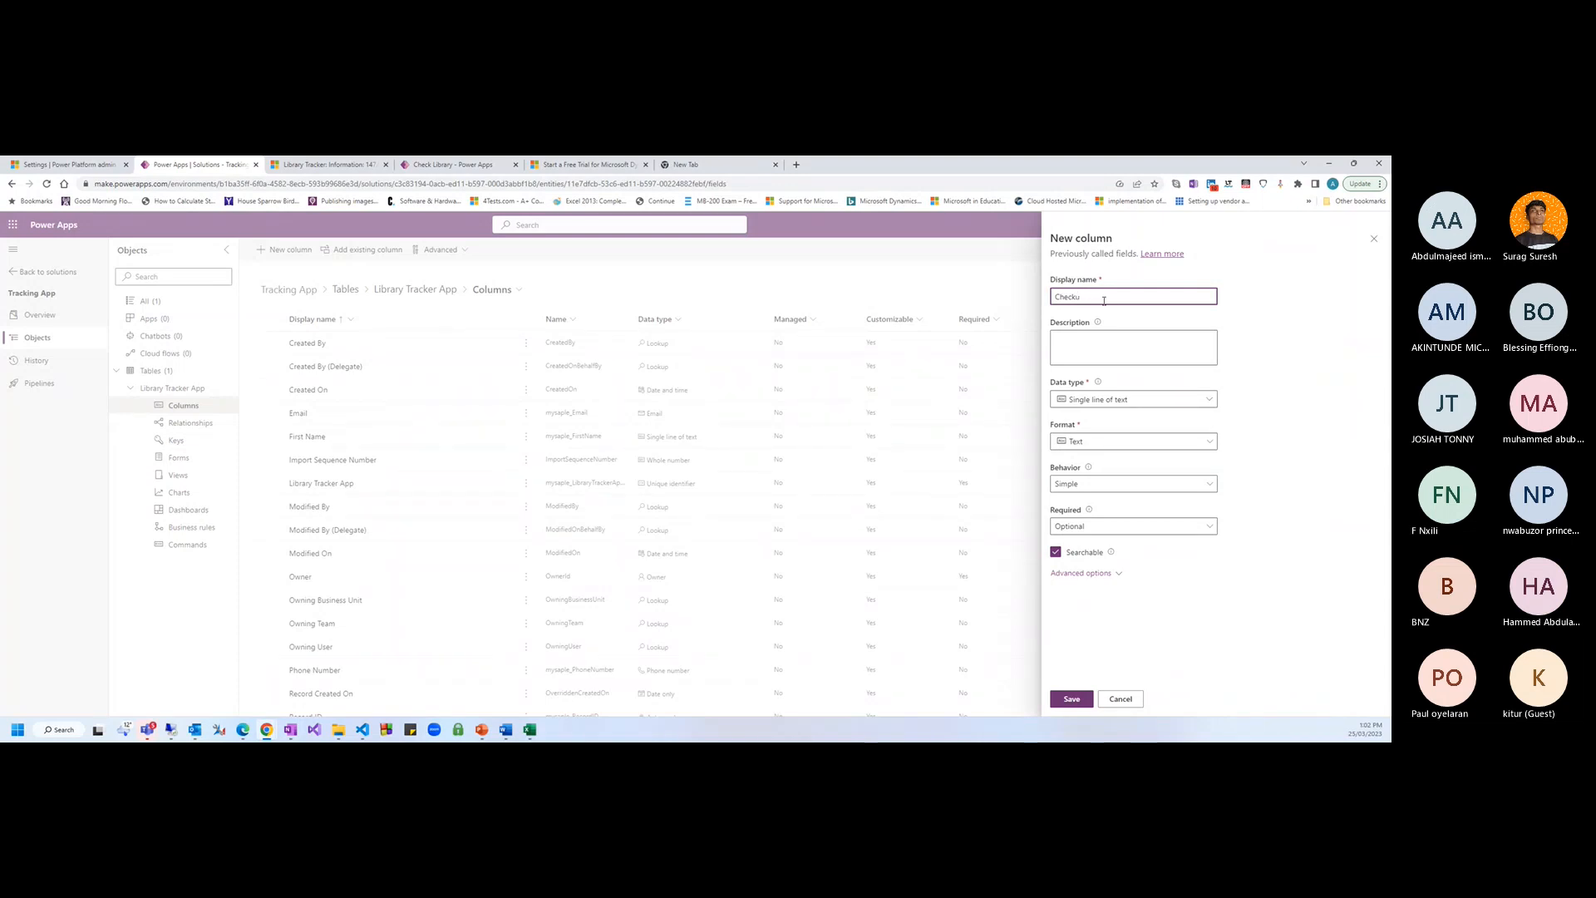
{"action": "key", "text": "BackSpace"}
{"action": "type", "text": "Ou"}
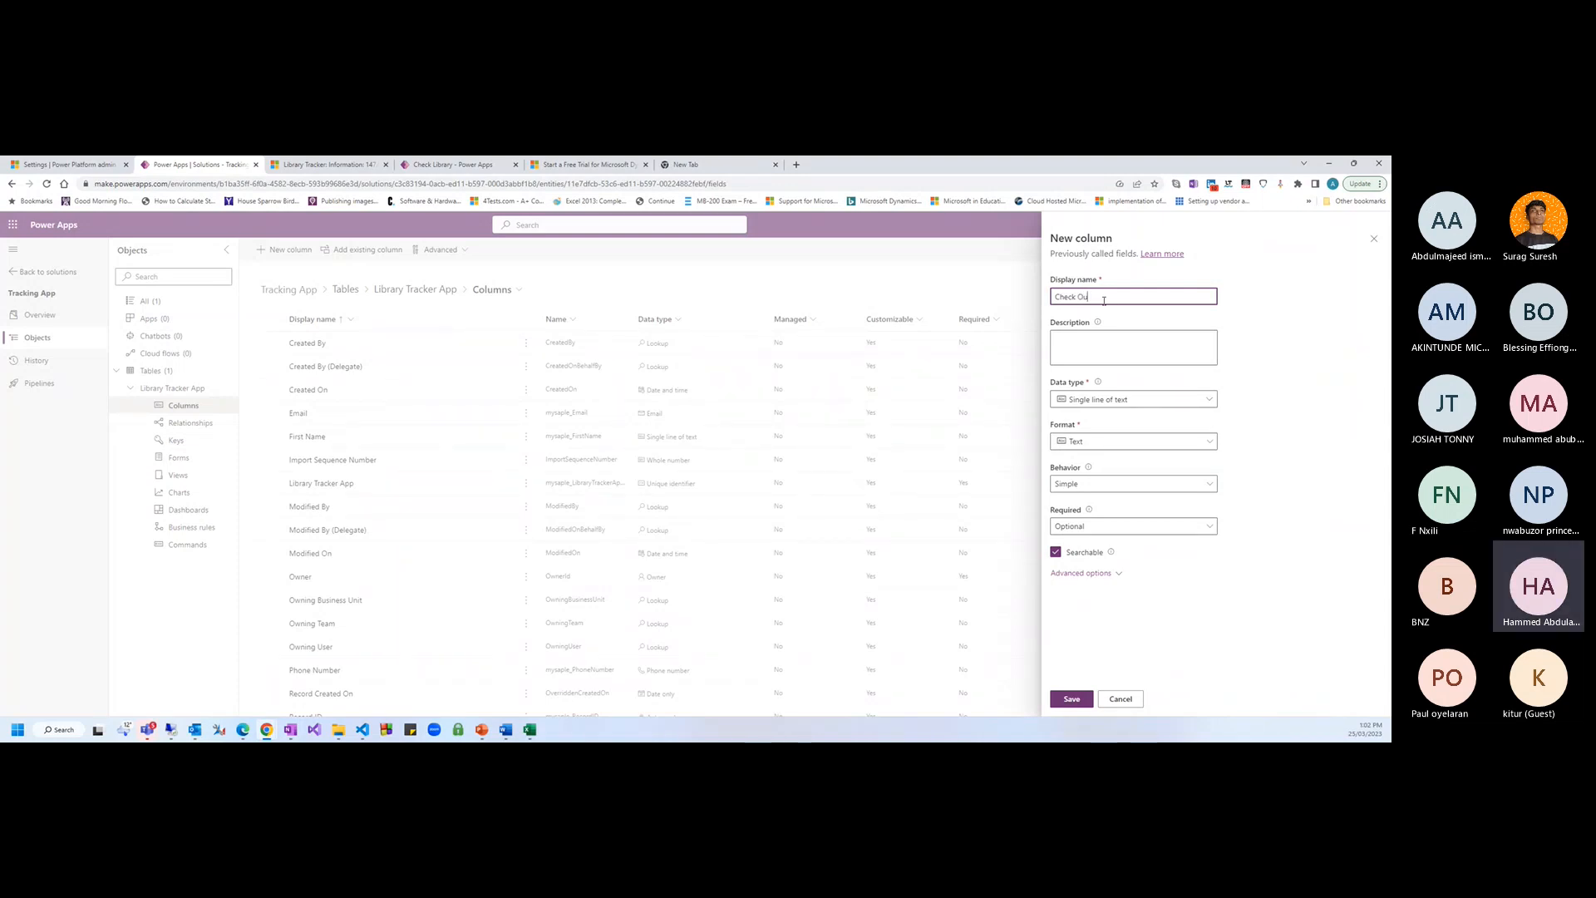
{"action": "type", "text": "t D"}
{"action": "key", "text": "BackSpace"}
{"action": "key", "text": "BackSpace"}
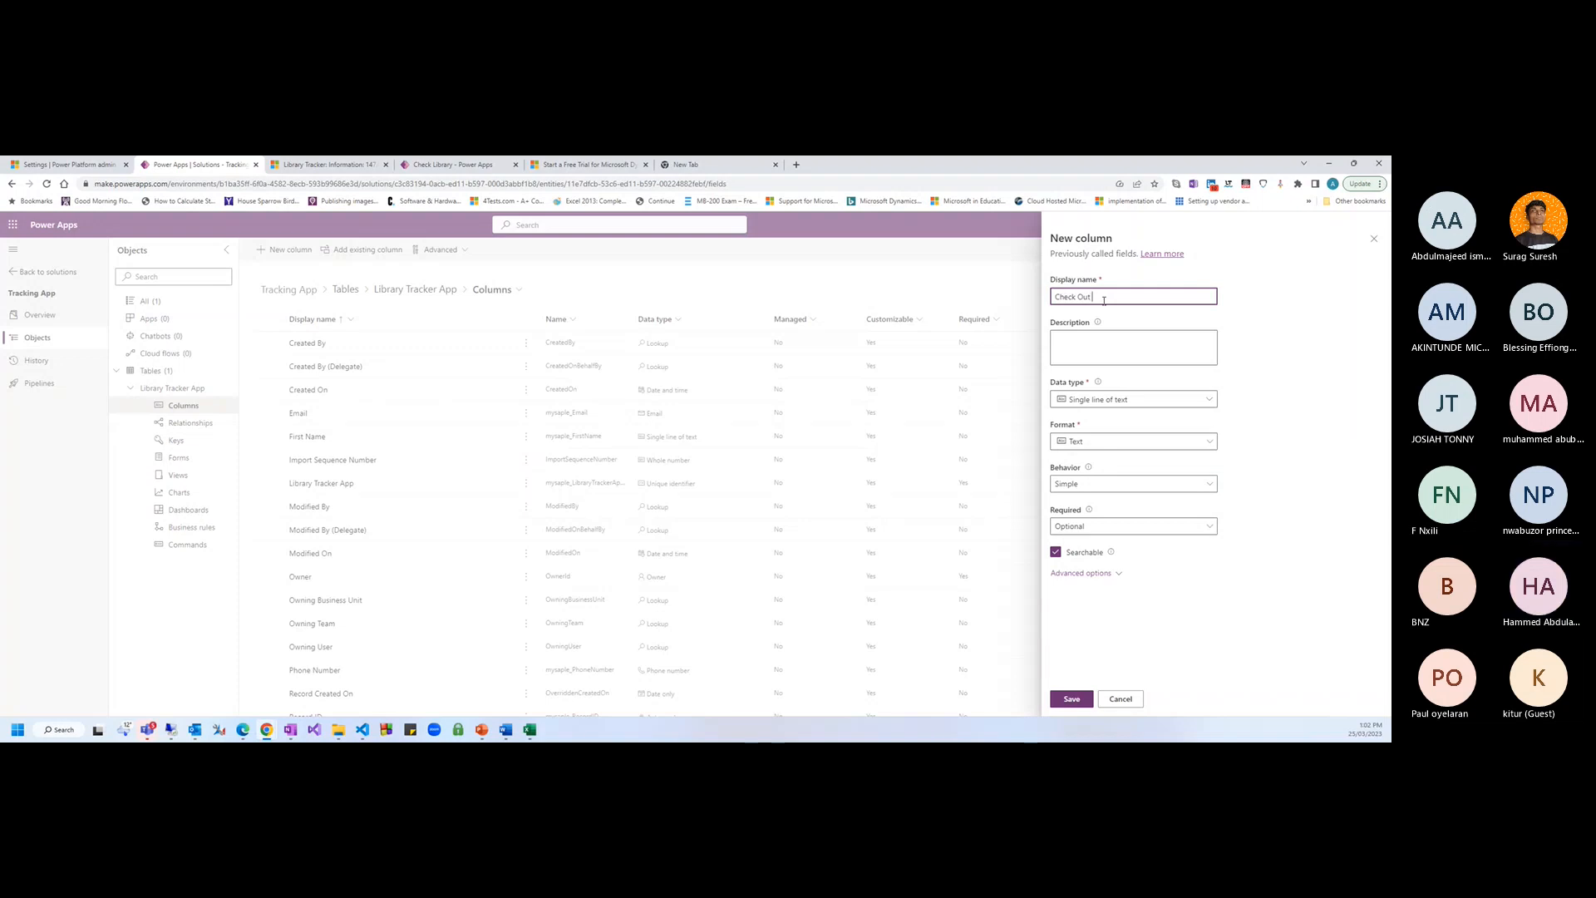
{"action": "type", "text": "Date"}
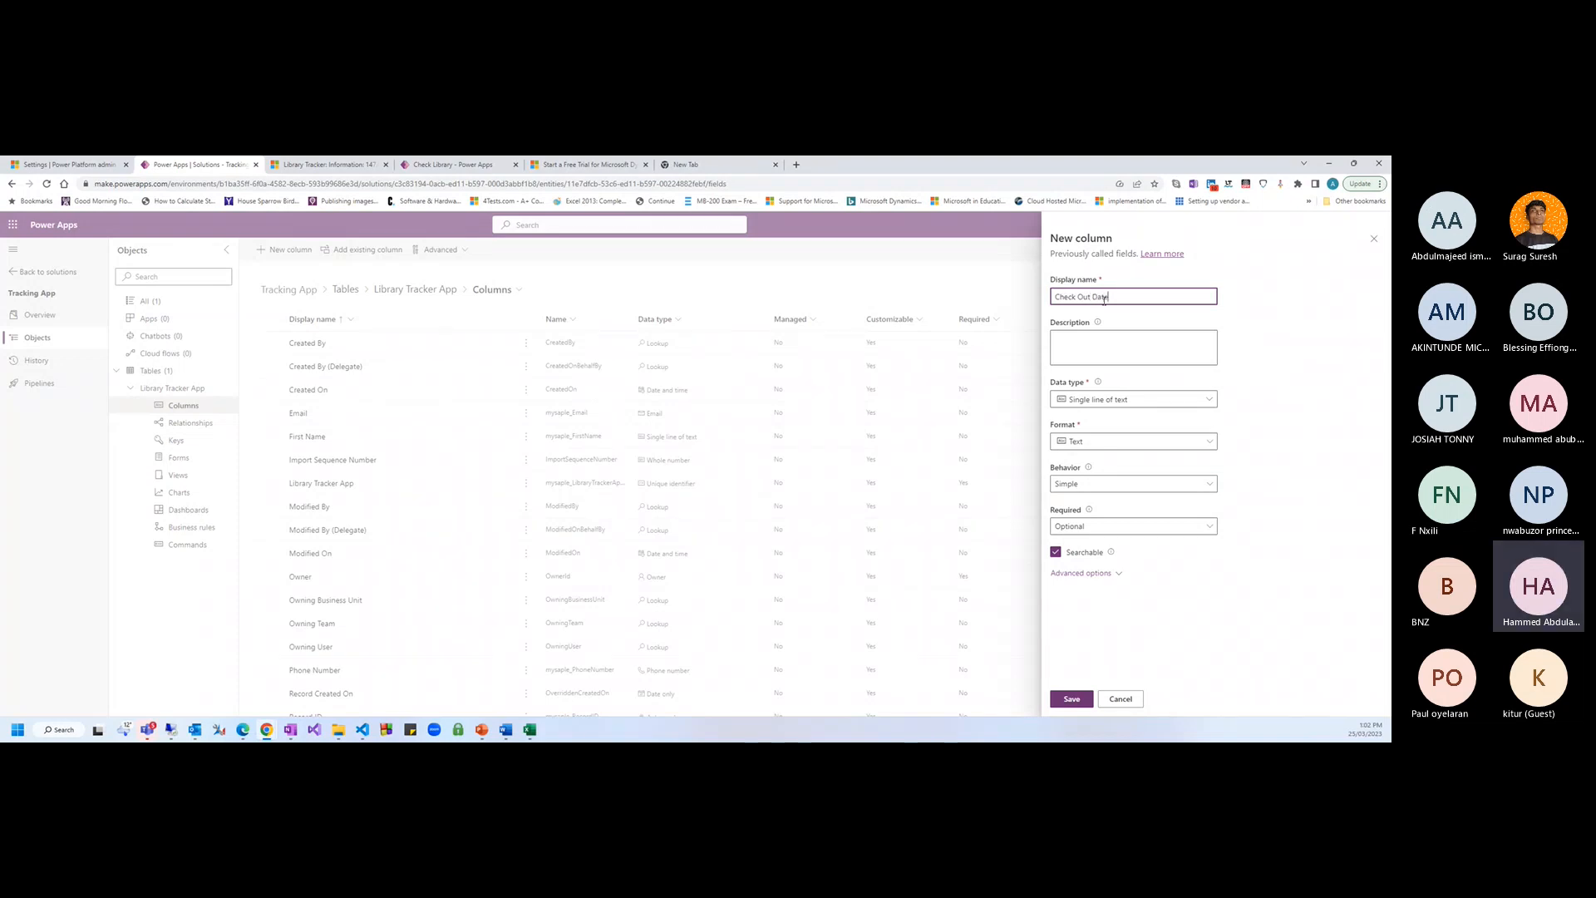
{"action": "left_click", "coordinate": [1210, 400]}
{"action": "mouse_move", "coordinate": [1209, 485]}
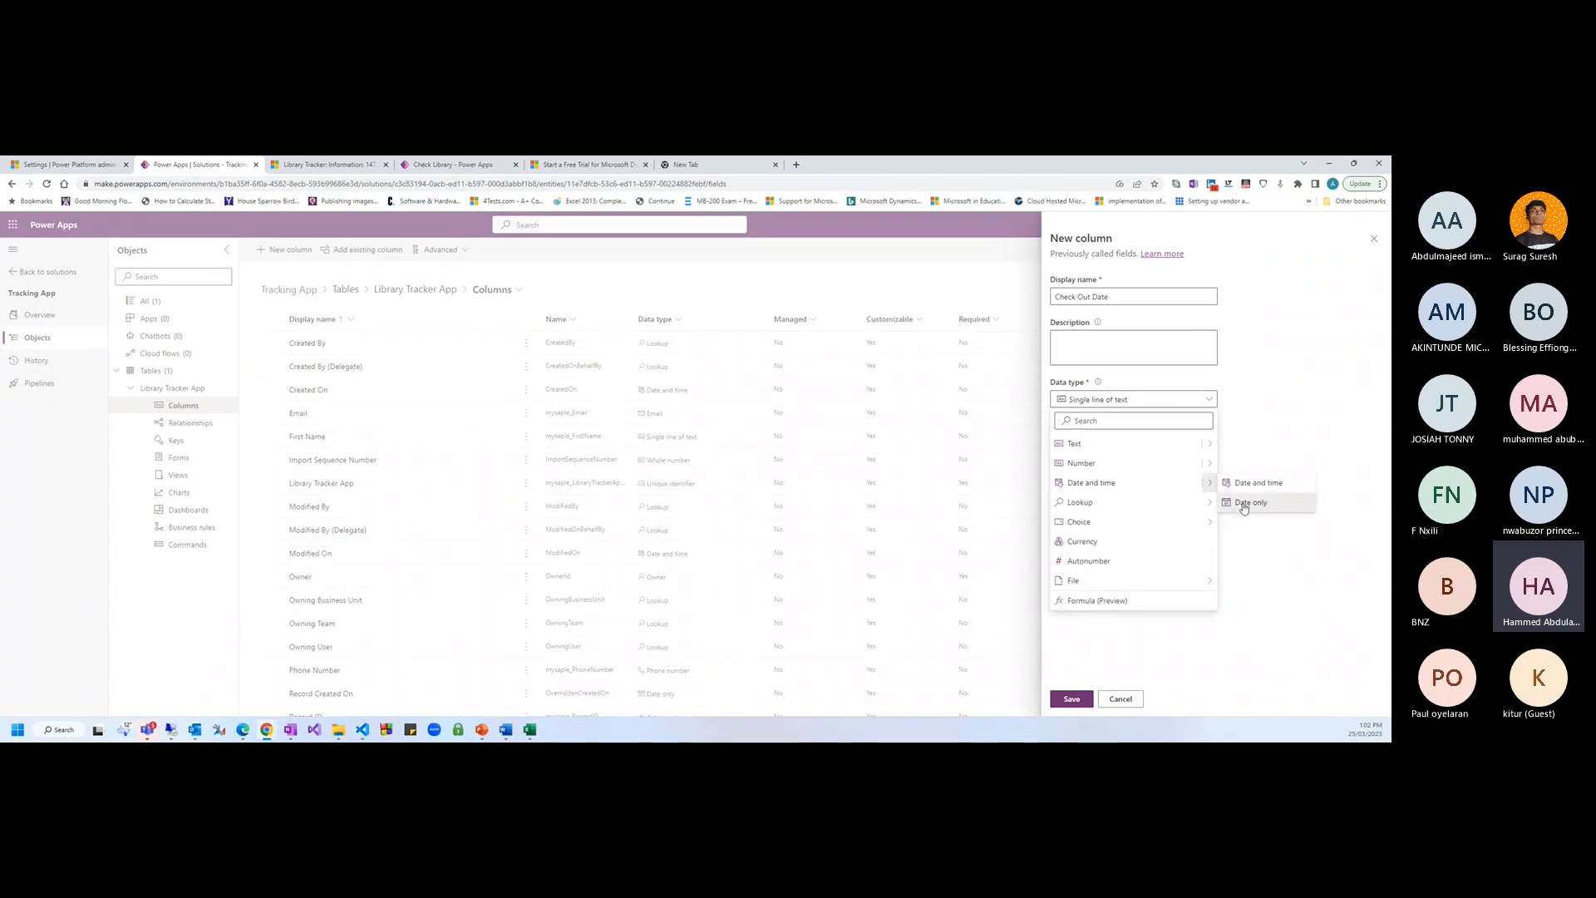
{"action": "left_click", "coordinate": [1243, 504]}
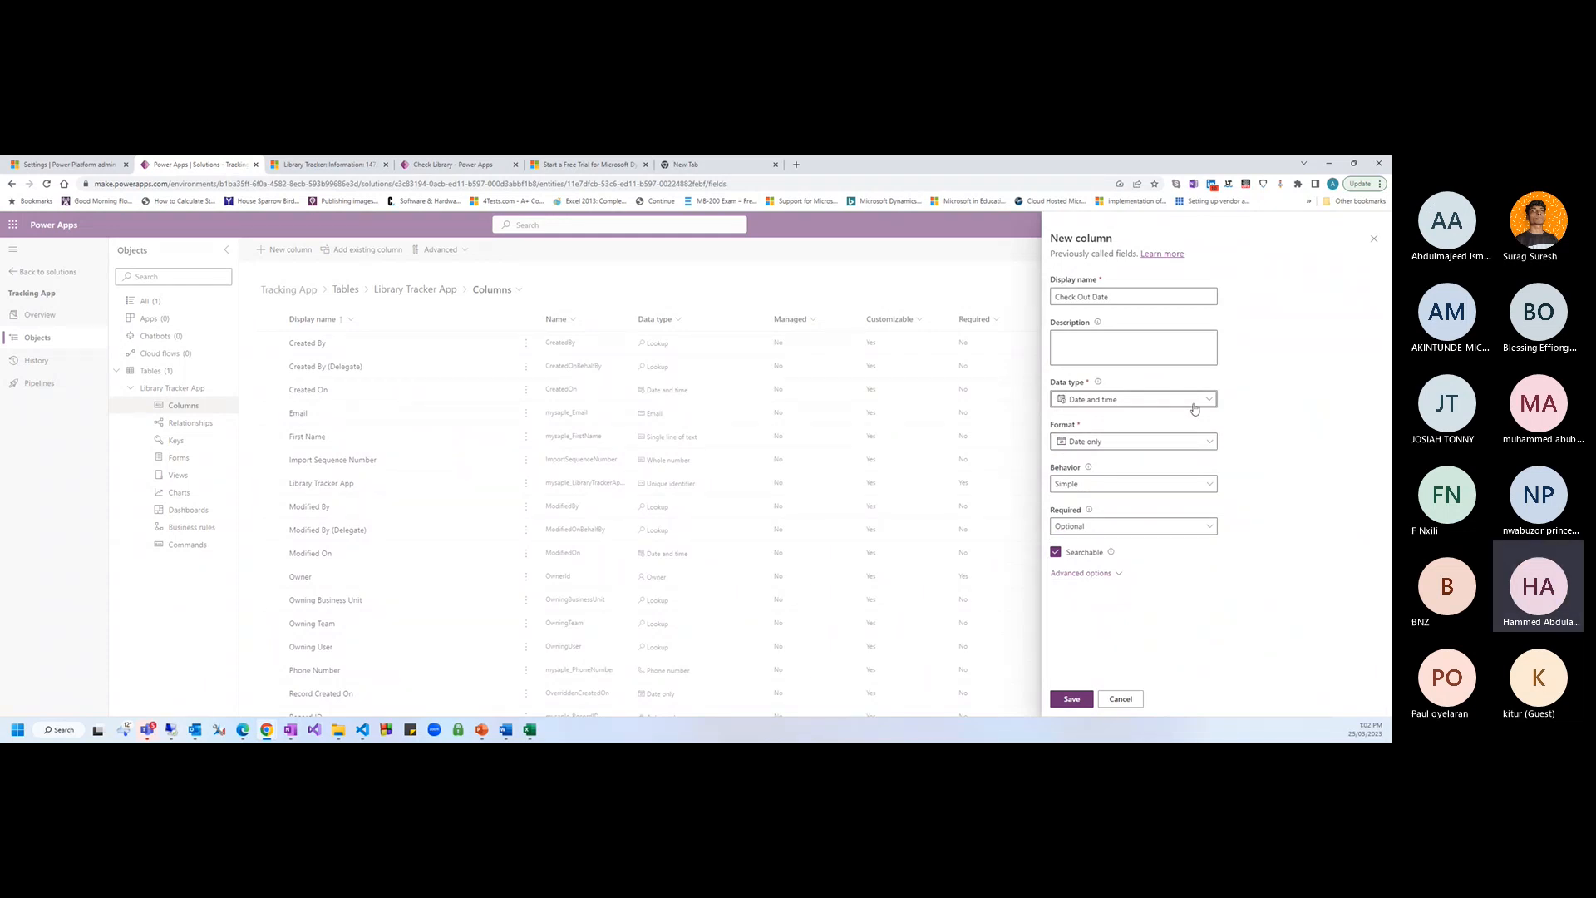
{"action": "left_click", "coordinate": [1197, 442]}
{"action": "left_click", "coordinate": [1180, 459]}
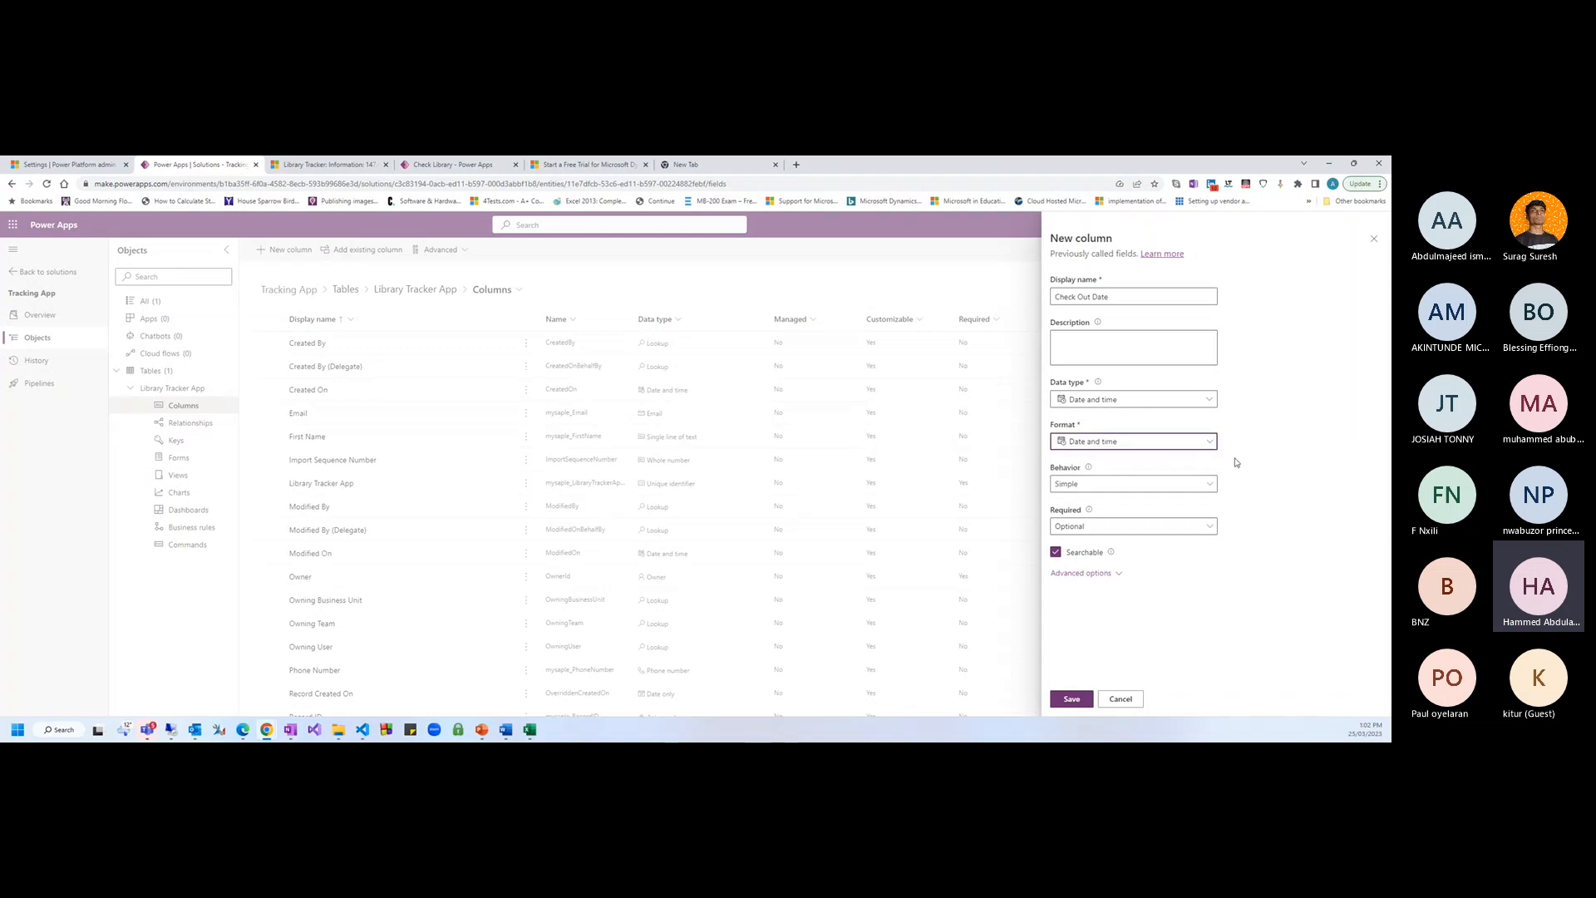
{"action": "left_click", "coordinate": [1069, 699]}
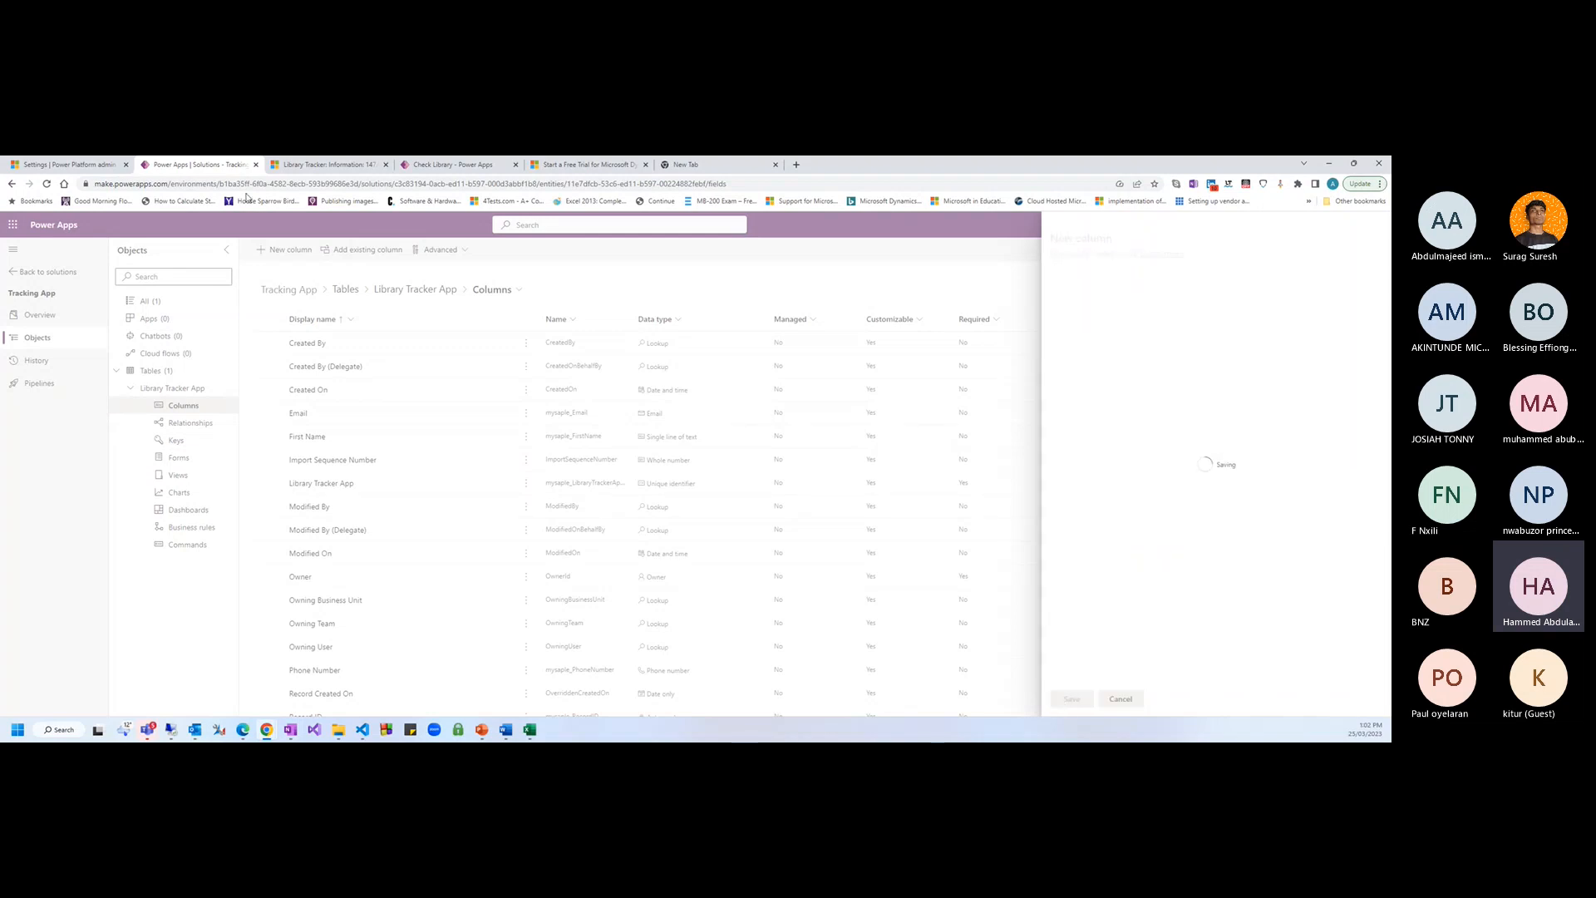
Add and save a Check in Date column of the Date and time type
{"action": "left_click", "coordinate": [290, 250]}
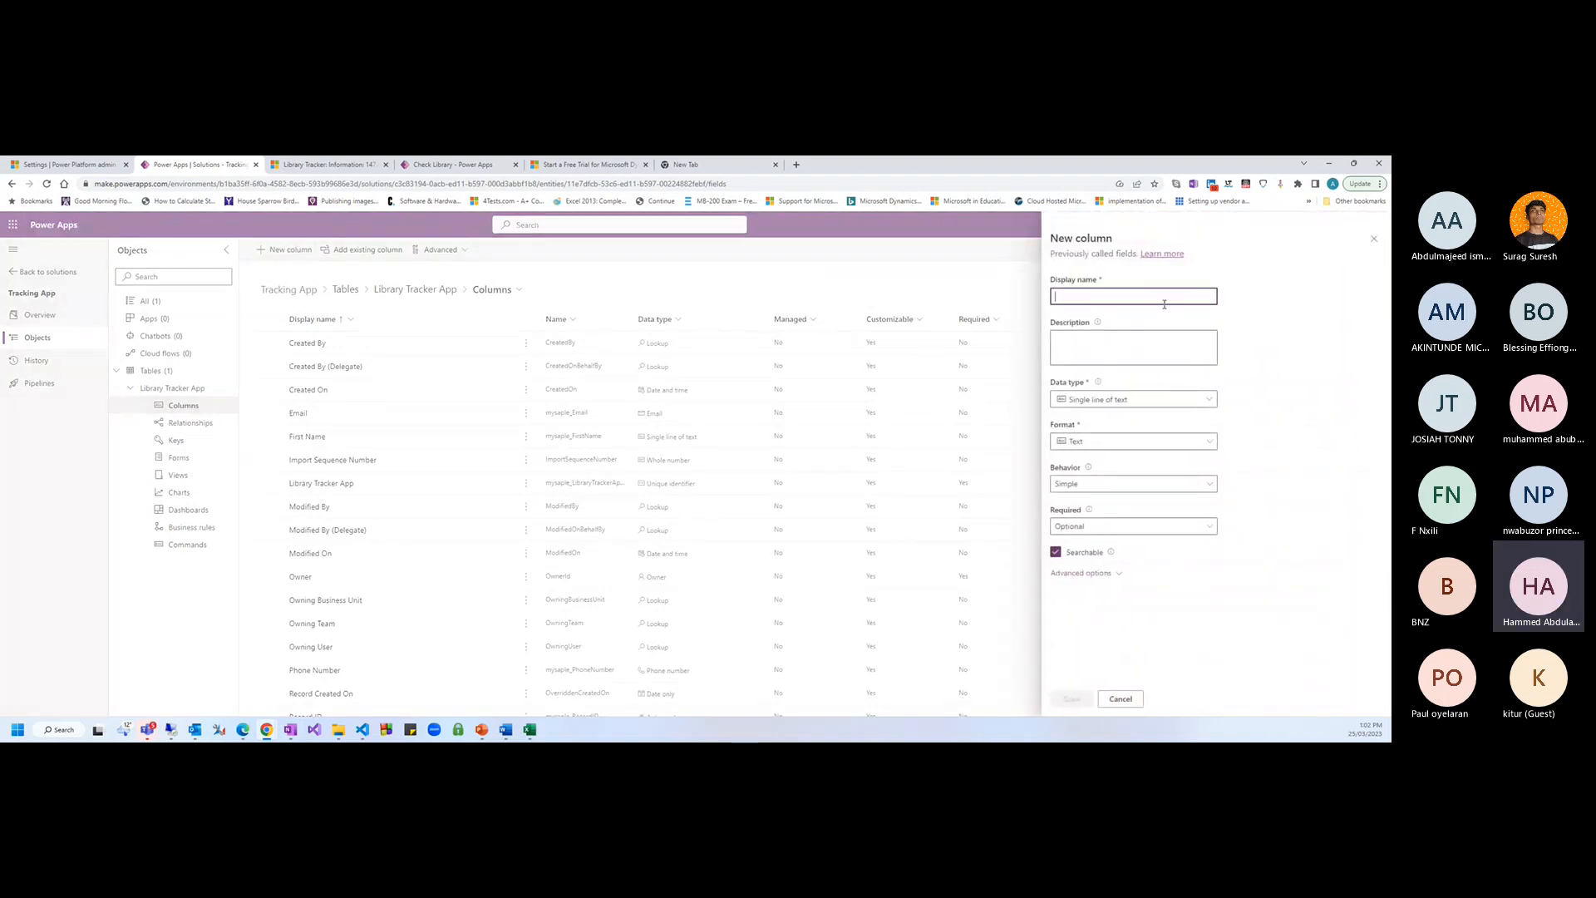
{"action": "left_click", "coordinate": [1163, 300]}
{"action": "type", "text": "Check"}
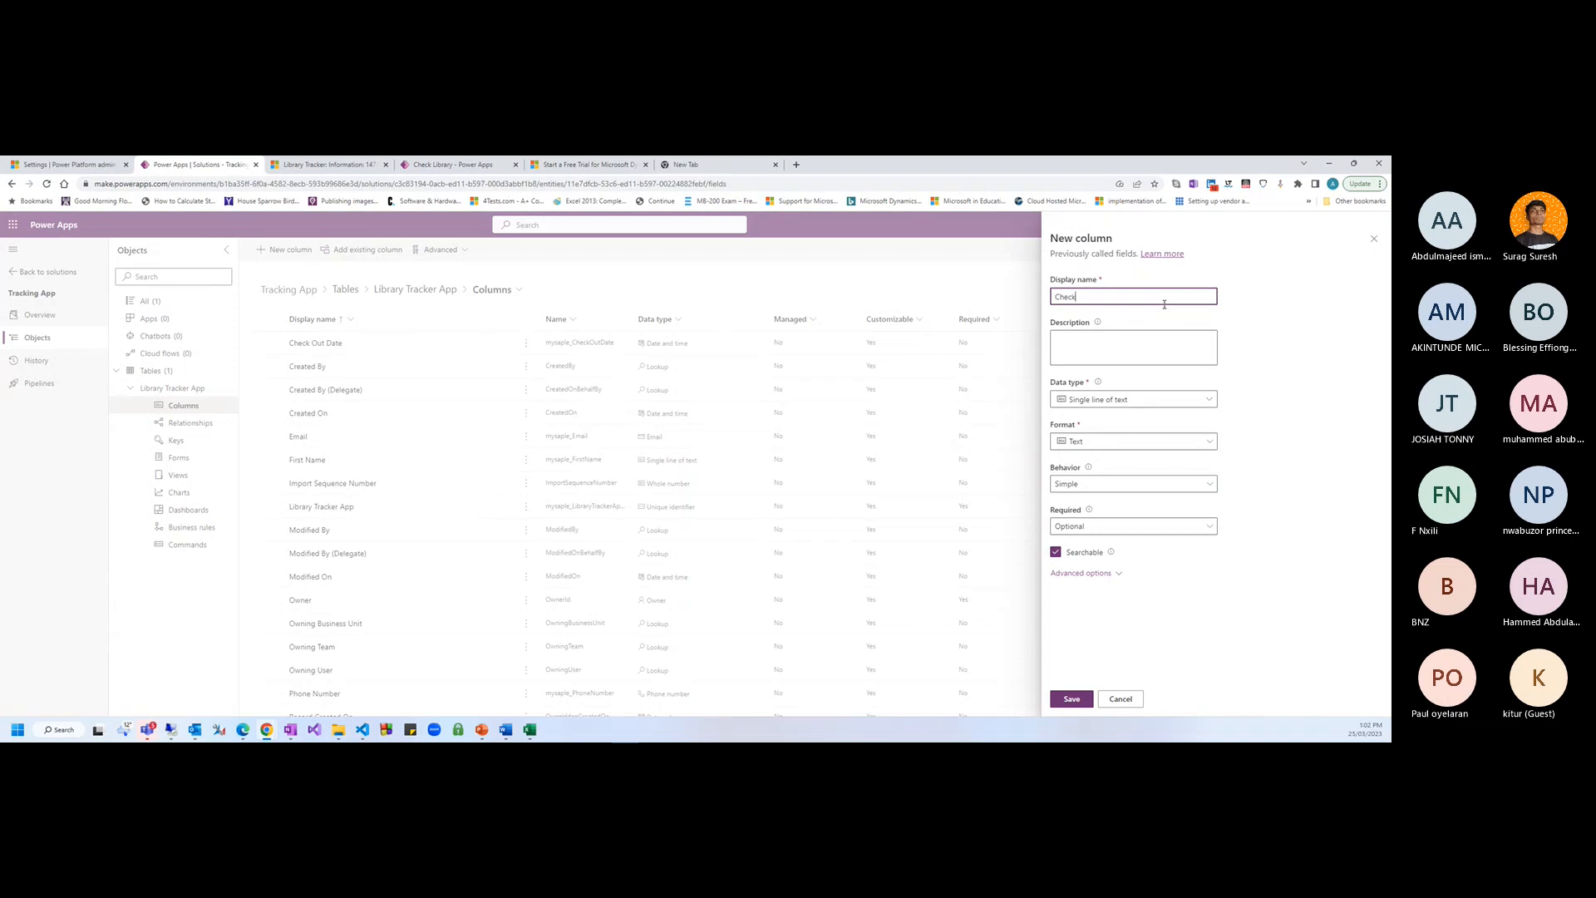
{"action": "type", "text": "Date"}
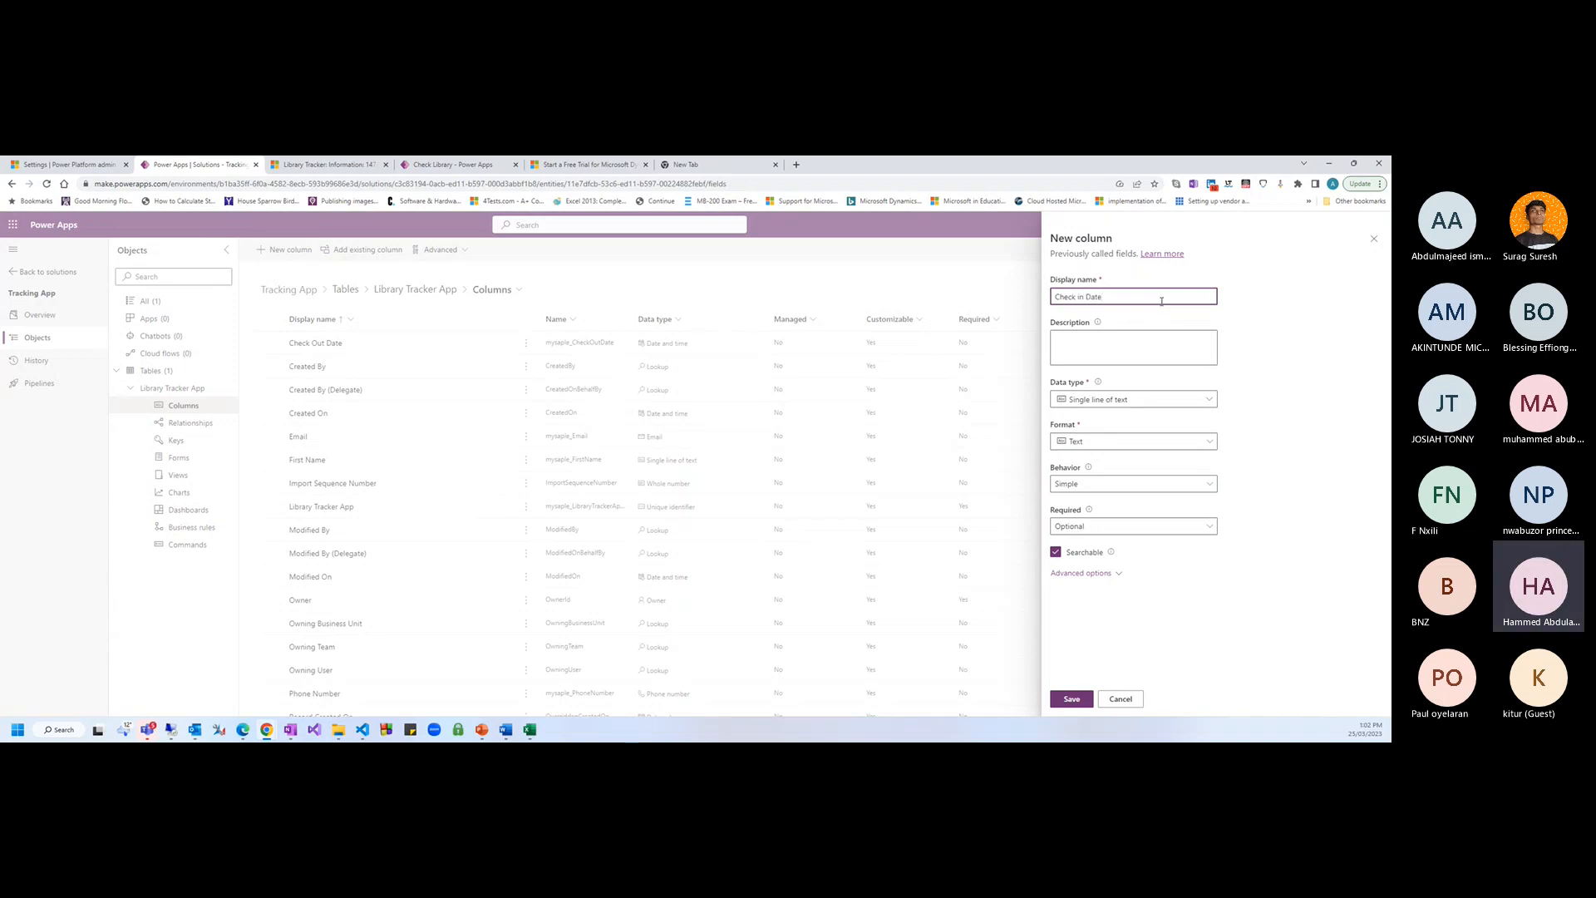
{"action": "left_click", "coordinate": [1242, 414]}
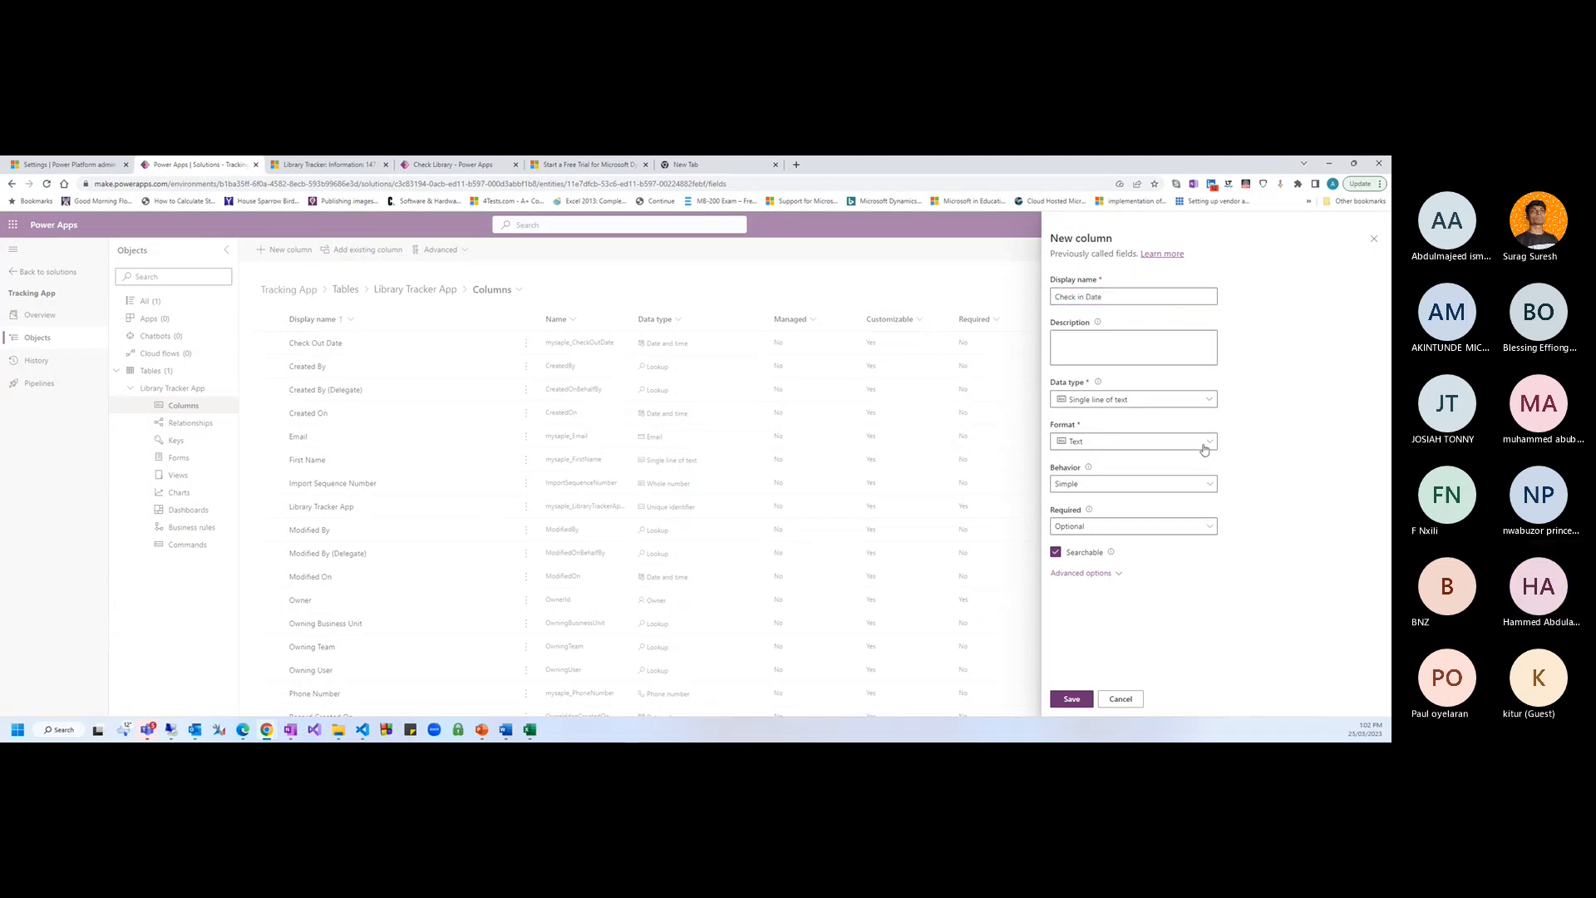
{"action": "left_click", "coordinate": [1210, 404]}
{"action": "mouse_move", "coordinate": [1172, 524]}
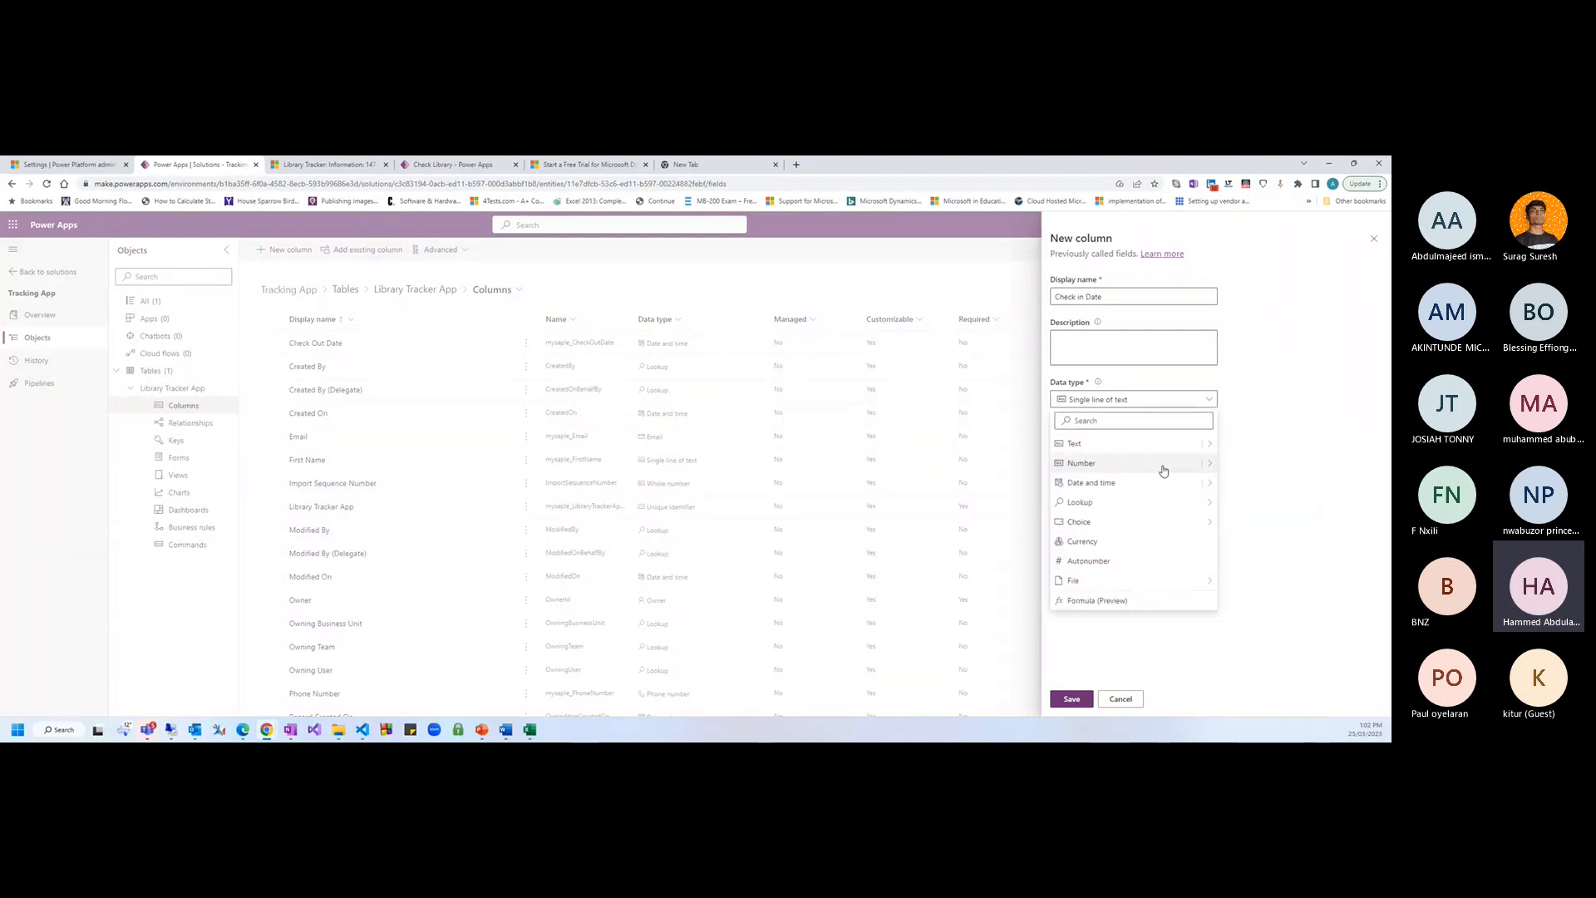
{"action": "left_click", "coordinate": [1213, 483]}
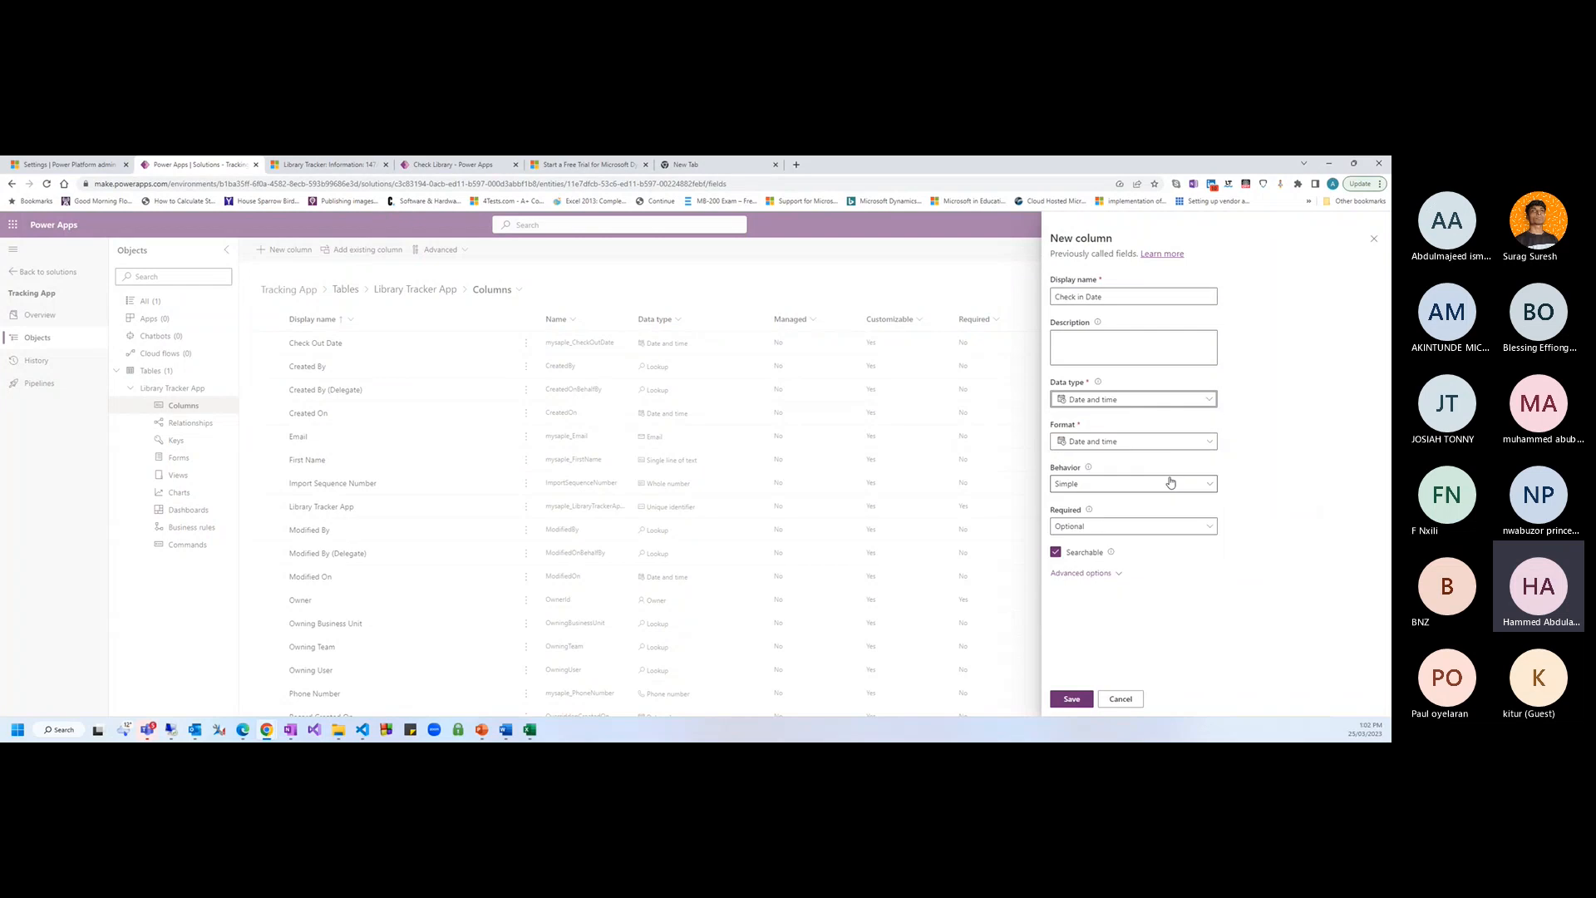
{"action": "left_click", "coordinate": [1072, 698]}
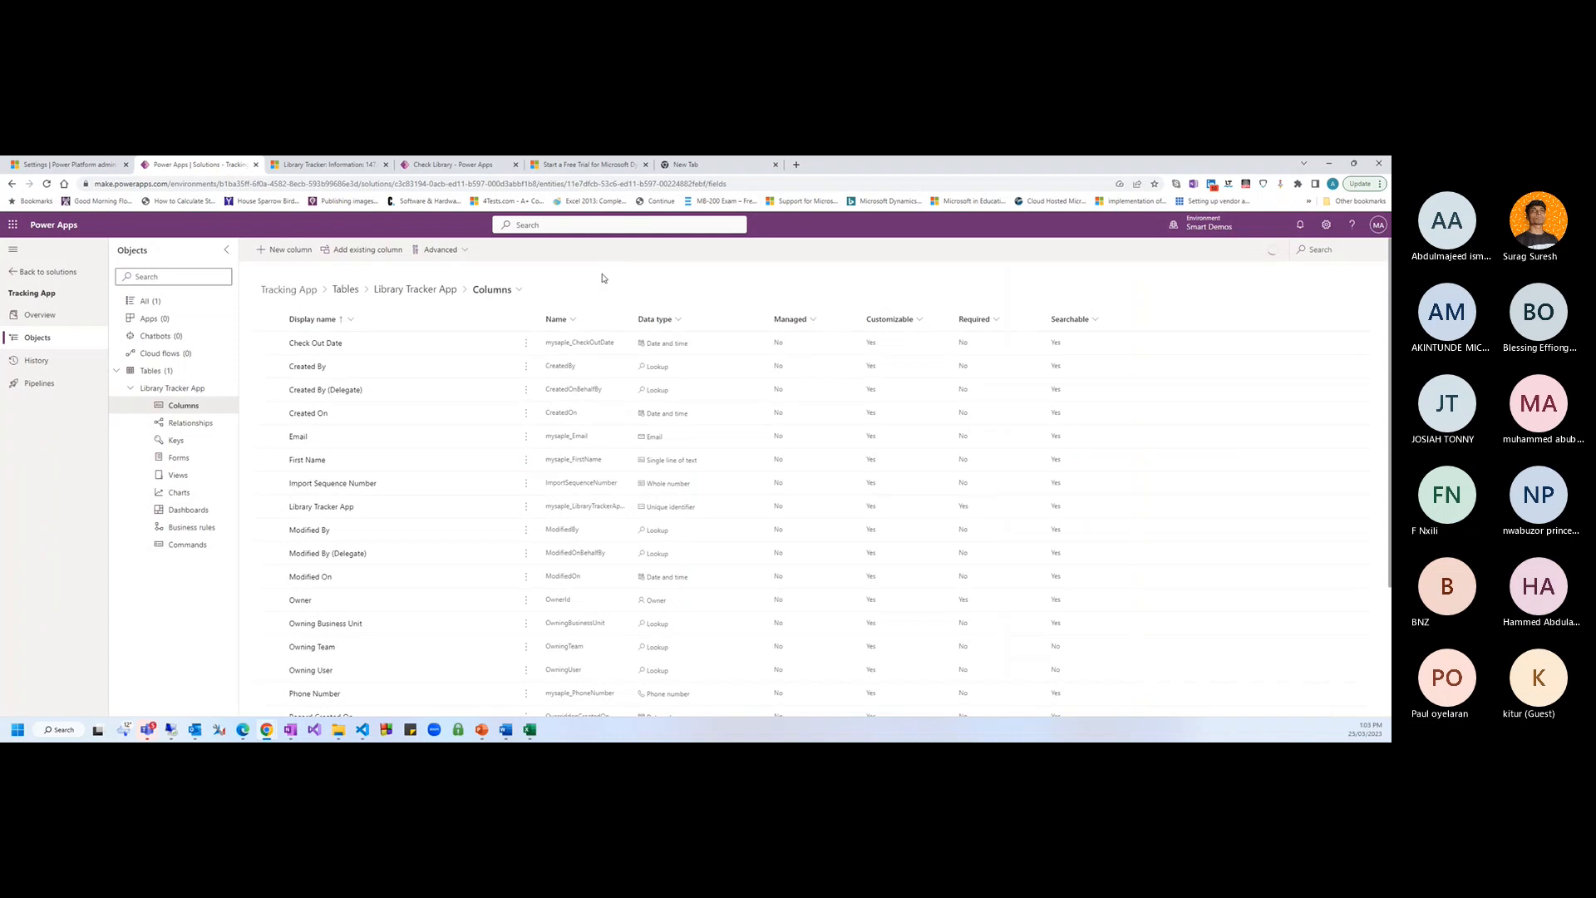
Cancel the extra new column and open the Main Information form's commands from the Forms list
{"action": "left_click", "coordinate": [281, 250]}
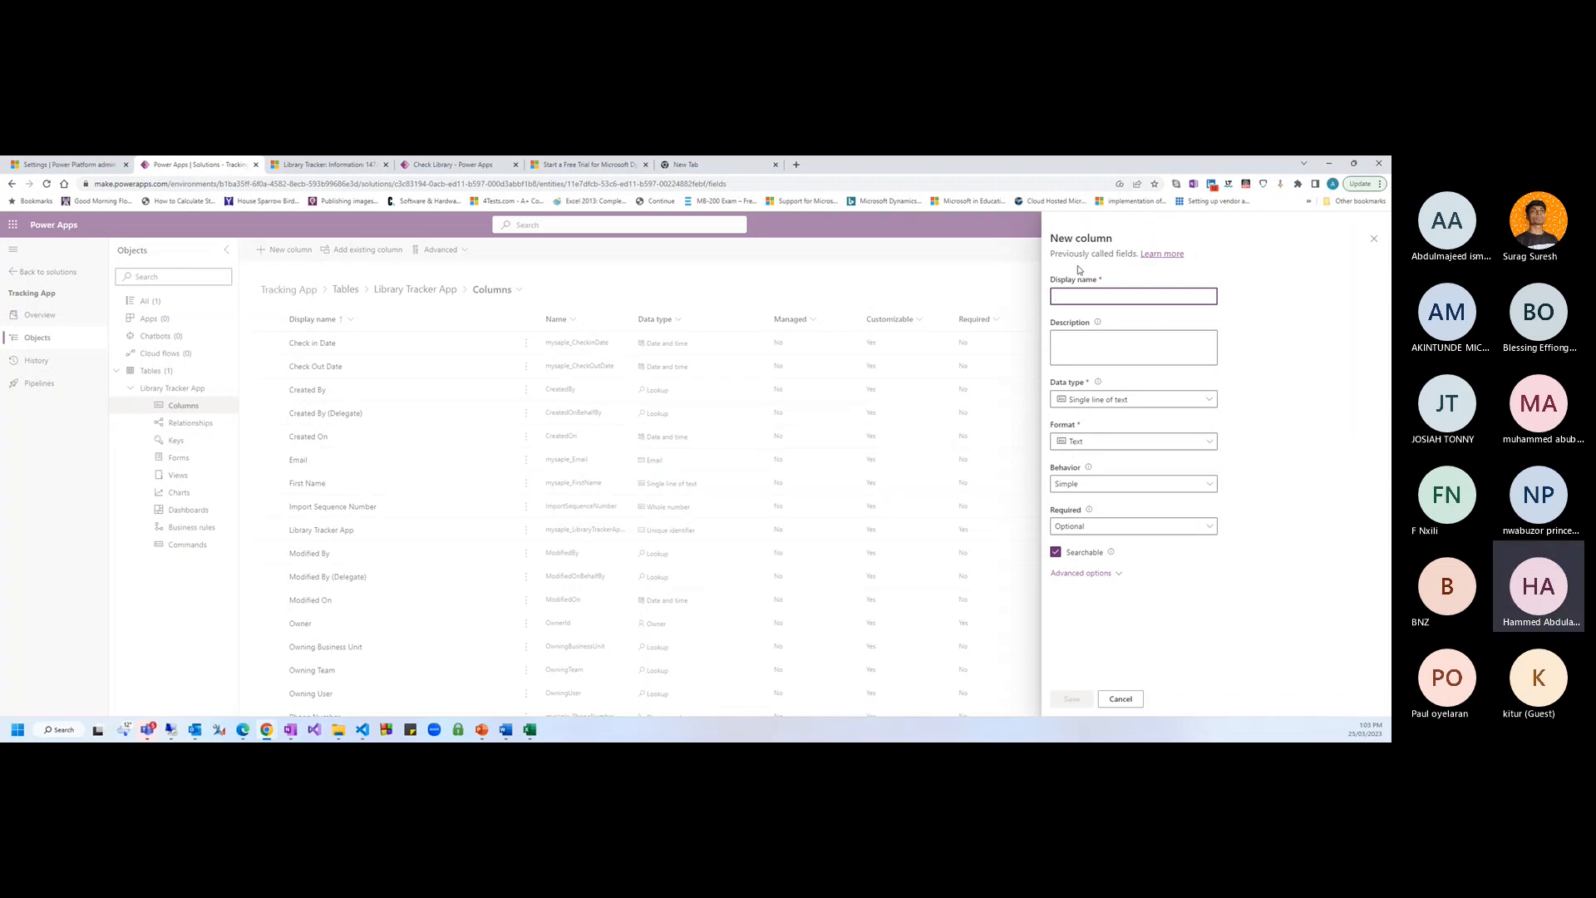
{"action": "left_click", "coordinate": [1121, 699]}
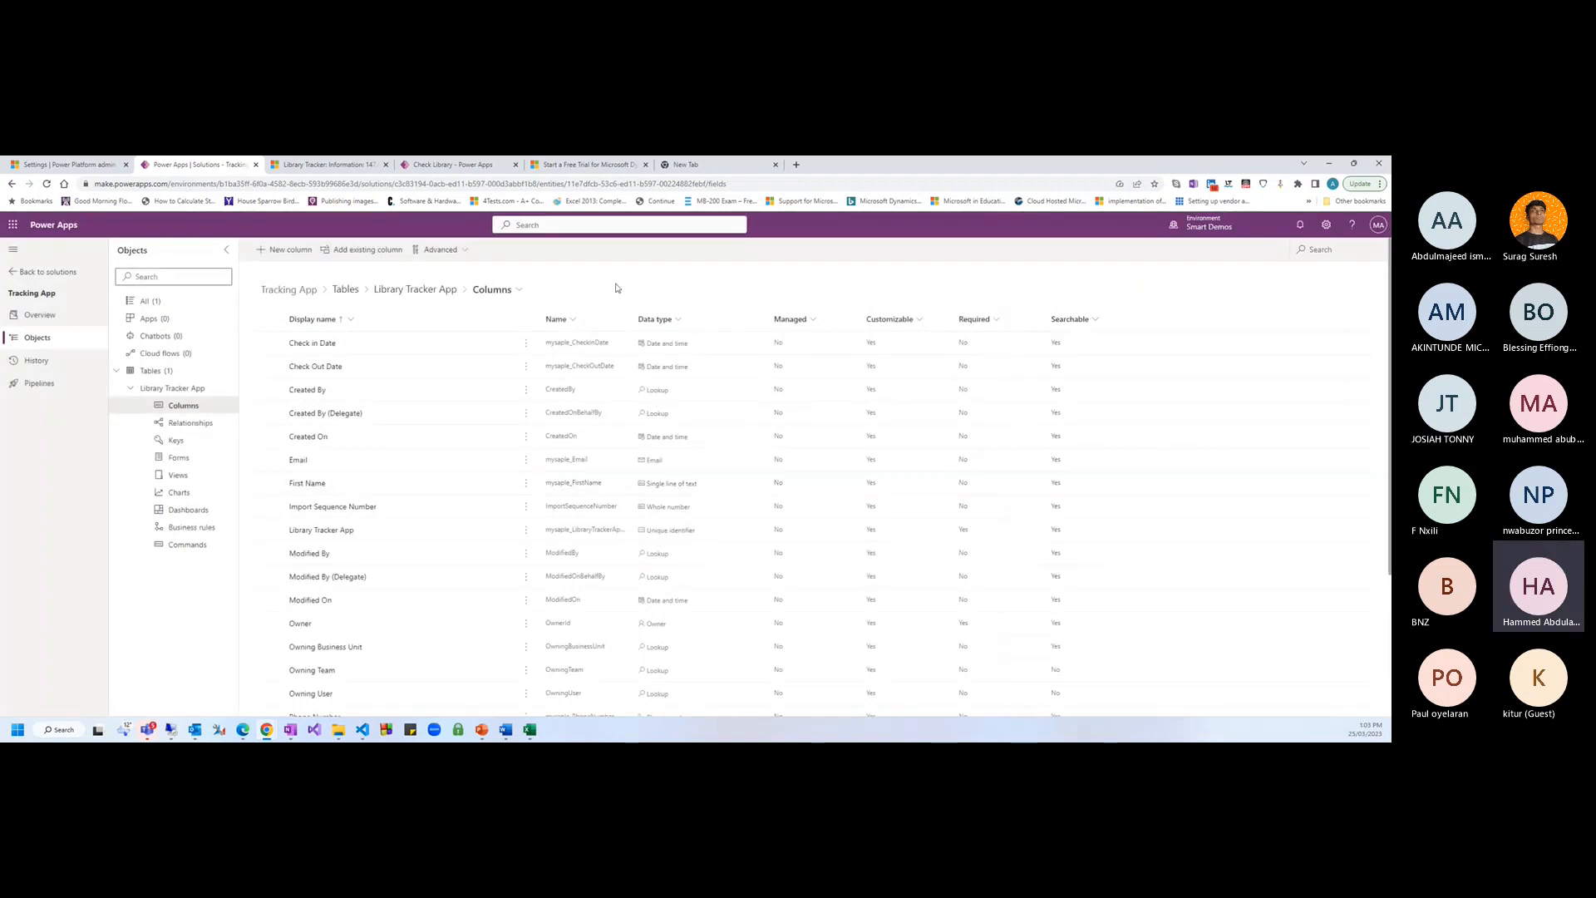
{"action": "left_click", "coordinate": [185, 463]}
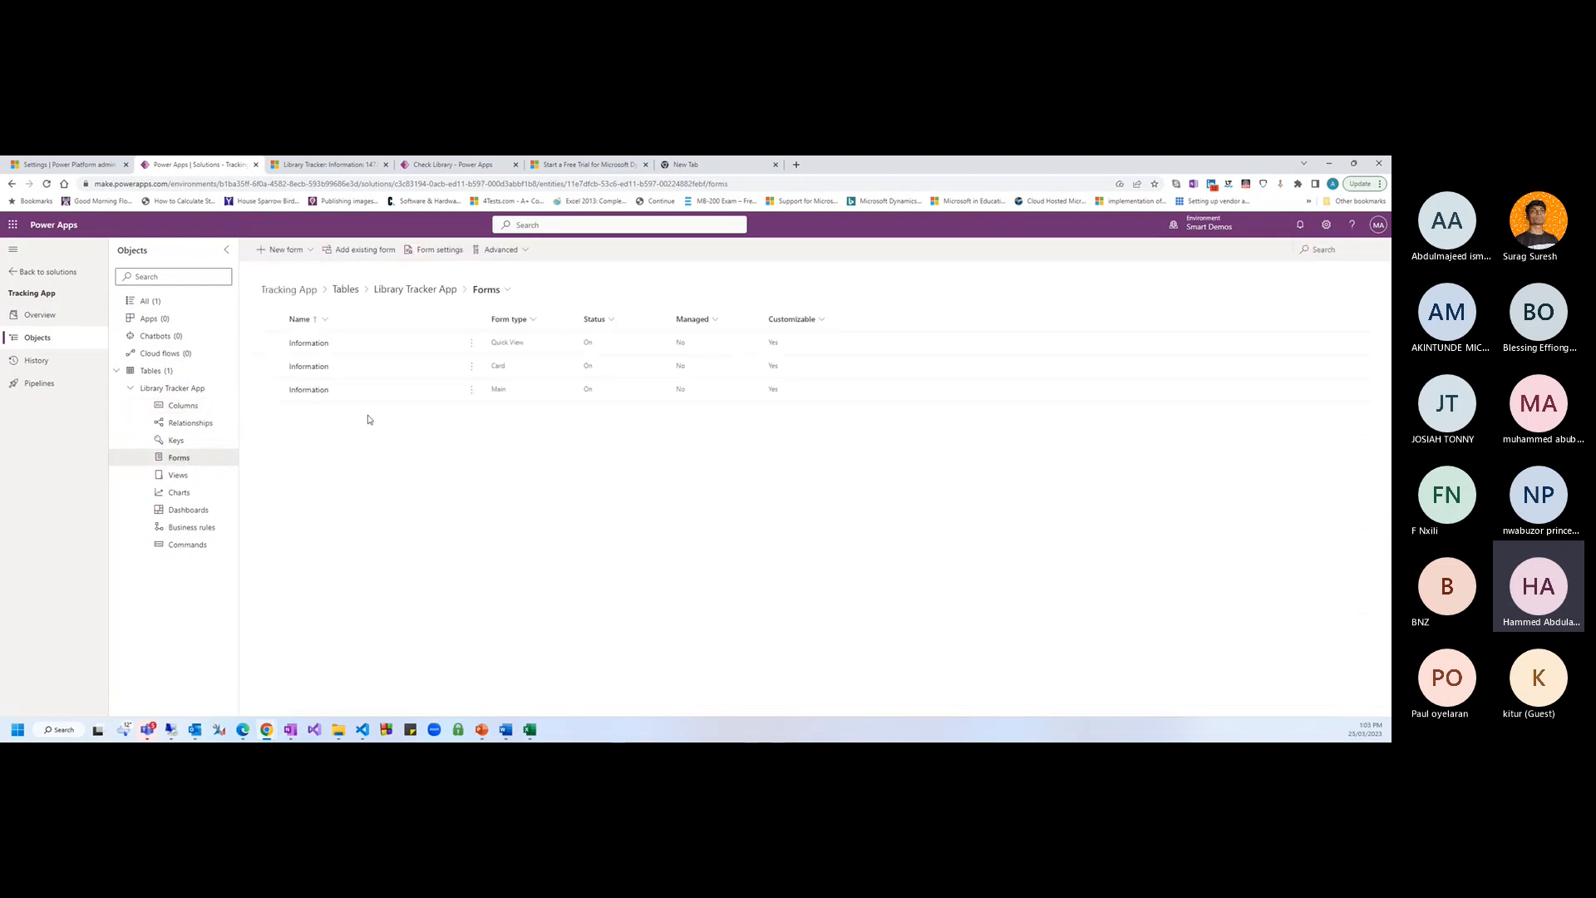
{"action": "left_click", "coordinate": [470, 392]}
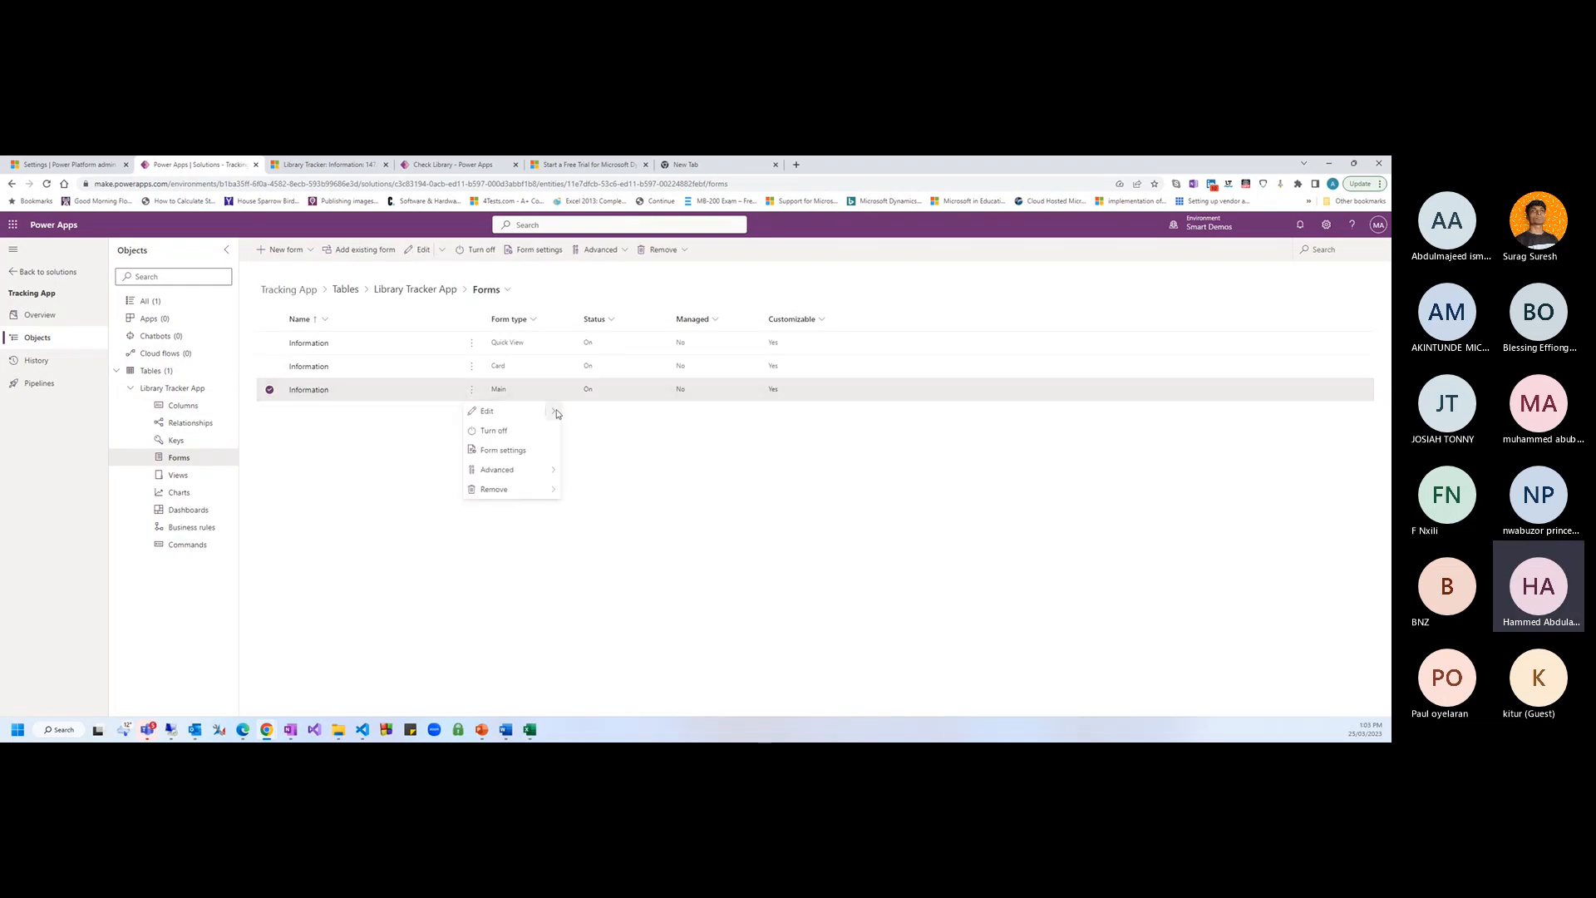
Open the Main Information form and add First Name, Email, Check Out Date, Check in Date and Record ID
{"action": "mouse_move", "coordinate": [557, 413]}
{"action": "left_click", "coordinate": [612, 437]}
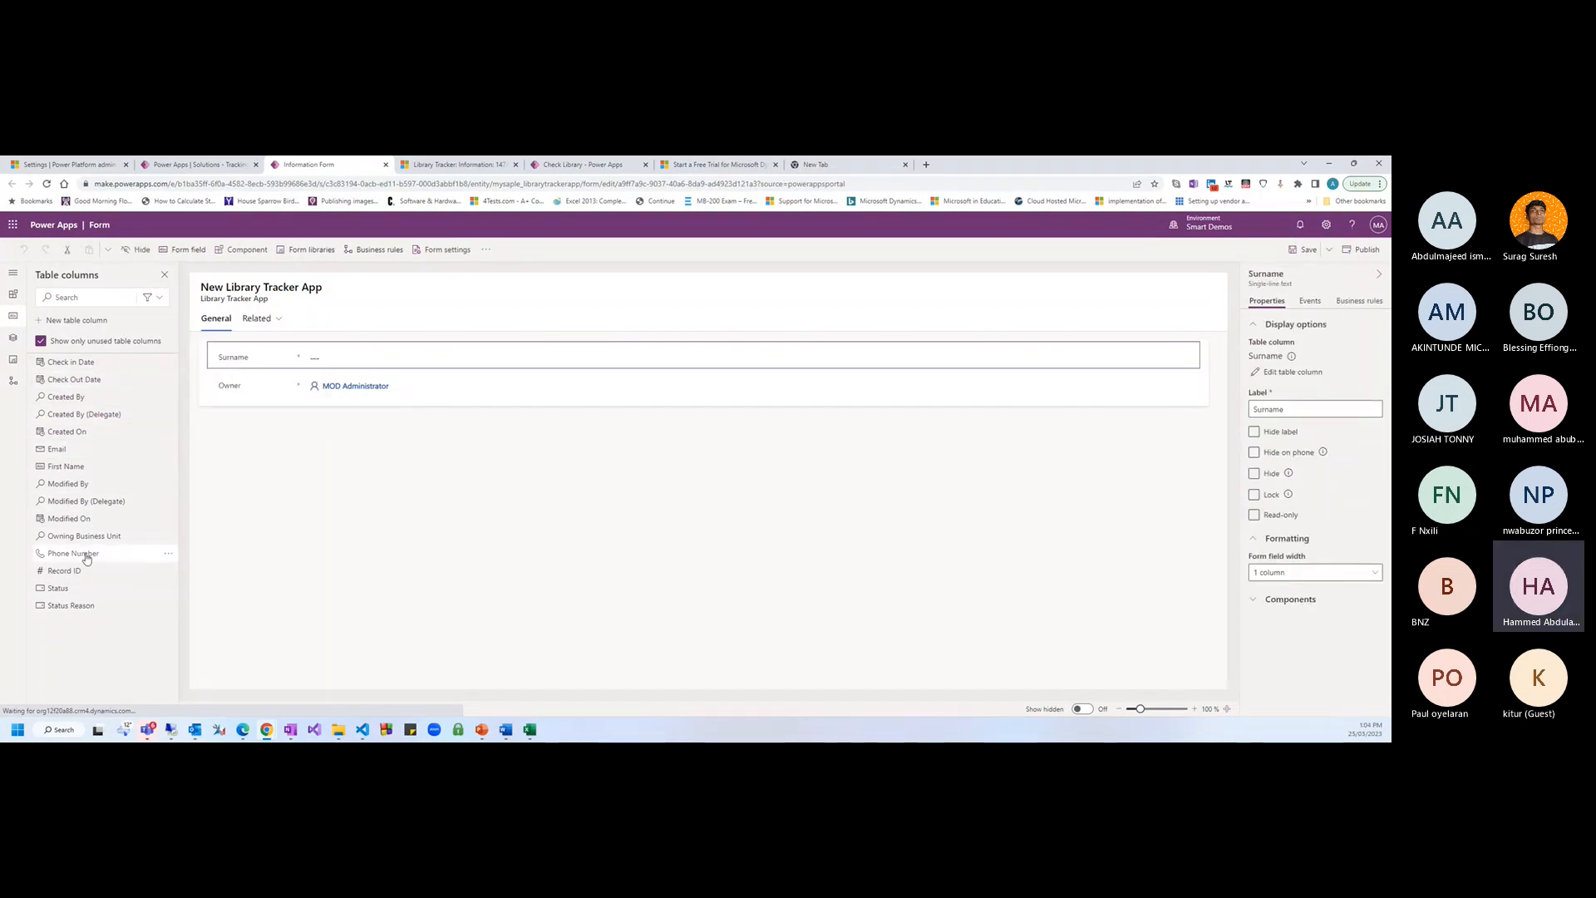
{"action": "left_click", "coordinate": [65, 465]}
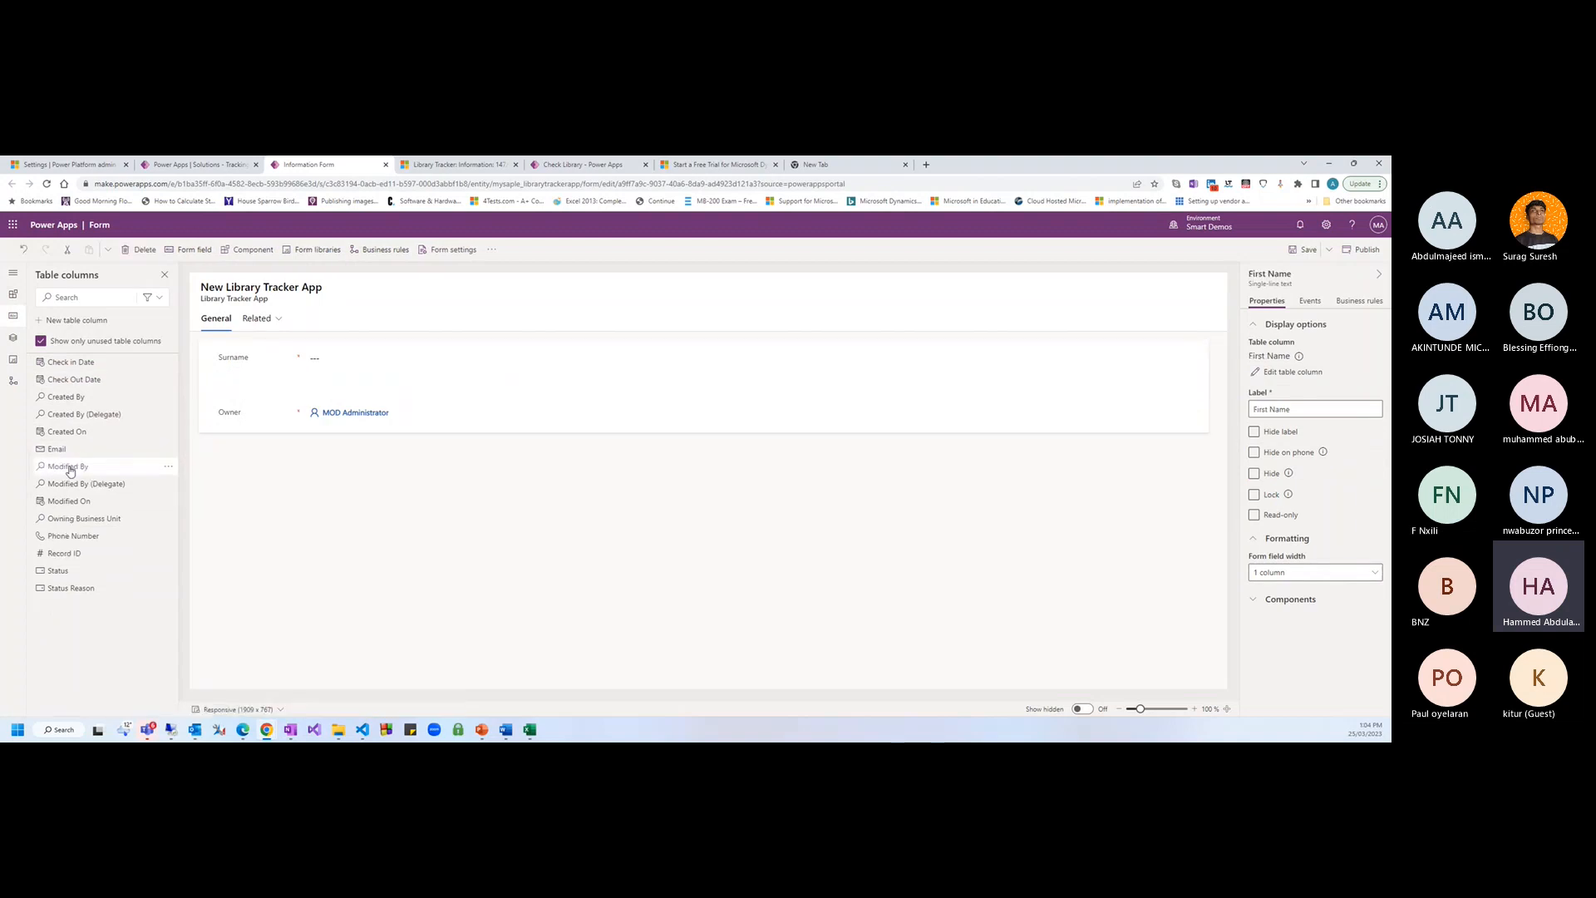
{"action": "left_click", "coordinate": [62, 450]}
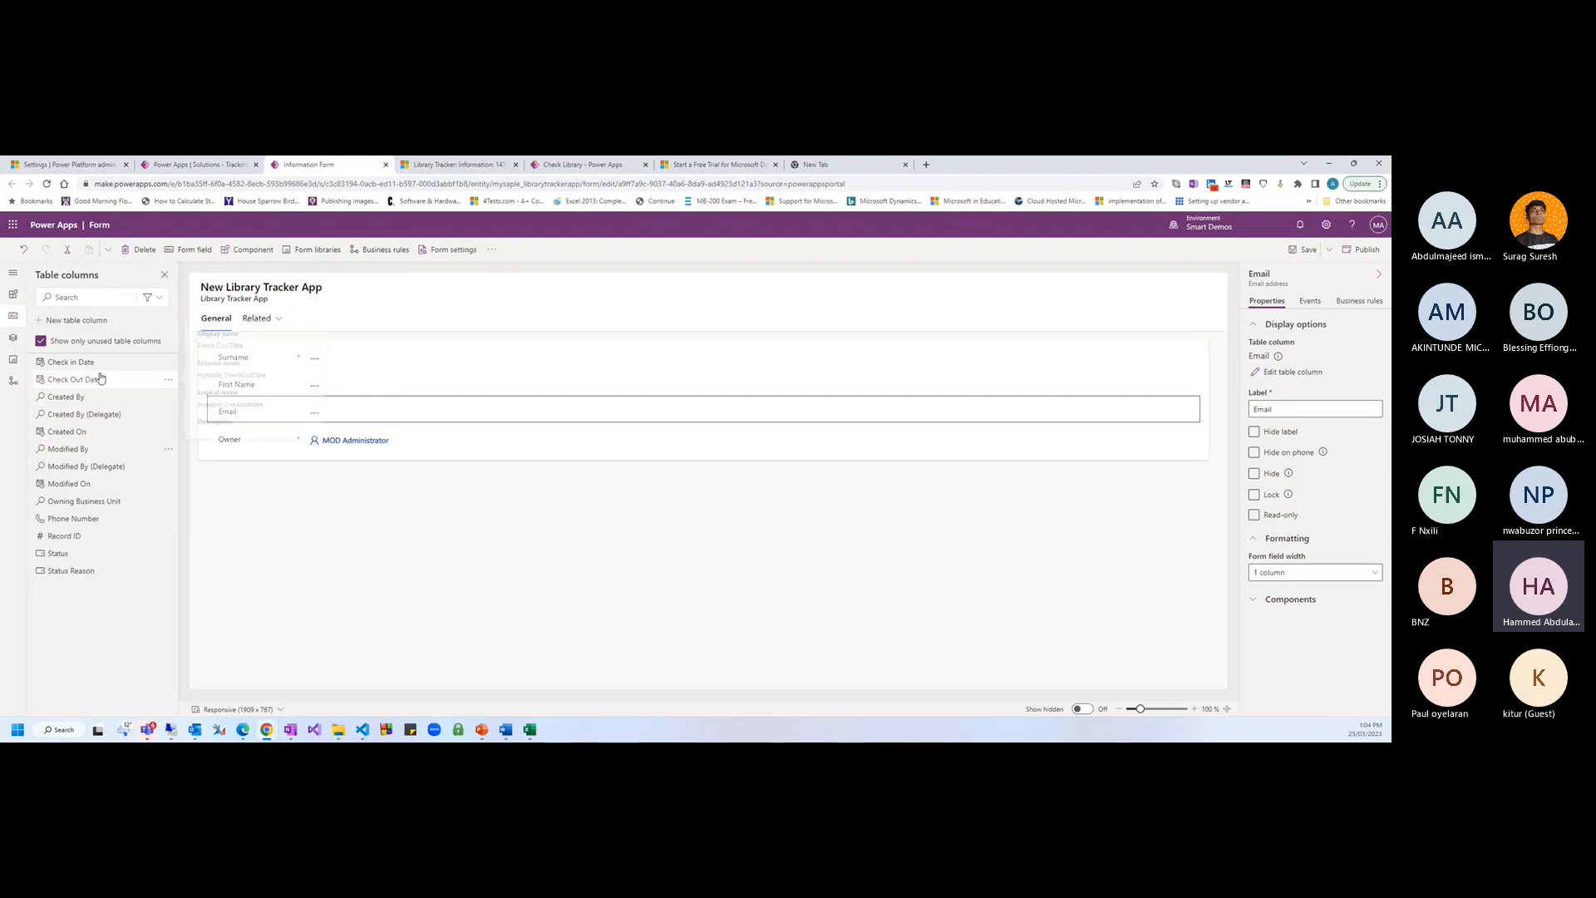
{"action": "left_click_drag", "start_coordinate": [75, 364], "coordinate": [220, 428]}
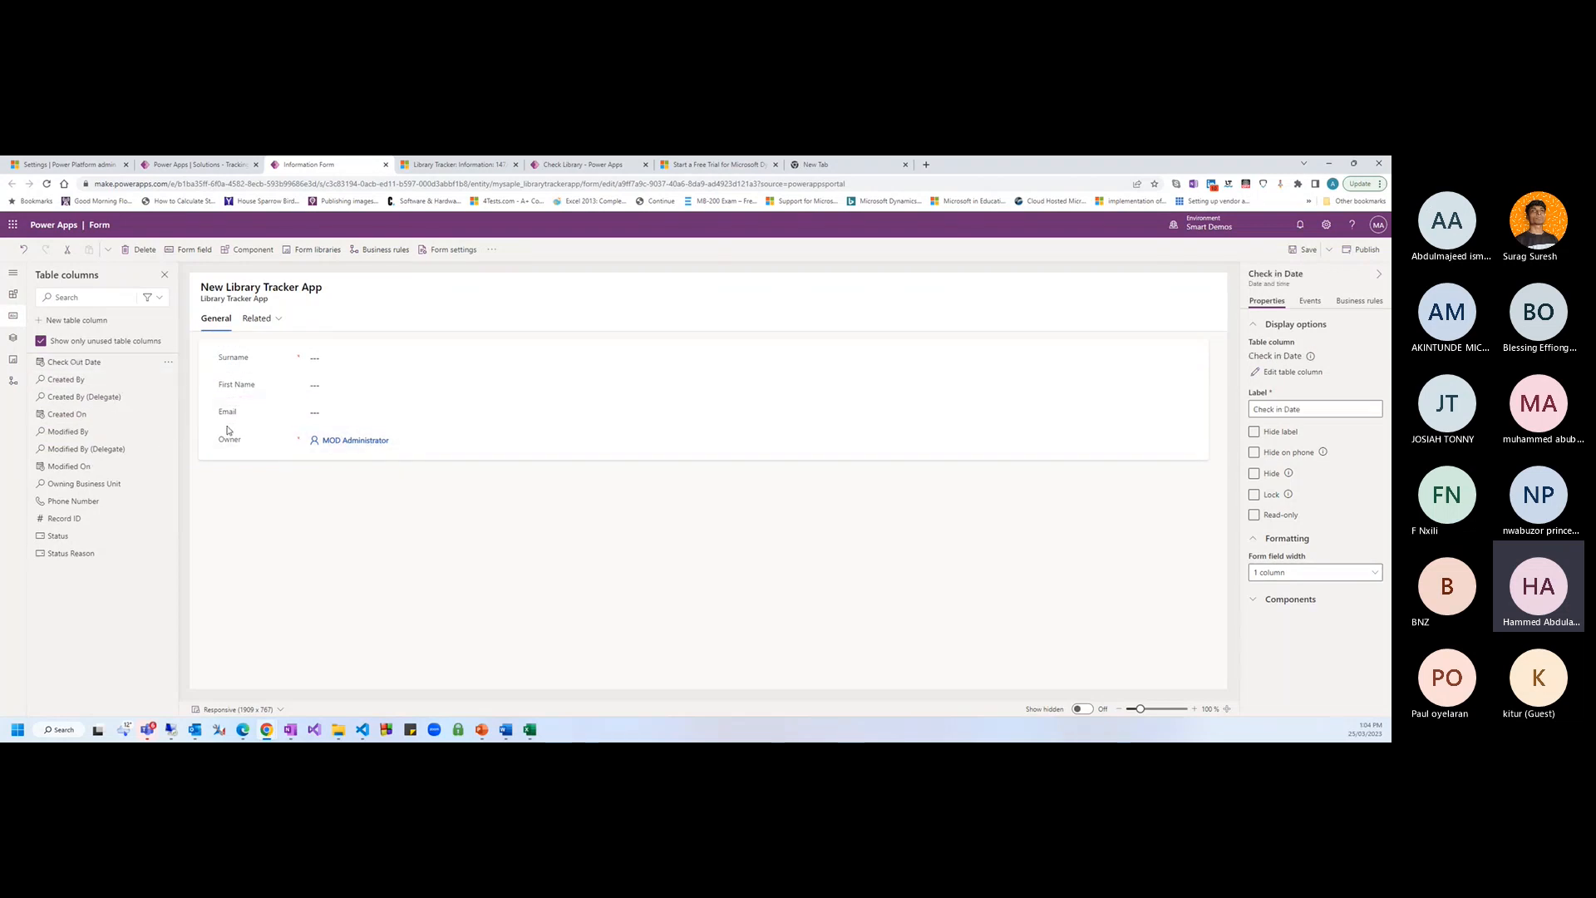
{"action": "left_click_drag", "start_coordinate": [73, 363], "coordinate": [238, 429]}
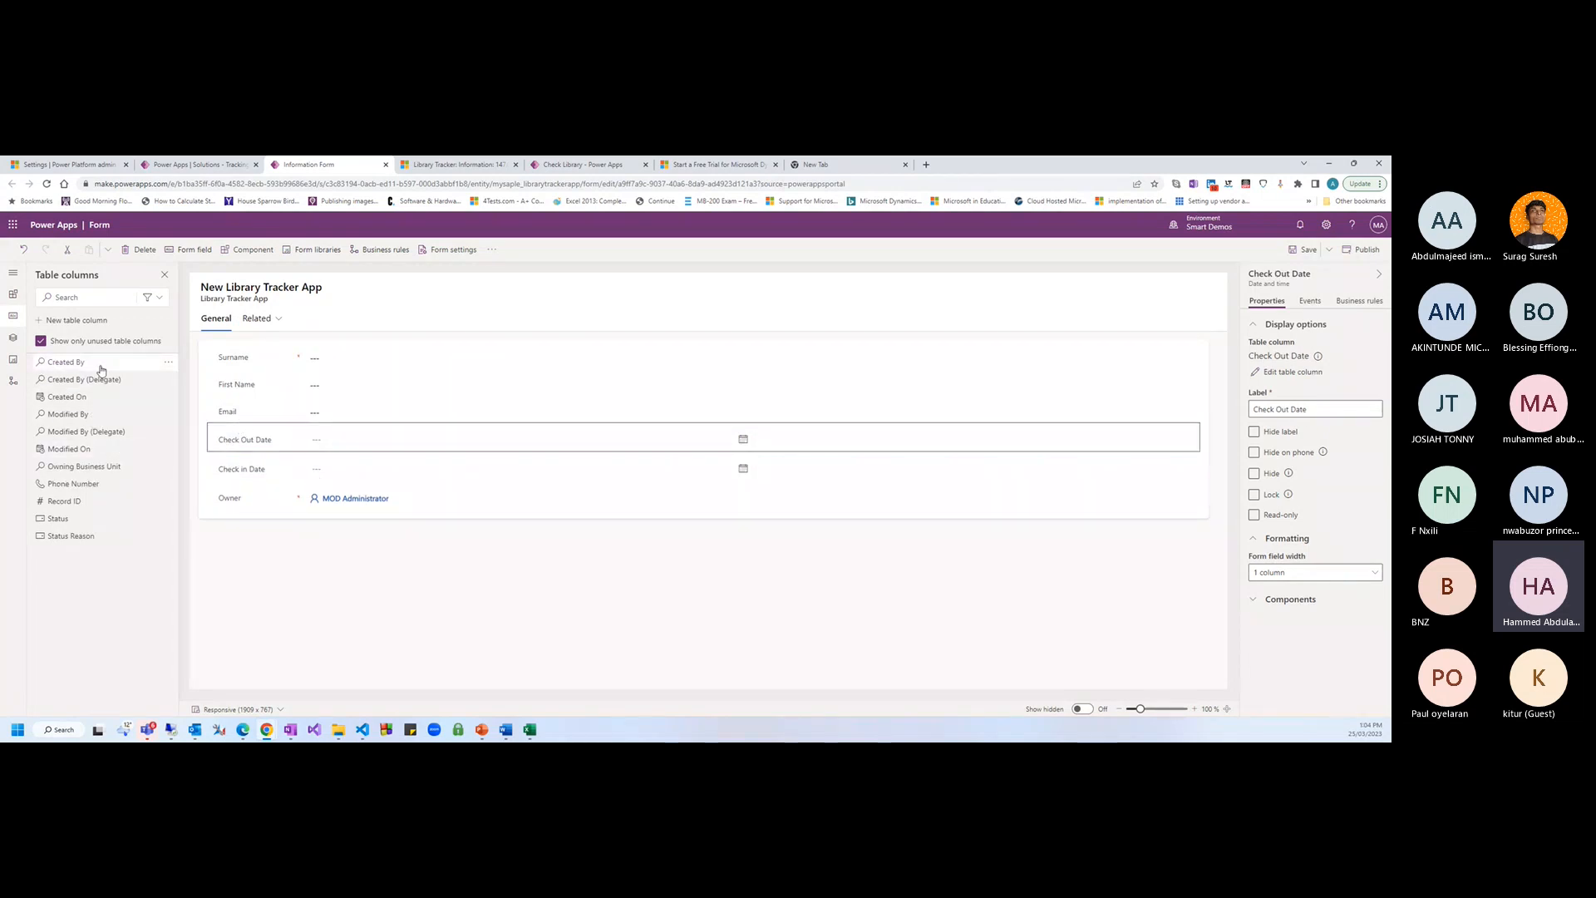
{"action": "left_click_drag", "start_coordinate": [92, 501], "coordinate": [242, 355]}
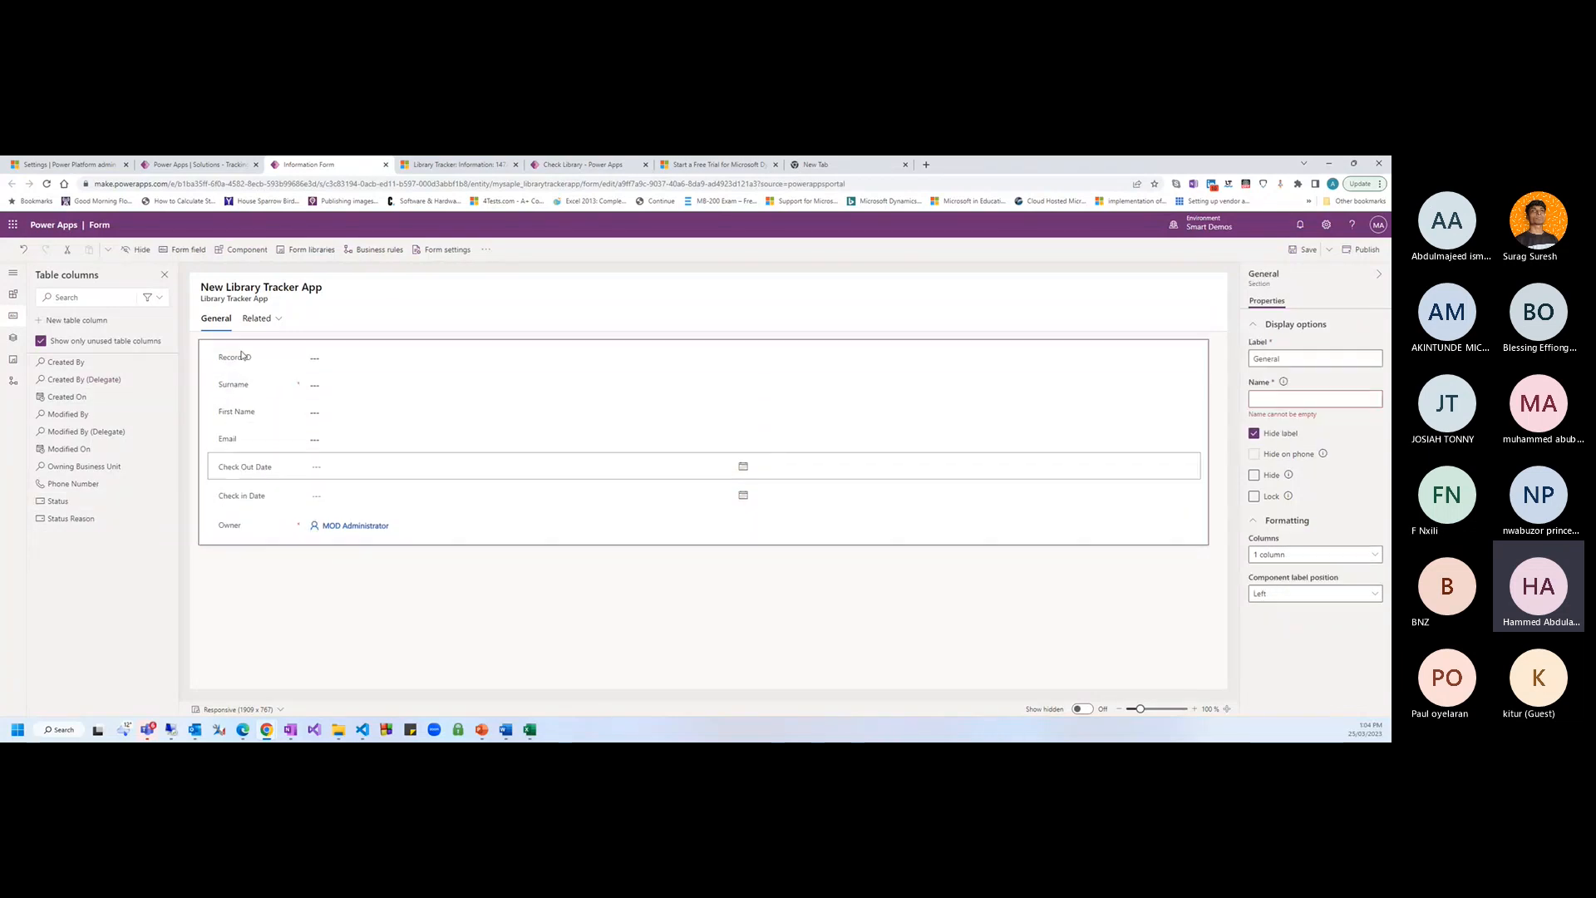
Save the form, then select the General section and clear its Name property
{"action": "left_click", "coordinate": [1304, 251]}
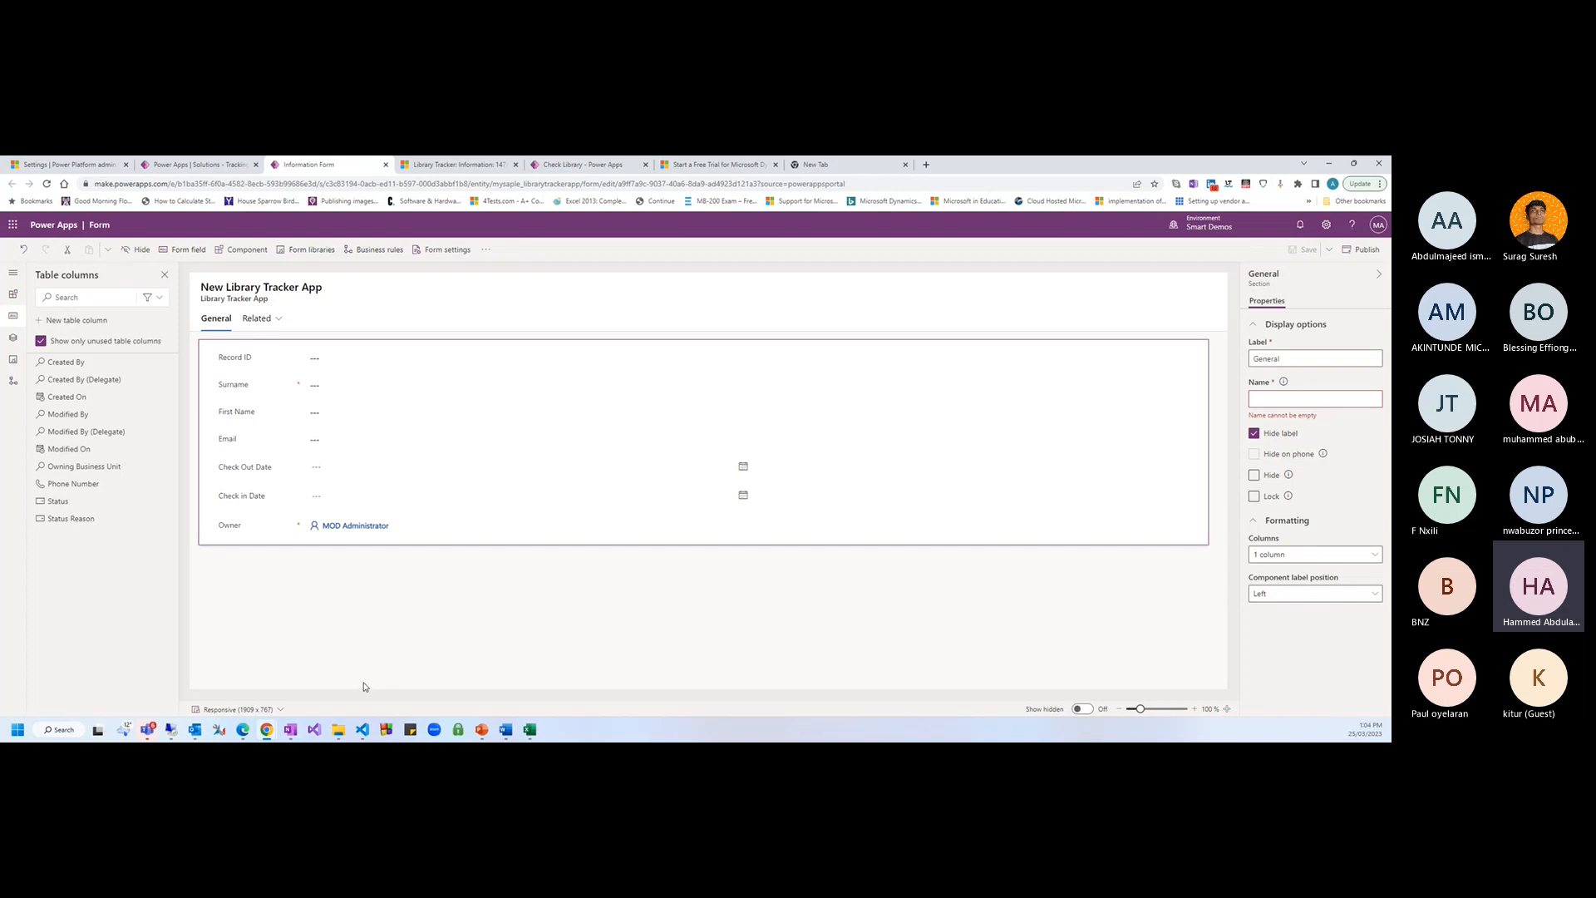
{"action": "left_click", "coordinate": [465, 659]}
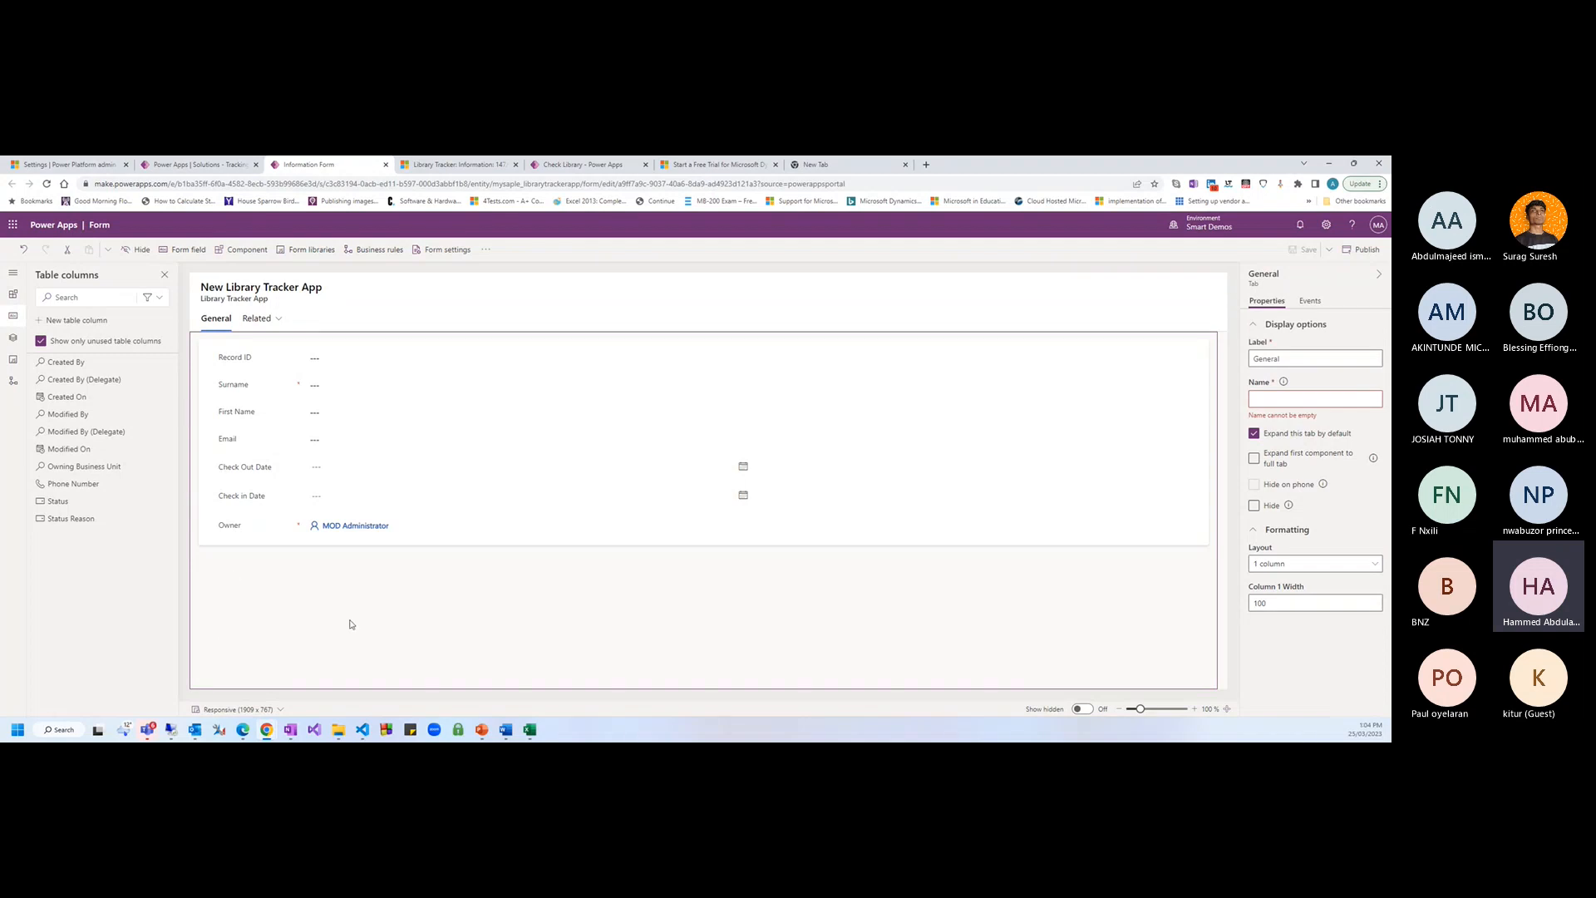
{"action": "left_click", "coordinate": [213, 353]}
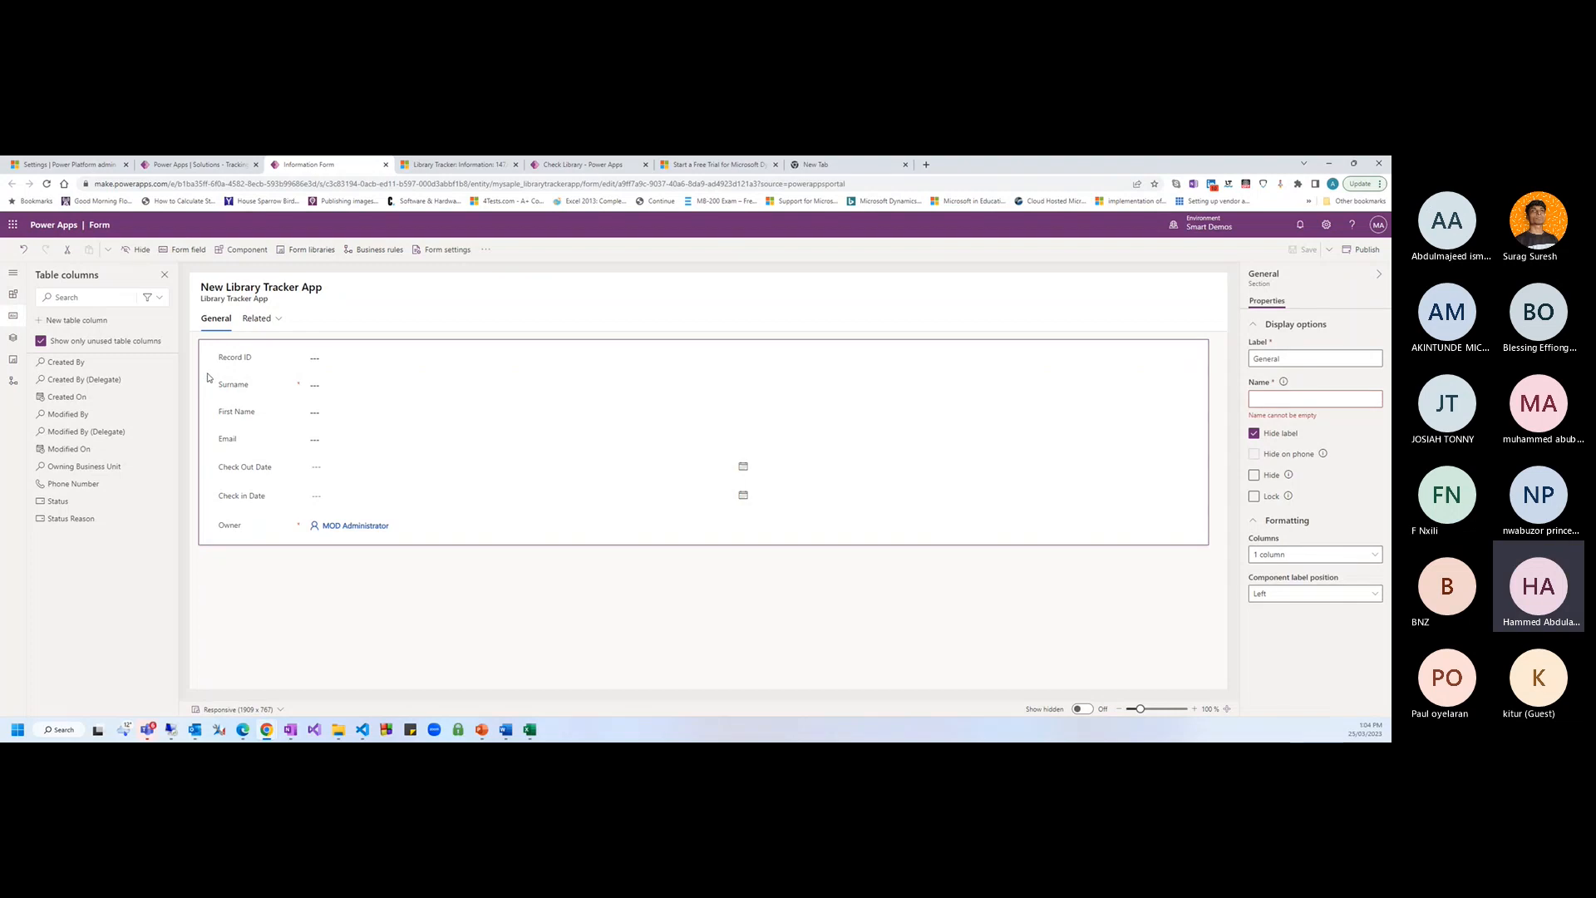
{"action": "left_click", "coordinate": [1313, 400]}
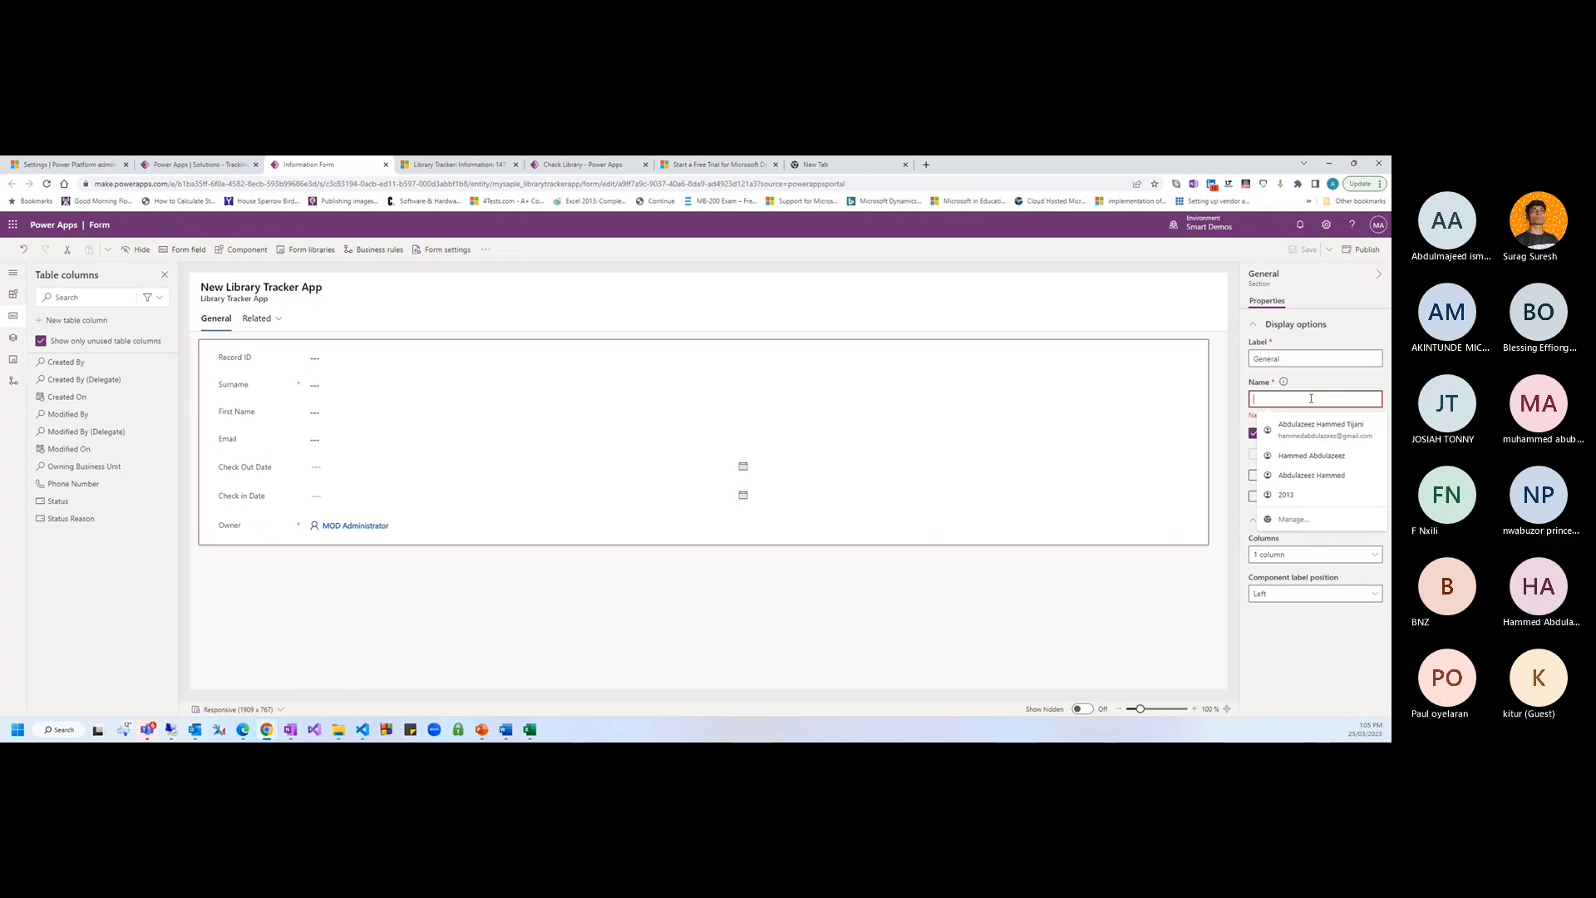
{"action": "type", "text": "ge"}
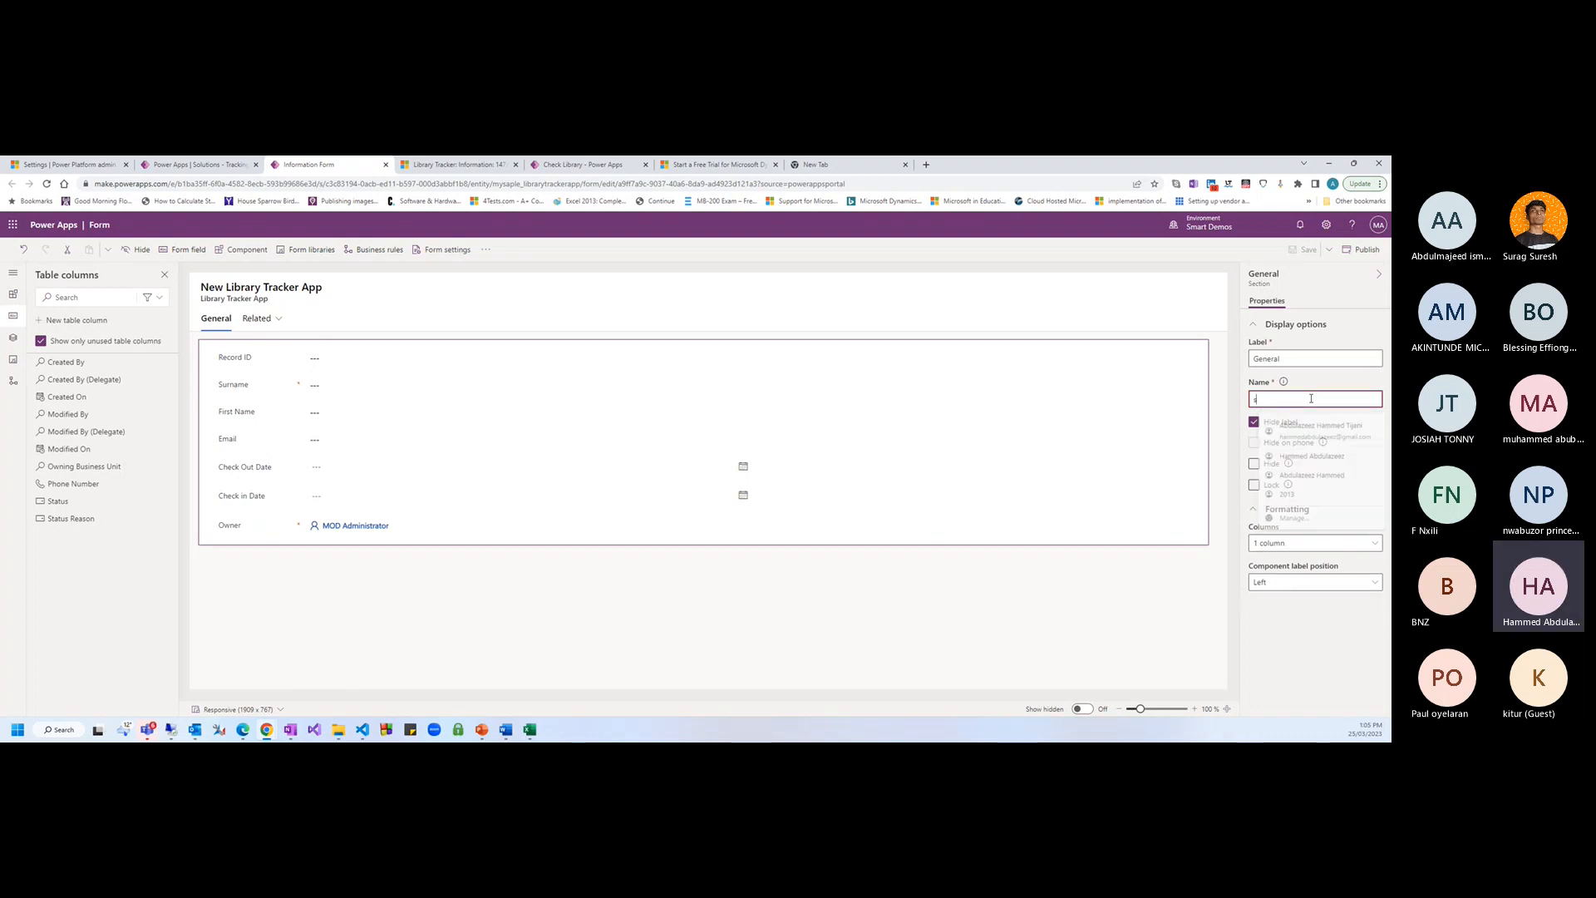
{"action": "key", "text": "BackSpace"}
{"action": "key", "text": "BackSpace"}
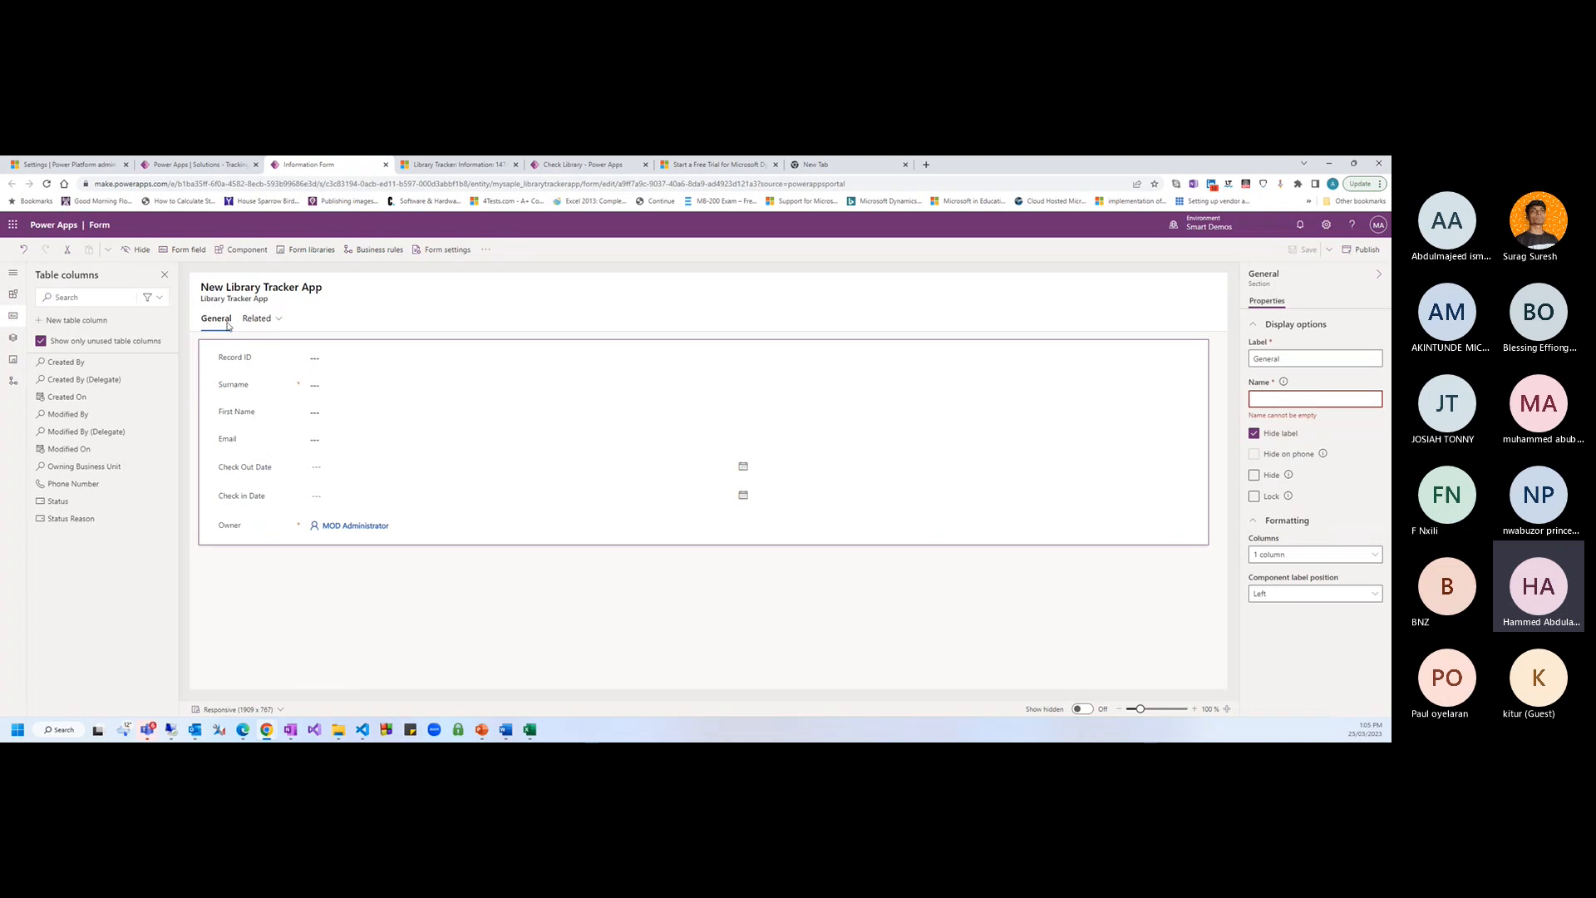
Relabel the section 'Book Details' and show its heading on the form
{"action": "left_click_drag", "start_coordinate": [1290, 358], "coordinate": [1245, 362]}
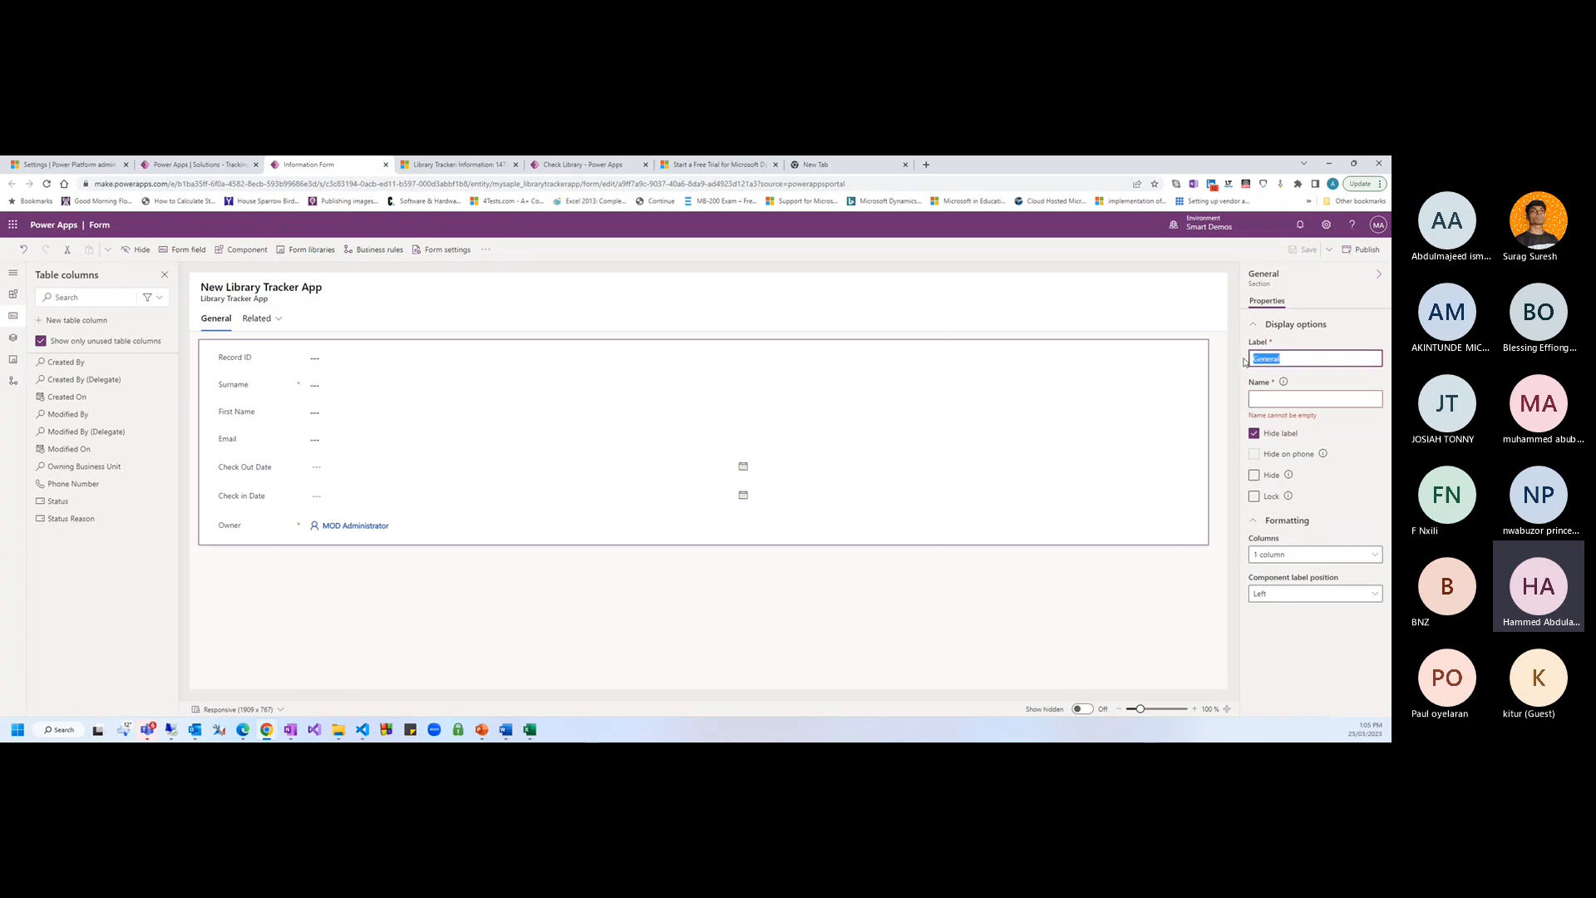
{"action": "type", "text": "Book Details"}
{"action": "left_click", "coordinate": [1368, 456]}
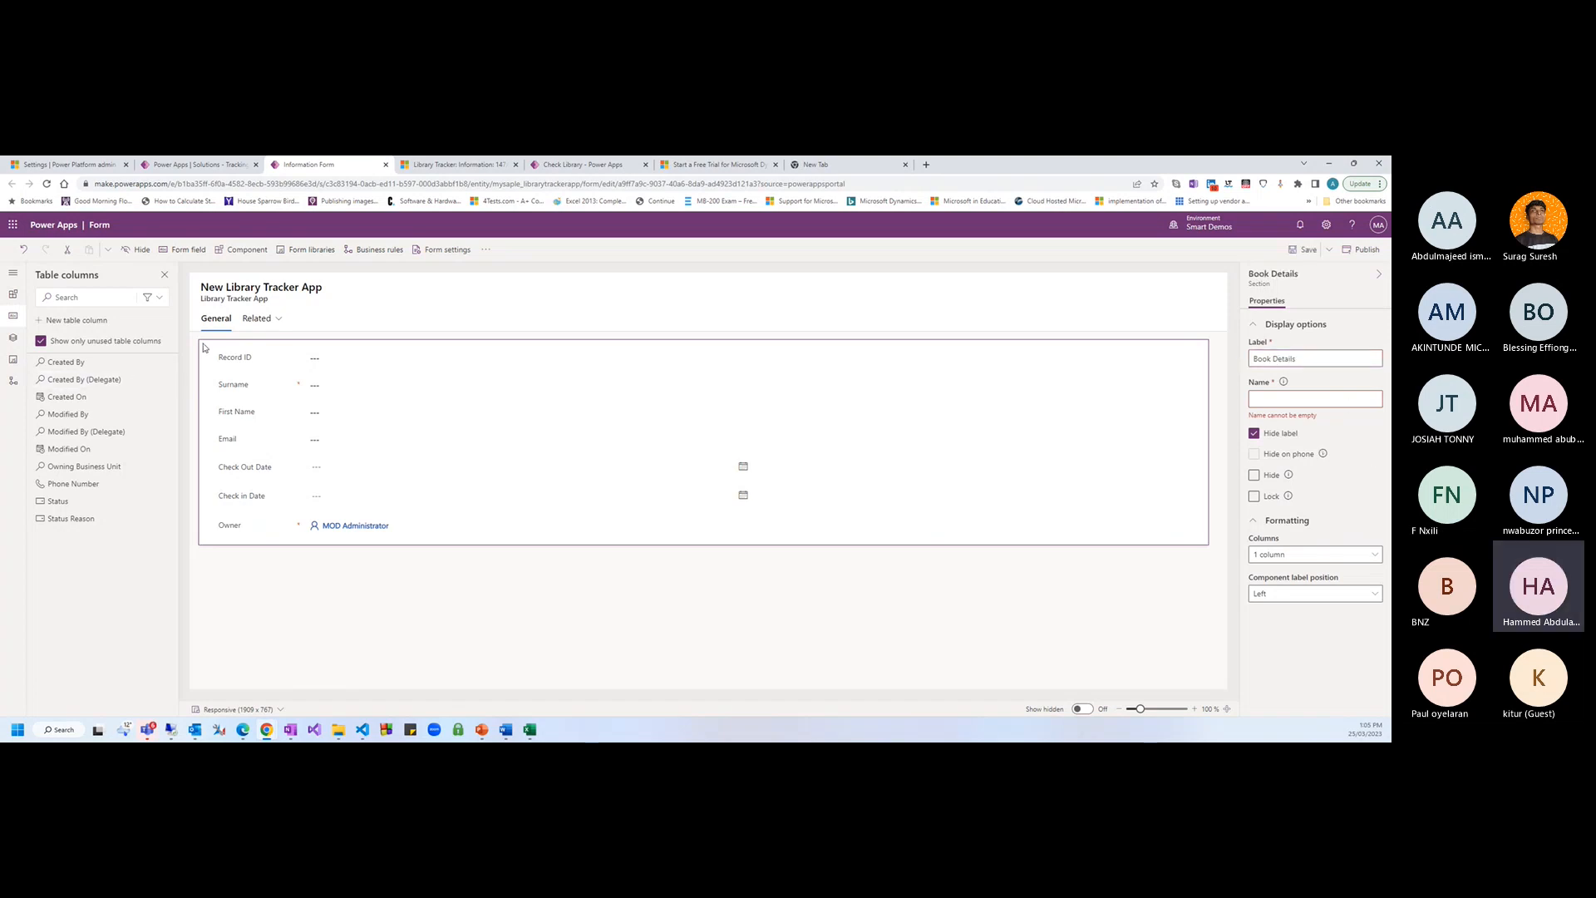
{"action": "left_click", "coordinate": [1300, 364]}
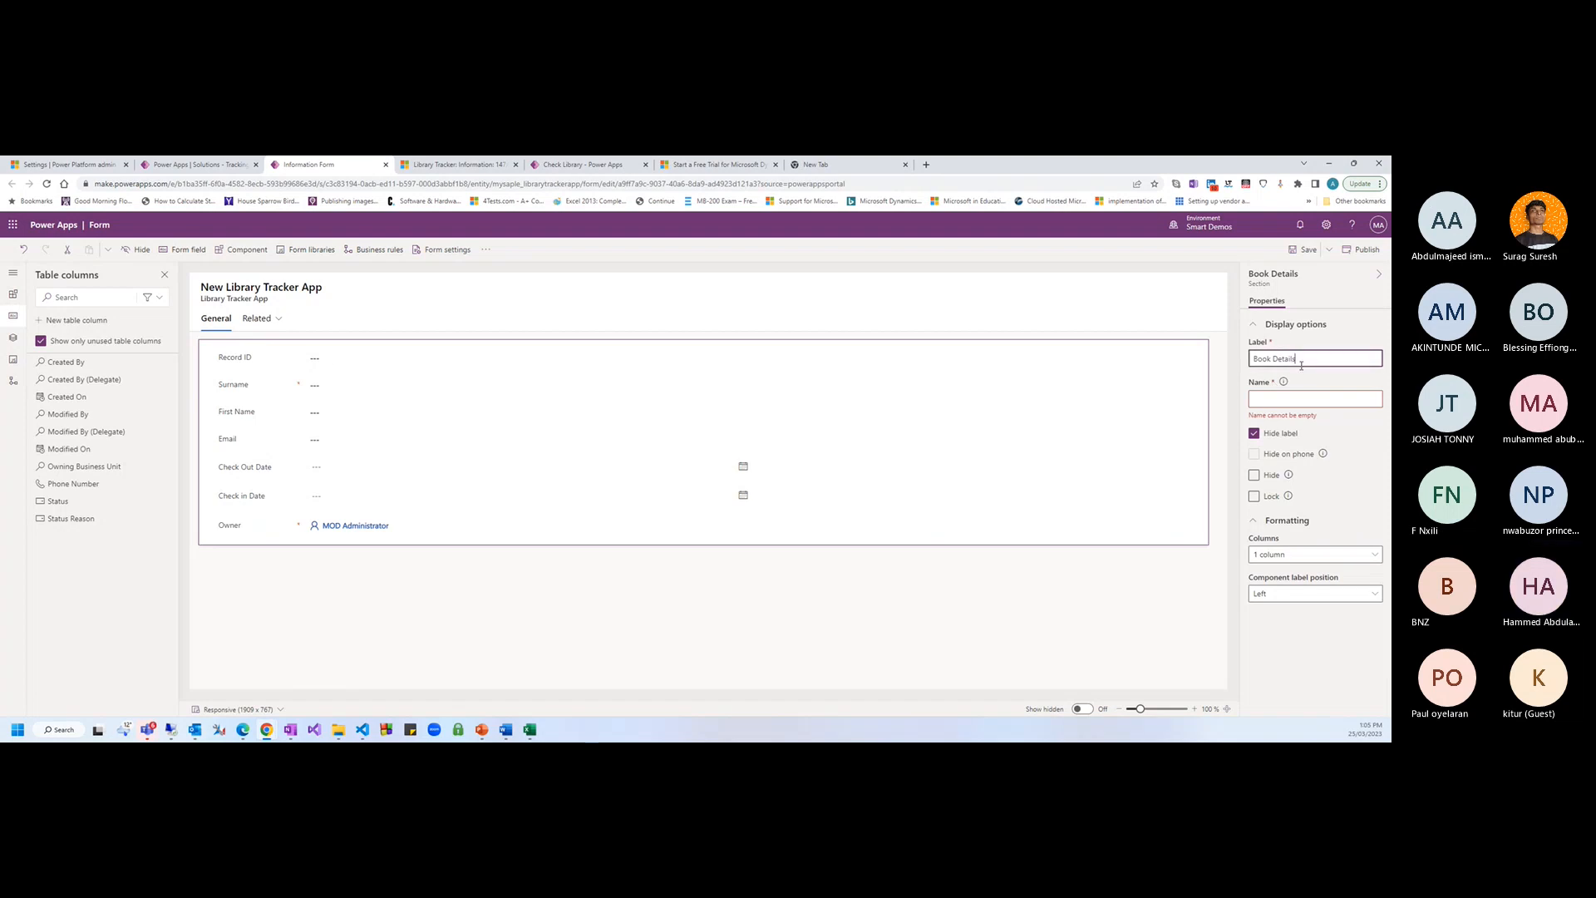
{"action": "left_click", "coordinate": [1255, 434]}
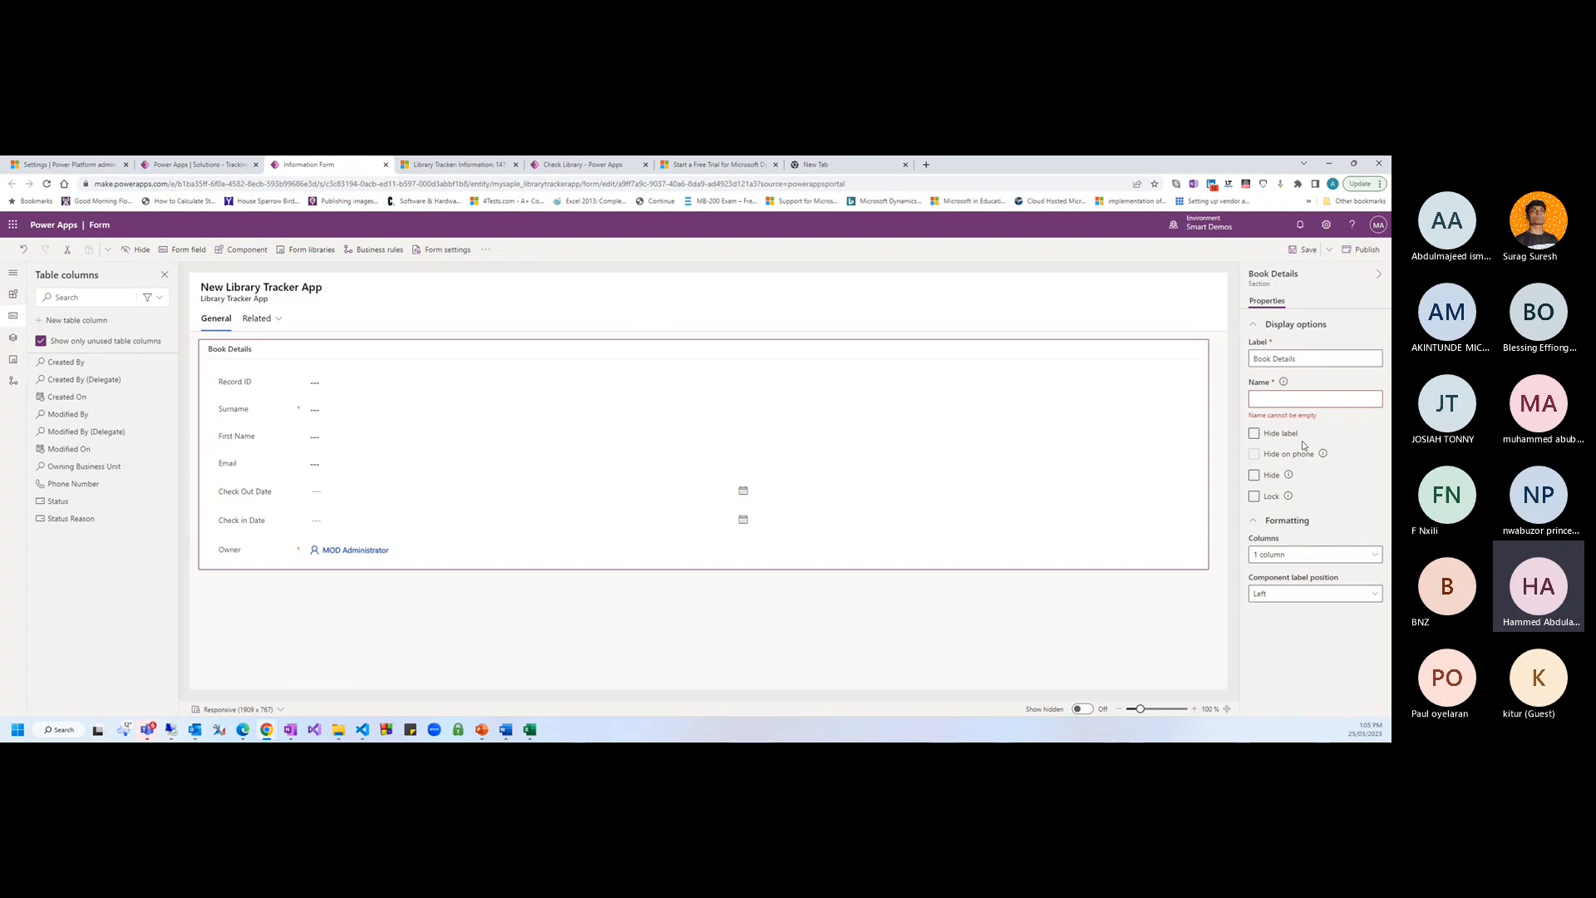
Try editing the section's name, then select the form header
{"action": "left_click", "coordinate": [1256, 401]}
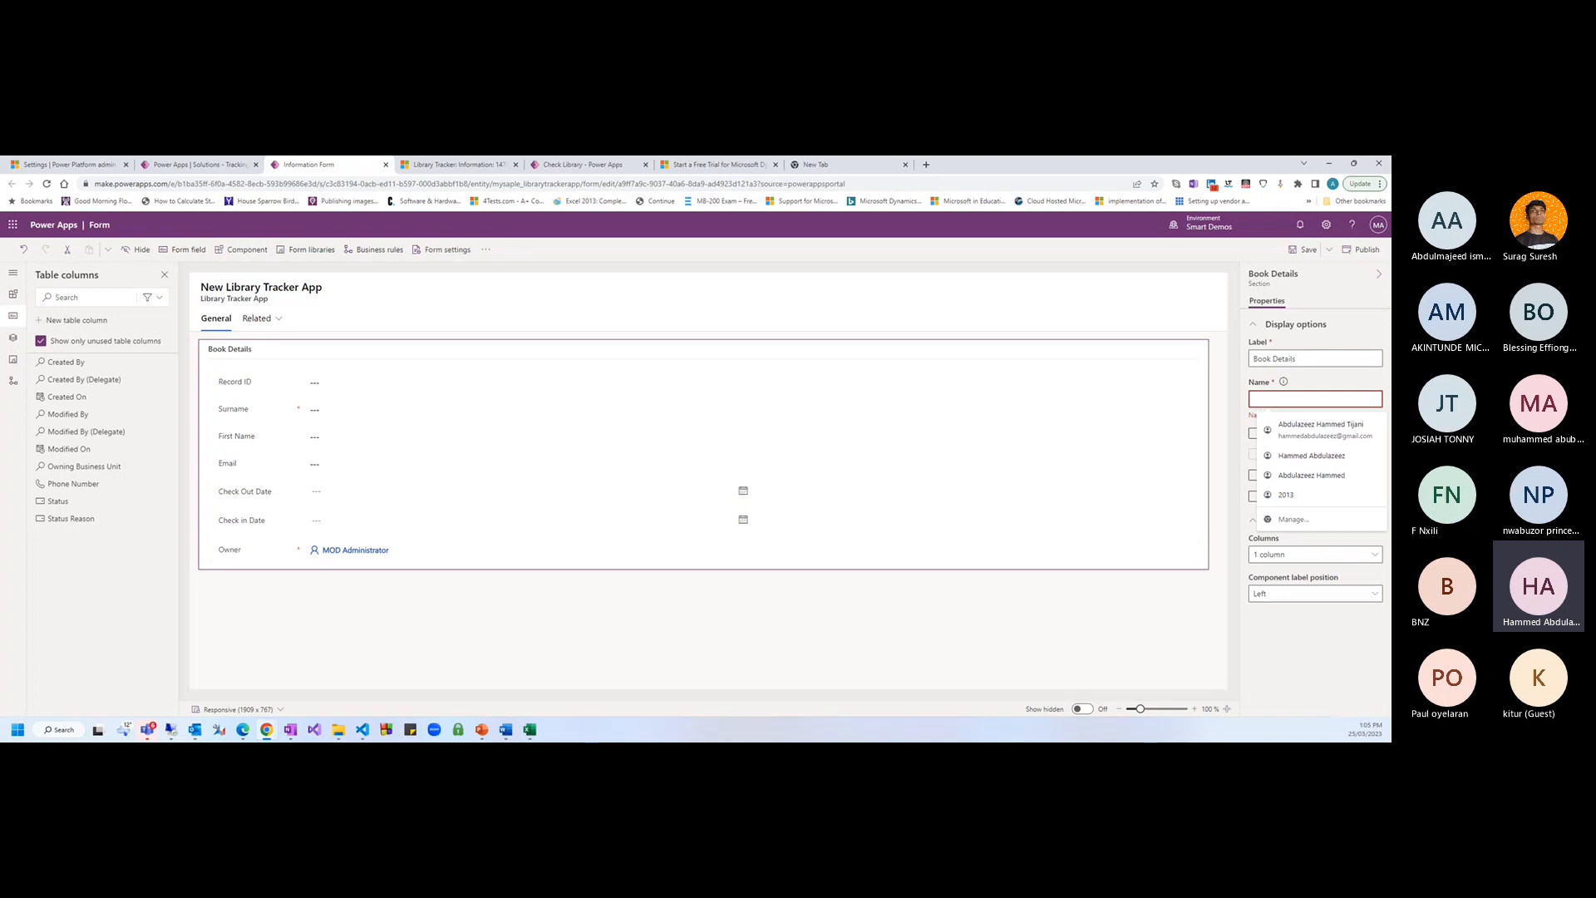
{"action": "key", "text": "alt+Tab"}
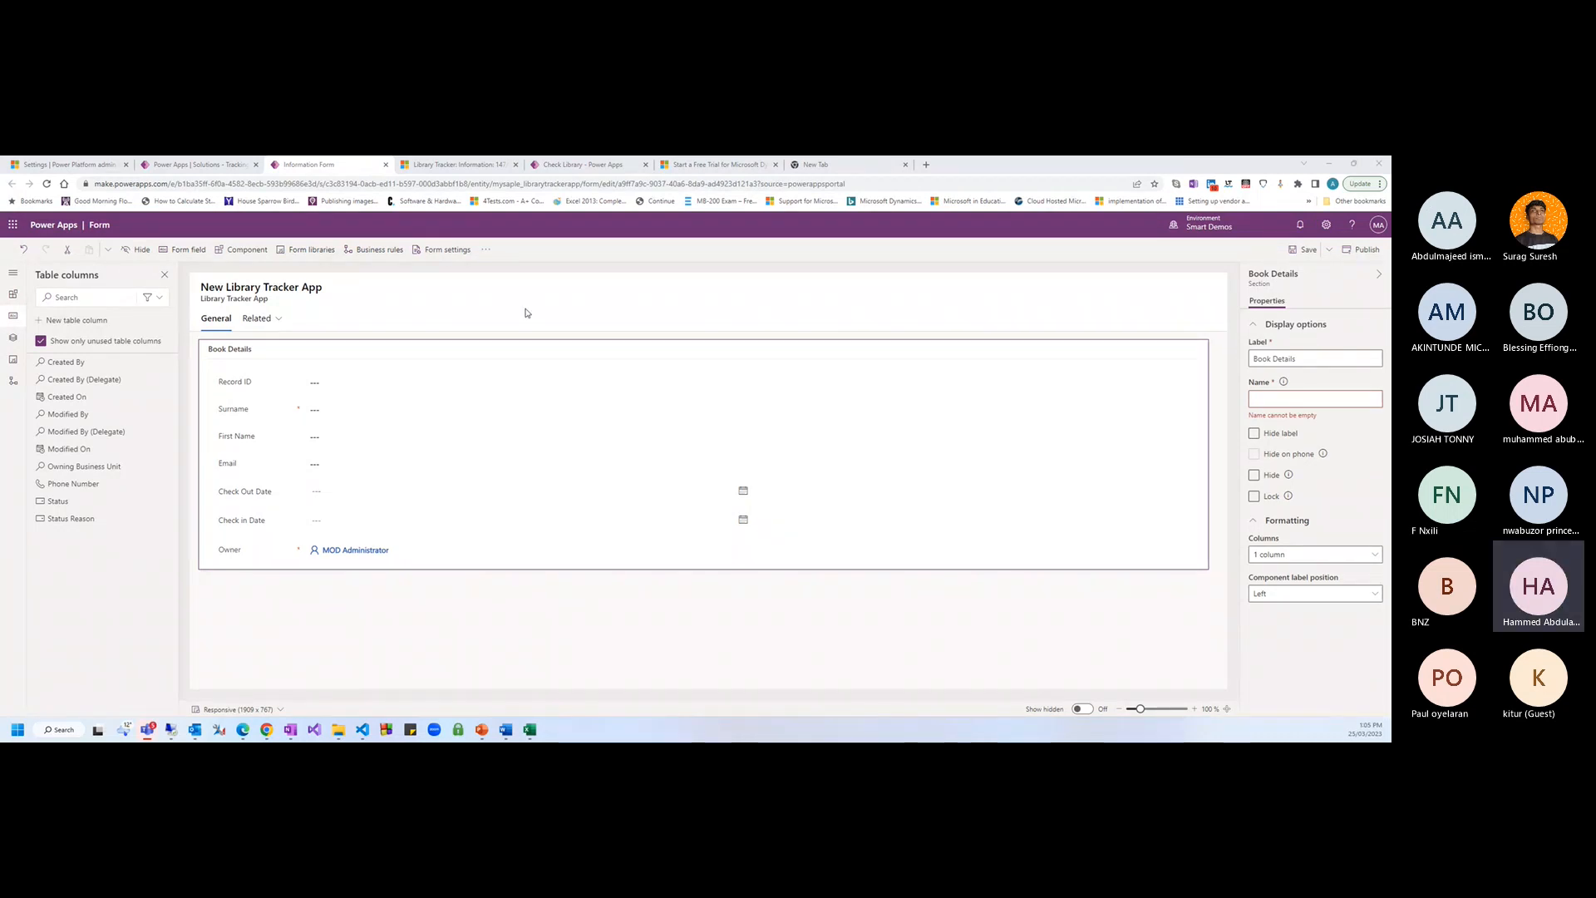
{"action": "left_click", "coordinate": [530, 308]}
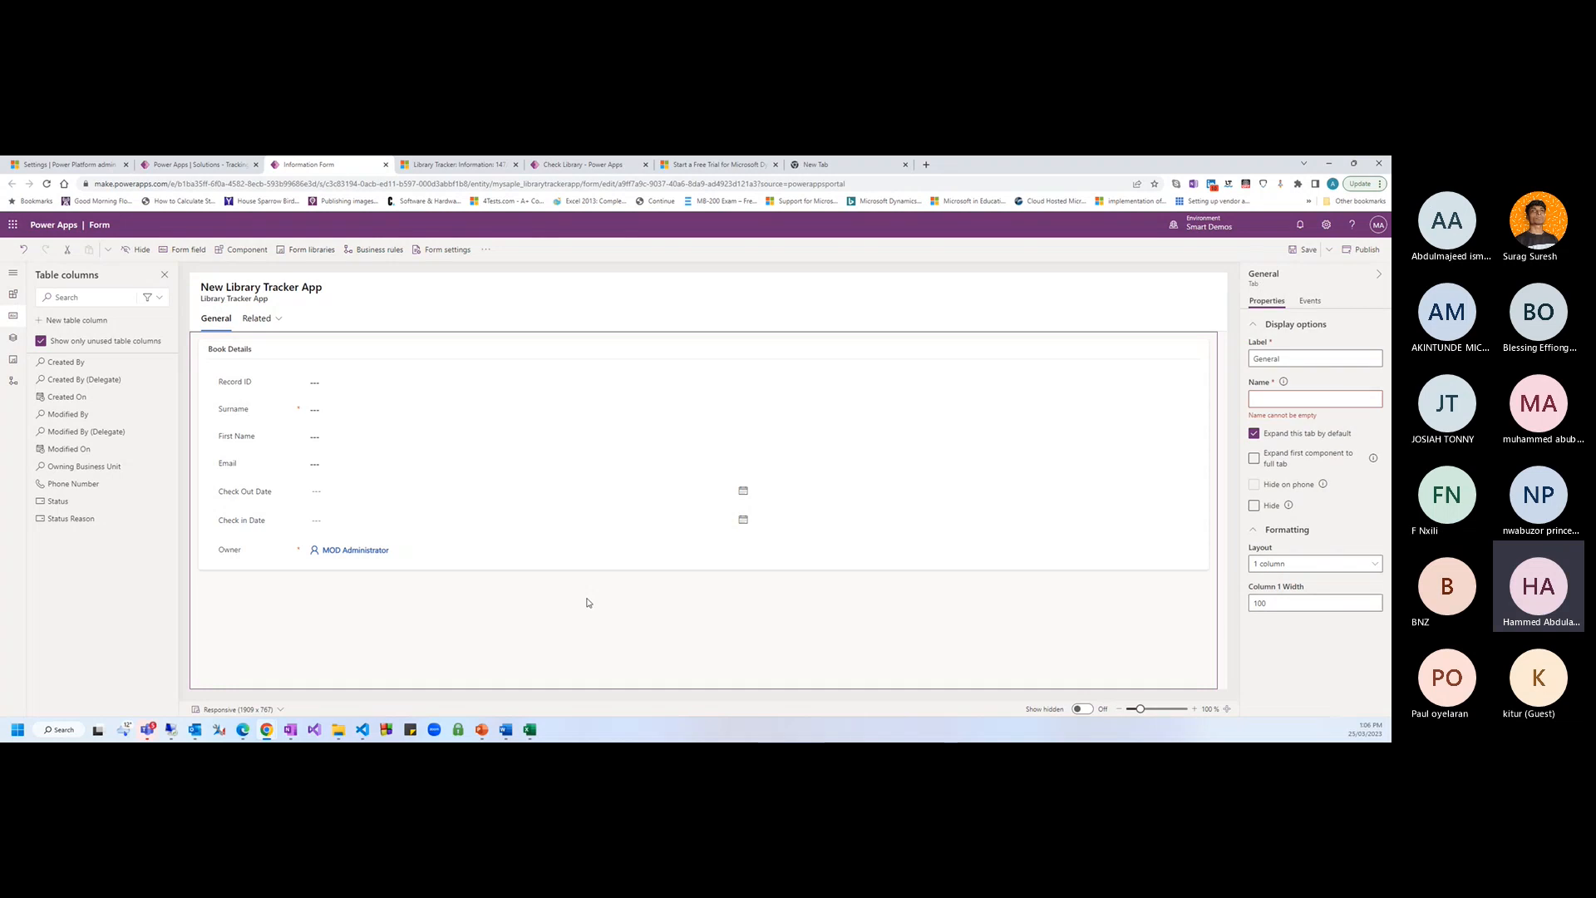
Move the Owner field from Book Details into the form header
{"action": "left_click", "coordinate": [242, 553]}
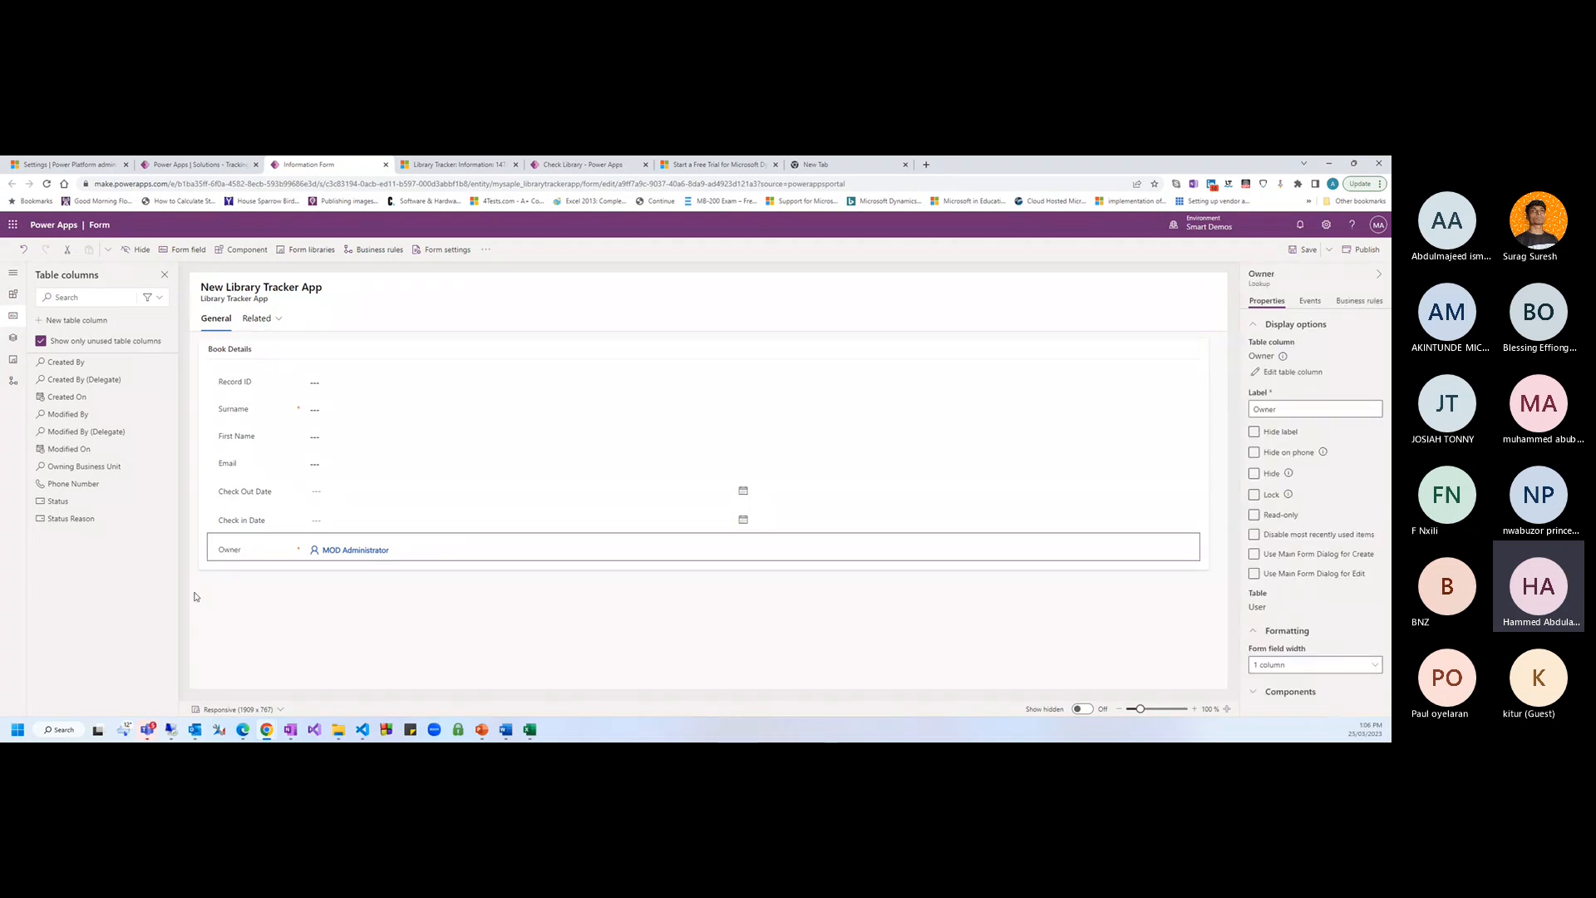
{"action": "left_click", "coordinate": [209, 485]}
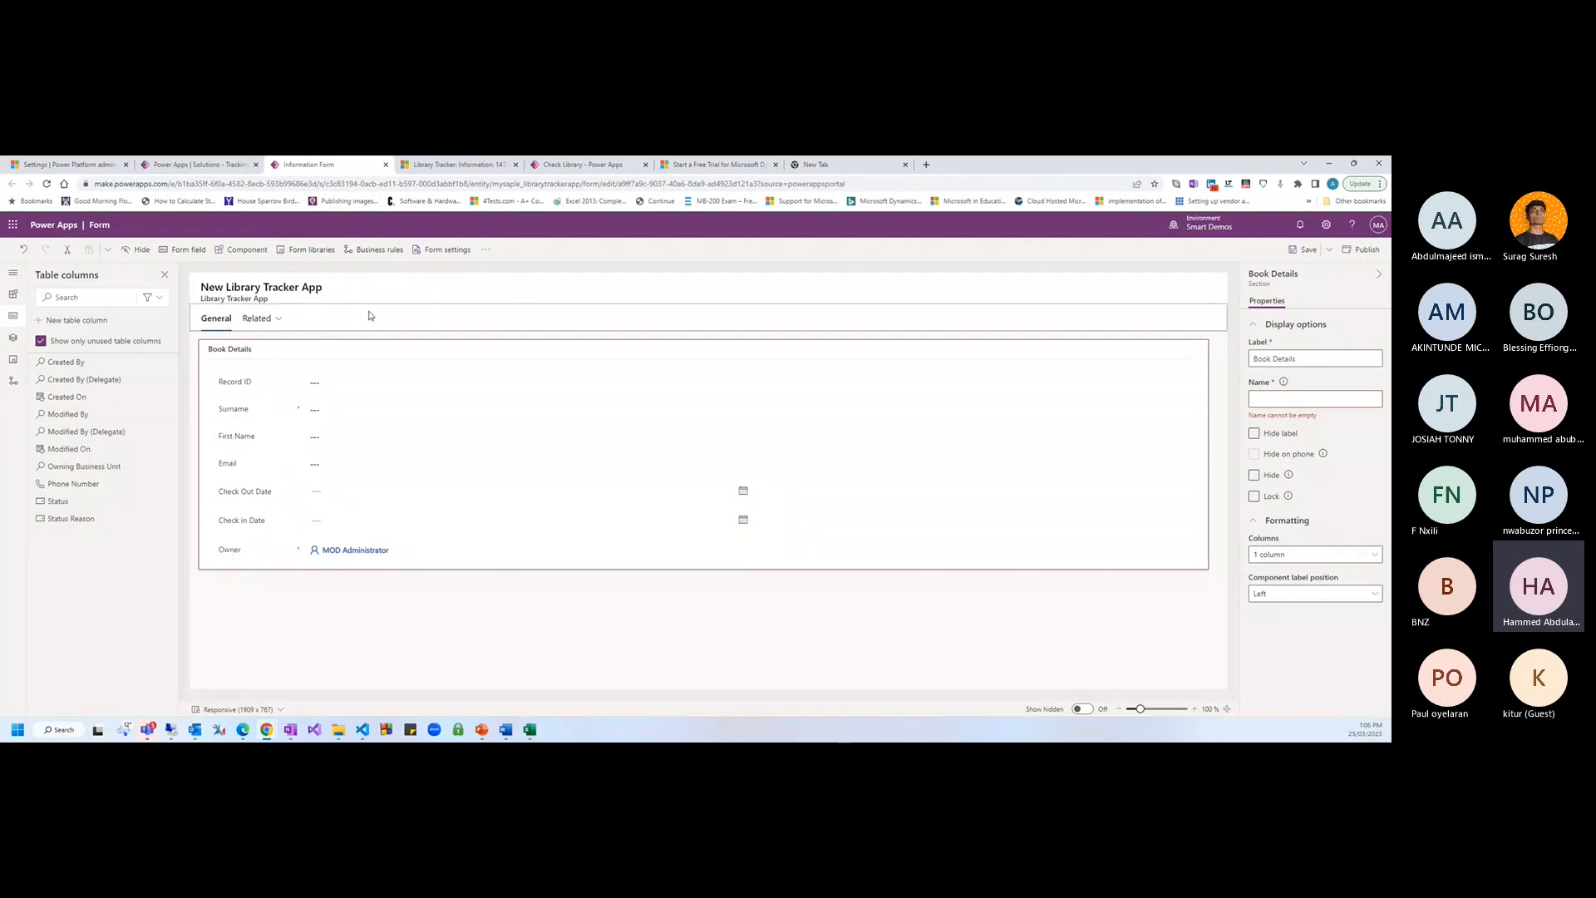
{"action": "left_click", "coordinate": [850, 300]}
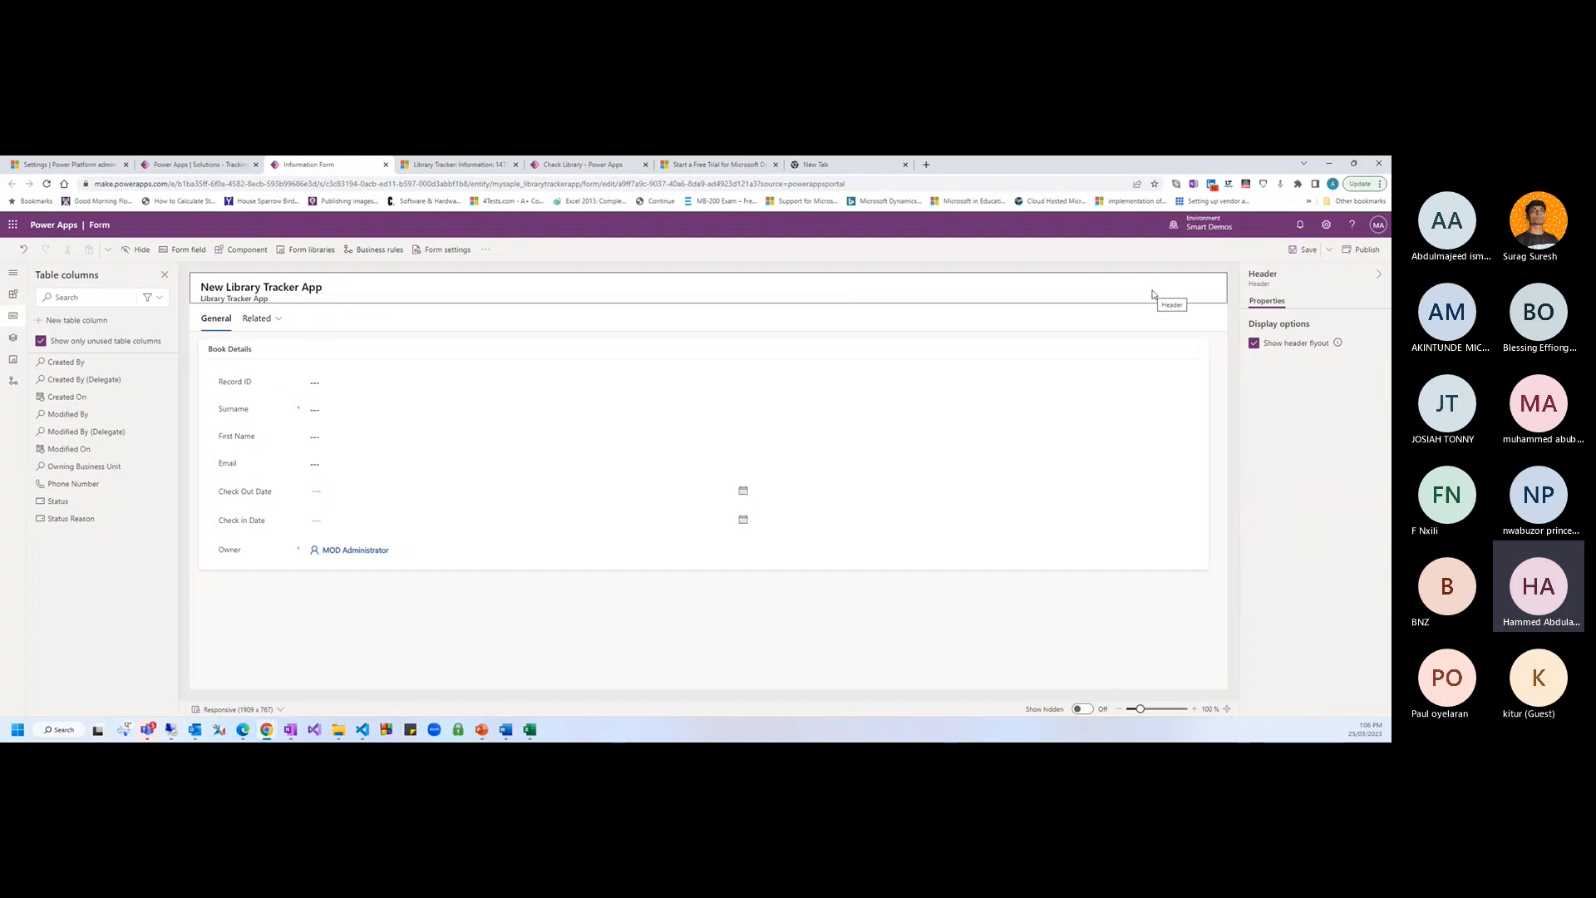
{"action": "left_click", "coordinate": [229, 551]}
{"action": "left_click", "coordinate": [1115, 292]}
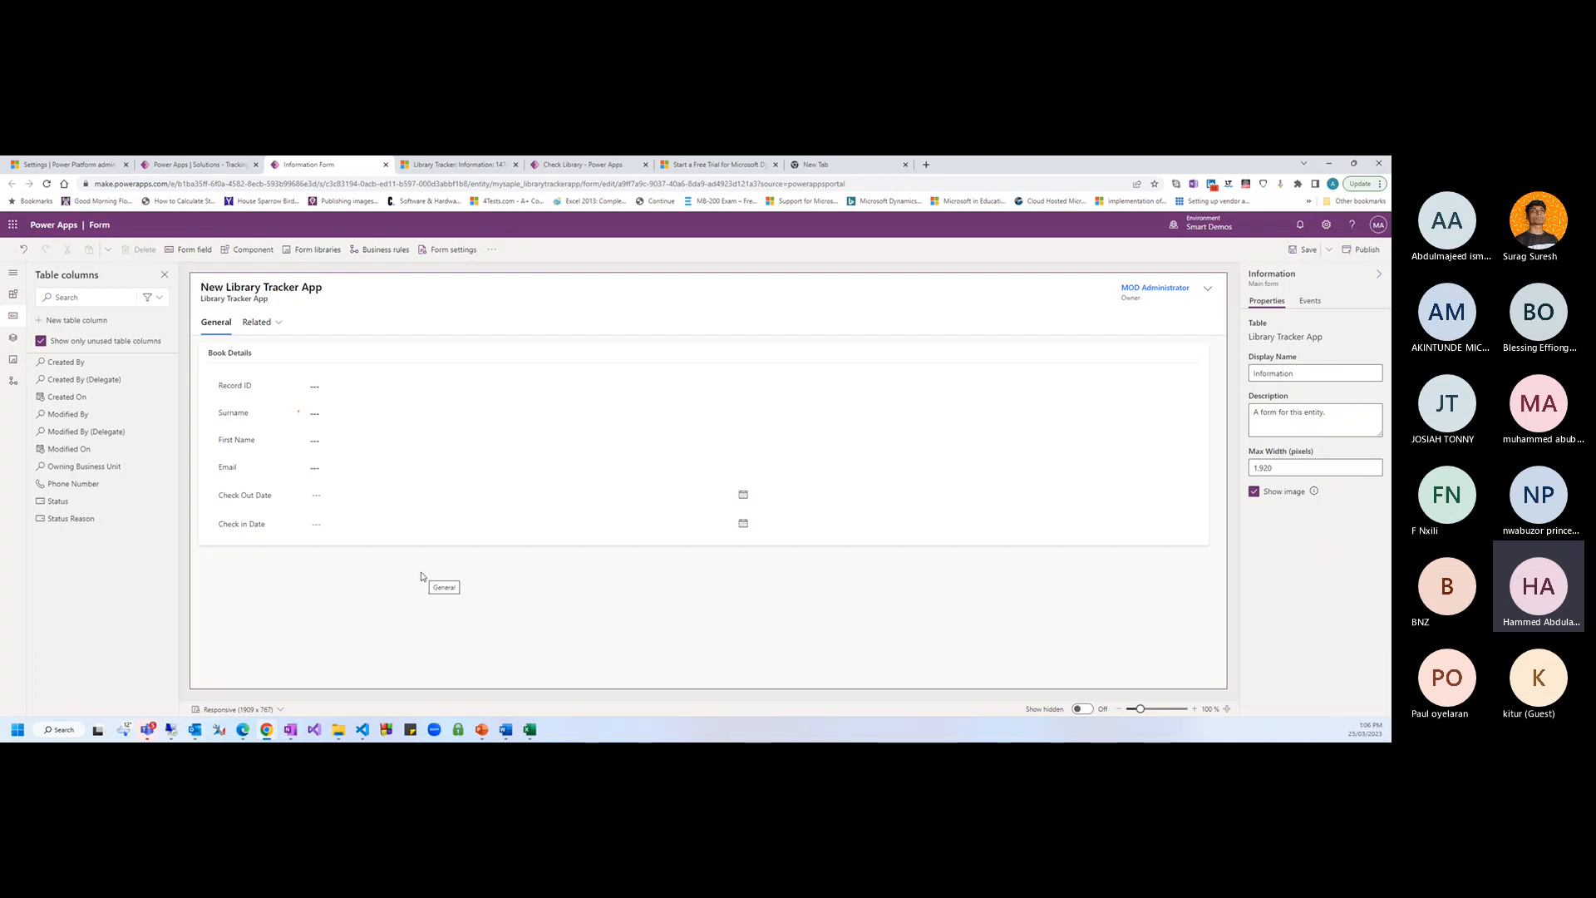
Save the form and show the Components list of tabs and sections
{"action": "left_click", "coordinate": [347, 569]}
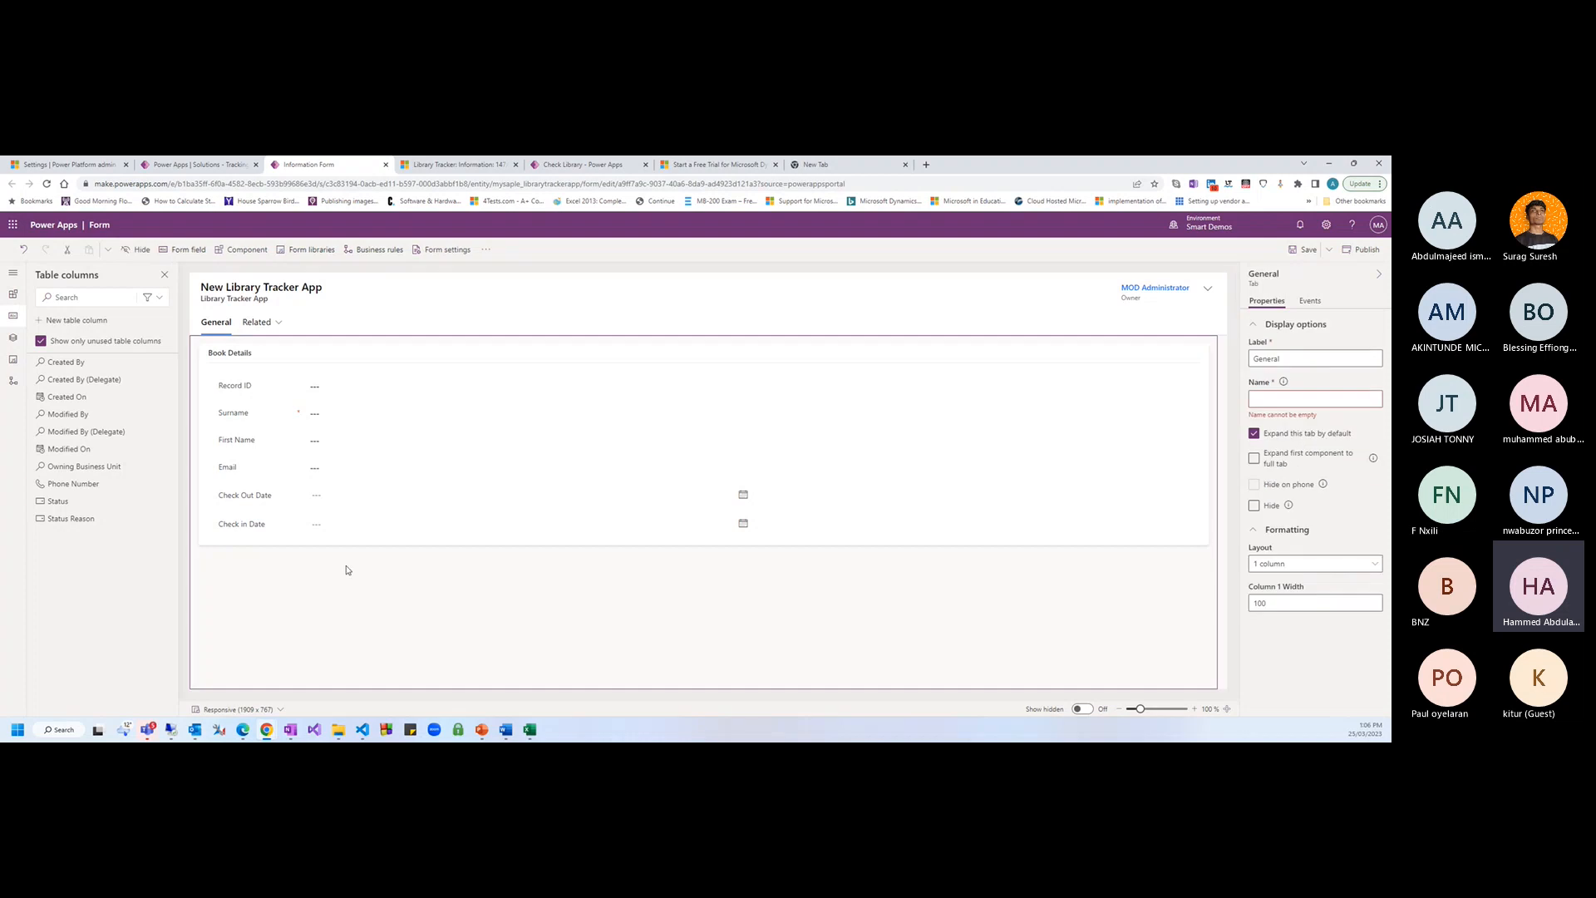
{"action": "left_click", "coordinate": [1290, 250]}
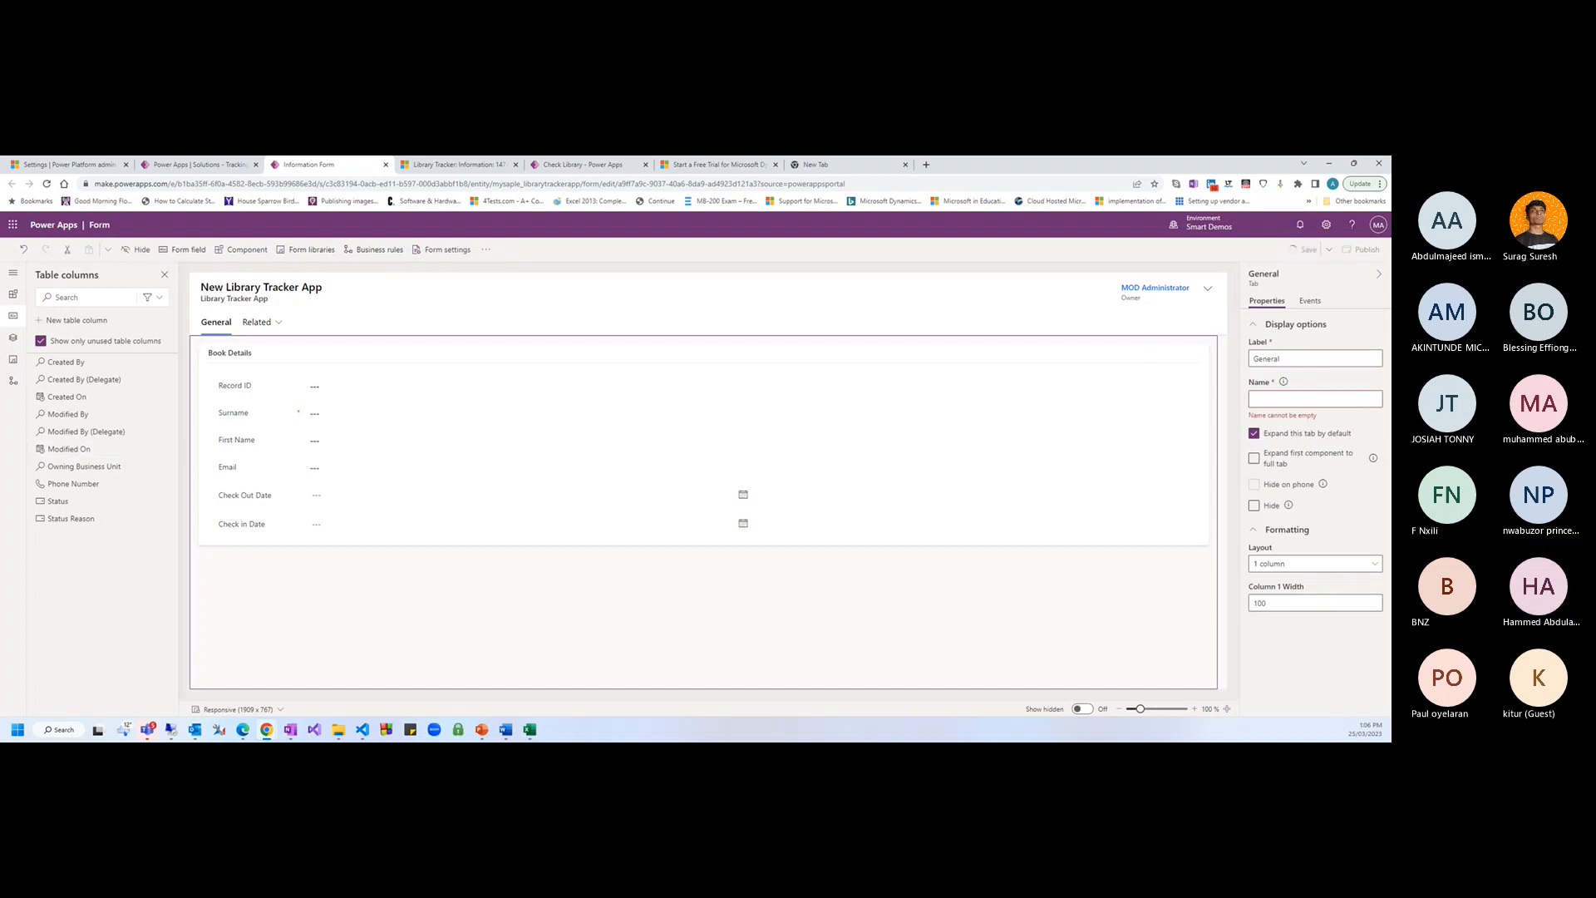
{"action": "left_click", "coordinate": [12, 294]}
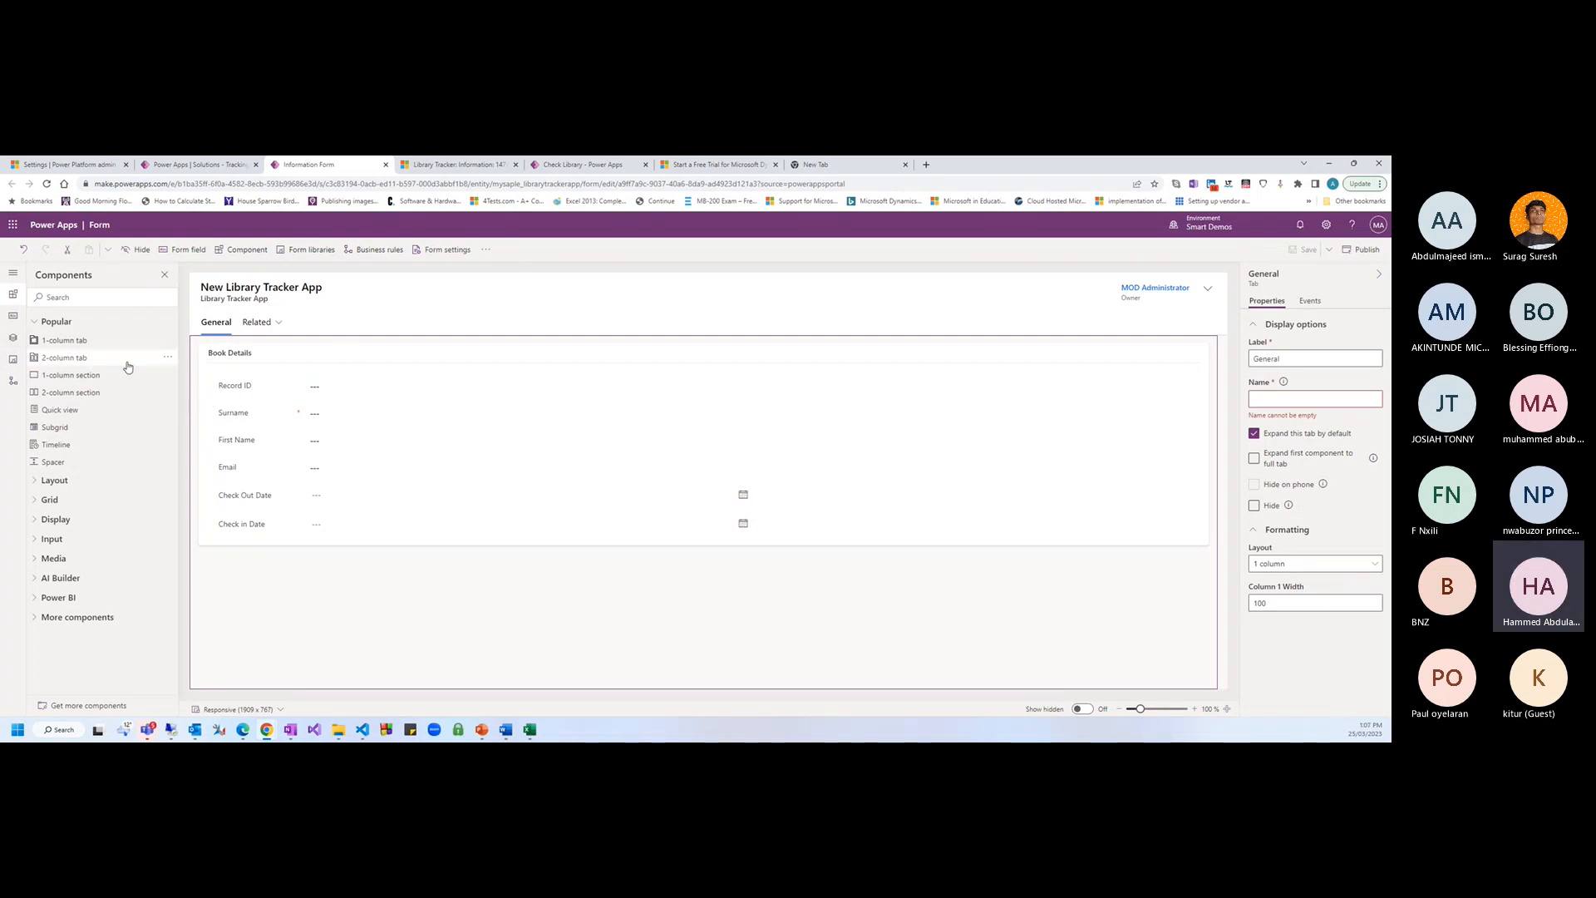
{"action": "left_click", "coordinate": [12, 317]}
{"action": "left_click", "coordinate": [13, 337]}
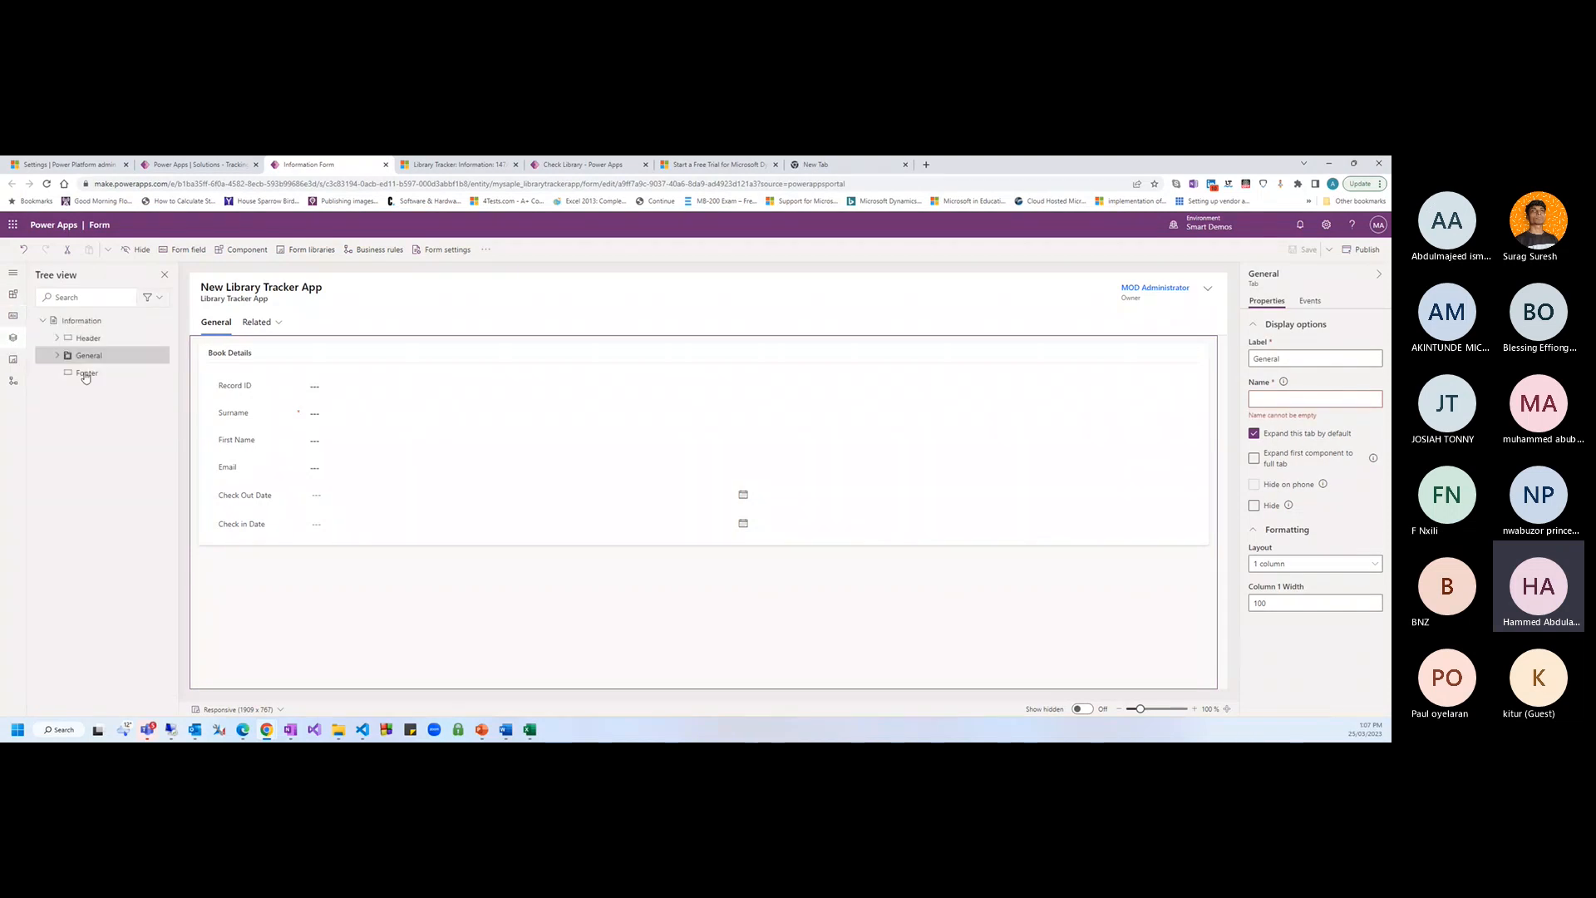
{"action": "left_click", "coordinate": [85, 339]}
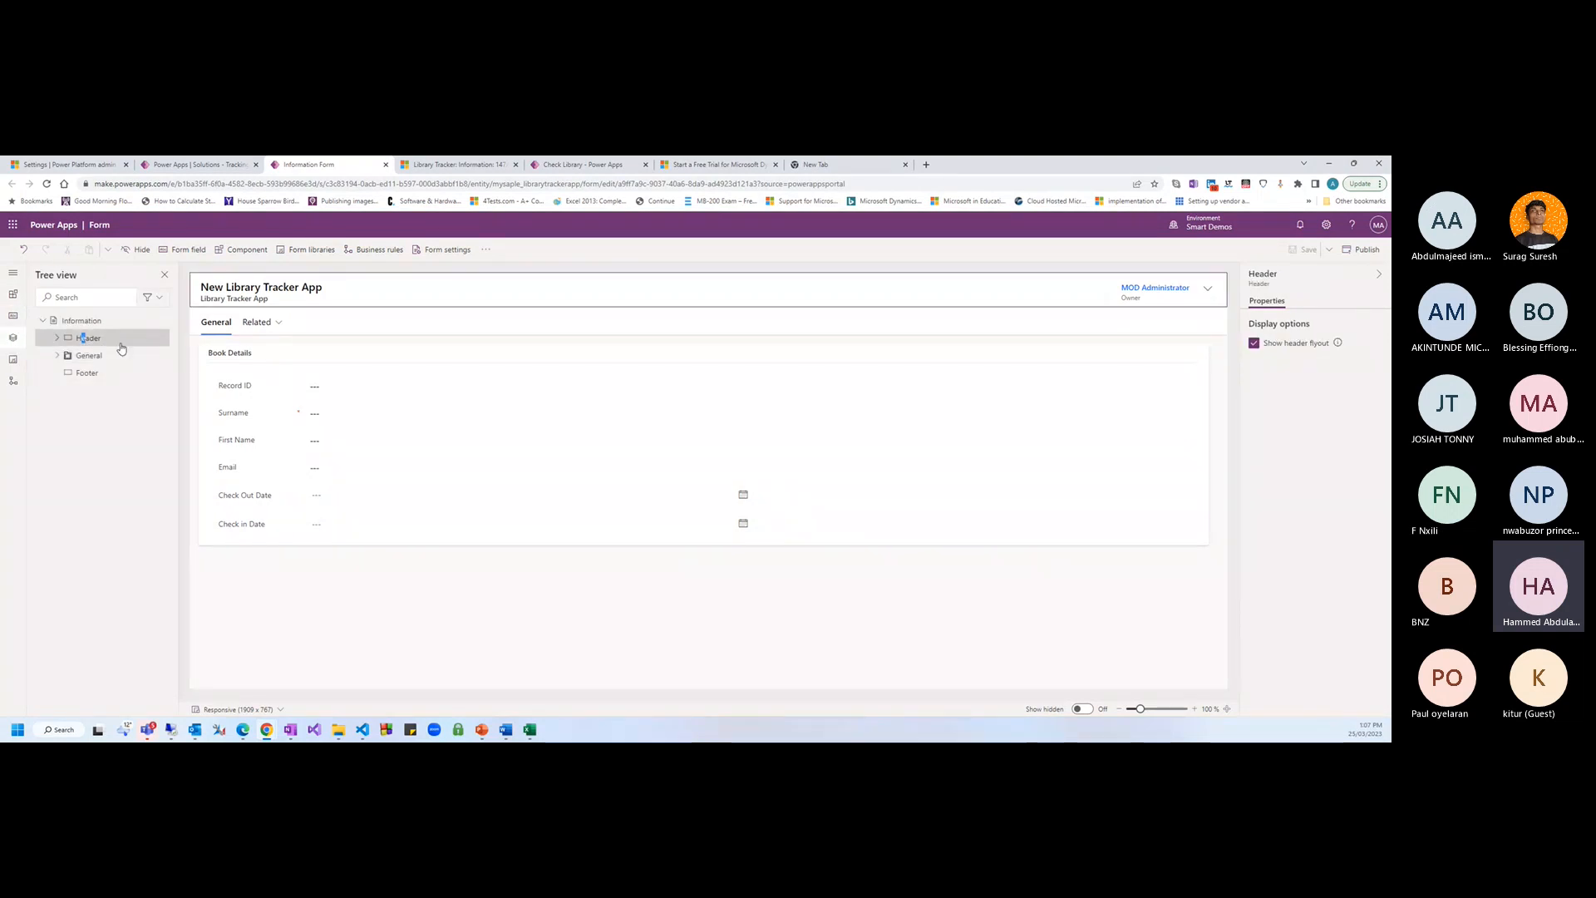
{"action": "left_click", "coordinate": [89, 356]}
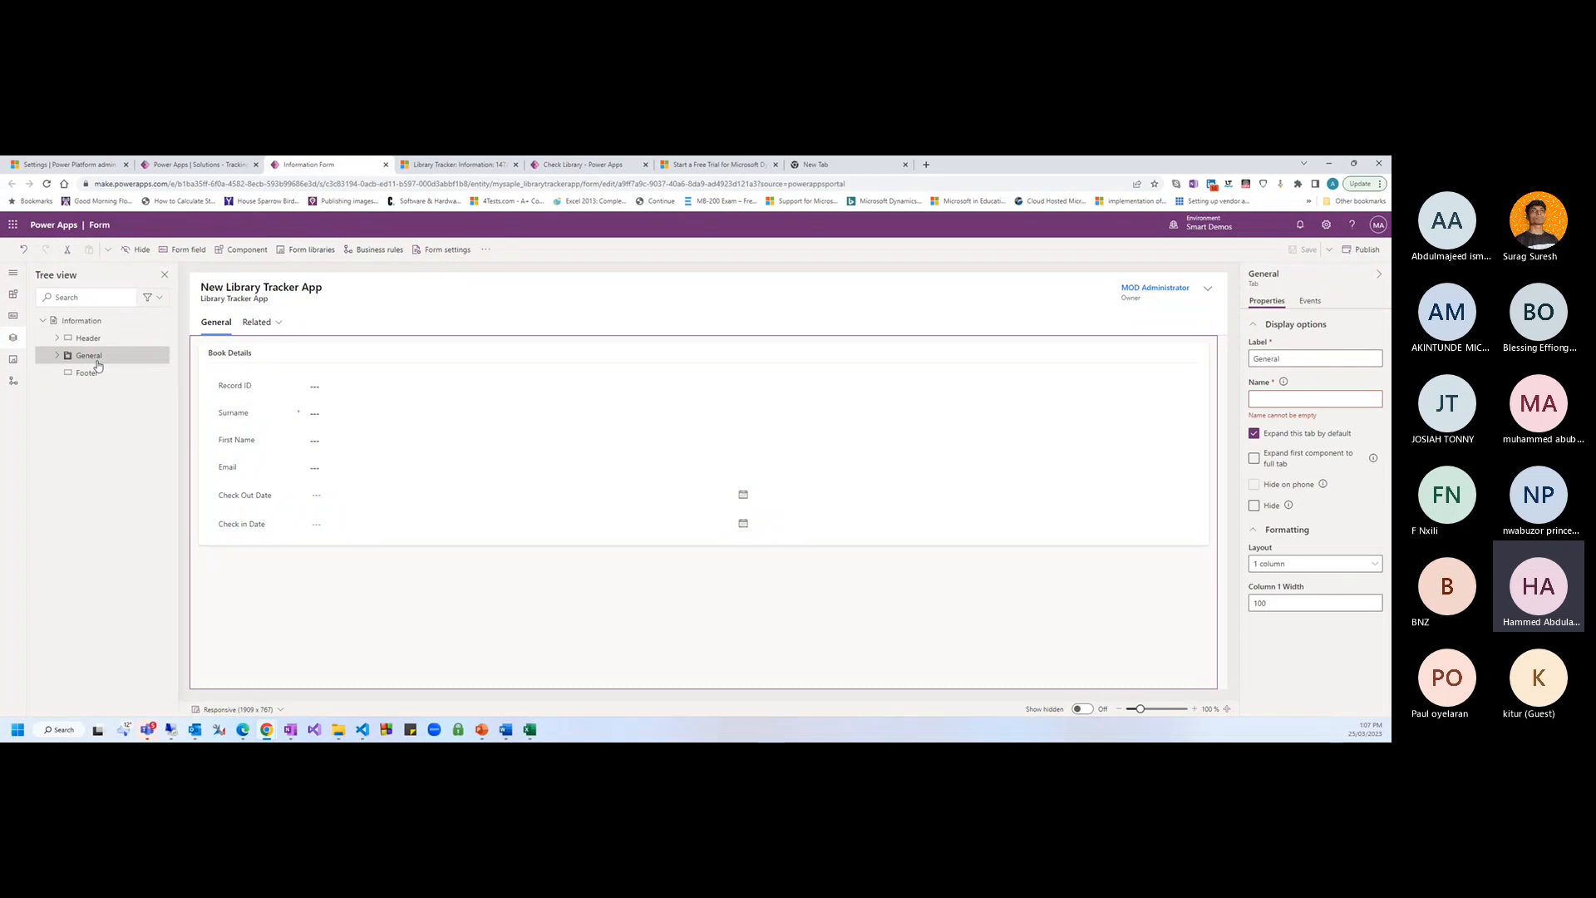
{"action": "left_click", "coordinate": [97, 374]}
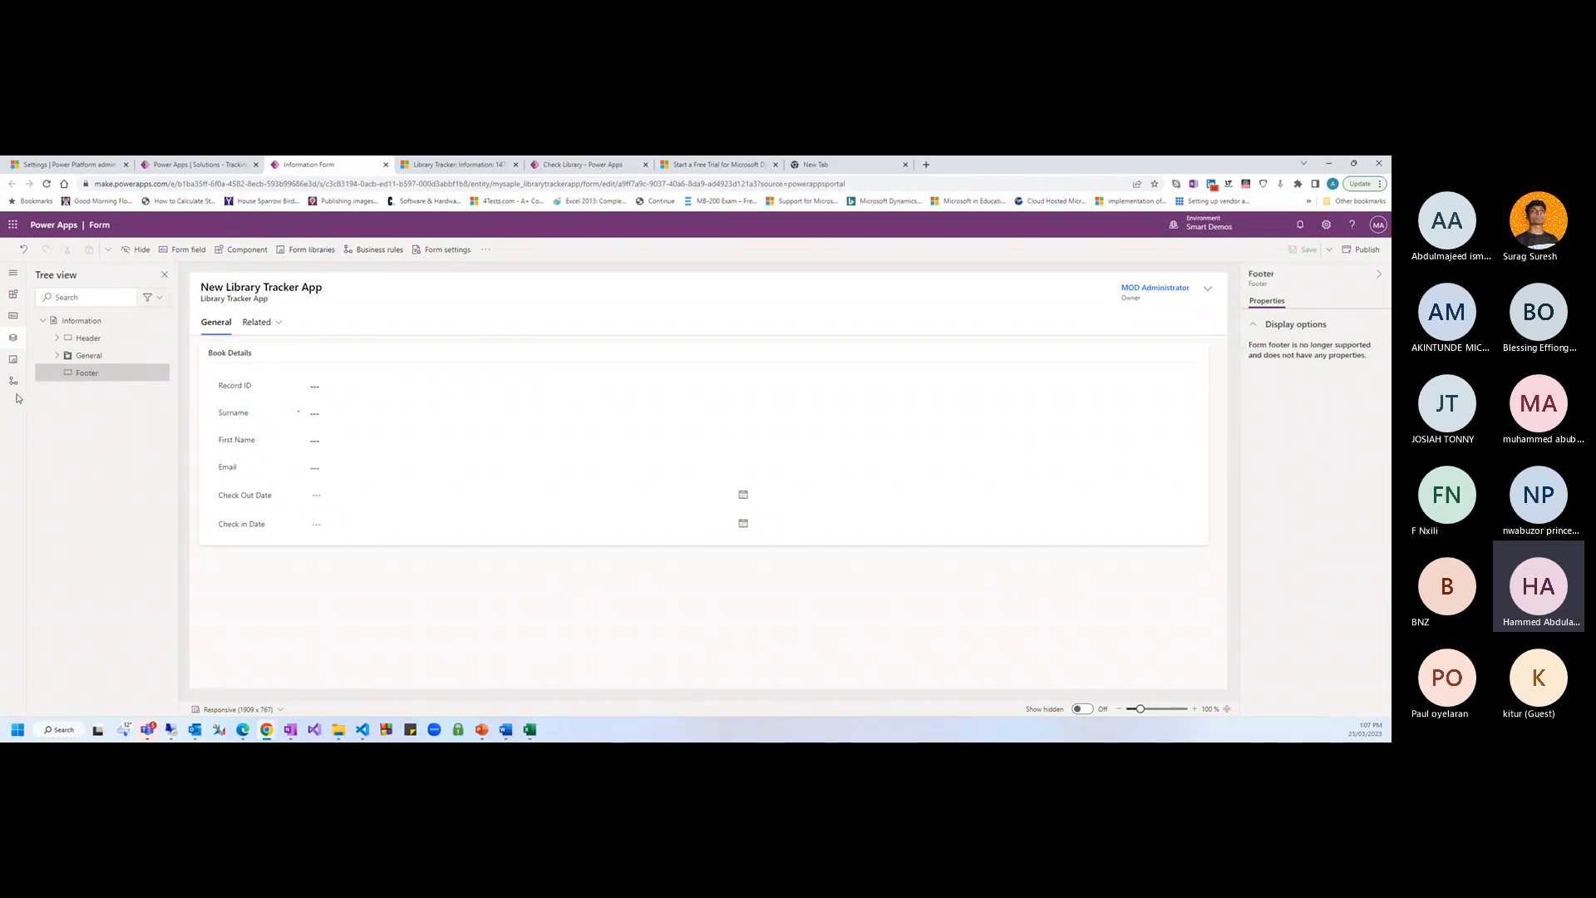
{"action": "left_click", "coordinate": [13, 359]}
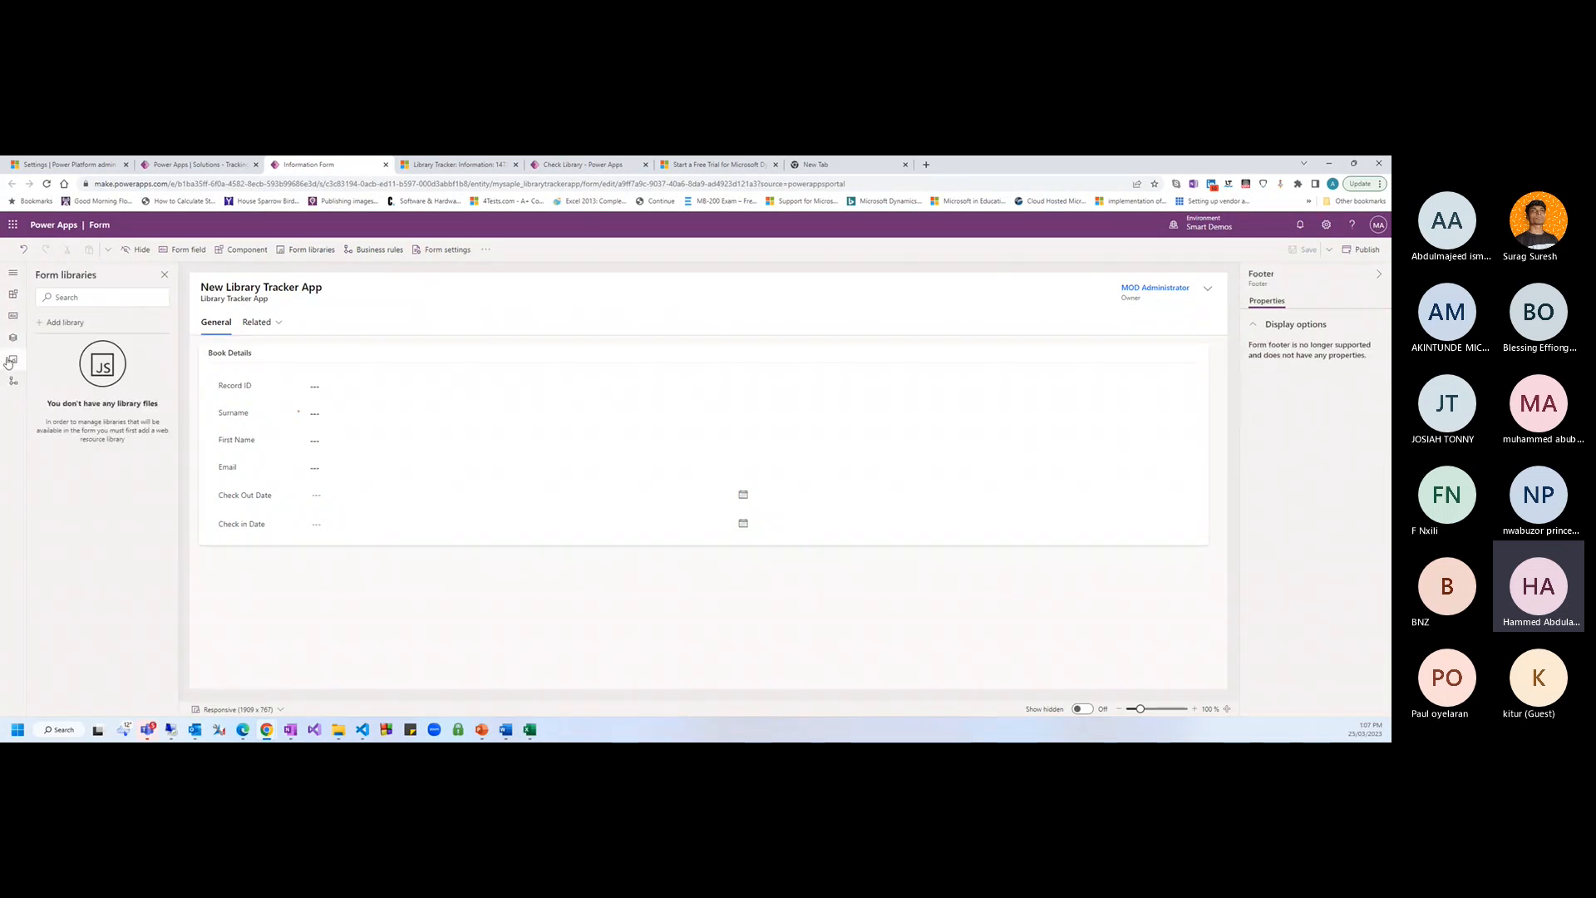
{"action": "left_click", "coordinate": [71, 325]}
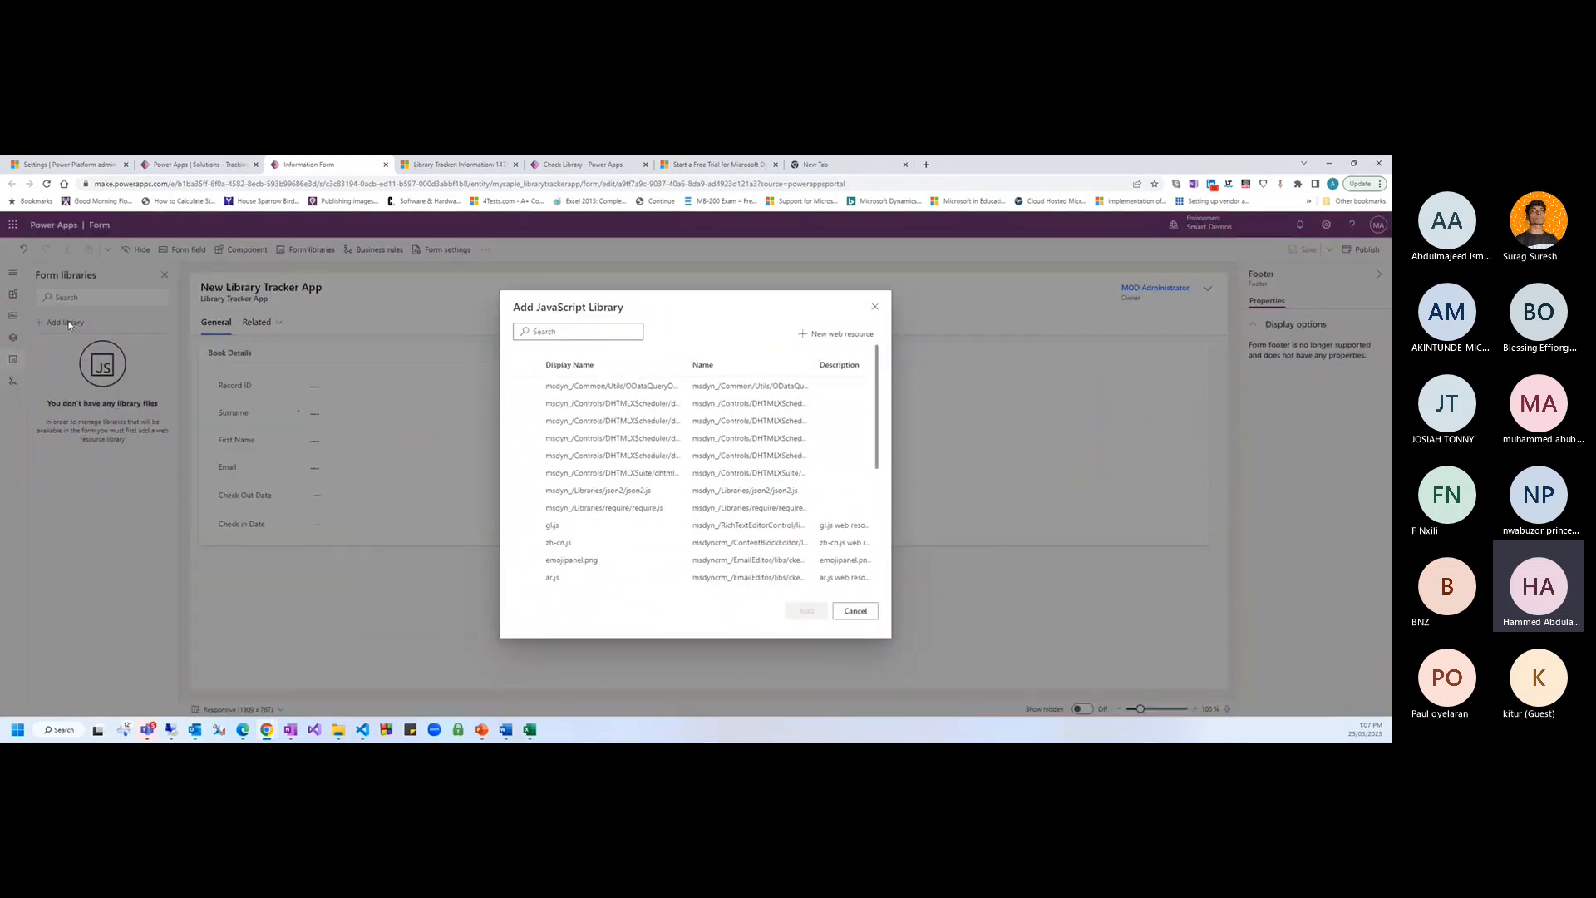
{"action": "left_click", "coordinate": [852, 611]}
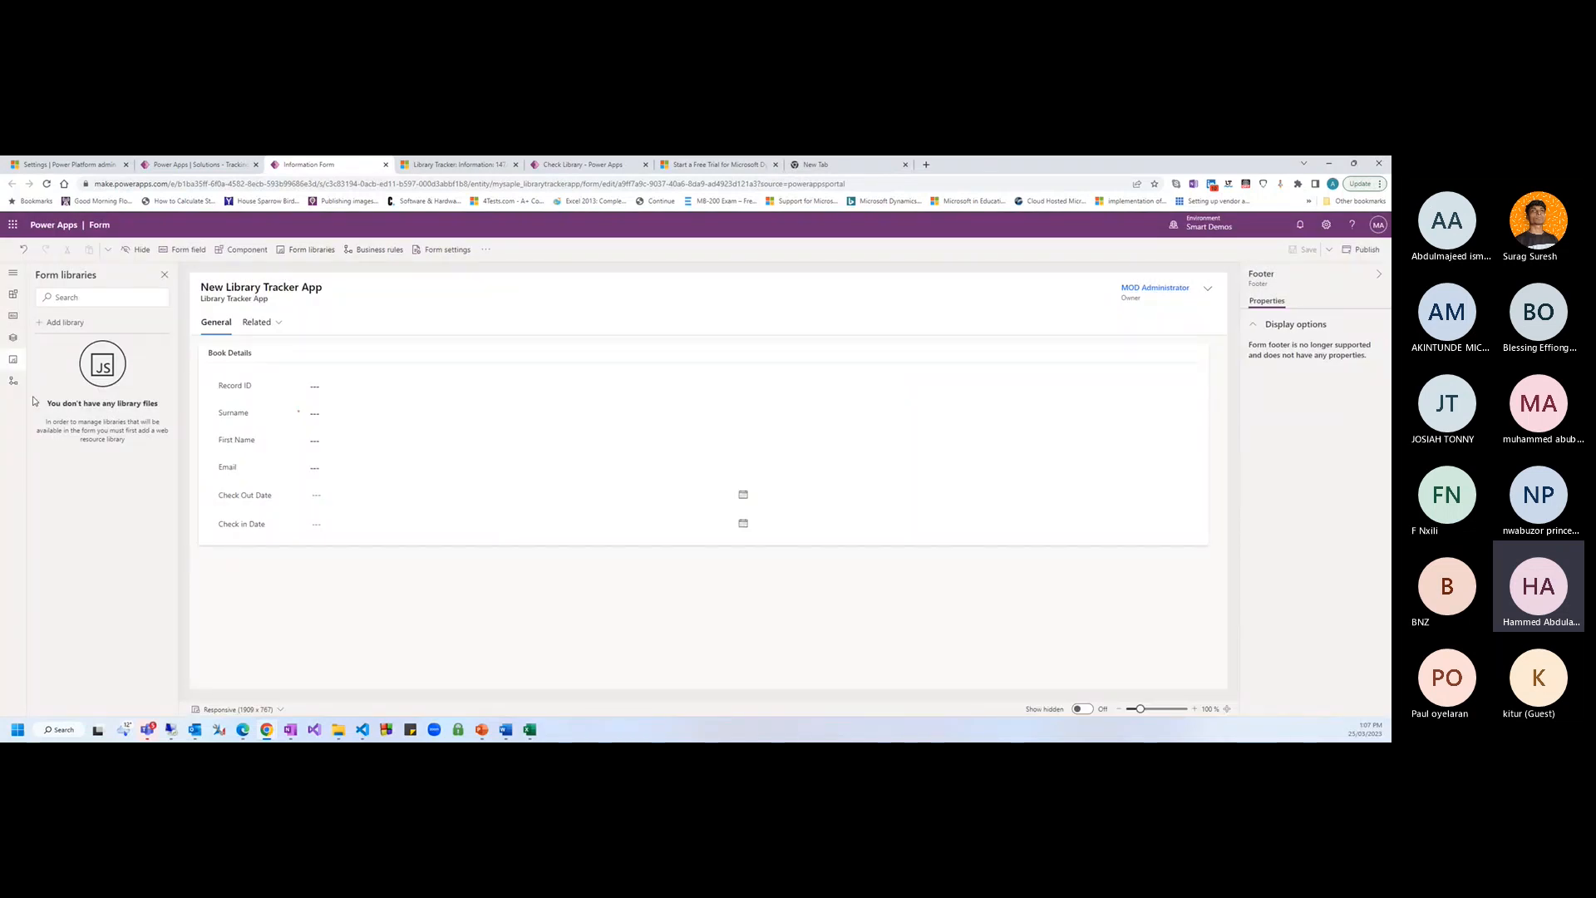
{"action": "left_click", "coordinate": [14, 381]}
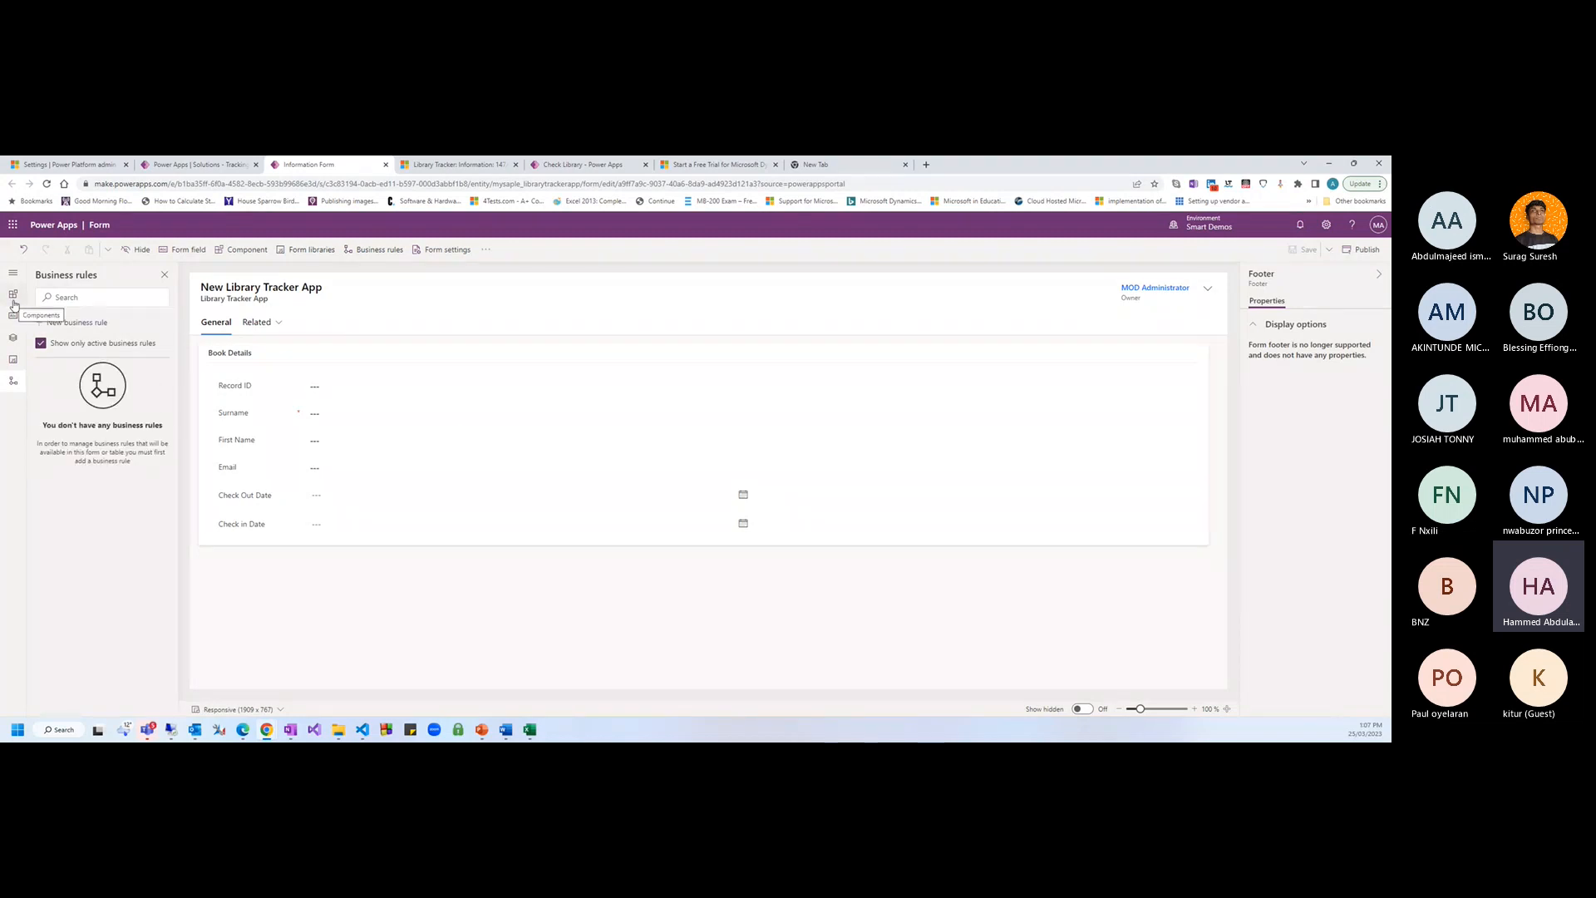
{"action": "left_click", "coordinate": [14, 316]}
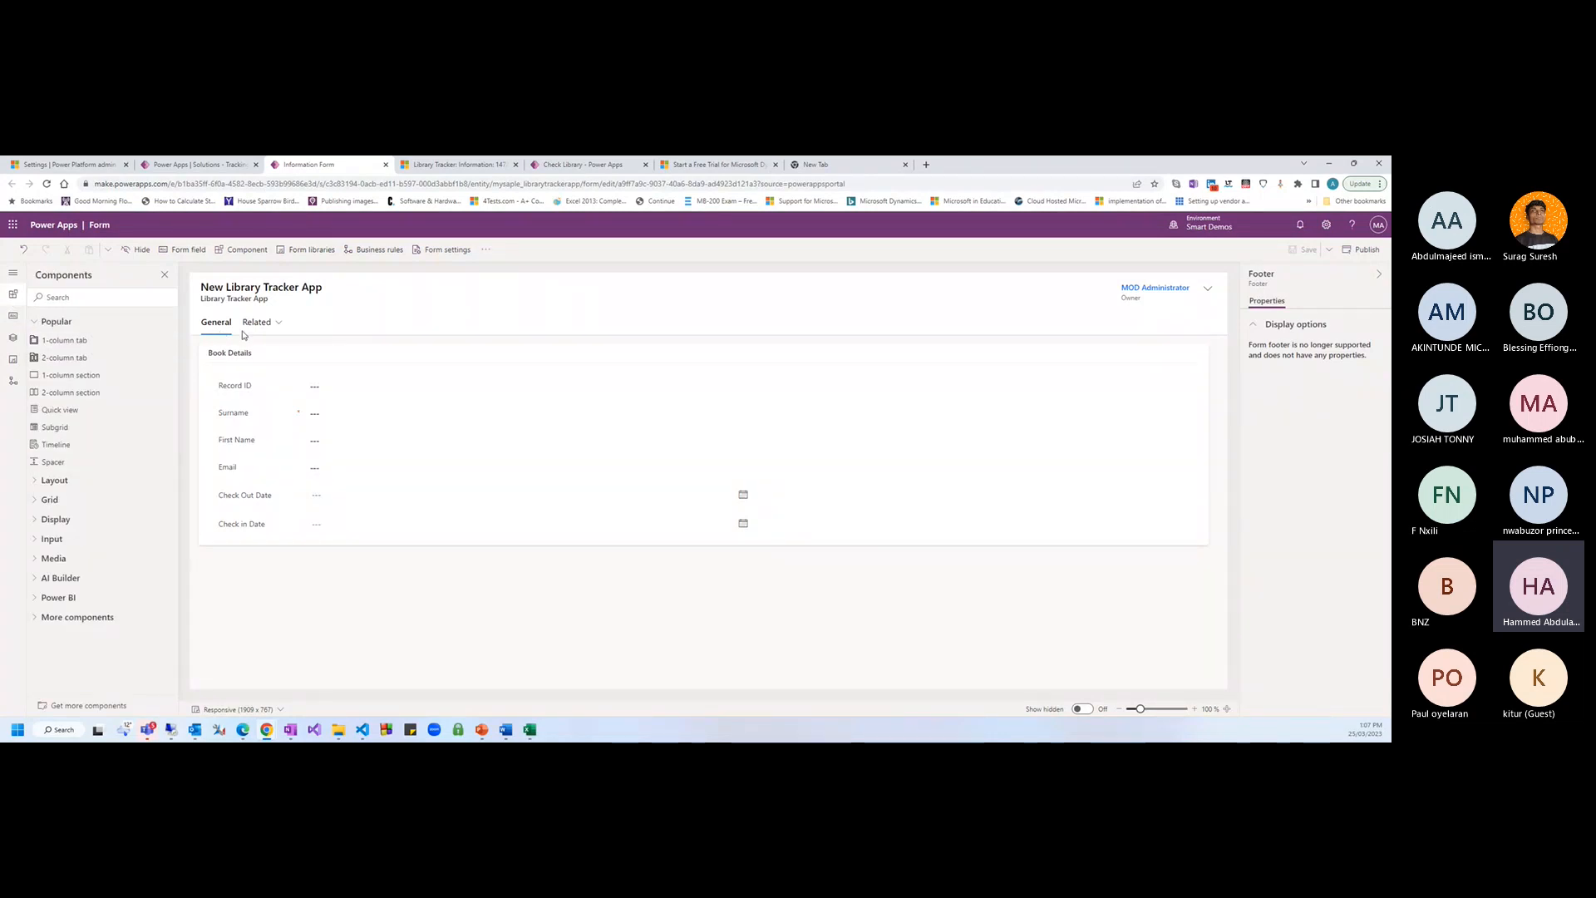
{"action": "left_click", "coordinate": [90, 341]}
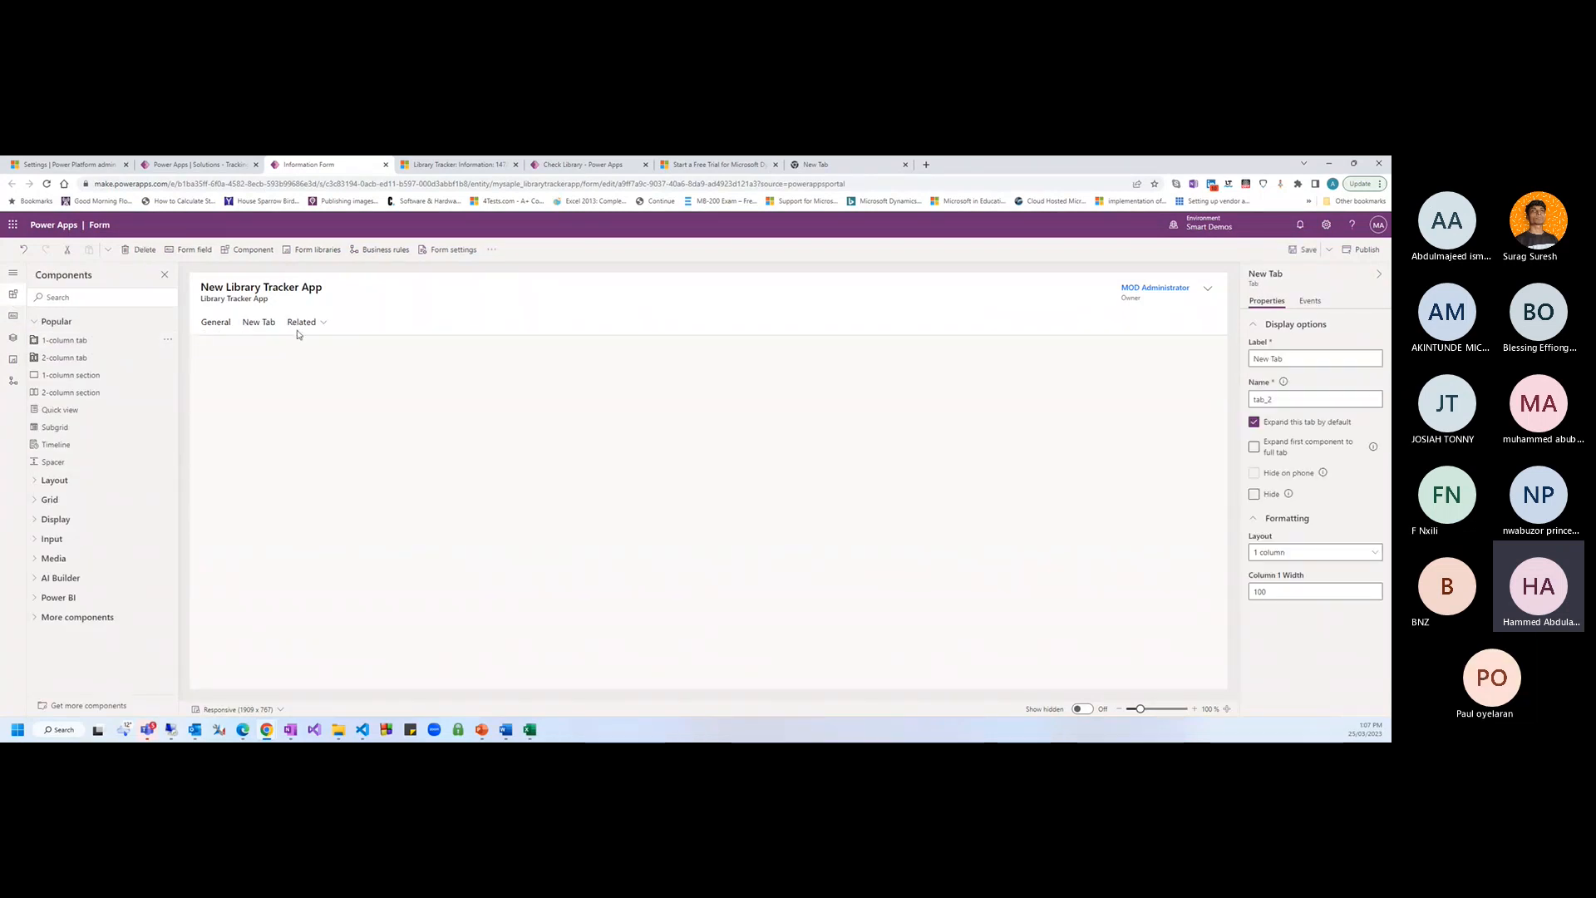
{"action": "left_click", "coordinate": [291, 370]}
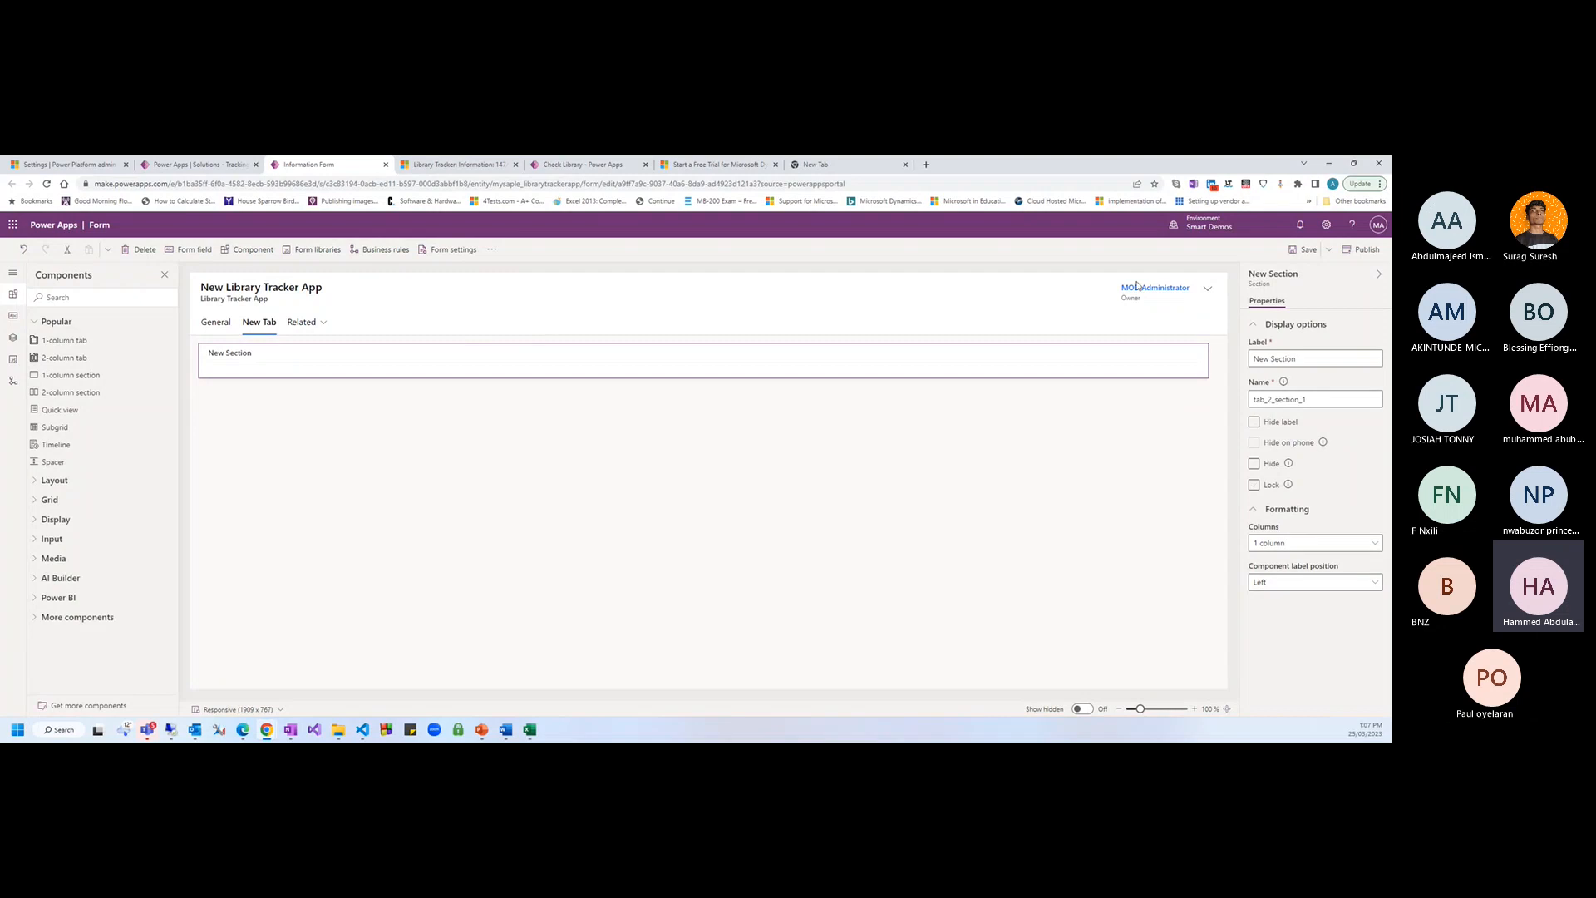
{"action": "left_click", "coordinate": [146, 251]}
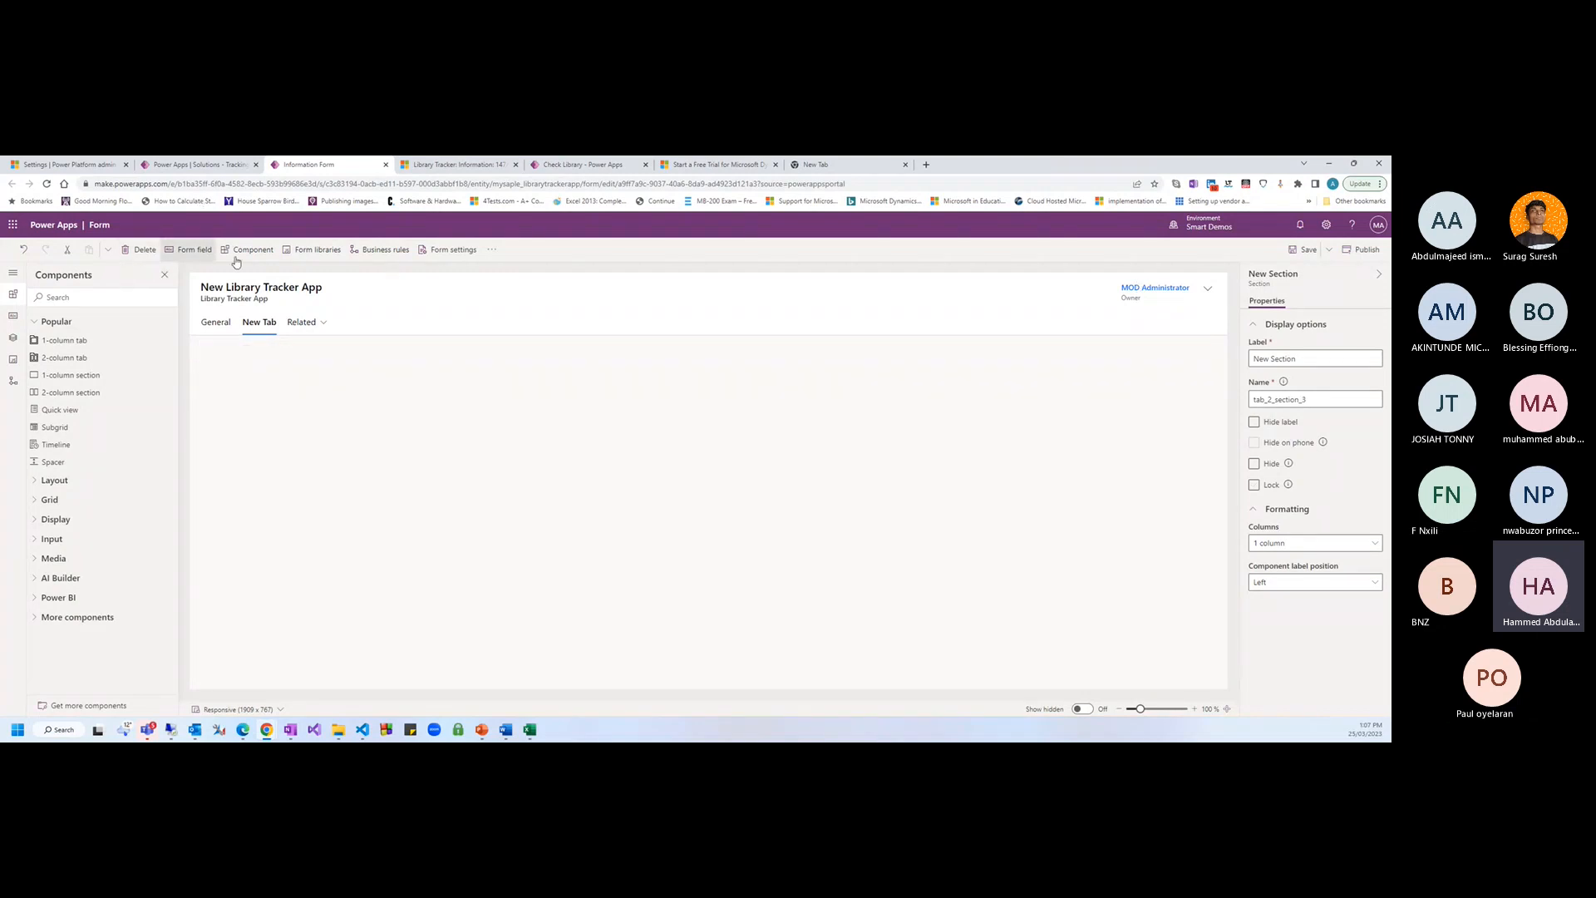
{"action": "left_click", "coordinate": [217, 323]}
{"action": "left_click", "coordinate": [258, 323]}
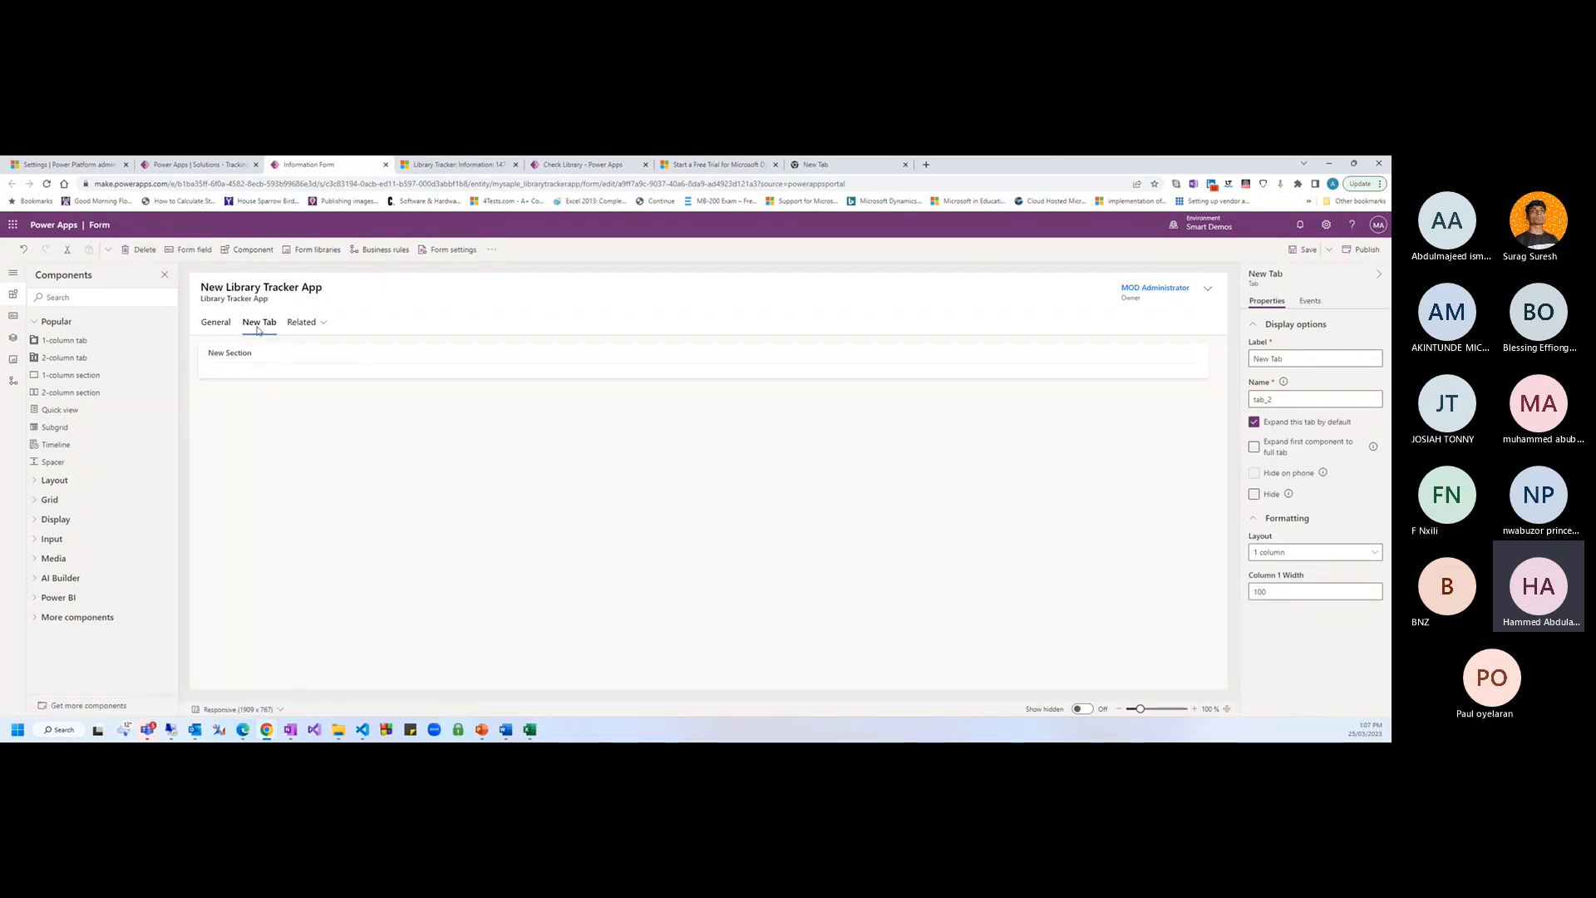
{"action": "left_click", "coordinate": [143, 249]}
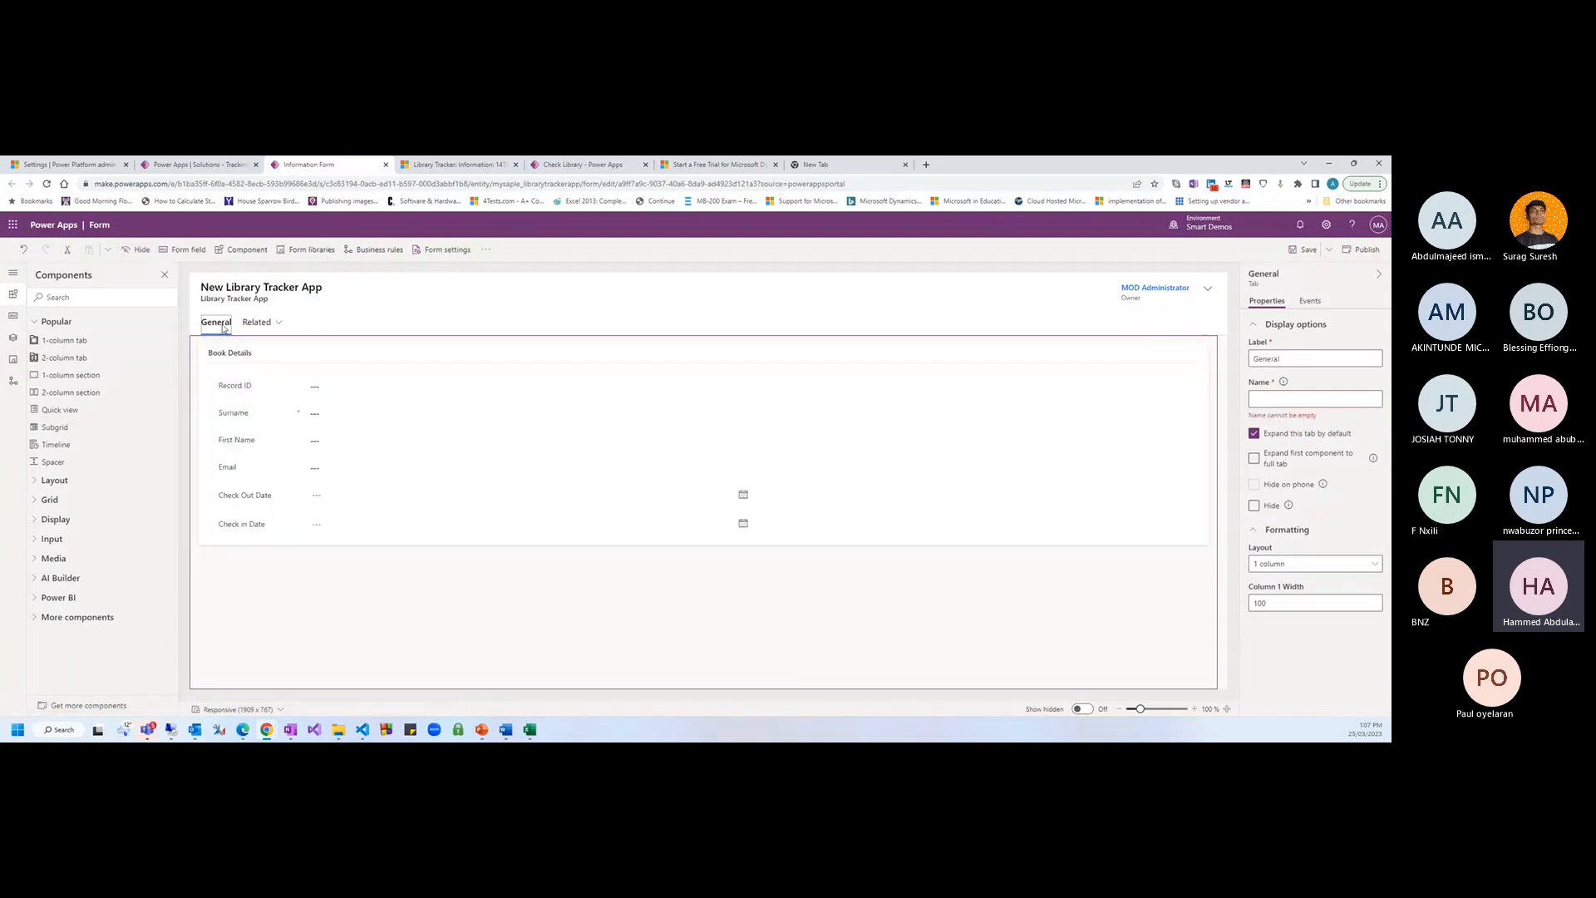
{"action": "left_click", "coordinate": [14, 299]}
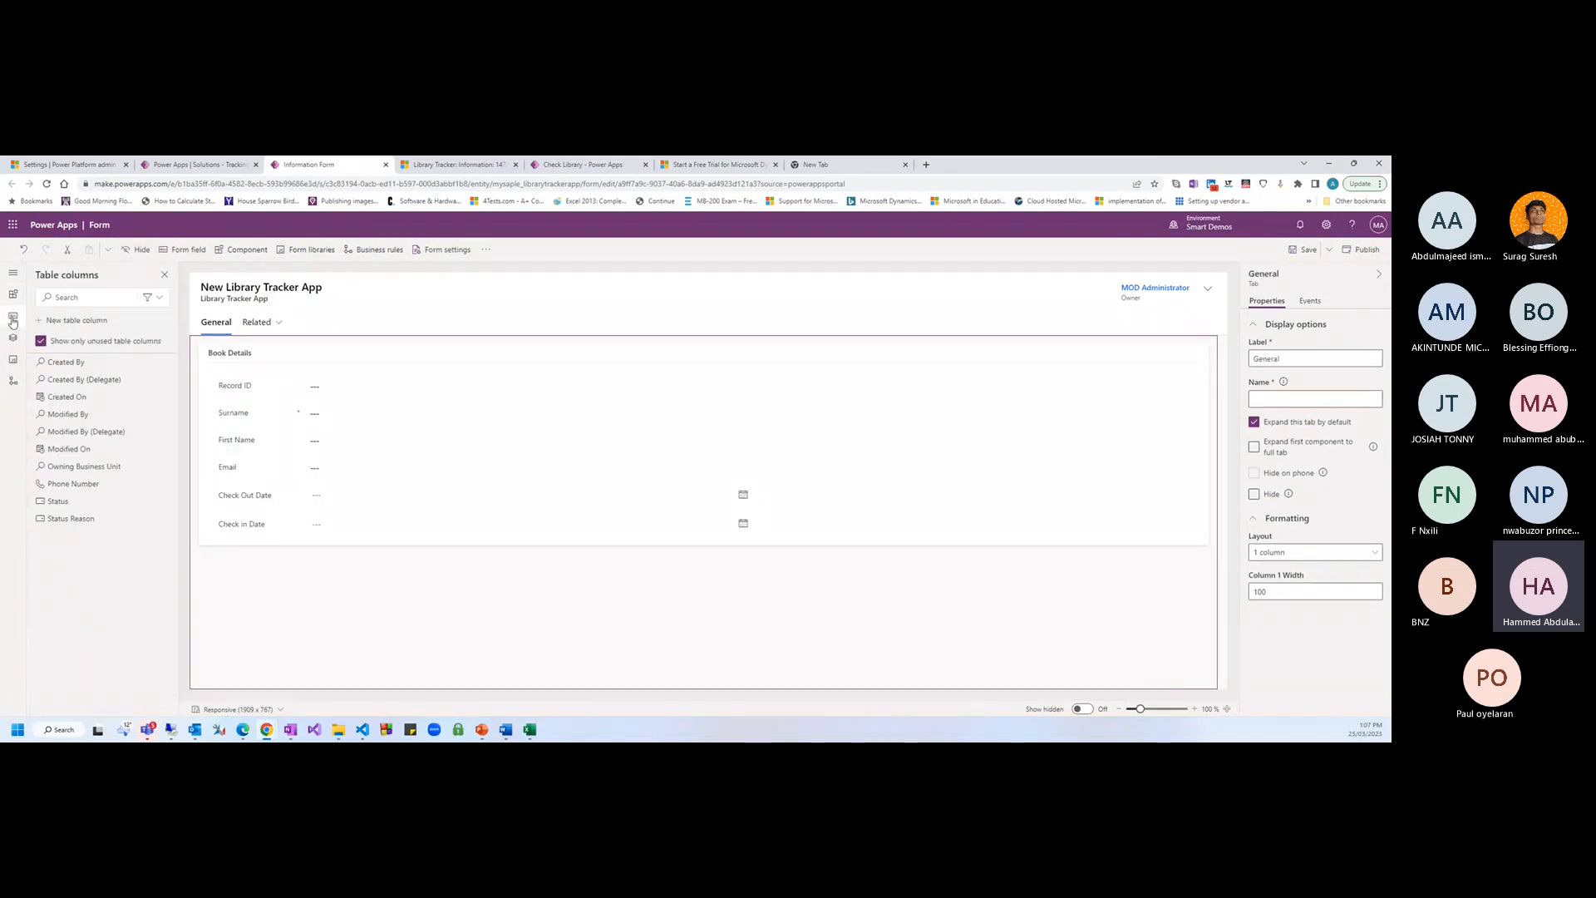
{"action": "left_click", "coordinate": [13, 297]}
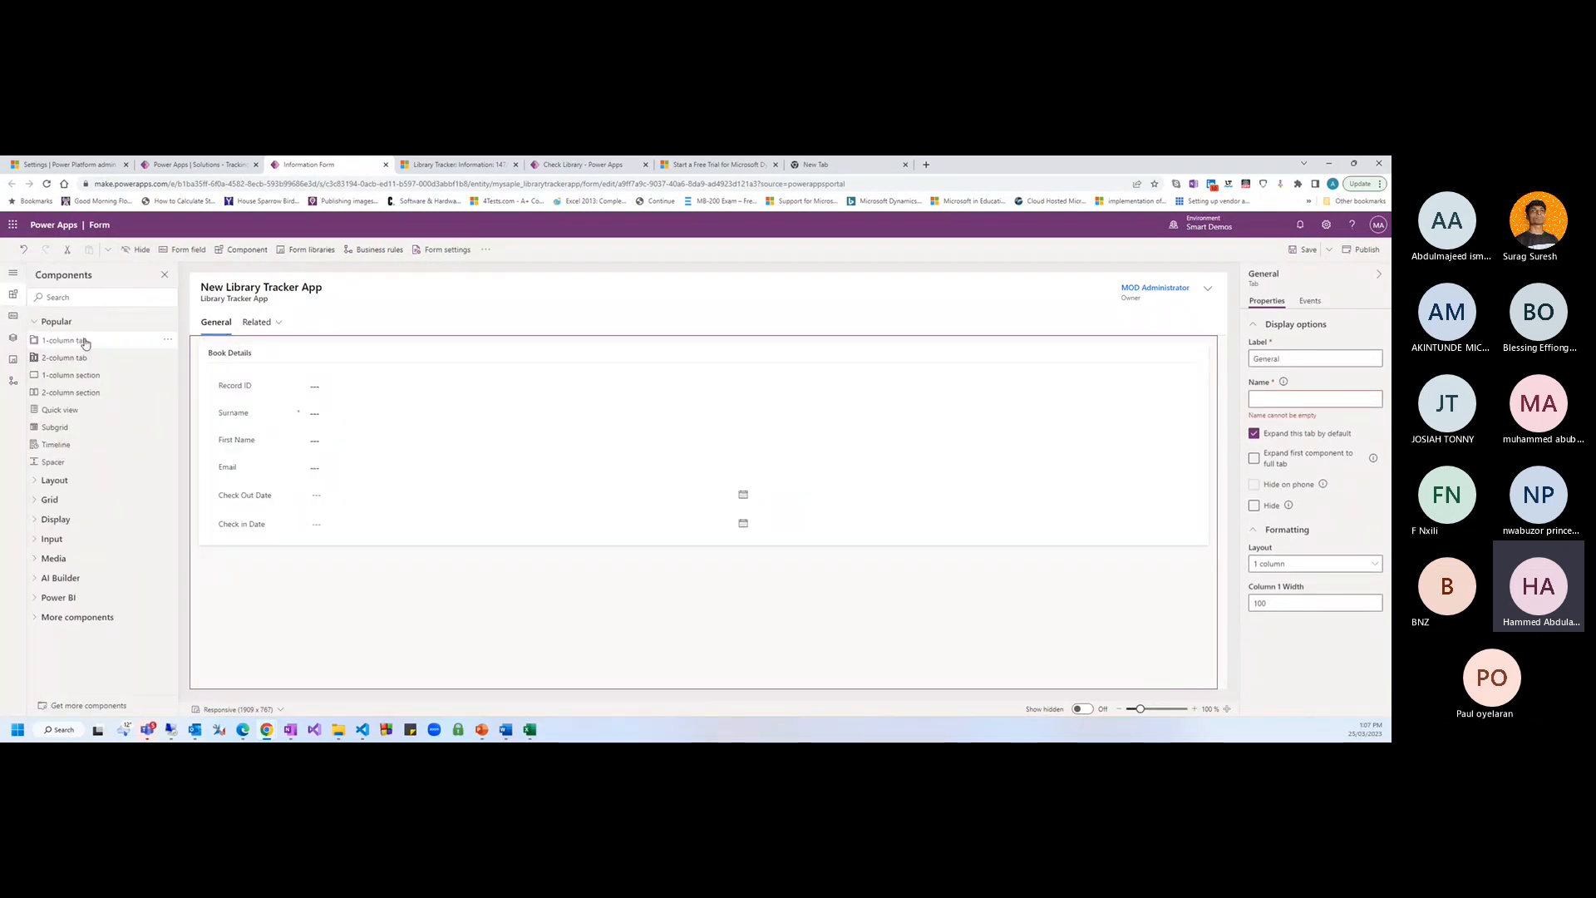
Set the Book Details section to a 2-column layout
{"action": "left_click", "coordinate": [200, 418]}
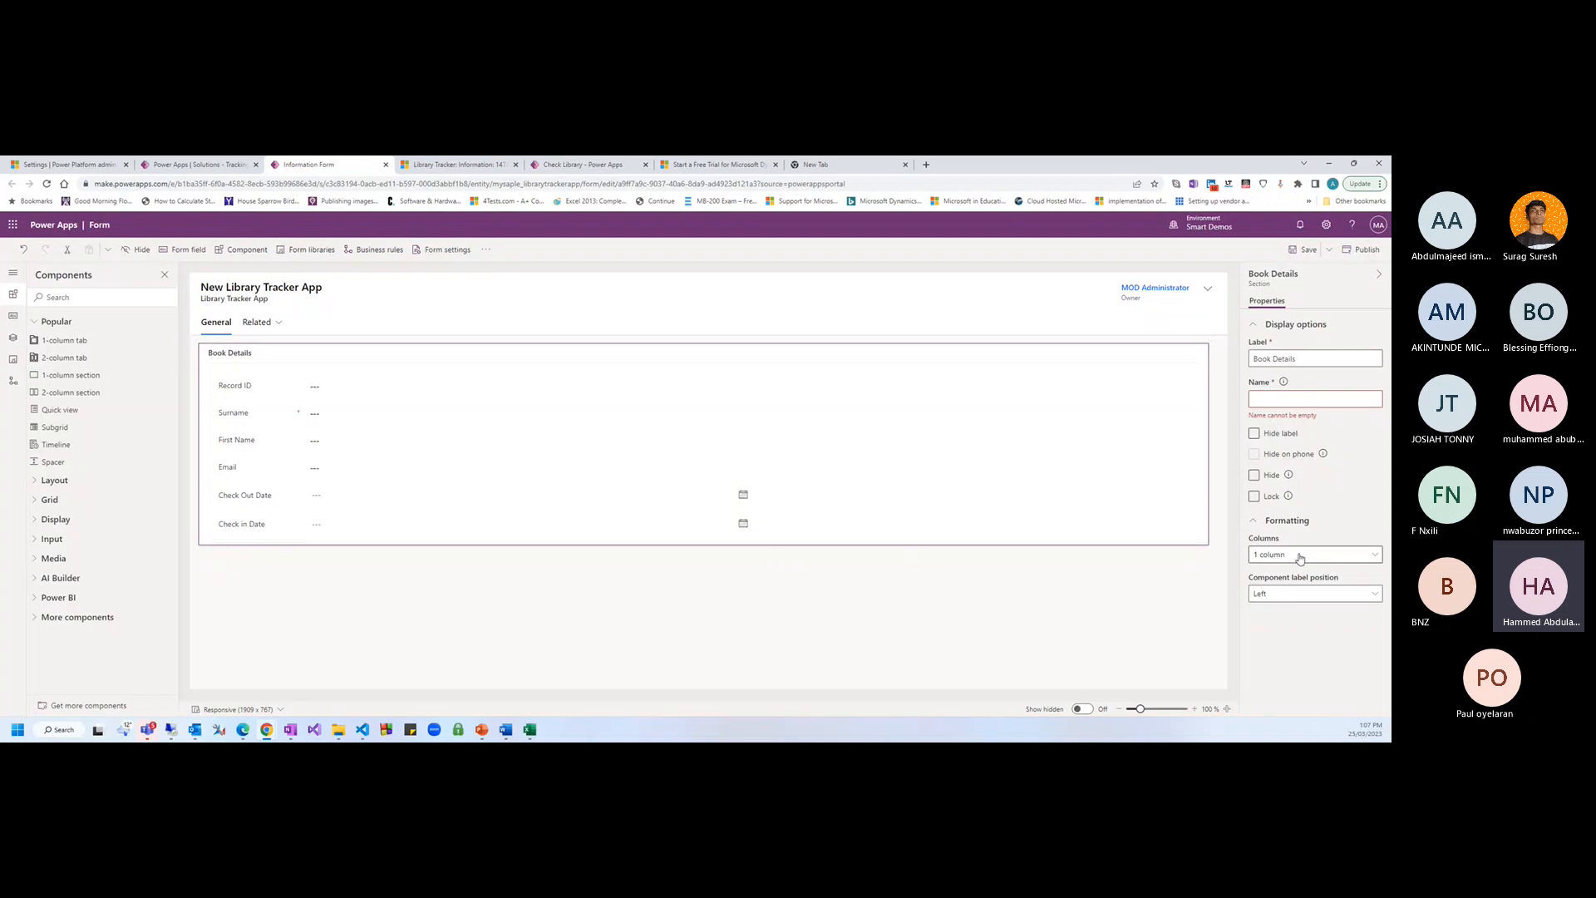
{"action": "left_click", "coordinate": [1325, 558]}
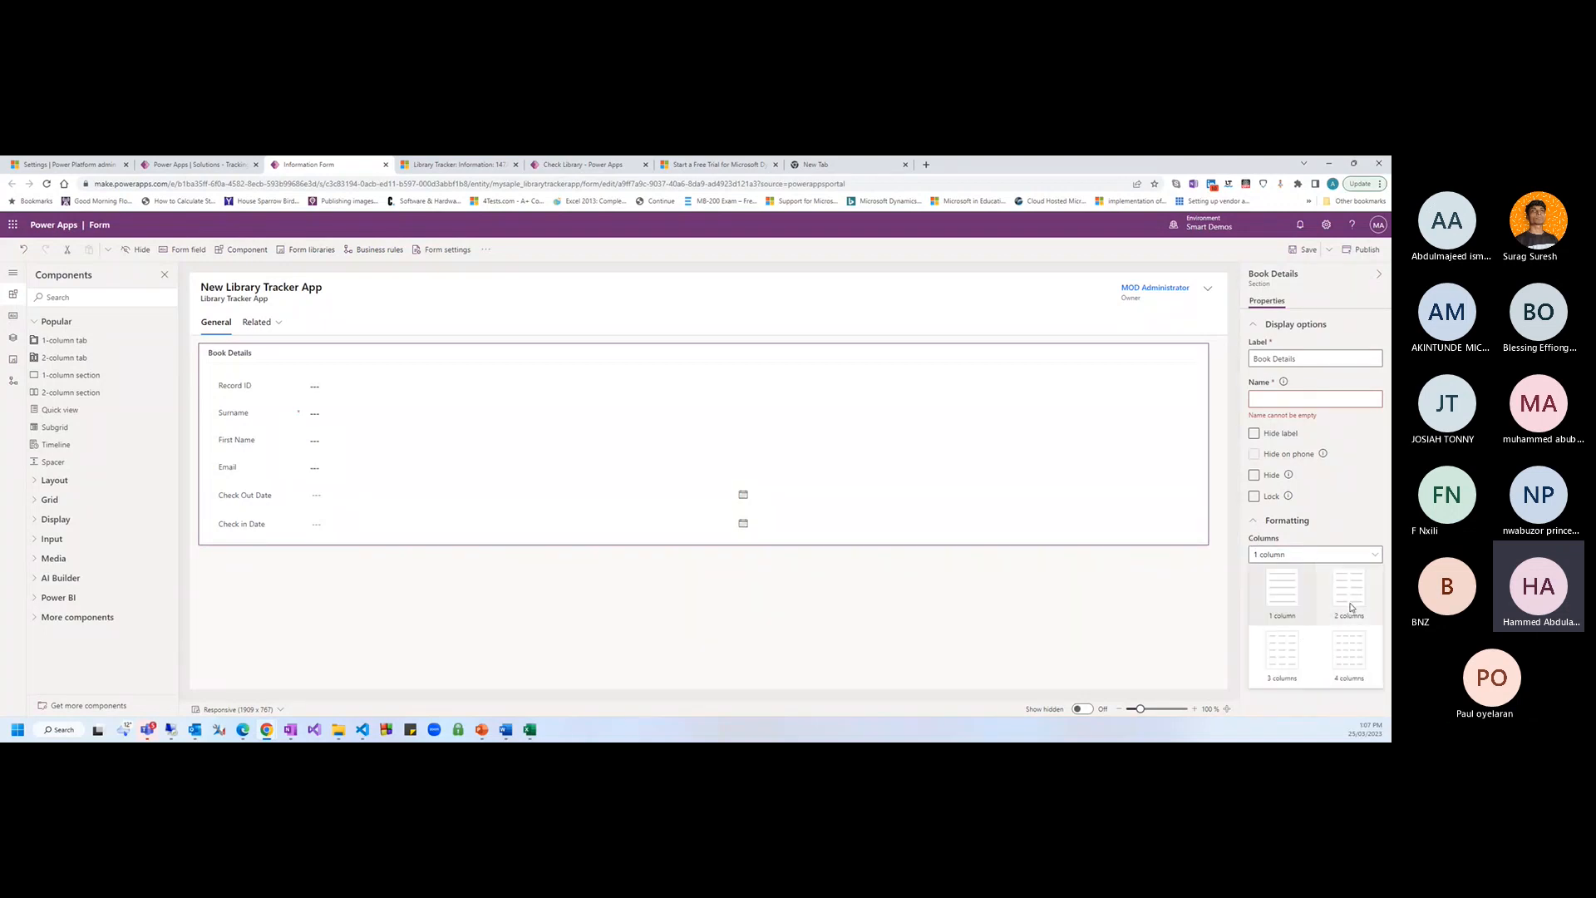
{"action": "left_click", "coordinate": [1350, 607]}
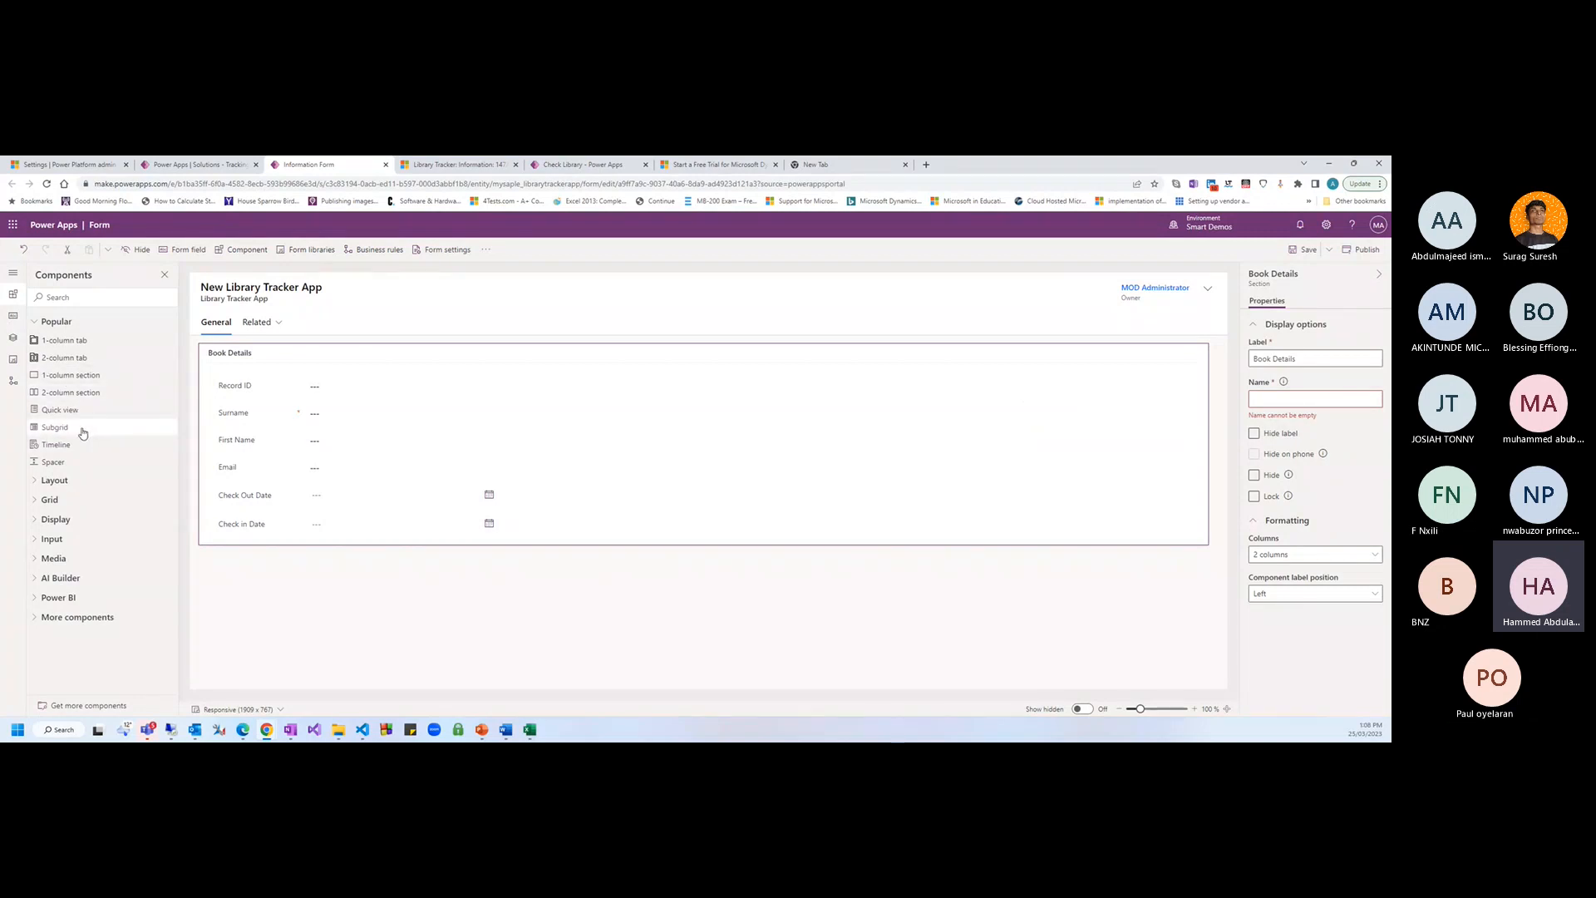
Add a one-column section below labelled 'Student Details' and save the form
{"action": "left_click", "coordinate": [73, 375]}
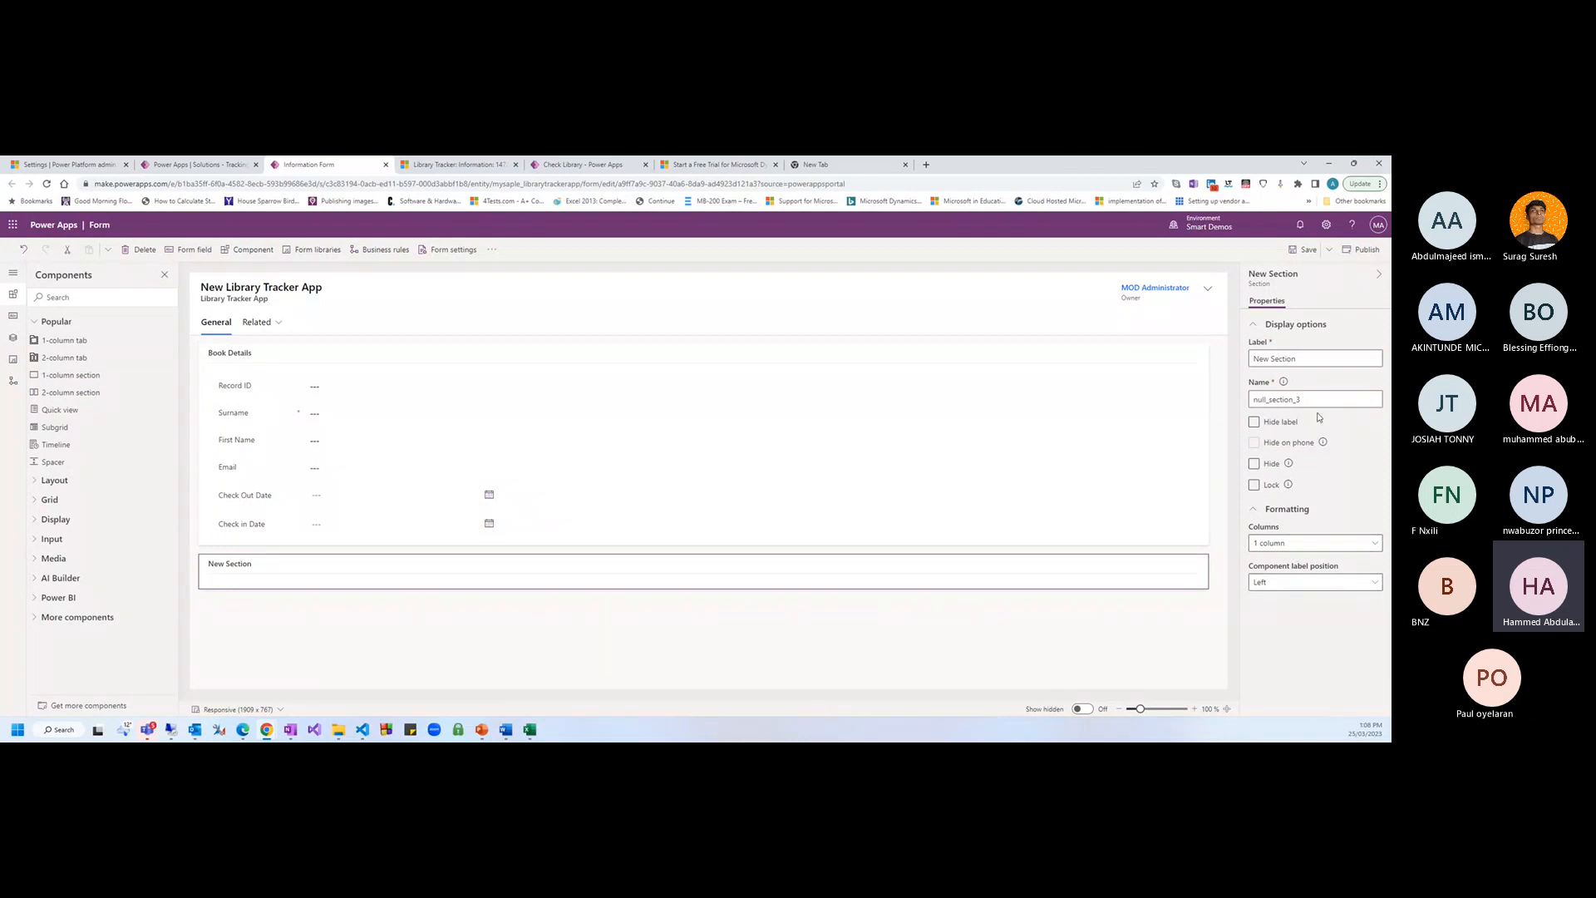
{"action": "triple_click", "coordinate": [1296, 359]}
{"action": "type", "text": "Sd"}
{"action": "type", "text": "tud"}
{"action": "type", "text": "ent Details"}
{"action": "key", "text": "Return"}
{"action": "left_click", "coordinate": [1302, 247]}
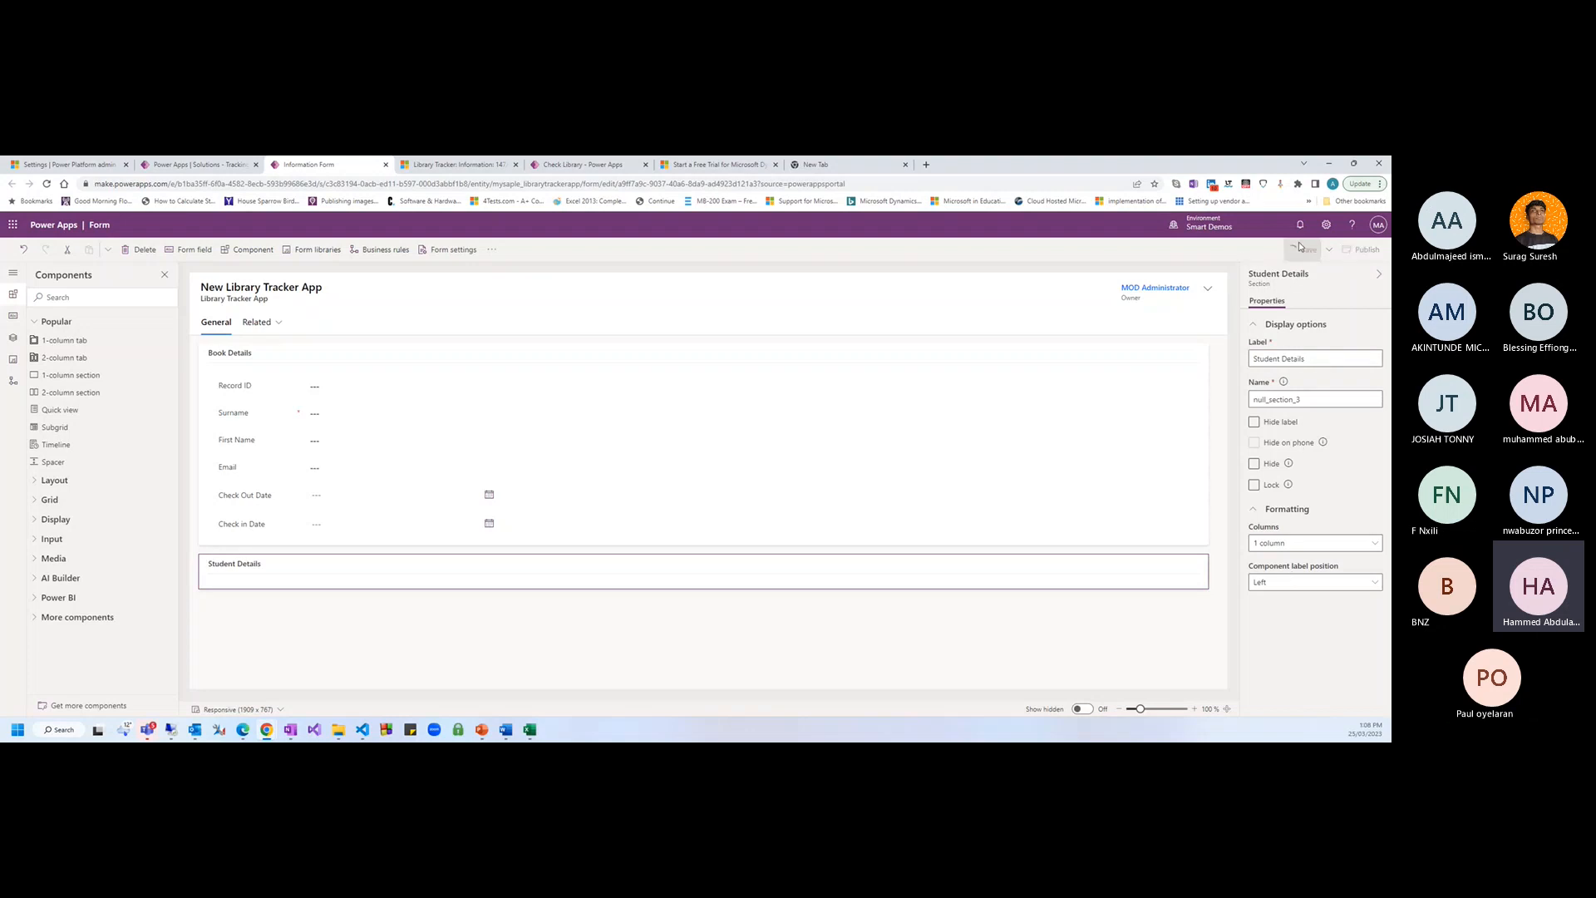
{"action": "left_click", "coordinate": [243, 385]}
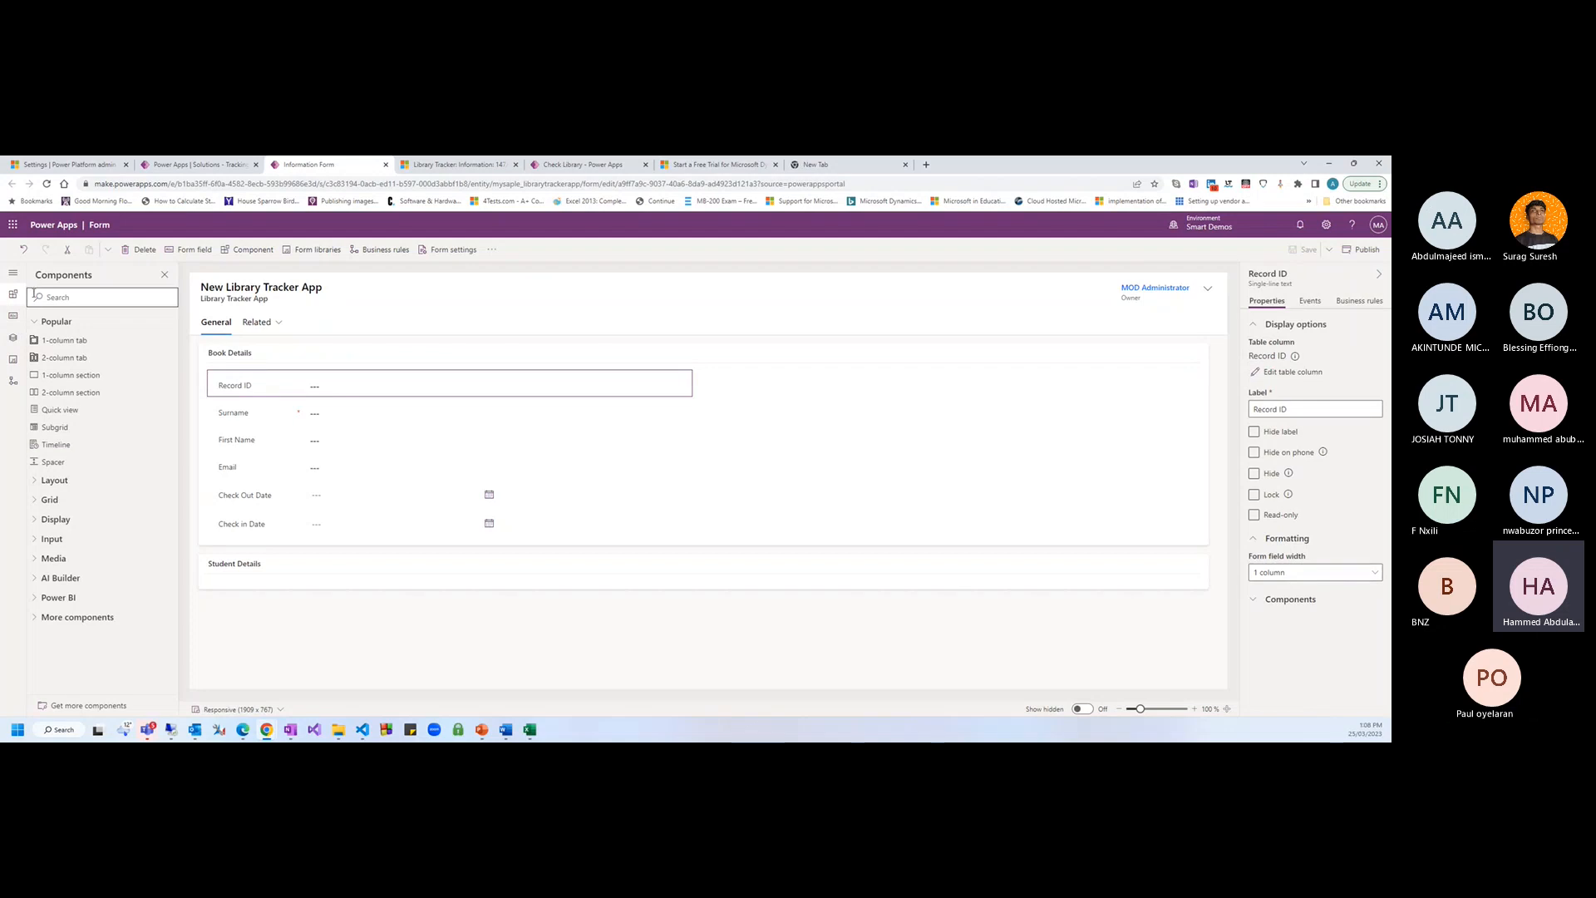
Create a new table column with display name 'ISBN'
{"action": "left_click", "coordinate": [14, 317]}
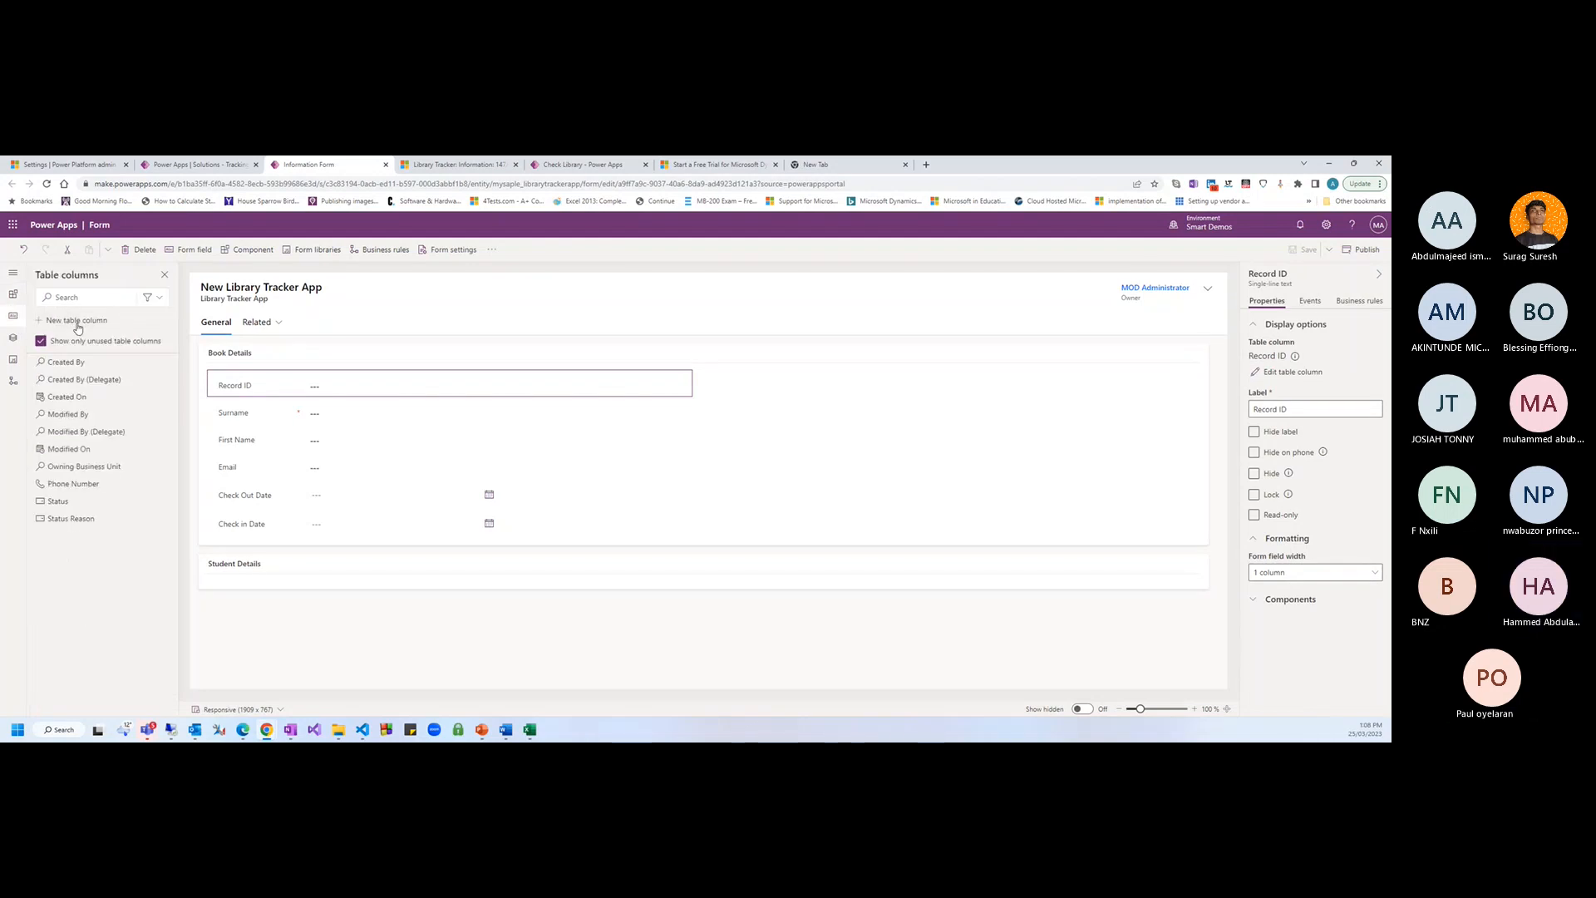
{"action": "left_click", "coordinate": [78, 321]}
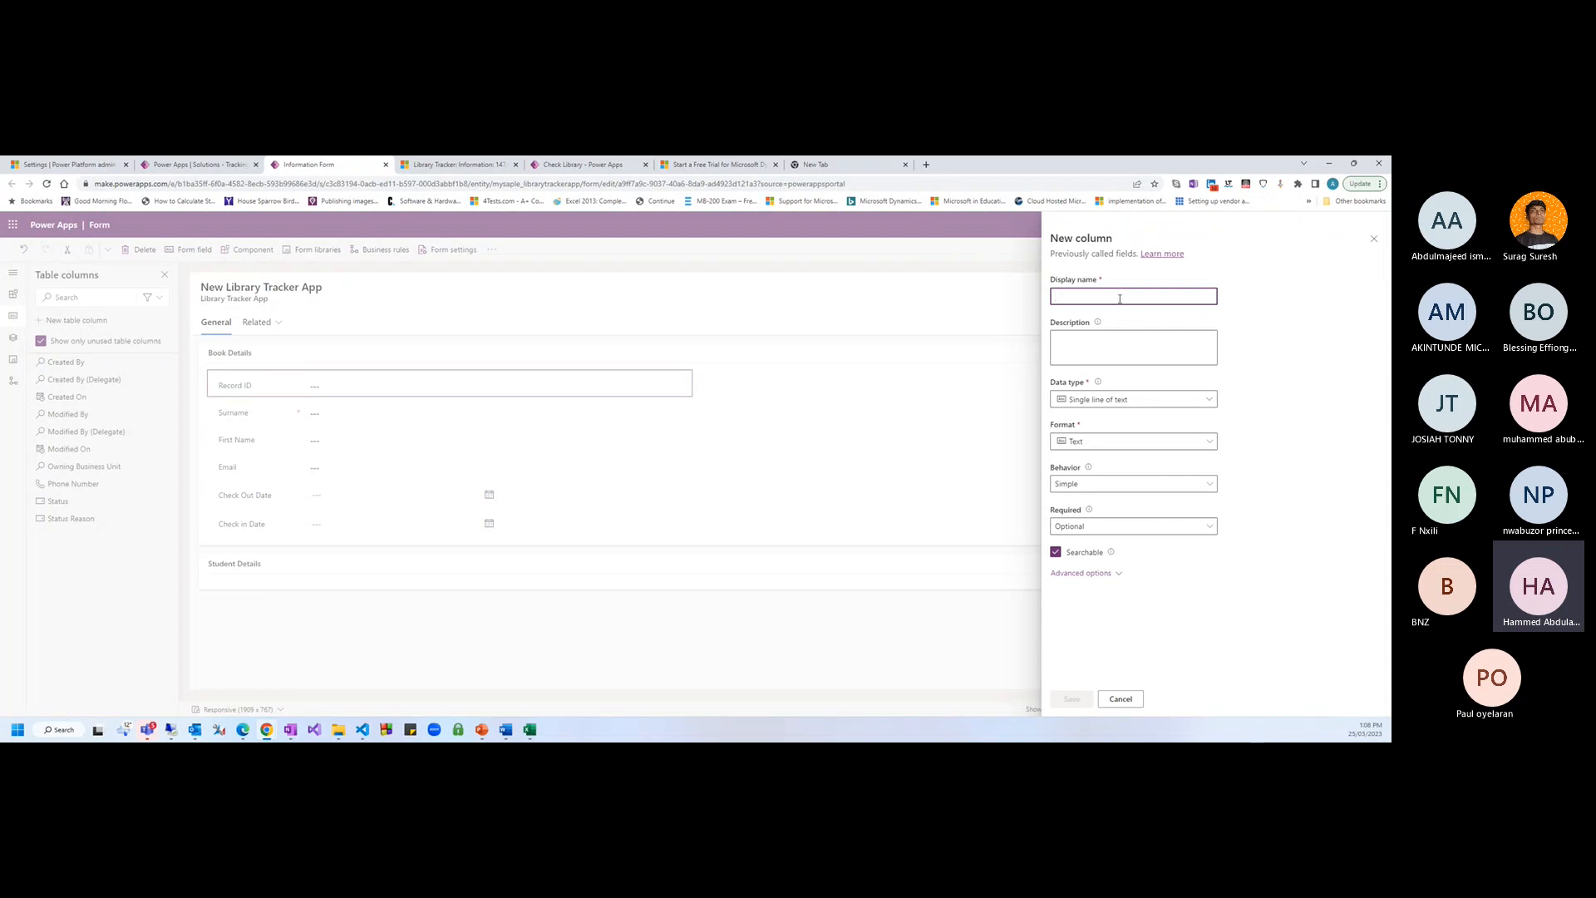
{"action": "type", "text": "ISBN"}
{"action": "left_click", "coordinate": [1266, 389]}
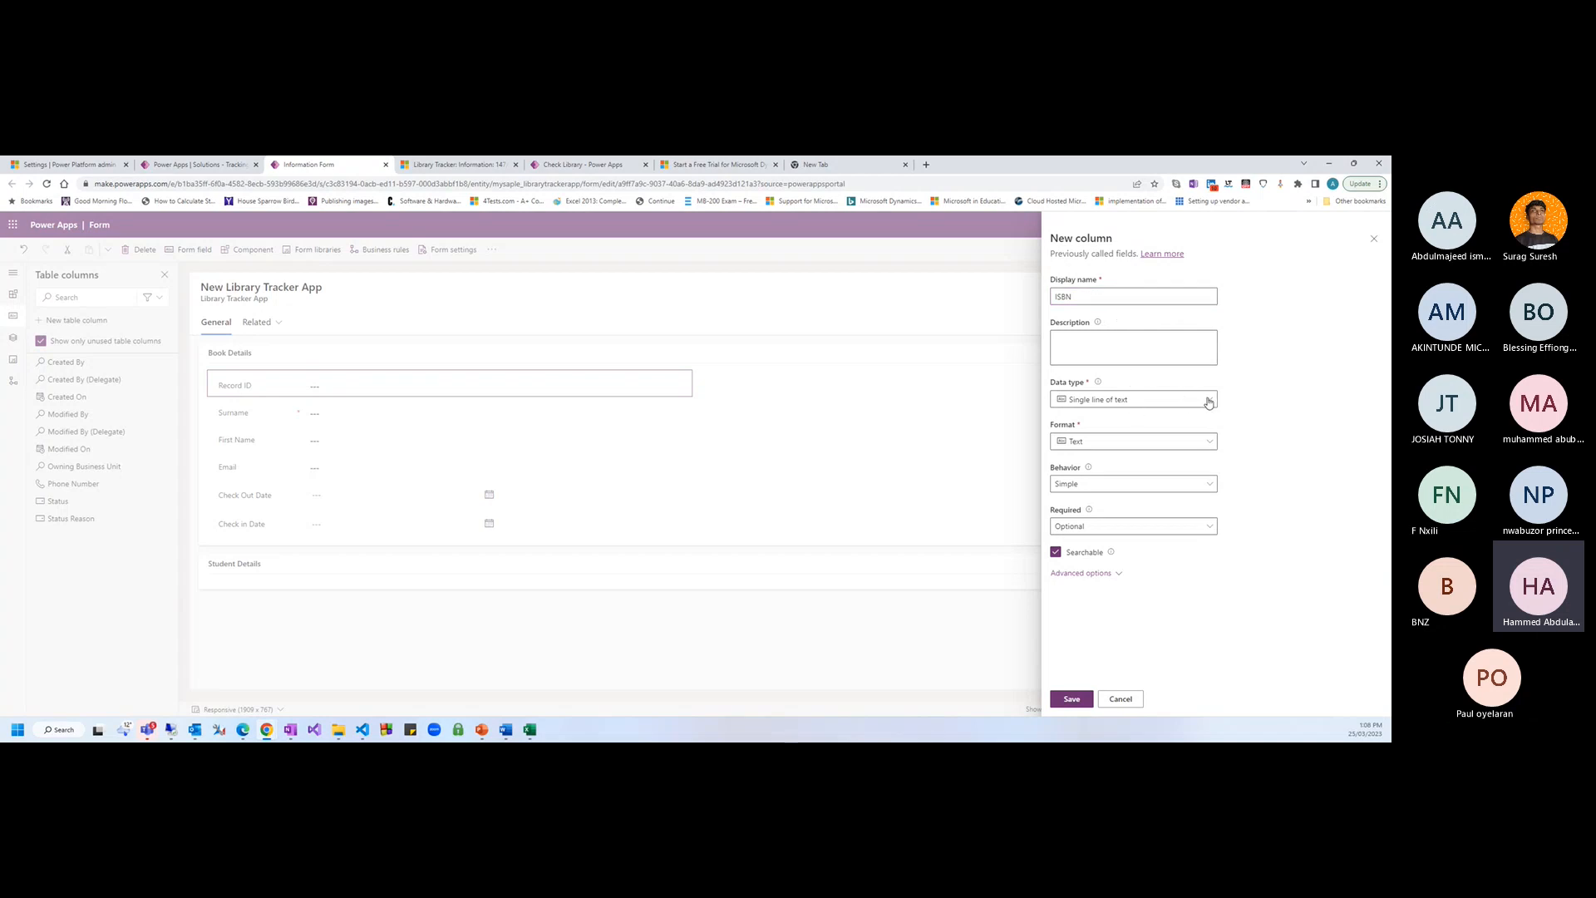
{"action": "left_click", "coordinate": [1074, 699]}
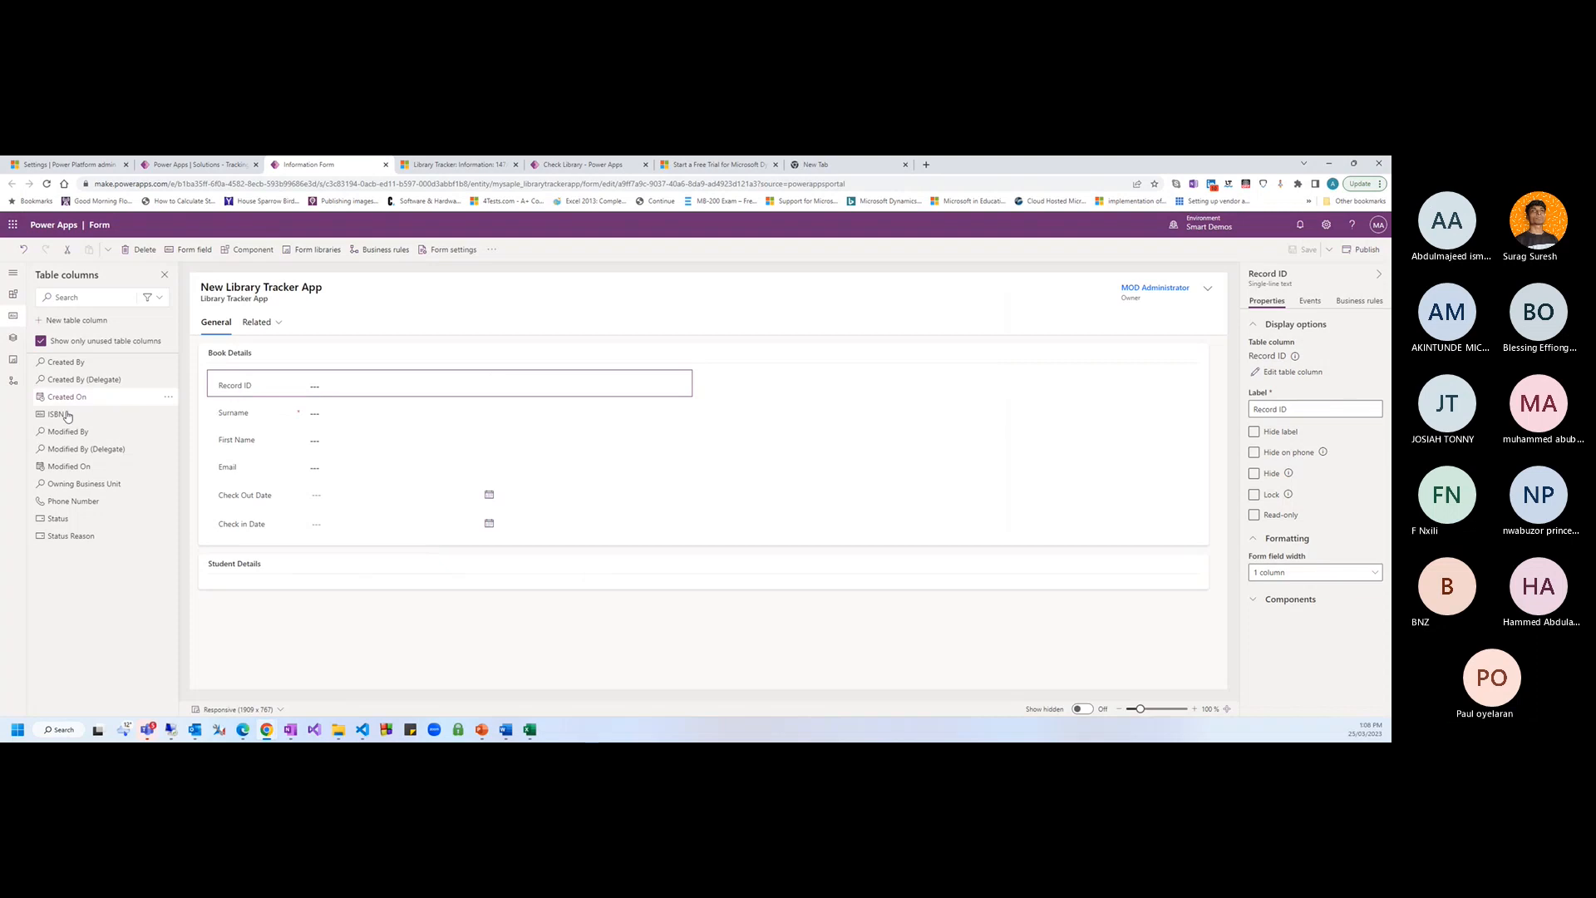
Place the ISBN field below Record ID, then save and publish the form
{"action": "left_click_drag", "start_coordinate": [70, 415], "coordinate": [260, 429]}
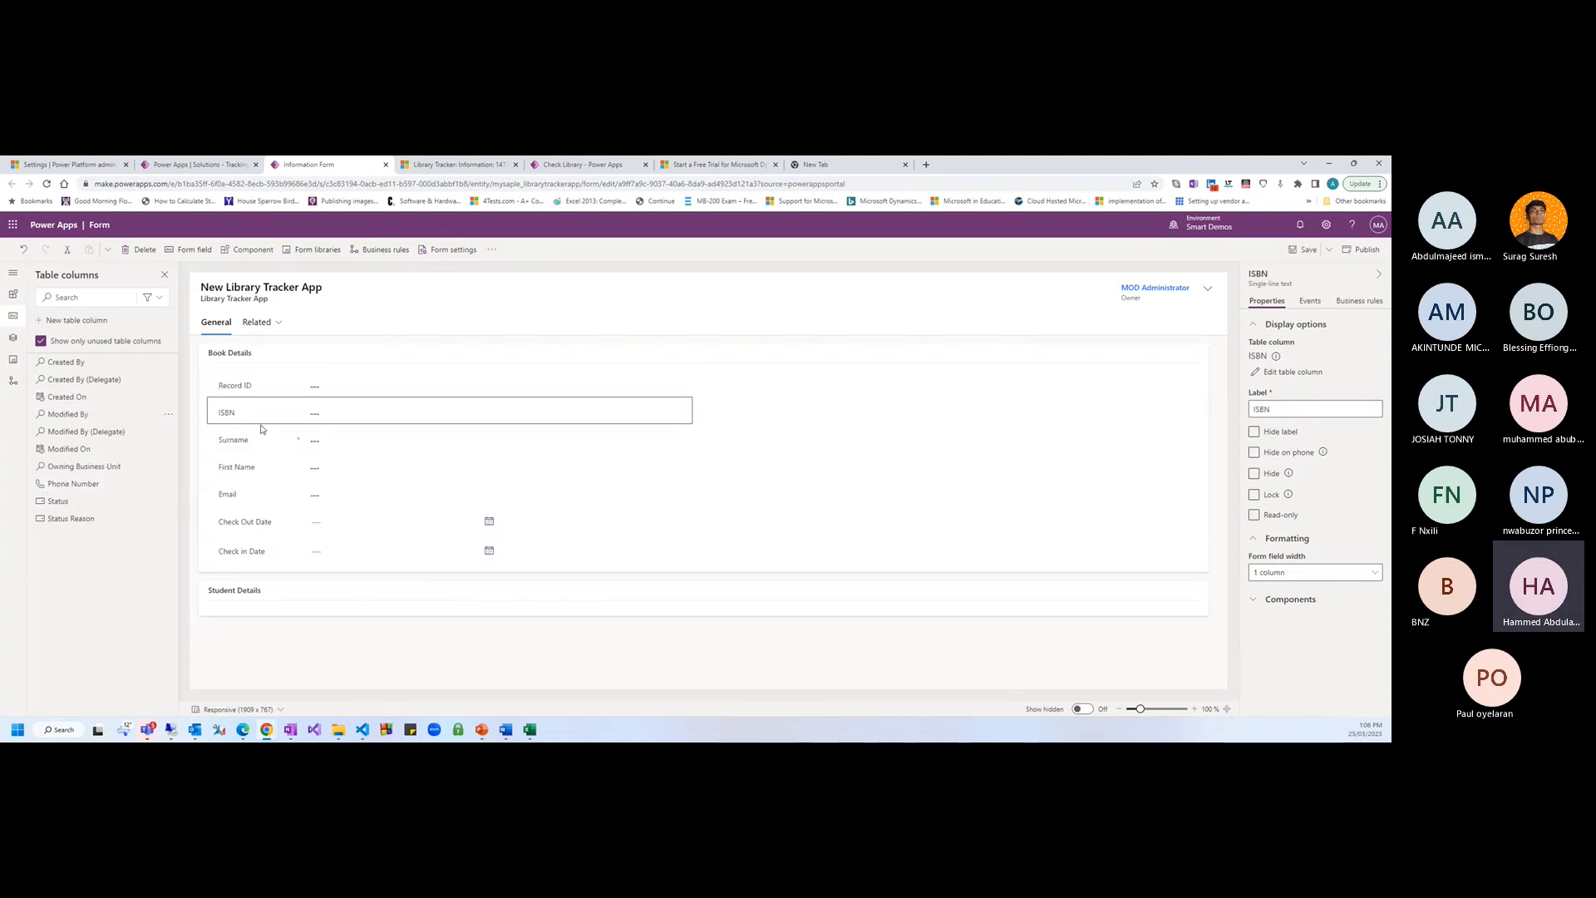
{"action": "left_click", "coordinate": [246, 450]}
{"action": "left_click", "coordinate": [314, 662]}
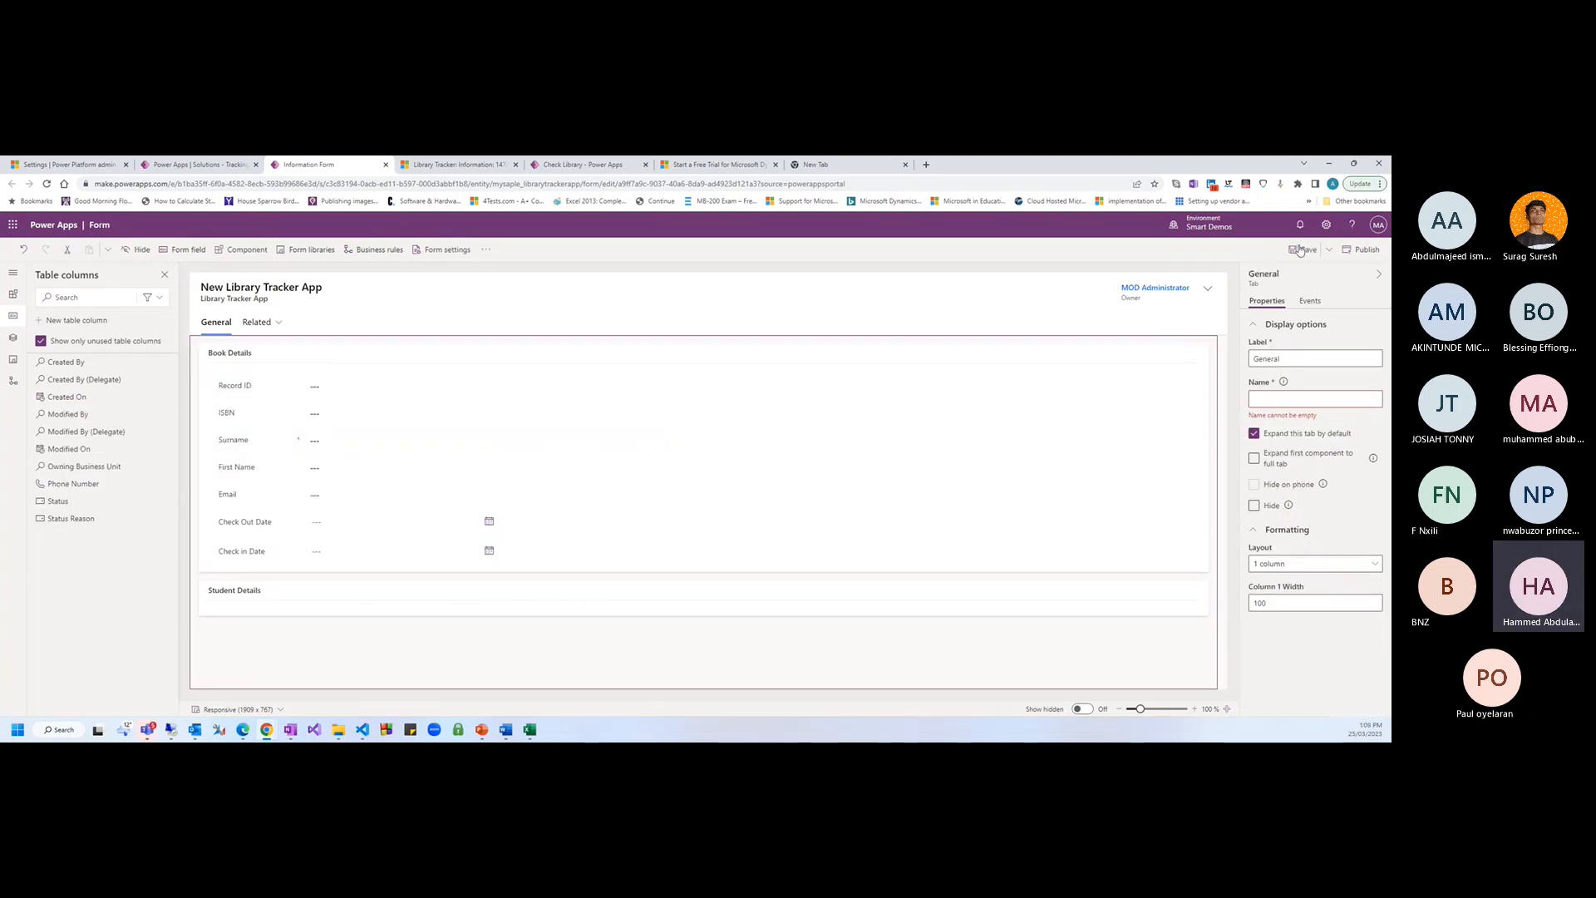
{"action": "left_click", "coordinate": [1303, 249]}
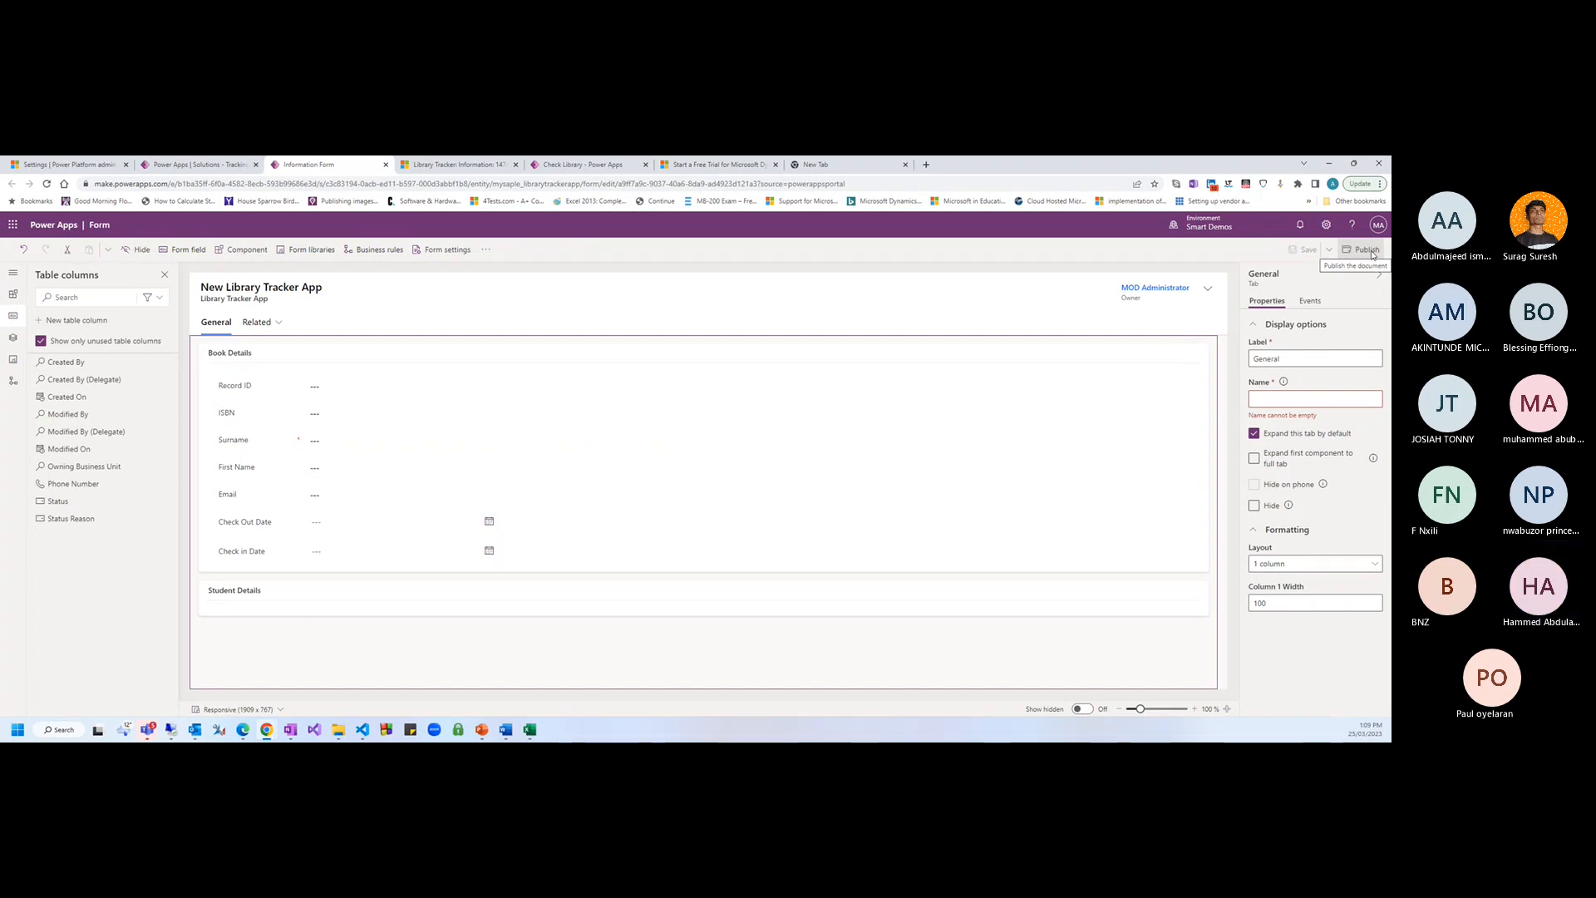
{"action": "left_click", "coordinate": [1367, 250]}
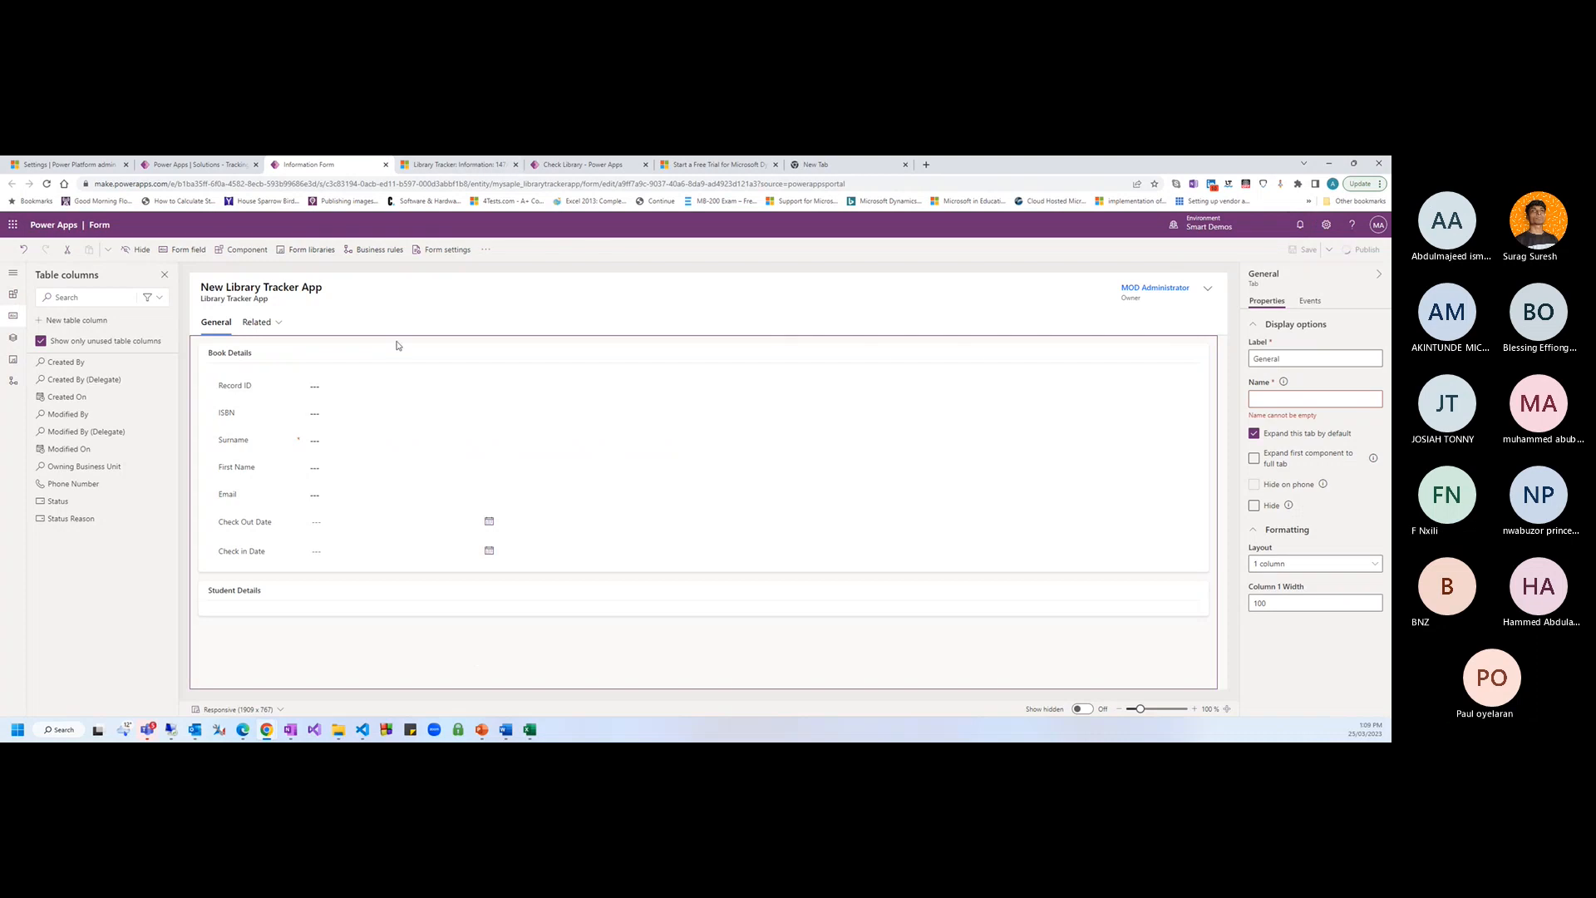
Change the General tab's label to 'Book Details' and save the form
{"action": "left_click", "coordinate": [455, 292]}
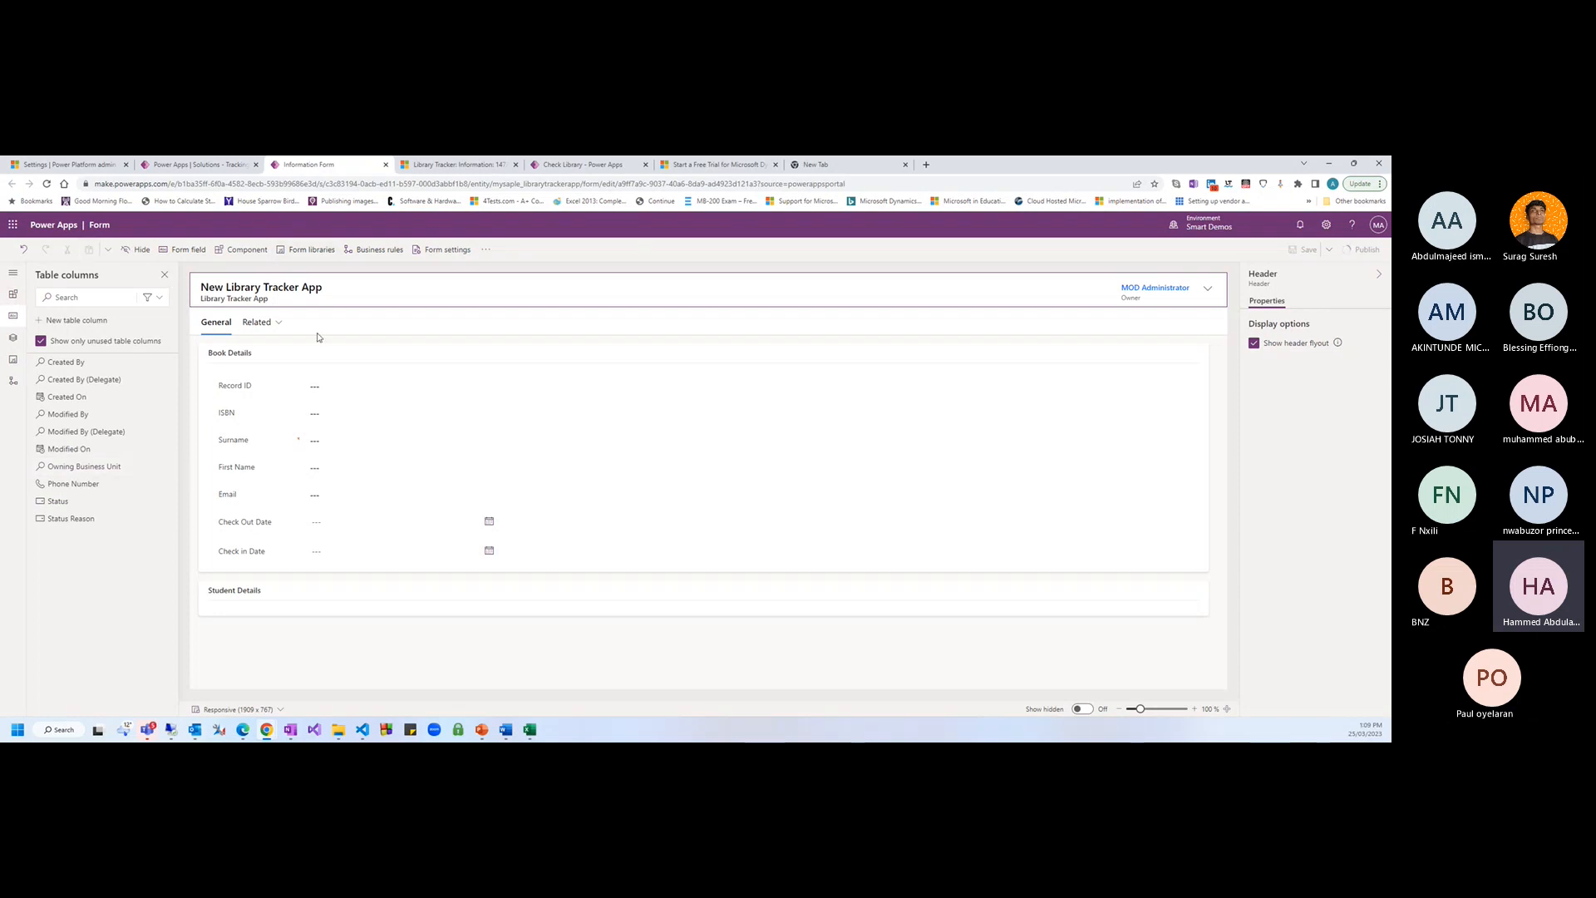
{"action": "left_click", "coordinate": [216, 323]}
{"action": "left_click_drag", "start_coordinate": [1302, 363], "coordinate": [1249, 353]}
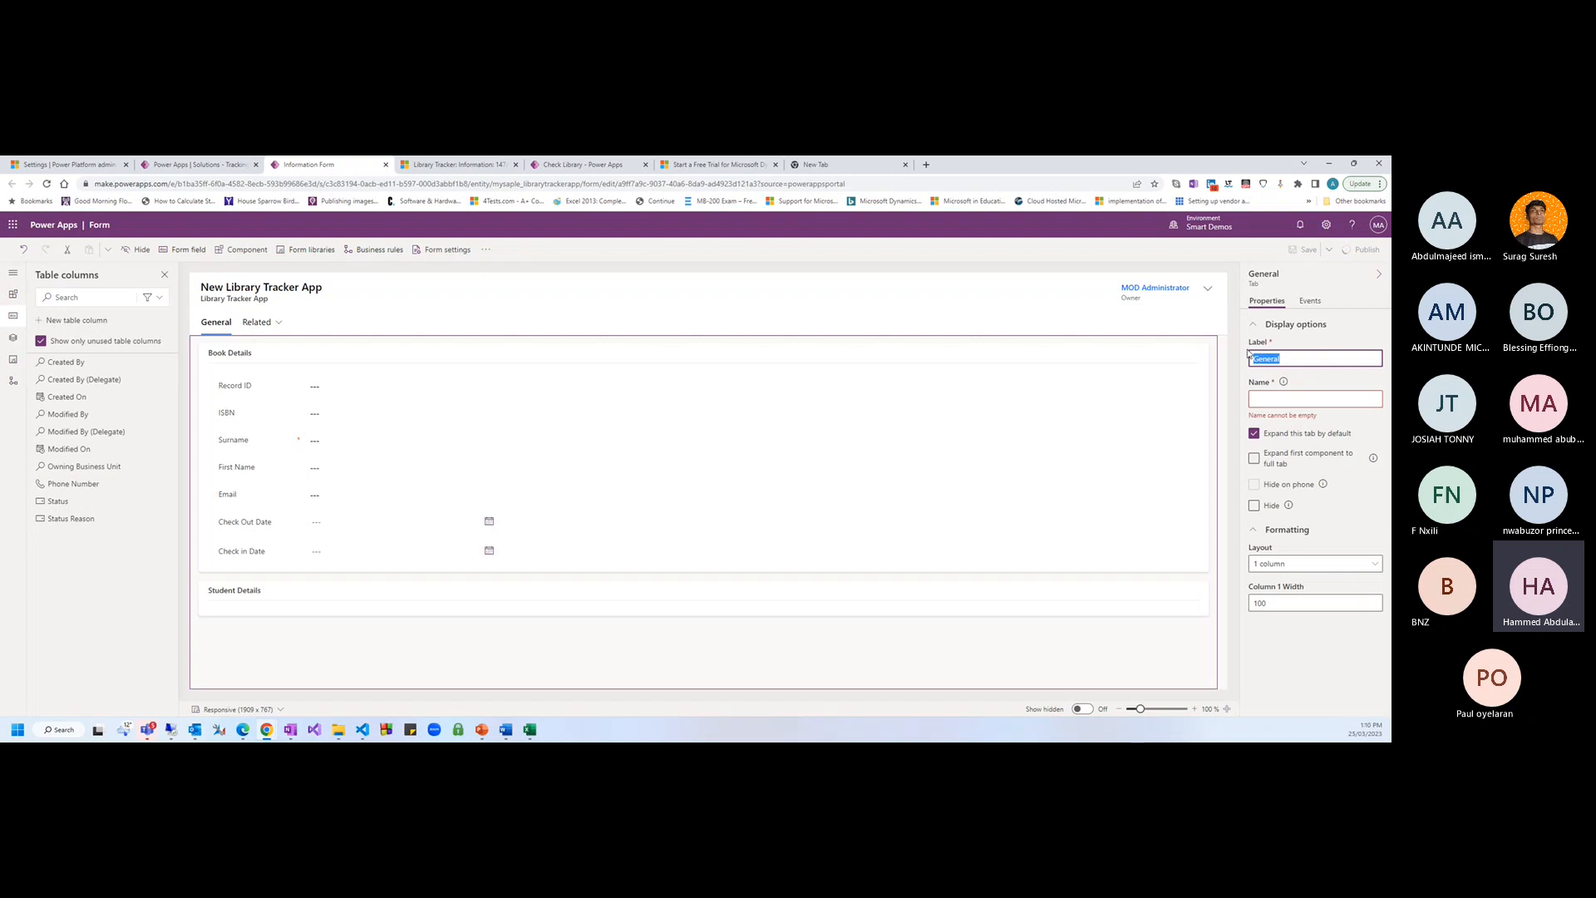
{"action": "type", "text": "Book Details"}
{"action": "key", "text": "Tab"}
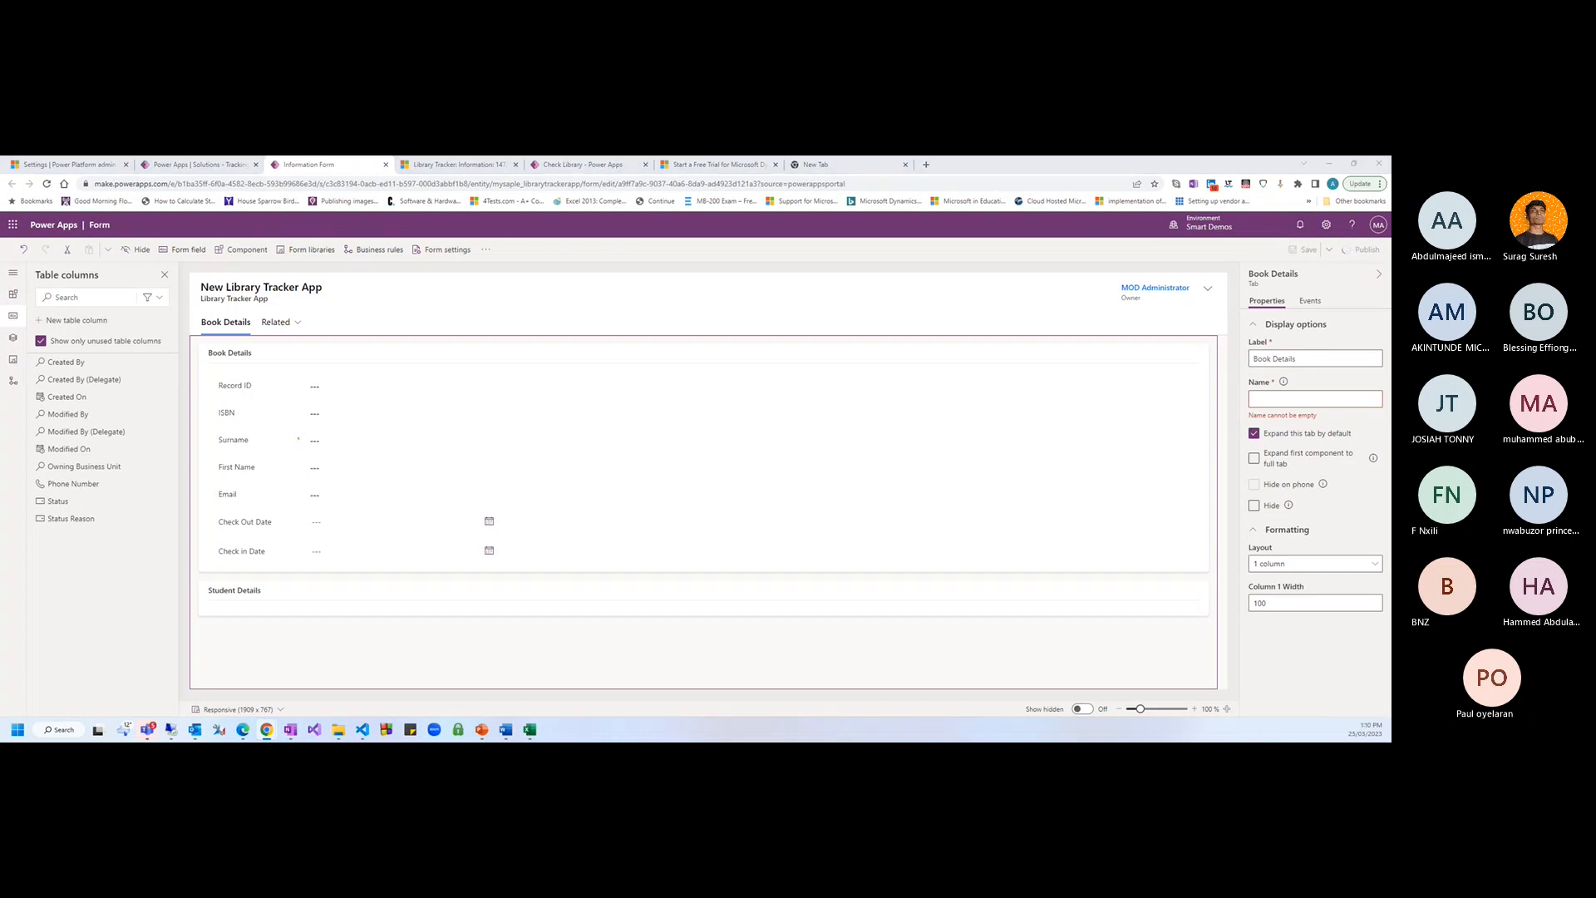
{"action": "left_click", "coordinate": [1303, 251]}
Add the Phone Number column, move it below Email in Book Details, and save
{"action": "left_click", "coordinate": [241, 598]}
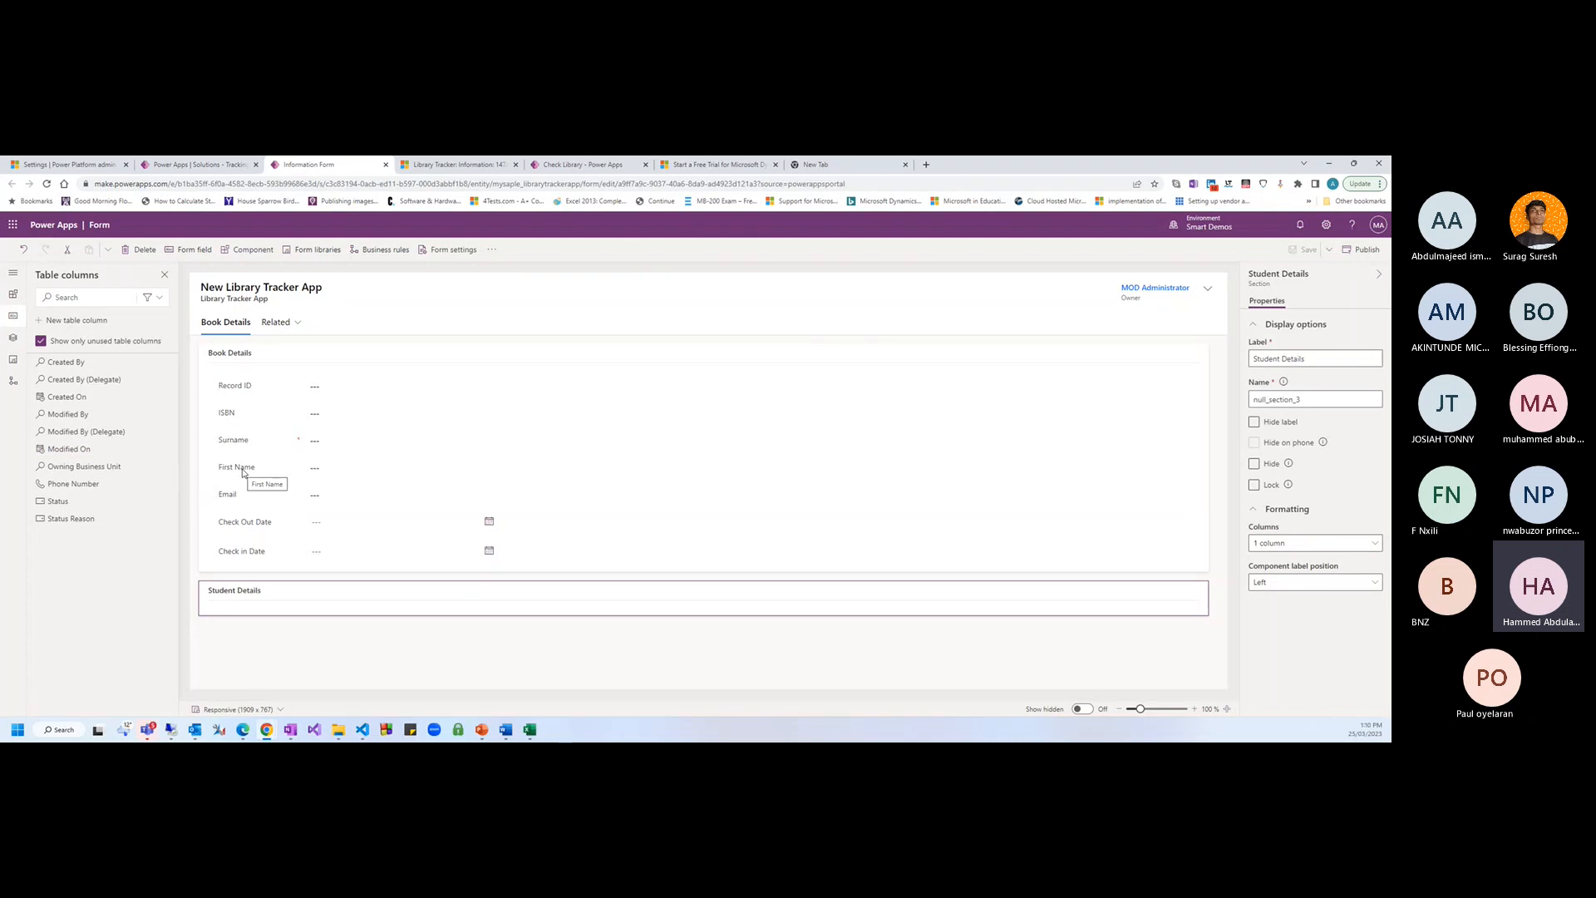
{"action": "left_click", "coordinate": [87, 488]}
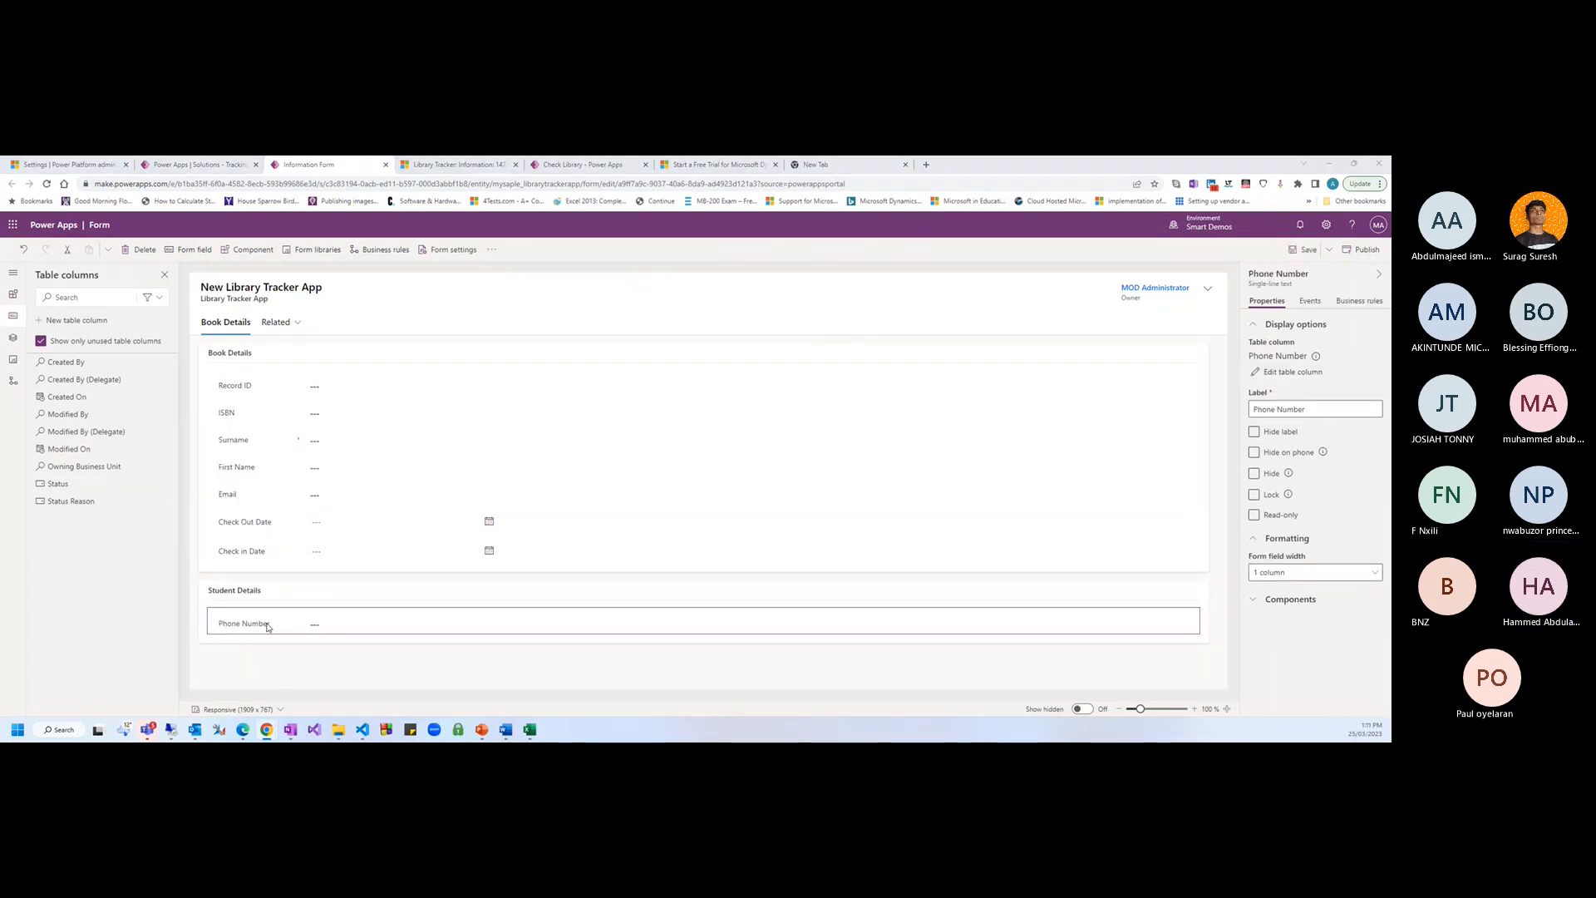
{"action": "left_click_drag", "start_coordinate": [261, 628], "coordinate": [258, 506]}
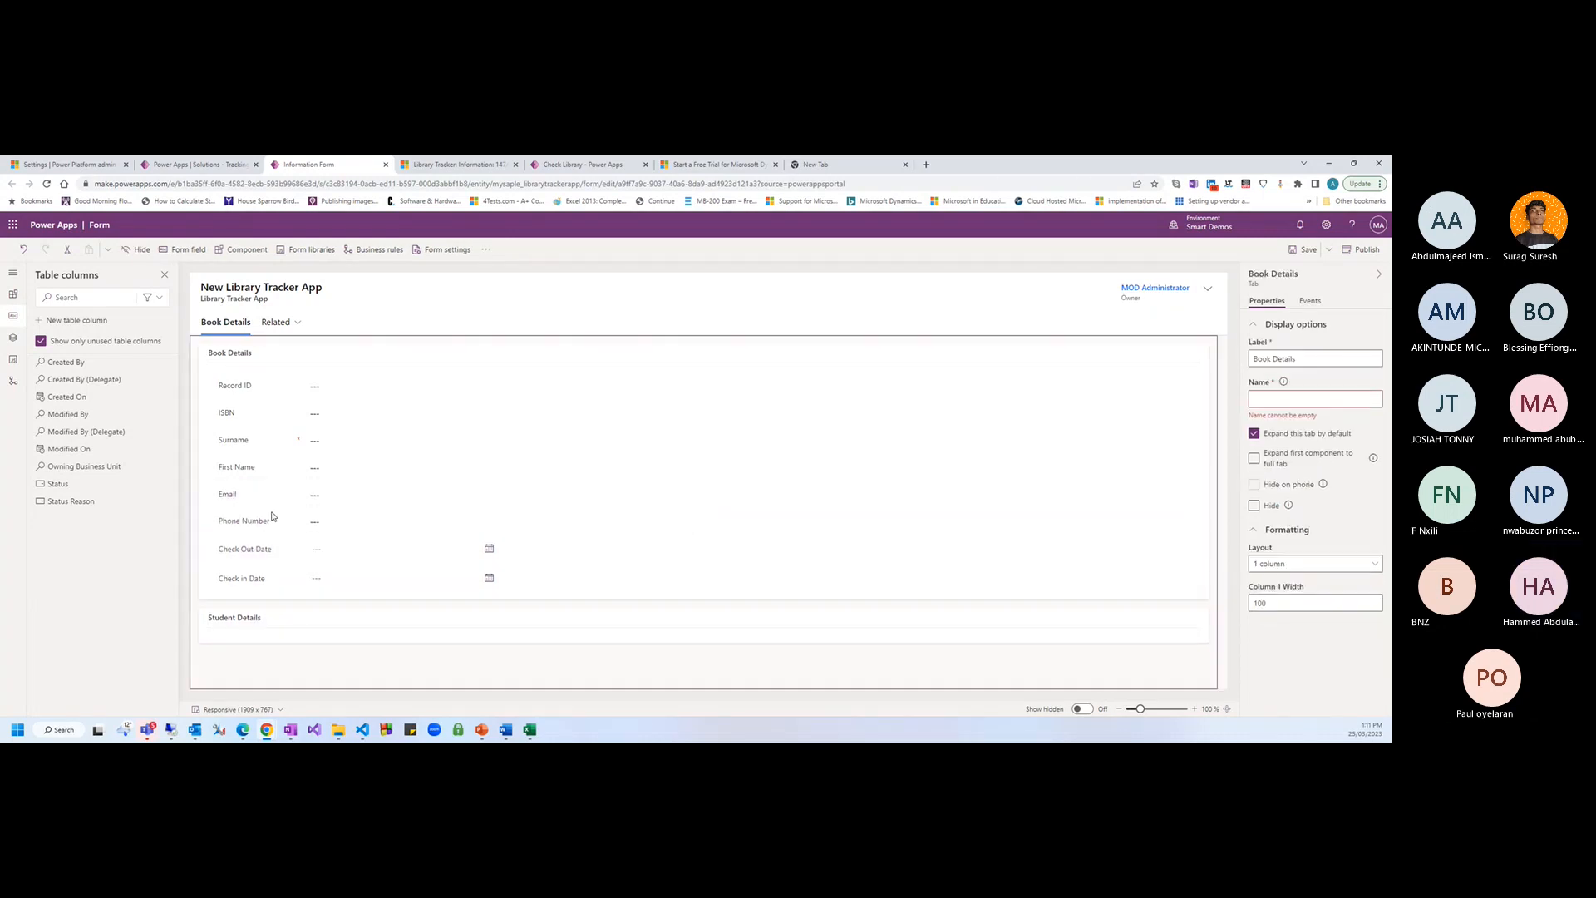
{"action": "left_click", "coordinate": [1305, 250]}
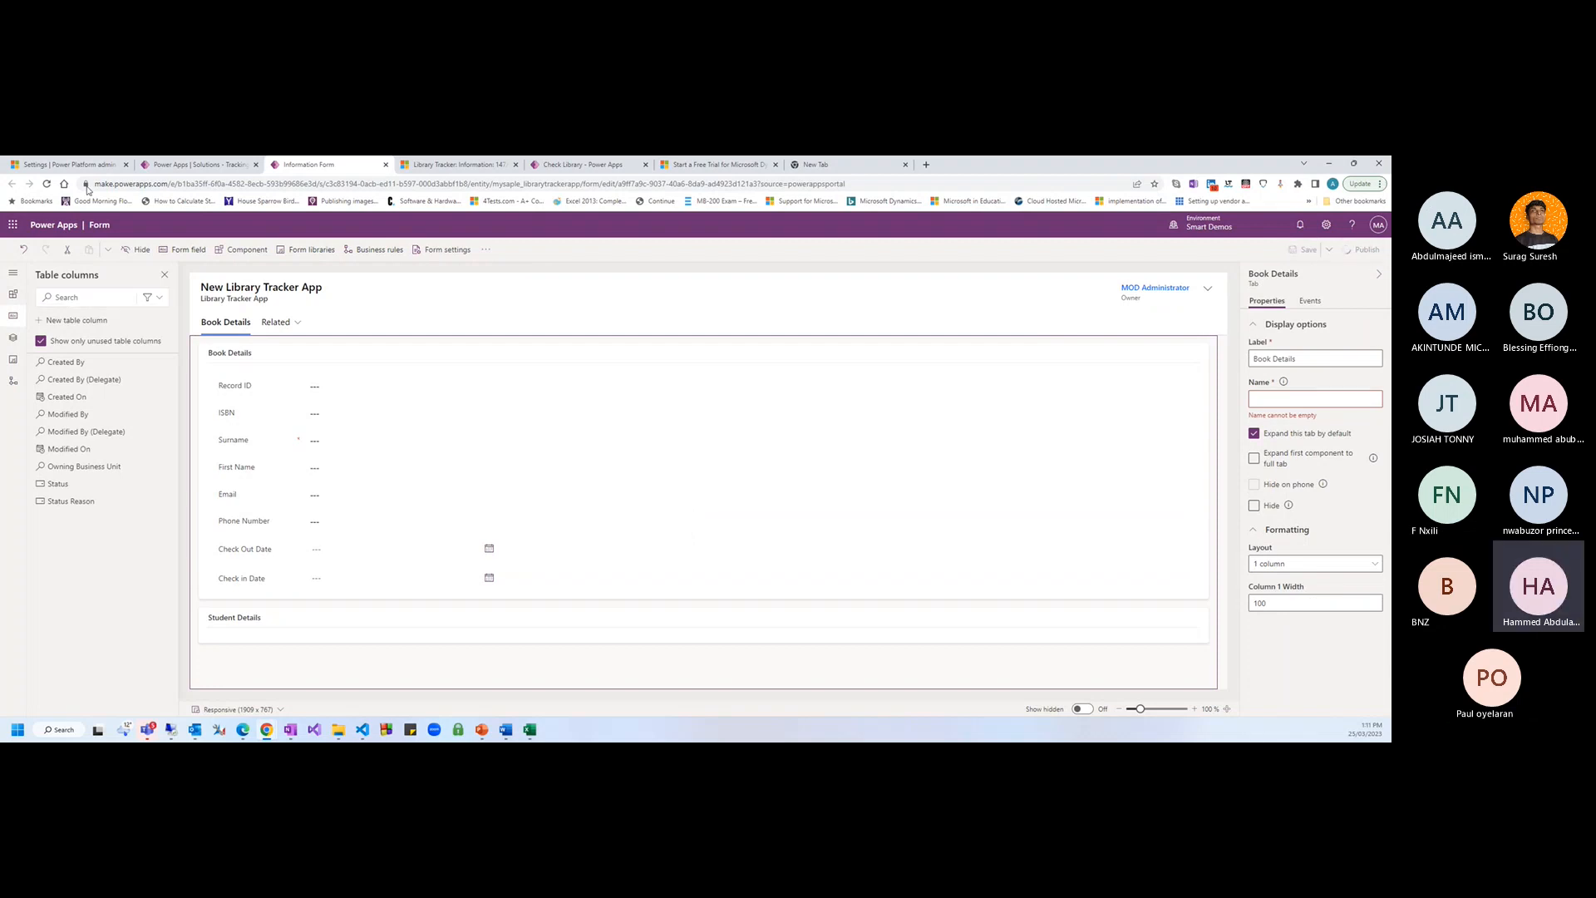
Return to the solution, dismiss the editing notice, and show Library Tracker App's views
{"action": "left_click", "coordinate": [195, 164]}
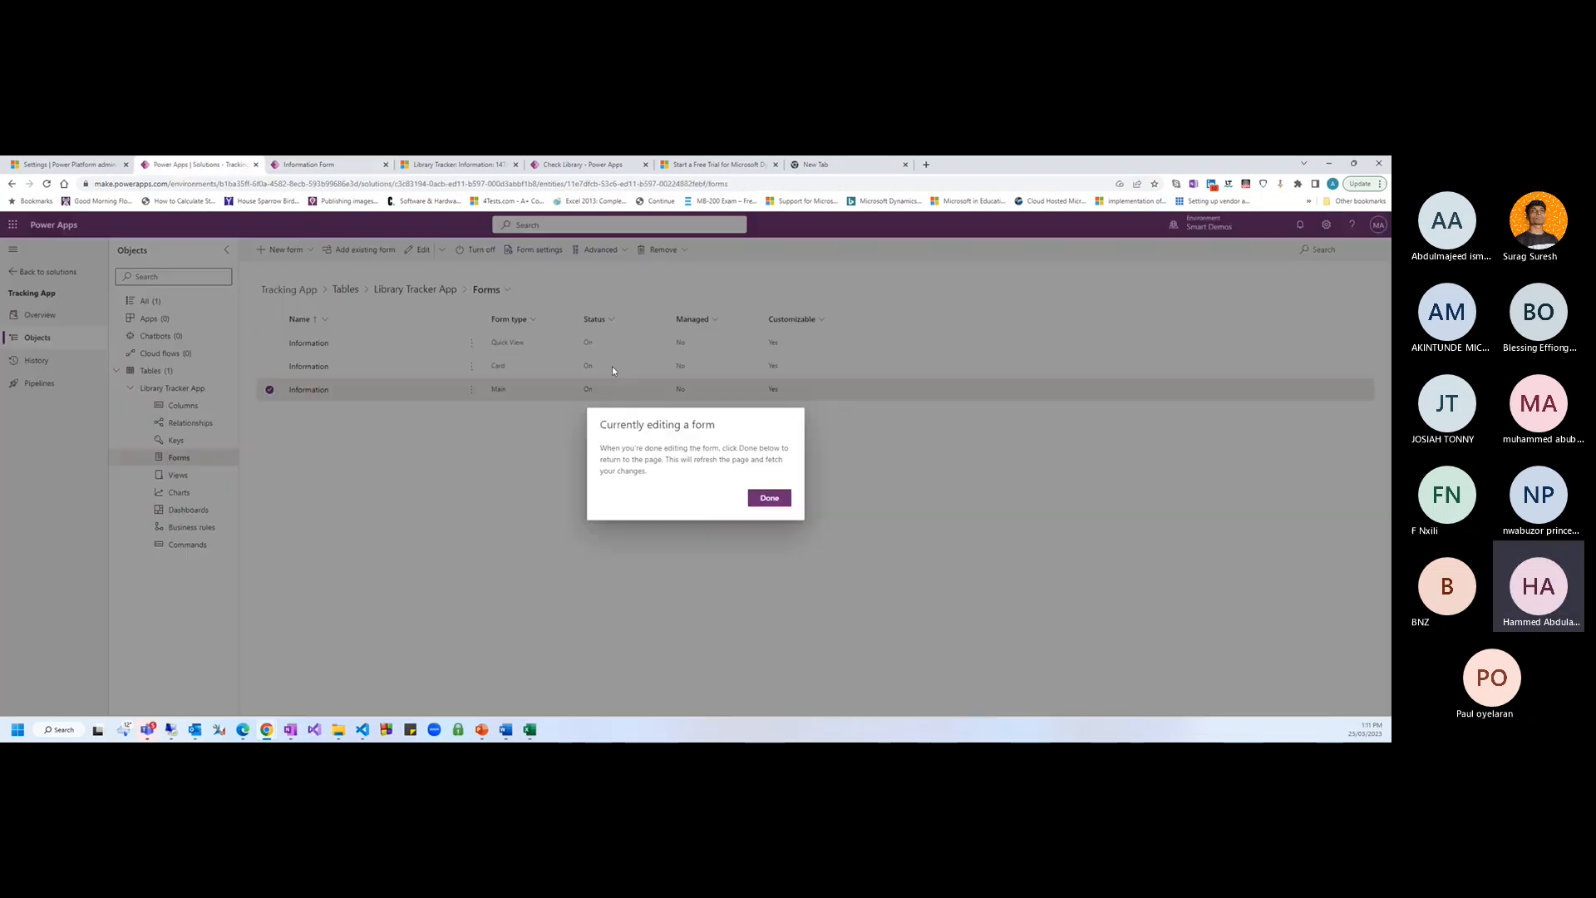
{"action": "left_click", "coordinate": [771, 498]}
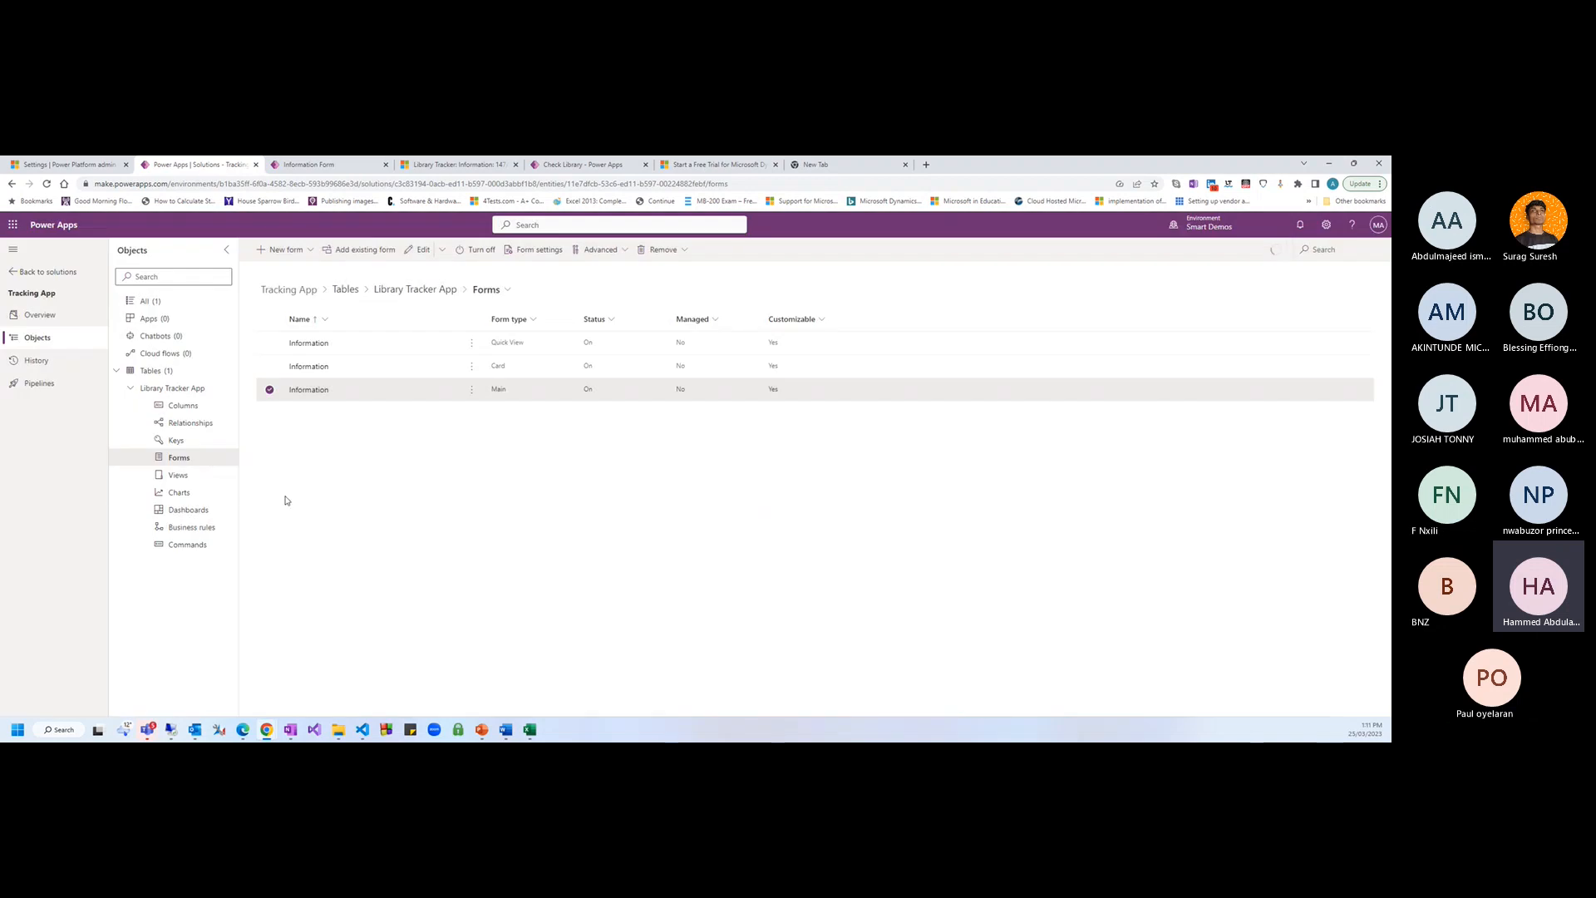
{"action": "left_click", "coordinate": [204, 479]}
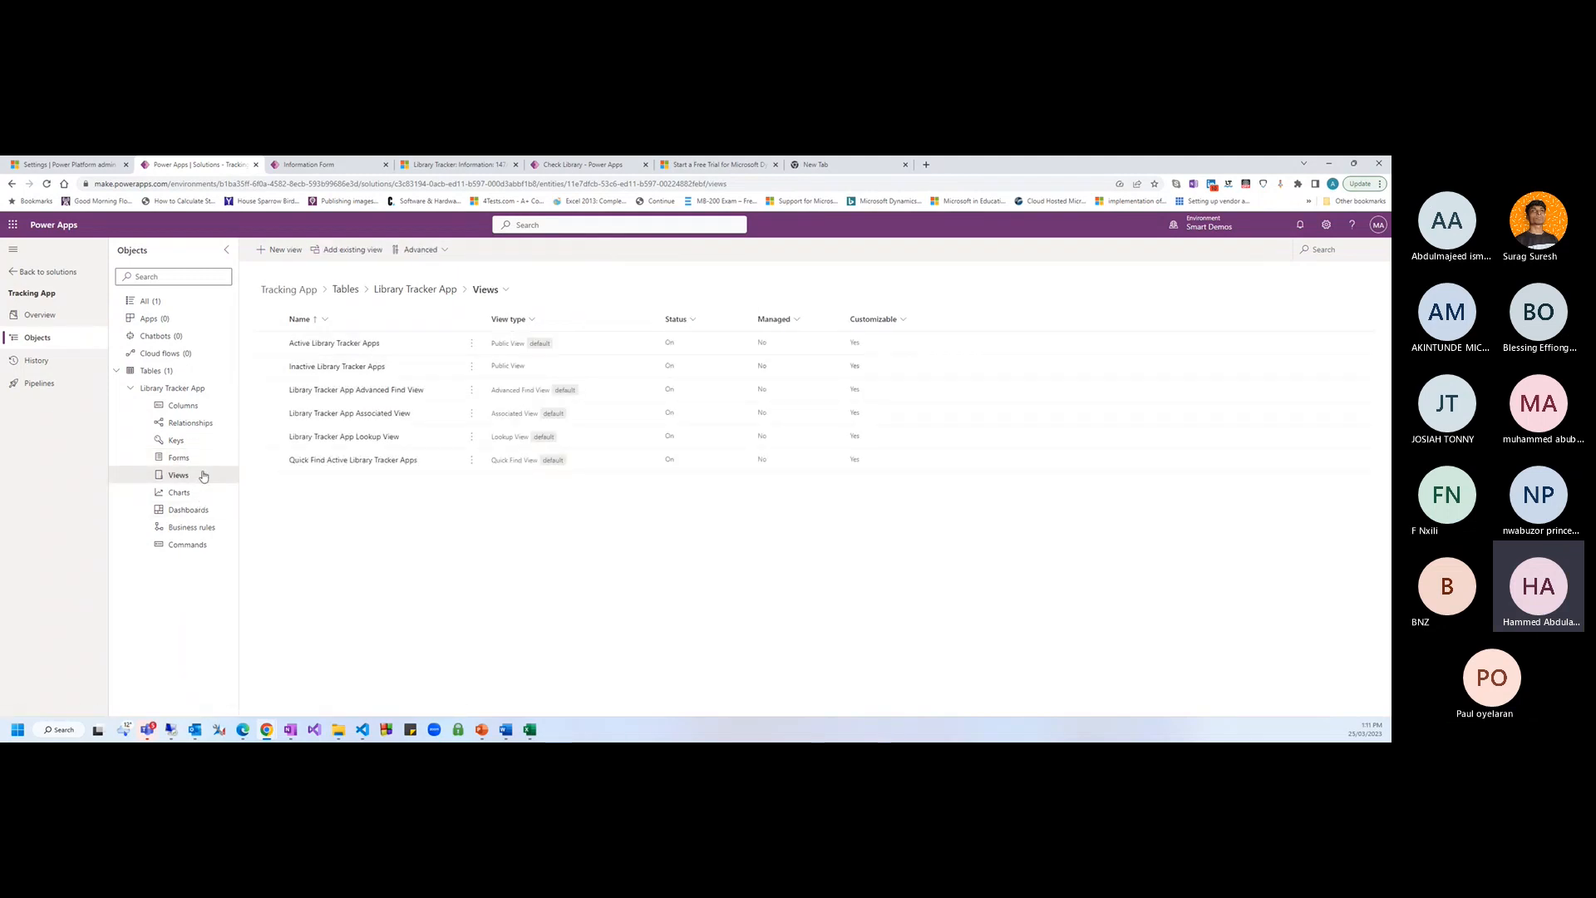
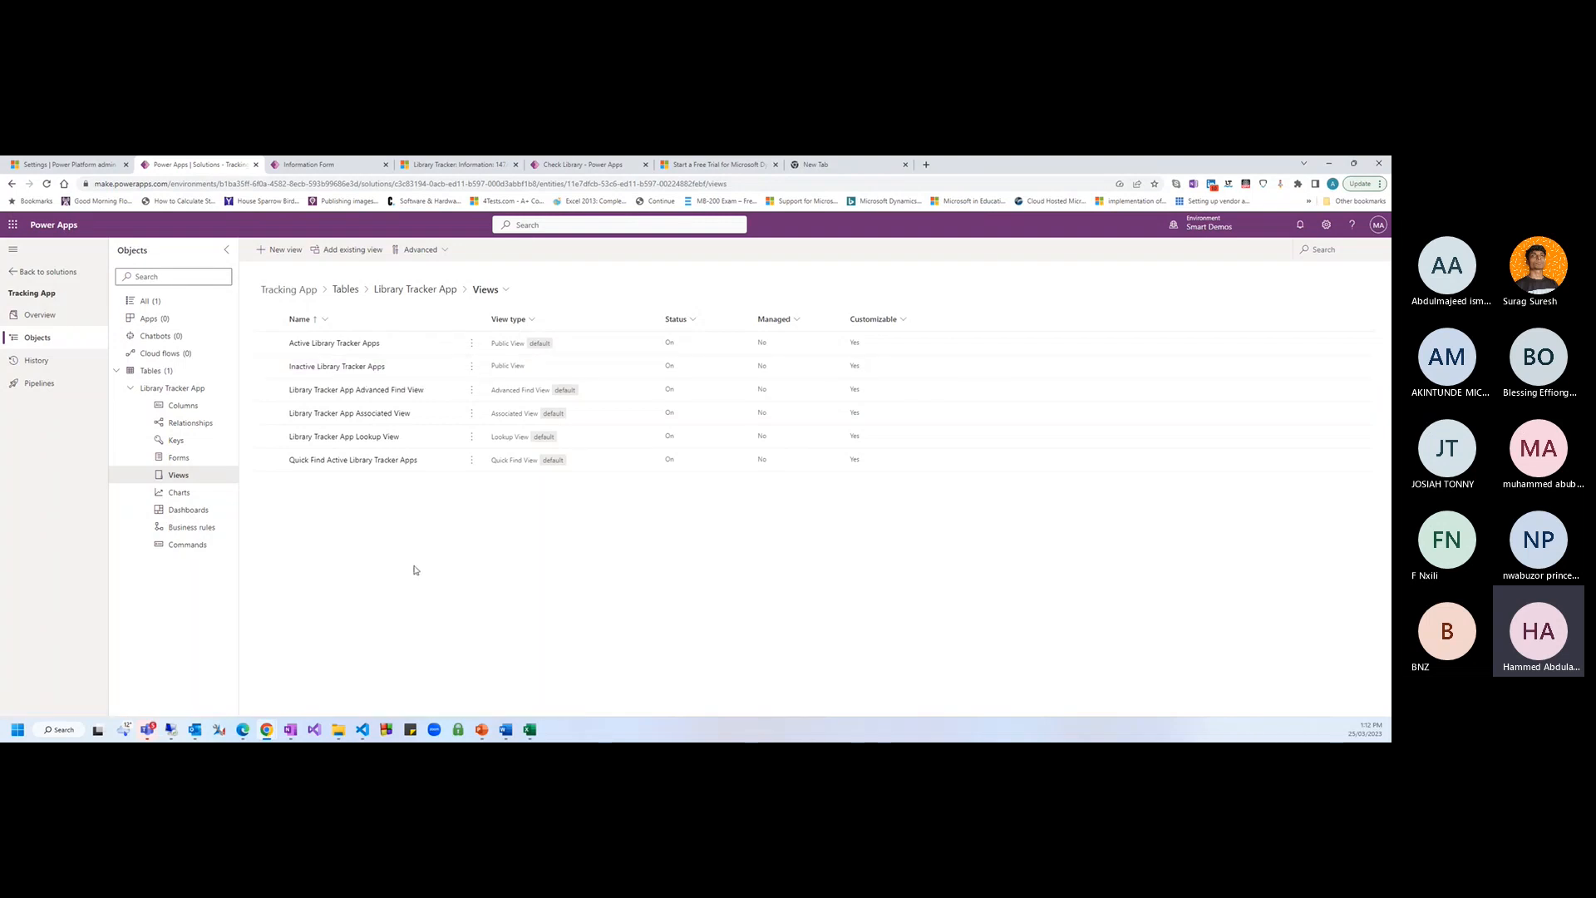
Open the Active Library Tracker Apps view for editing in a new browser tab
{"action": "left_click", "coordinate": [471, 343]}
{"action": "mouse_move", "coordinate": [532, 365]}
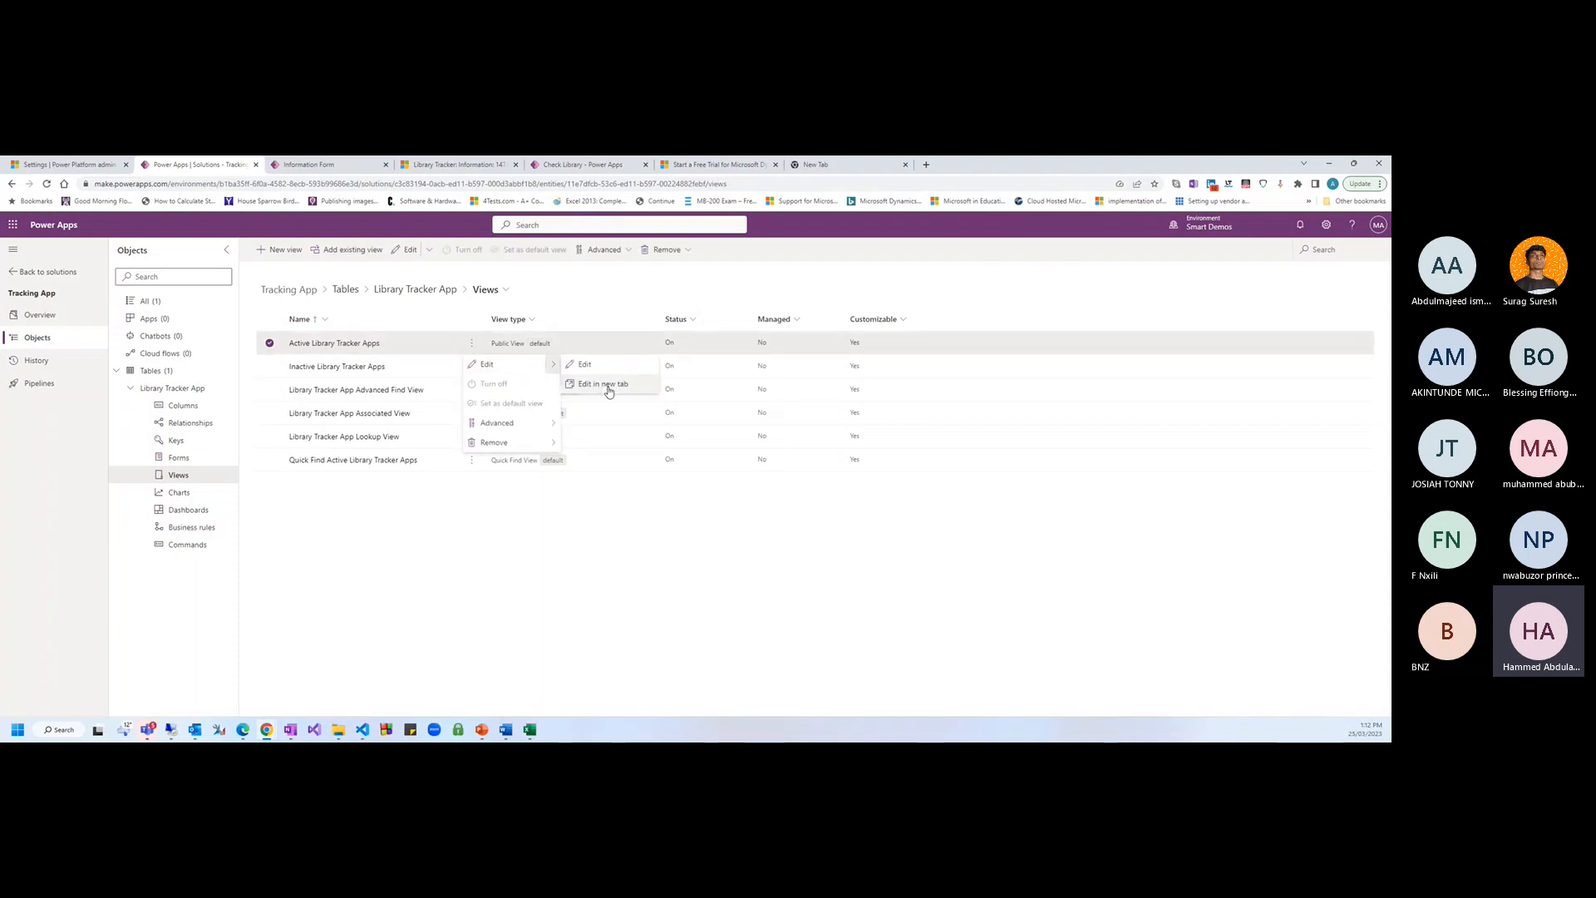
{"action": "left_click", "coordinate": [609, 387]}
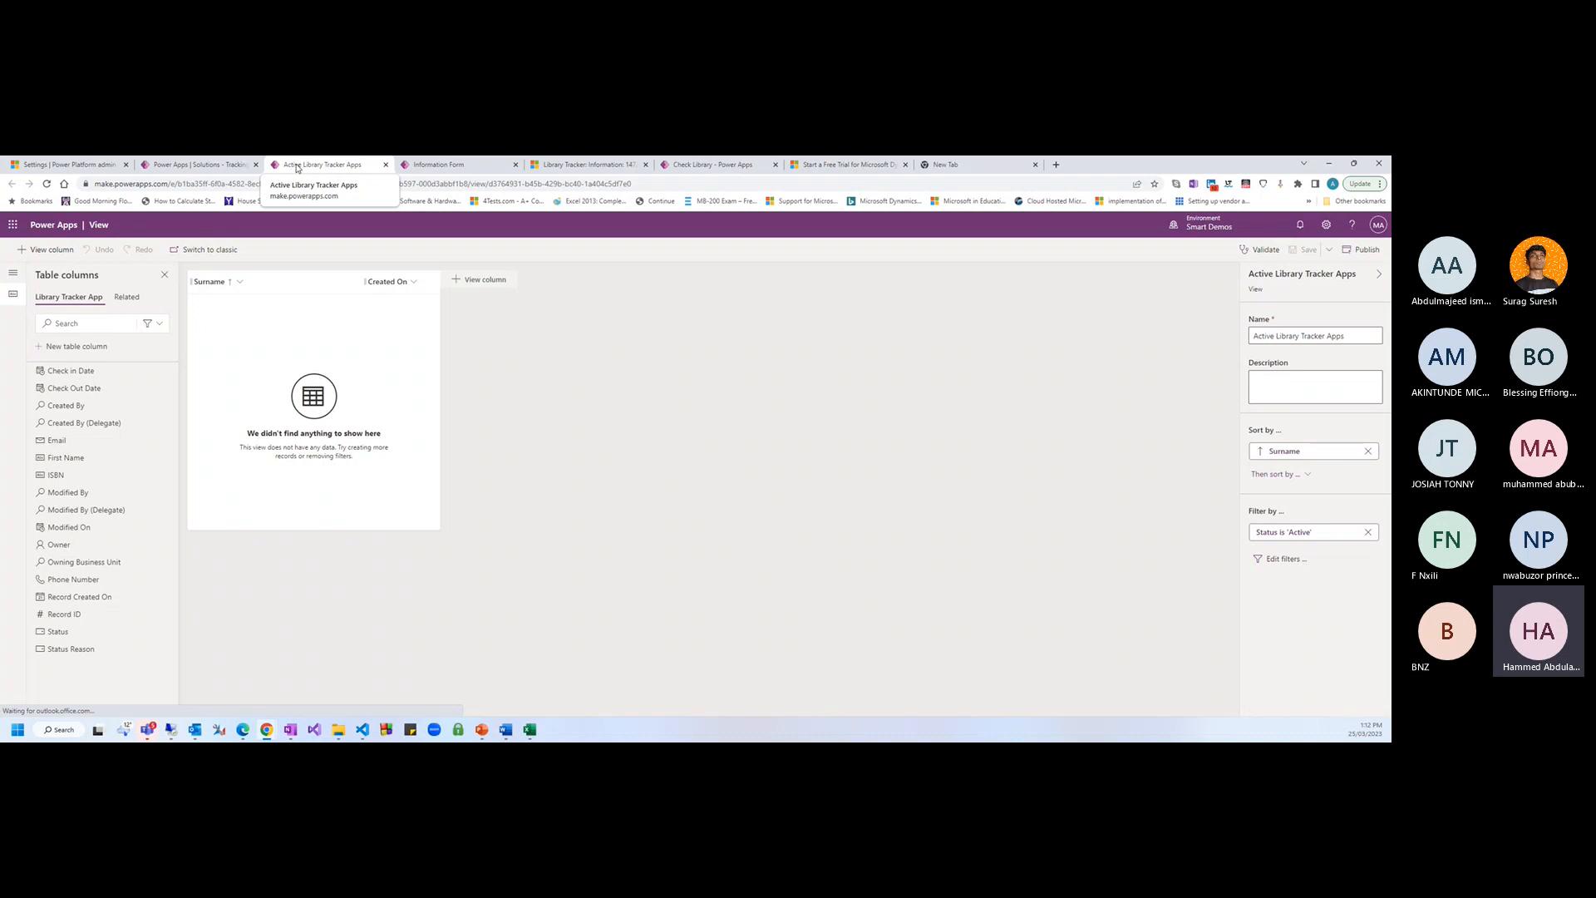
Add First Name, ISBN and Email columns to the view after Surname, before Created On
{"action": "left_click", "coordinate": [96, 325]}
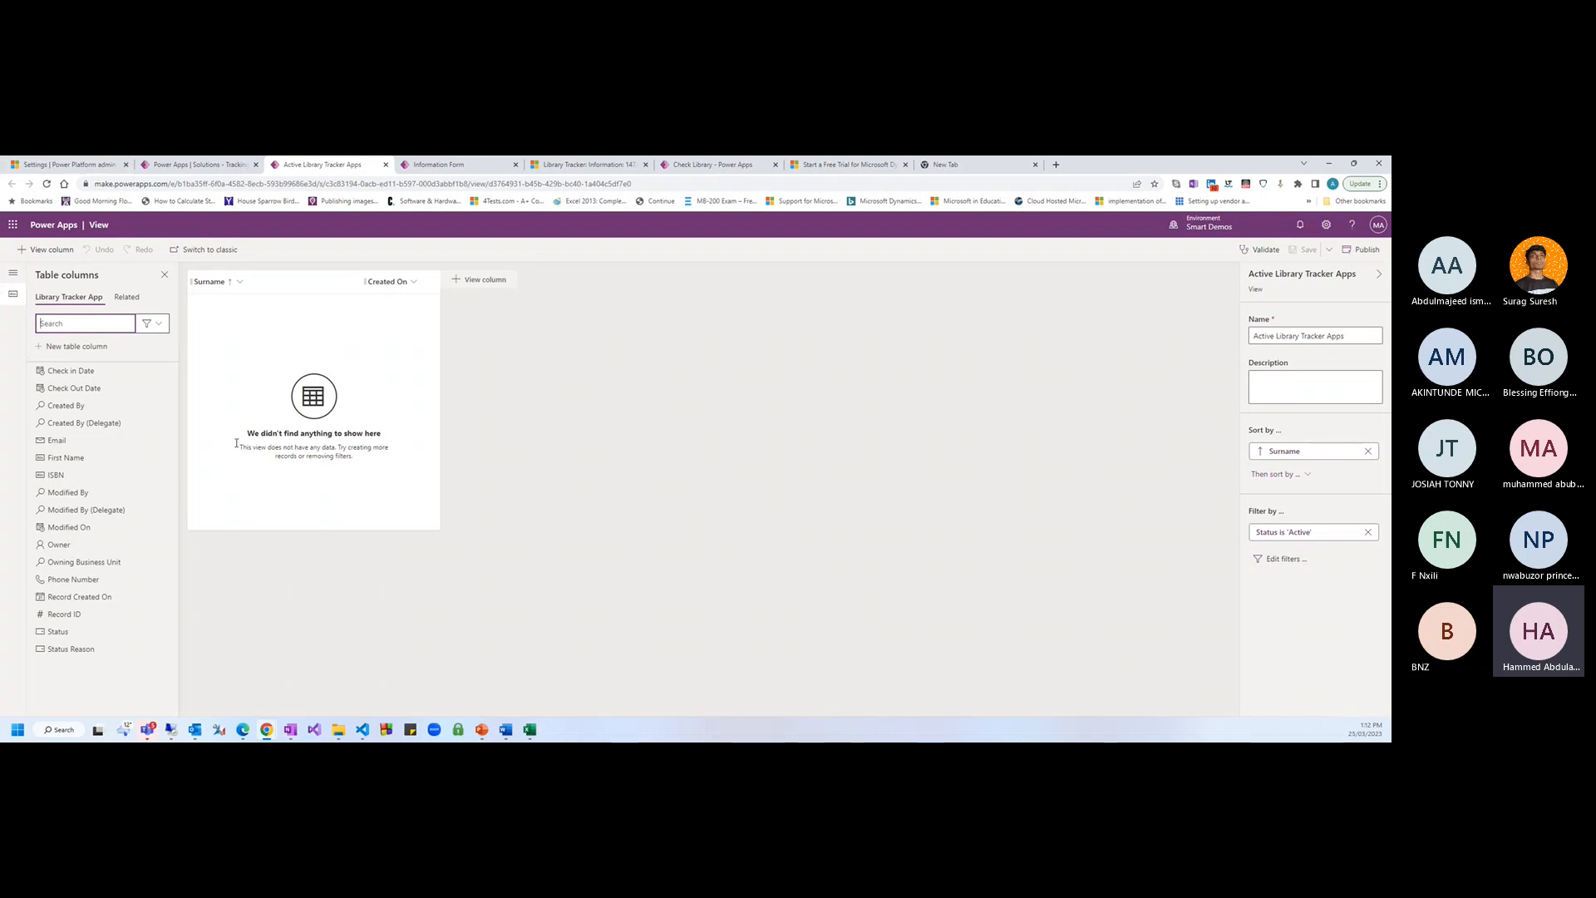
{"action": "left_click", "coordinate": [223, 283]}
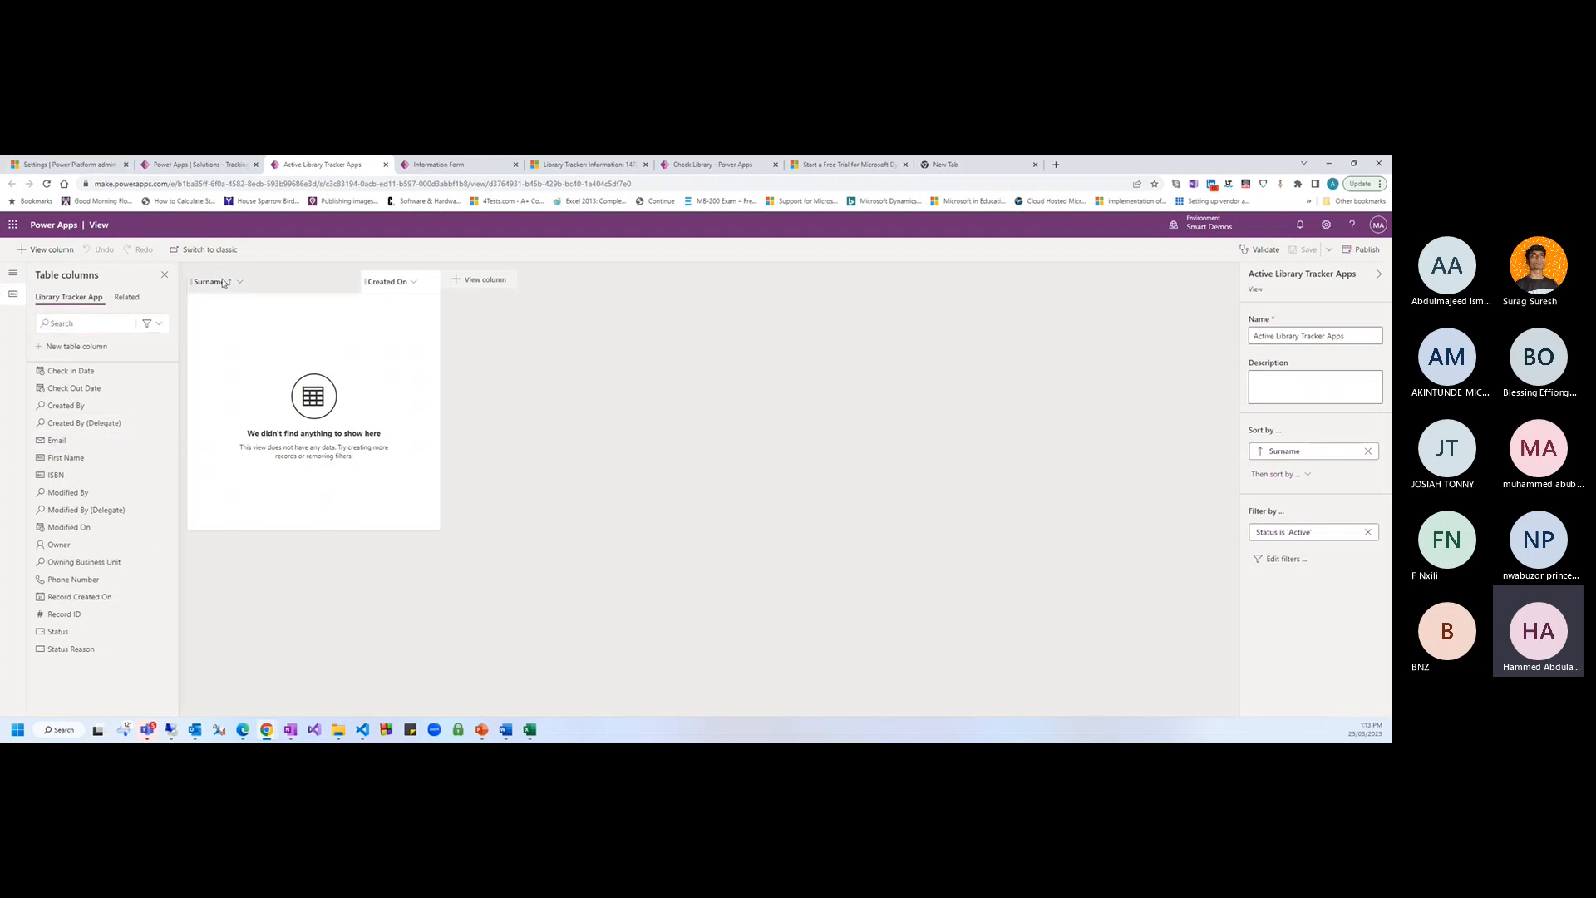
{"action": "left_click", "coordinate": [623, 520]}
{"action": "left_click_drag", "start_coordinate": [66, 458], "coordinate": [349, 284]}
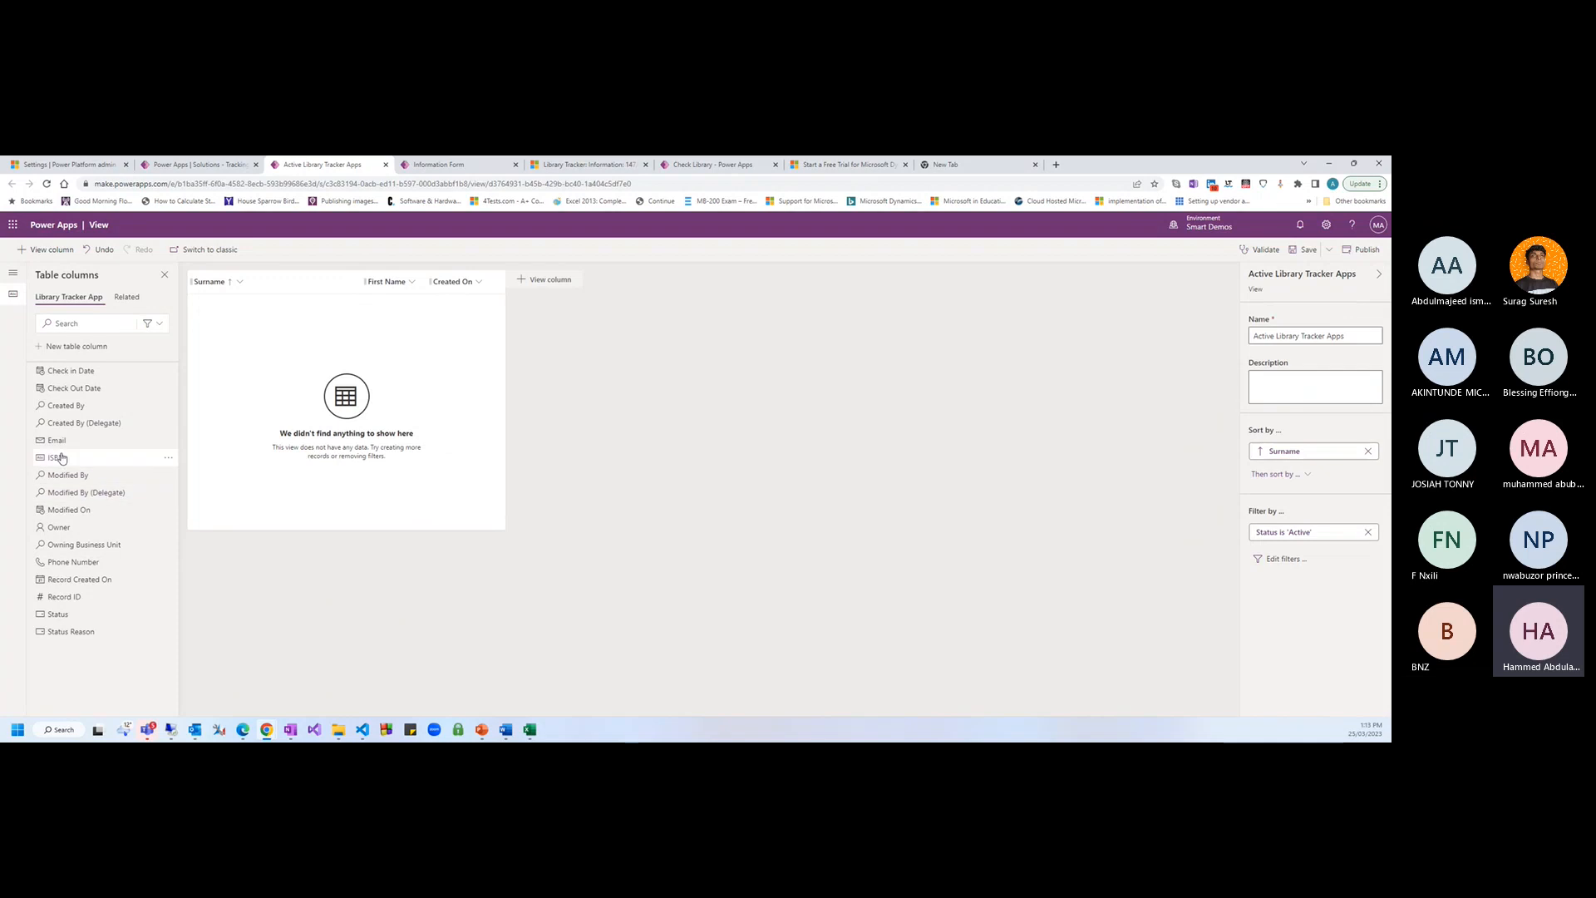
{"action": "left_click_drag", "start_coordinate": [56, 457], "coordinate": [427, 286]}
{"action": "mouse_move", "coordinate": [84, 530]}
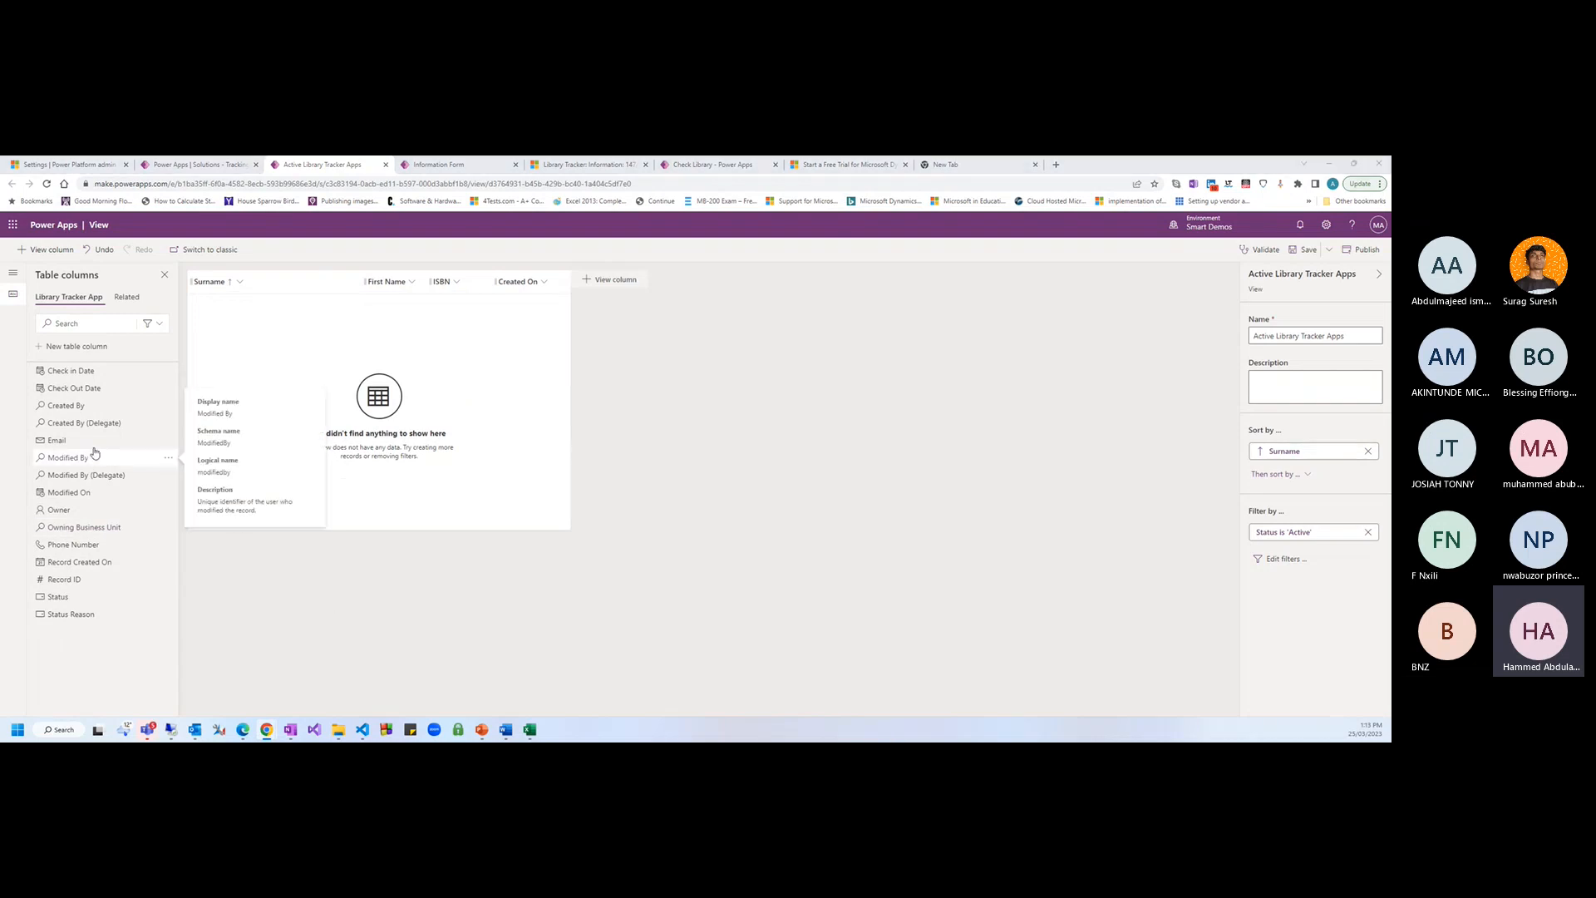
{"action": "mouse_move", "coordinate": [93, 447]}
{"action": "left_click_drag", "start_coordinate": [94, 448], "coordinate": [488, 296]}
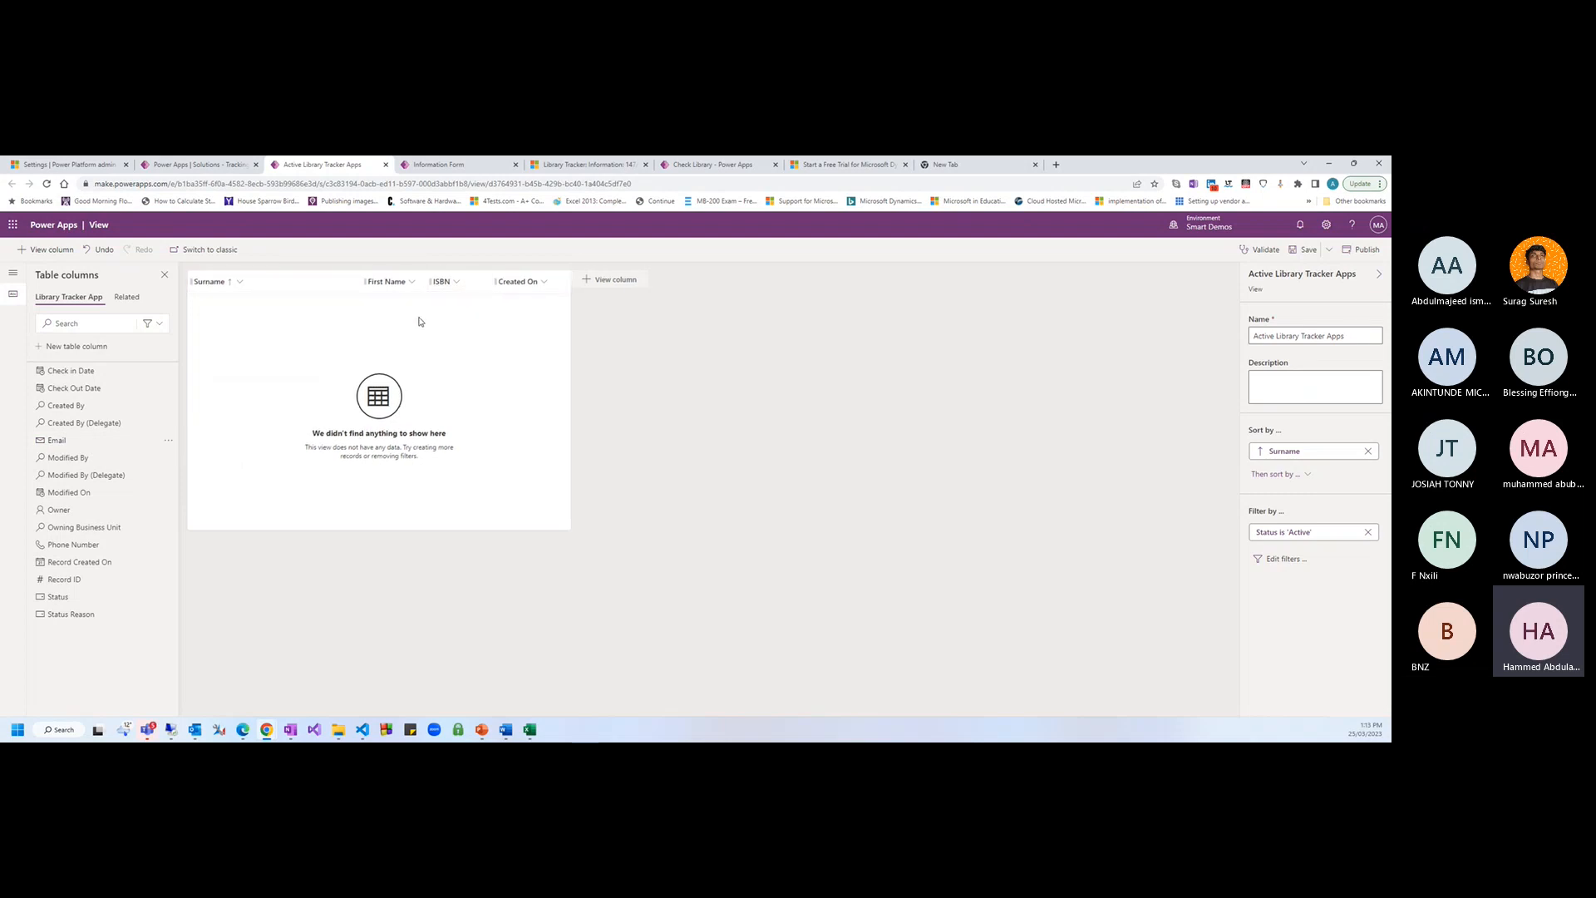
{"action": "mouse_move", "coordinate": [70, 440]}
{"action": "left_mouse_down"}
{"action": "mouse_move", "coordinate": [93, 448]}
{"action": "mouse_move", "coordinate": [504, 301]}
{"action": "mouse_move", "coordinate": [574, 251]}
{"action": "mouse_move", "coordinate": [502, 289]}
{"action": "left_mouse_up"}
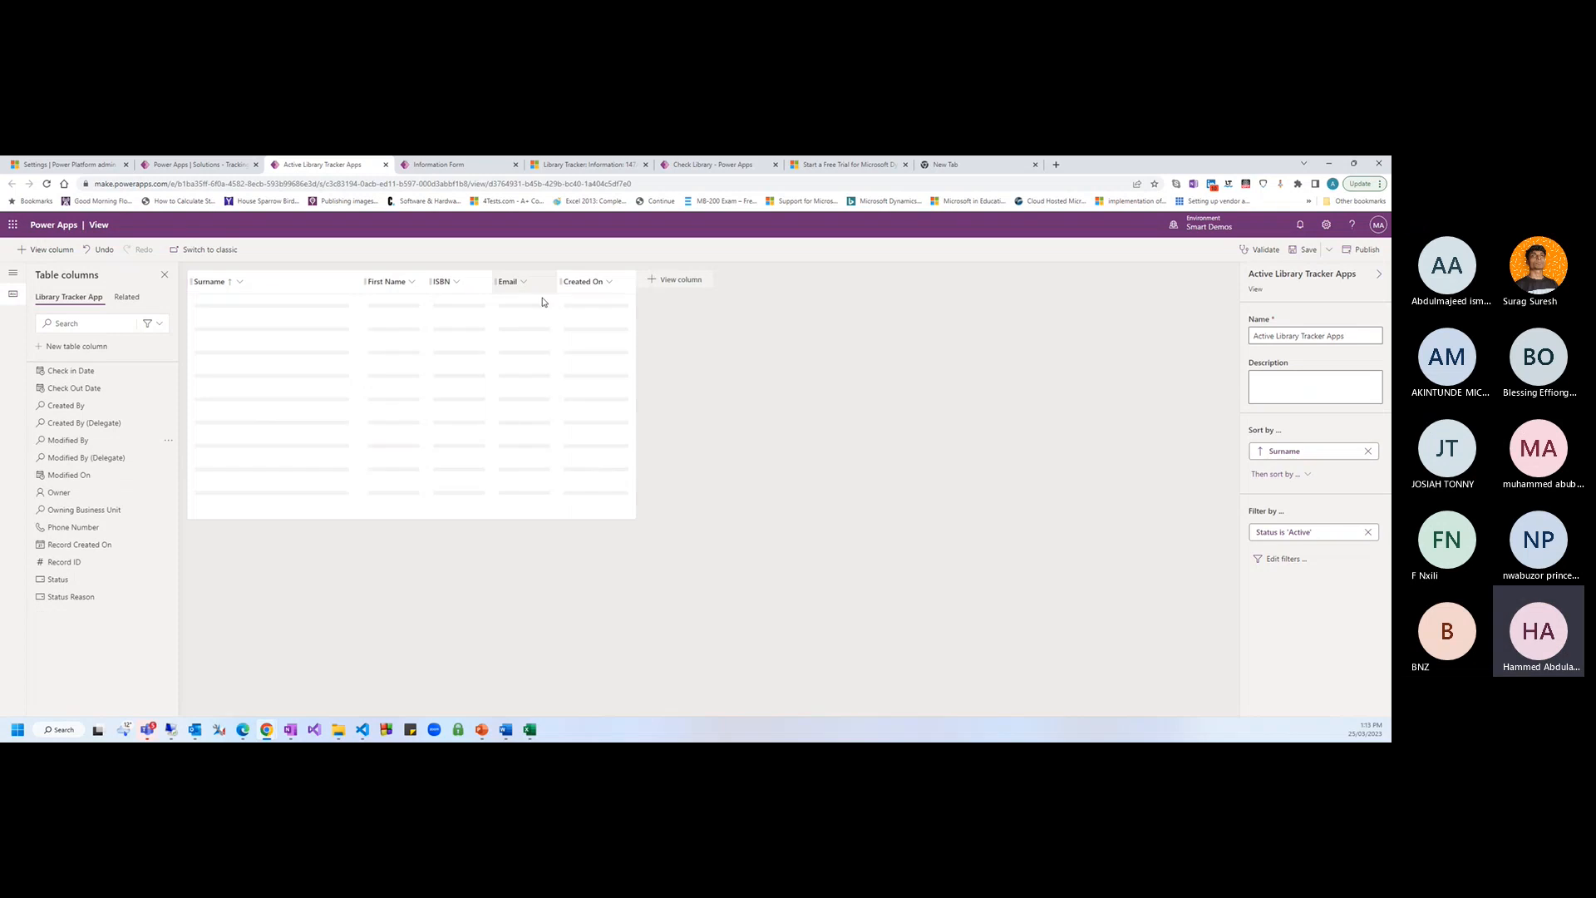
Sort the view by Surname, then by ISBN
{"action": "left_click", "coordinate": [1285, 338]}
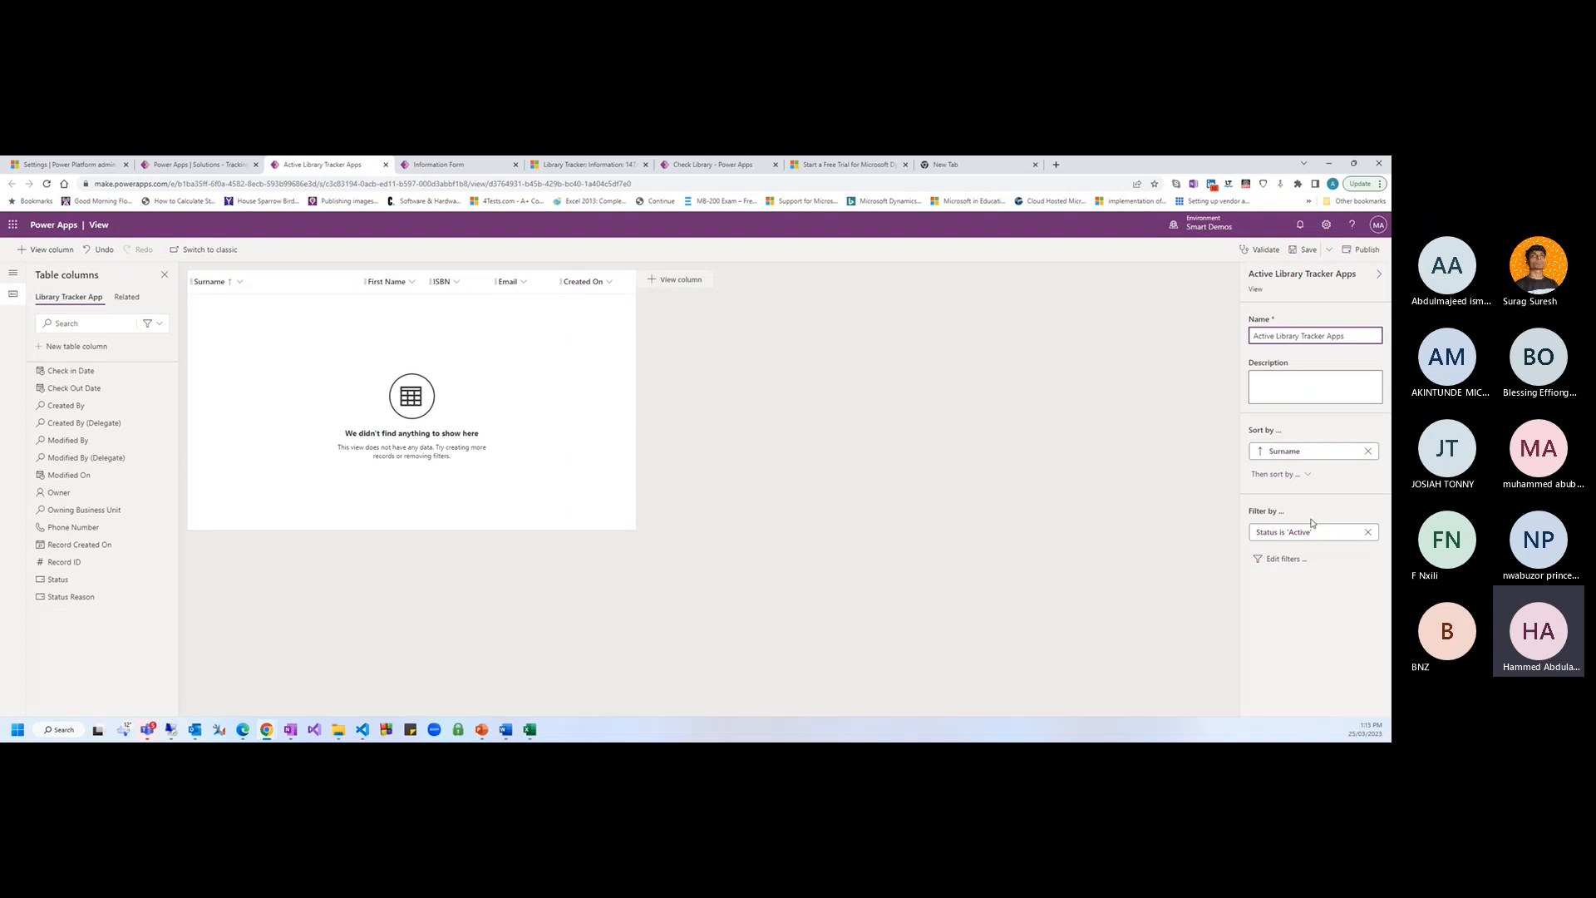
{"action": "left_click", "coordinate": [1288, 476]}
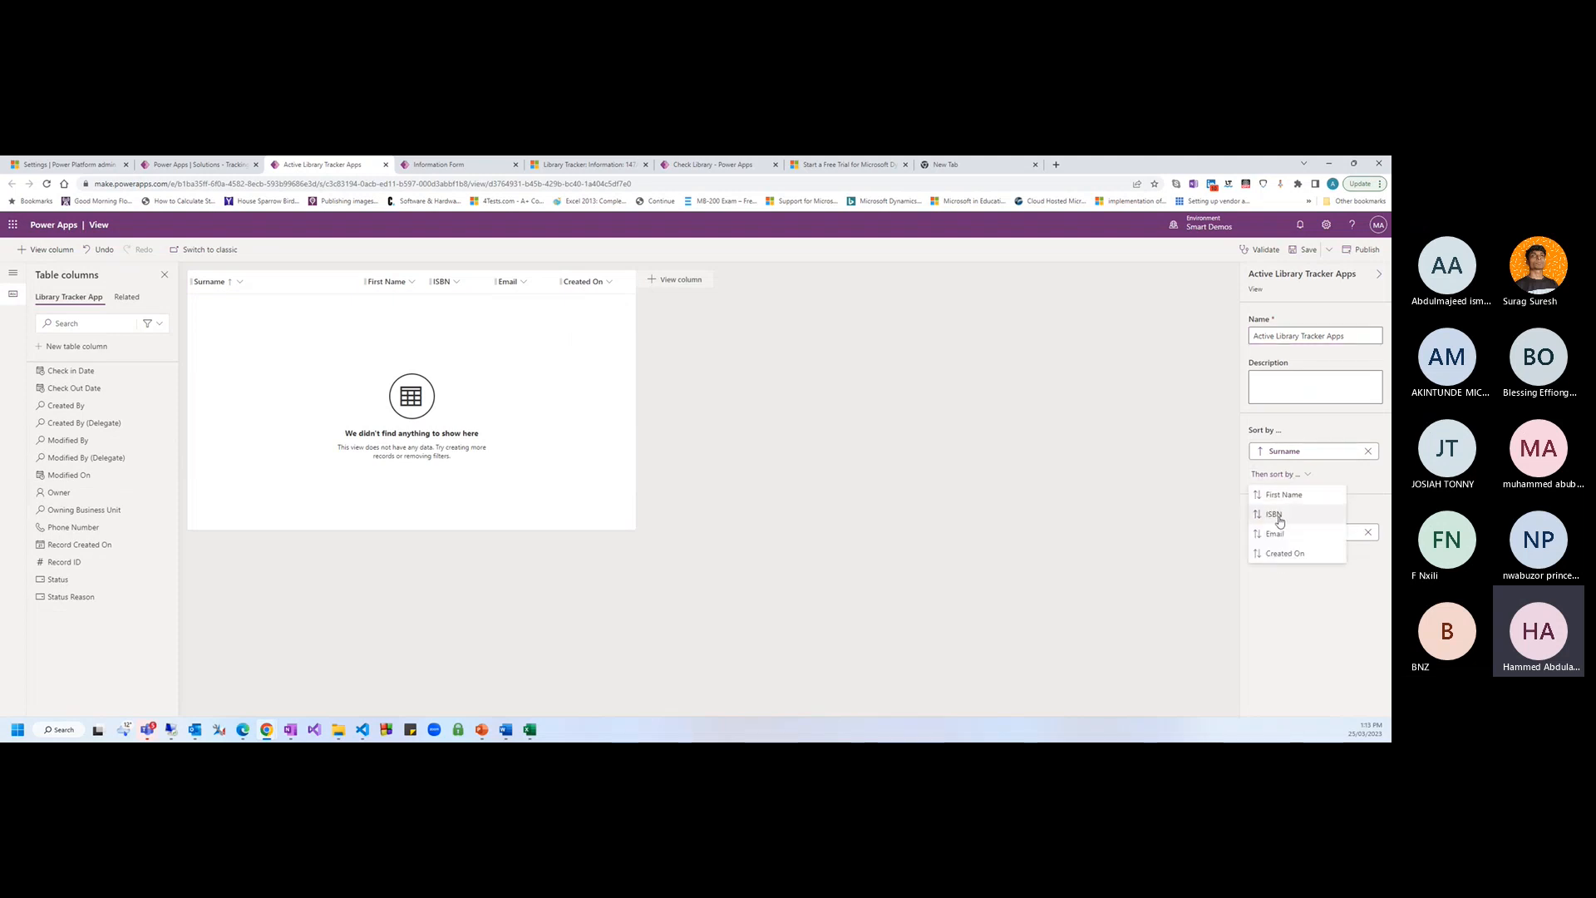
{"action": "left_click", "coordinate": [1276, 515]}
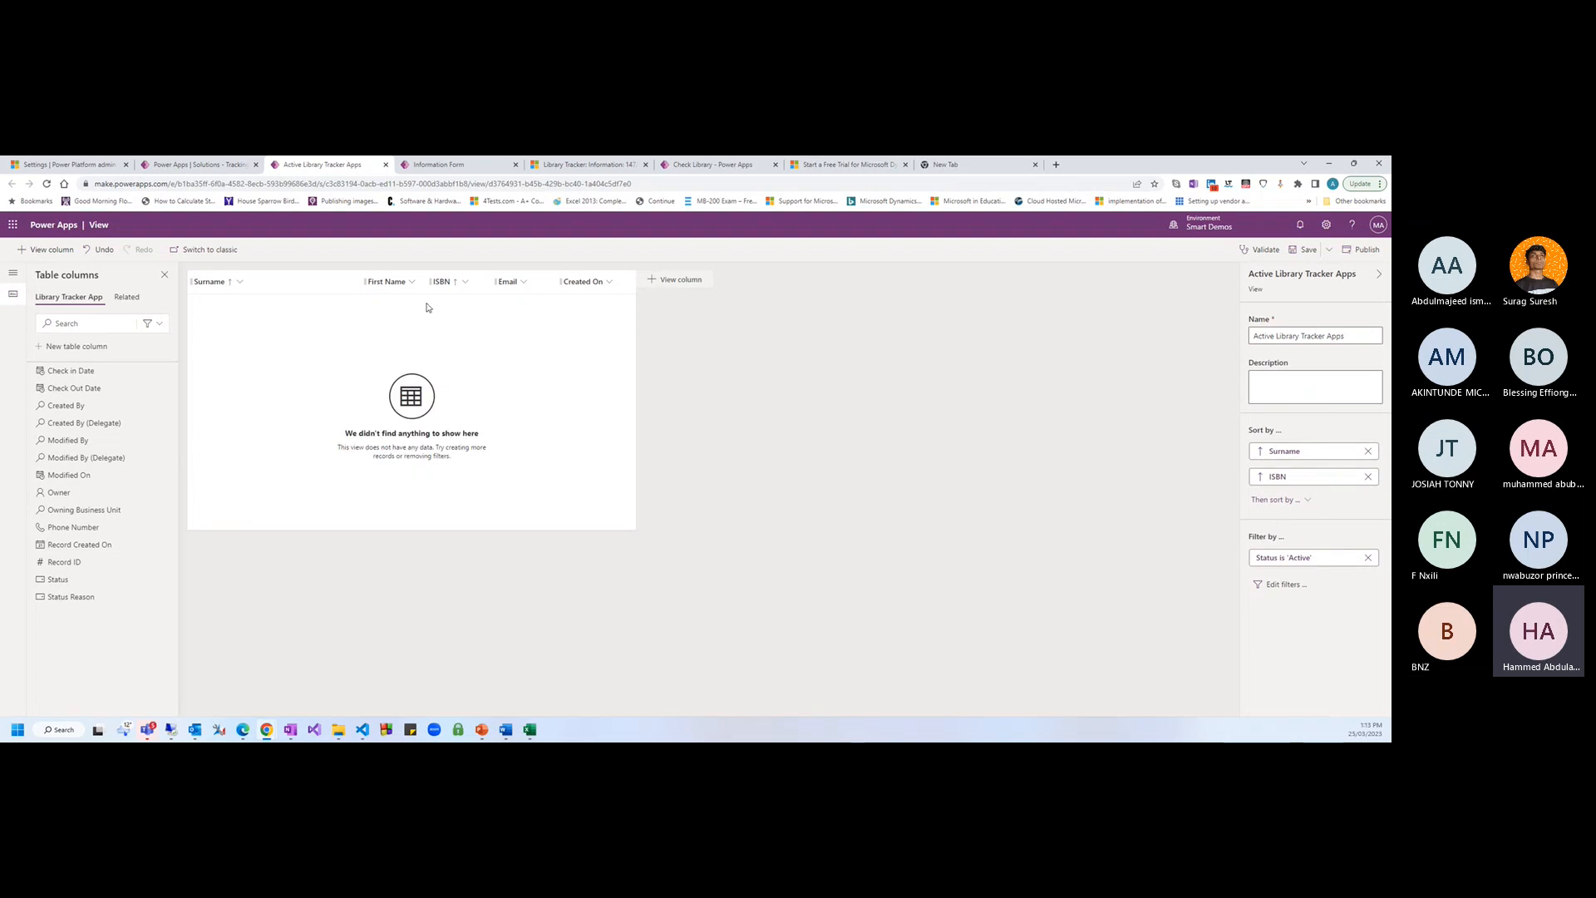
{"action": "left_click", "coordinate": [1307, 500]}
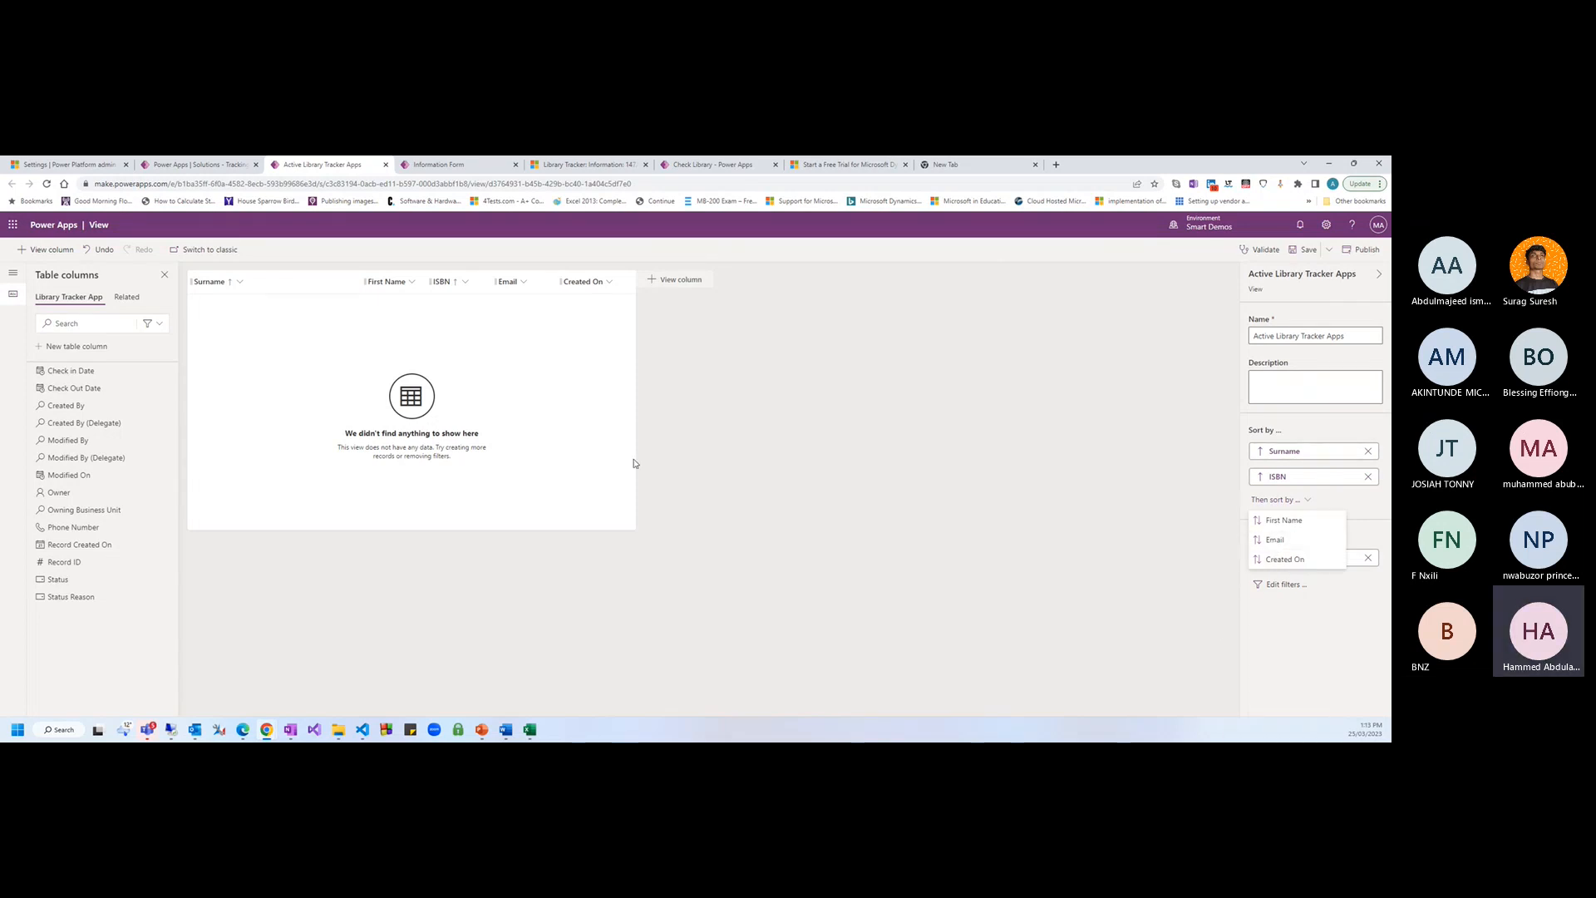
{"action": "left_click", "coordinate": [1201, 649]}
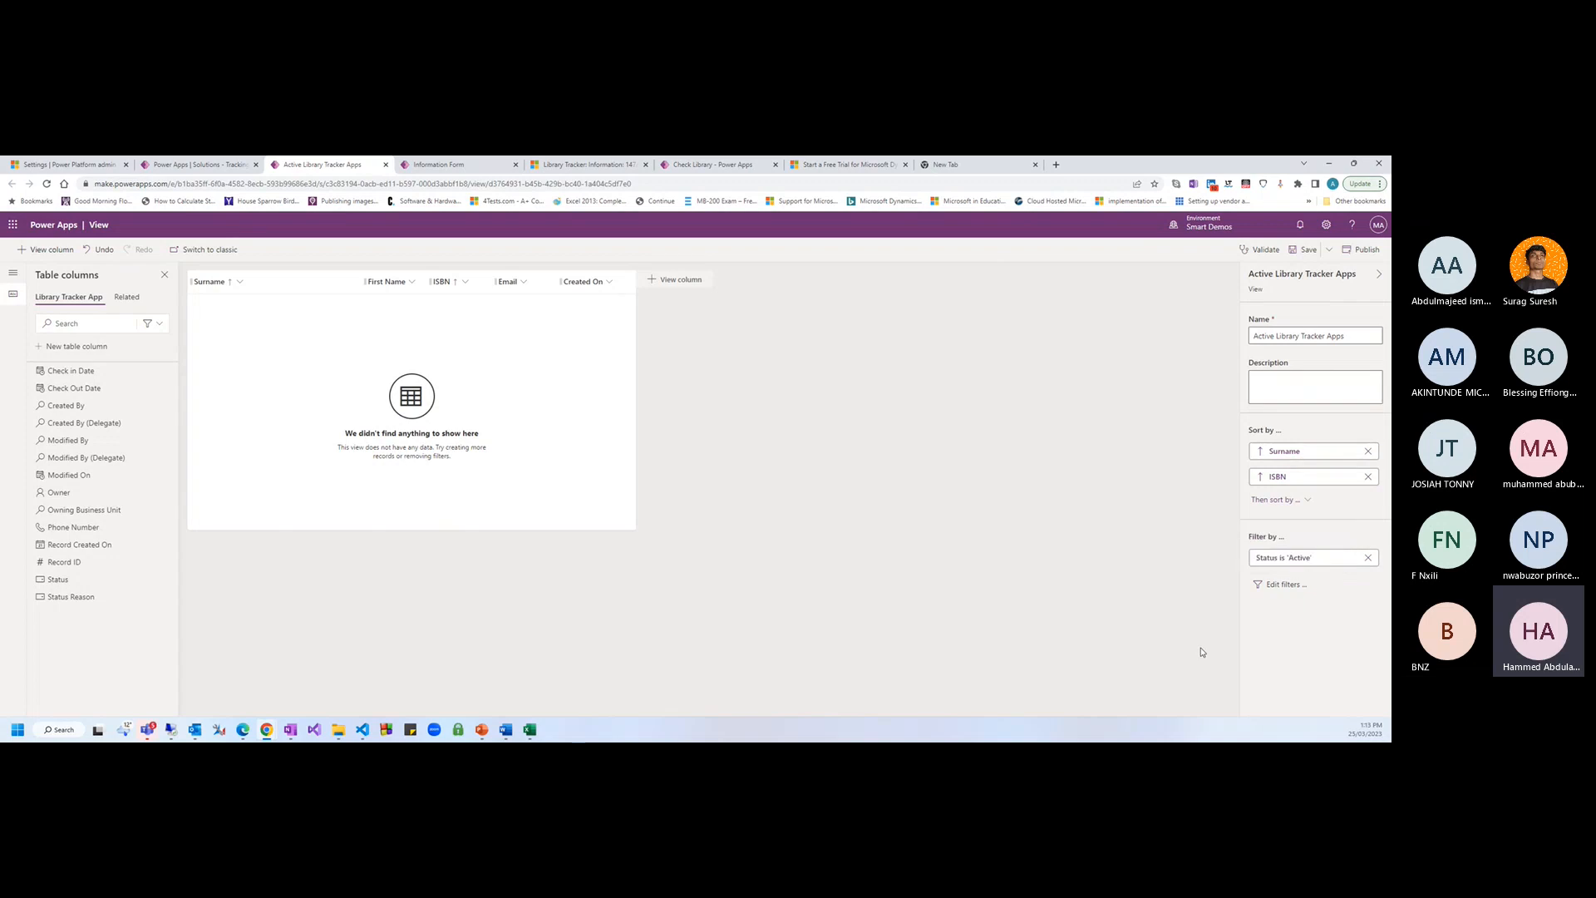
{"action": "left_click", "coordinate": [1282, 585]}
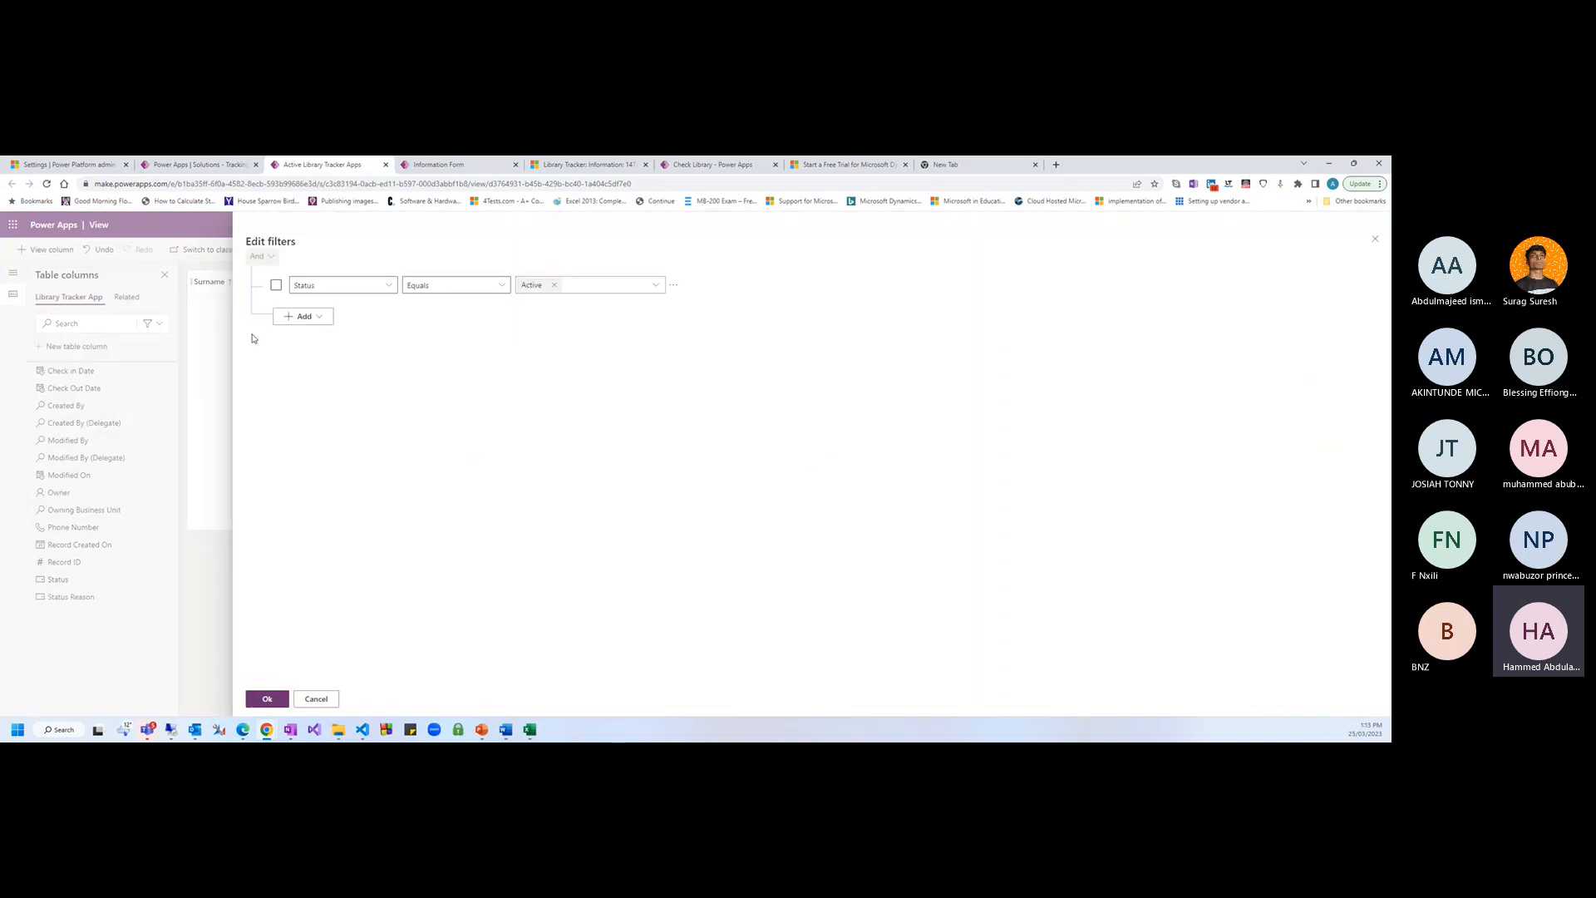
Keep the view's Status equals Active filter unchanged
{"action": "left_click", "coordinate": [388, 287]}
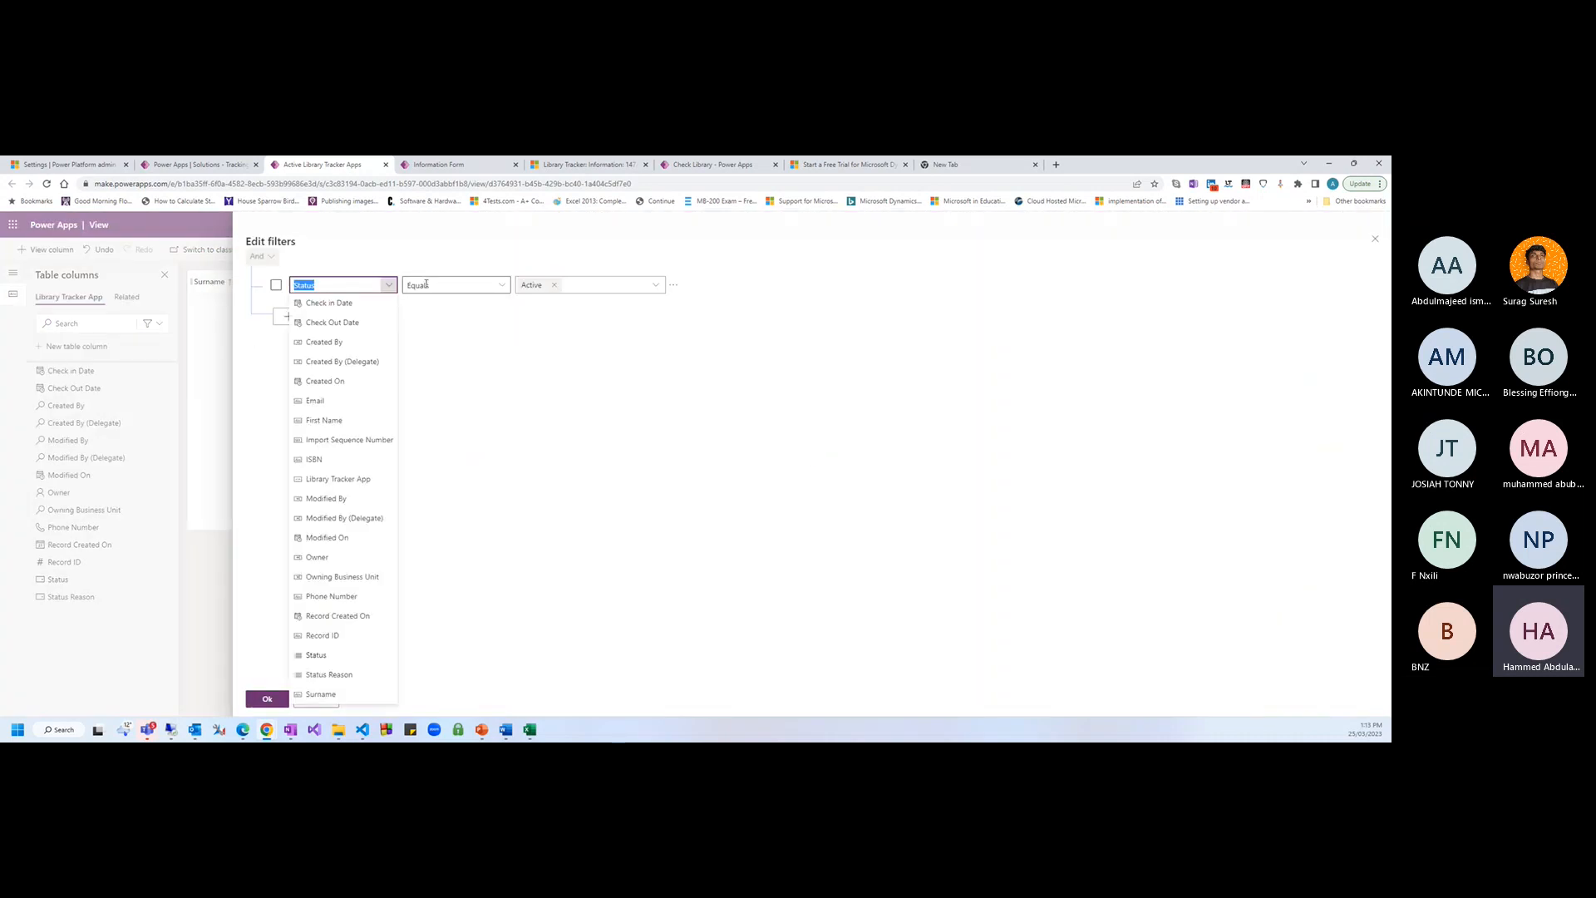
{"action": "left_click", "coordinate": [654, 287]}
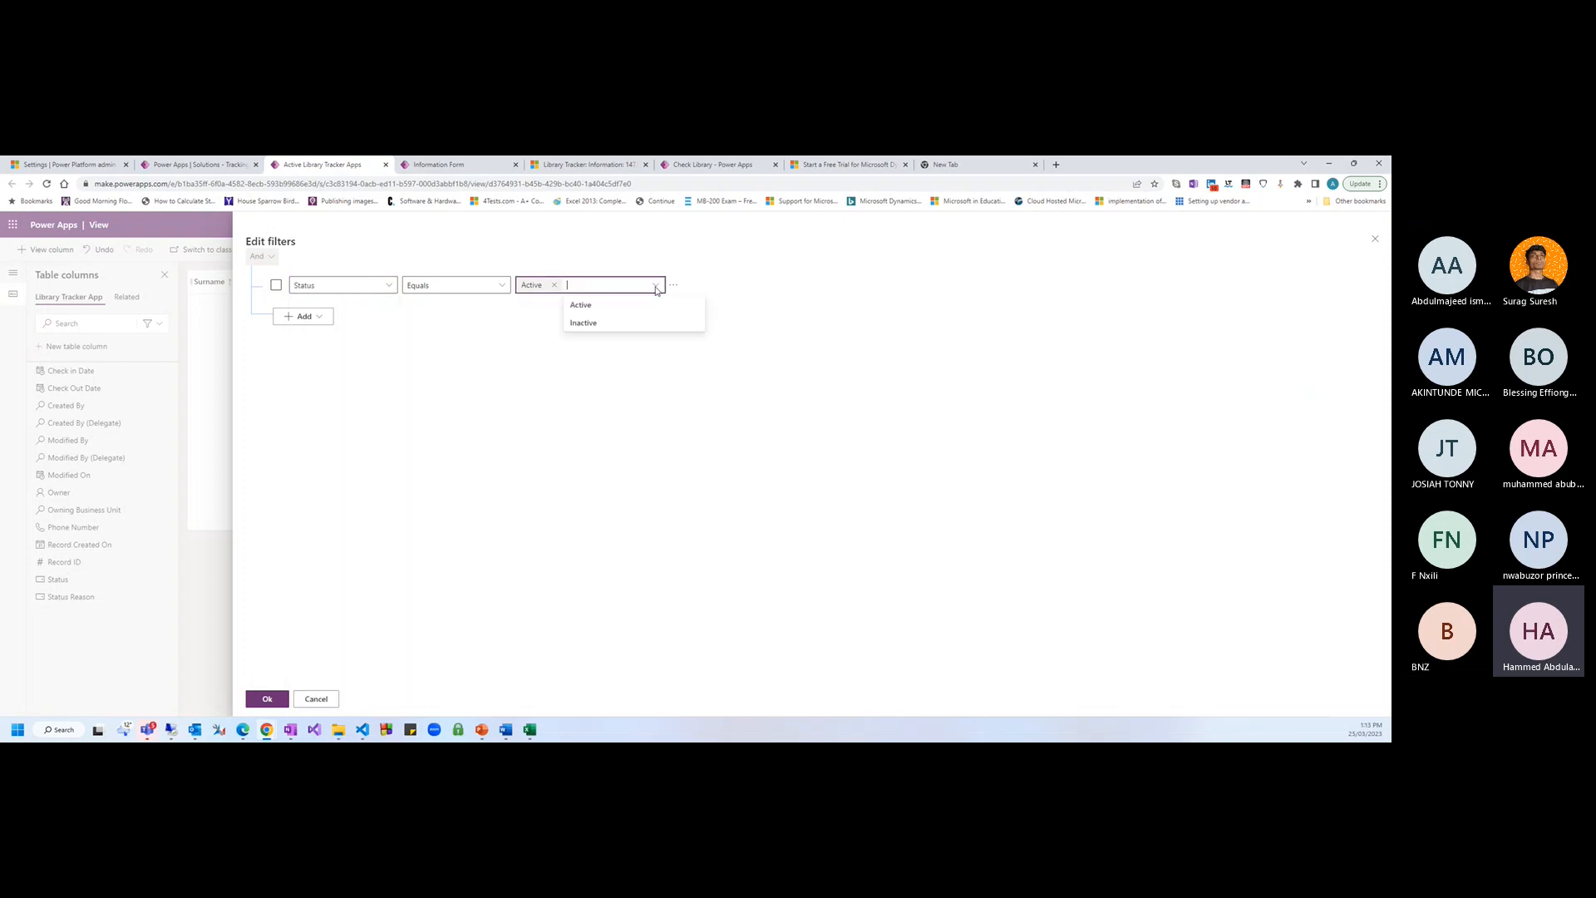
{"action": "left_click", "coordinate": [322, 317]}
{"action": "left_click", "coordinate": [533, 399]}
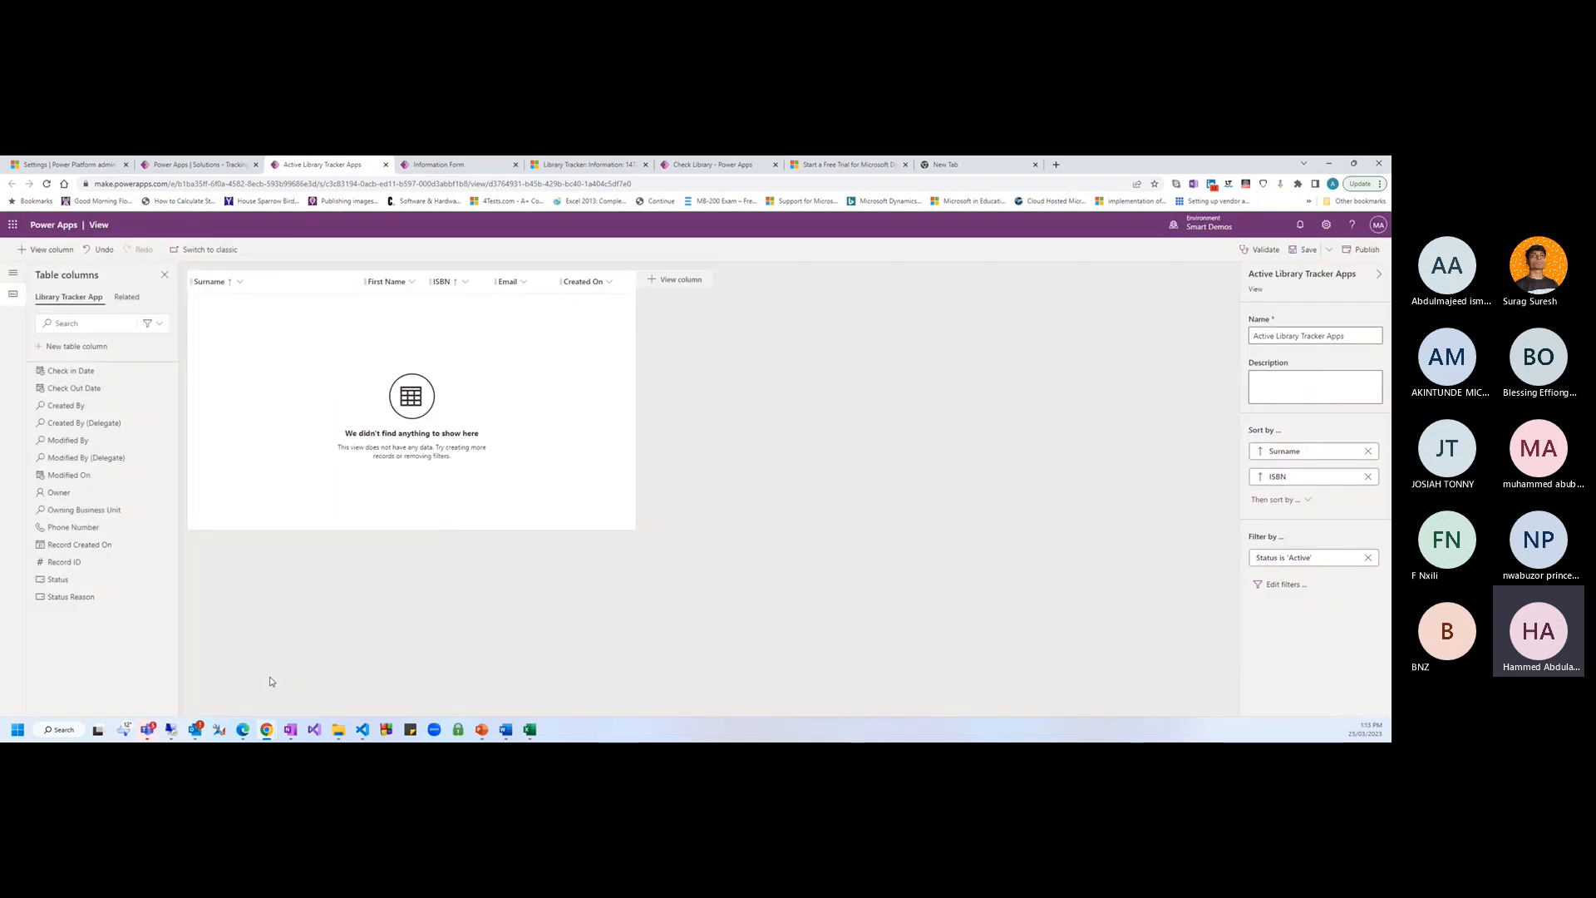
{"action": "left_click", "coordinate": [267, 699]}
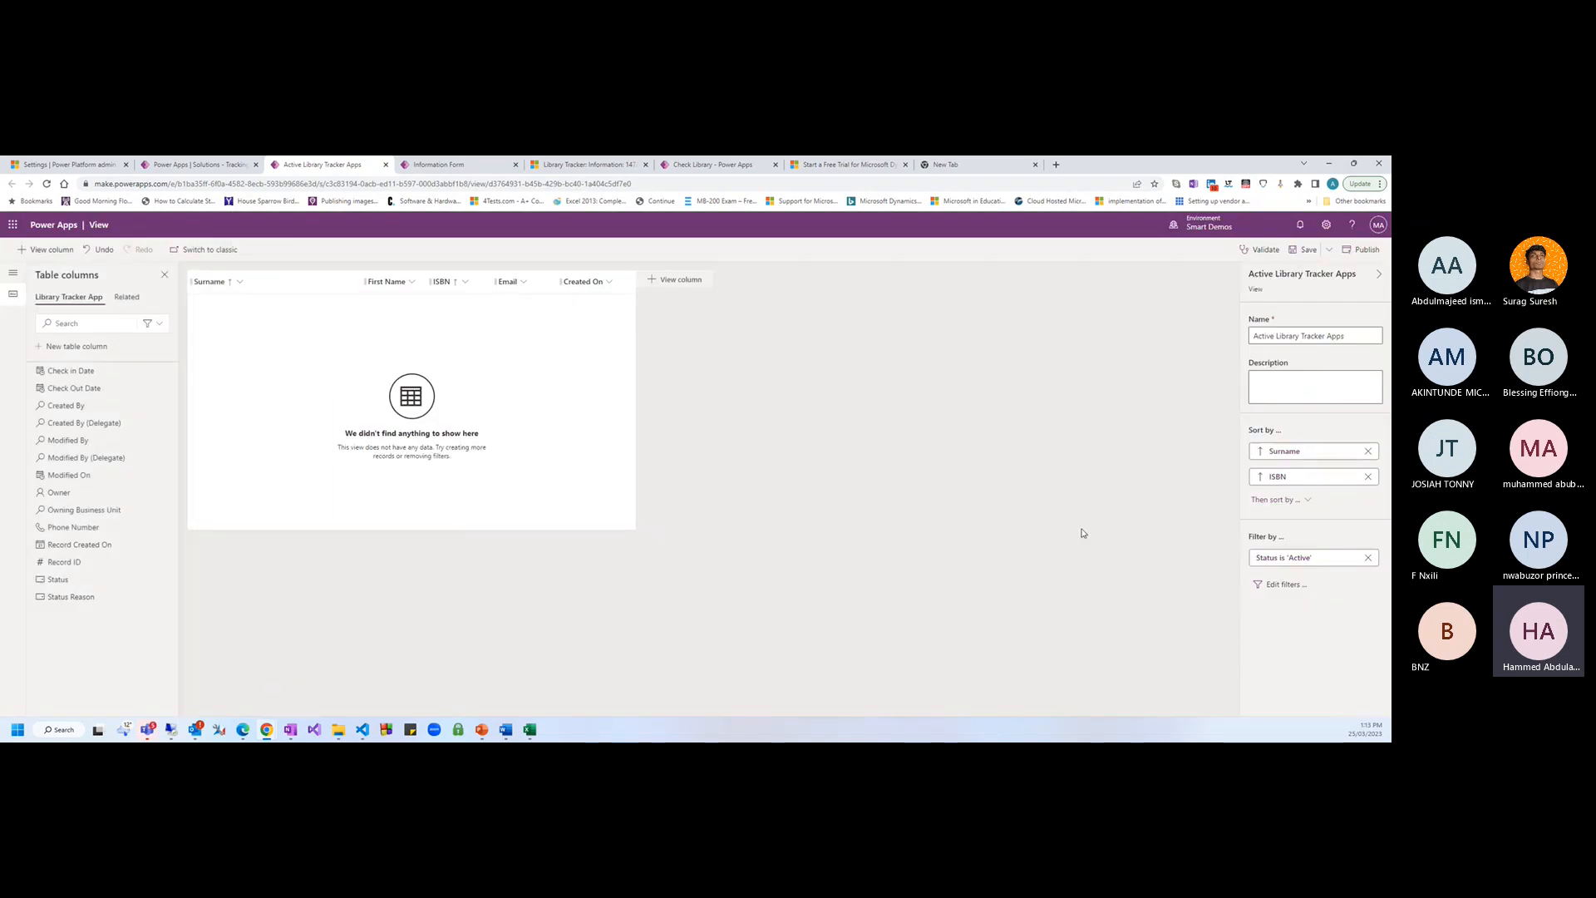
Save and publish the edited Active Library Tracker Apps view
{"action": "left_click", "coordinate": [1303, 249]}
{"action": "left_click_drag", "start_coordinate": [1344, 336], "coordinate": [1251, 336]}
{"action": "left_click", "coordinate": [1363, 250]}
Back in the solution, dismiss the editing notice and open the Library Tracker App table overview
{"action": "left_click", "coordinate": [217, 165]}
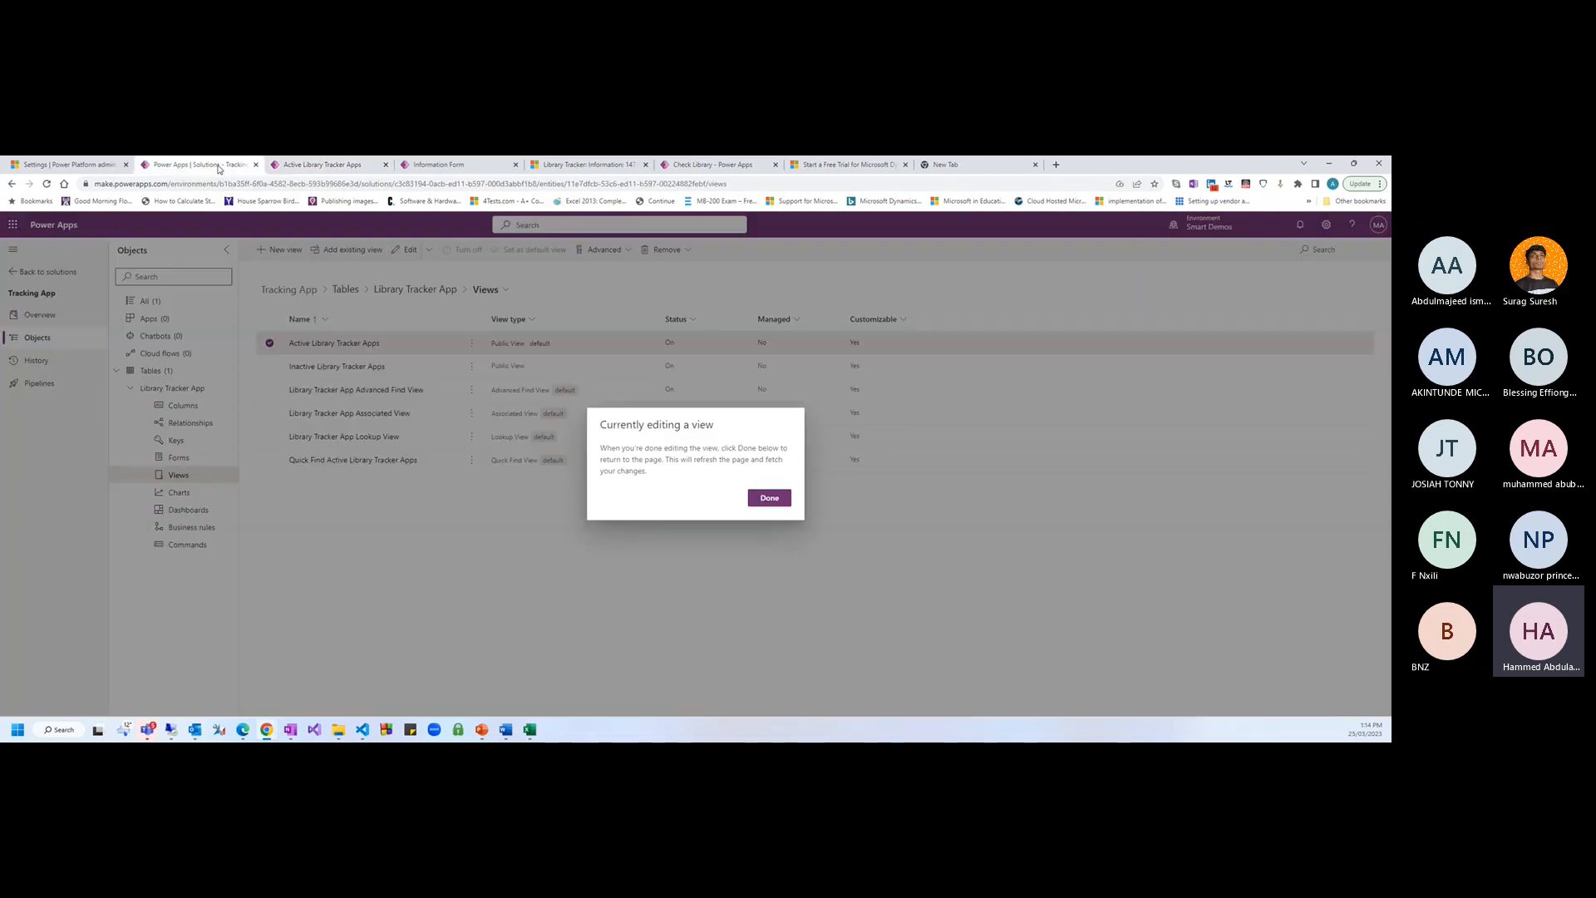
{"action": "left_click", "coordinate": [773, 499]}
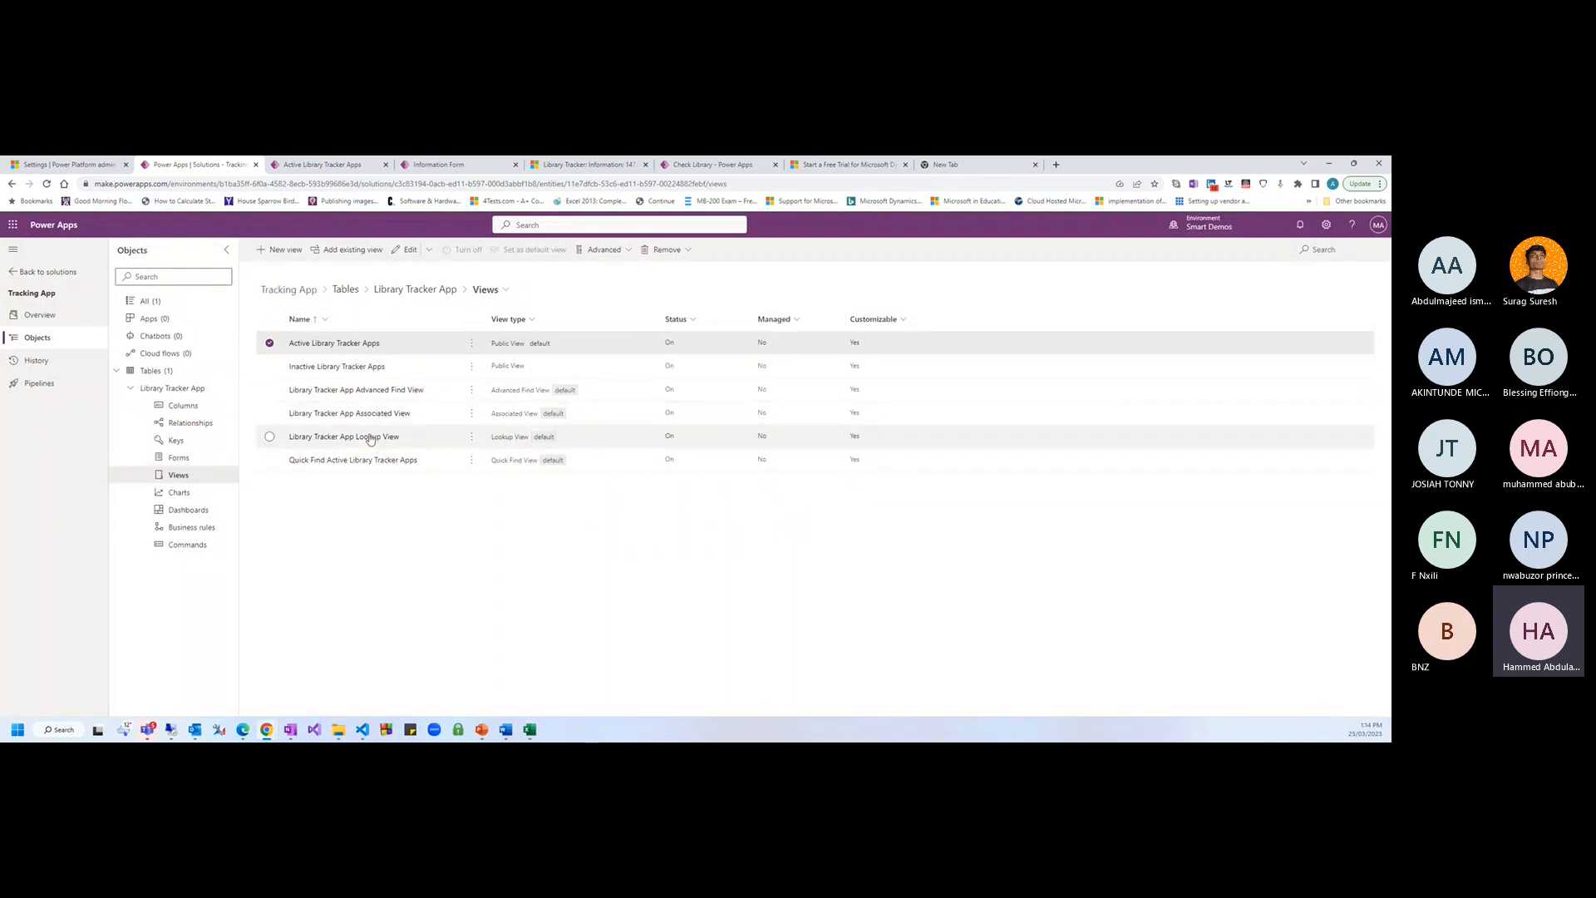
{"action": "left_click", "coordinate": [270, 343]}
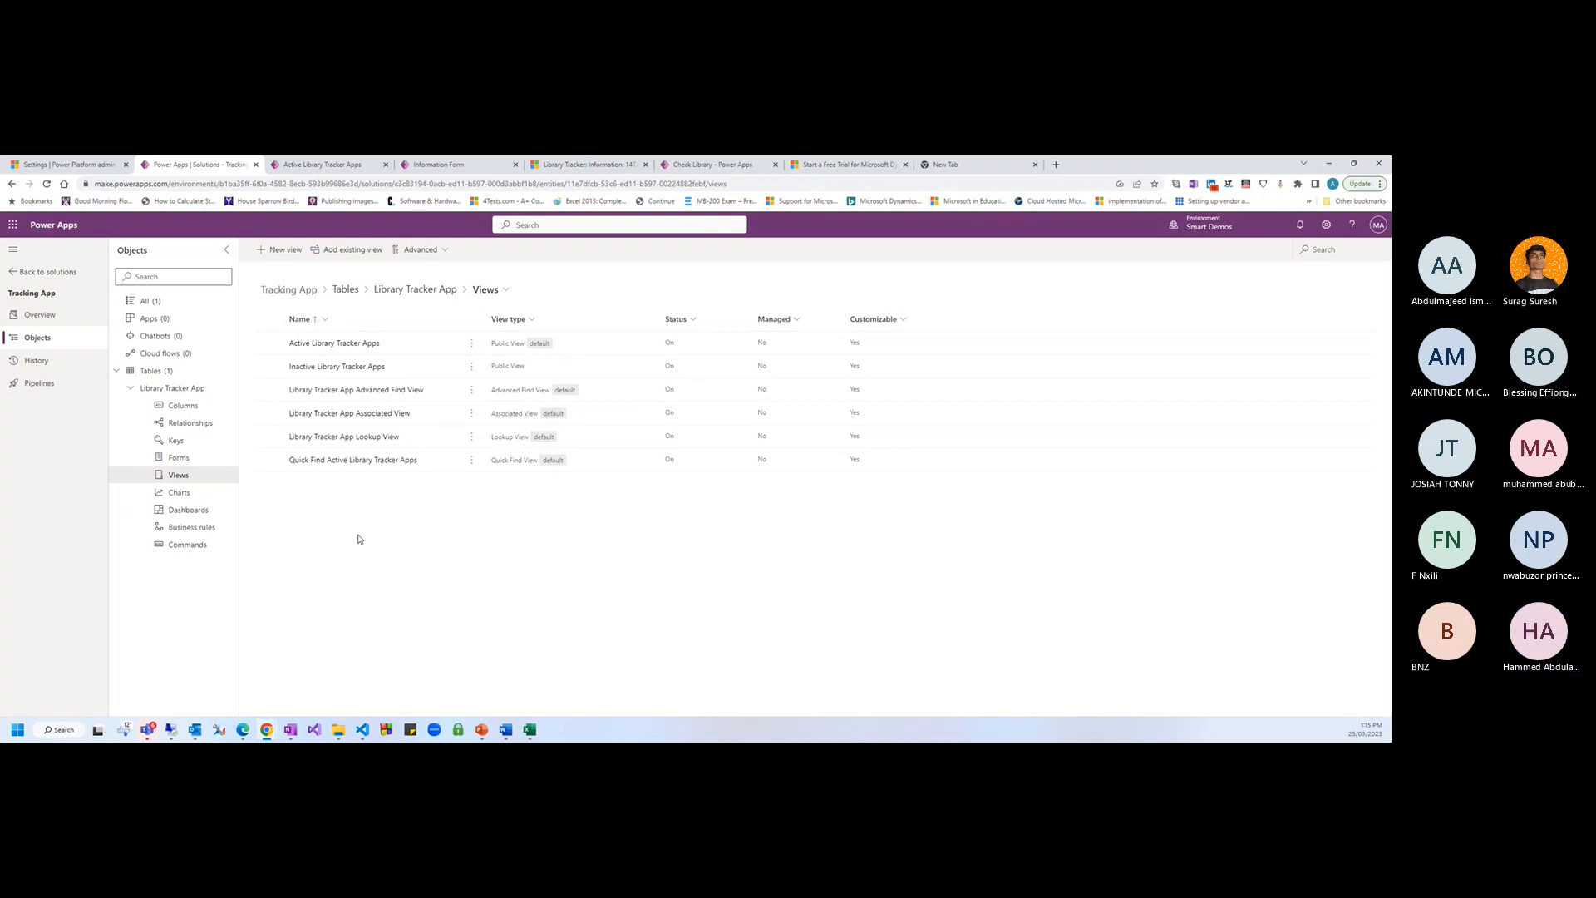
{"action": "left_click", "coordinate": [174, 390]}
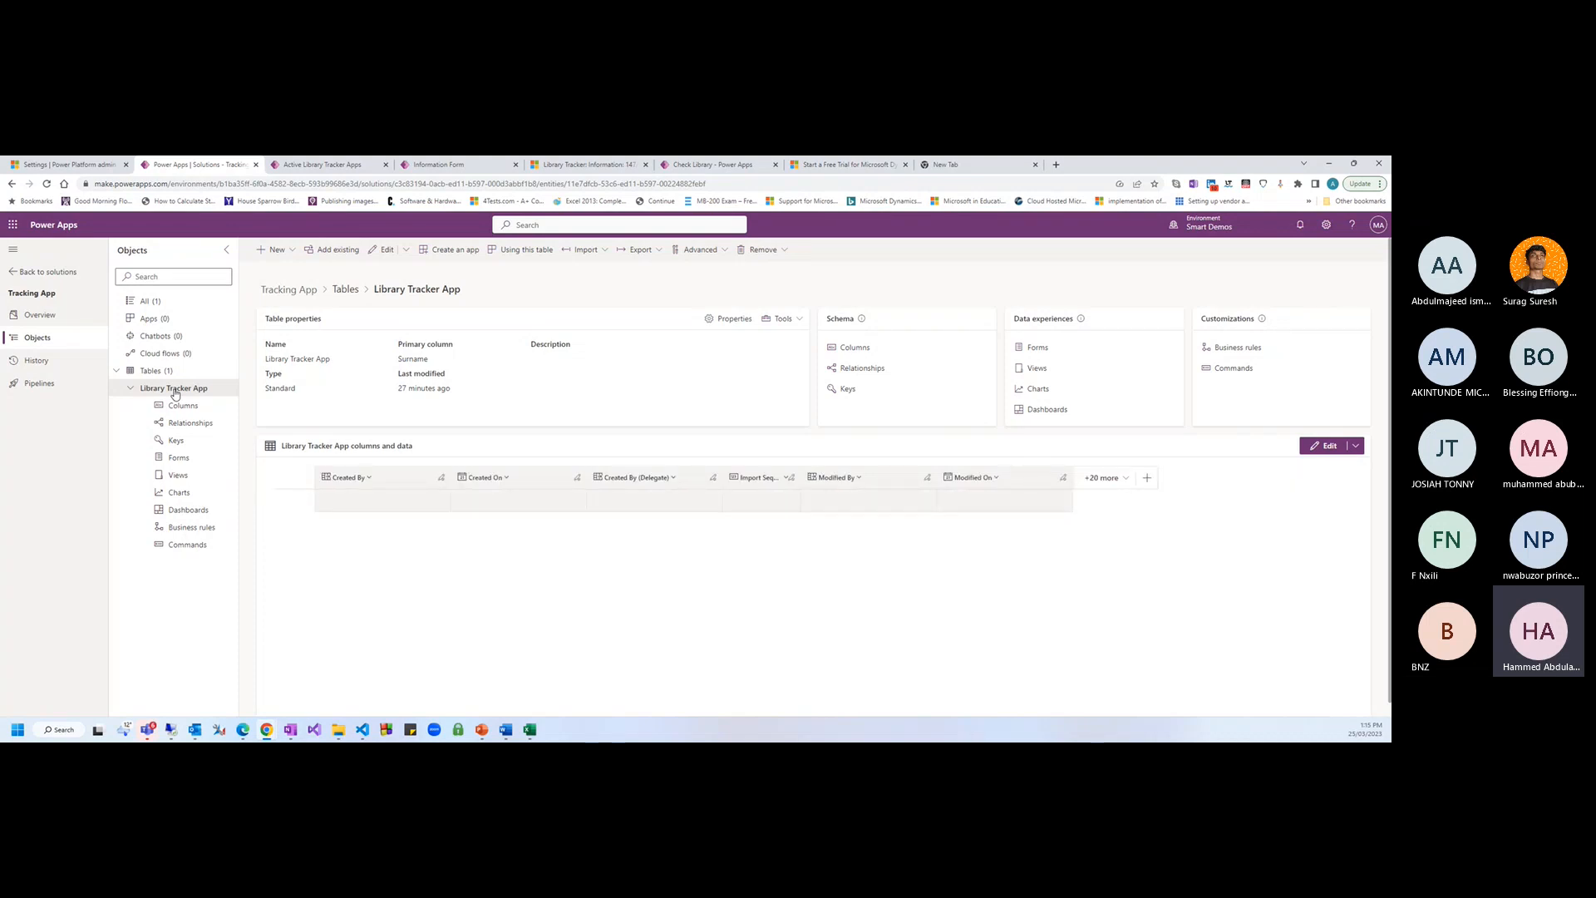
Edit the table data in a new tab, clear all shown columns, and tick Surname
{"action": "left_click", "coordinate": [1355, 447]}
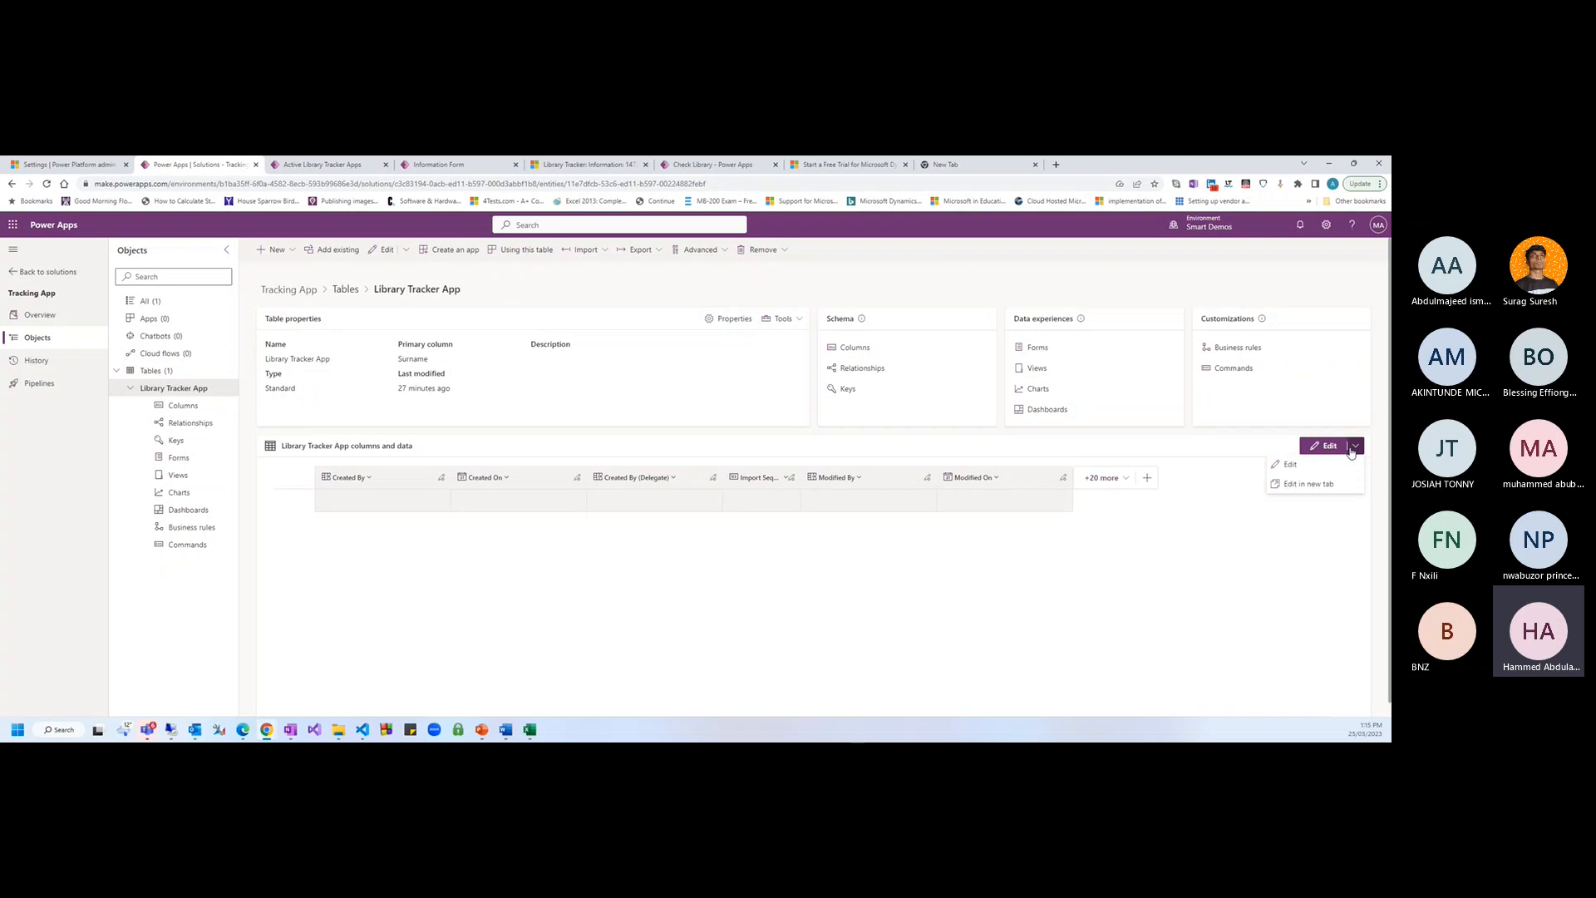
{"action": "left_click", "coordinate": [1309, 483]}
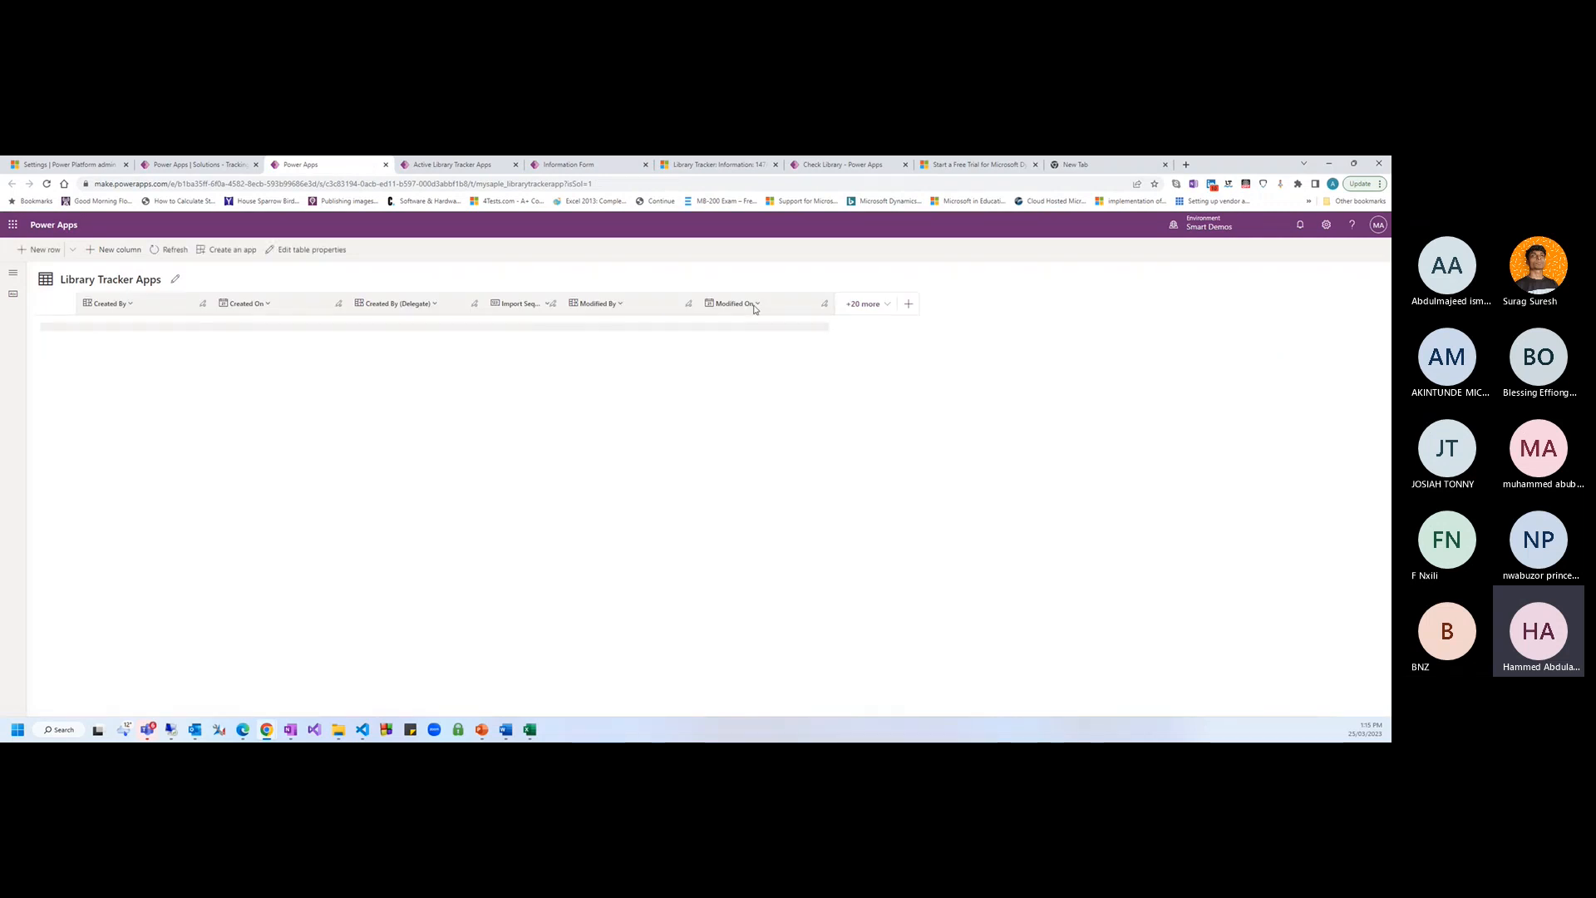
{"action": "left_click", "coordinate": [880, 305]}
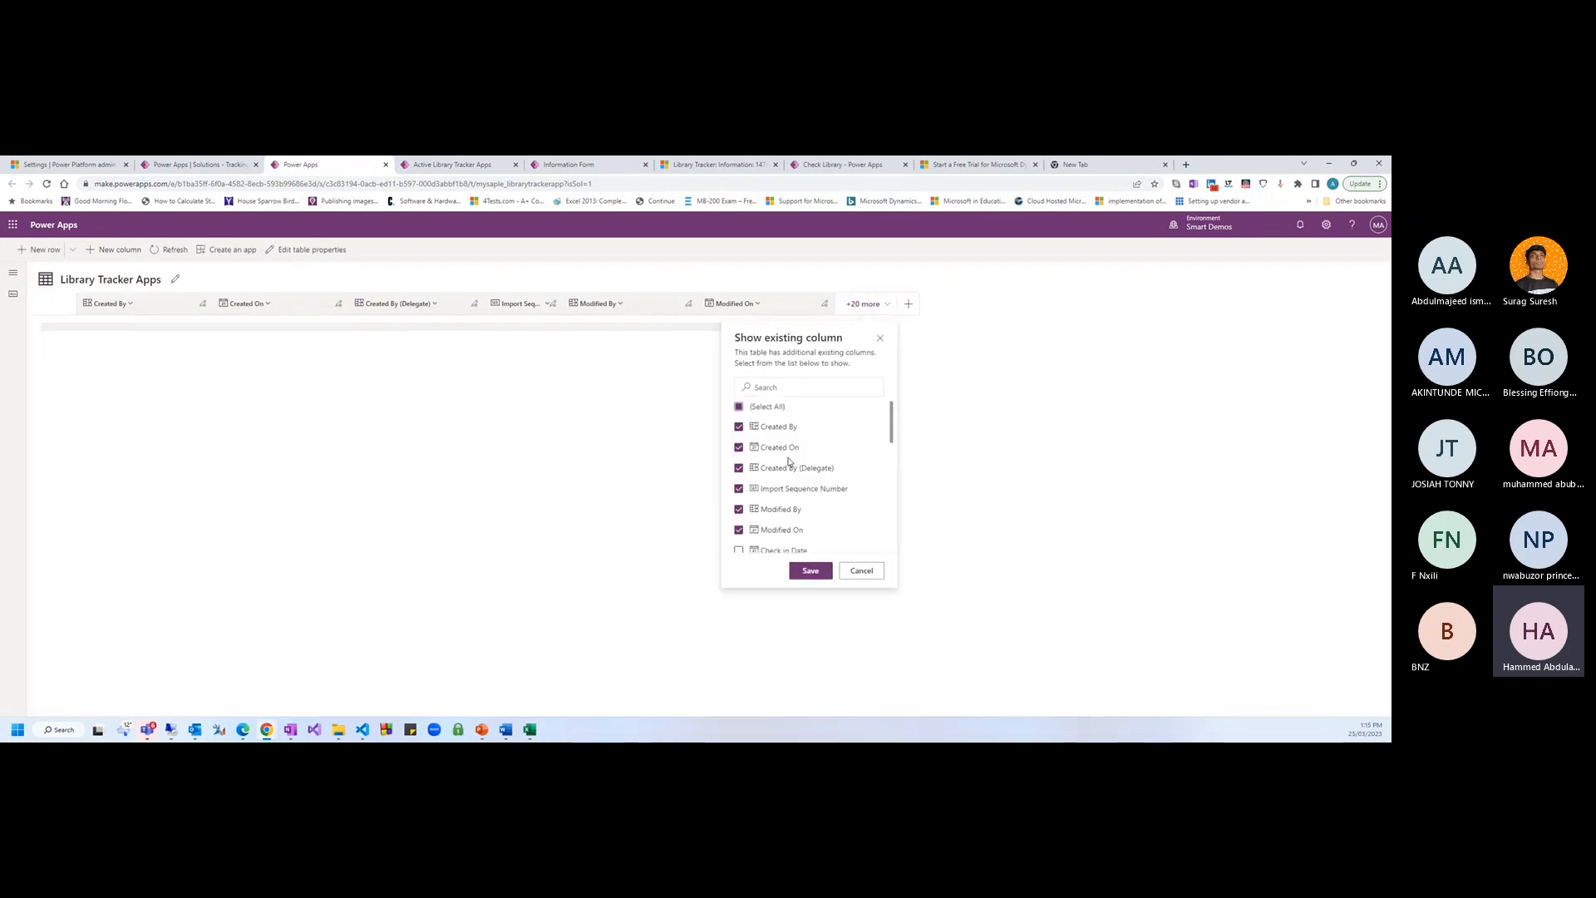
{"action": "left_click", "coordinate": [740, 409]}
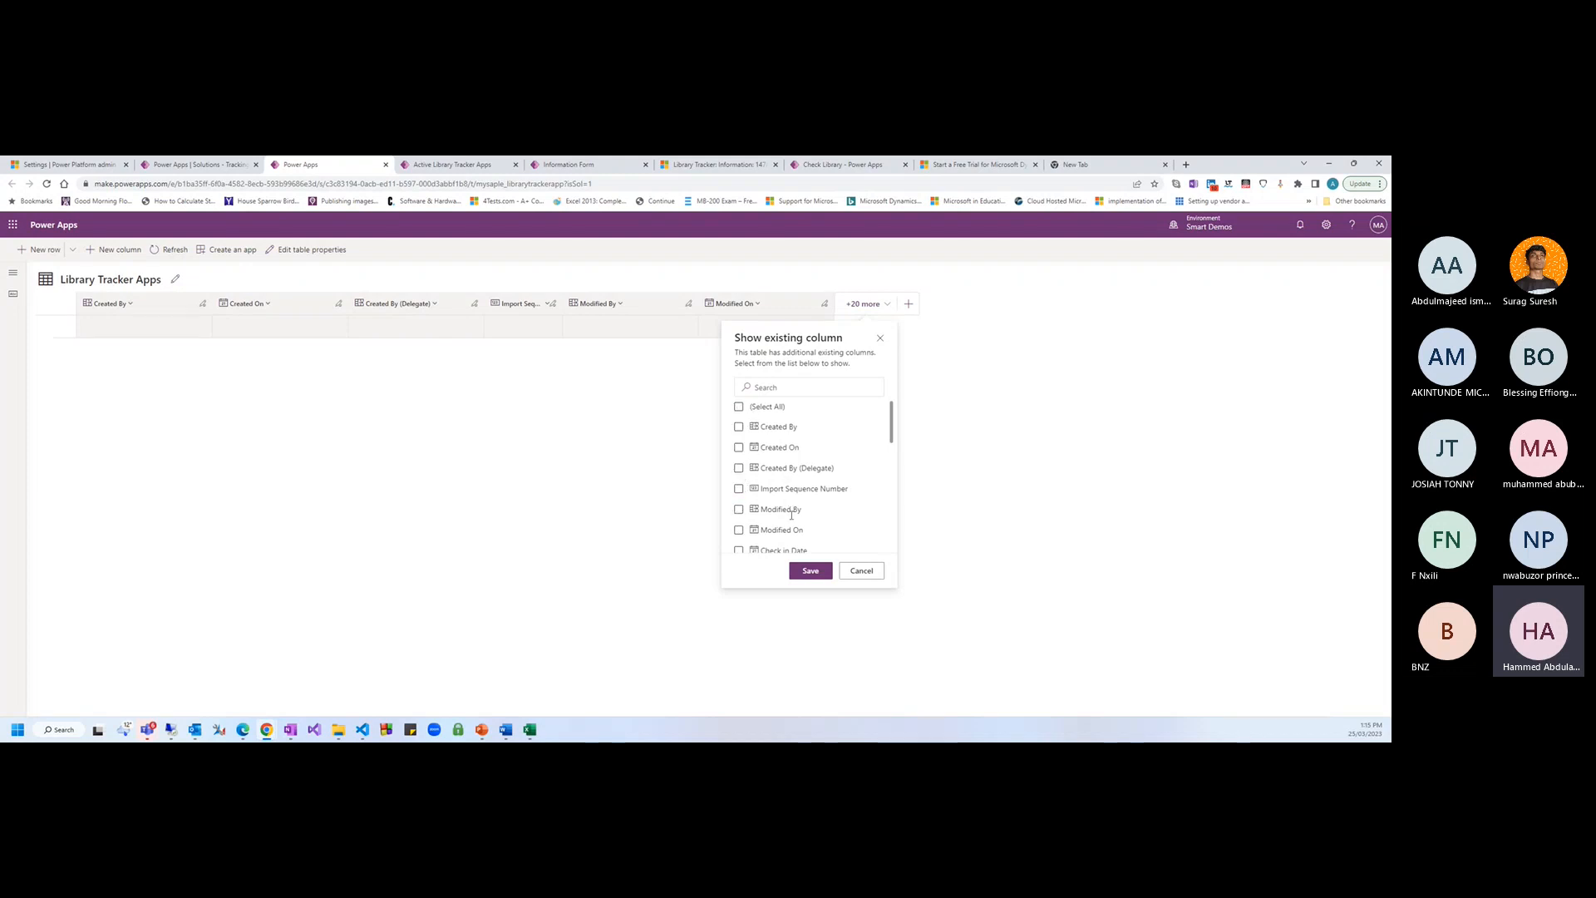
{"action": "scroll", "coordinate": [788, 507], "scroll_direction": "down", "scroll_amount": 4}
{"action": "scroll", "coordinate": [783, 413], "scroll_direction": "up", "scroll_amount": 2}
{"action": "left_click", "coordinate": [785, 389]}
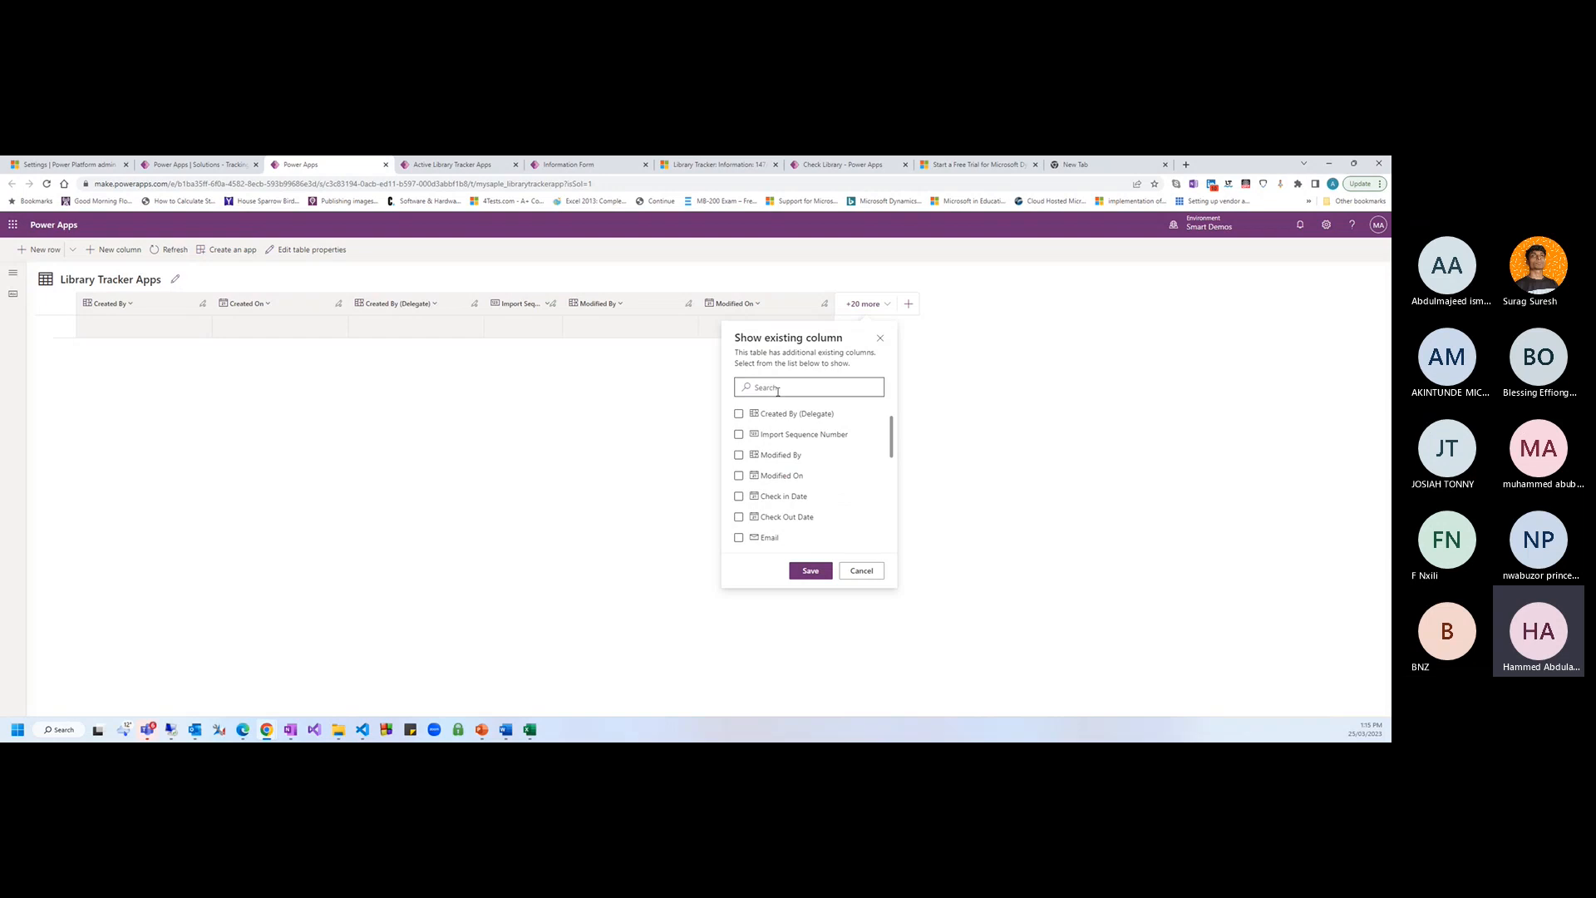
{"action": "type", "text": "fsurn"}
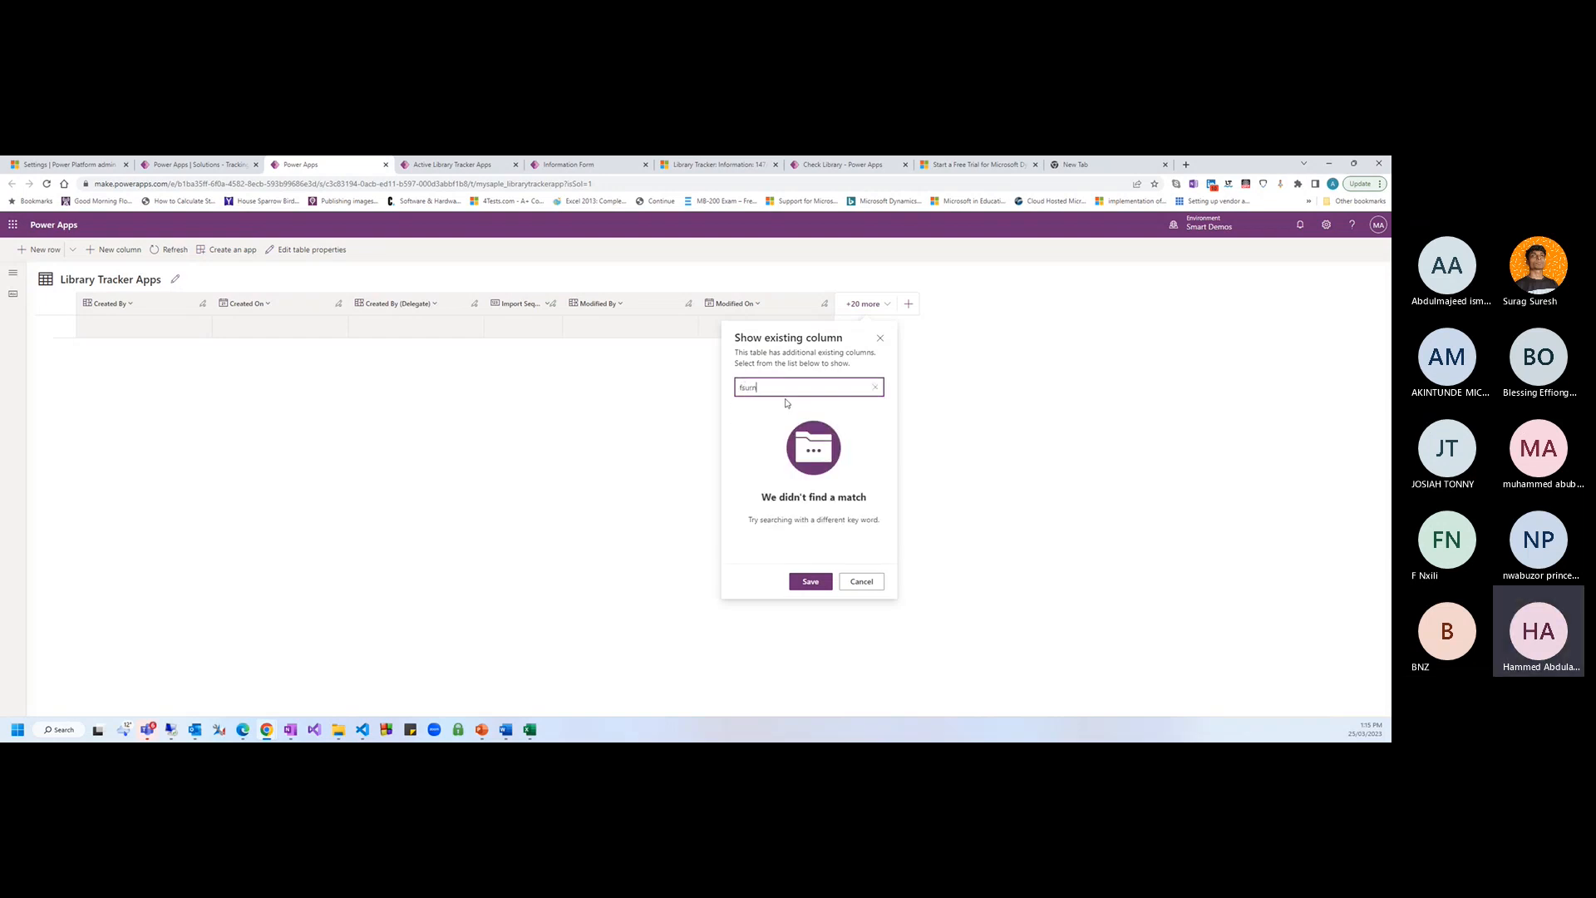
{"action": "key", "text": "ctrl+a"}
{"action": "type", "text": "su"}
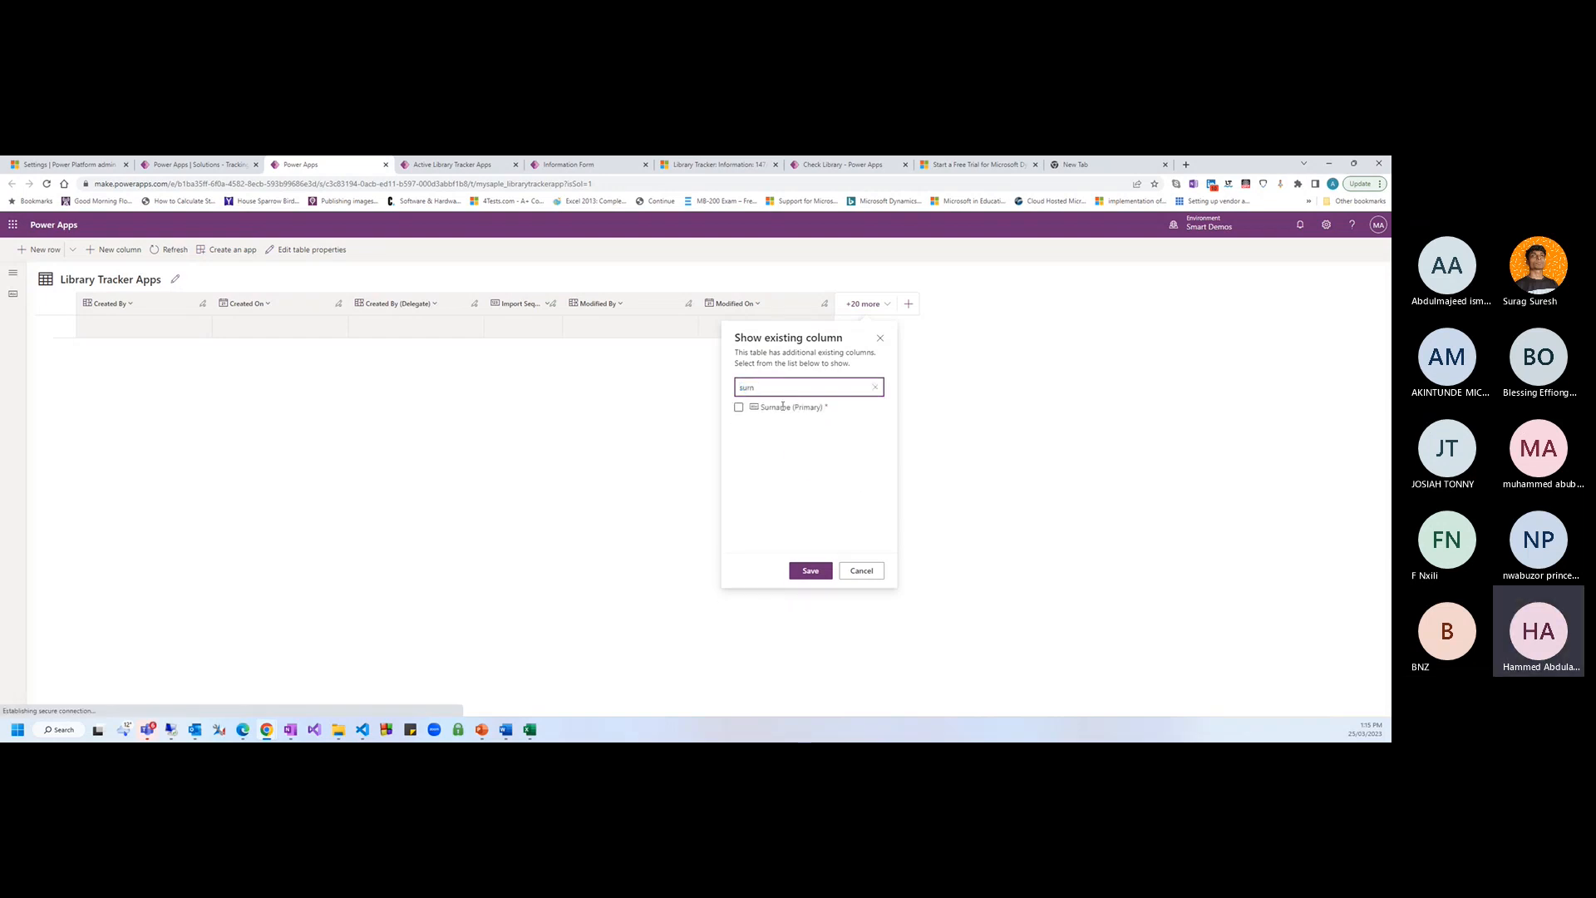
{"action": "type", "text": "rn"}
{"action": "left_click", "coordinate": [739, 408]}
Also tick First Name, ISBN and Email, then save the column selection
{"action": "double_click", "coordinate": [782, 390]}
{"action": "type", "text": "last"}
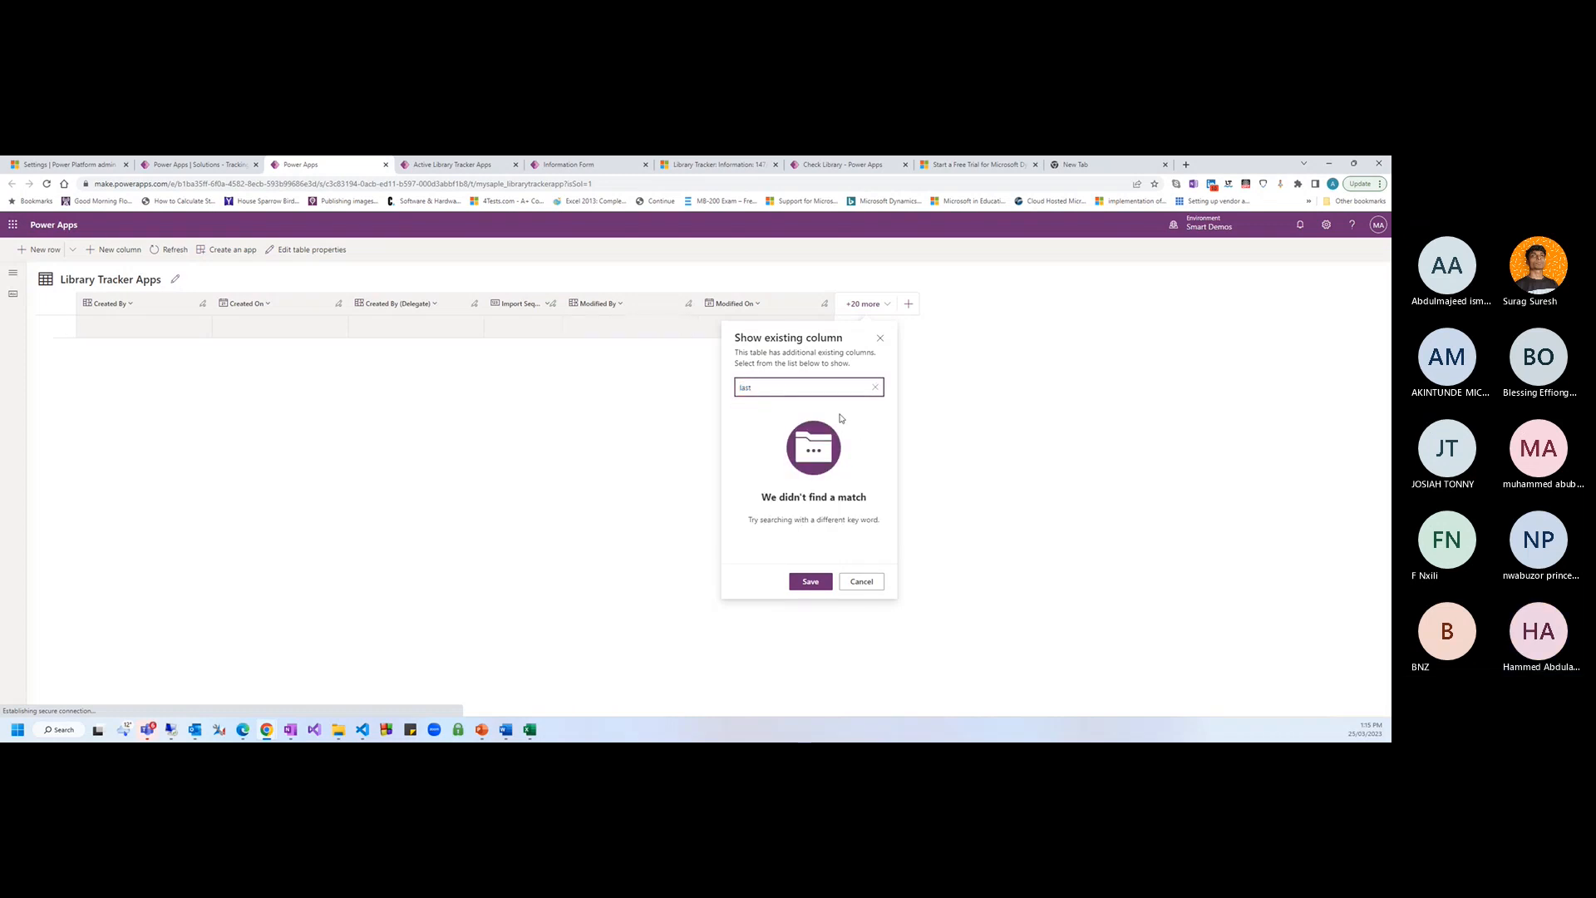
{"action": "key", "text": "BackSpace"}
{"action": "key", "text": "BackSpace"}
{"action": "key", "text": "BackSpace"}
{"action": "key", "text": "BackSpace"}
{"action": "type", "text": "first"}
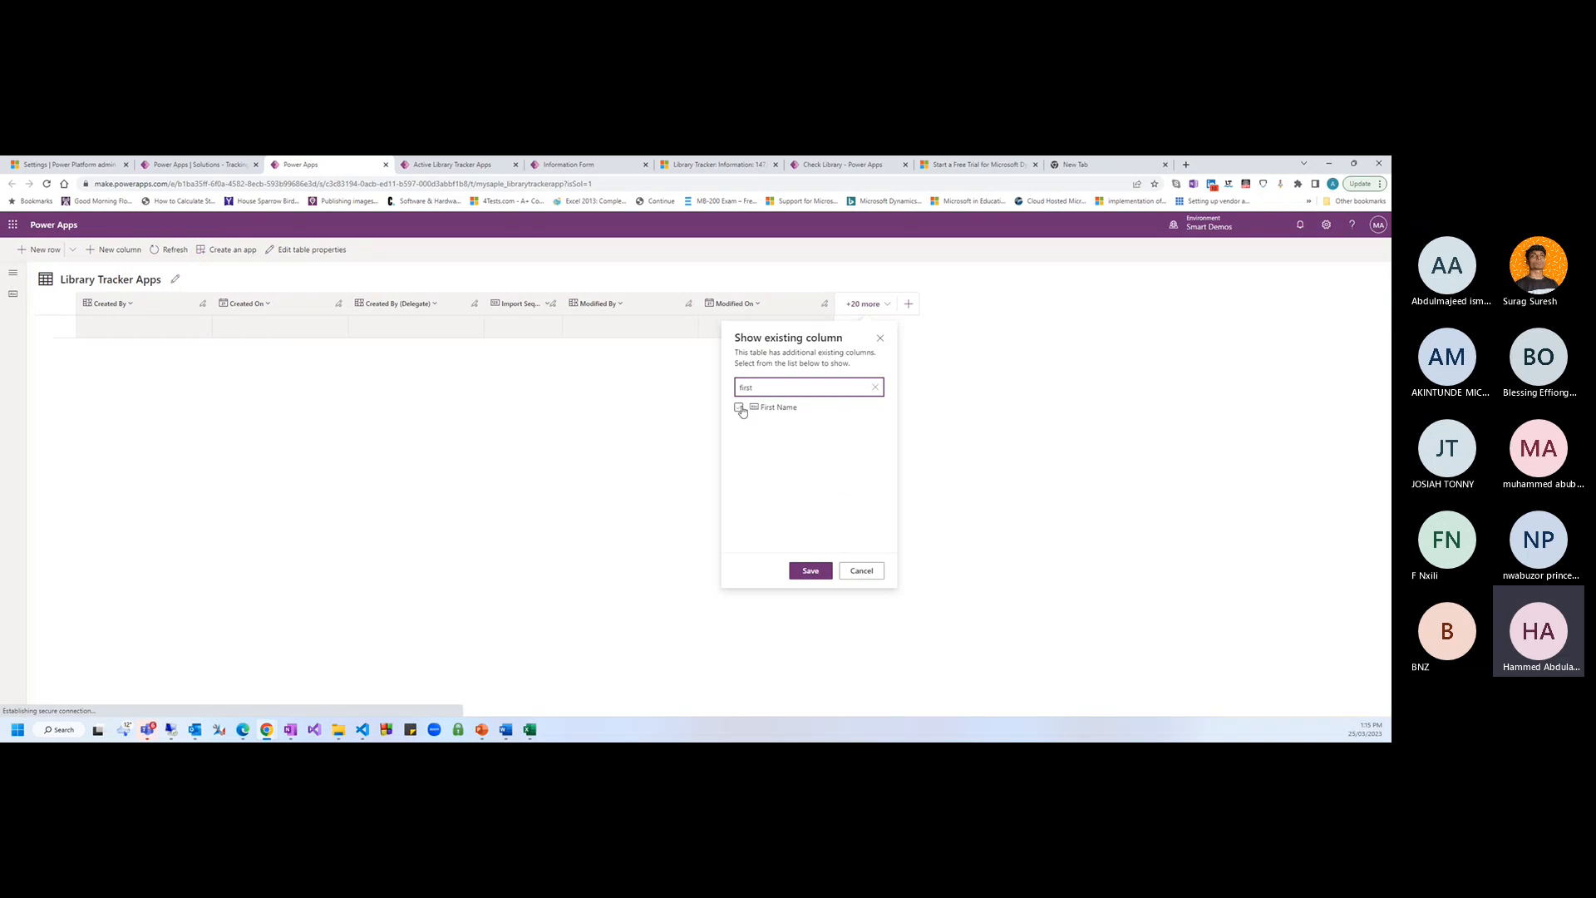
{"action": "left_click", "coordinate": [739, 407]}
{"action": "double_click", "coordinate": [745, 387]}
{"action": "key", "text": "BackSpace"}
{"action": "type", "text": "is"}
{"action": "left_click", "coordinate": [739, 406]}
{"action": "left_click_drag", "start_coordinate": [752, 387], "coordinate": [715, 386]}
{"action": "left_click", "coordinate": [874, 386]}
{"action": "scroll", "coordinate": [831, 499], "scroll_direction": "down", "scroll_amount": 3}
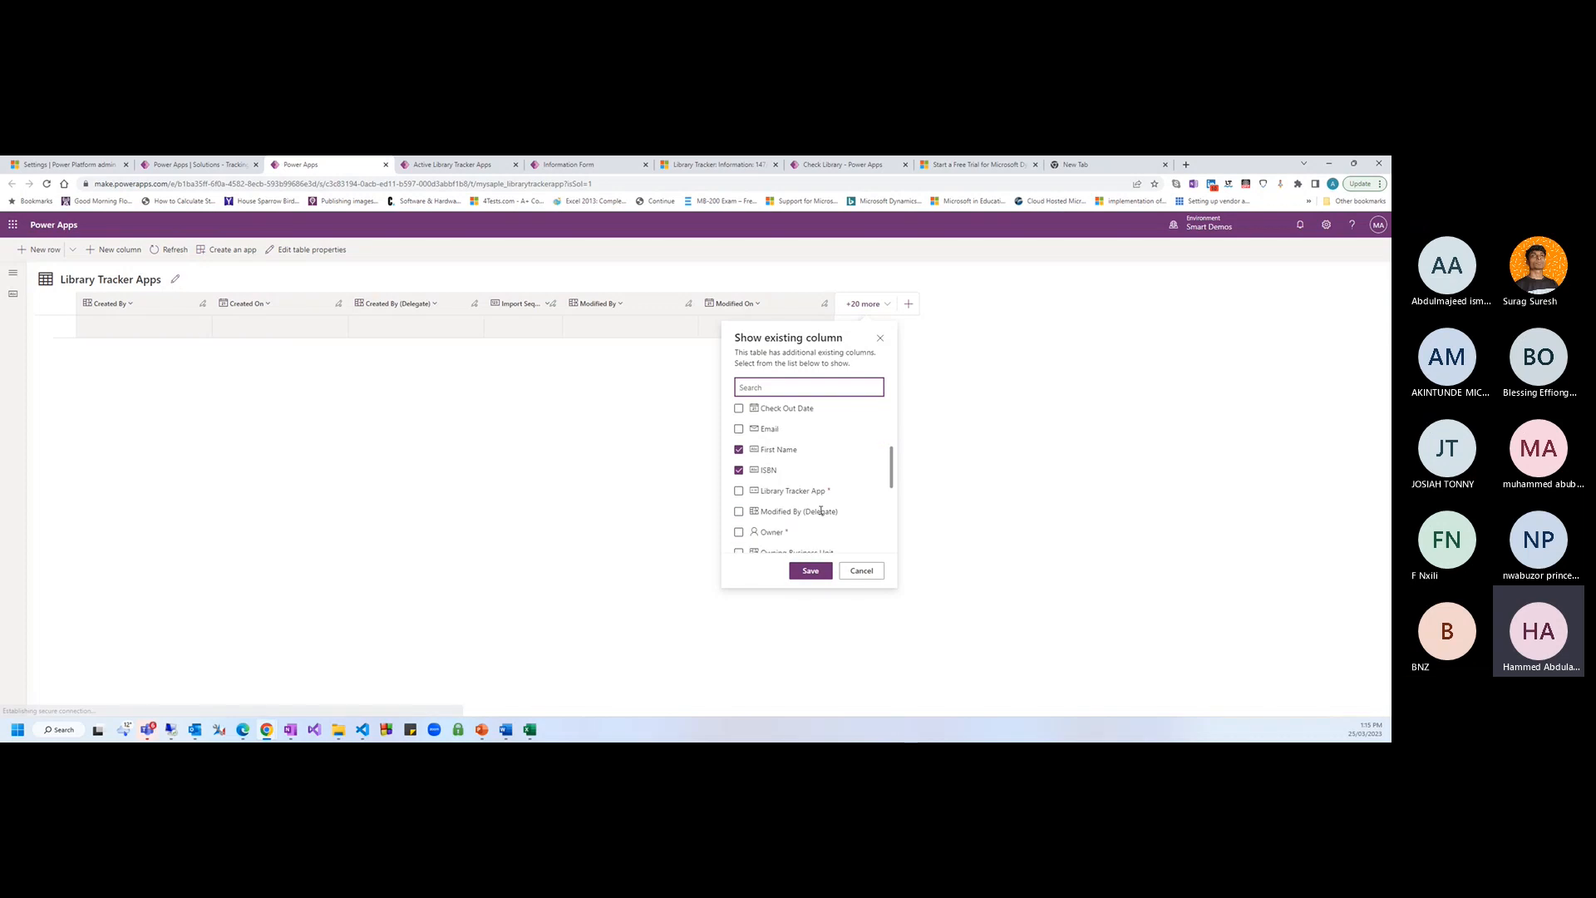
{"action": "scroll", "coordinate": [831, 499], "scroll_direction": "up", "scroll_amount": 2}
{"action": "left_click", "coordinate": [739, 483]}
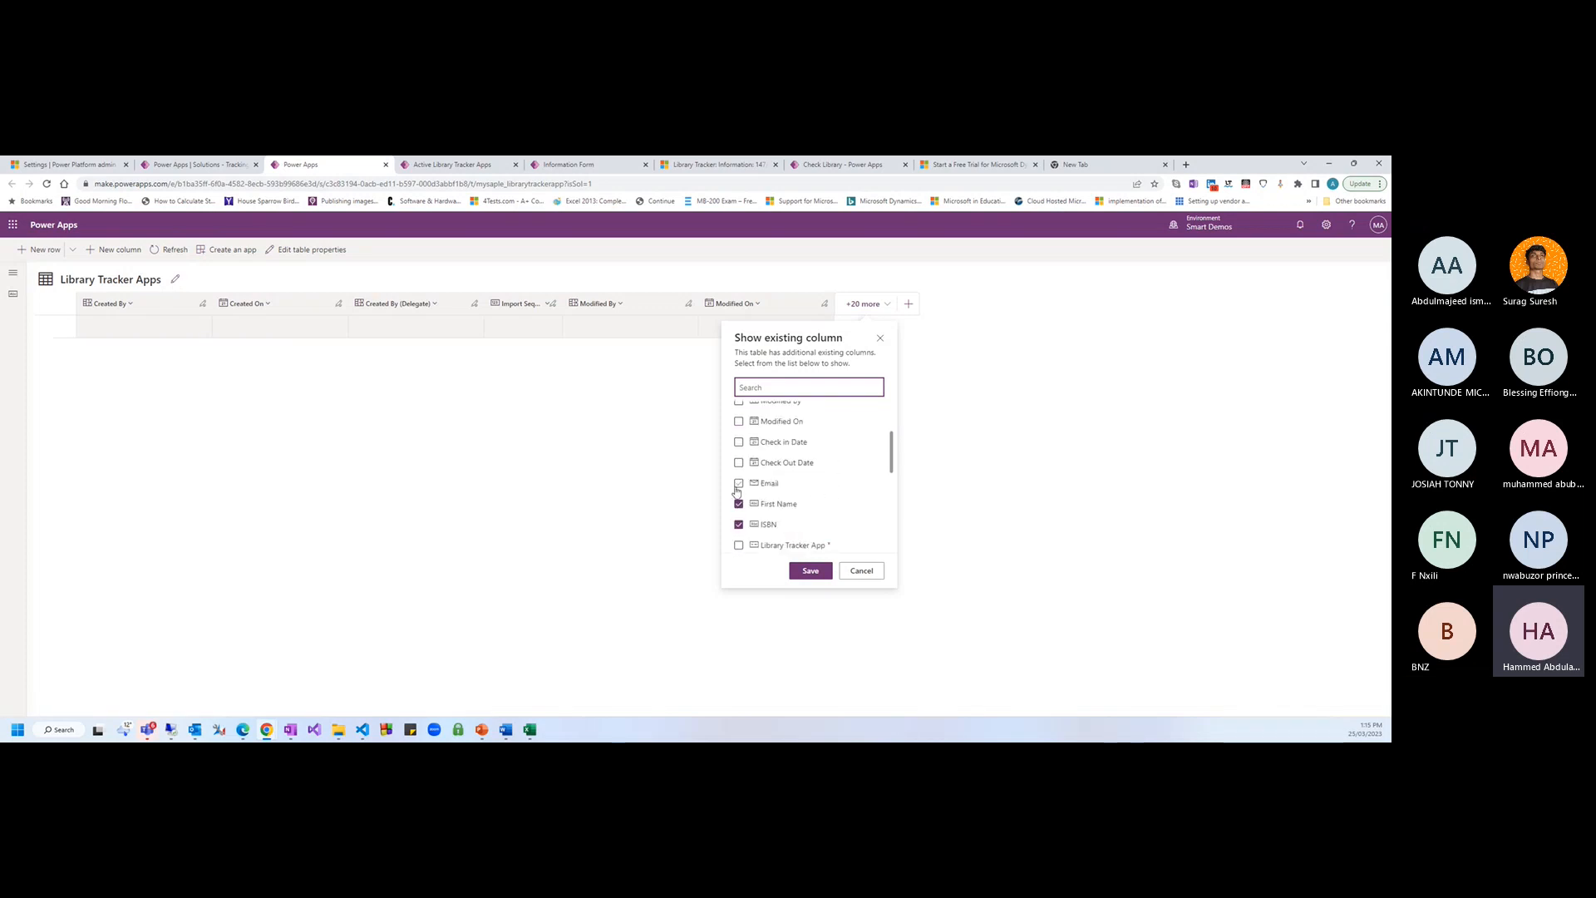
{"action": "left_click", "coordinate": [810, 571]}
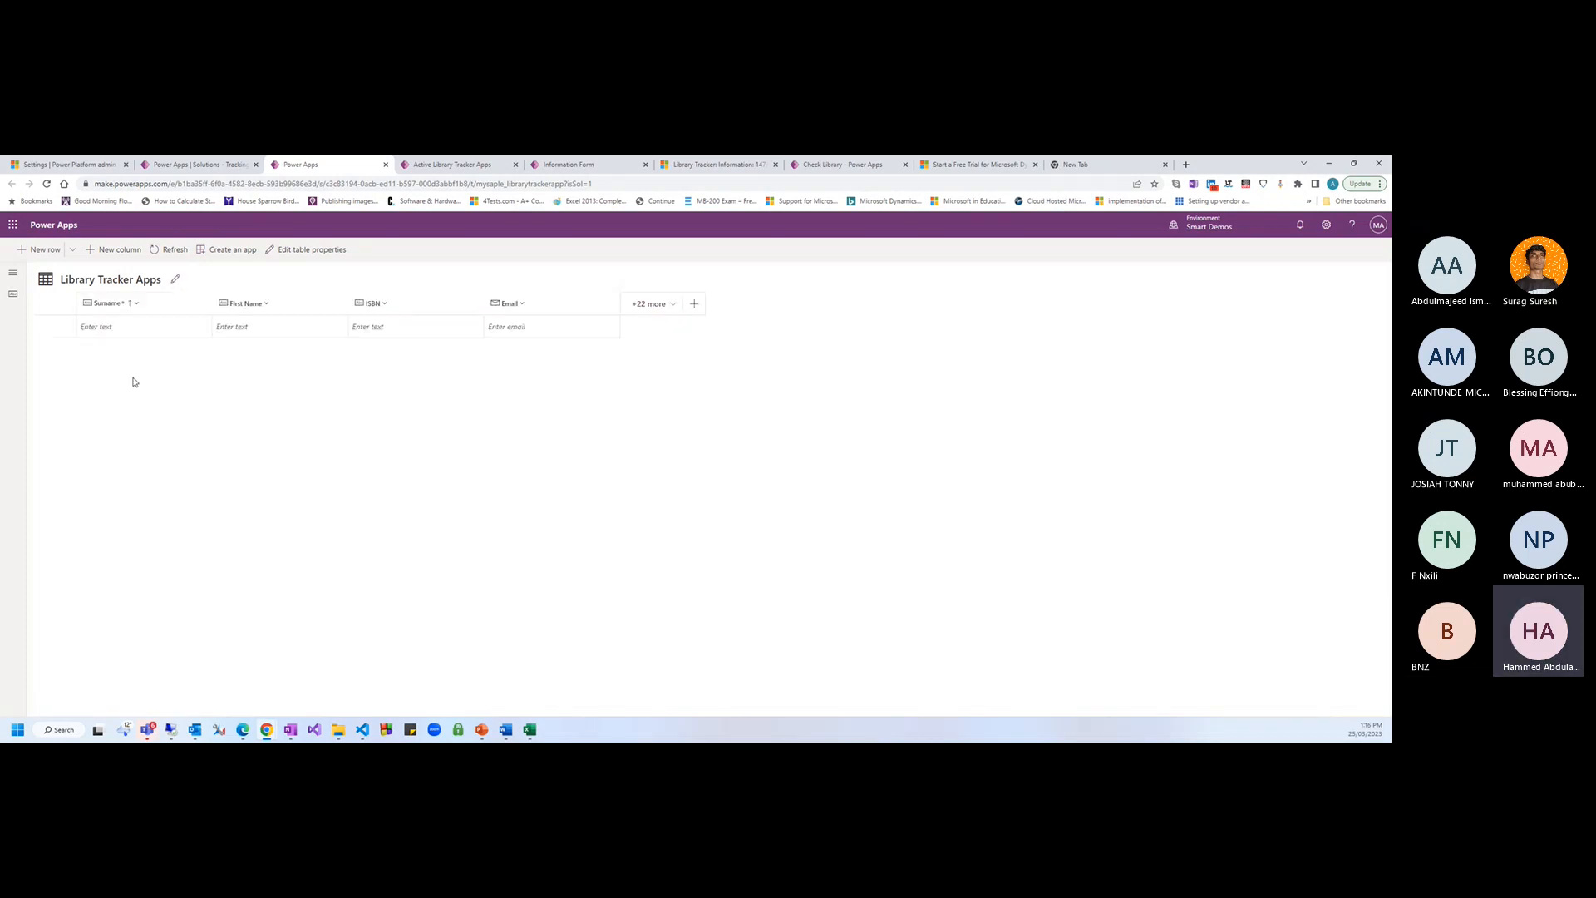
Add a row with the person's surname, first name, ISBN DB-678-01 and e-mail address
{"action": "left_click", "coordinate": [98, 325]}
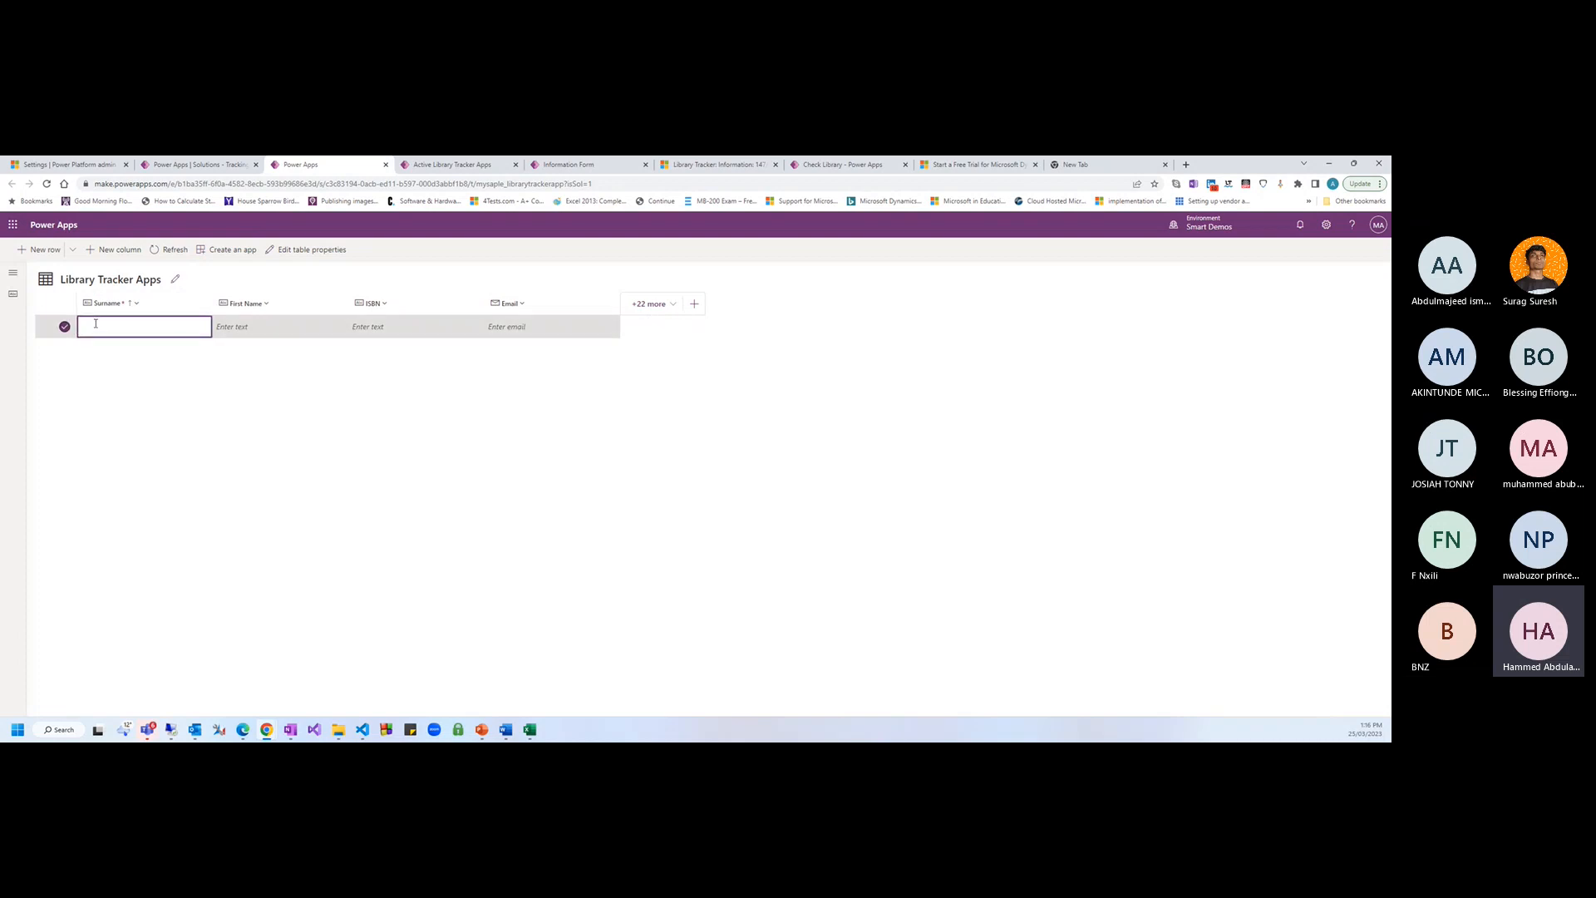
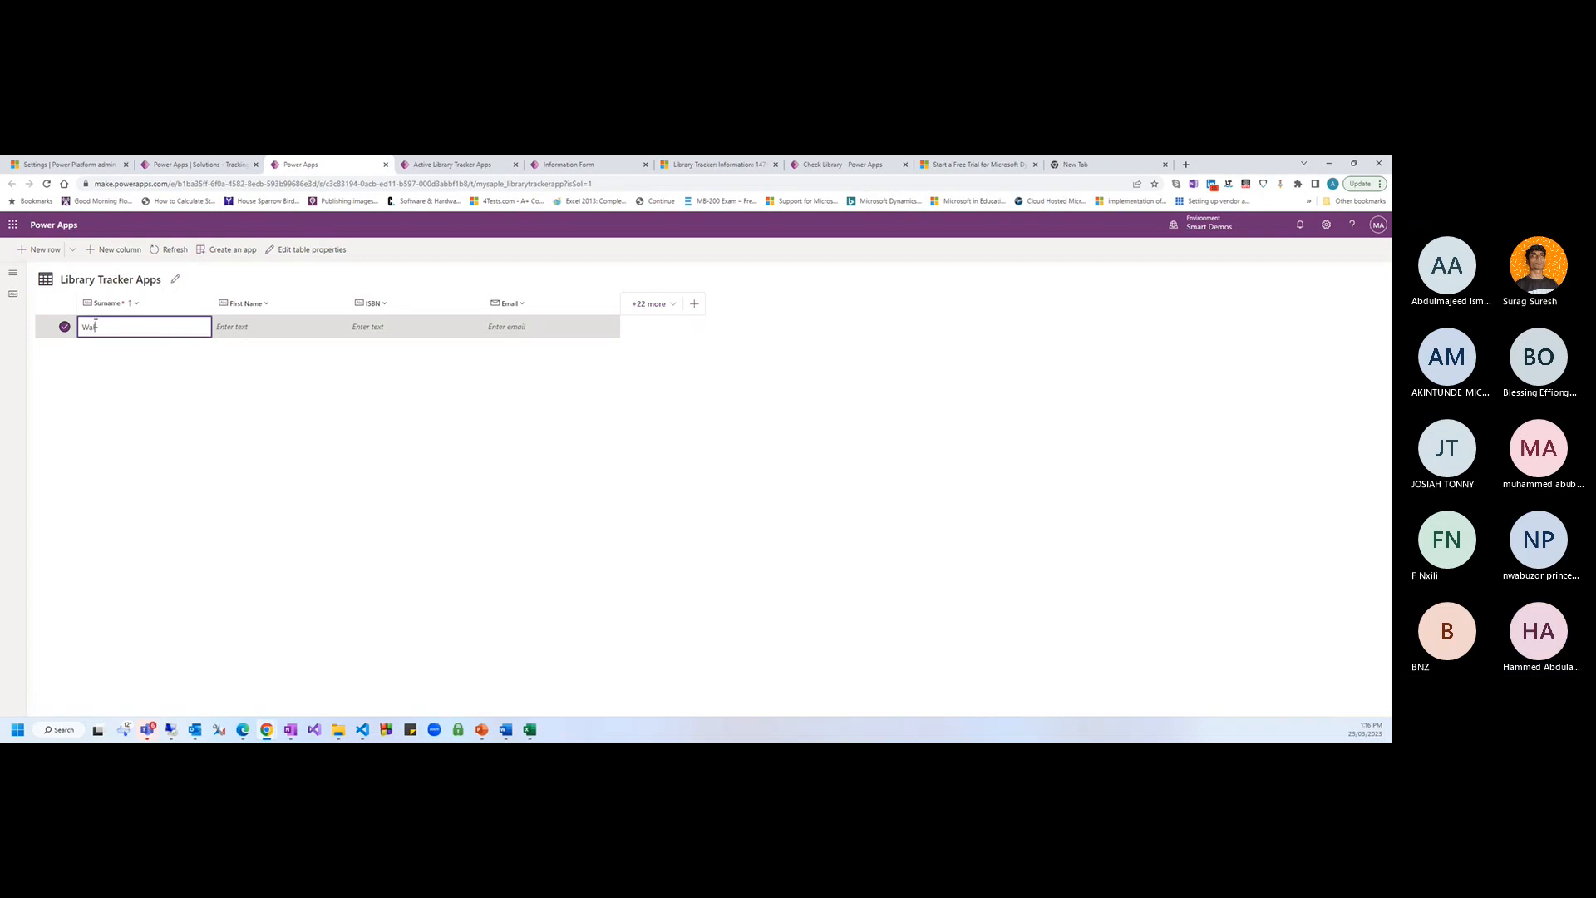
{"action": "key", "text": "Tab"}
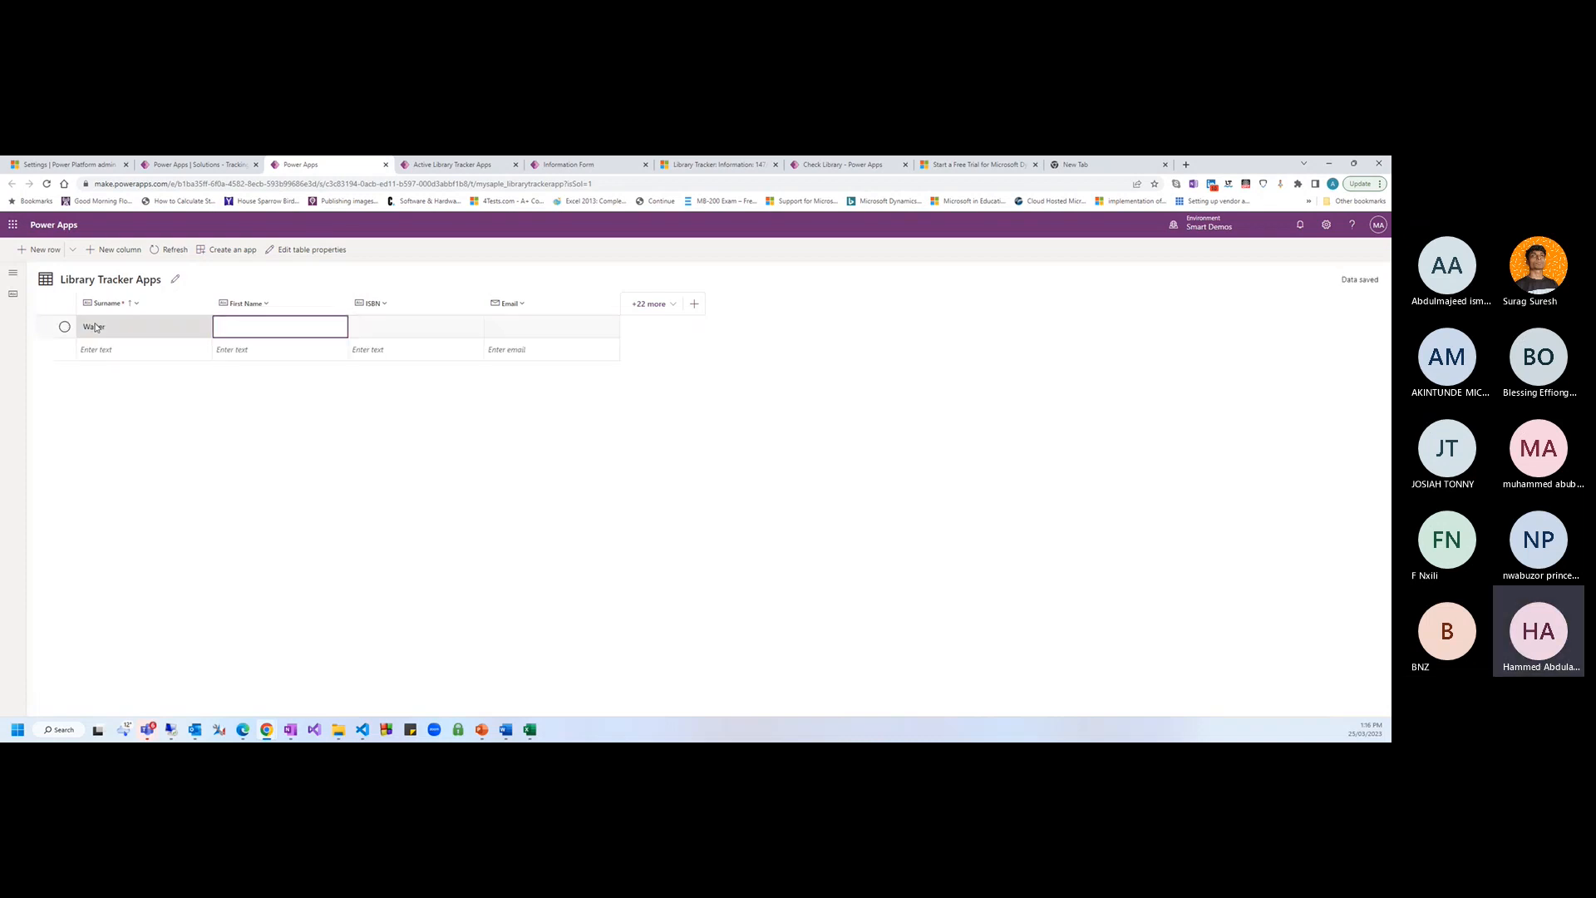
{"action": "key", "text": "Tab"}
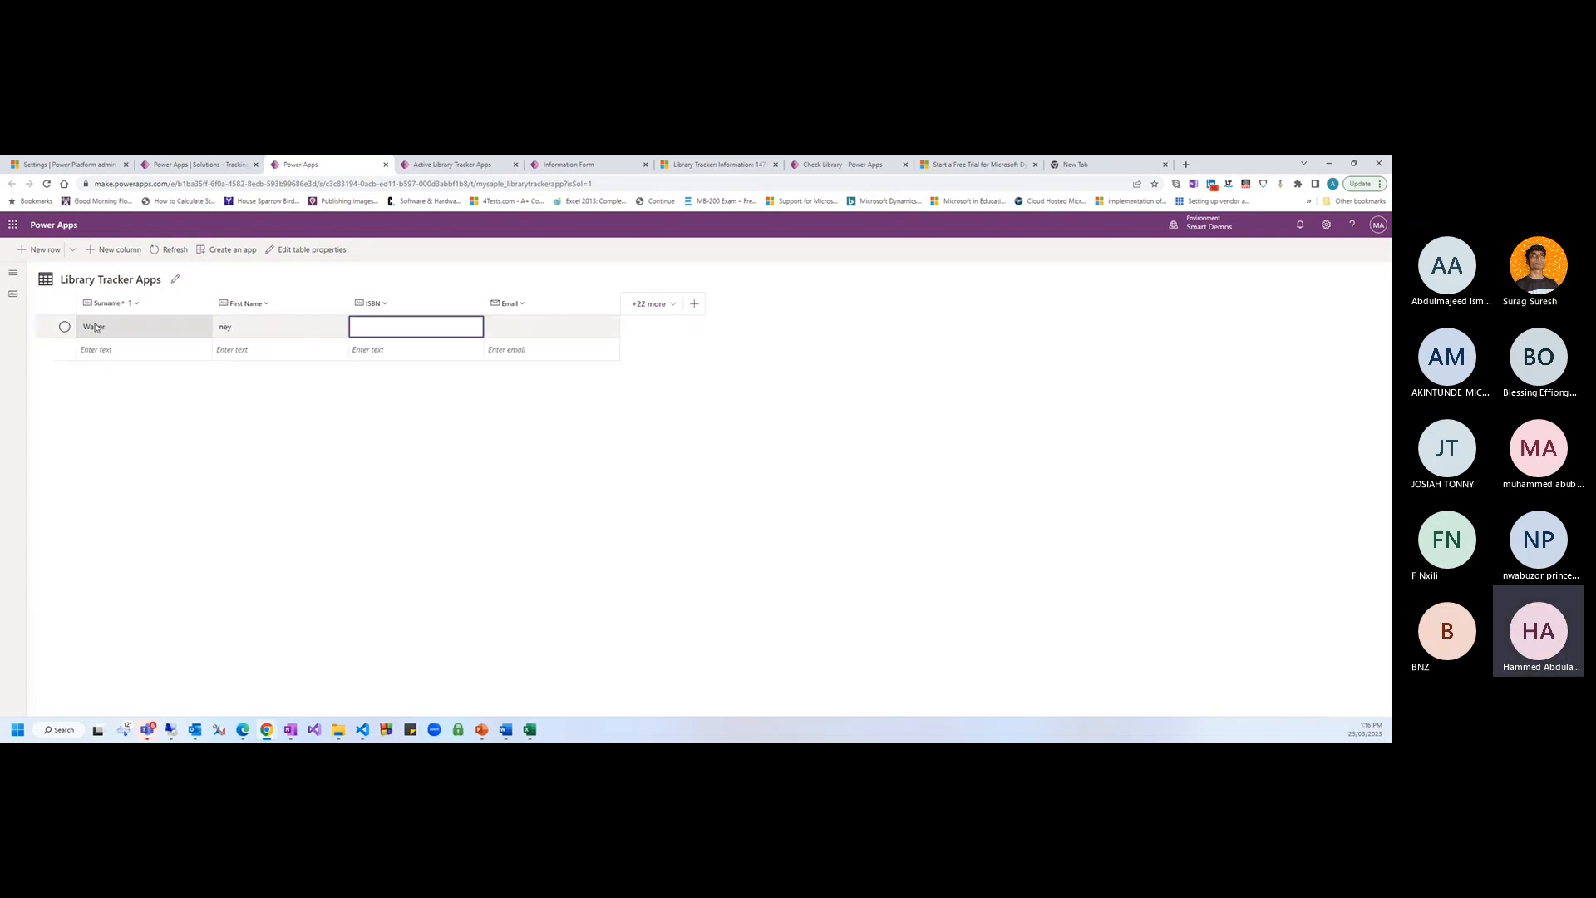
{"action": "type", "text": "DB"}
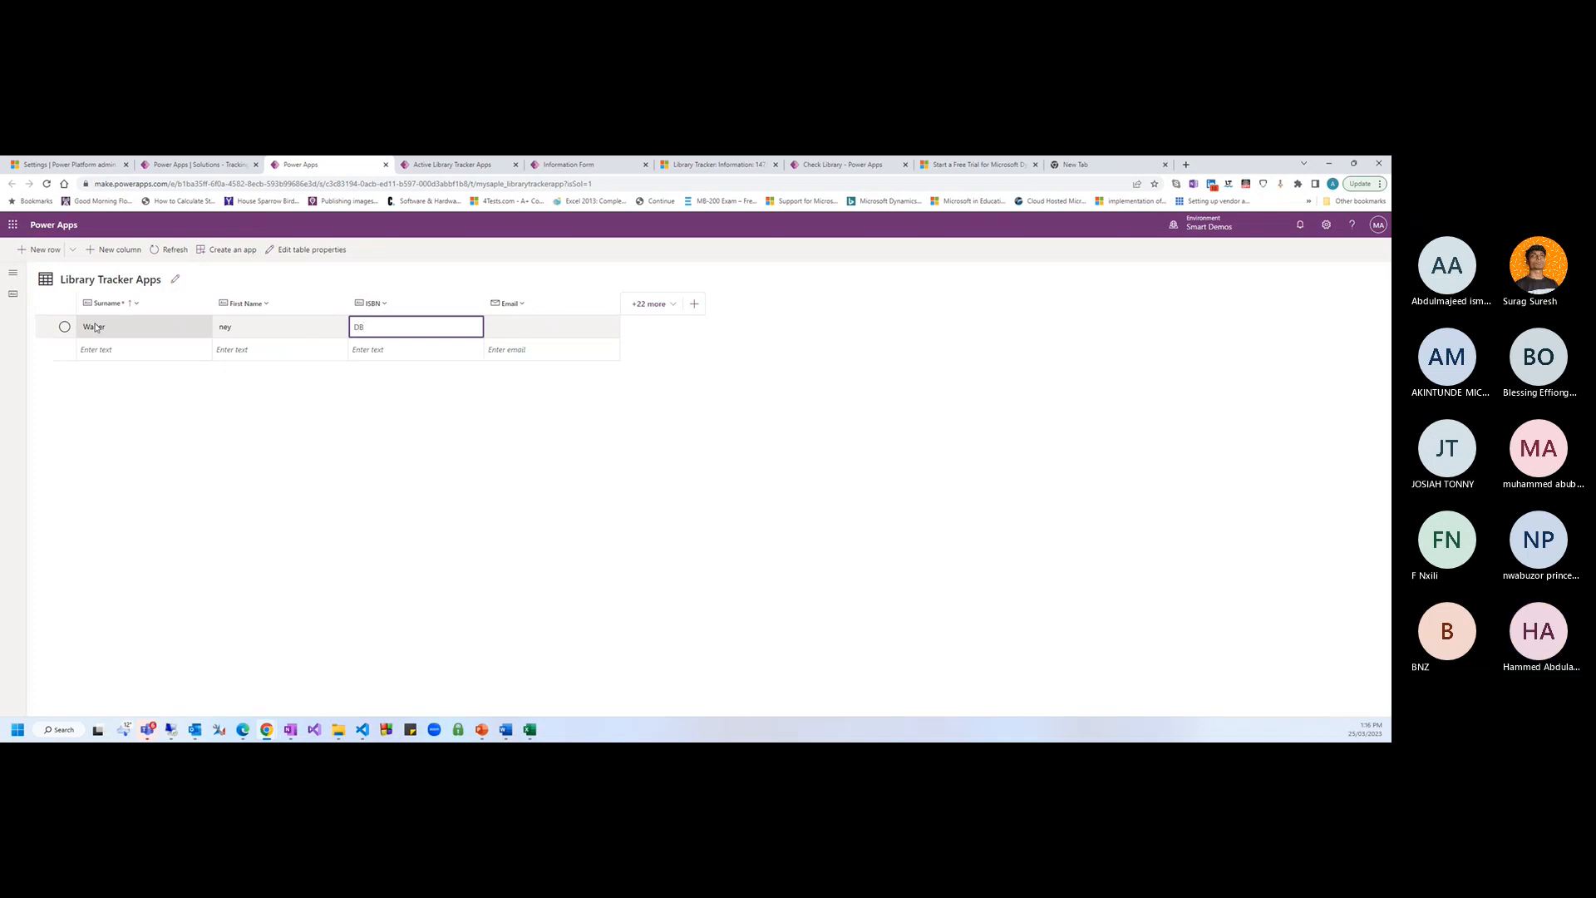
{"action": "type", "text": "-678-01"}
{"action": "key", "text": "Tab"}
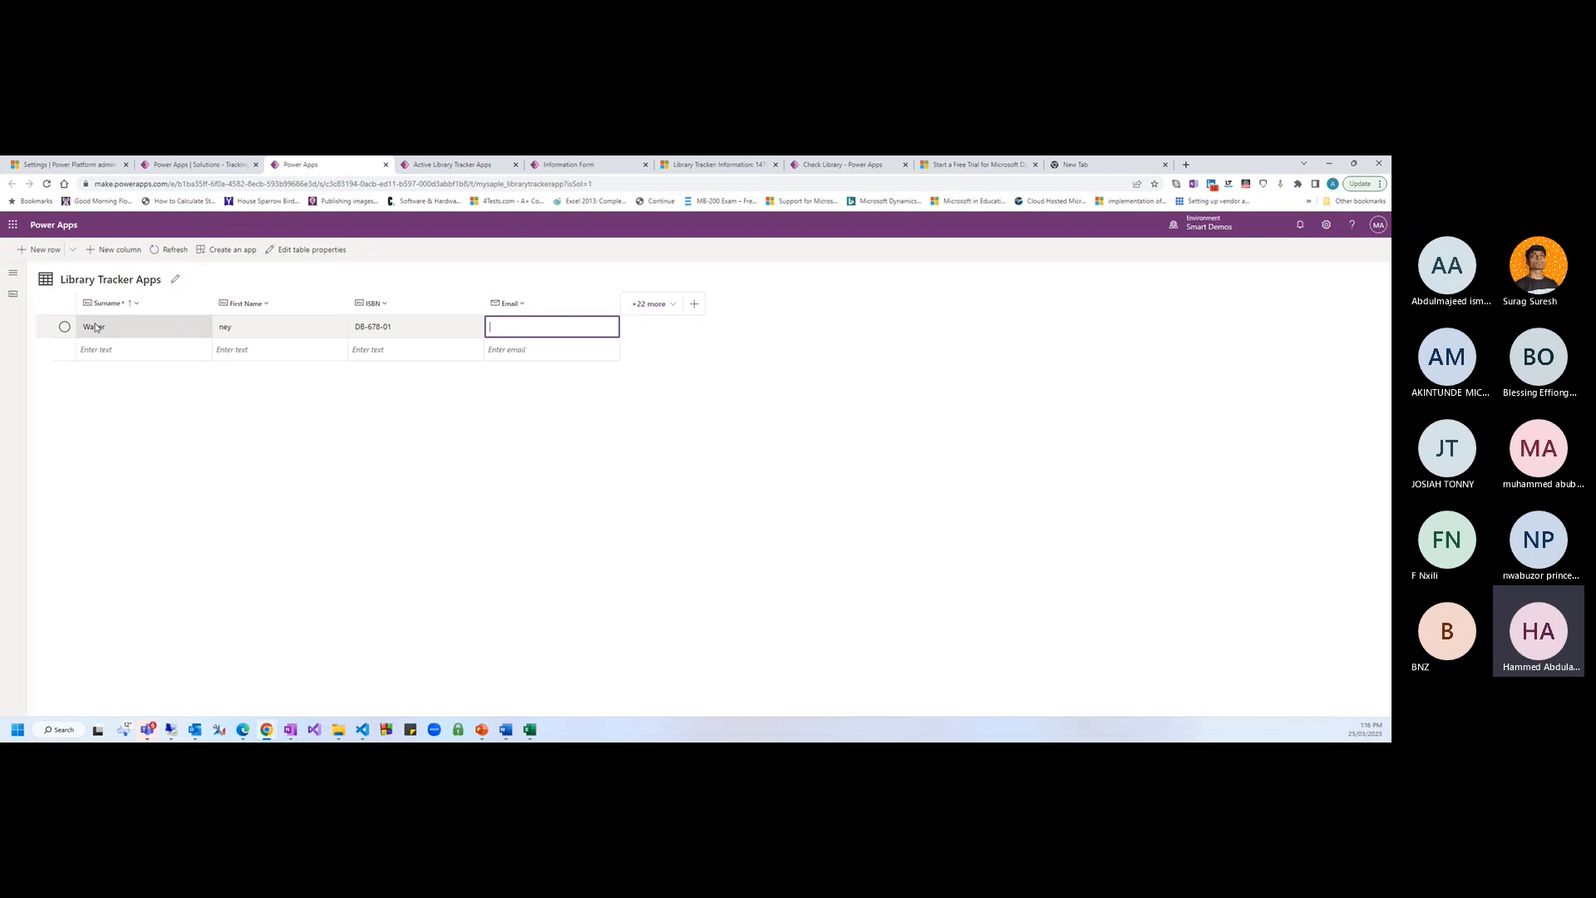
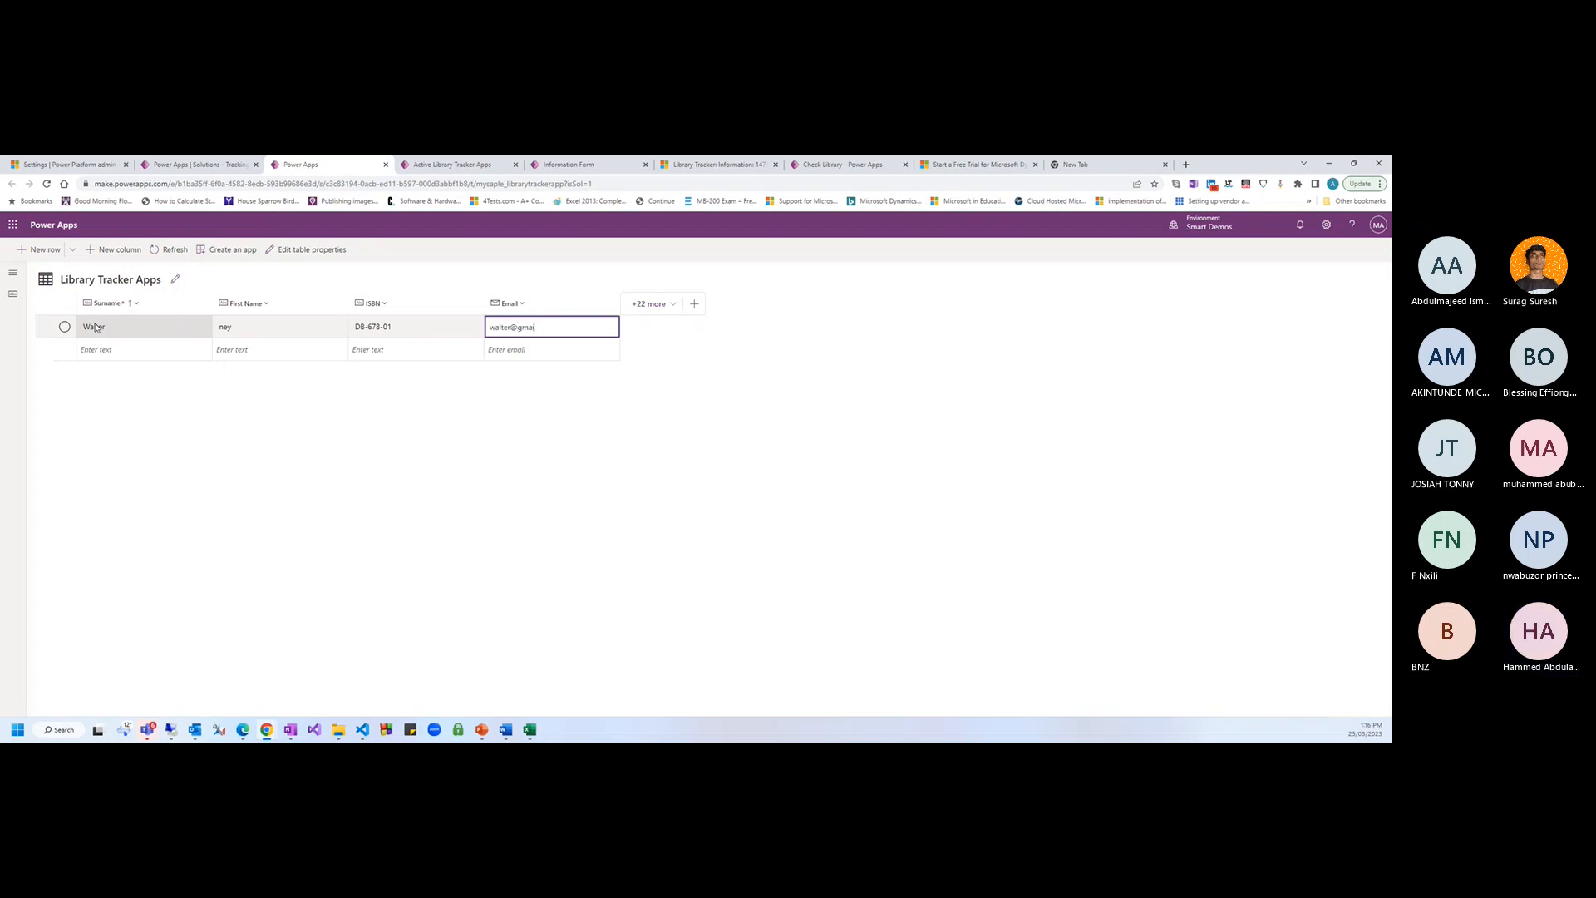
{"action": "key", "text": "Return"}
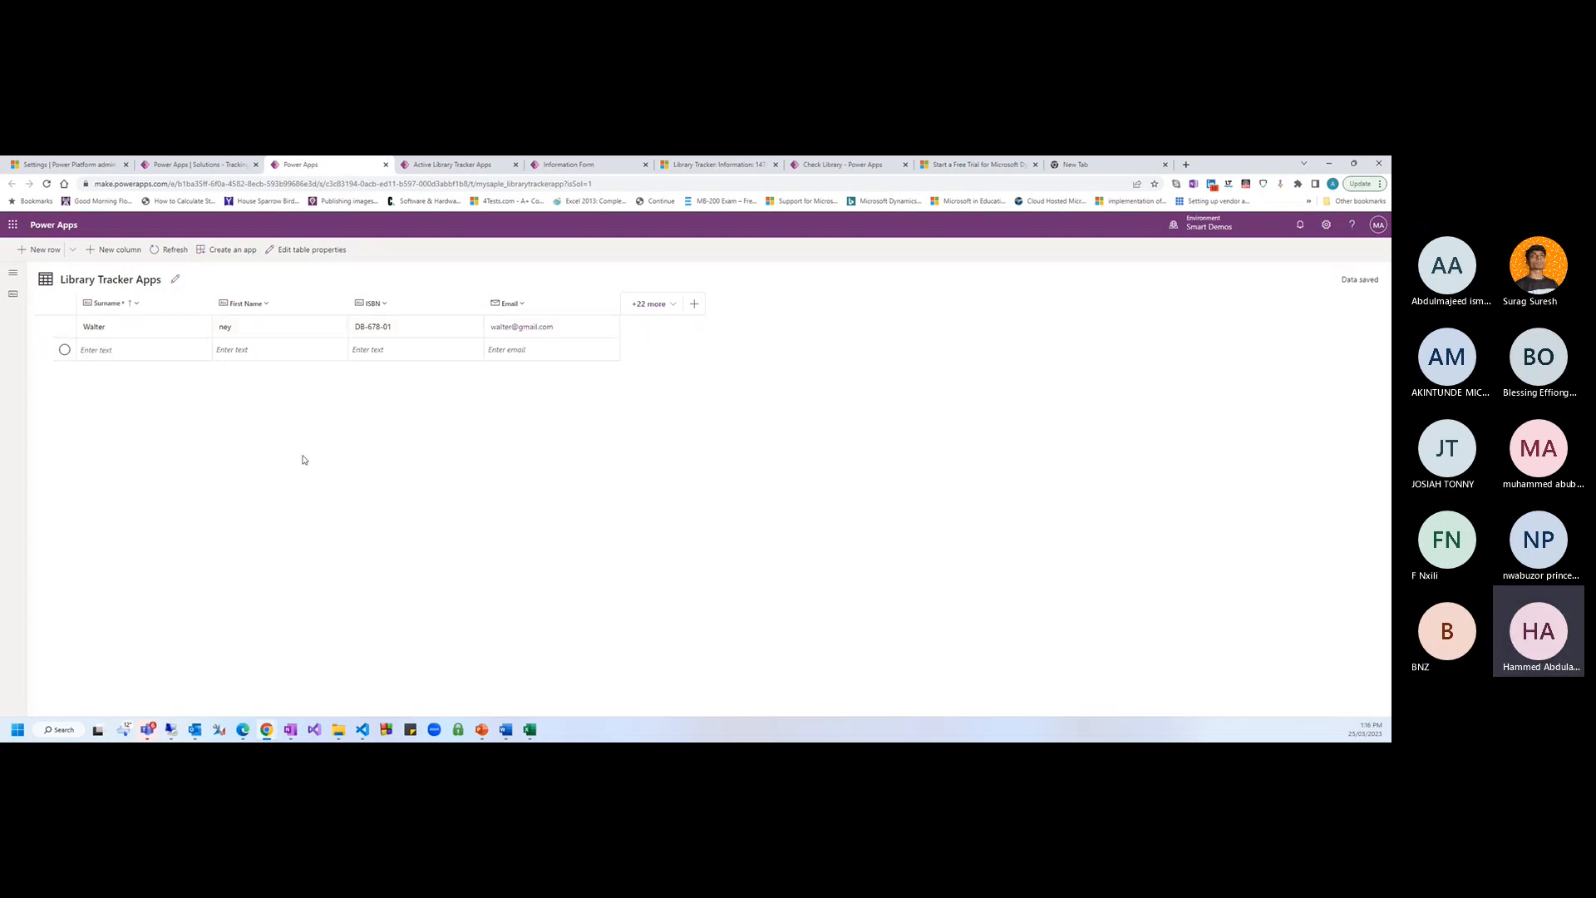
{"action": "left_click_drag", "start_coordinate": [1341, 280], "coordinate": [1375, 281]}
Correct the row's First Name cell to the full first name
{"action": "left_click", "coordinate": [223, 327]}
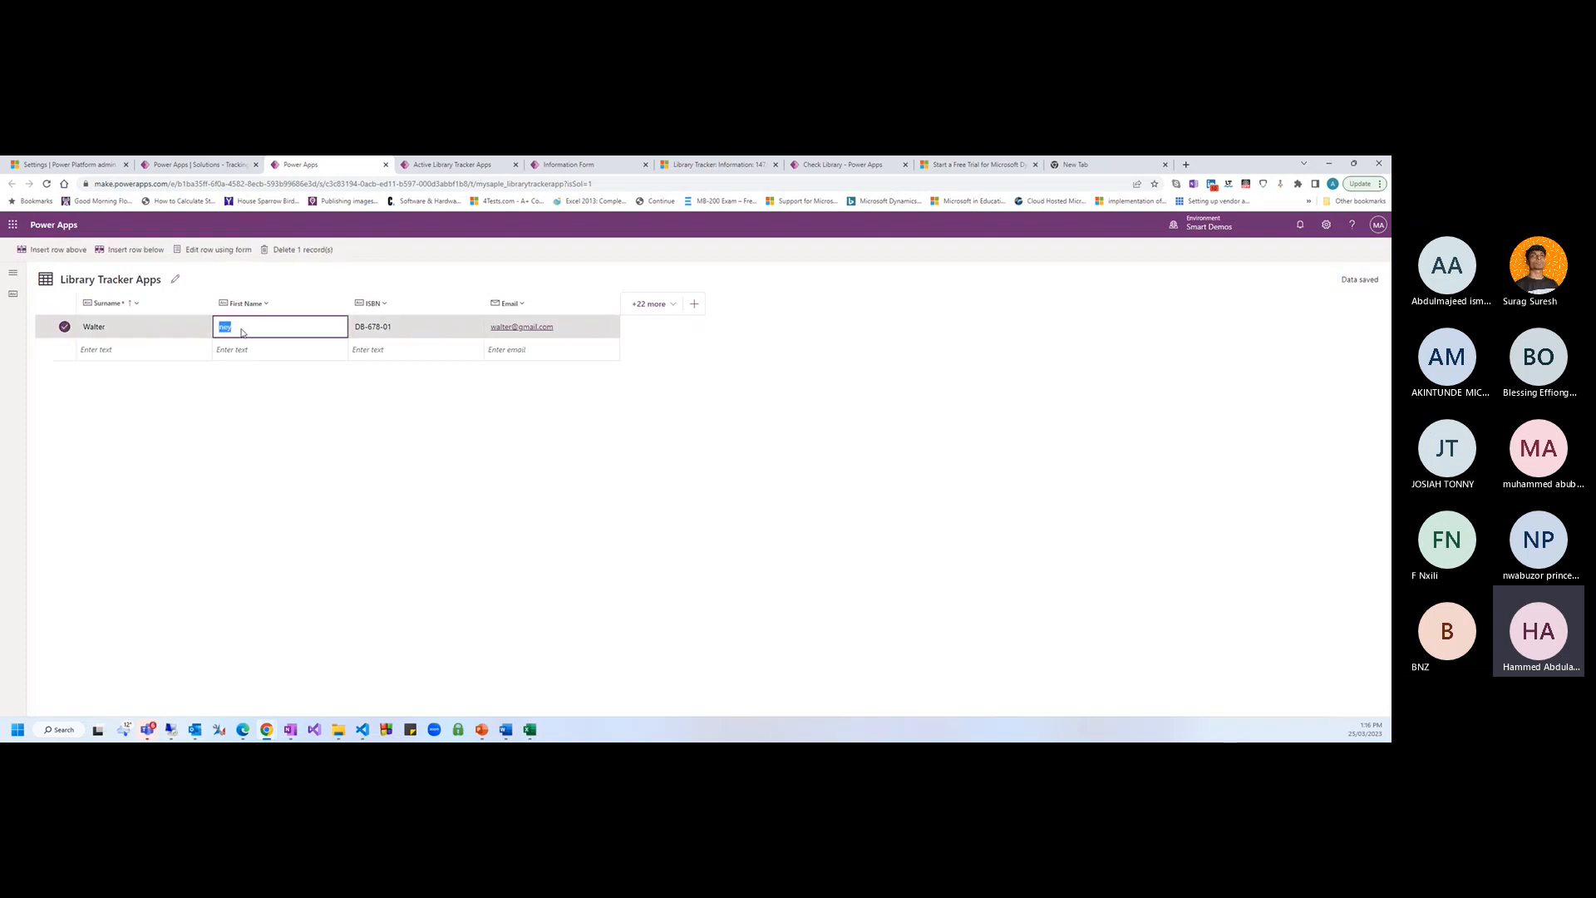
{"action": "key", "text": "shift+Tab"}
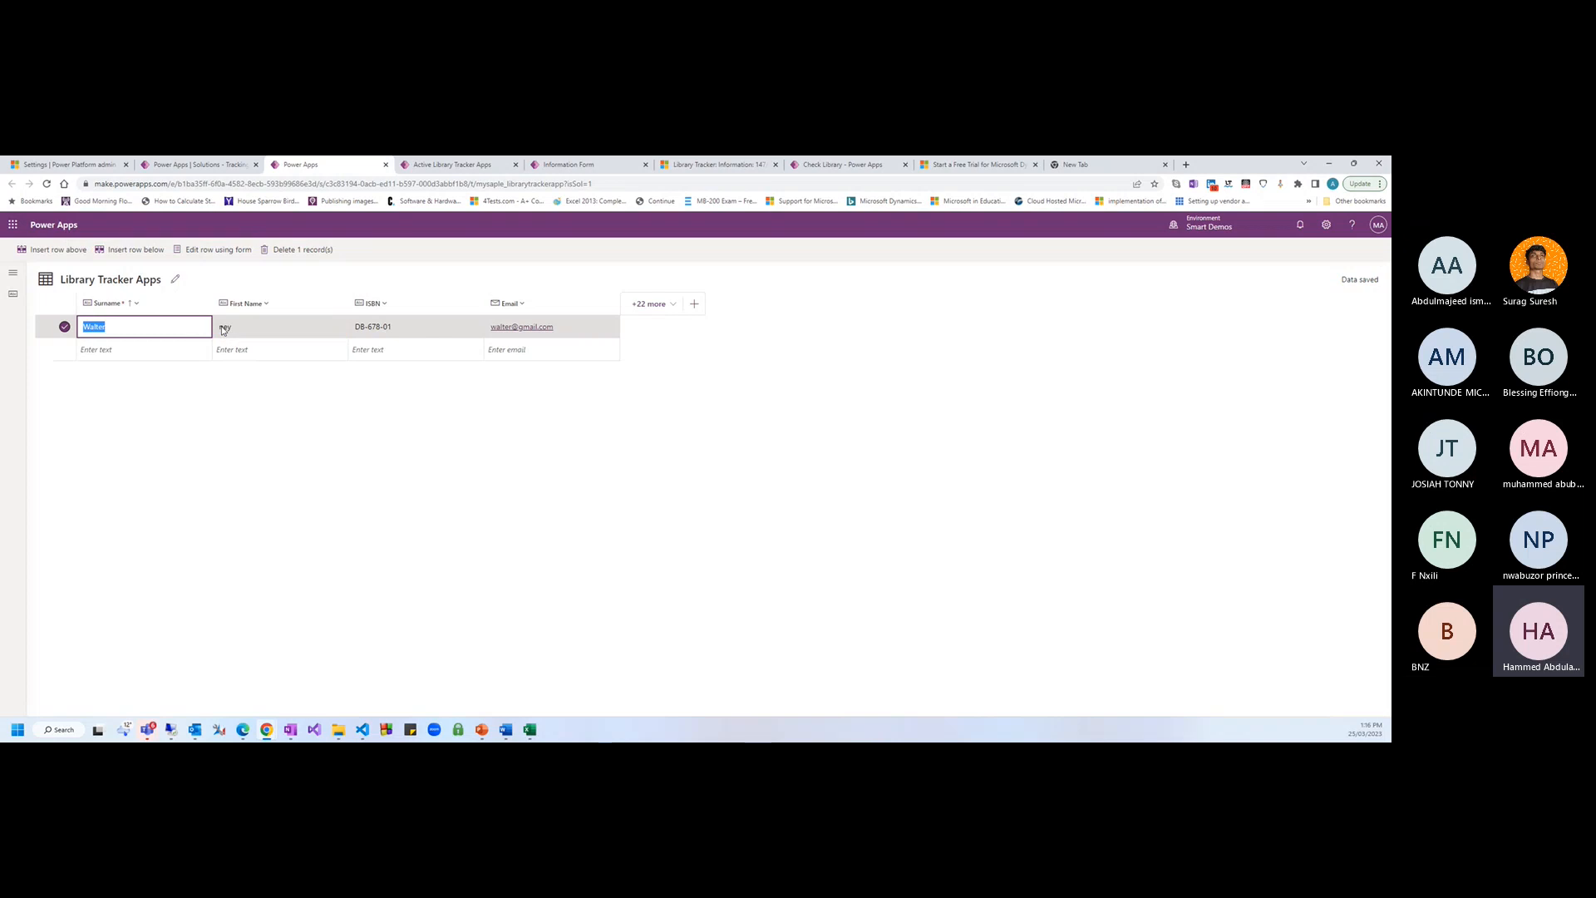
{"action": "left_click", "coordinate": [223, 328]}
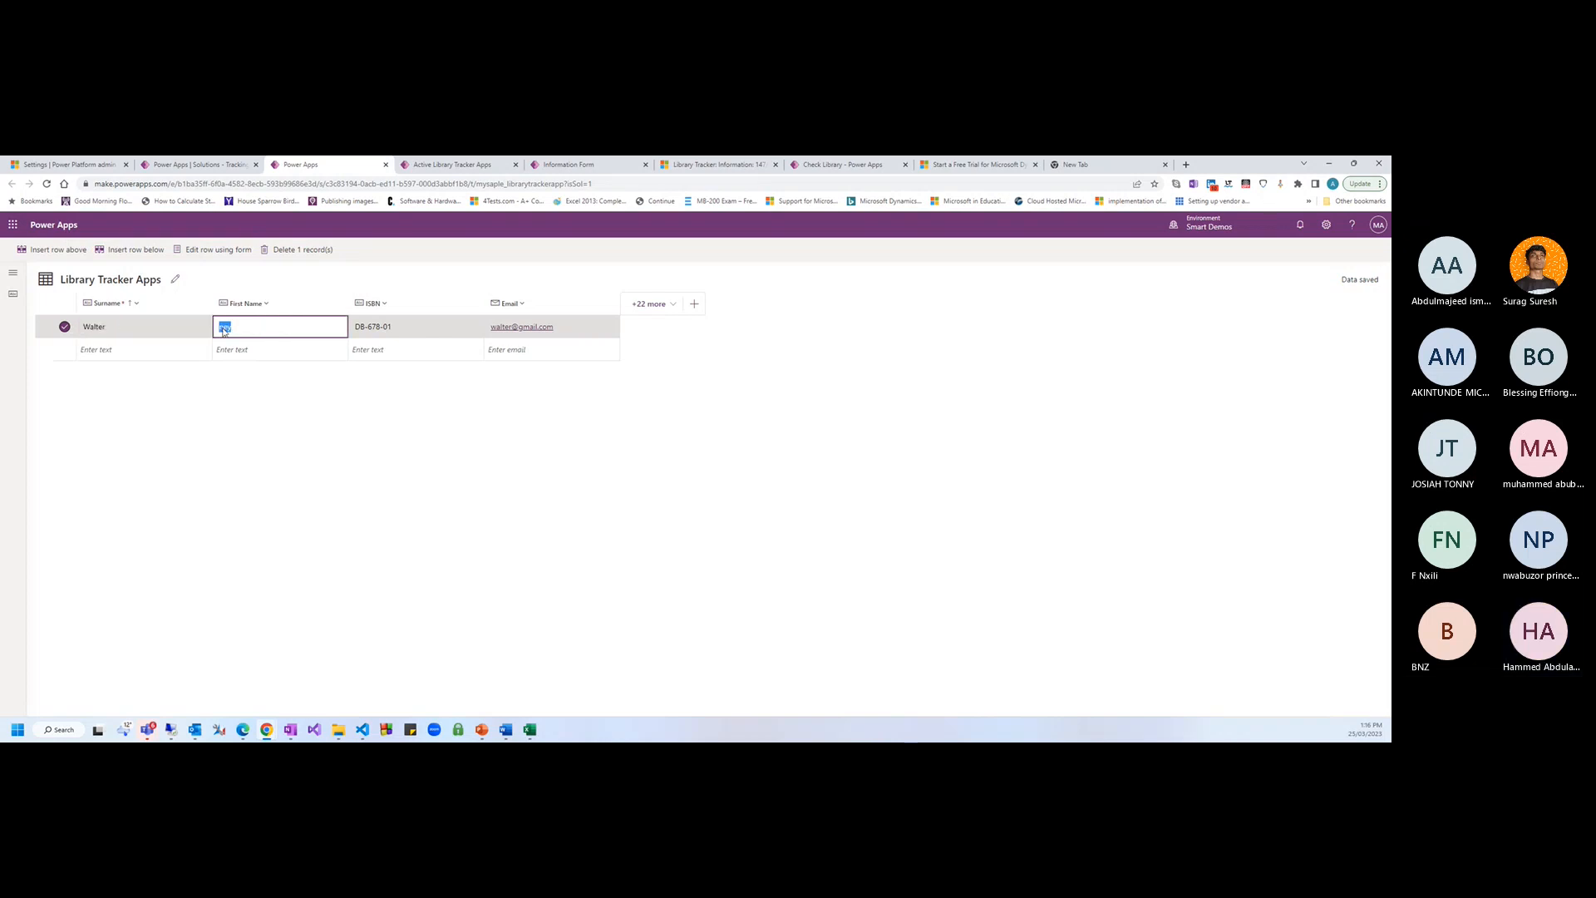
{"action": "left_click", "coordinate": [222, 328]}
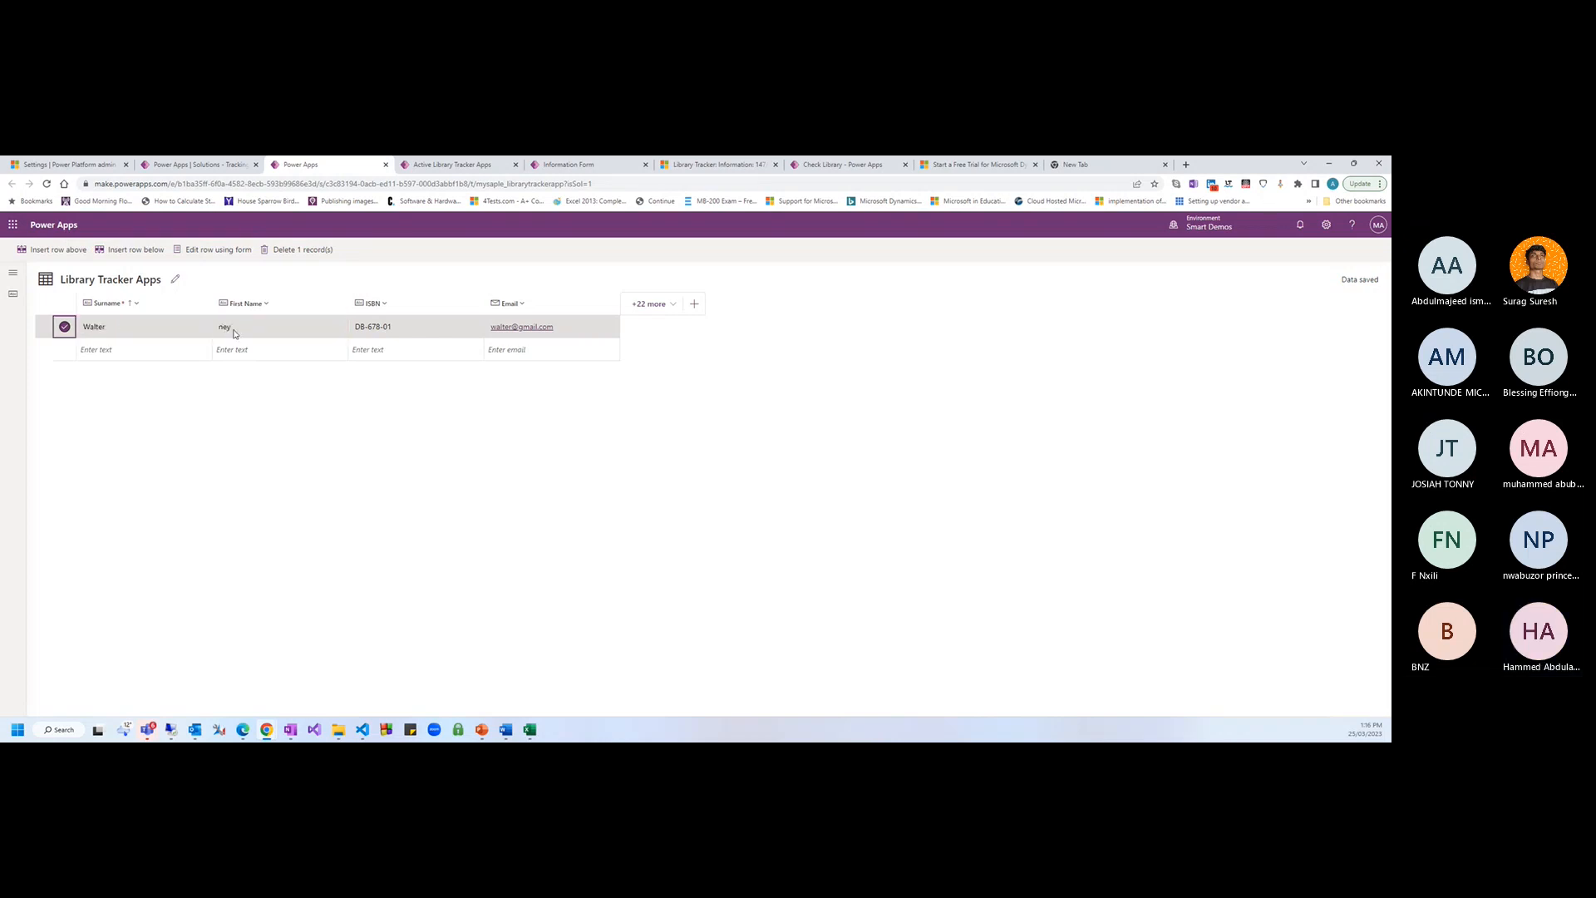
{"action": "left_click", "coordinate": [254, 326]}
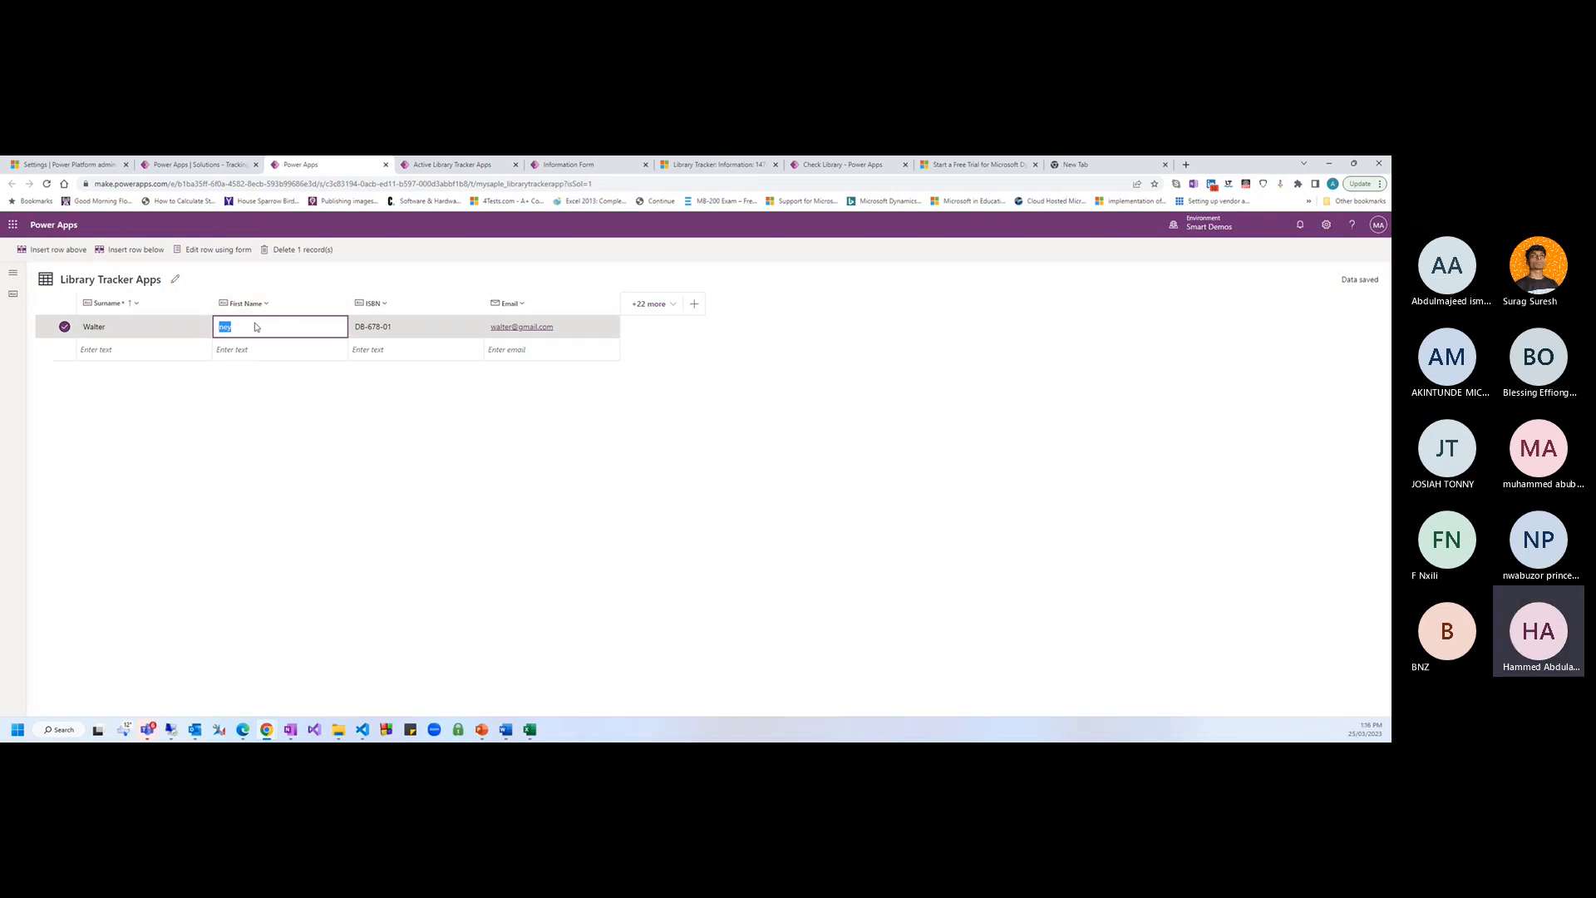
{"action": "left_click", "coordinate": [252, 324]}
{"action": "key", "text": "Home"}
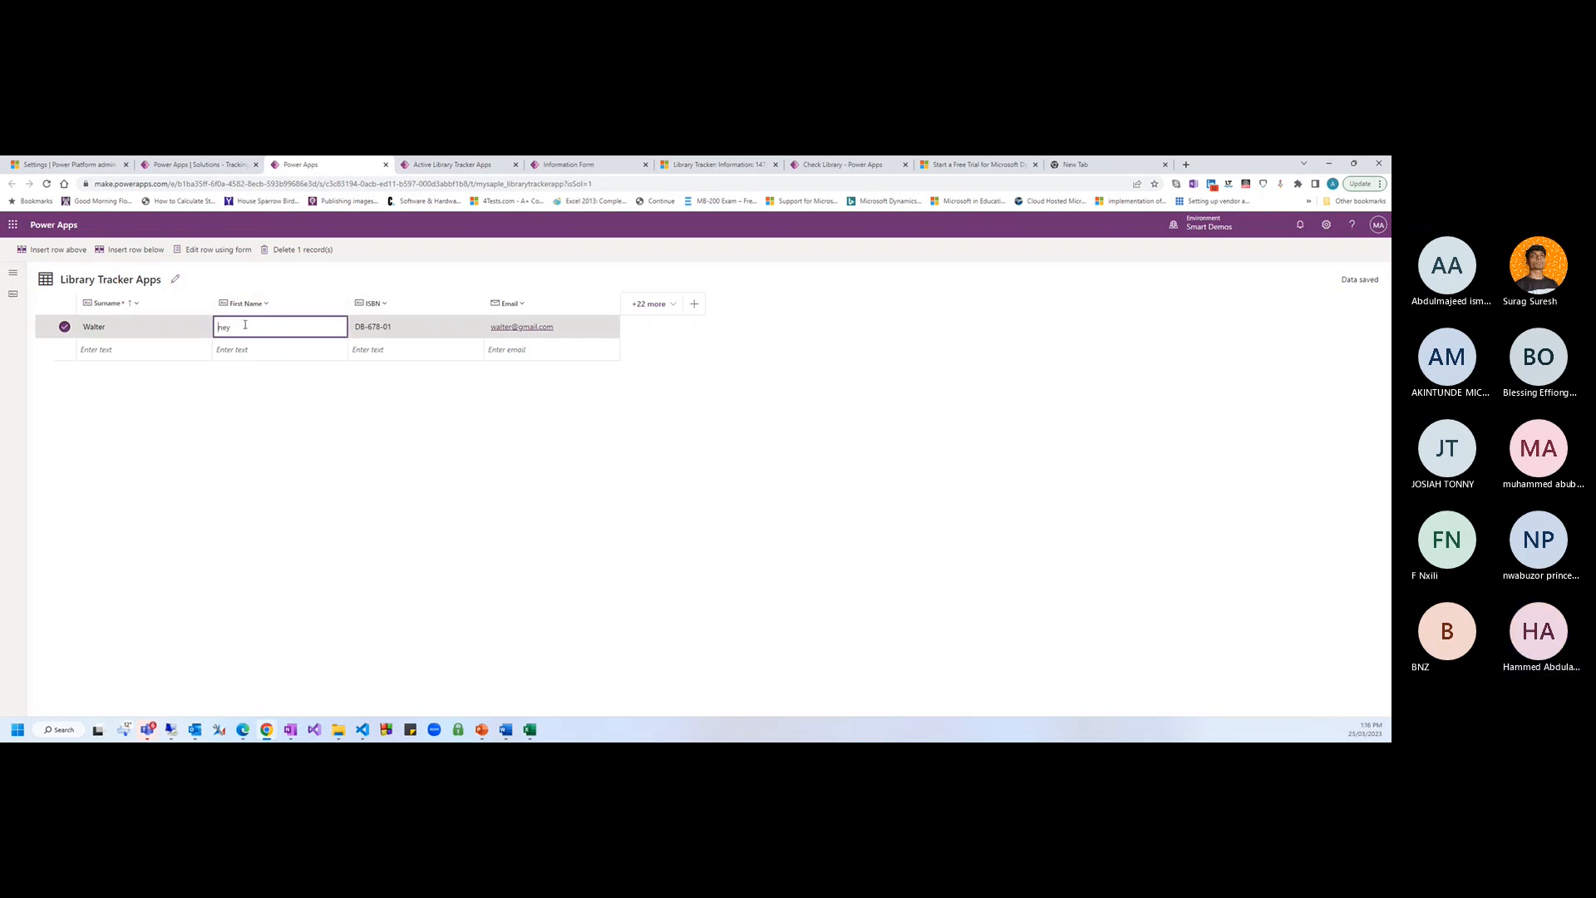
{"action": "type", "text": "Rod"}
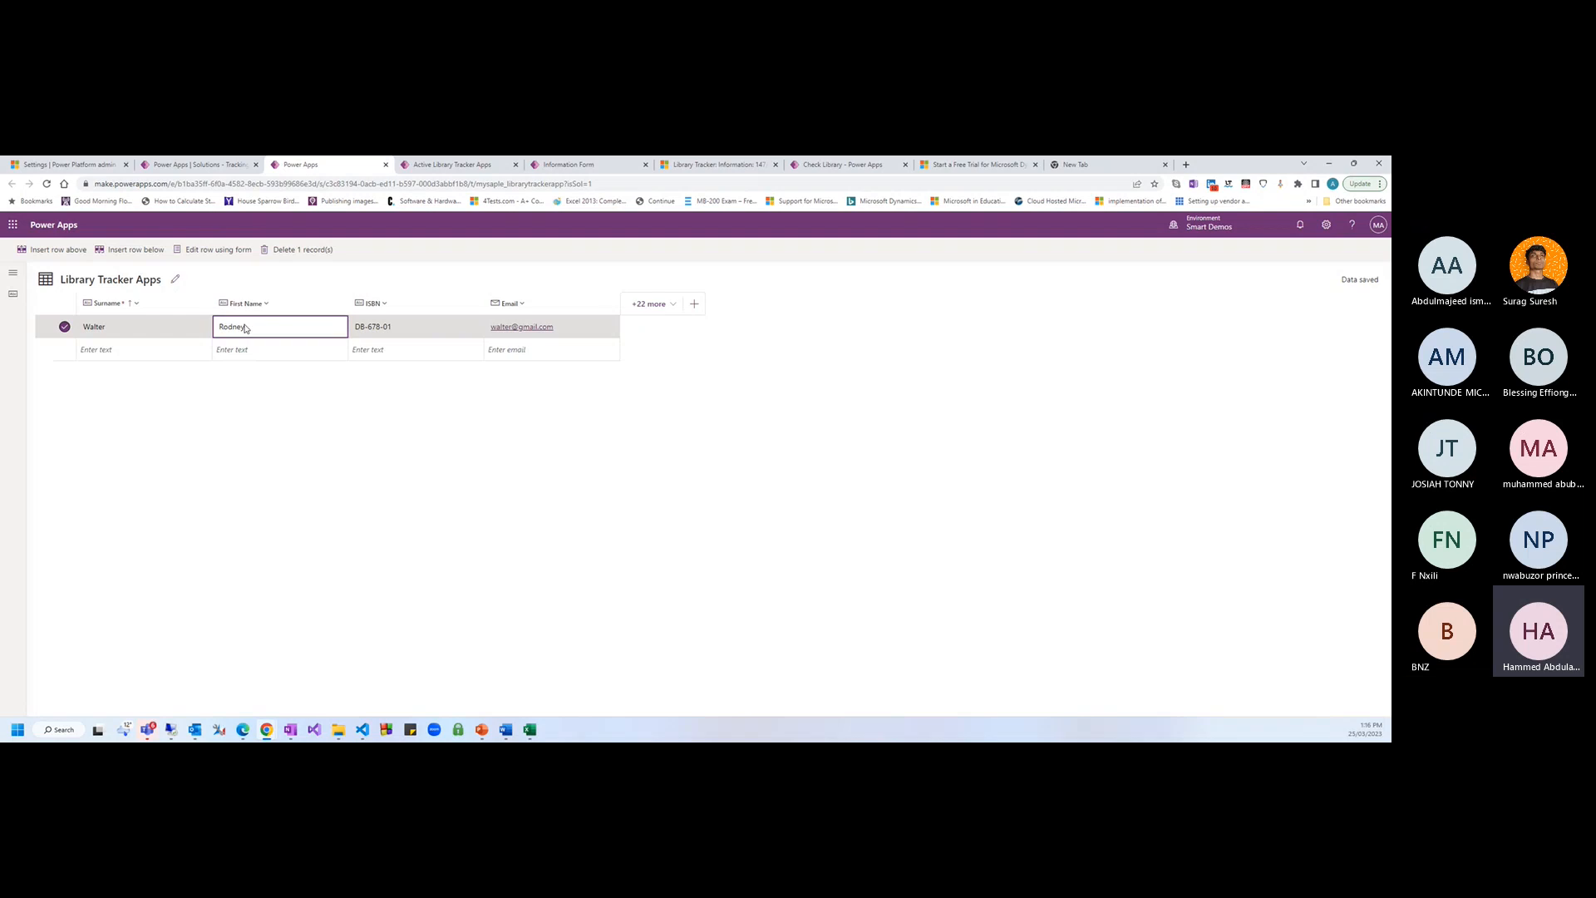
{"action": "double_click", "coordinate": [243, 326]}
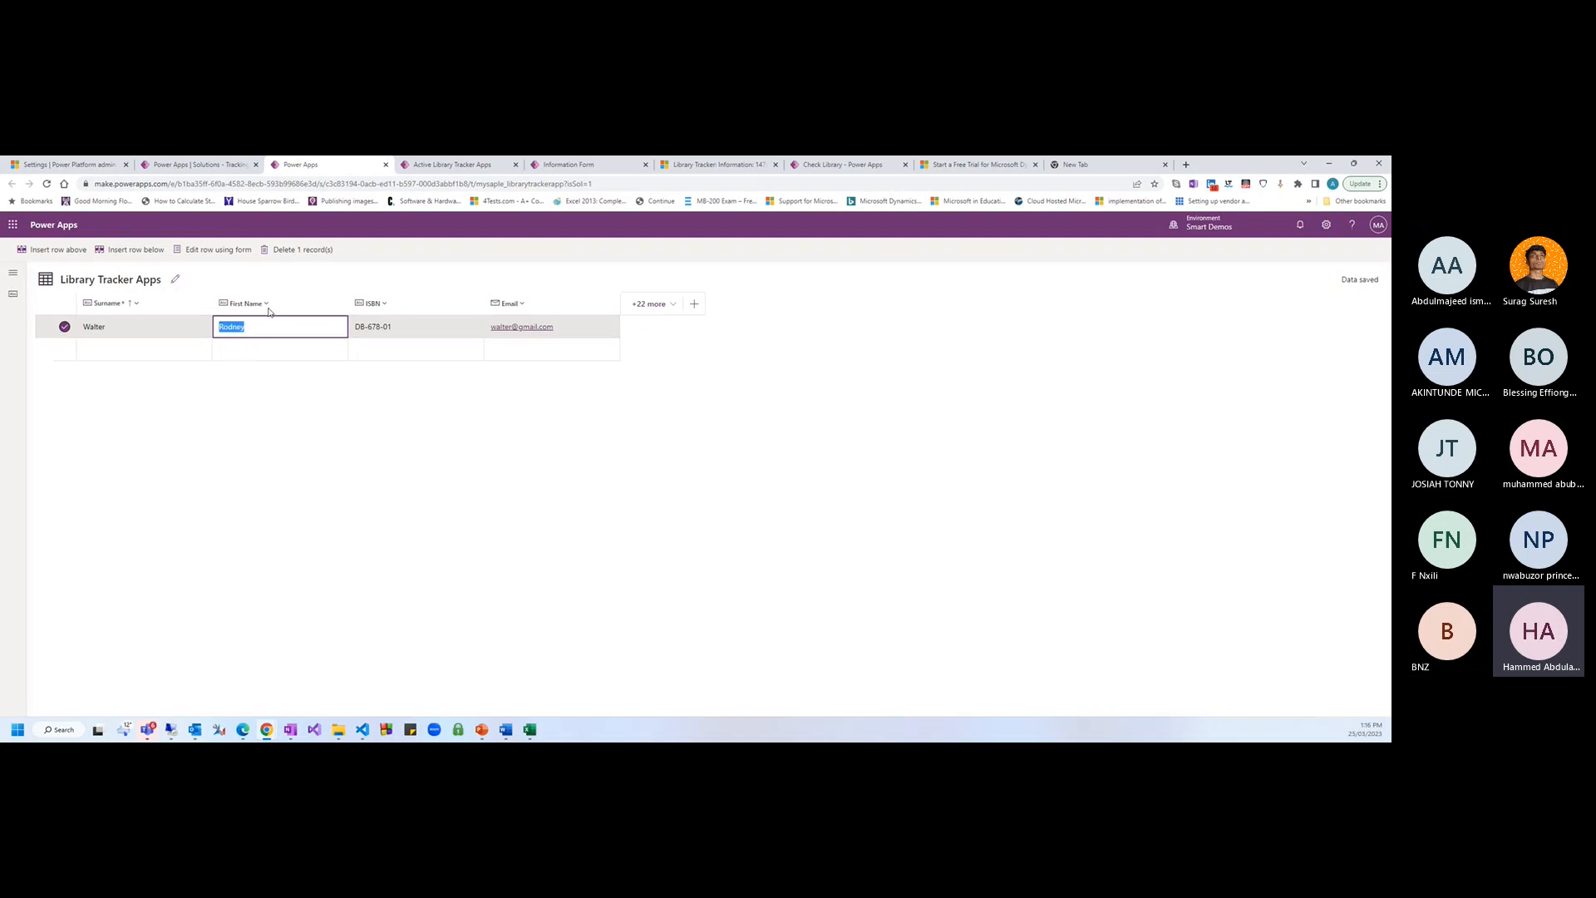
Return to the solution editor tab
{"action": "left_click", "coordinate": [202, 171]}
{"action": "left_click", "coordinate": [91, 169]}
{"action": "left_click", "coordinate": [189, 167]}
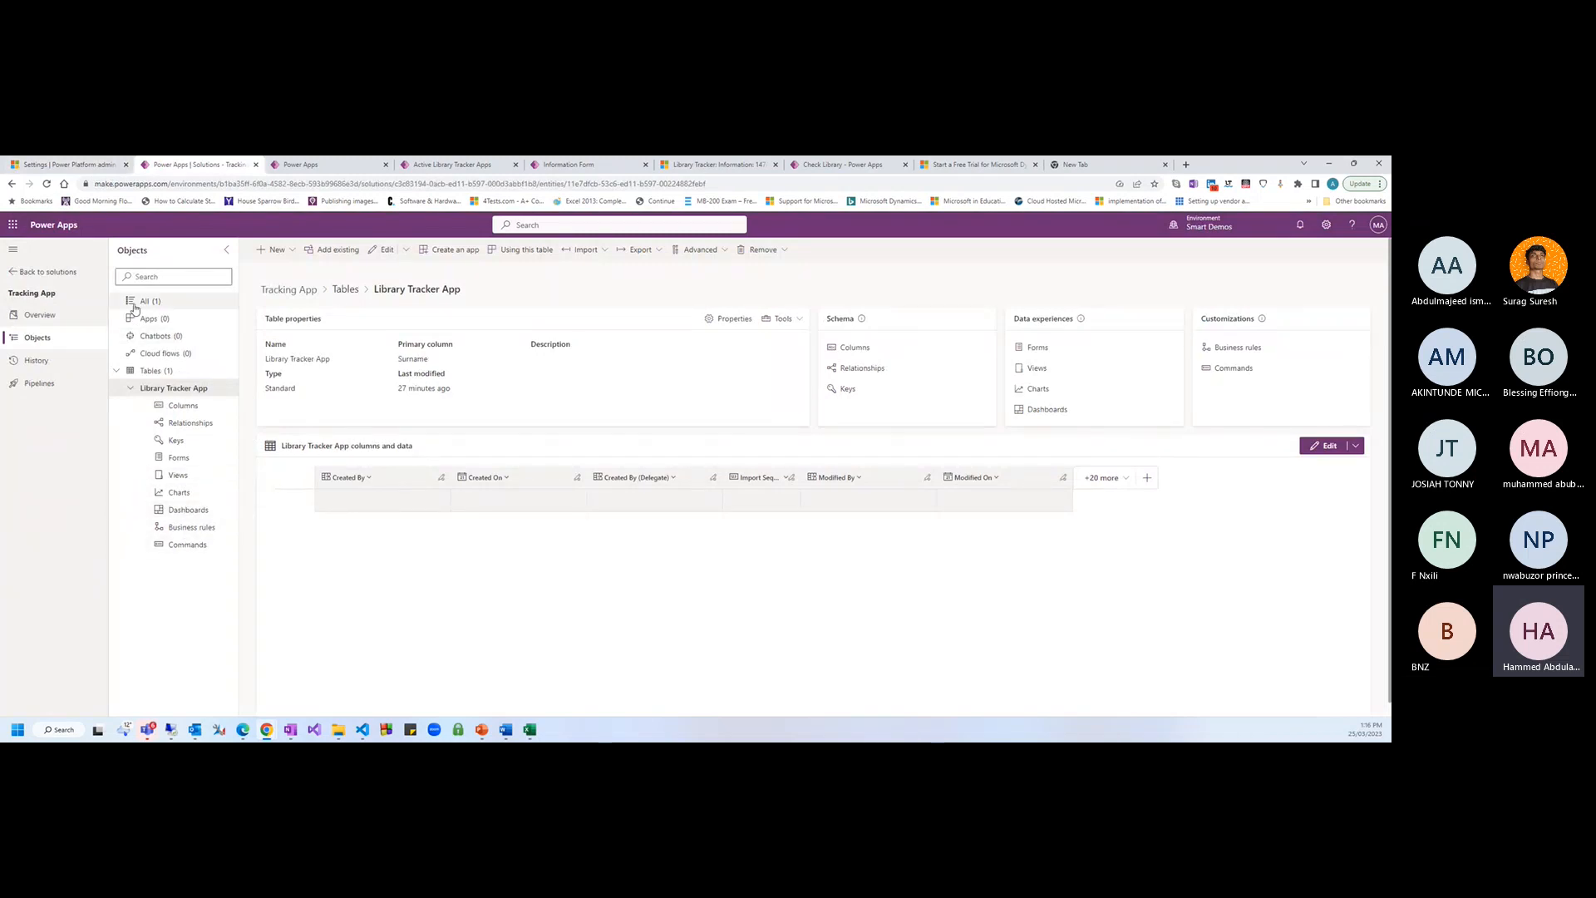
Open the solution's Apps list and its New > App options
{"action": "left_click", "coordinate": [161, 320]}
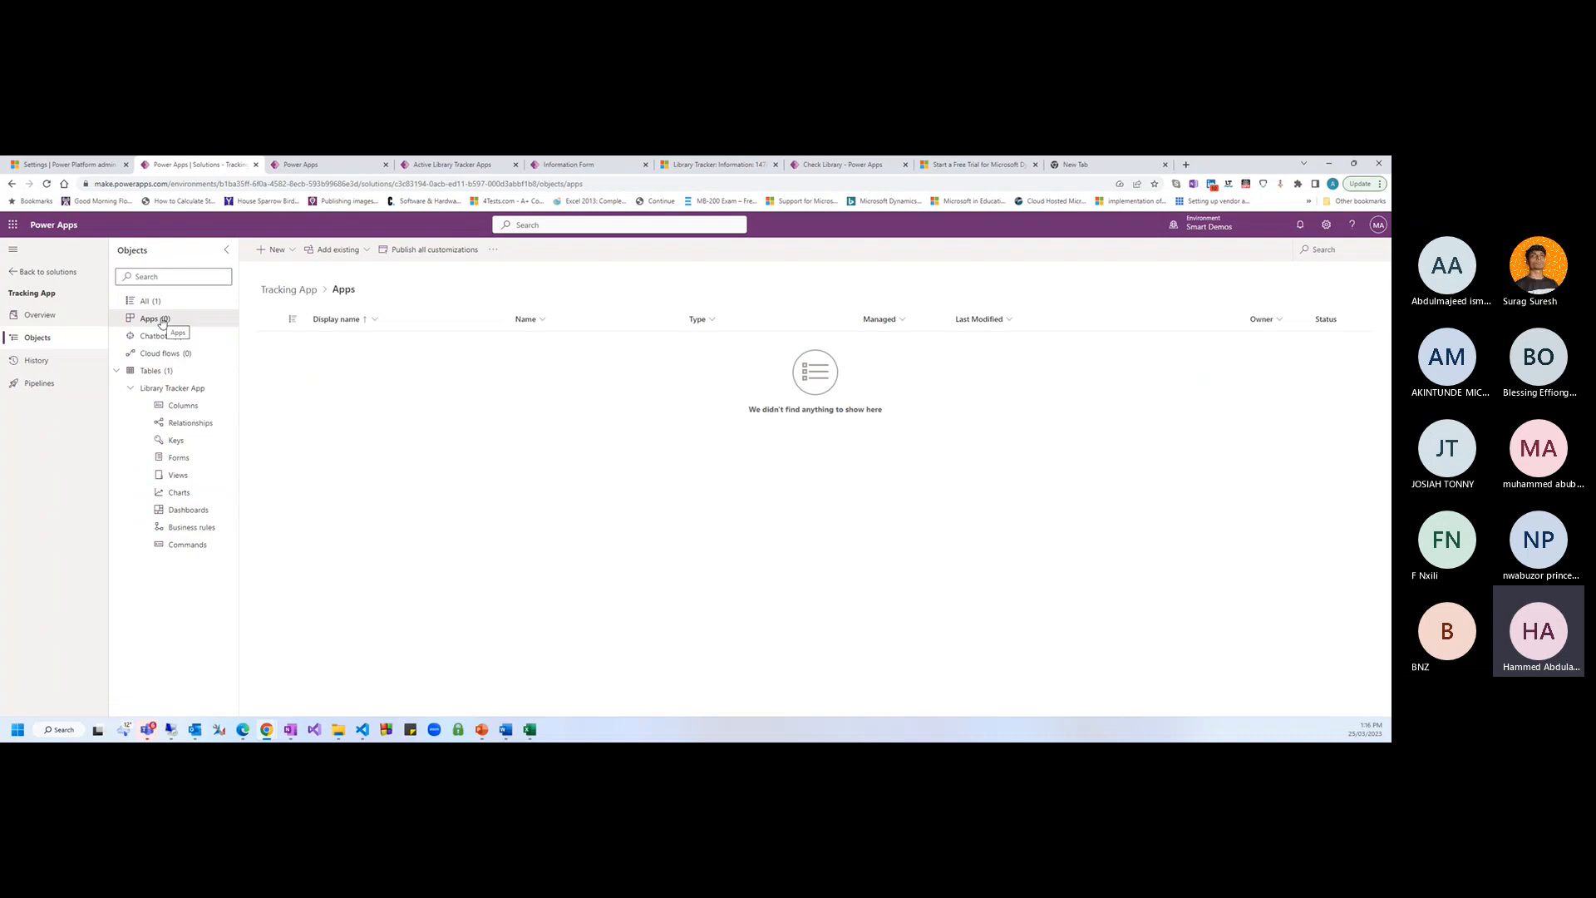
{"action": "left_click", "coordinate": [282, 253]}
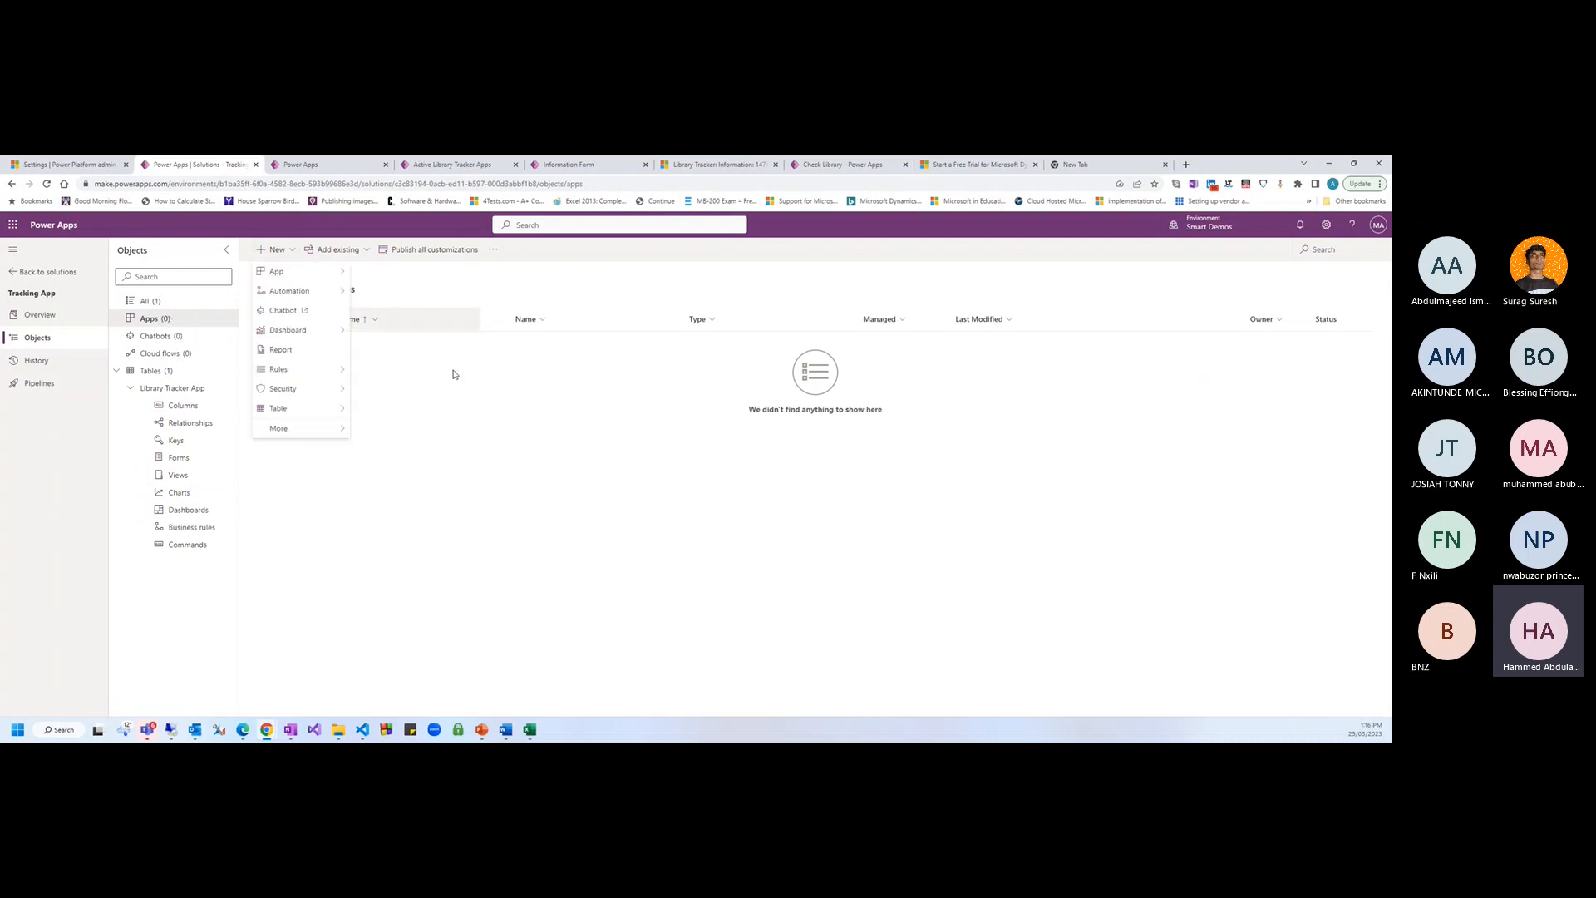
{"action": "left_click", "coordinate": [462, 428]}
{"action": "left_click", "coordinate": [294, 255]}
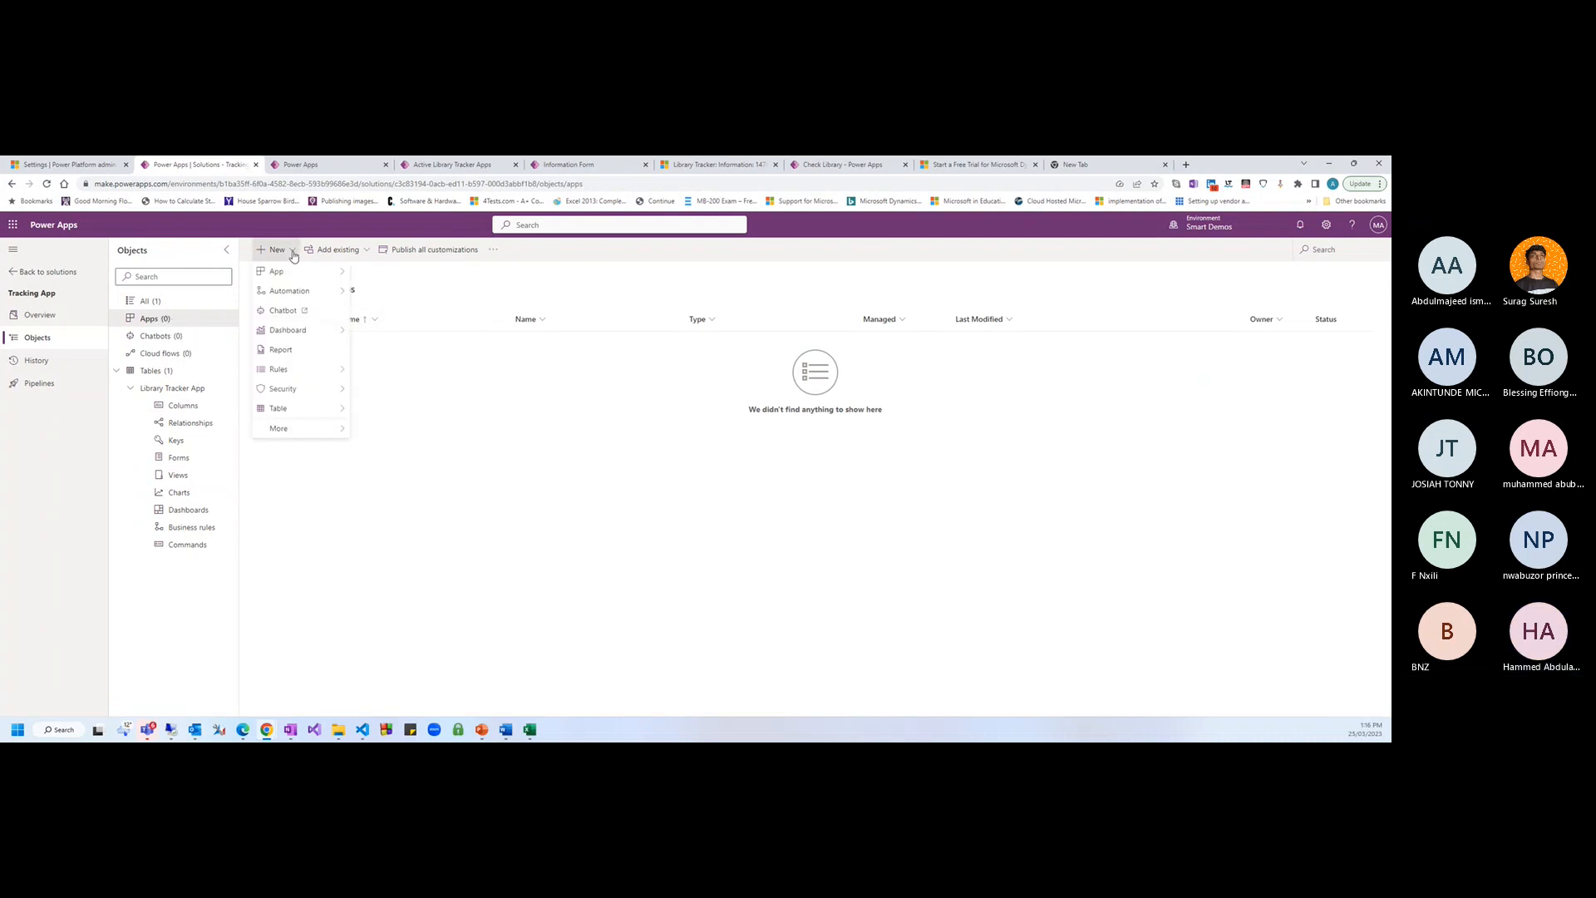
{"action": "mouse_move", "coordinate": [319, 267]}
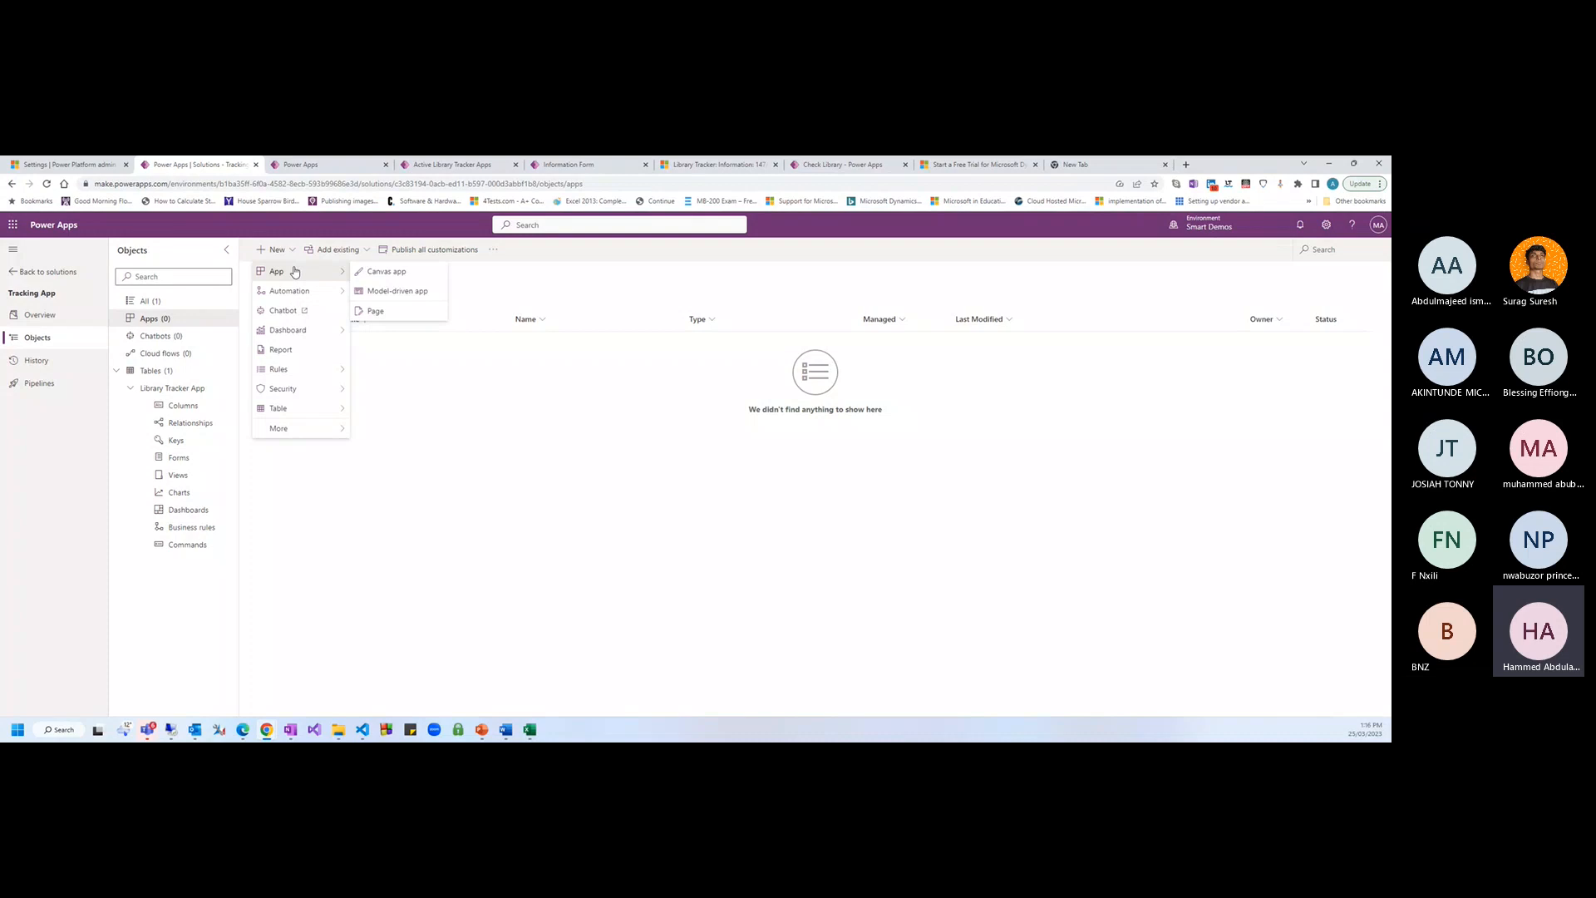
Create a model-driven app named 'Library Tracker App', checking its Advanced options first
{"action": "left_click", "coordinate": [399, 292]}
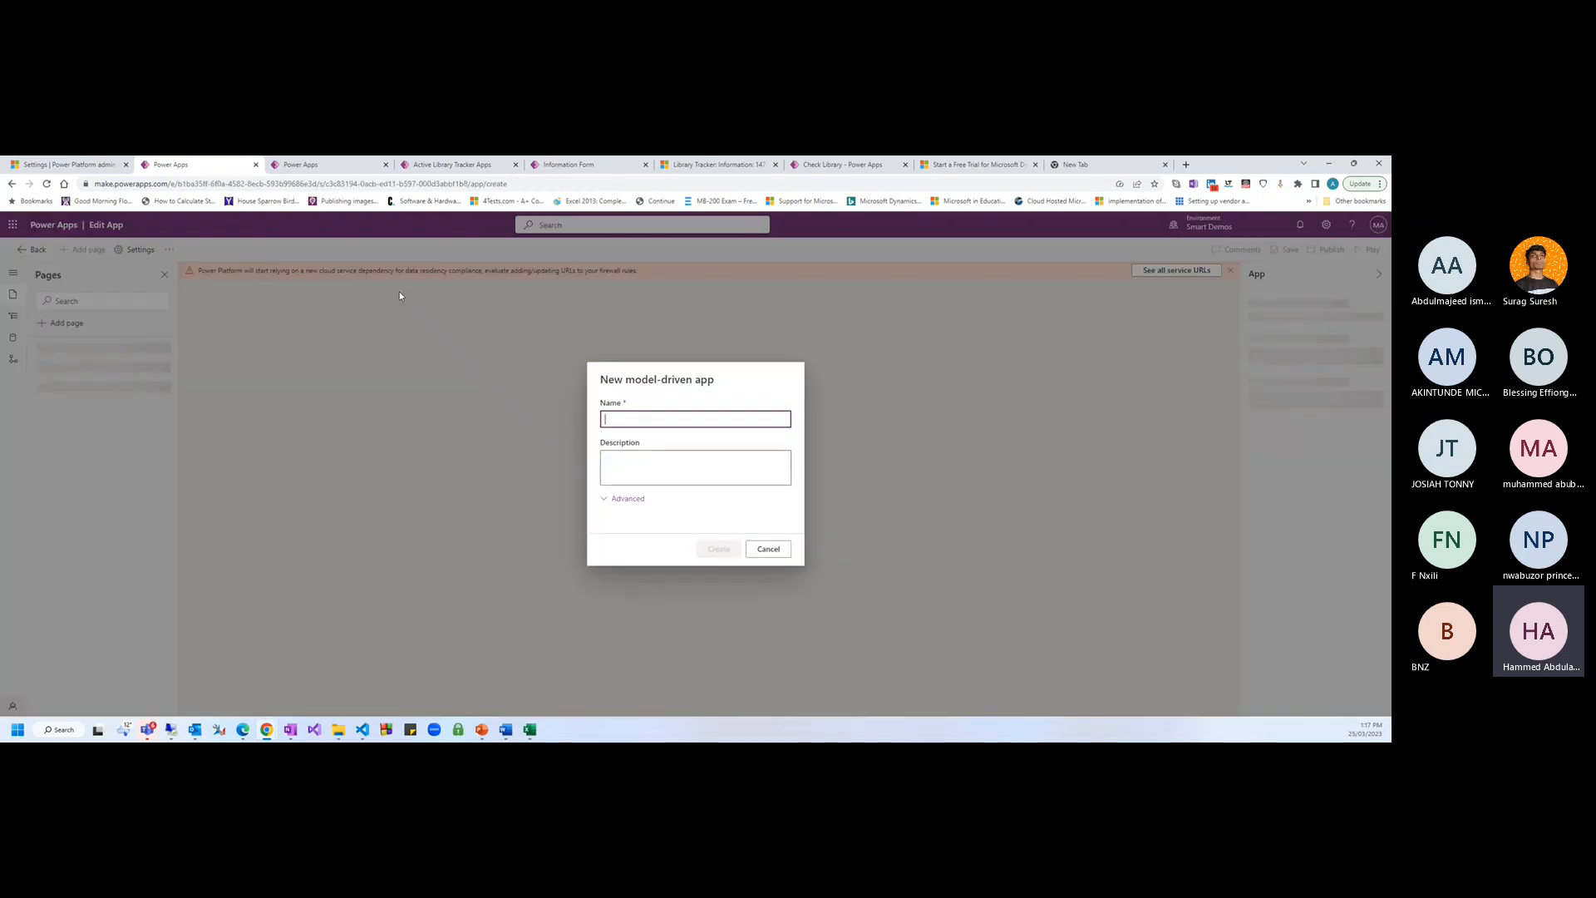
{"action": "type", "text": "Lib"}
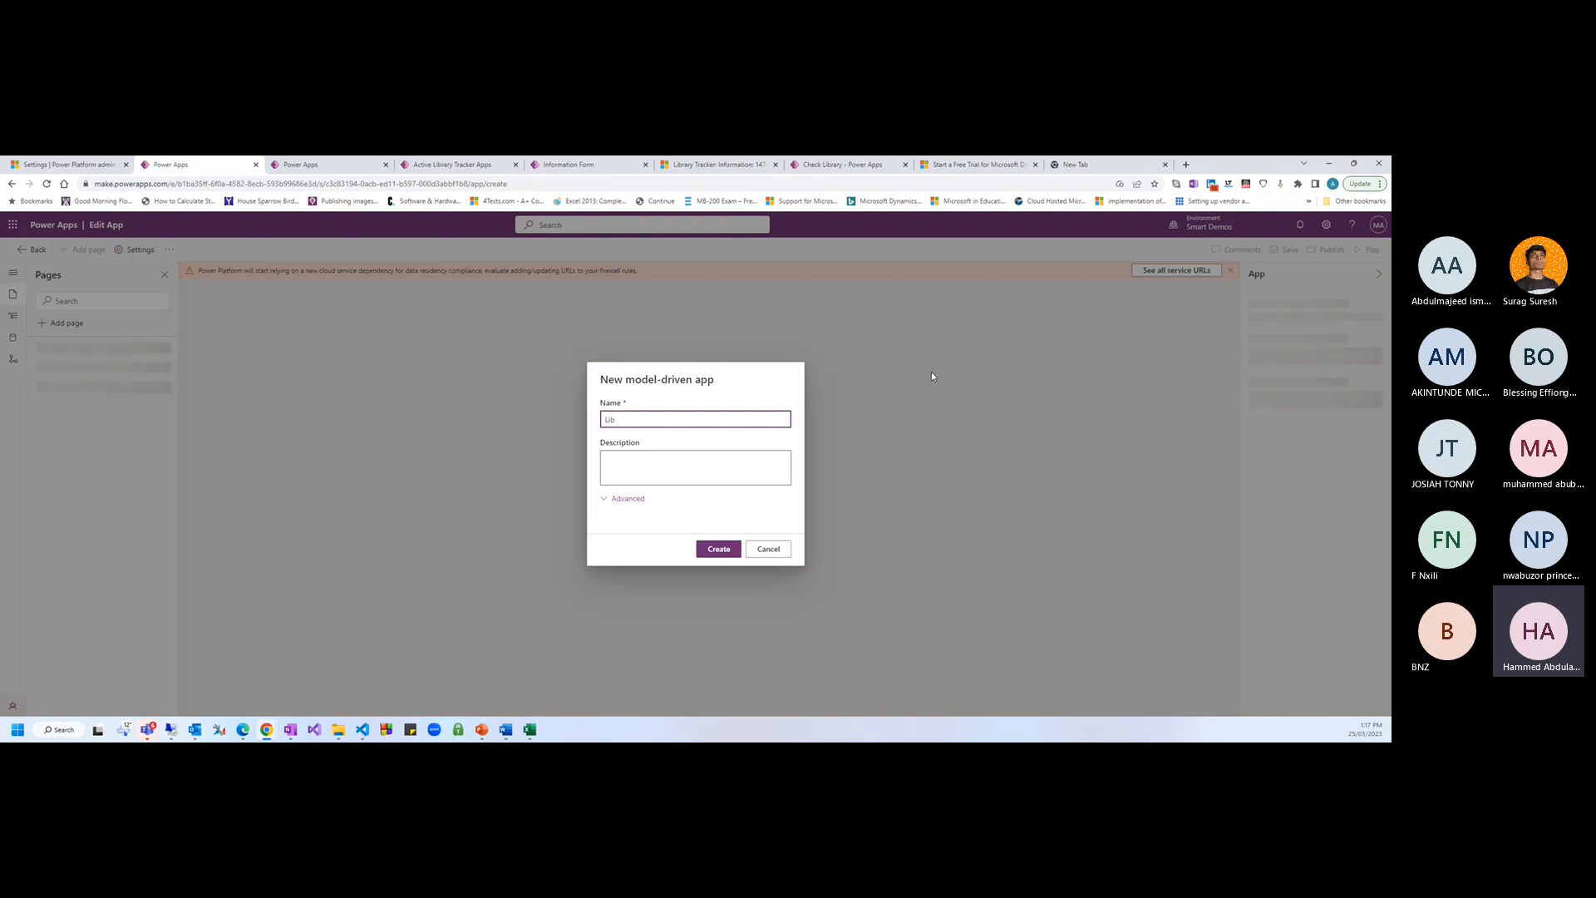
{"action": "type", "text": "rary Tracker"}
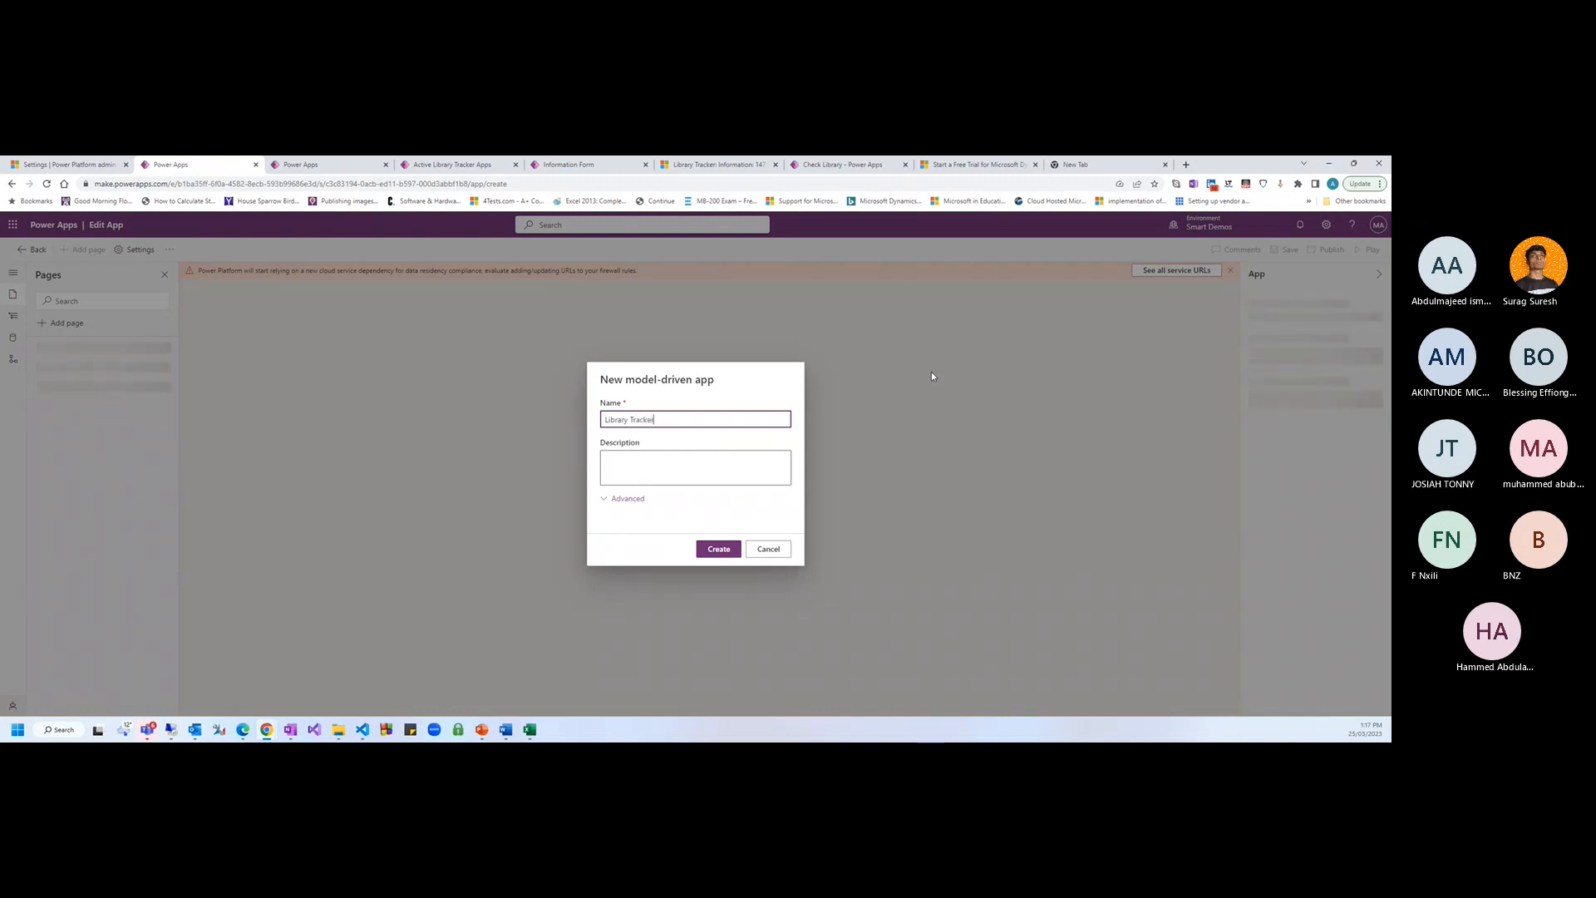
{"action": "type", "text": " App"}
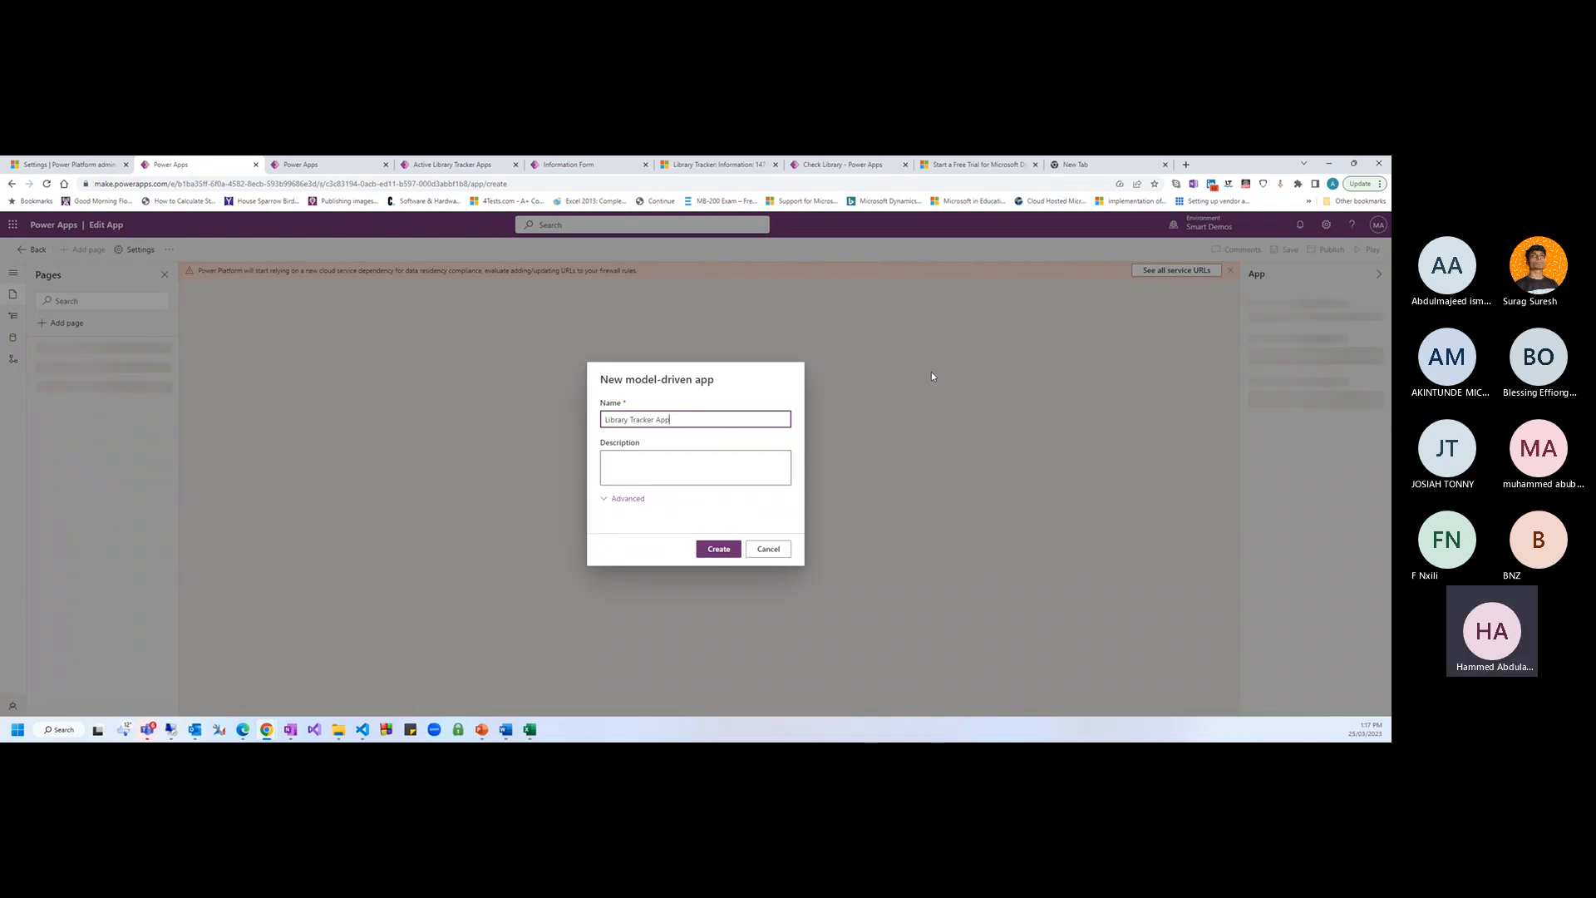
{"action": "left_click", "coordinate": [629, 499]}
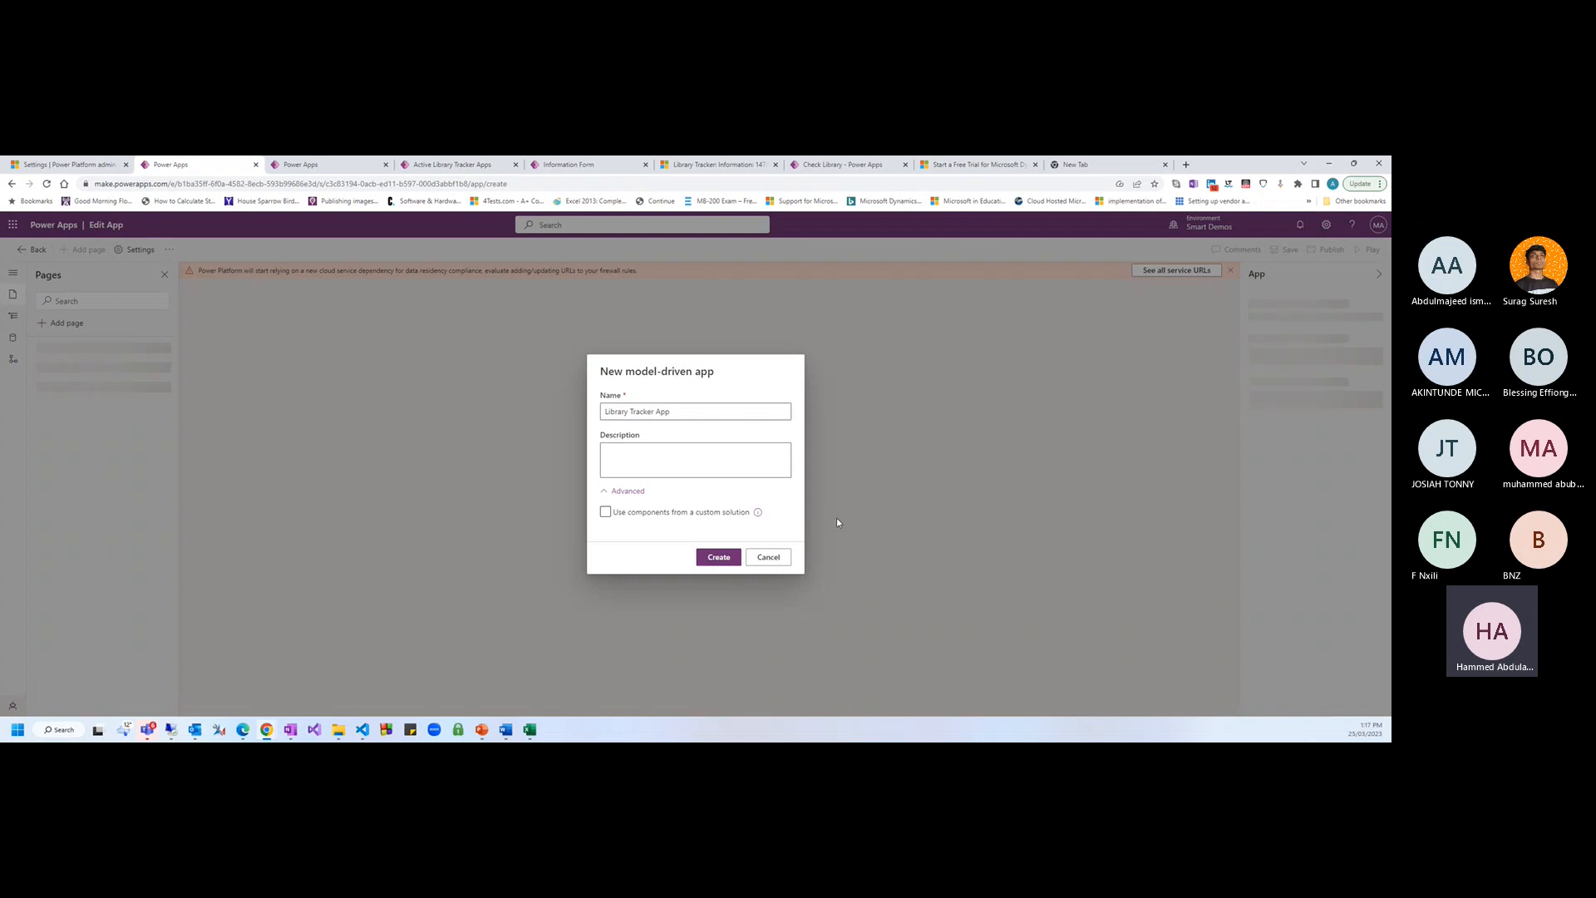
{"action": "left_click", "coordinate": [719, 559]}
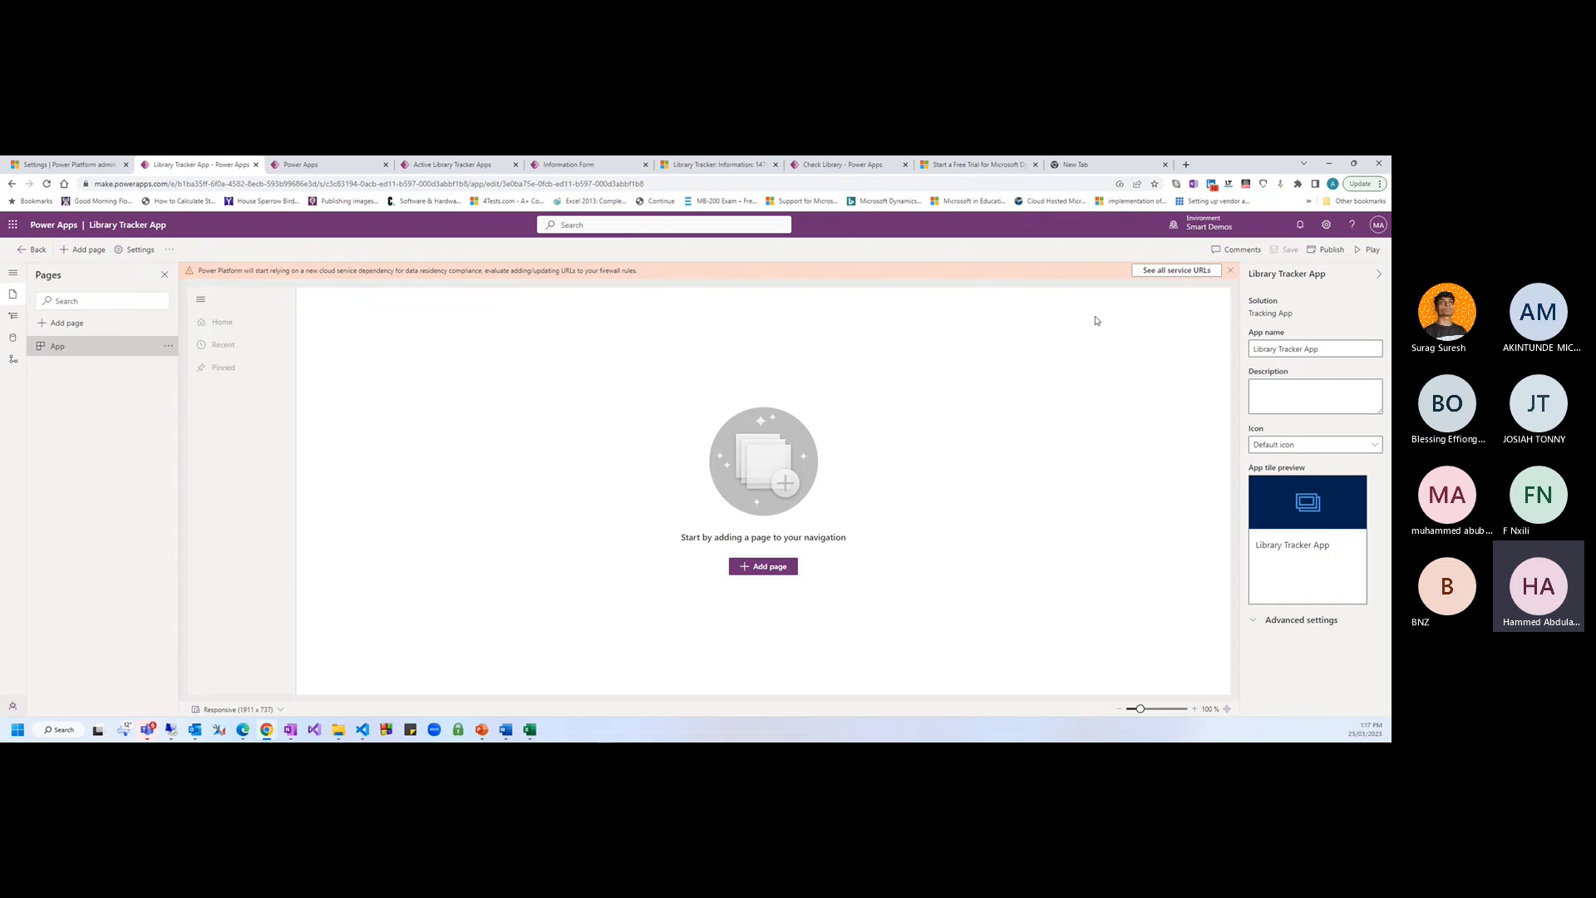
Review the app's icon, Navigation and Data panes, then switch to the classic designer
{"action": "left_click", "coordinate": [1301, 453]}
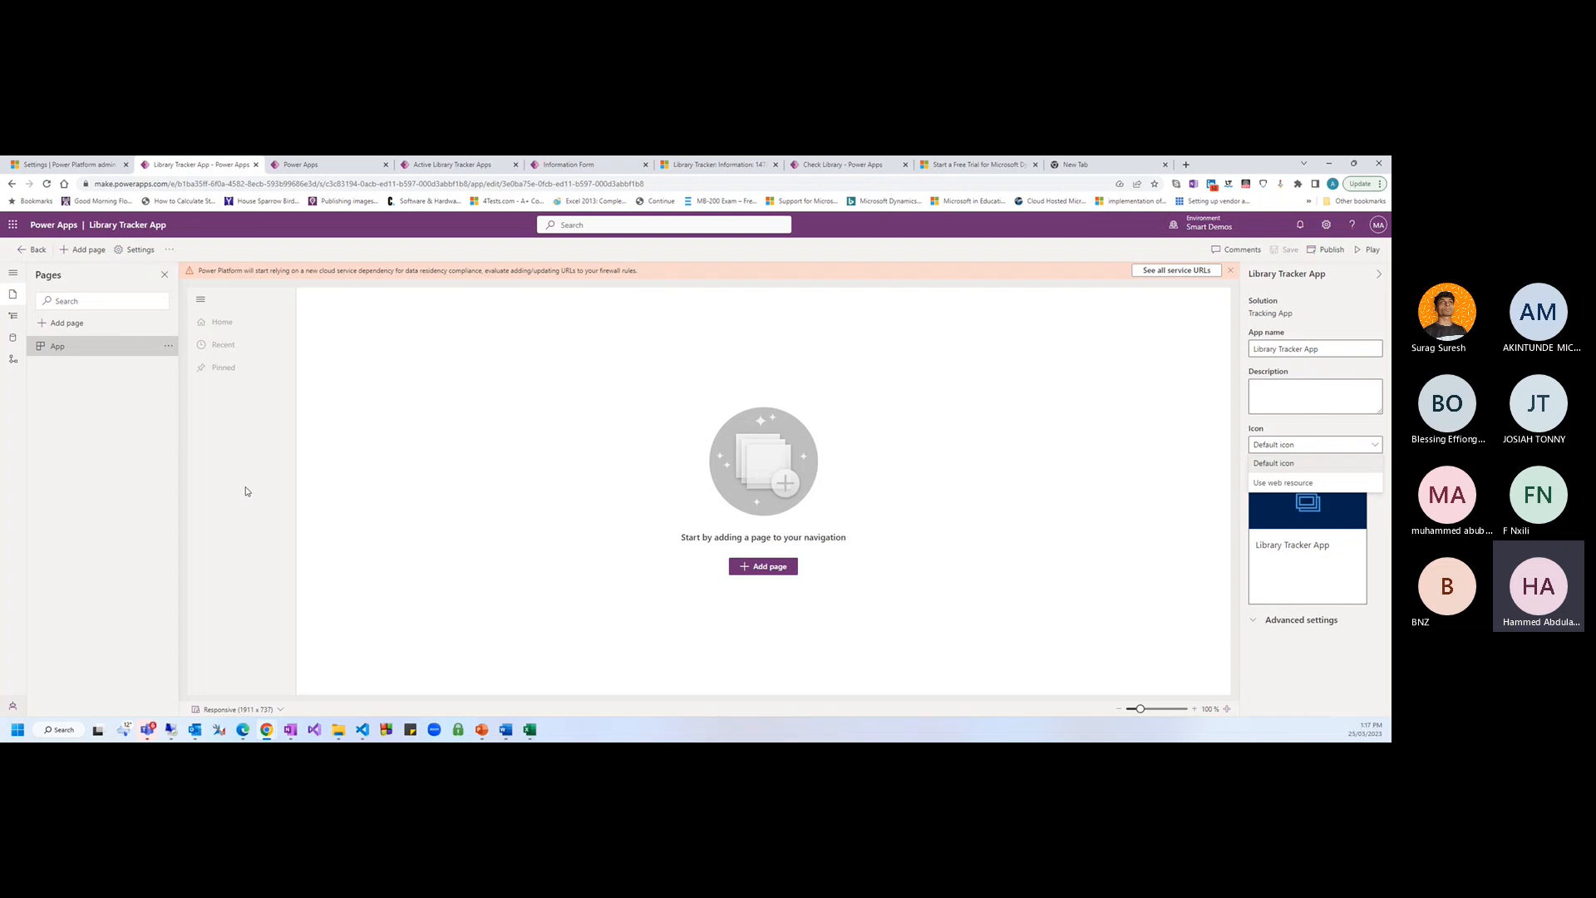
{"action": "left_click", "coordinate": [1279, 648]}
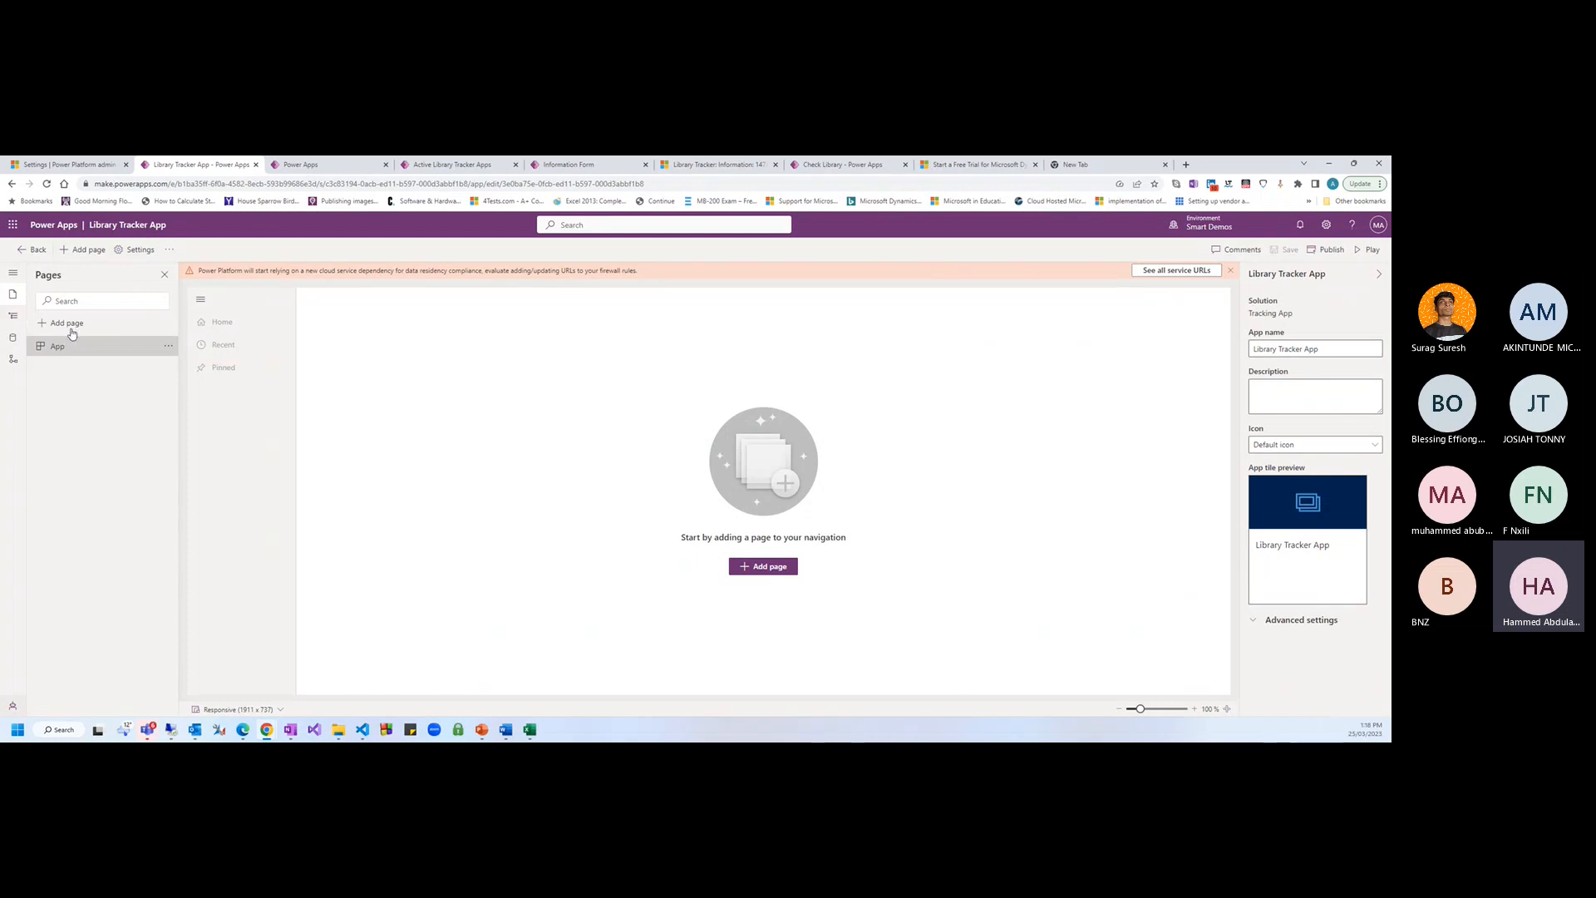
{"action": "left_click", "coordinate": [14, 324]}
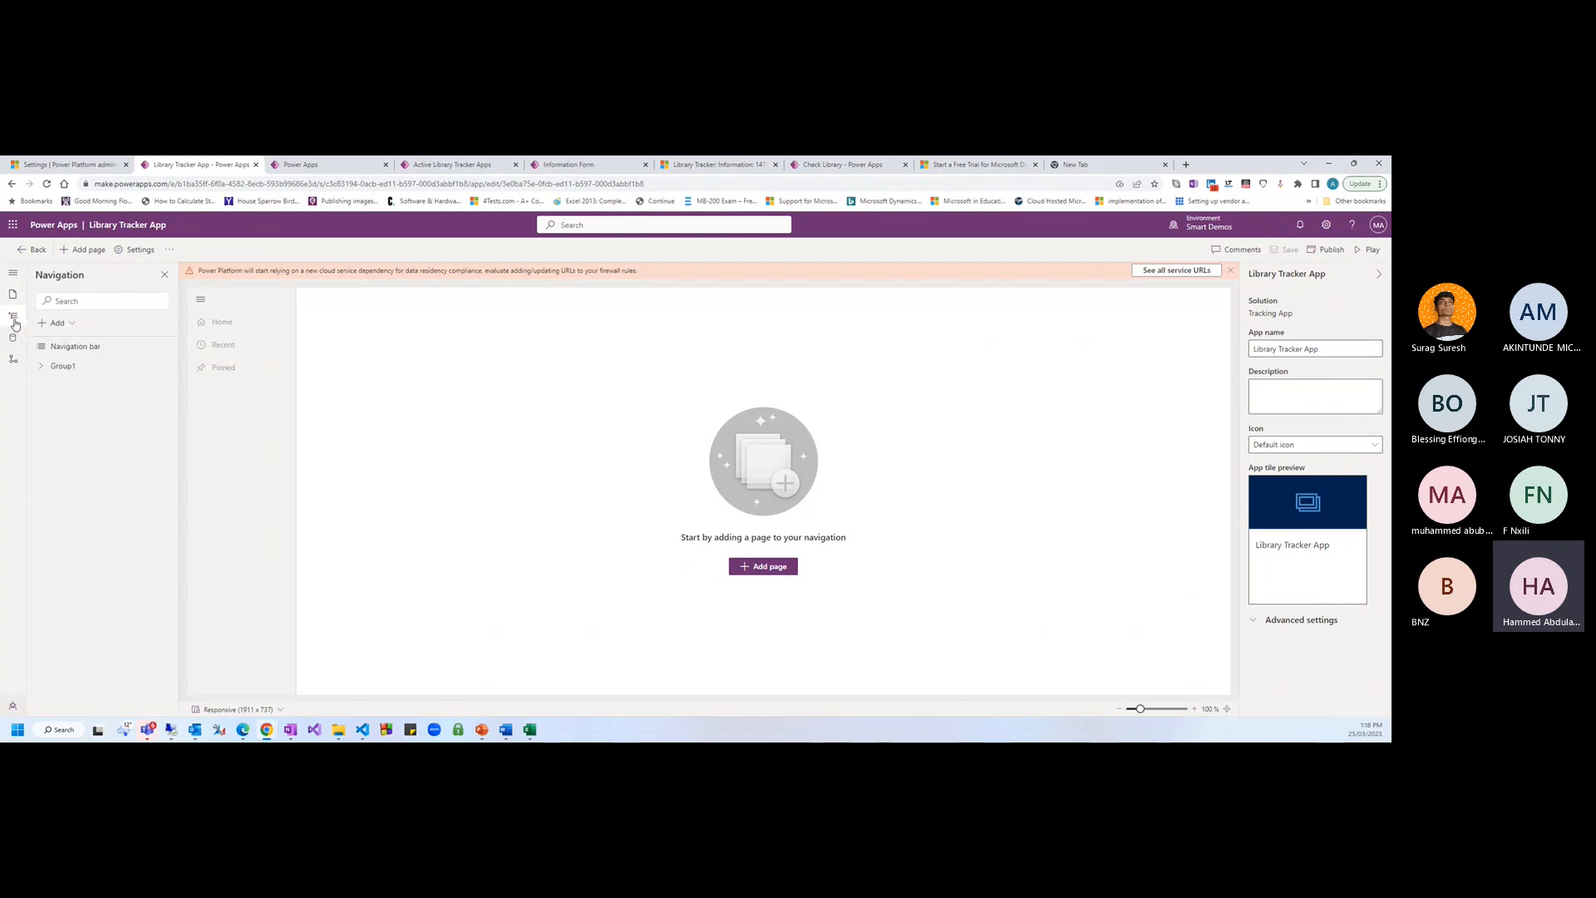
{"action": "left_click", "coordinate": [67, 353]}
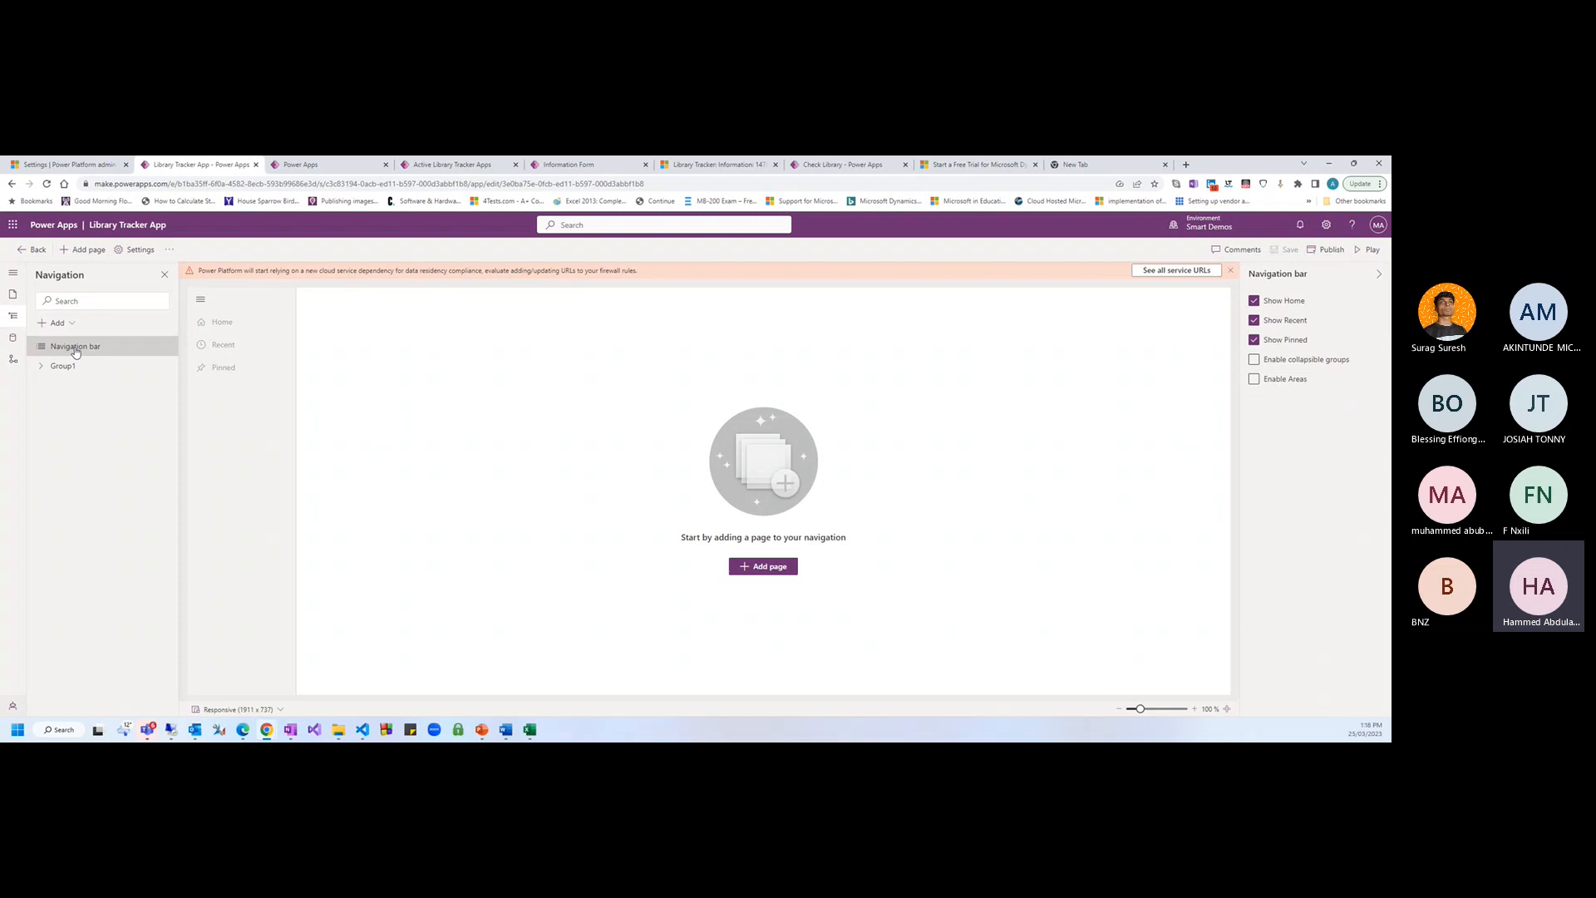
{"action": "left_click", "coordinate": [22, 338]}
{"action": "left_click", "coordinate": [167, 251]}
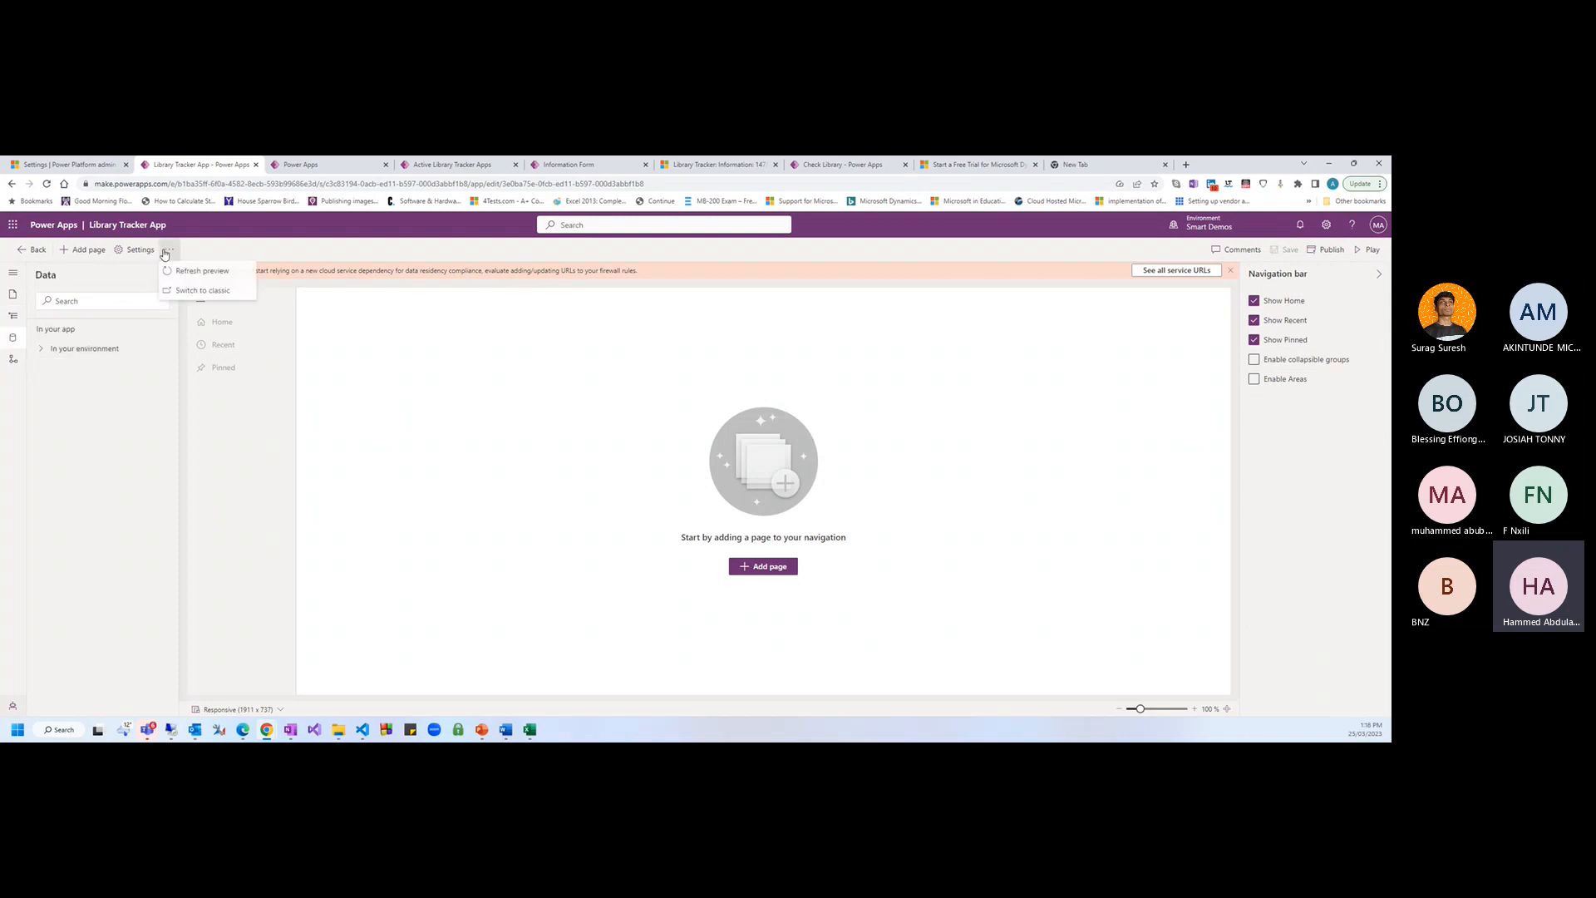
{"action": "left_click", "coordinate": [187, 292]}
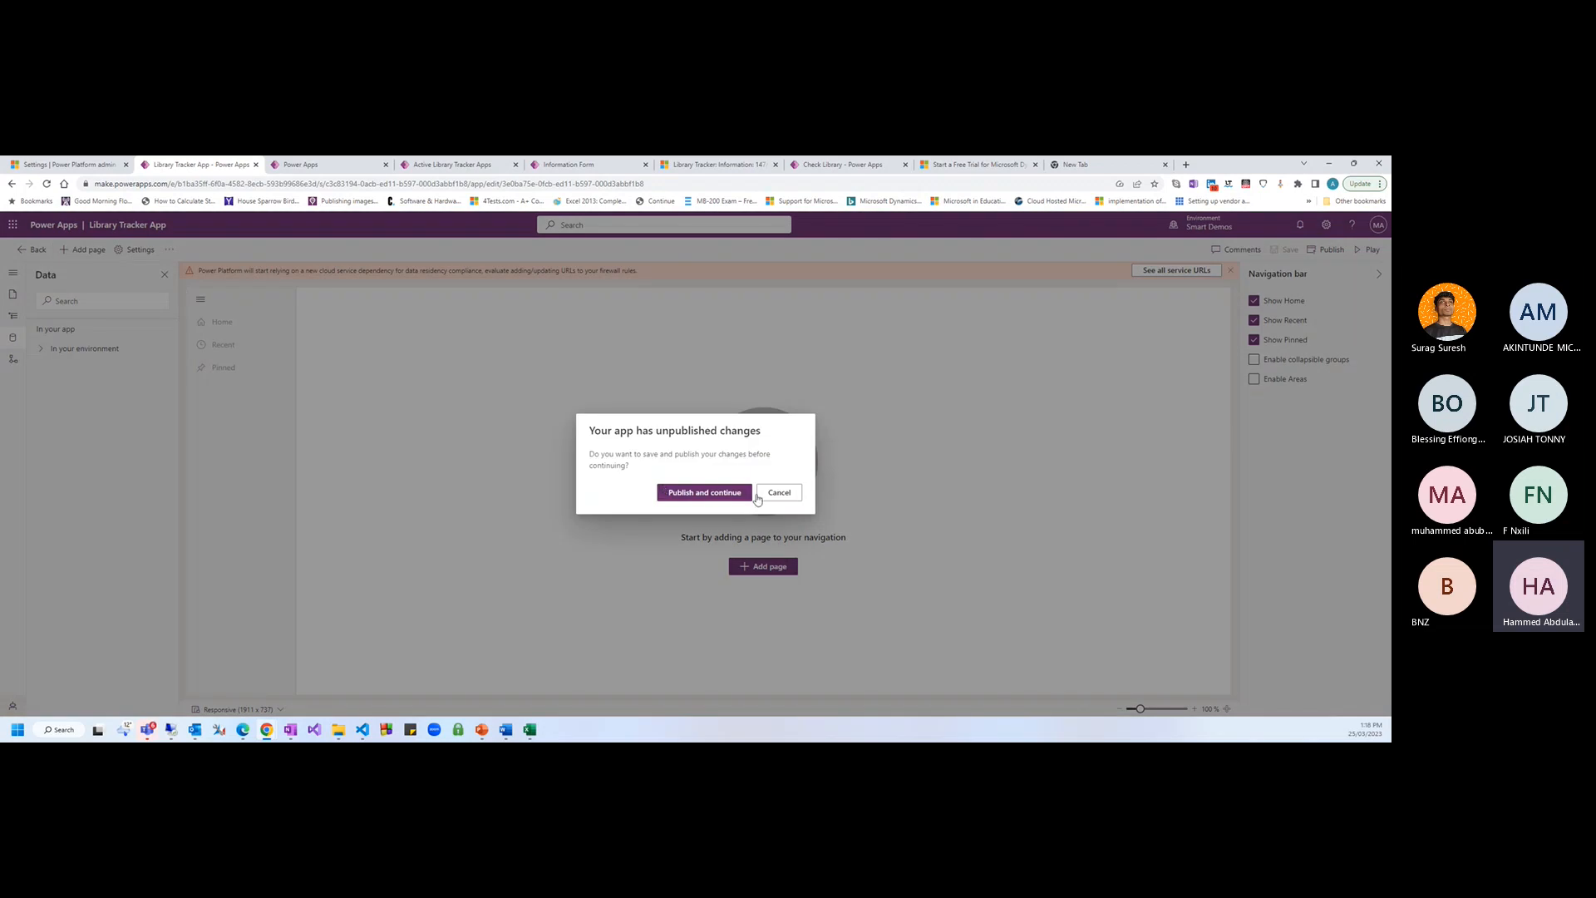
Publish the app and select its Unified Interface URL in the classic App Designer properties
{"action": "left_click", "coordinate": [728, 494]}
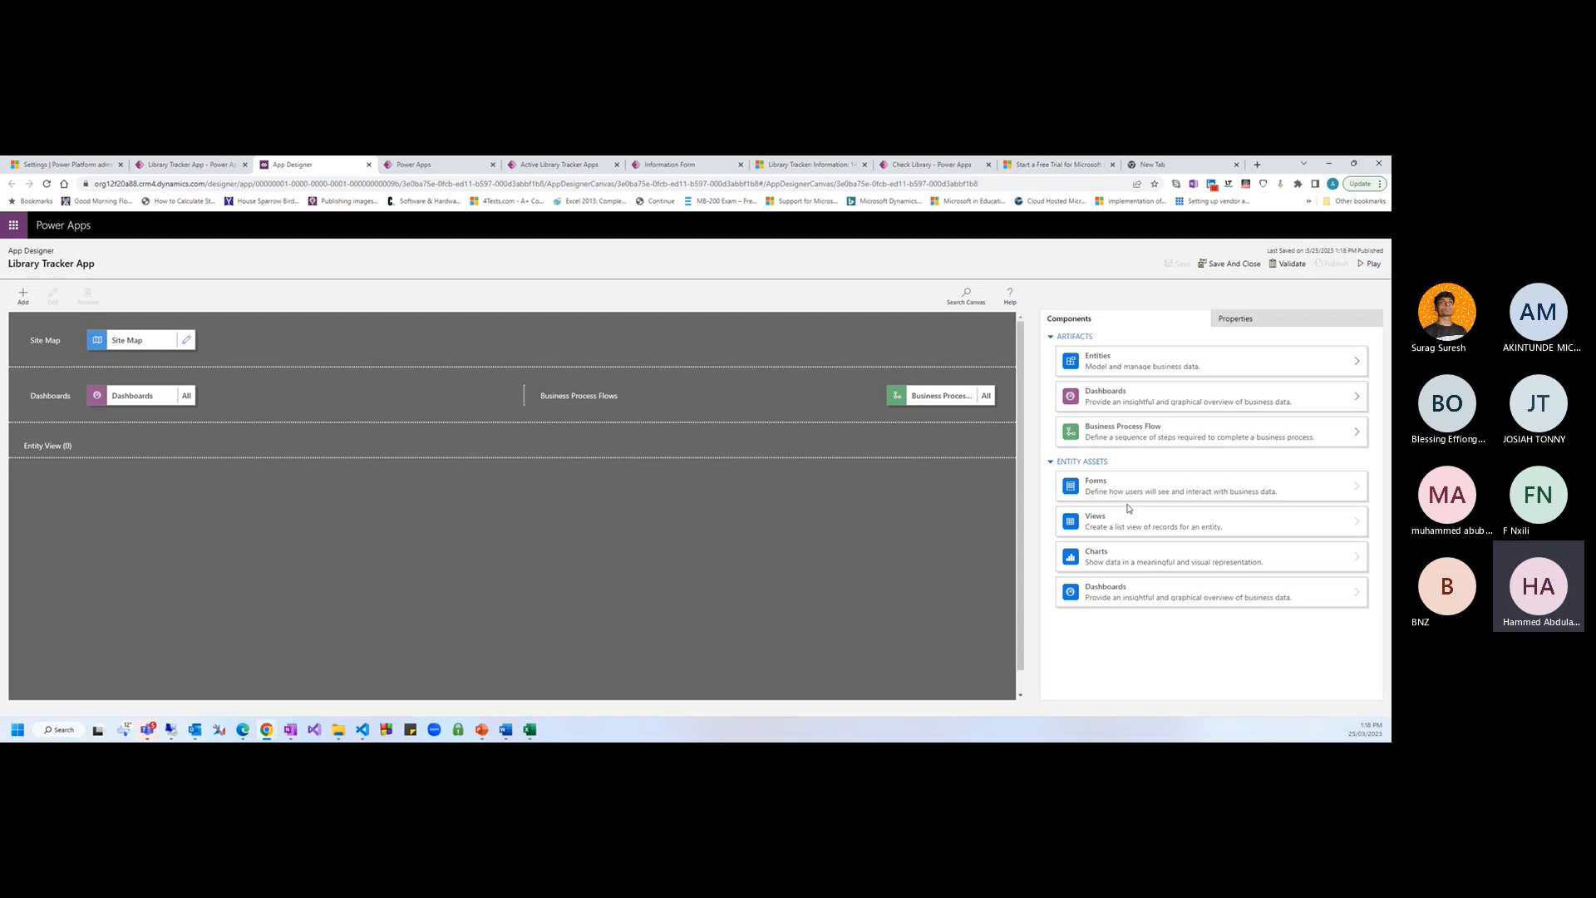
{"action": "left_click", "coordinate": [1276, 318]}
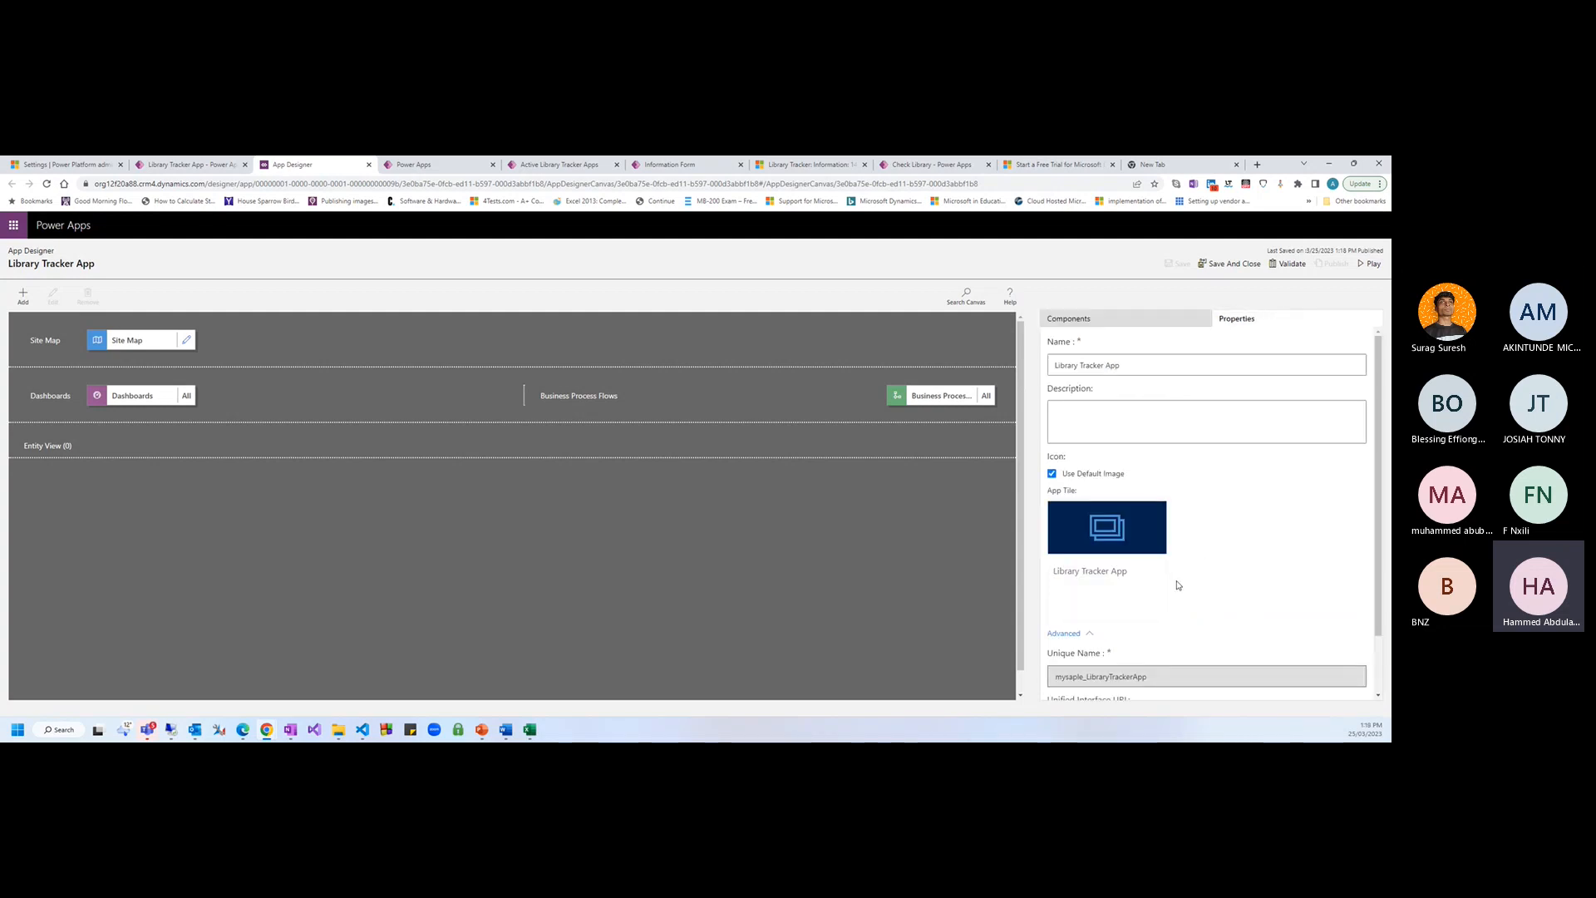
{"action": "scroll", "coordinate": [1169, 594], "scroll_direction": "down", "scroll_amount": 2}
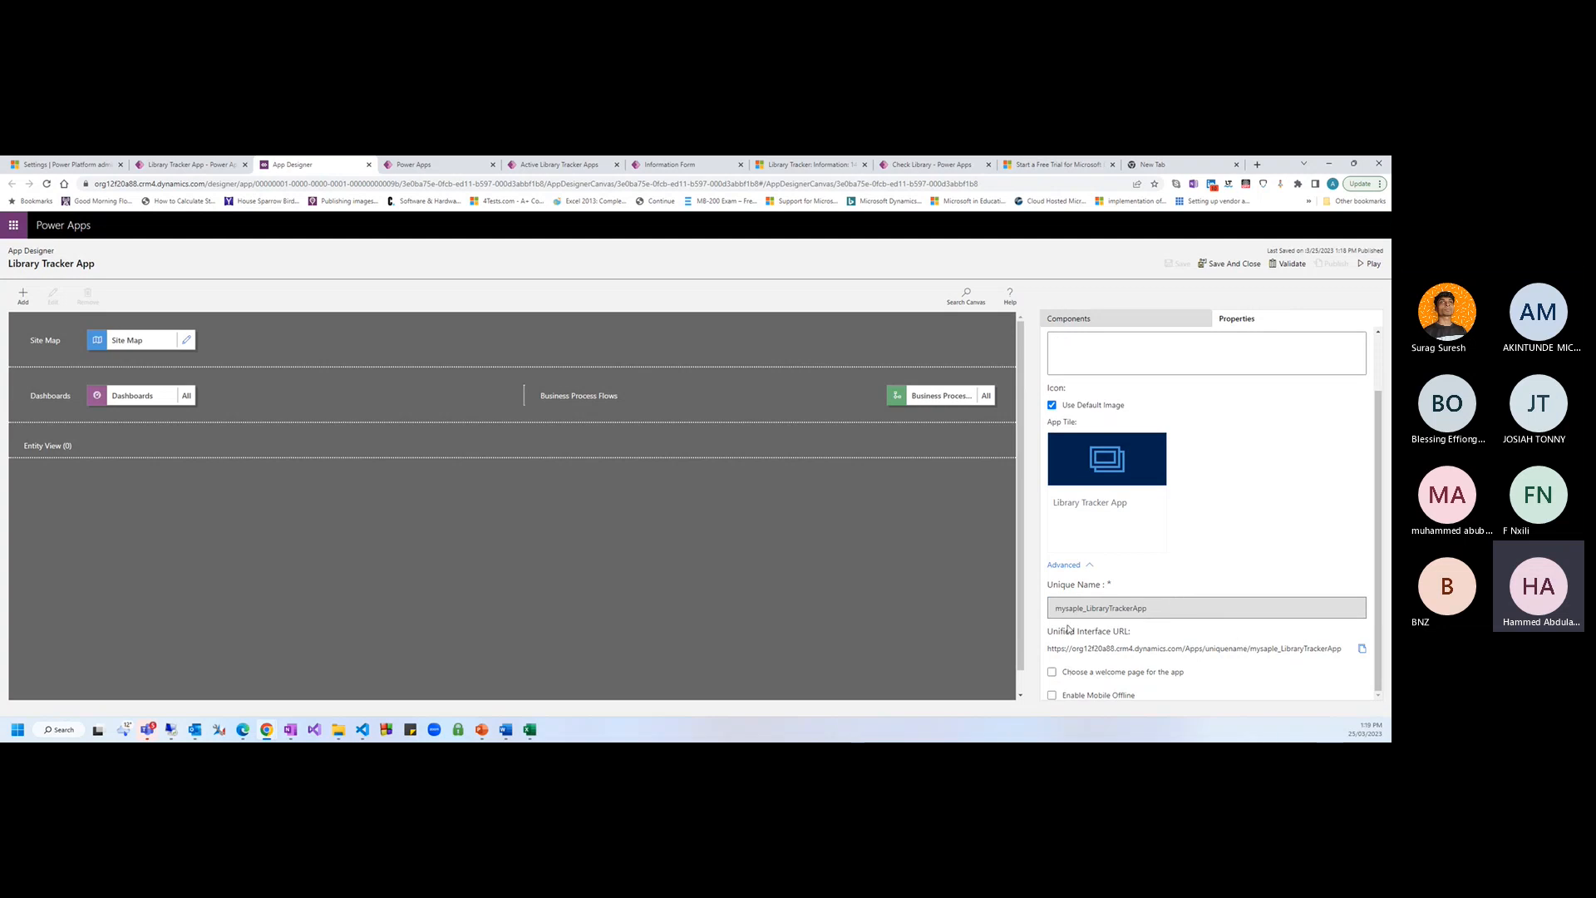
{"action": "left_click_drag", "start_coordinate": [1047, 648], "coordinate": [1353, 649]}
Open the site map editor and retitle the Area1 area as Records
{"action": "left_click", "coordinate": [187, 342]}
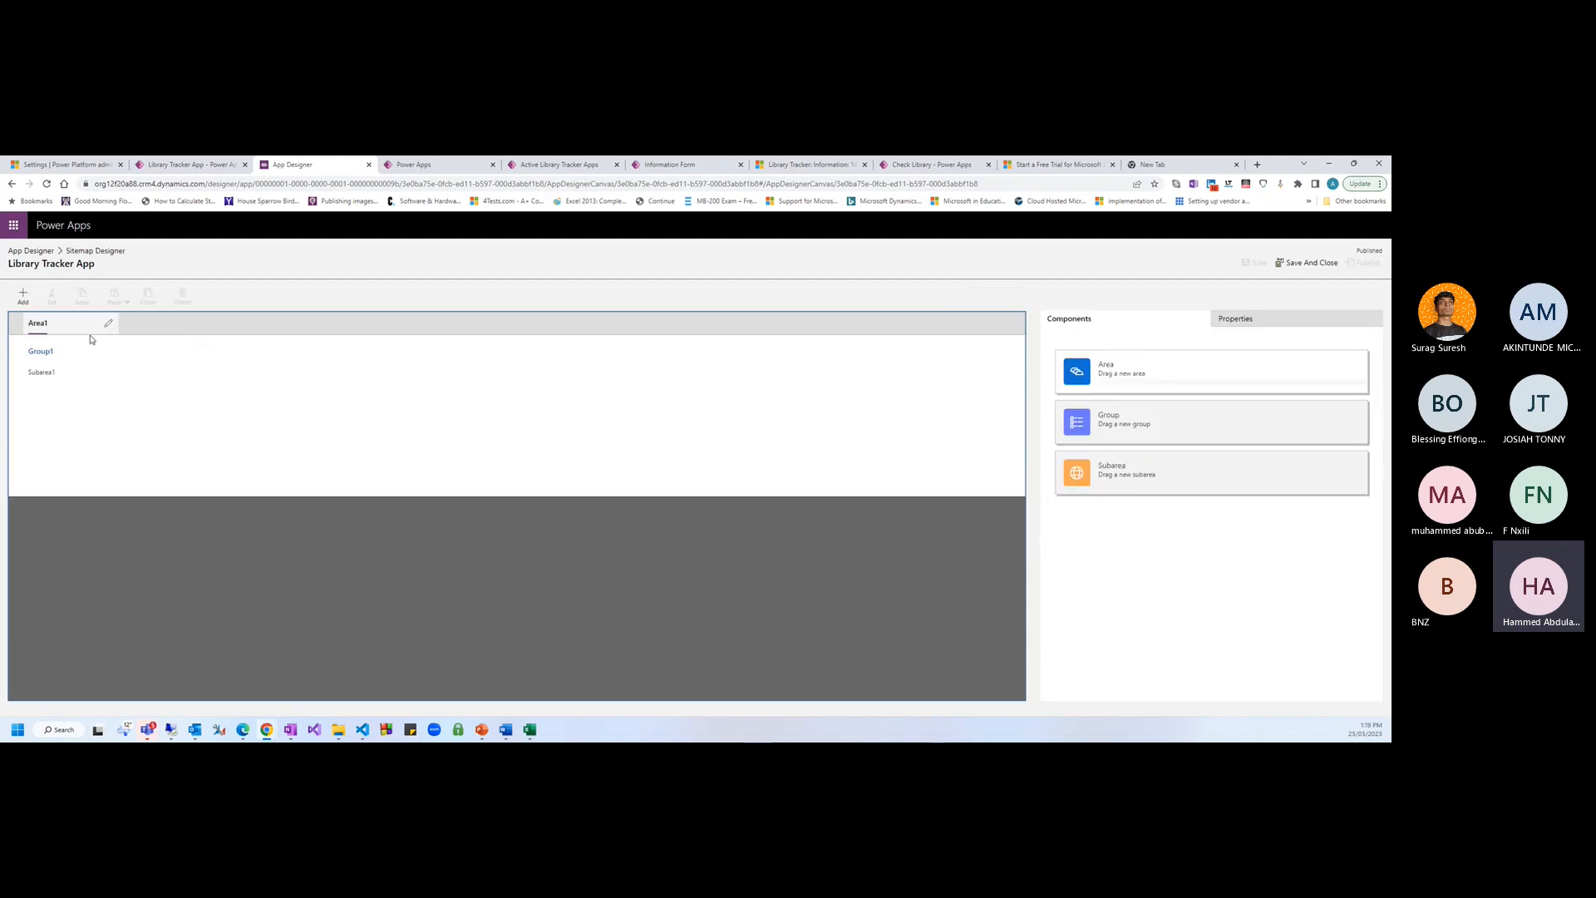
{"action": "left_click", "coordinate": [50, 351]}
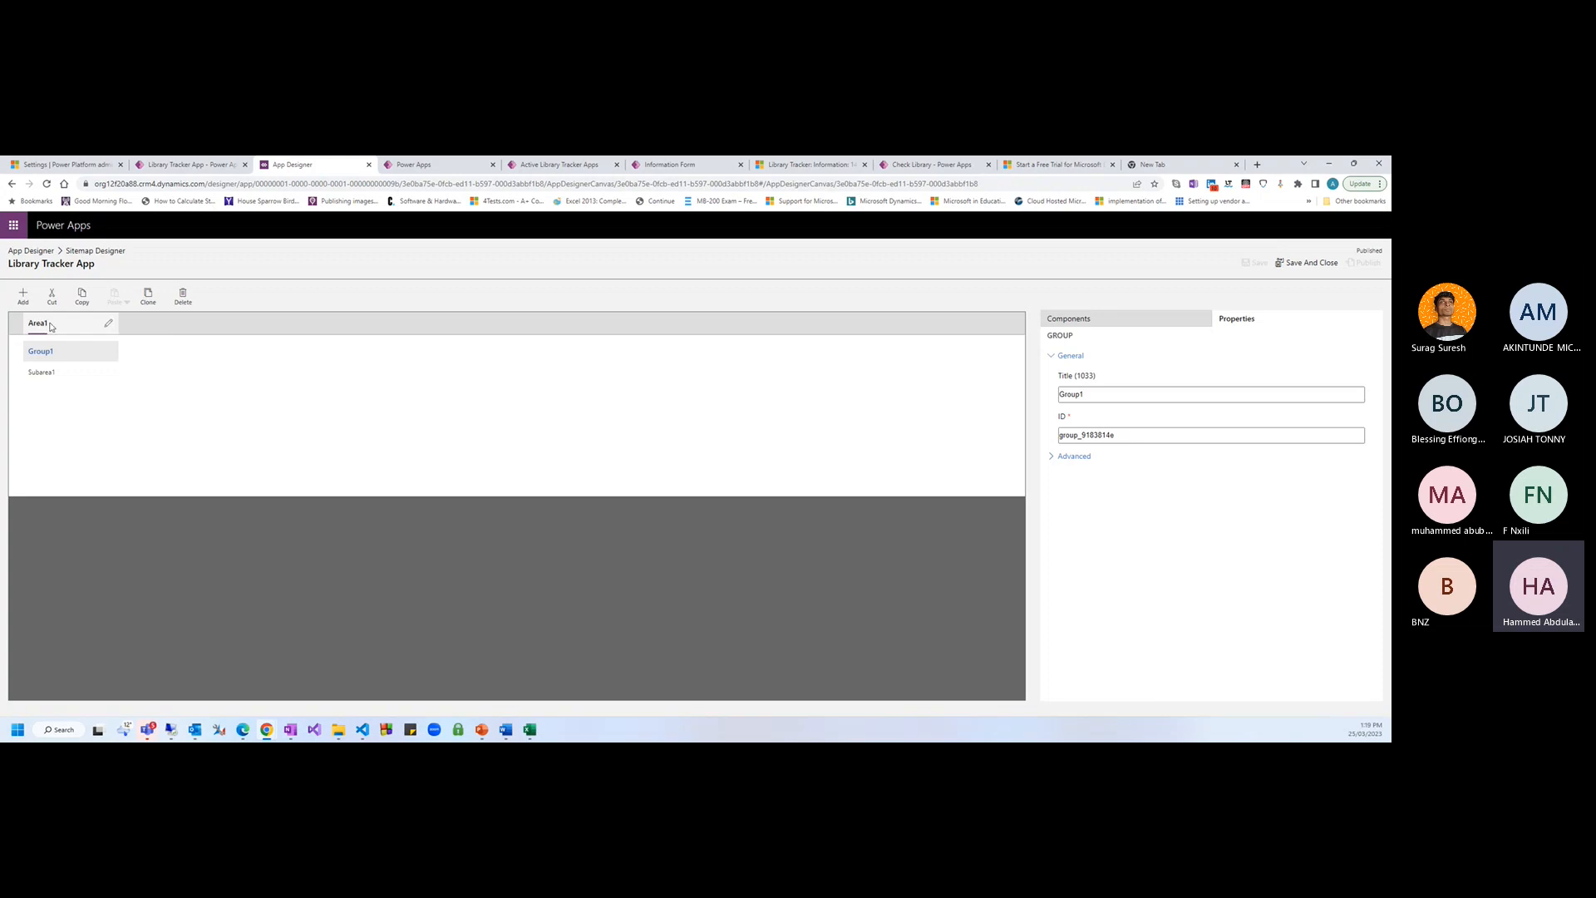
{"action": "left_click", "coordinate": [44, 327]}
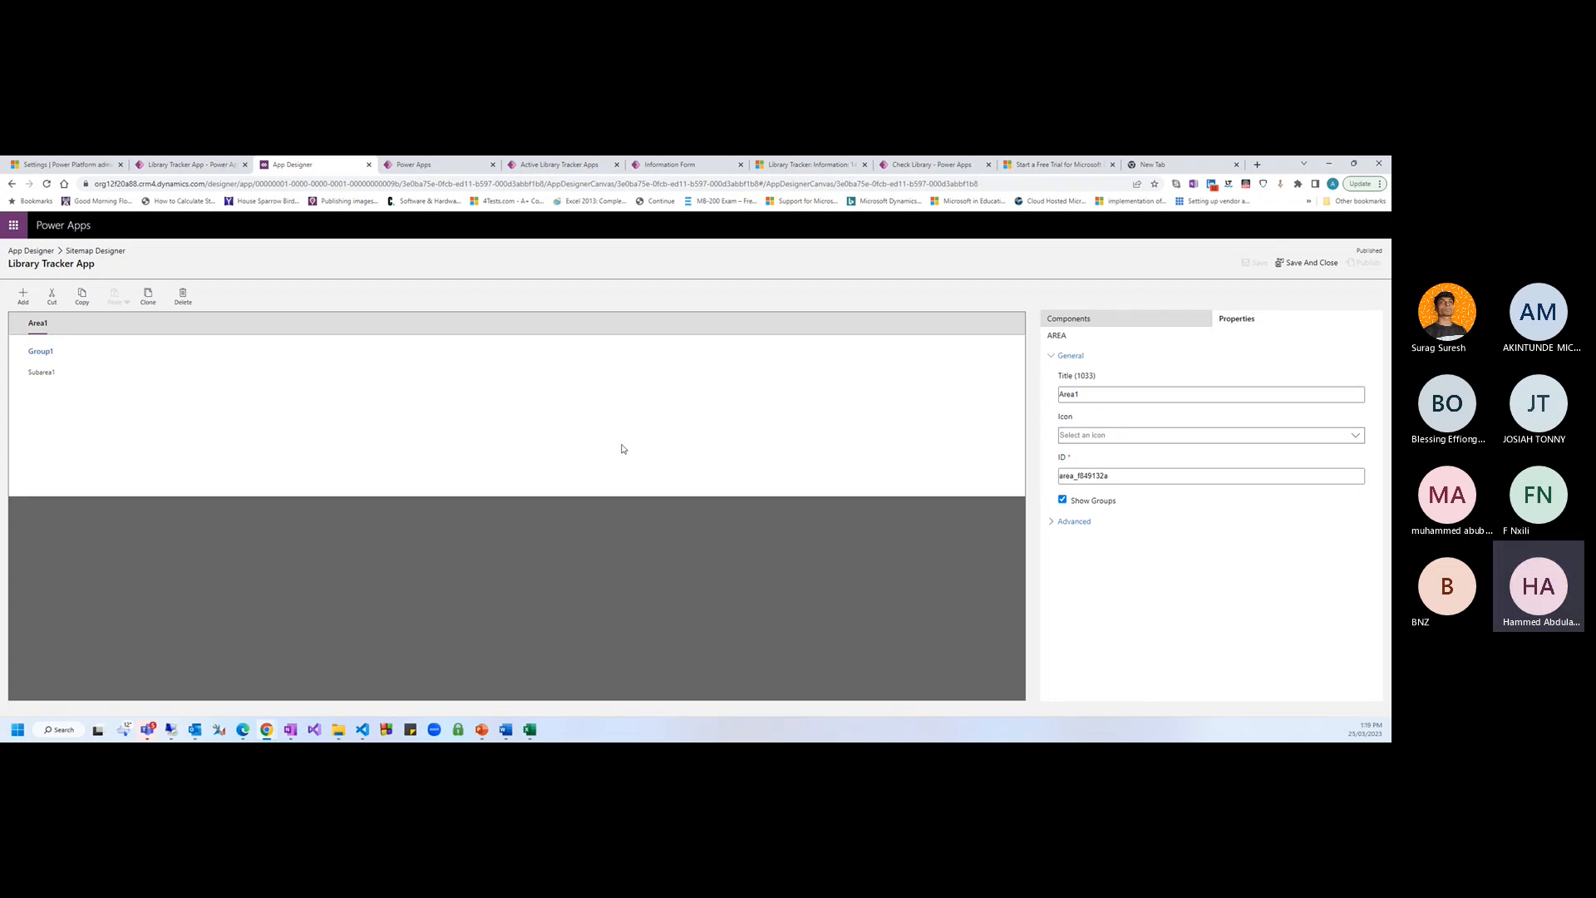
{"action": "left_click_drag", "start_coordinate": [1106, 394], "coordinate": [1037, 393]}
{"action": "type", "text": "D"}
{"action": "key", "text": "BackSpace"}
{"action": "key", "text": "BackSpace"}
{"action": "type", "text": "Records"}
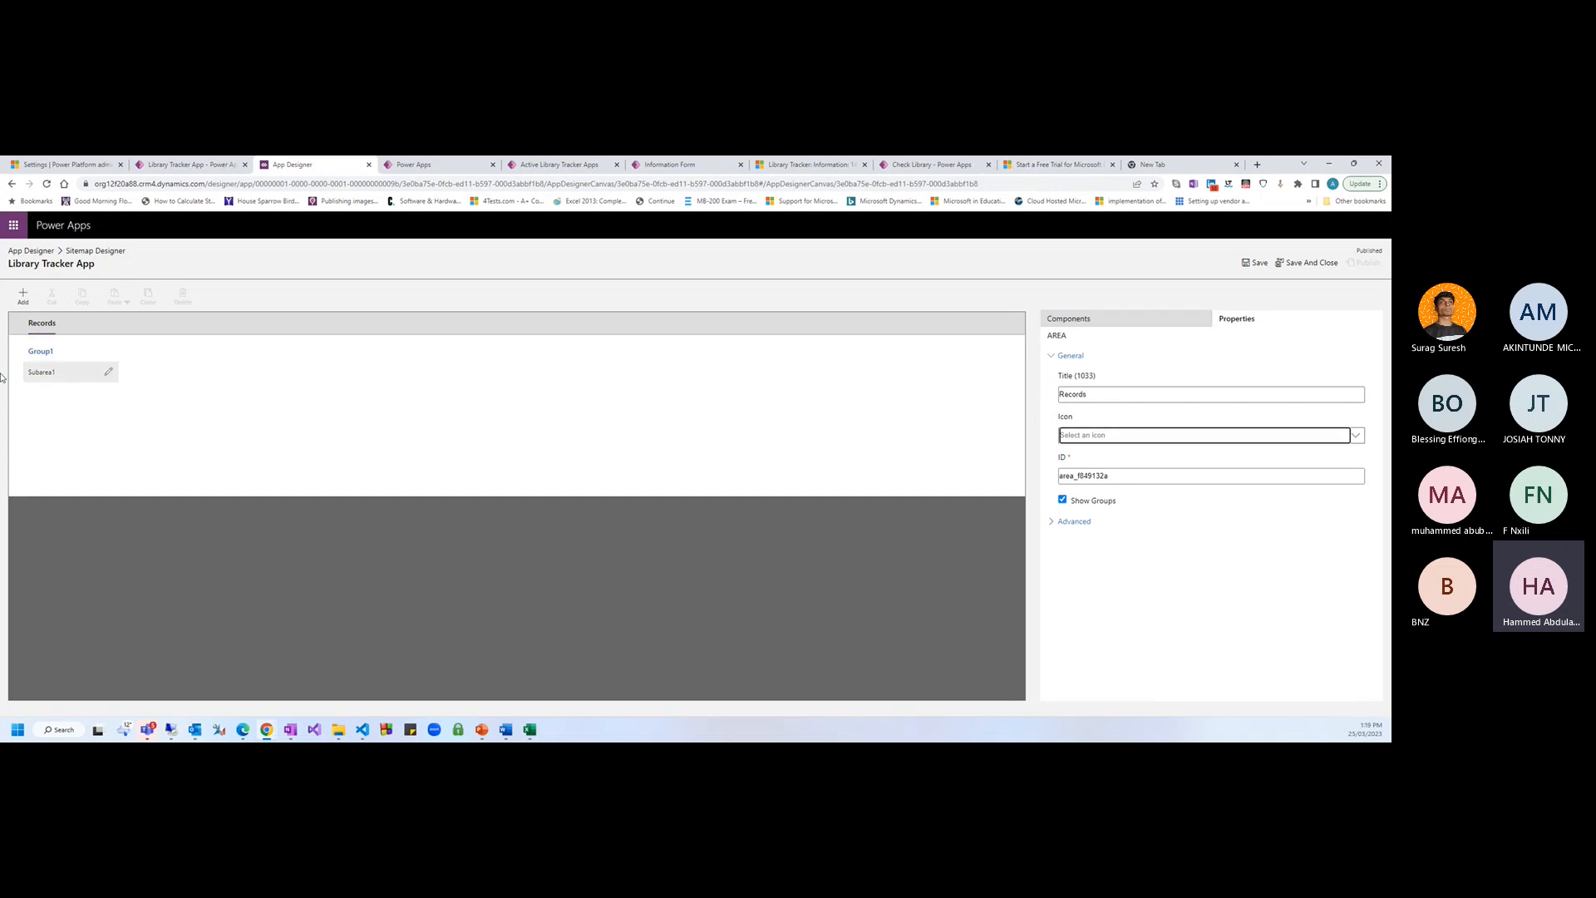
Retitle Group1 as Books Records, then select Subarea1
{"action": "left_click", "coordinate": [104, 352]}
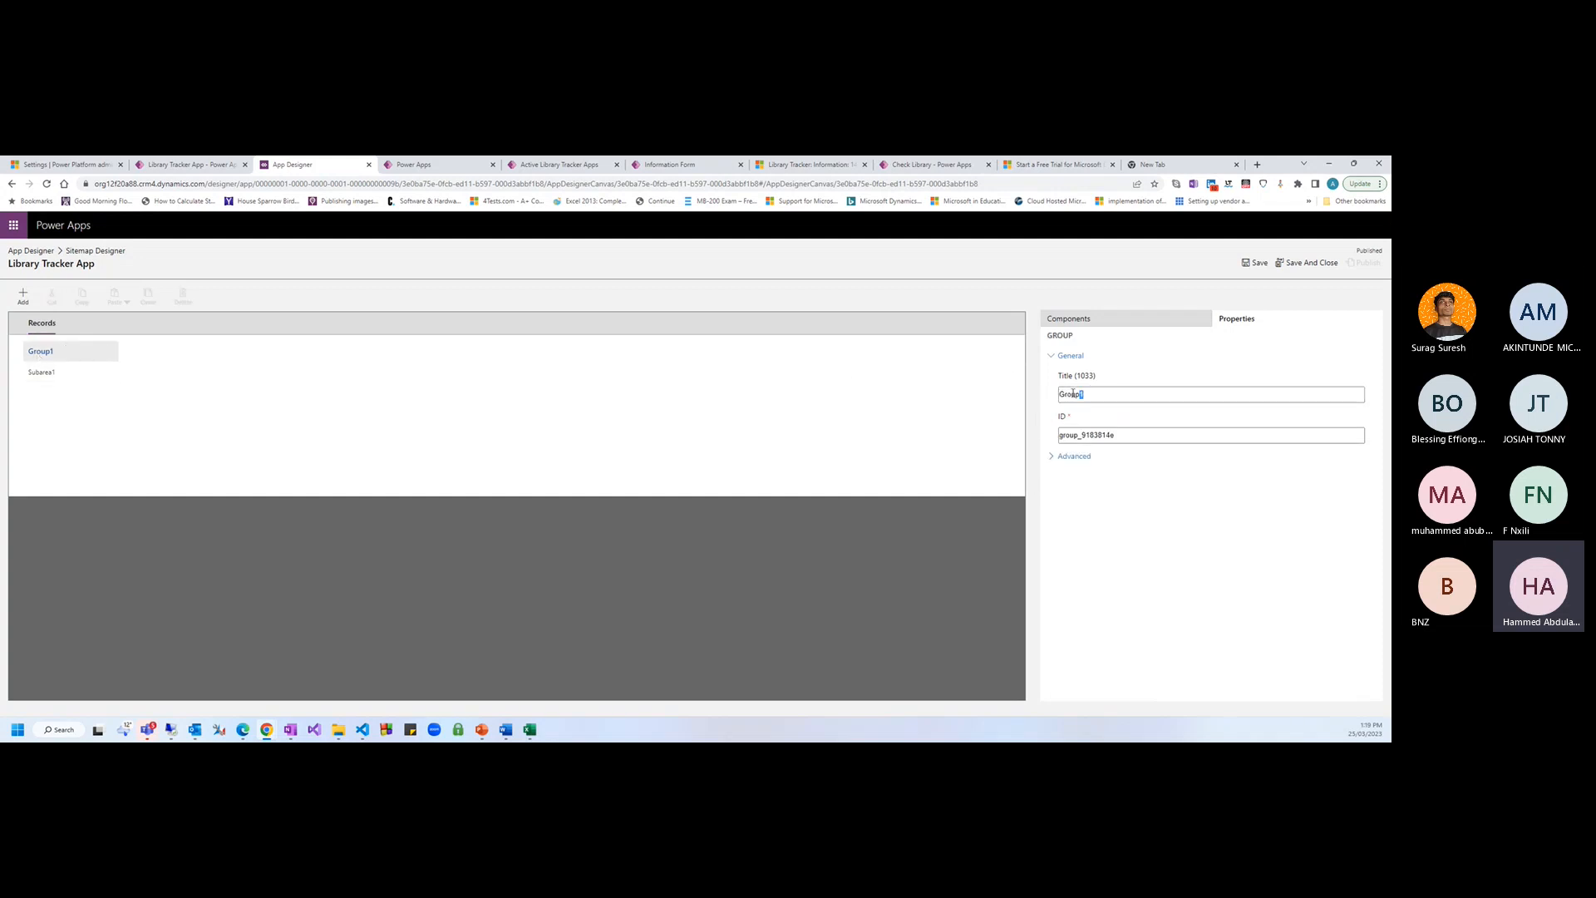
{"action": "left_click_drag", "start_coordinate": [1077, 387], "coordinate": [1026, 393]}
{"action": "type", "text": "Librar"}
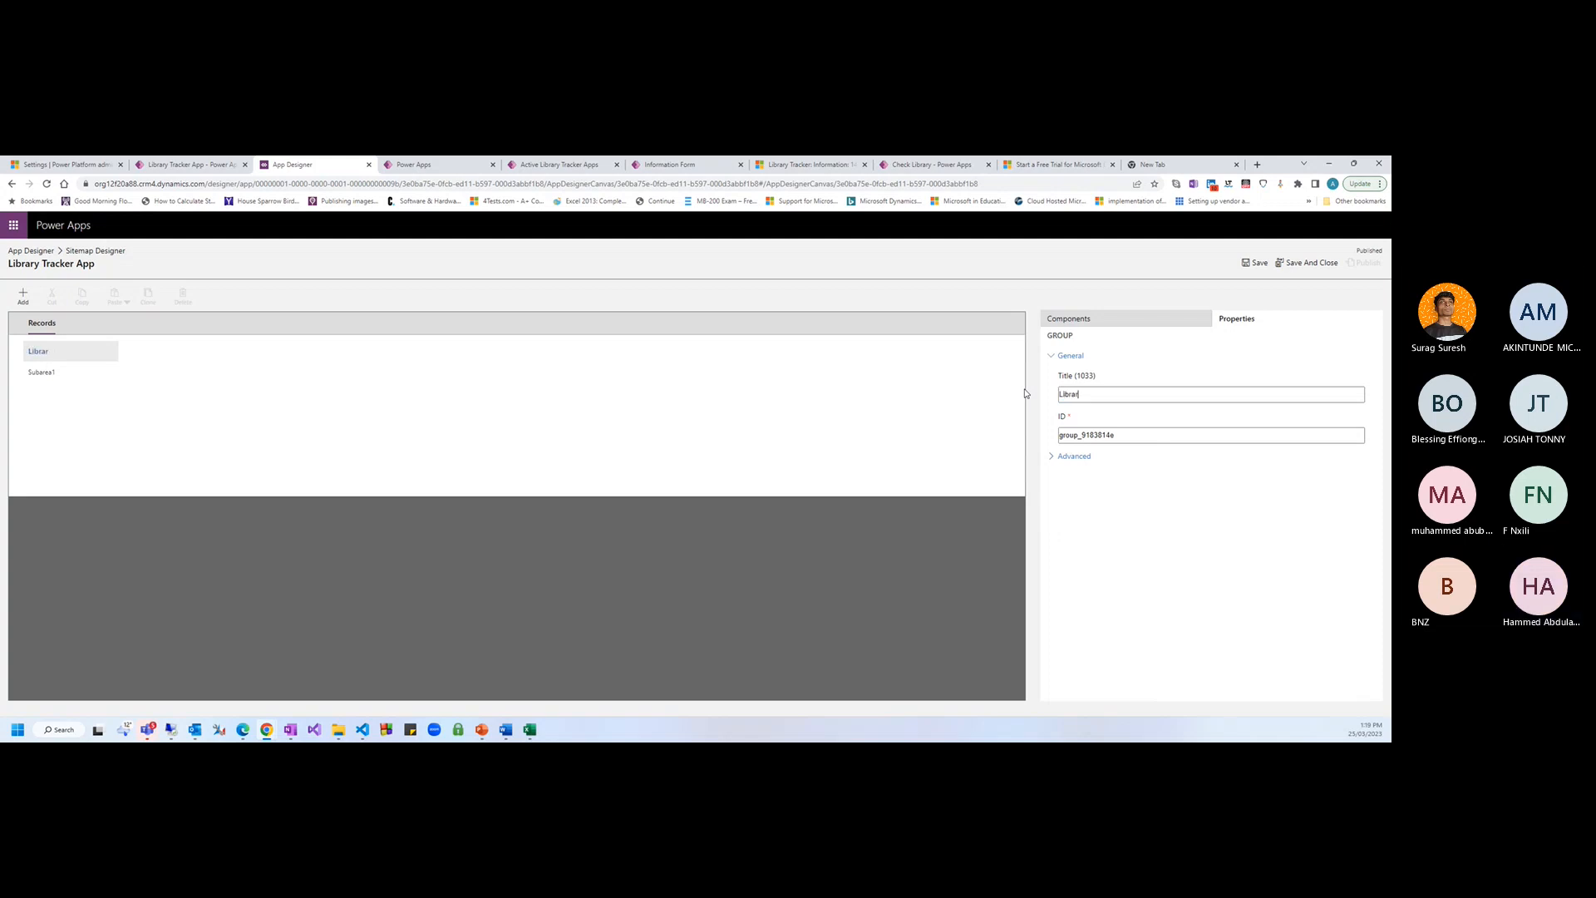
{"action": "type", "text": "ay"}
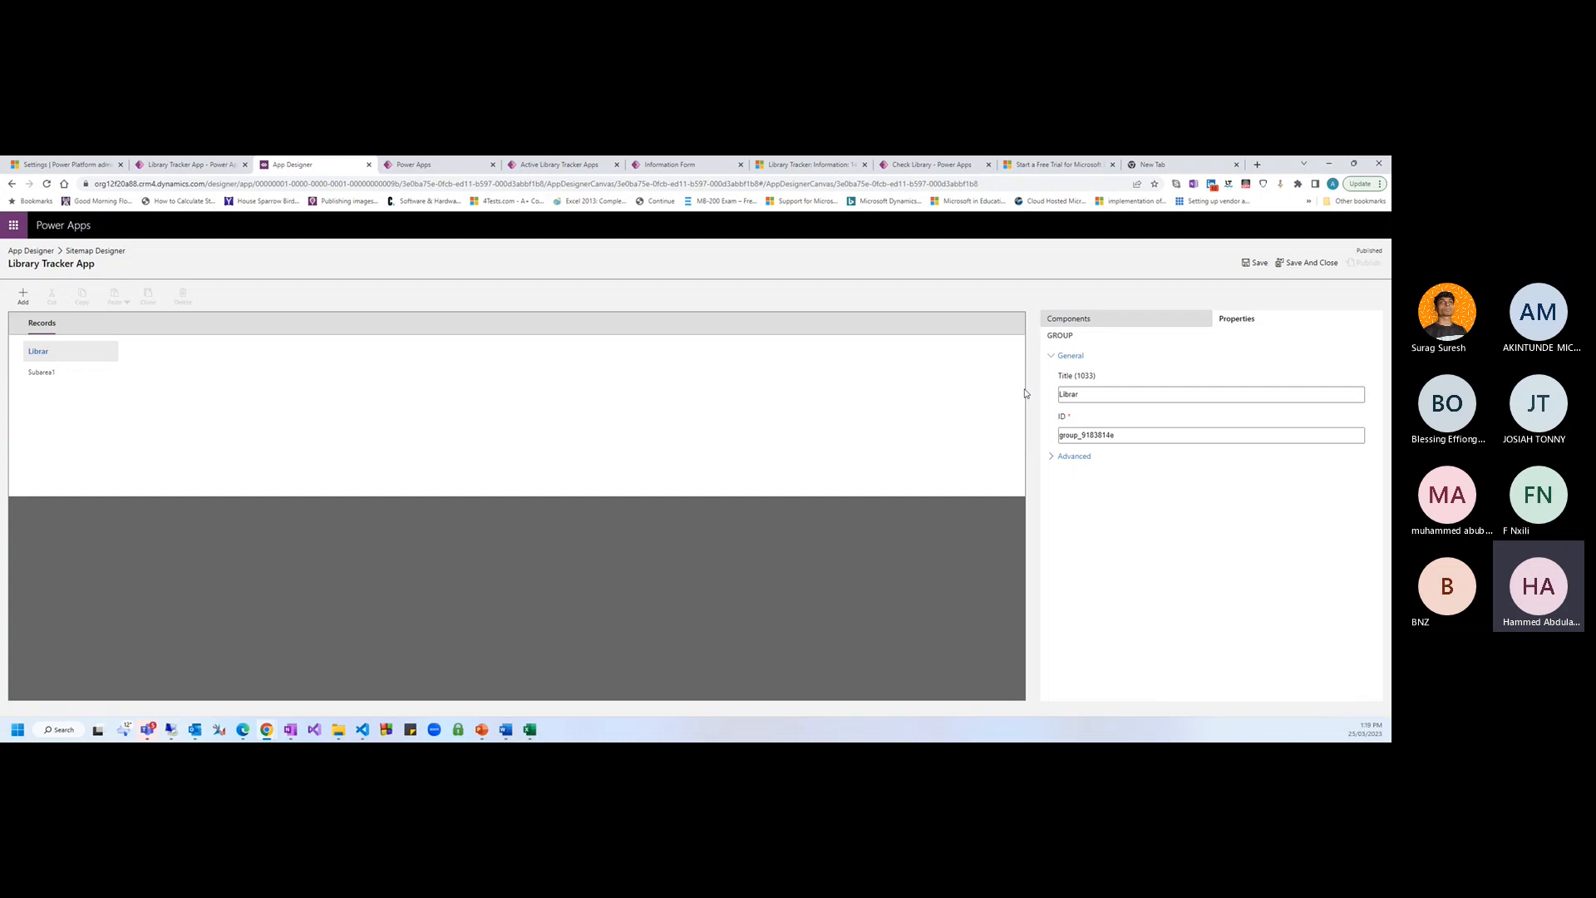
{"action": "key", "text": "BackSpace"}
{"action": "key", "text": "BackSpace"}
{"action": "key", "text": "BackSpace"}
{"action": "key", "text": "BackSpace"}
{"action": "key", "text": "BackSpace"}
{"action": "key", "text": "BackSpace"}
{"action": "type", "text": "Books Recor"}
{"action": "key", "text": "Tab"}
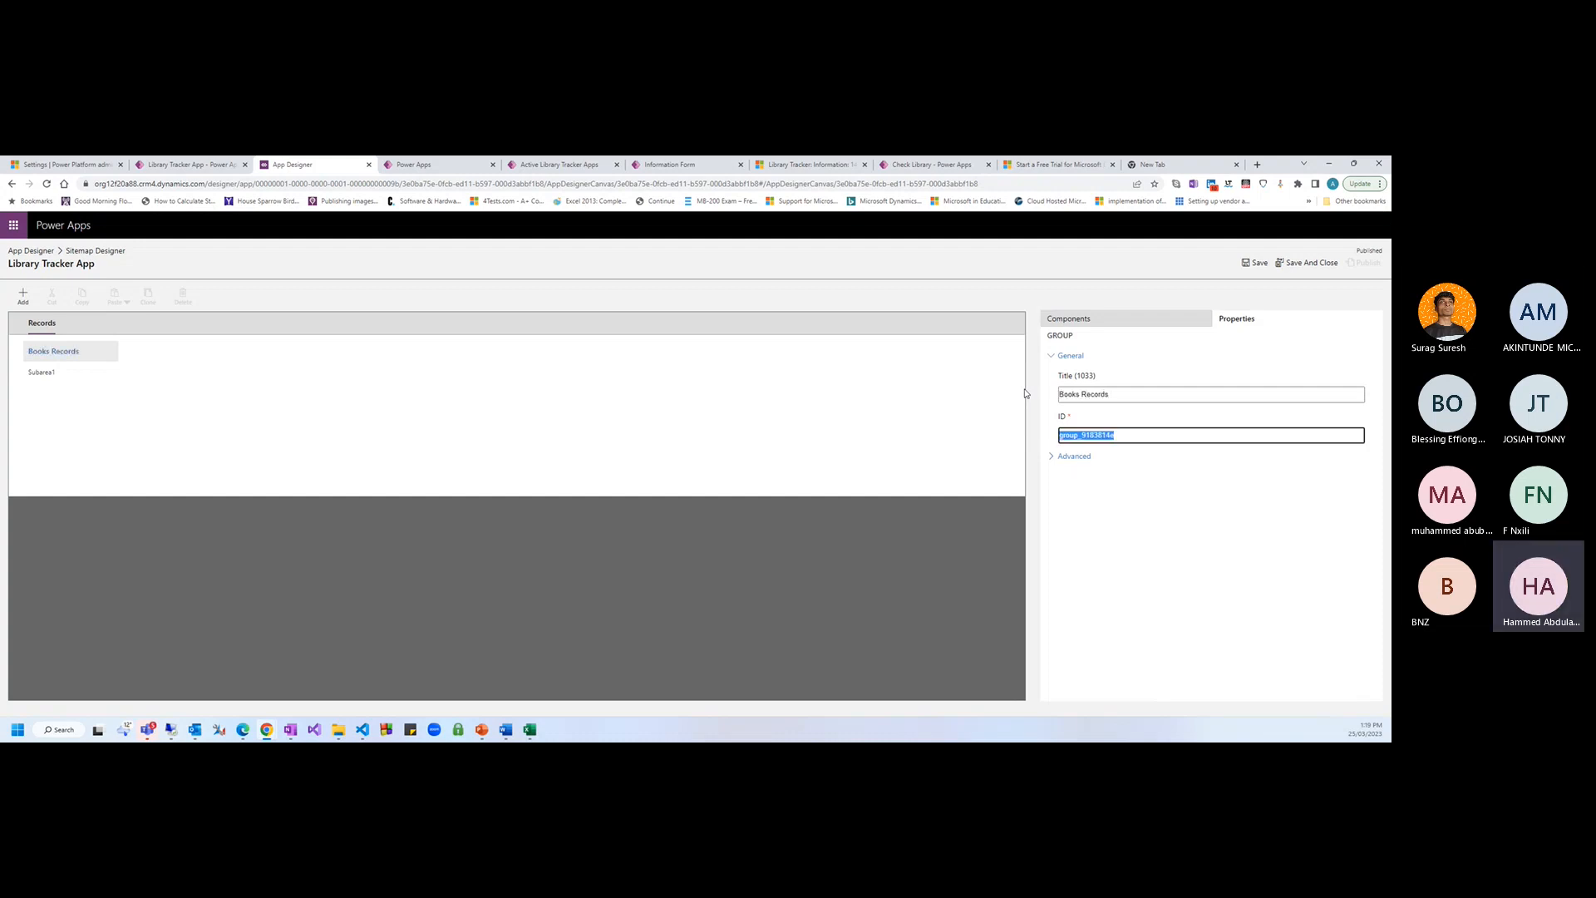
{"action": "left_click", "coordinate": [43, 375]}
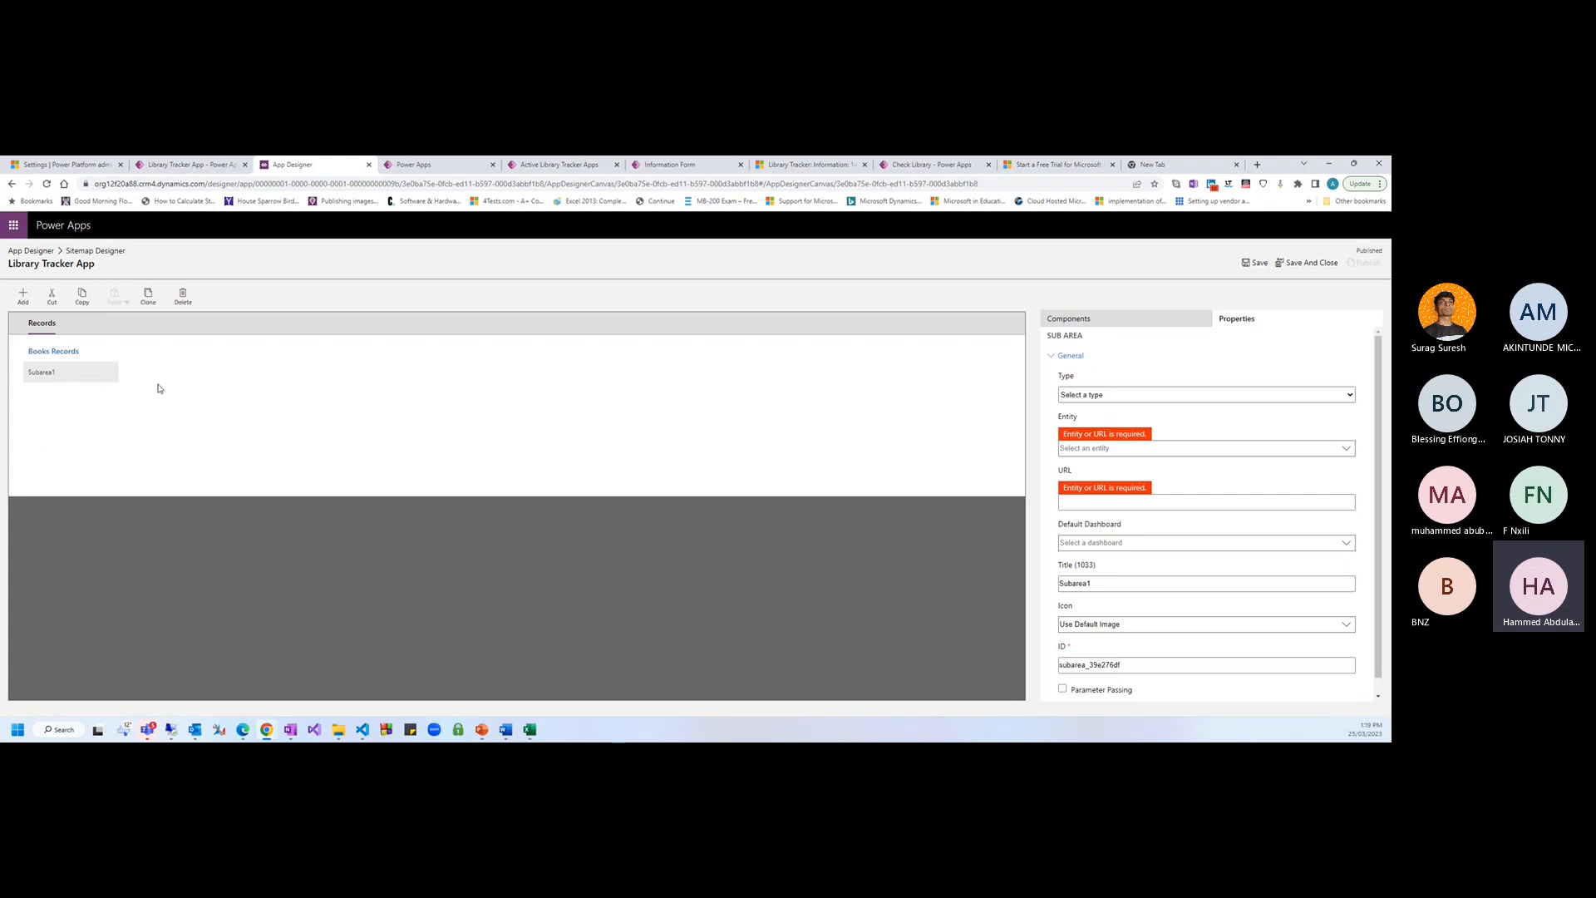
Inspect the Library Tracker App table in the solution, then list Subarea1's type options
{"action": "left_click", "coordinate": [187, 165]}
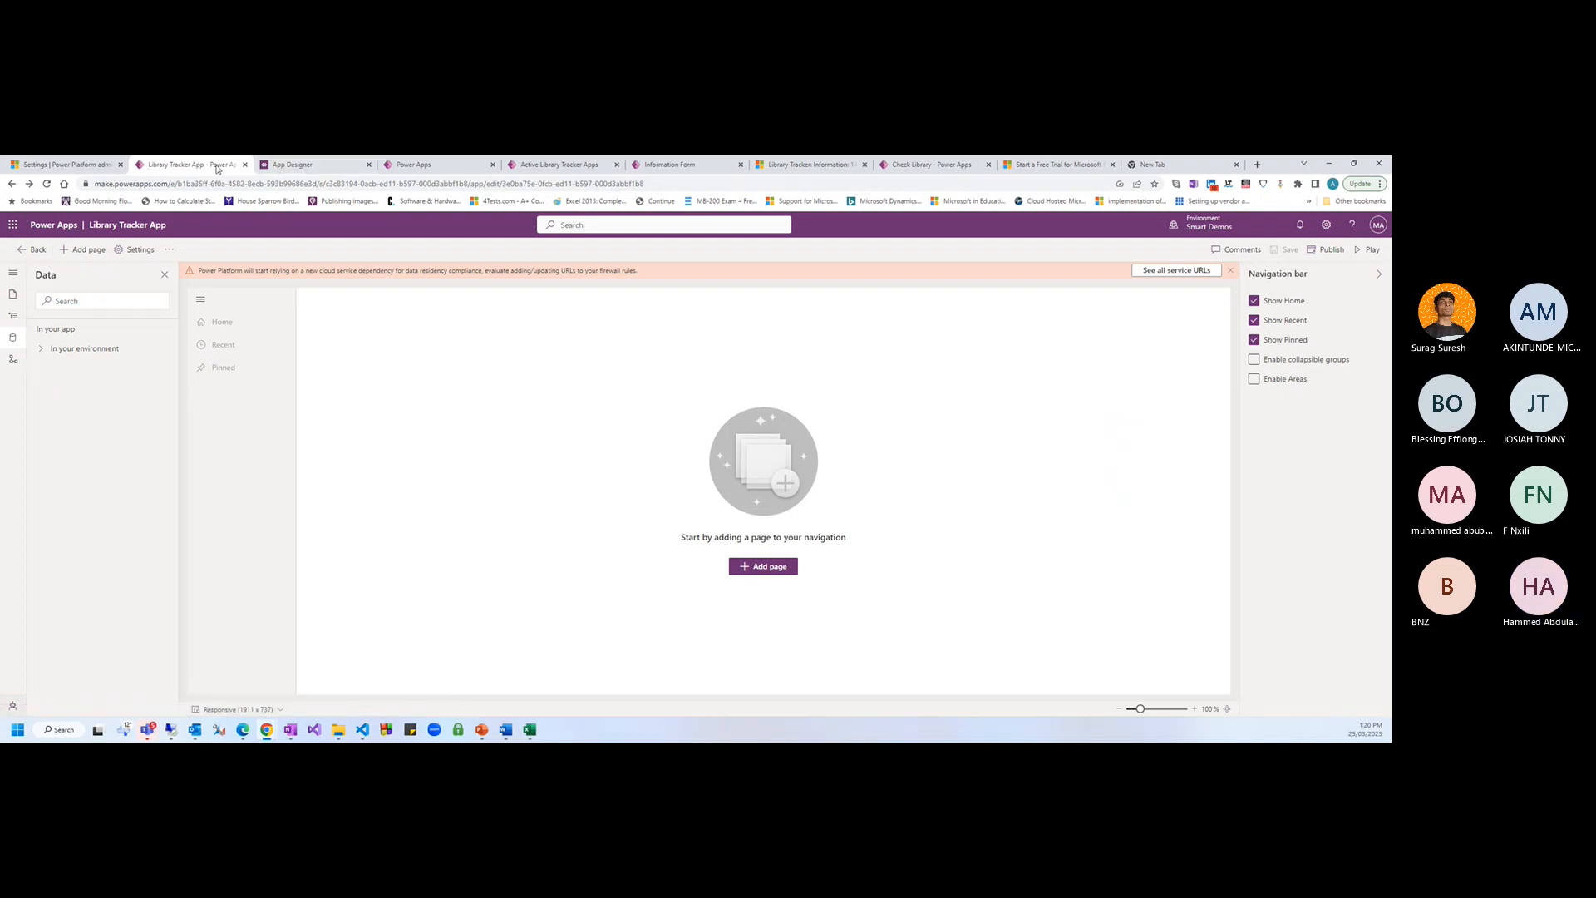
{"action": "left_click", "coordinate": [35, 251]}
{"action": "left_click", "coordinate": [117, 370]}
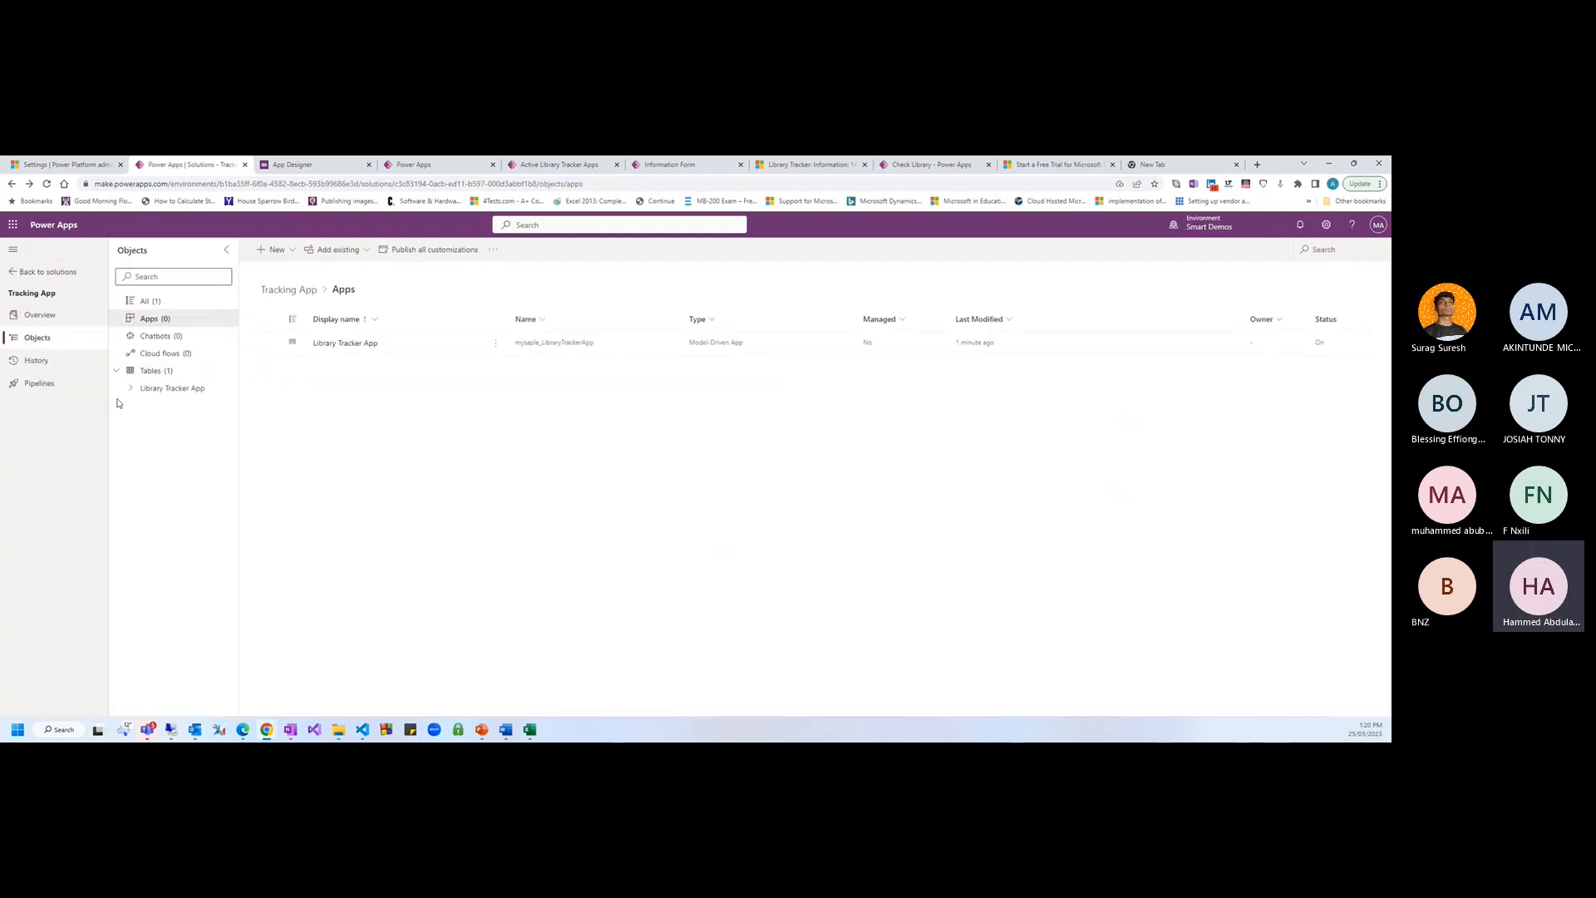
{"action": "left_click", "coordinate": [154, 391]}
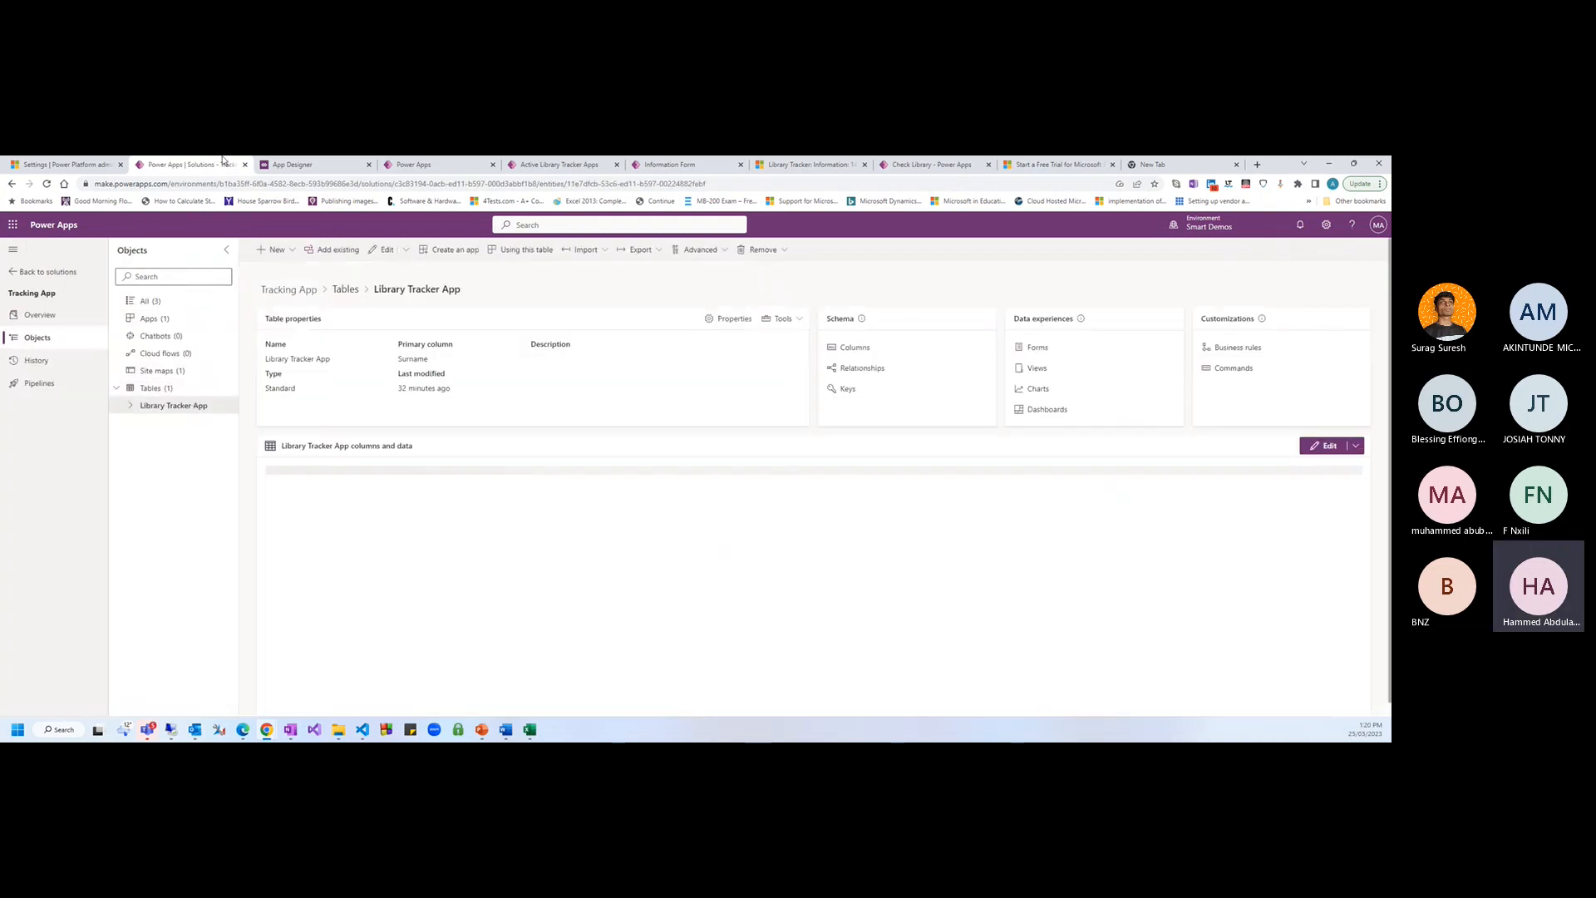
{"action": "left_click", "coordinate": [157, 403]}
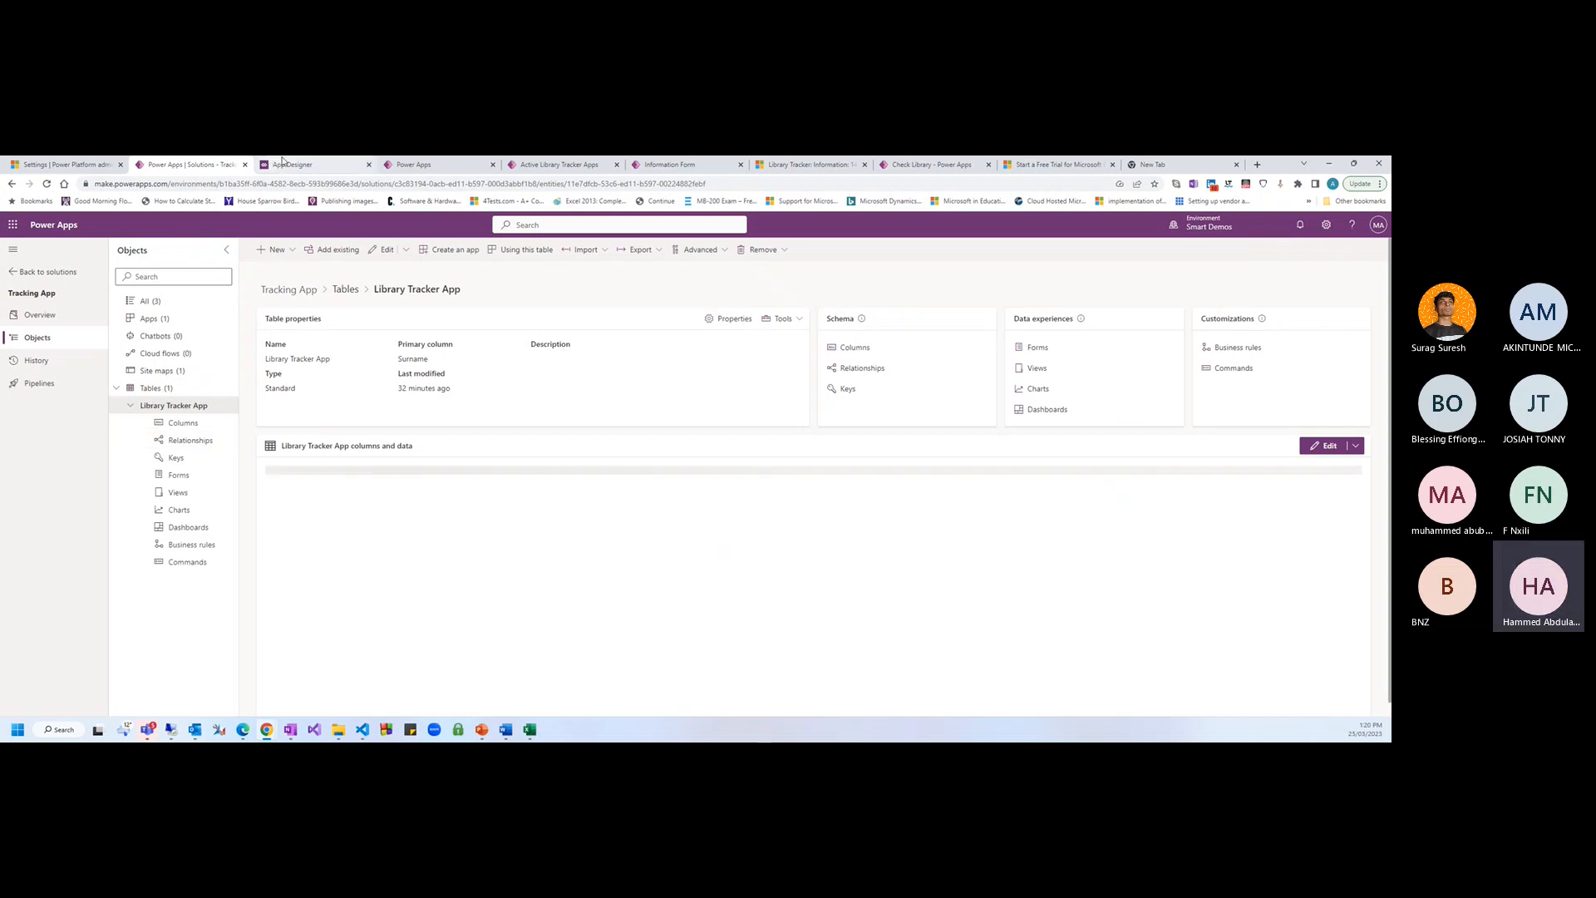
{"action": "left_click", "coordinate": [293, 164]}
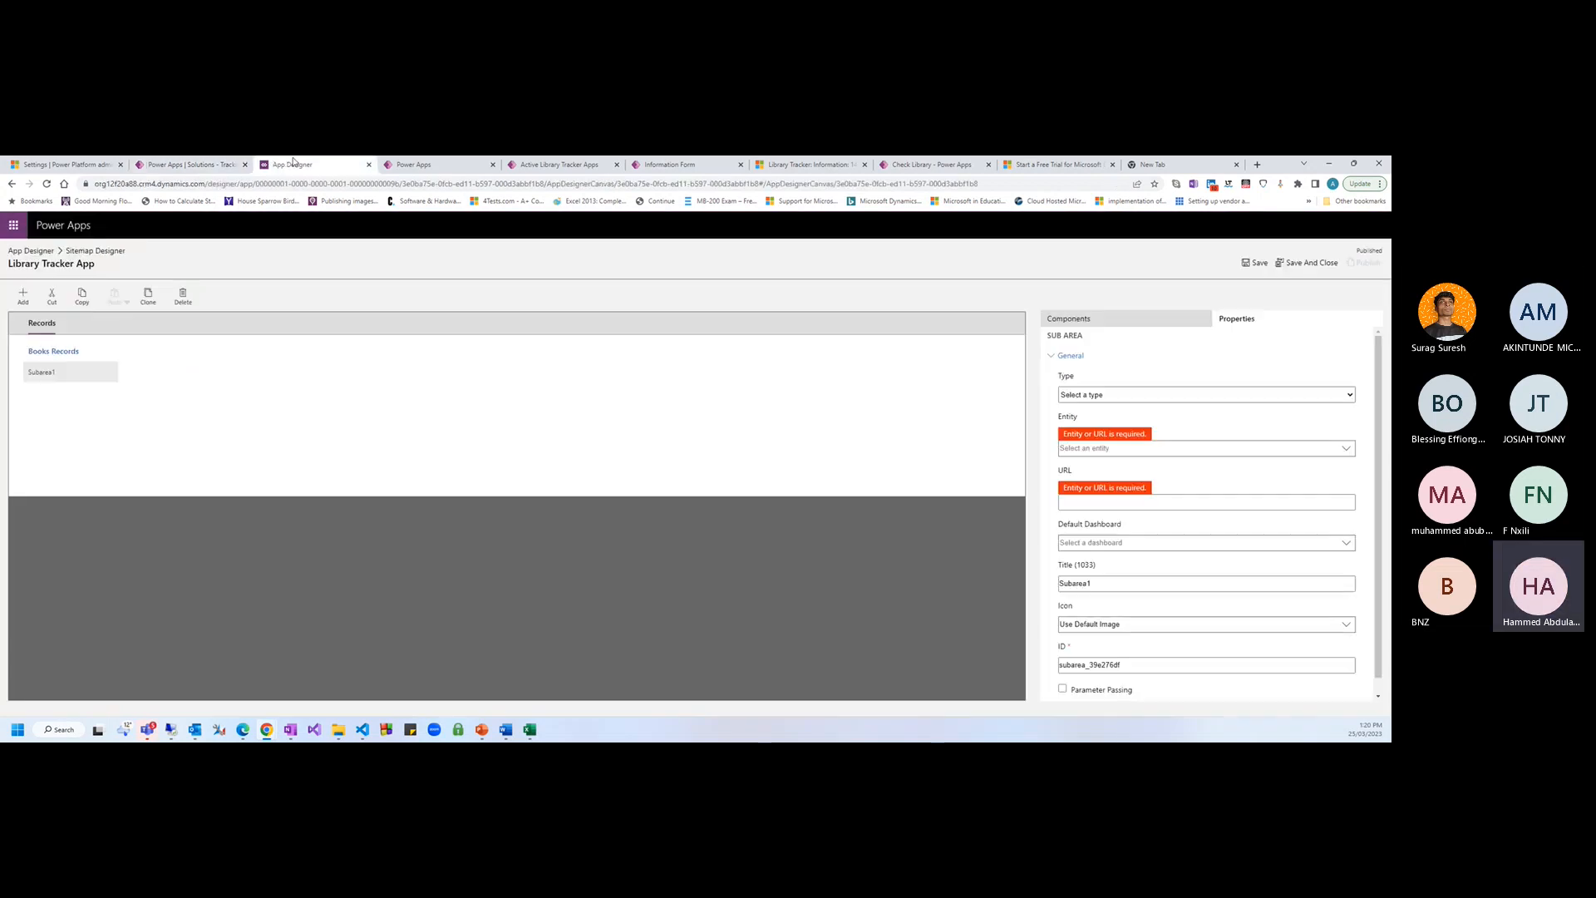
{"action": "left_click", "coordinate": [1110, 397]}
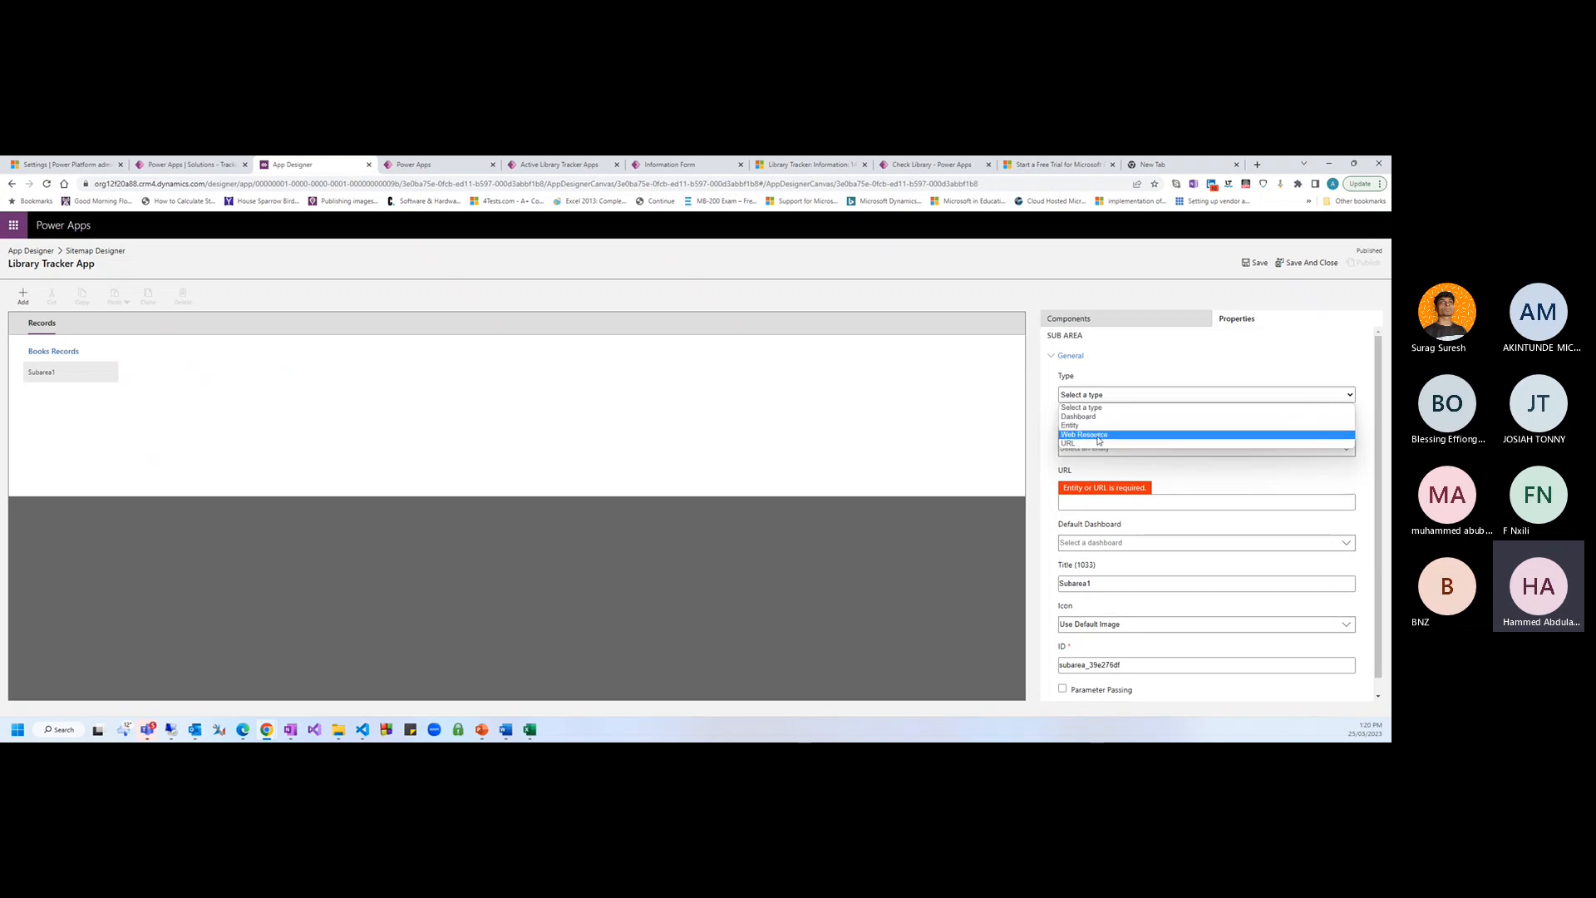
Point Subarea1 at the Library Tracker App table
{"action": "left_click", "coordinate": [1089, 425]}
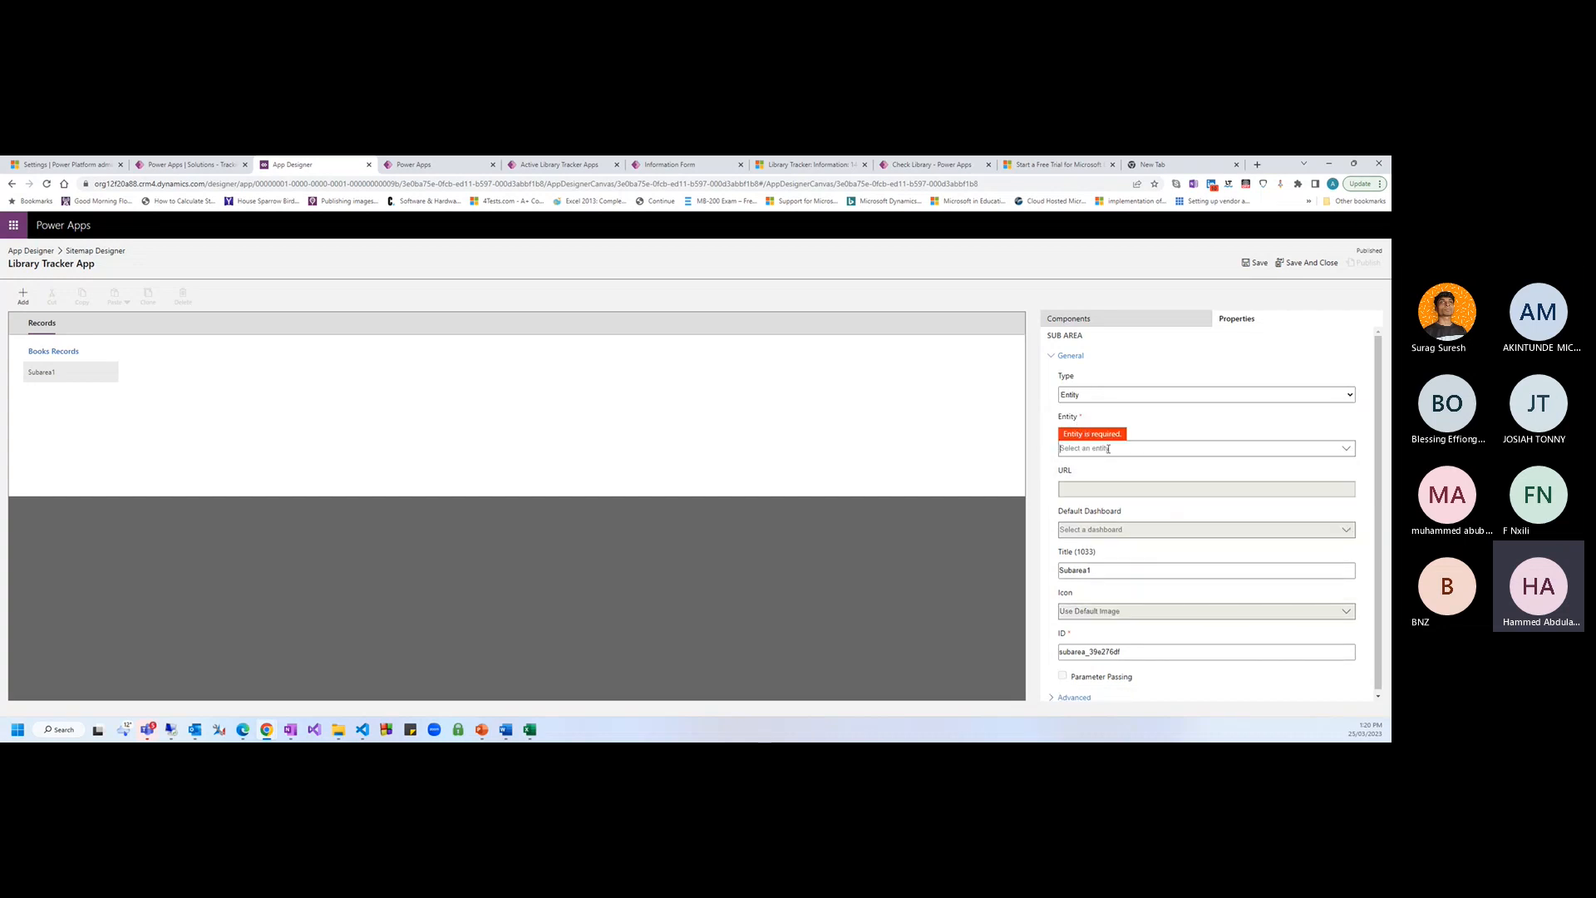
{"action": "type", "text": "libra"}
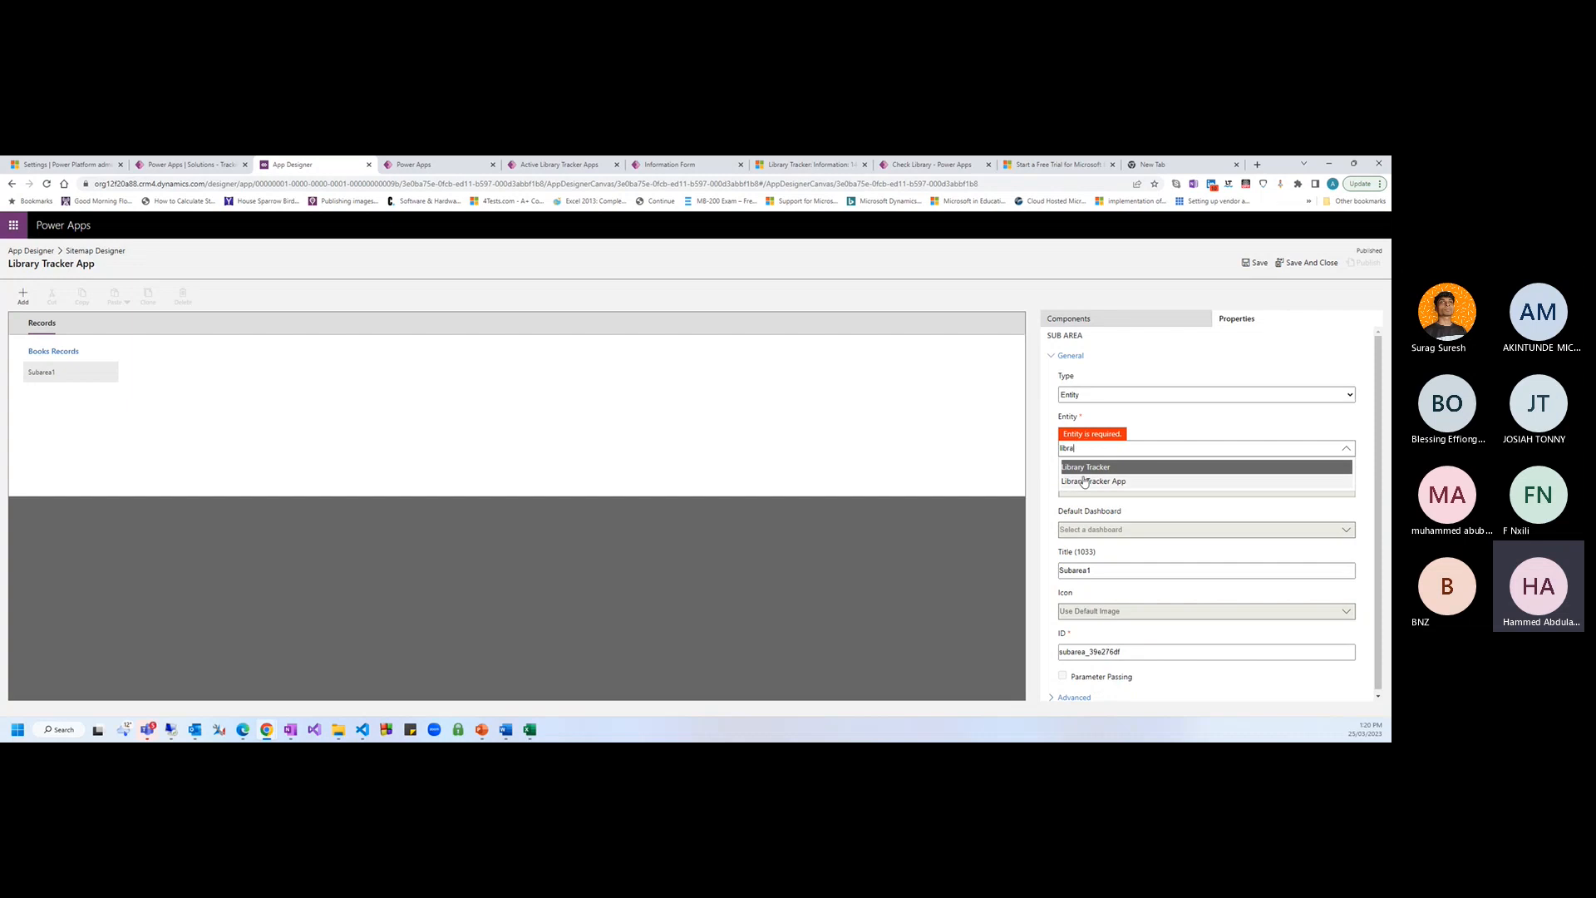
{"action": "left_click", "coordinate": [1084, 481]}
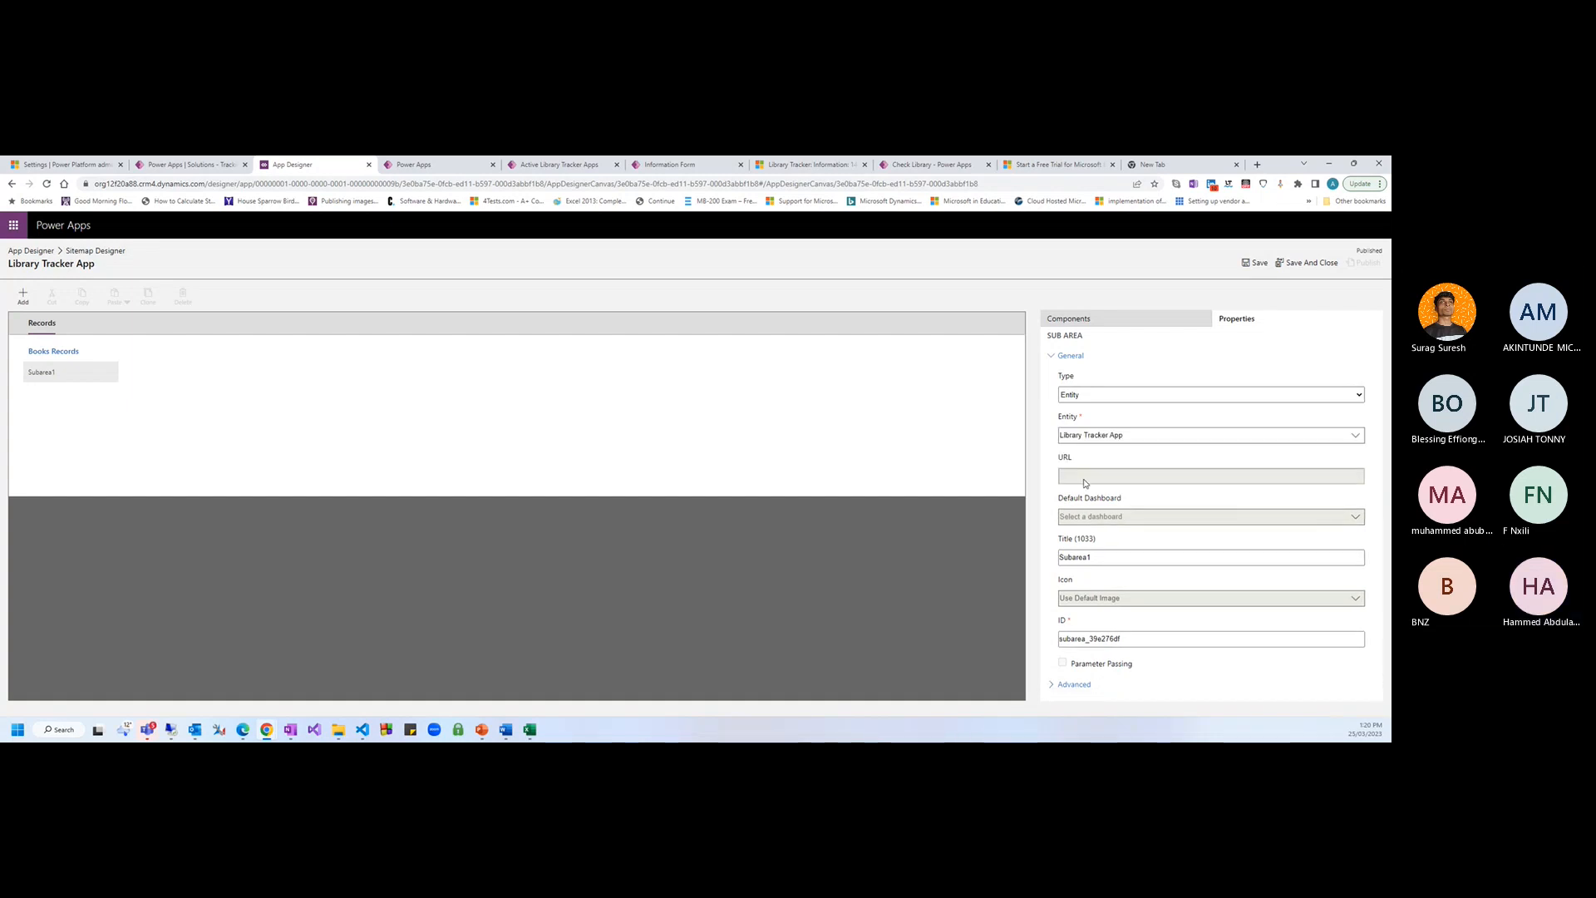
{"action": "left_click", "coordinate": [168, 165]}
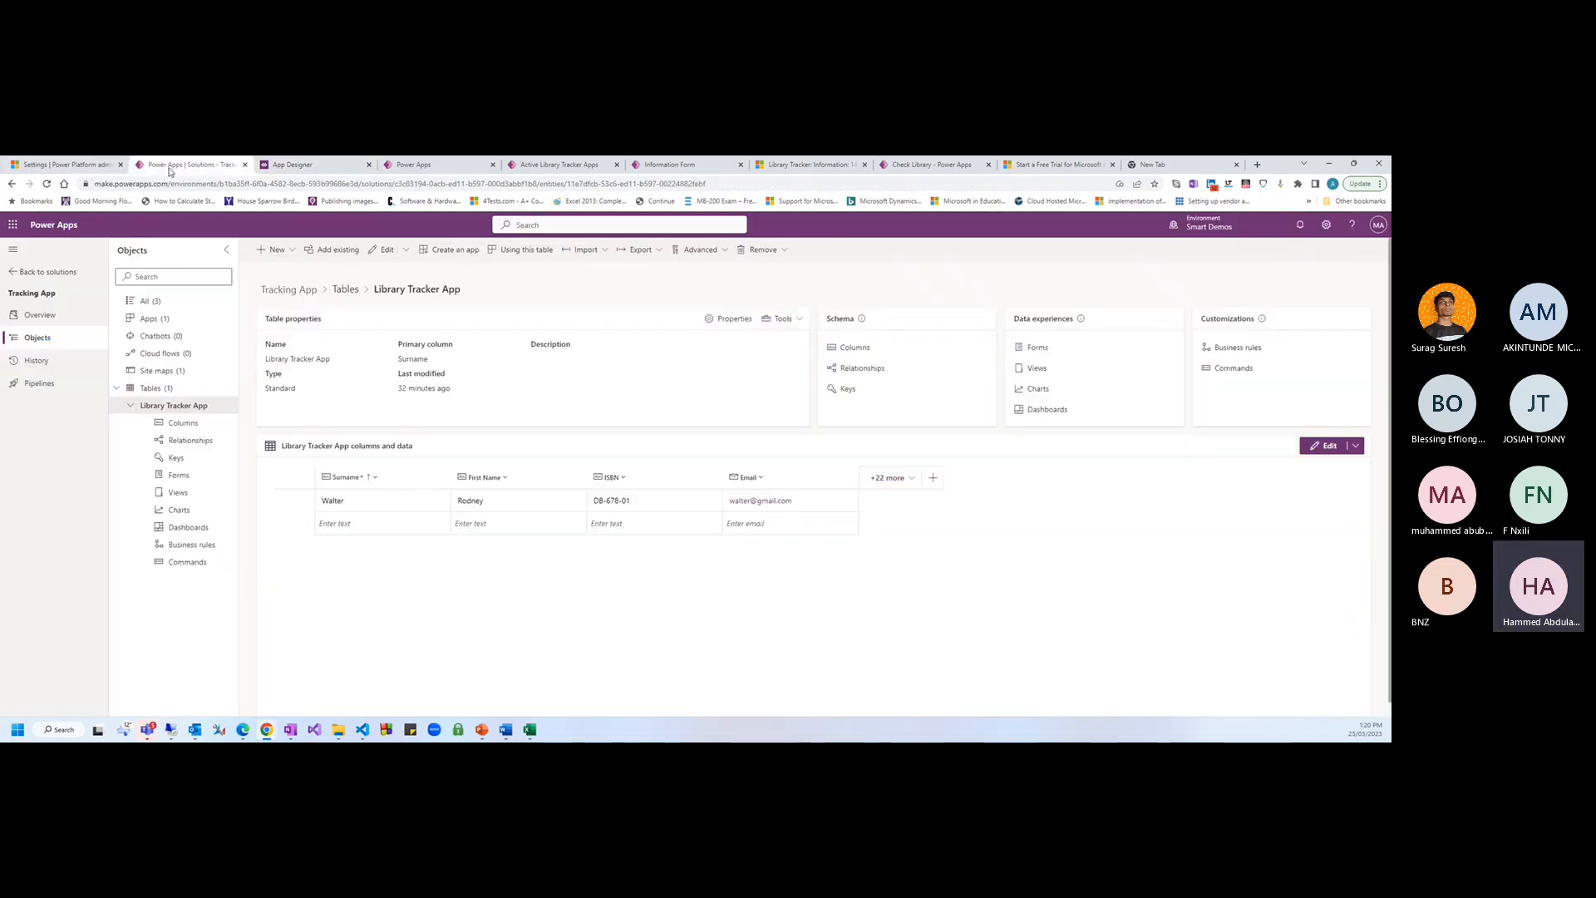
{"action": "left_click", "coordinate": [291, 166]}
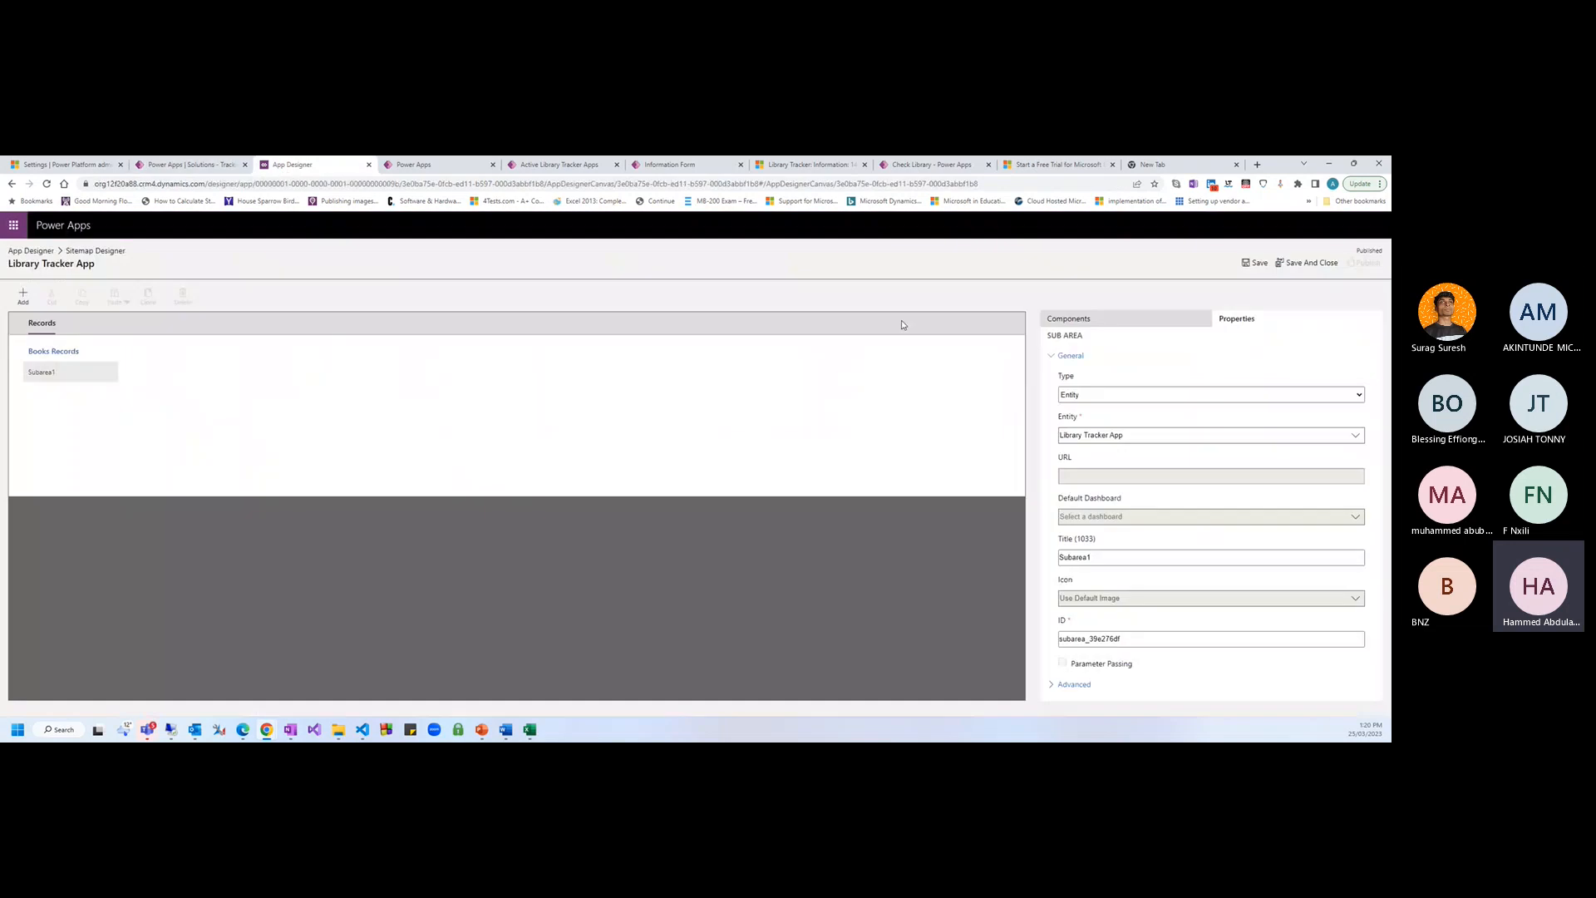
Save and publish the site map, then close it back to App Designer
{"action": "left_click", "coordinate": [1256, 265]}
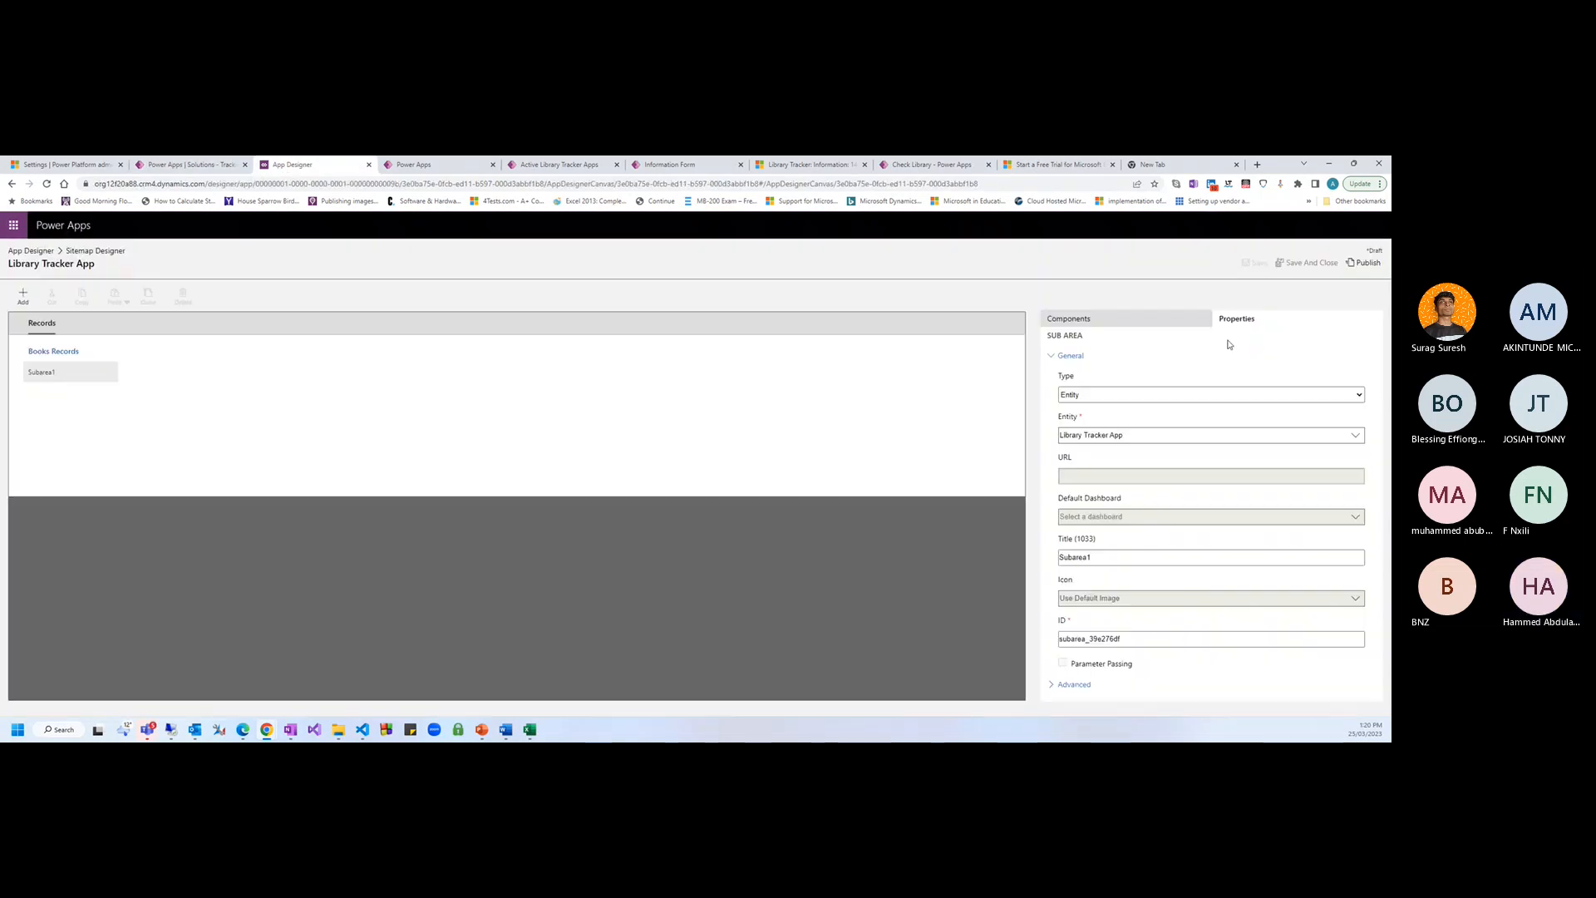
{"action": "left_click", "coordinate": [1362, 264]}
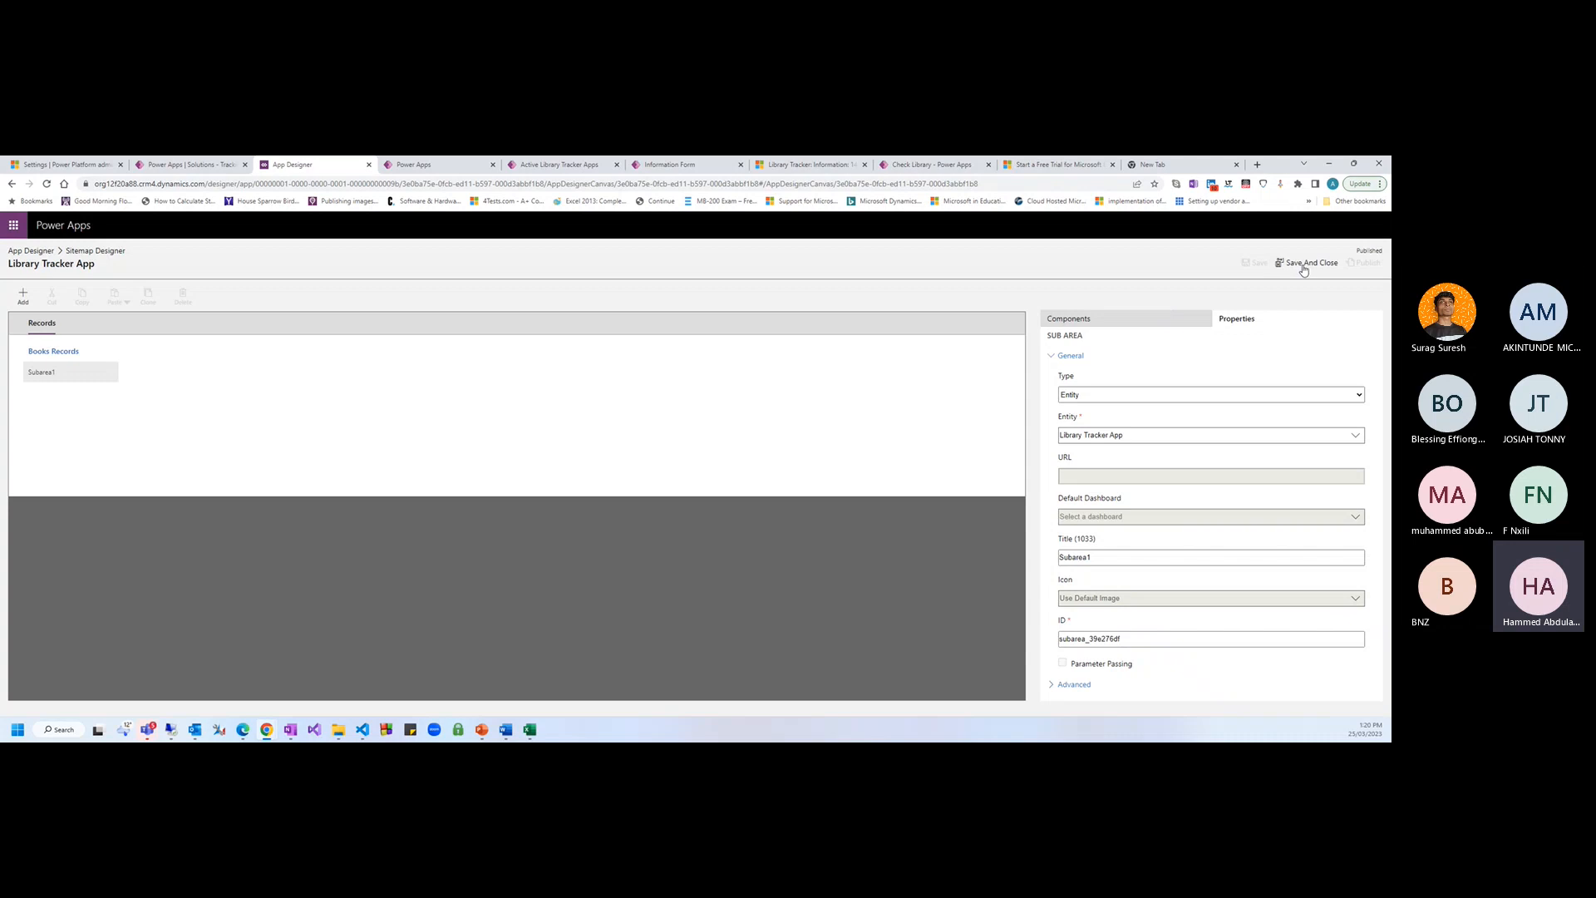
{"action": "left_click", "coordinate": [1303, 267]}
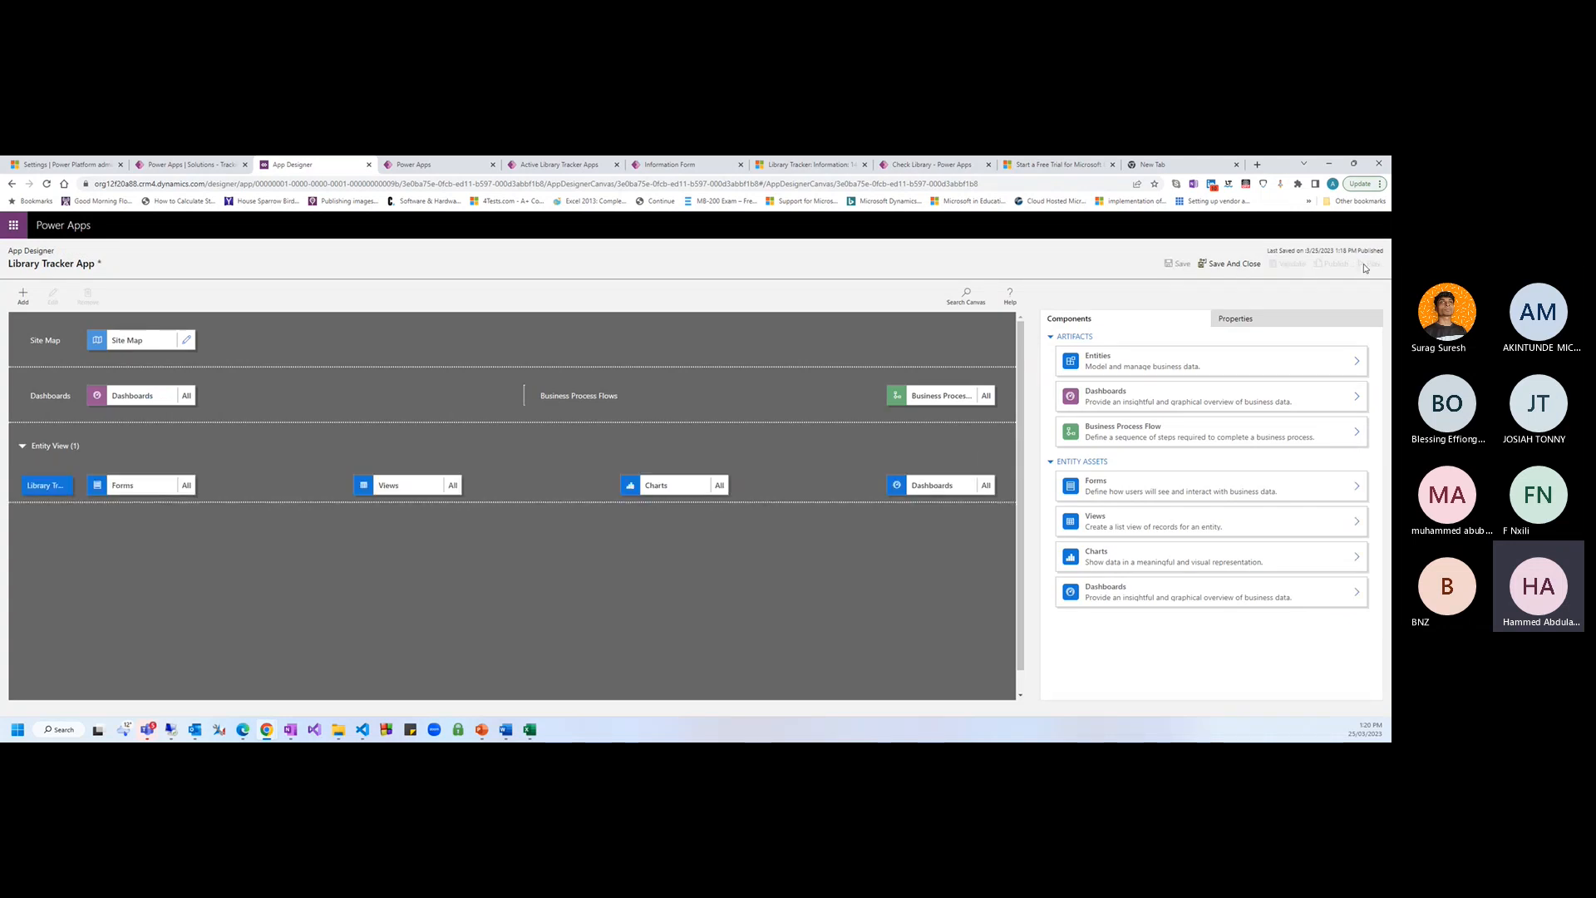
Save and publish the app, then review its included forms, views, charts and dashboards
{"action": "left_click", "coordinate": [1184, 265]}
{"action": "left_click", "coordinate": [1329, 266]}
{"action": "left_click", "coordinate": [151, 489]}
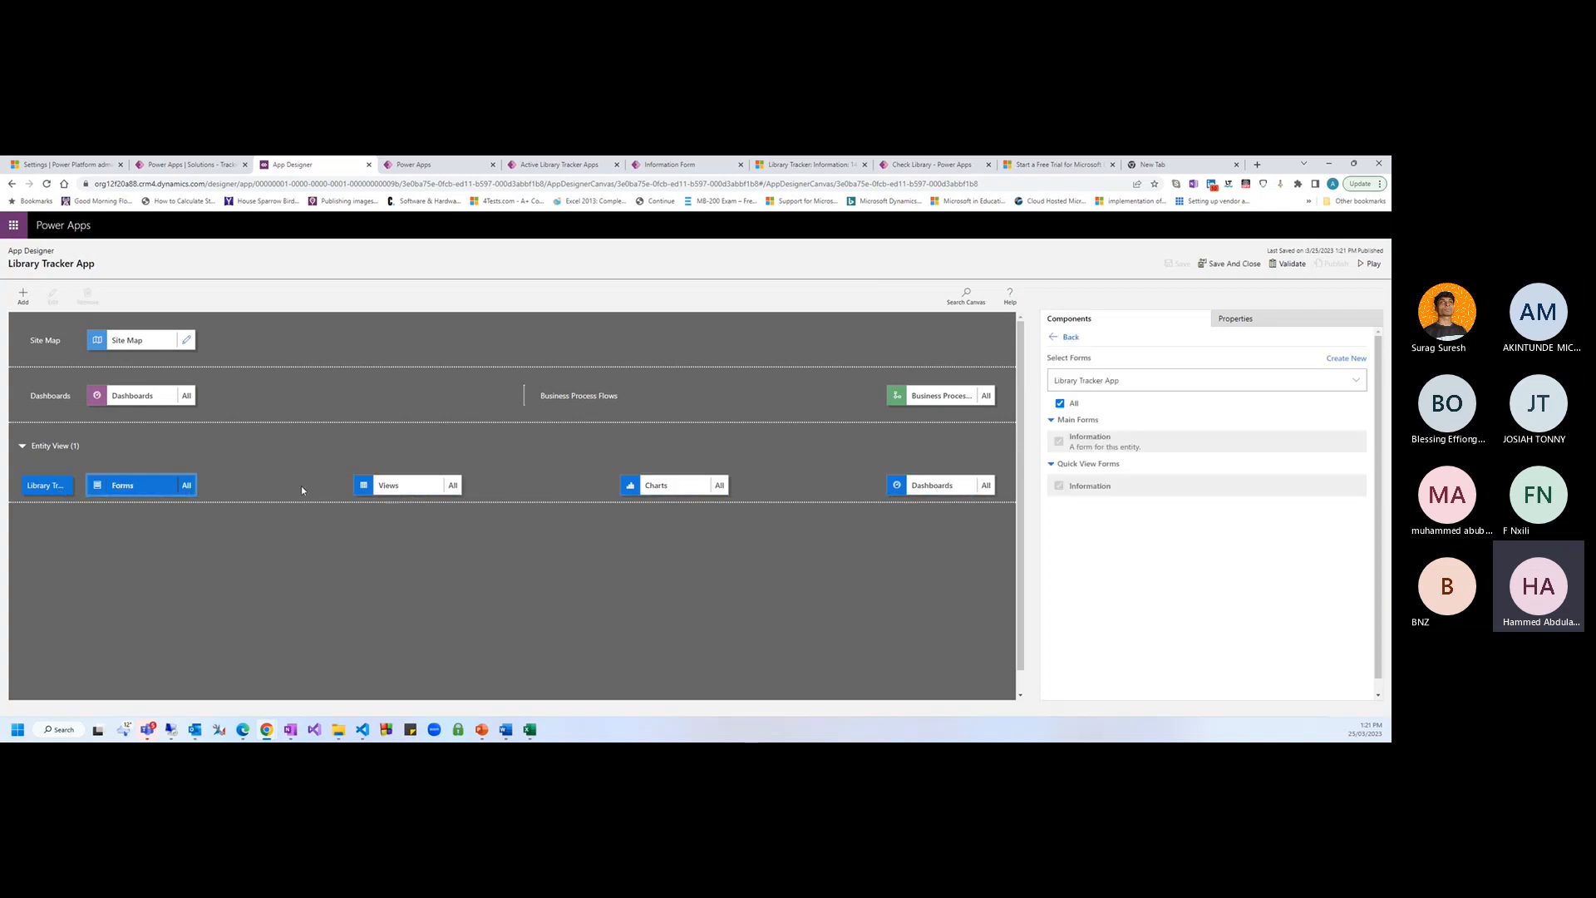
{"action": "left_click", "coordinate": [399, 485]}
{"action": "left_click", "coordinate": [665, 486]}
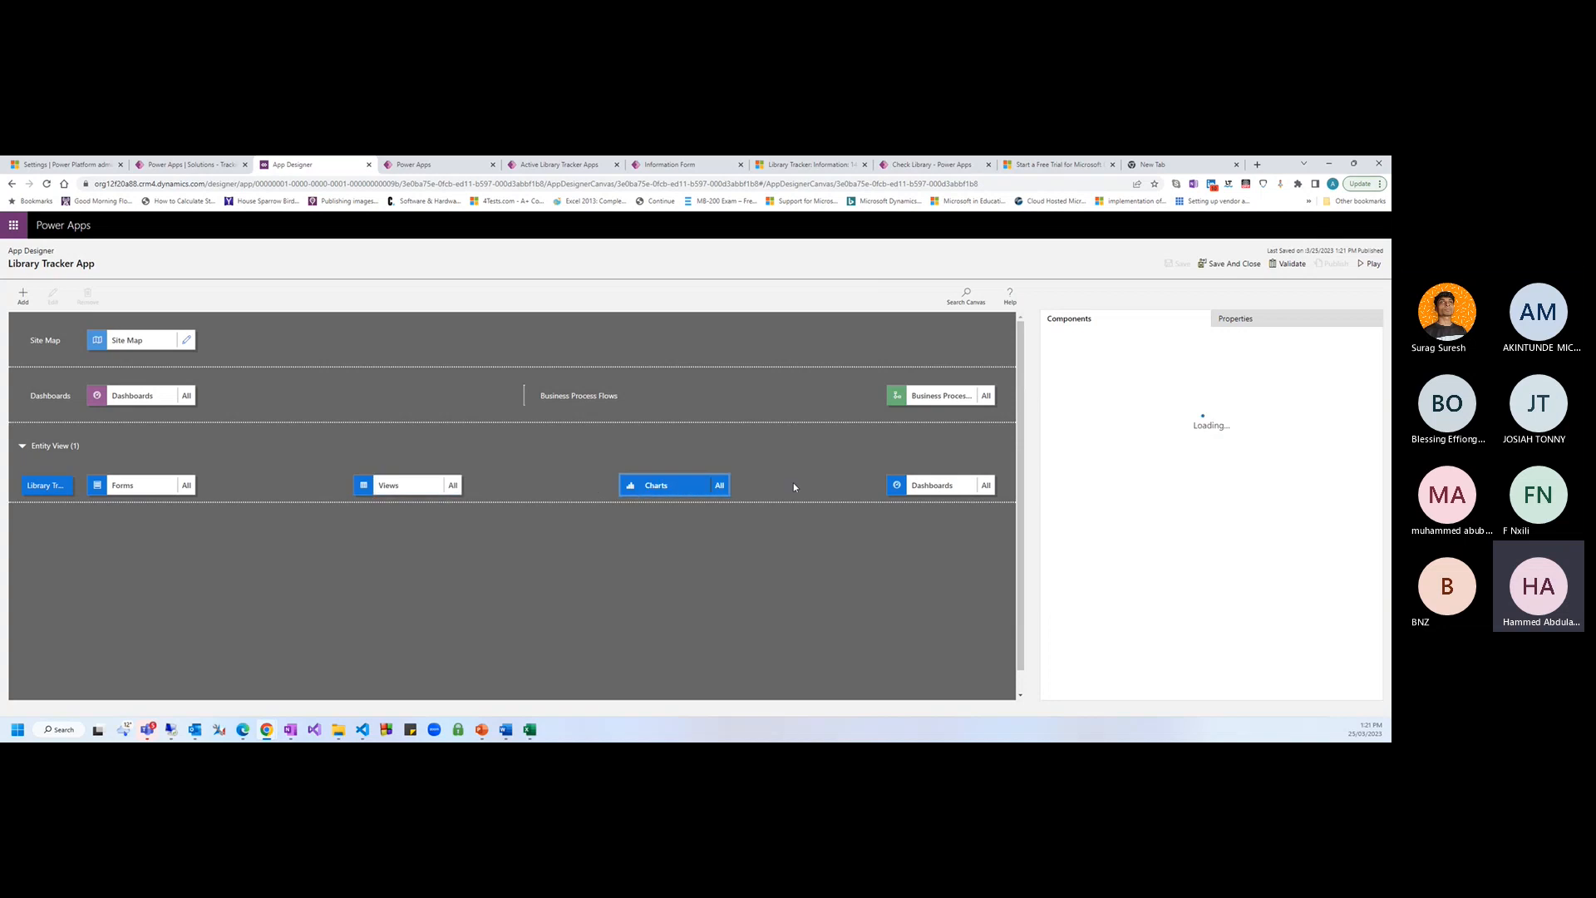
{"action": "left_click", "coordinate": [913, 486]}
{"action": "left_click", "coordinate": [133, 486]}
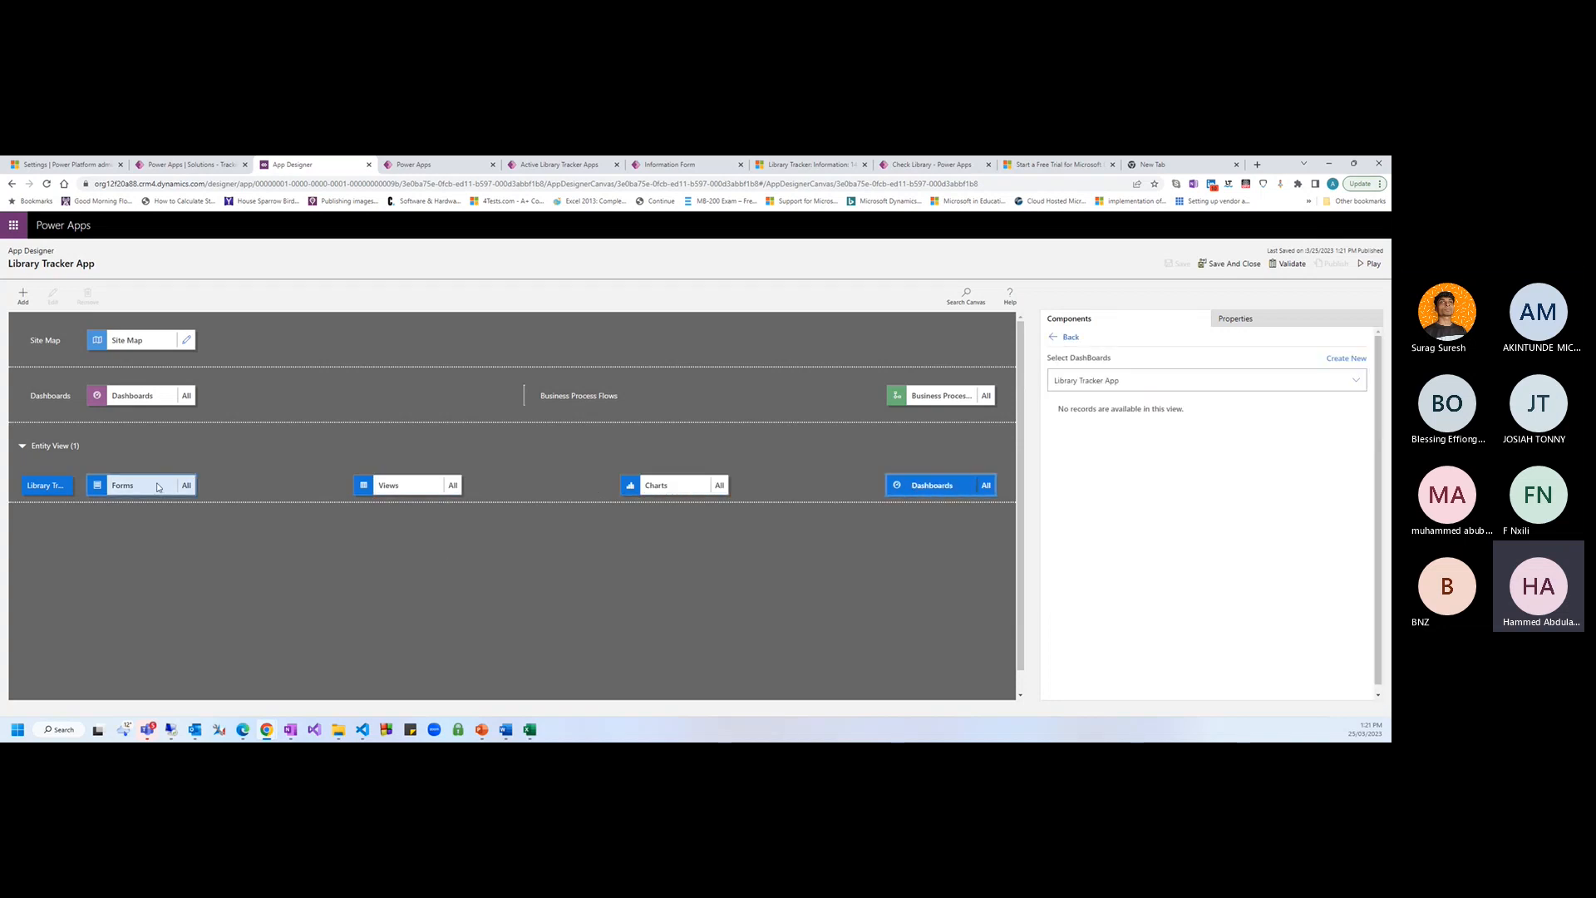
{"action": "left_click", "coordinate": [453, 485]}
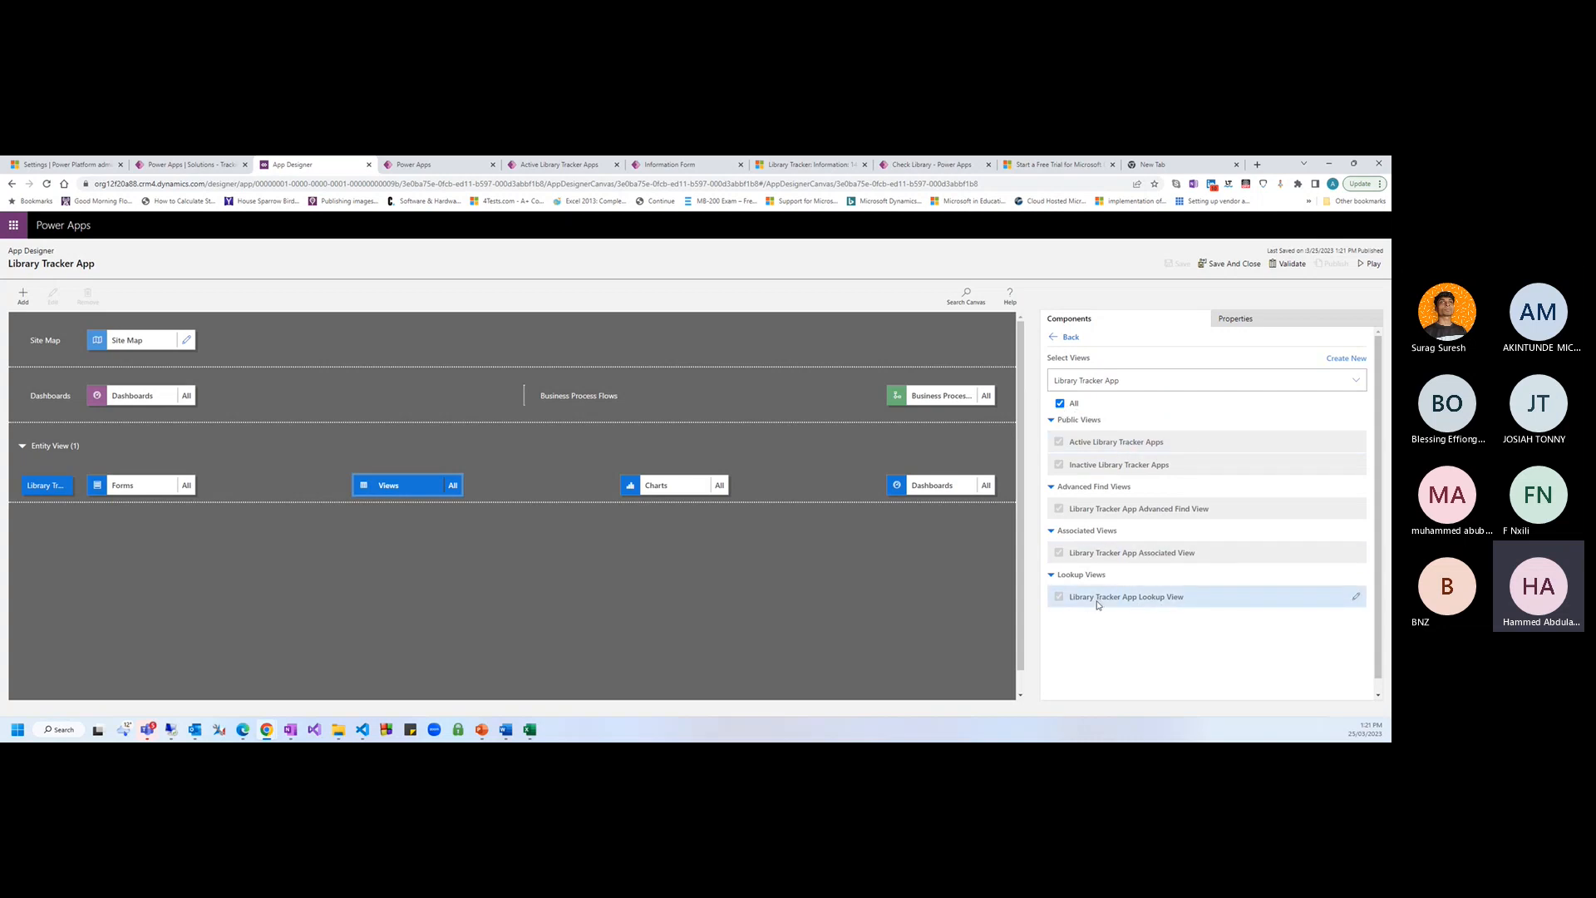
Toggle the All views option off and back on, then save and publish again
{"action": "left_click", "coordinate": [1068, 442]}
{"action": "left_click", "coordinate": [1059, 403]}
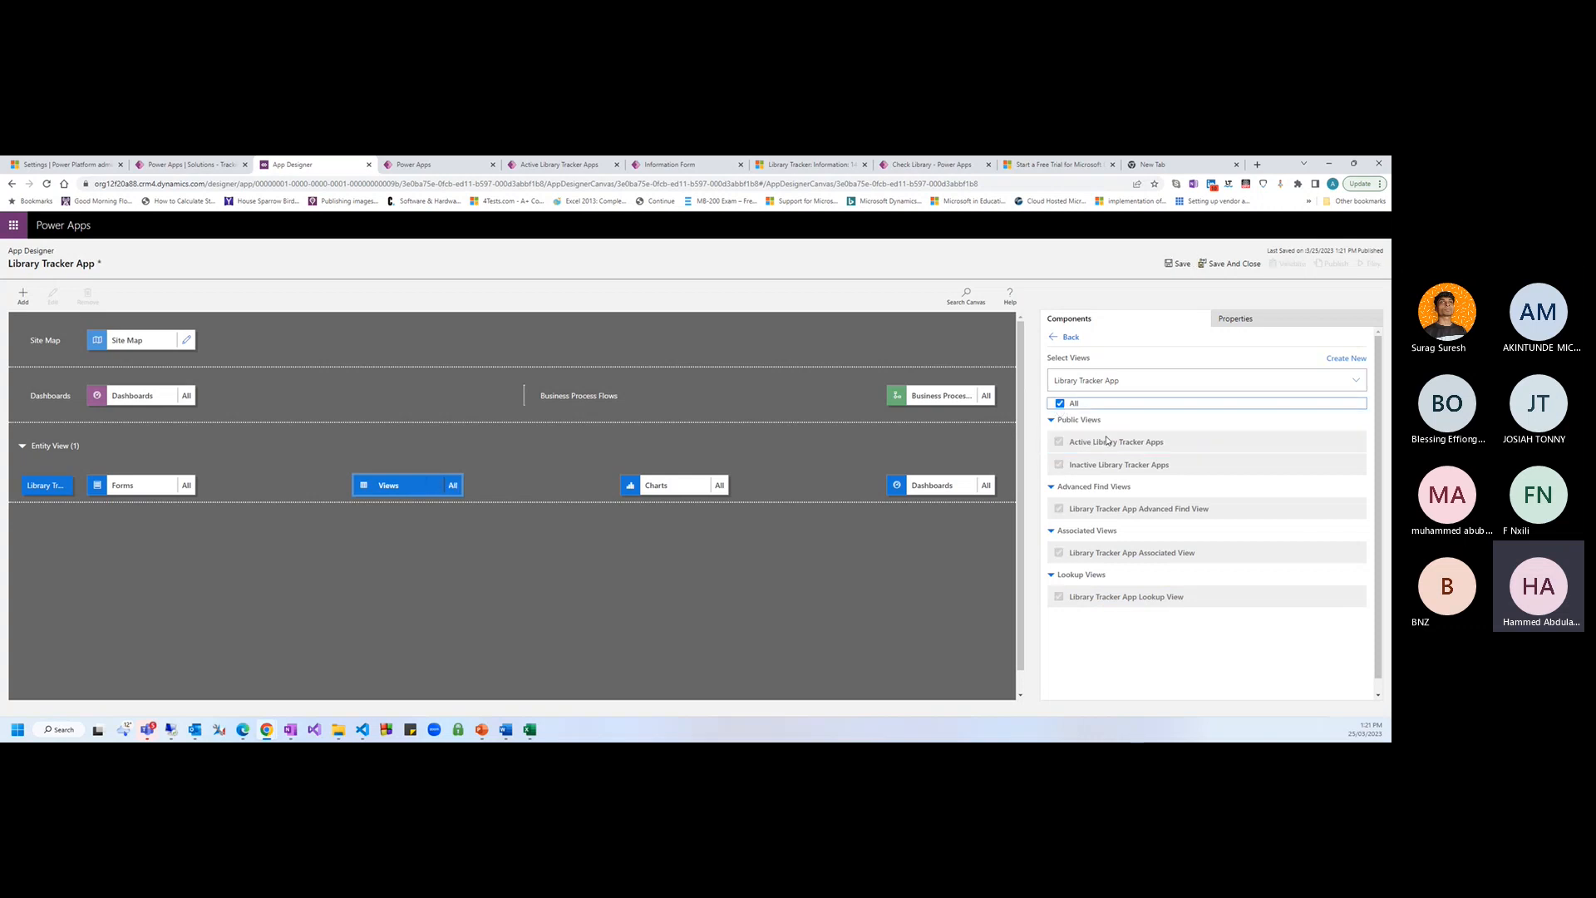
{"action": "left_click", "coordinate": [137, 485]}
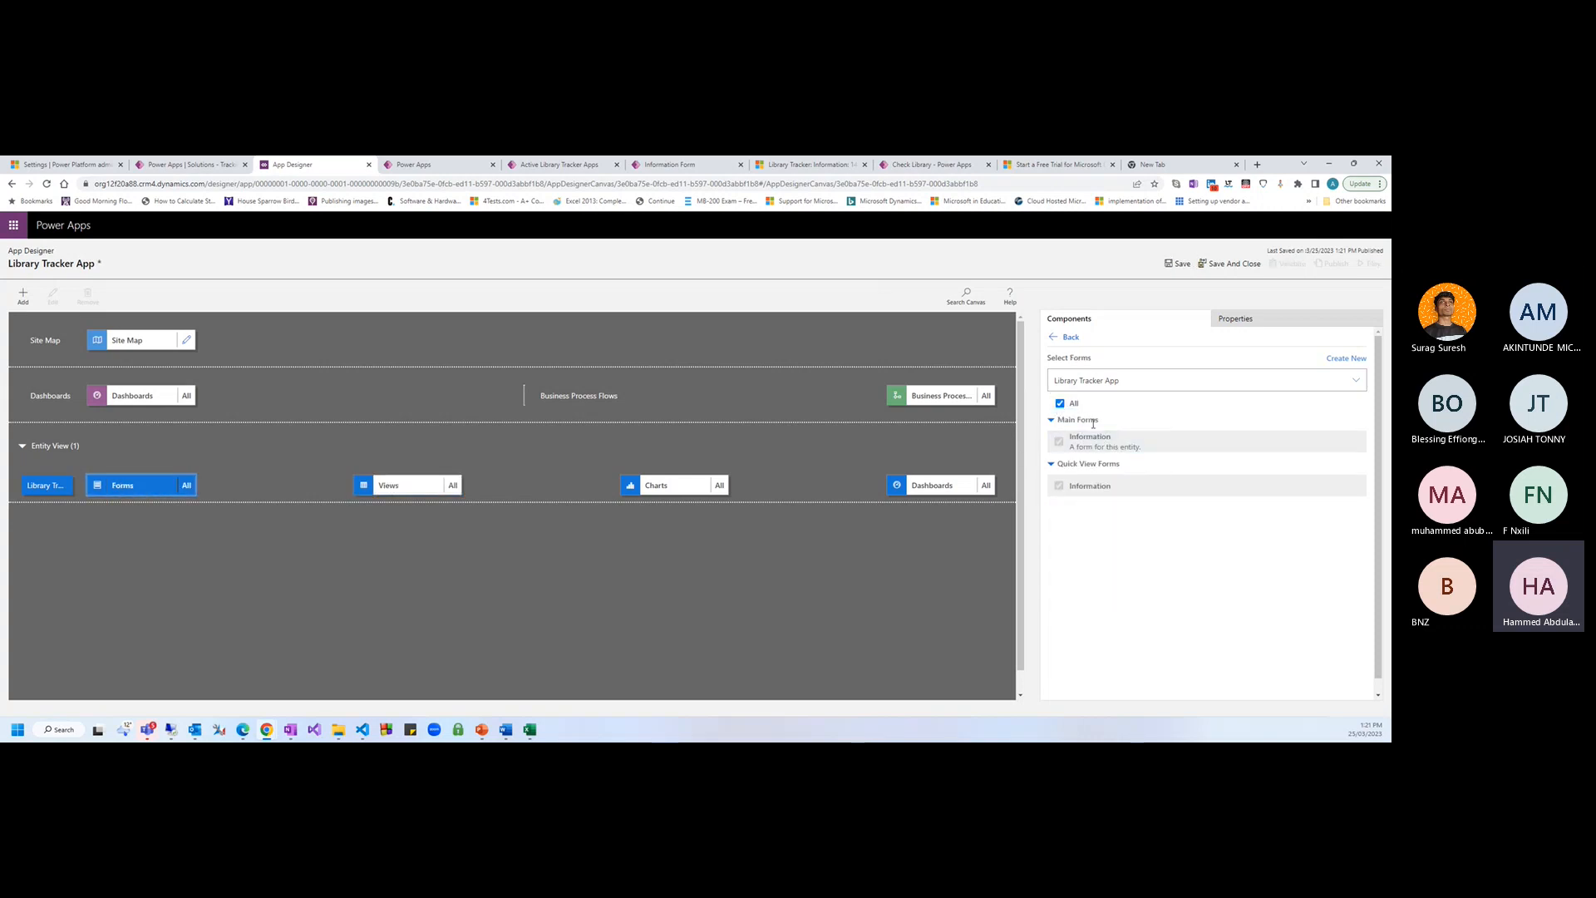
{"action": "left_click", "coordinate": [1178, 264]}
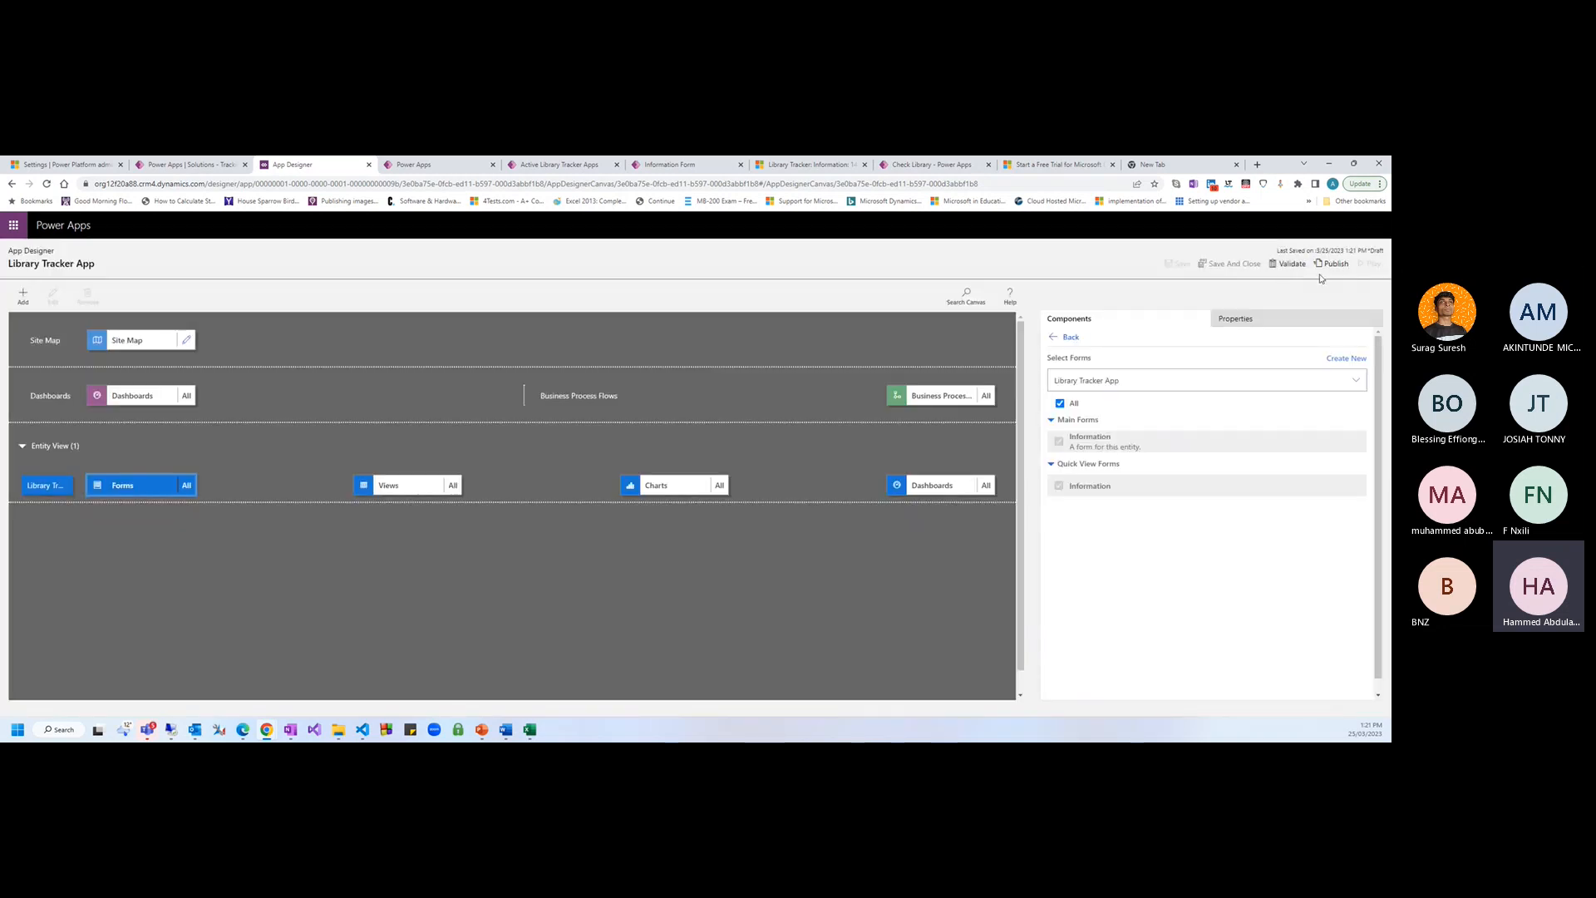
{"action": "left_click", "coordinate": [1332, 263]}
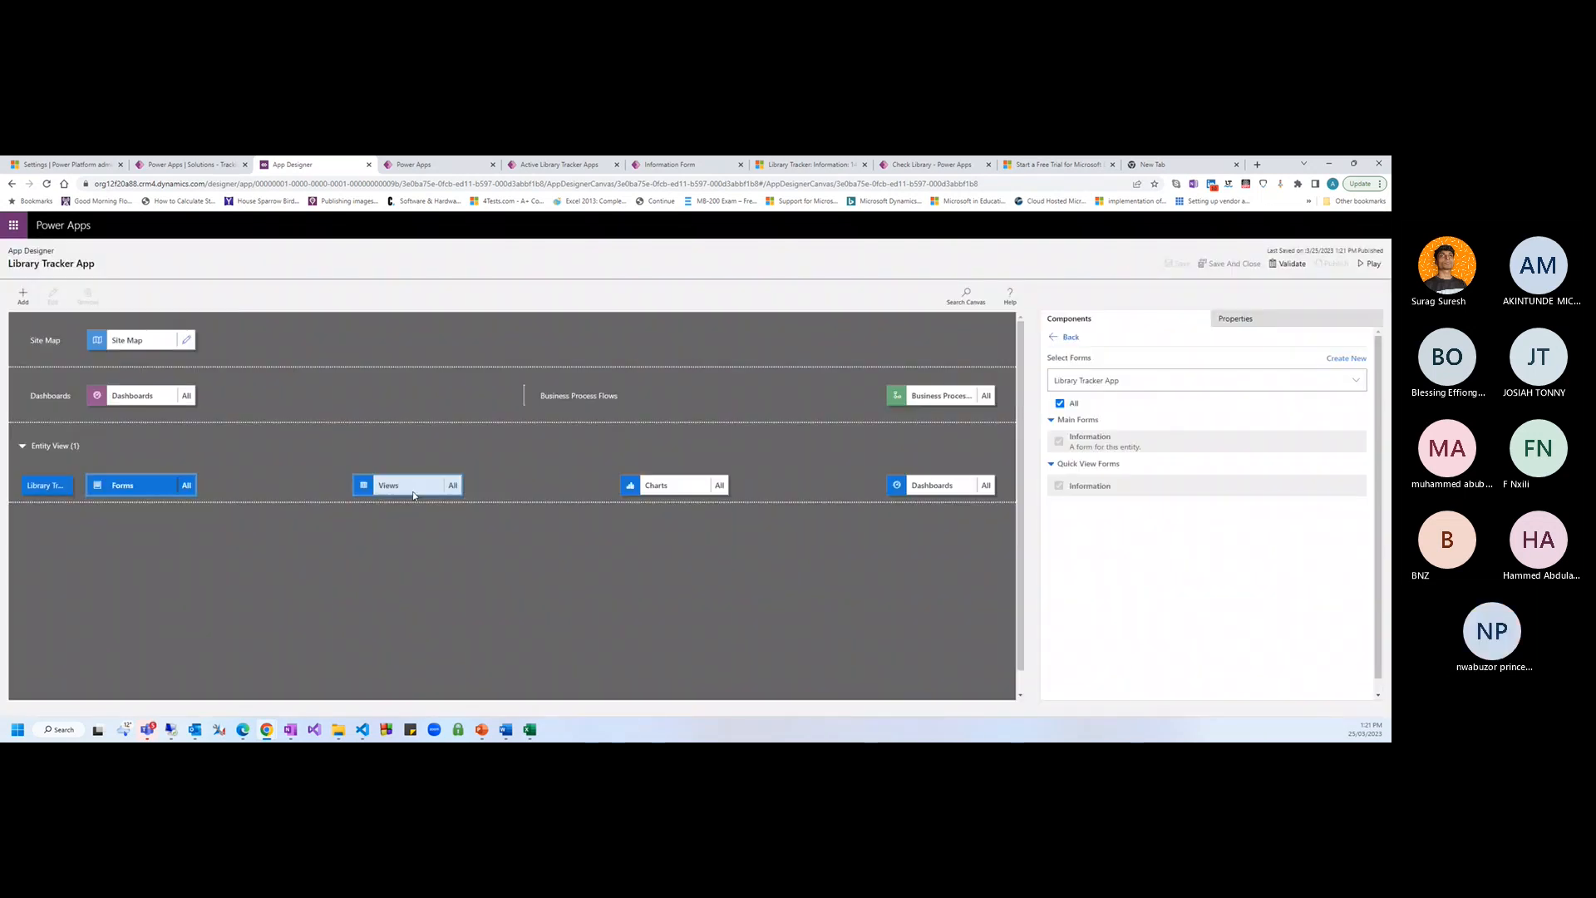
{"action": "left_click", "coordinate": [413, 490]}
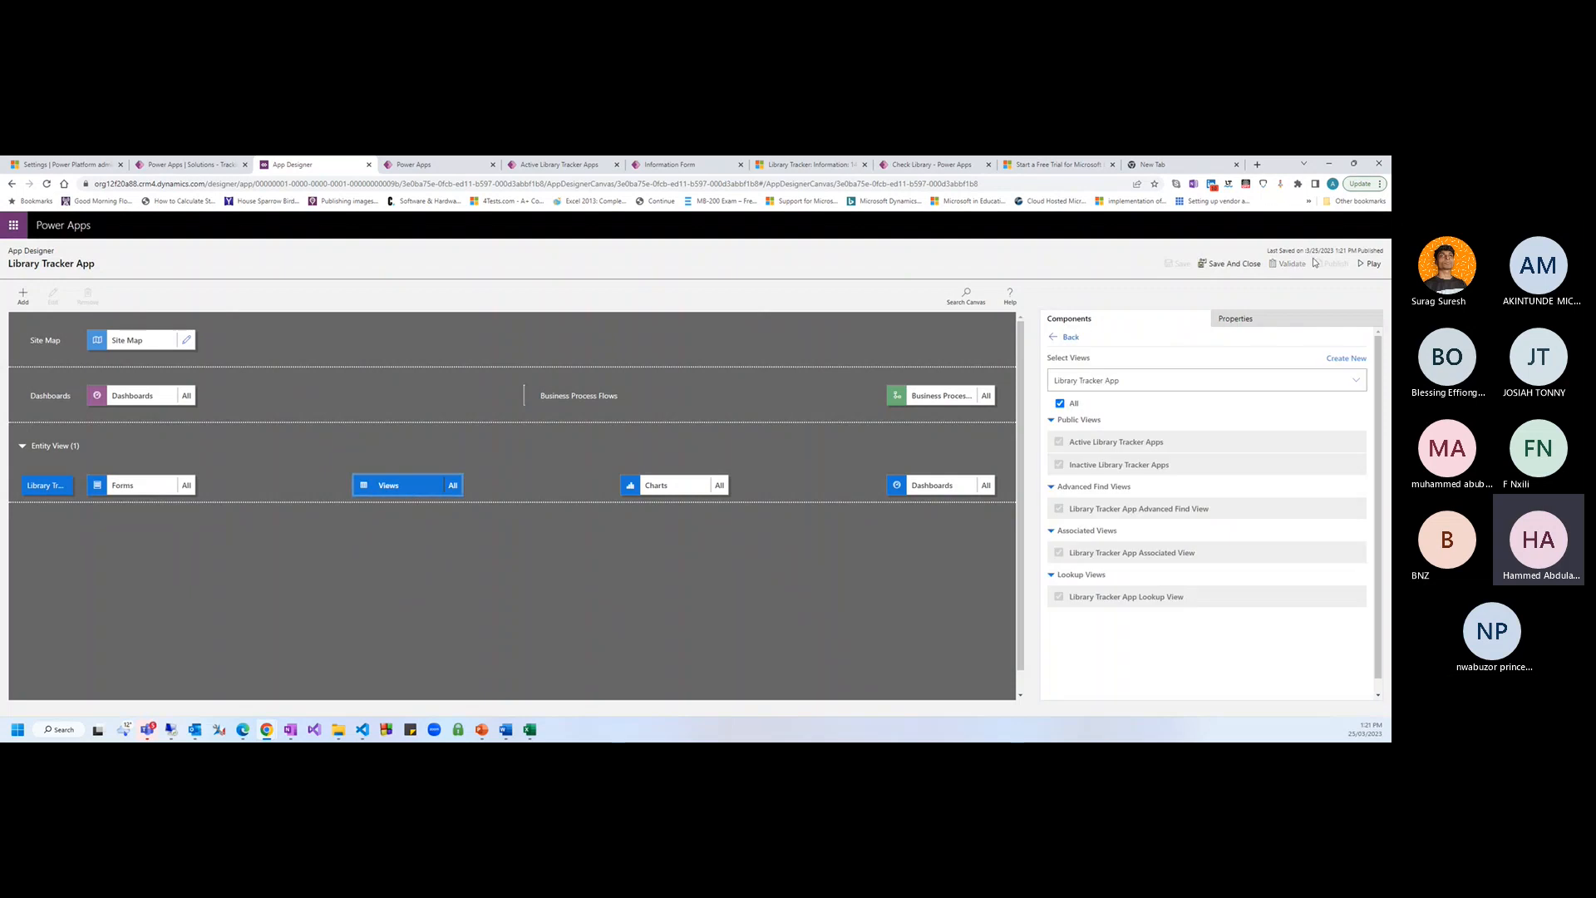
Run the Library Tracker App in a new tab, then return to App Designer
{"action": "left_click", "coordinate": [1367, 263]}
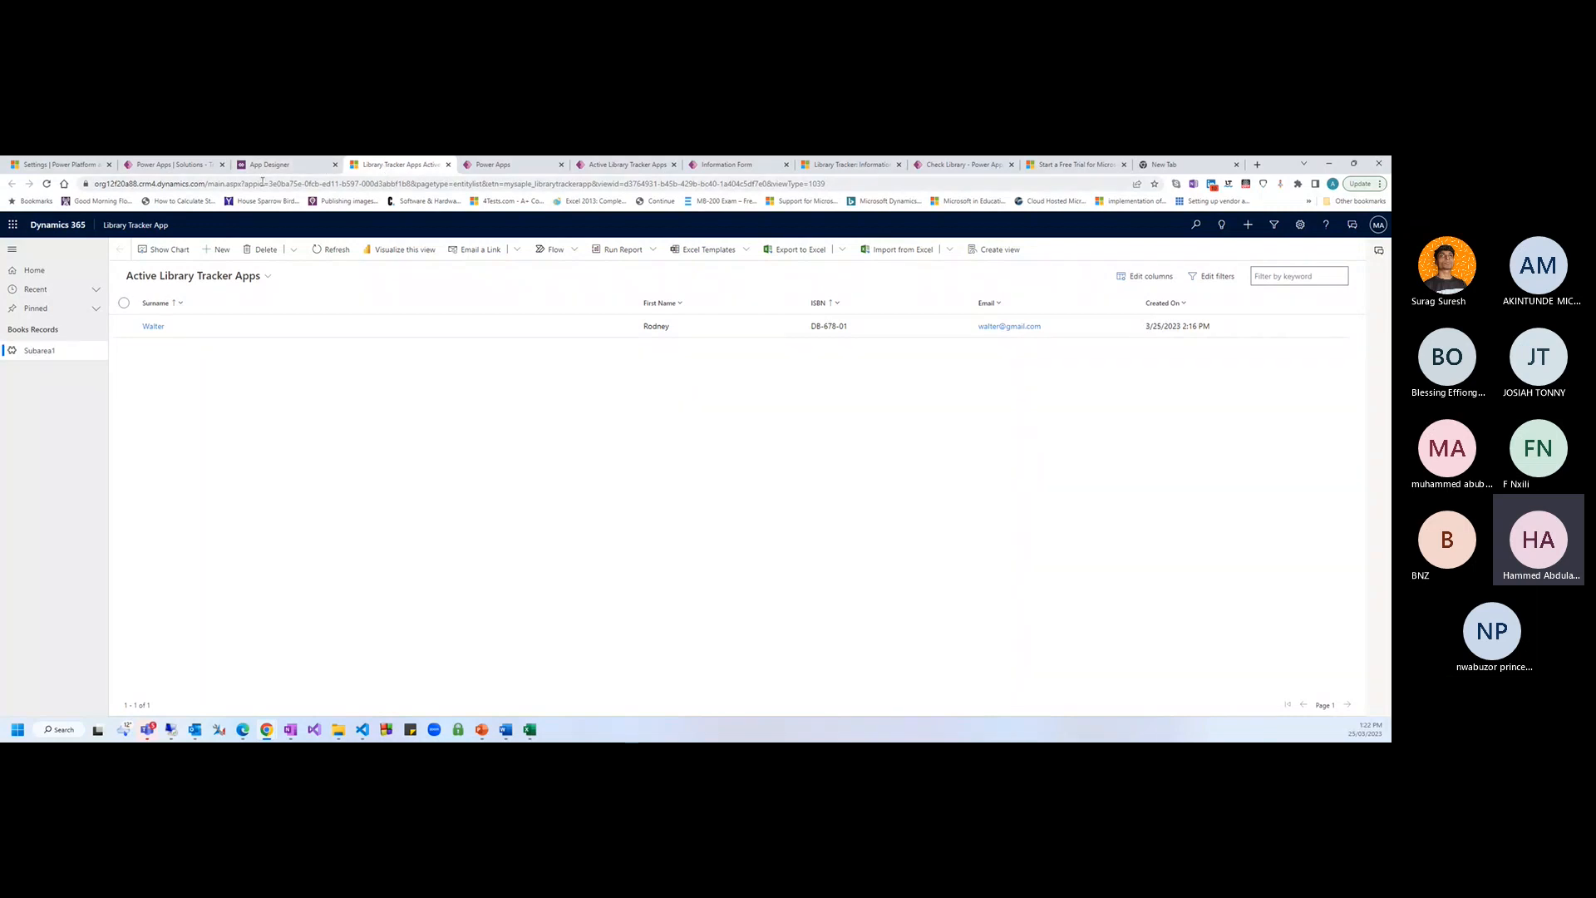
{"action": "left_click", "coordinate": [271, 164]}
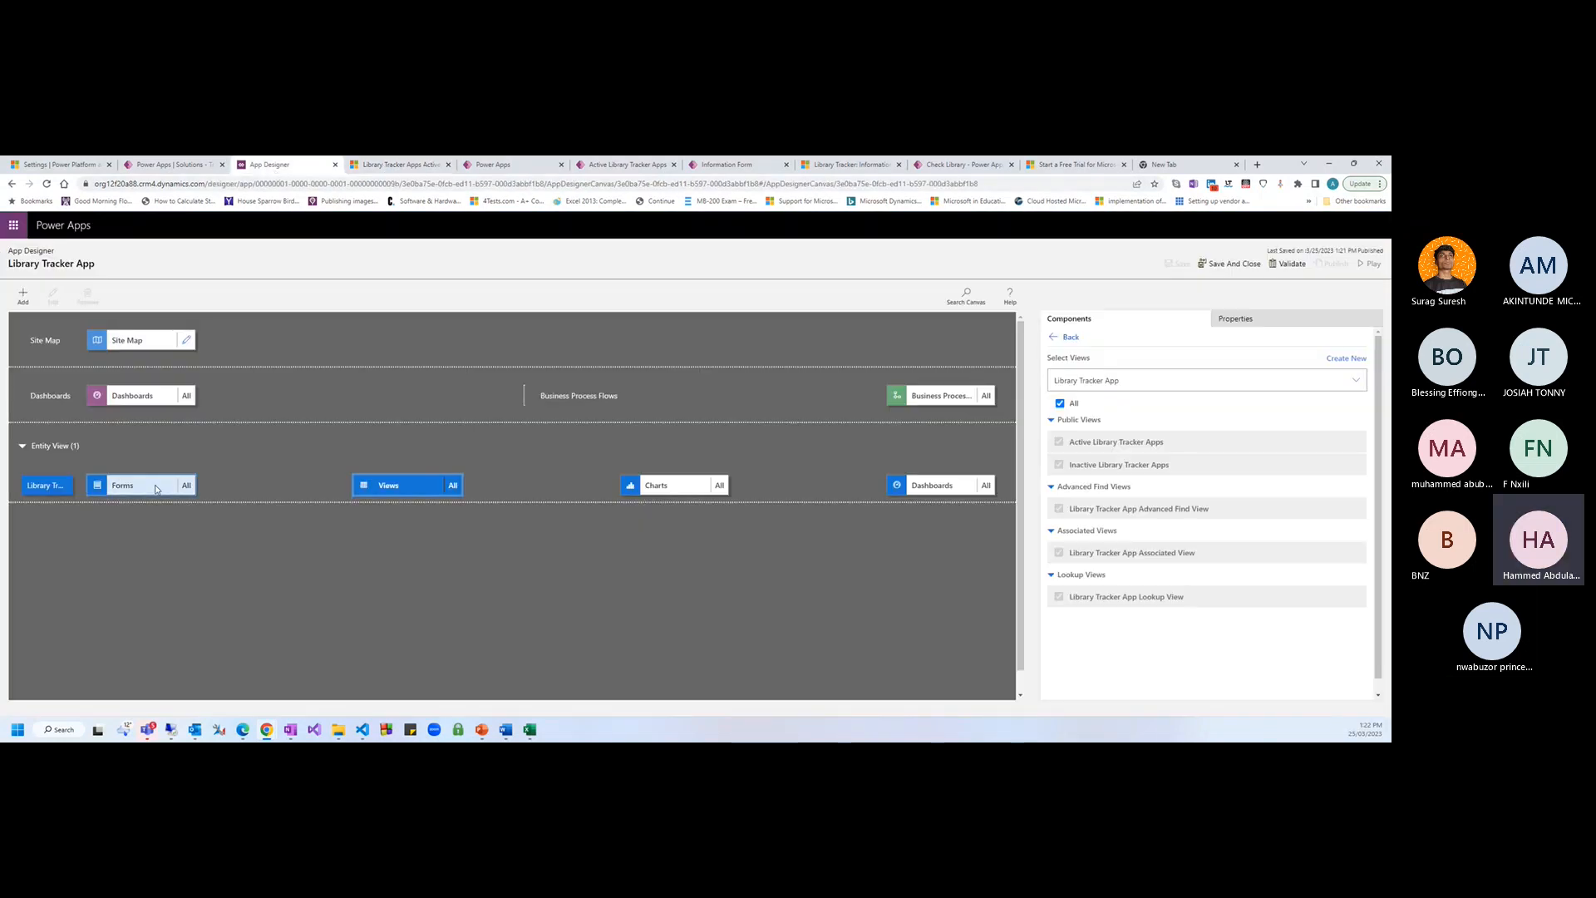
Retitle Subarea1 as Library Tracker using the copied table name minus 'App'
{"action": "left_click", "coordinate": [186, 342]}
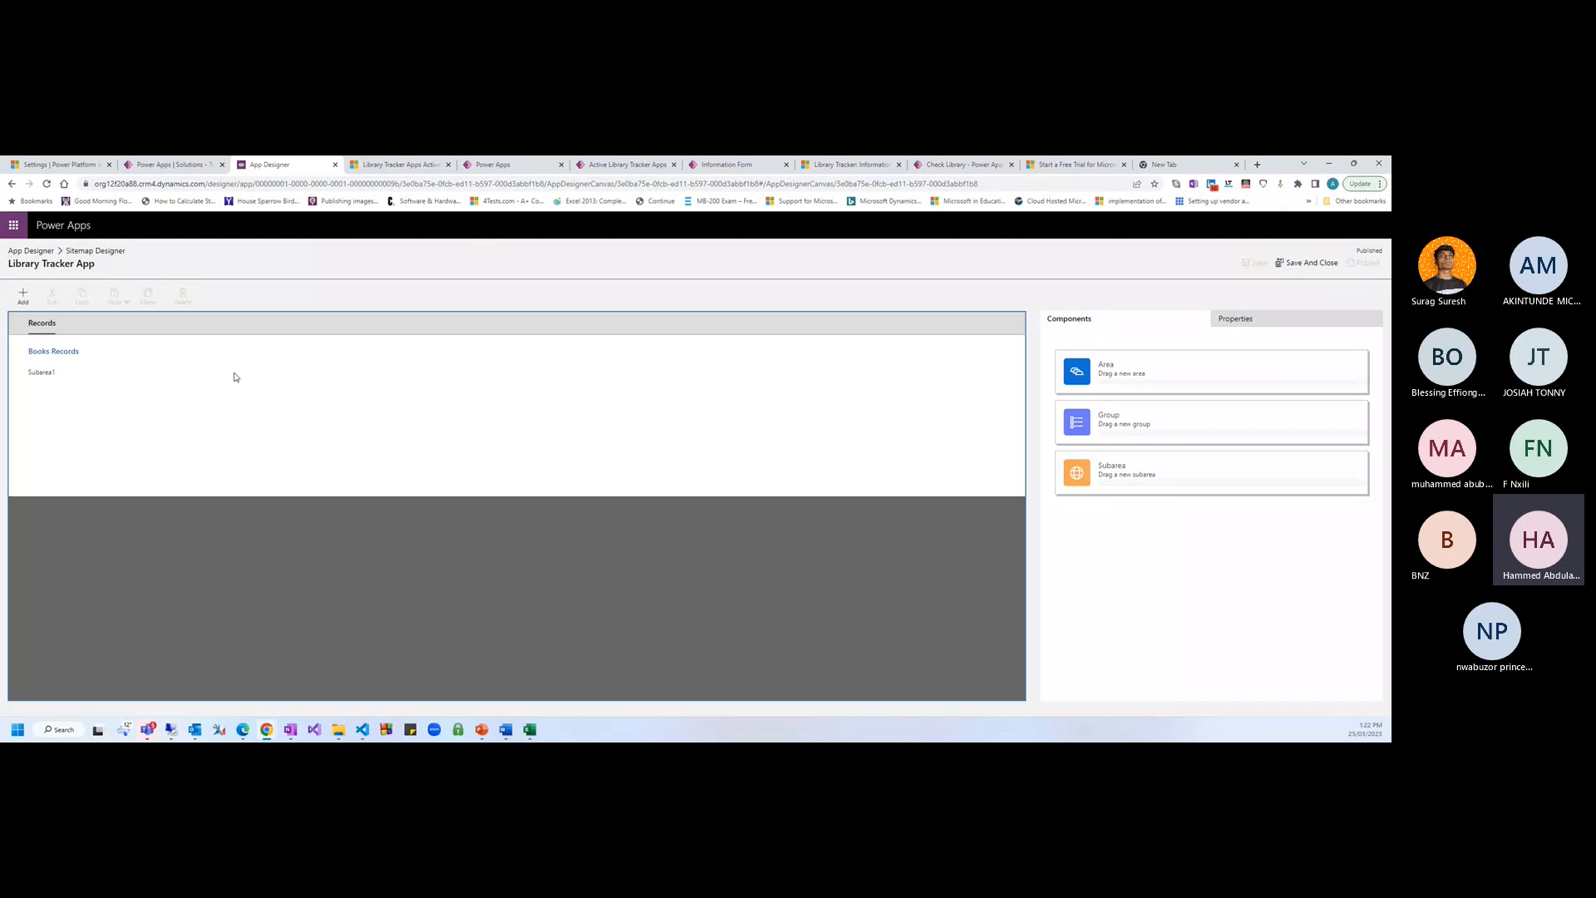
{"action": "left_click", "coordinate": [69, 373]}
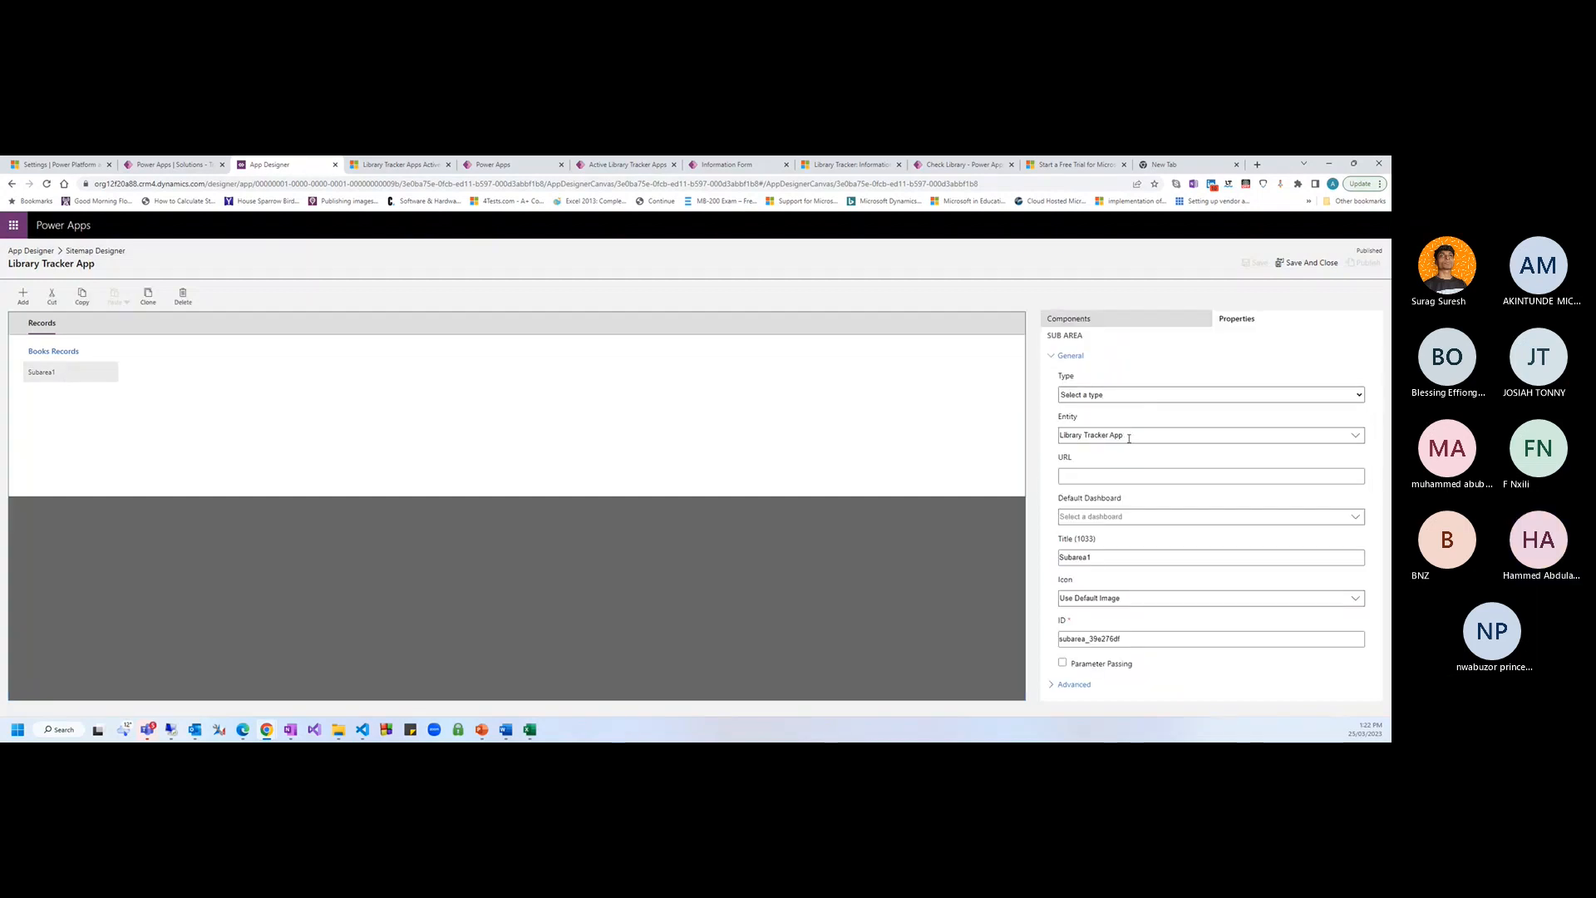
{"action": "left_click_drag", "start_coordinate": [1127, 434], "coordinate": [1040, 439]}
{"action": "key", "text": "ctrl+c"}
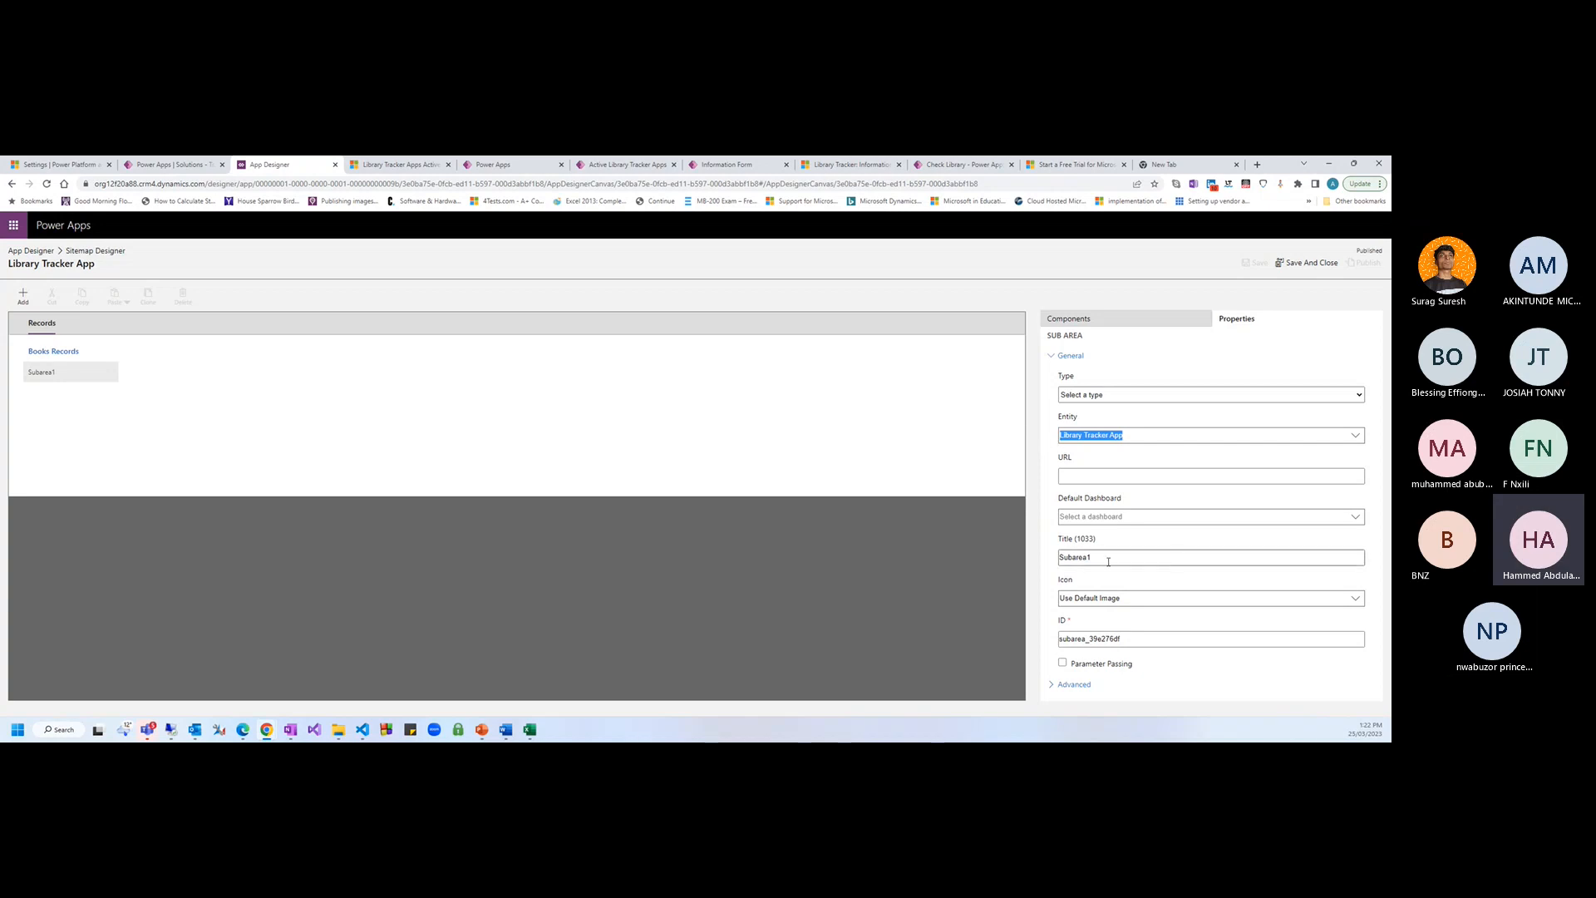
{"action": "left_click", "coordinate": [1090, 557]}
{"action": "double_click", "coordinate": [1078, 560]}
{"action": "key", "text": "ctrl+v"}
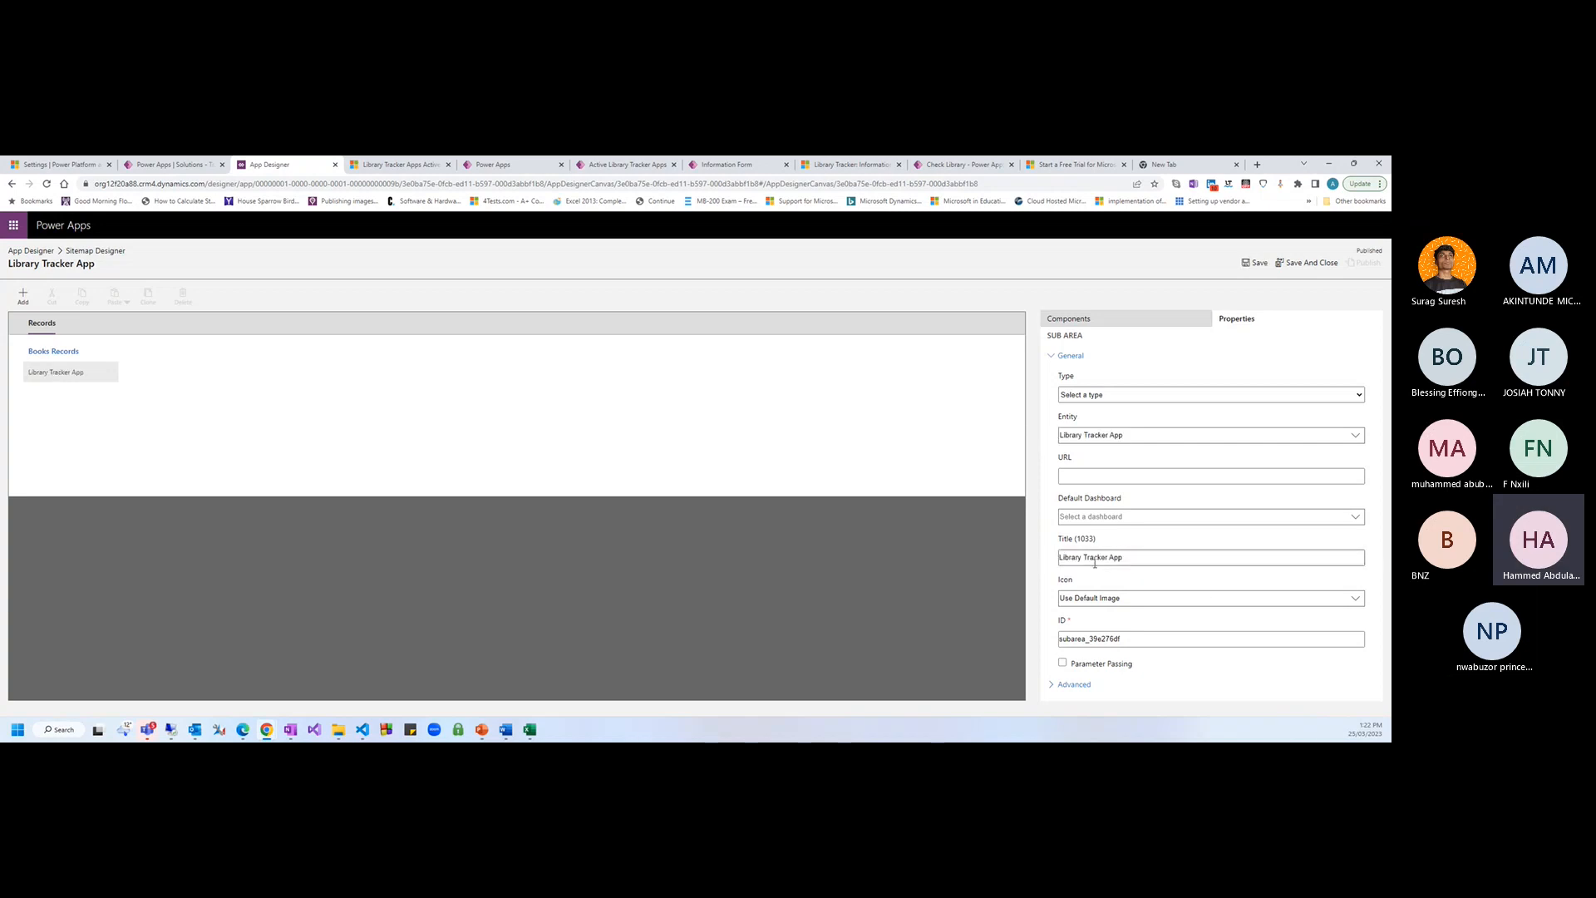
{"action": "left_click_drag", "start_coordinate": [1124, 558], "coordinate": [1108, 558]}
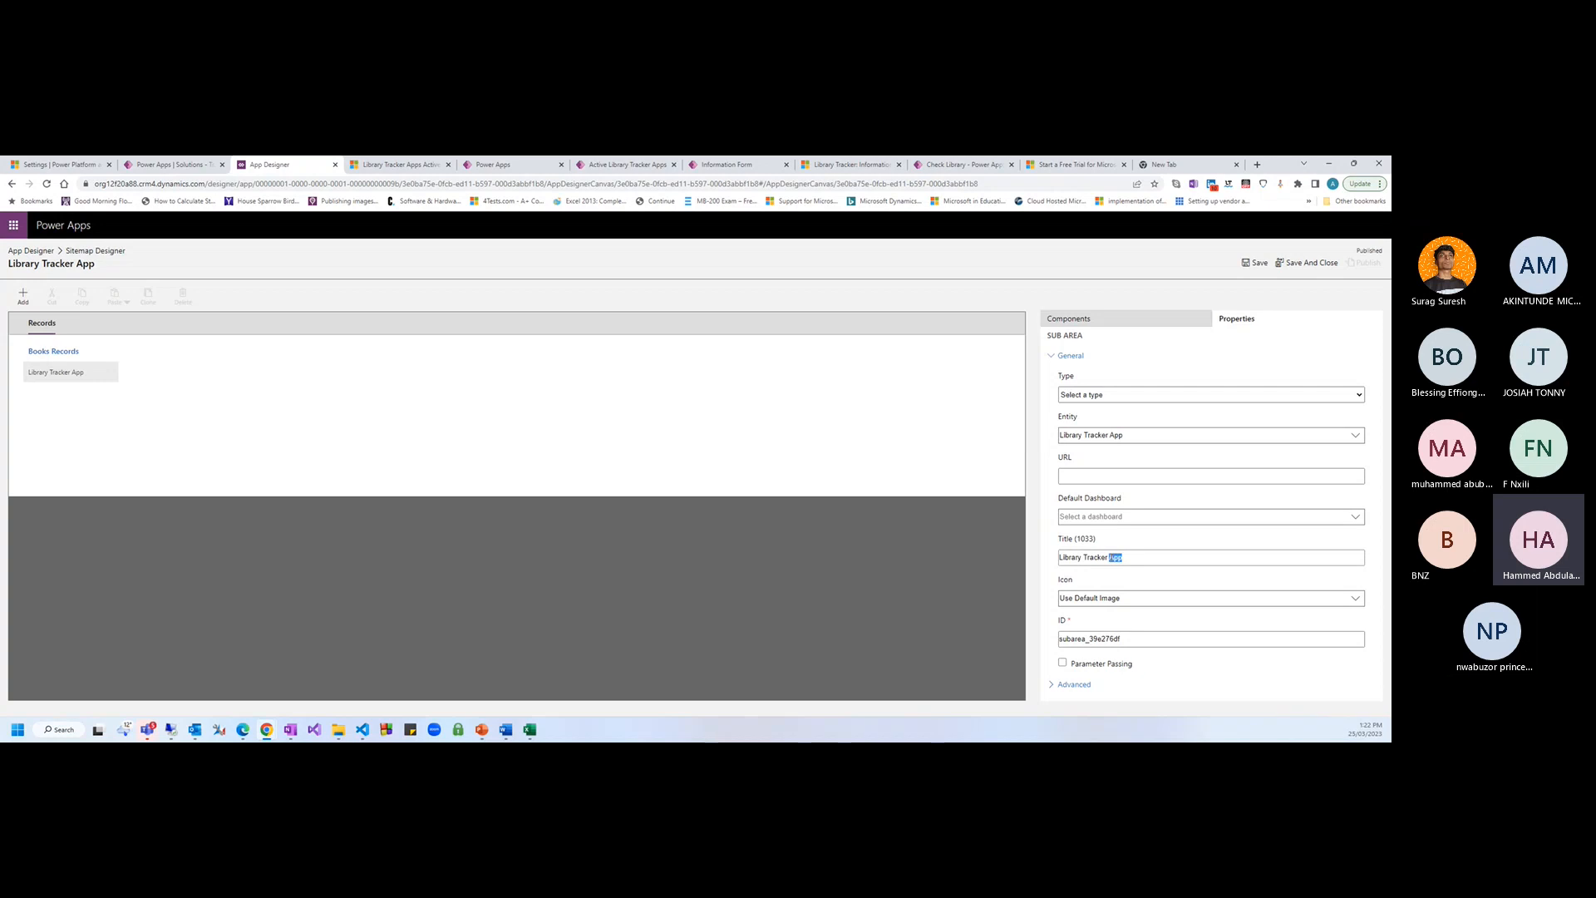
{"action": "key", "text": "BackSpace"}
Save and publish the site map while checking the running app tab
{"action": "left_click", "coordinate": [1255, 263]}
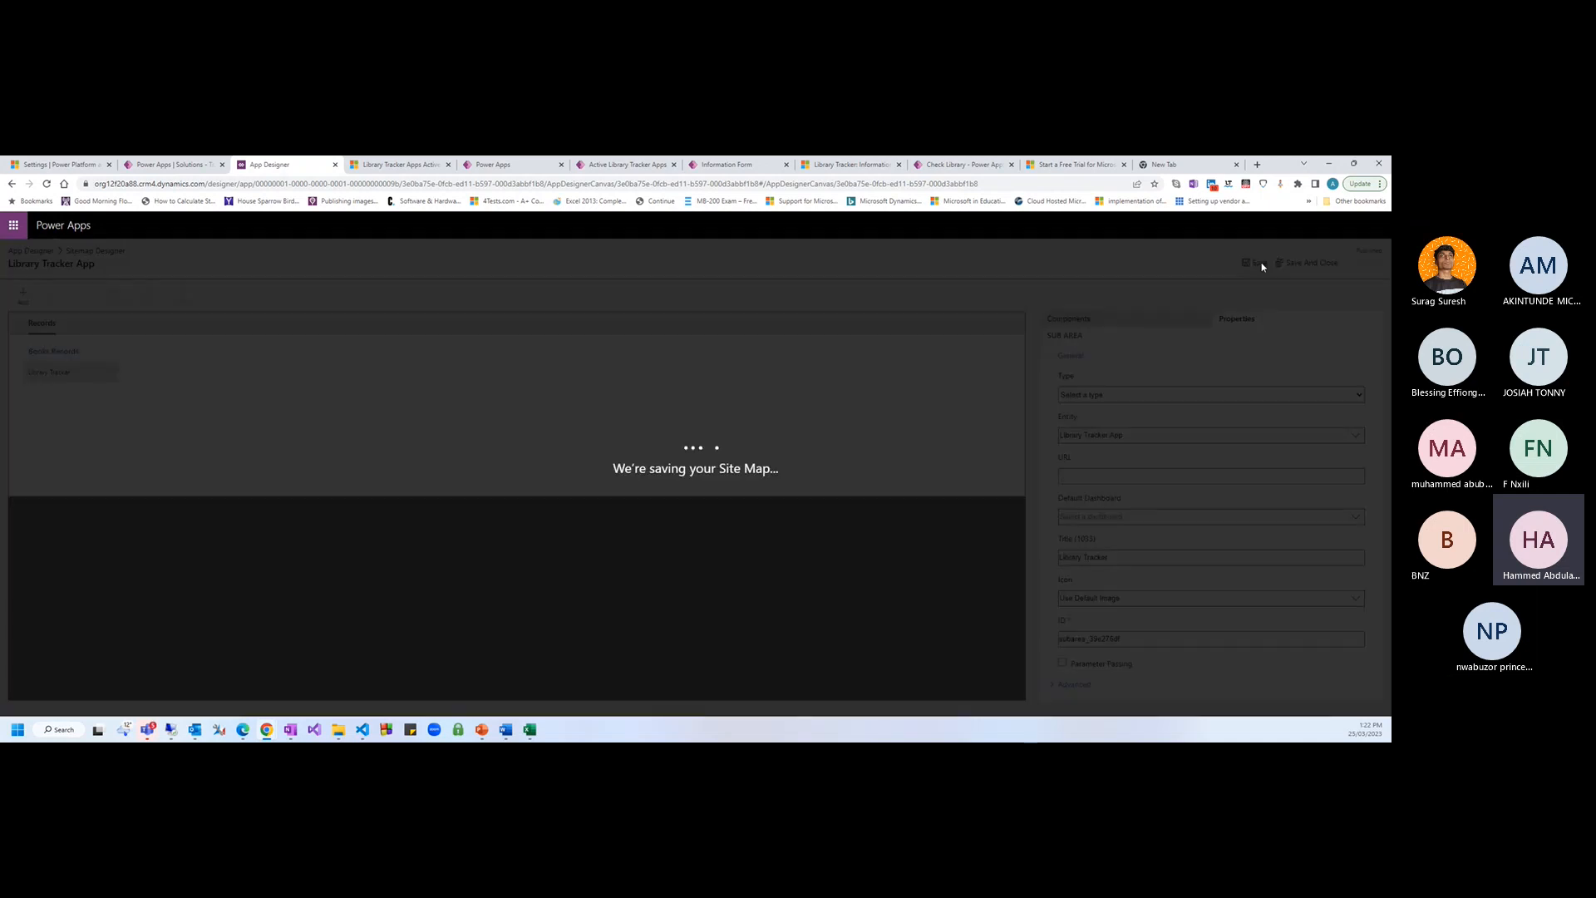
{"action": "left_click", "coordinate": [1364, 263]}
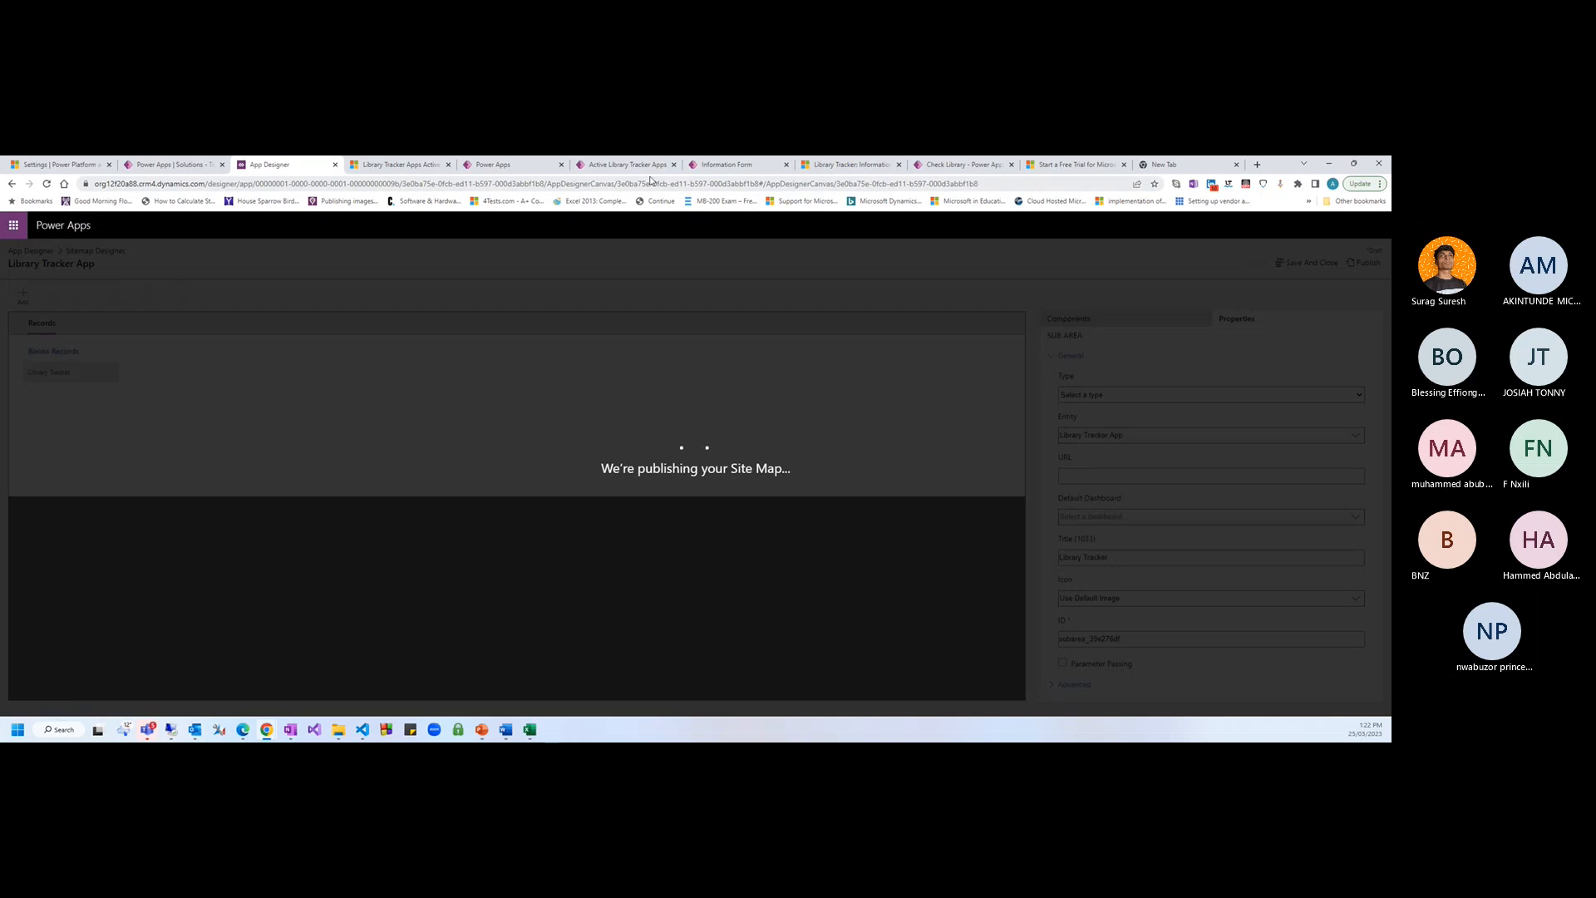
{"action": "left_click", "coordinate": [399, 166]}
{"action": "left_click", "coordinate": [315, 166]}
{"action": "left_click", "coordinate": [396, 172]}
{"action": "left_click", "coordinate": [316, 166]}
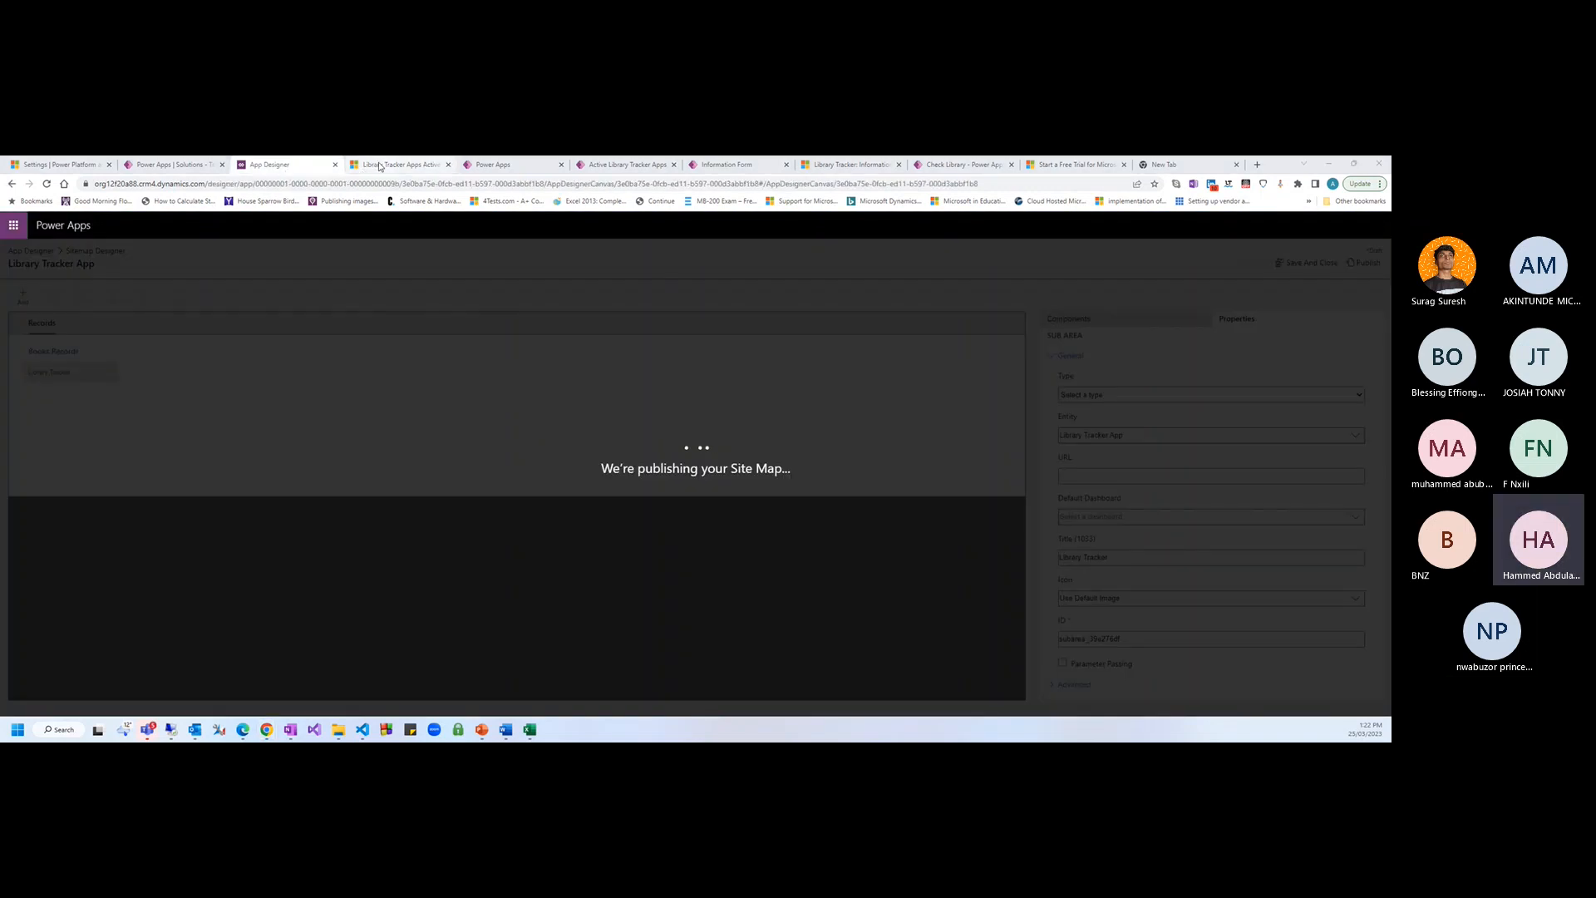
Switch to the running app and reload it with F5 to pick up changes
{"action": "left_click", "coordinate": [381, 167]}
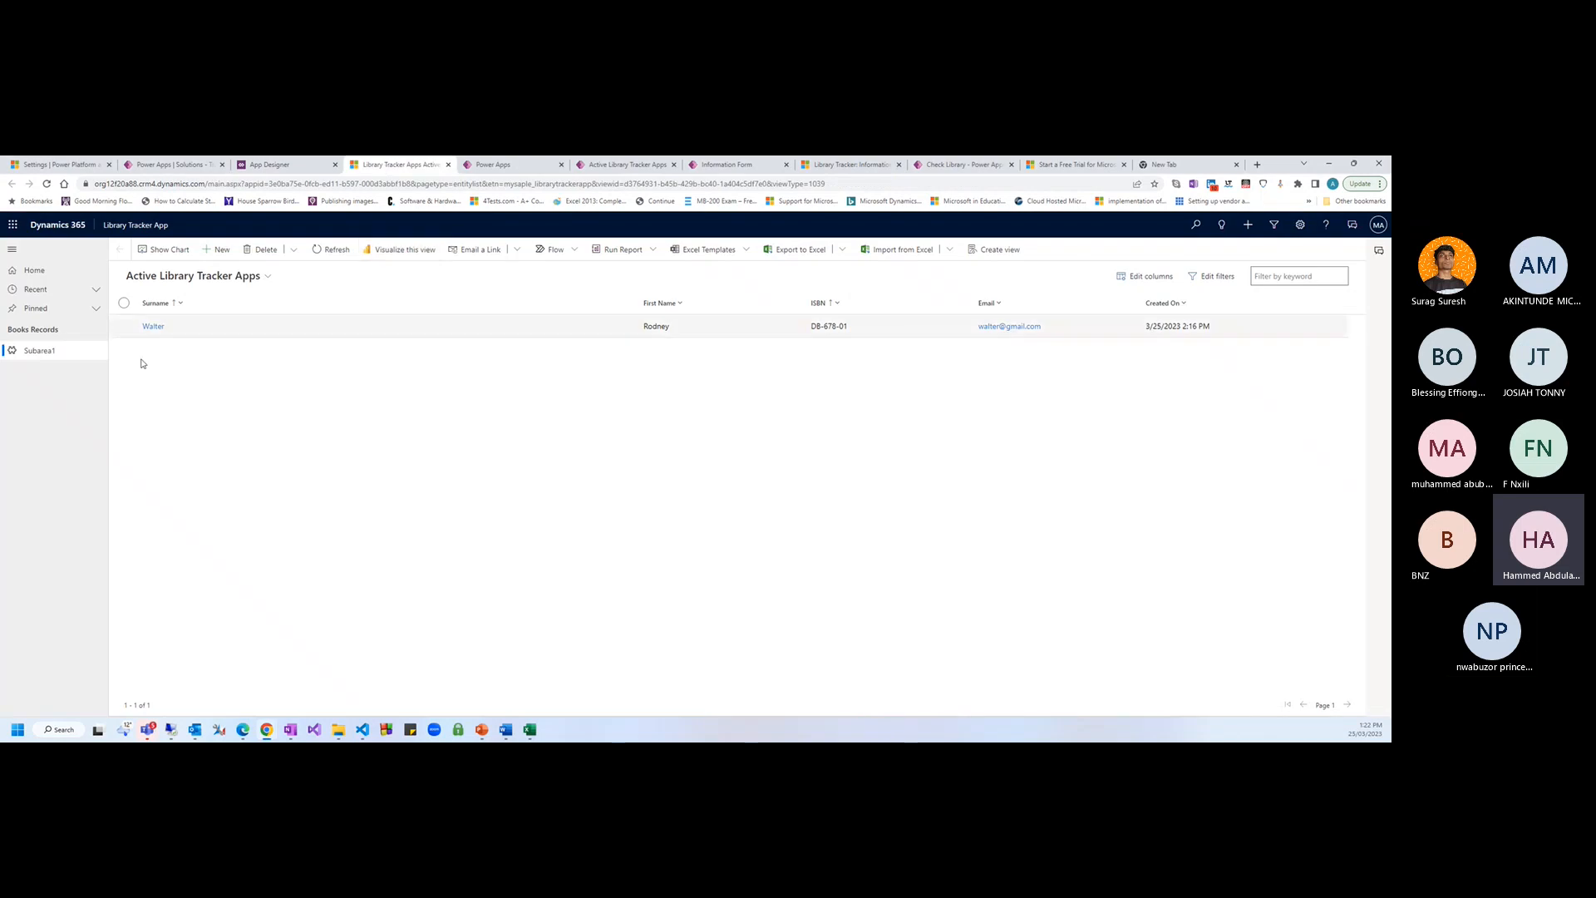
{"action": "left_click", "coordinate": [295, 171]}
{"action": "left_click", "coordinate": [381, 166]}
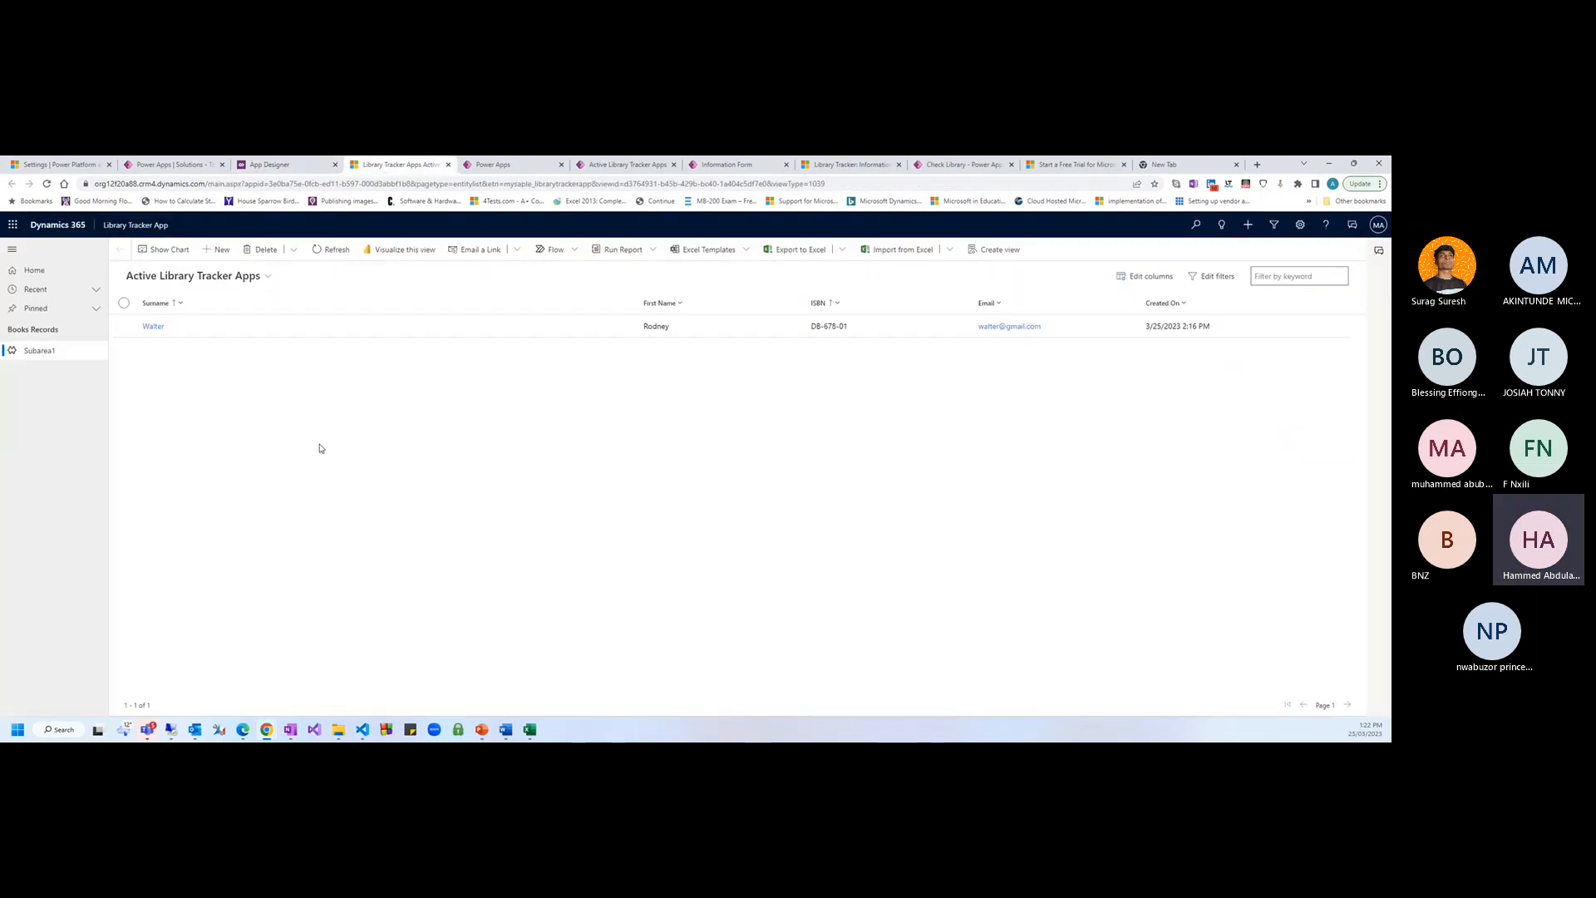
{"action": "key", "text": "F5"}
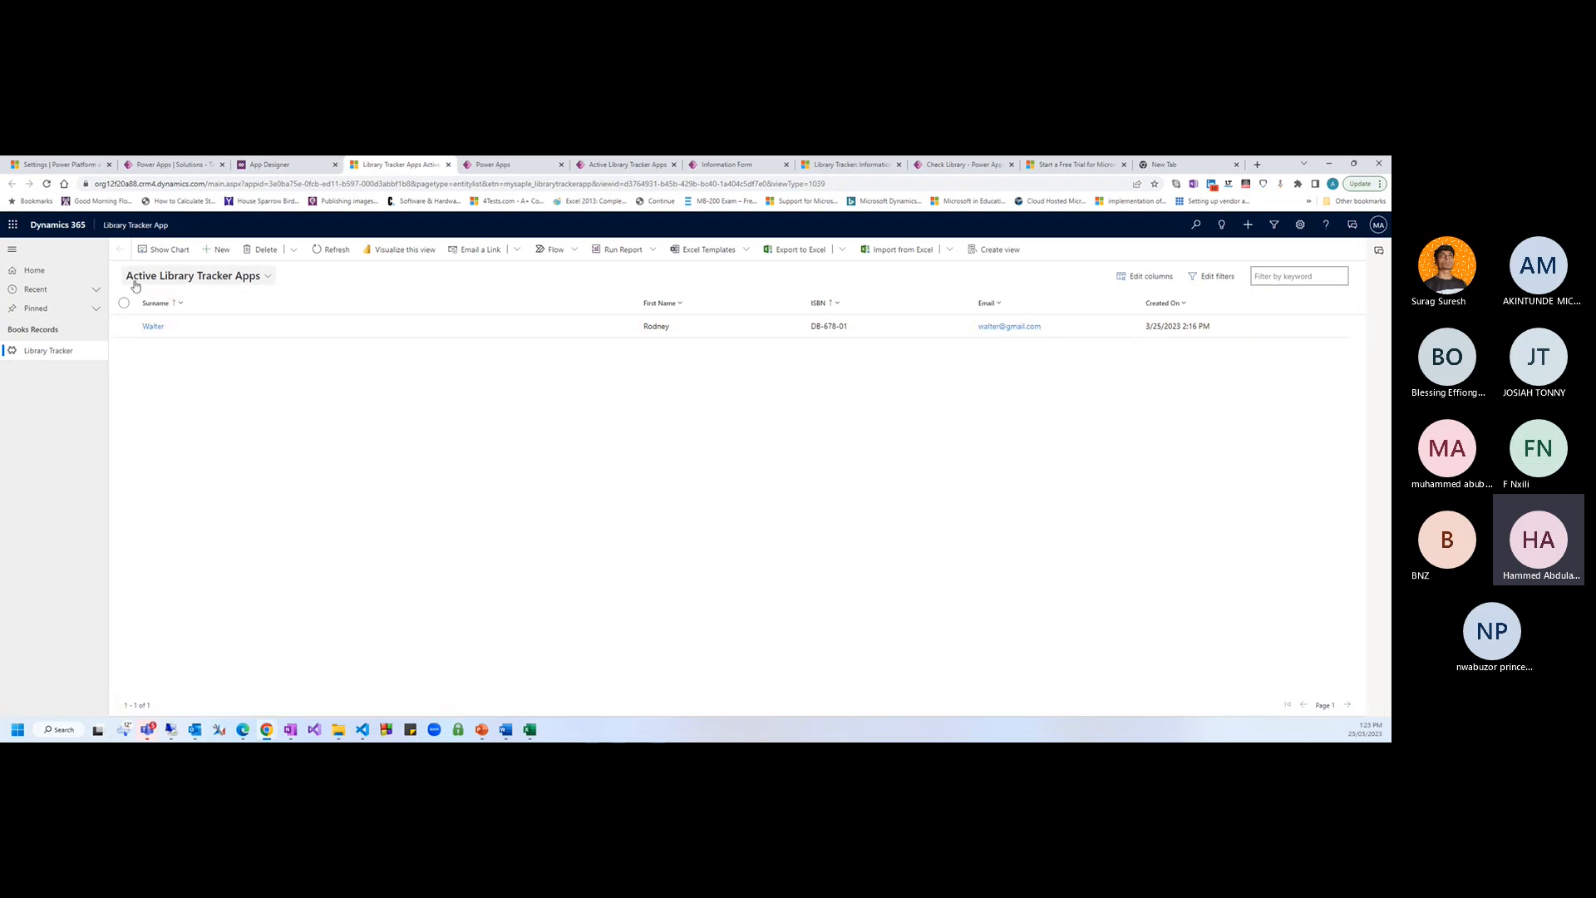
Try the Inactive then Active Library Tracker Apps views and open the DB-678-01 record
{"action": "left_click", "coordinate": [248, 281]}
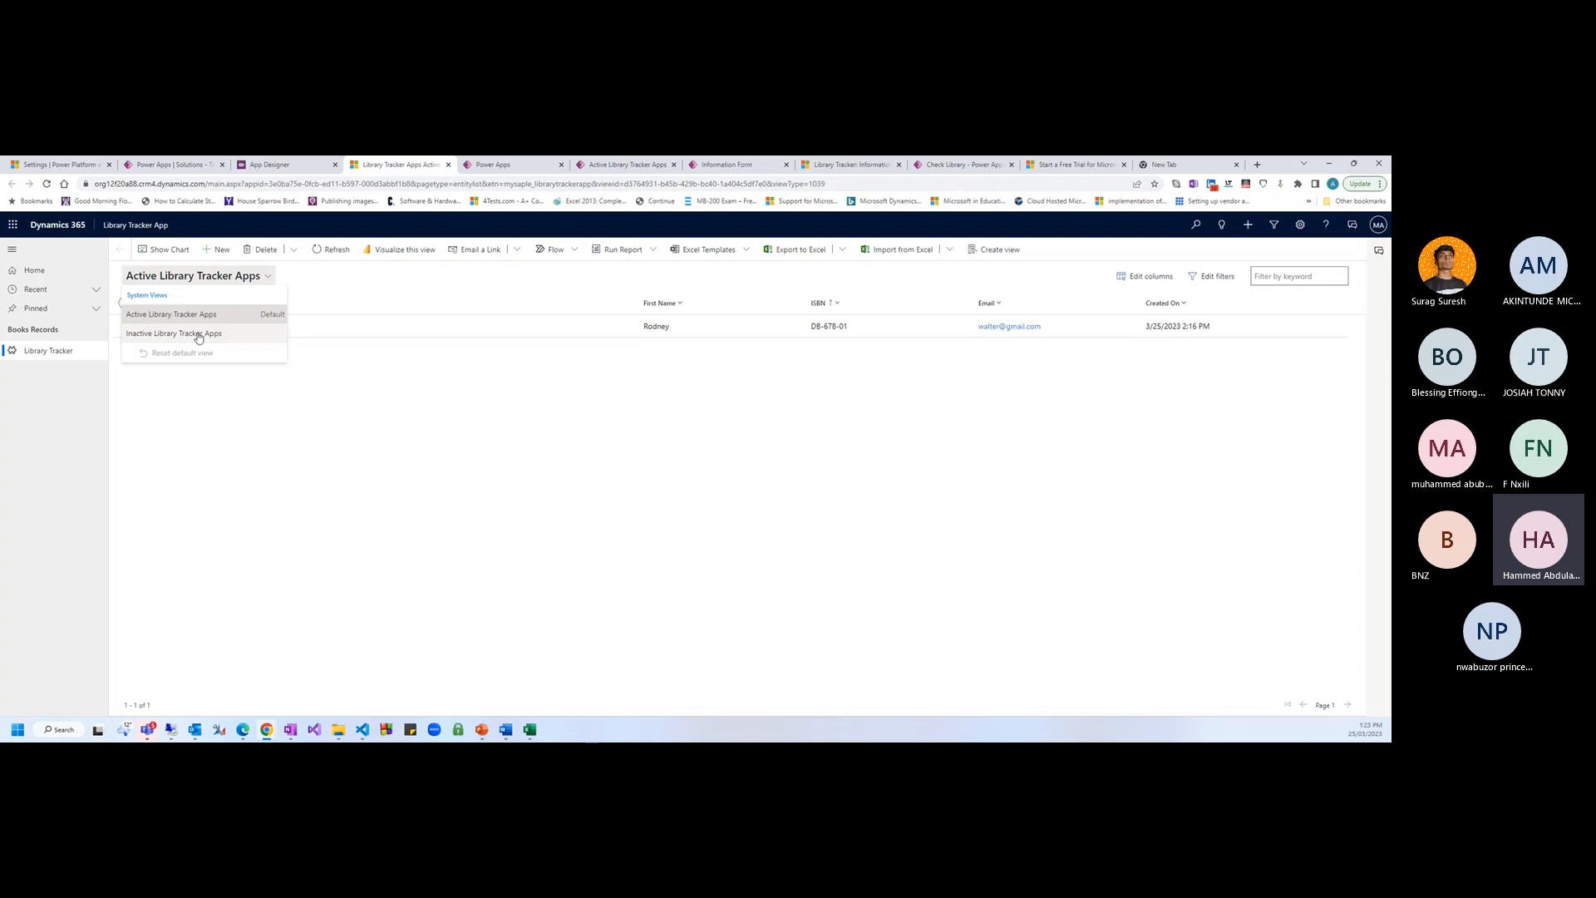
{"action": "left_click", "coordinate": [358, 396]}
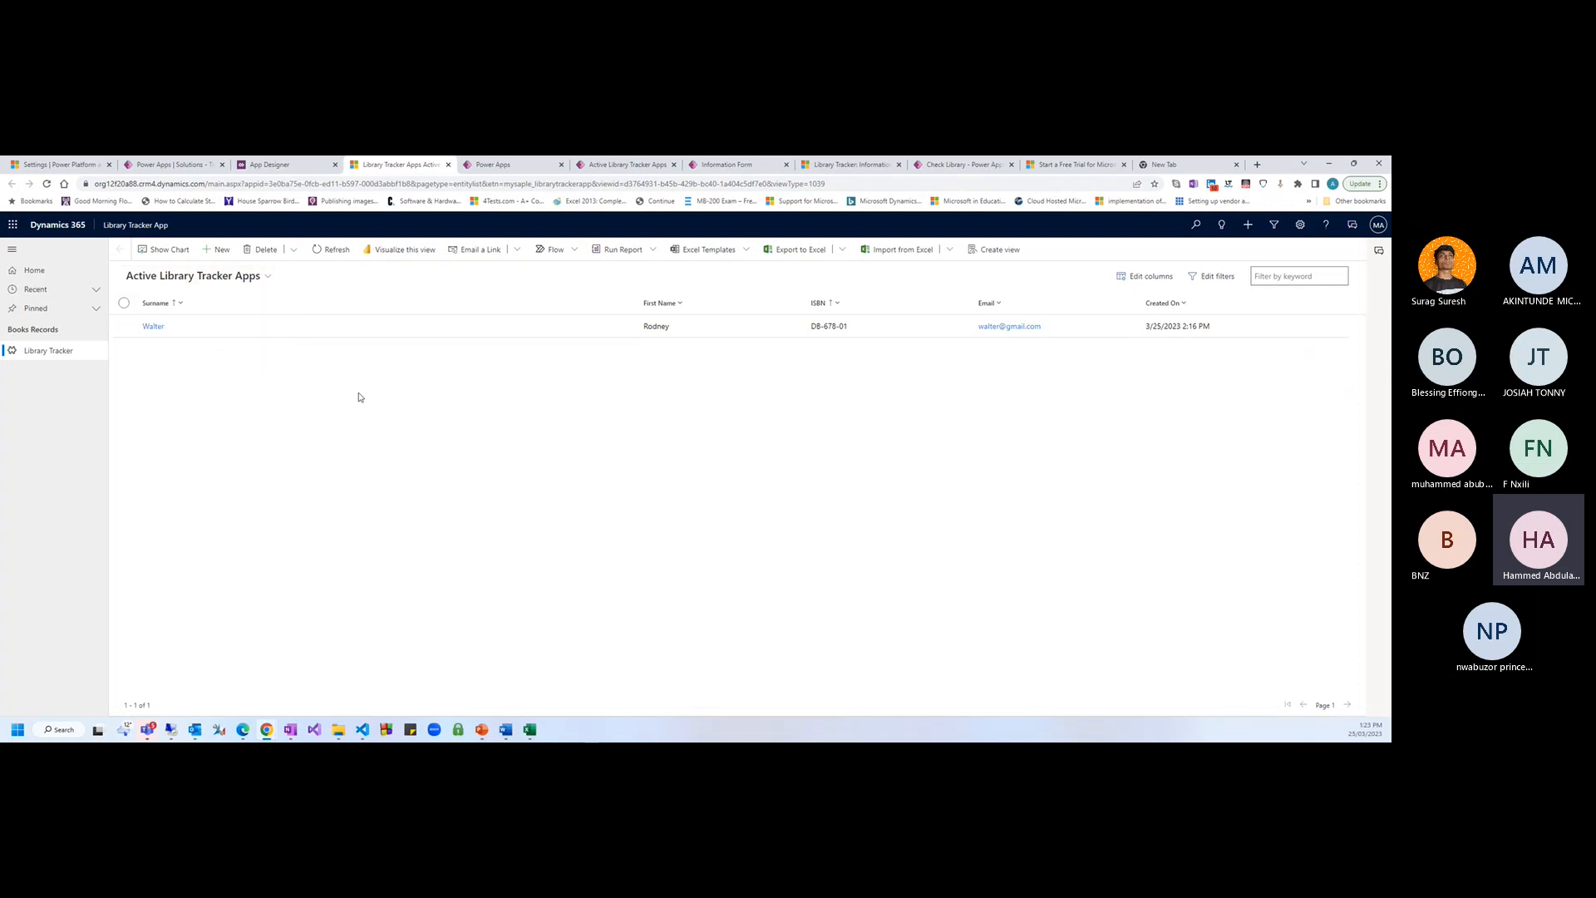
{"action": "left_click", "coordinate": [168, 287]}
{"action": "left_click", "coordinate": [158, 332]}
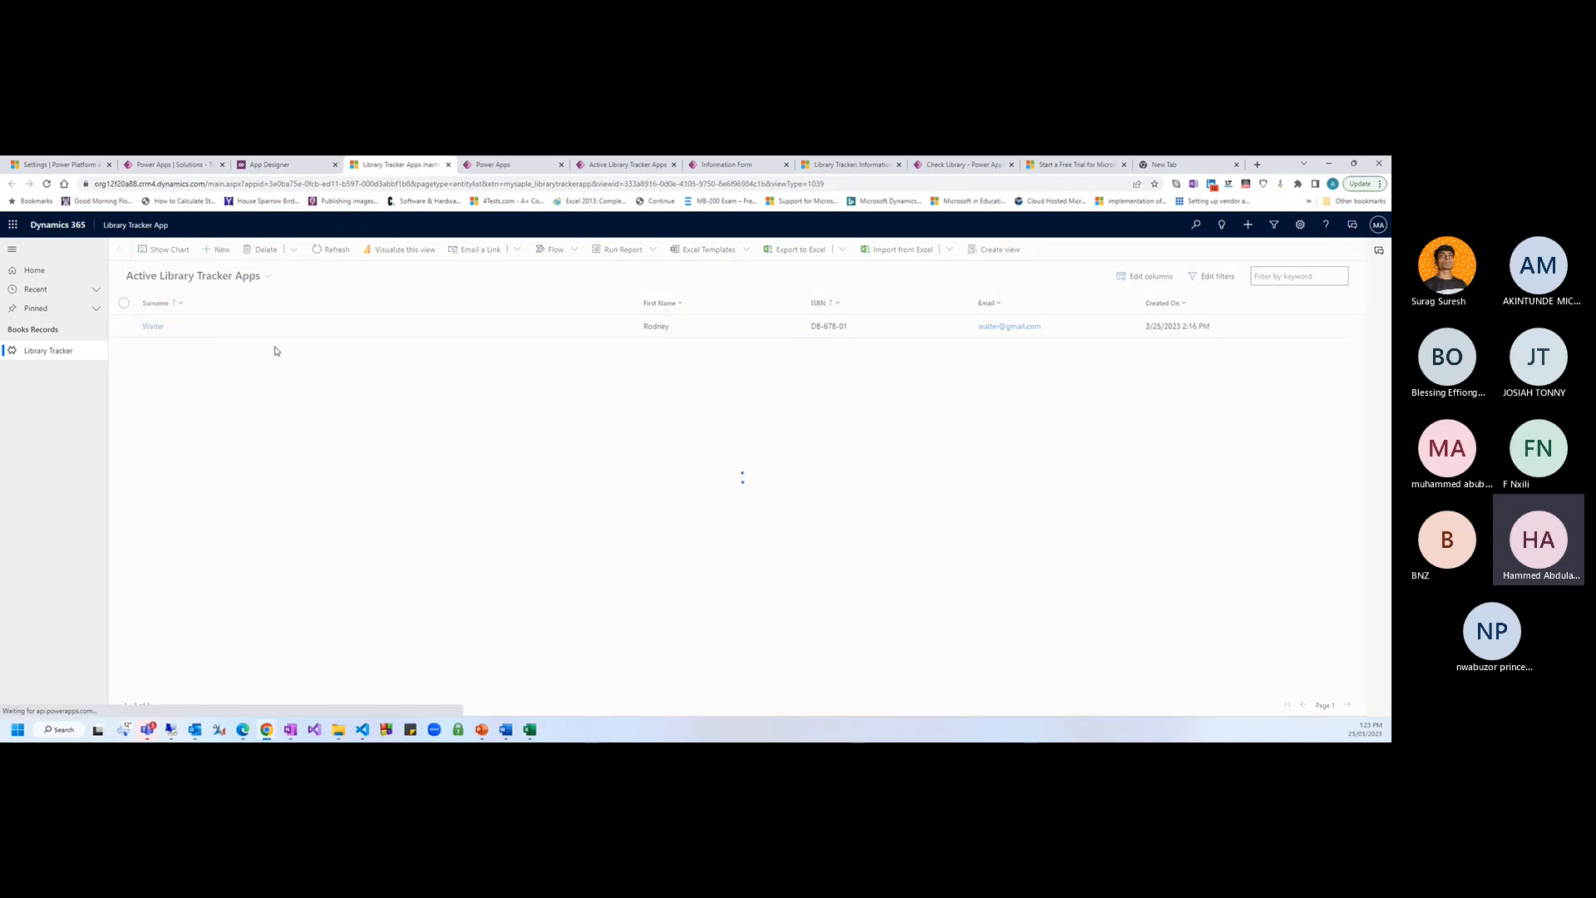
{"action": "left_click", "coordinate": [207, 279]}
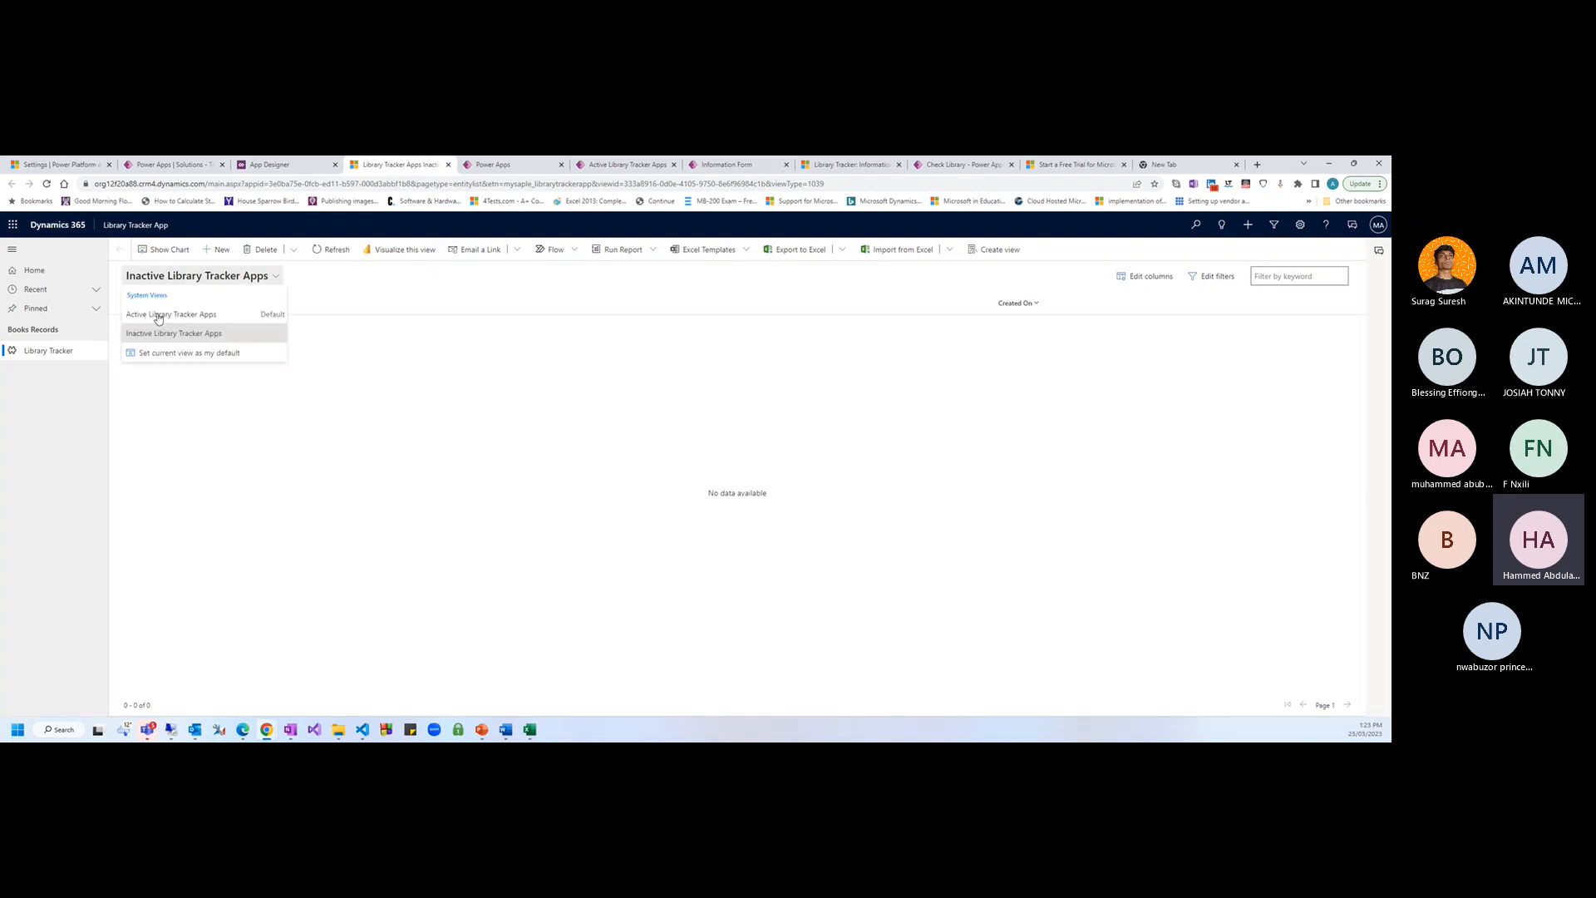
{"action": "left_click", "coordinate": [155, 314]}
{"action": "left_click", "coordinate": [158, 326]}
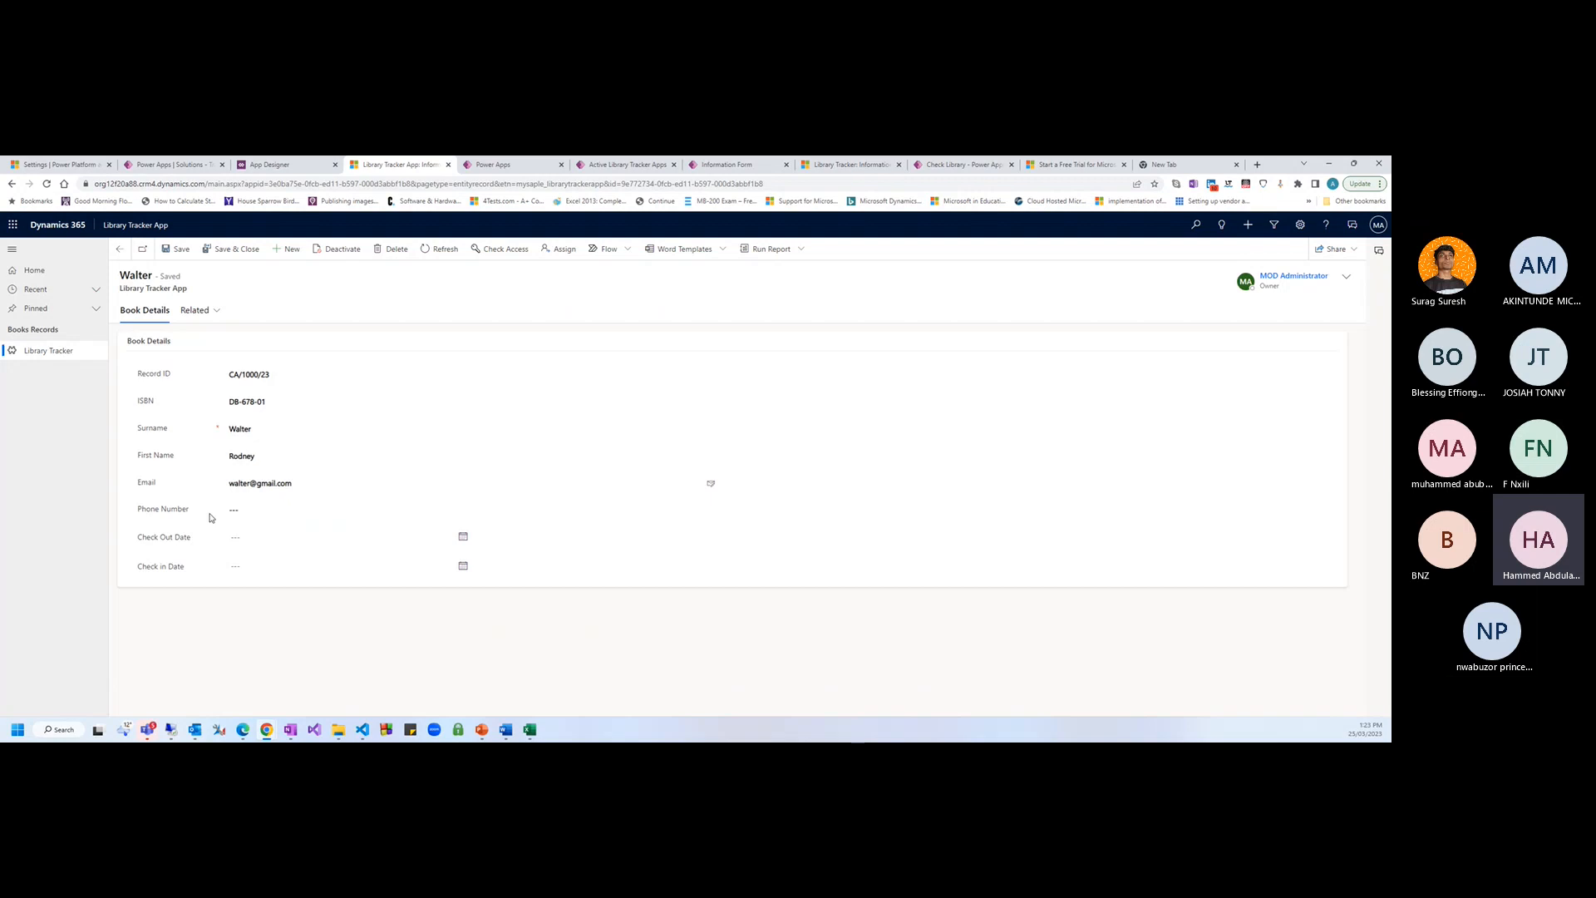
Enter the borrower's phone number, set Check Out Date to 25 March 2023, and save
{"action": "left_click", "coordinate": [253, 512]}
{"action": "type", "text": "jcnccb"}
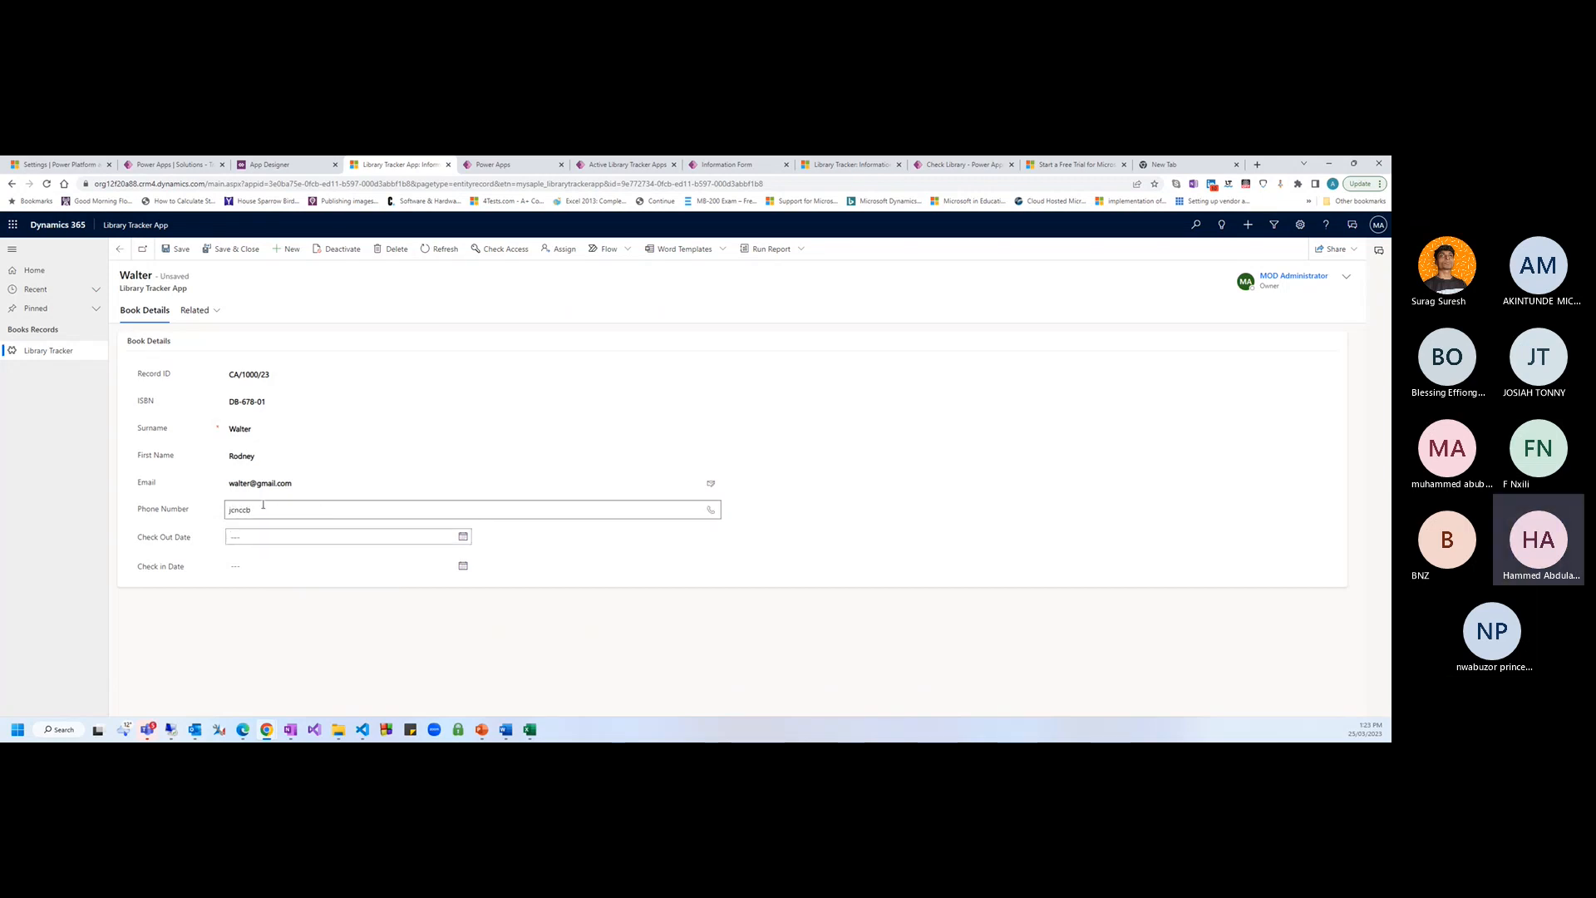
{"action": "double_click", "coordinate": [265, 506]}
{"action": "type", "text": "74757588"}
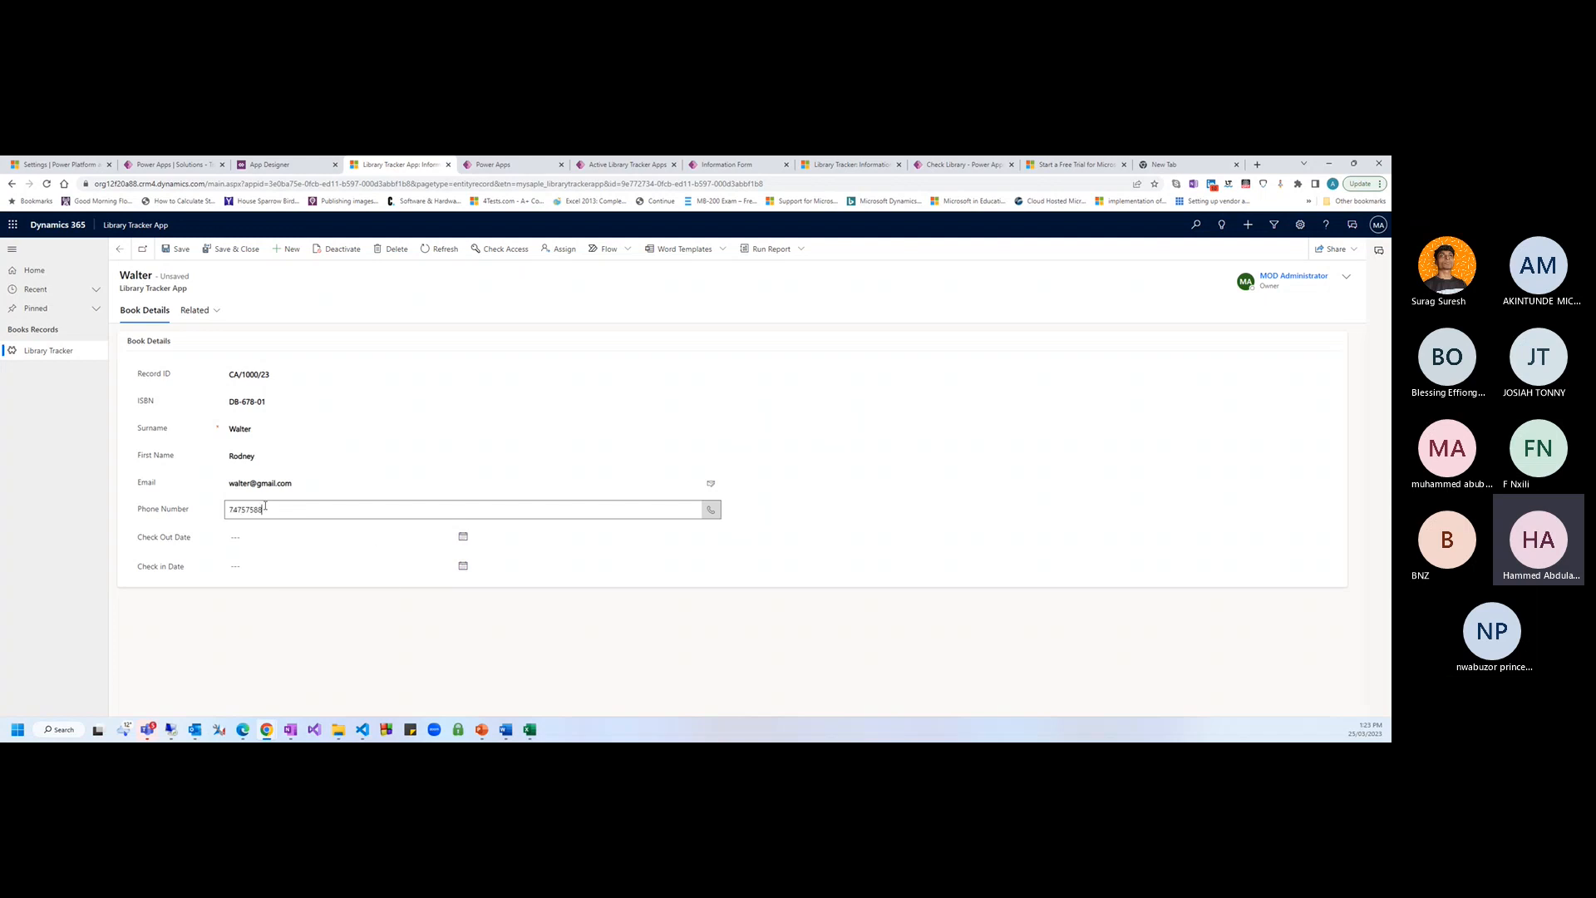
{"action": "left_click", "coordinate": [359, 537]}
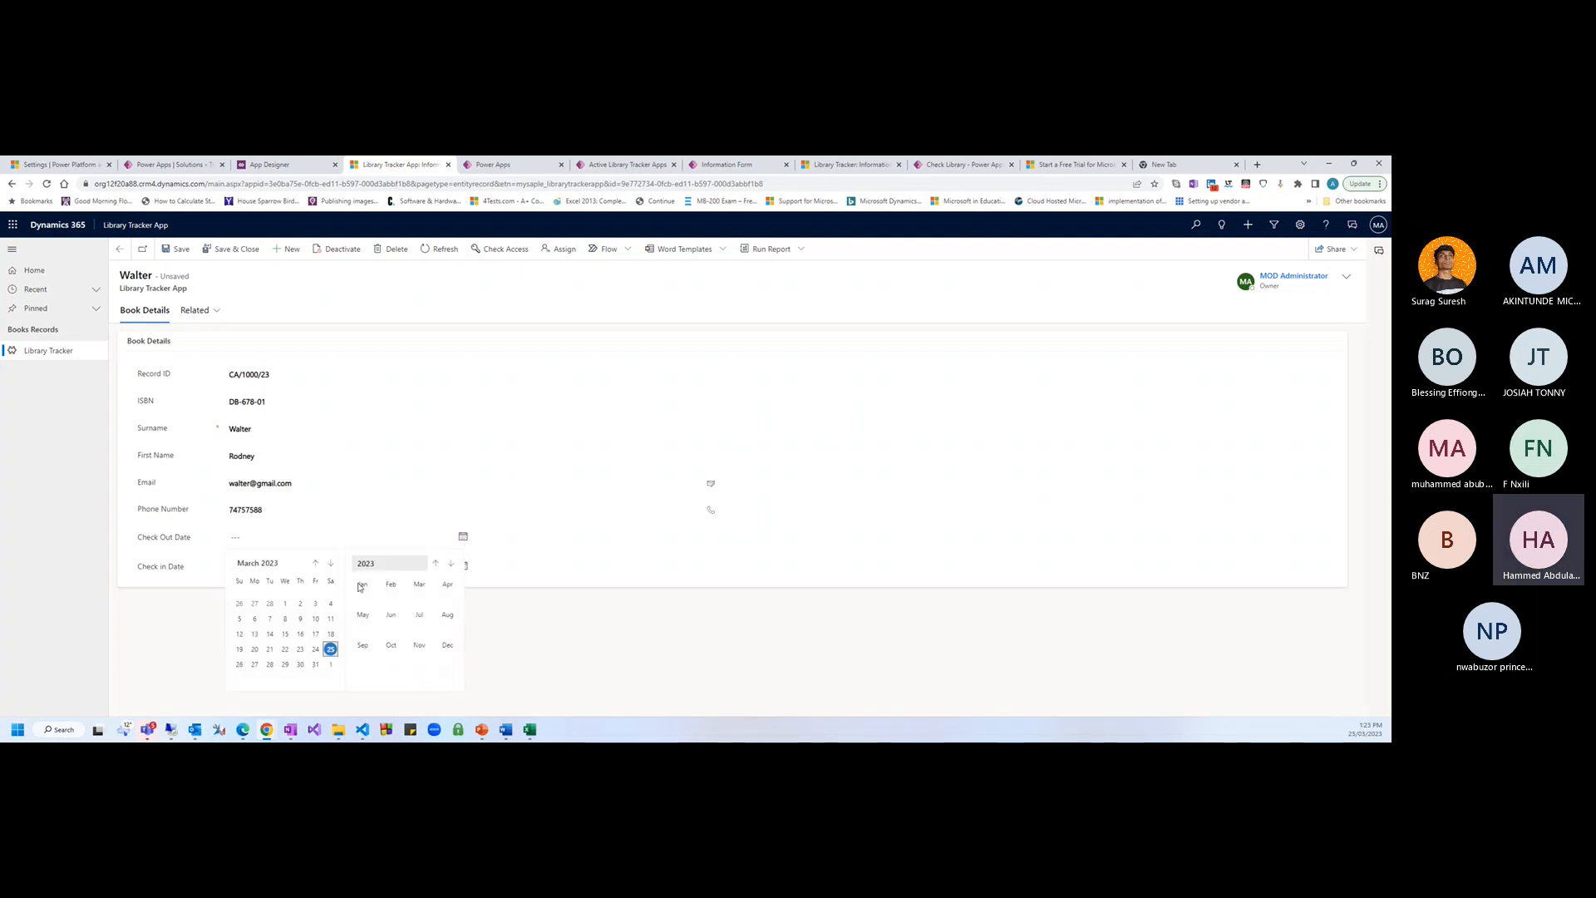
{"action": "left_click", "coordinate": [330, 648]}
{"action": "left_click", "coordinate": [463, 565]}
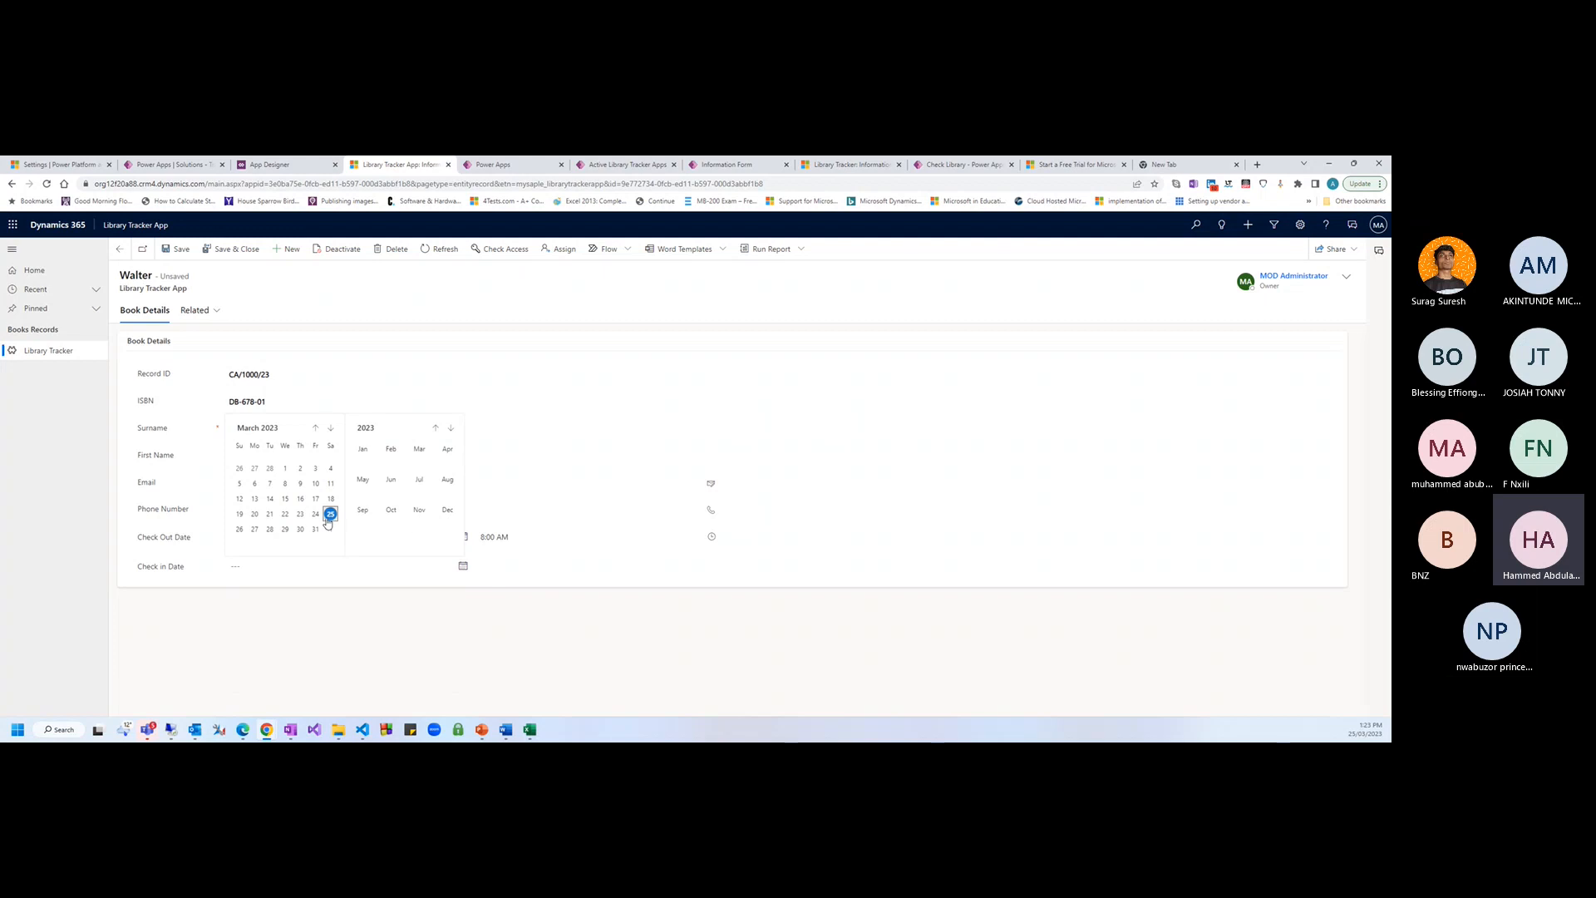
{"action": "left_click", "coordinate": [351, 655]}
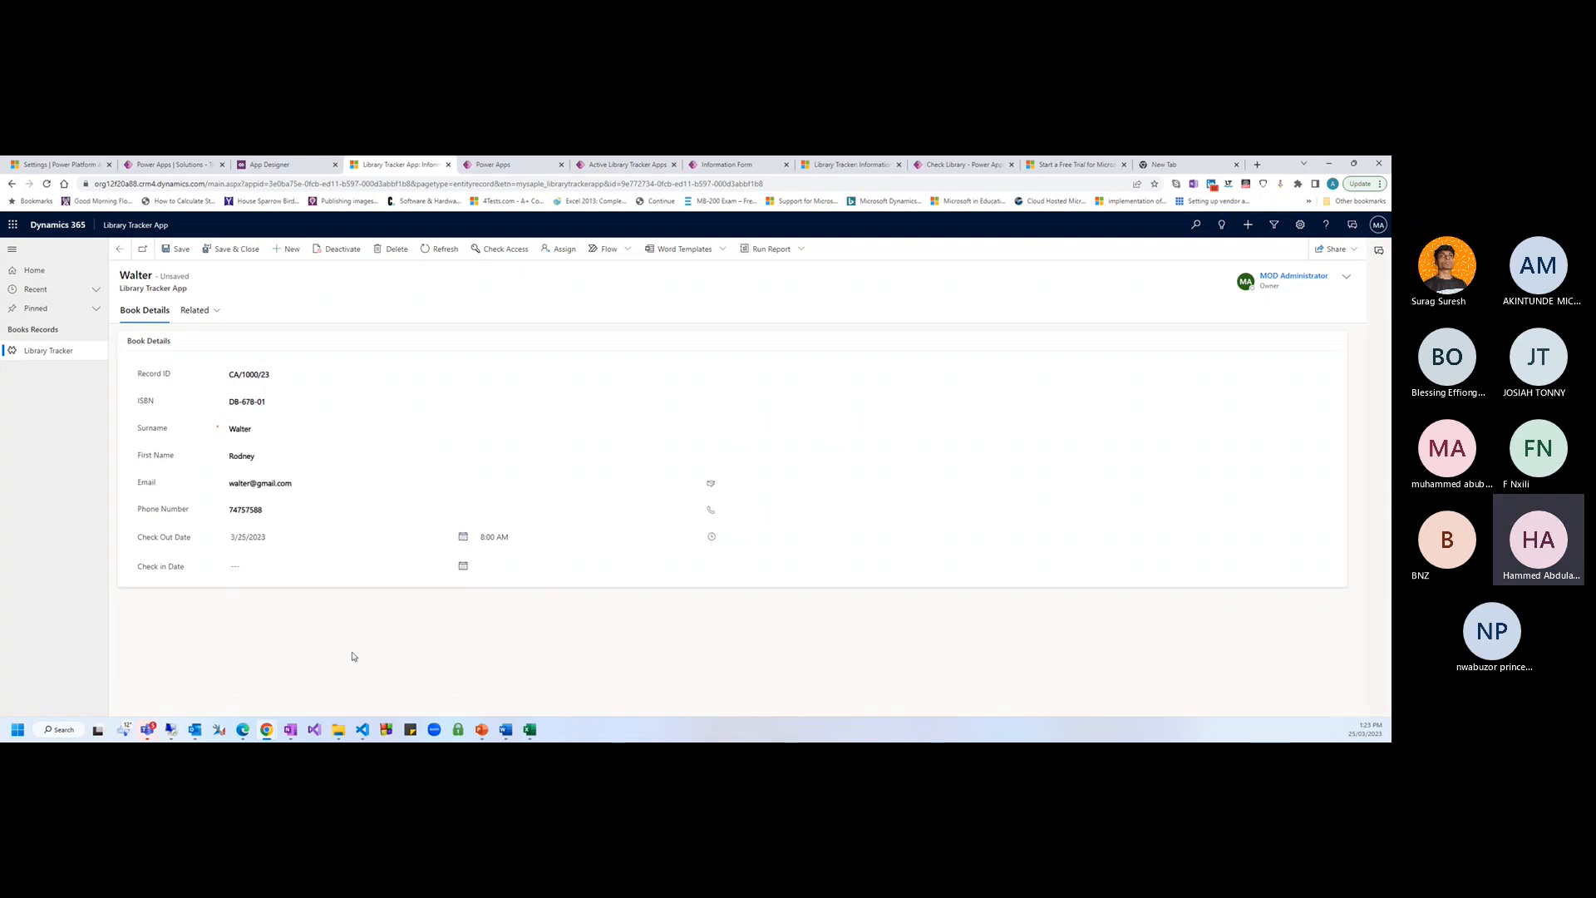
{"action": "left_click", "coordinate": [175, 249]}
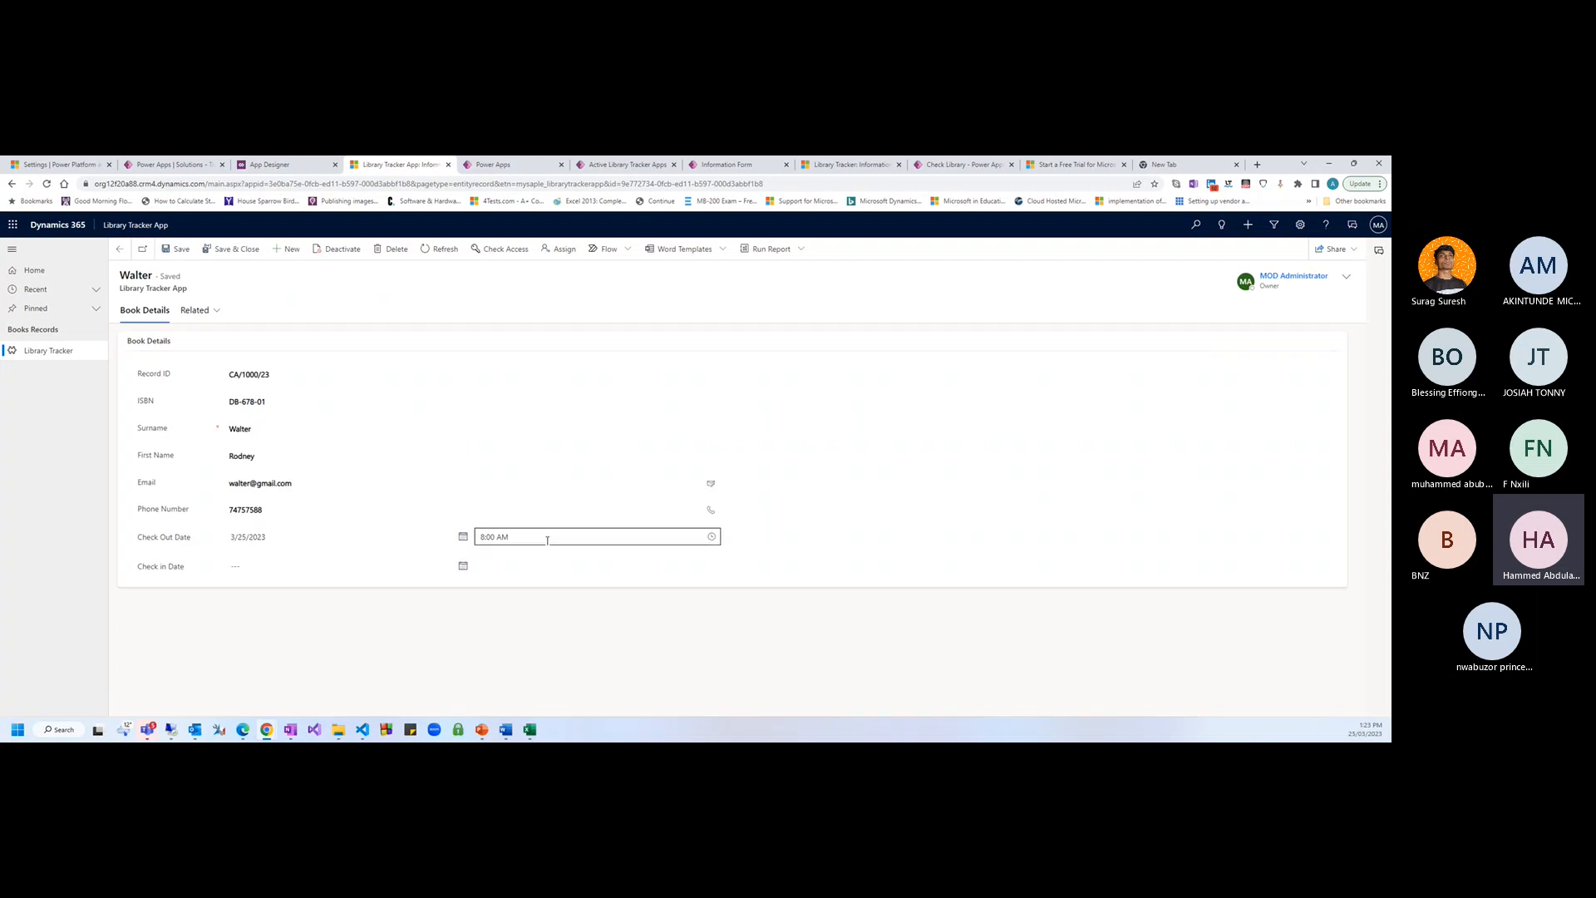
Set the check-out time to 1:00 PM, save, and start a new record
{"action": "left_click", "coordinate": [712, 536]}
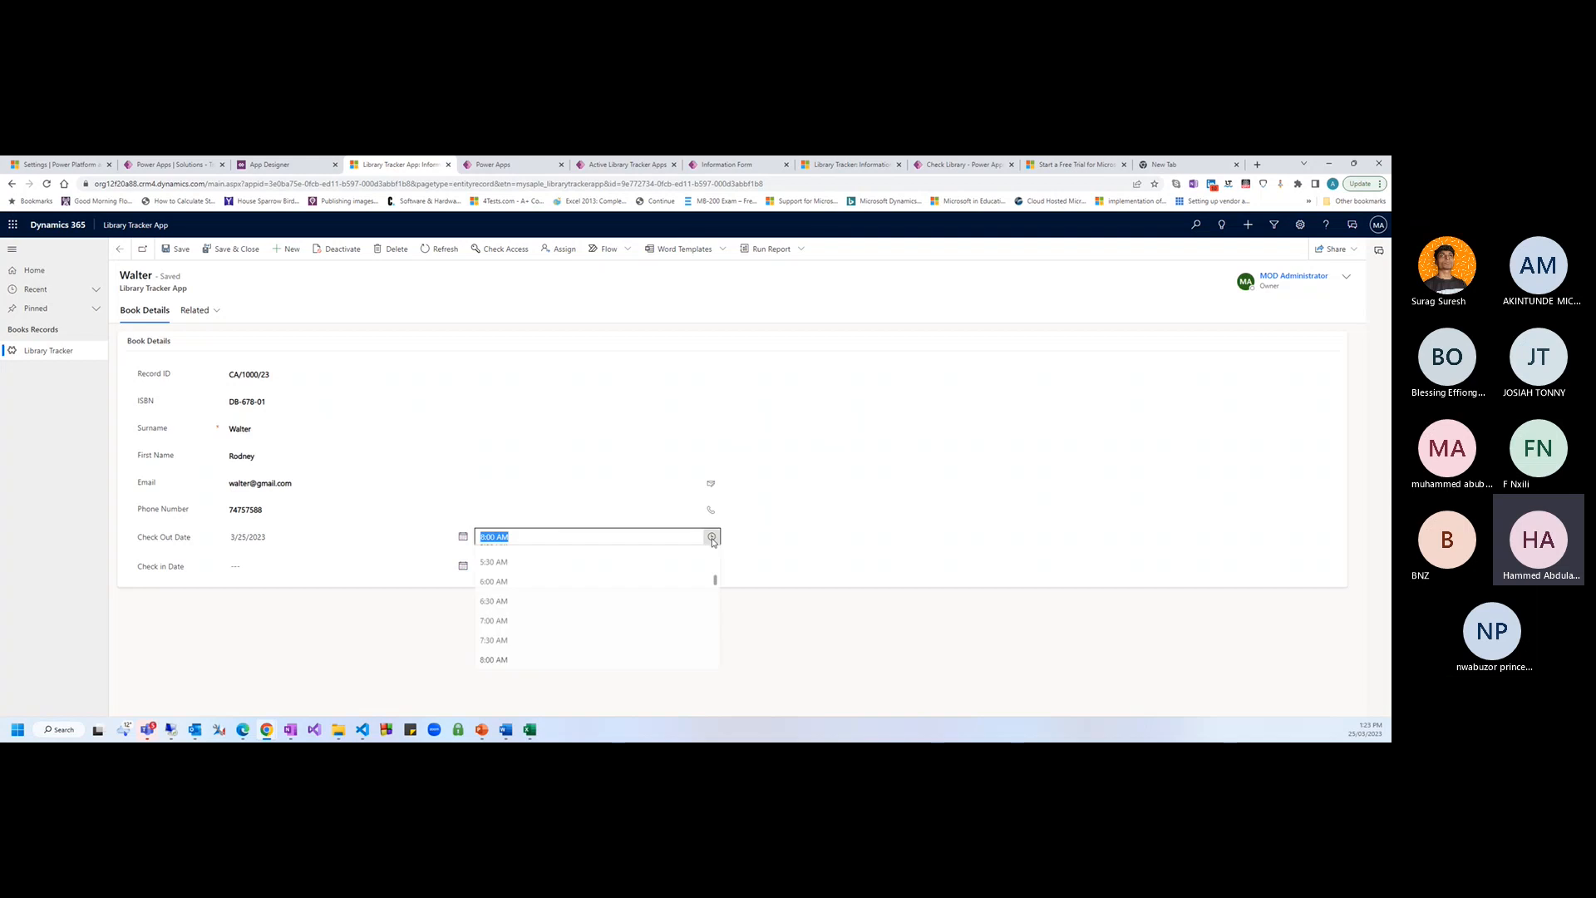
{"action": "scroll", "coordinate": [509, 603], "scroll_direction": "down", "scroll_amount": 2}
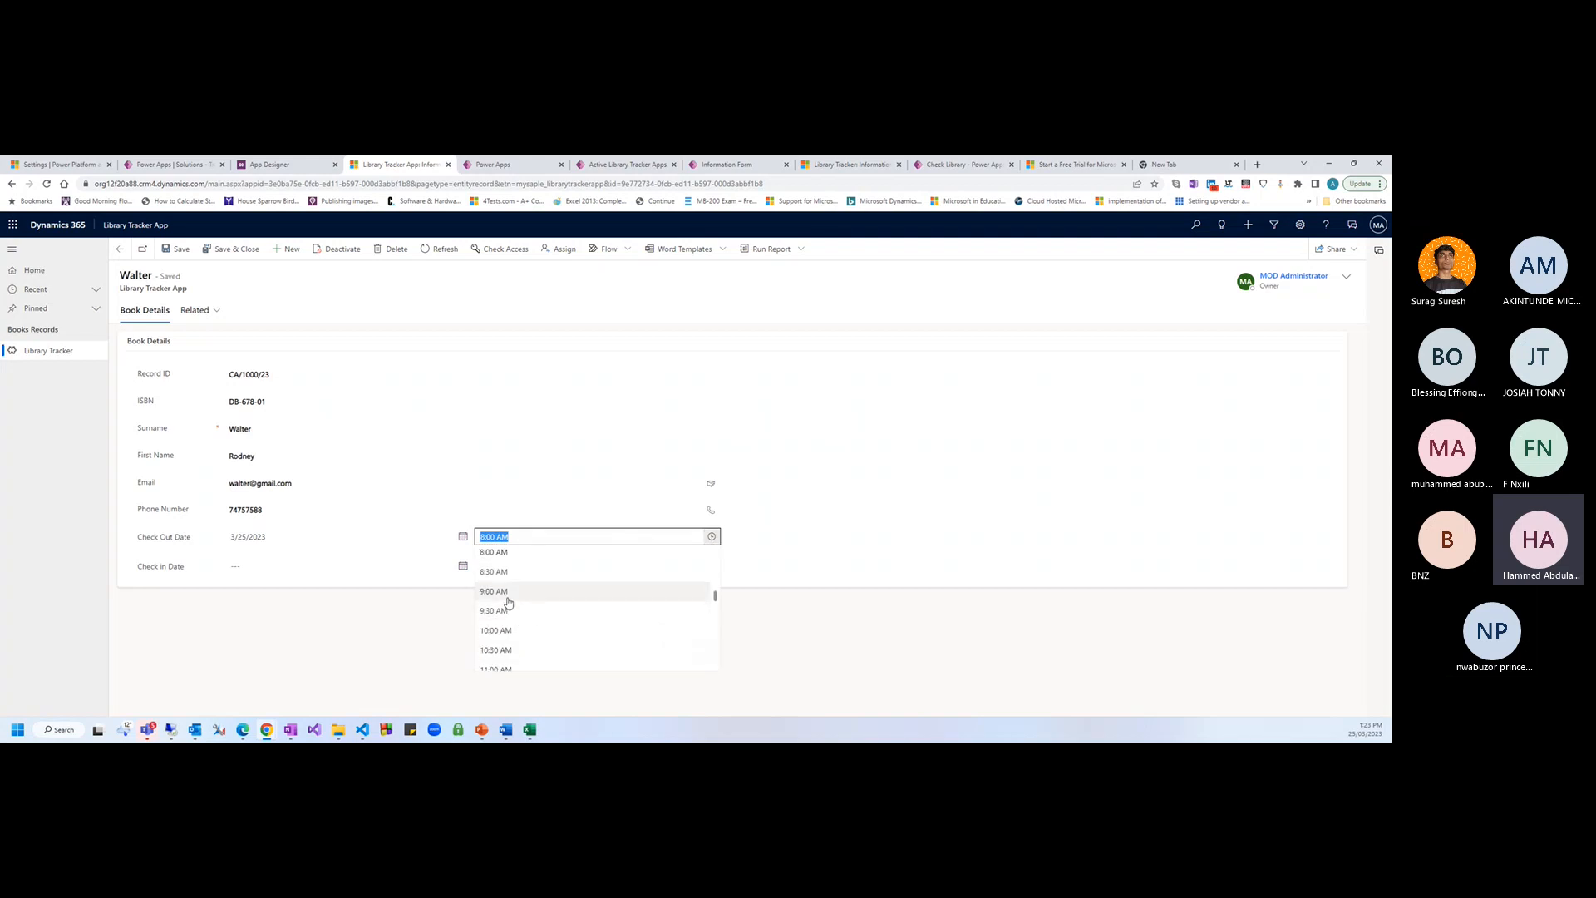
{"action": "scroll", "coordinate": [509, 603], "scroll_direction": "down", "scroll_amount": 5}
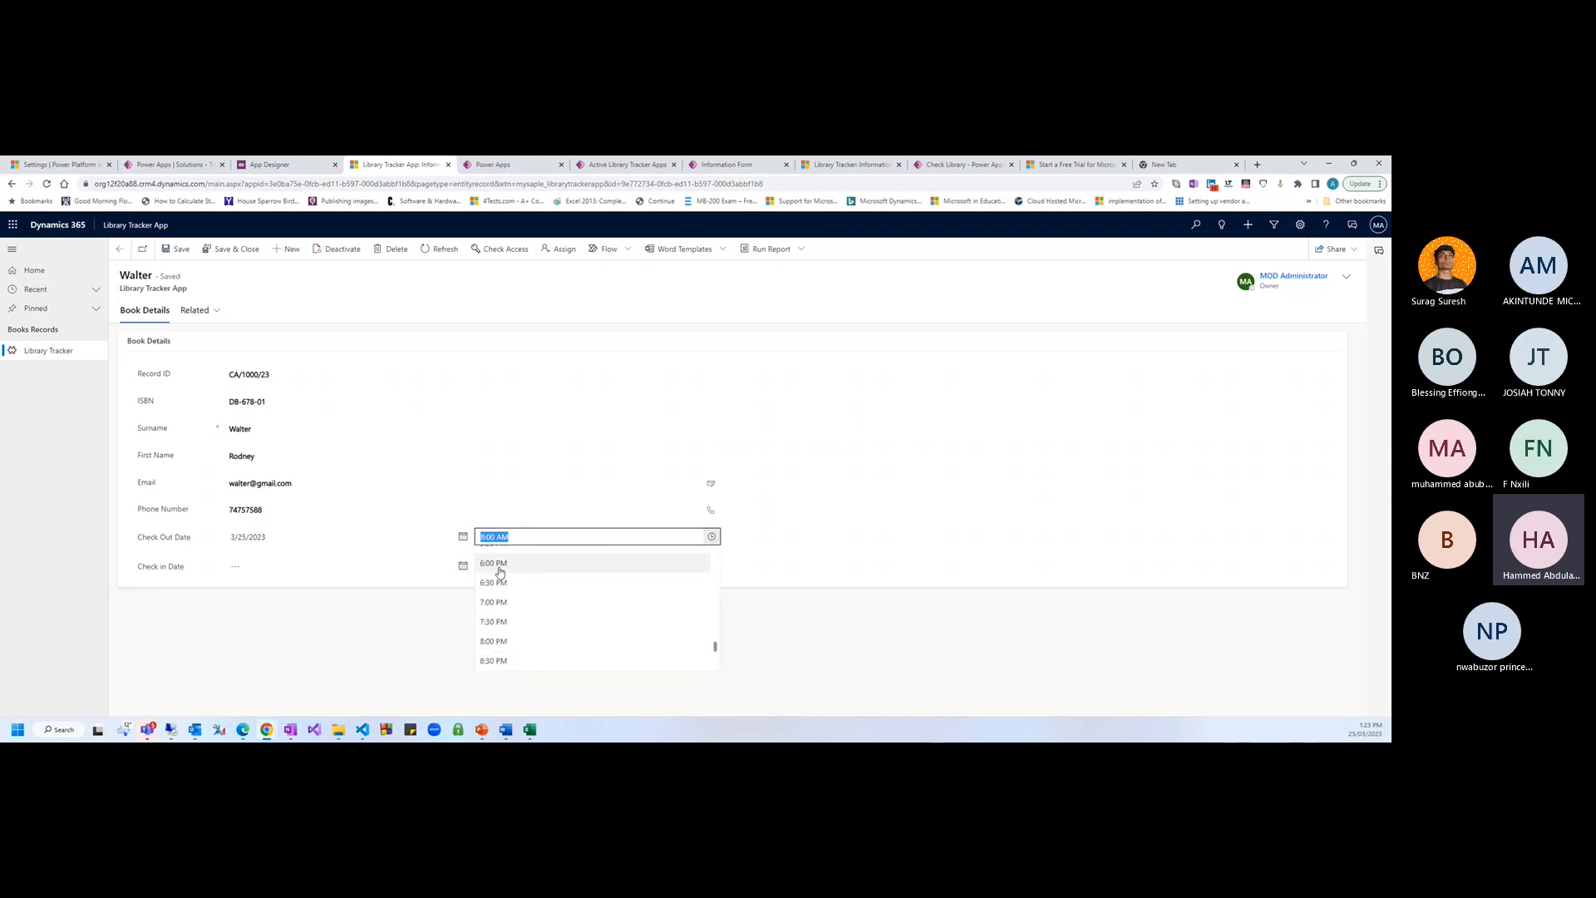
{"action": "scroll", "coordinate": [509, 606], "scroll_direction": "up", "scroll_amount": 3}
{"action": "left_click", "coordinate": [494, 587]}
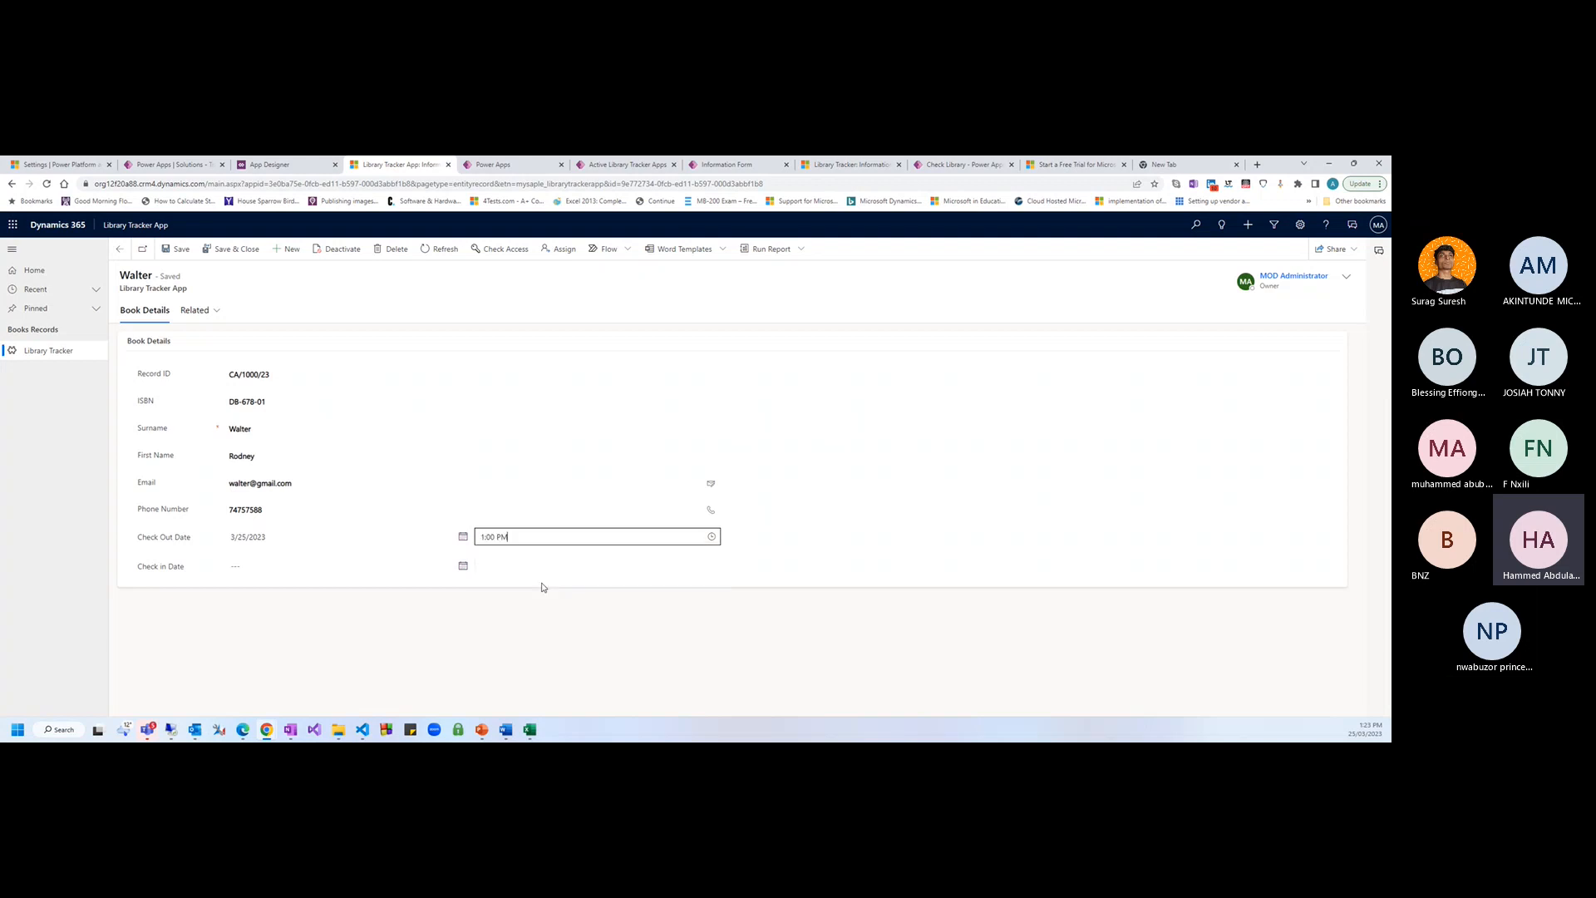
{"action": "left_click", "coordinate": [620, 605]}
{"action": "left_click", "coordinate": [180, 249]}
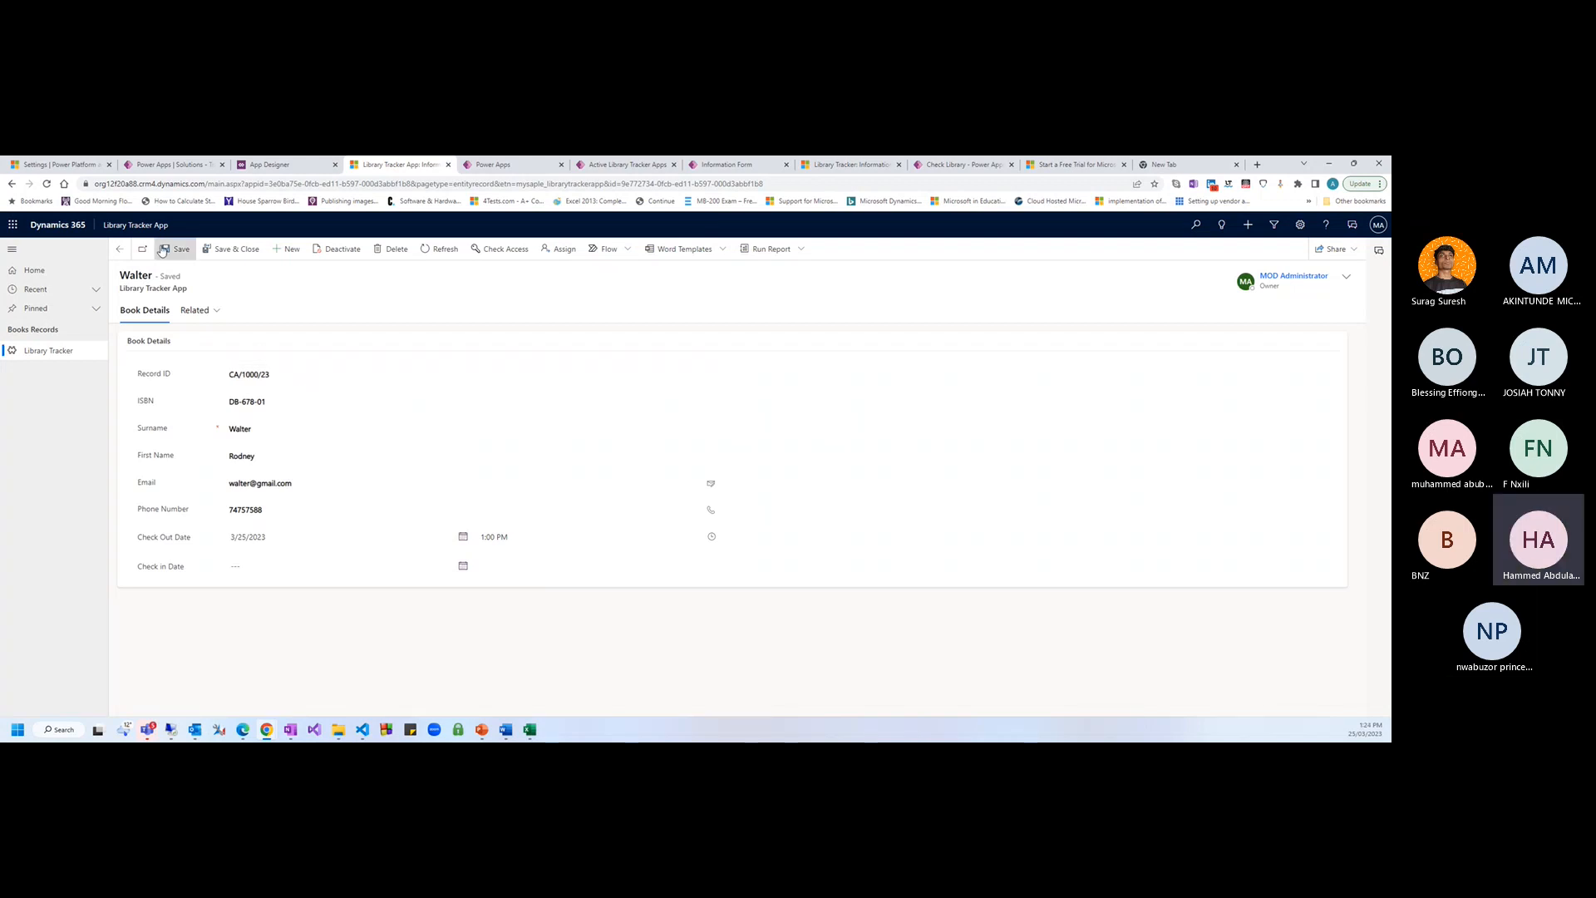
{"action": "left_click", "coordinate": [273, 246]}
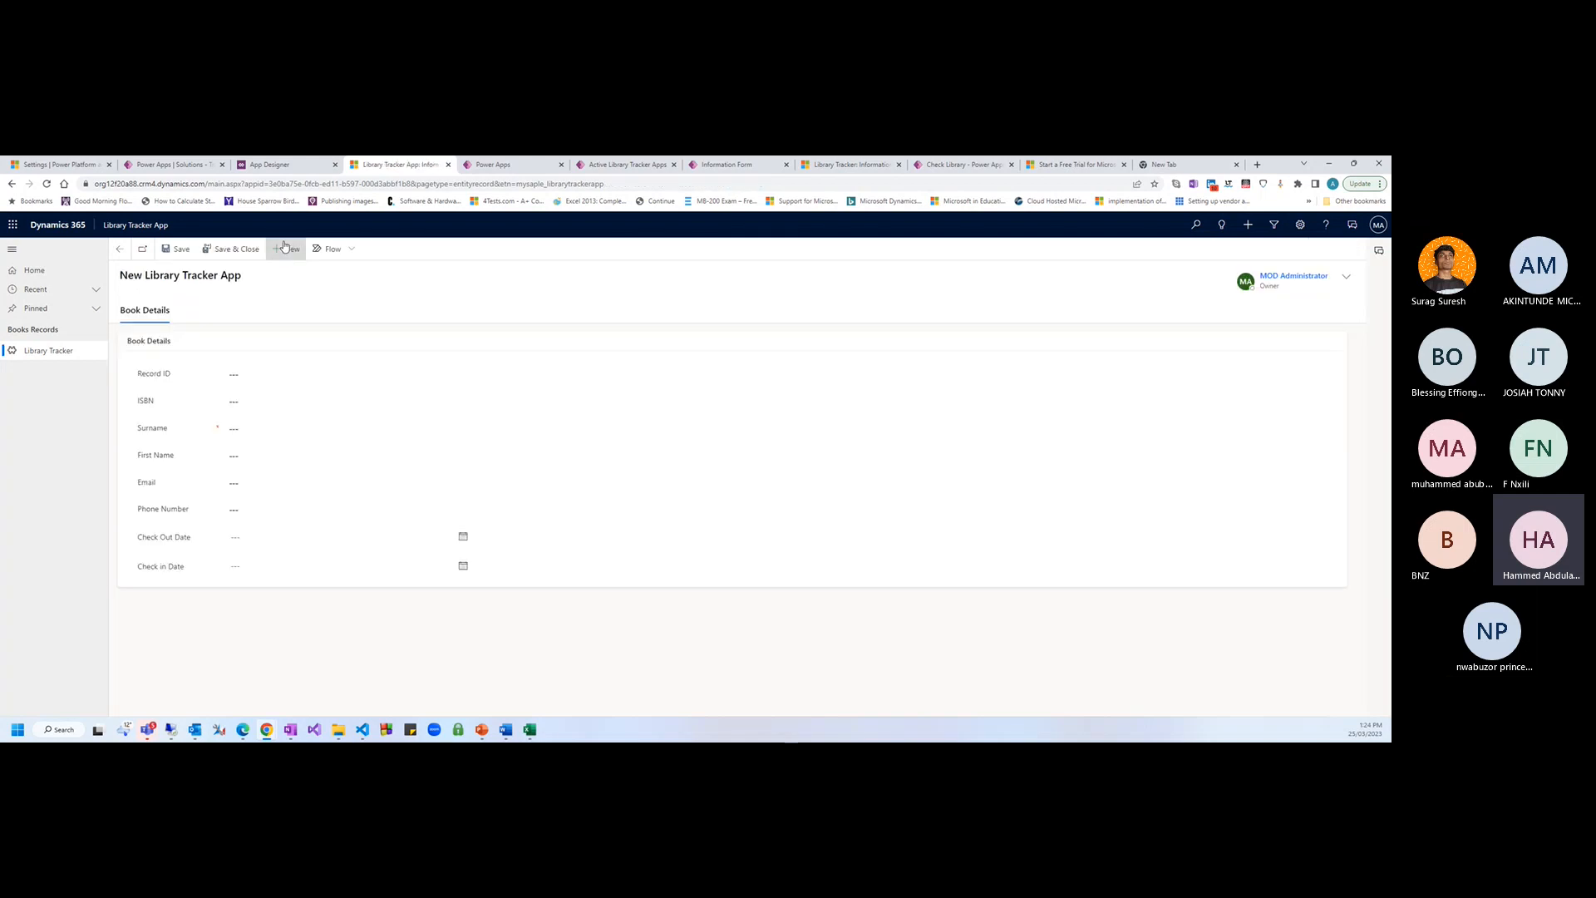
Enter ISBN BN-4646-02 on the new book record
{"action": "left_click", "coordinate": [337, 404]}
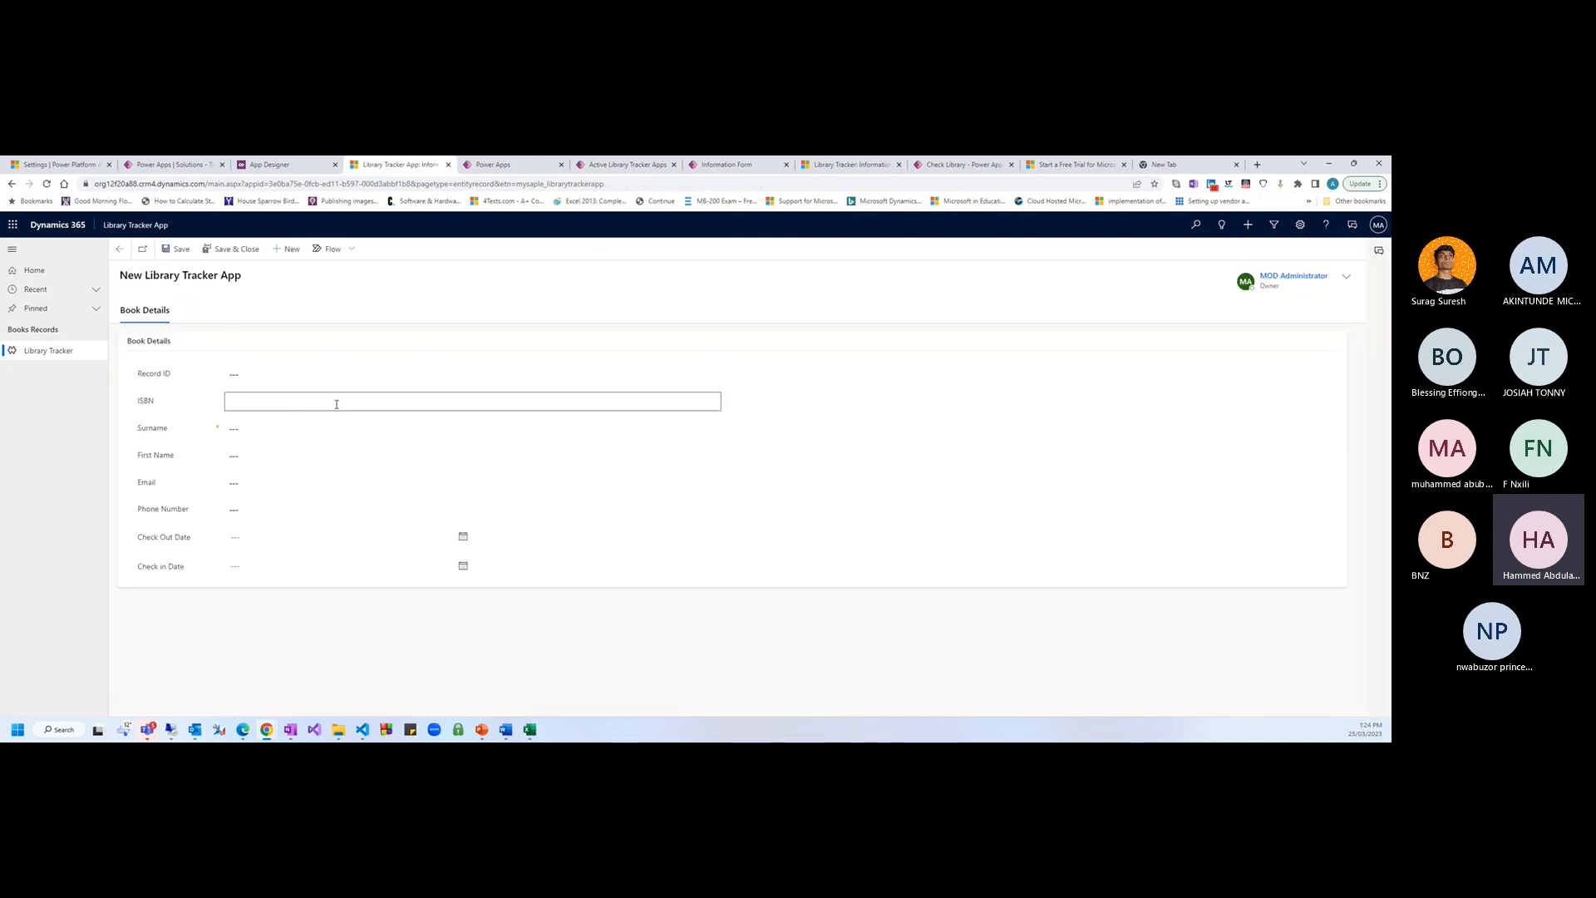
{"action": "type", "text": "DB"}
{"action": "key", "text": "BackSpace"}
{"action": "type", "text": "BN-4646"}
{"action": "type", "text": "-02"}
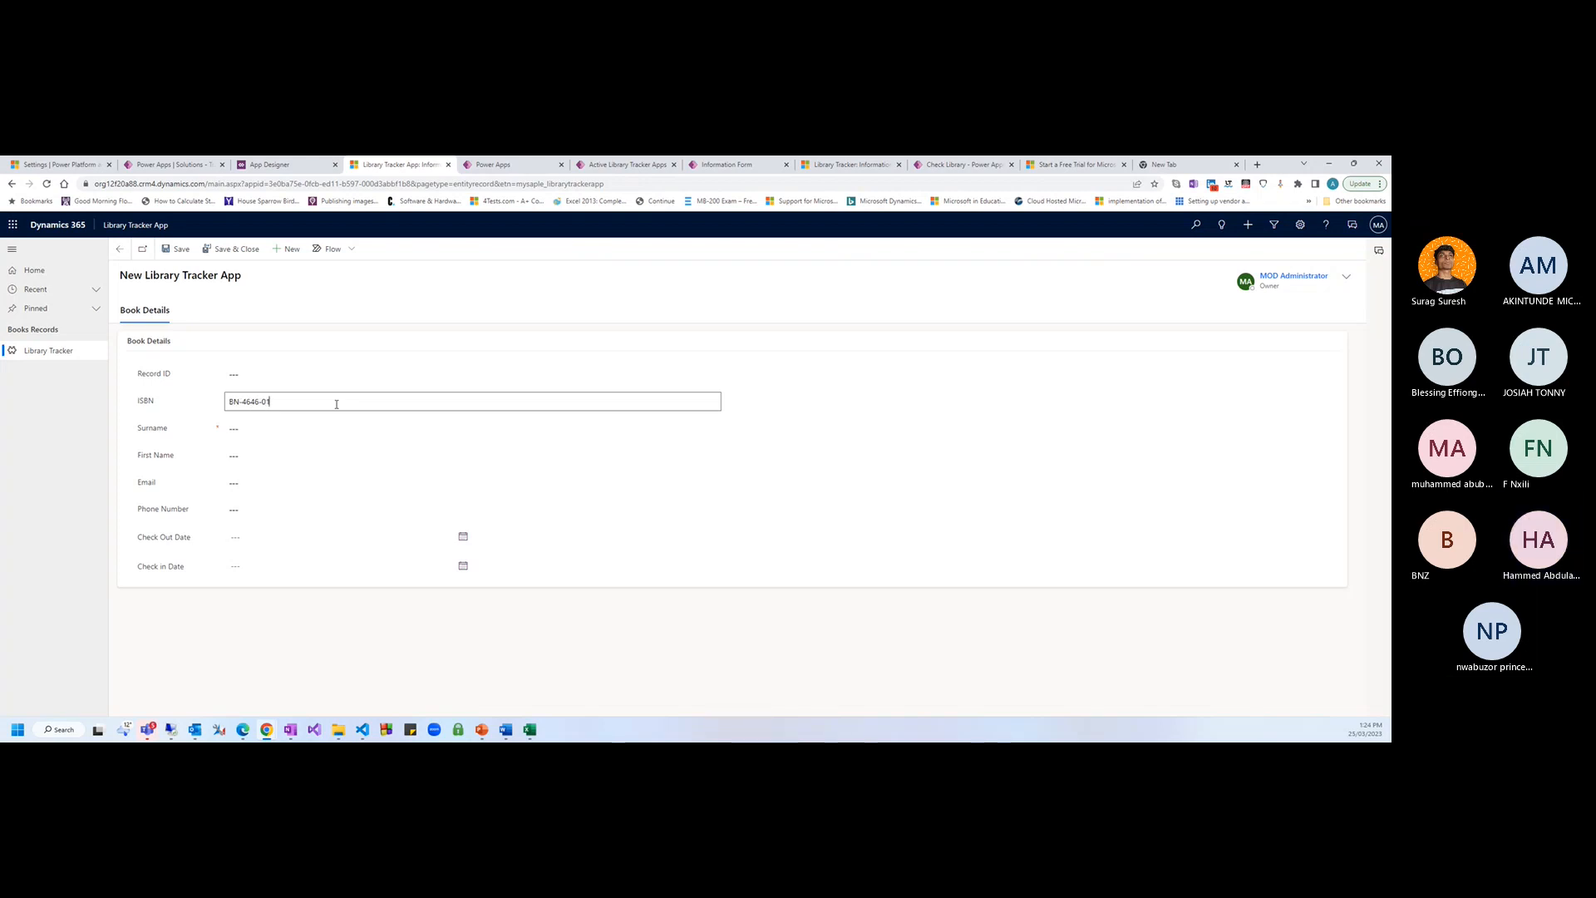
{"action": "key", "text": "Tab"}
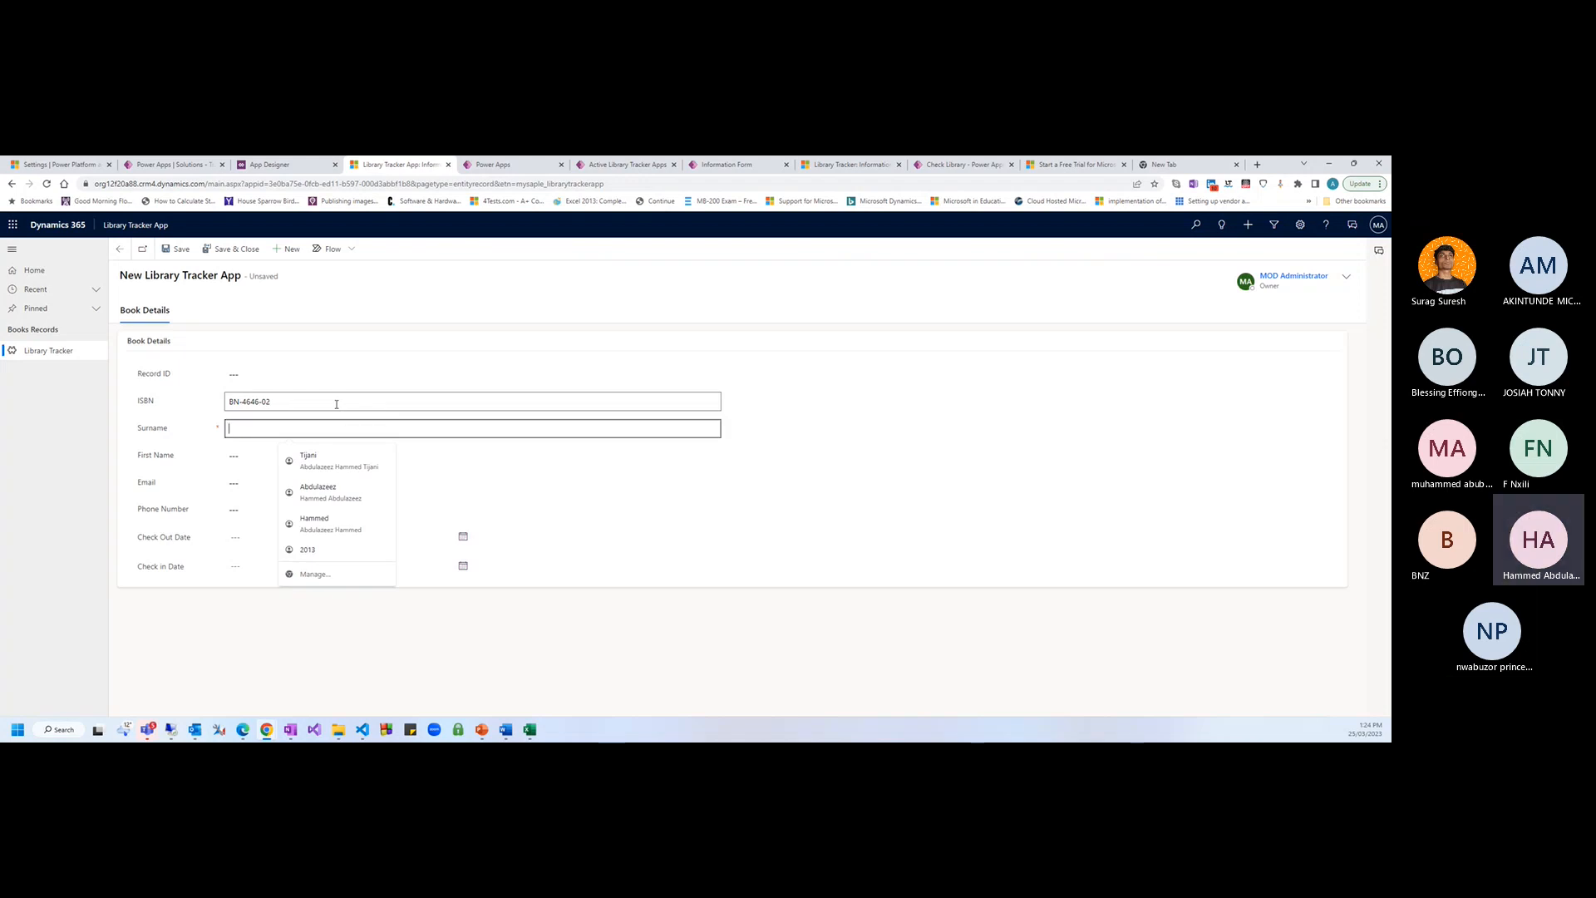
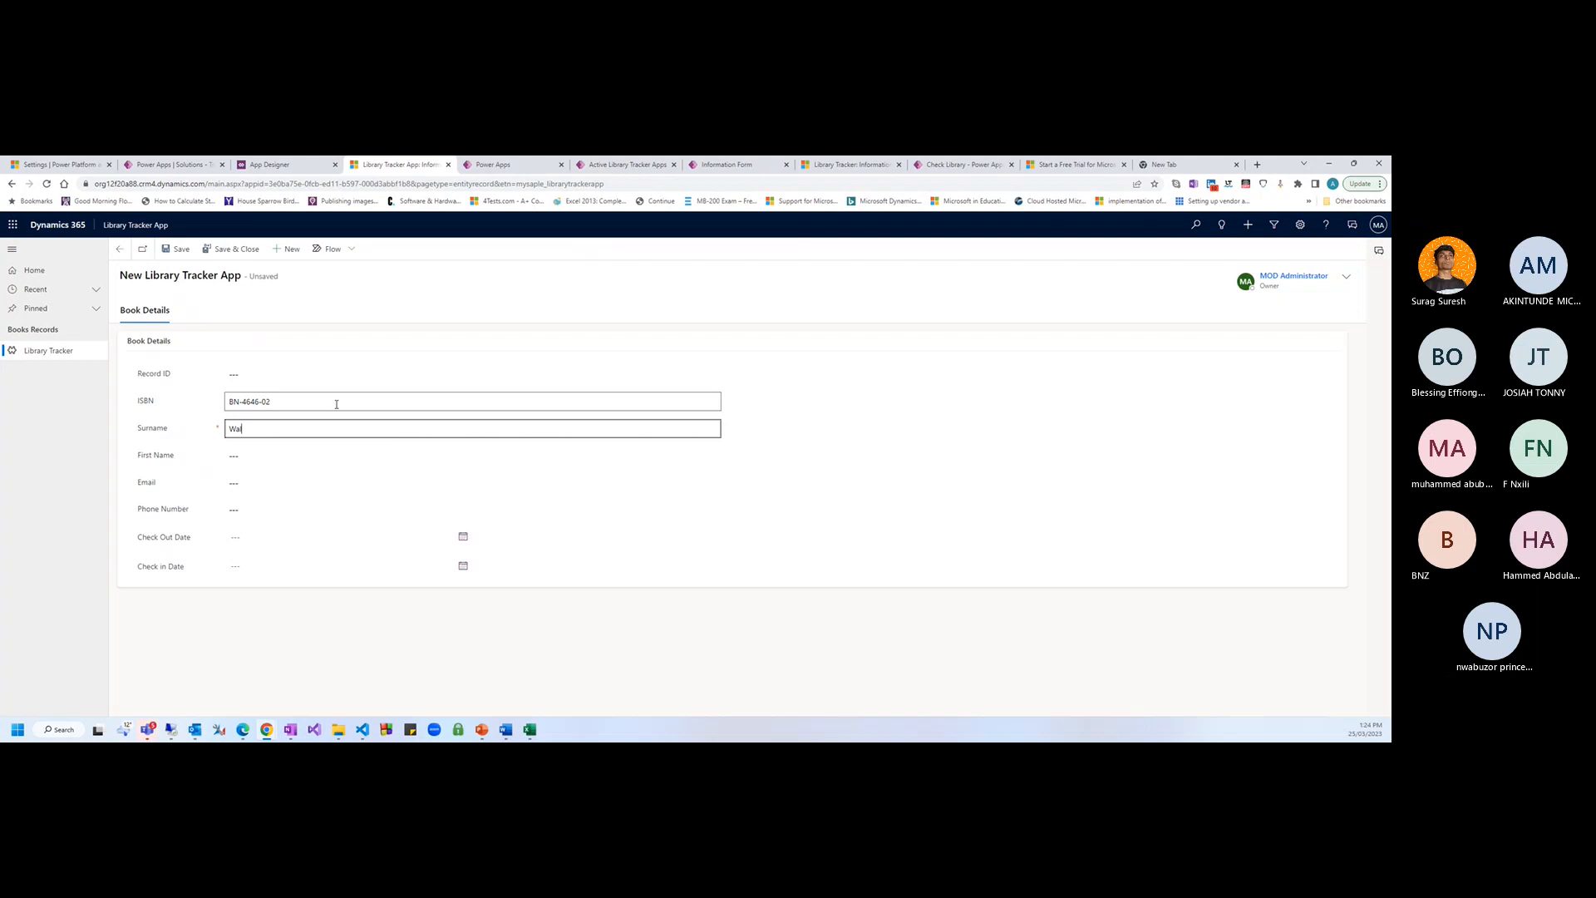
Fill in the borrower's surname, first name, e-mail and phone number, then save
{"action": "key", "text": "Tab"}
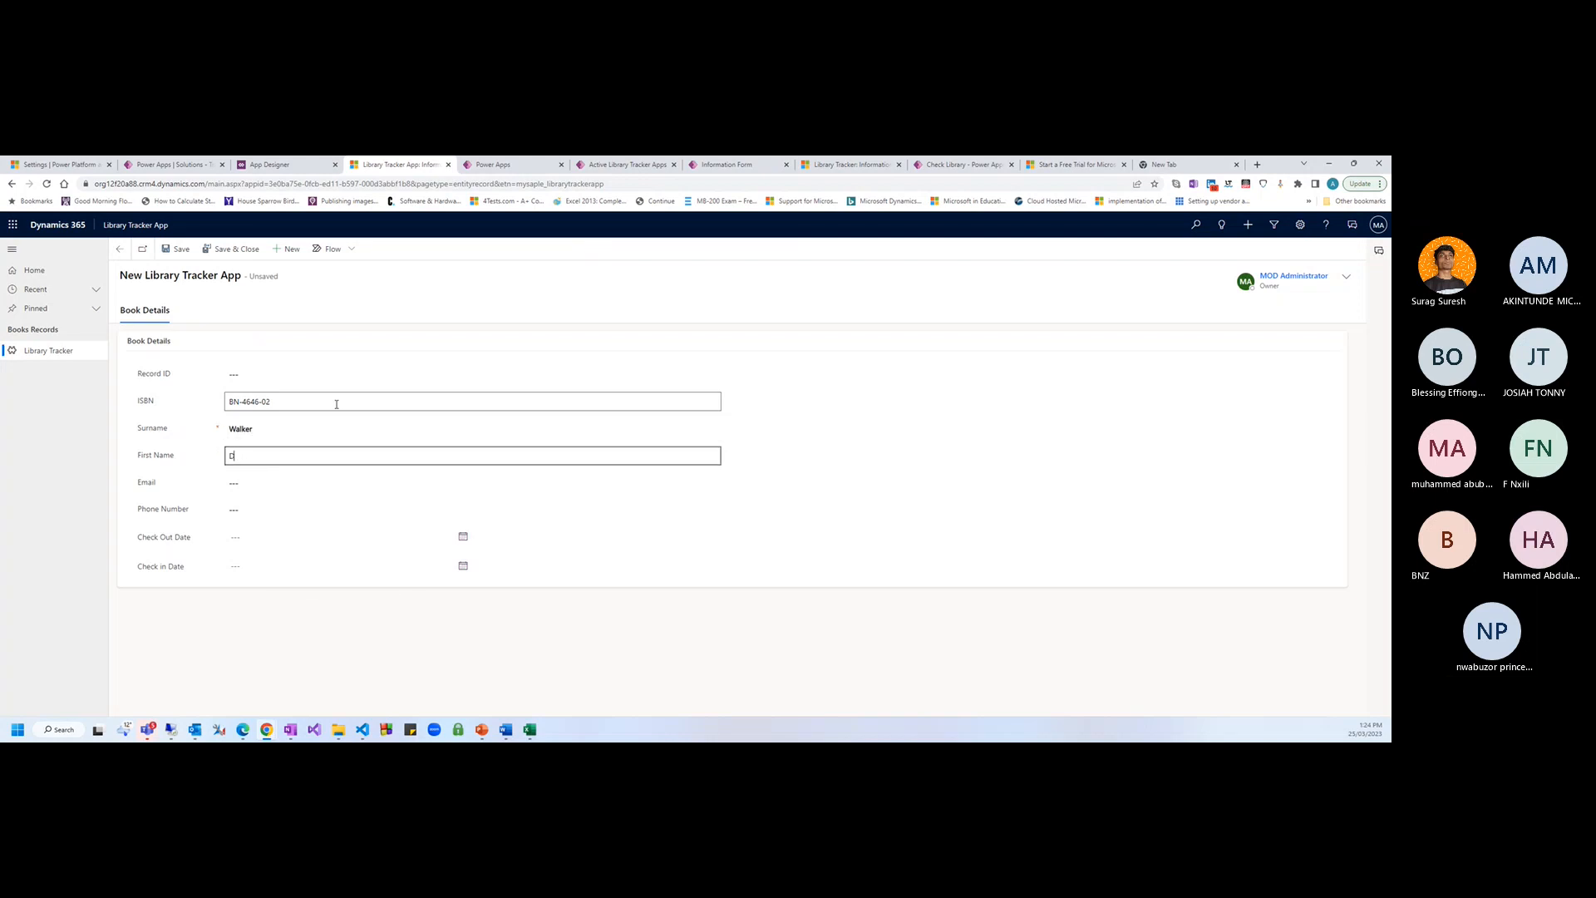
{"action": "key", "text": "Tab"}
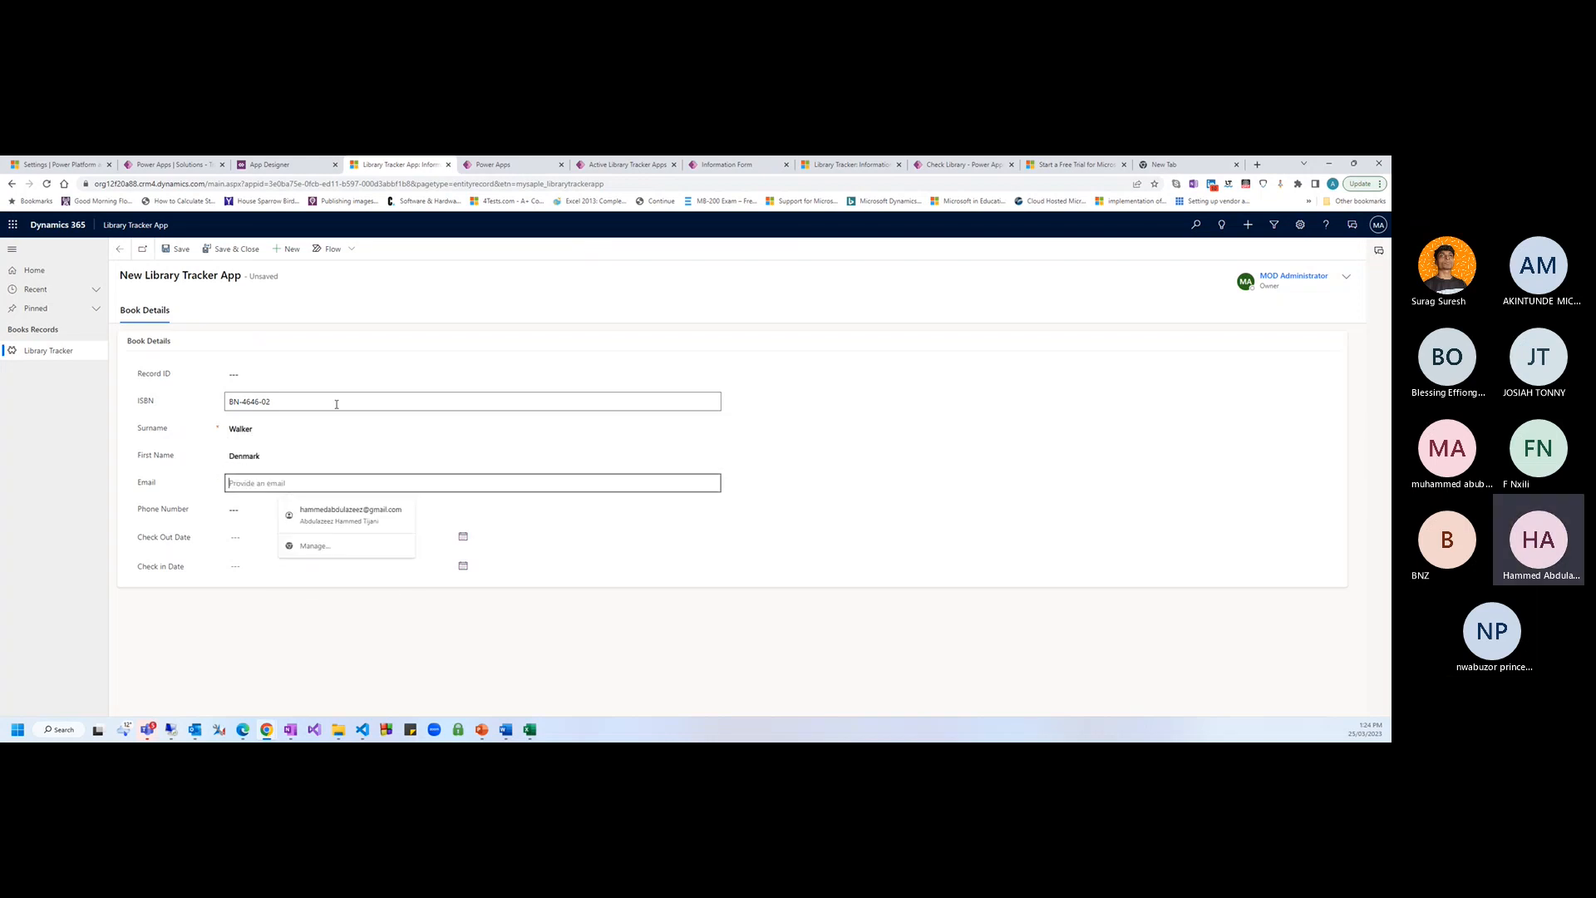
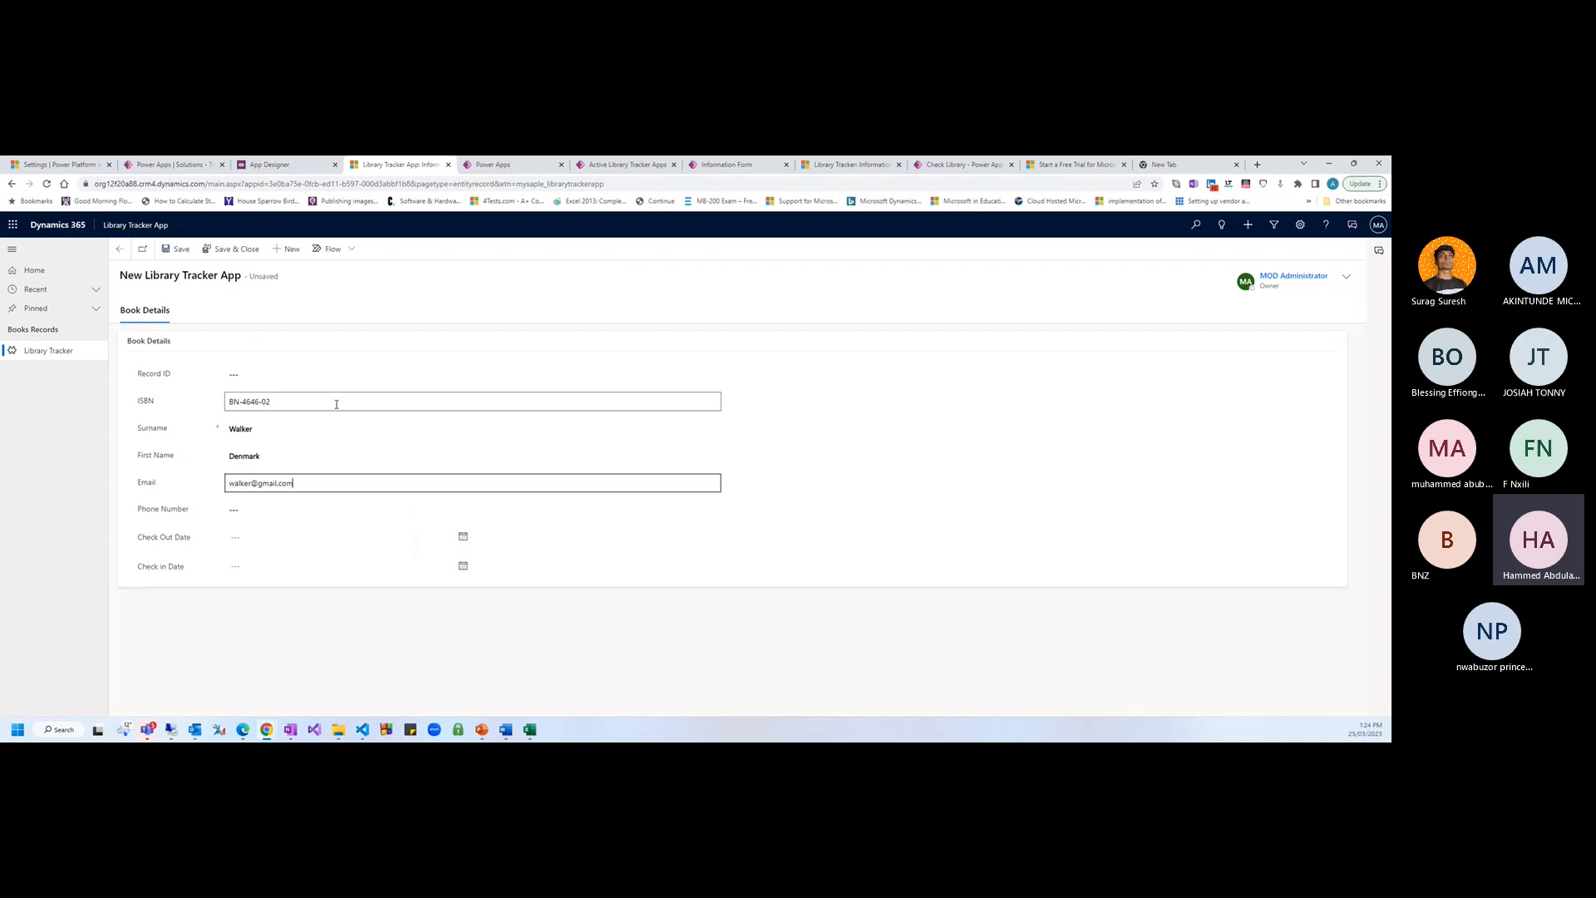
{"action": "key", "text": "Tab"}
{"action": "type", "text": "5858585"}
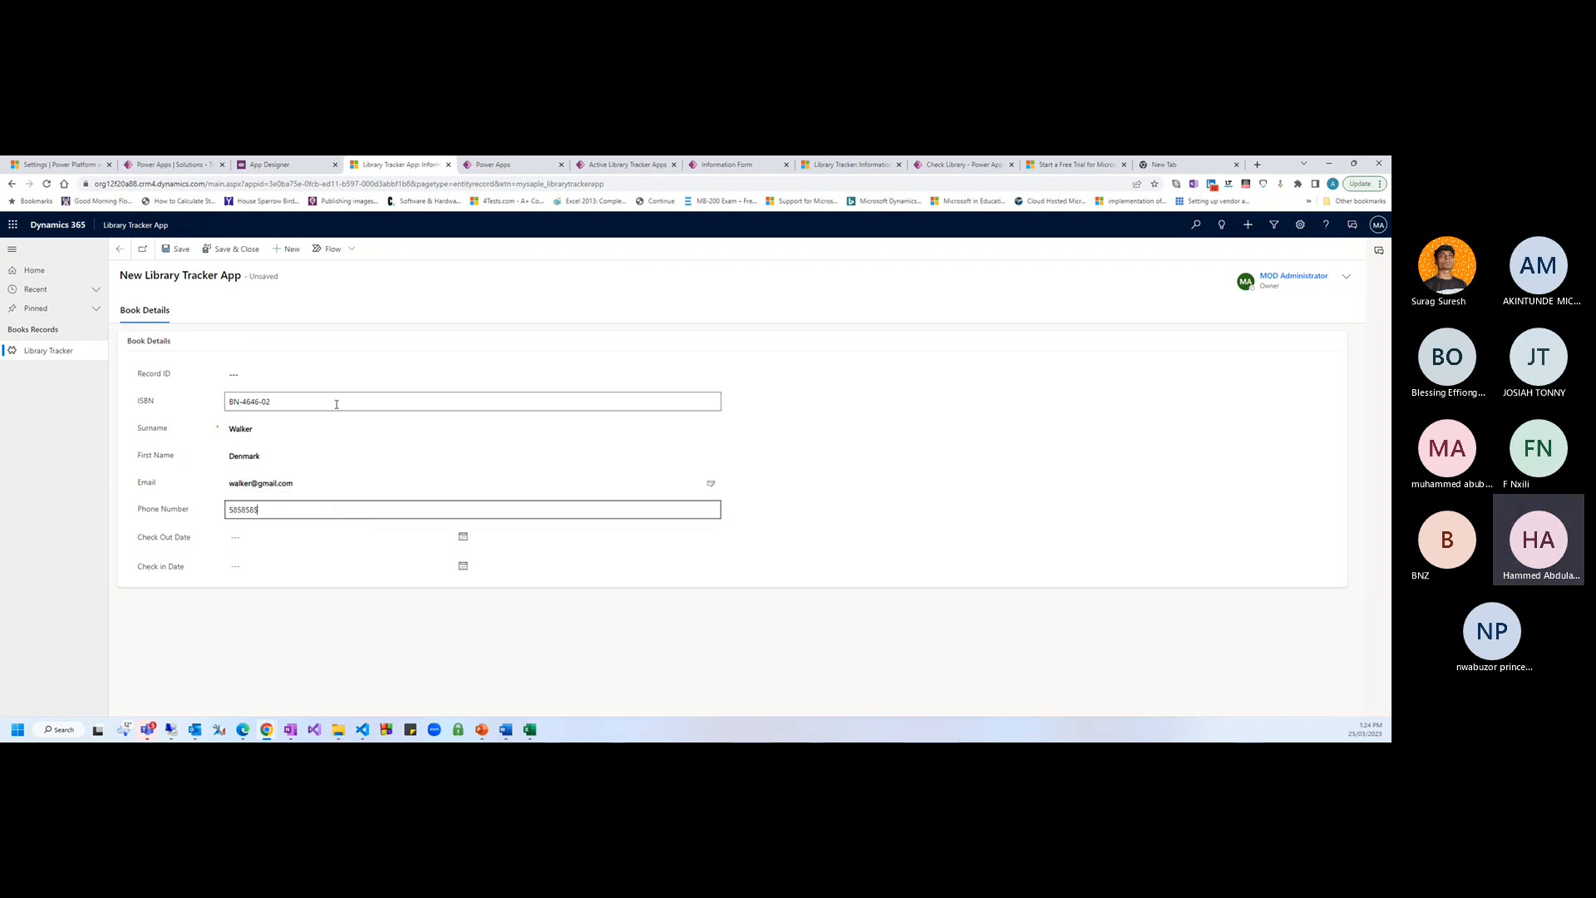
{"action": "left_click", "coordinate": [247, 662]}
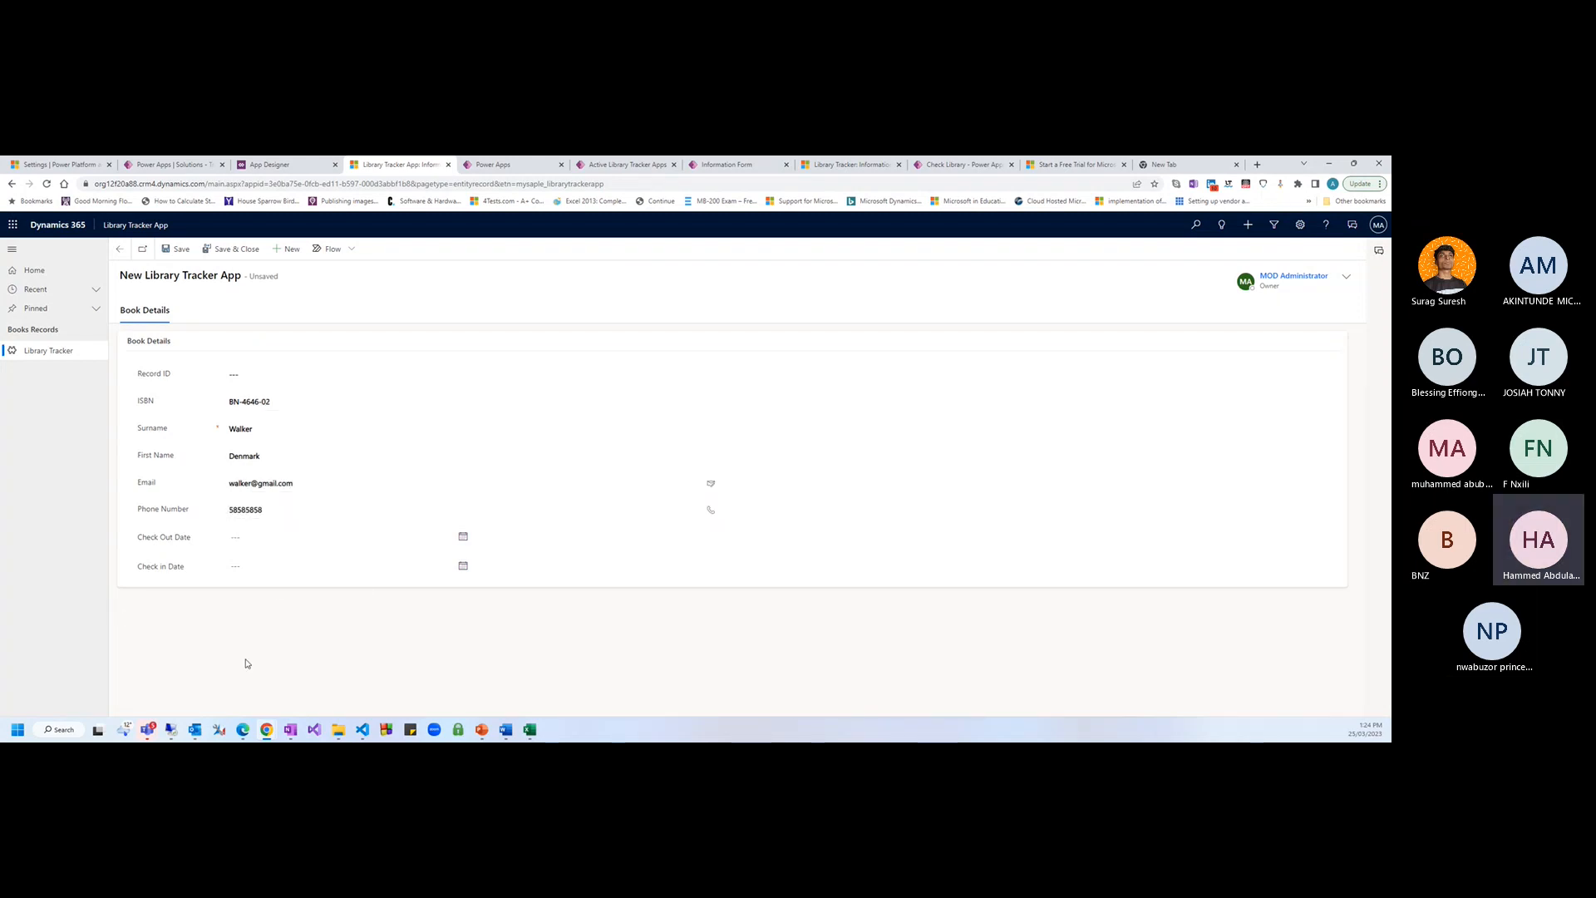
{"action": "left_click", "coordinate": [170, 250]}
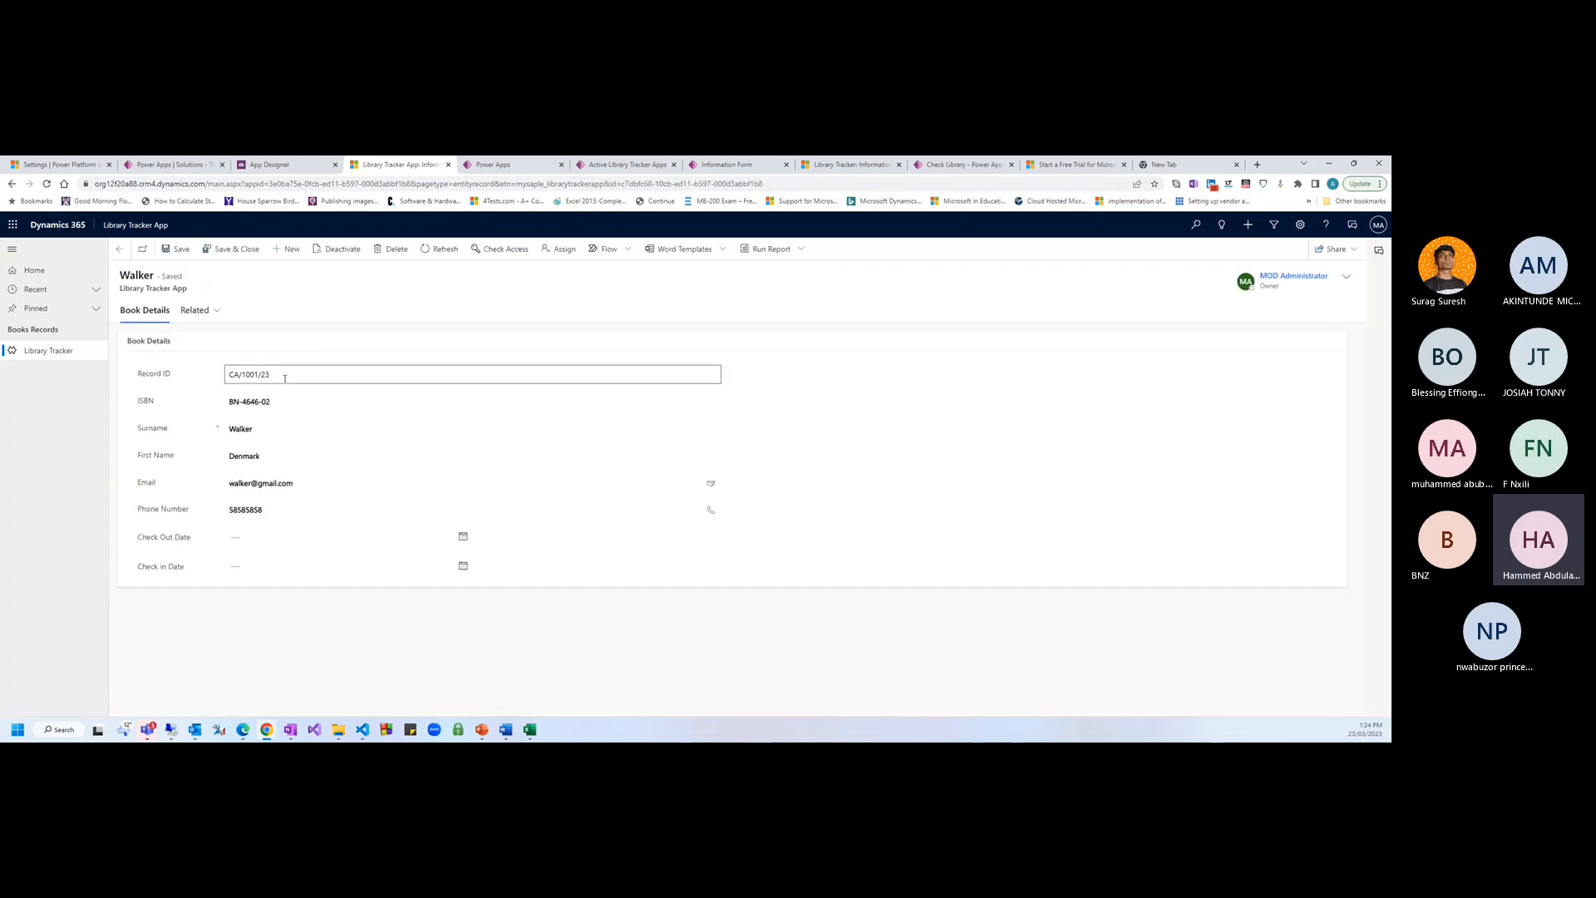
Reopen the new borrower's record from the list and check its Record ID CA/1001/23
{"action": "left_click", "coordinate": [120, 250]}
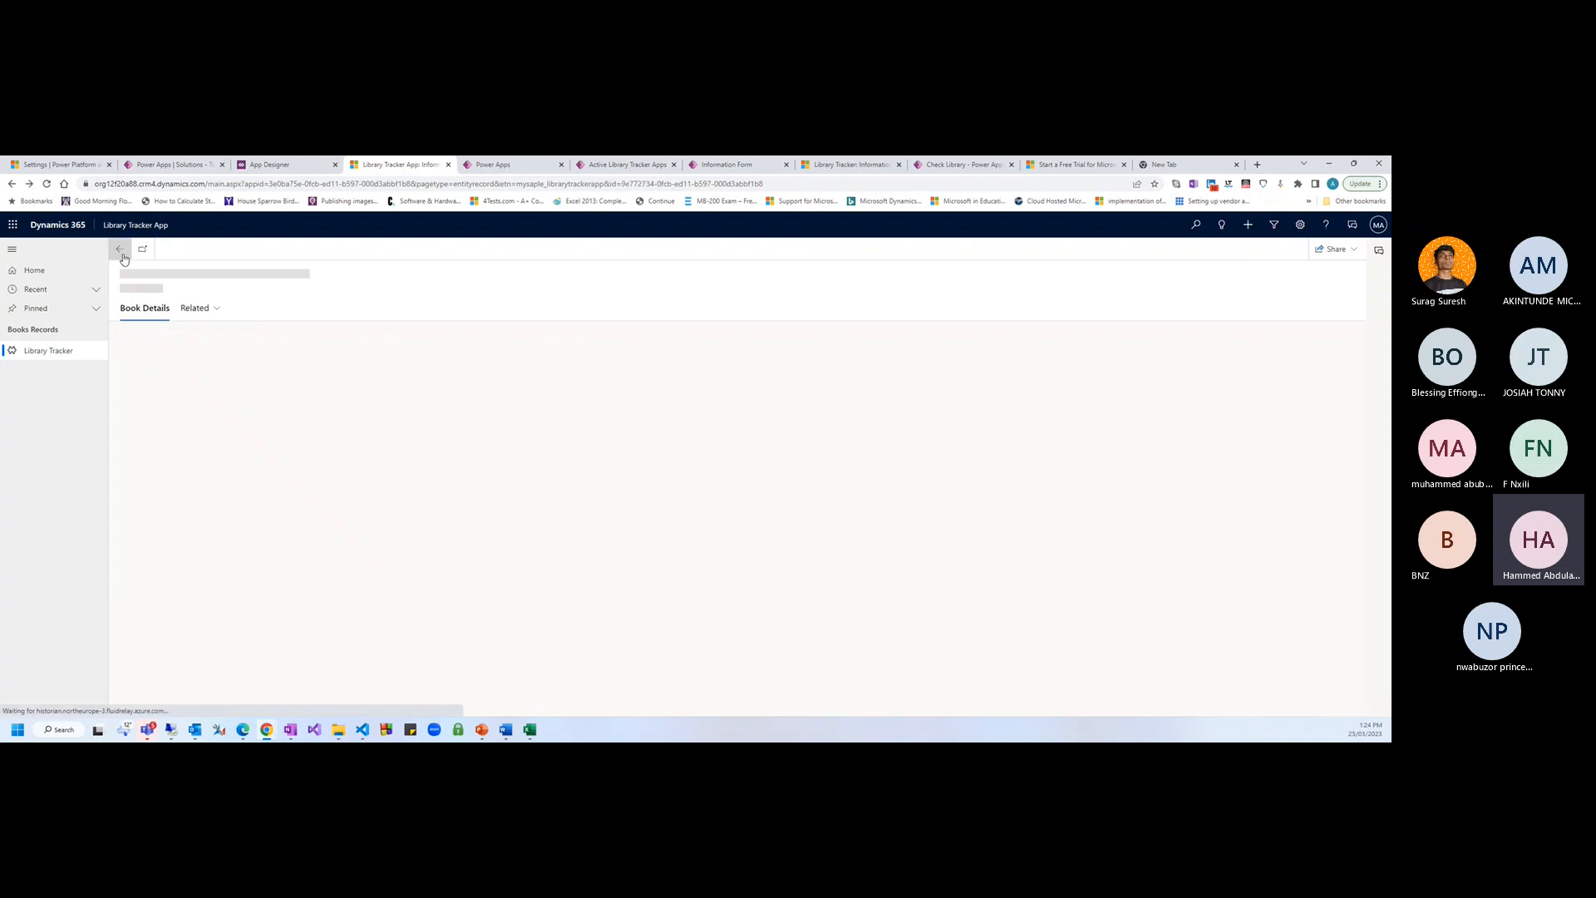
{"action": "left_click", "coordinate": [104, 349]}
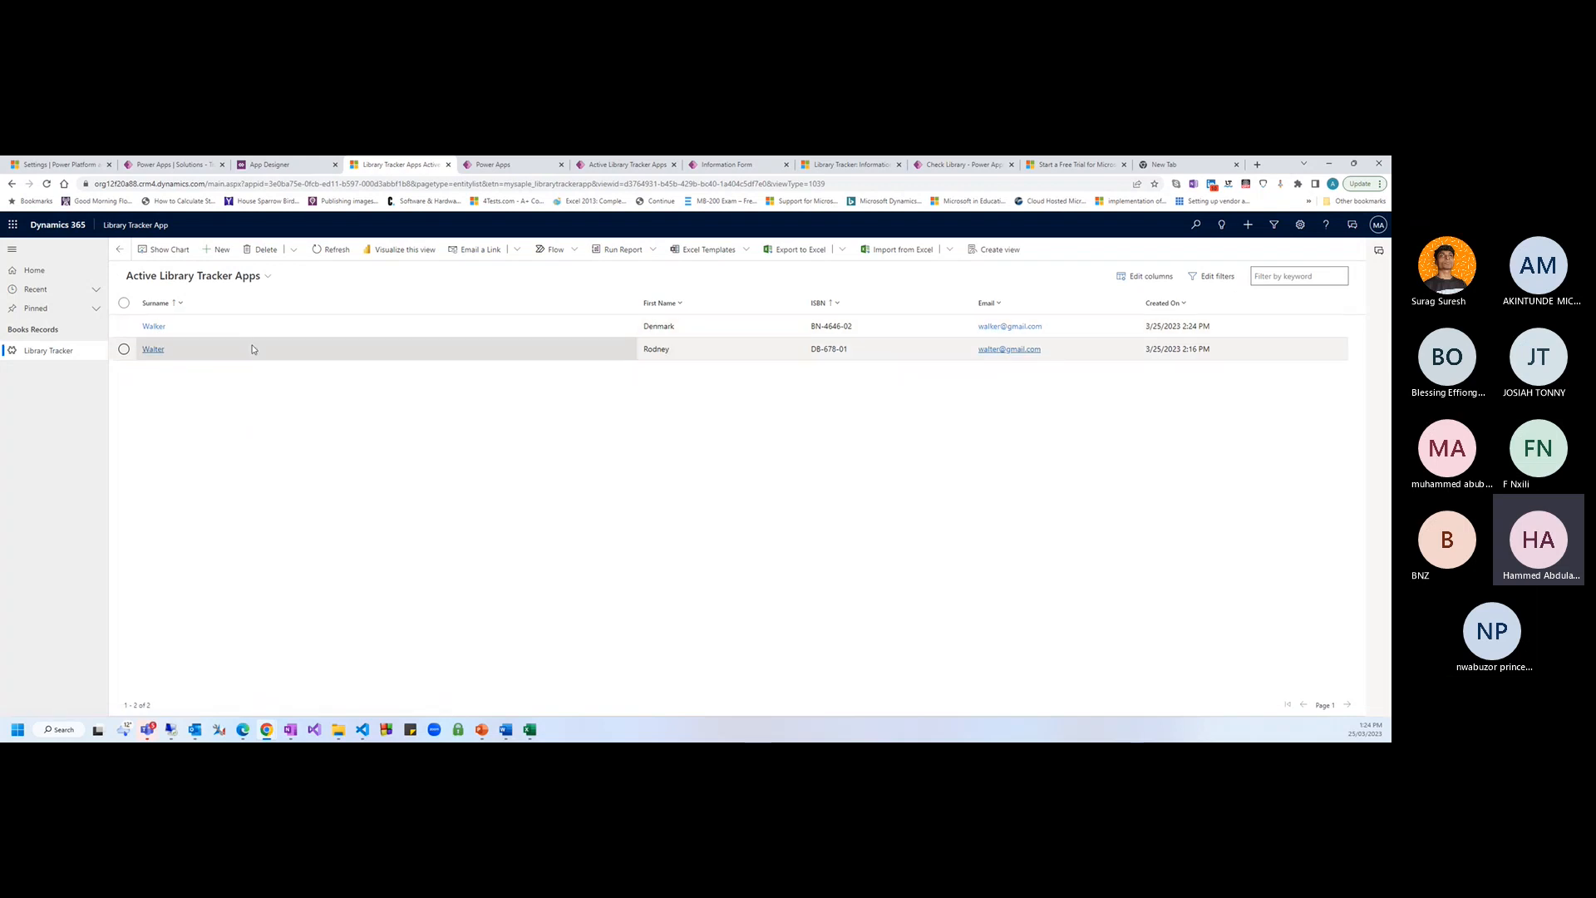
{"action": "left_click", "coordinate": [154, 326]}
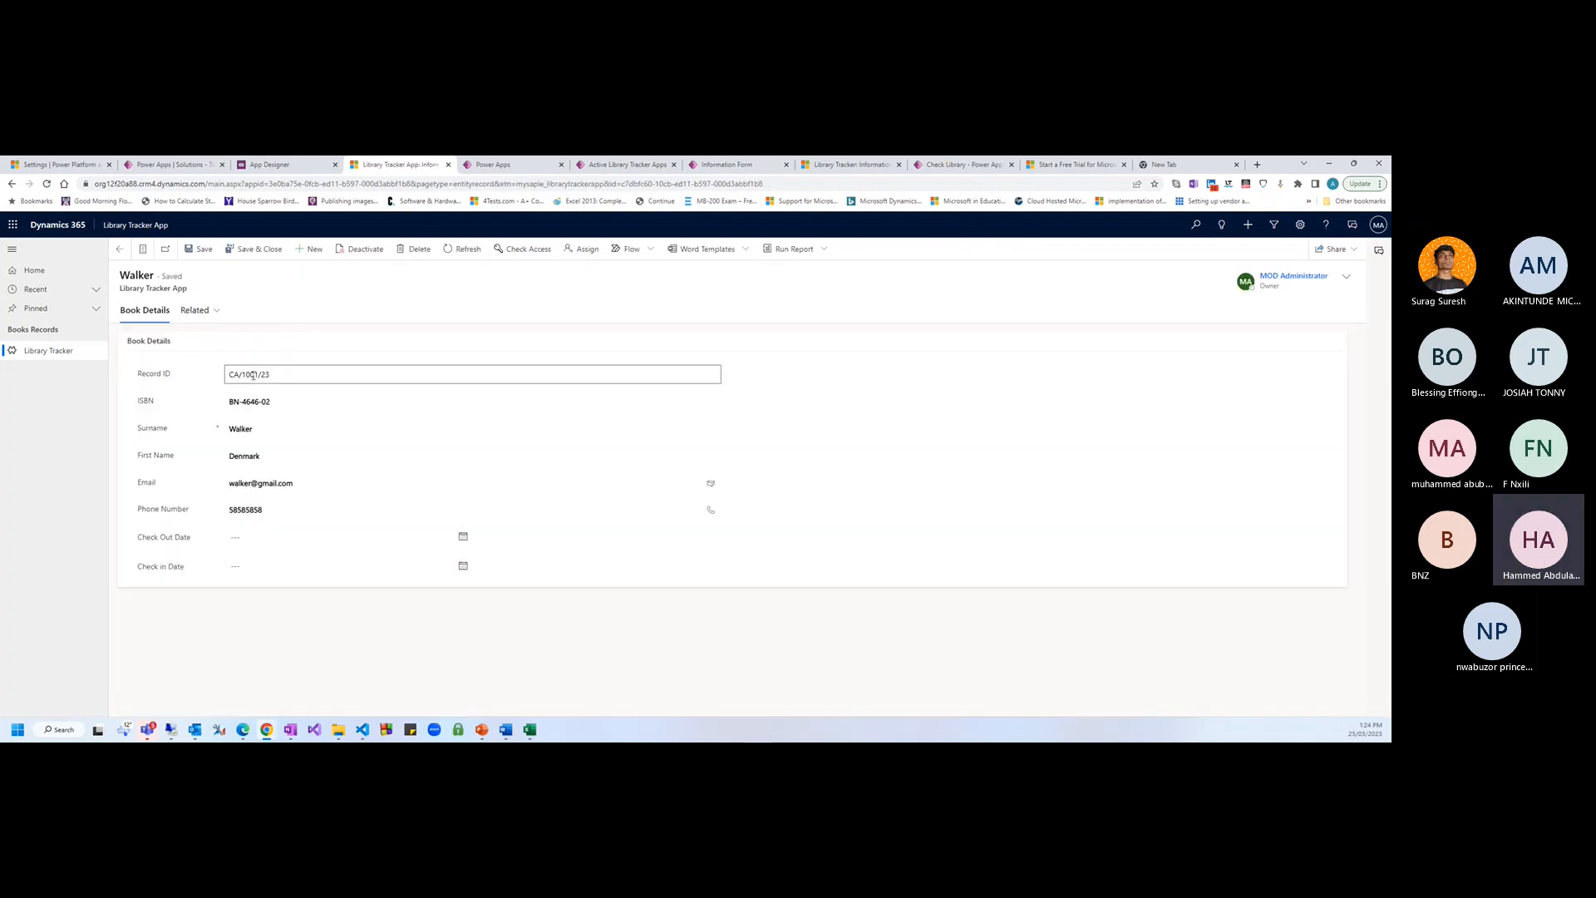
{"action": "left_click", "coordinate": [143, 250]}
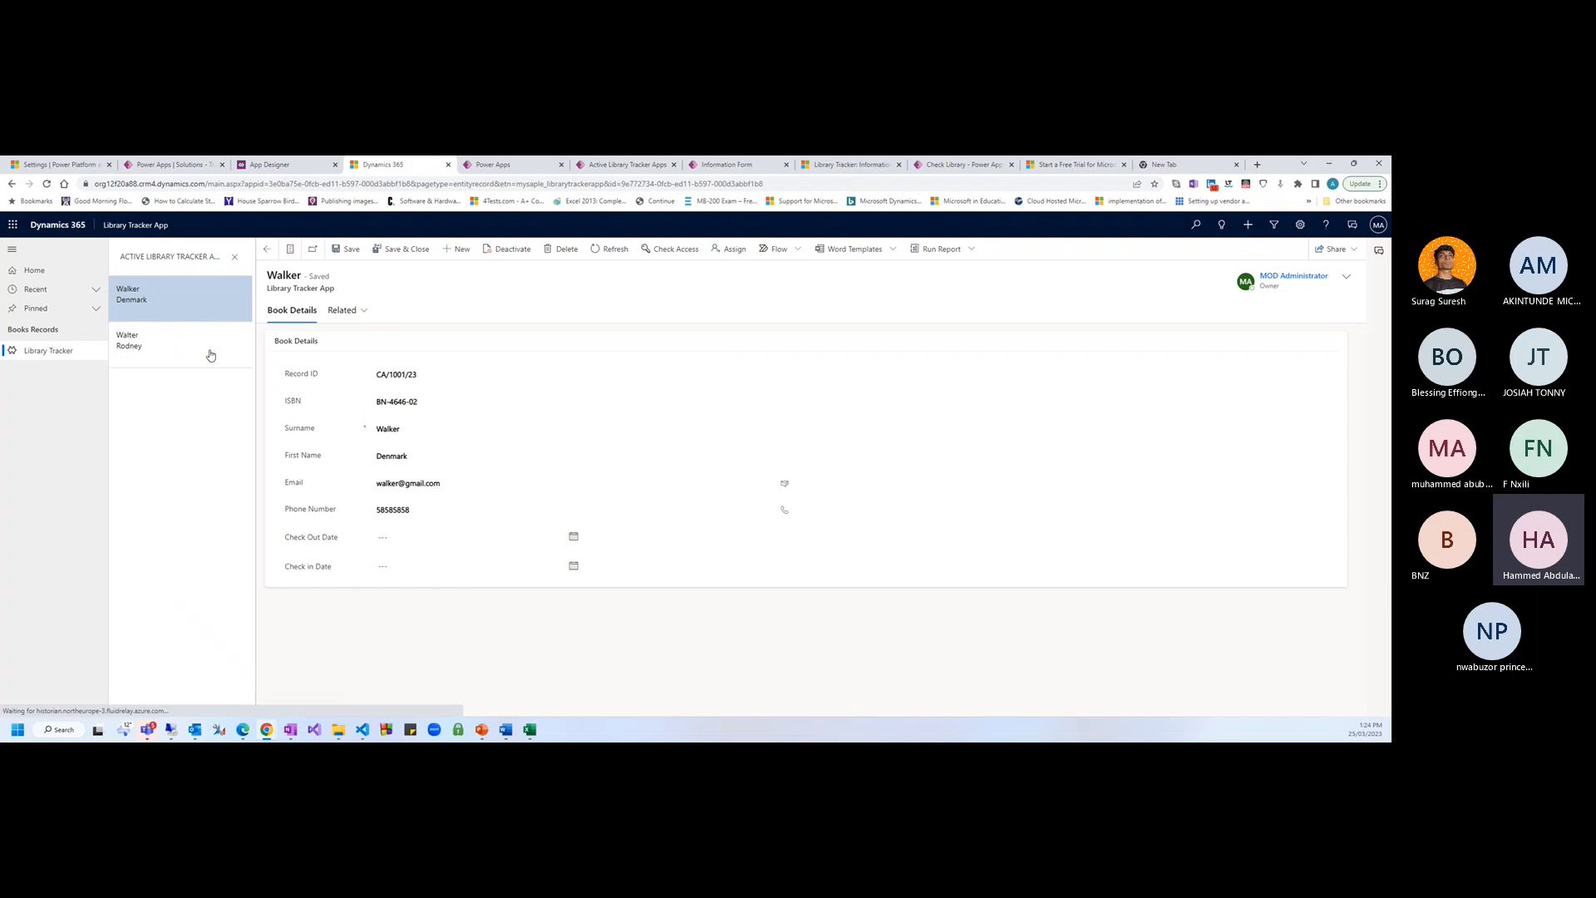
{"action": "left_click", "coordinate": [208, 354]}
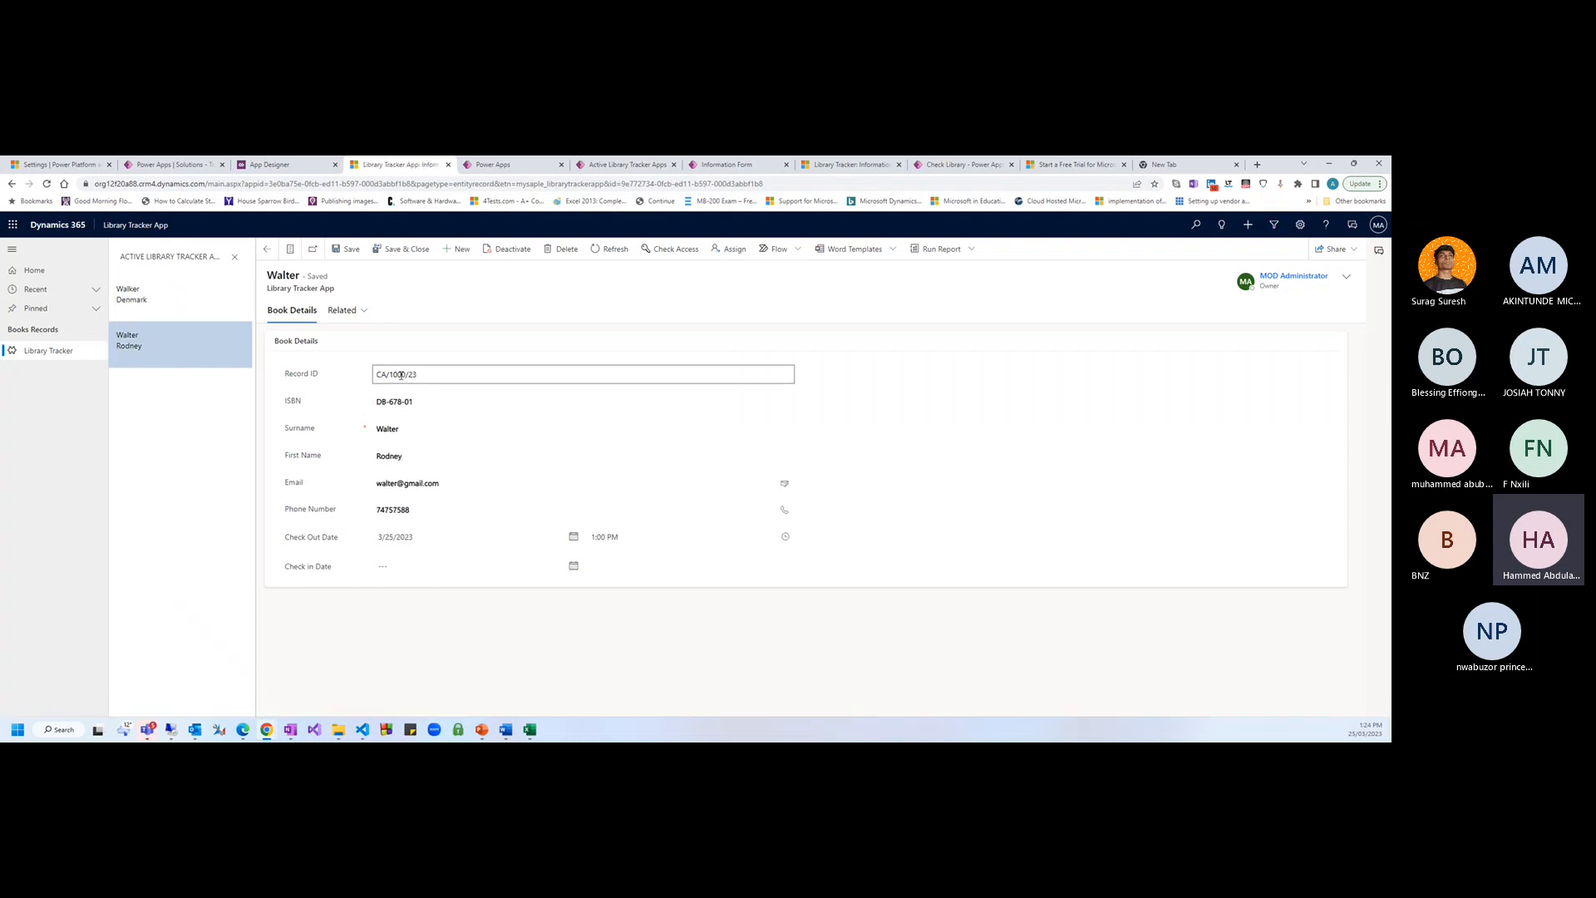
{"action": "left_click", "coordinate": [202, 312]}
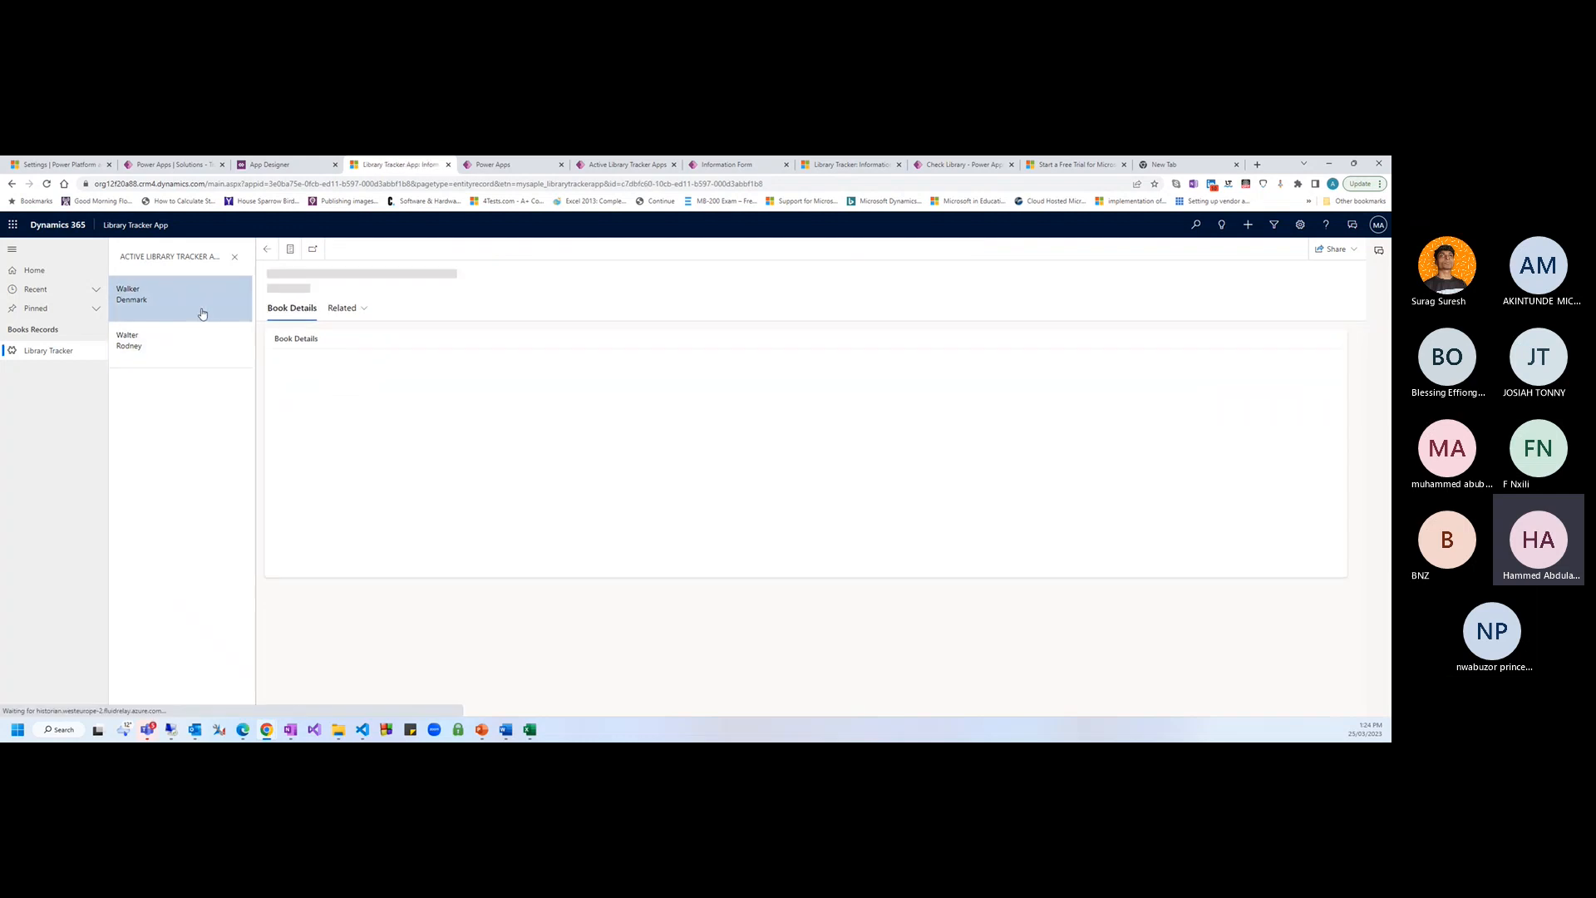
{"action": "left_click_drag", "start_coordinate": [390, 377], "coordinate": [405, 376]}
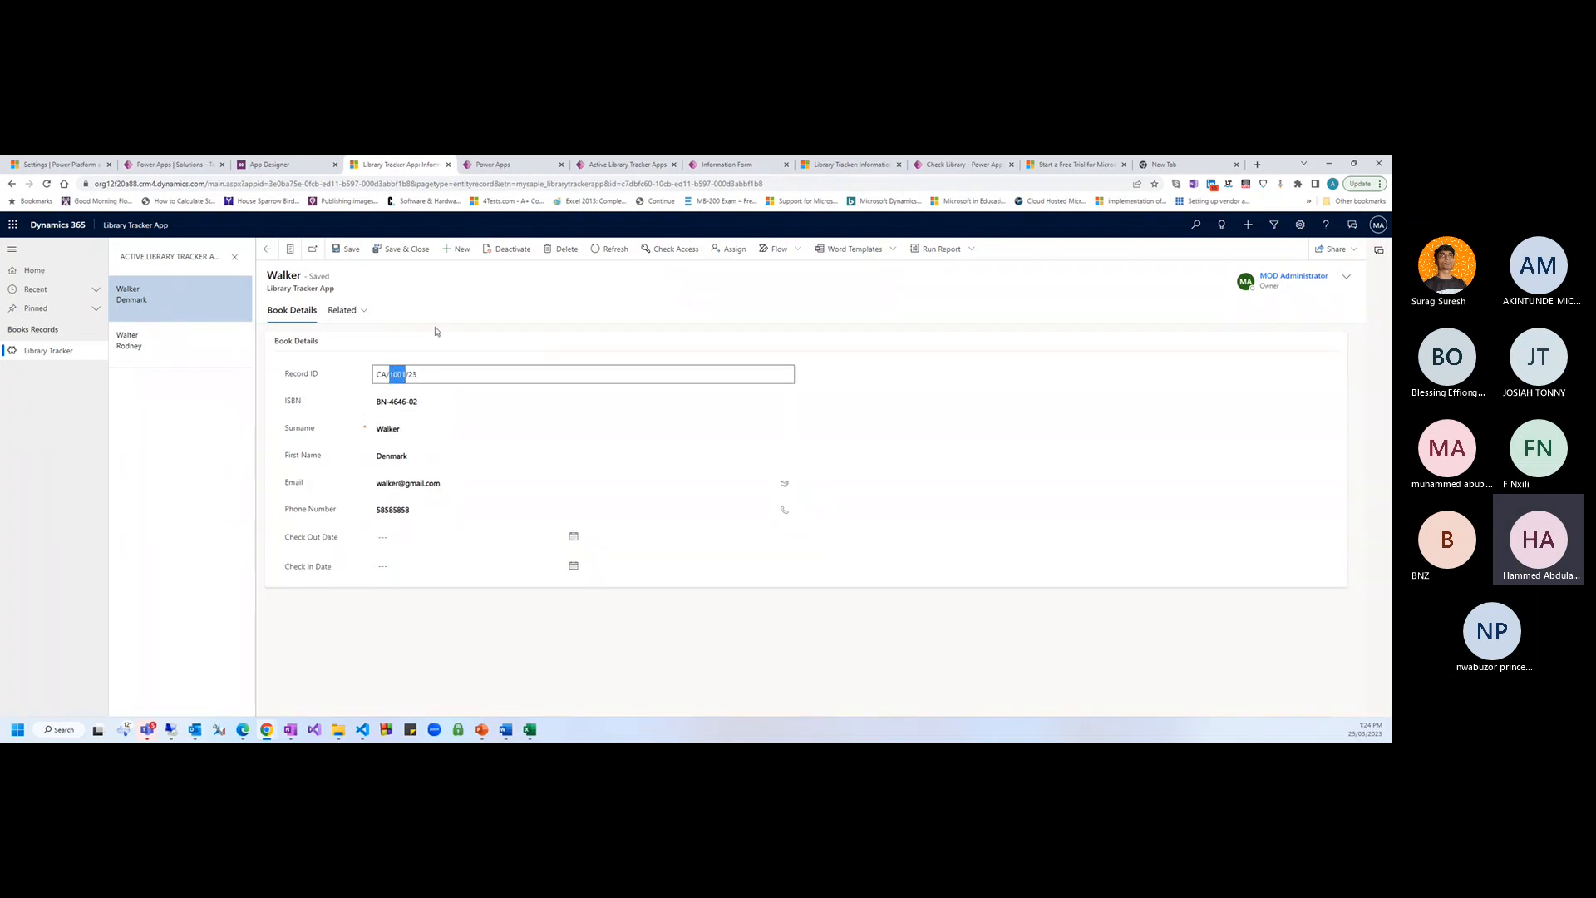
{"action": "left_click", "coordinate": [444, 303]}
Open the Library Tracker App table's columns and search them for 'id'
{"action": "left_click", "coordinate": [170, 165]}
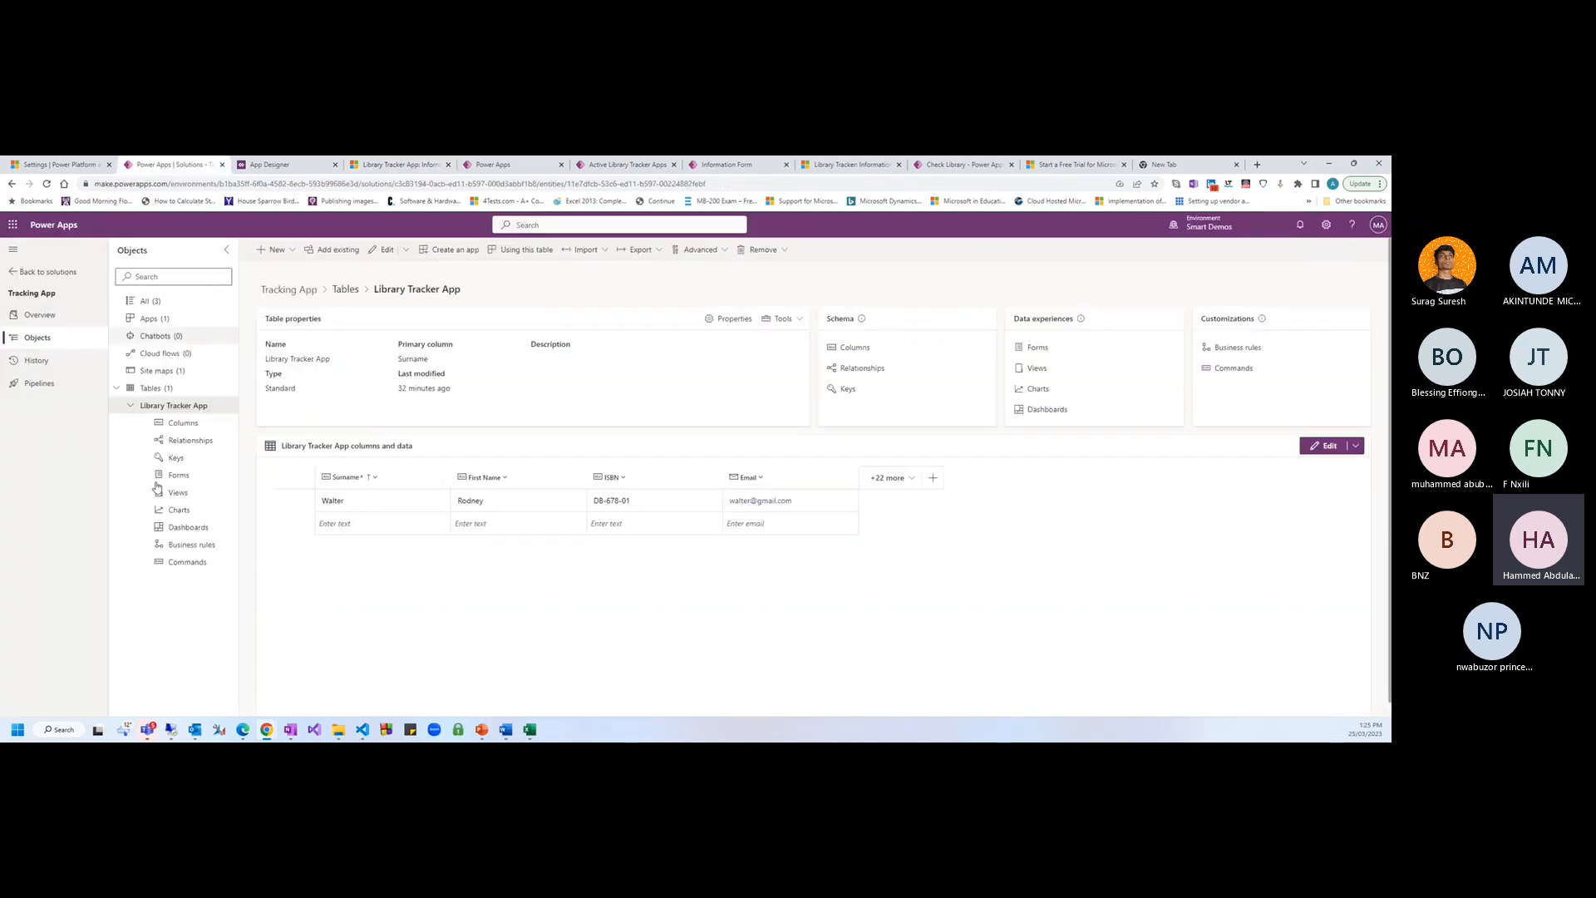
{"action": "left_click", "coordinate": [177, 426]}
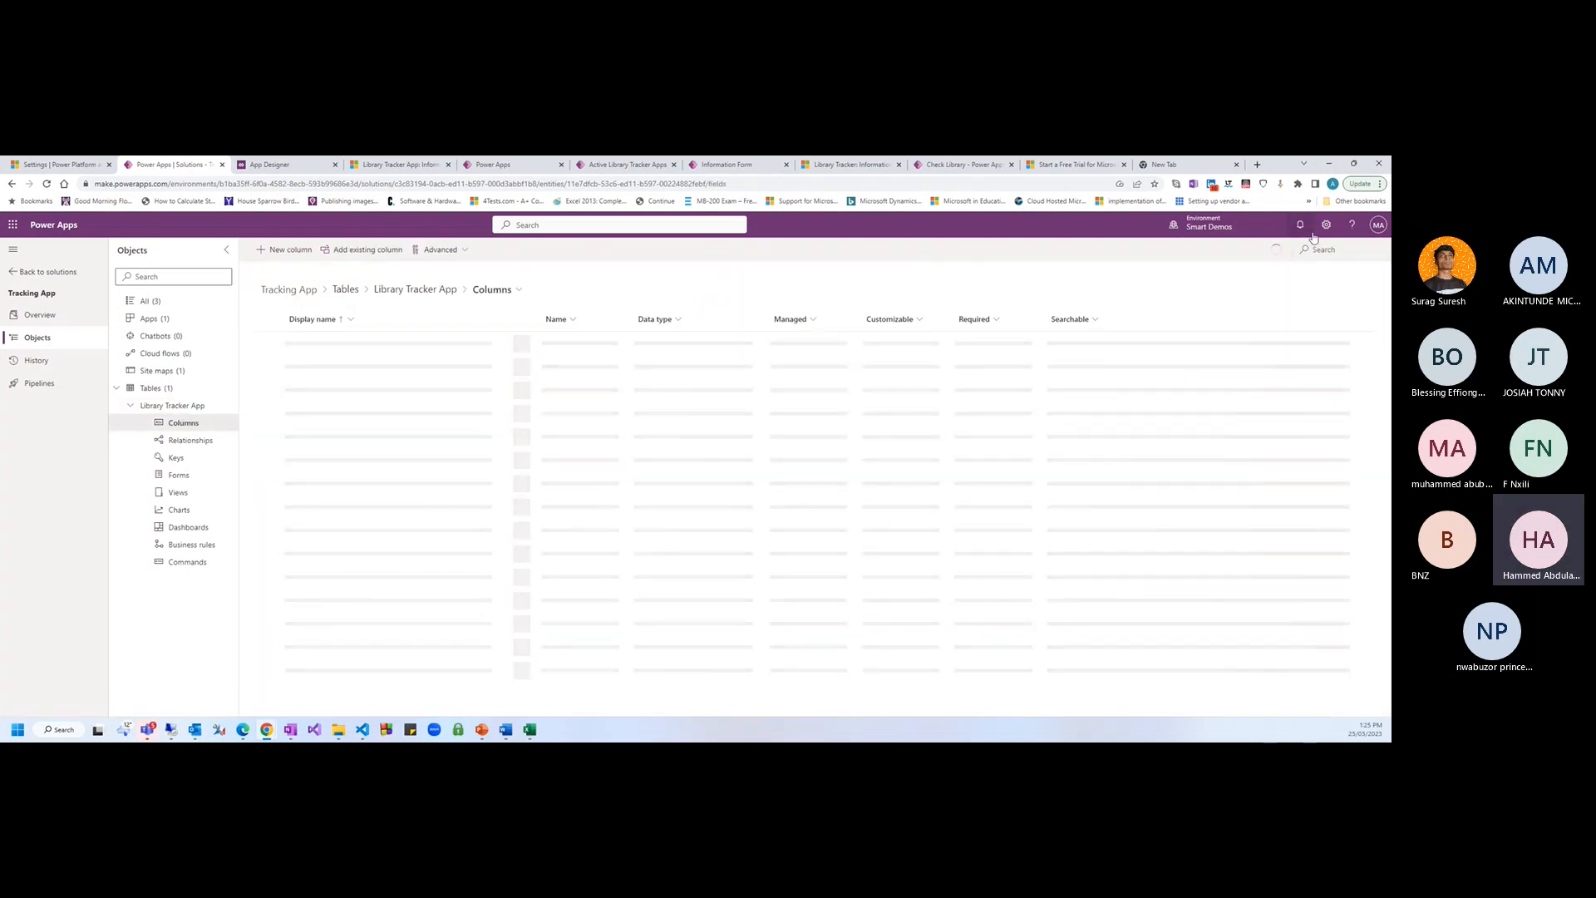
{"action": "left_click", "coordinate": [1321, 248]}
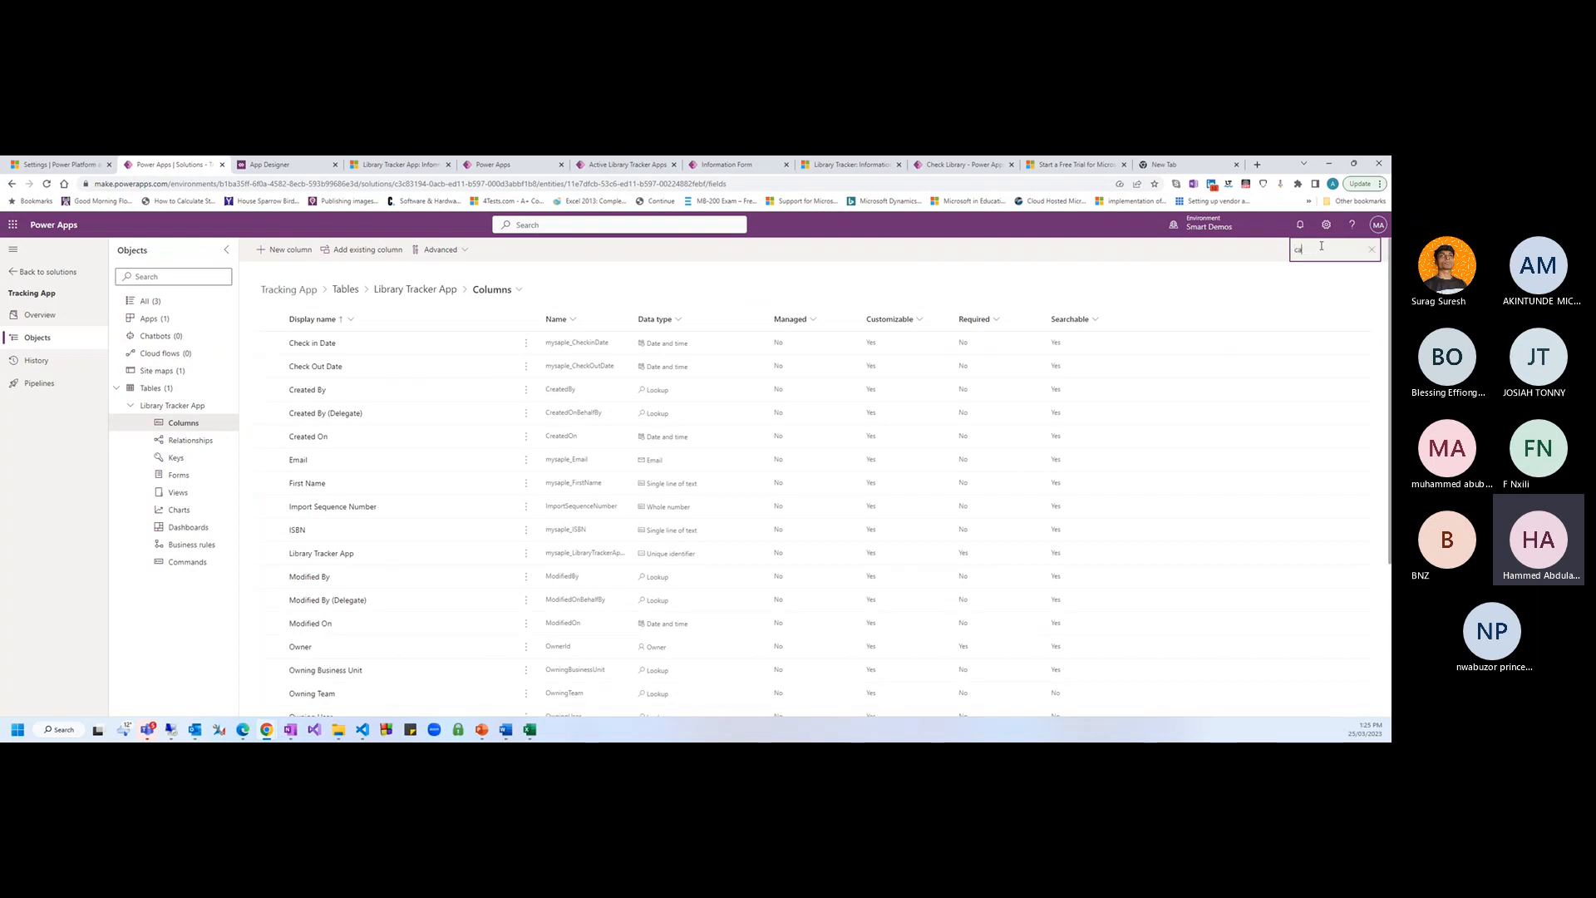
{"action": "type", "text": "id"}
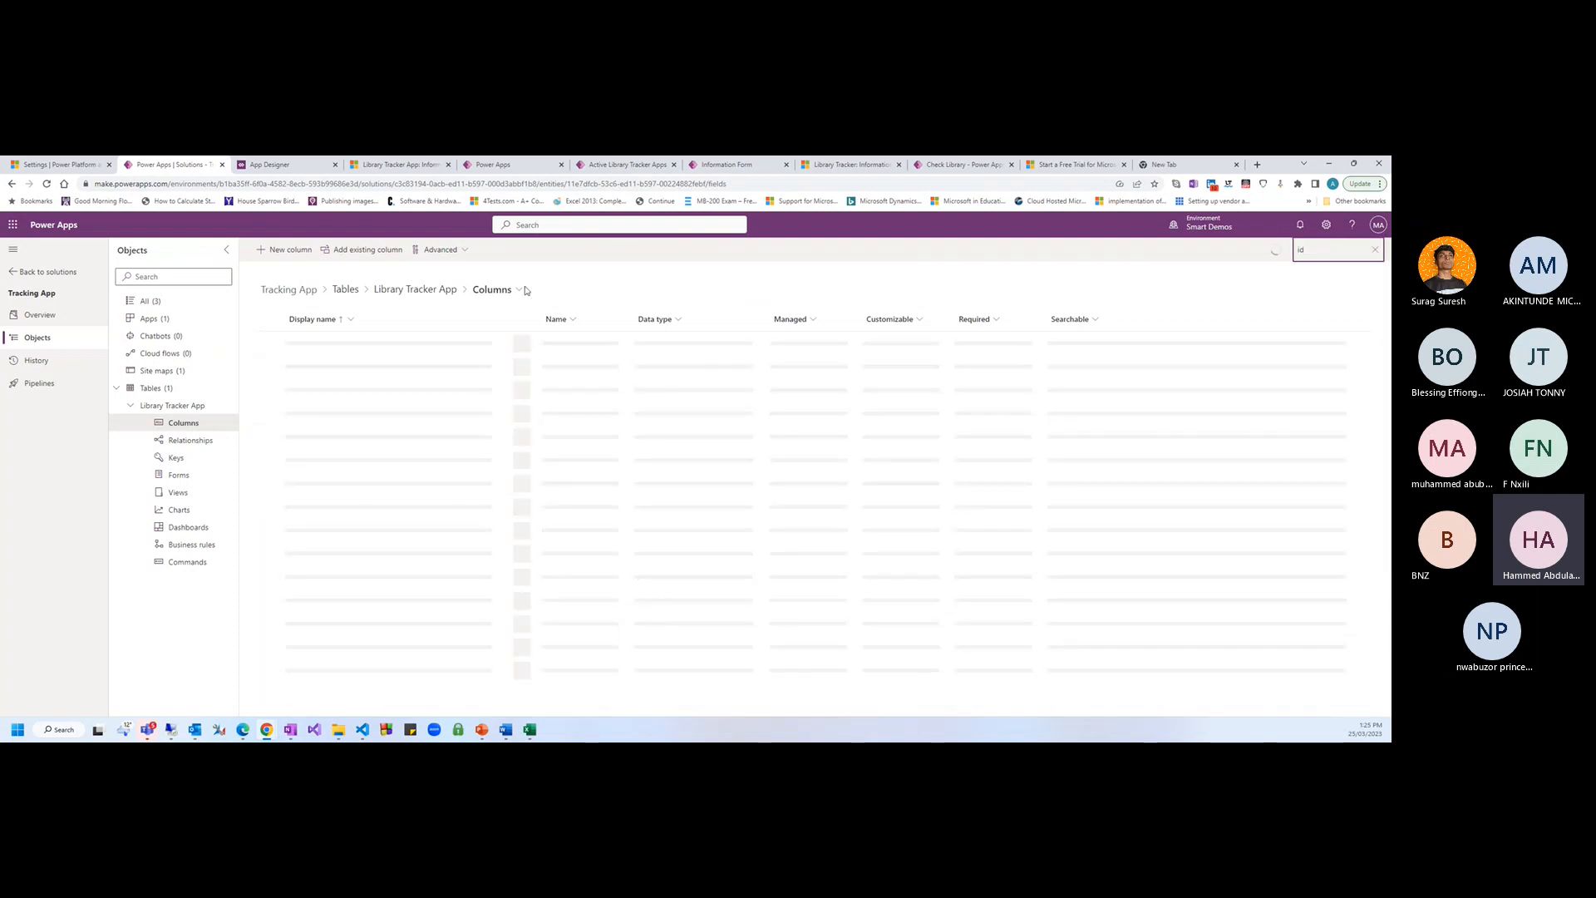
Change the Record ID autonumber seed value to 1 and save
{"action": "left_click", "coordinate": [304, 413]}
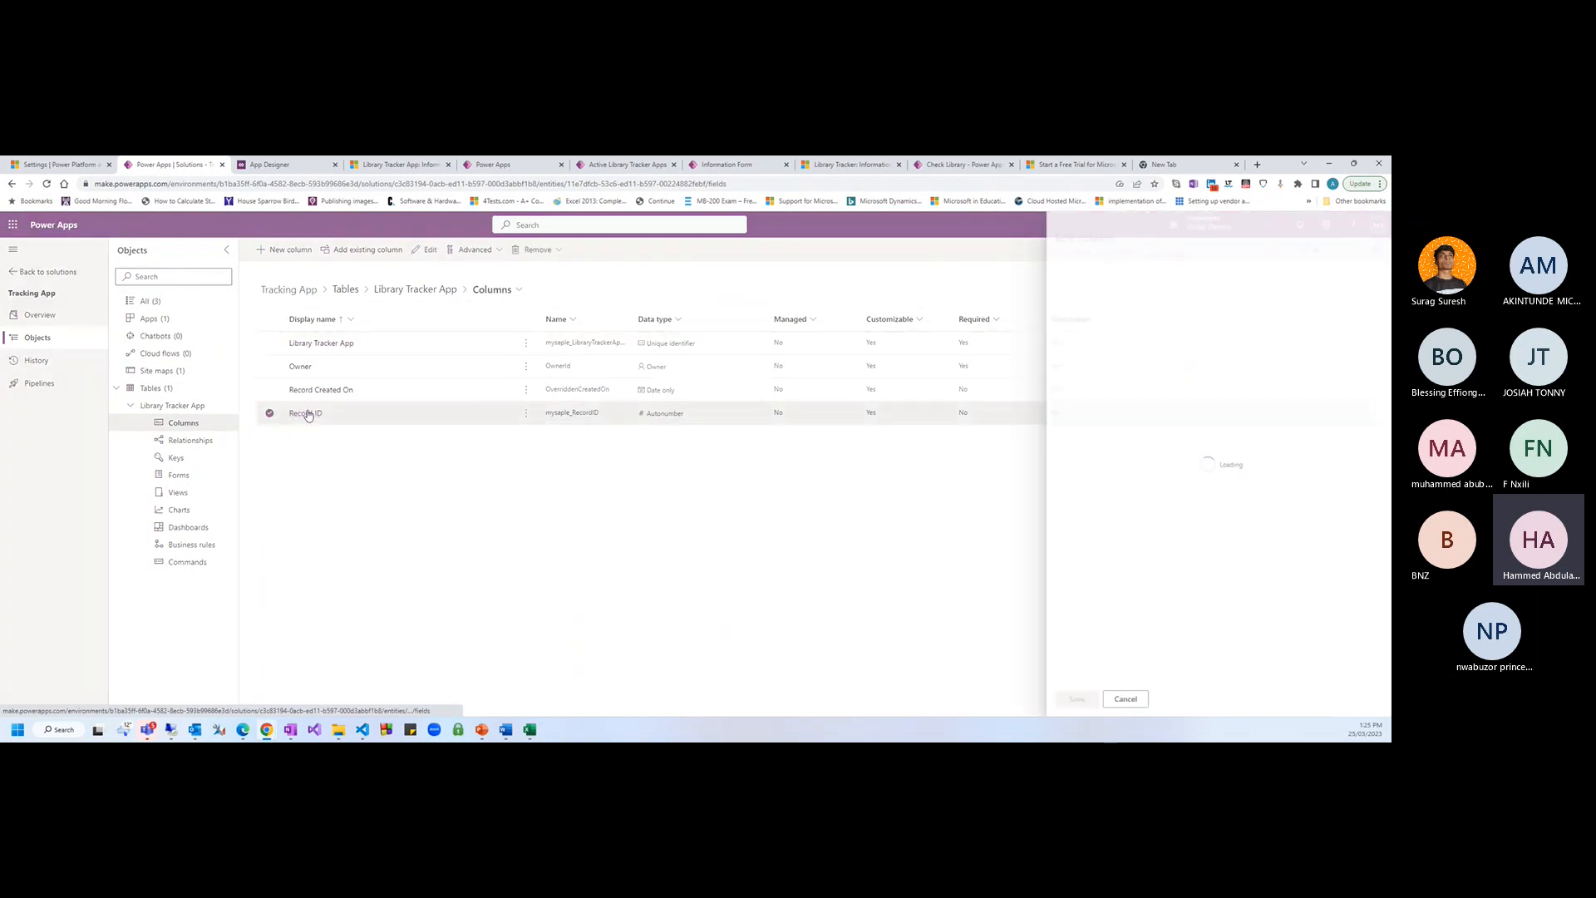
{"action": "scroll", "coordinate": [1073, 523], "scroll_direction": "down", "scroll_amount": 1}
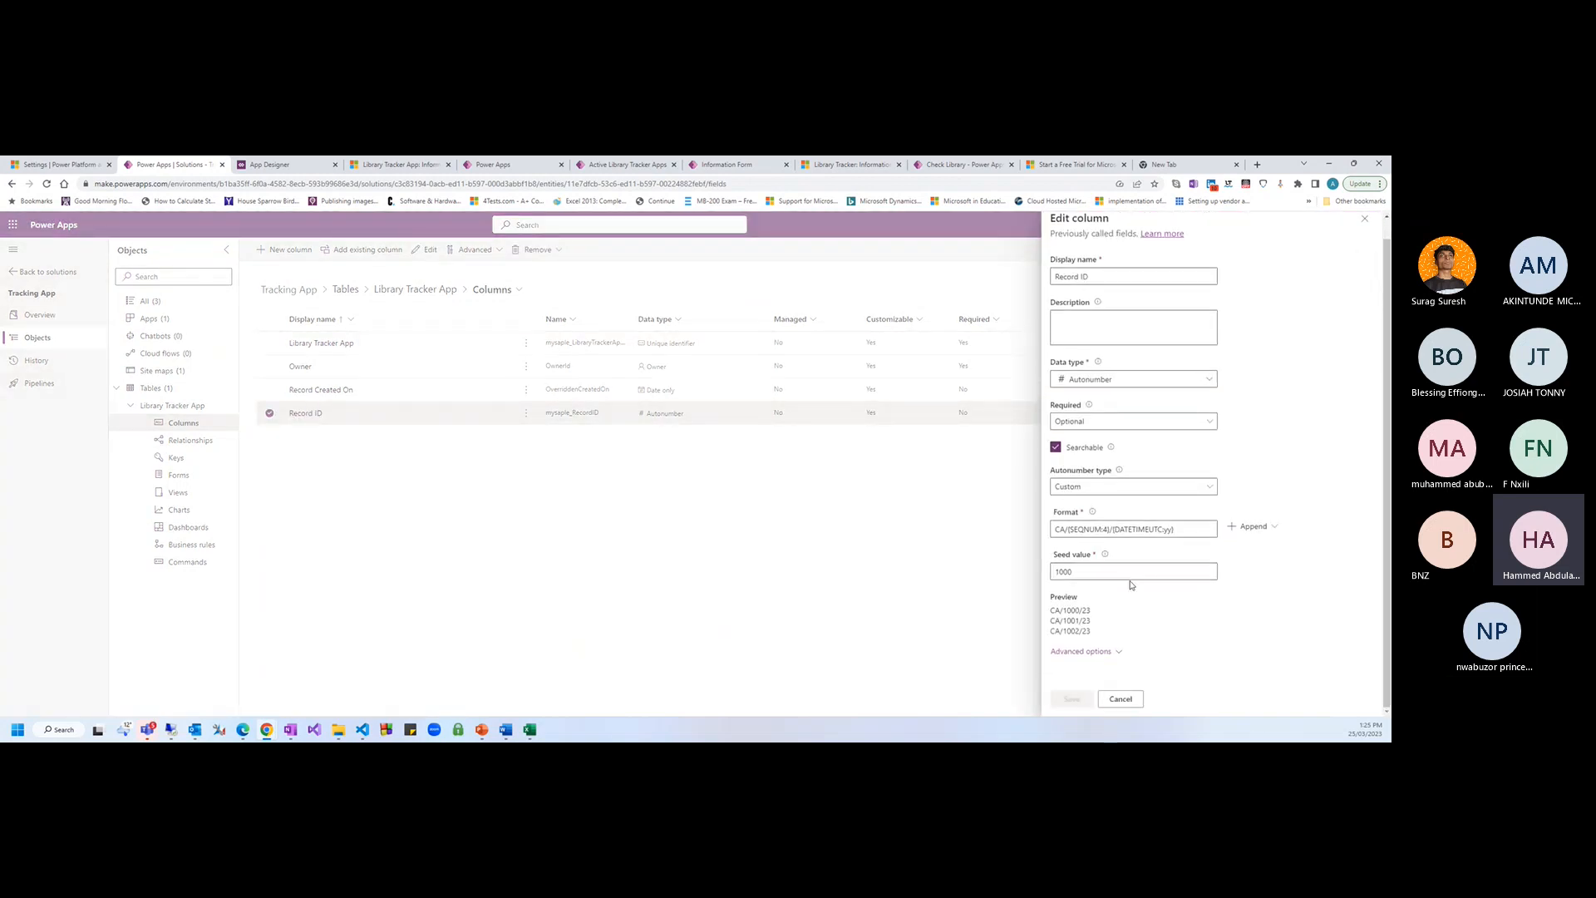
{"action": "left_click", "coordinate": [1079, 572]}
{"action": "key", "text": "BackSpace"}
{"action": "key", "text": "BackSpace"}
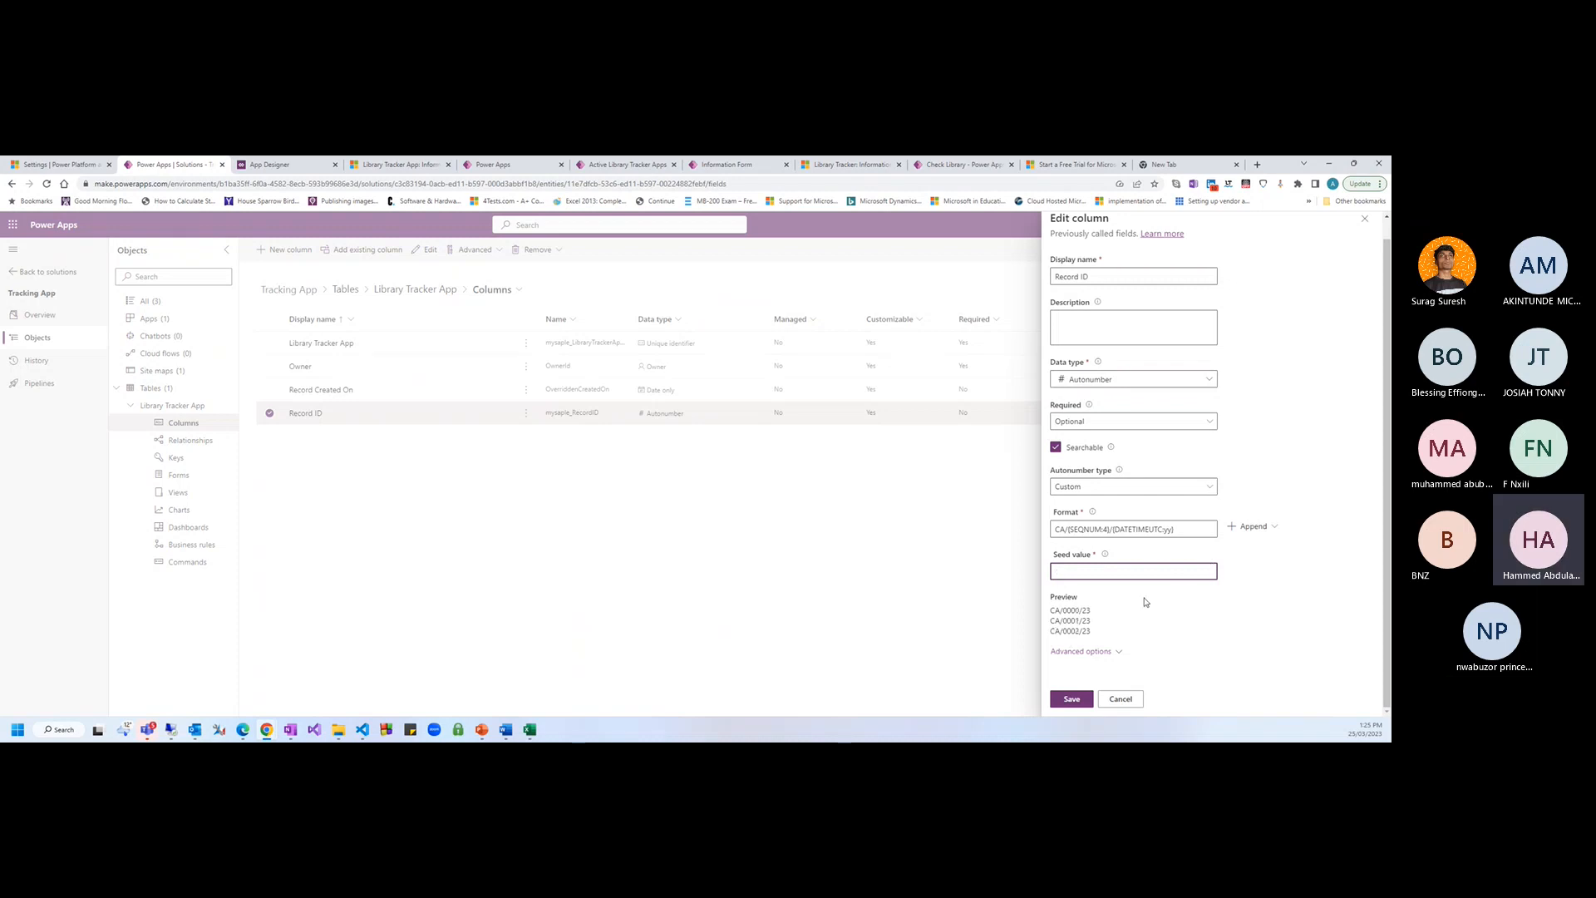
{"action": "key", "text": "BackSpace"}
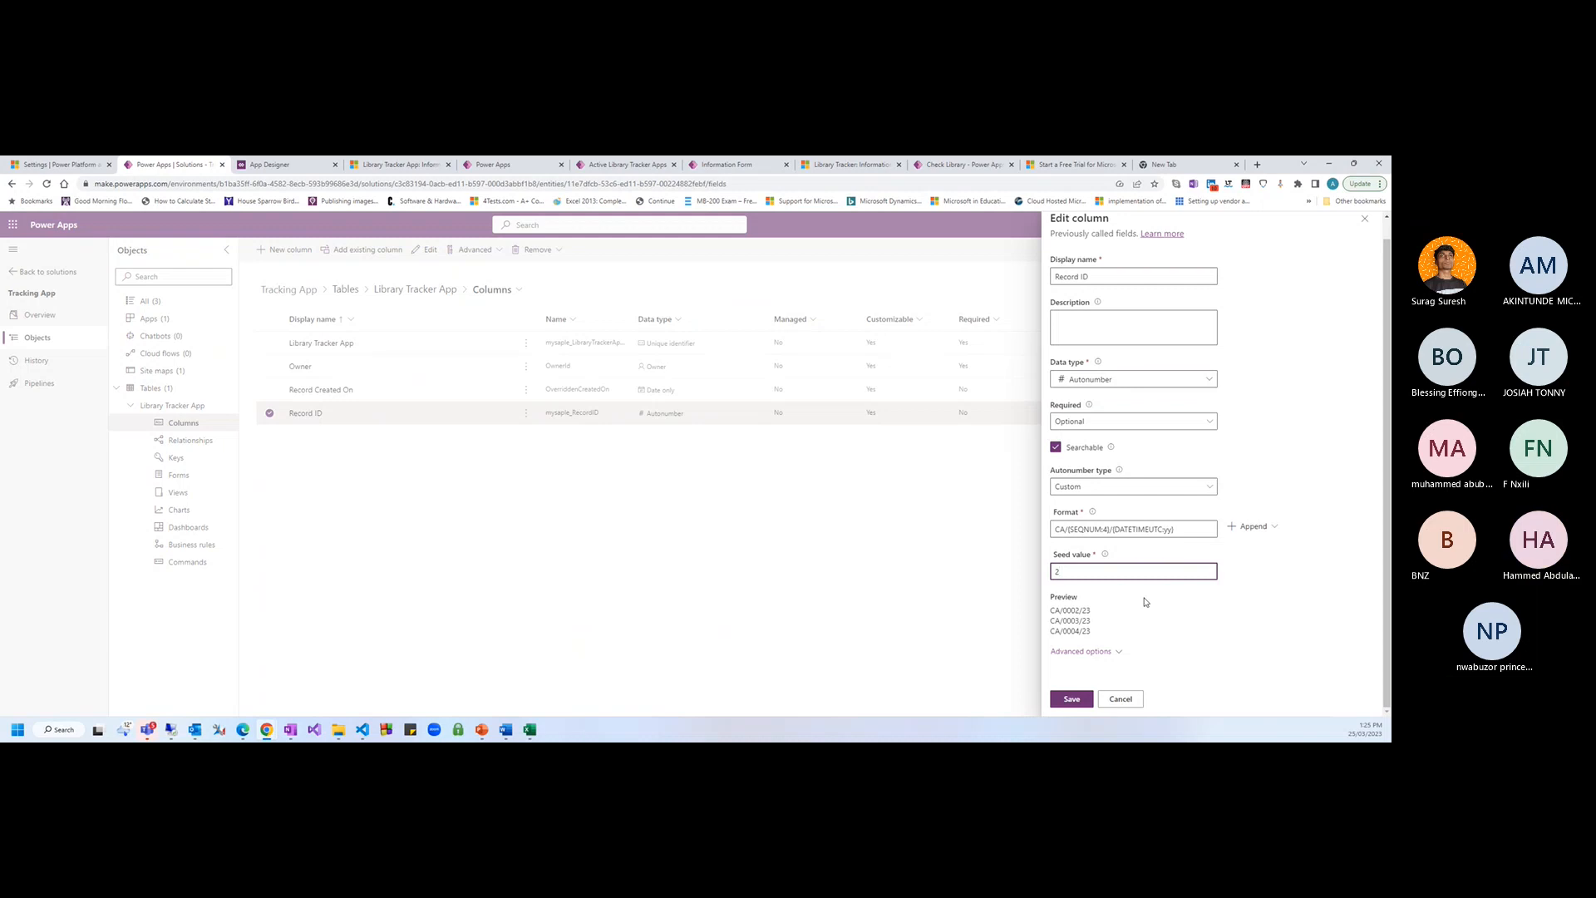
{"action": "type", "text": "1"}
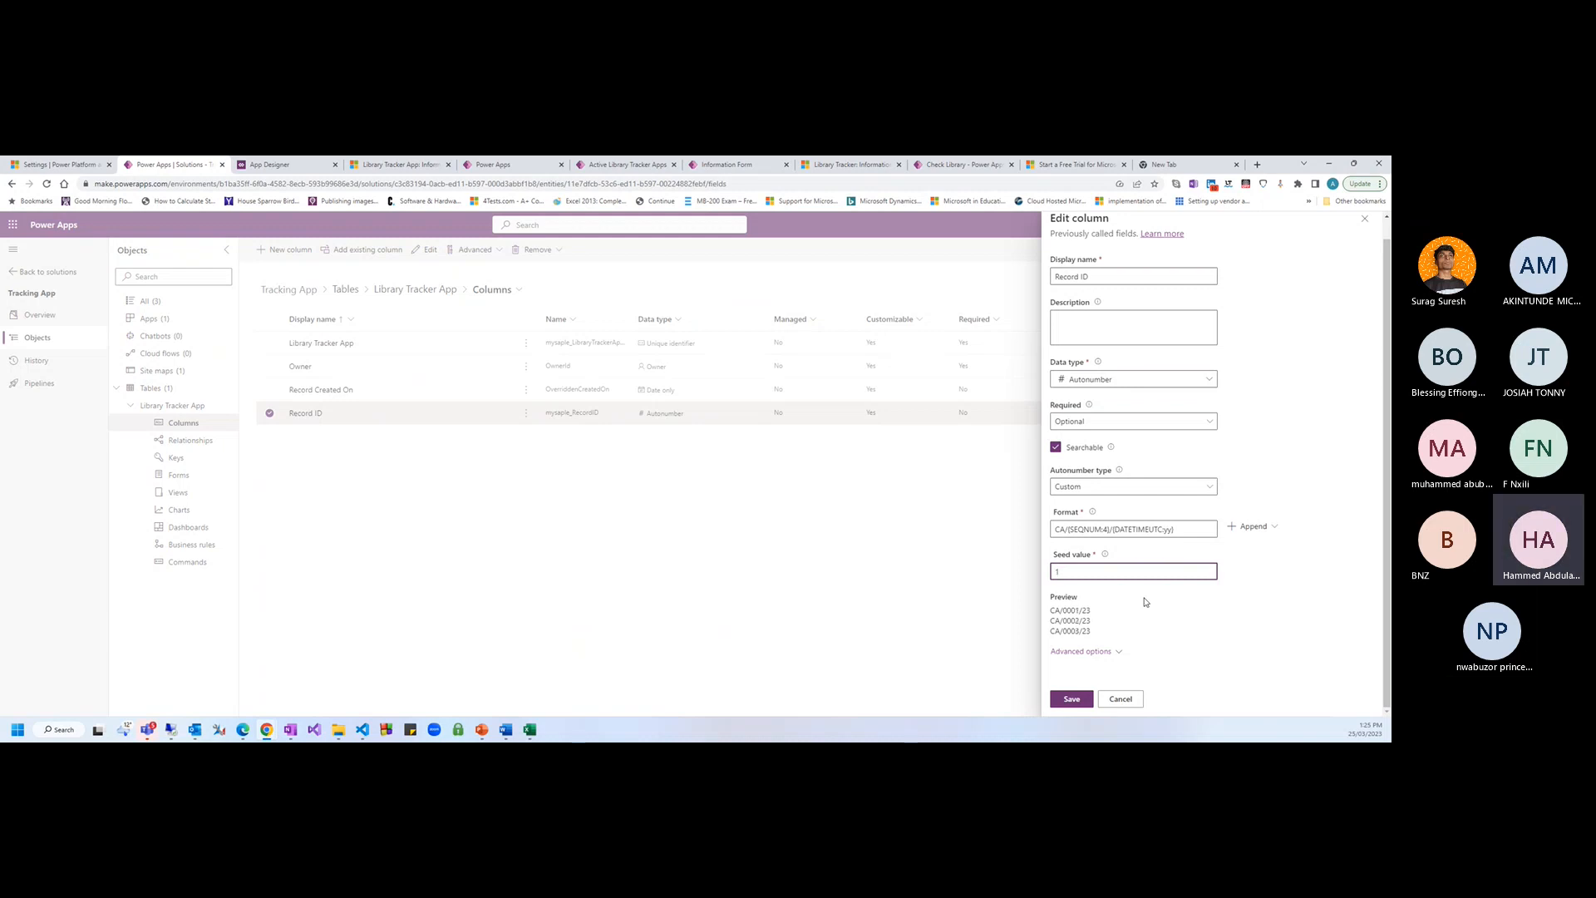
{"action": "left_click", "coordinate": [1176, 611]}
{"action": "left_click", "coordinate": [1070, 701]}
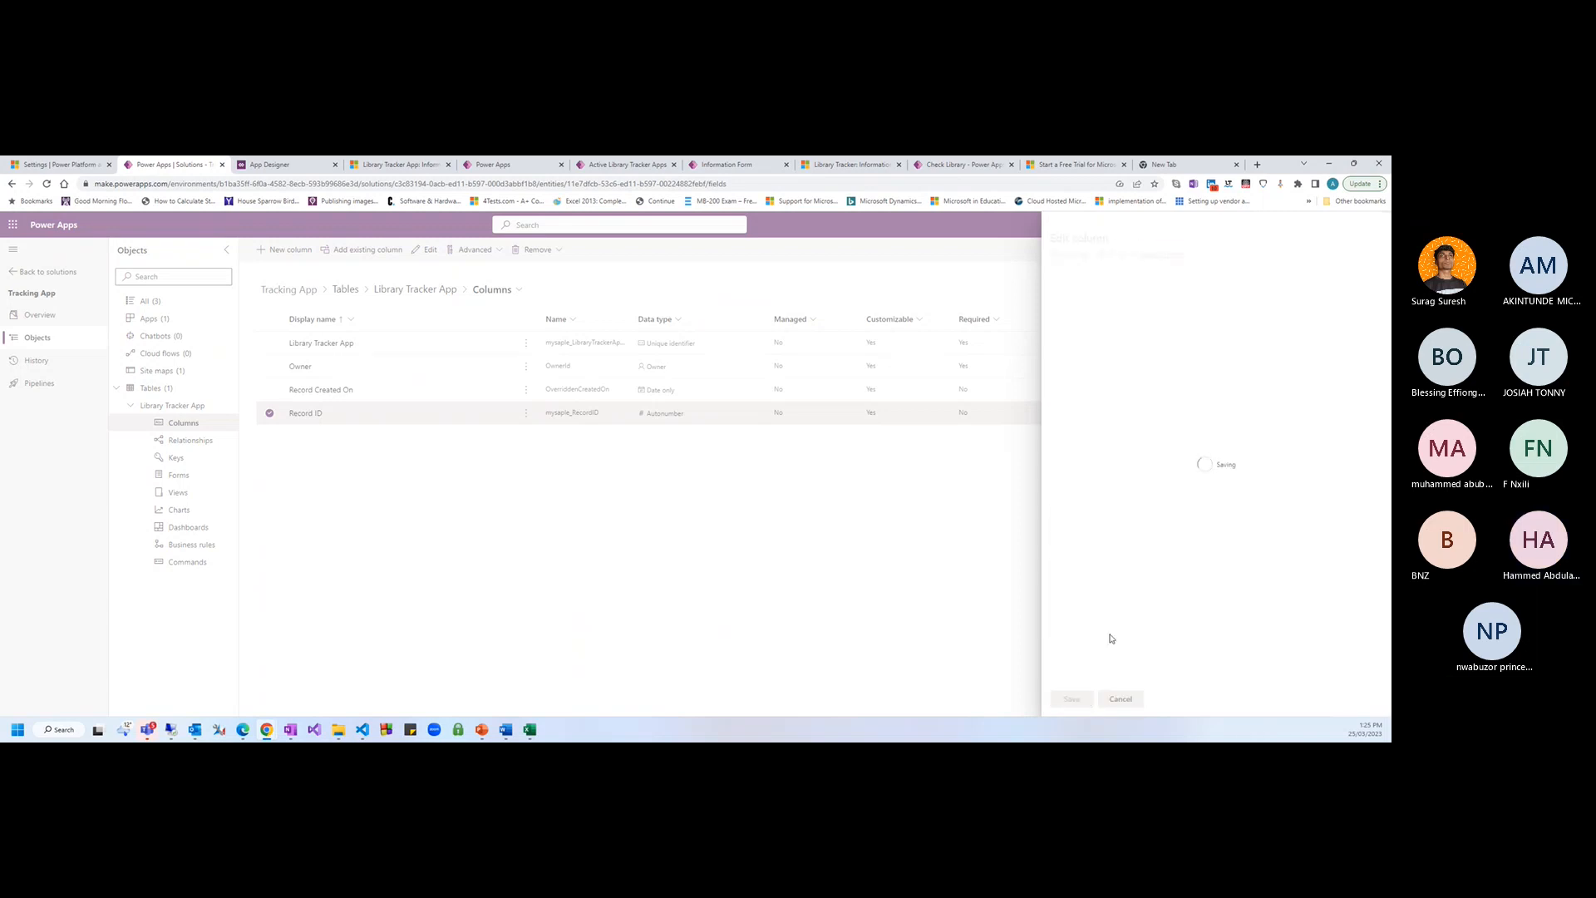
Change the Record ID format to CA/{SEQNUM:2}/{DATETIMEUTC:yy} and save it
{"action": "left_click", "coordinate": [317, 422]}
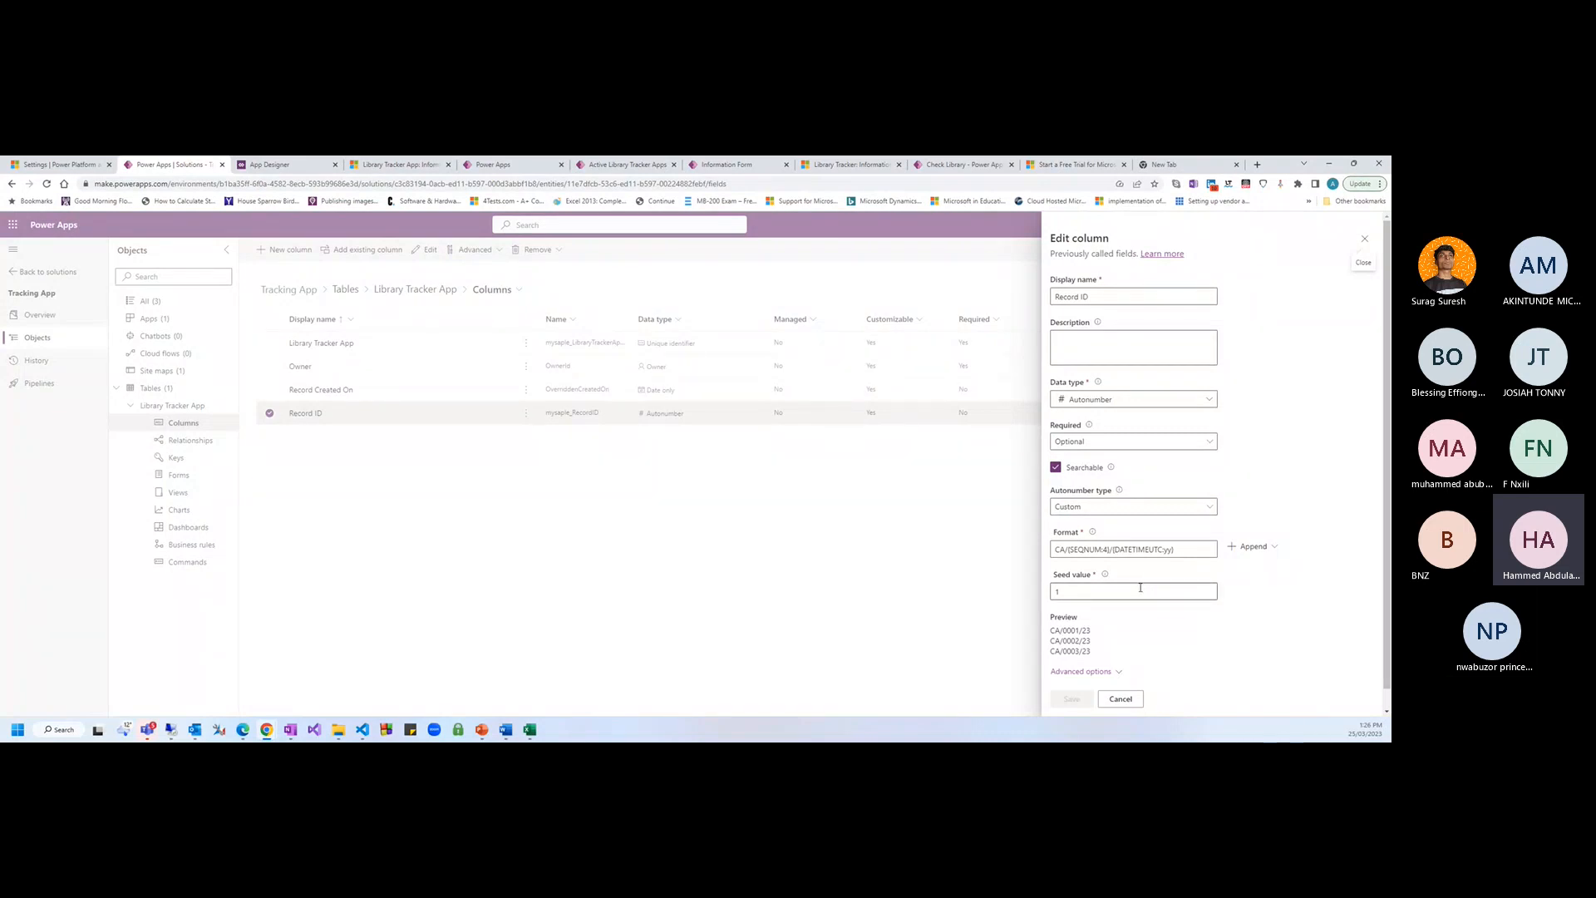
{"action": "left_click", "coordinate": [1108, 550]}
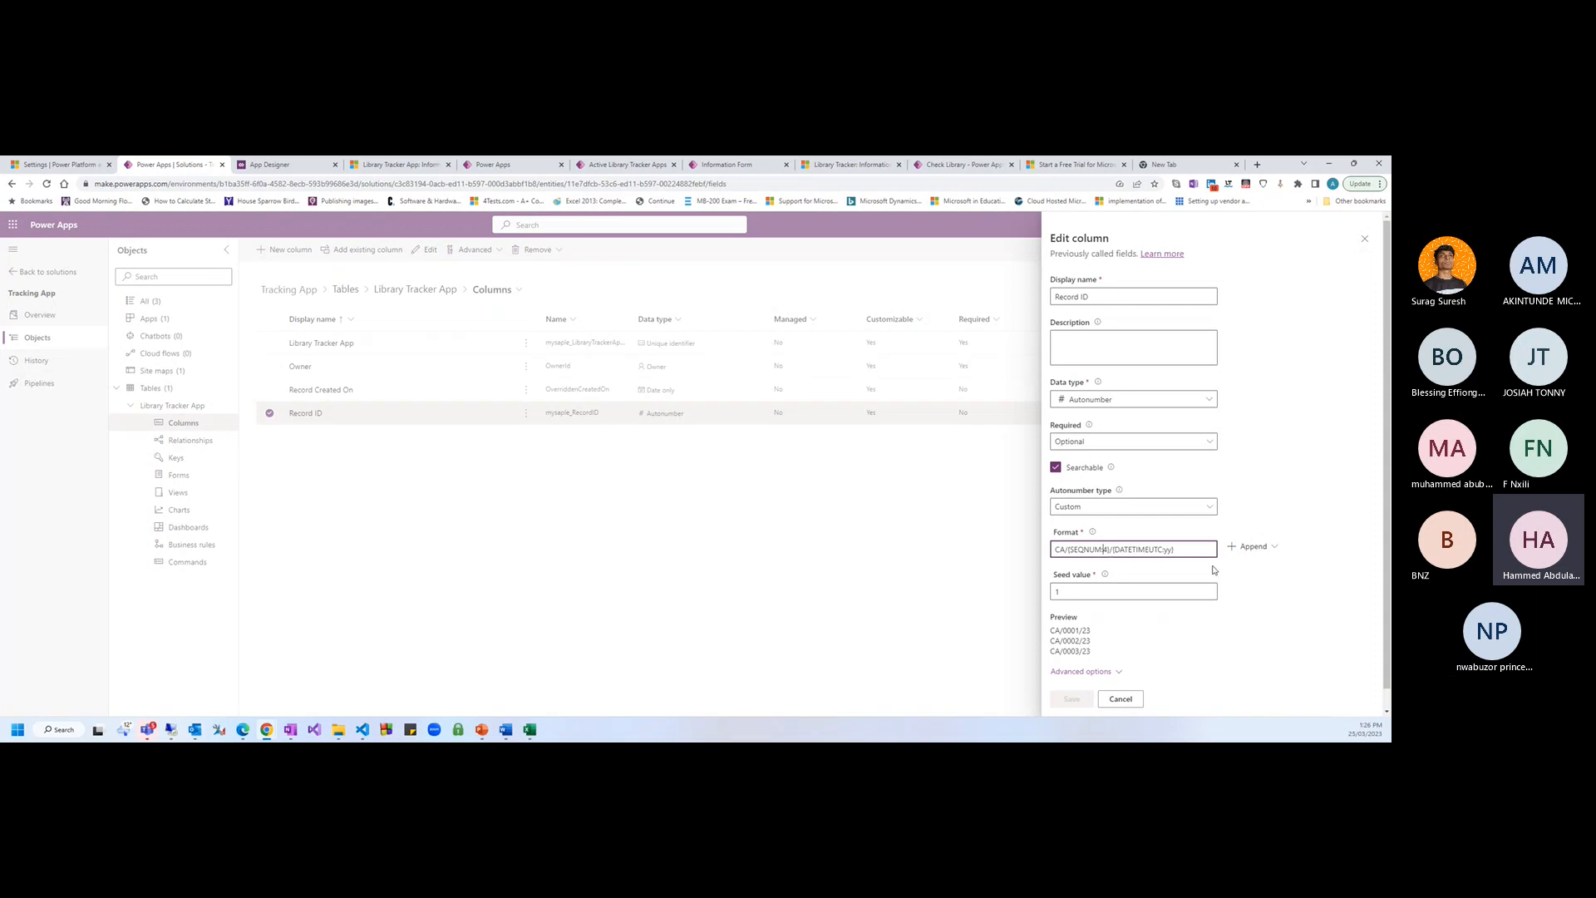
{"action": "key", "text": "Delete"}
{"action": "type", "text": "2"}
{"action": "left_click", "coordinate": [1071, 698]}
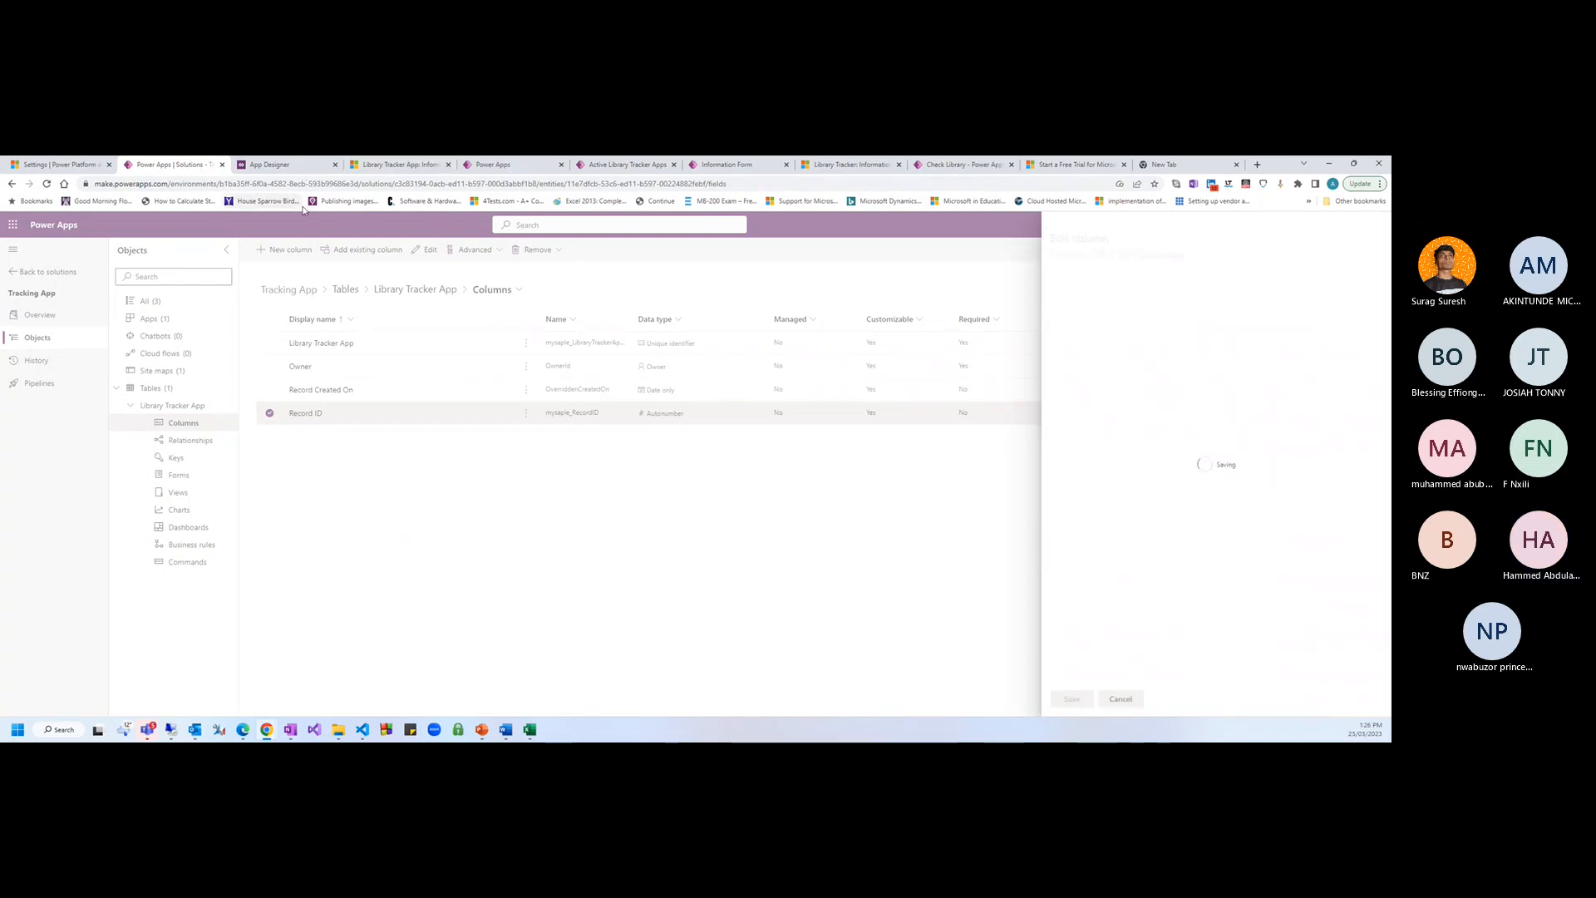
{"action": "left_click", "coordinate": [383, 166]}
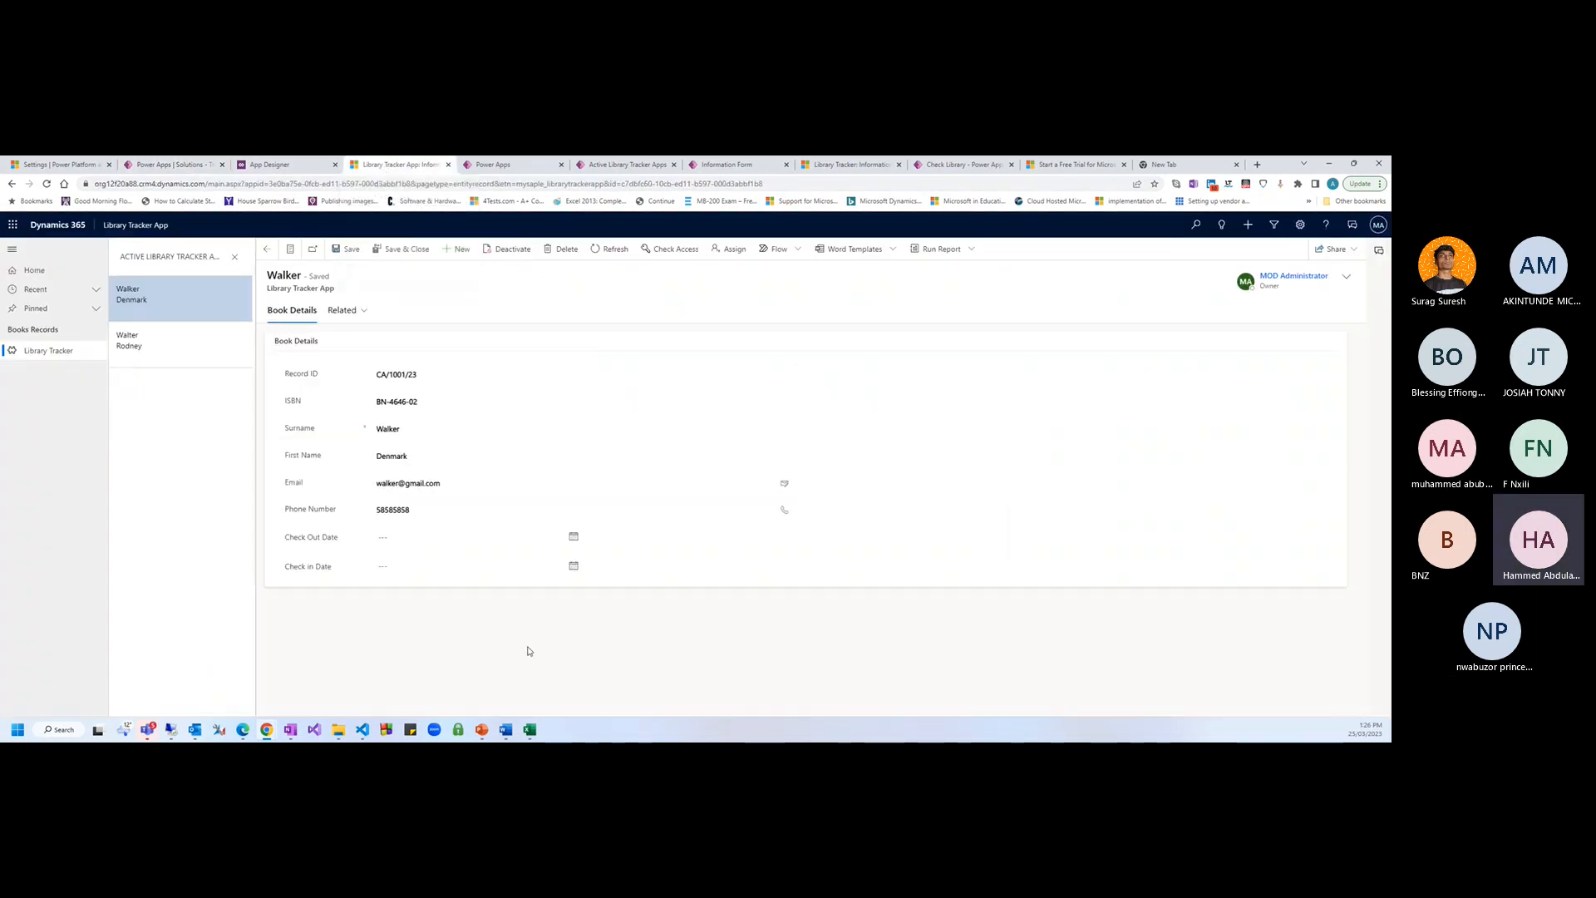
Refresh, then create and save a new record with ISBN DB-7766 and surname Test
{"action": "key", "text": "F5"}
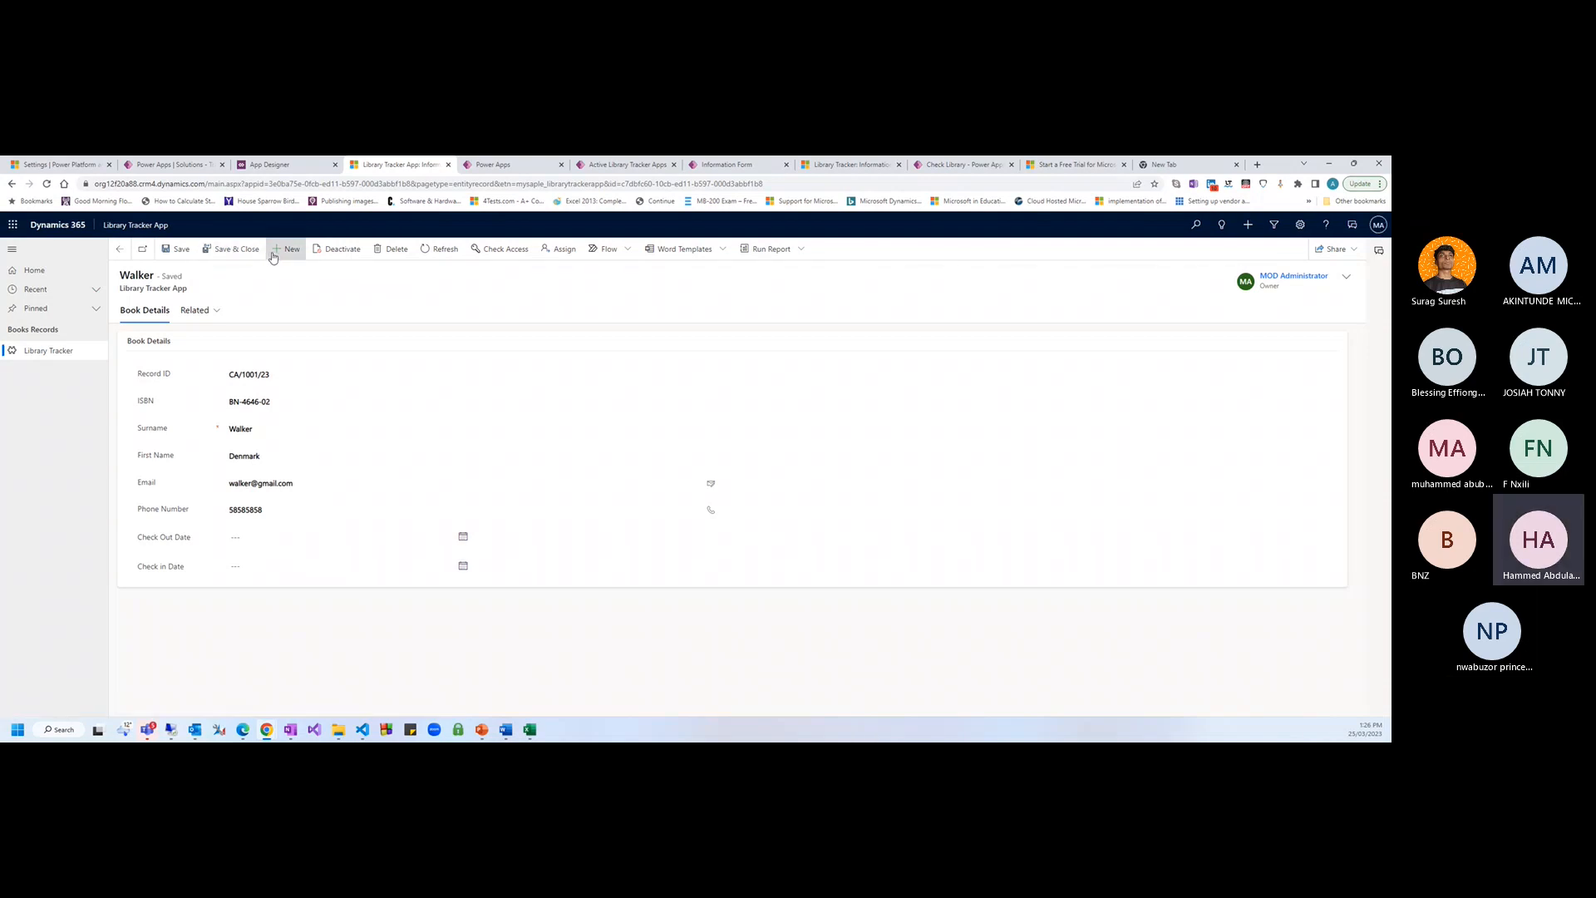
{"action": "left_click", "coordinate": [284, 249]}
{"action": "left_click", "coordinate": [235, 374]}
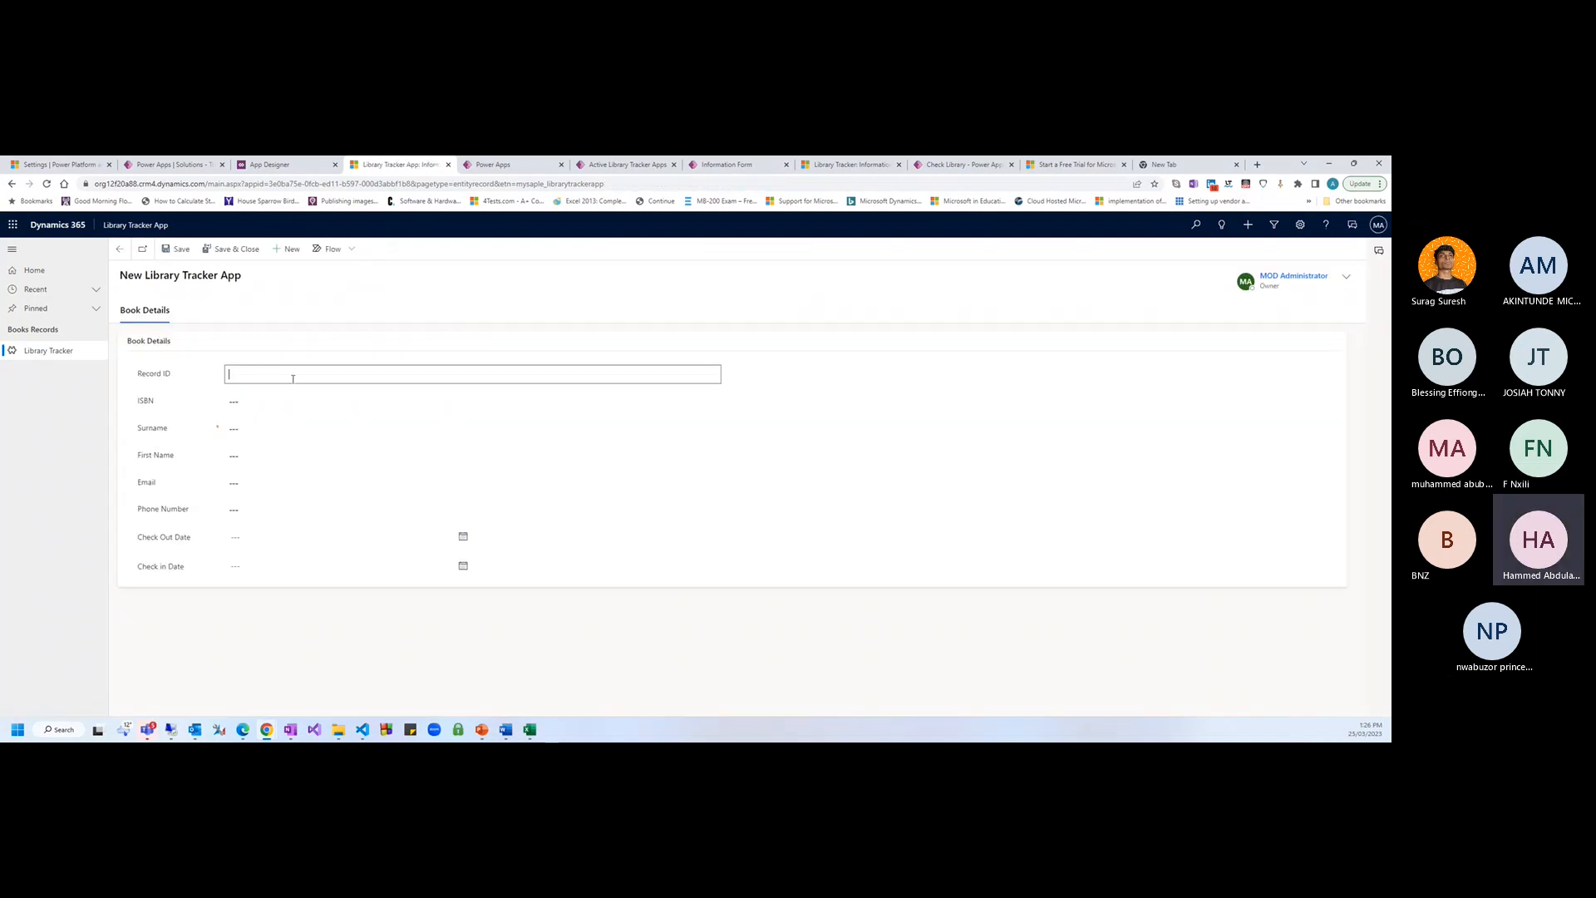
{"action": "left_click", "coordinate": [257, 402]}
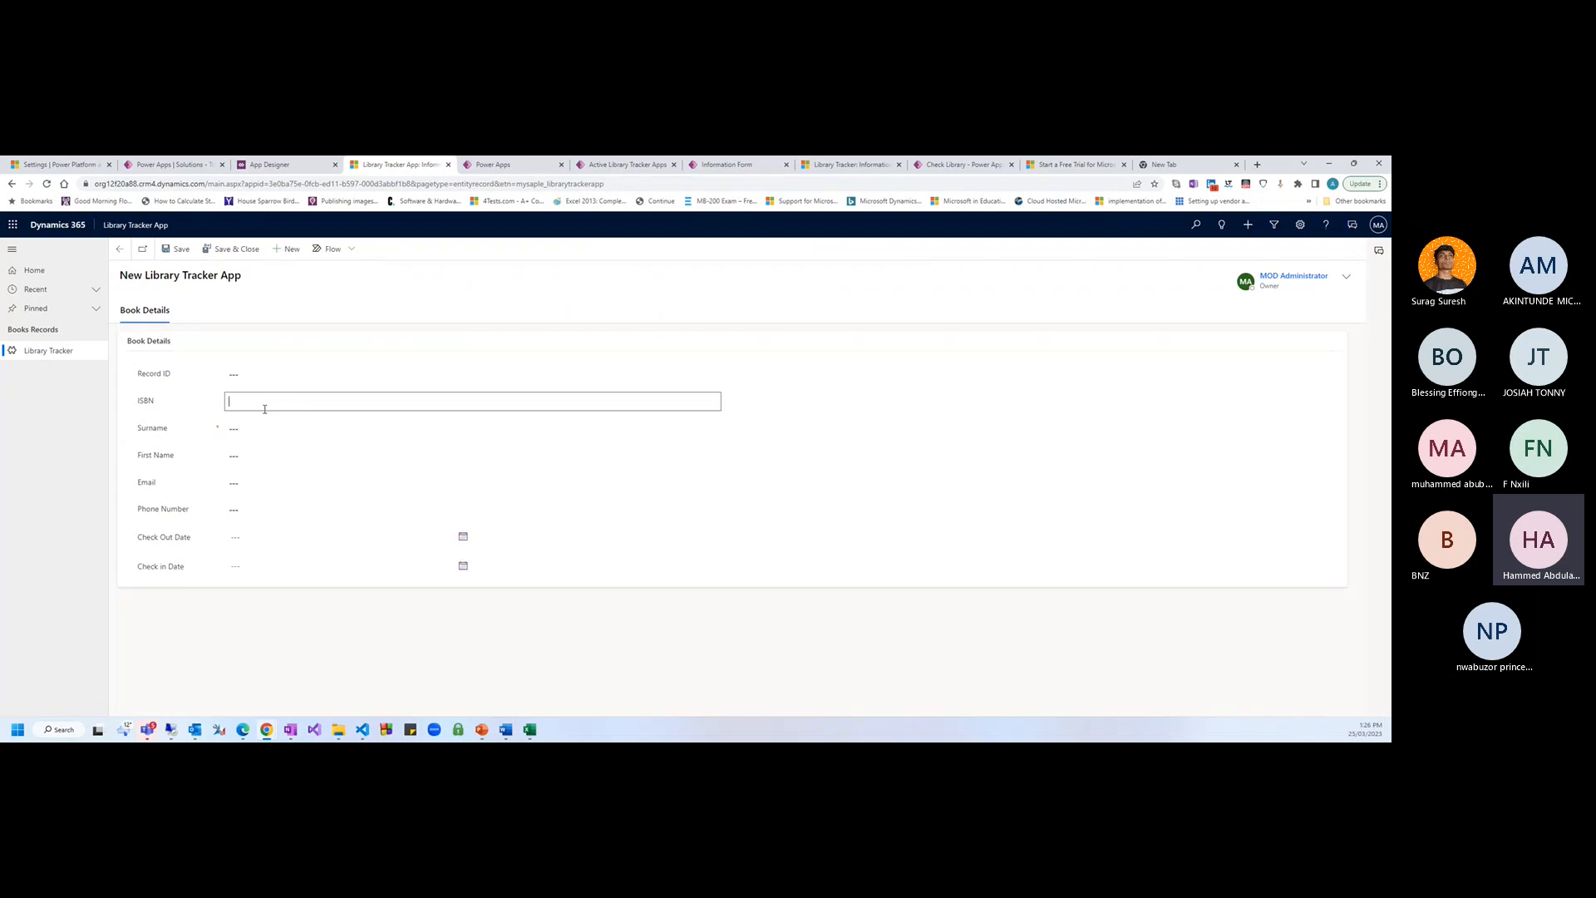
{"action": "type", "text": "DB-7766"}
{"action": "key", "text": "Tab"}
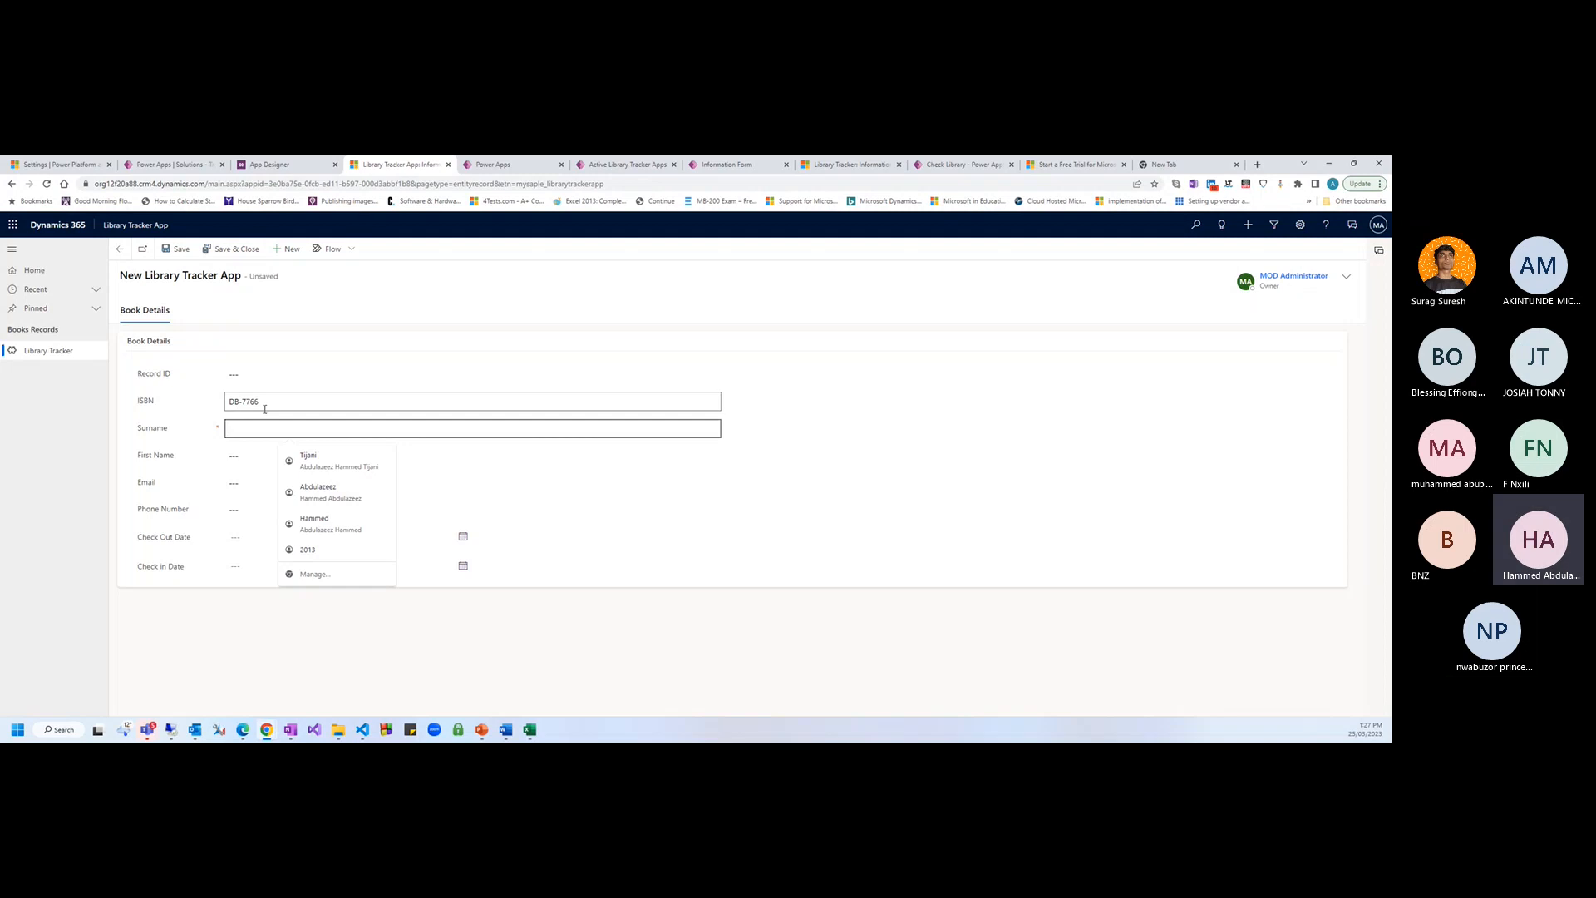
{"action": "type", "text": "Test"}
{"action": "key", "text": "Tab"}
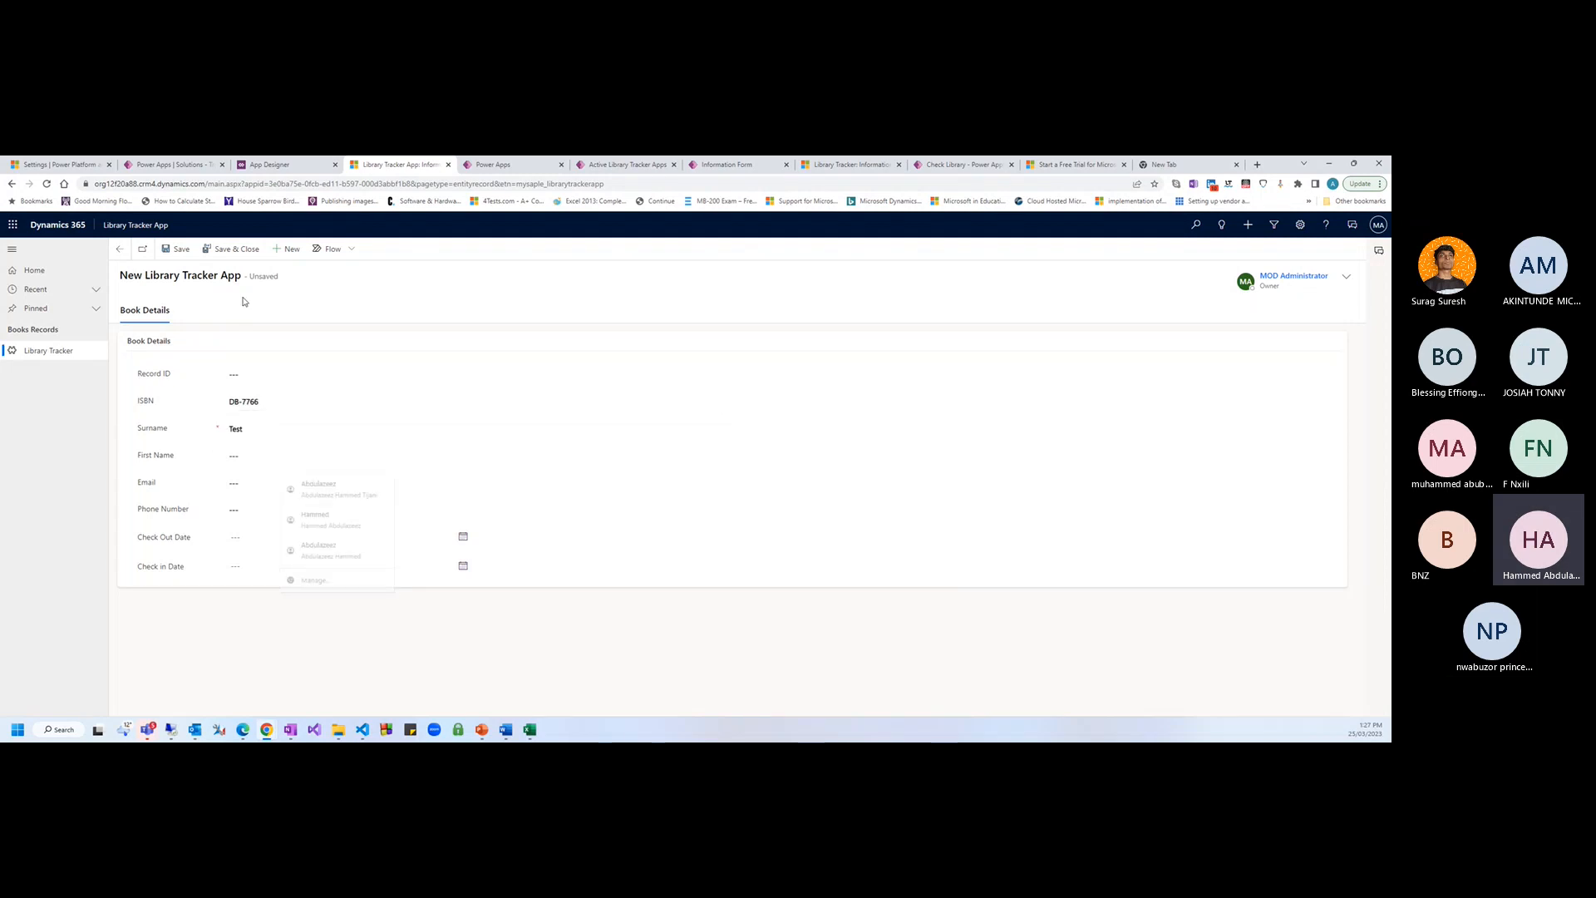
{"action": "left_click", "coordinate": [176, 250]}
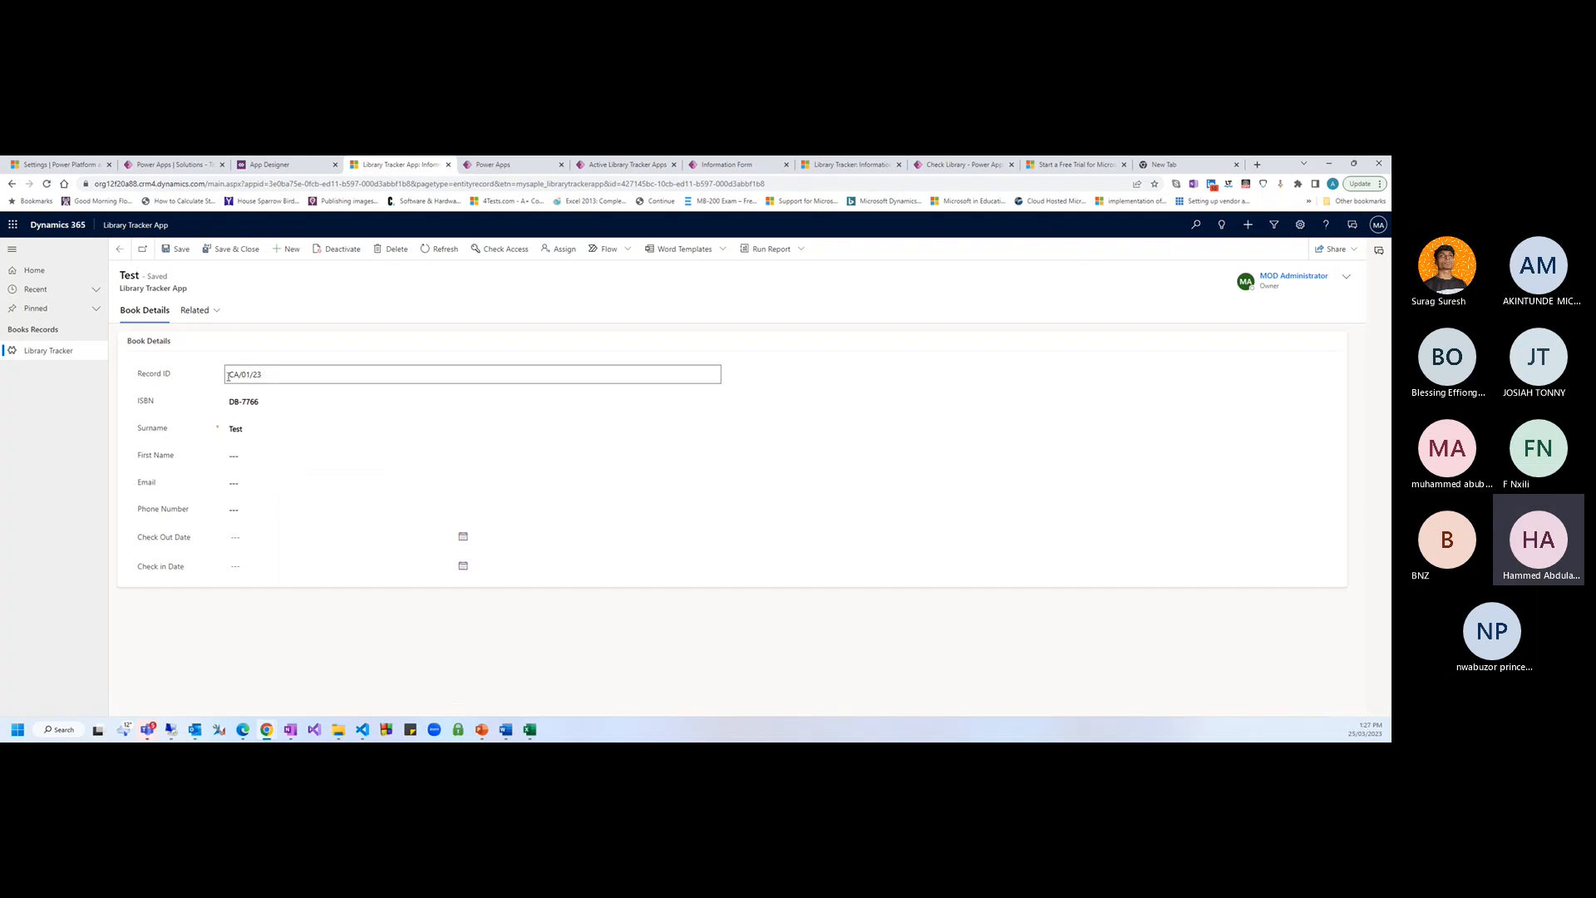
Go back to the Library Tracker records list and open the Walker record
{"action": "left_click", "coordinate": [119, 249]}
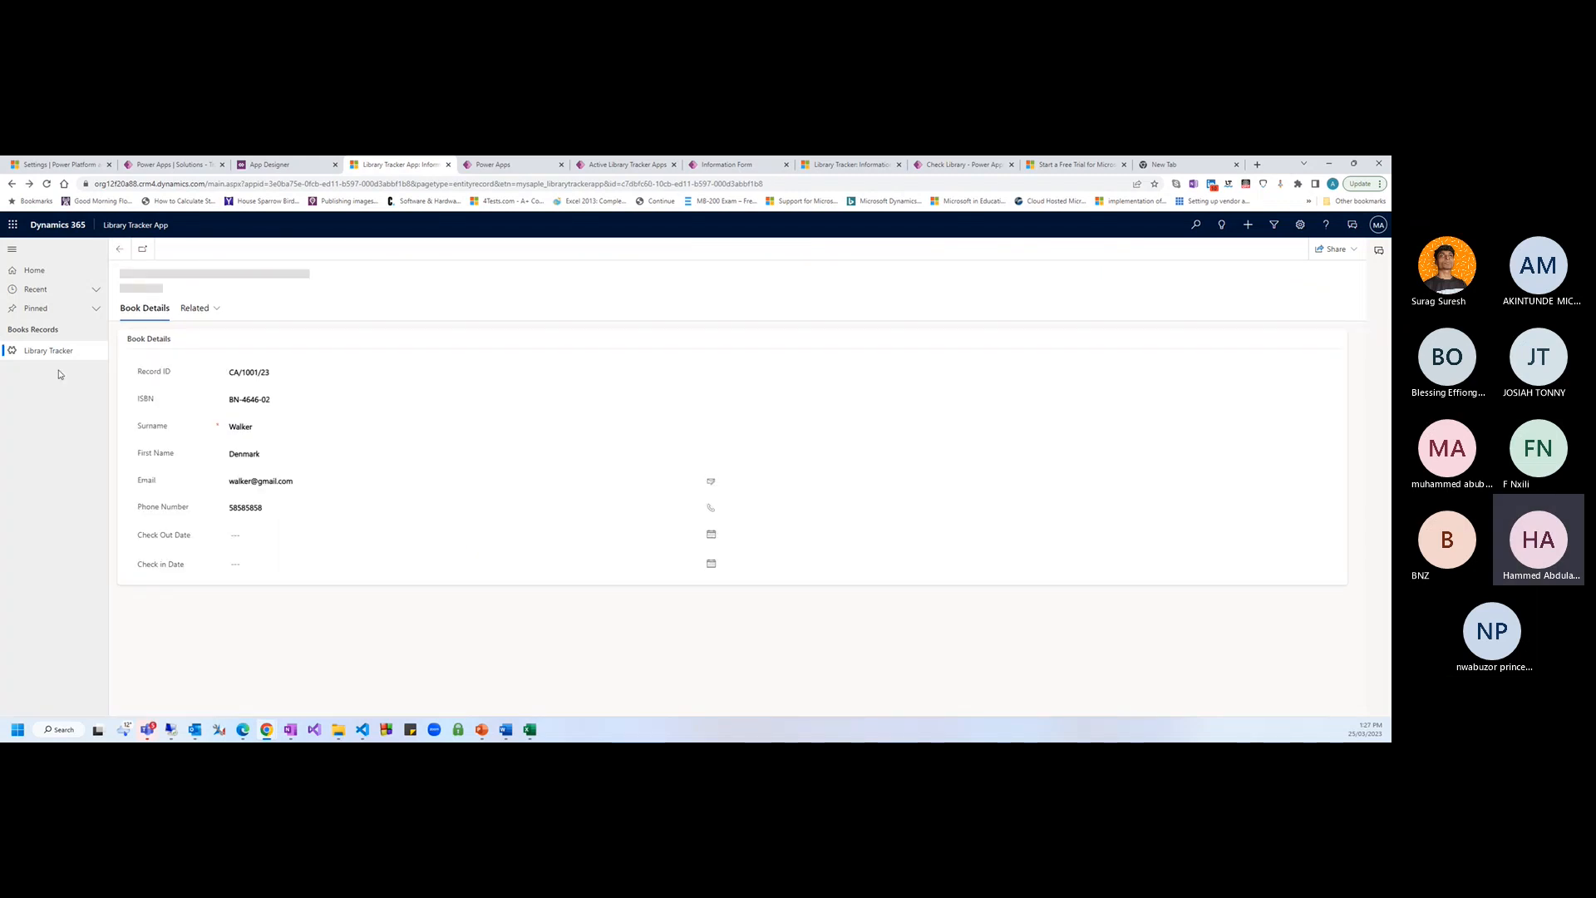
{"action": "left_click", "coordinate": [50, 350]}
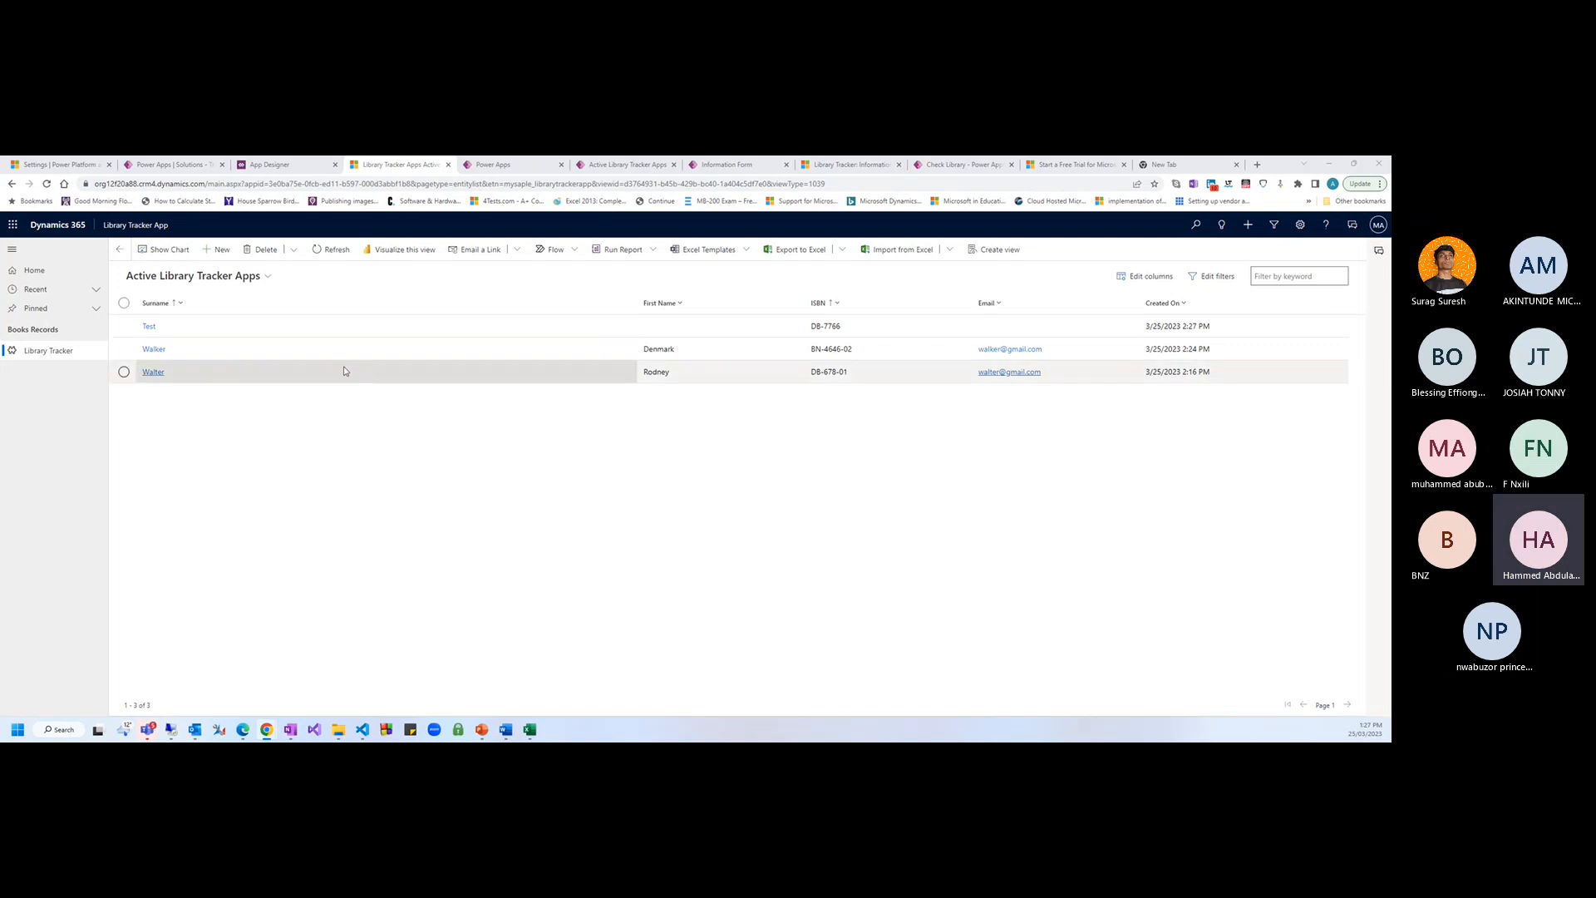
{"action": "left_click", "coordinate": [153, 349]}
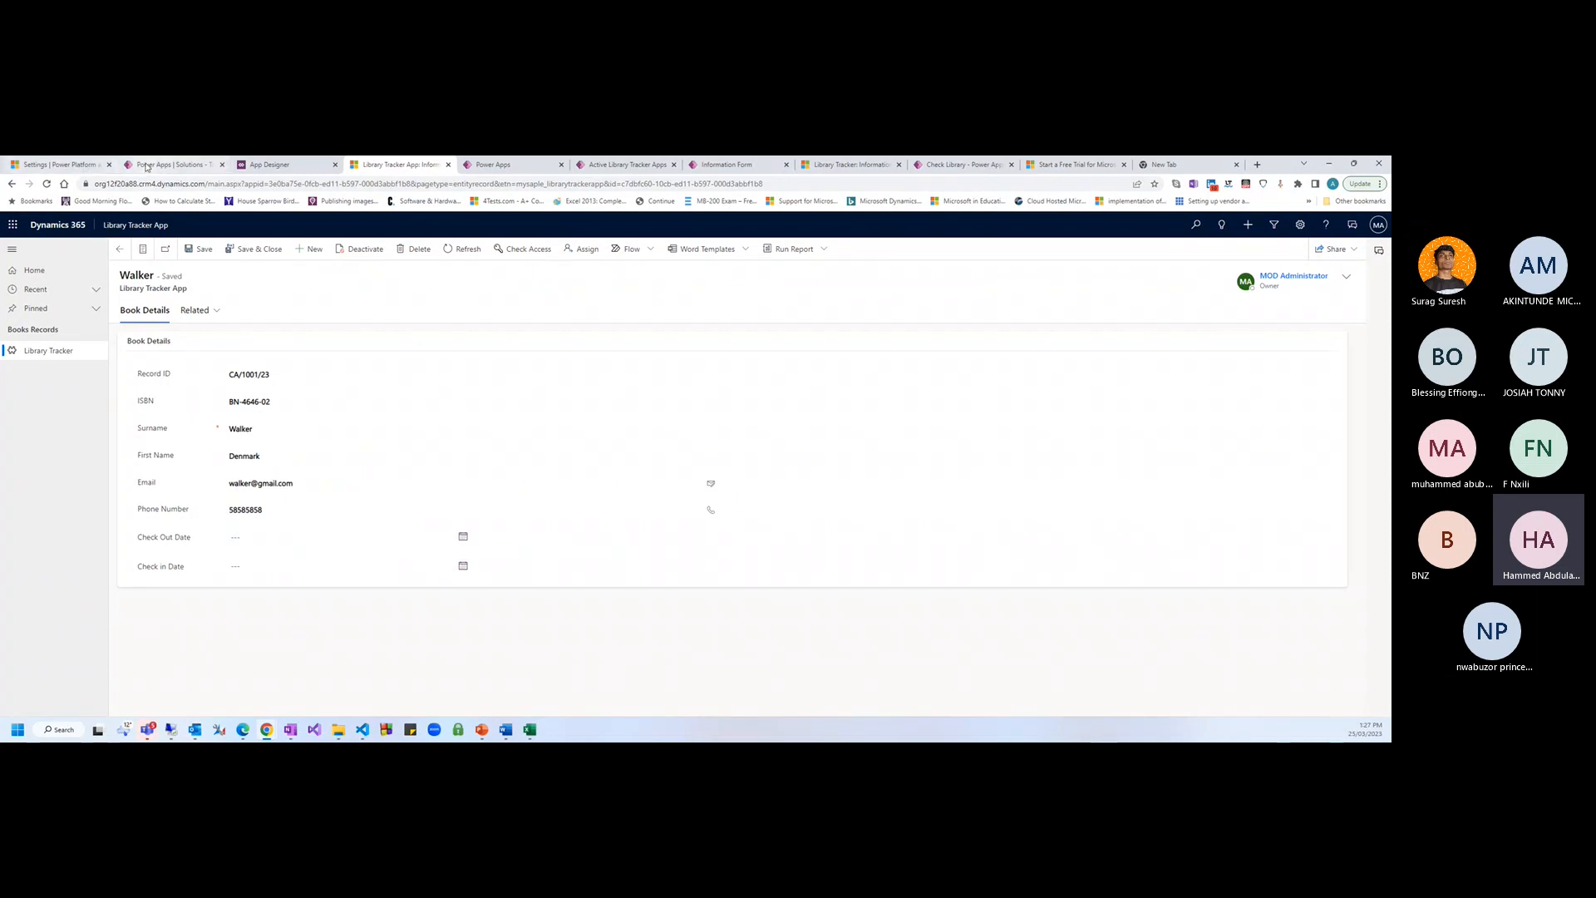
Create a new table named Department with primary column Name and save it
{"action": "left_click", "coordinate": [170, 165]}
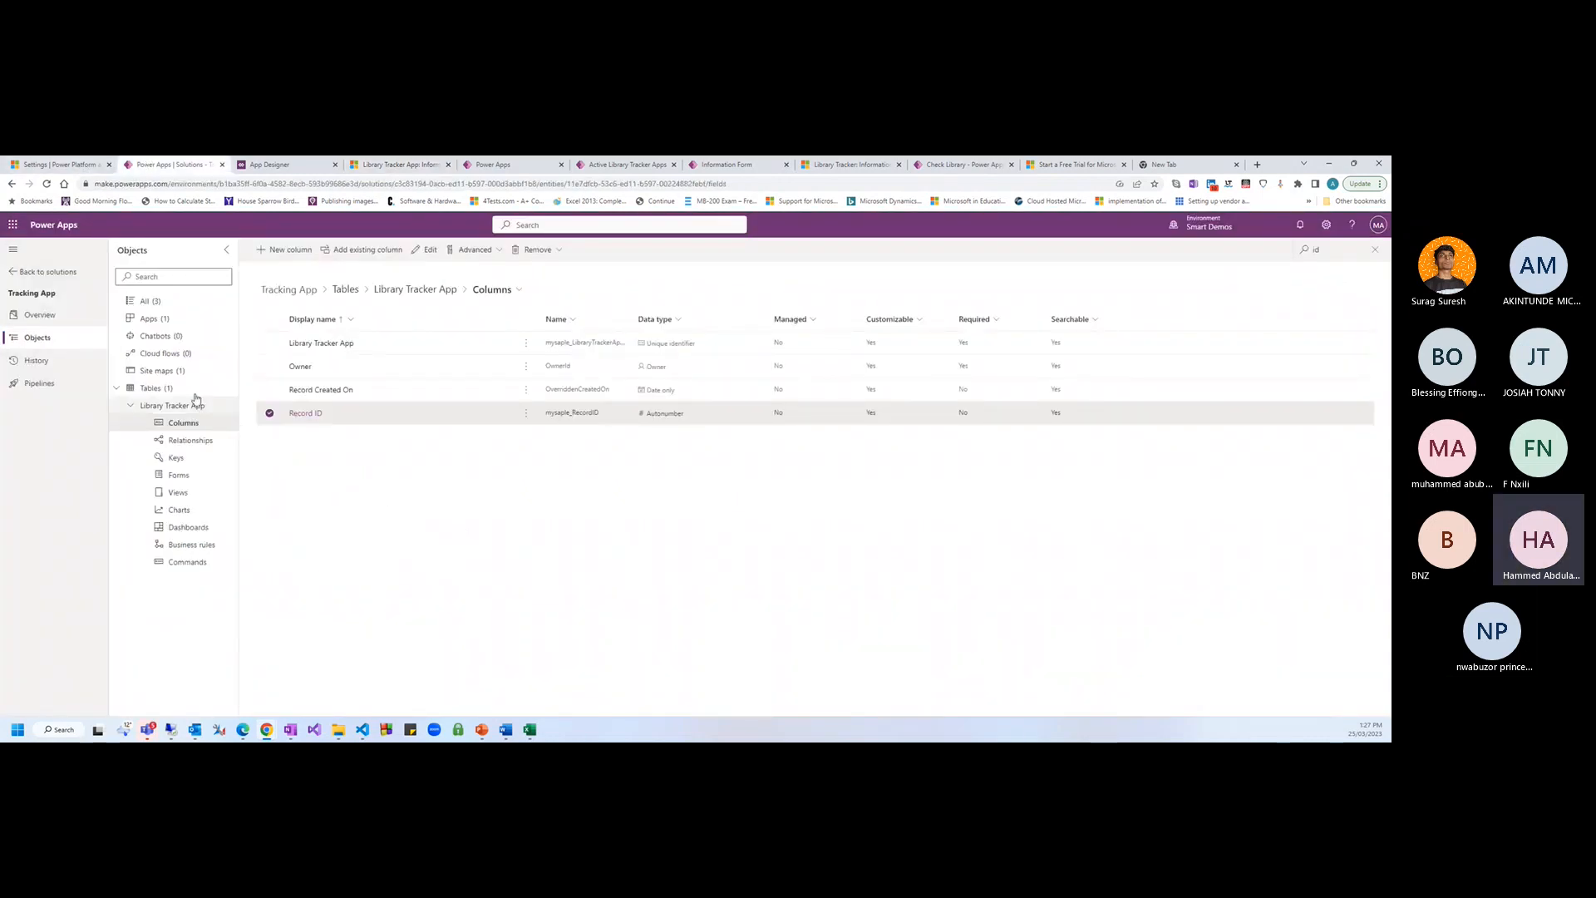
{"action": "left_click", "coordinate": [129, 406]}
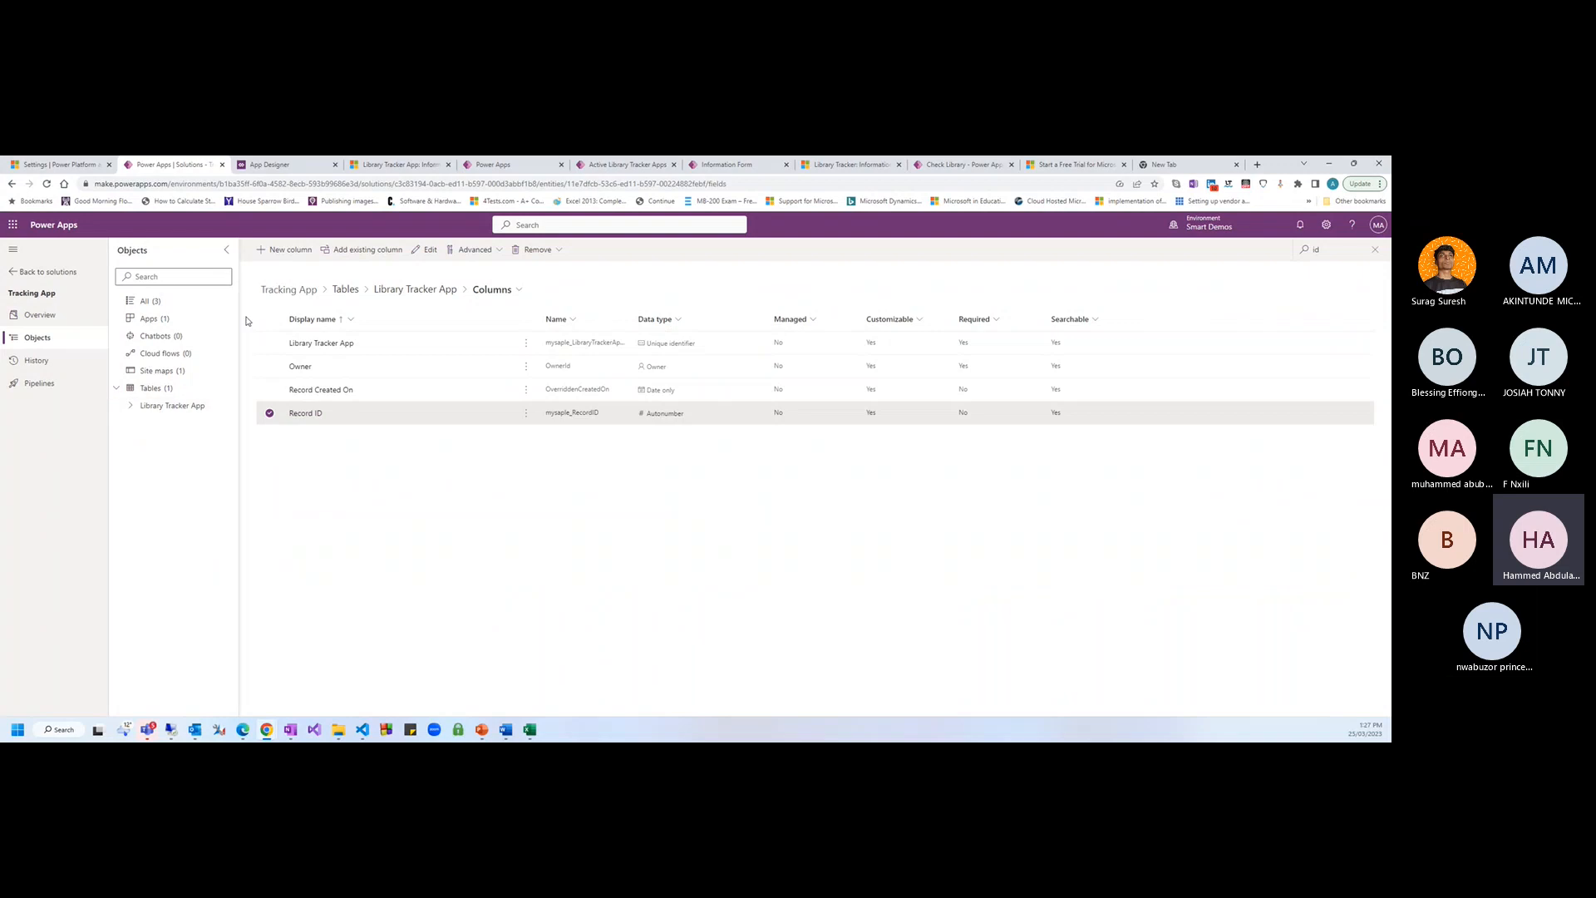
{"action": "left_click", "coordinate": [147, 304]}
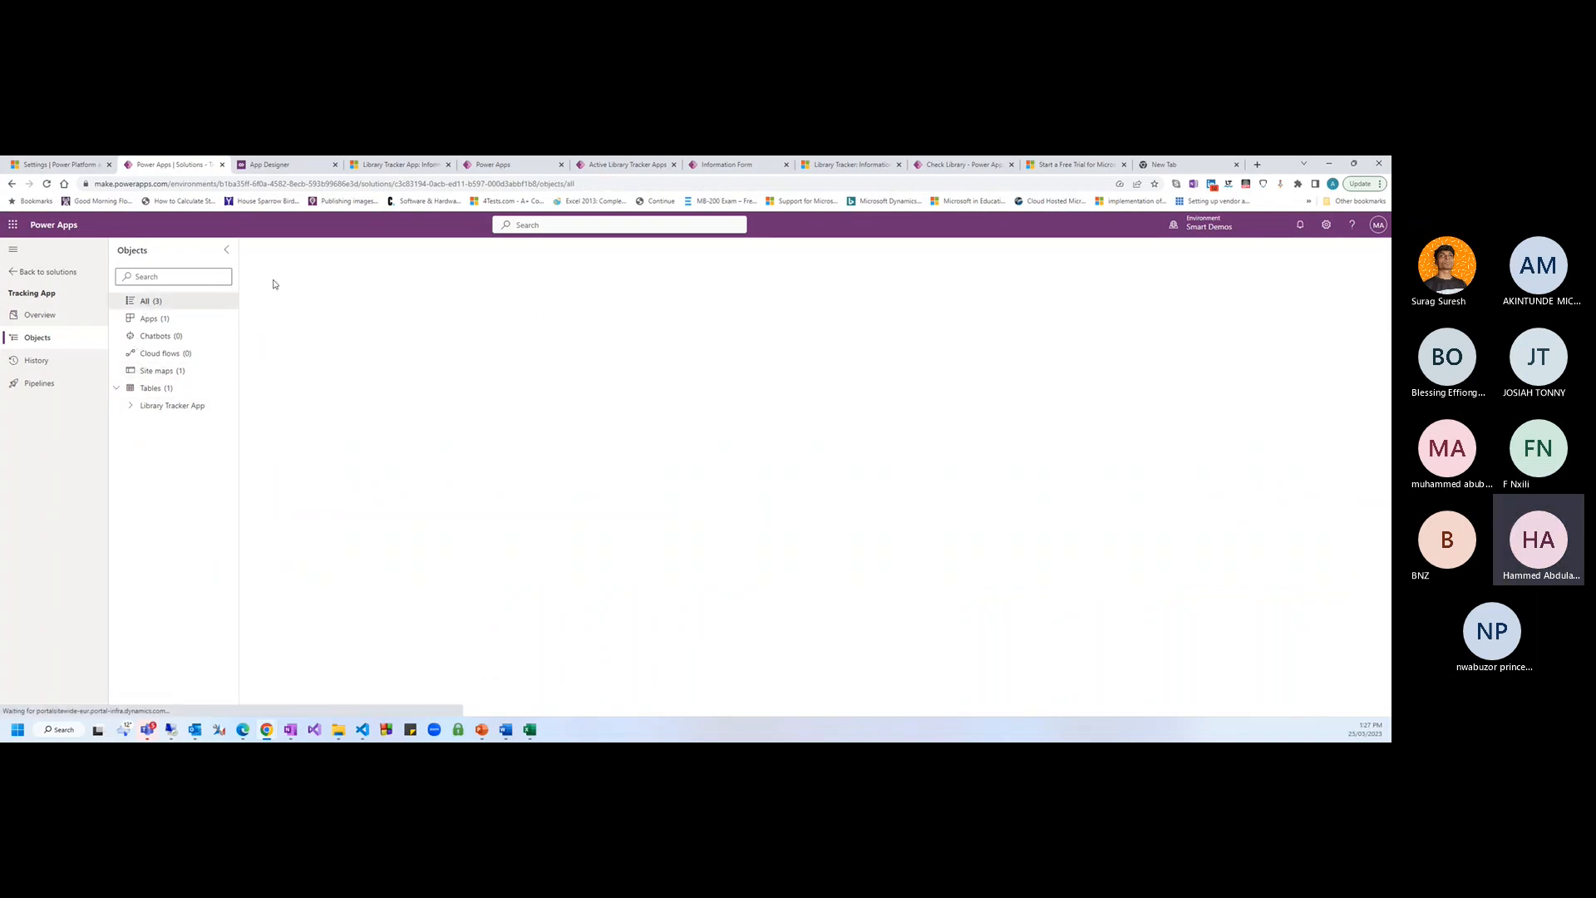
{"action": "left_click", "coordinate": [277, 251]}
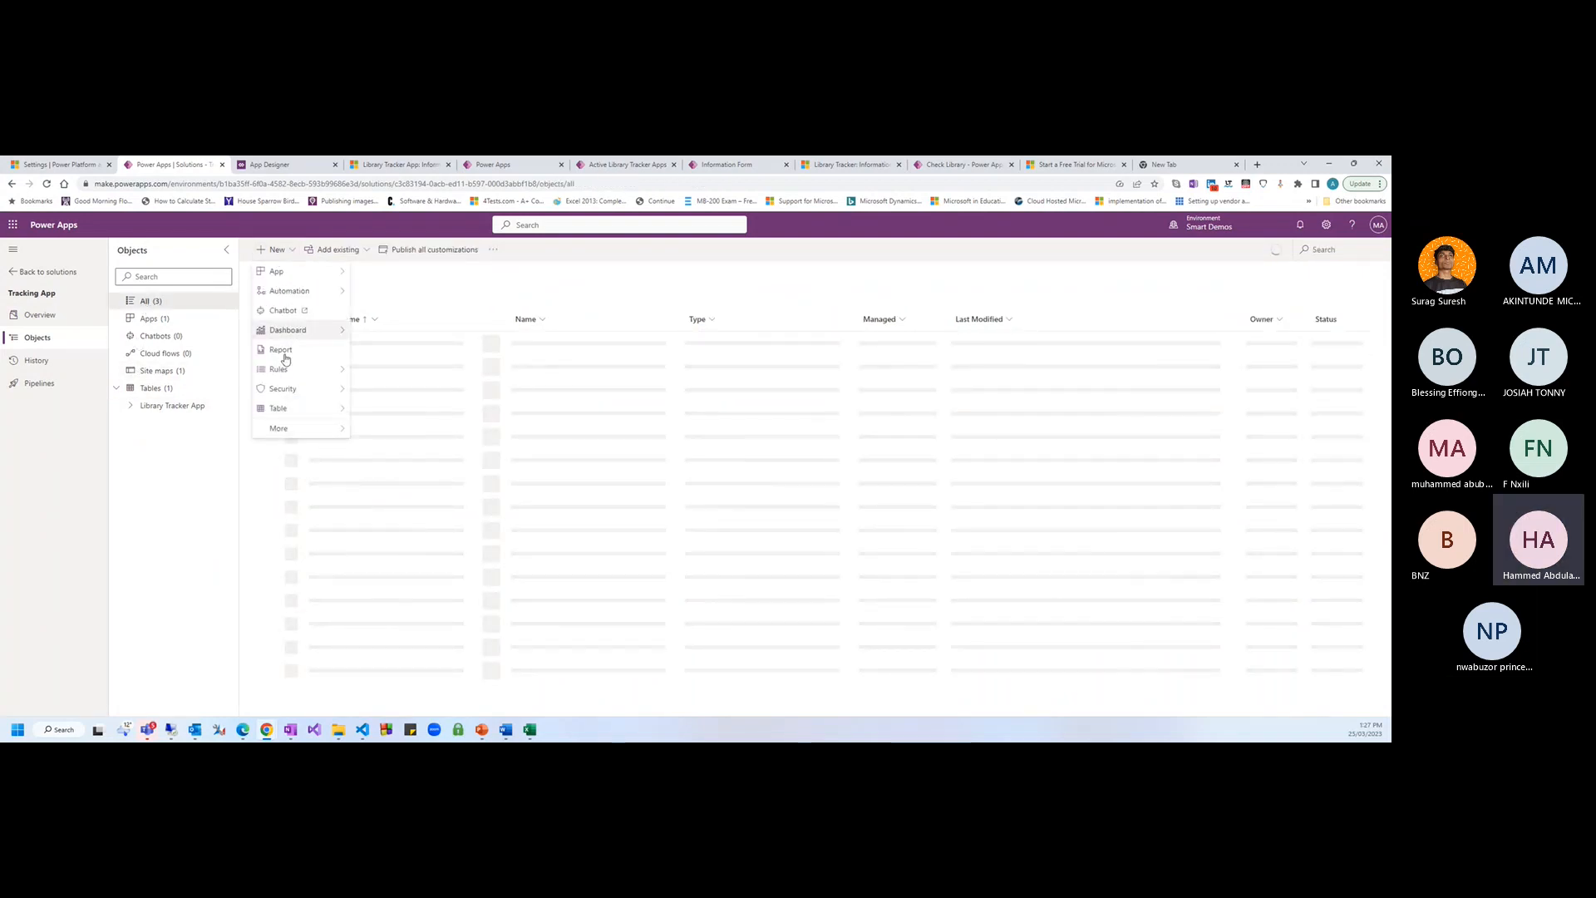
{"action": "mouse_move", "coordinate": [328, 409]}
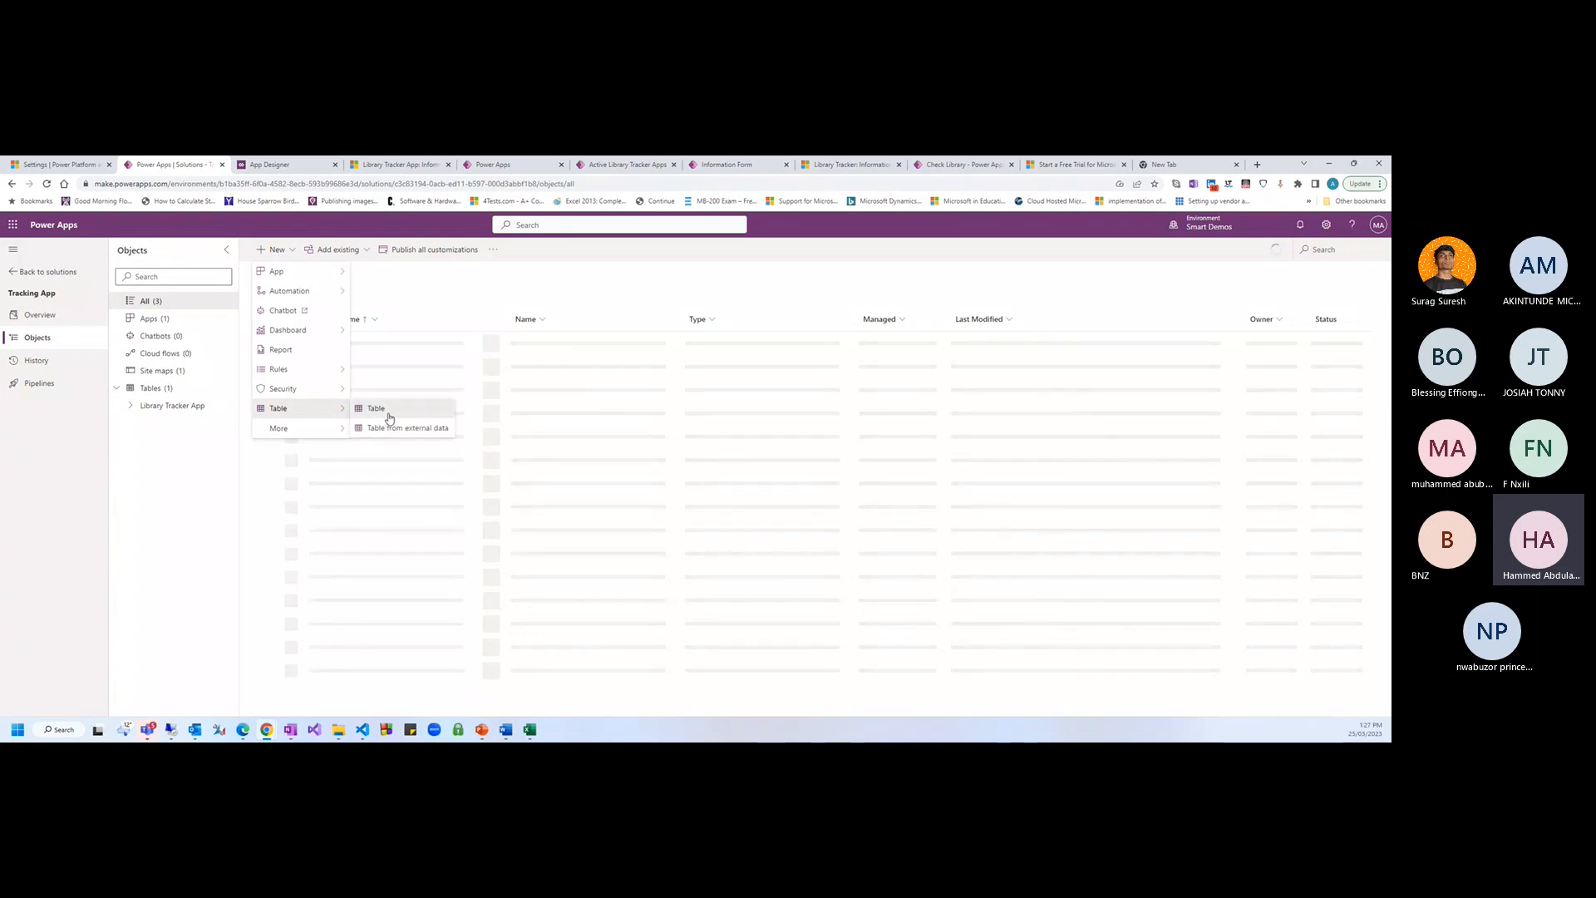
{"action": "left_click", "coordinate": [385, 414]}
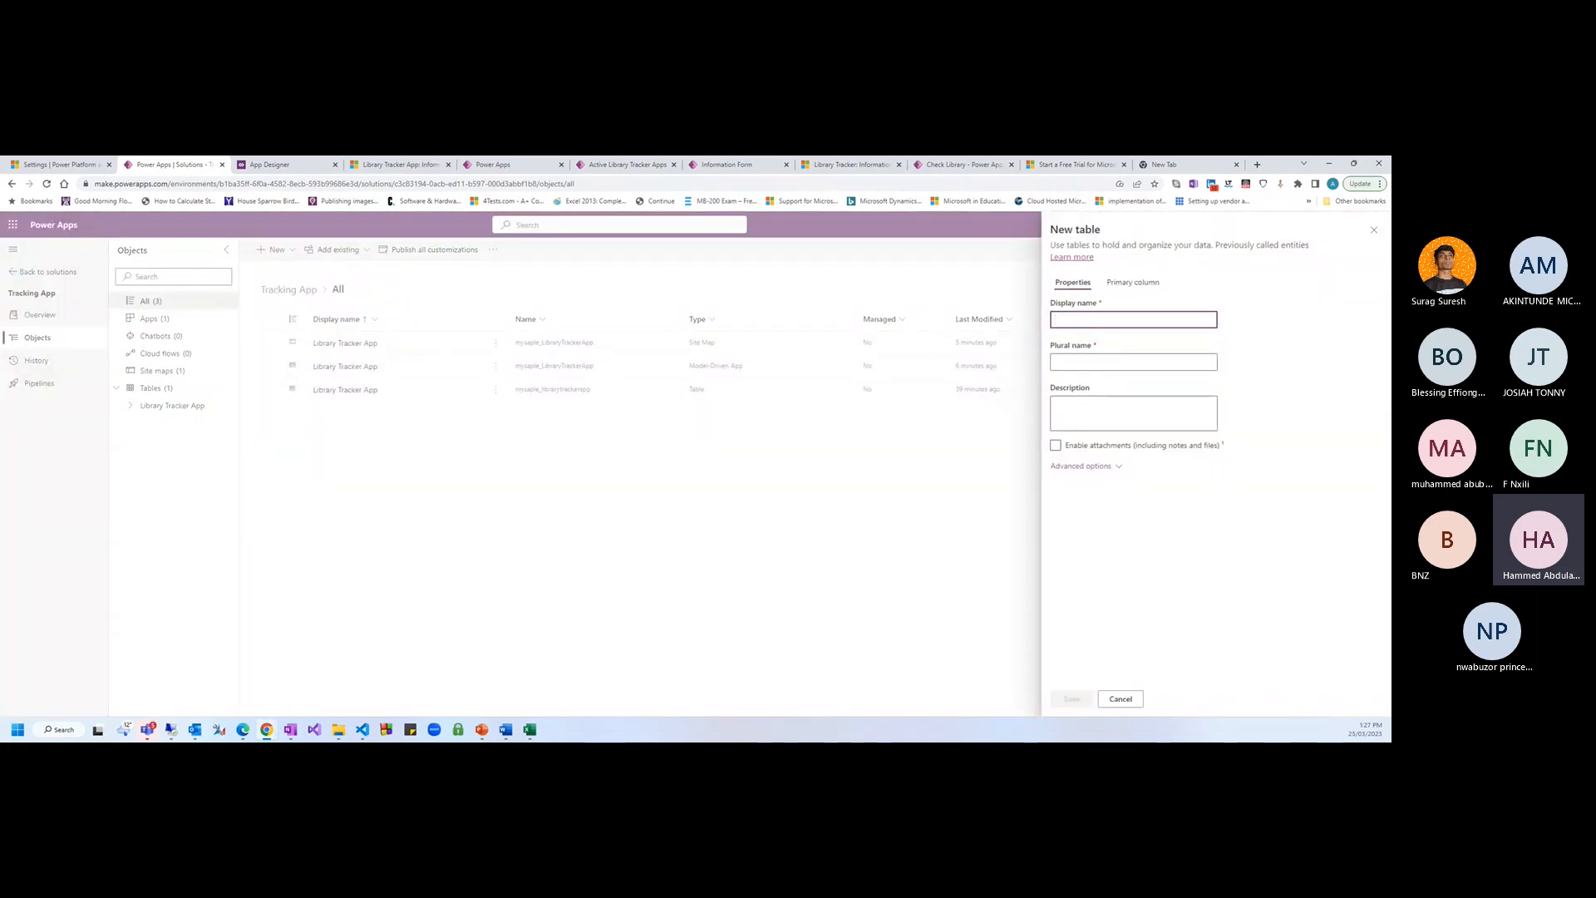
{"action": "type", "text": "Depat"}
{"action": "key", "text": "BackSpace"}
{"action": "type", "text": "r"}
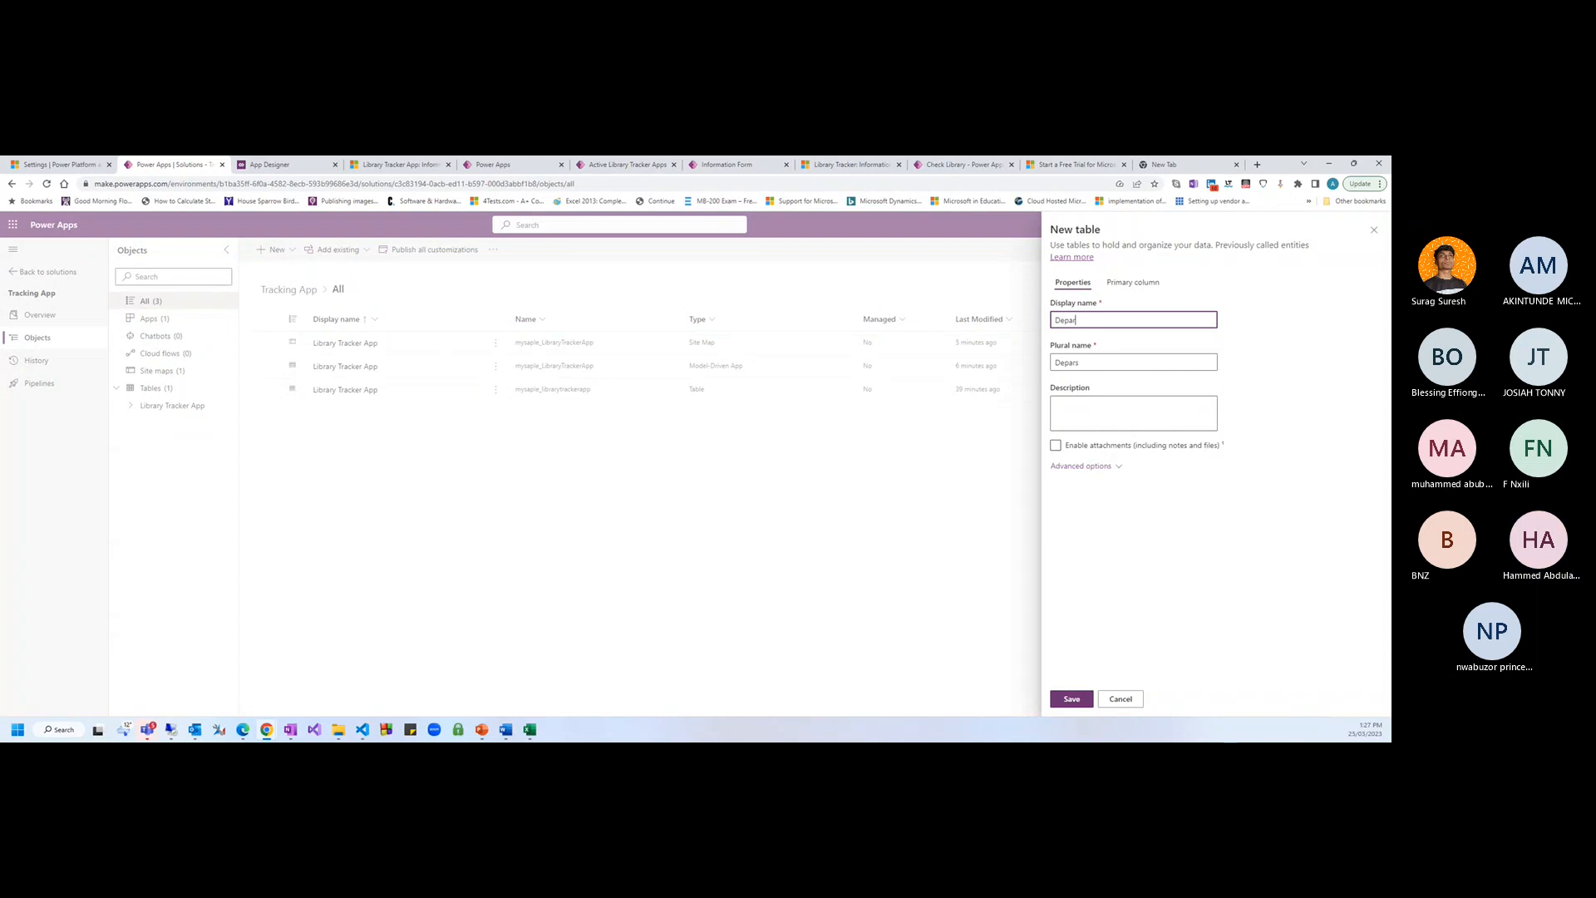
{"action": "type", "text": "tment"}
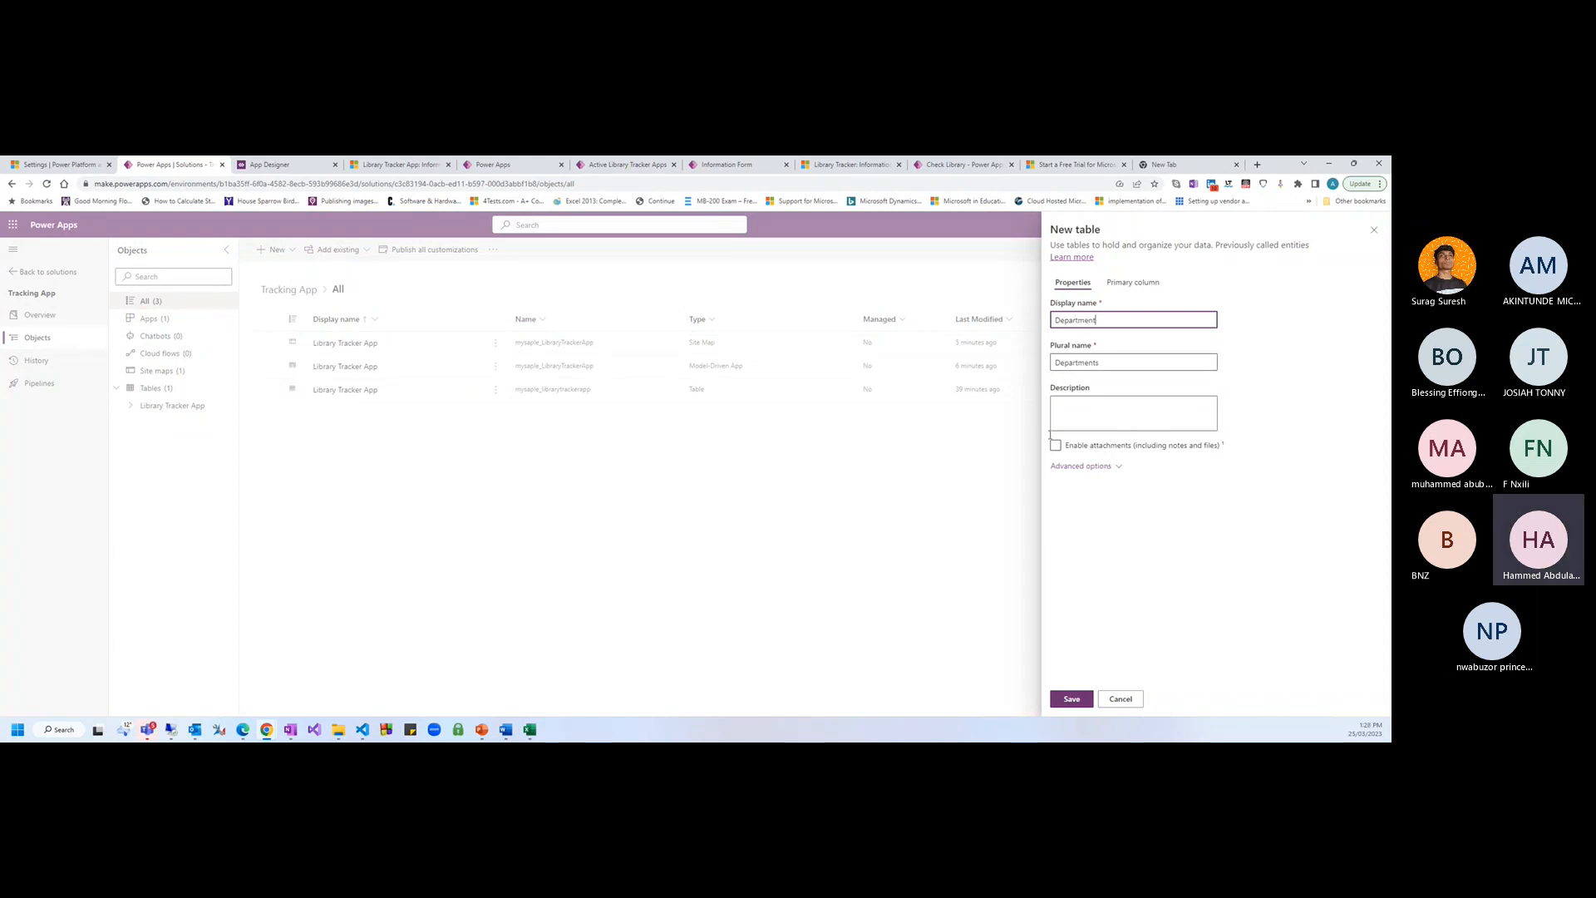
{"action": "left_click", "coordinate": [1118, 283]}
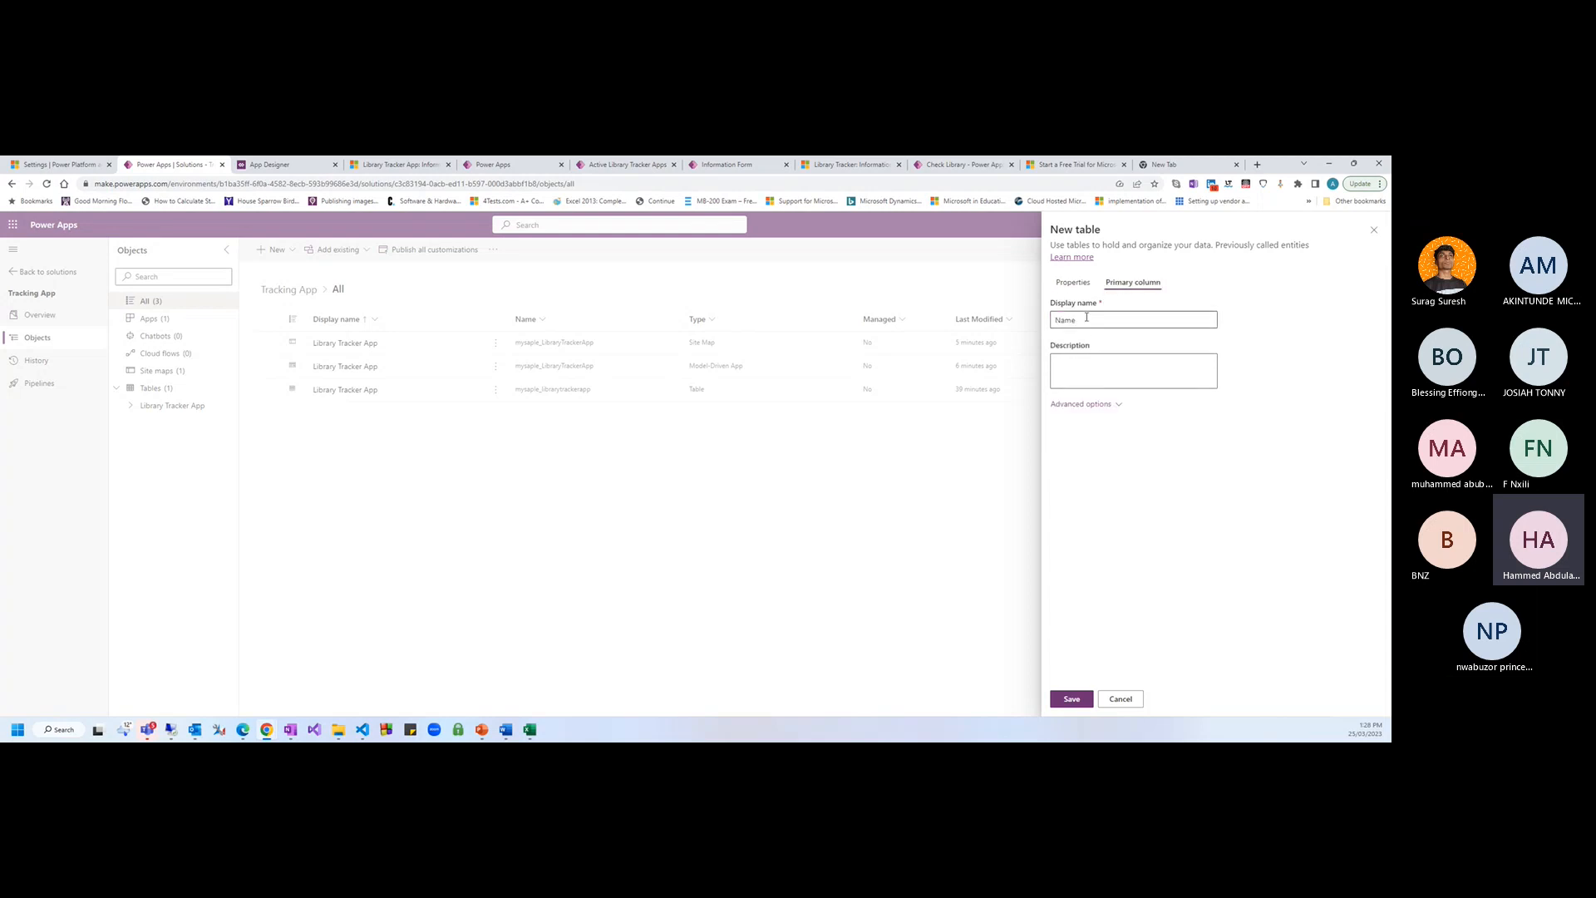
{"action": "left_click", "coordinate": [1072, 282]}
{"action": "left_click", "coordinate": [1072, 698]}
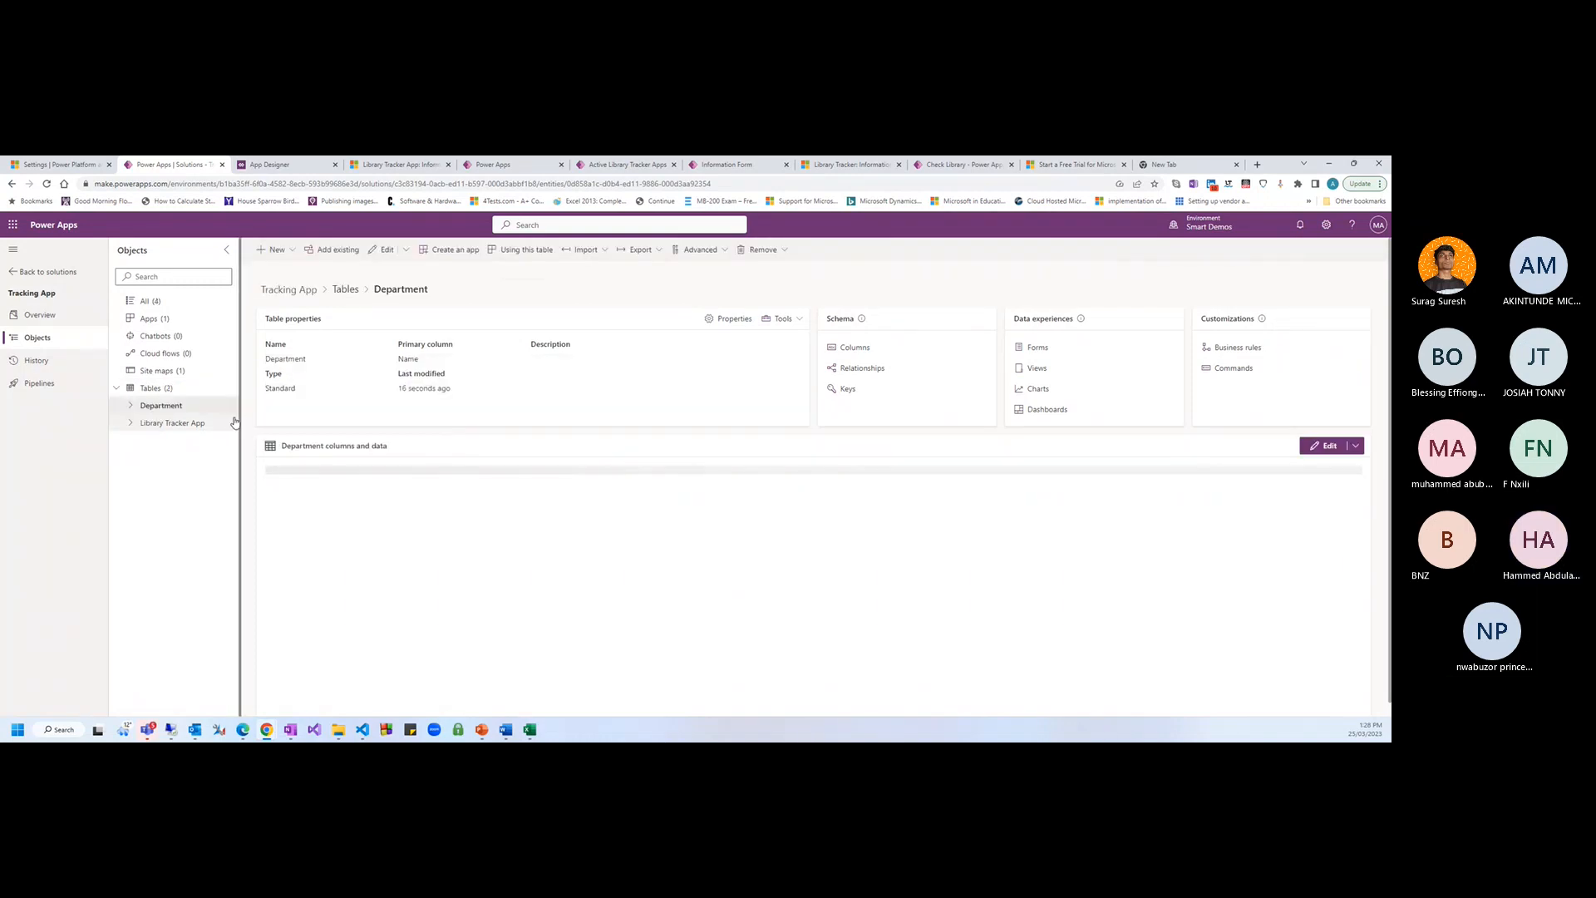
Create another new table named Book Type in the solution and save it
{"action": "left_click", "coordinate": [269, 260]}
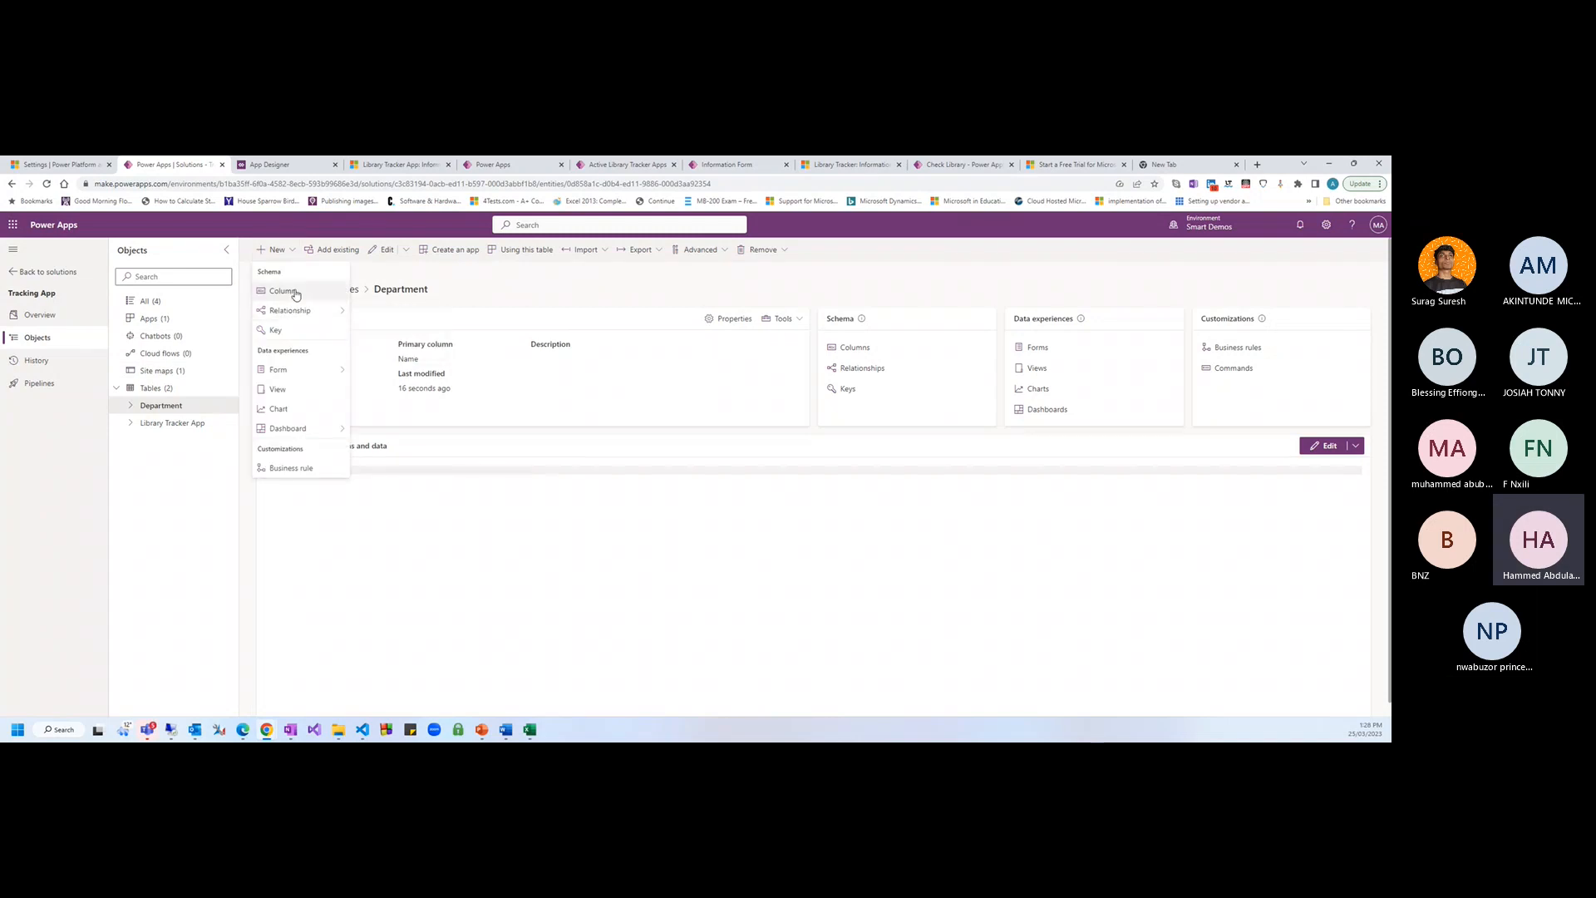
{"action": "left_click", "coordinate": [291, 294]}
{"action": "left_click", "coordinate": [130, 304]}
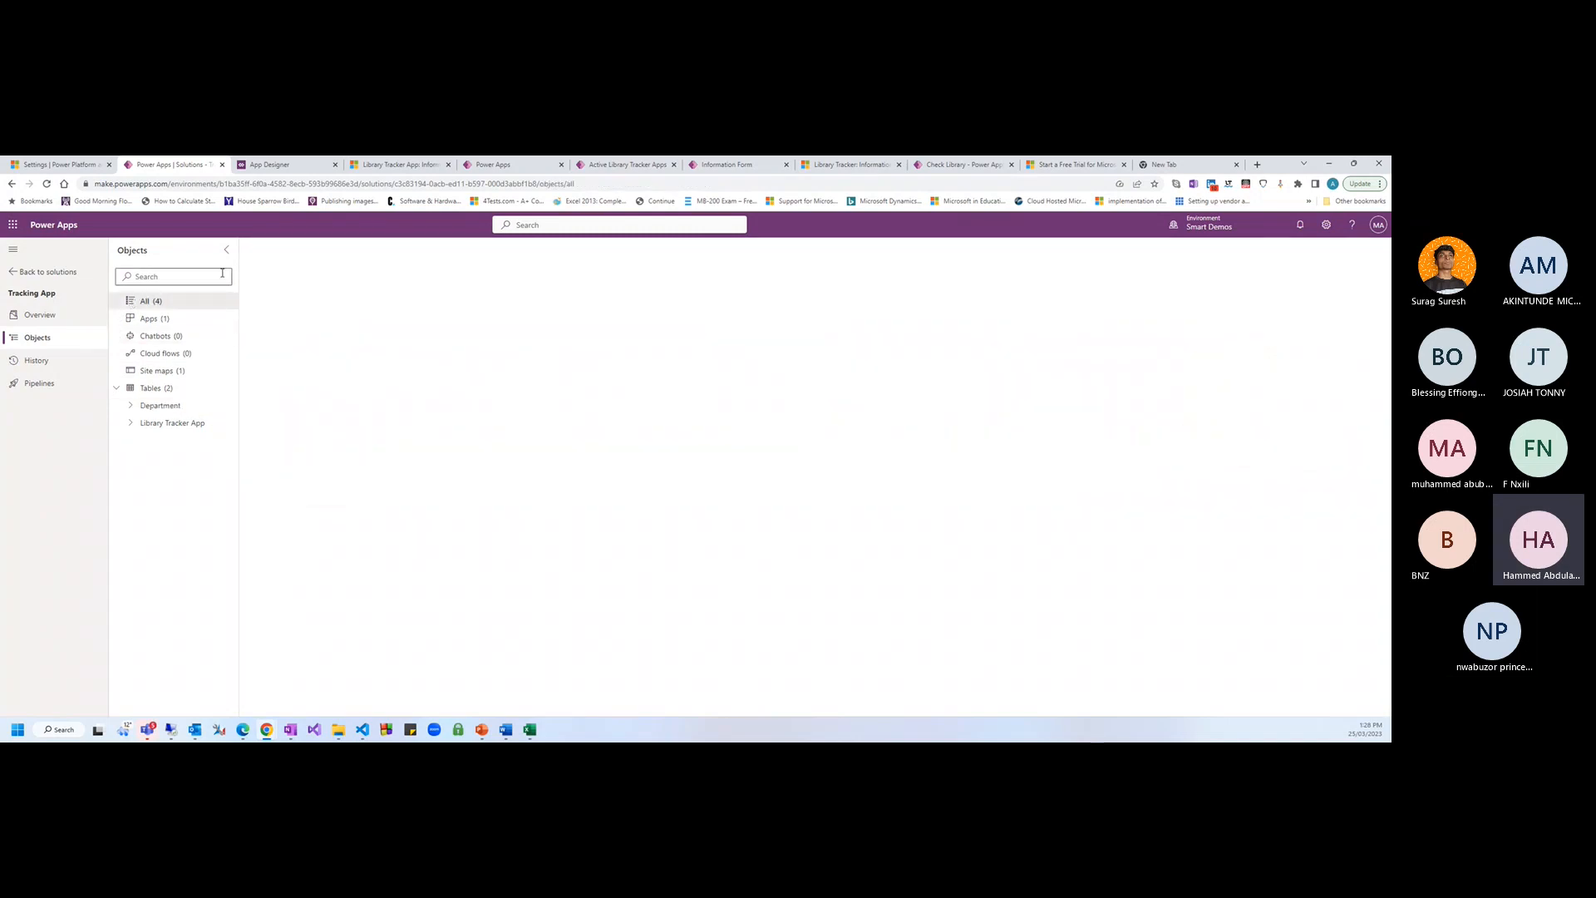
{"action": "left_click", "coordinate": [274, 249]}
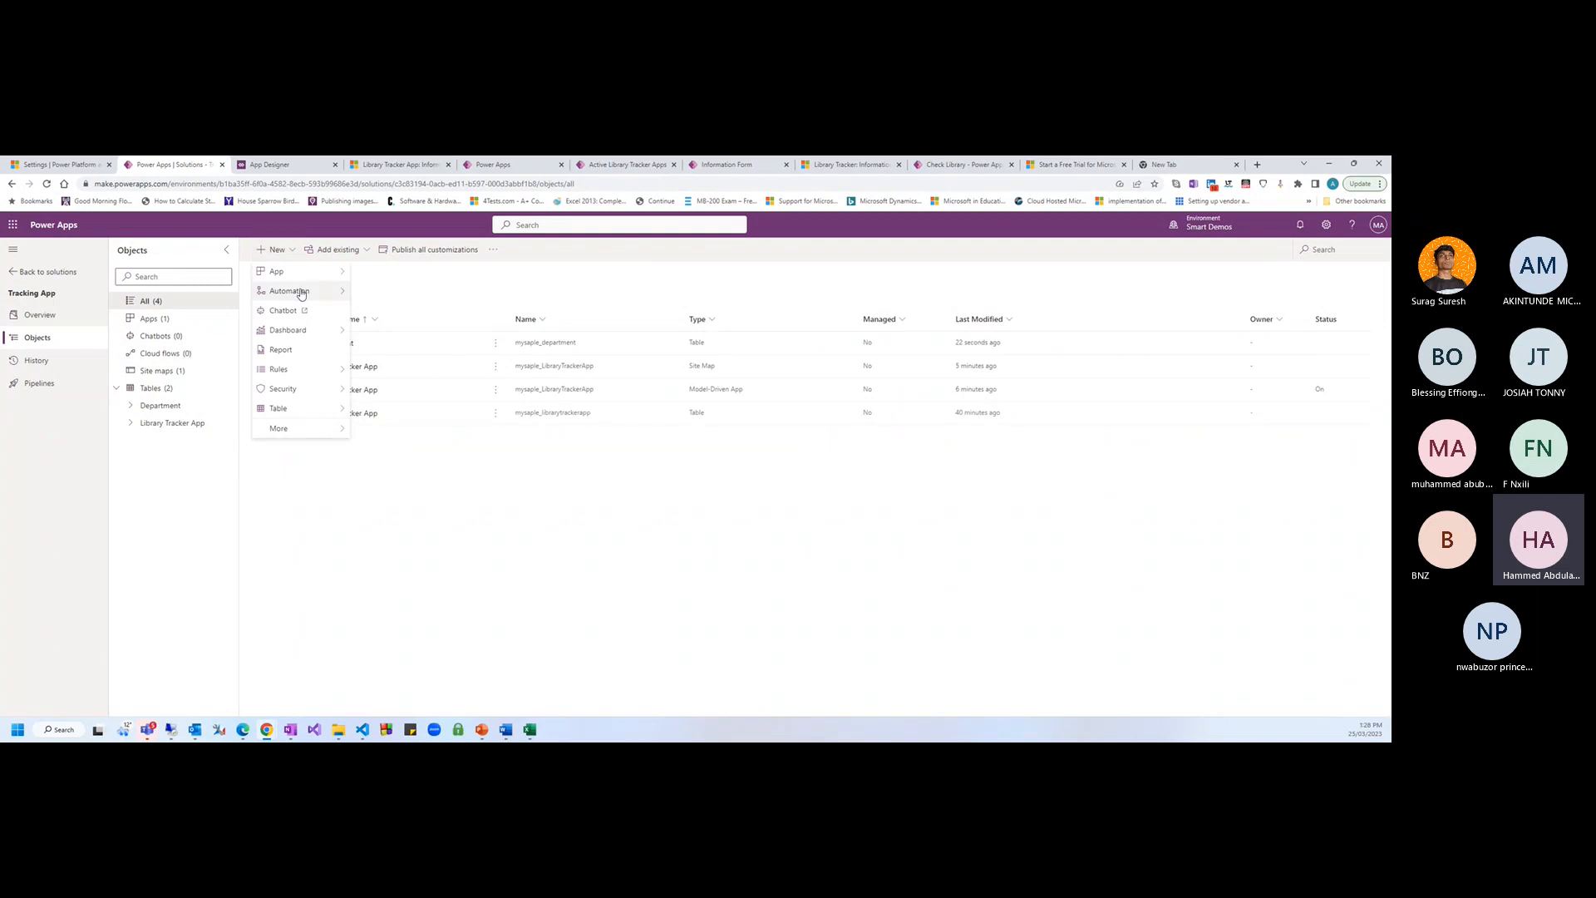
{"action": "mouse_move", "coordinate": [297, 415]}
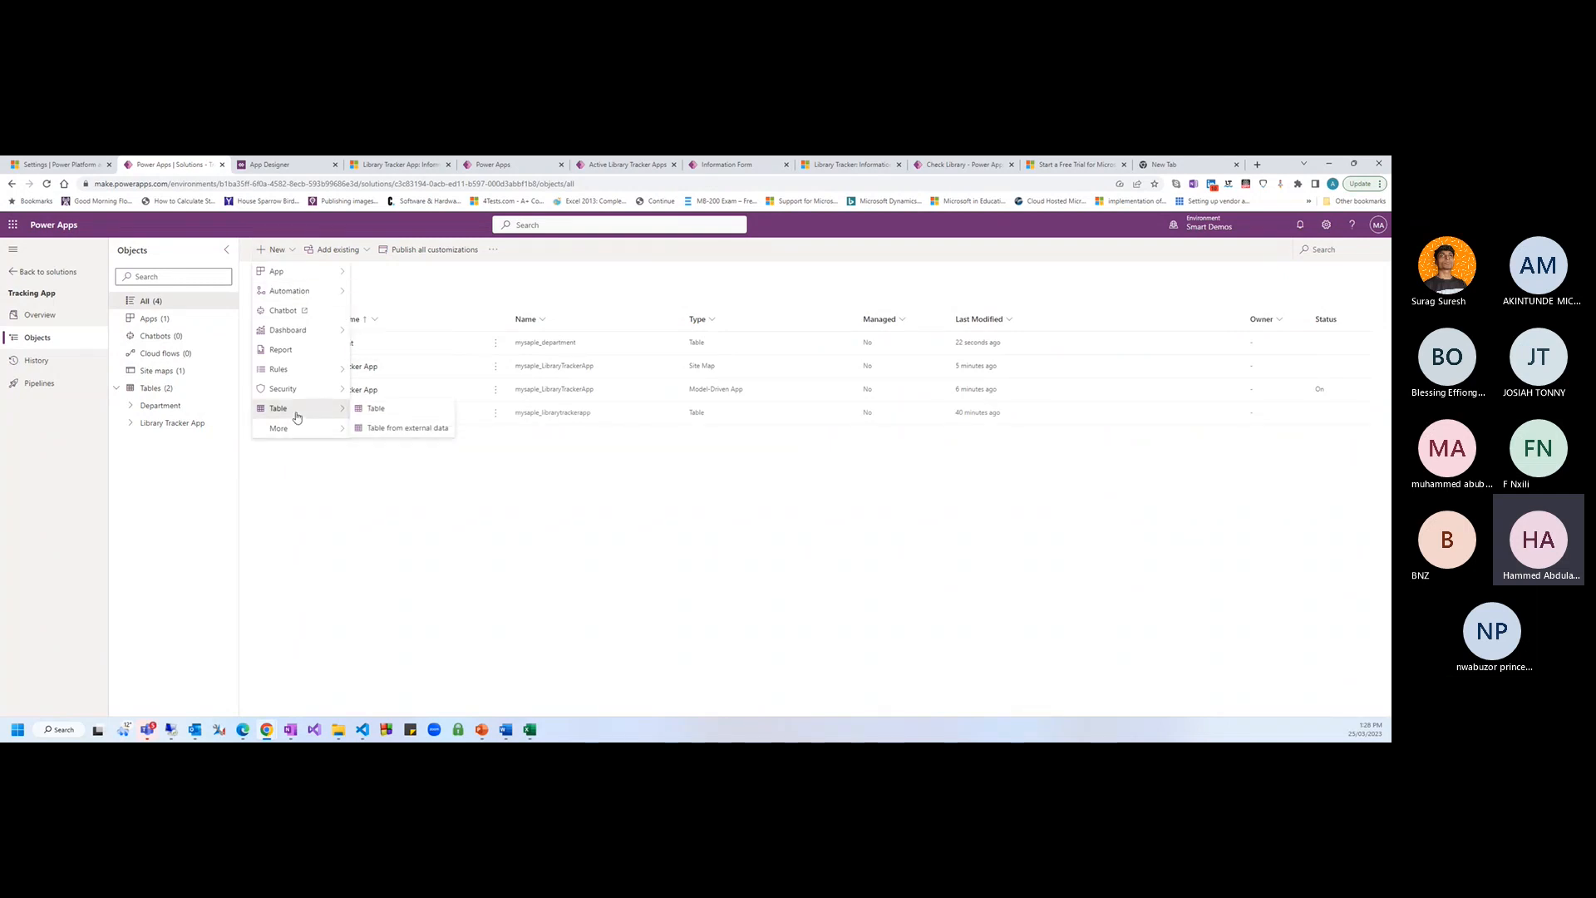
{"action": "left_click", "coordinate": [376, 410]}
{"action": "type", "text": "Book ty"}
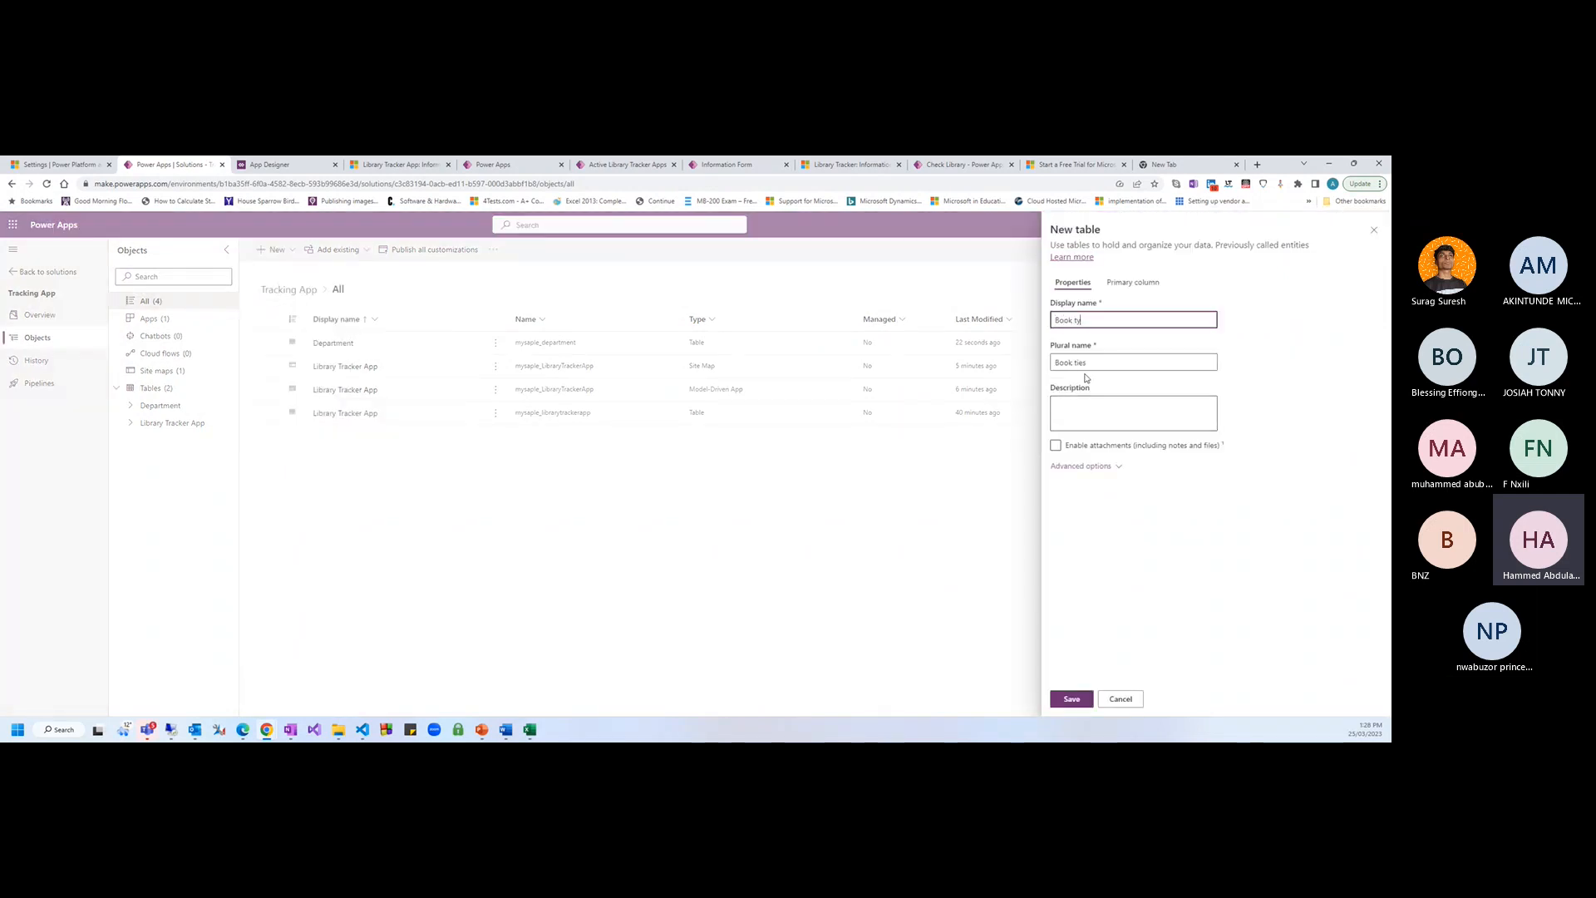
{"action": "type", "text": "Type"}
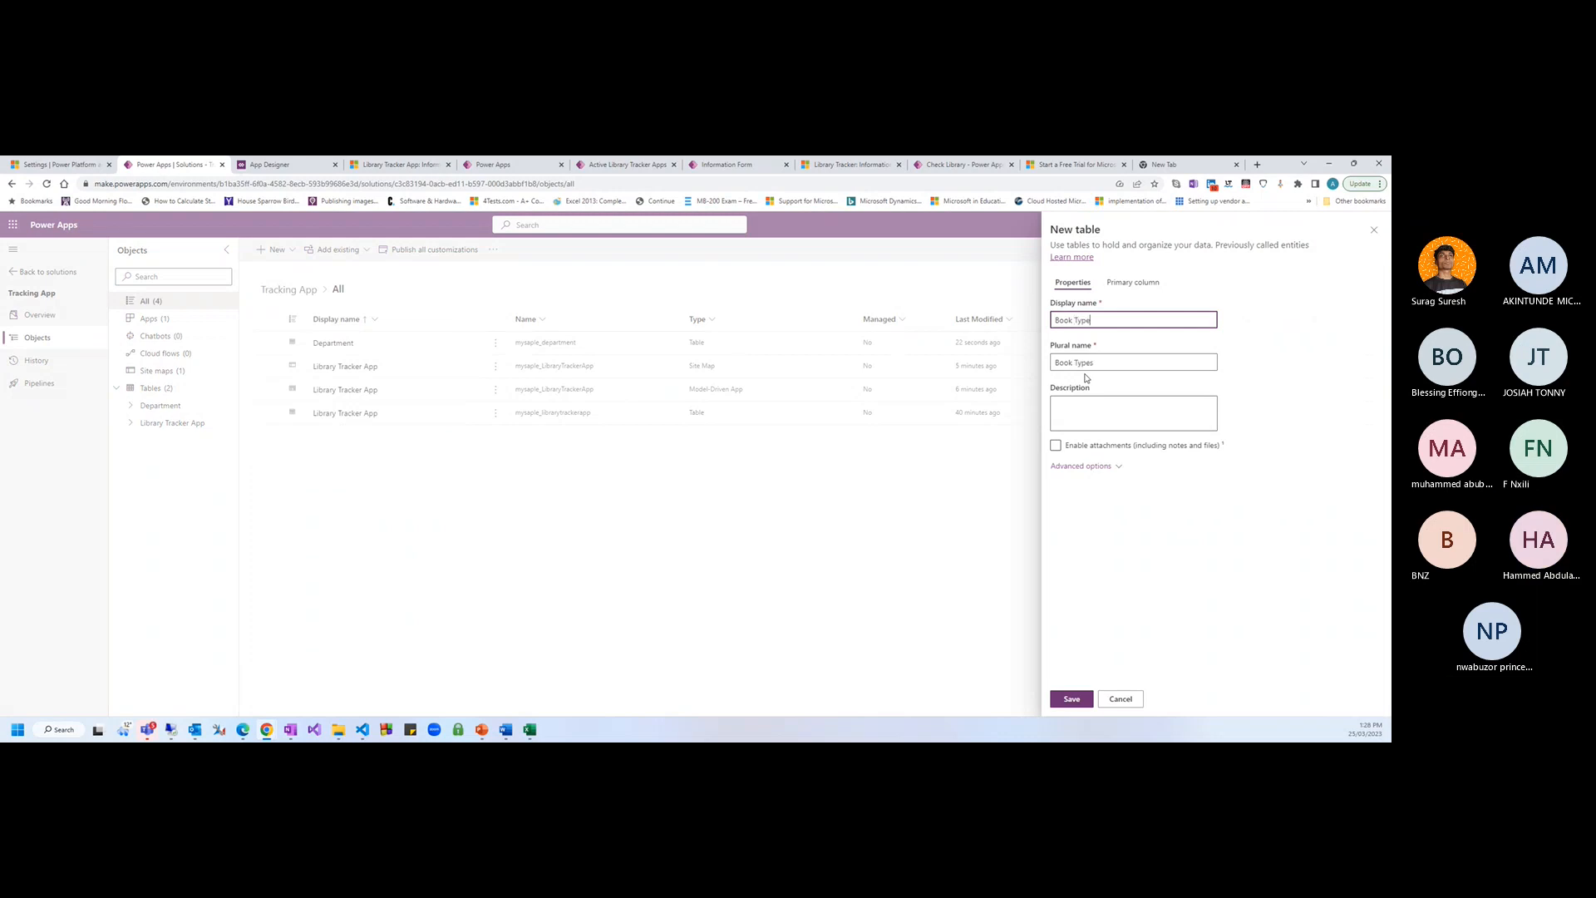
{"action": "left_click", "coordinate": [1168, 501]}
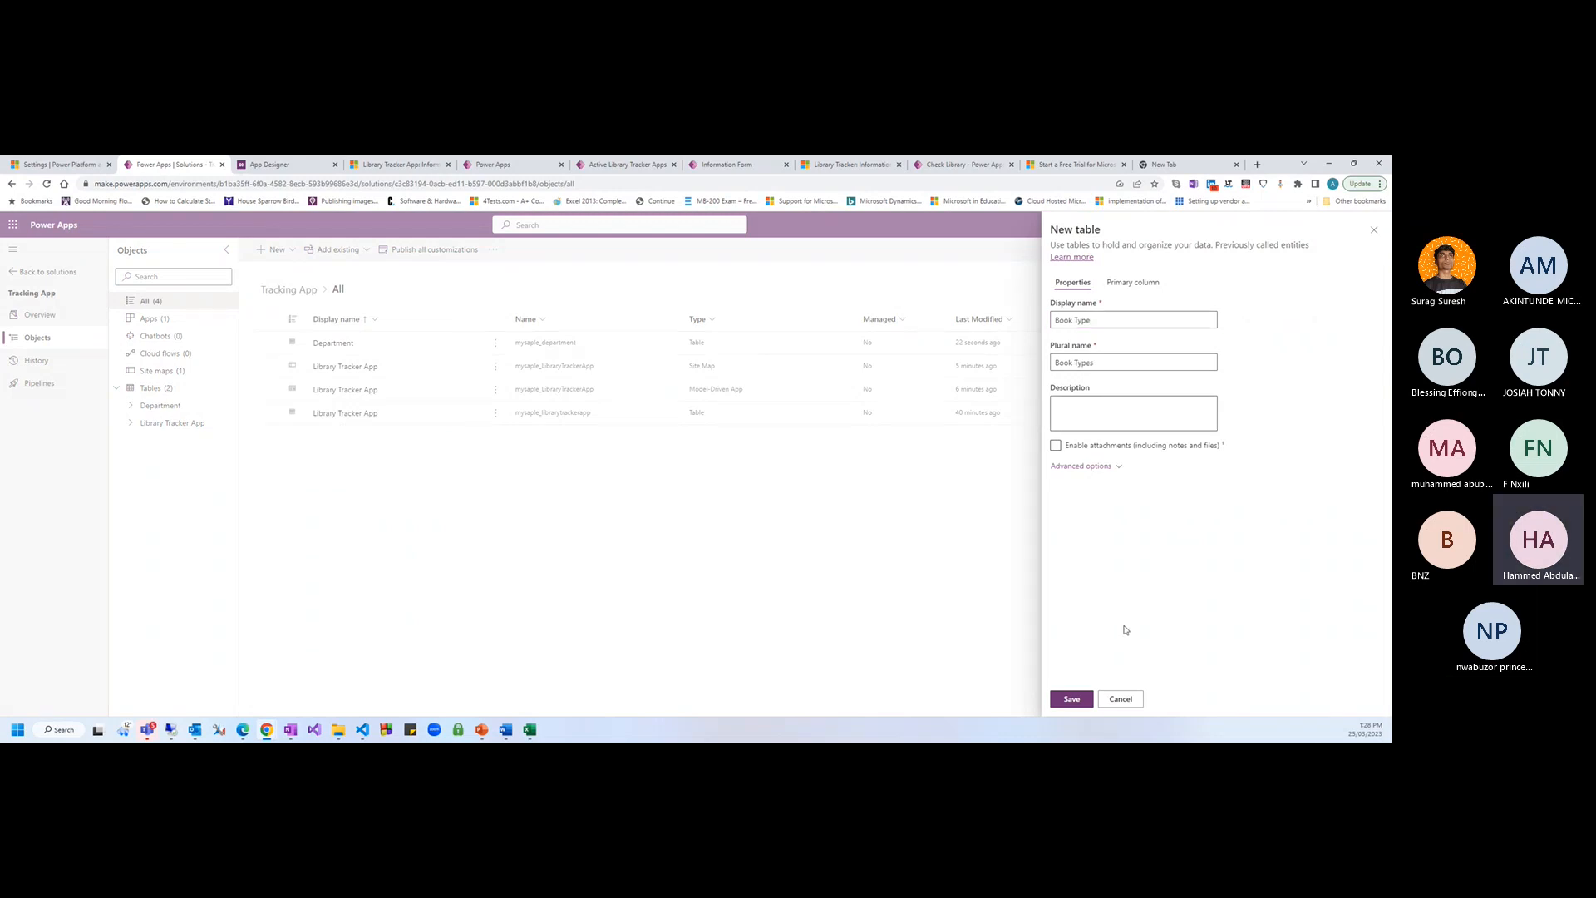
{"action": "left_click", "coordinate": [1071, 699]}
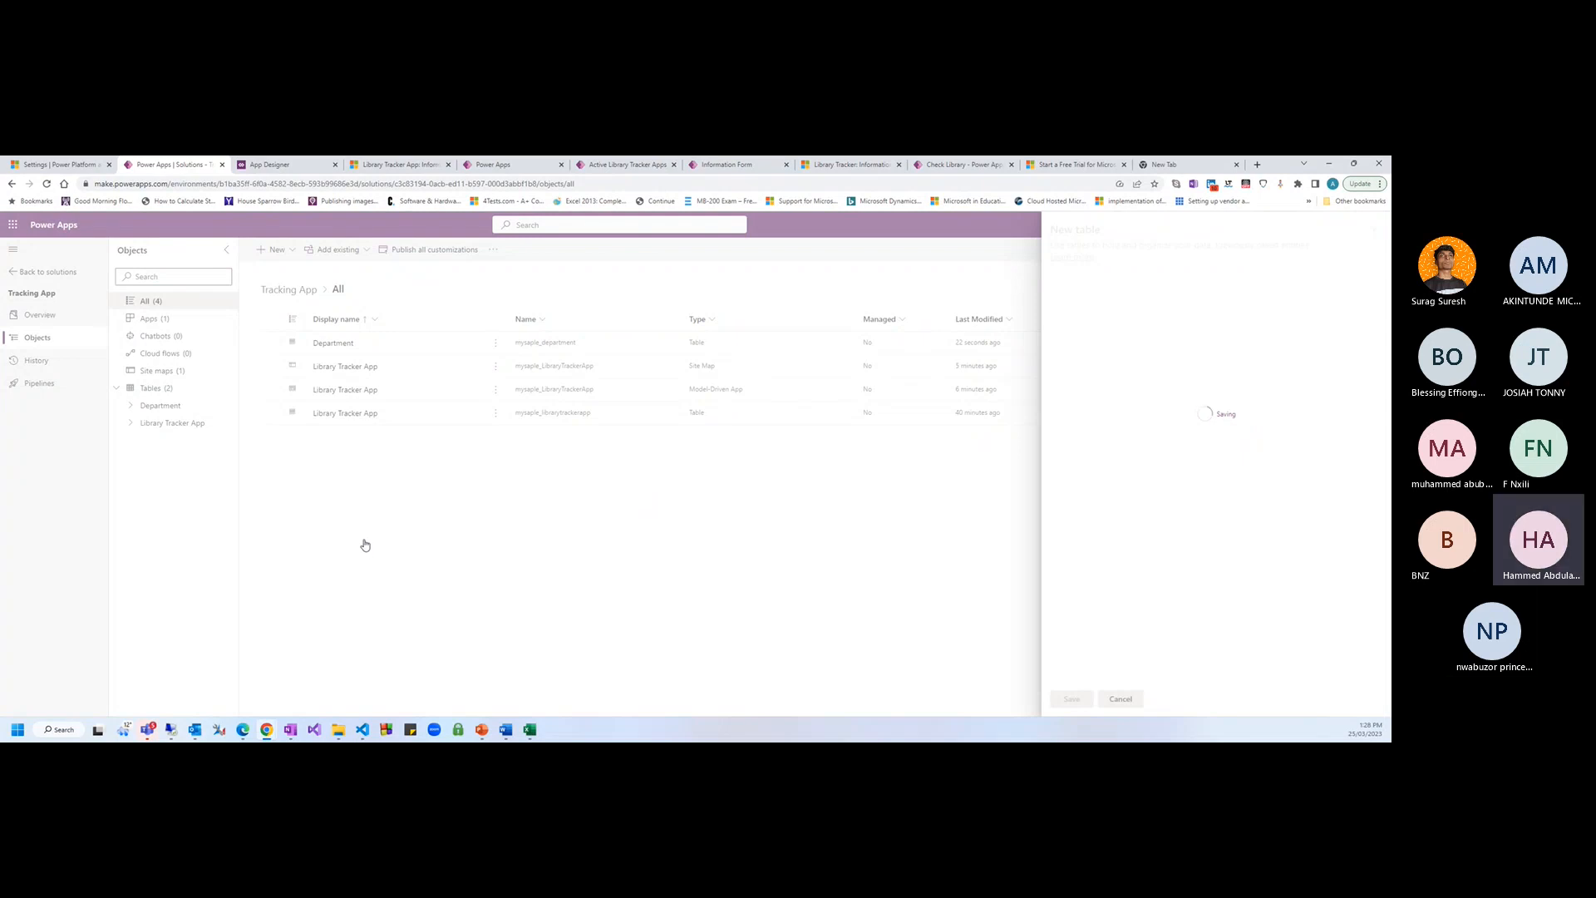
{"action": "left_click", "coordinate": [179, 419]}
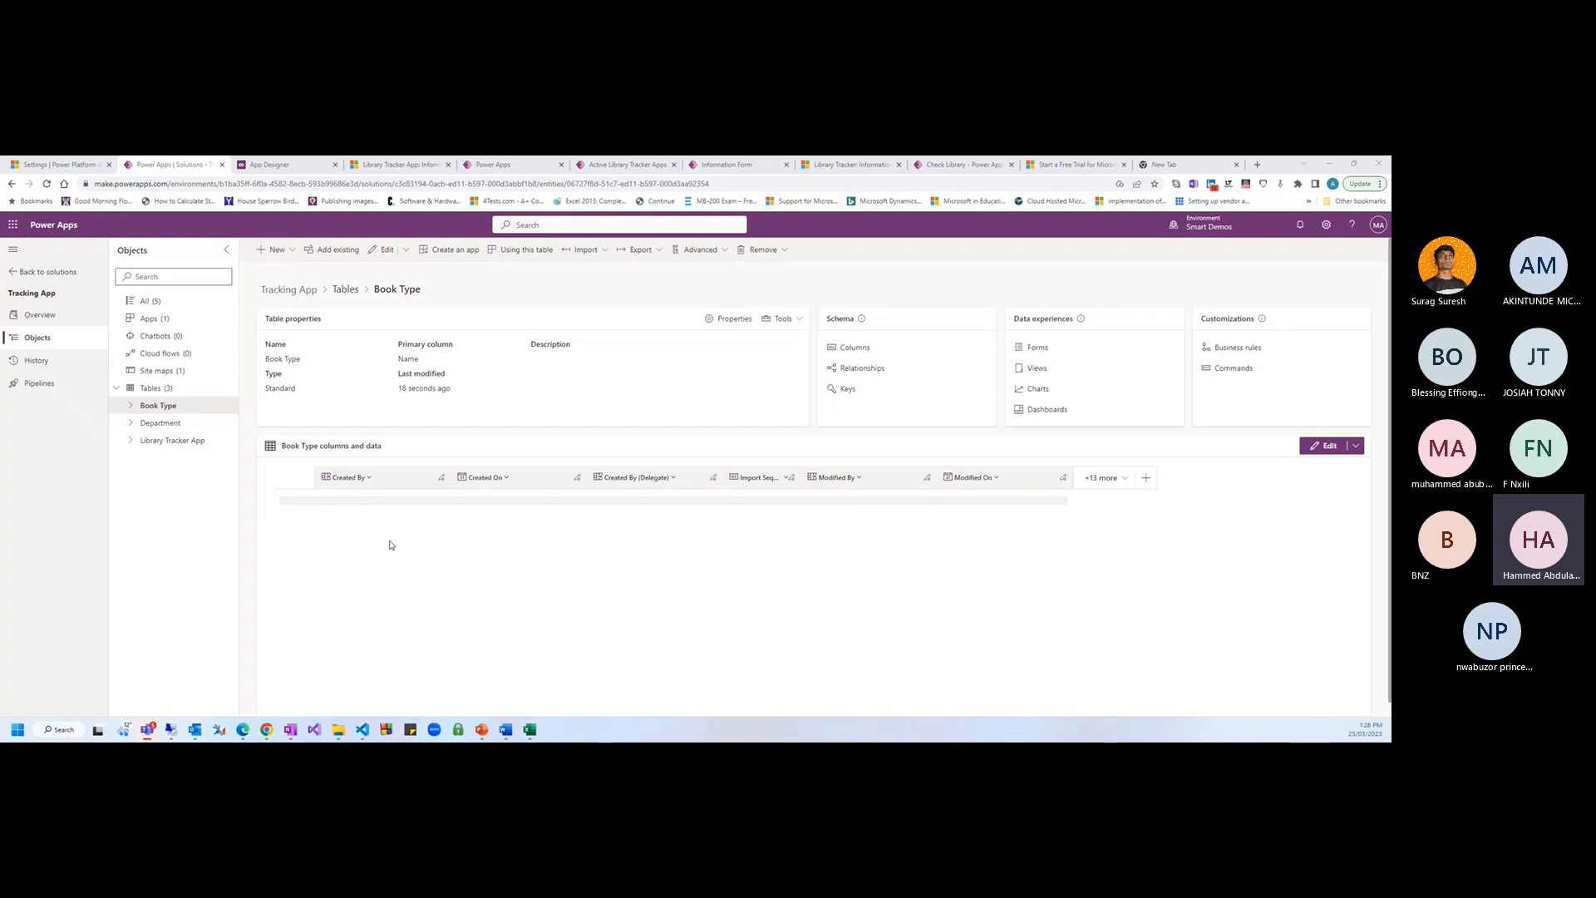
{"action": "left_click", "coordinate": [316, 164]}
{"action": "left_click", "coordinate": [382, 164]}
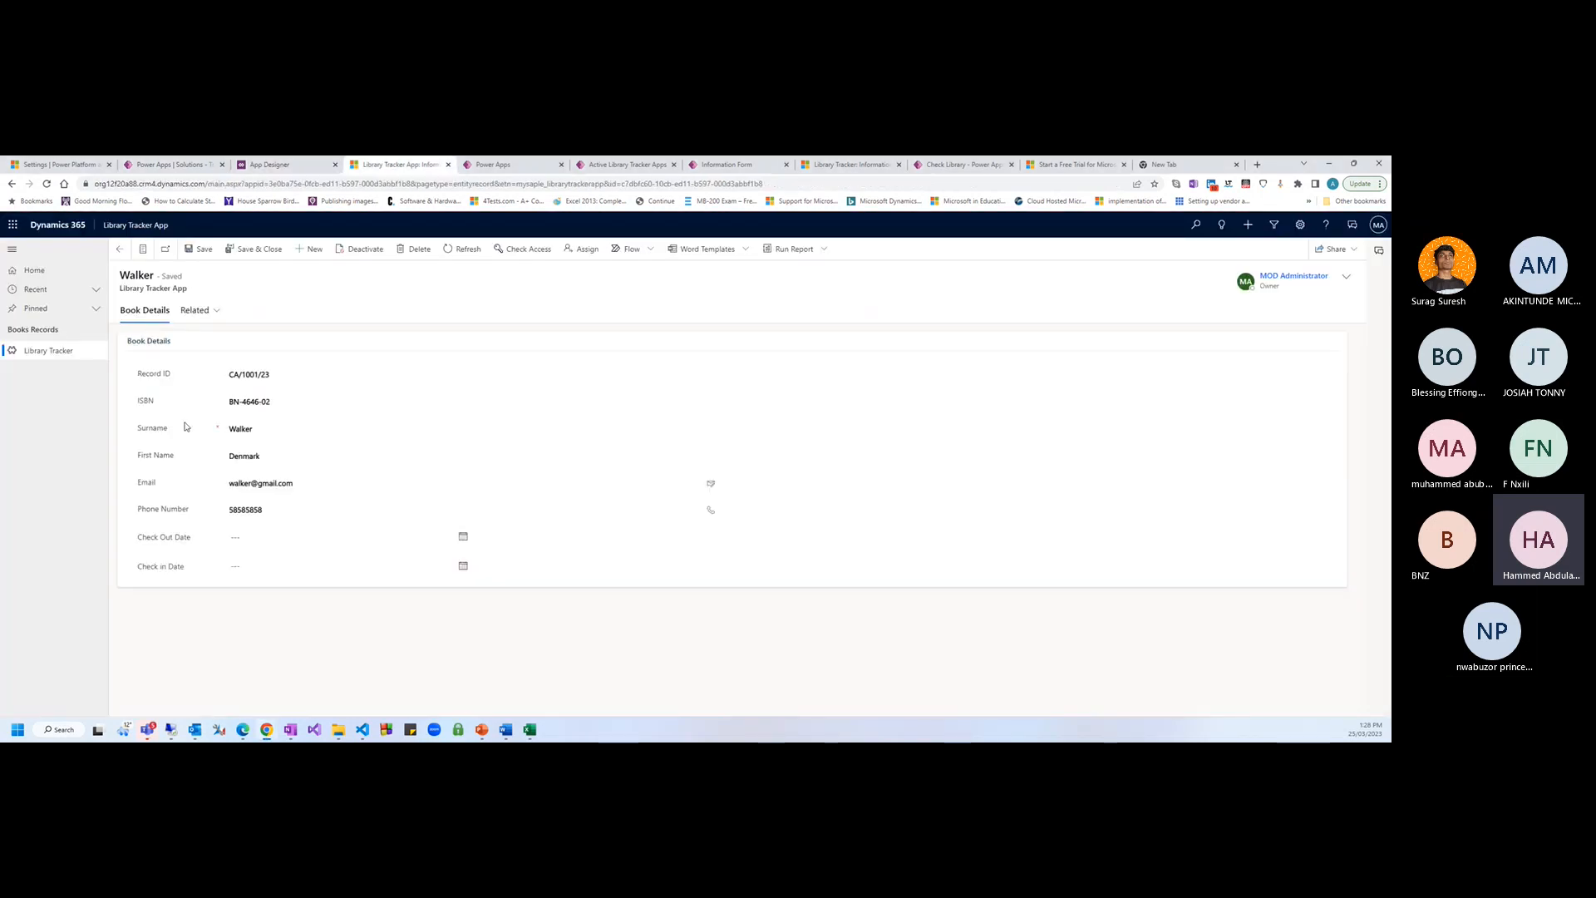
{"action": "left_click", "coordinate": [269, 165]}
{"action": "left_click", "coordinate": [173, 164]}
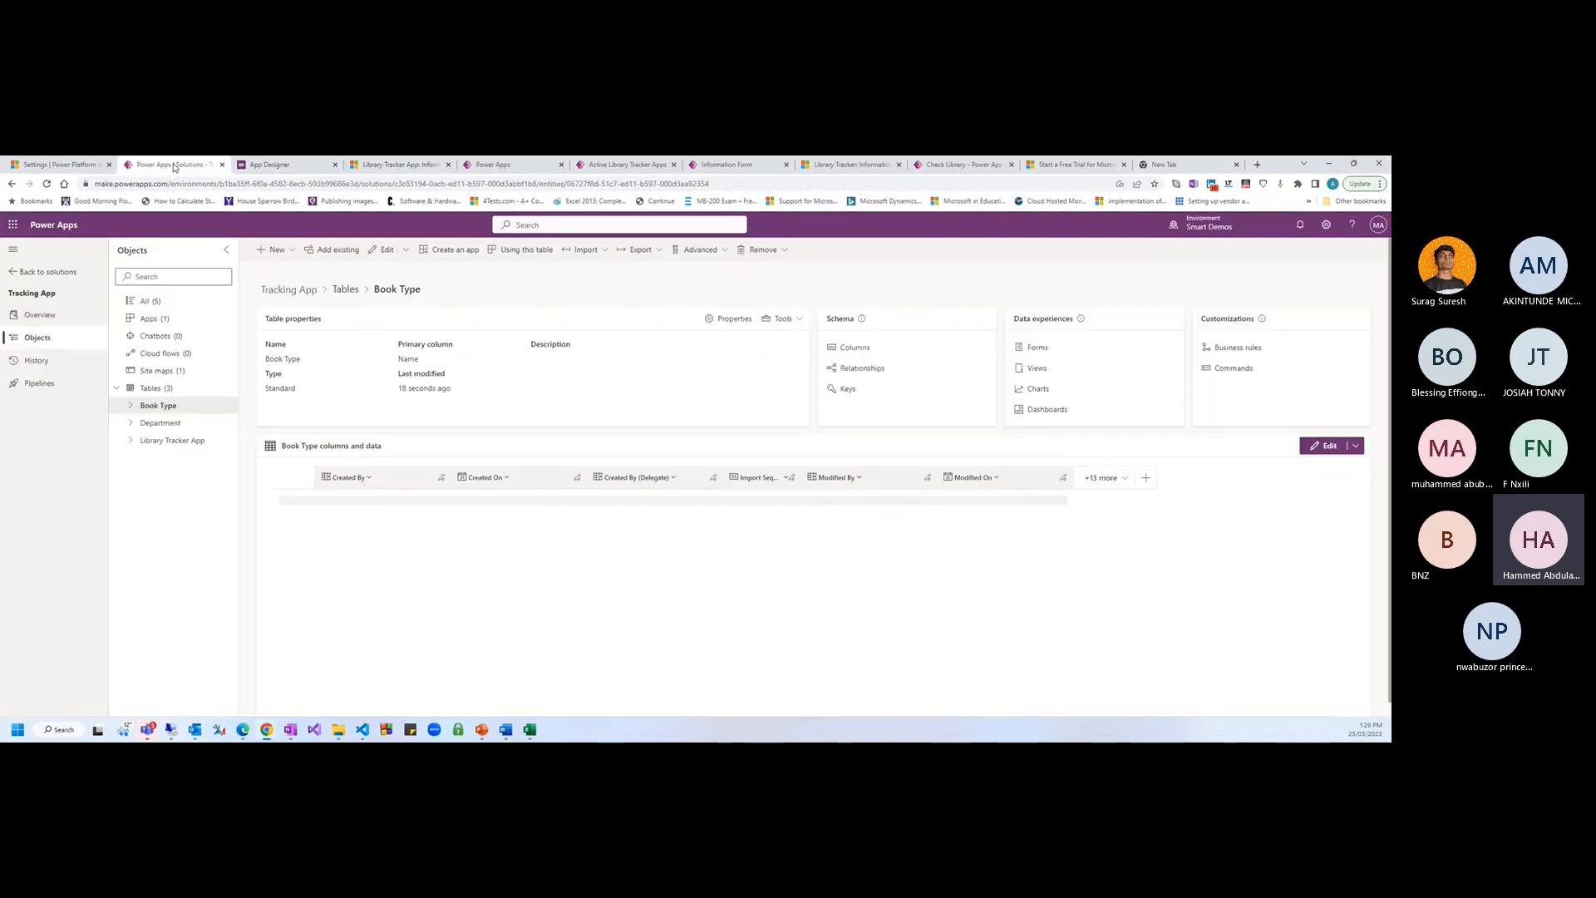
{"action": "left_click", "coordinate": [491, 166]}
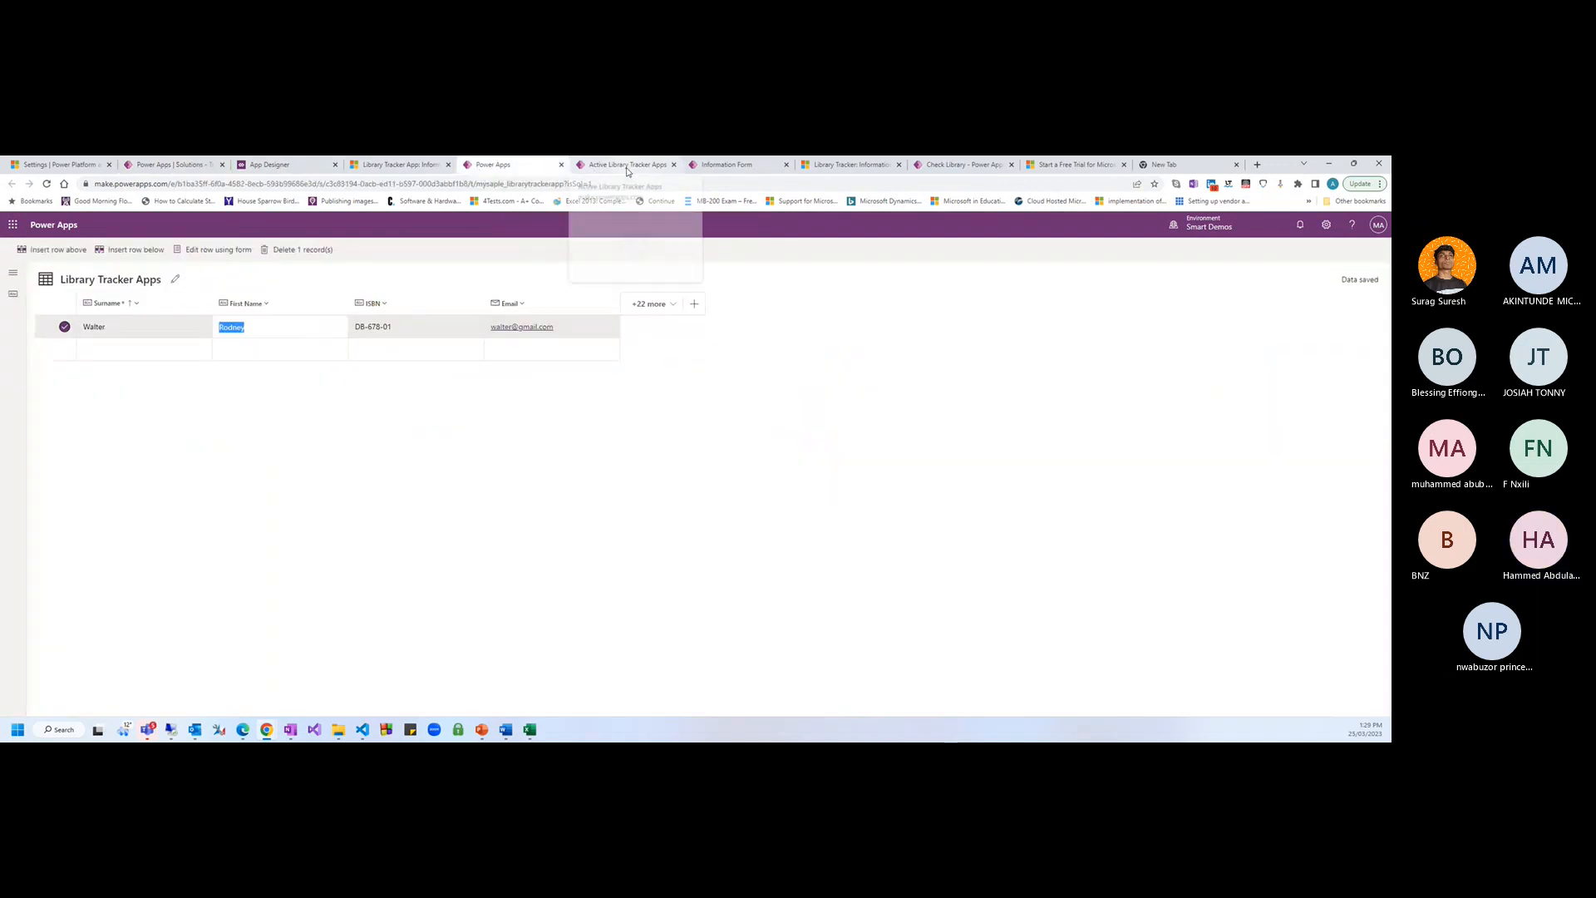
{"action": "left_click", "coordinate": [568, 165]}
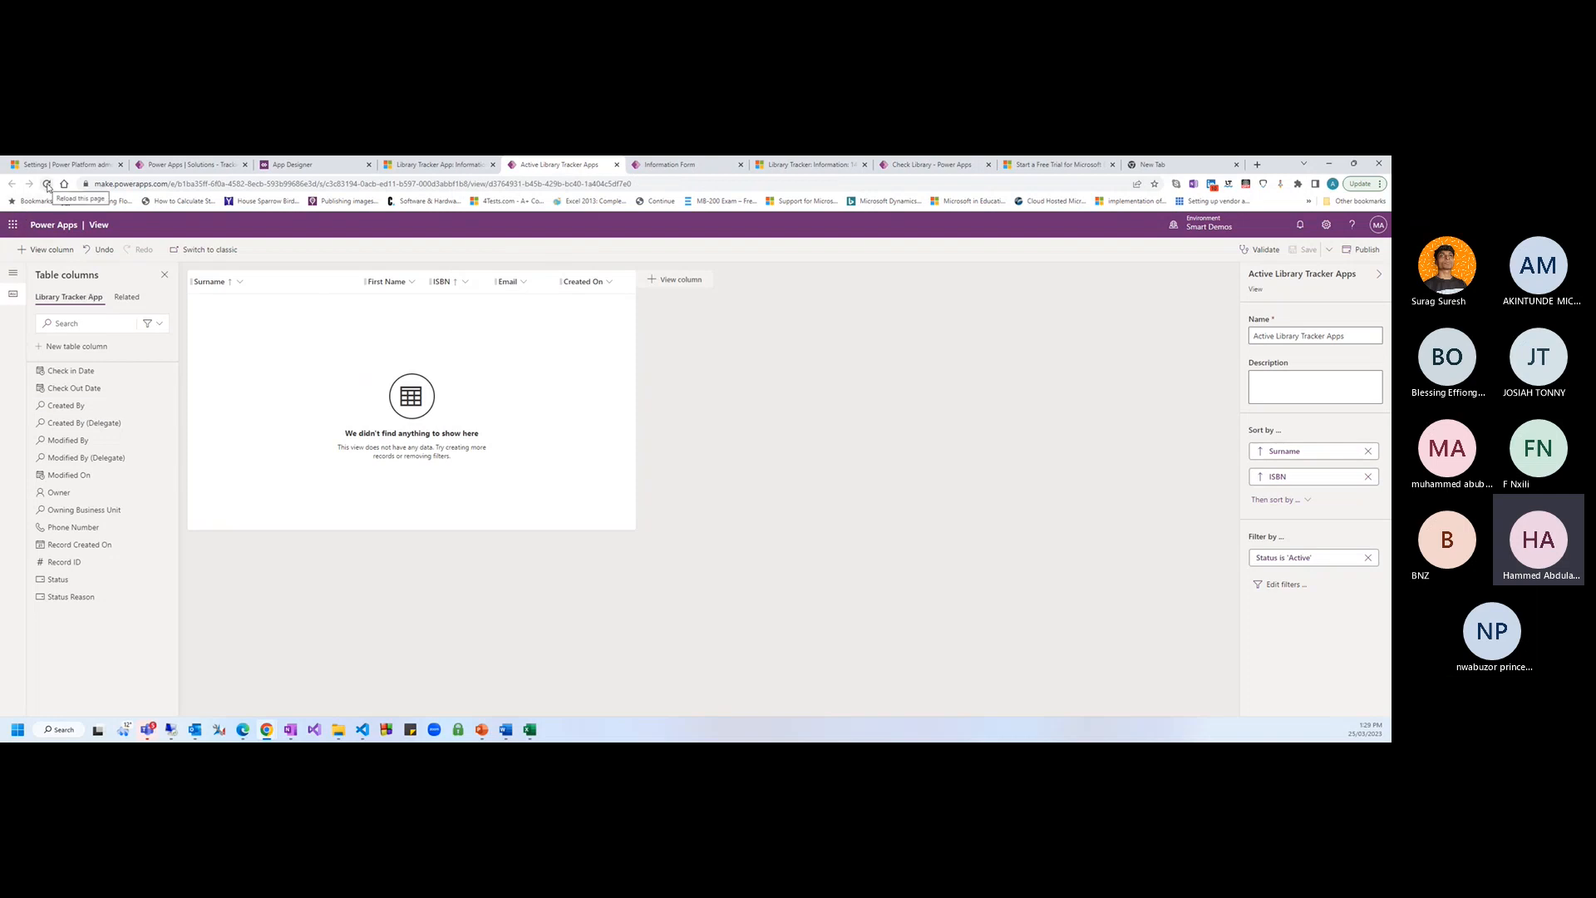
{"action": "left_click", "coordinate": [74, 346]}
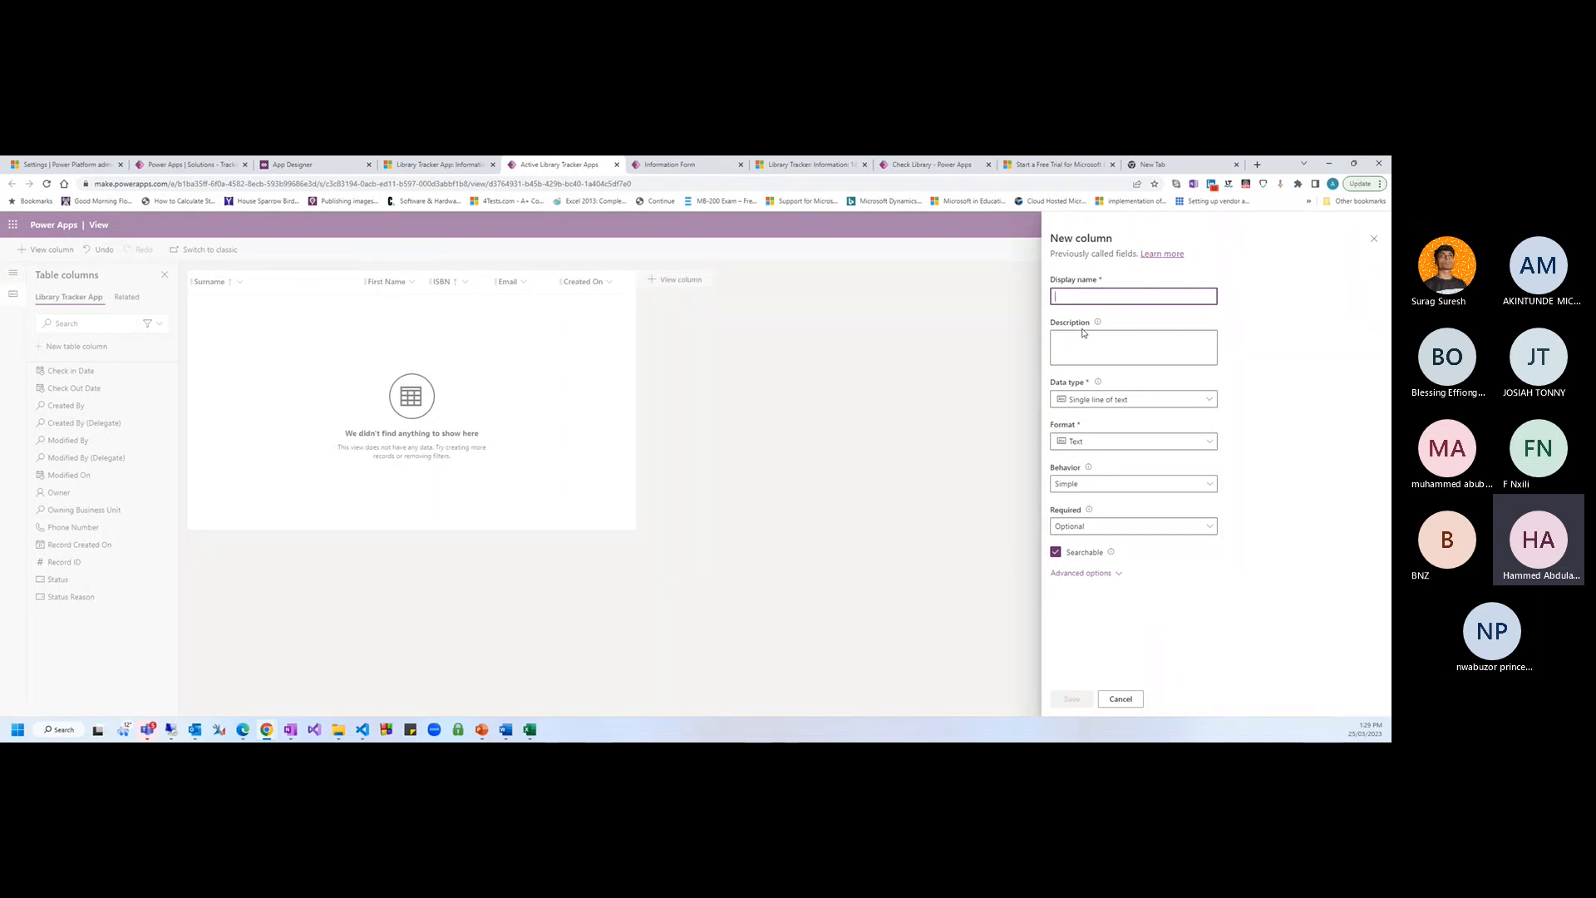
{"action": "left_click", "coordinate": [181, 165]}
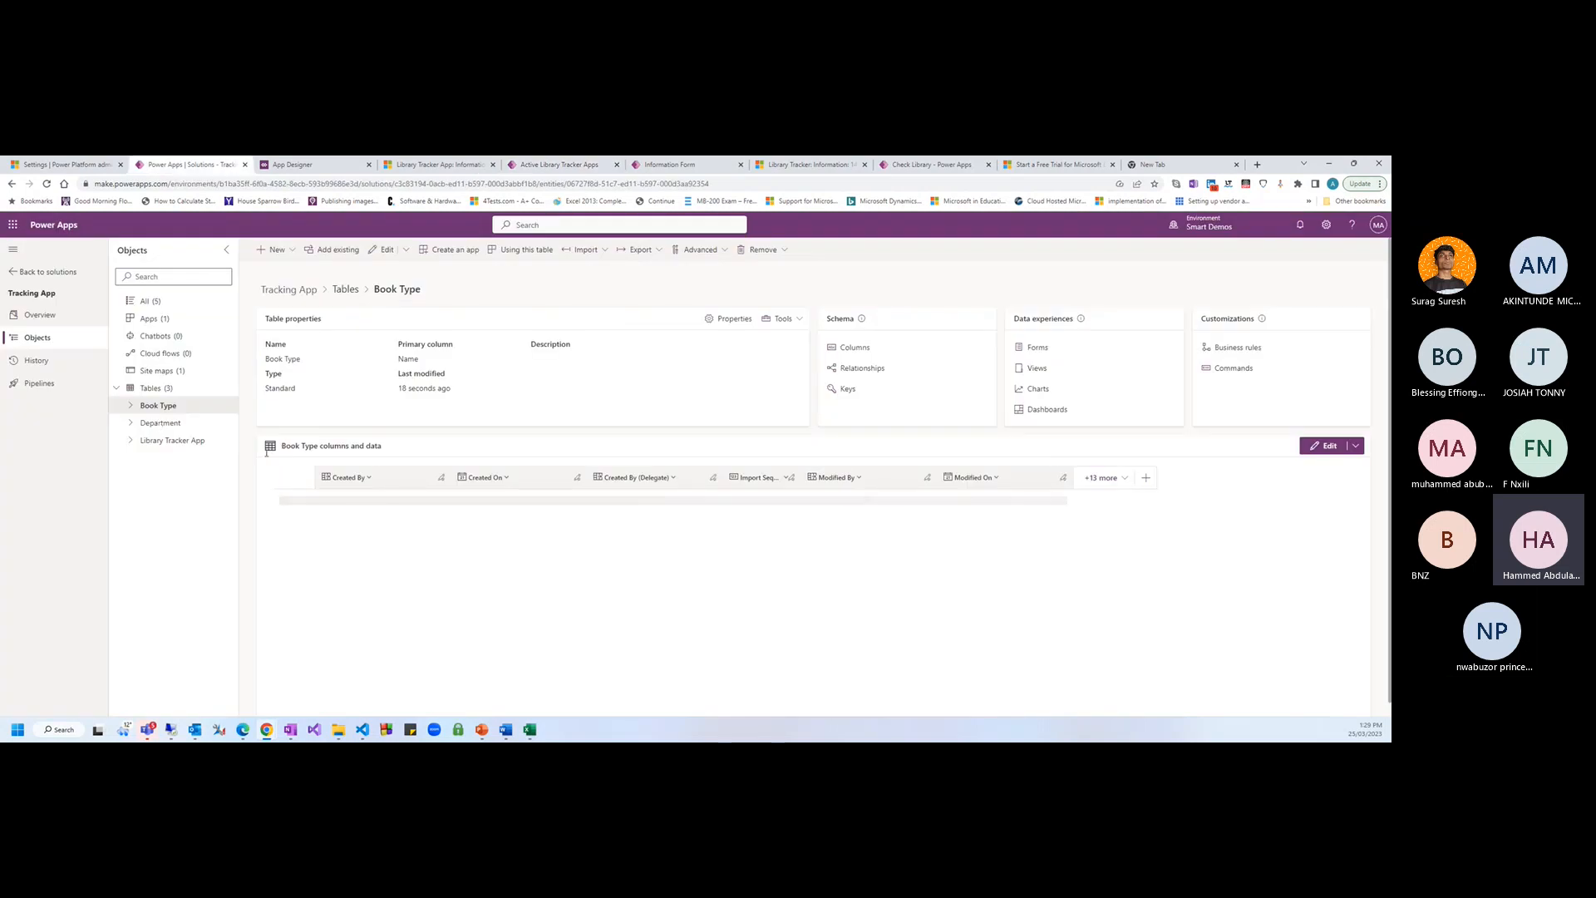
Open the Book Type table's relationships and review the relationship types available to create
{"action": "left_click", "coordinate": [131, 405]}
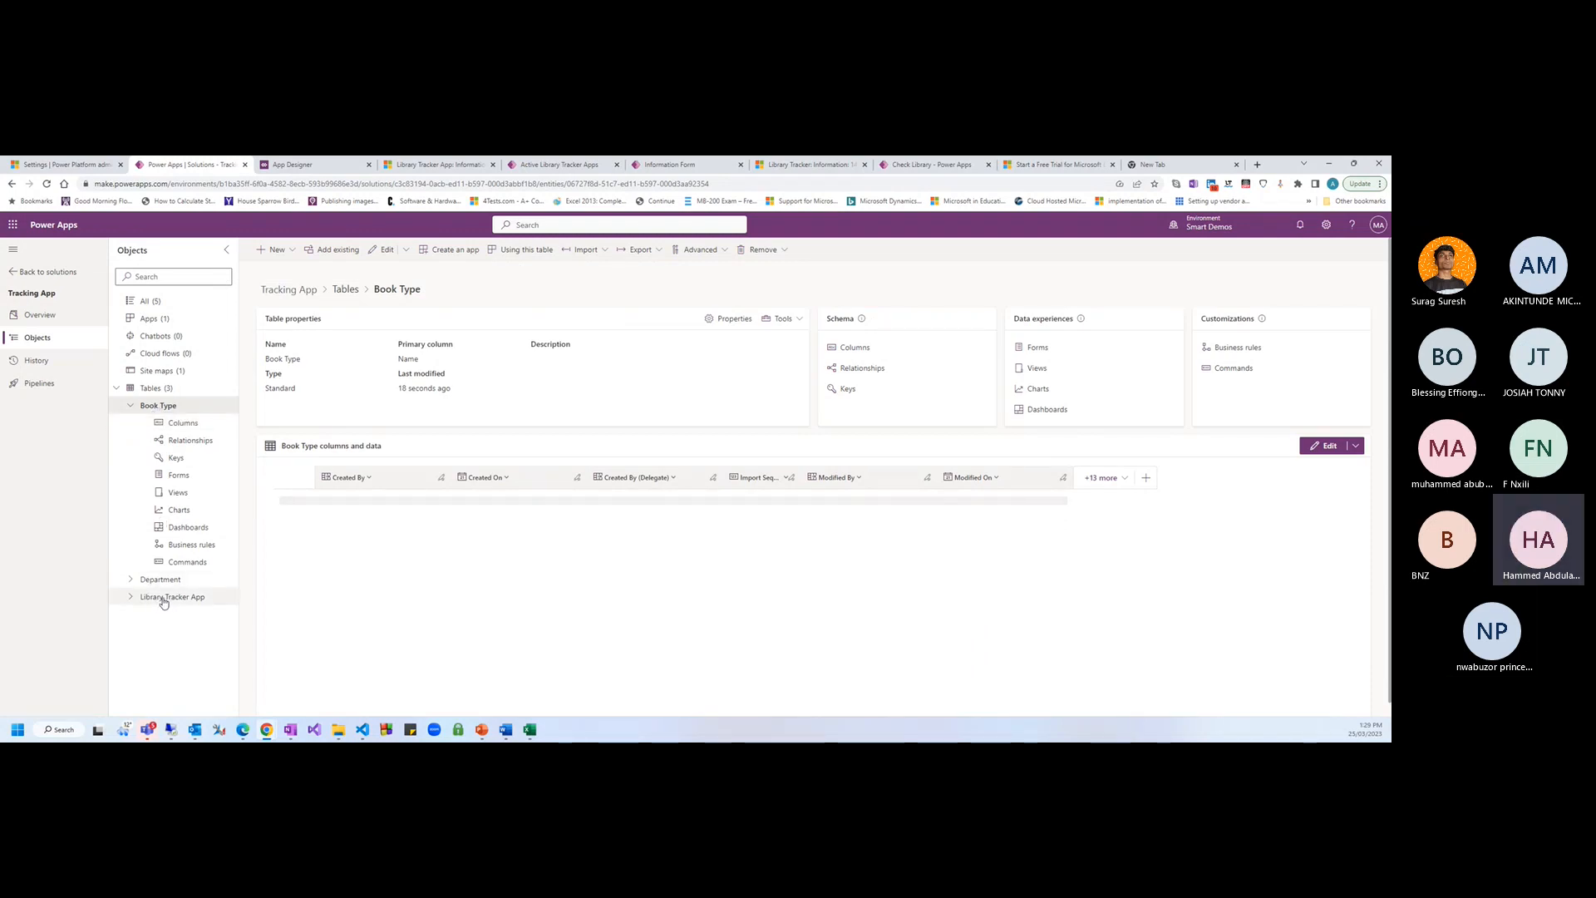
{"action": "left_click", "coordinate": [191, 440]}
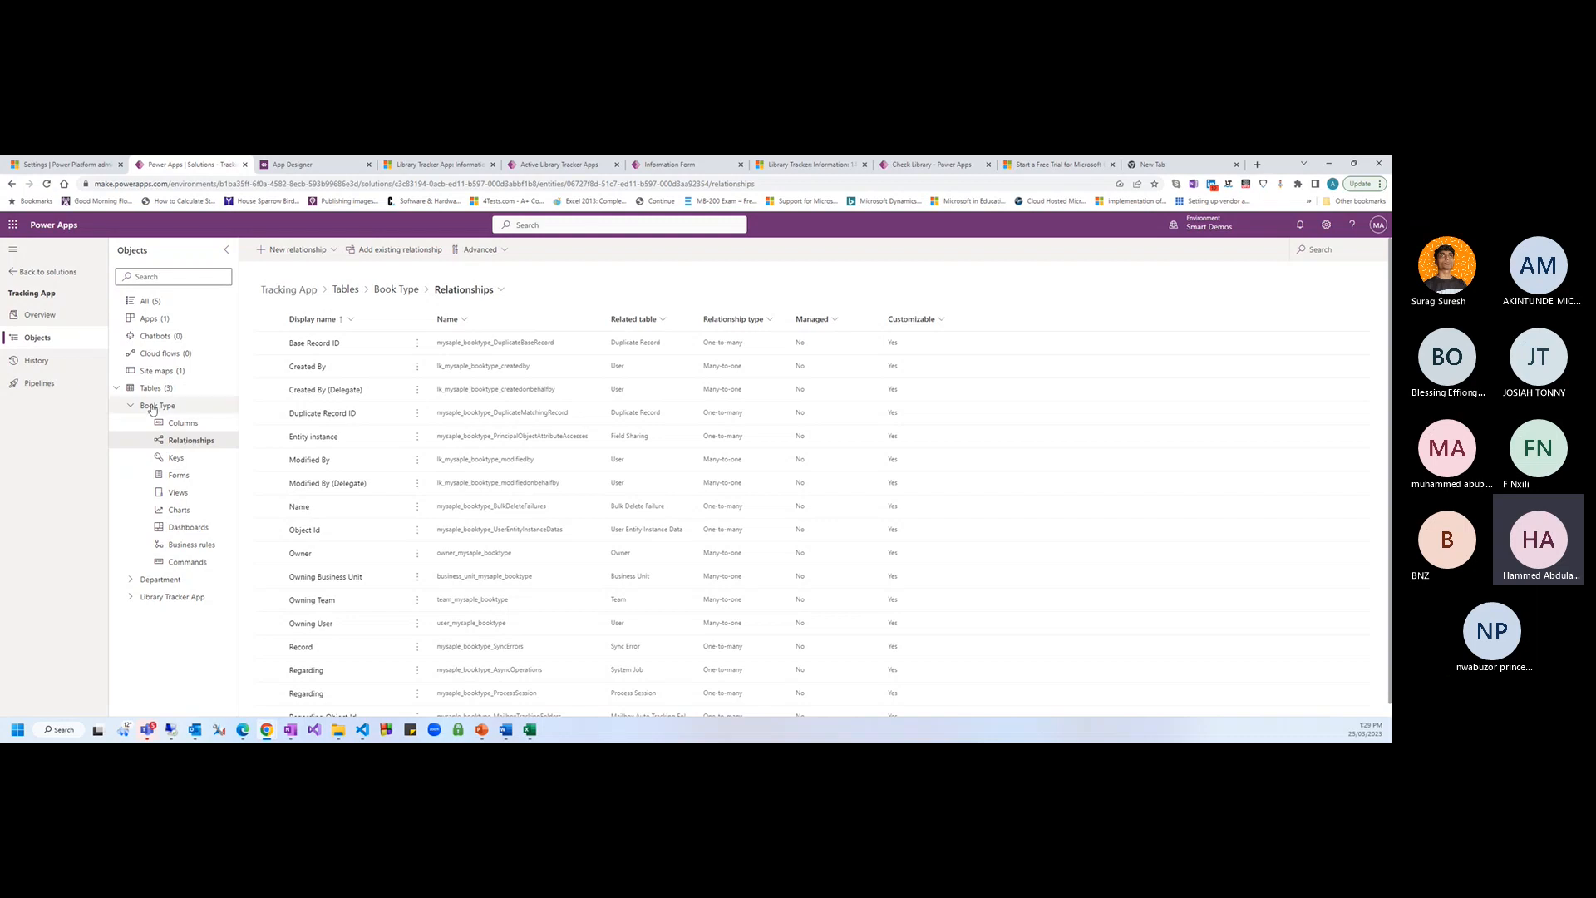
{"action": "left_click", "coordinate": [317, 254]}
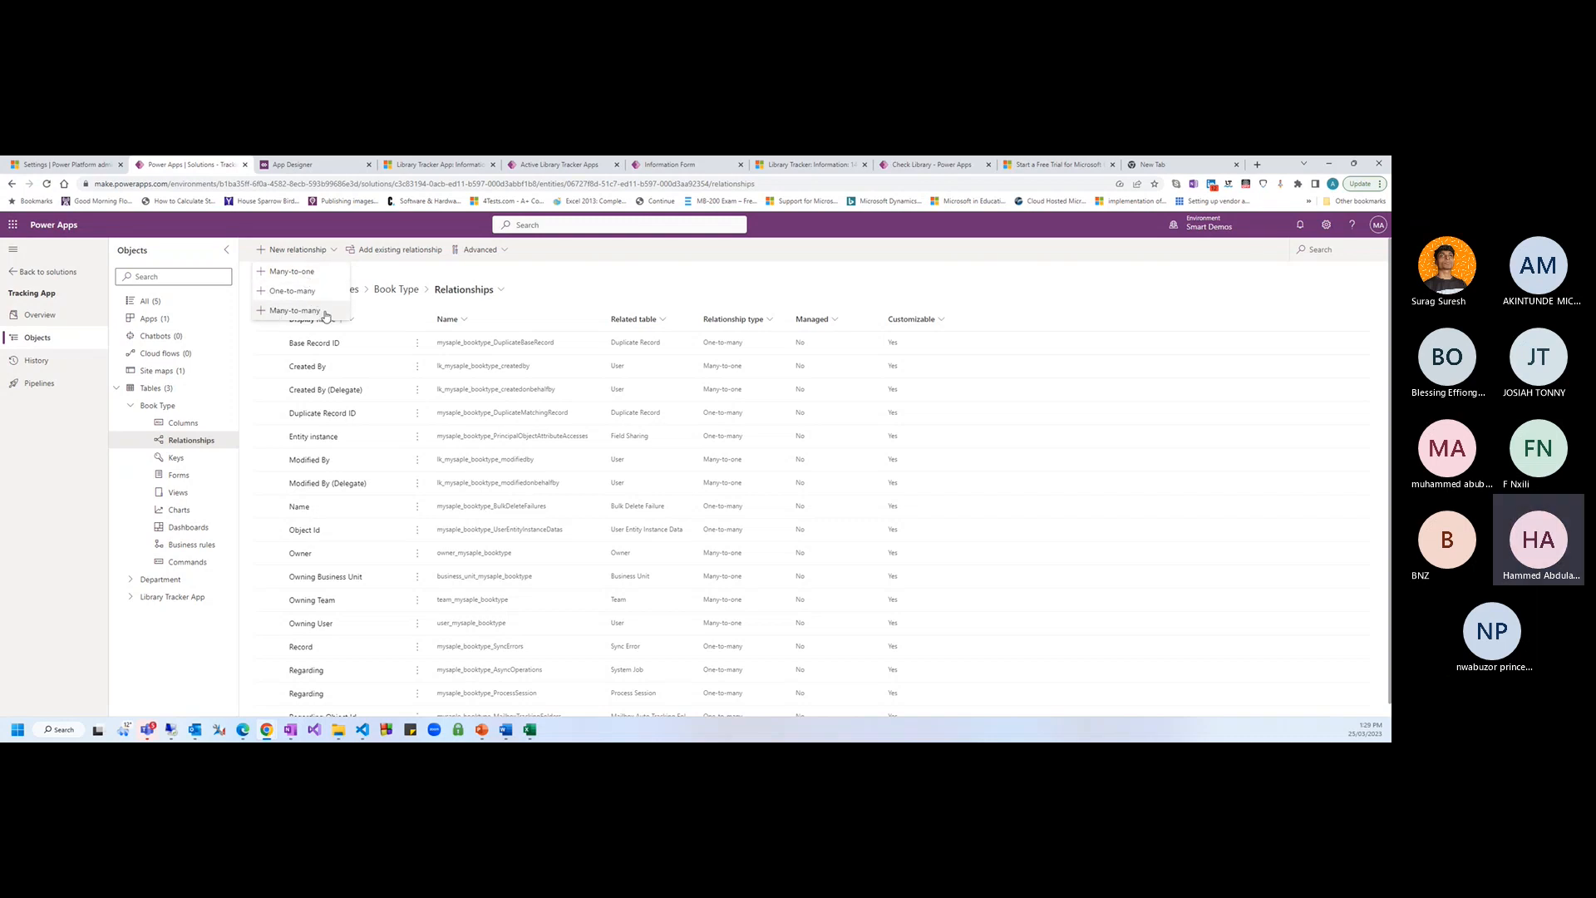
{"action": "left_click", "coordinate": [563, 293]}
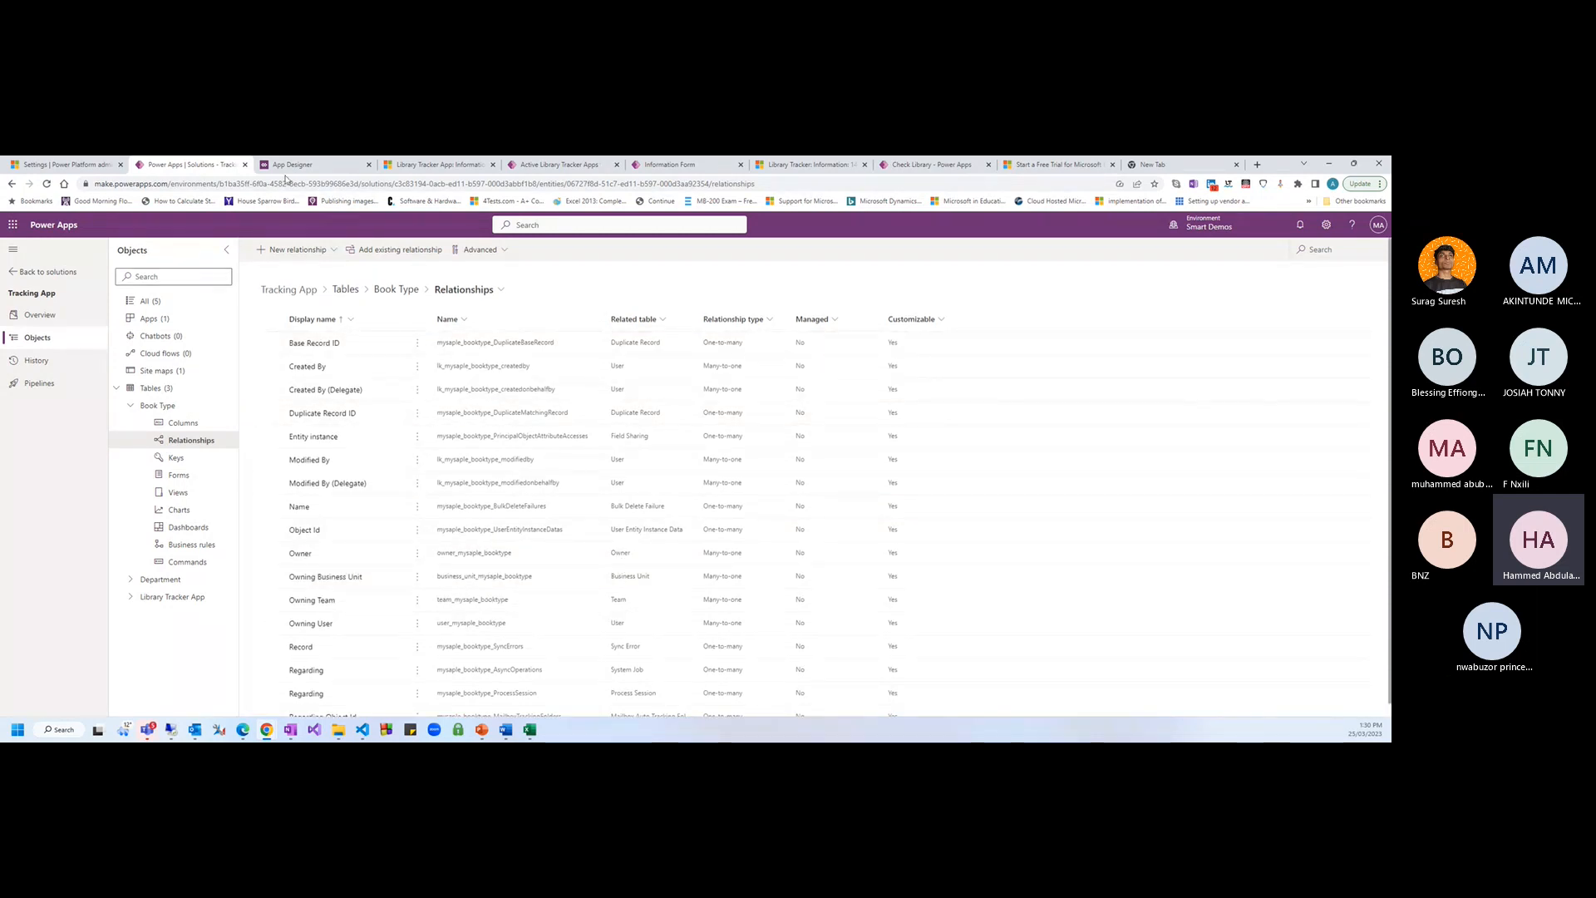
Collapse Book Type and show the Department table's Relationships list instead
{"action": "left_click", "coordinate": [130, 405]}
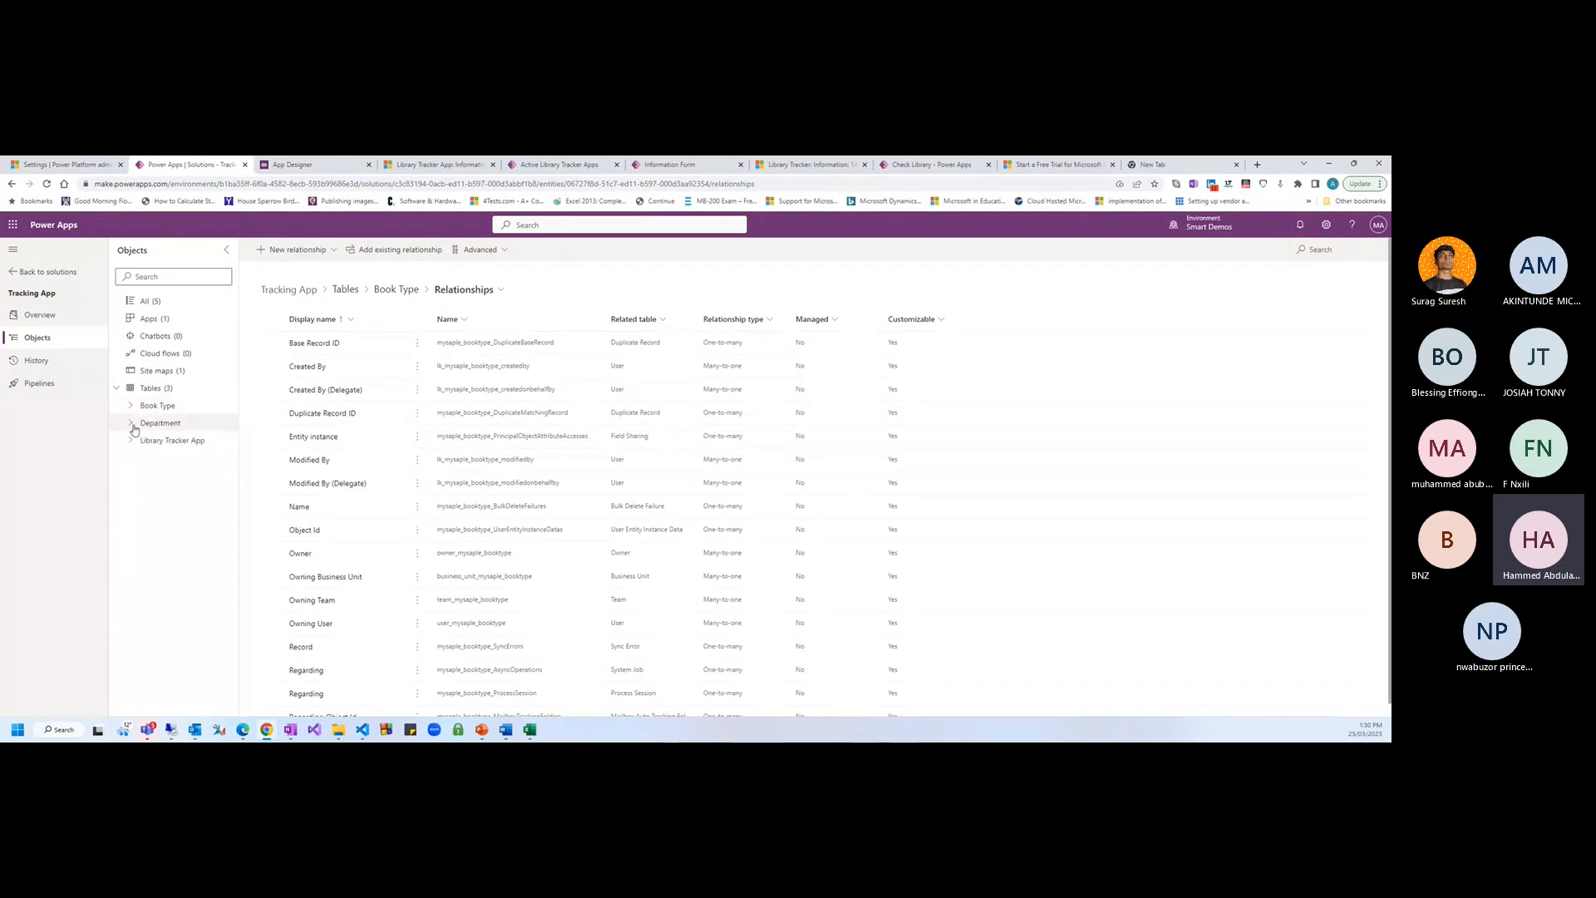
{"action": "left_click", "coordinate": [132, 425]}
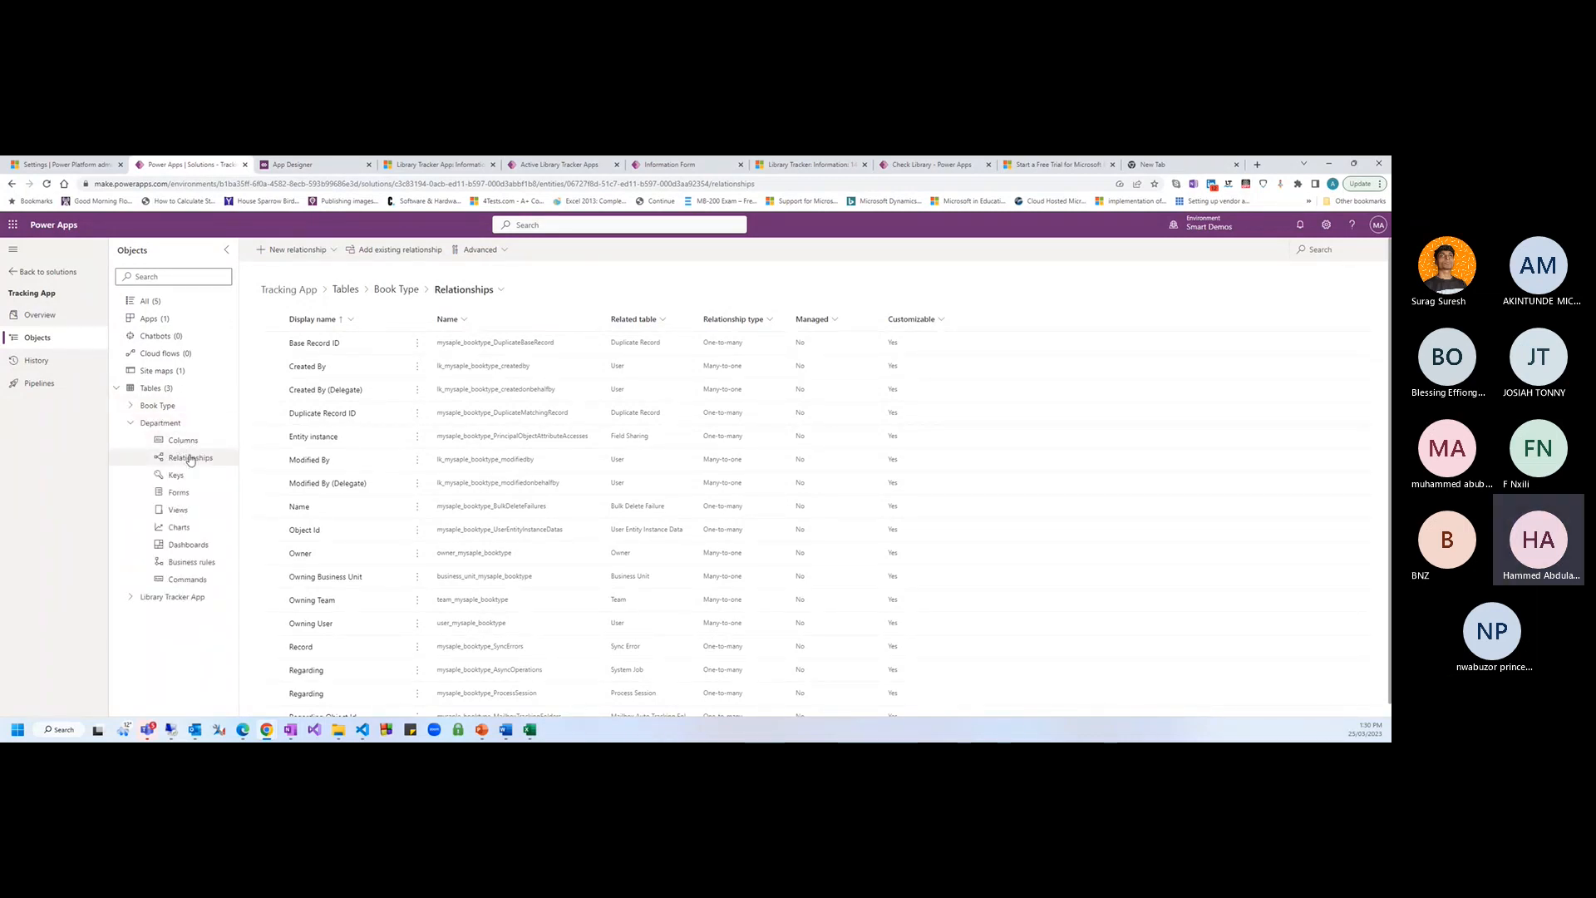
{"action": "left_click", "coordinate": [191, 458]}
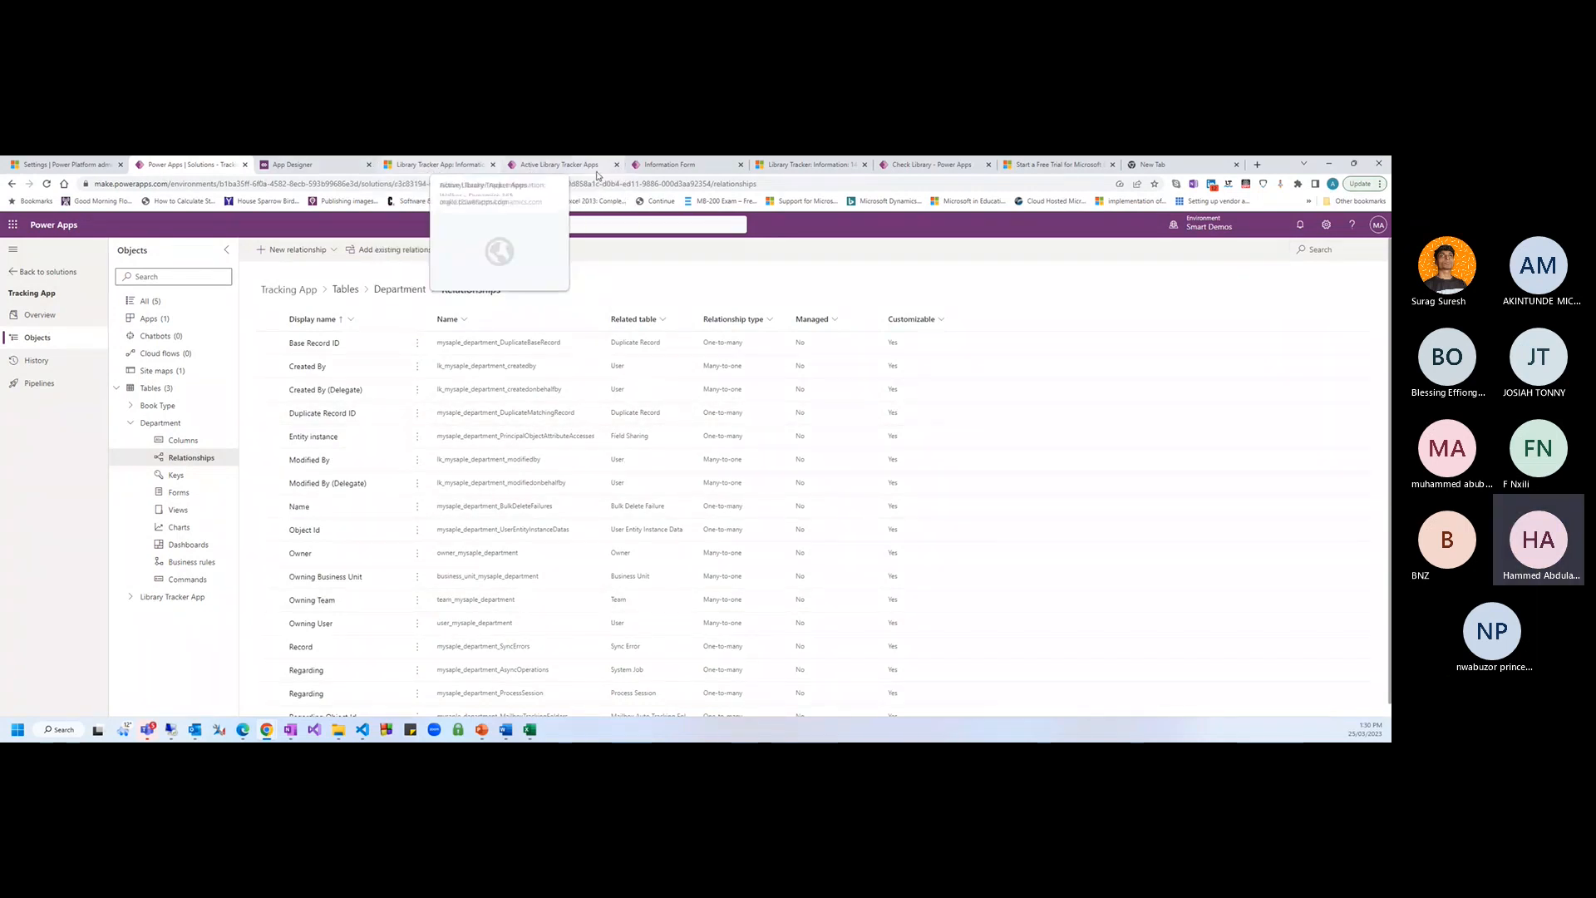
In the Information form designer, start a new column named Book Type with data type Lookup
{"action": "left_click", "coordinate": [669, 165]}
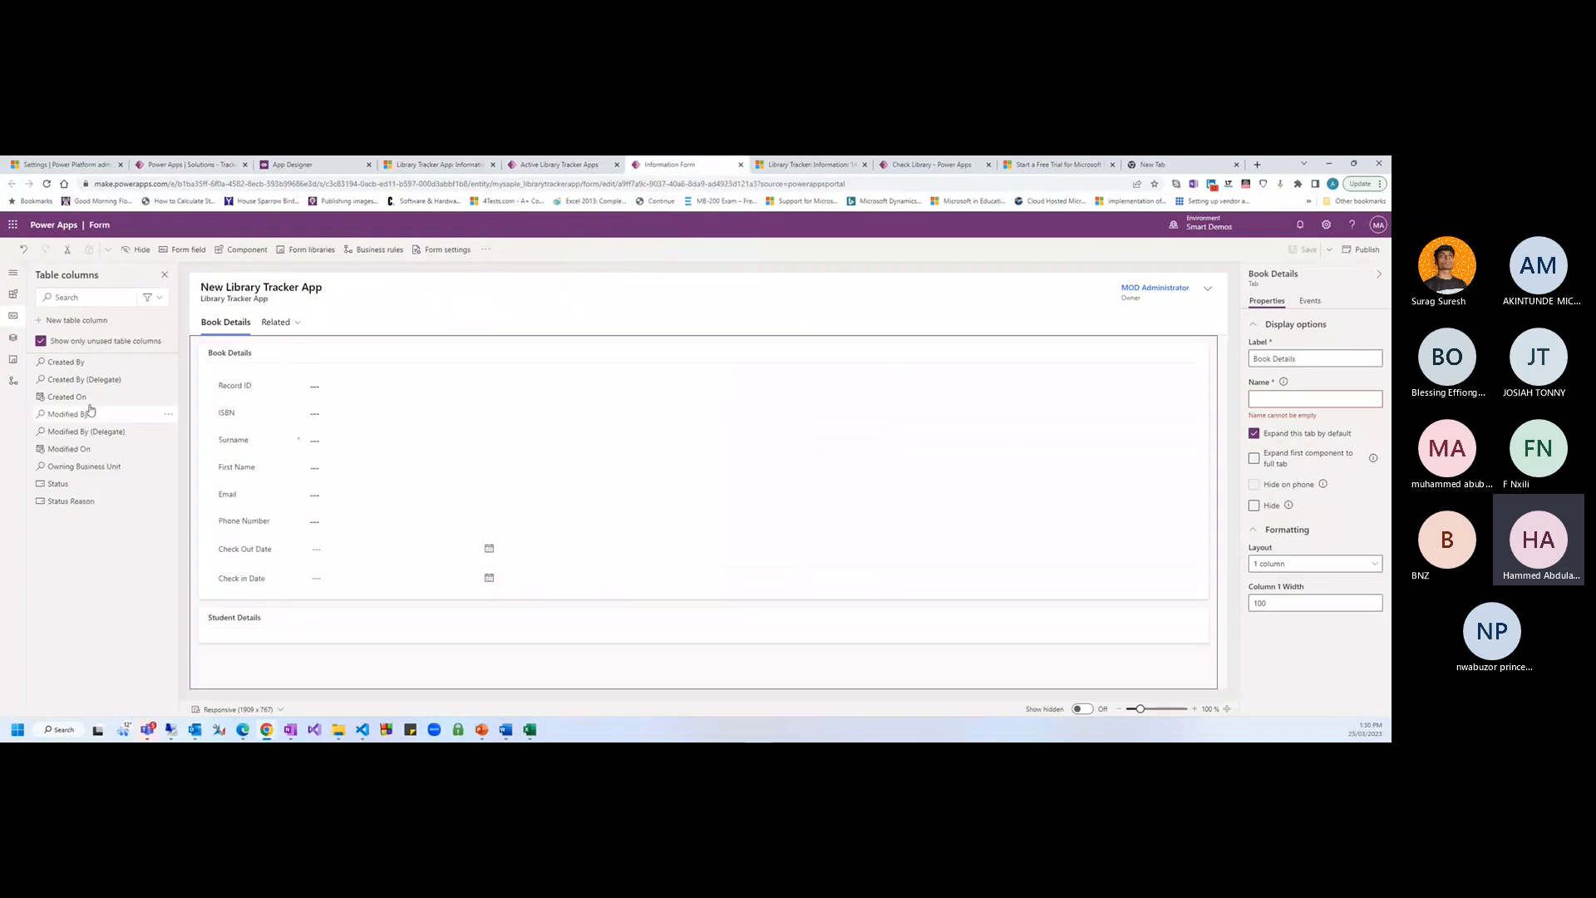
{"action": "left_click", "coordinate": [77, 321]}
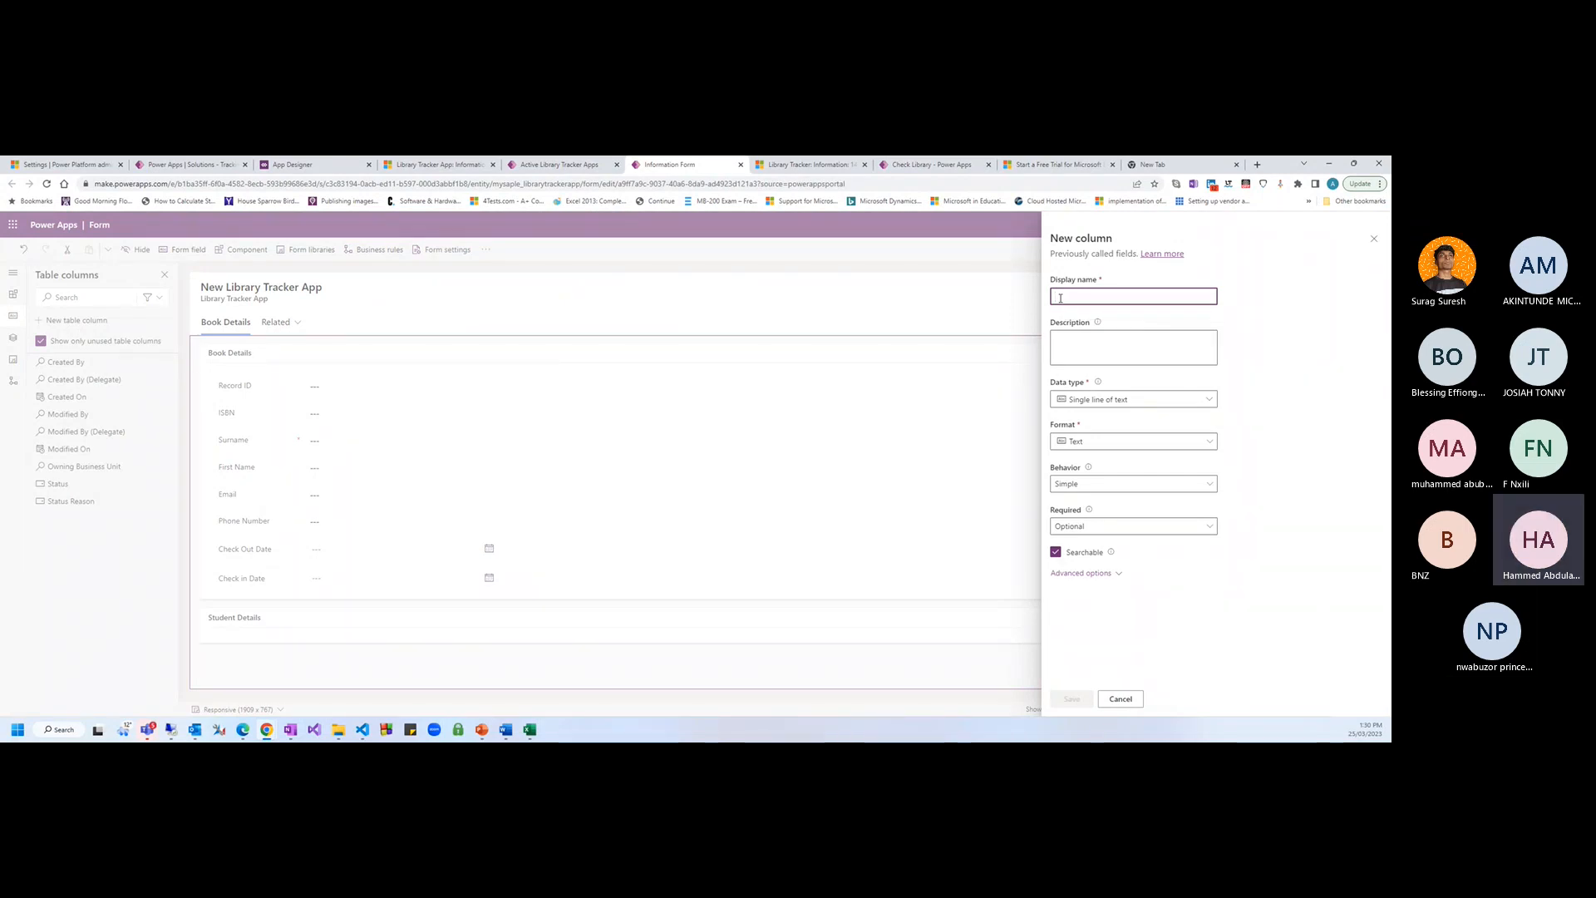
{"action": "type", "text": "Book Type"}
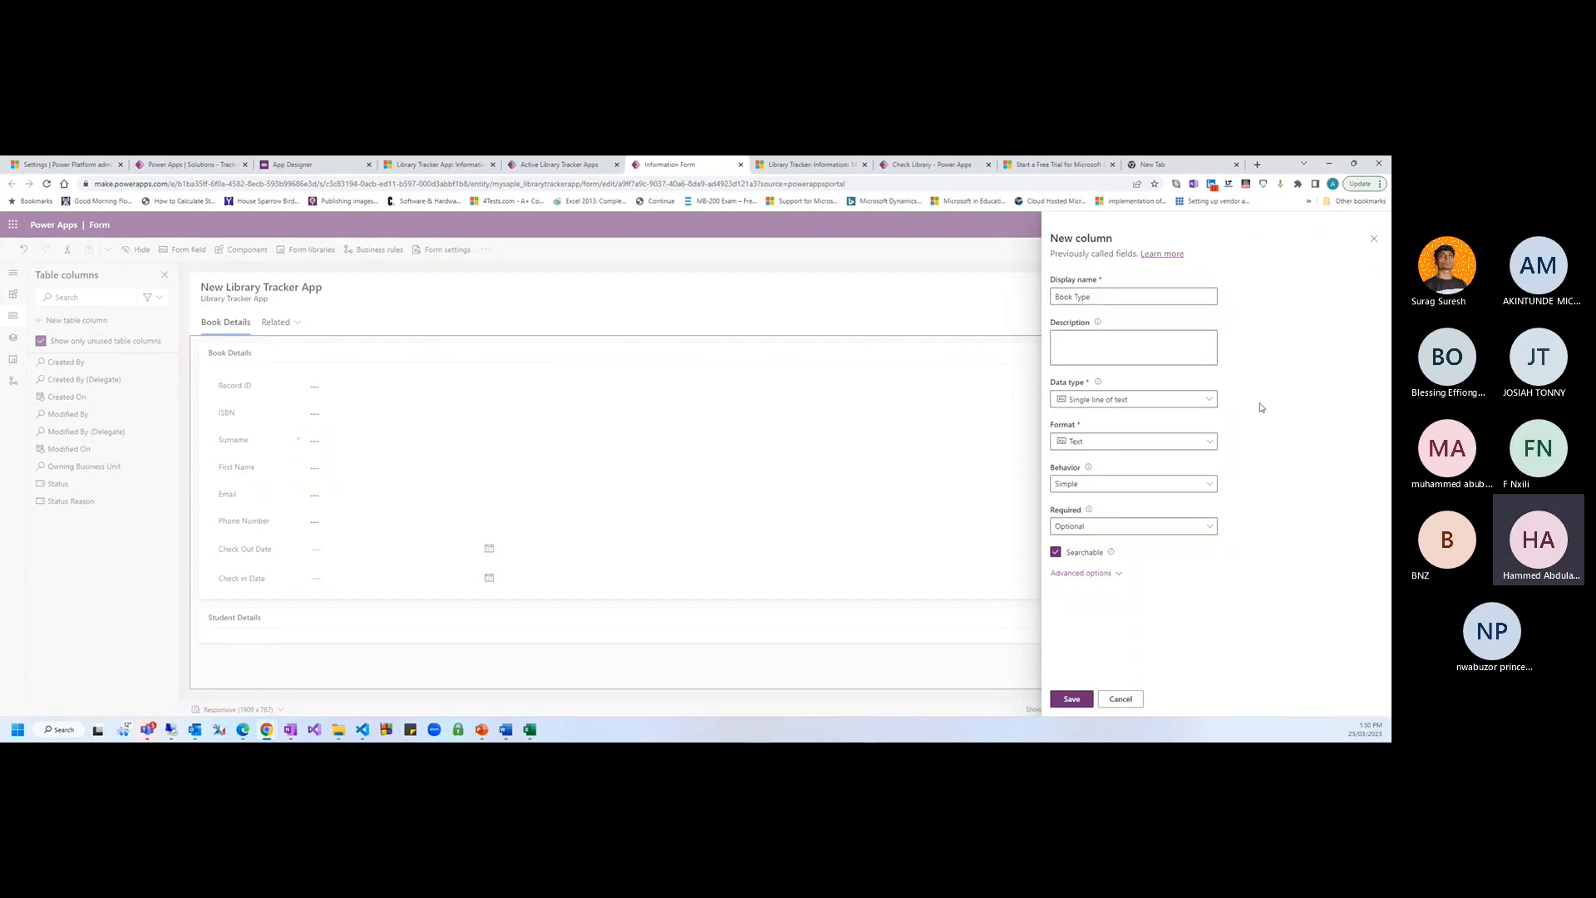
{"action": "left_click", "coordinate": [1208, 401]}
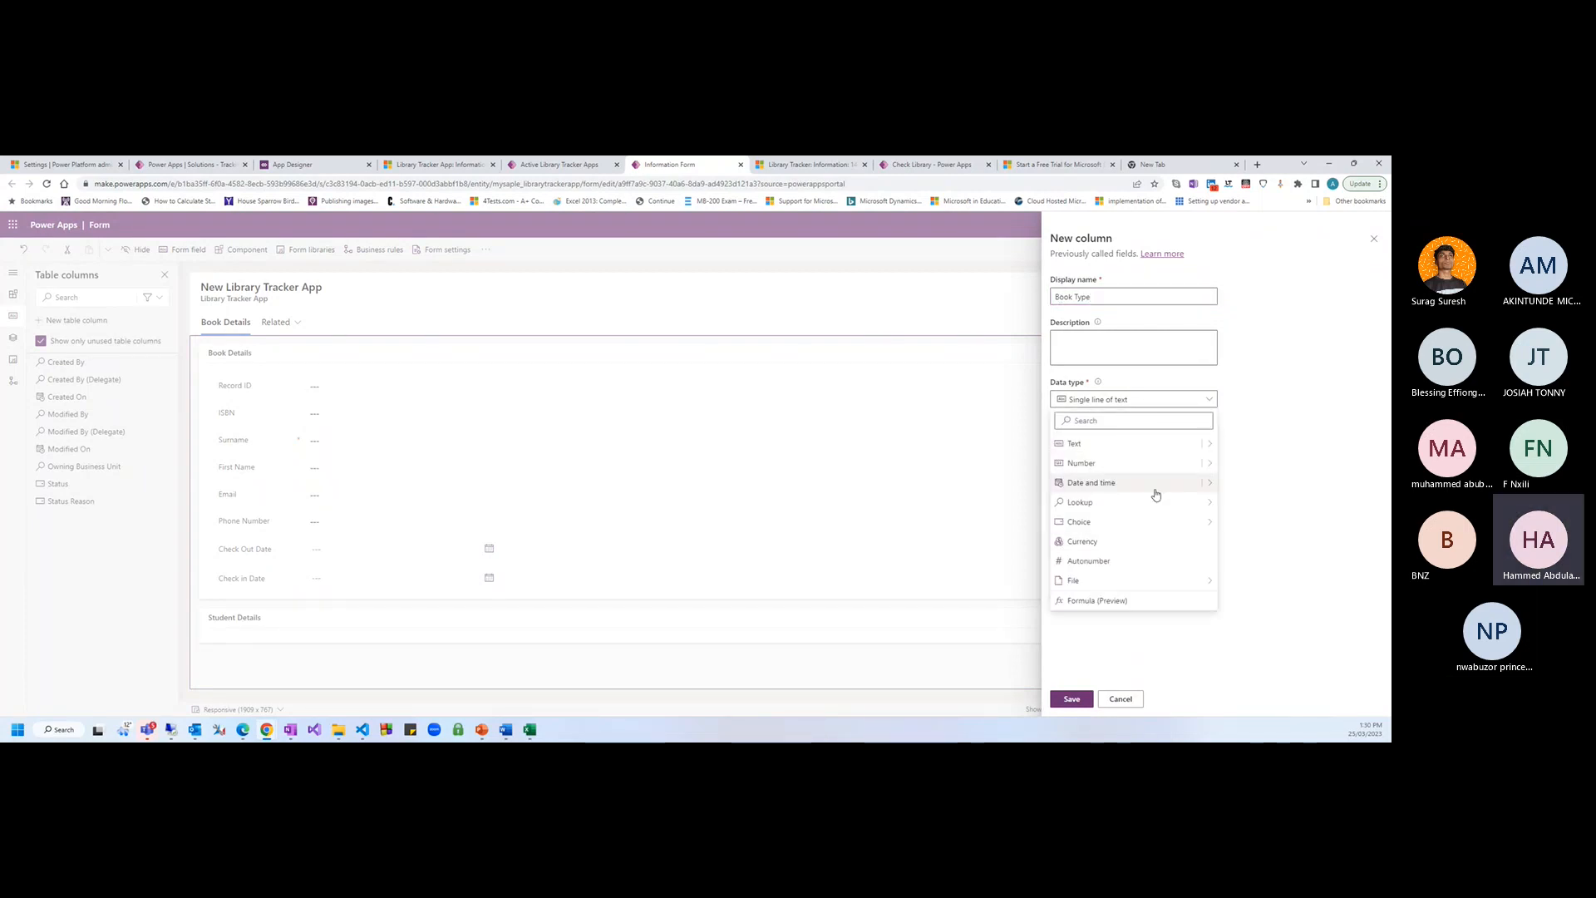
{"action": "mouse_move", "coordinate": [1204, 505]}
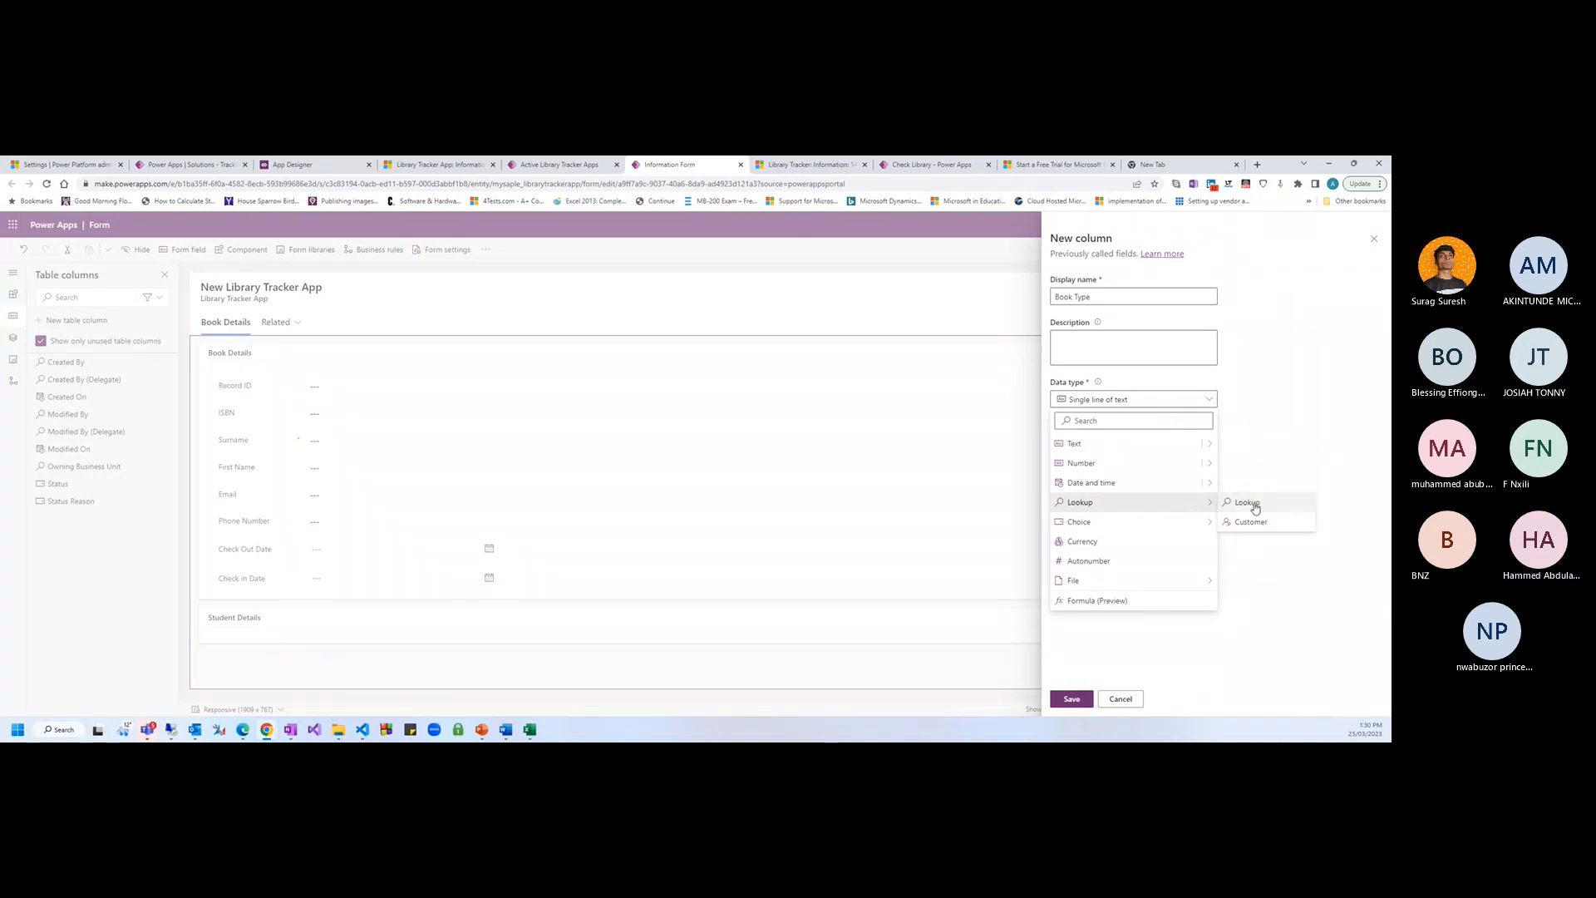
{"action": "left_click", "coordinate": [1255, 507]}
Search related tables for 'book', then cancel and discard the unfinished column
{"action": "left_click", "coordinate": [1085, 506]}
{"action": "type", "text": "book"}
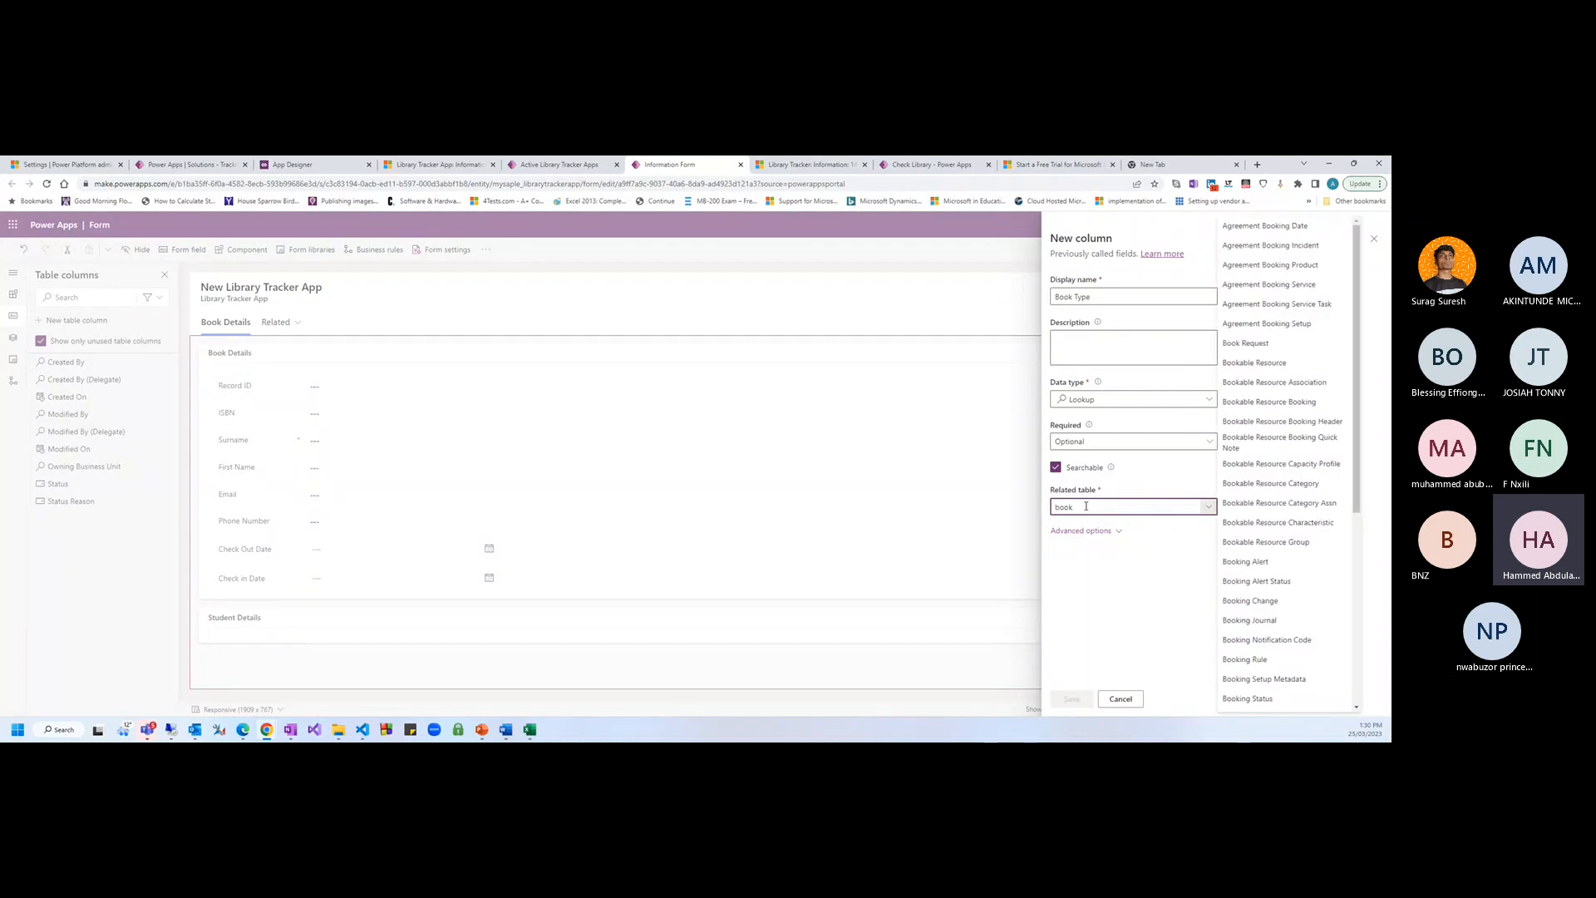
{"action": "type", "text": " ty"}
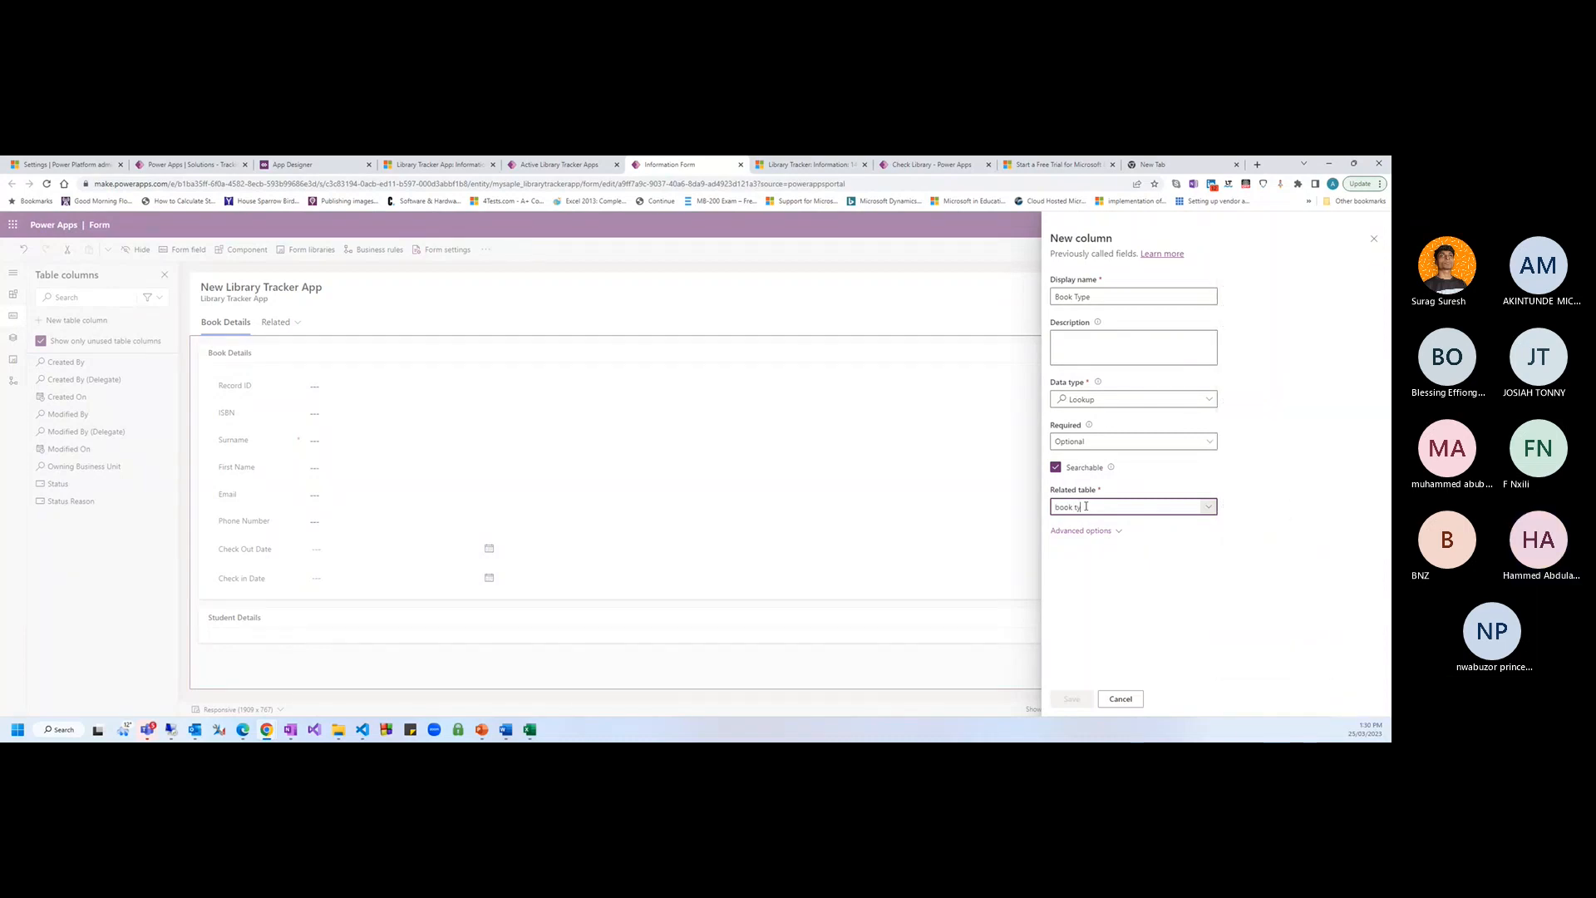
{"action": "key", "text": "BackSpace"}
{"action": "key", "text": "BackSpace"}
{"action": "key", "text": "BackSpace"}
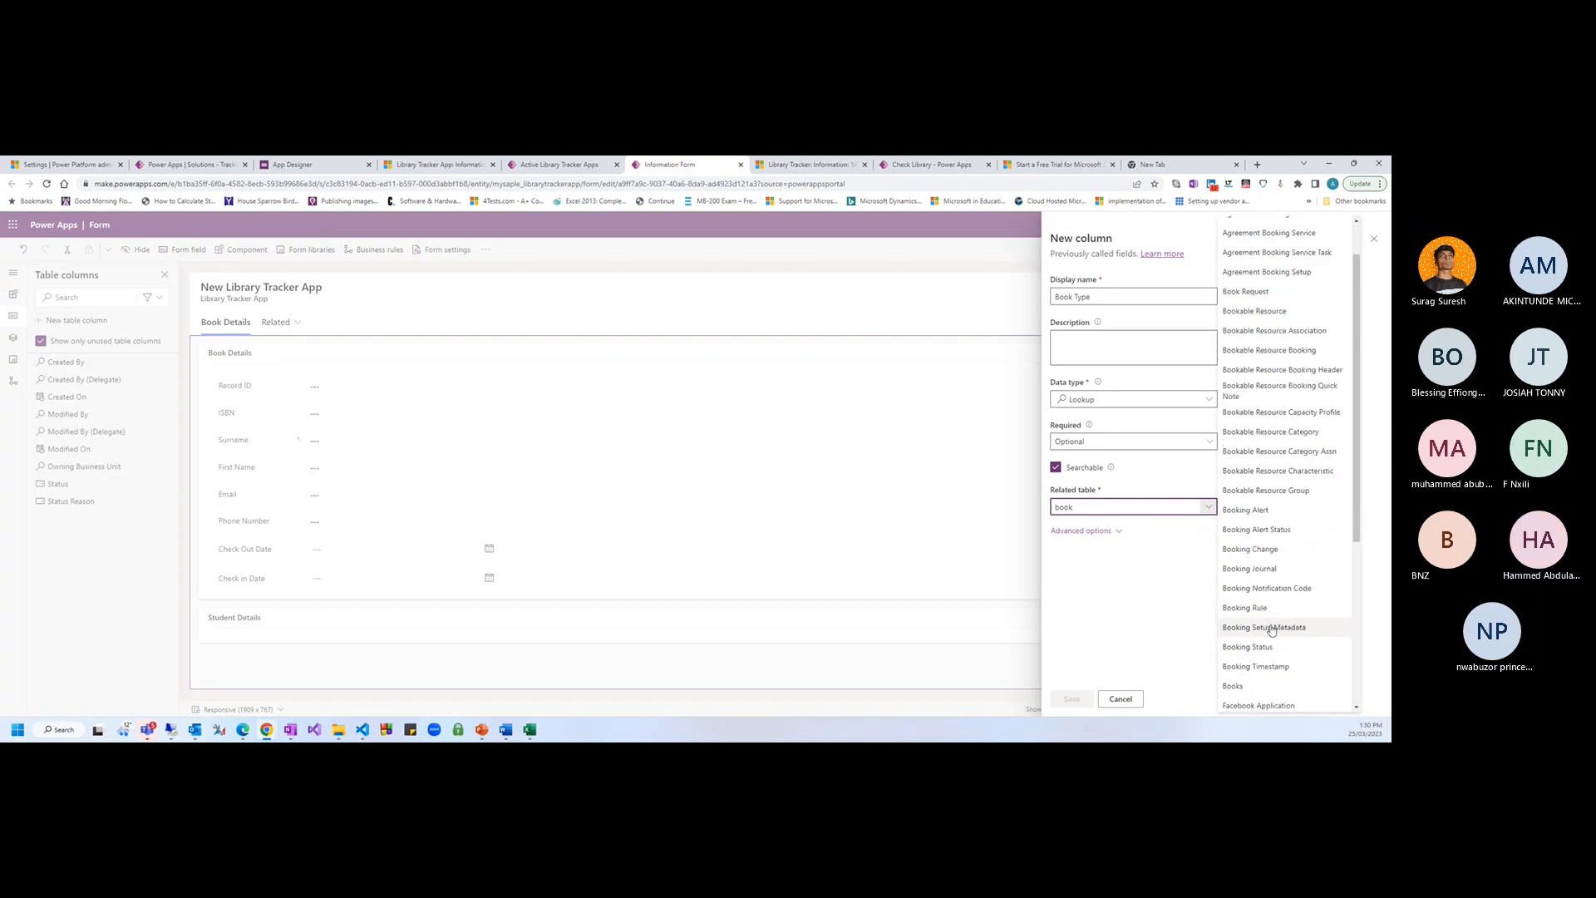
{"action": "scroll", "coordinate": [1270, 624], "scroll_direction": "down", "scroll_amount": 2}
{"action": "left_click", "coordinate": [1315, 634]}
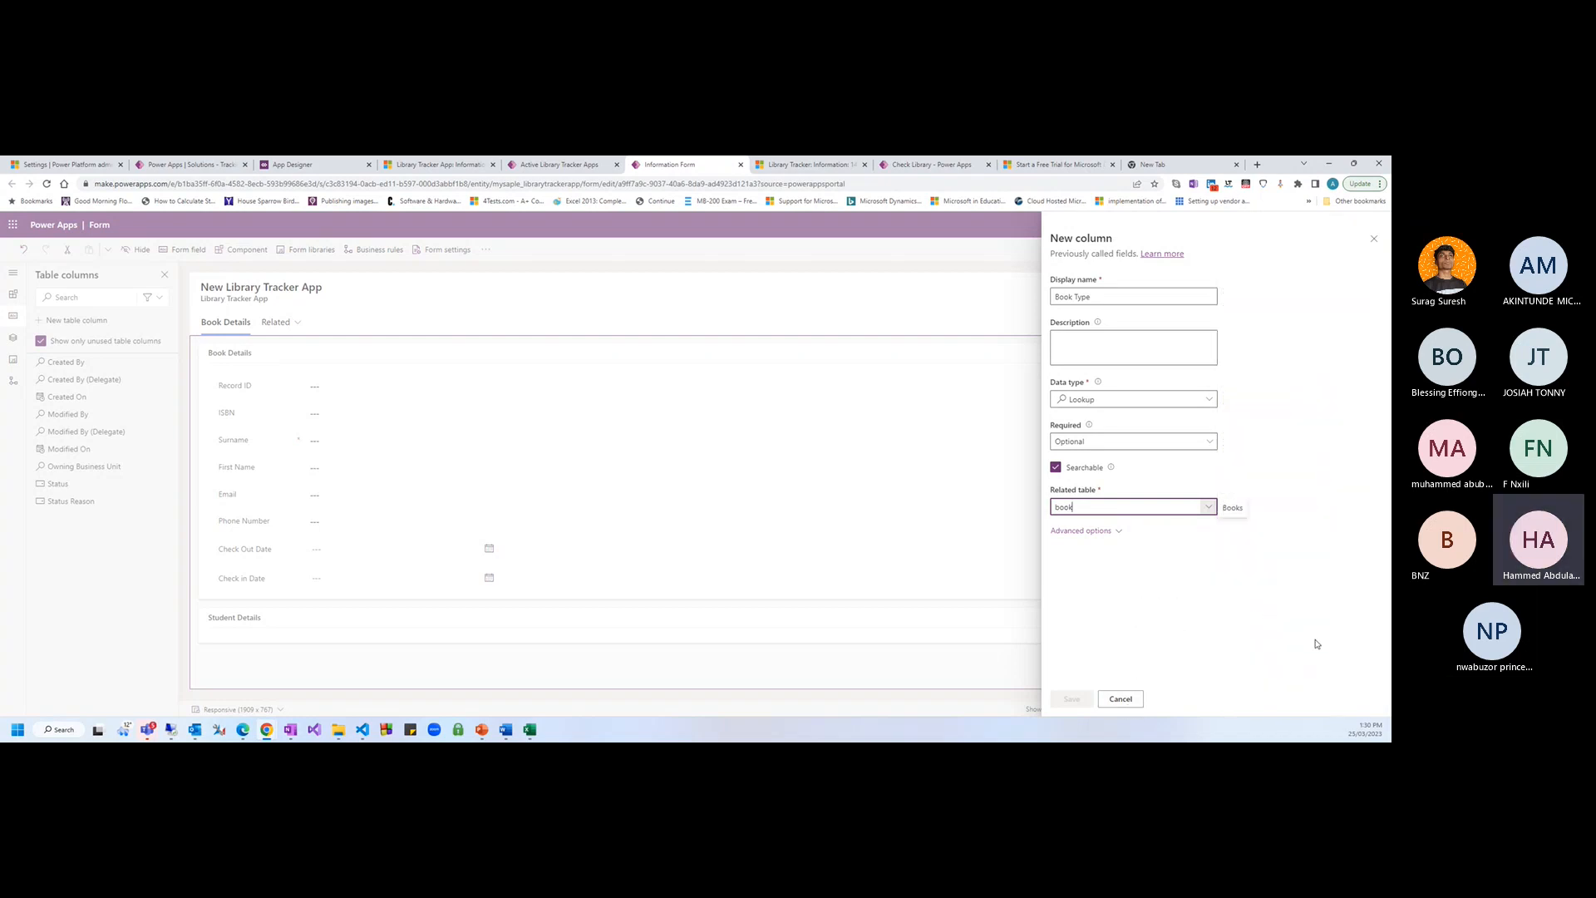
{"action": "left_click", "coordinate": [1101, 585]}
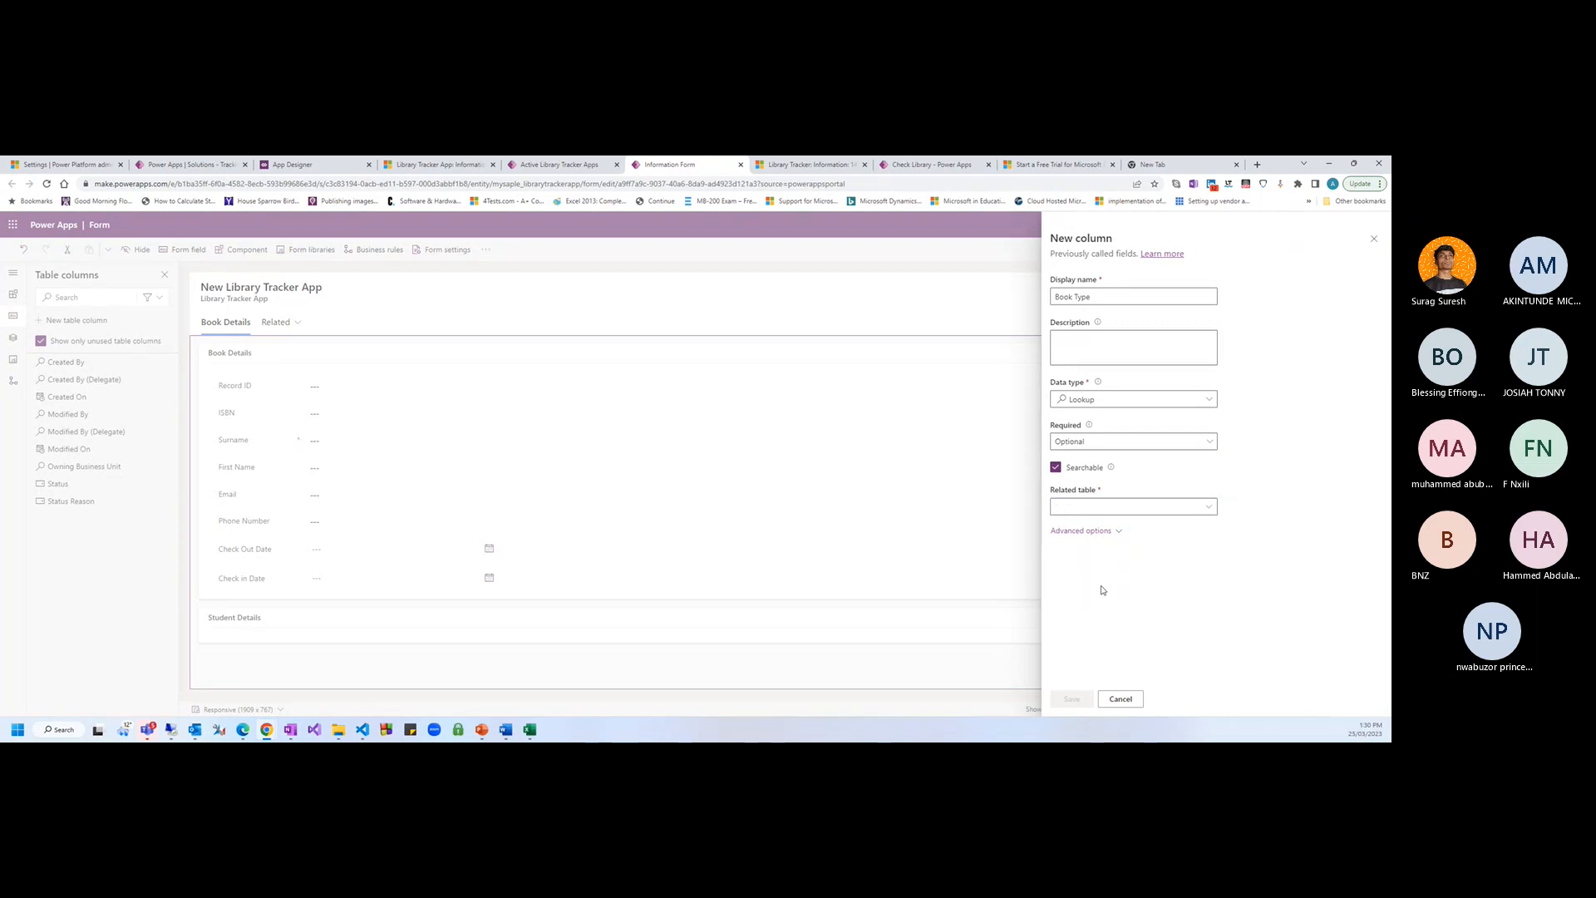
{"action": "left_click", "coordinate": [1116, 700]}
{"action": "left_click", "coordinate": [705, 484]}
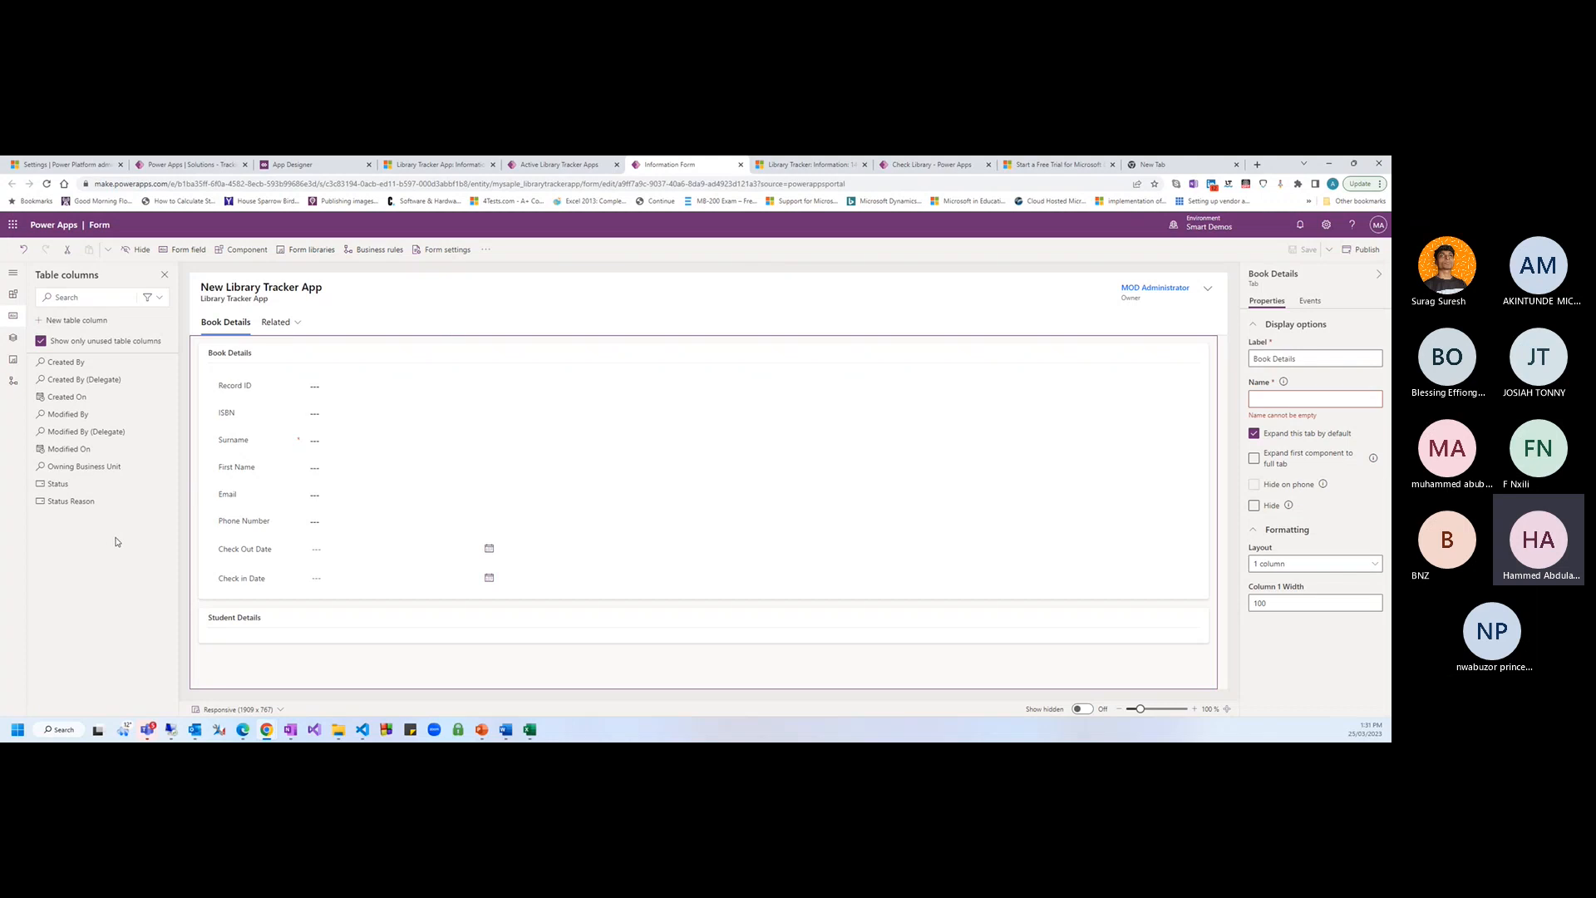
After refreshing, add a new column named Book Type with data type Lookup
{"action": "key", "text": "F5"}
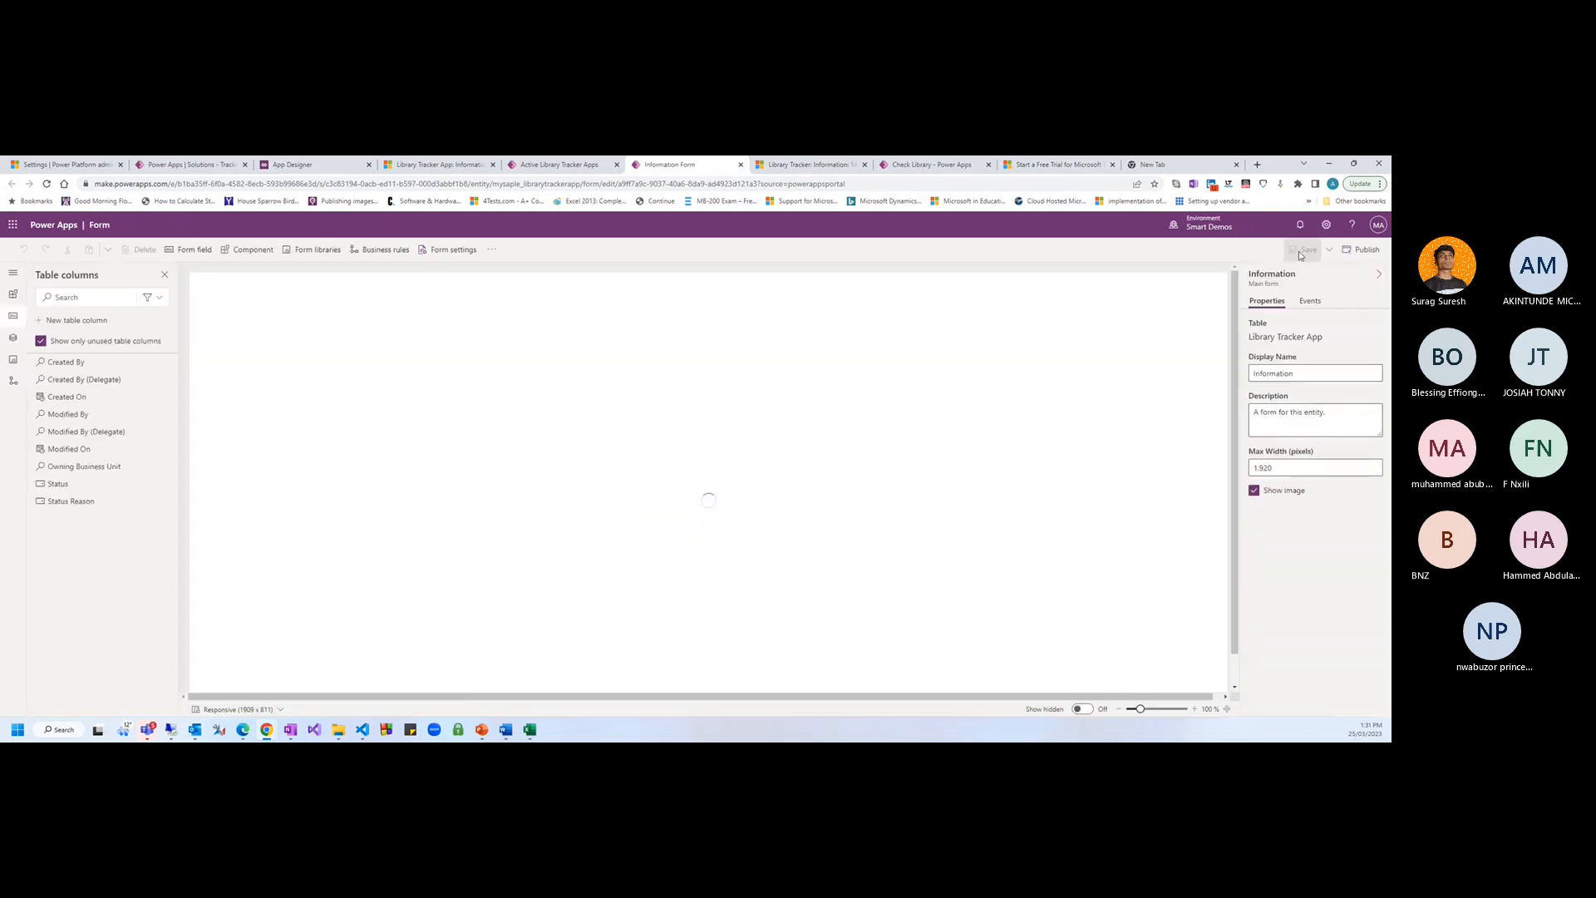
{"action": "left_click", "coordinate": [85, 324]}
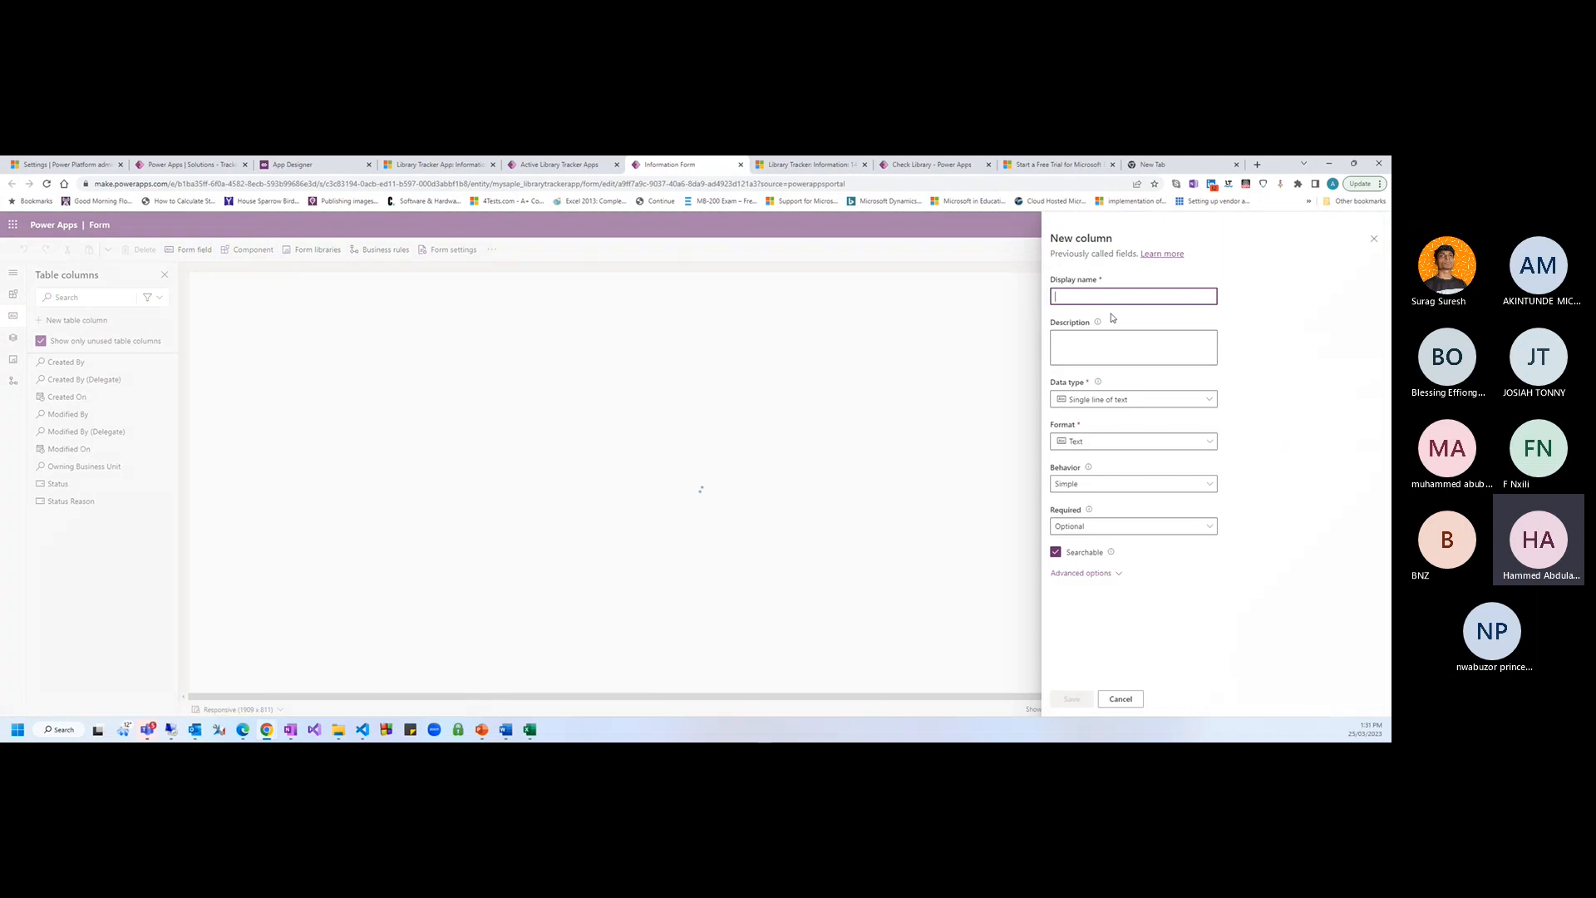
{"action": "type", "text": "Book T"}
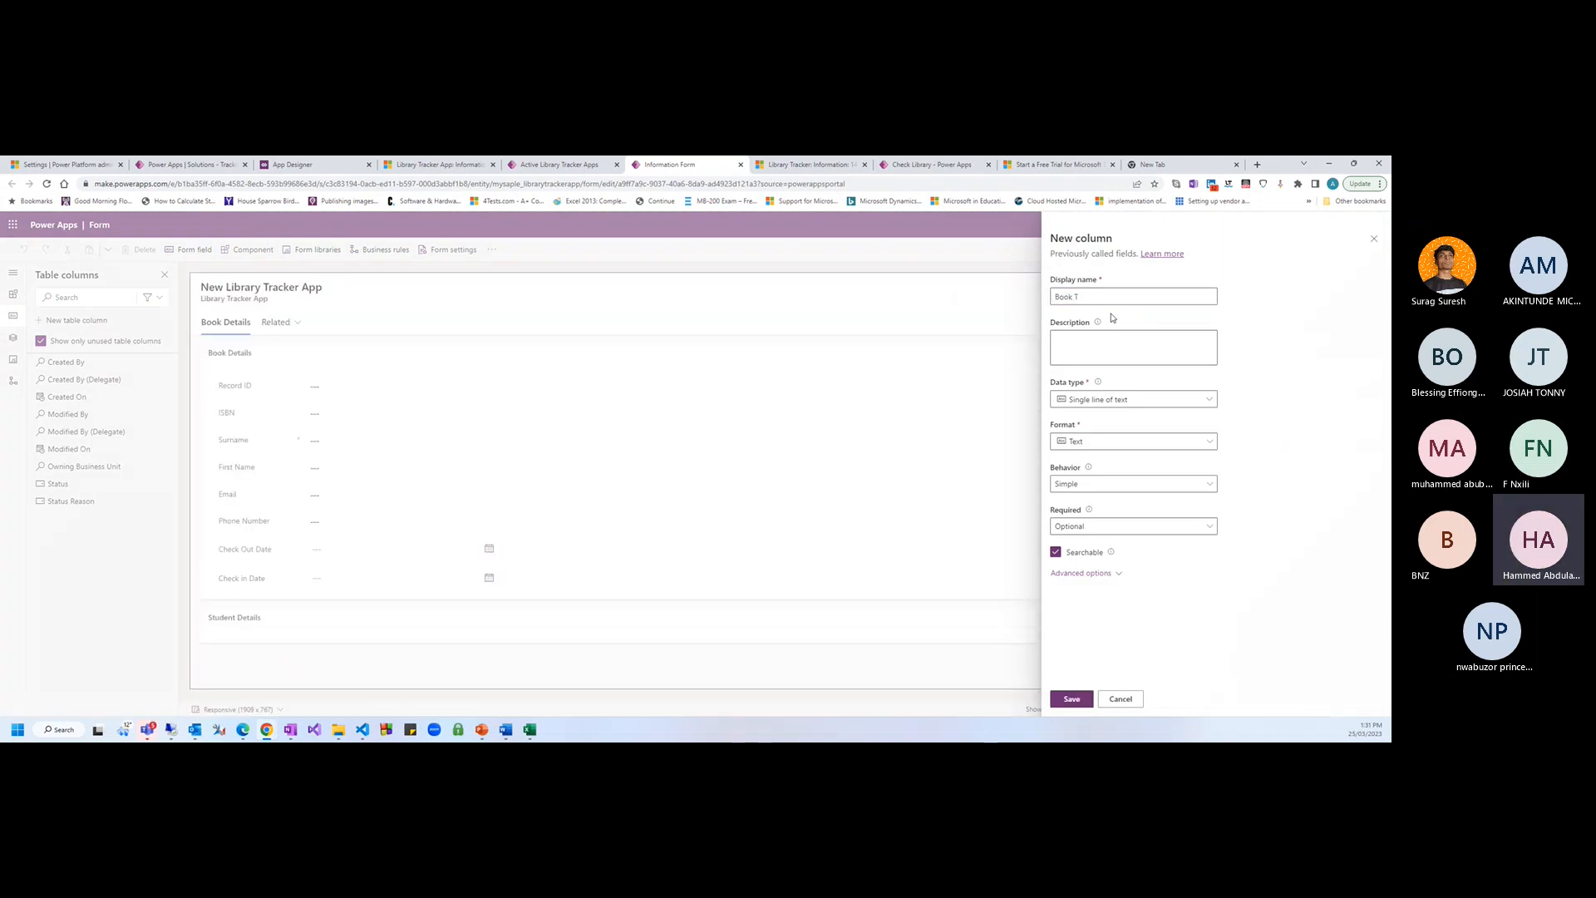
{"action": "left_click", "coordinate": [1105, 294]}
{"action": "type", "text": "yep"}
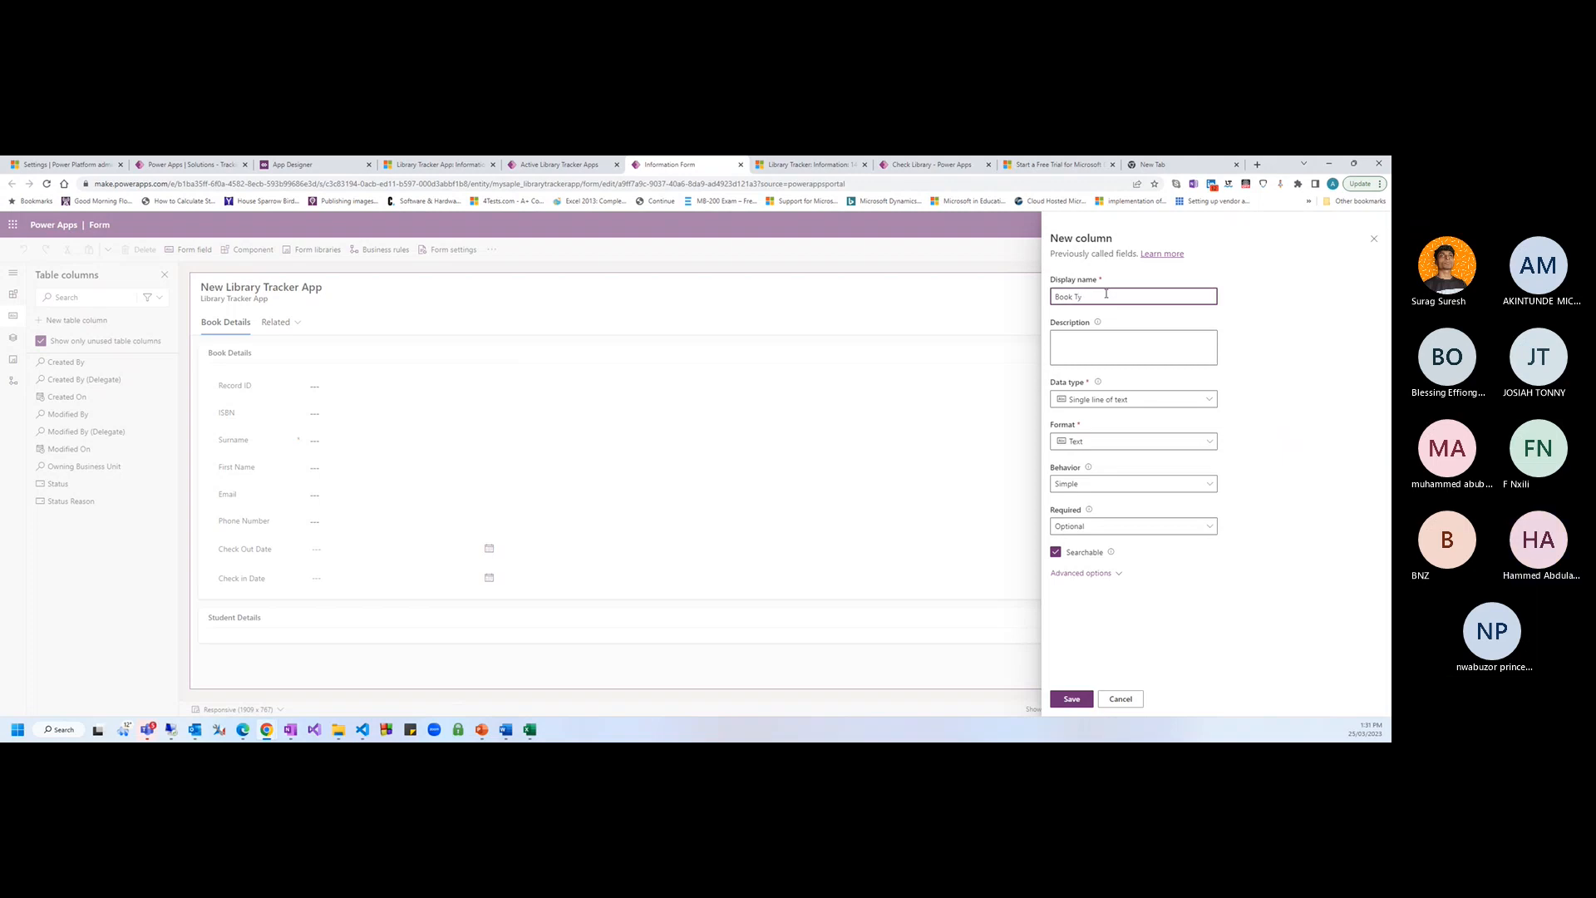
{"action": "left_click", "coordinate": [1276, 598]}
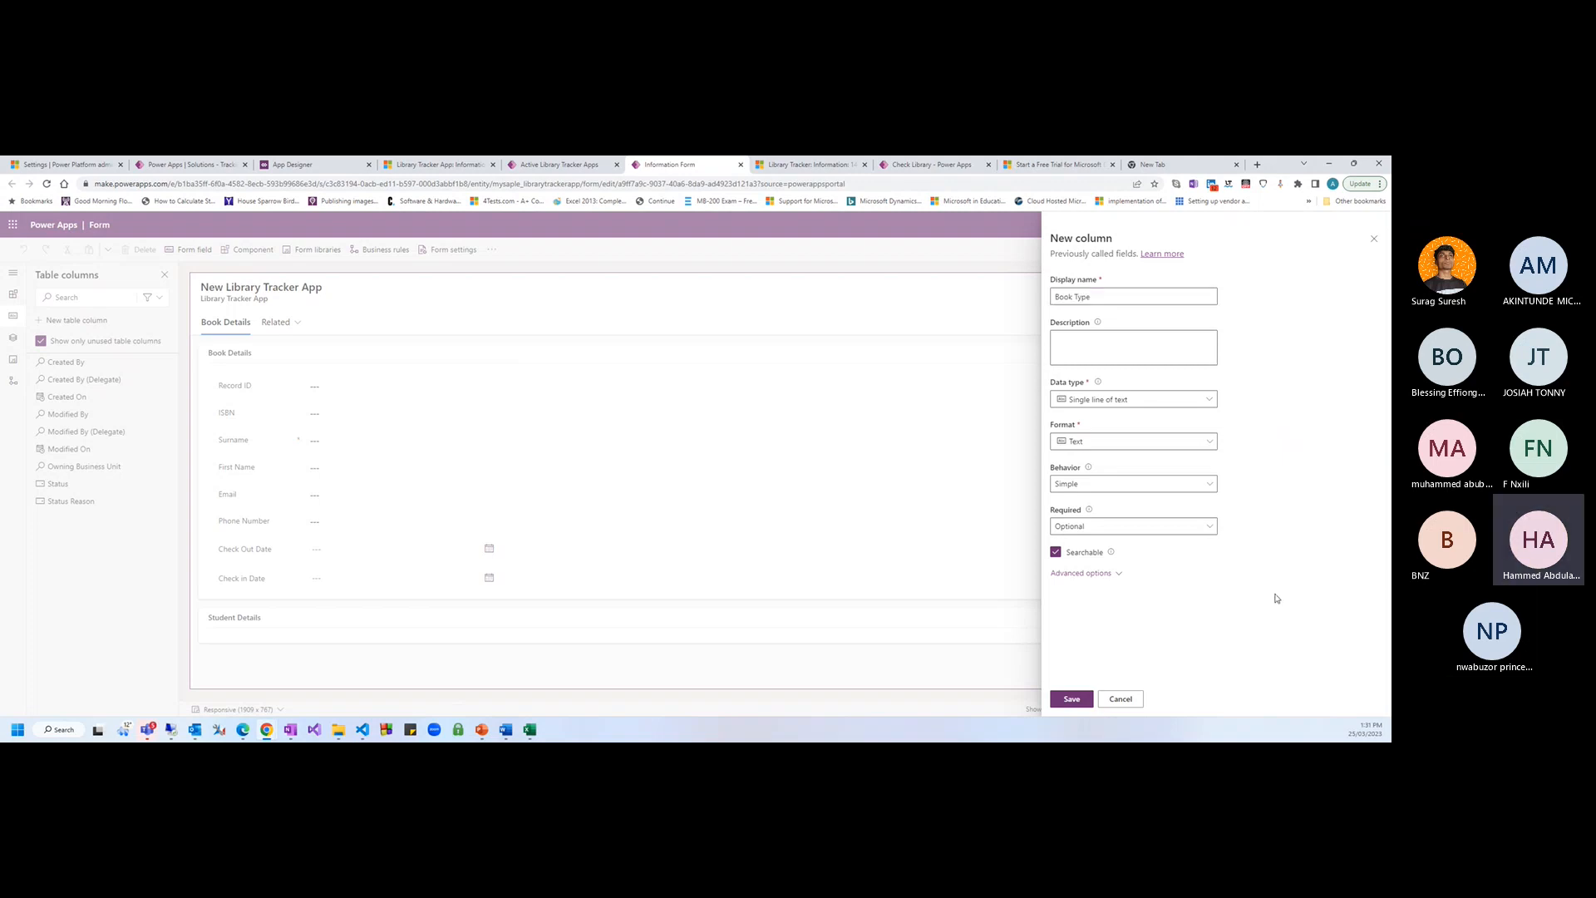
{"action": "left_click", "coordinate": [1209, 400]}
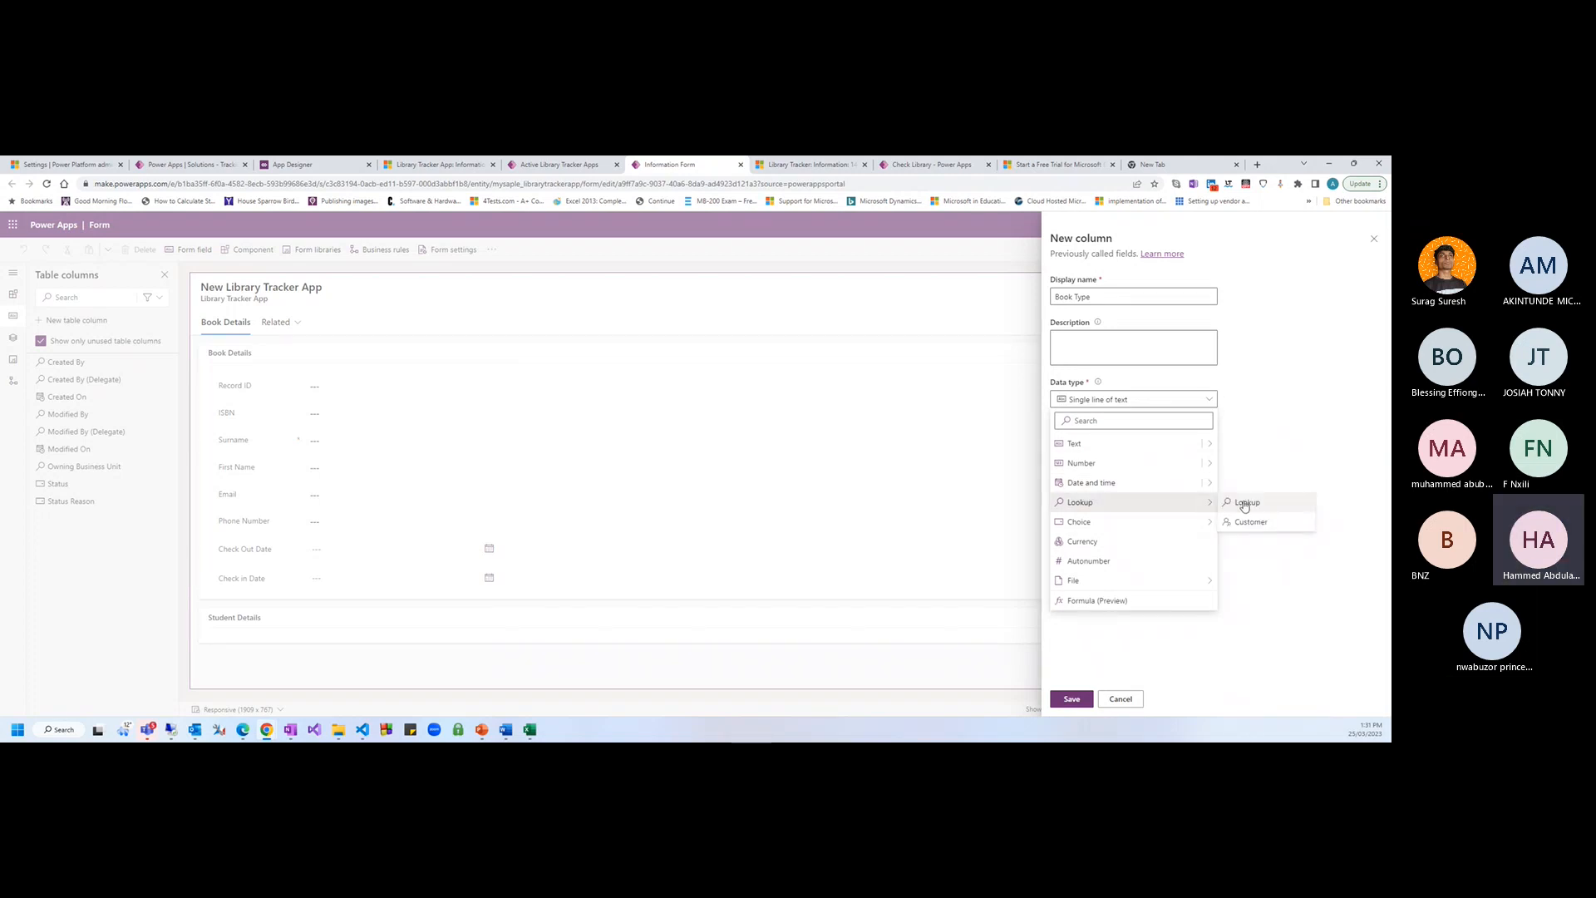
{"action": "left_click", "coordinate": [1245, 504]}
Set the lookup's related table to Book Type and save the column
{"action": "left_click", "coordinate": [1074, 505]}
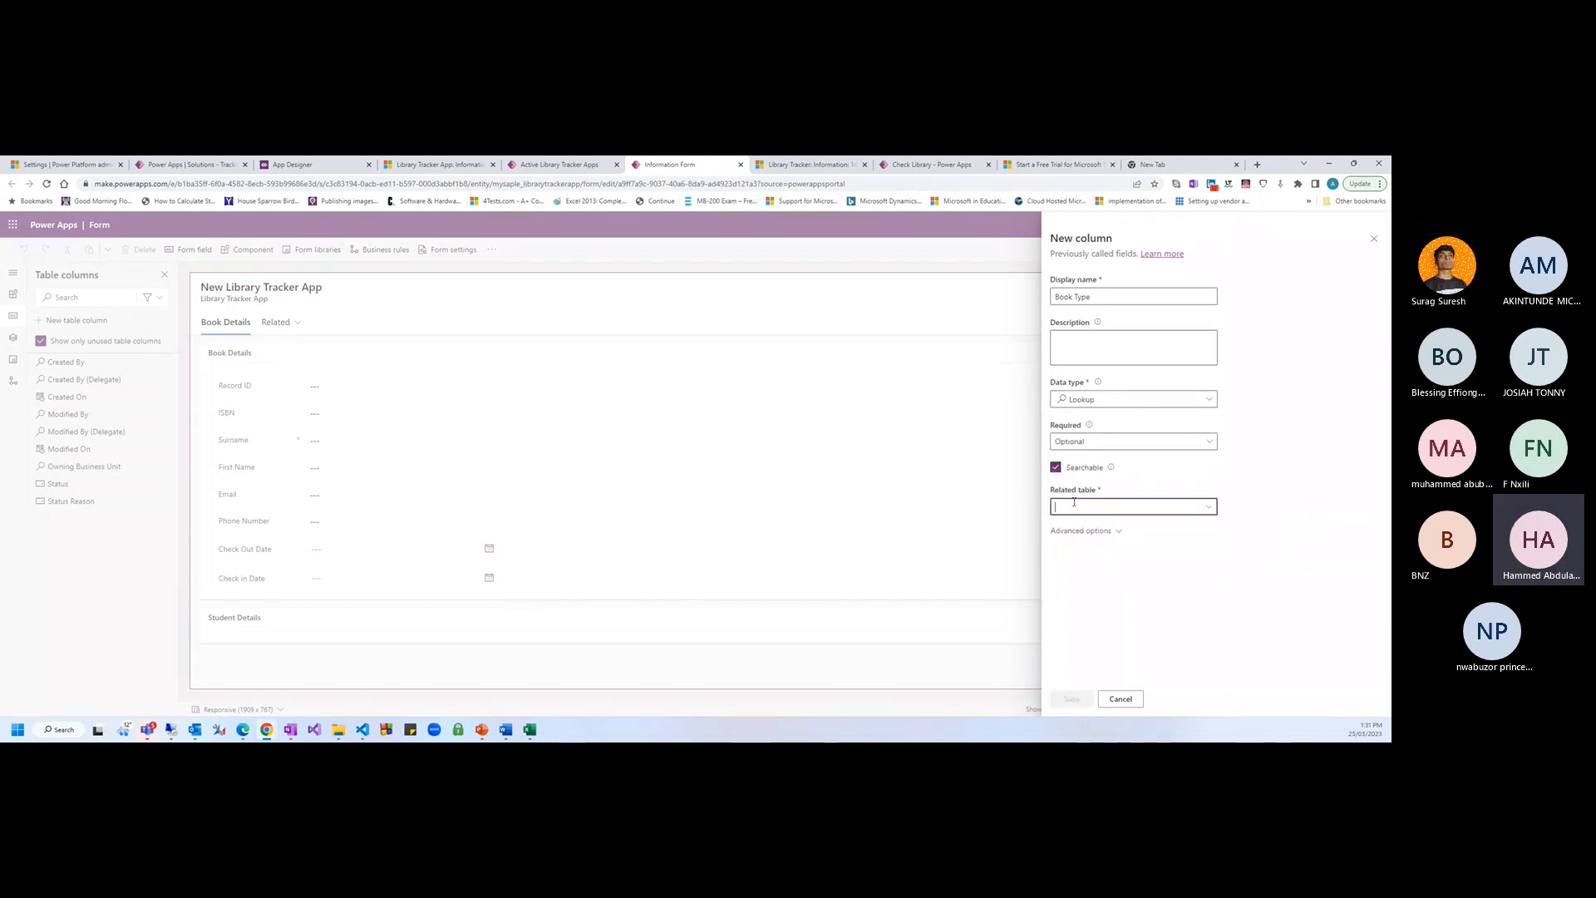
{"action": "type", "text": "Book"}
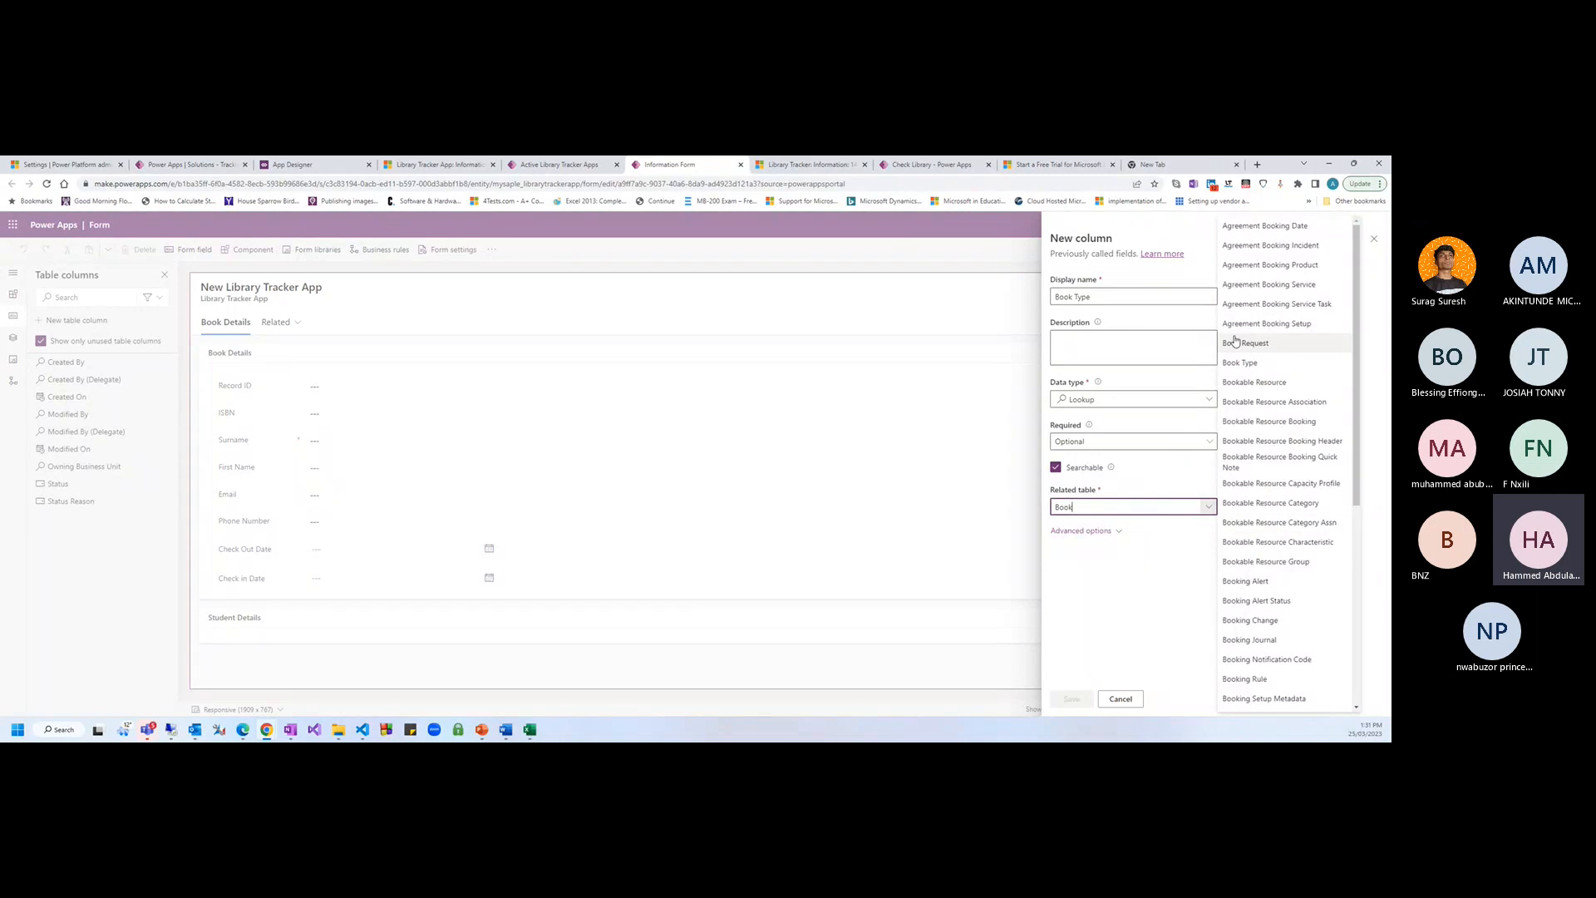
{"action": "left_click", "coordinate": [1244, 363]}
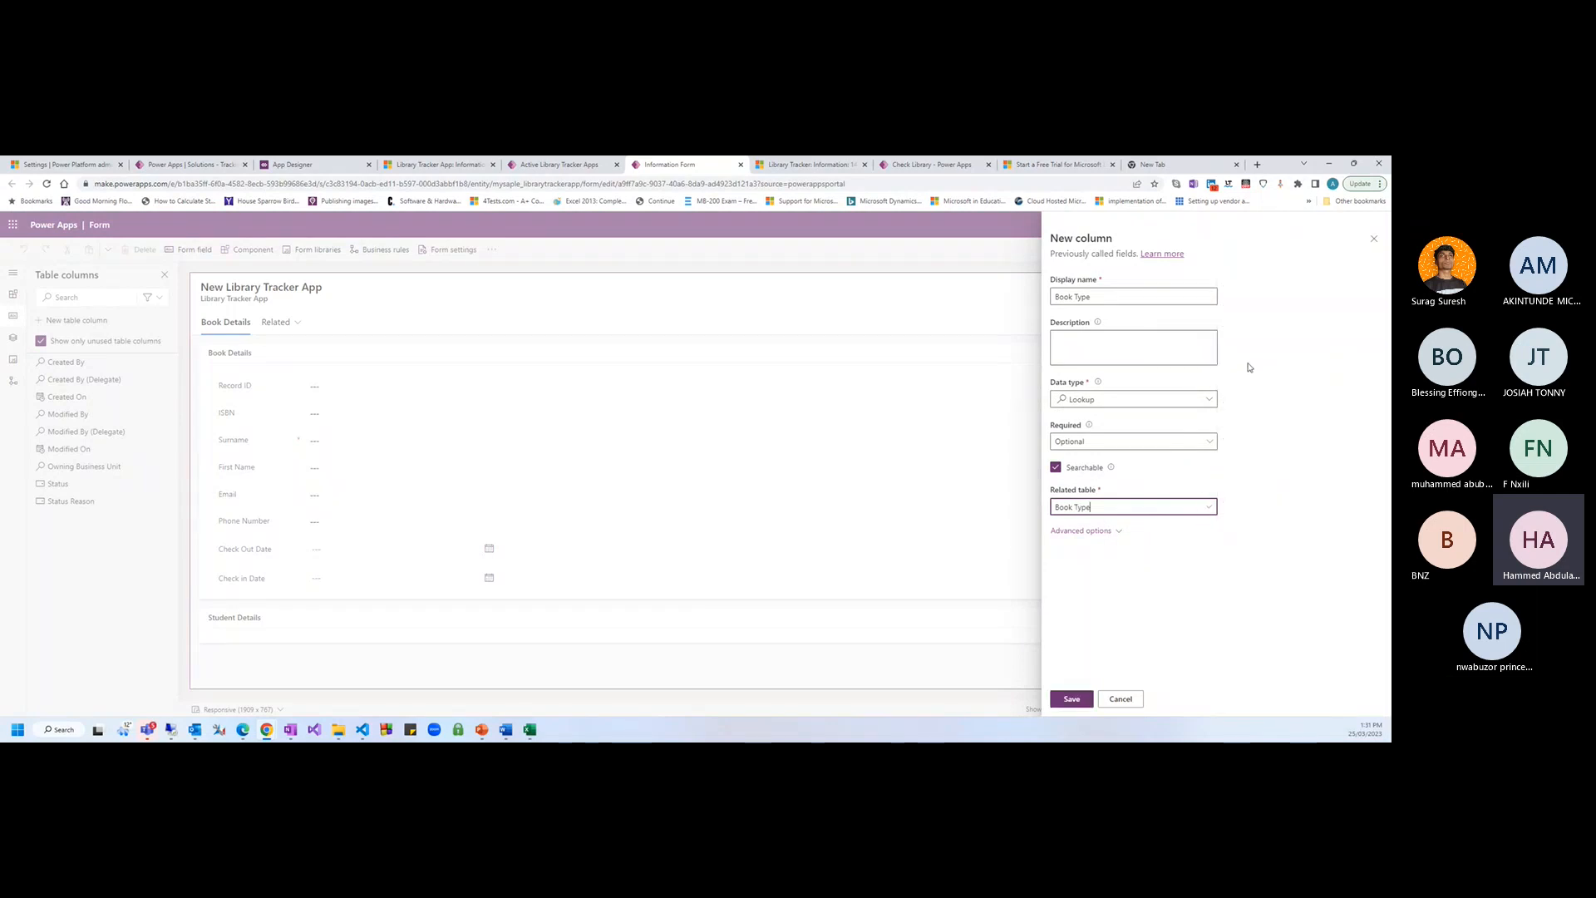
{"action": "left_click", "coordinate": [1088, 531]}
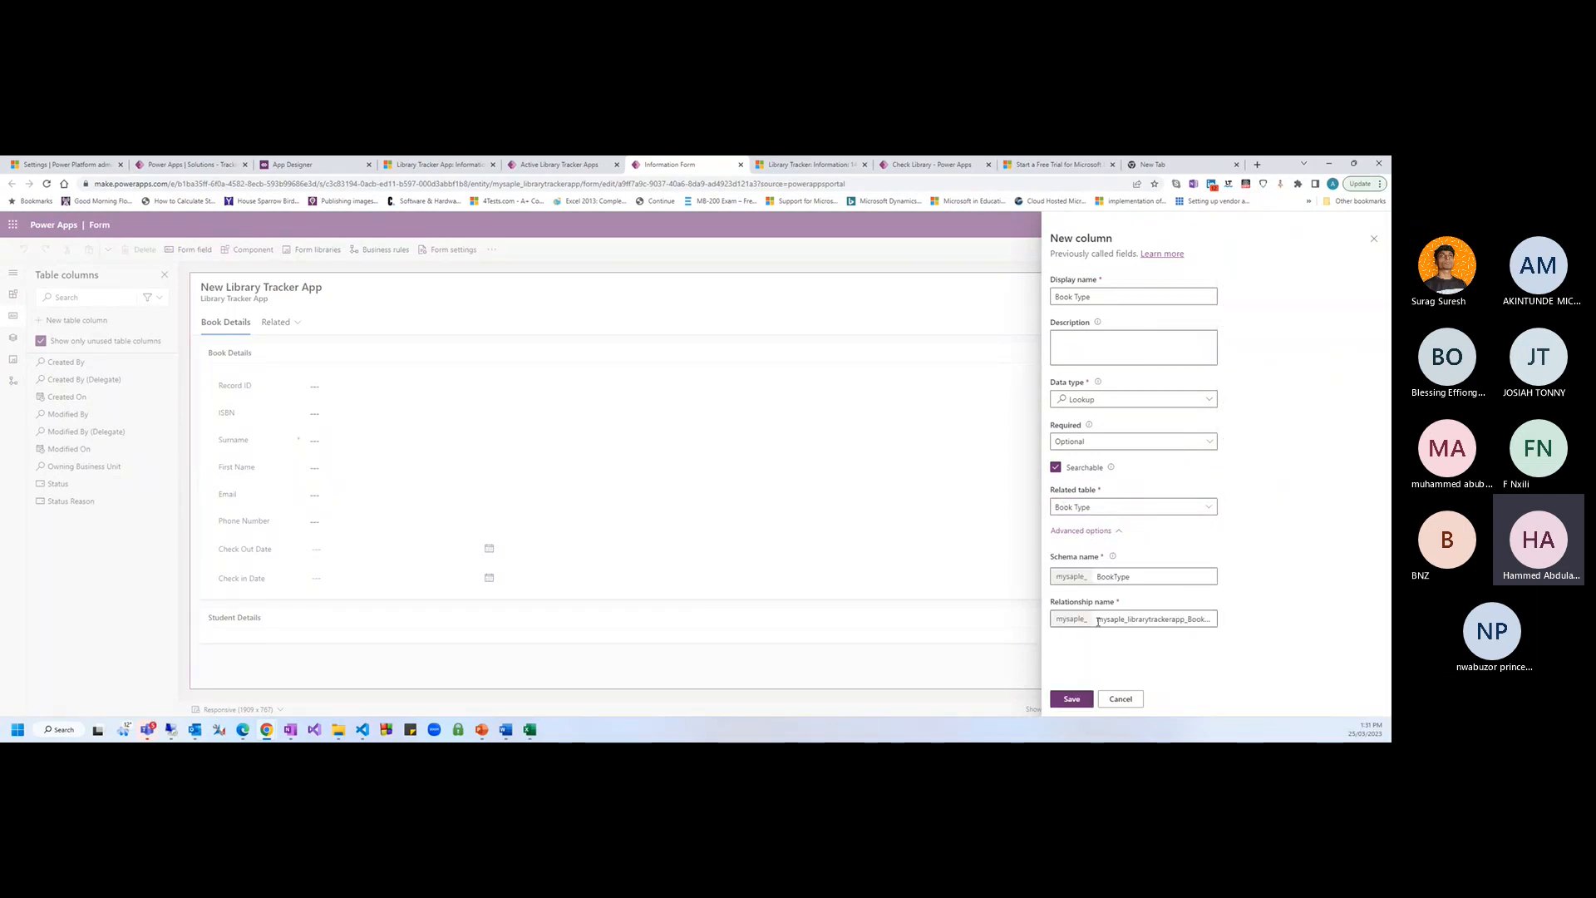
{"action": "left_click_drag", "start_coordinate": [1097, 619], "coordinate": [1213, 619]}
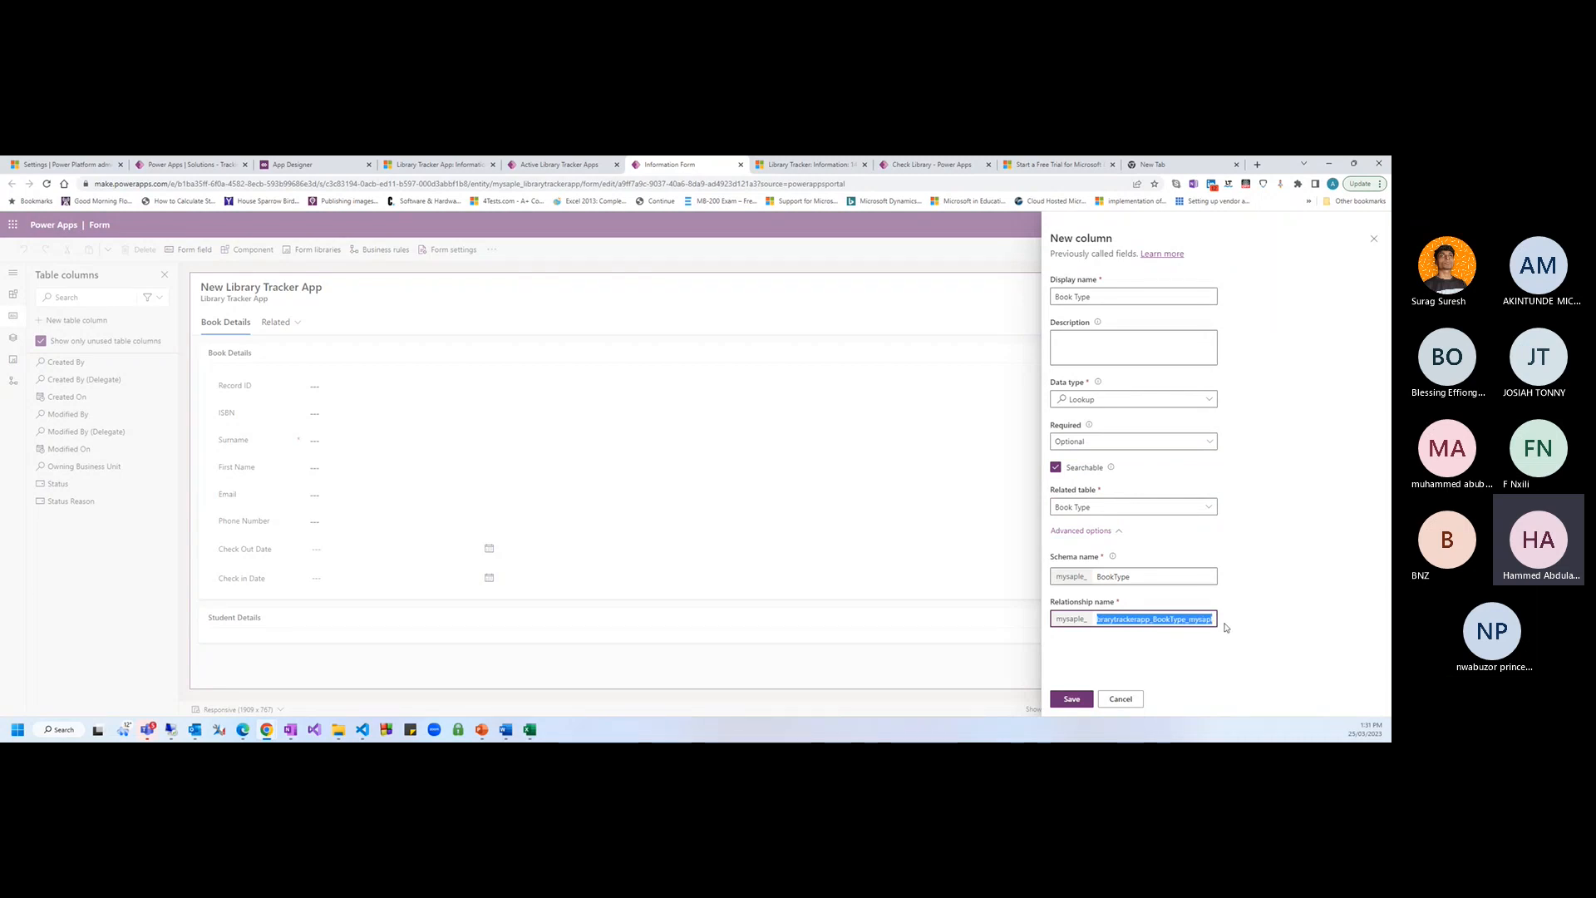
{"action": "left_click", "coordinate": [1225, 628]}
{"action": "left_click", "coordinate": [1071, 698]}
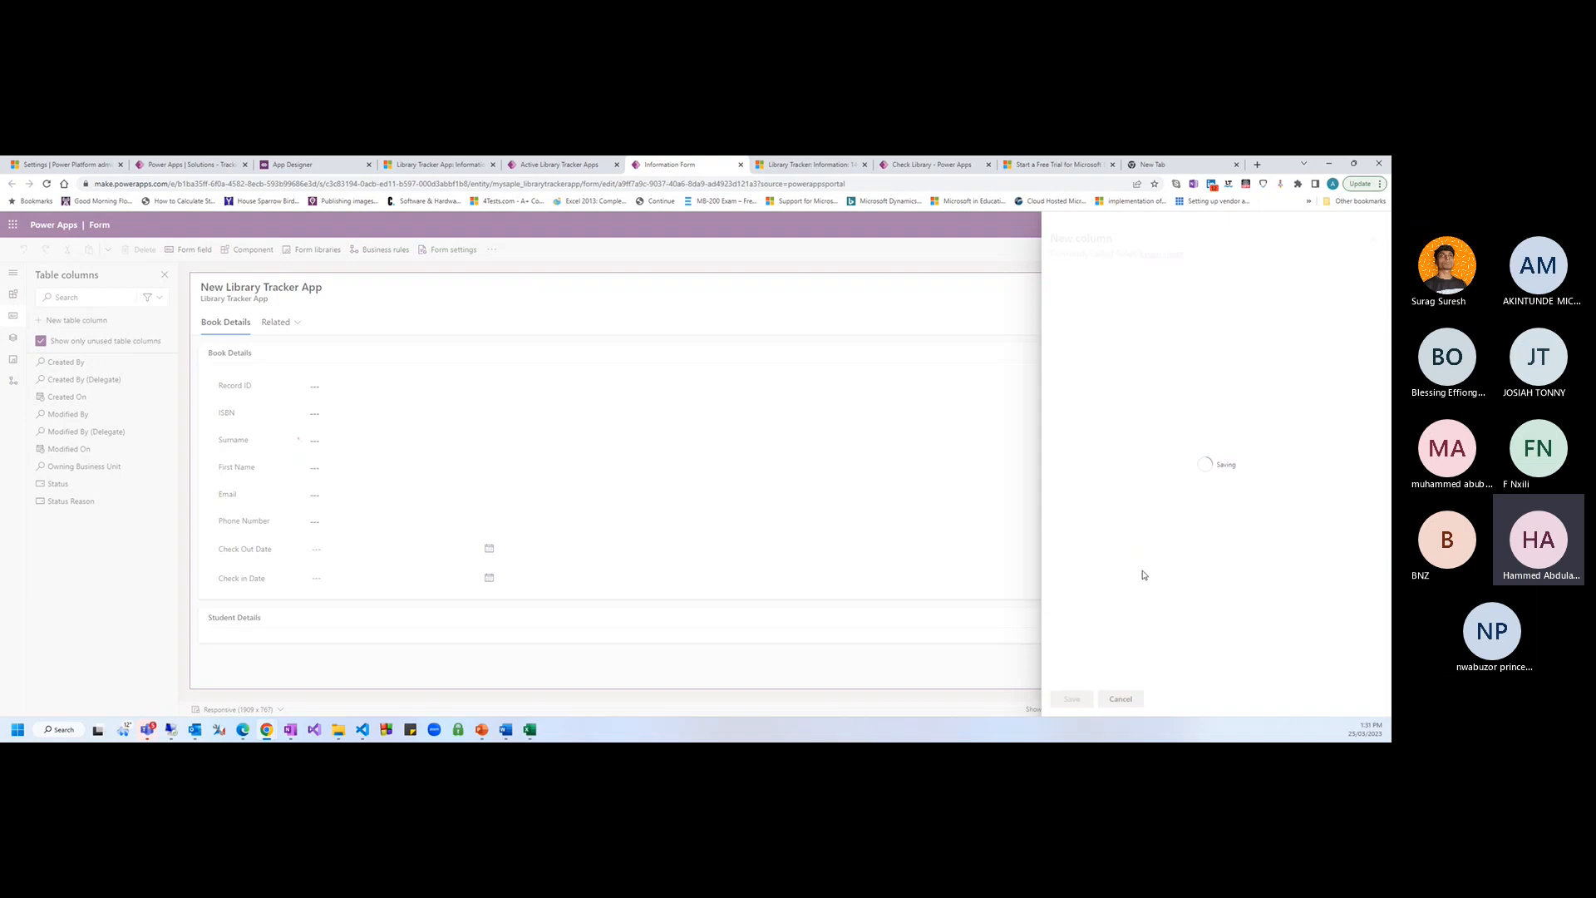
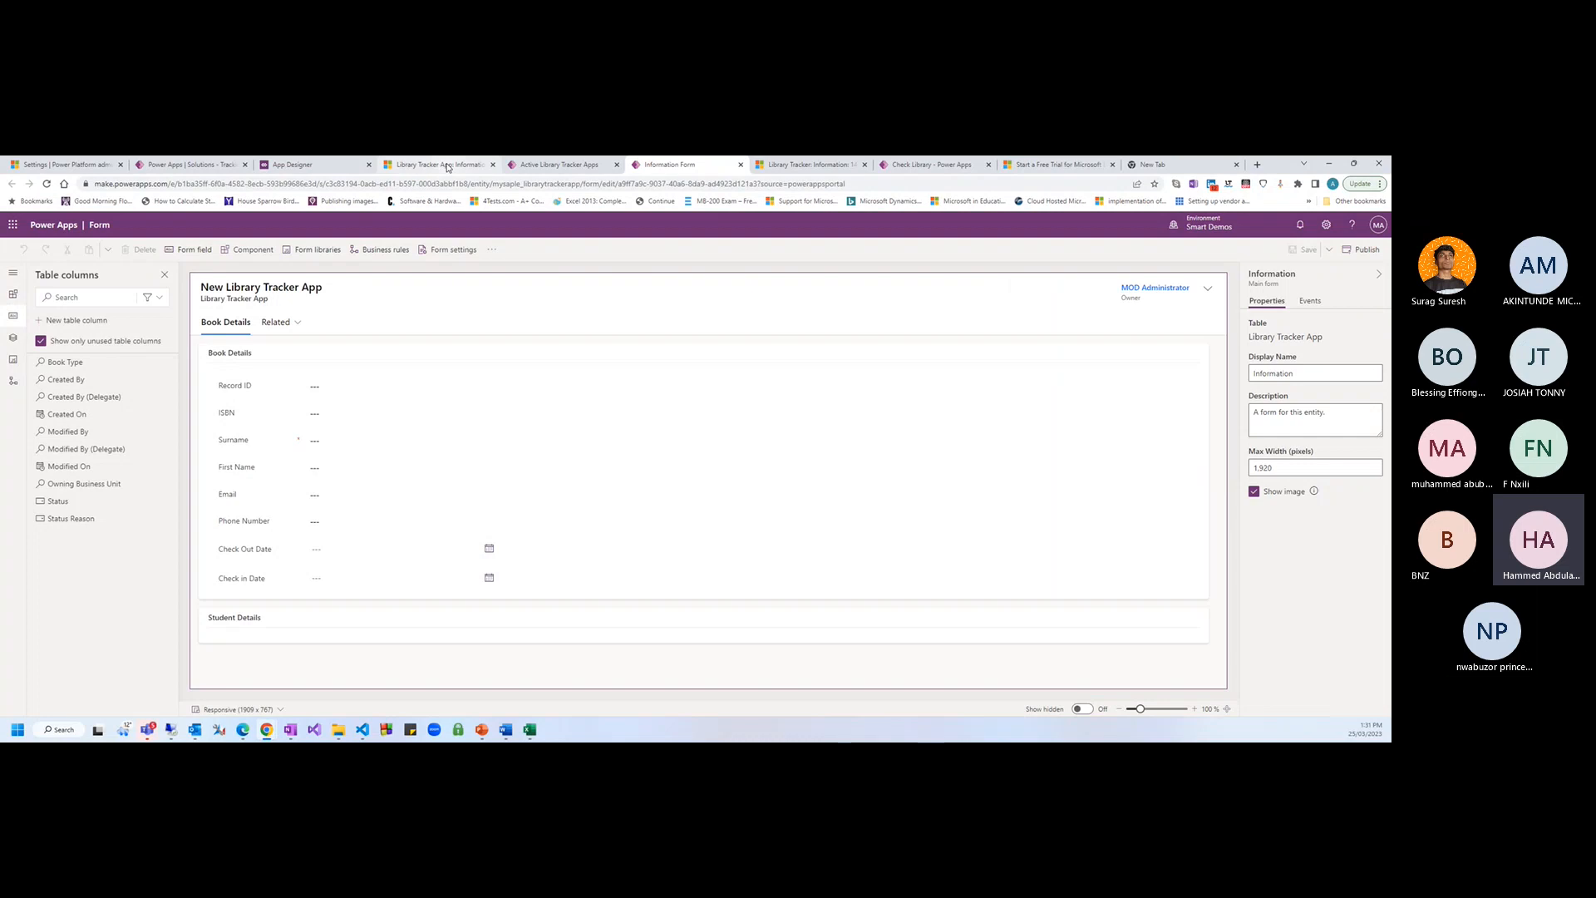
Inspect the Book Type table's relationships in the solution, then reload the solution page
{"action": "left_click", "coordinate": [446, 168]}
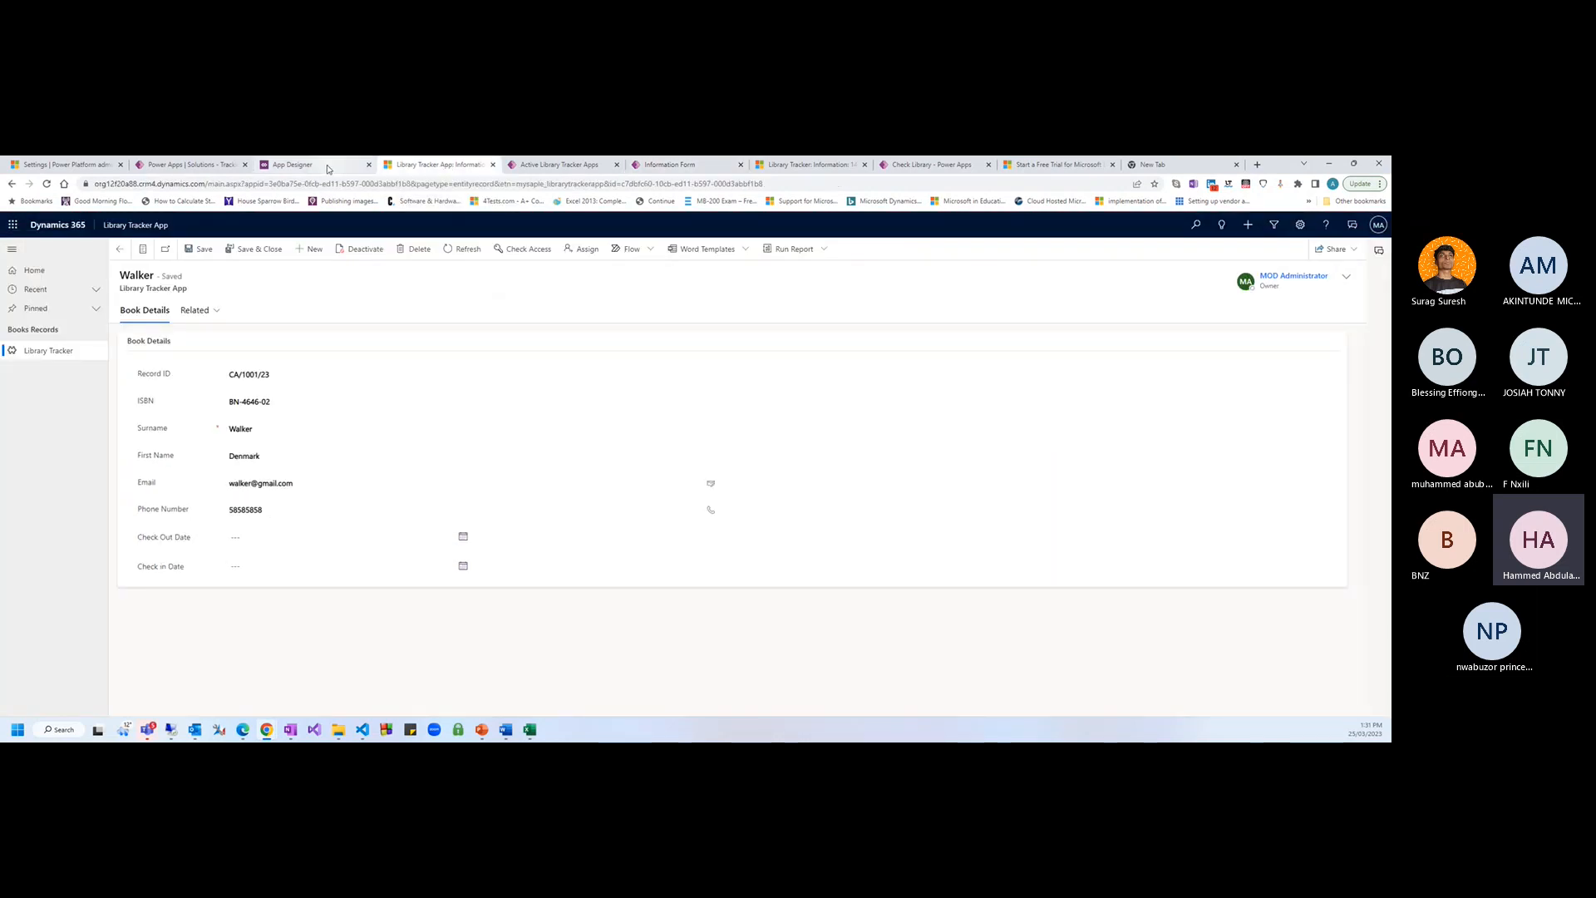
{"action": "left_click", "coordinate": [187, 164]}
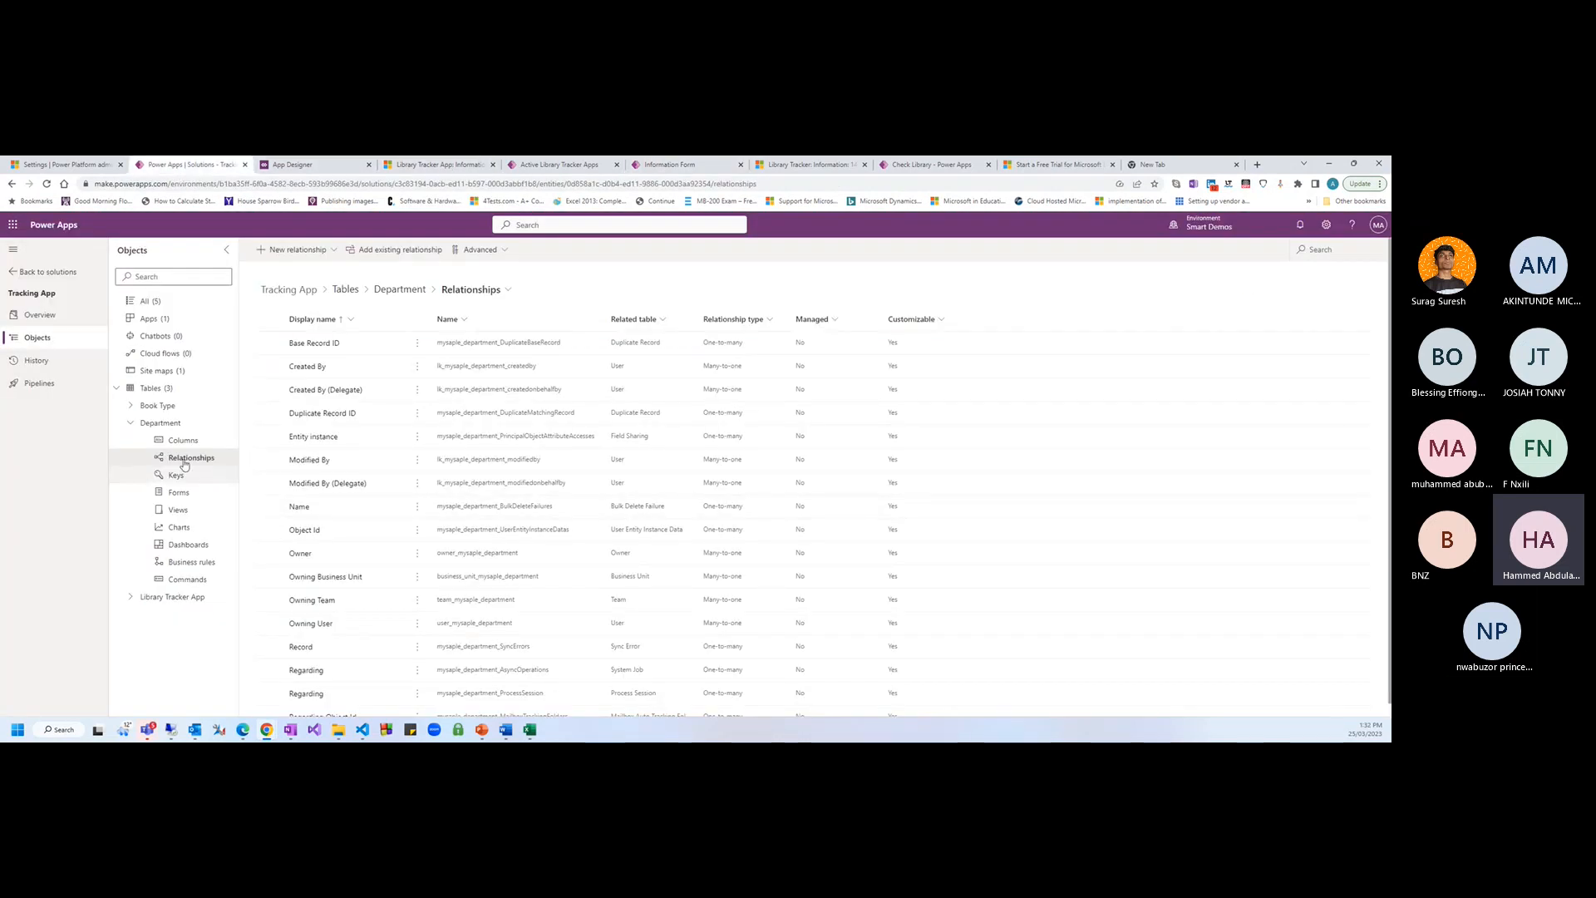
{"action": "left_click", "coordinate": [160, 422]}
{"action": "left_click", "coordinate": [157, 405]}
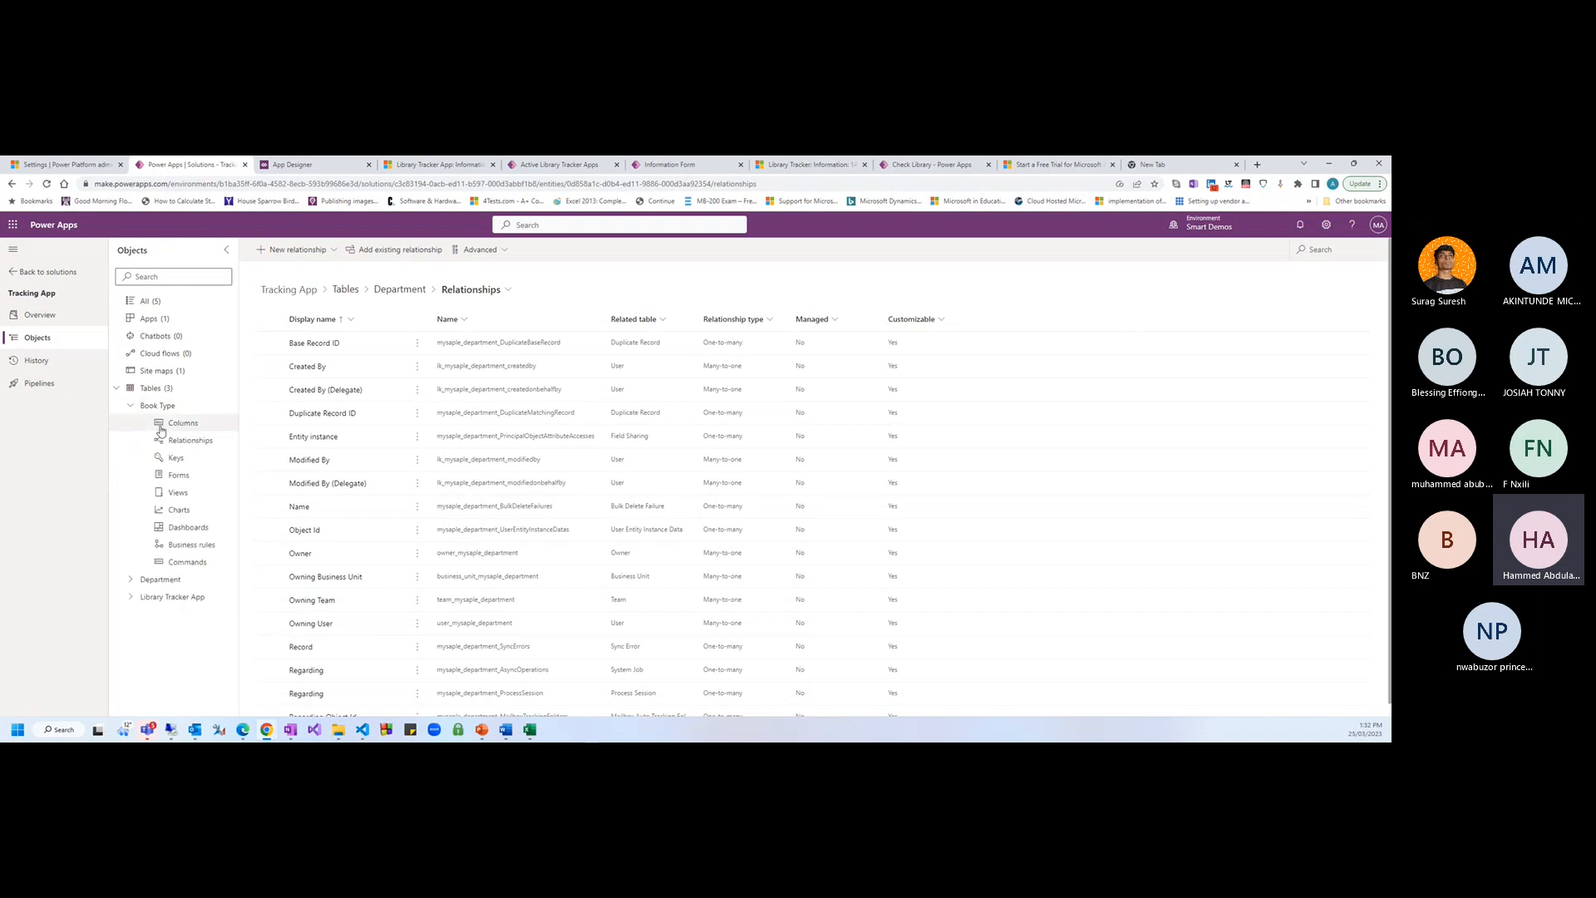
{"action": "left_click", "coordinate": [166, 439]}
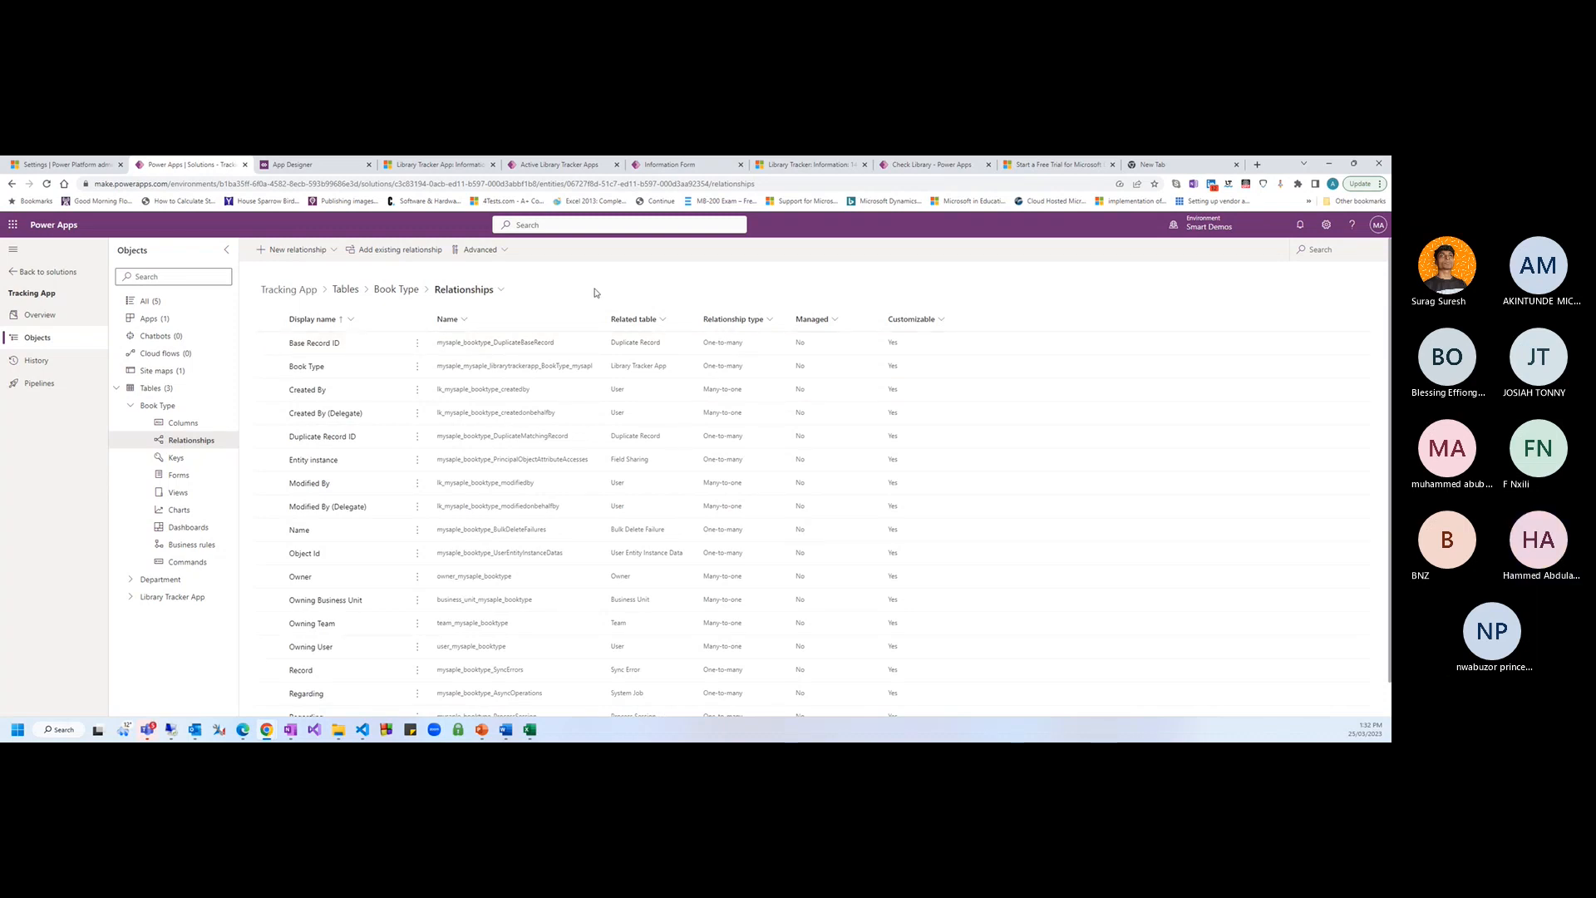
{"action": "key", "text": "F5"}
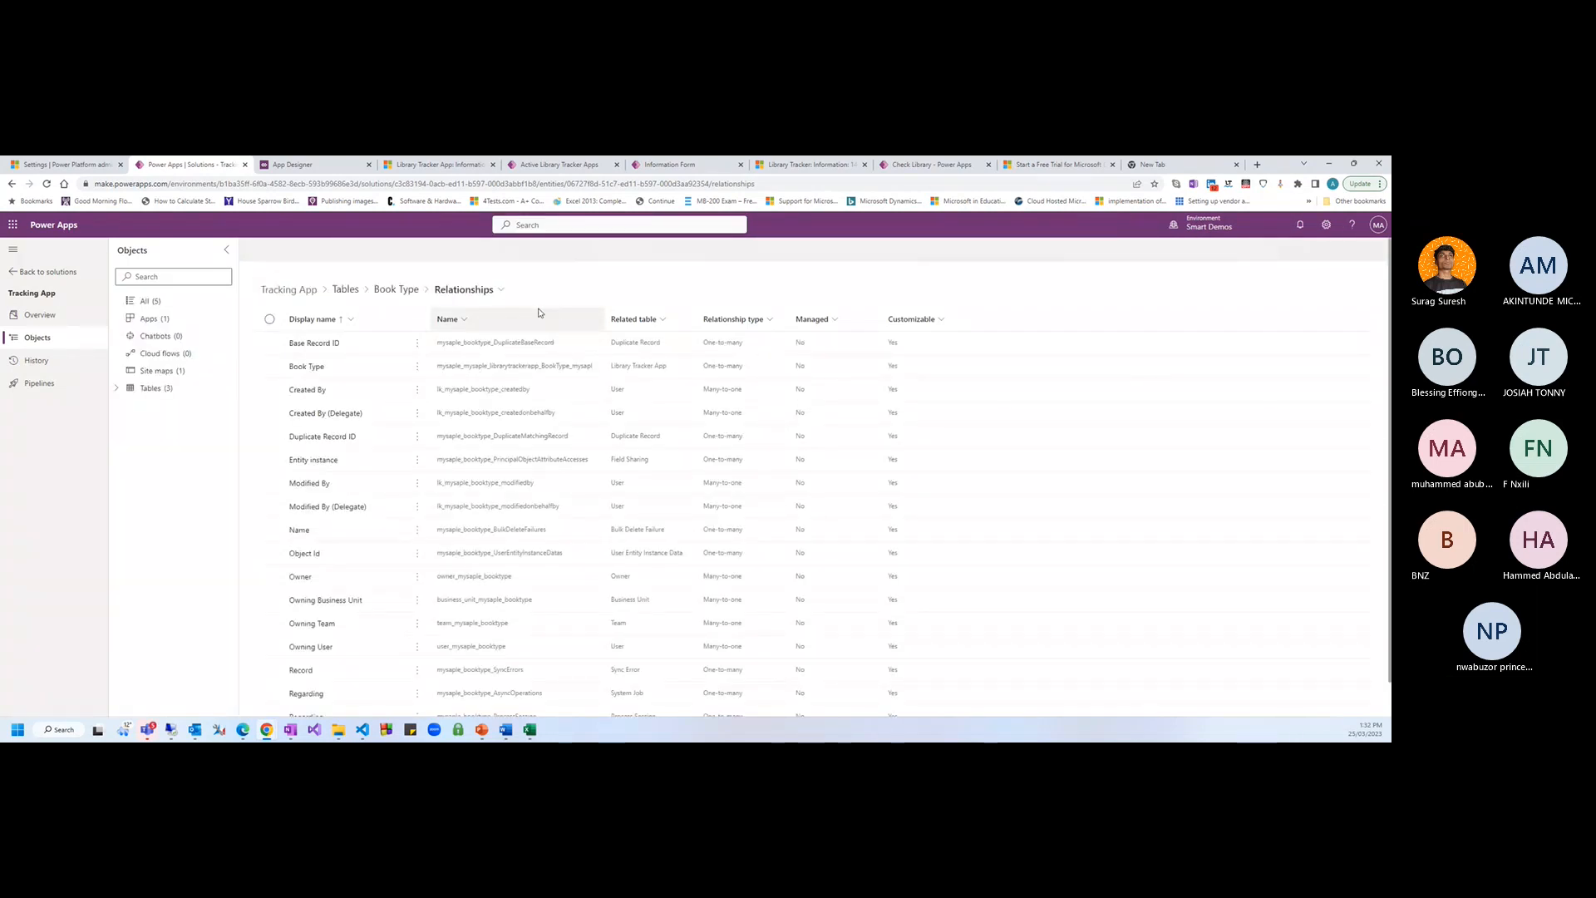
View the Library Tracker App table's relationships in the solution's table list
{"action": "left_click", "coordinate": [117, 388]}
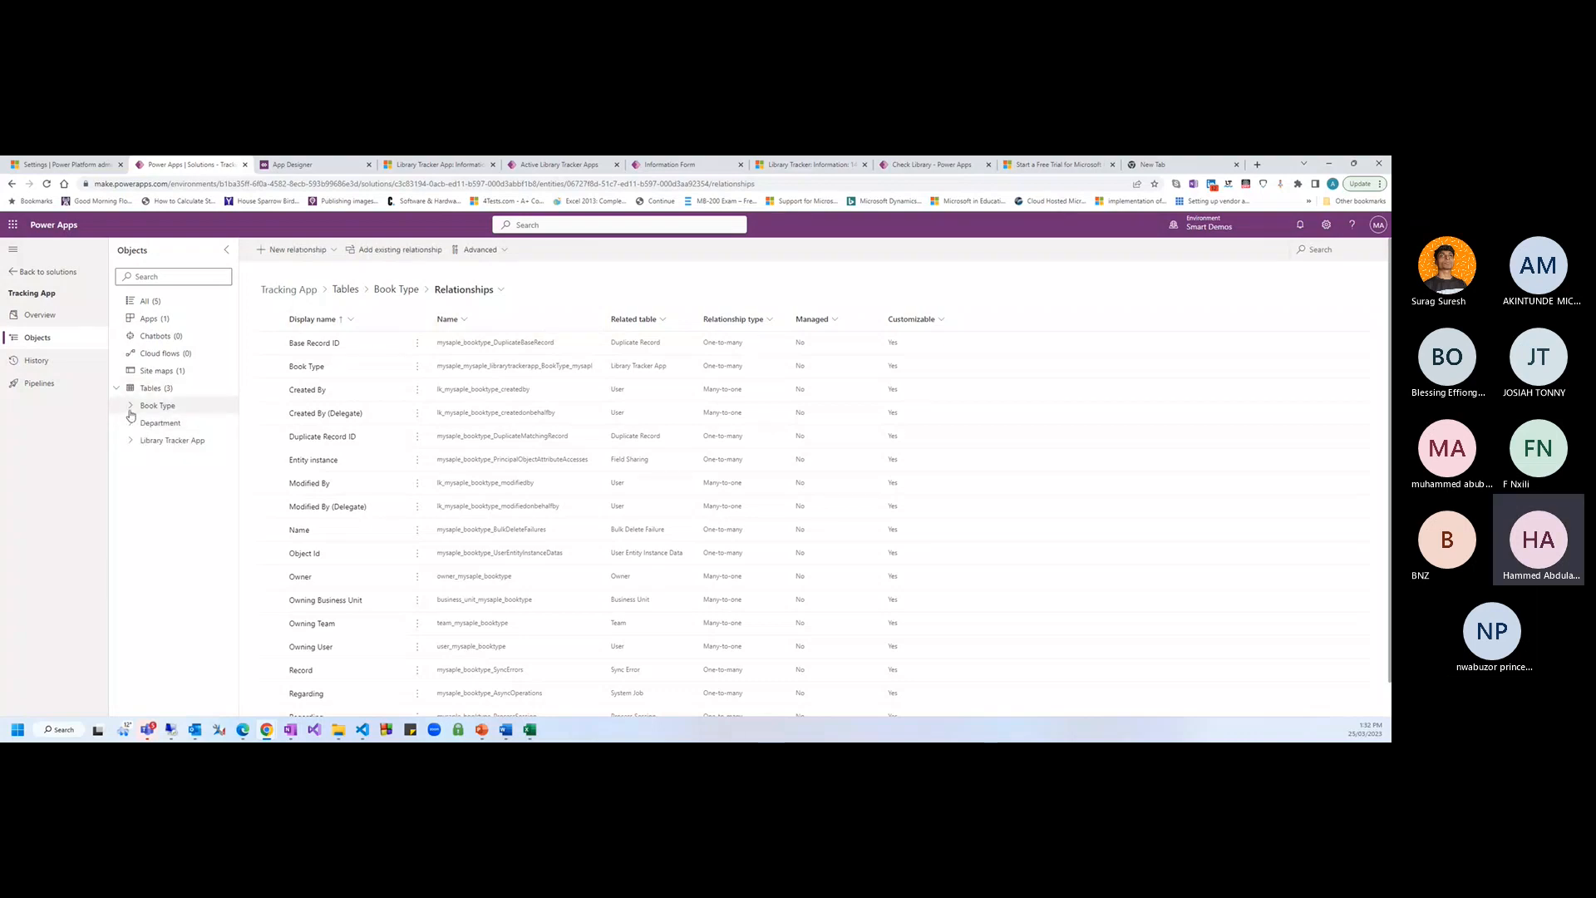
{"action": "left_click", "coordinate": [131, 405]}
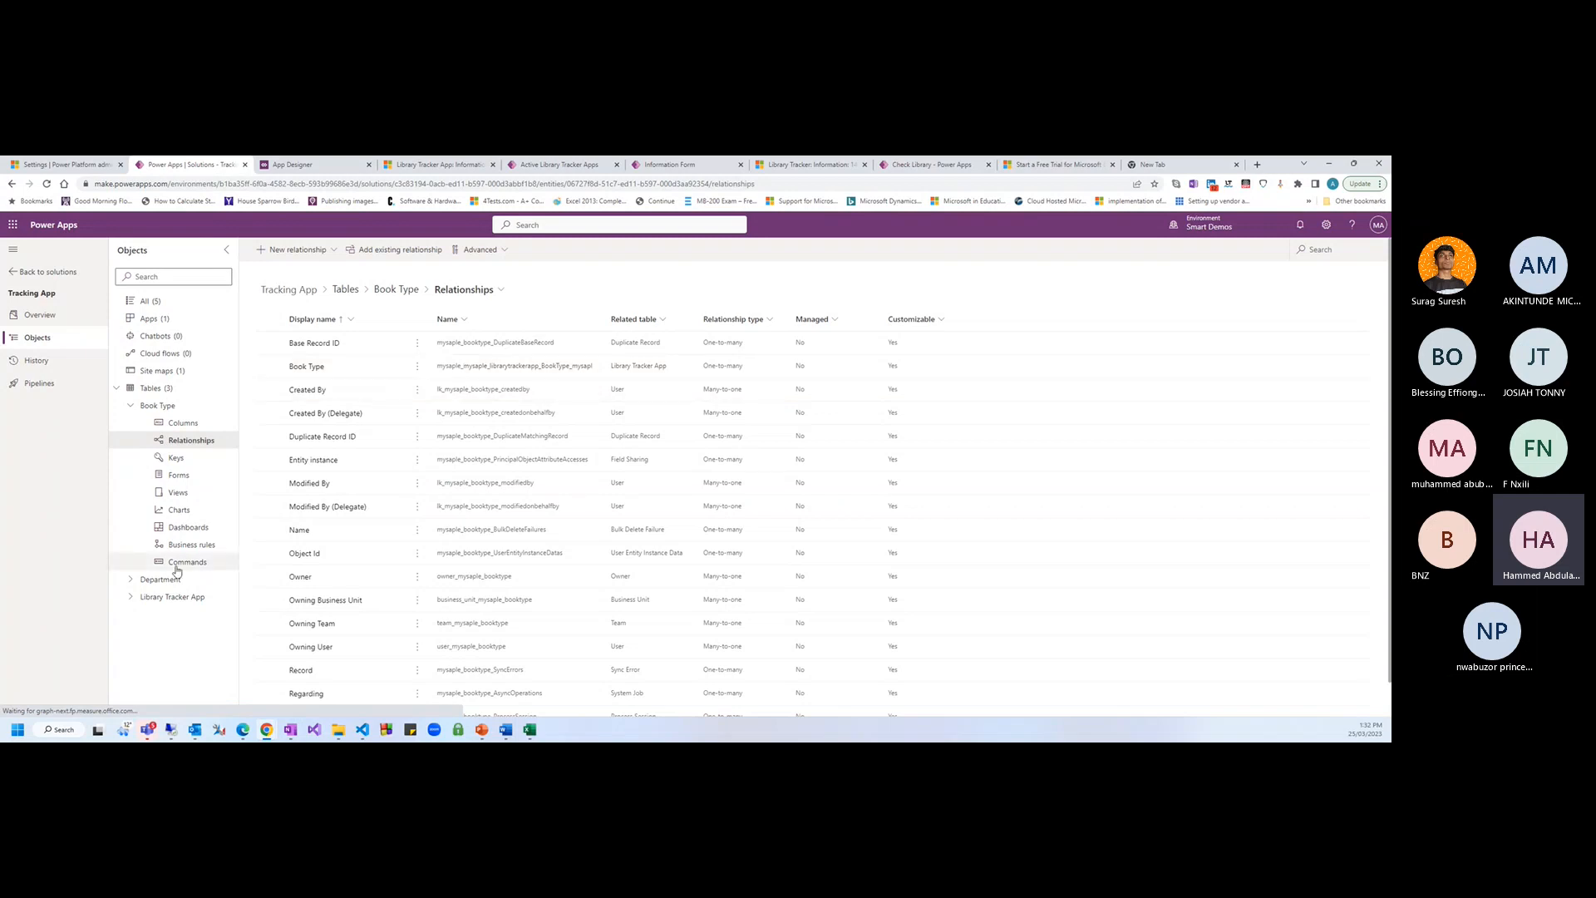
{"action": "left_click", "coordinate": [170, 597]}
{"action": "left_click", "coordinate": [183, 634]}
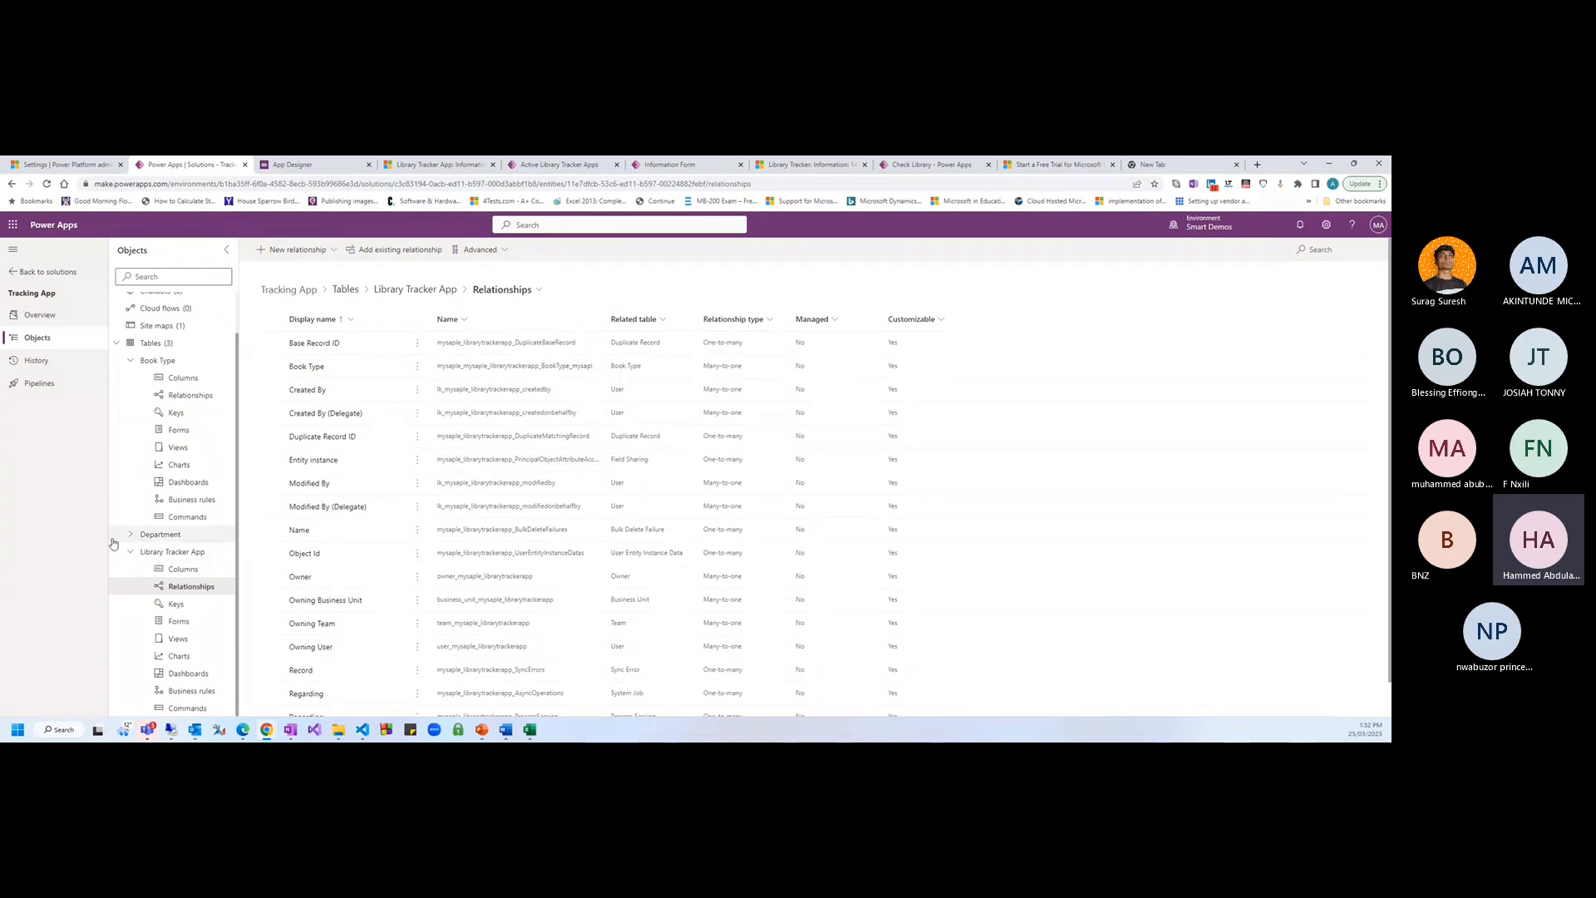
Close the Check Library app designer tab and return to the Information form designer
{"action": "left_click", "coordinate": [695, 167]}
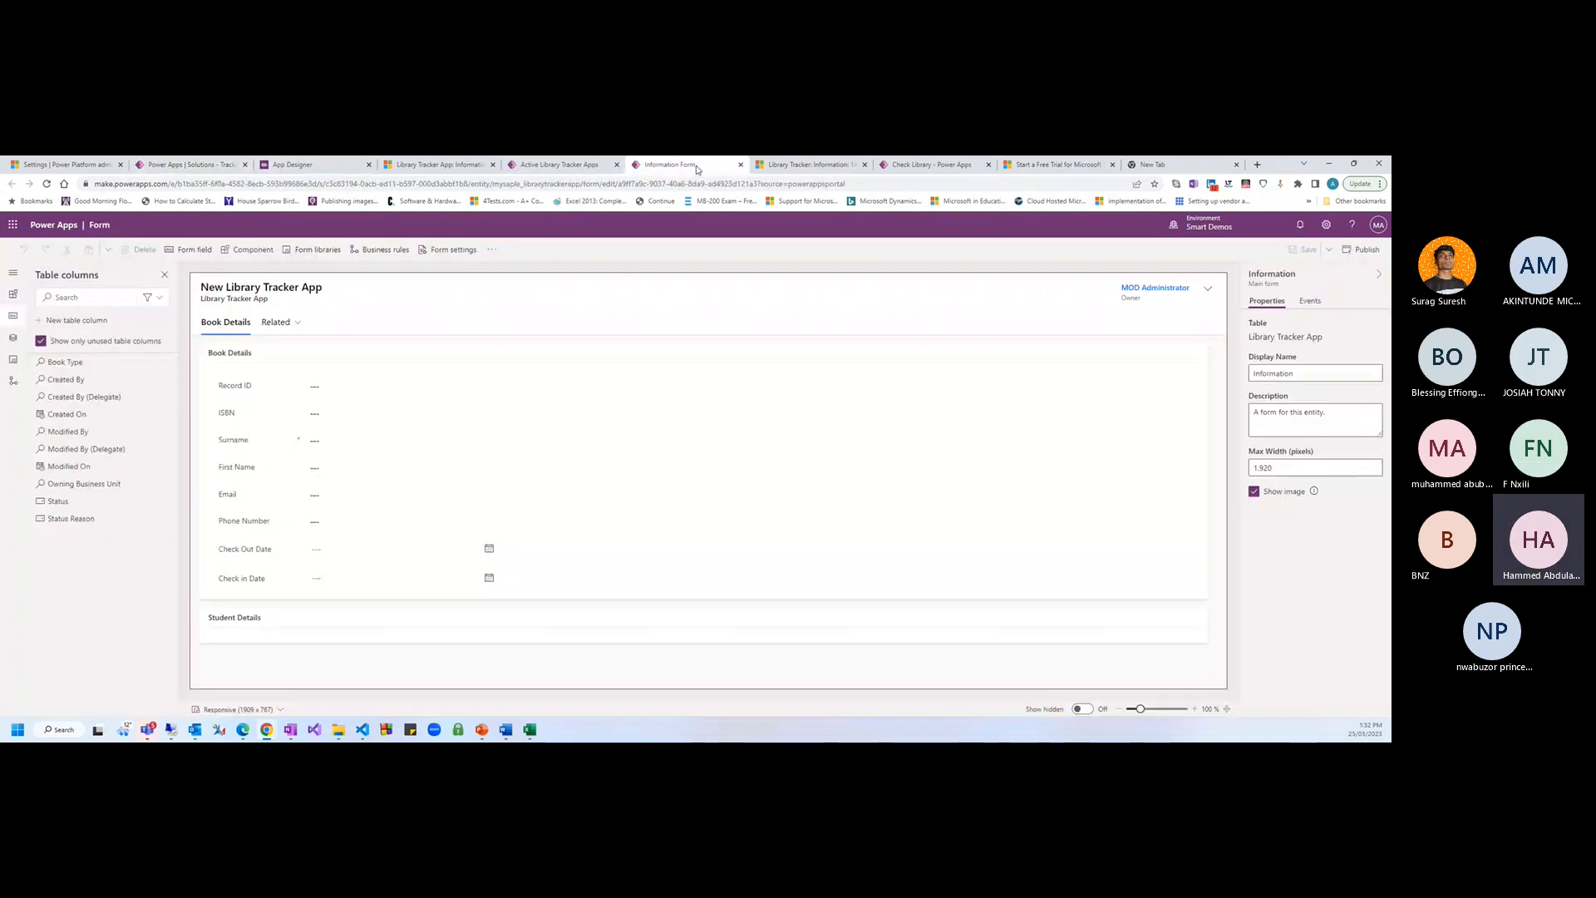
{"action": "left_click", "coordinate": [792, 166]}
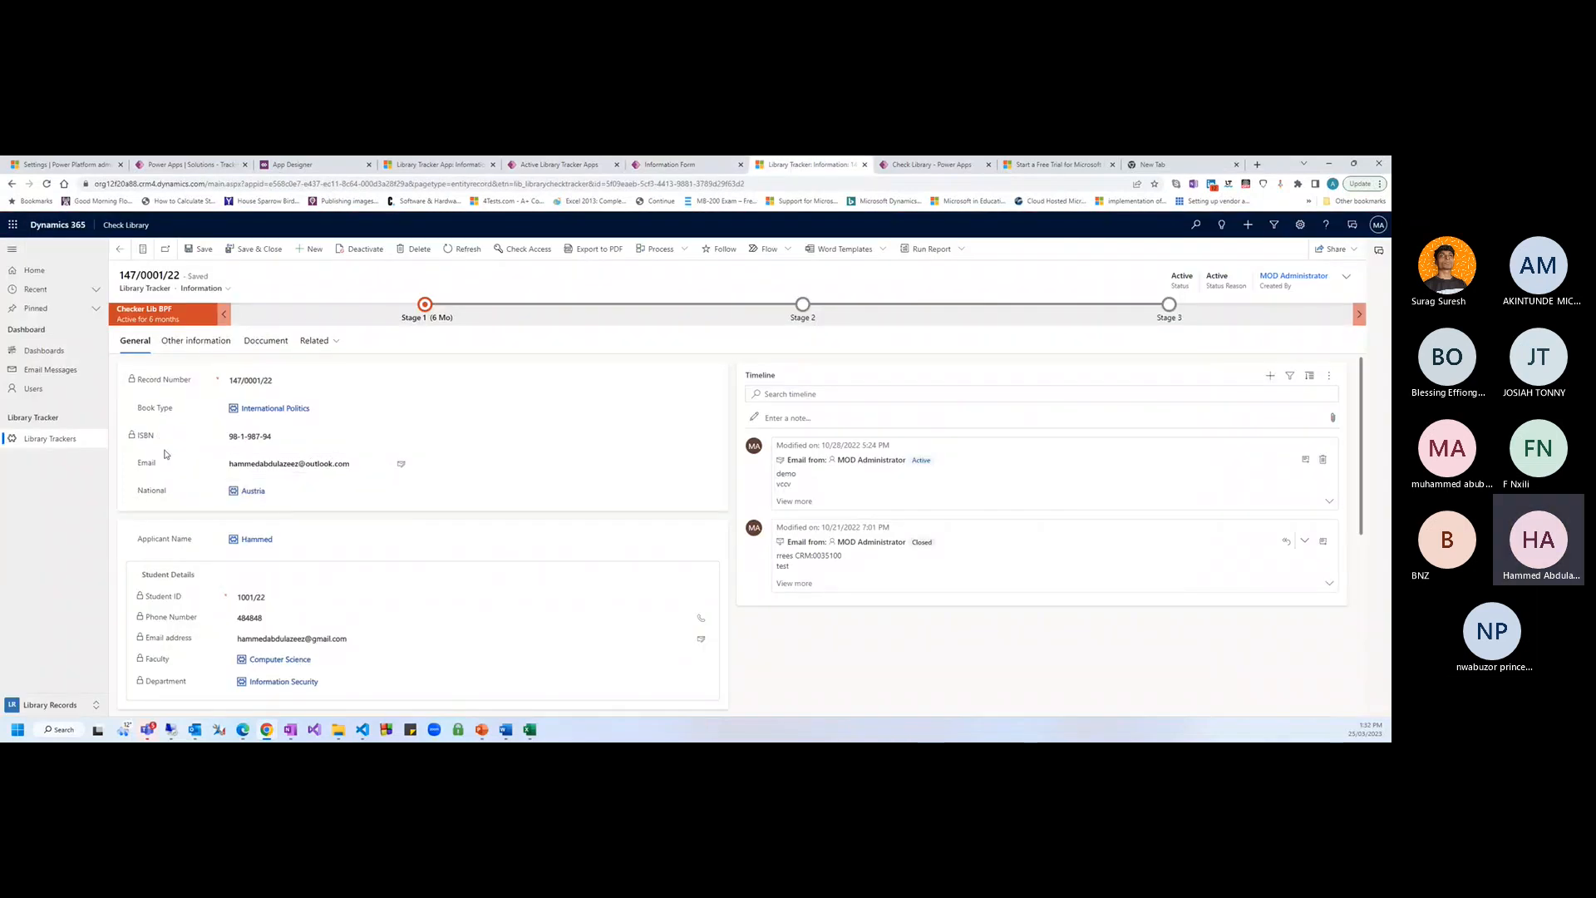
{"action": "scroll", "coordinate": [208, 470], "scroll_direction": "down", "scroll_amount": 2}
{"action": "scroll", "coordinate": [214, 471], "scroll_direction": "up", "scroll_amount": 2}
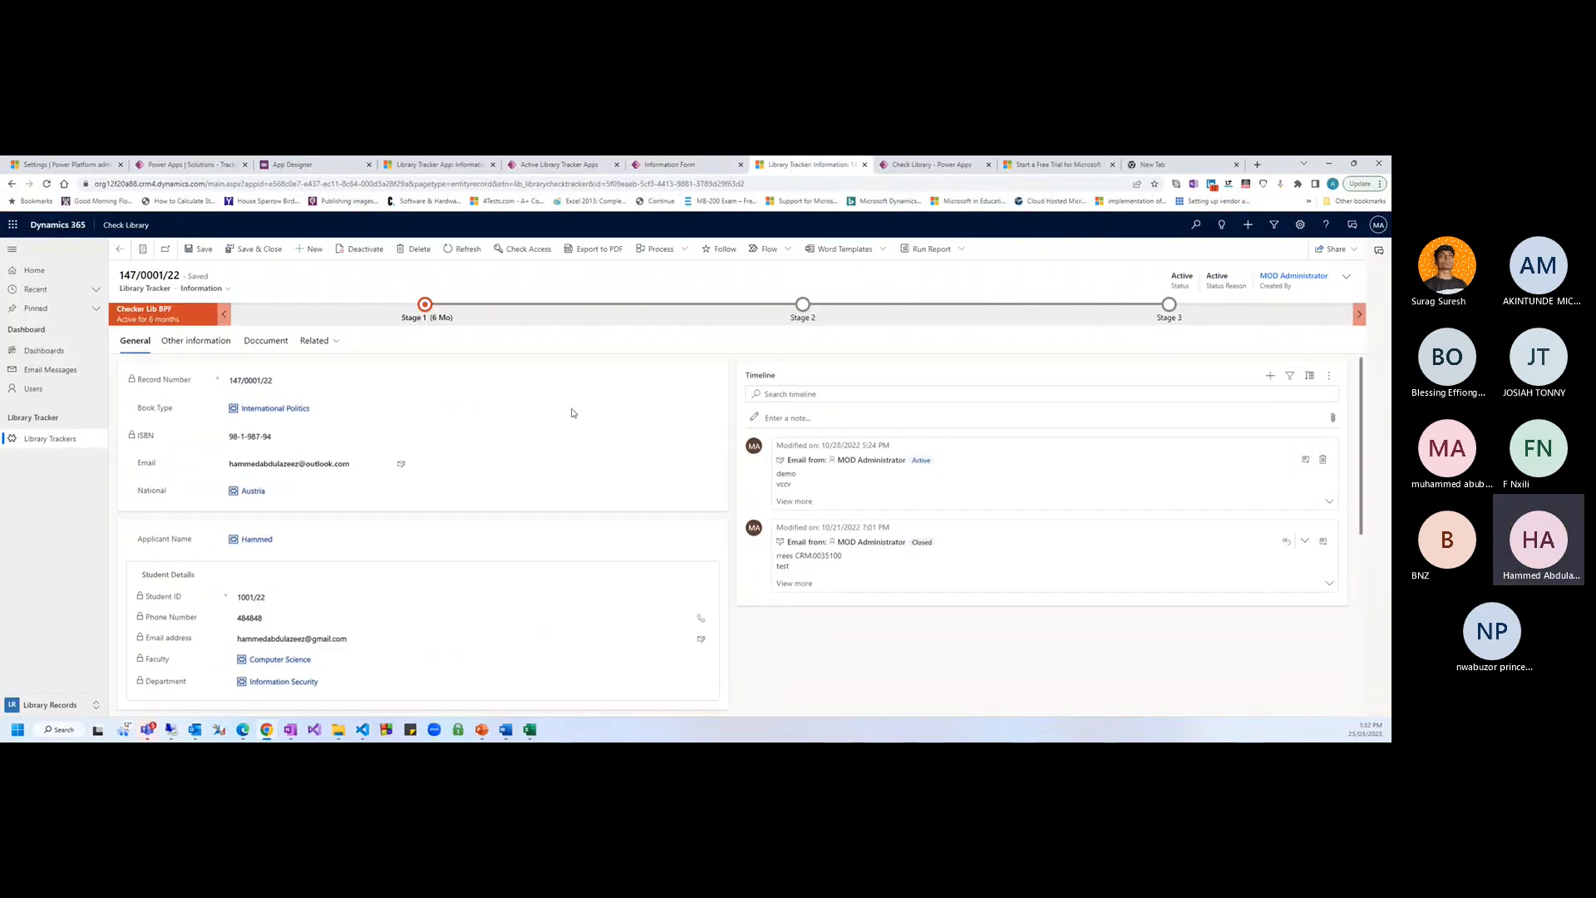
{"action": "left_click", "coordinate": [691, 164]}
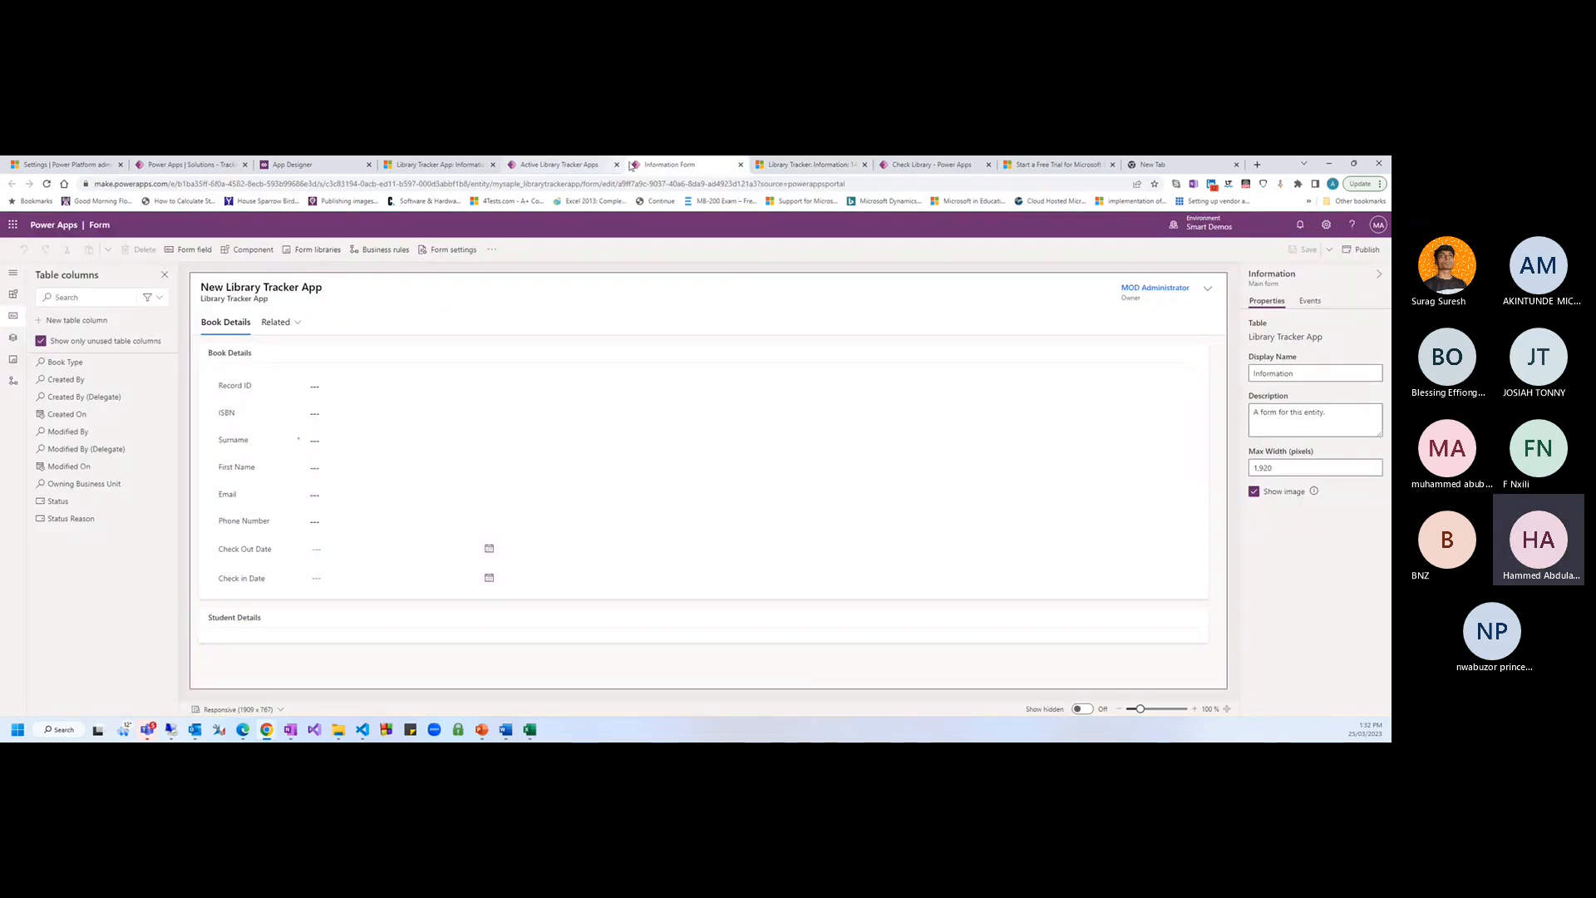
{"action": "left_click", "coordinate": [896, 167]}
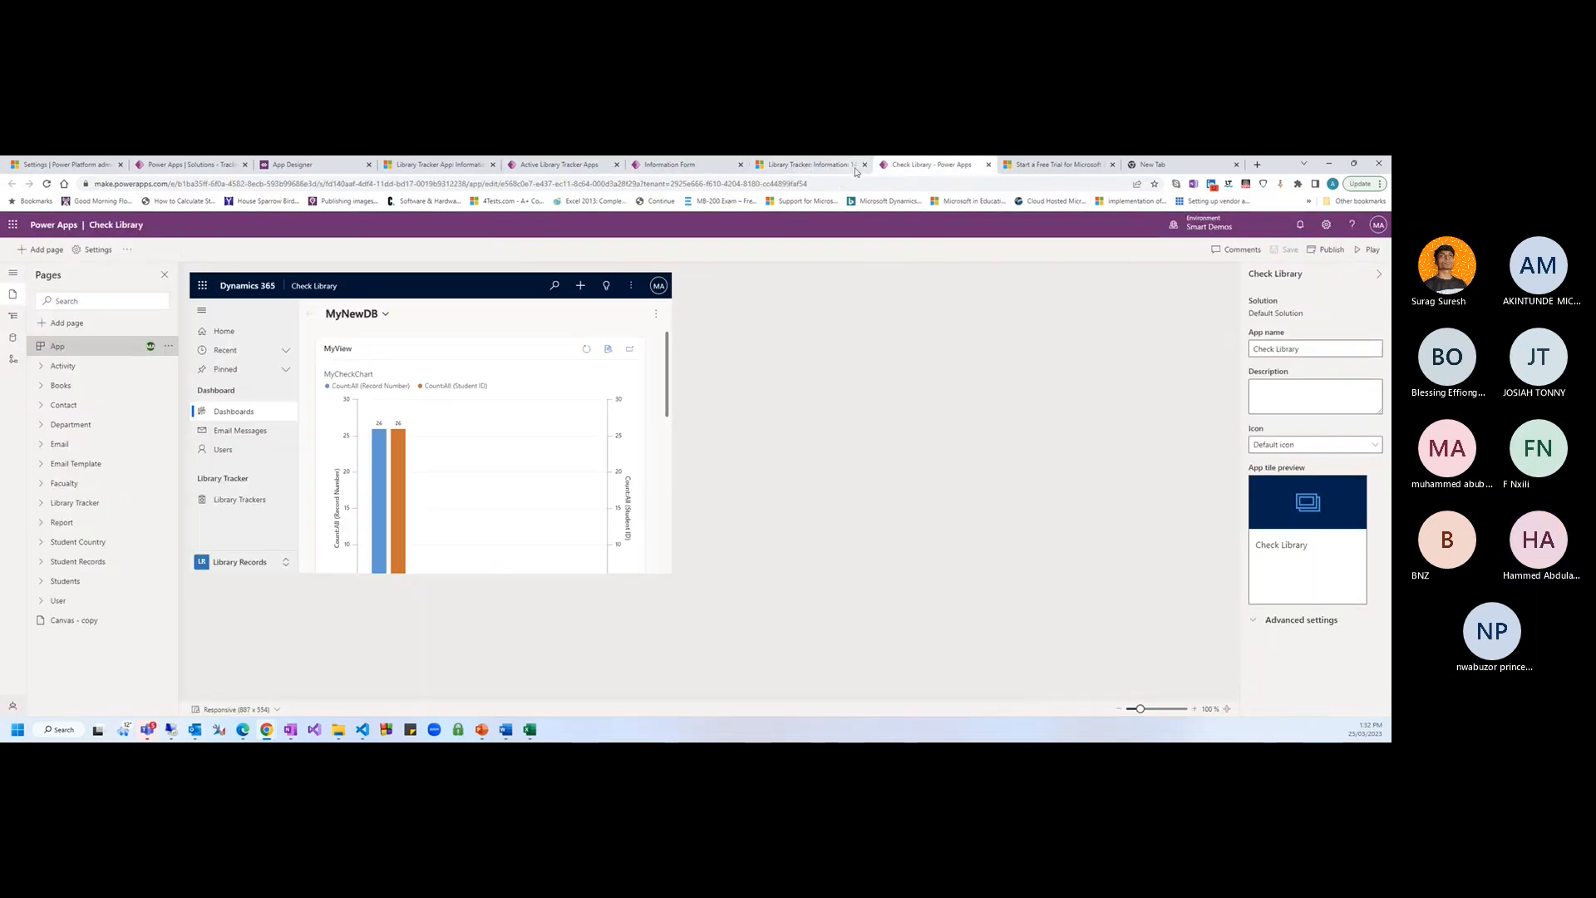
{"action": "left_click", "coordinate": [986, 164]}
{"action": "left_click", "coordinate": [669, 164]}
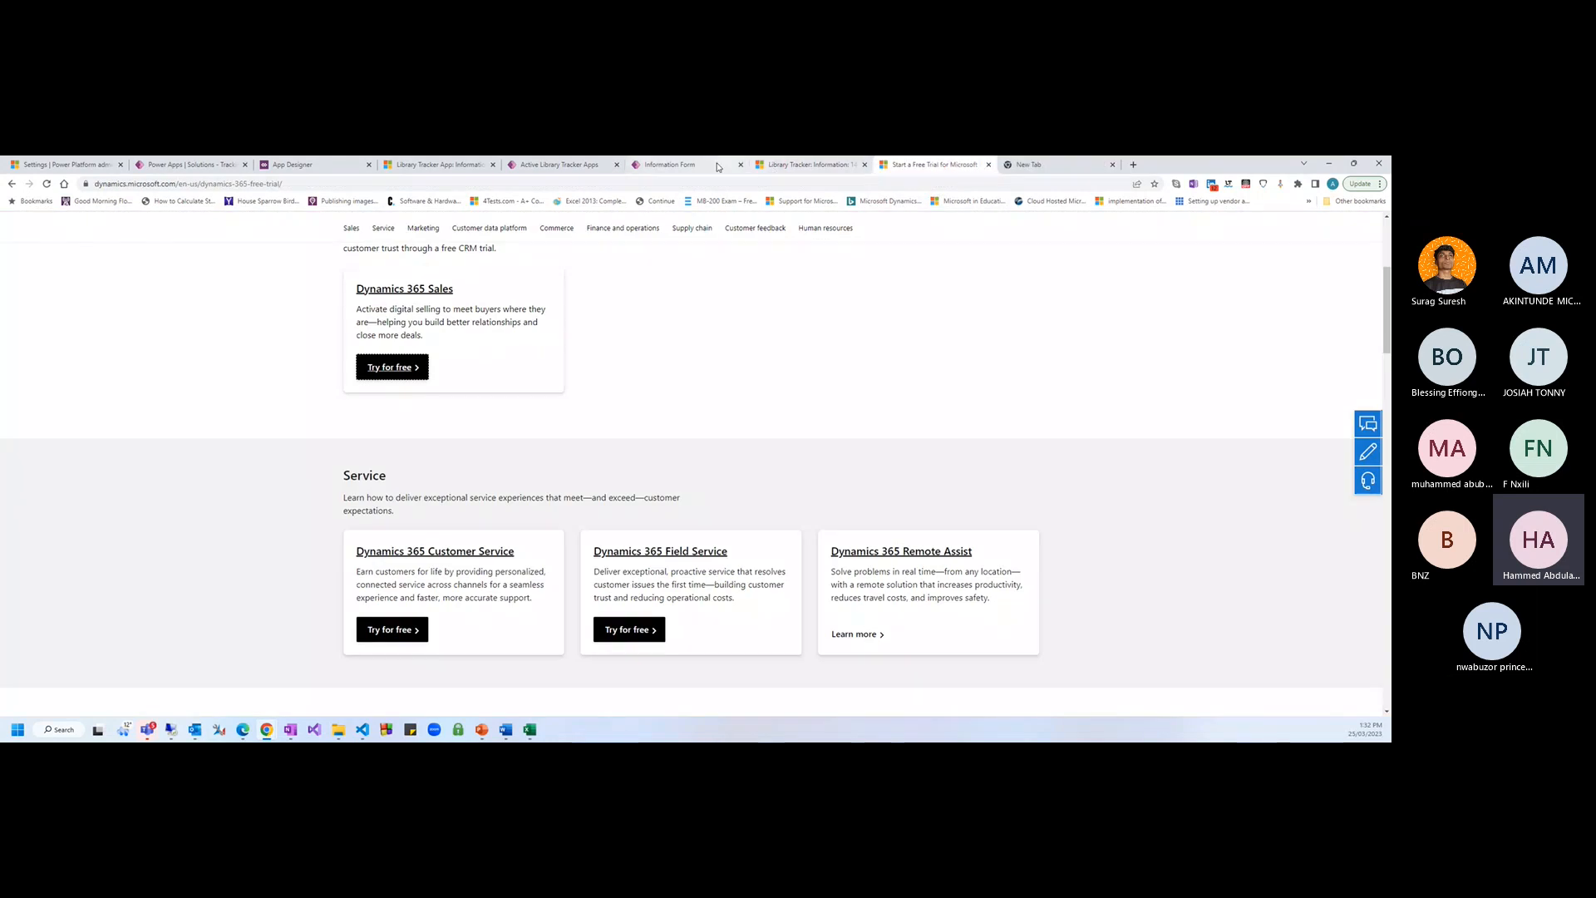
{"action": "left_click", "coordinate": [439, 165]}
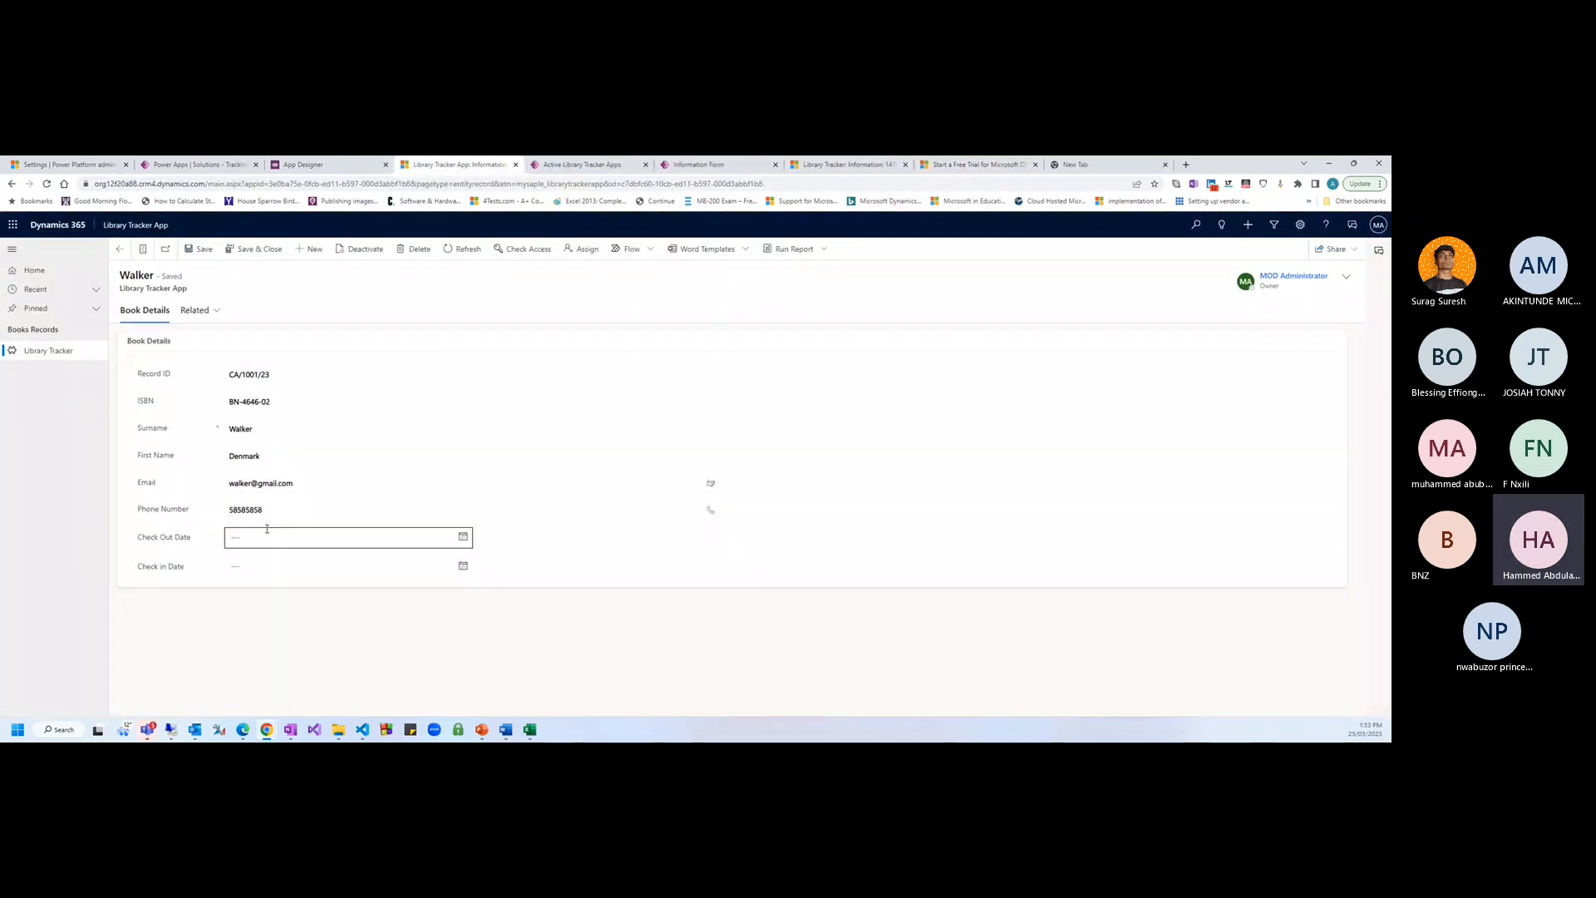
{"action": "left_click", "coordinate": [700, 164]}
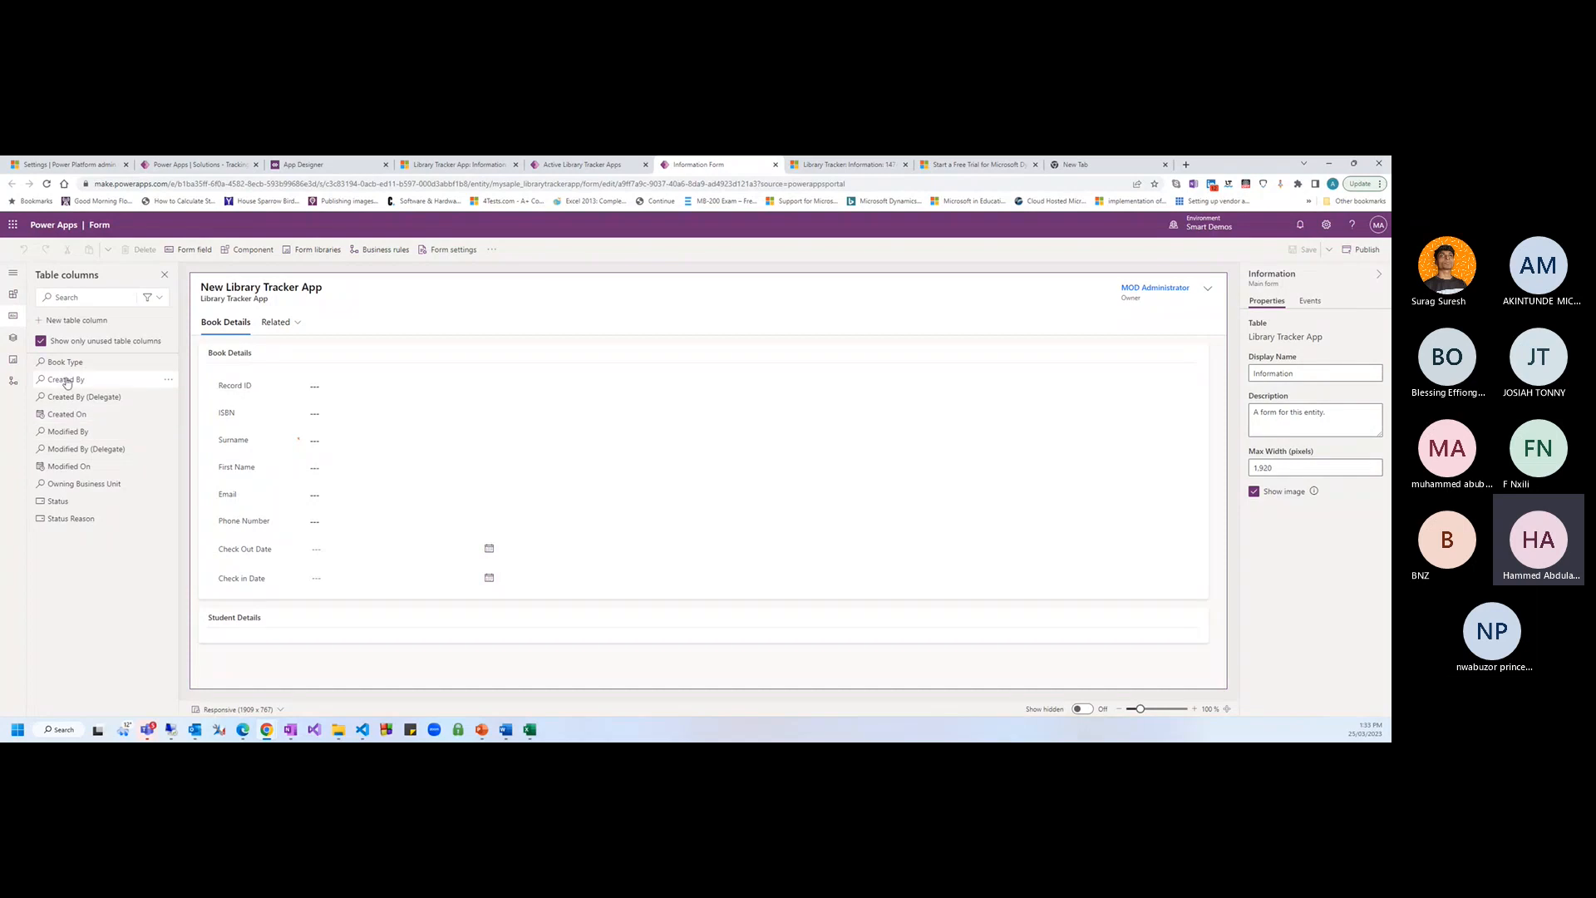
Place the Book Type column on the Information form below ISBN and save the form
{"action": "left_click_drag", "start_coordinate": [62, 363], "coordinate": [307, 423]}
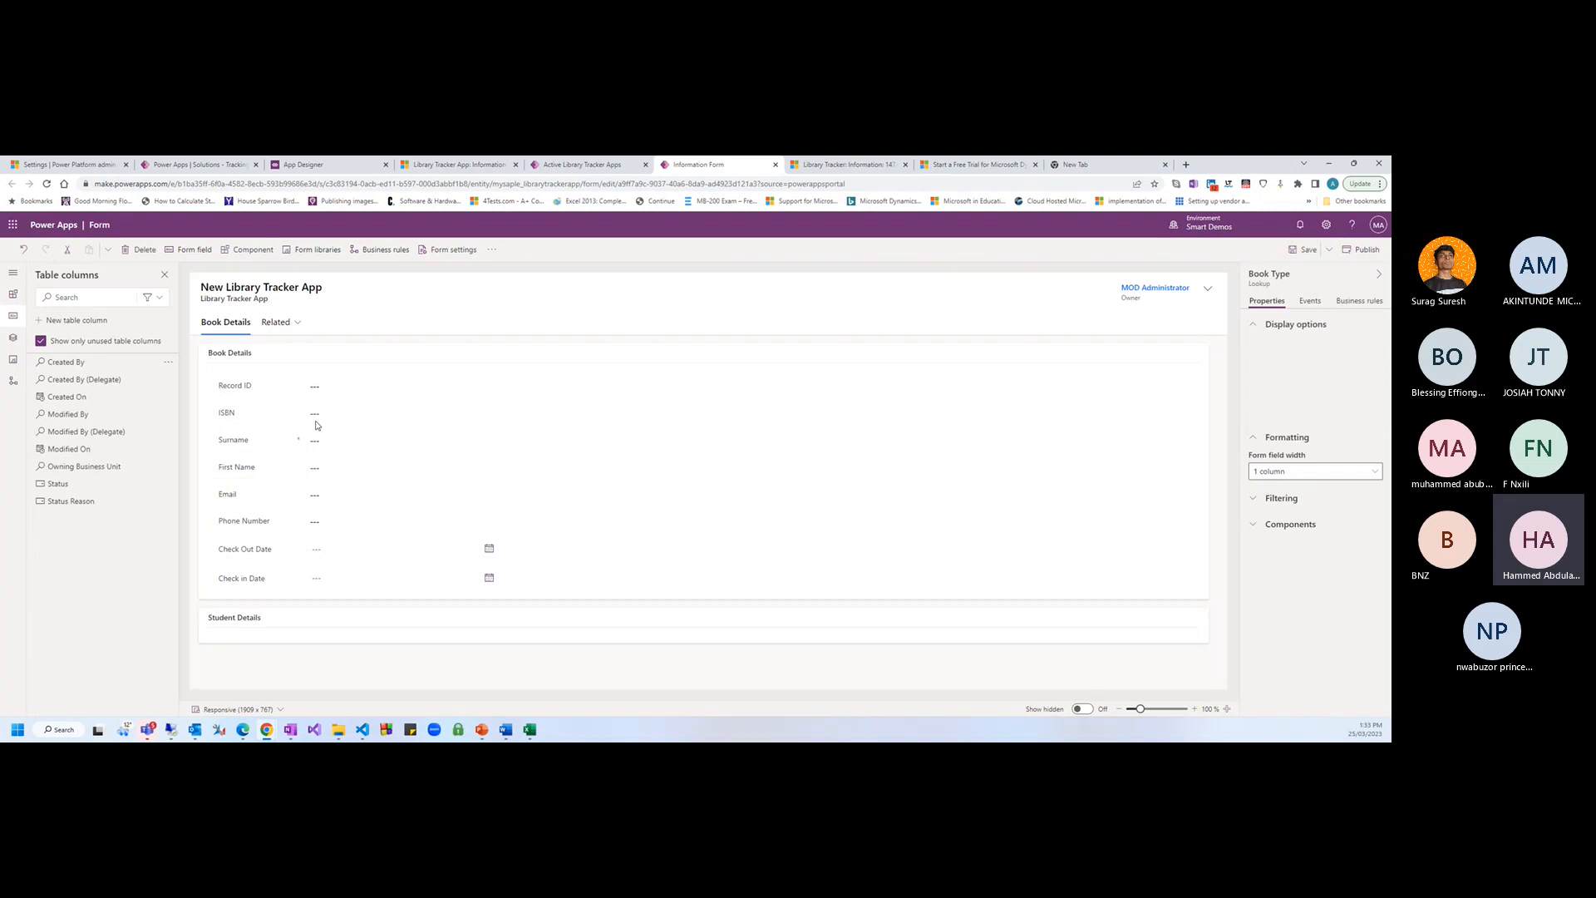
{"action": "left_click", "coordinate": [1307, 250]}
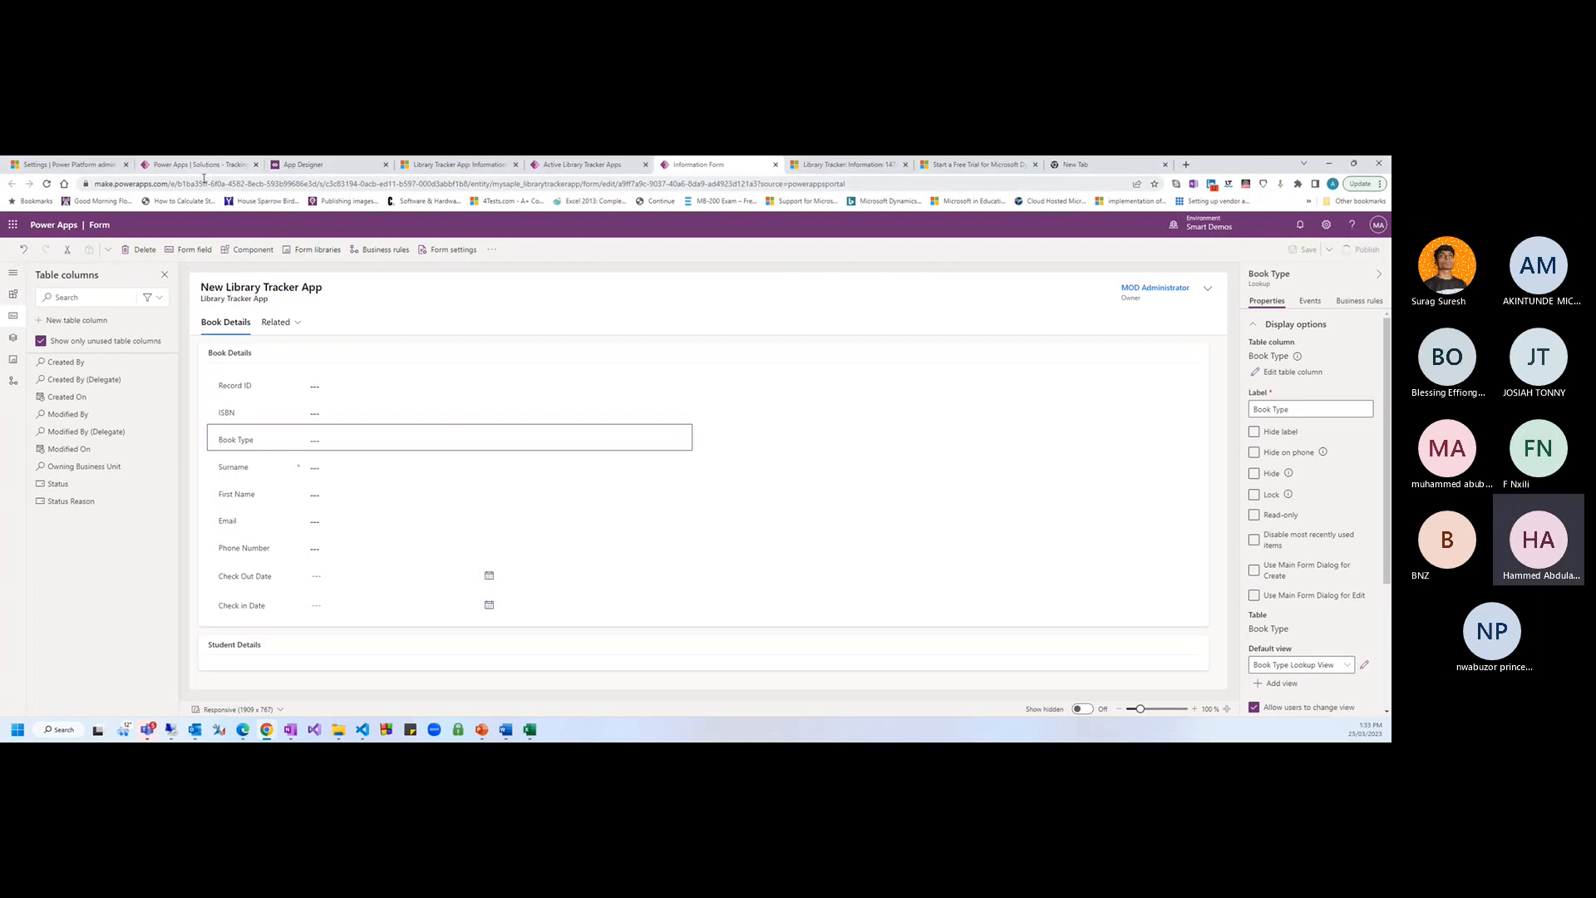
In the sitemap designer, add a new subarea under Library Tracker with type Entity
{"action": "left_click", "coordinate": [348, 164]}
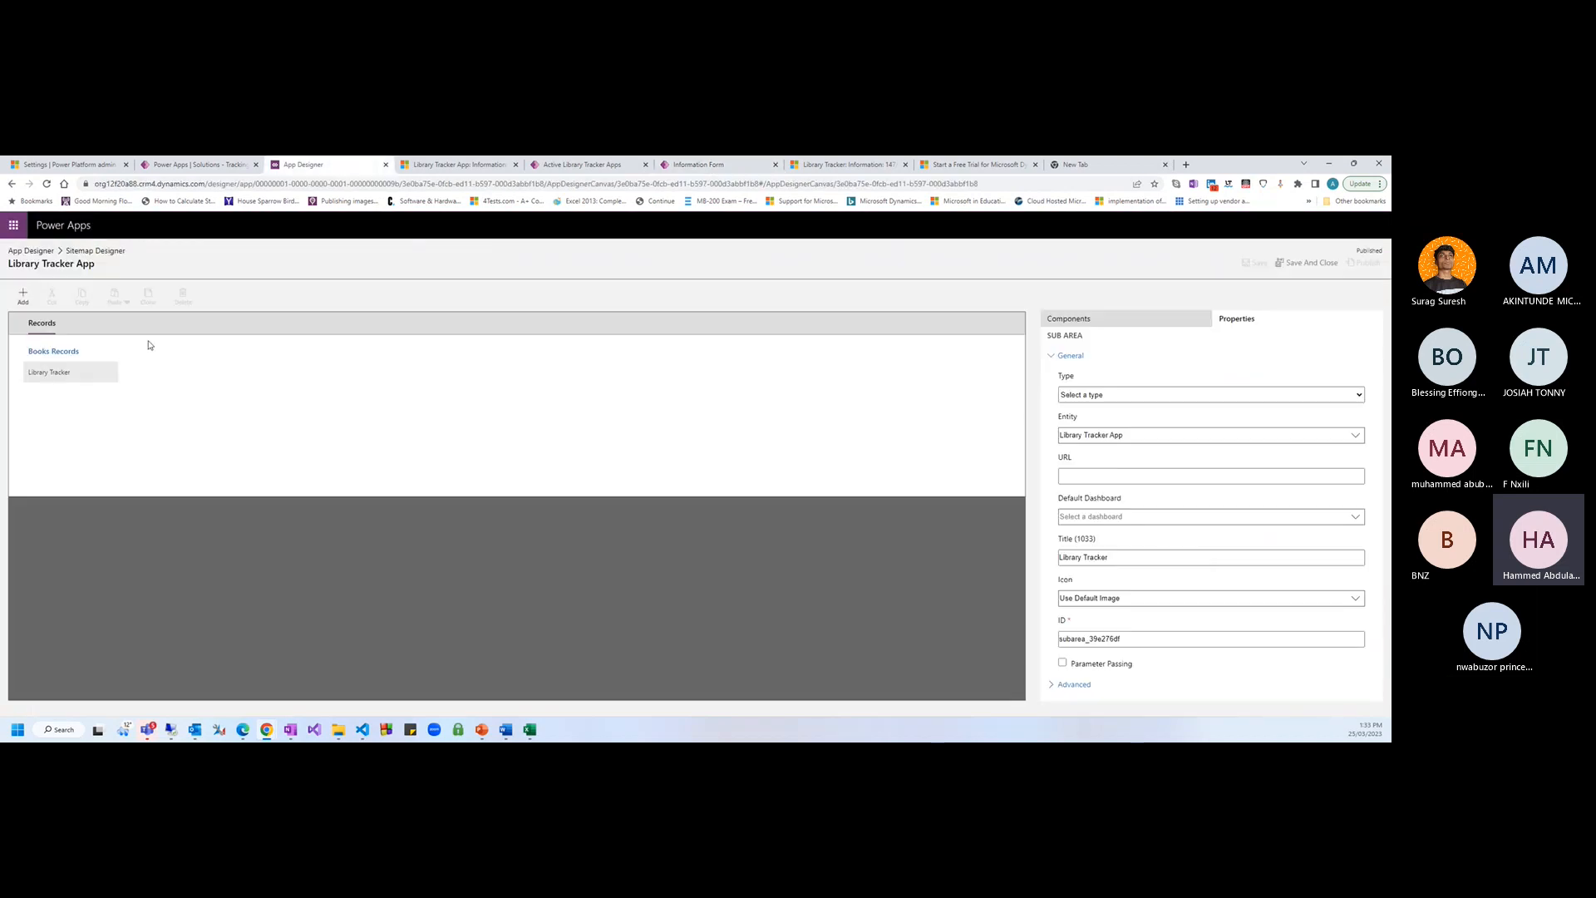
{"action": "left_click", "coordinate": [50, 331]}
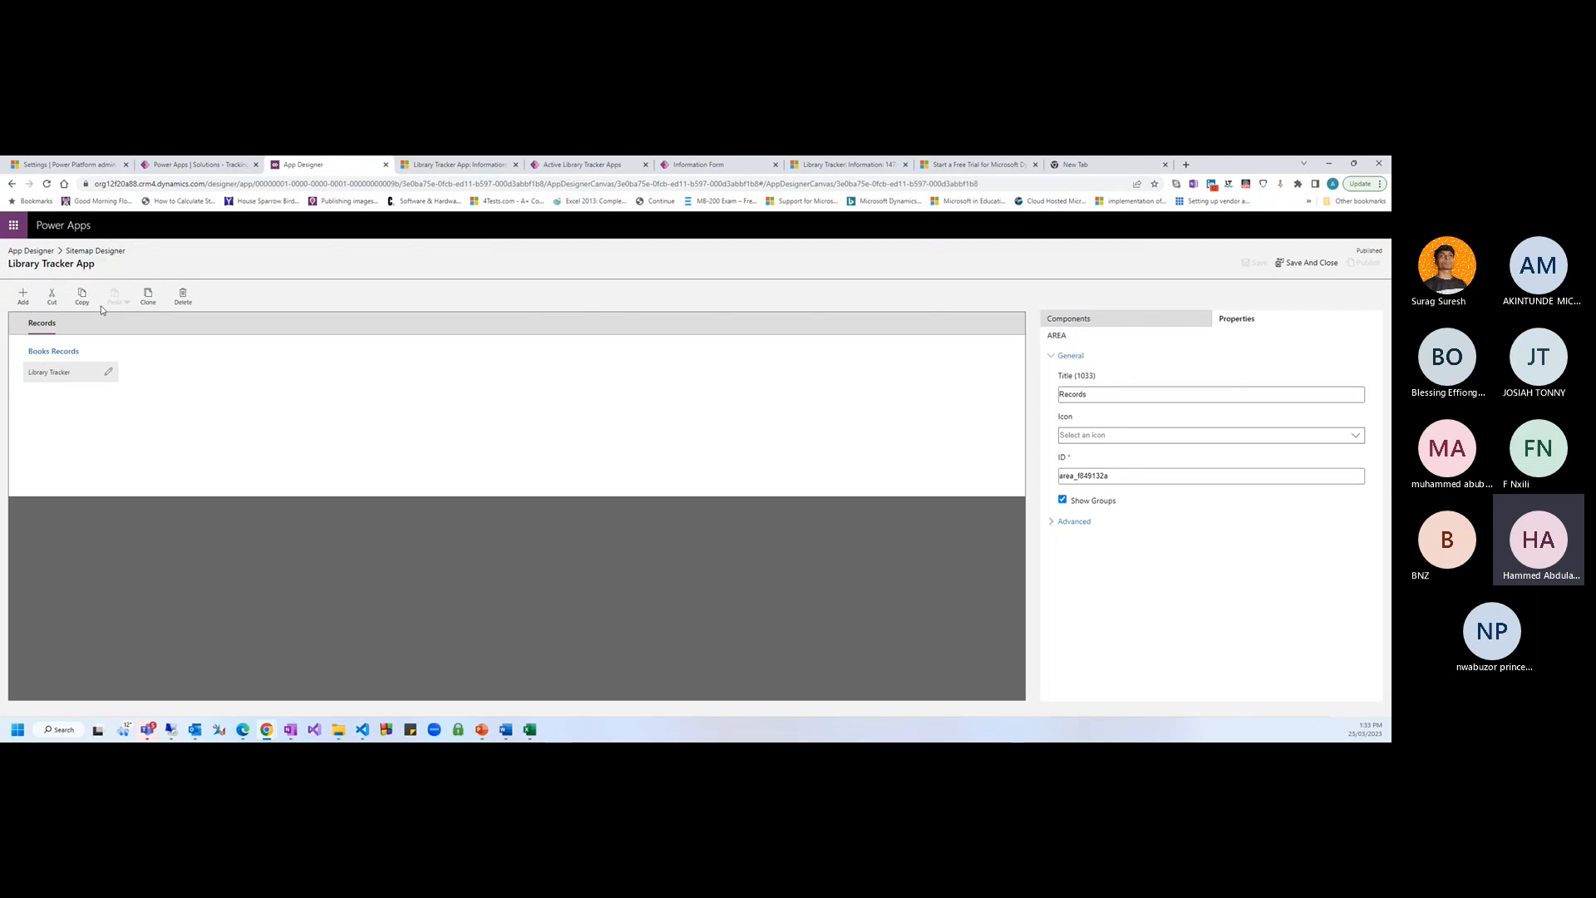
{"action": "left_click", "coordinate": [25, 299]}
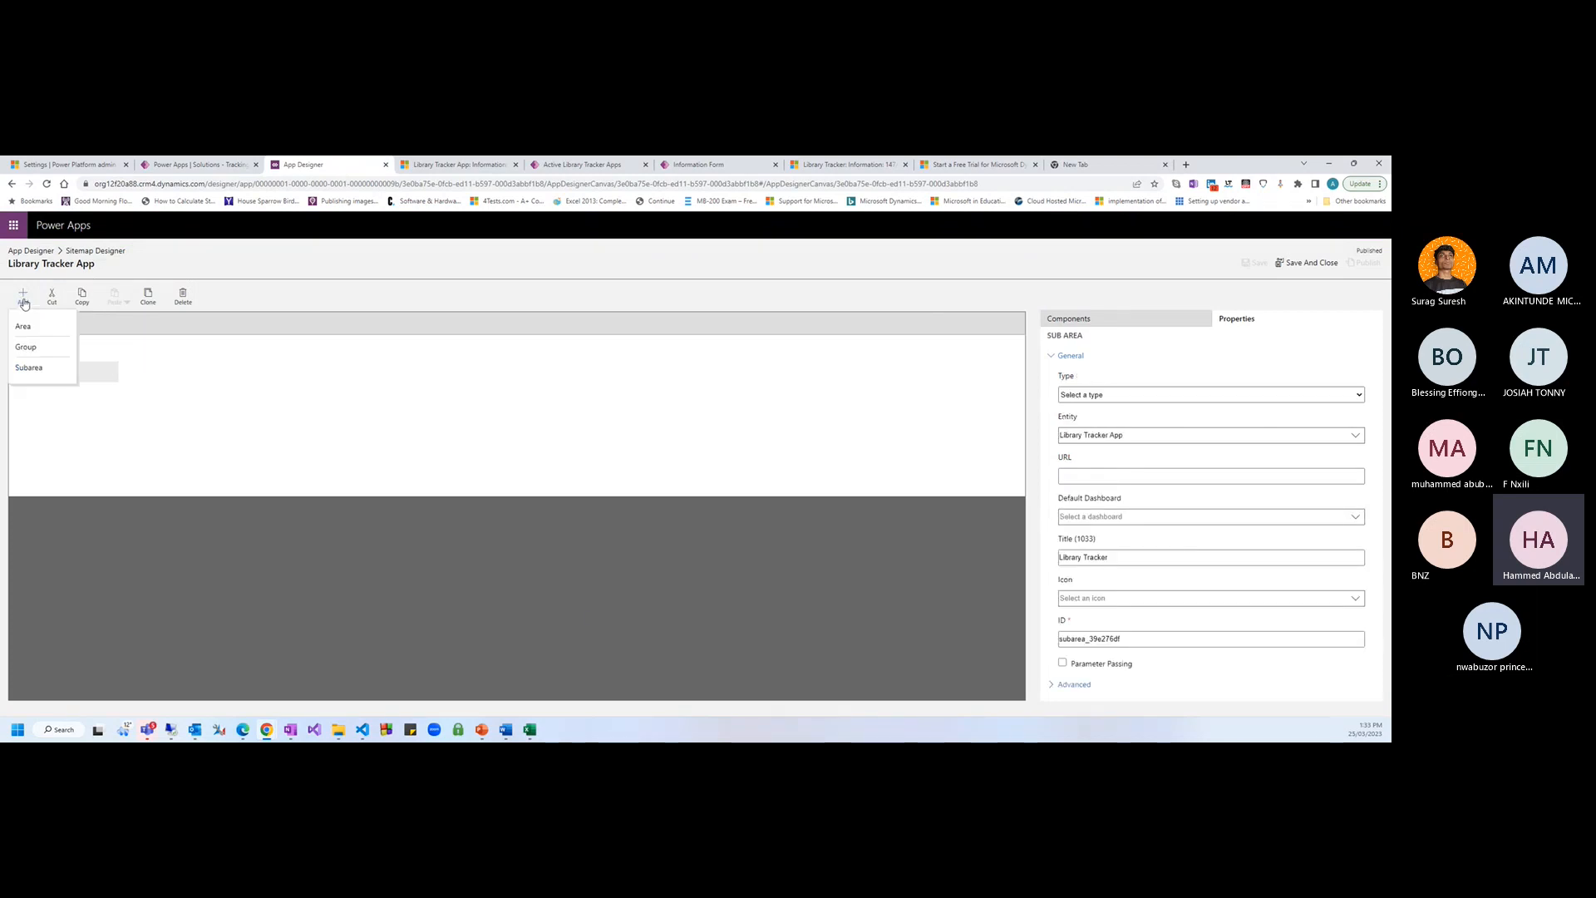
{"action": "left_click", "coordinate": [27, 367]}
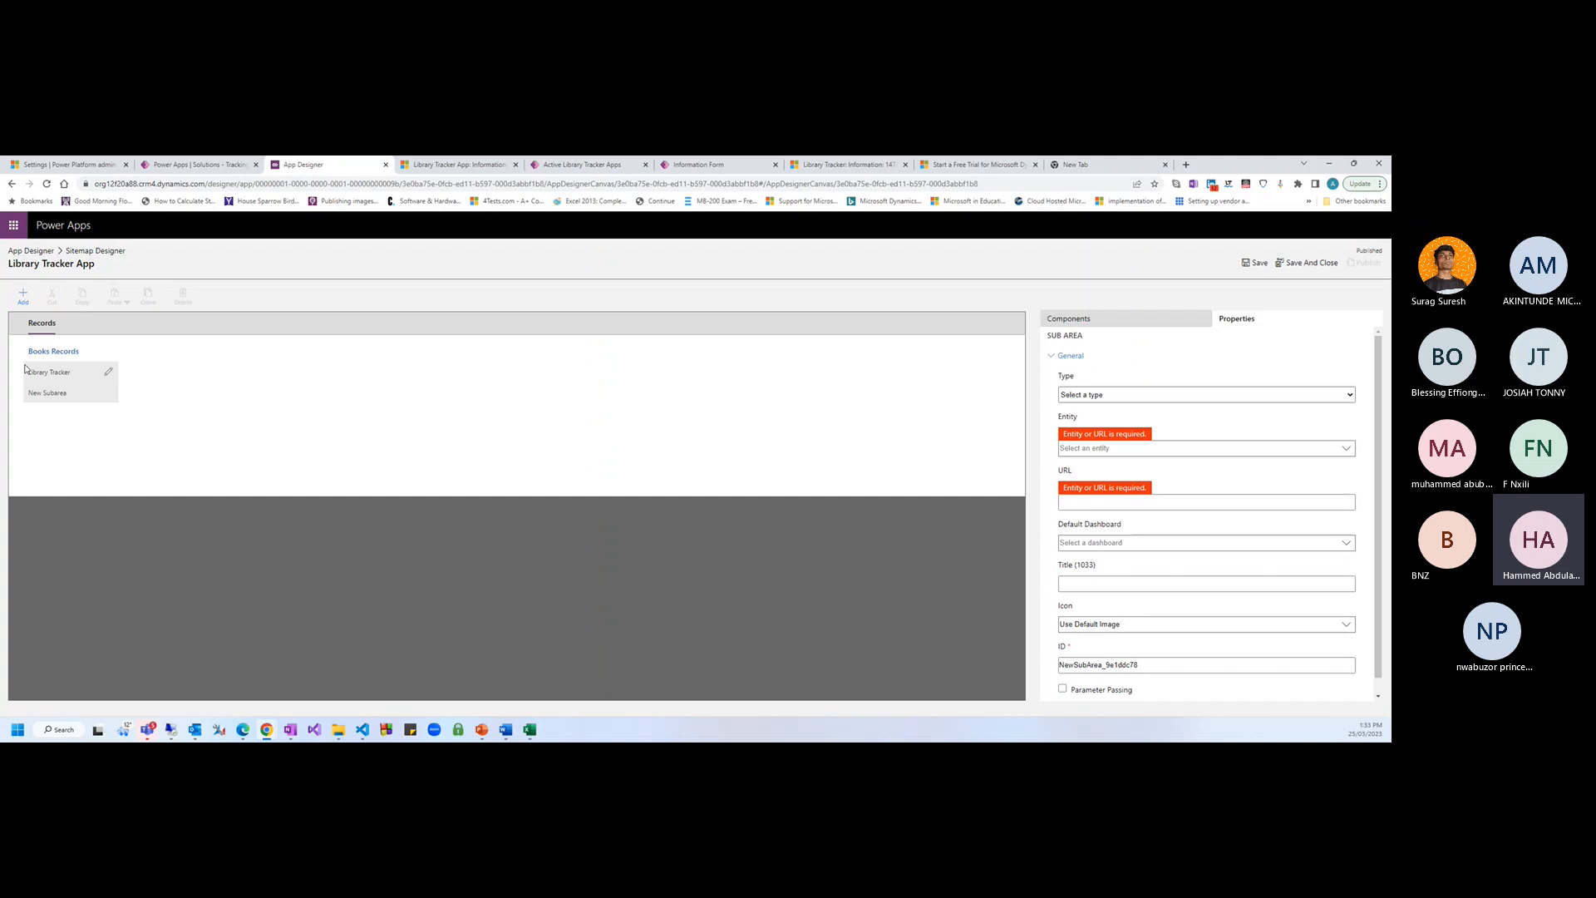
{"action": "left_click", "coordinate": [1091, 397]}
{"action": "left_click", "coordinate": [1093, 414]}
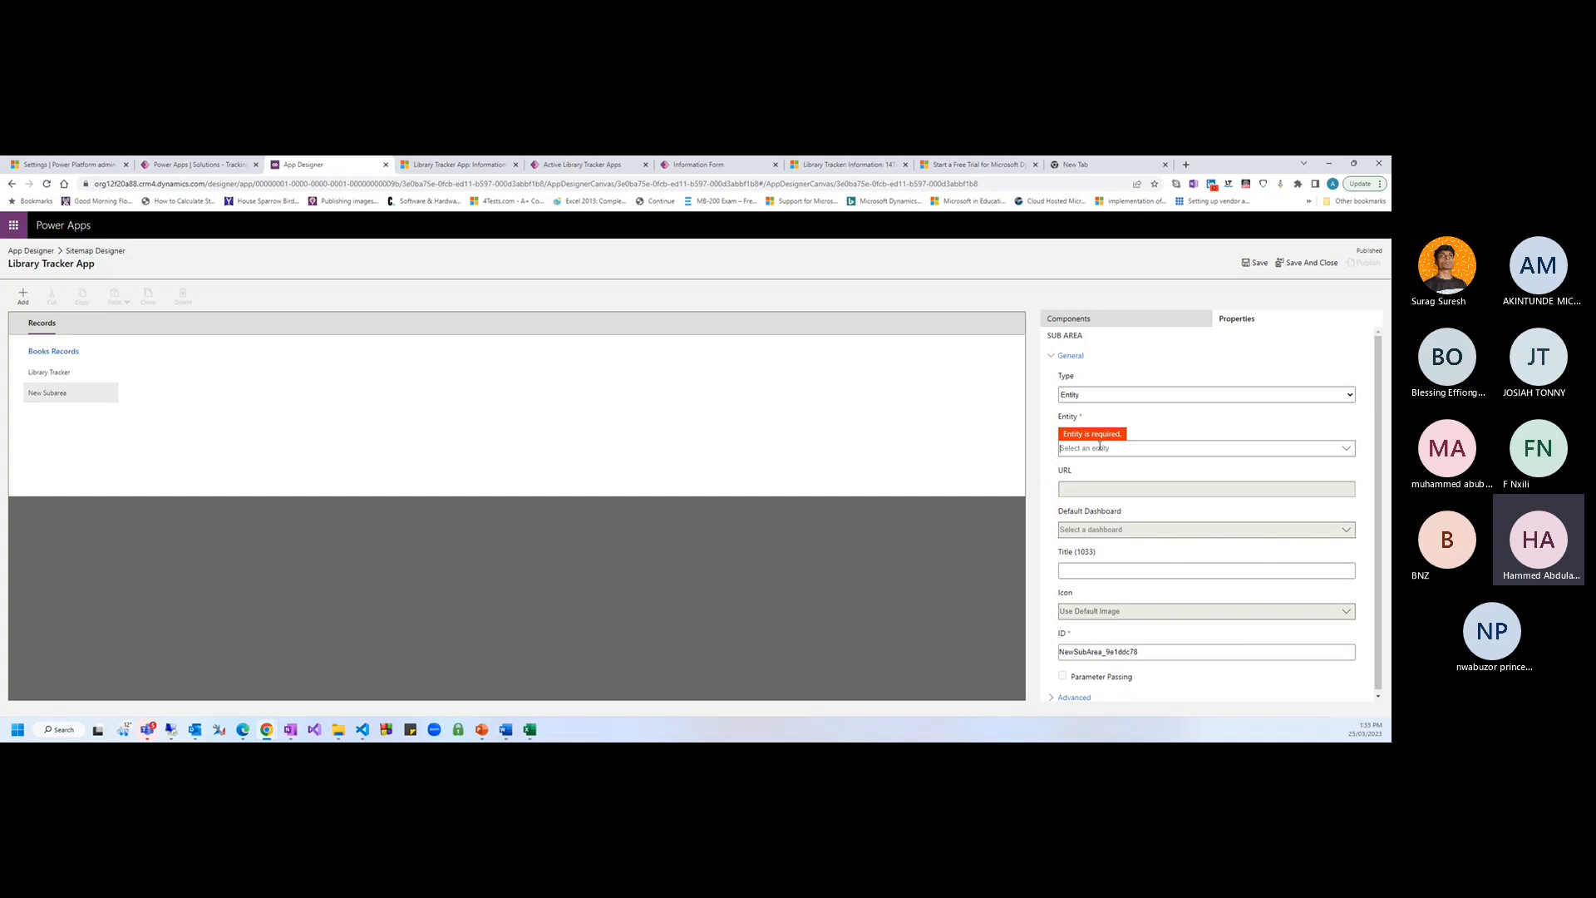
Search the entities for 'Book', then reload the page and discard the unsaved subarea
{"action": "type", "text": "Bookt"}
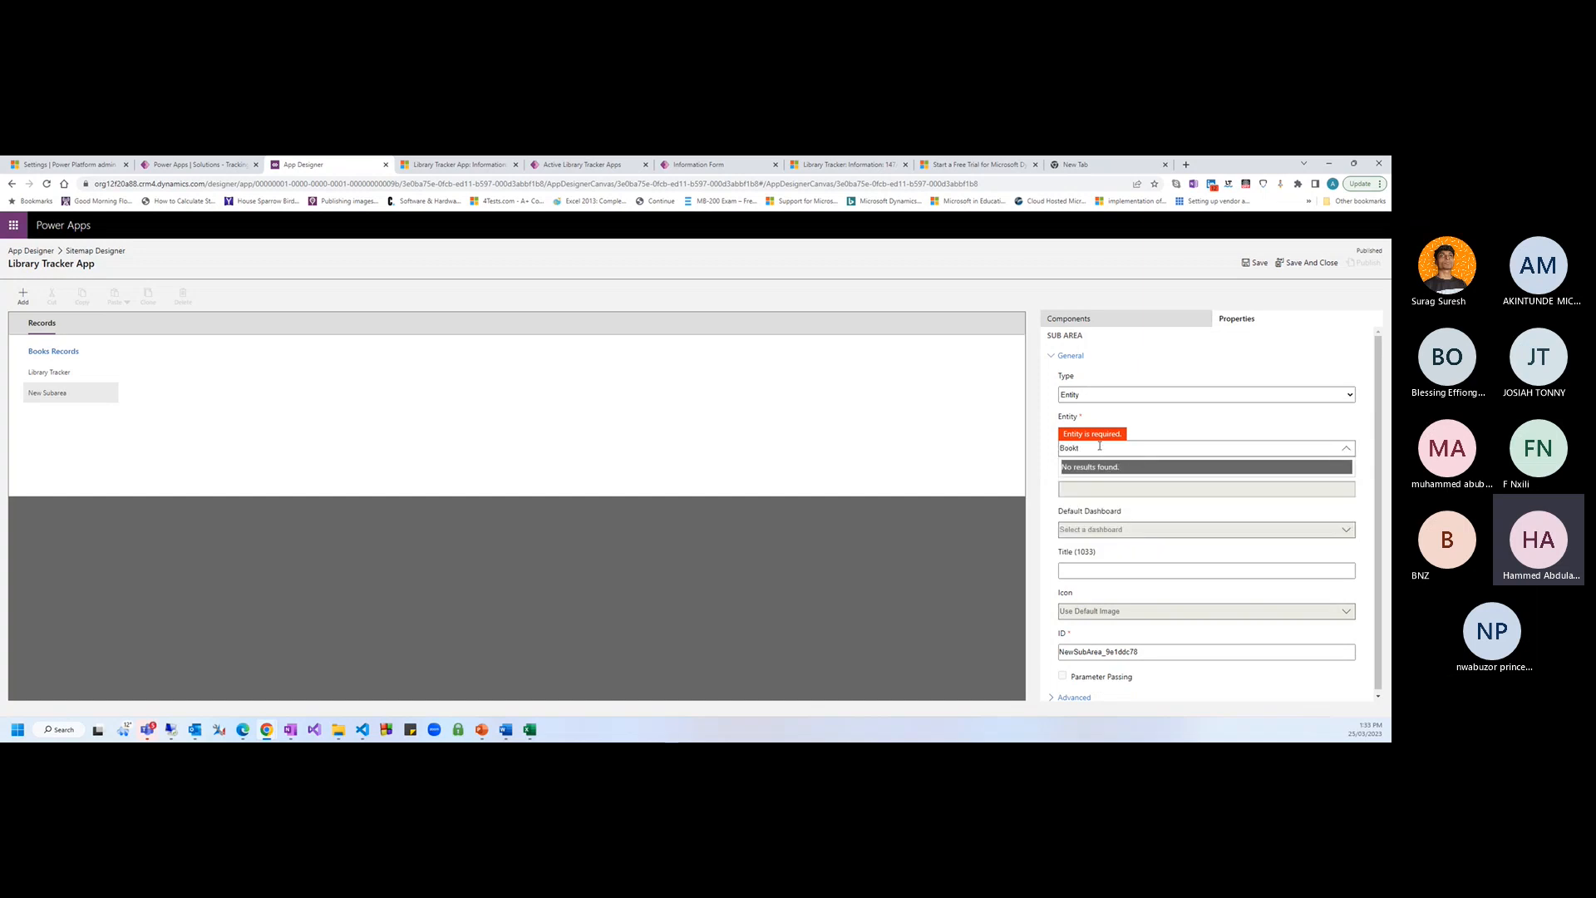
{"action": "key", "text": "BackSpace"}
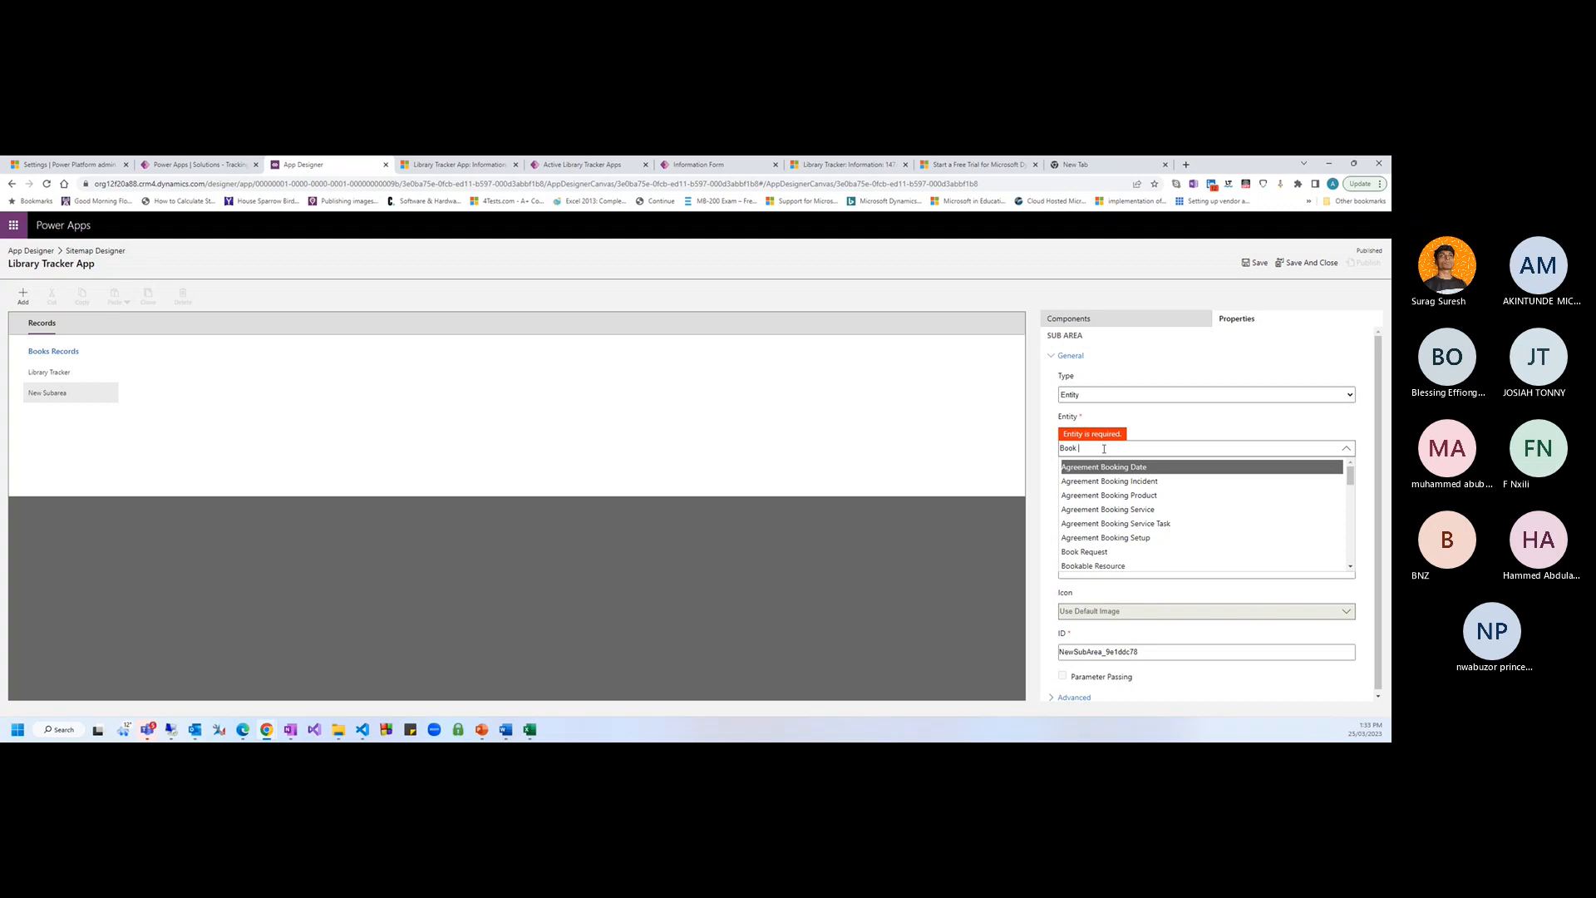
{"action": "key", "text": "BackSpace"}
{"action": "key", "text": "BackSpace"}
{"action": "key", "text": "BackSpace"}
{"action": "key", "text": "BackSpace"}
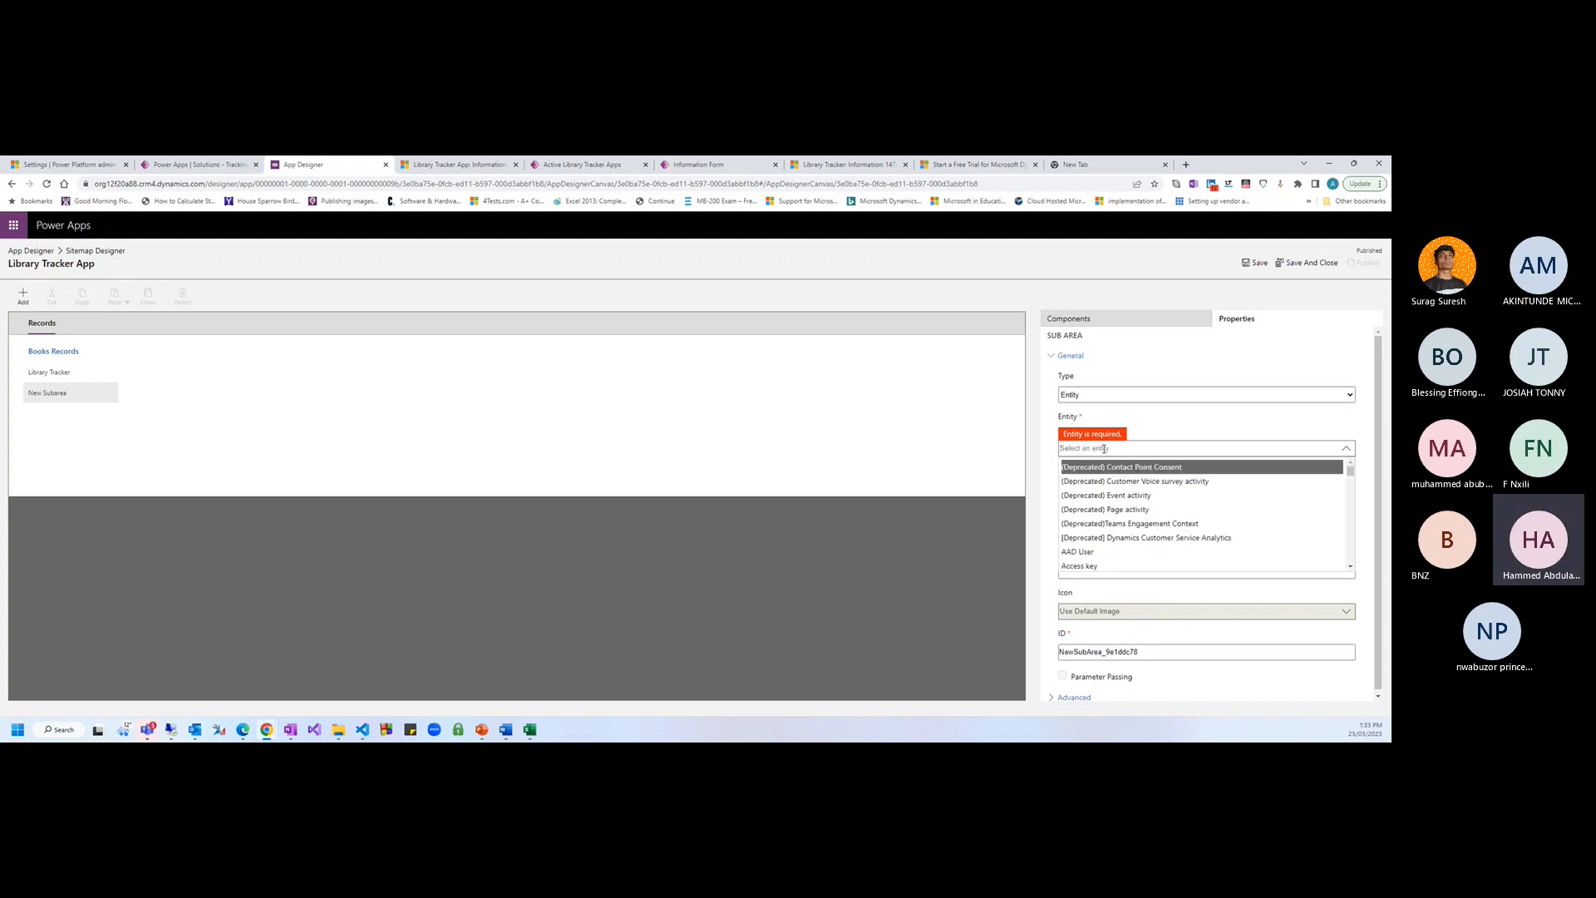
{"action": "left_click", "coordinate": [47, 184]}
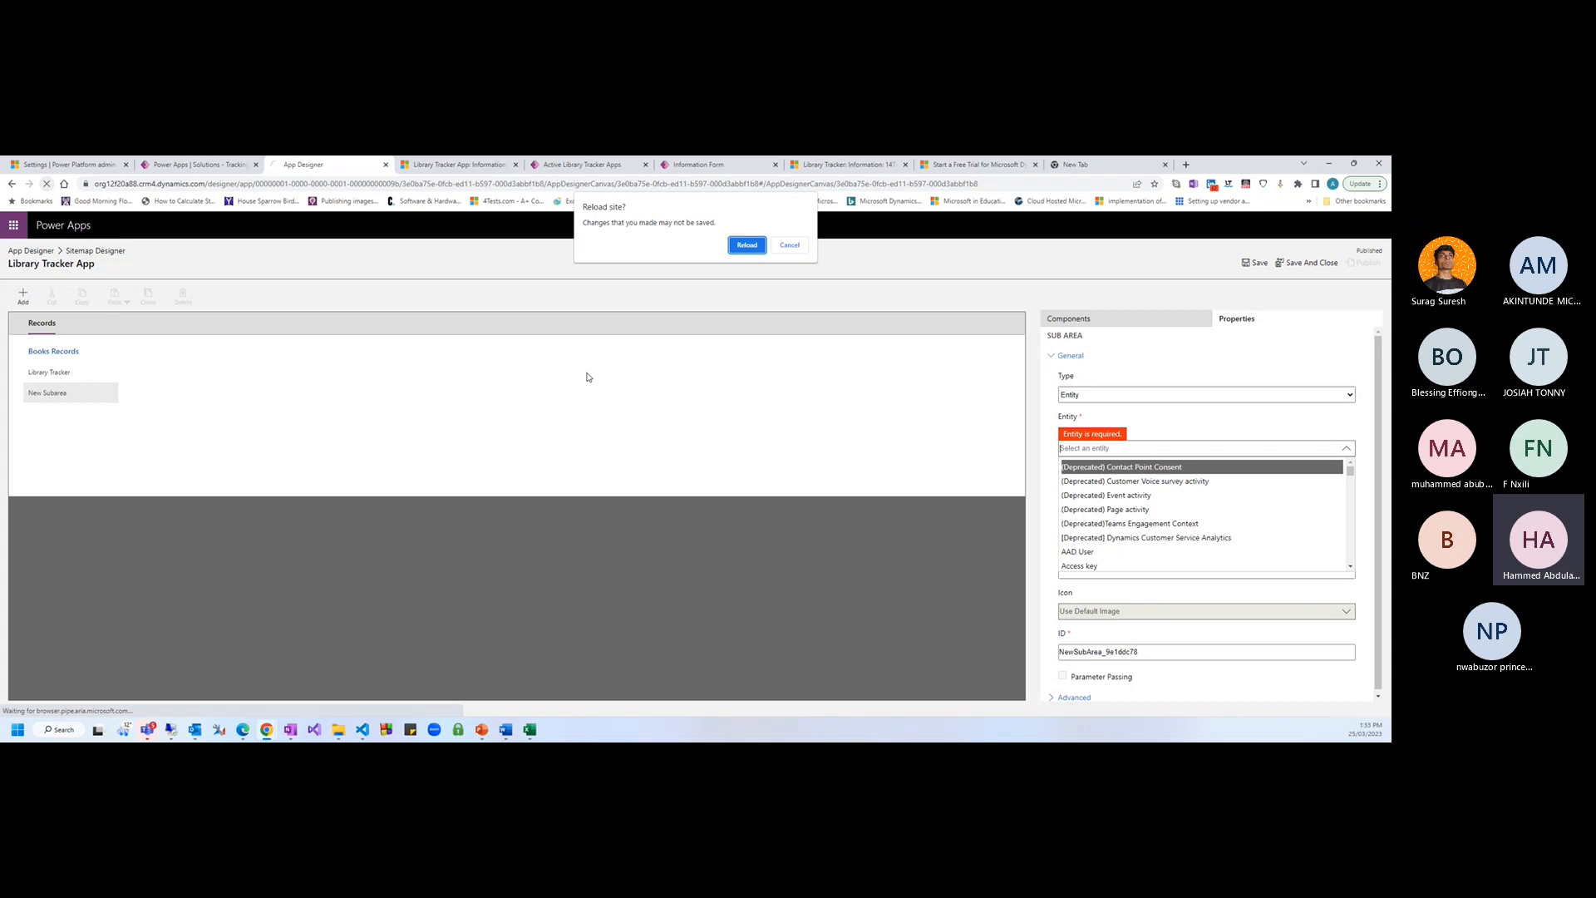
{"action": "left_click", "coordinate": [730, 250]}
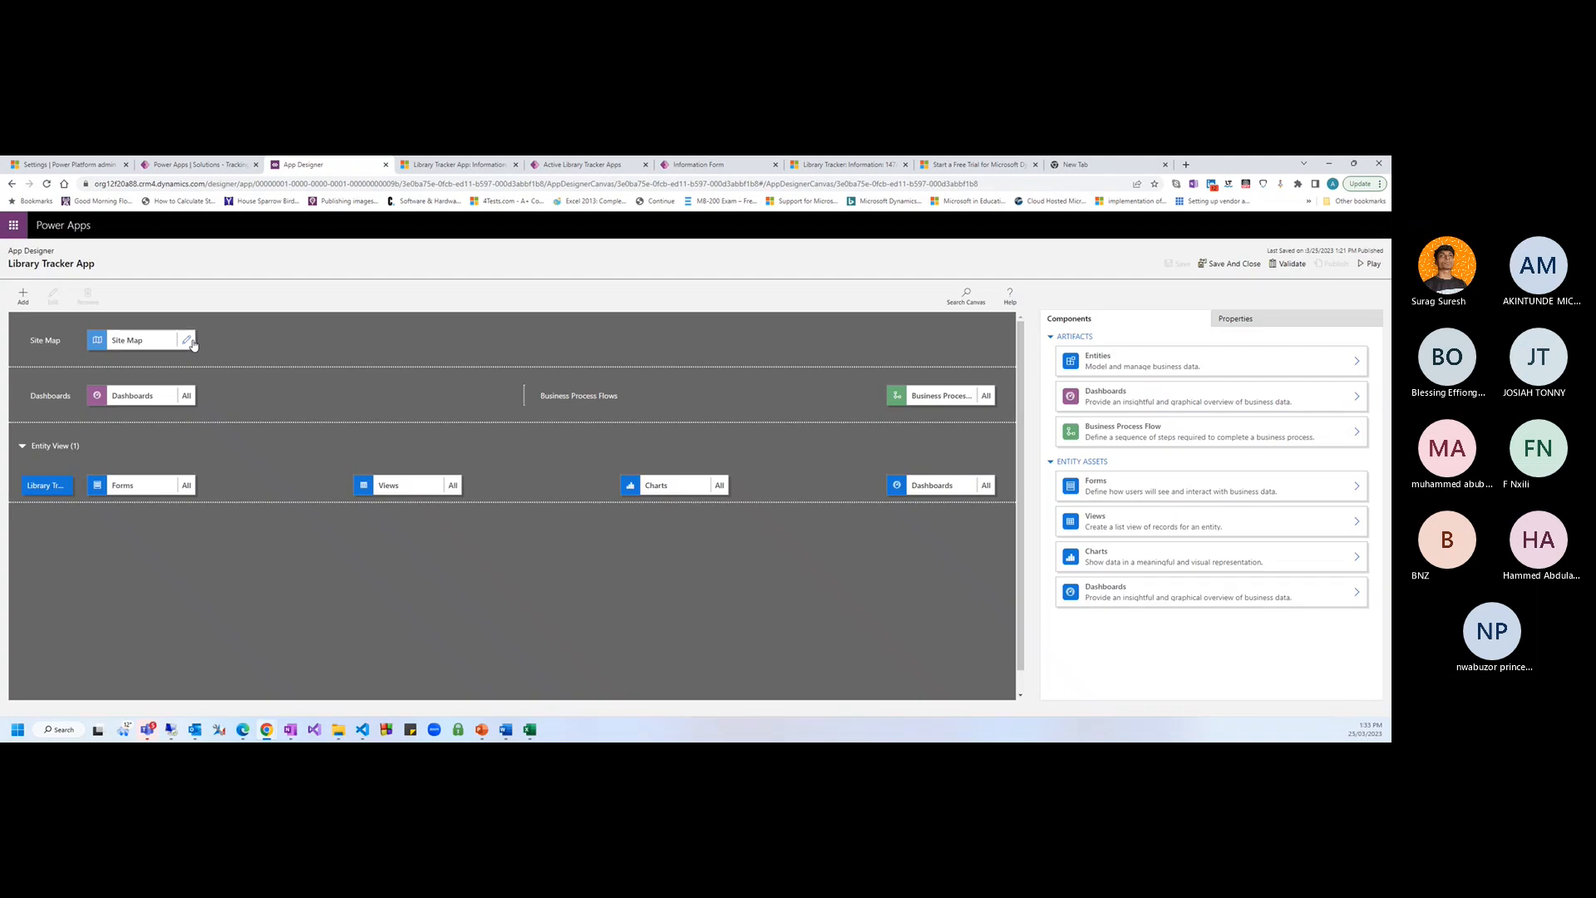
Add a Book Types subarea pointing to the Book Type table, then save and publish the site map
{"action": "left_click", "coordinate": [190, 341]}
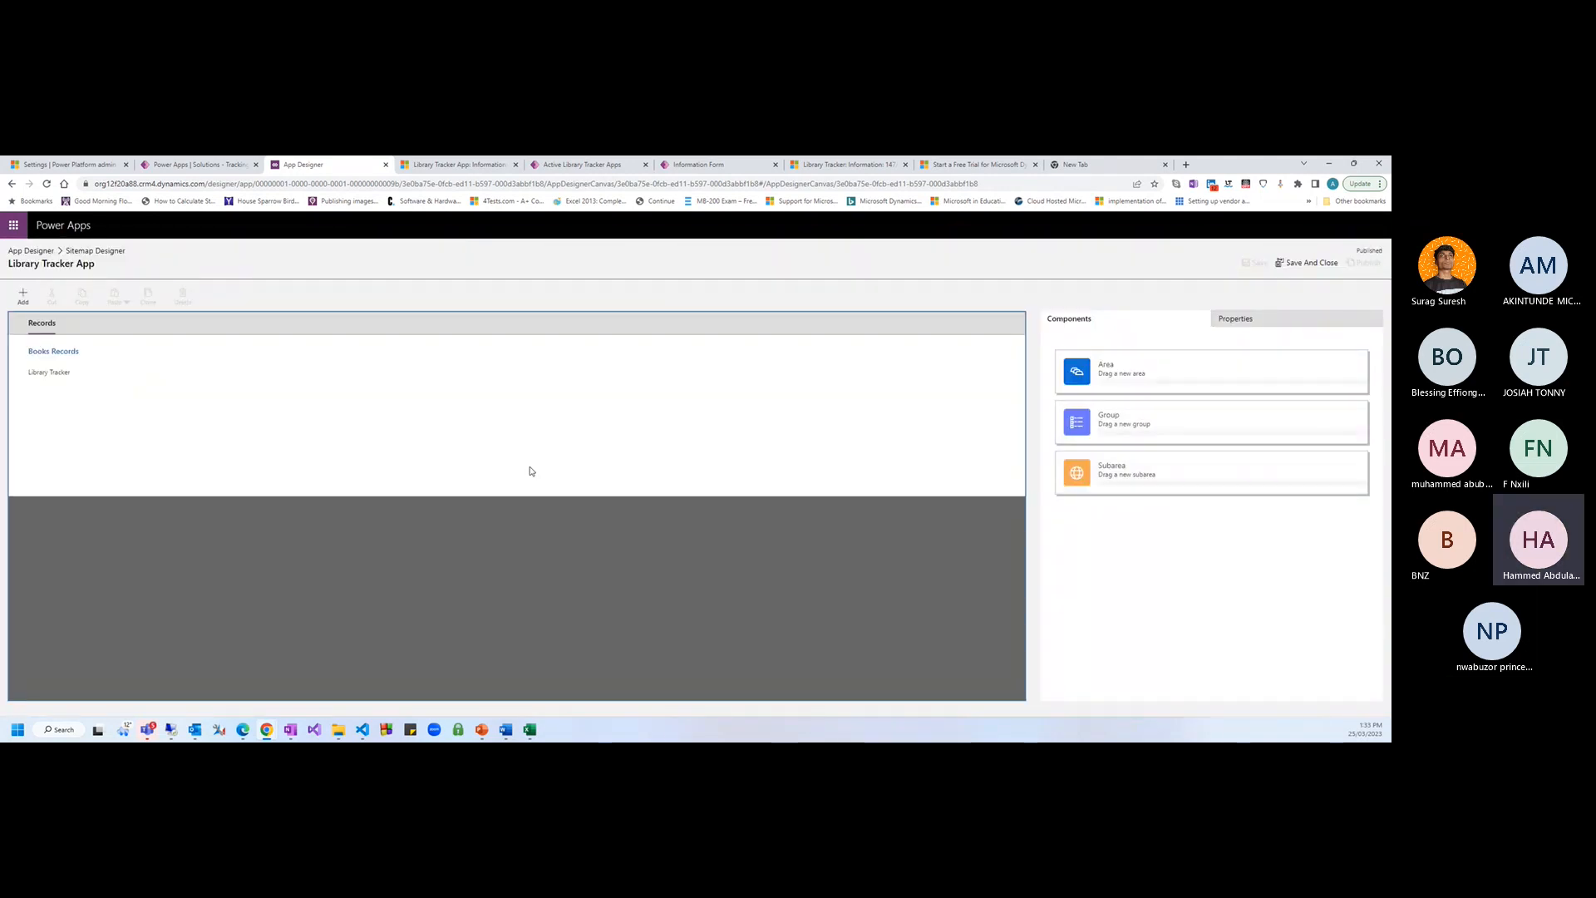
{"action": "left_click", "coordinate": [23, 296]}
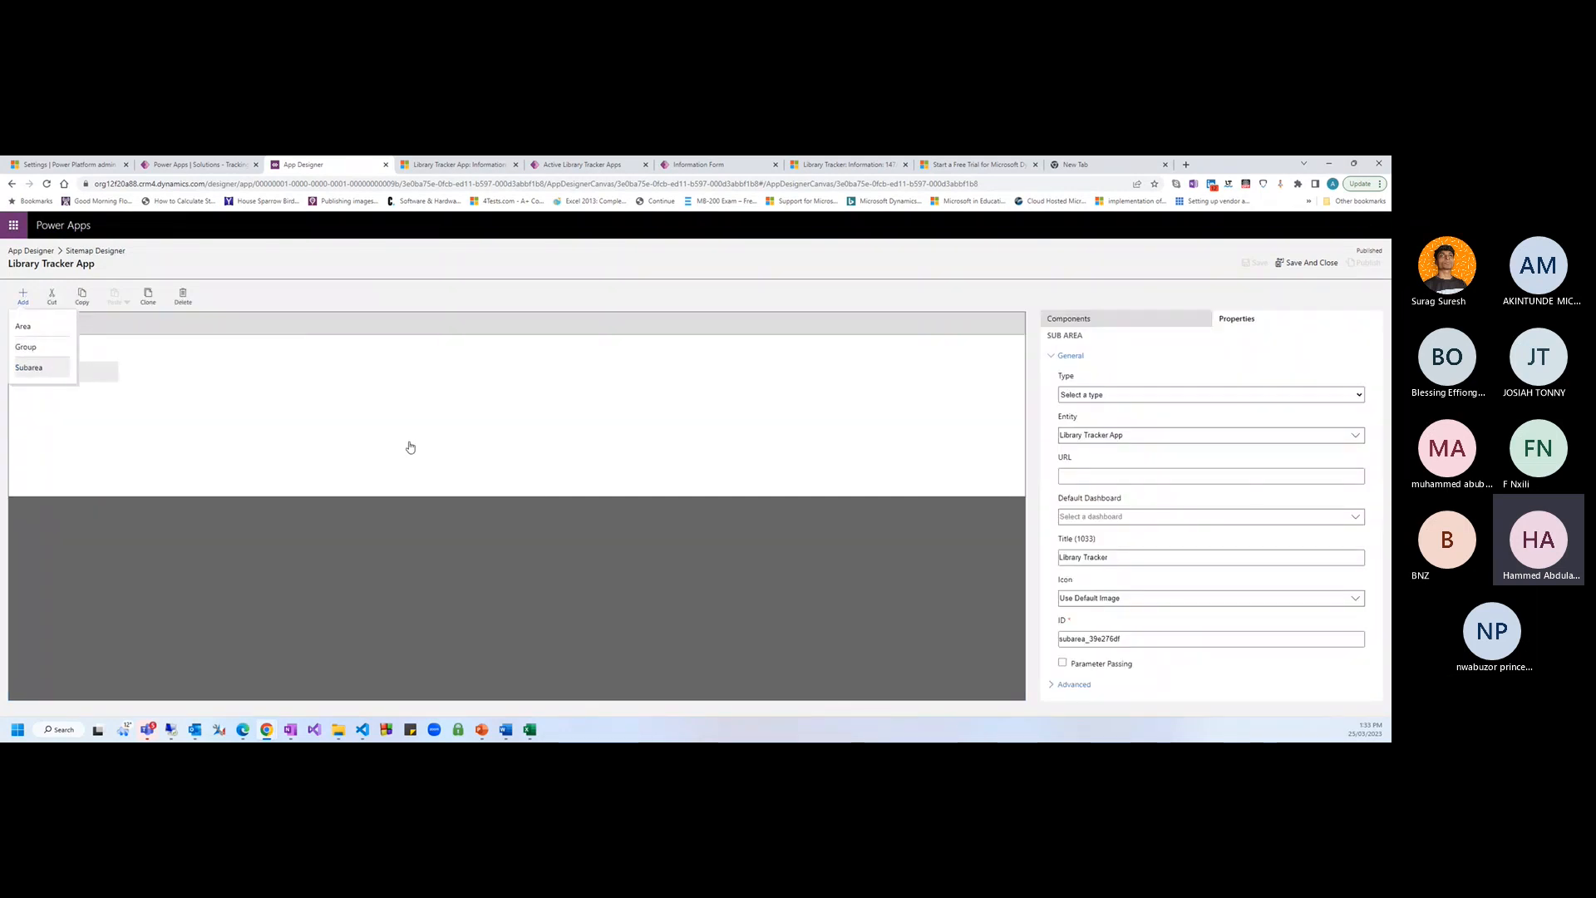
{"action": "left_click", "coordinate": [1102, 397]}
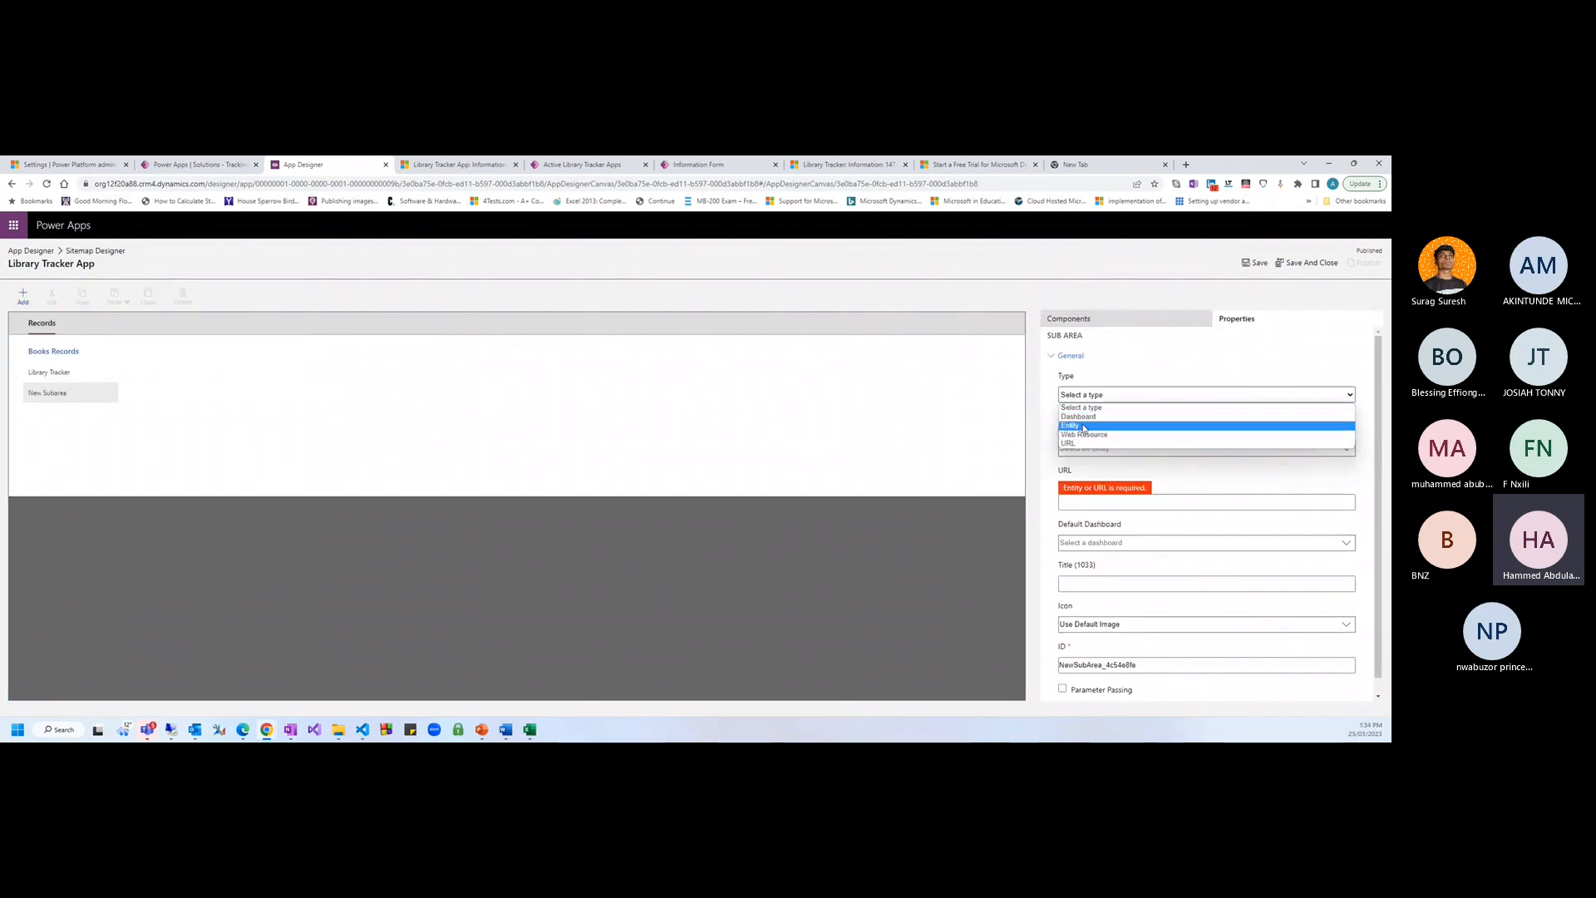
{"action": "left_click", "coordinate": [1105, 432]}
{"action": "left_click", "coordinate": [1106, 449]}
{"action": "type", "text": "Book"}
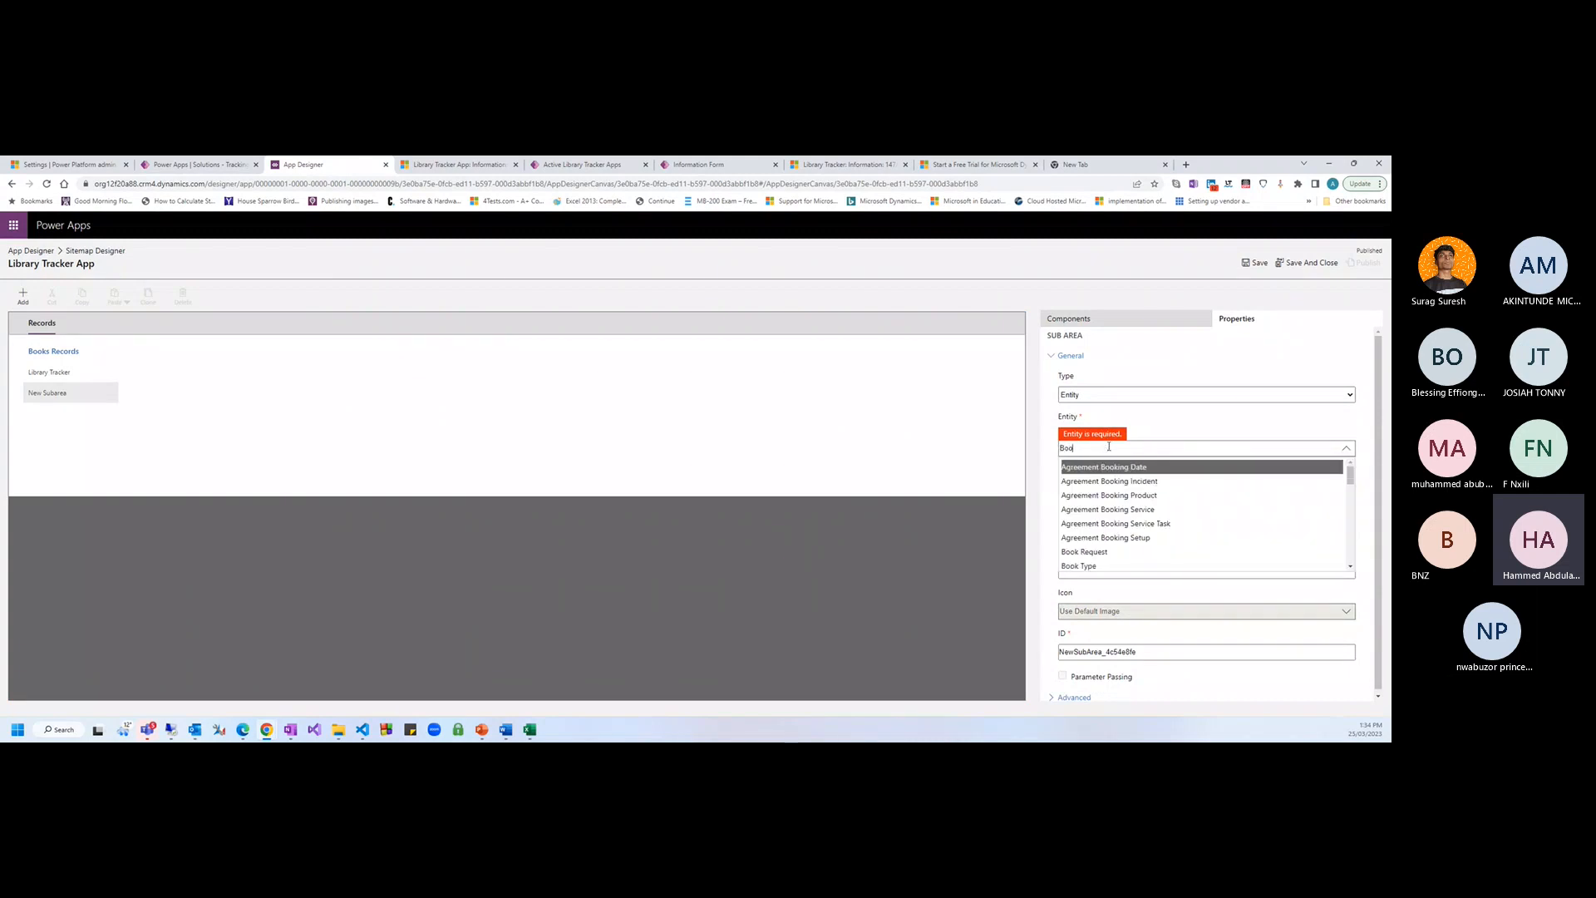
{"action": "left_click", "coordinate": [1080, 566]}
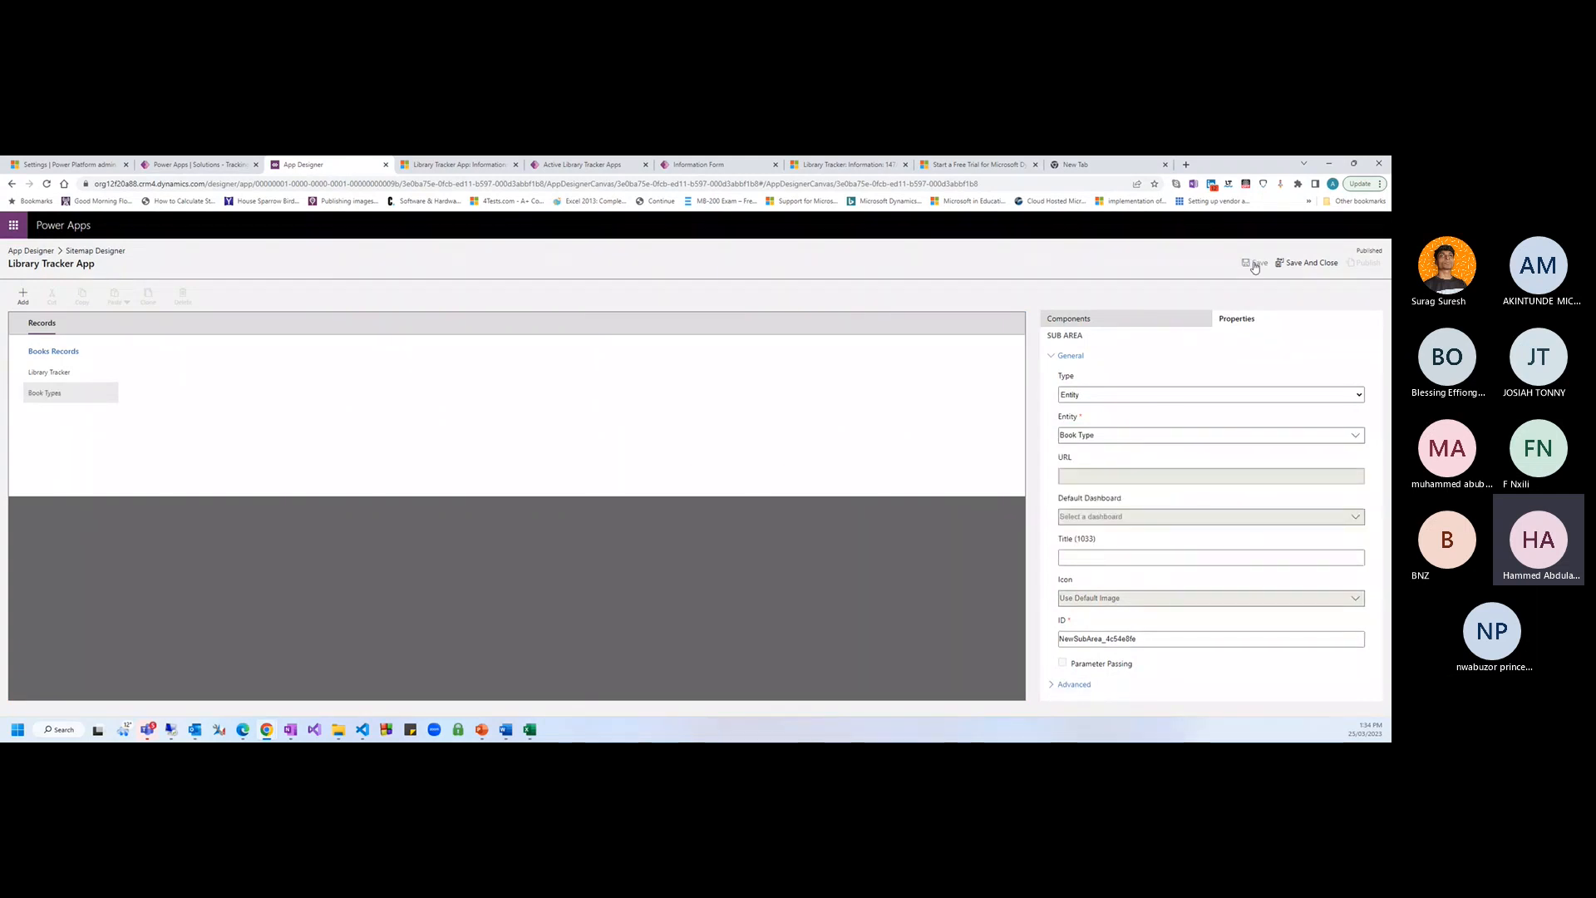
{"action": "left_click", "coordinate": [1256, 264]}
{"action": "left_click", "coordinate": [1364, 263]}
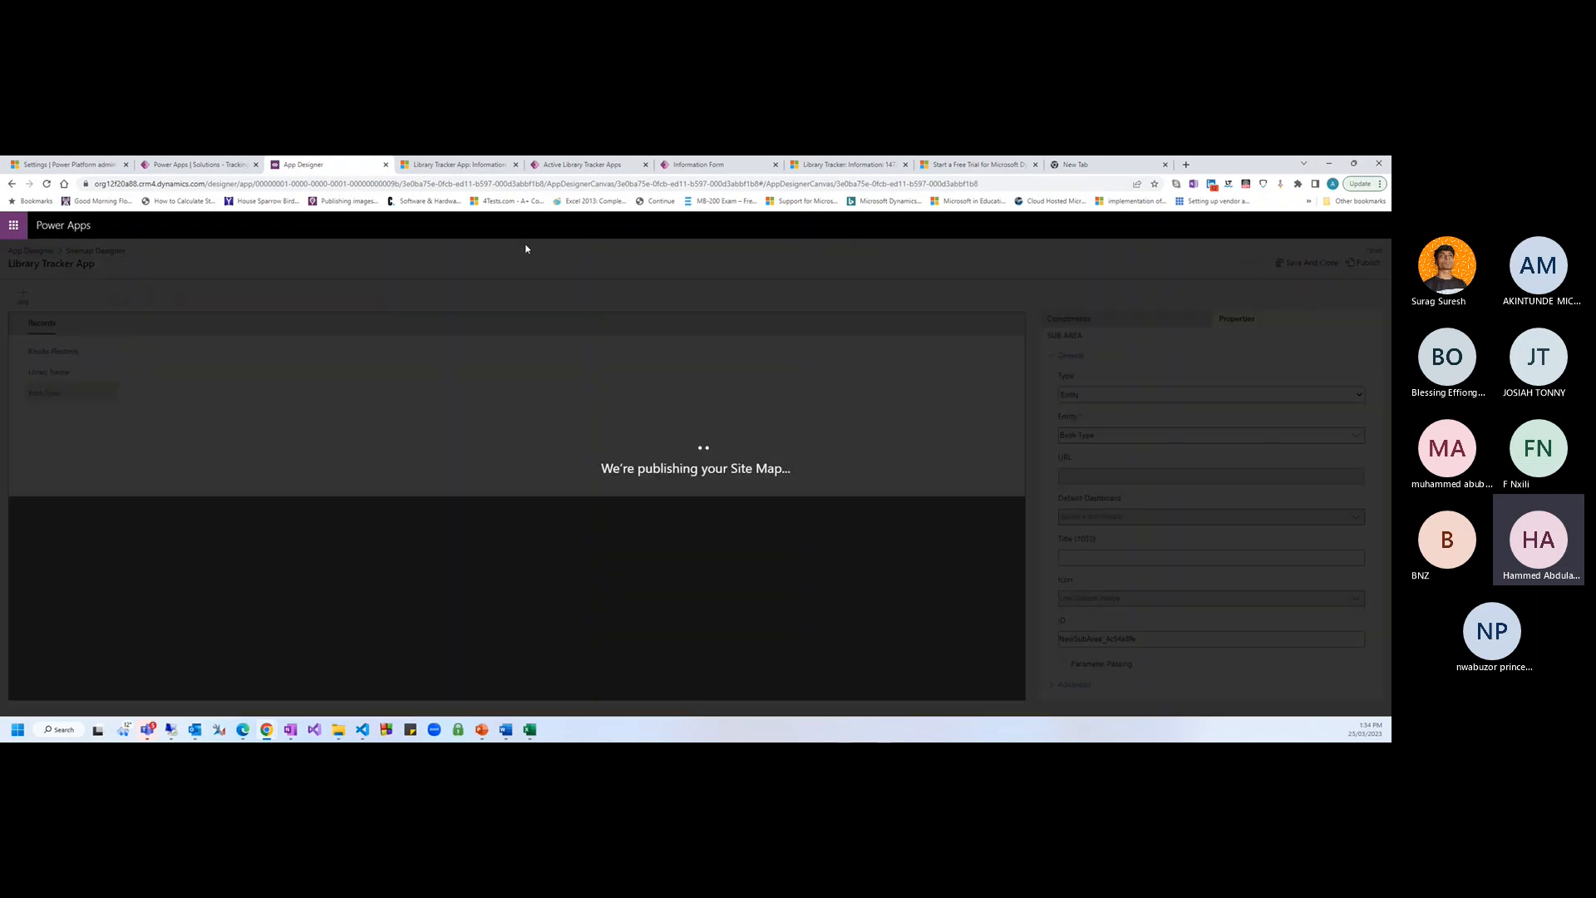
{"action": "left_click", "coordinate": [172, 166]}
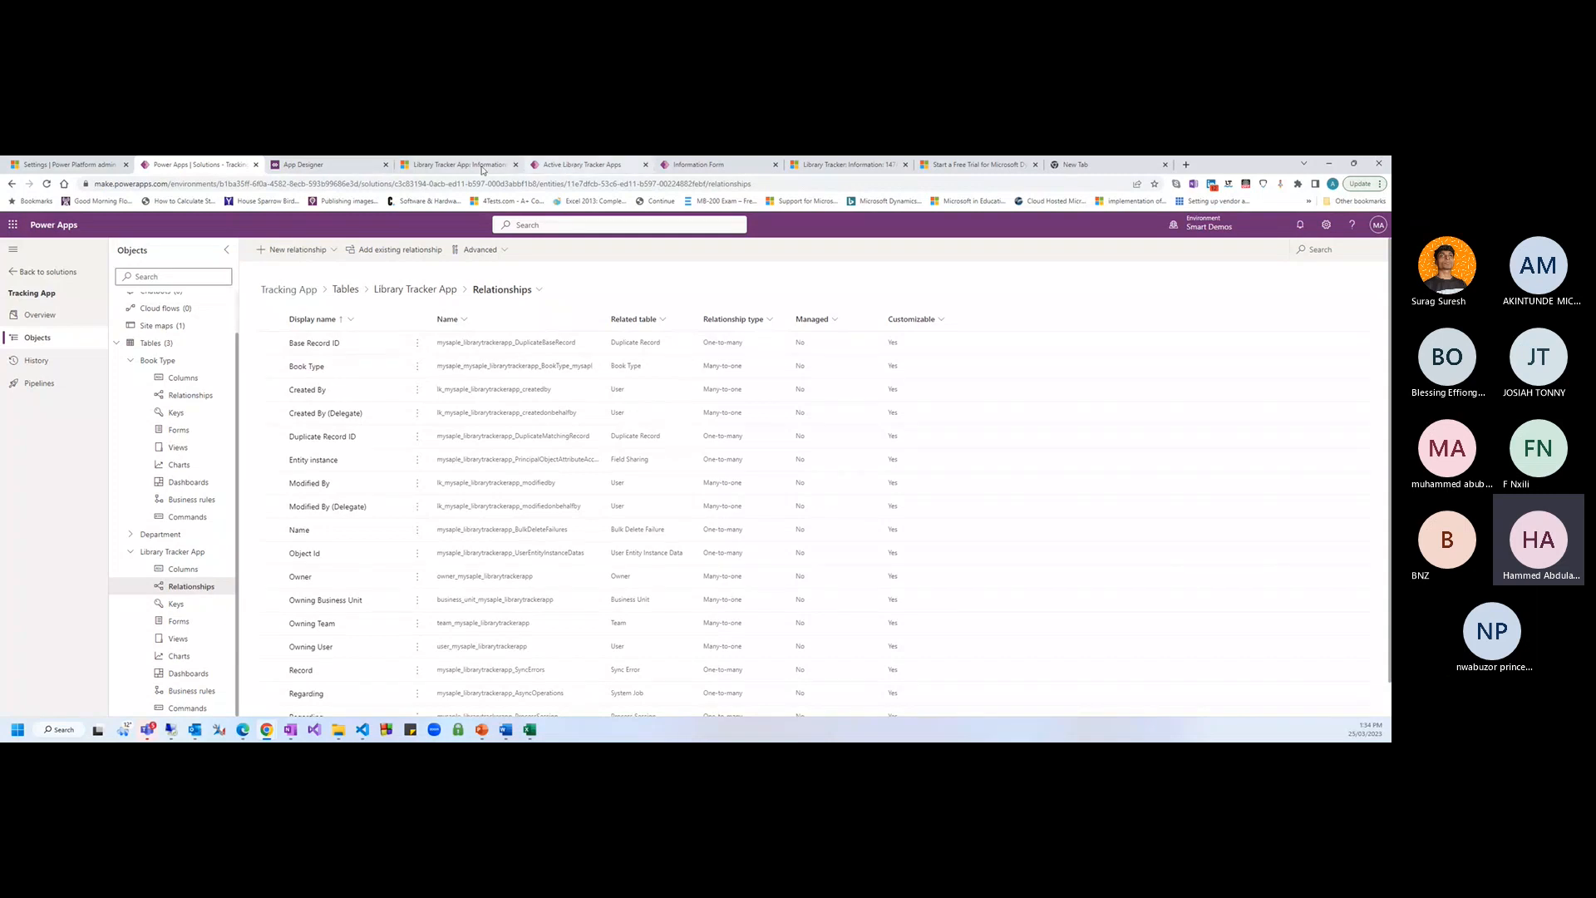
Create a new lookup column on Library Tracker App related to the Department table and save it
{"action": "left_click", "coordinate": [698, 164]}
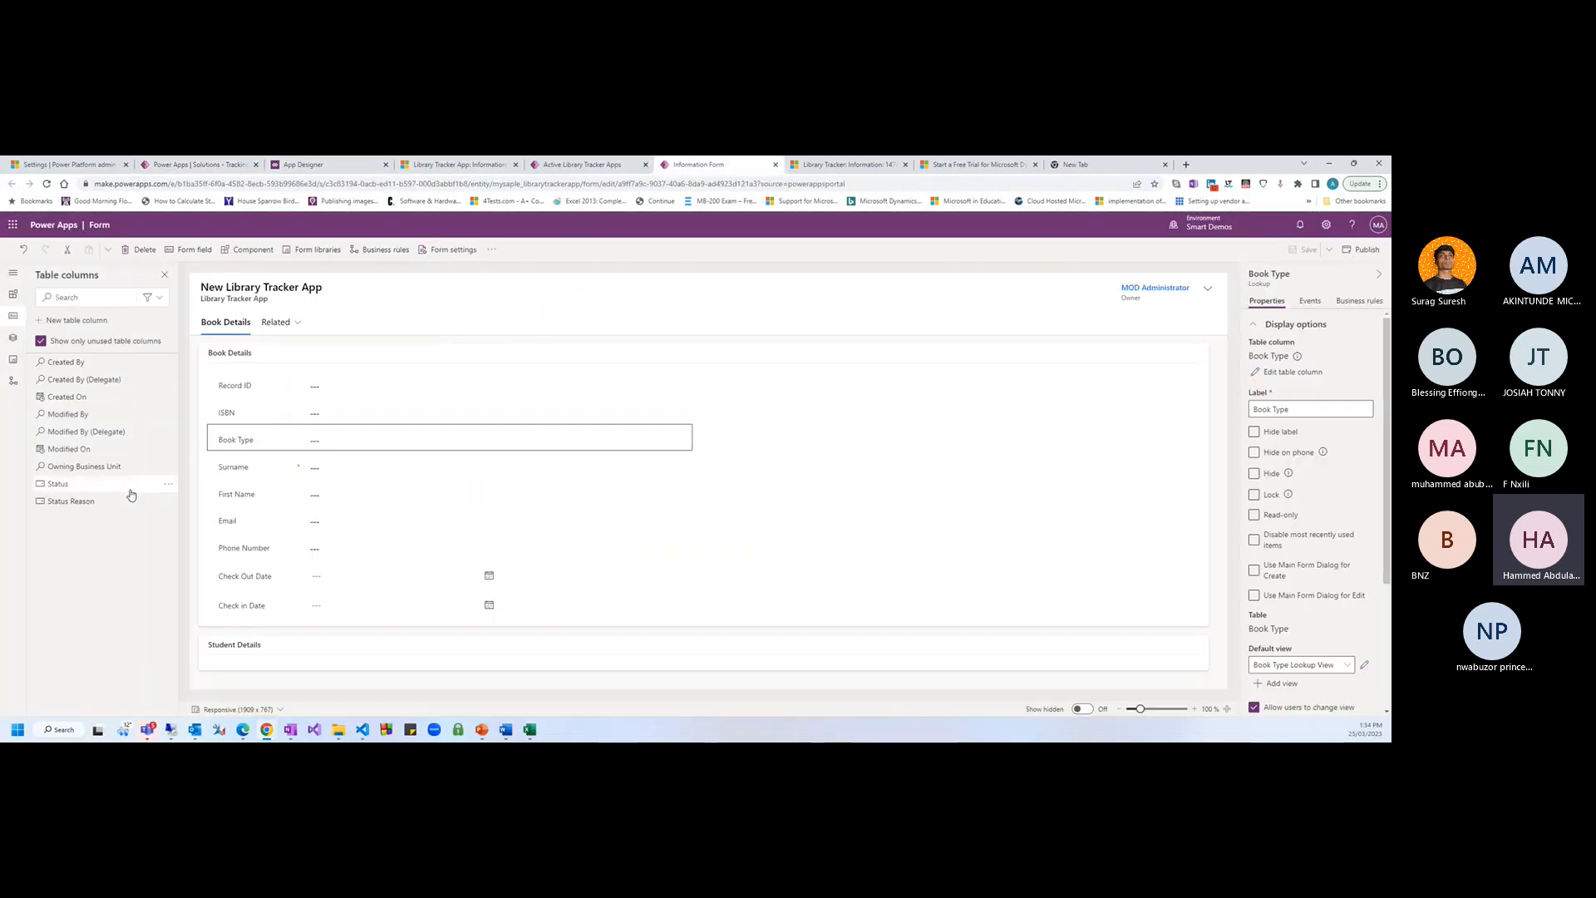
{"action": "left_click", "coordinate": [73, 322]}
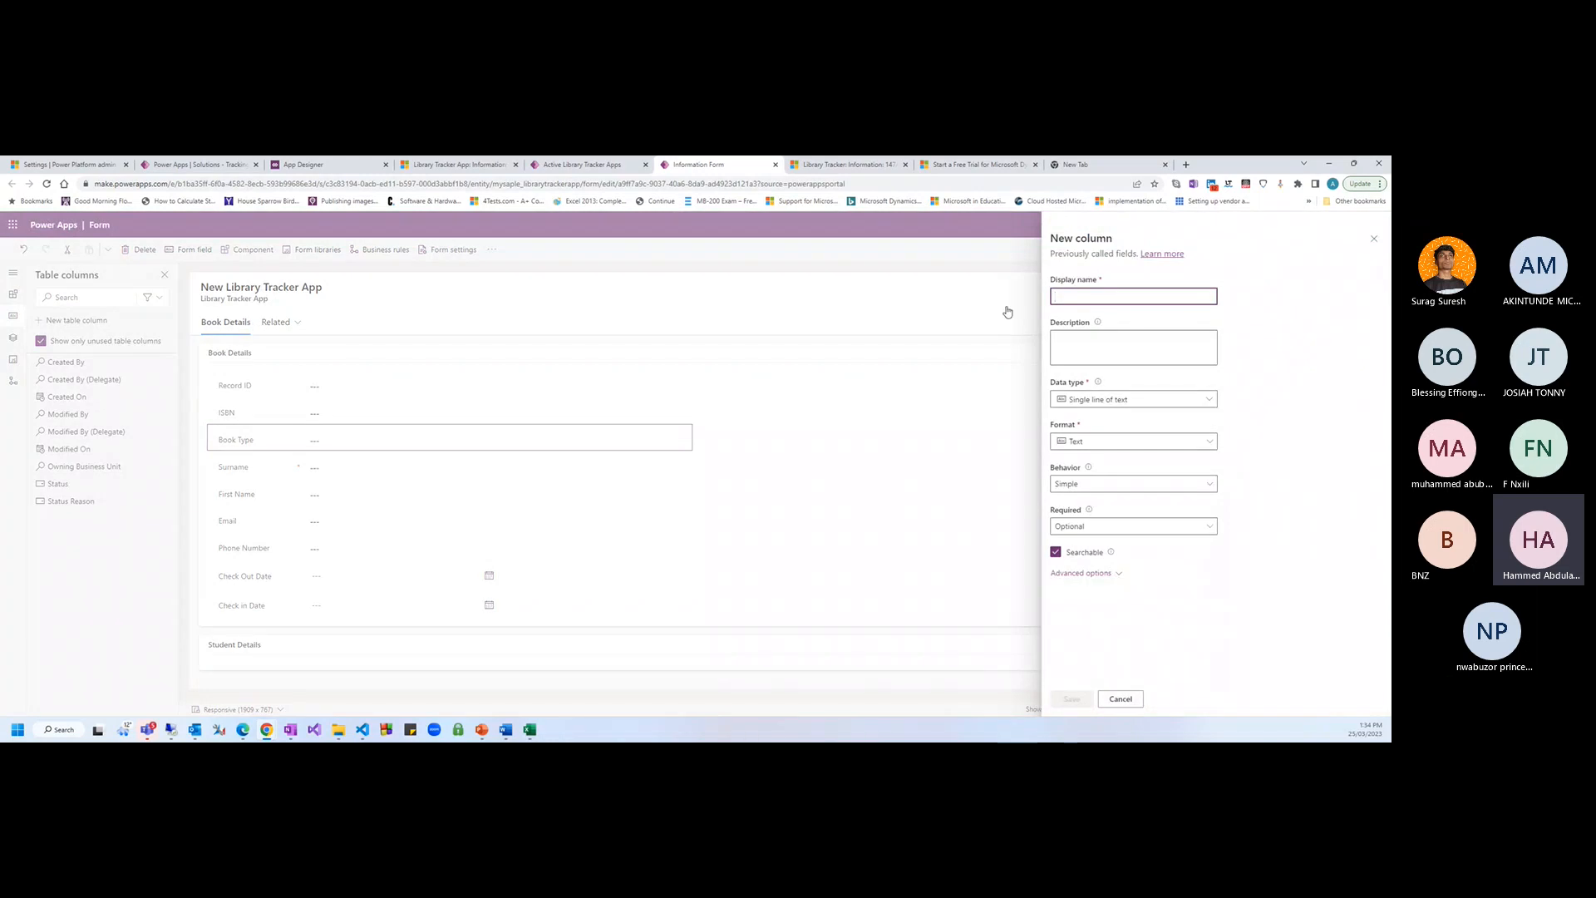
{"action": "type", "text": "Dept"}
{"action": "key", "text": "BackSpace"}
{"action": "key", "text": "BackSpace"}
{"action": "key", "text": "BackSpace"}
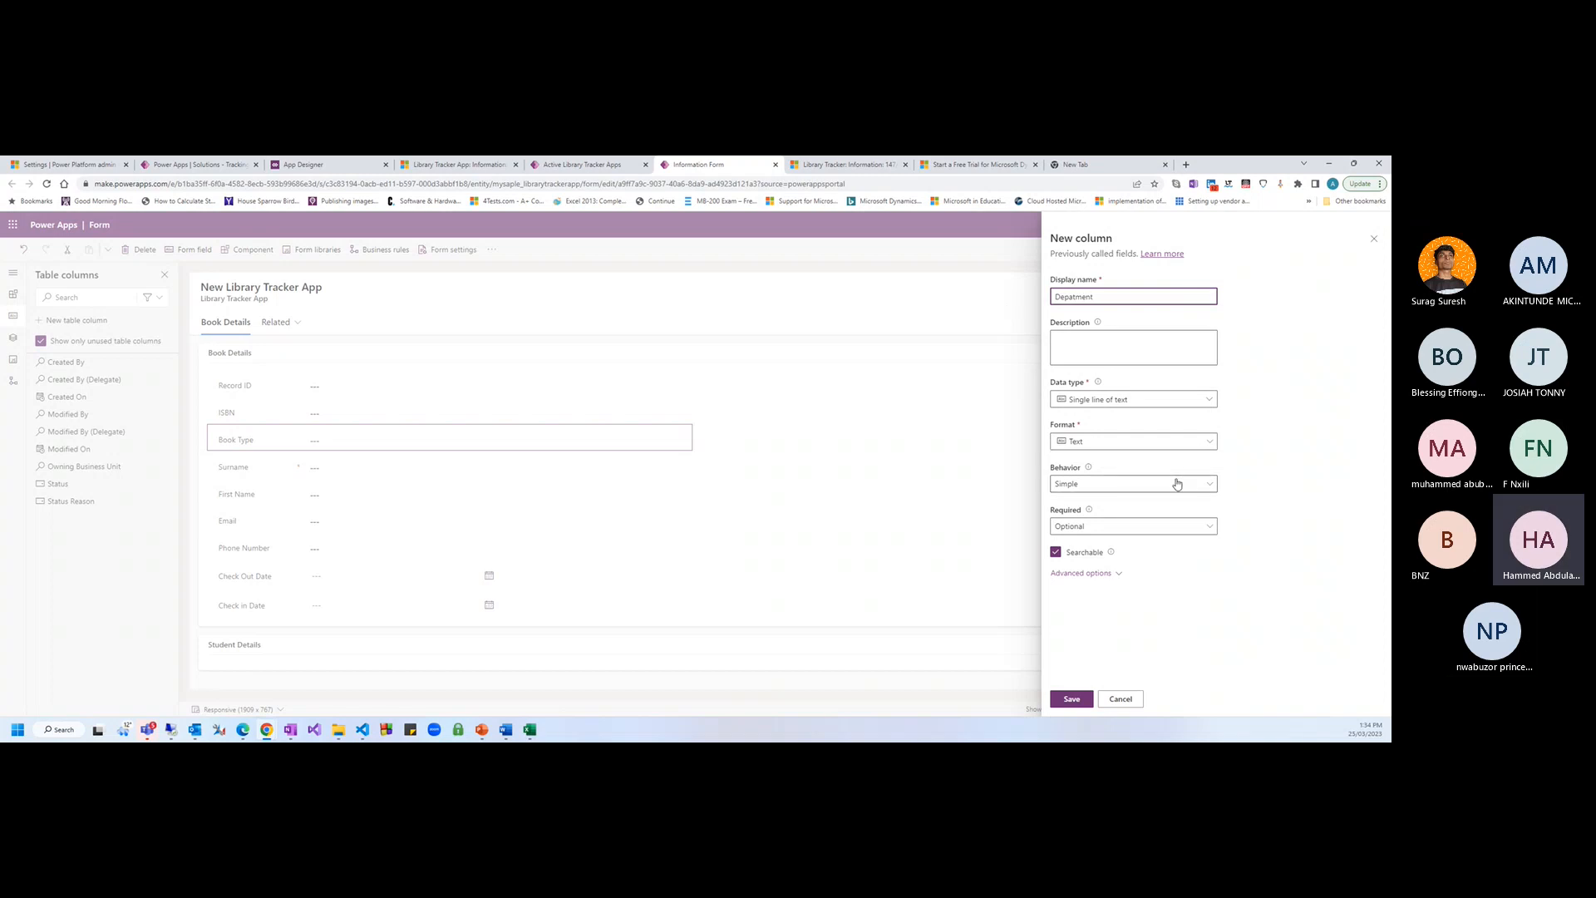
{"action": "left_click", "coordinate": [1208, 401]}
{"action": "mouse_move", "coordinate": [1210, 504]}
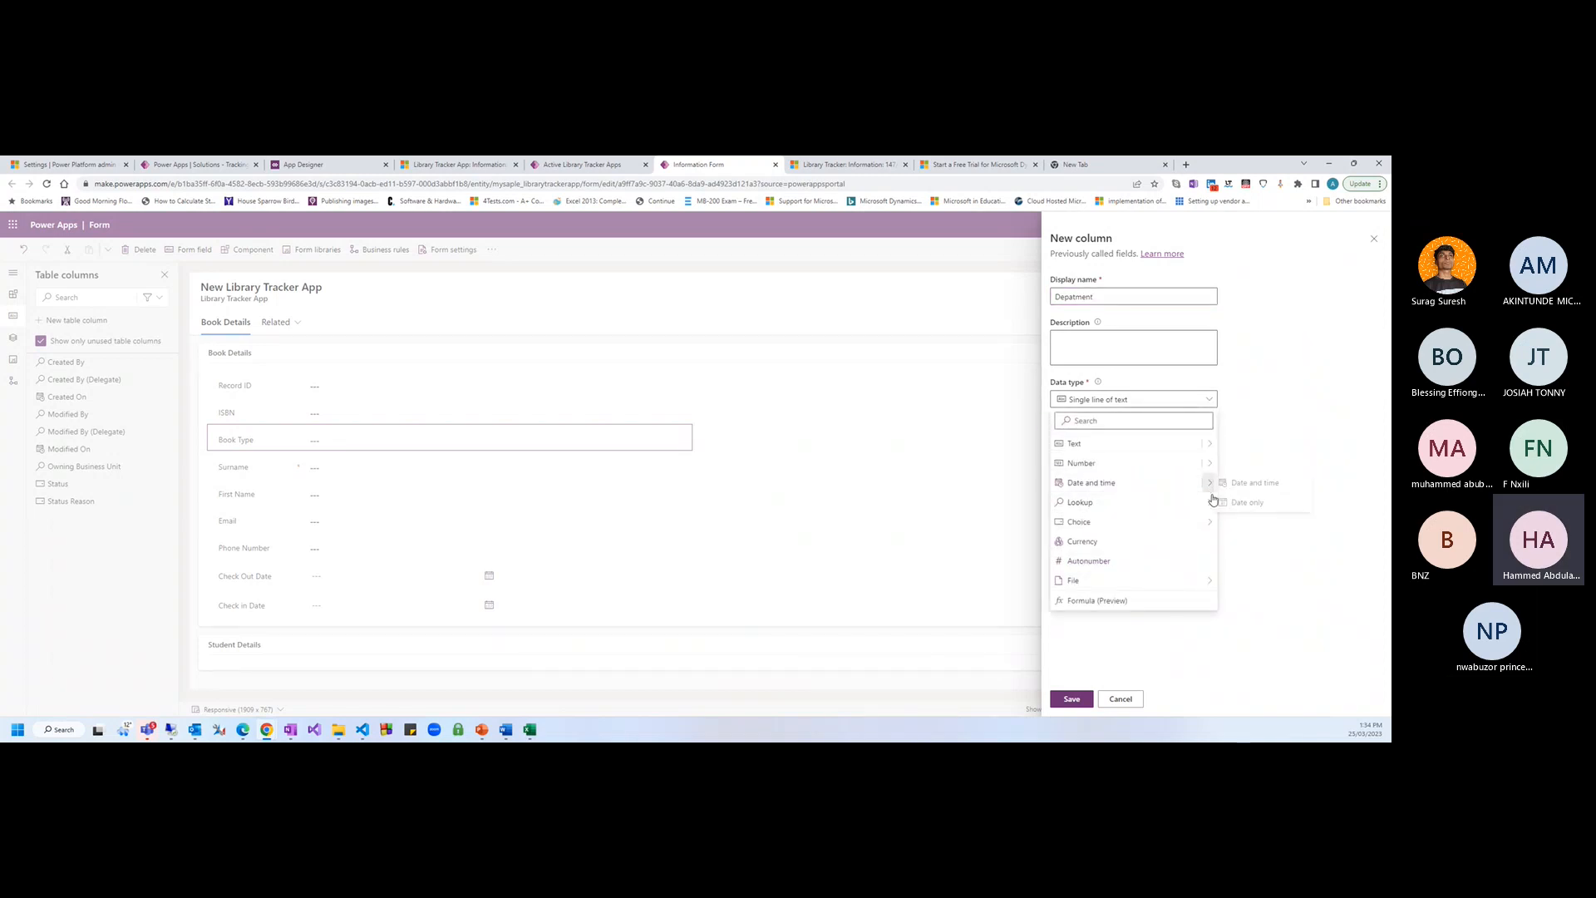
{"action": "left_click", "coordinate": [1245, 502]}
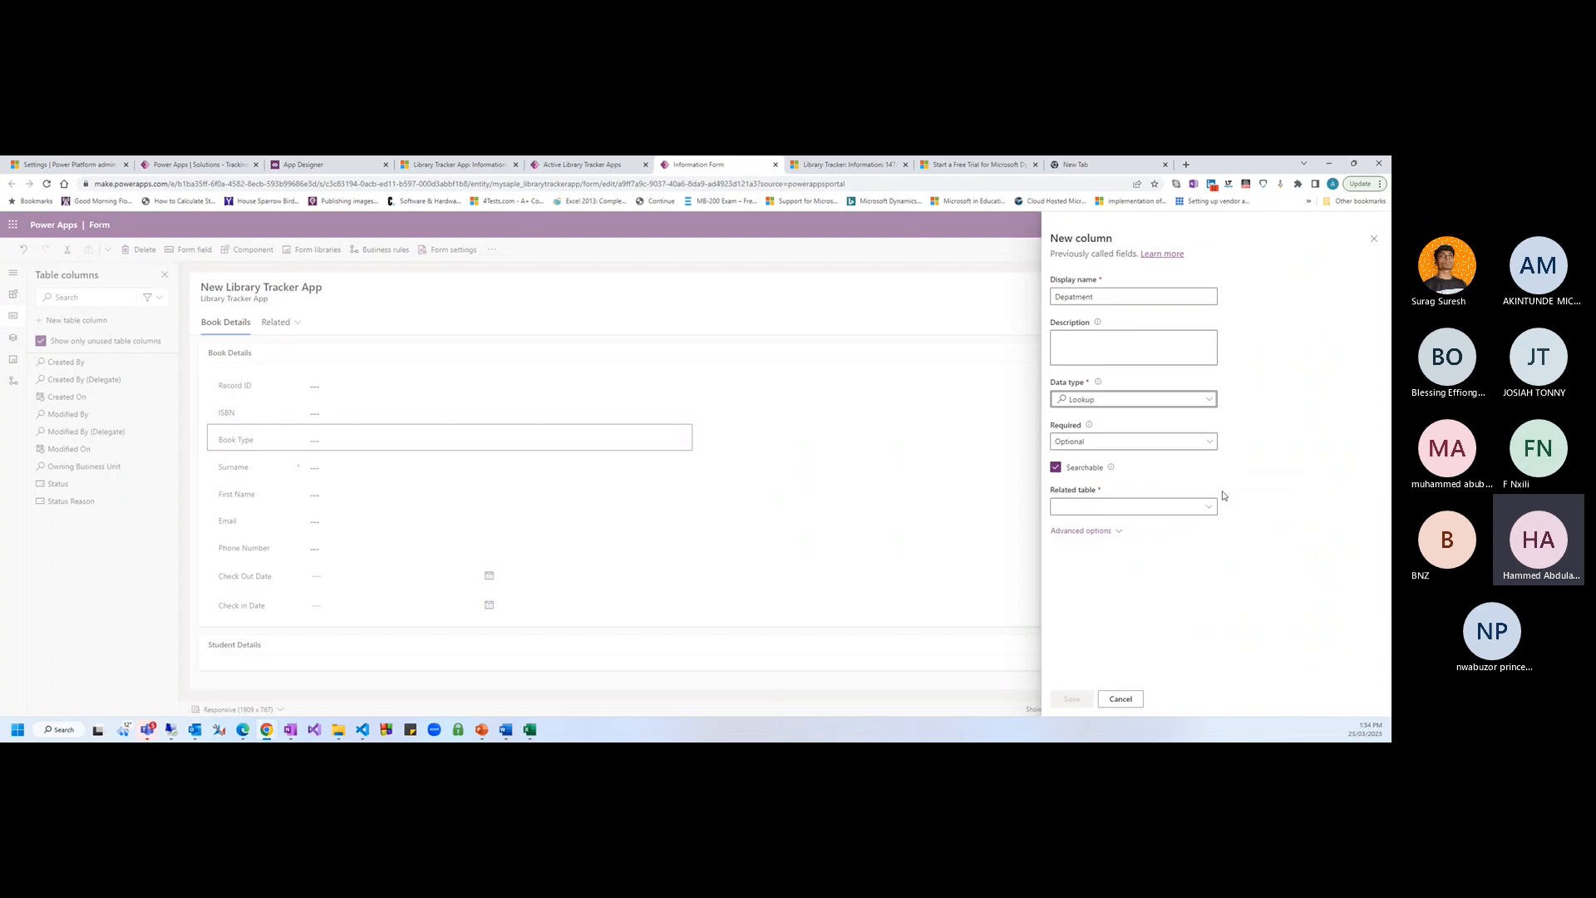
{"action": "left_click", "coordinate": [1103, 505]}
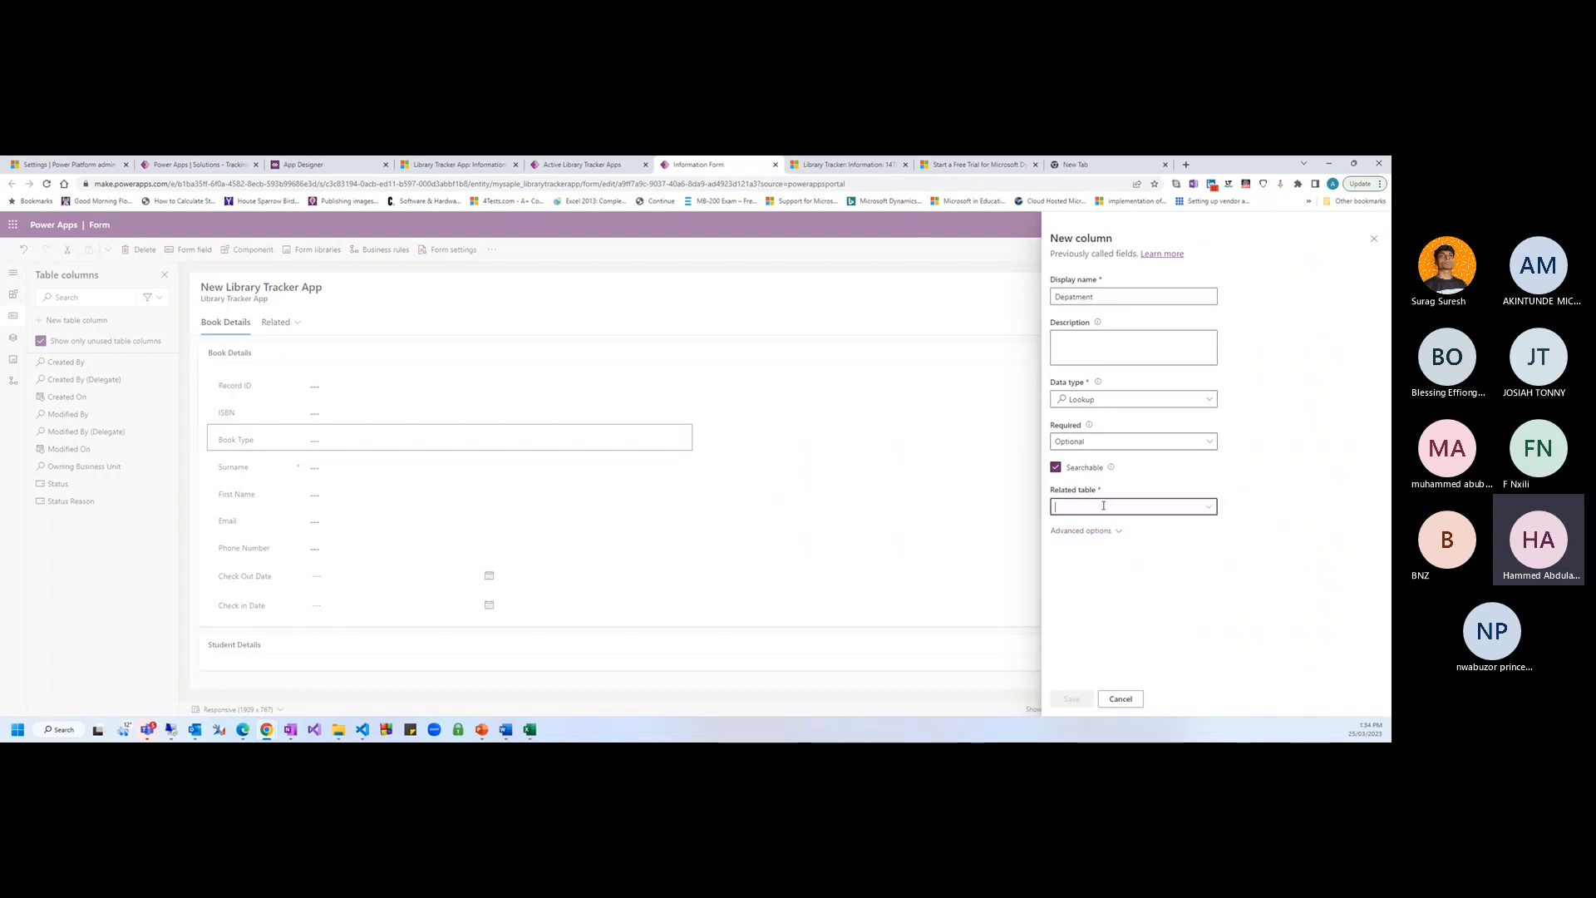
{"action": "type", "text": "Depa"}
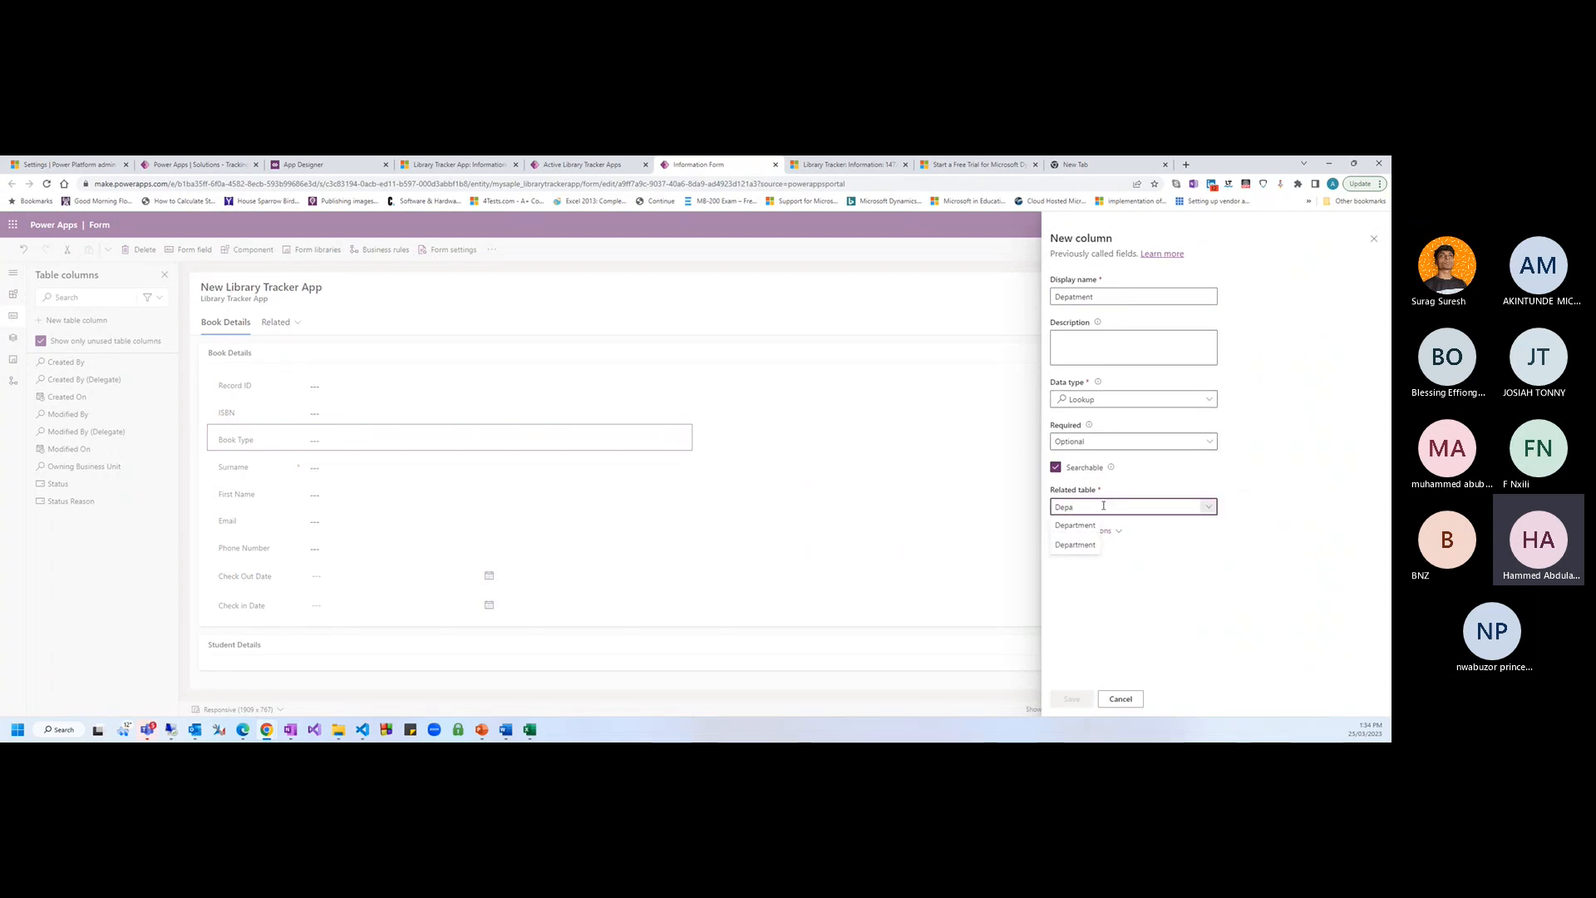
{"action": "left_click", "coordinate": [1076, 549]}
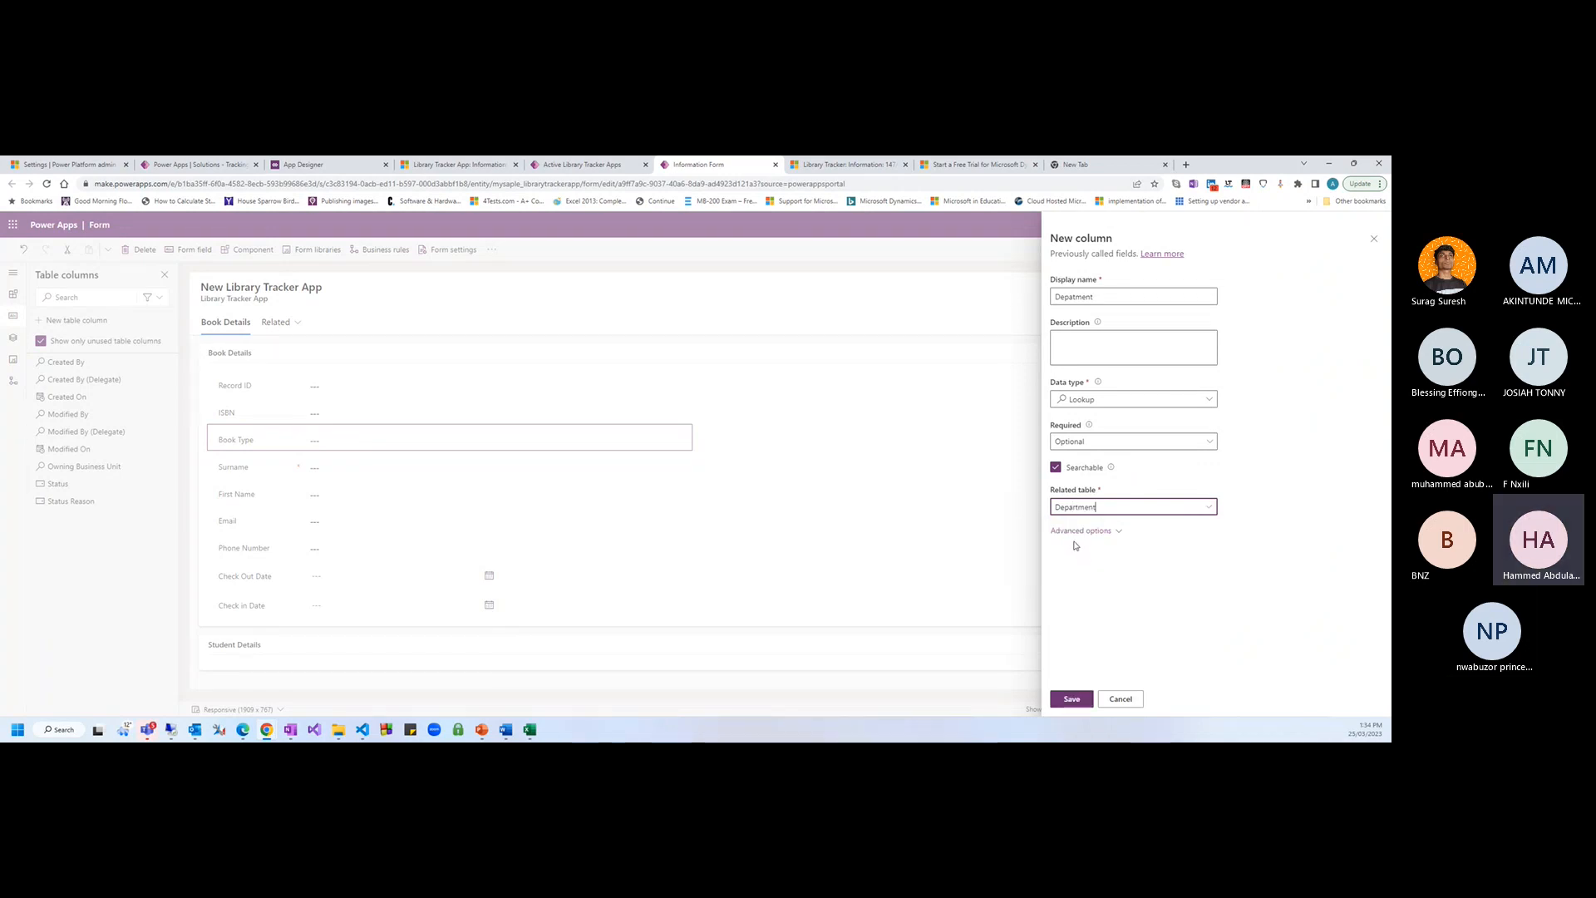
{"action": "left_click", "coordinate": [1071, 698]}
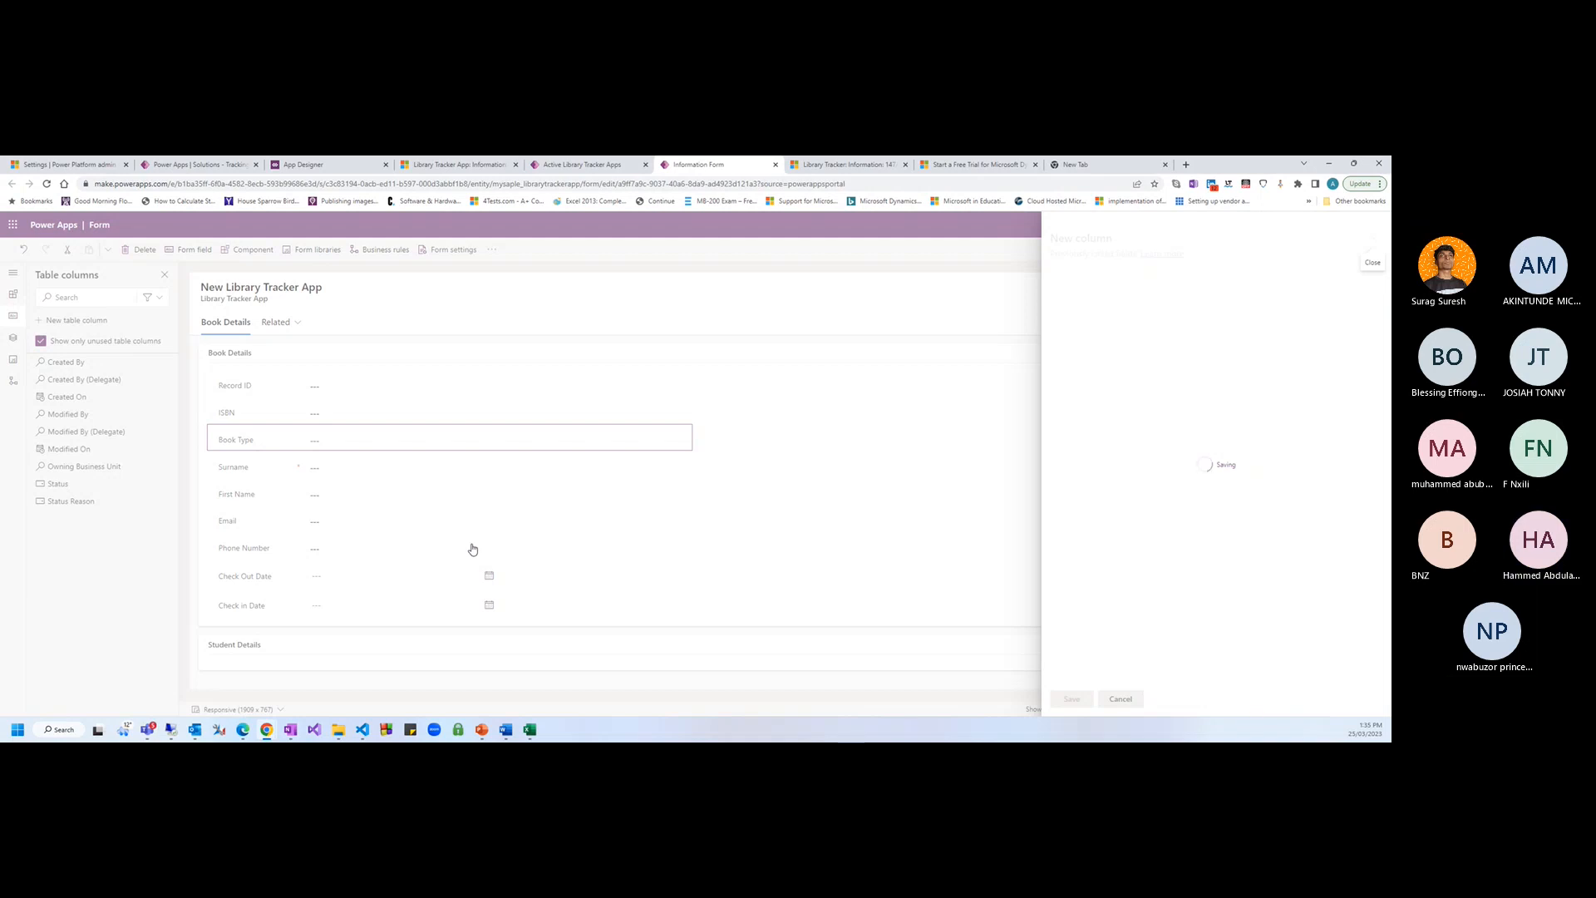
{"action": "left_click", "coordinate": [584, 169]}
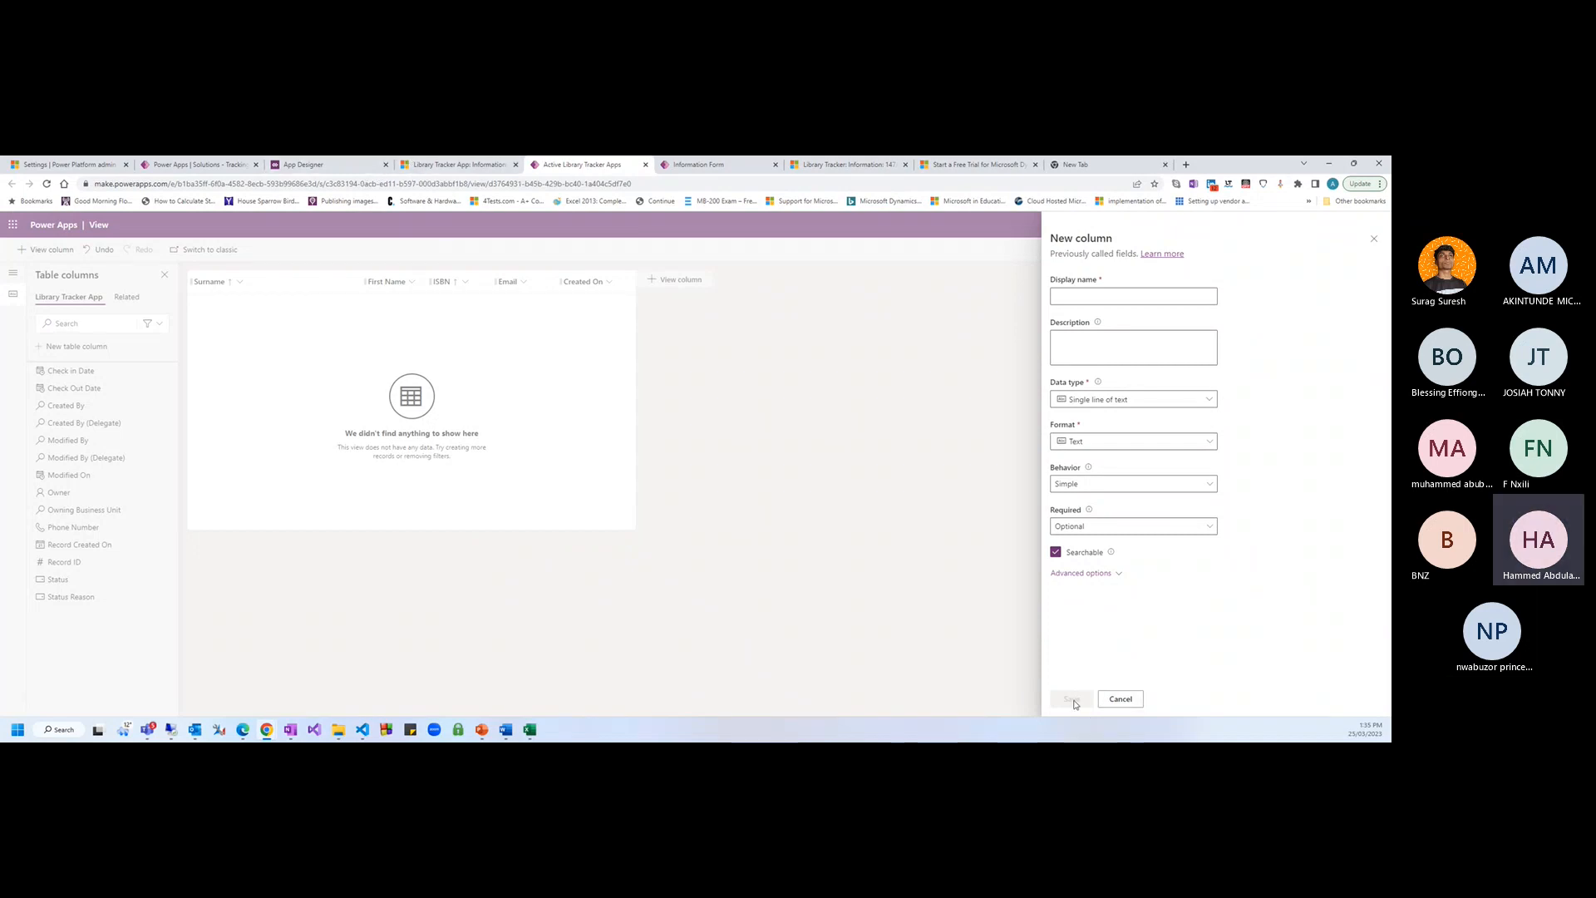
Discard the empty column form and create a Department lookup column related to the Department table
{"action": "left_click", "coordinate": [1120, 698]}
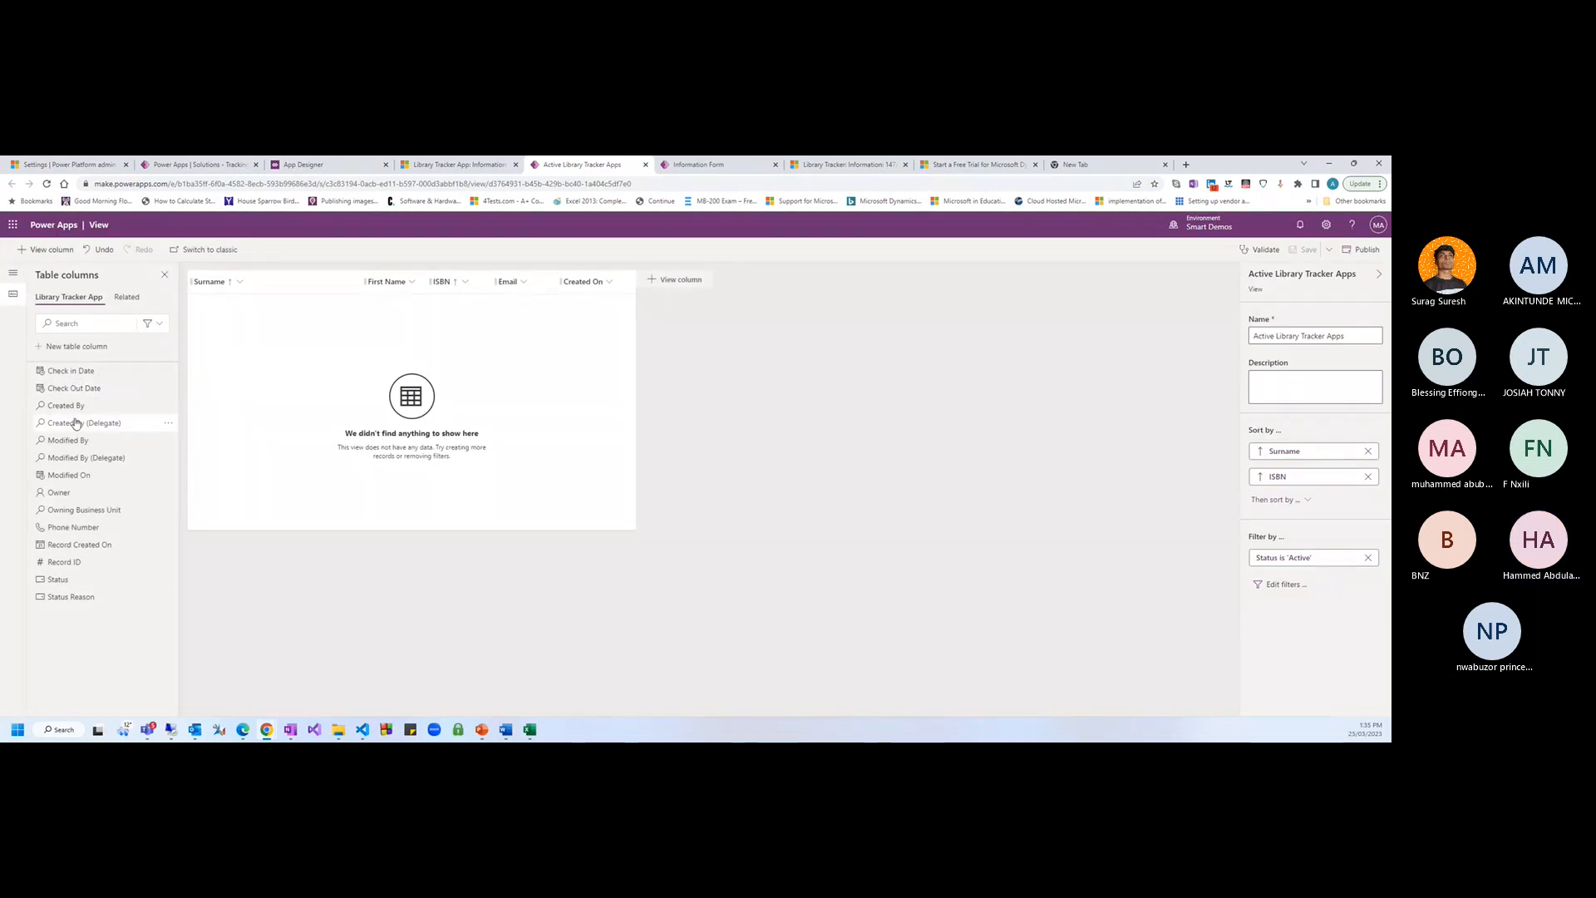
{"action": "mouse_move", "coordinate": [128, 563]}
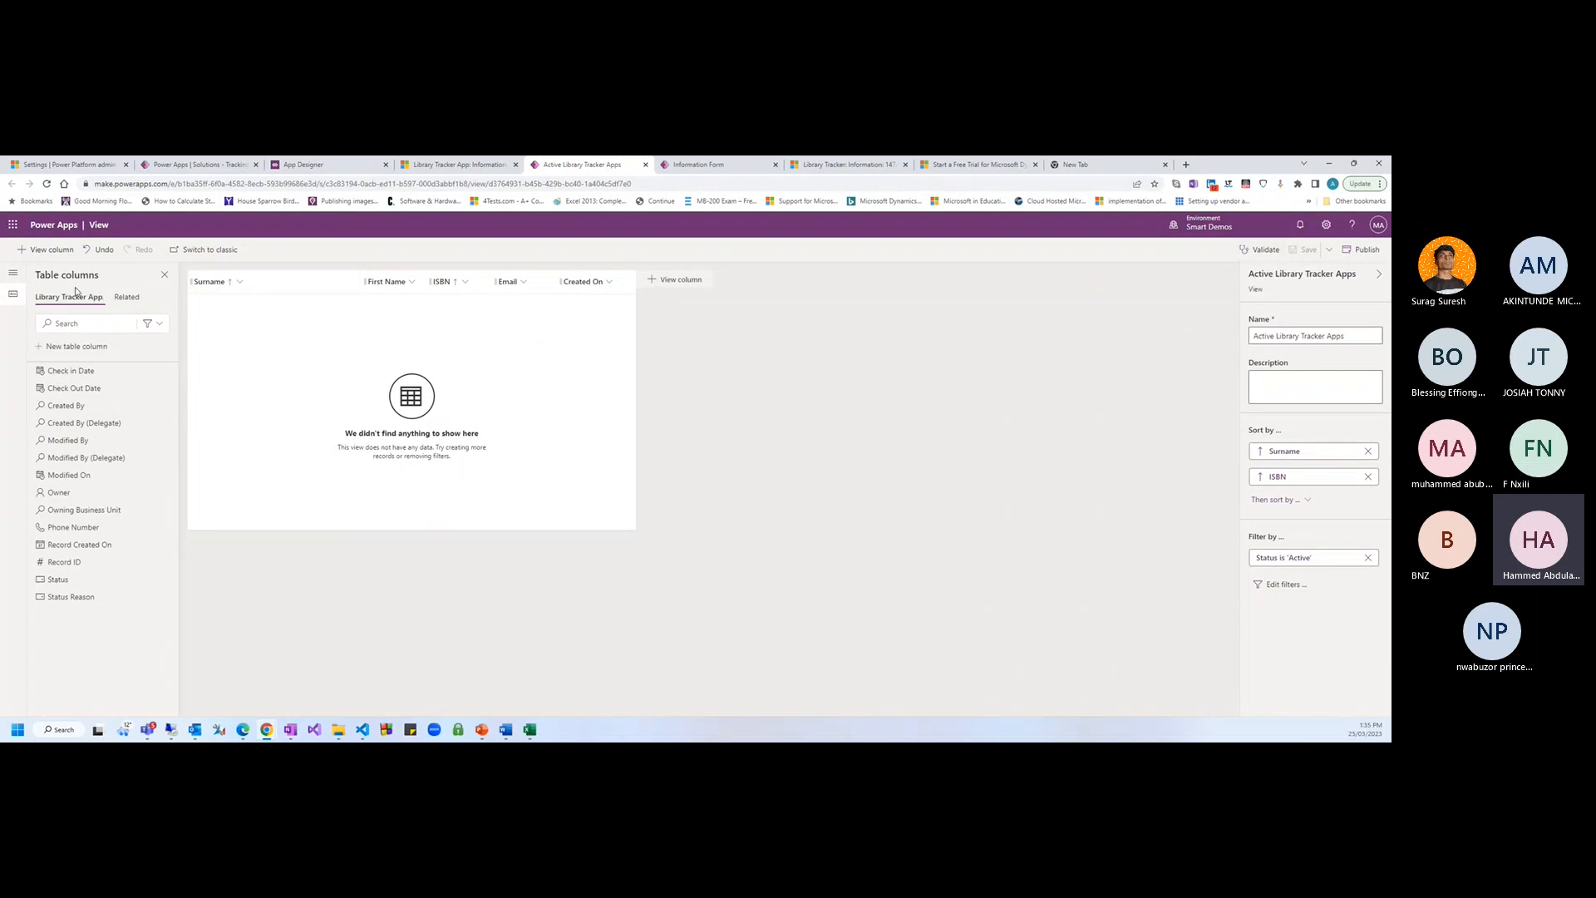
{"action": "left_click", "coordinate": [75, 346]}
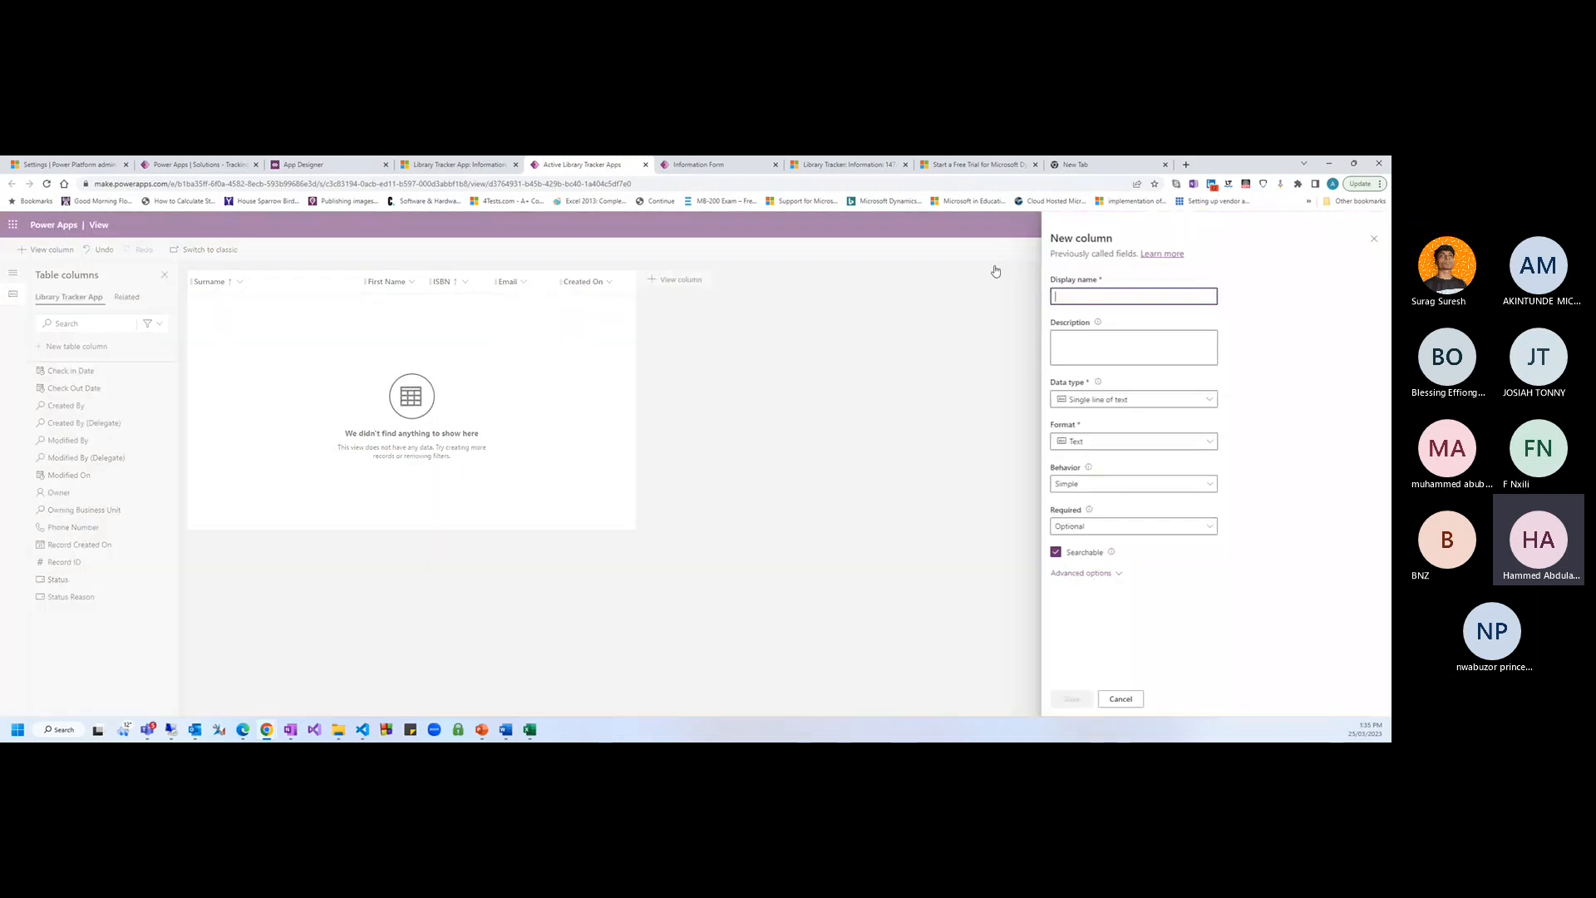
{"action": "type", "text": "Departme"}
{"action": "key", "text": "BackSpace"}
{"action": "key", "text": "BackSpace"}
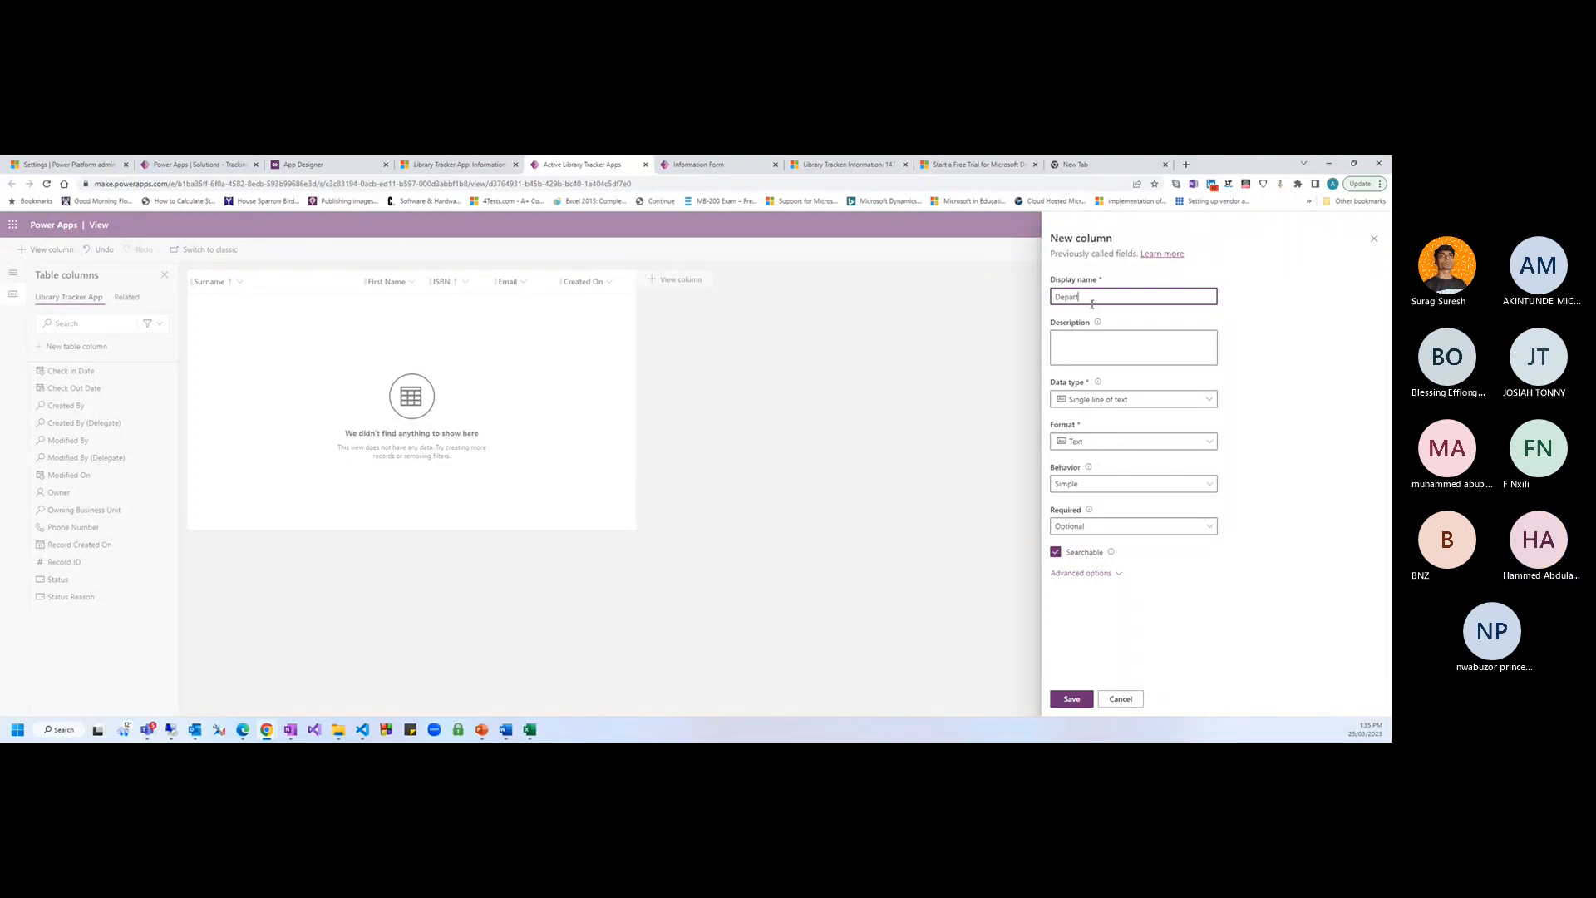
{"action": "left_click", "coordinate": [1208, 400]}
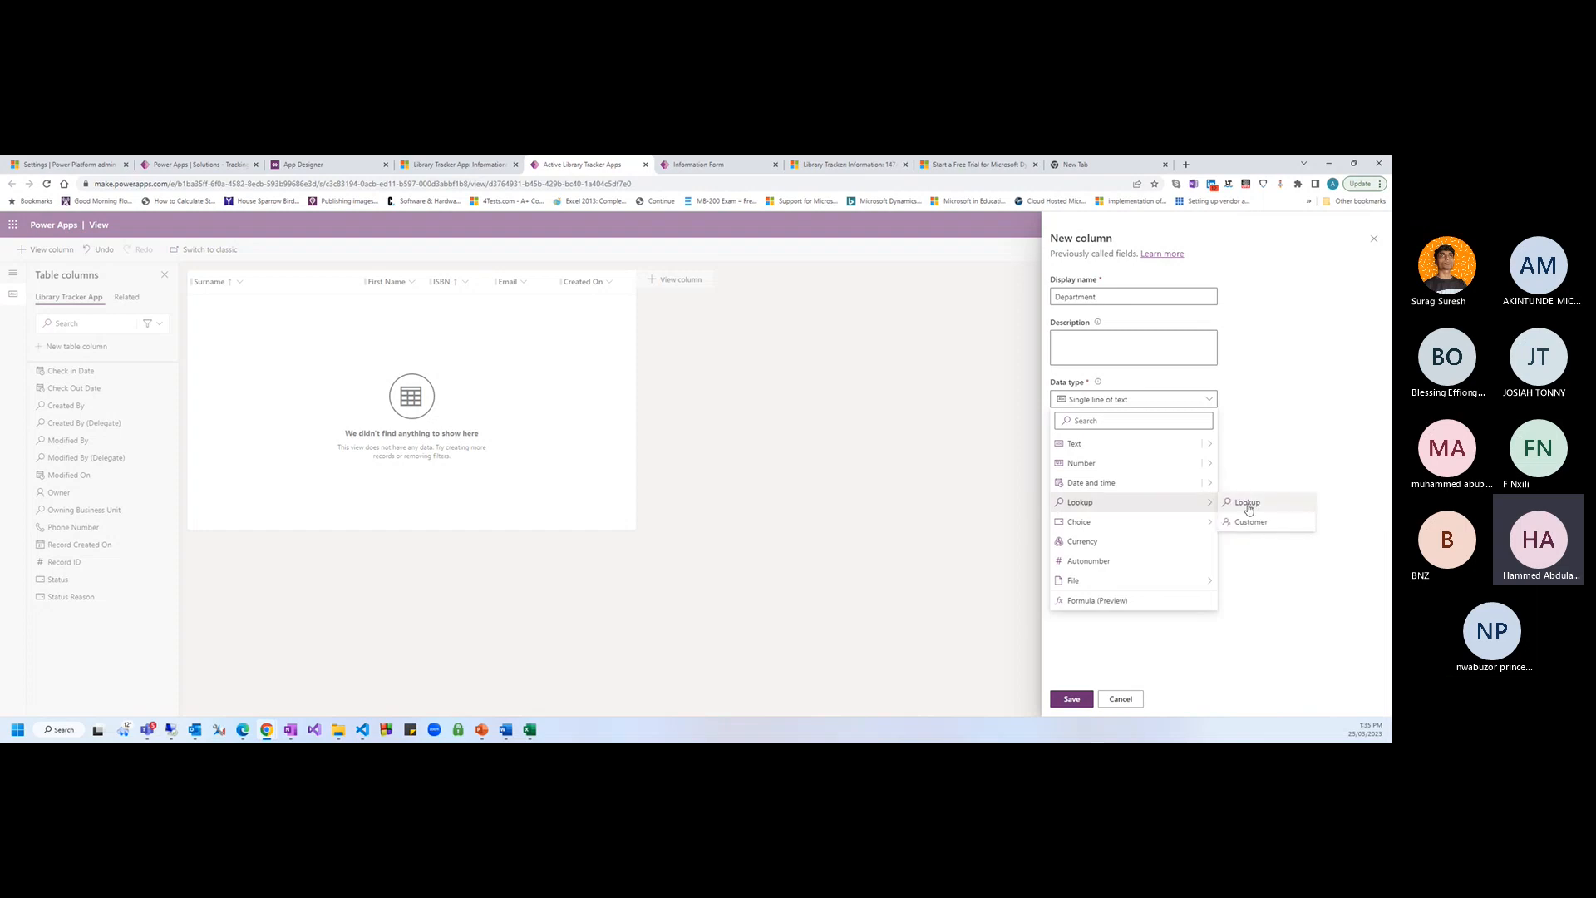
{"action": "left_click", "coordinate": [1207, 503]}
{"action": "left_click", "coordinate": [1180, 509]}
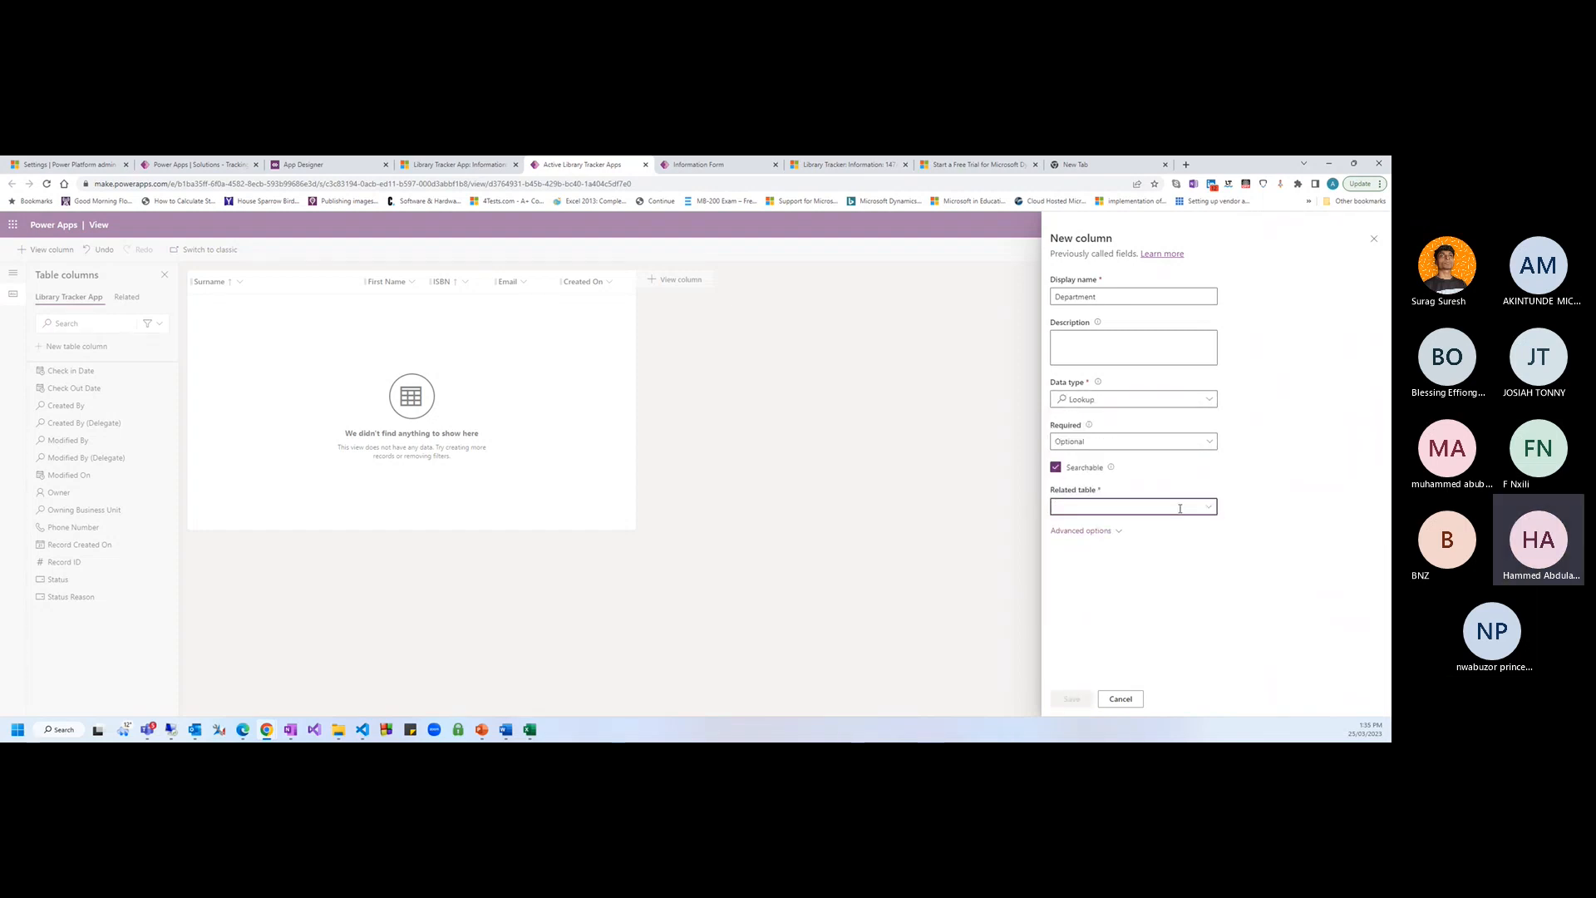
{"action": "type", "text": "depar"}
{"action": "left_click", "coordinate": [1080, 544]}
{"action": "left_click", "coordinate": [1080, 704]}
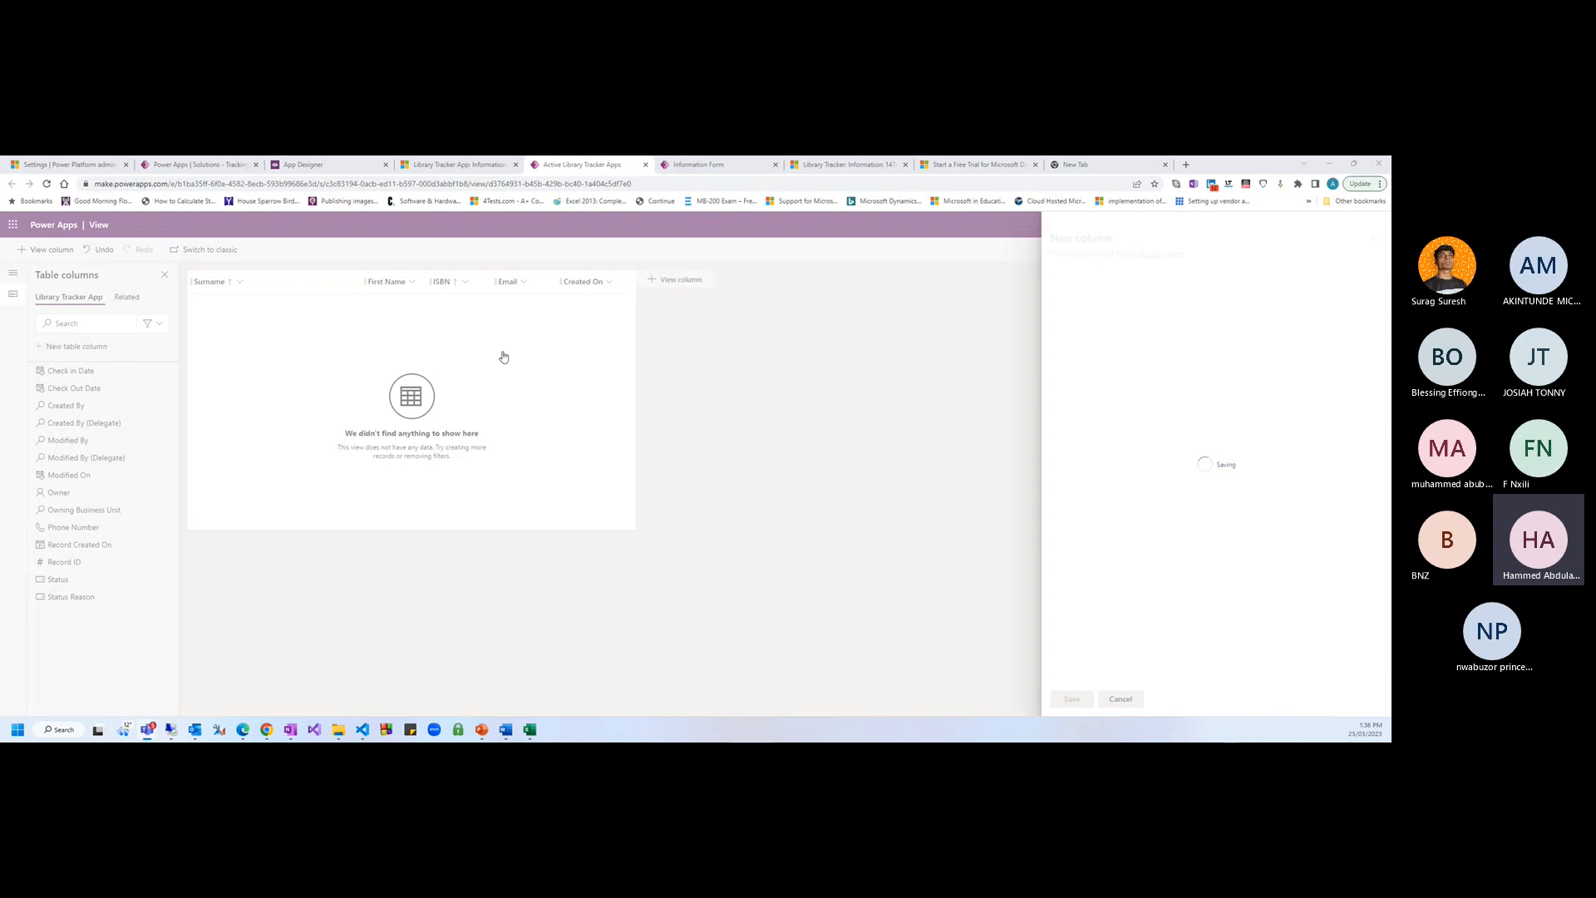
{"action": "left_click", "coordinate": [706, 167]}
Add the Department column to the Active Library Tracker Apps view grid
{"action": "left_click", "coordinate": [842, 166]}
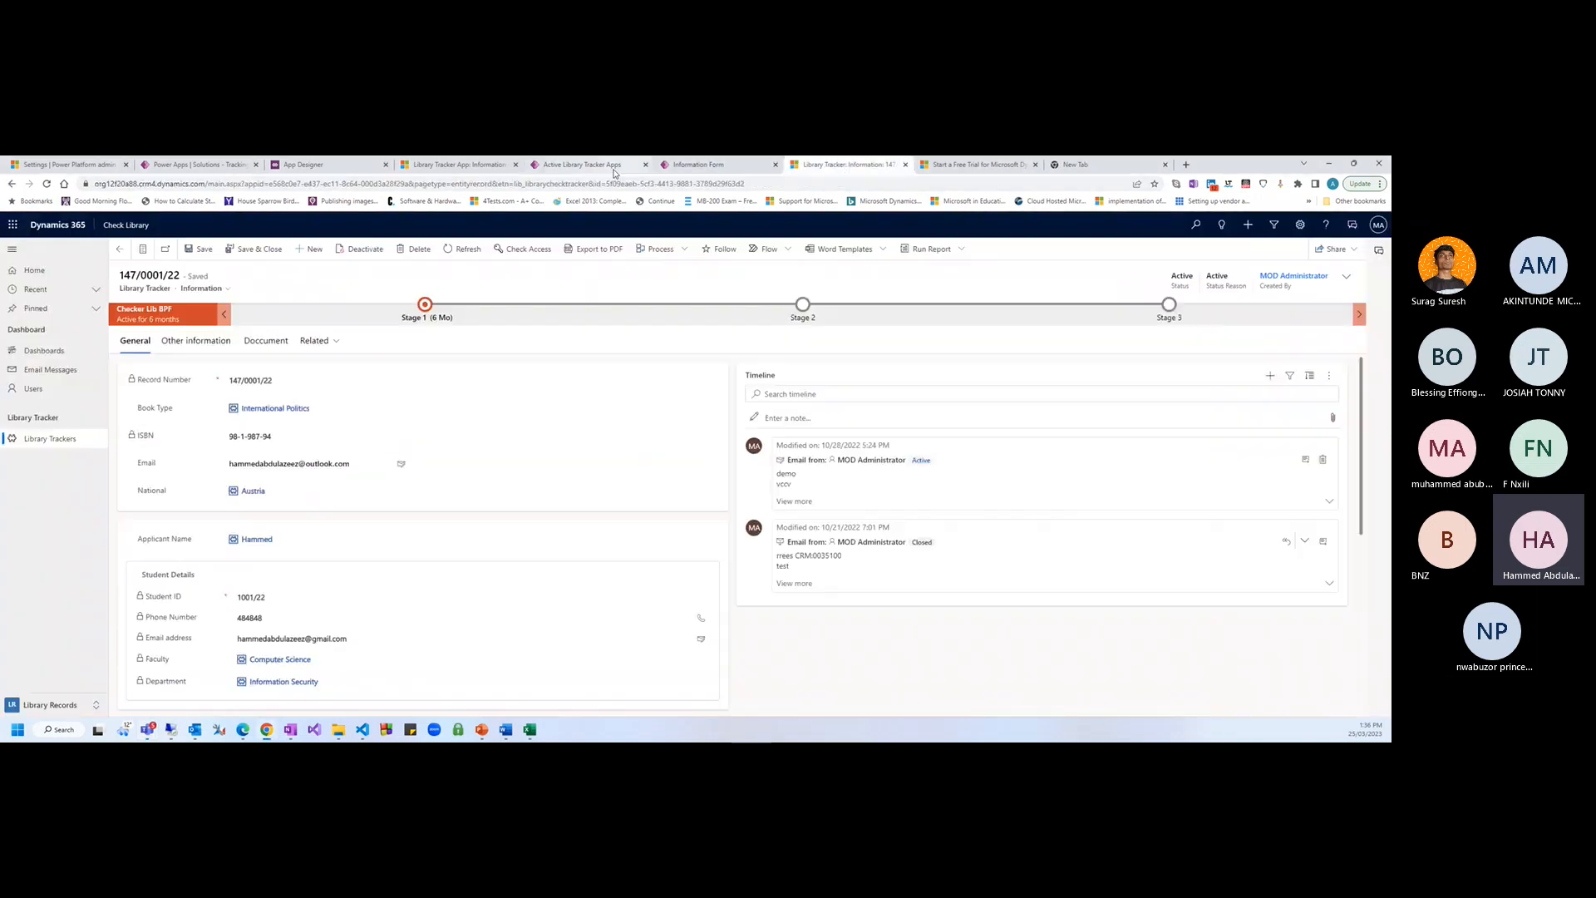
{"action": "left_click", "coordinate": [447, 167]}
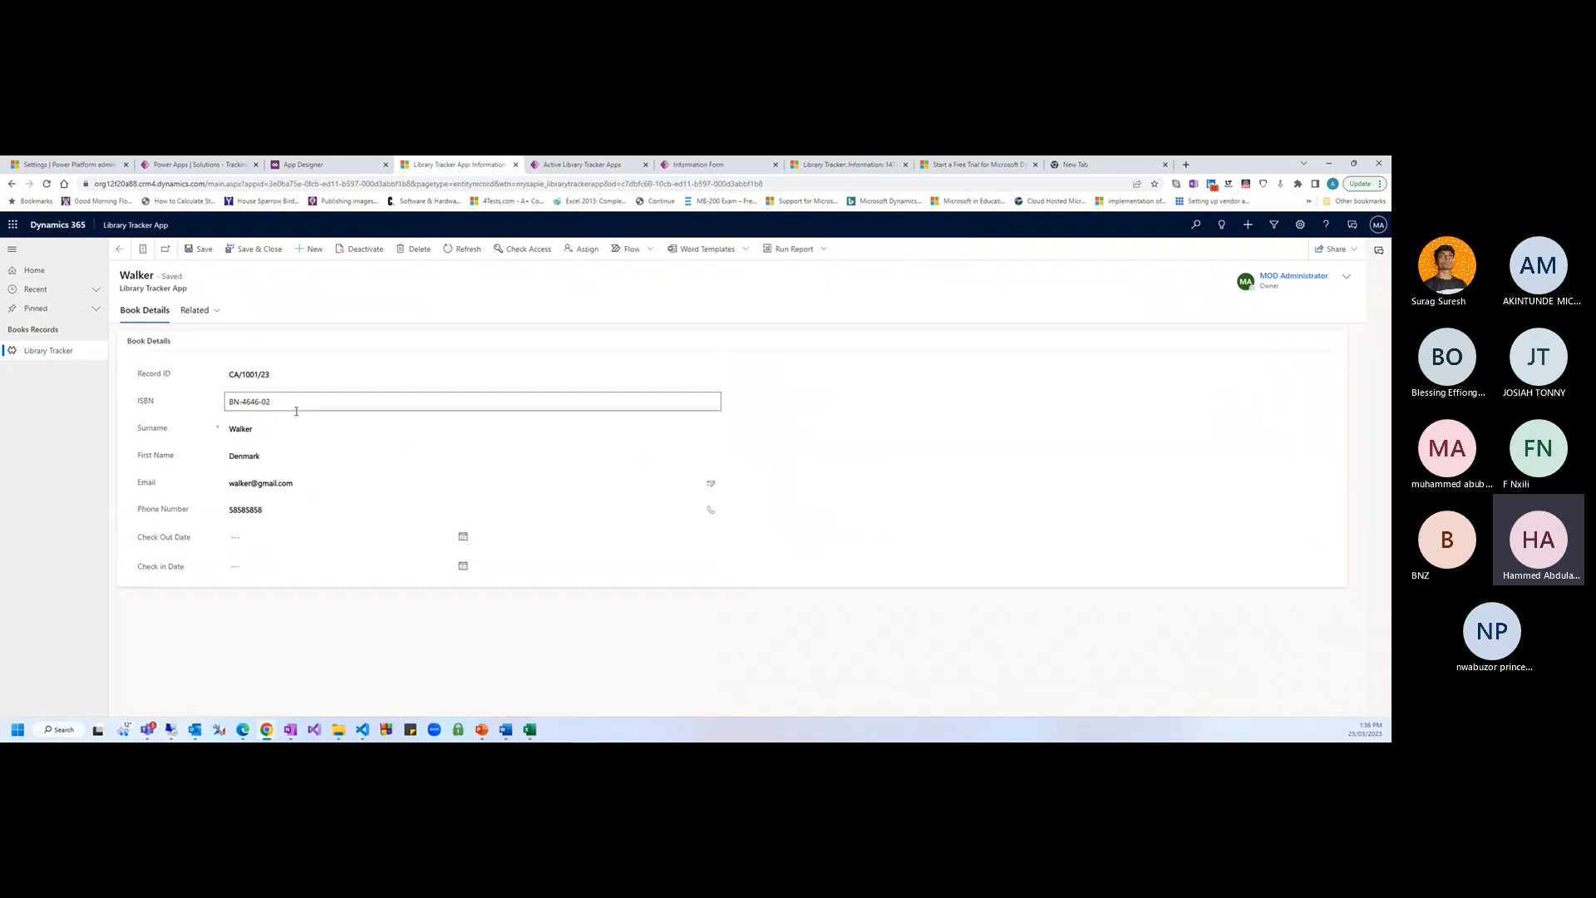
{"action": "left_click", "coordinate": [322, 170]}
{"action": "left_click", "coordinate": [212, 170]}
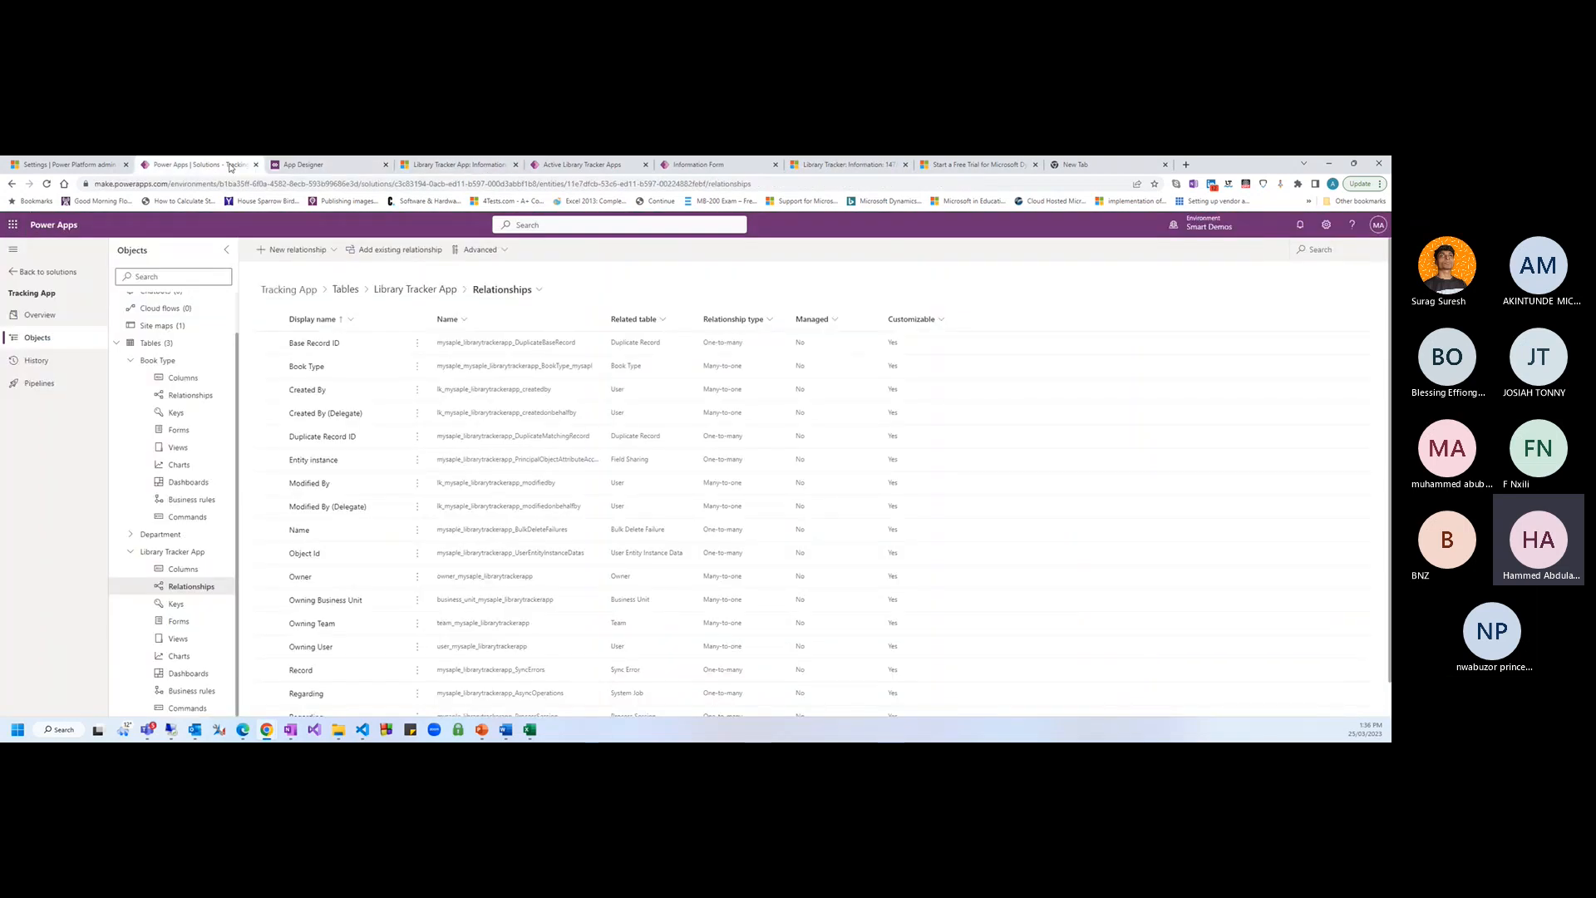
{"action": "left_click", "coordinate": [588, 169]}
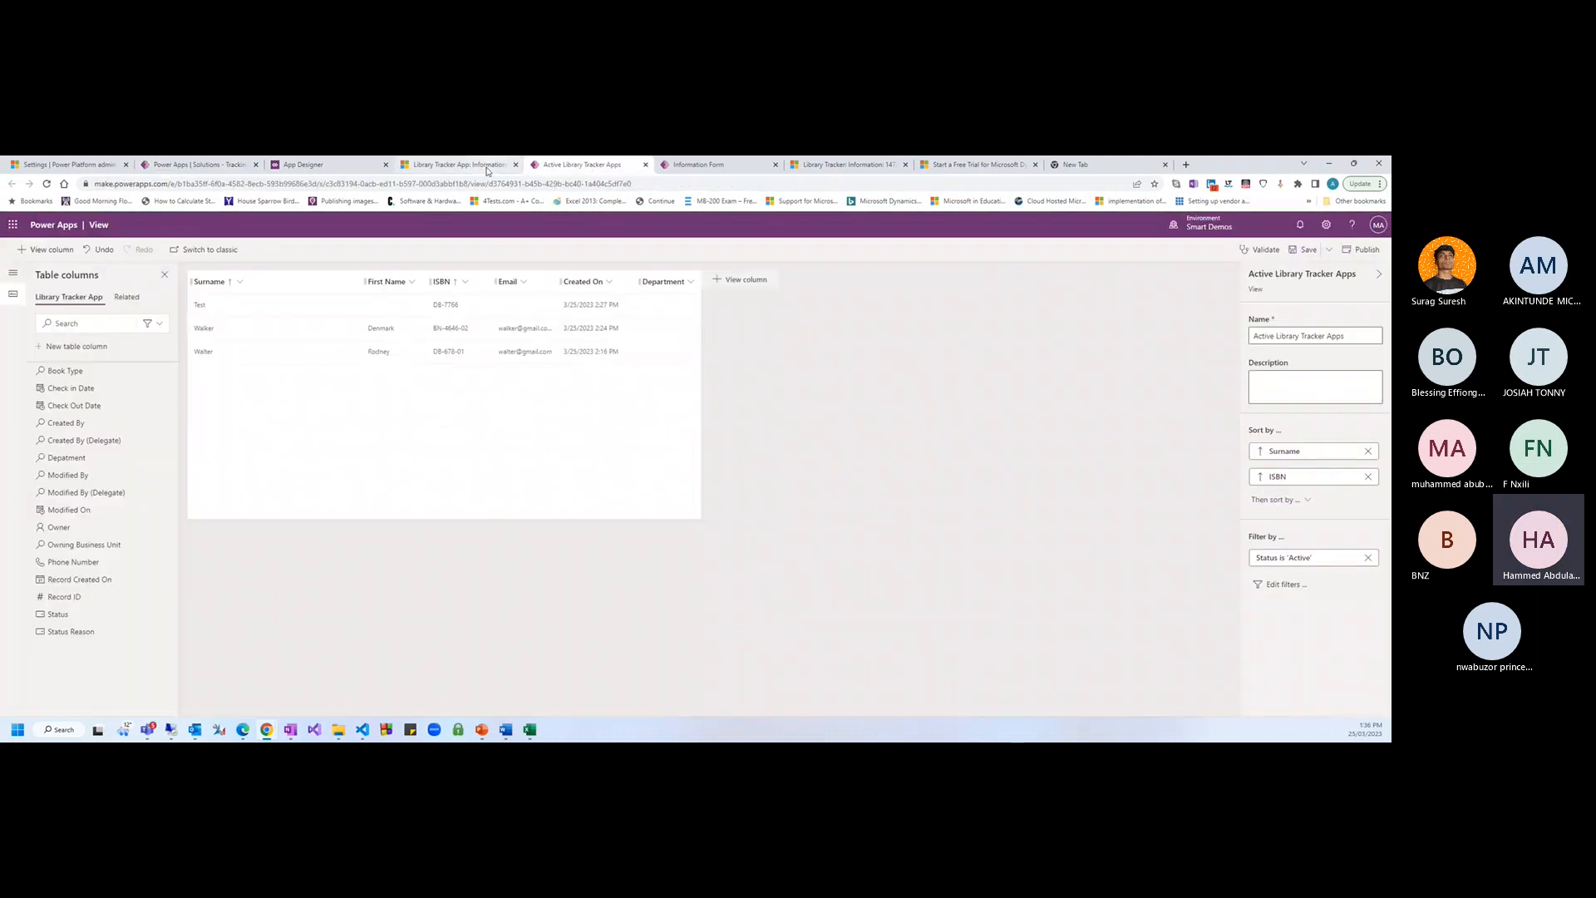
{"action": "left_click", "coordinate": [81, 459]}
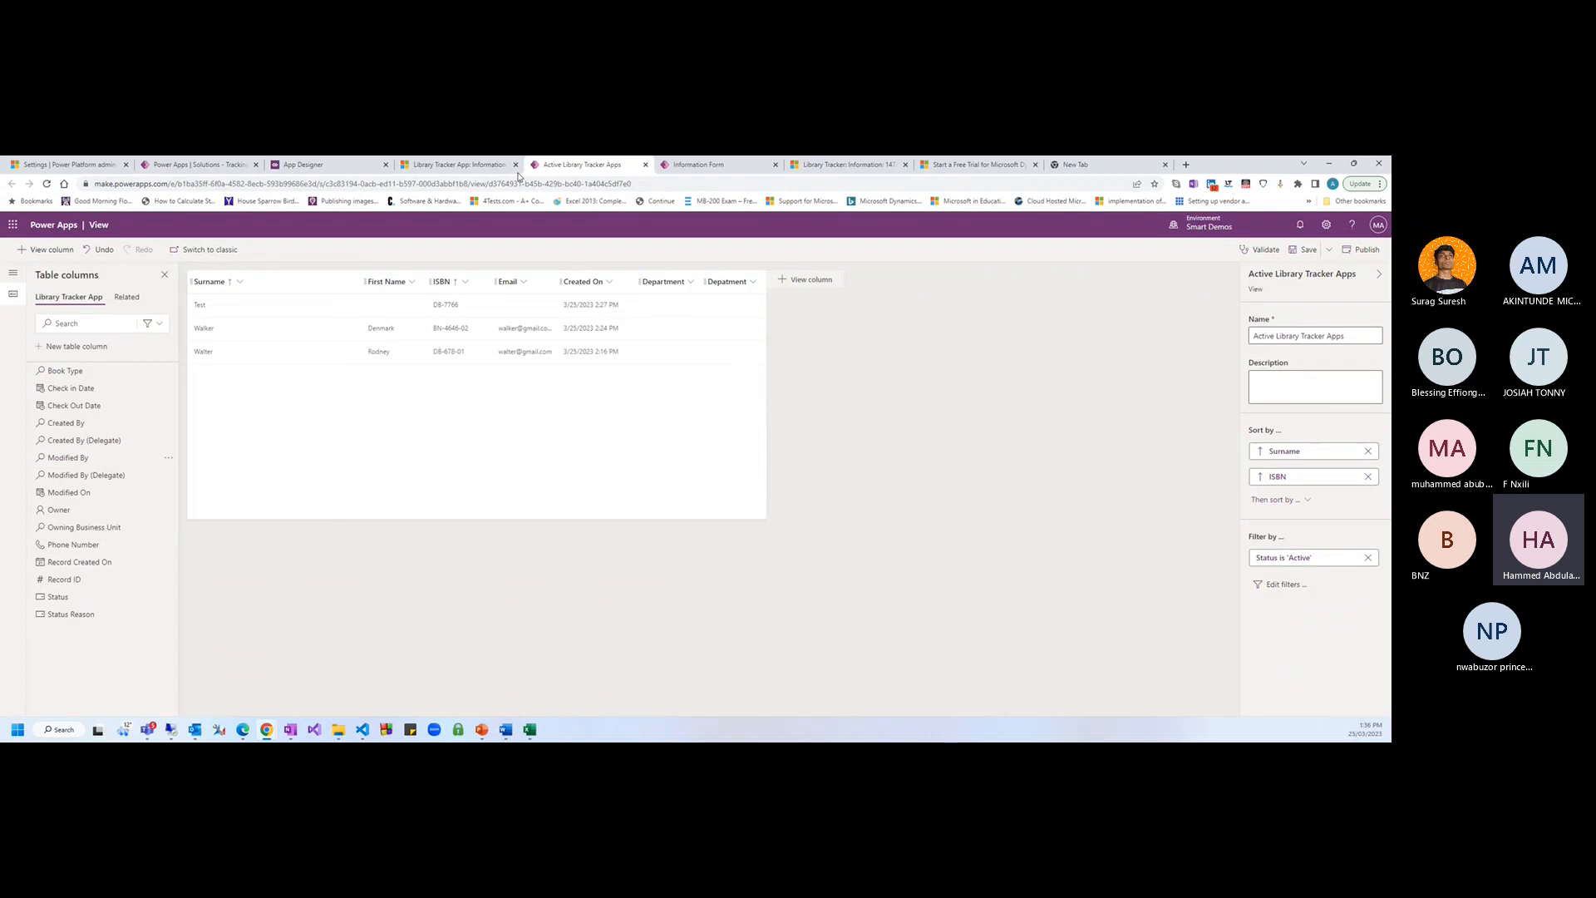
{"action": "left_click", "coordinate": [695, 166]}
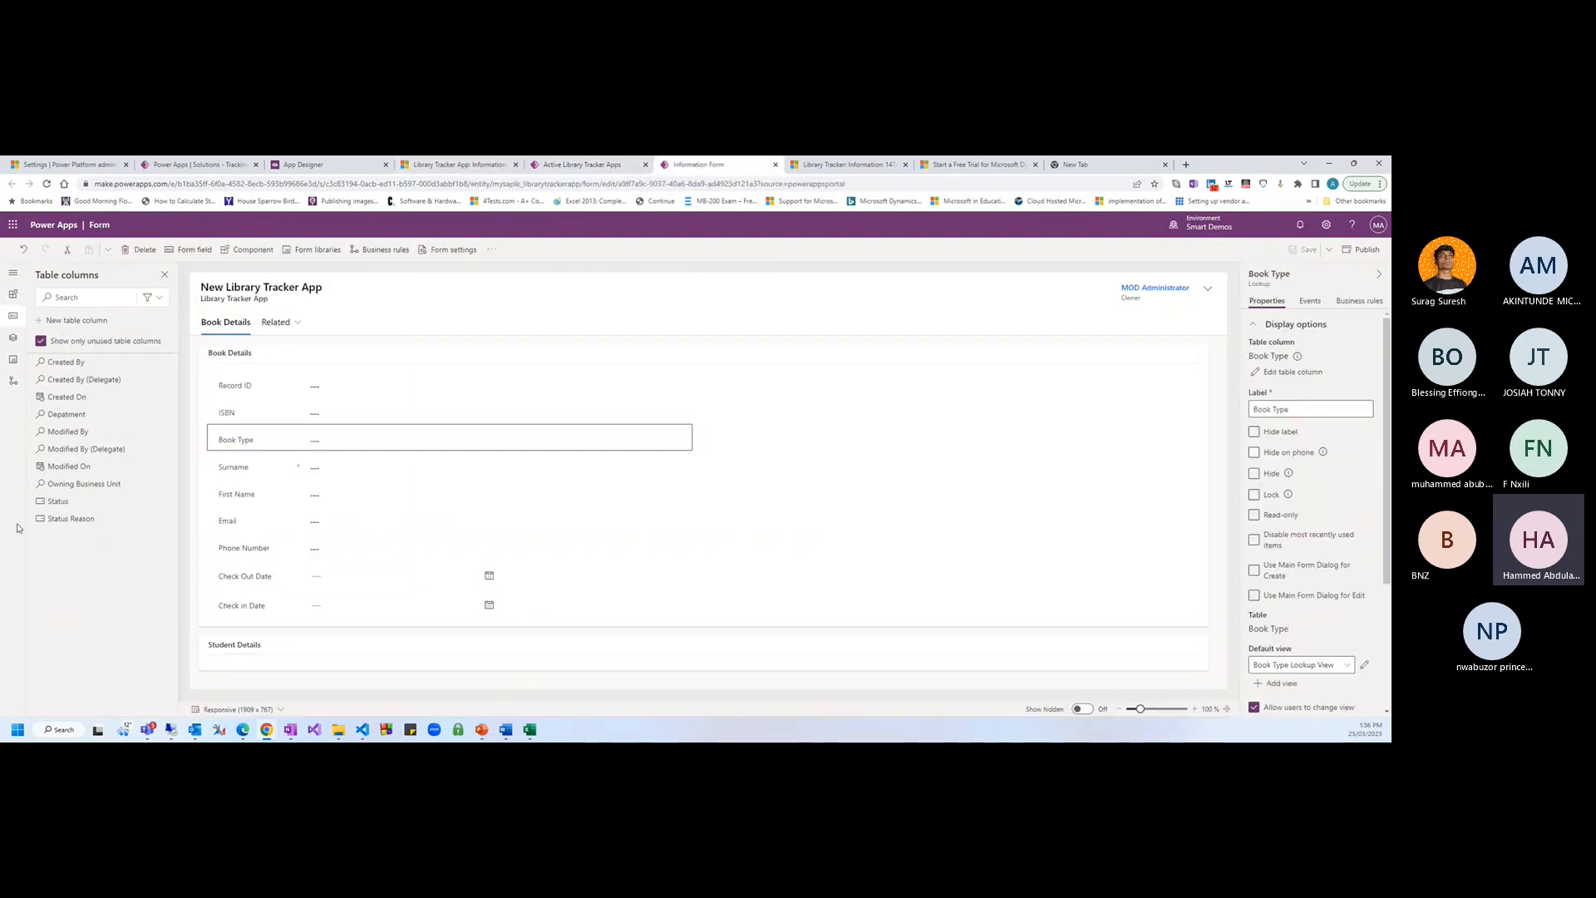
Add the Department field at the bottom of Book Details on the Information form and save it
{"action": "left_click", "coordinate": [71, 418]}
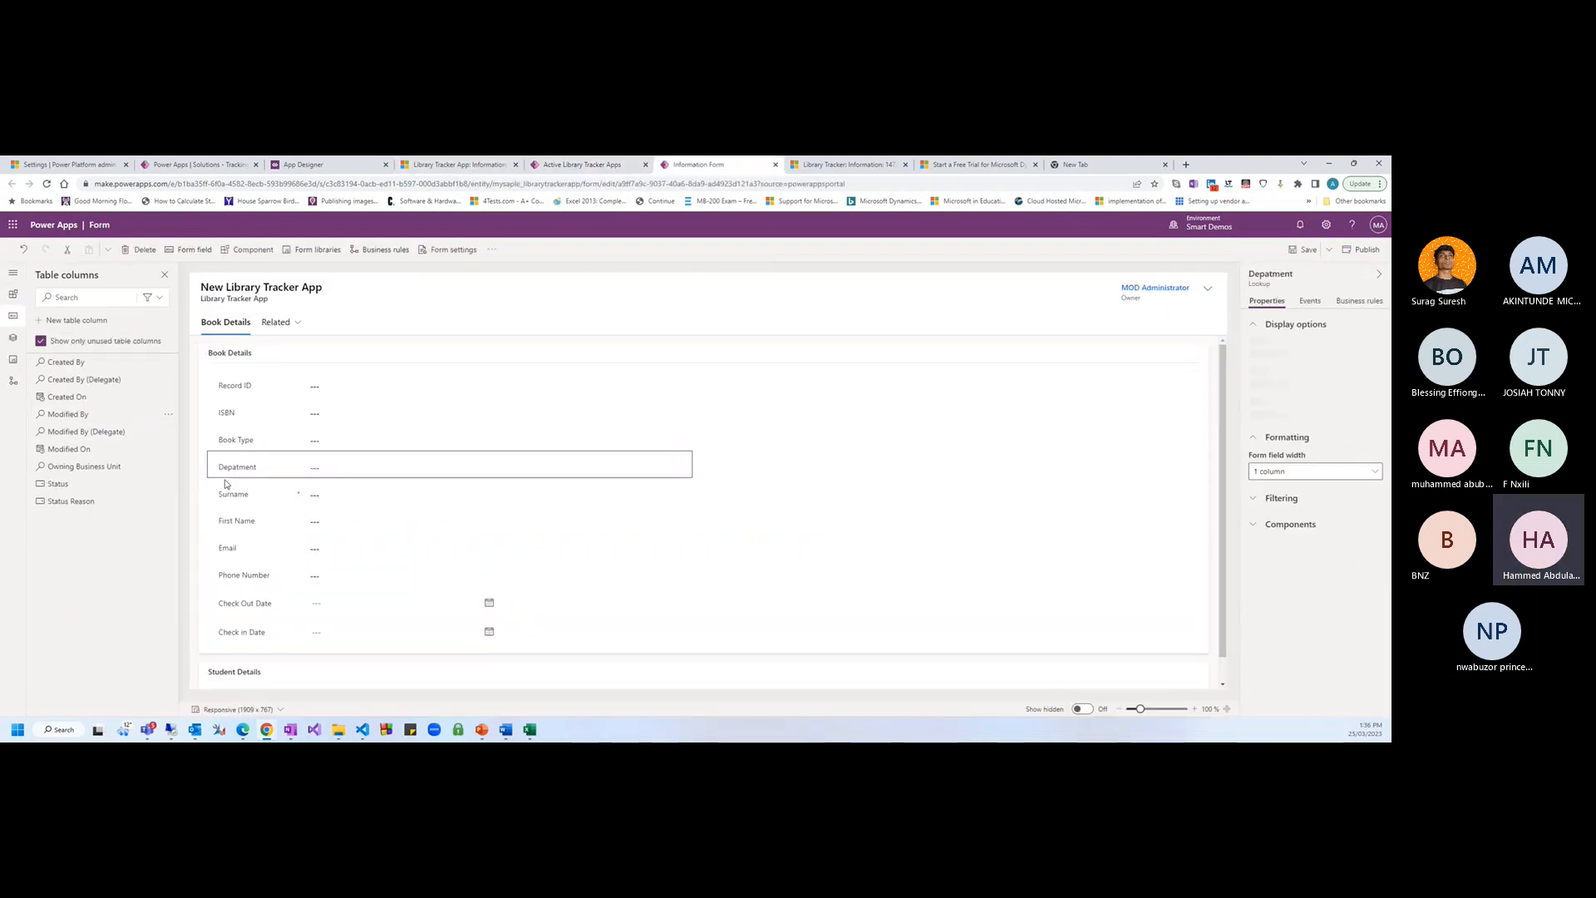
{"action": "mouse_move", "coordinate": [232, 463]}
{"action": "left_mouse_down"}
{"action": "mouse_move", "coordinate": [220, 599]}
{"action": "mouse_move", "coordinate": [223, 551]}
{"action": "mouse_move", "coordinate": [208, 580]}
{"action": "mouse_move", "coordinate": [226, 639]}
{"action": "left_mouse_up"}
{"action": "left_click", "coordinate": [1303, 250]}
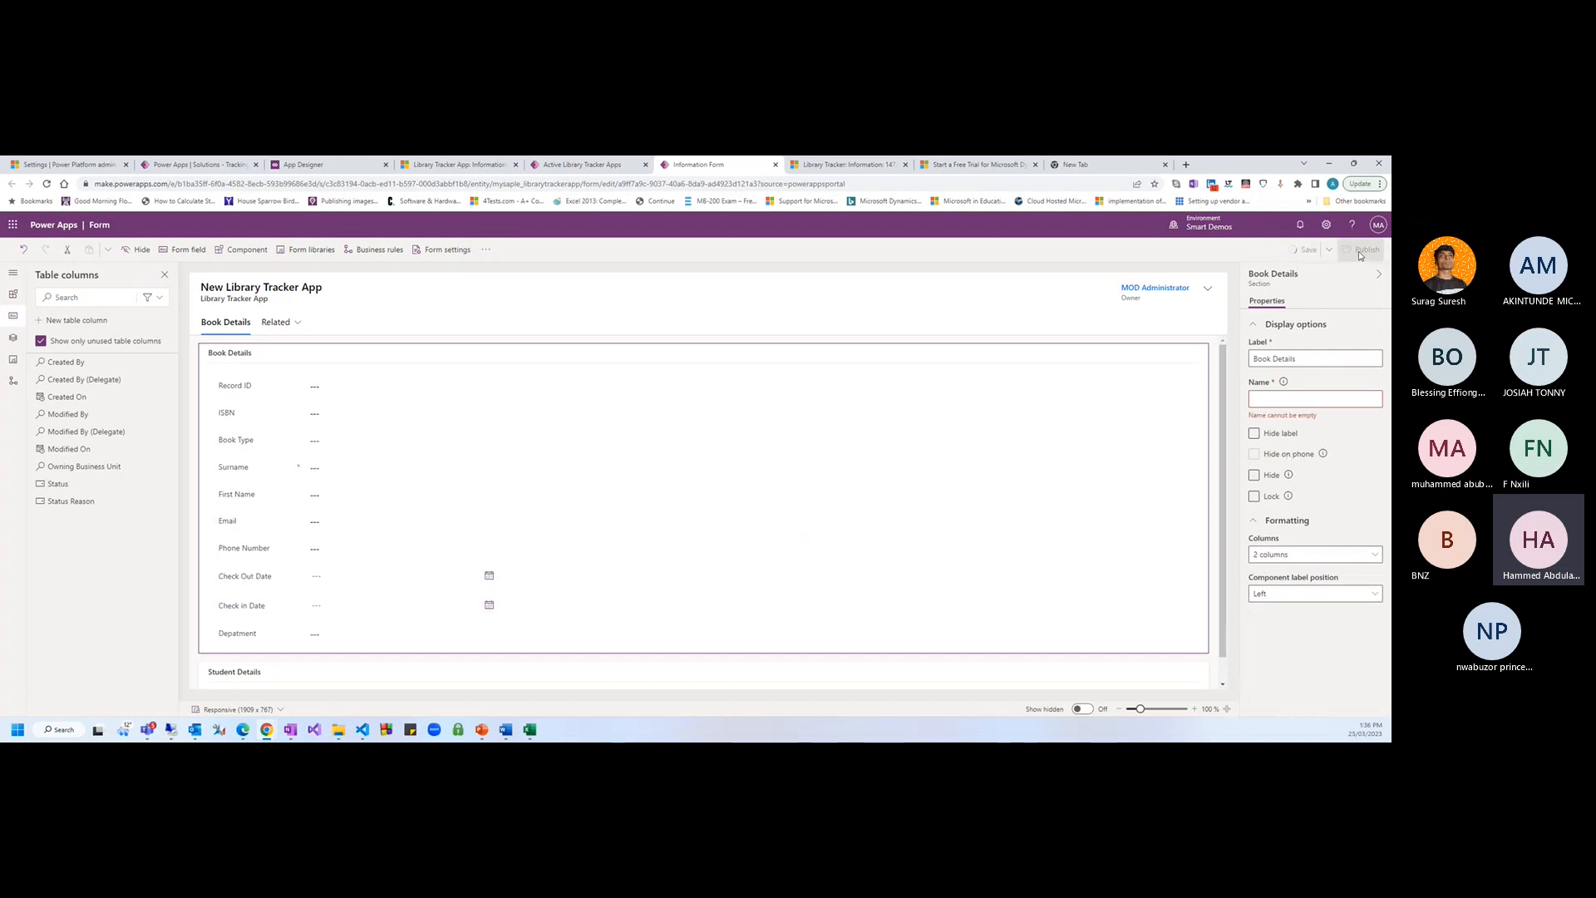
{"action": "left_click", "coordinate": [569, 168]}
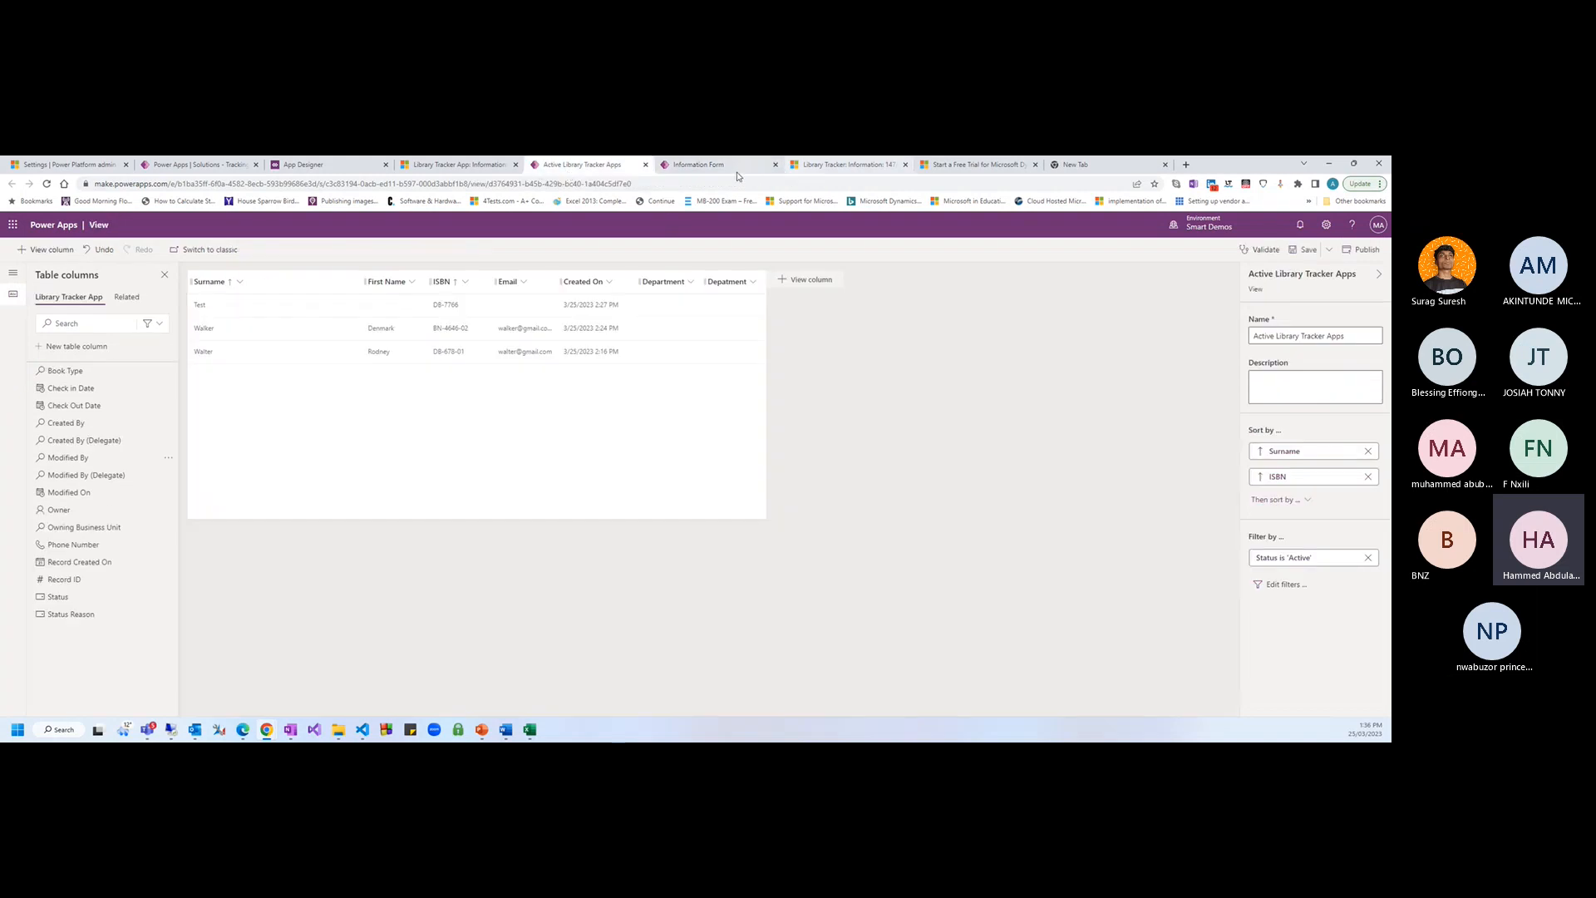
Refresh the Walker record in the running app to pick up the new Book Type field
{"action": "left_click", "coordinate": [457, 164]}
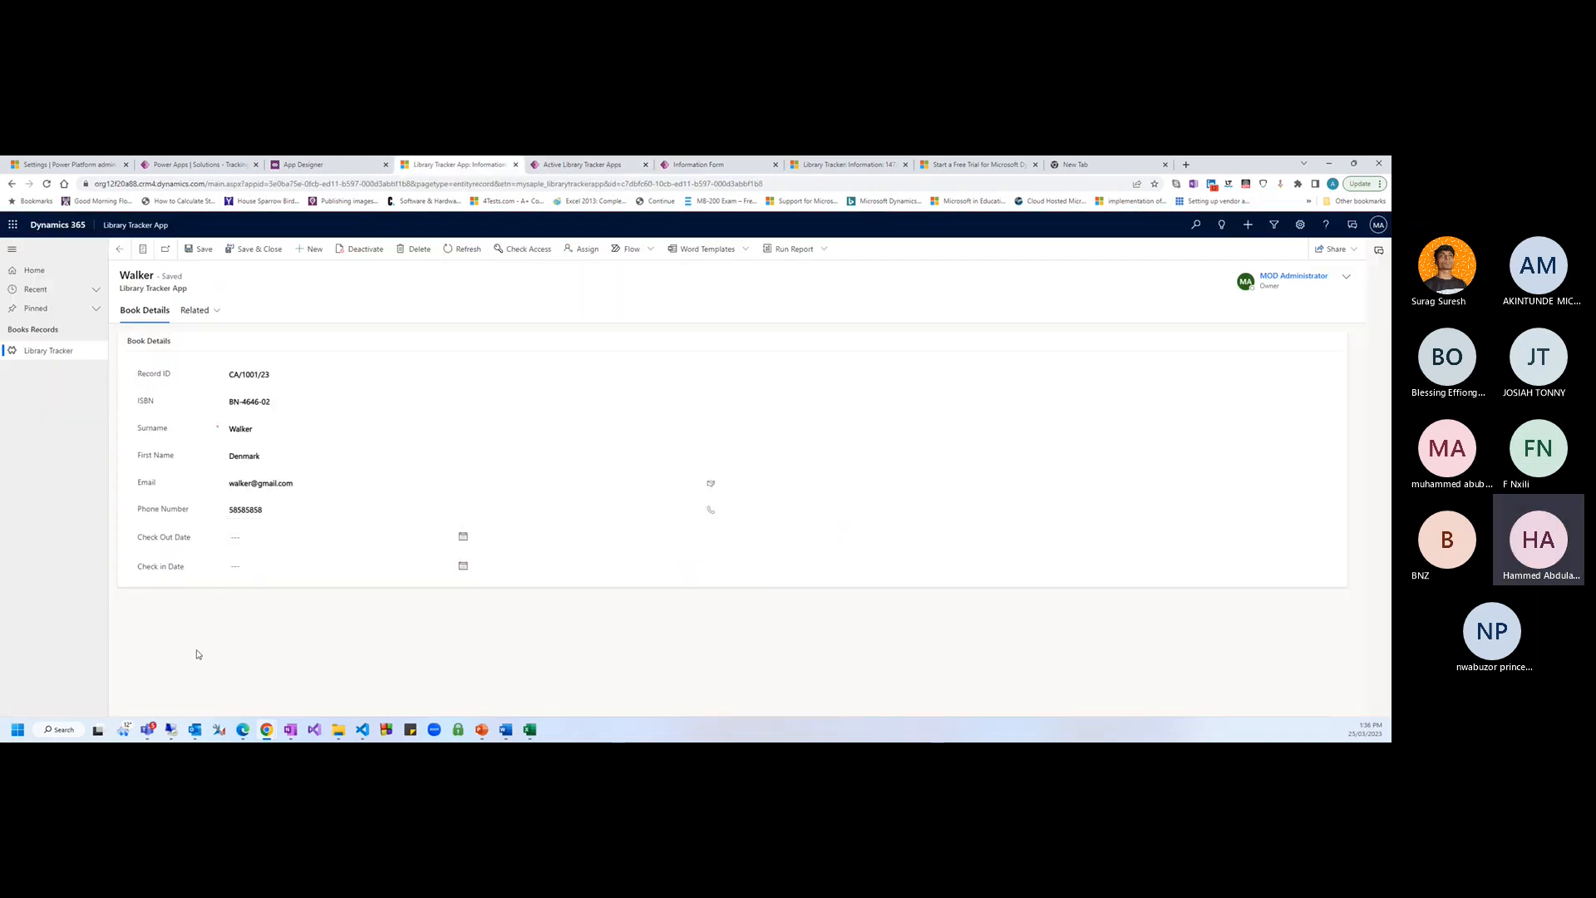
{"action": "key", "text": "F5"}
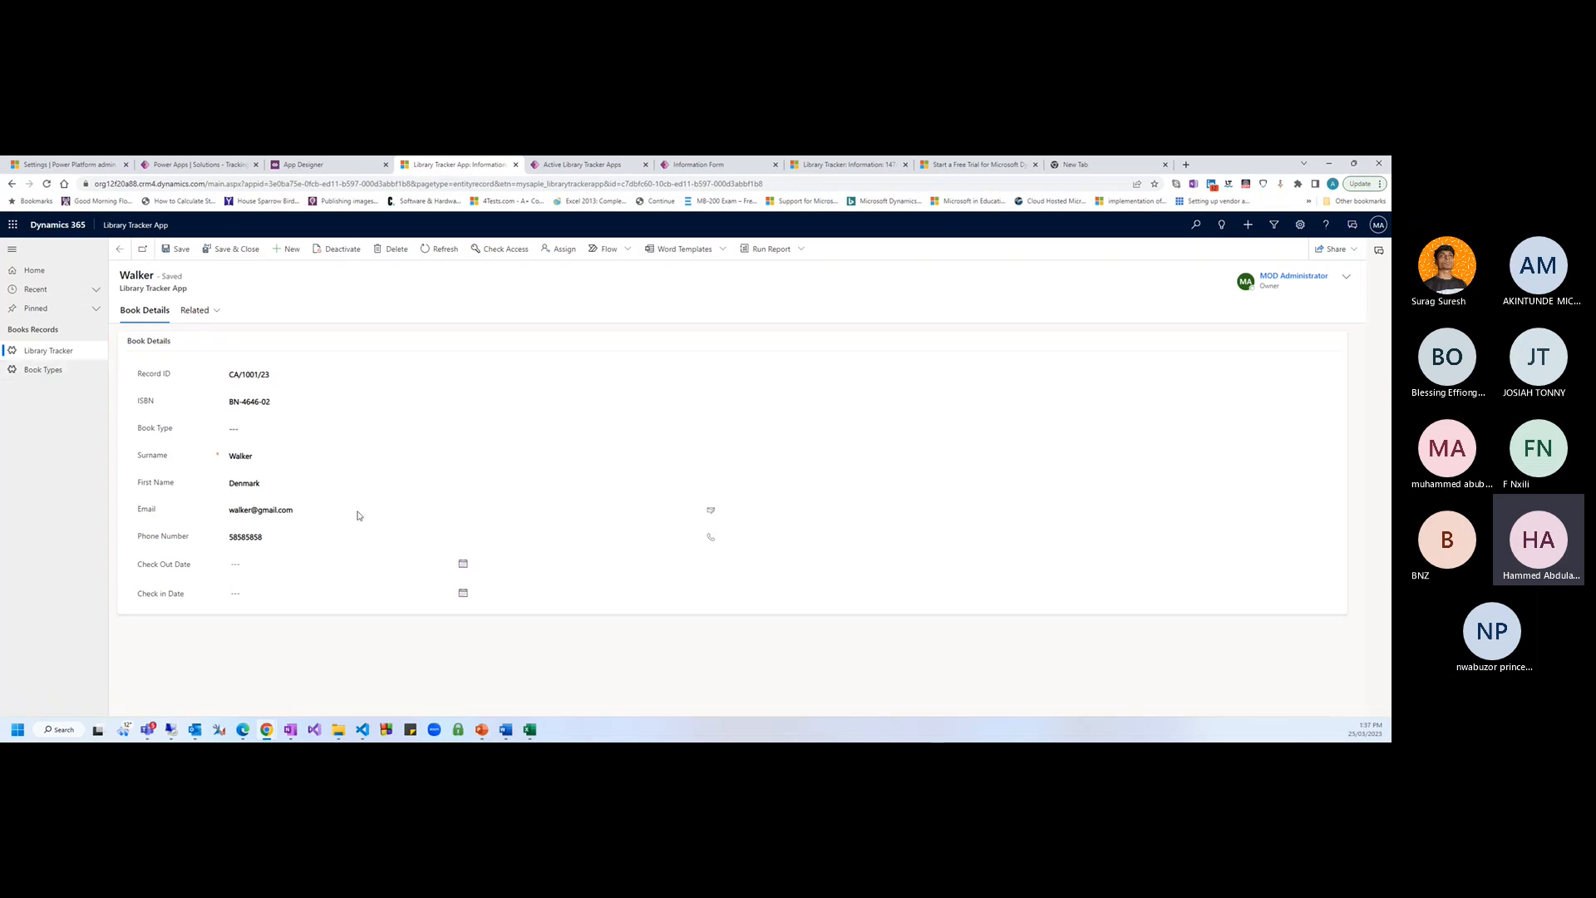
{"action": "left_click", "coordinate": [341, 165]}
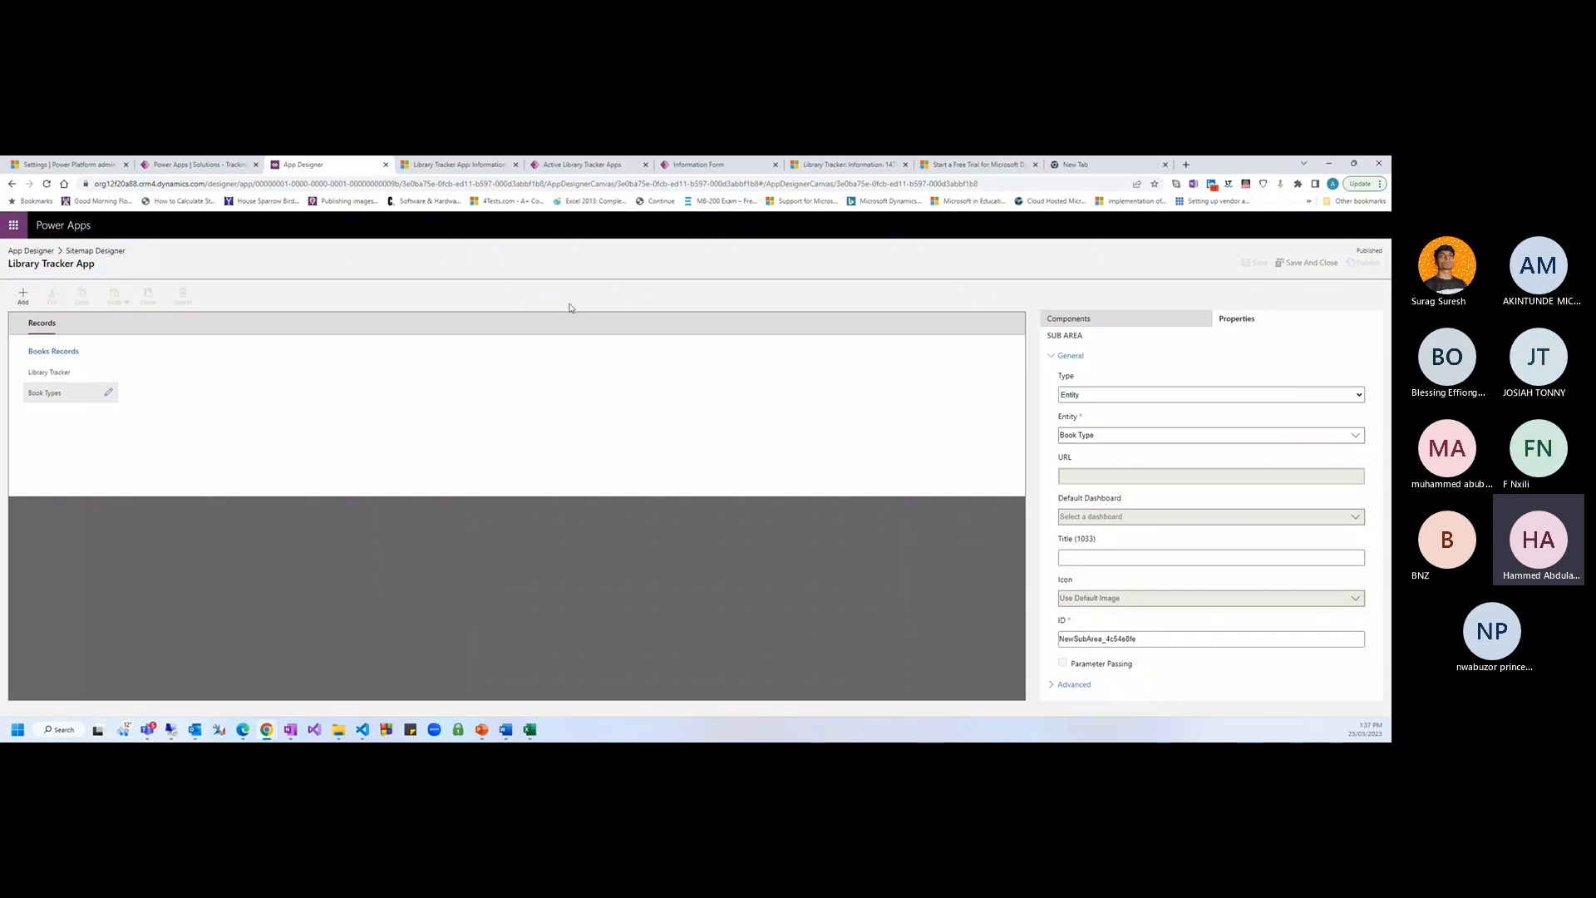
Add a subarea under Books Records for the Department table, then save and publish the site map
{"action": "left_click", "coordinate": [24, 296]}
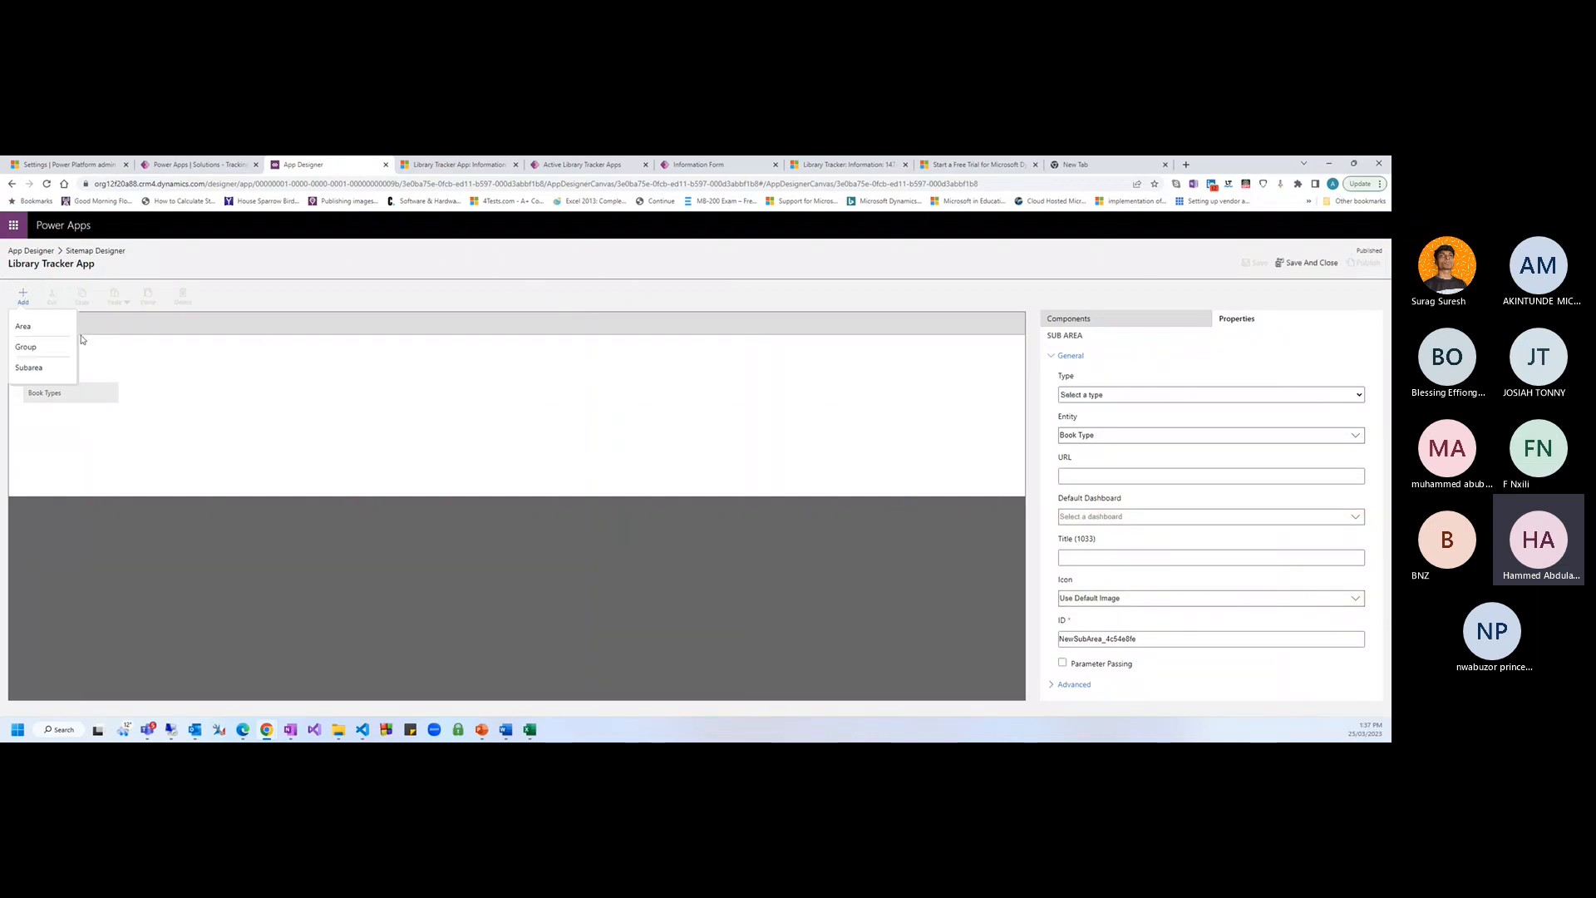
{"action": "left_click", "coordinate": [43, 369]}
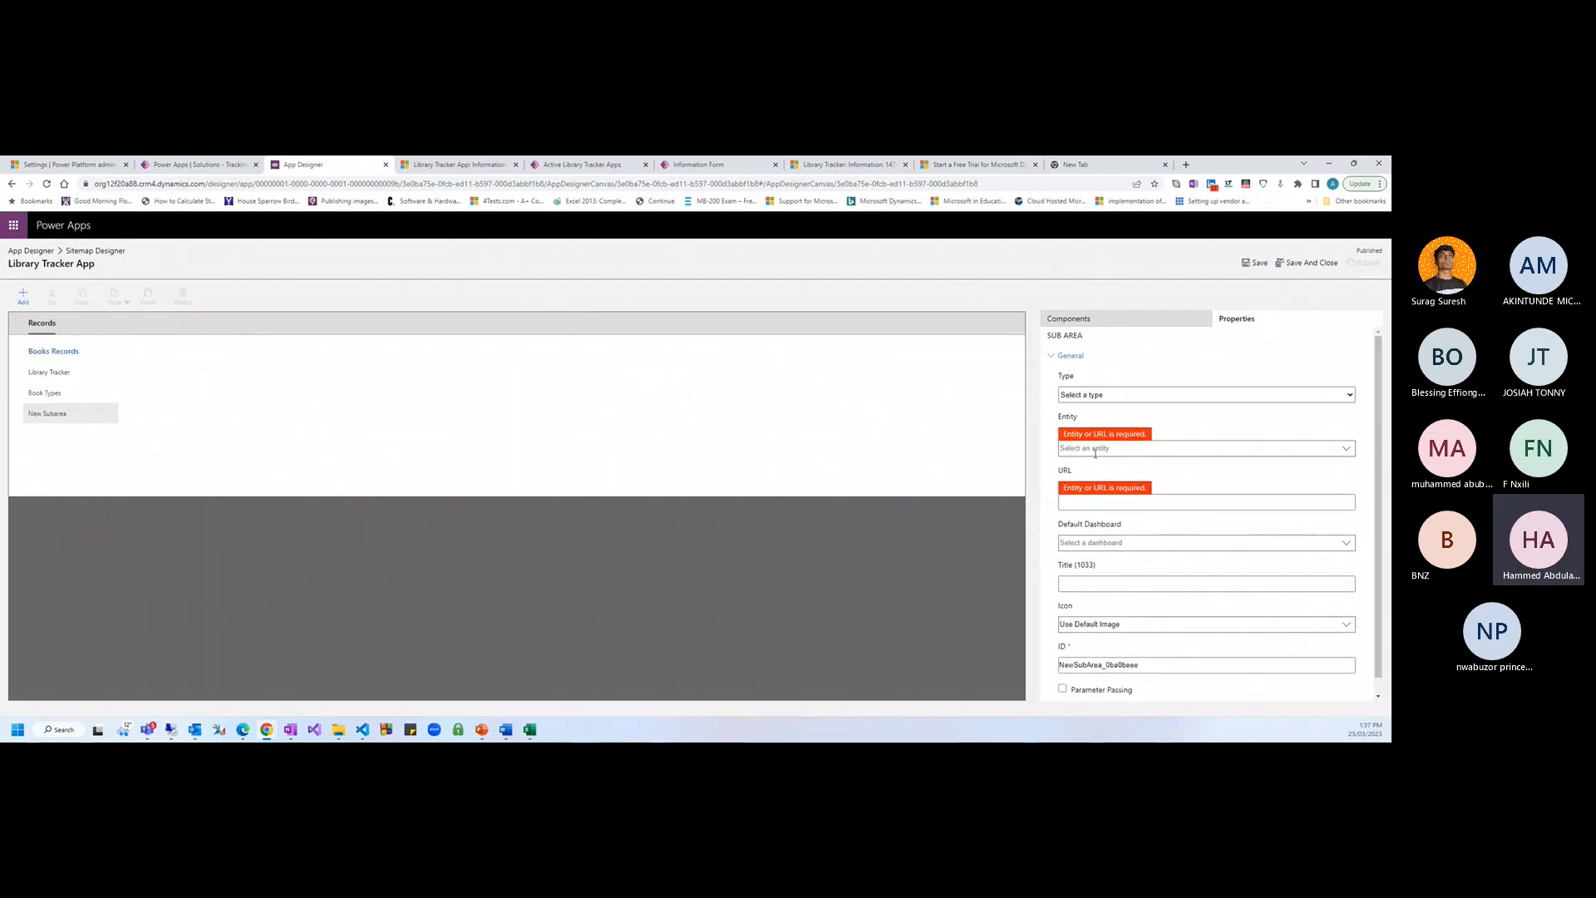
{"action": "left_click", "coordinate": [1098, 397]}
{"action": "left_click", "coordinate": [1090, 424]}
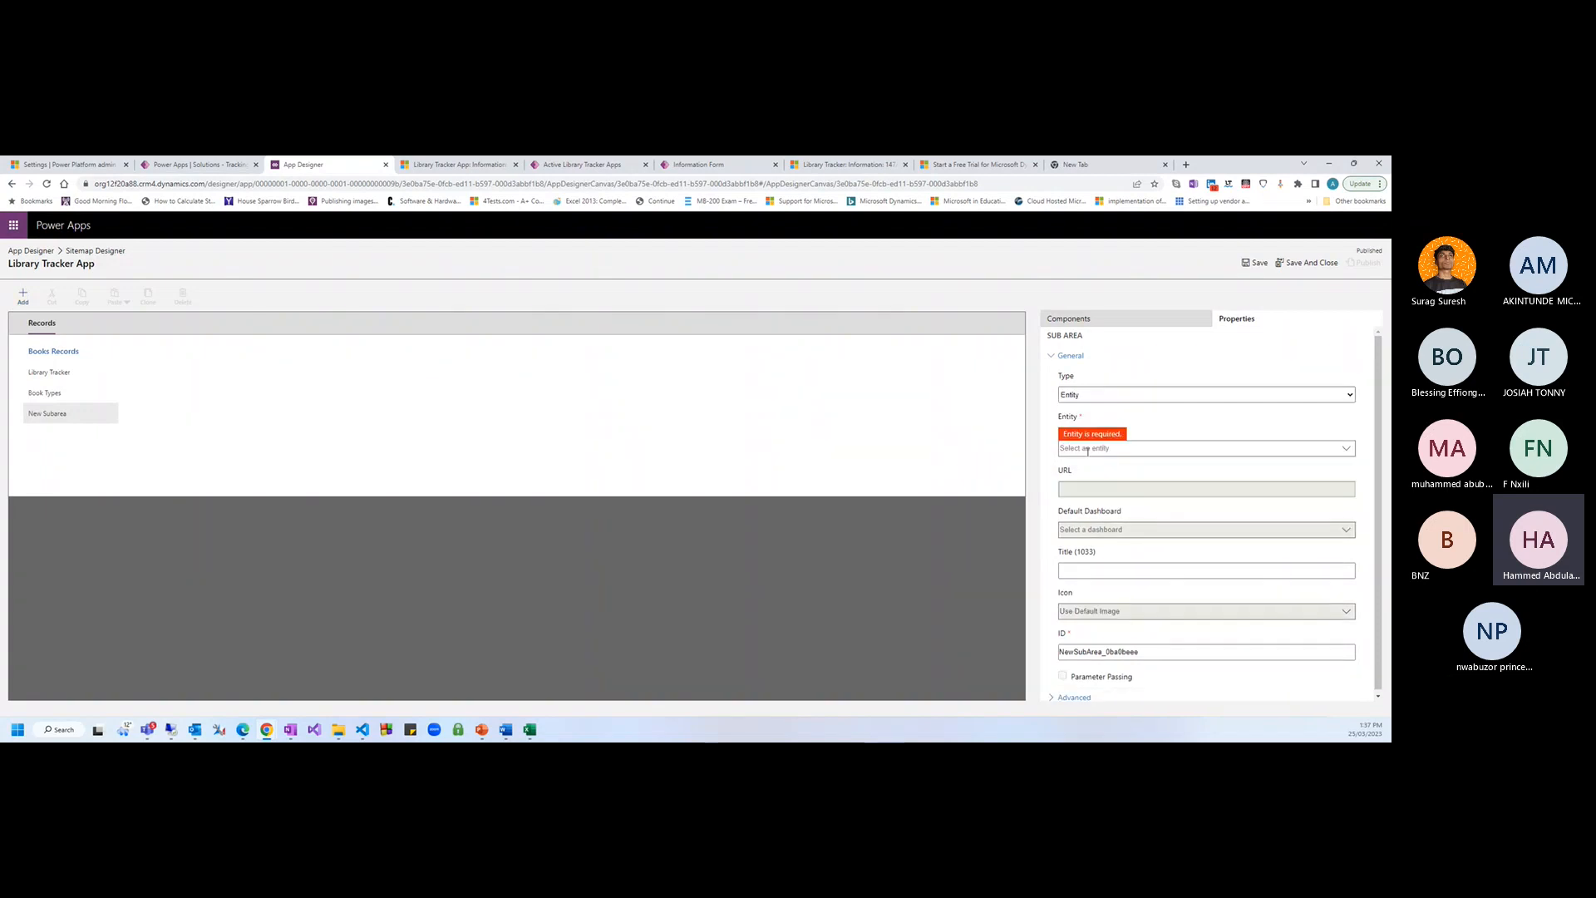
{"action": "type", "text": "Depa"}
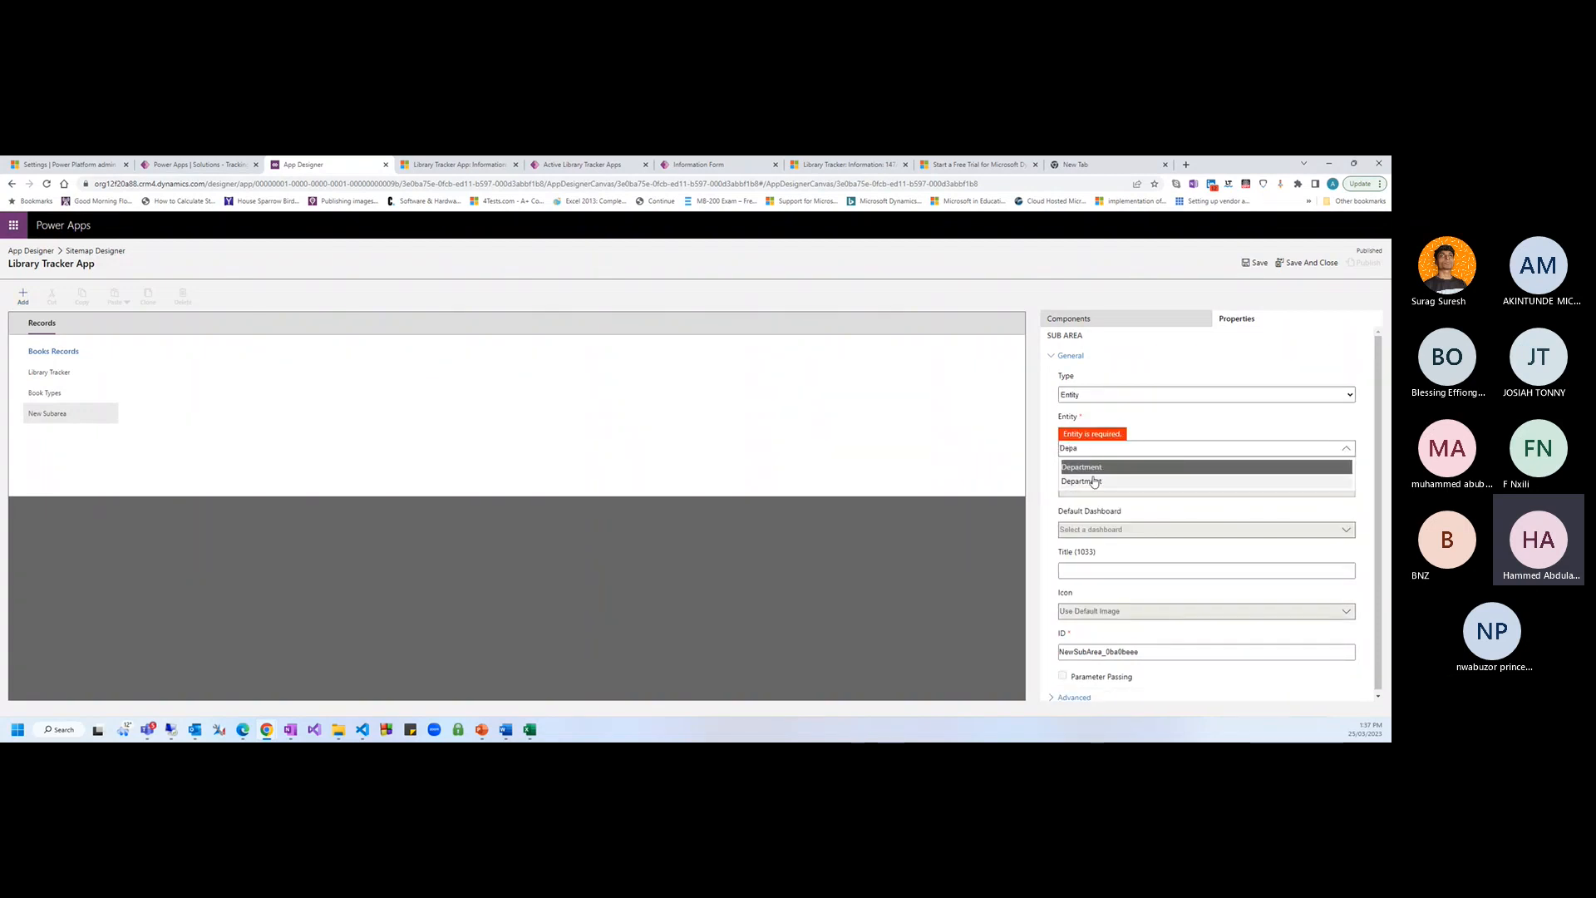
{"action": "left_click", "coordinate": [1093, 481]}
{"action": "left_click", "coordinate": [1256, 263]}
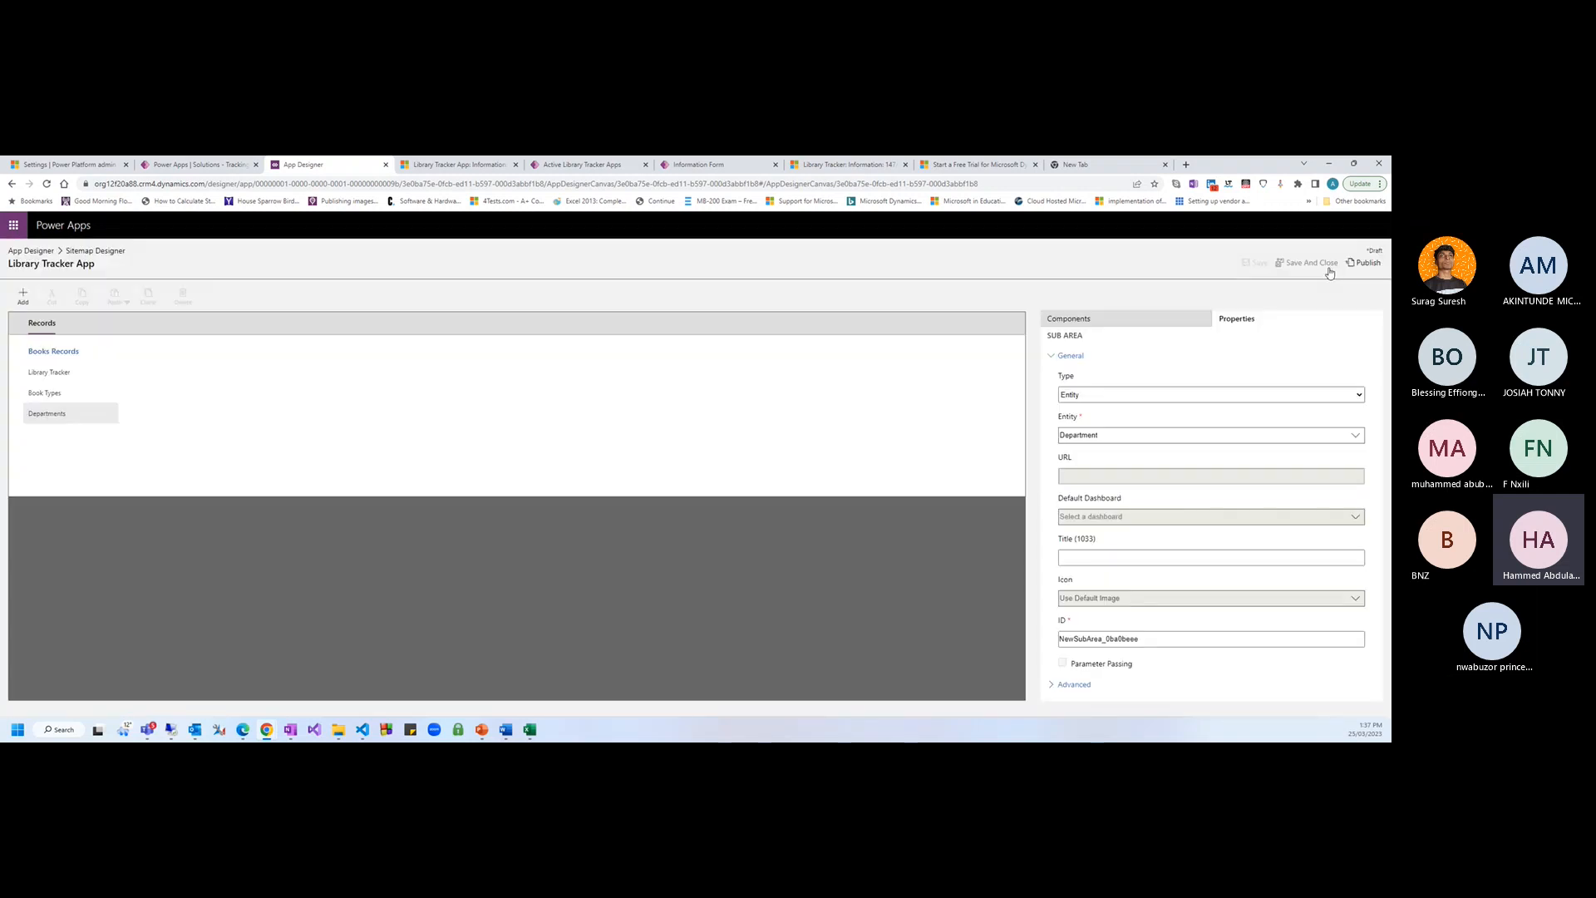
{"action": "left_click", "coordinate": [1362, 263]}
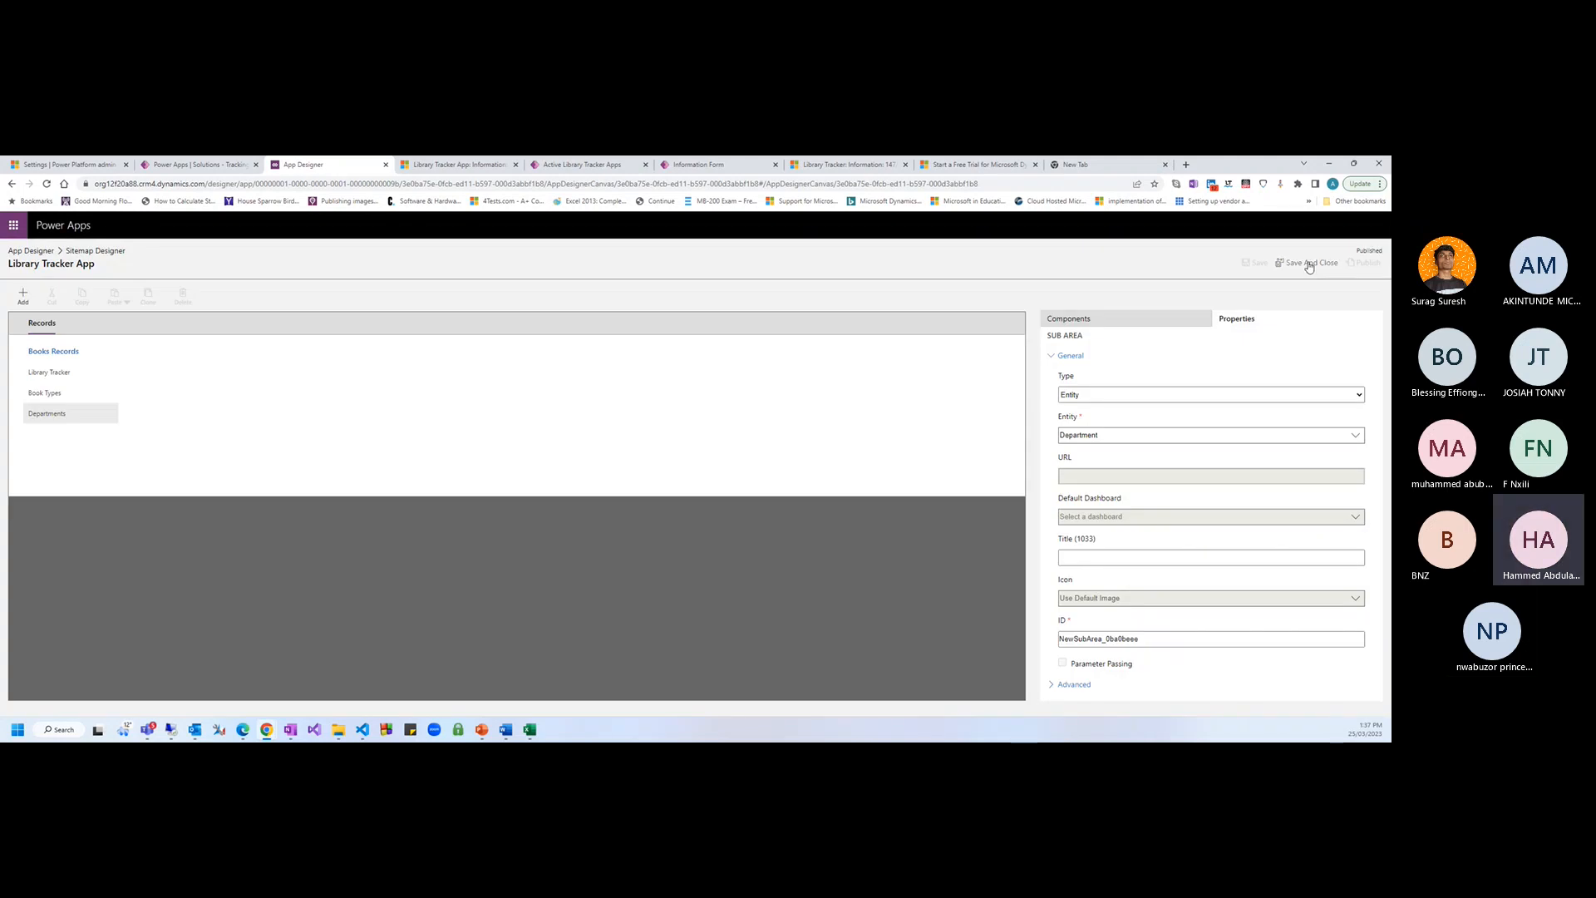
{"action": "left_click", "coordinate": [1307, 262]}
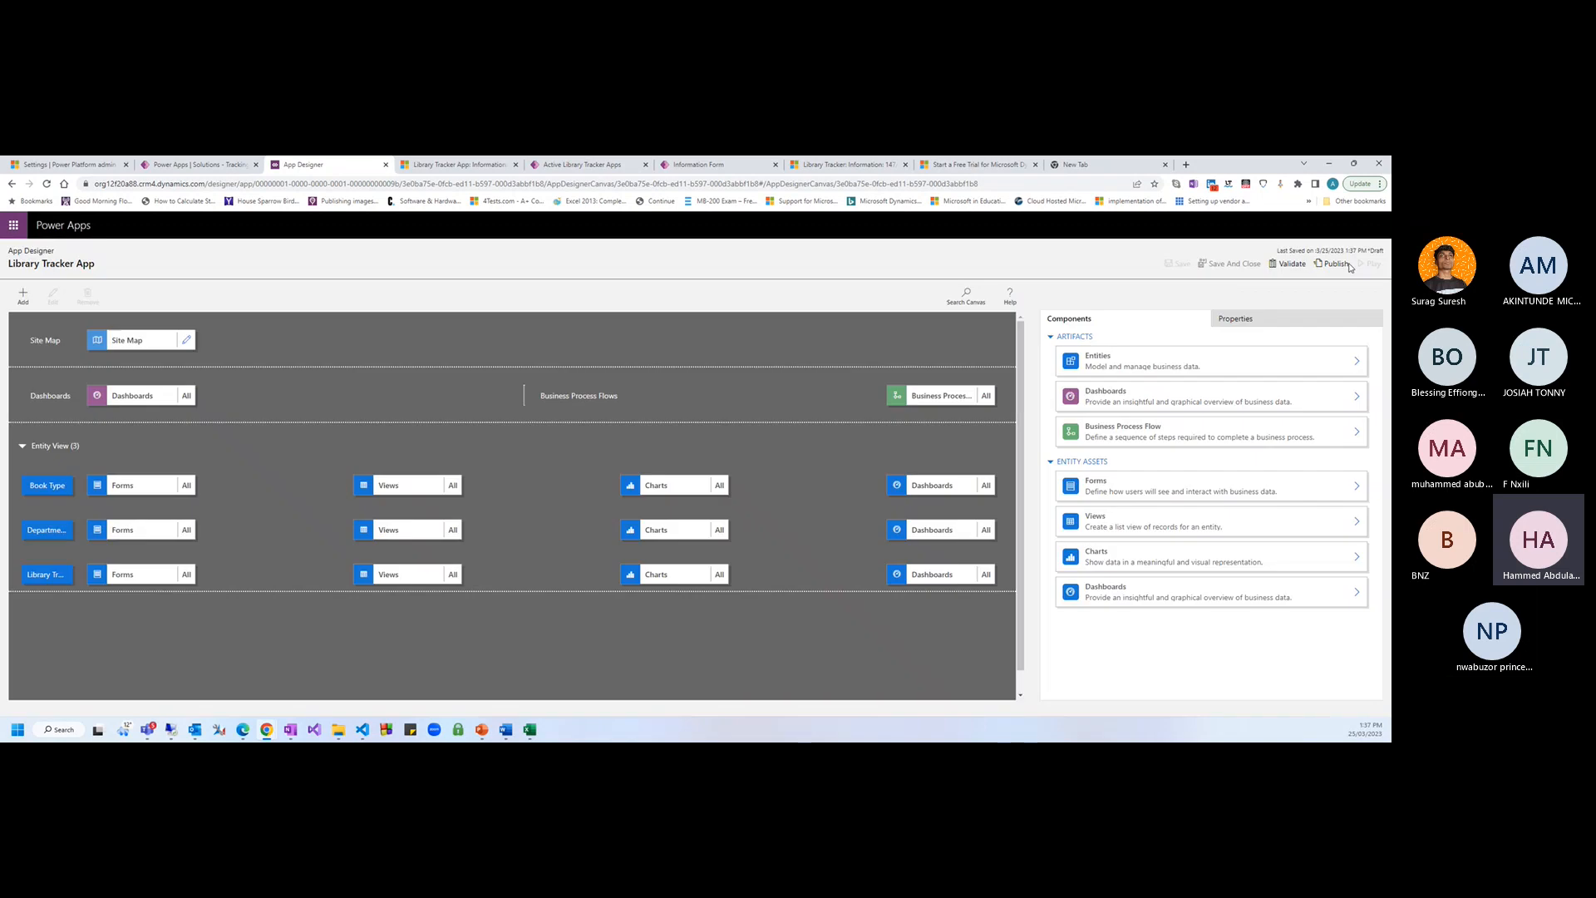
Publish the Library Tracker App and switch to the running Walker record to see Departments in its navigation
{"action": "left_click", "coordinate": [1345, 263]}
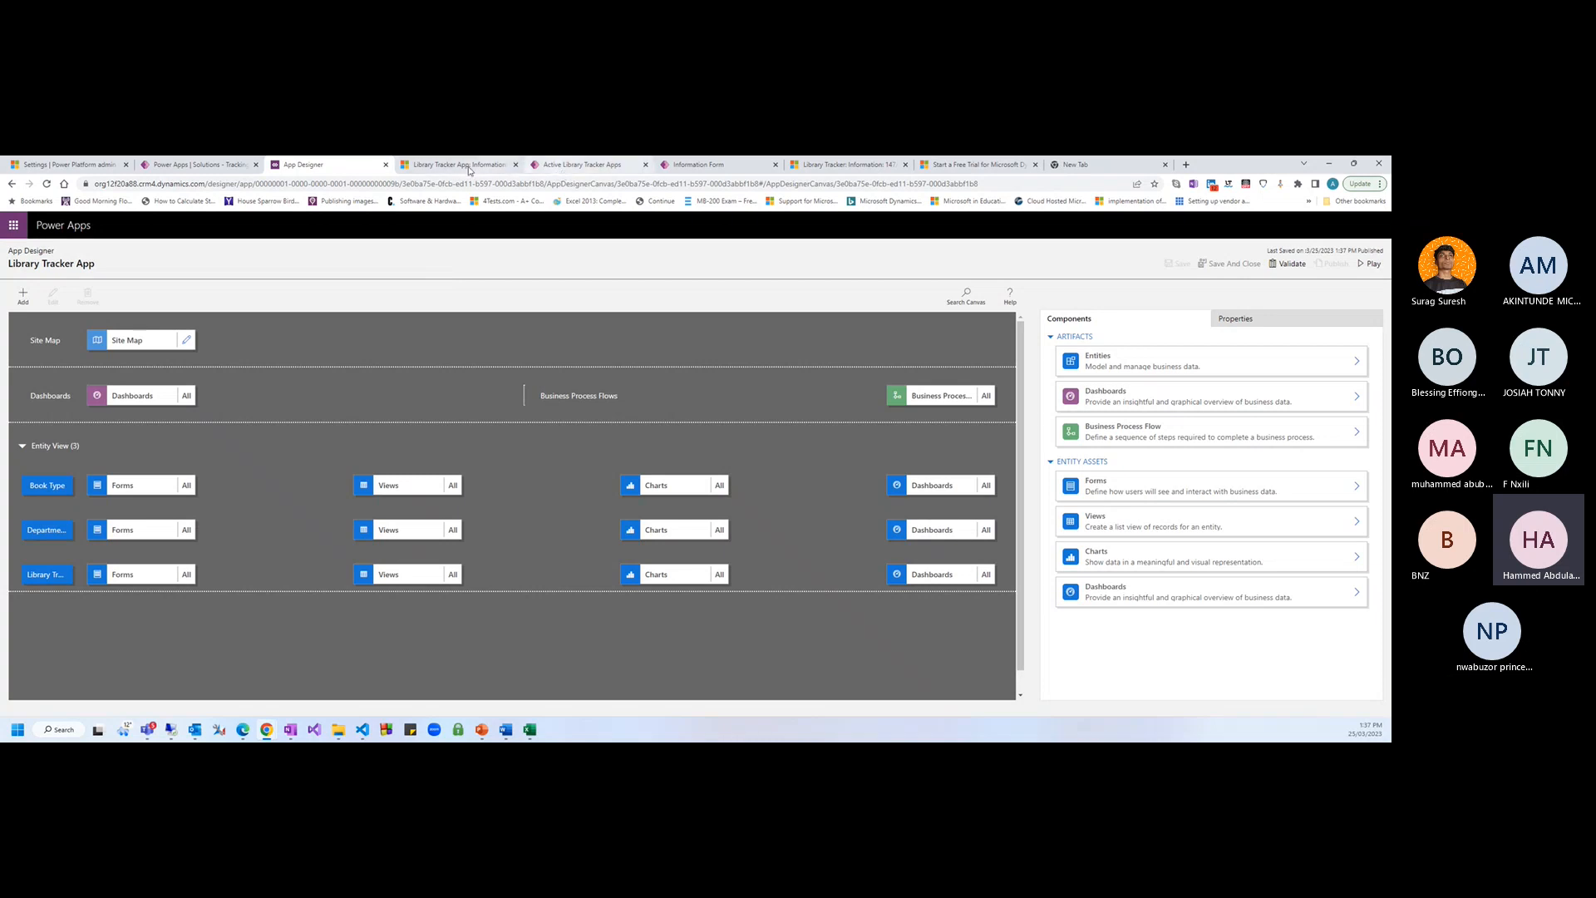
{"action": "left_click", "coordinate": [469, 171]}
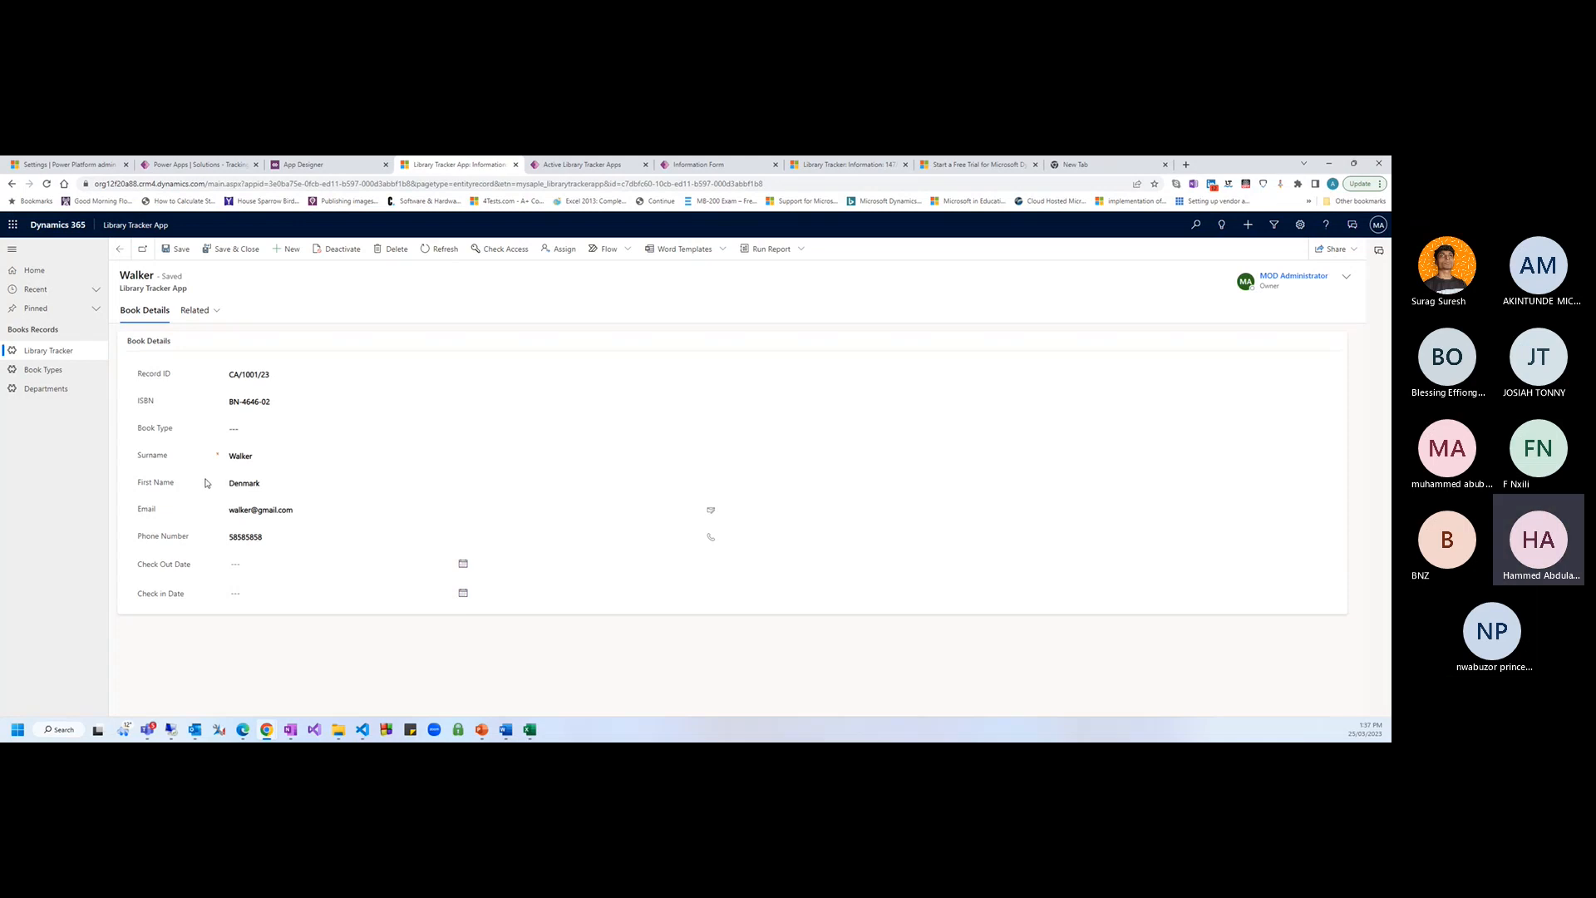
{"action": "left_click", "coordinate": [233, 429]}
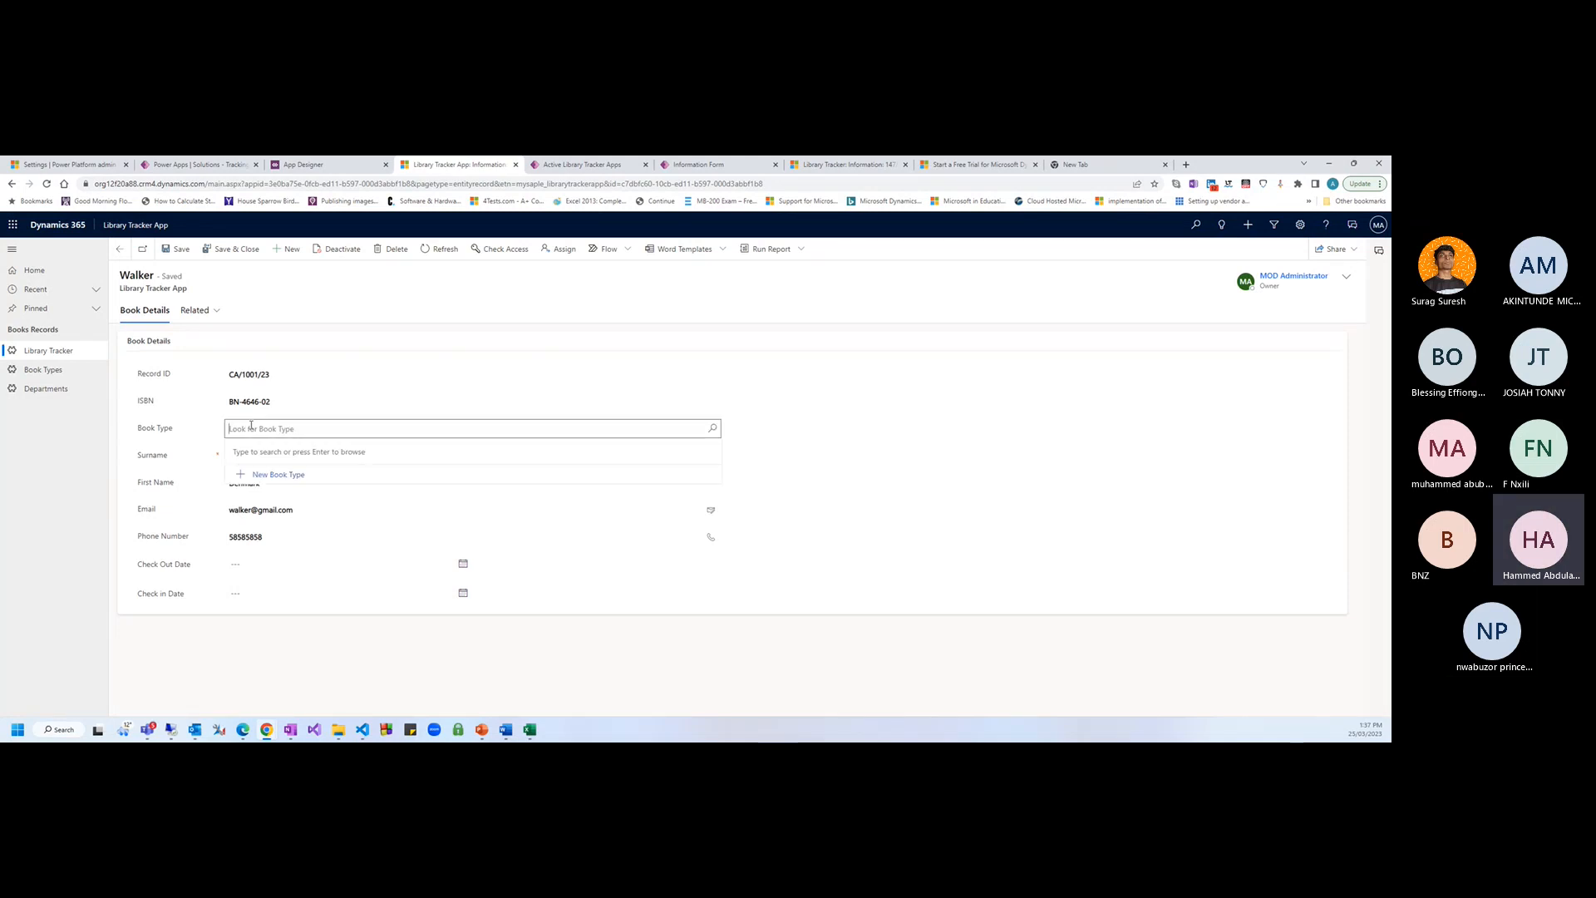
{"action": "left_click", "coordinate": [349, 166]}
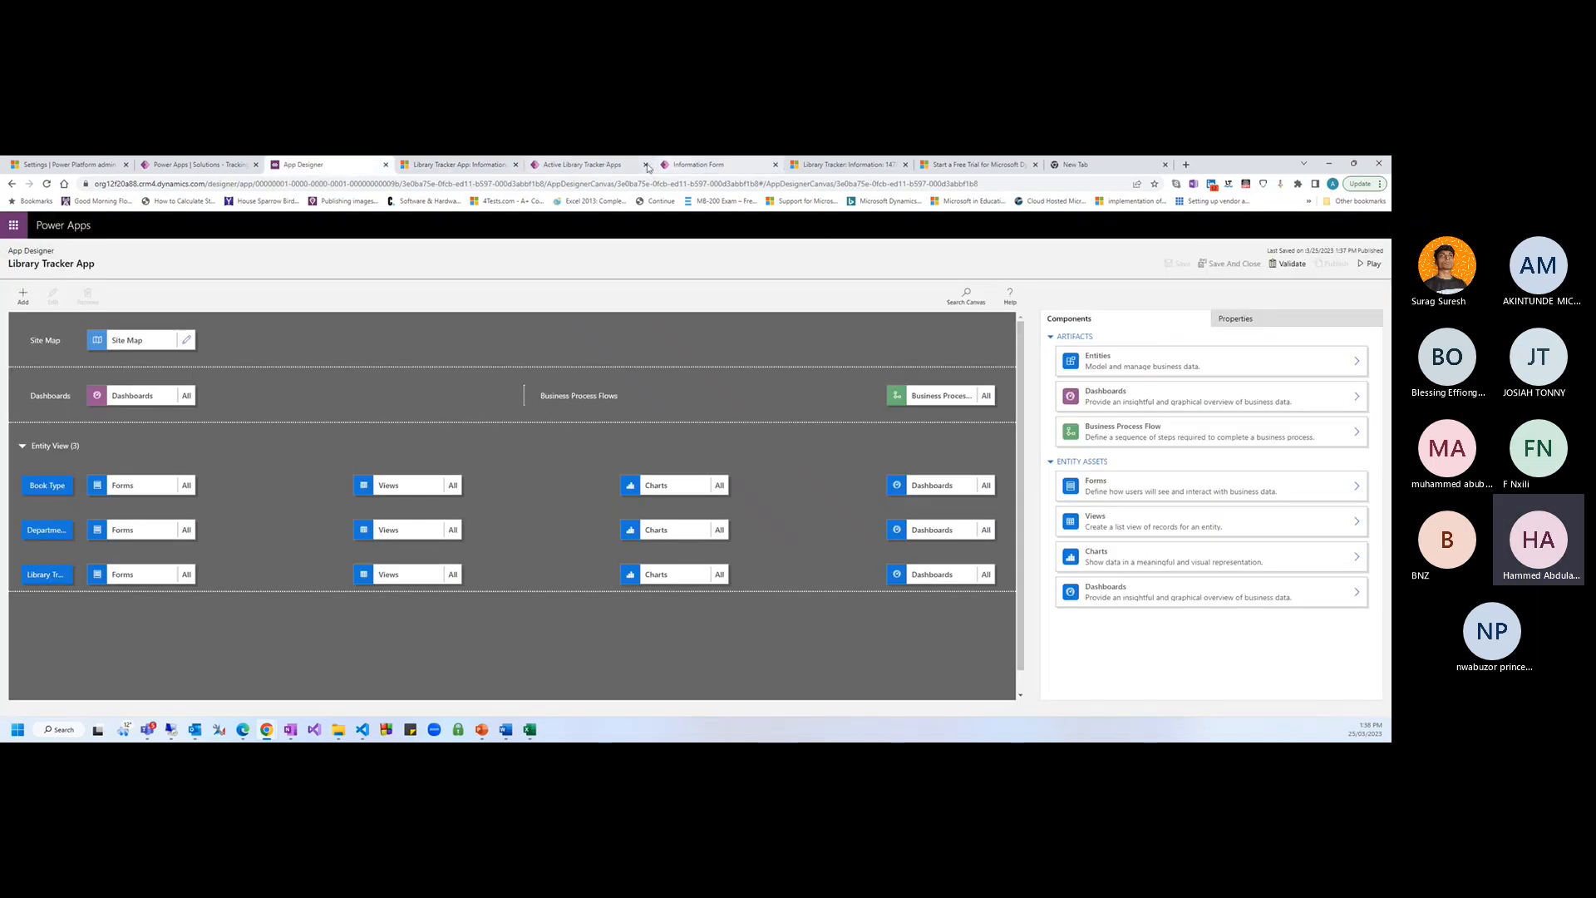
{"action": "left_click", "coordinate": [721, 171]}
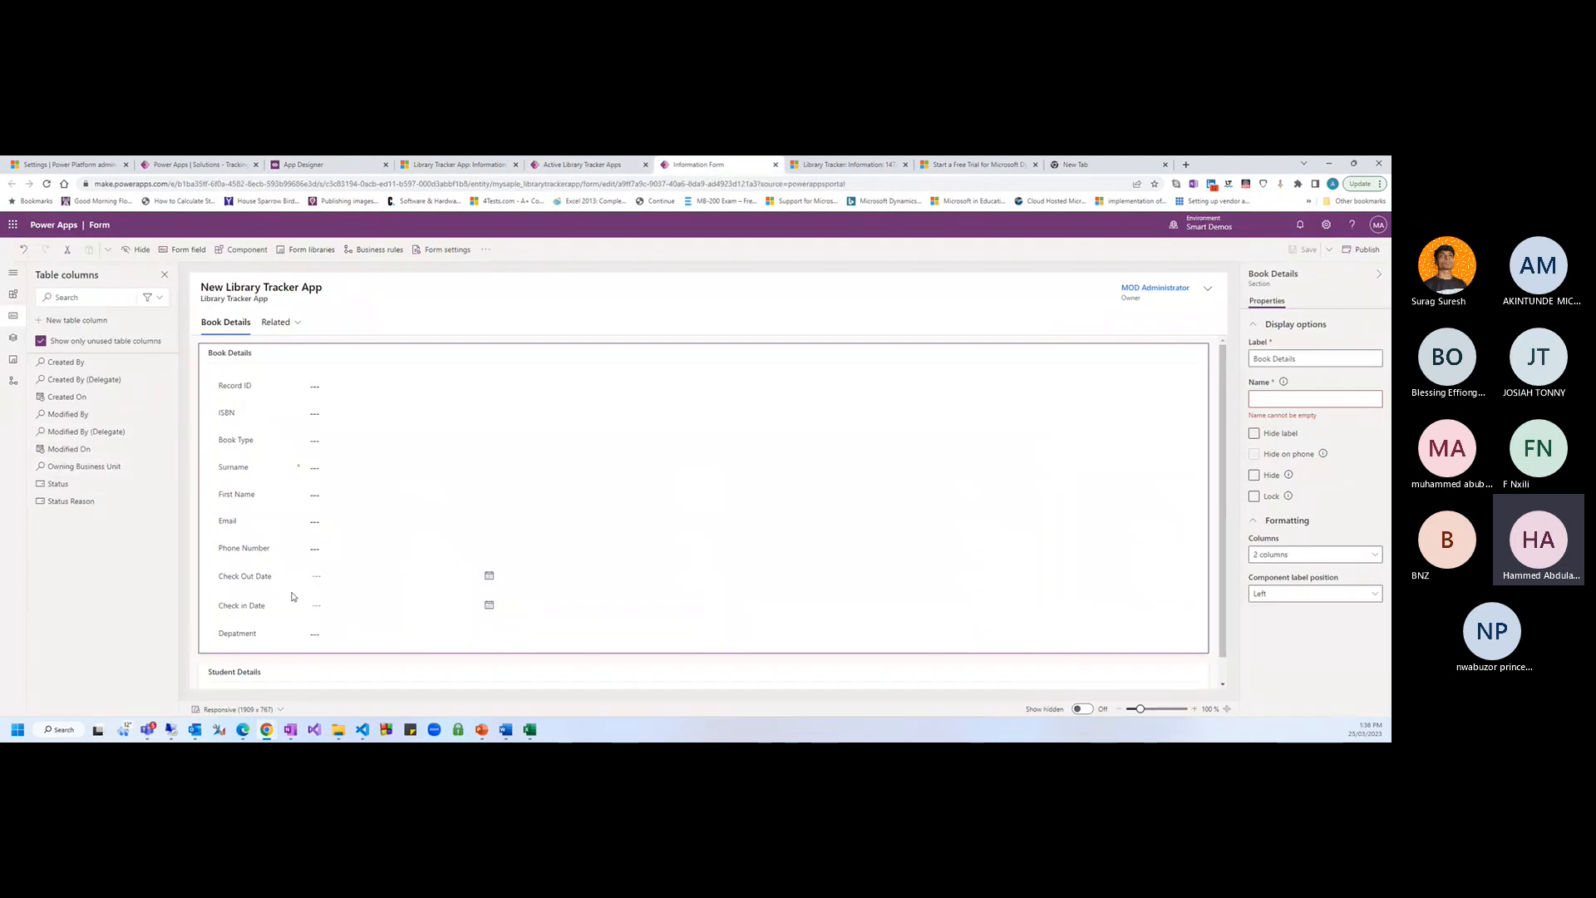
{"action": "left_click", "coordinate": [449, 165]}
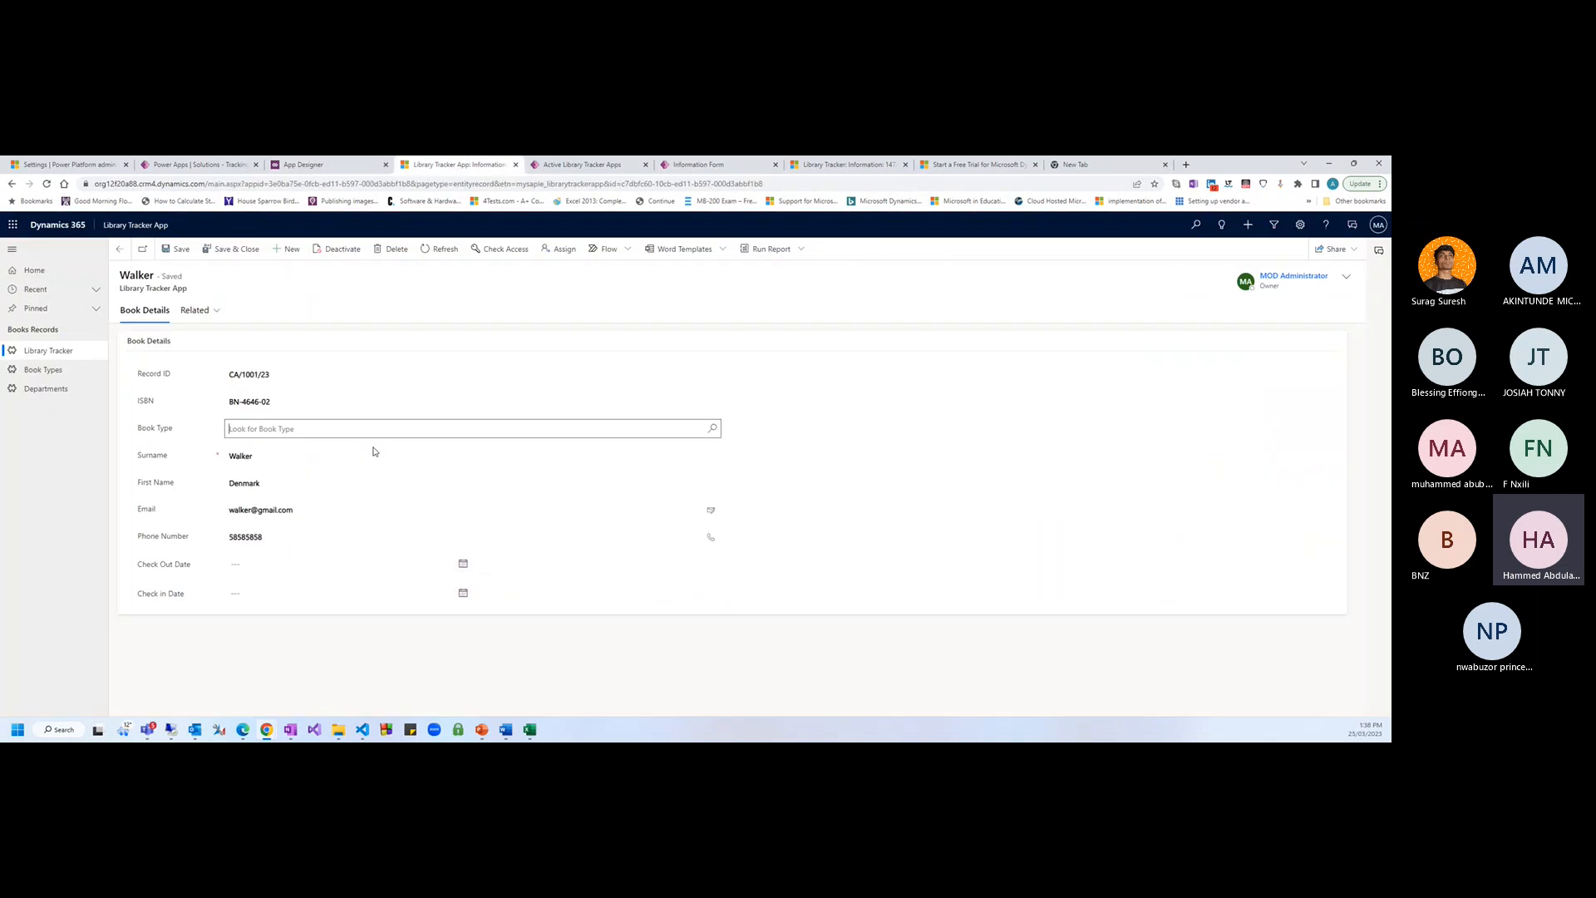
{"action": "left_click", "coordinate": [226, 639]}
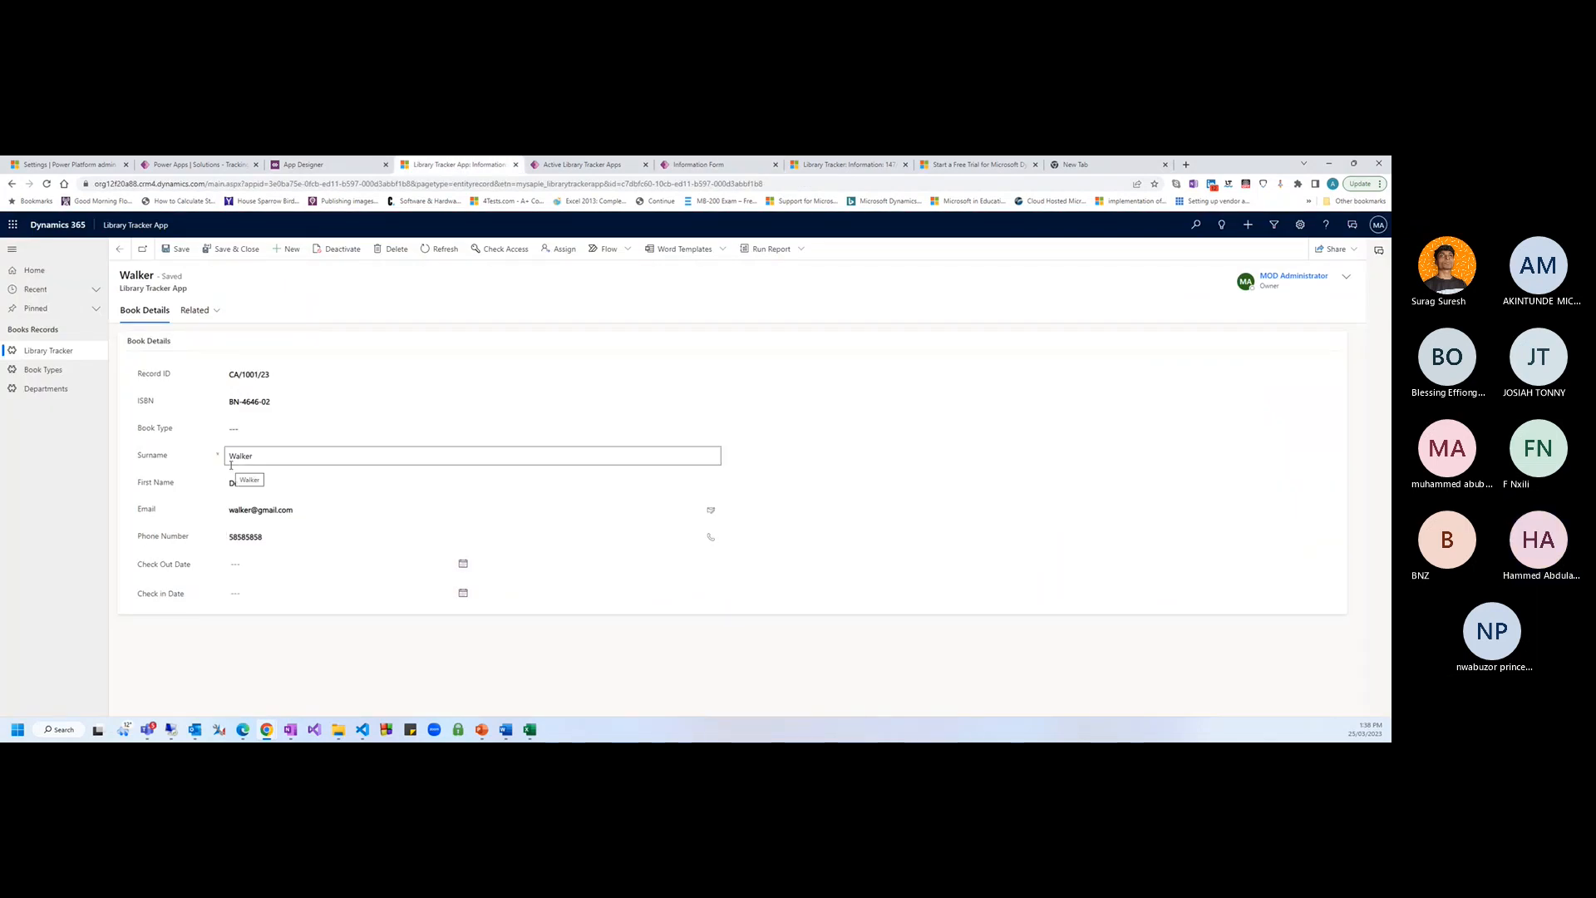
Select the Department field on the Information Form and publish the form
{"action": "left_click", "coordinate": [709, 166]}
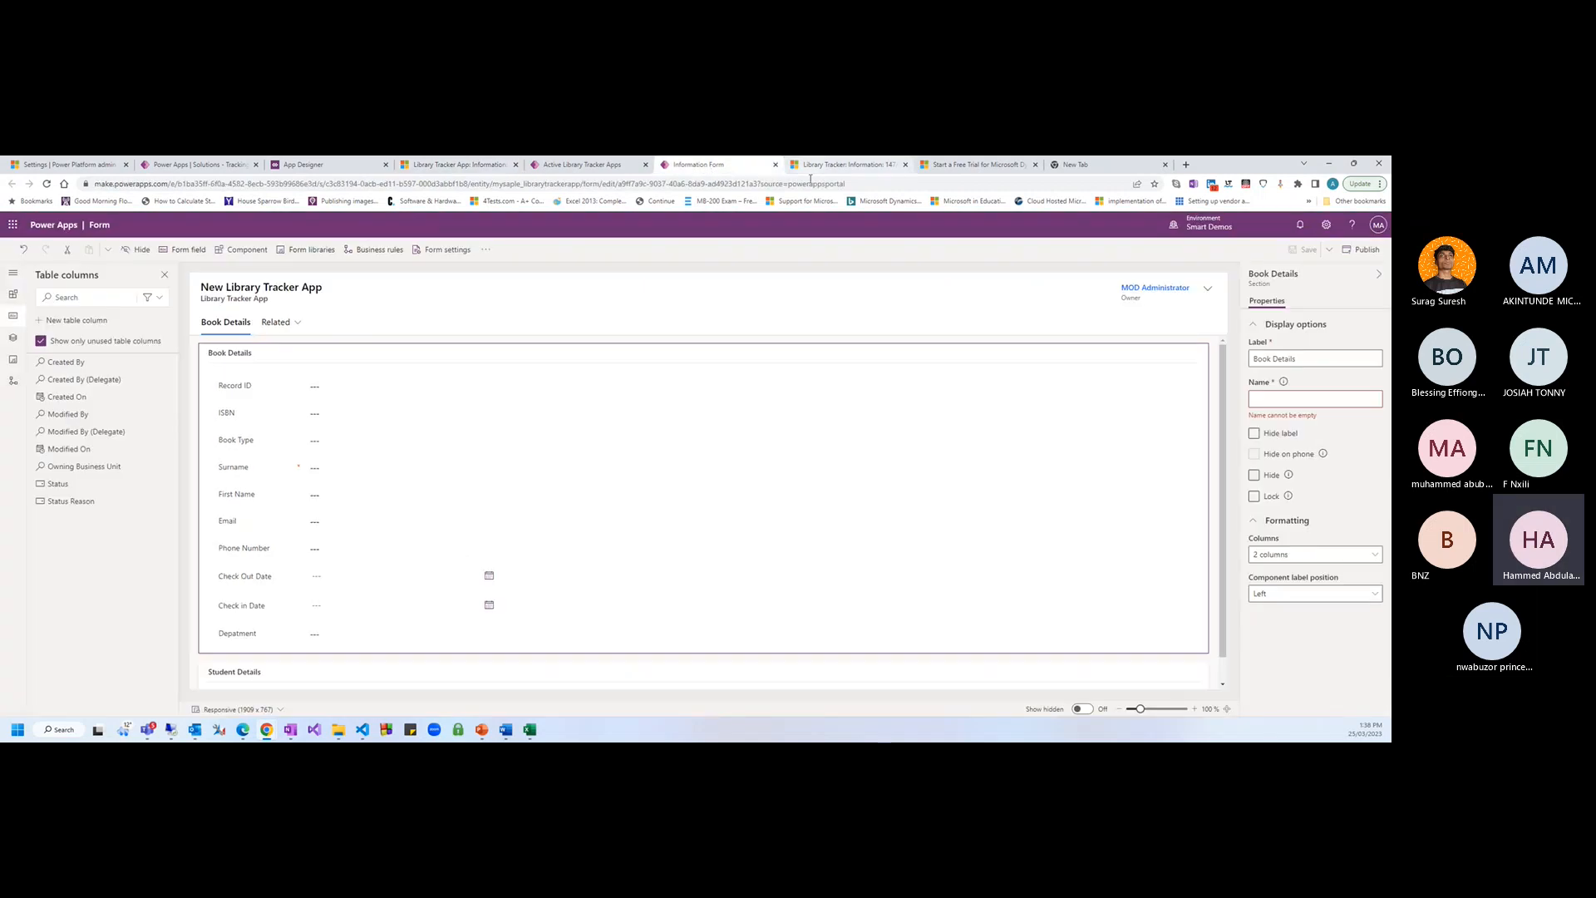
{"action": "left_click", "coordinate": [230, 640]}
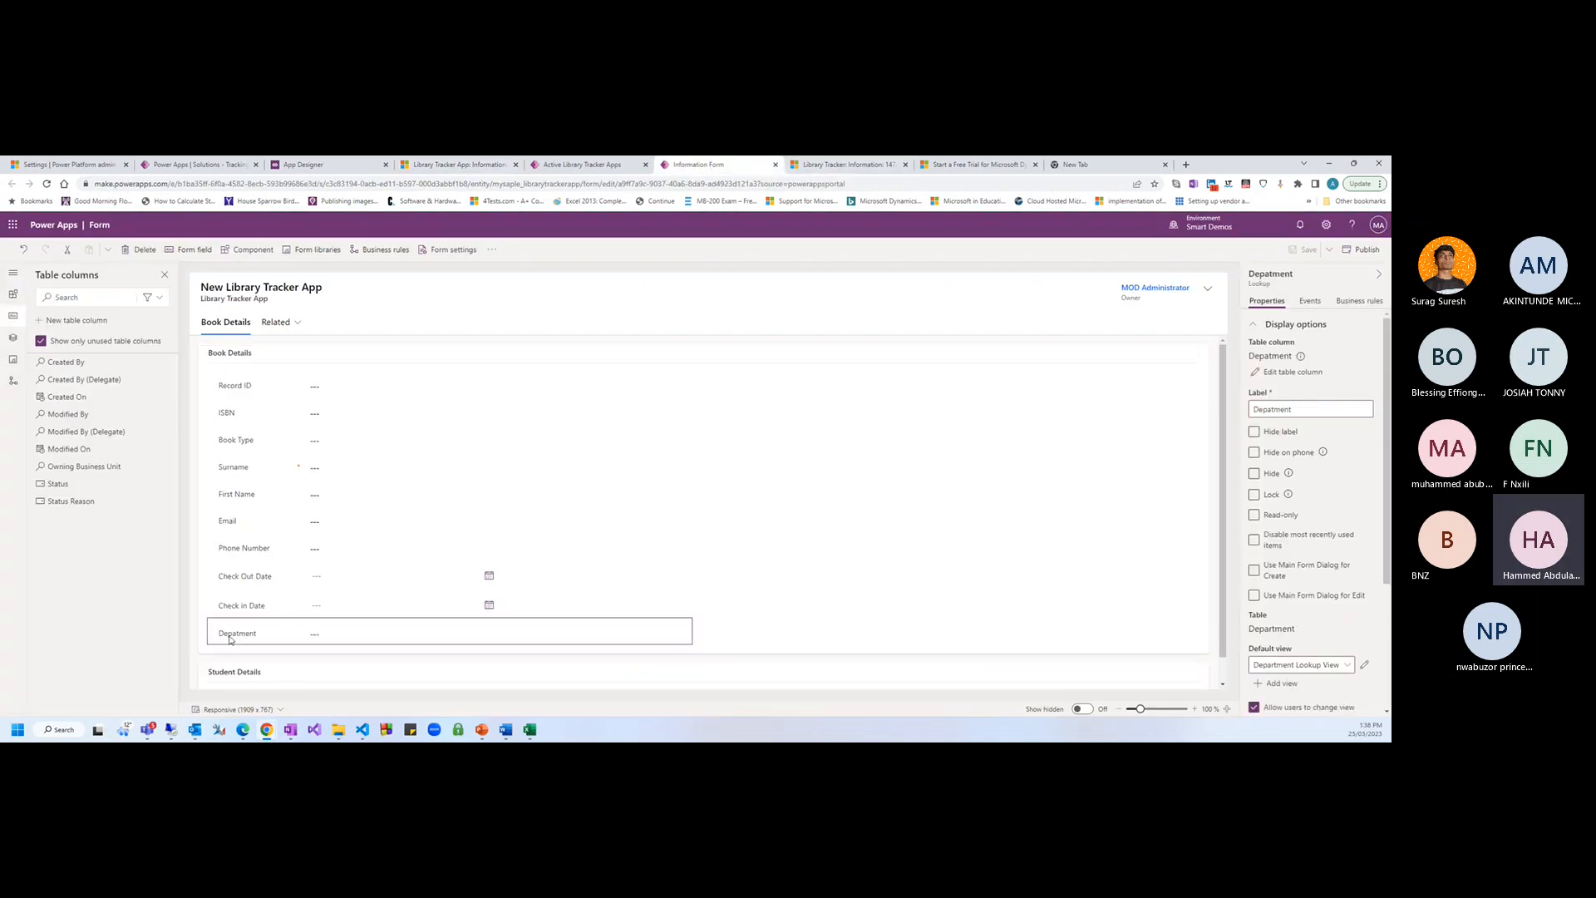
{"action": "left_click", "coordinate": [1365, 249]}
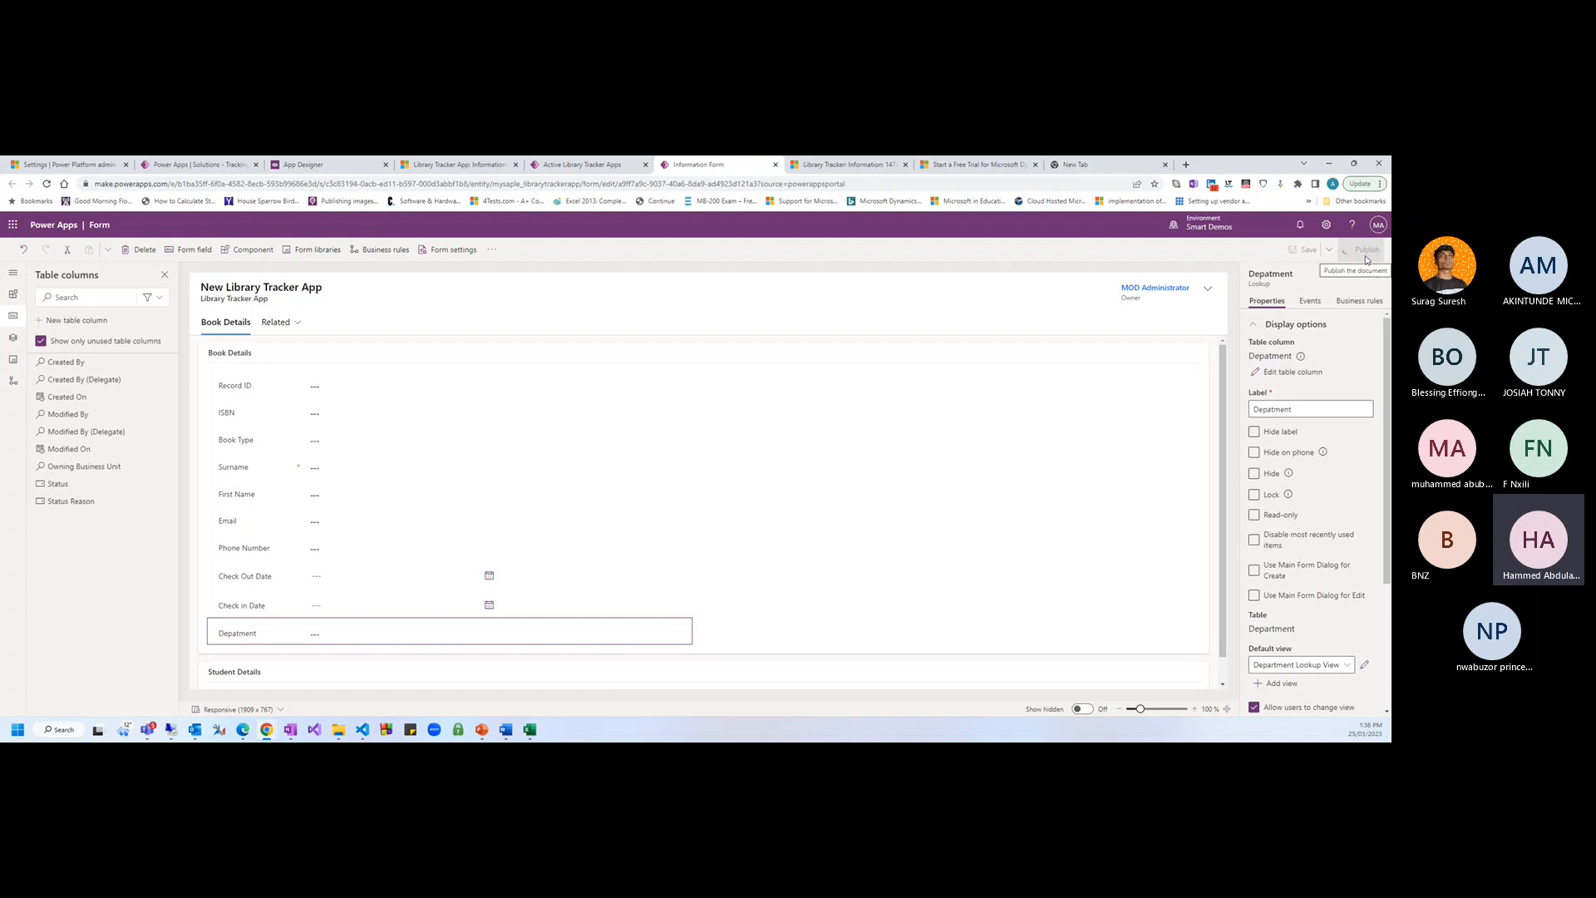
Reload the Walker record until the published form appears, then search the Book Type lookup
{"action": "left_click", "coordinate": [453, 170]}
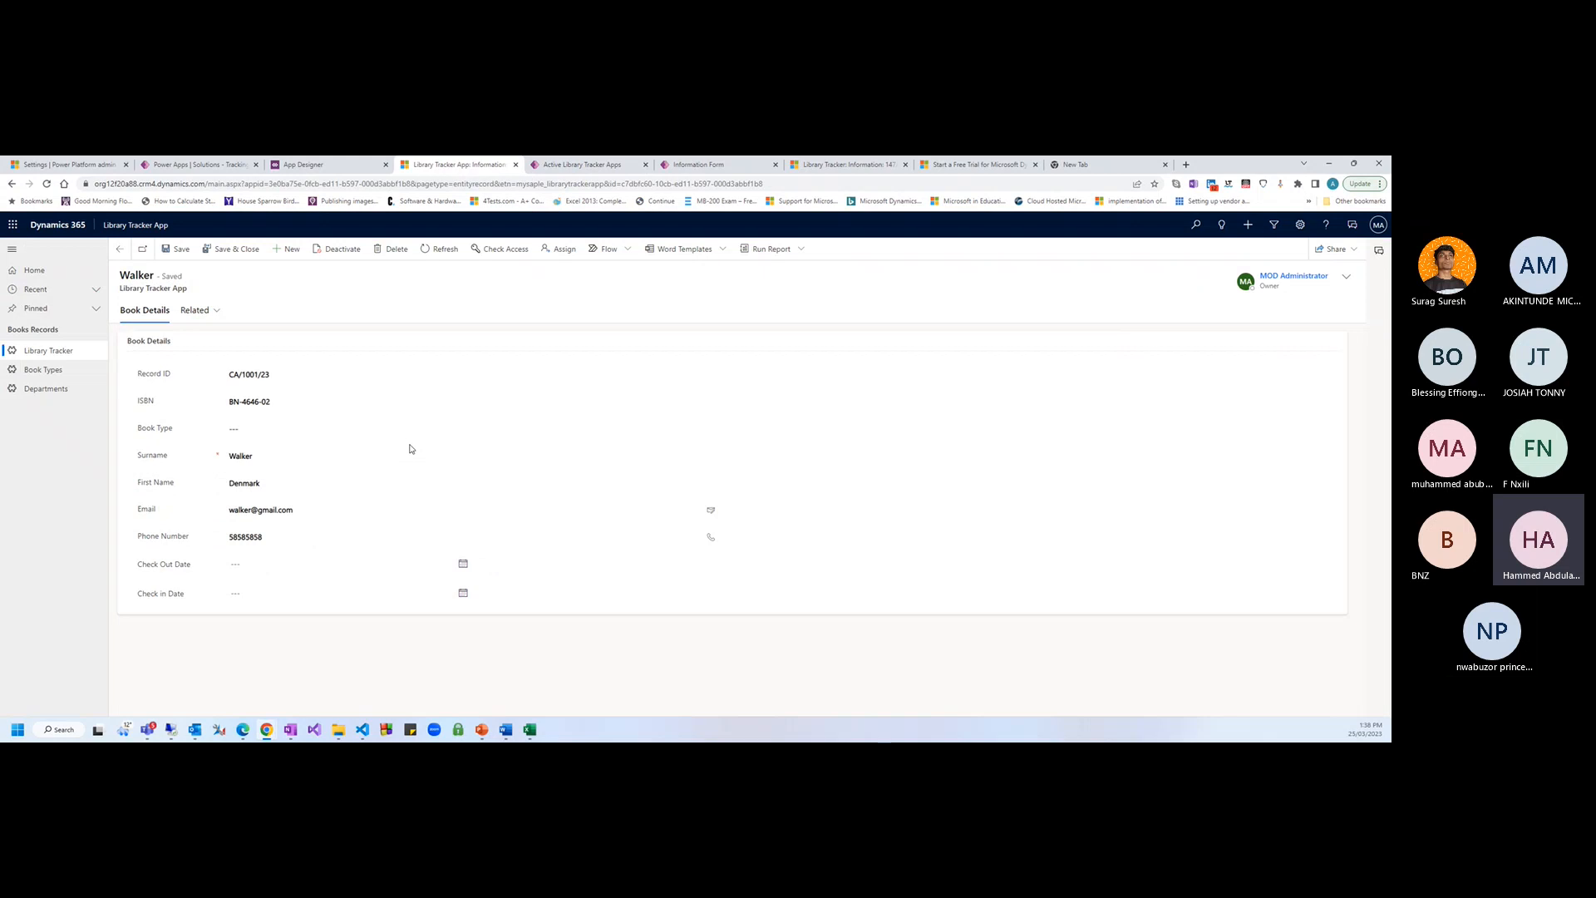
{"action": "key", "text": "F5"}
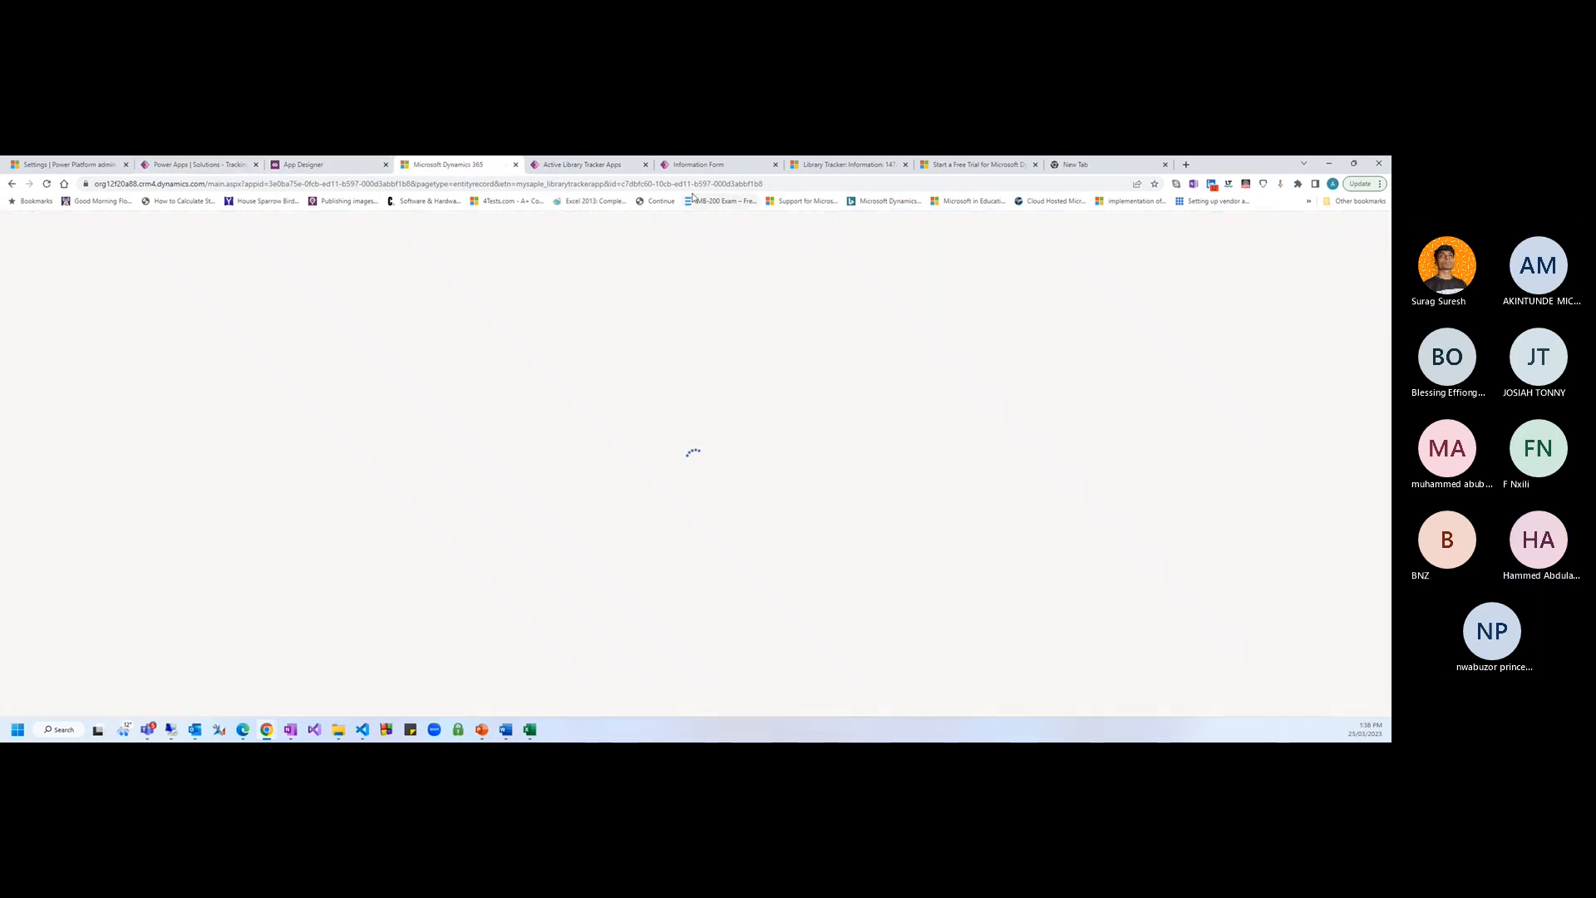
{"action": "left_click", "coordinate": [702, 168]}
{"action": "left_click", "coordinate": [458, 167]}
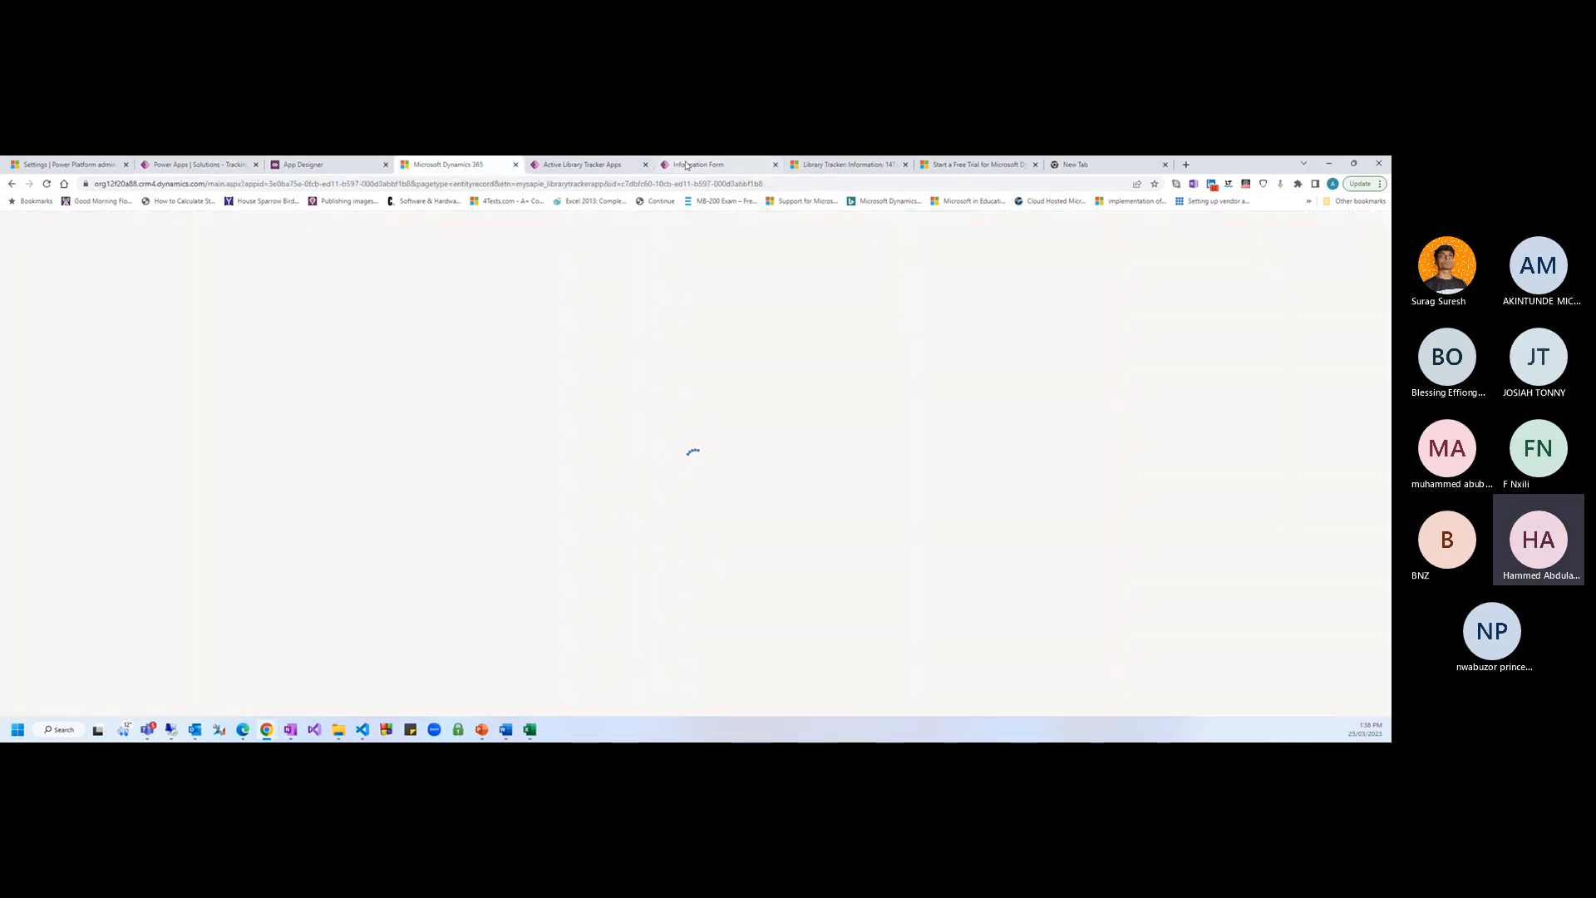
{"action": "left_click", "coordinate": [698, 164]}
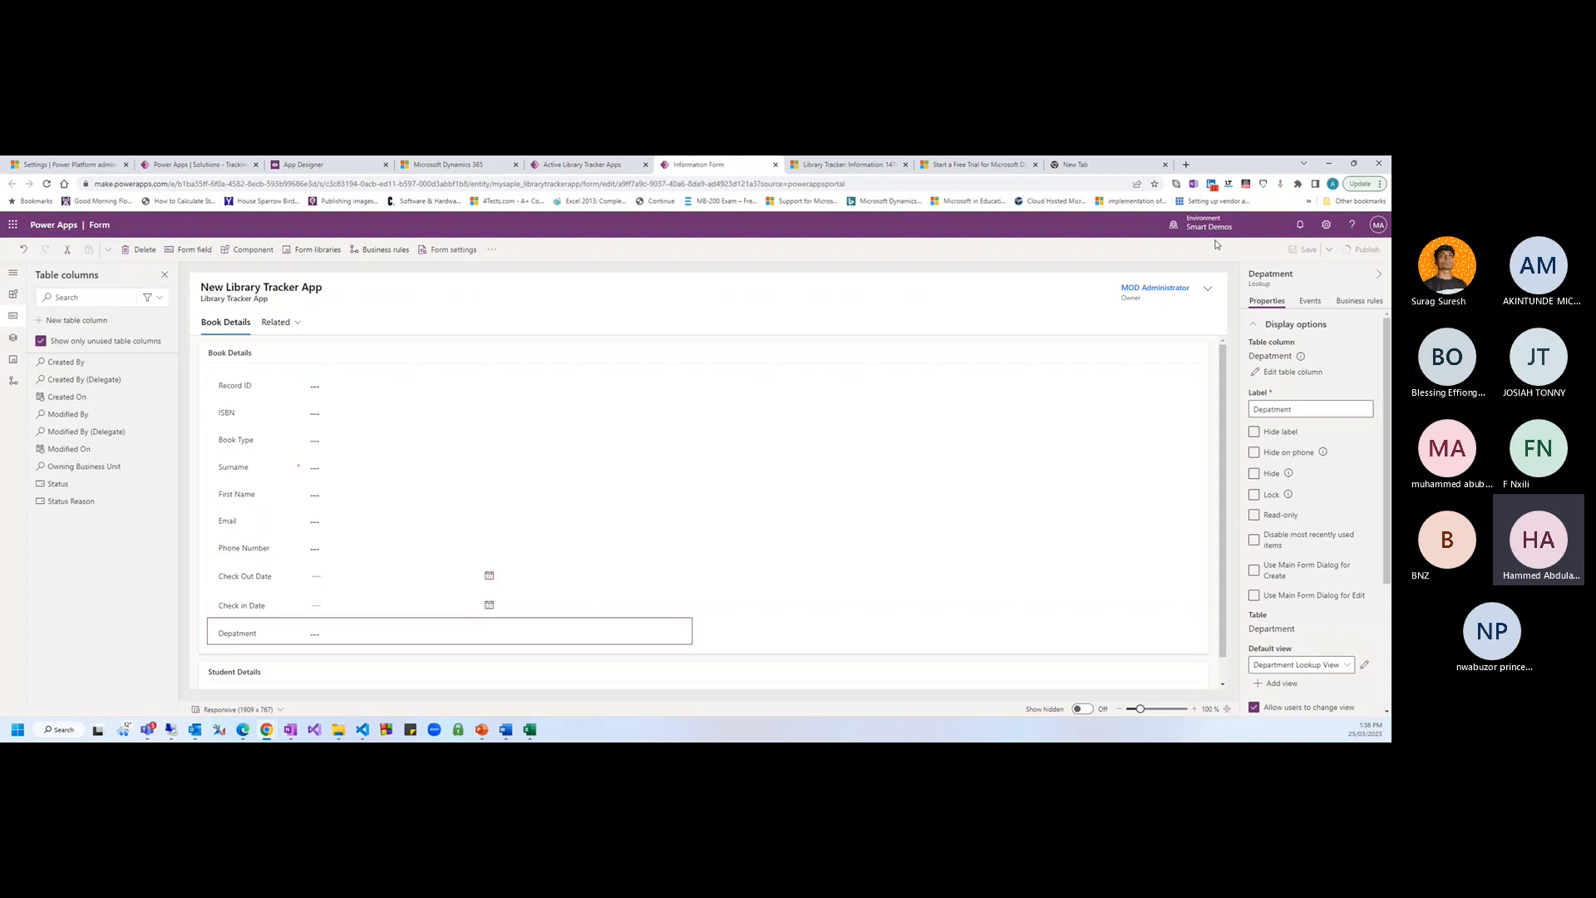
{"action": "left_click", "coordinate": [456, 163]}
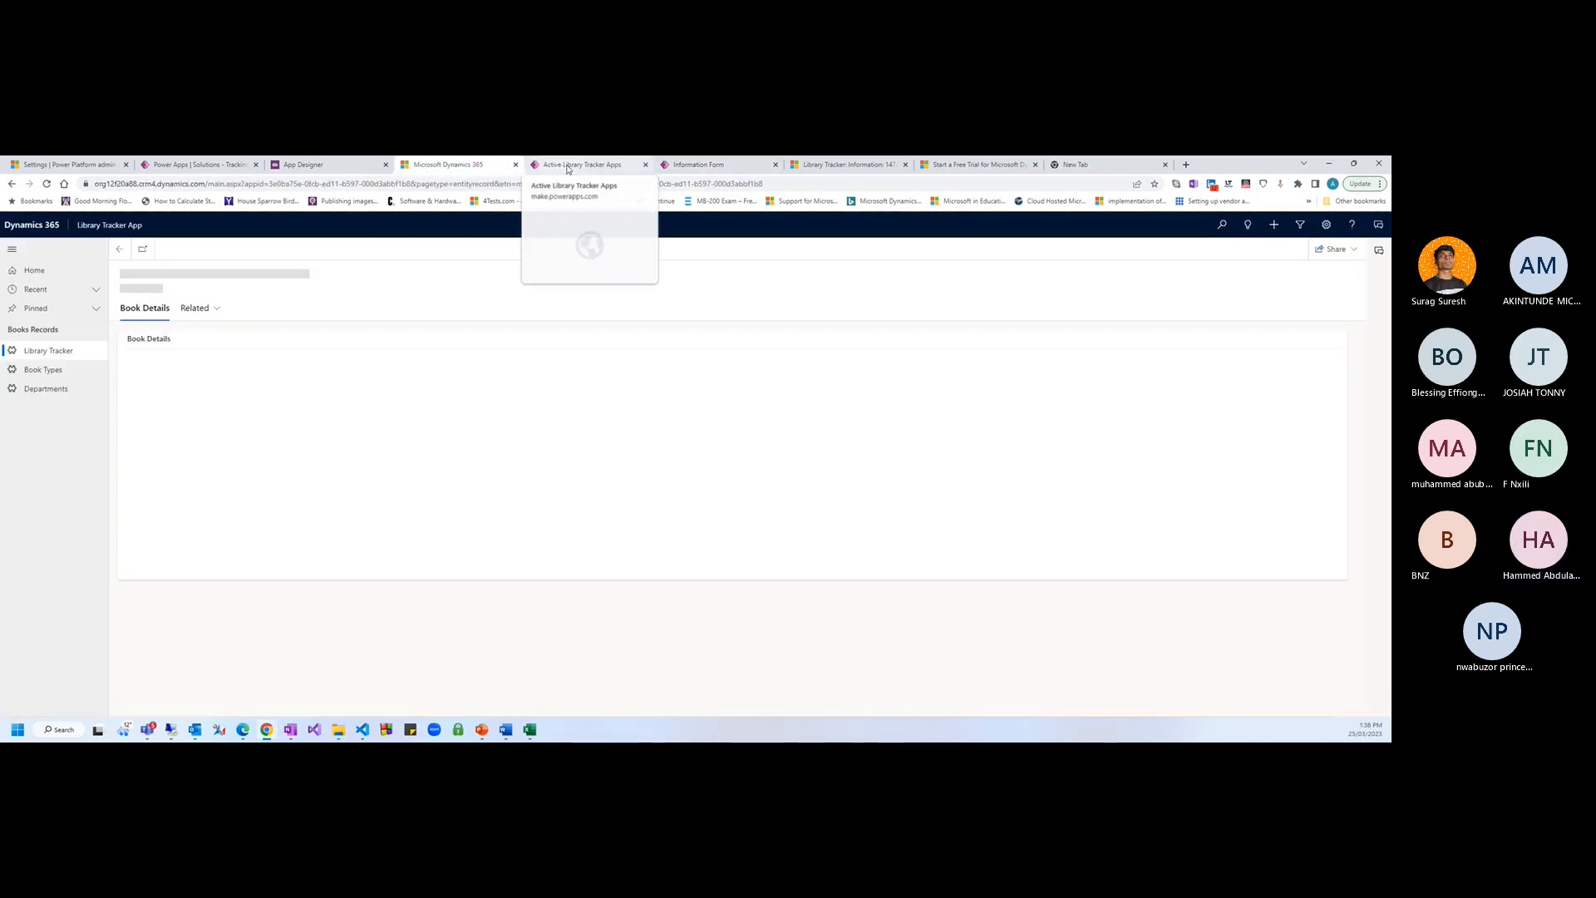
{"action": "left_click", "coordinate": [723, 172]}
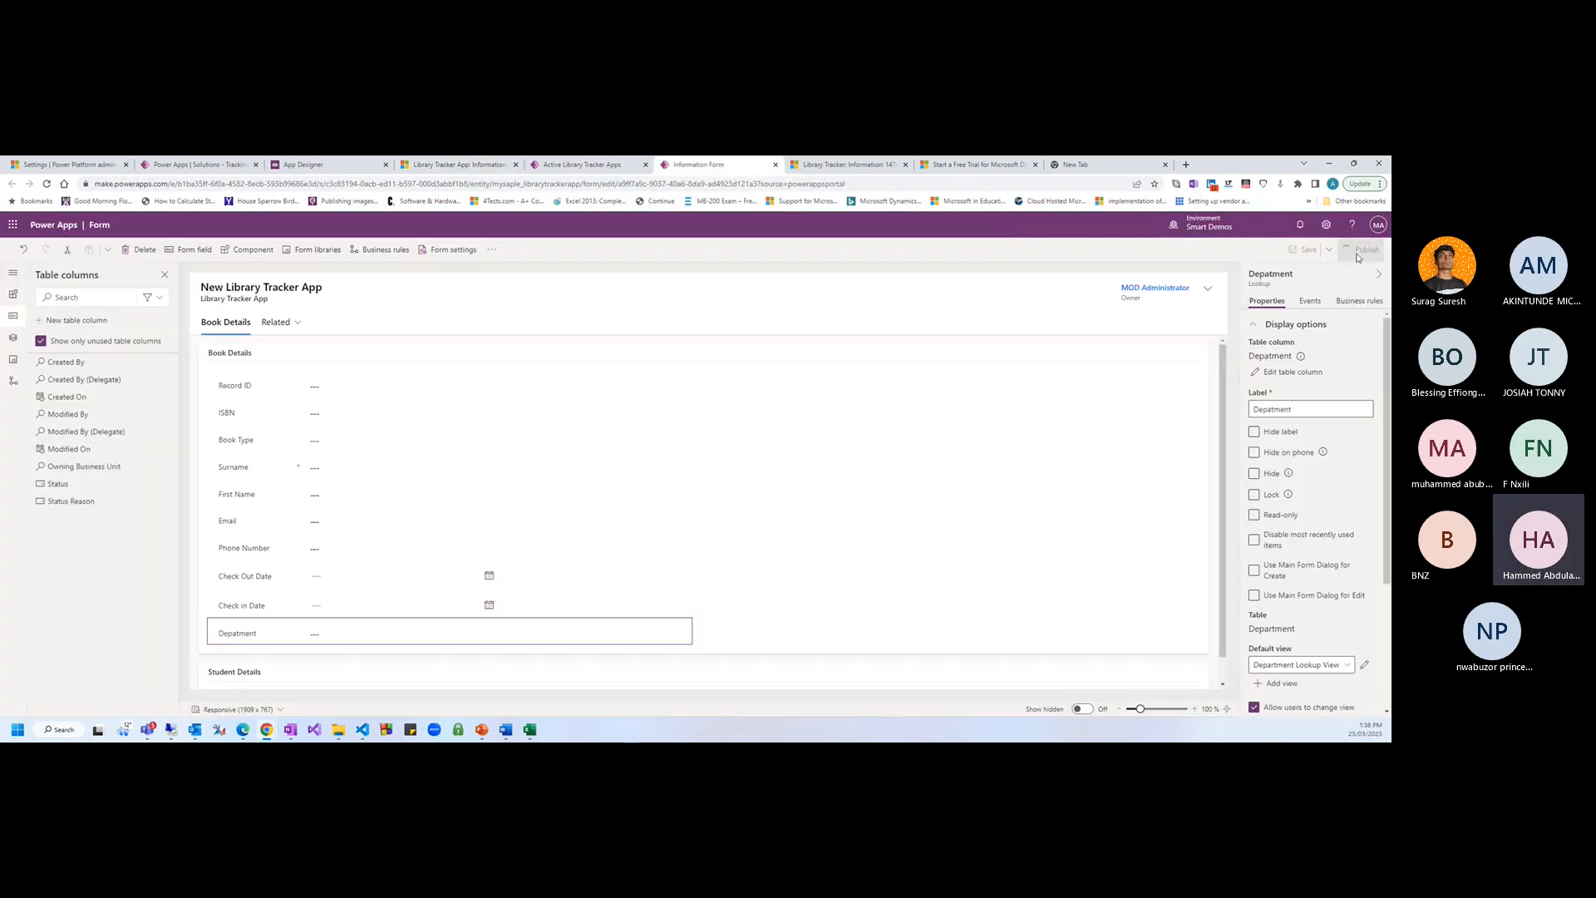
{"action": "left_click", "coordinate": [456, 163]}
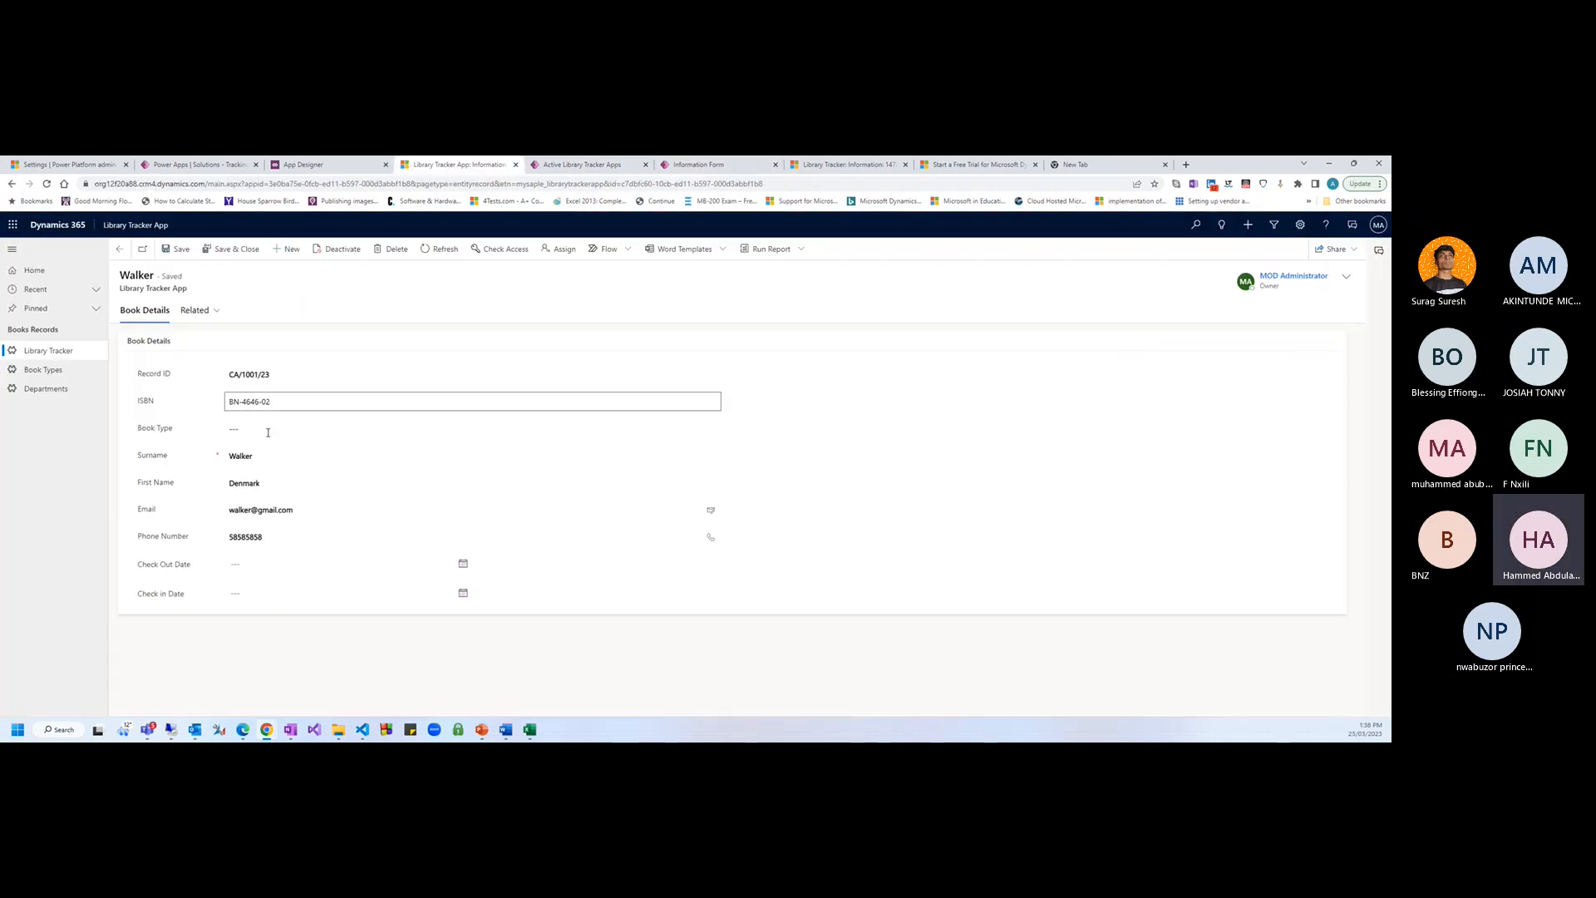
{"action": "left_click", "coordinate": [298, 433]}
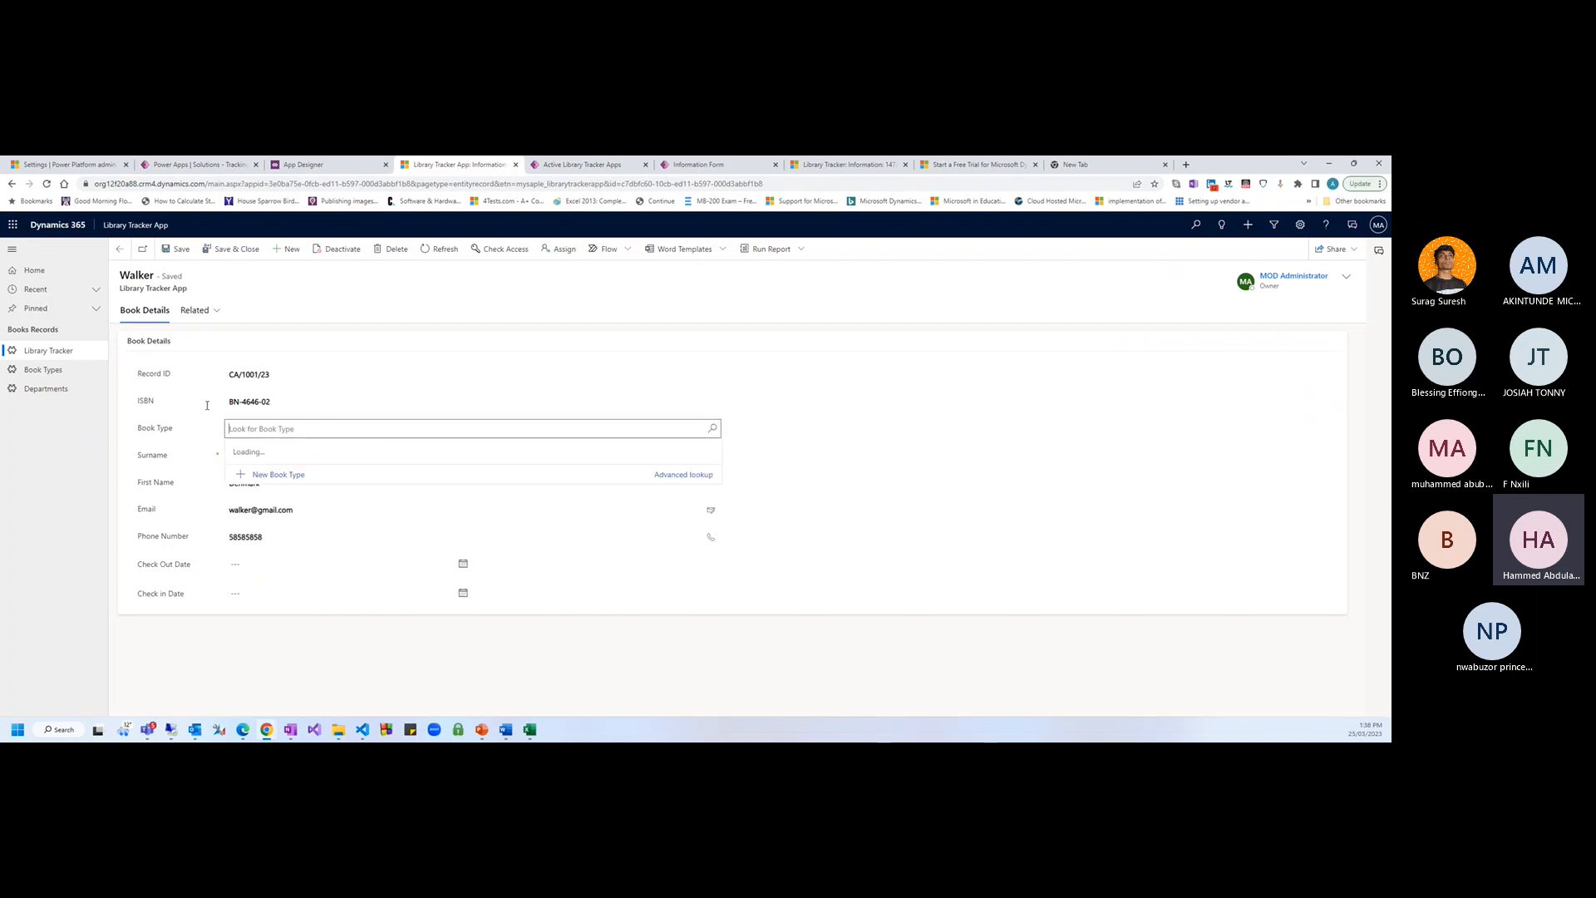
Create and save a new 'Computer Science' book type, then go to the Departments list
{"action": "left_click", "coordinate": [59, 371]}
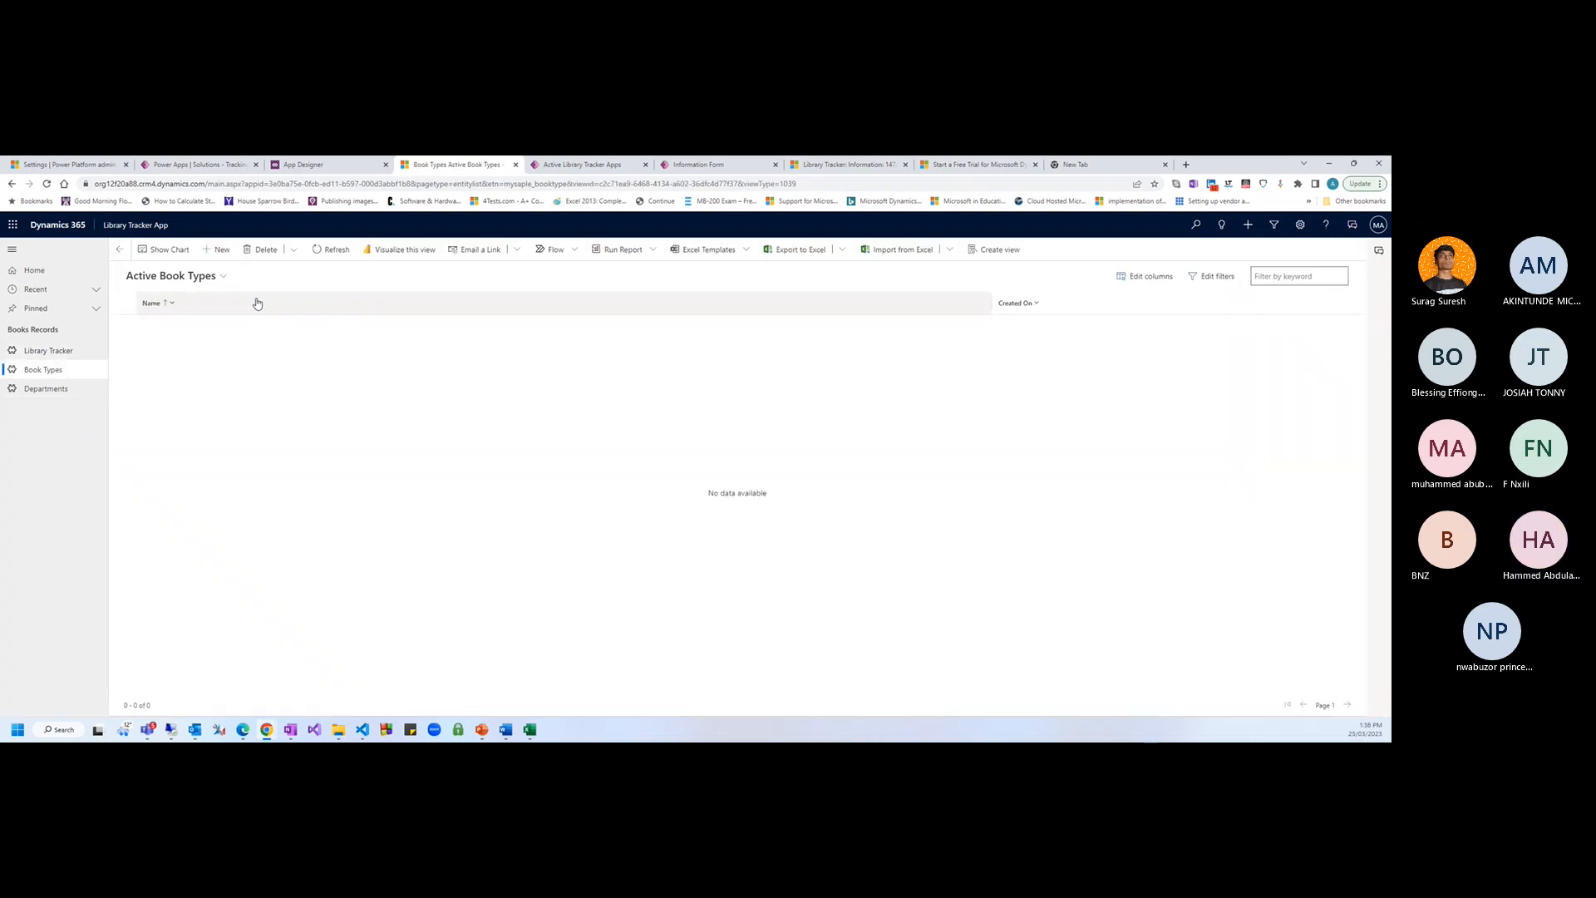
{"action": "left_click", "coordinate": [214, 249]}
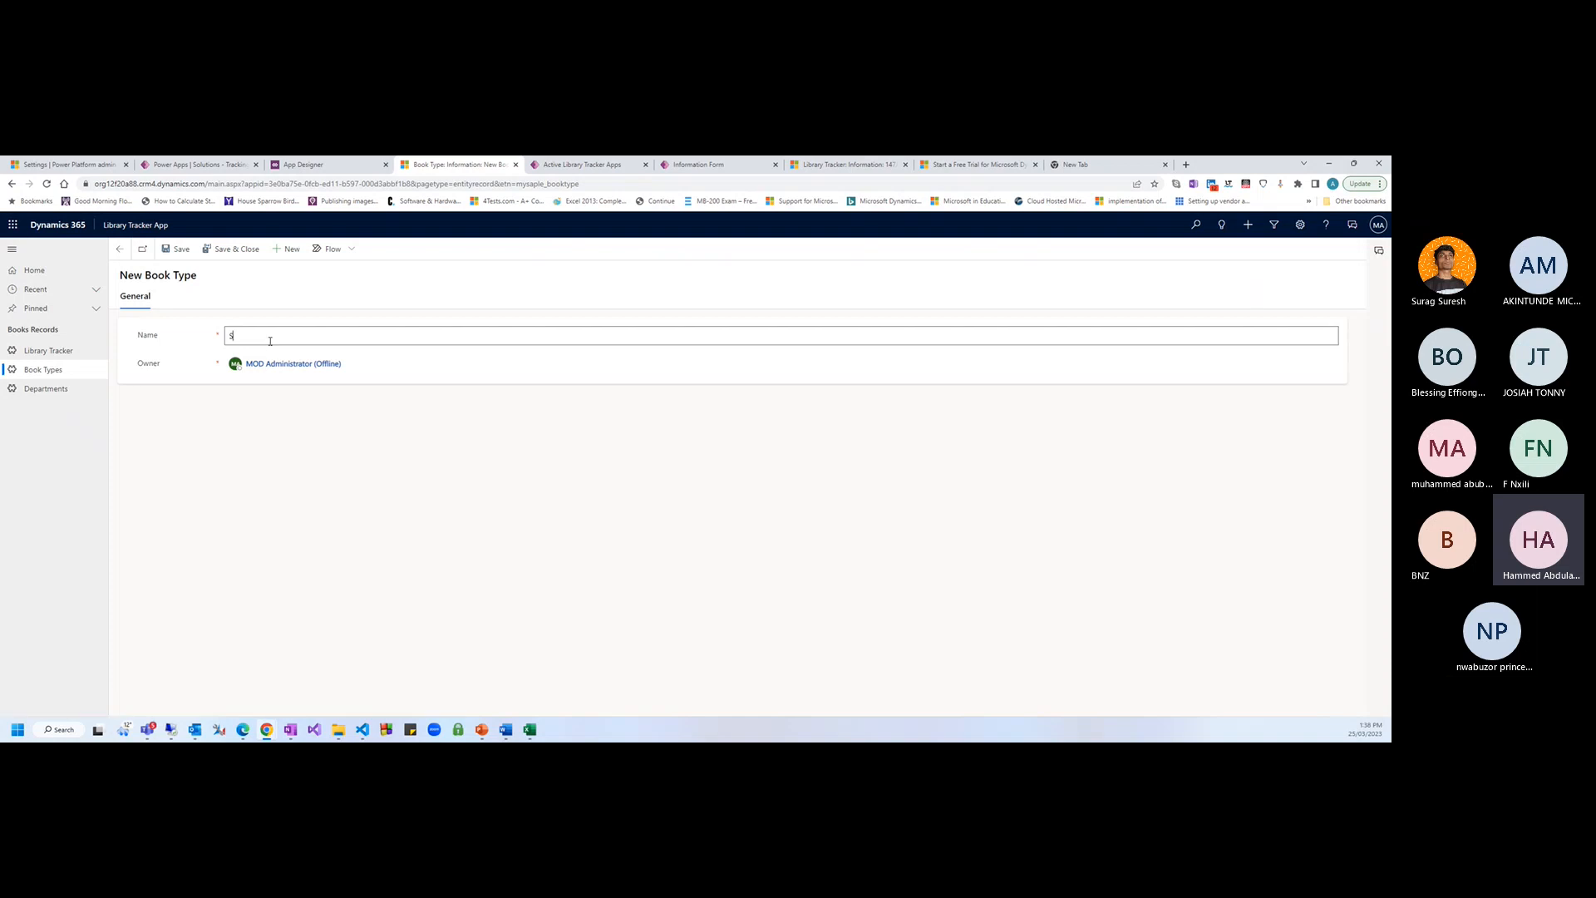
{"action": "type", "text": "Comput"}
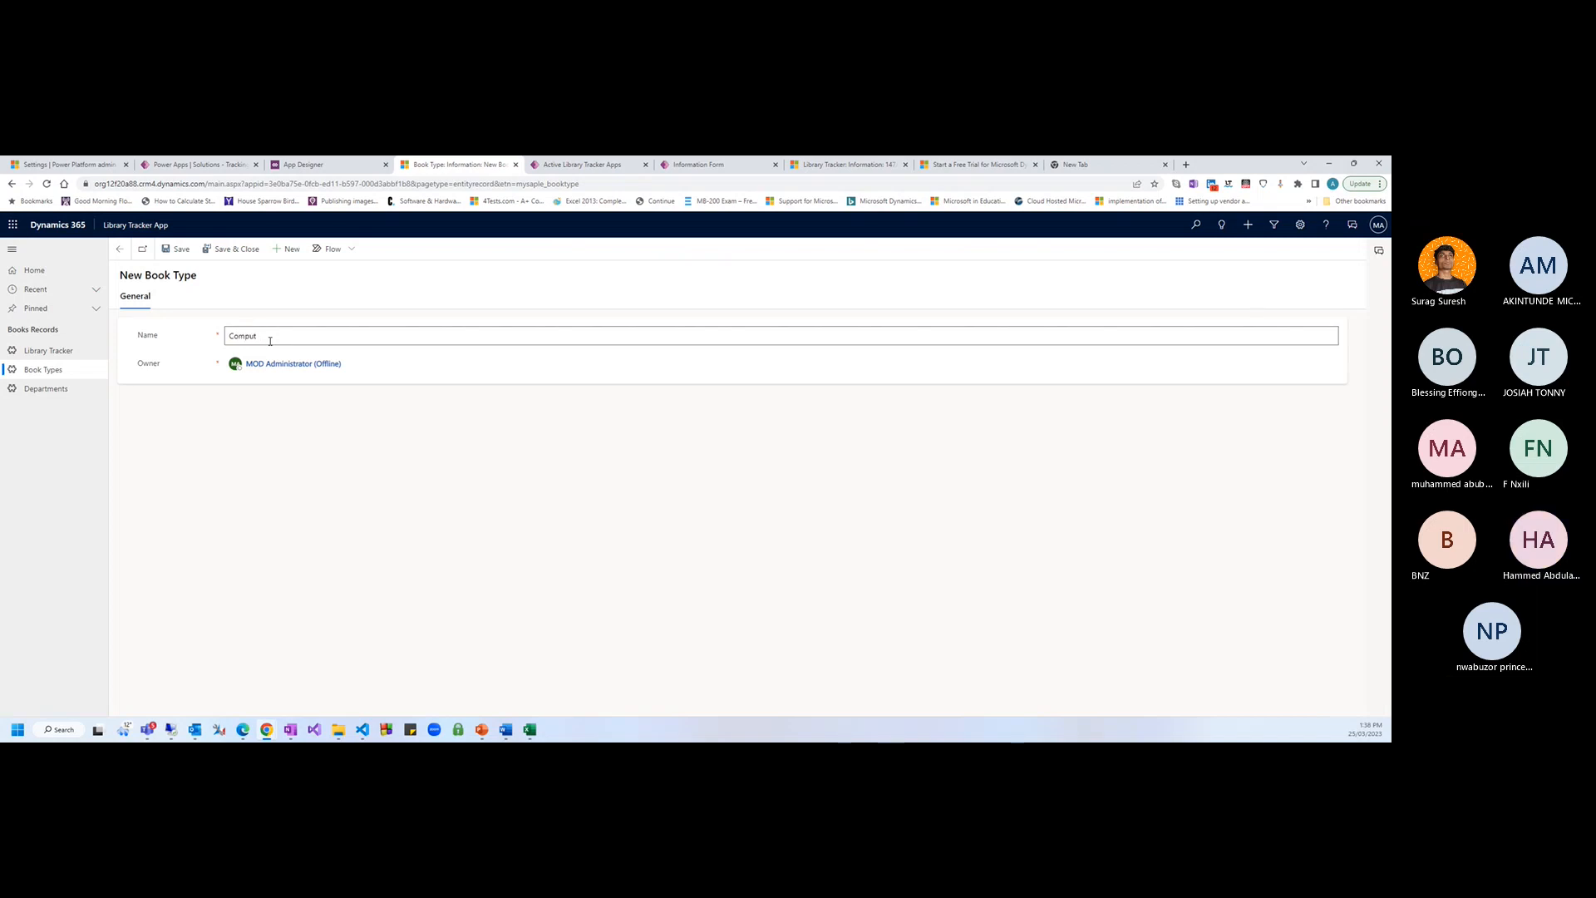
{"action": "type", "text": "er"}
{"action": "key", "text": "BackSpace"}
{"action": "type", "text": "er Science"}
{"action": "key", "text": "Tab"}
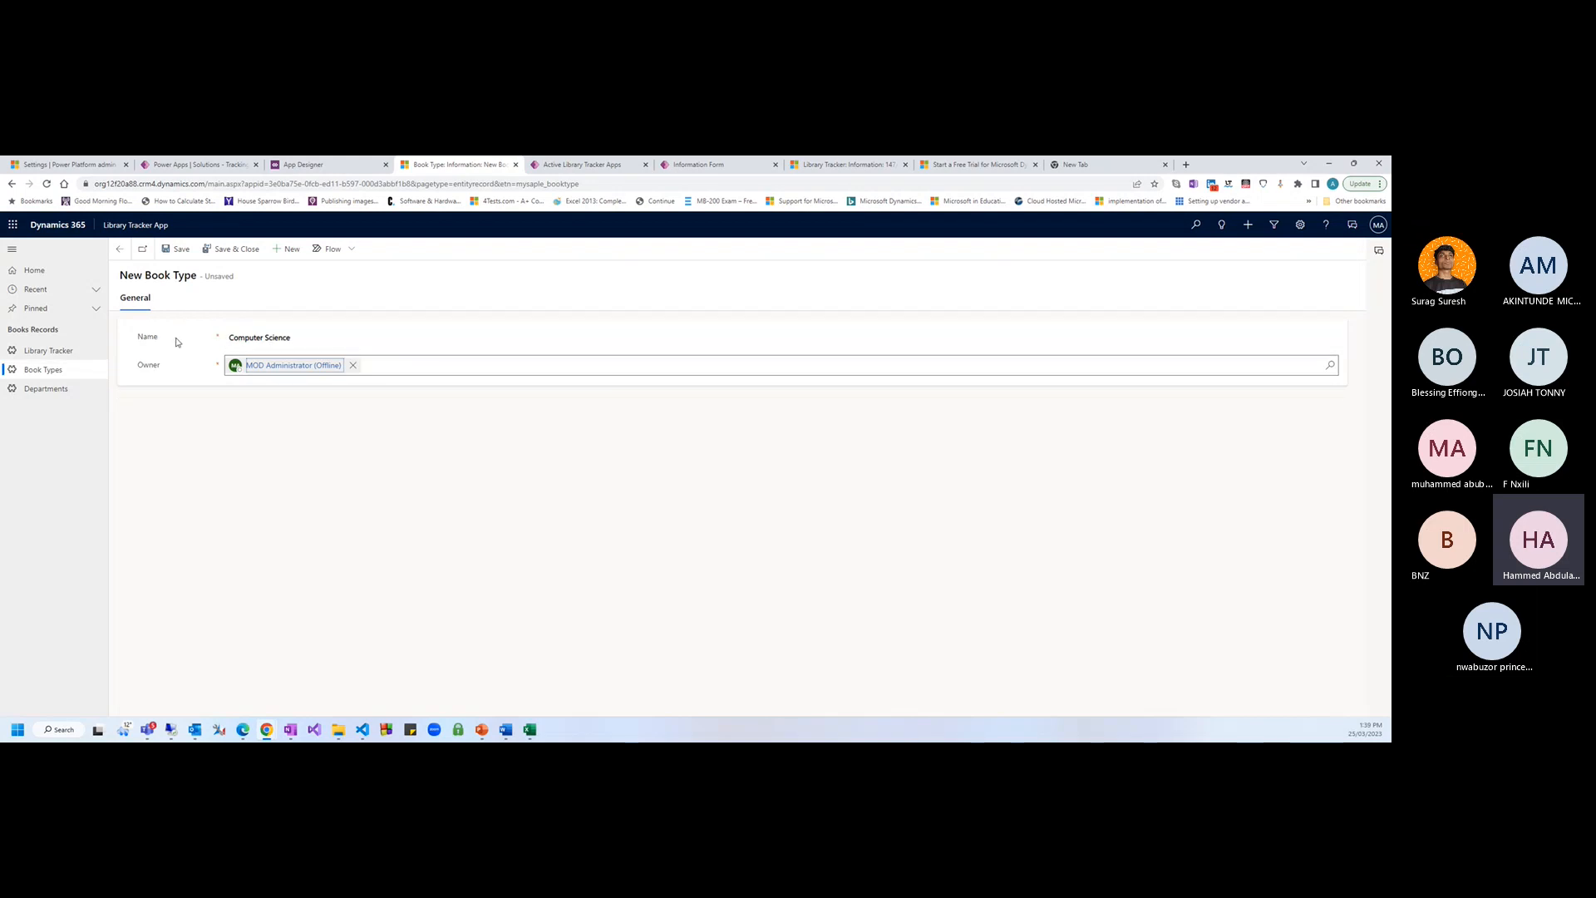
{"action": "left_click", "coordinate": [229, 249]}
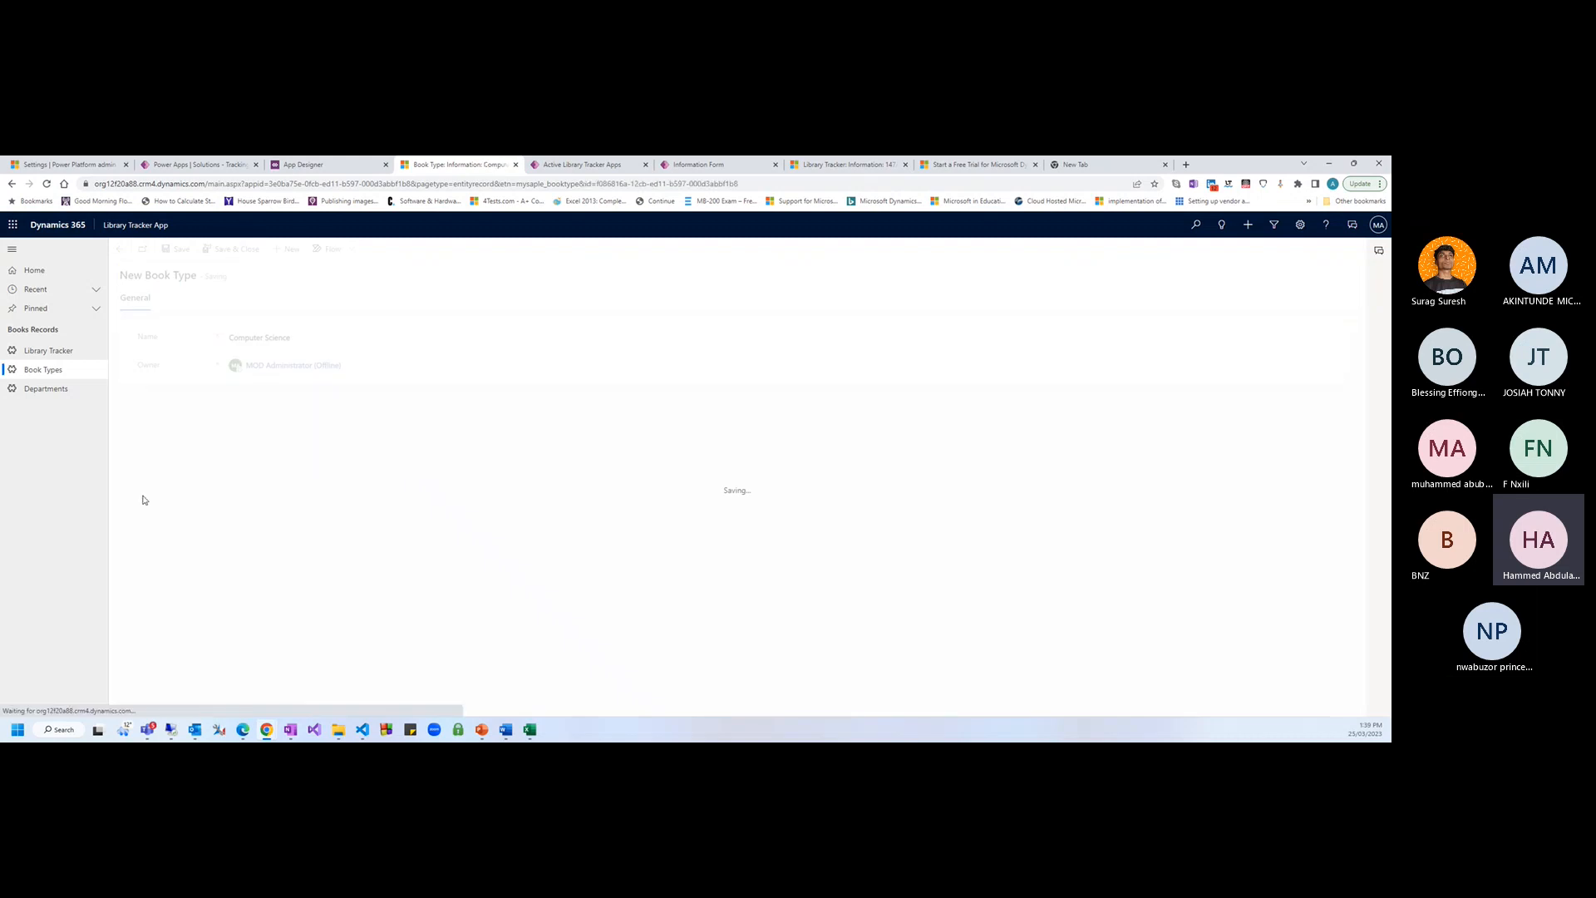
{"action": "left_click", "coordinate": [46, 388]}
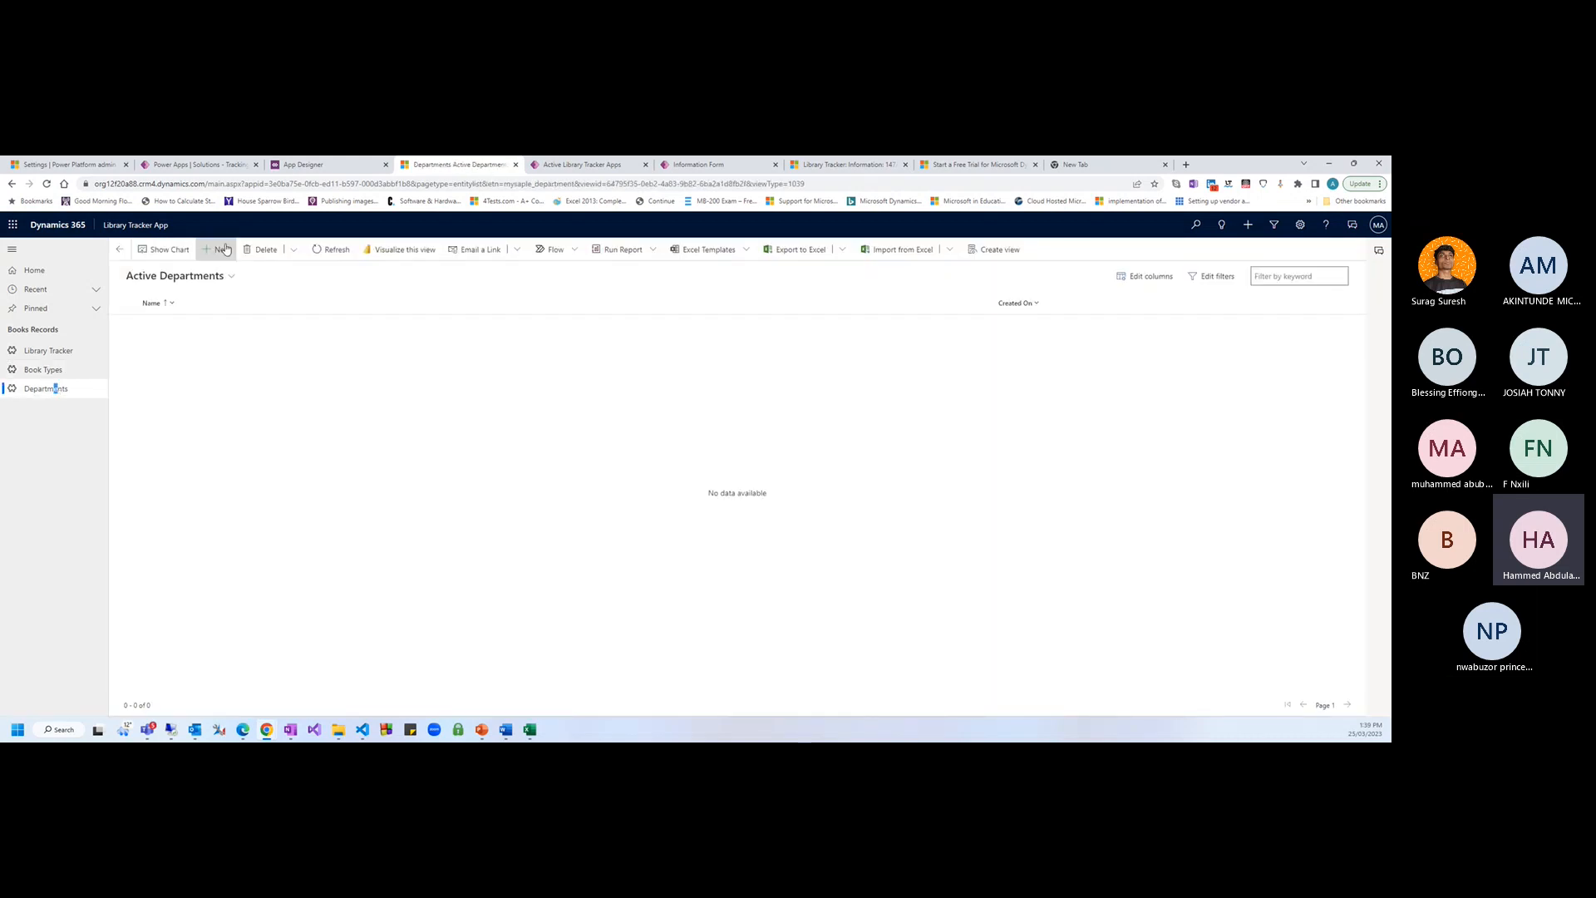
Add a new 'Computer Science' department and save it
{"action": "left_click", "coordinate": [218, 249]}
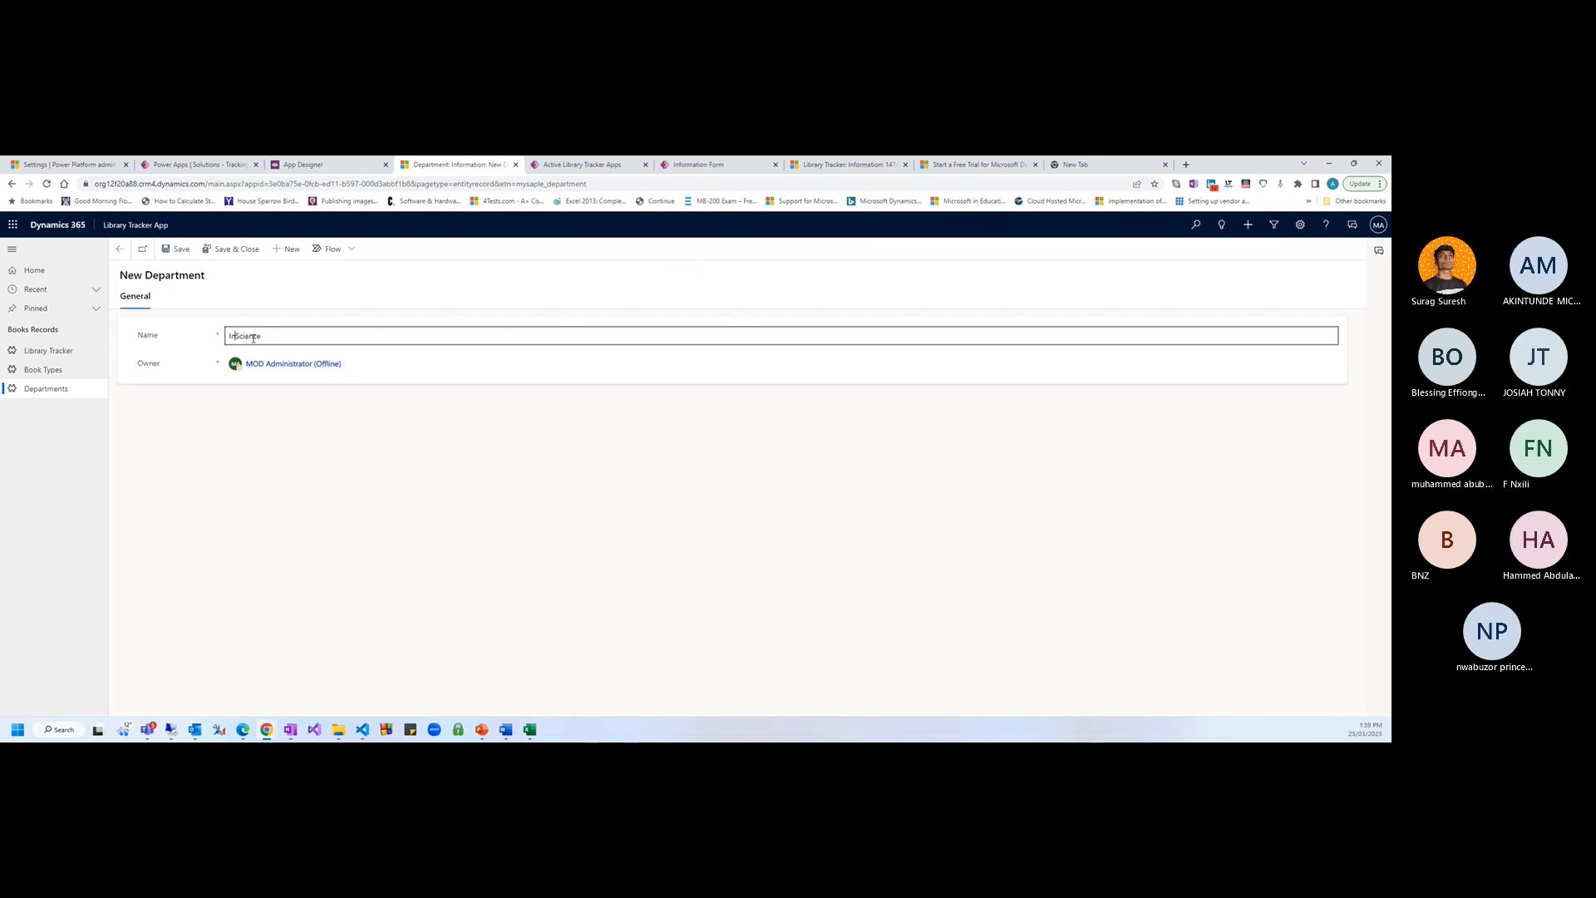
{"action": "key", "text": "BackSpace"}
{"action": "key", "text": "BackSpace"}
{"action": "type", "text": "Computer"}
{"action": "left_click", "coordinate": [253, 397]}
{"action": "left_click", "coordinate": [222, 248]}
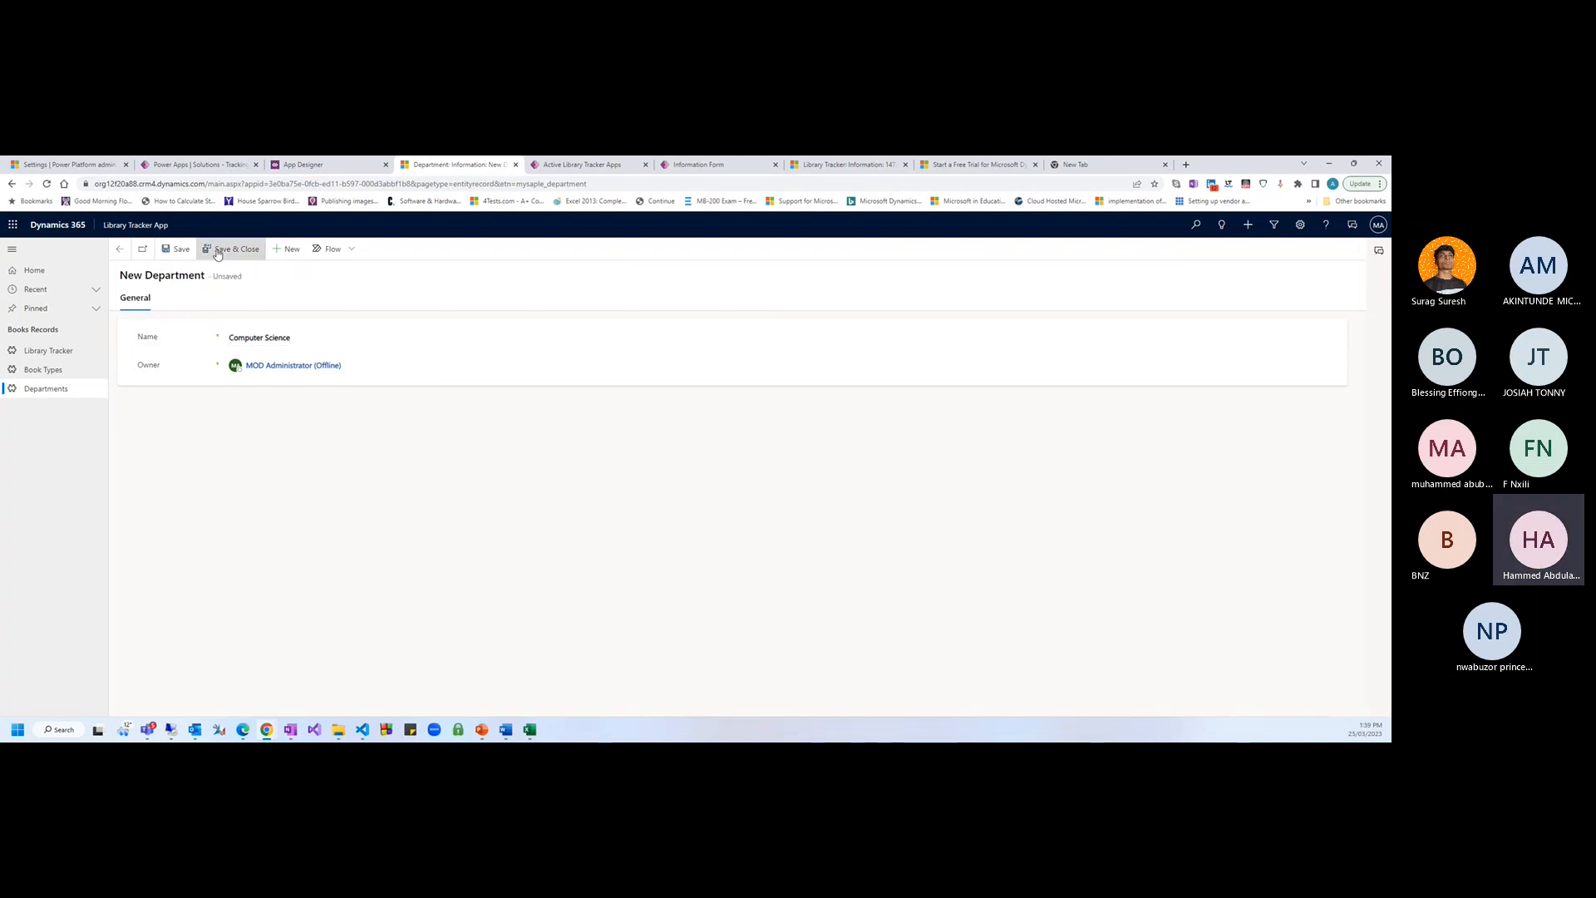
Add and save a 'Theology' department, then start a new book type
{"action": "left_click", "coordinate": [210, 254]}
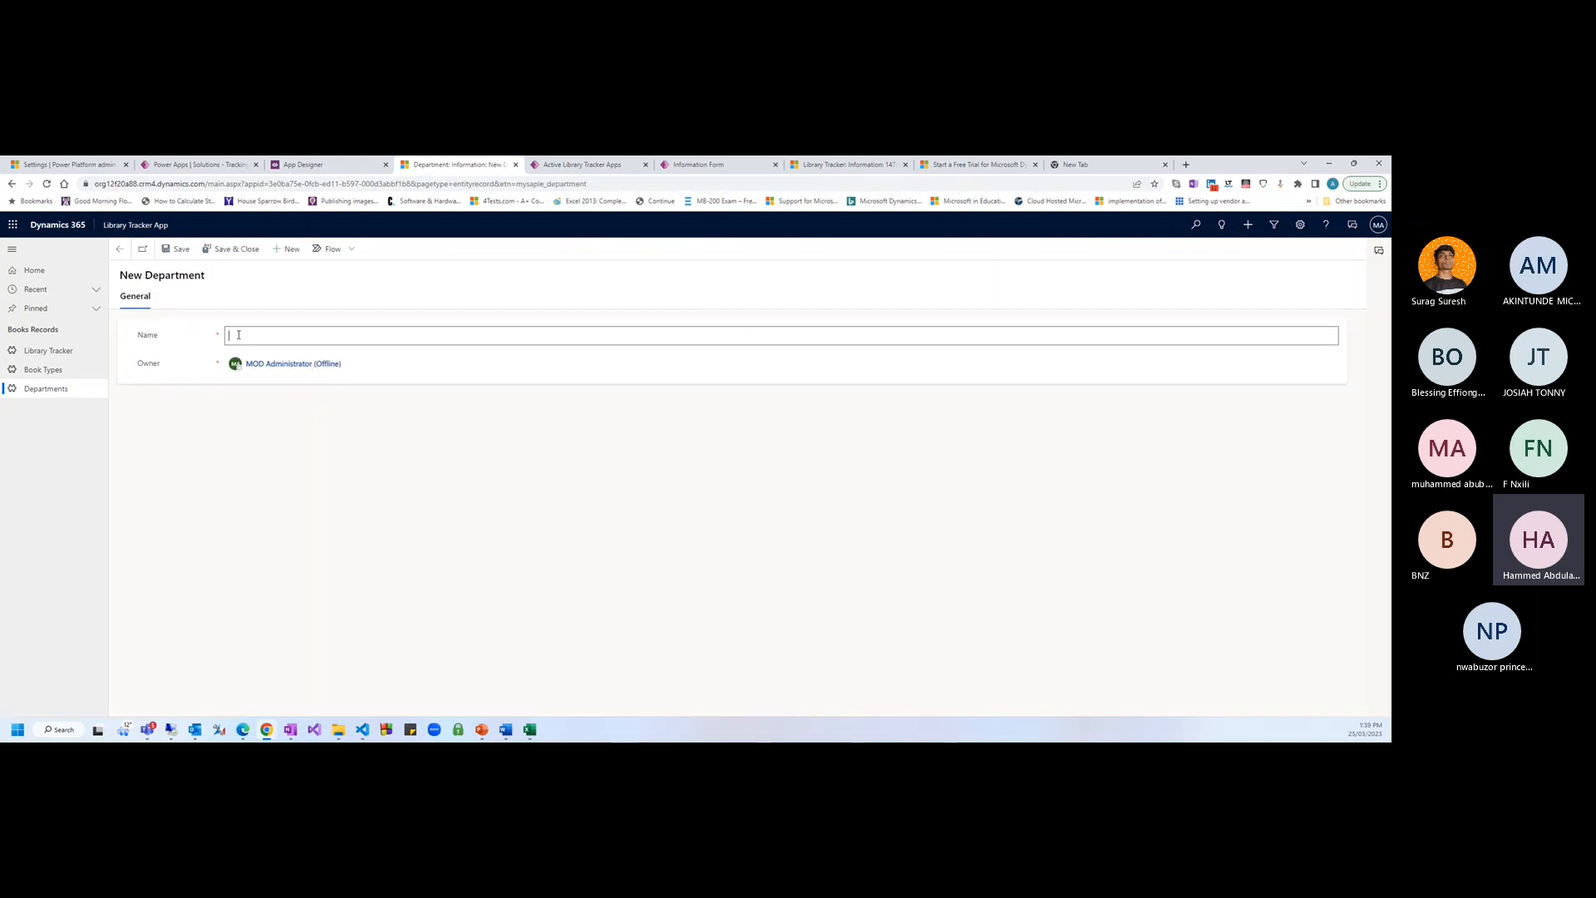
{"action": "left_click", "coordinate": [238, 334]}
{"action": "type", "text": "Theology"}
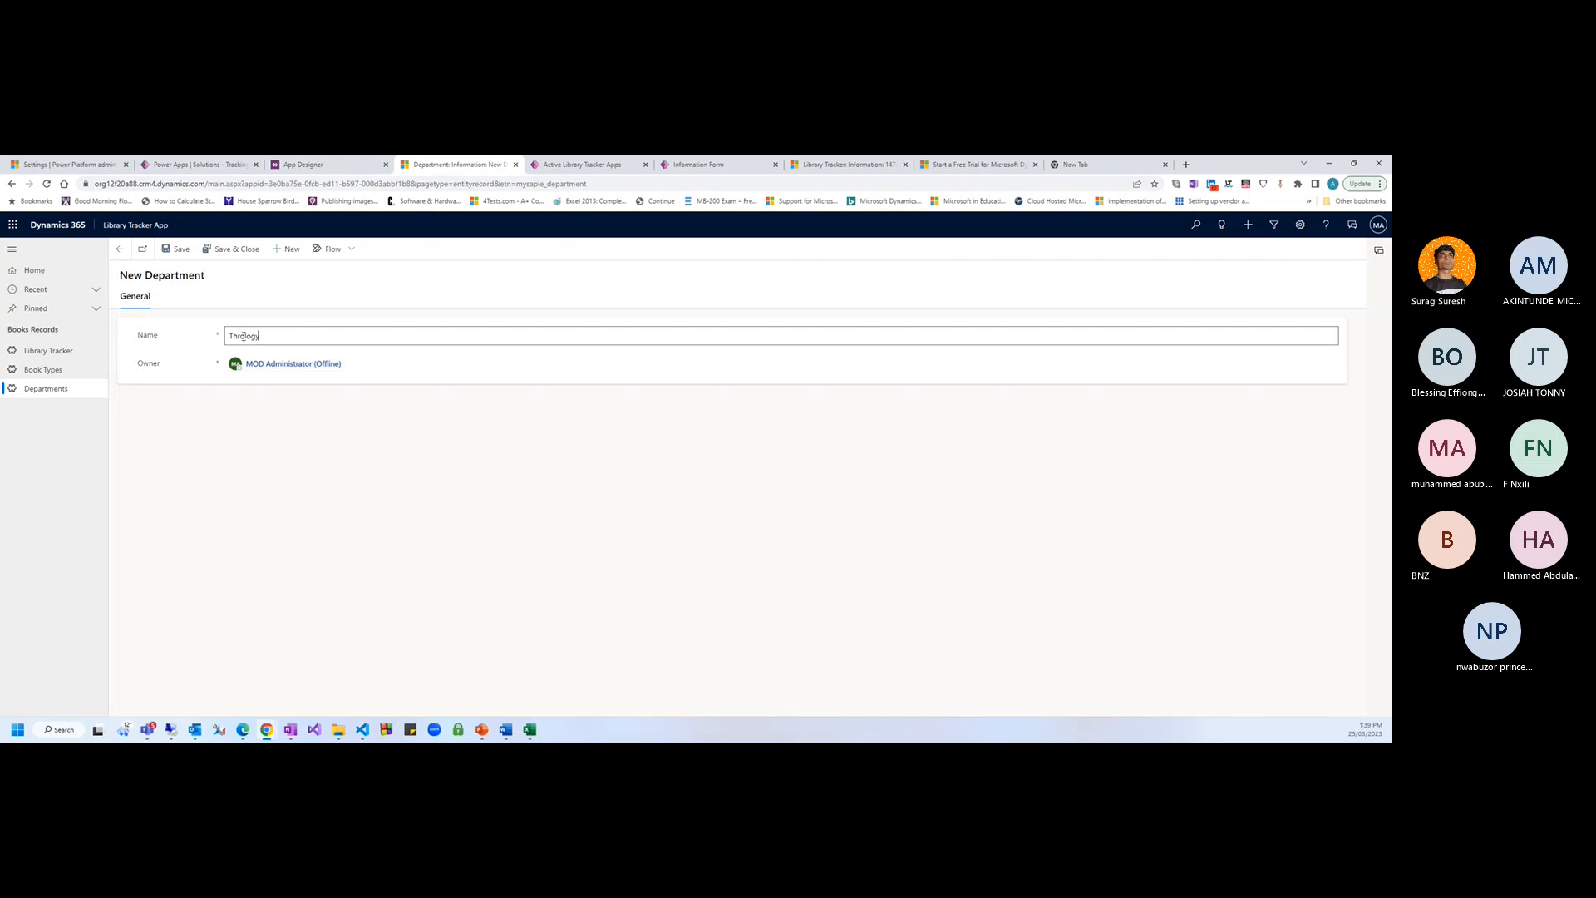
{"action": "type", "text": "eo"}
{"action": "left_click", "coordinate": [226, 249]}
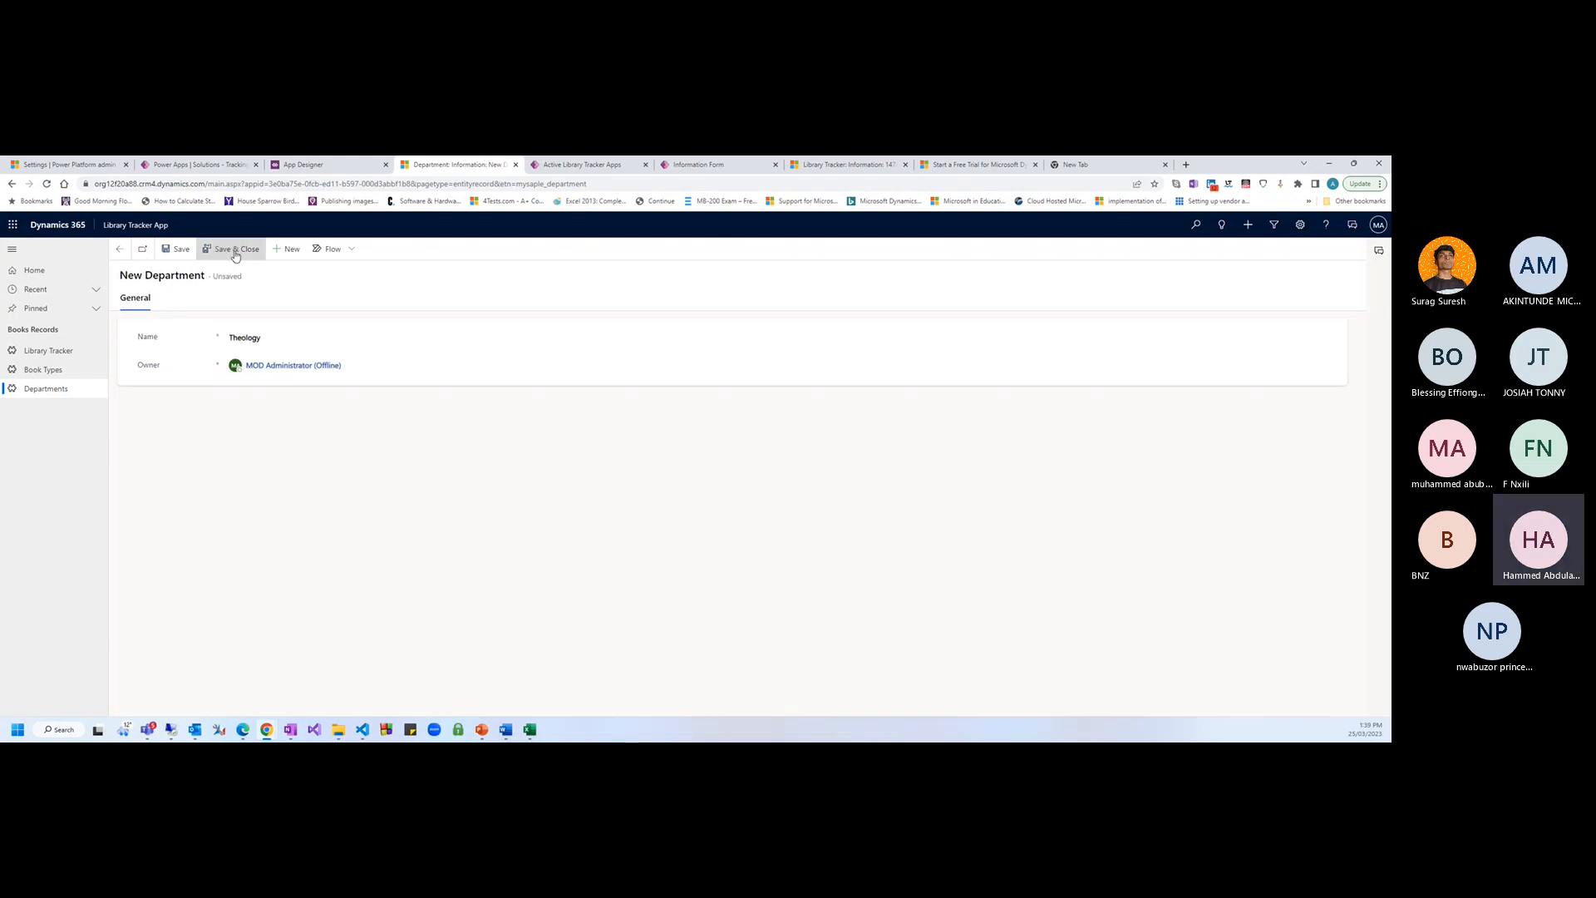
{"action": "left_click", "coordinate": [59, 365]}
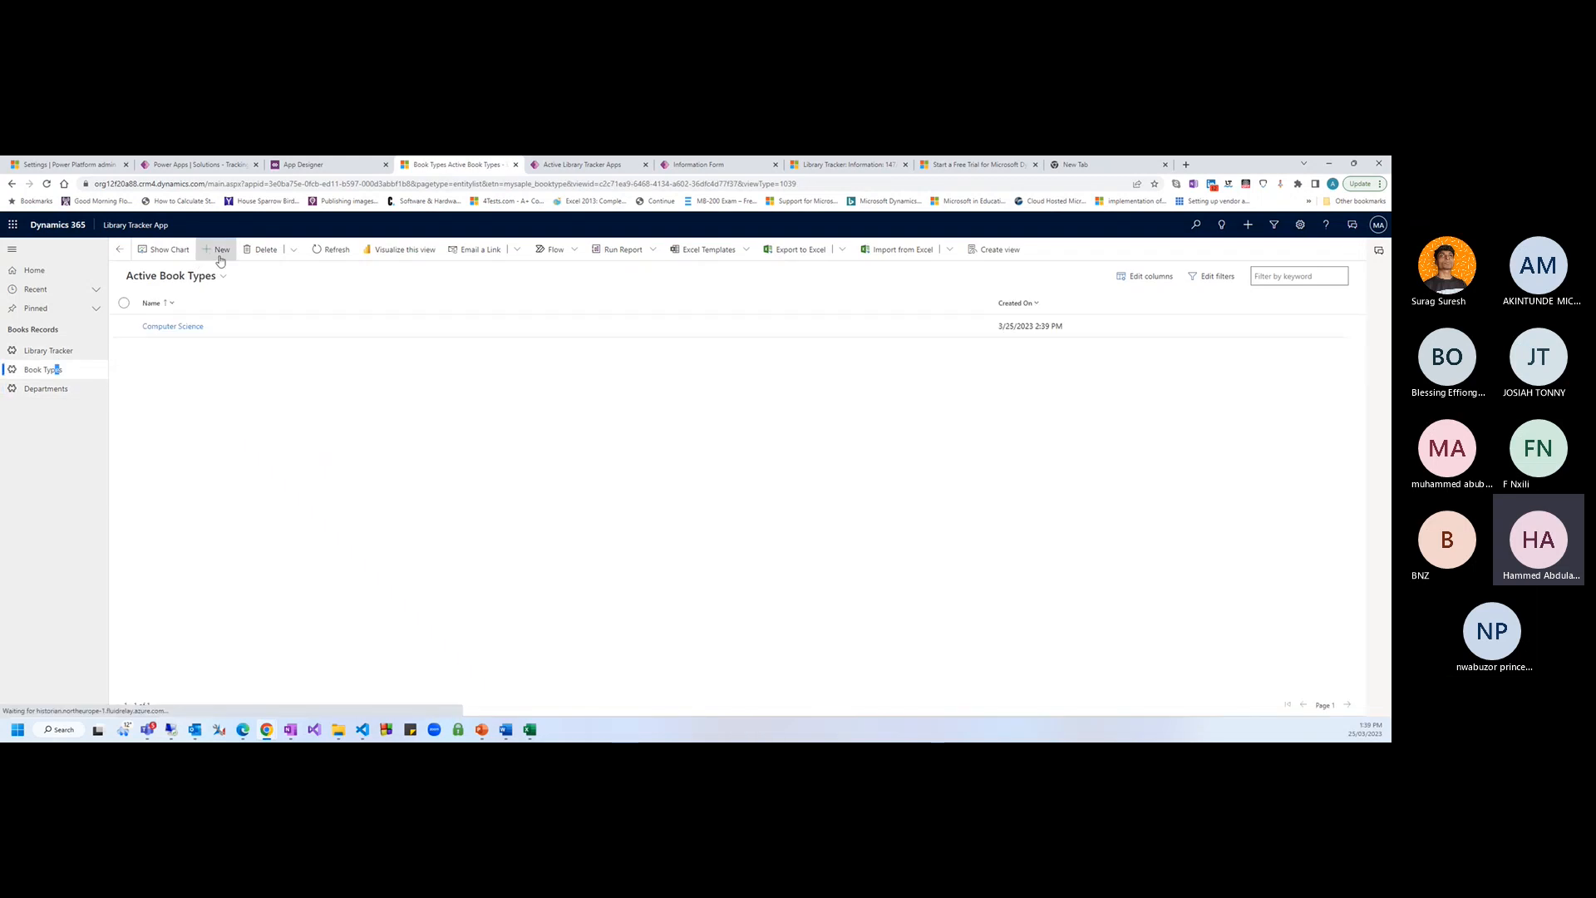
{"action": "left_click", "coordinate": [213, 250]}
Name the new book type 'History' and save and close it
{"action": "left_click", "coordinate": [277, 333]}
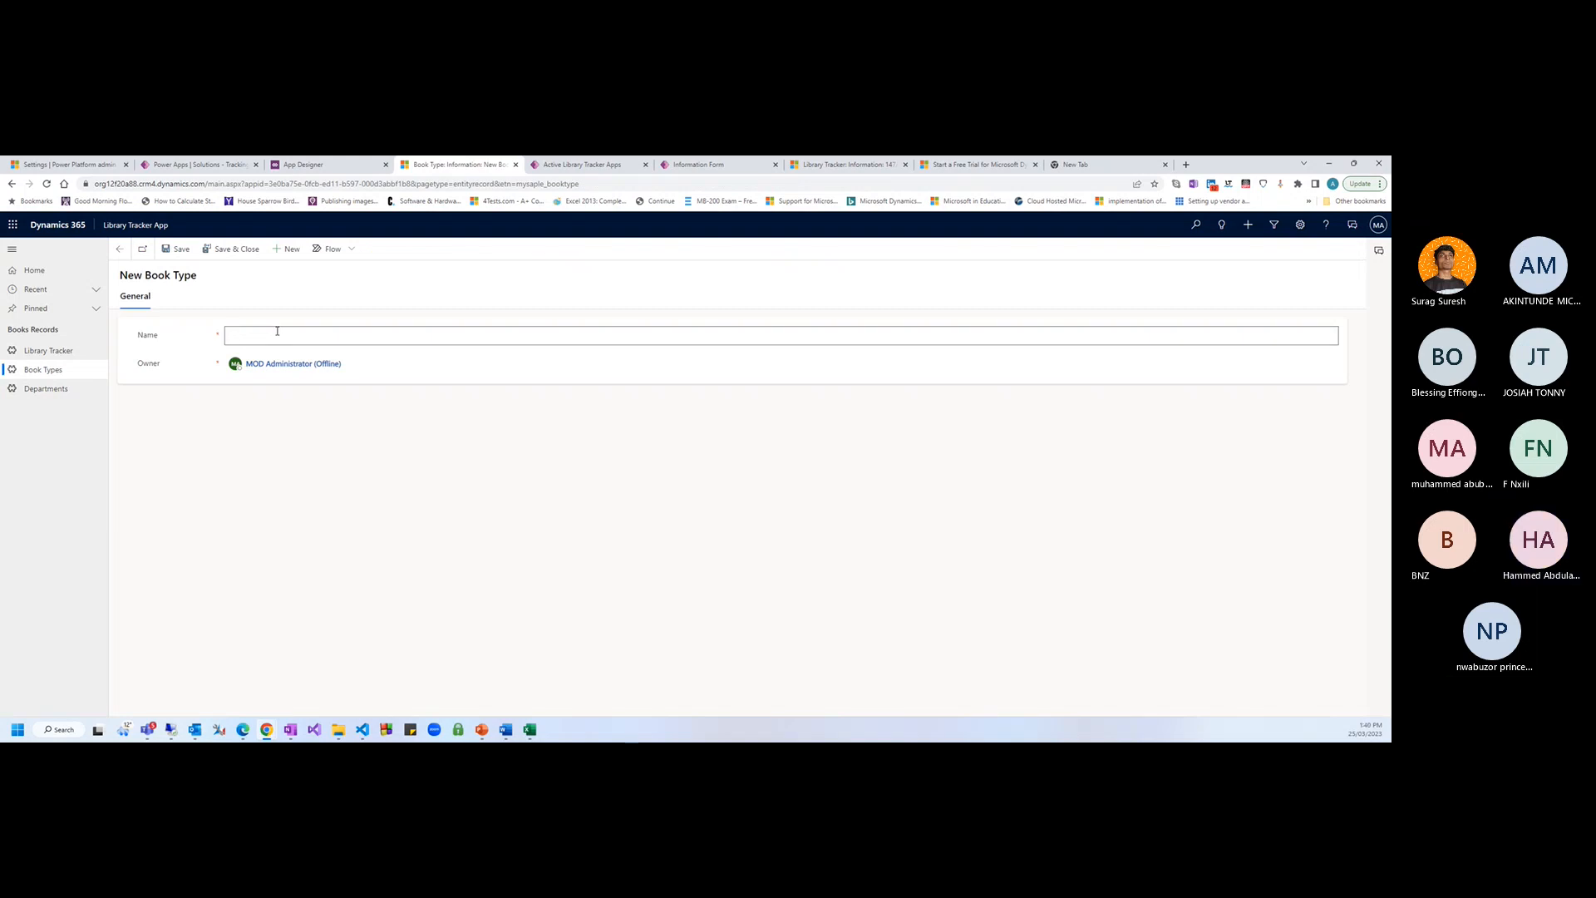
{"action": "type", "text": "Hs"}
{"action": "type", "text": "i"}
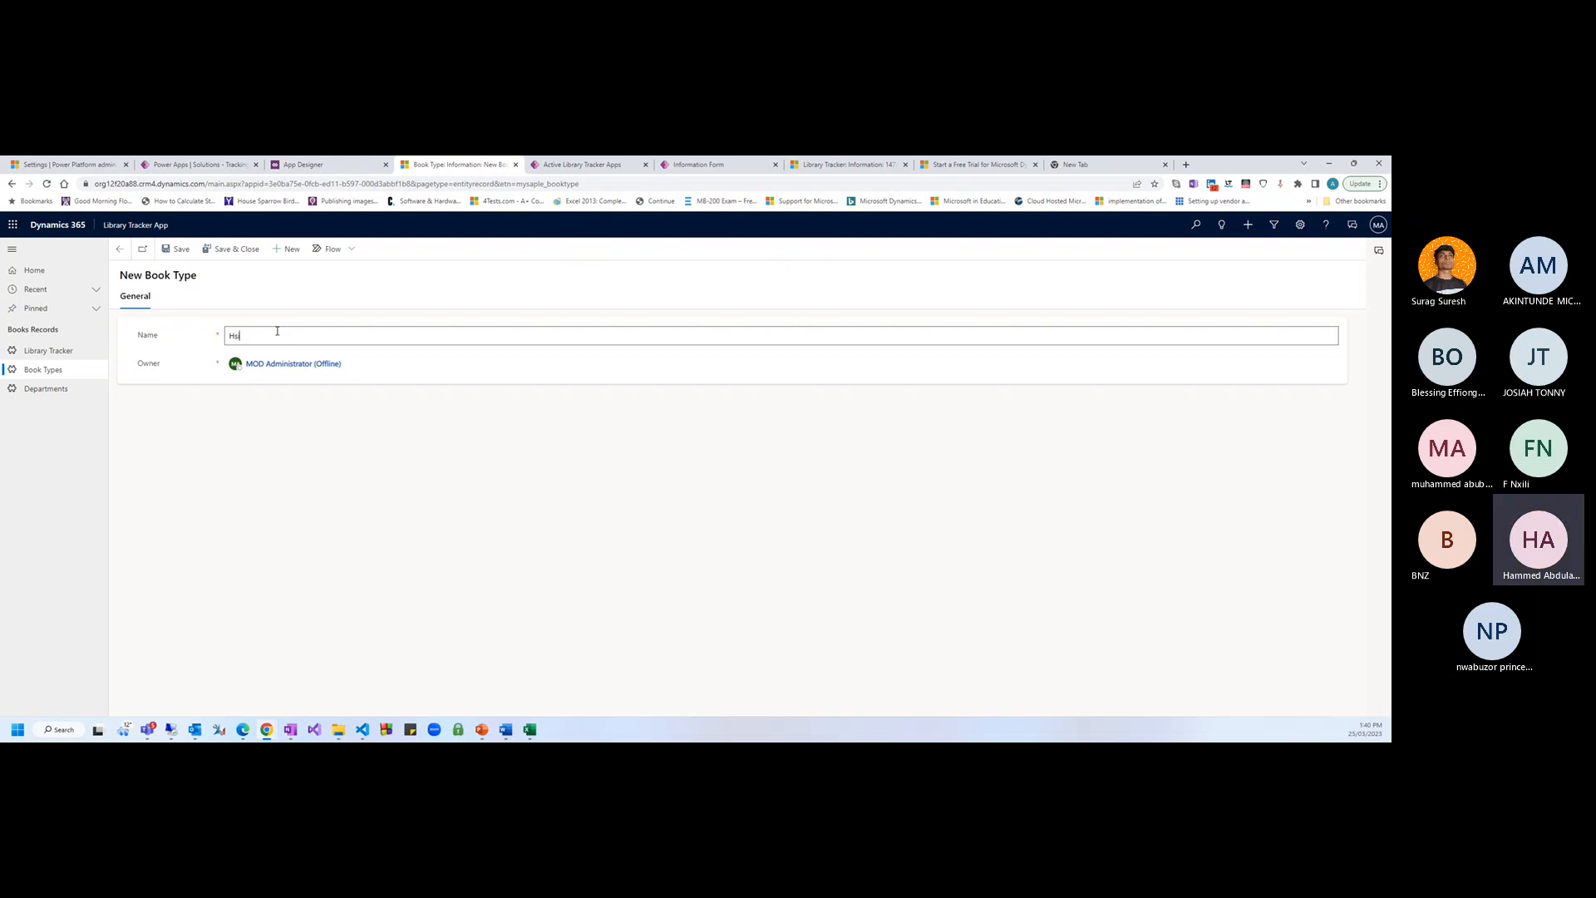
{"action": "type", "text": "sotr"}
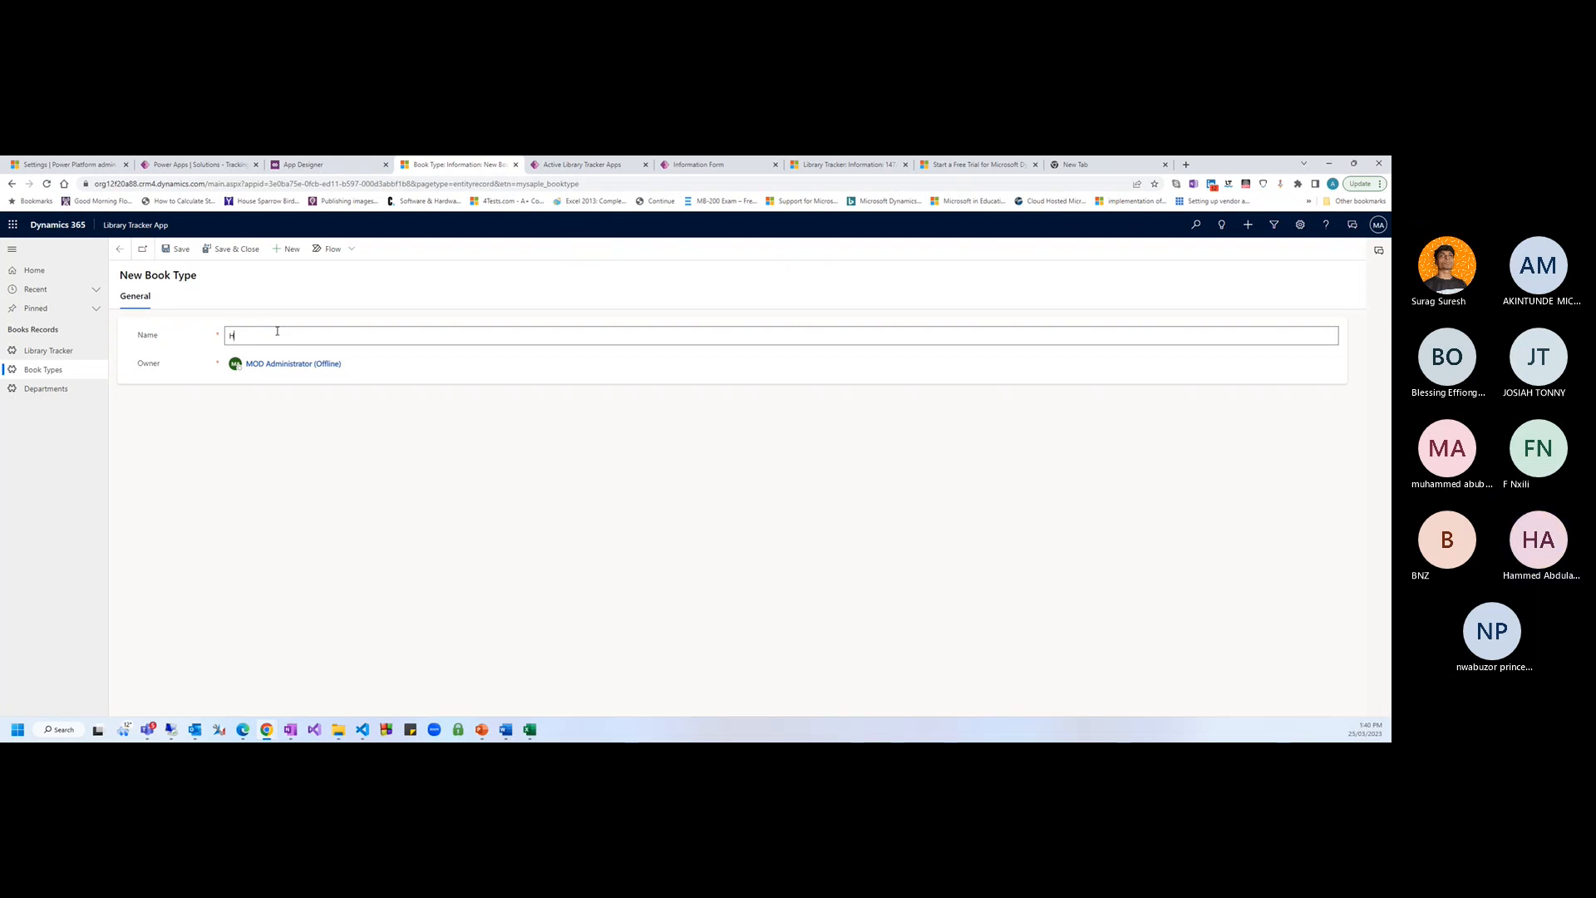
{"action": "type", "text": "ory"}
{"action": "left_click", "coordinate": [233, 249]}
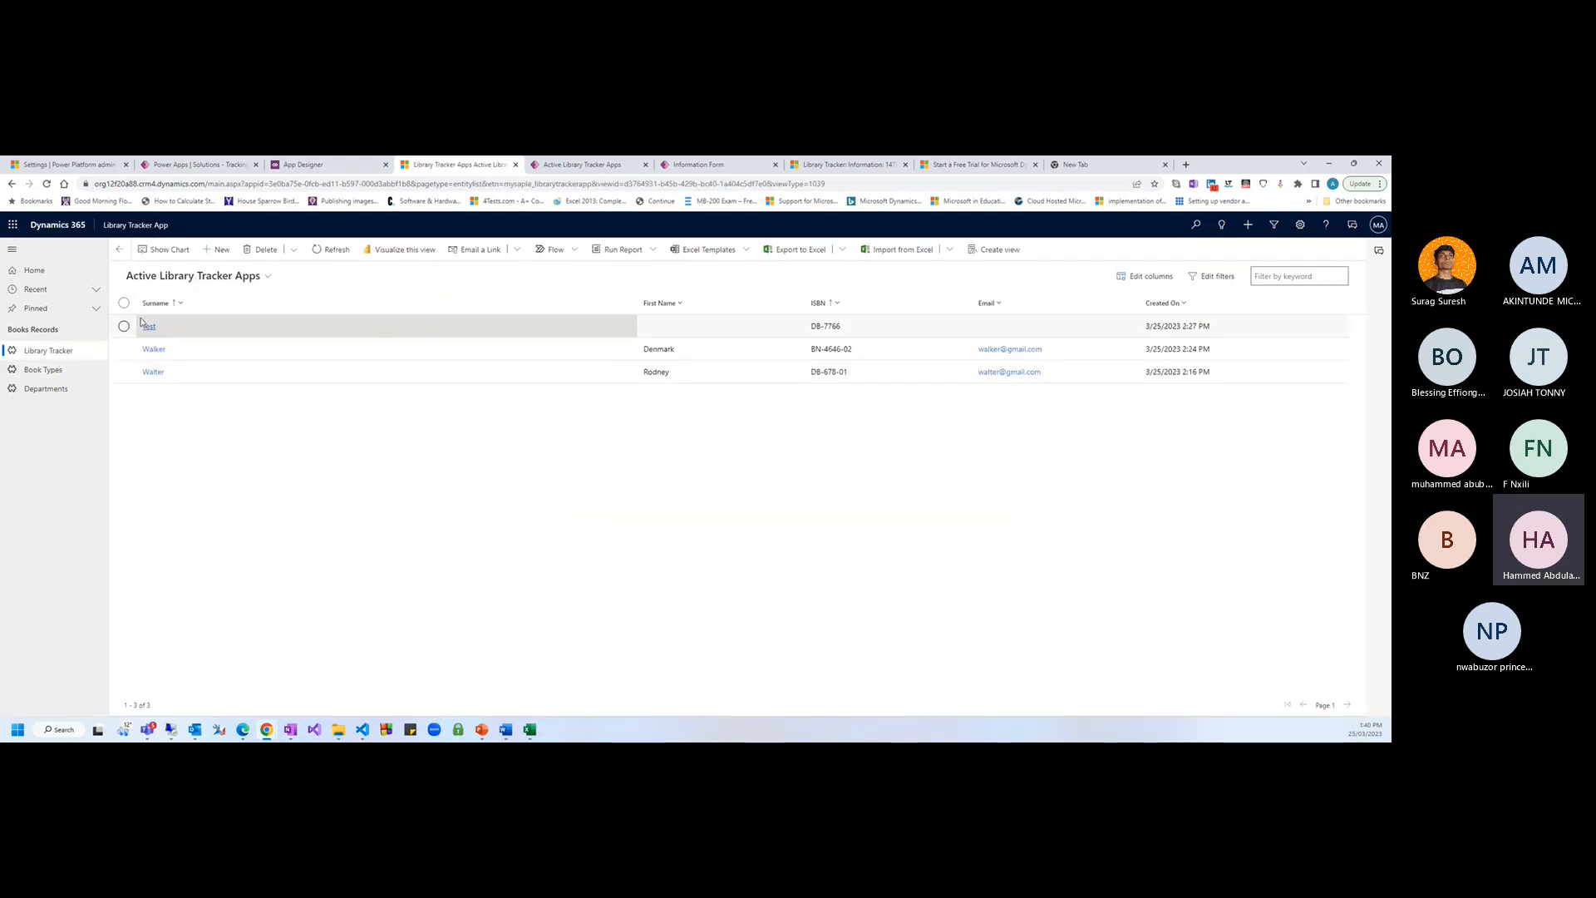
Open the Walker book record from the book records list
{"action": "left_click", "coordinate": [148, 326]}
{"action": "left_click", "coordinate": [249, 622]}
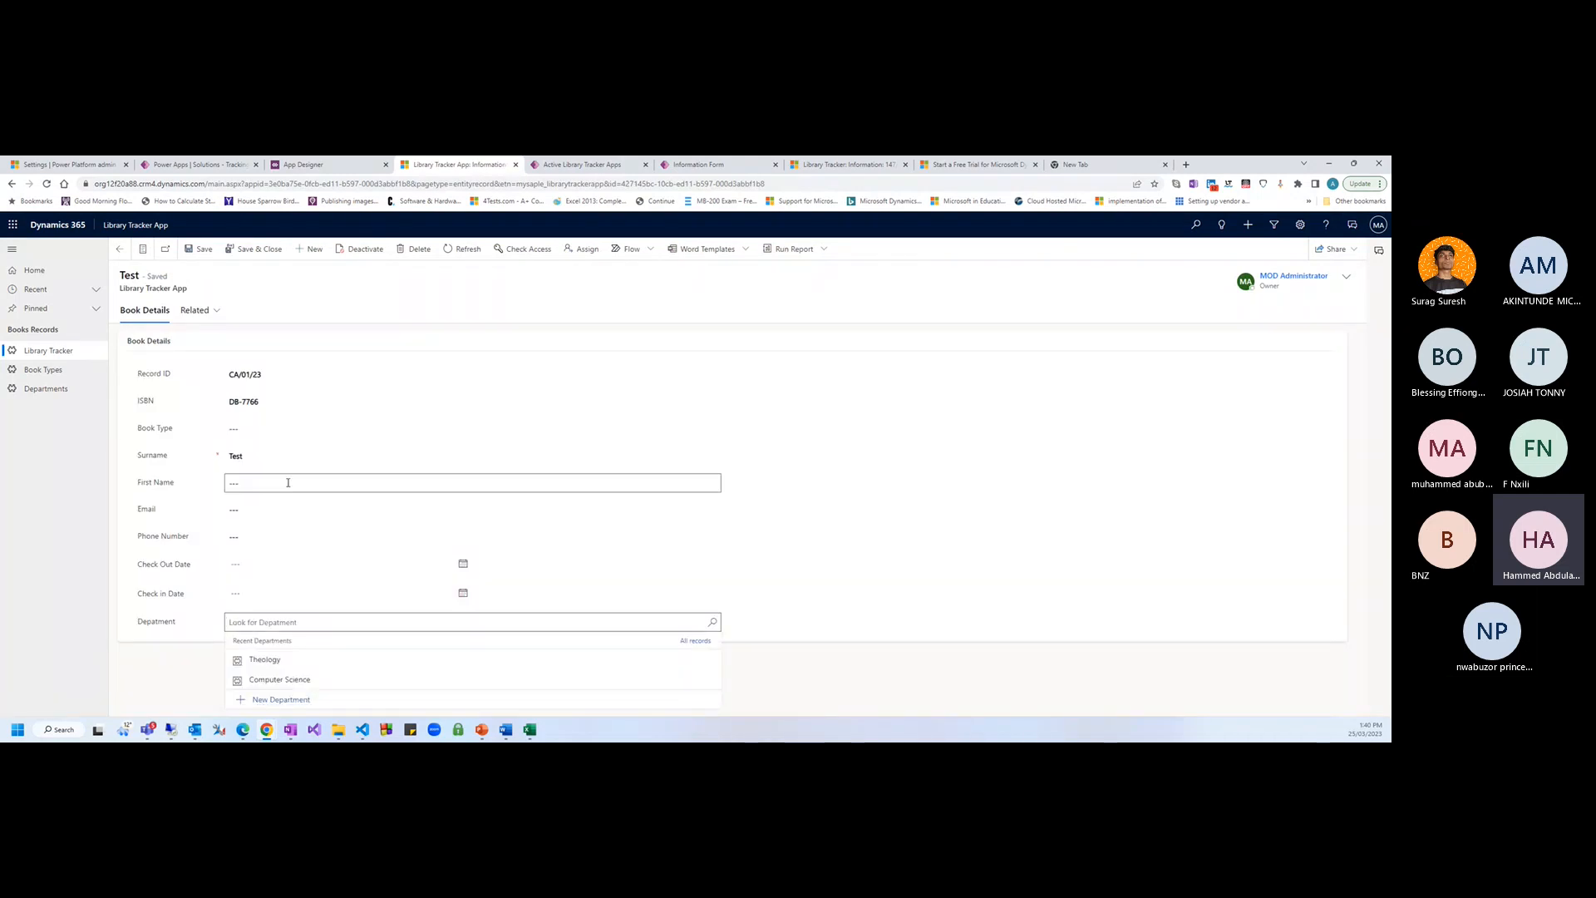
{"action": "left_click", "coordinate": [143, 249]}
{"action": "left_click", "coordinate": [199, 349]}
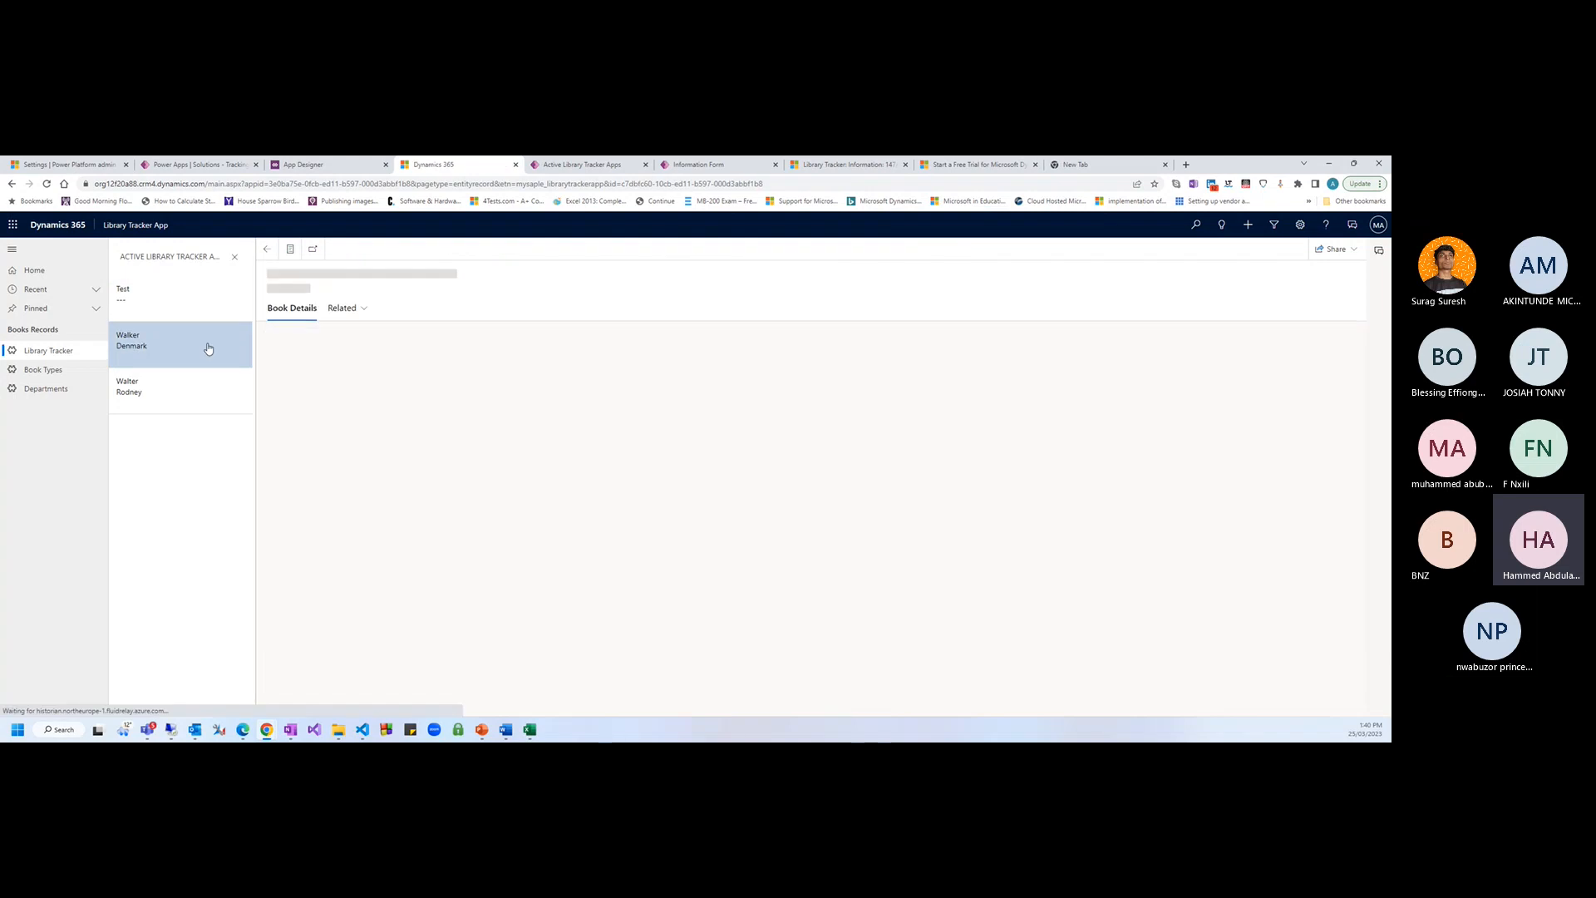
{"action": "left_click", "coordinate": [234, 258]}
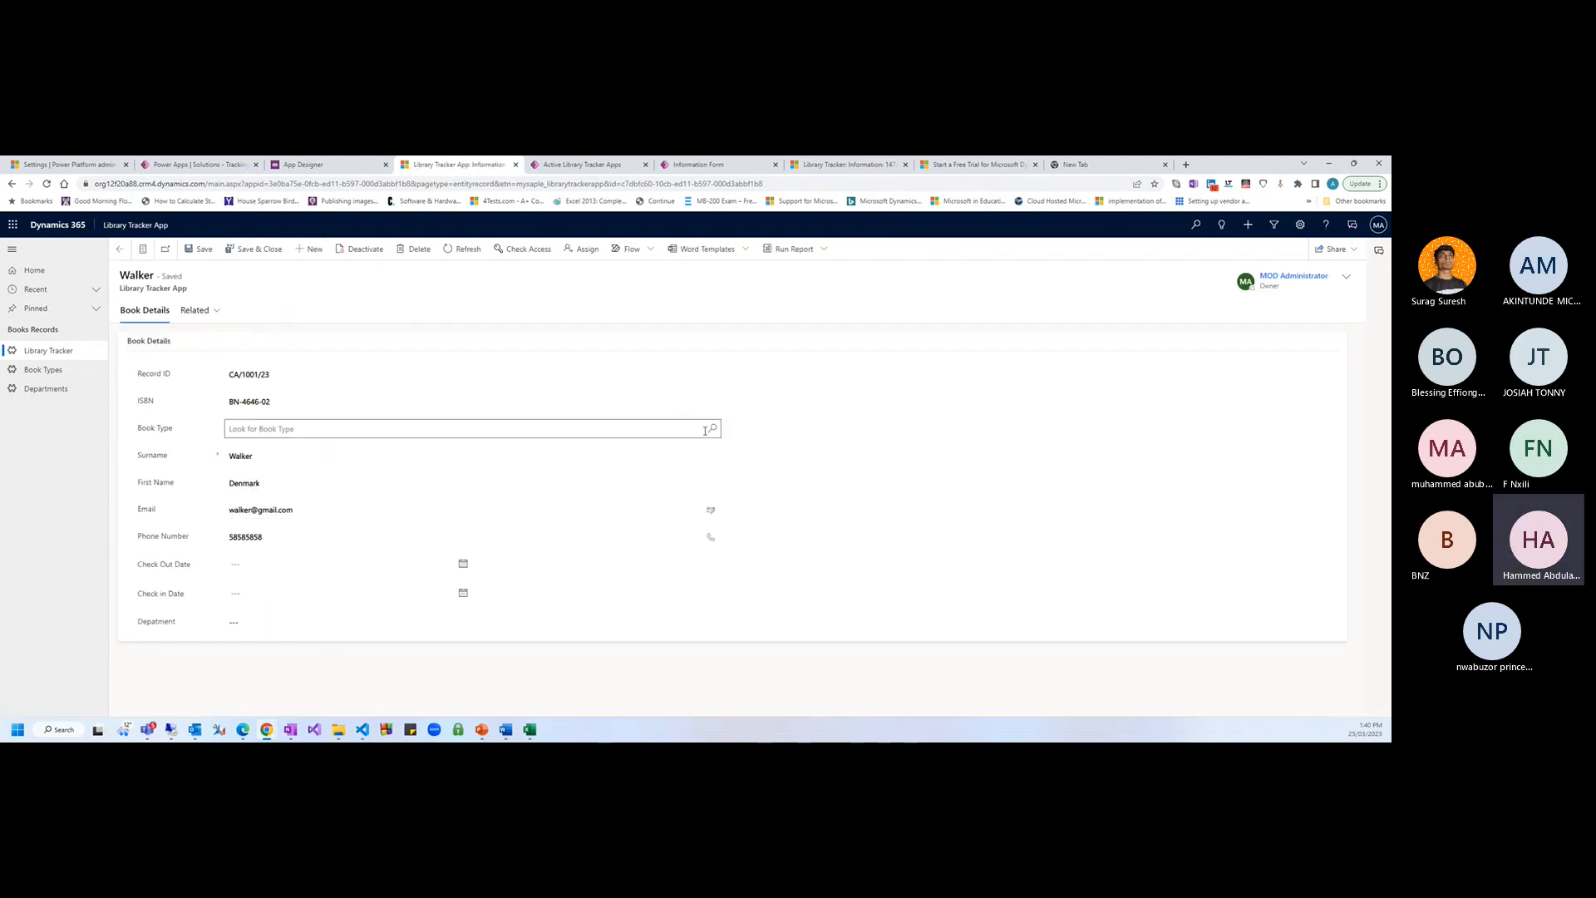
Set Walker's Book Type and Department lookups to Computer Science and save the record
{"action": "left_click", "coordinate": [705, 431]}
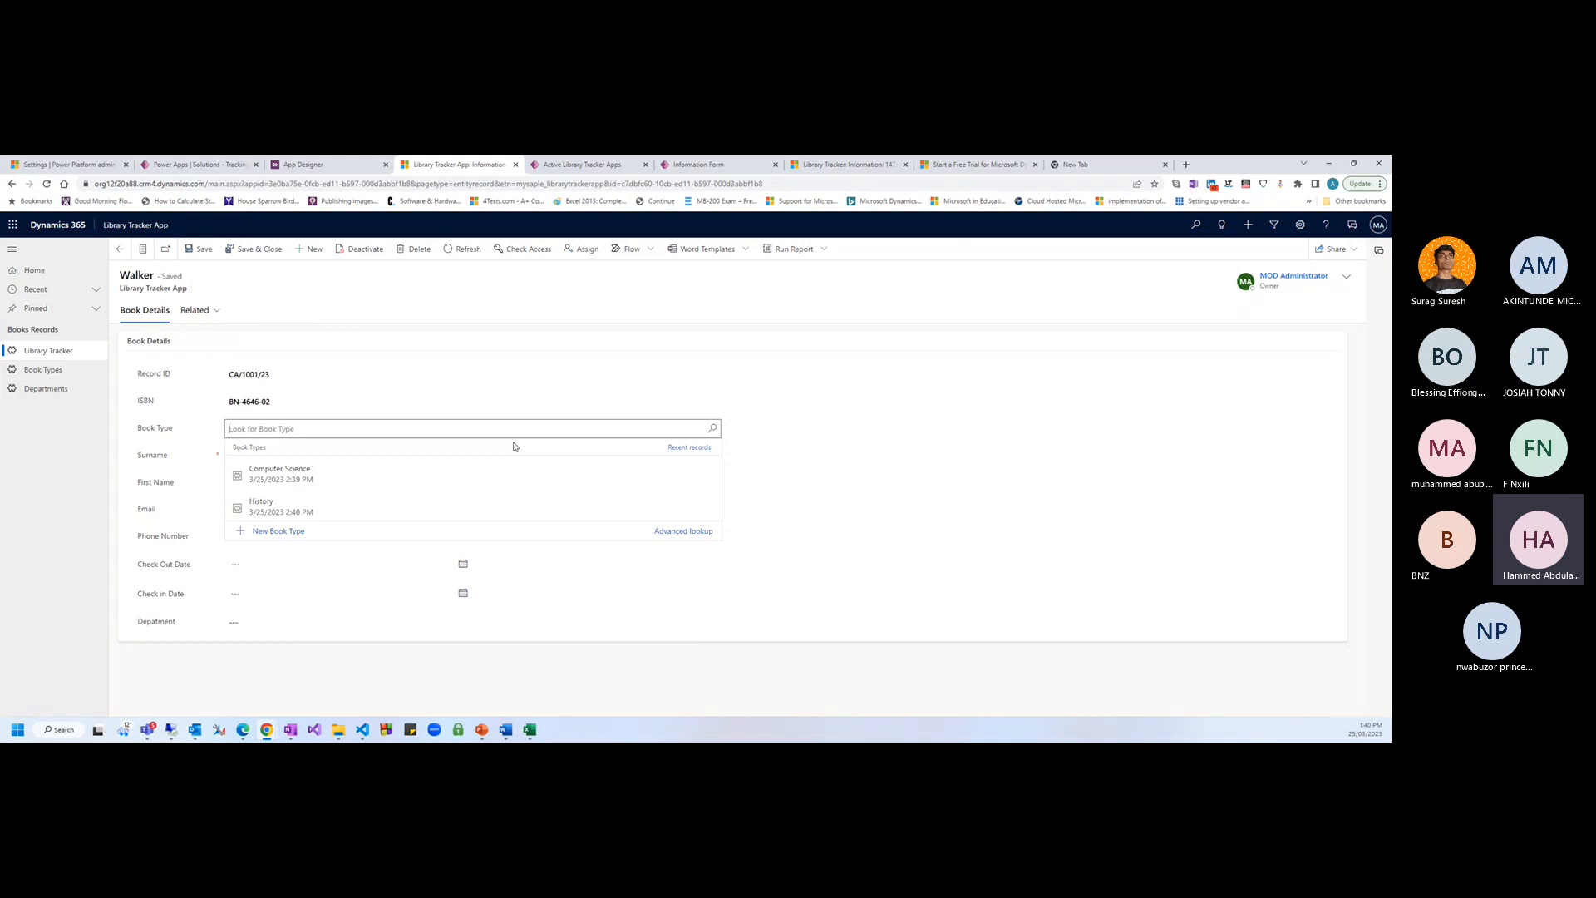
{"action": "left_click", "coordinate": [348, 475]}
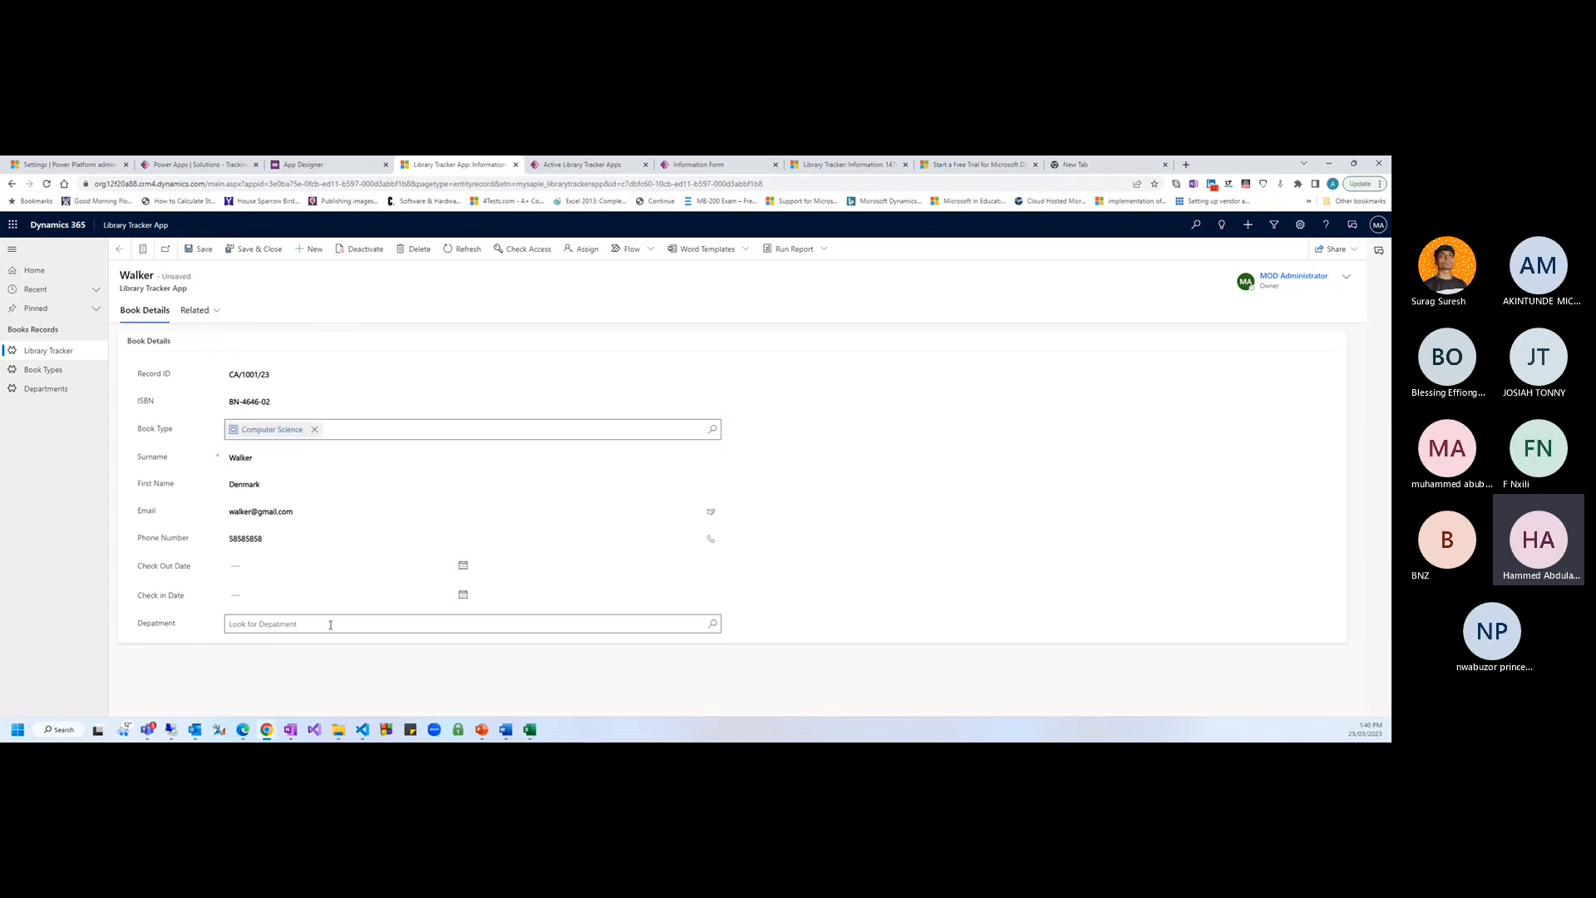
{"action": "left_click", "coordinate": [331, 624]}
{"action": "left_click", "coordinate": [291, 682]}
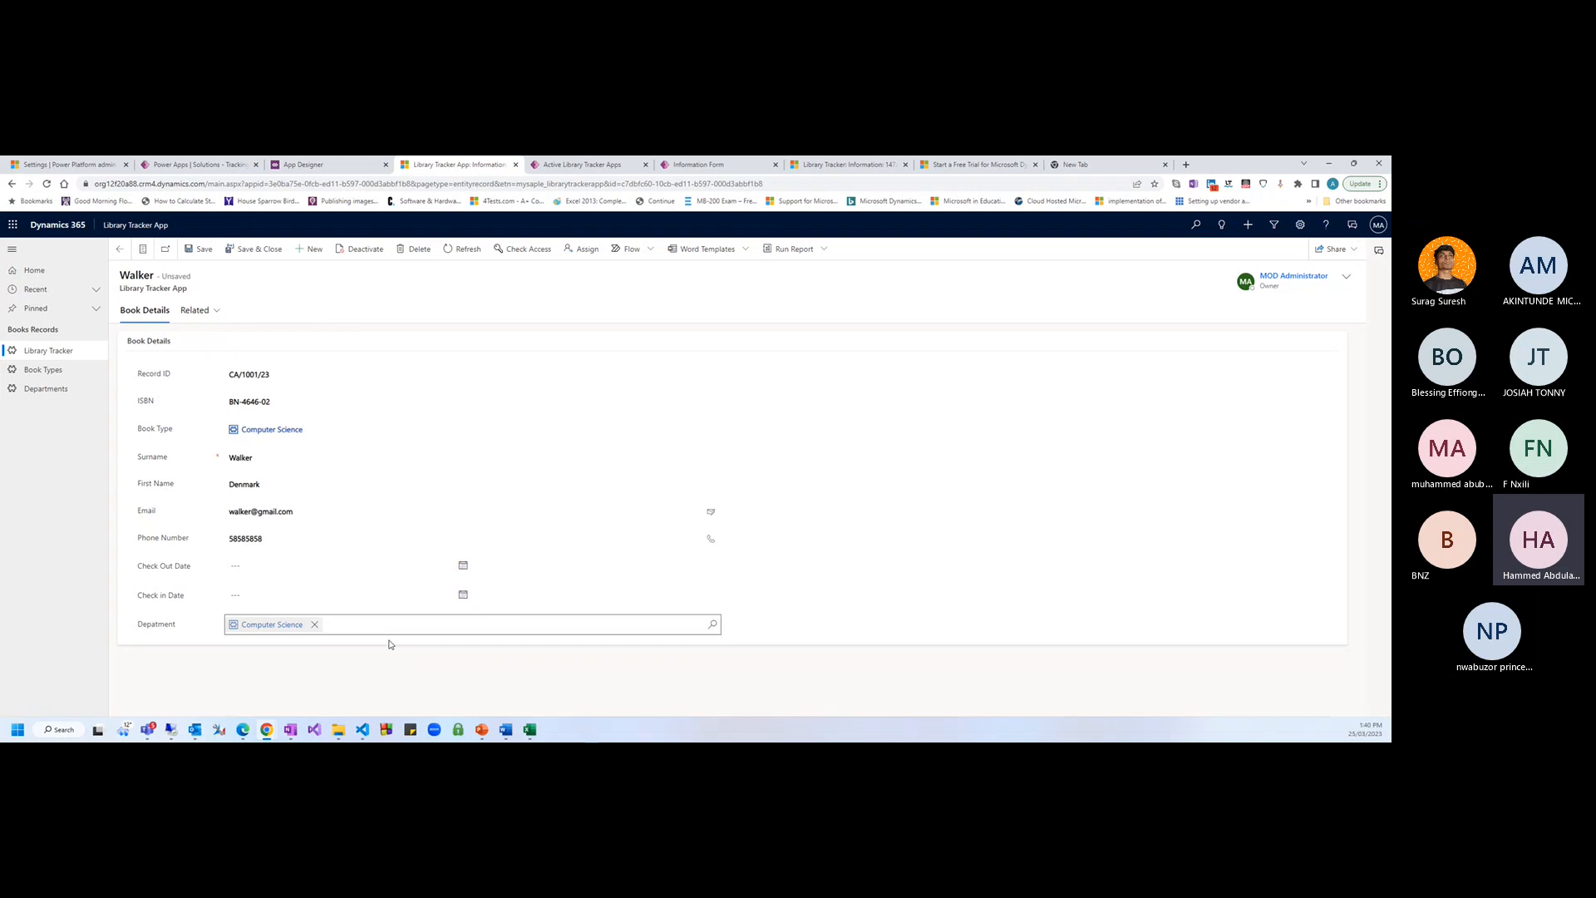
{"action": "left_click", "coordinate": [200, 249]}
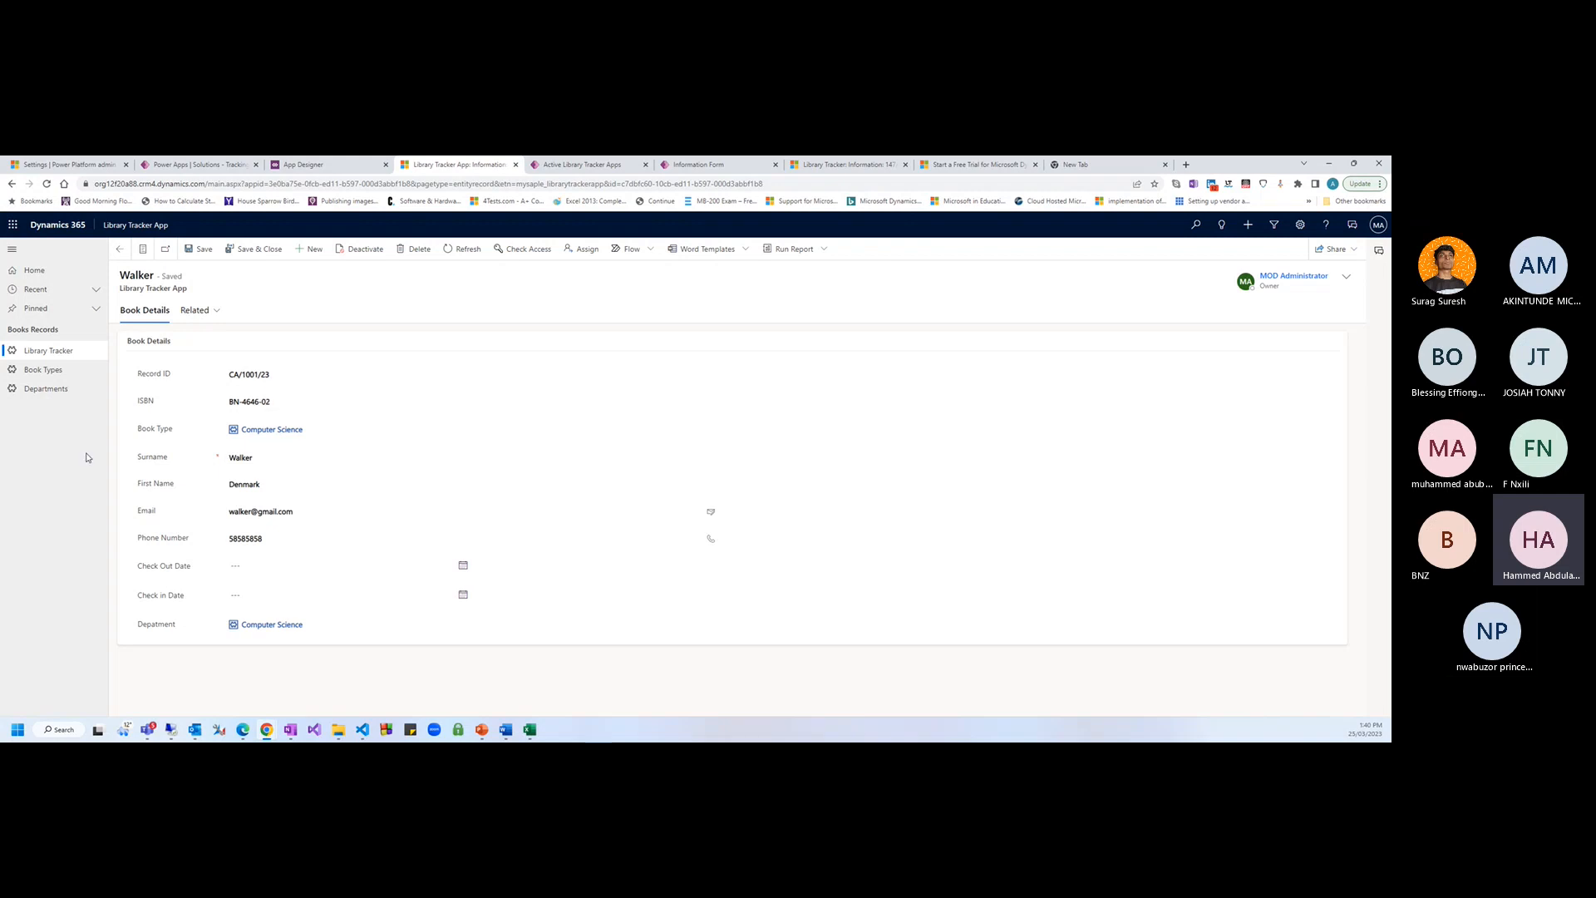
Look over the App Designer and Relationships pages, then return to the Walker record
{"action": "left_click", "coordinate": [323, 170]}
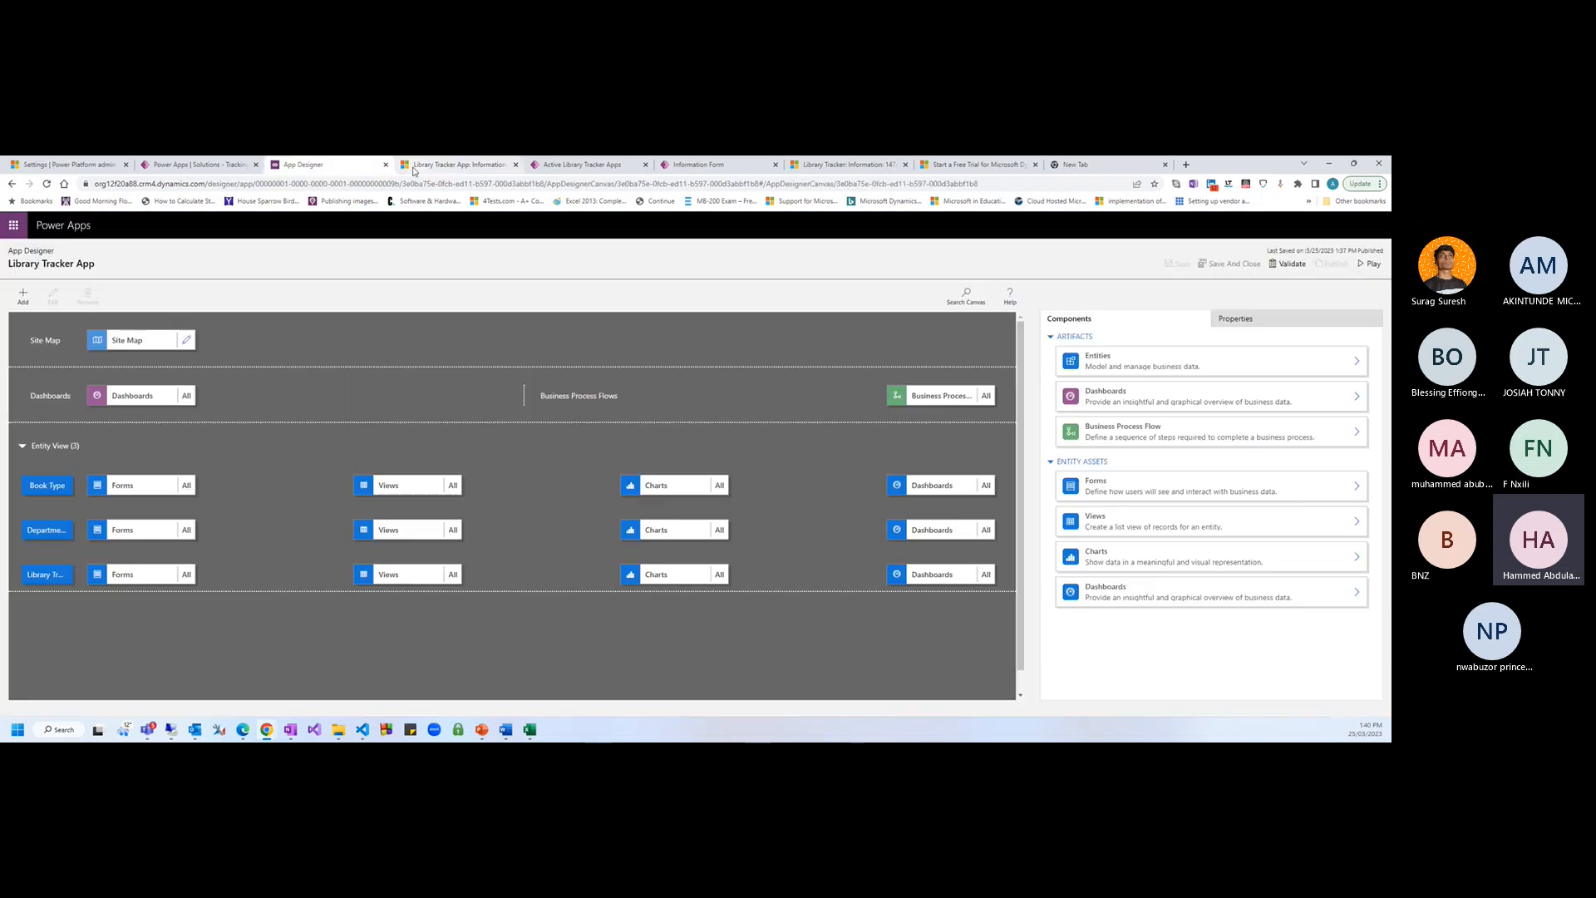
{"action": "left_click", "coordinate": [195, 165]}
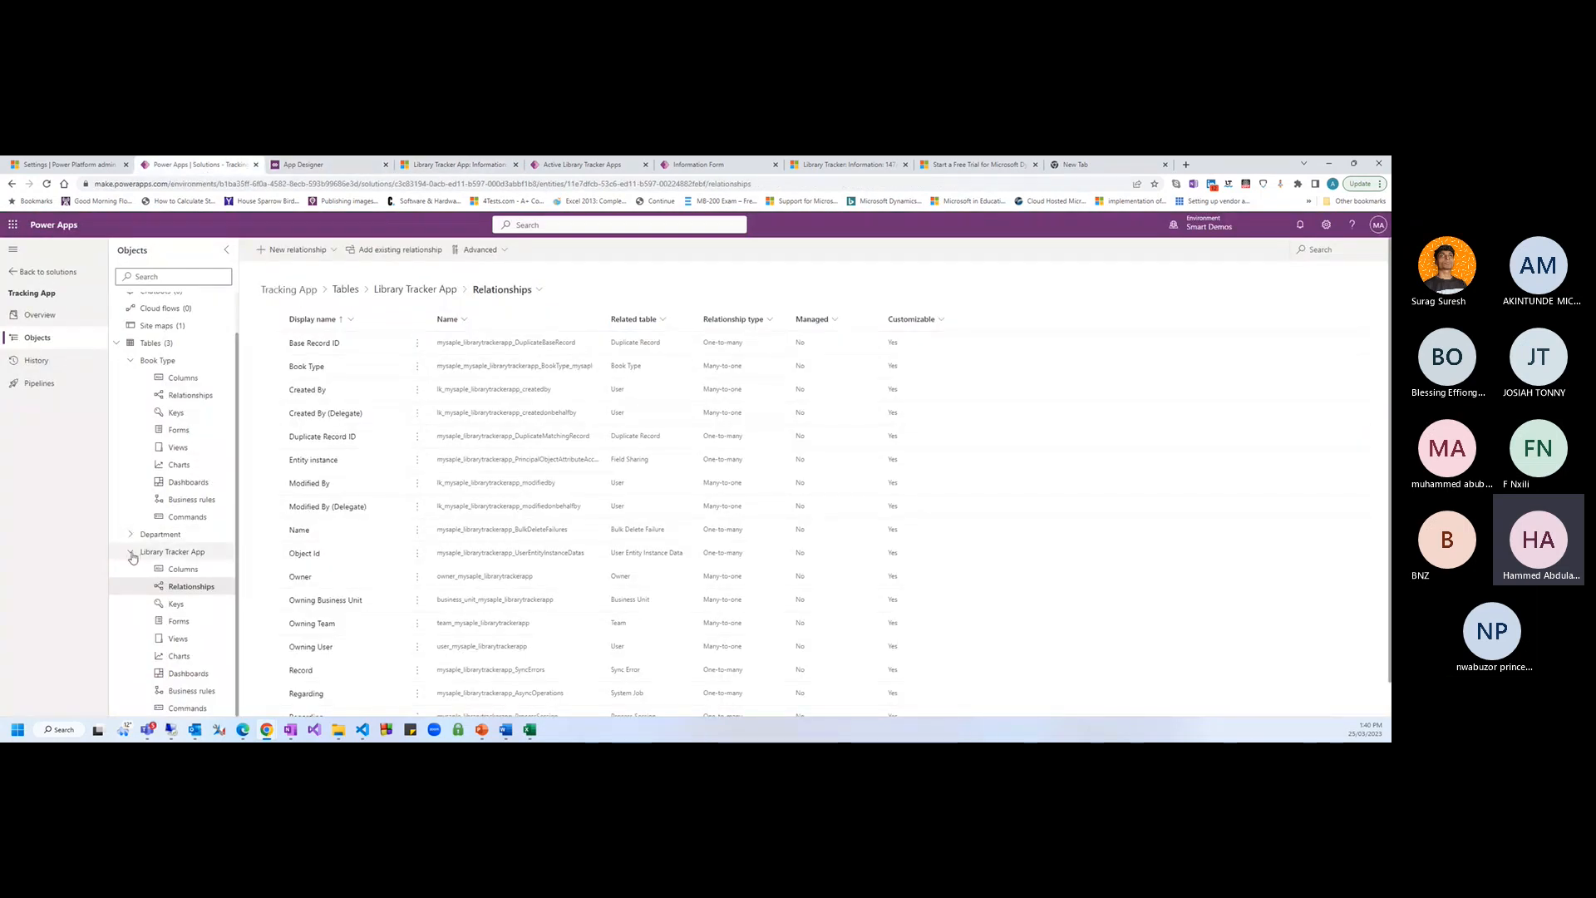
{"action": "left_click", "coordinate": [460, 165]}
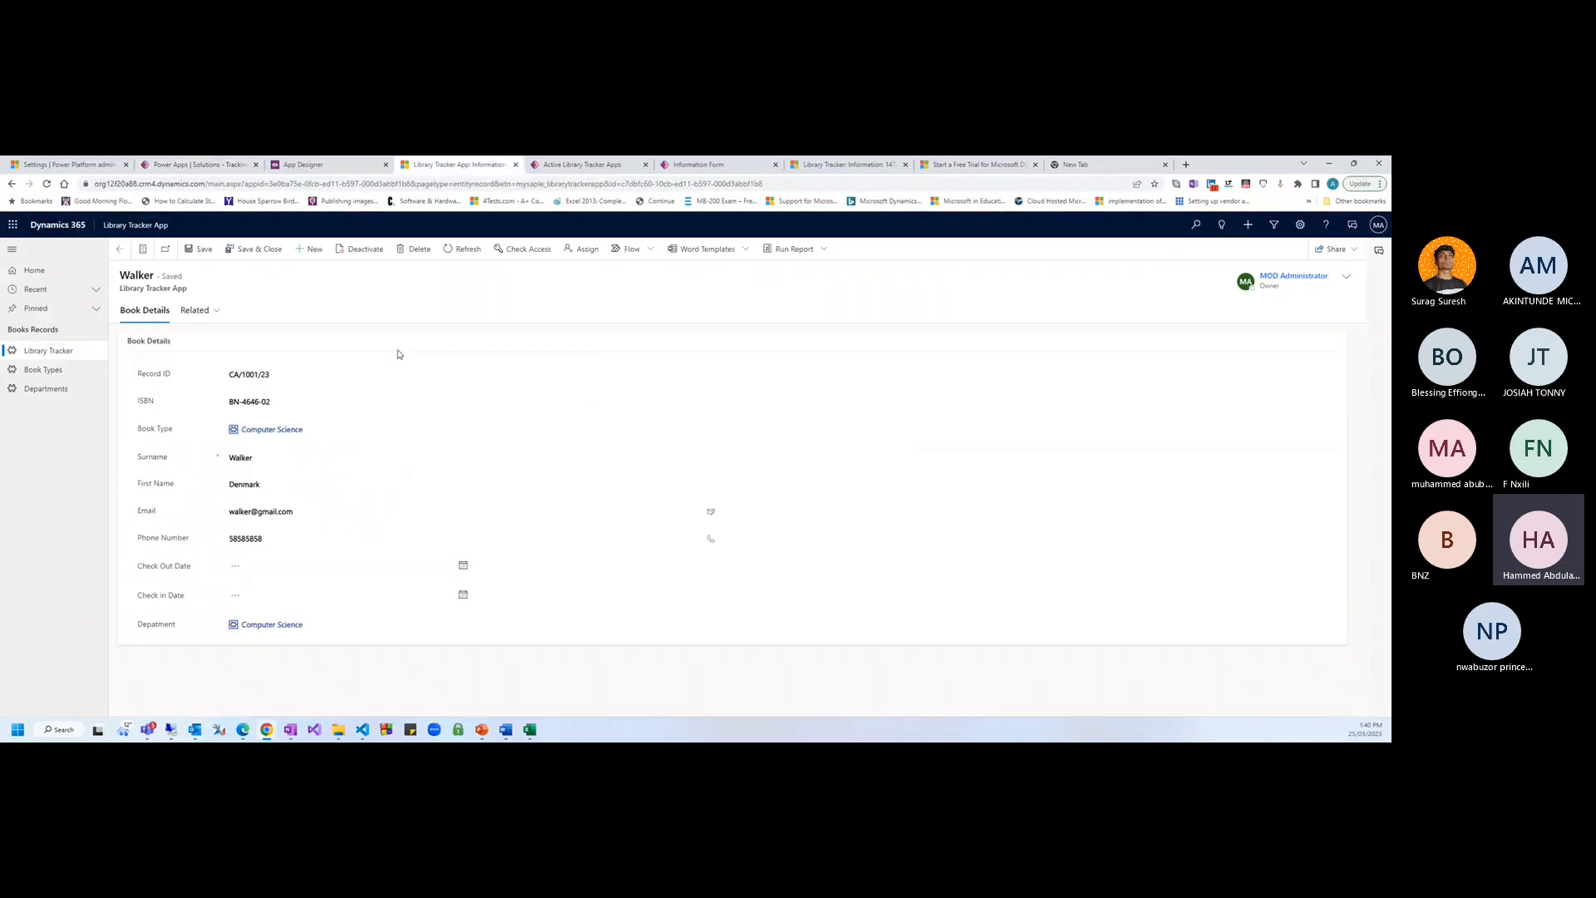
Start the PowerPoint slide show and advance to the 'When to write code' slide
{"action": "left_click", "coordinate": [481, 730]}
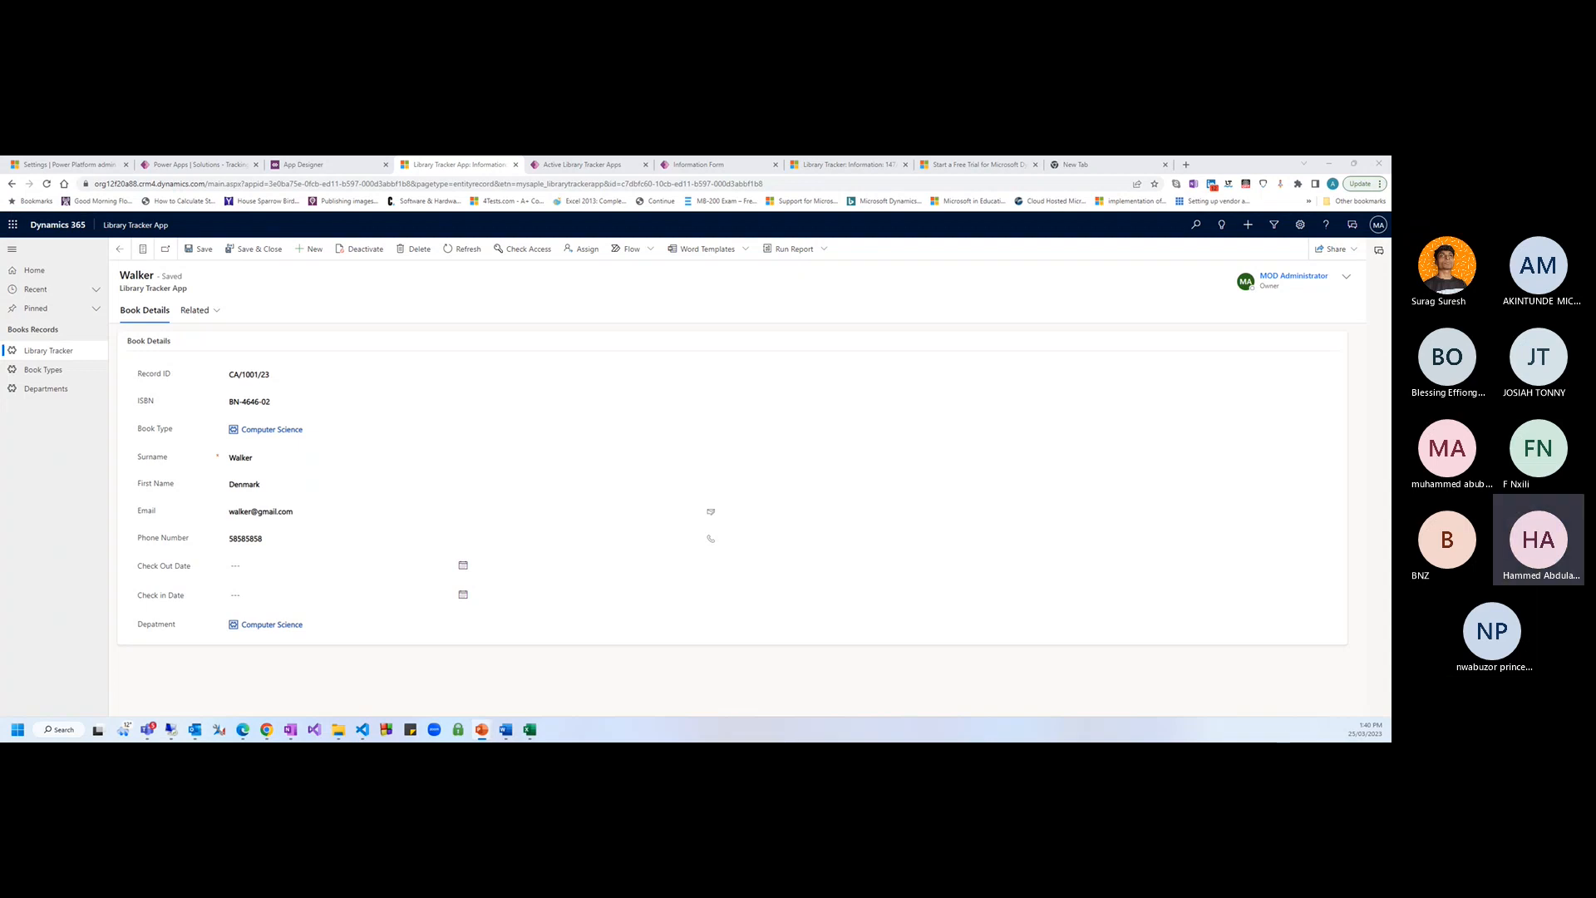
{"action": "key", "text": "shift+F5"}
{"action": "key", "text": "Right"}
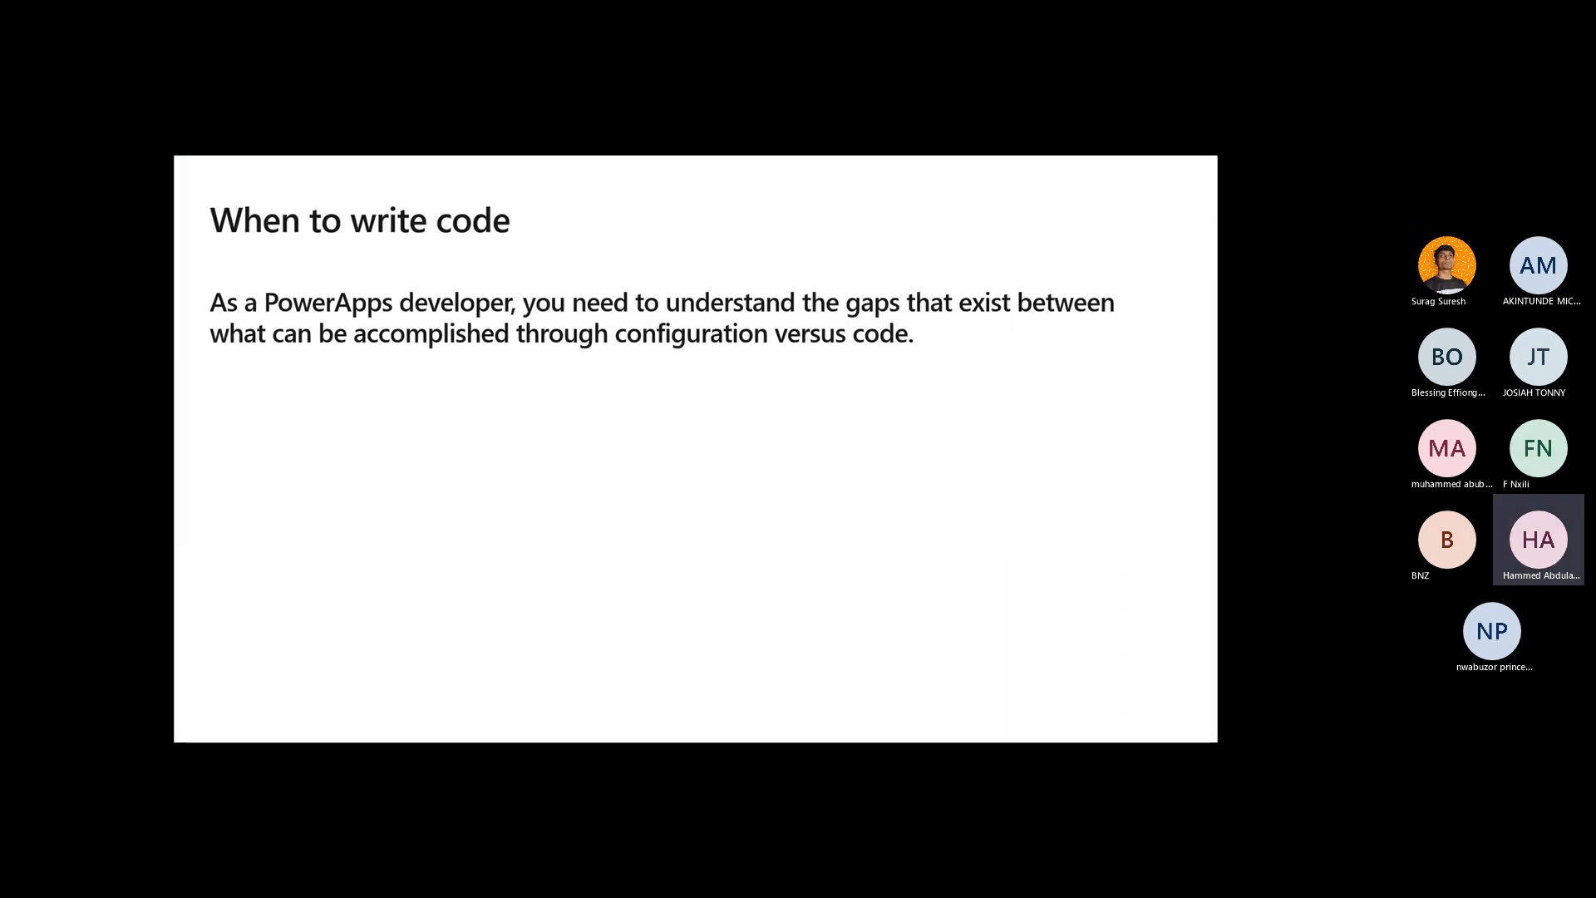
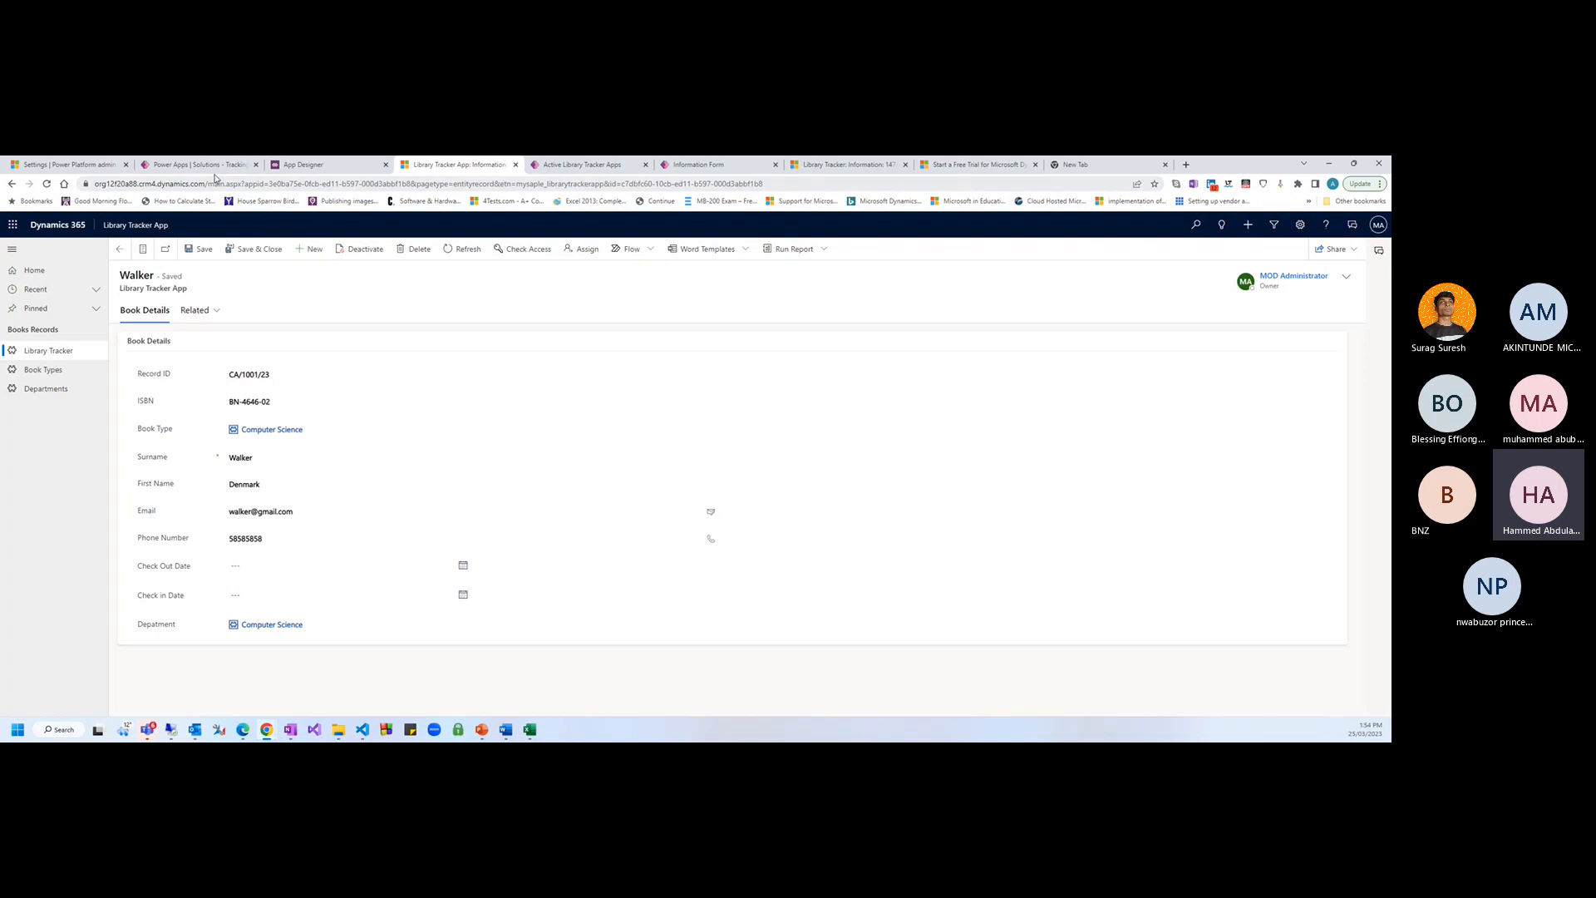
Switch to the Active Library Tracker Apps view editor tab and move it to the front
{"action": "left_click", "coordinate": [309, 164]}
{"action": "left_click", "coordinate": [188, 164]}
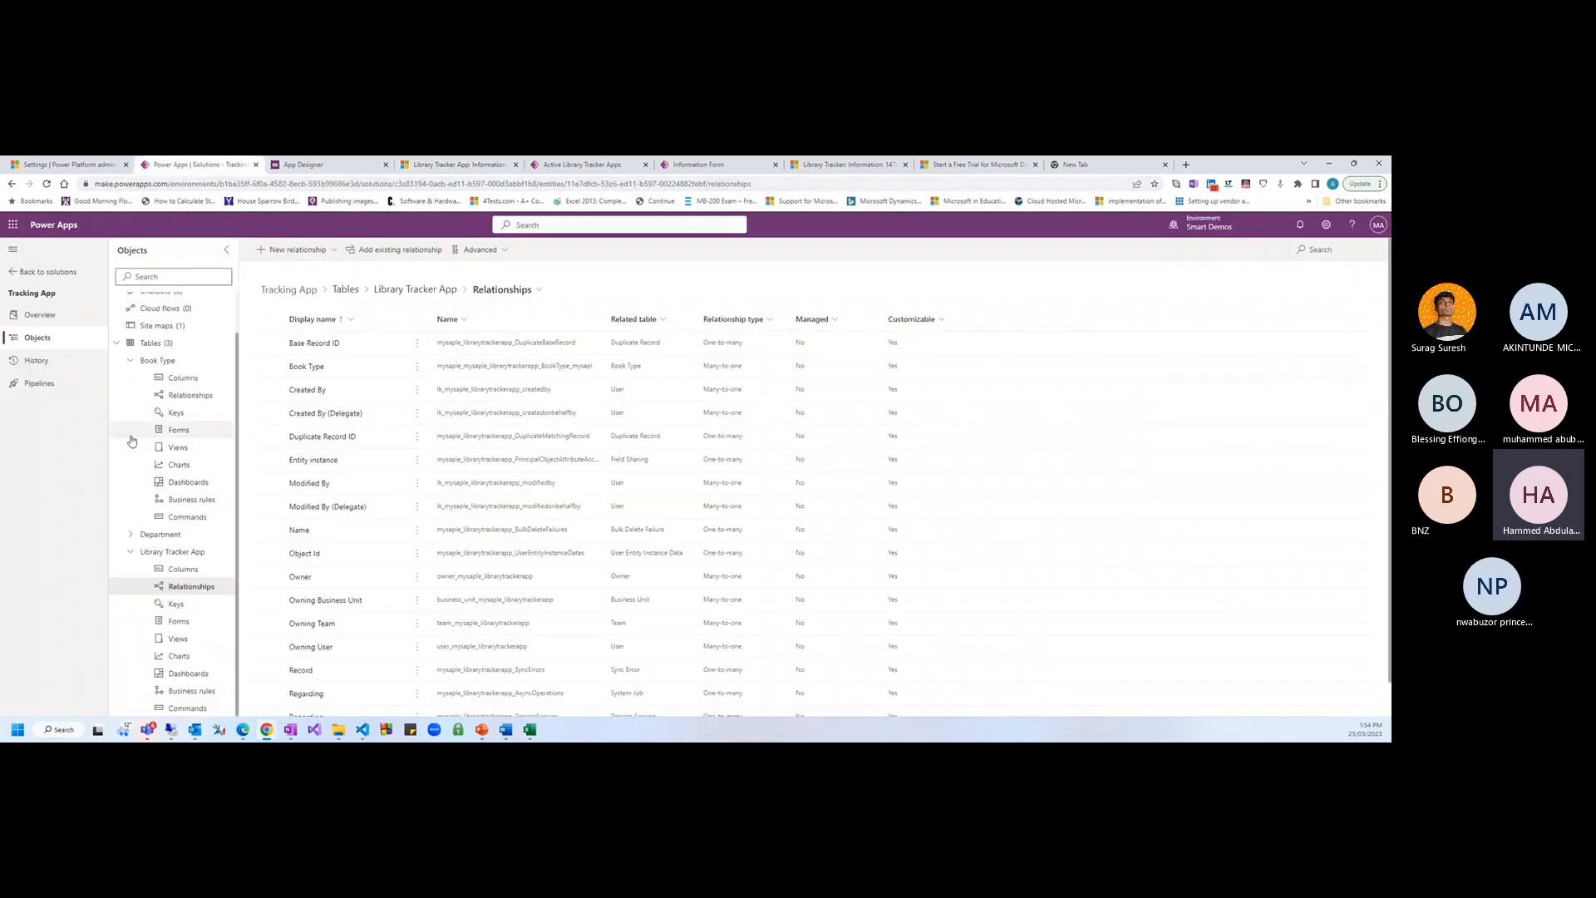
{"action": "left_click", "coordinate": [366, 166]}
{"action": "left_click", "coordinate": [460, 166]}
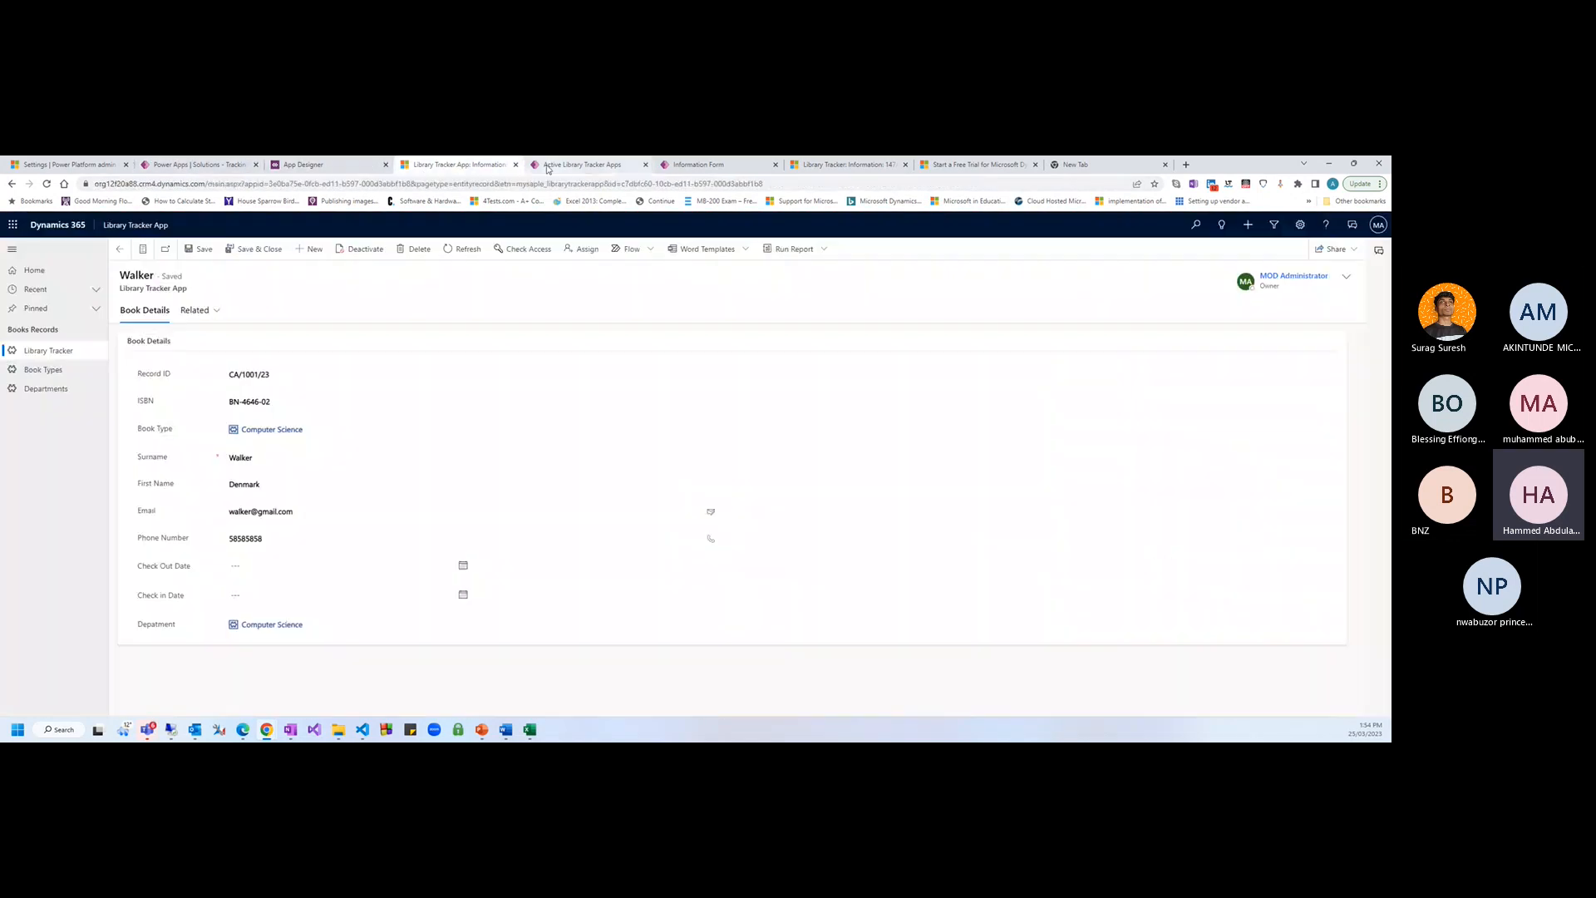
{"action": "left_click", "coordinate": [554, 166]}
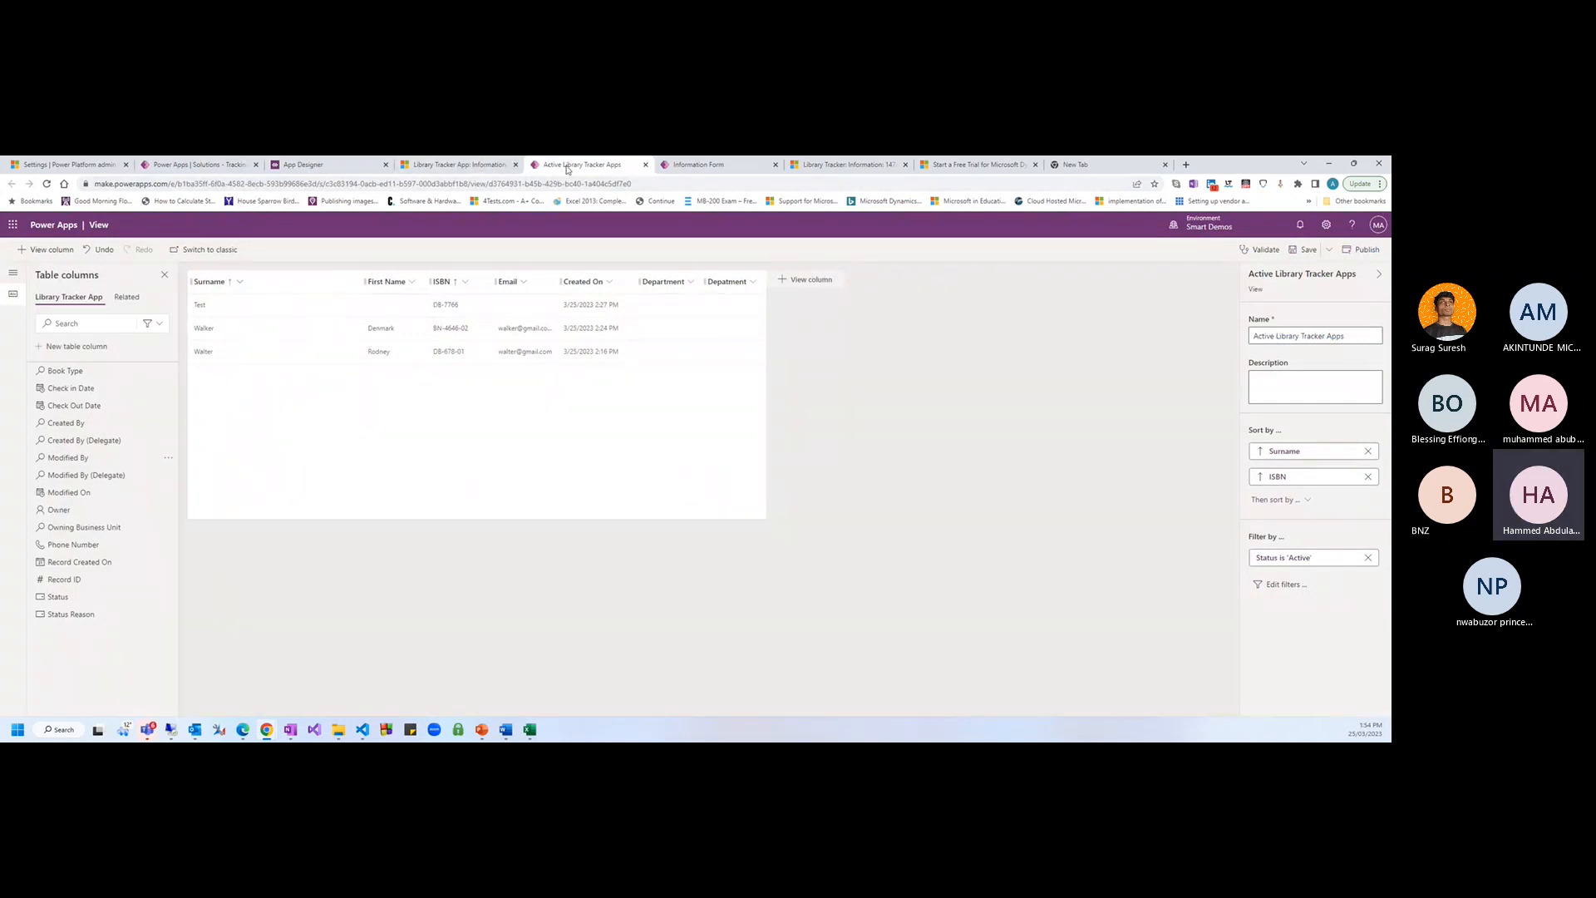
{"action": "left_click_drag", "start_coordinate": [565, 165], "coordinate": [465, 166]}
Create a column named Penalty with data type Choice > Yes/no and save it
{"action": "left_click", "coordinate": [64, 346]}
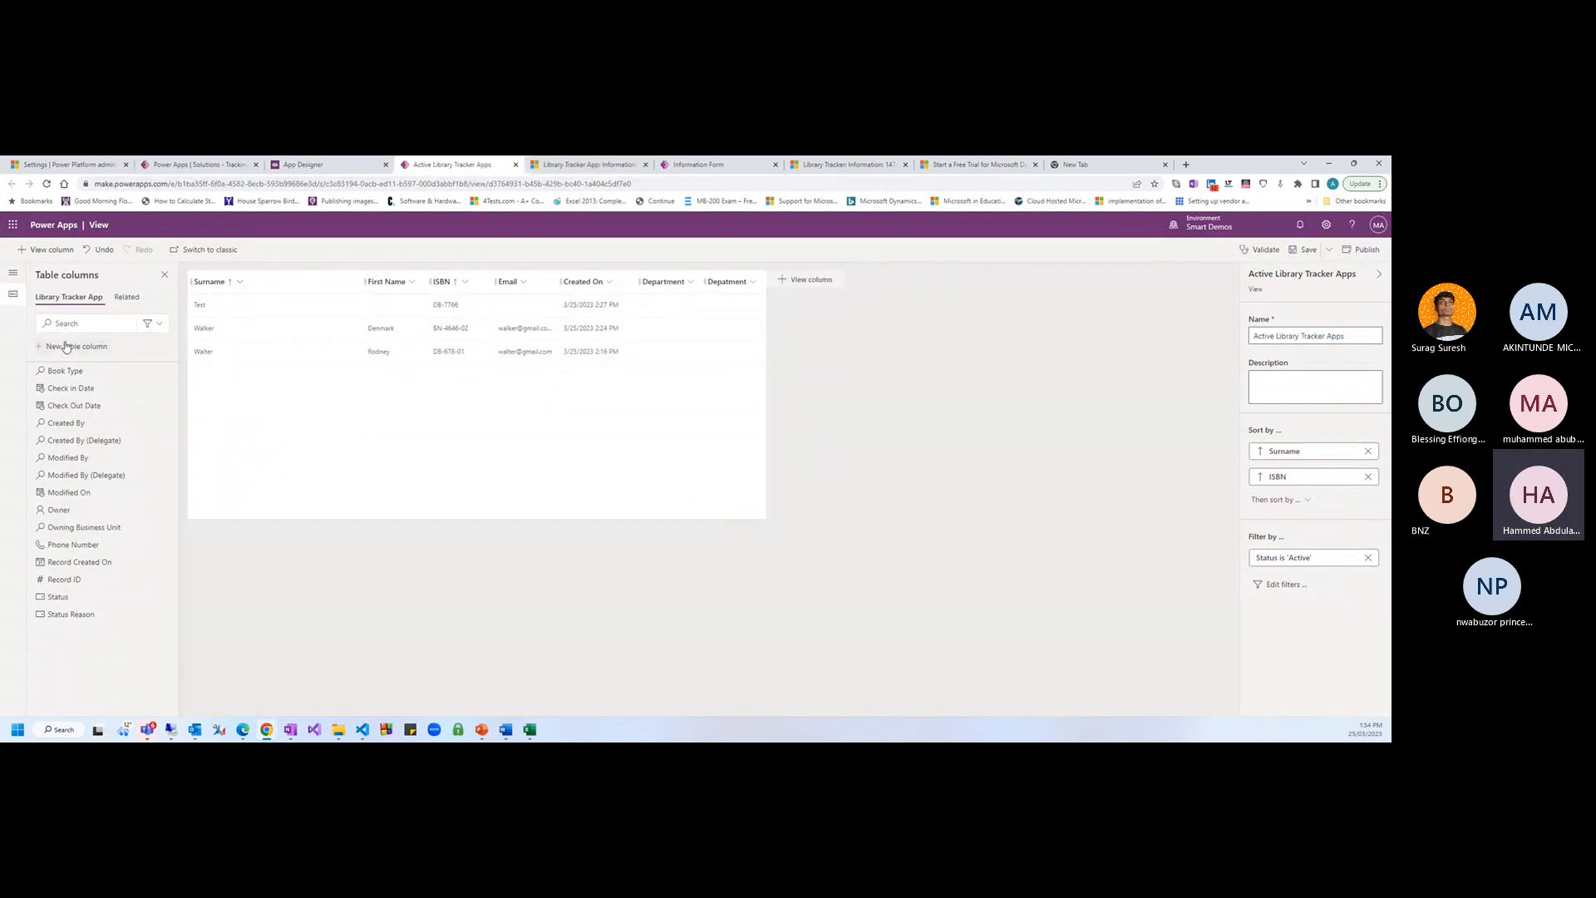
{"action": "type", "text": "Pay"}
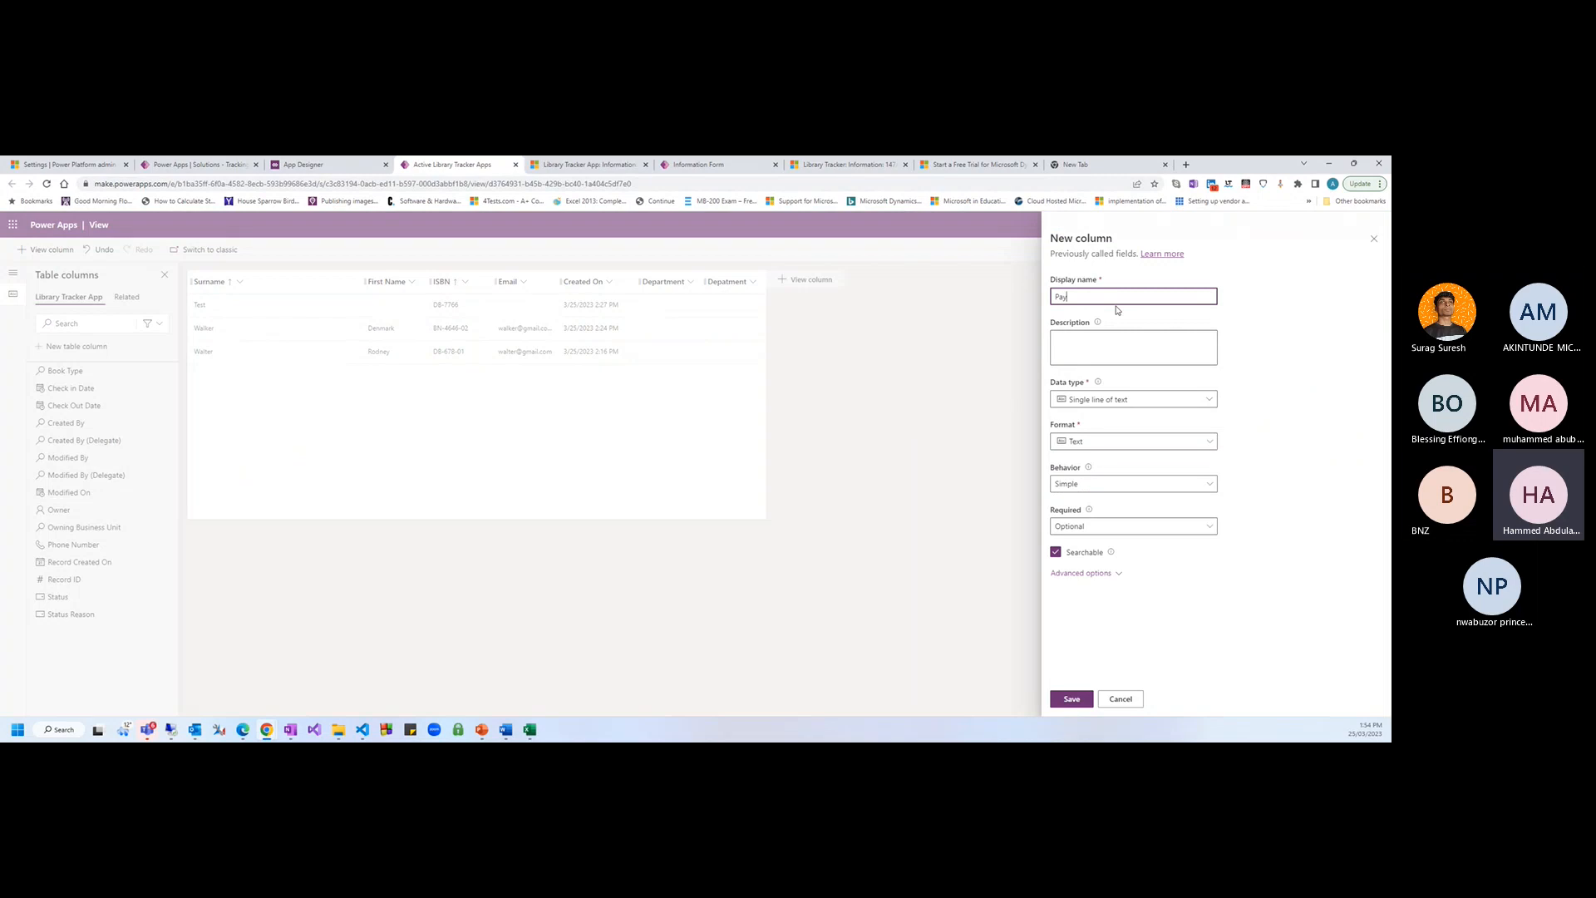
{"action": "key", "text": "BackSpace"}
{"action": "key", "text": "BackSpace"}
{"action": "type", "text": "enalty"}
{"action": "key", "text": "BackSpace"}
{"action": "left_click", "coordinate": [1207, 402]}
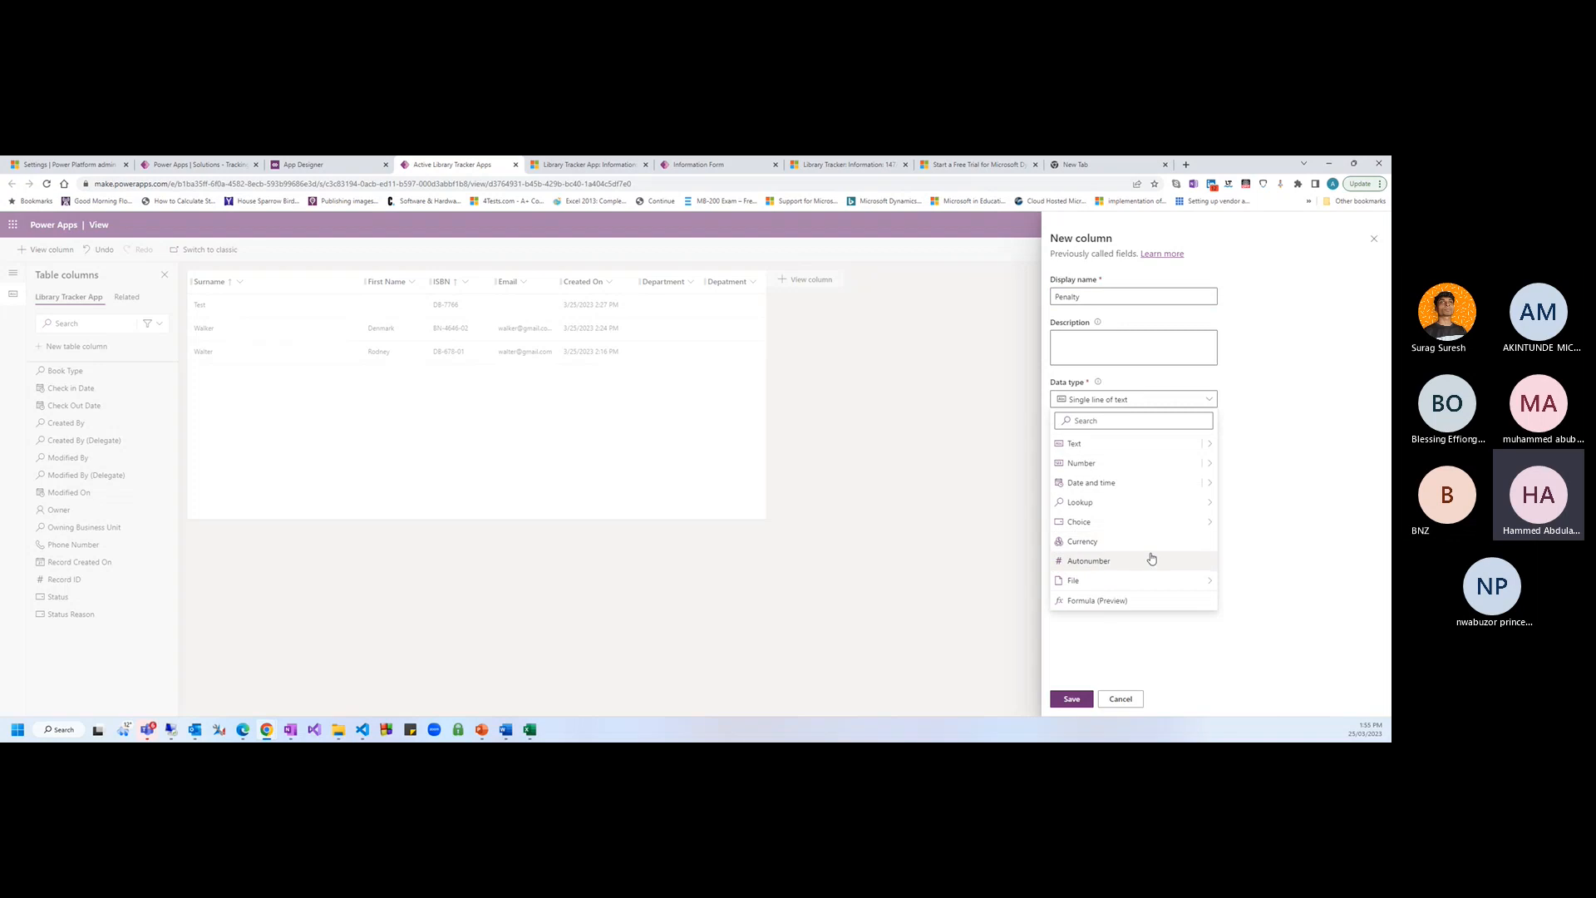
{"action": "mouse_move", "coordinate": [1201, 522]}
{"action": "left_click", "coordinate": [1235, 543]}
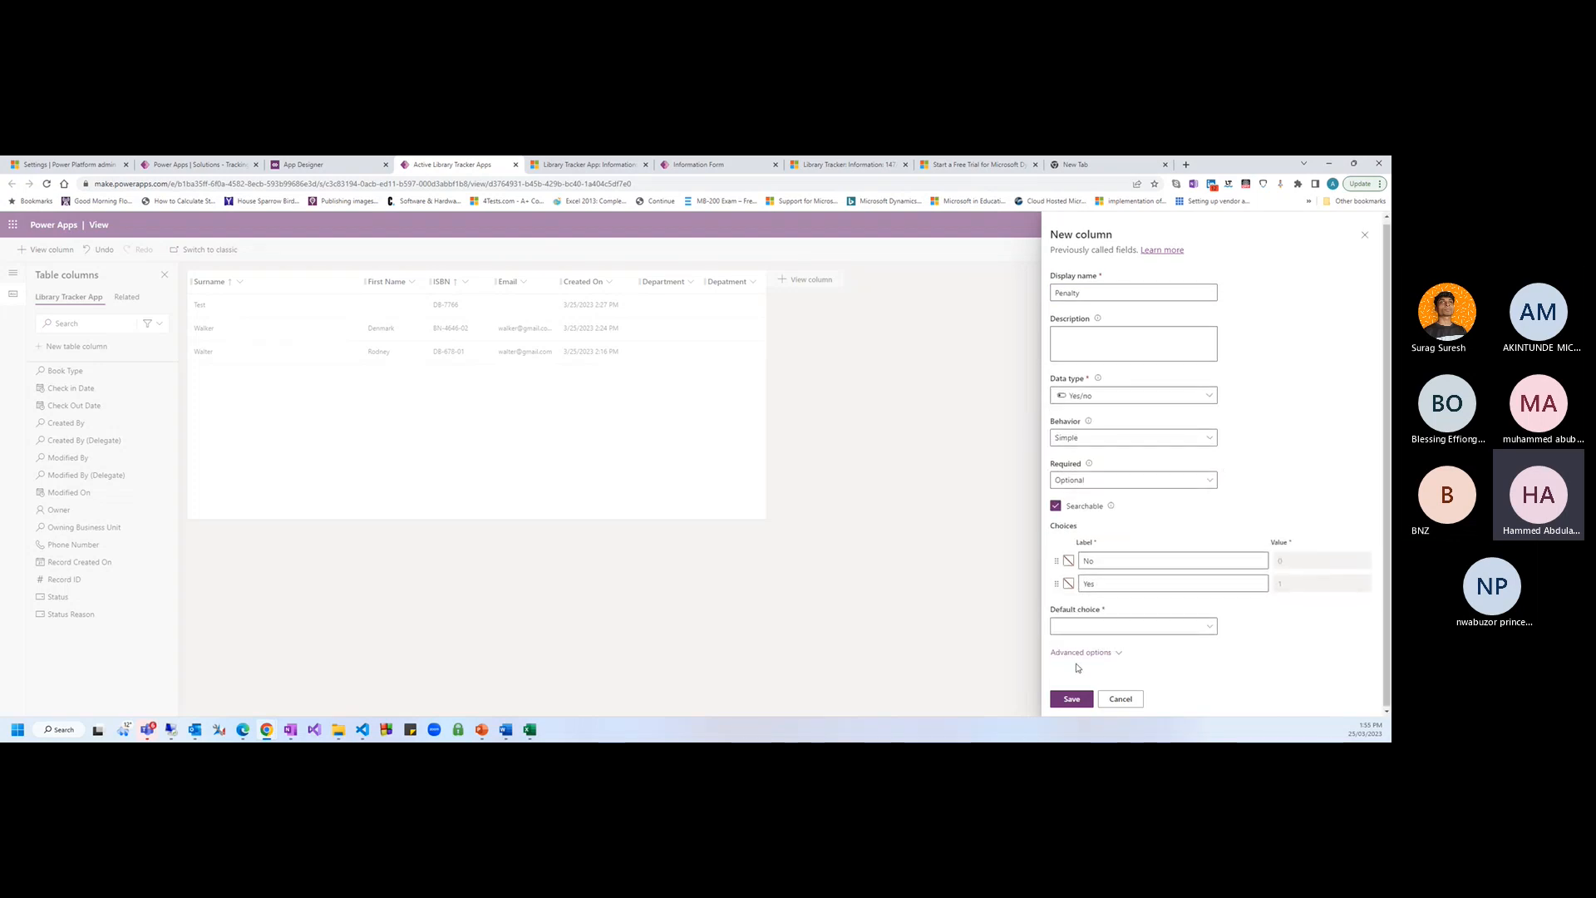
{"action": "left_click", "coordinate": [1074, 700]}
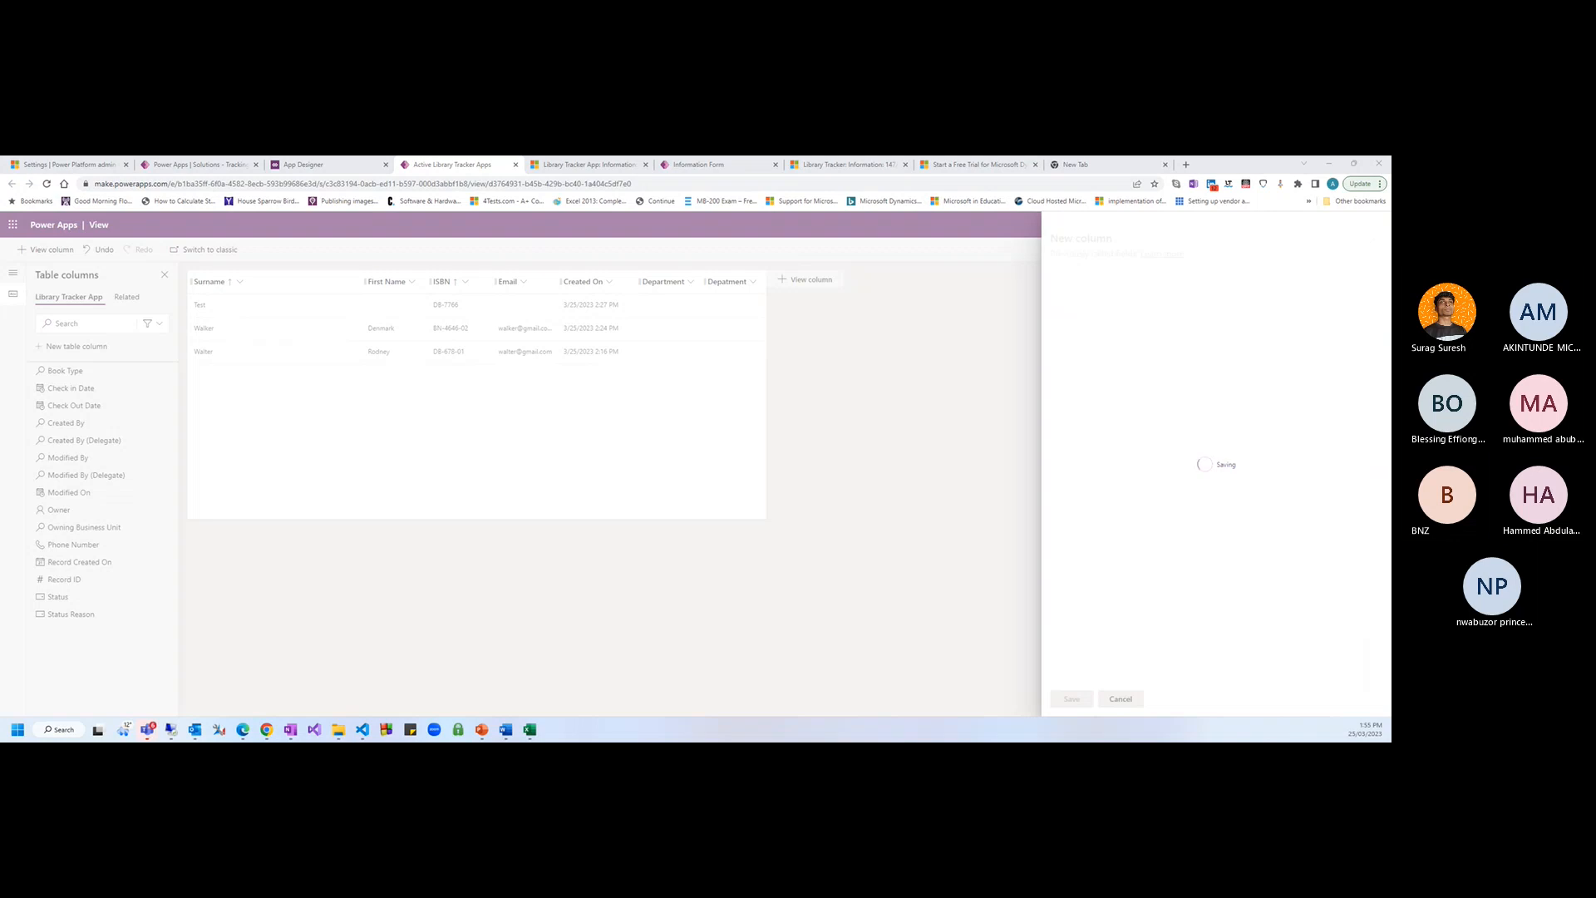
Move the Information form editor tab forward and reload it to pick up new columns
{"action": "left_click", "coordinate": [614, 170]}
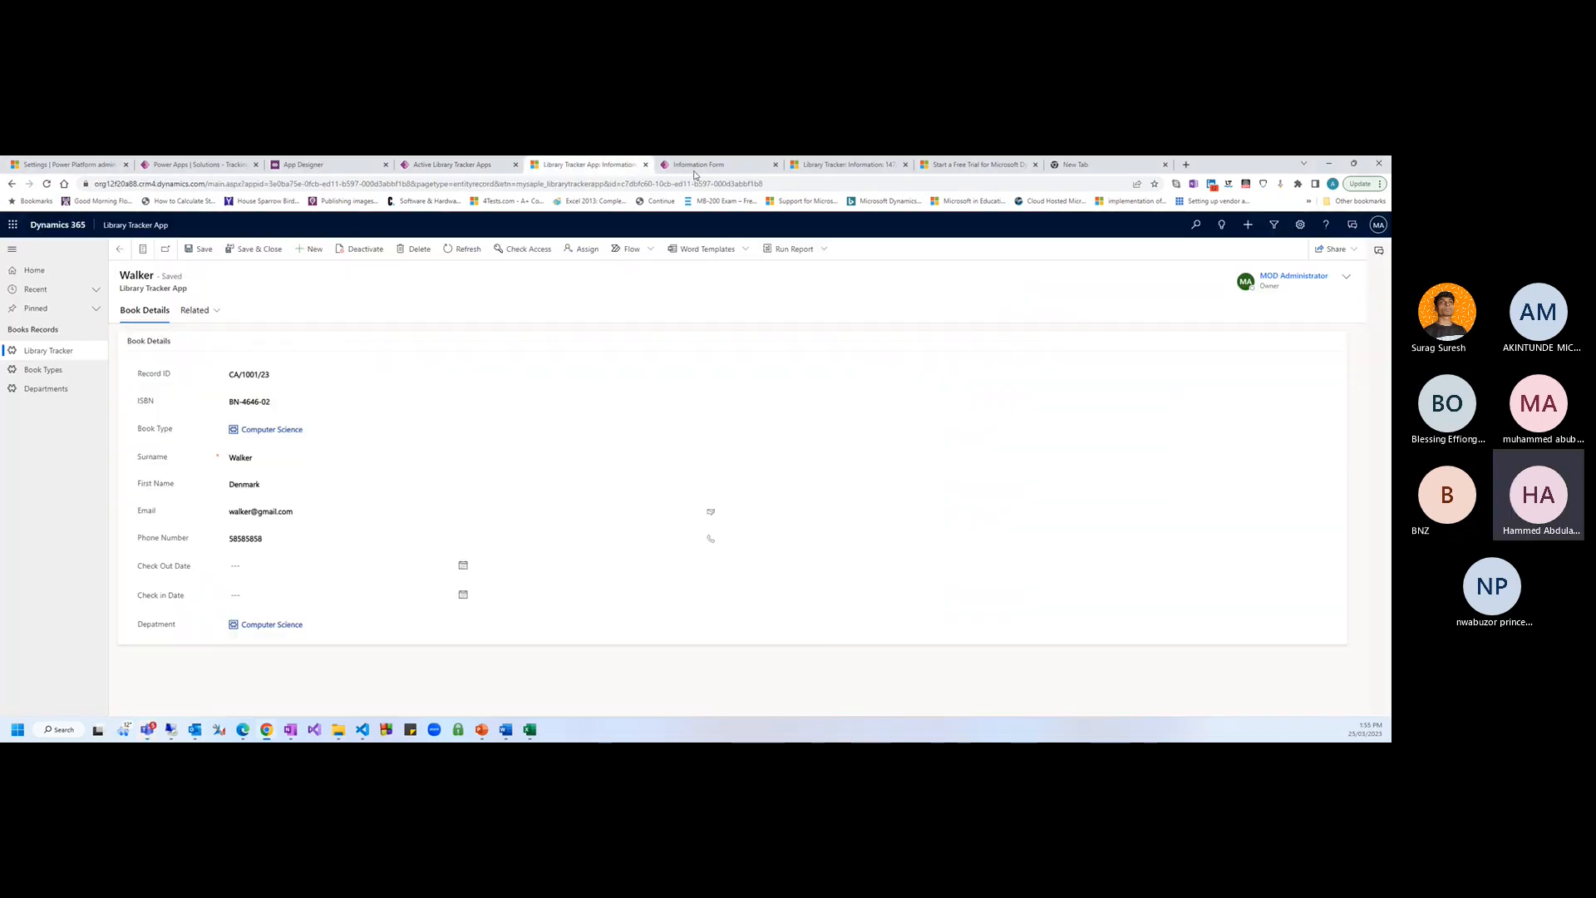
{"action": "left_click", "coordinate": [695, 170]}
{"action": "left_click_drag", "start_coordinate": [697, 171], "coordinate": [582, 171]}
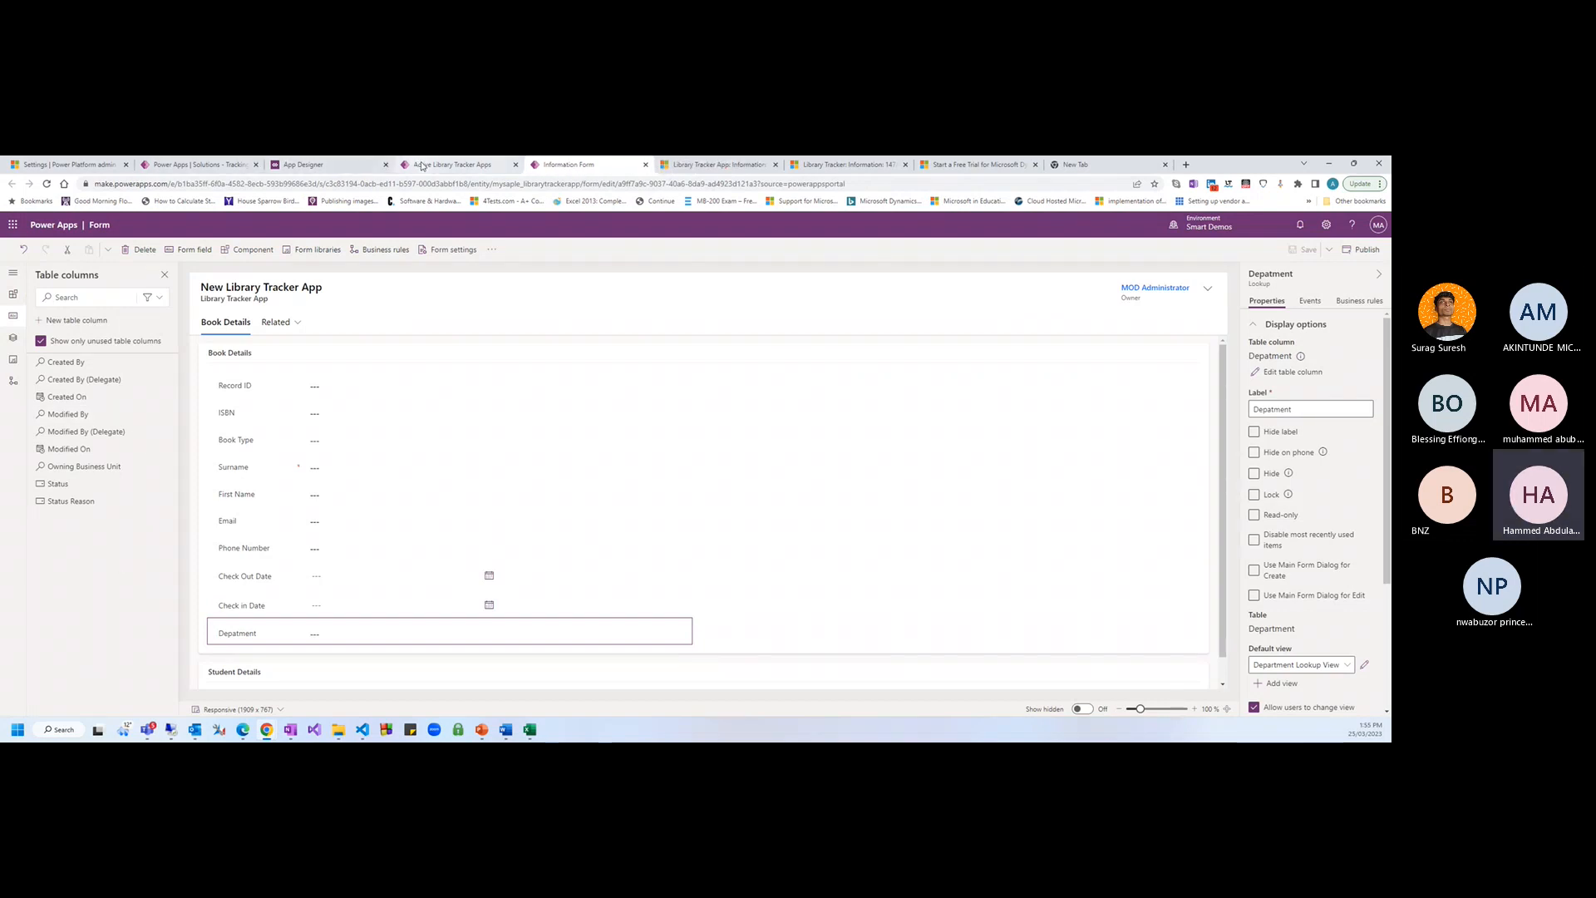
{"action": "left_click", "coordinate": [423, 166]}
{"action": "left_click", "coordinate": [565, 165]}
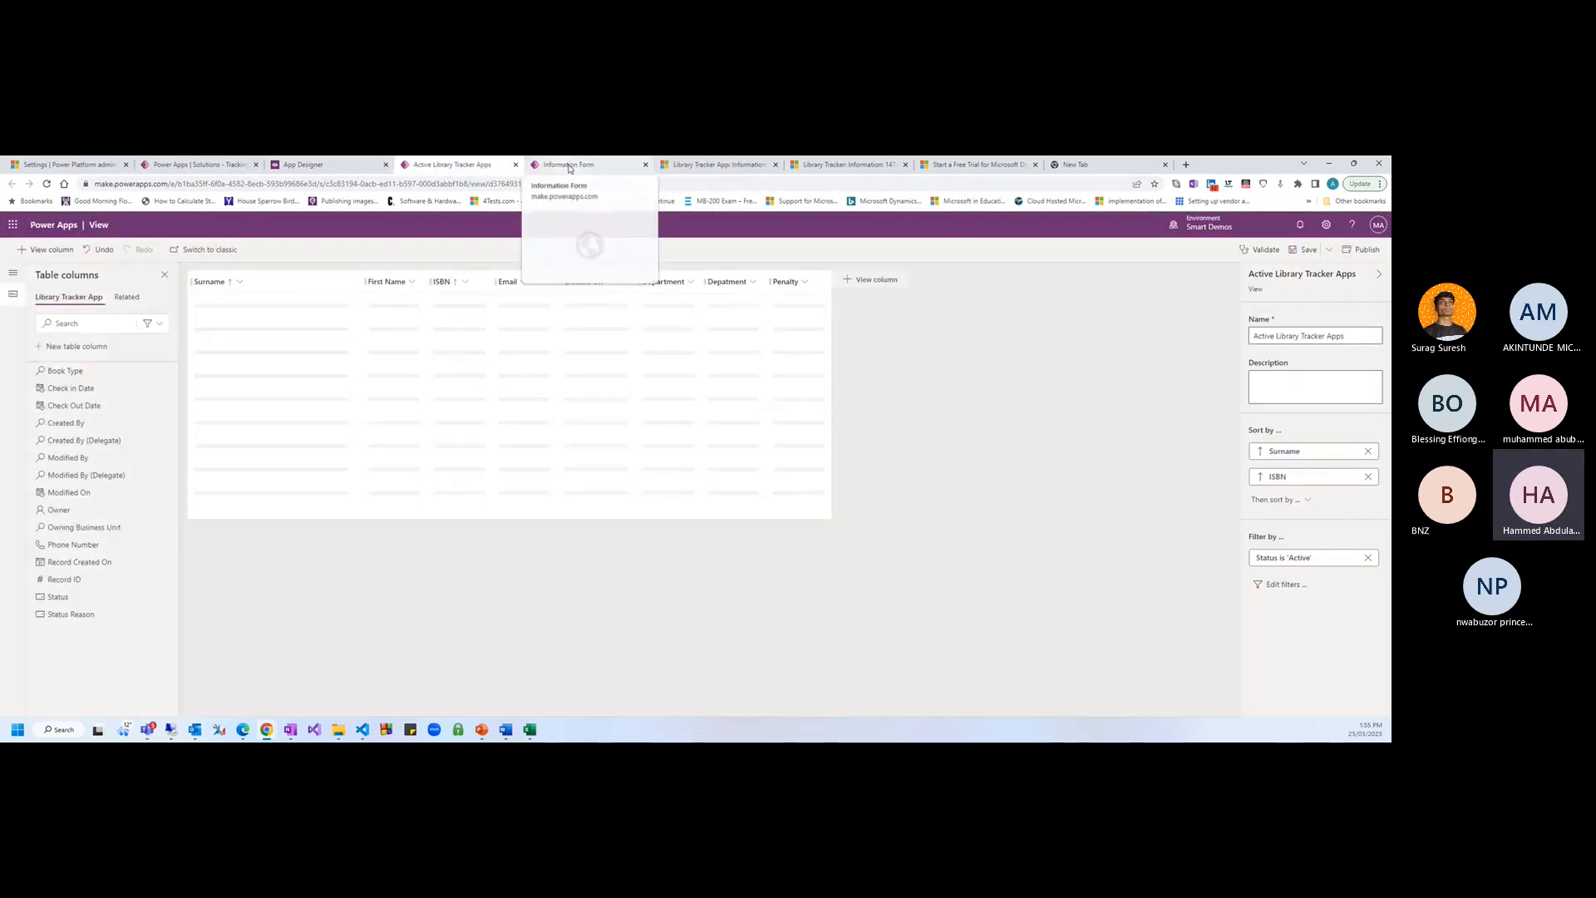
{"action": "left_click", "coordinate": [47, 184]}
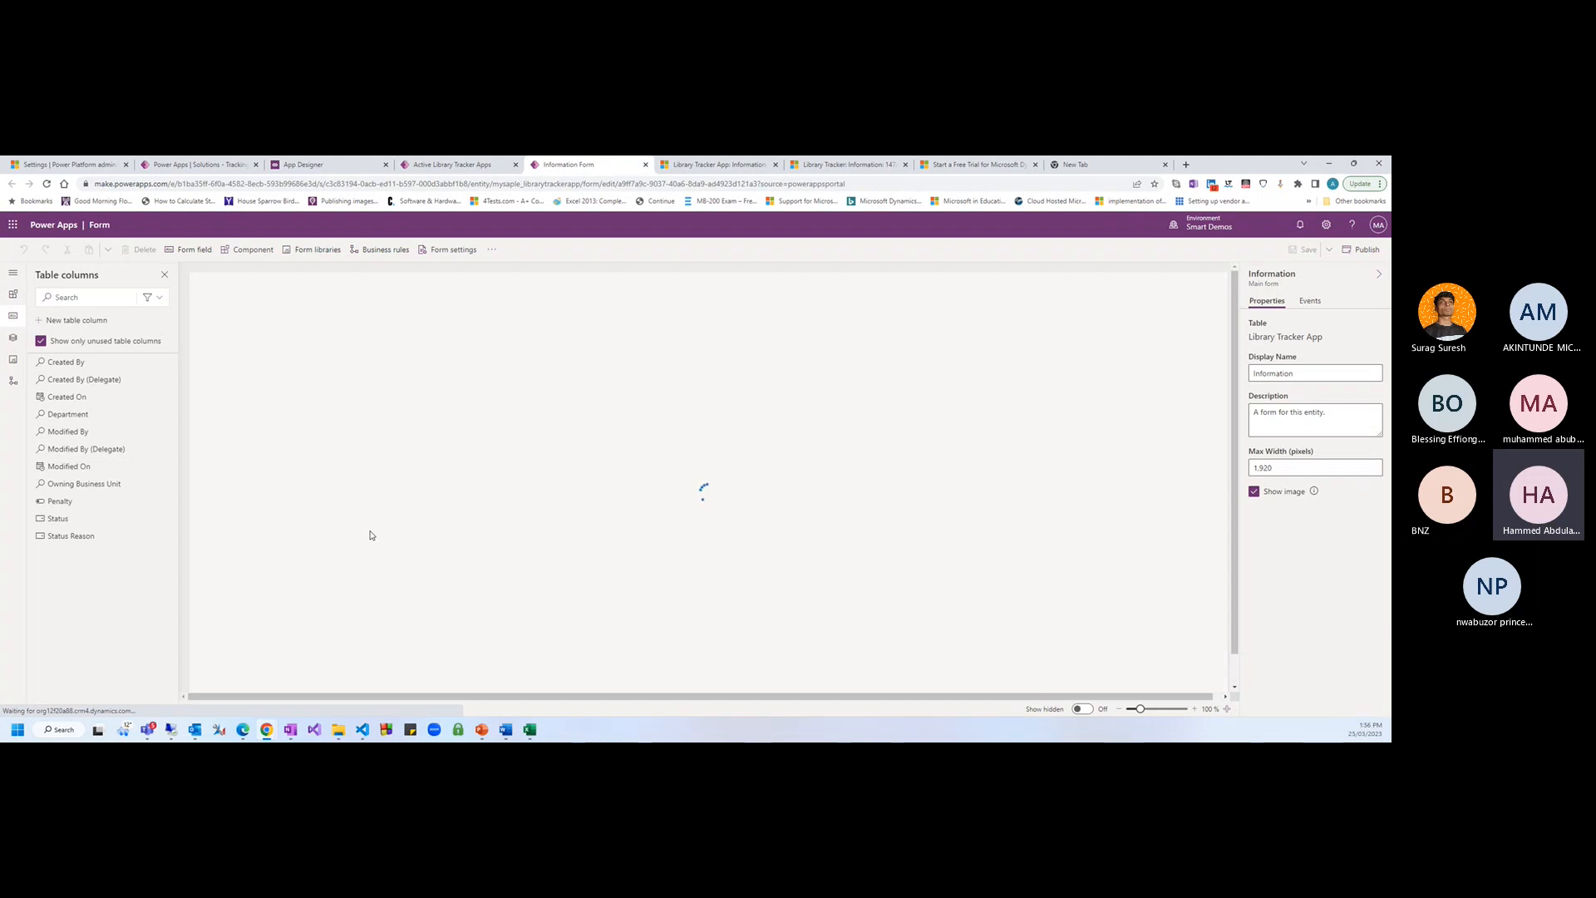
Create a Currency column named Penalty Fee and save it
{"action": "left_click", "coordinate": [53, 320]}
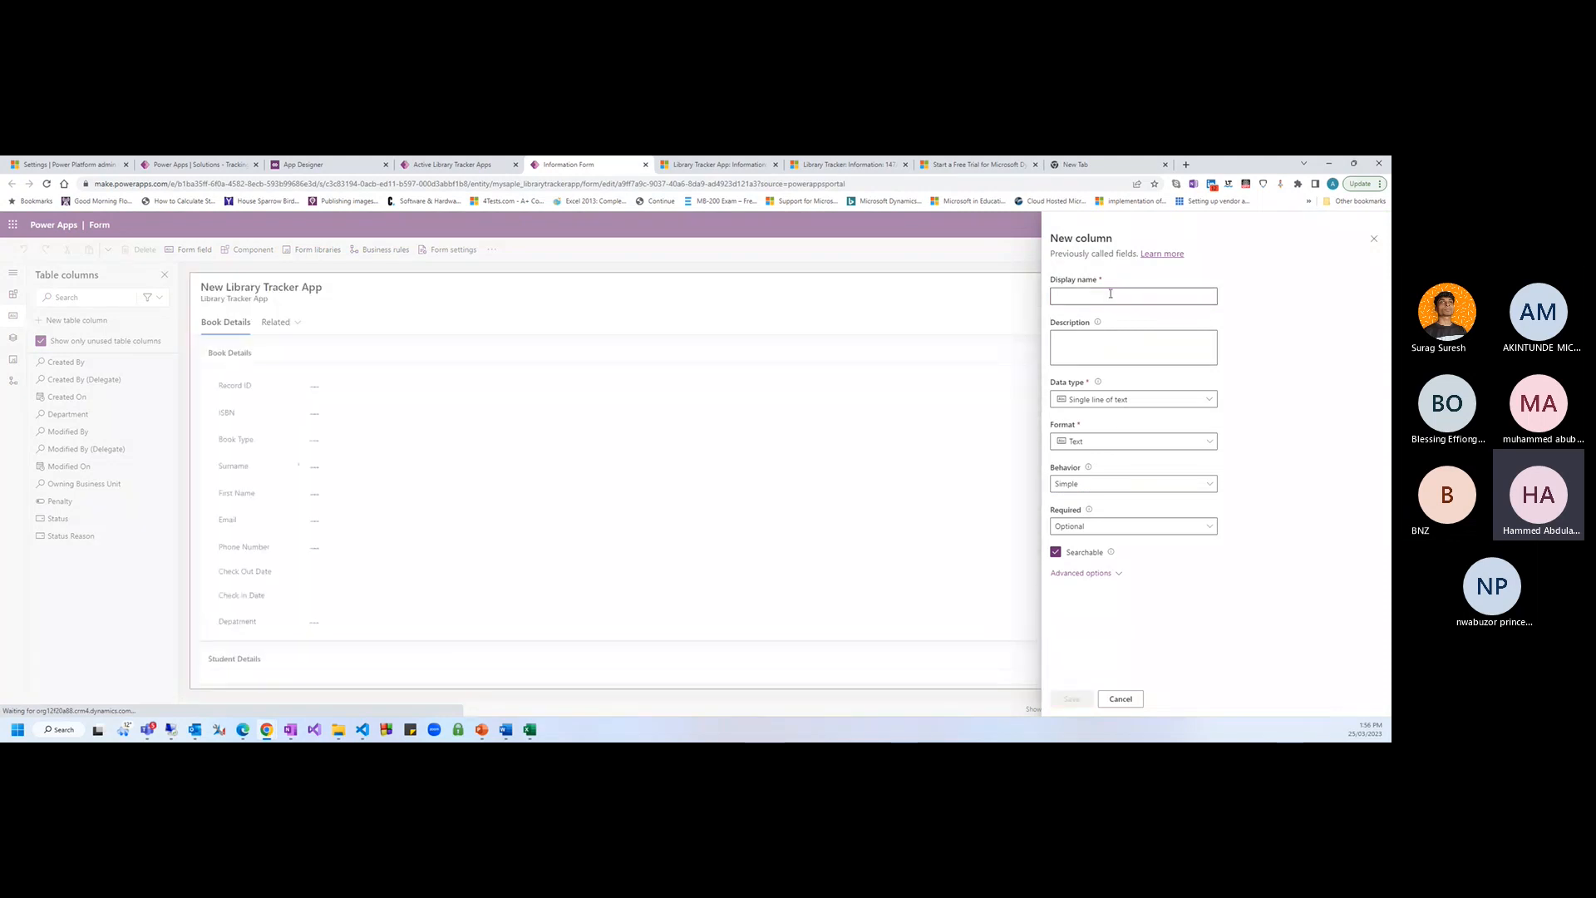
{"action": "left_click", "coordinate": [1109, 293]}
{"action": "type", "text": "P"}
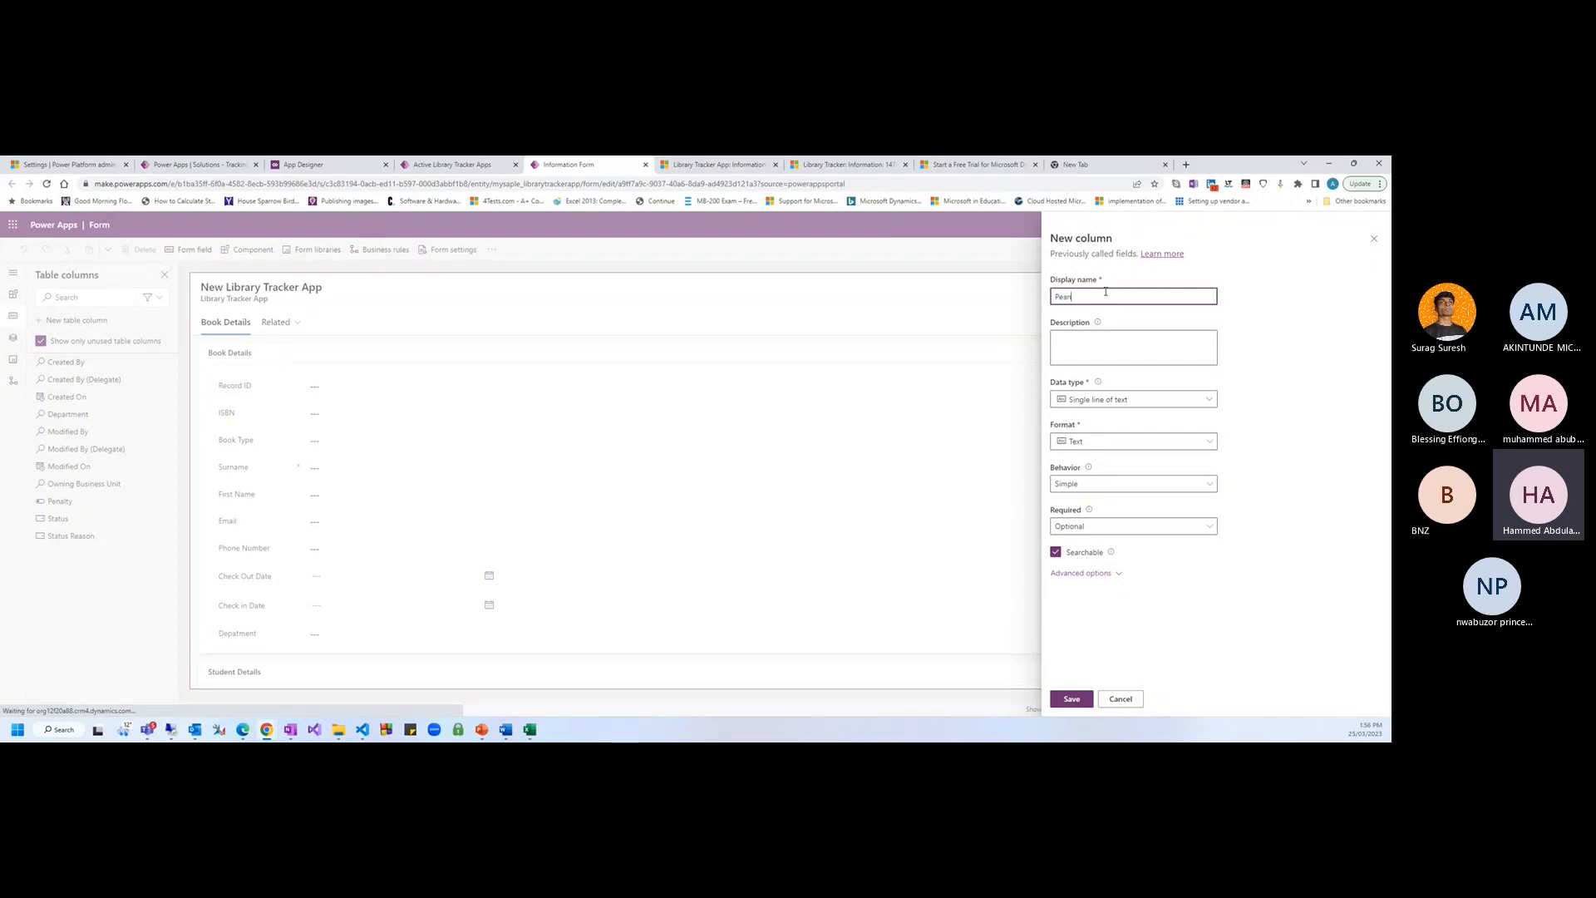
{"action": "type", "text": "enalty Fee"}
{"action": "left_click", "coordinate": [1207, 400]}
{"action": "left_click", "coordinate": [1194, 544]}
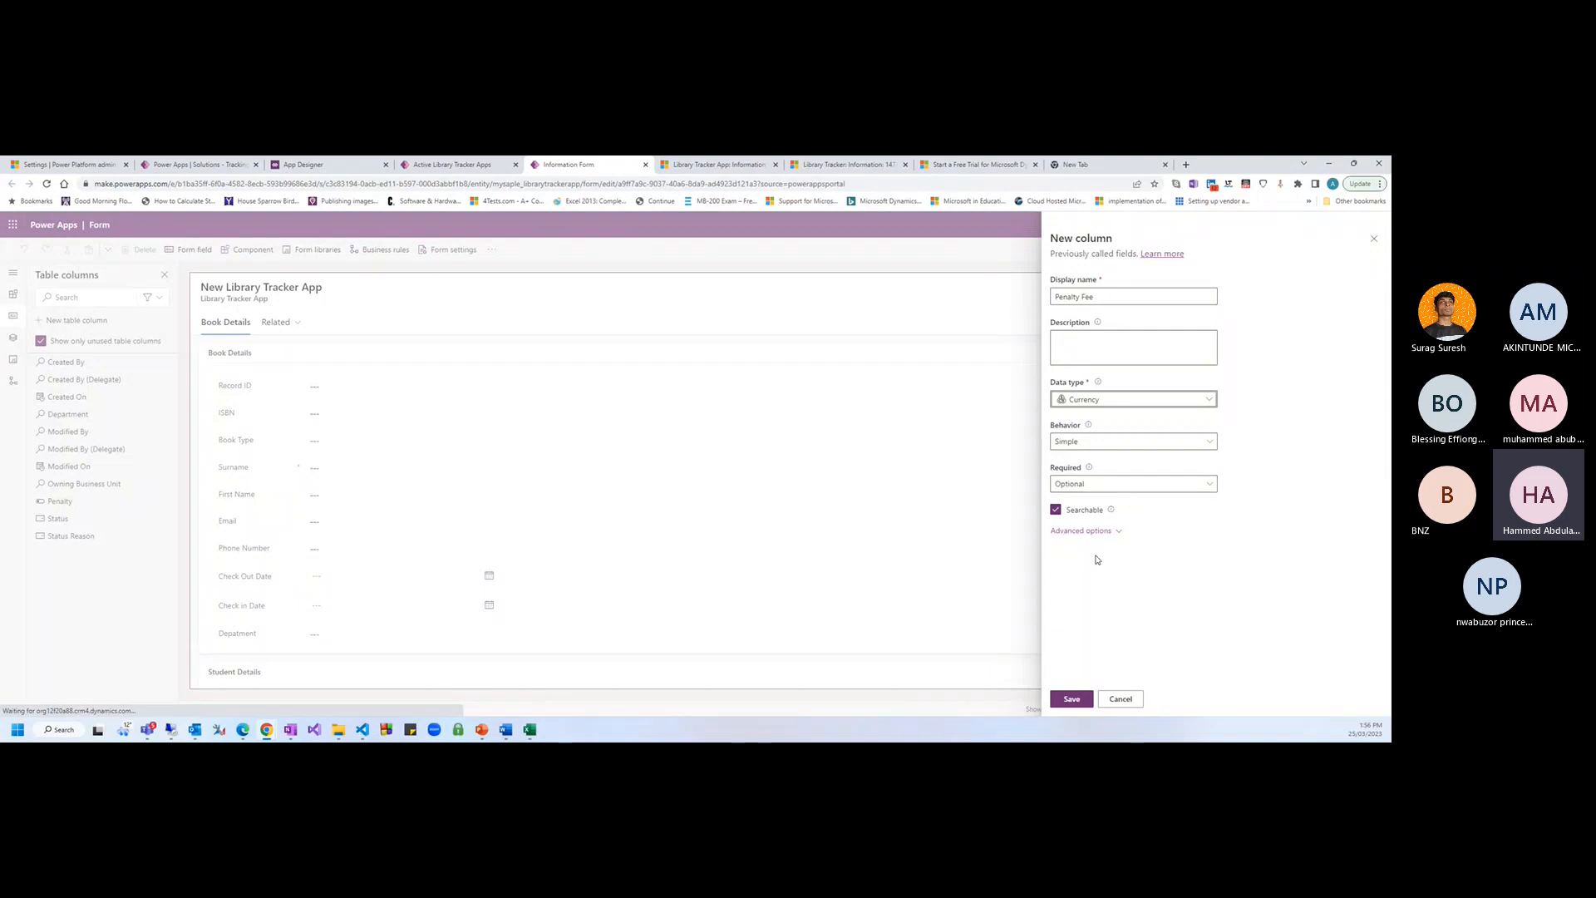
{"action": "left_click", "coordinate": [1070, 700]}
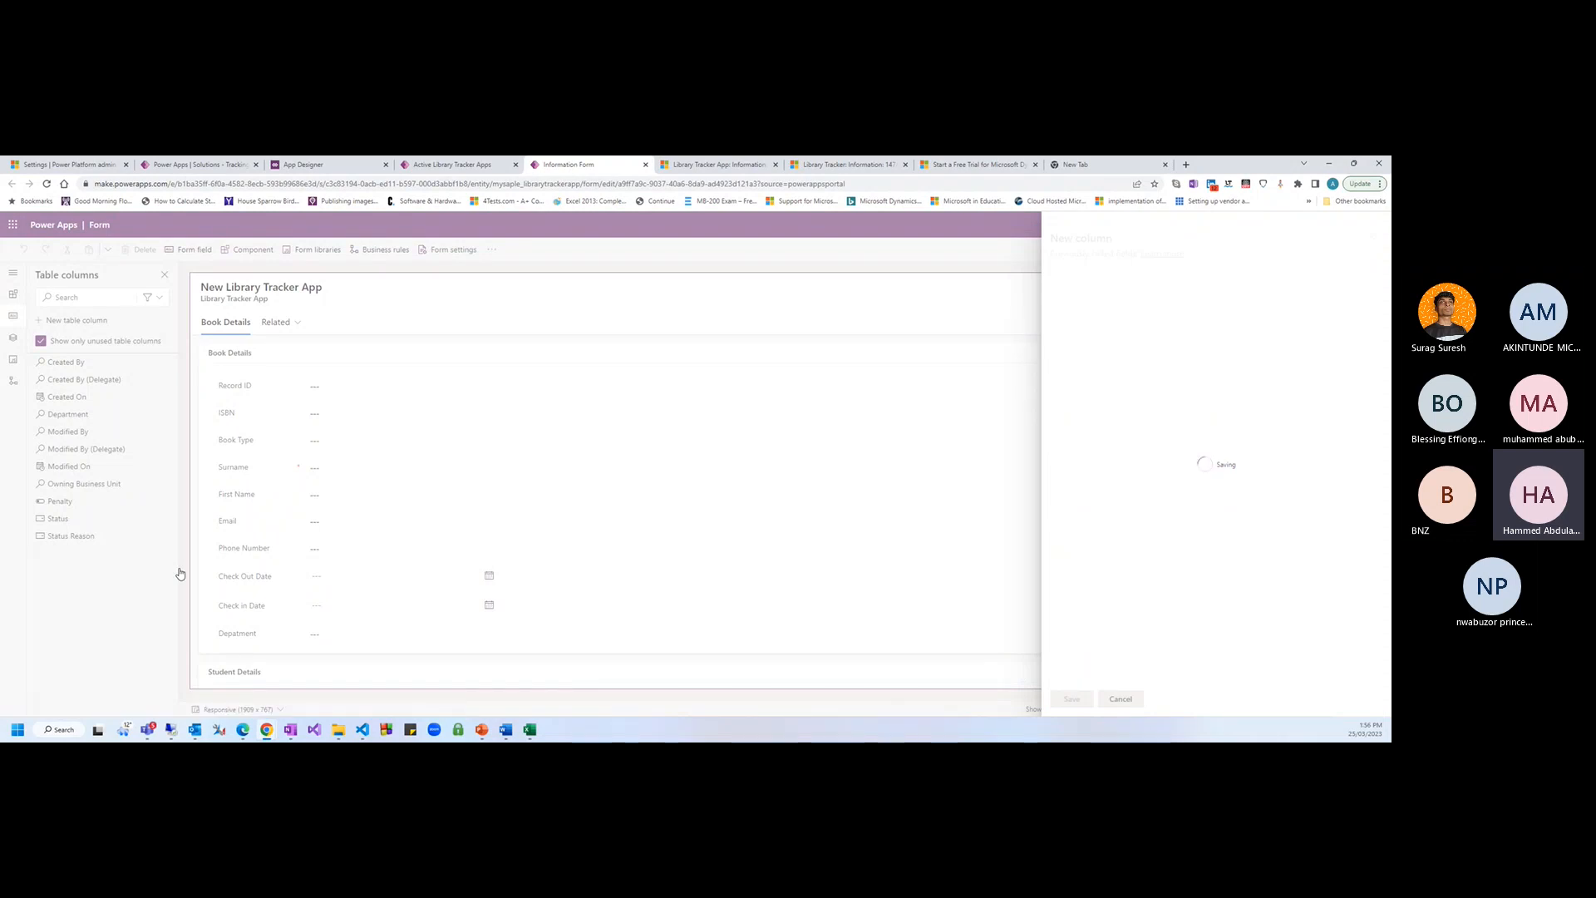
Check the view editor and Walker record tabs while the Penalty Fee column saves
{"action": "left_click", "coordinate": [486, 166]}
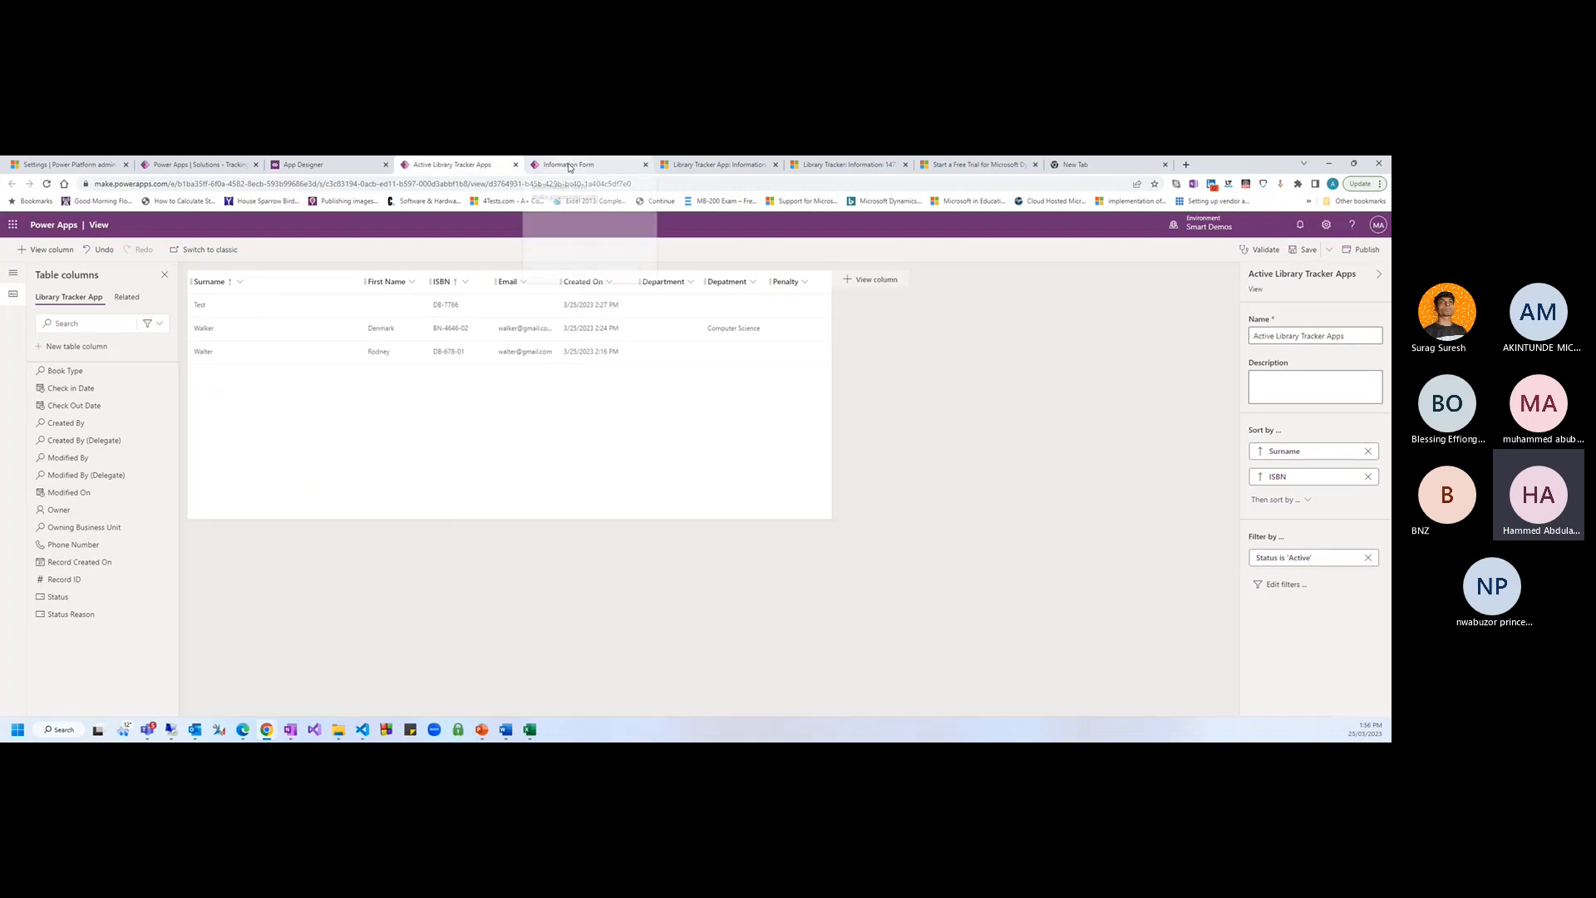
{"action": "left_click", "coordinate": [569, 167]}
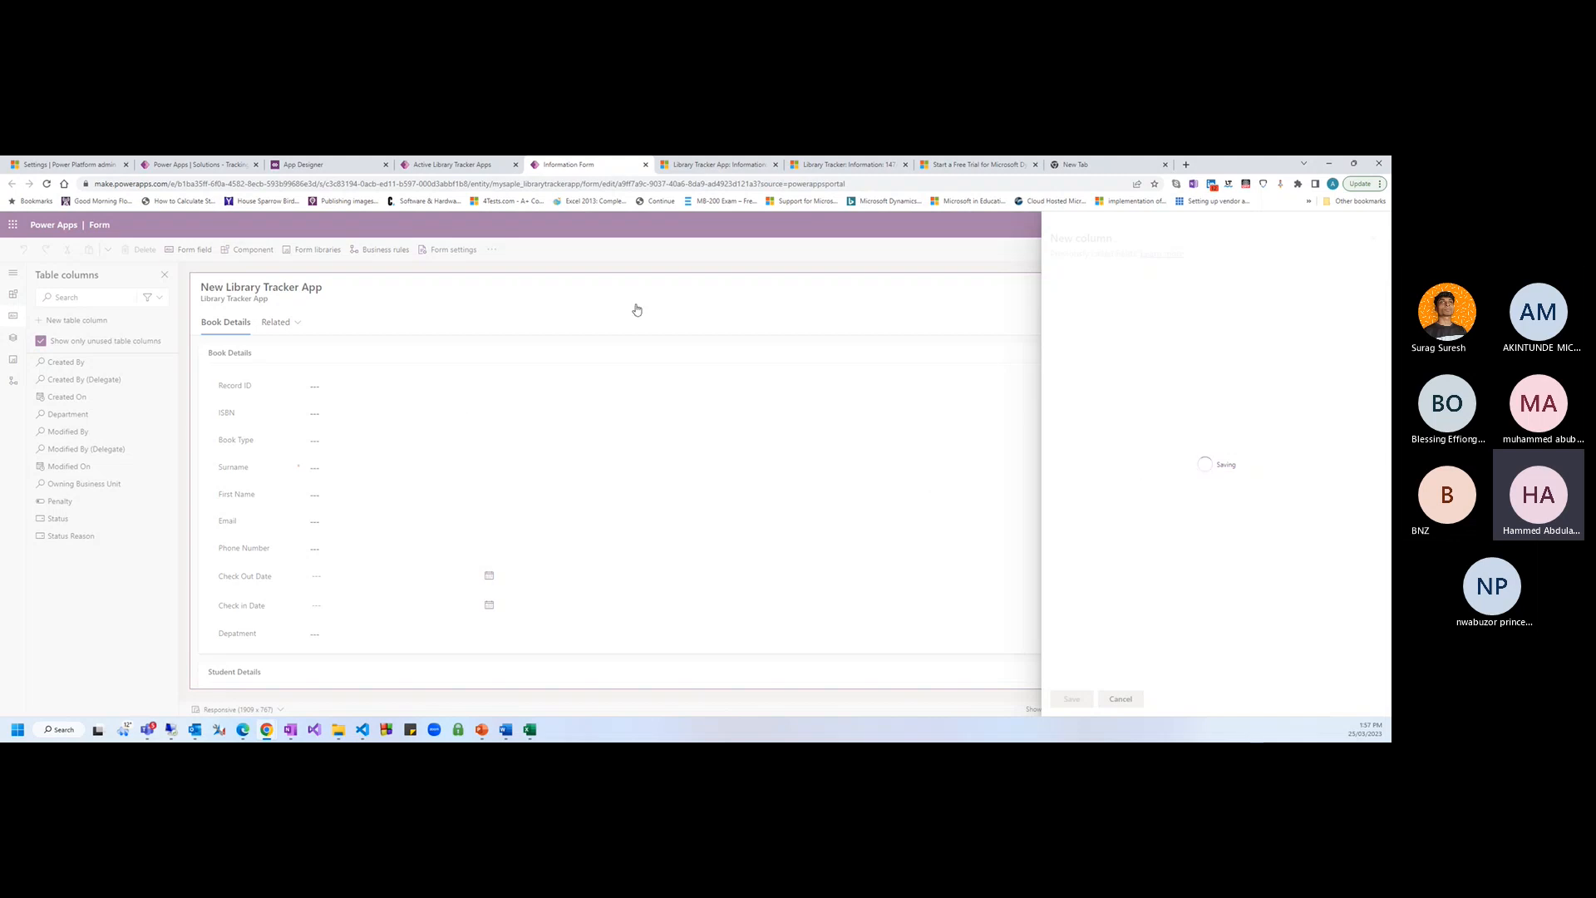
{"action": "left_click", "coordinate": [476, 169]}
{"action": "left_click", "coordinate": [566, 167]}
{"action": "left_click", "coordinate": [466, 165]}
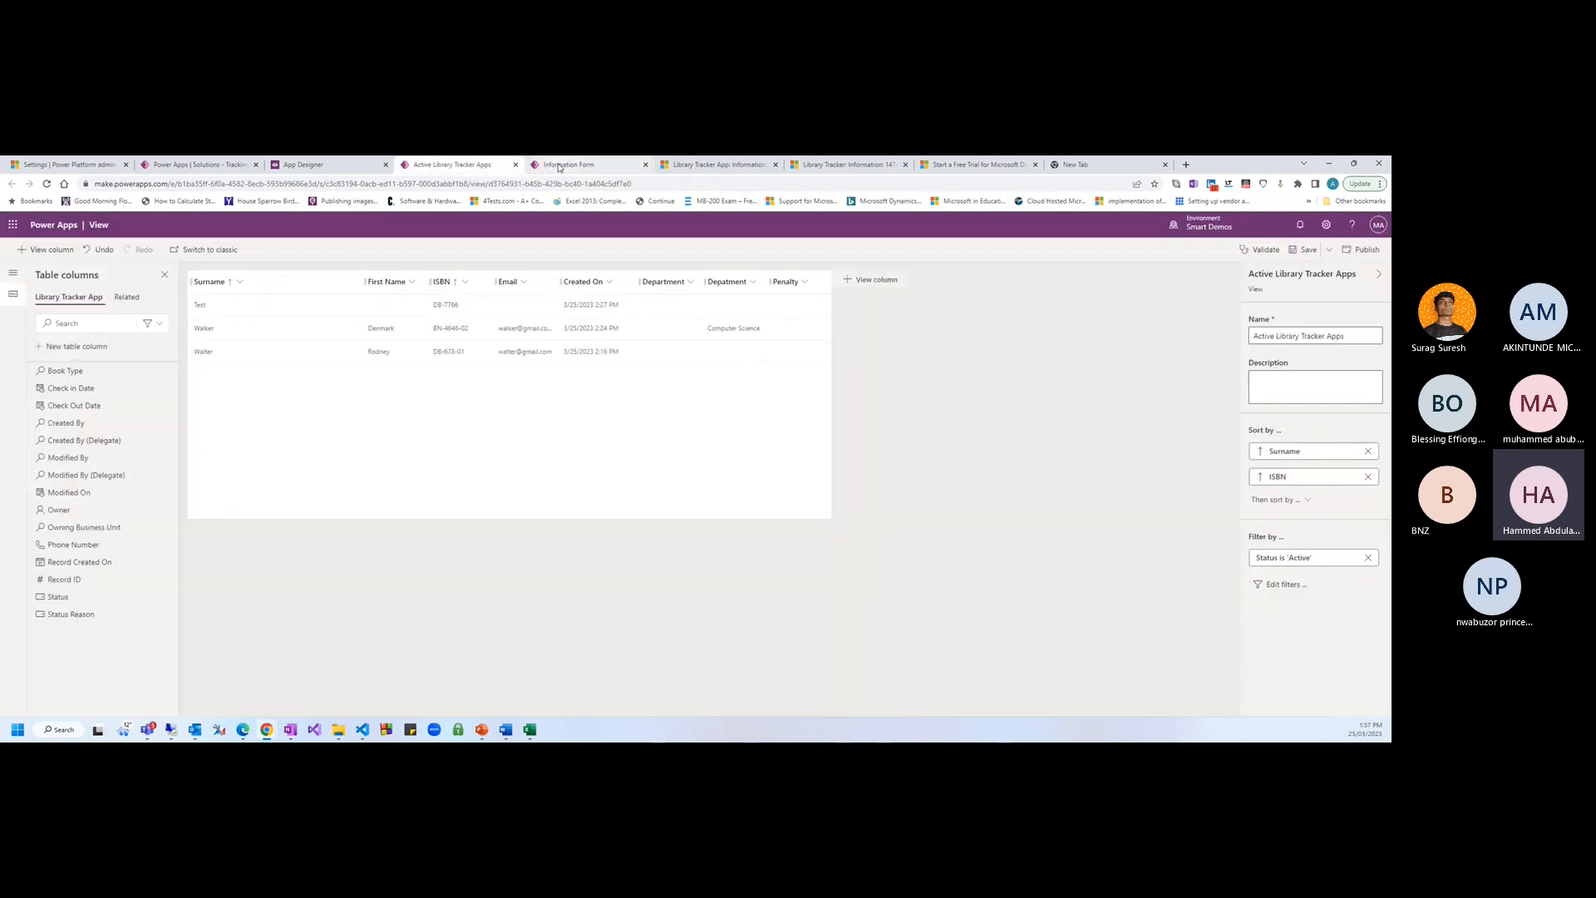
{"action": "left_click", "coordinate": [558, 168]}
{"action": "left_click", "coordinate": [665, 167]}
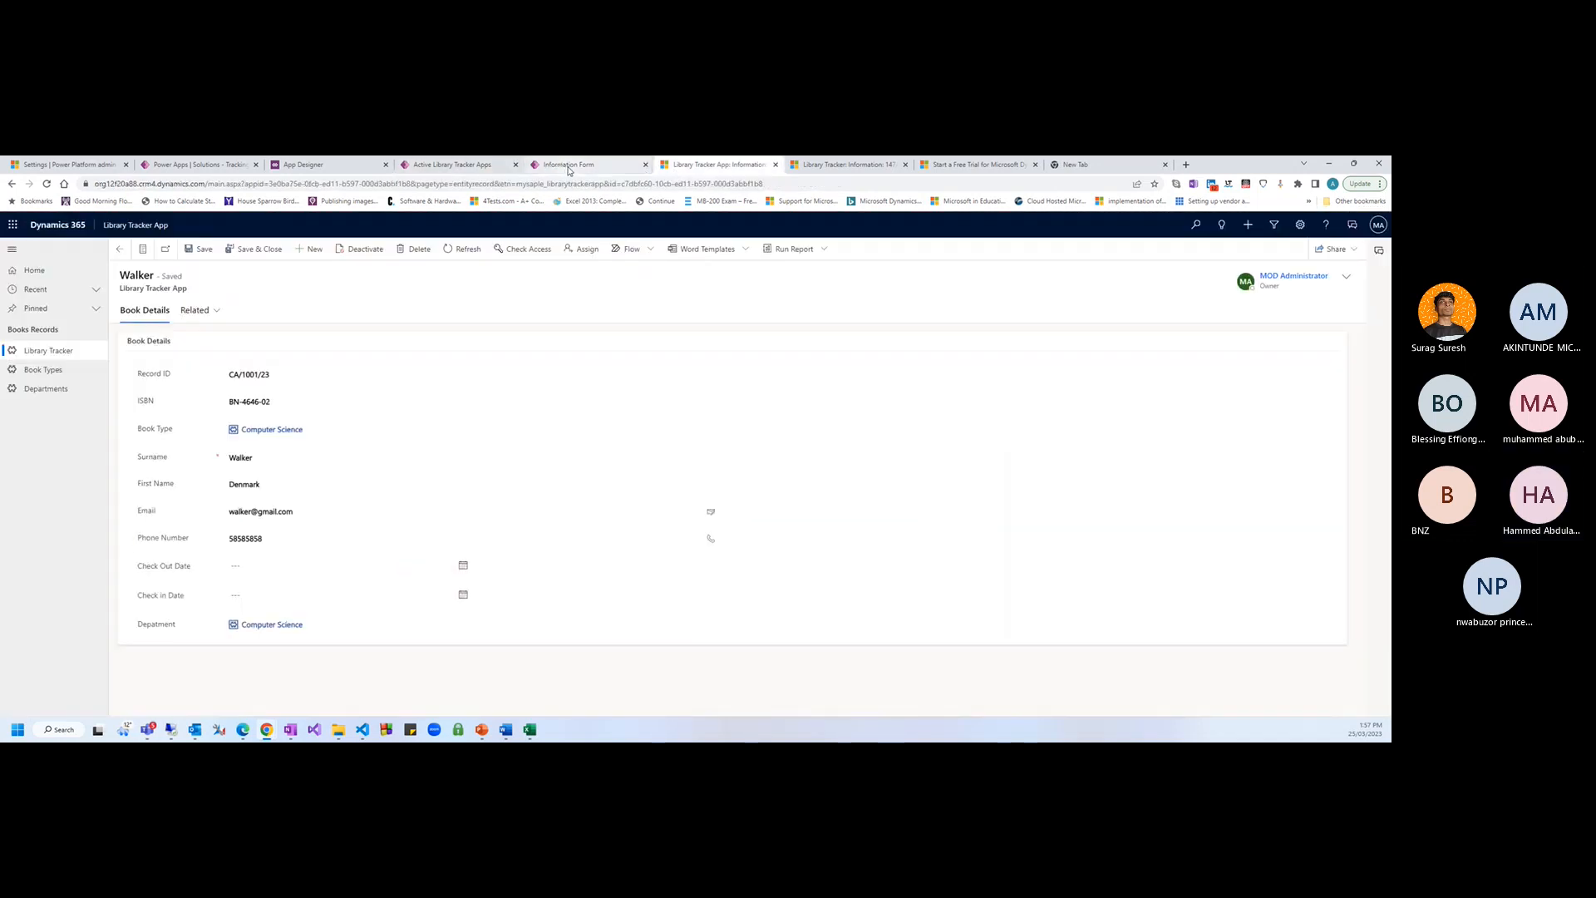
{"action": "left_click", "coordinate": [569, 169]}
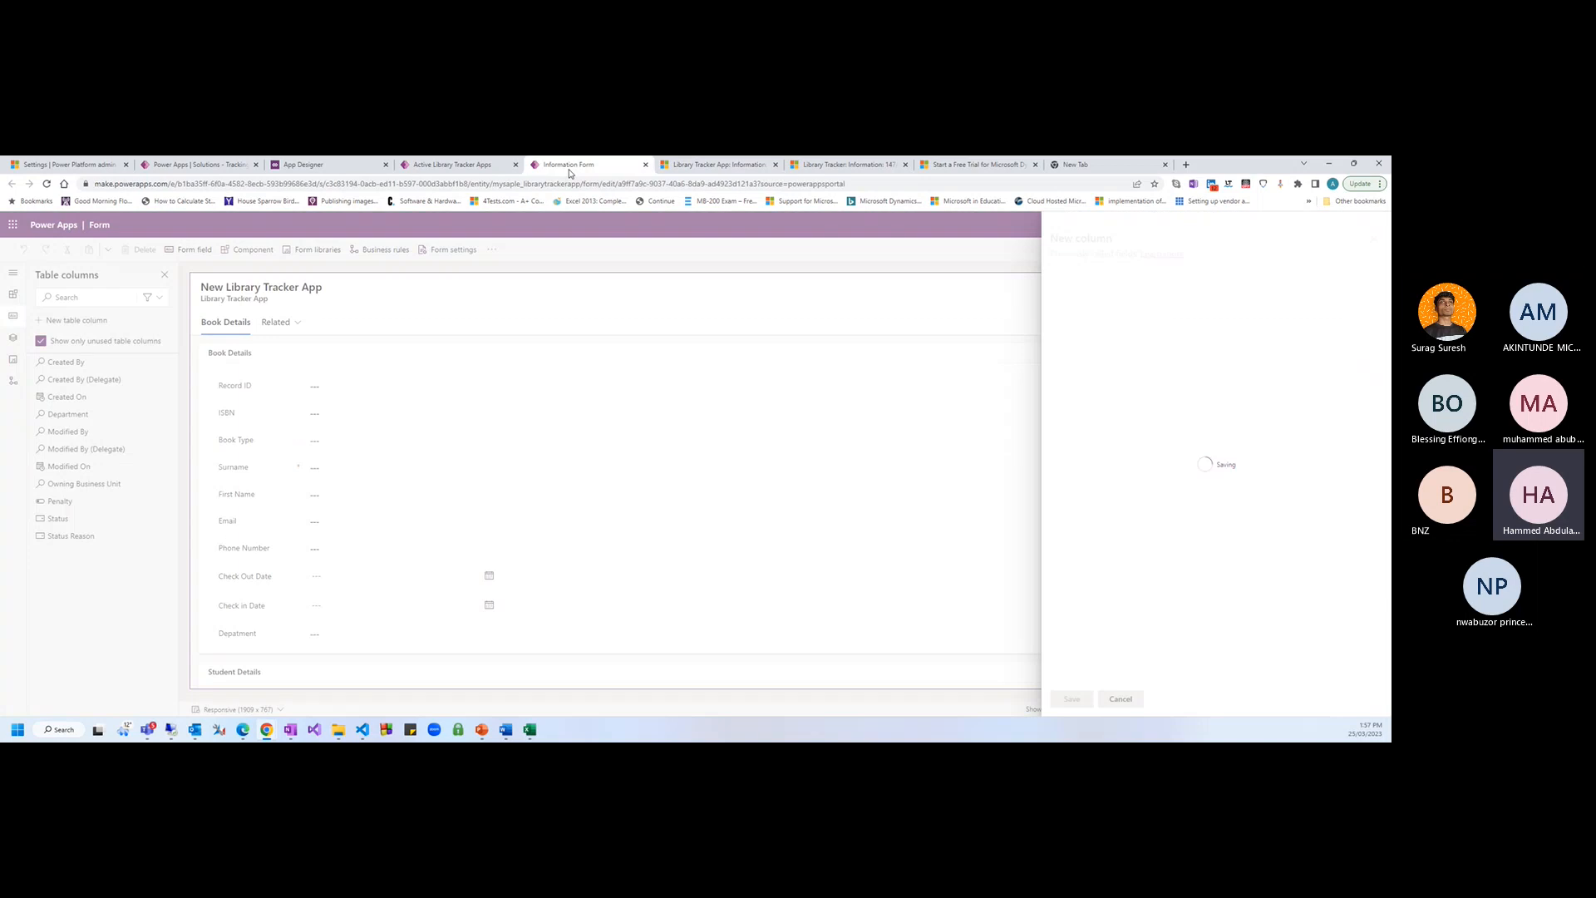
{"action": "left_click", "coordinate": [704, 167]}
{"action": "left_click", "coordinate": [572, 164]}
Collapse Book Type on the relationships page, then settle back on the Information form designer
{"action": "left_click", "coordinate": [453, 165]}
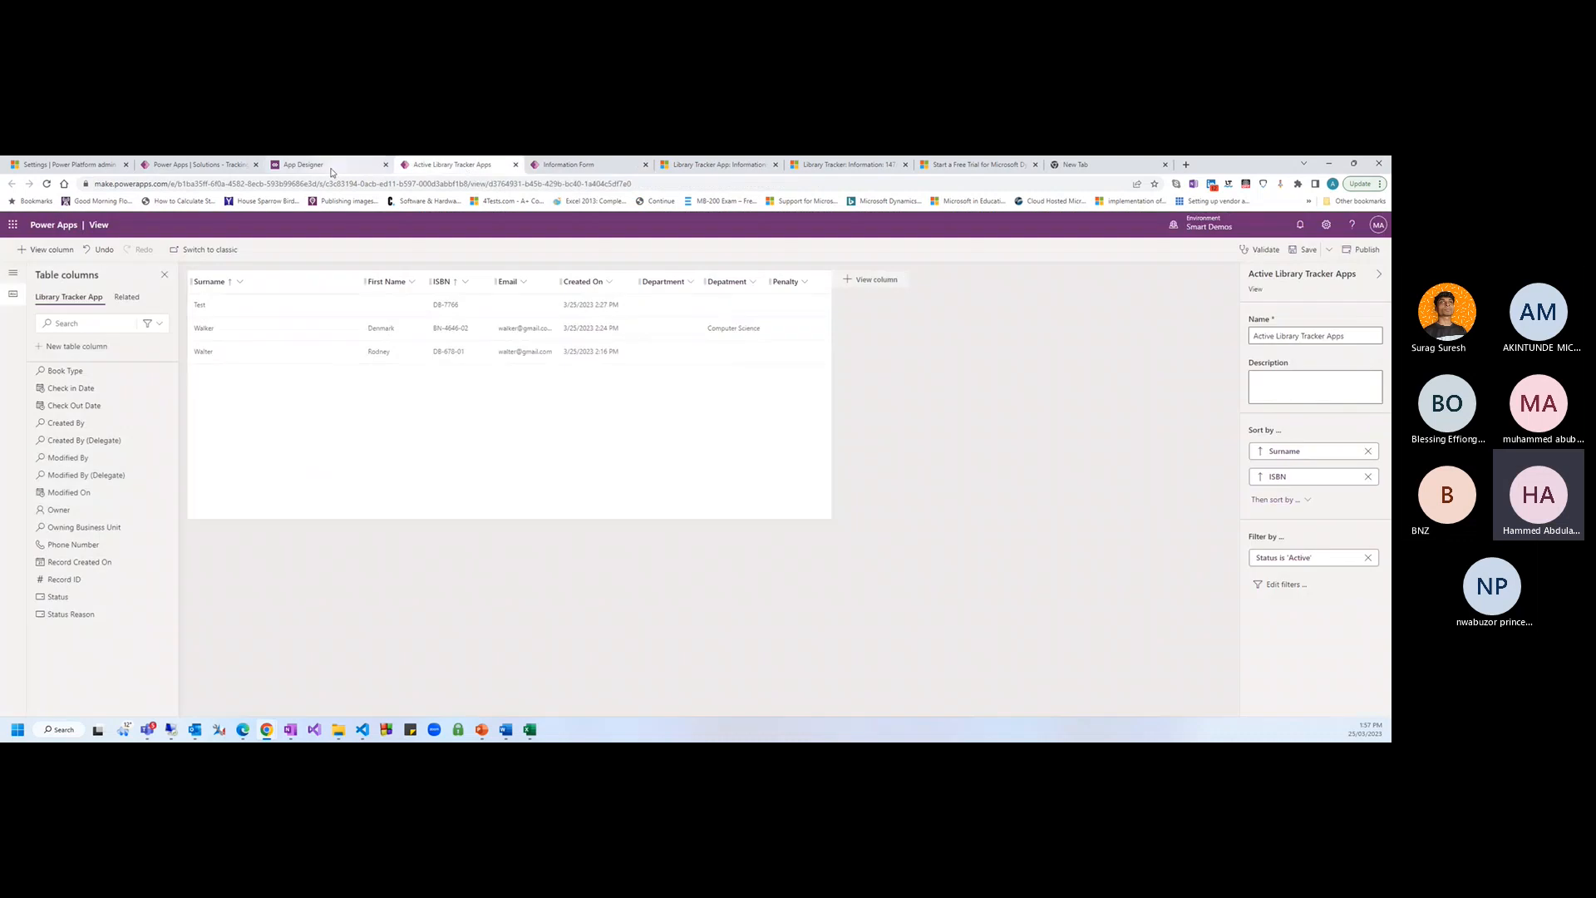
{"action": "left_click", "coordinate": [331, 168]}
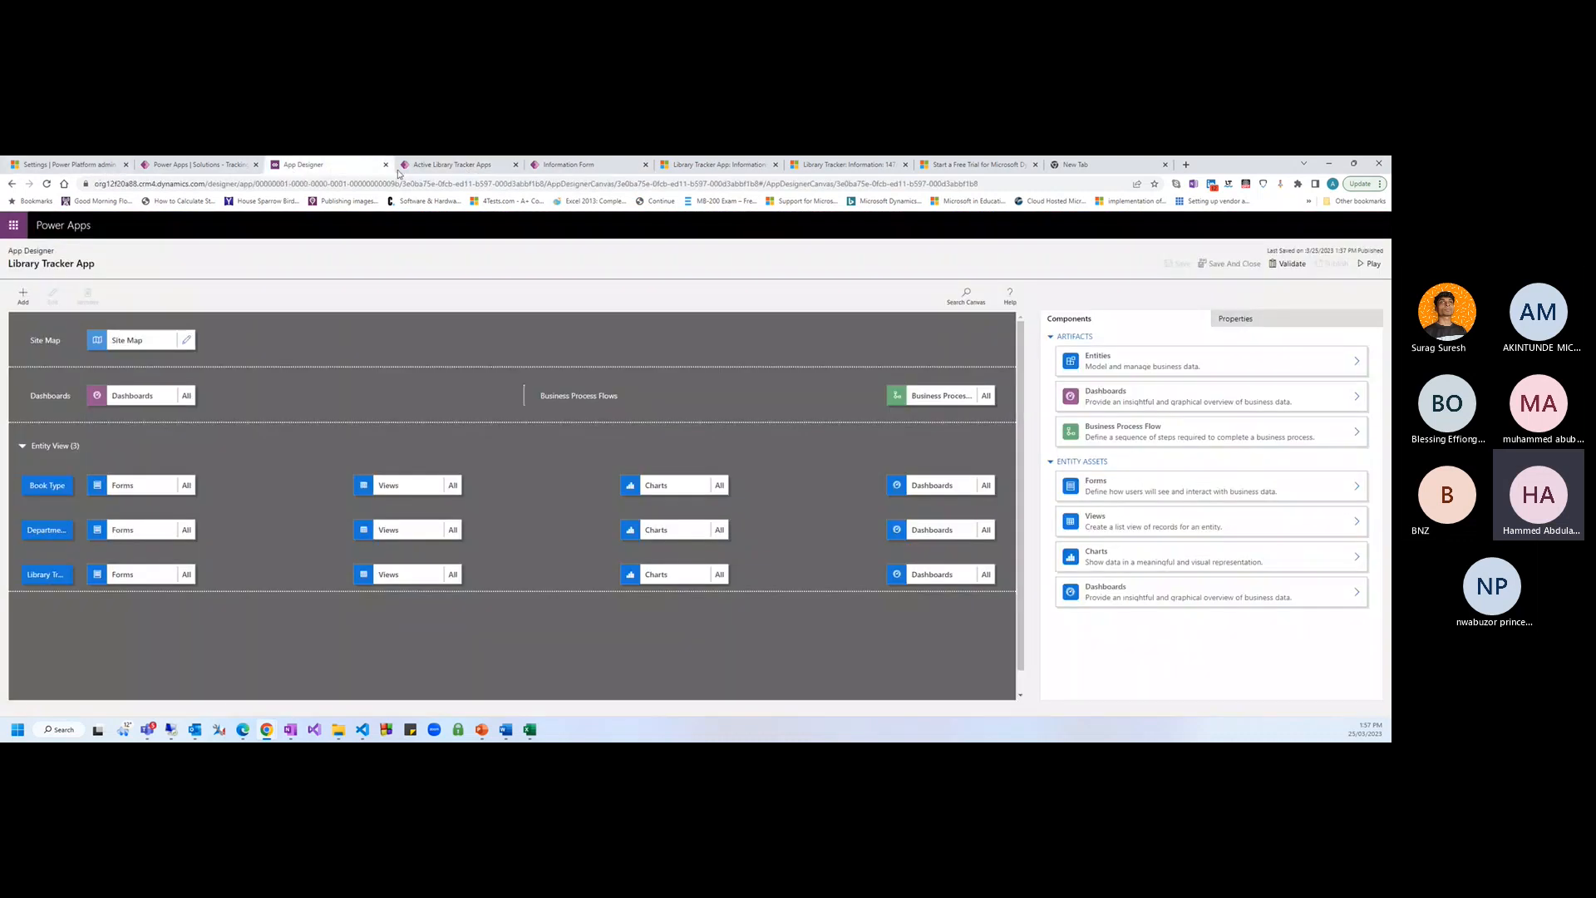
{"action": "left_click", "coordinate": [224, 171]}
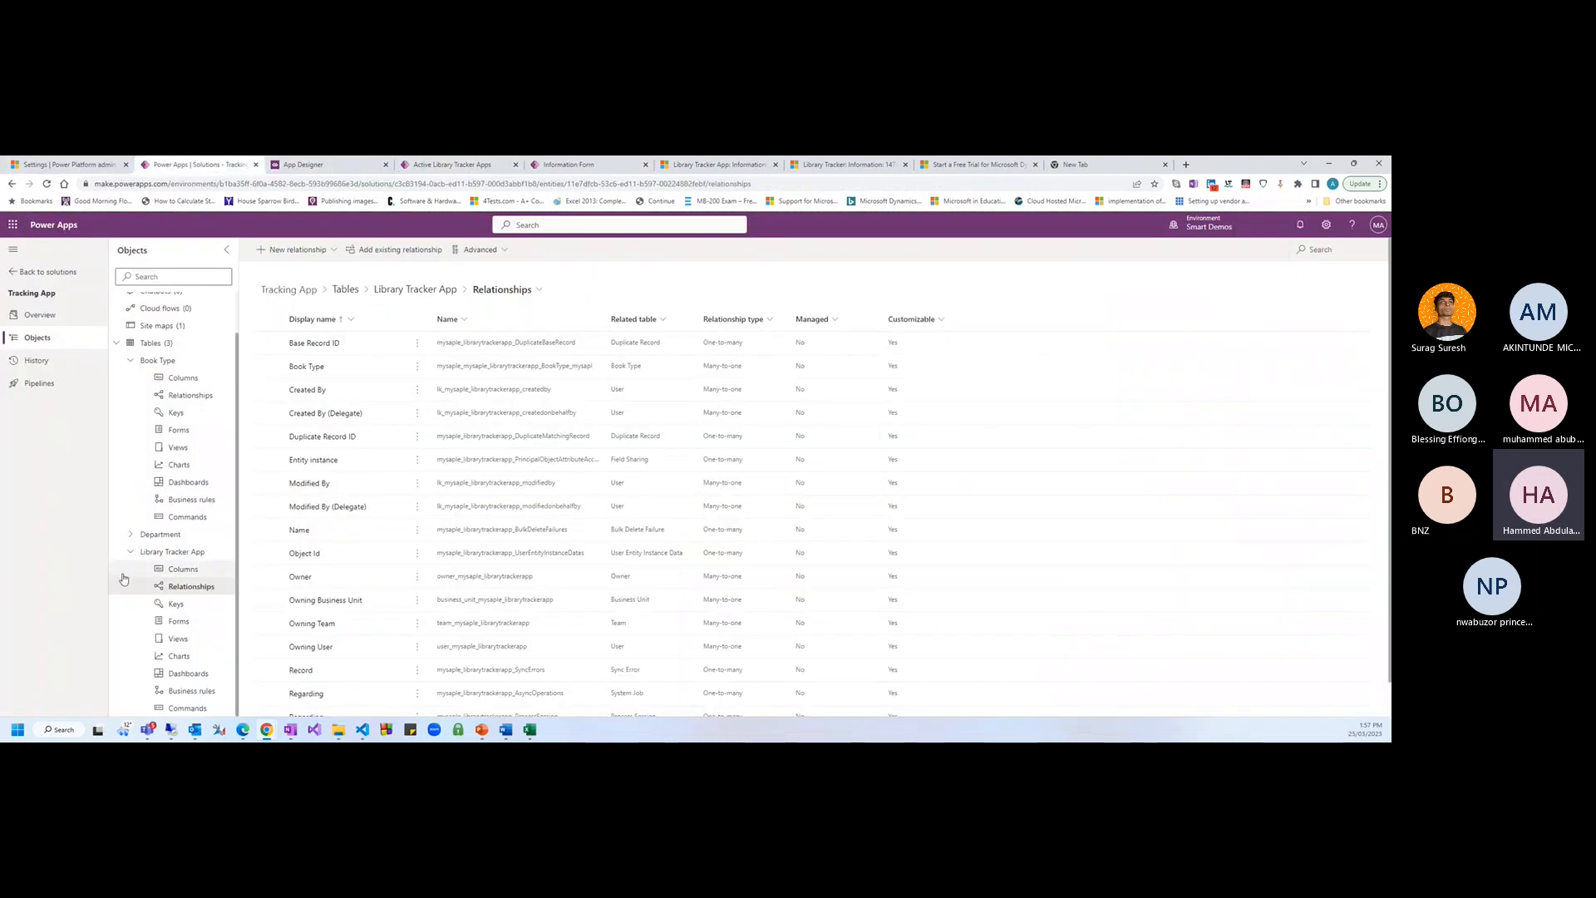
{"action": "left_click", "coordinate": [131, 360]}
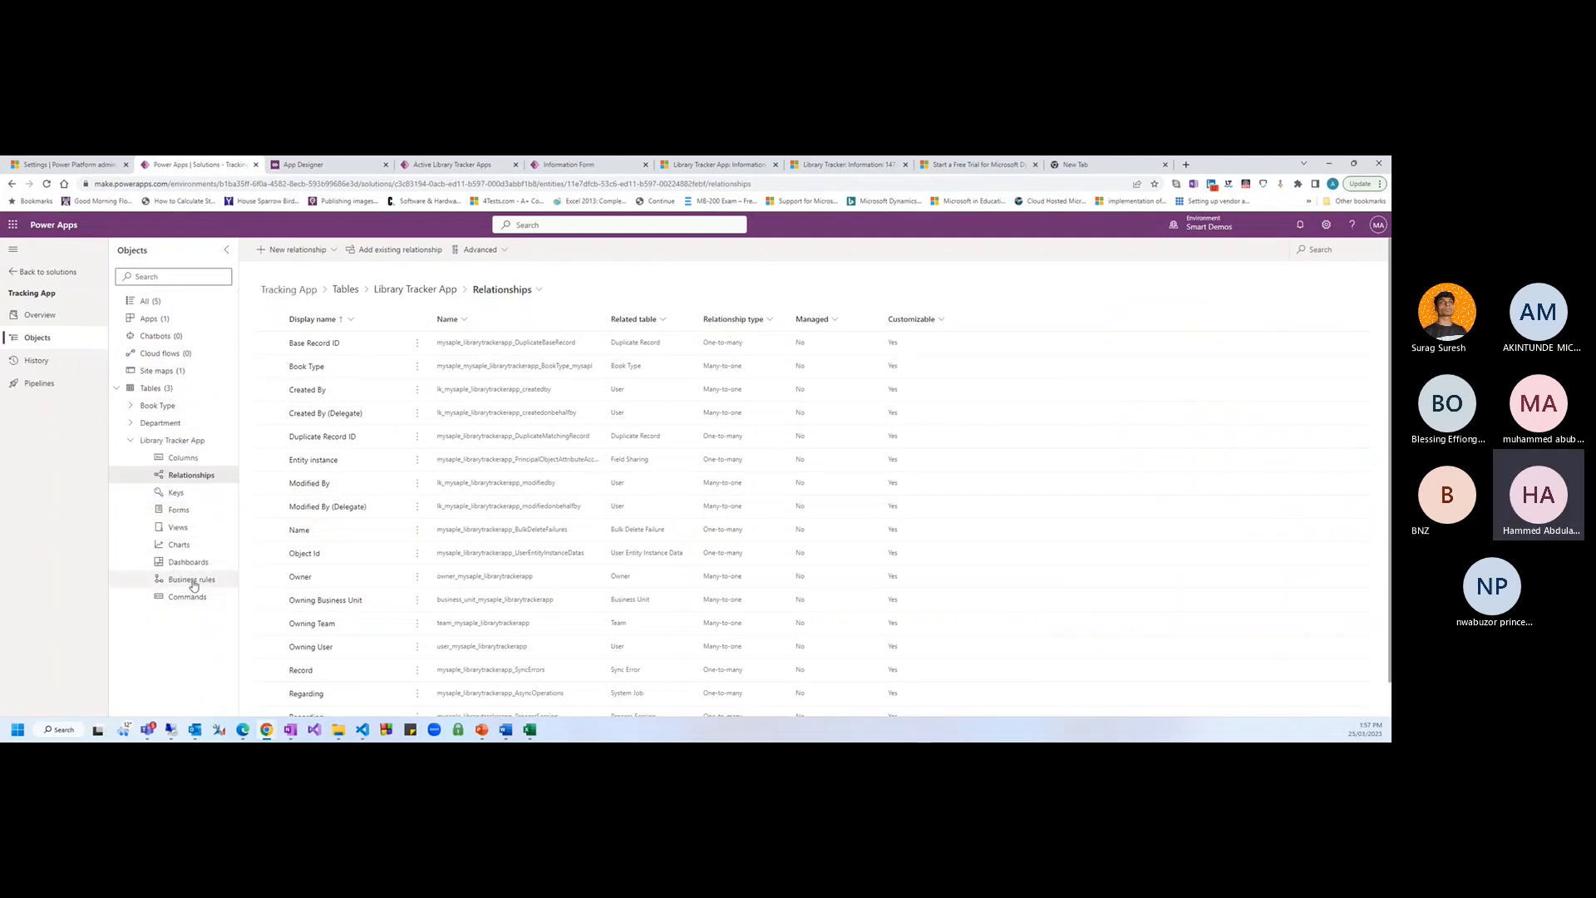
{"action": "left_click", "coordinate": [719, 165]}
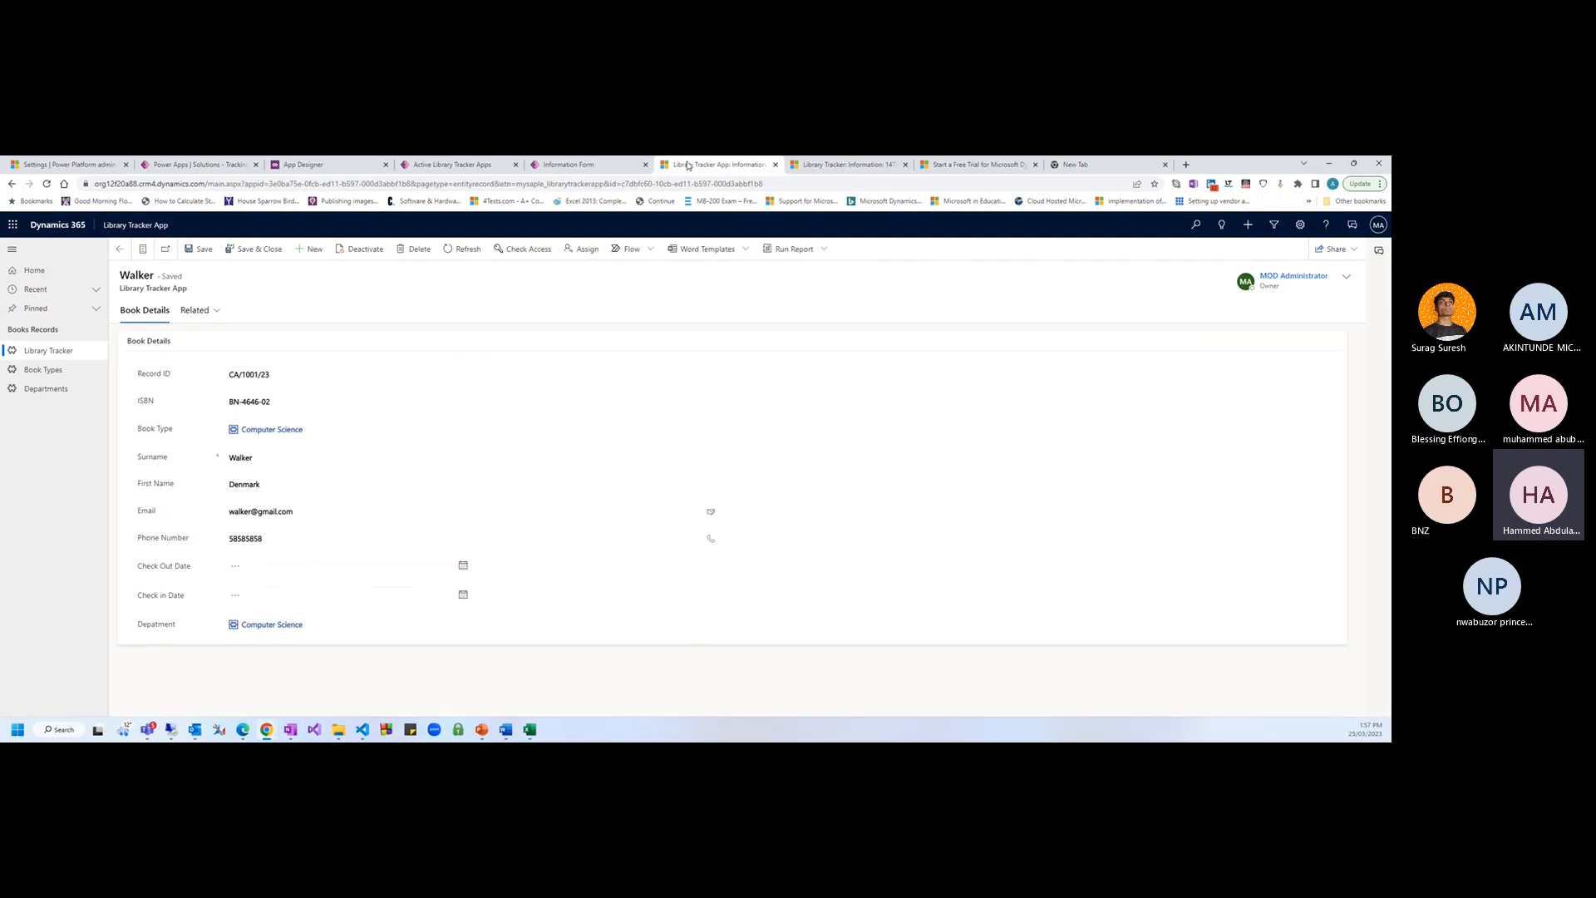
{"action": "left_click", "coordinate": [611, 164]}
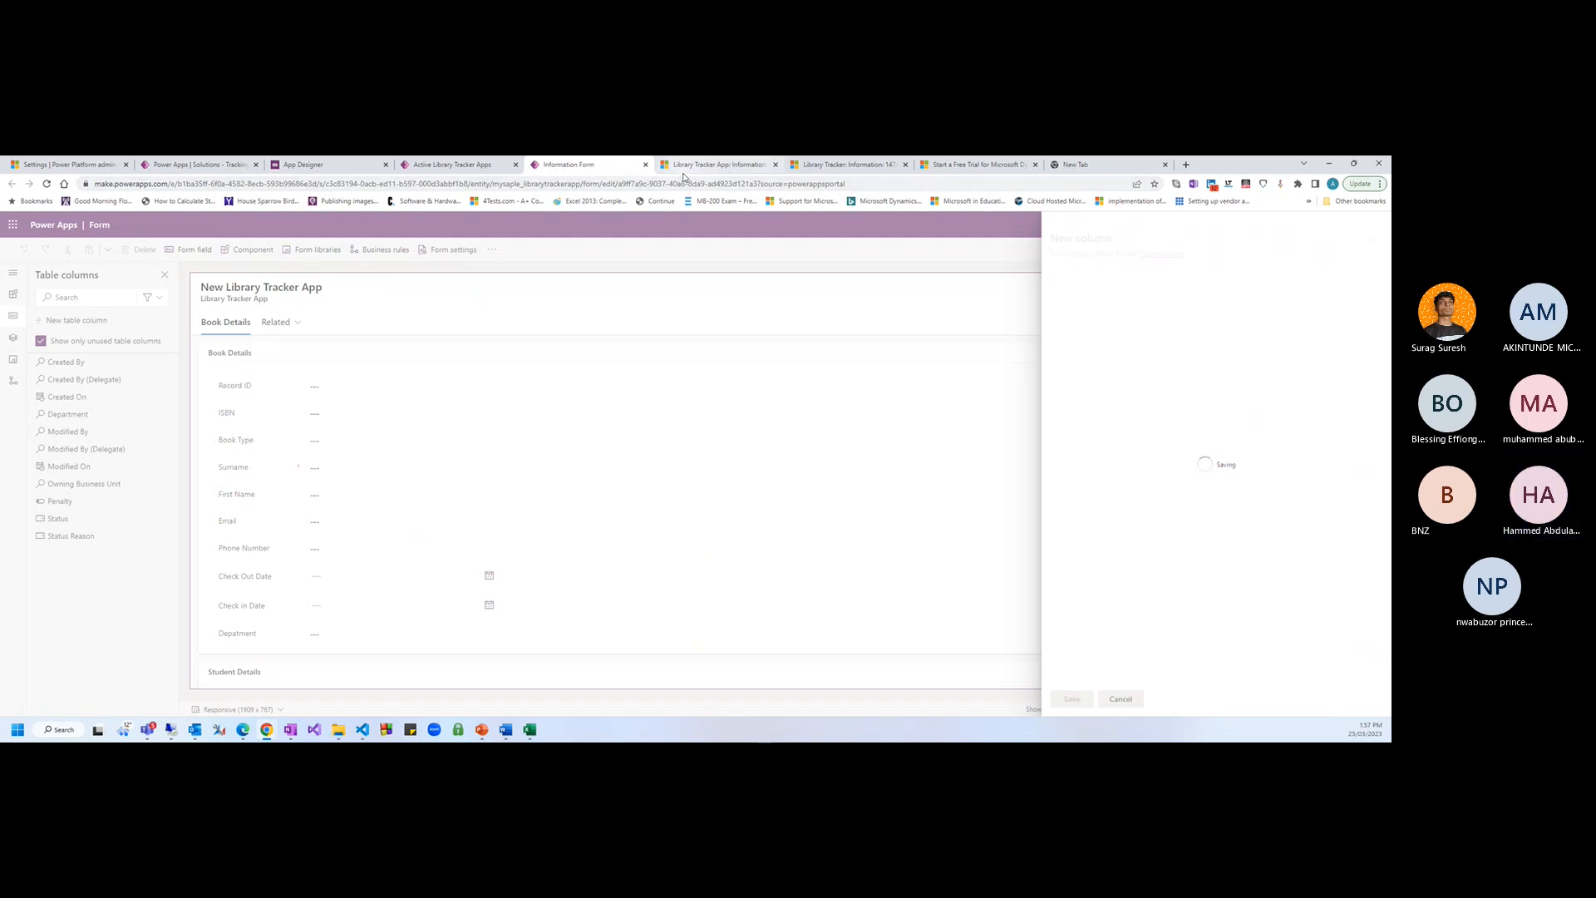
{"action": "left_click", "coordinate": [713, 164]}
{"action": "left_click", "coordinate": [598, 171]}
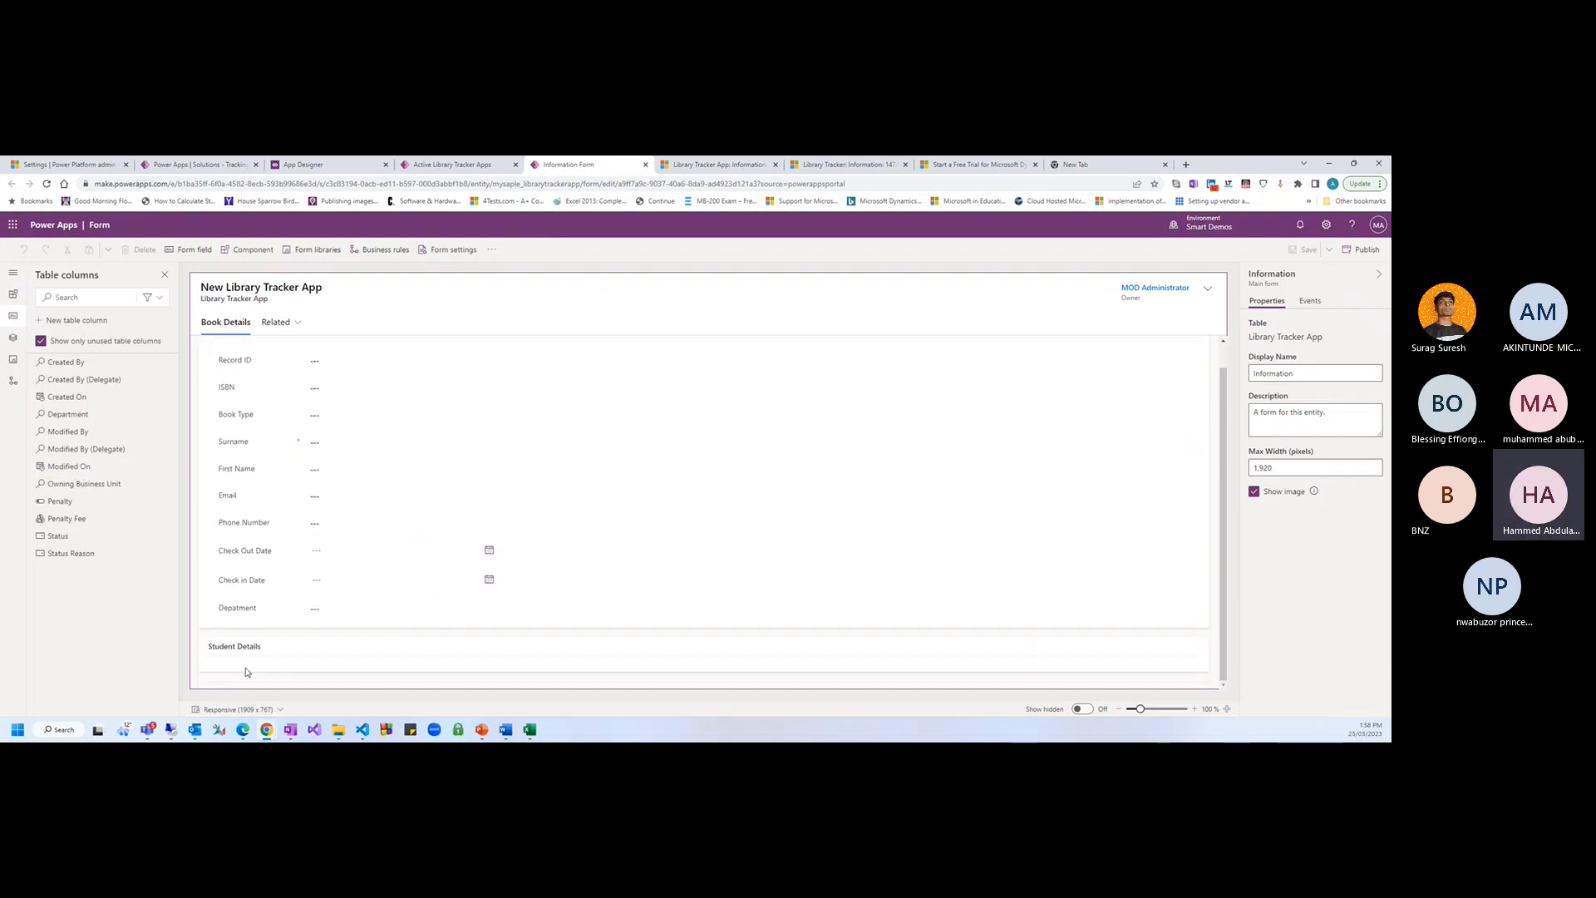
Move the Surname, First Name and Email fields into the Student Details section
{"action": "left_click", "coordinate": [249, 672]}
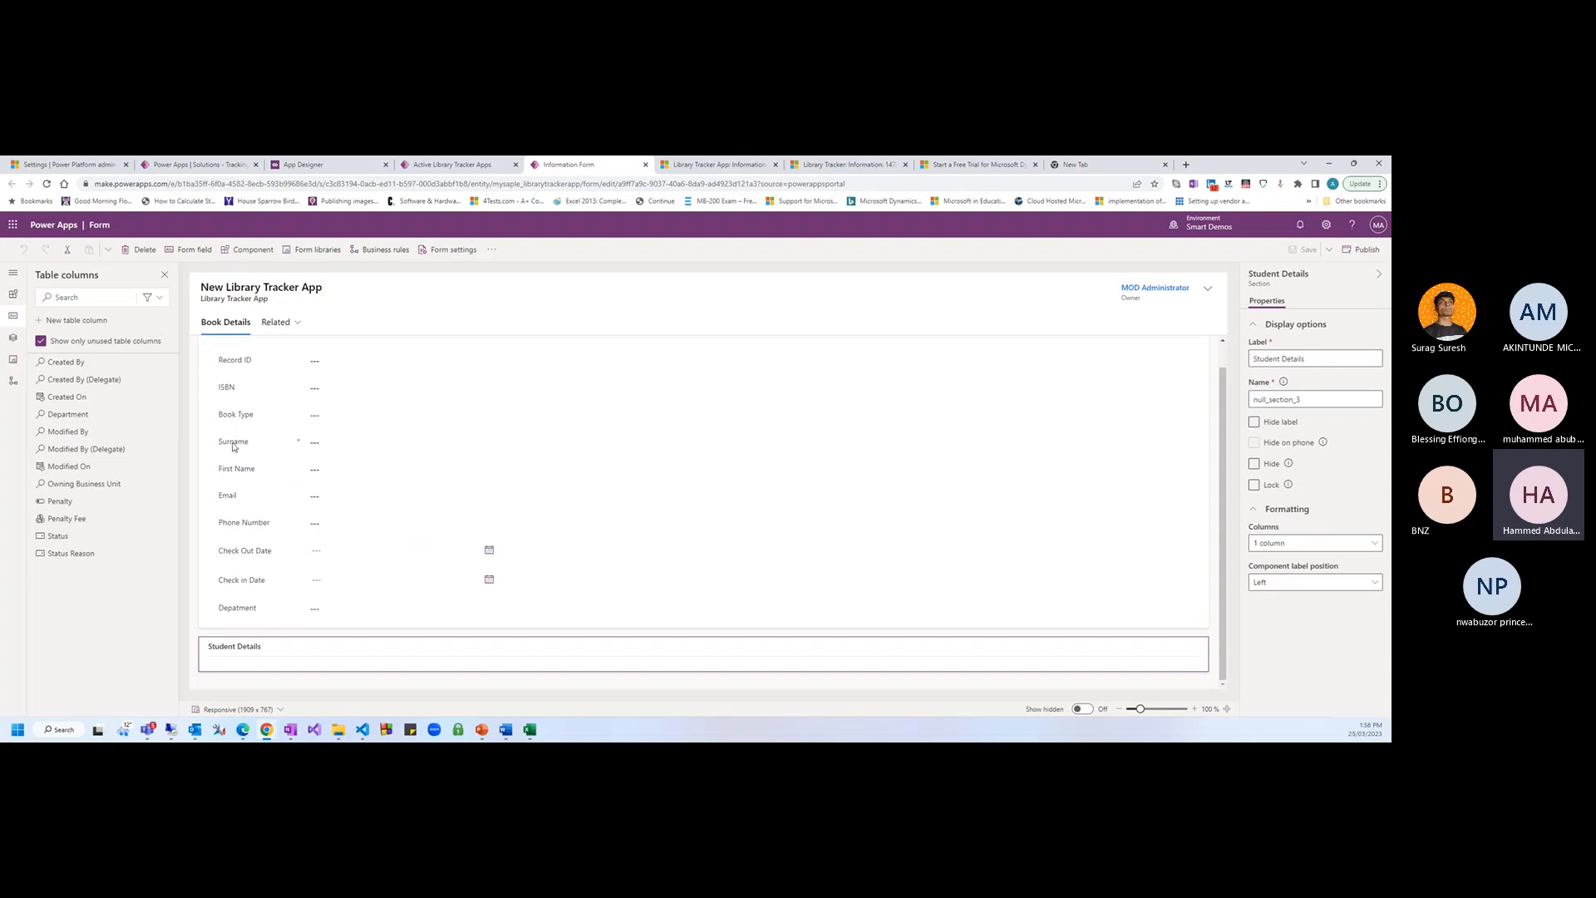
{"action": "left_click_drag", "start_coordinate": [233, 447], "coordinate": [232, 653]}
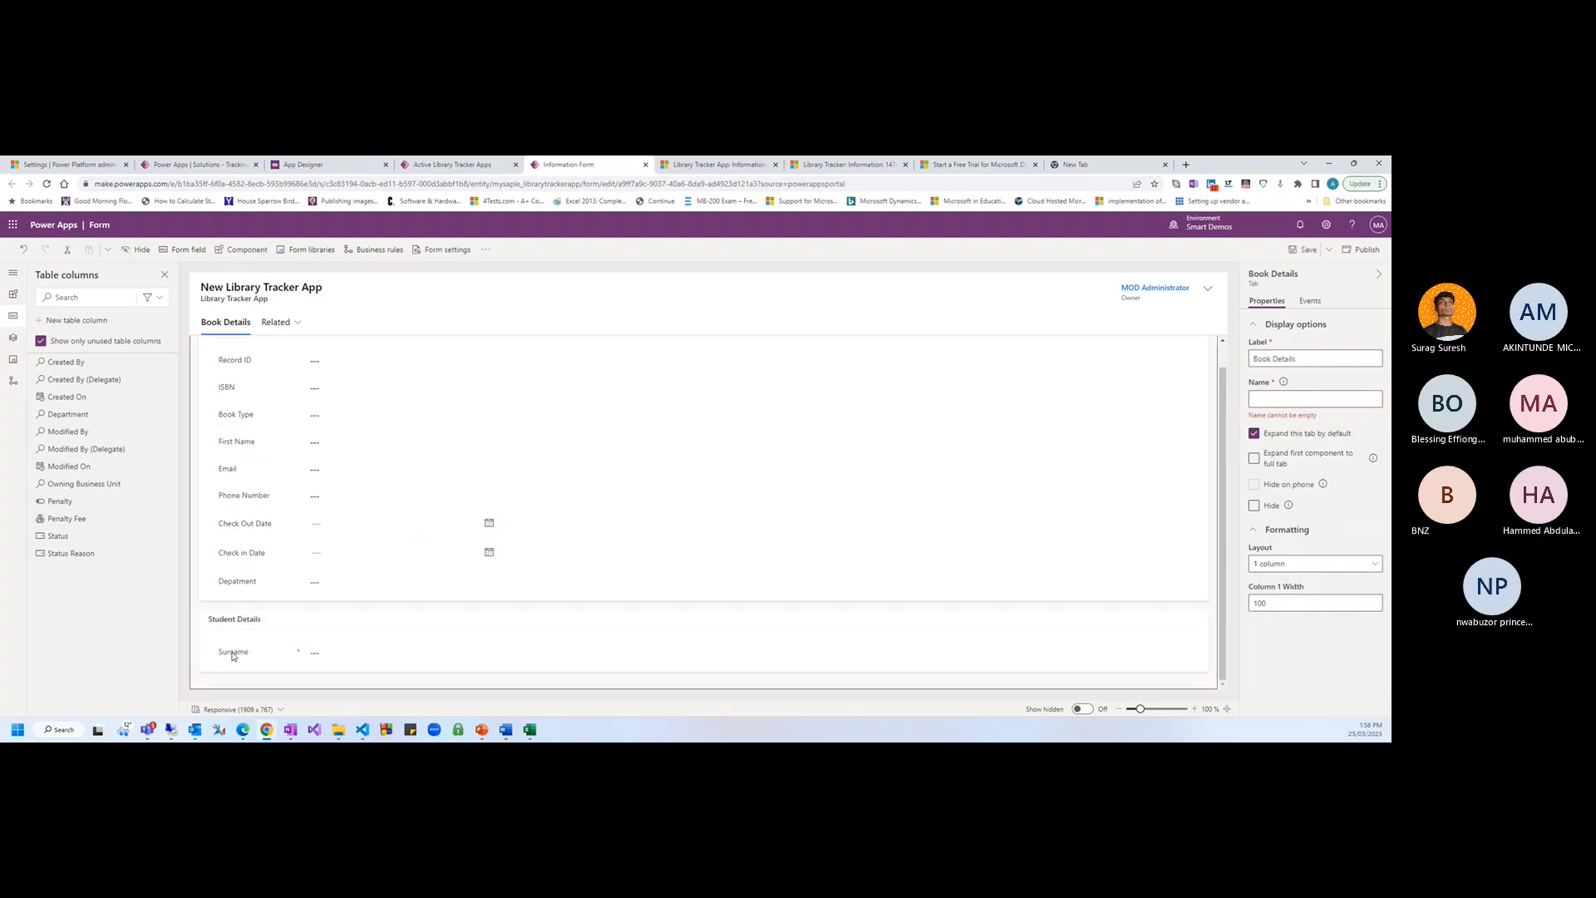
{"action": "left_click_drag", "start_coordinate": [237, 442], "coordinate": [236, 659]}
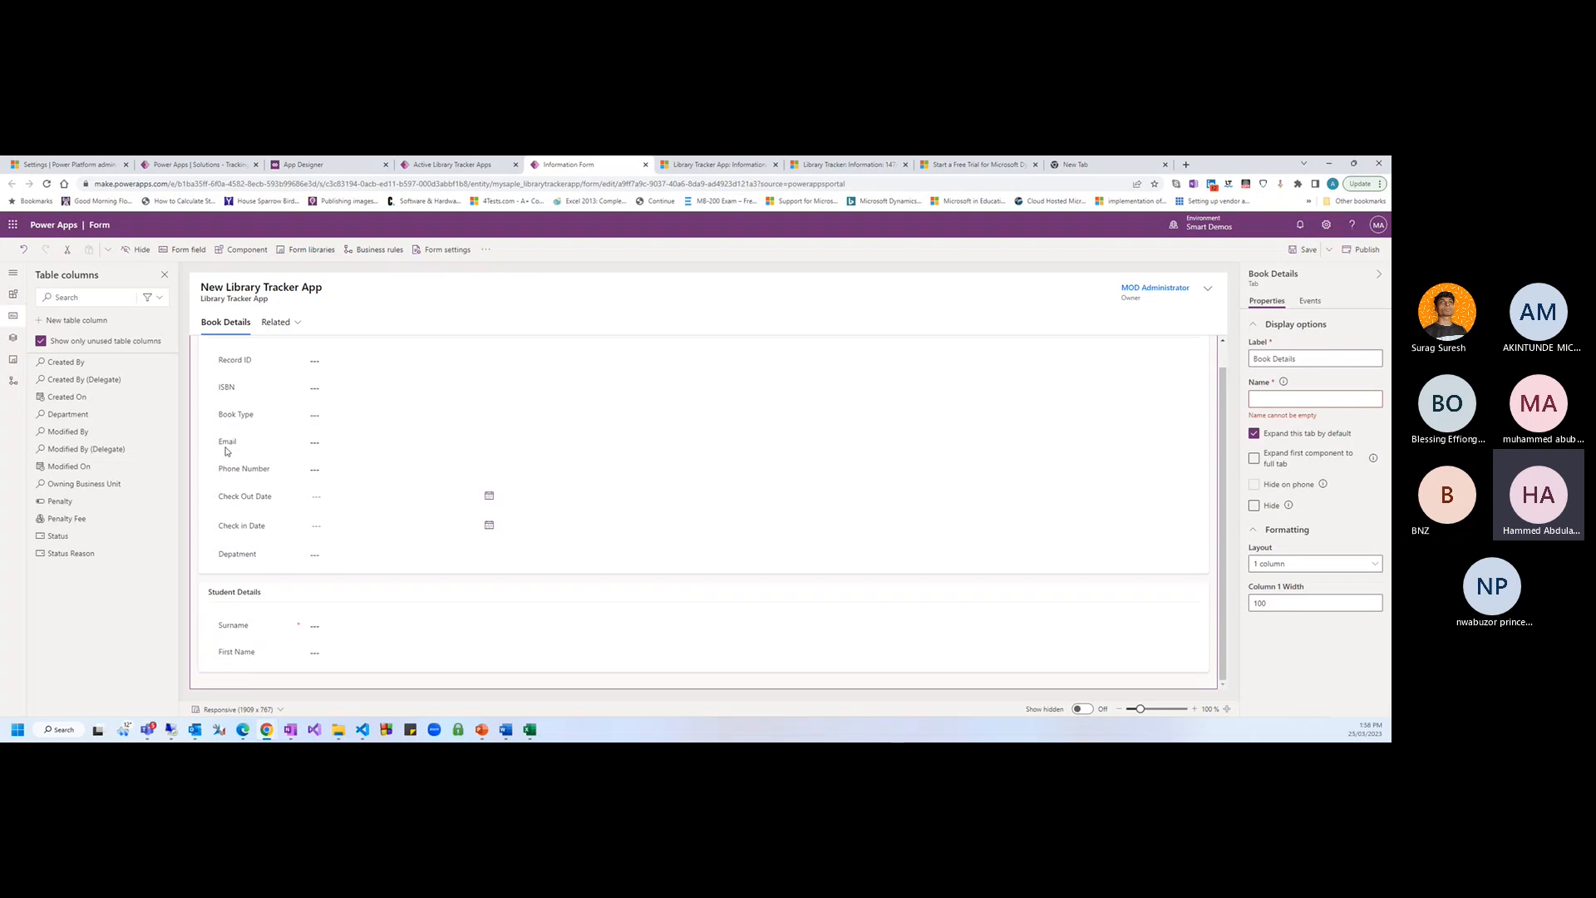
{"action": "left_click_drag", "start_coordinate": [226, 441], "coordinate": [234, 654]}
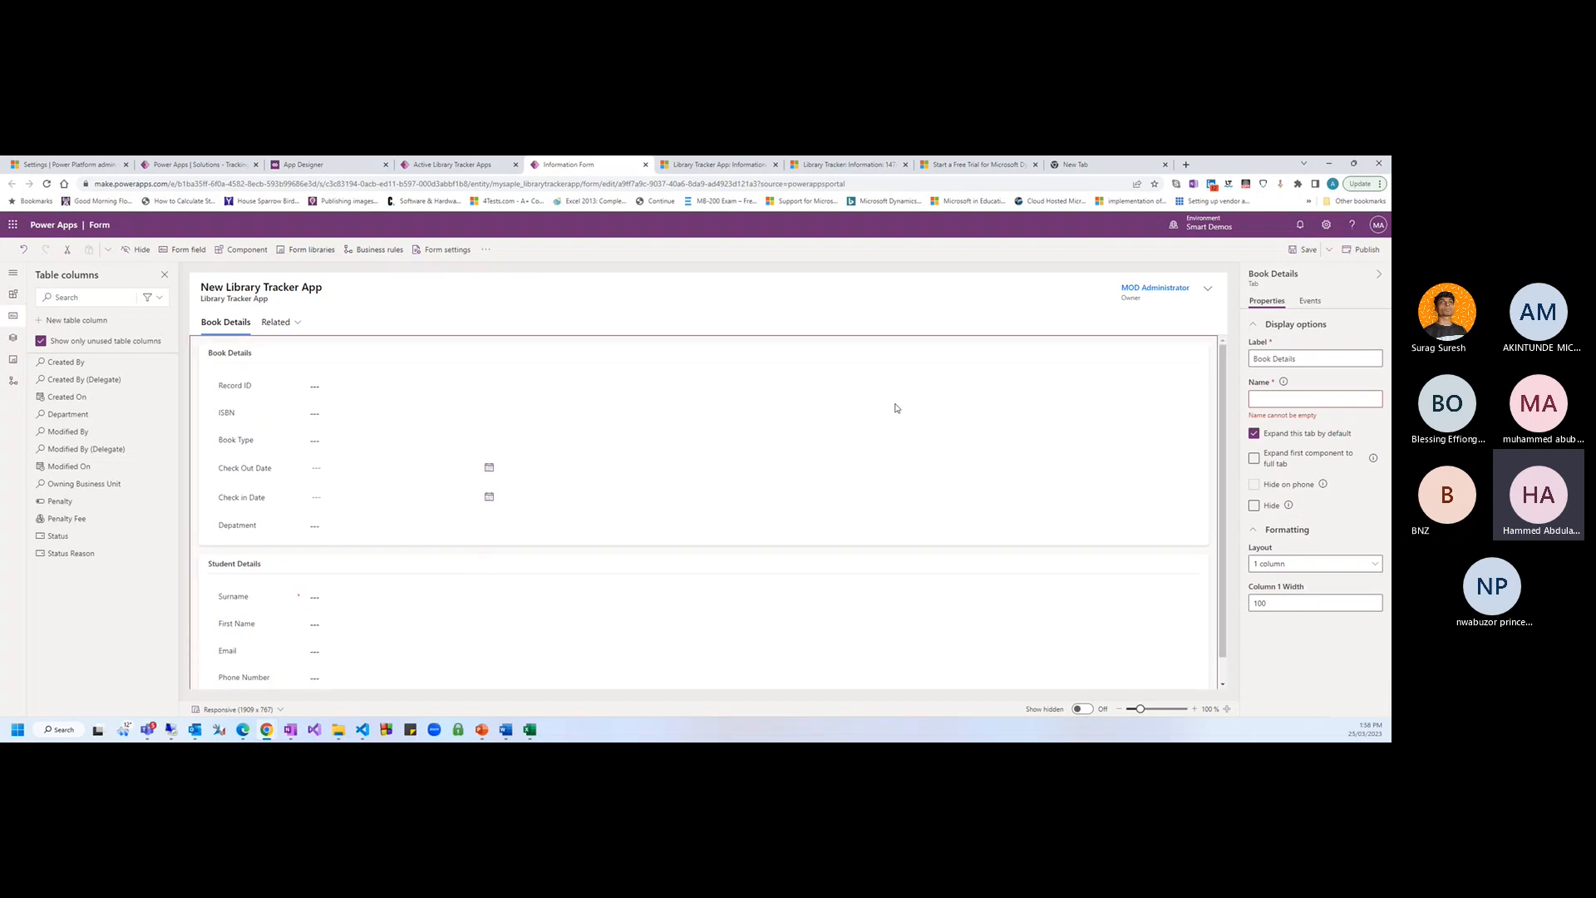
Give the Book Details tab a 2-column layout, put Student Details in the right column, and save
{"action": "left_click", "coordinate": [202, 432]}
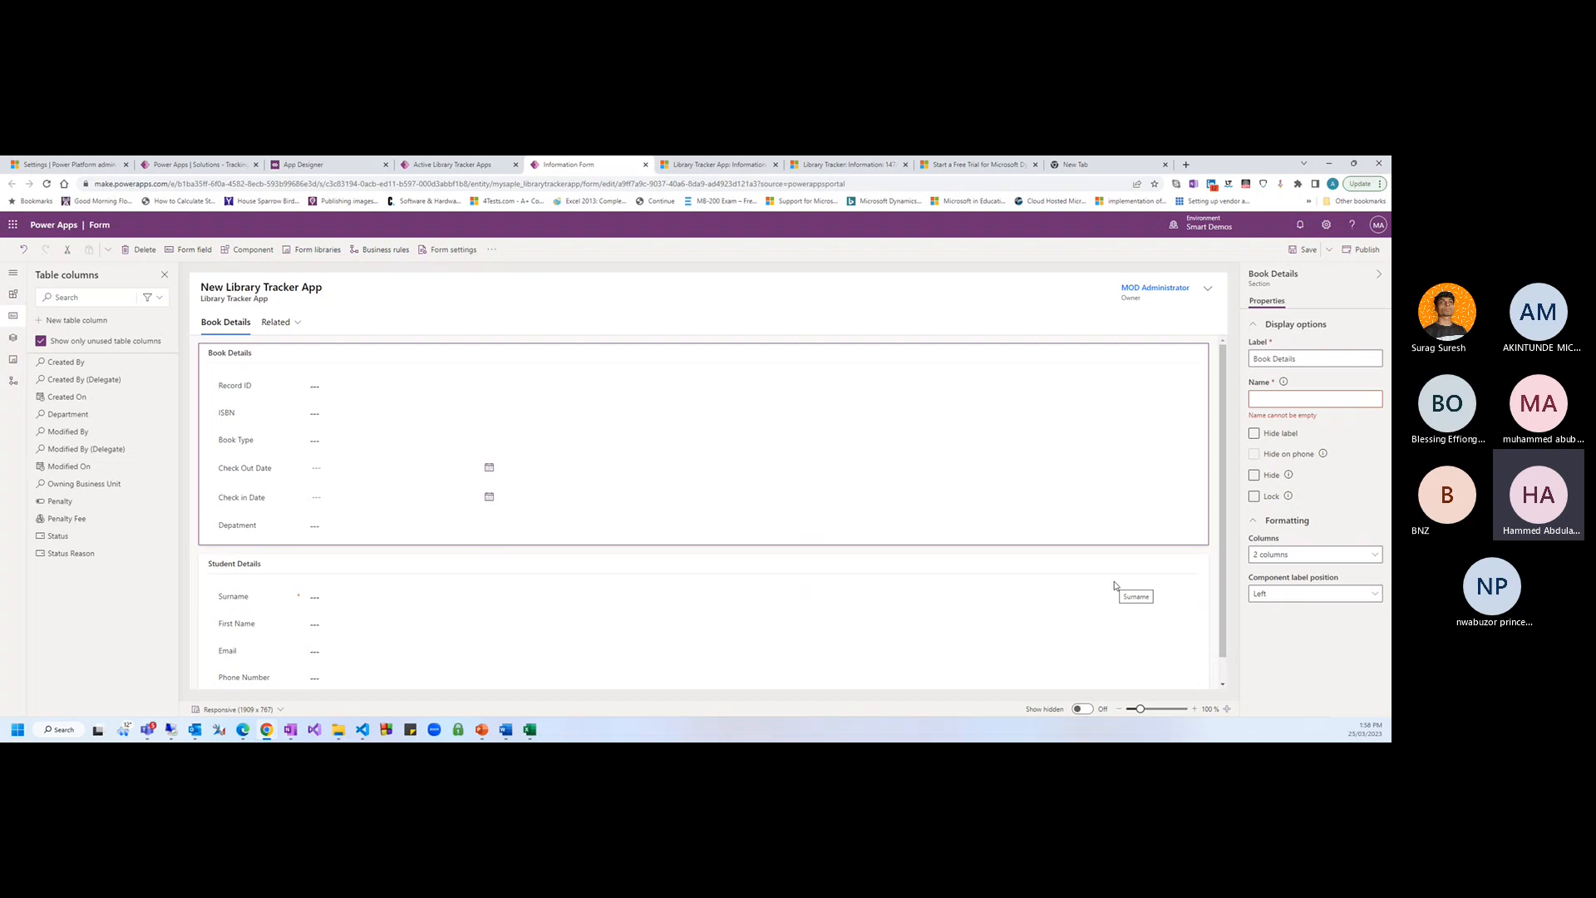
{"action": "left_click", "coordinate": [193, 550]}
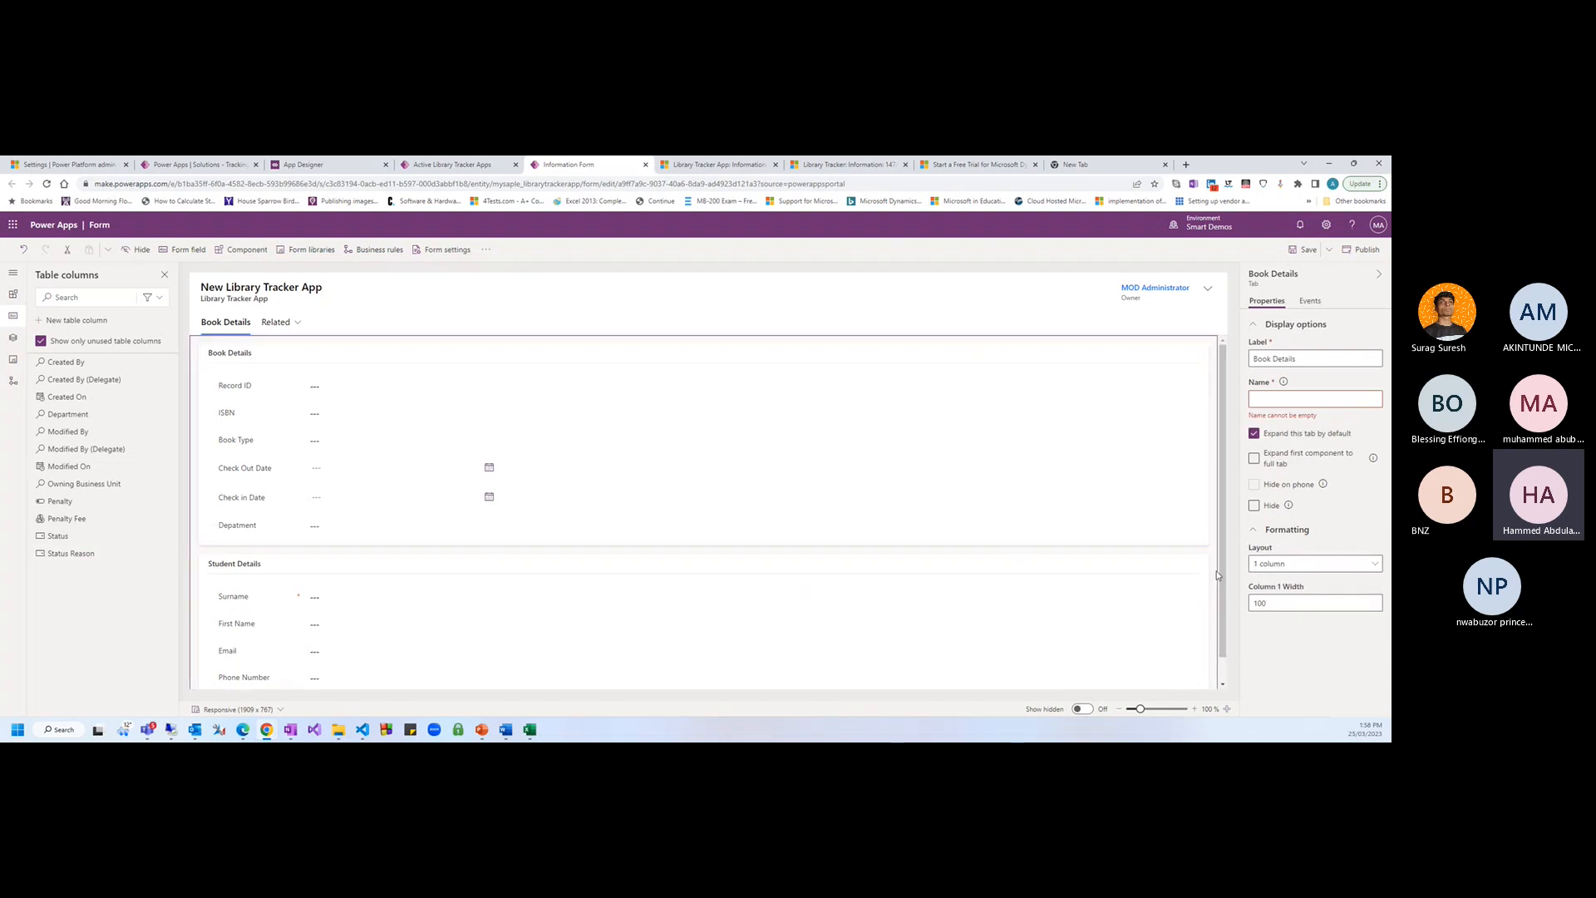
{"action": "left_click", "coordinate": [1272, 564]}
{"action": "left_click", "coordinate": [1351, 610]}
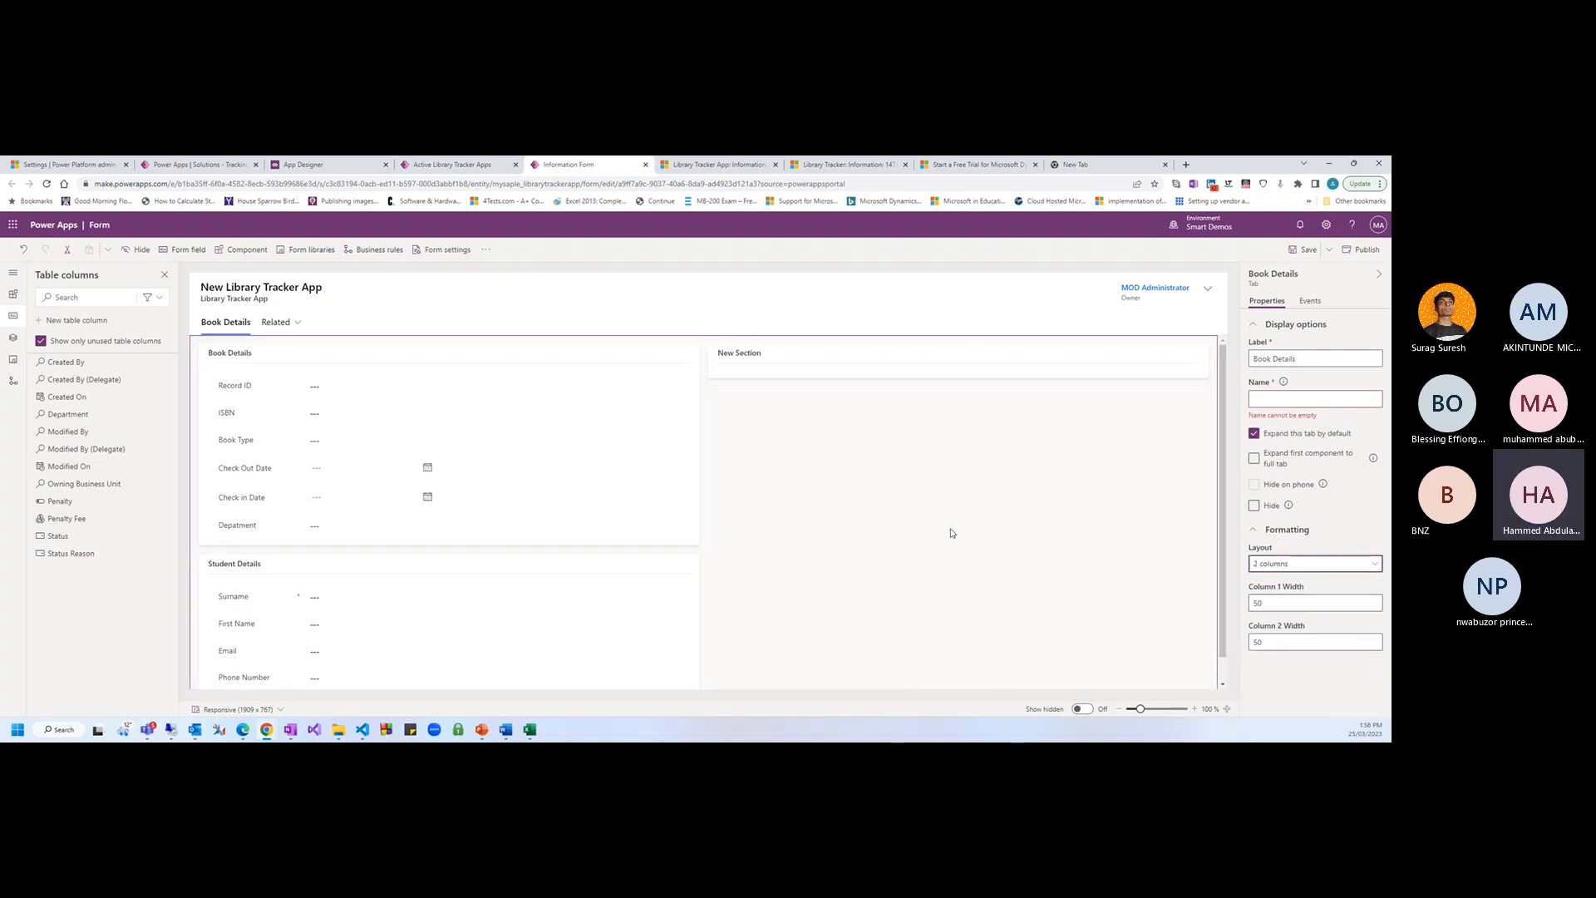
{"action": "left_click", "coordinate": [241, 594]}
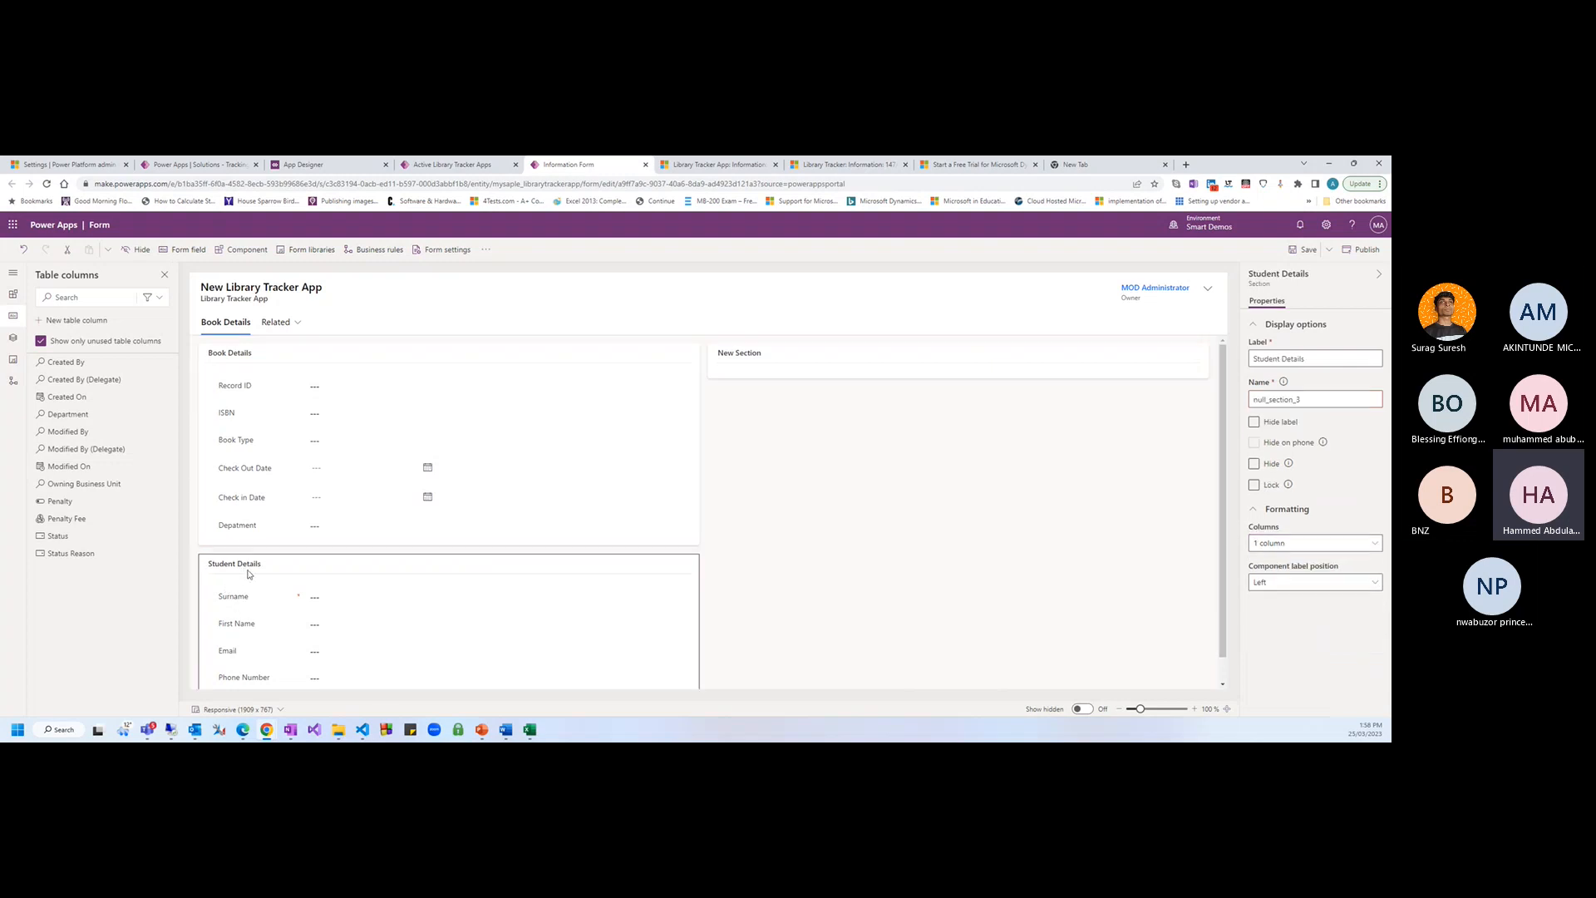
{"action": "left_click_drag", "start_coordinate": [248, 573], "coordinate": [761, 358]}
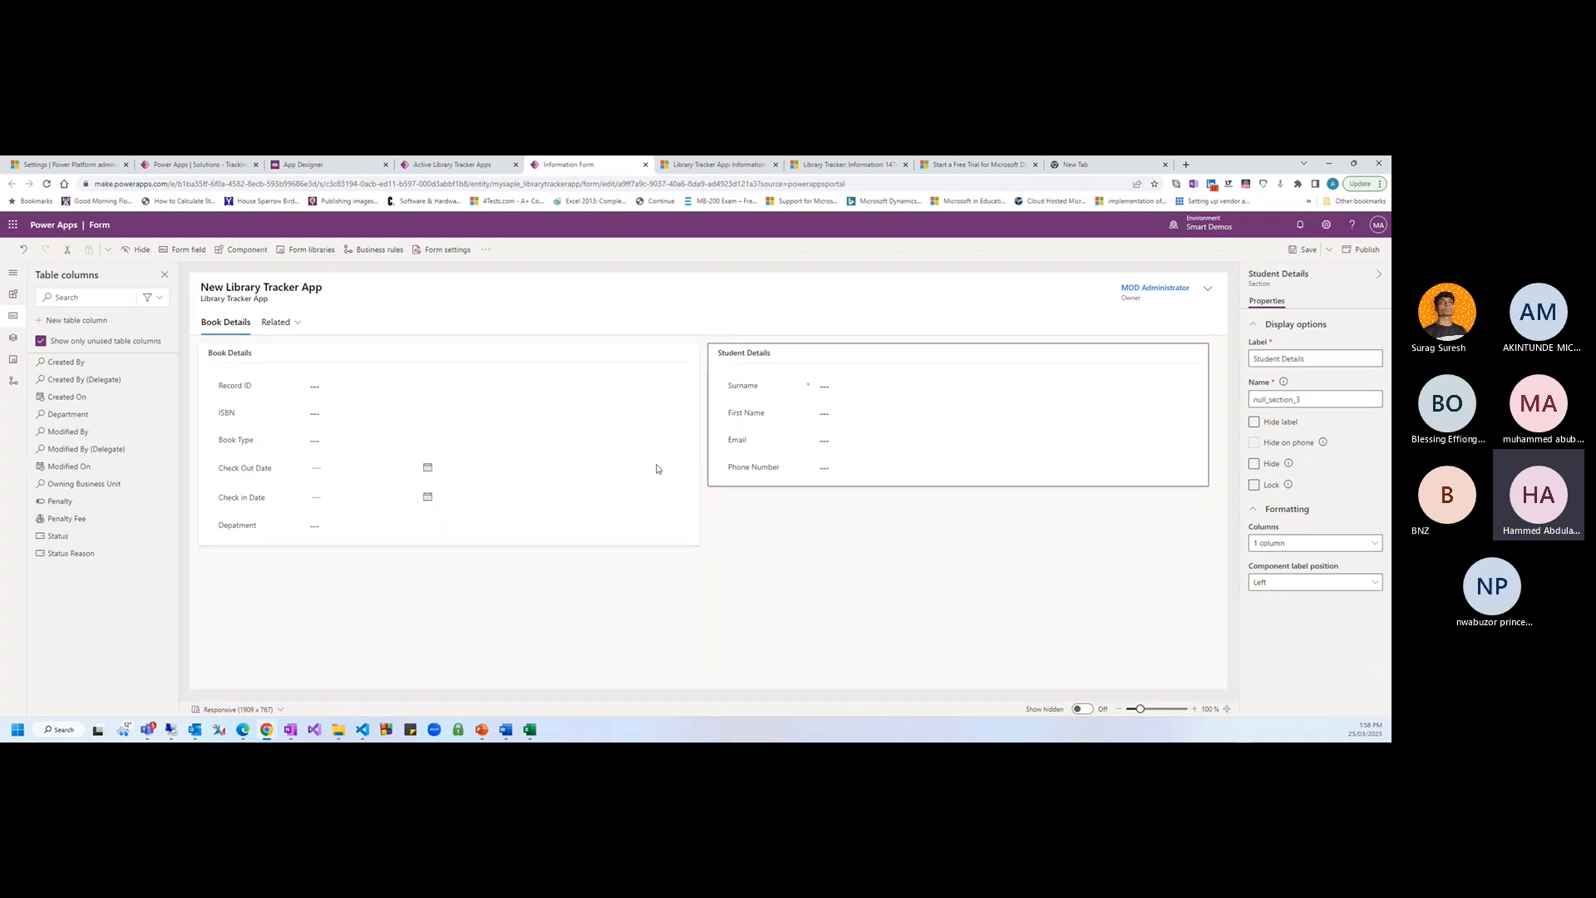
{"action": "left_click", "coordinate": [920, 499]}
{"action": "left_click", "coordinate": [759, 359]}
{"action": "left_click", "coordinate": [818, 493]}
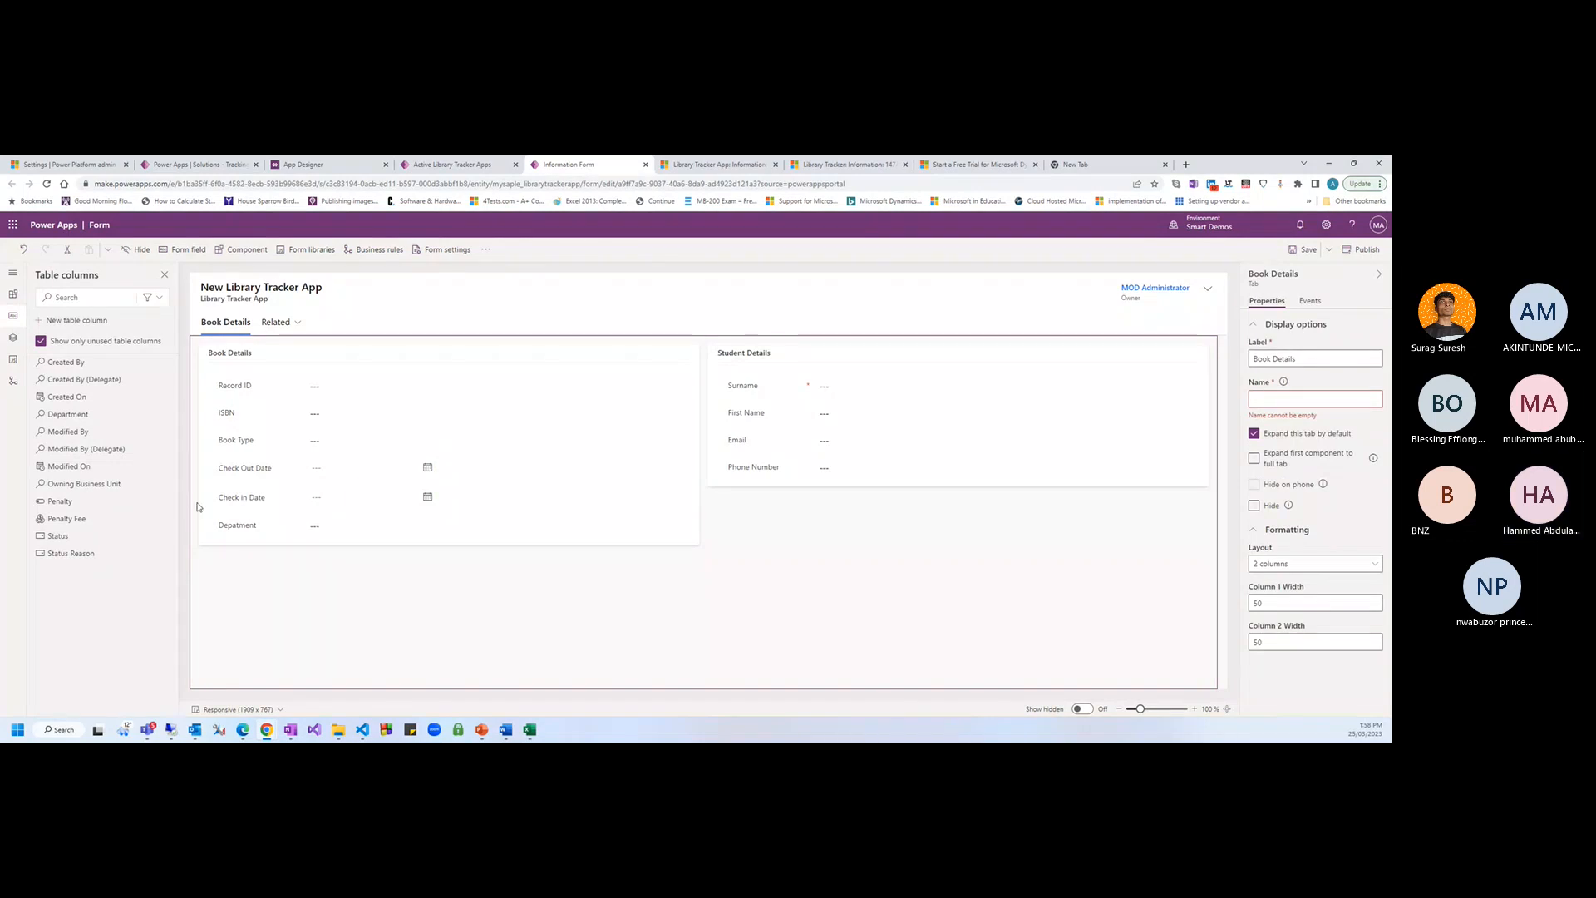
{"action": "left_click", "coordinate": [243, 534]}
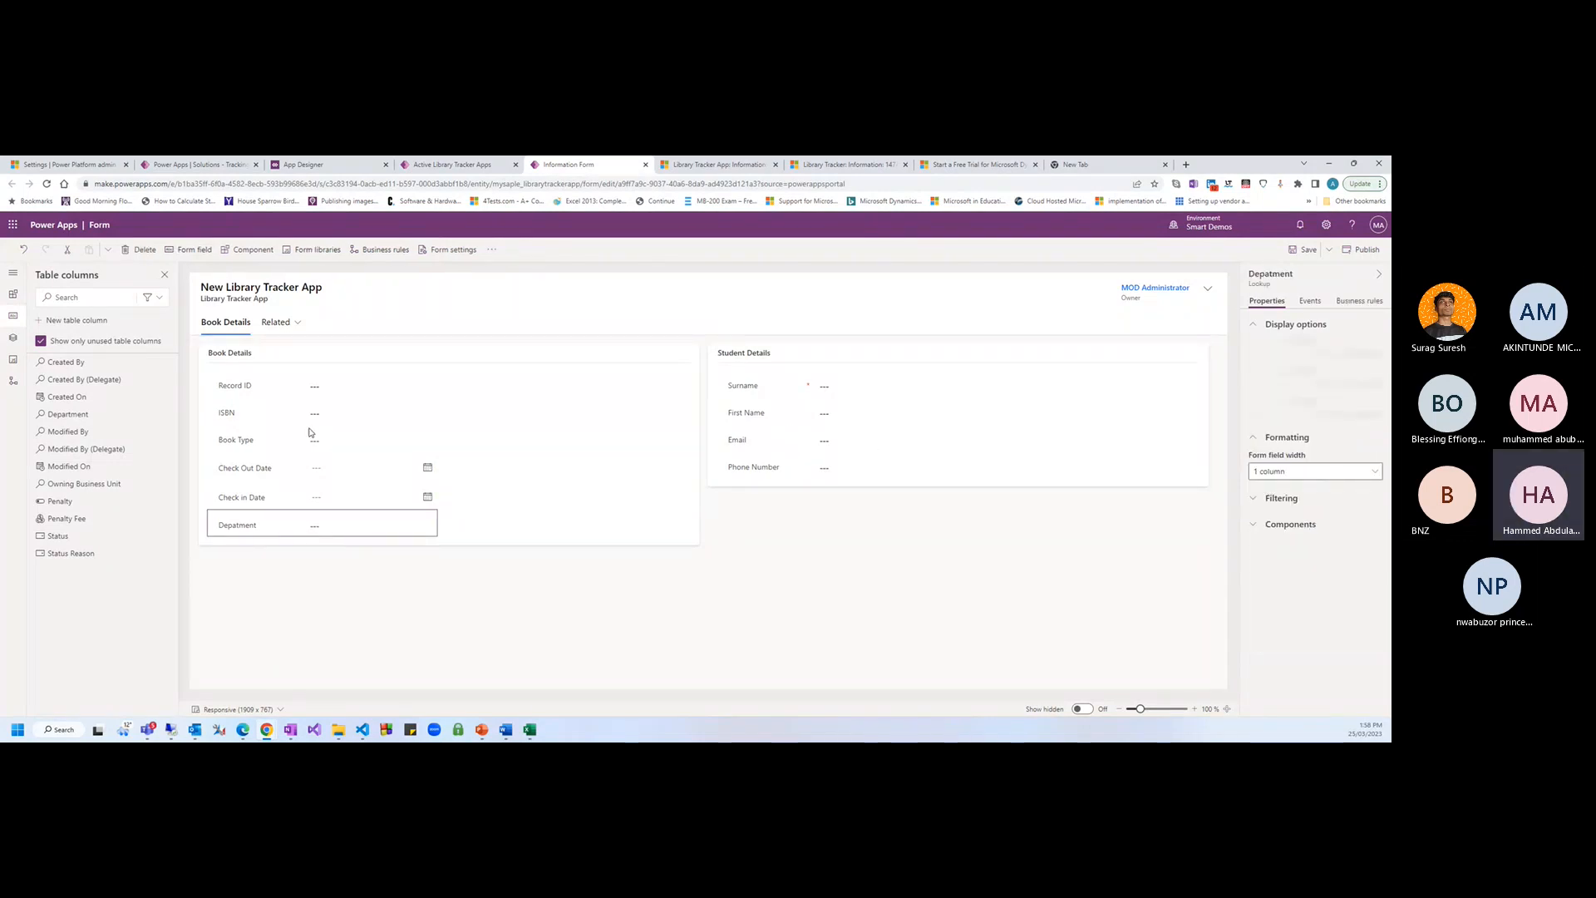
{"action": "left_click", "coordinate": [843, 592]}
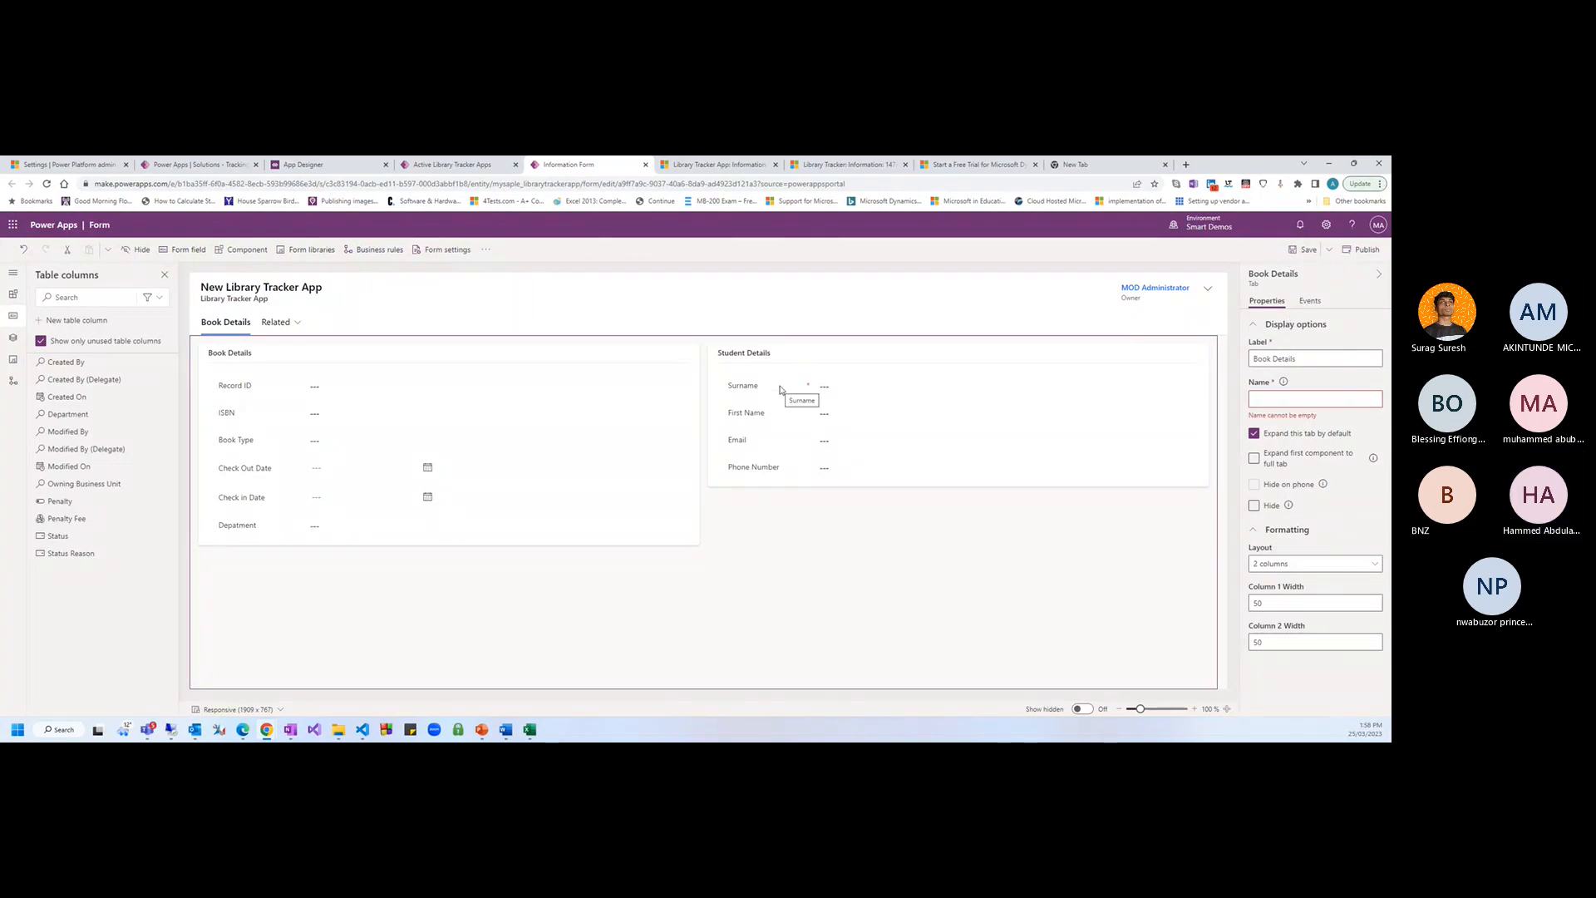
{"action": "left_click", "coordinate": [1302, 252]}
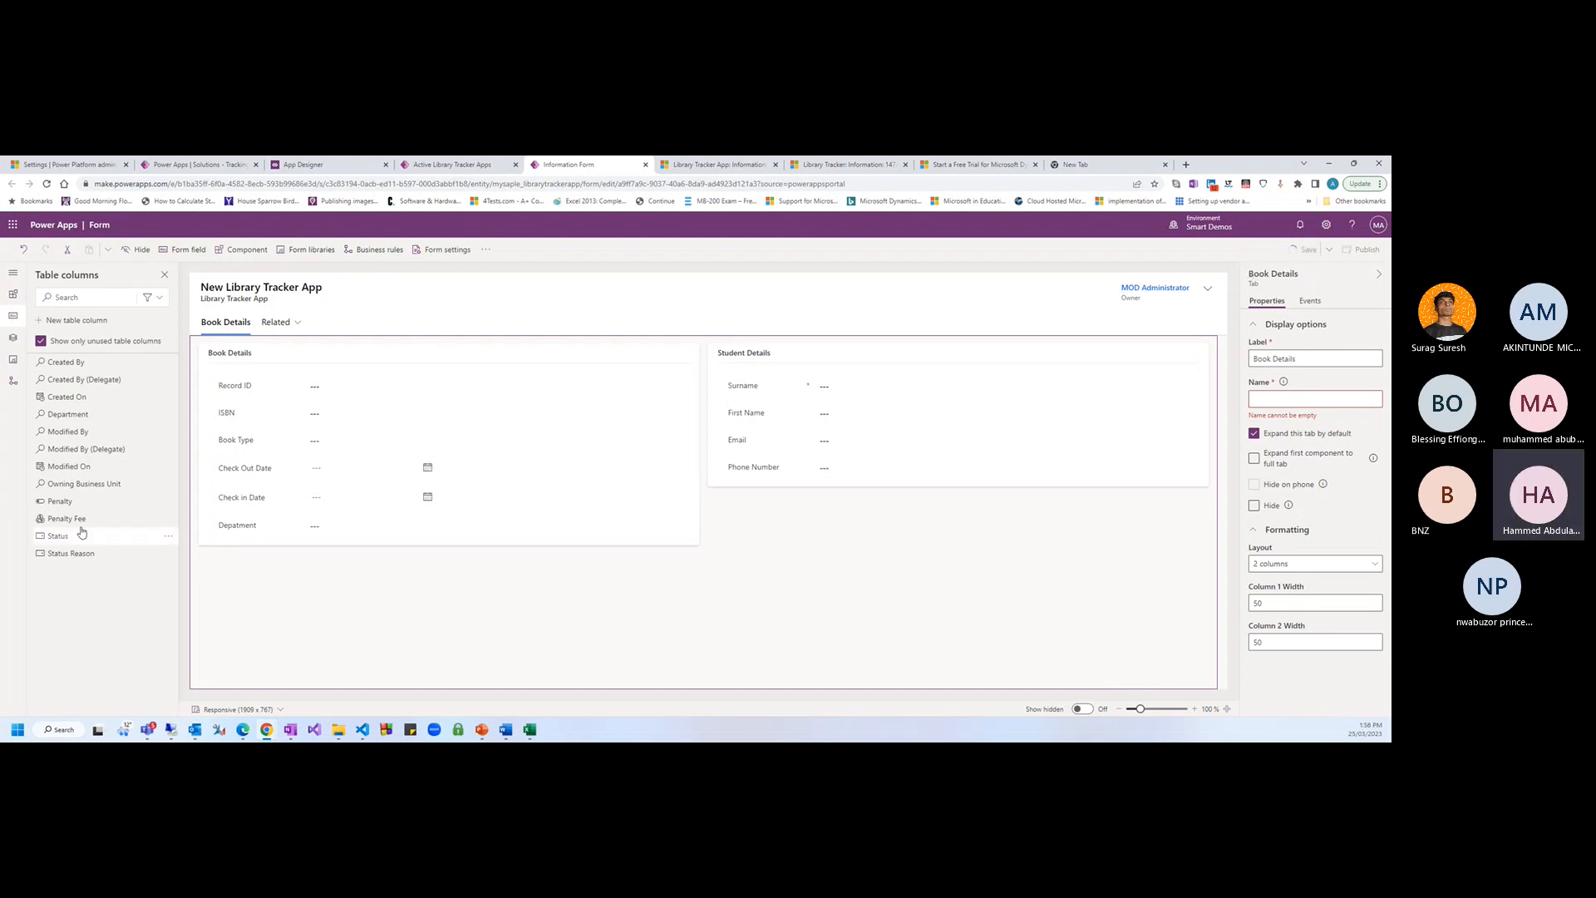
Add Penalty, Penalty Fee and Status Reason below Check in Date in Book Details
{"action": "left_click_drag", "start_coordinate": [63, 501], "coordinate": [794, 470]}
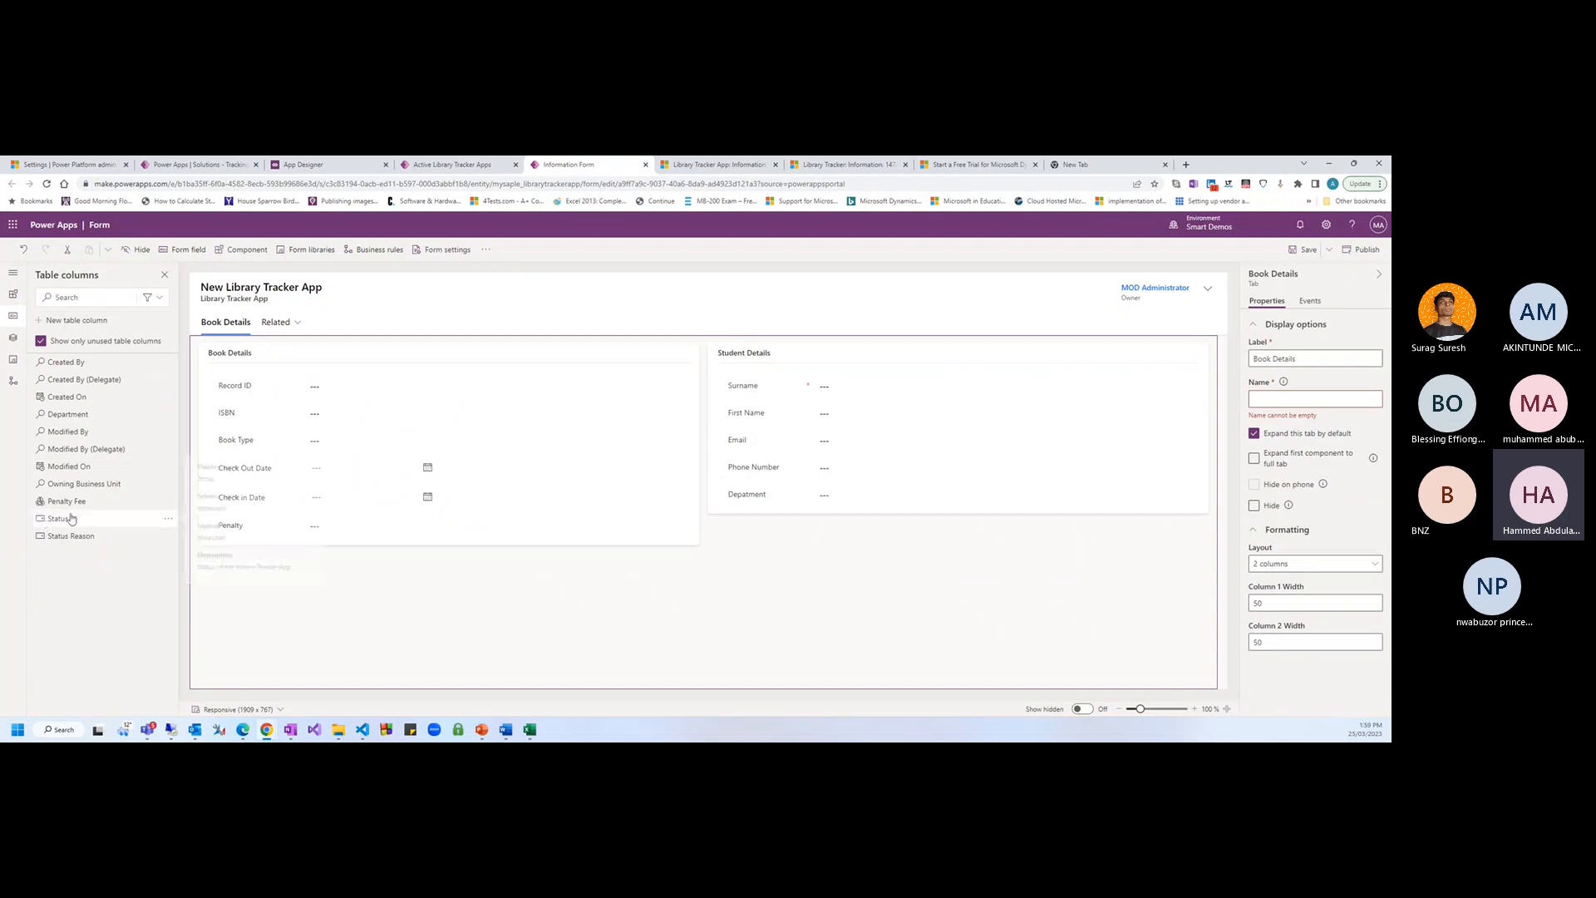
{"action": "left_click_drag", "start_coordinate": [68, 502], "coordinate": [265, 545]}
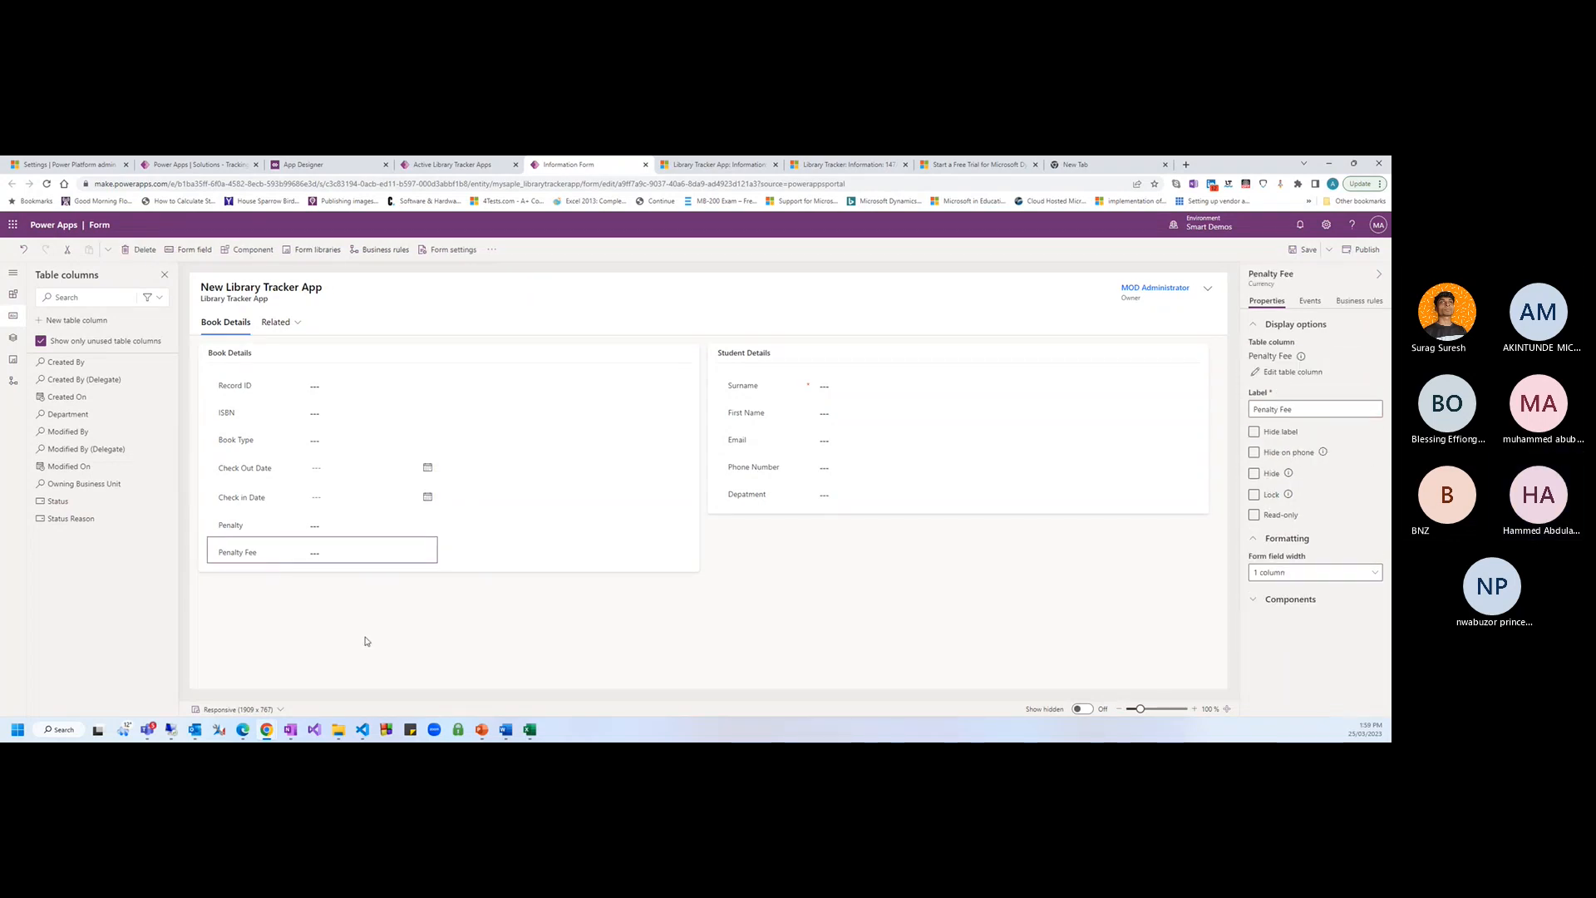
{"action": "left_click", "coordinate": [62, 518]}
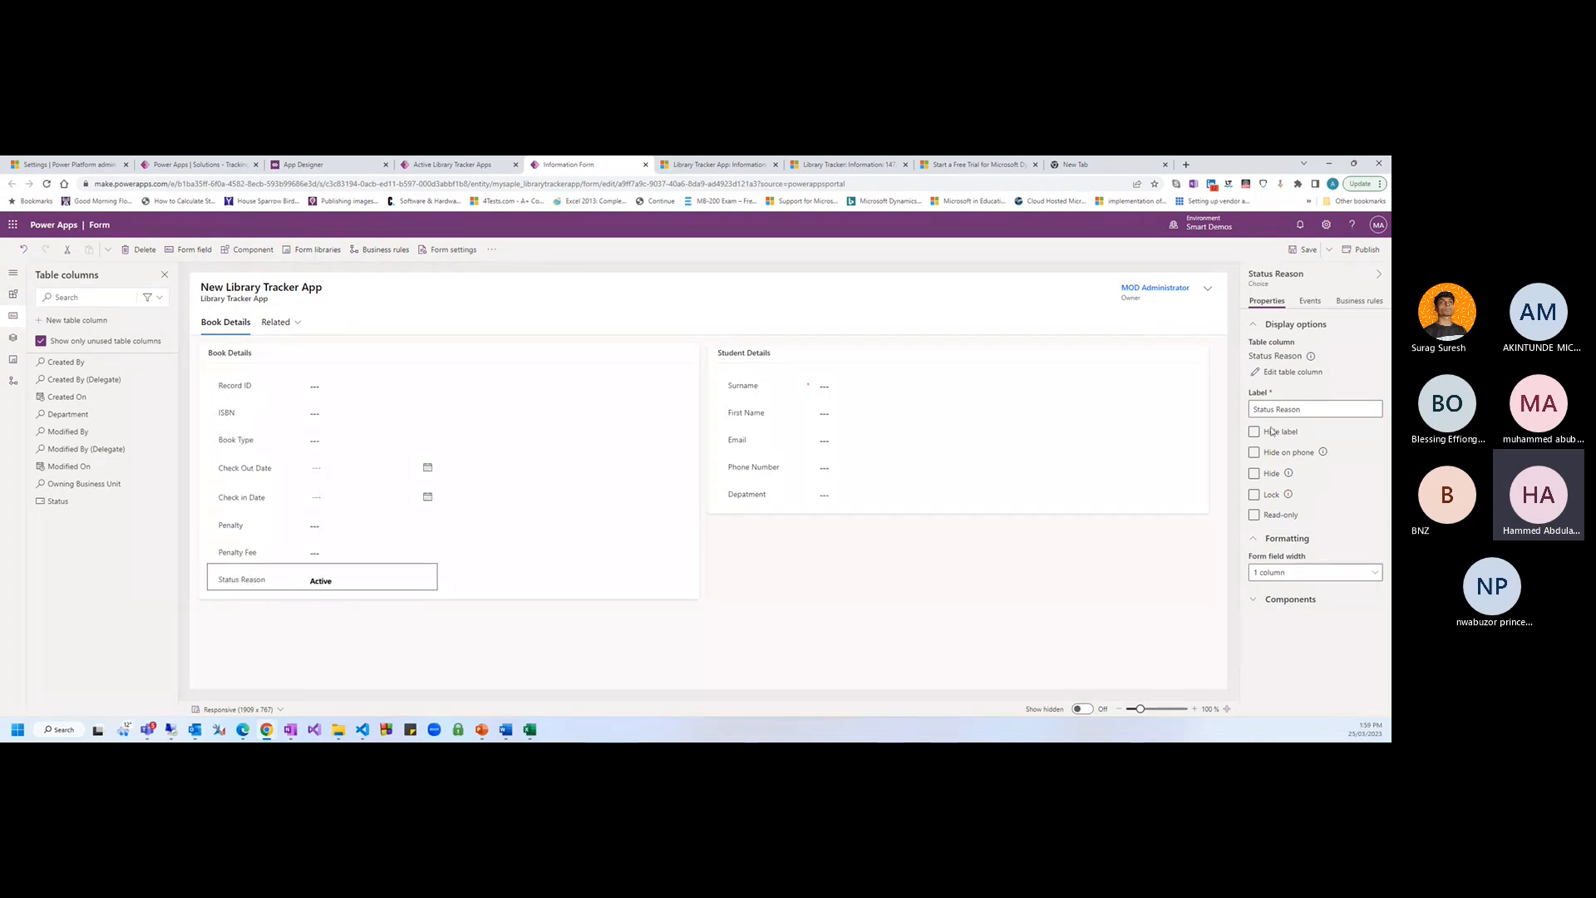
In the Status Reason column, rename Active to Returned and add a Loaned choice
{"action": "left_click", "coordinate": [1290, 371]}
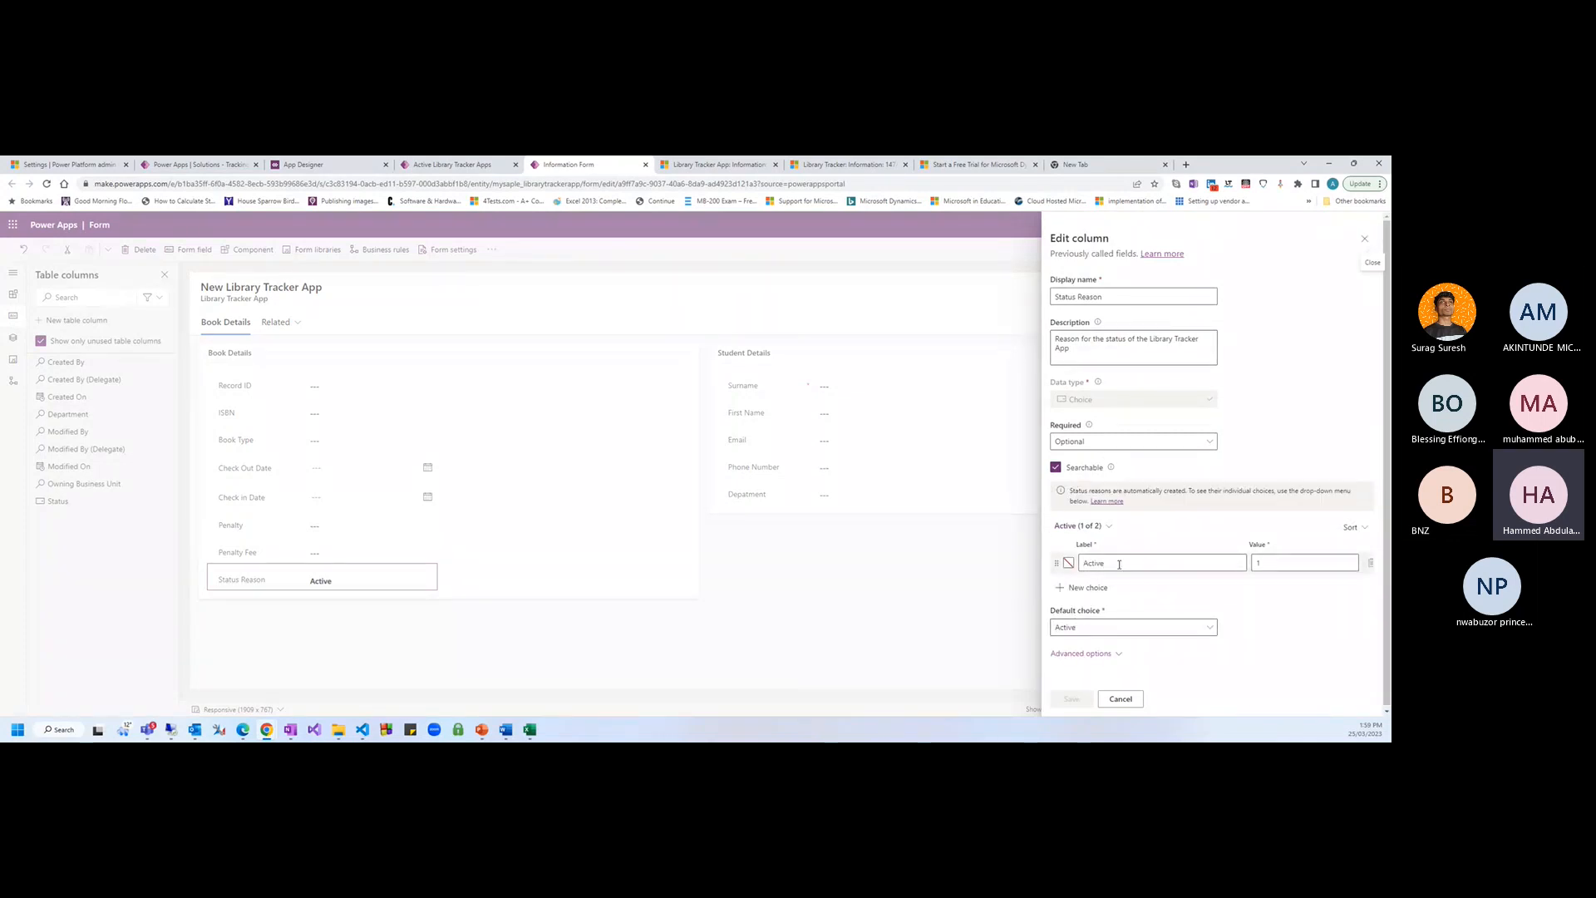
{"action": "left_click_drag", "start_coordinate": [1118, 565], "coordinate": [1039, 564]}
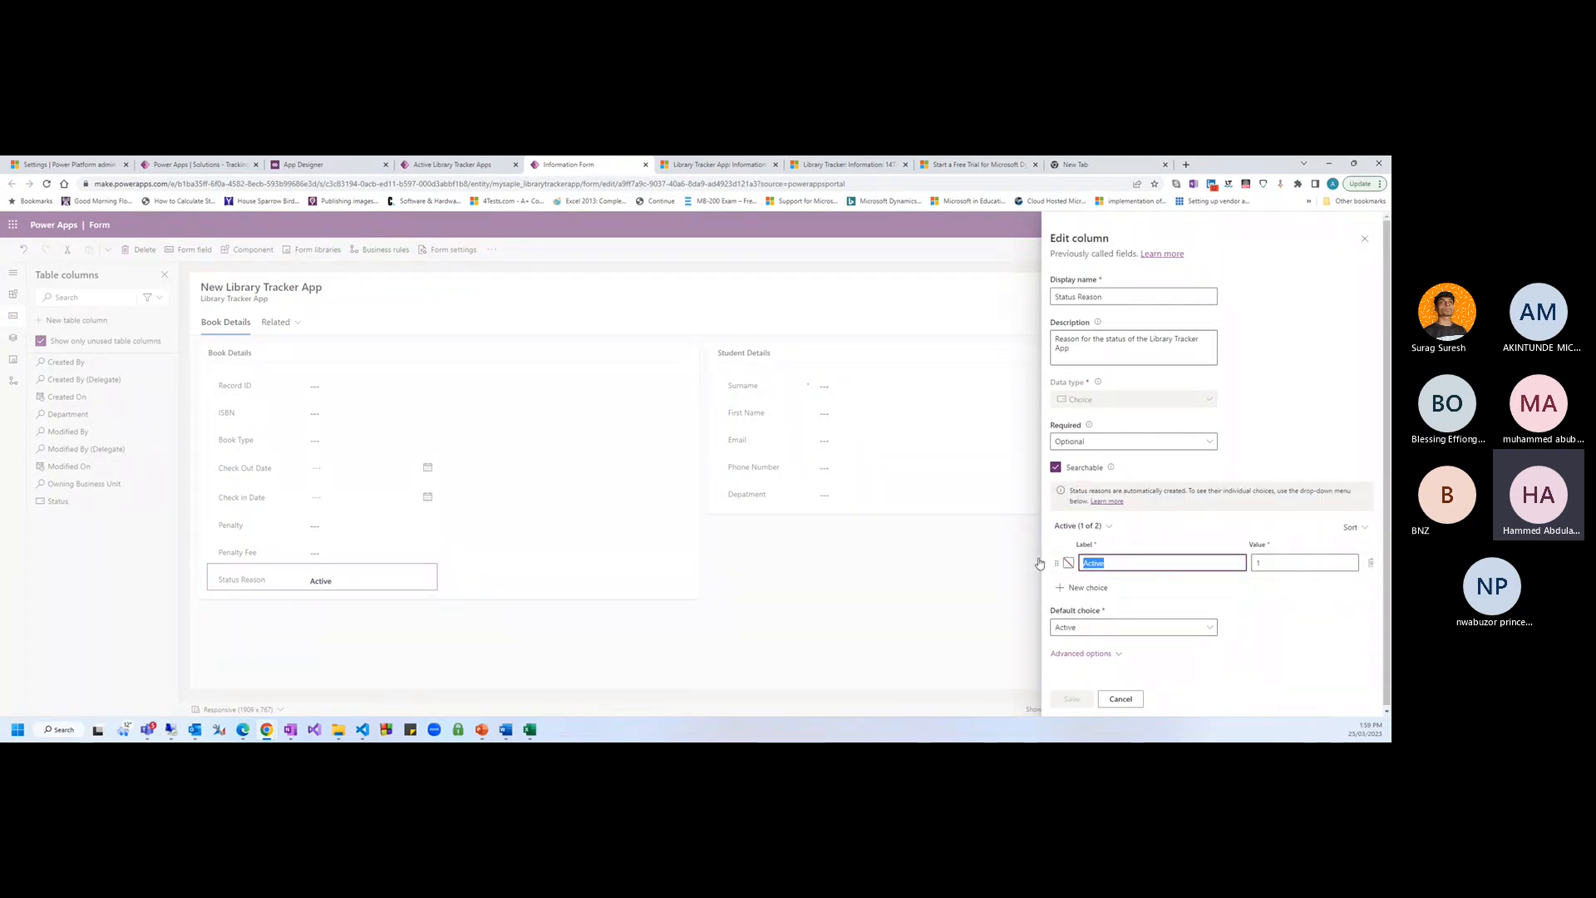
{"action": "type", "text": "Returned"}
{"action": "left_click", "coordinate": [1085, 588]}
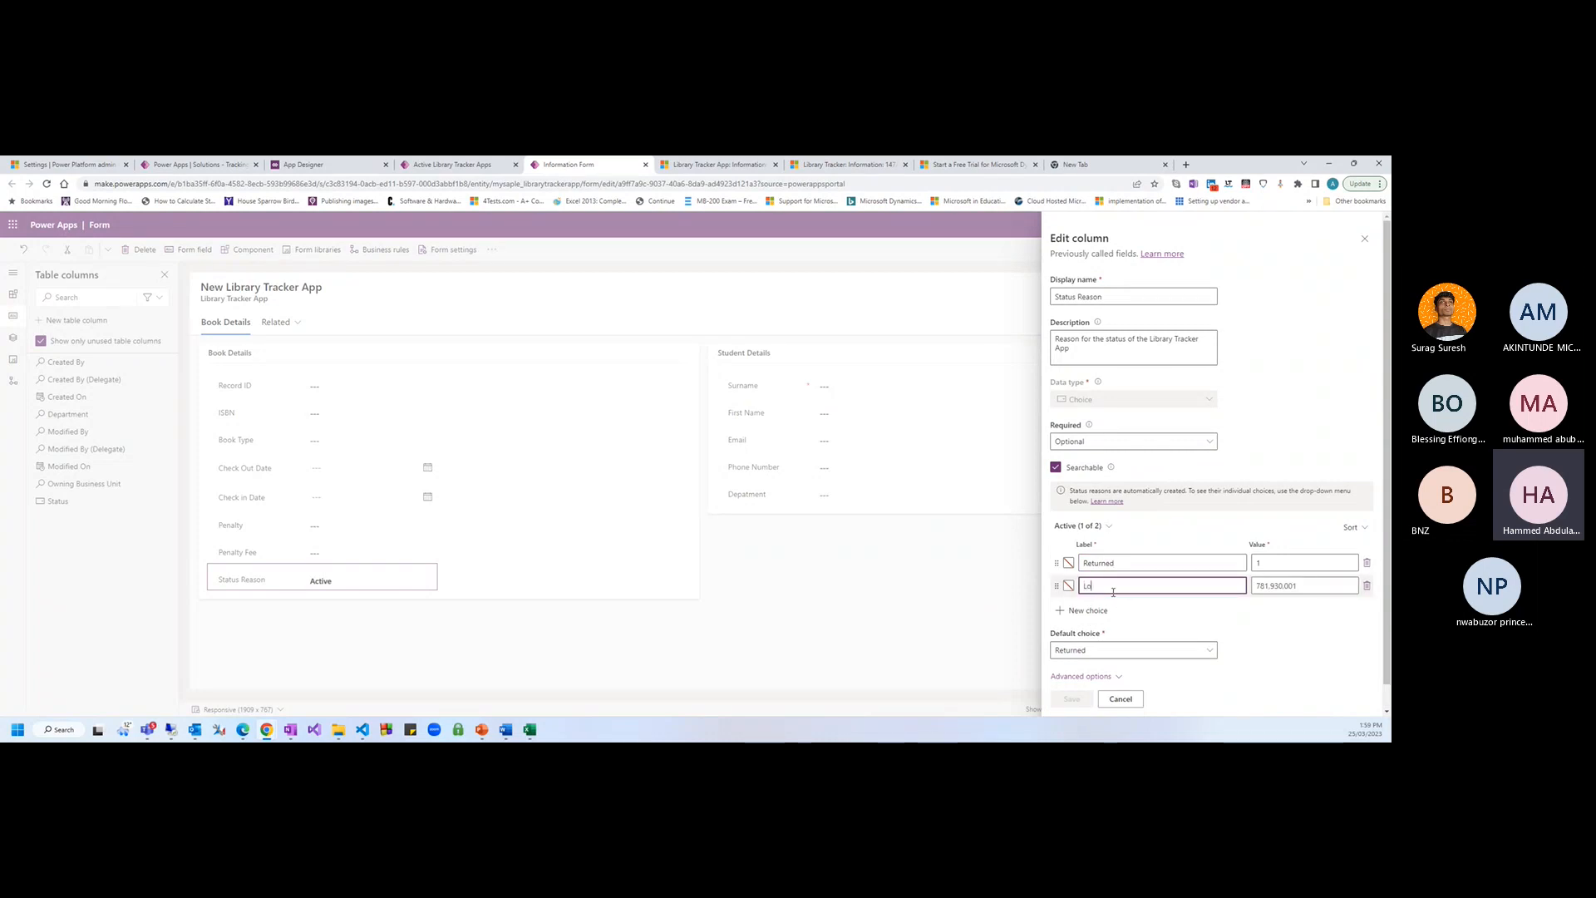
{"action": "type", "text": "Loaed"}
{"action": "key", "text": "BackSpace"}
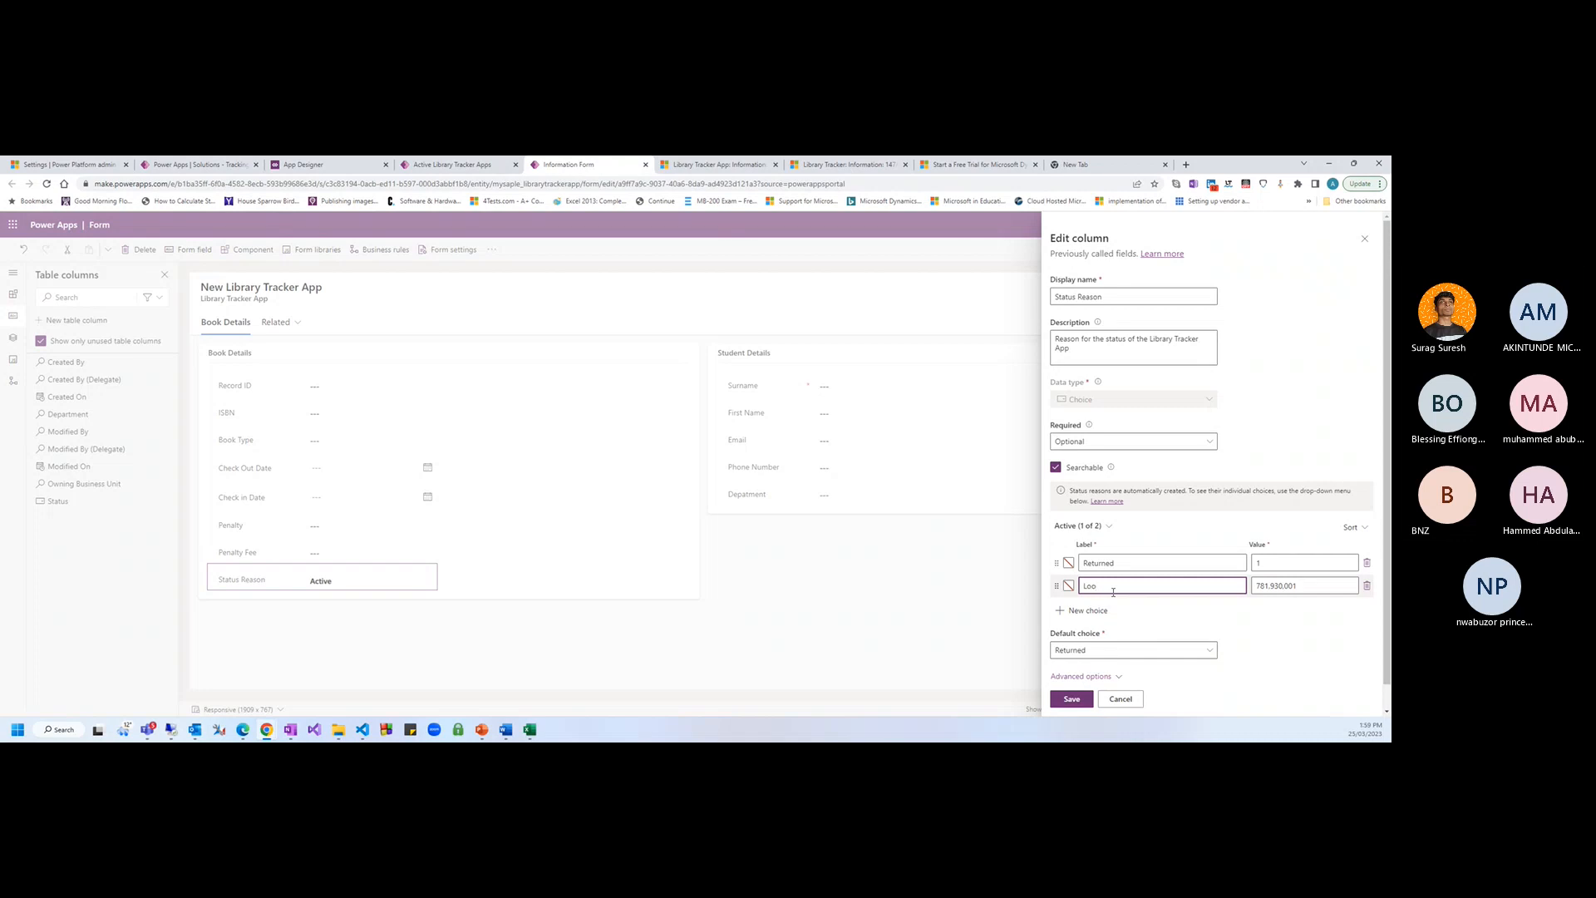
{"action": "type", "text": "aned"}
Delete the extra empty choice row and save the Status Reason column
{"action": "left_click", "coordinate": [1118, 610]}
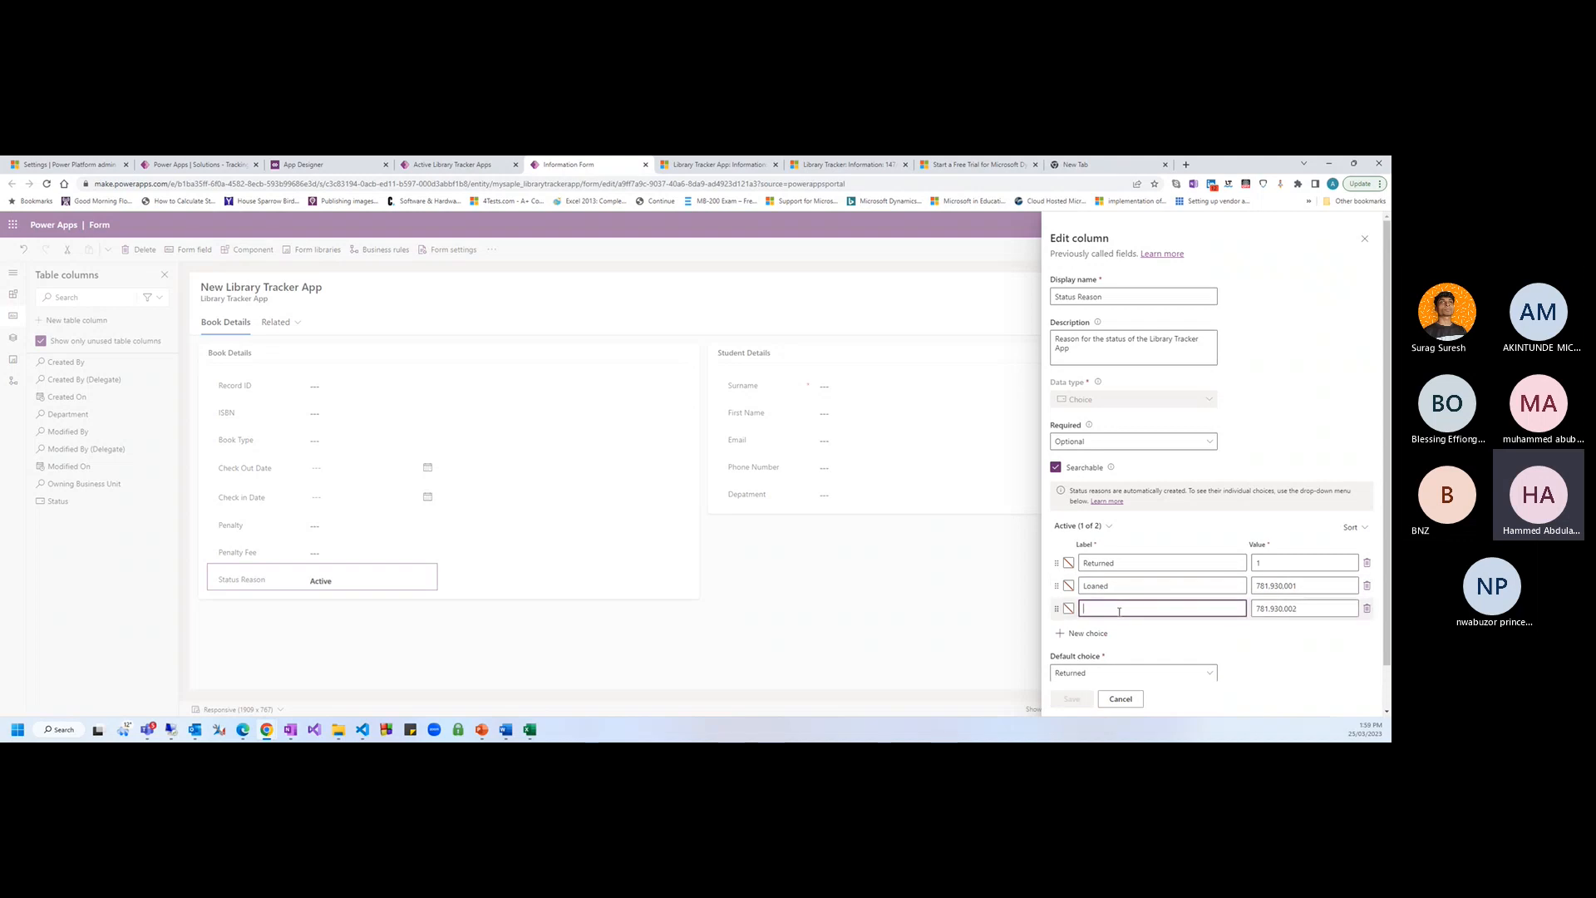
{"action": "left_click", "coordinate": [1165, 644]}
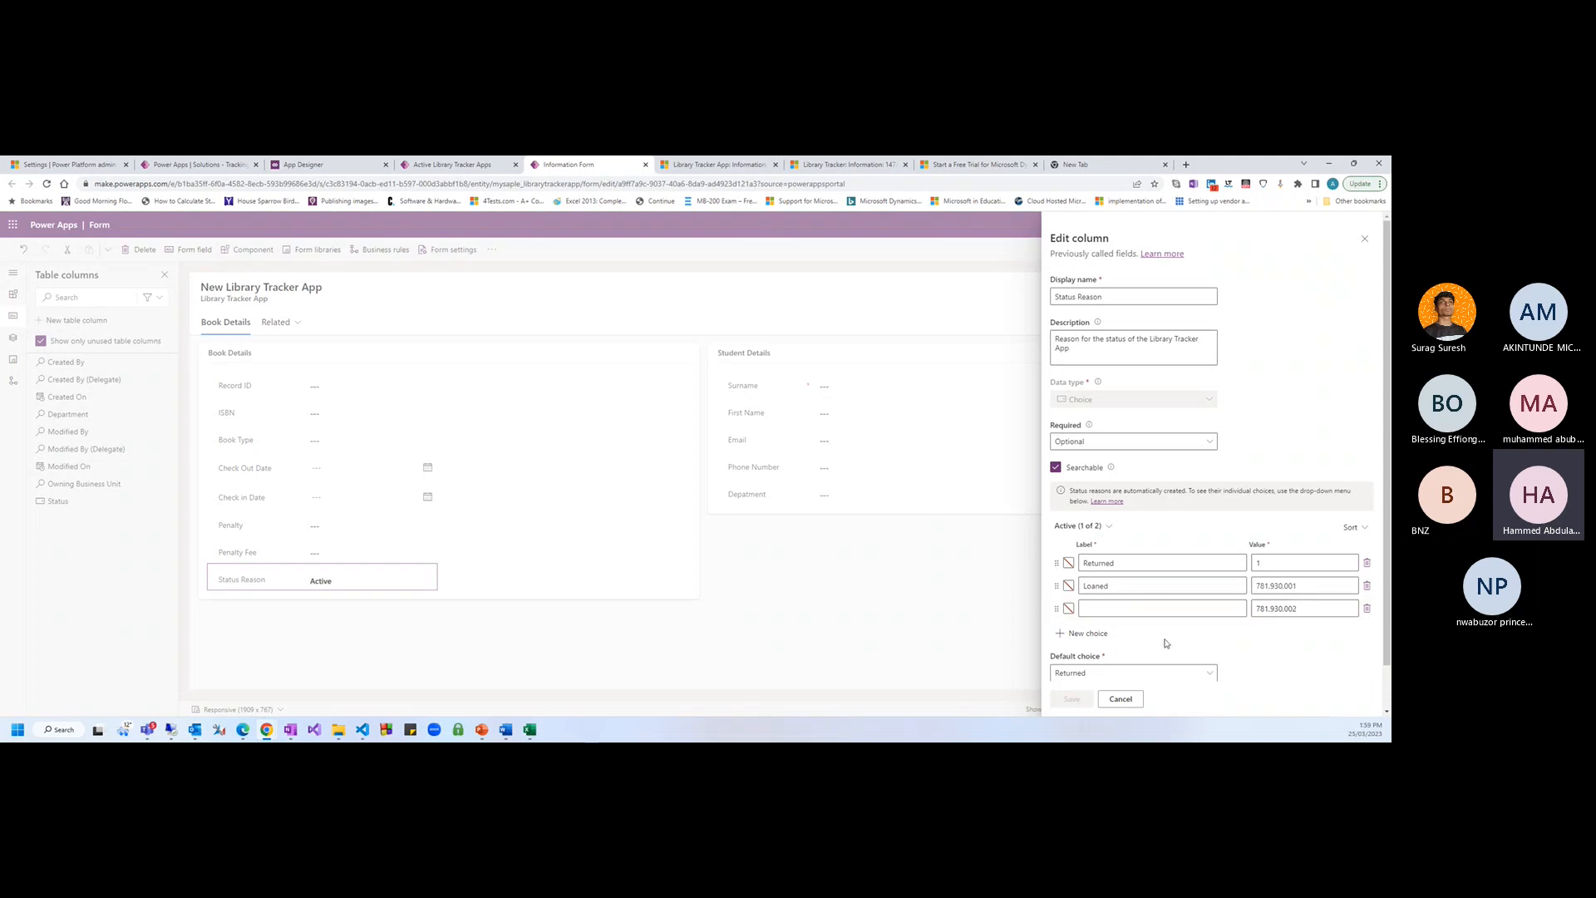
{"action": "scroll", "coordinate": [1124, 697], "scroll_direction": "down", "scroll_amount": 1}
{"action": "scroll", "coordinate": [1144, 416], "scroll_direction": "up", "scroll_amount": 1}
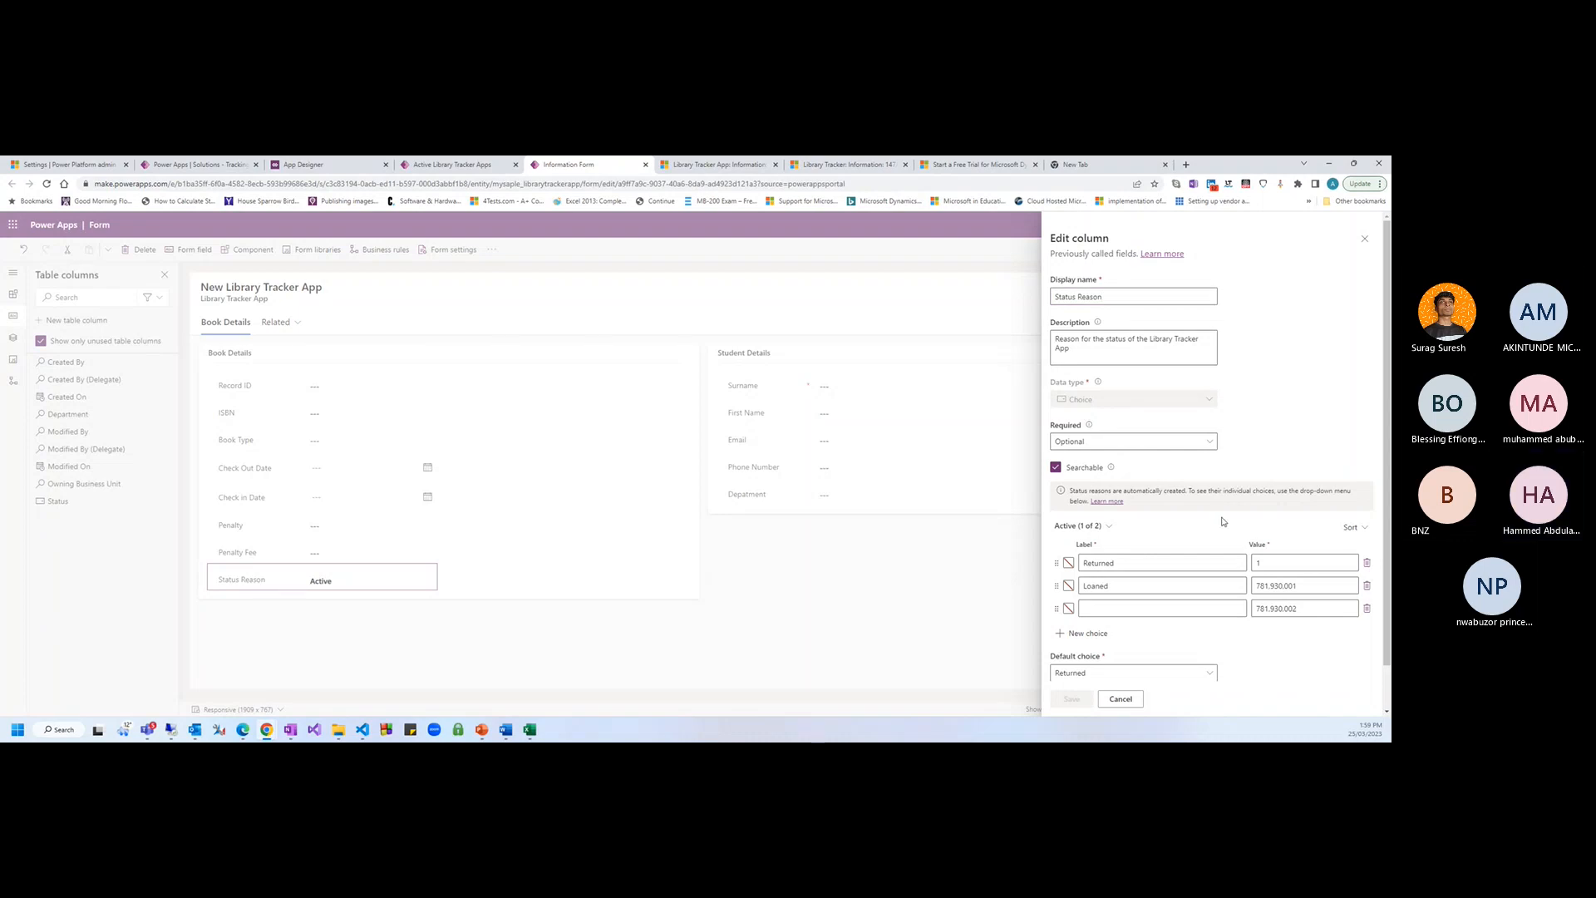
{"action": "scroll", "coordinate": [1164, 532], "scroll_direction": "down", "scroll_amount": 1}
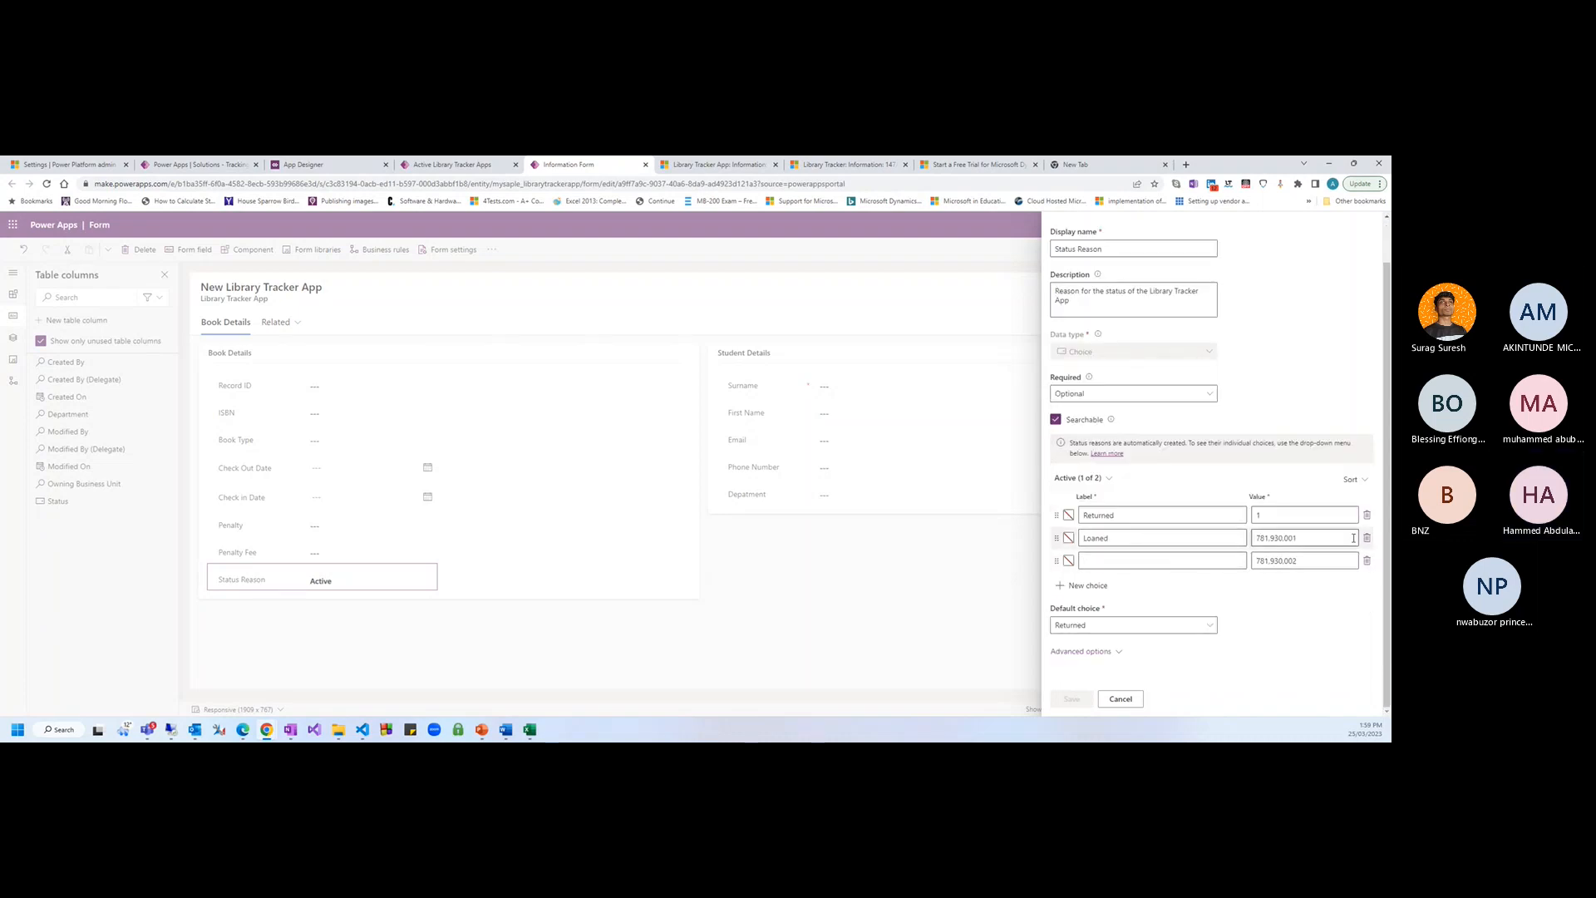
{"action": "left_click", "coordinate": [1367, 562]}
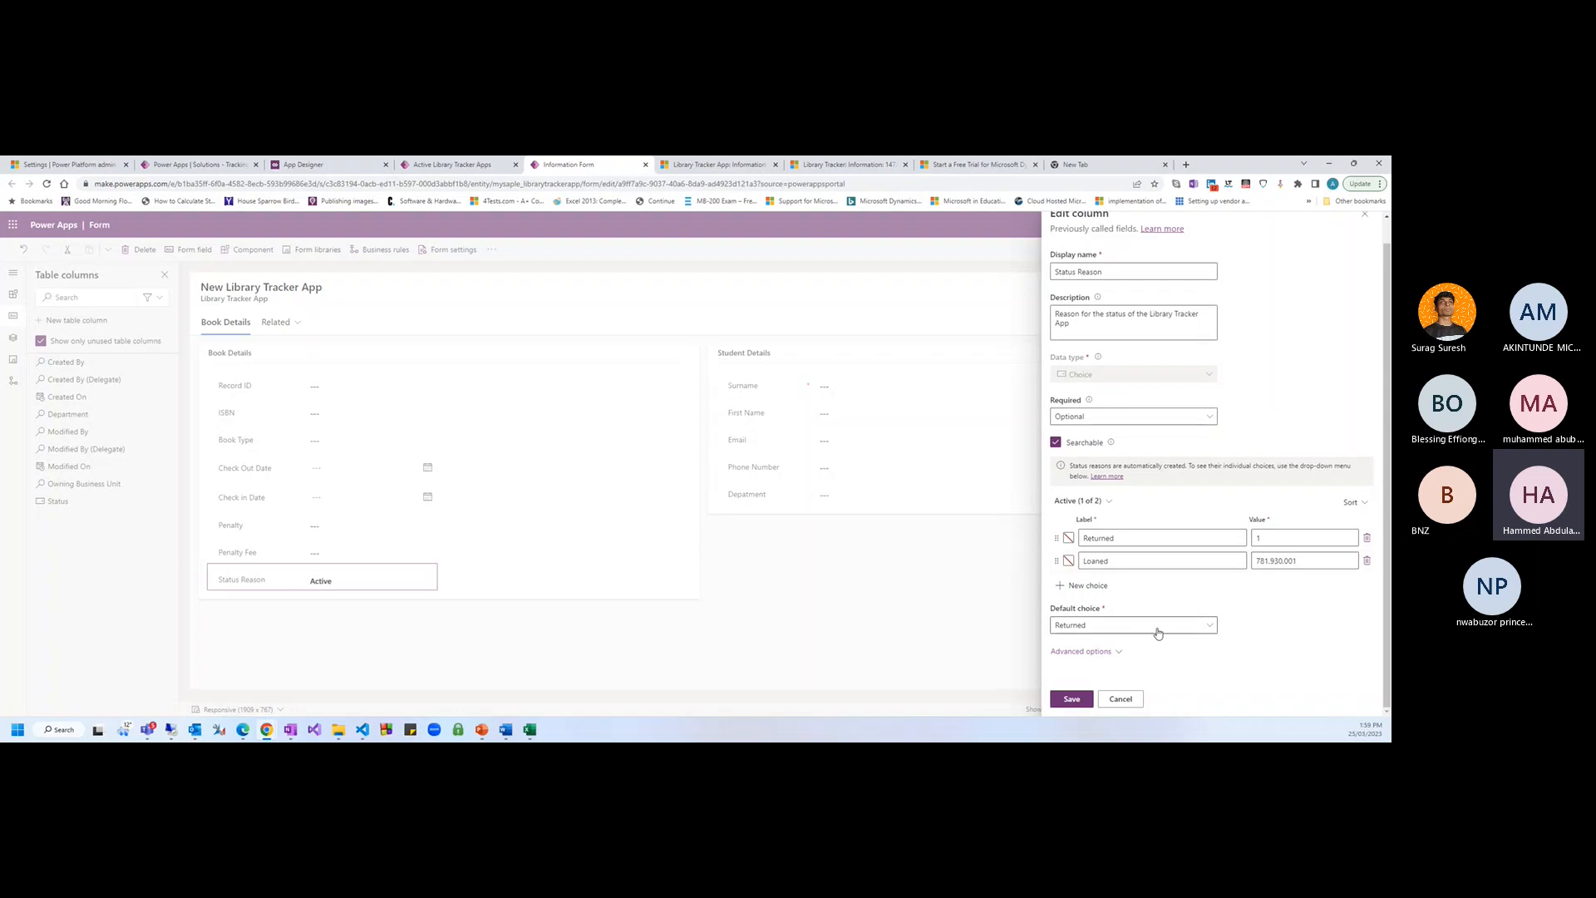
{"action": "left_click", "coordinate": [1072, 698]}
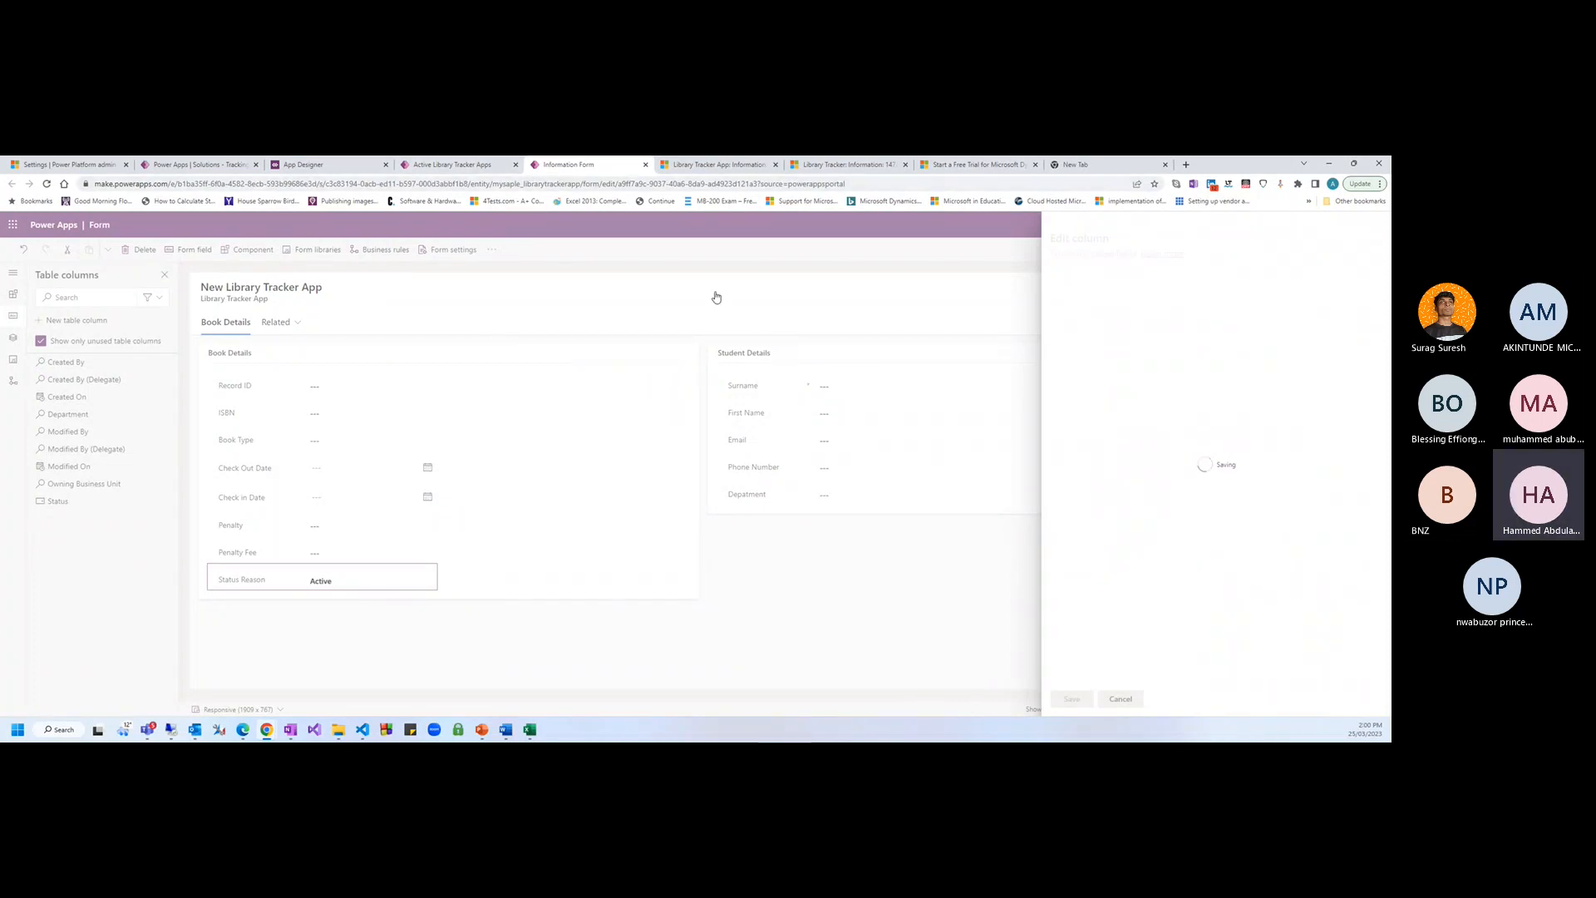
{"action": "left_click", "coordinate": [480, 164]}
{"action": "left_click", "coordinate": [574, 168]}
Reopen the Status Reason column settings and make Loaned the default choice
{"action": "left_click", "coordinate": [697, 169]}
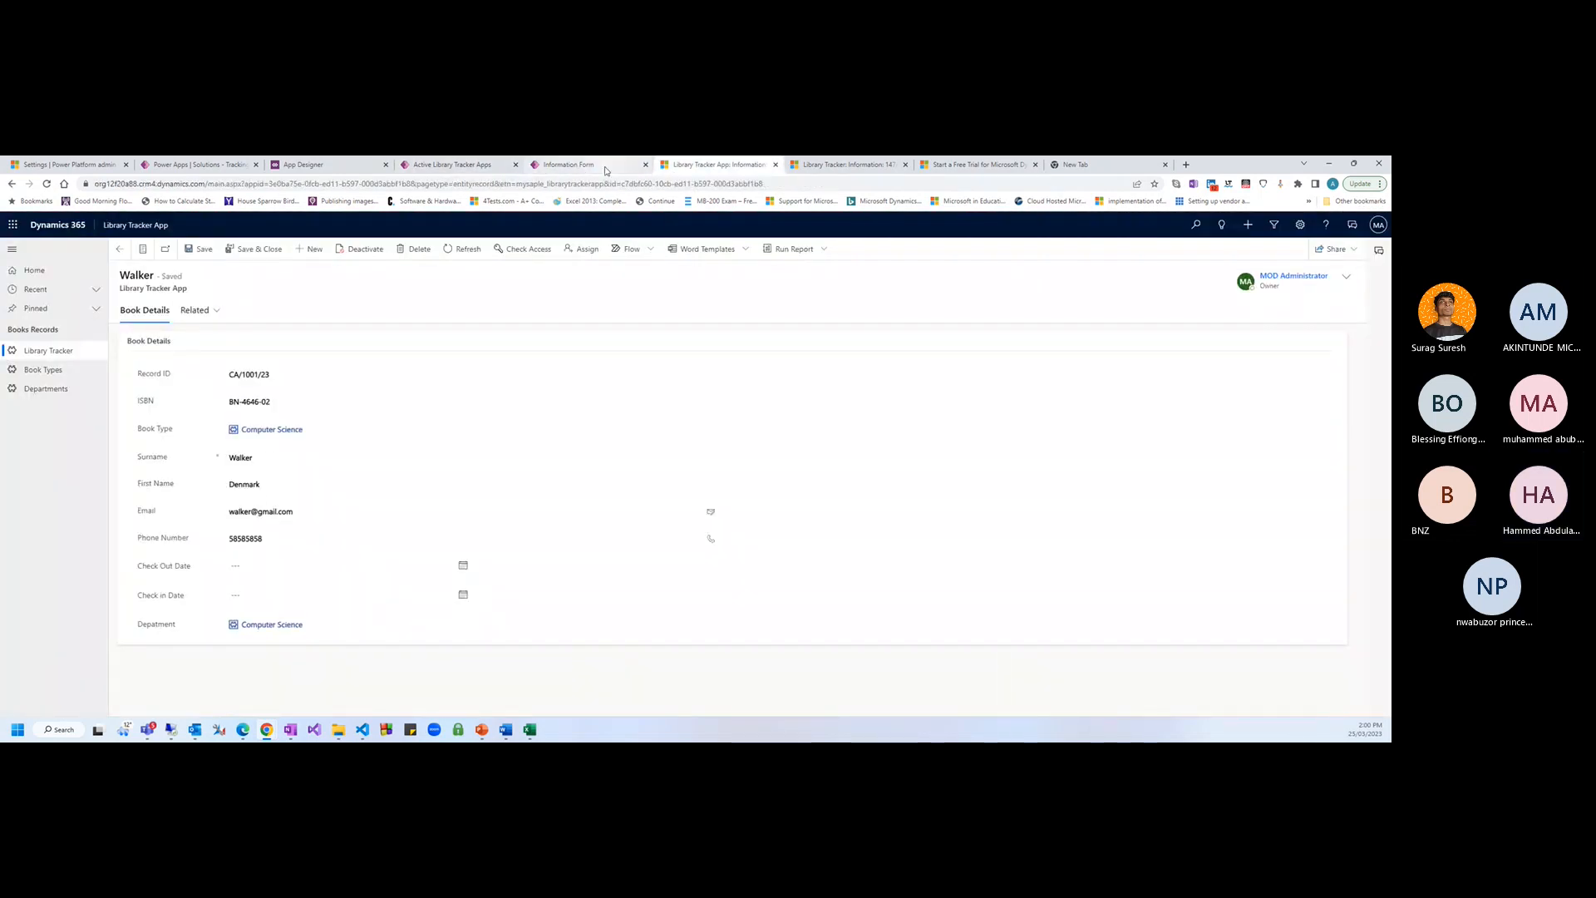
{"action": "left_click", "coordinate": [606, 171]}
{"action": "left_click", "coordinate": [470, 166]}
{"action": "left_click", "coordinate": [619, 166]}
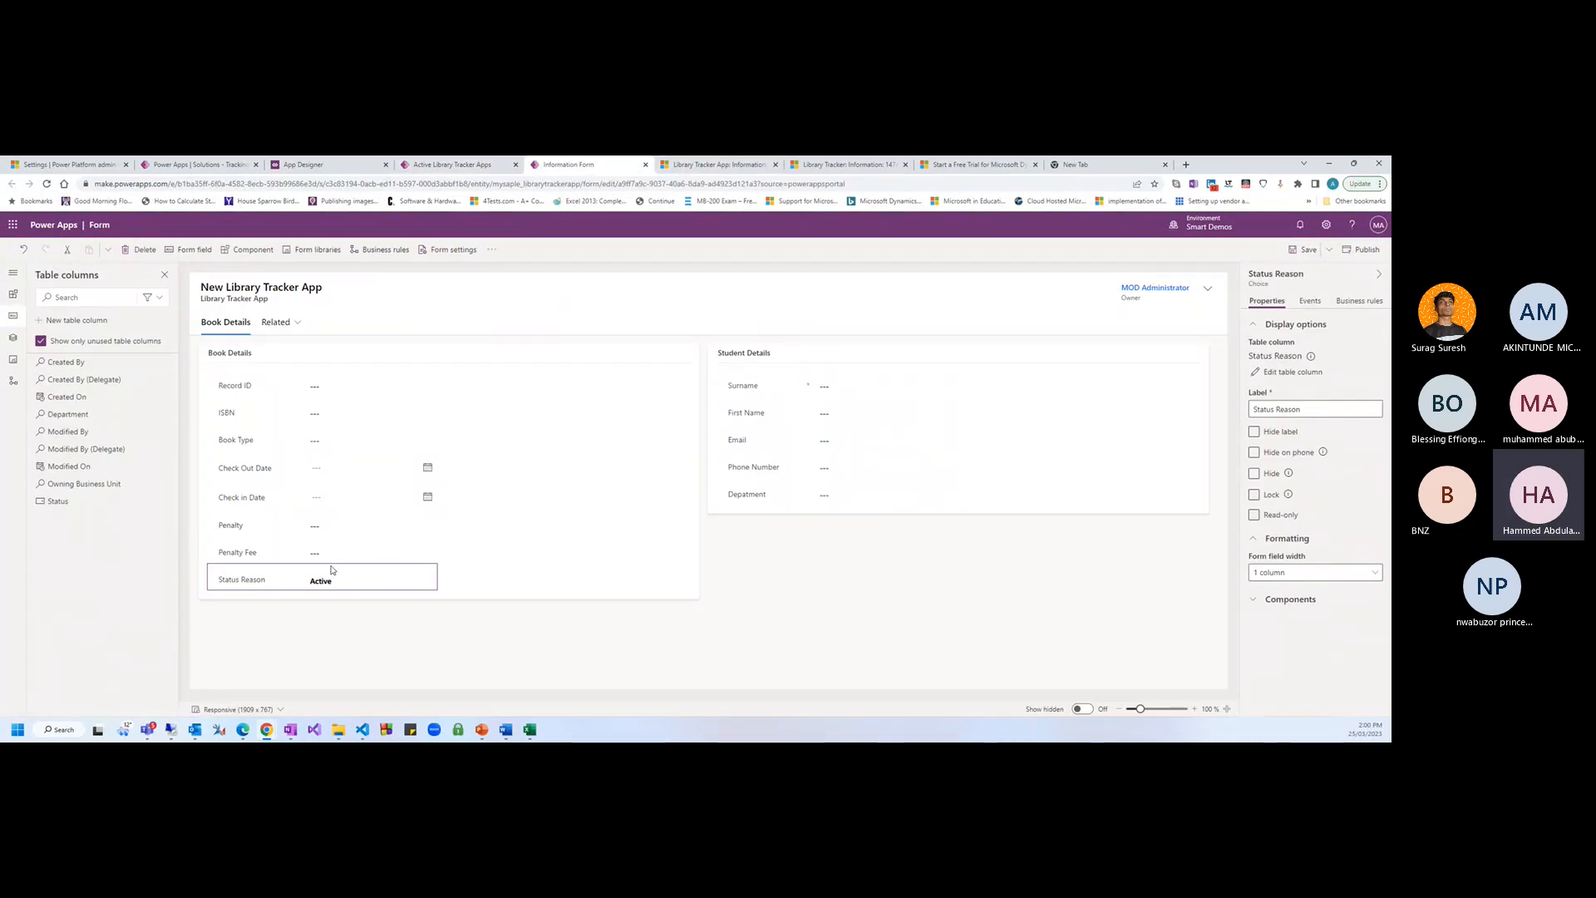
{"action": "left_click", "coordinate": [1291, 373]}
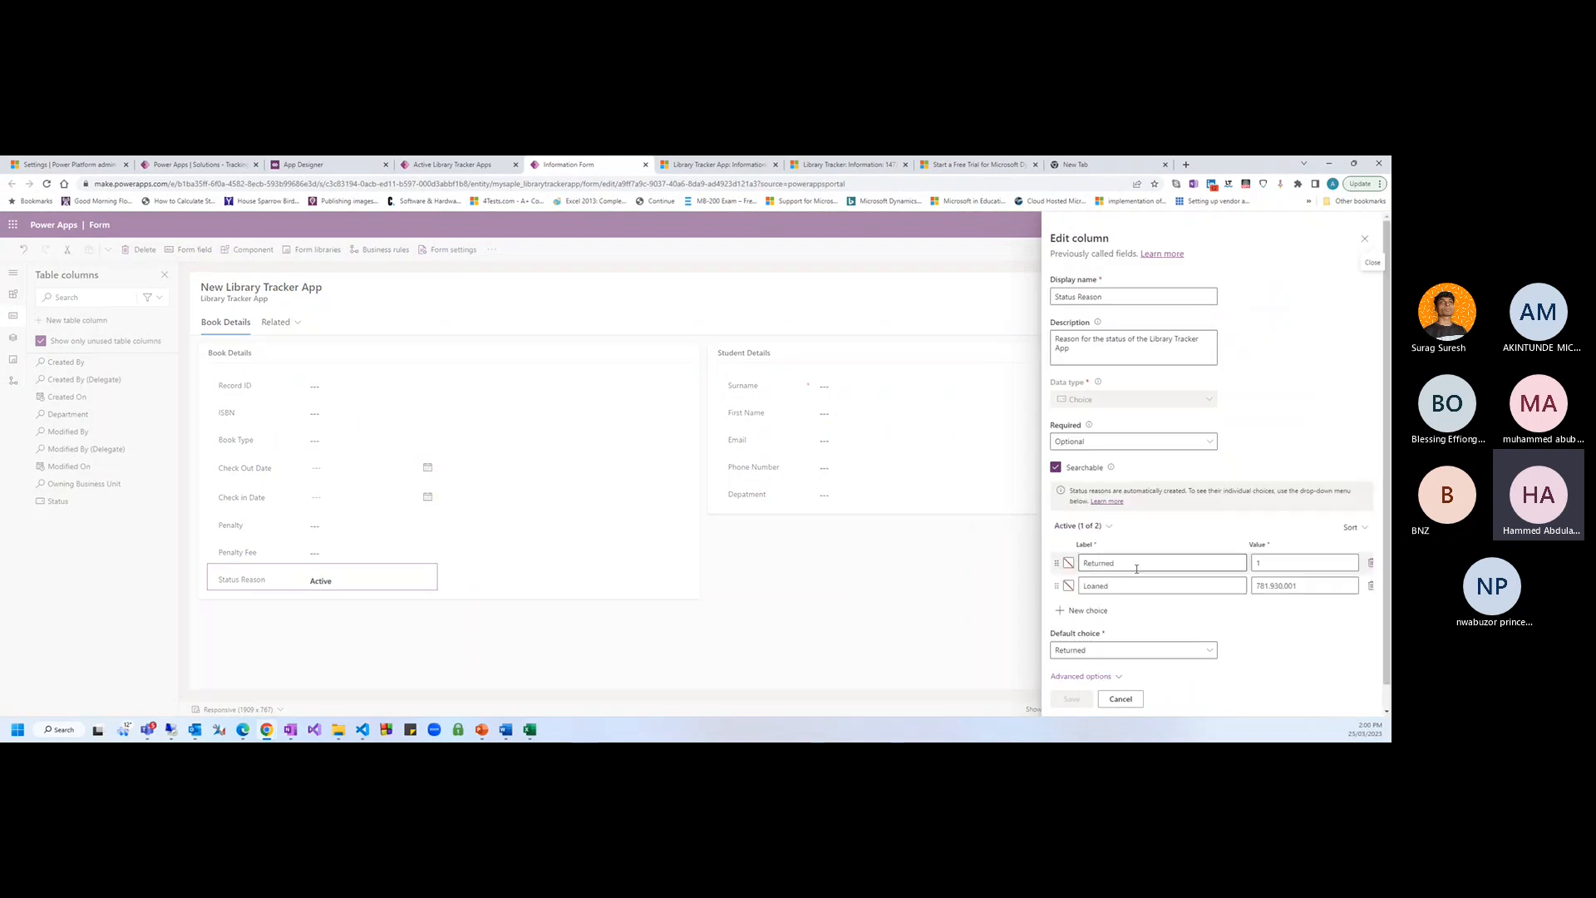
{"action": "scroll", "coordinate": [1115, 654], "scroll_direction": "down", "scroll_amount": 1}
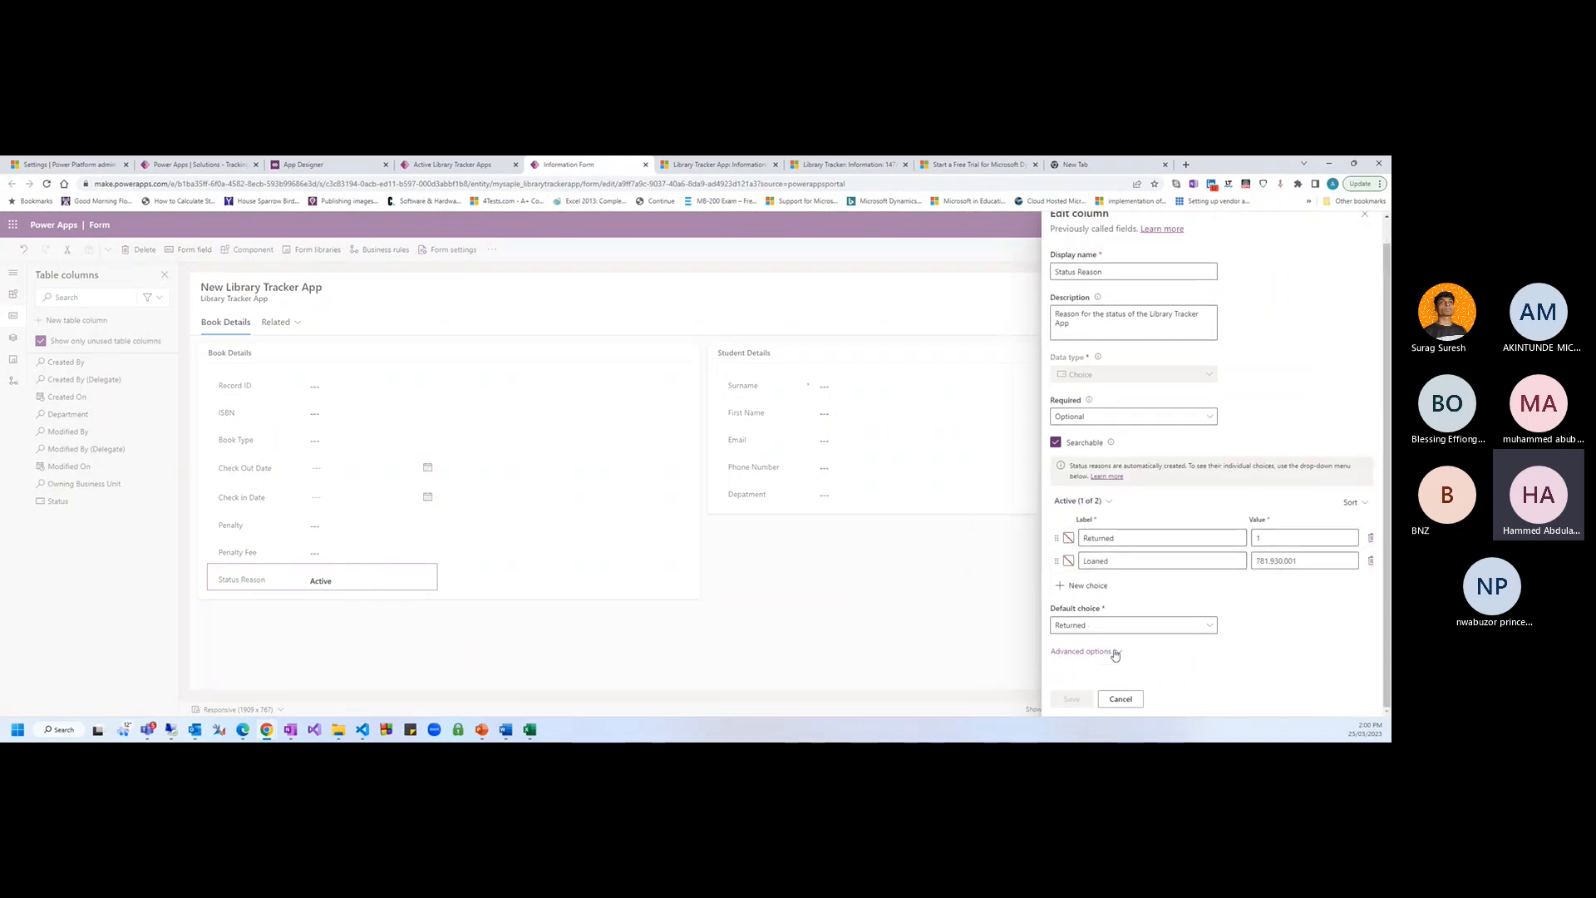
{"action": "left_click", "coordinate": [1118, 627]}
{"action": "left_click", "coordinate": [1105, 665]}
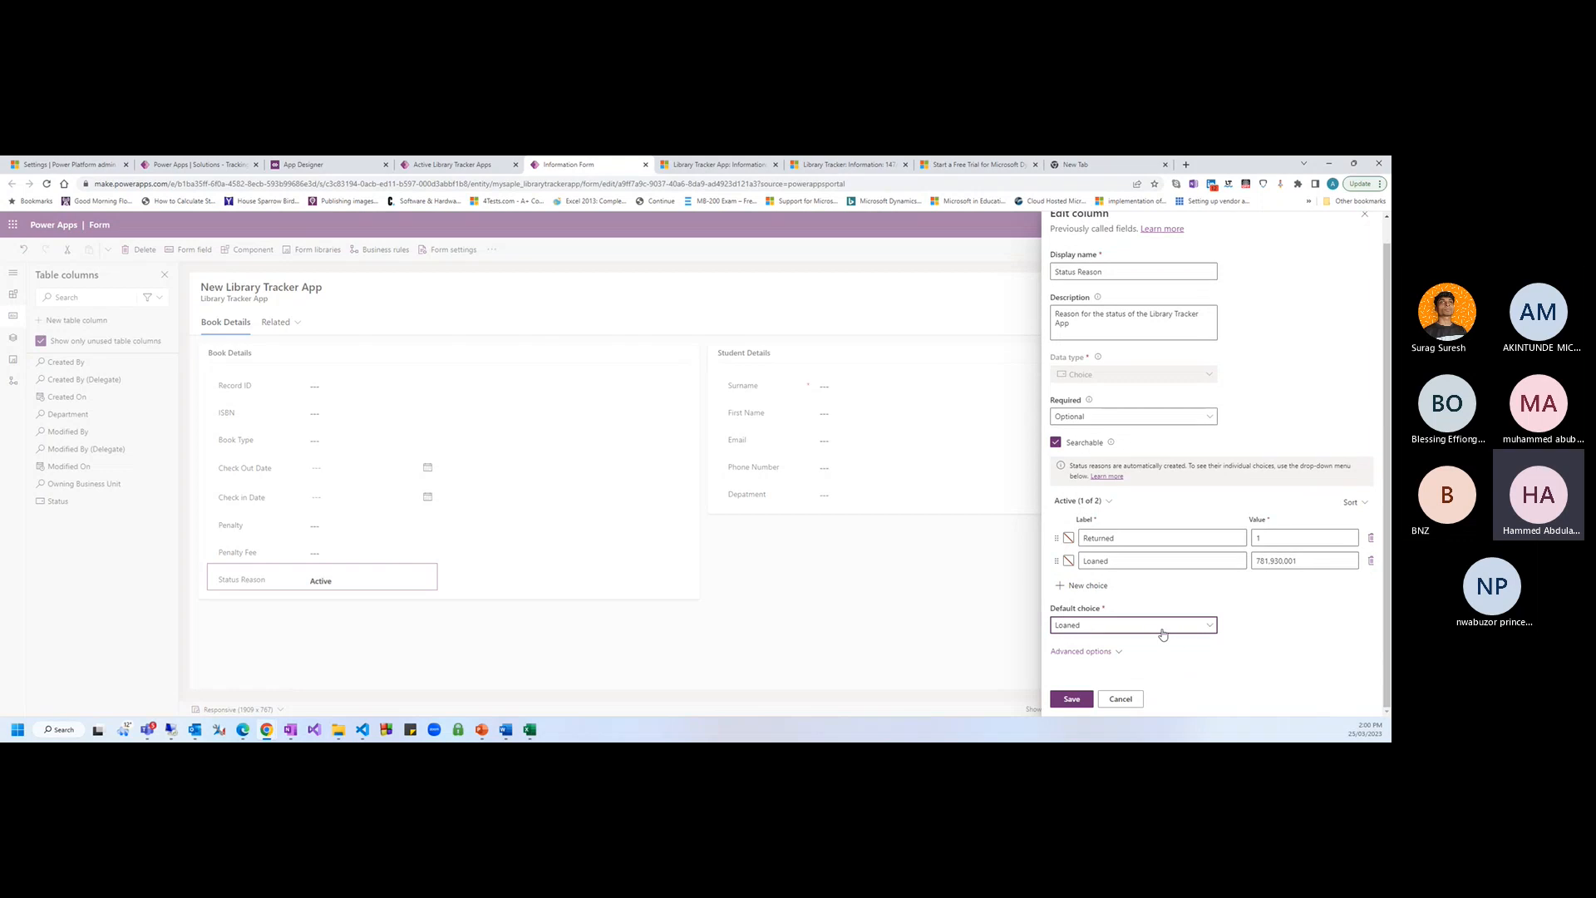
{"action": "left_click", "coordinate": [1160, 630]}
{"action": "left_click", "coordinate": [1183, 631]}
Add a New choice, rename Loaned to Borrowed, save, and drag Status Reason into the form header
{"action": "left_click", "coordinate": [1088, 587]}
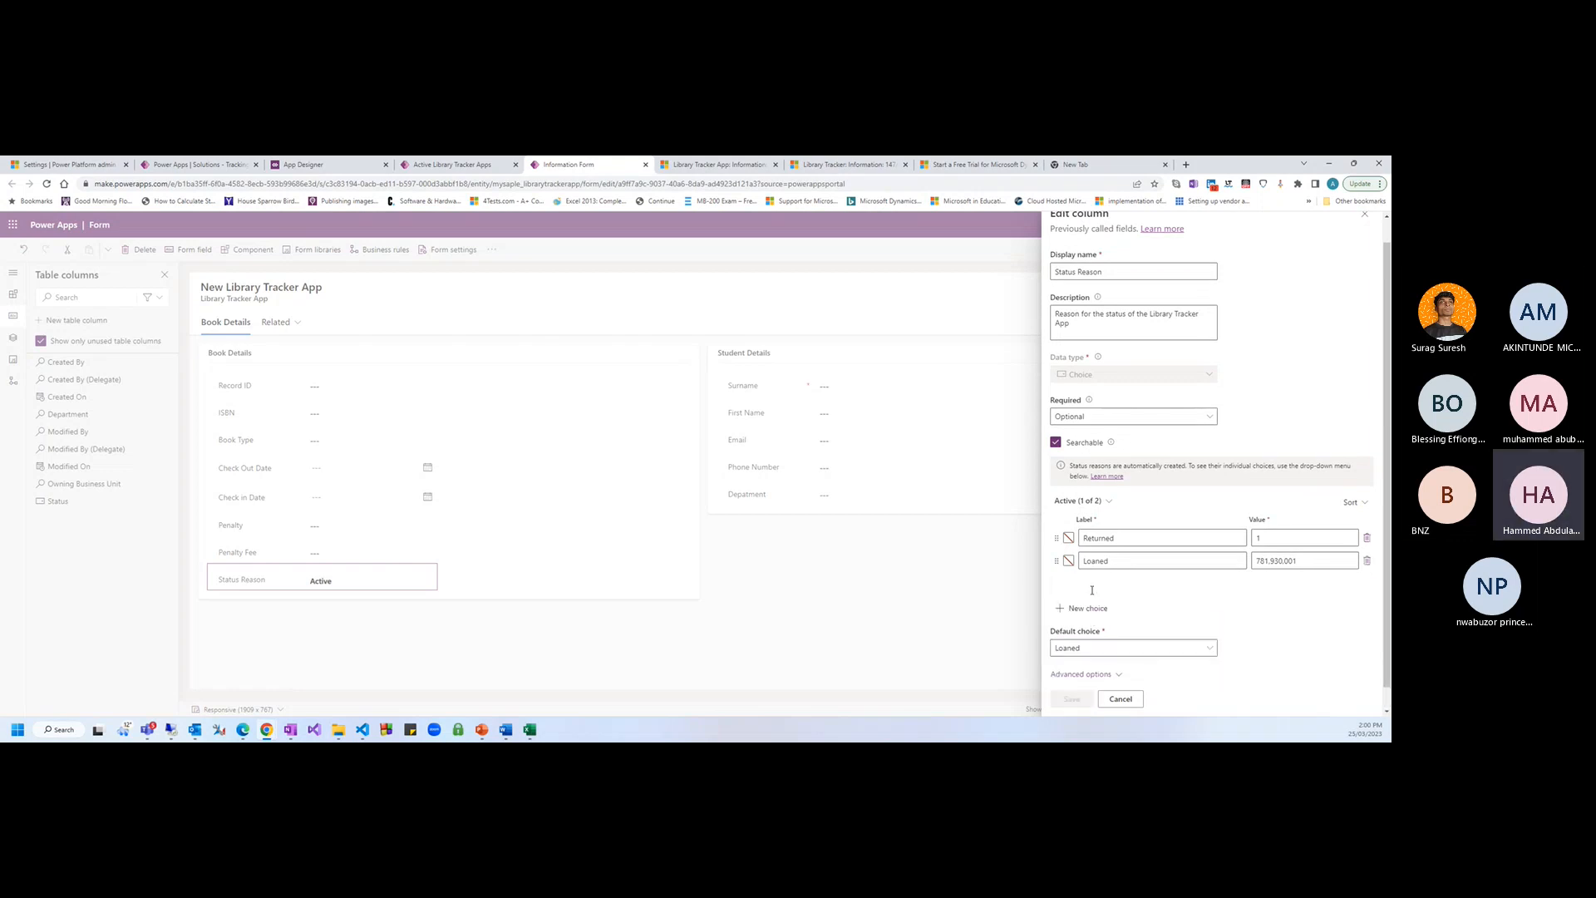
{"action": "type", "text": "New"}
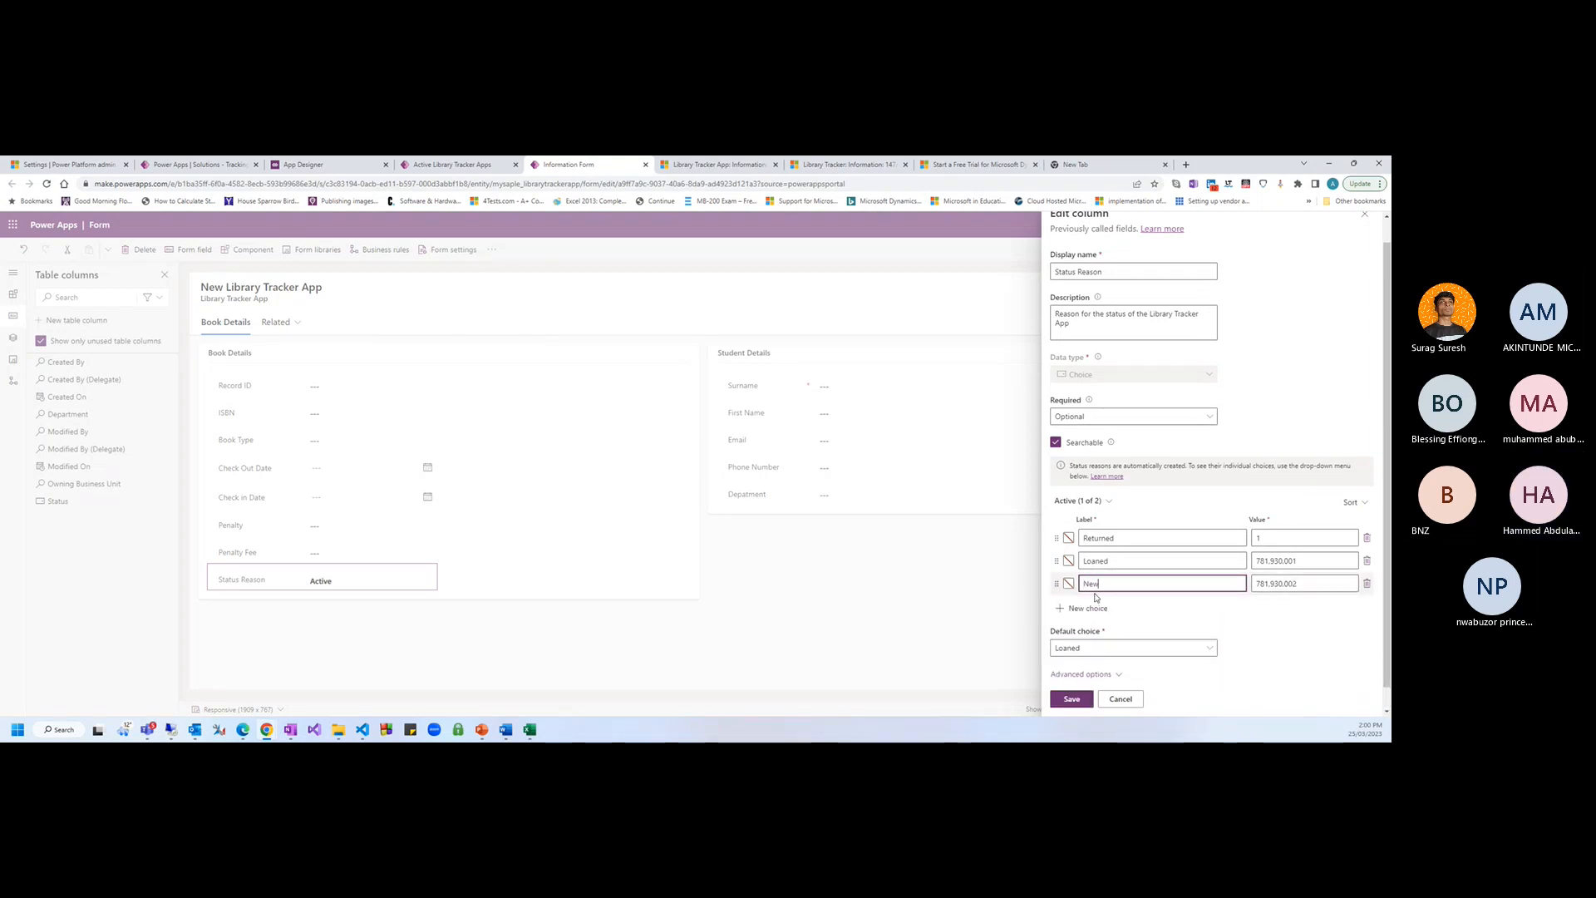
{"action": "left_click_drag", "start_coordinate": [1057, 560], "coordinate": [1113, 568]}
{"action": "double_click", "coordinate": [1113, 569]}
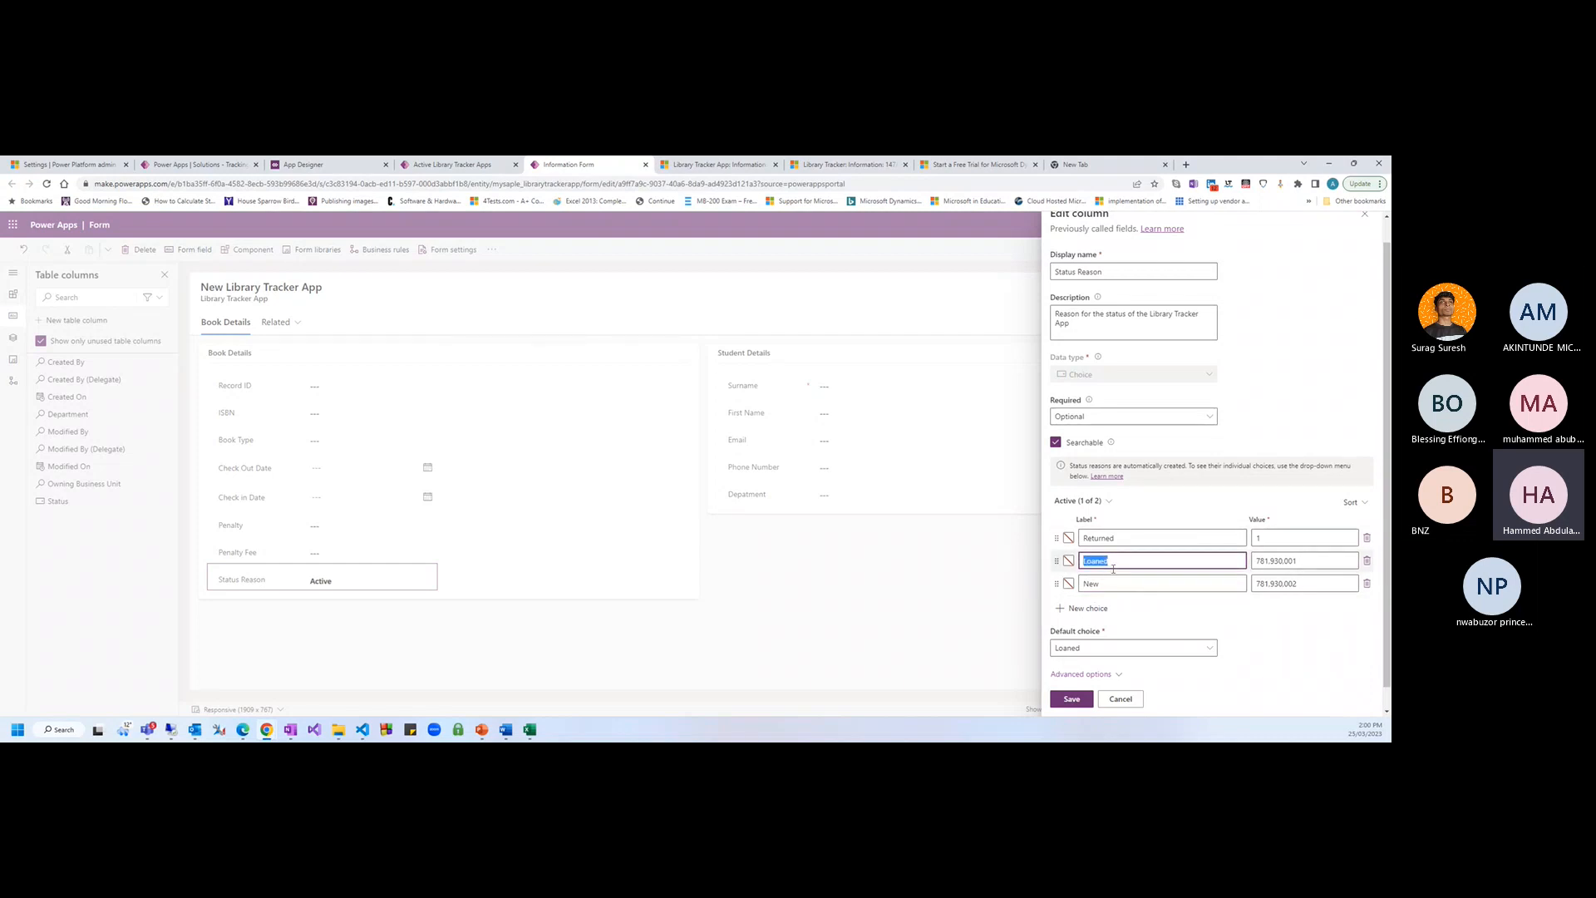
{"action": "type", "text": "Borrowed"}
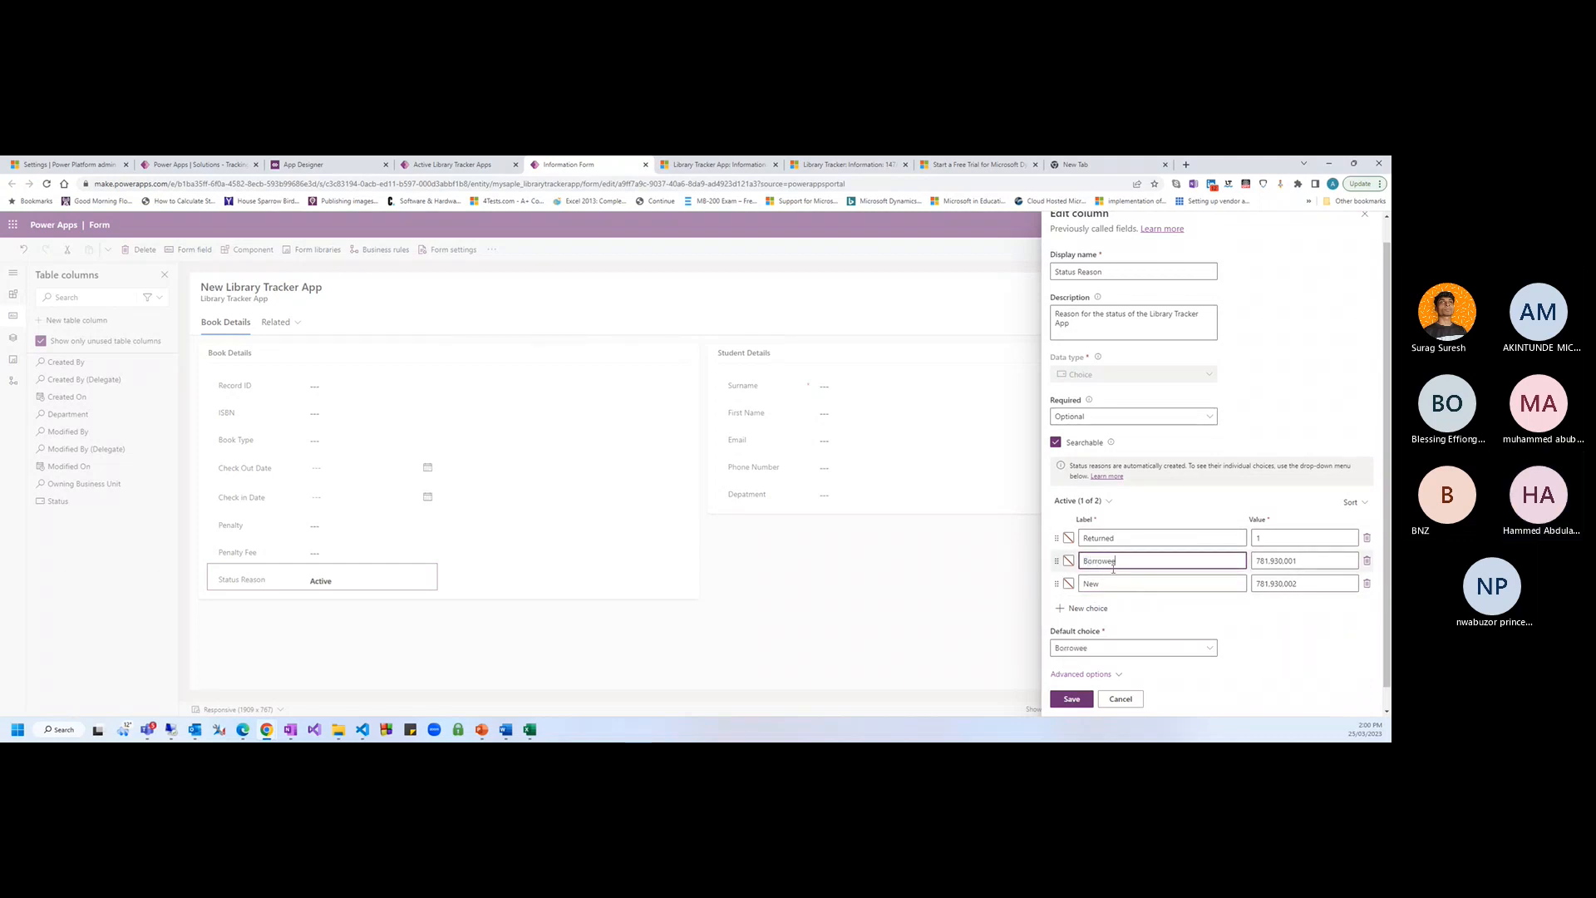
{"action": "left_click", "coordinate": [1124, 593]}
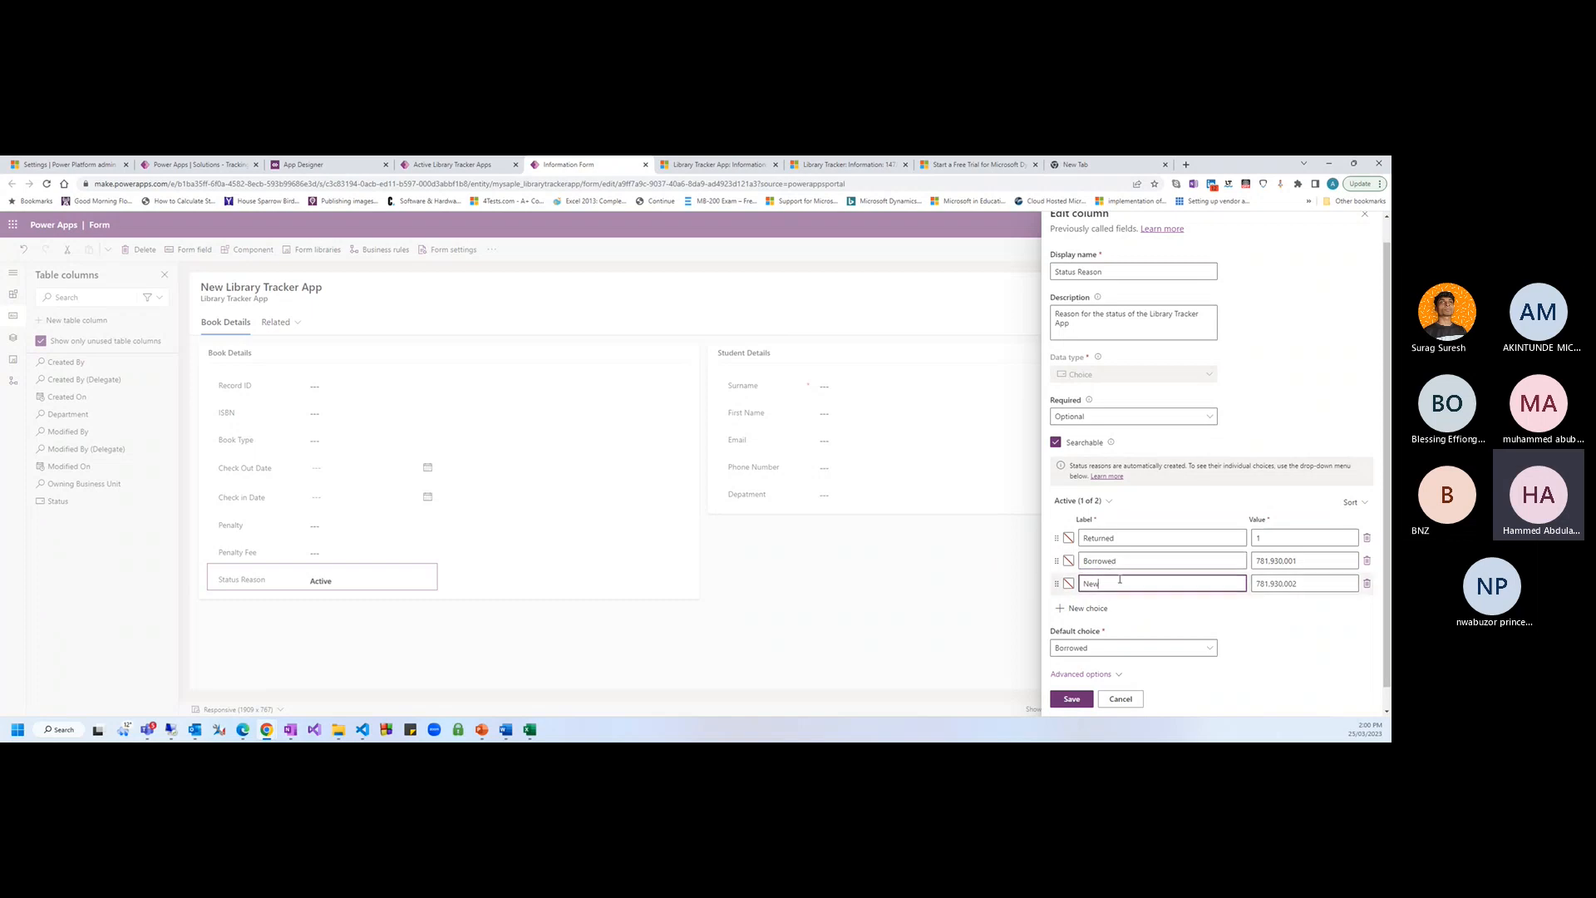
{"action": "left_click", "coordinate": [1271, 664]}
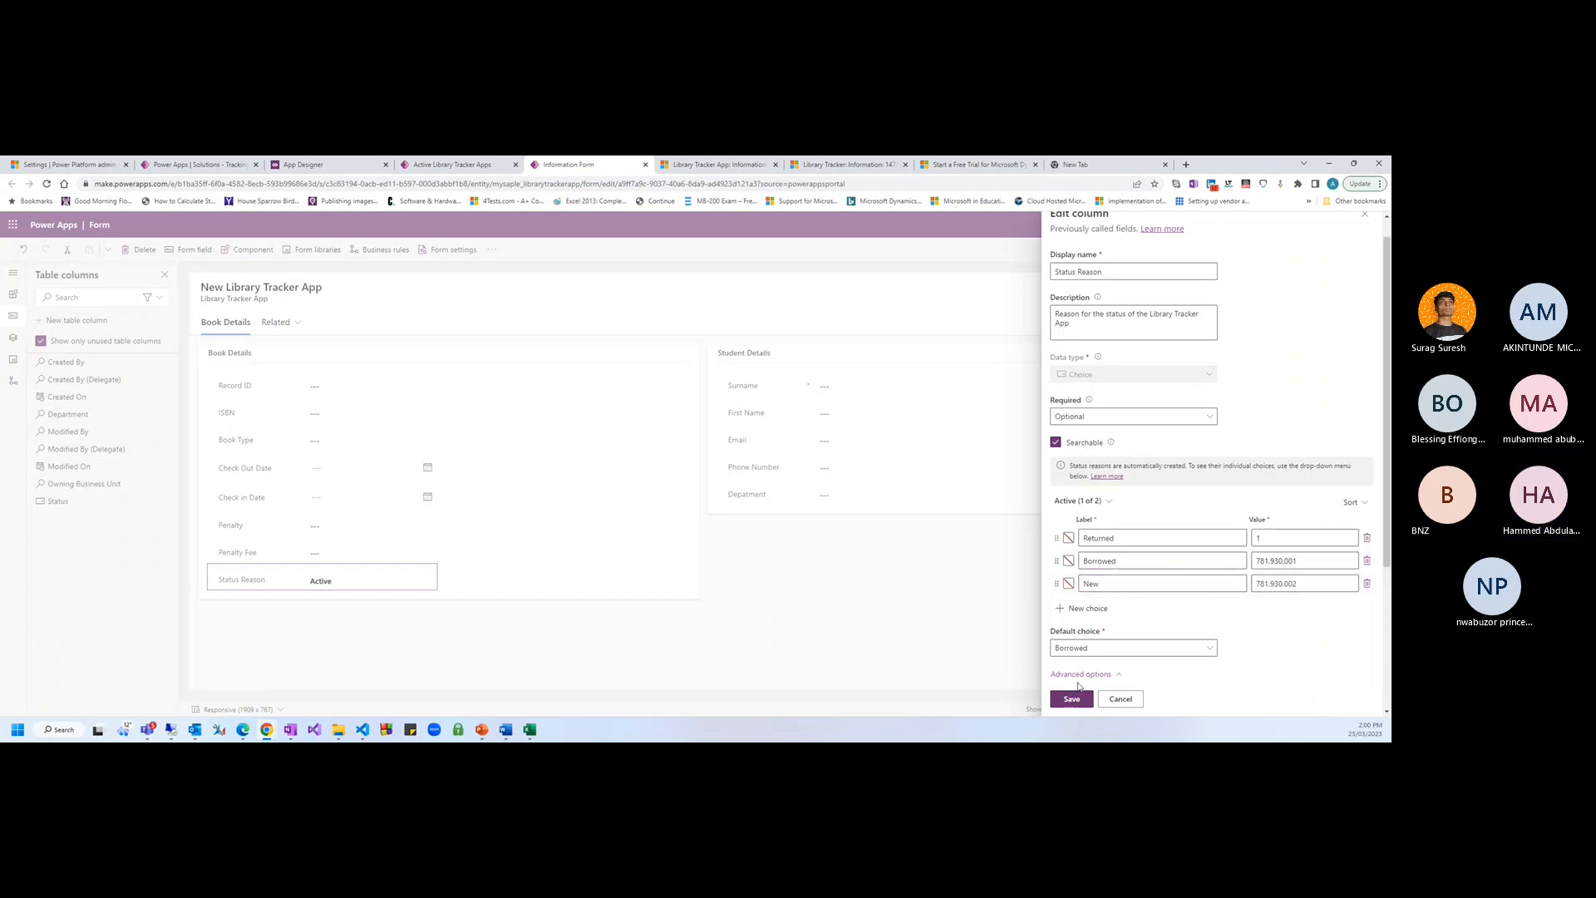
{"action": "left_click", "coordinate": [1090, 653]}
{"action": "left_click", "coordinate": [1072, 625]}
{"action": "left_click", "coordinate": [1072, 699]}
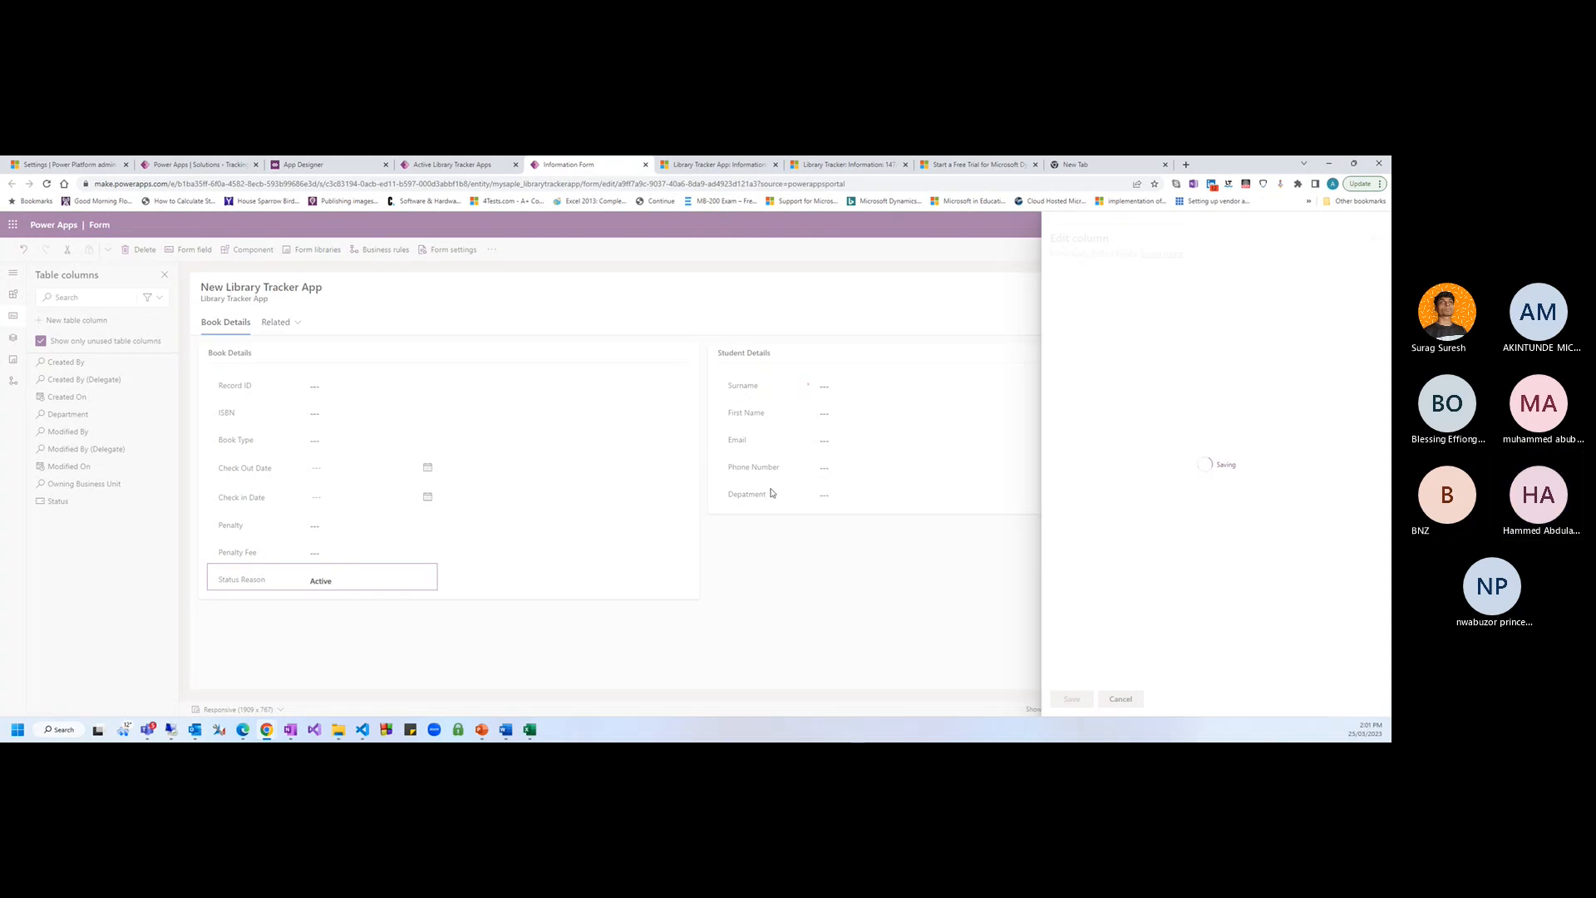
{"action": "left_click_drag", "start_coordinate": [266, 586], "coordinate": [1199, 294]}
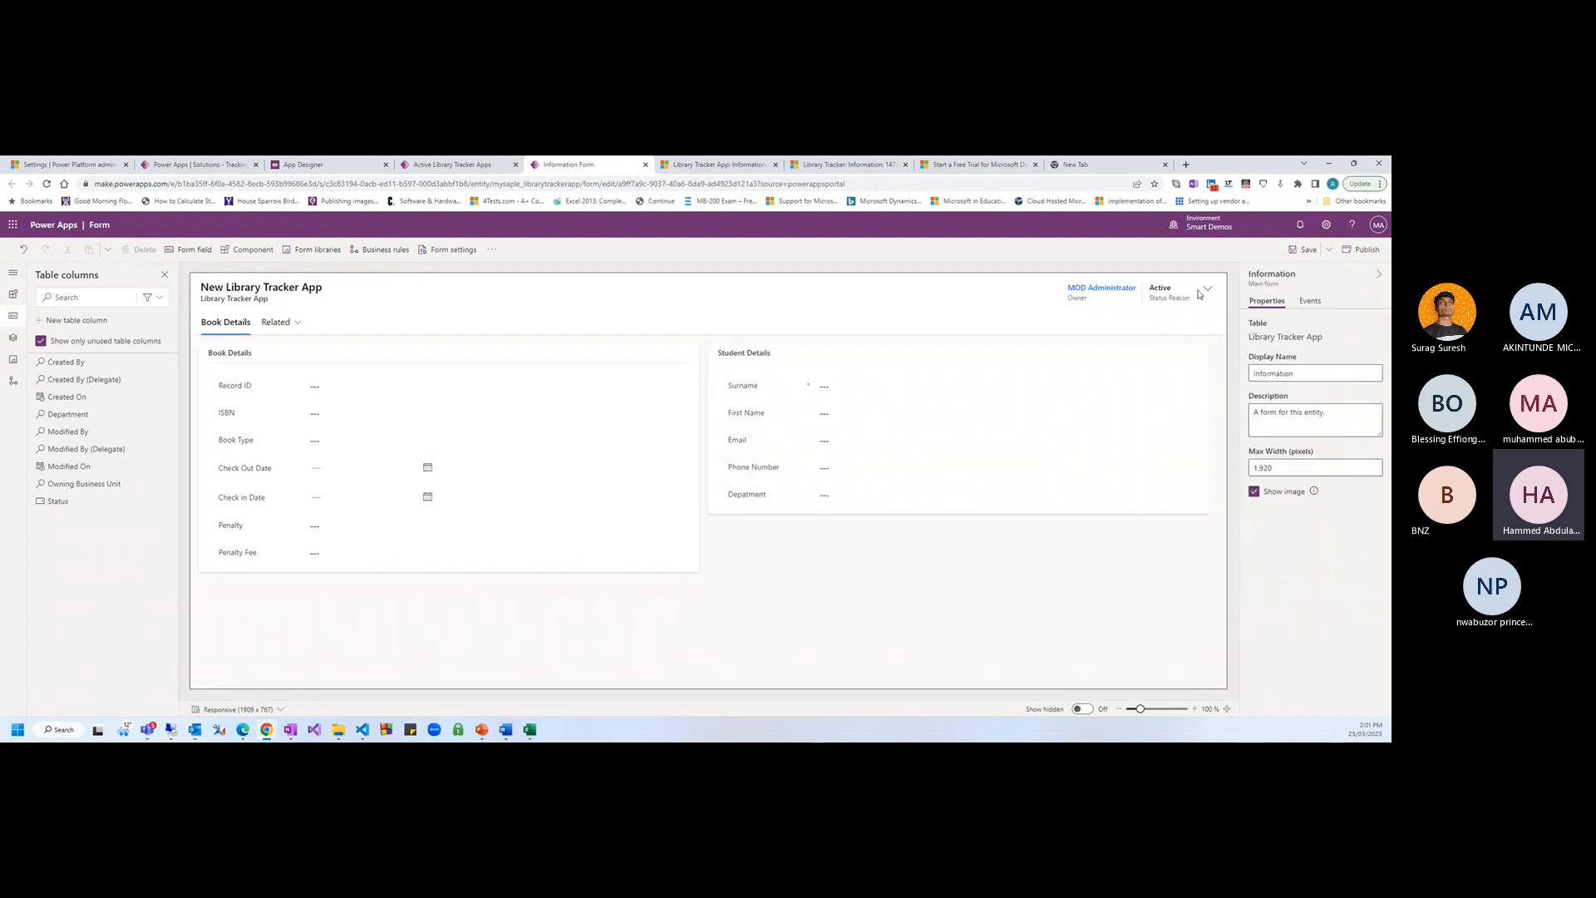
Save the form, view the table's empty Business rules list, and reload the book record with F5
{"action": "left_click", "coordinate": [1303, 249]}
{"action": "left_click", "coordinate": [201, 164]}
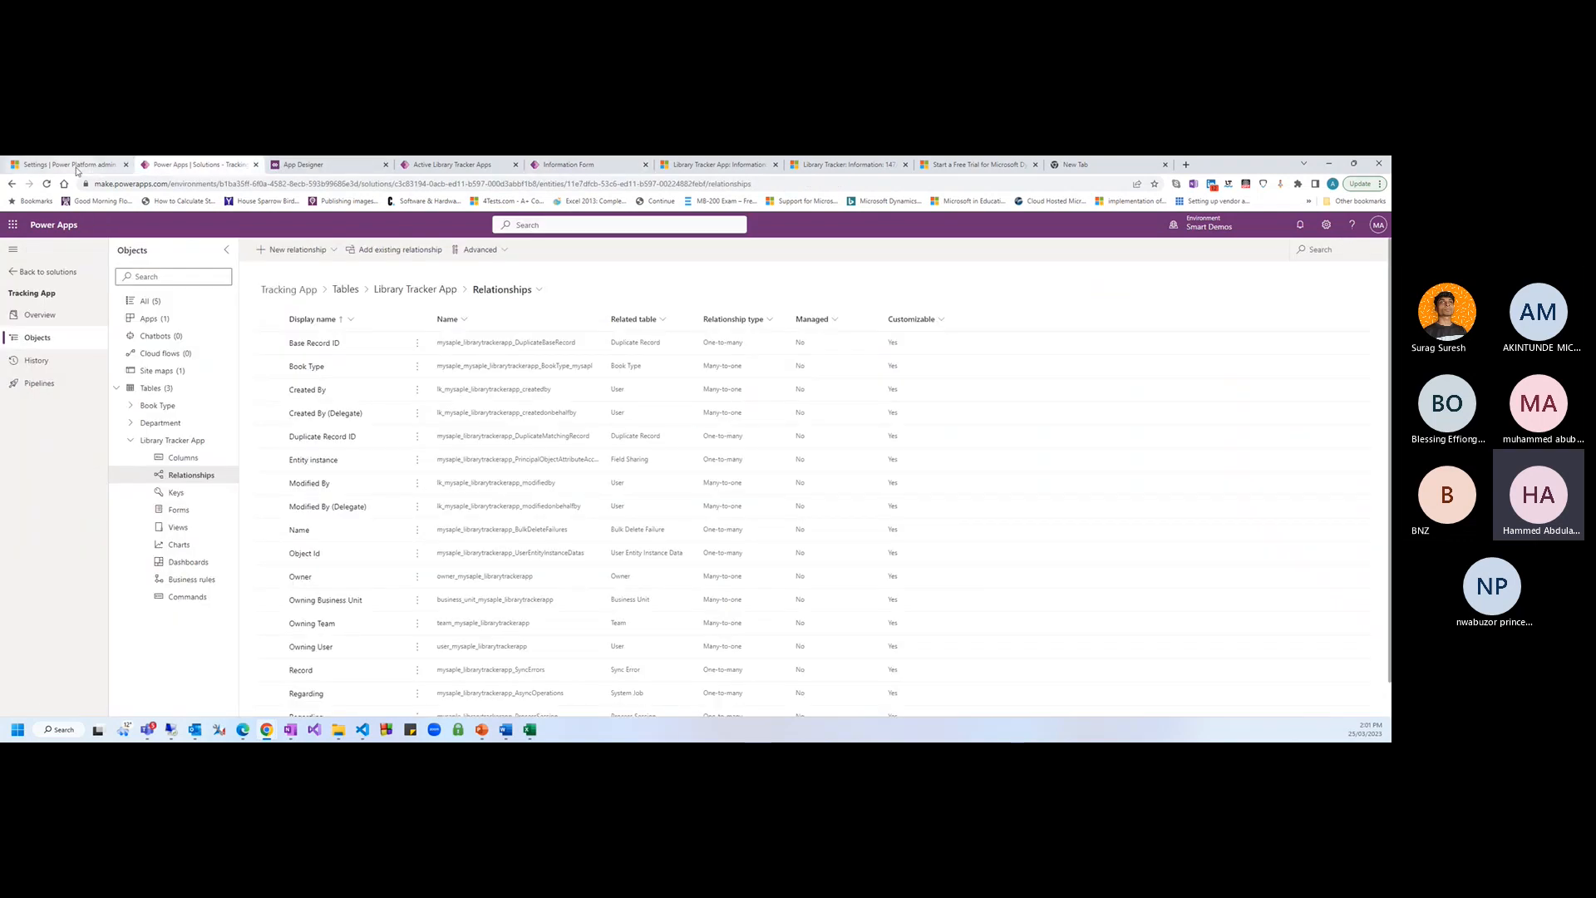
{"action": "left_click", "coordinate": [588, 170]}
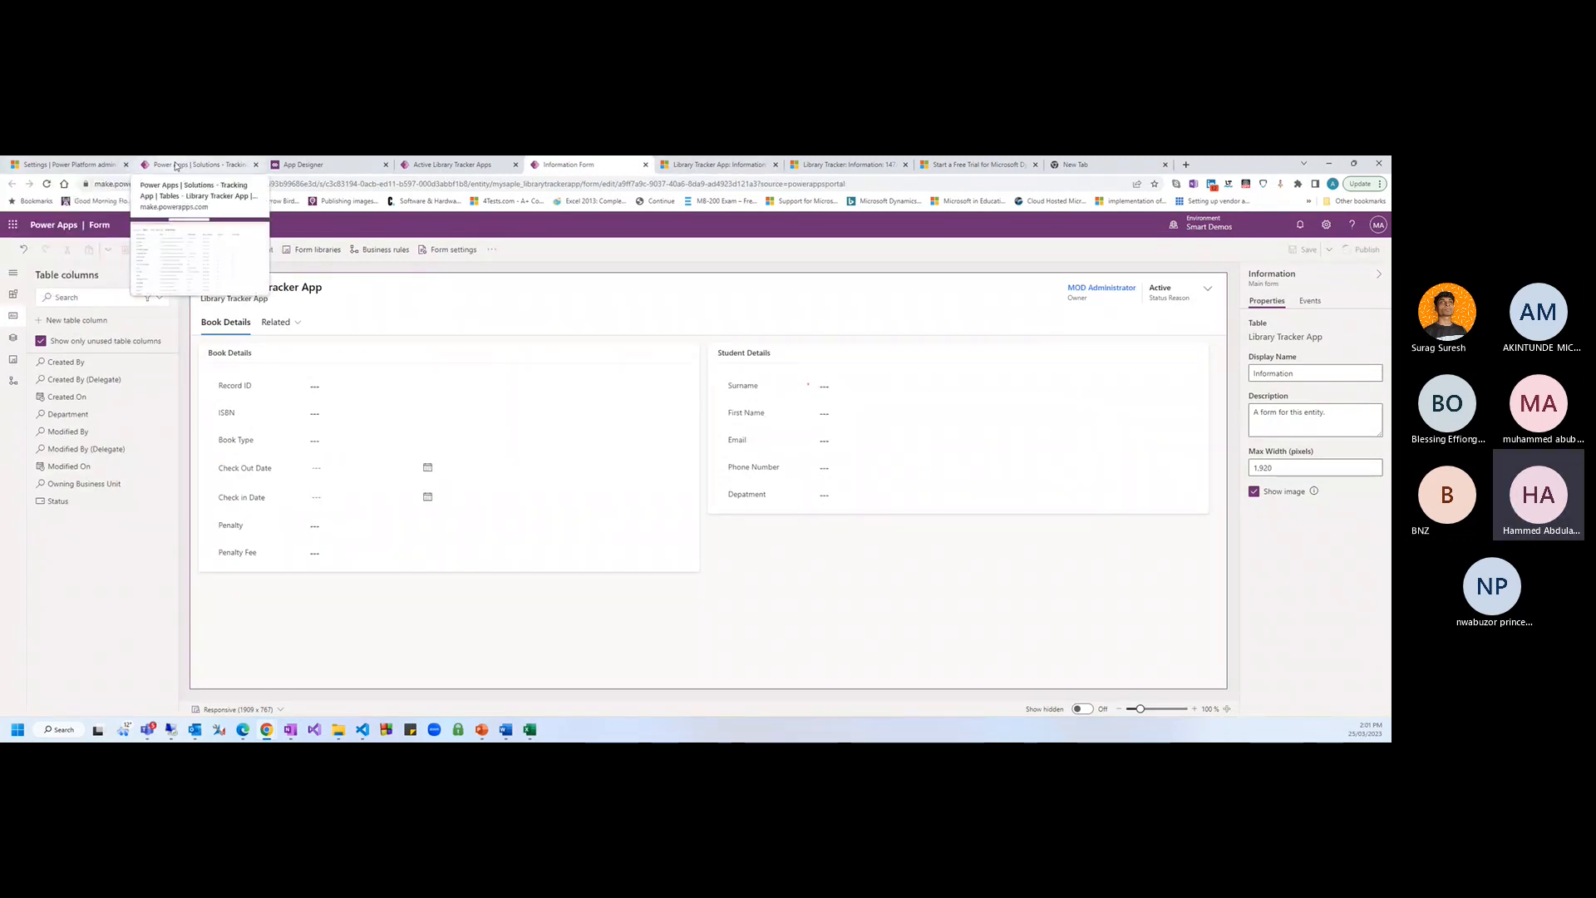
{"action": "left_click", "coordinate": [176, 166]}
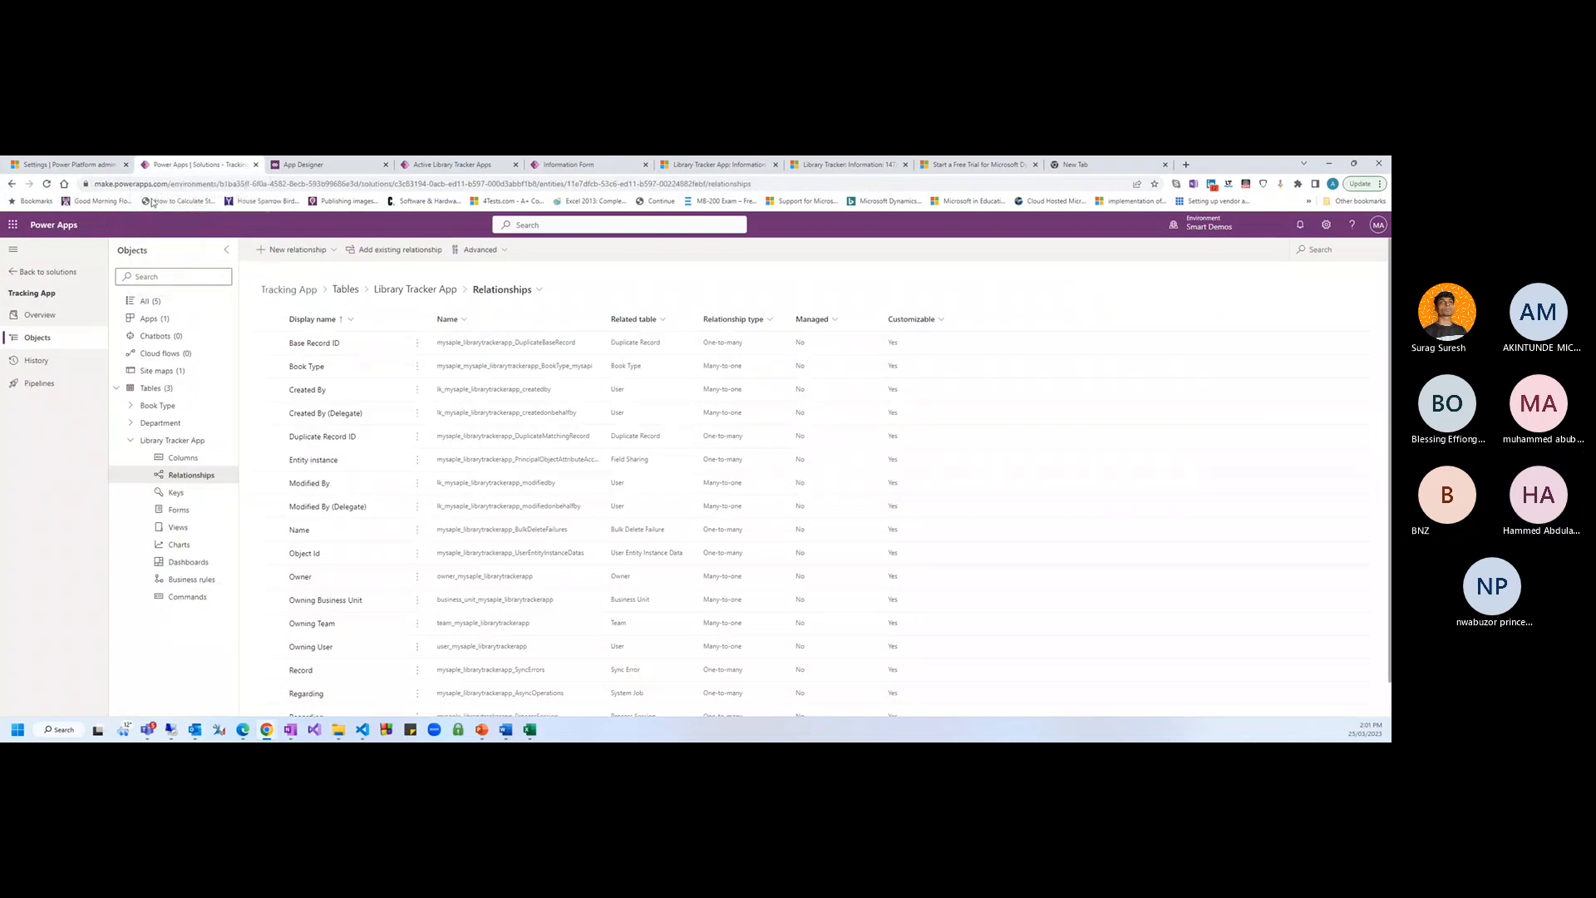
{"action": "left_click", "coordinate": [202, 582]}
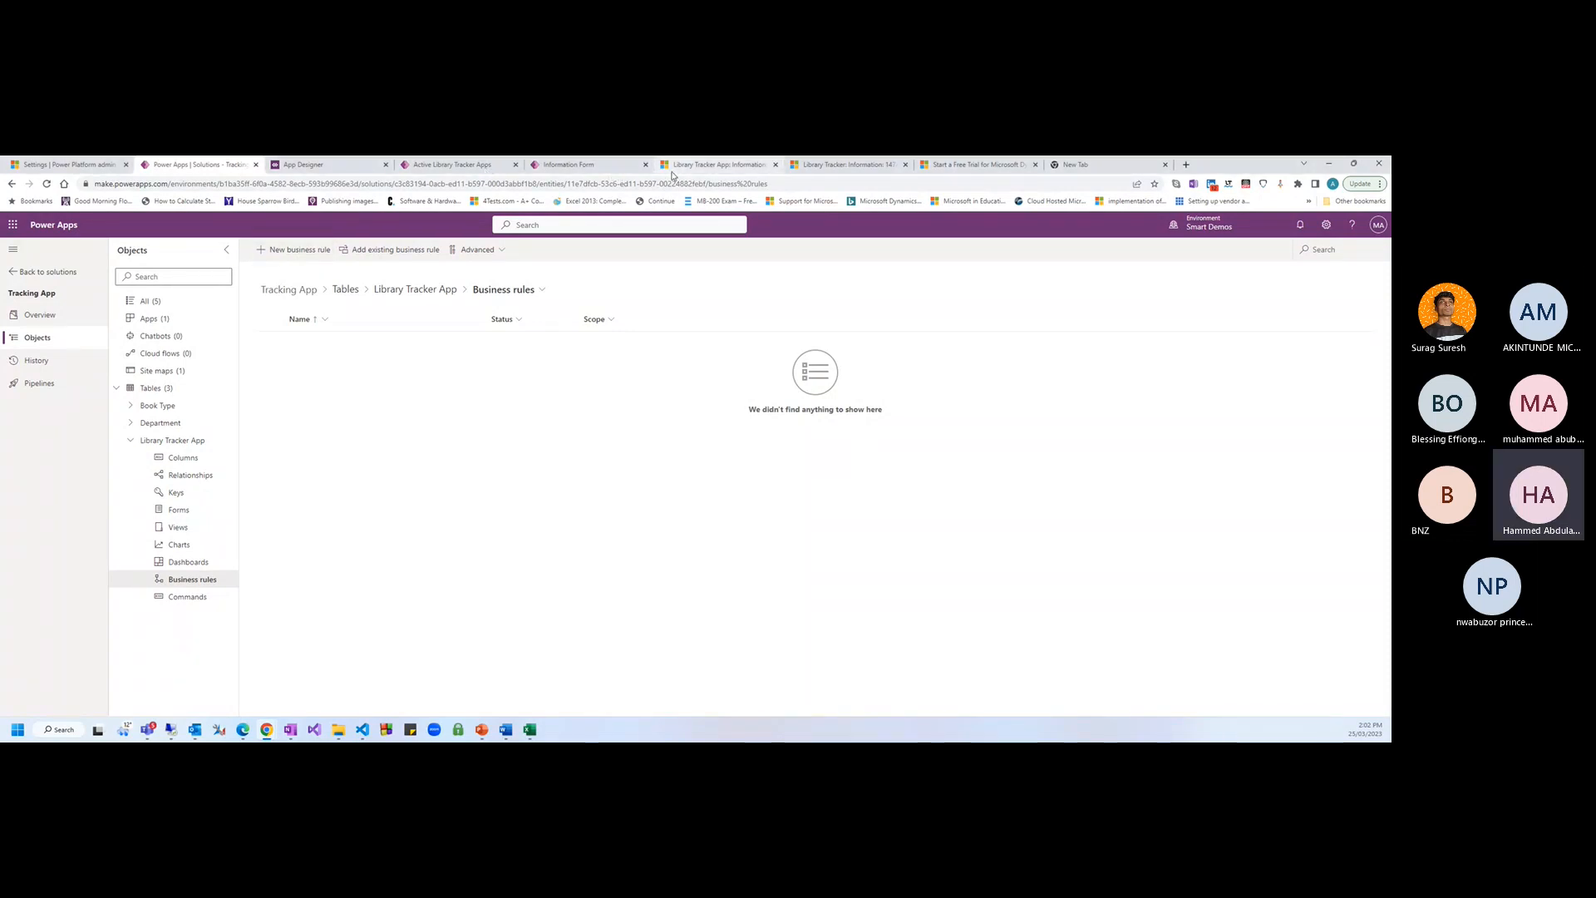
{"action": "left_click", "coordinate": [719, 165]}
{"action": "key", "text": "F5"}
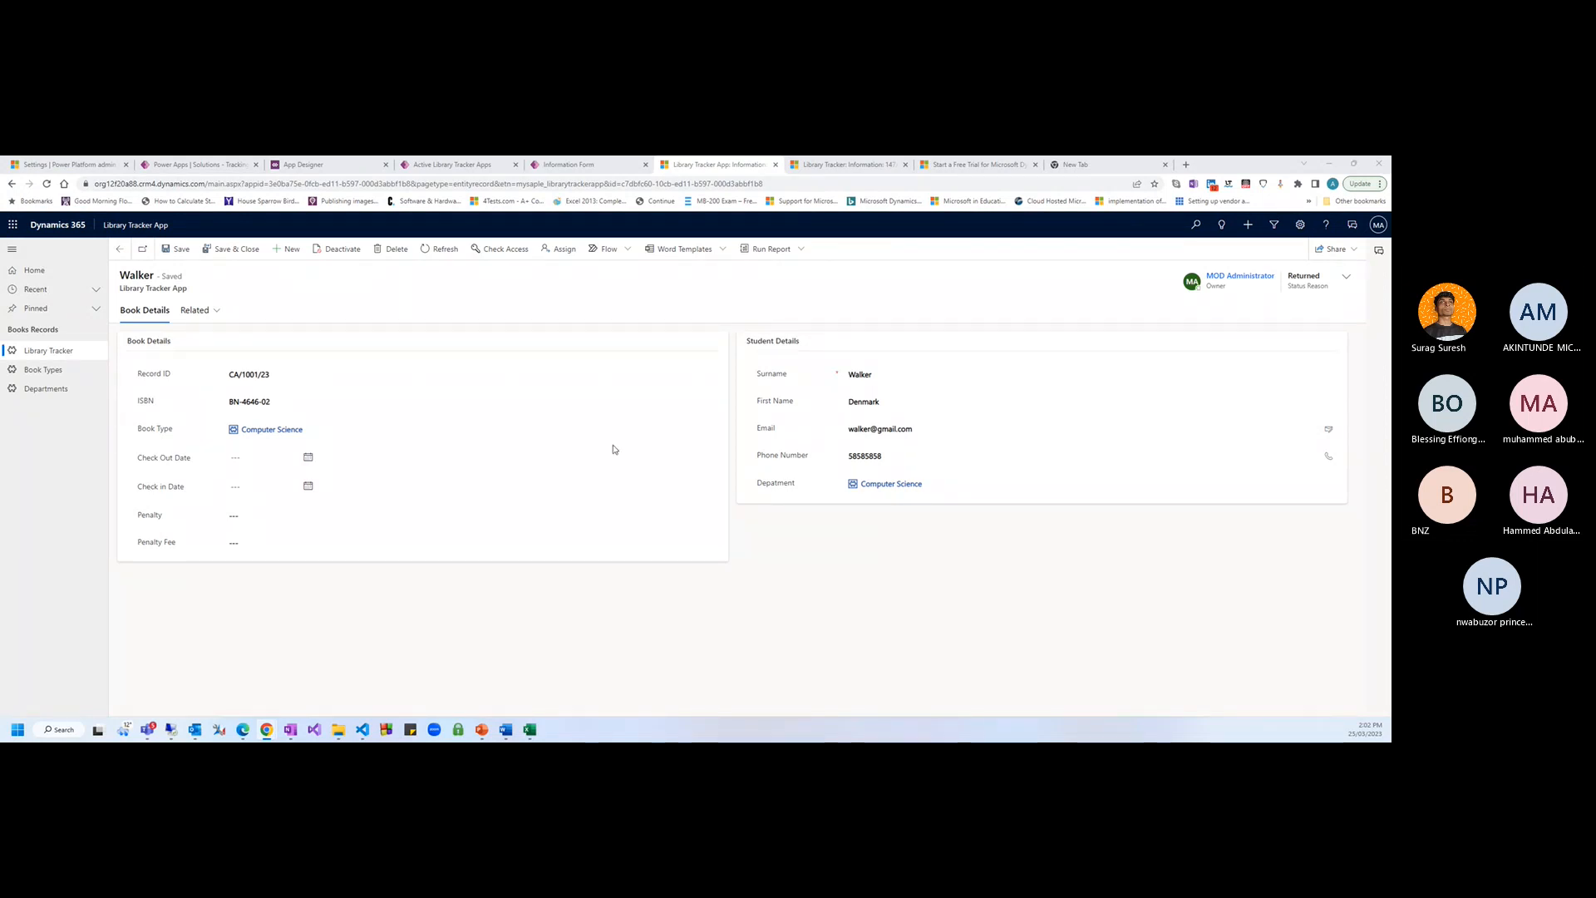
Set Penalty to No and clear the 110 typed into Penalty Fee, leaving it empty
{"action": "left_click", "coordinate": [237, 517]}
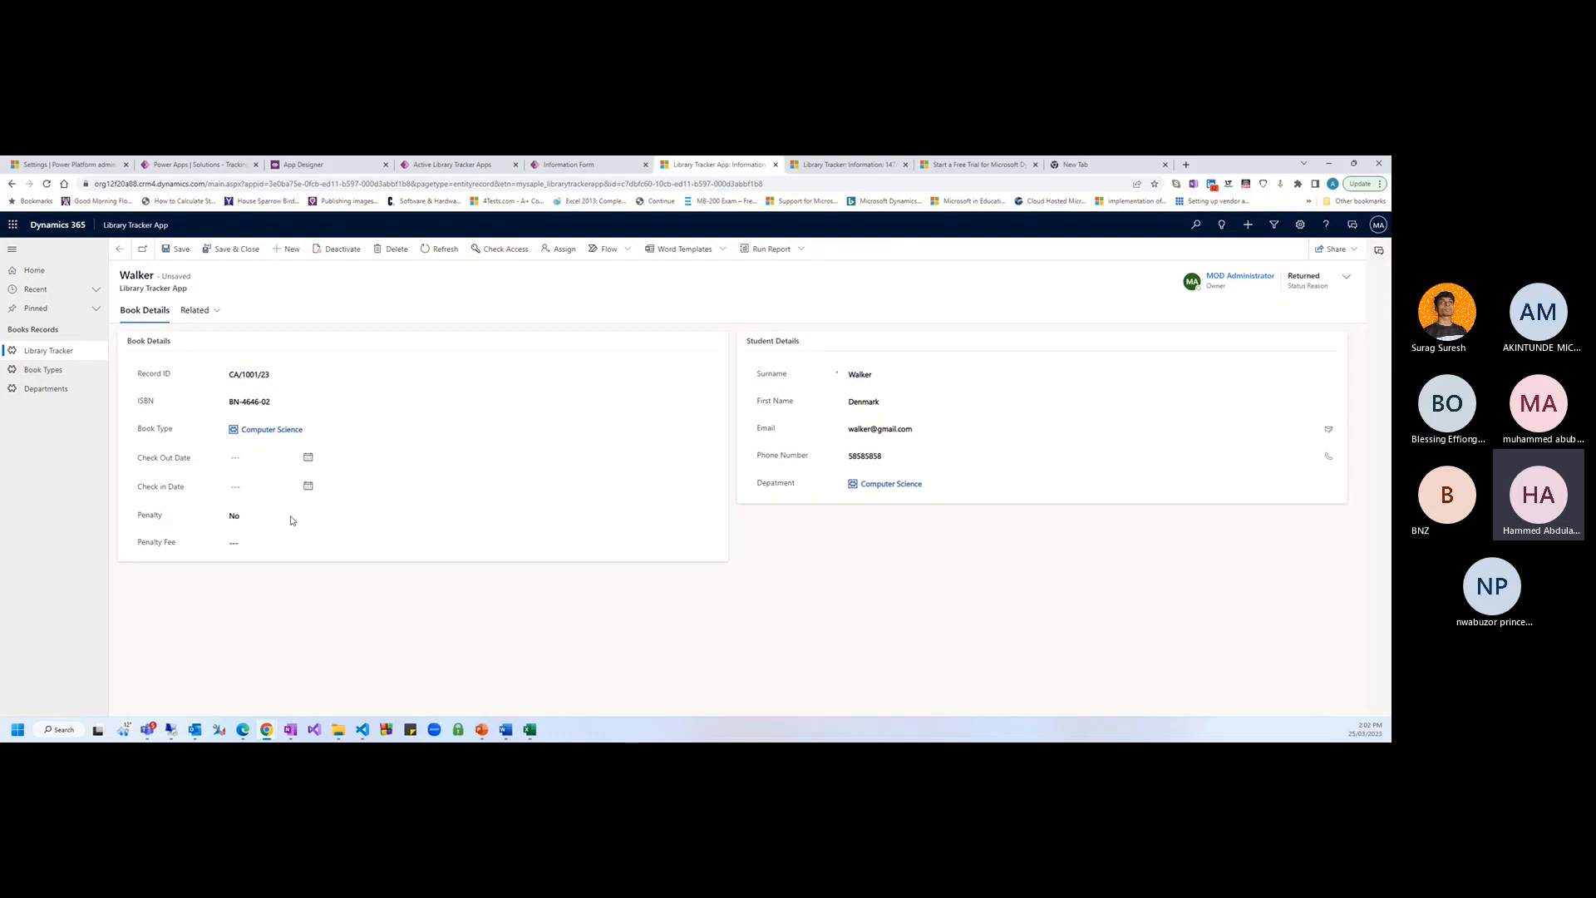
{"action": "left_click", "coordinate": [261, 521]}
{"action": "left_click", "coordinate": [261, 530]}
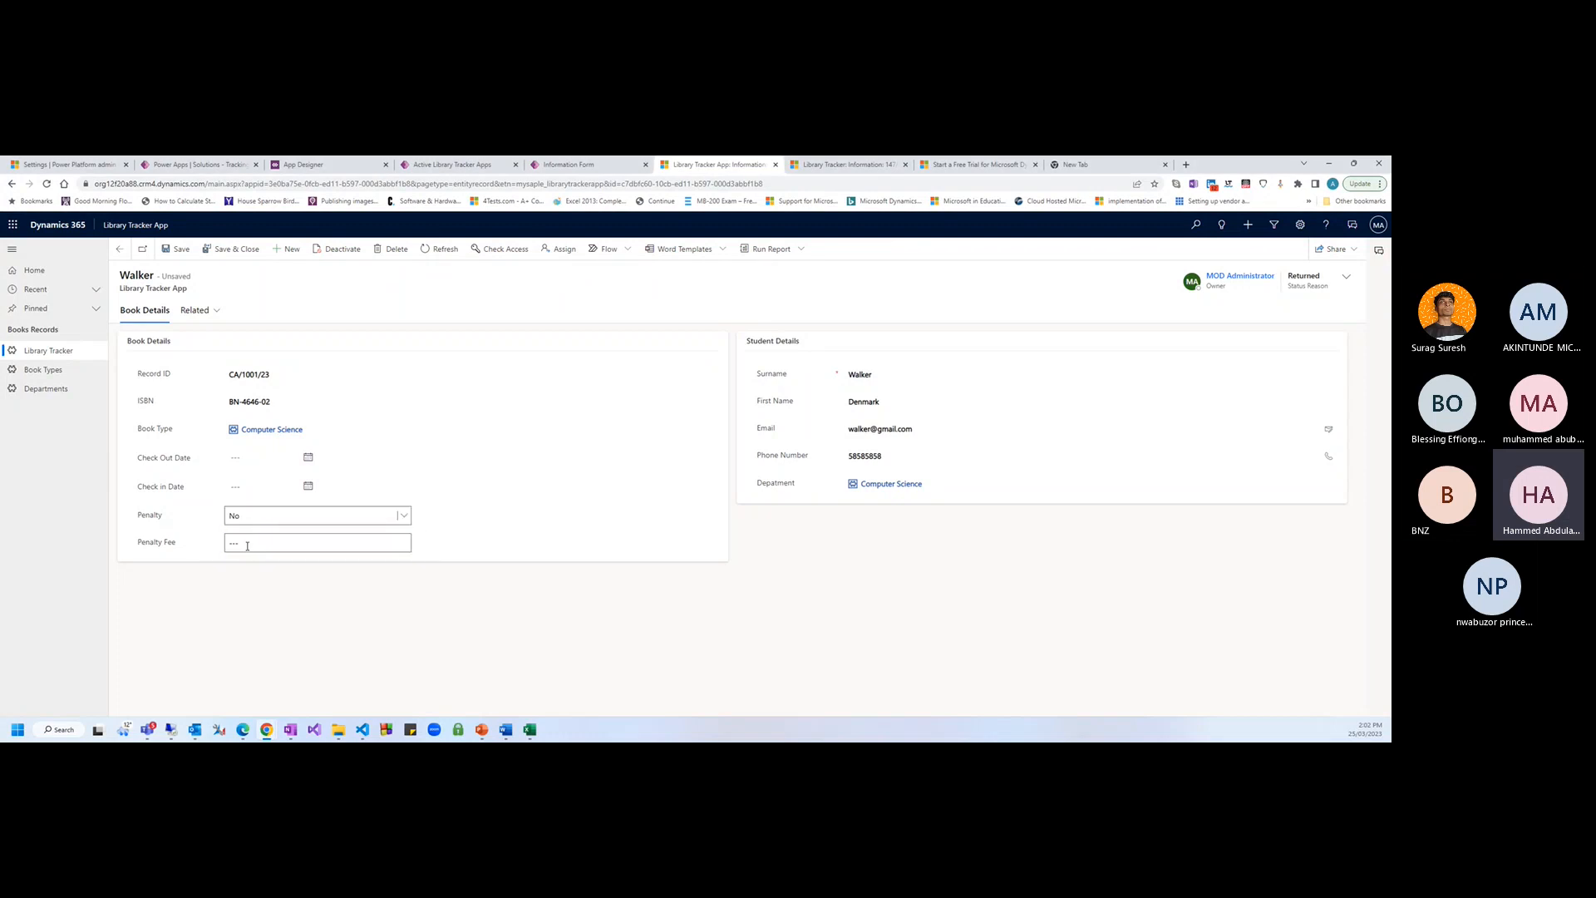
{"action": "type", "text": "11"}
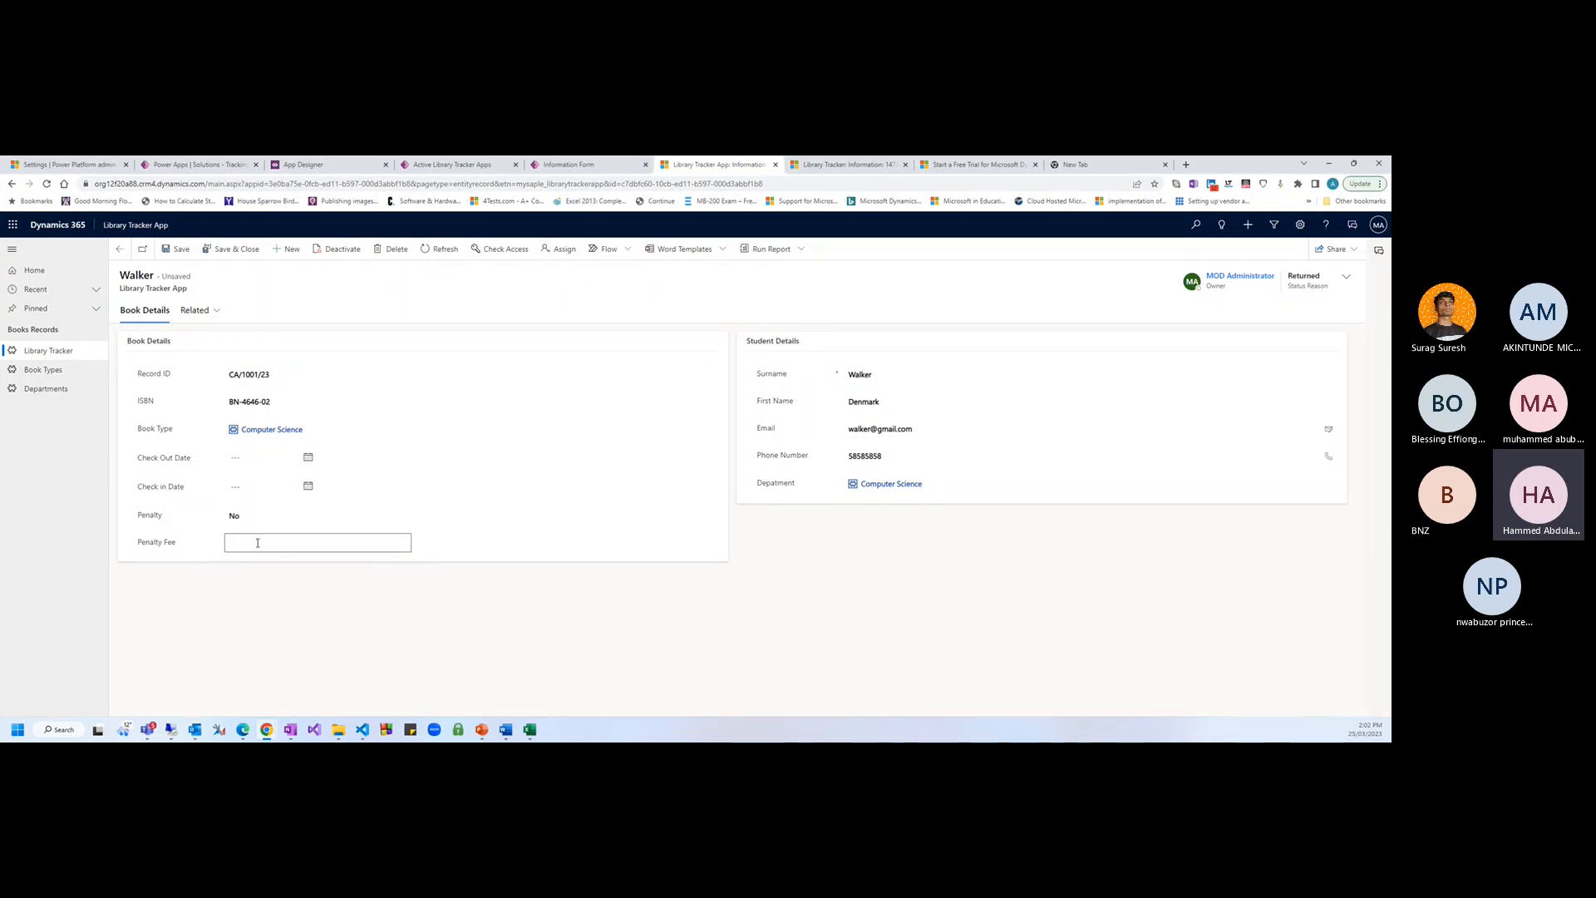
{"action": "type", "text": "0"}
{"action": "key", "text": "BackSpace"}
{"action": "key", "text": "BackSpace"}
{"action": "key", "text": "Tab"}
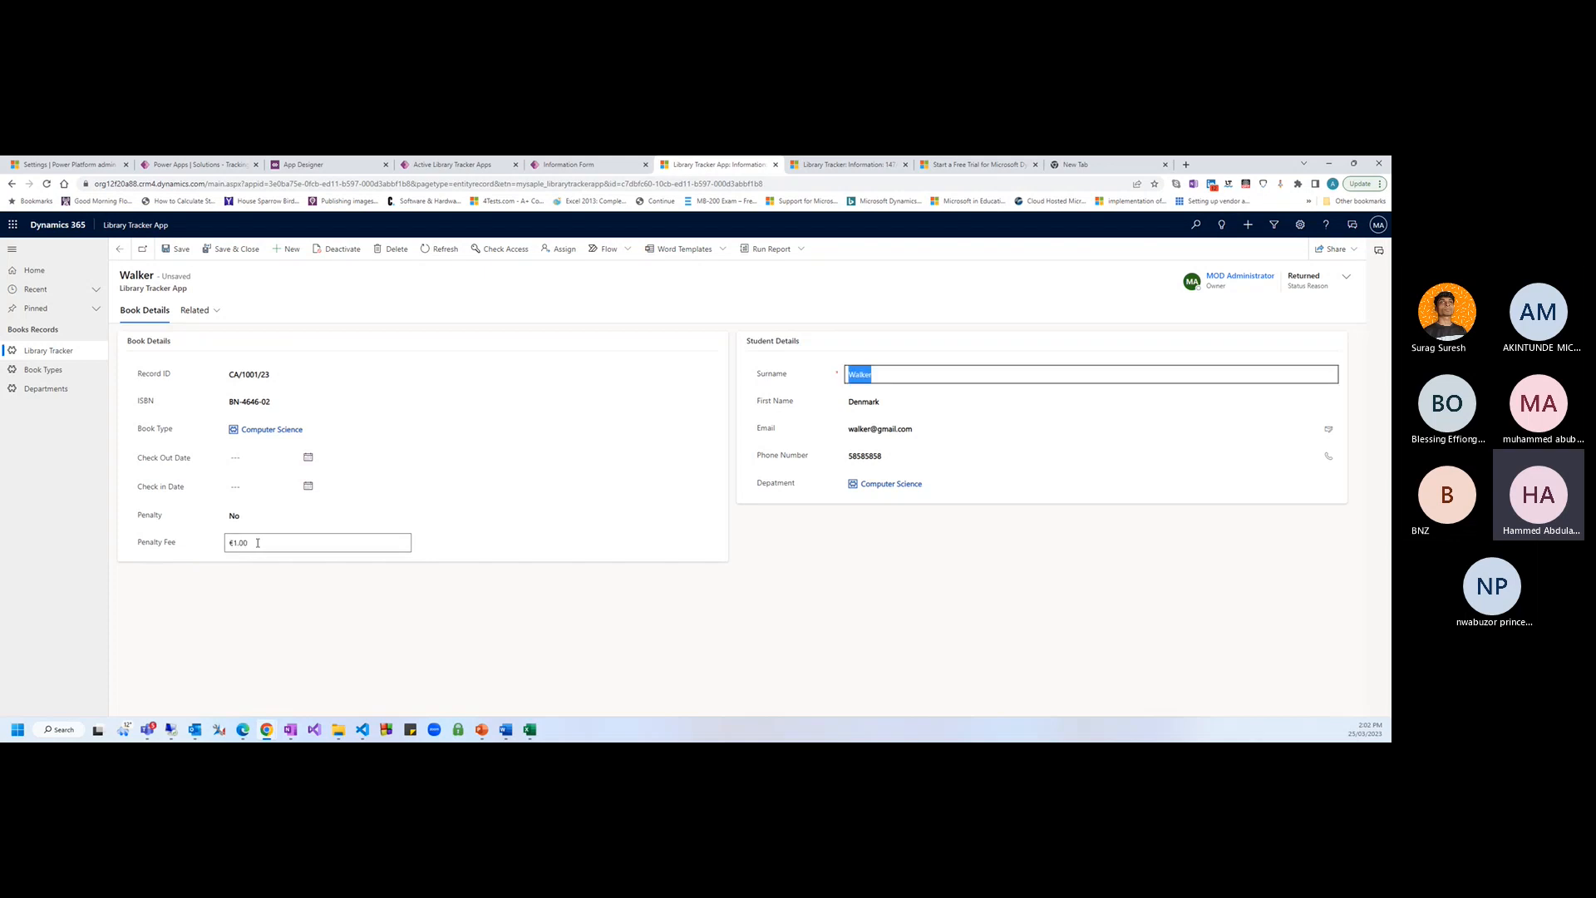
{"action": "left_click", "coordinate": [258, 542]}
{"action": "key", "text": "ctrl+a"}
{"action": "key", "text": "BackSpace"}
{"action": "left_click", "coordinate": [363, 629]}
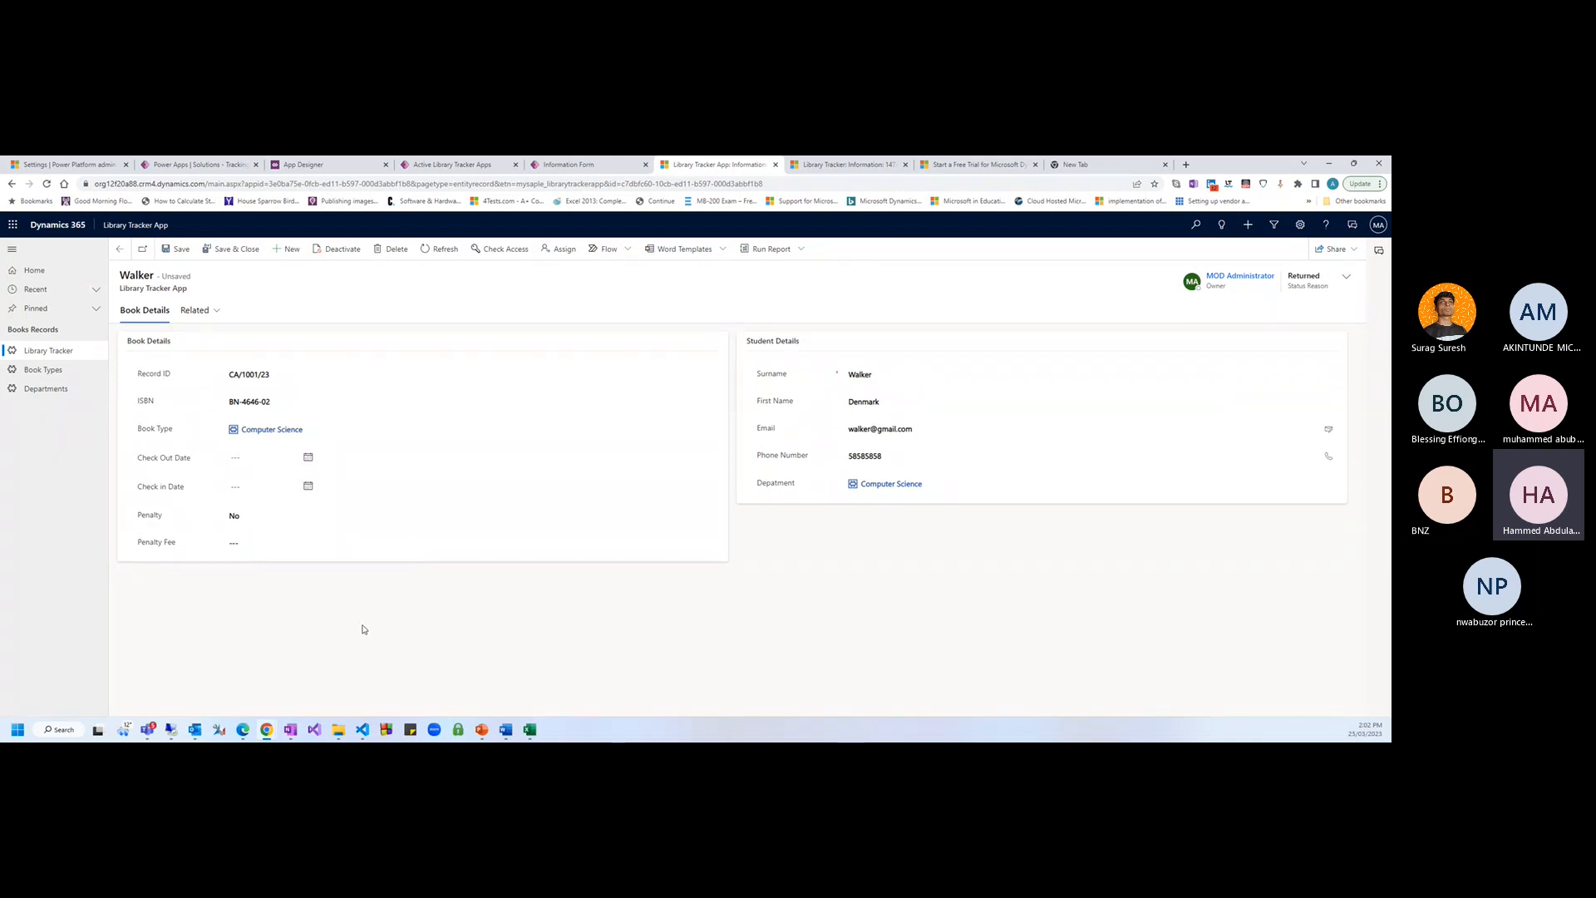
Highlight the Penalty Fee label, then switch Penalty to Yes and back to No
{"action": "left_click_drag", "start_coordinate": [137, 542], "coordinate": [176, 545]}
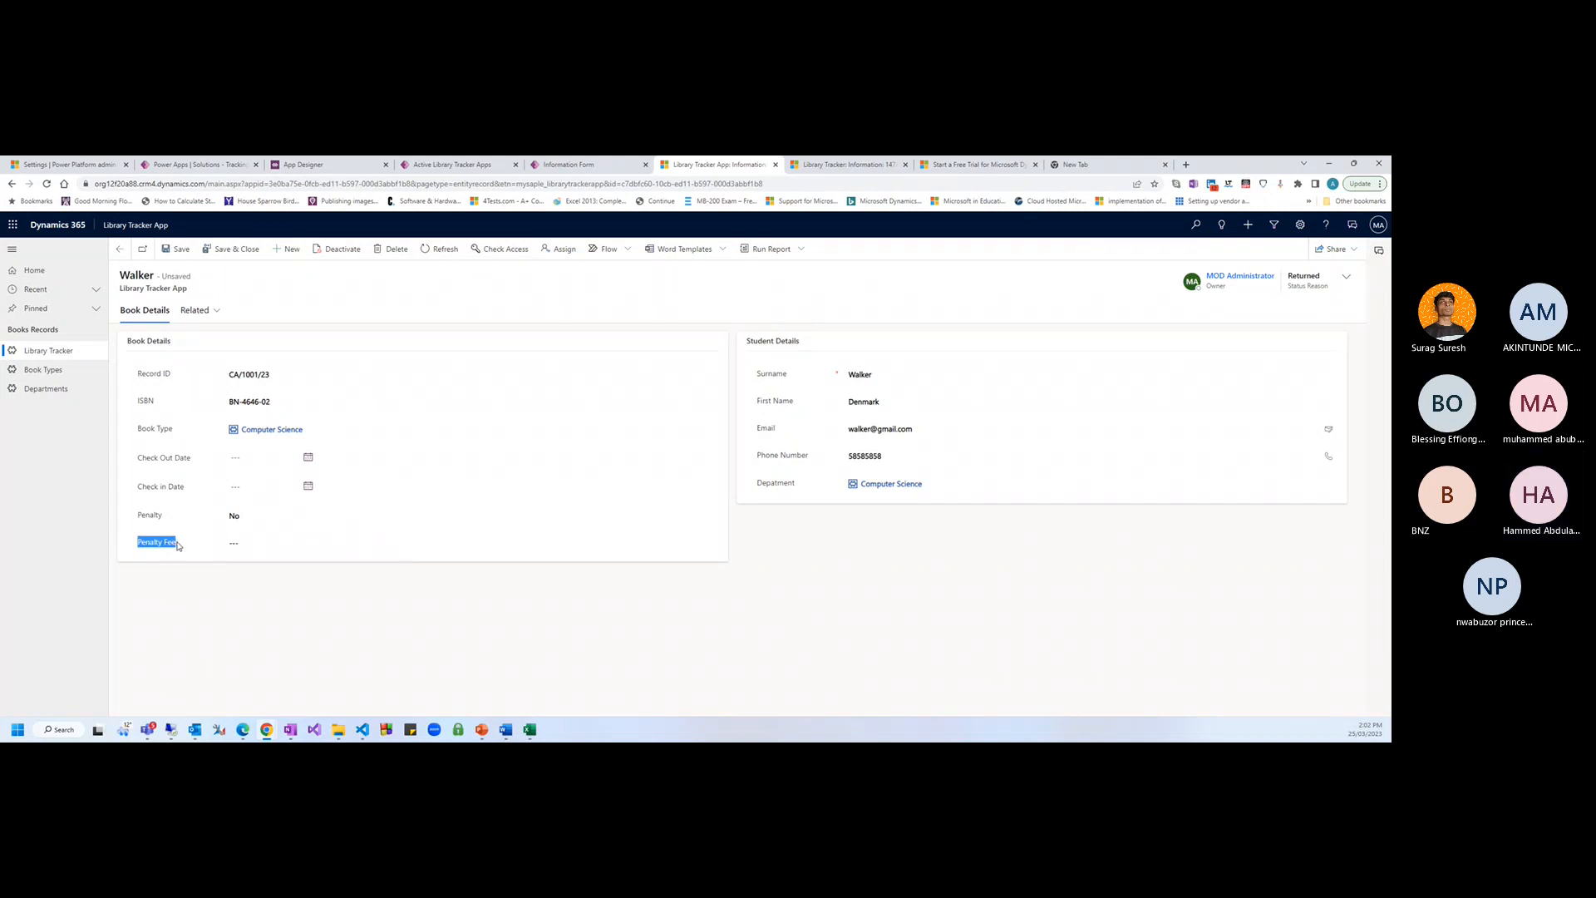
{"action": "left_click", "coordinate": [182, 547]}
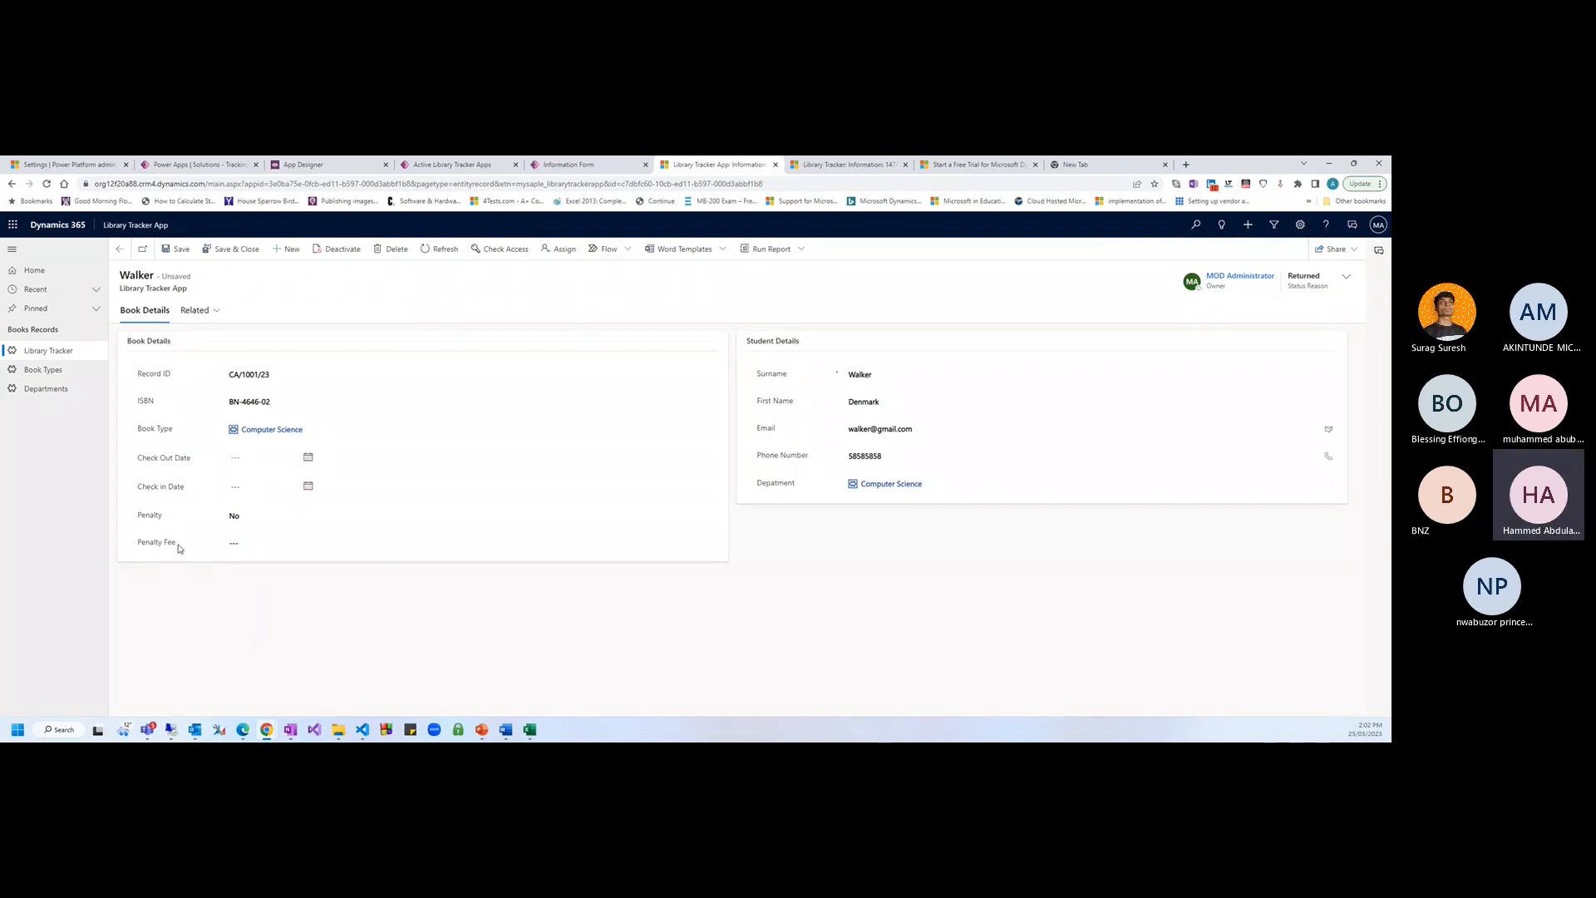
{"action": "left_click_drag", "start_coordinate": [182, 546], "coordinate": [123, 545]}
{"action": "left_click", "coordinate": [160, 542]}
{"action": "left_click_drag", "start_coordinate": [131, 546], "coordinate": [167, 516]}
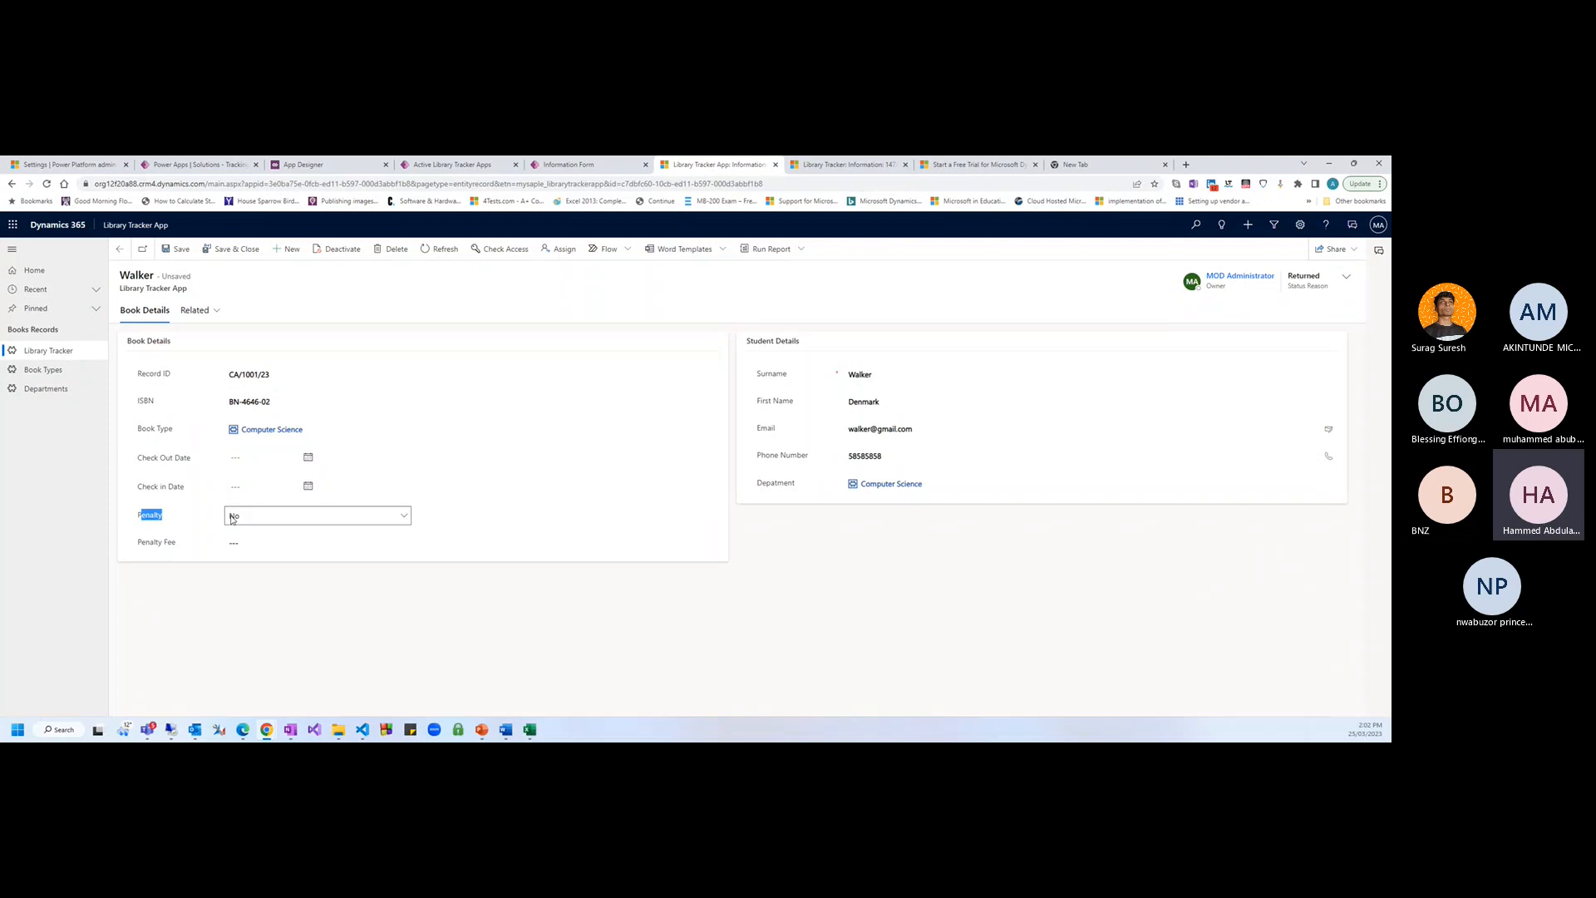
{"action": "left_click", "coordinate": [233, 520]}
{"action": "left_click", "coordinate": [245, 538]}
{"action": "left_click", "coordinate": [158, 517]}
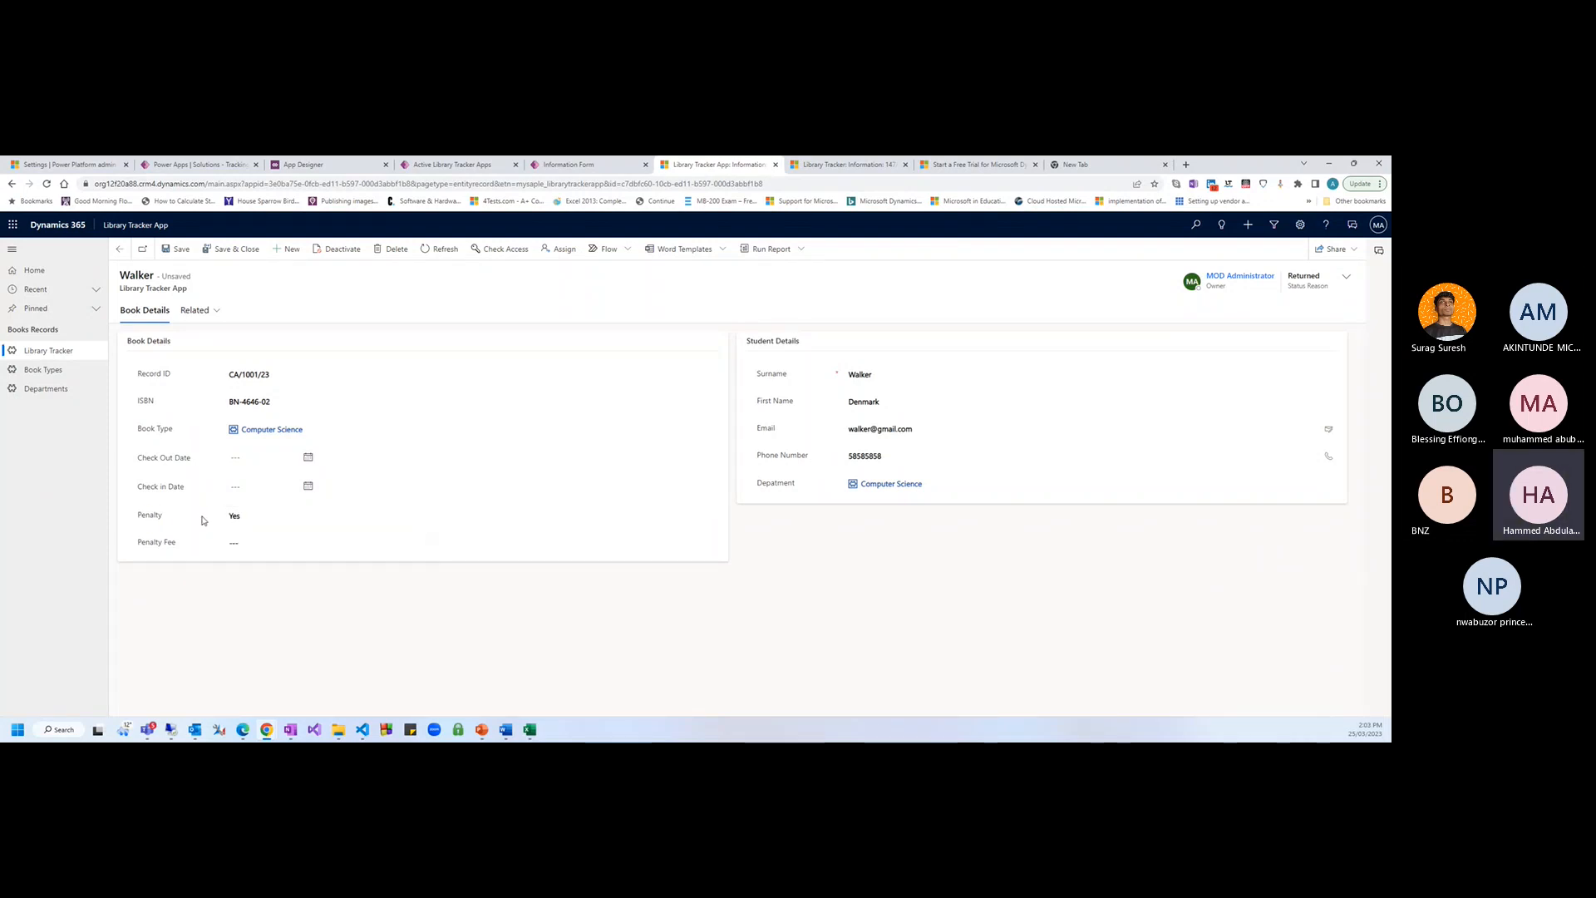
{"action": "left_click", "coordinate": [235, 517]}
{"action": "left_click", "coordinate": [241, 527]}
Set Status Reason to Borrowed in the header flyout and save the record
{"action": "left_click", "coordinate": [1344, 277]}
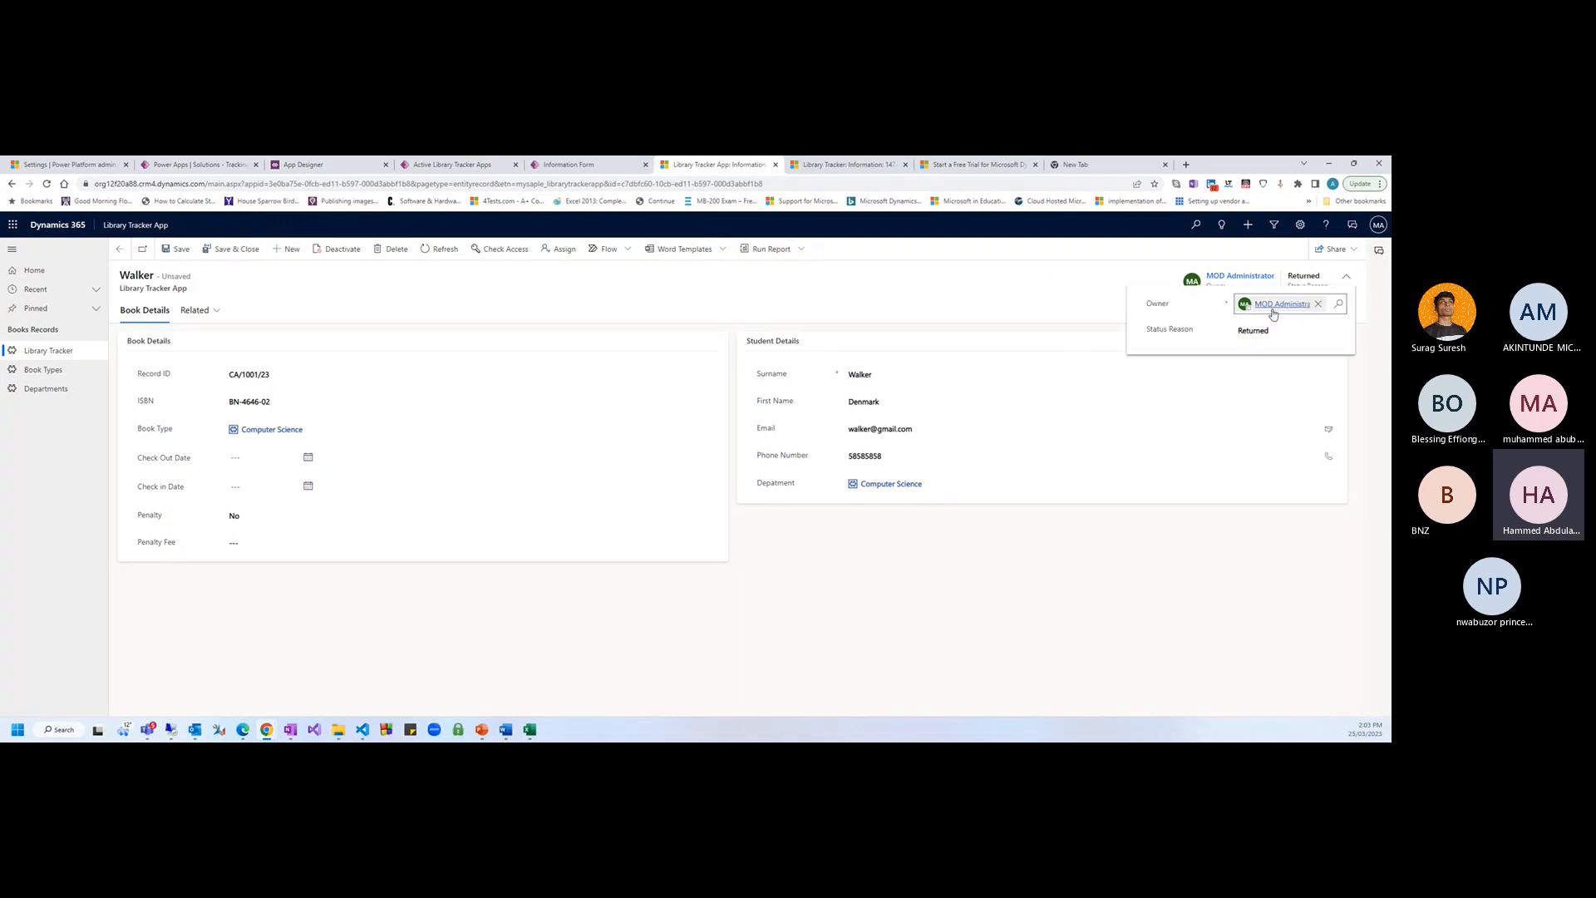
{"action": "left_click", "coordinate": [1265, 333]}
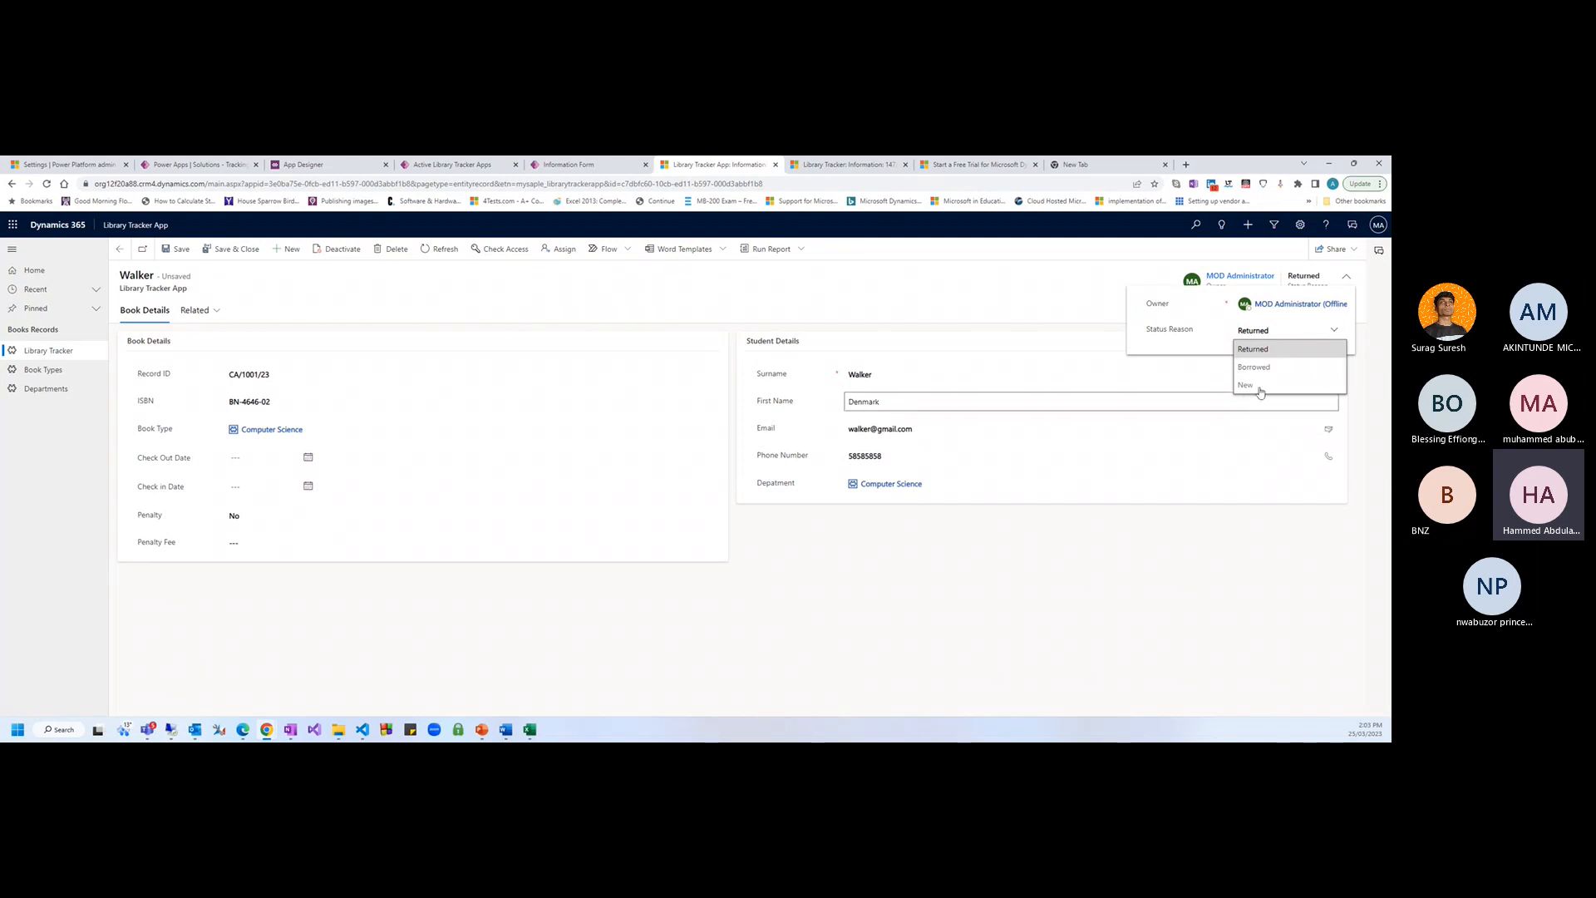
{"action": "left_click", "coordinate": [1245, 385]}
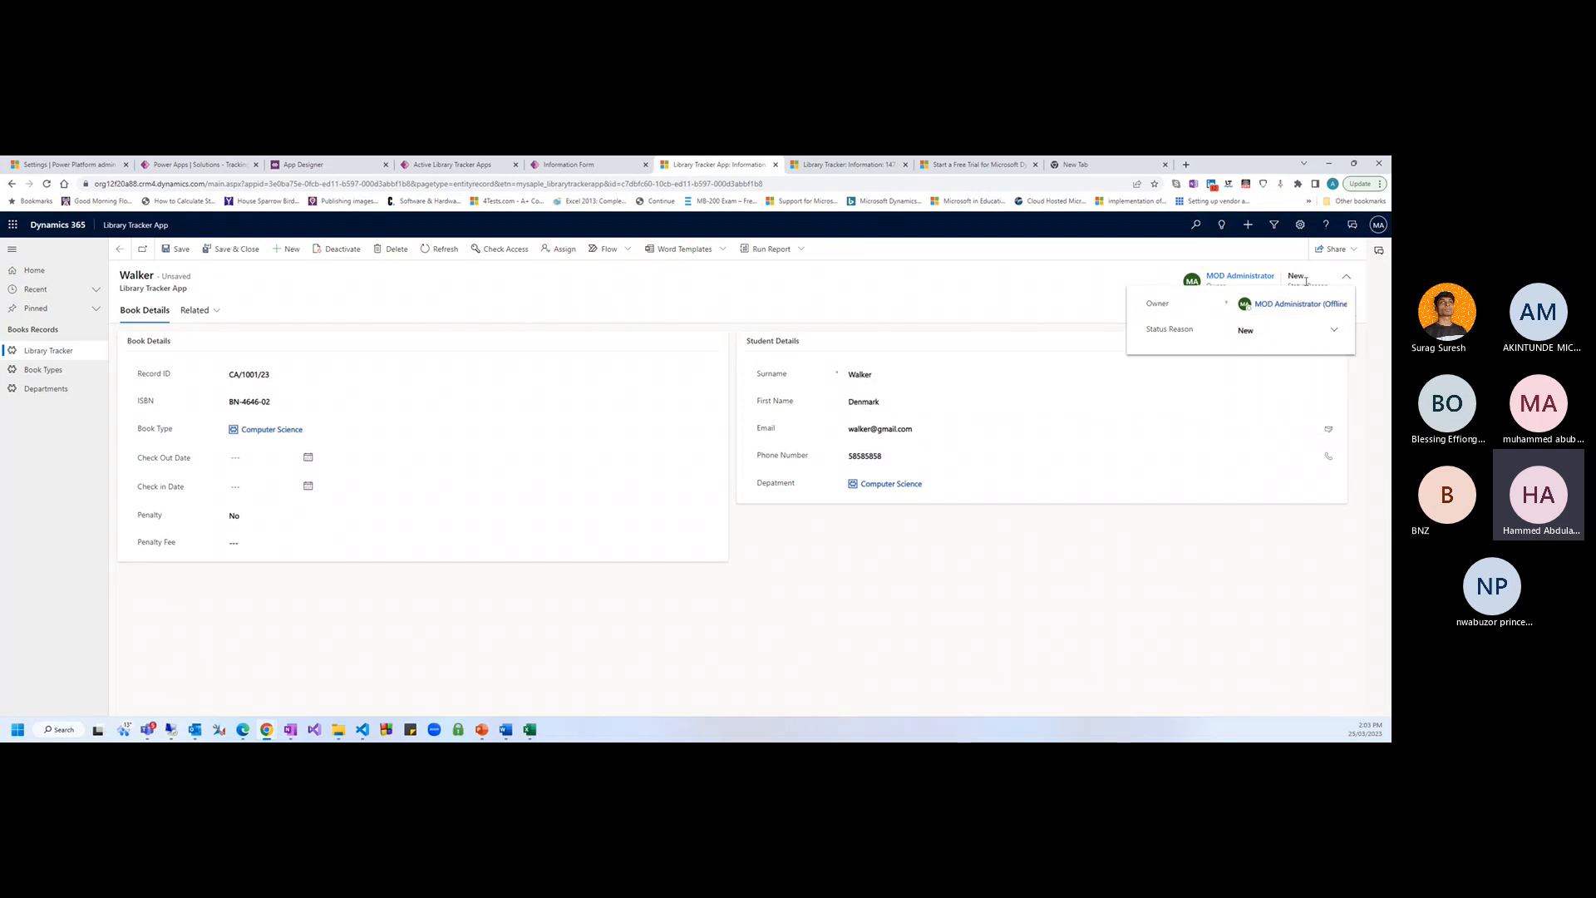
{"action": "left_click", "coordinate": [1346, 276]}
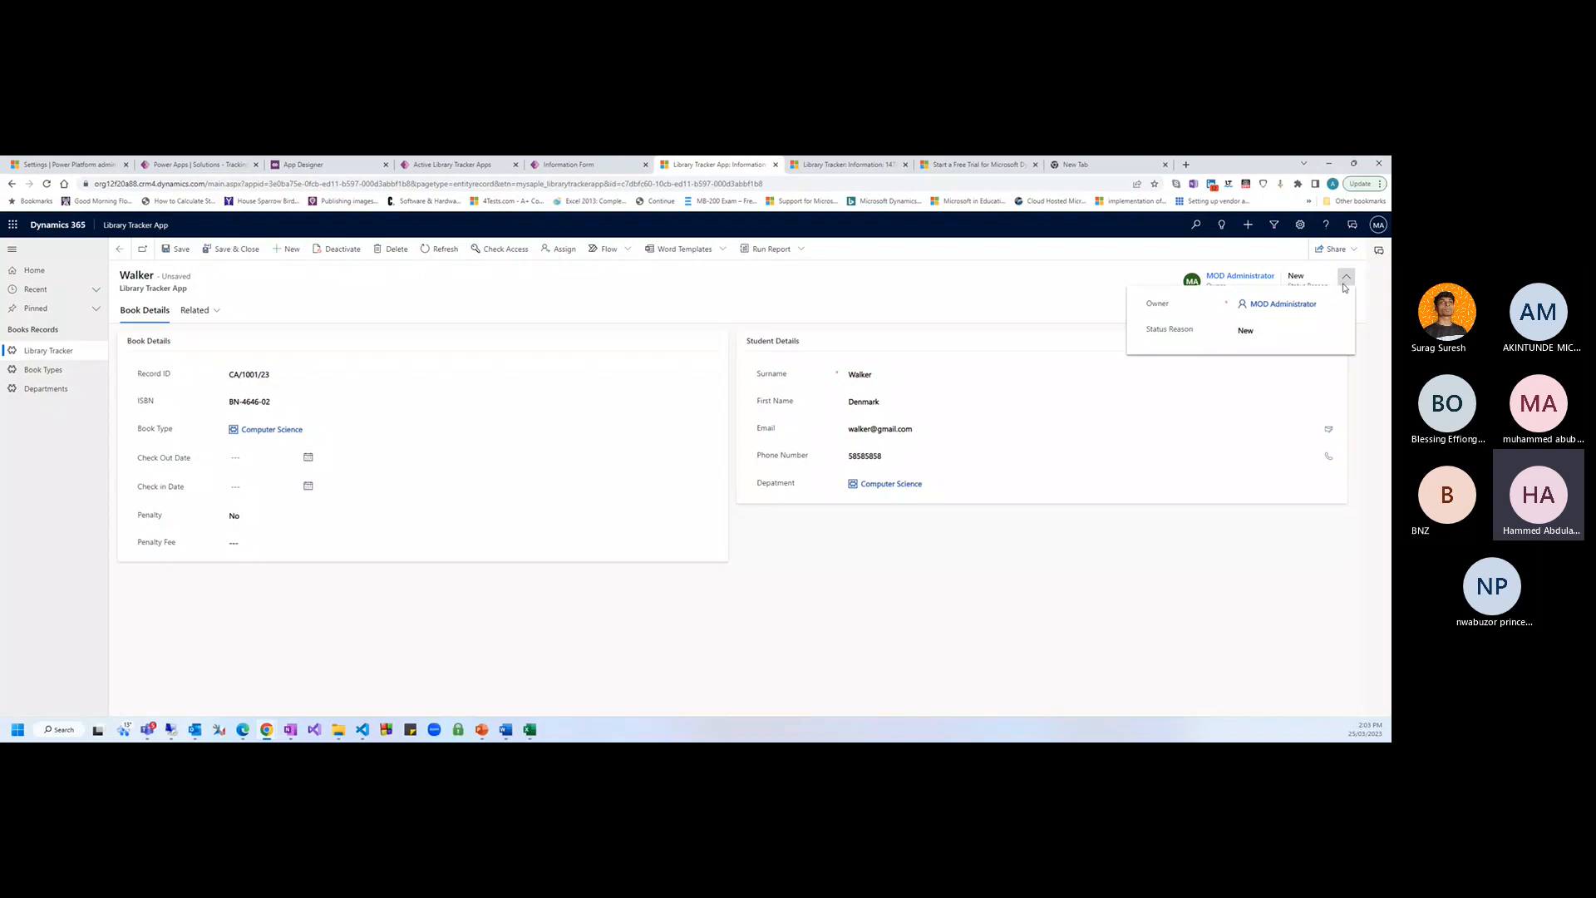
{"action": "left_click", "coordinate": [1253, 331]}
{"action": "left_click", "coordinate": [1254, 366]}
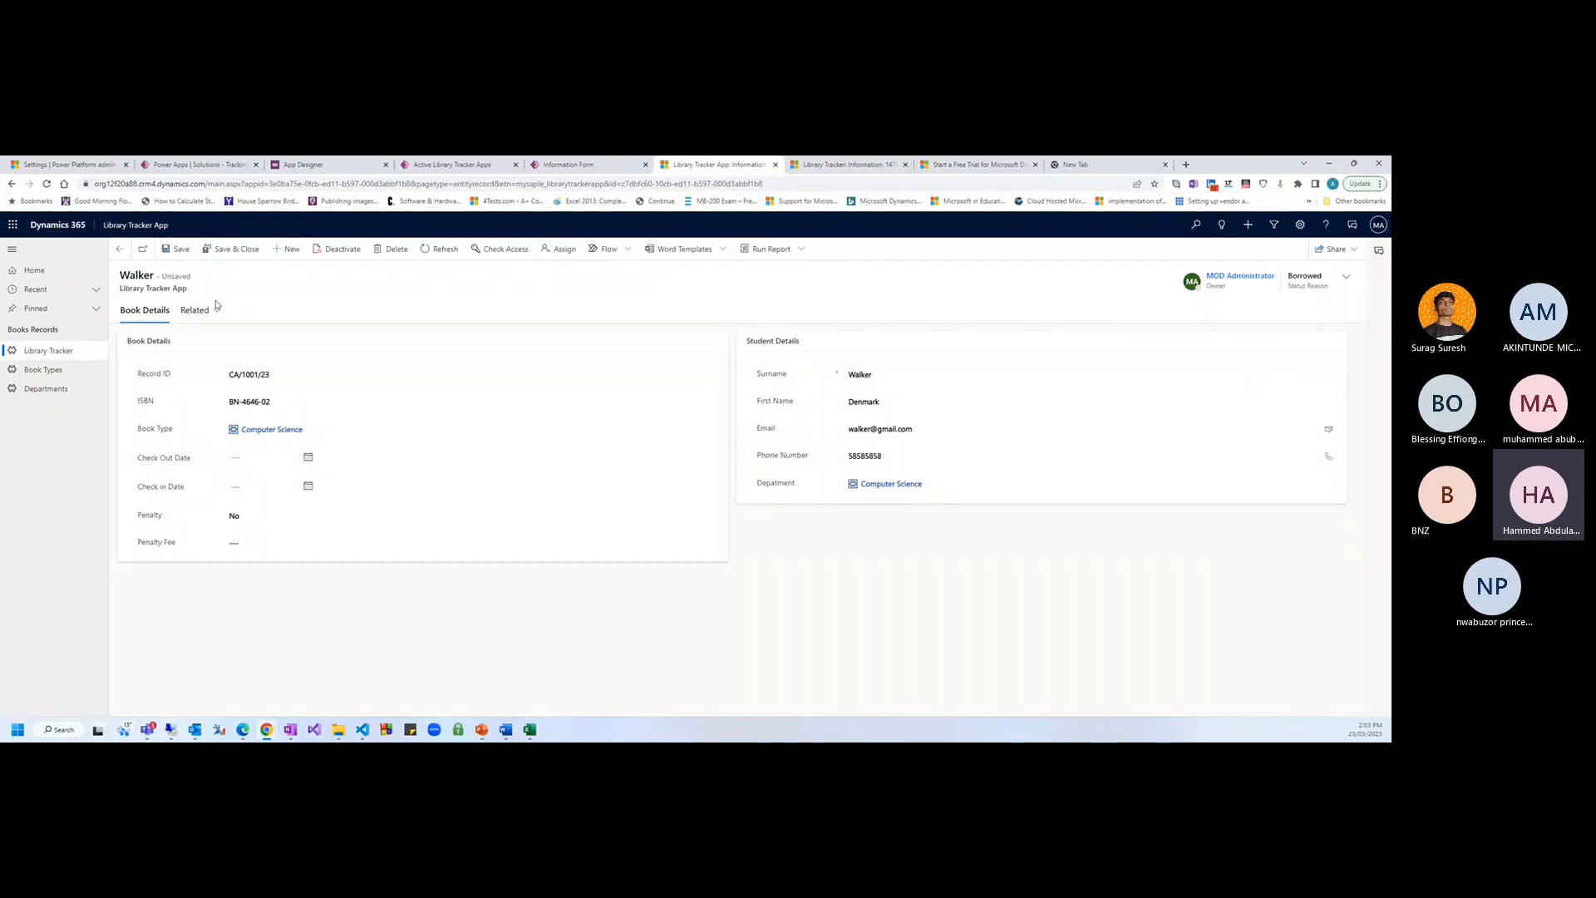
{"action": "left_click", "coordinate": [177, 249]}
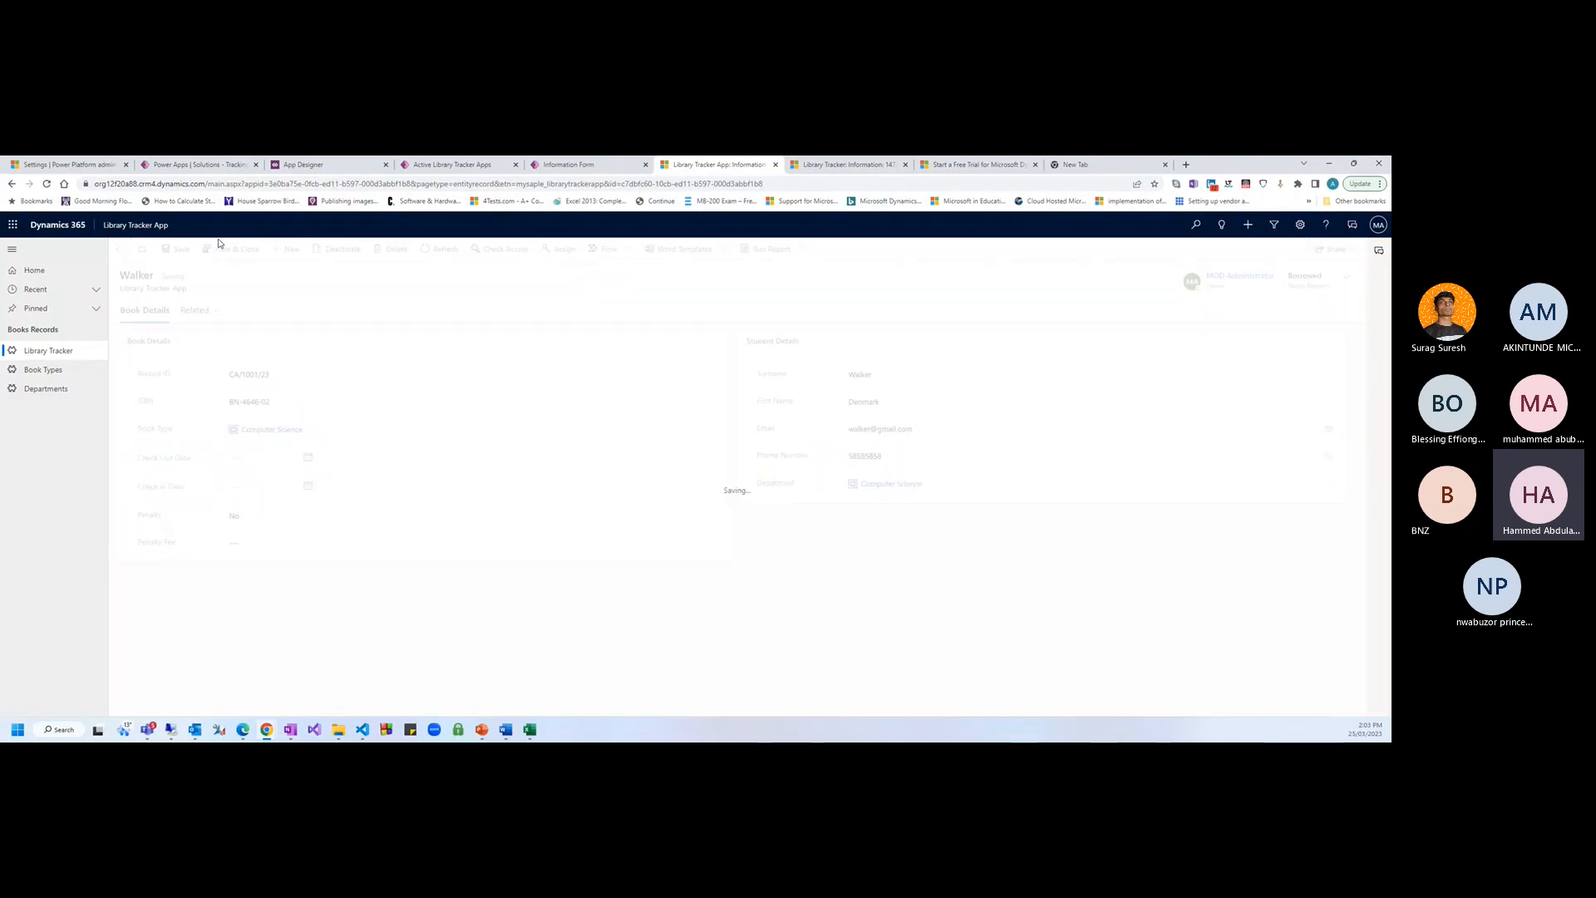
Start a new business rule from the solution's business rules list
{"action": "left_click", "coordinate": [245, 165]}
{"action": "left_click", "coordinate": [280, 166]}
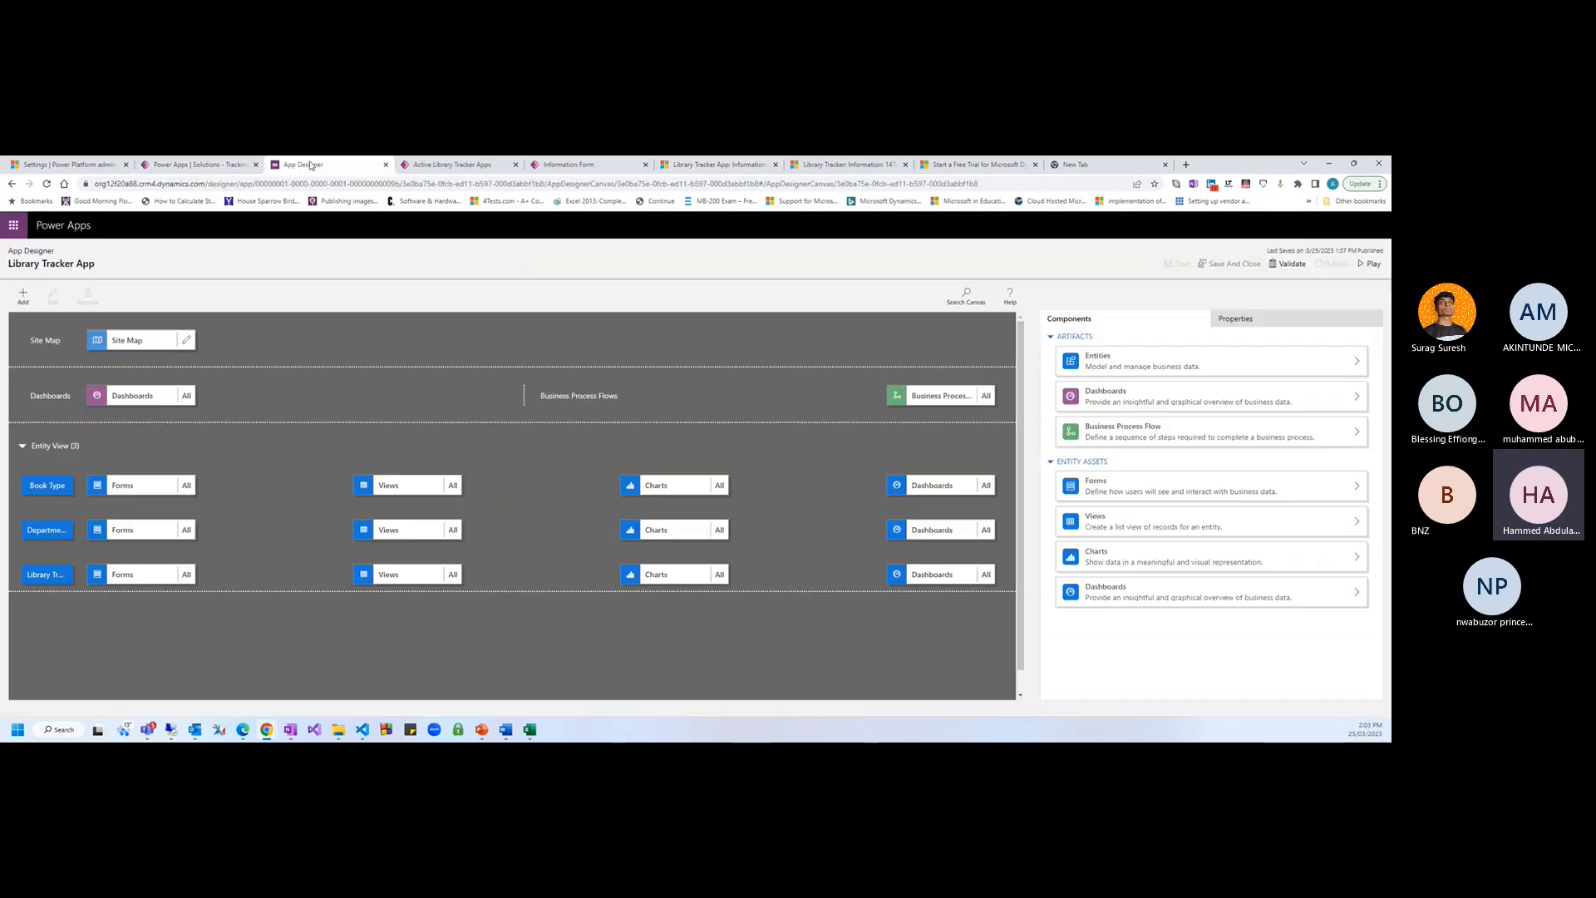
{"action": "left_click", "coordinate": [222, 166]}
{"action": "left_click", "coordinate": [292, 257]}
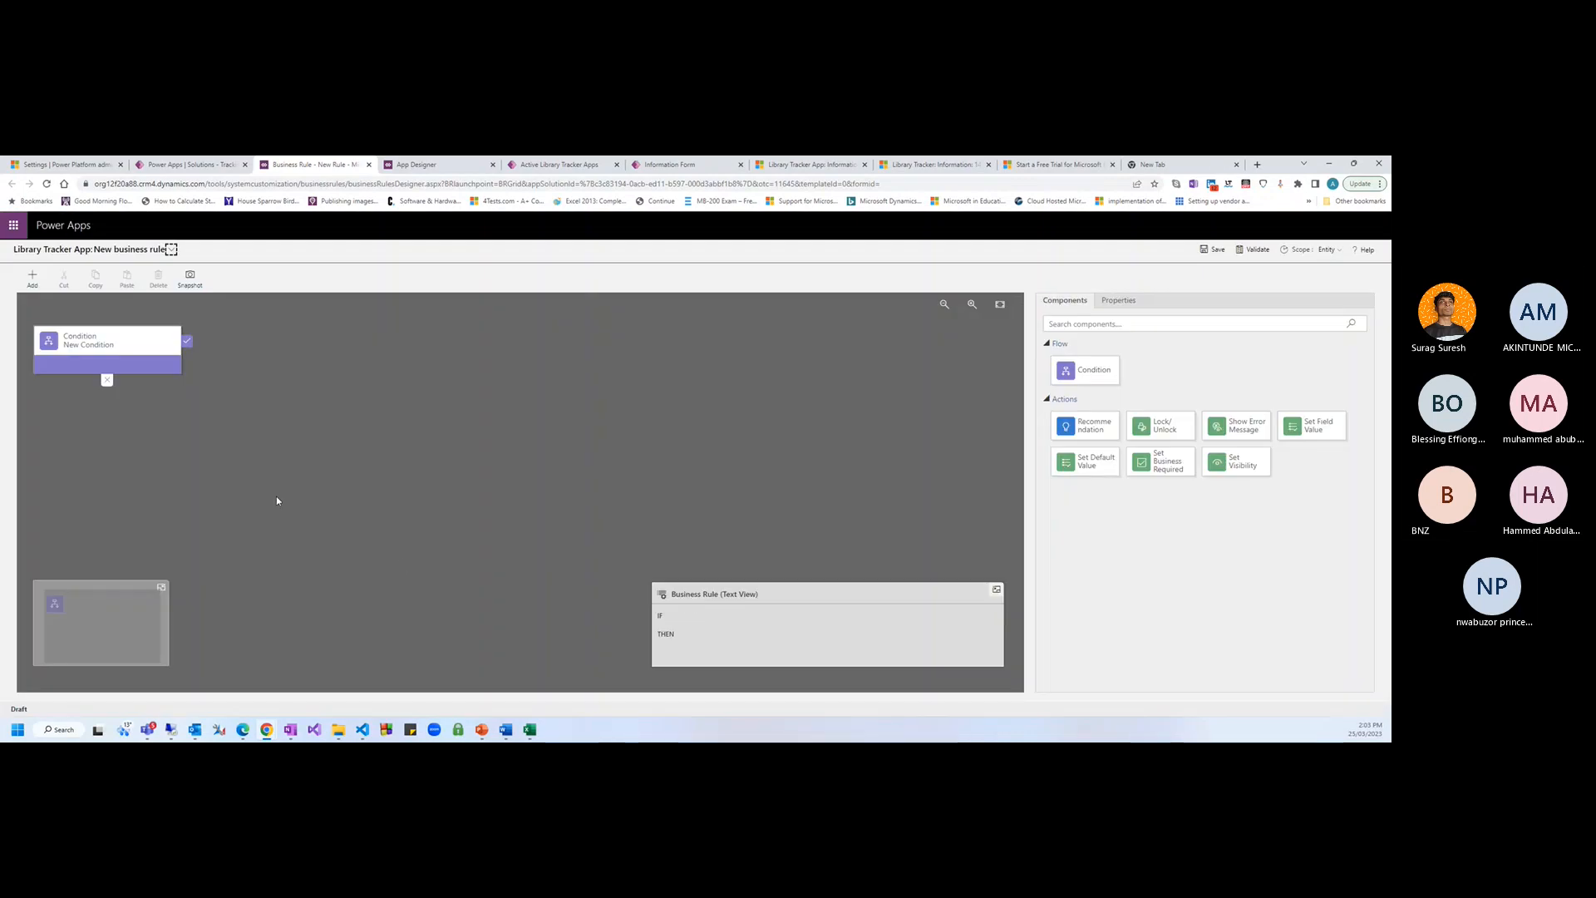
Set the rule's condition to Penalty equals Yes and apply it
{"action": "left_click", "coordinate": [151, 370]}
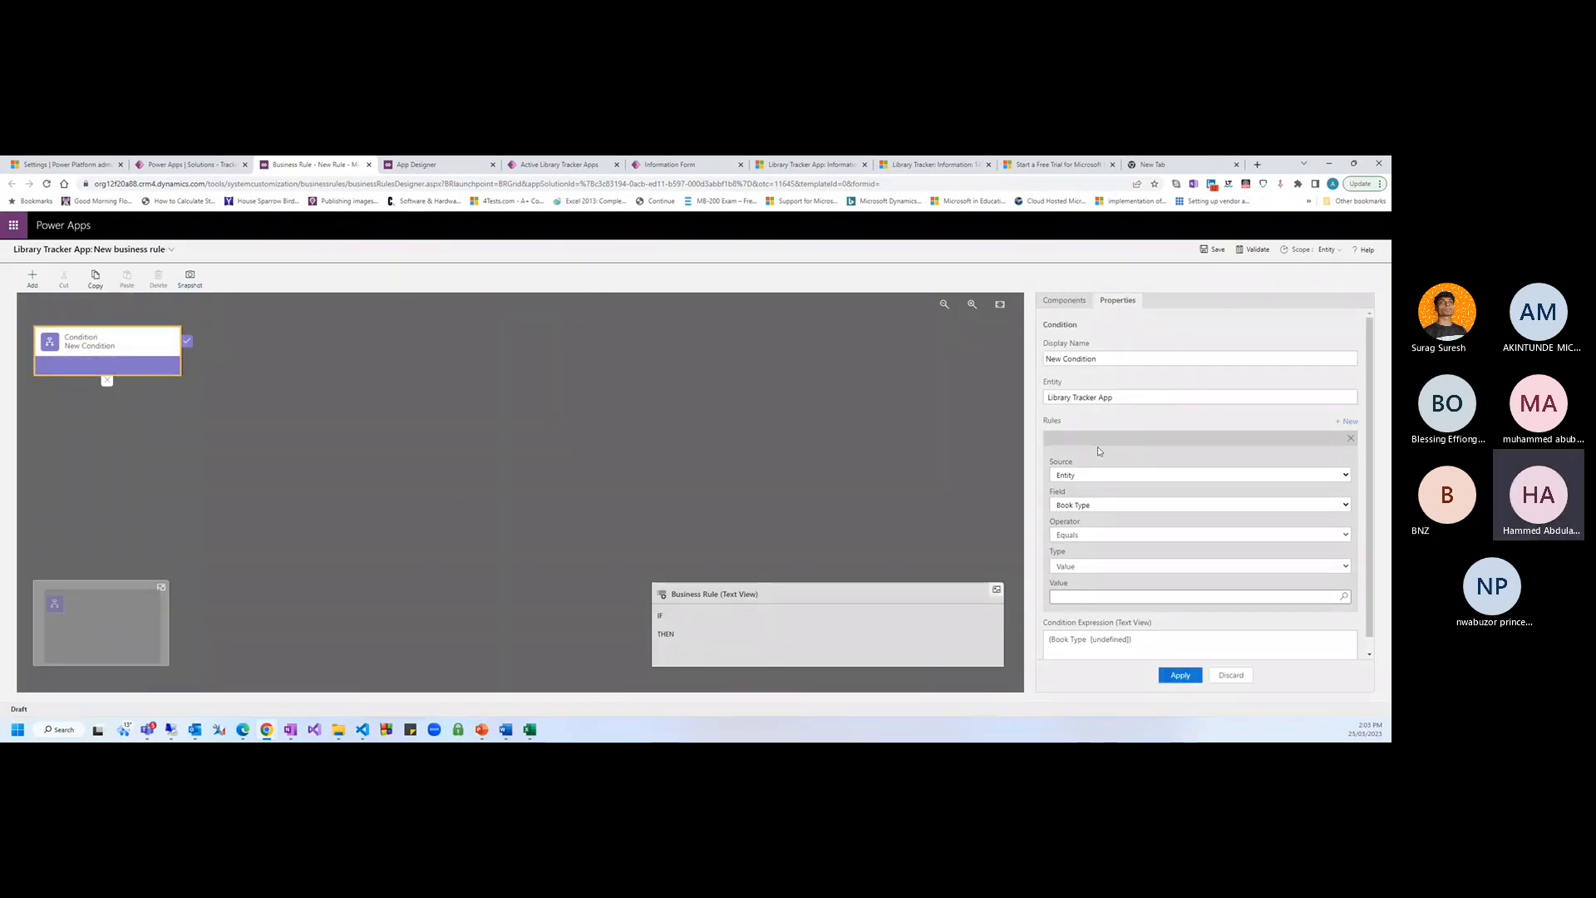
{"action": "left_click", "coordinate": [1099, 497]}
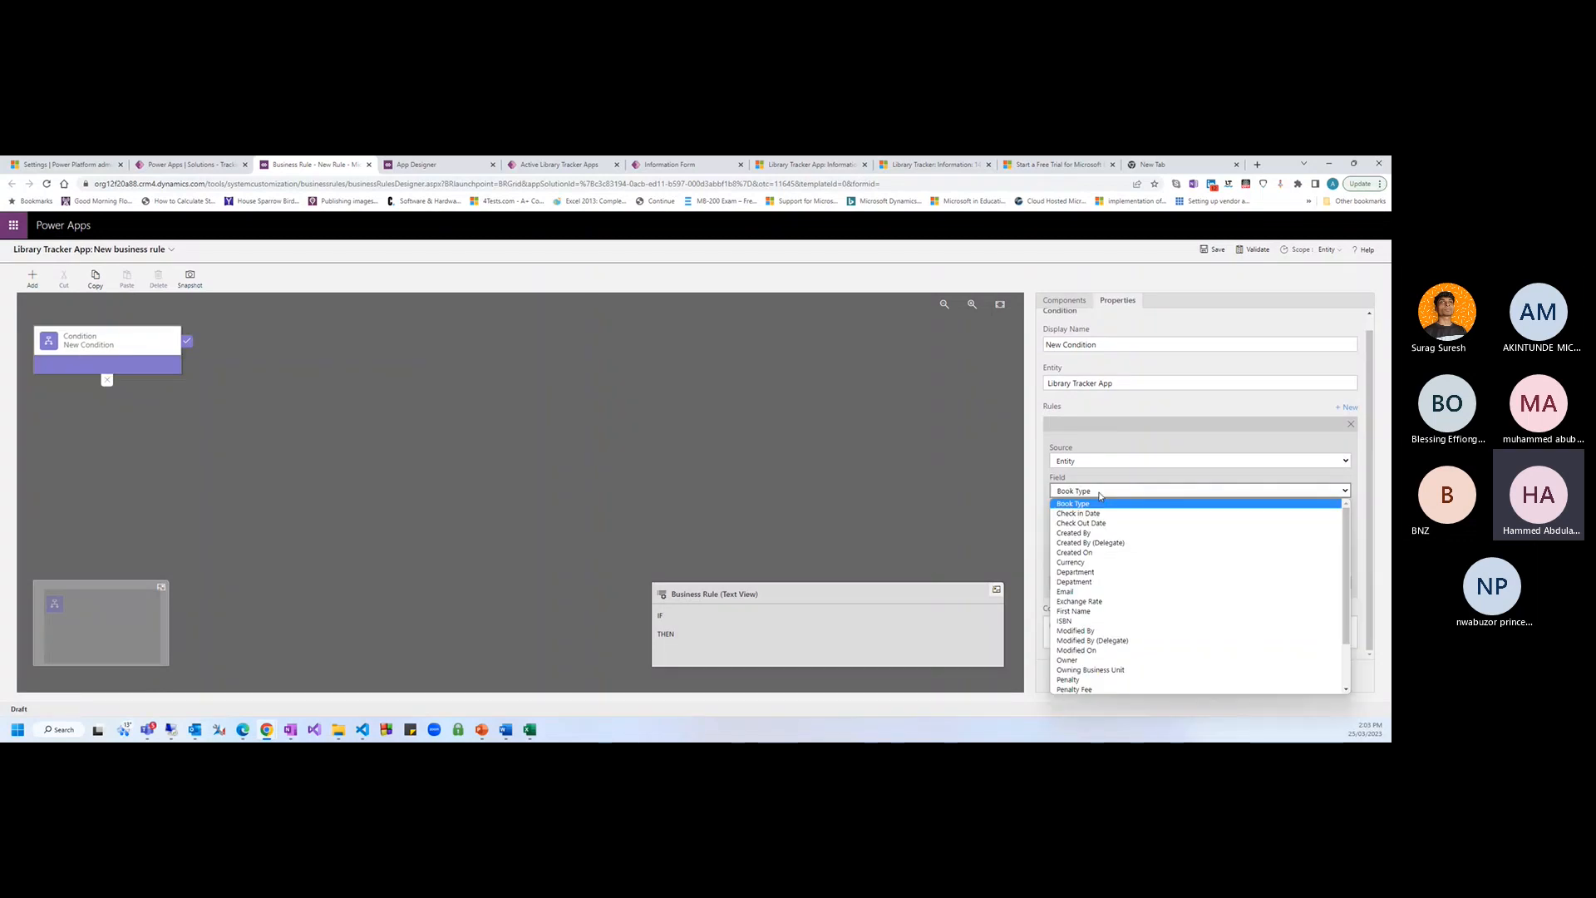
{"action": "key", "text": "p"}
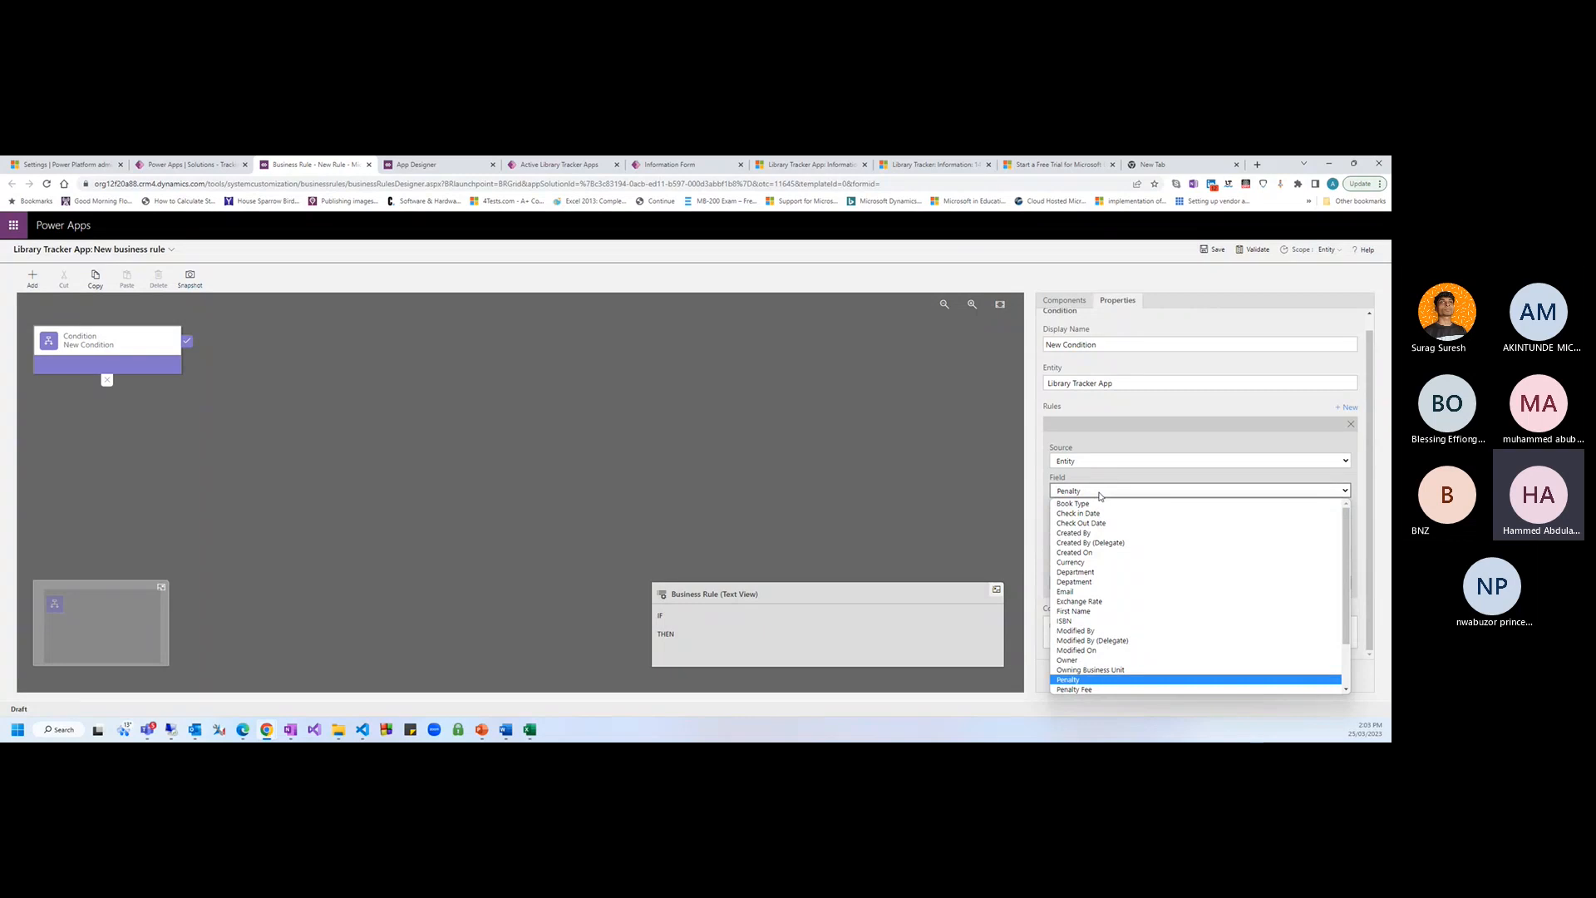
{"action": "left_click", "coordinate": [1099, 497]}
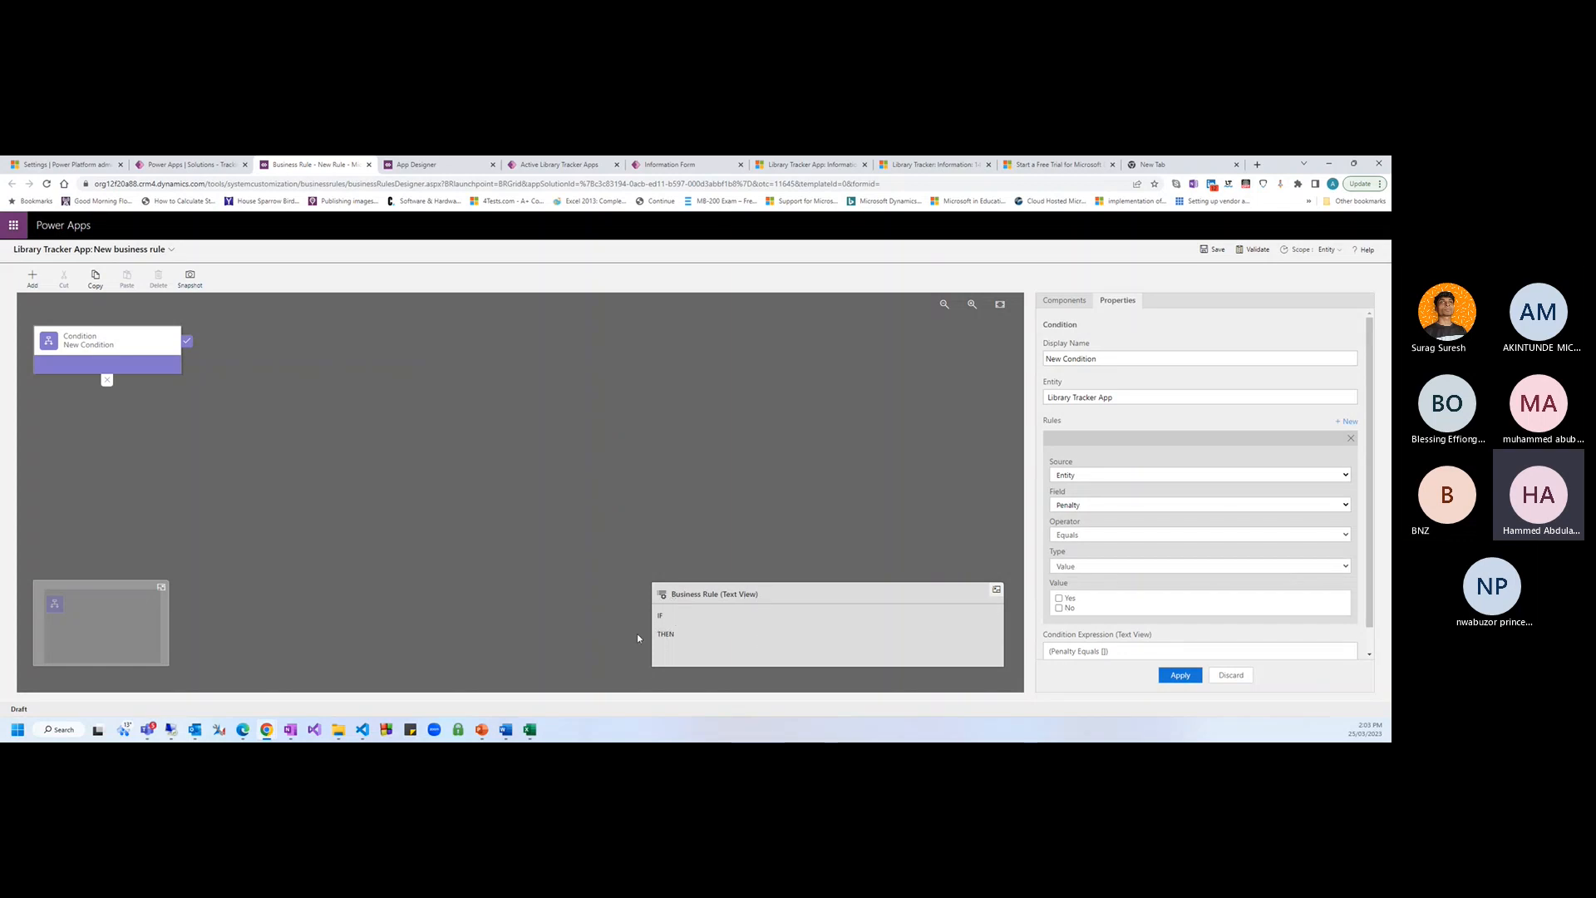
{"action": "left_click", "coordinate": [675, 629]}
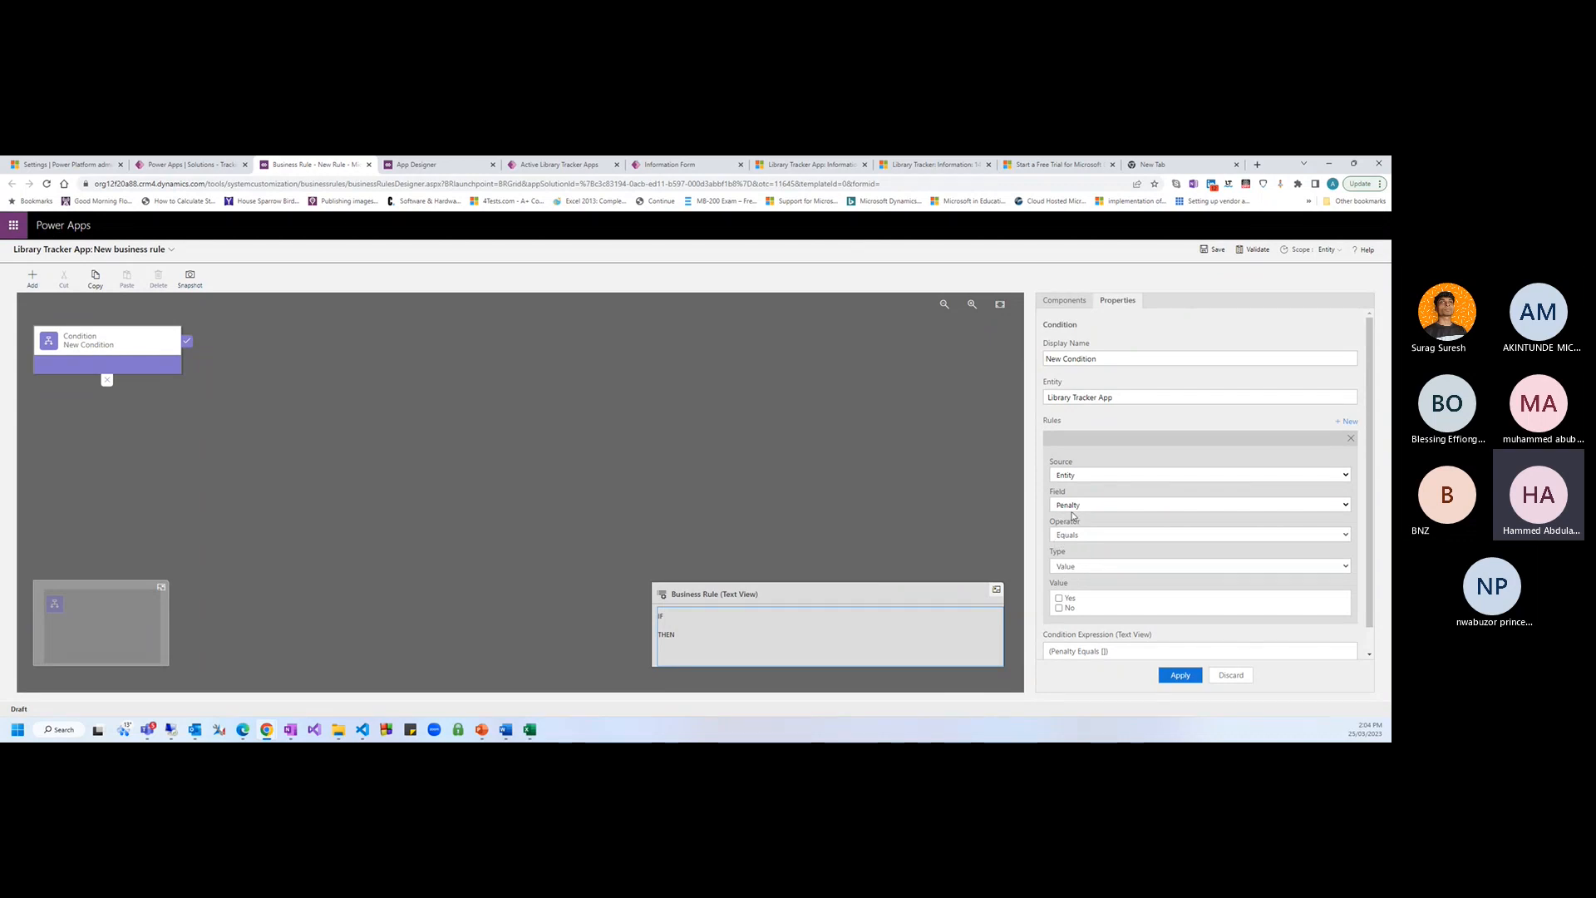
{"action": "left_click", "coordinate": [1059, 598]}
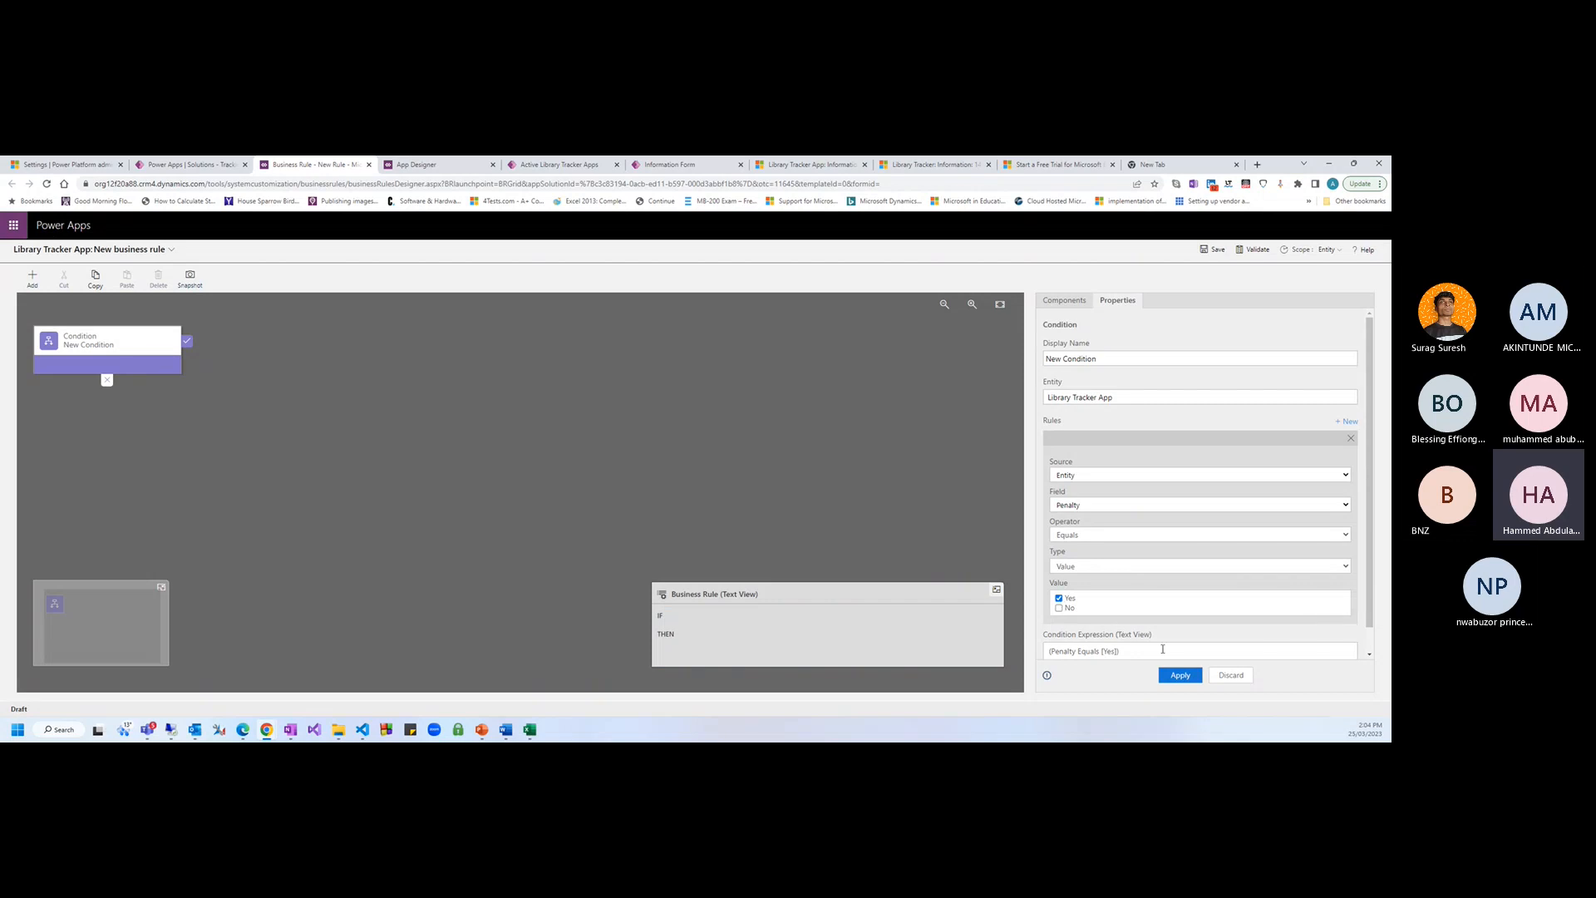
{"action": "left_click", "coordinate": [1181, 675]}
{"action": "left_click", "coordinate": [740, 634]}
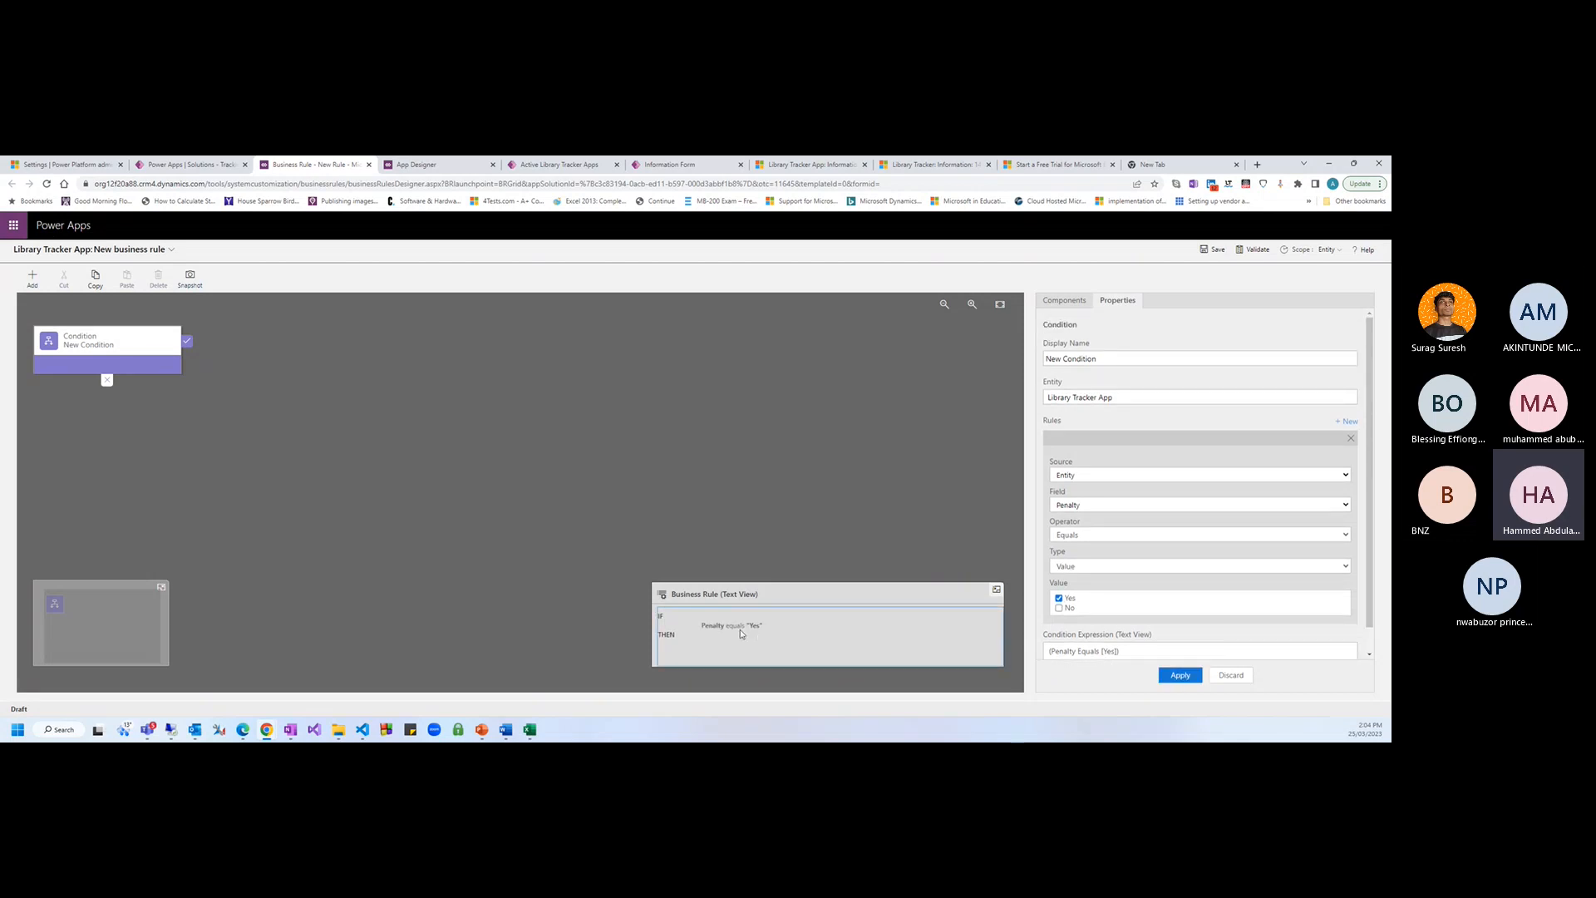
{"action": "left_click", "coordinate": [39, 288]}
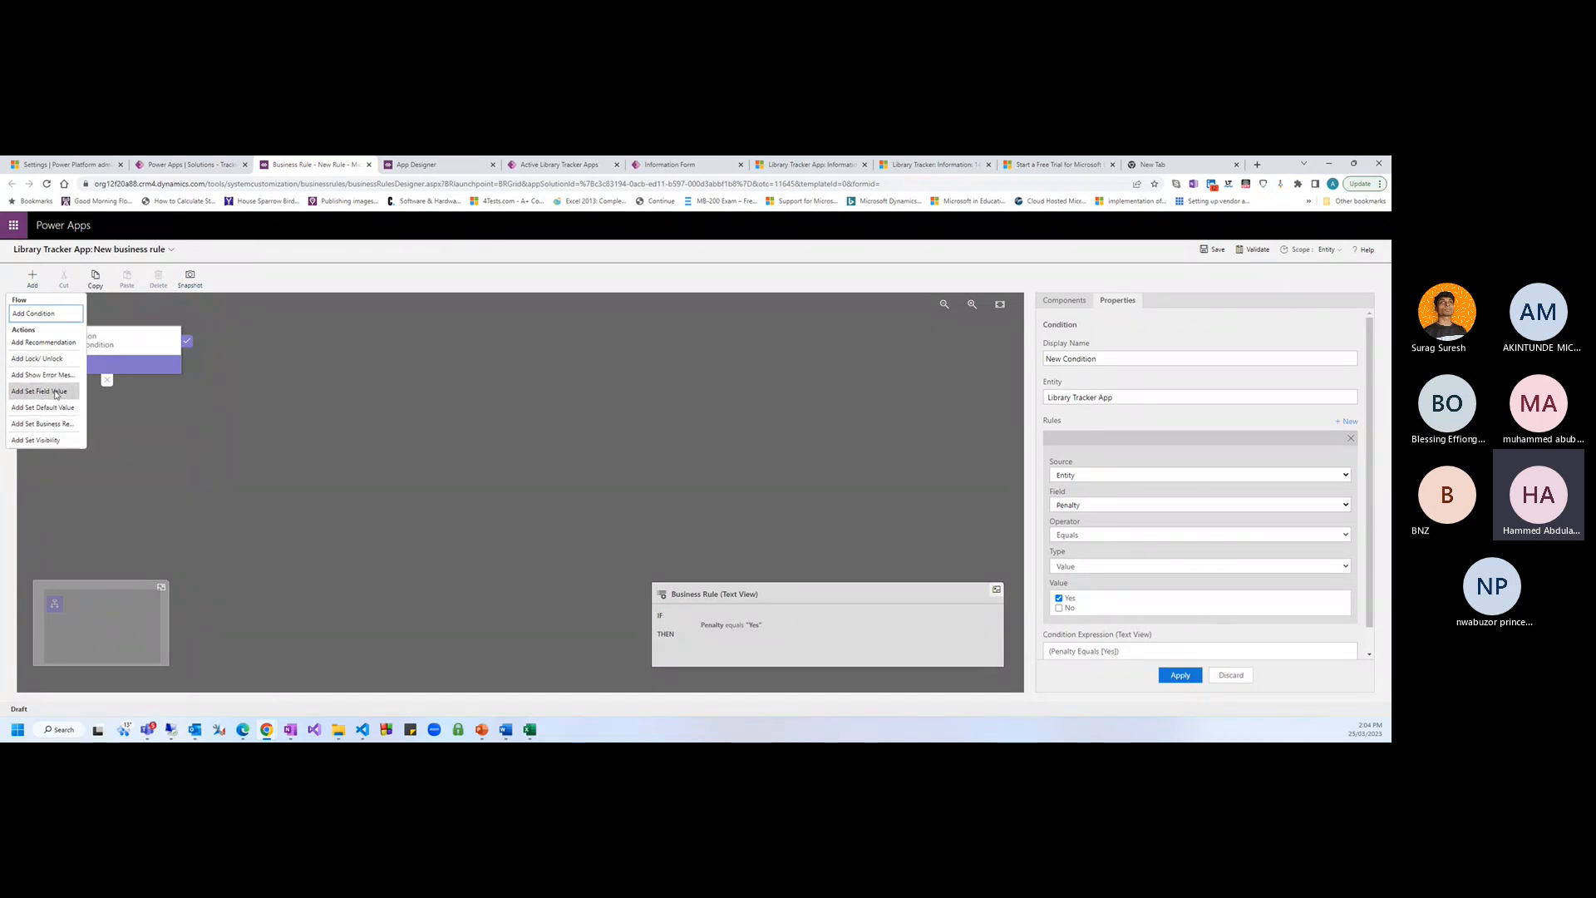
Add a Set Visibility action that shows Penalty Fee on the true branch
{"action": "left_click", "coordinate": [58, 440]}
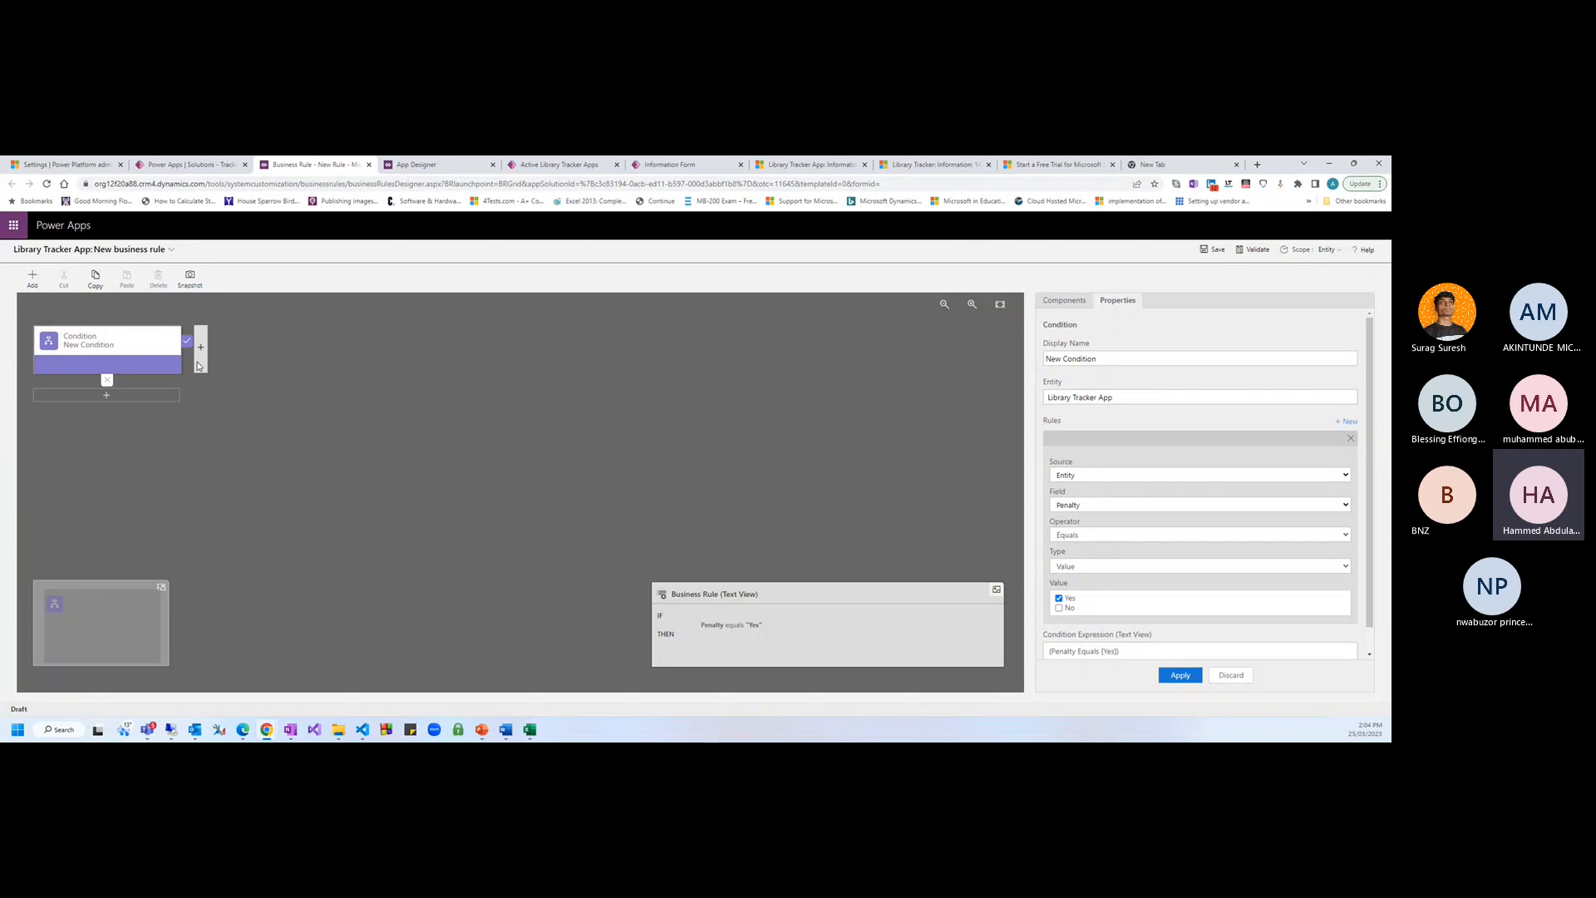
{"action": "left_click", "coordinate": [199, 362]}
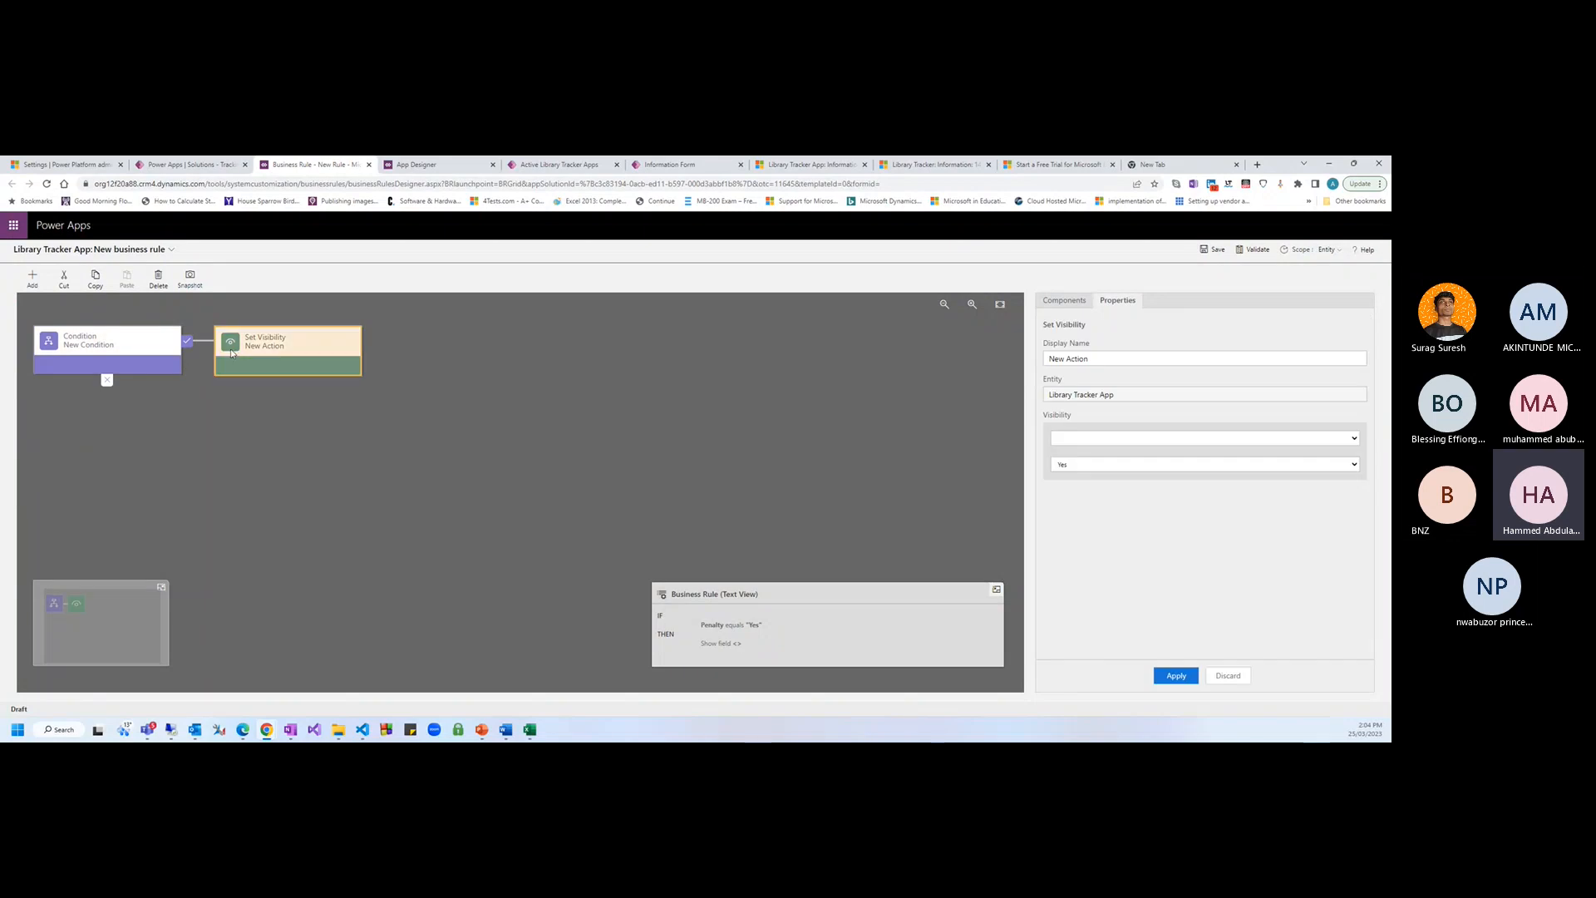
{"action": "left_click", "coordinate": [1082, 440]}
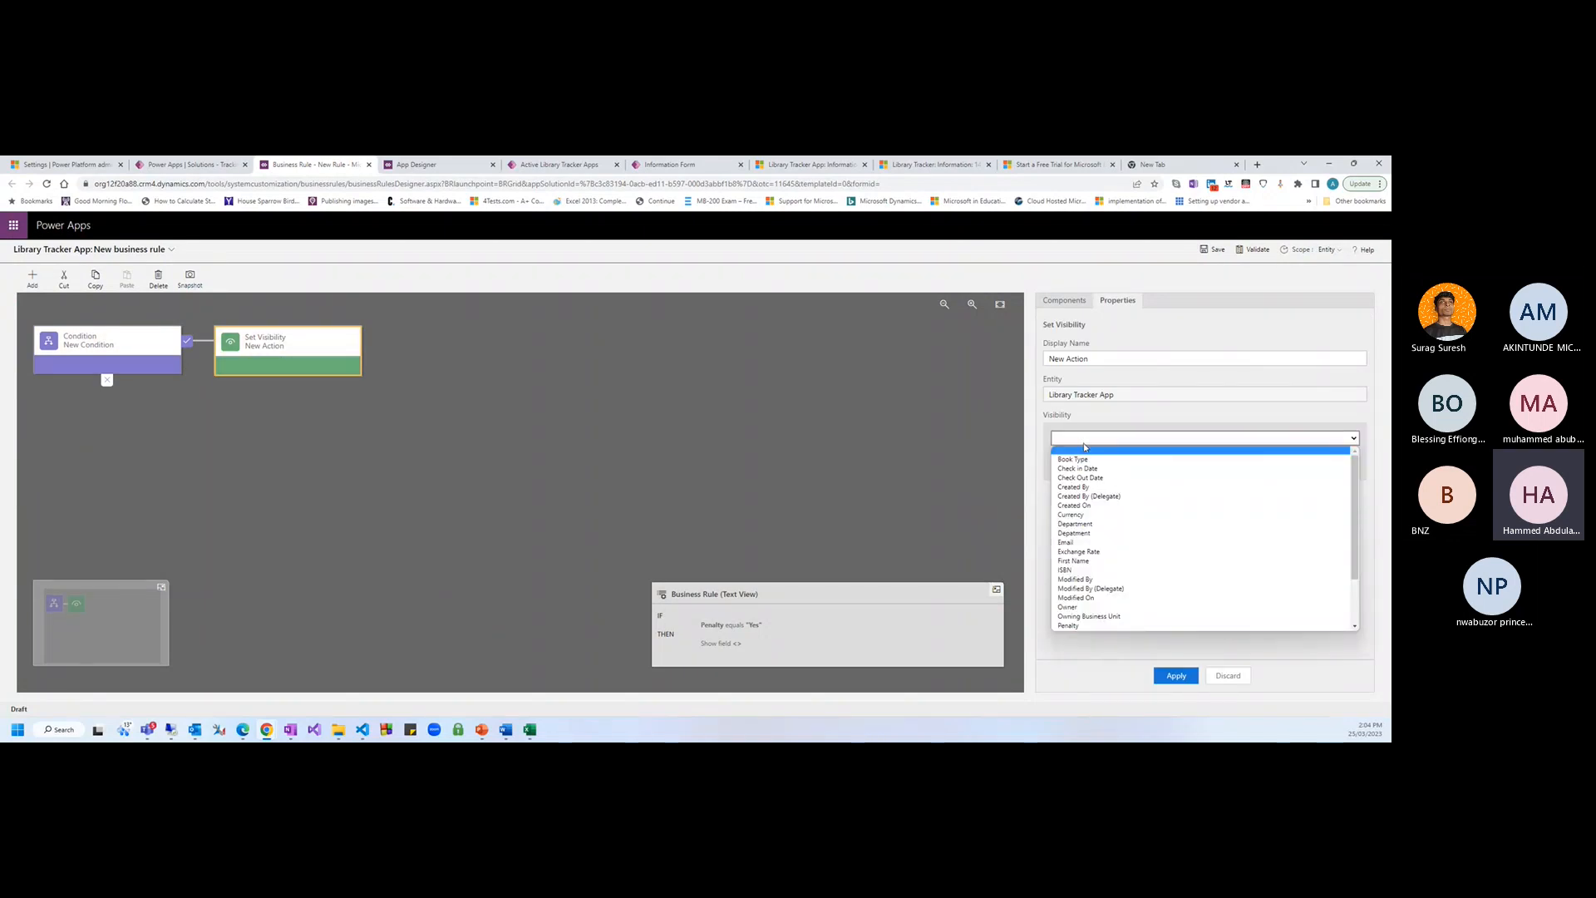
{"action": "key", "text": "p"}
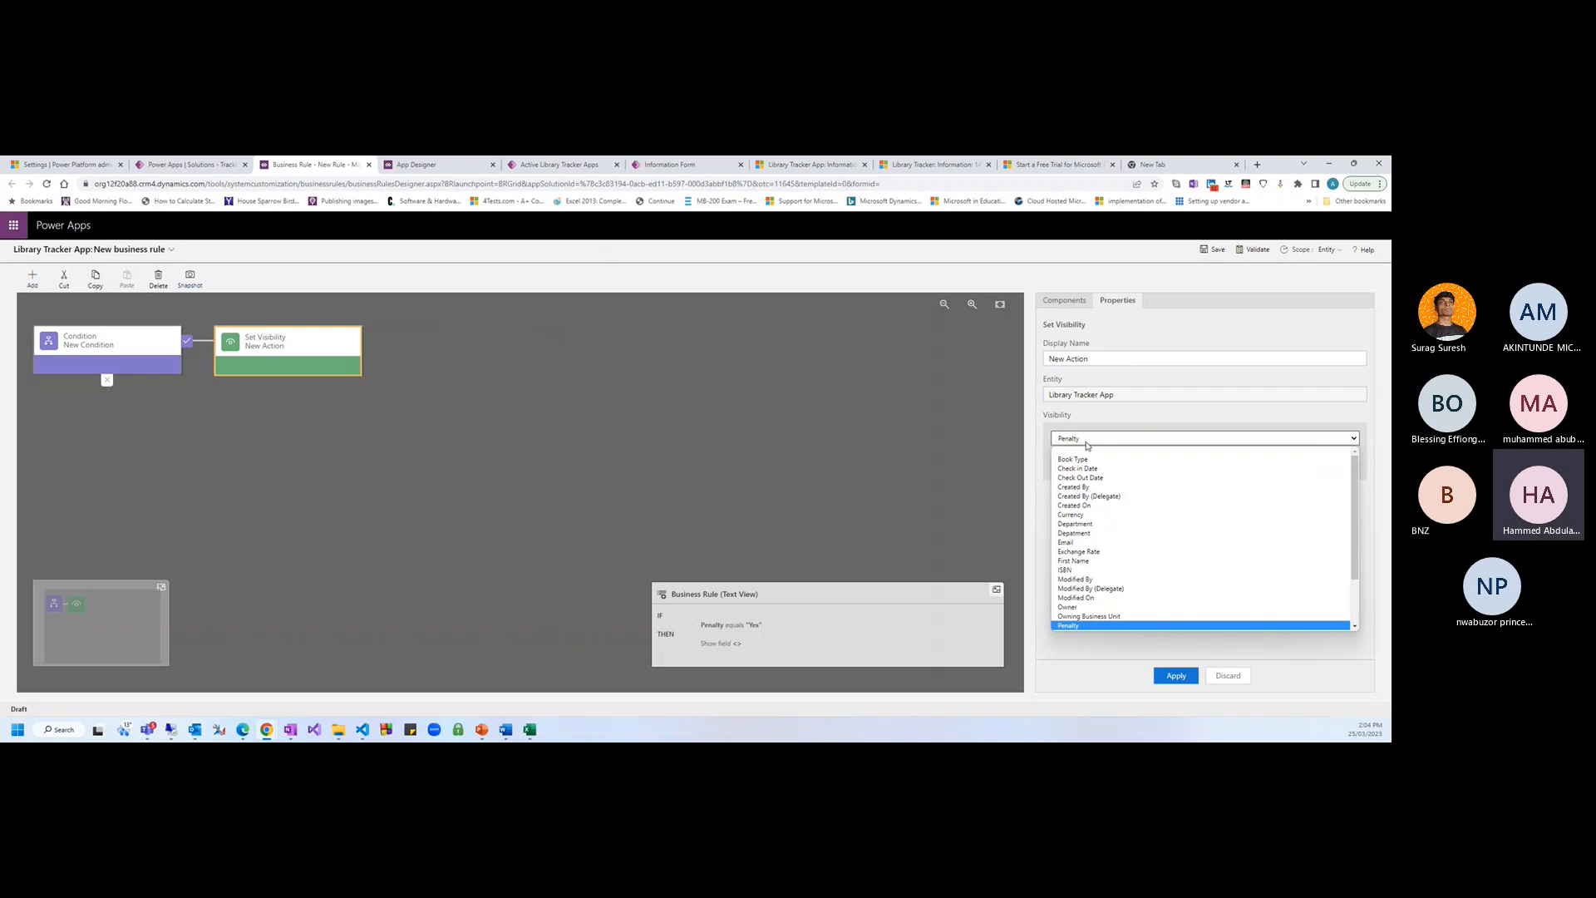
{"action": "key", "text": "Down"}
{"action": "key", "text": "Return"}
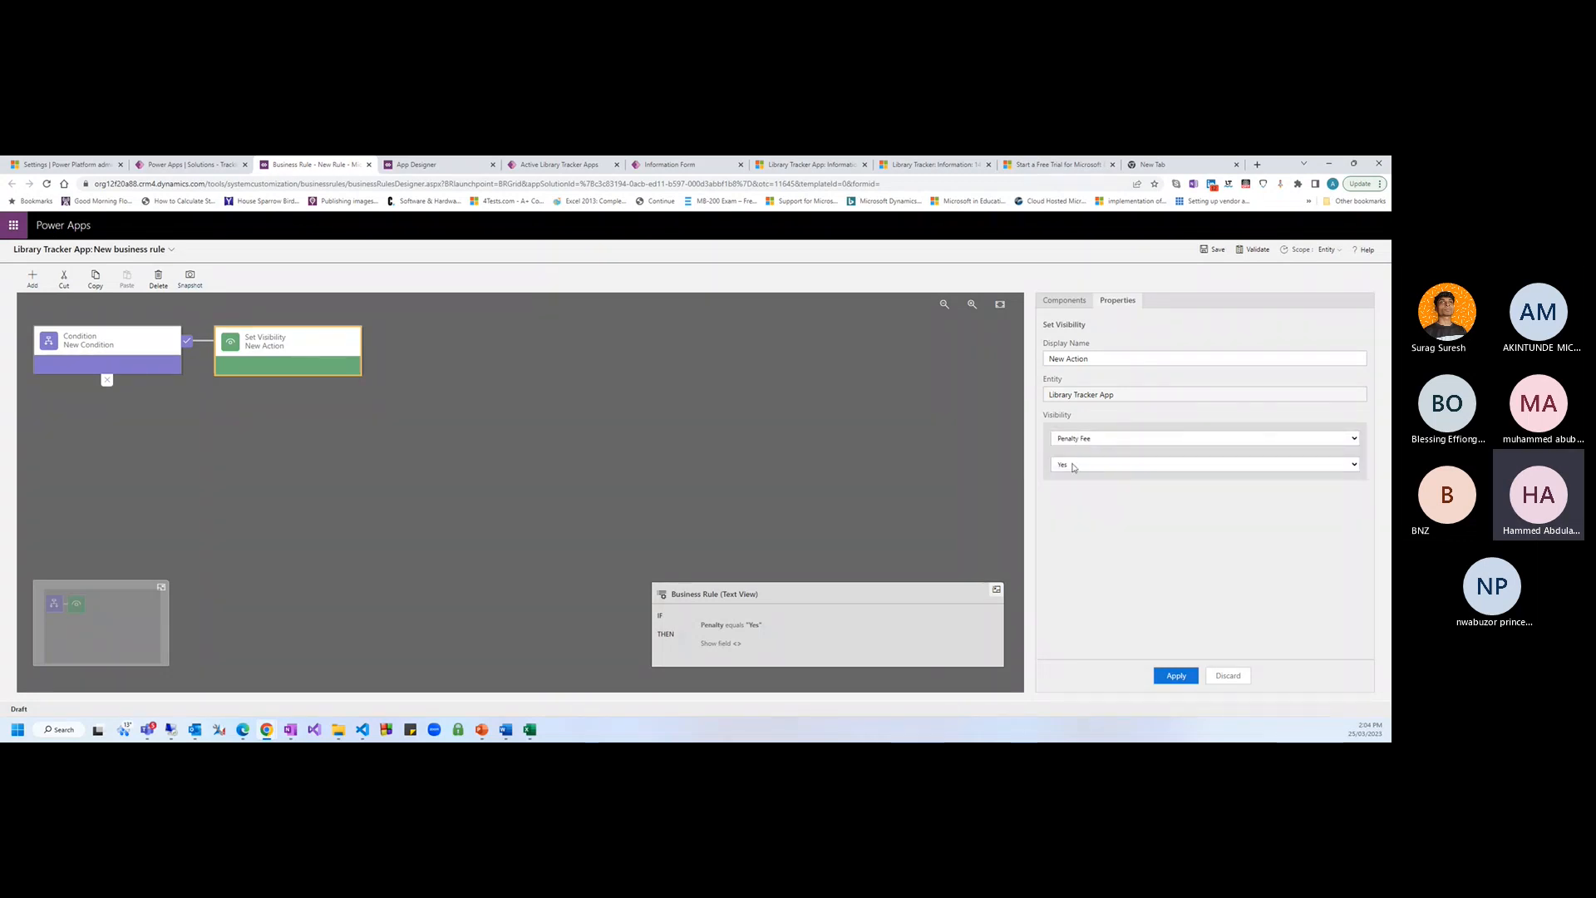
{"action": "left_click", "coordinate": [1170, 674]}
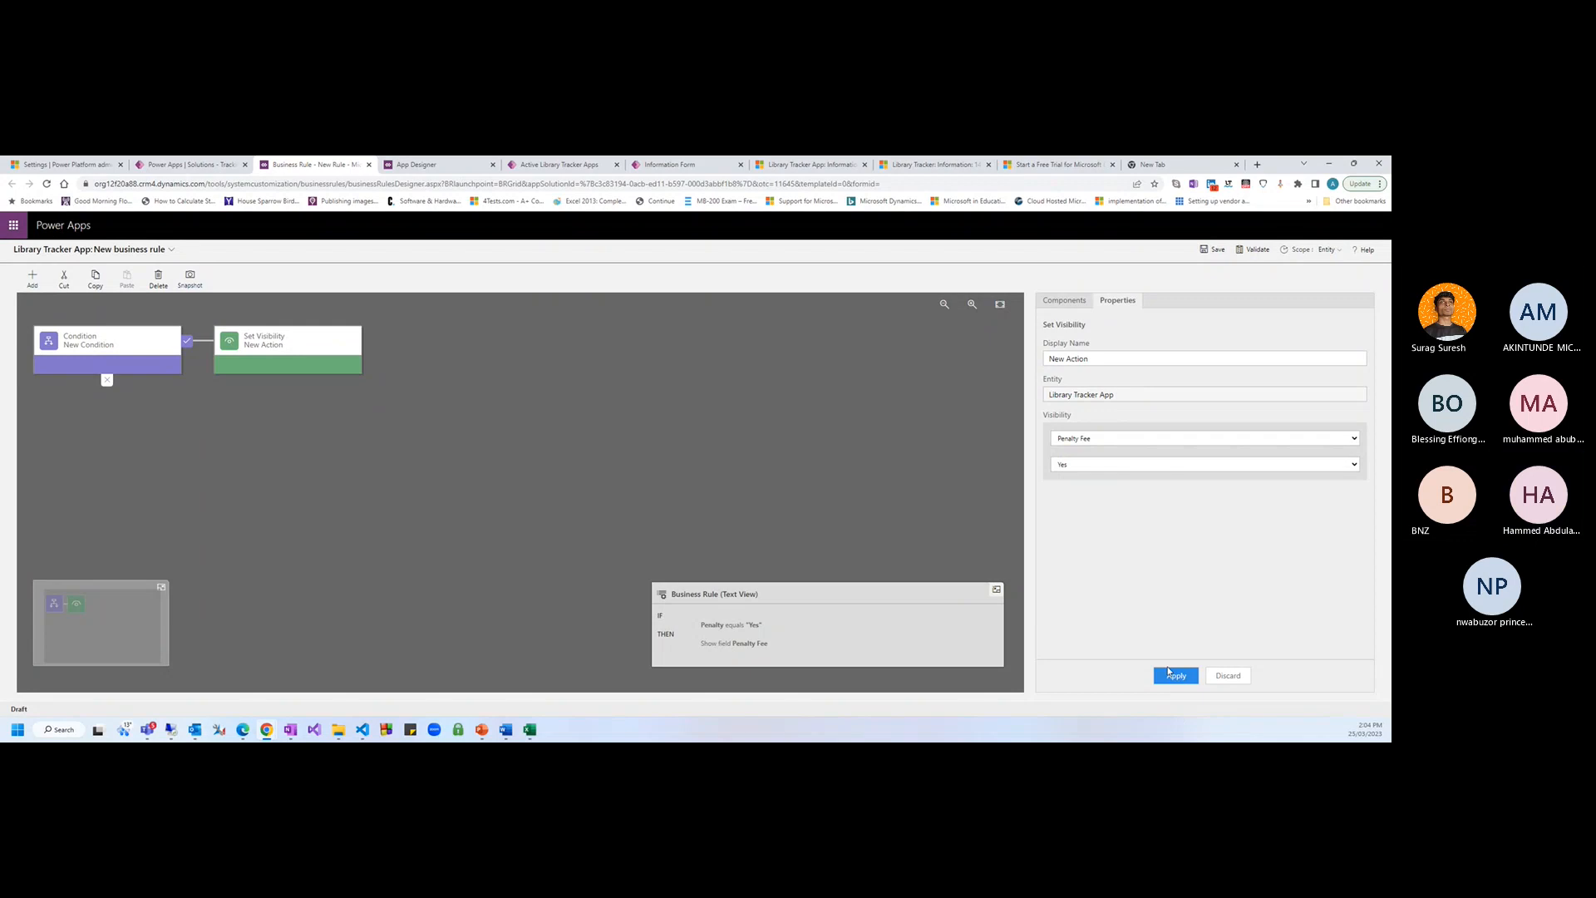
{"action": "left_click_drag", "start_coordinate": [657, 615], "coordinate": [775, 649]}
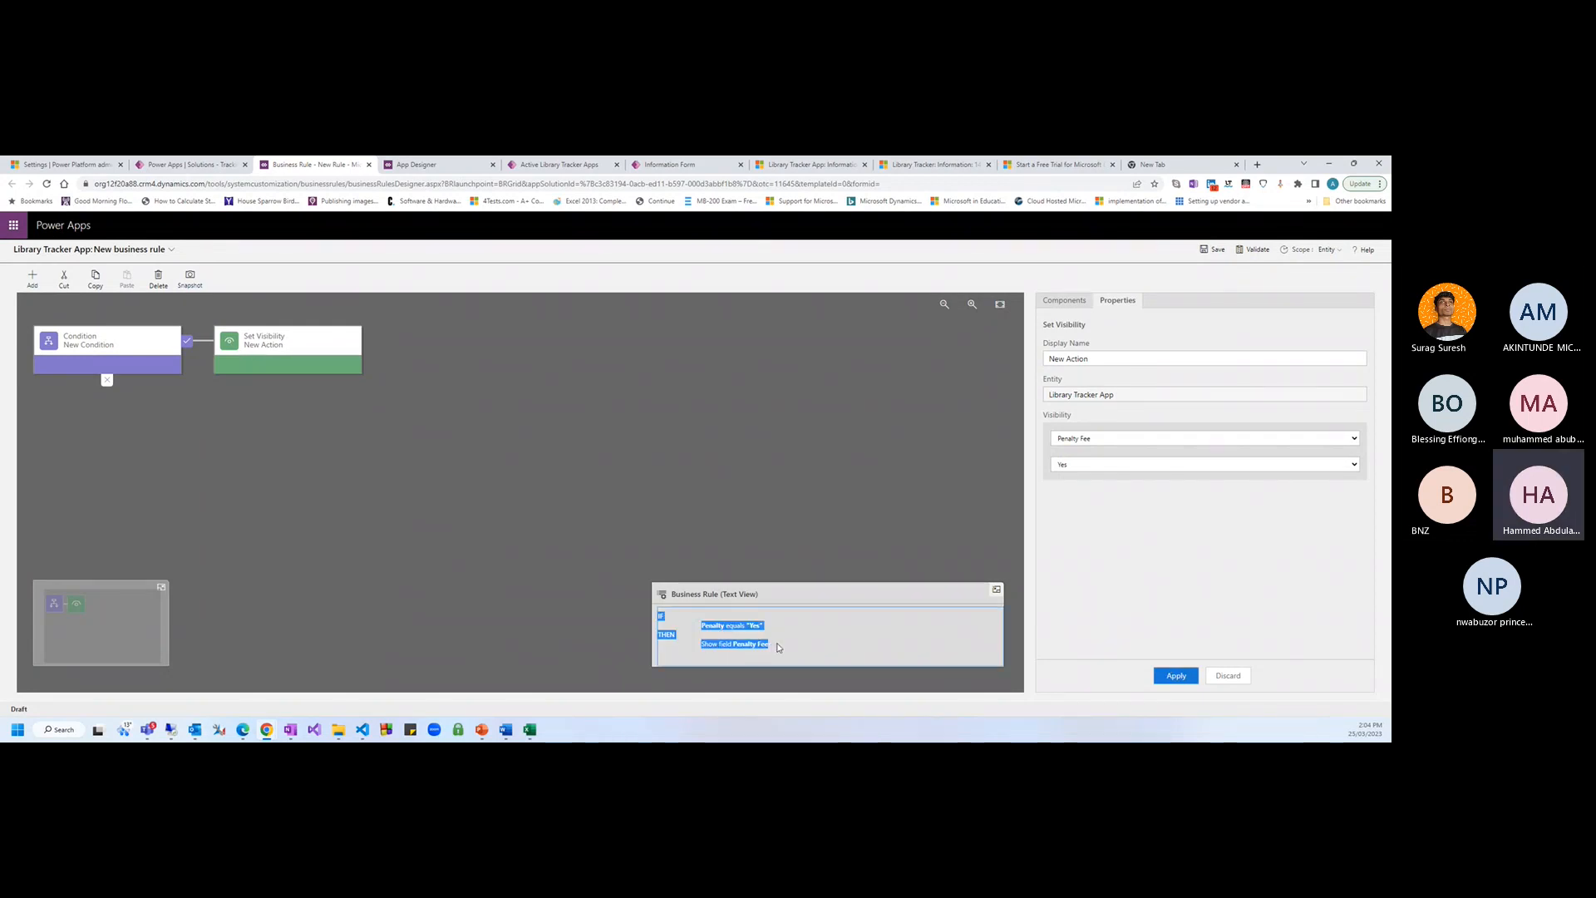
{"action": "left_click", "coordinate": [770, 645]}
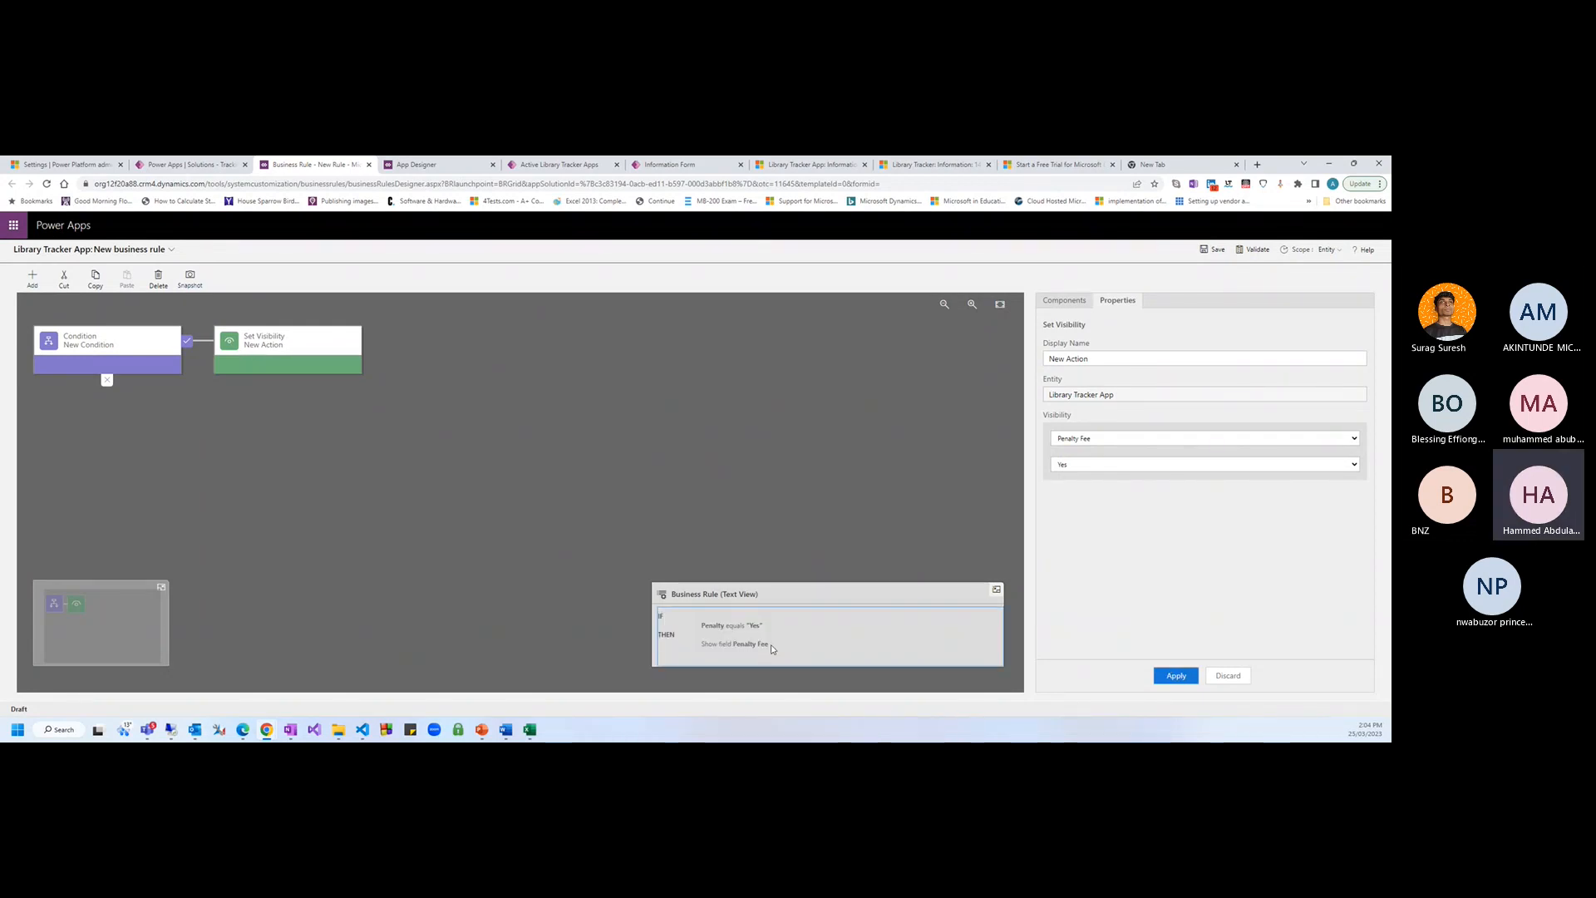
Add an else-branch Set Visibility action hiding Penalty Fee, then save the rule
{"action": "left_click", "coordinate": [33, 278]}
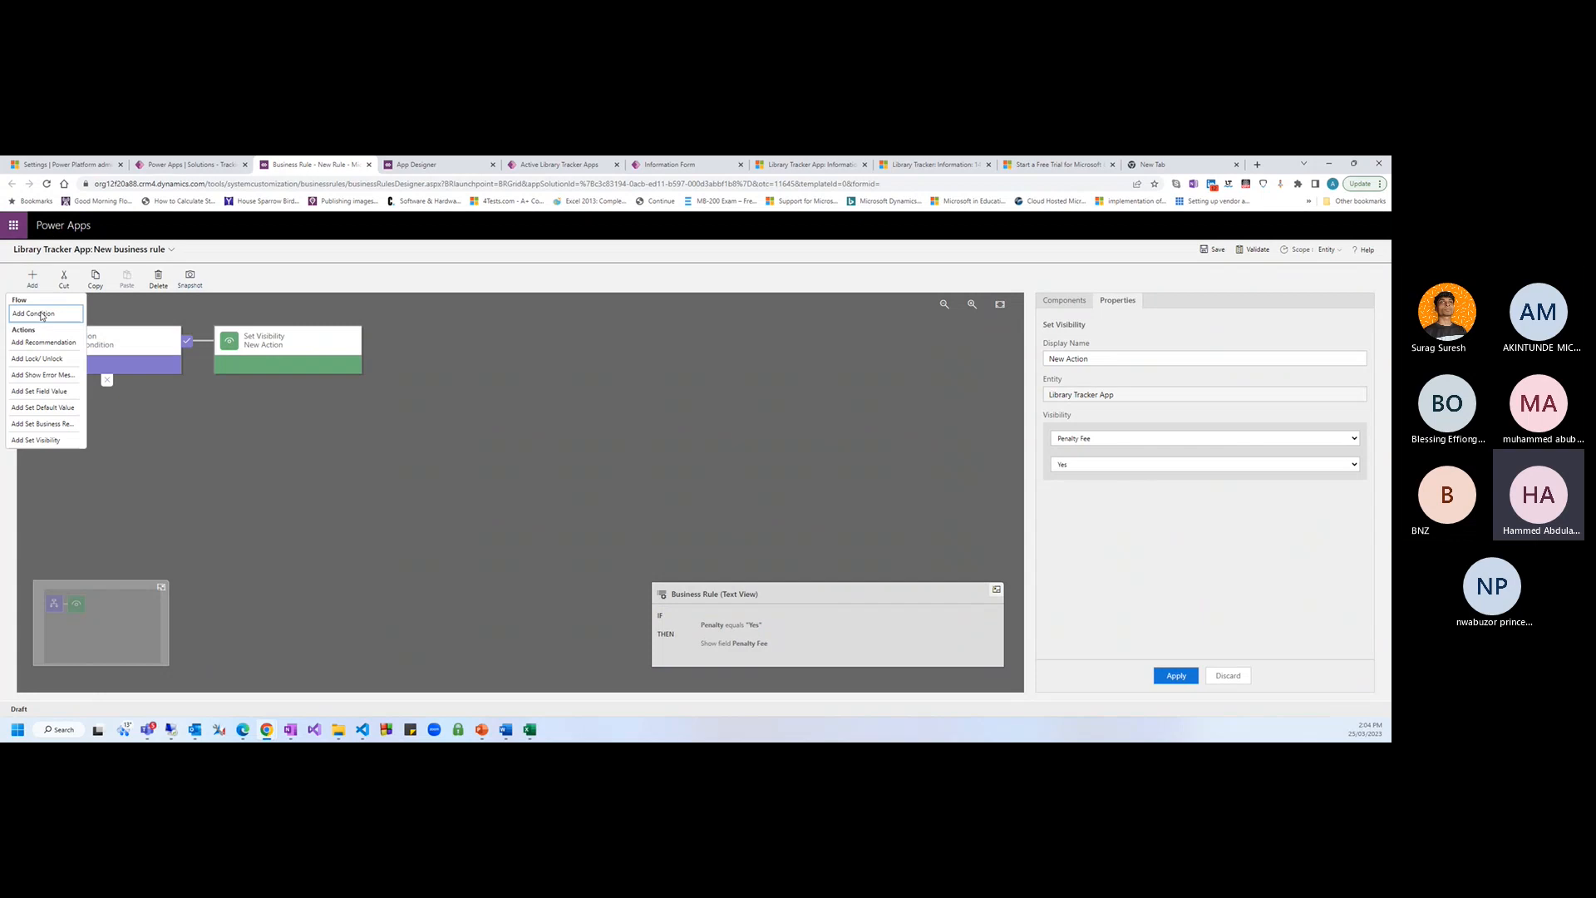
{"action": "left_click", "coordinate": [36, 440]}
{"action": "left_click", "coordinate": [1084, 440]}
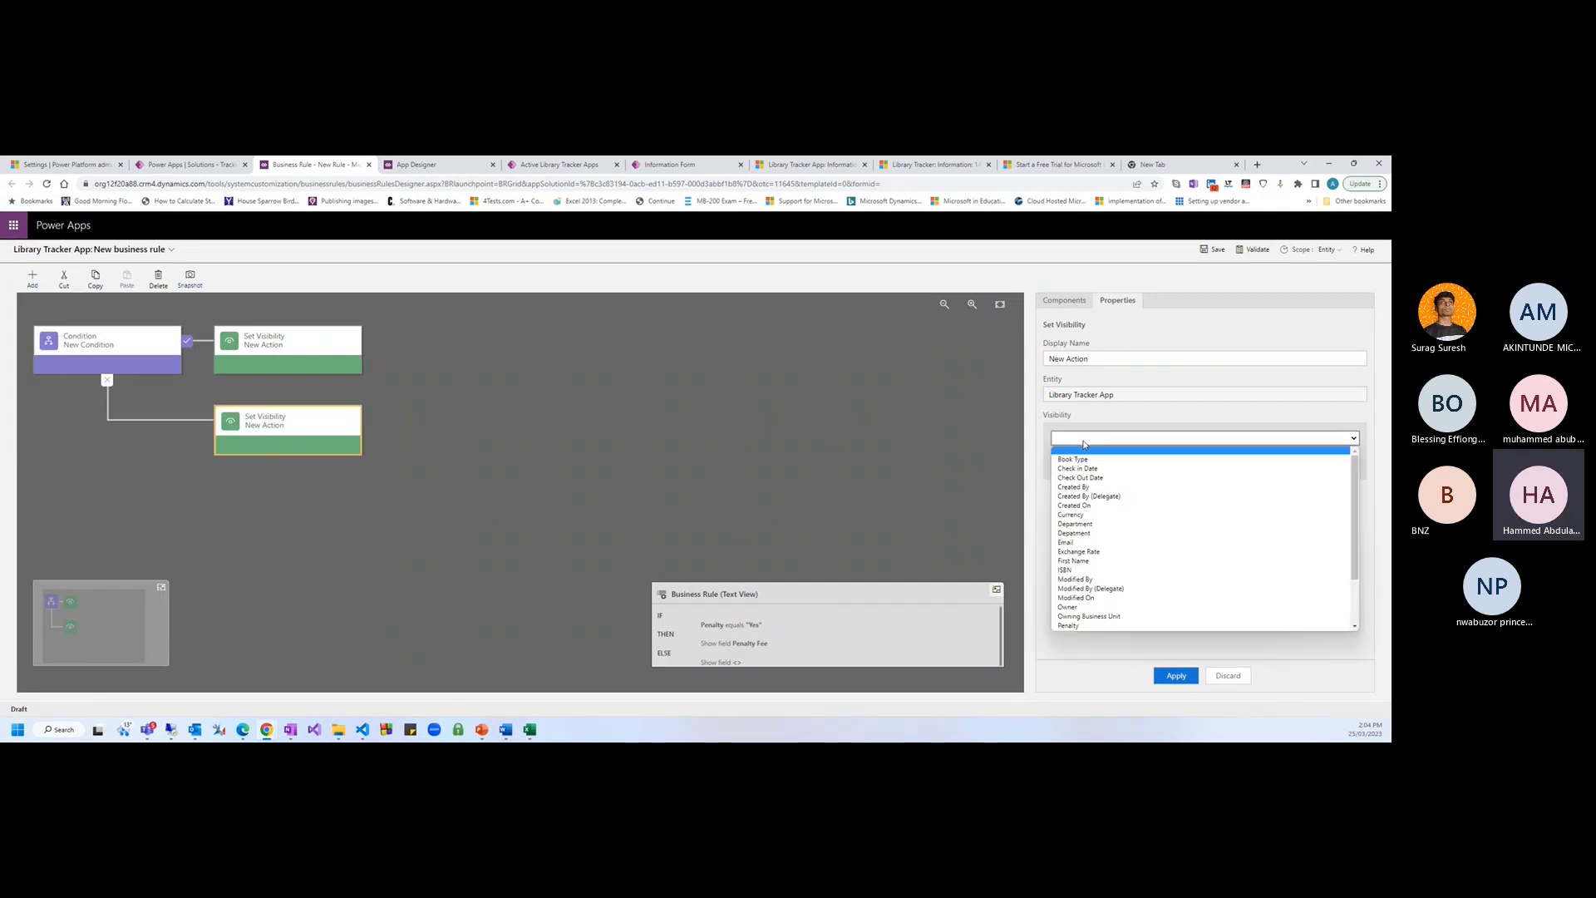
{"action": "key", "text": "p"}
{"action": "key", "text": "Down"}
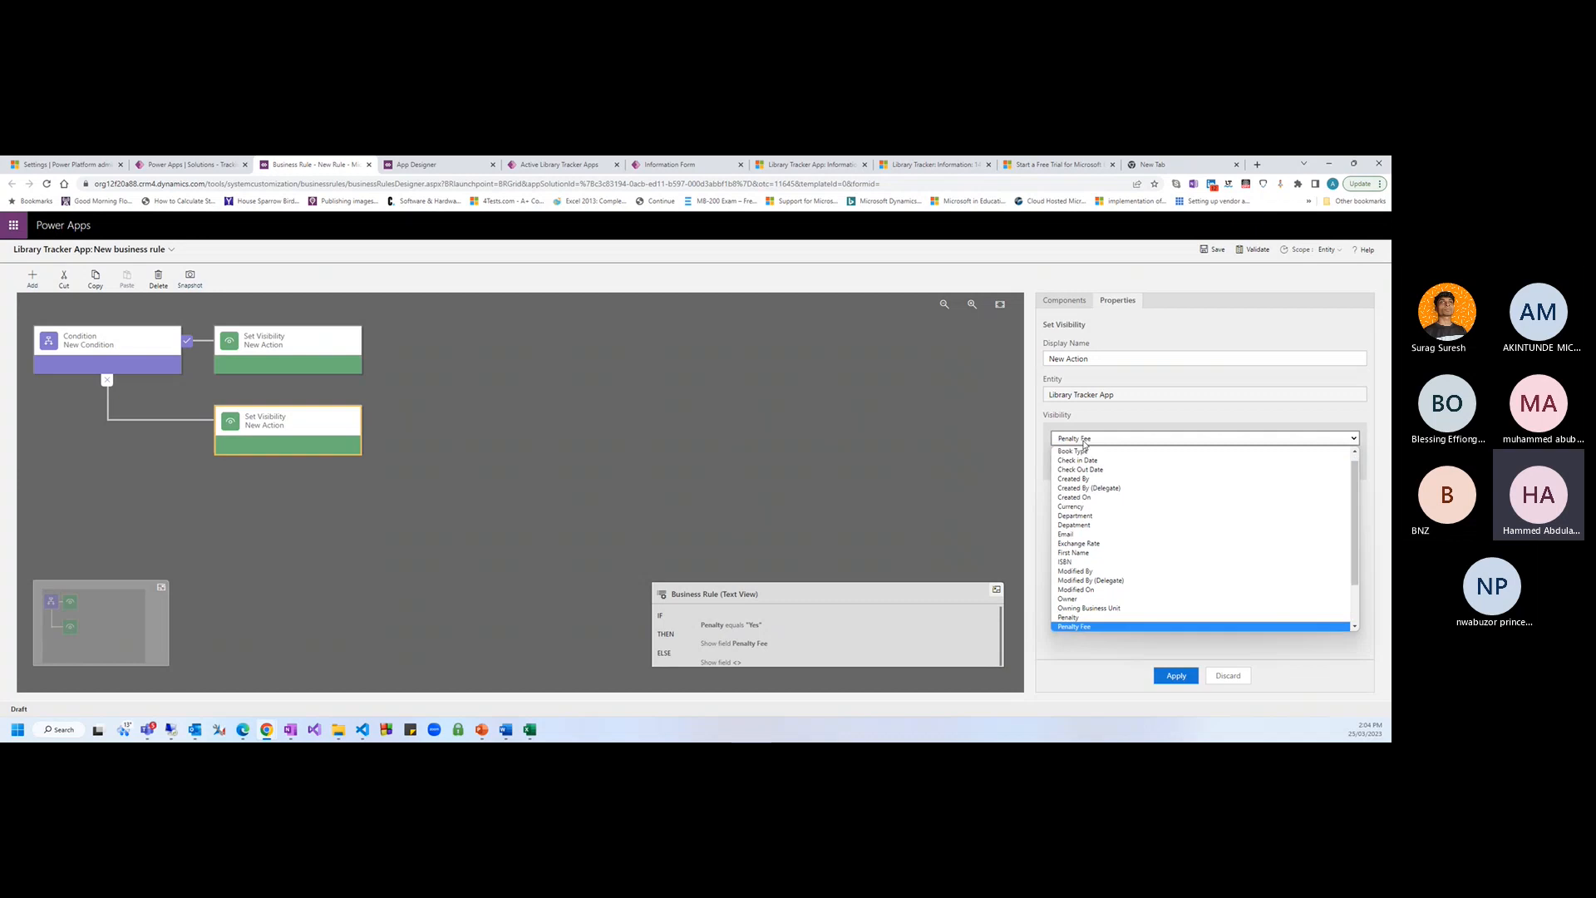
{"action": "key", "text": "Return"}
{"action": "left_click", "coordinate": [1080, 469]}
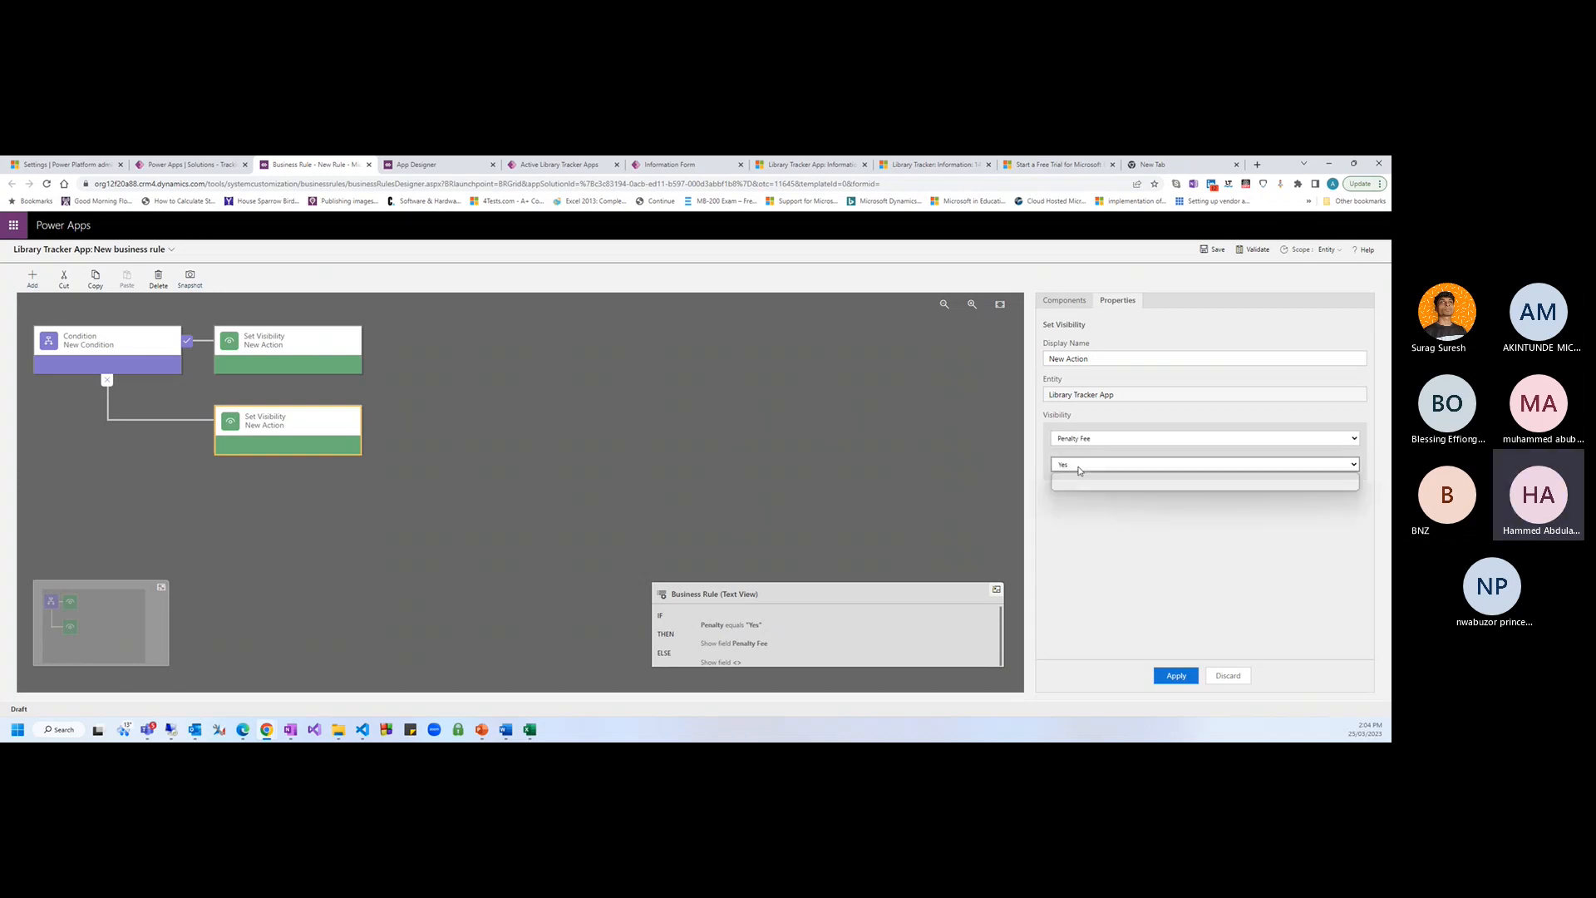
{"action": "left_click", "coordinate": [1072, 491]}
{"action": "left_click", "coordinate": [1179, 675]}
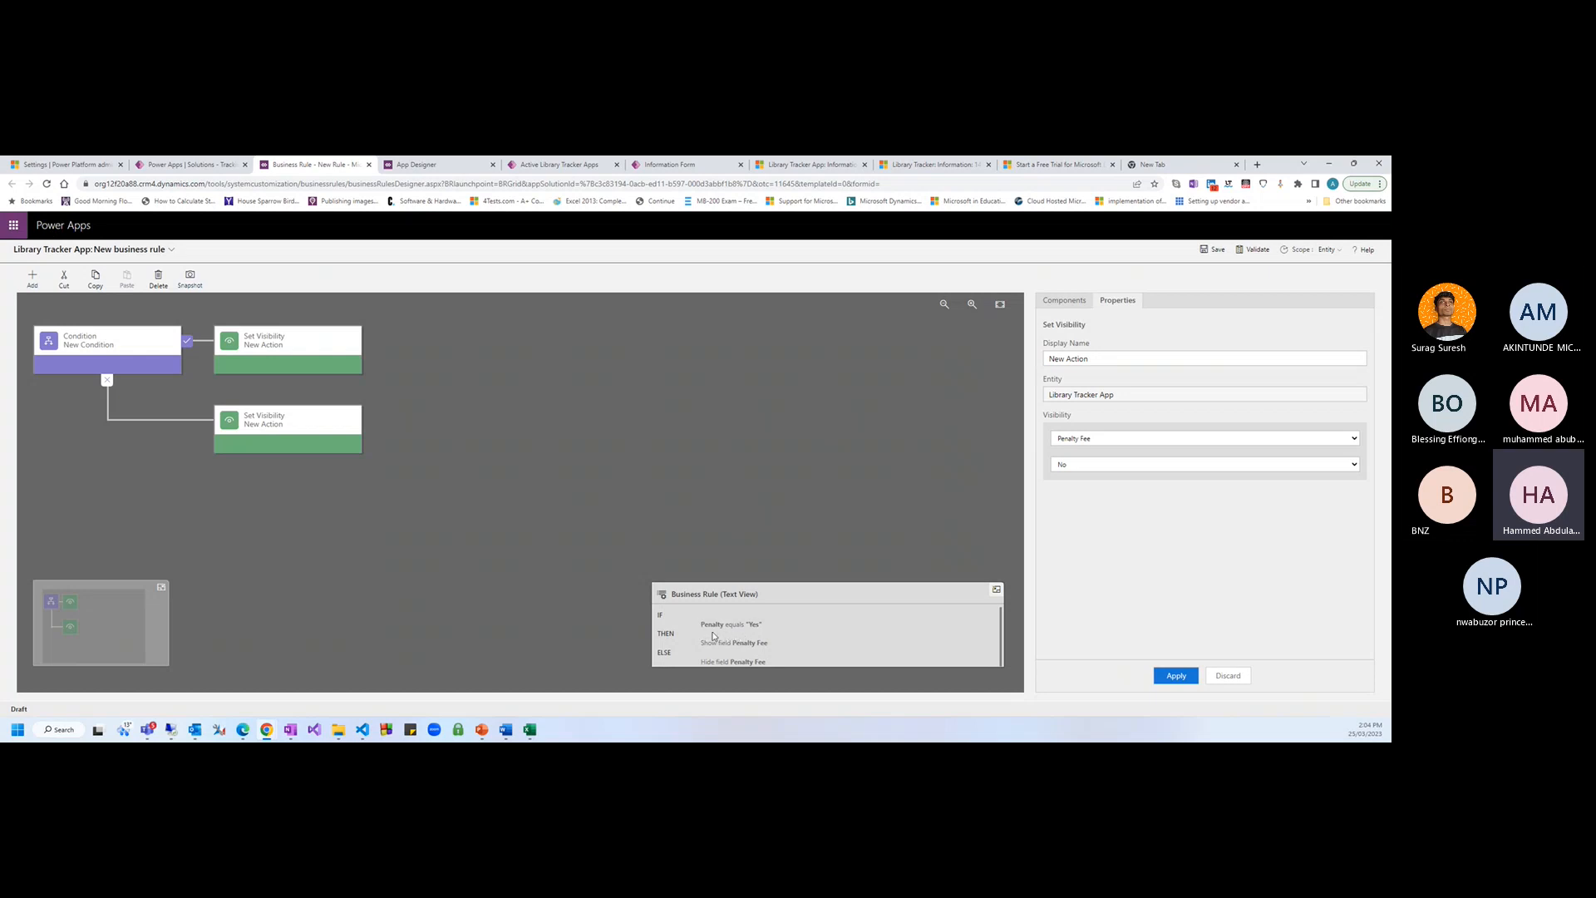
{"action": "left_click", "coordinate": [756, 645]}
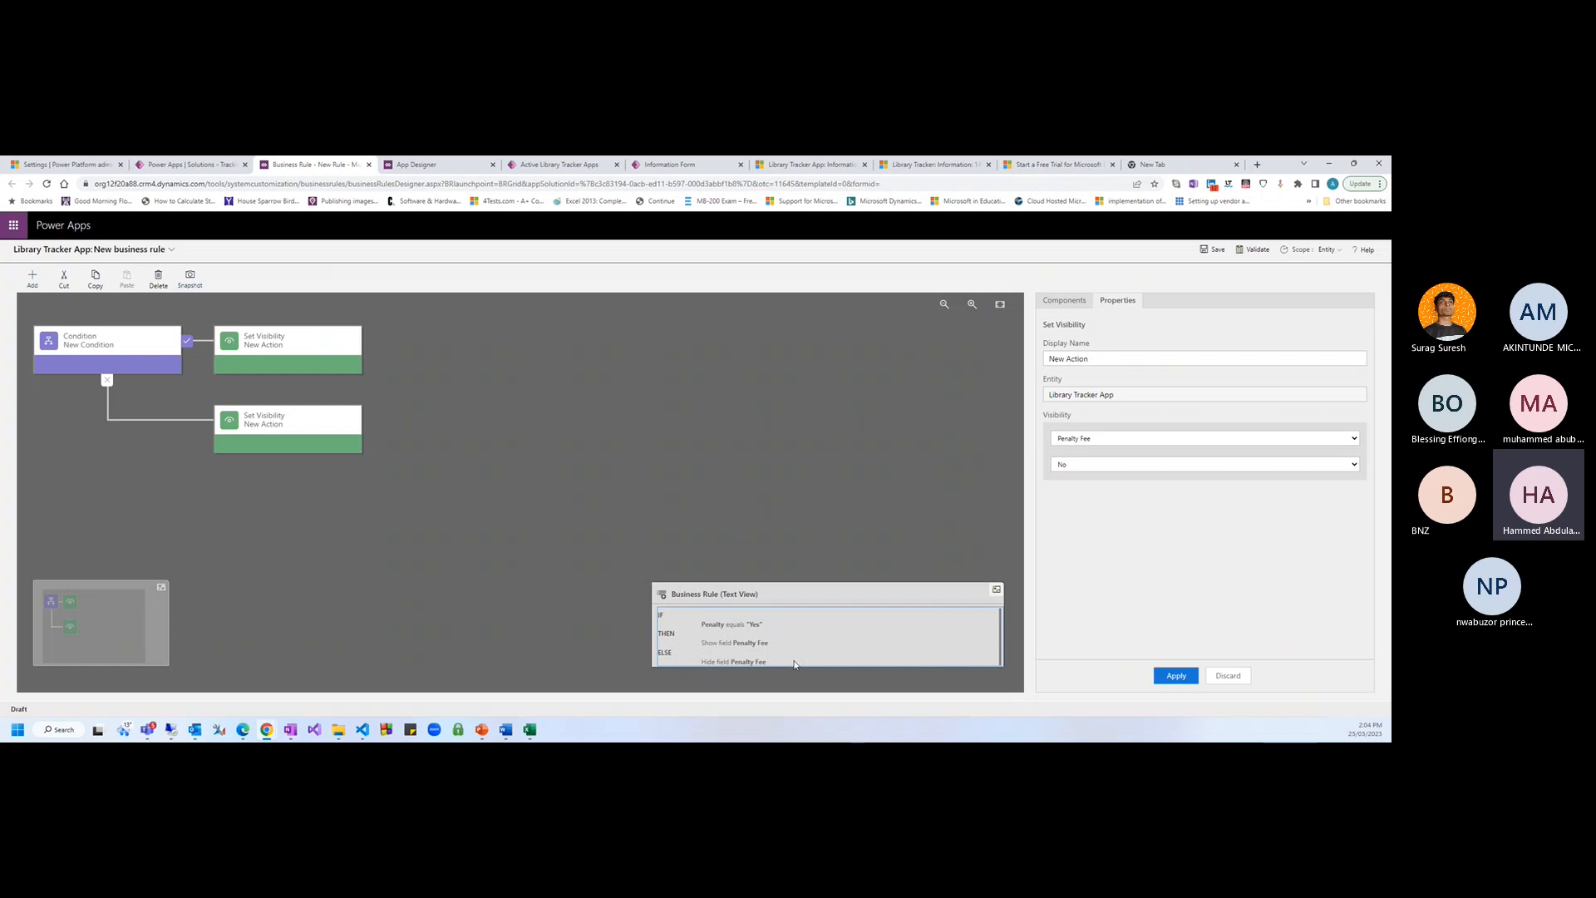
{"action": "left_click", "coordinate": [1218, 250]}
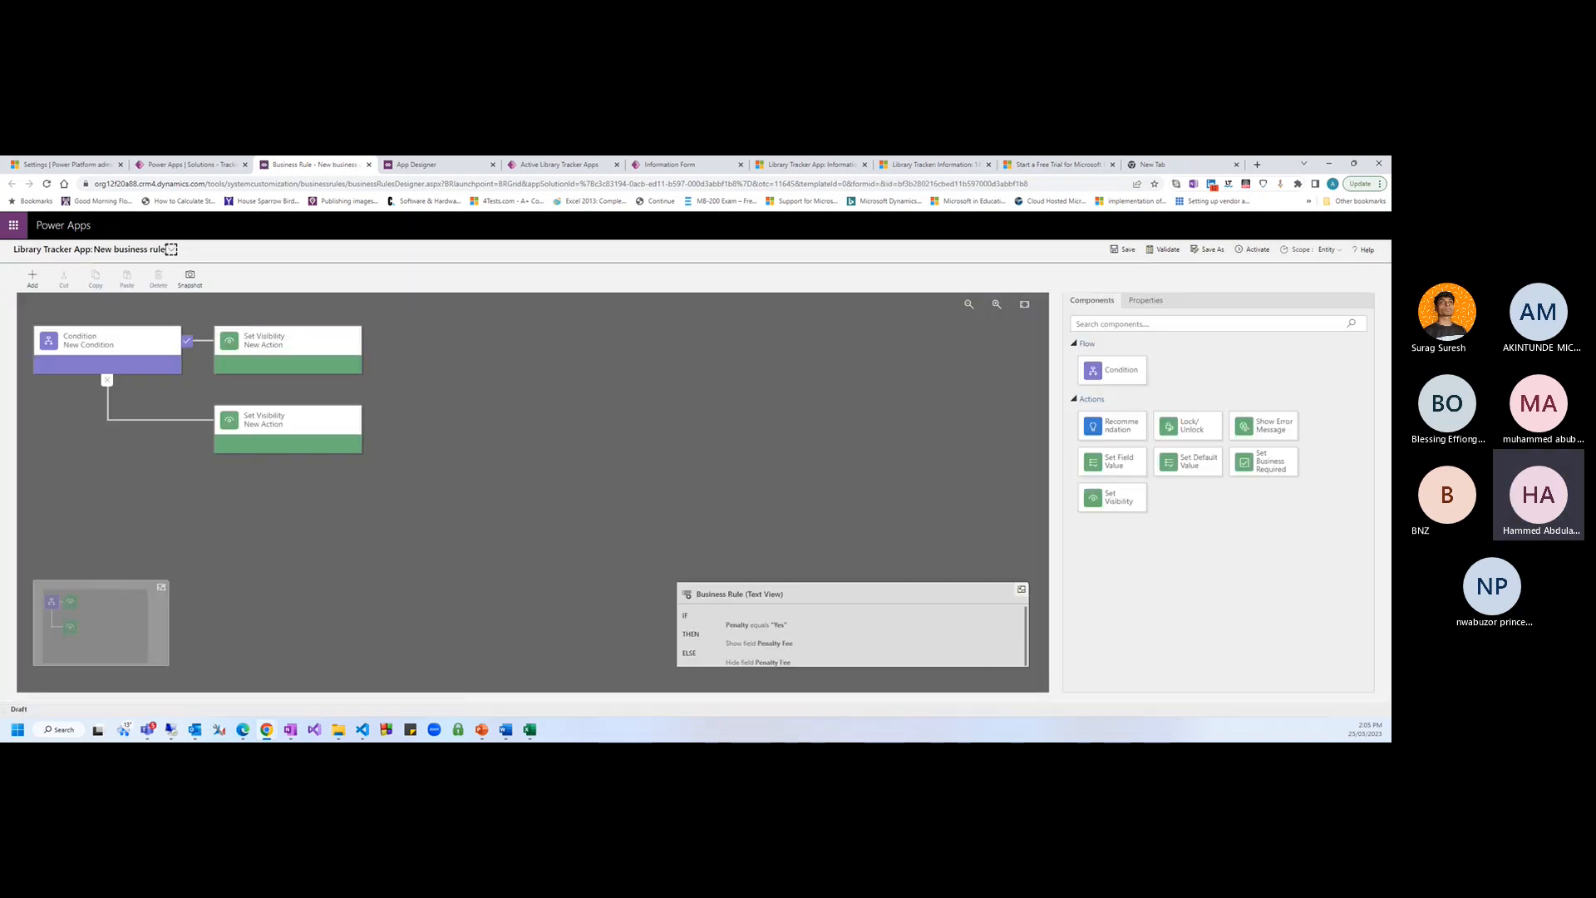
Replace the default rule name with 'Show Penalty Fee', correcting the typo, and save
{"action": "left_click", "coordinate": [171, 251]}
{"action": "left_click", "coordinate": [264, 287]}
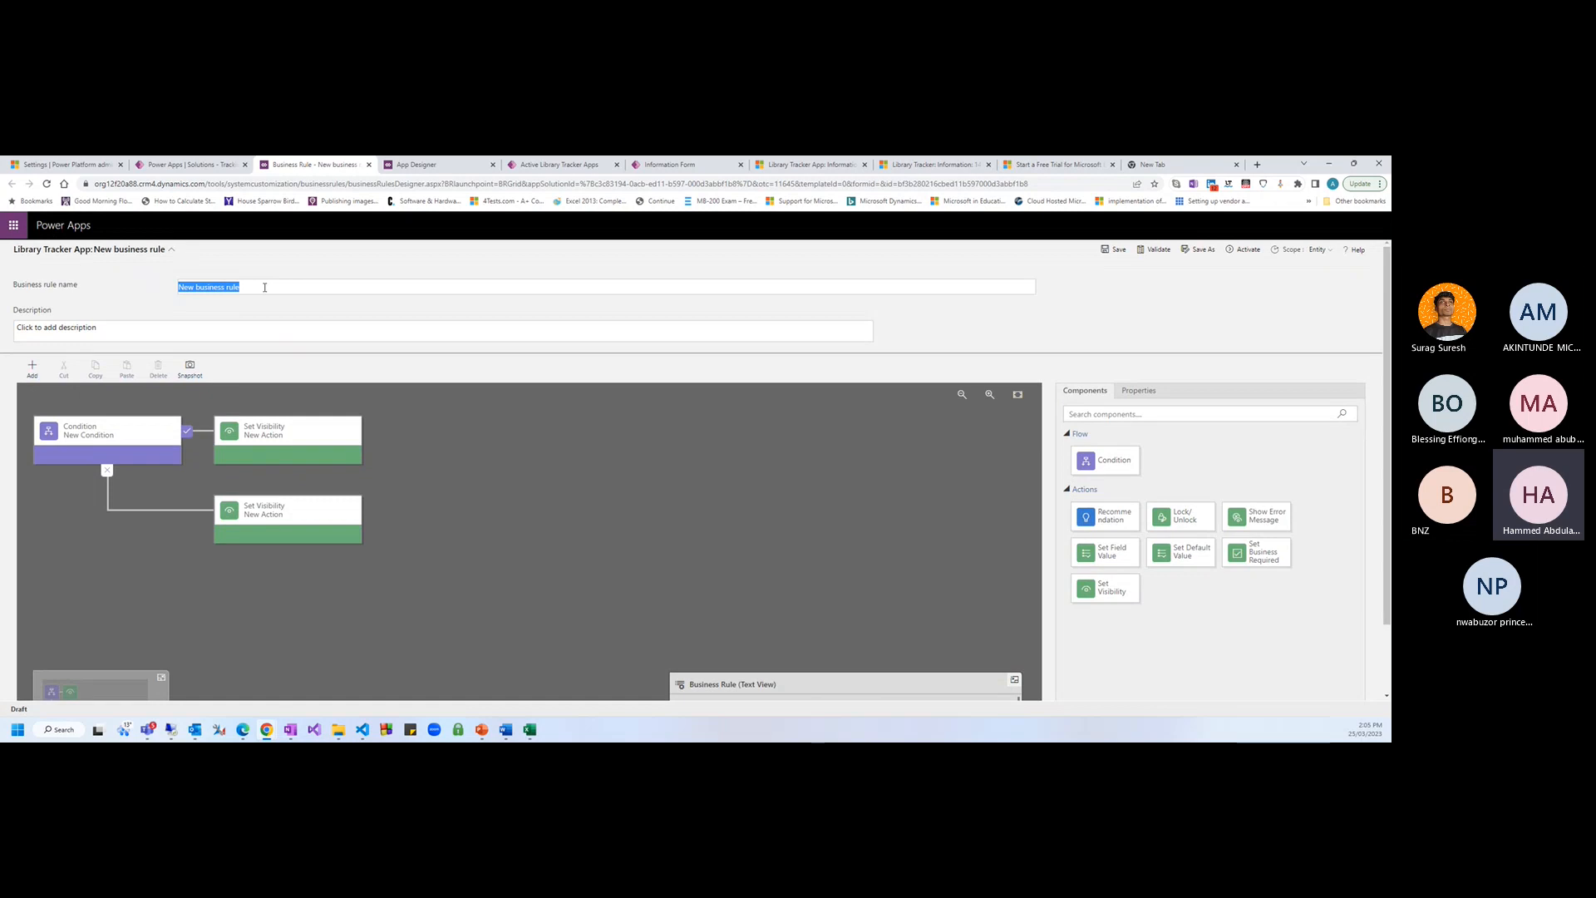
{"action": "key", "text": "BackSpace"}
{"action": "type", "text": "Show Penalt Fee"}
{"action": "key", "text": "Left"}
{"action": "key", "text": "Left"}
{"action": "key", "text": "Left"}
{"action": "type", "text": "y"}
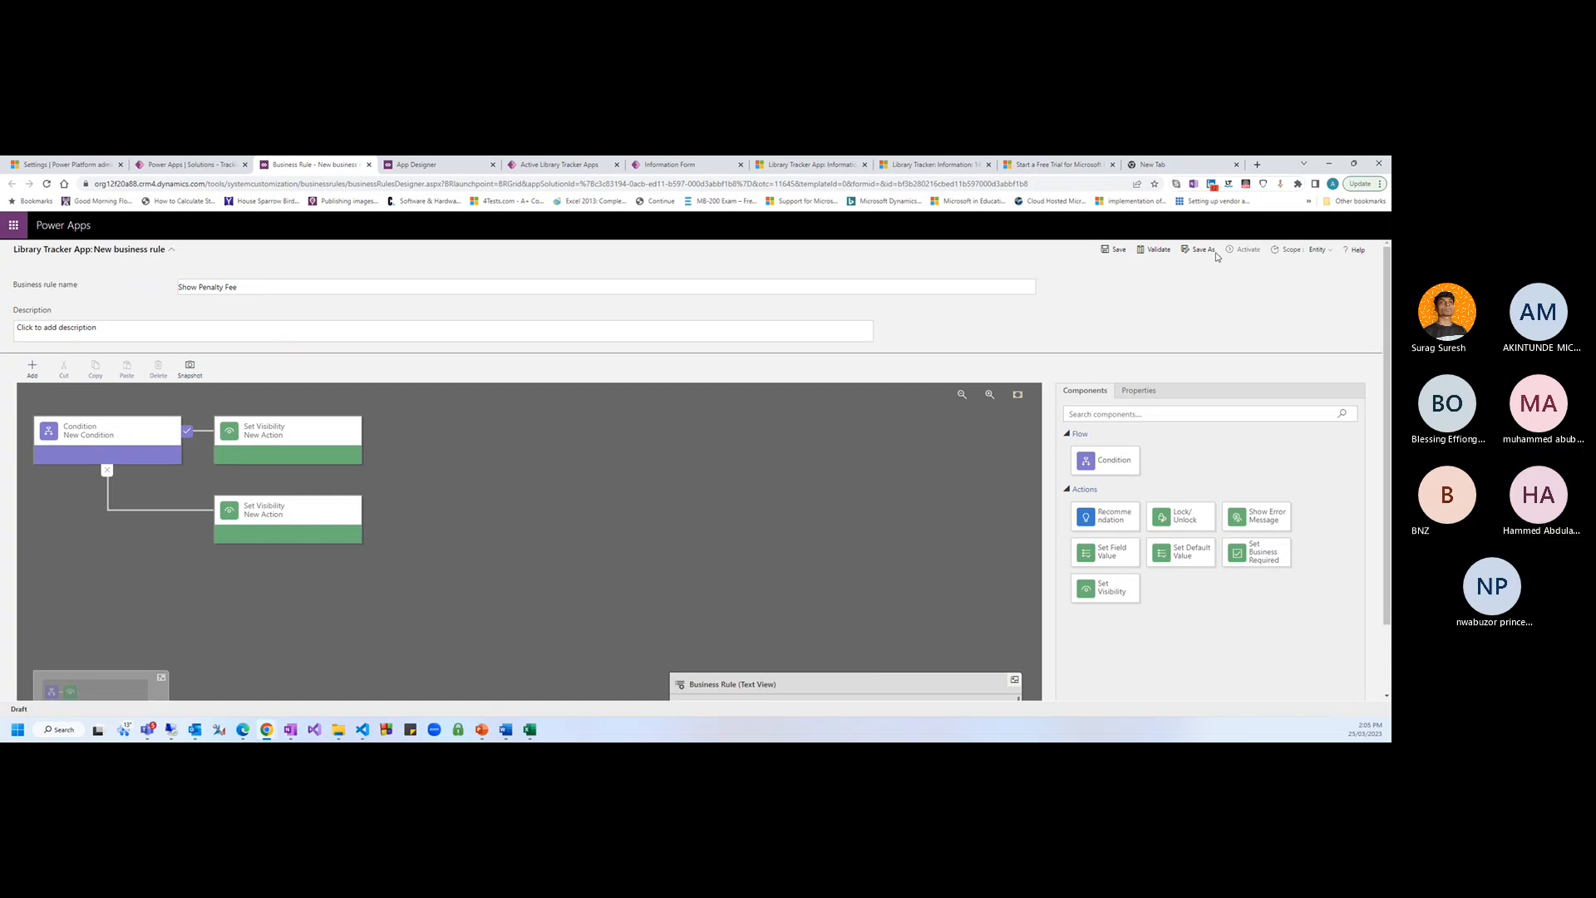
{"action": "left_click", "coordinate": [1119, 251]}
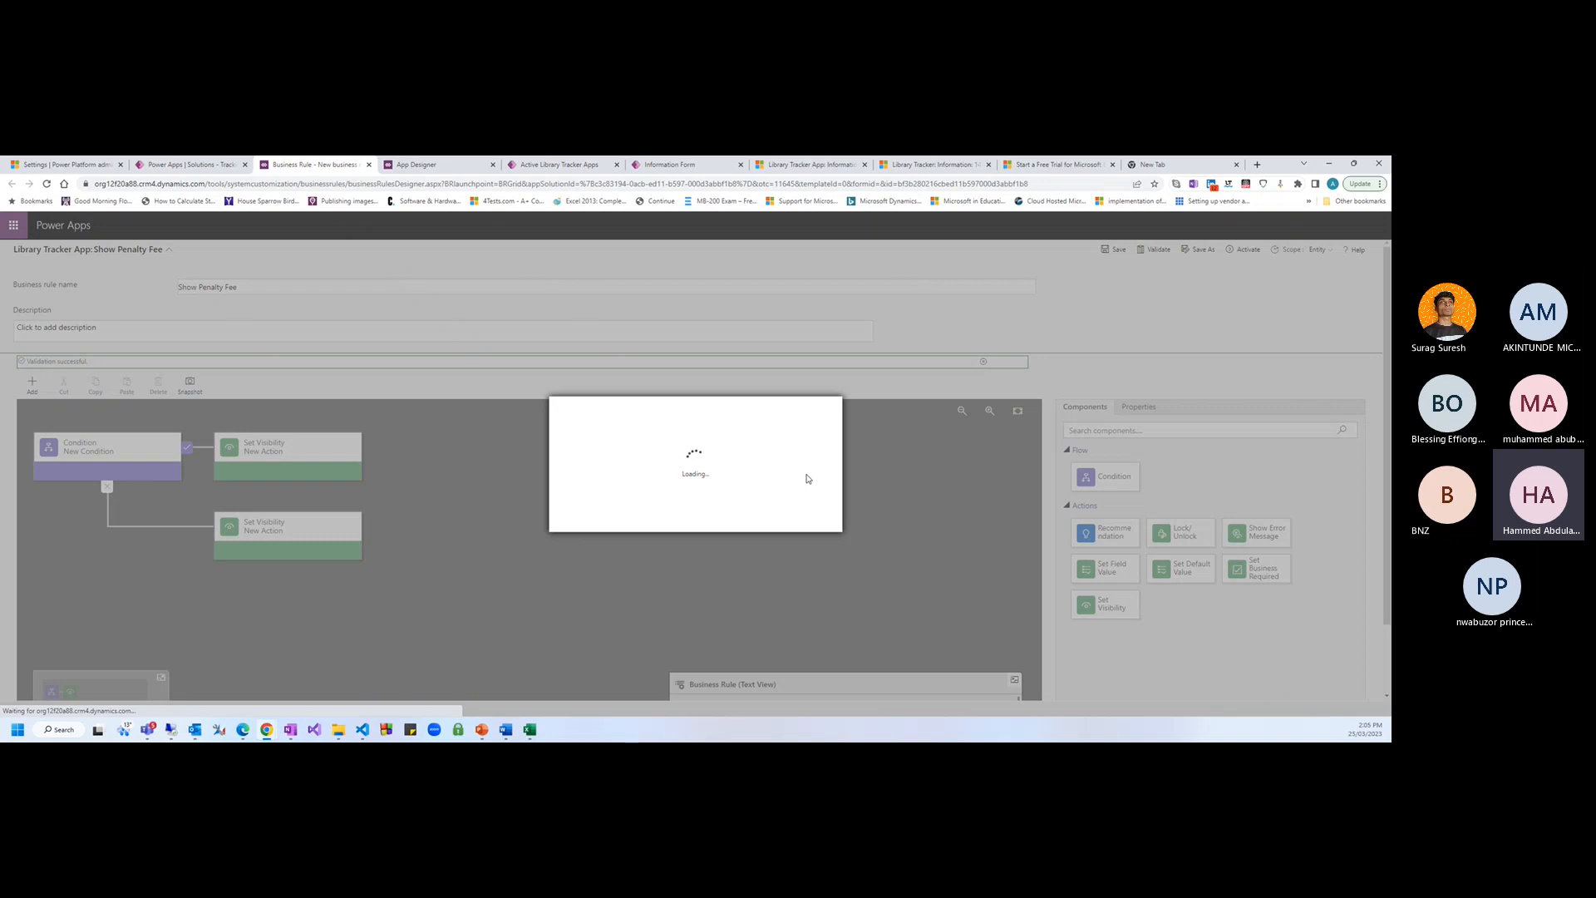
Cancel the activation prompt, try Information scope but keep it at Entity, then activate
{"action": "left_click", "coordinate": [804, 522]}
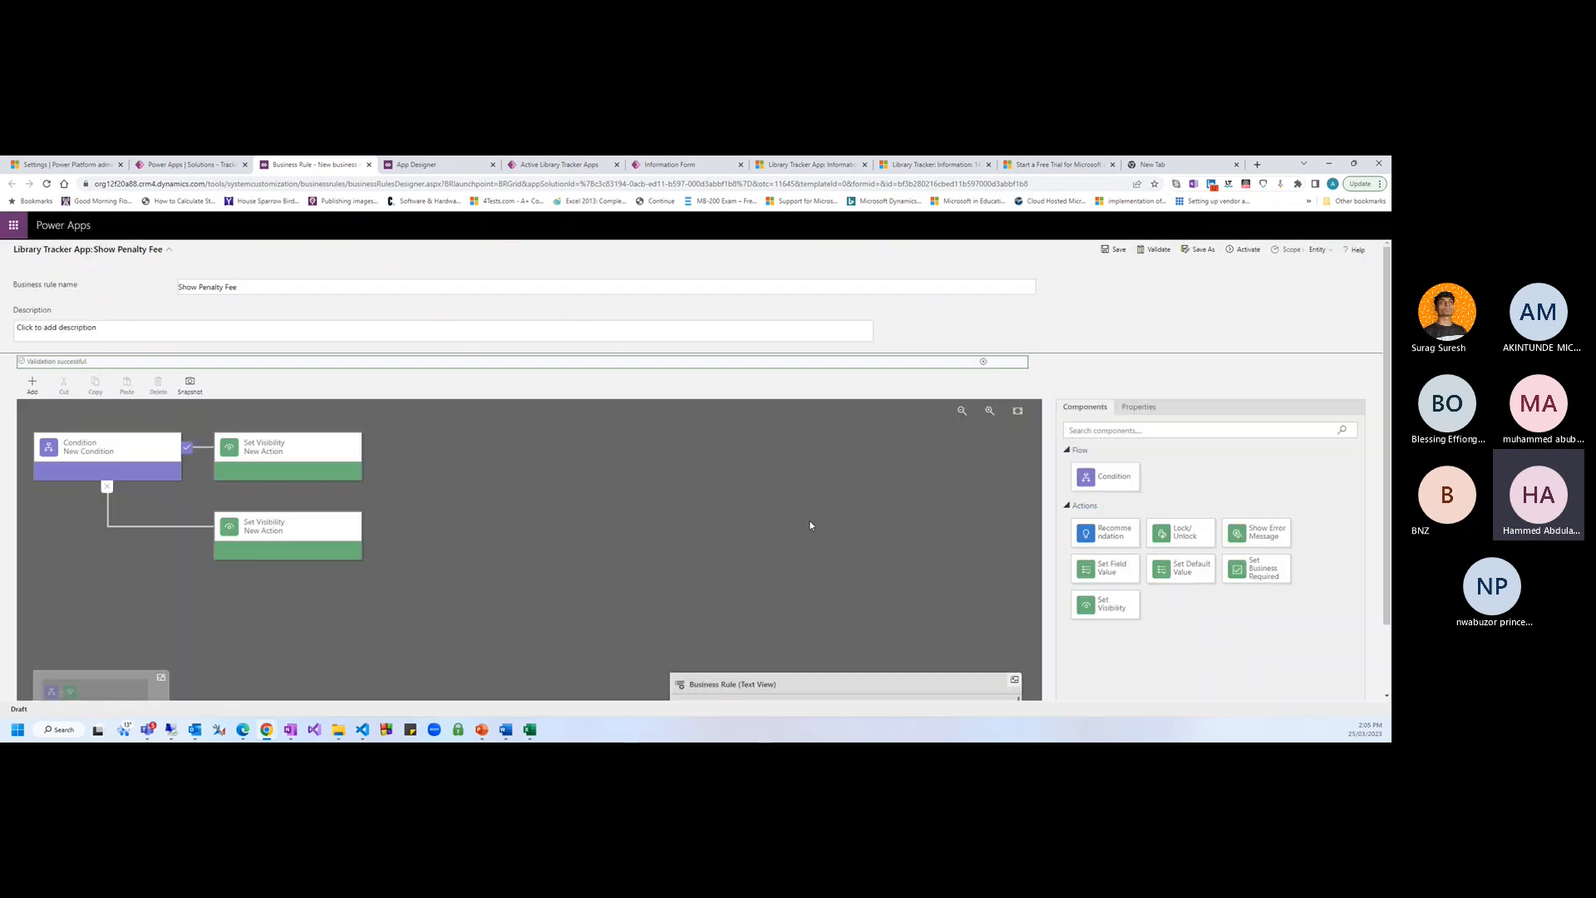
{"action": "left_click", "coordinate": [1323, 250]}
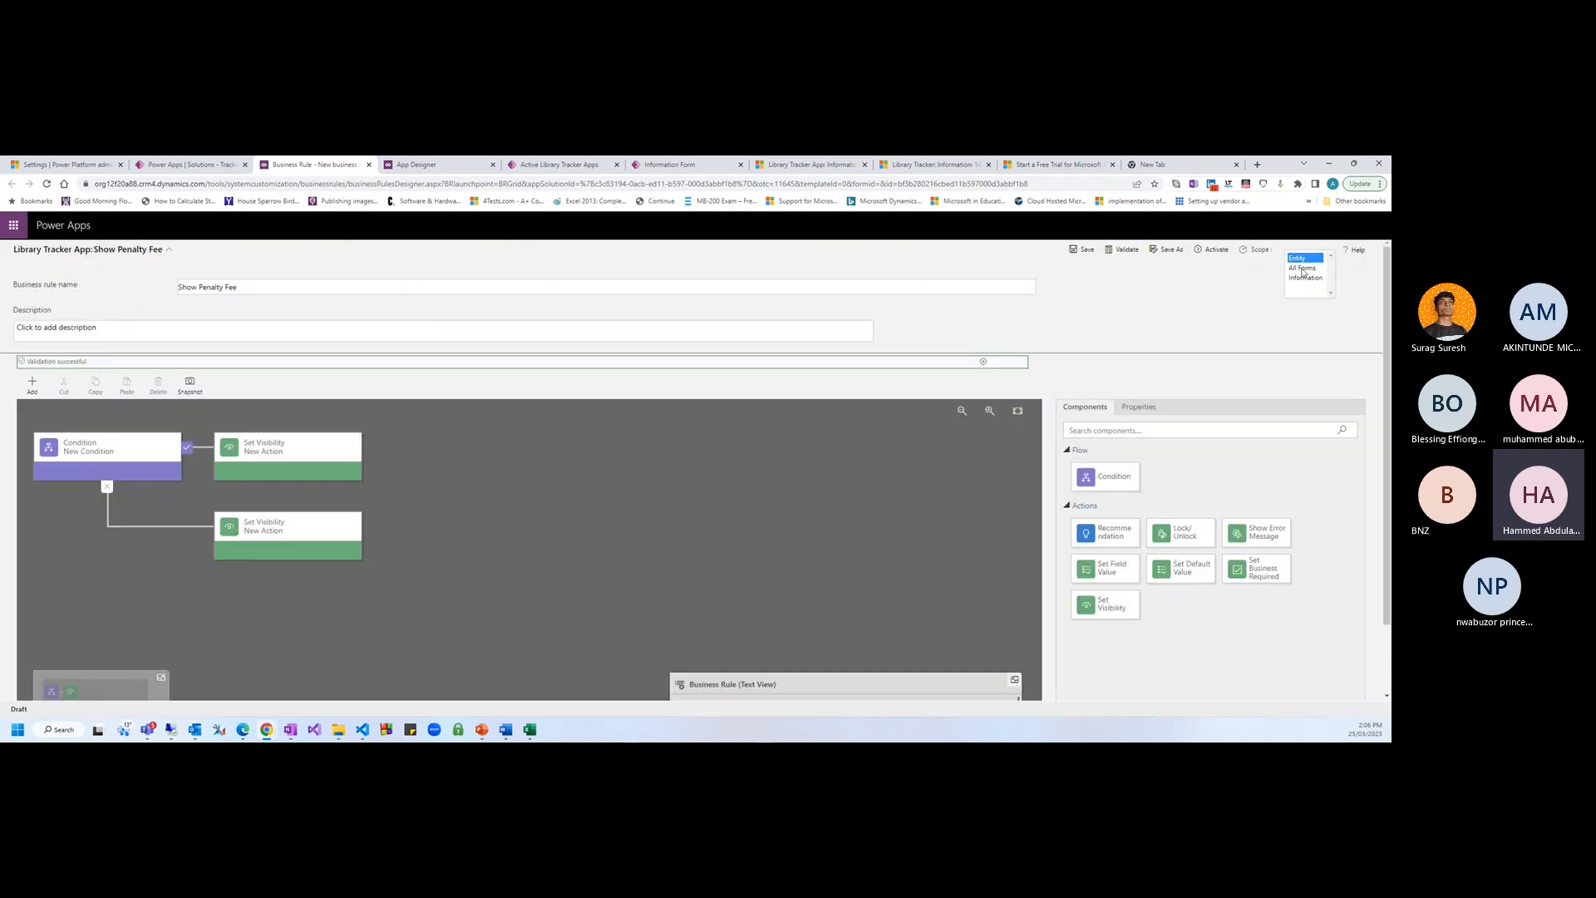
{"action": "left_click", "coordinate": [1305, 277]}
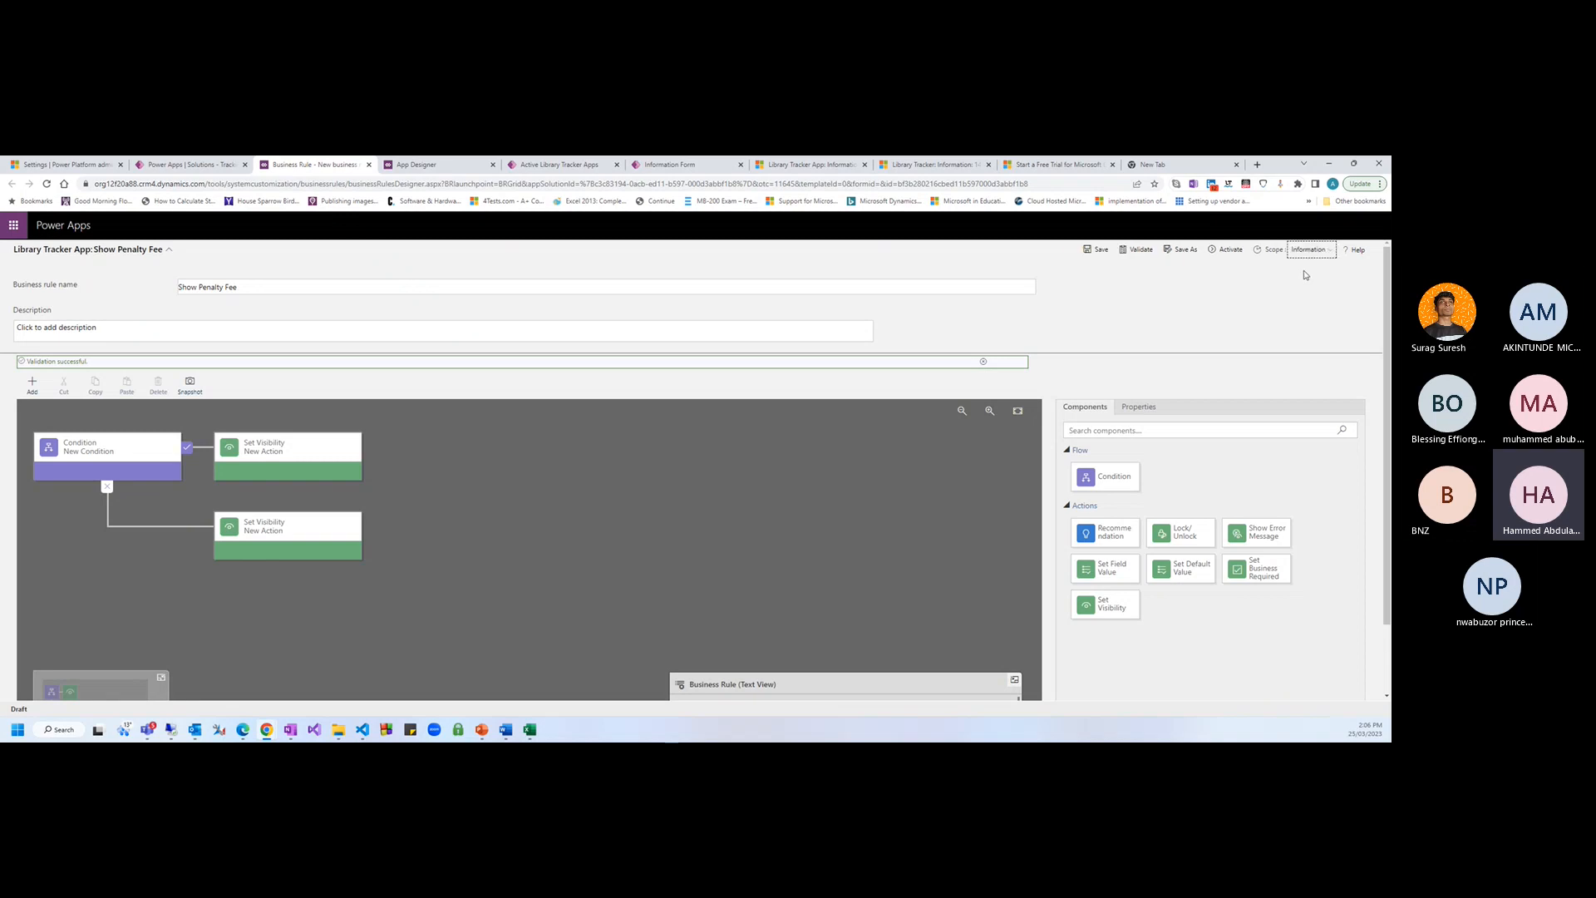
{"action": "left_click", "coordinate": [1319, 251]}
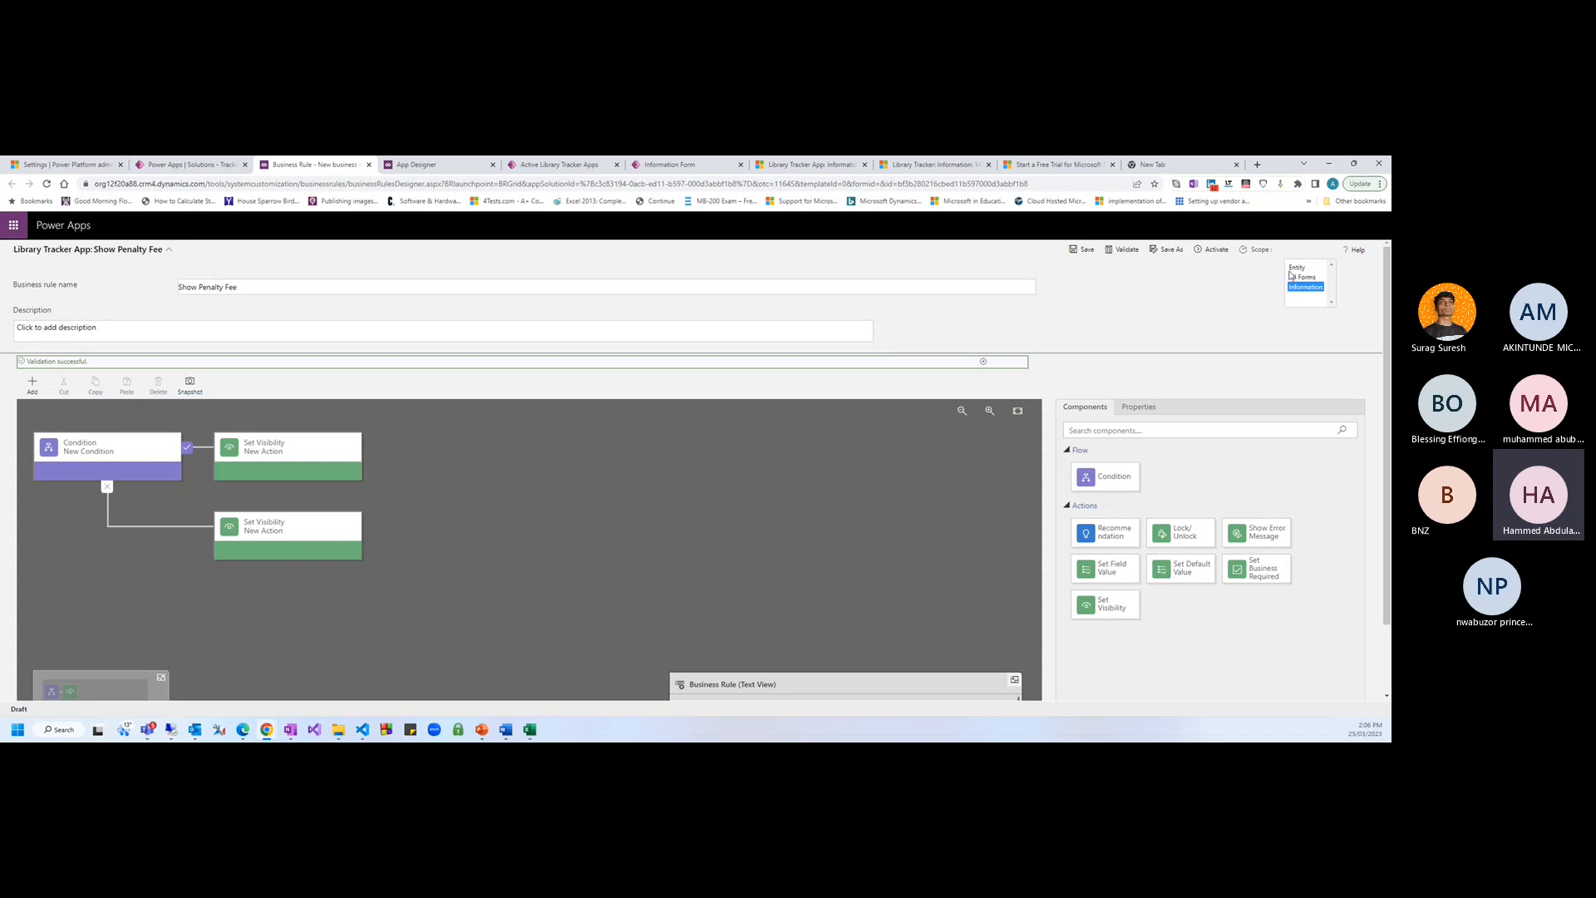
{"action": "left_click", "coordinate": [1300, 267]}
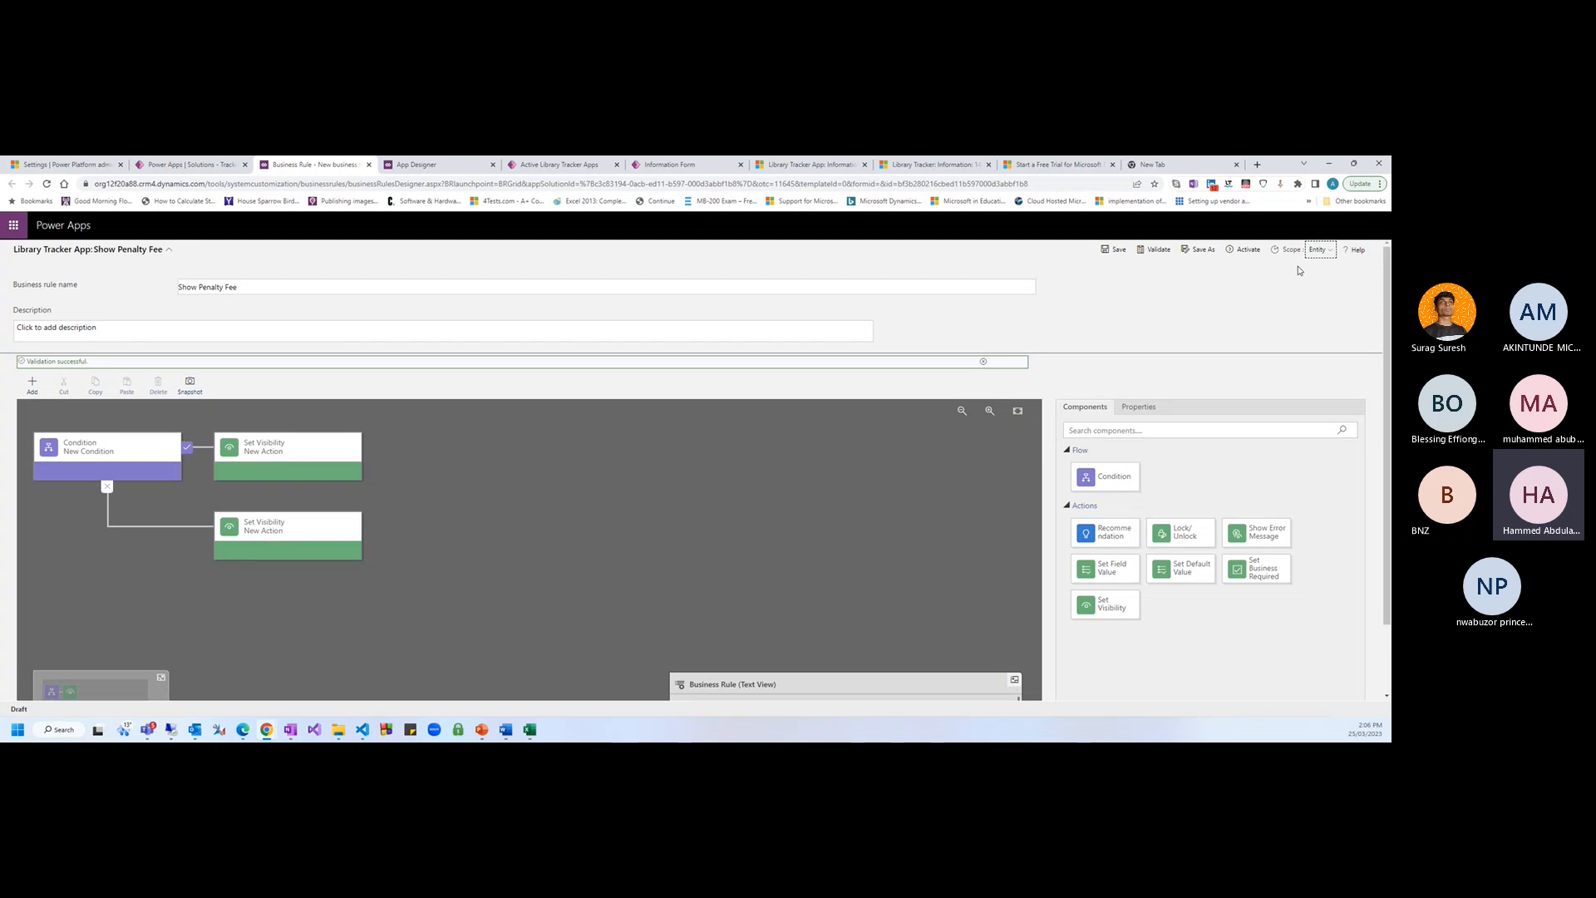
{"action": "left_click", "coordinate": [1328, 251]}
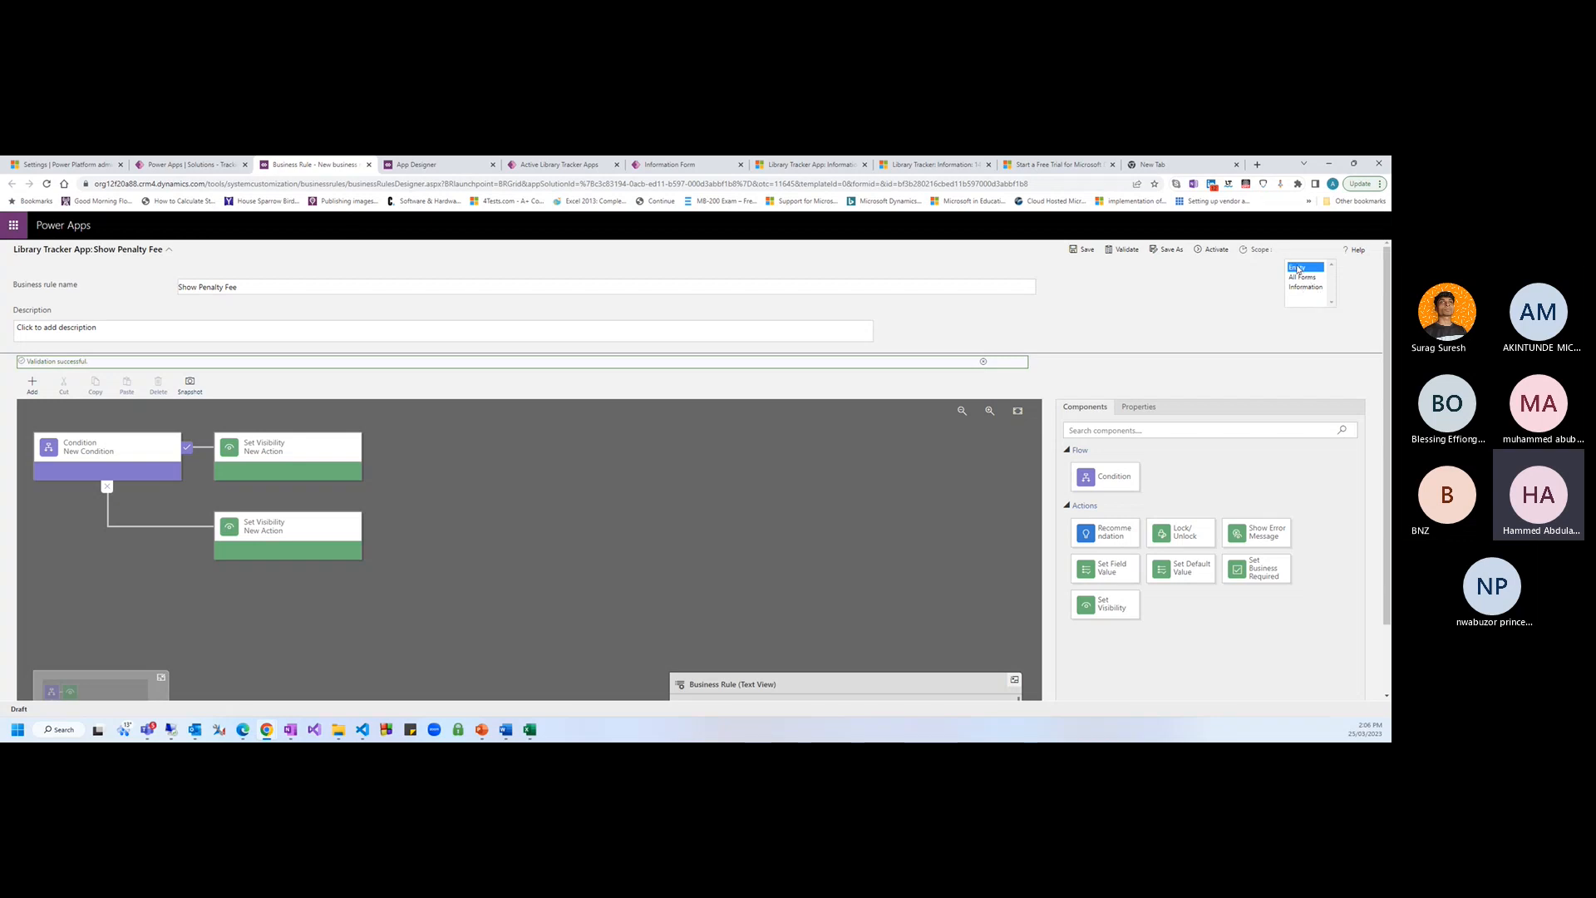
{"action": "left_click", "coordinate": [1306, 267]}
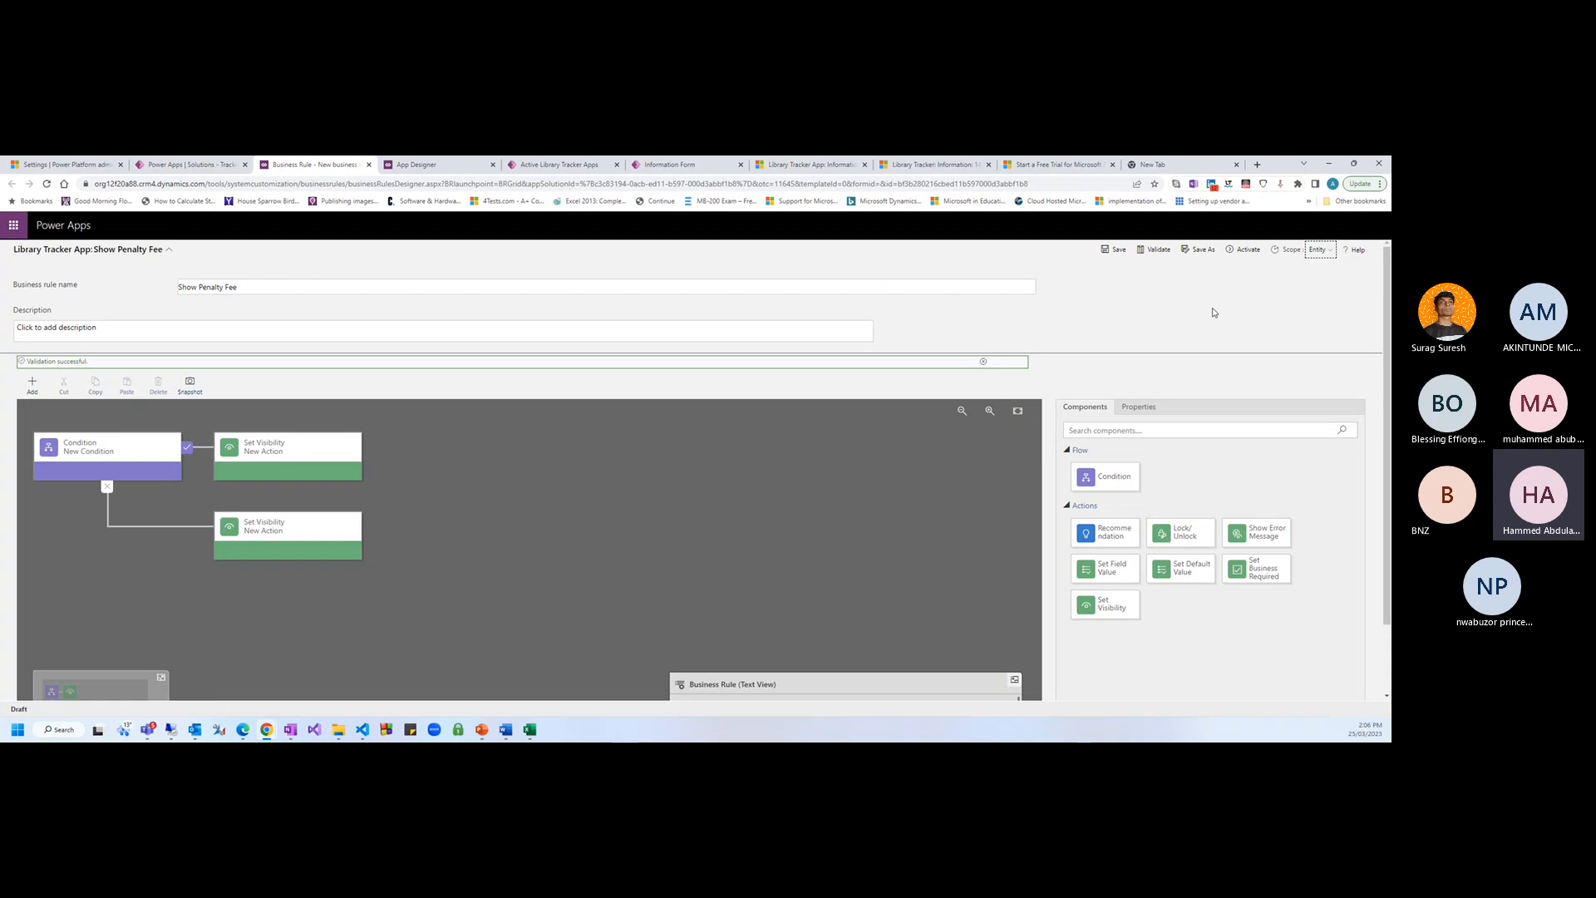
{"action": "left_click", "coordinate": [1242, 247]}
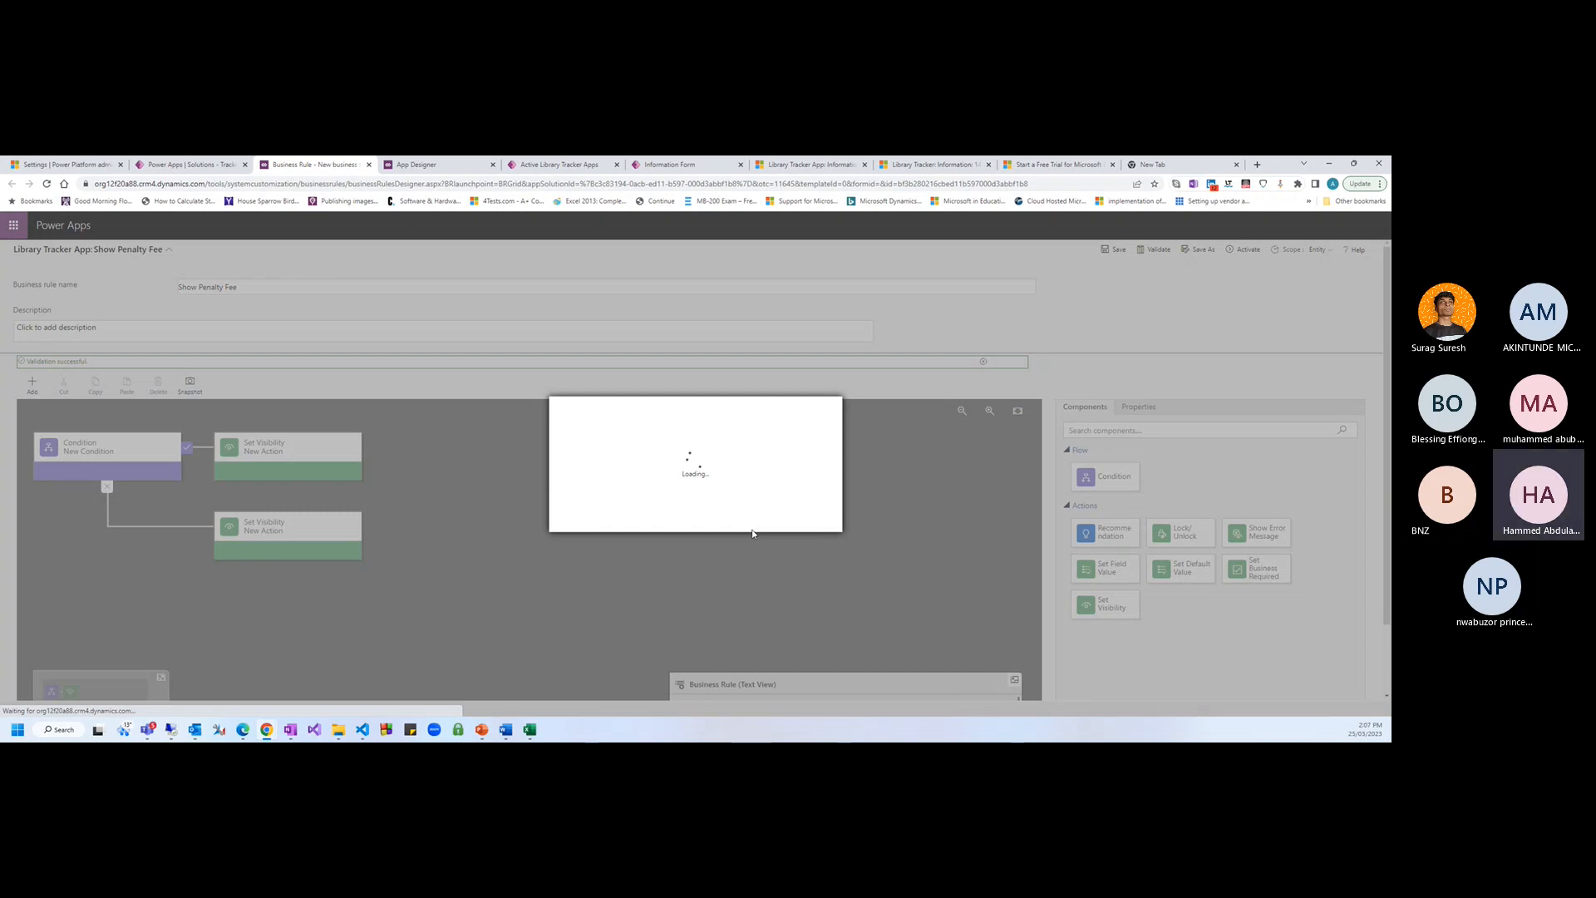
Confirm activating Show Penalty Fee and go to the Library Tracker book record
{"action": "left_click", "coordinate": [756, 522]}
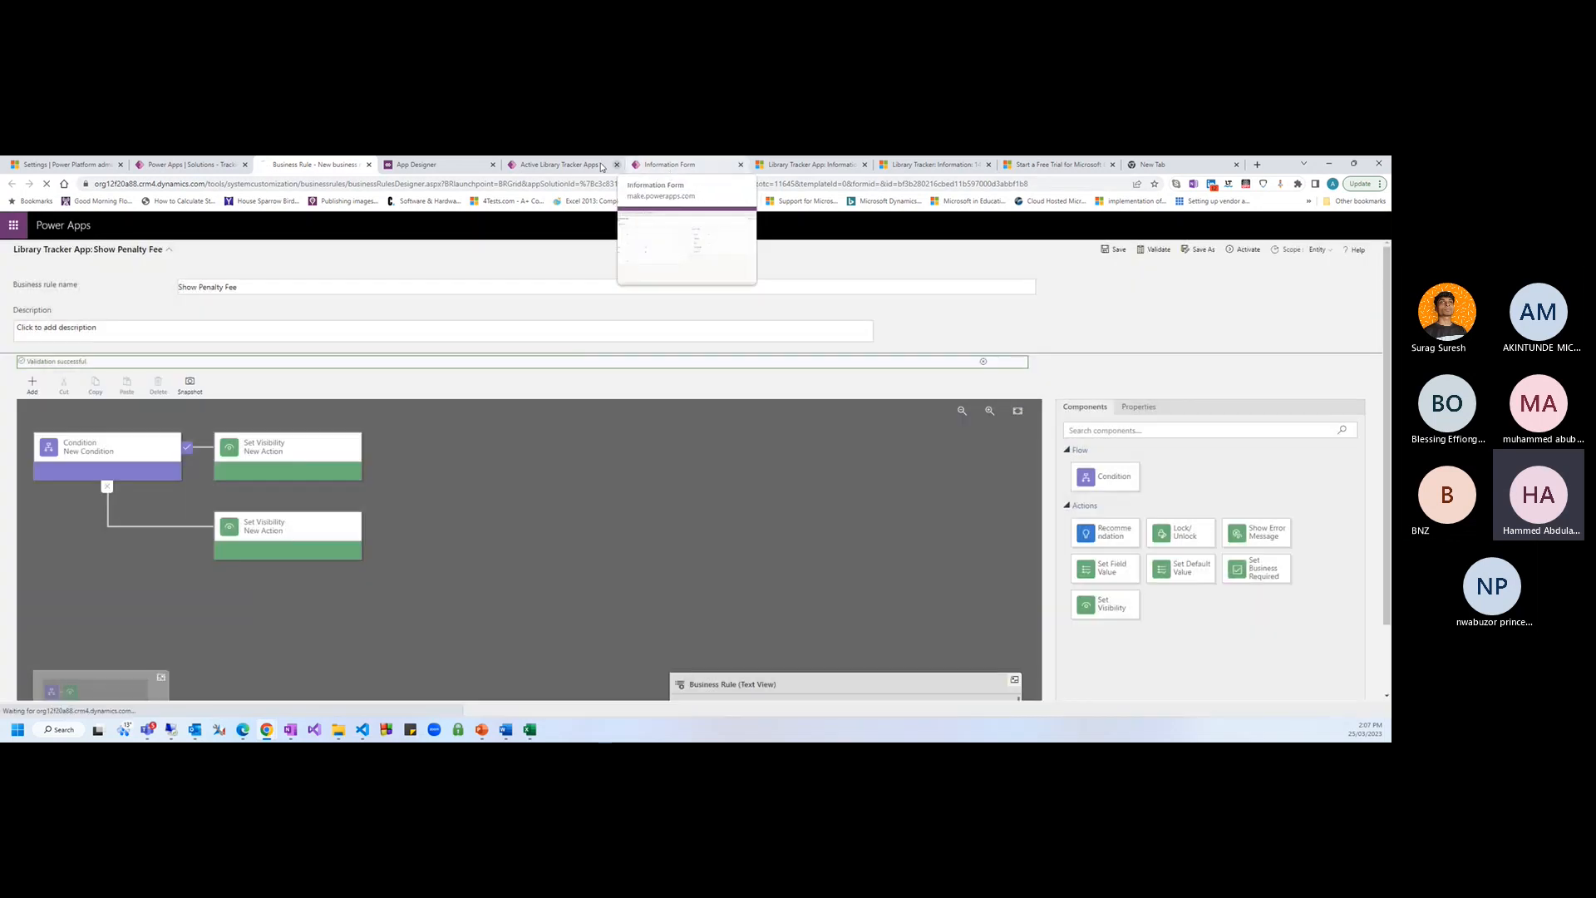
{"action": "left_click", "coordinate": [601, 165]}
Reload the book record, set Penalty to Yes and enter a Penalty Fee of 10
{"action": "left_click", "coordinate": [806, 164]}
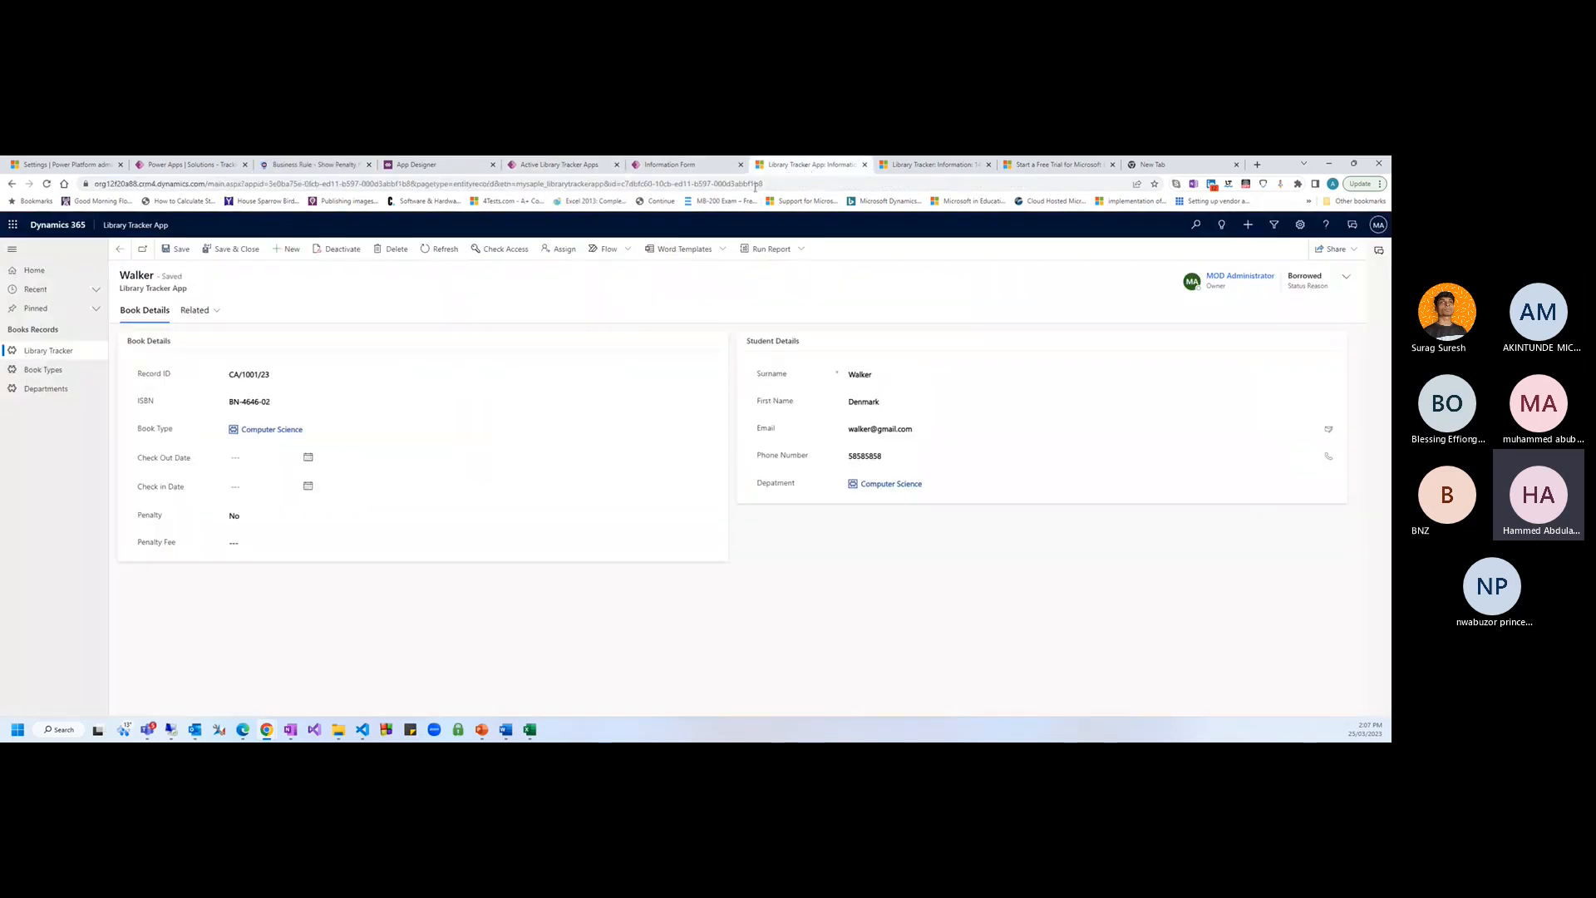
{"action": "key", "text": "F5"}
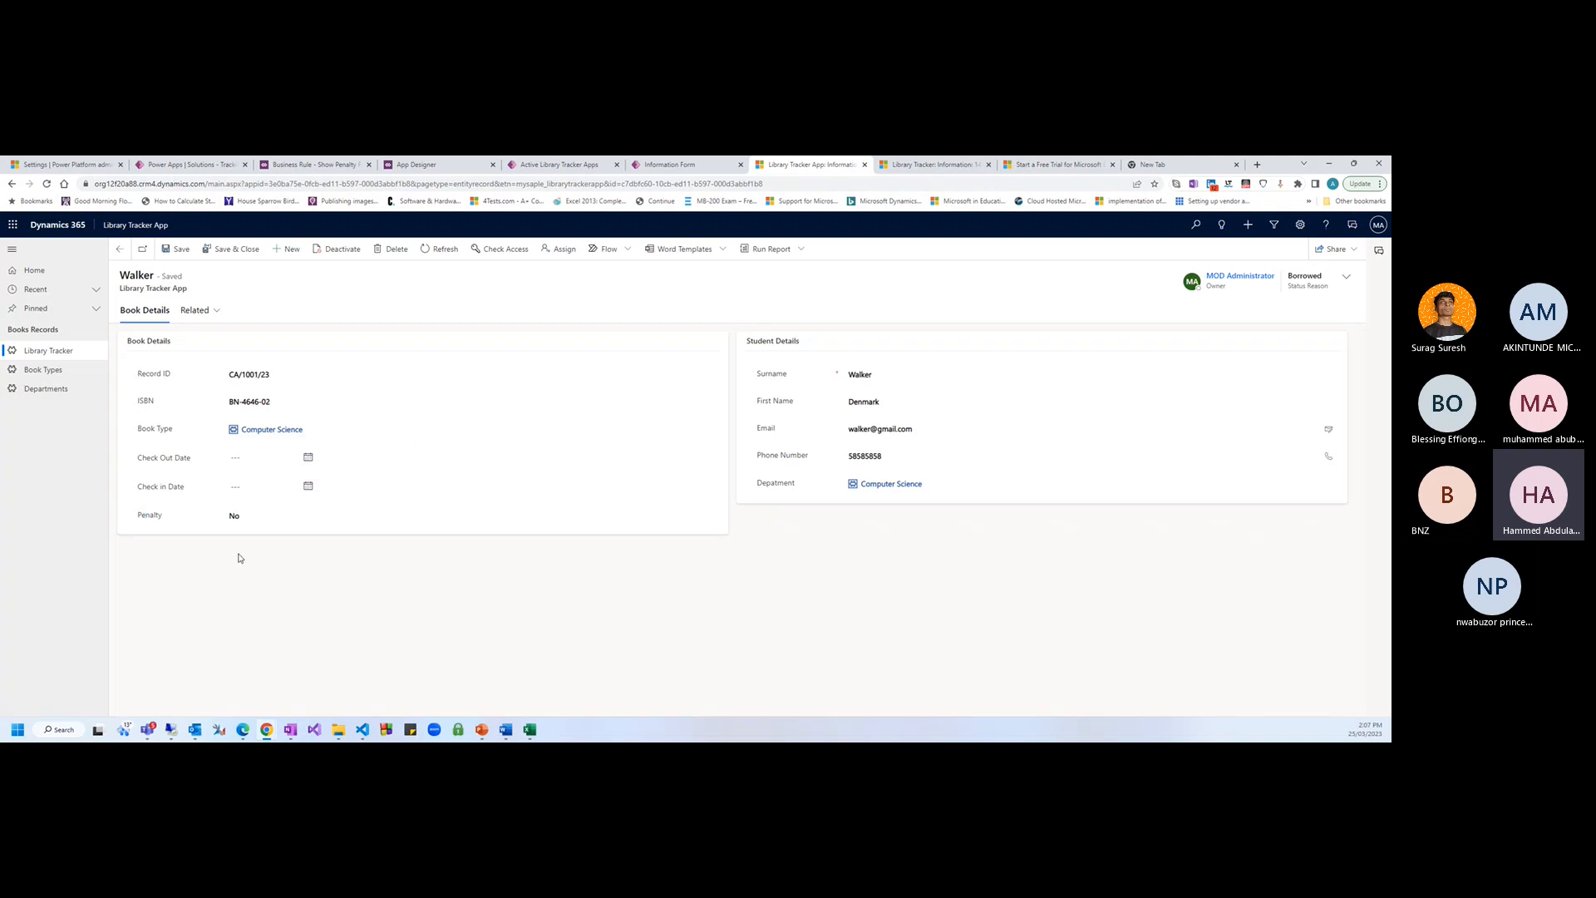
{"action": "left_click", "coordinate": [243, 519]}
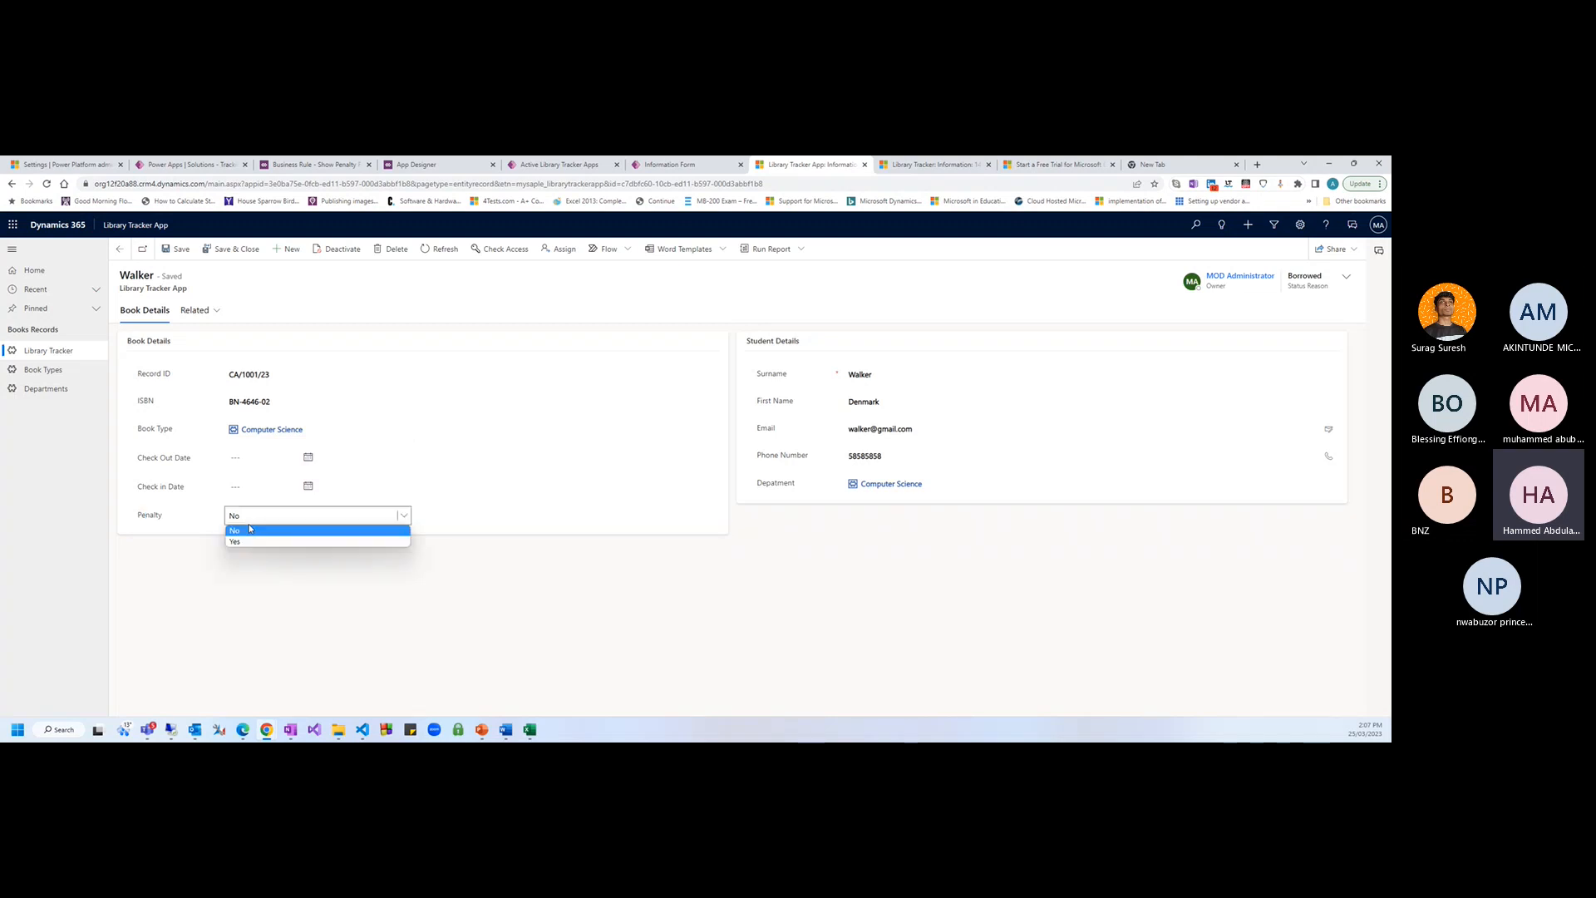
{"action": "left_click", "coordinate": [244, 543]}
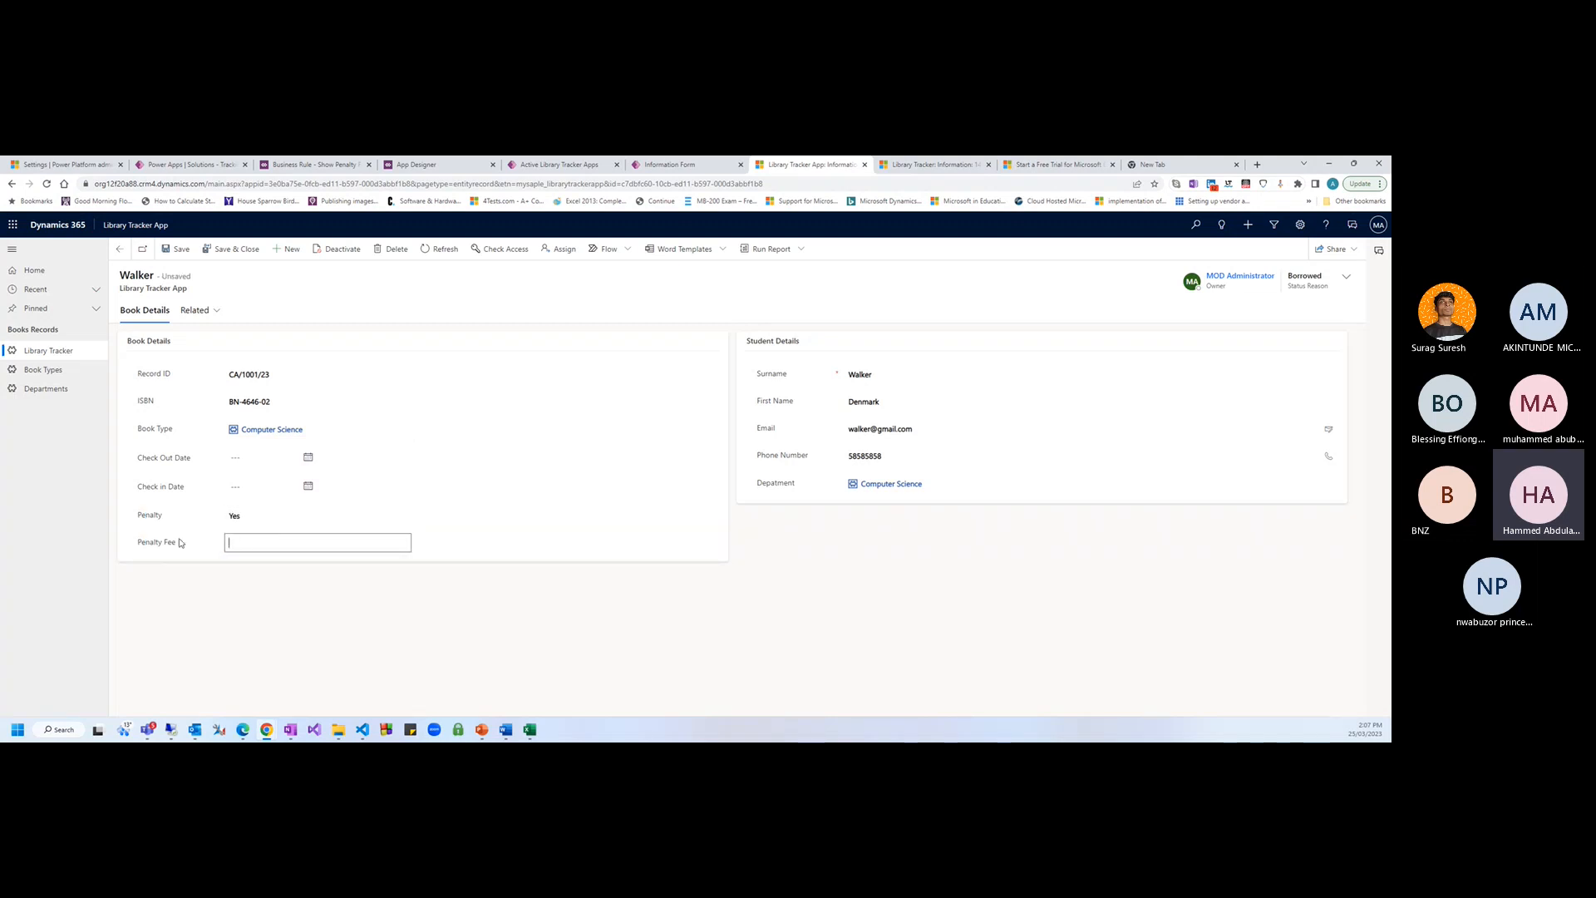
{"action": "left_click_drag", "start_coordinate": [136, 543], "coordinate": [214, 546]}
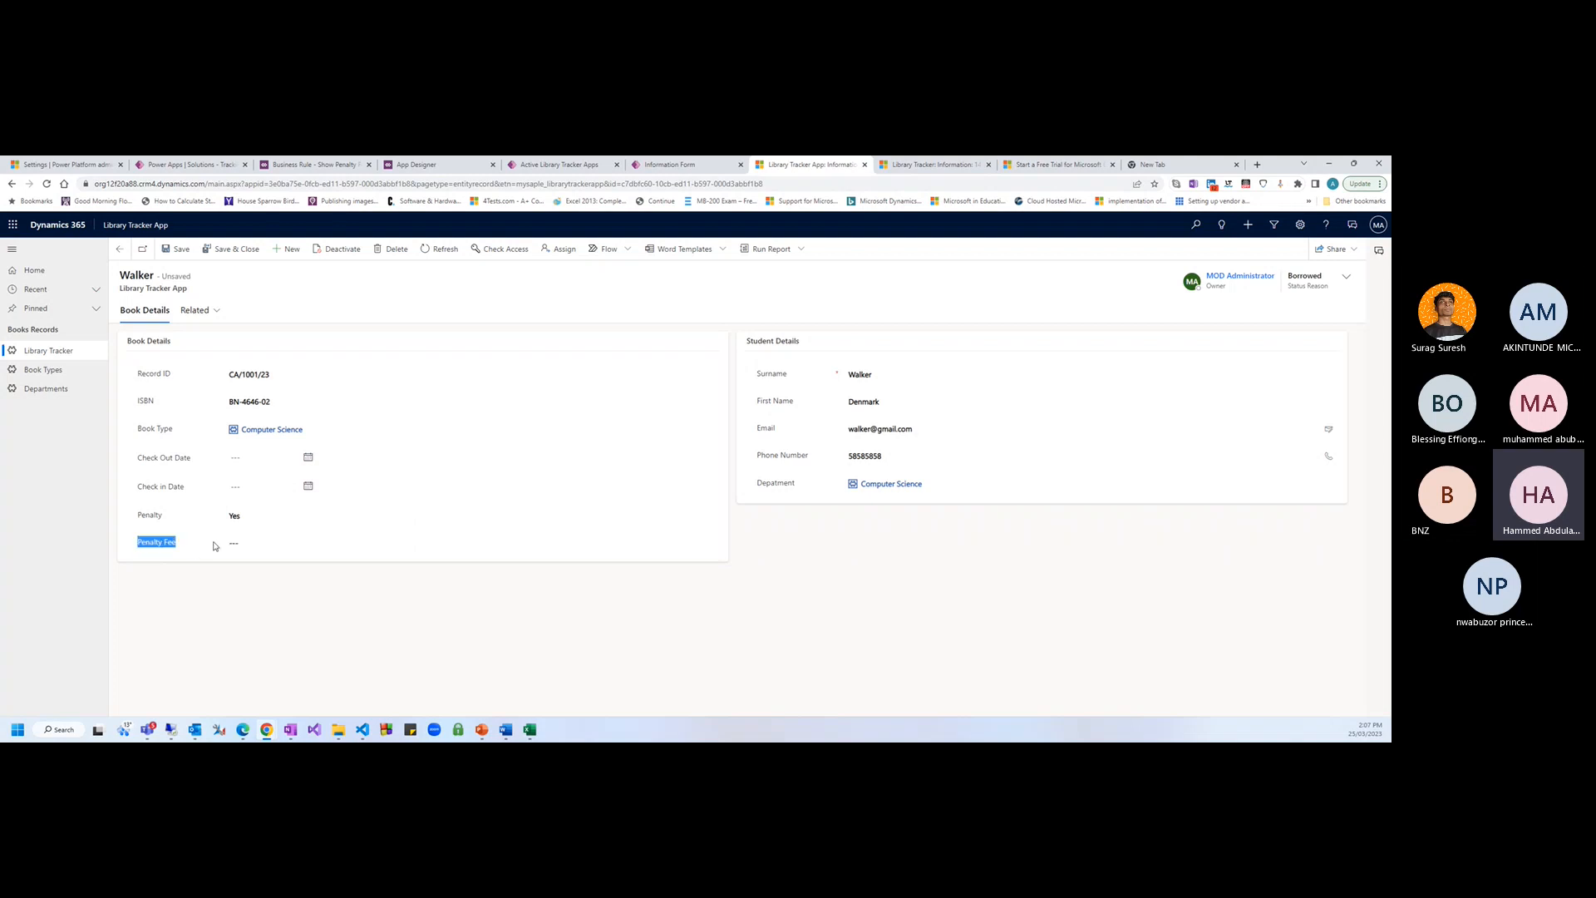
{"action": "left_click", "coordinate": [233, 544]}
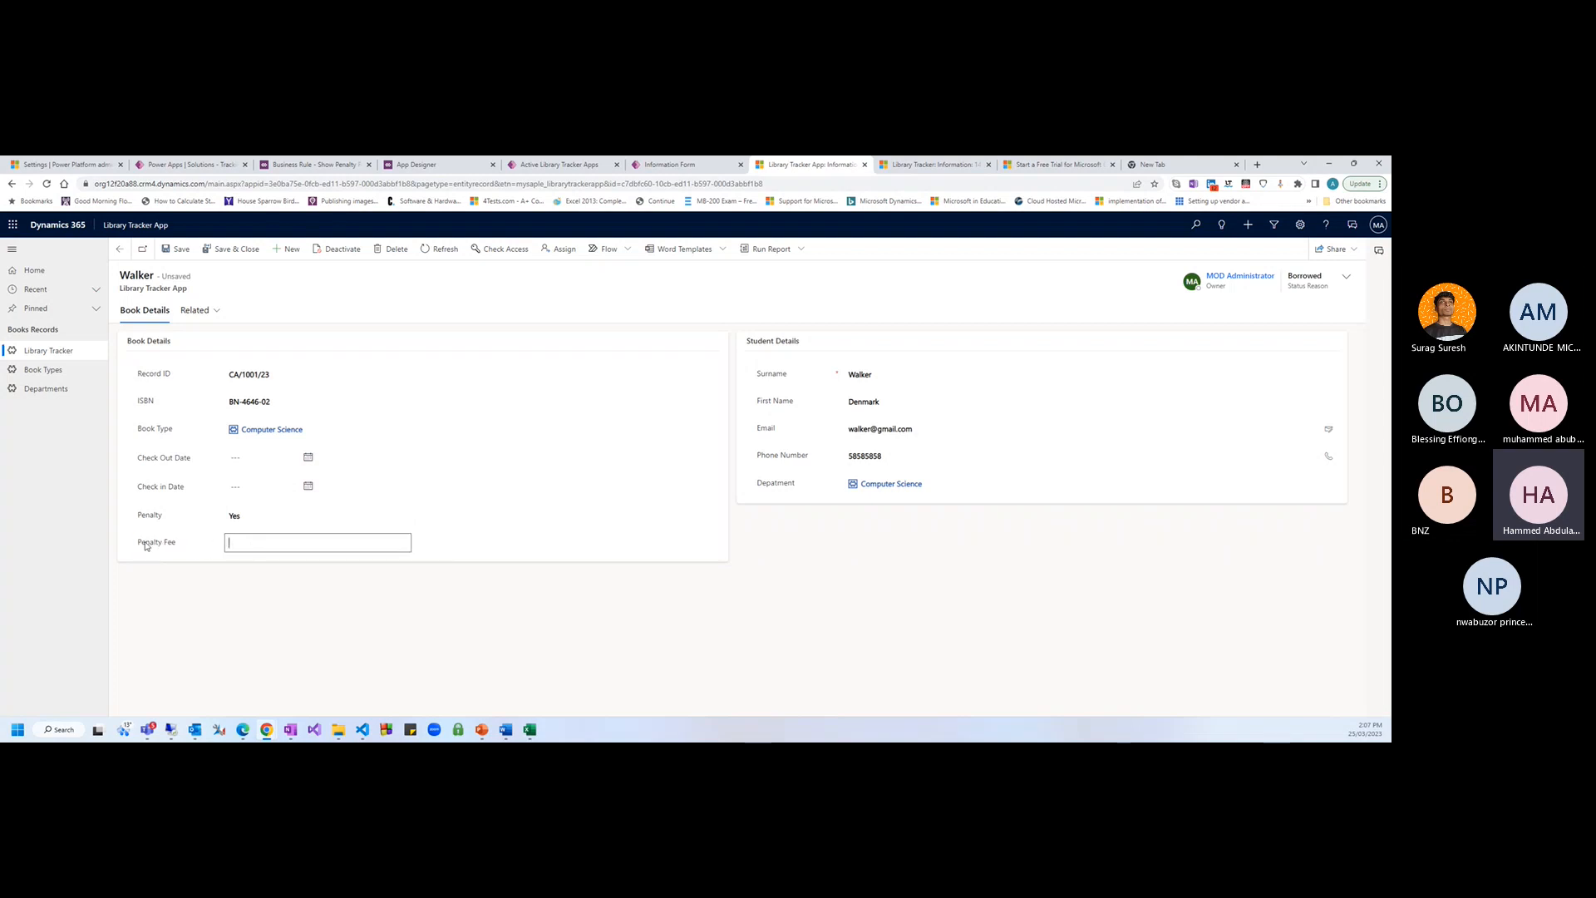
{"action": "left_click_drag", "start_coordinate": [145, 546], "coordinate": [278, 552]}
{"action": "left_click", "coordinate": [278, 550]}
{"action": "type", "text": "10"}
Set the header's Status Reason to Returned and save the book record
{"action": "left_click", "coordinate": [321, 634]}
{"action": "left_click", "coordinate": [1346, 276]}
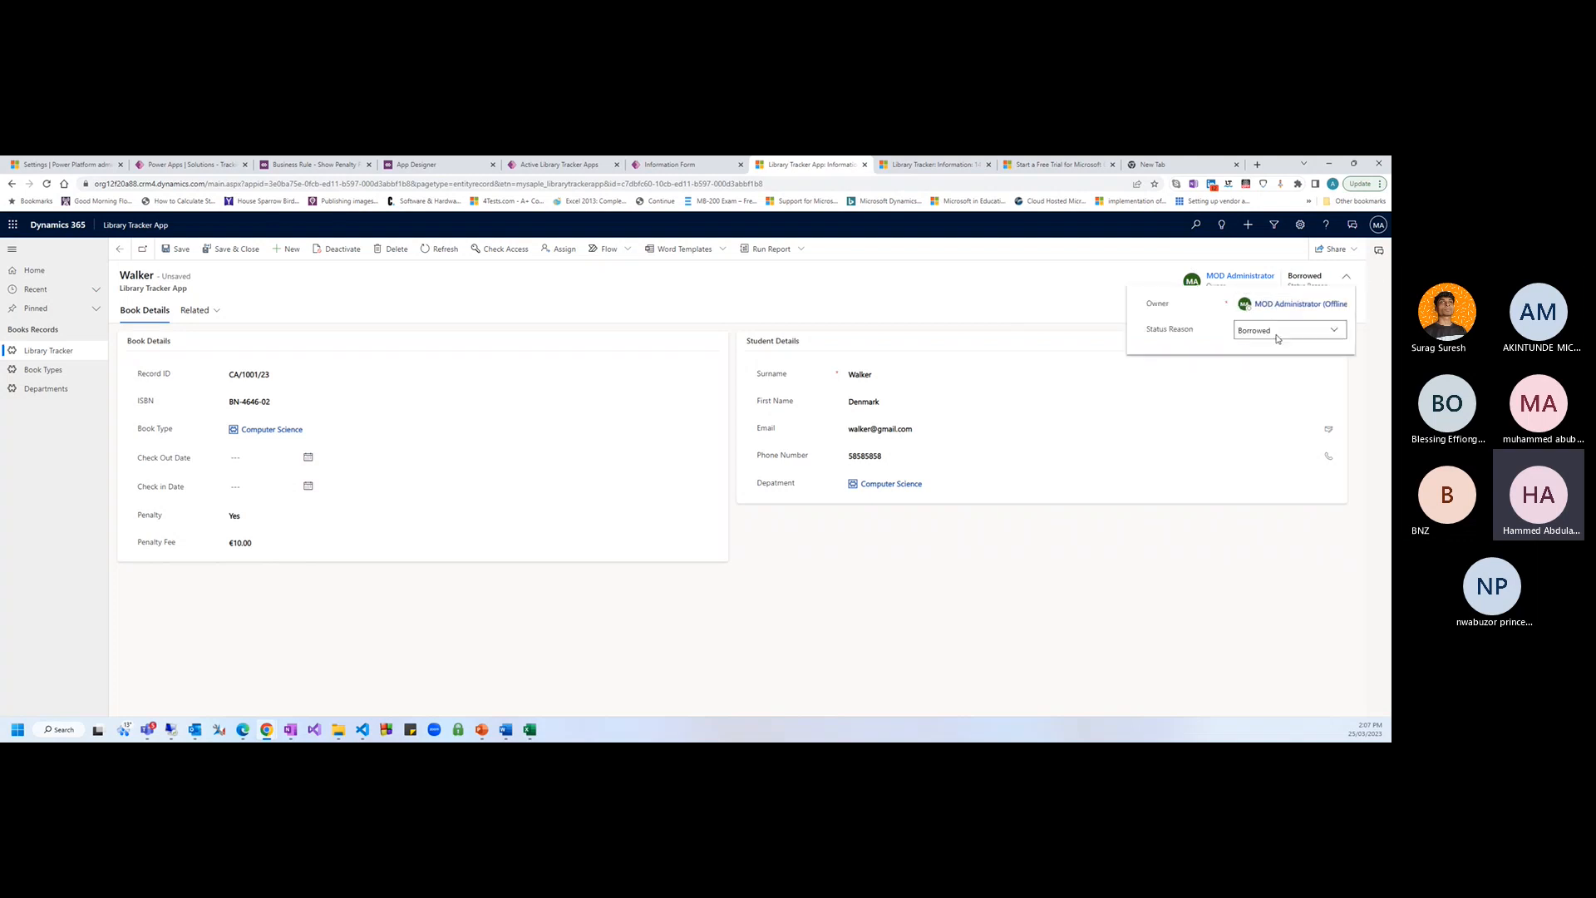
{"action": "left_click", "coordinate": [1271, 331]}
{"action": "left_click", "coordinate": [1255, 366]}
{"action": "left_click", "coordinate": [1139, 607]}
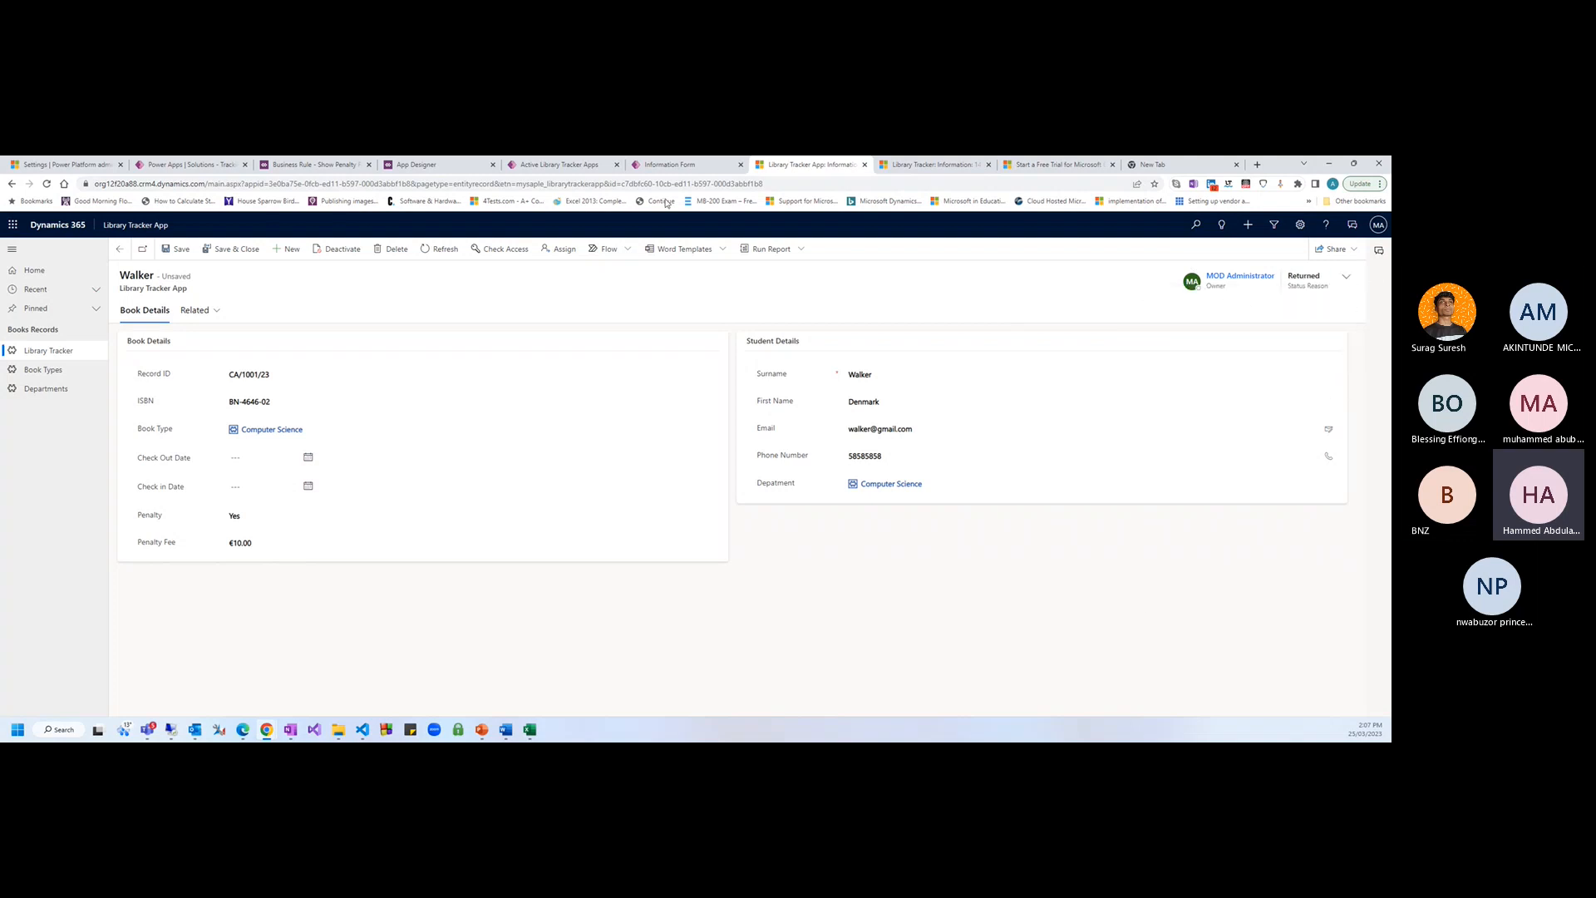
{"action": "left_click", "coordinate": [176, 249]}
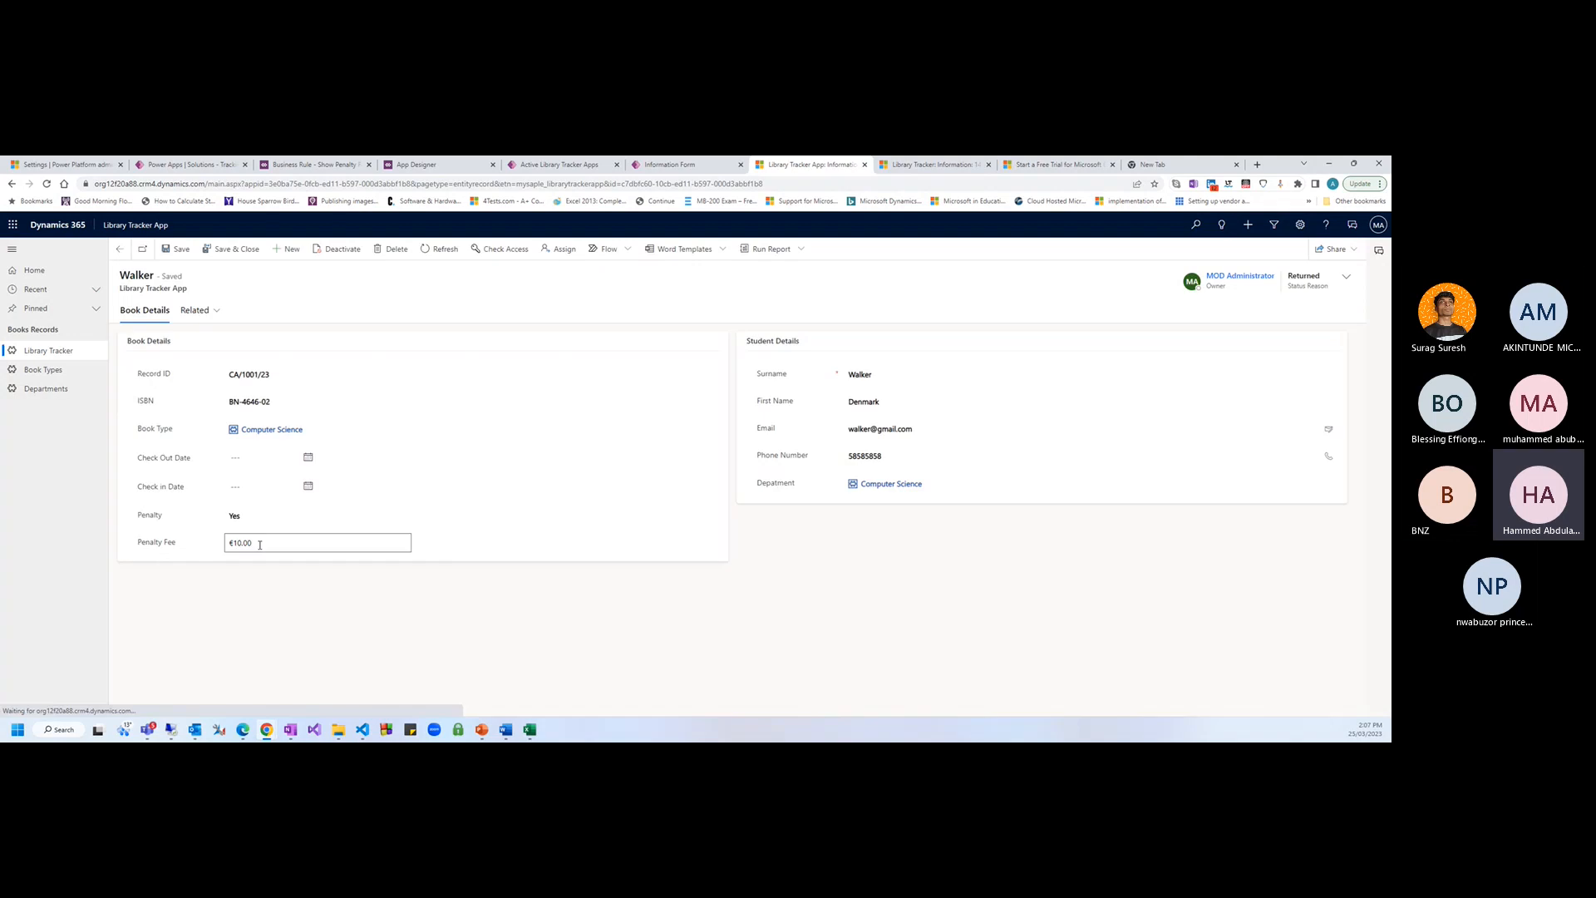
Switch Penalty to No and back to Yes, then save the record
{"action": "left_click", "coordinate": [253, 516]}
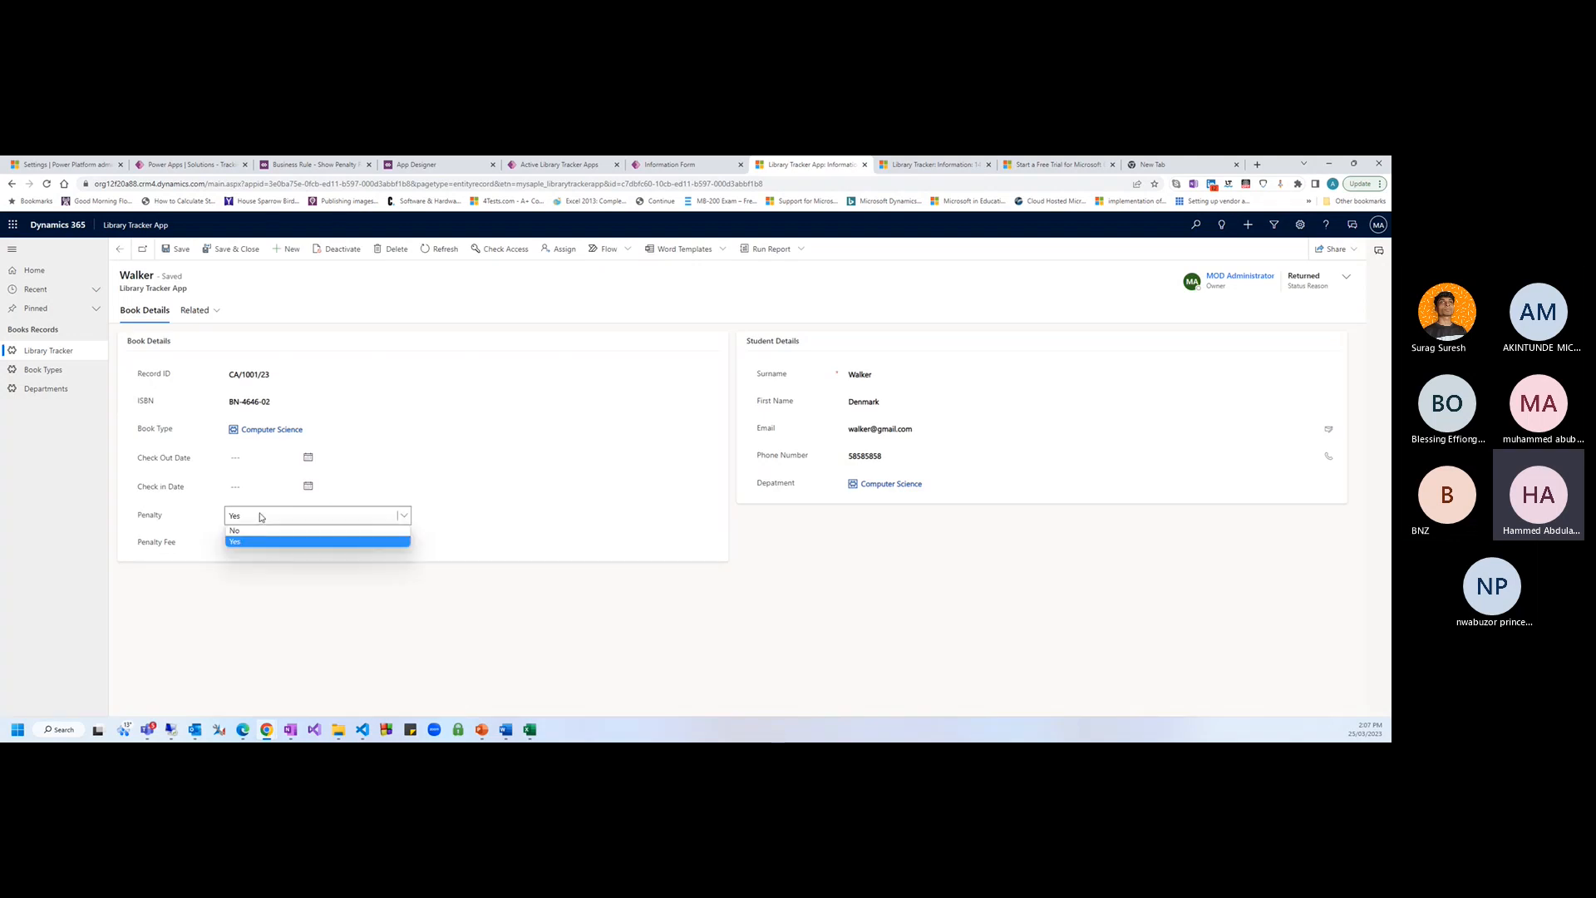
{"action": "left_click", "coordinate": [296, 536]}
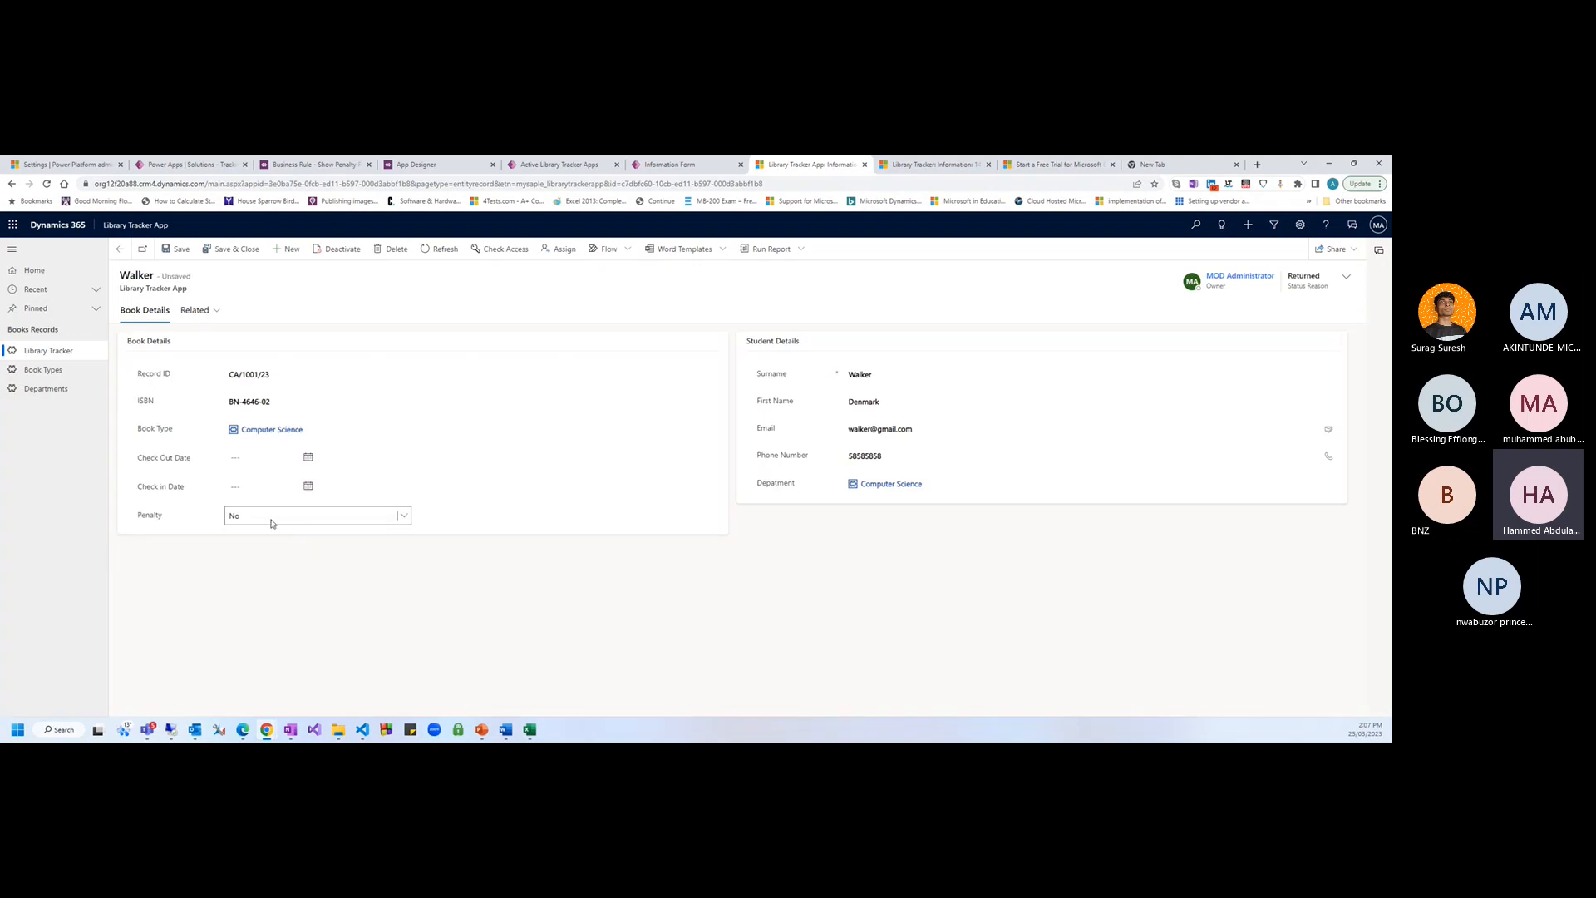
{"action": "left_click", "coordinate": [272, 521]}
{"action": "left_click", "coordinate": [263, 542]}
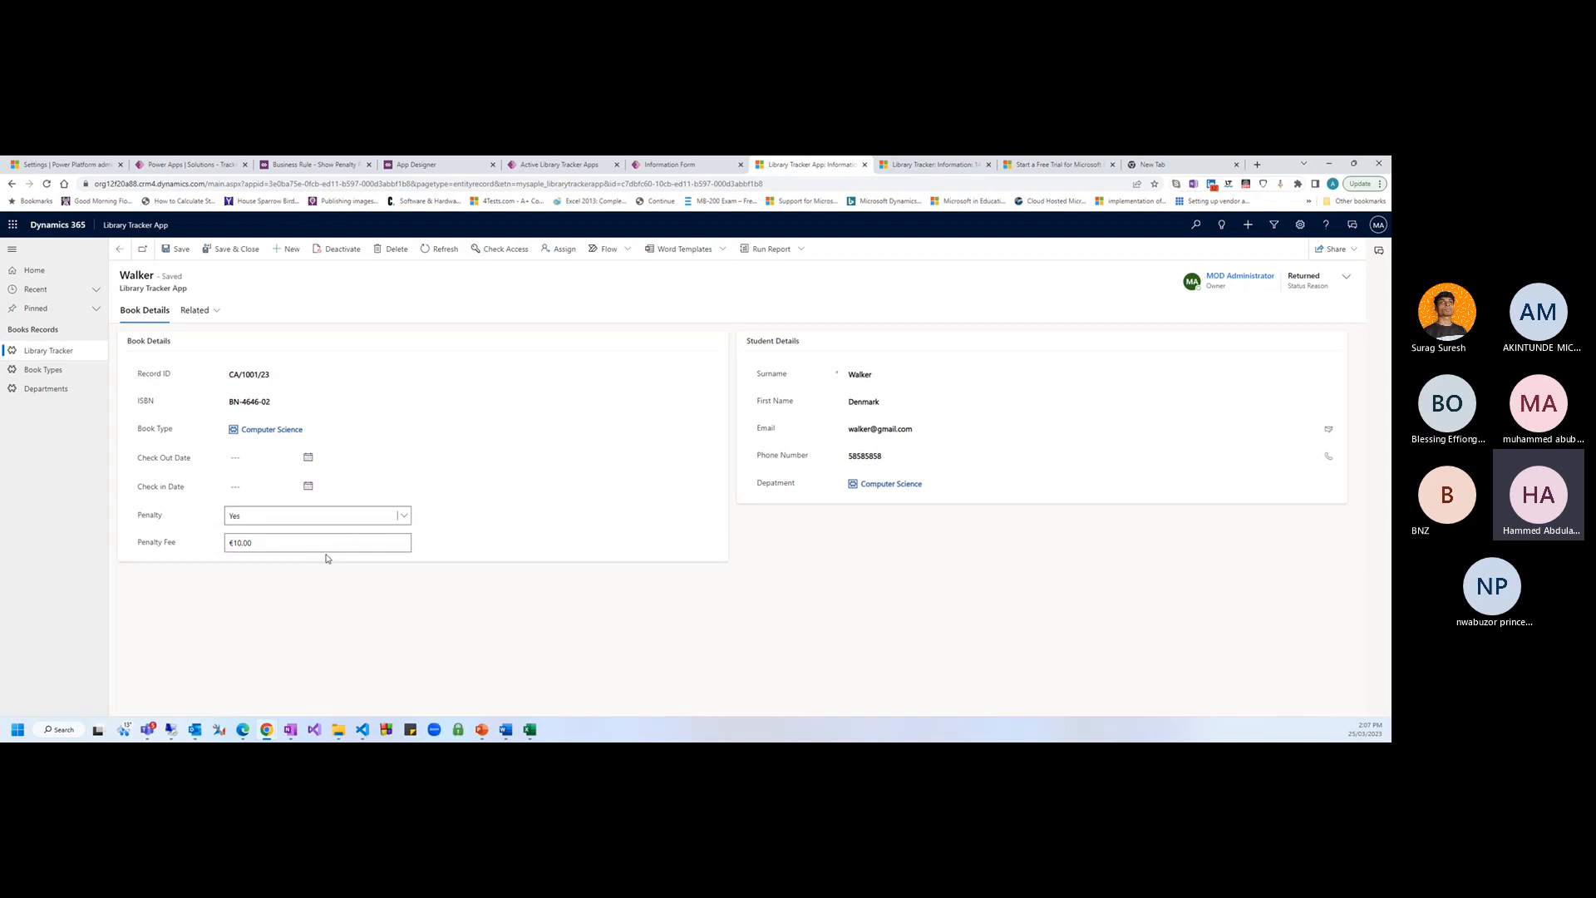
{"action": "left_click", "coordinate": [177, 248]}
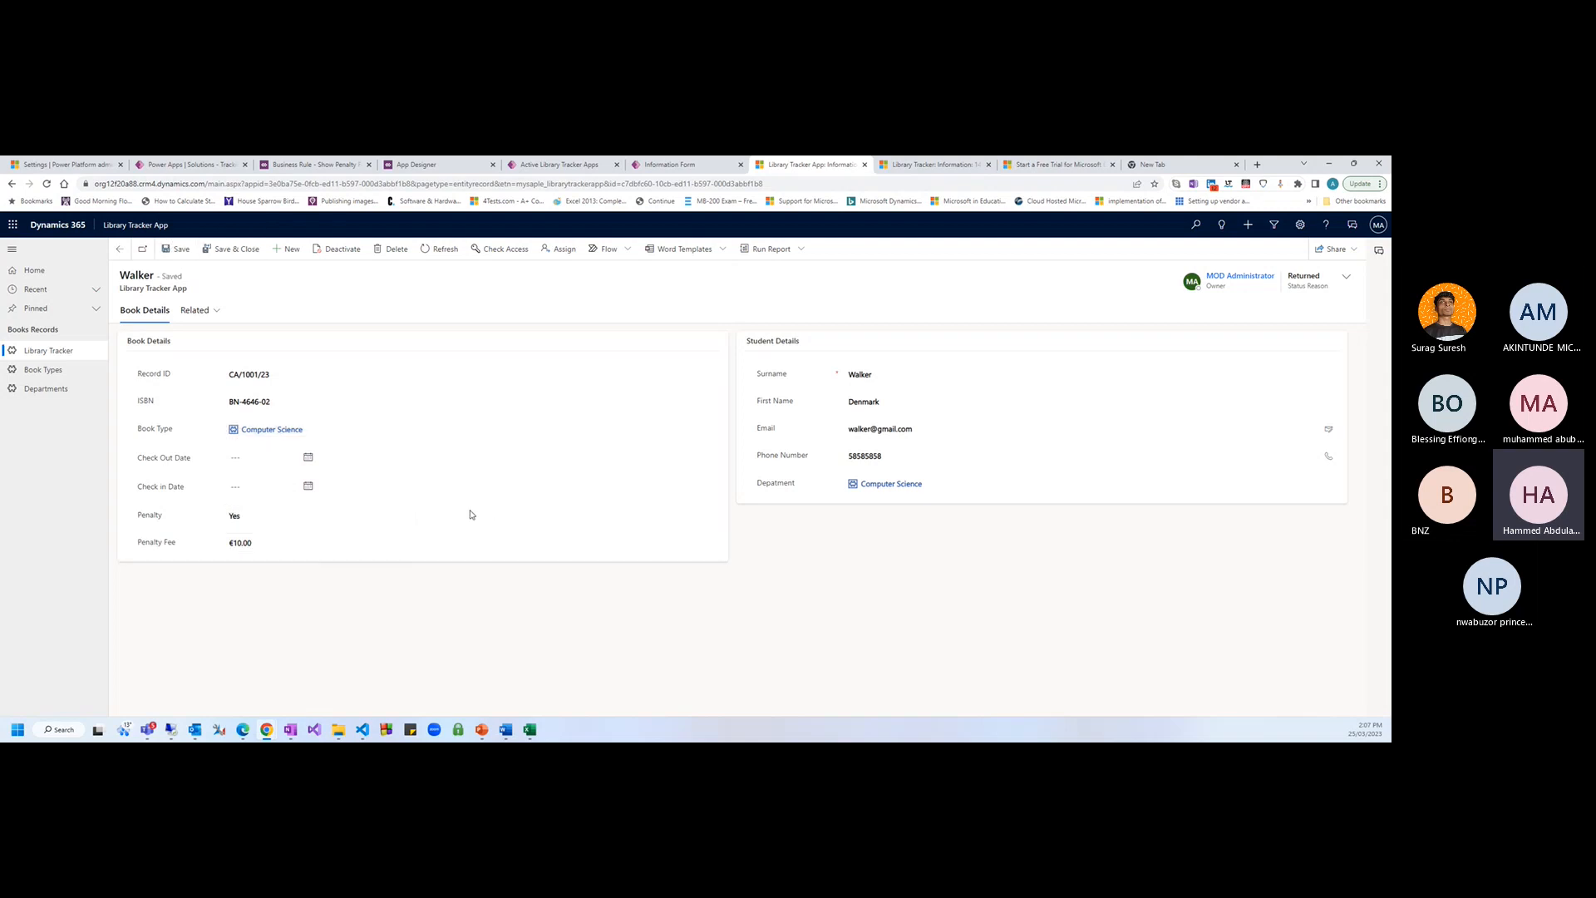
Toggle Penalty between No and Yes again, leaving Yes, then return to the business rule
{"action": "left_click", "coordinate": [287, 520]}
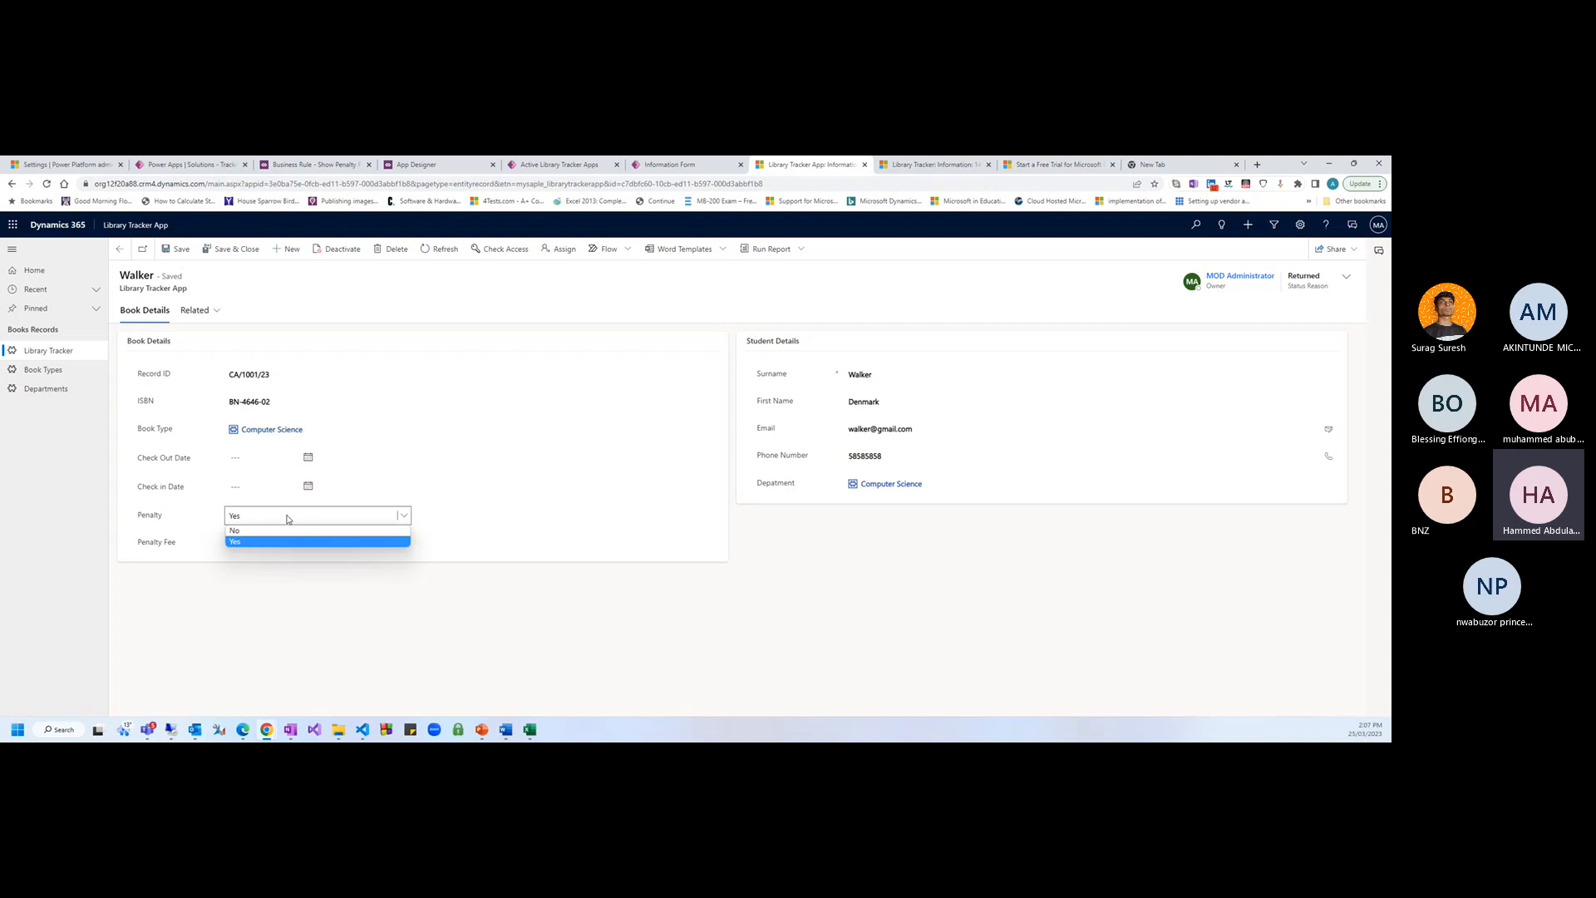
{"action": "left_click", "coordinate": [275, 539]}
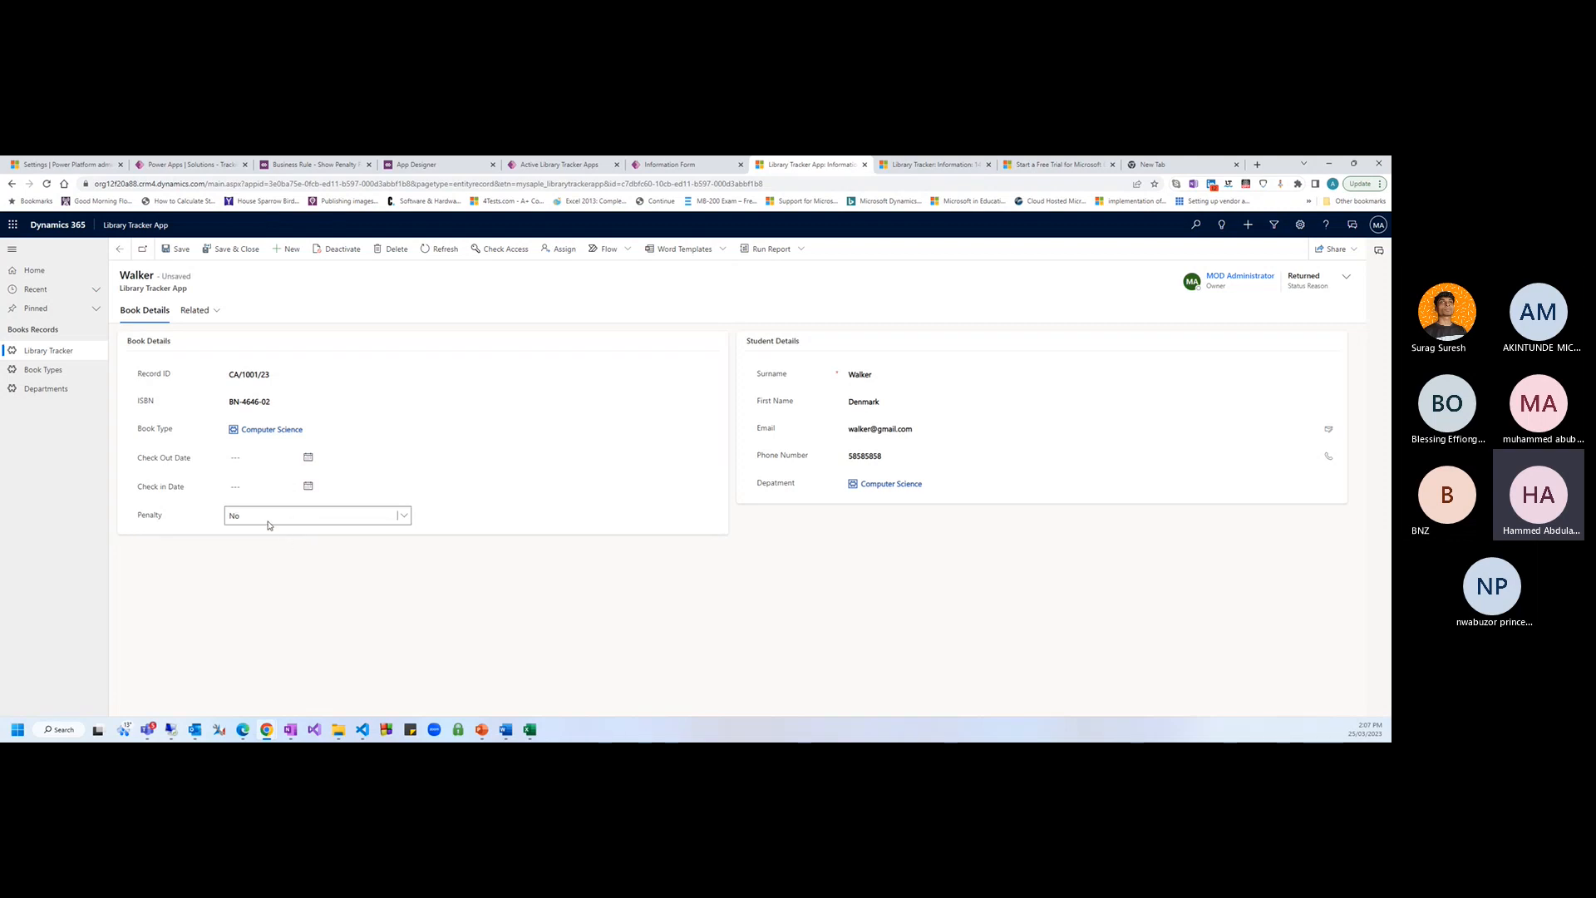
{"action": "left_click", "coordinate": [268, 520]}
{"action": "left_click", "coordinate": [249, 529]}
{"action": "left_click", "coordinate": [225, 543]}
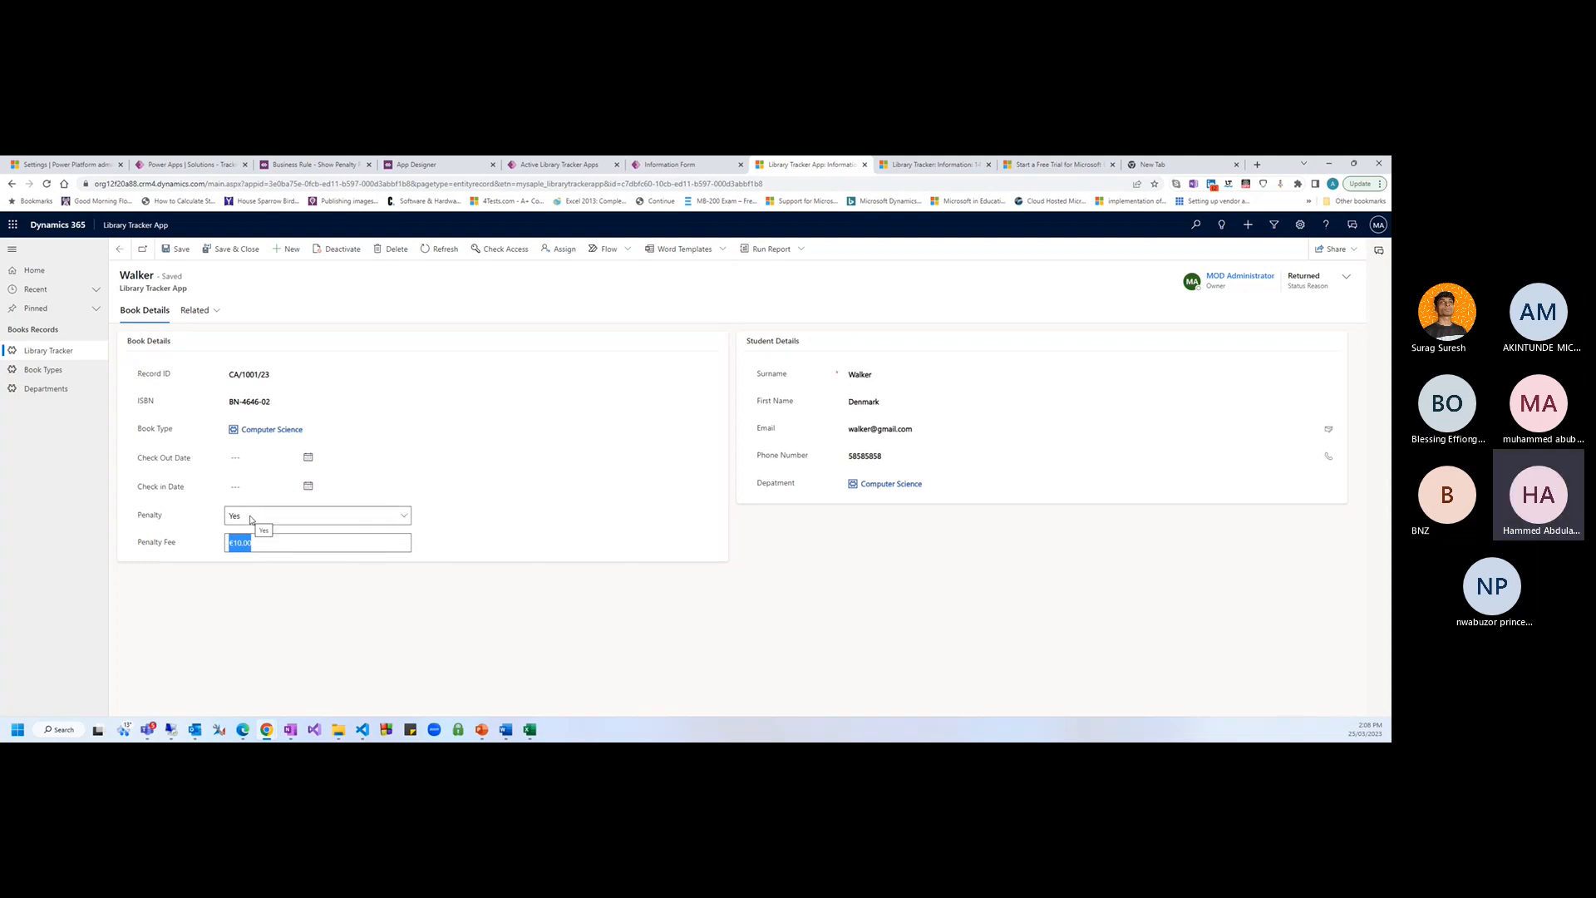
{"action": "left_click", "coordinate": [249, 519]}
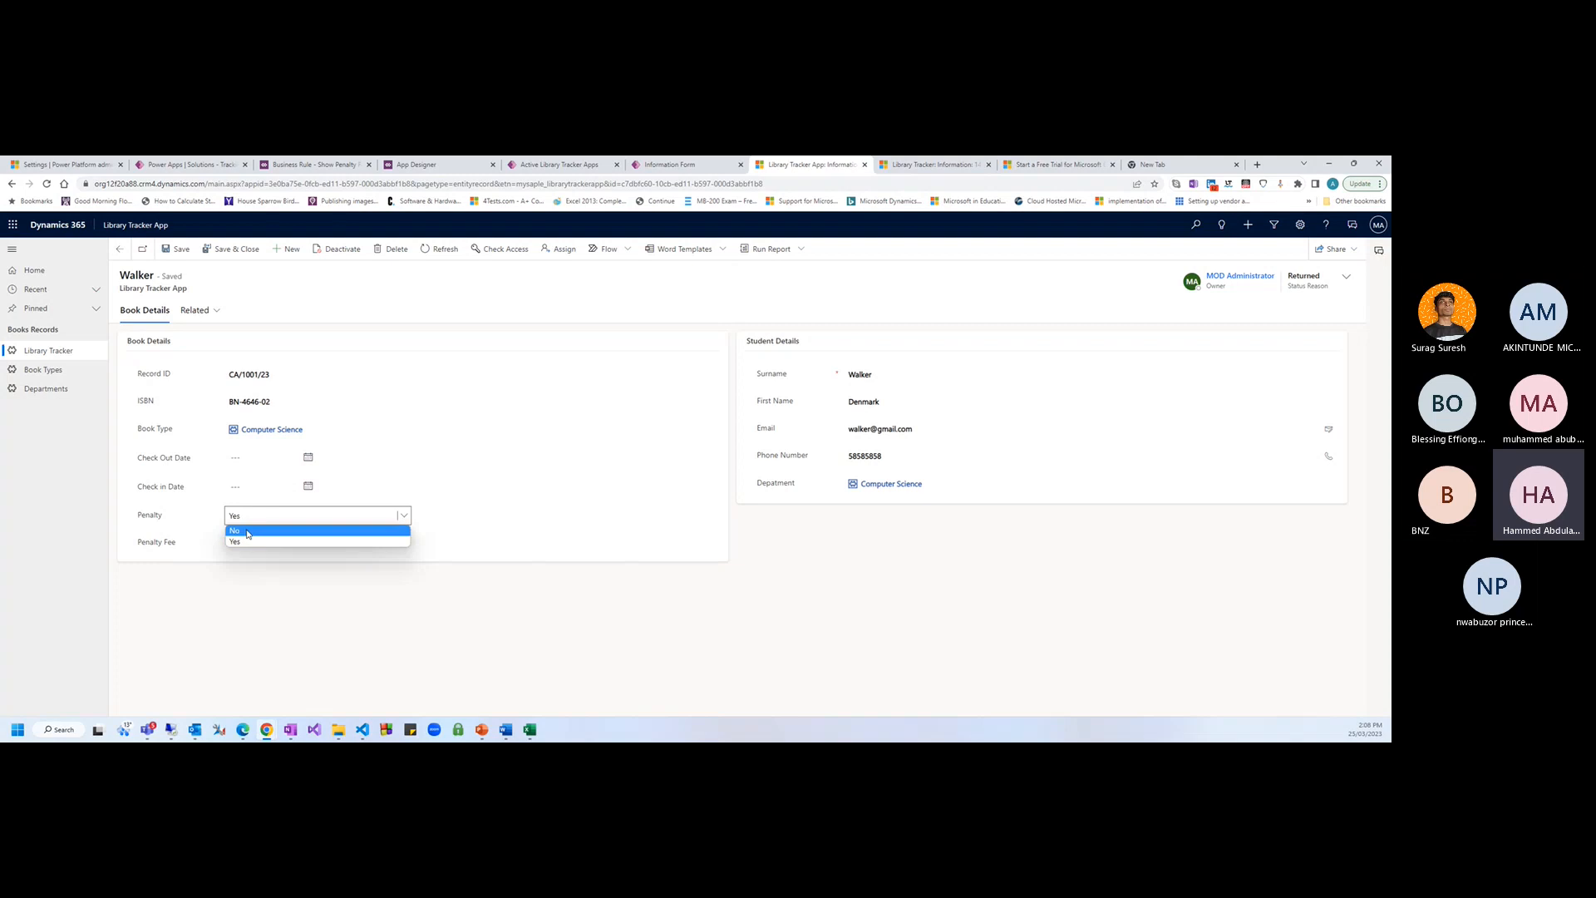
{"action": "left_click", "coordinate": [248, 532]}
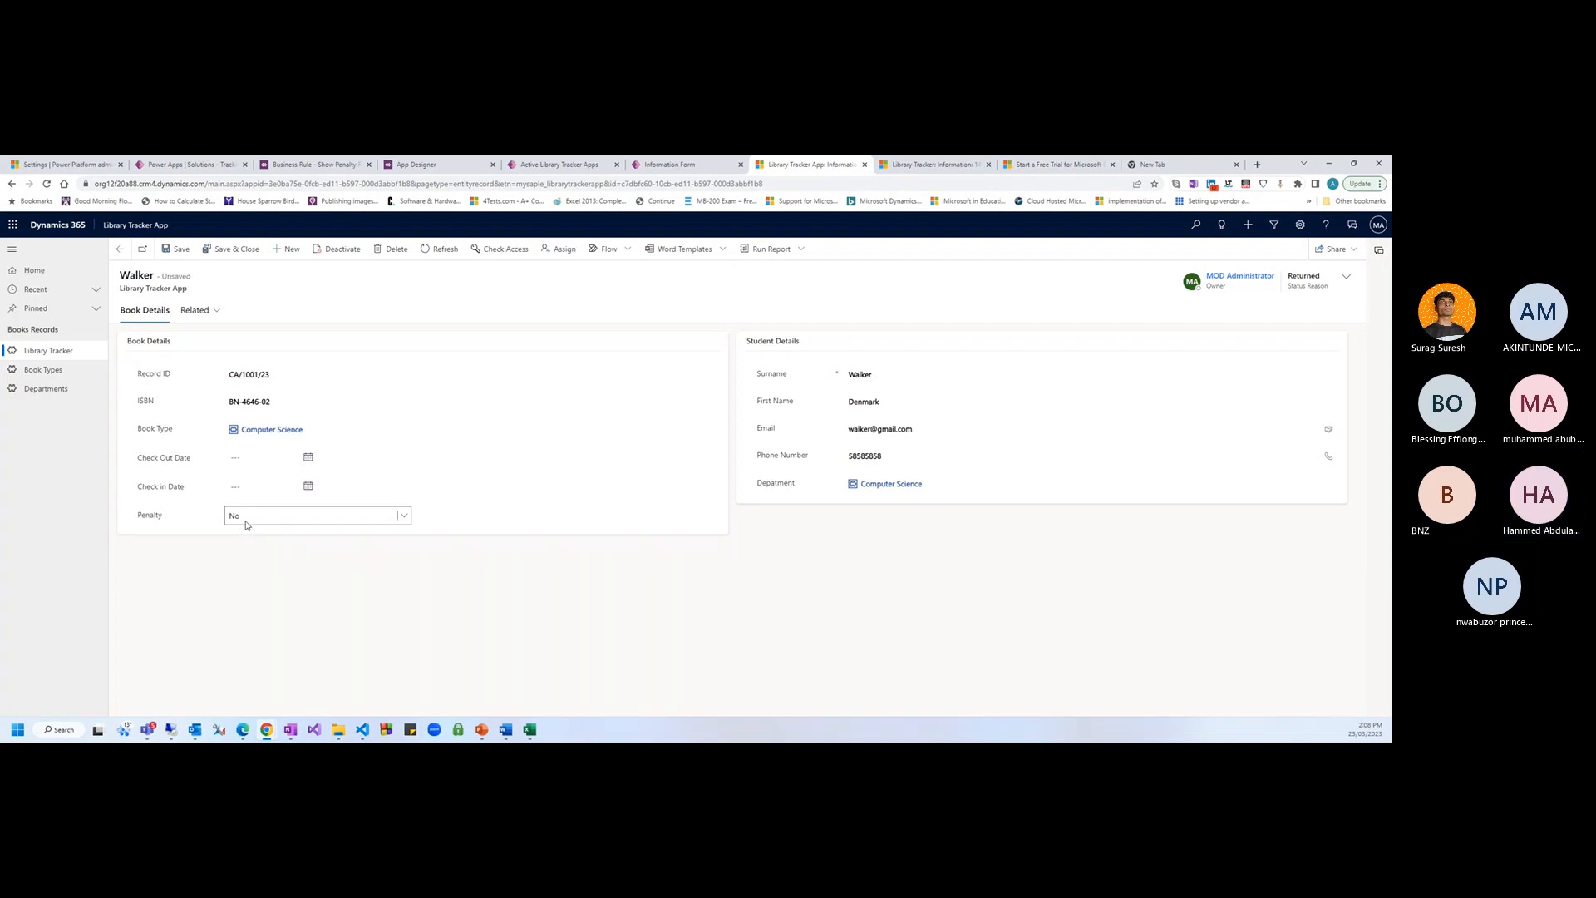
{"action": "left_click", "coordinate": [247, 522]}
{"action": "left_click", "coordinate": [247, 541]}
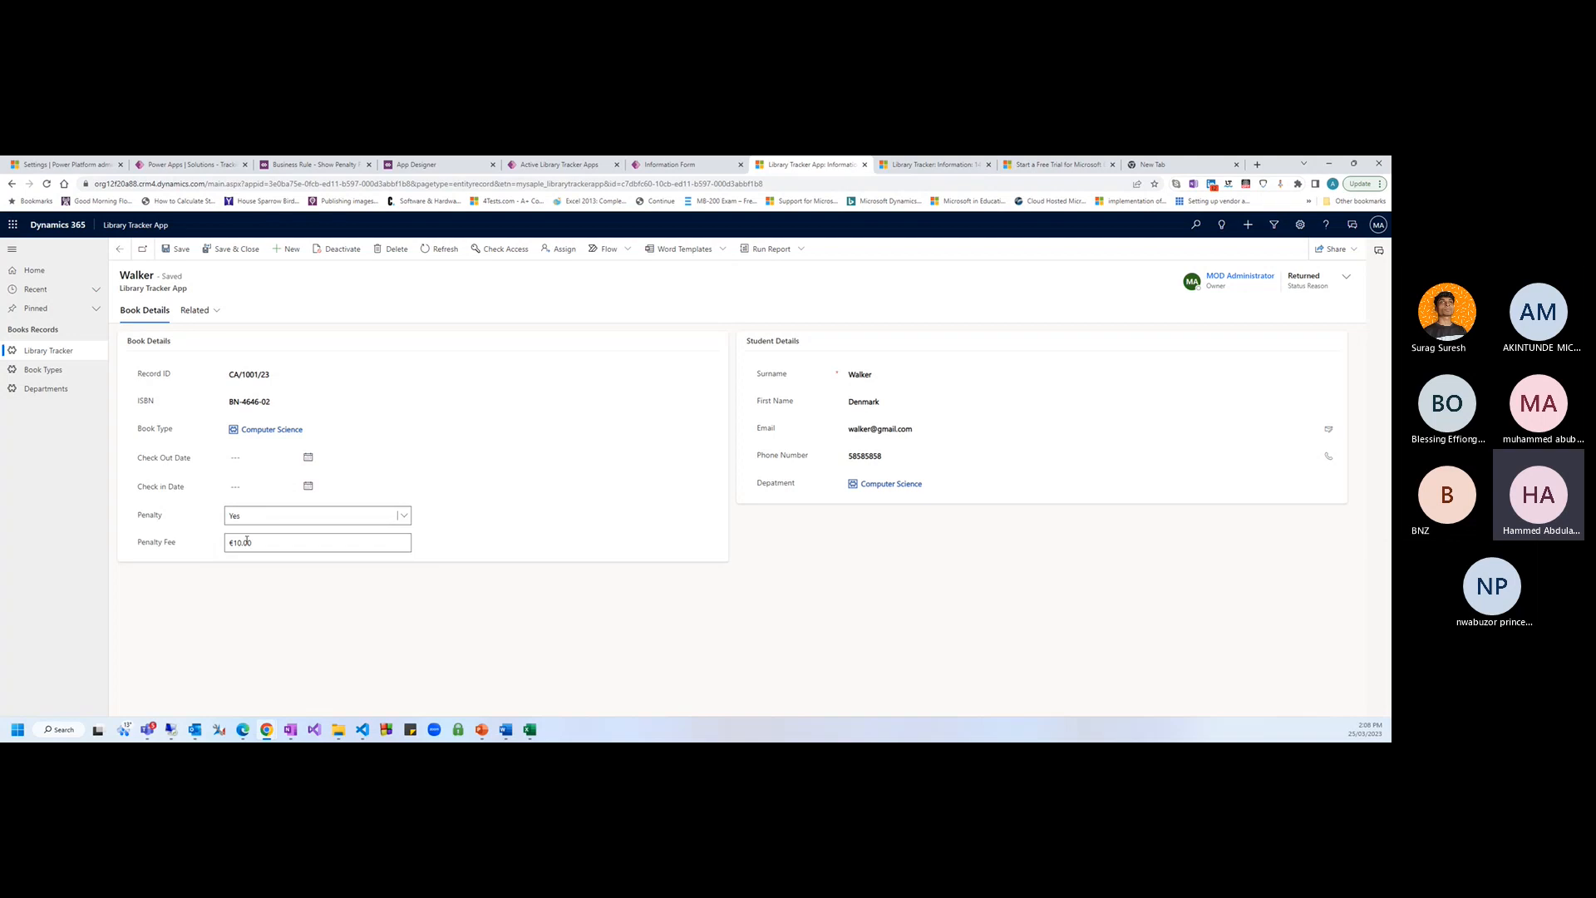
{"action": "key", "text": "Tab"}
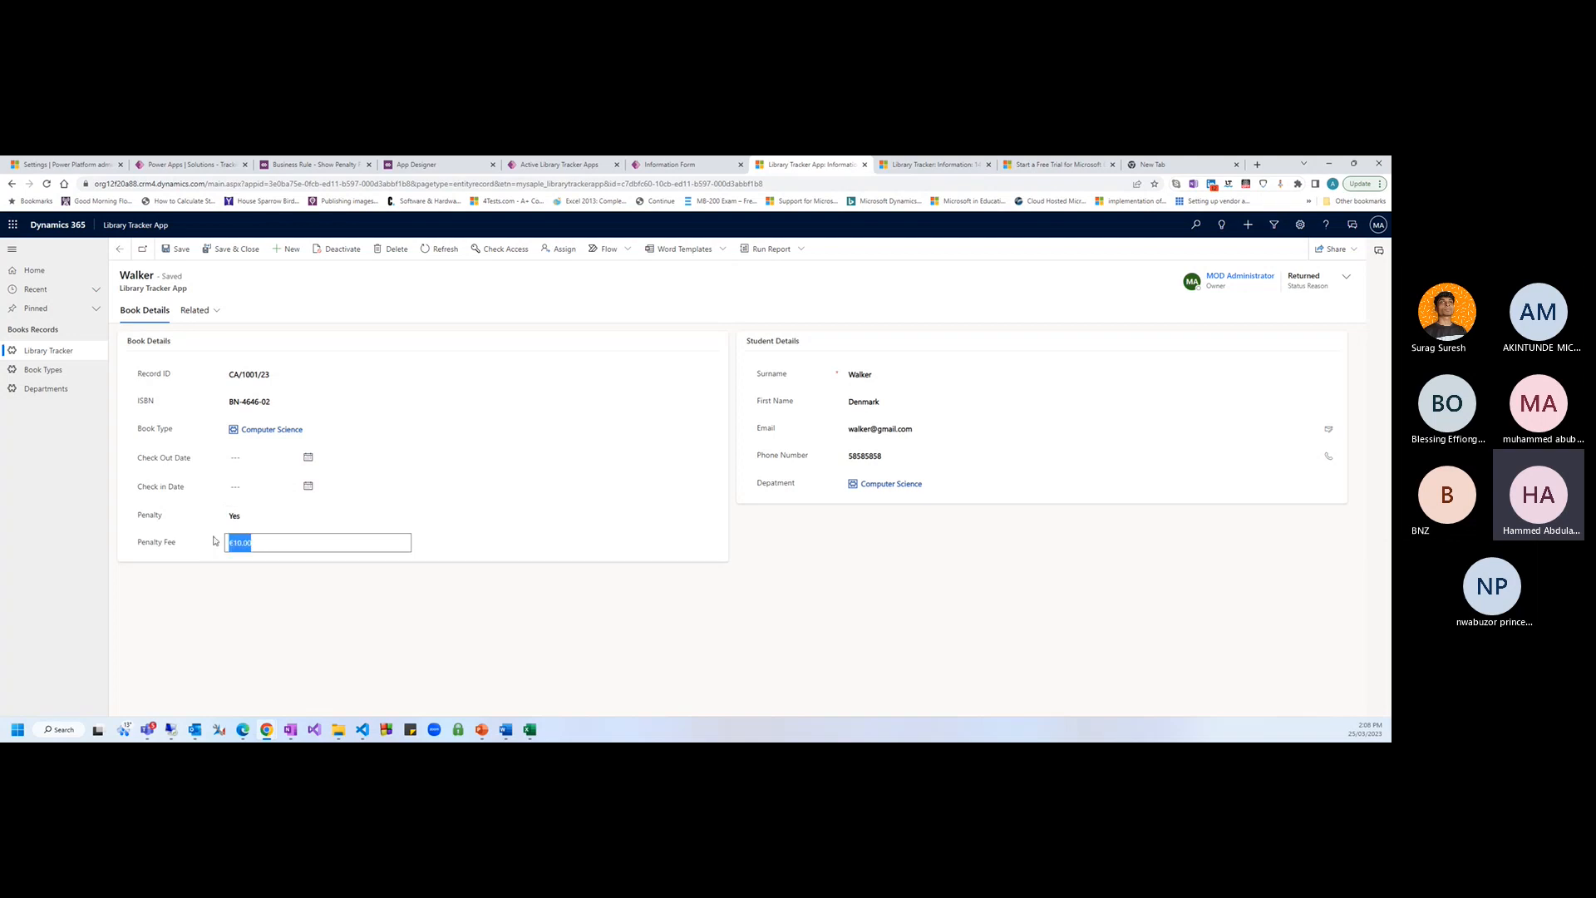
{"action": "left_click", "coordinate": [256, 519]}
{"action": "left_click", "coordinate": [315, 559]}
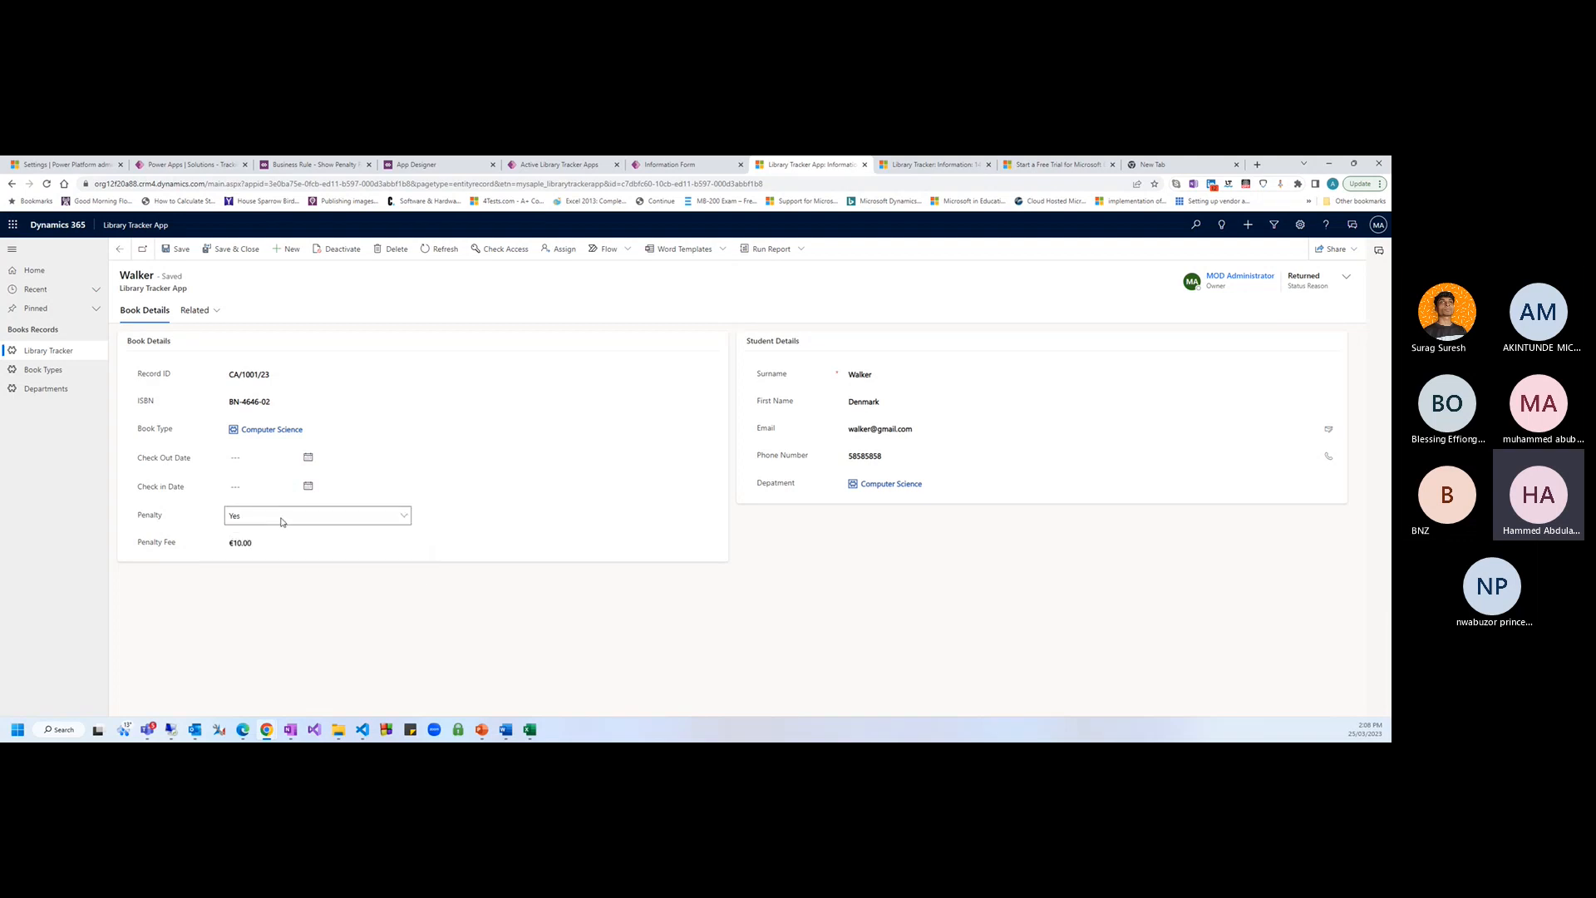
{"action": "left_click", "coordinate": [323, 171]}
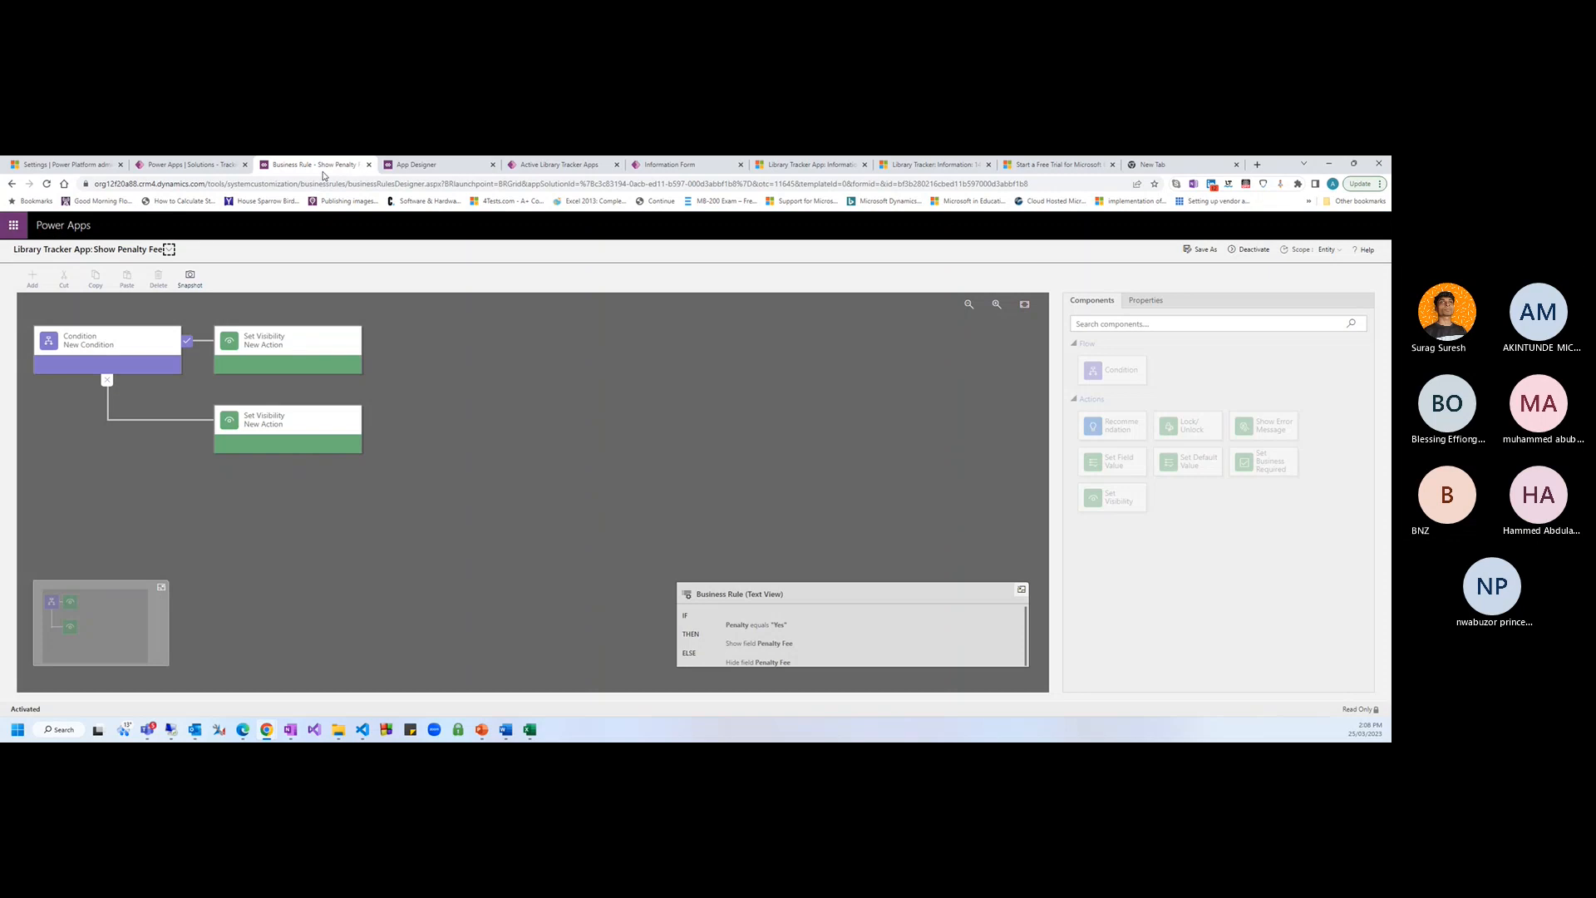
Deactivate Show Penalty Fee to Draft and add a Set Field Value after the else visibility action
{"action": "left_click", "coordinate": [1251, 251]}
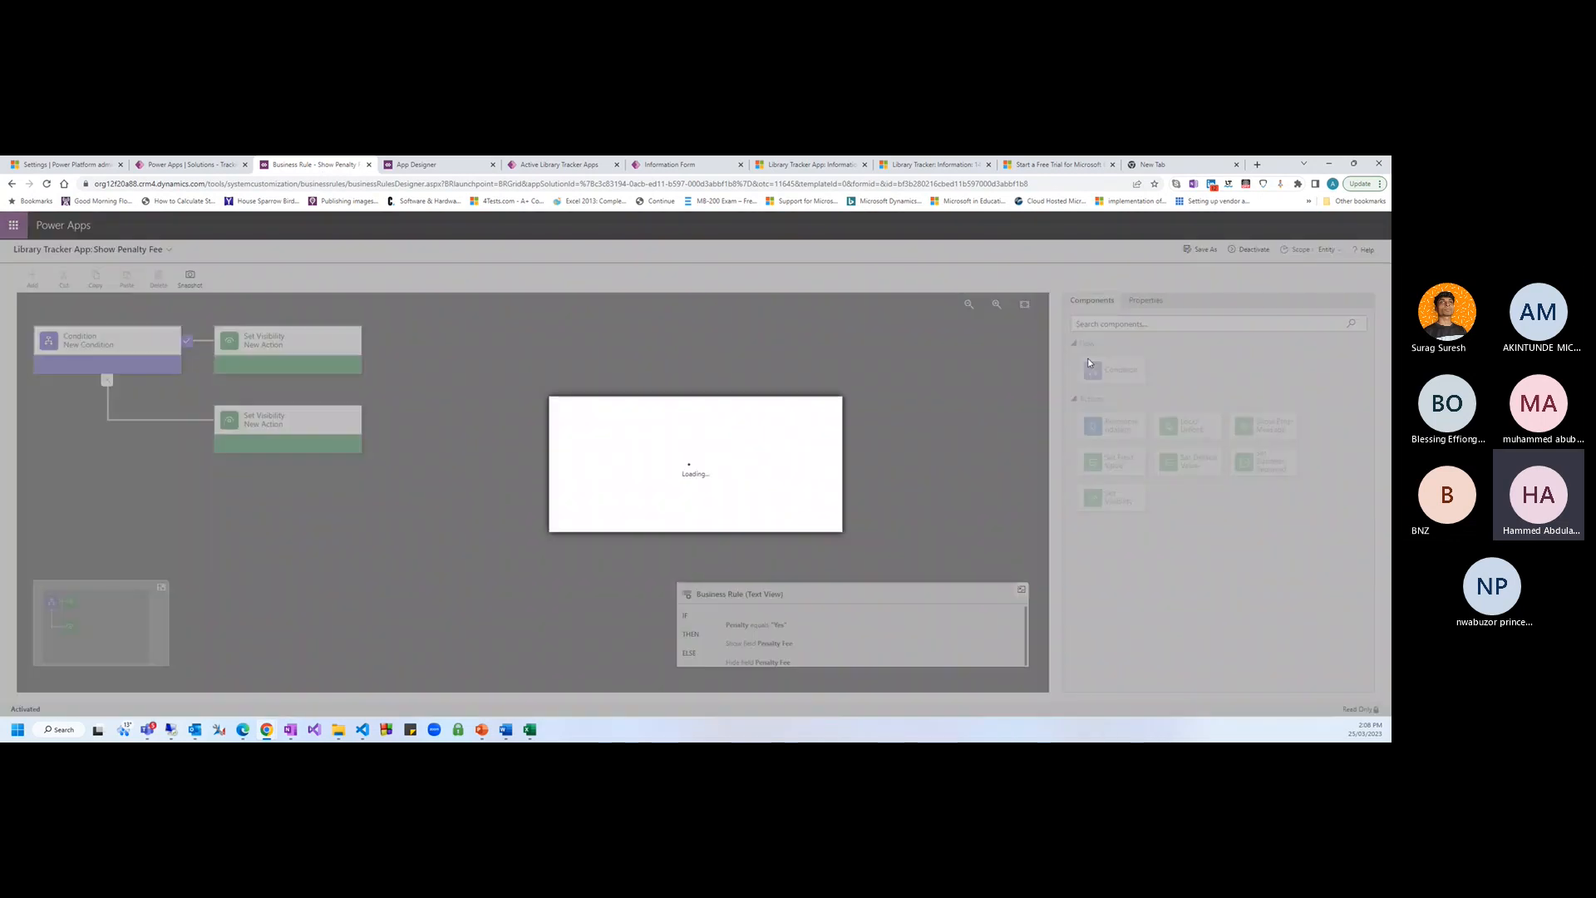
{"action": "left_click", "coordinate": [751, 519]}
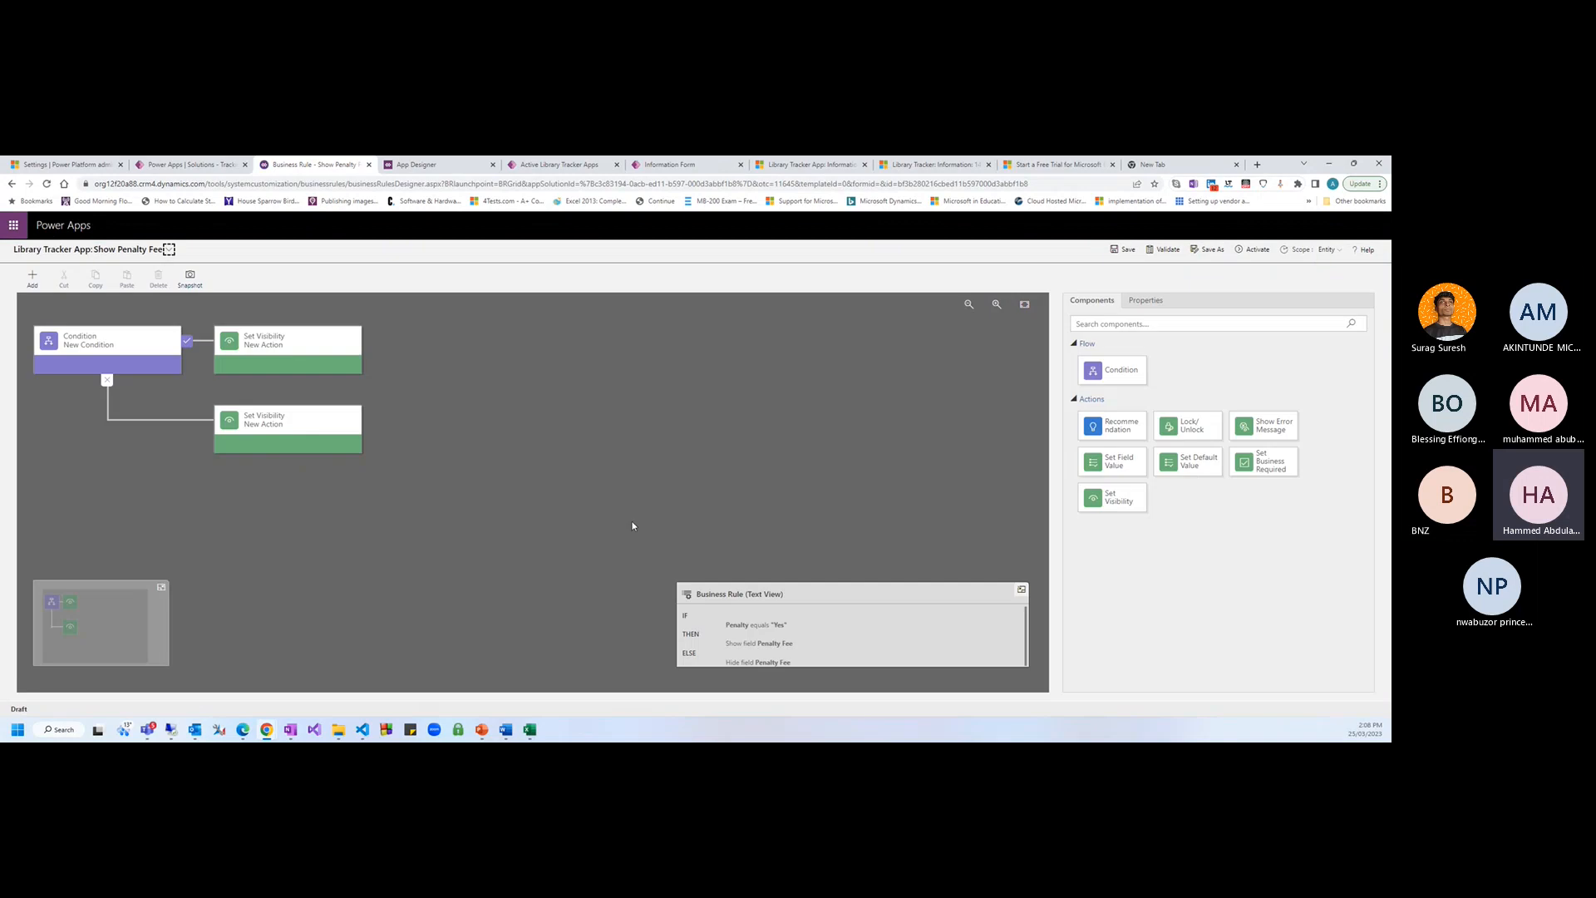
{"action": "left_click", "coordinate": [288, 429]}
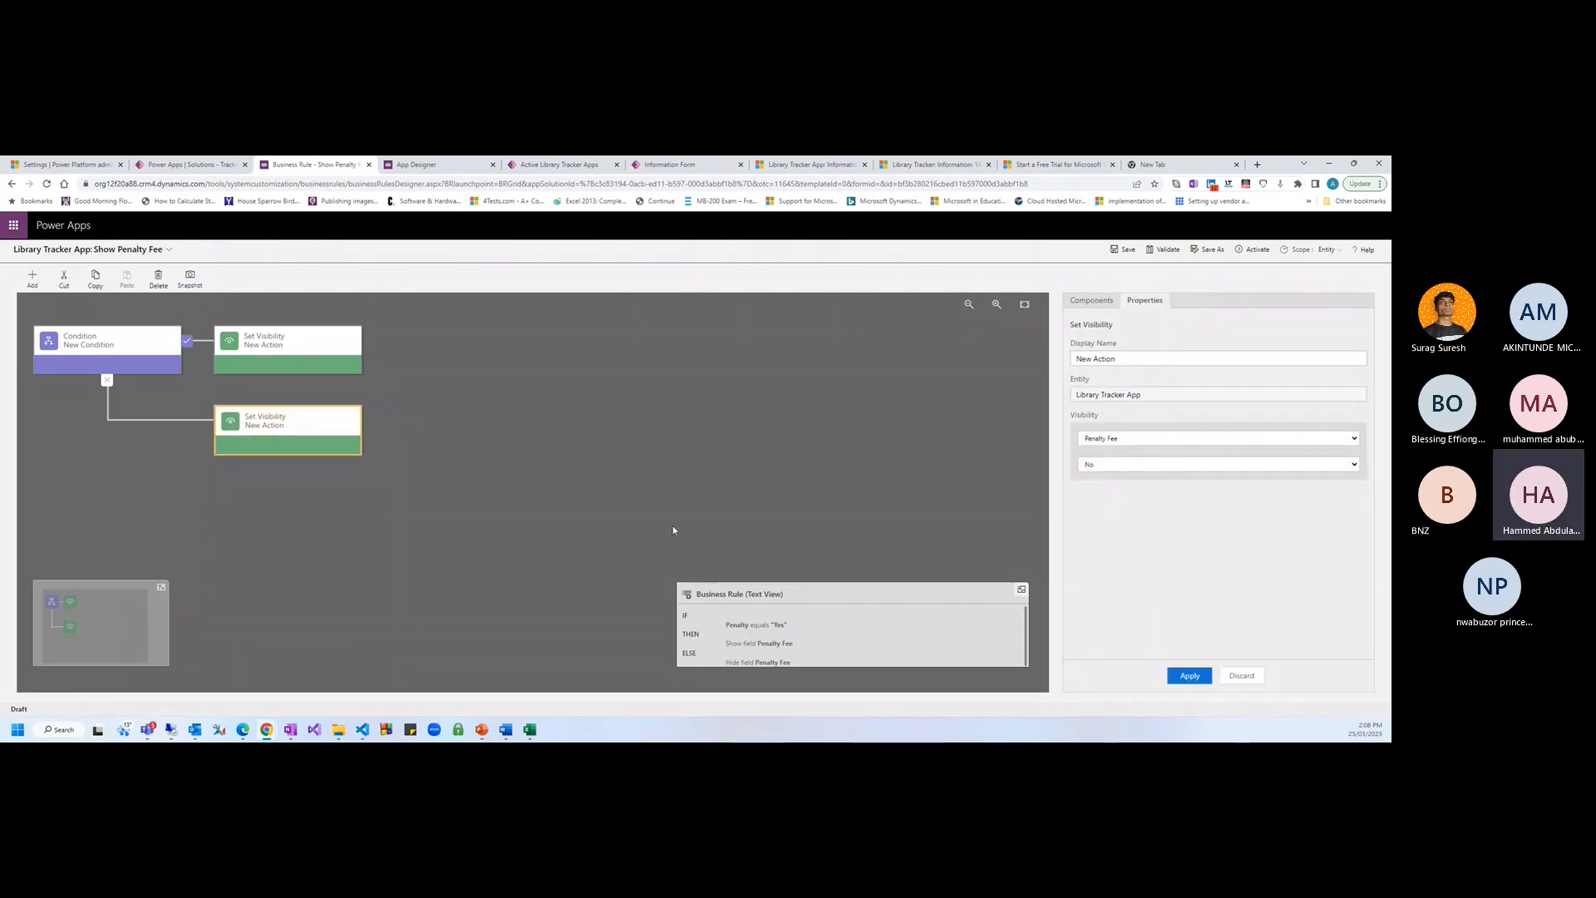
{"action": "left_click", "coordinate": [32, 279]}
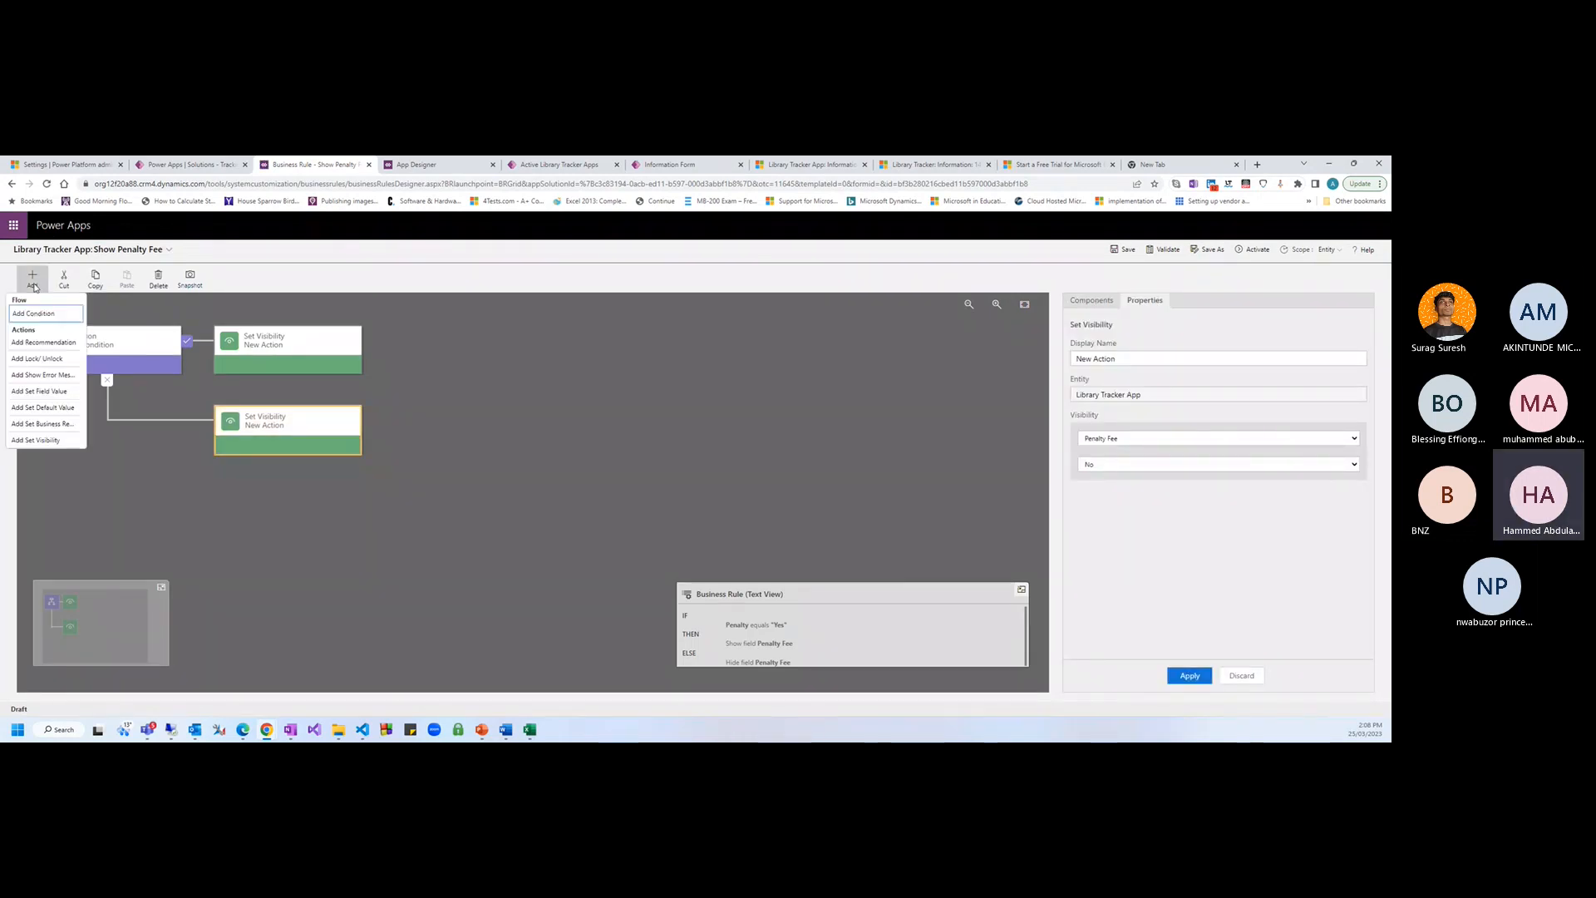
{"action": "left_click", "coordinate": [41, 390]}
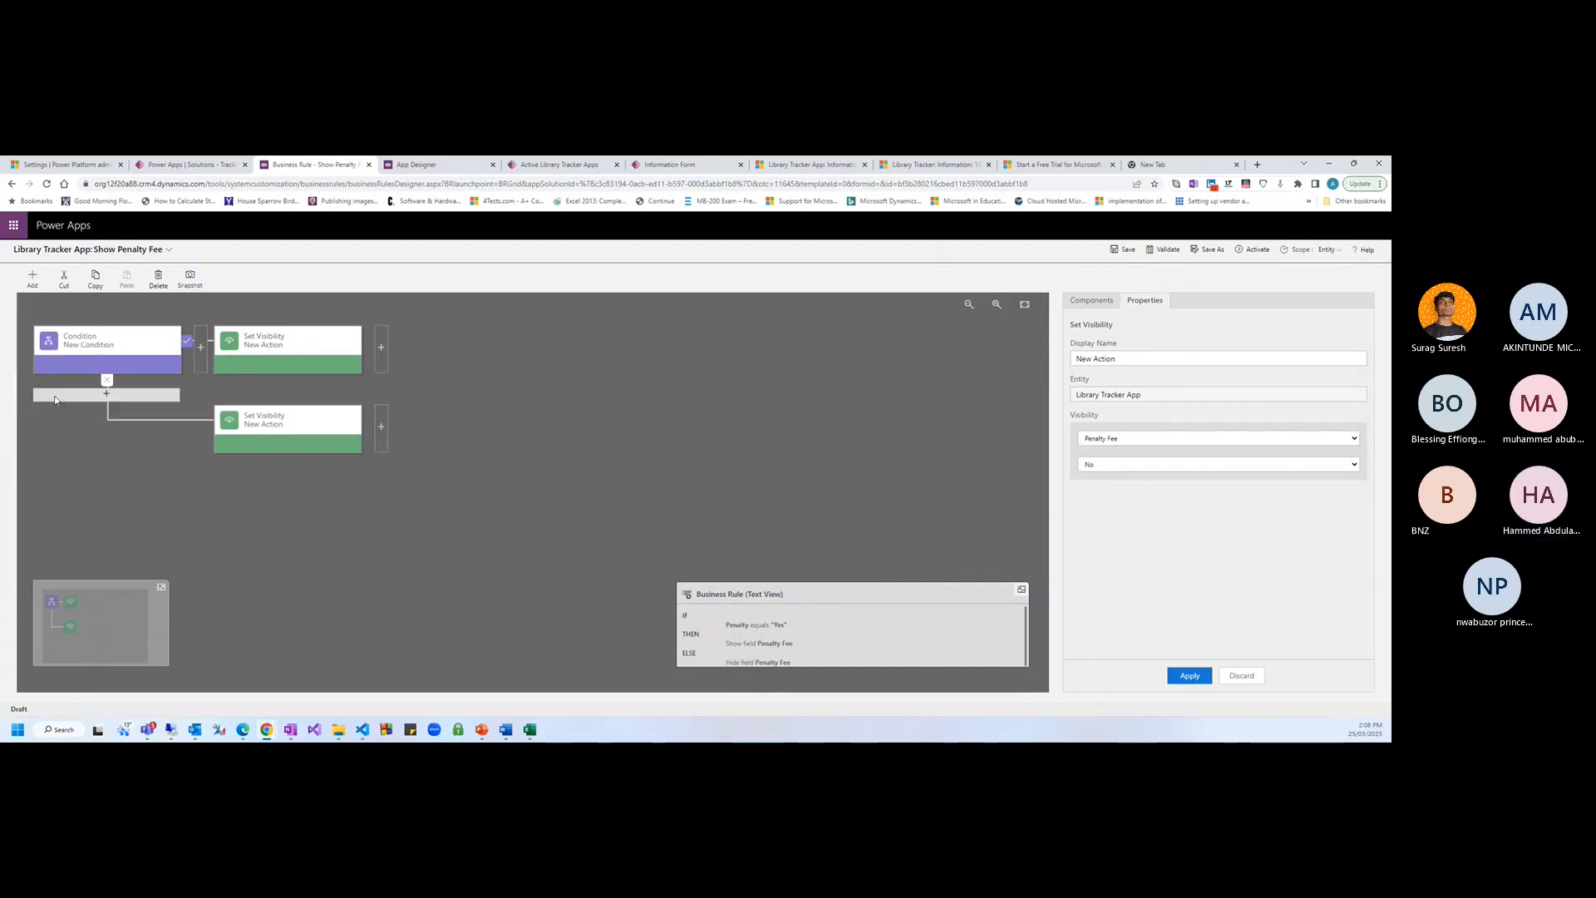
Configure the Set Field Value action to clear Penalty Fee and apply it
{"action": "left_click", "coordinate": [381, 427]}
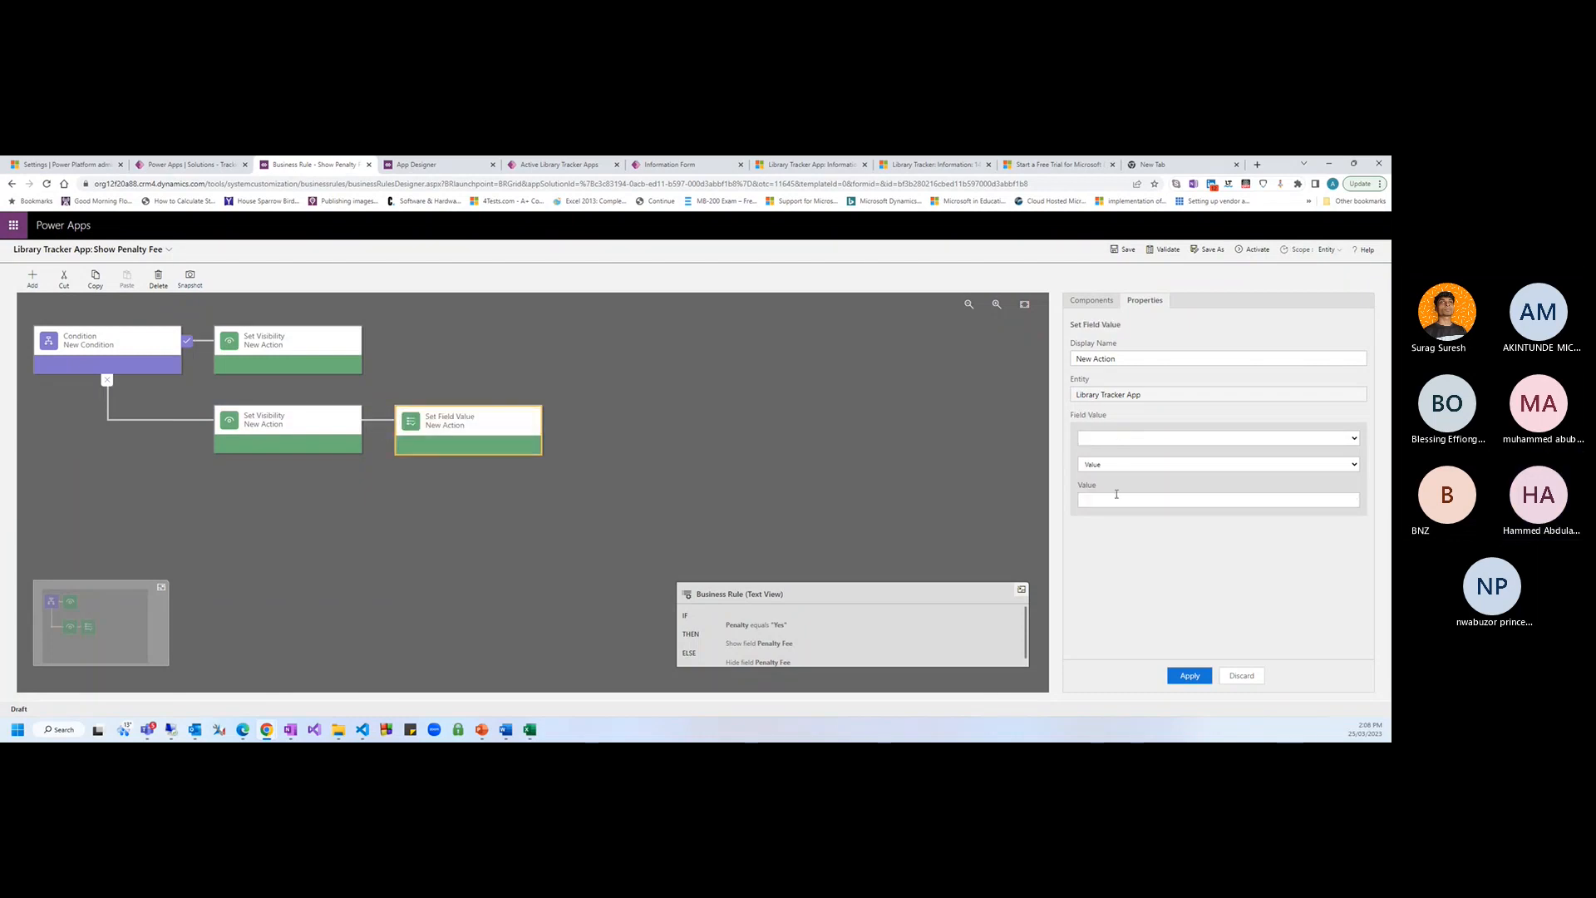
{"action": "left_click", "coordinate": [1103, 440]}
{"action": "key", "text": "p"}
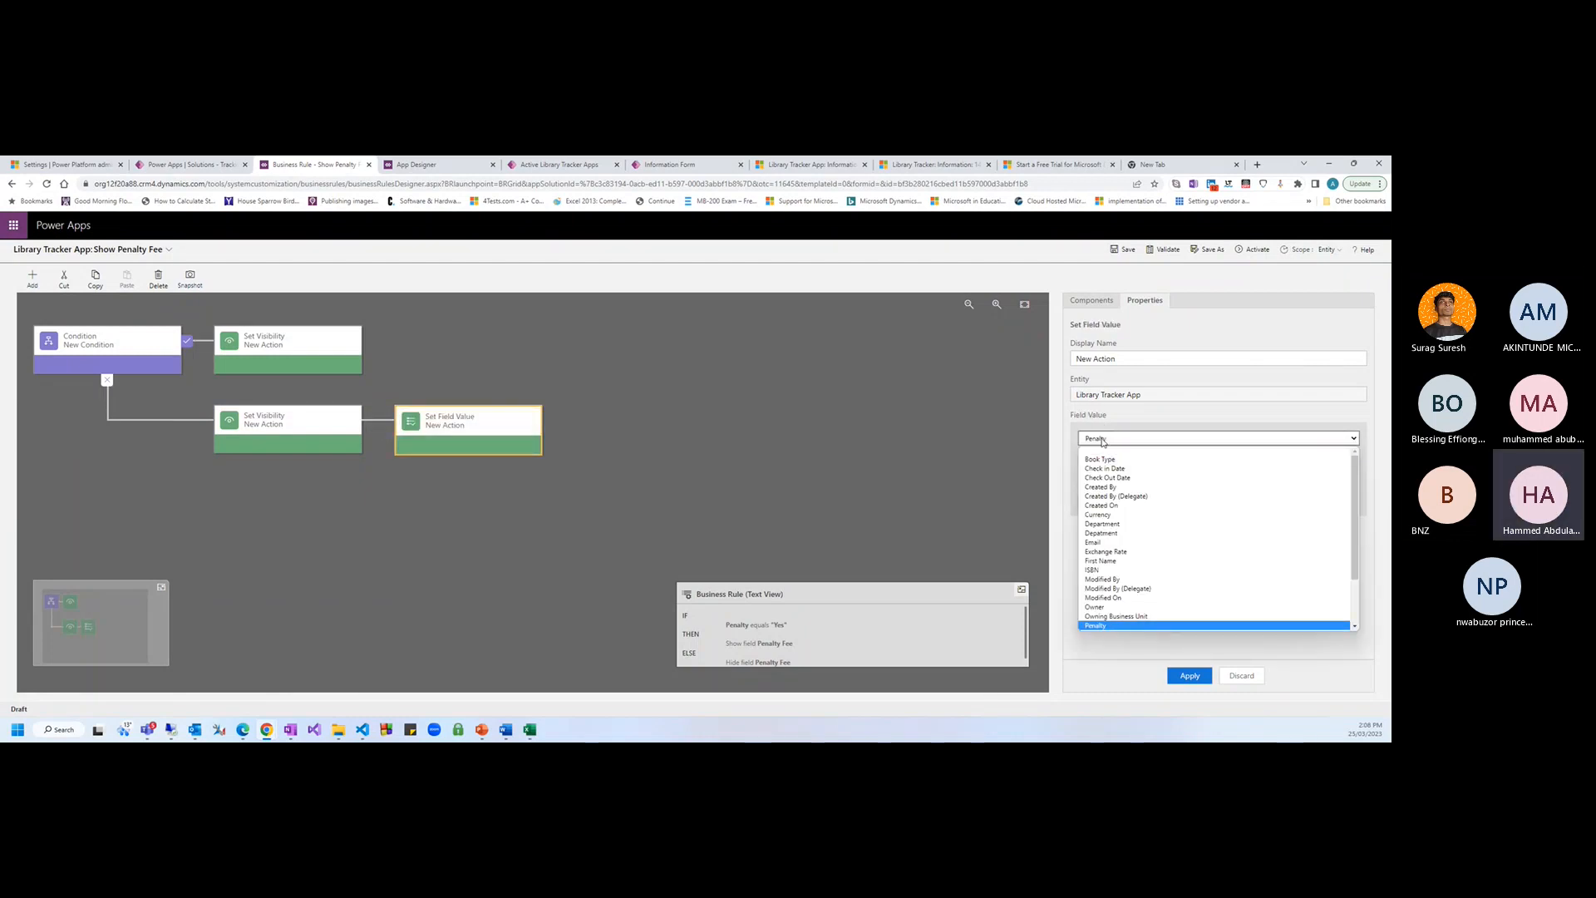
{"action": "key", "text": "Down"}
{"action": "key", "text": "Return"}
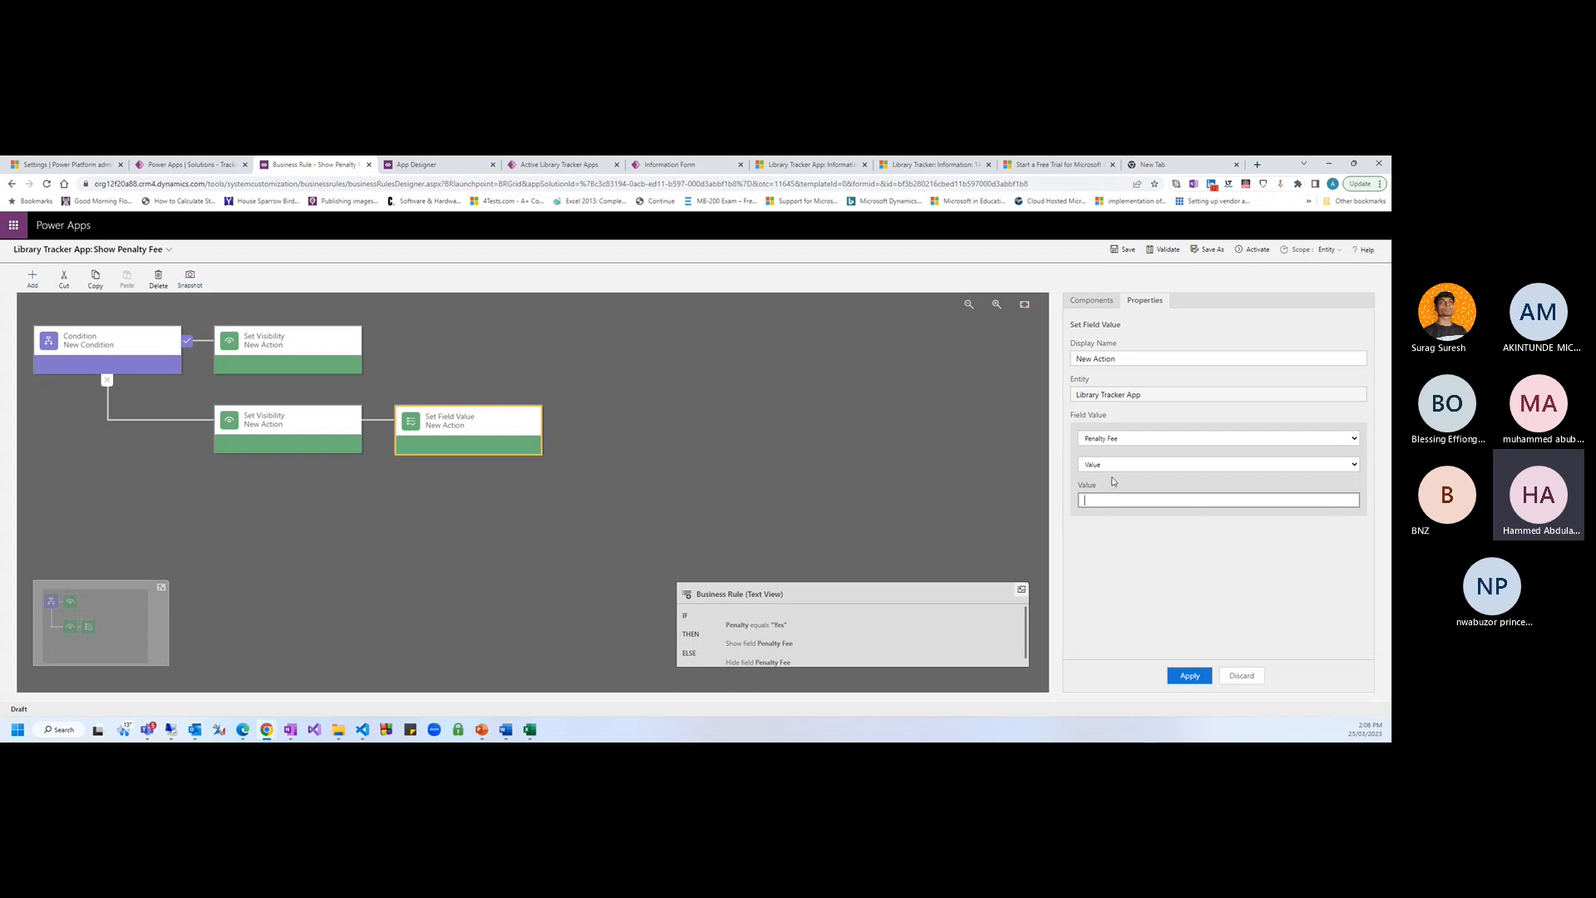
{"action": "left_click", "coordinate": [1110, 465]}
{"action": "left_click", "coordinate": [1111, 504]}
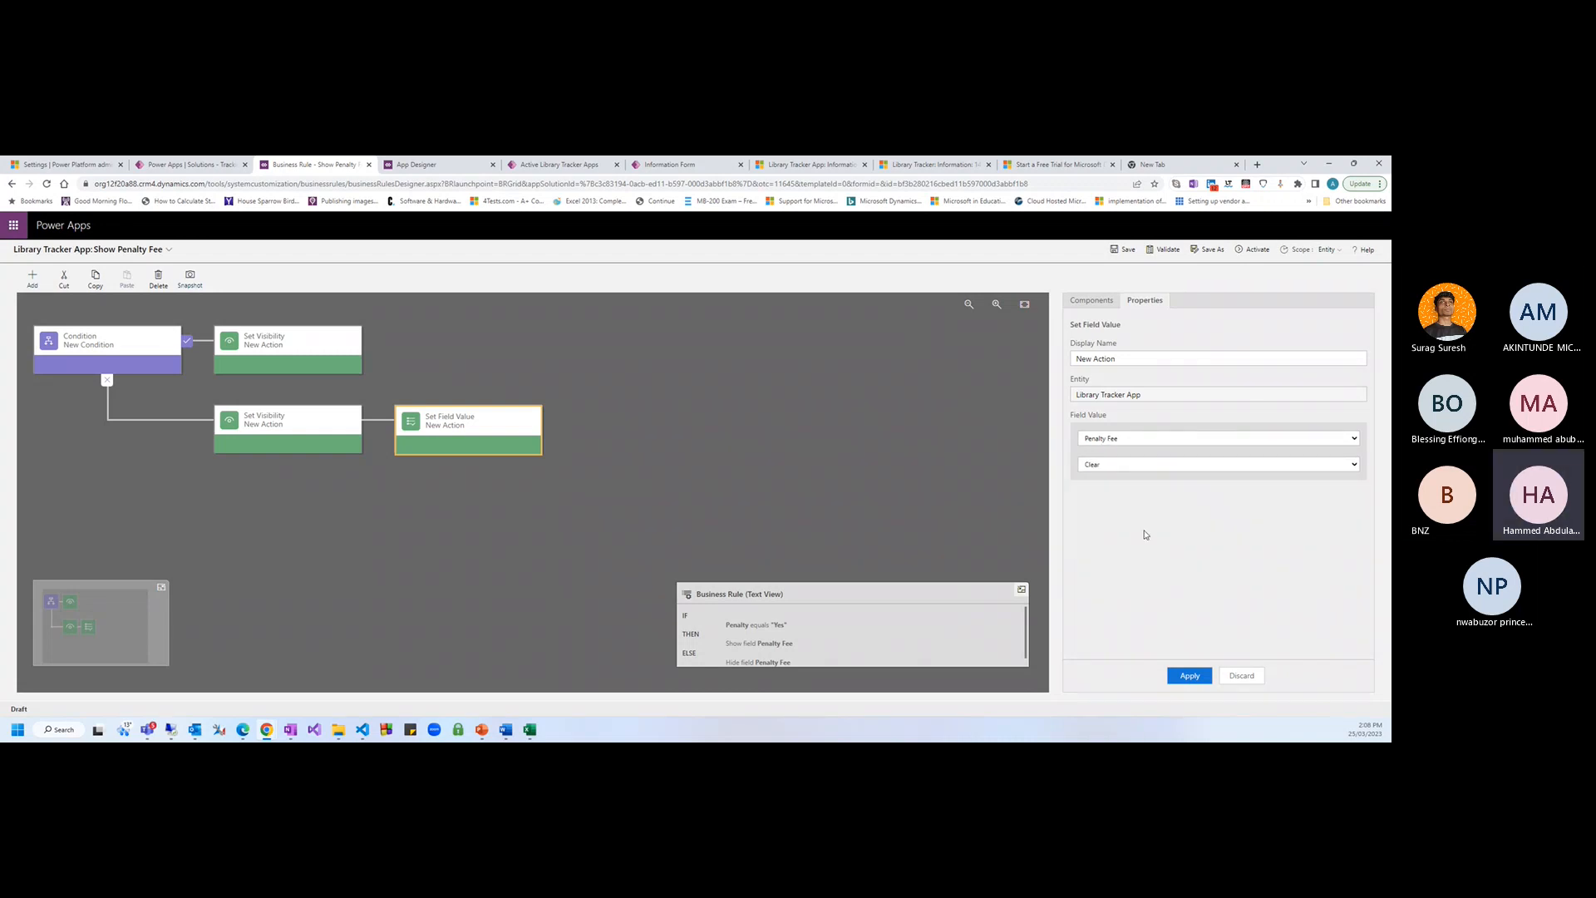
{"action": "left_click", "coordinate": [1190, 675]}
{"action": "scroll", "coordinate": [864, 644], "scroll_direction": "down", "scroll_amount": 1}
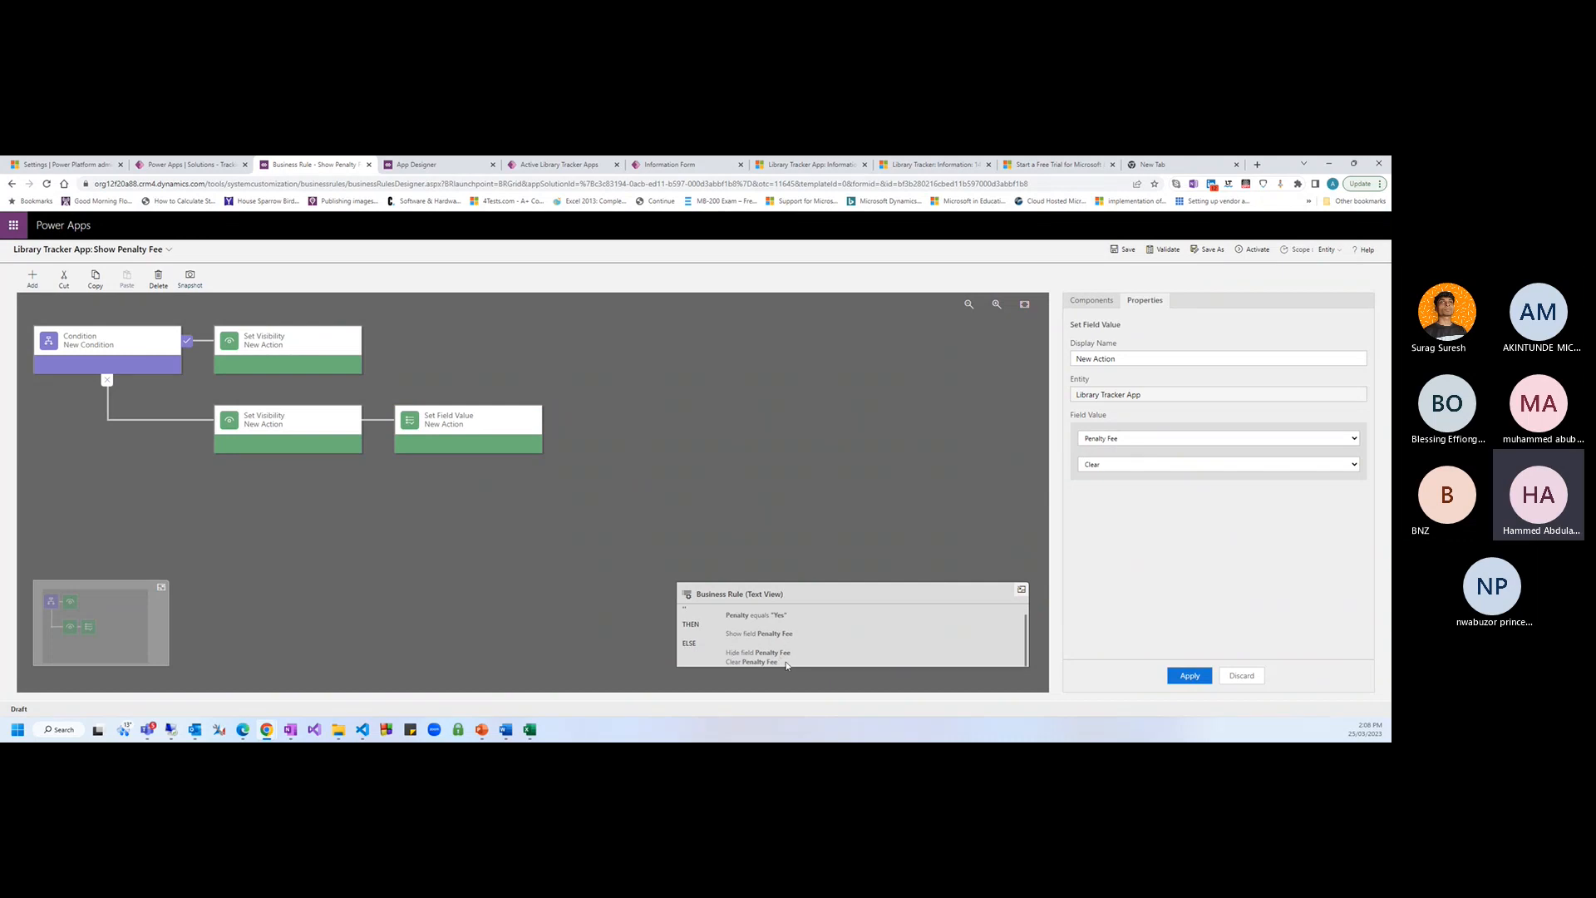
Save and activate the Show Penalty Fee rule, then return to the book record
{"action": "left_click_drag", "start_coordinate": [728, 657], "coordinate": [813, 670]}
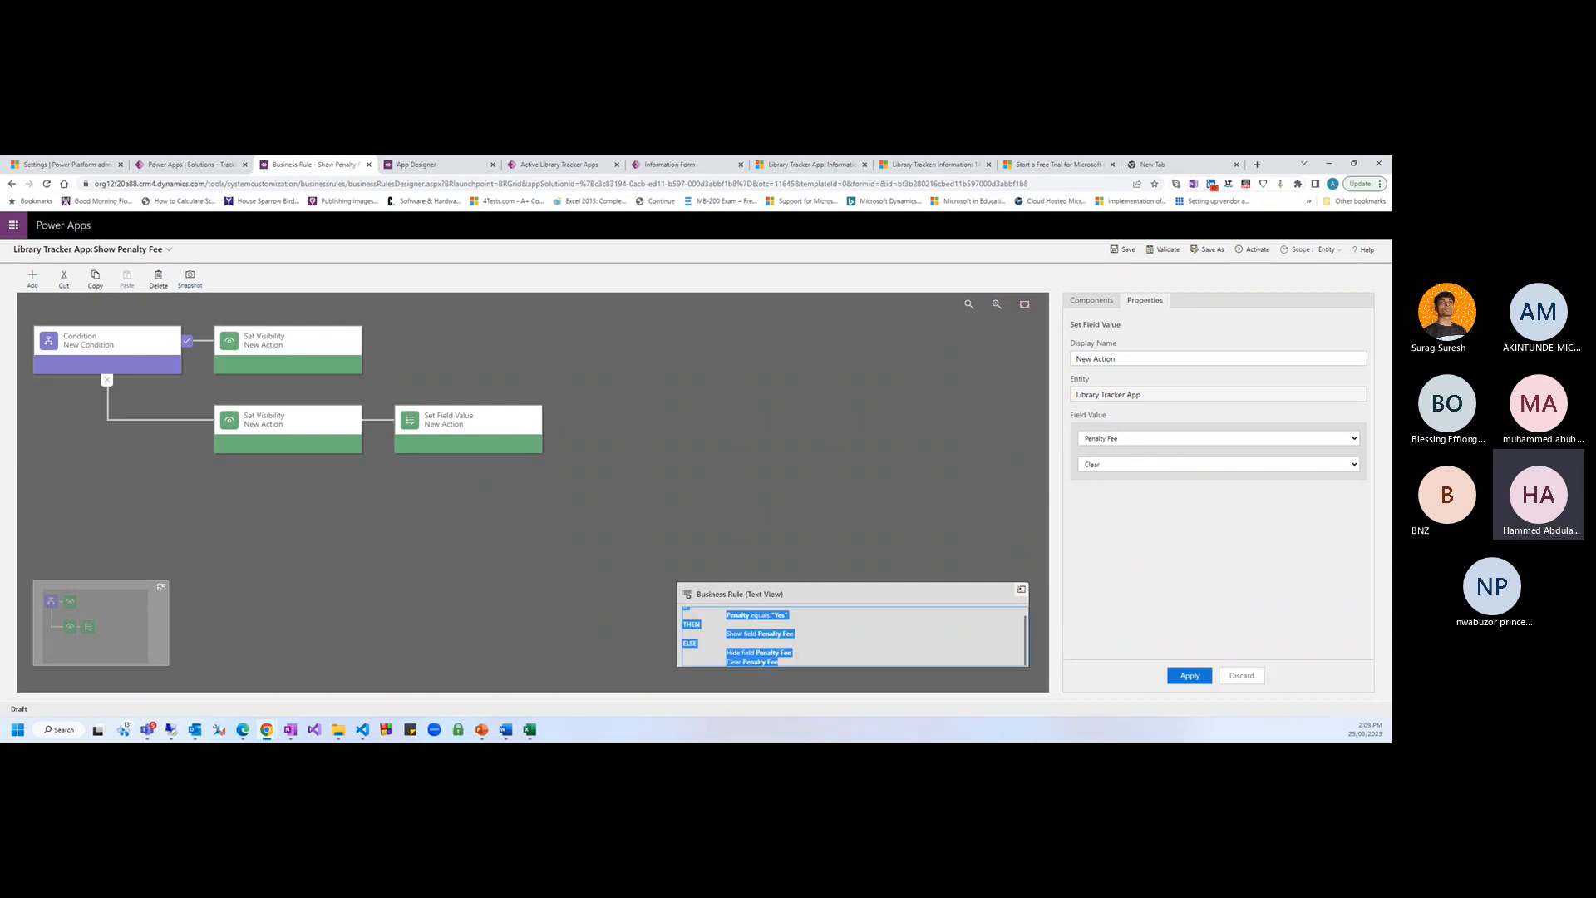
{"action": "left_click", "coordinate": [814, 662]}
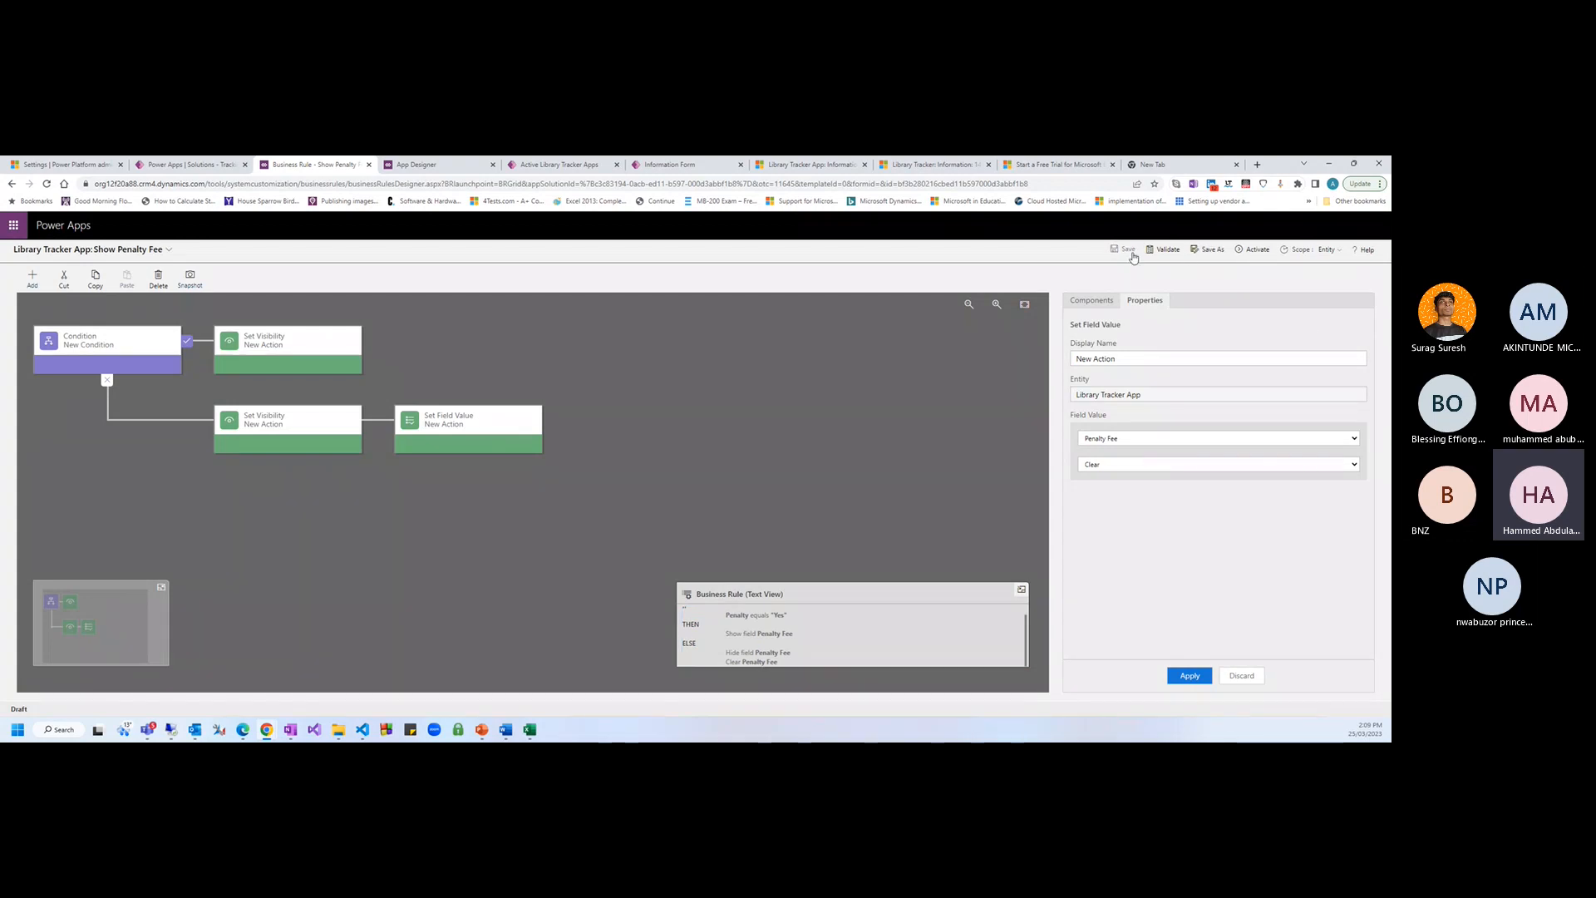
{"action": "left_click", "coordinate": [1258, 251]}
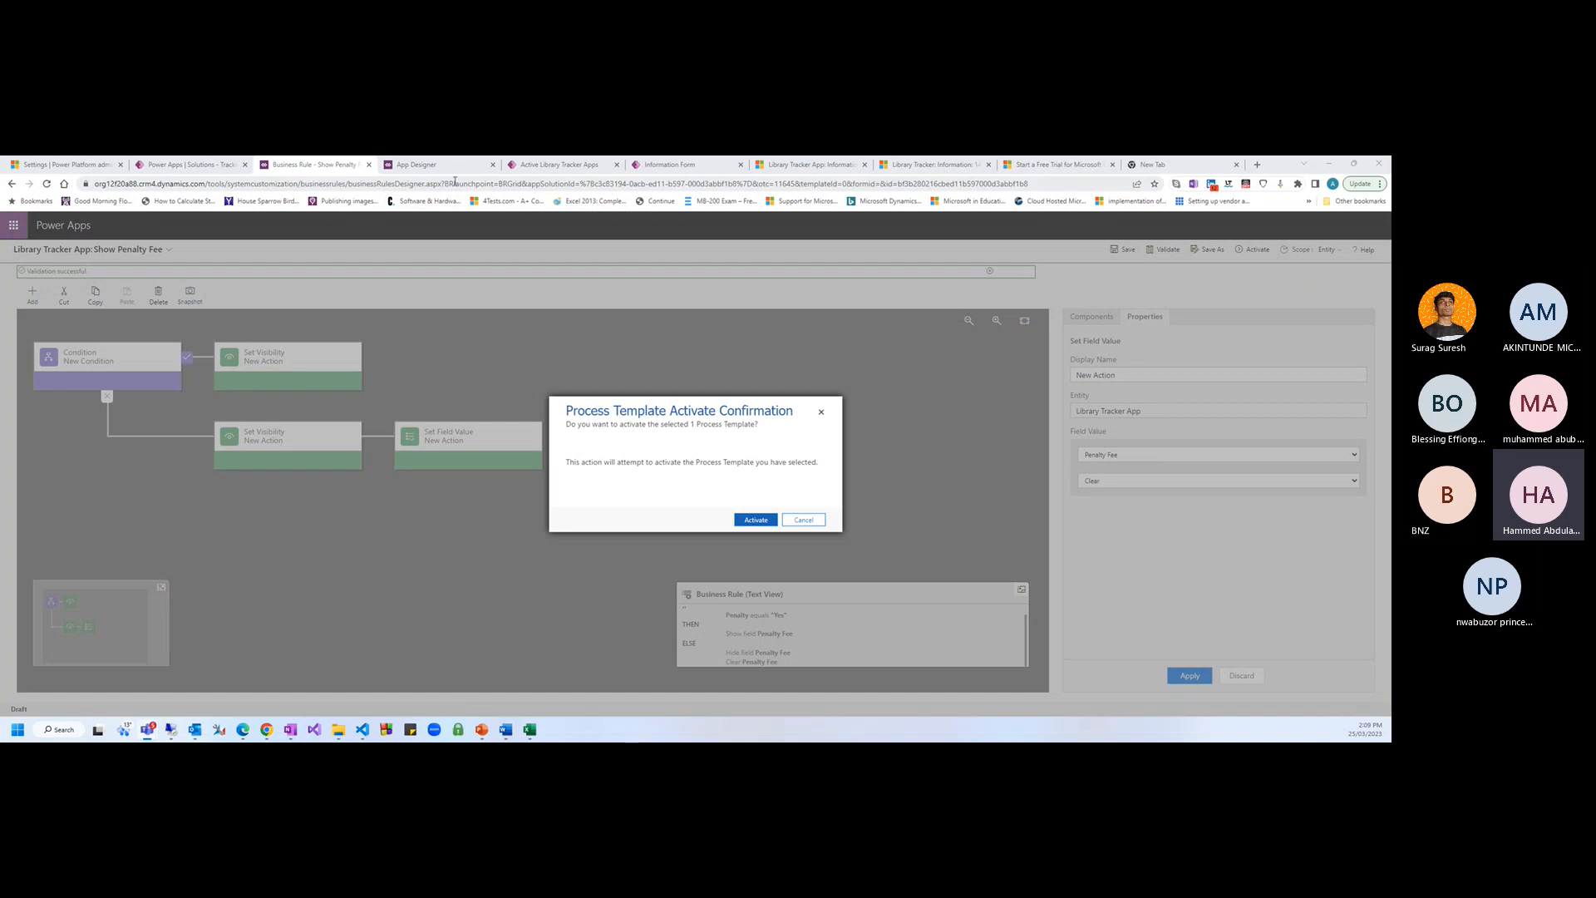
{"action": "left_click", "coordinate": [755, 520]}
{"action": "left_click", "coordinate": [442, 171]}
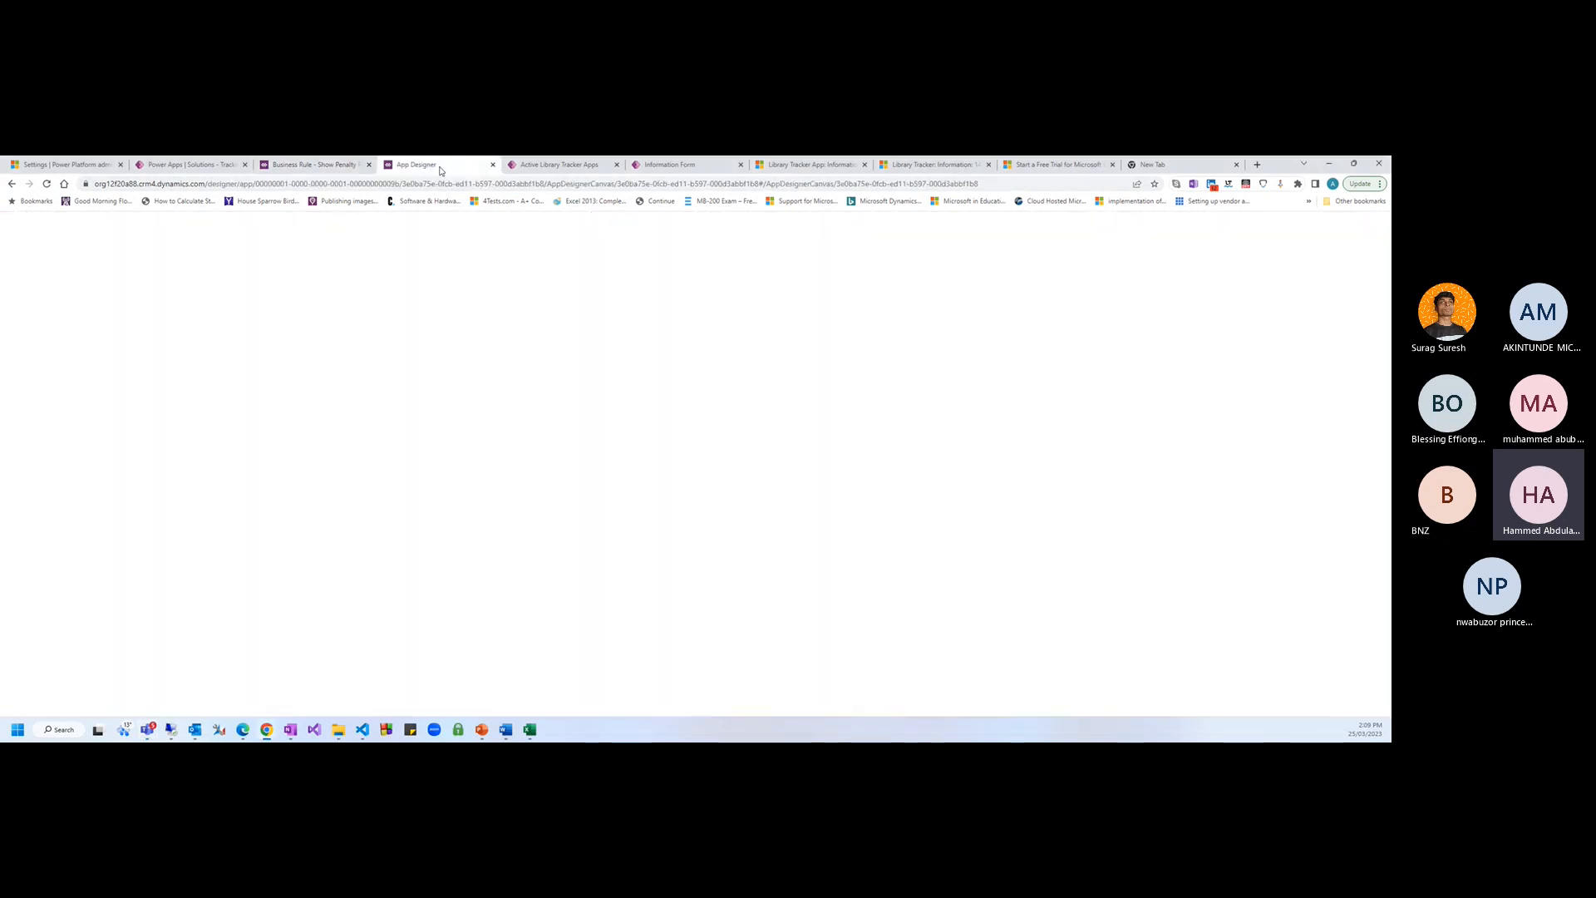
{"action": "left_click", "coordinate": [559, 167]}
{"action": "left_click", "coordinate": [682, 167]}
Reload the book record and switch Penalty to No, then back to Yes
{"action": "left_click", "coordinate": [774, 168]}
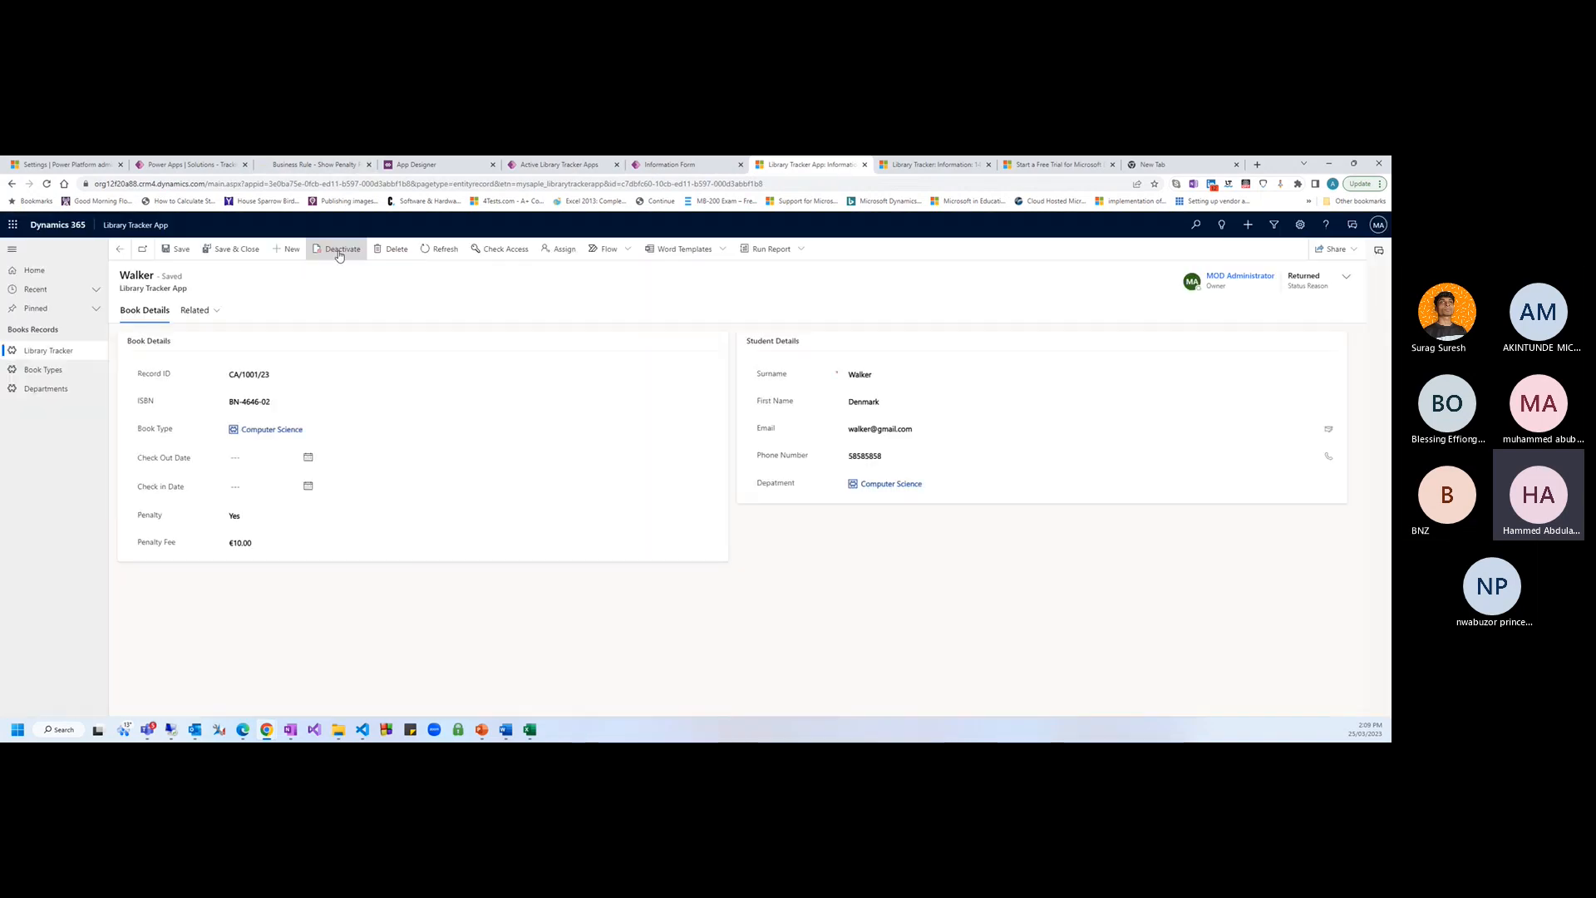
{"action": "key", "text": "F5"}
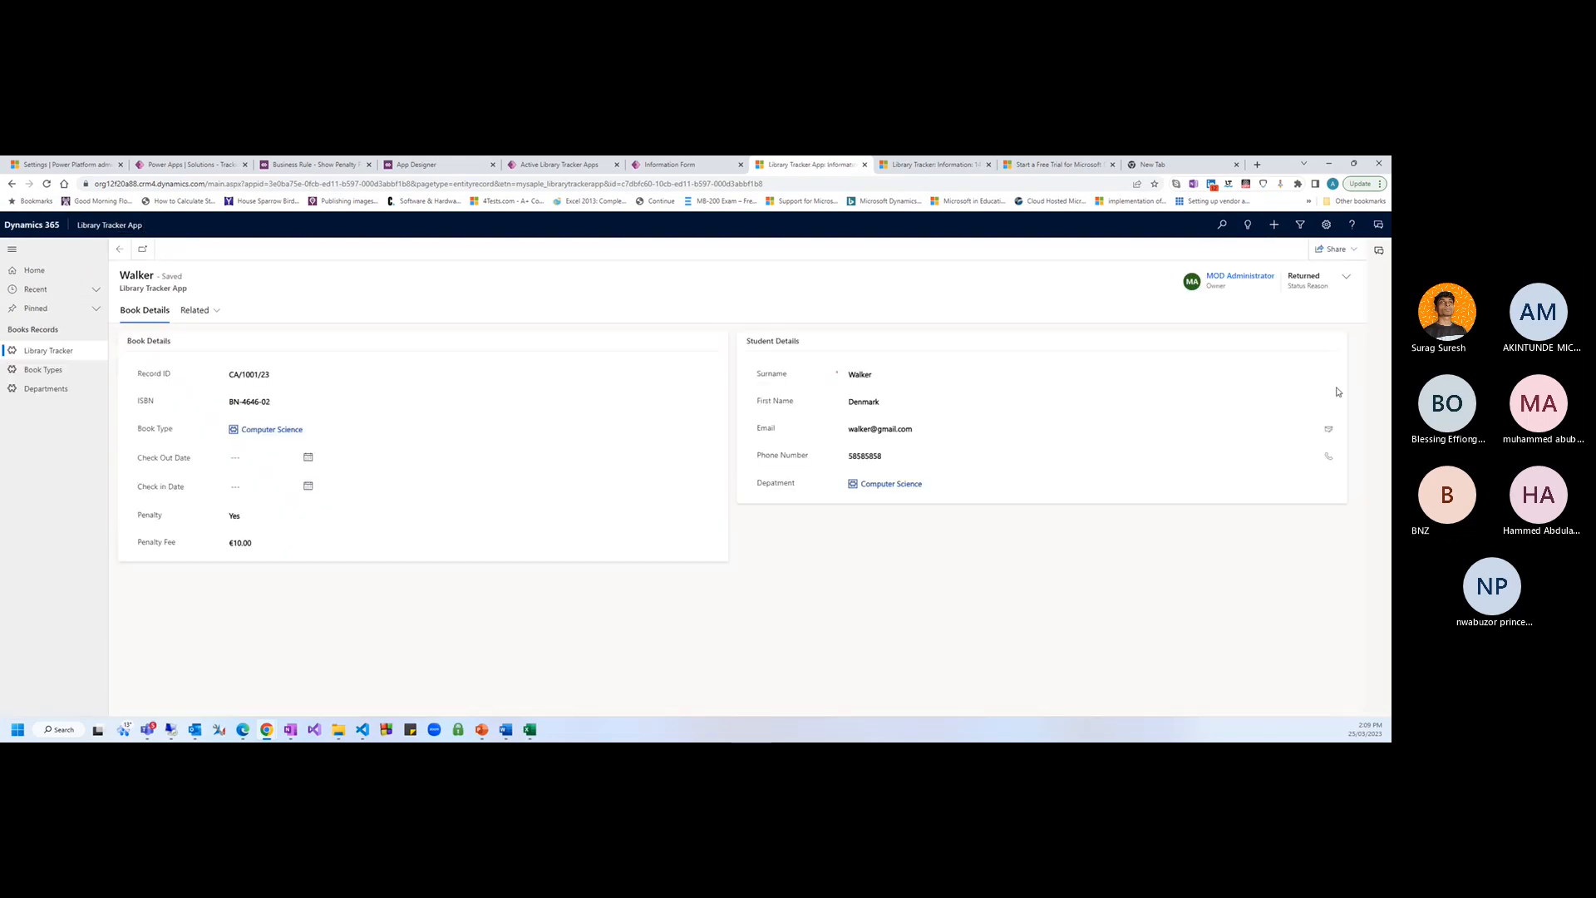
{"action": "left_click", "coordinate": [237, 516]}
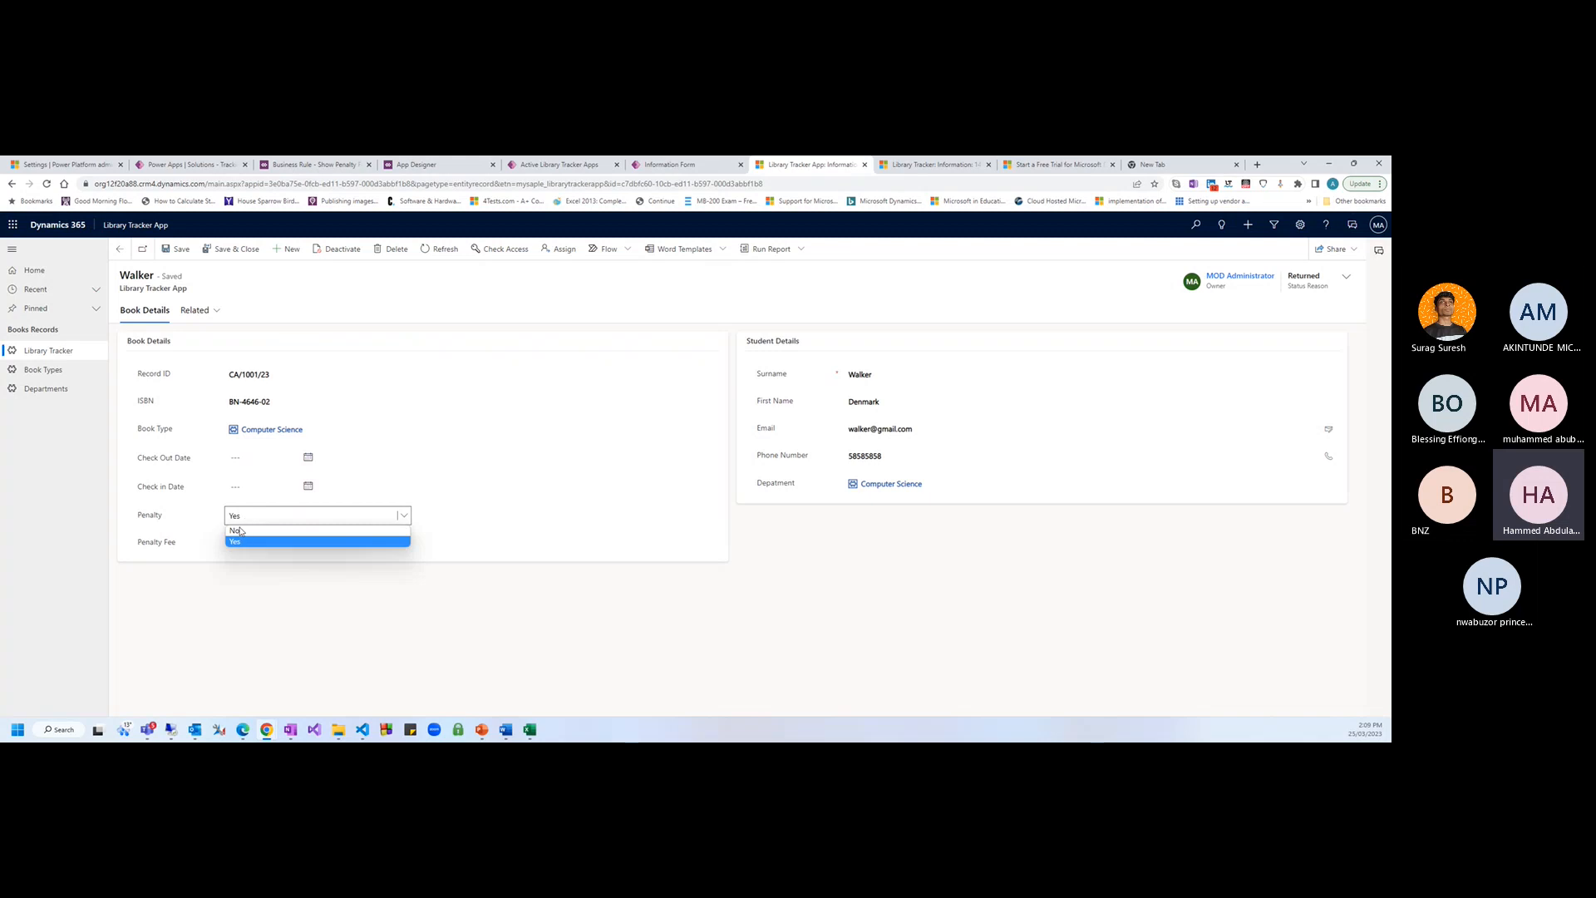
{"action": "left_click", "coordinate": [237, 530]}
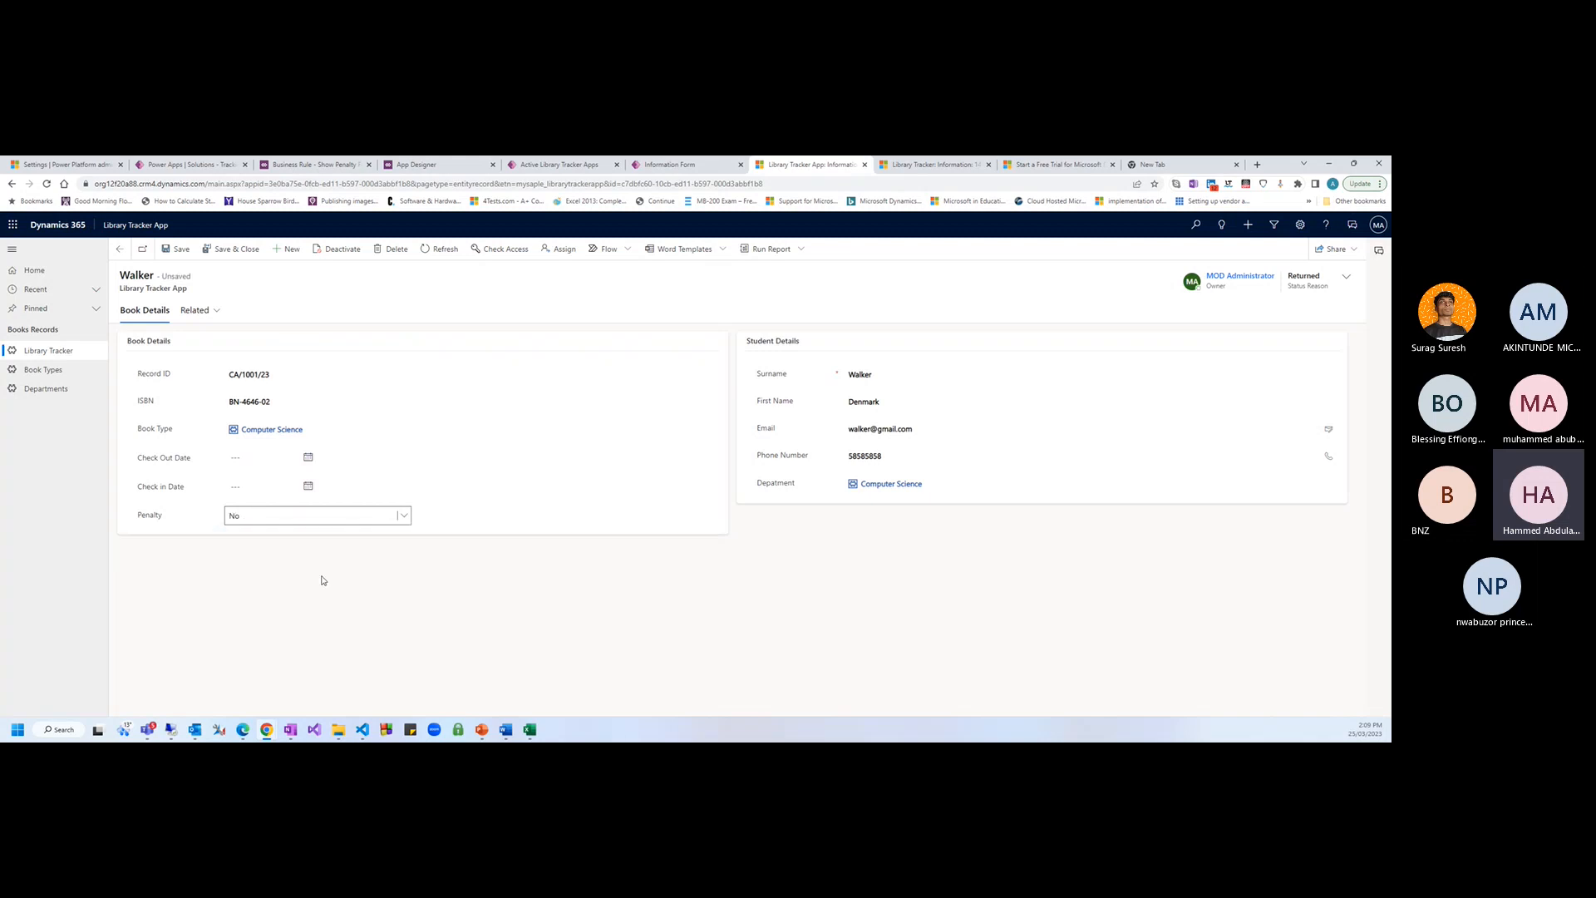
{"action": "left_click", "coordinate": [215, 522]}
{"action": "left_click", "coordinate": [233, 532]}
{"action": "left_click", "coordinate": [239, 544]}
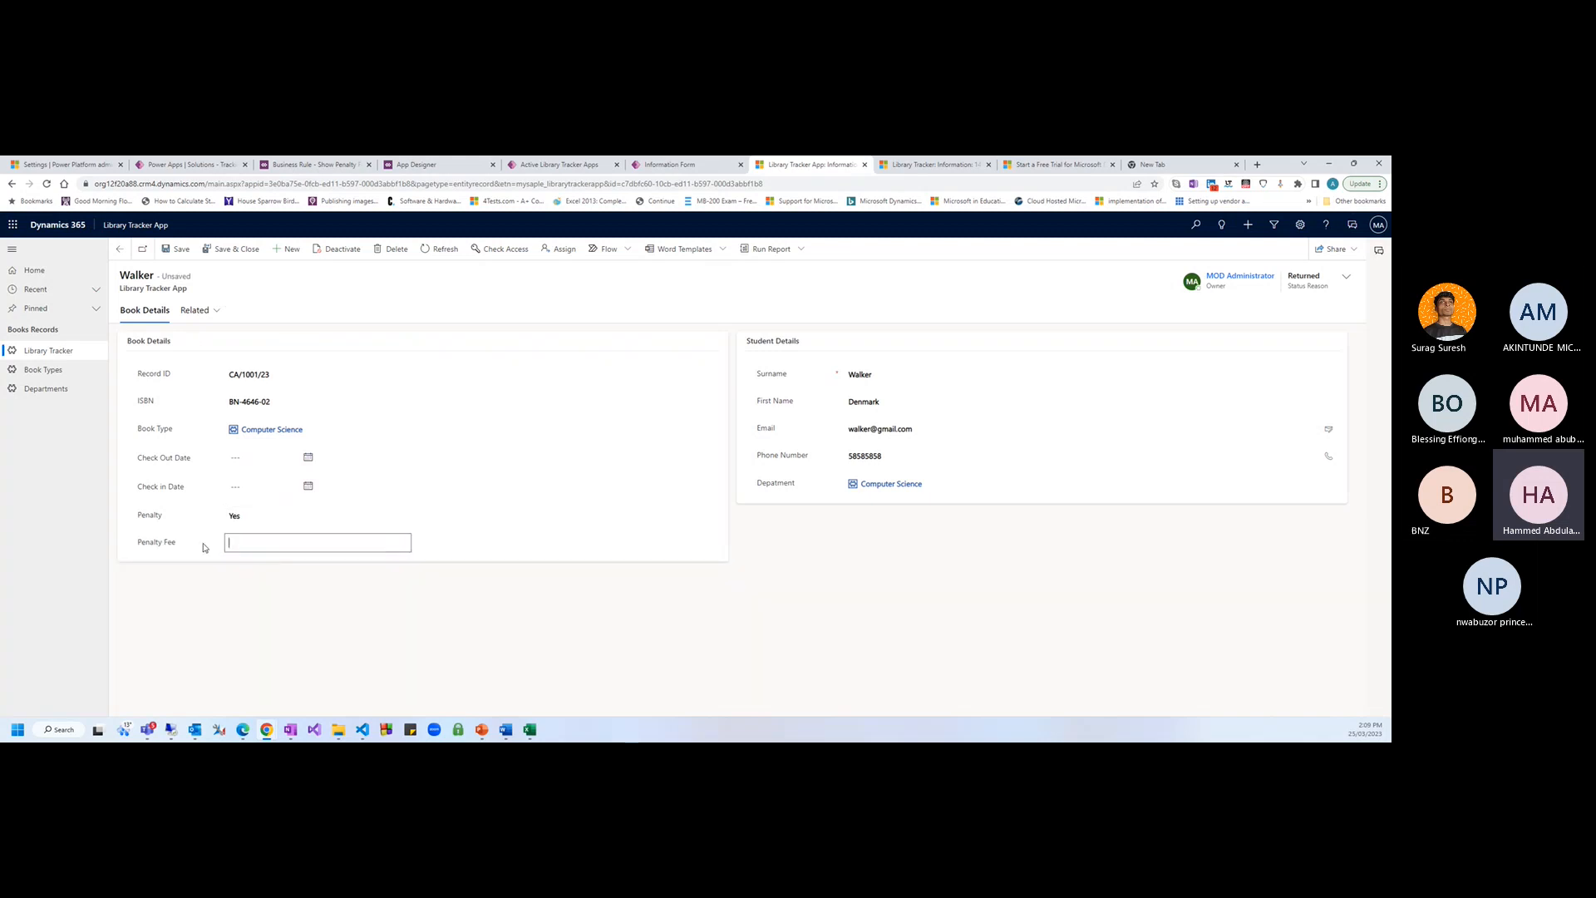
{"action": "left_click", "coordinate": [271, 595]}
{"action": "left_click", "coordinate": [252, 519]}
{"action": "left_click", "coordinate": [297, 593]}
Enter a Penalty Fee of 20 and save the record
{"action": "left_click", "coordinate": [260, 544]}
{"action": "type", "text": "20"}
{"action": "key", "text": "Tab"}
{"action": "left_click", "coordinate": [176, 249]}
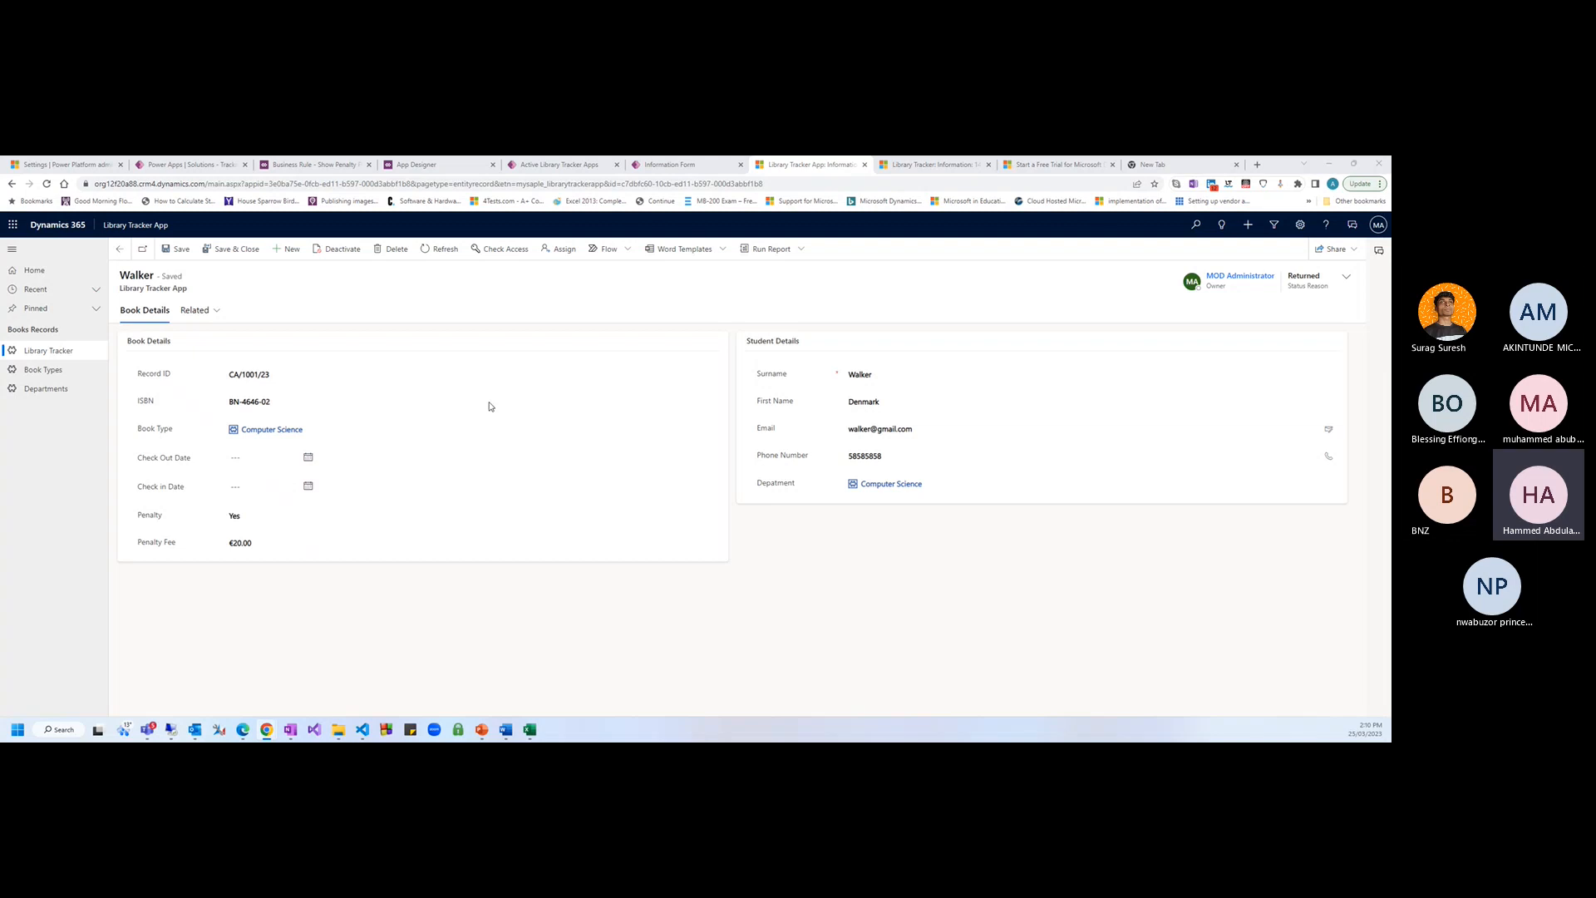
Refresh the business rules list, confirm Show Penalty Fee is activated, and return to the book record
{"action": "left_click", "coordinate": [192, 167]}
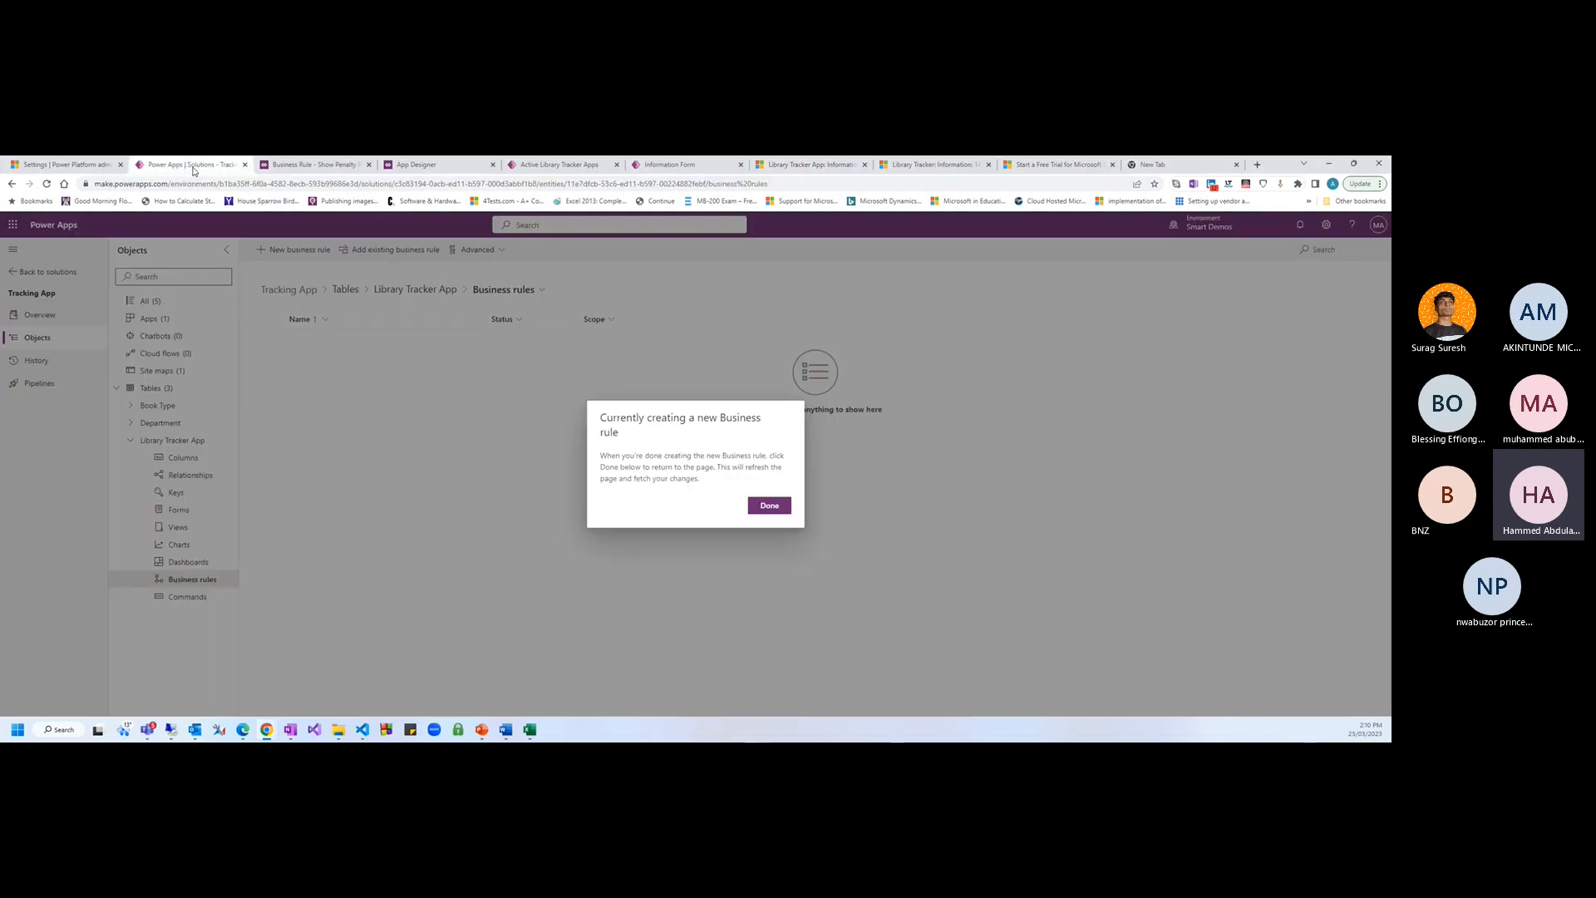
{"action": "left_click", "coordinate": [770, 506]}
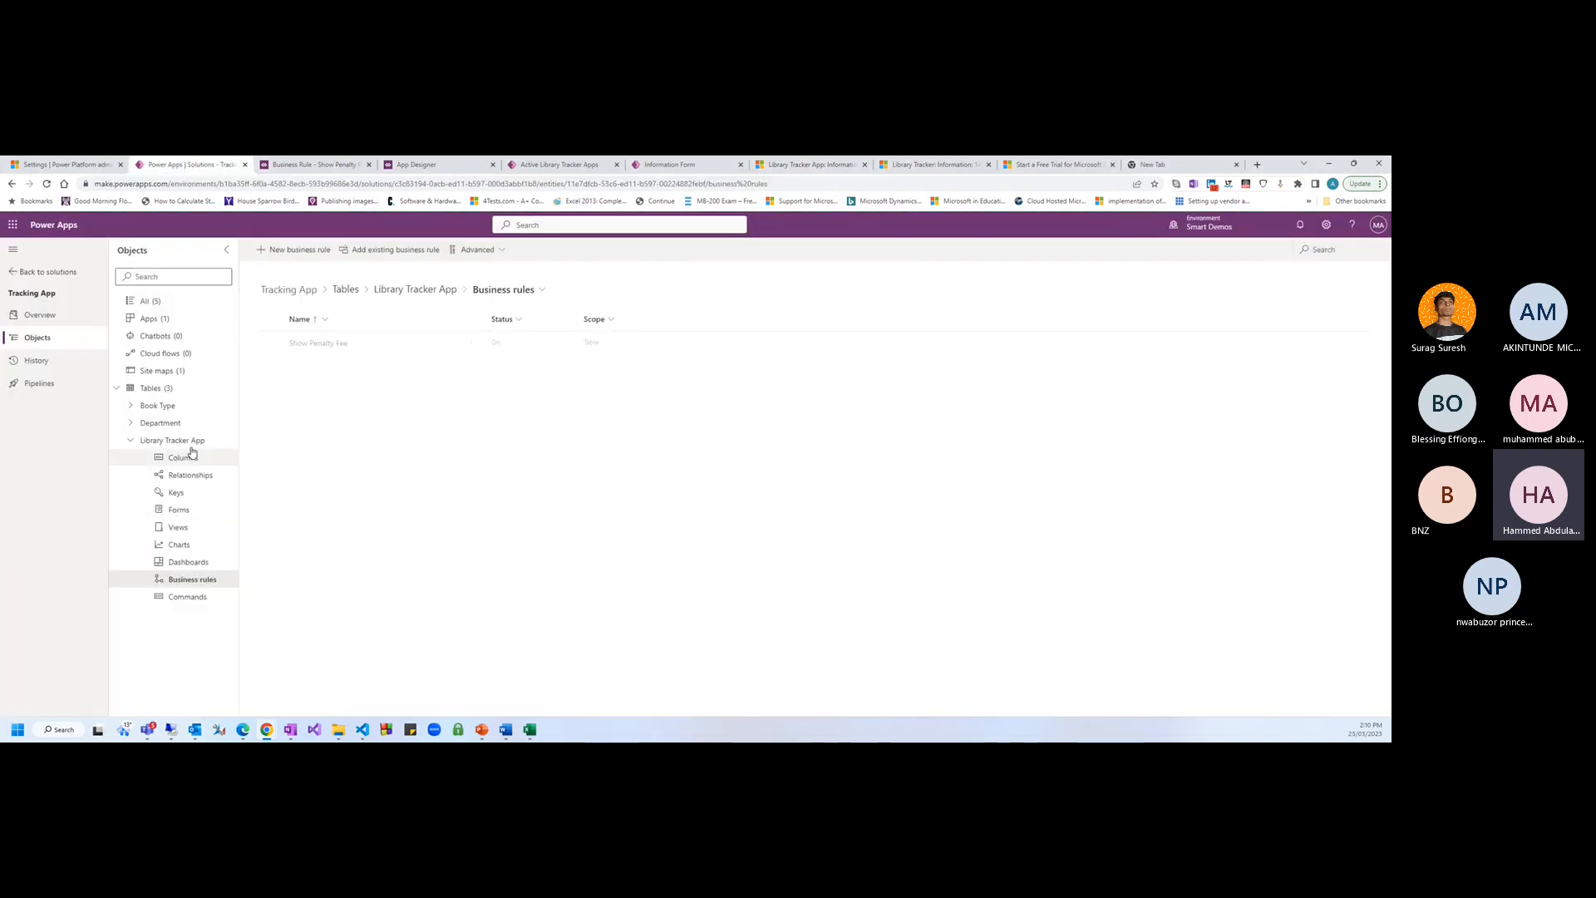
{"action": "left_click", "coordinate": [329, 164]}
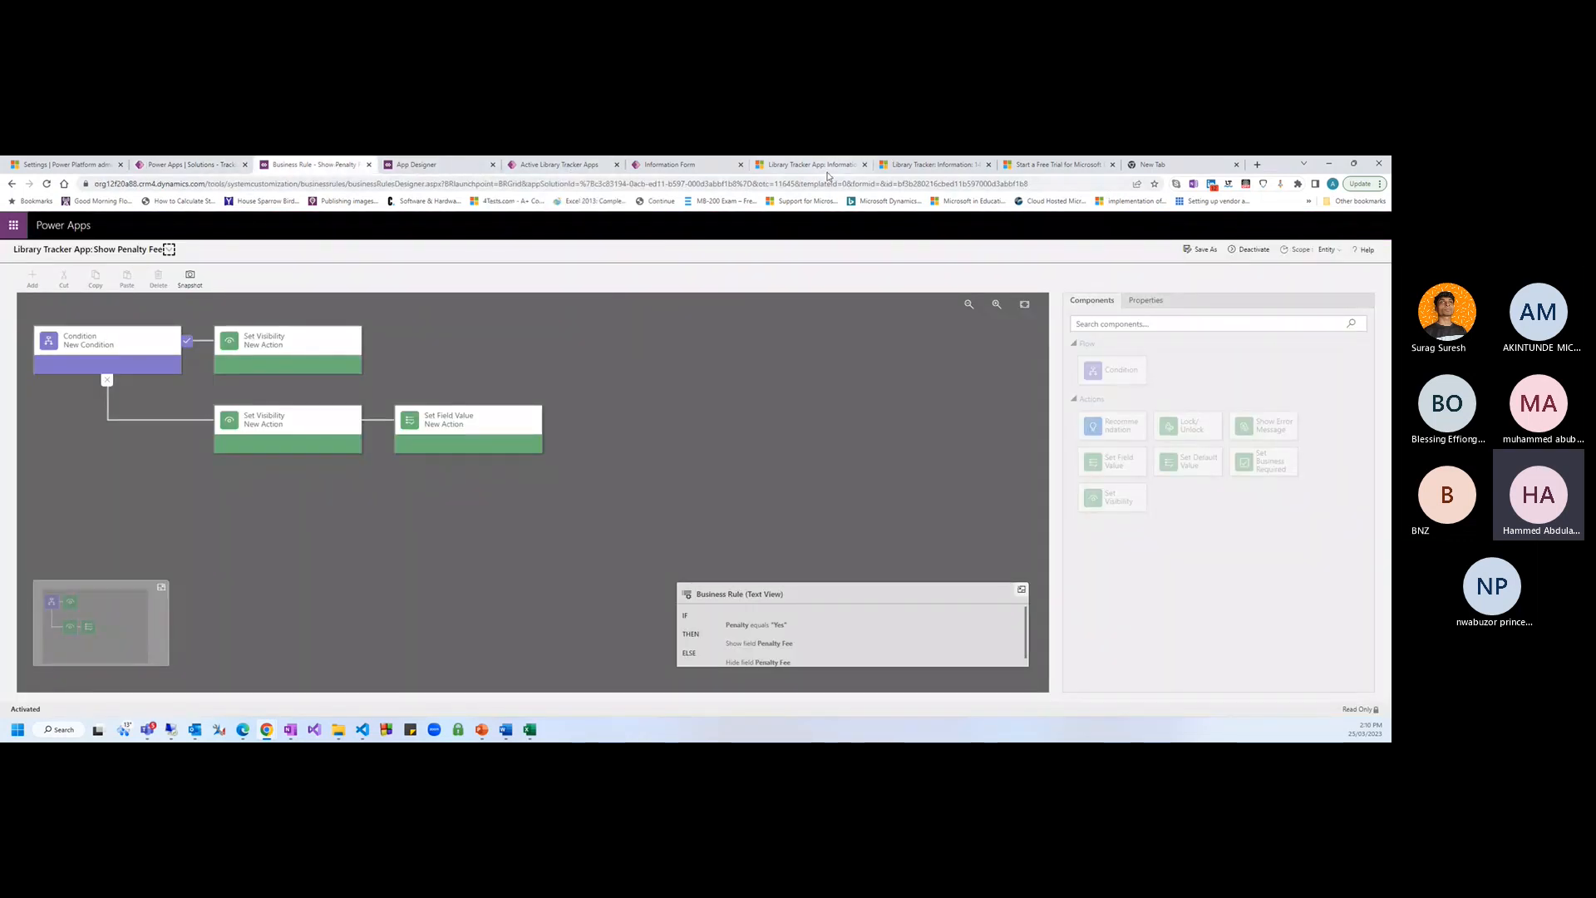
{"action": "left_click", "coordinate": [936, 170]}
{"action": "left_click", "coordinate": [833, 166]}
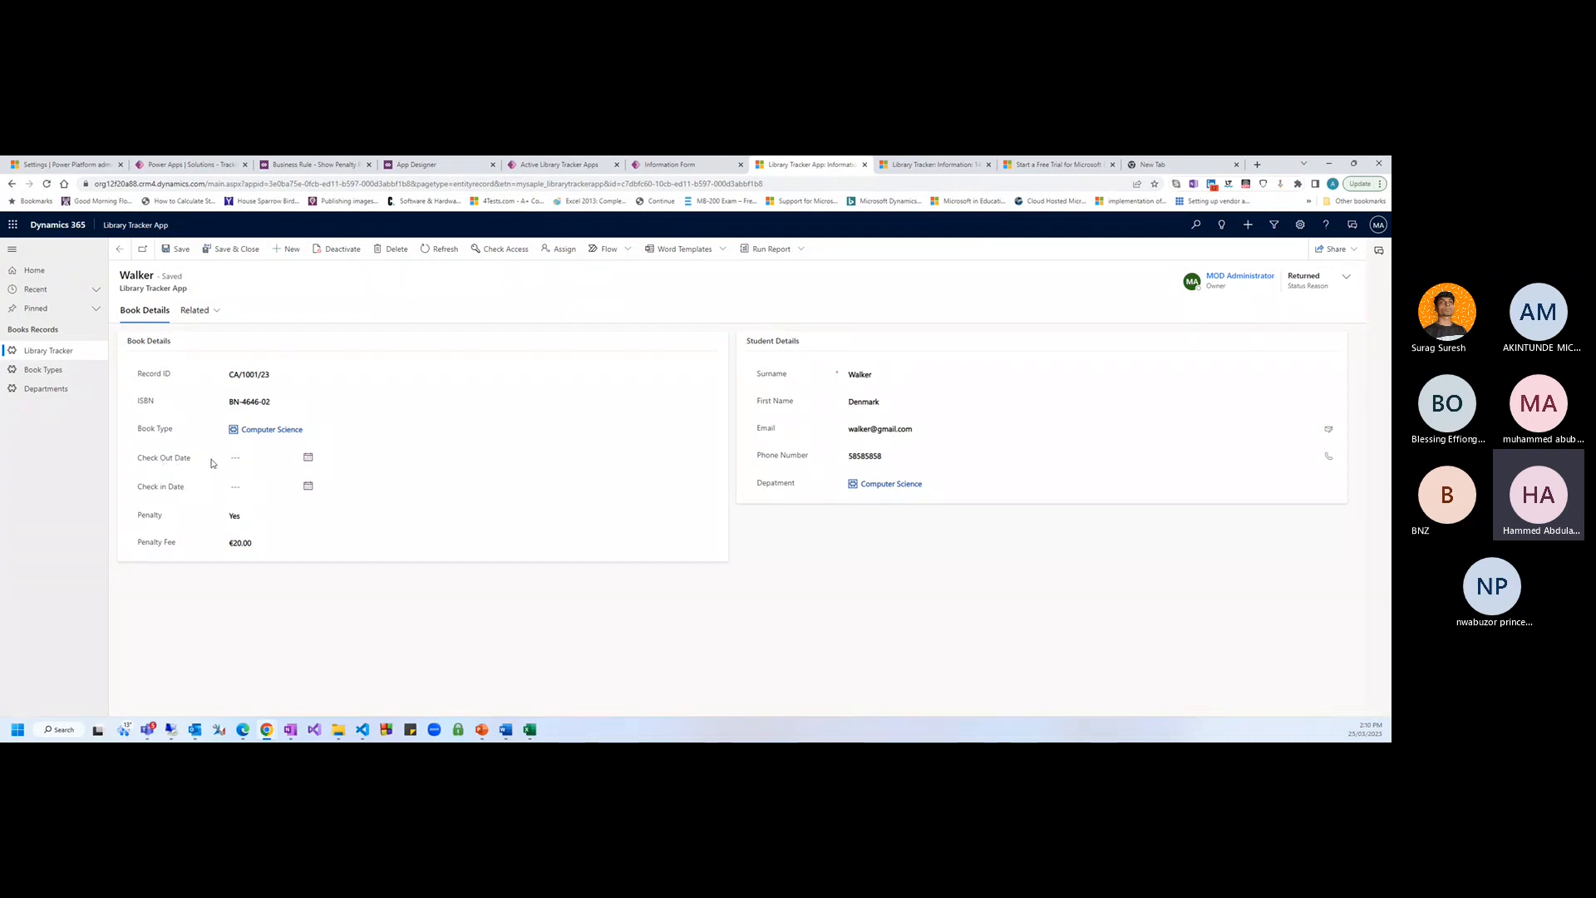
Inspect the Check Out Date calendar and Penalty choices without changes, then return to the business rules list
{"action": "left_click", "coordinate": [307, 457]}
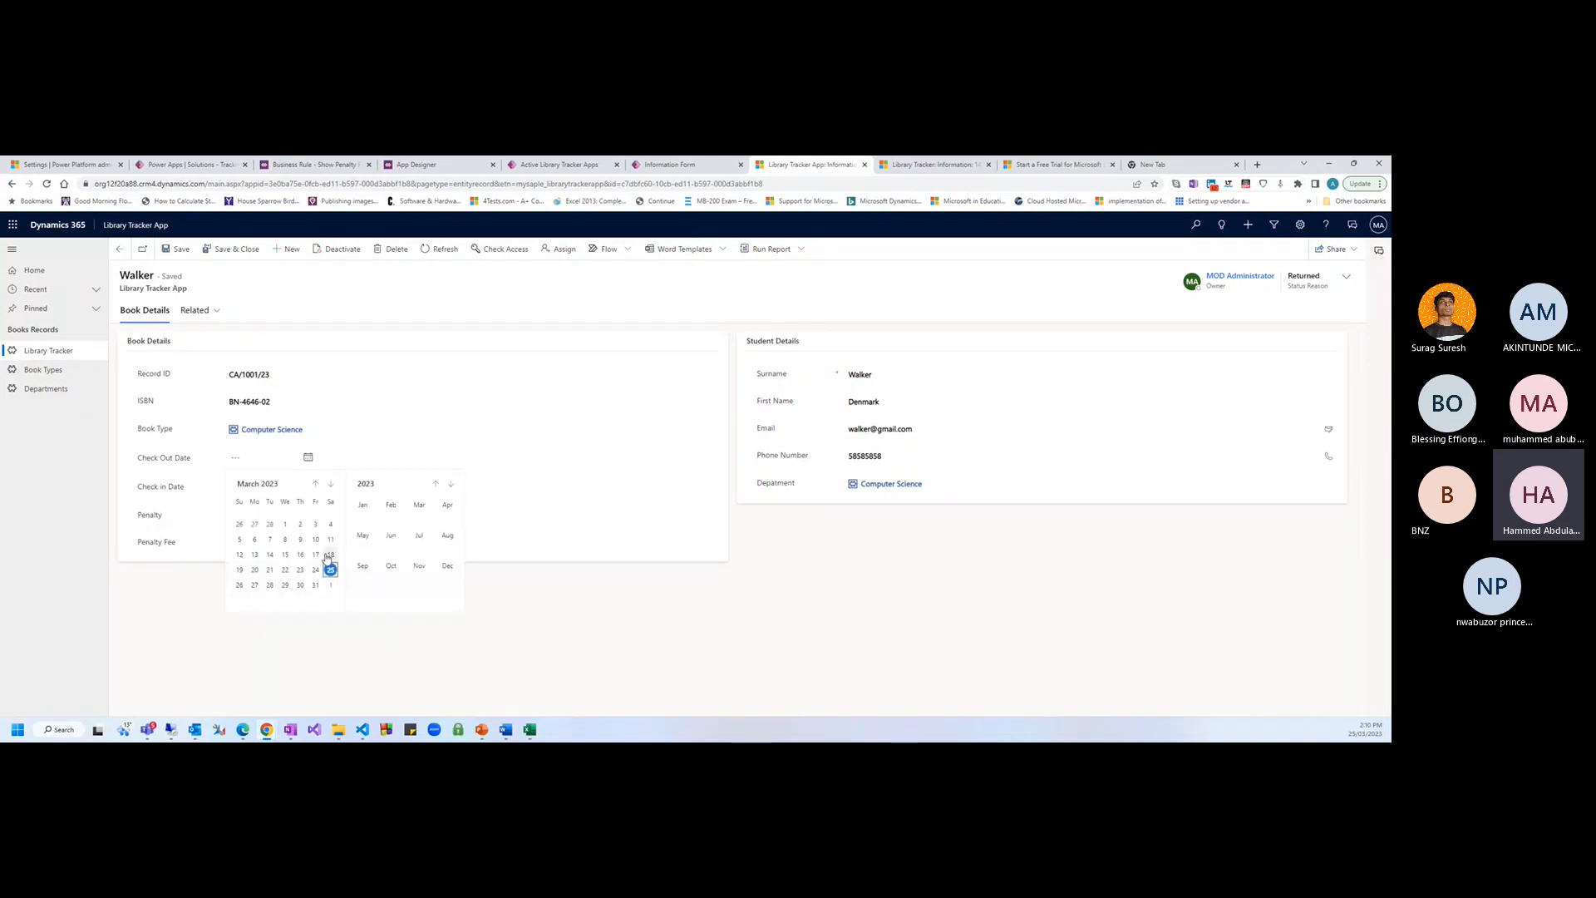
{"action": "left_click", "coordinate": [570, 592]}
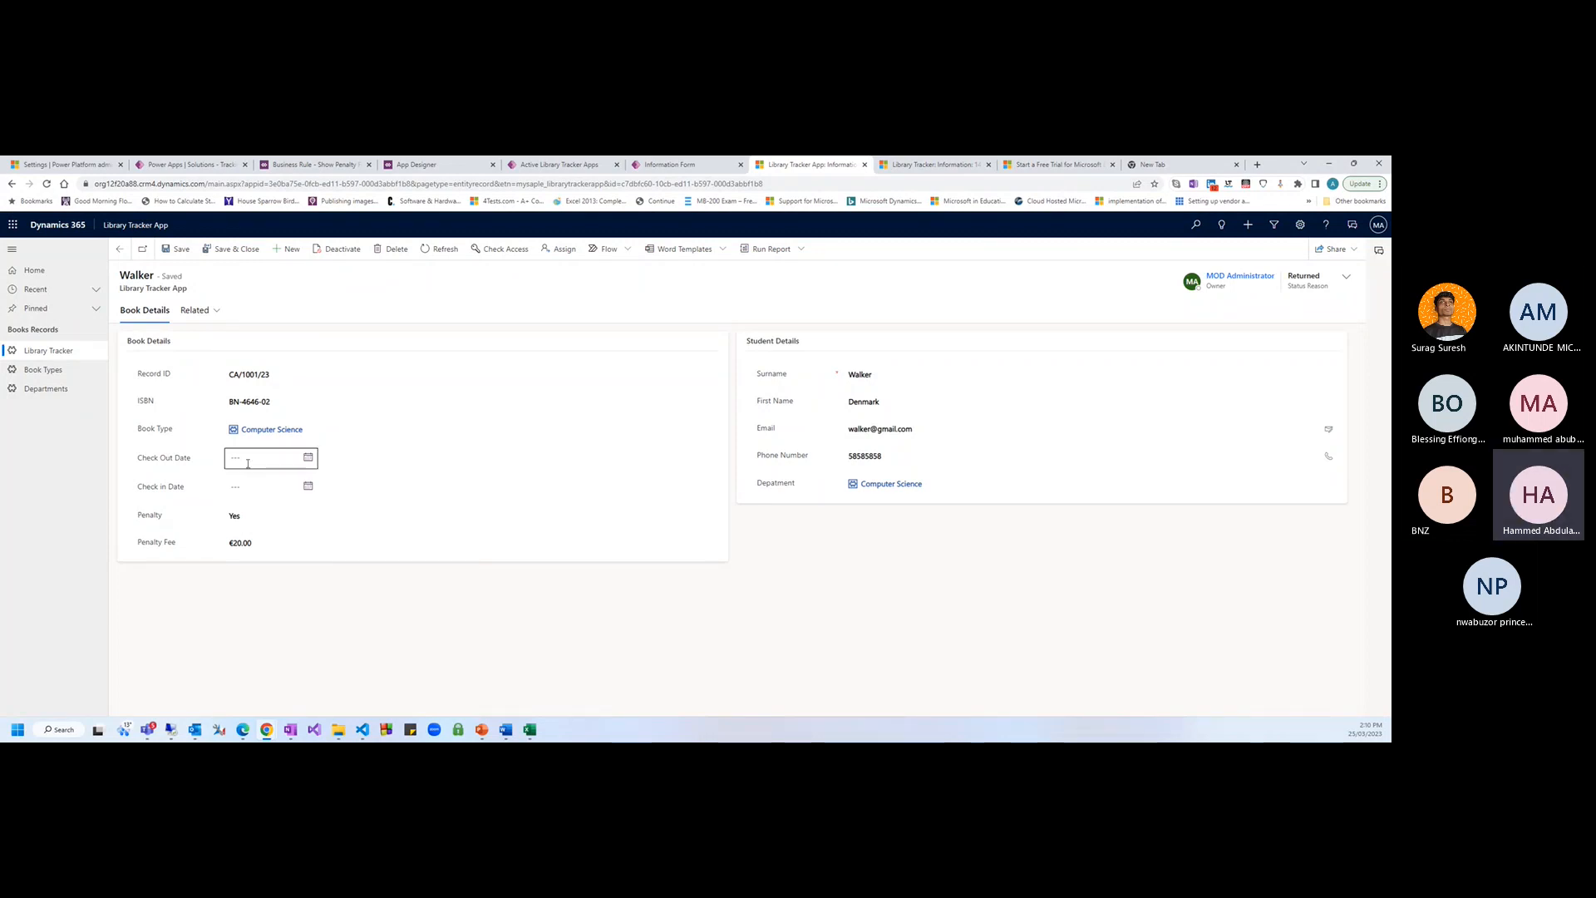
{"action": "left_click", "coordinate": [242, 516]}
{"action": "left_click", "coordinate": [270, 599]}
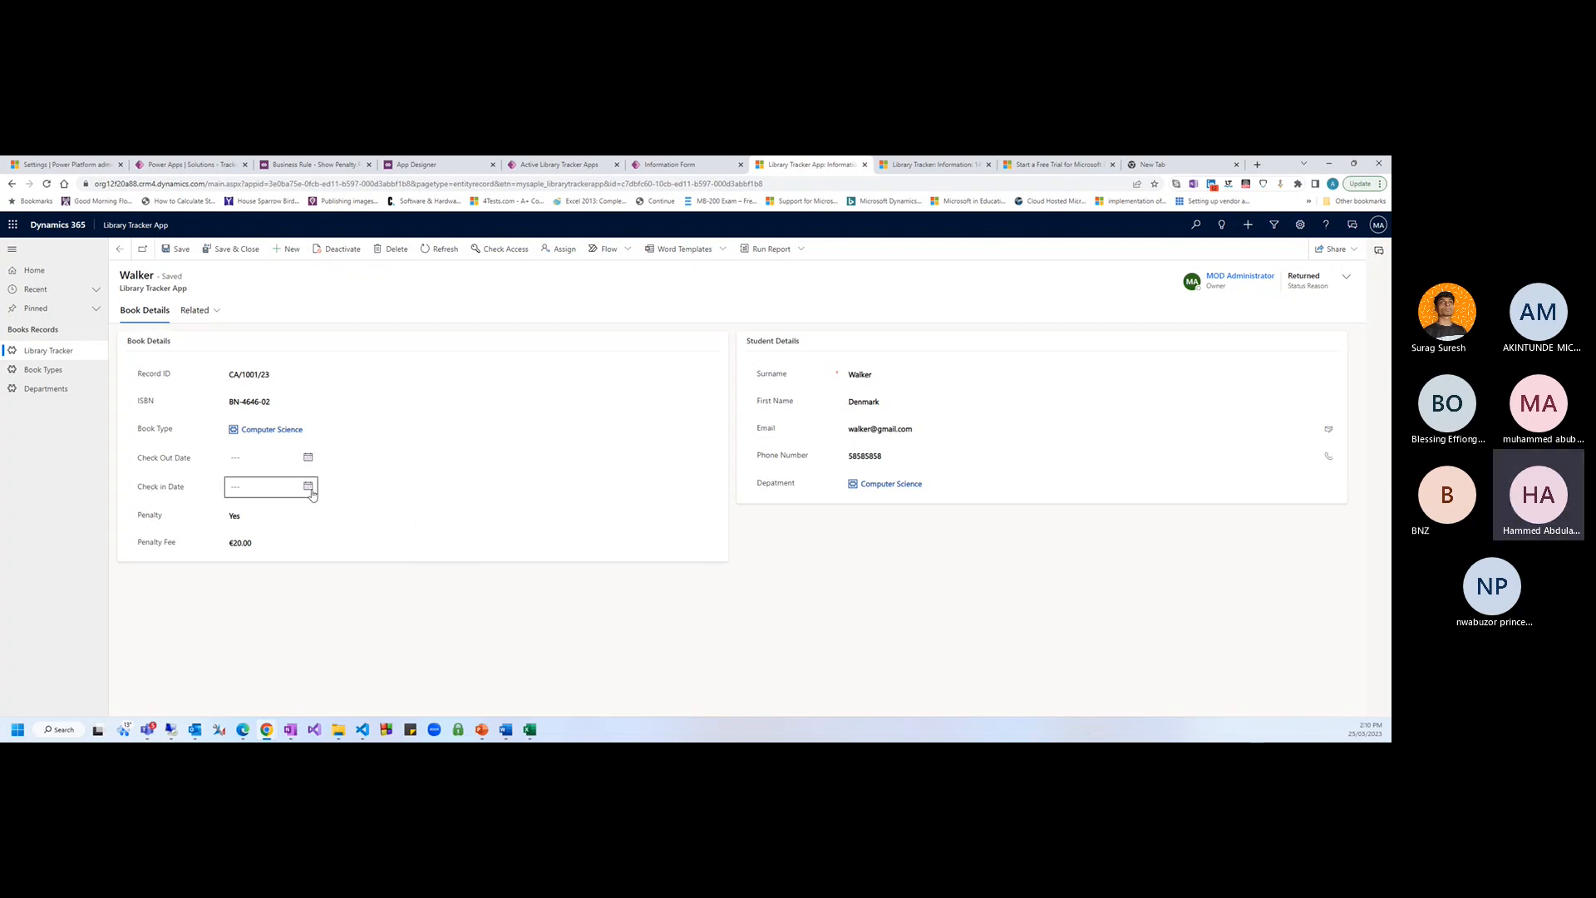
{"action": "left_click", "coordinate": [231, 458]}
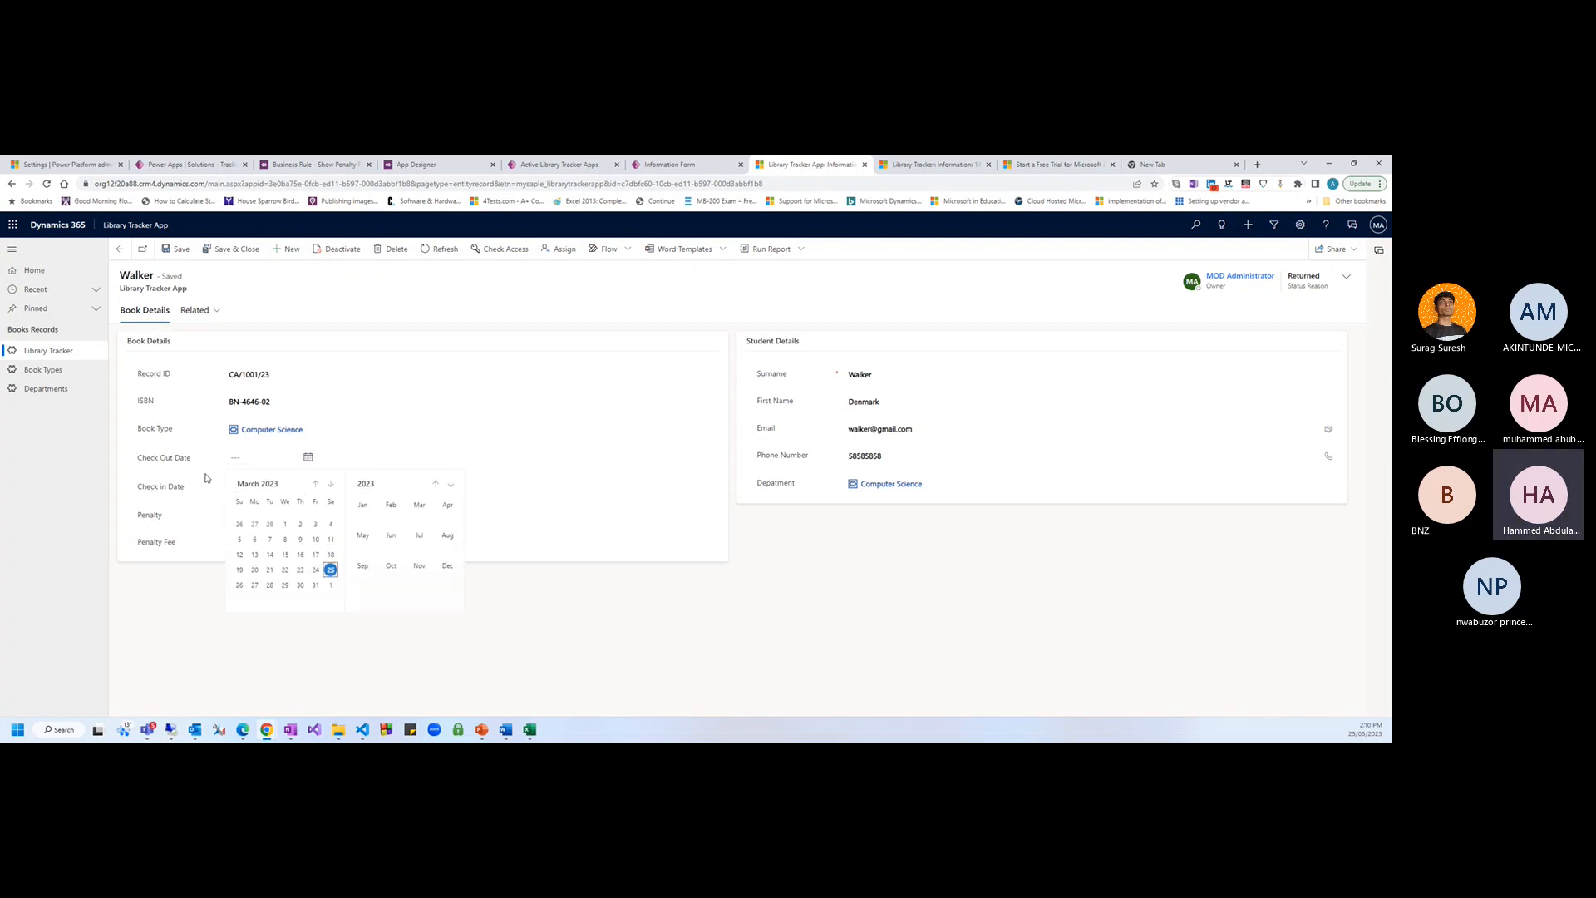
{"action": "left_click", "coordinate": [189, 477]}
{"action": "left_click_drag", "start_coordinate": [138, 486], "coordinate": [198, 481]}
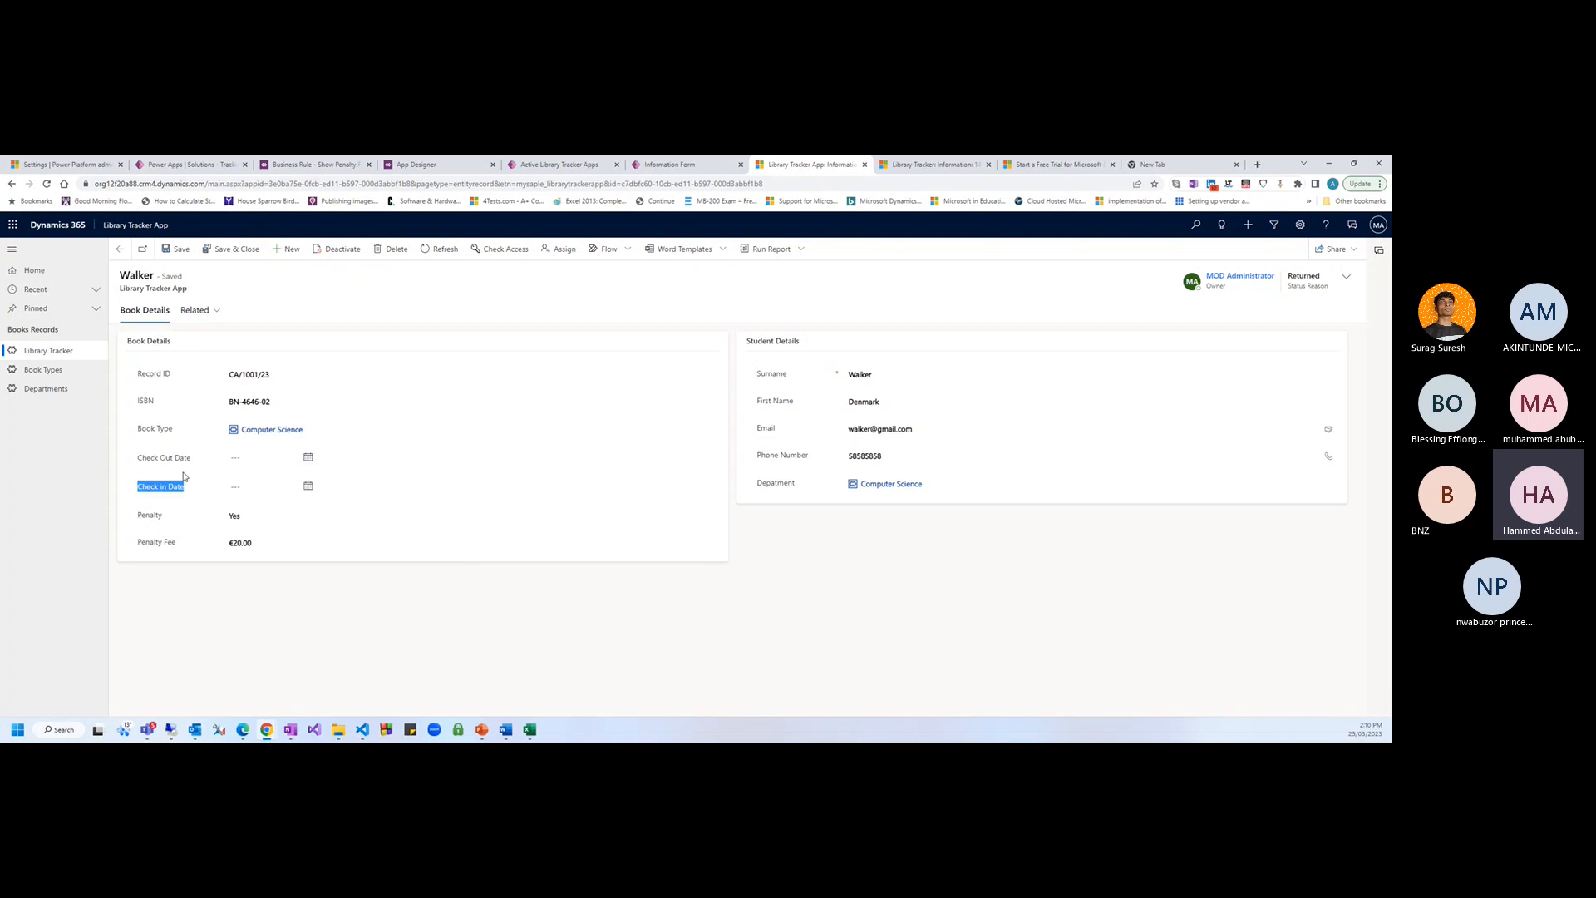
{"action": "left_click", "coordinate": [187, 164]}
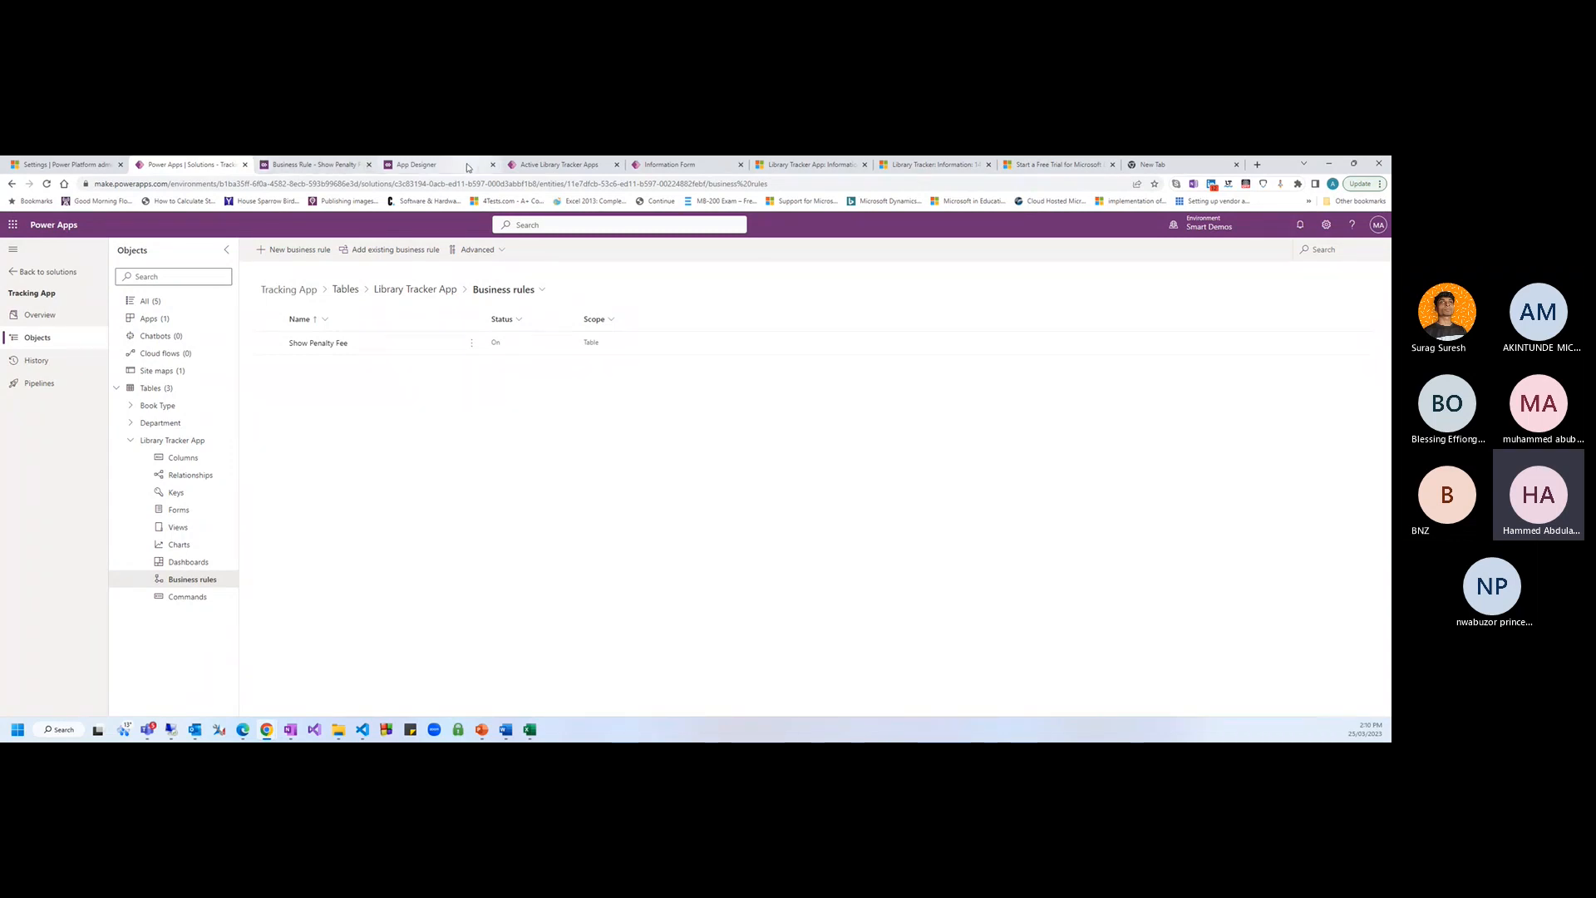
From the form editor, add a new table column named Expected return Date
{"action": "left_click", "coordinate": [314, 165]}
{"action": "left_click", "coordinate": [671, 165]}
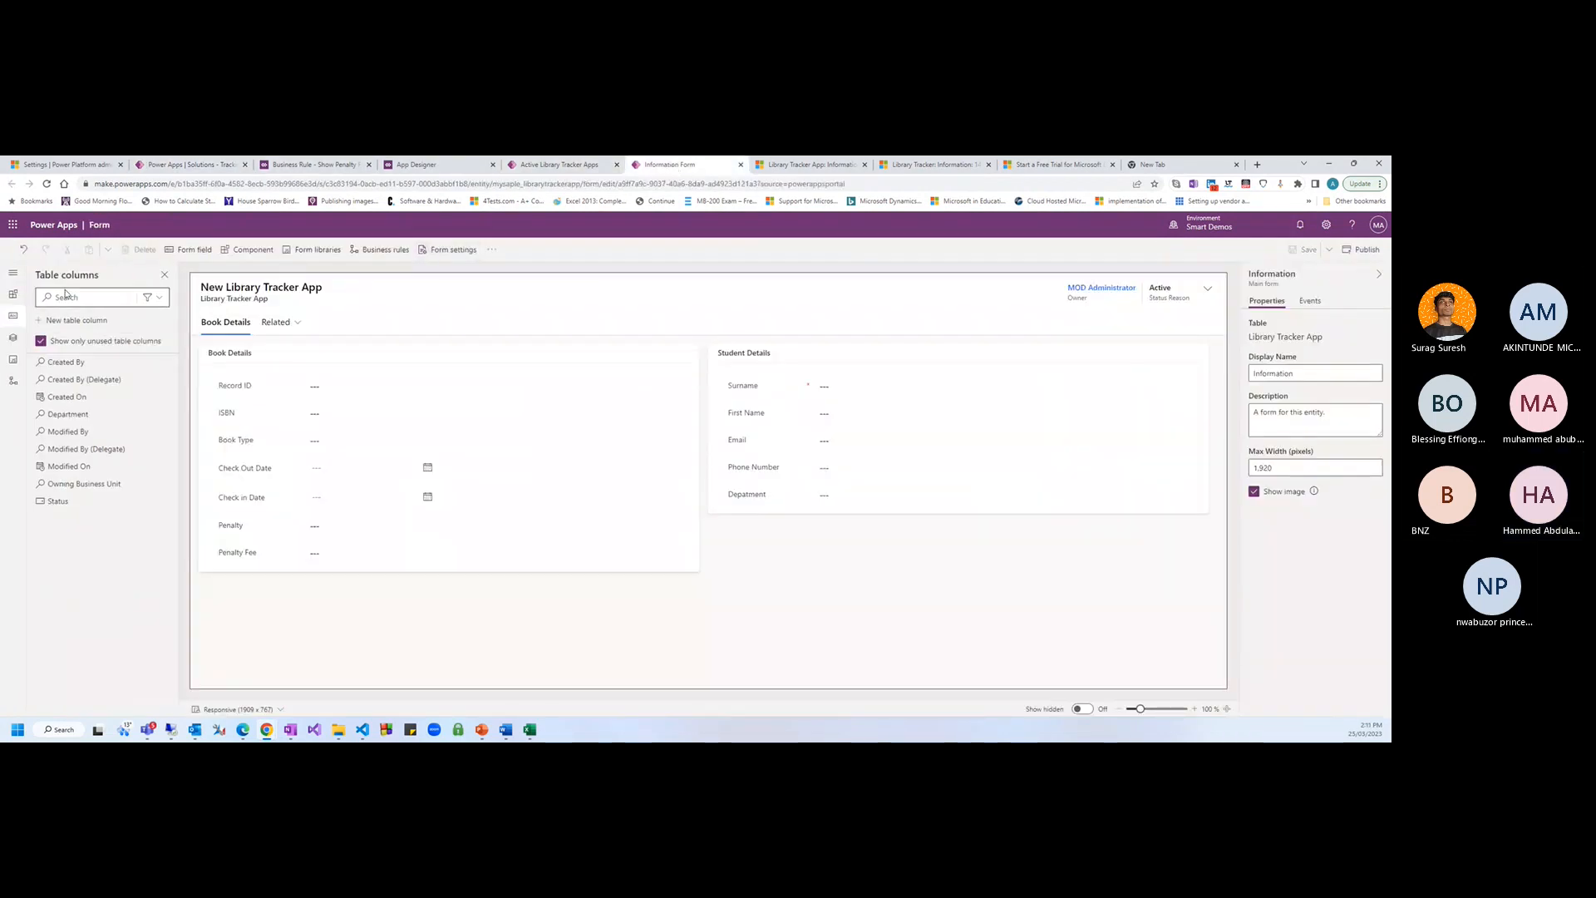
{"action": "left_click", "coordinate": [64, 321]}
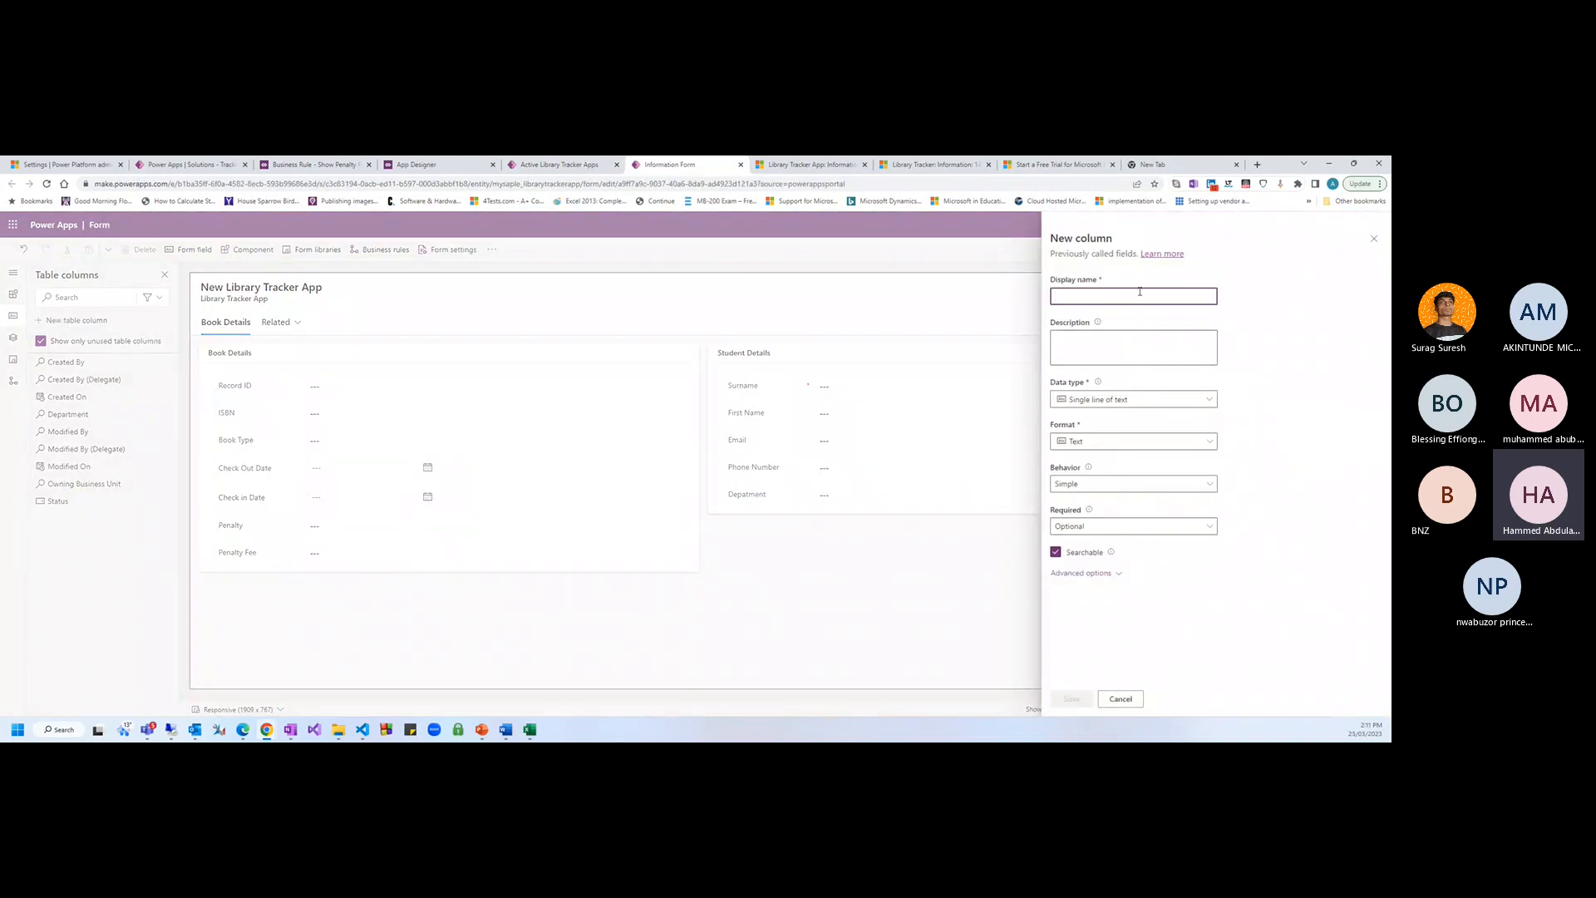
{"action": "type", "text": "Ed"}
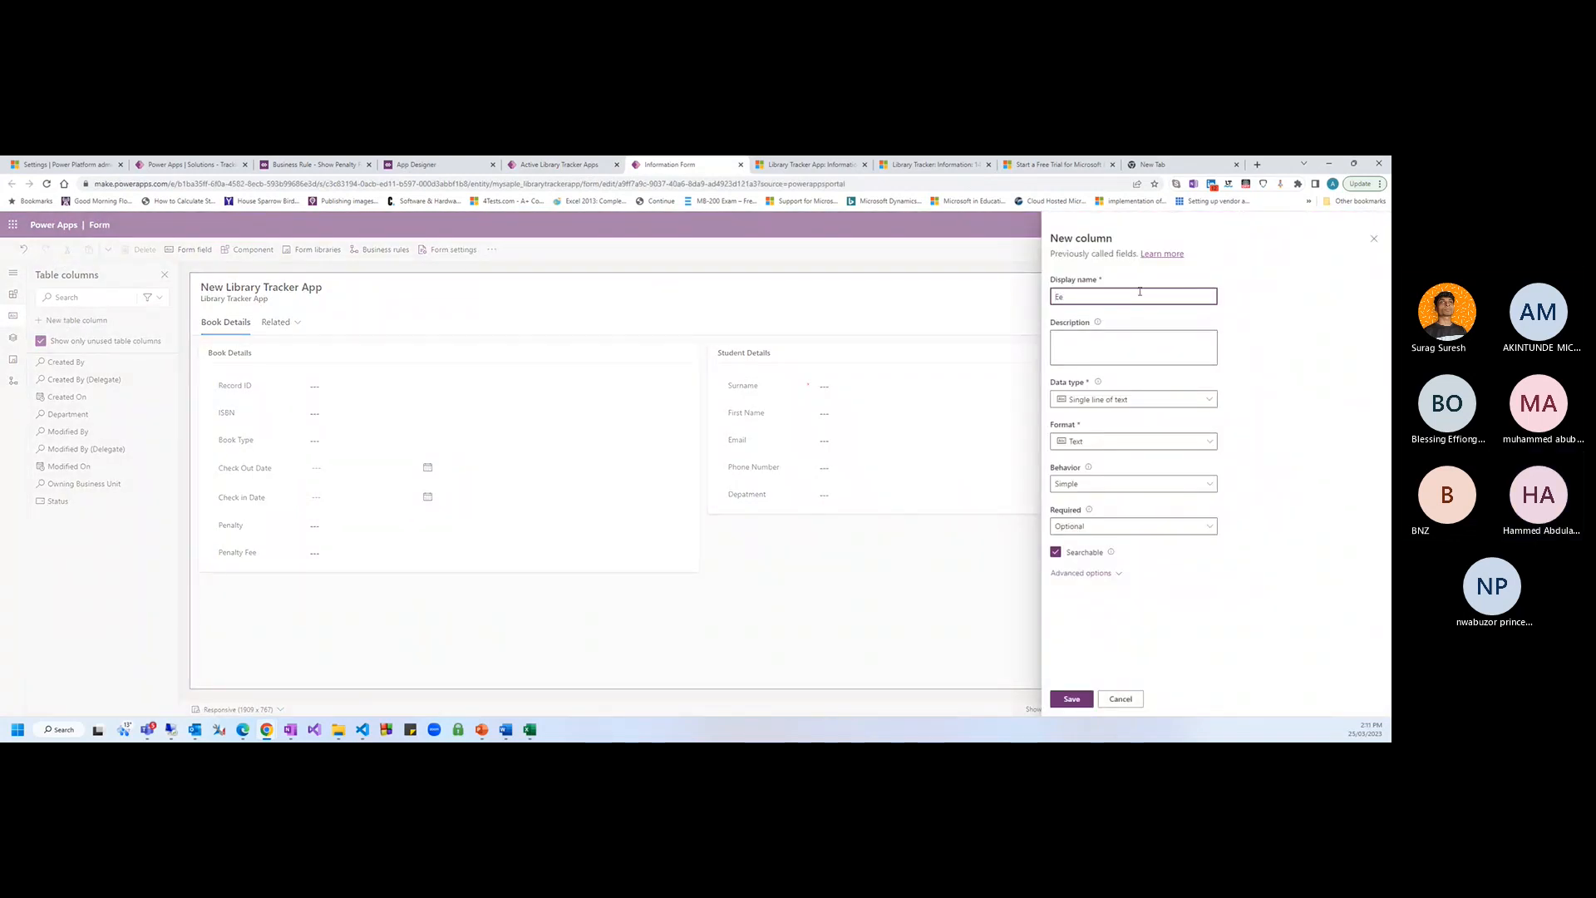
{"action": "key", "text": "BackSpace"}
{"action": "key", "text": "BackSpace"}
{"action": "type", "text": "Exp"}
{"action": "type", "text": "ec"}
{"action": "type", "text": "pected retue"}
{"action": "type", "text": "n Da"}
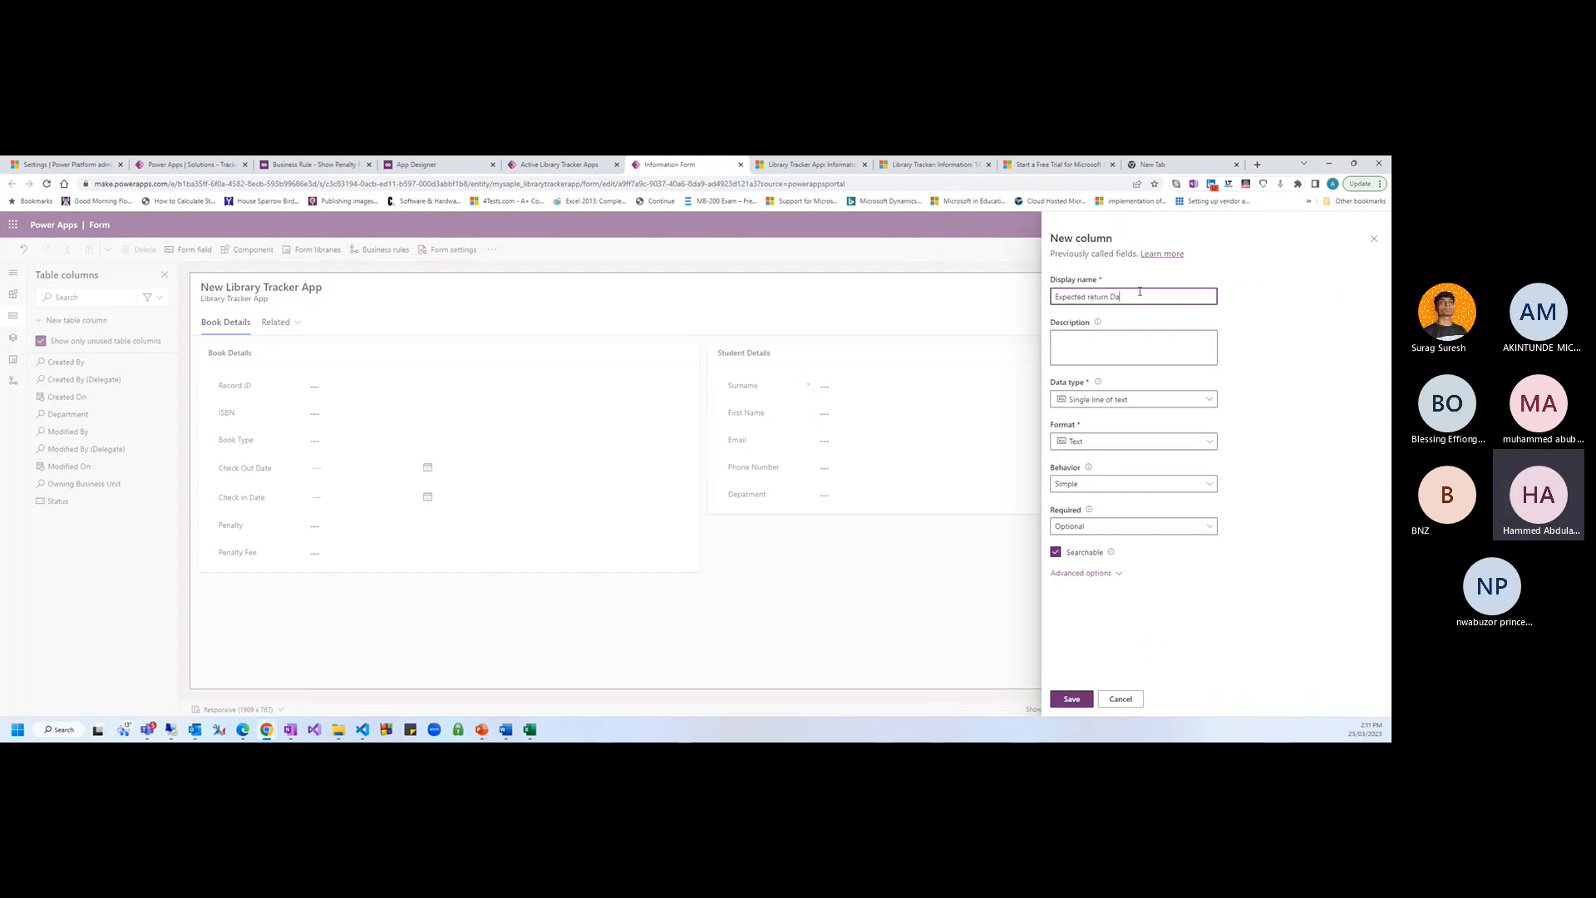
{"action": "type", "text": "tte"}
Set the column's data type to Date and time, format Date only, behavior Calculated
{"action": "left_click", "coordinate": [1154, 399]}
{"action": "left_click", "coordinate": [1082, 484]}
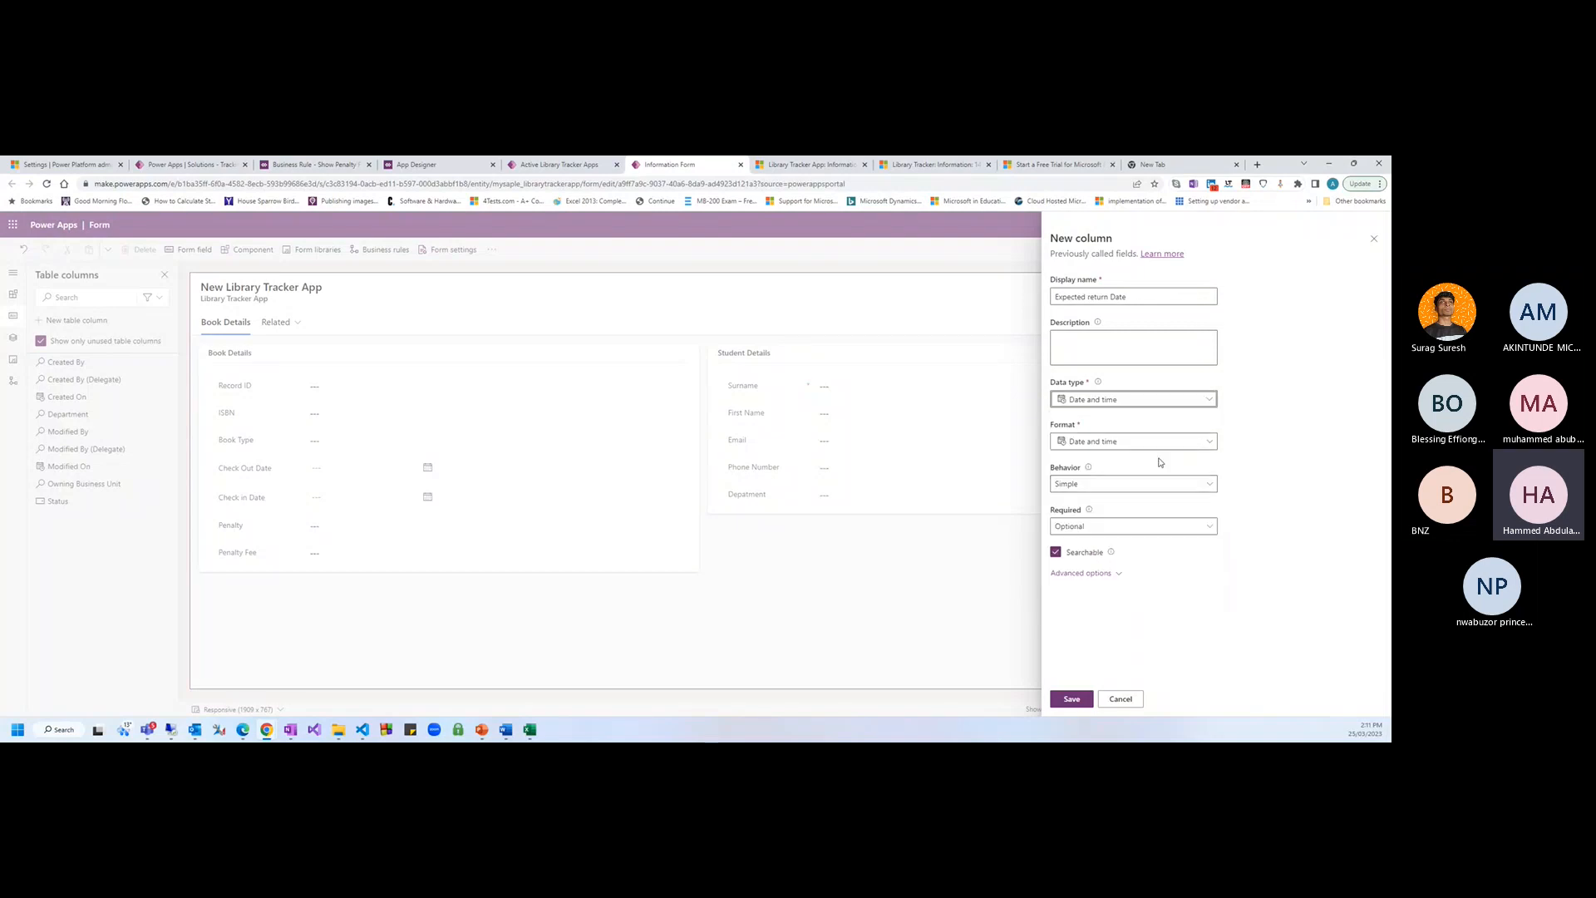
{"action": "left_click", "coordinate": [1166, 447]}
{"action": "left_click", "coordinate": [1093, 480]}
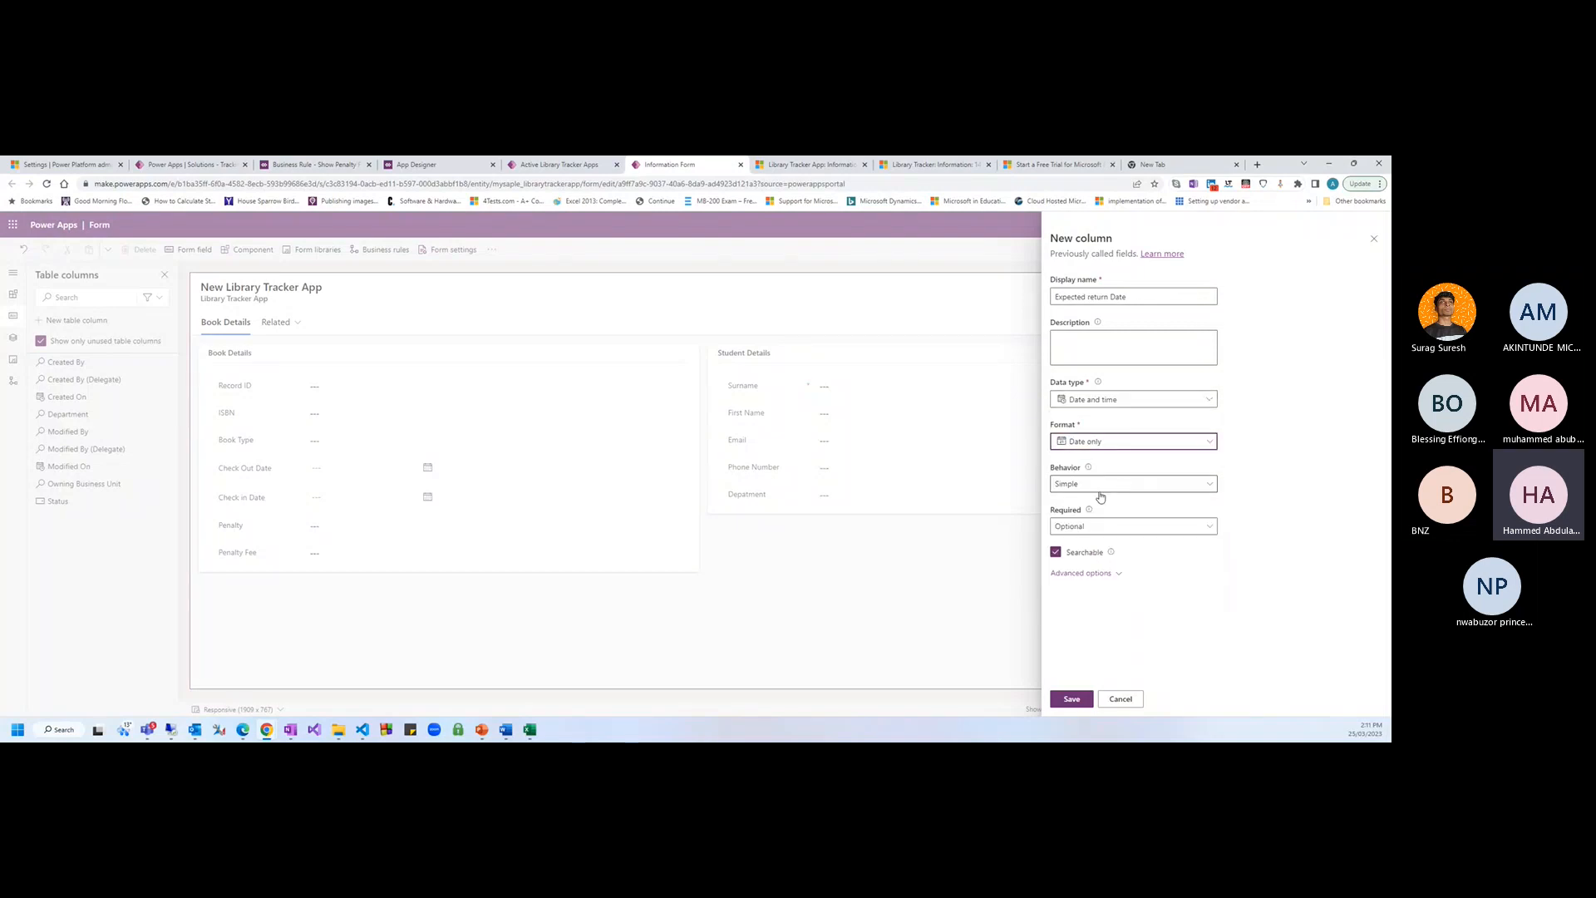
{"action": "left_click", "coordinate": [1095, 483]}
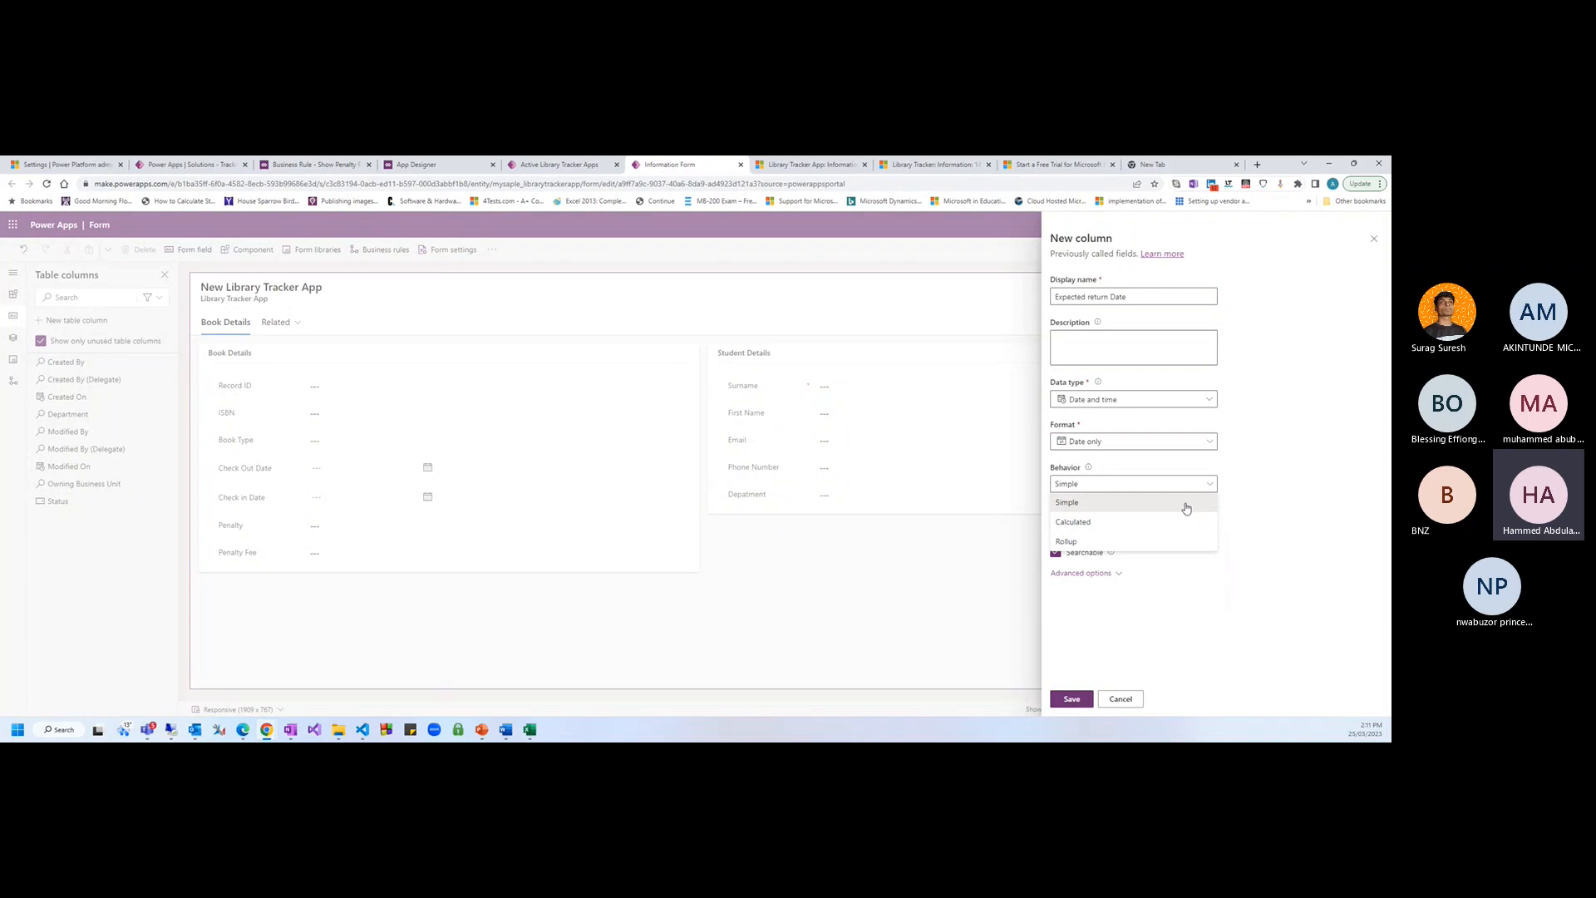
{"action": "left_click", "coordinate": [1082, 522]}
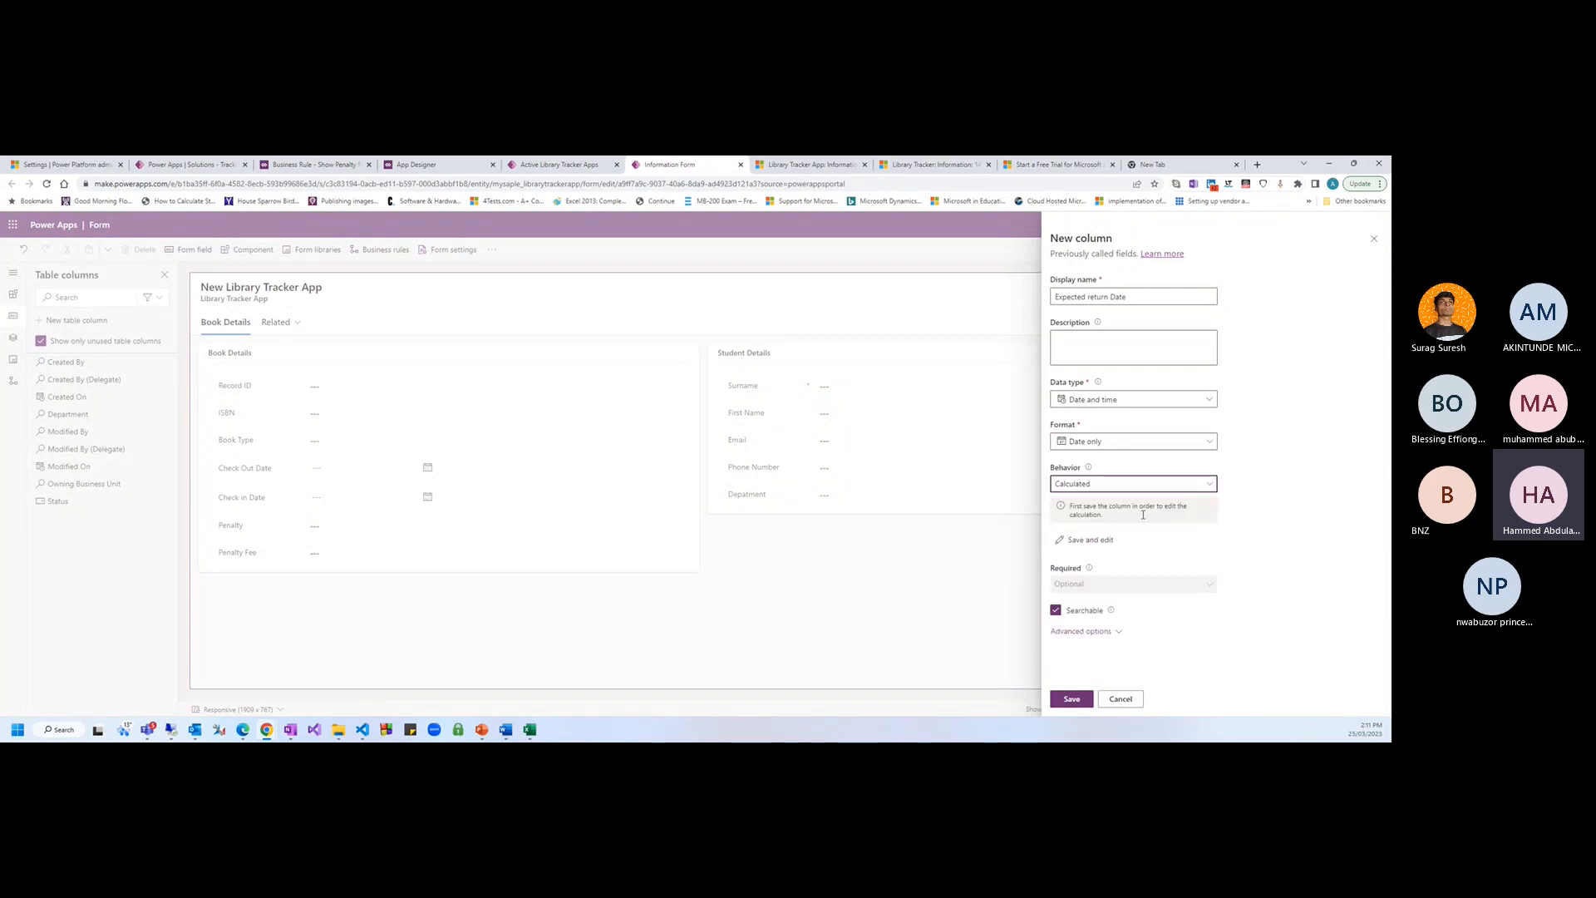
Save the column to open the Expected return Date calculation editor and position it over the form
{"action": "left_click", "coordinate": [1100, 541]}
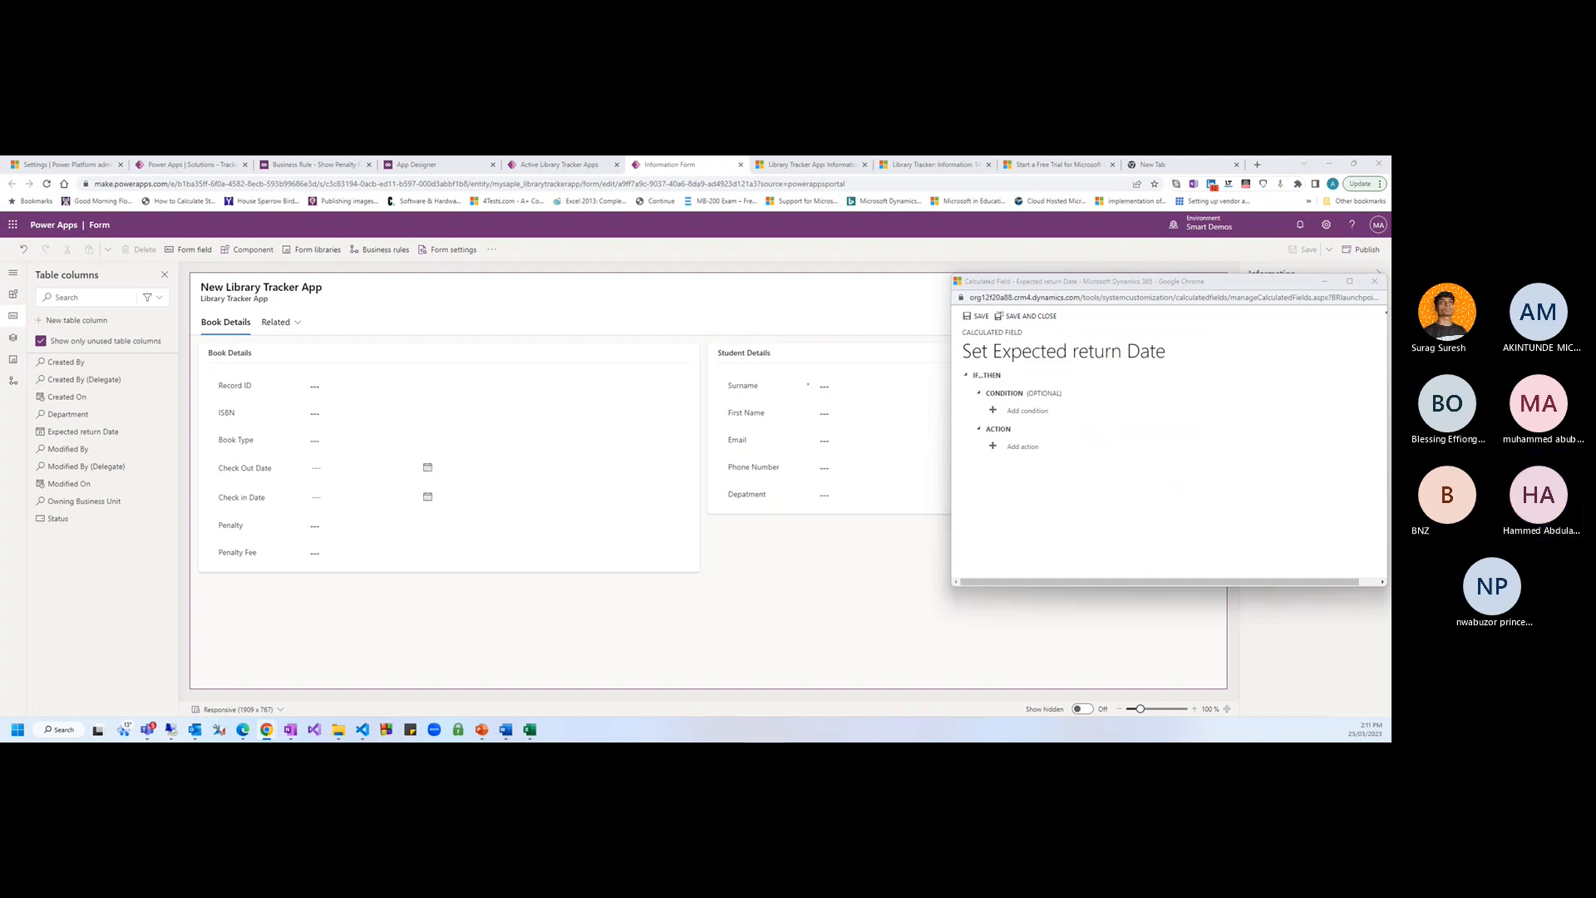
{"action": "left_click_drag", "start_coordinate": [1114, 281], "coordinate": [786, 277]}
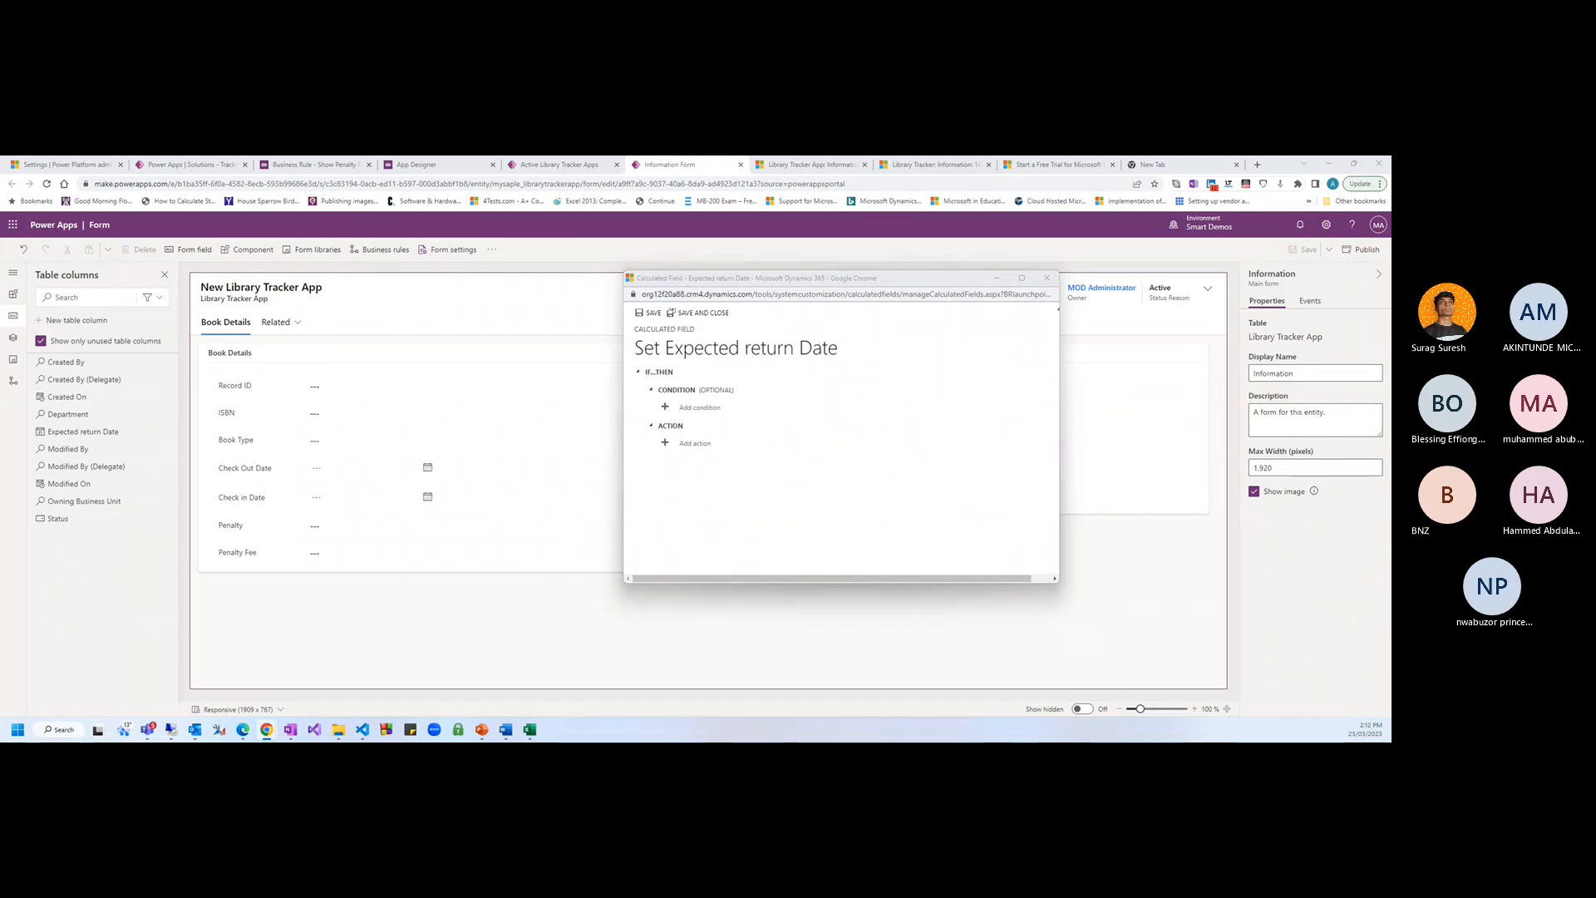
{"action": "left_click", "coordinate": [927, 273]}
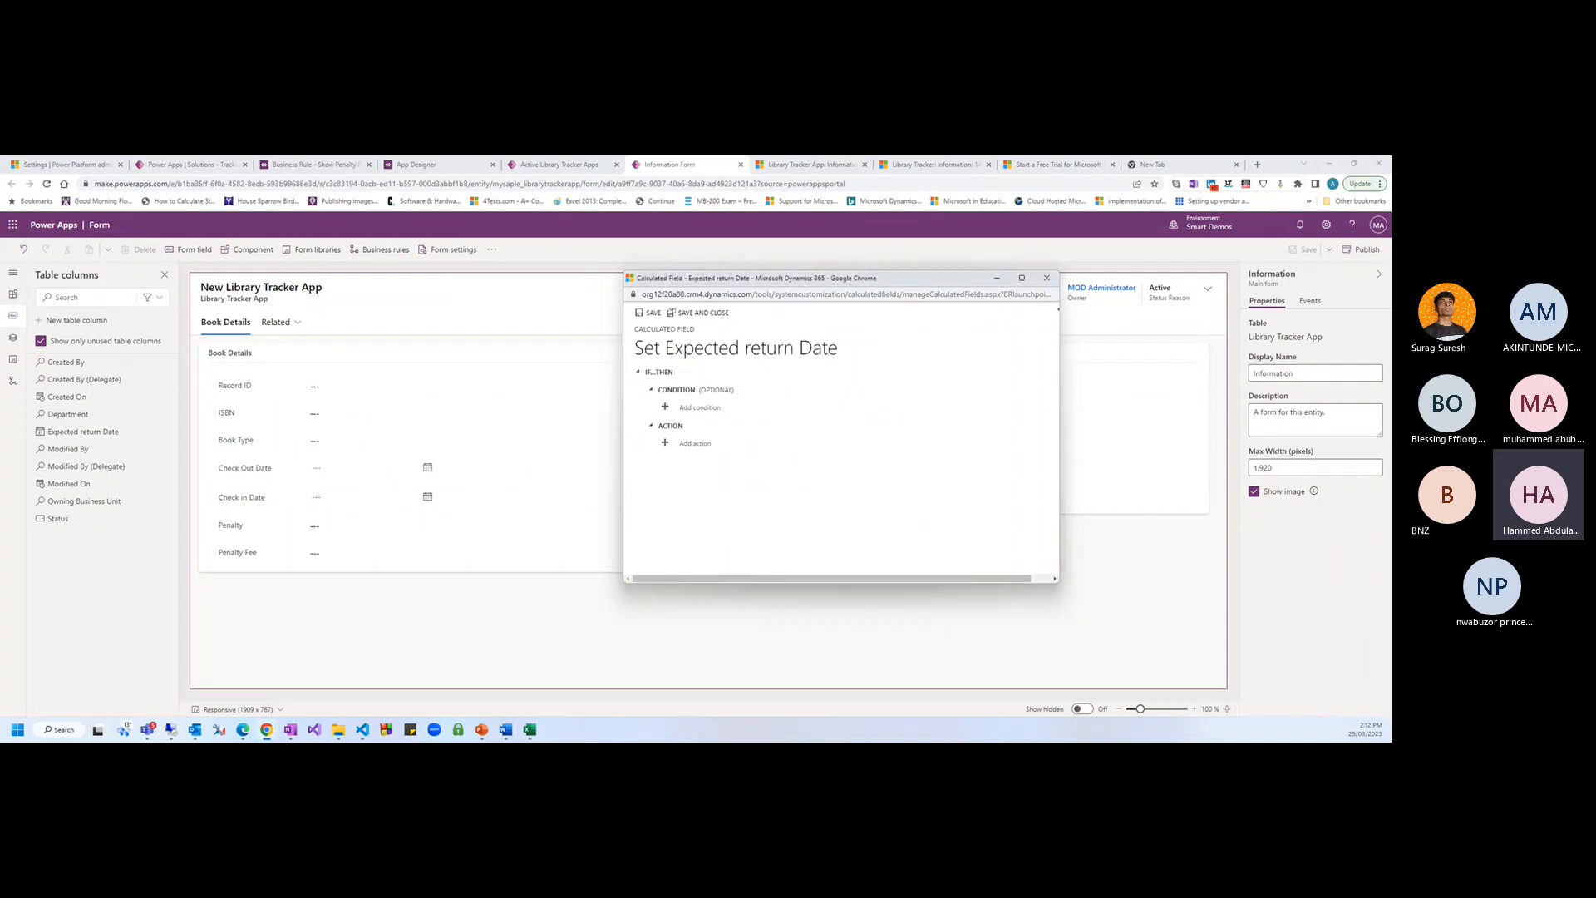
{"action": "left_click_drag", "start_coordinate": [871, 273], "coordinate": [810, 262]}
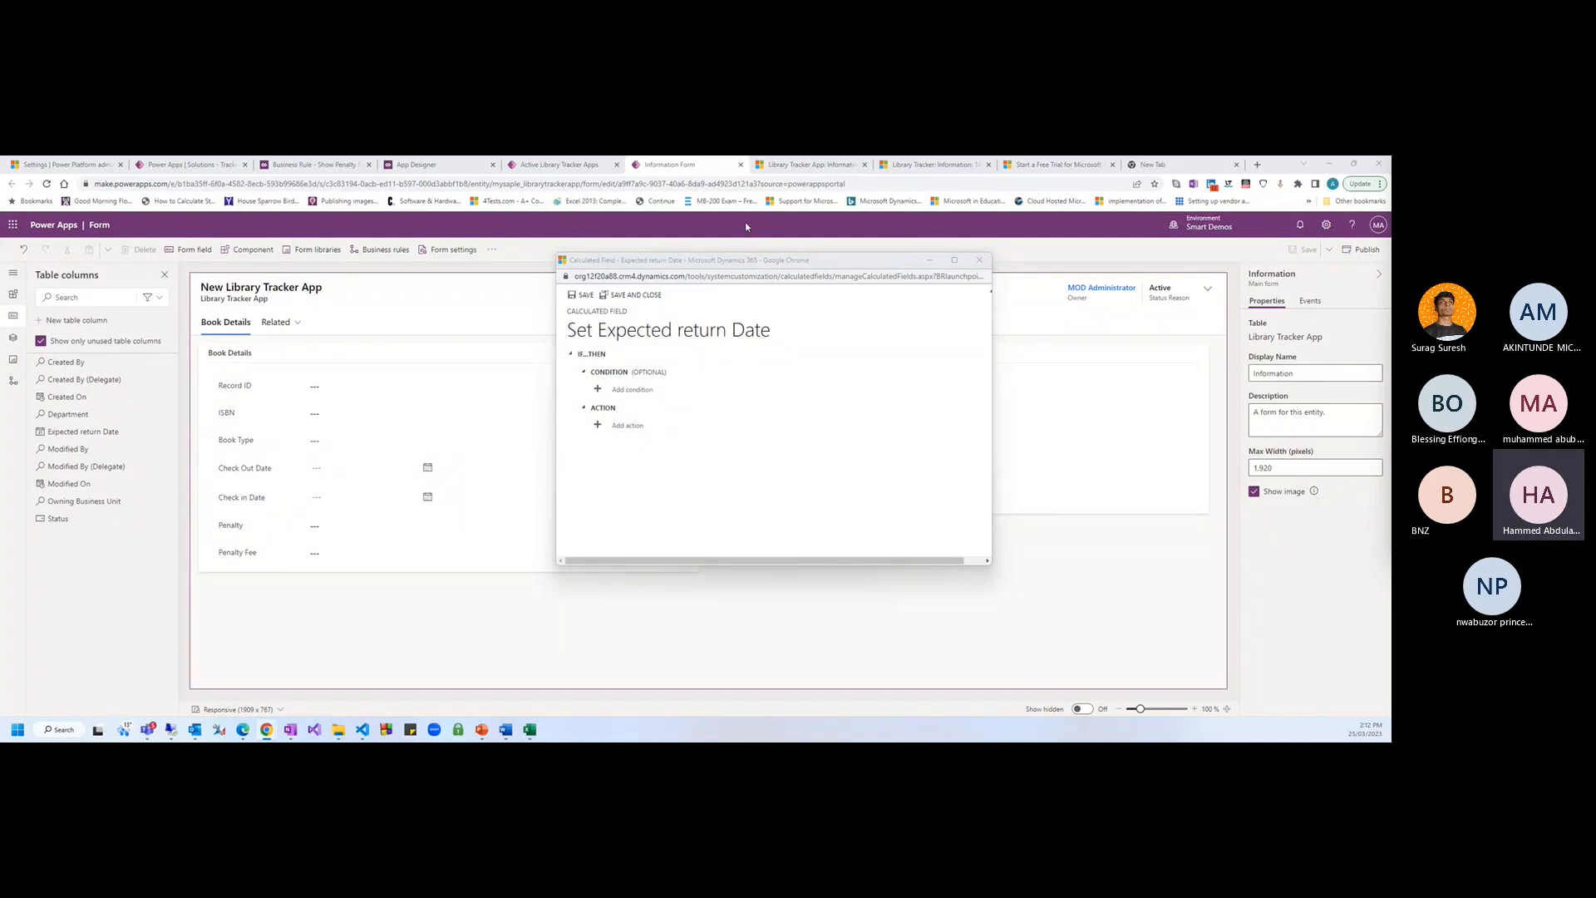
{"action": "left_click_drag", "start_coordinate": [707, 264], "coordinate": [575, 266]}
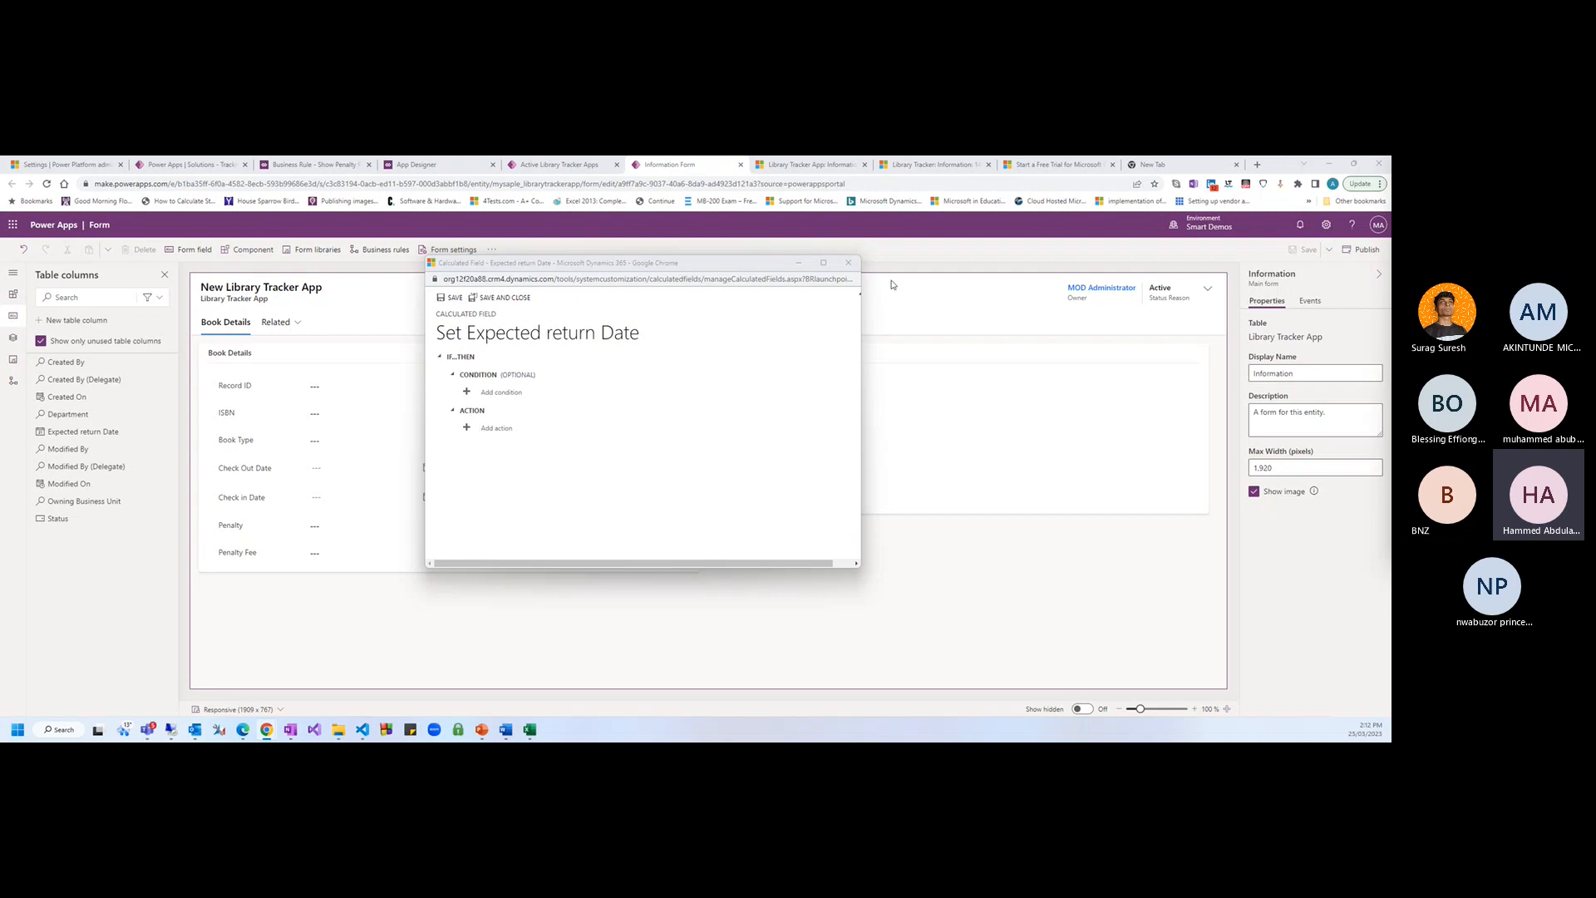
{"action": "left_click_drag", "start_coordinate": [573, 268], "coordinate": [507, 265]}
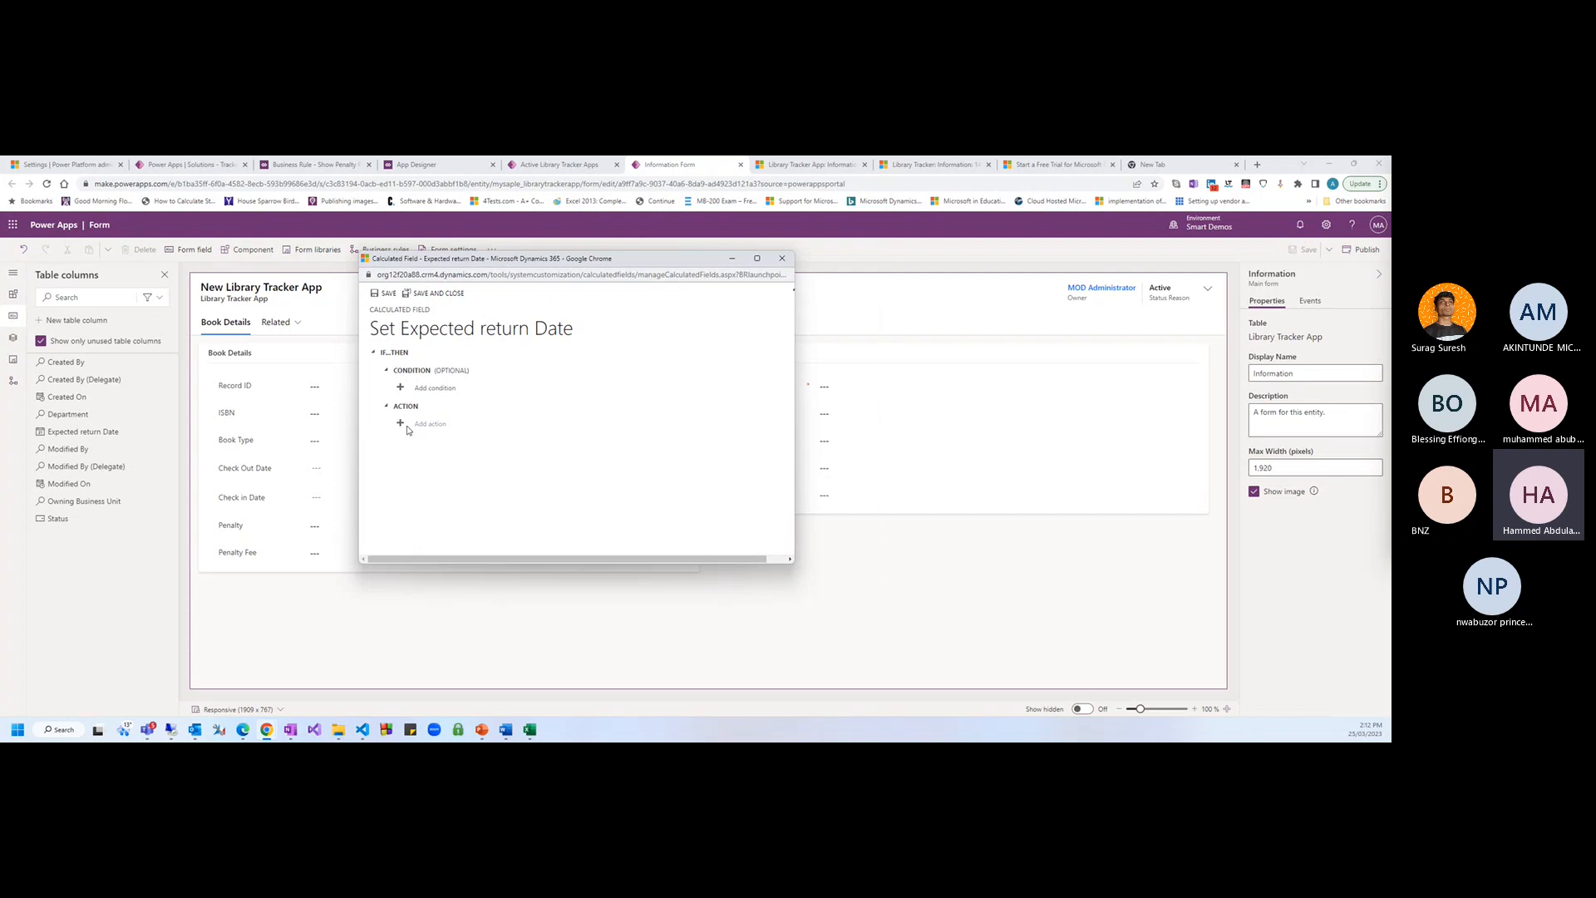
Add and confirm the condition 'Check Out Date contains data' in the maximized editor
{"action": "left_click", "coordinate": [433, 388]}
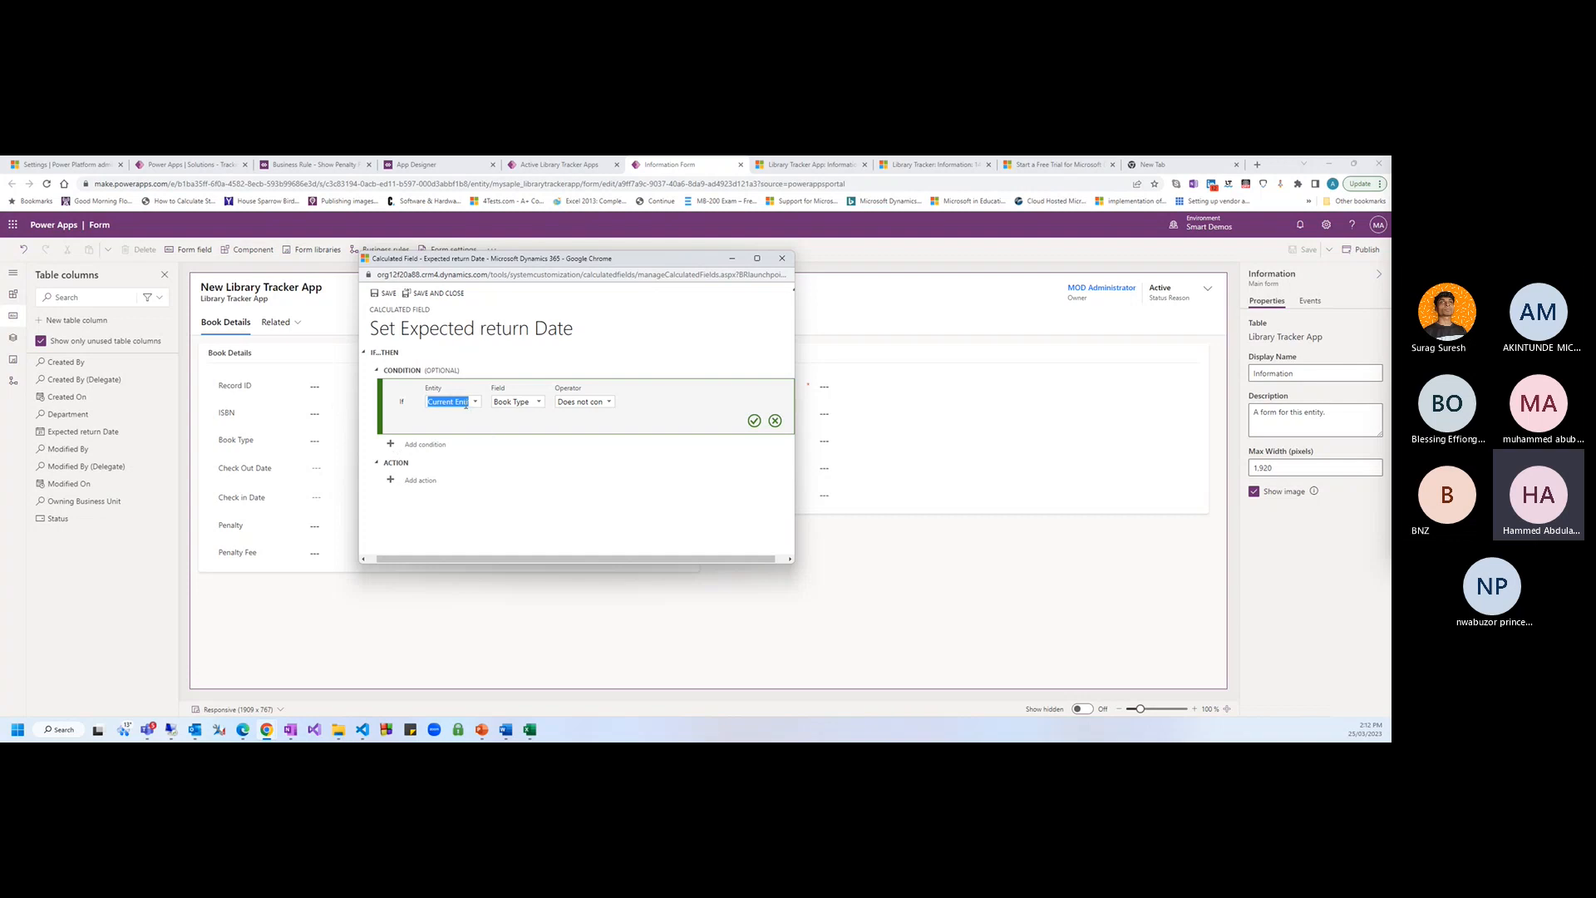
{"action": "left_click", "coordinate": [757, 258]}
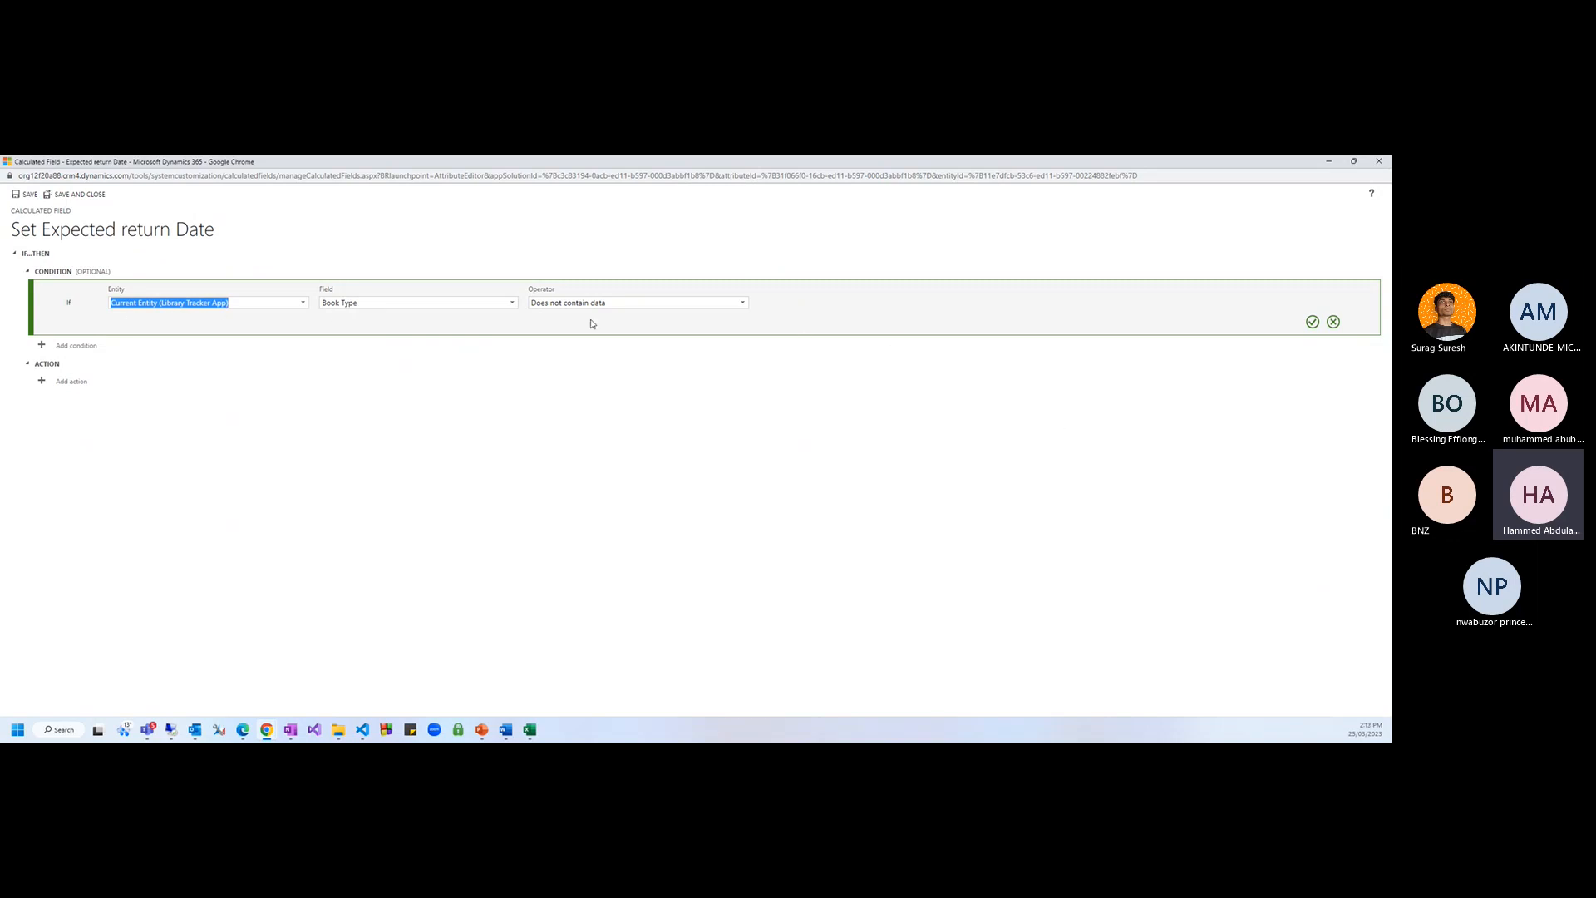
{"action": "left_click", "coordinate": [476, 304]}
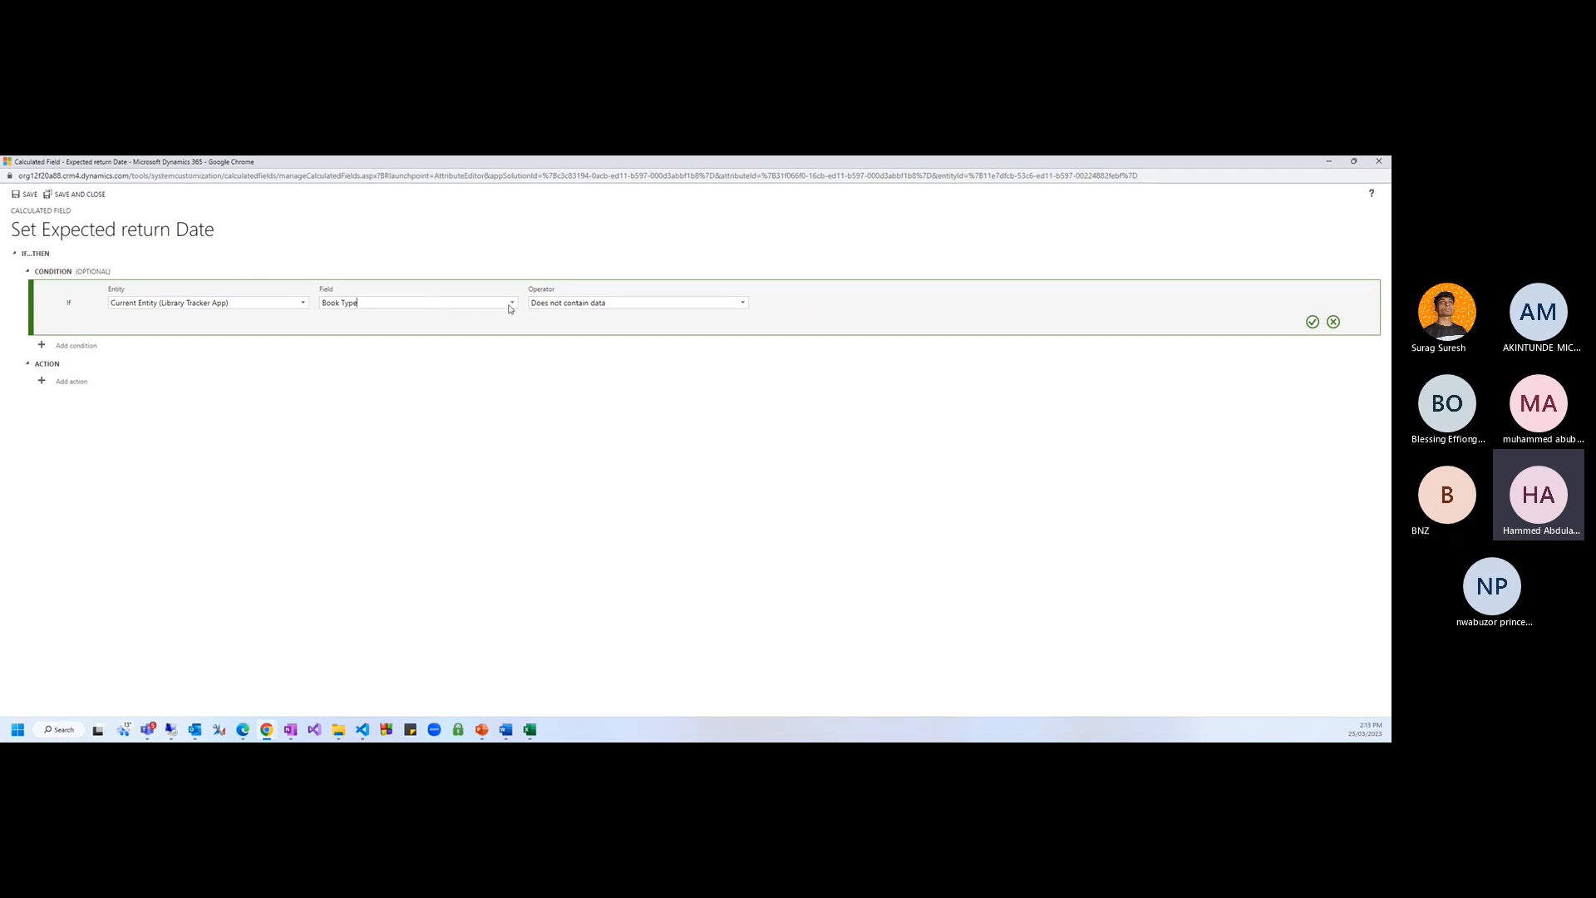
{"action": "left_click", "coordinate": [510, 304]}
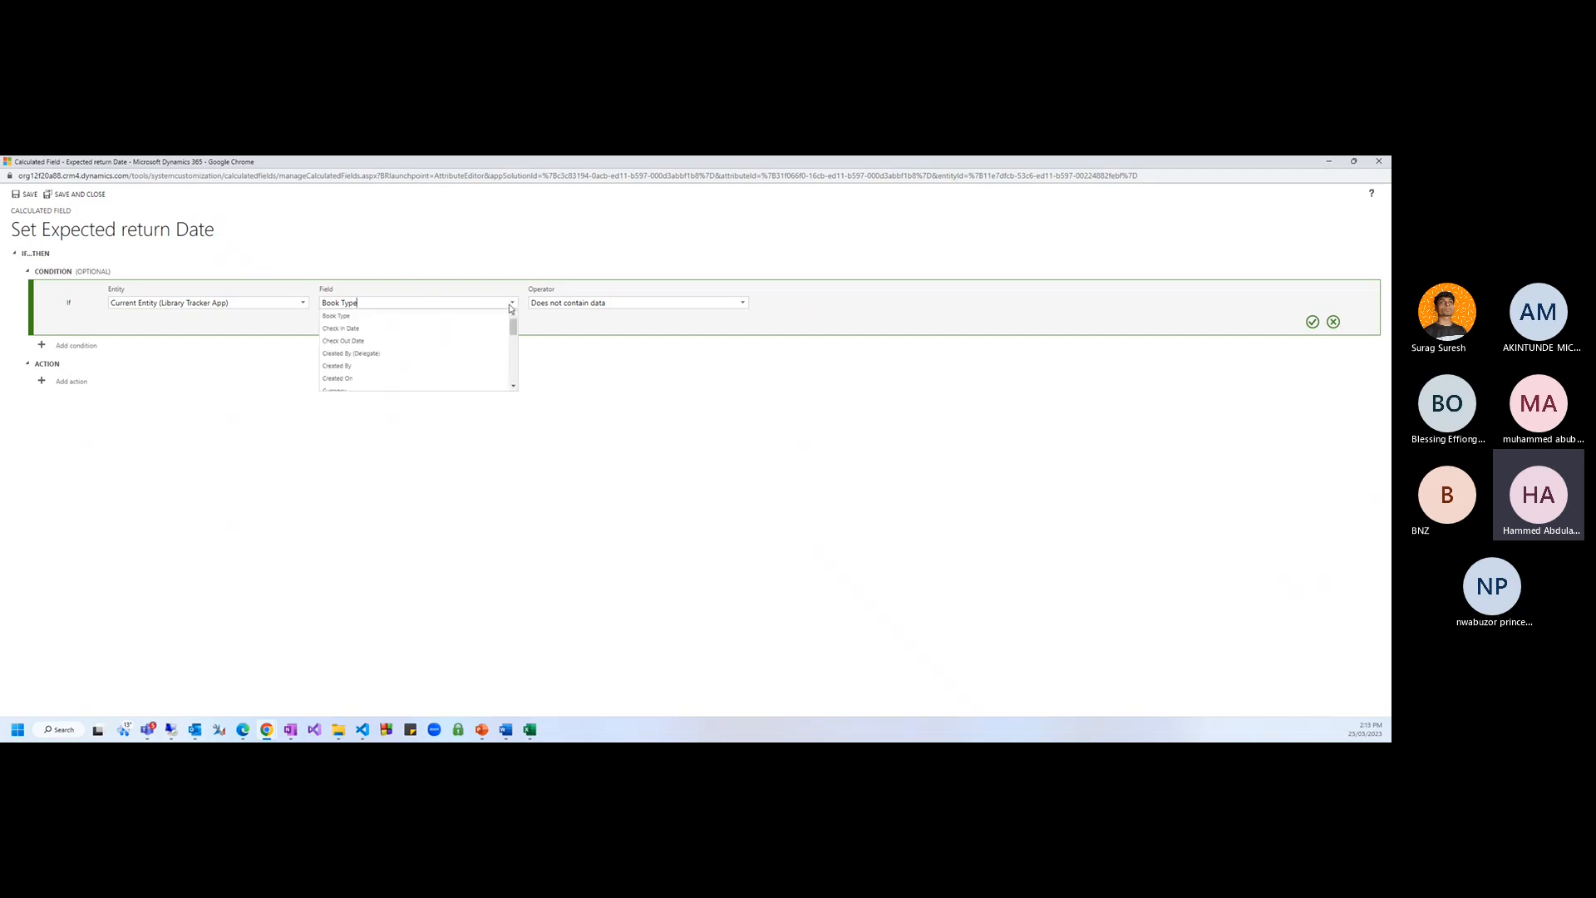
{"action": "left_click", "coordinate": [357, 342]}
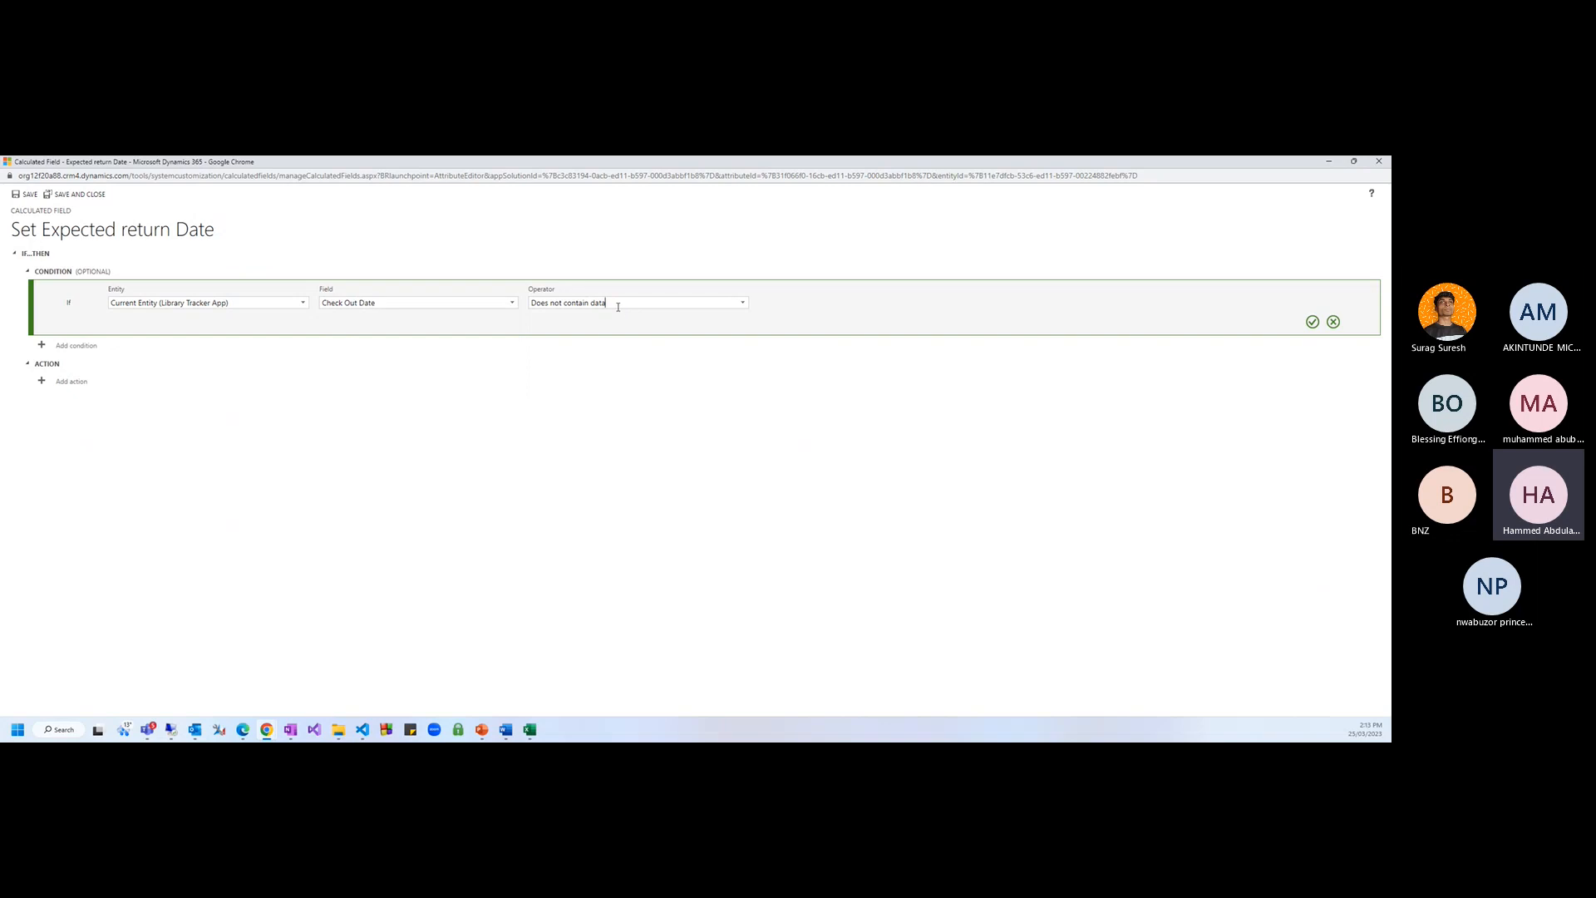
{"action": "left_click", "coordinate": [742, 303]}
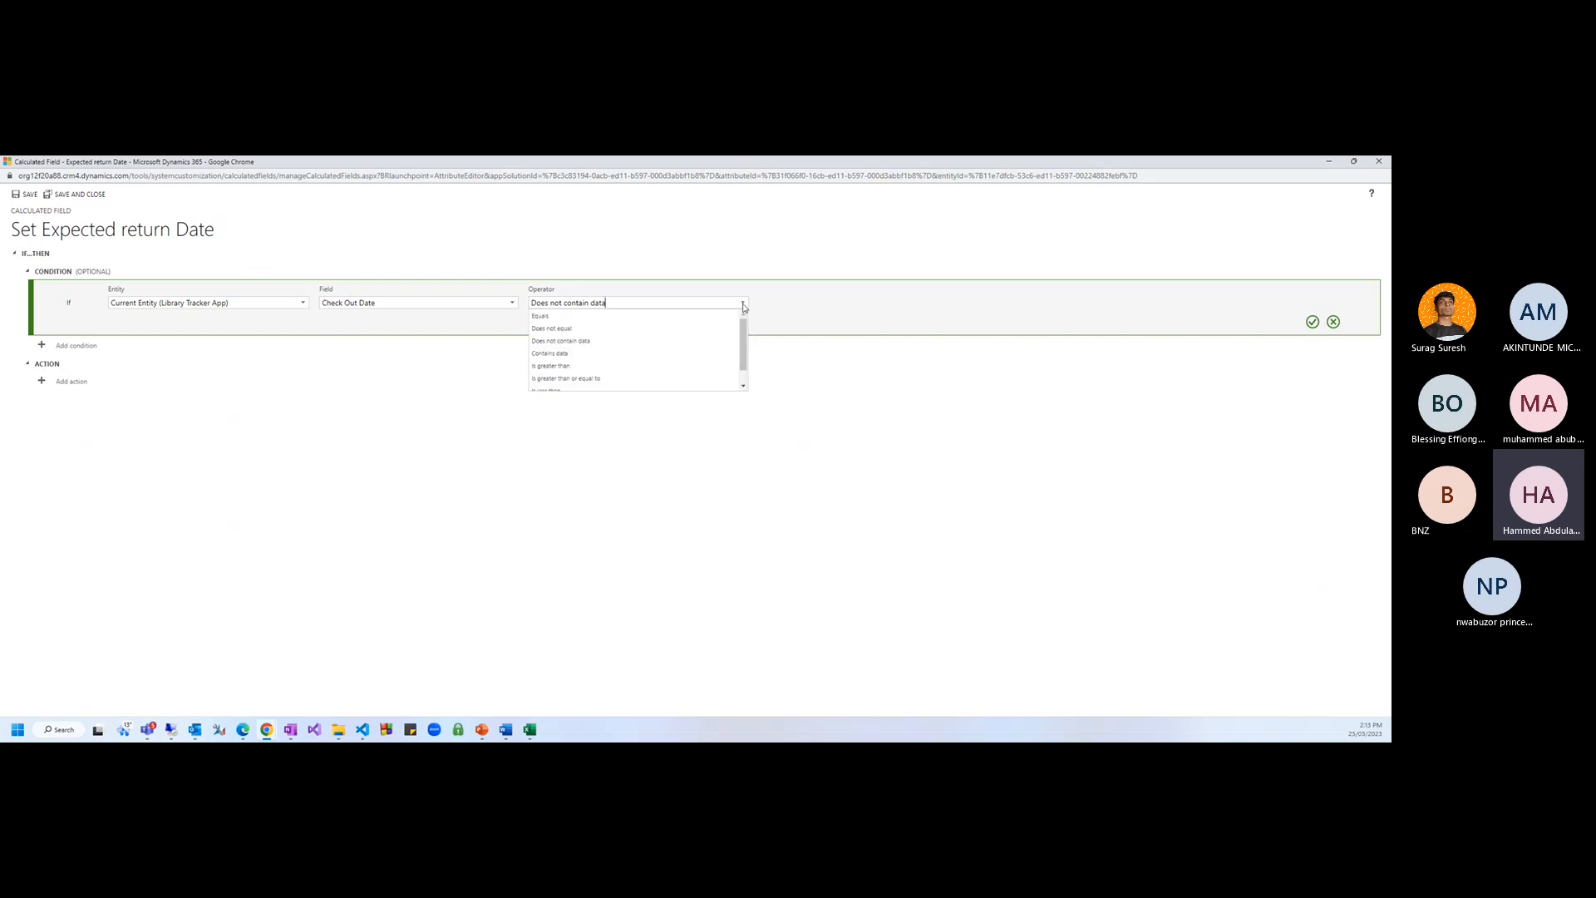
{"action": "left_click", "coordinate": [550, 353]}
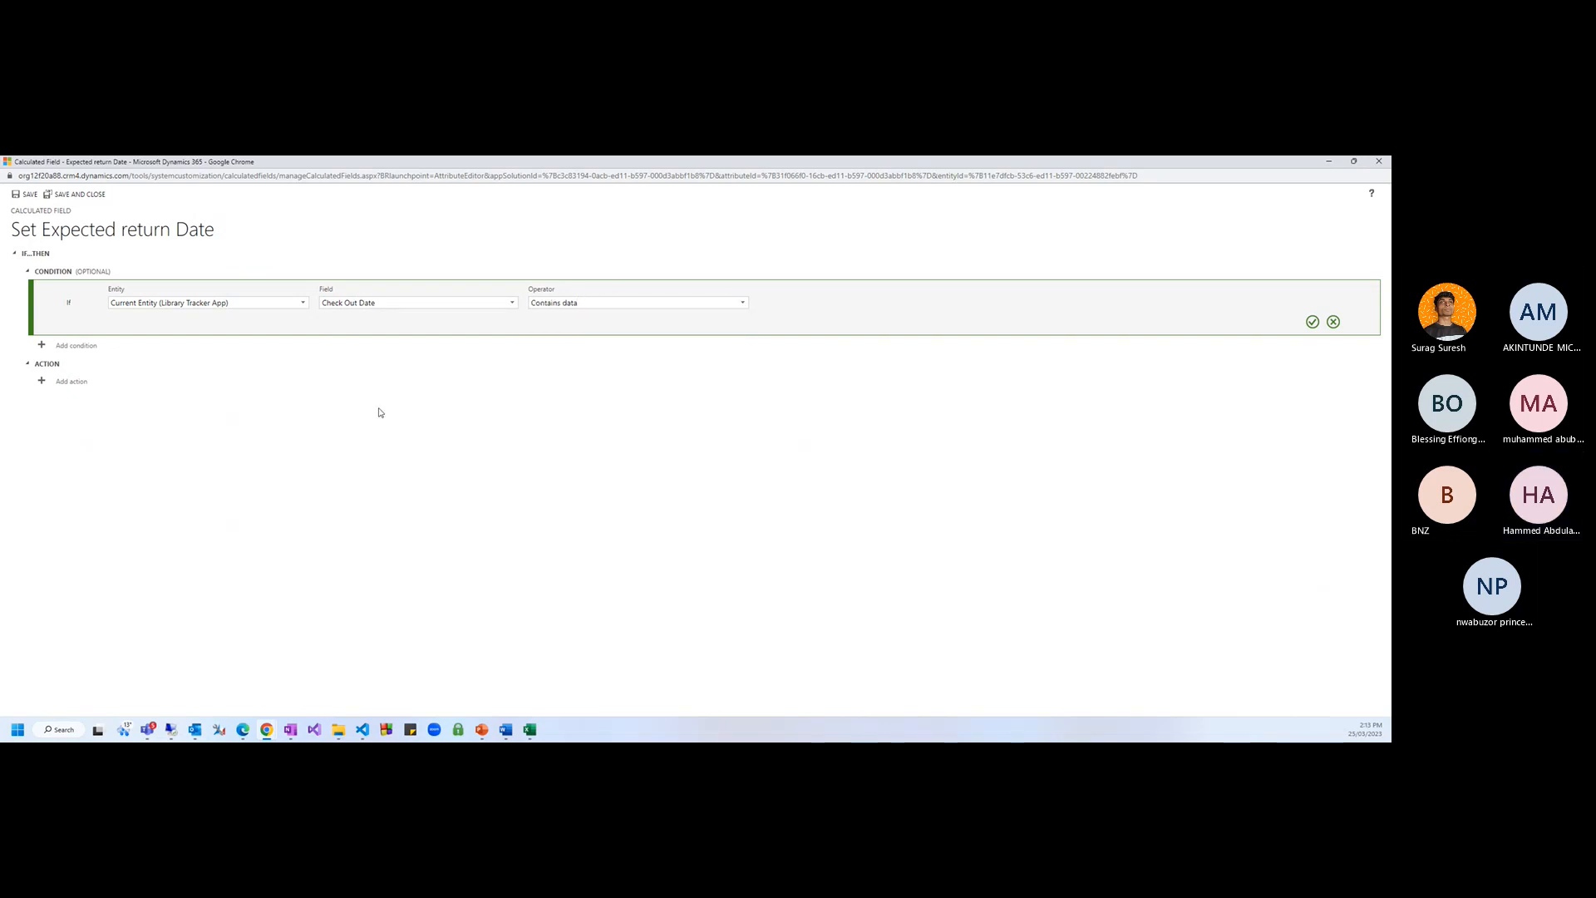
{"action": "left_click", "coordinate": [1312, 322]}
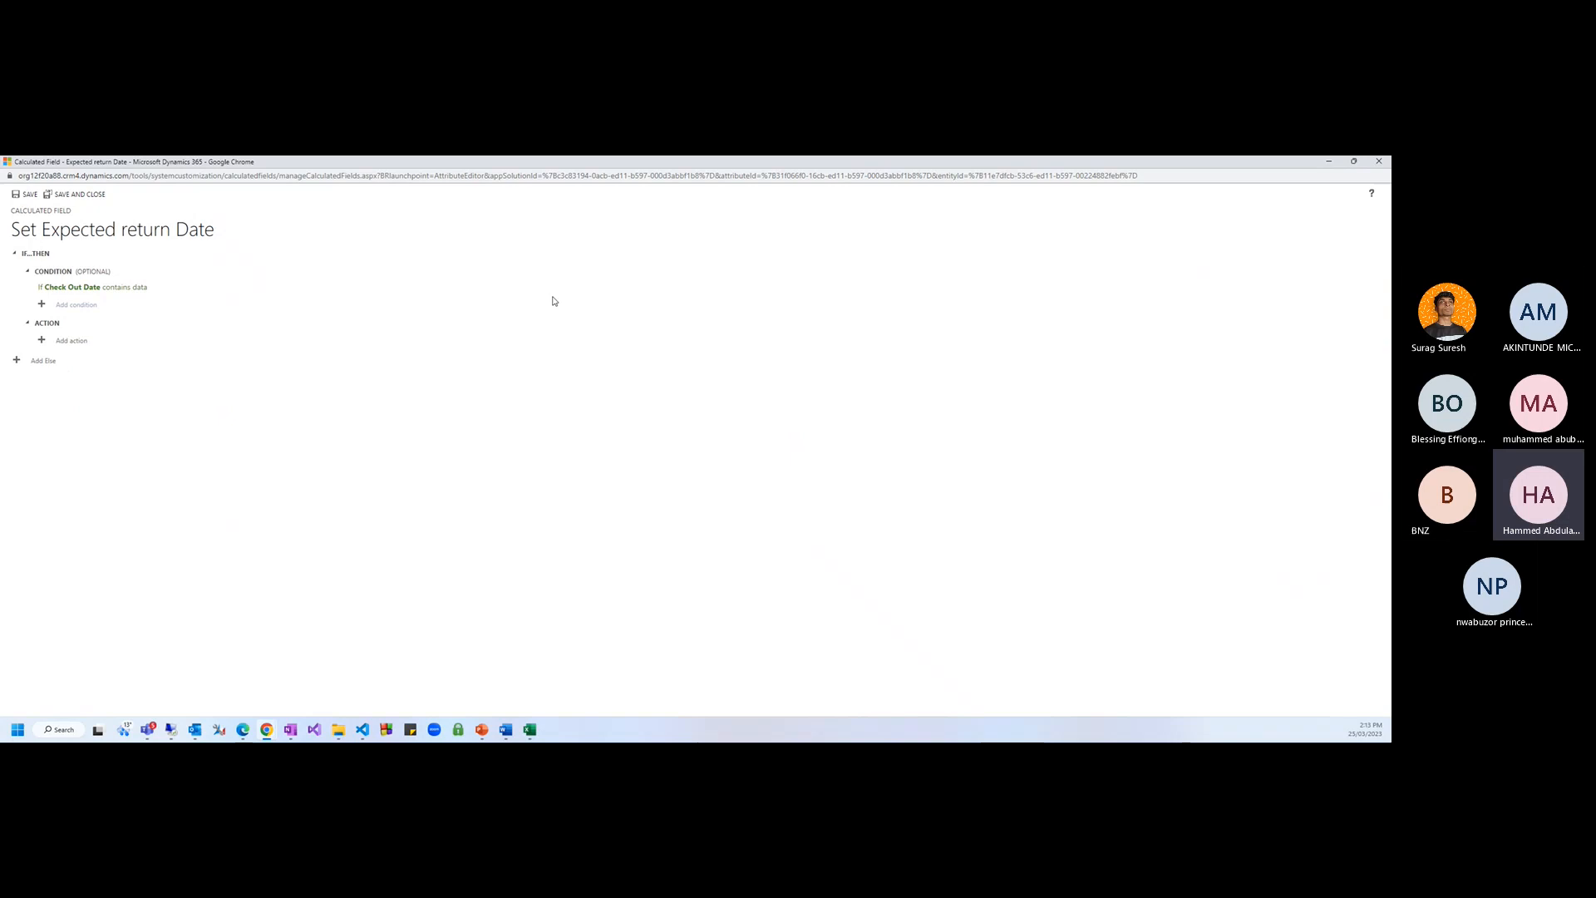
Add an action for Expected return Date and begin its formula with ADDDAYS(20,
{"action": "left_click", "coordinate": [72, 340]}
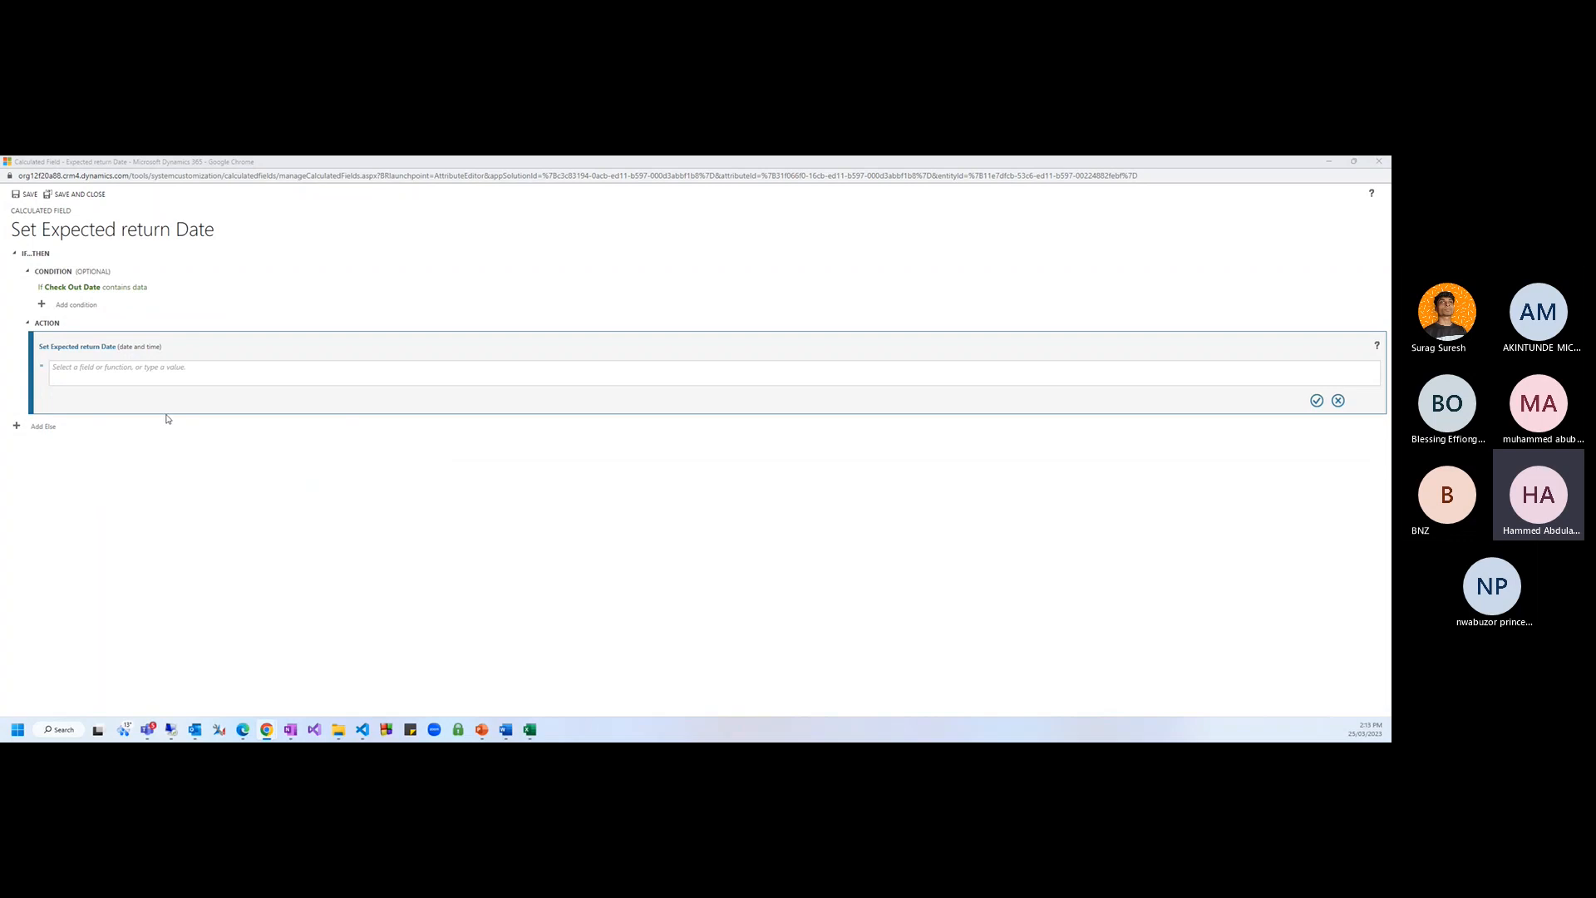
{"action": "left_click", "coordinate": [169, 375]}
{"action": "type", "text": "add"}
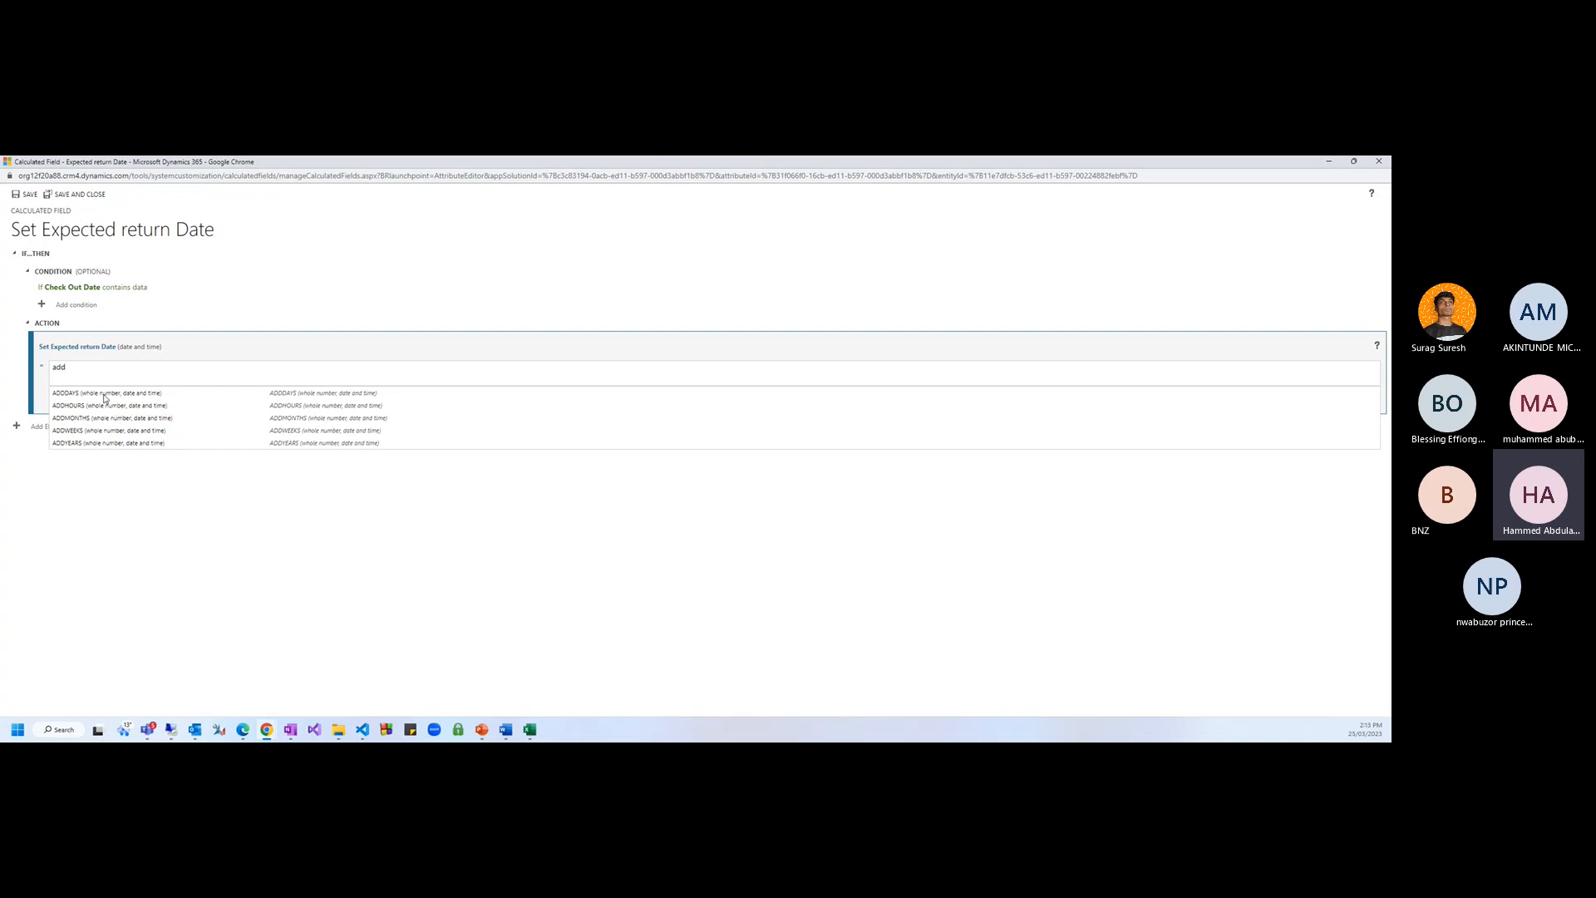
{"action": "left_click", "coordinate": [105, 394]}
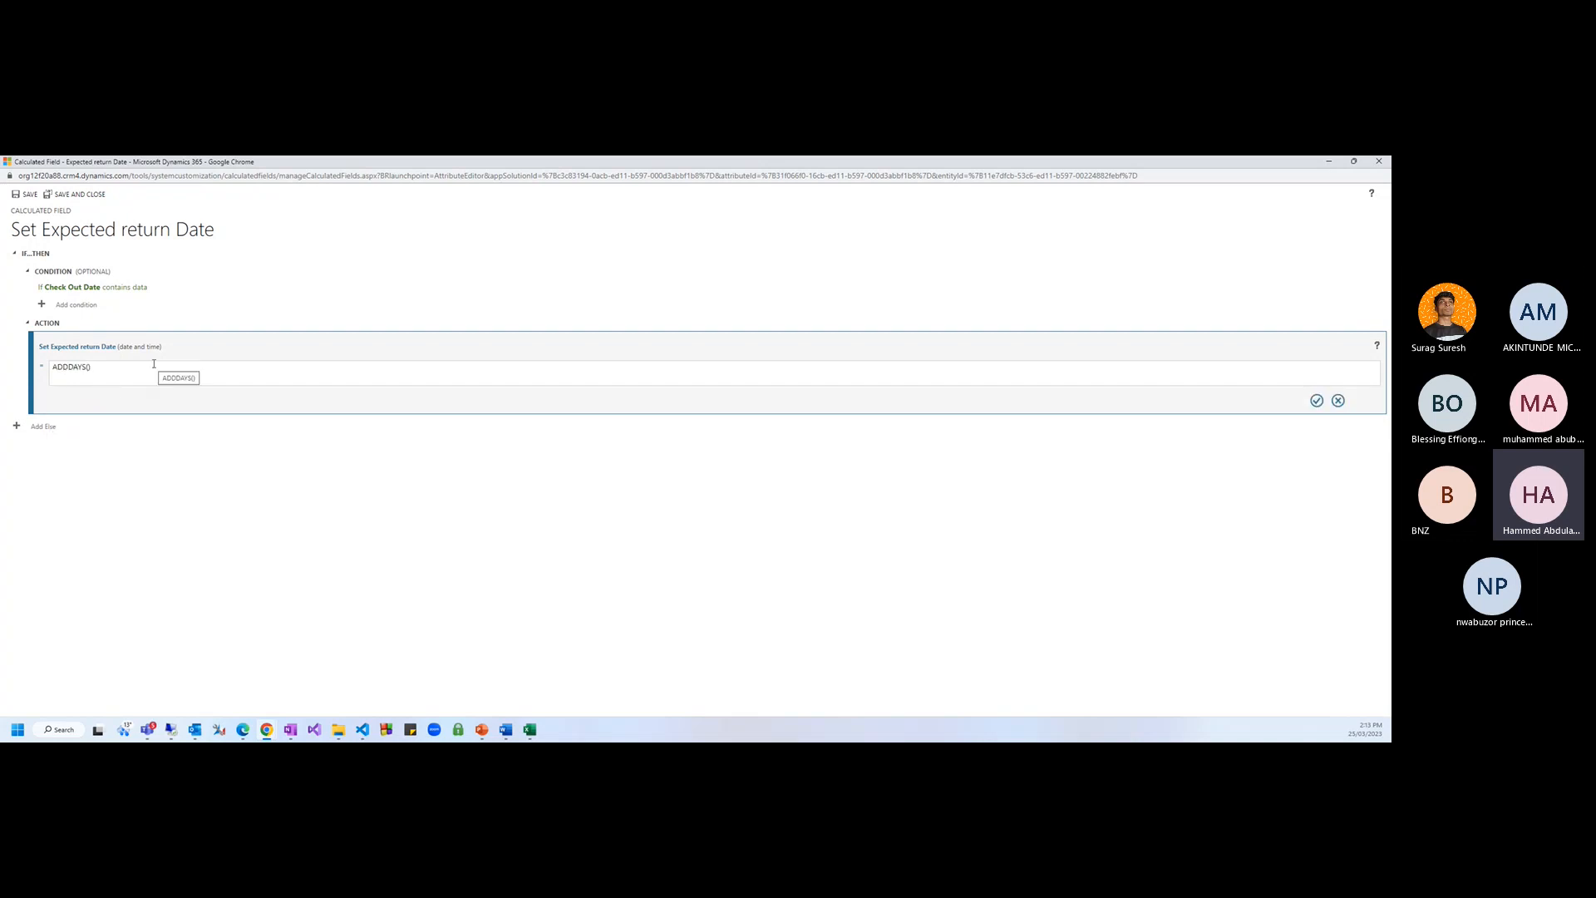
{"action": "type", "text": "20"}
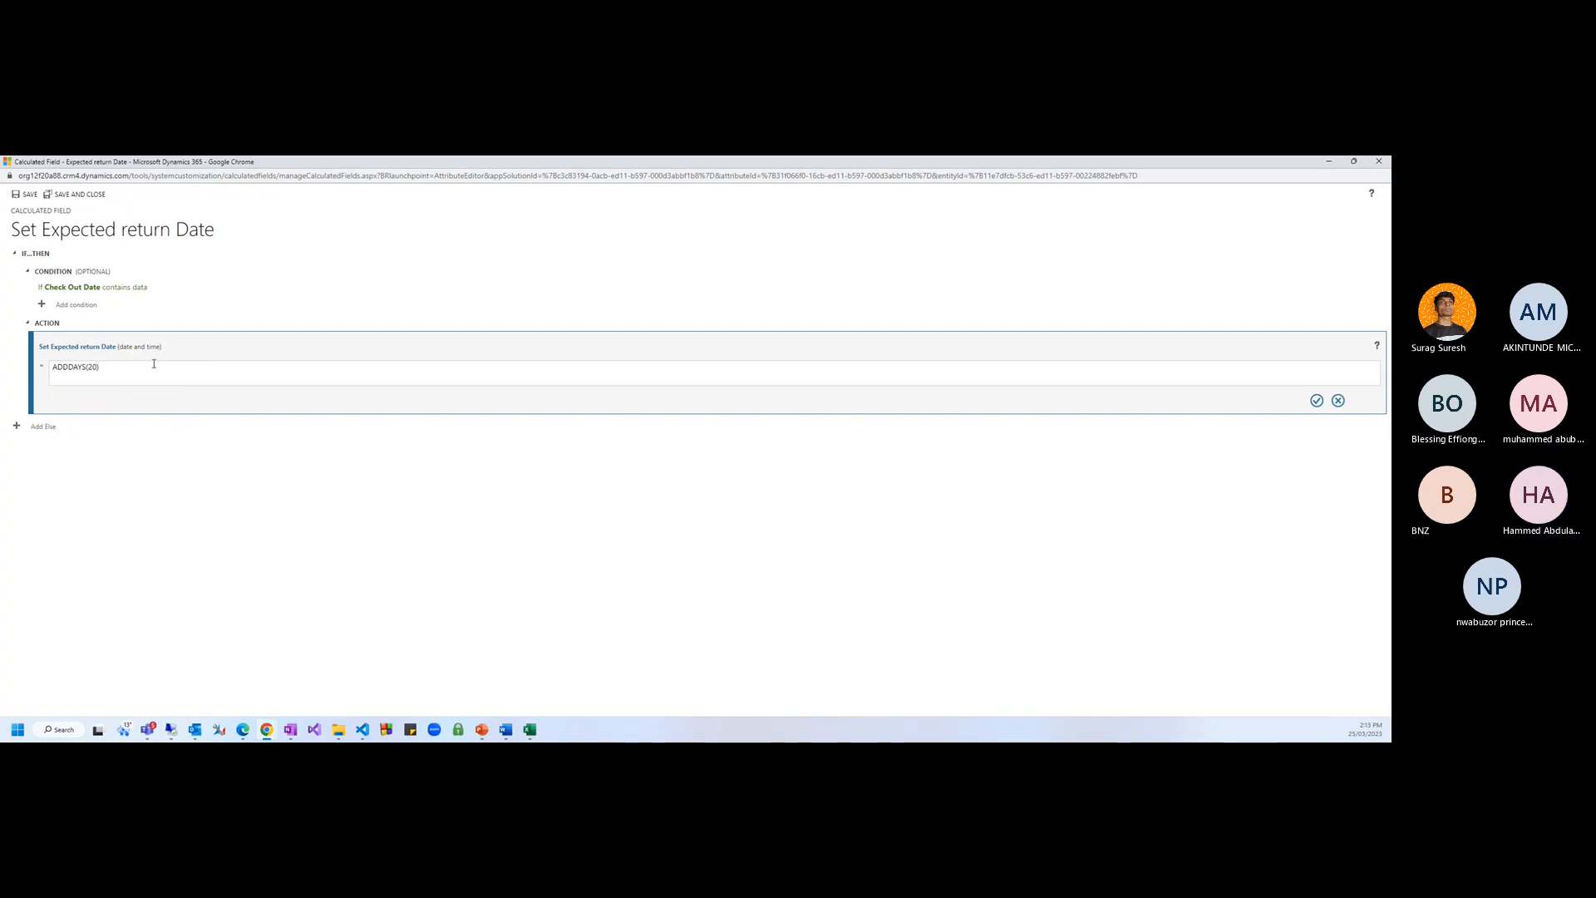
{"action": "type", "text": ","}
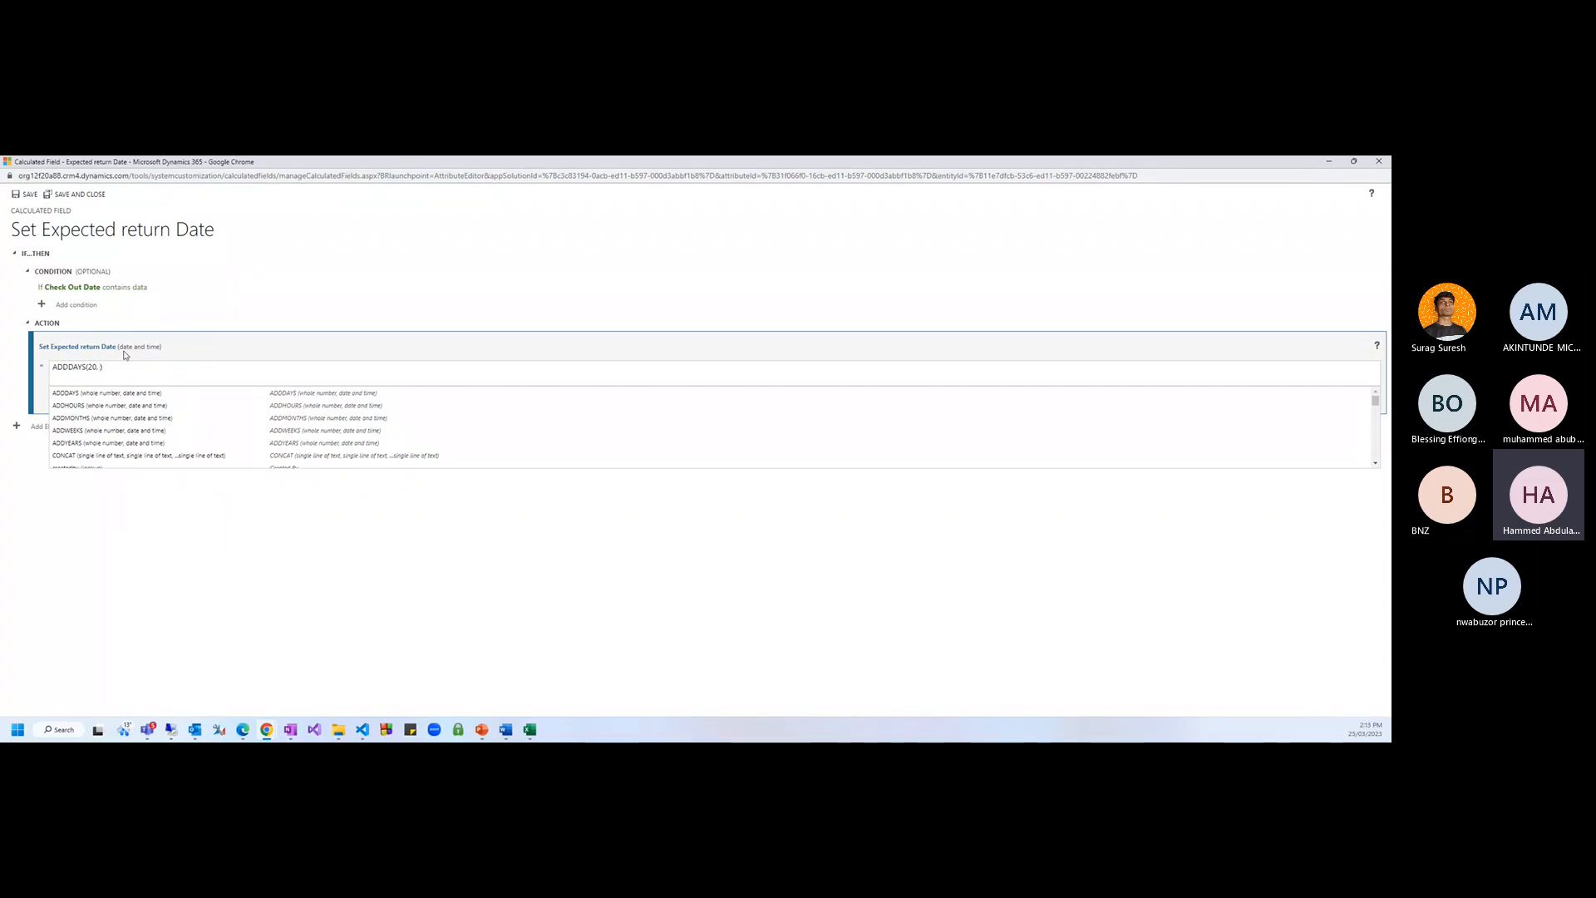
Search the autocomplete with prefixes 'mys' and 'expe' for the Check Out Date column
{"action": "key", "text": "BackSpace"}
{"action": "key", "text": "BackSpace"}
{"action": "type", "text": "my"}
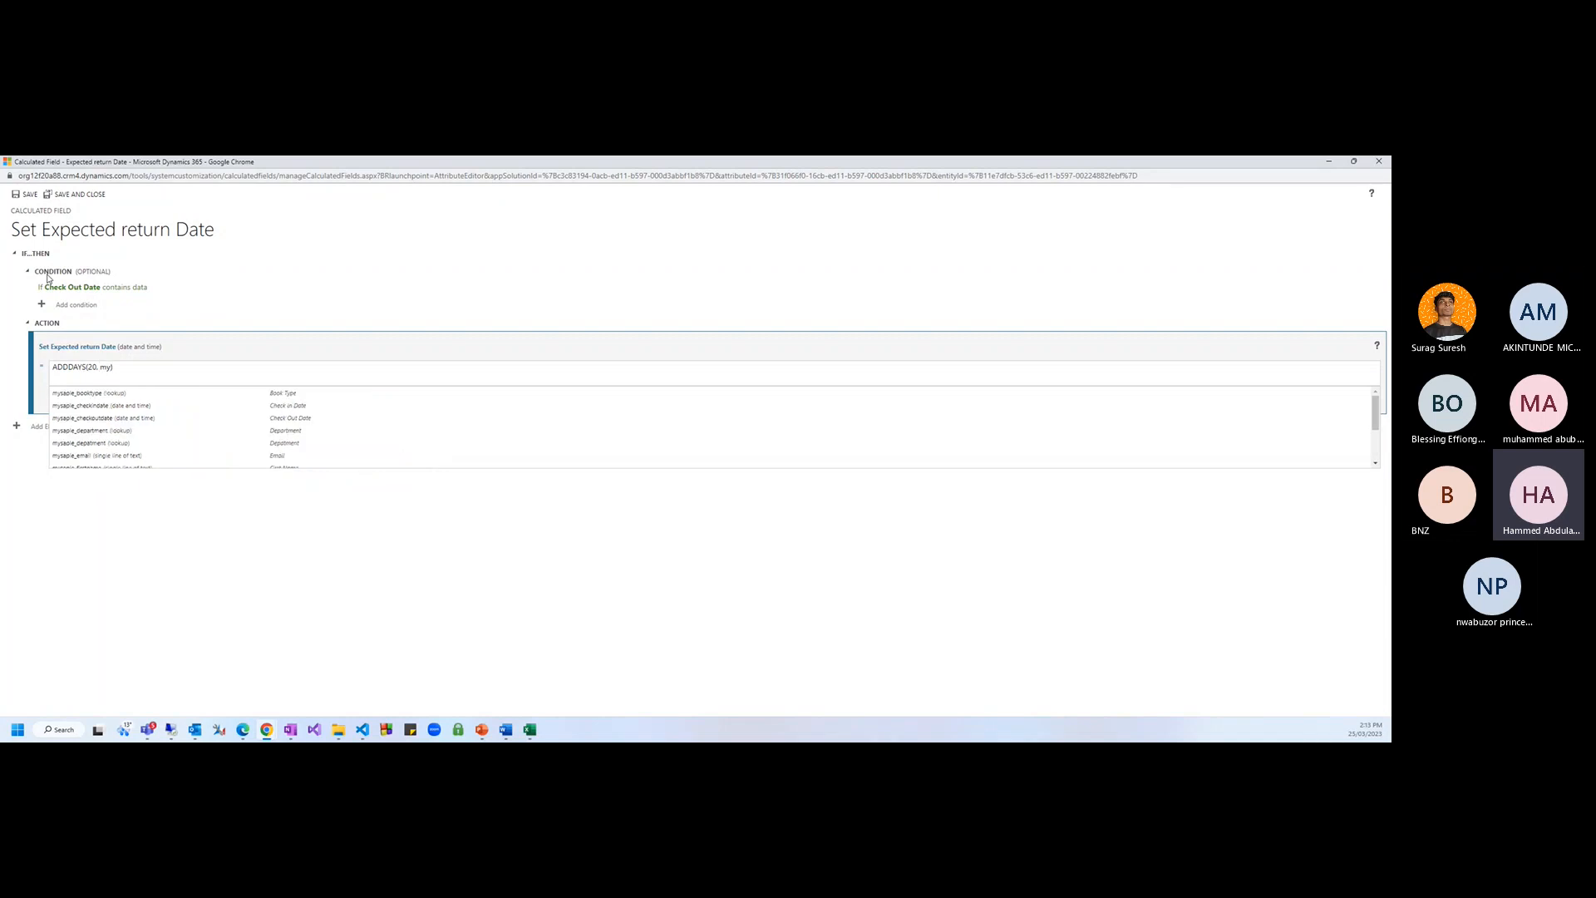
{"action": "type", "text": "s"}
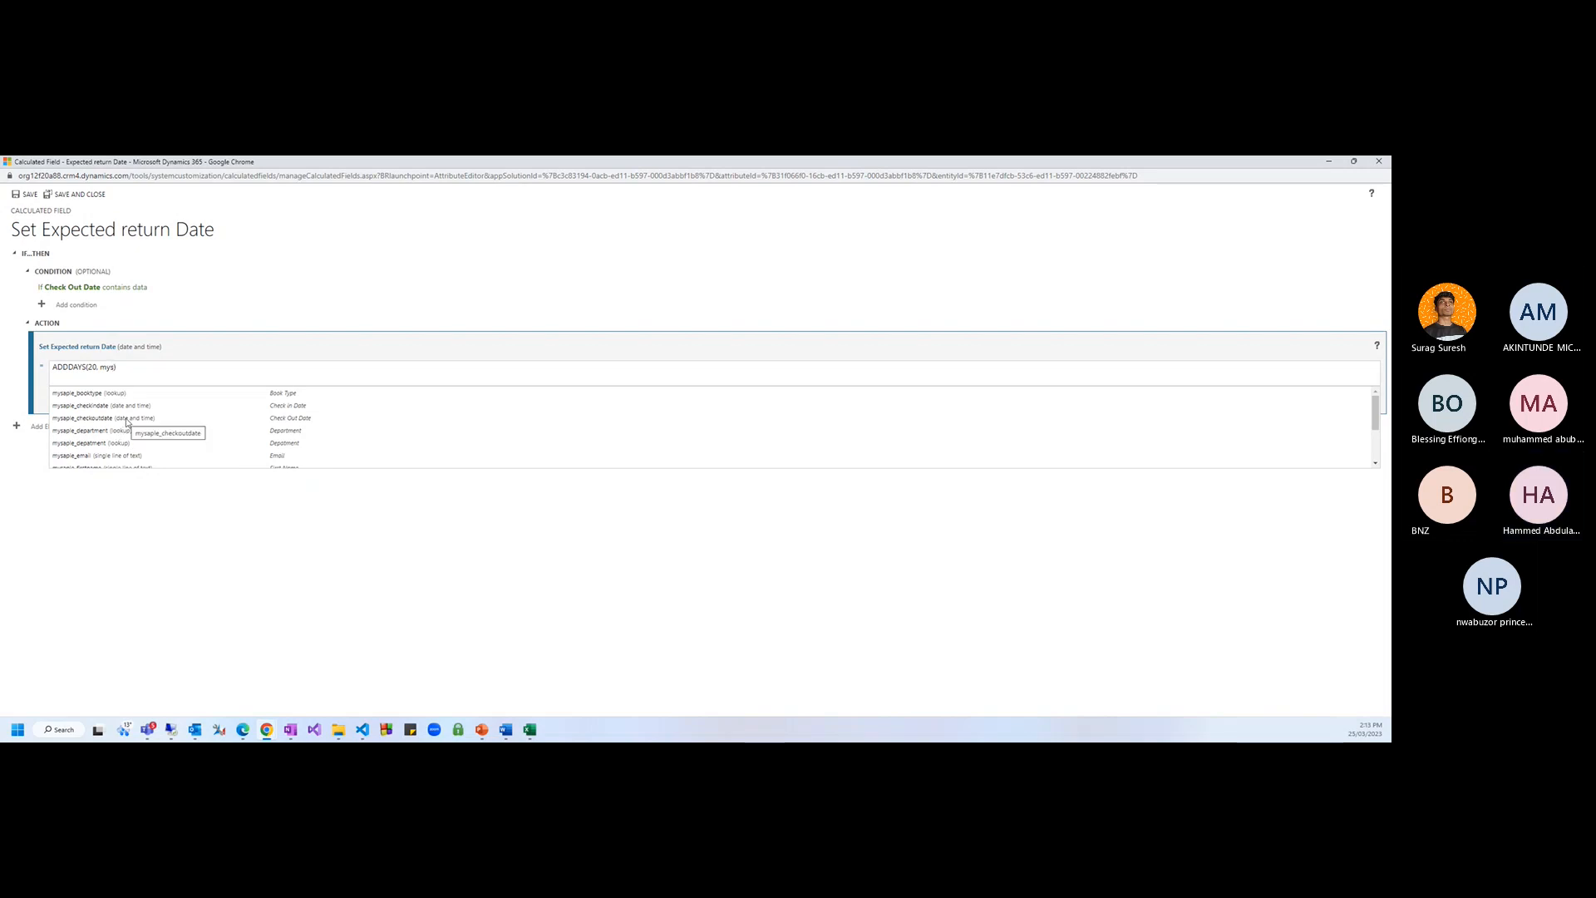
{"action": "scroll", "coordinate": [127, 457], "scroll_direction": "down", "scroll_amount": 3}
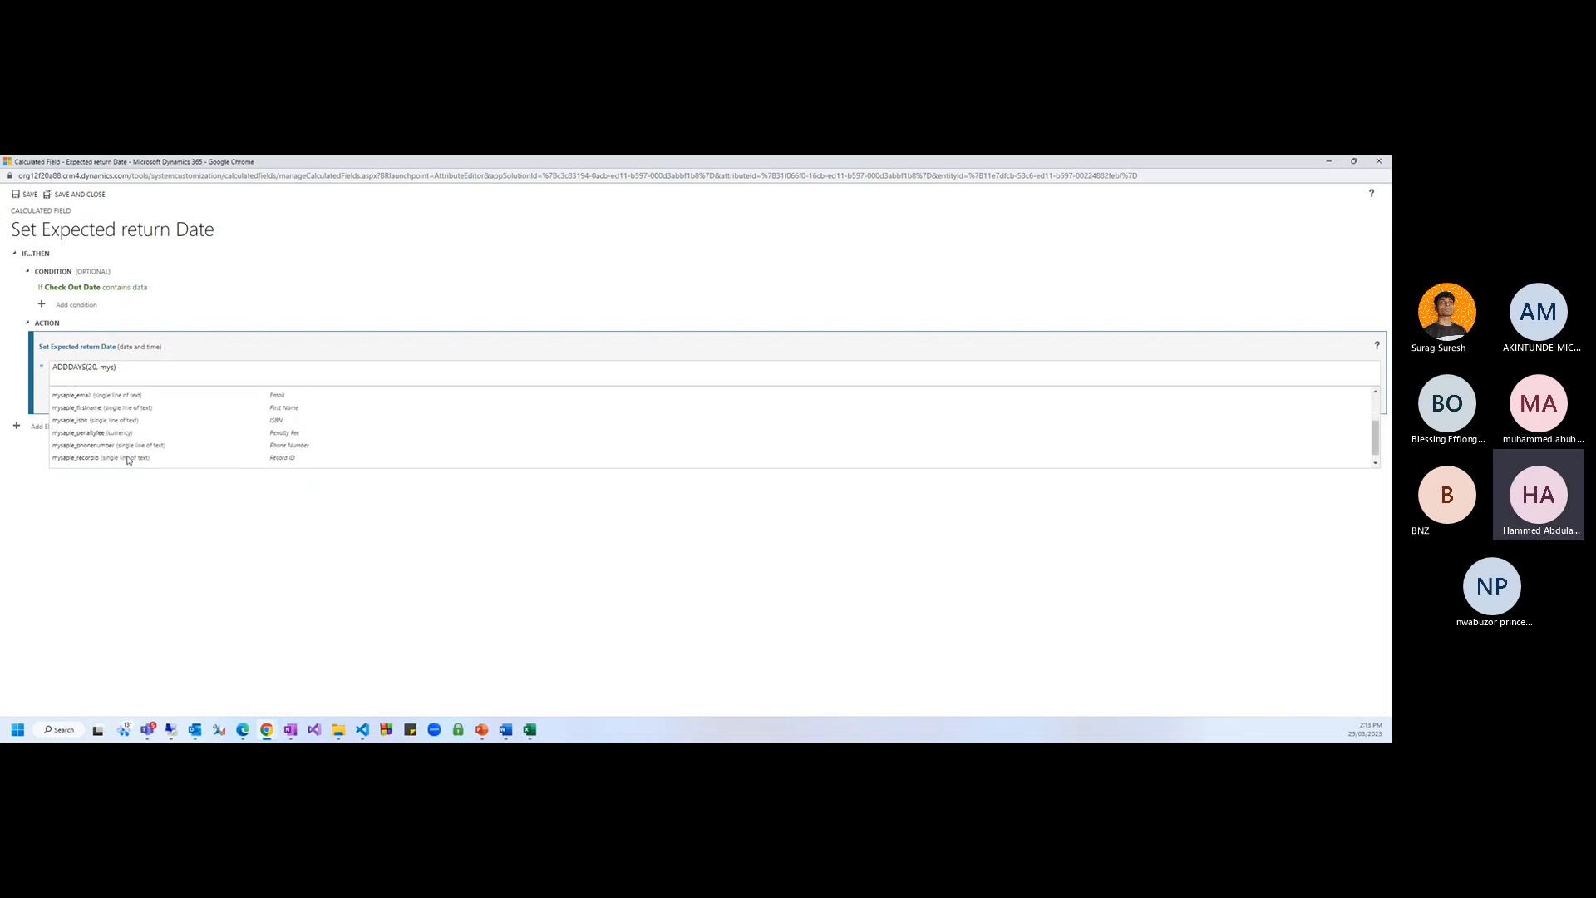
{"action": "scroll", "coordinate": [133, 460], "scroll_direction": "down", "scroll_amount": 1}
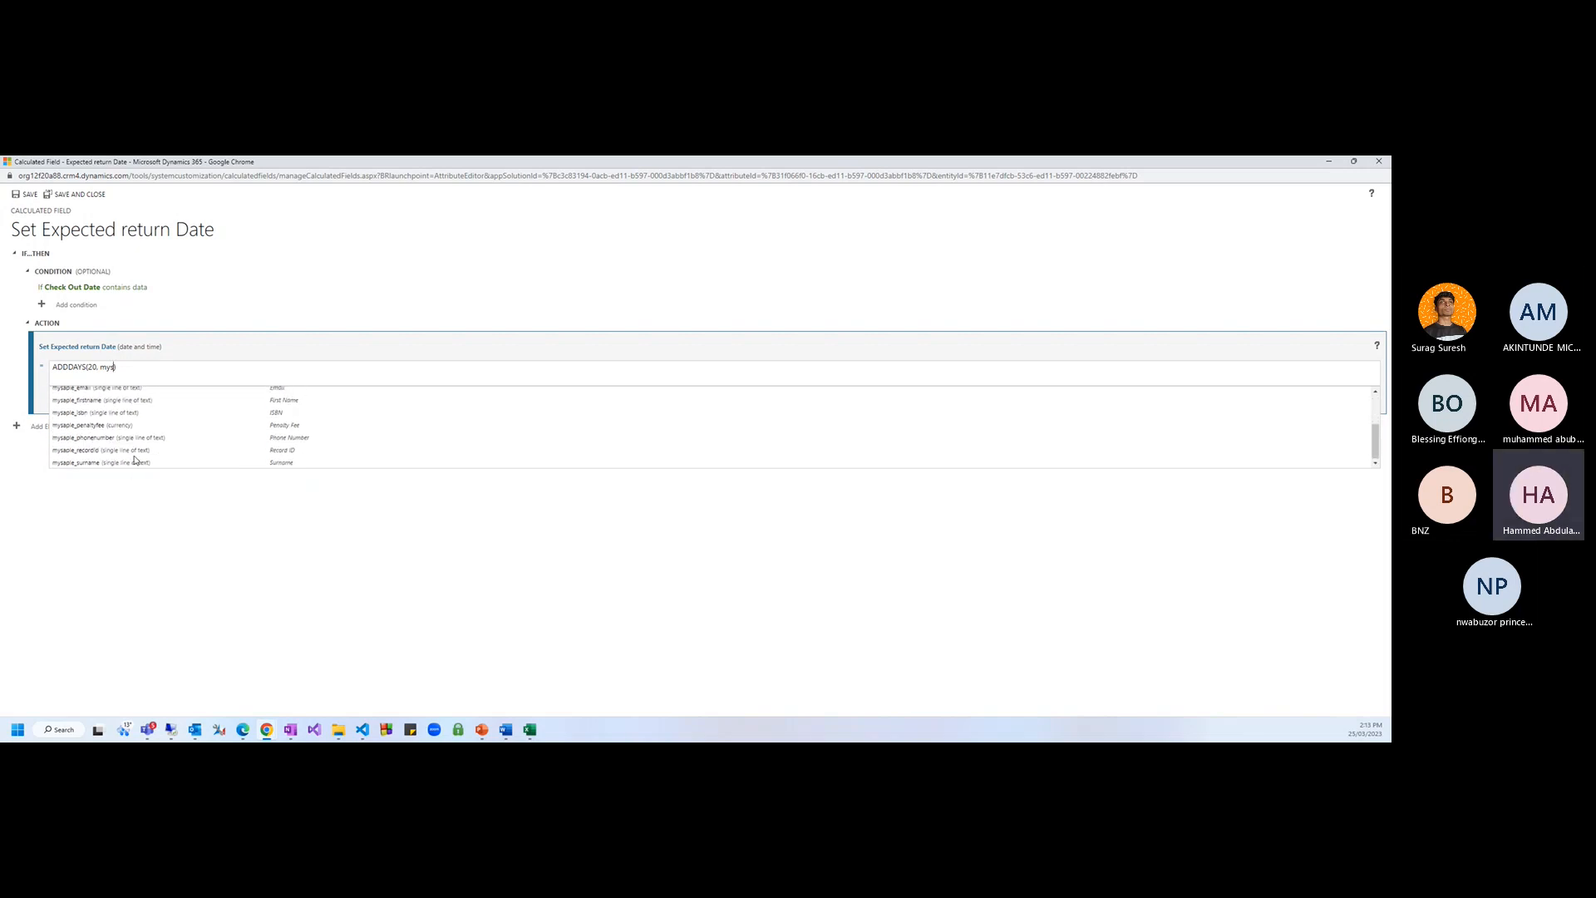
{"action": "scroll", "coordinate": [135, 459], "scroll_direction": "up", "scroll_amount": 3}
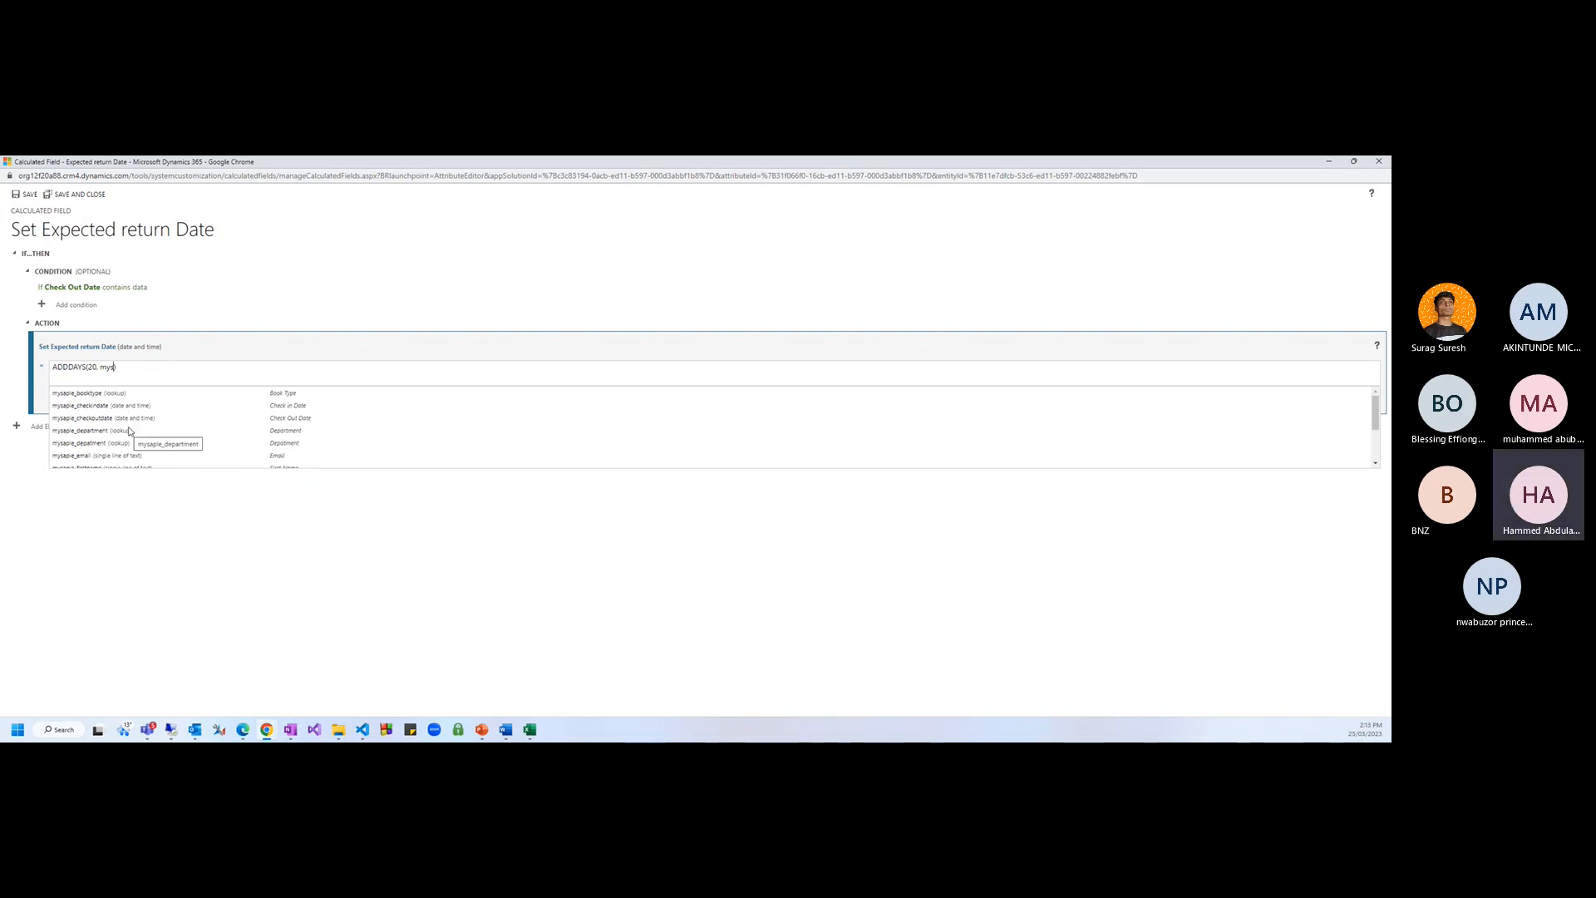
{"action": "key", "text": "BackSpace"}
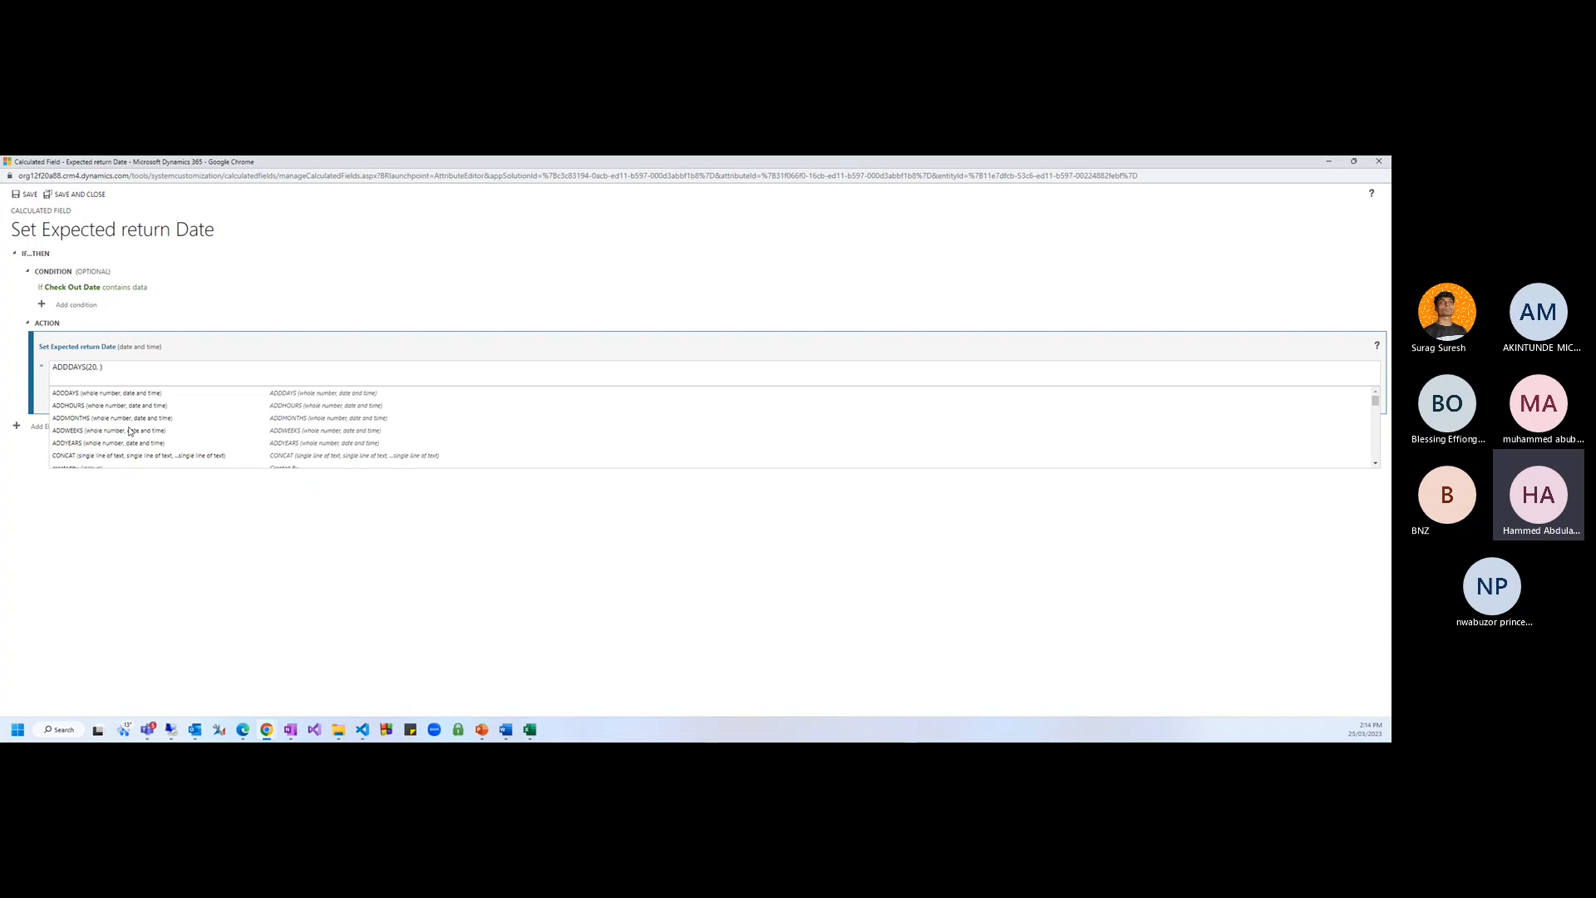
{"action": "type", "text": "expe"}
{"action": "key", "text": "BackSpace"}
{"action": "key", "text": "BackSpace"}
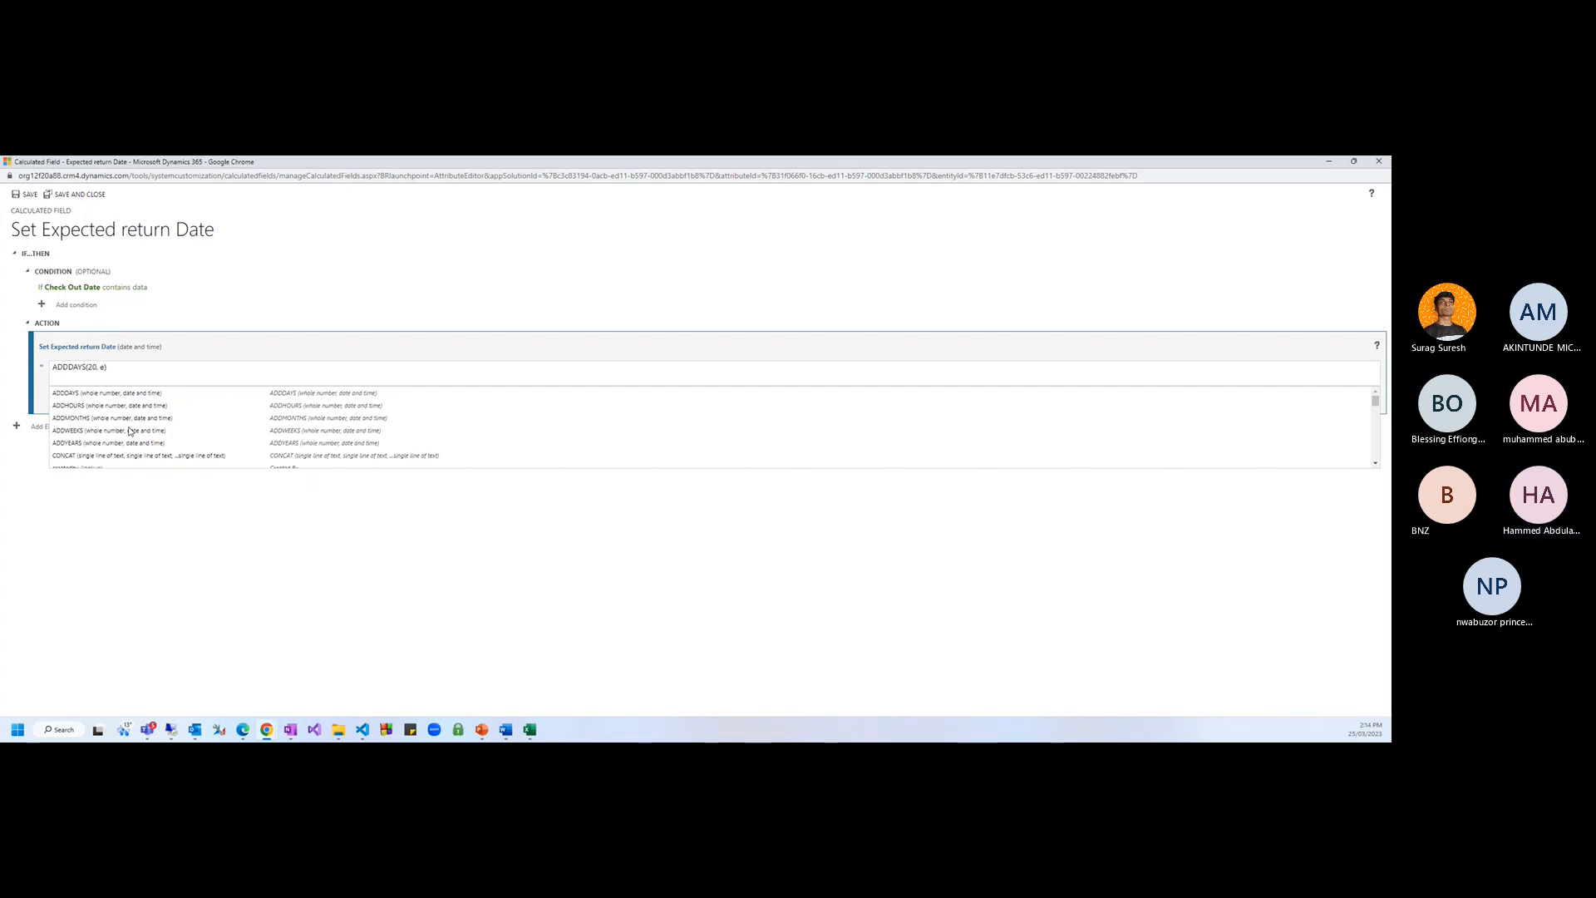
{"action": "double_click", "coordinate": [580, 163]}
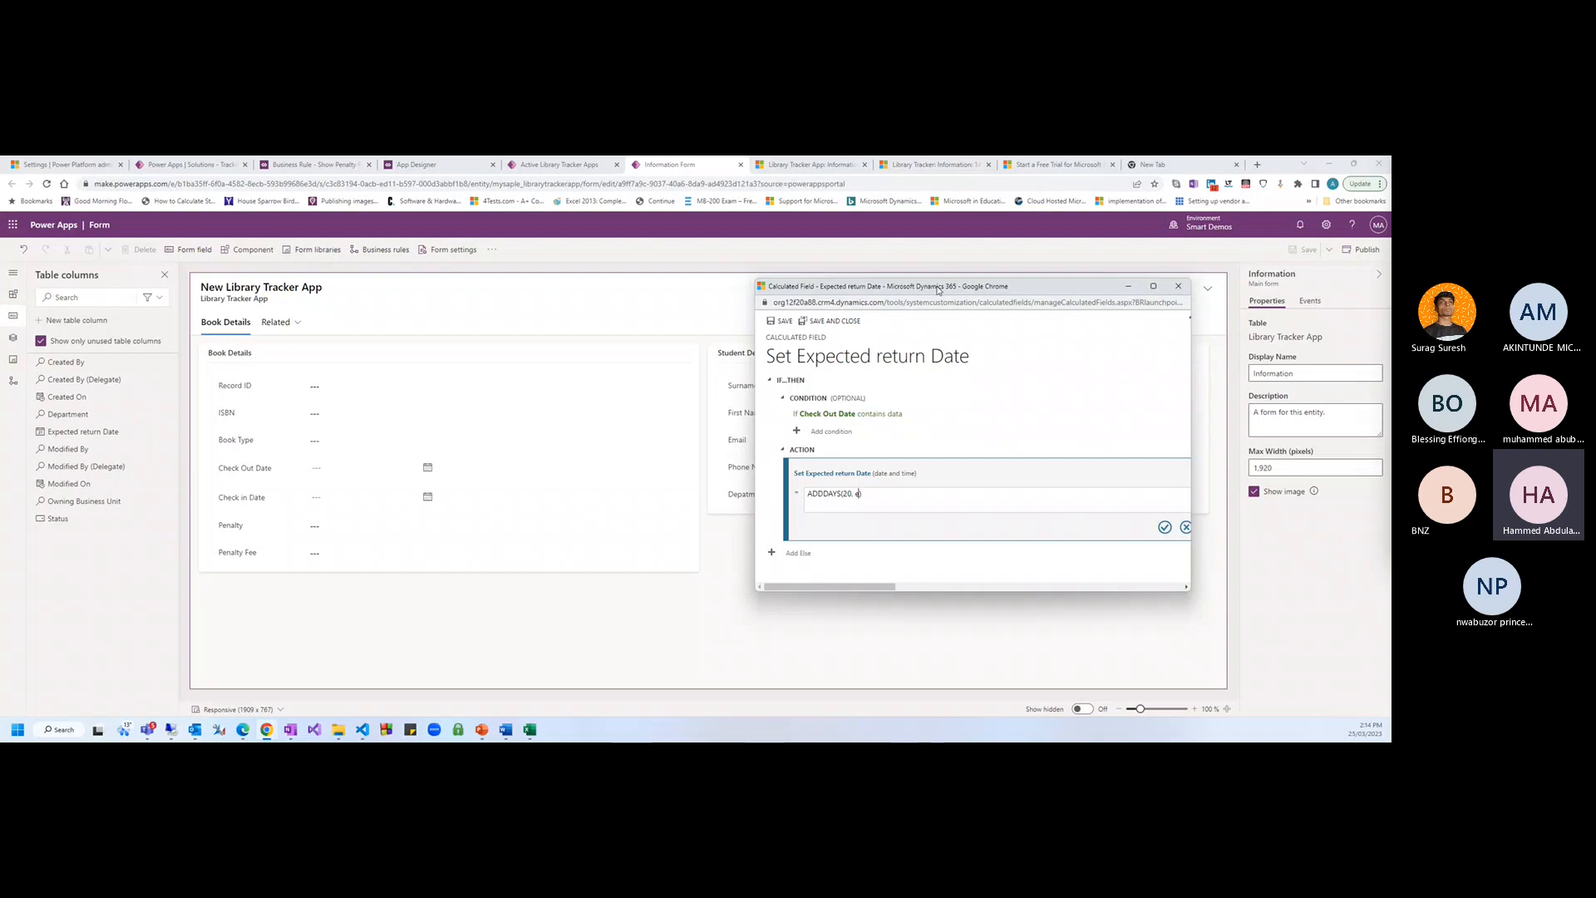
{"action": "left_click_drag", "start_coordinate": [939, 287], "coordinate": [704, 284]}
{"action": "double_click", "coordinate": [701, 284]}
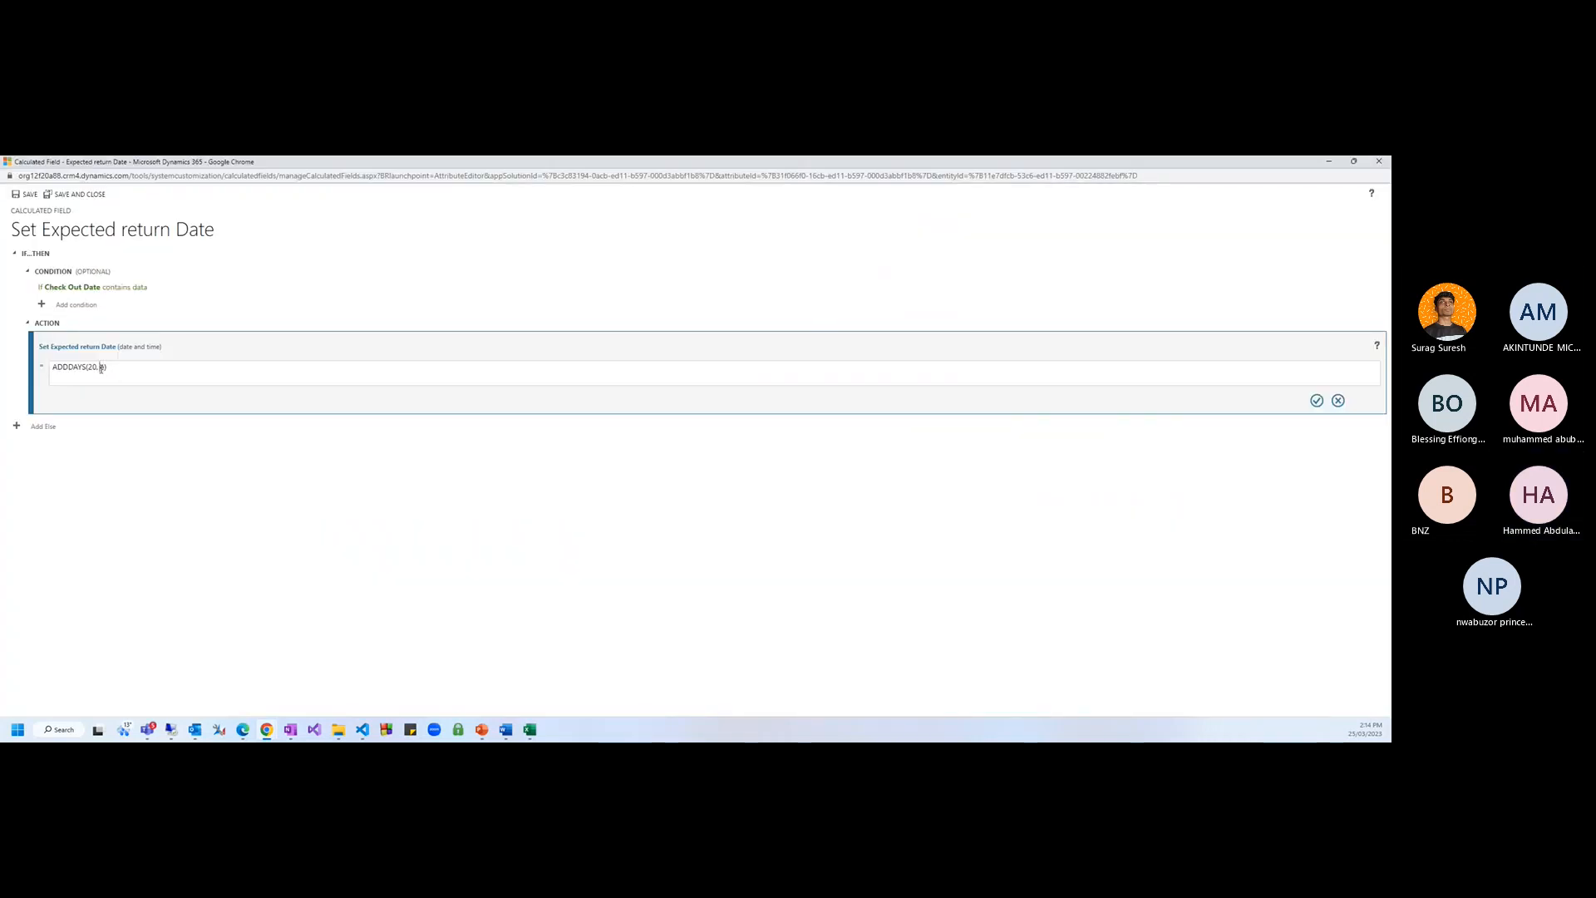
Insert mysaple_checkoutdate from autocomplete, completing ADDDAYS(20,mysaple_checkoutdate )
{"action": "left_click", "coordinate": [102, 368]}
{"action": "type", "text": "etu"}
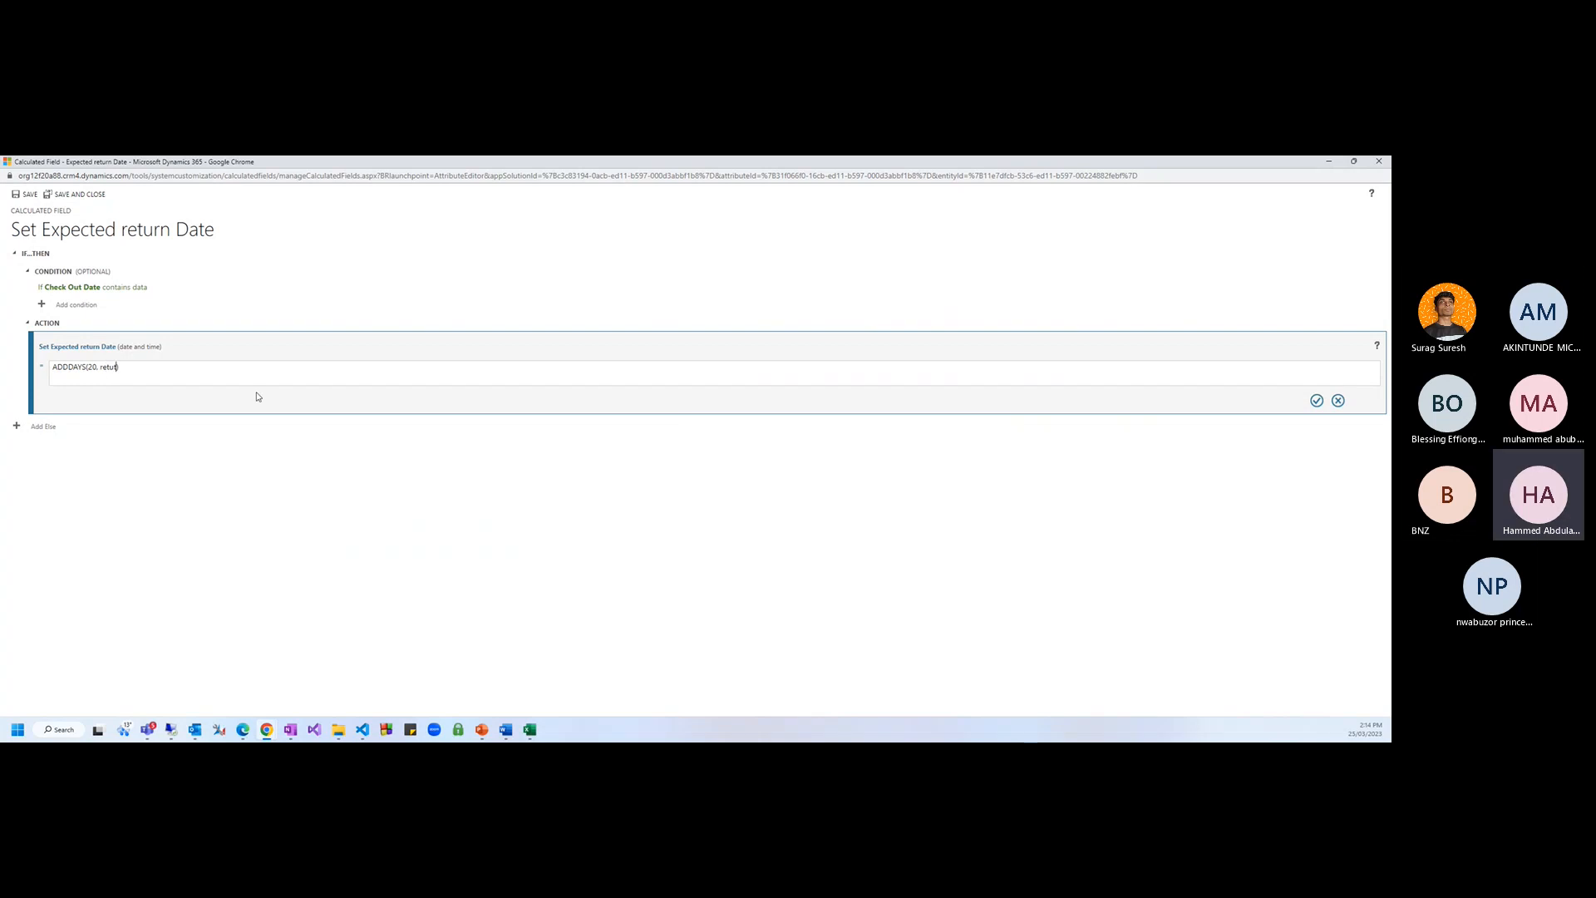
{"action": "key", "text": "BackSpace"}
{"action": "key", "text": "BackSpace"}
{"action": "key", "text": "BackSpace"}
{"action": "key", "text": "BackSpace"}
{"action": "scroll", "coordinate": [108, 465], "scroll_direction": "down", "scroll_amount": 2}
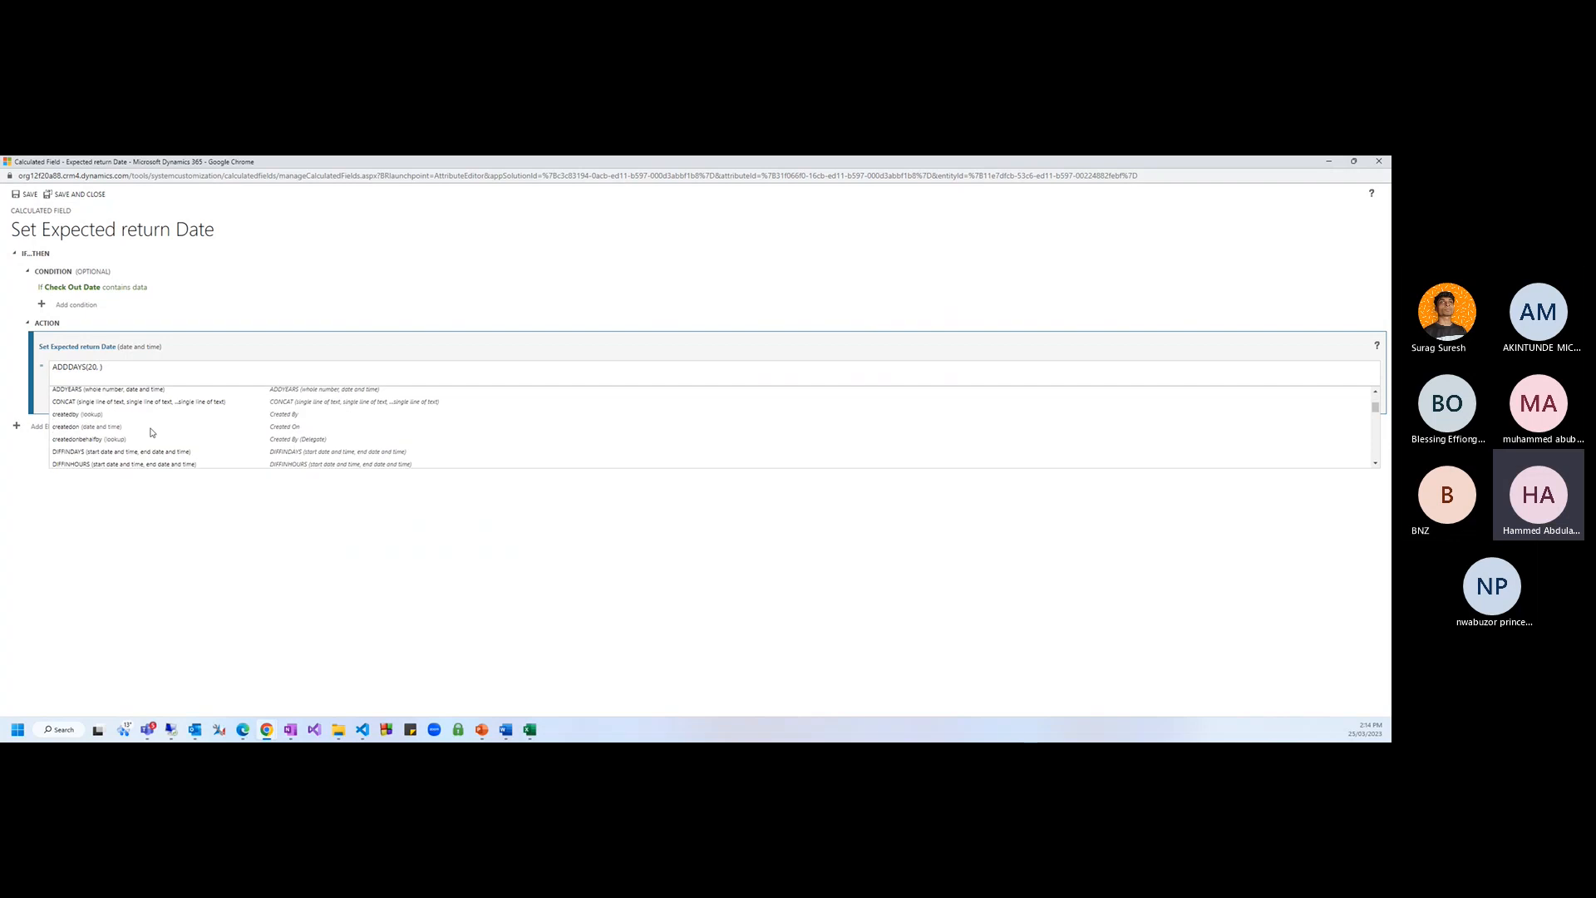
{"action": "scroll", "coordinate": [148, 434], "scroll_direction": "down", "scroll_amount": 2}
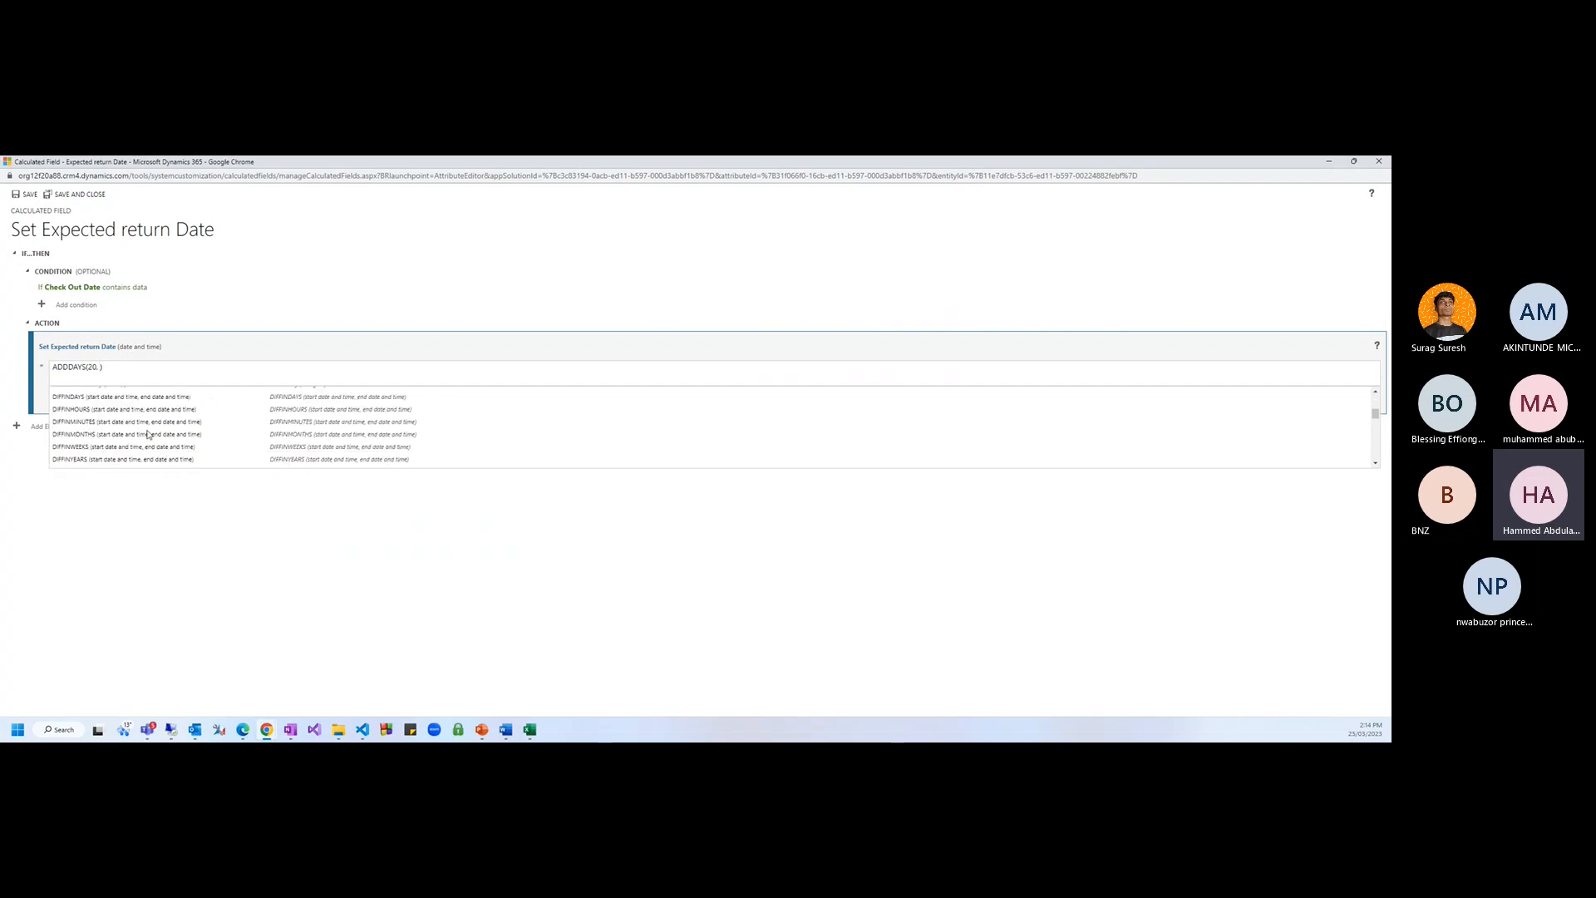
{"action": "scroll", "coordinate": [148, 434], "scroll_direction": "up", "scroll_amount": 2}
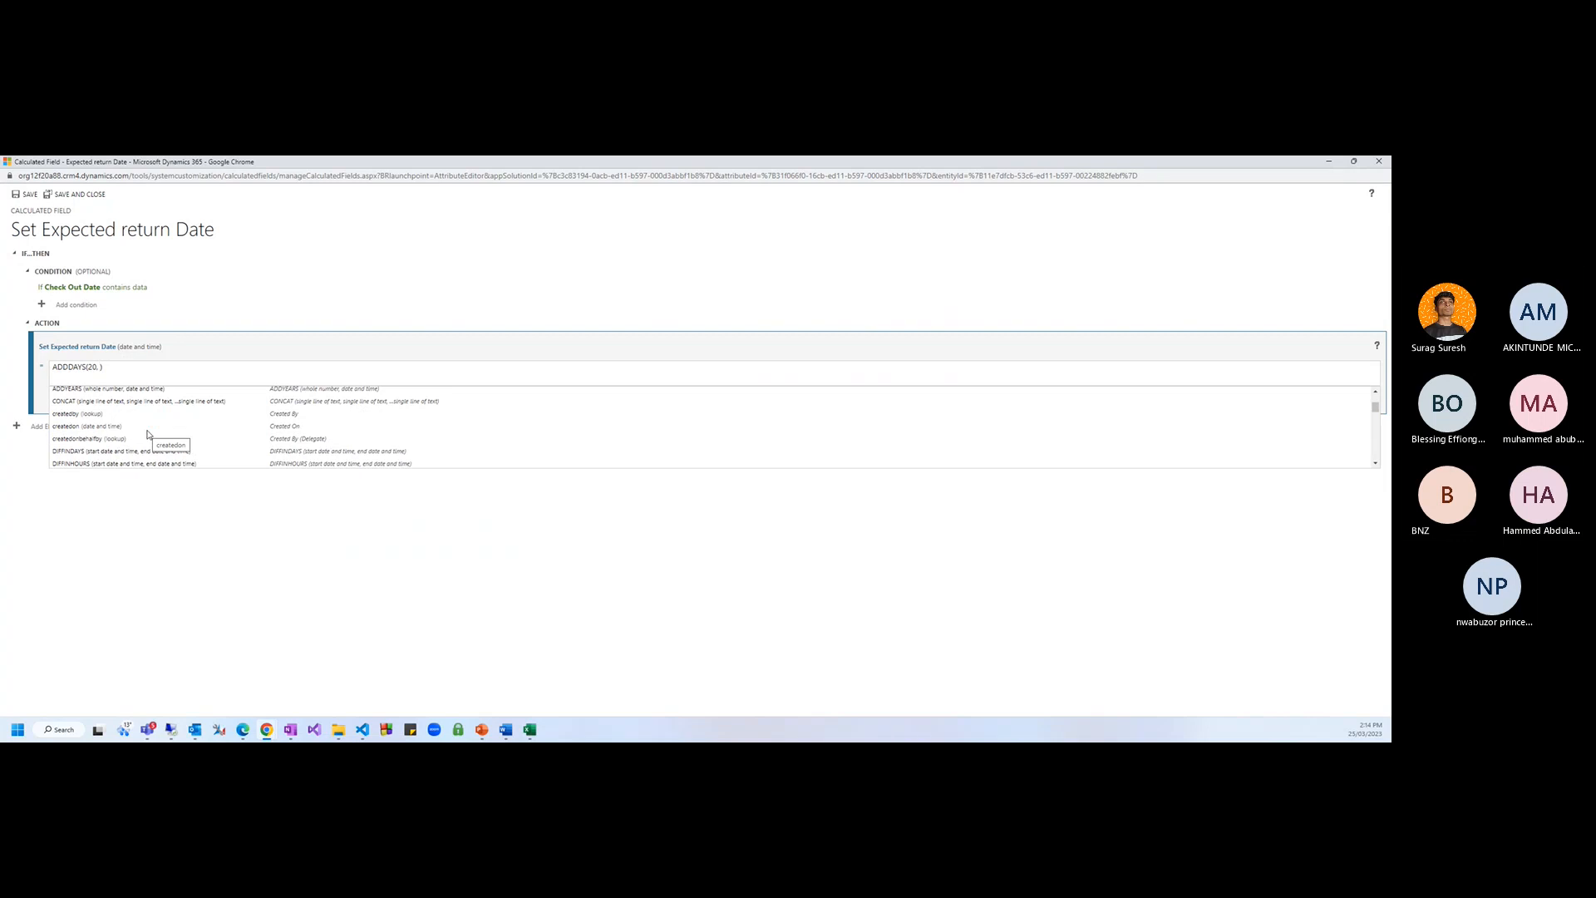
{"action": "scroll", "coordinate": [148, 434], "scroll_direction": "up", "scroll_amount": 2}
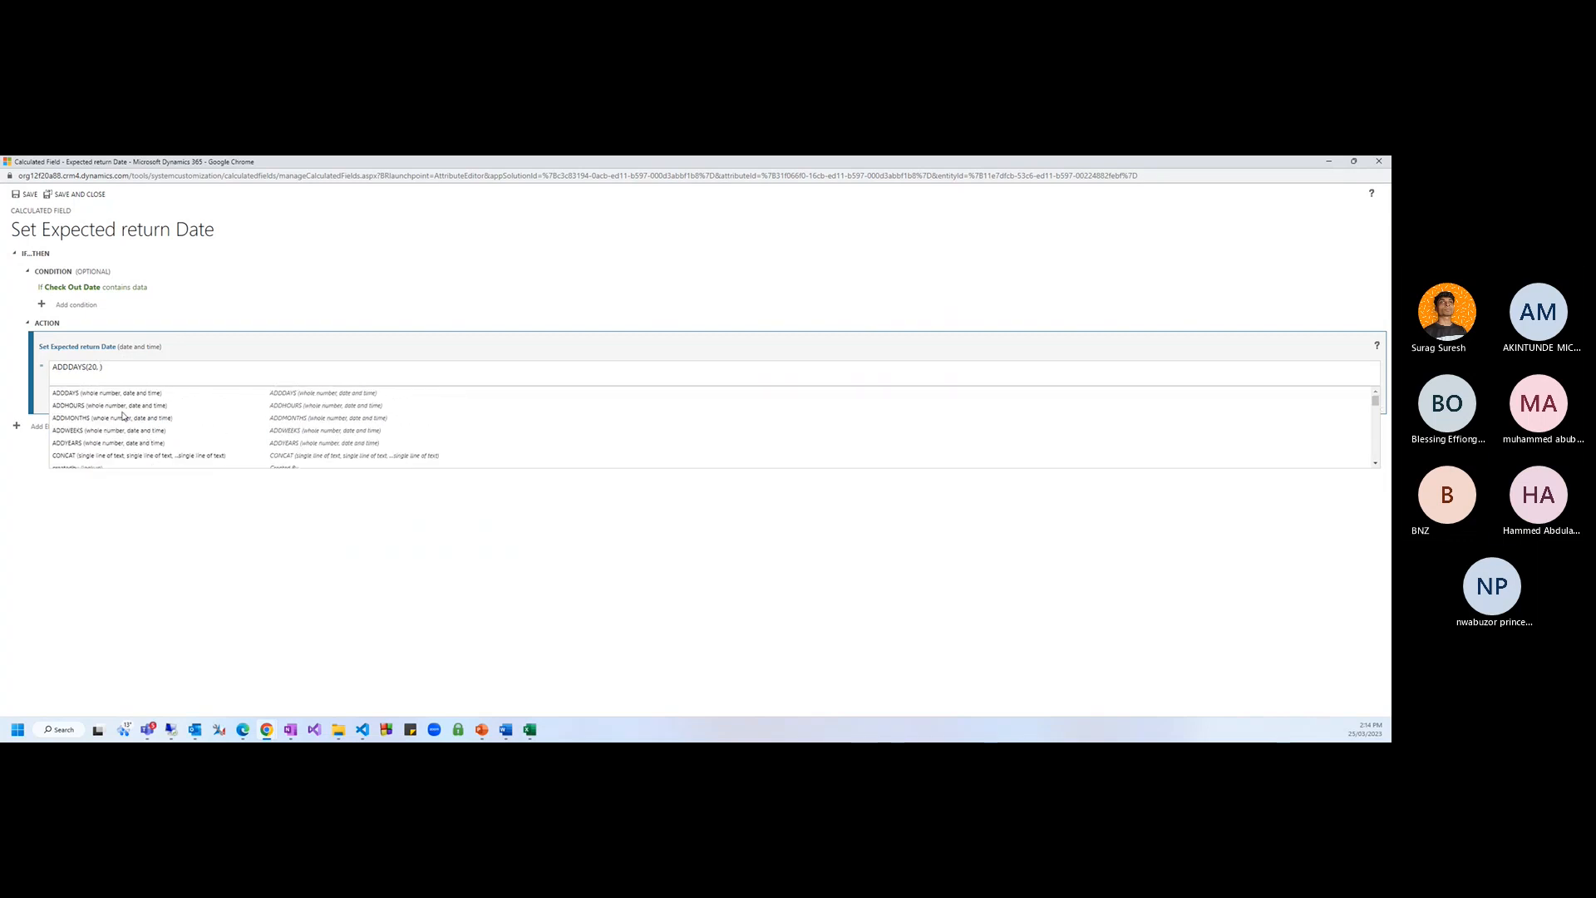
{"action": "scroll", "coordinate": [144, 439], "scroll_direction": "down", "scroll_amount": 5}
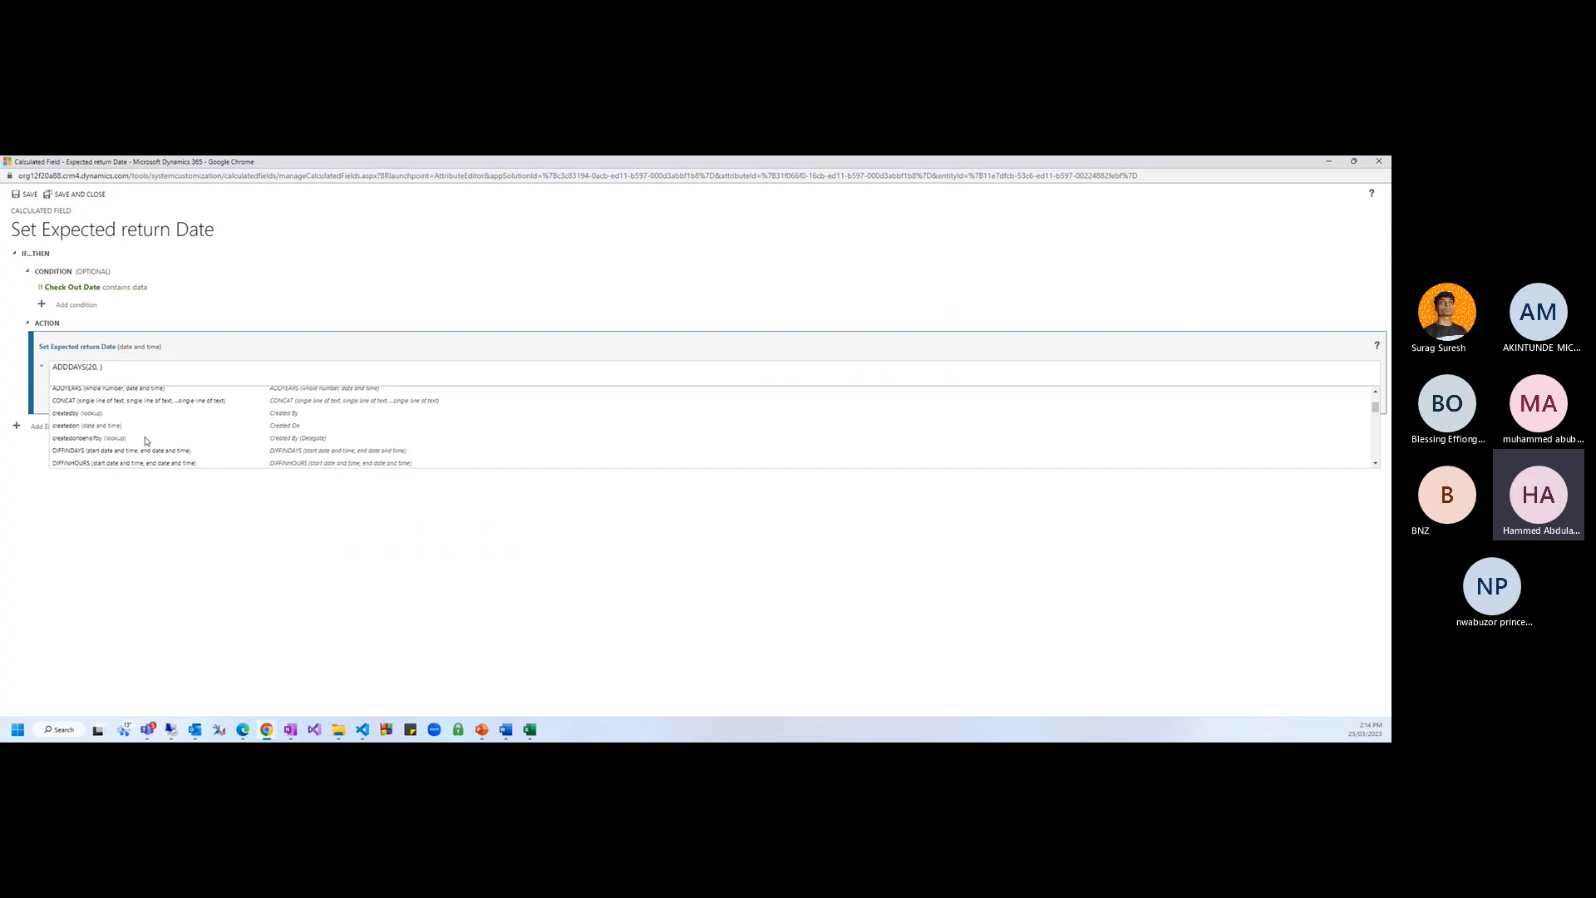
{"action": "scroll", "coordinate": [146, 440], "scroll_direction": "down", "scroll_amount": 10}
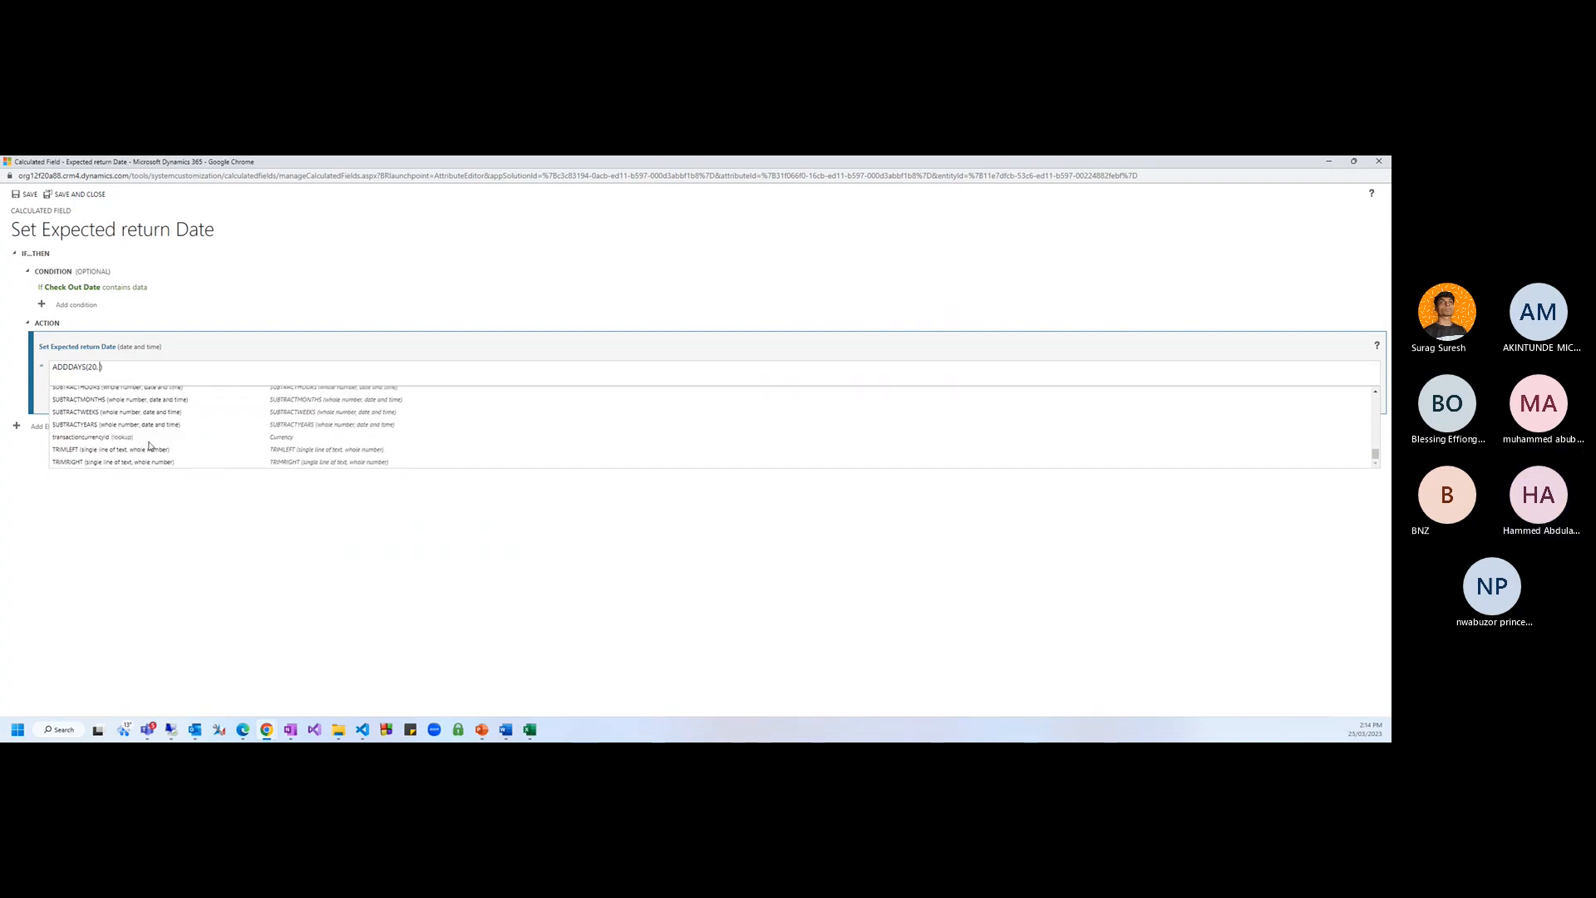
{"action": "scroll", "coordinate": [150, 446], "scroll_direction": "up", "scroll_amount": 2}
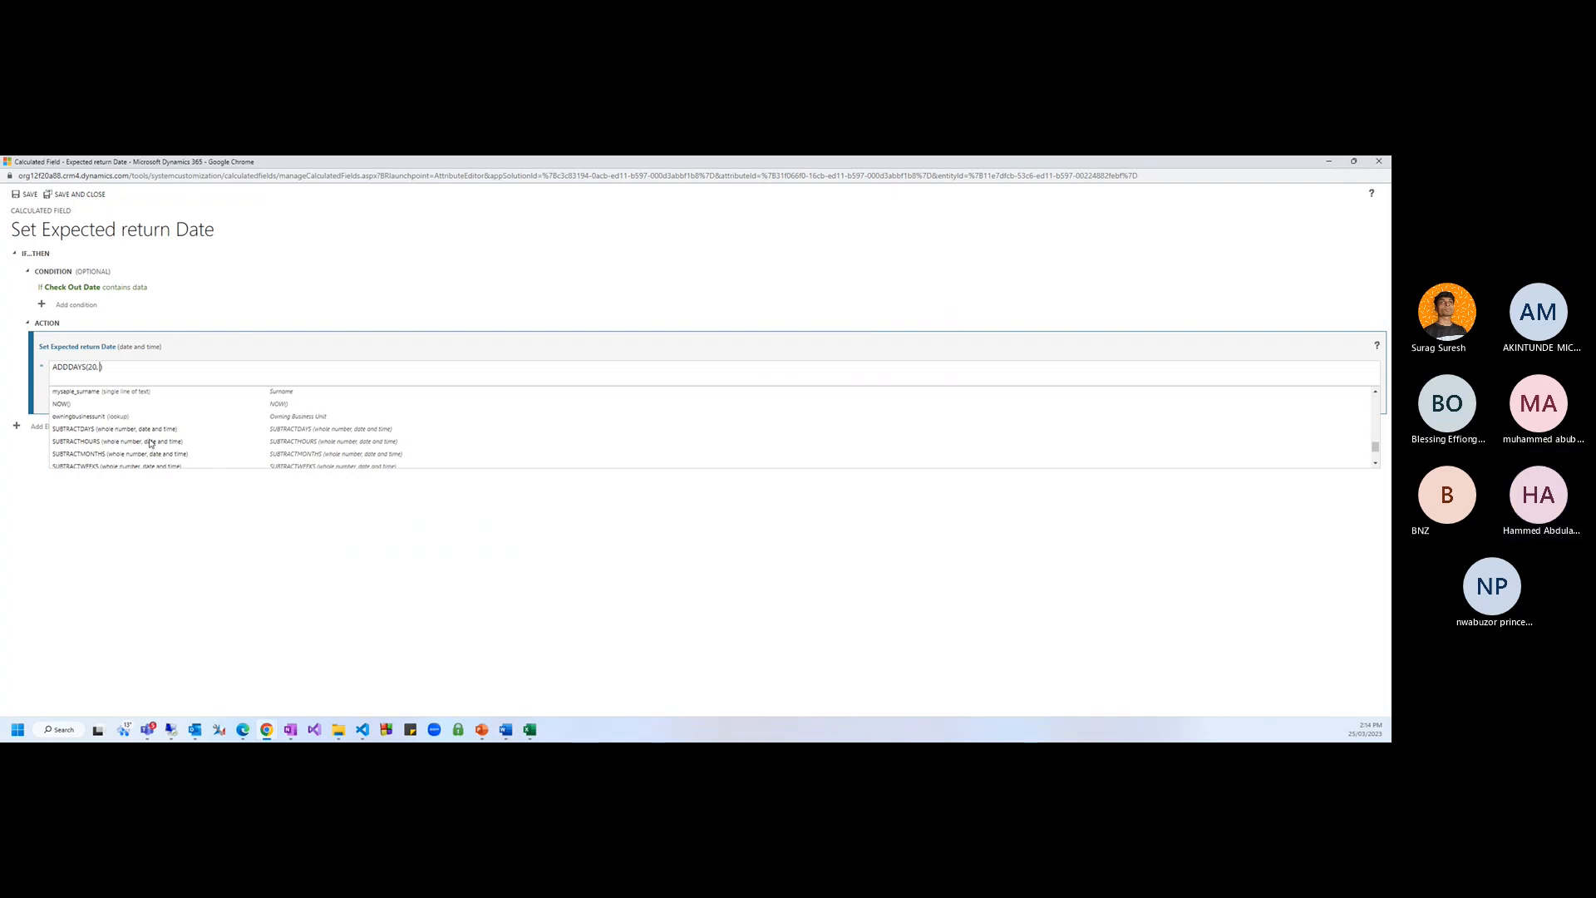
{"action": "scroll", "coordinate": [150, 443], "scroll_direction": "up", "scroll_amount": 1}
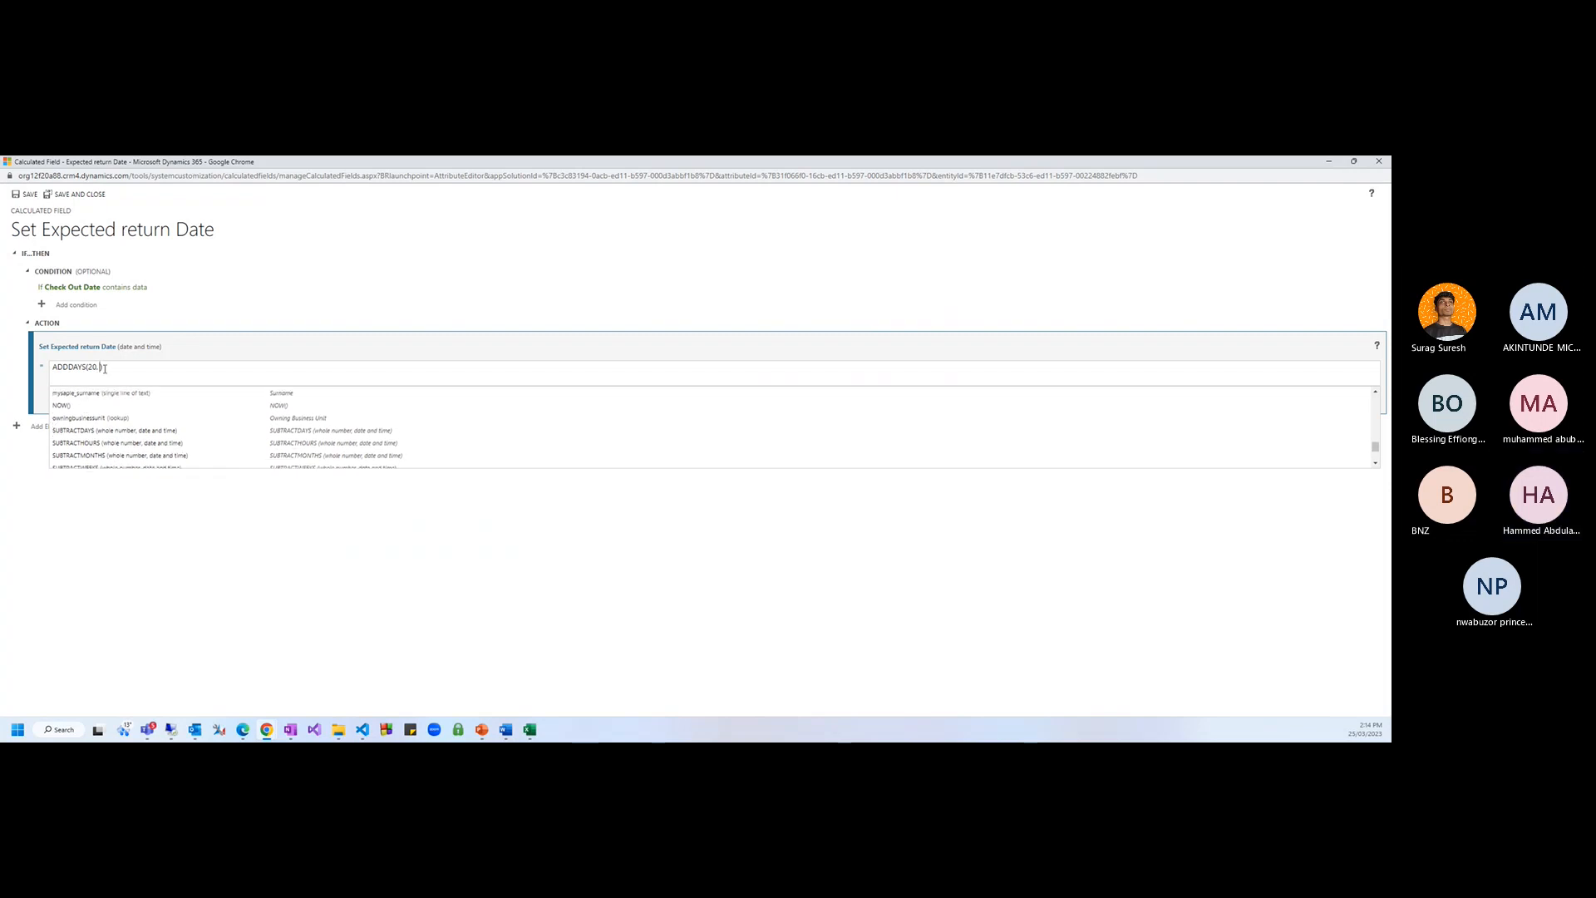
{"action": "key", "text": "Up"}
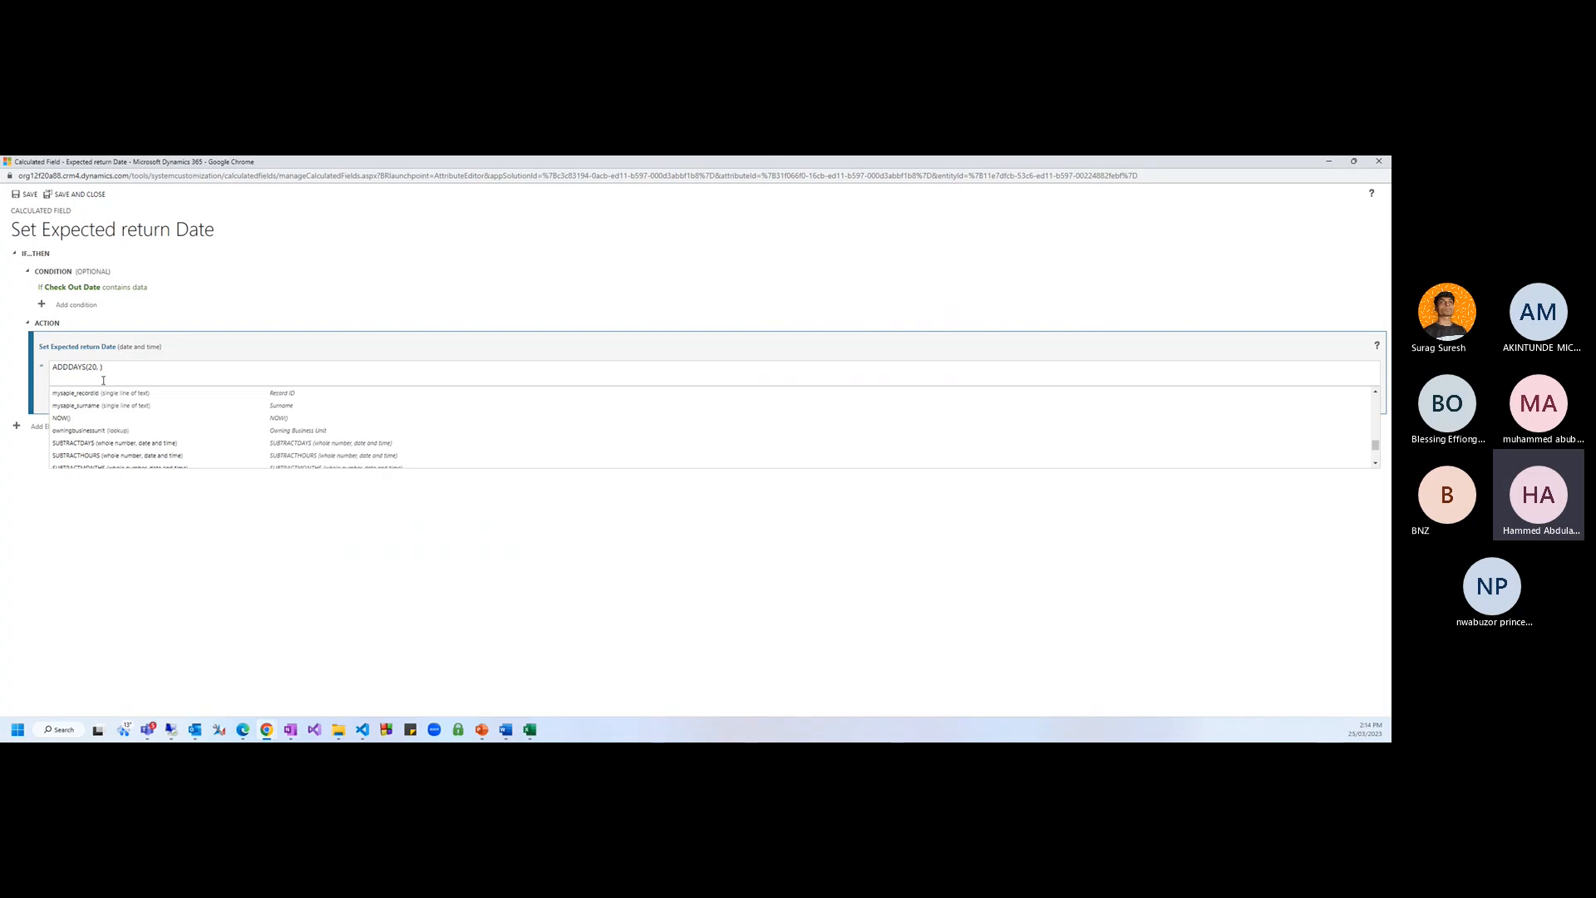
{"action": "scroll", "coordinate": [102, 428], "scroll_direction": "up", "scroll_amount": 3}
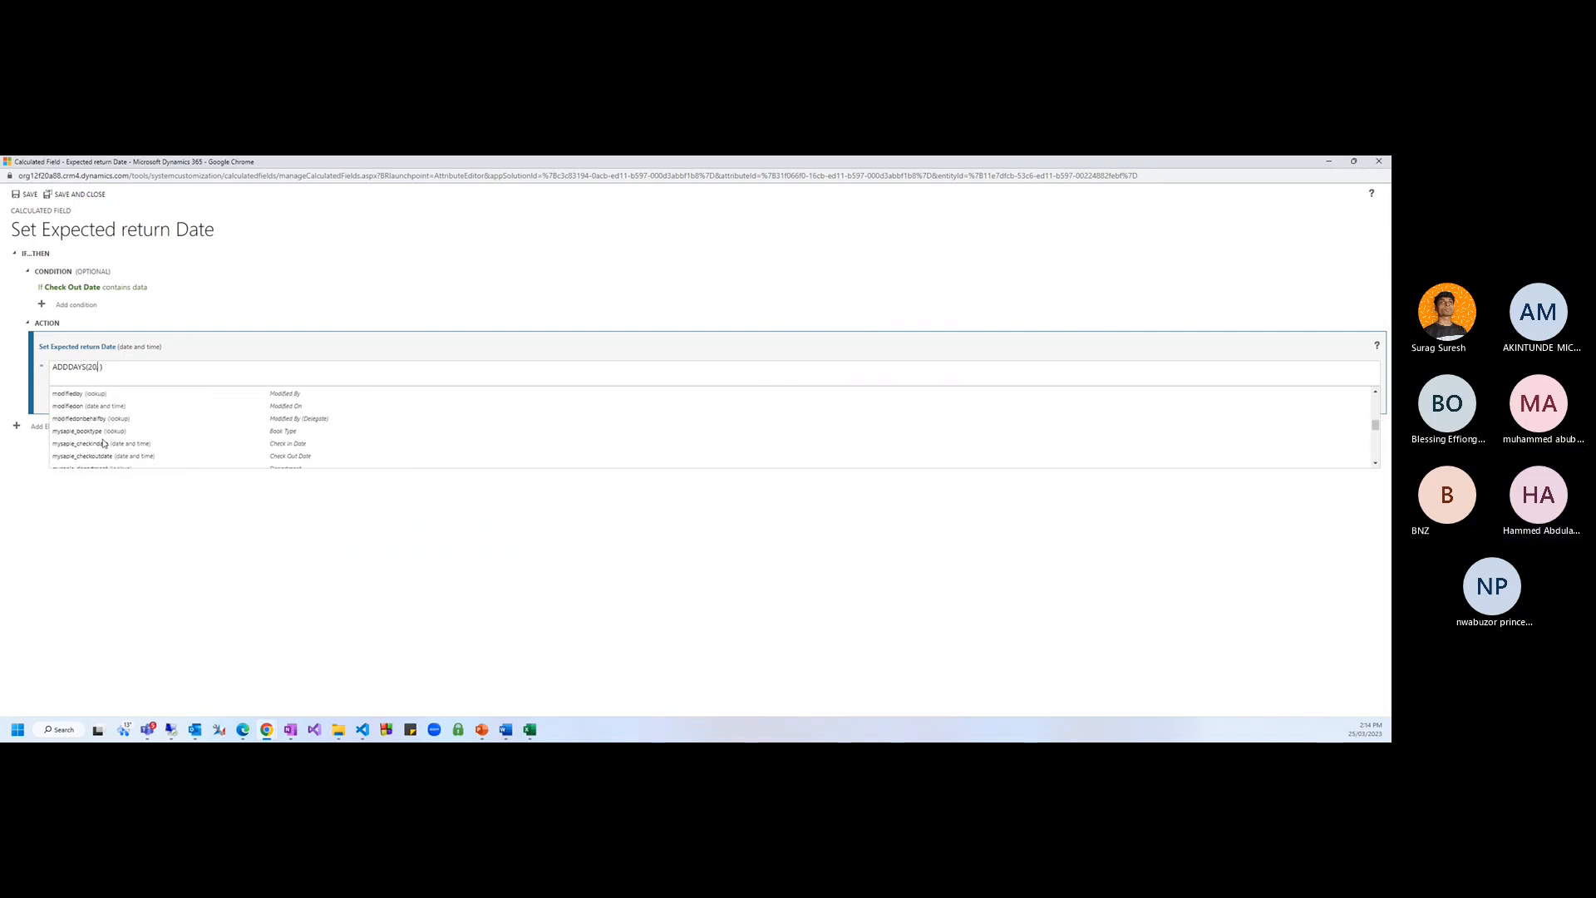
{"action": "type", "text": ","}
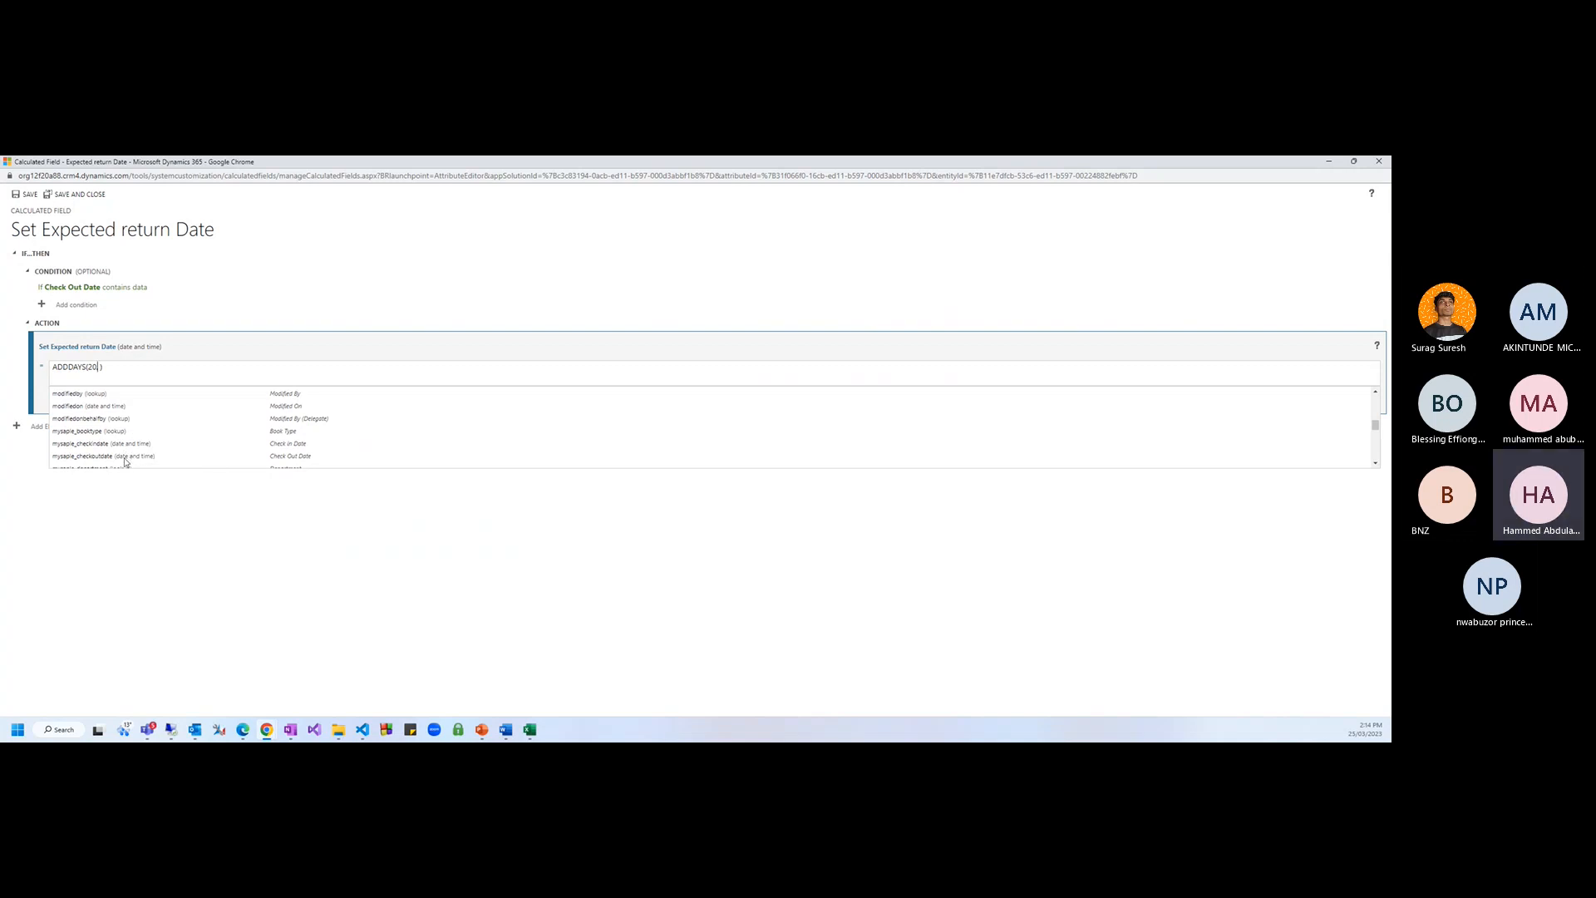
{"action": "left_click", "coordinate": [126, 460]}
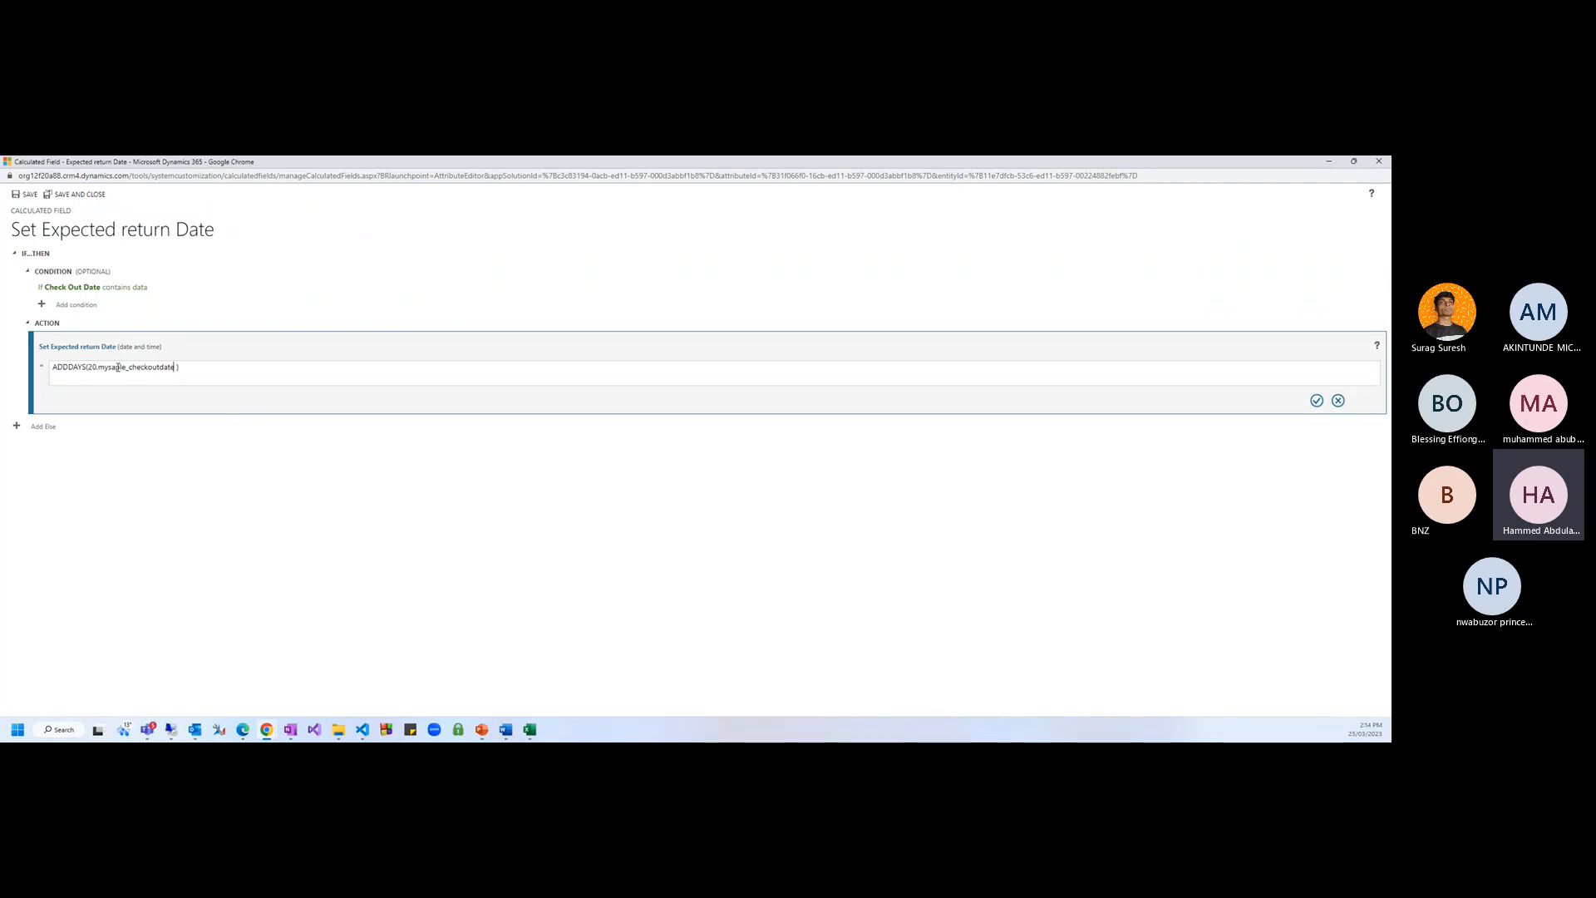
Accept the AddDays(20, Check Out Date) formula, then save and close the calculated field
{"action": "left_click", "coordinate": [1317, 400]}
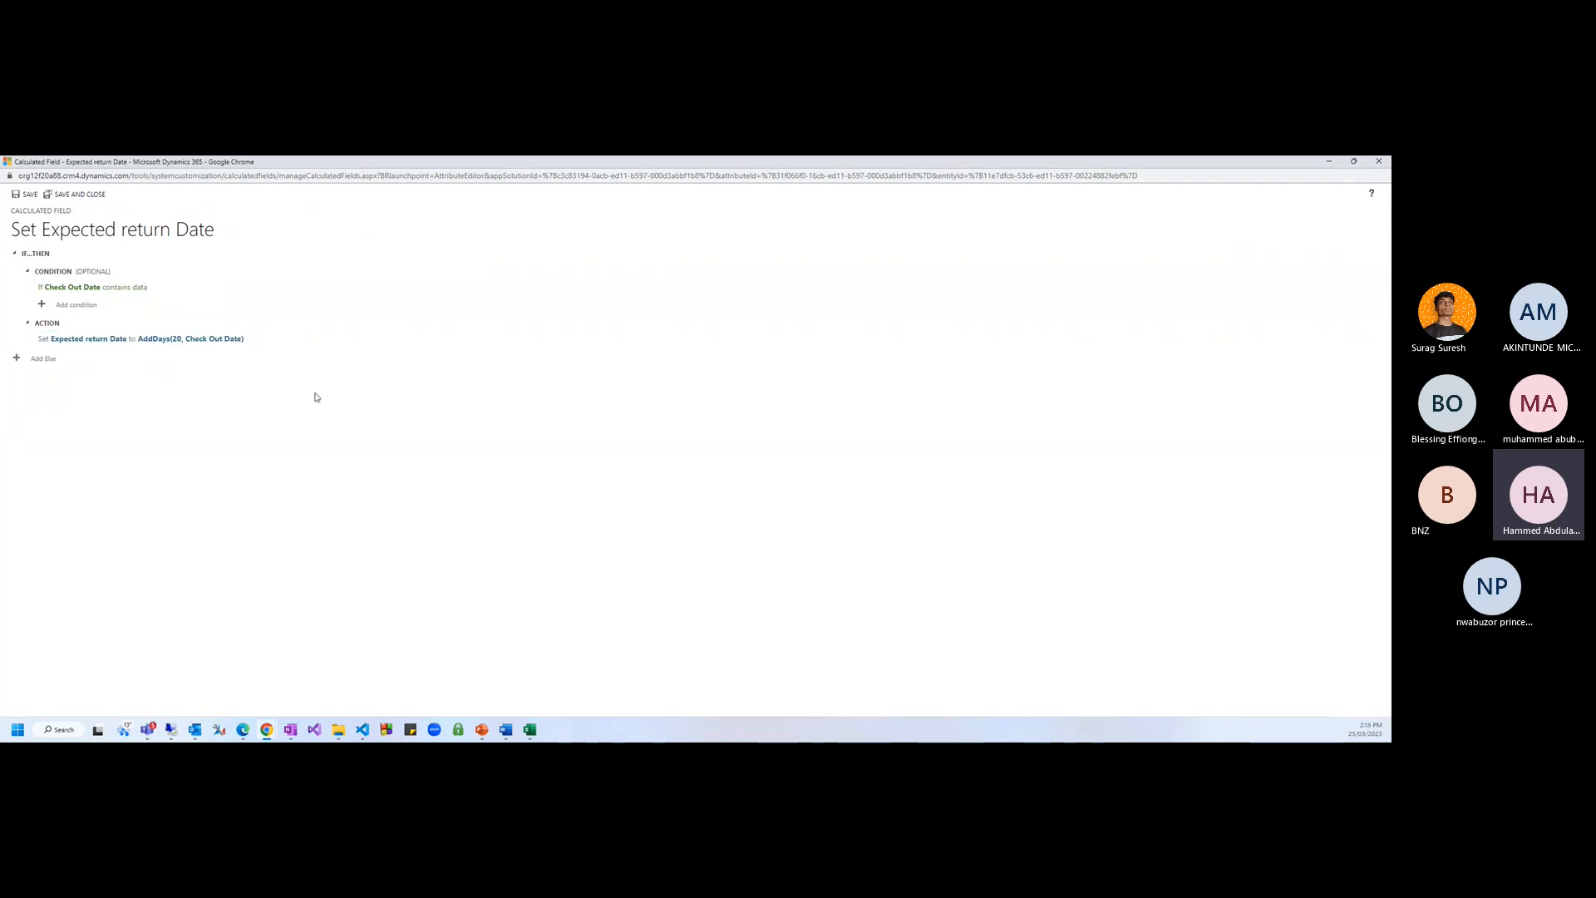
{"action": "left_click", "coordinate": [30, 196]}
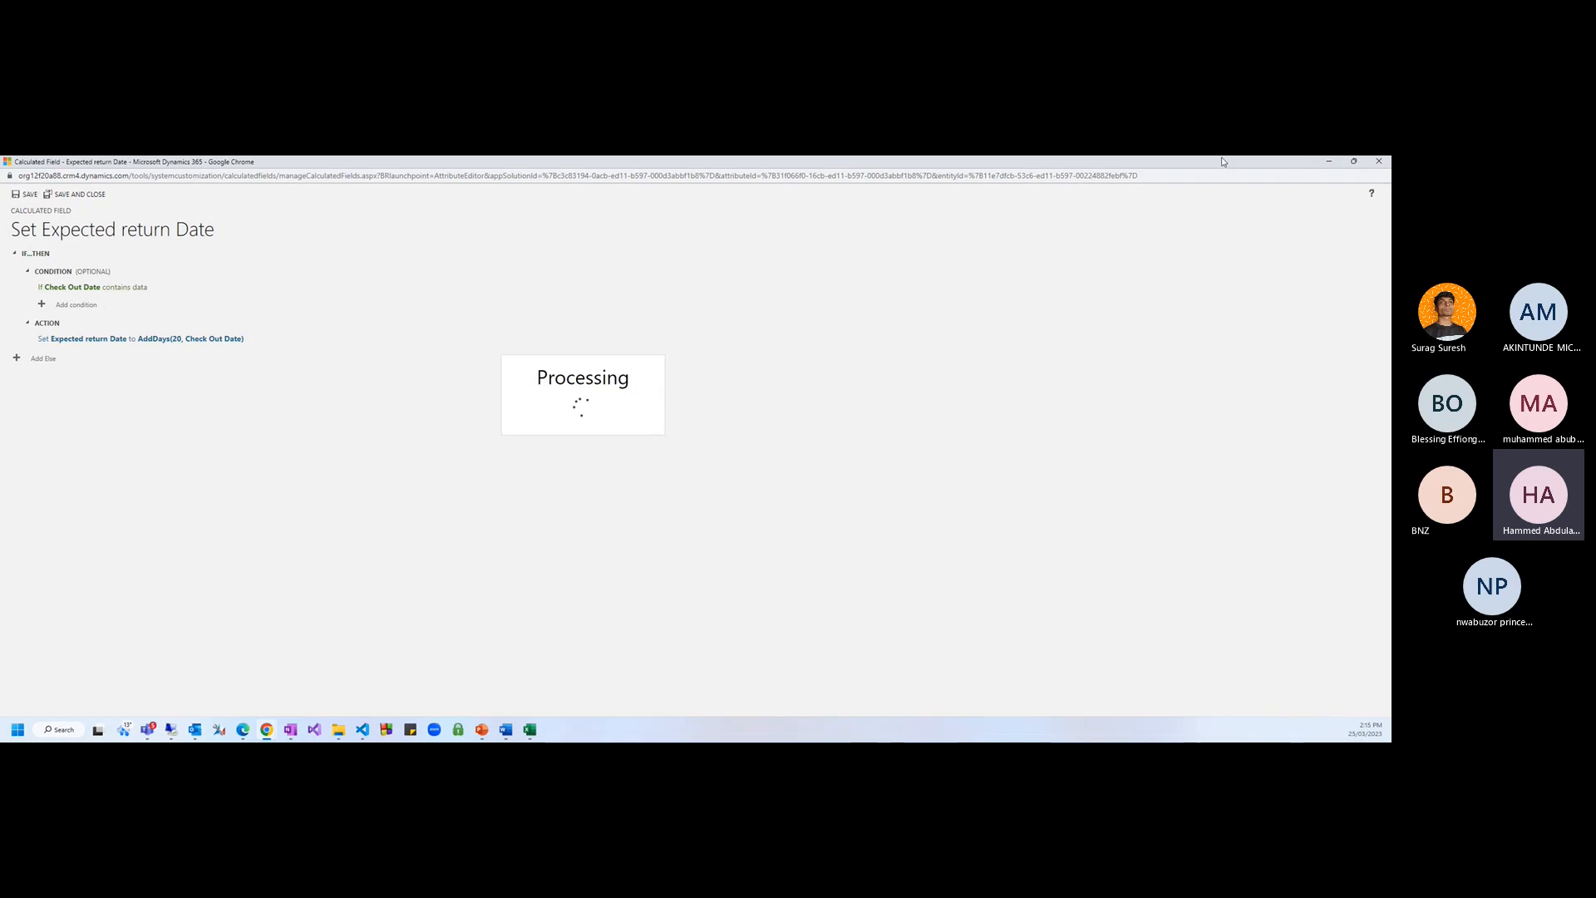
{"action": "left_click_drag", "start_coordinate": [1222, 161], "coordinate": [1019, 235]}
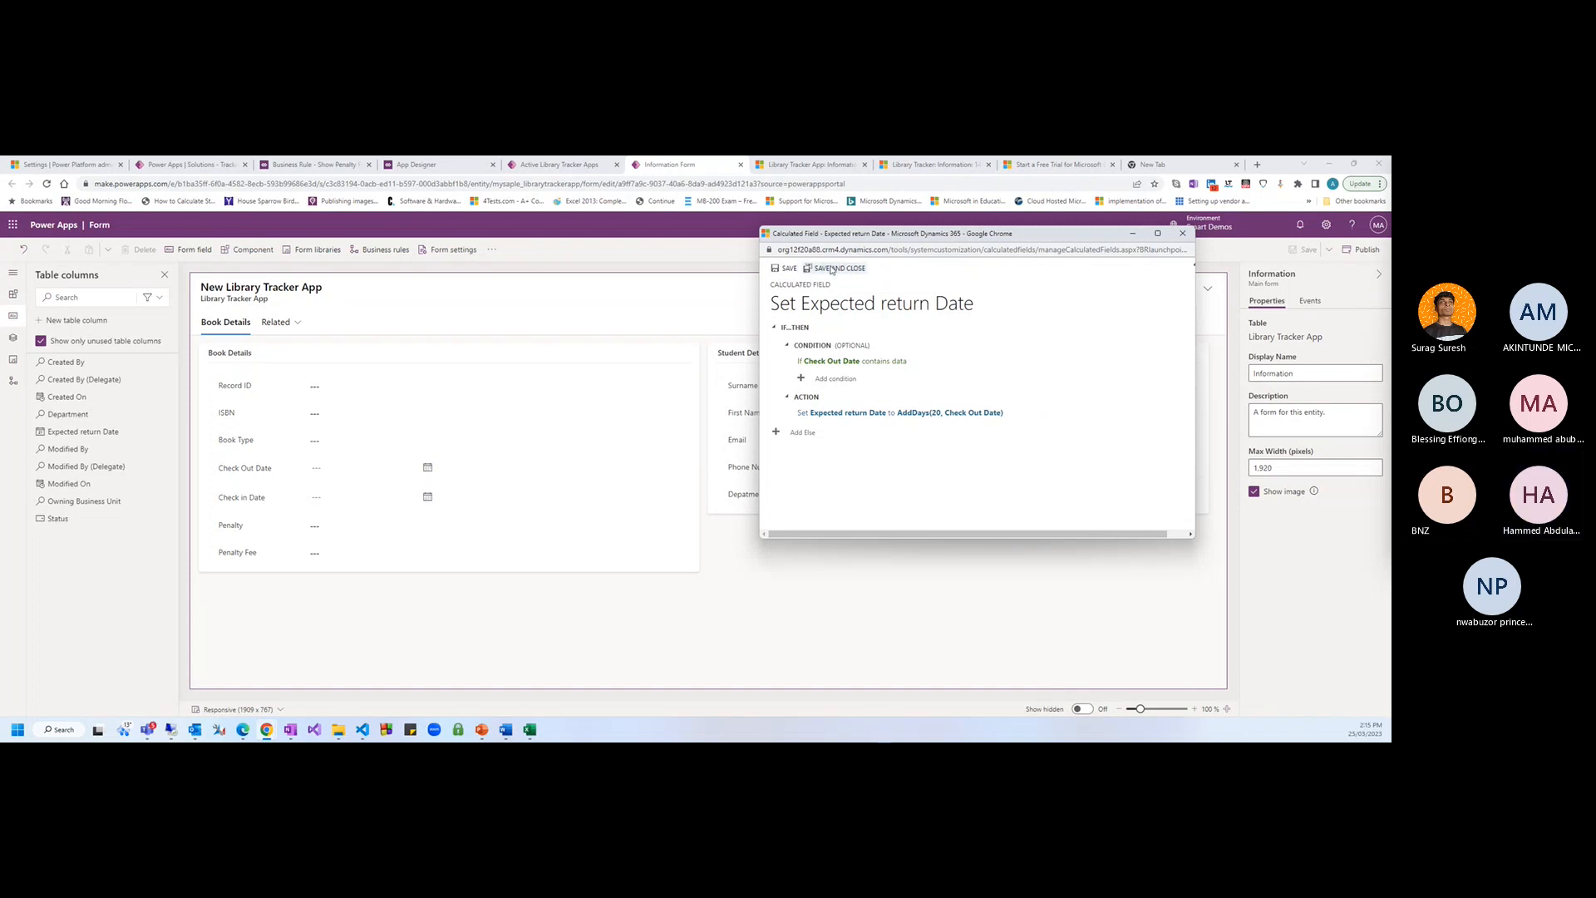
{"action": "left_click", "coordinate": [836, 271]}
Put Expected return Date between Check Out Date and Check in Date in Book Details, then save and publish
{"action": "left_click", "coordinate": [409, 648]}
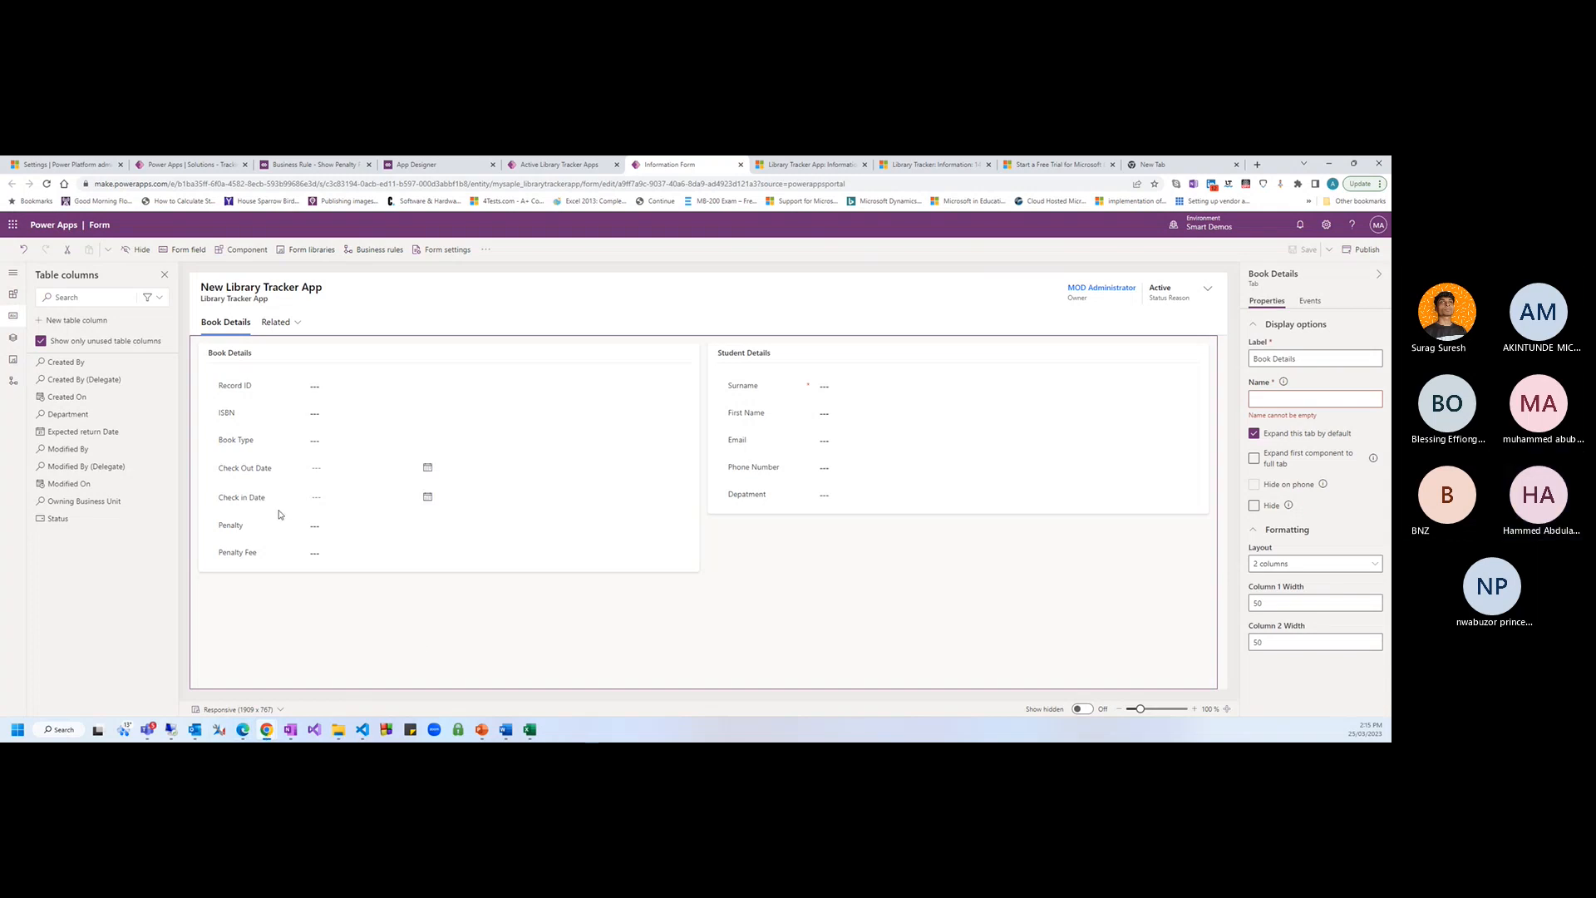
{"action": "left_click_drag", "start_coordinate": [91, 433], "coordinate": [284, 501]}
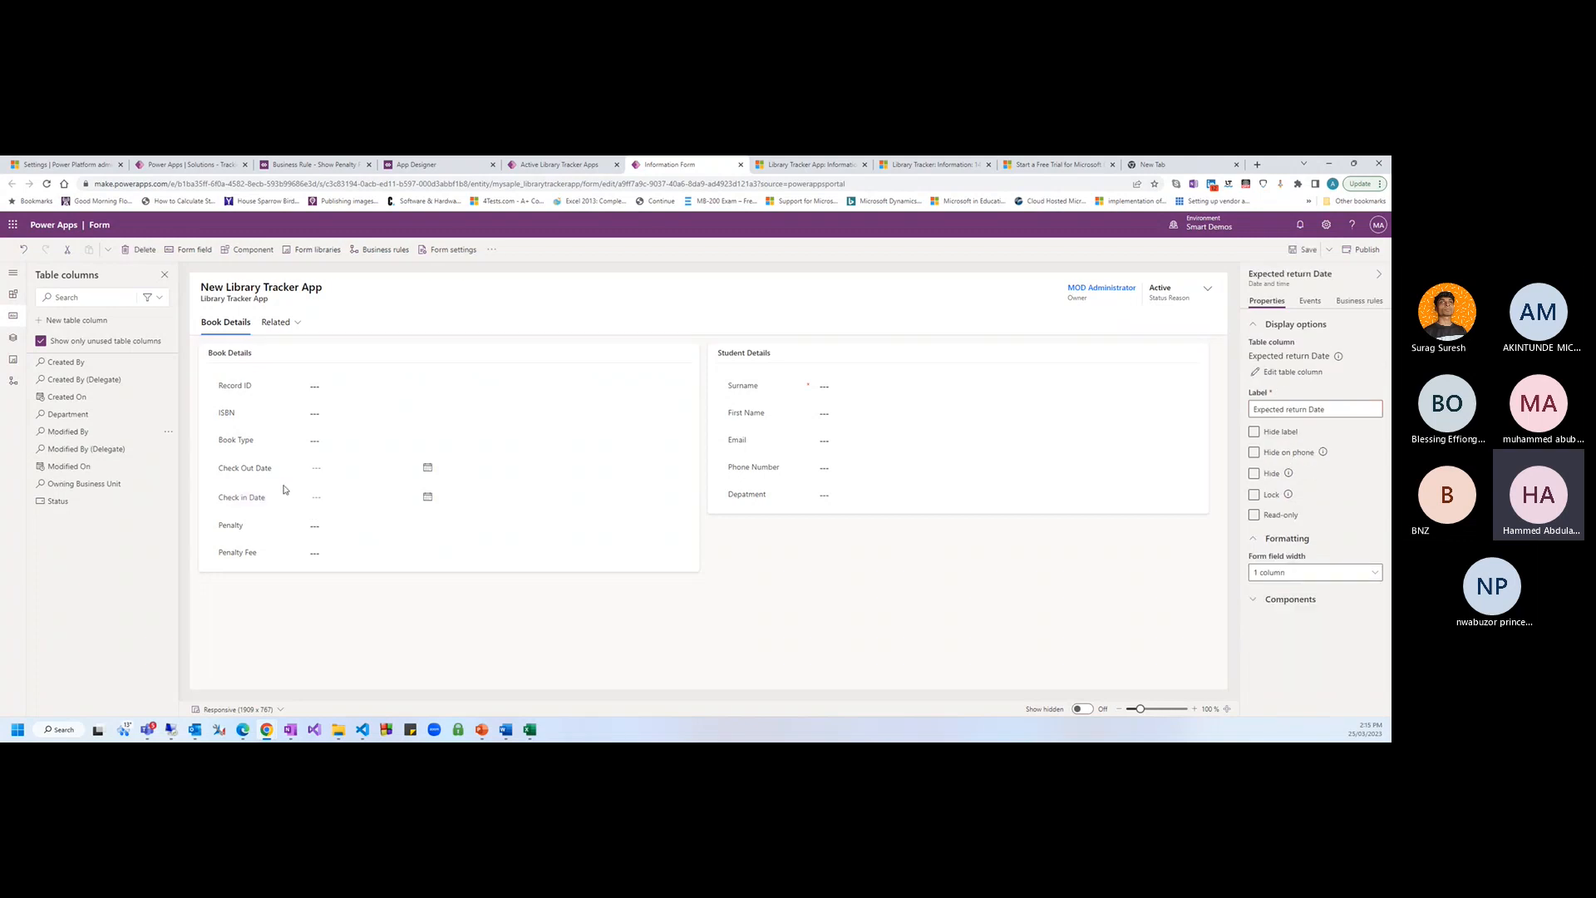
{"action": "left_click", "coordinate": [268, 507]}
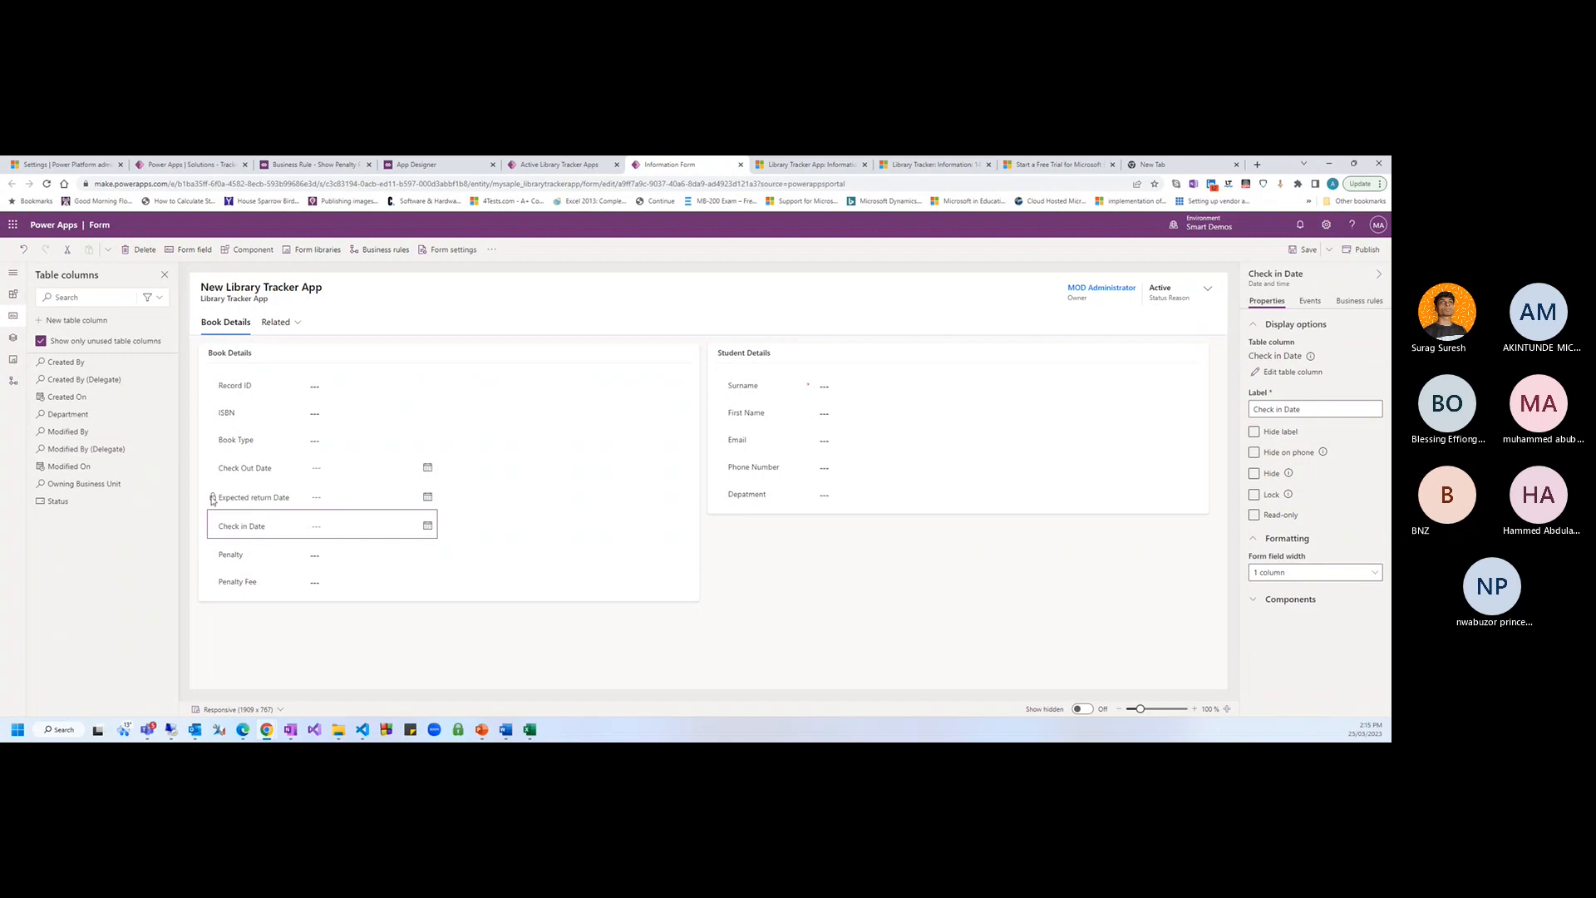
{"action": "left_click", "coordinate": [213, 500]}
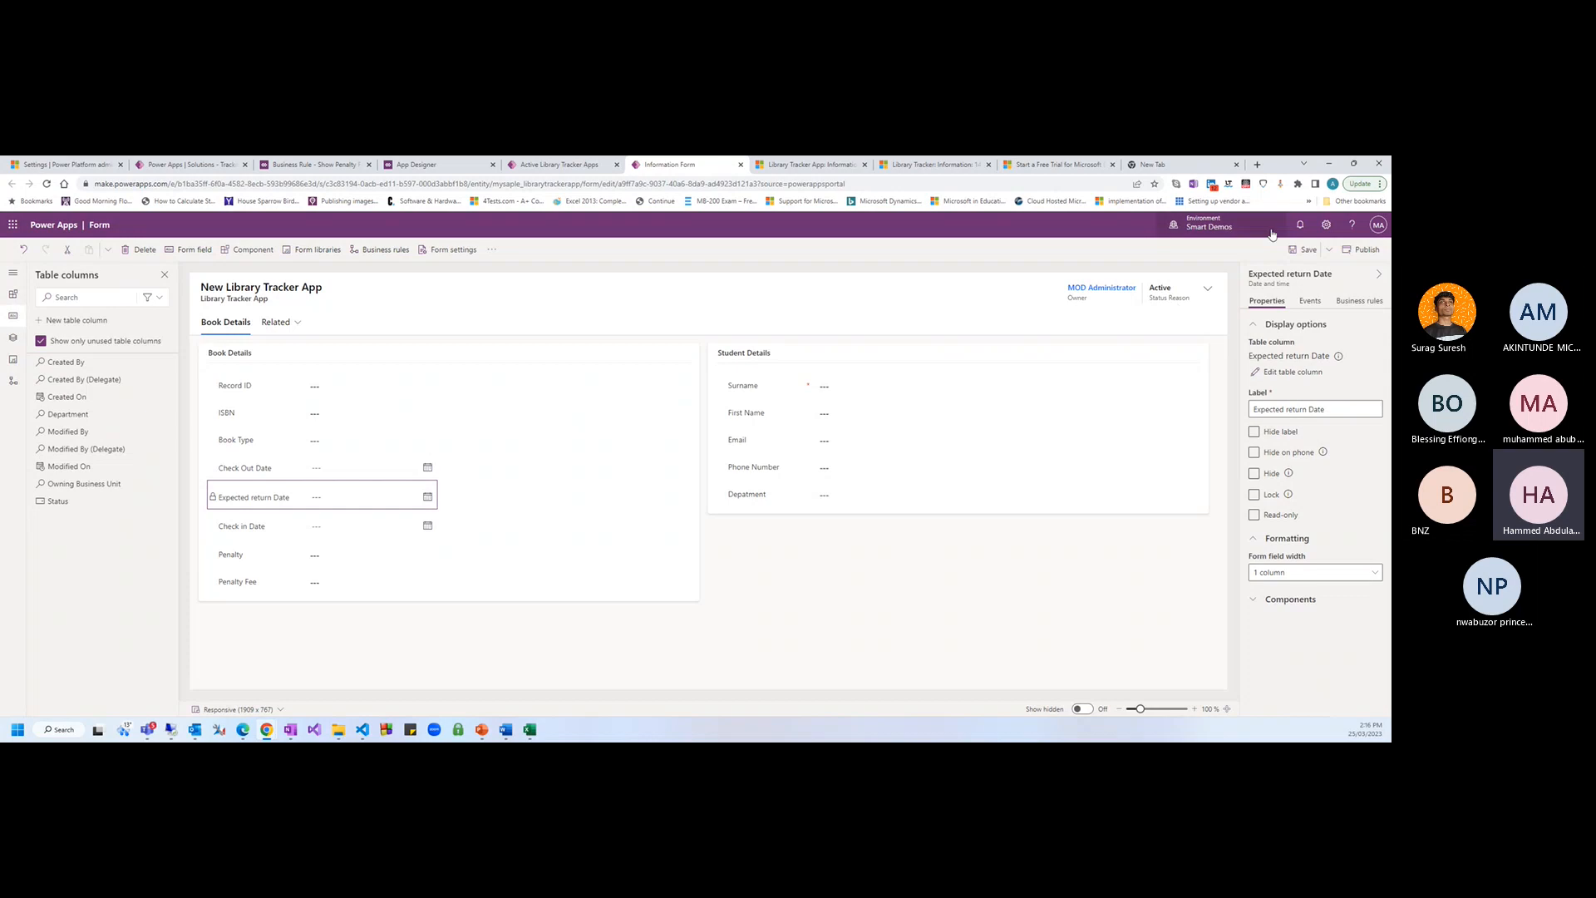
{"action": "left_click", "coordinate": [1304, 250]}
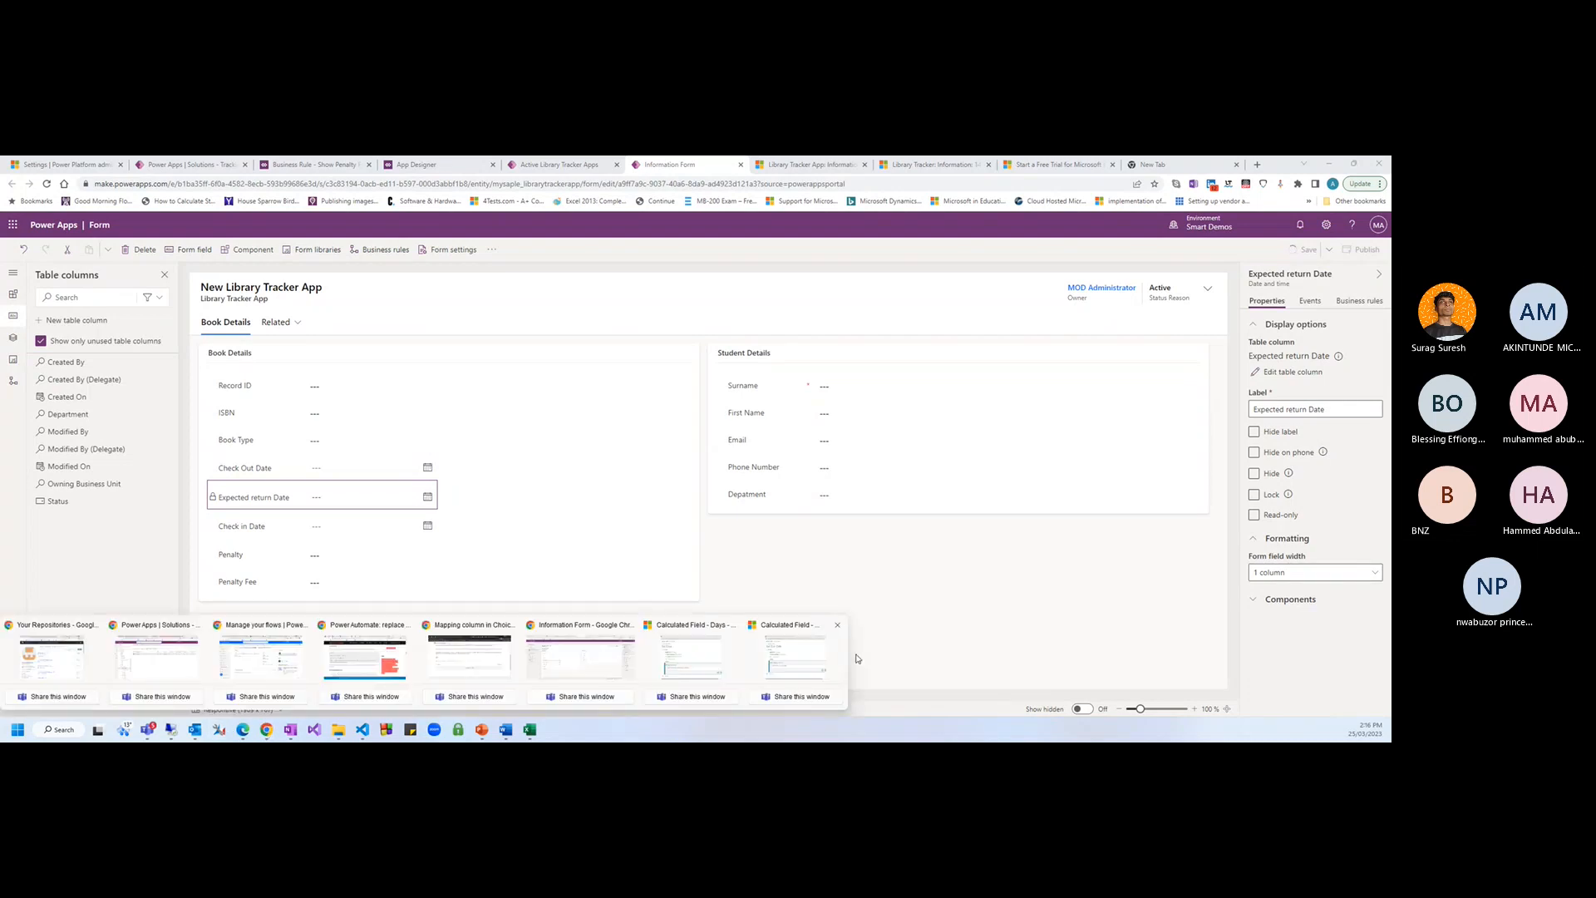
{"action": "left_click", "coordinate": [1363, 249]}
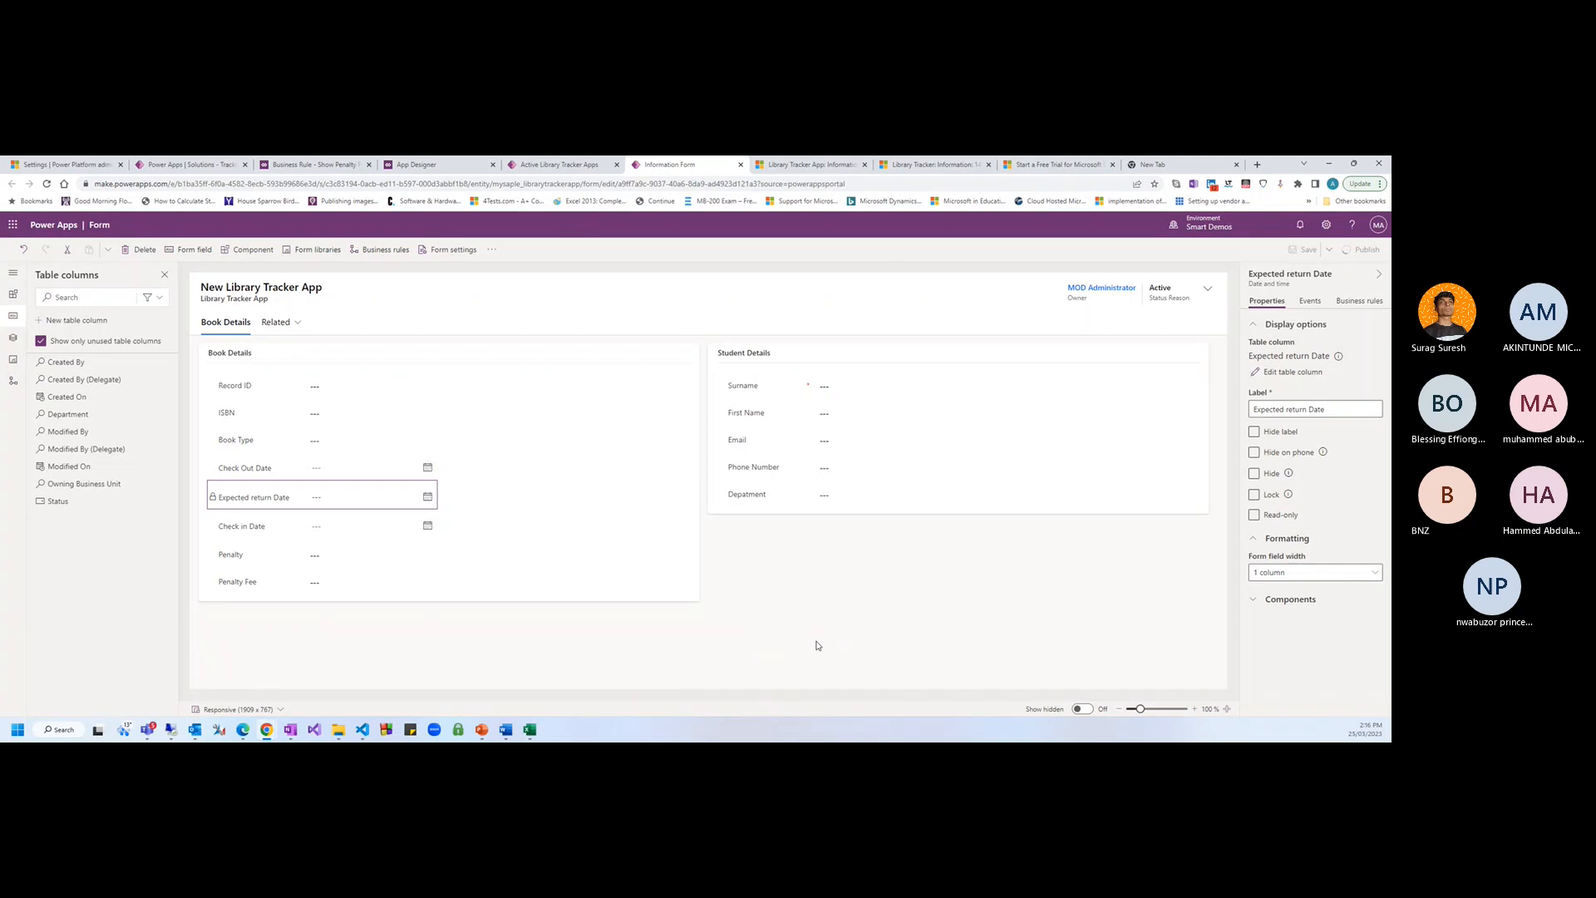
{"action": "left_click", "coordinate": [817, 645]}
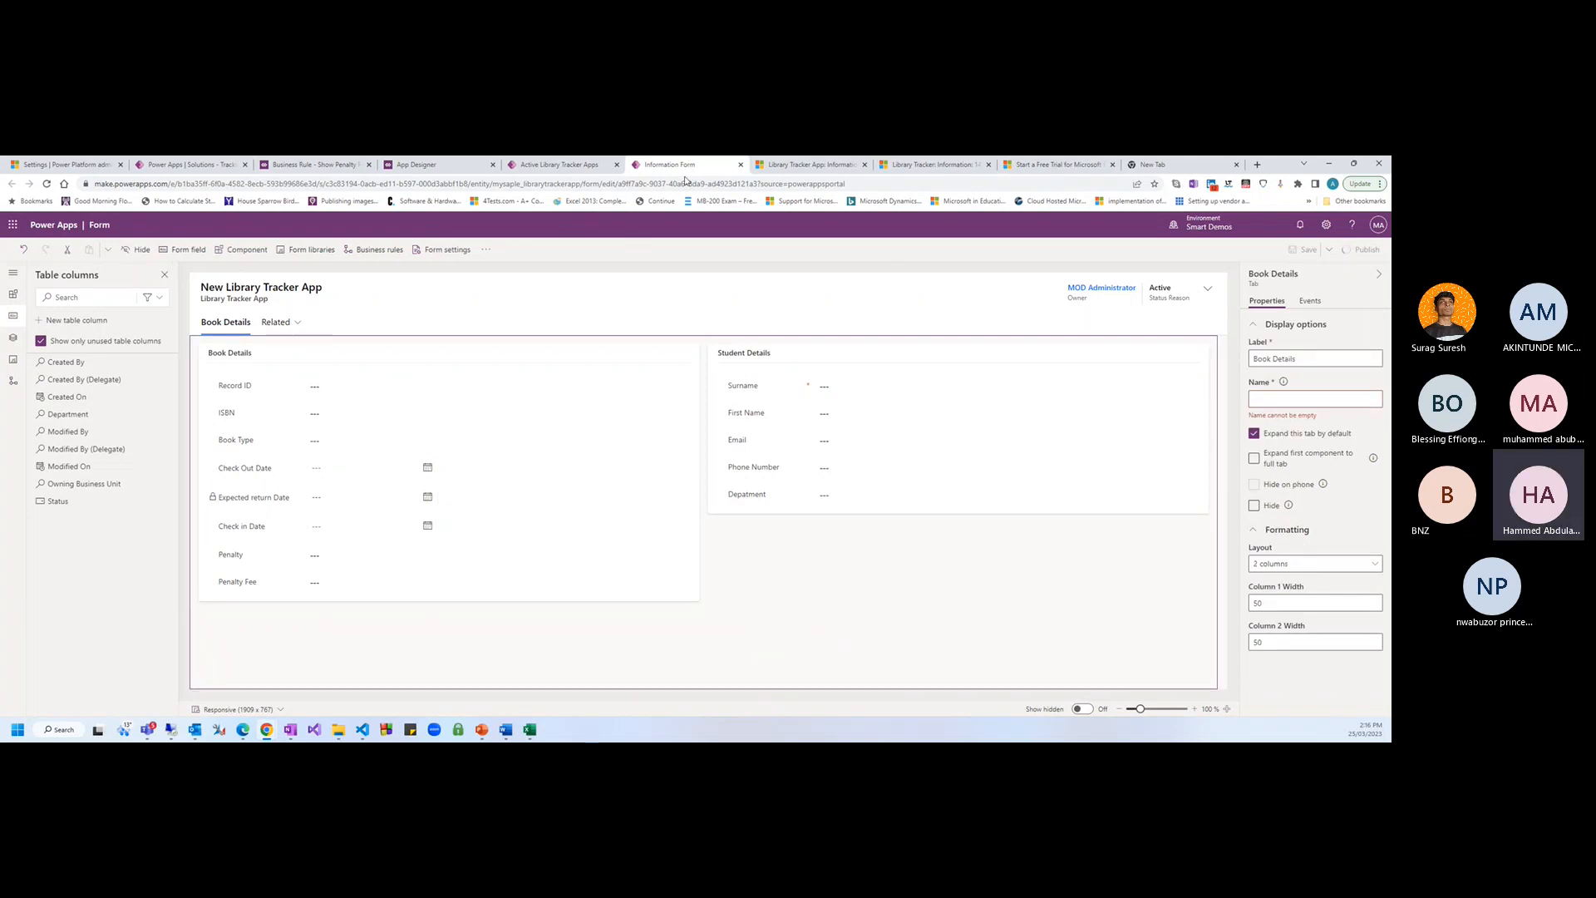
Reload the book record page so the empty, read-only Expected return Date field appears
{"action": "left_click", "coordinate": [811, 165]}
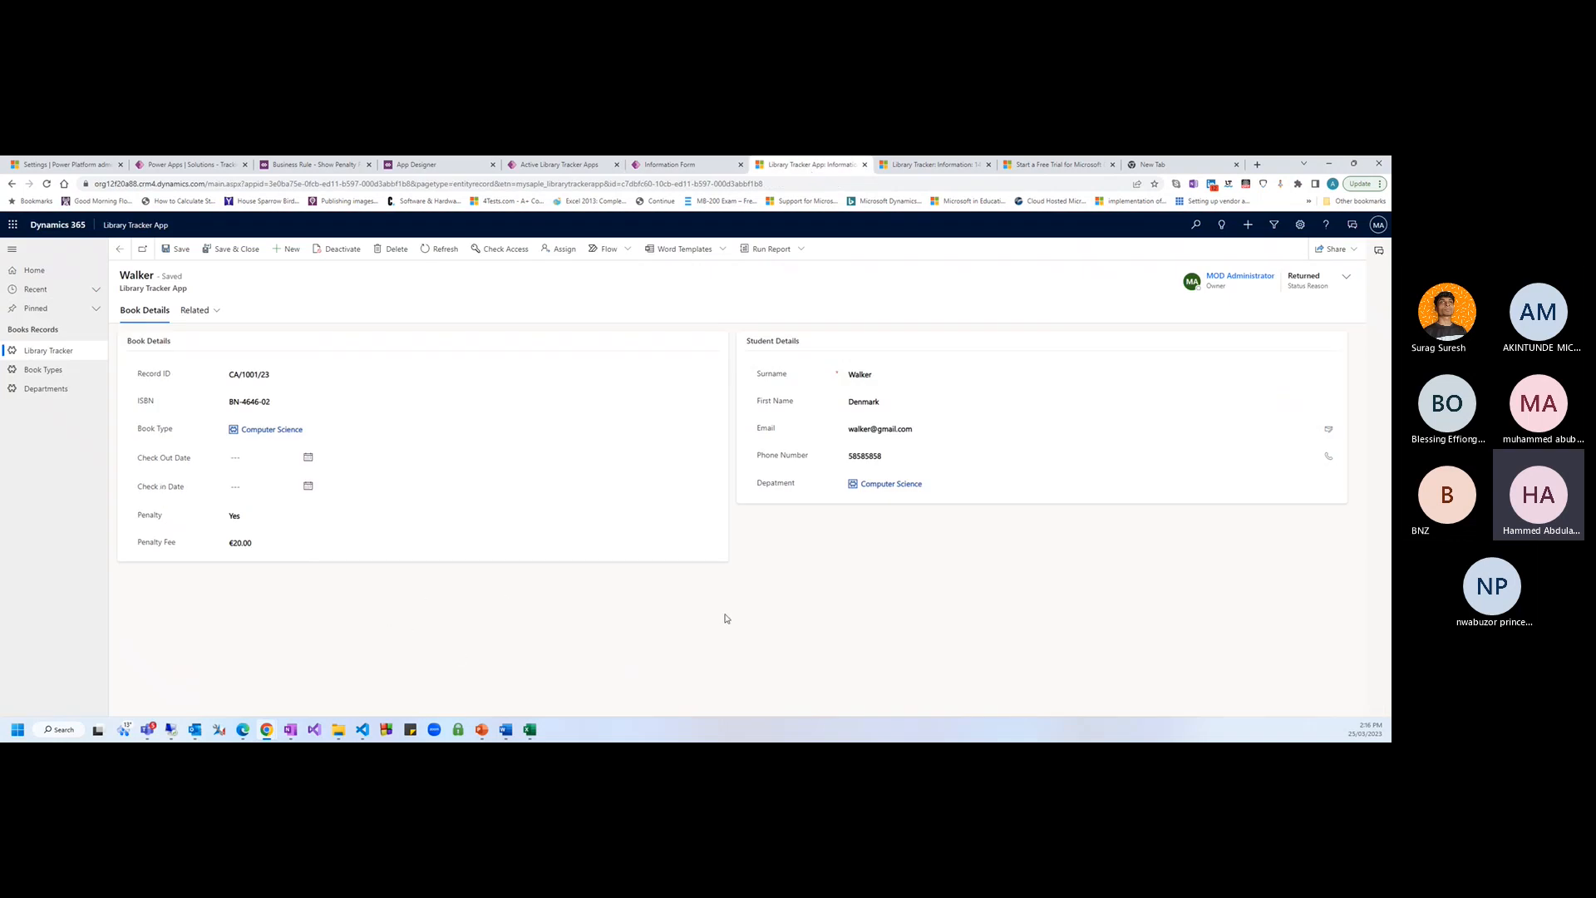
{"action": "key", "text": "F5"}
{"action": "key", "text": "F5"}
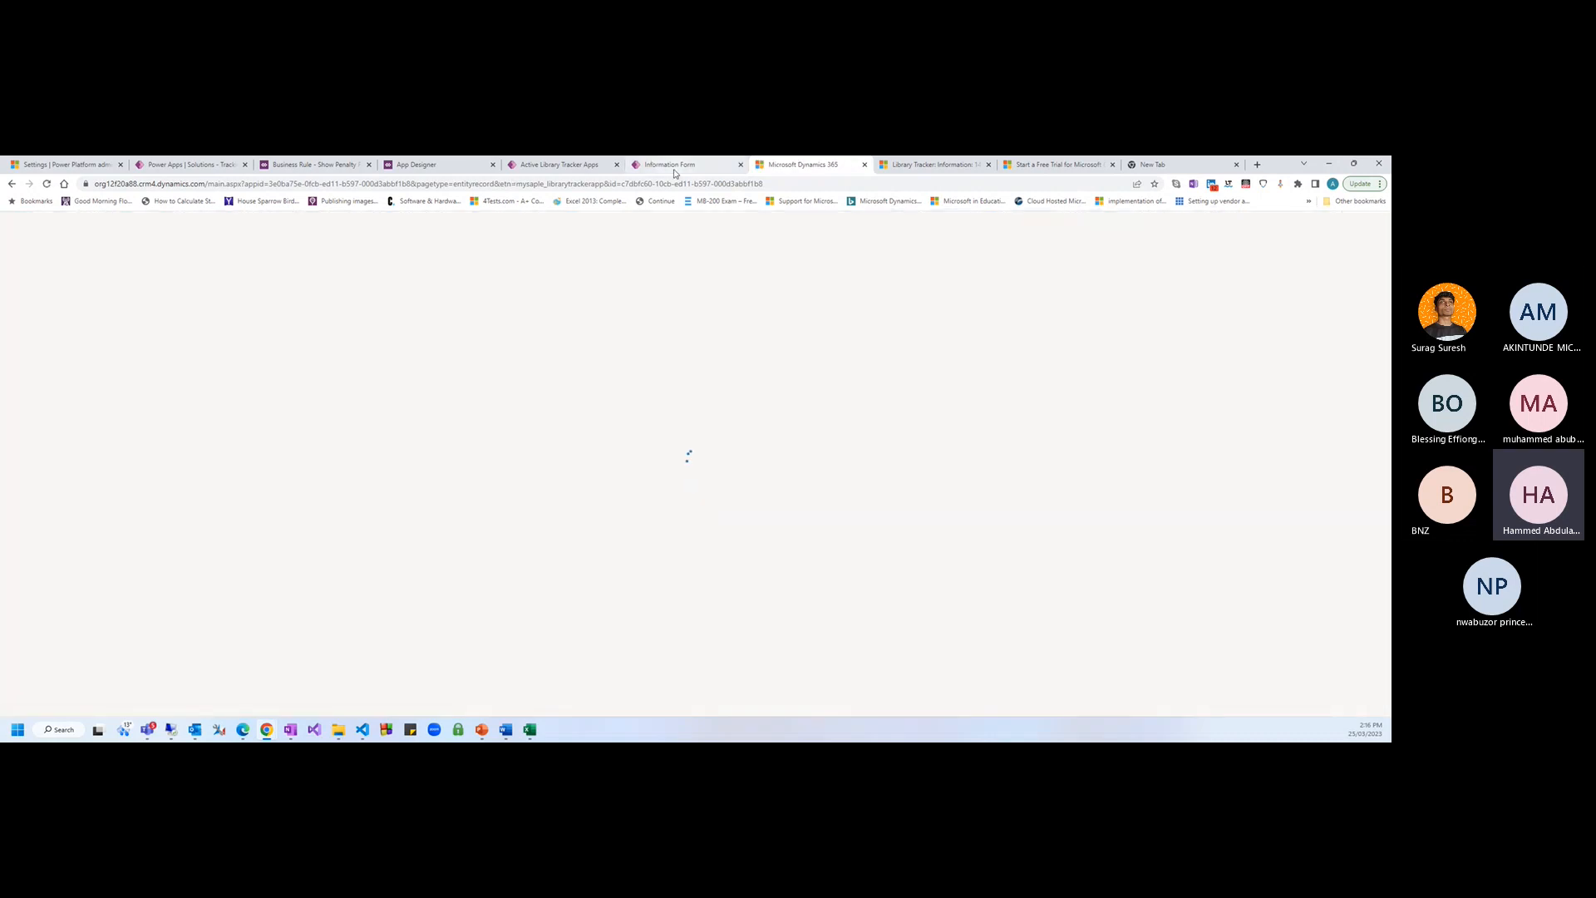
{"action": "left_click", "coordinate": [674, 165]}
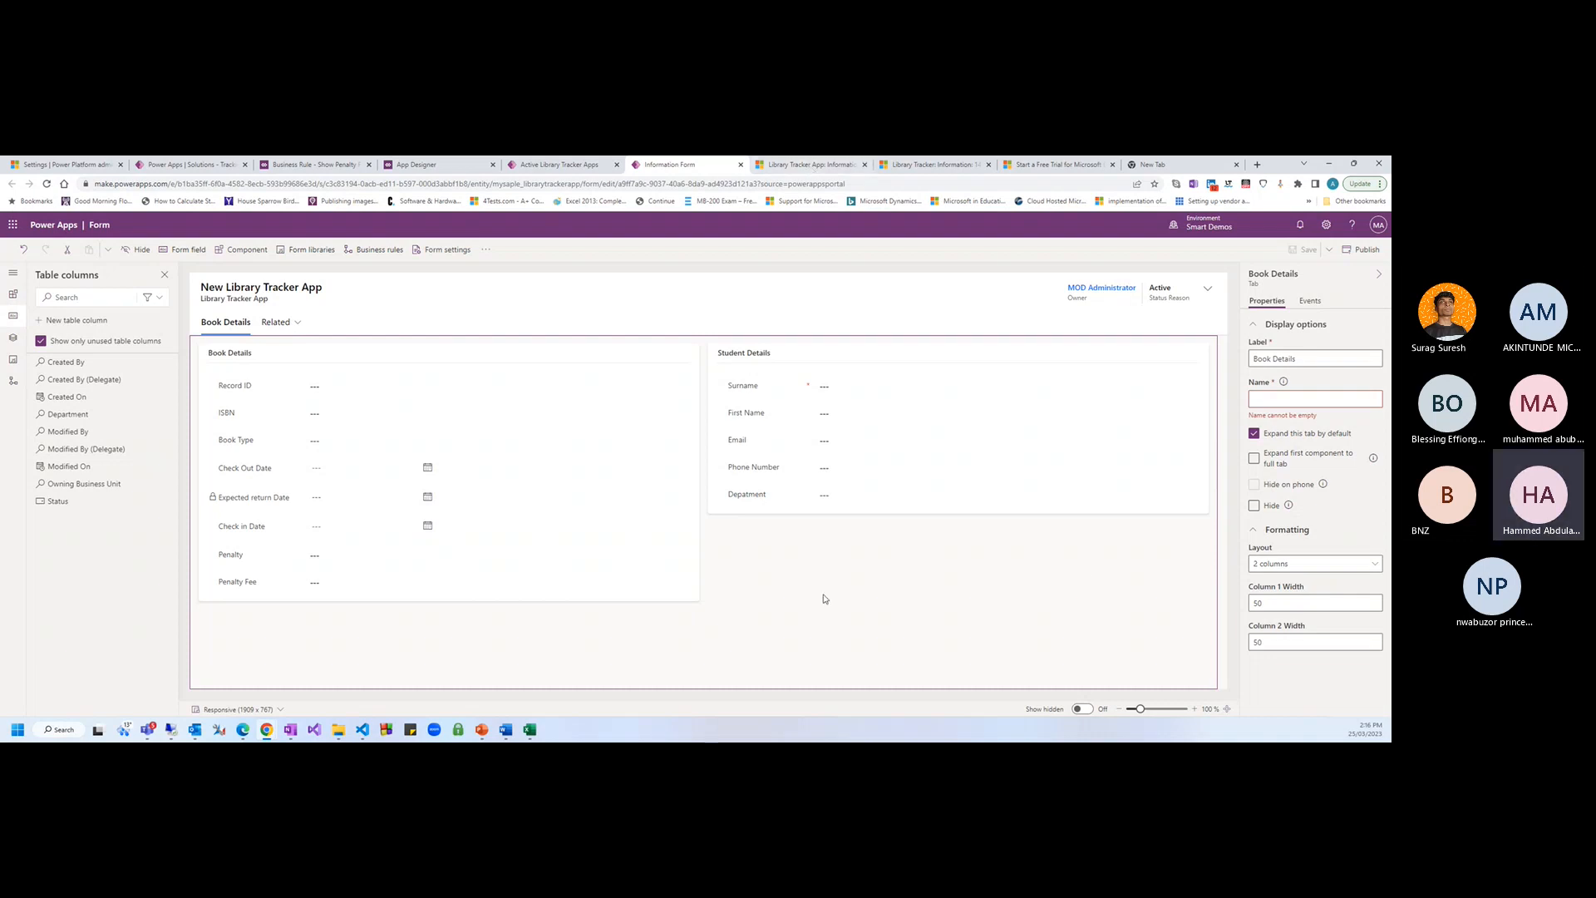
{"action": "left_click", "coordinate": [797, 162]}
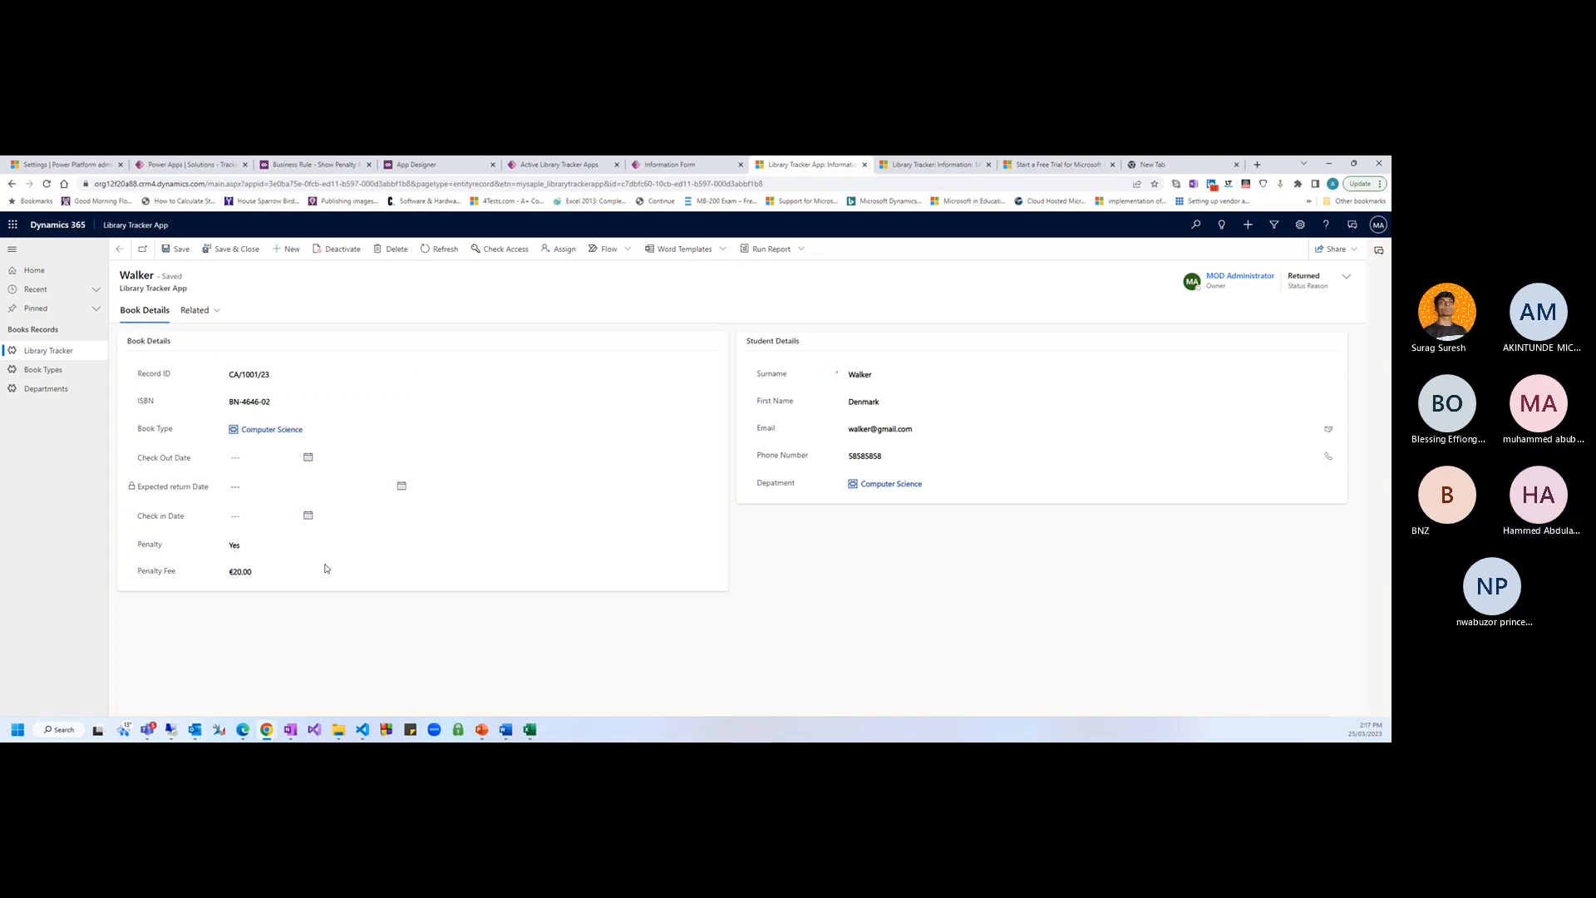
Set Check Out Date to 3/25/2023 and save, yielding Expected return Date 4/14/2023
{"action": "left_click", "coordinate": [308, 457]}
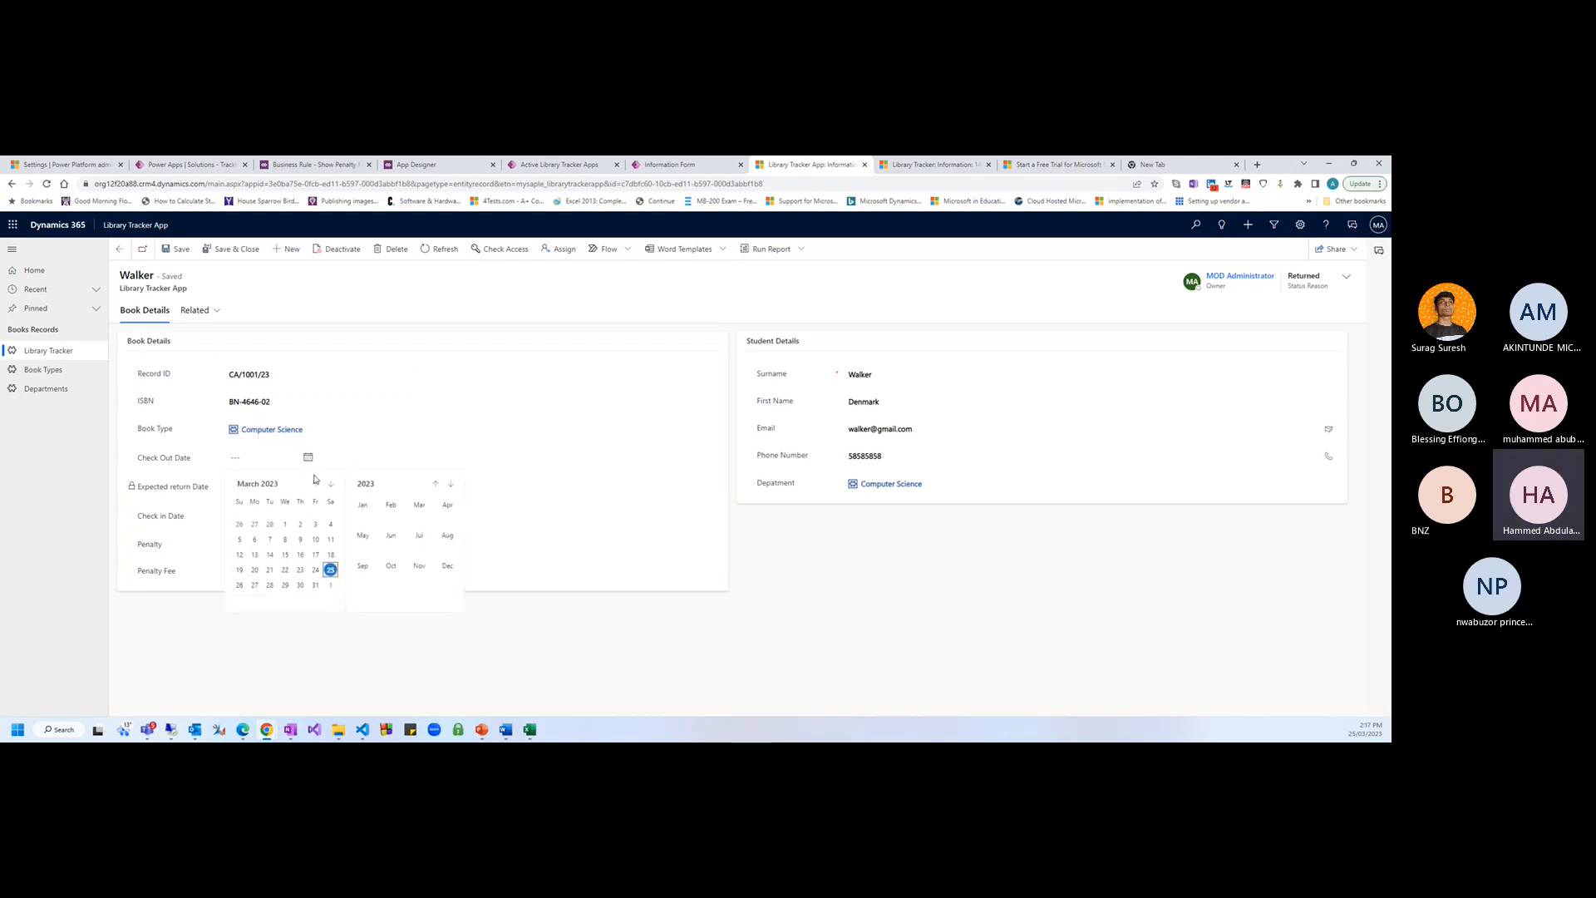
{"action": "left_click", "coordinate": [331, 571]}
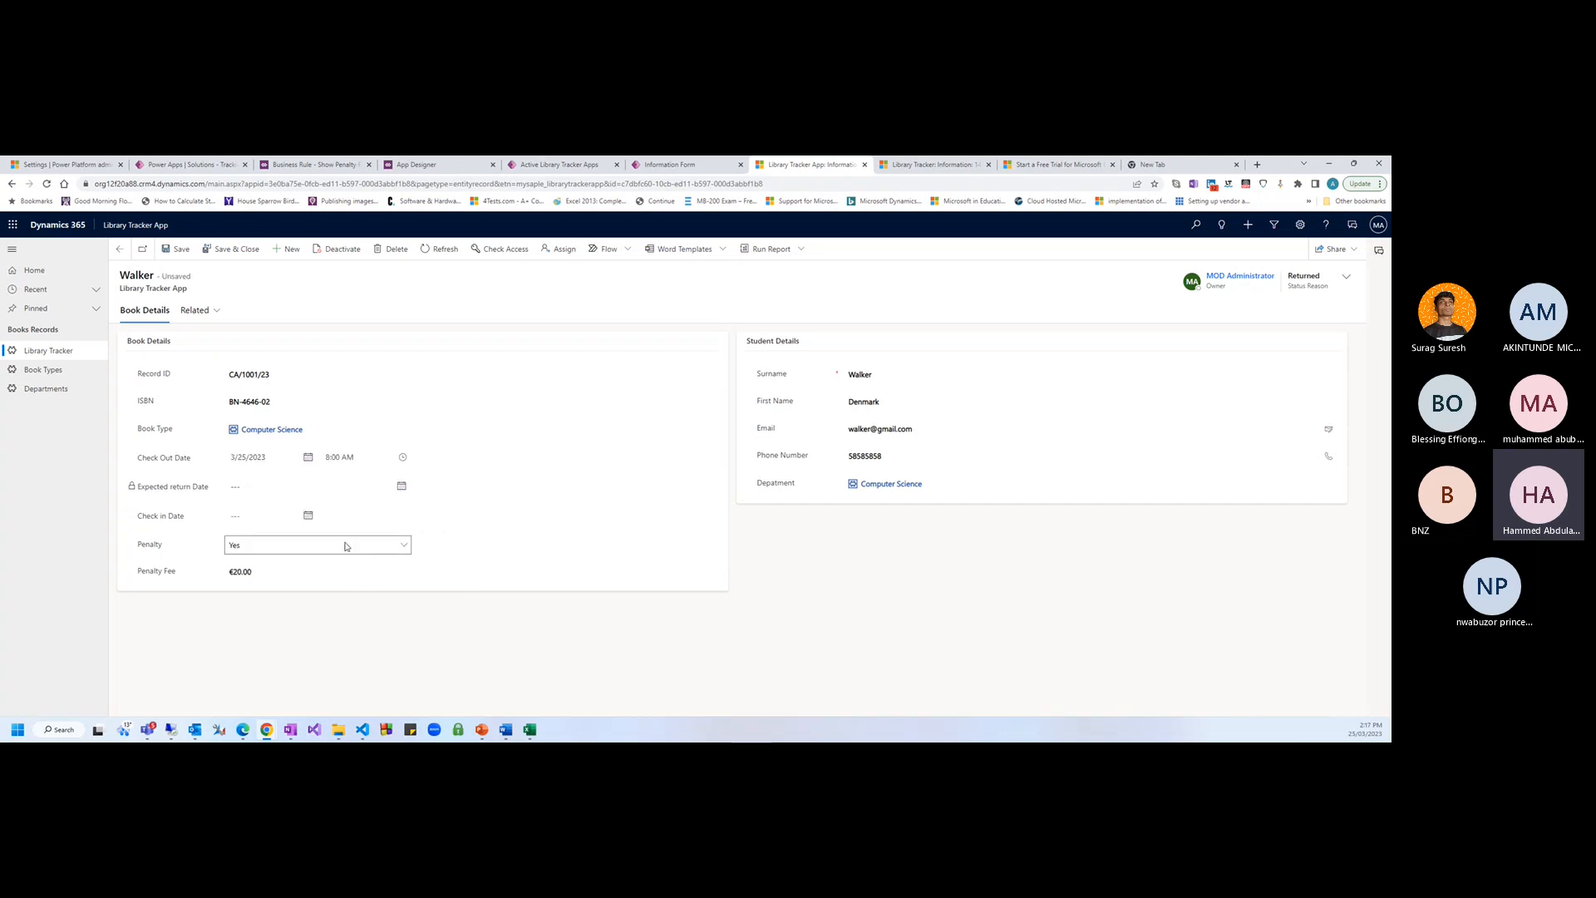
{"action": "left_click", "coordinate": [177, 249]}
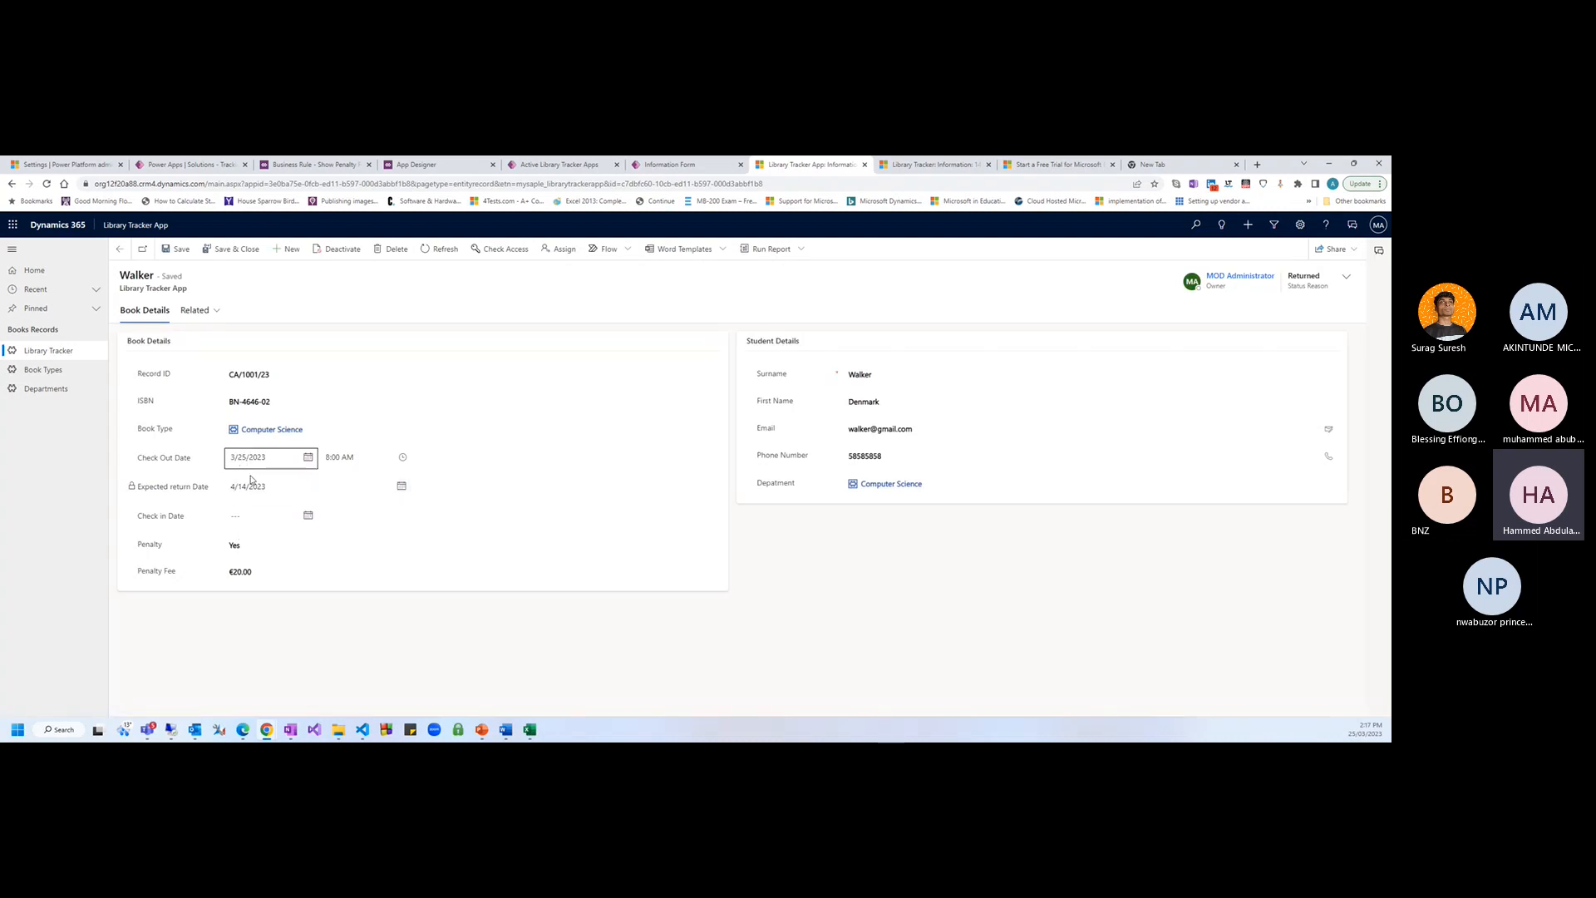
{"action": "left_click_drag", "start_coordinate": [231, 491], "coordinate": [275, 492]}
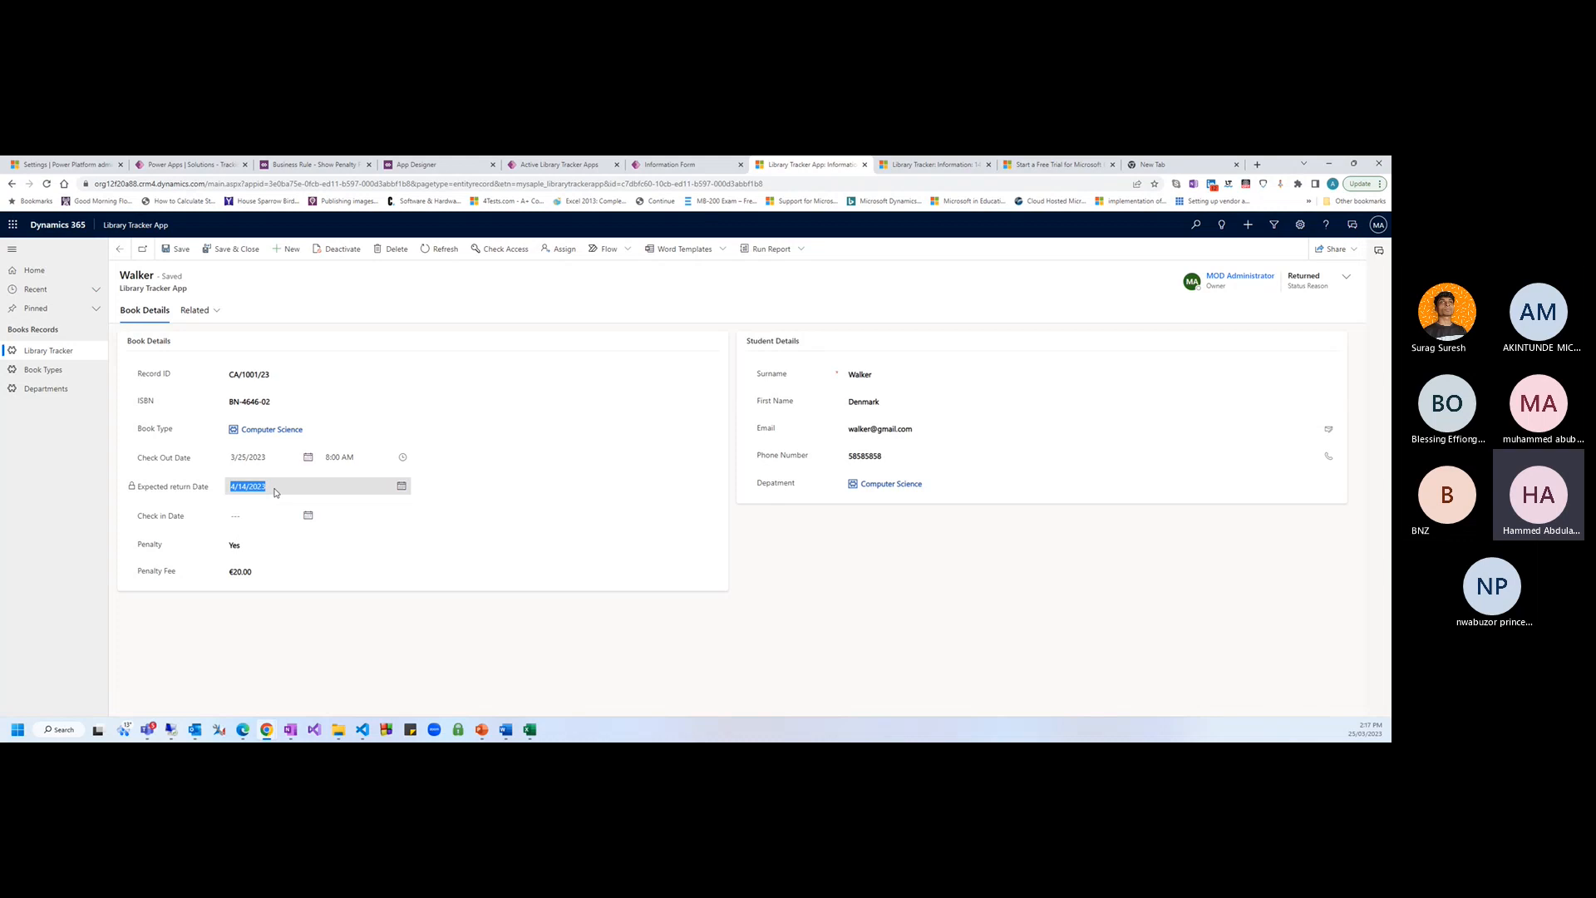
{"action": "left_click", "coordinate": [232, 490]}
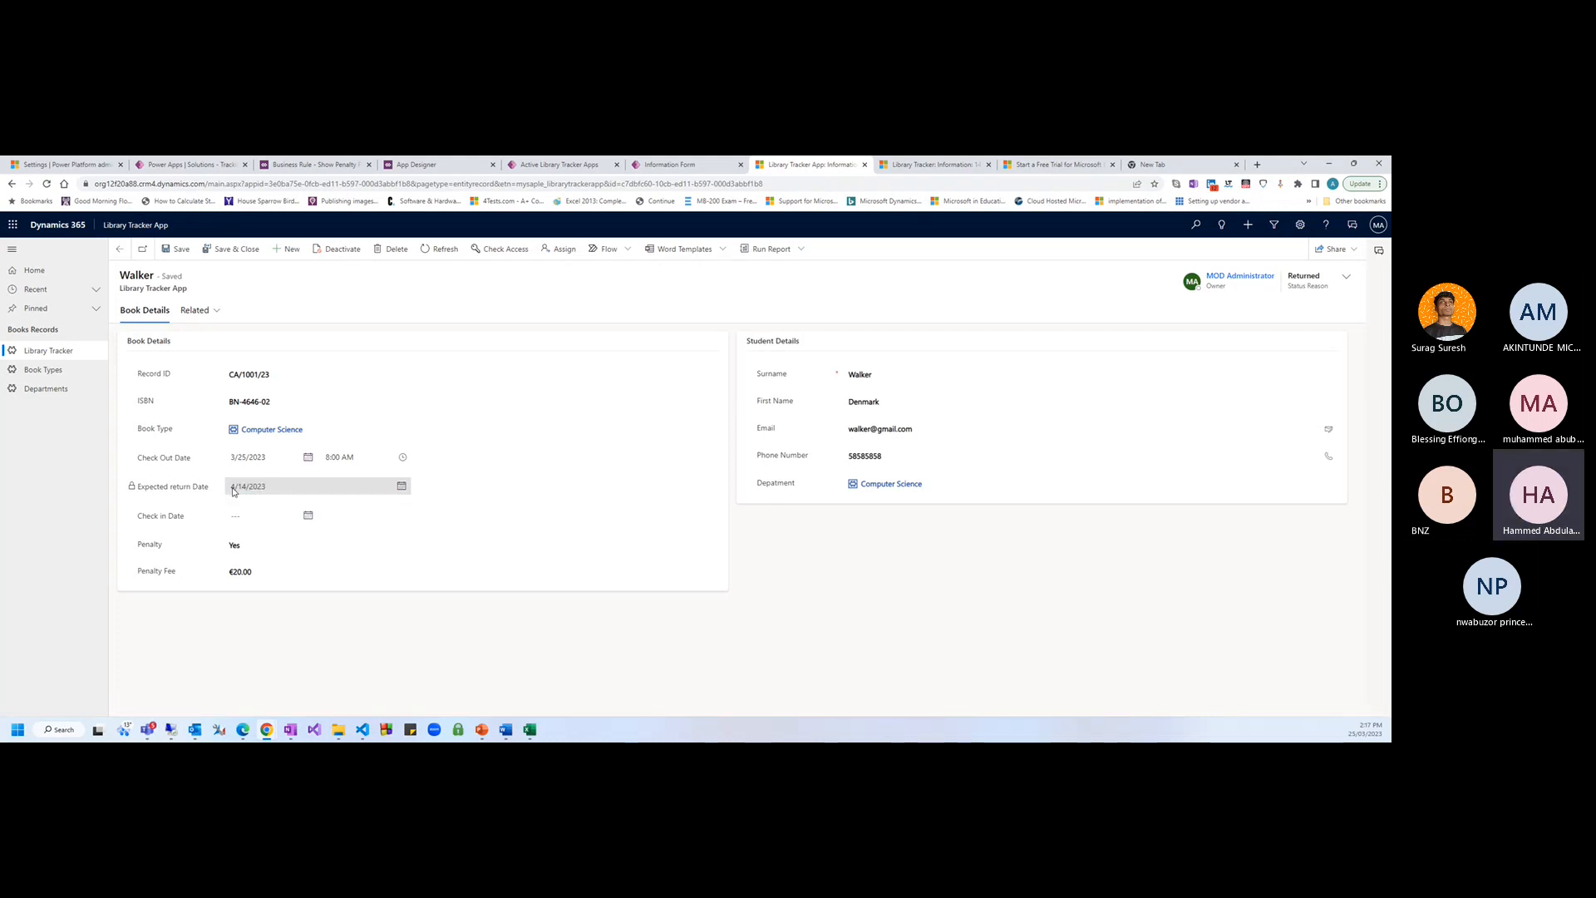
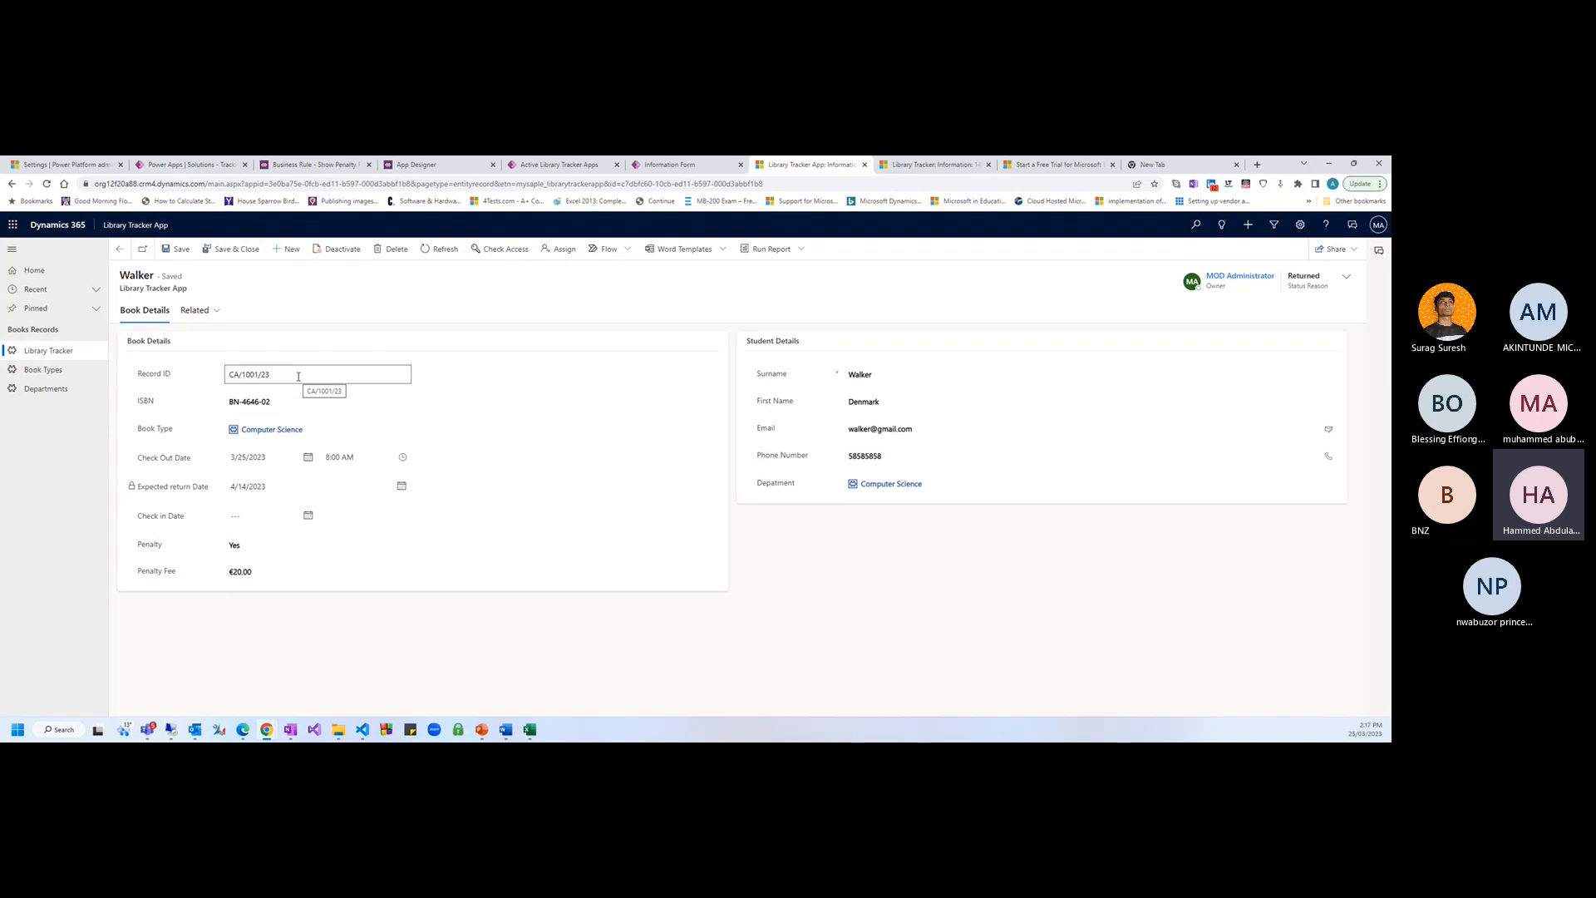
Inspect the Record ID value CA/1001/23 without editing it, then bring up the Show Penalty Fee rule
{"action": "left_click_drag", "start_coordinate": [298, 376], "coordinate": [218, 378]}
{"action": "left_click", "coordinate": [280, 375]}
{"action": "left_click_drag", "start_coordinate": [265, 376], "coordinate": [186, 378]}
{"action": "left_click", "coordinate": [214, 379]}
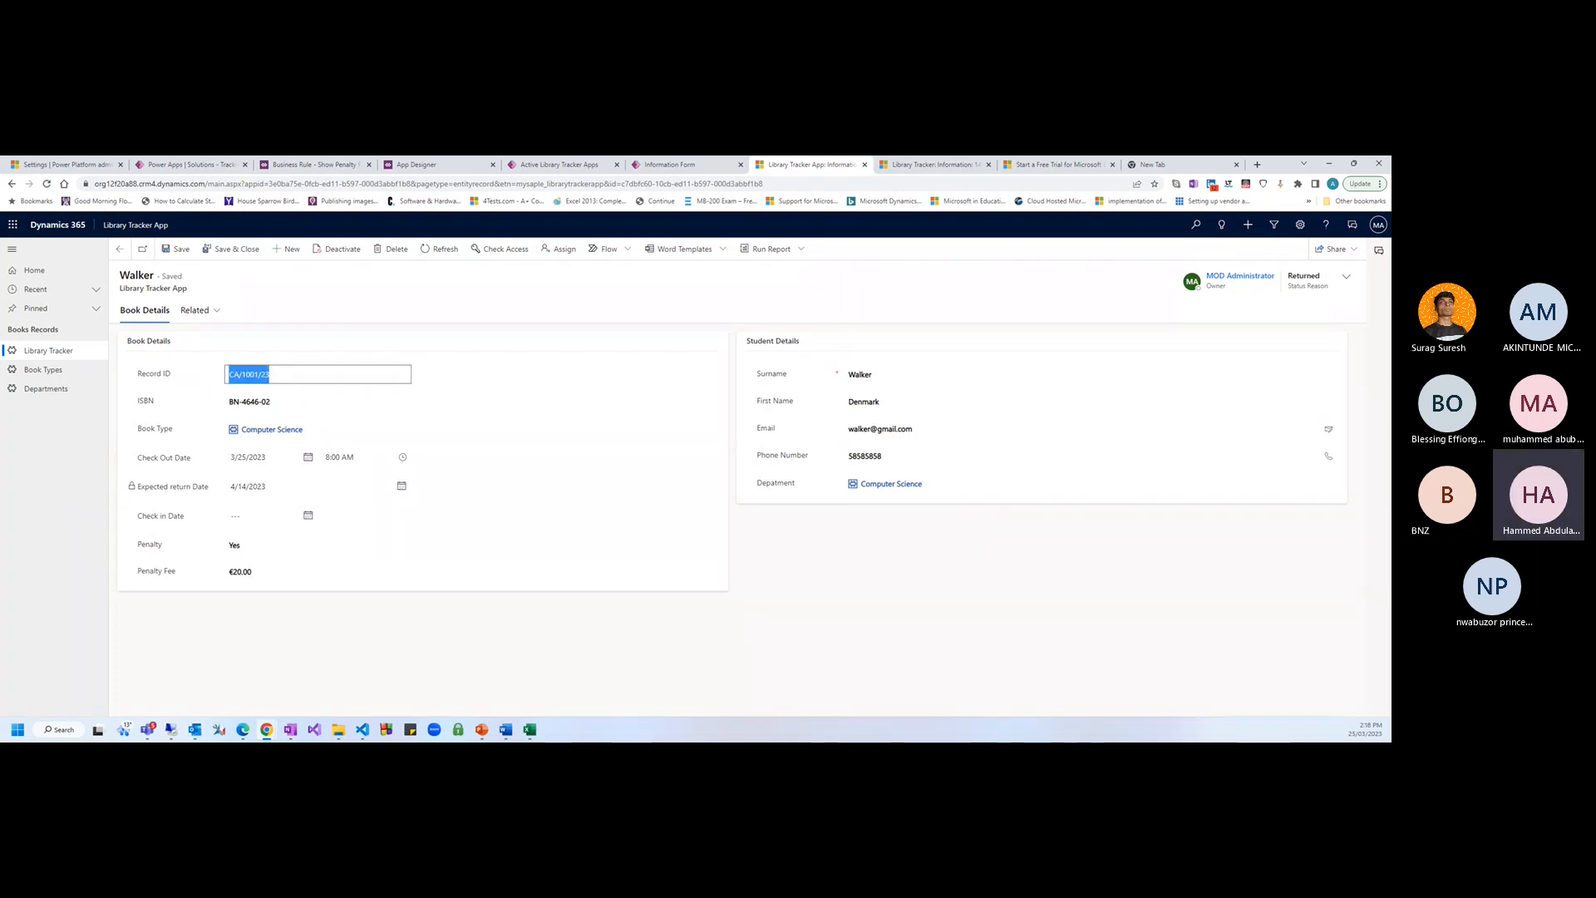
{"action": "left_click", "coordinate": [794, 553]}
{"action": "left_click", "coordinate": [284, 378]}
{"action": "triple_click", "coordinate": [284, 378]}
{"action": "left_click", "coordinate": [288, 380]}
{"action": "left_click", "coordinate": [854, 574]}
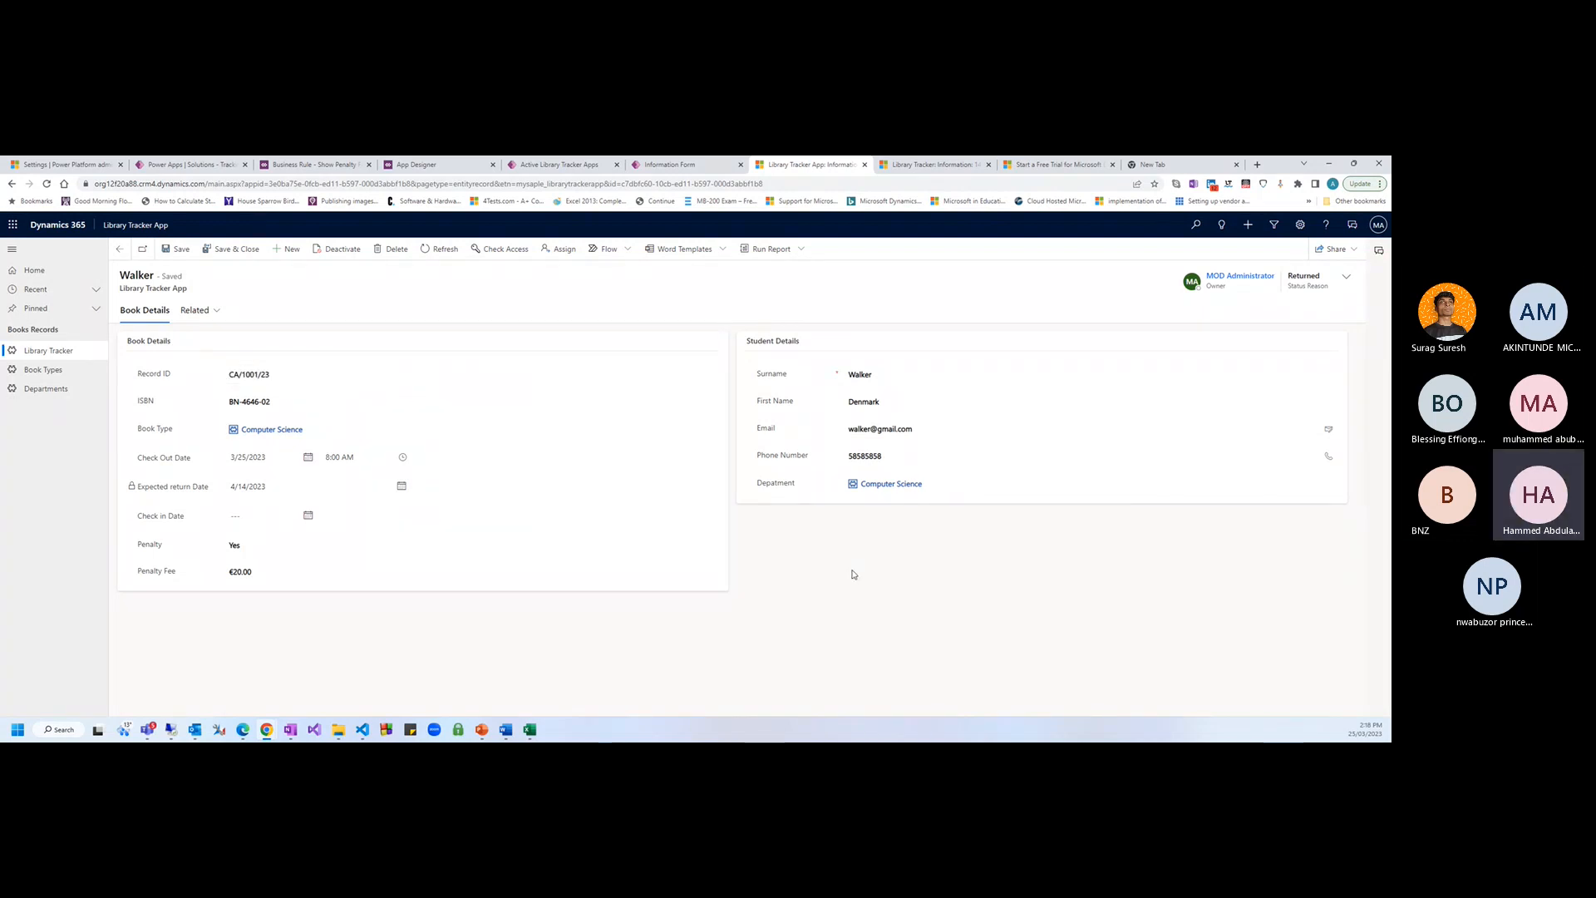
{"action": "left_click", "coordinate": [313, 164]}
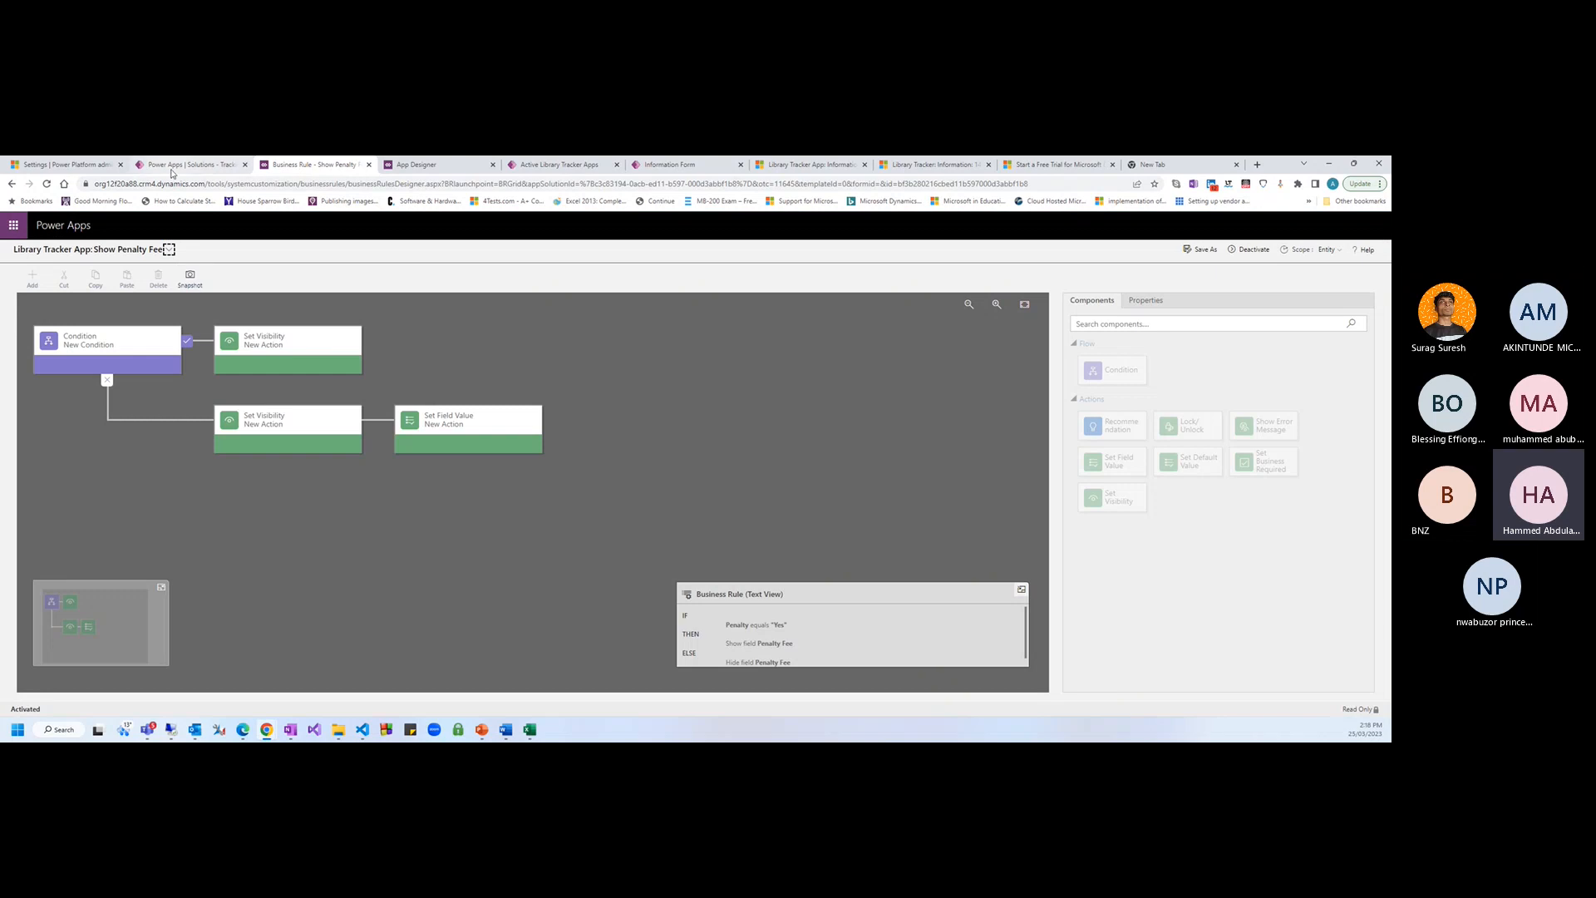
Close Show Penalty Fee and open a blank new business rule for the Library Tracker App table
{"action": "left_click", "coordinate": [368, 165]}
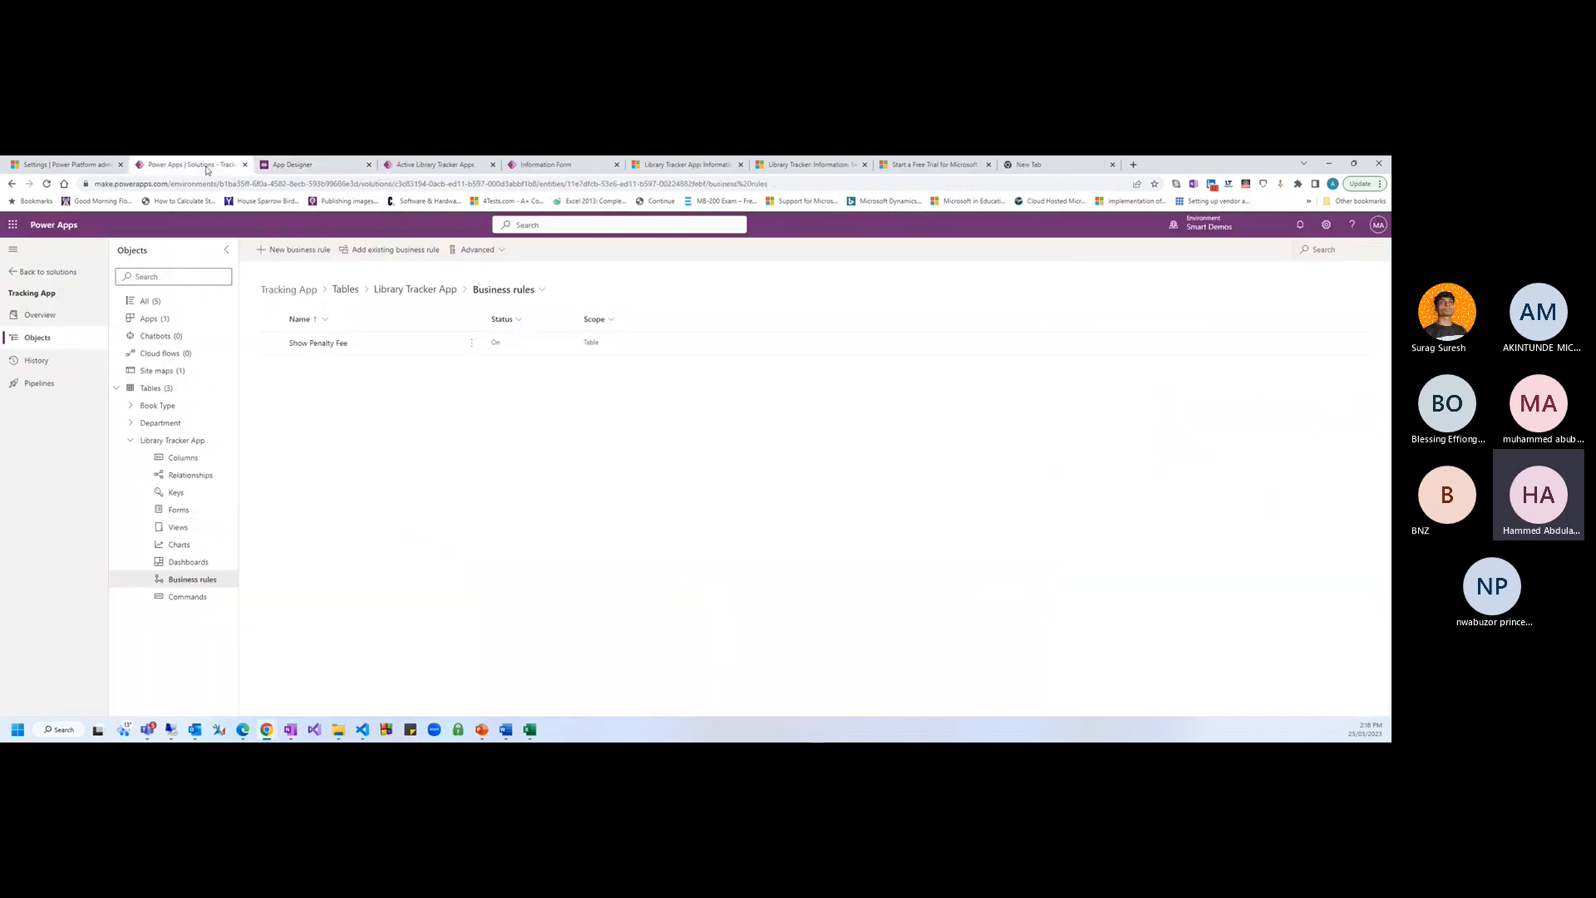
{"action": "left_click", "coordinate": [285, 257]}
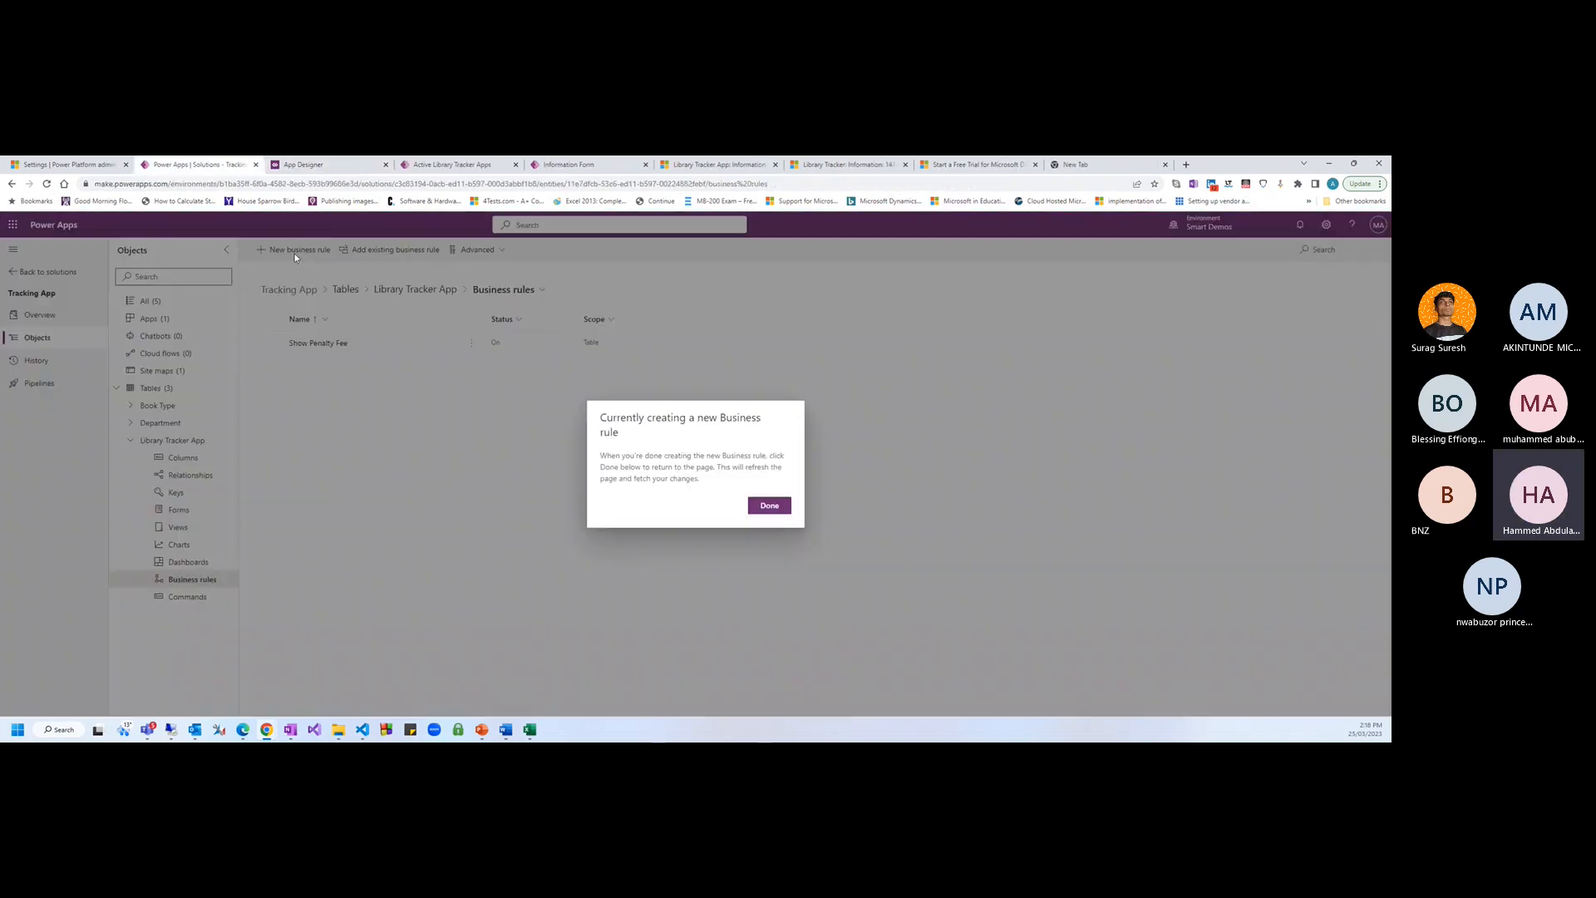
{"action": "left_click", "coordinate": [216, 172]}
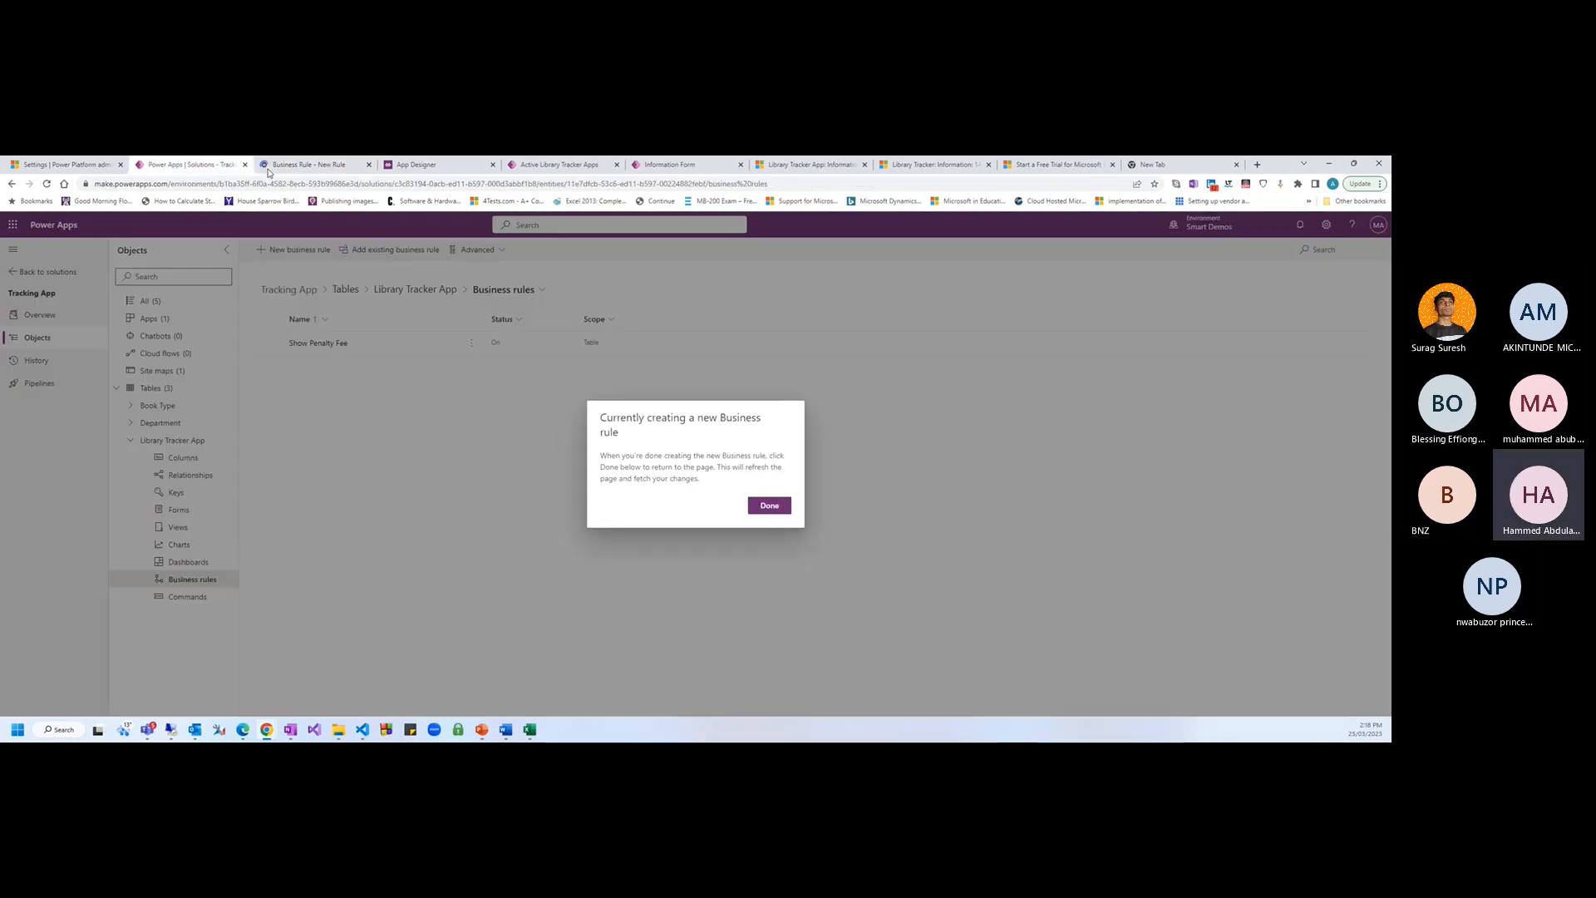
{"action": "left_click", "coordinate": [760, 505]}
{"action": "left_click", "coordinate": [355, 166]}
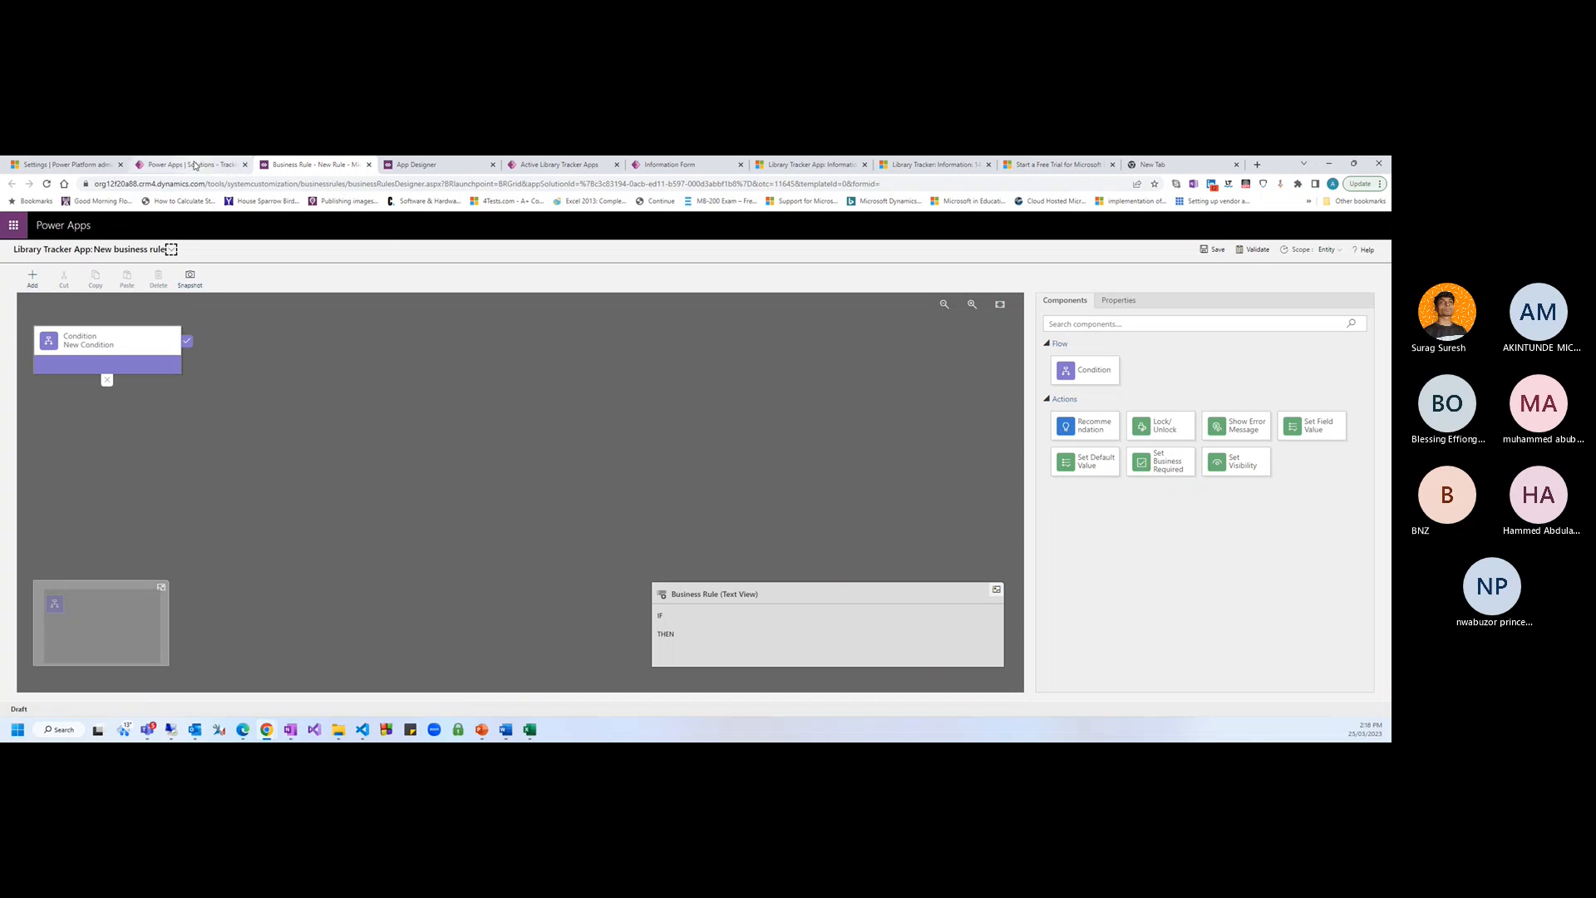
Name the new rule and its condition's display name Record ID
{"action": "left_click", "coordinate": [191, 165]}
{"action": "left_click", "coordinate": [297, 167]}
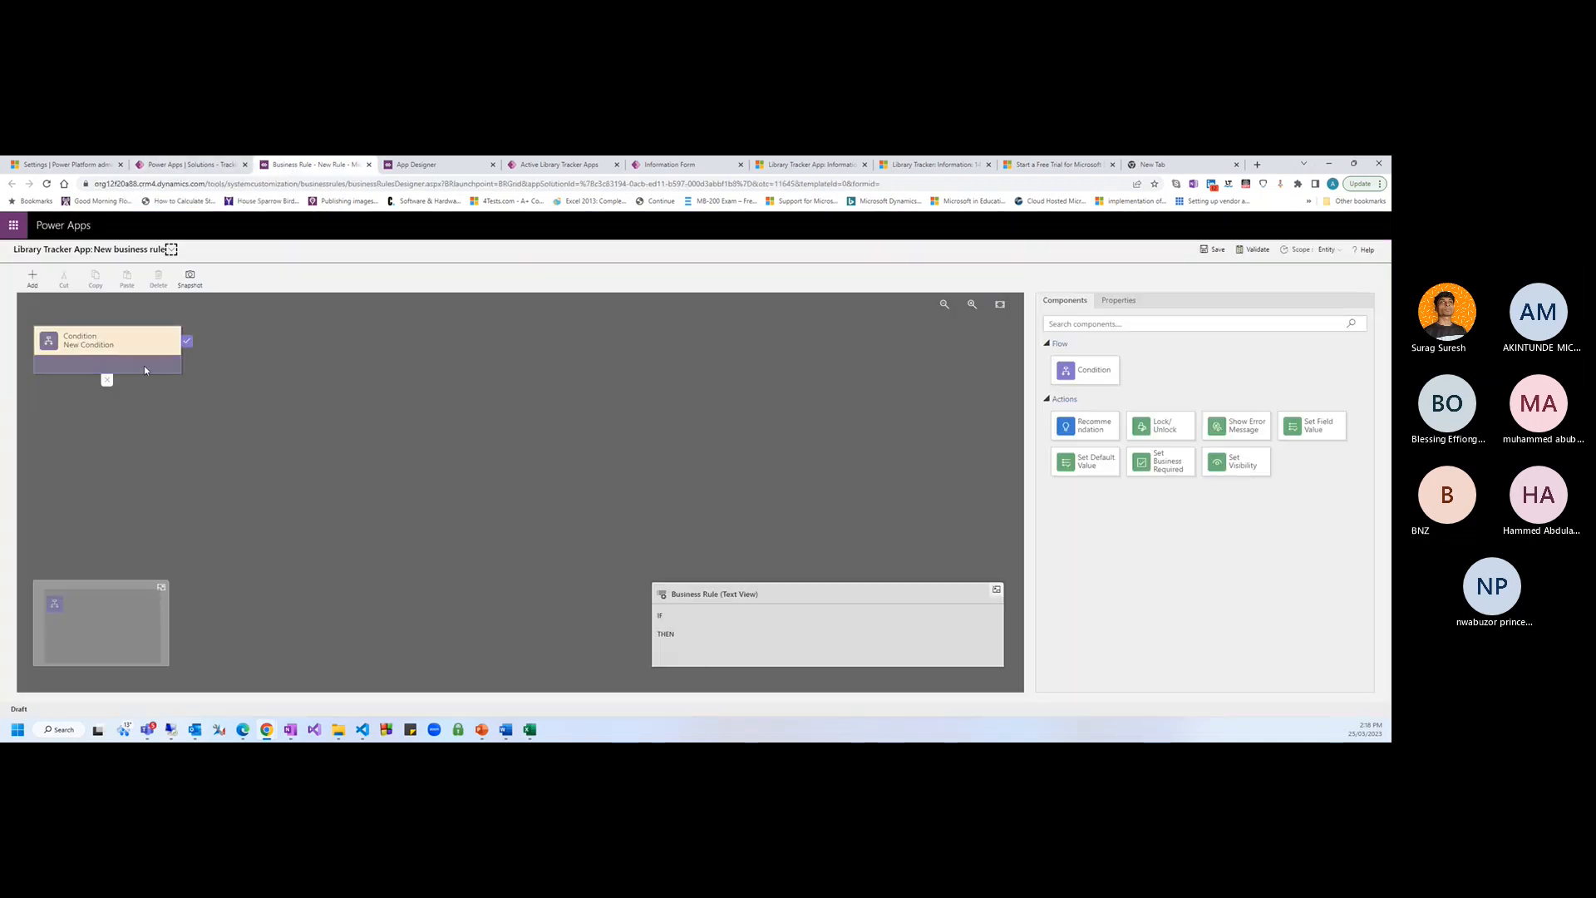
{"action": "left_click", "coordinate": [142, 366]}
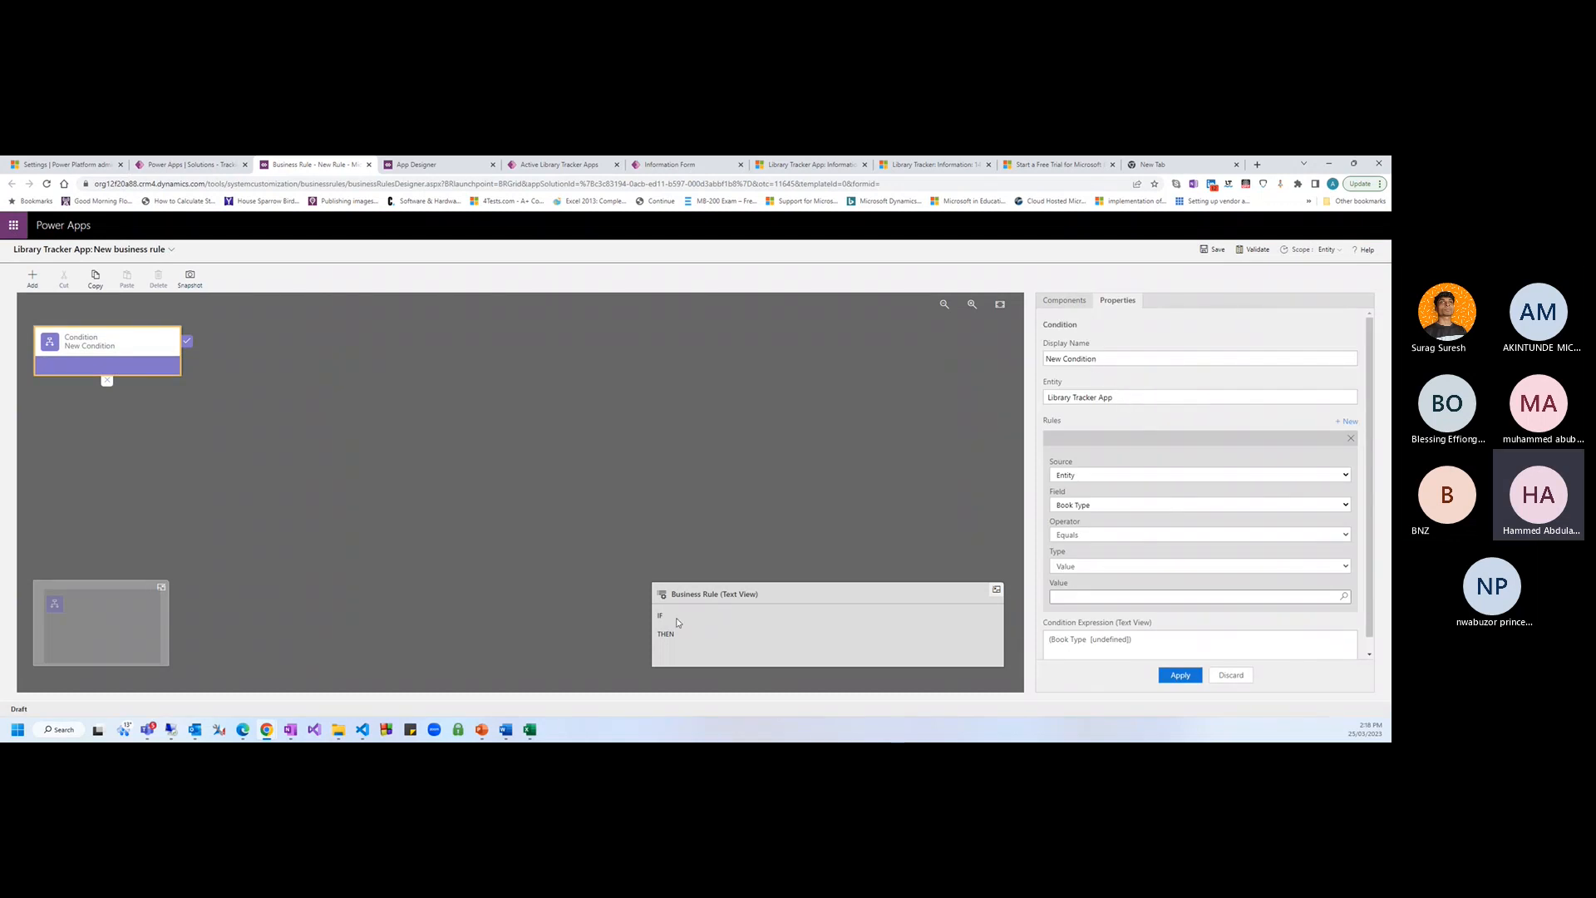
{"action": "left_click", "coordinate": [171, 249]}
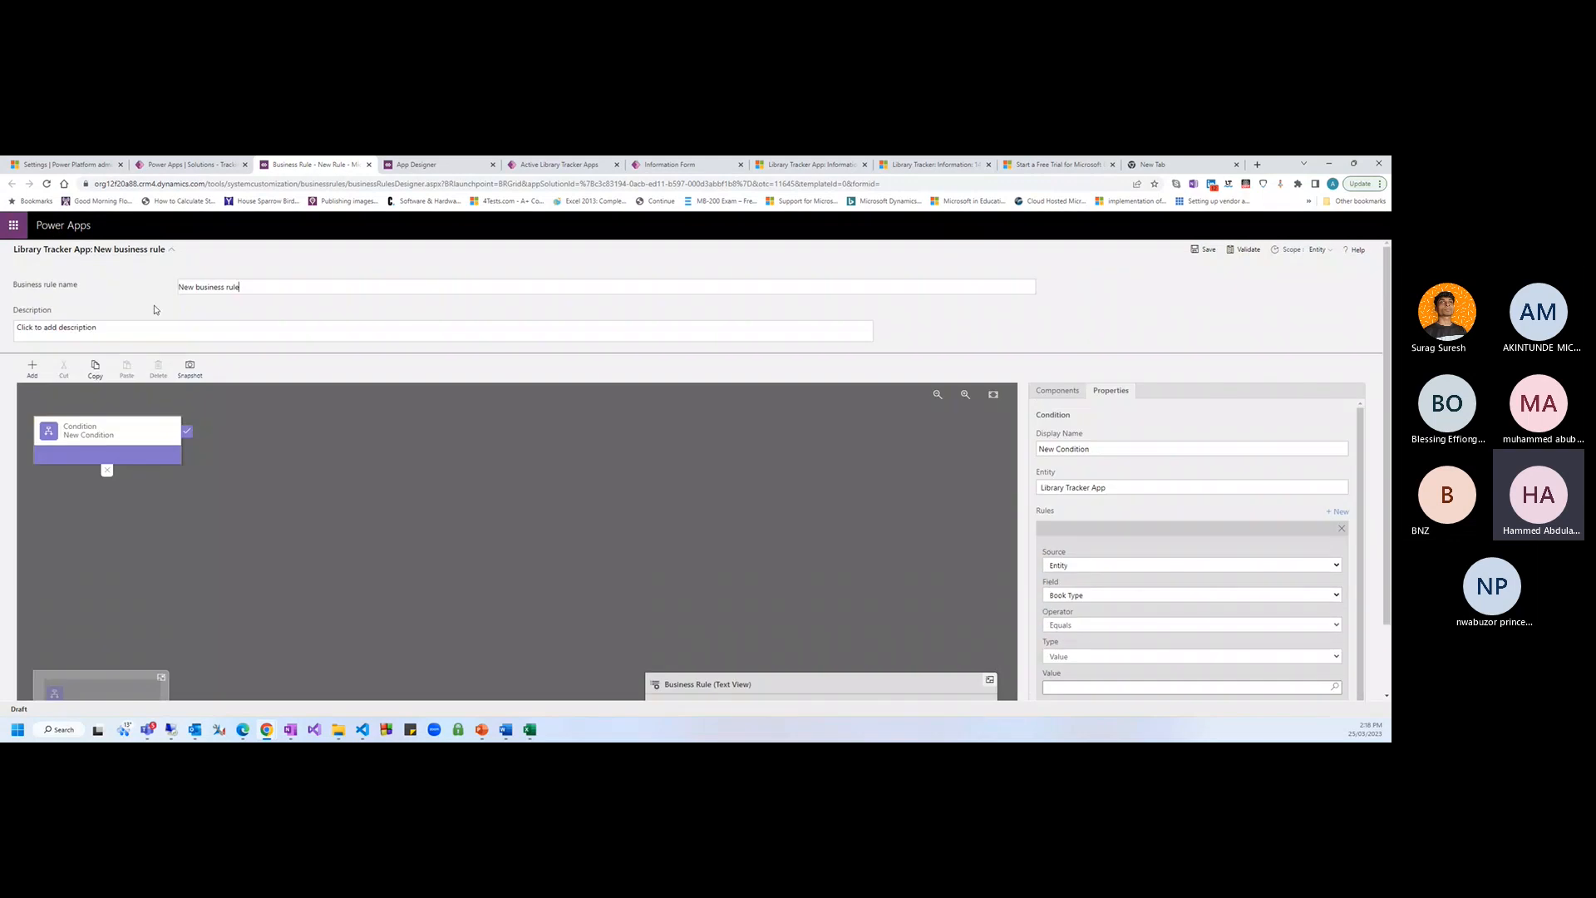
{"action": "type", "text": "Record ID"}
{"action": "left_click", "coordinate": [148, 452]}
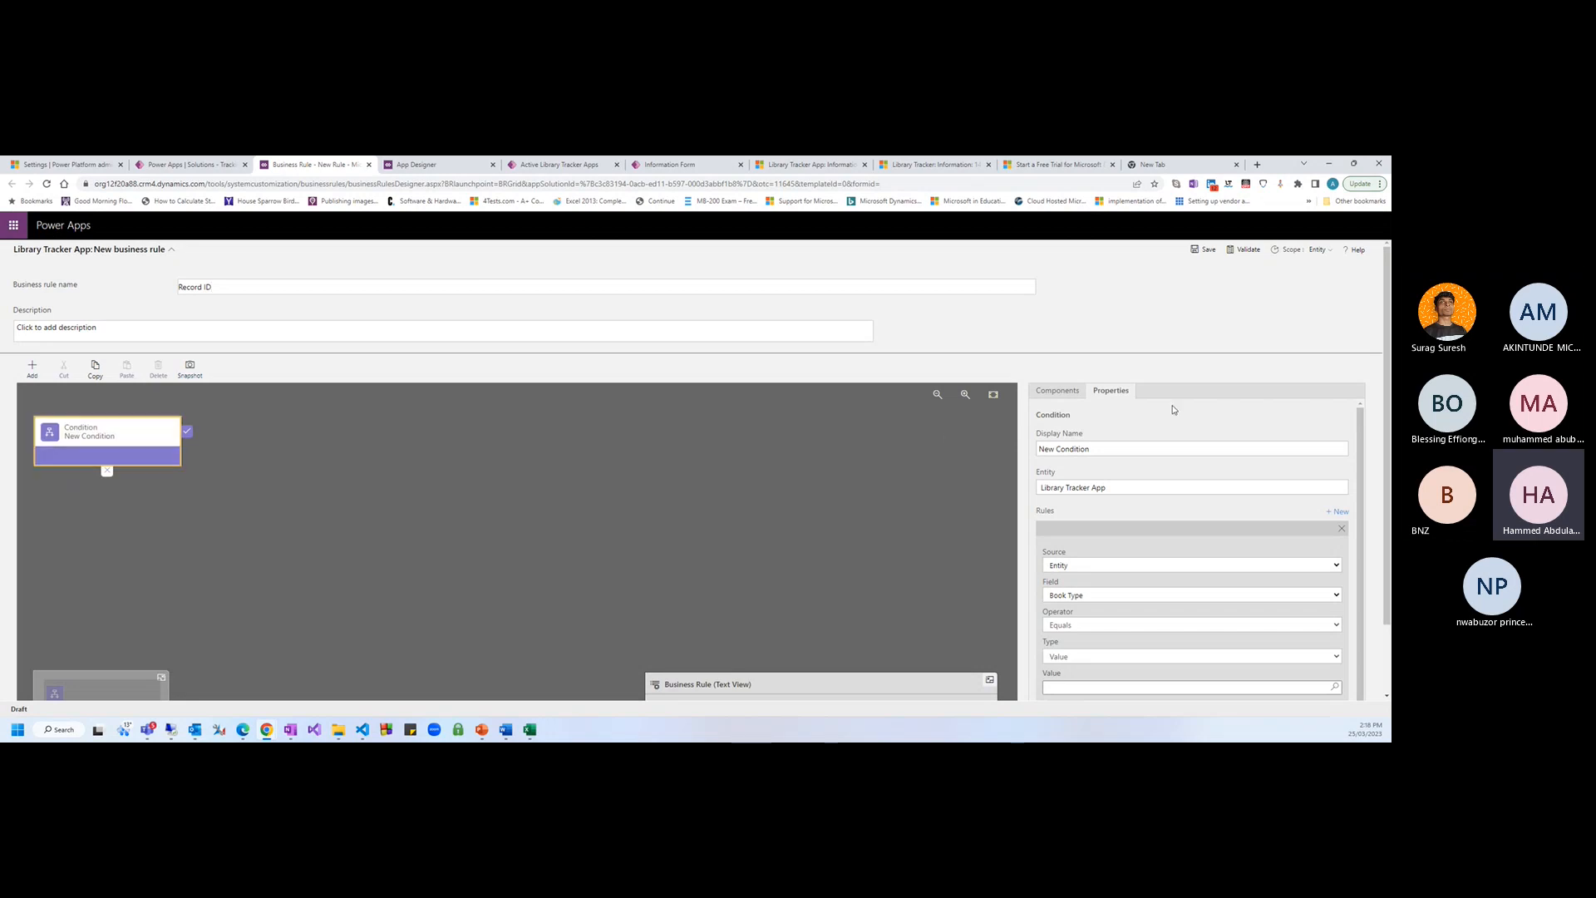
{"action": "left_click", "coordinate": [1088, 452]}
{"action": "type", "text": "Record"}
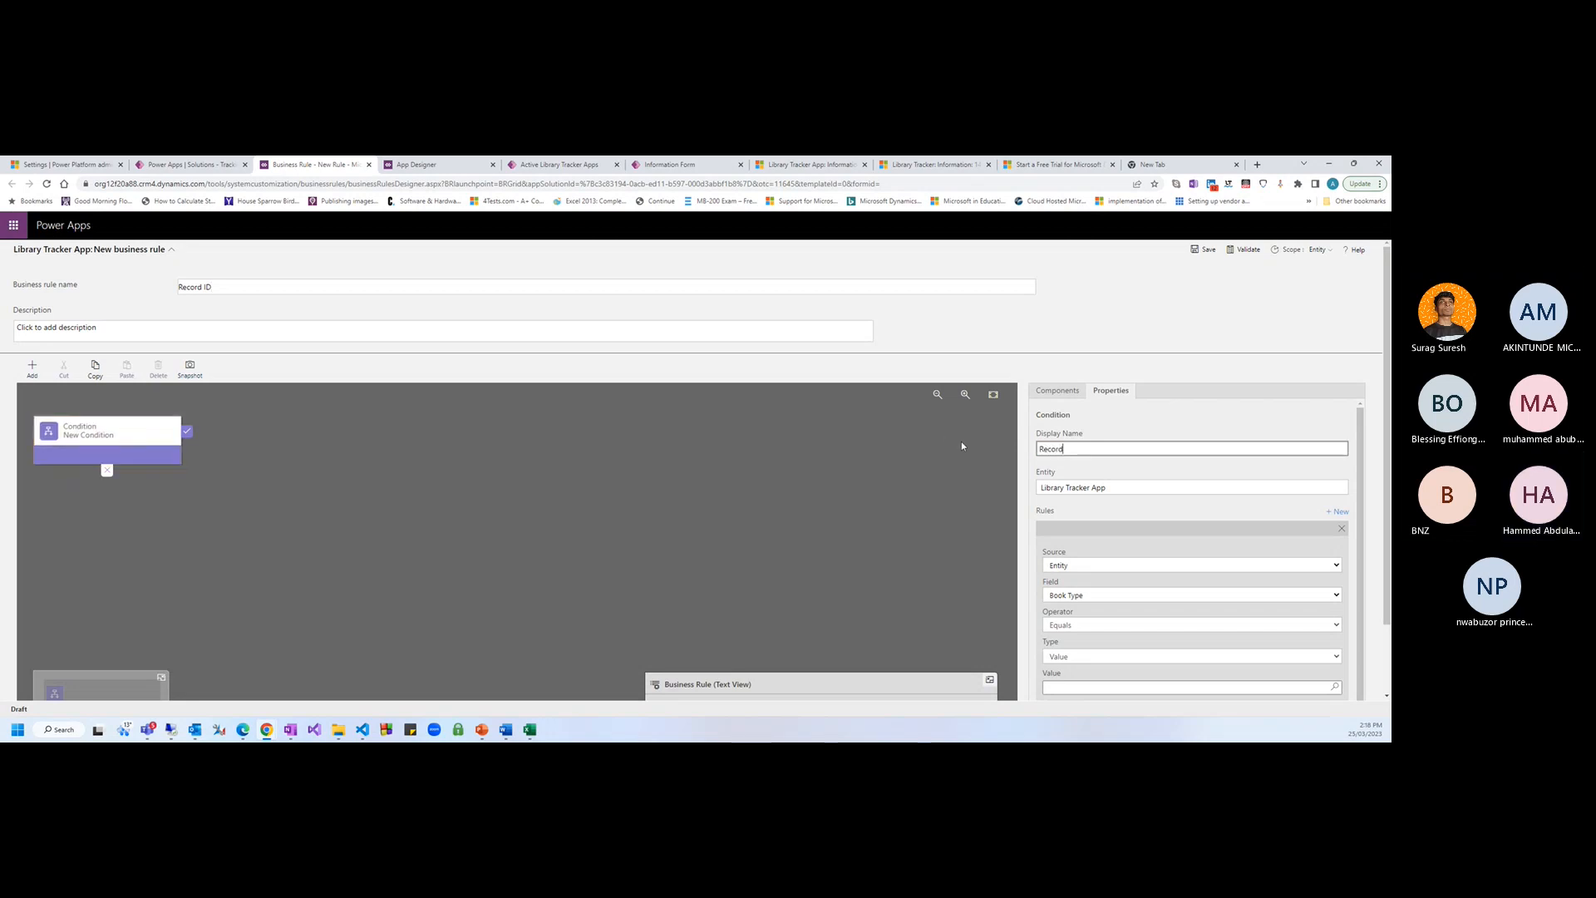
{"action": "type", "text": " ID"}
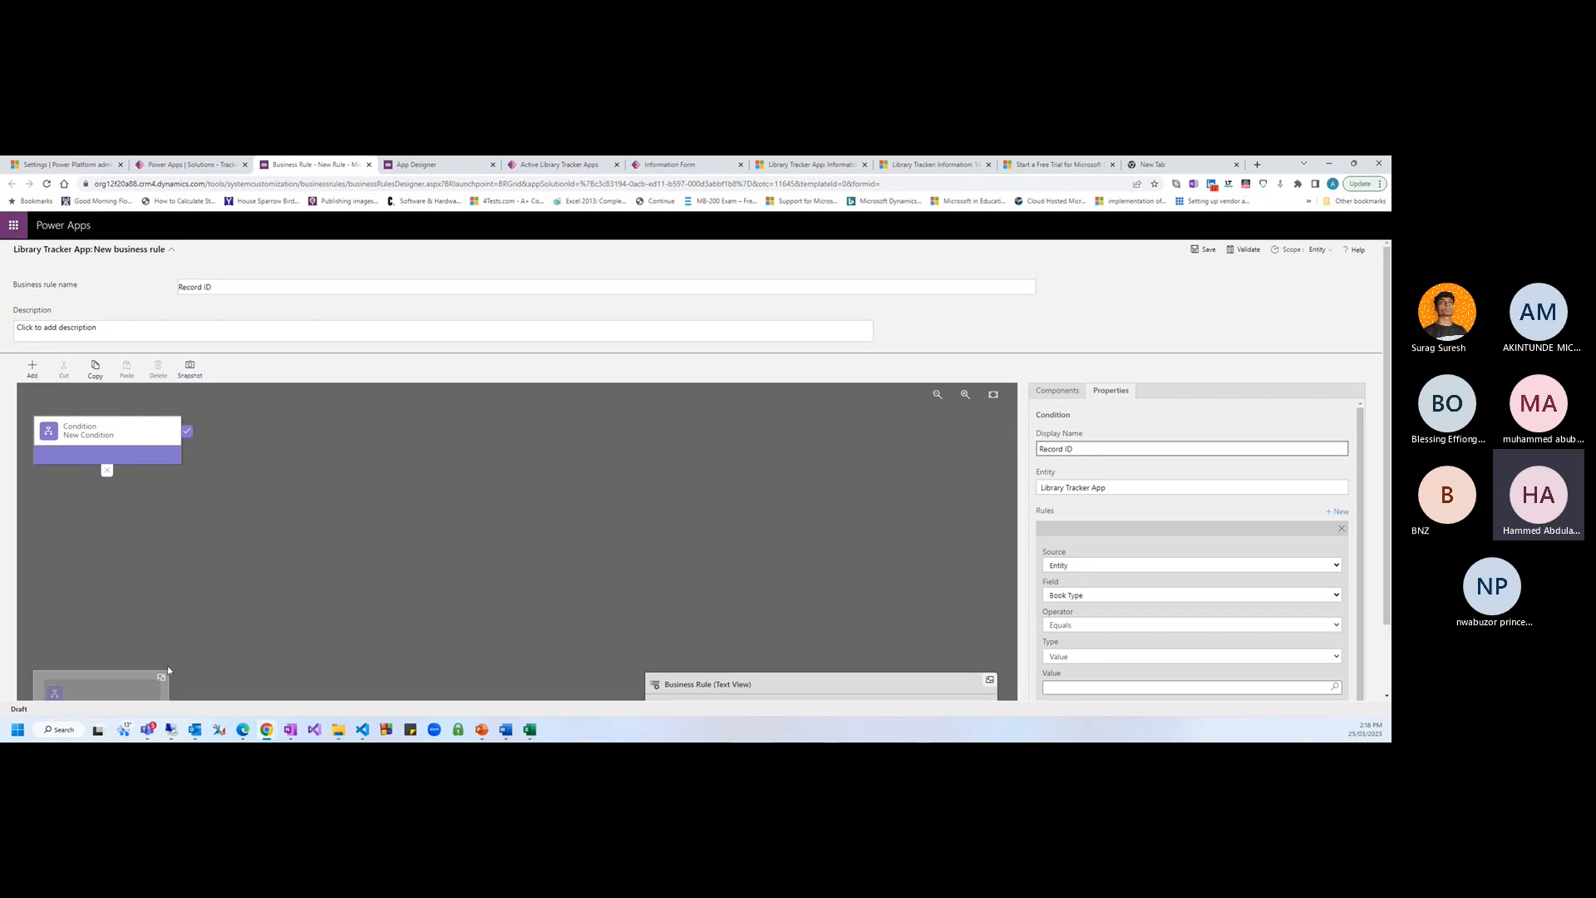
Make the condition test that the Record ID field contains data, apply it, and return to the rules list
{"action": "scroll", "coordinate": [1085, 611], "scroll_direction": "down", "scroll_amount": 2}
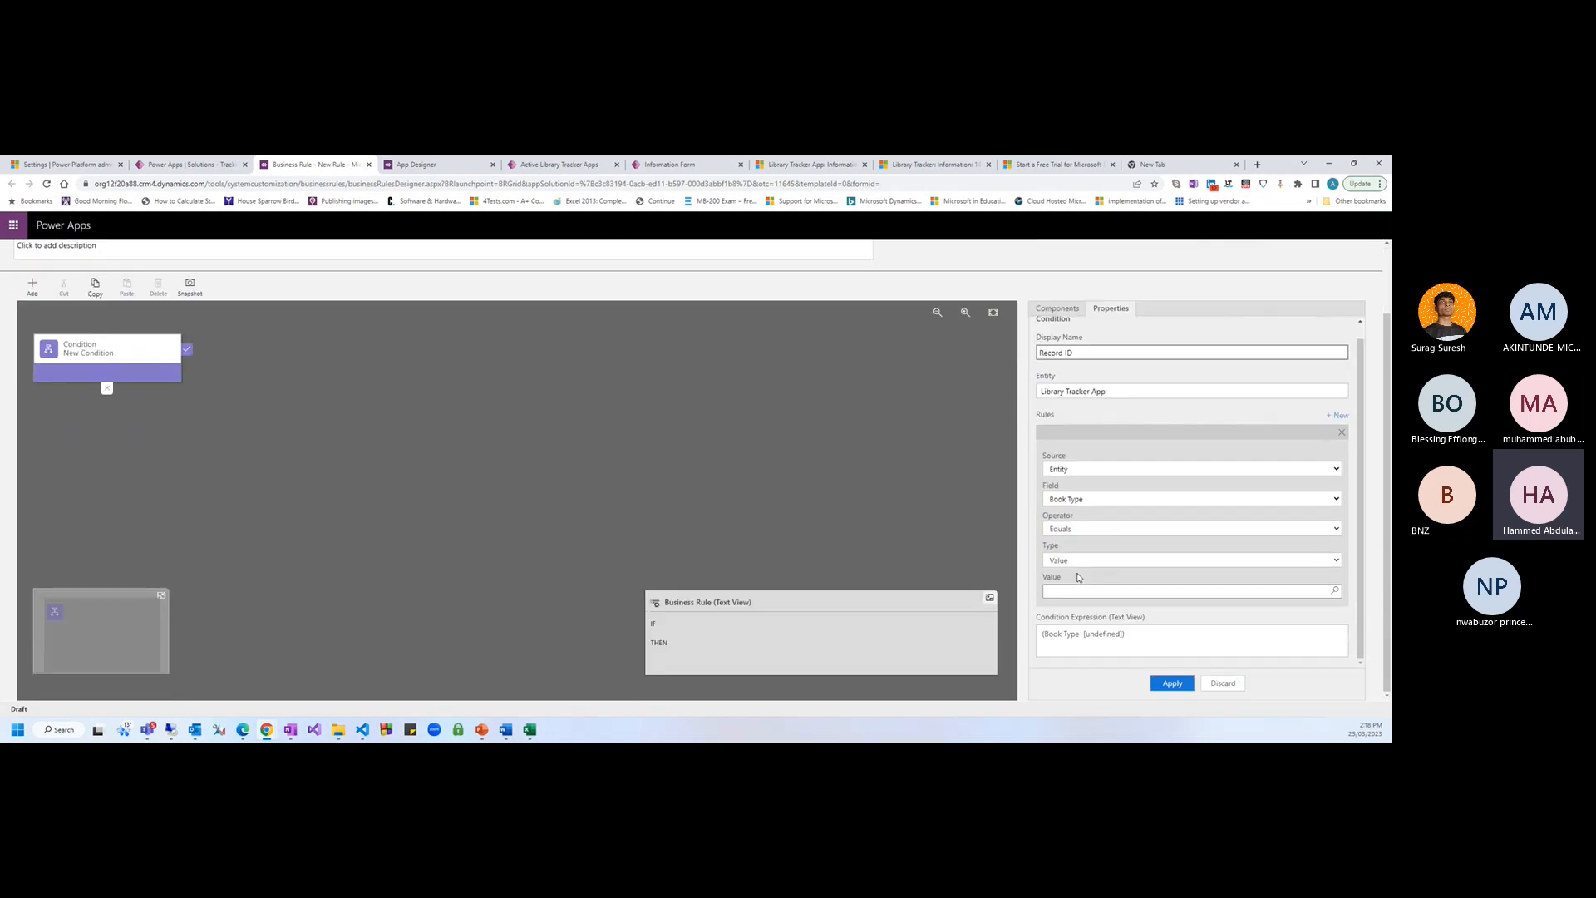
{"action": "left_click", "coordinate": [1076, 500]}
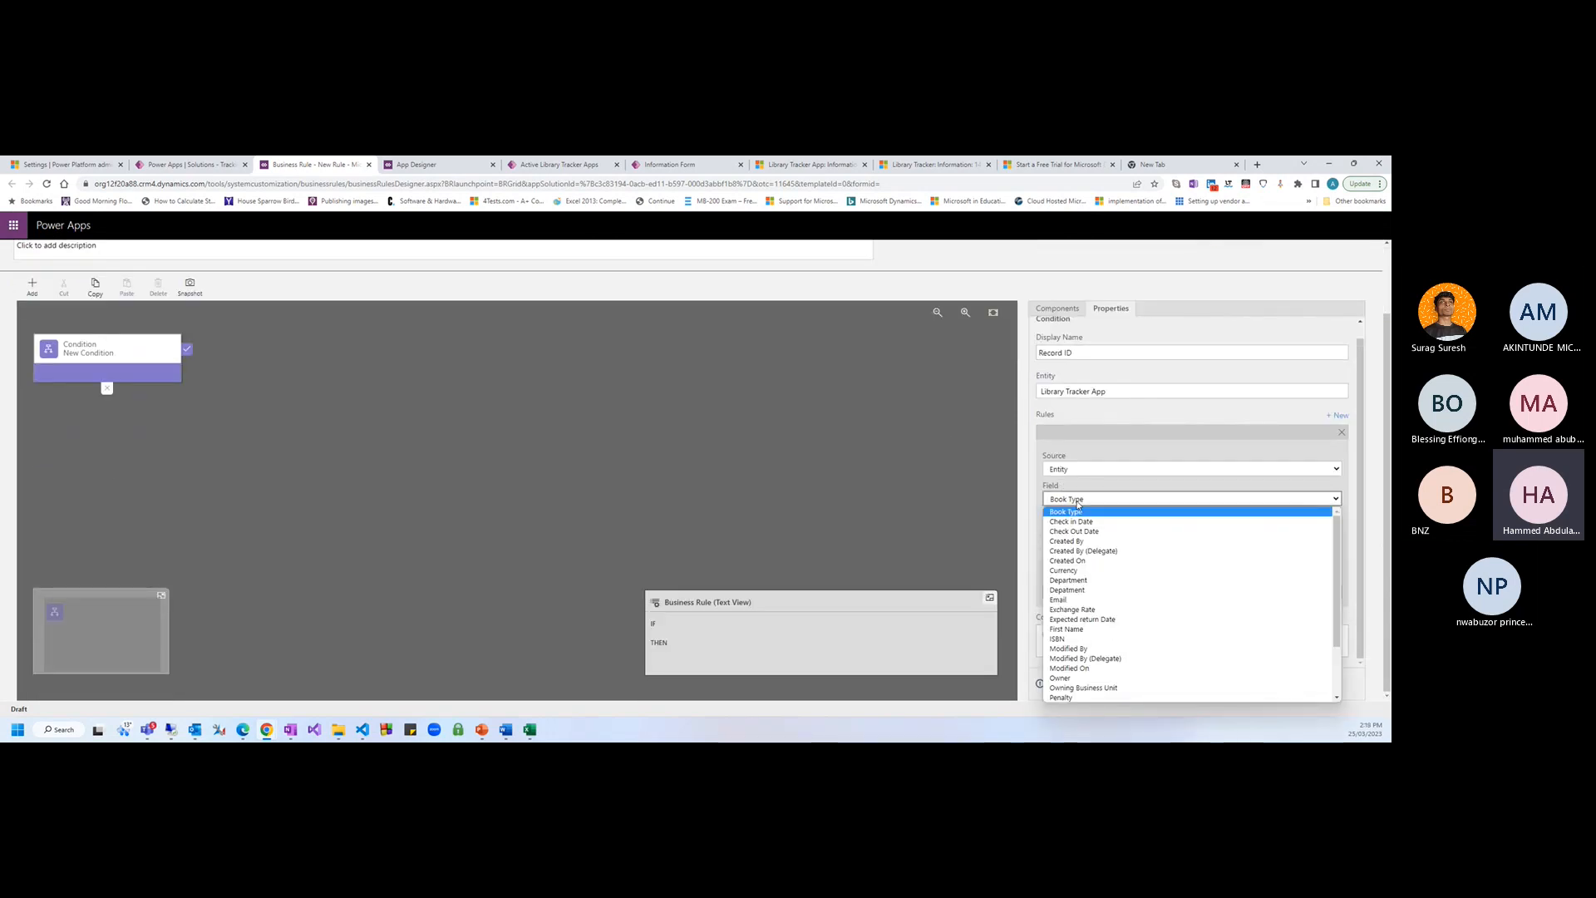
{"action": "key", "text": "r"}
{"action": "key", "text": "Tab"}
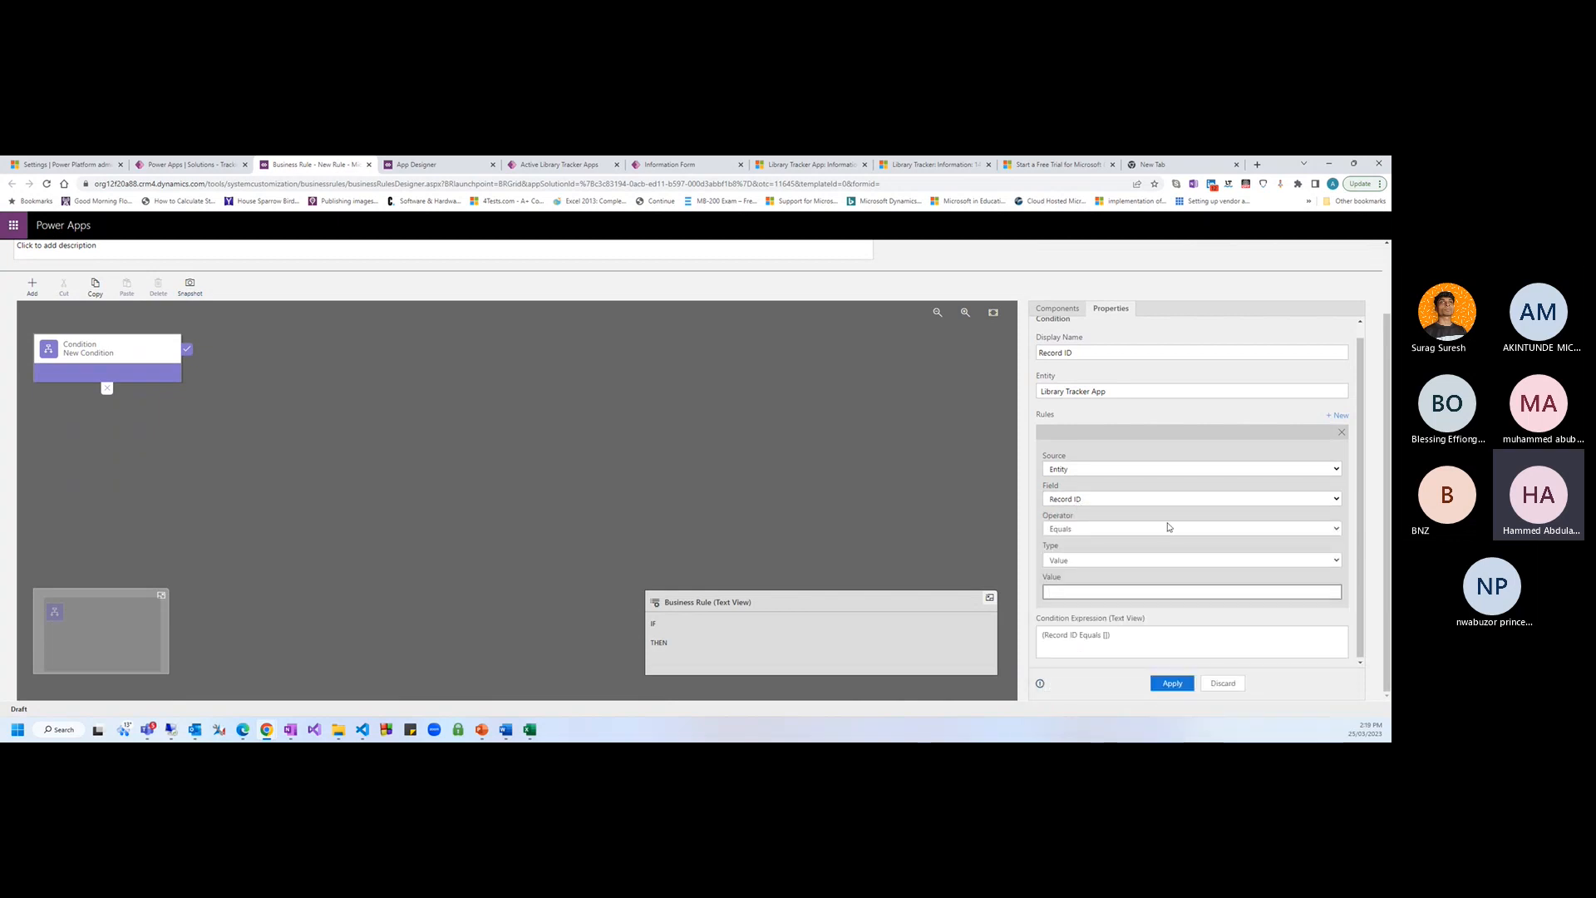
{"action": "left_click", "coordinate": [1078, 527]}
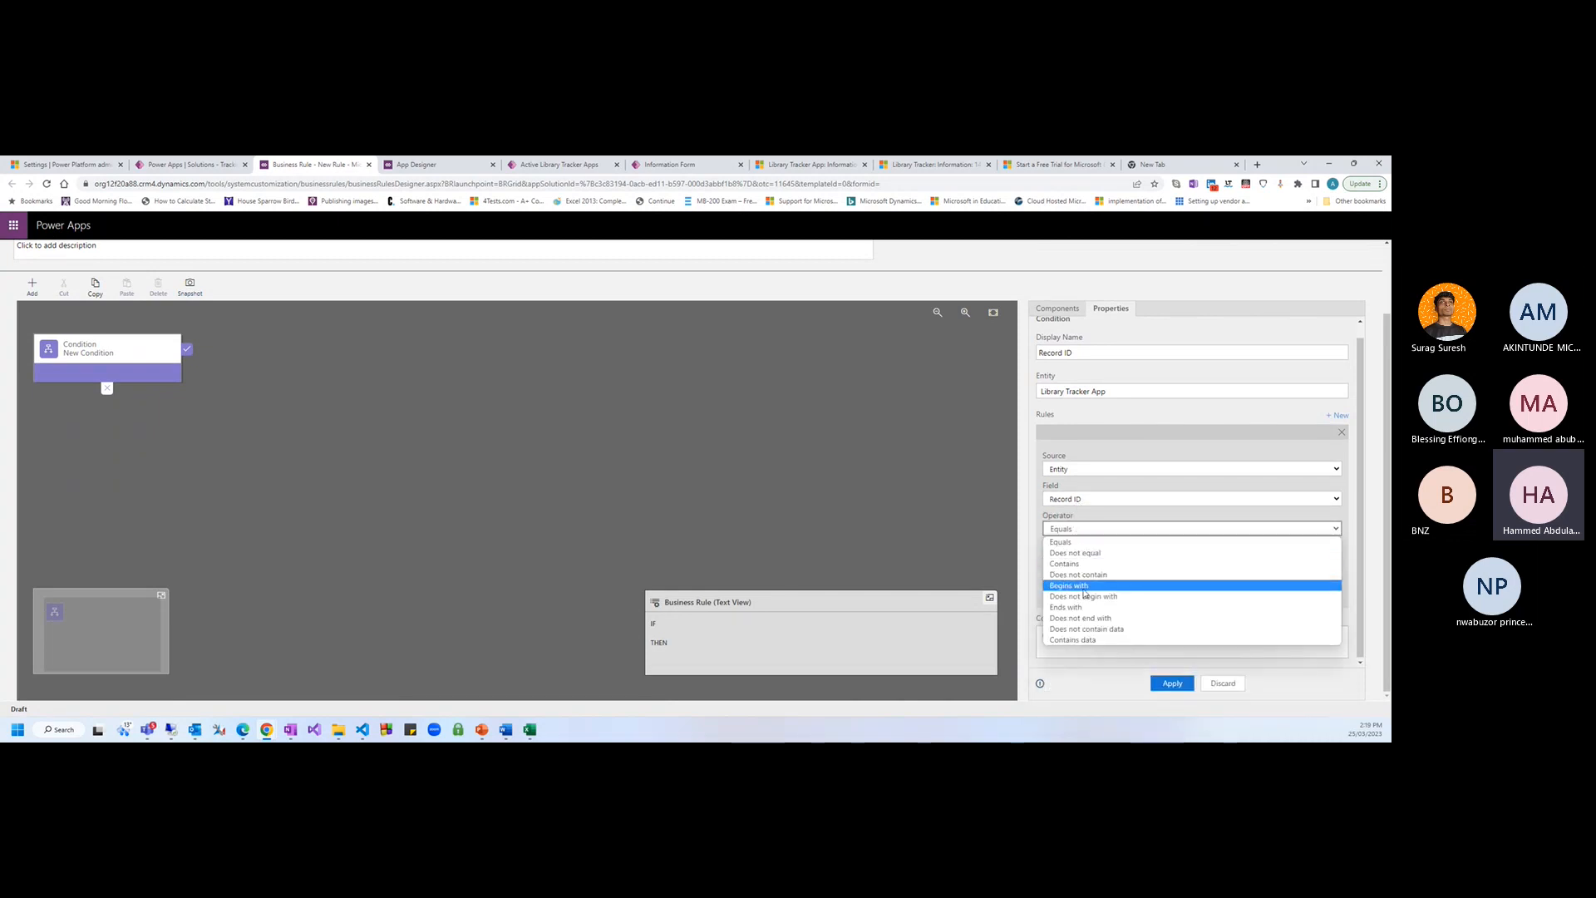
{"action": "left_click", "coordinate": [1072, 639]}
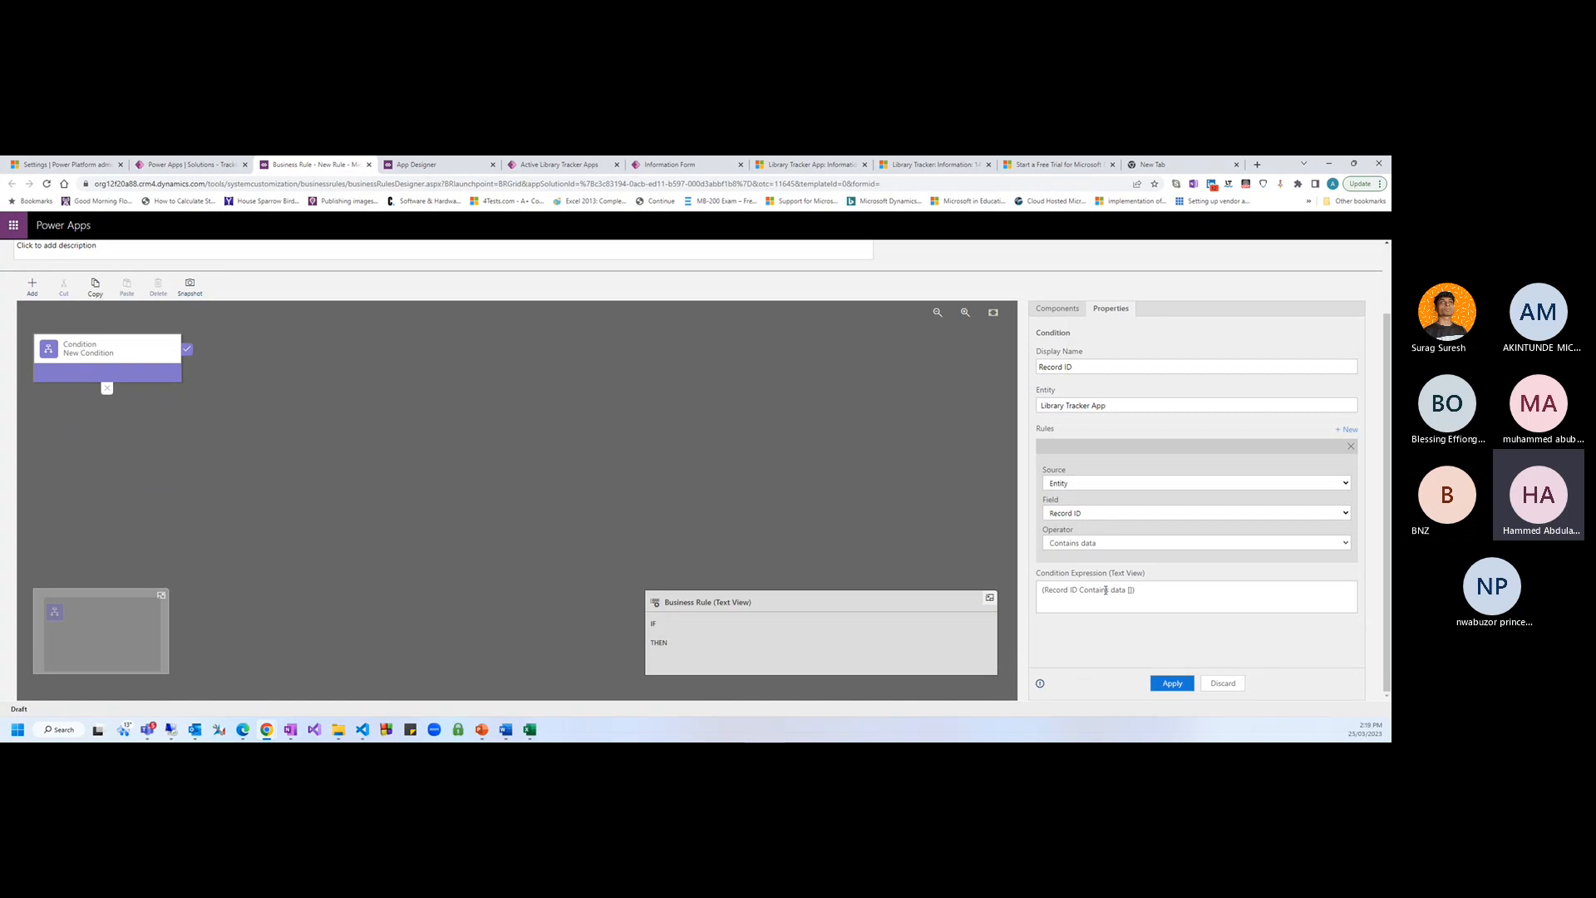
{"action": "left_click", "coordinate": [1167, 683]}
{"action": "left_click", "coordinate": [33, 286]}
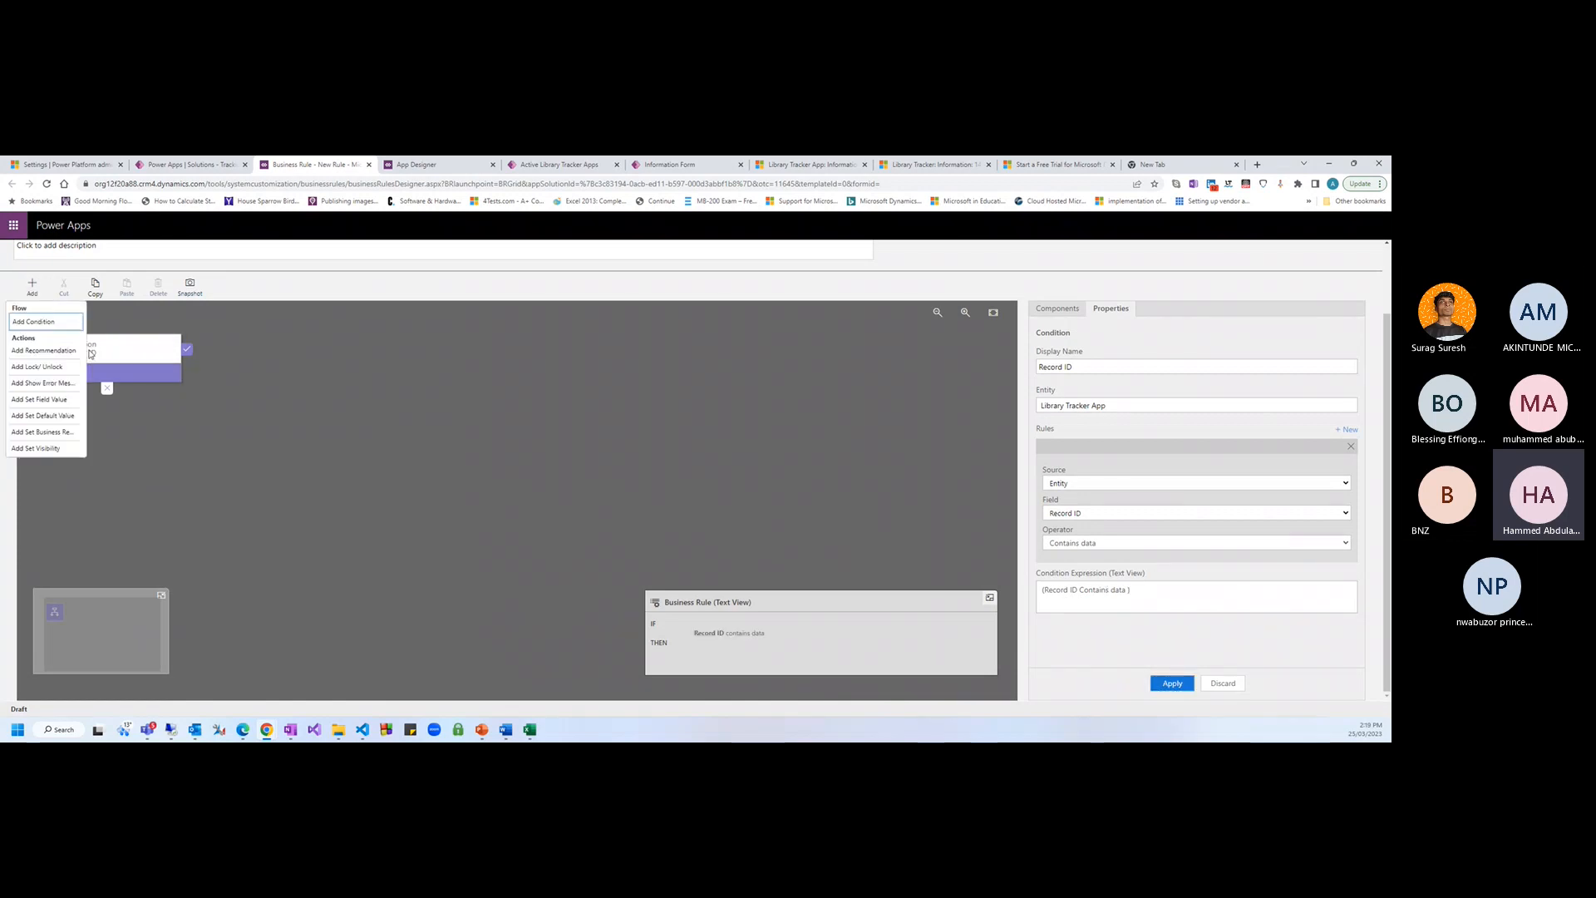
{"action": "left_click", "coordinate": [34, 286]}
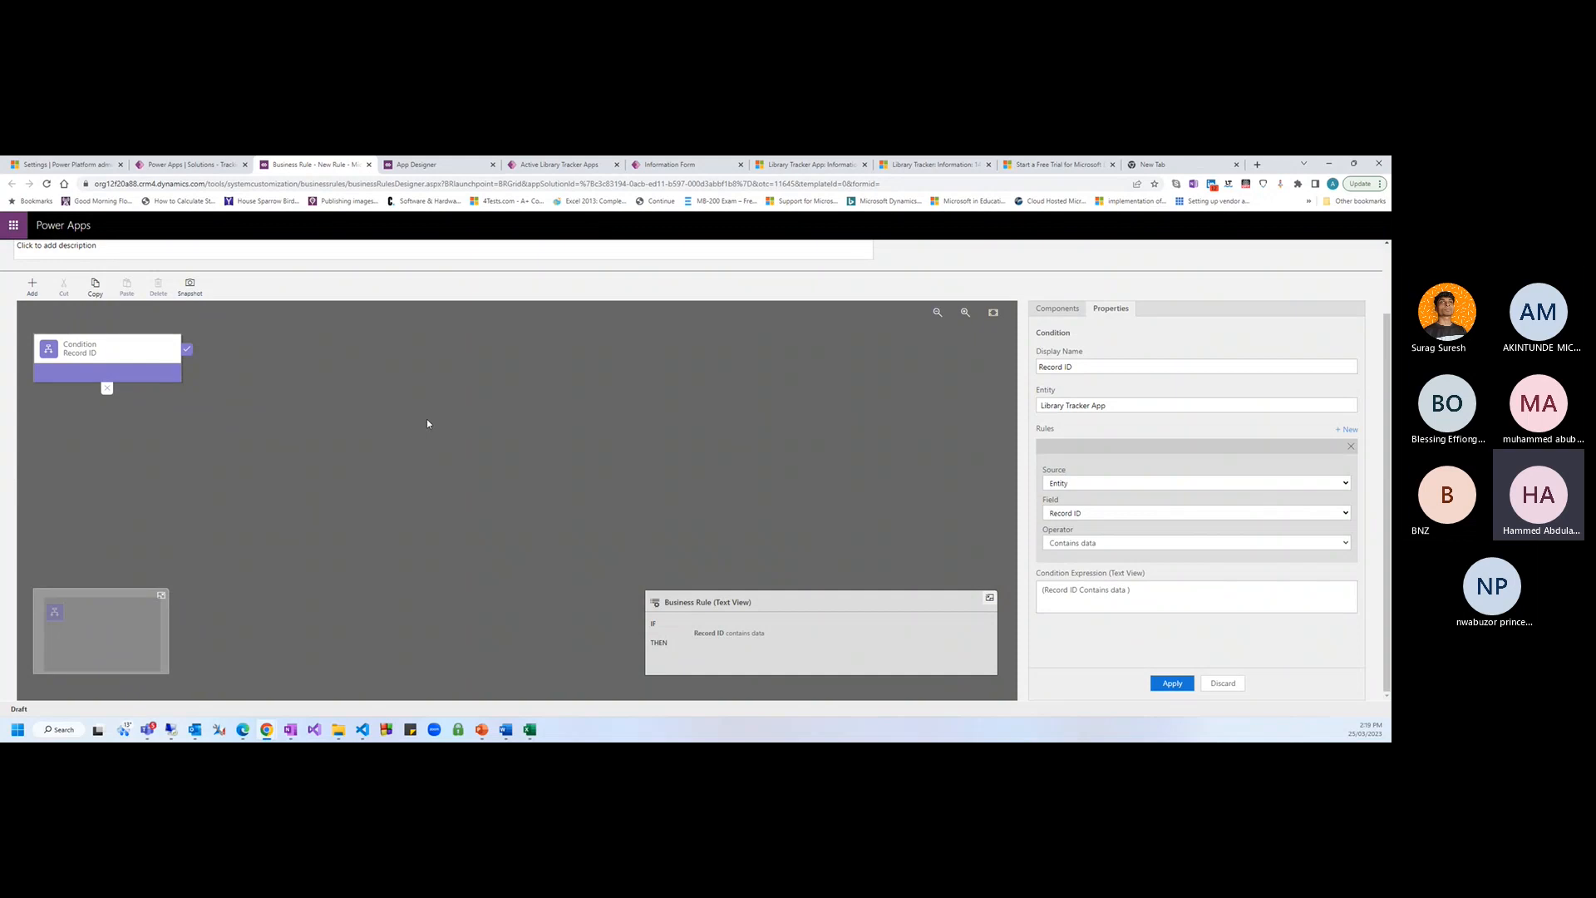
{"action": "left_click", "coordinate": [195, 165]}
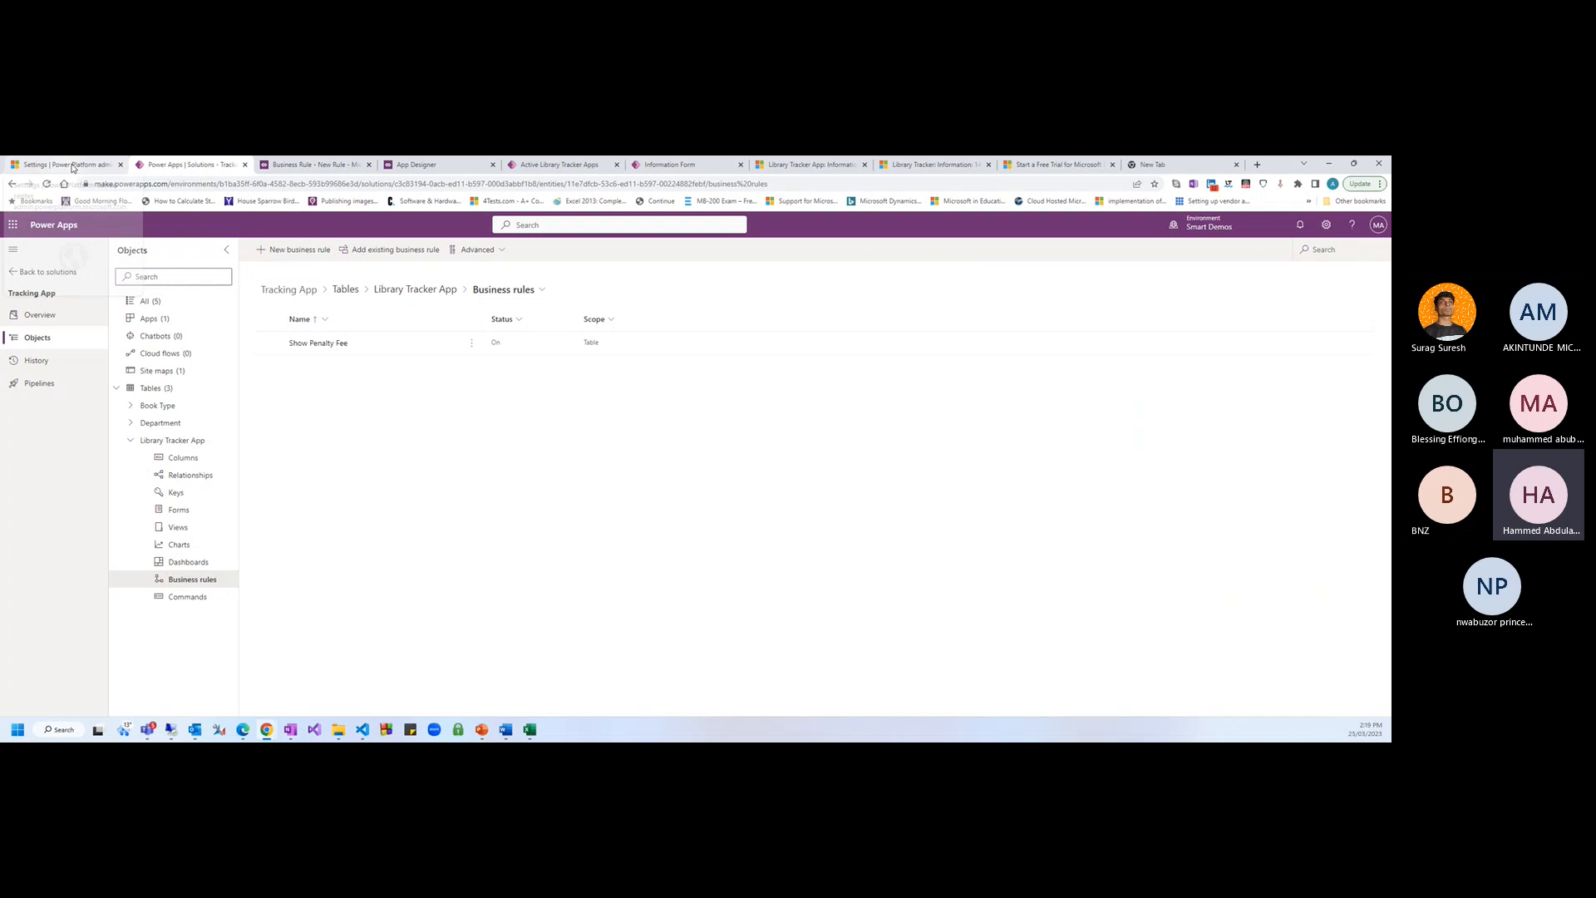
Mark Record ID as Read-only on the Library Tracker form and save the form
{"action": "left_click", "coordinate": [317, 166]}
{"action": "left_click", "coordinate": [463, 169]}
{"action": "left_click", "coordinate": [670, 169]}
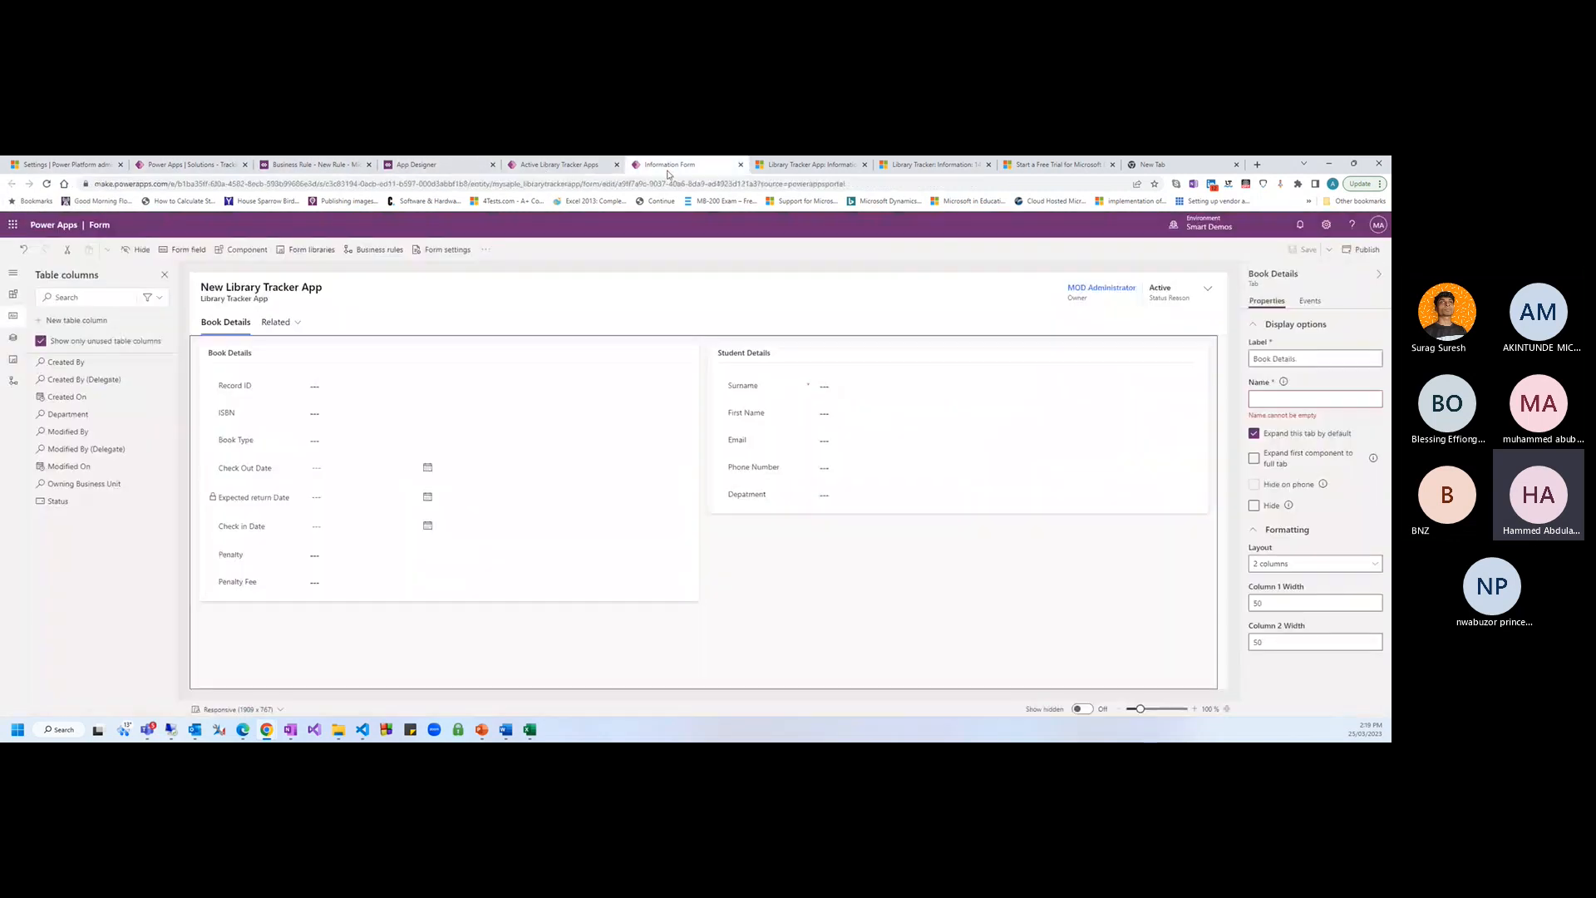
{"action": "left_click", "coordinate": [271, 386]}
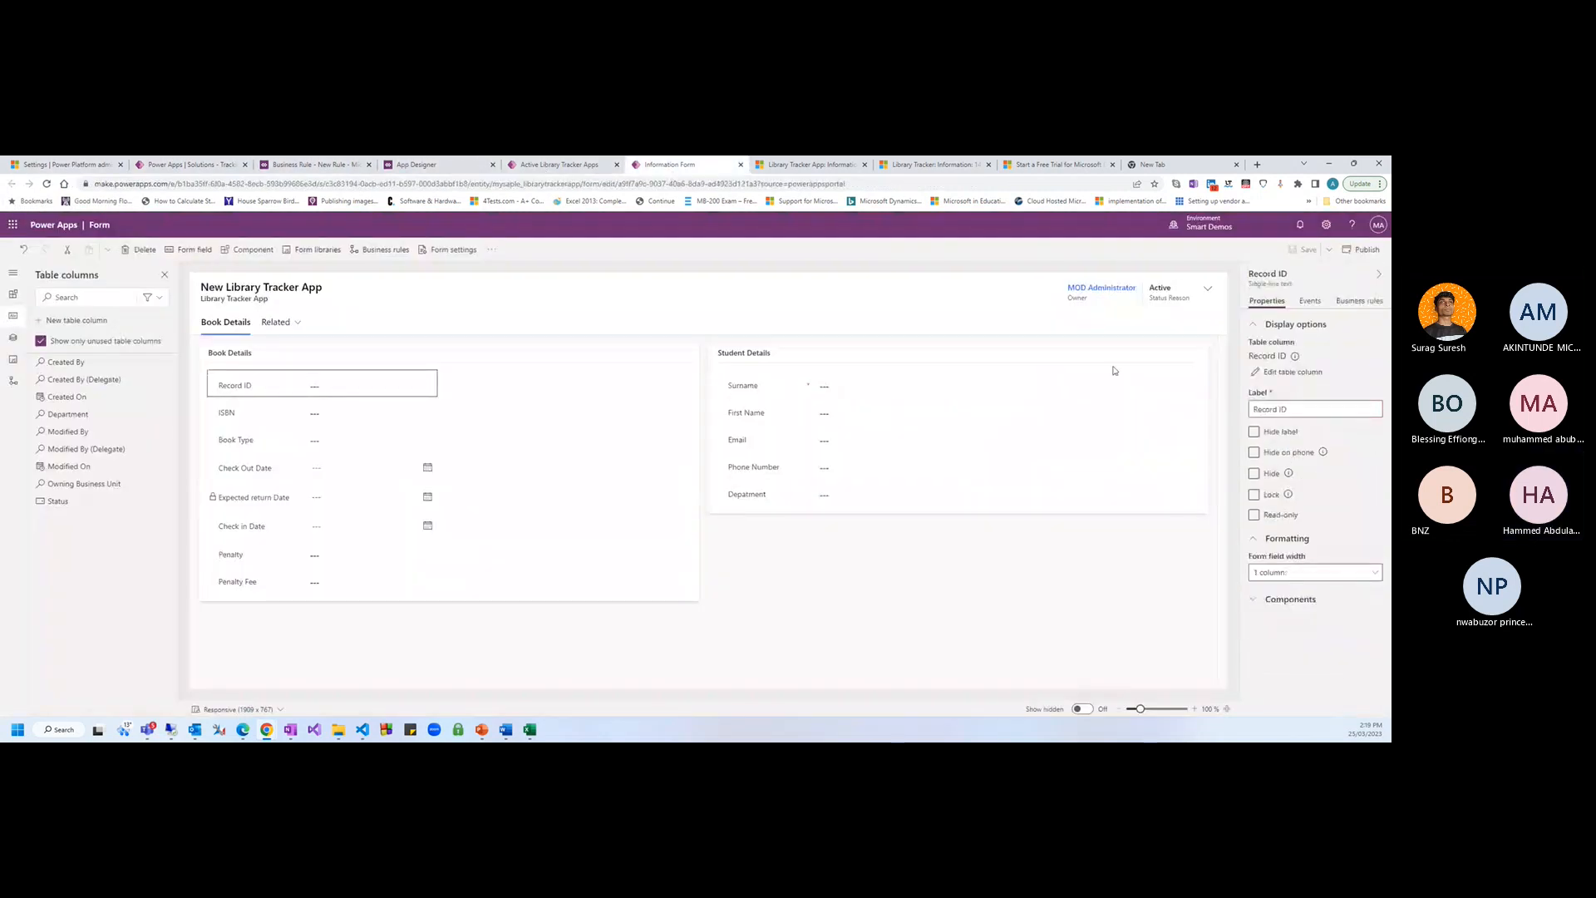
{"action": "left_click", "coordinate": [1254, 513]}
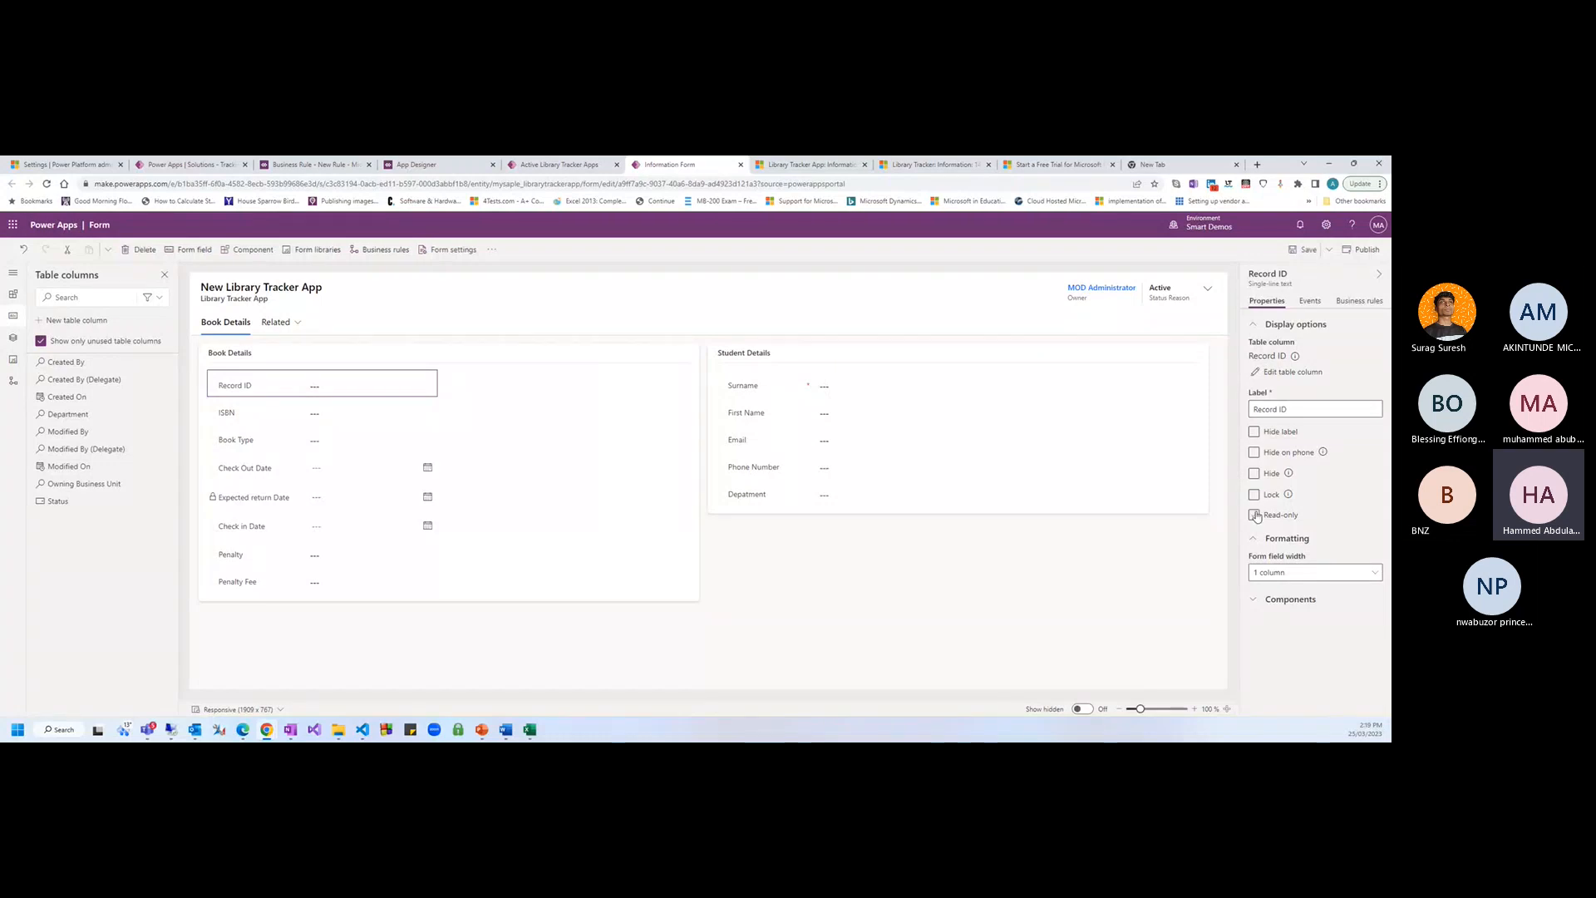
{"action": "left_click", "coordinate": [1305, 254]}
{"action": "left_click", "coordinate": [250, 413]}
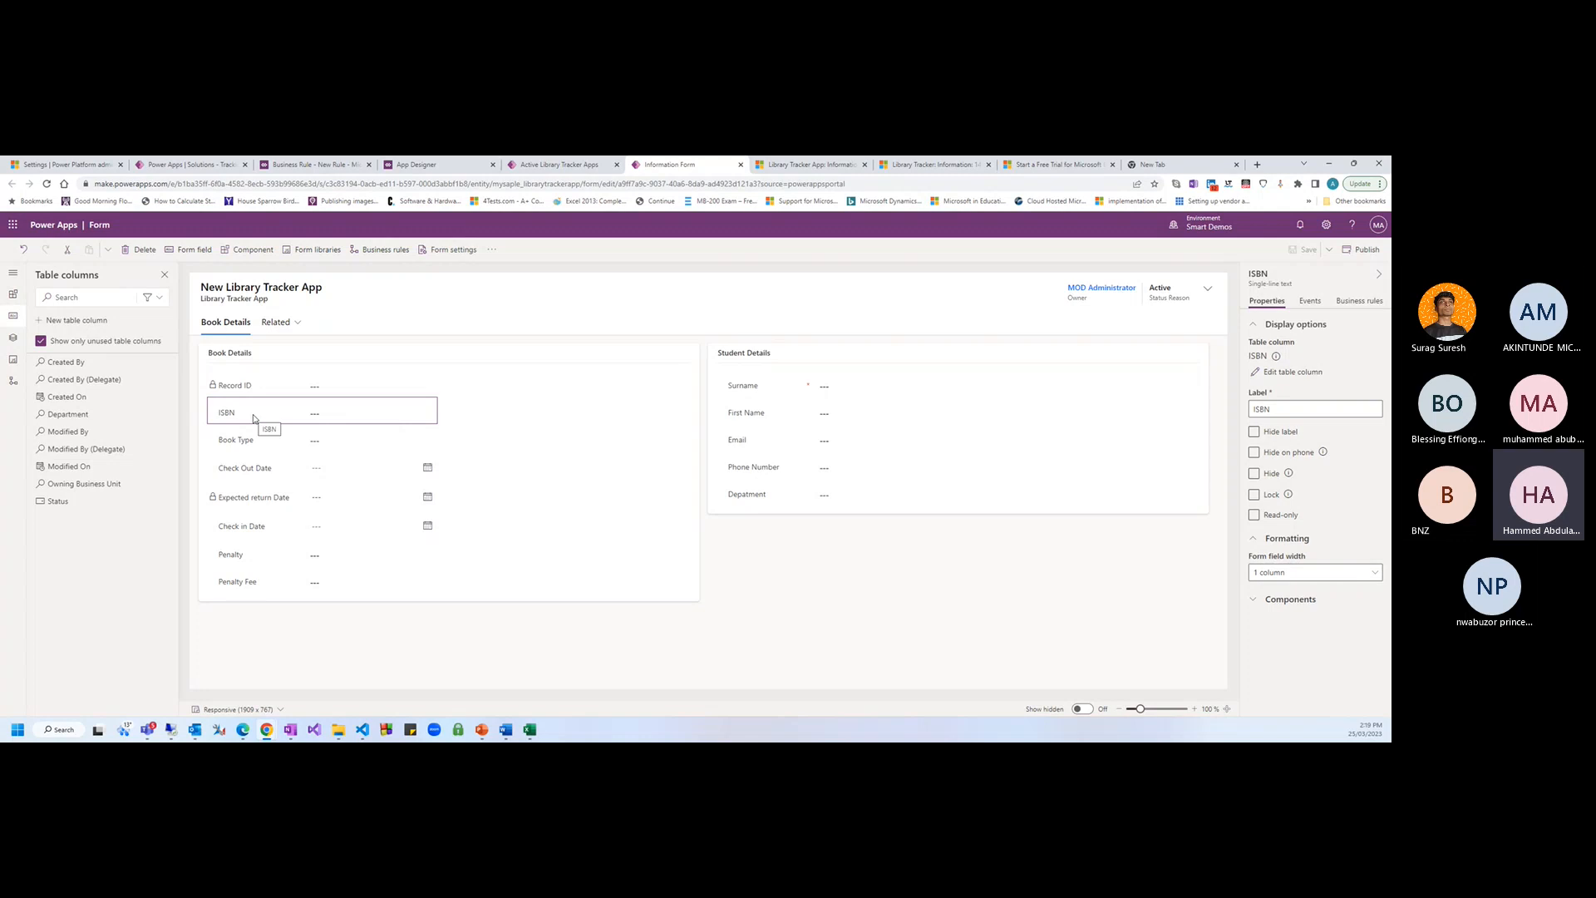
{"action": "left_click", "coordinate": [299, 165]}
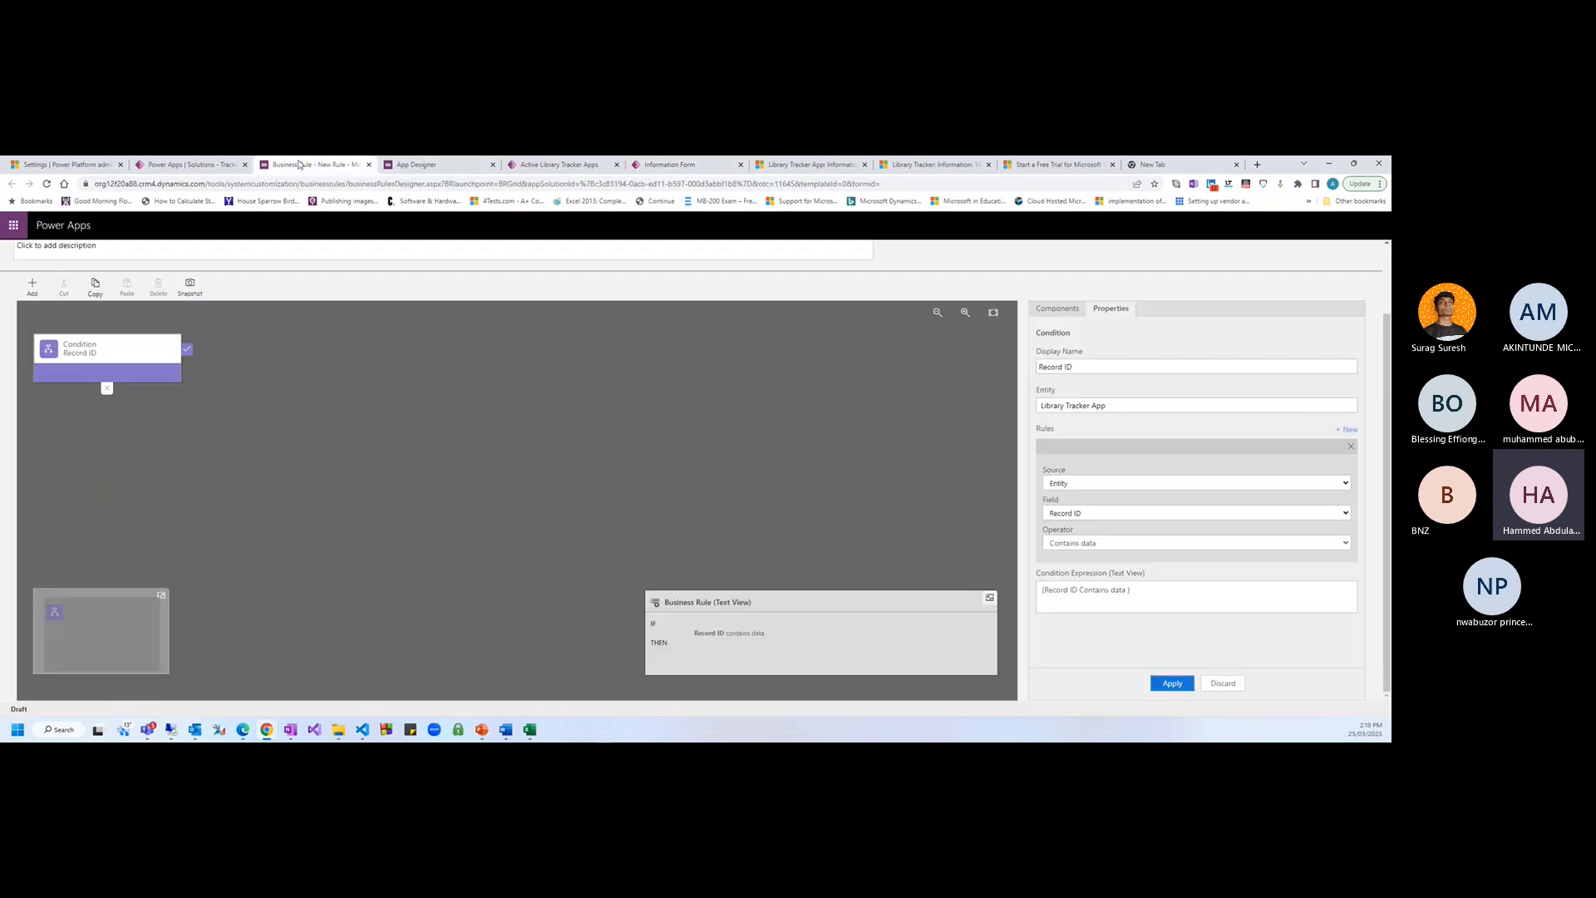
Rework the condition as ISBN: field ISBN, operator Contains data, and apply it
{"action": "left_click", "coordinate": [1093, 372]}
{"action": "type", "text": "IS"}
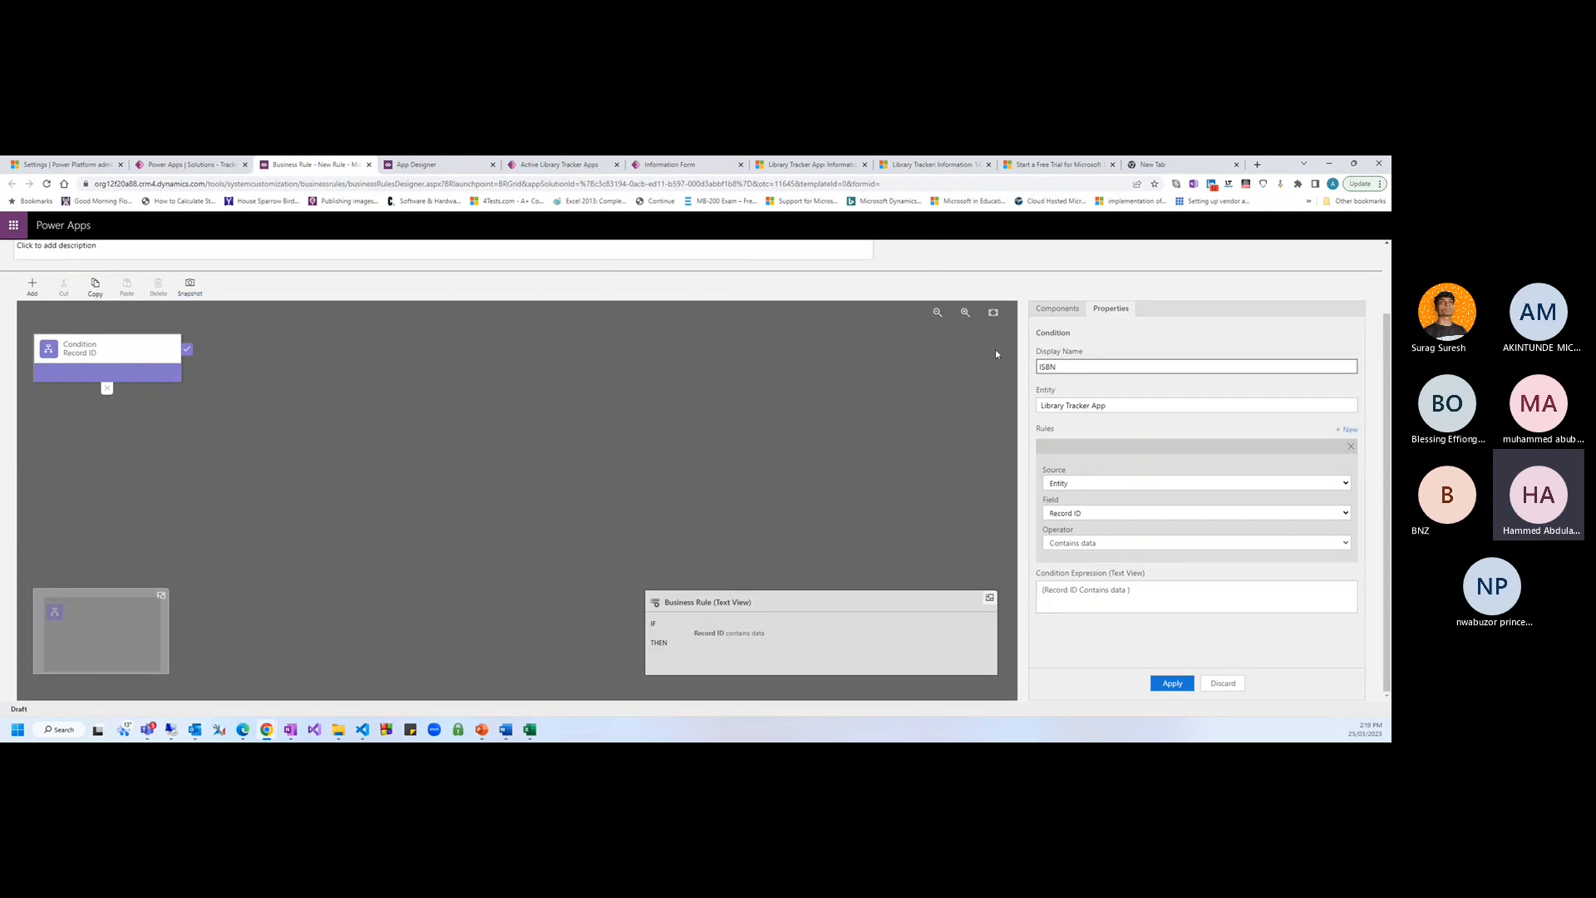
{"action": "type", "text": "BN"}
{"action": "key", "text": "Tab"}
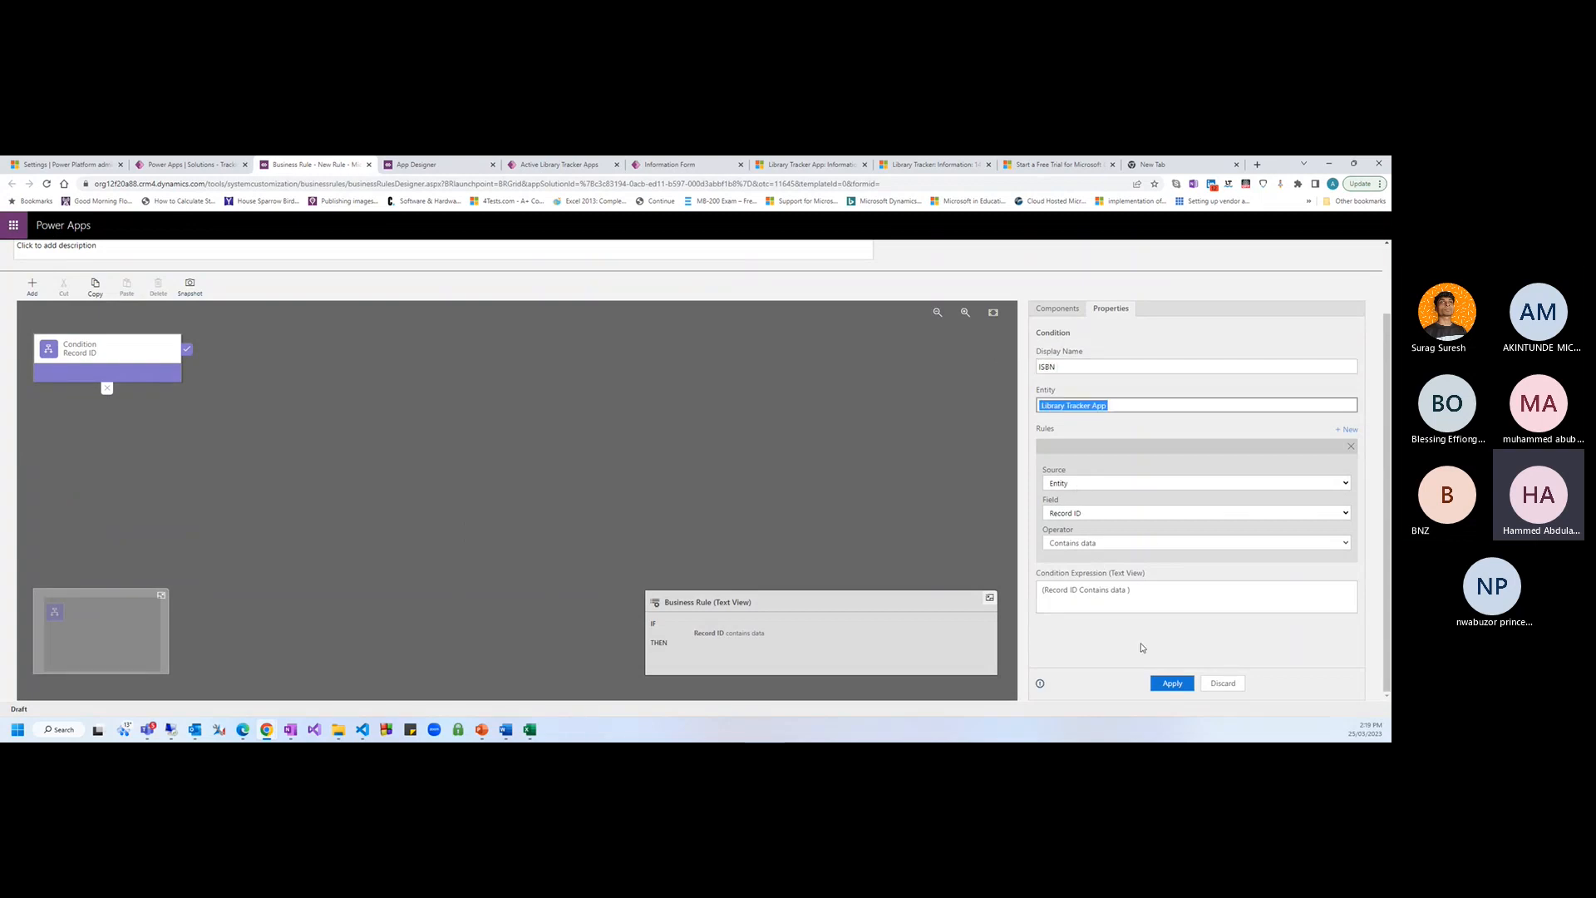
{"action": "left_click", "coordinate": [1052, 517]}
{"action": "key", "text": "i"}
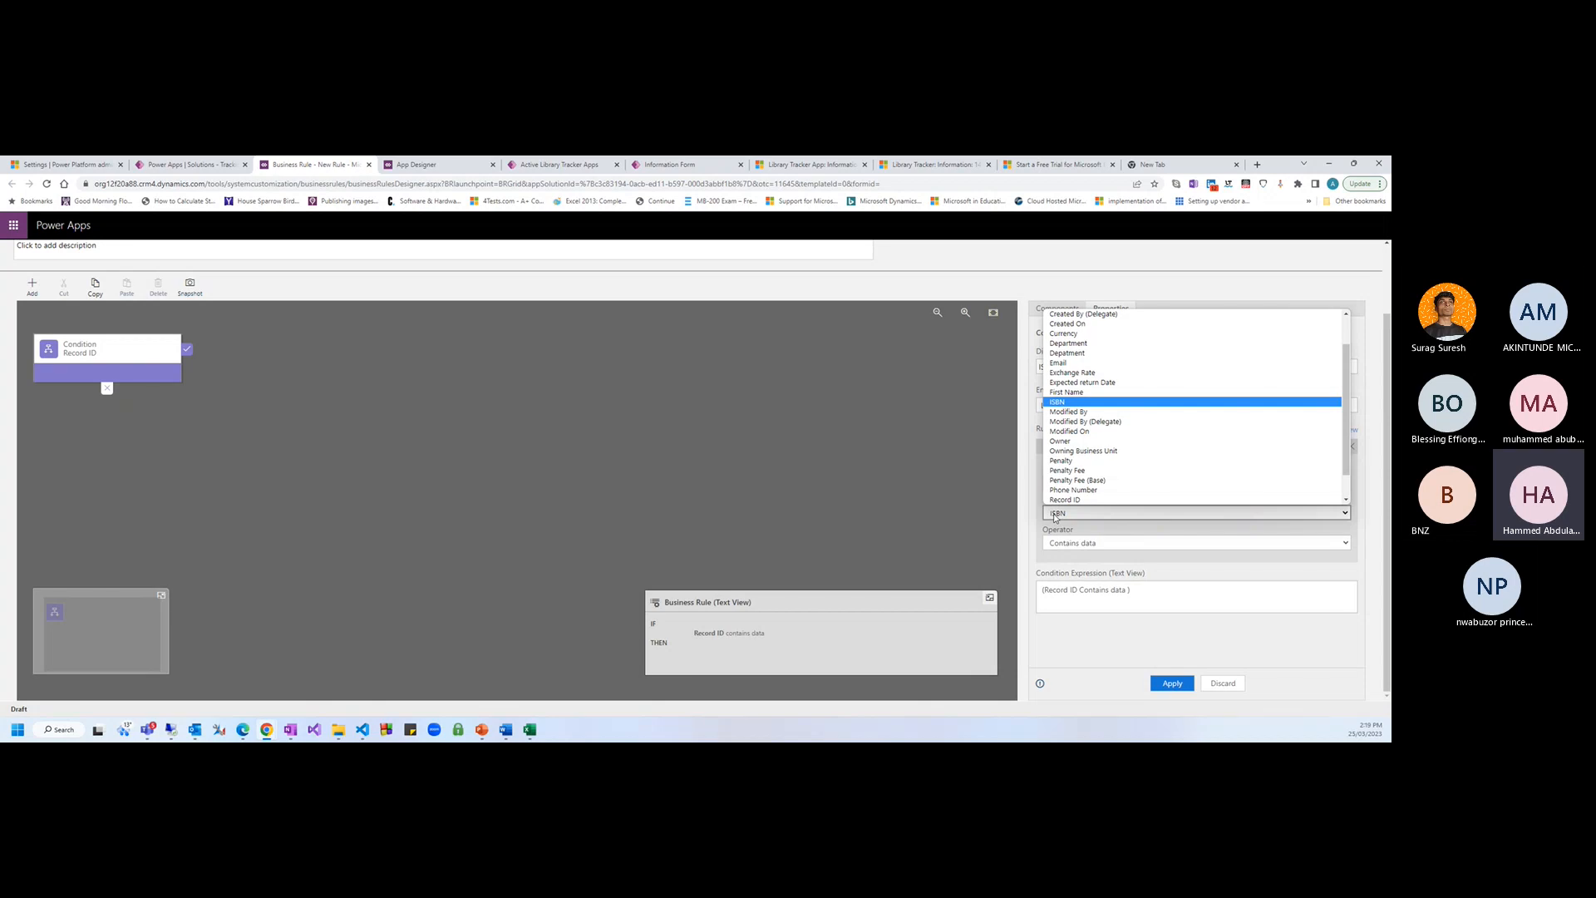
{"action": "key", "text": "Return"}
{"action": "left_click", "coordinate": [1081, 605]}
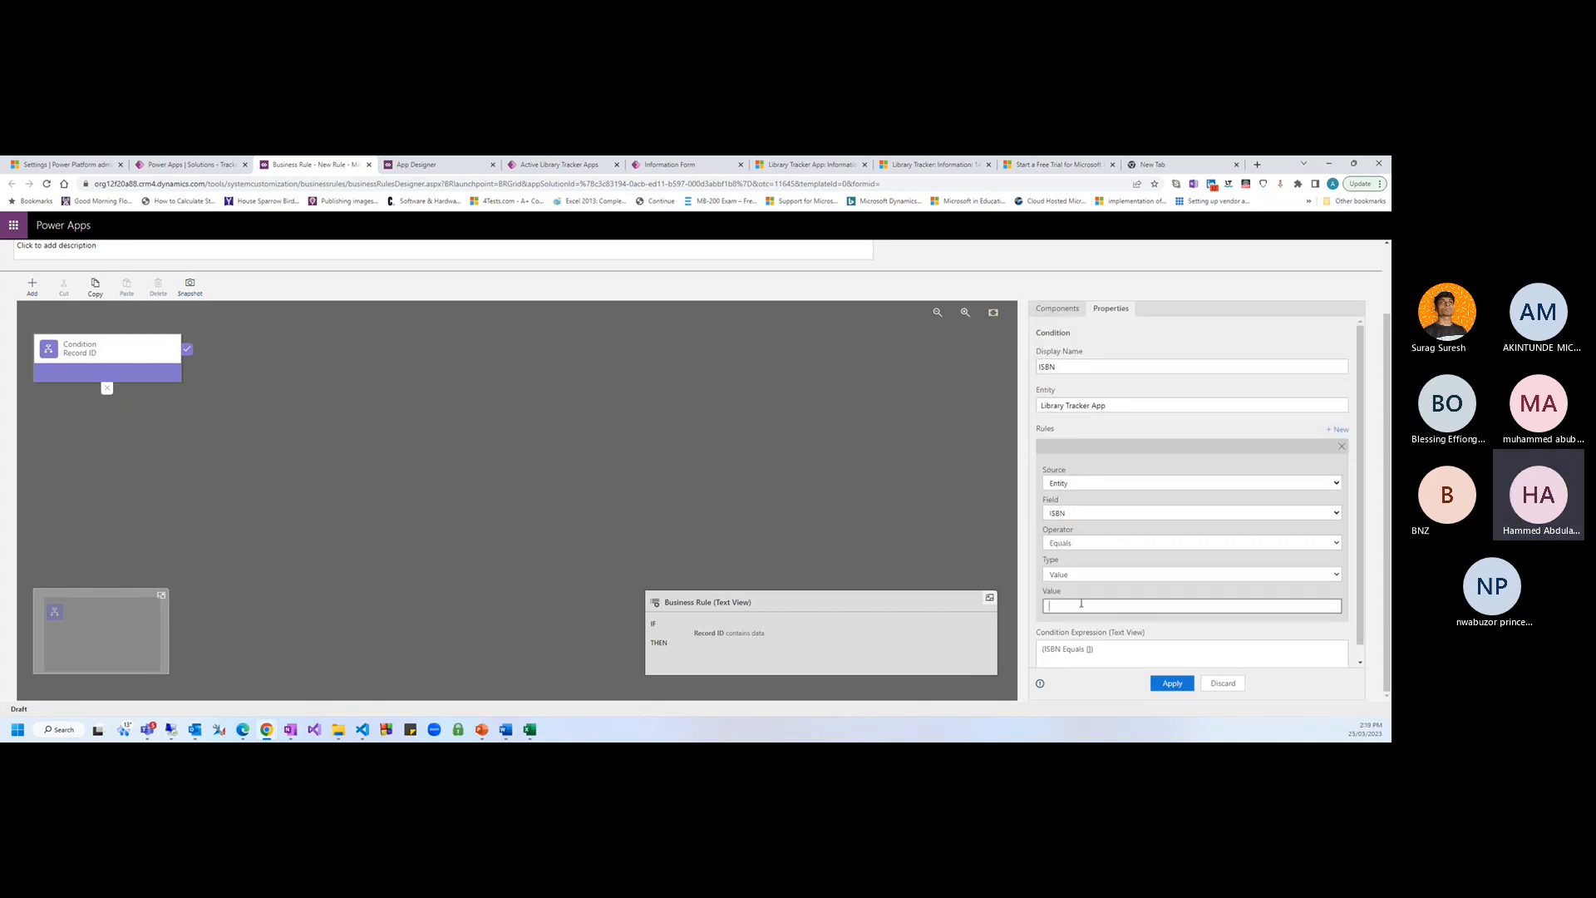
{"action": "left_click", "coordinate": [1069, 576]}
{"action": "left_click", "coordinate": [1101, 692]}
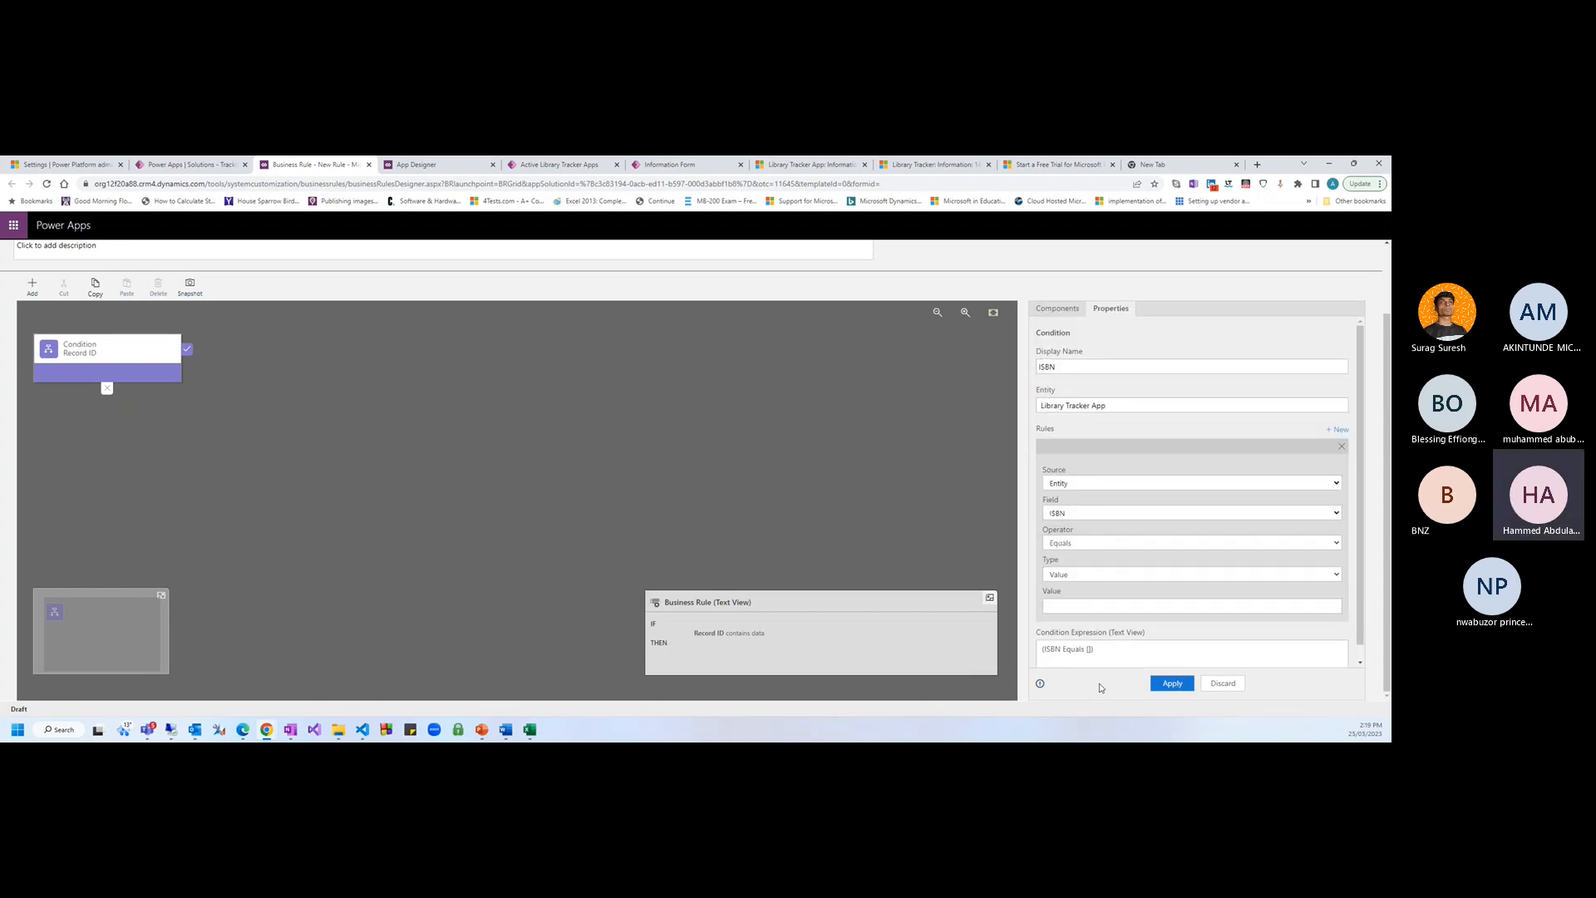
{"action": "left_click", "coordinate": [1065, 543]}
{"action": "left_click", "coordinate": [1094, 661]}
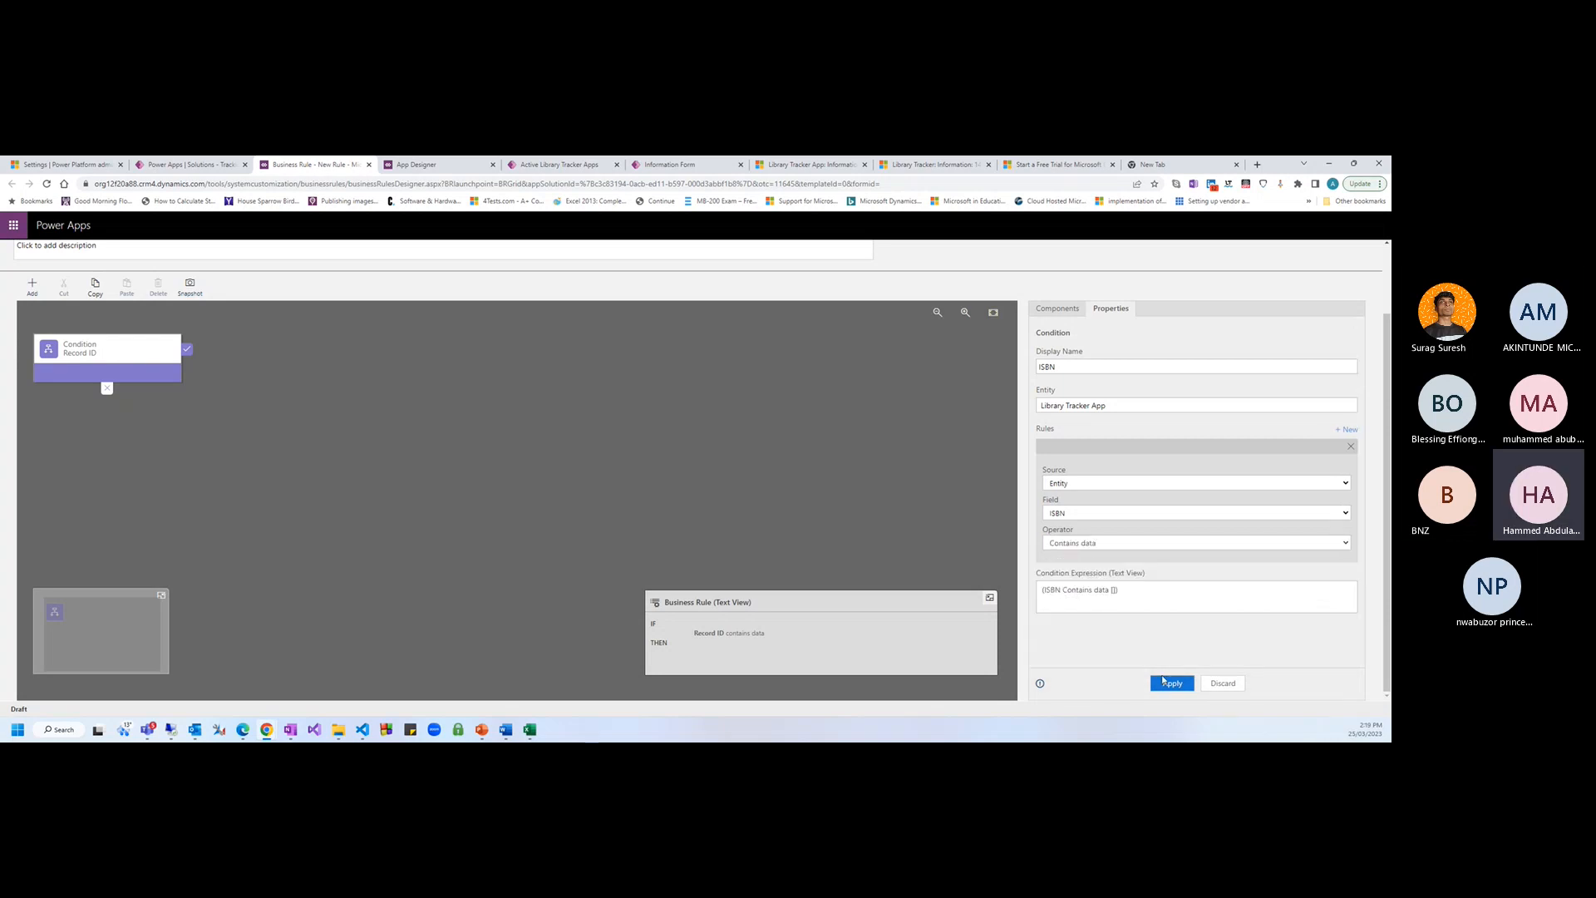
{"action": "left_click", "coordinate": [1163, 682]}
Add a Lock/Unlock action after the condition that locks the ISBN field
{"action": "left_click", "coordinate": [135, 357]}
{"action": "left_click", "coordinate": [32, 286]}
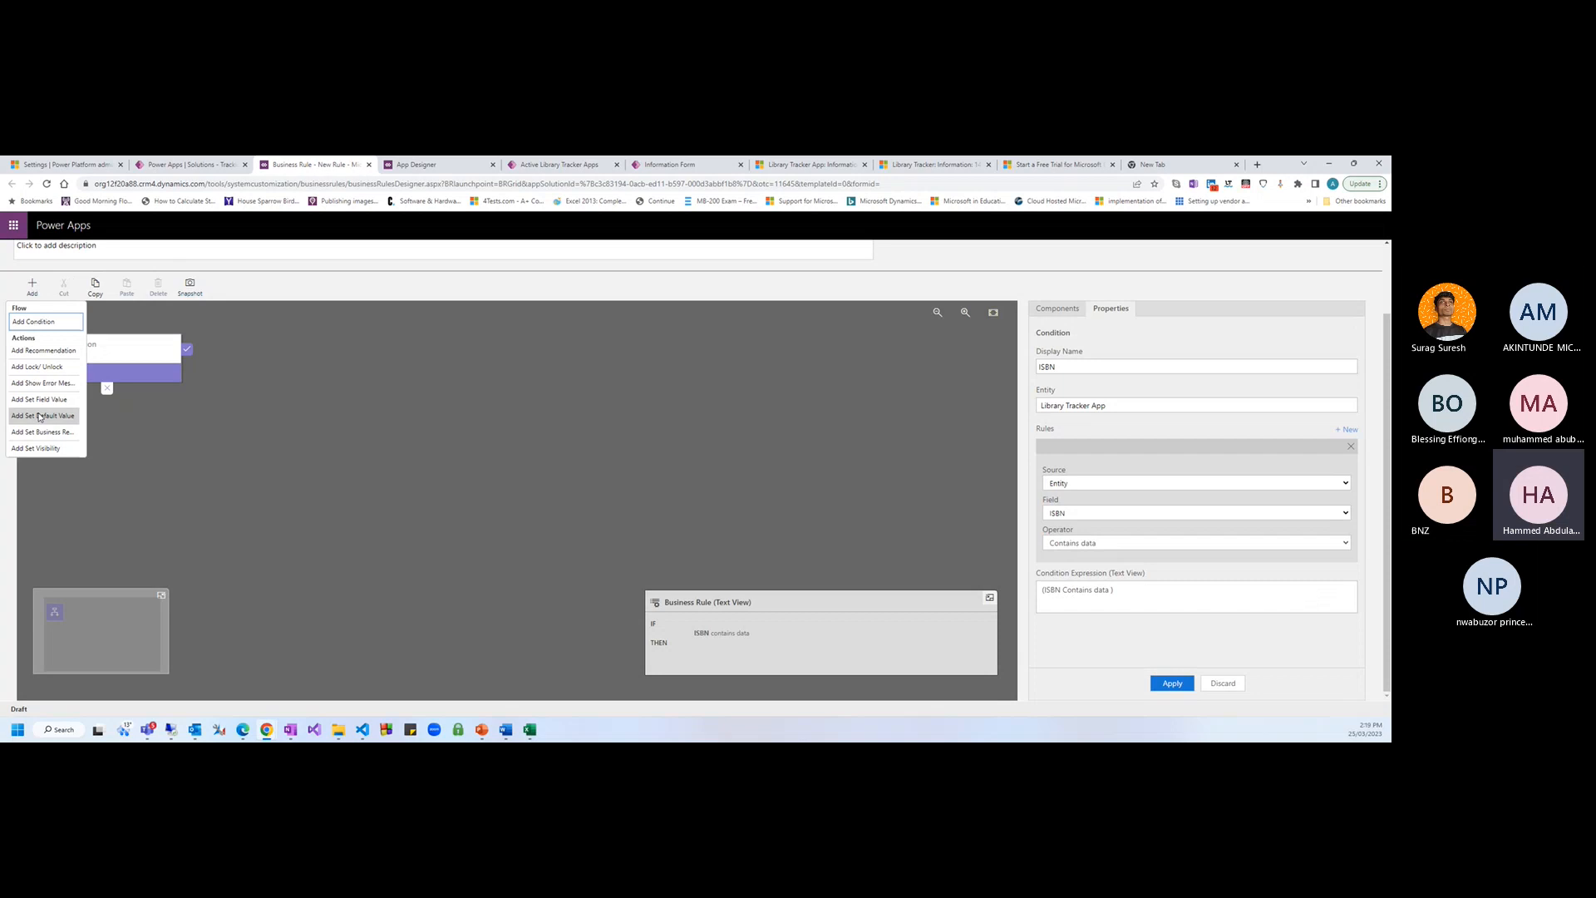
{"action": "left_click", "coordinate": [42, 368]}
{"action": "left_click", "coordinate": [202, 441]}
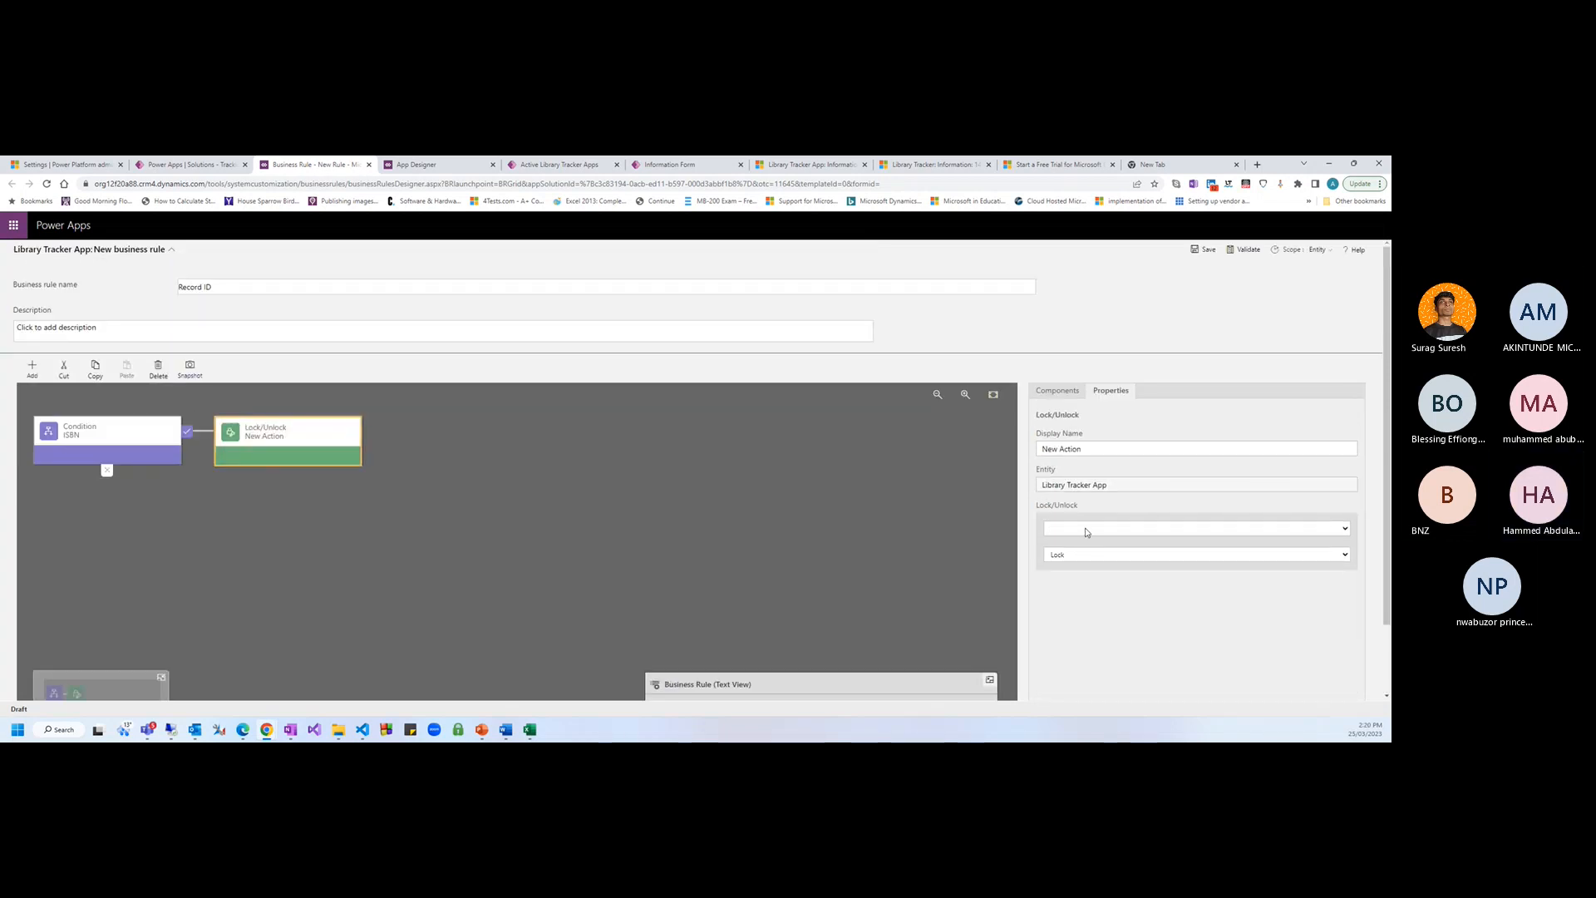
{"action": "left_click", "coordinate": [1075, 529]}
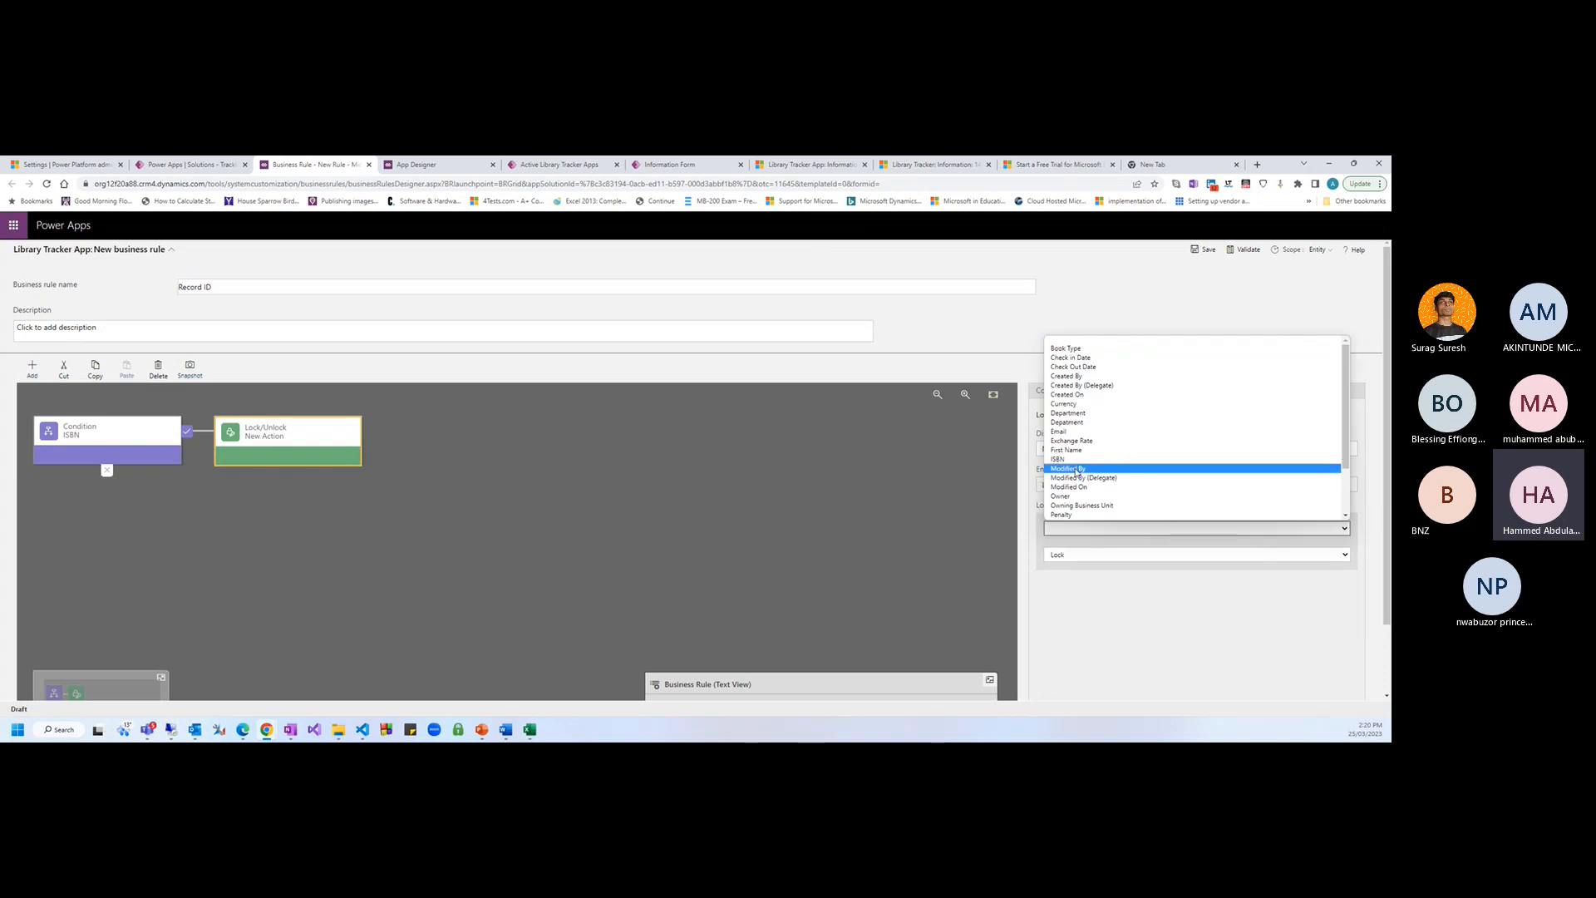
{"action": "key", "text": "Up"}
{"action": "key", "text": "Down"}
{"action": "key", "text": "Down"}
{"action": "key", "text": "Up"}
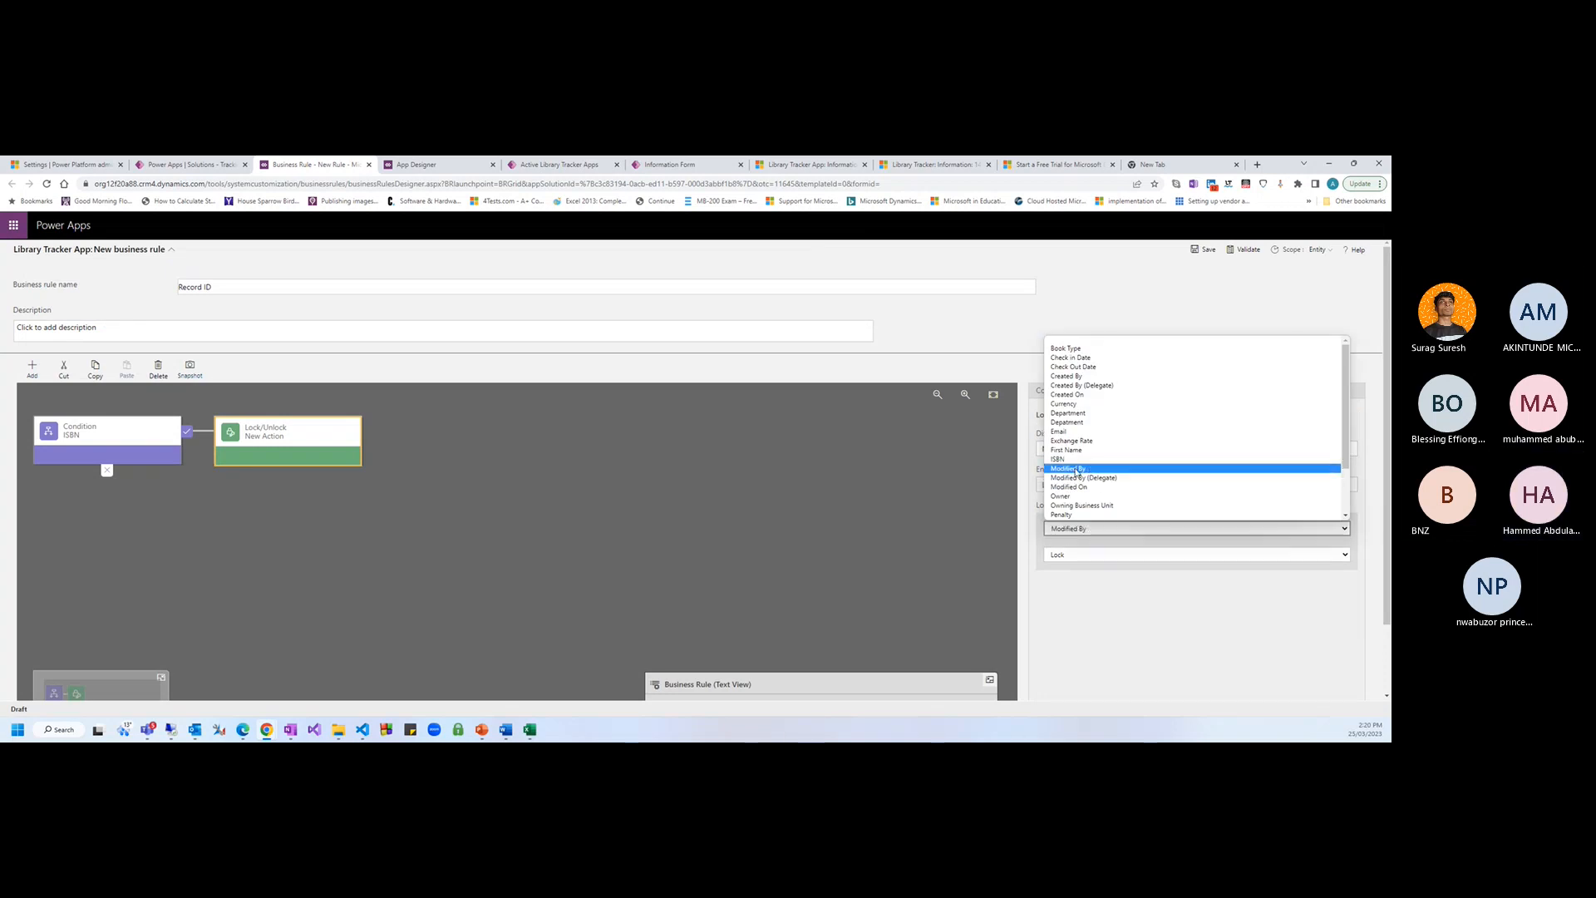
{"action": "key", "text": "Up"}
{"action": "key", "text": "Return"}
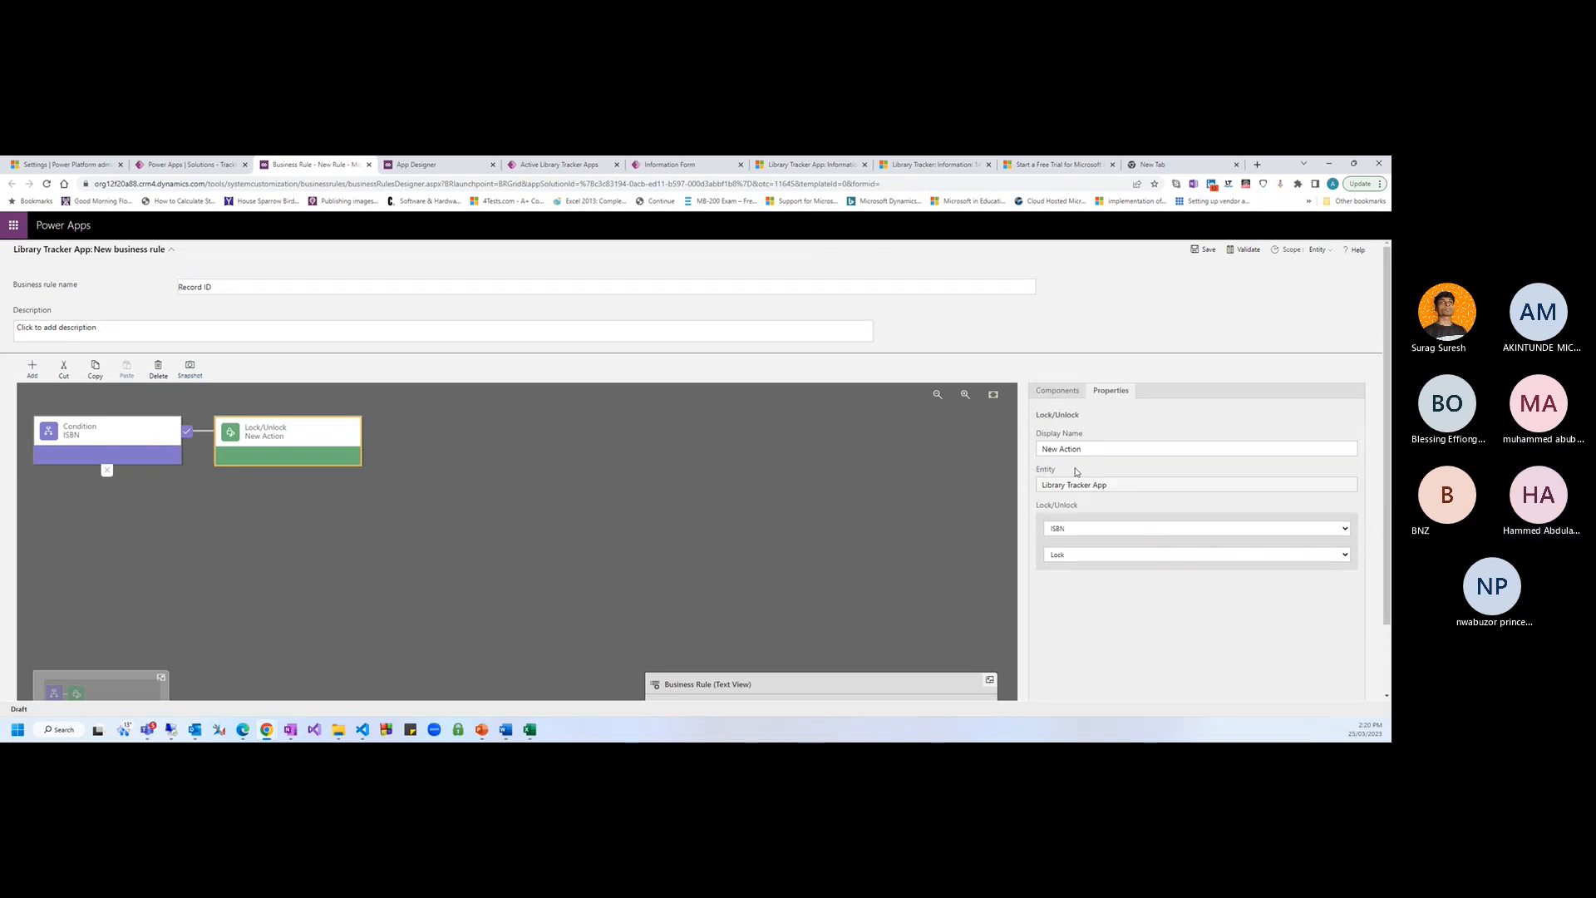
Validate the business rule and apply the lock action settings
{"action": "left_click", "coordinate": [1207, 252]}
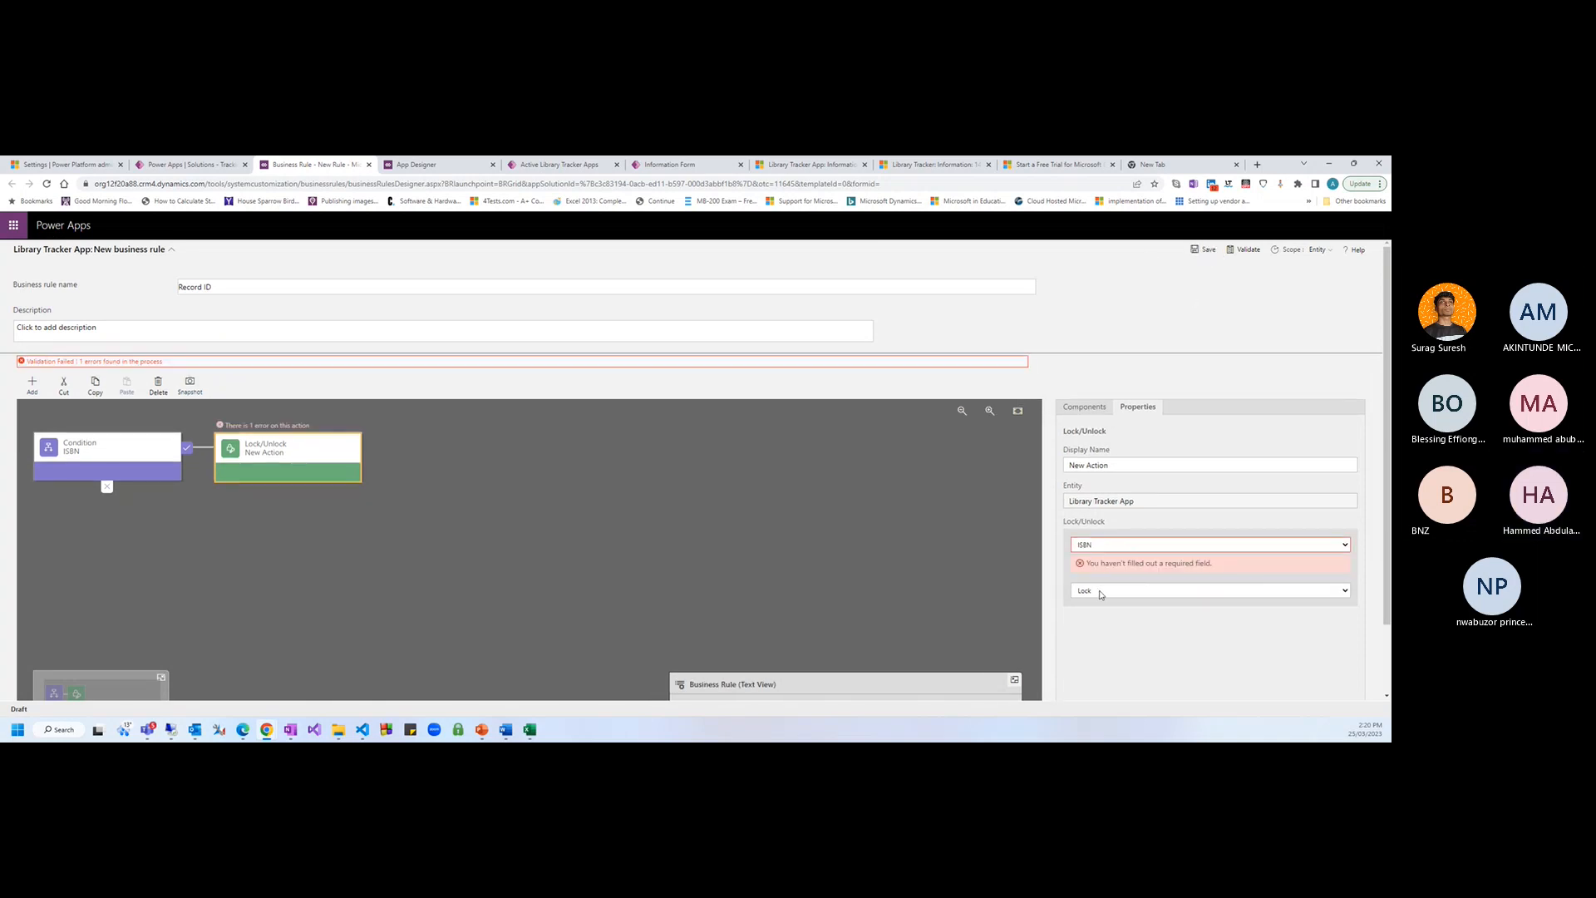
{"action": "scroll", "coordinate": [1108, 634], "scroll_direction": "down", "scroll_amount": 2}
{"action": "left_click", "coordinate": [1180, 684]}
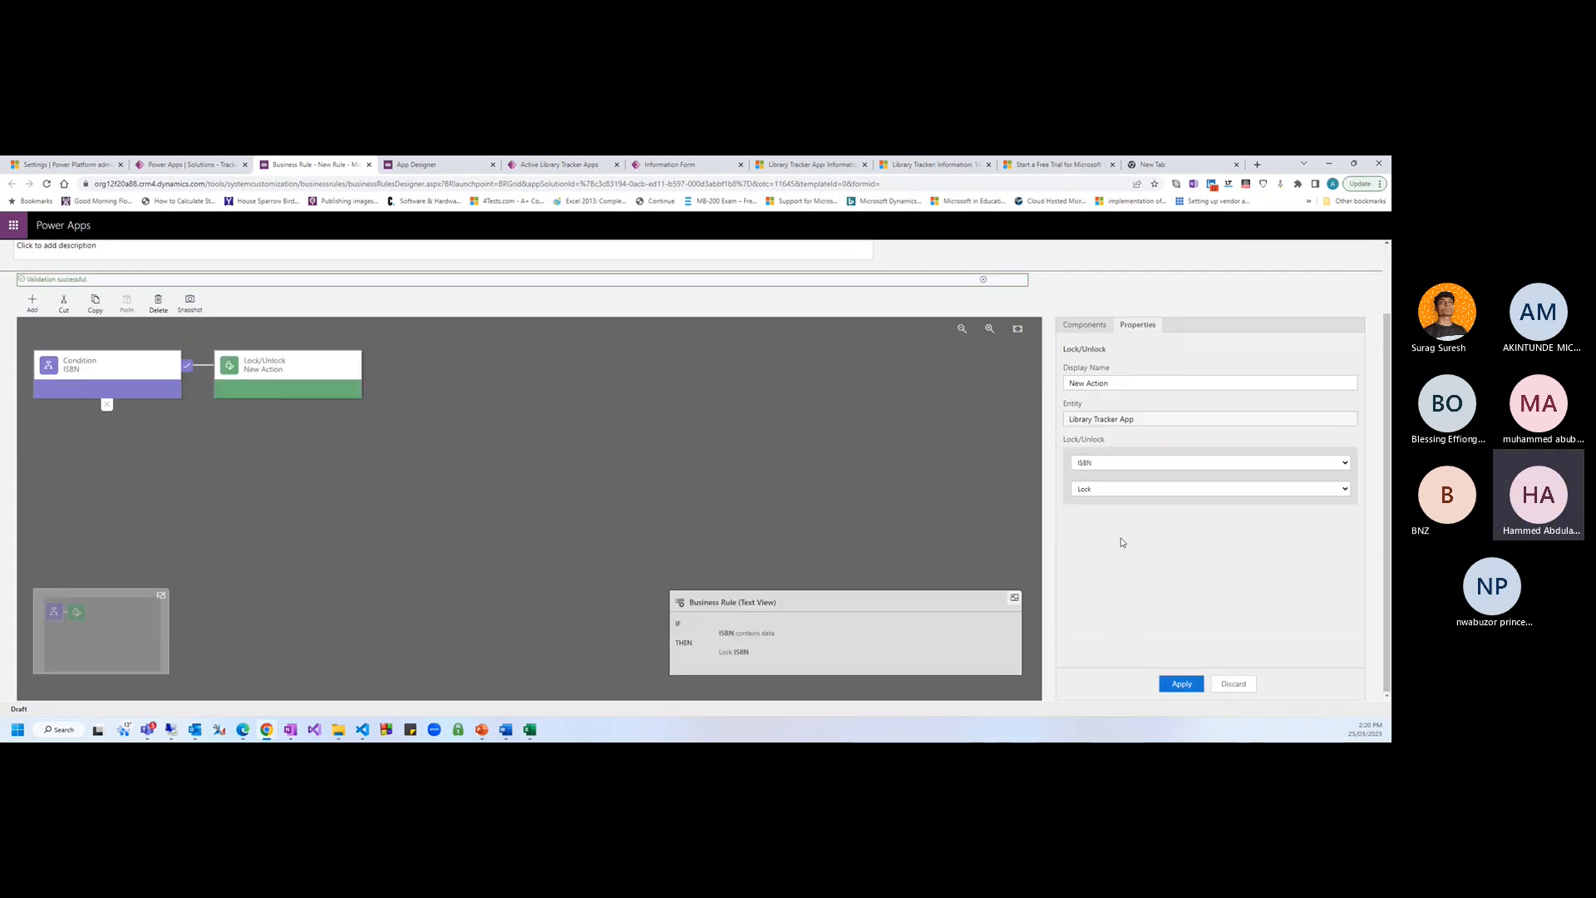
{"action": "scroll", "coordinate": [1121, 541], "scroll_direction": "up", "scroll_amount": 2}
Save the rule, rename it Lock ISBN, and activate it
{"action": "left_click", "coordinate": [1212, 250]}
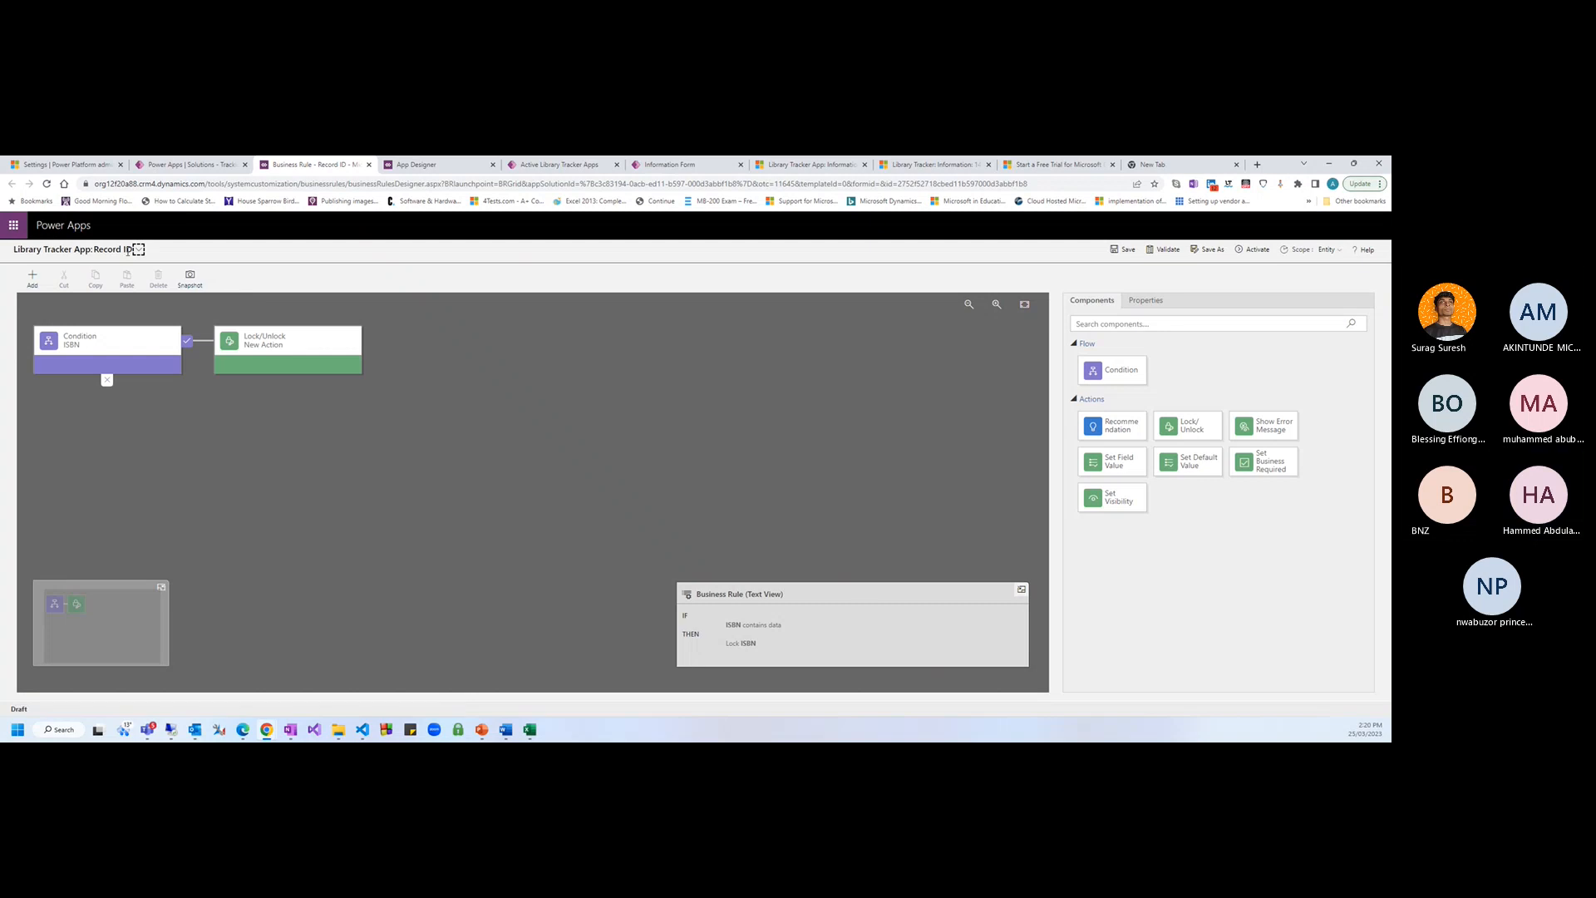
{"action": "left_click", "coordinate": [138, 249]}
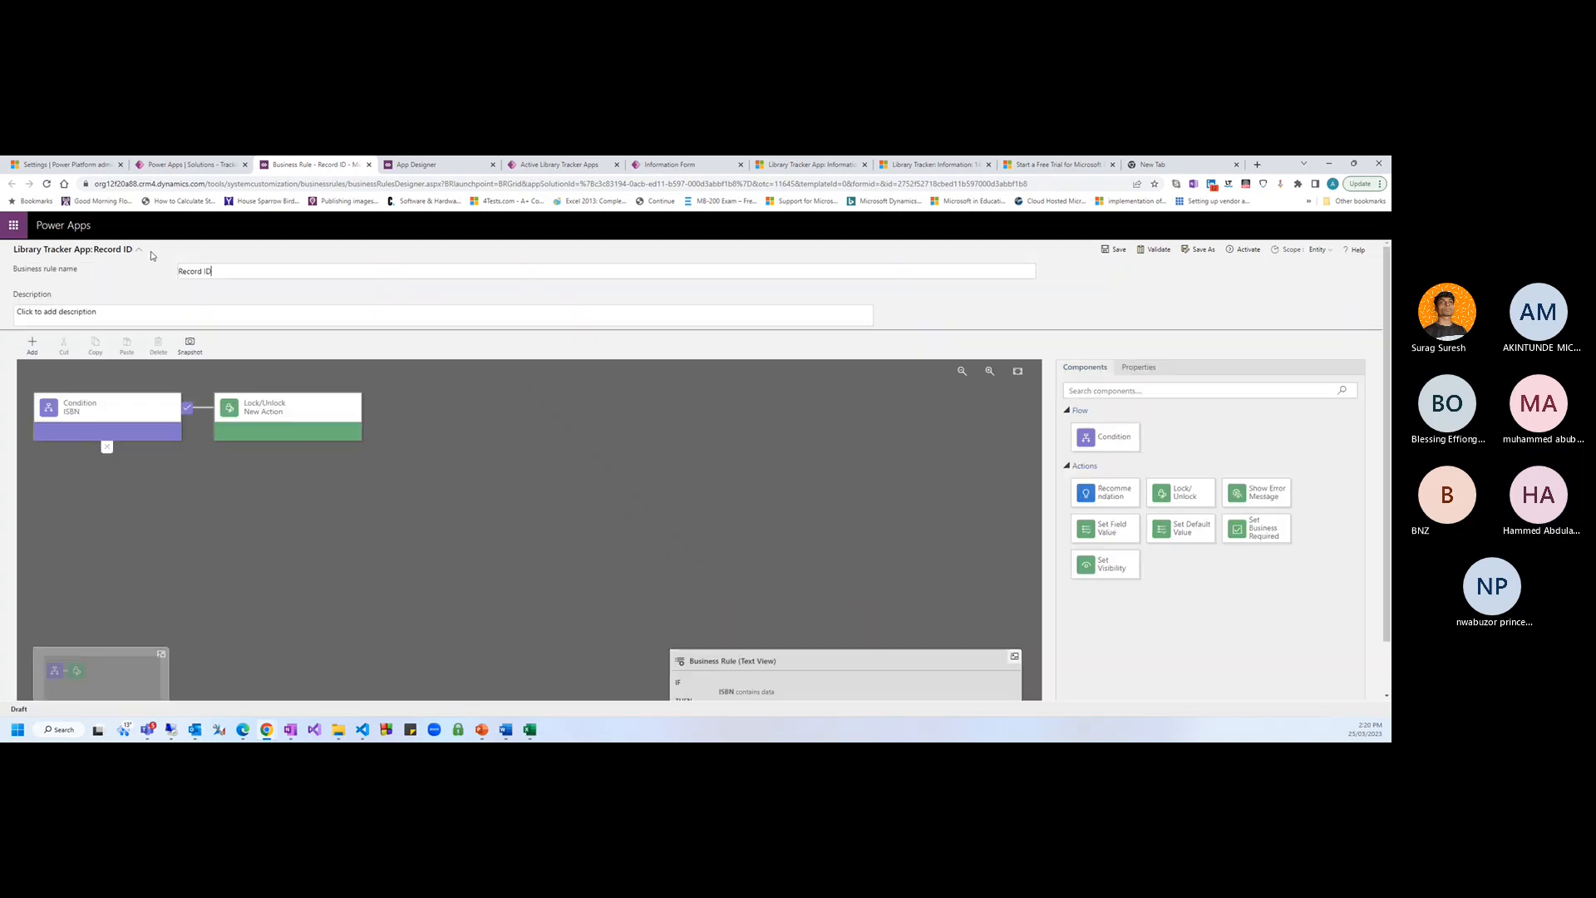
{"action": "left_click", "coordinate": [226, 288]}
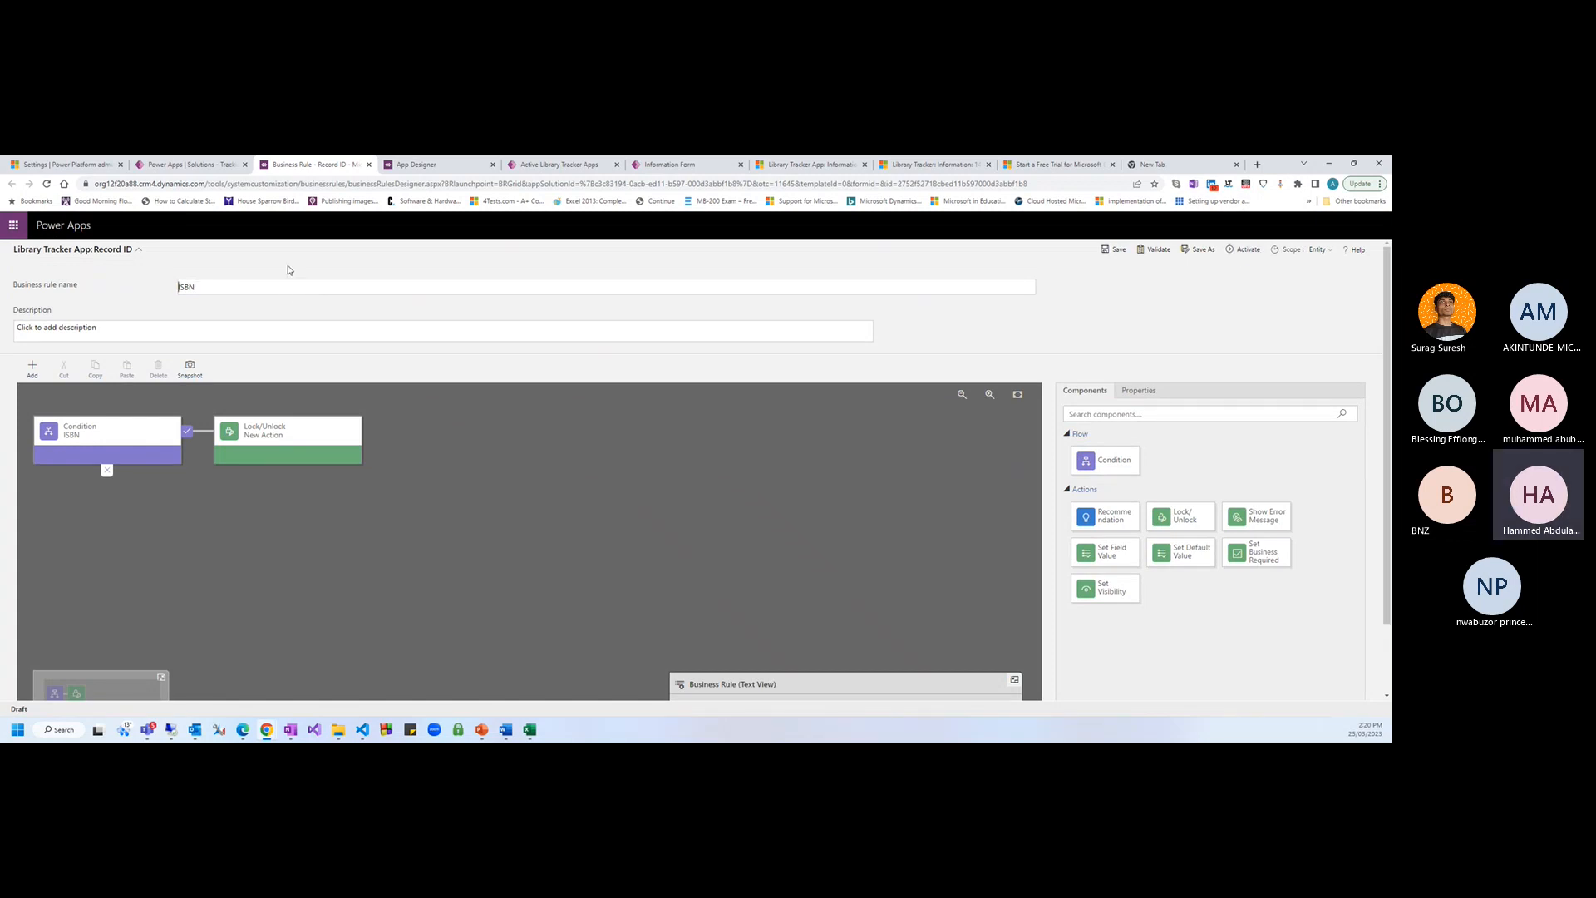
{"action": "type", "text": "Lock"}
{"action": "left_click", "coordinate": [1247, 249]}
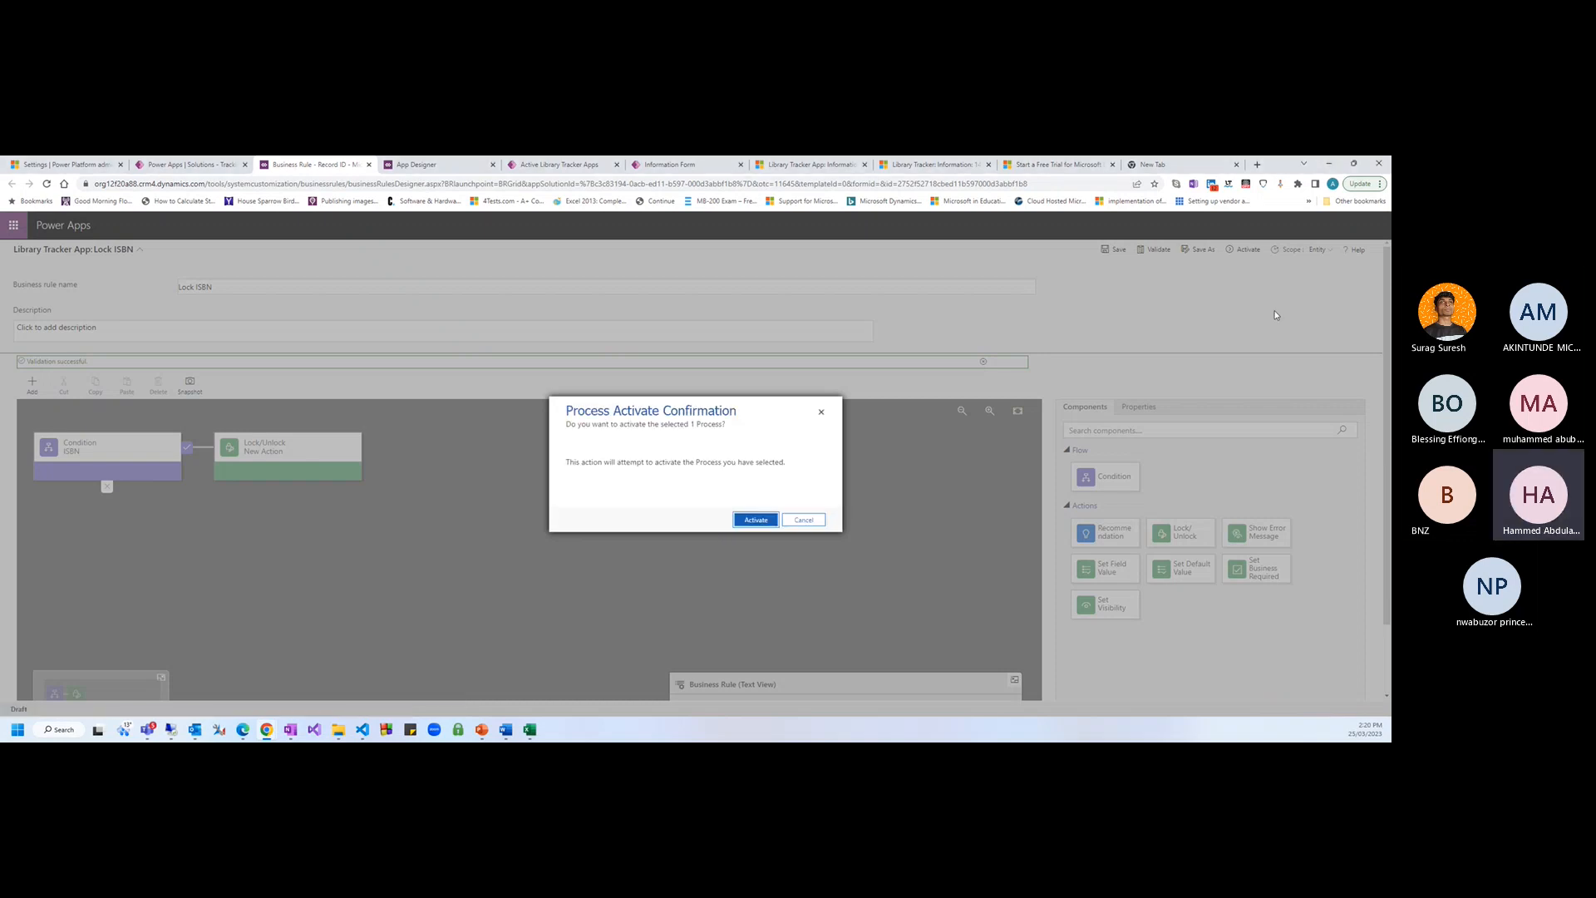
{"action": "left_click", "coordinate": [755, 521]}
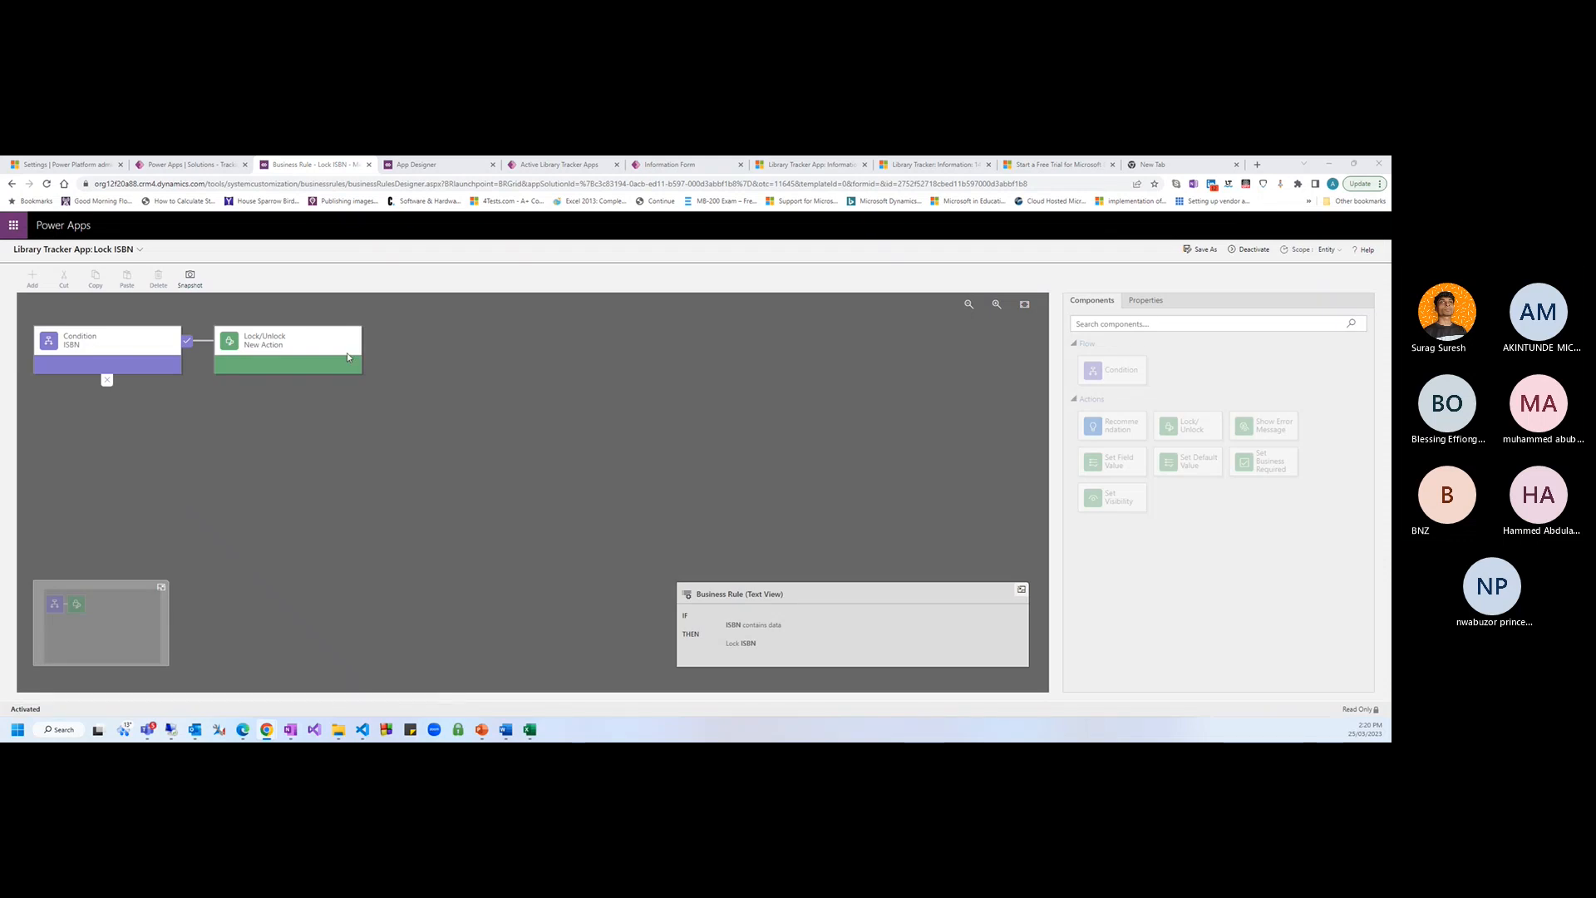
{"action": "left_click", "coordinate": [185, 164]}
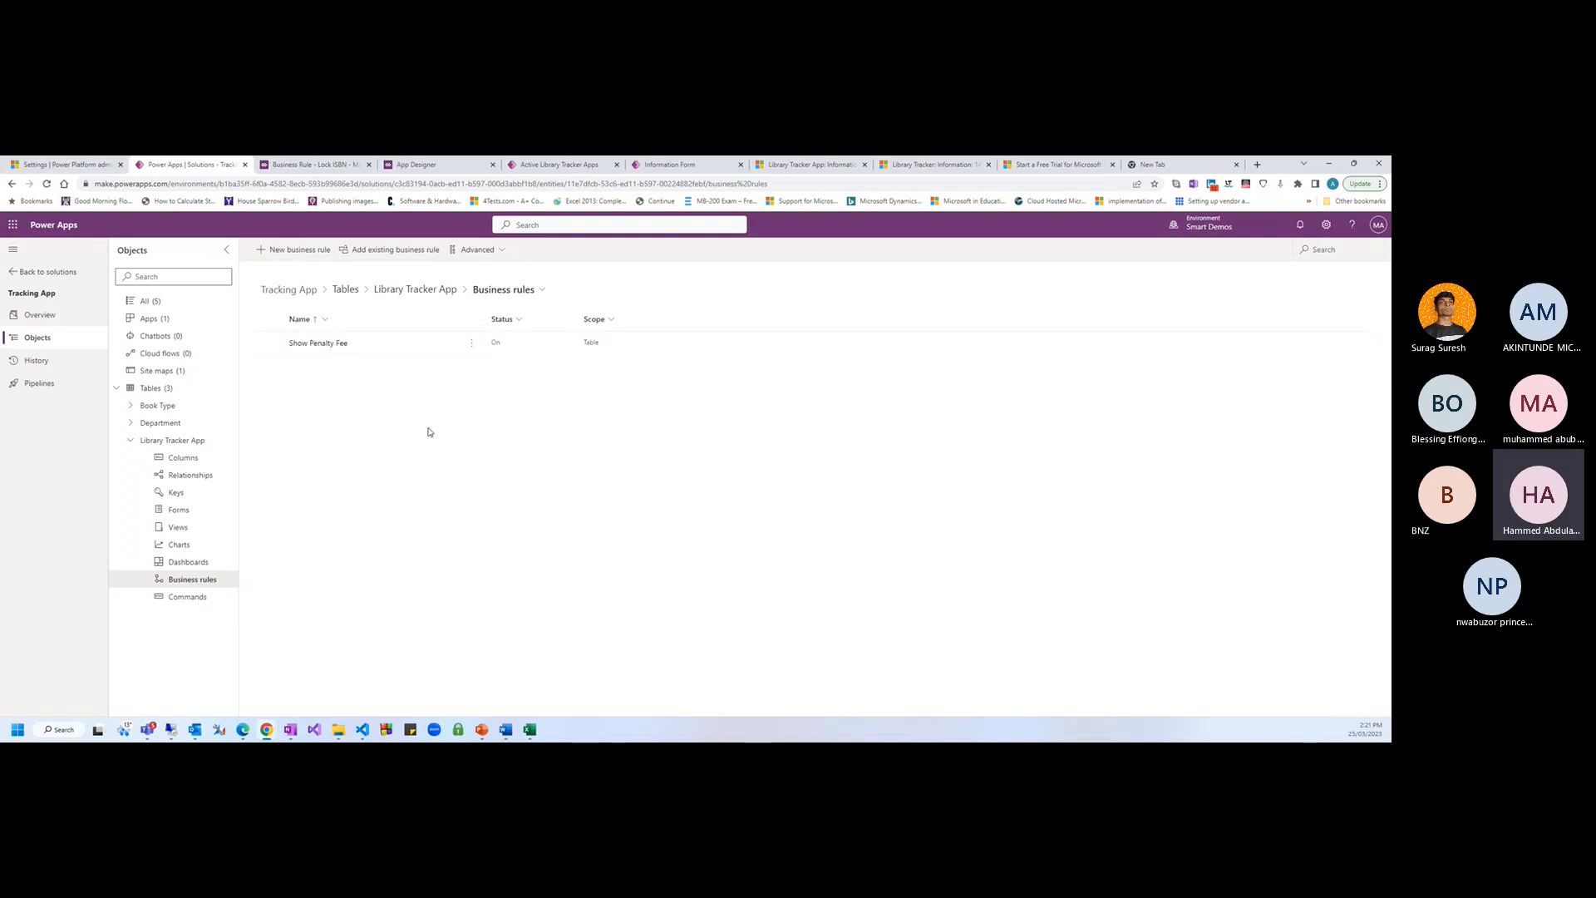
Reload the existing library record and check whether ISBN and Record ID can be edited
{"action": "left_click", "coordinate": [424, 164]}
{"action": "left_click", "coordinate": [561, 164]}
{"action": "left_click", "coordinate": [806, 166]}
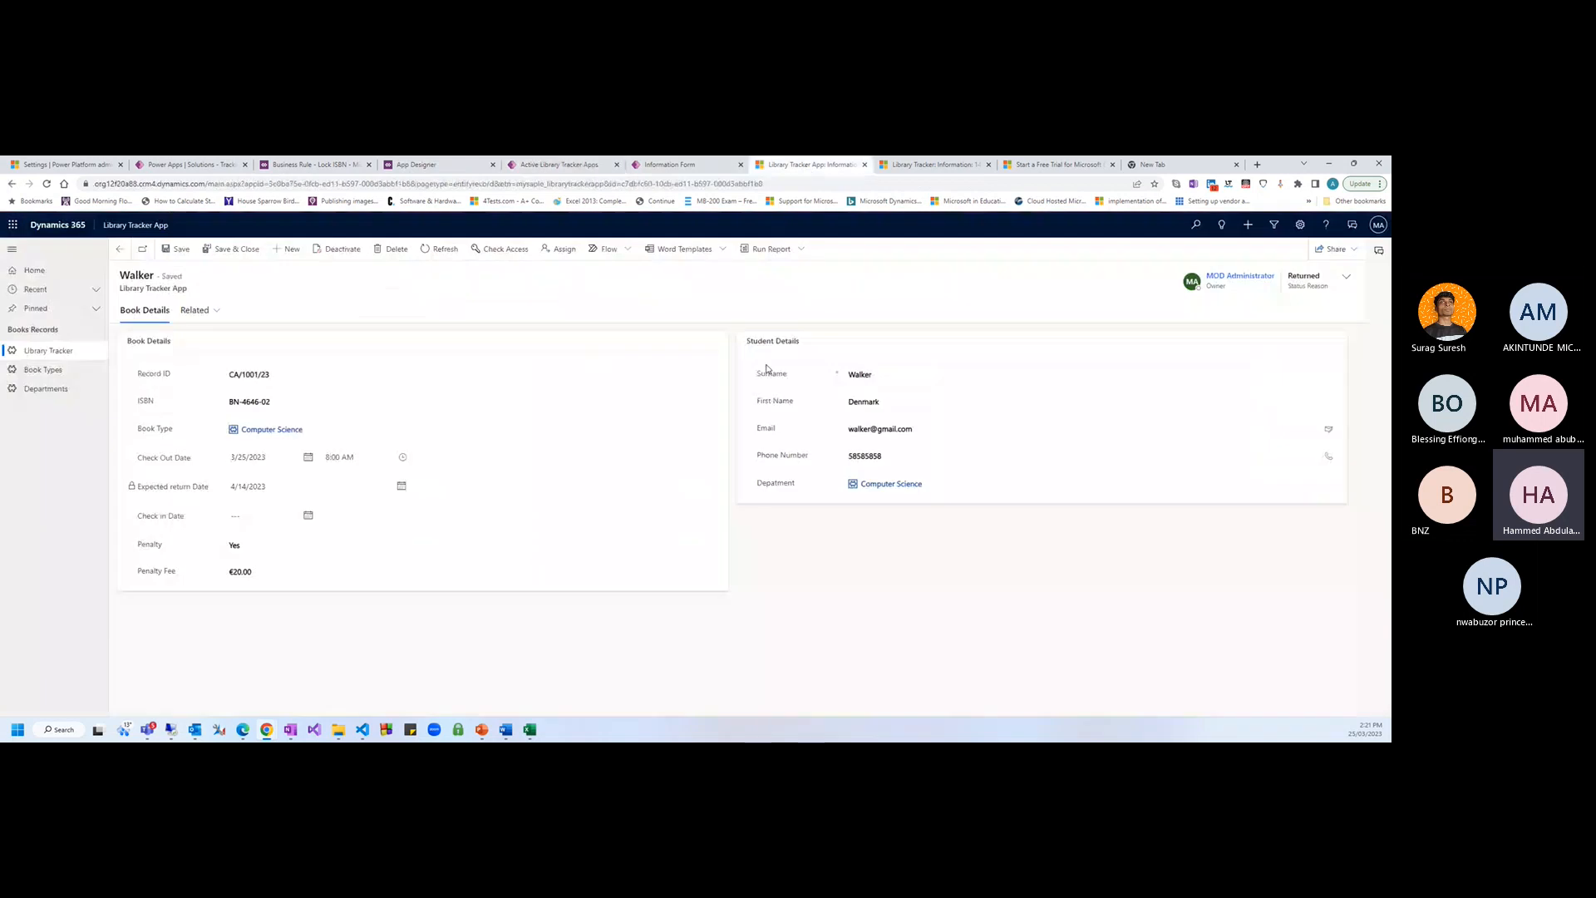
{"action": "key", "text": "F5"}
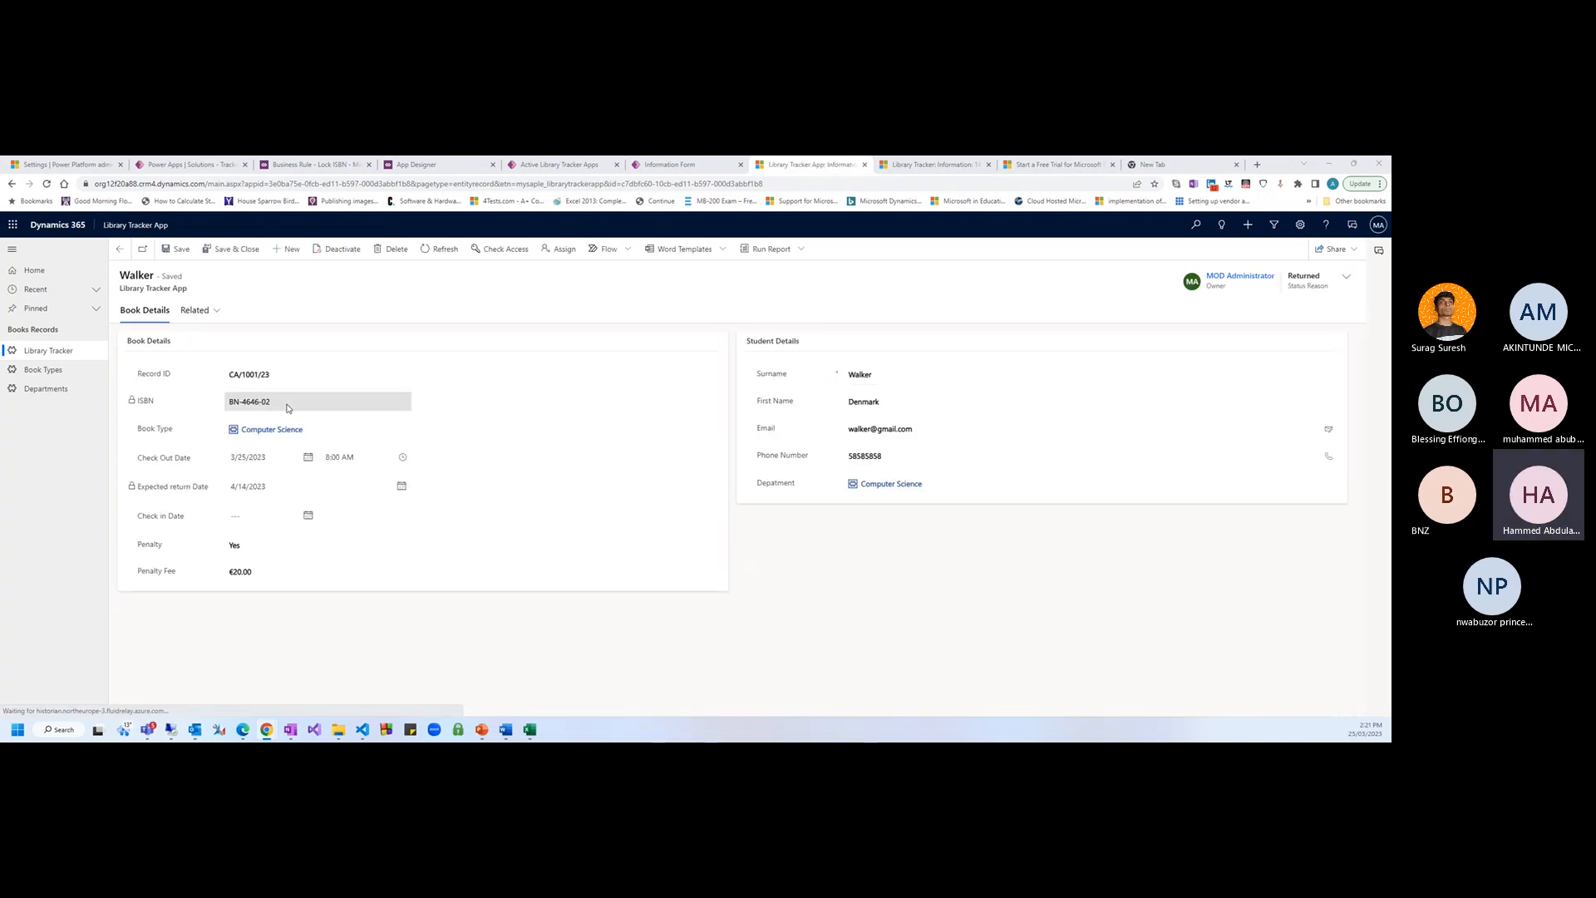
{"action": "left_click", "coordinate": [257, 405]}
{"action": "left_click", "coordinate": [279, 375]}
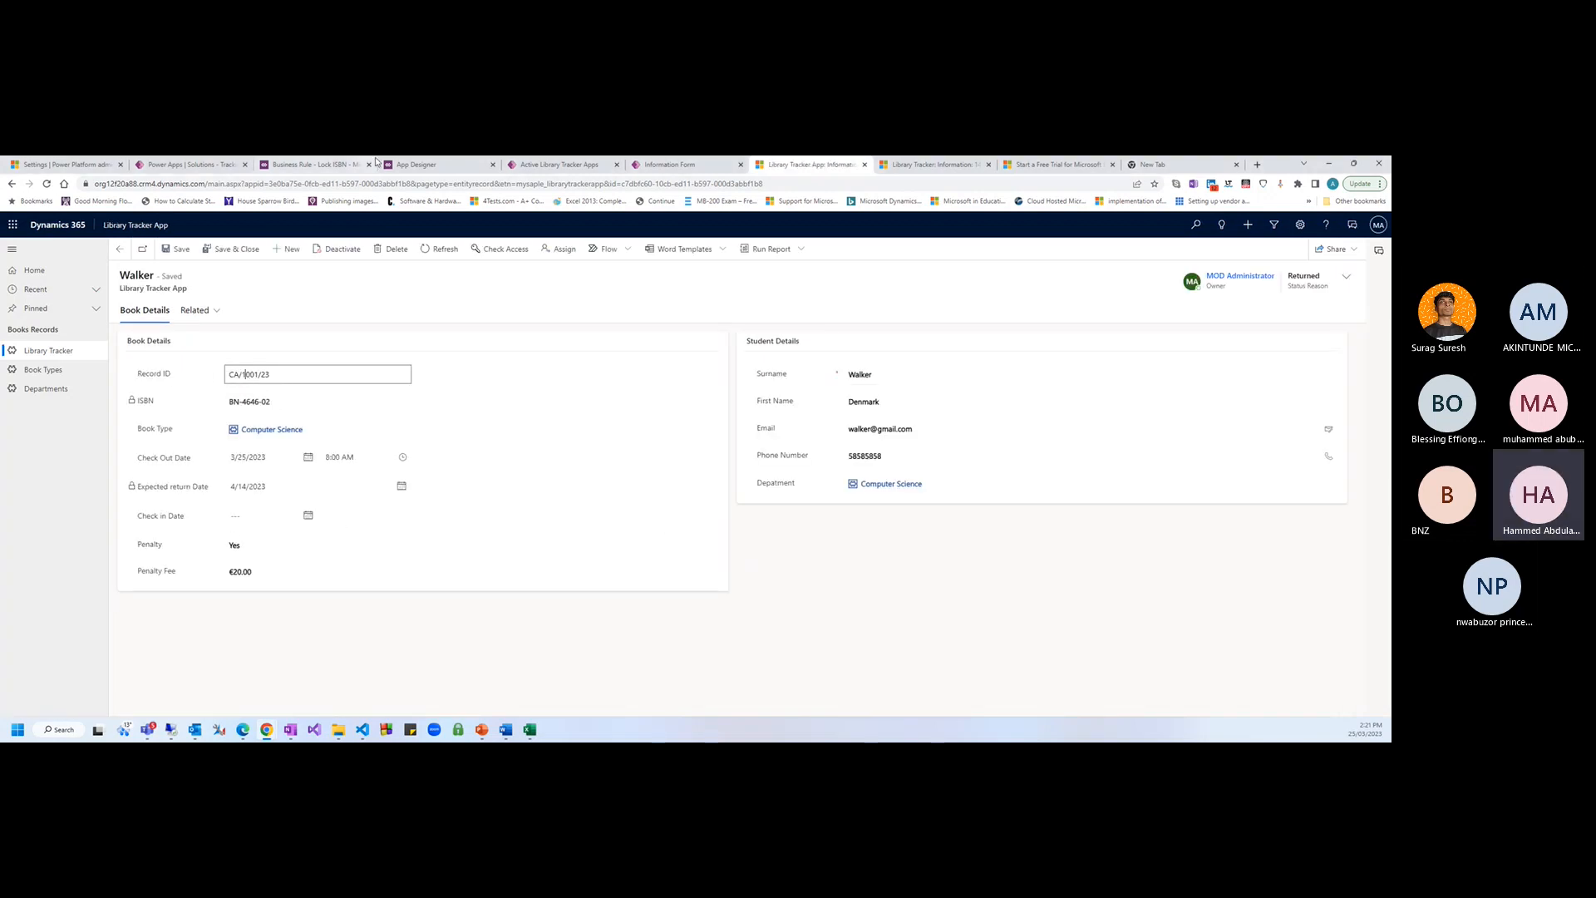
Publish the Library Tracker form, then confirm the record's ISBN value is locked
{"action": "left_click", "coordinate": [673, 165]}
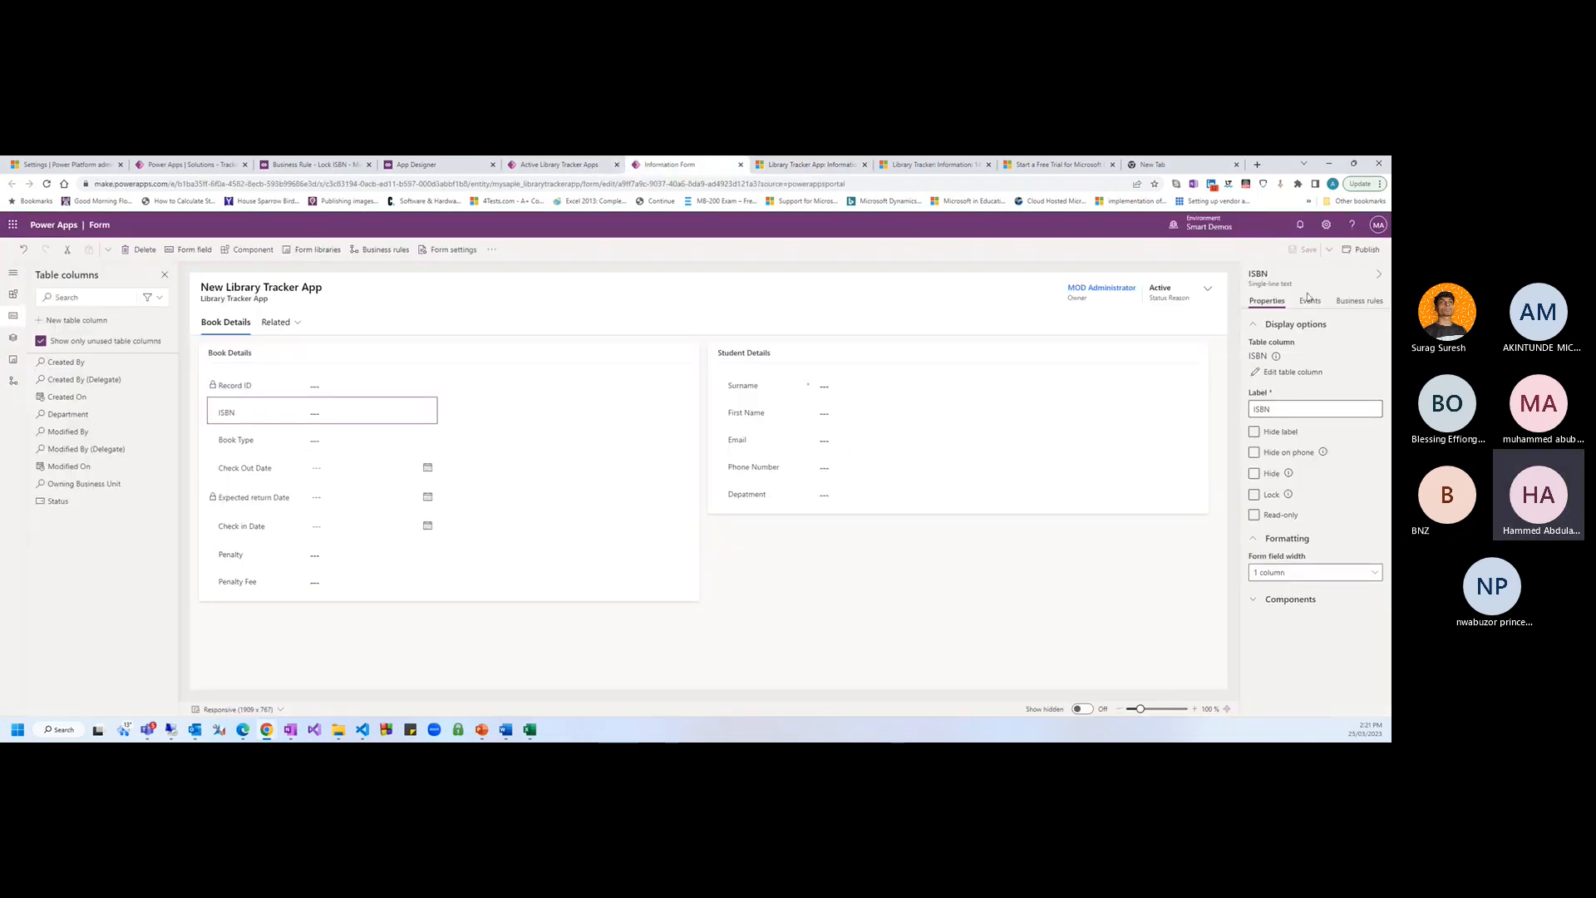
{"action": "left_click", "coordinate": [287, 387]}
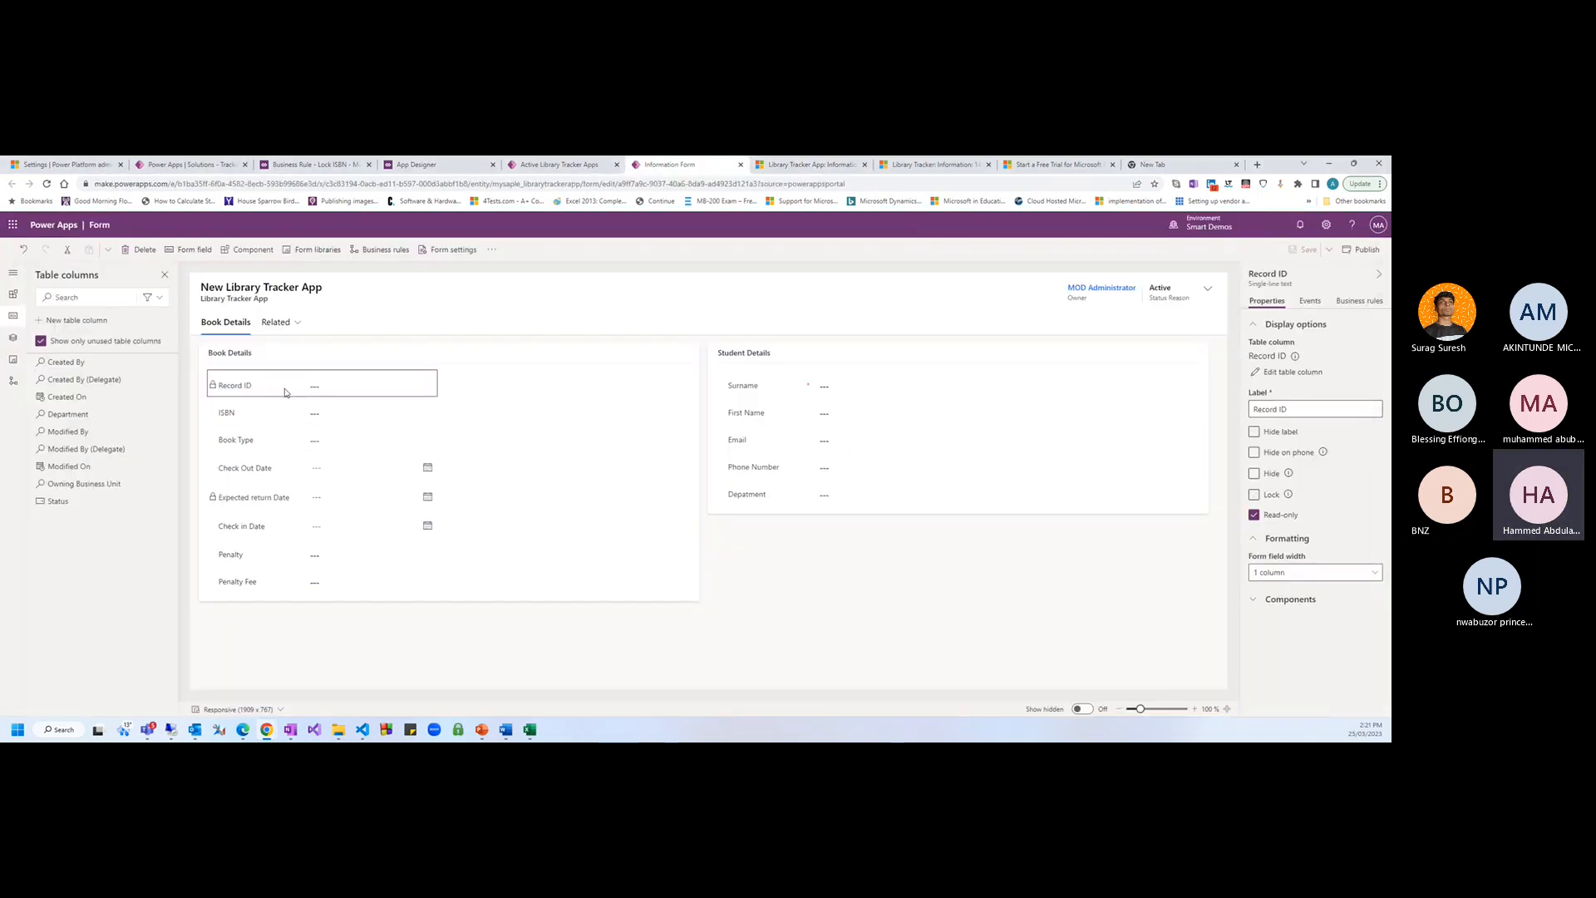
{"action": "left_click", "coordinate": [1357, 253]}
{"action": "left_click", "coordinate": [827, 171]}
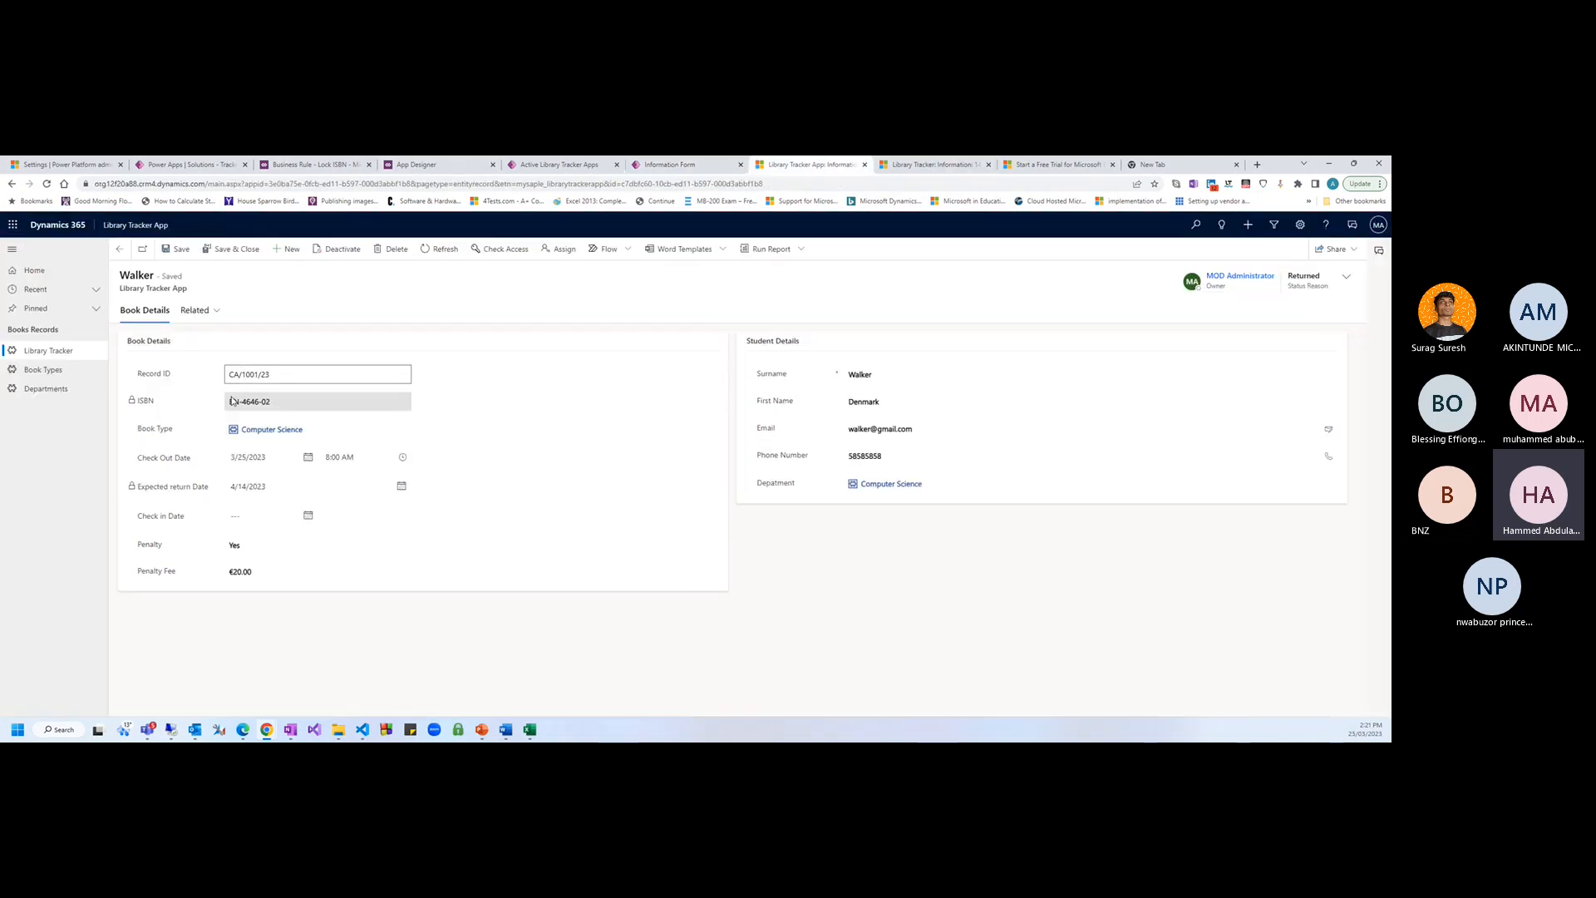
{"action": "left_click_drag", "start_coordinate": [308, 407], "coordinate": [203, 406]}
{"action": "left_click", "coordinate": [307, 406]}
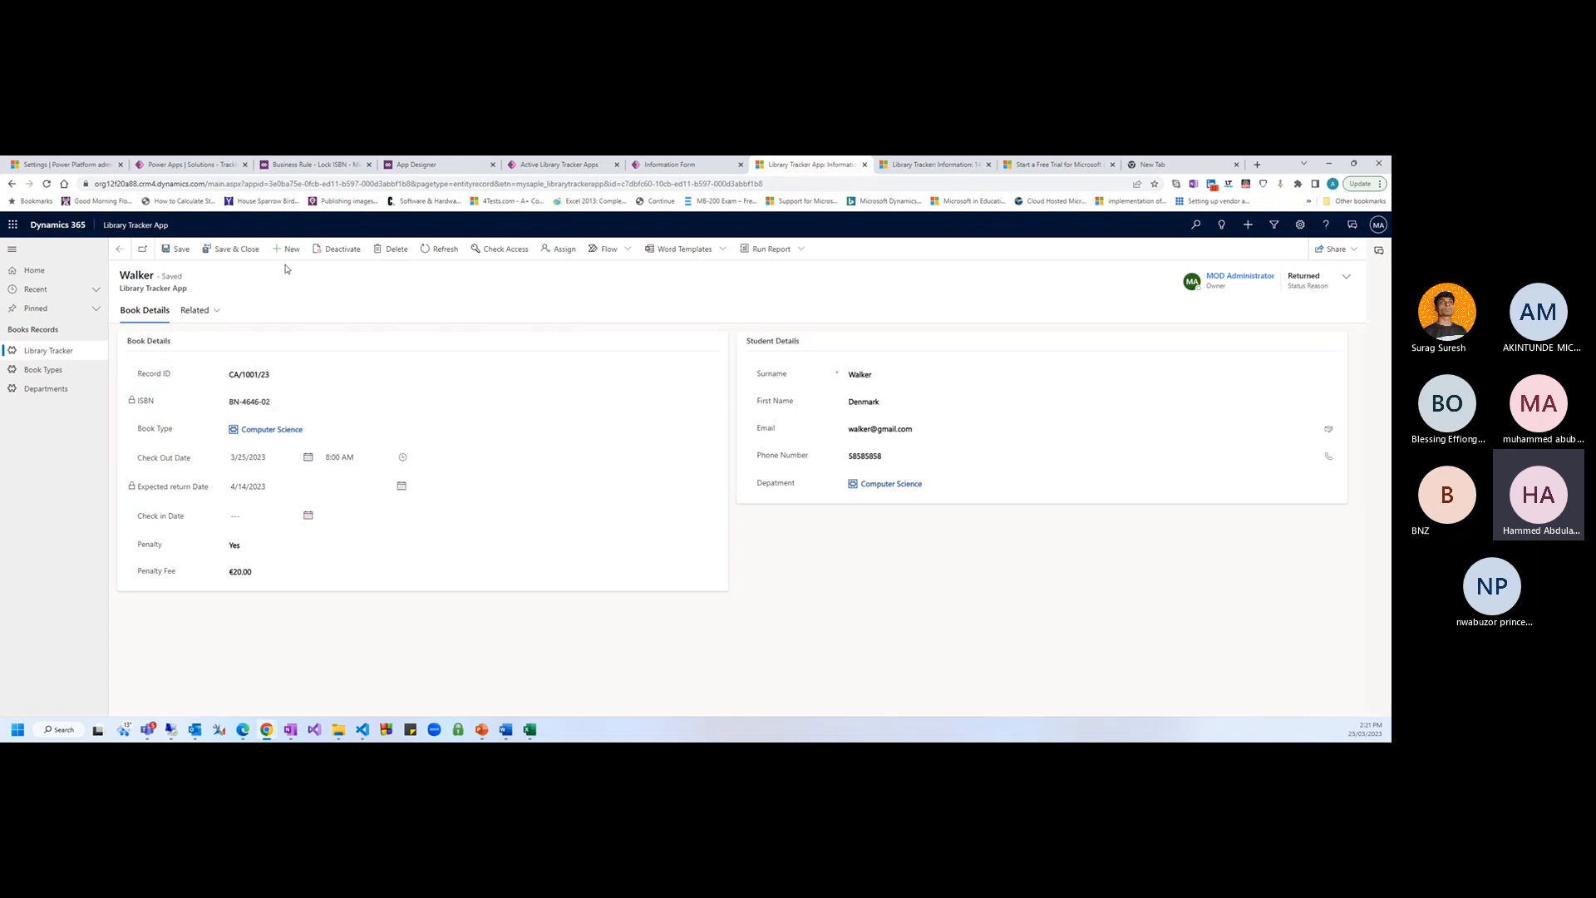
{"action": "left_click_drag", "start_coordinate": [283, 406], "coordinate": [224, 404]}
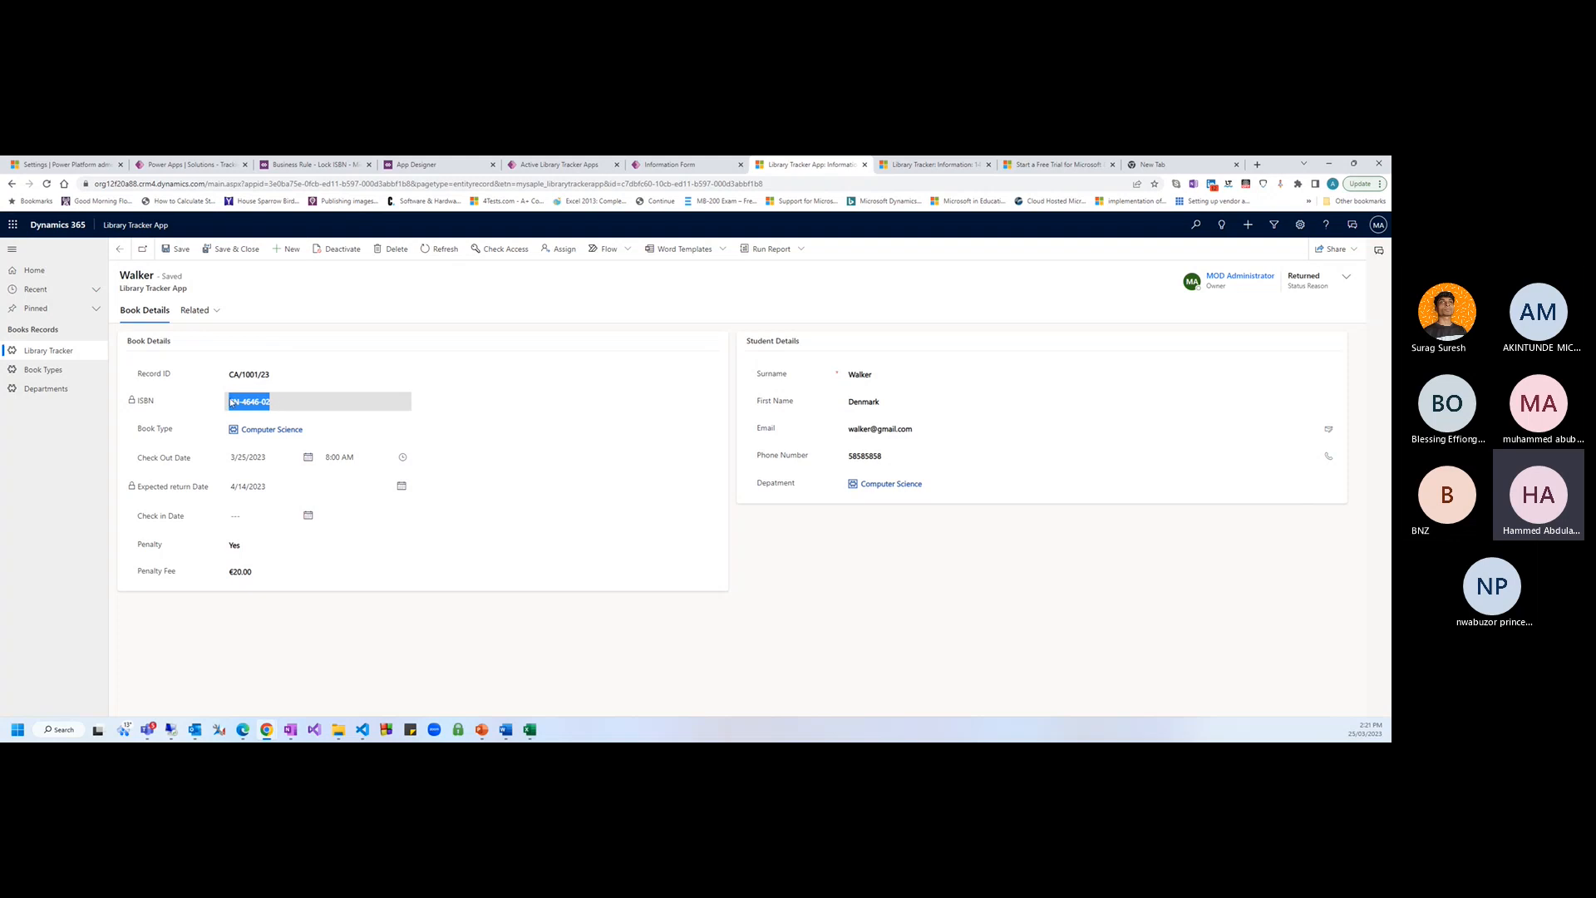
{"action": "left_click", "coordinate": [283, 287]}
Start a new library record and enter ISBN BN-757-0
{"action": "left_click", "coordinate": [288, 251]}
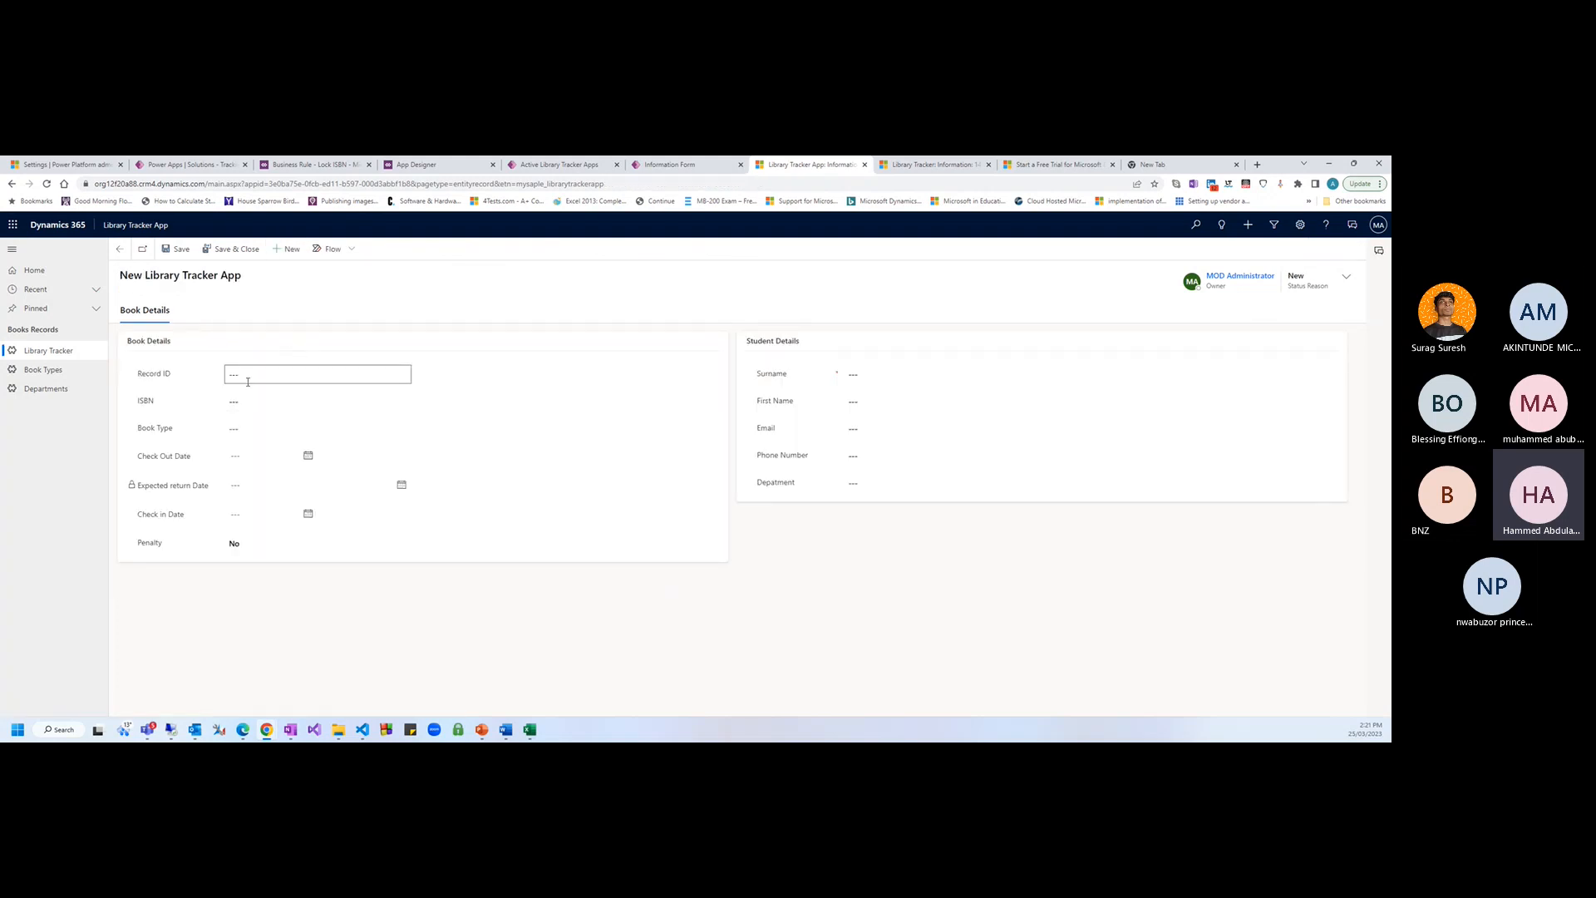
{"action": "left_click", "coordinate": [257, 407]}
{"action": "type", "text": "BN-757-0"}
{"action": "key", "text": "Tab"}
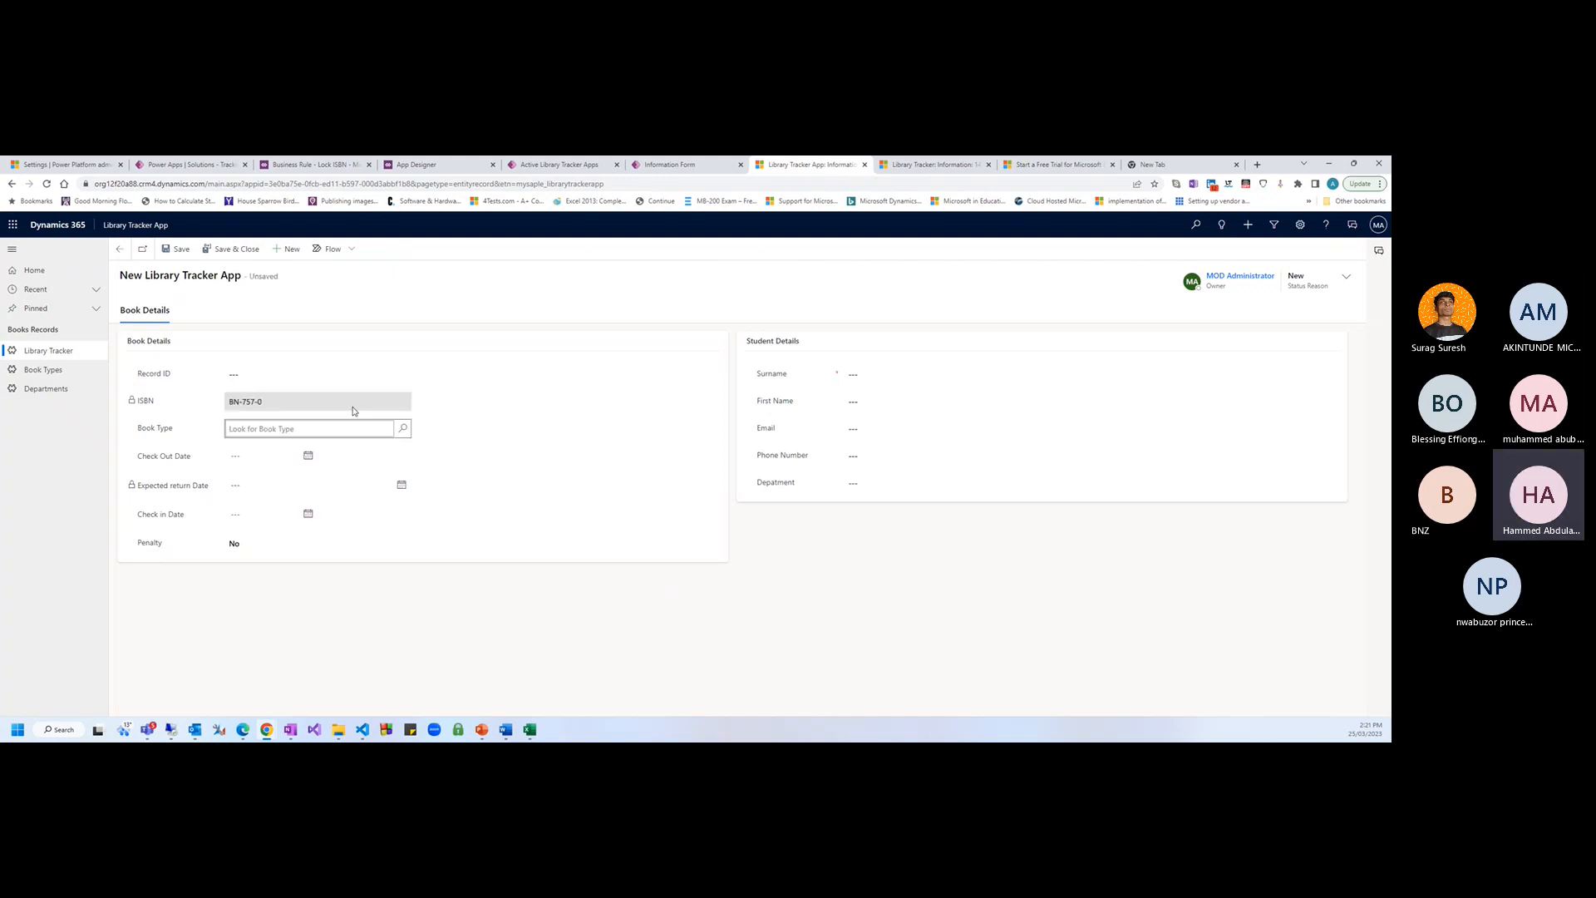
Confirm the entered ISBN is now locked against editing
{"action": "mouse_move", "coordinate": [255, 405]}
{"action": "left_mouse_down"}
{"action": "mouse_move", "coordinate": [213, 404]}
{"action": "mouse_move", "coordinate": [271, 405]}
{"action": "mouse_move", "coordinate": [243, 401]}
{"action": "left_mouse_up"}
{"action": "left_click", "coordinate": [258, 403]}
{"action": "left_click_drag", "start_coordinate": [265, 403], "coordinate": [232, 401]}
{"action": "triple_click", "coordinate": [269, 405]}
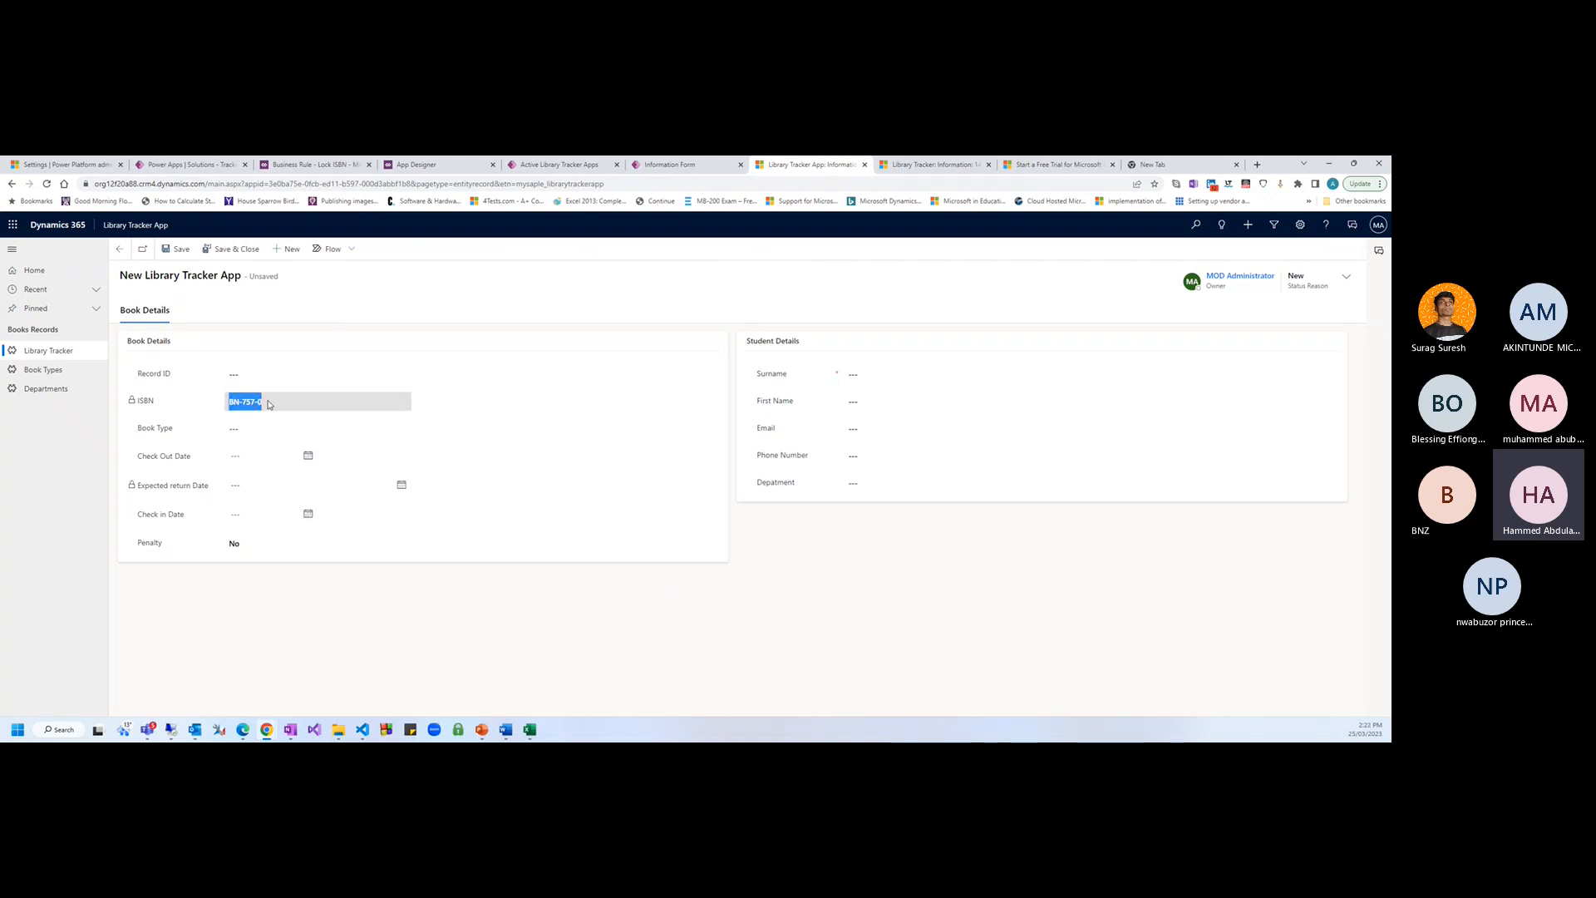
{"action": "left_click", "coordinate": [269, 404]}
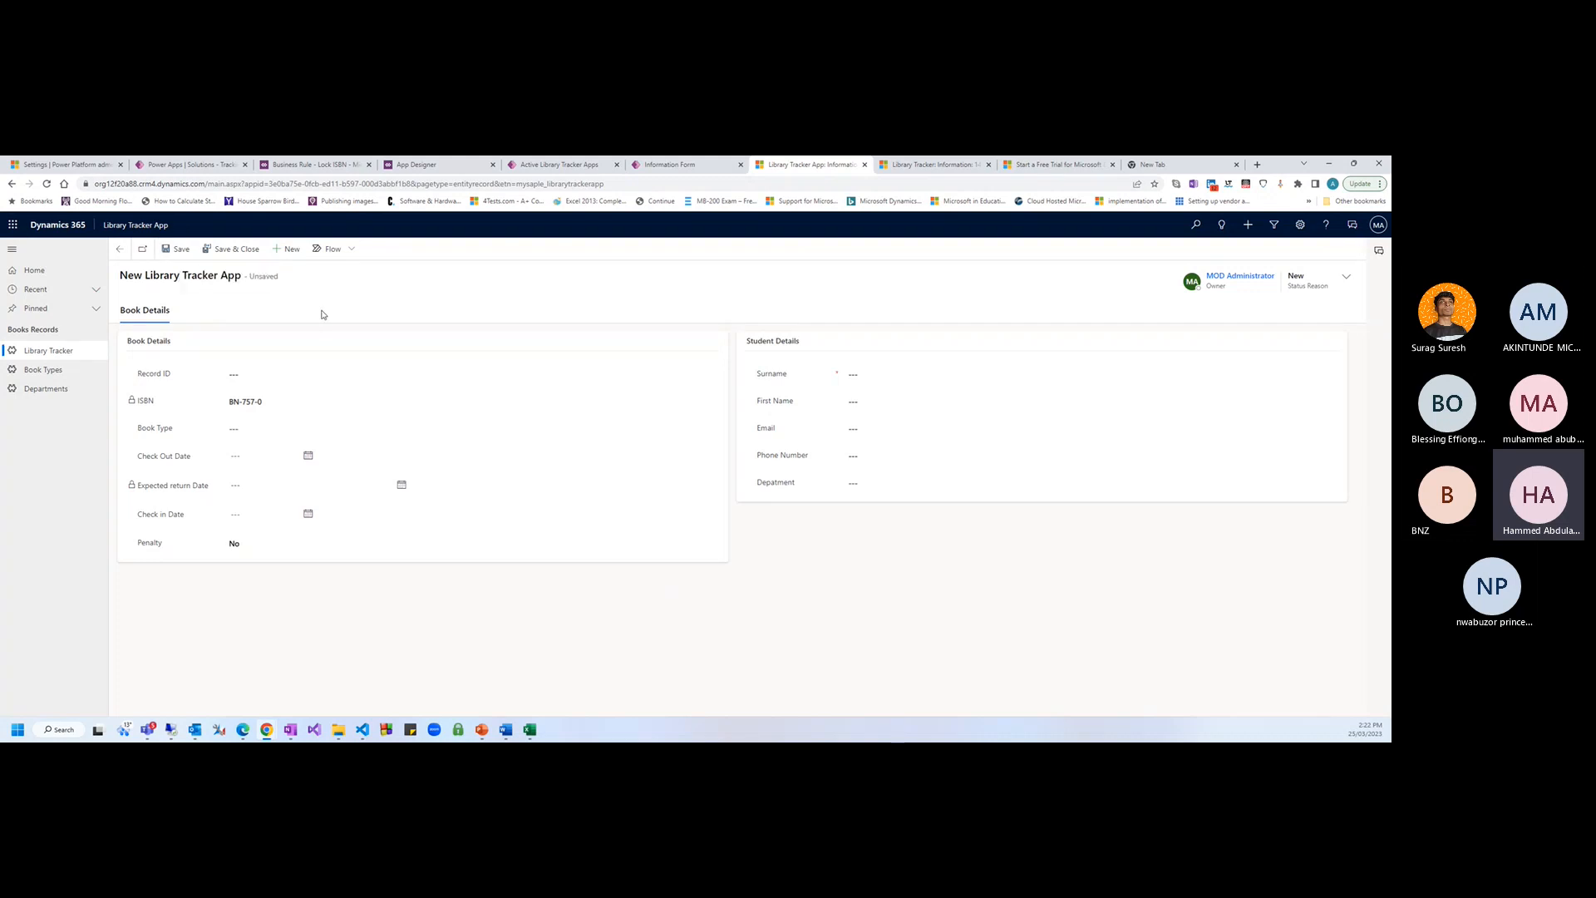
Discard the unsaved record, enter ISBN 474747 on a fresh one, and confirm it locks
{"action": "left_click", "coordinate": [287, 249]}
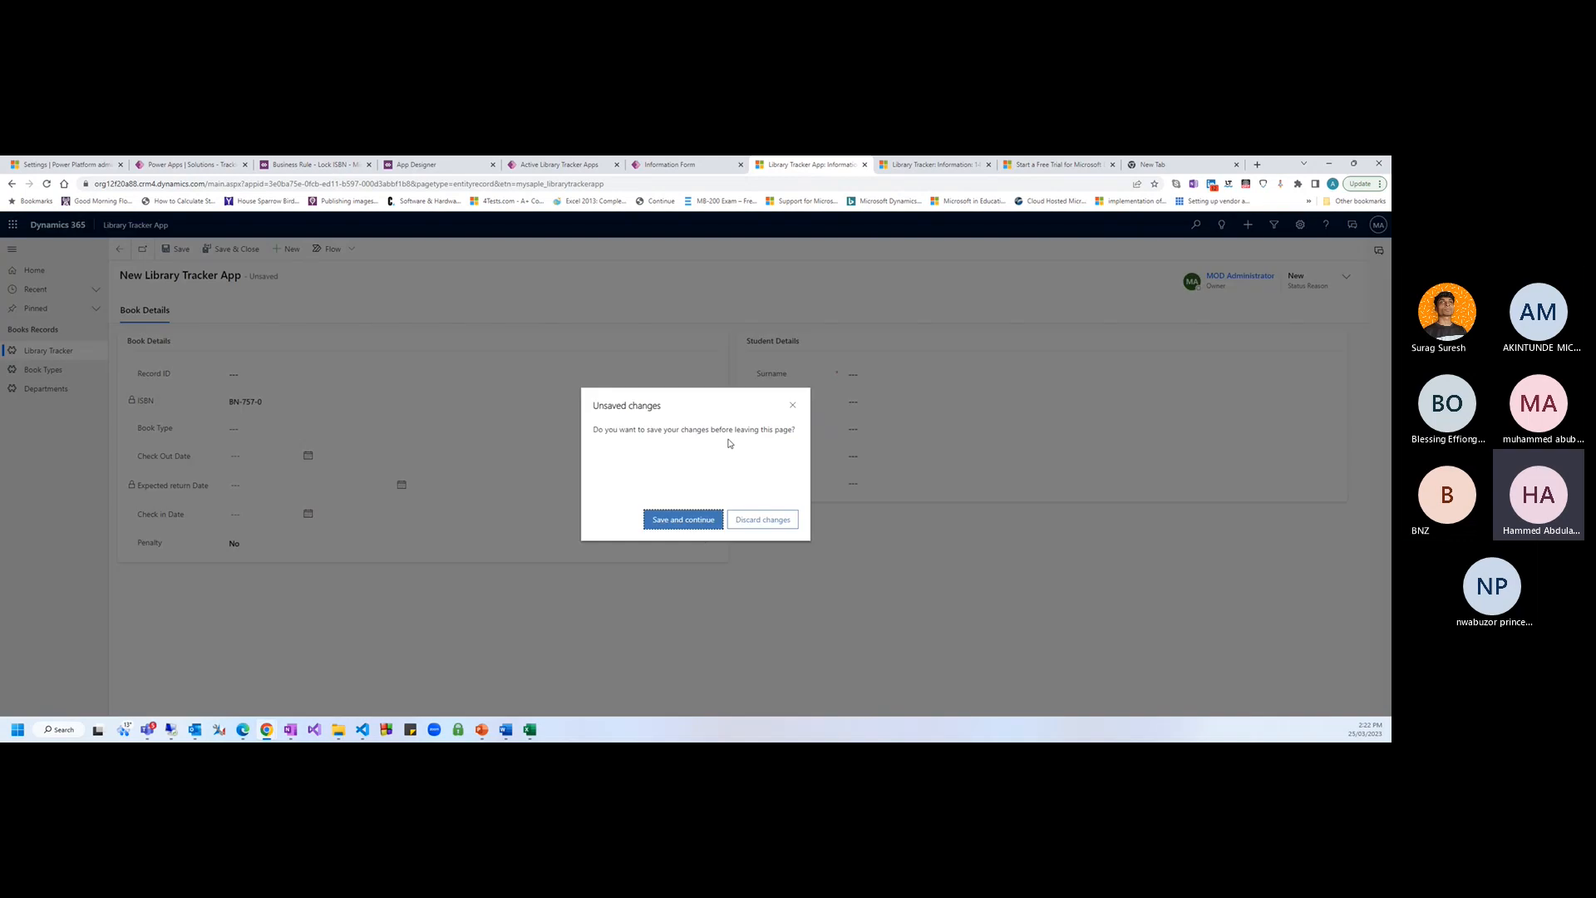
{"action": "left_click", "coordinate": [742, 522]}
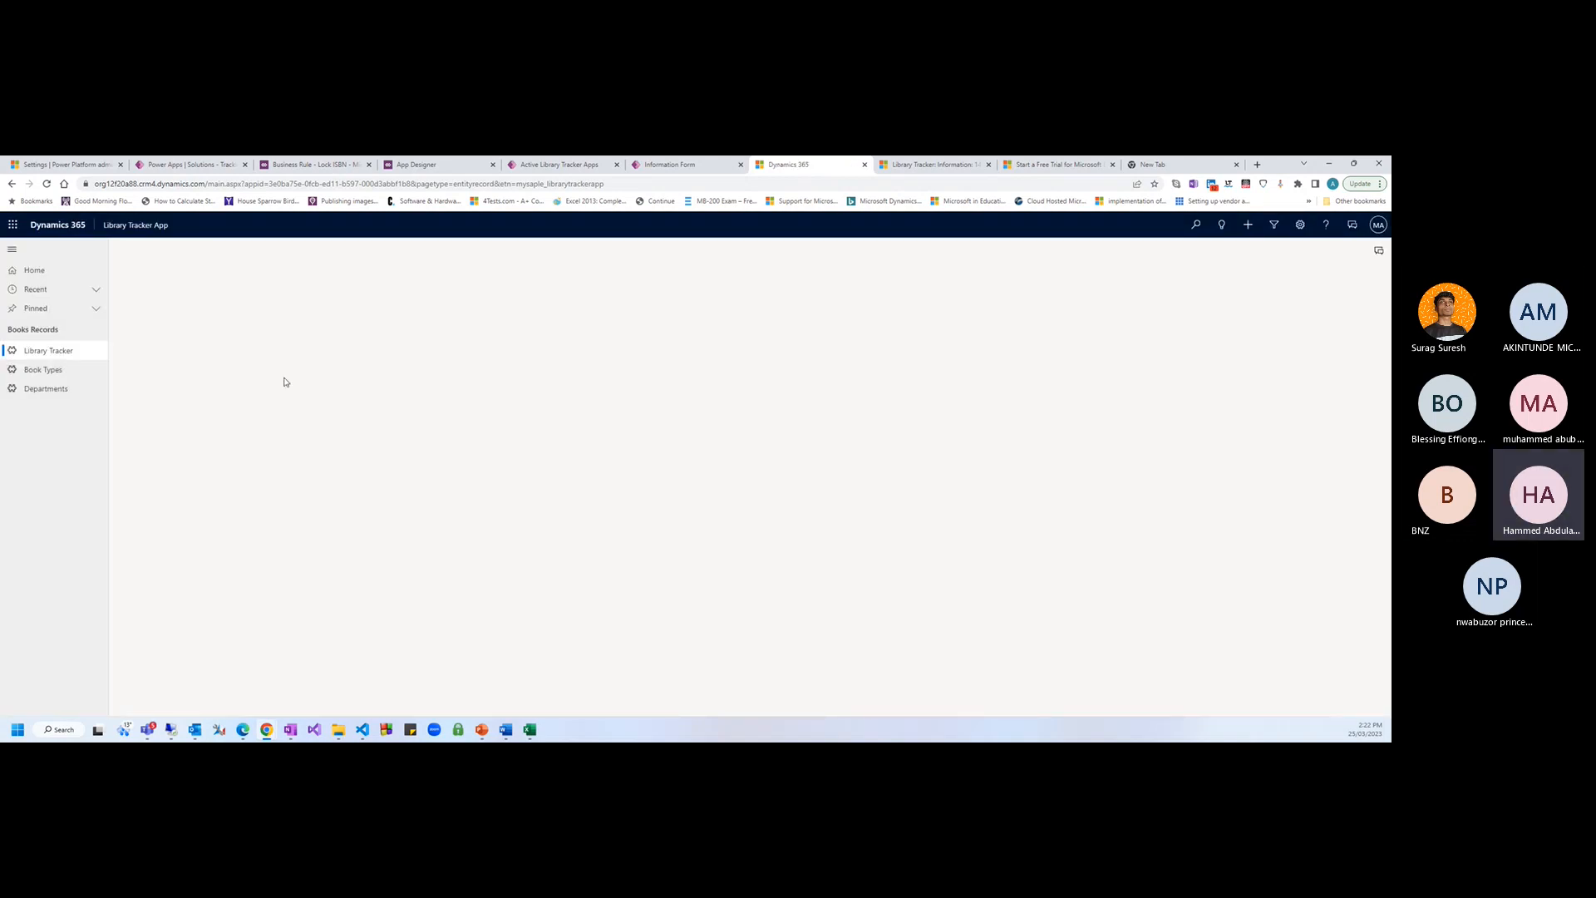
{"action": "left_click", "coordinate": [240, 401]}
{"action": "type", "text": "w"}
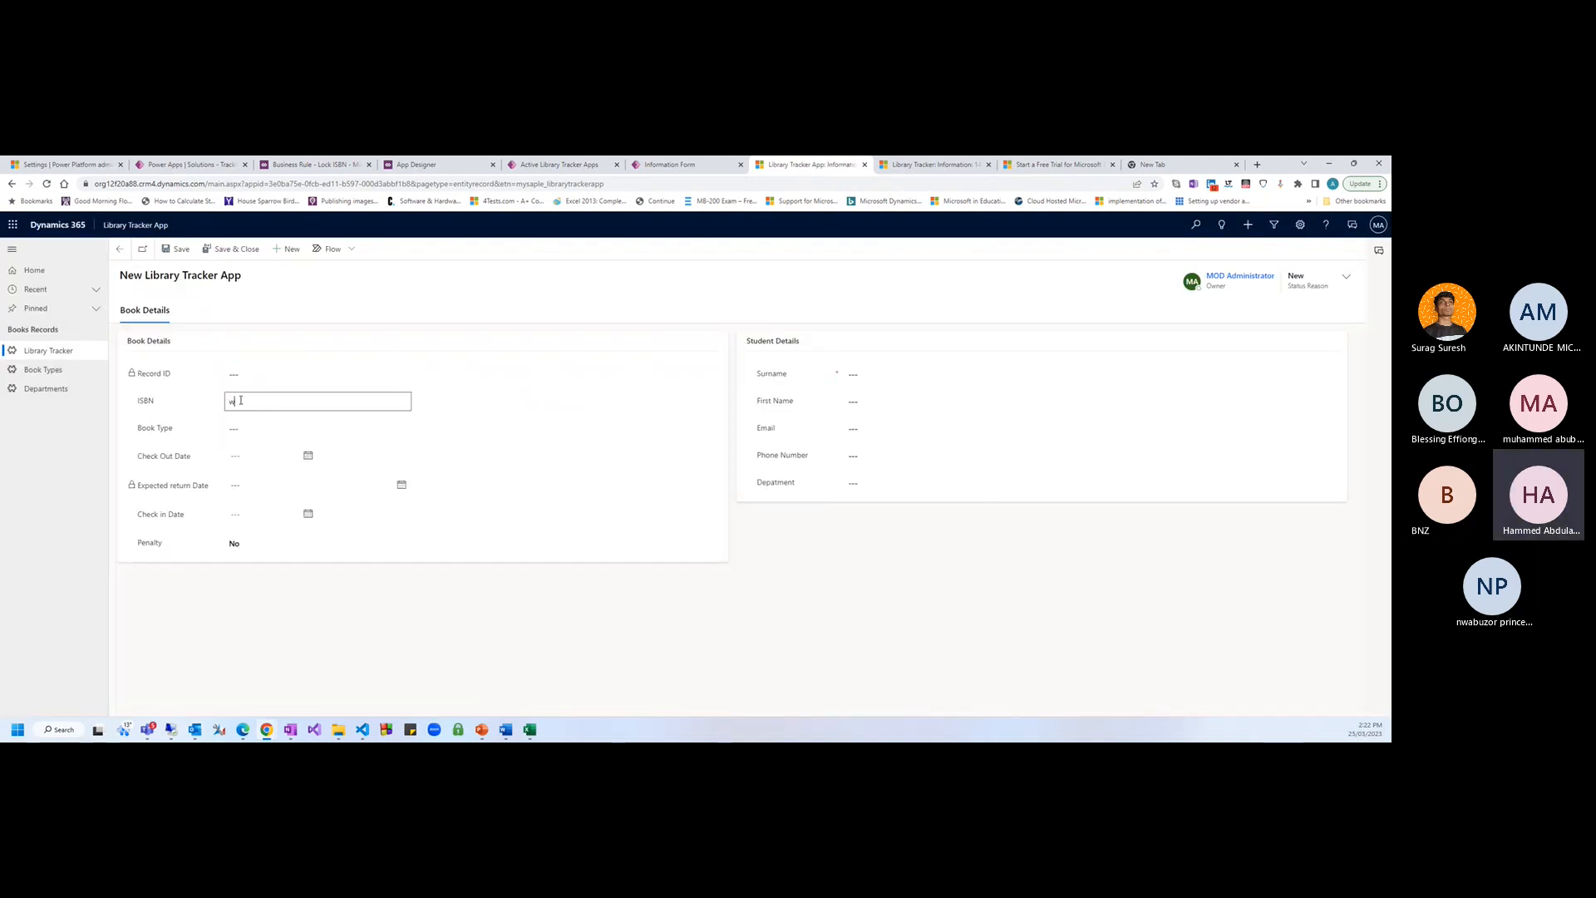
{"action": "type", "text": "474747"}
{"action": "key", "text": "Tab"}
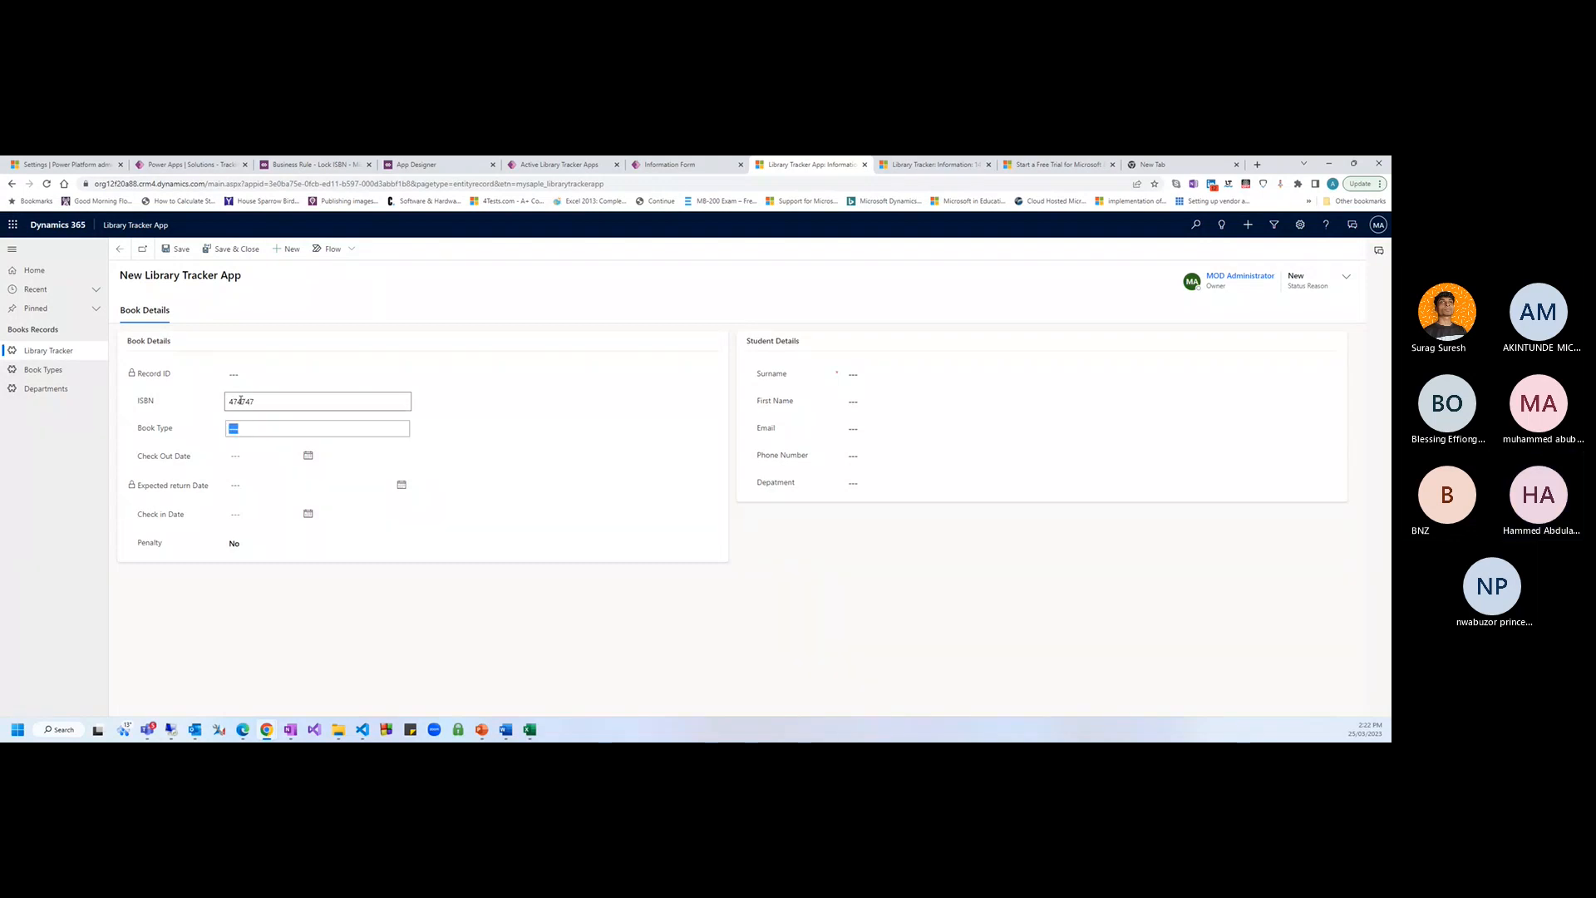
{"action": "left_click", "coordinate": [277, 371]}
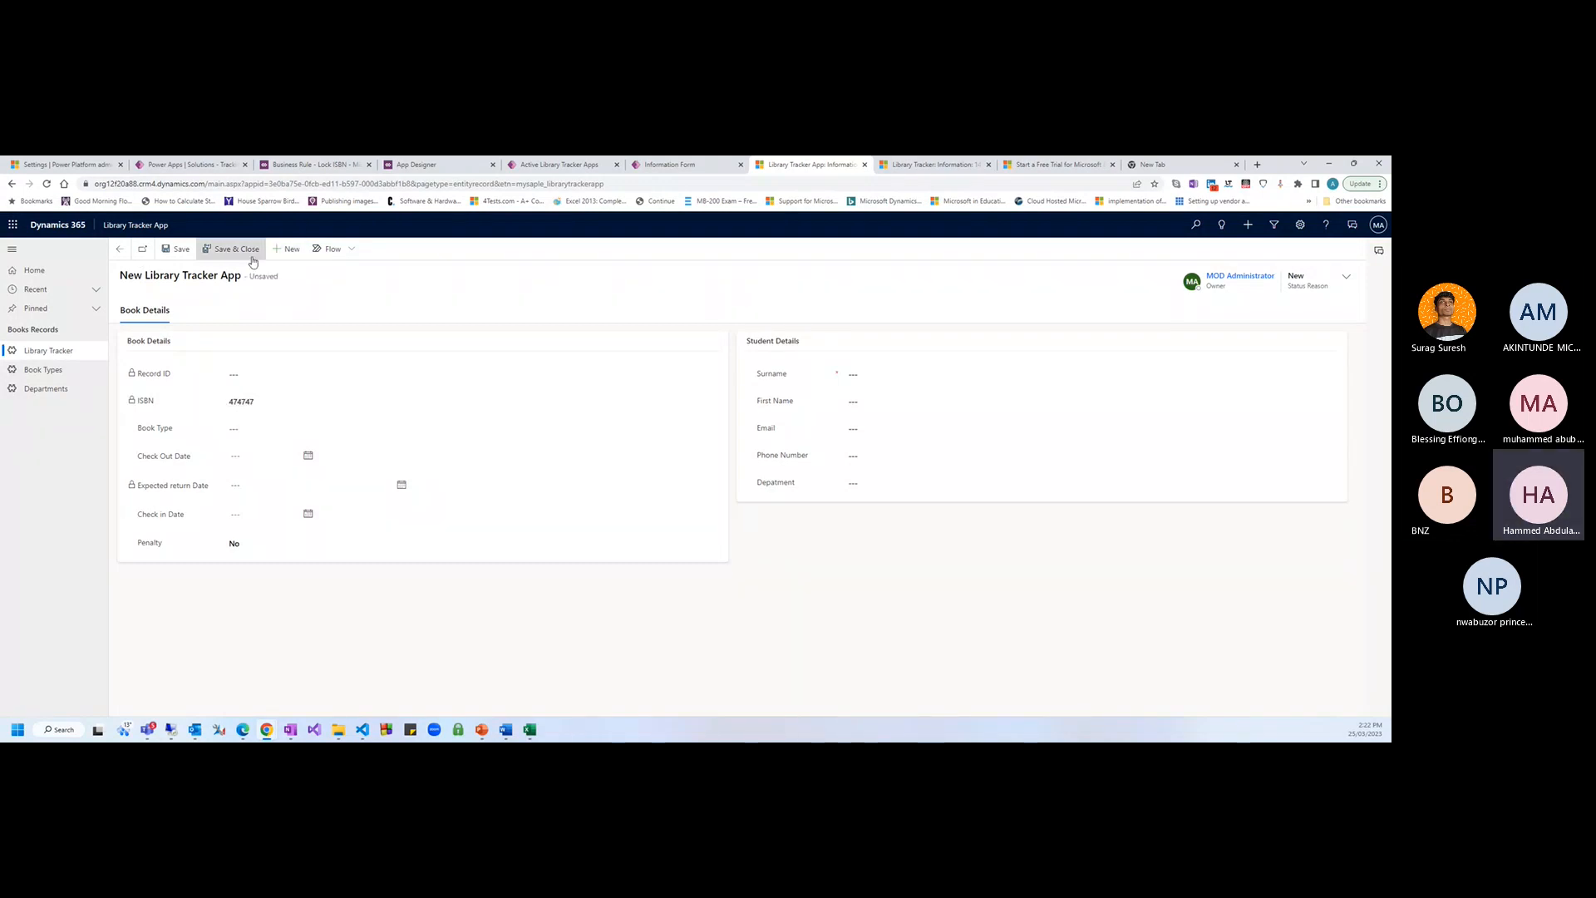
{"action": "left_click_drag", "start_coordinate": [257, 403], "coordinate": [196, 401]}
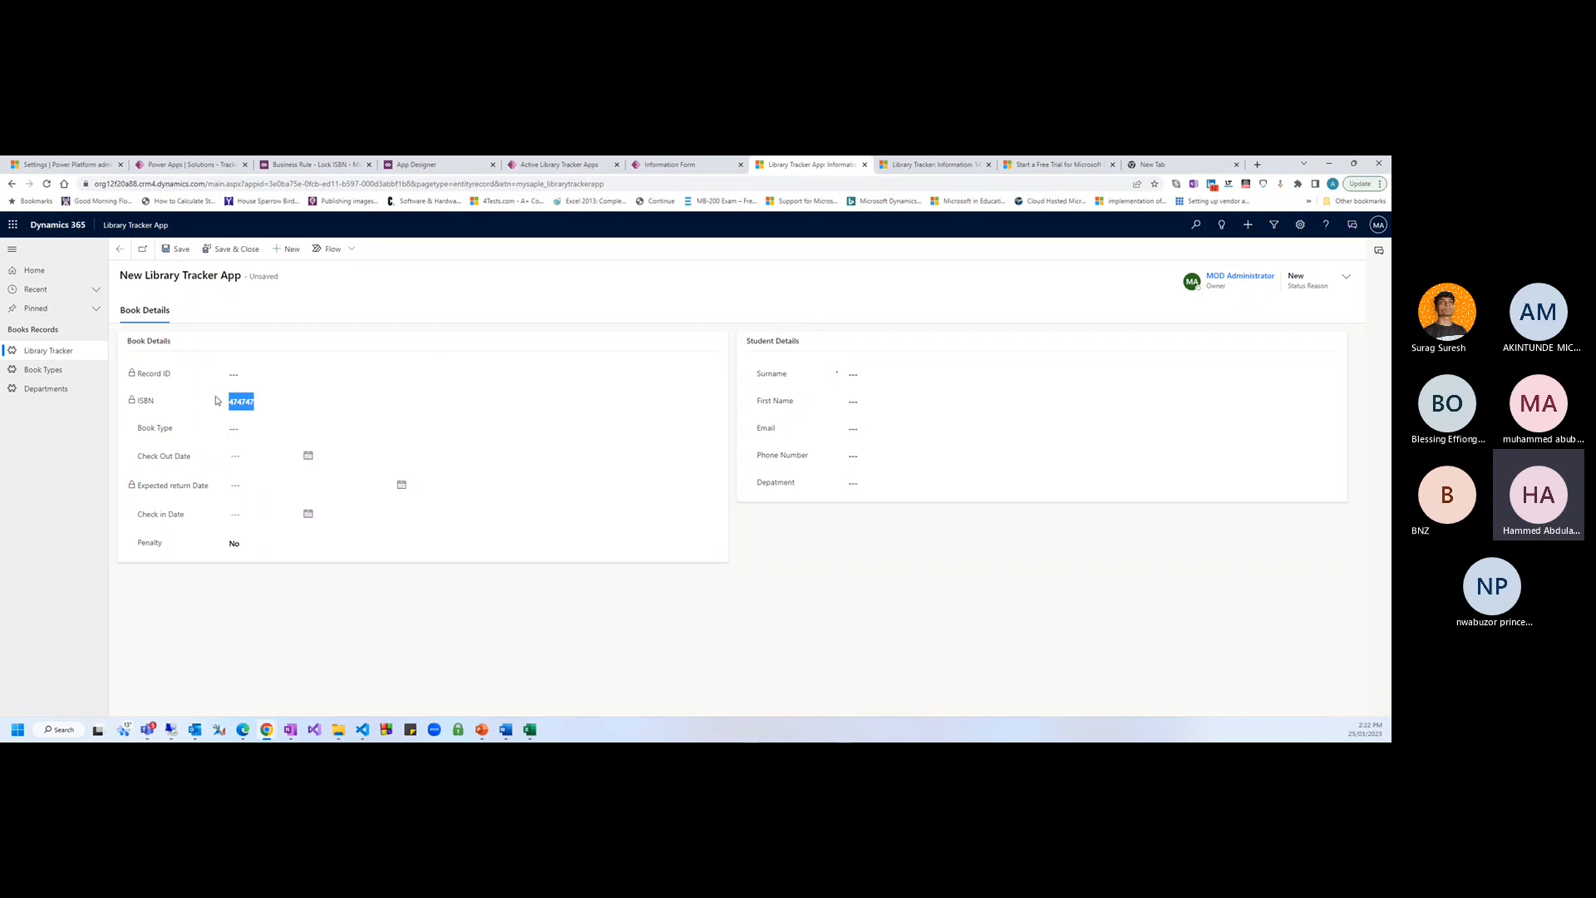
{"action": "left_click", "coordinate": [327, 291]}
Deactivate the Lock ISBN rule and go back to the unsaved Library Tracker App record
{"action": "left_click", "coordinate": [327, 166]}
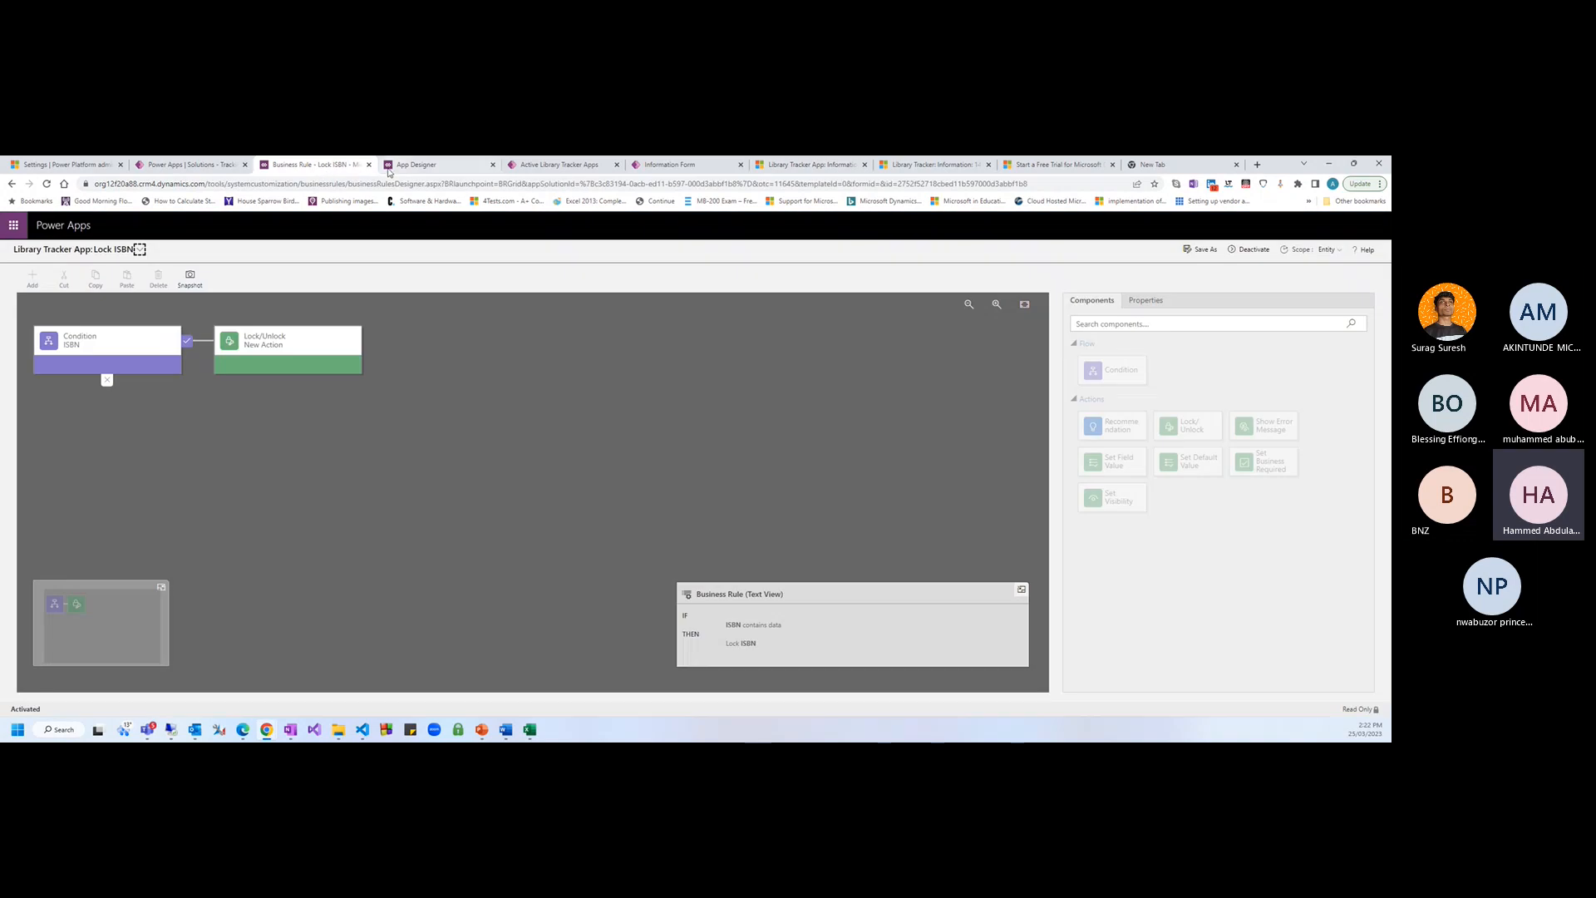
{"action": "left_click", "coordinate": [1230, 249]}
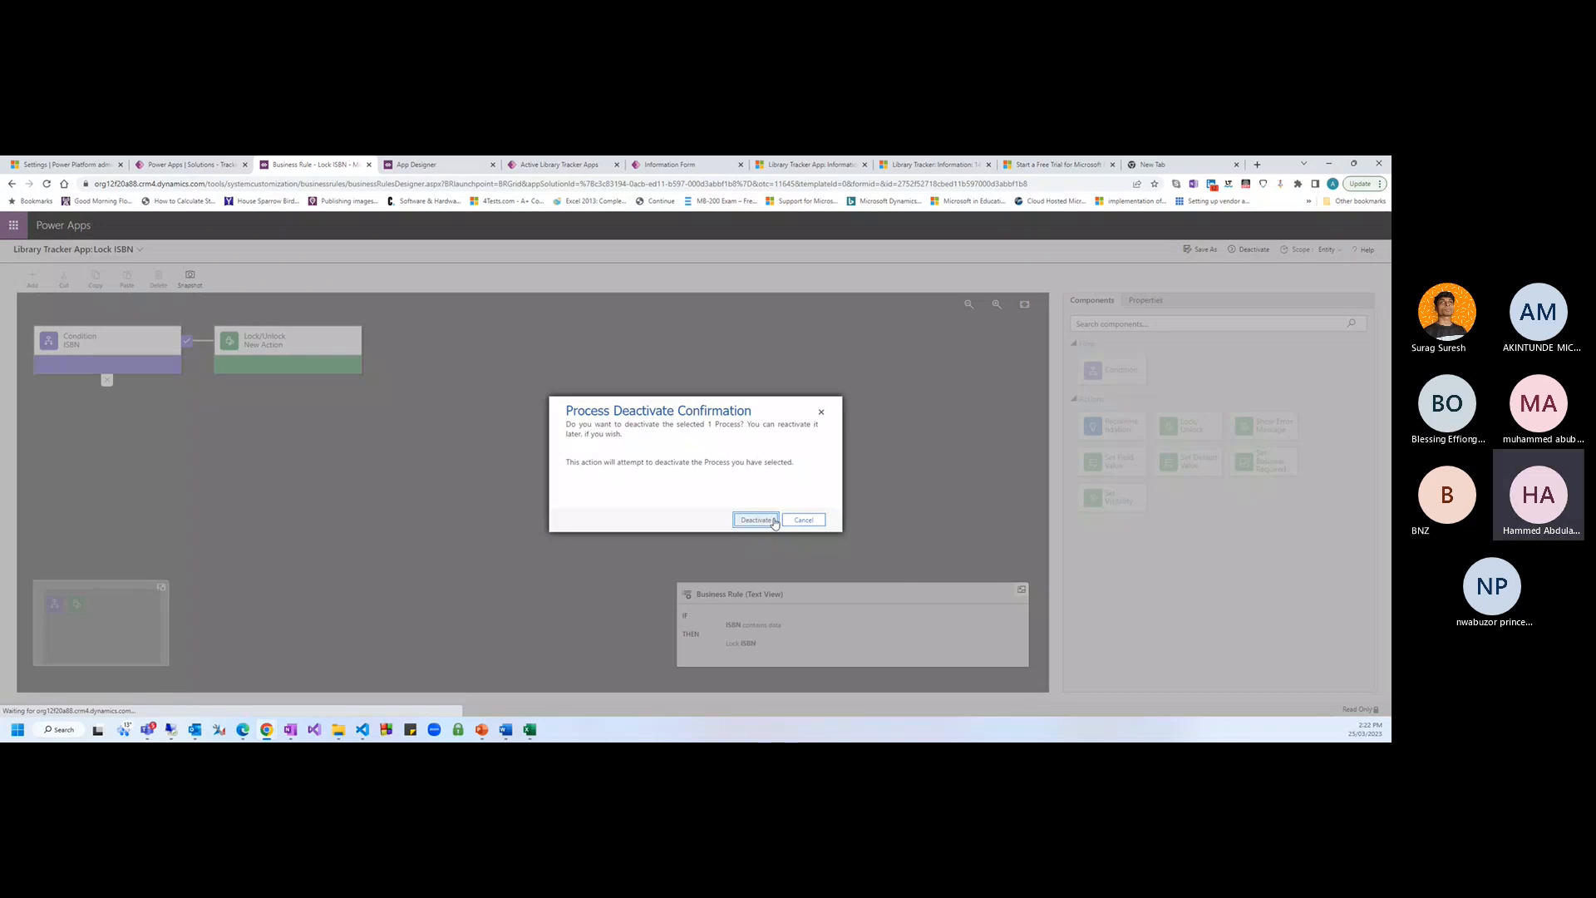
{"action": "left_click", "coordinate": [756, 520]}
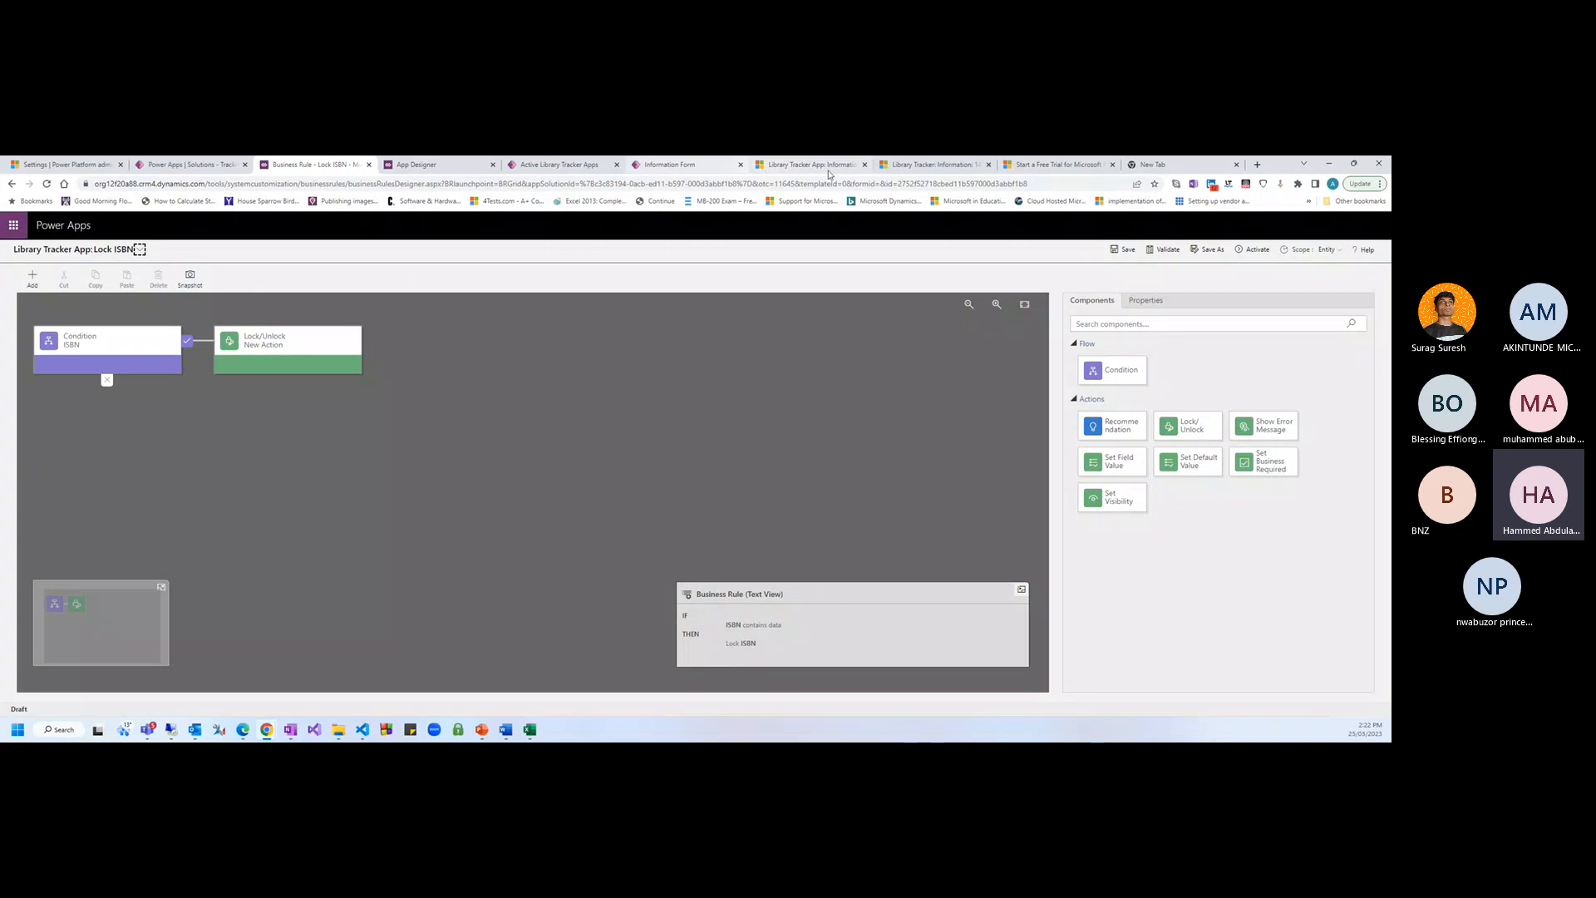
{"action": "left_click", "coordinate": [829, 168]}
Reload the Library Tracker App form and enter the test value 3r3434 in ISBN
{"action": "key", "text": "F5"}
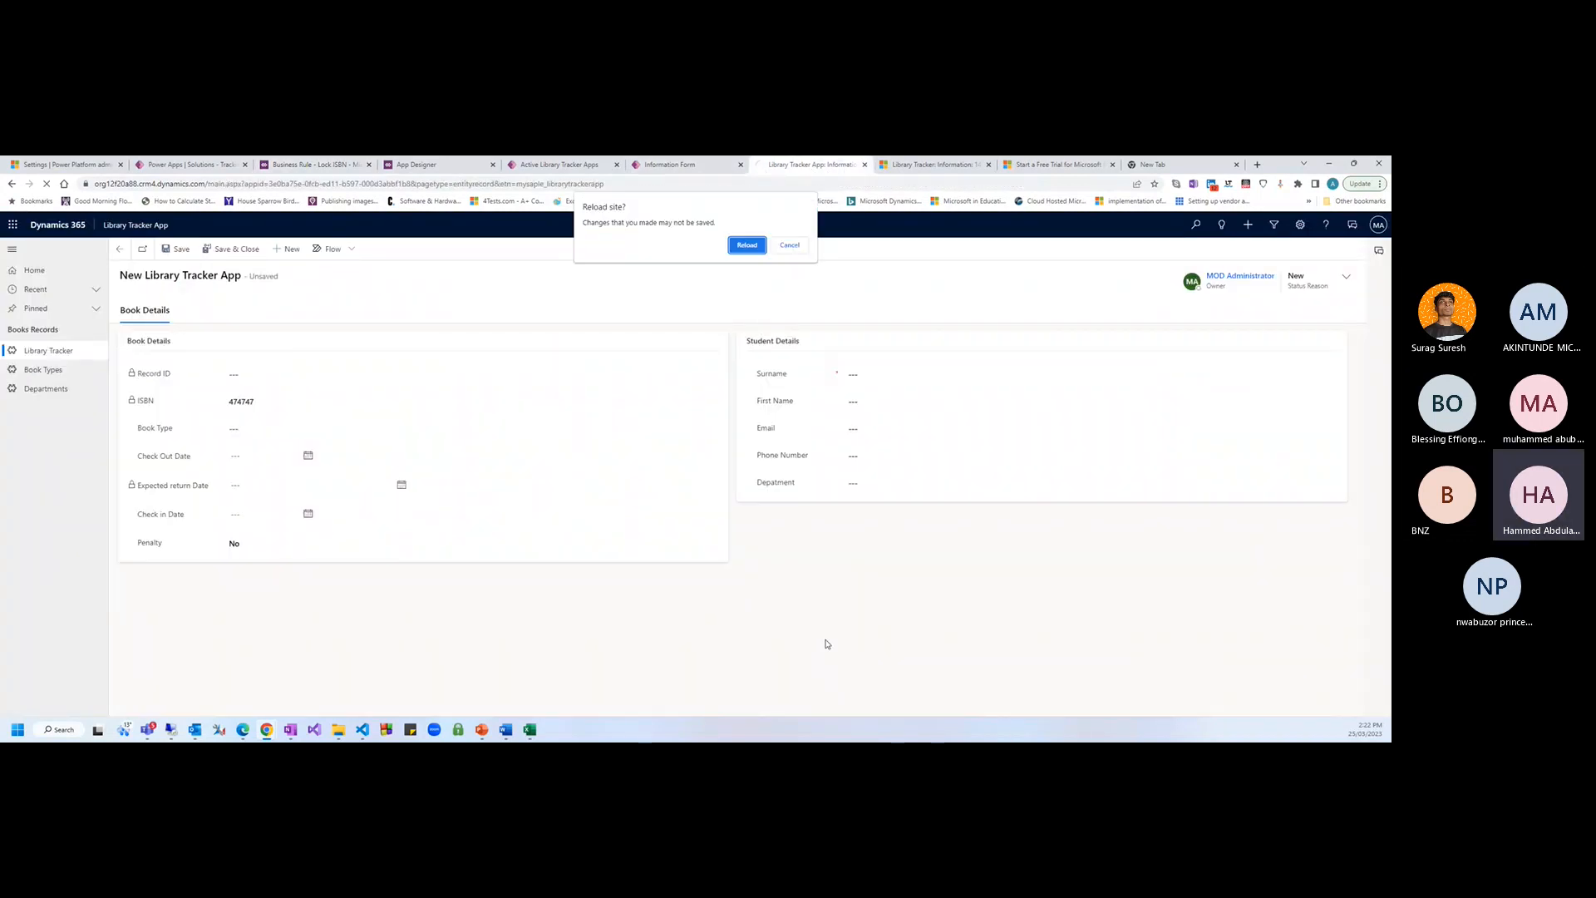
{"action": "key", "text": "Return"}
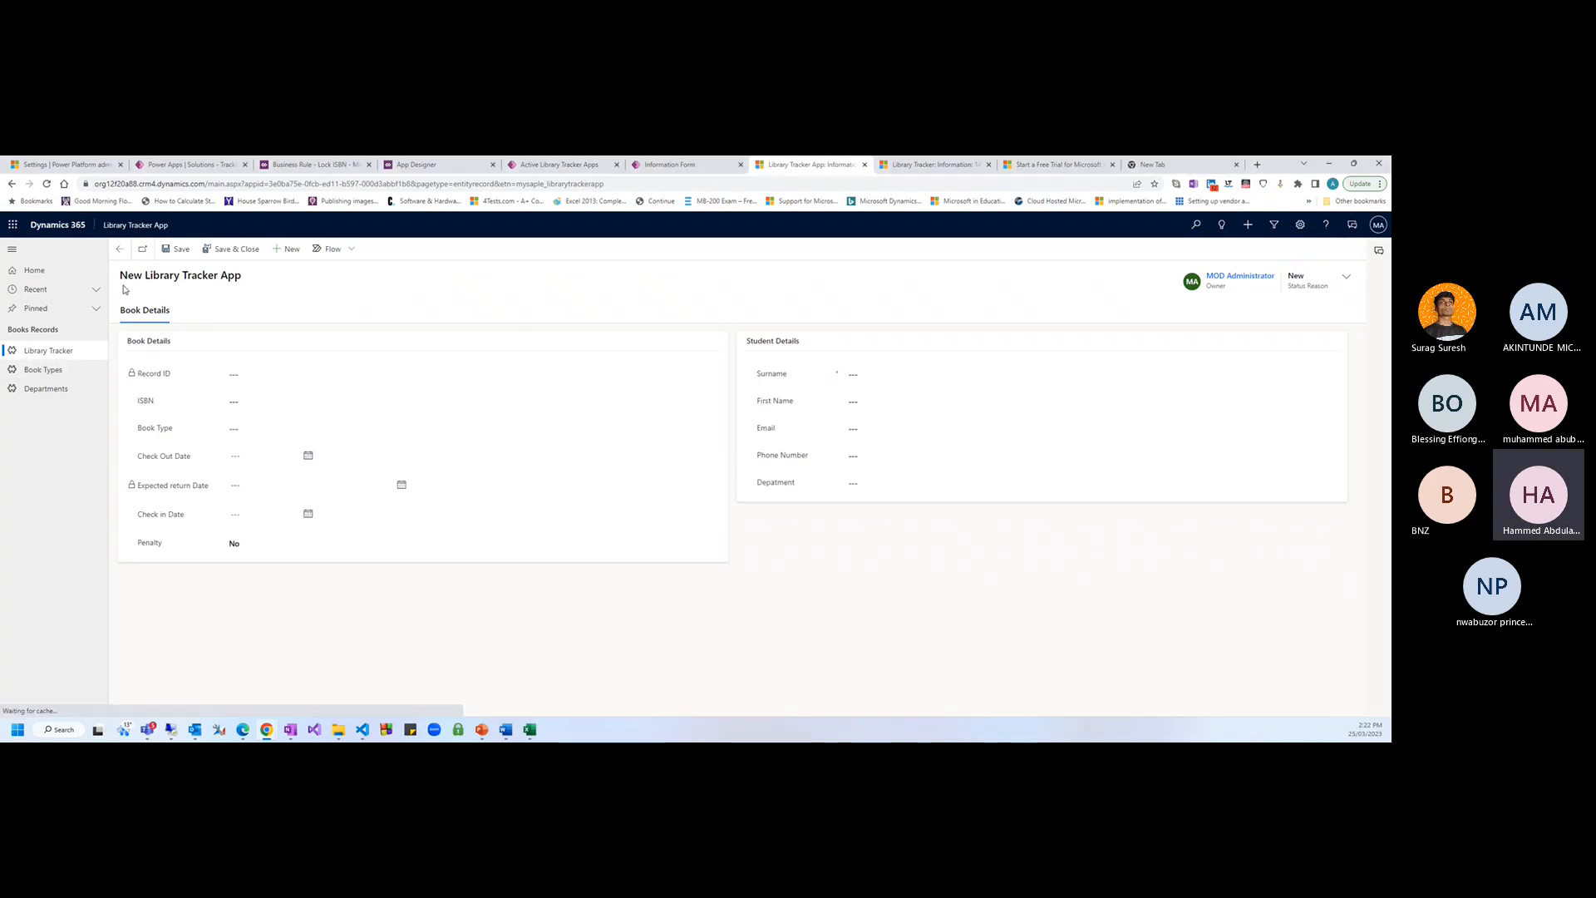
{"action": "left_click", "coordinate": [275, 402]}
{"action": "type", "text": "3r3434"}
{"action": "key", "text": "Tab"}
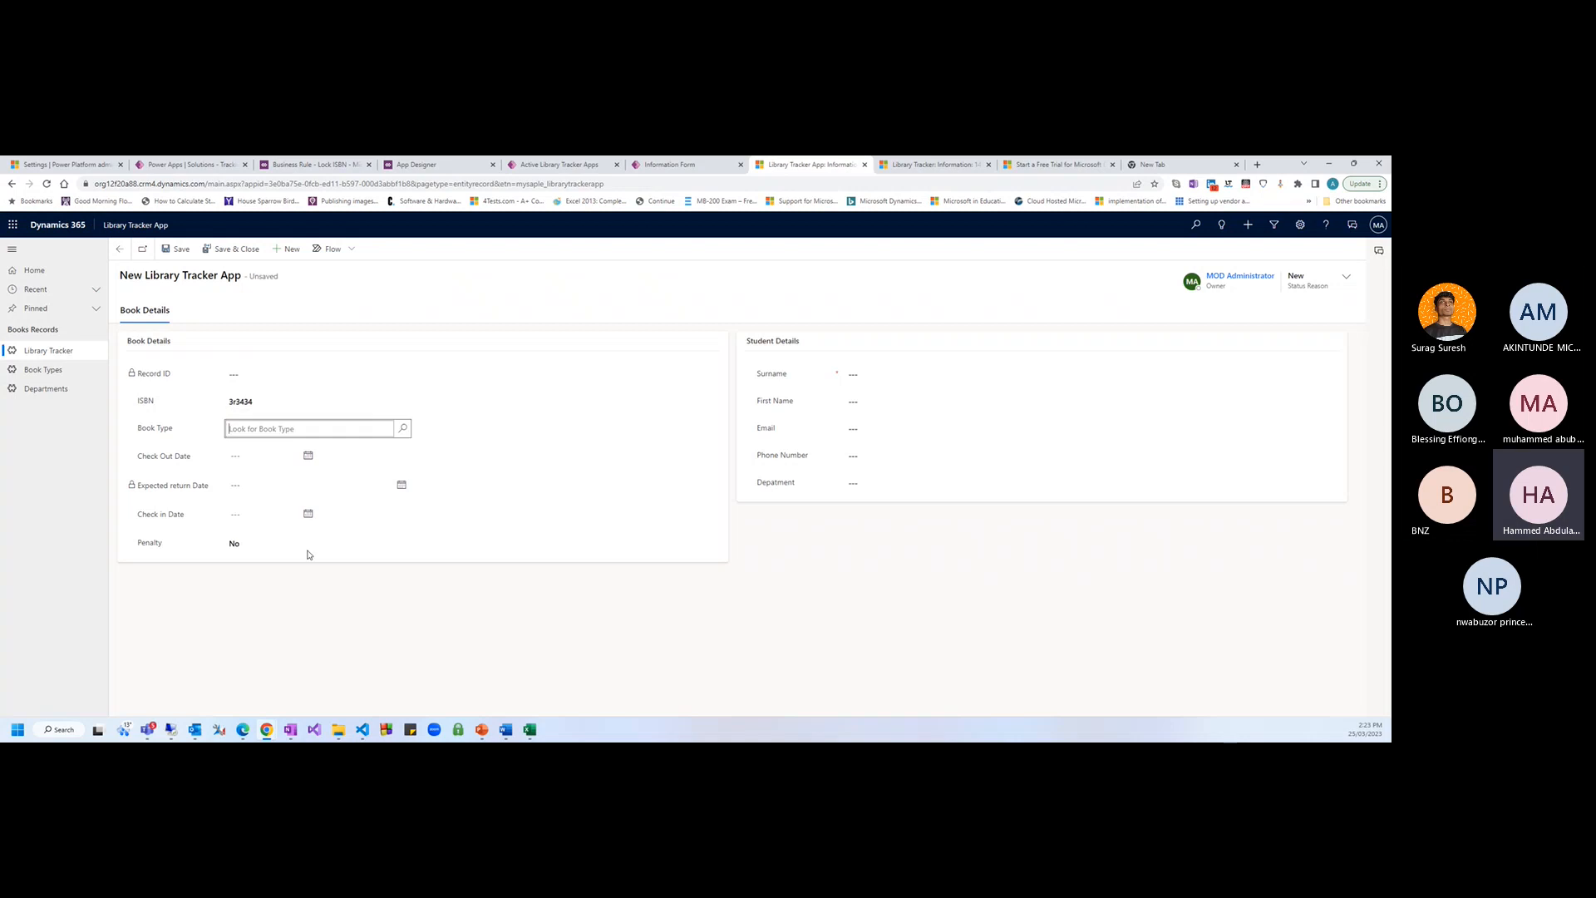
Clear the ISBN test value and bring the VS Code window over the browser
{"action": "double_click", "coordinate": [270, 400]}
{"action": "key", "text": "BackSpace"}
{"action": "left_click", "coordinate": [1009, 665]}
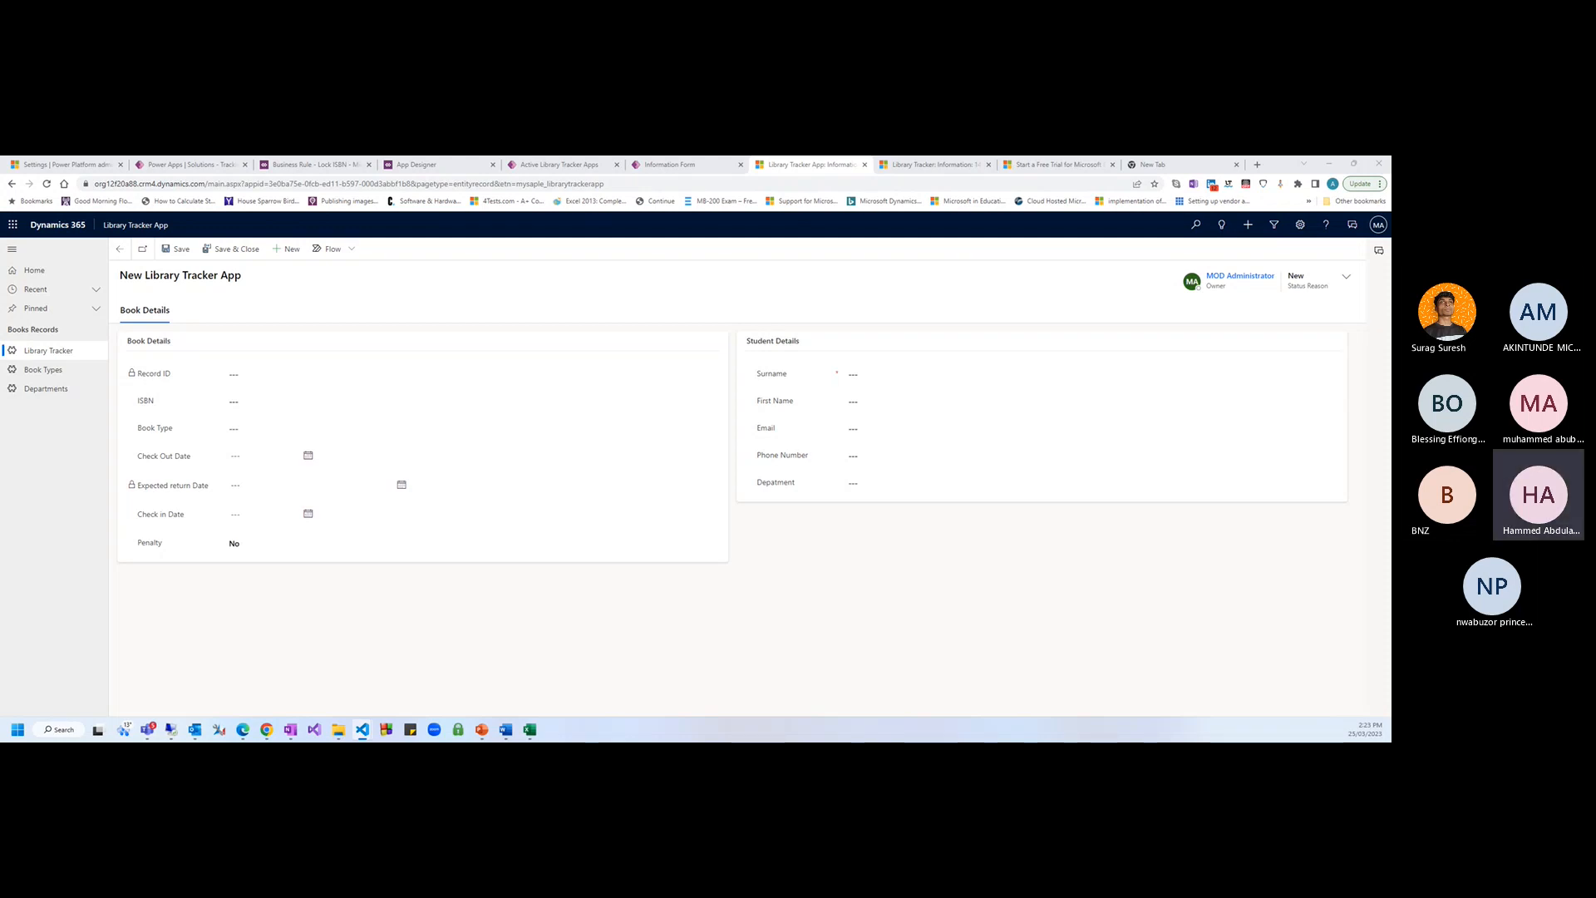
{"action": "left_click_drag", "start_coordinate": [1384, 270], "coordinate": [1094, 217]}
Open the LockRefID script from the Explorer and enlarge the VS Code window
{"action": "left_click", "coordinate": [1040, 352]}
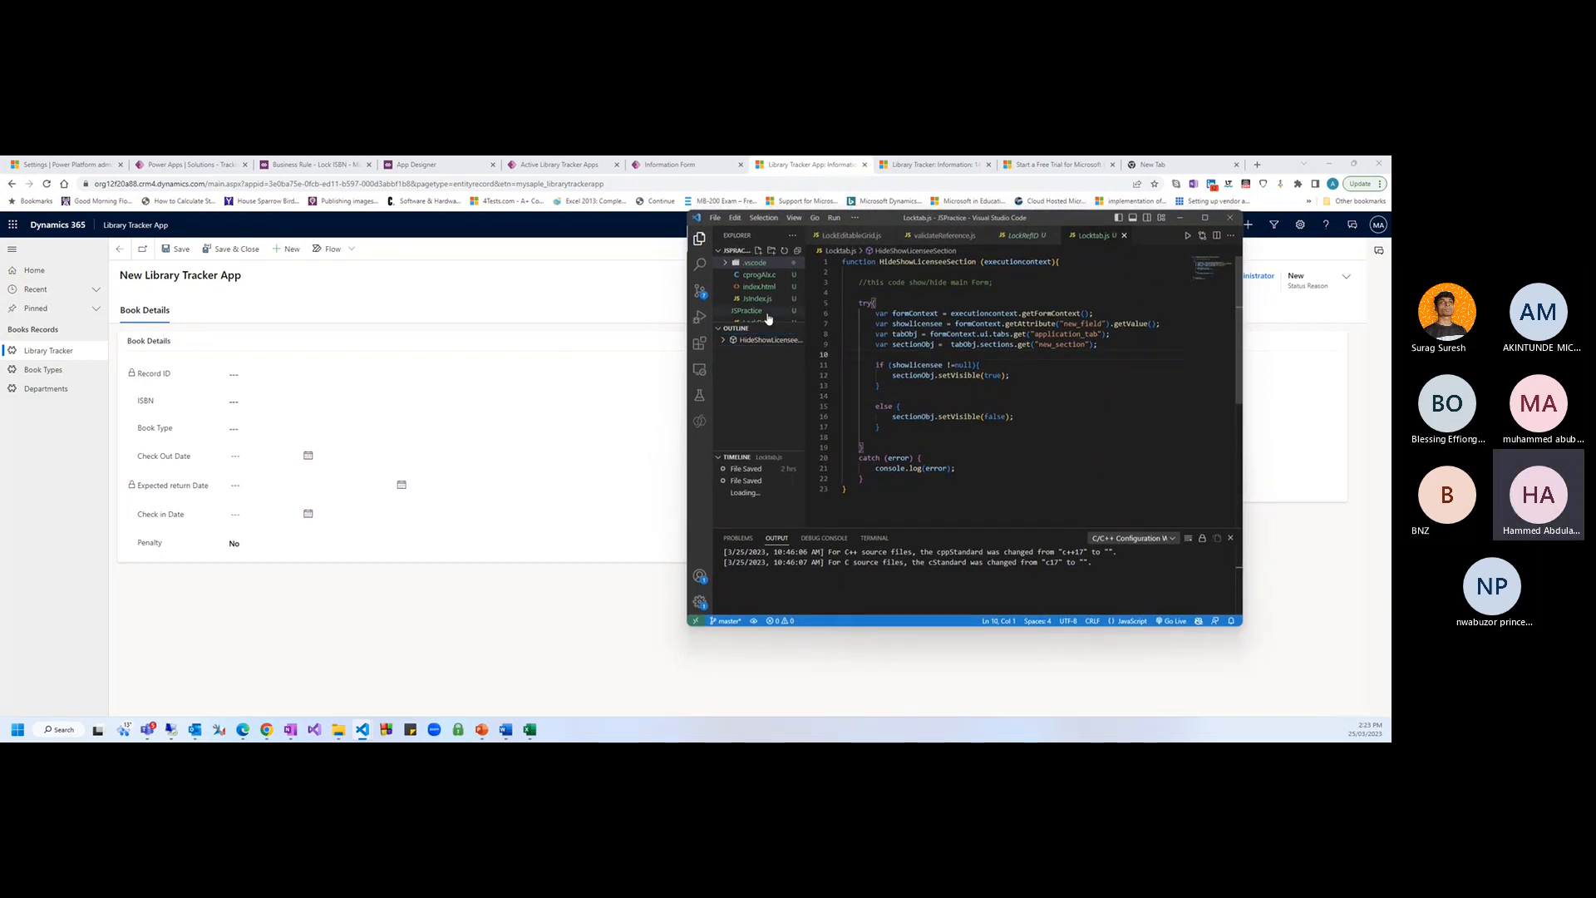
{"action": "scroll", "coordinate": [760, 307], "scroll_direction": "down", "scroll_amount": 2}
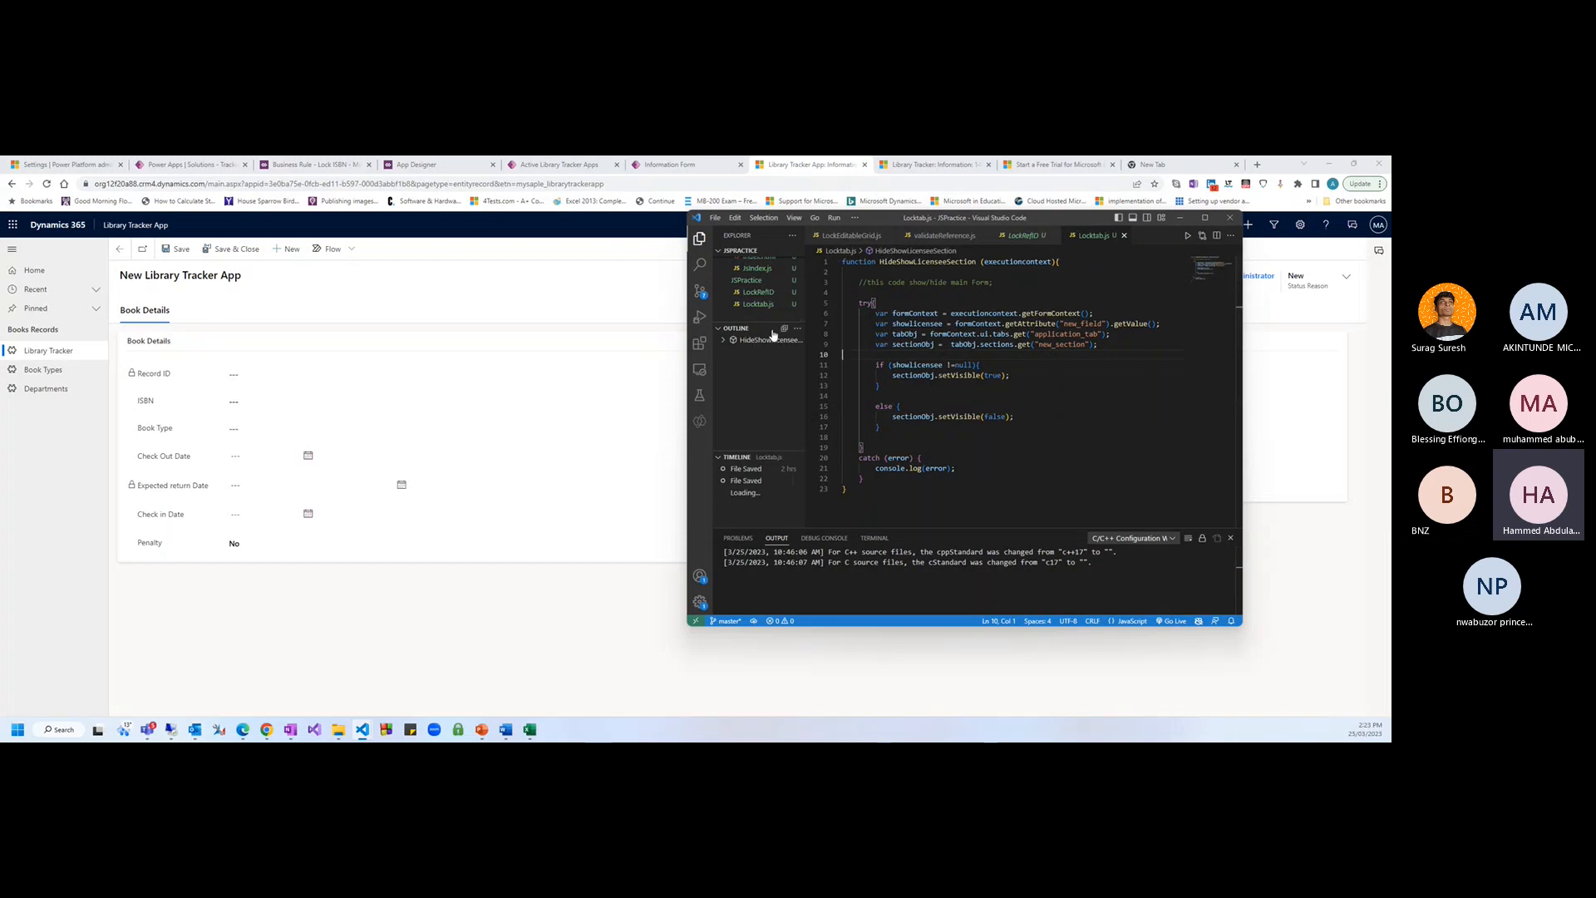
{"action": "left_click", "coordinate": [758, 304]}
{"action": "left_click", "coordinate": [758, 293]}
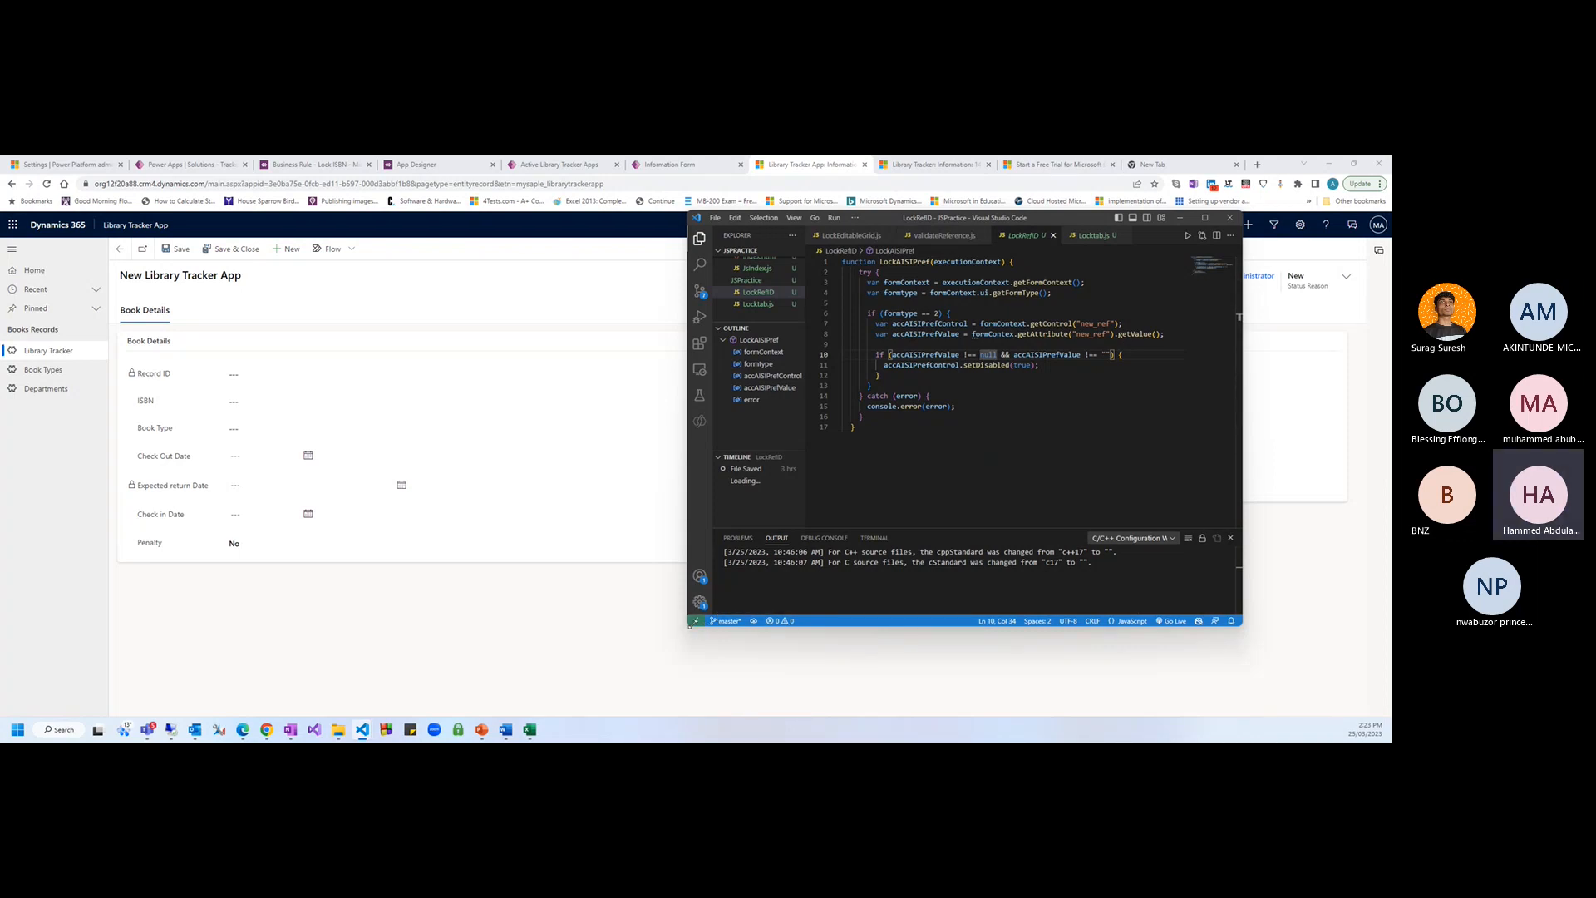
{"action": "left_click_drag", "start_coordinate": [690, 625], "coordinate": [562, 713]}
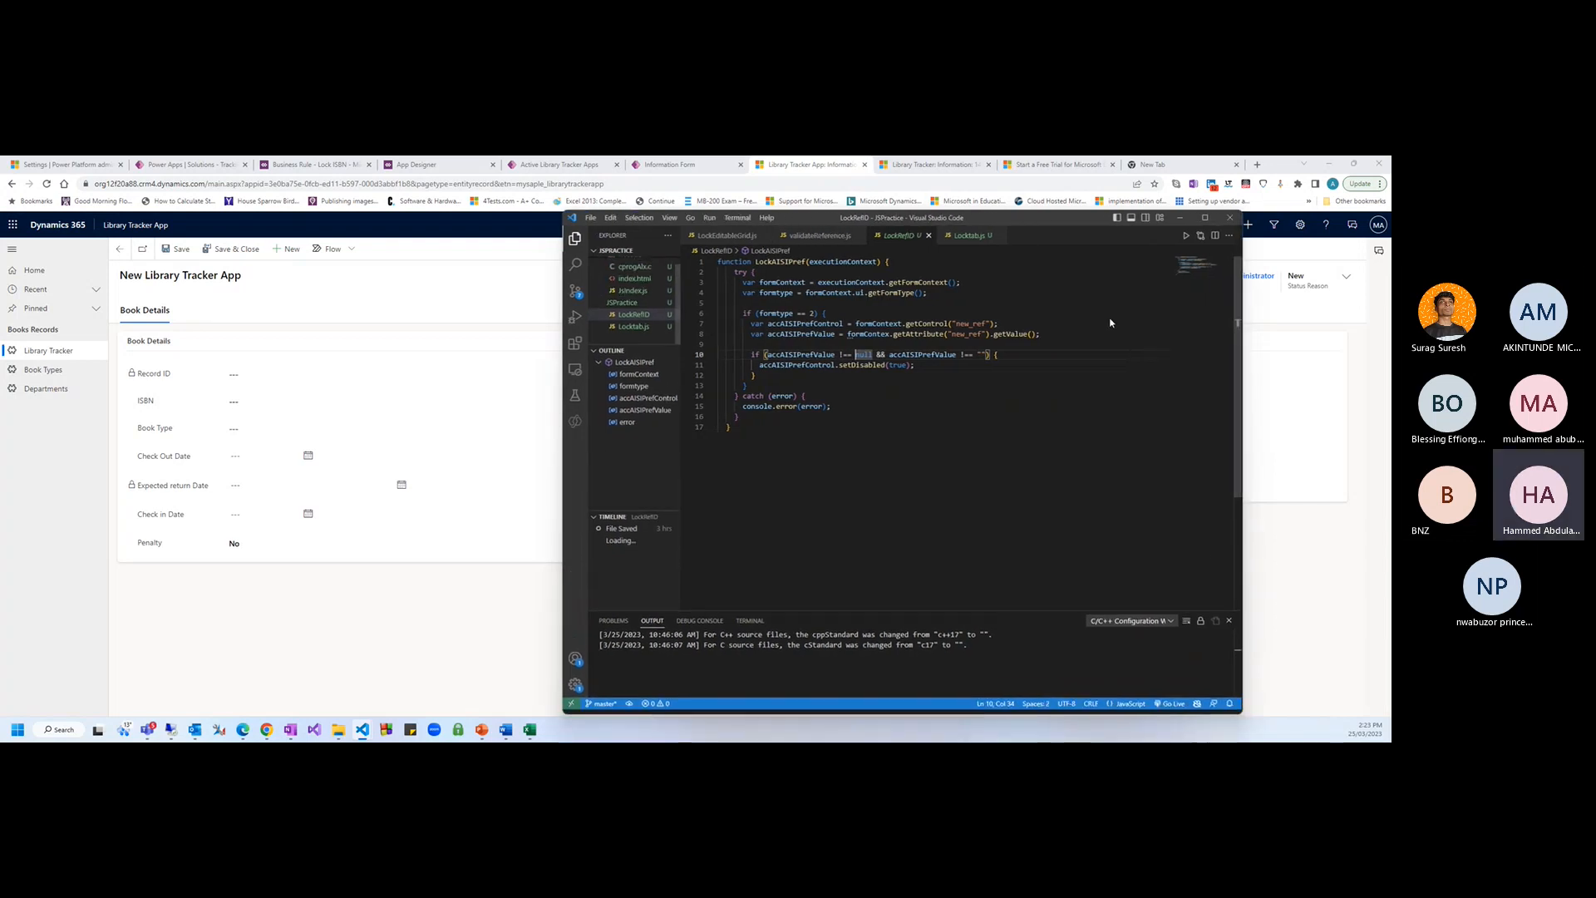
{"action": "left_click_drag", "start_coordinate": [1053, 221], "coordinate": [1135, 229]}
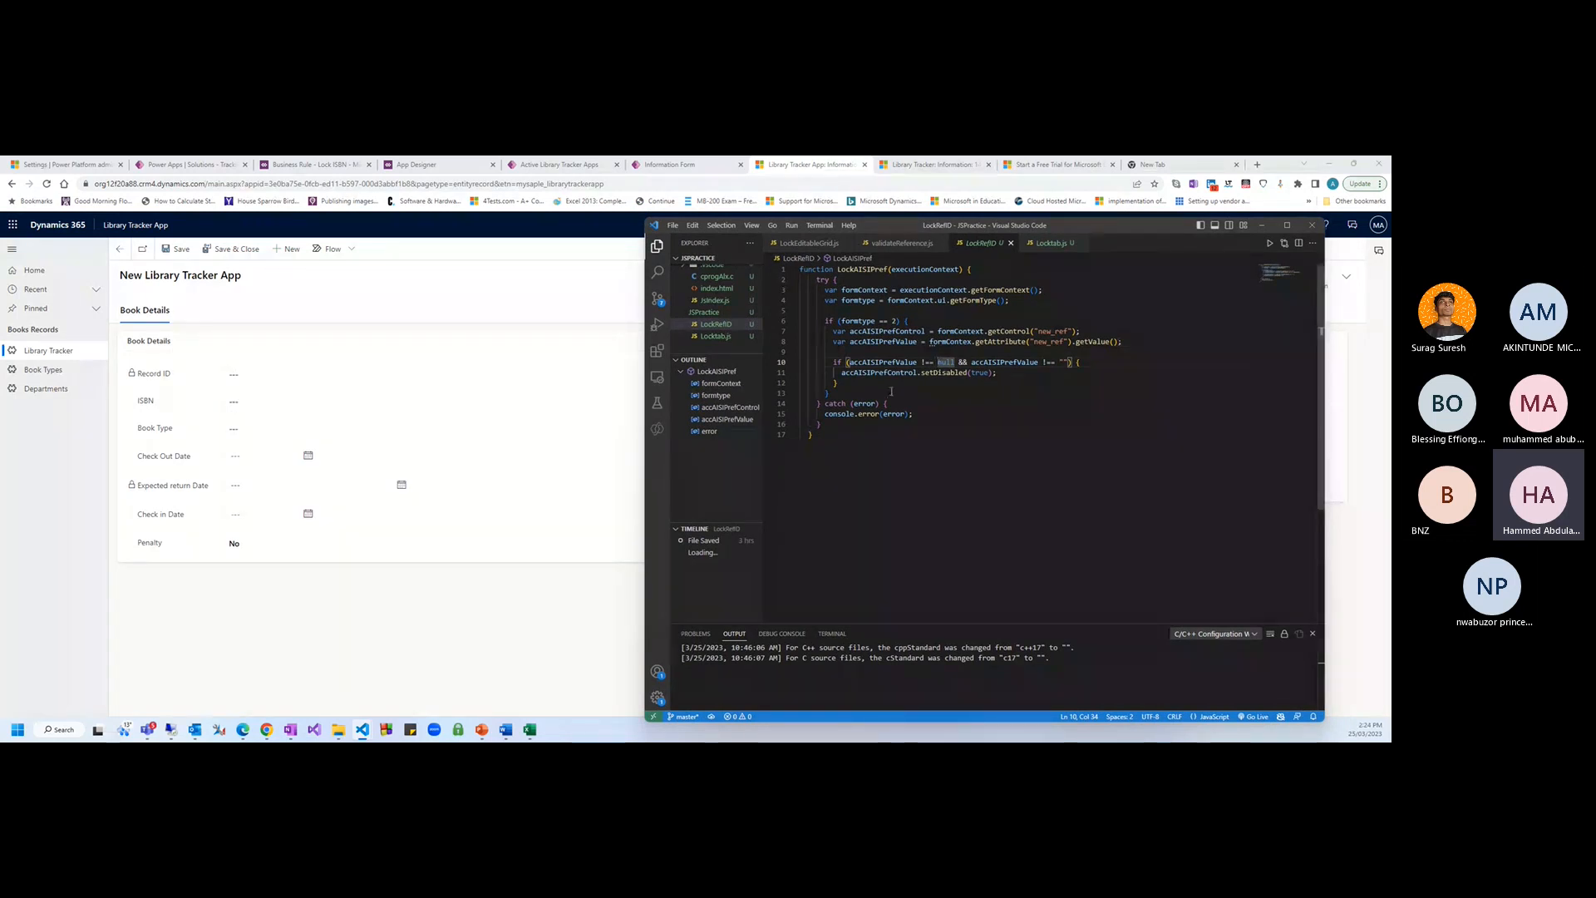
Rename the function LockAISIPref on line 1 to LockISBN
{"action": "left_click", "coordinate": [963, 407]}
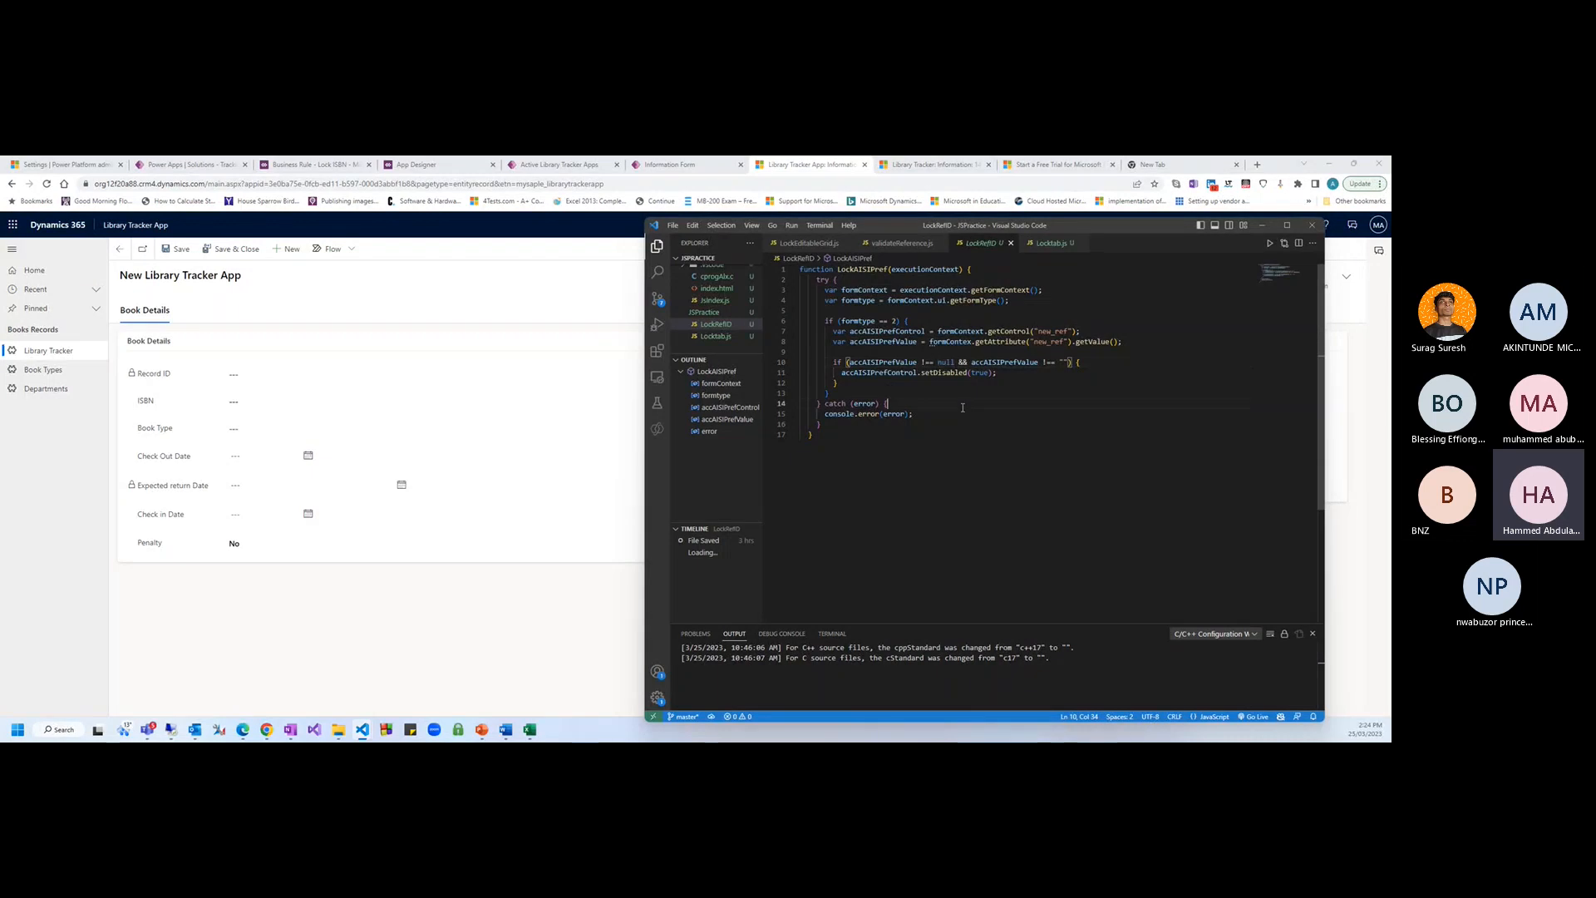
{"action": "double_click", "coordinate": [841, 270]}
{"action": "type", "text": "LockA"}
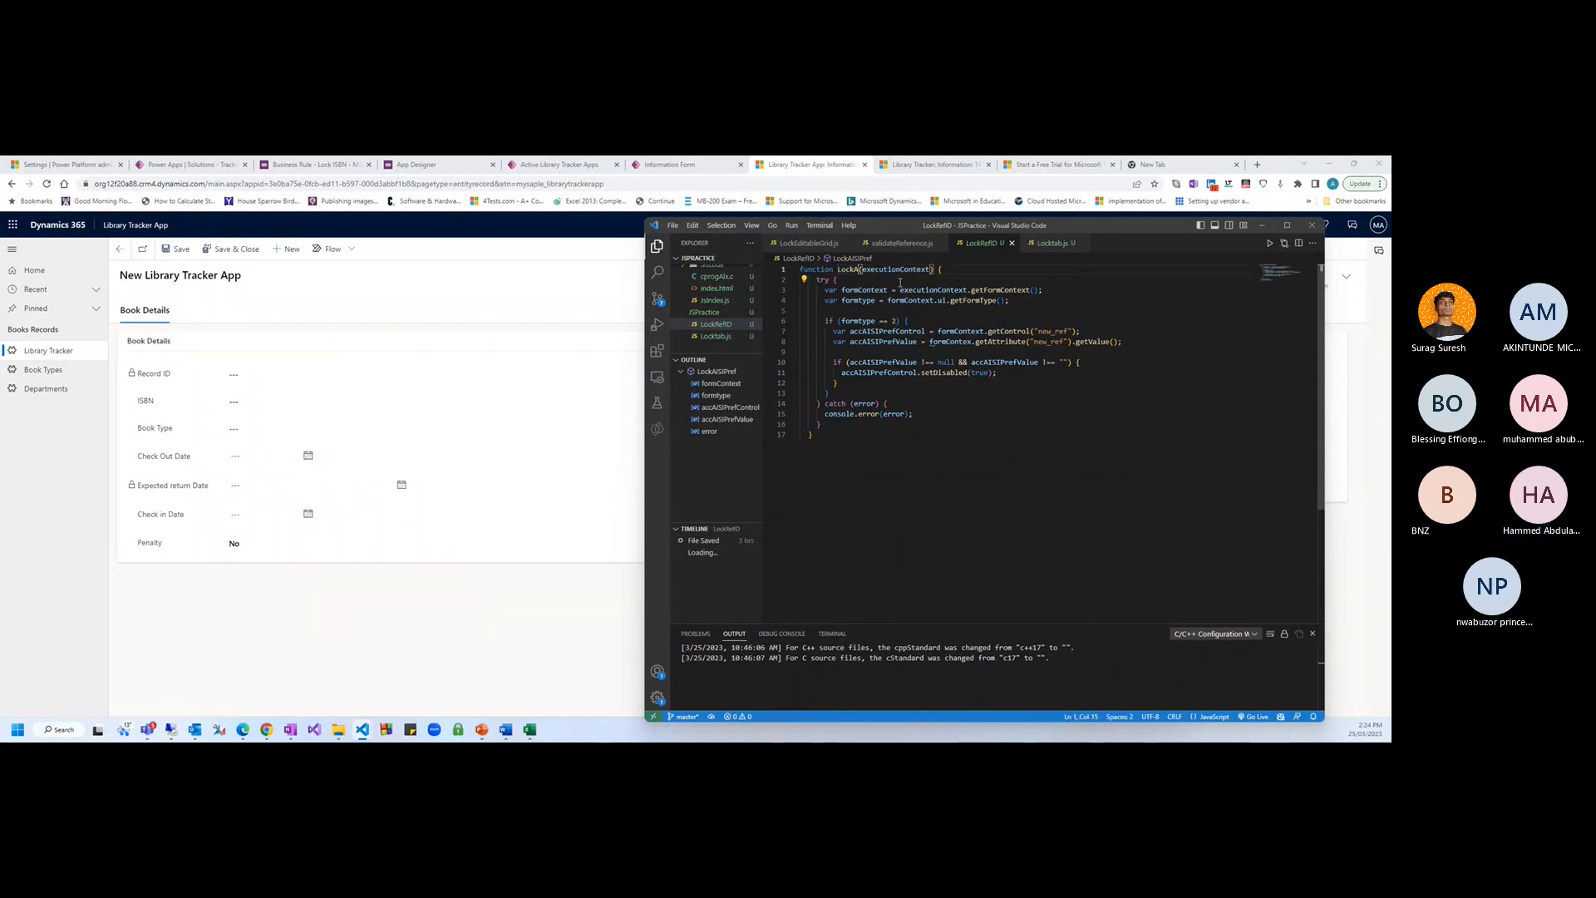
{"action": "type", "text": "SBN"}
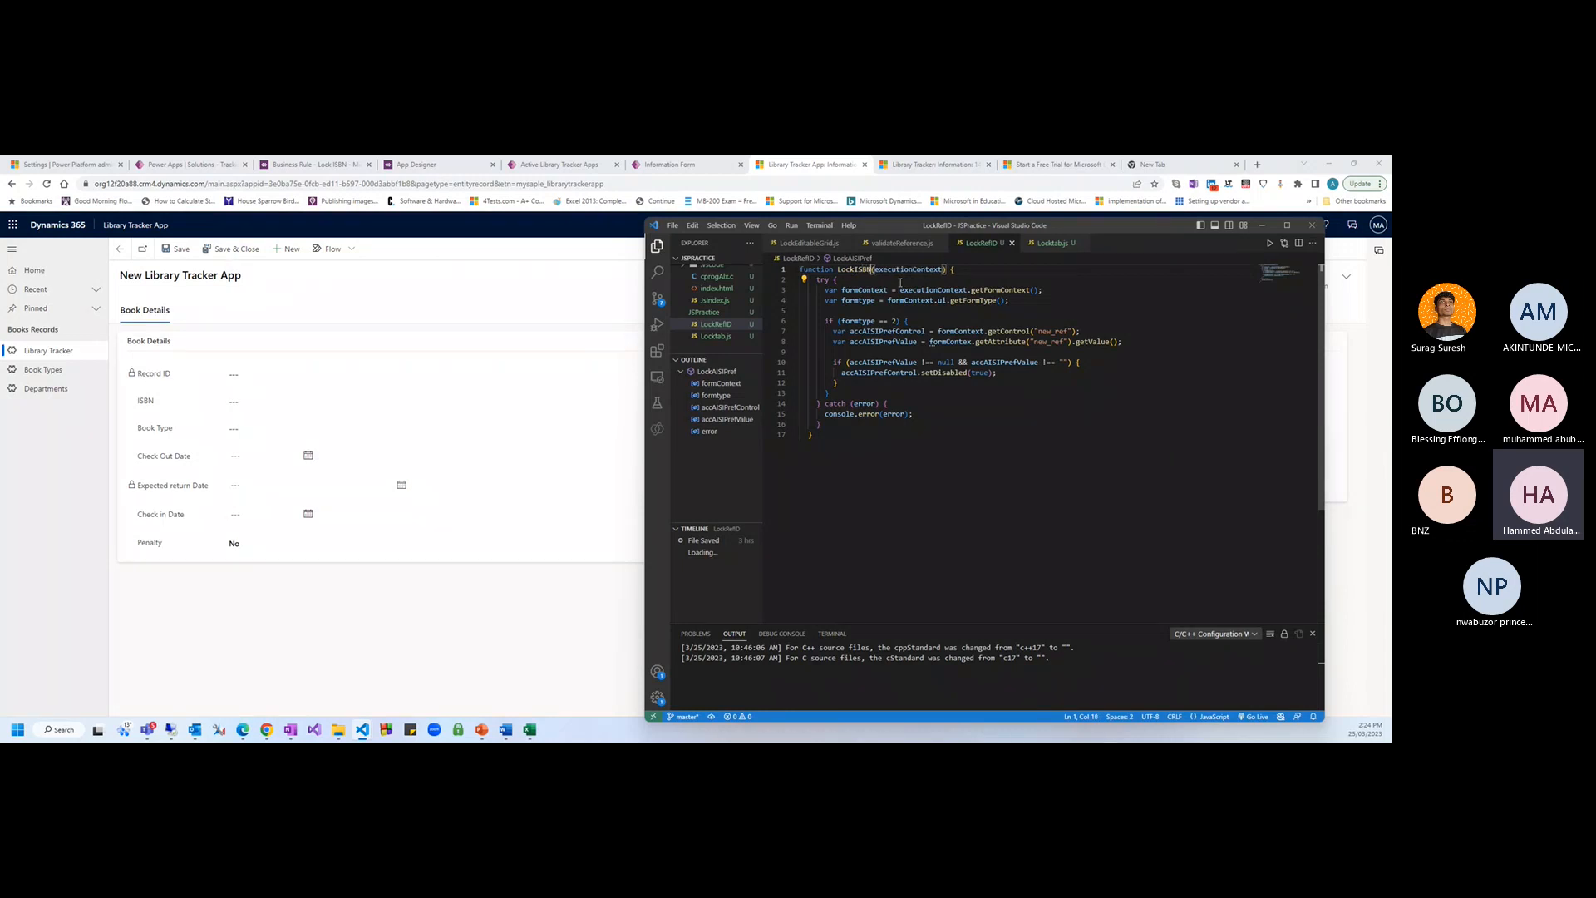
{"action": "left_click", "coordinate": [1049, 427]}
Highlight the formContext, getFormType and formtype == 2 lines to explain the logic
{"action": "left_click_drag", "start_coordinate": [841, 290], "coordinate": [1025, 301]}
{"action": "left_click", "coordinate": [1028, 301]}
{"action": "left_click", "coordinate": [984, 300]}
{"action": "left_click_drag", "start_coordinate": [842, 290], "coordinate": [1035, 288]}
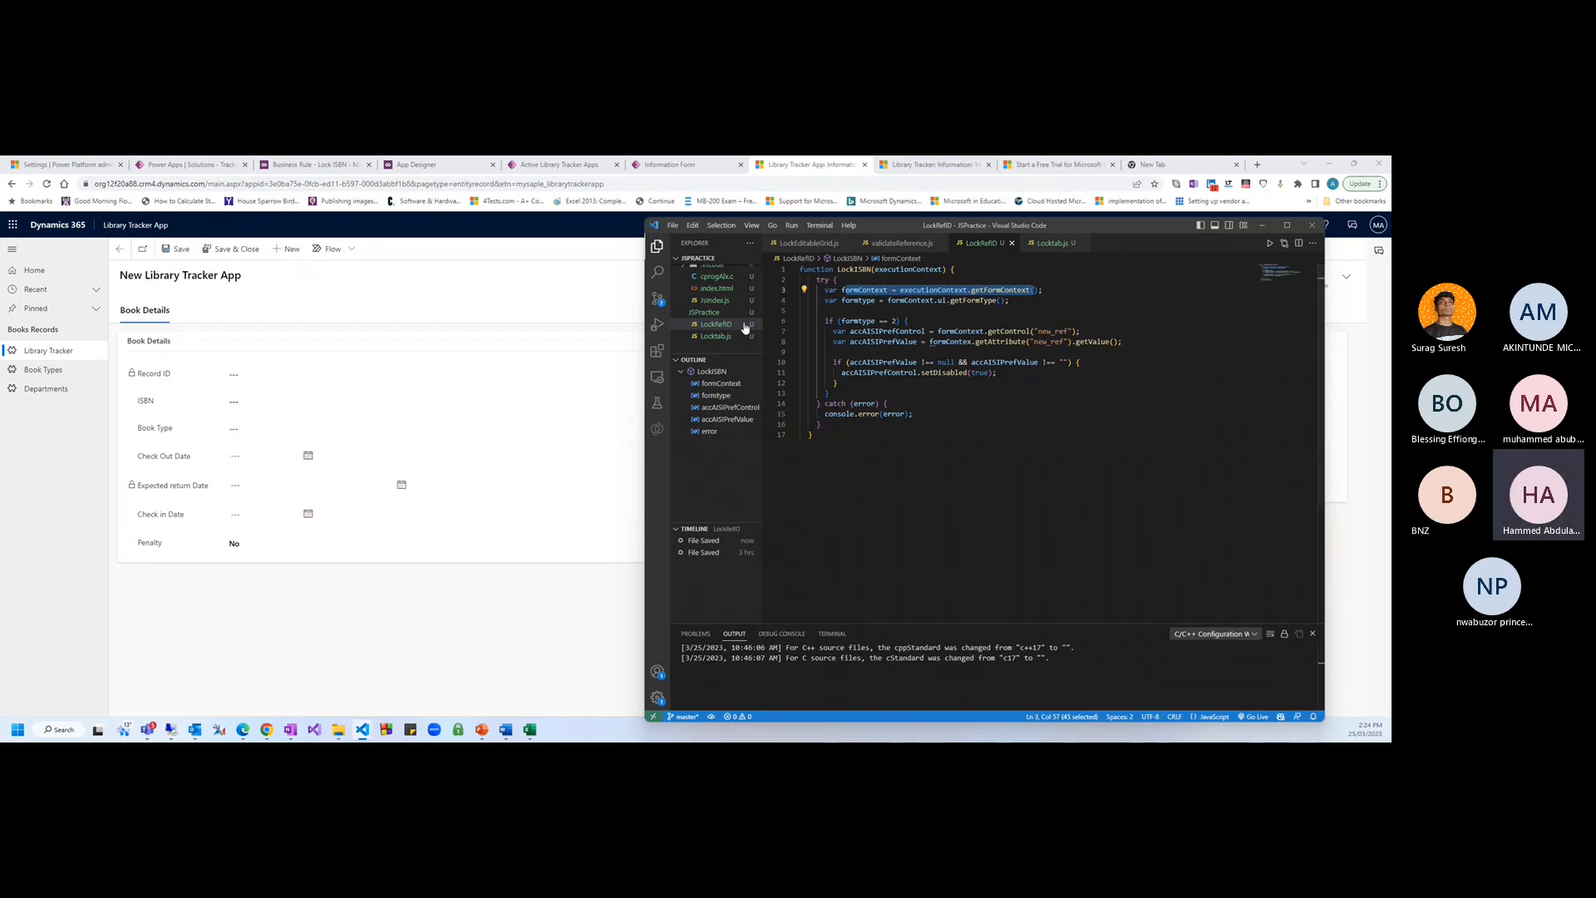
{"action": "left_click", "coordinate": [1003, 307]}
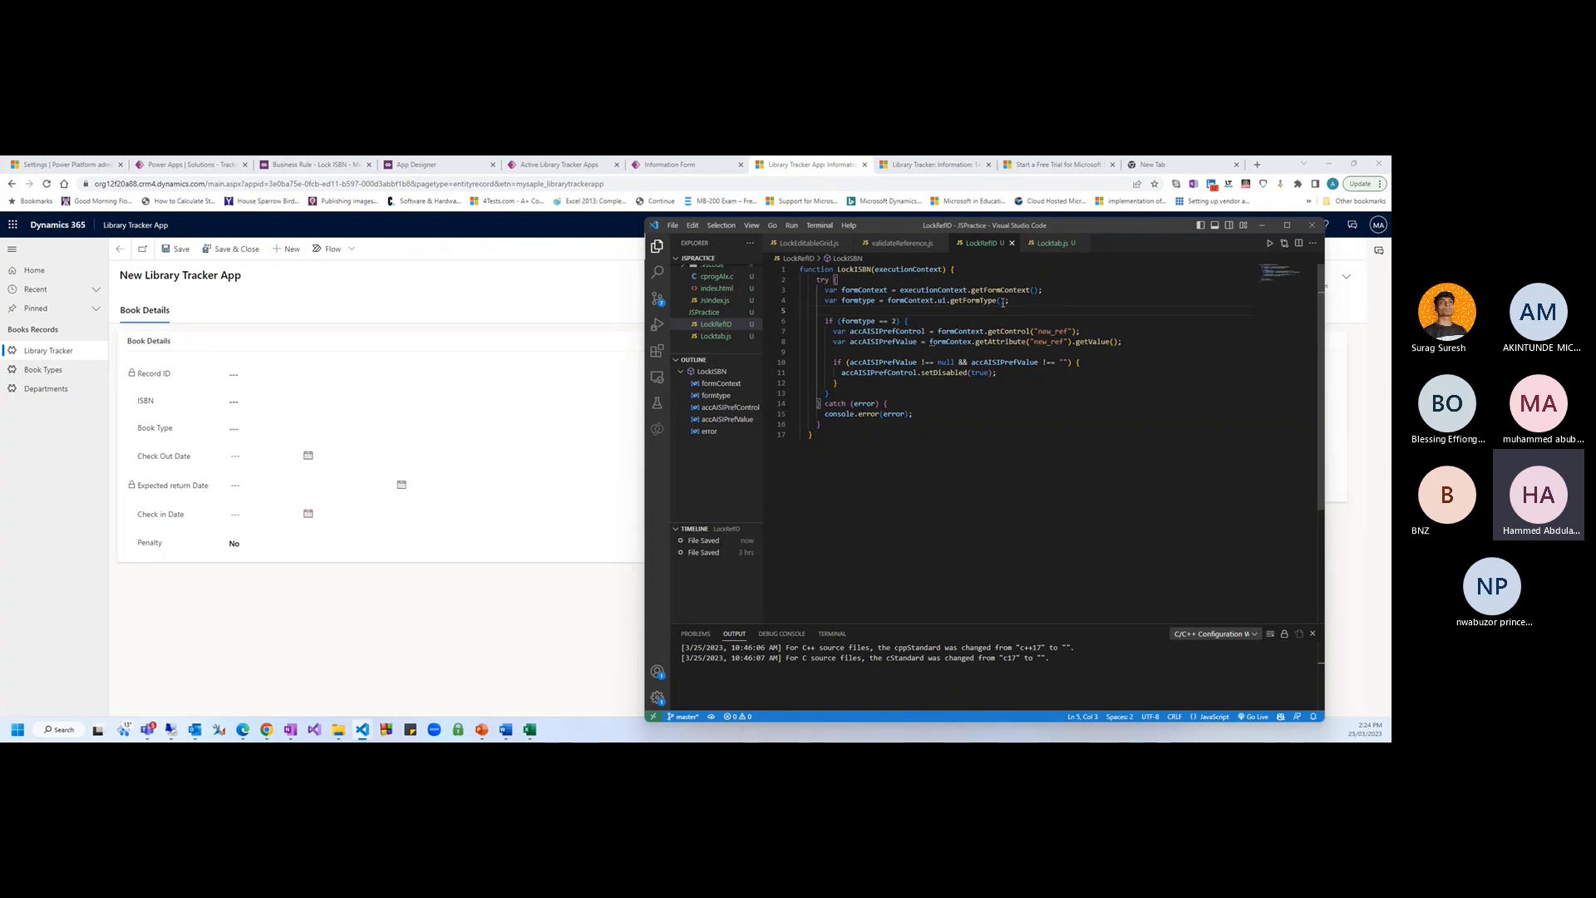
{"action": "double_click", "coordinate": [941, 300]}
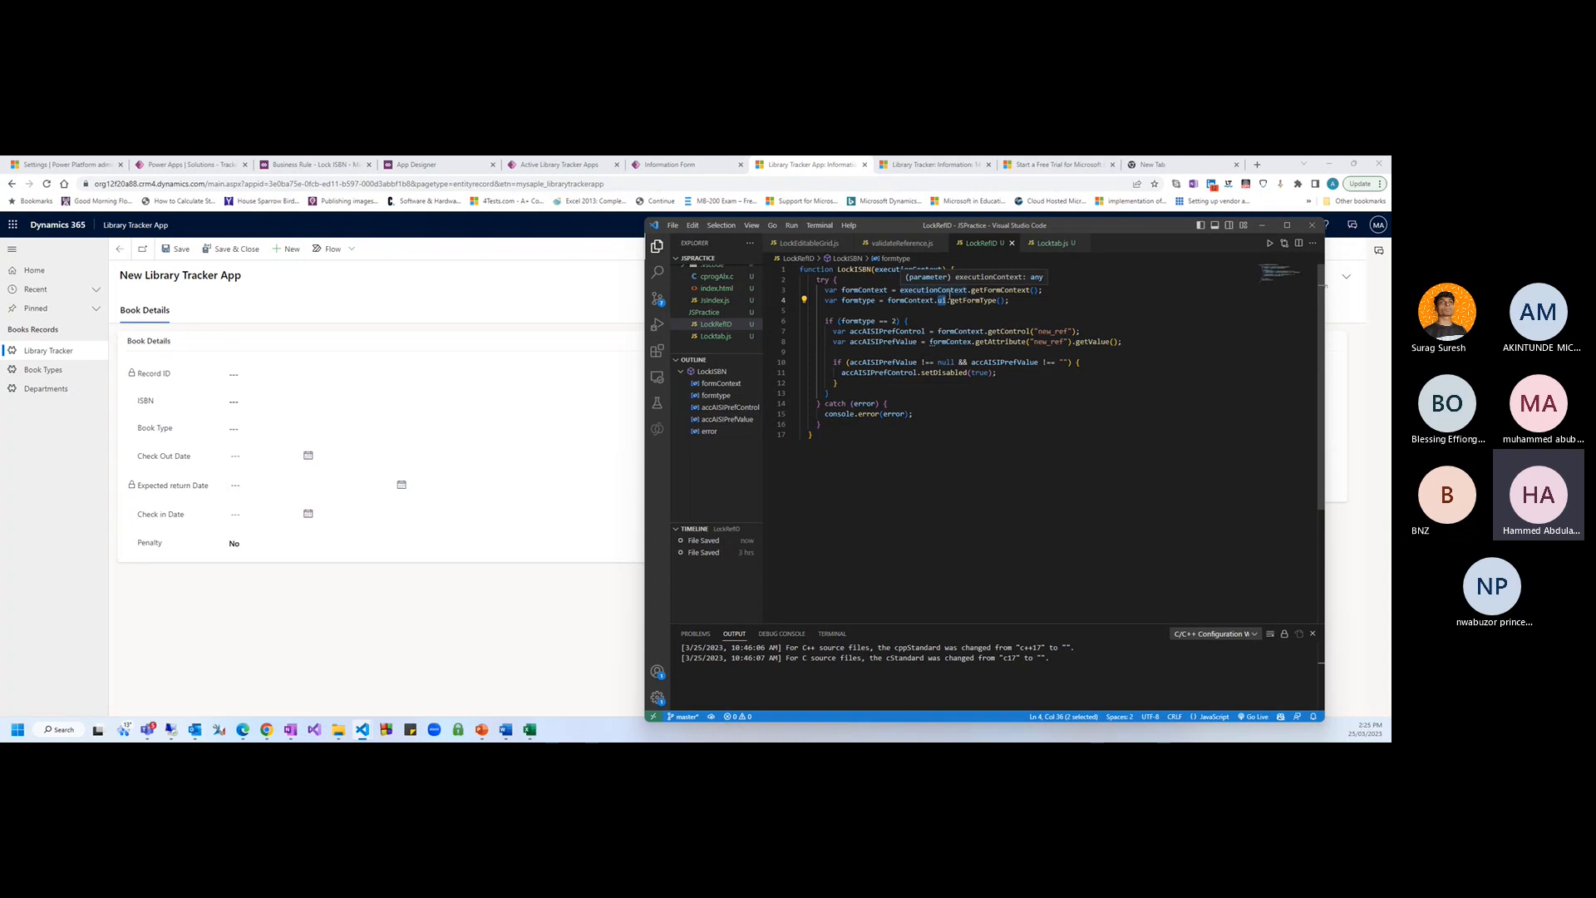
{"action": "left_click", "coordinate": [897, 321]}
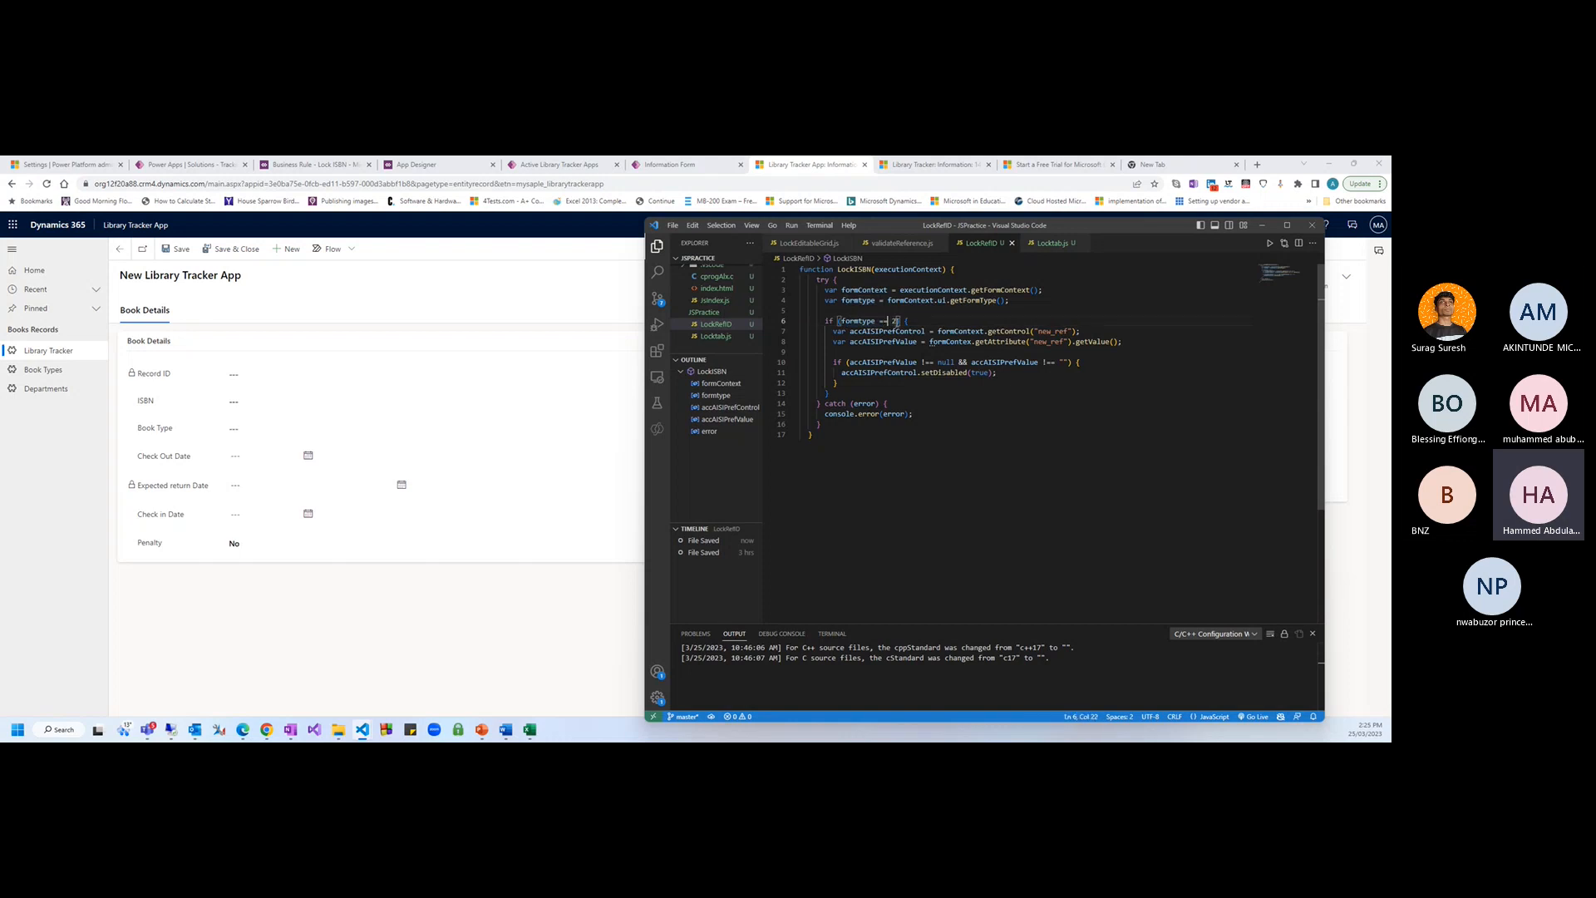
{"action": "left_click_drag", "start_coordinate": [896, 321], "coordinate": [842, 323]}
{"action": "key", "text": "alt+Tab"}
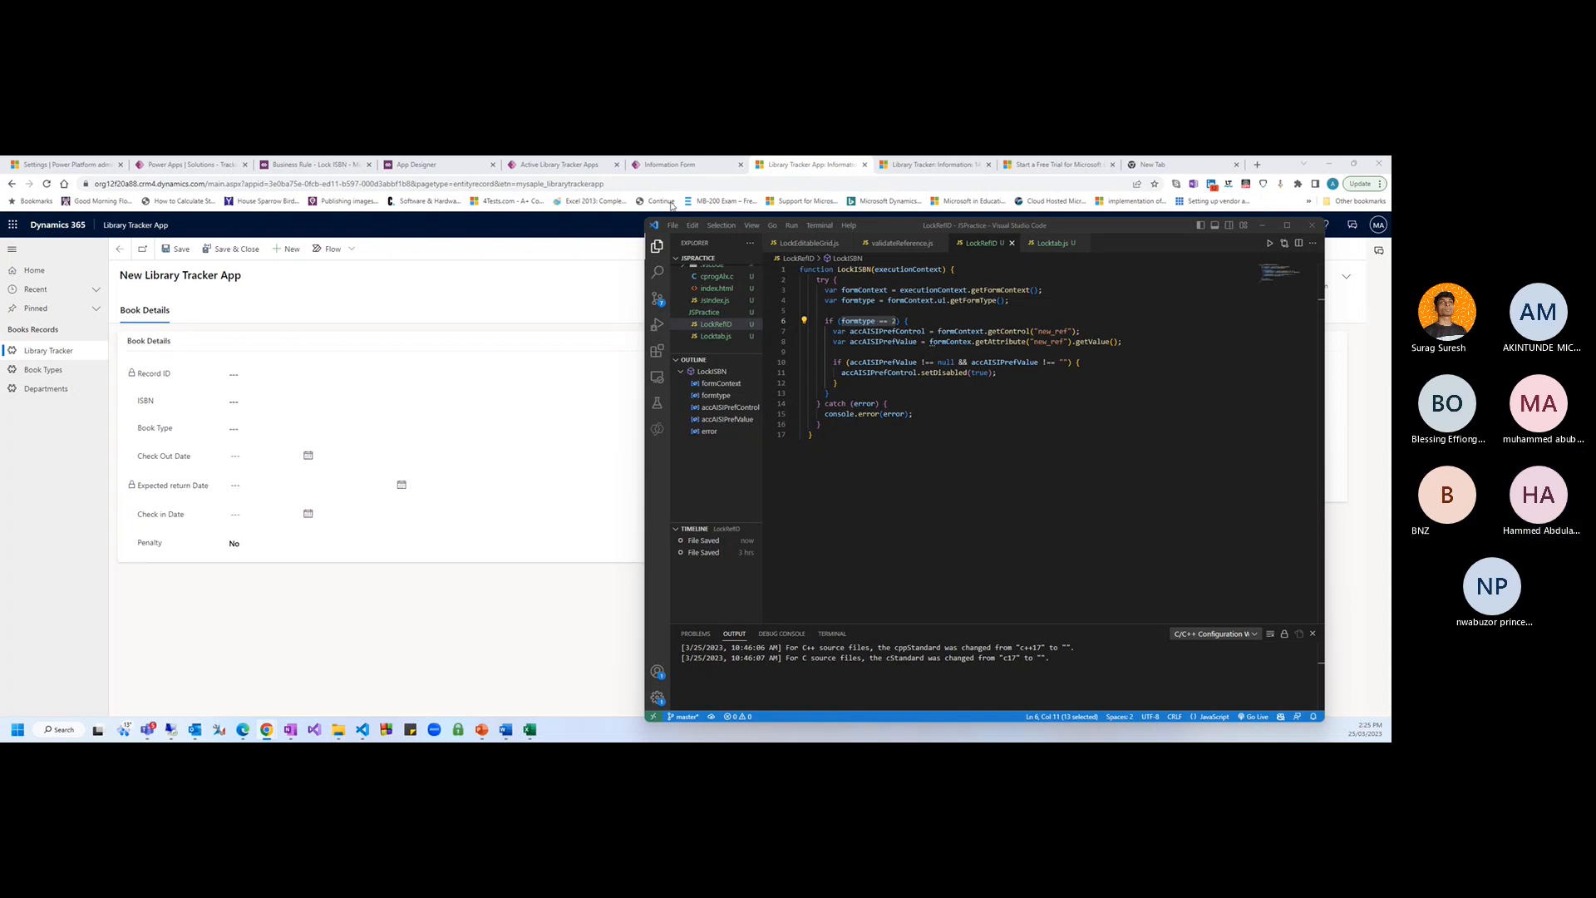
Open the Microsoft Learn client API documentation from a pasted link in a new tab
{"action": "left_click", "coordinate": [1172, 165]}
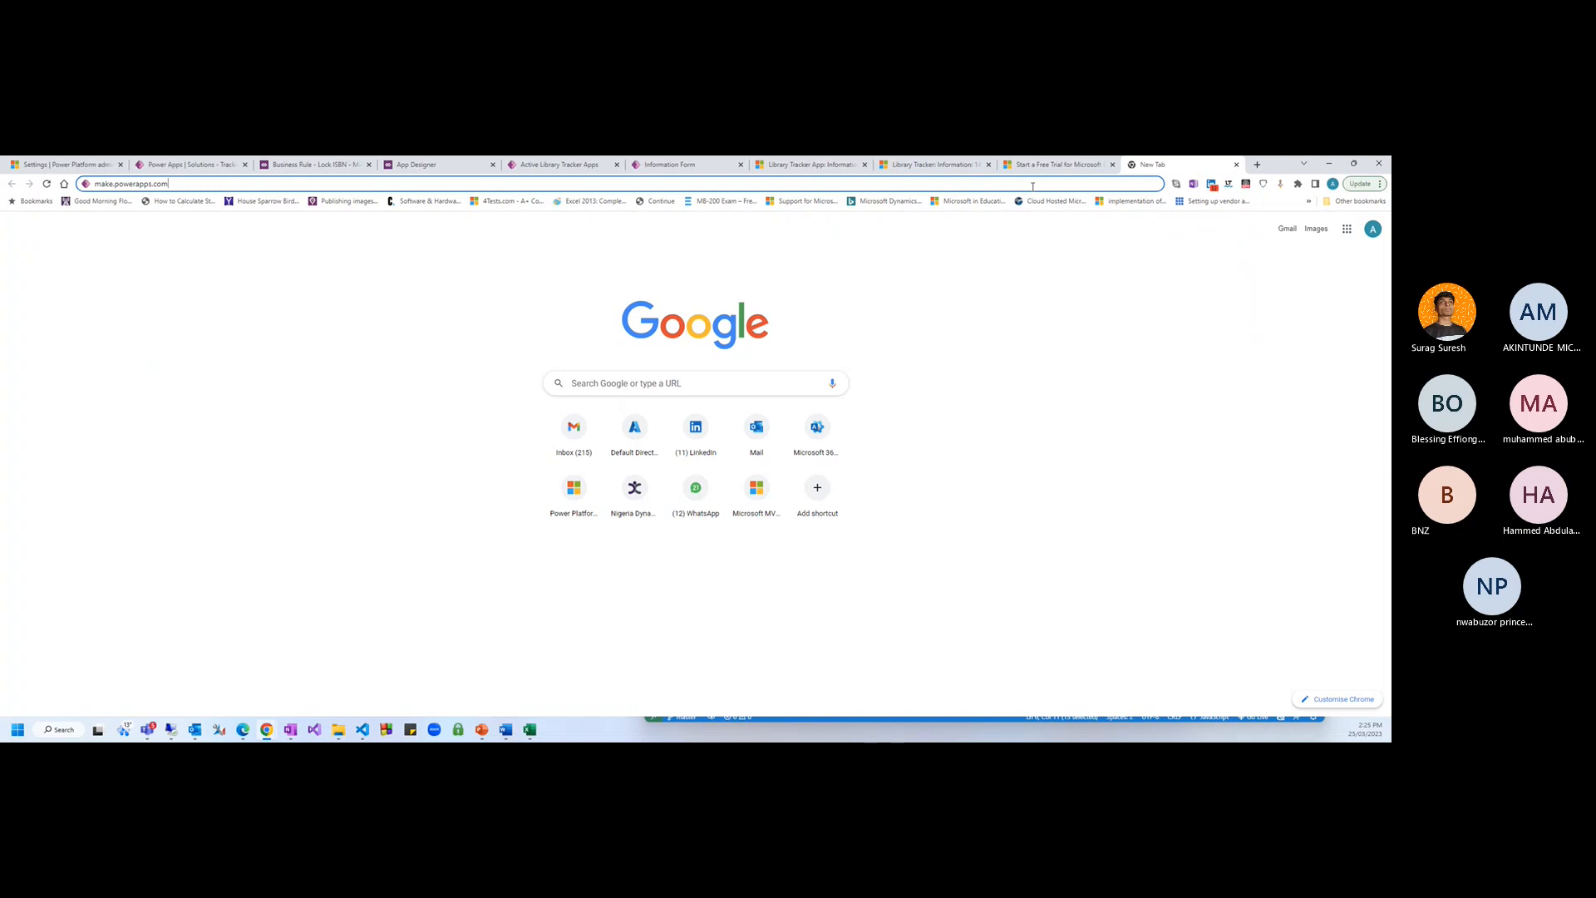
{"action": "type", "text": "https://learn.microsoft.com/en-us/power-apps/developer/model-driven-apps/clientapi/reference/formcontext-ui/getformtype"}
{"action": "key", "text": "Return"}
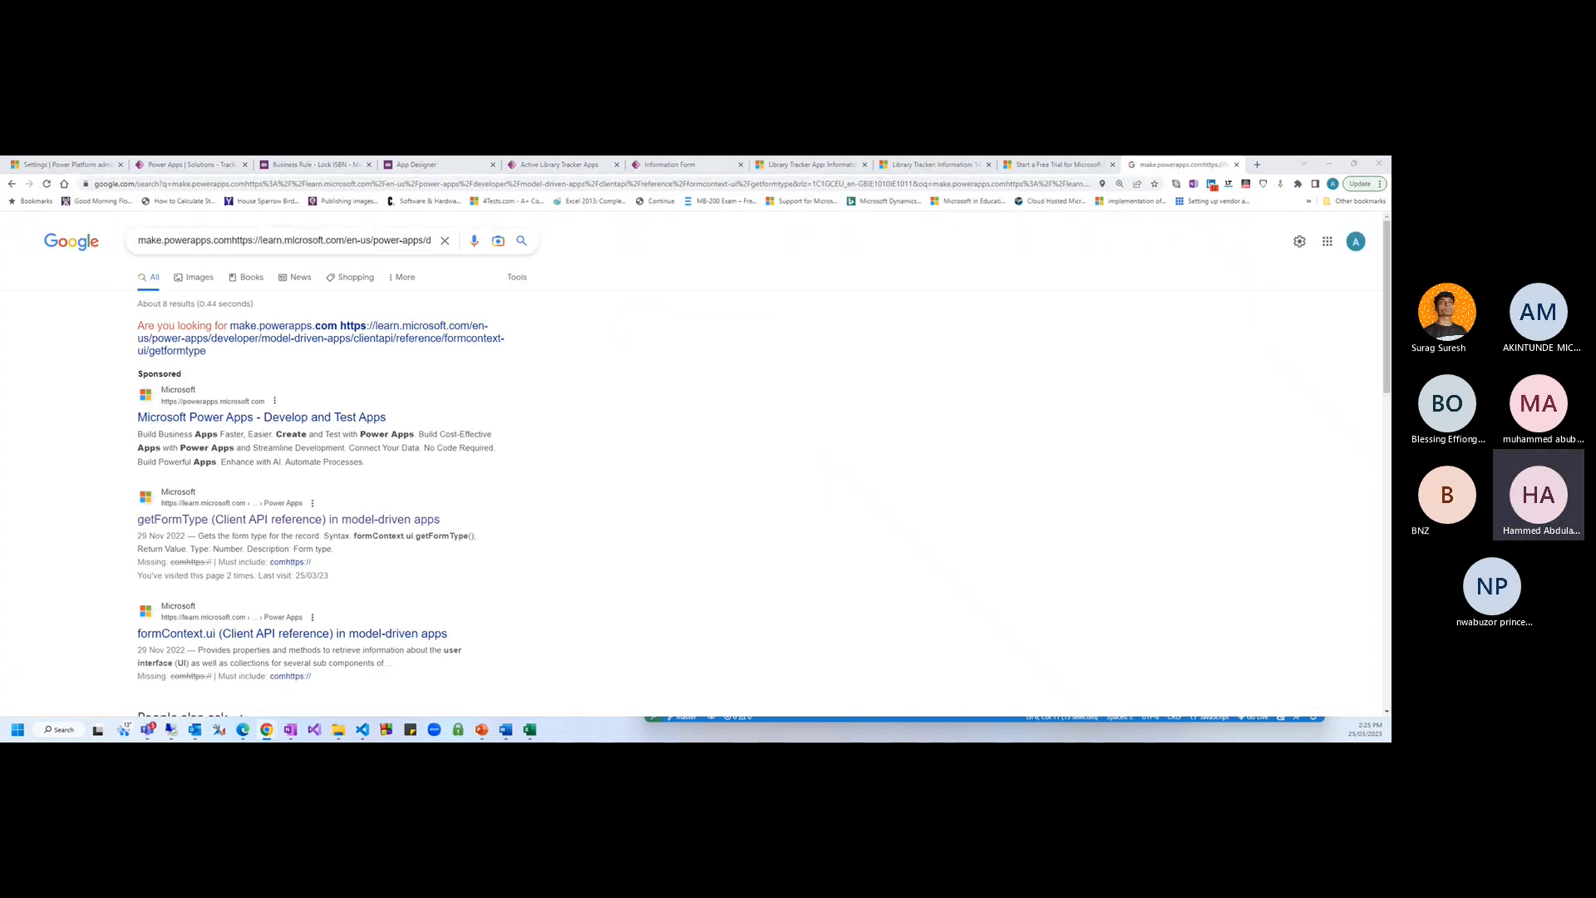
{"action": "left_click", "coordinate": [313, 184]}
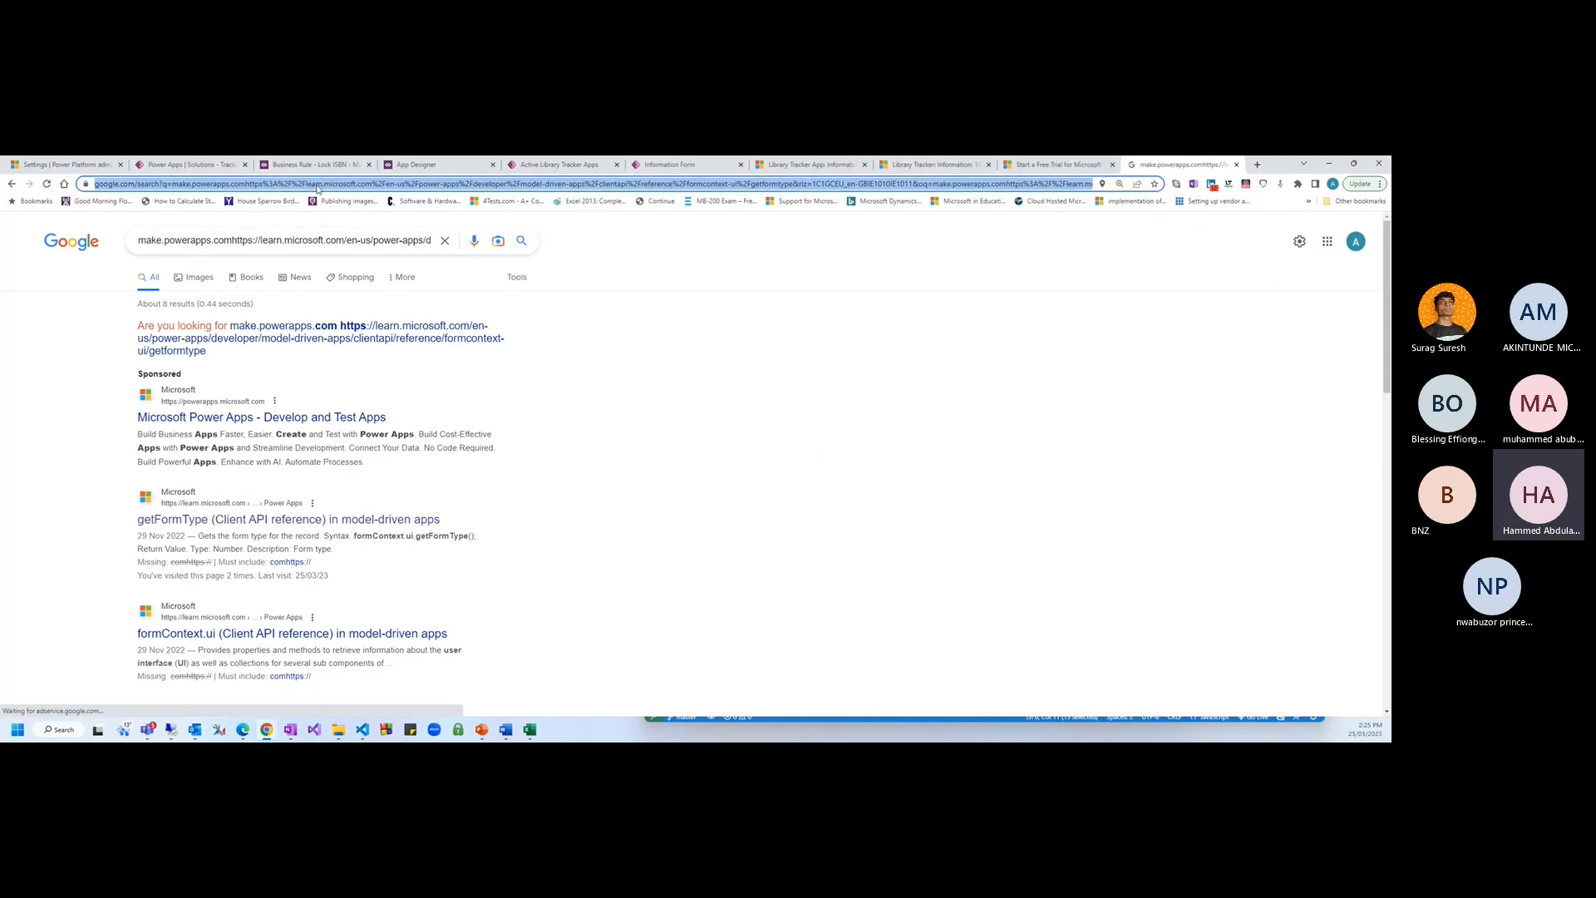
{"action": "type", "text": "https://learn.microsoft.com/en-us/power-apps/developer/model-driven-apps/clientapi/reference/formcontext-ui/getformtype"}
{"action": "key", "text": "Return"}
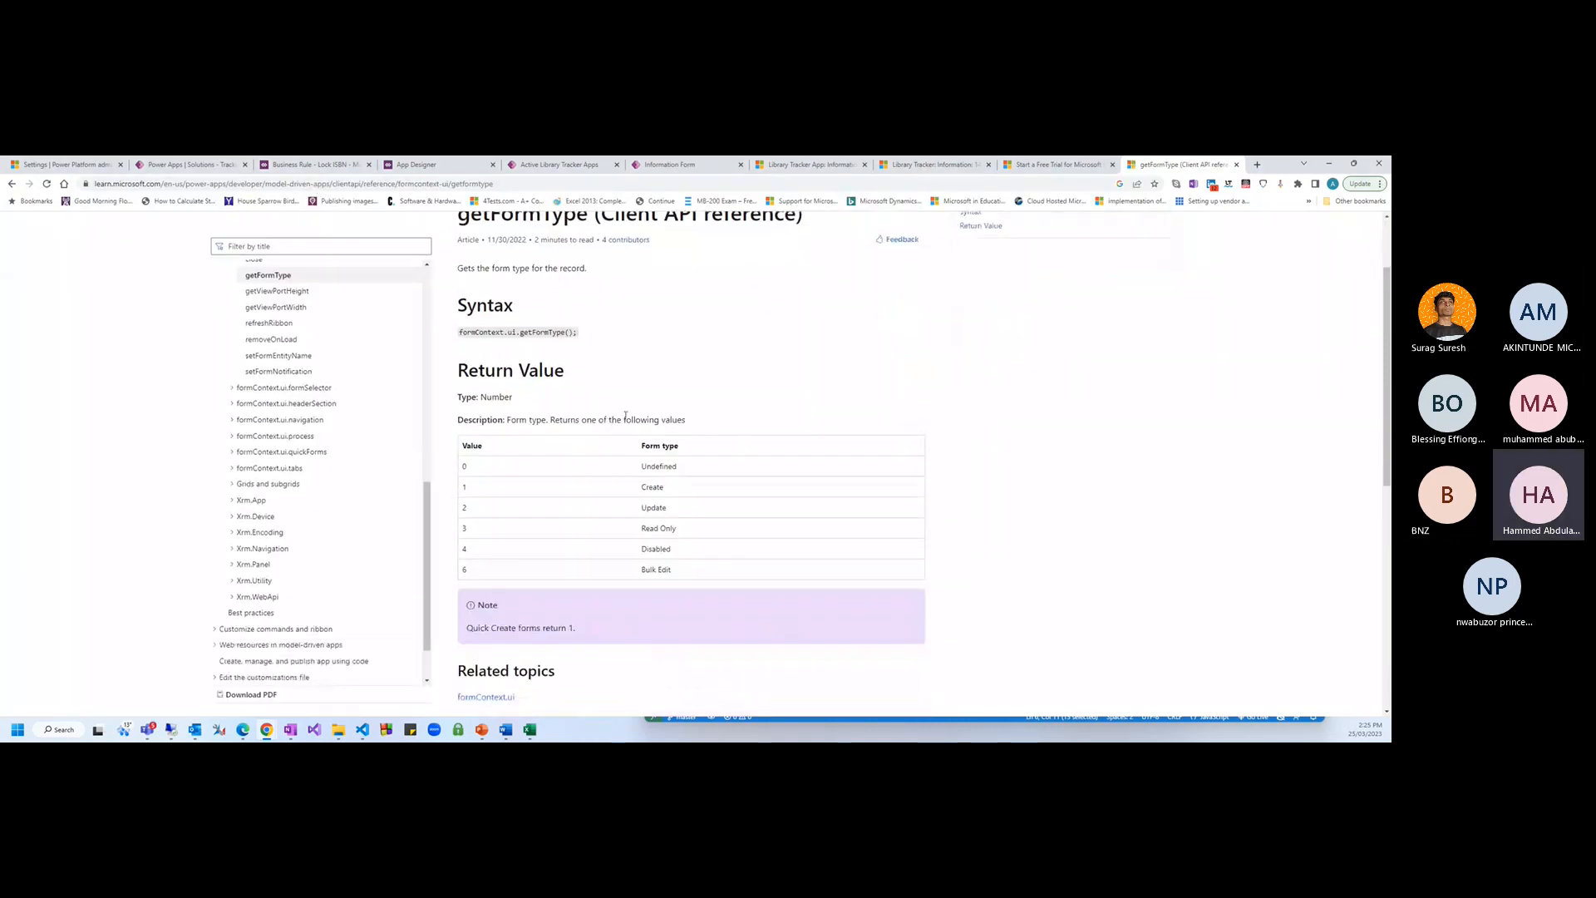
{"action": "scroll", "coordinate": [610, 439], "scroll_direction": "up", "scroll_amount": 1}
{"action": "scroll", "coordinate": [313, 462], "scroll_direction": "up", "scroll_amount": 4}
{"action": "scroll", "coordinate": [314, 476], "scroll_direction": "down", "scroll_amount": 2}
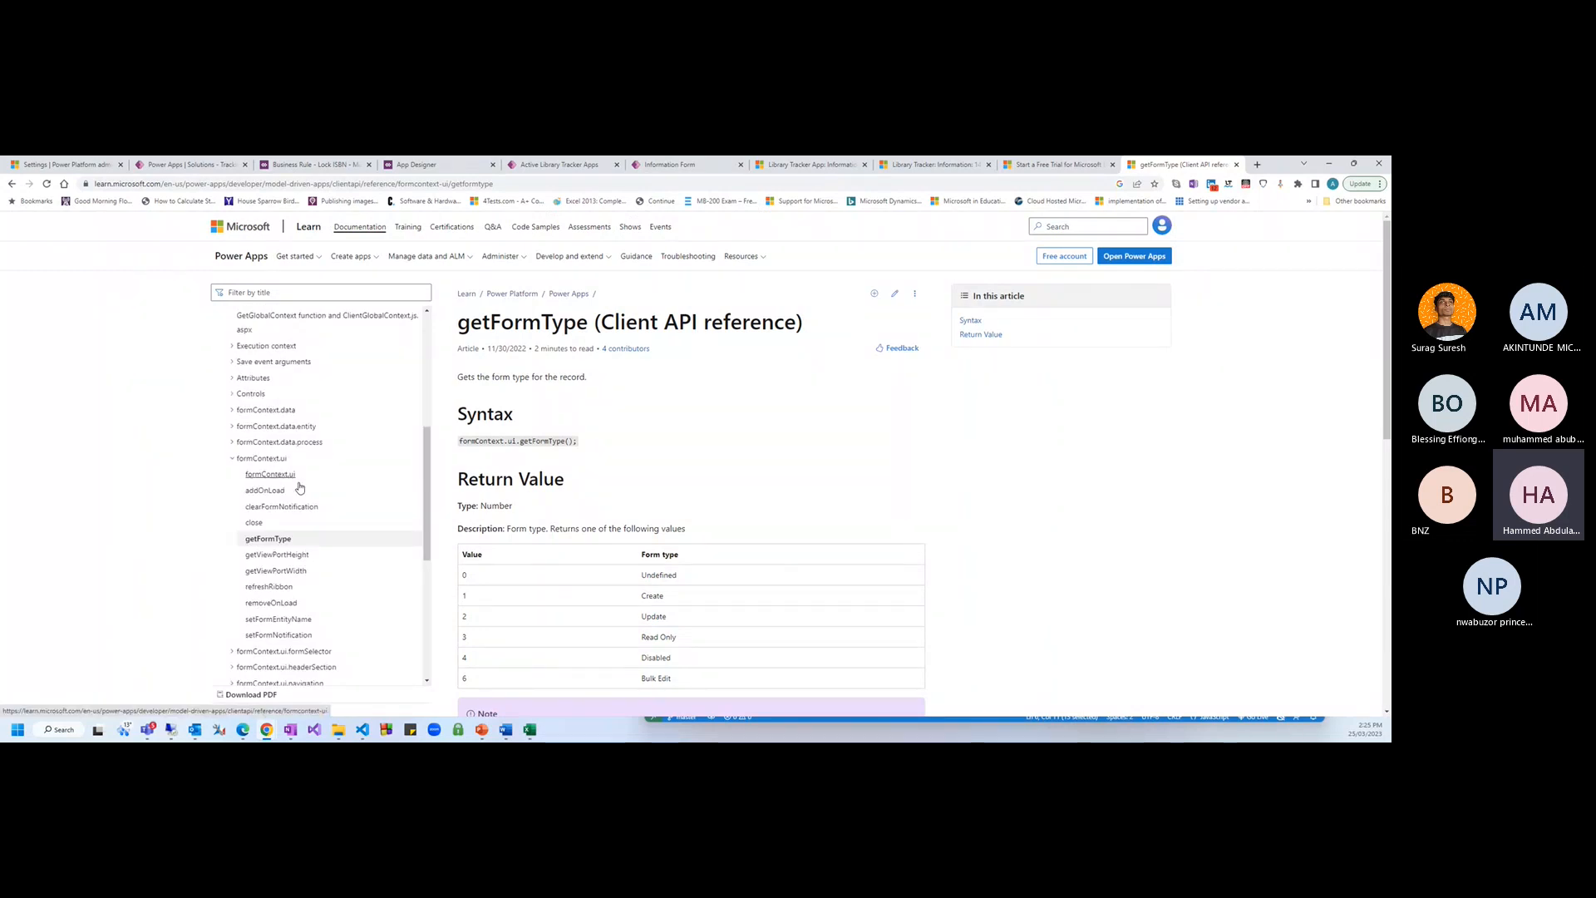
{"action": "scroll", "coordinate": [333, 532], "scroll_direction": "down", "scroll_amount": 1}
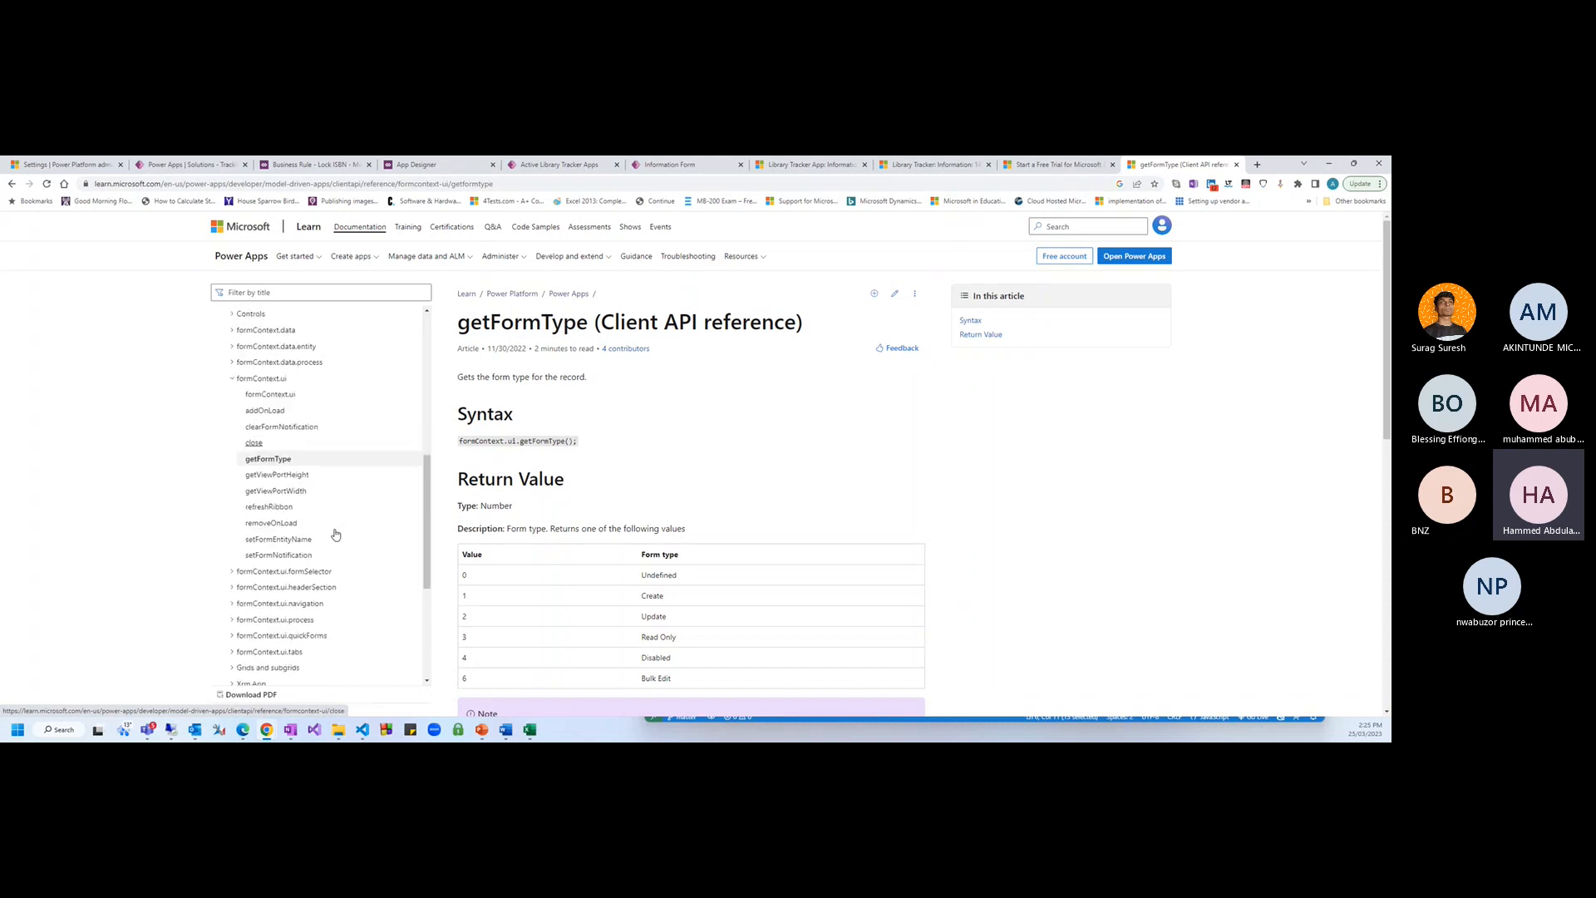
{"action": "scroll", "coordinate": [703, 497], "scroll_direction": "down", "scroll_amount": 1}
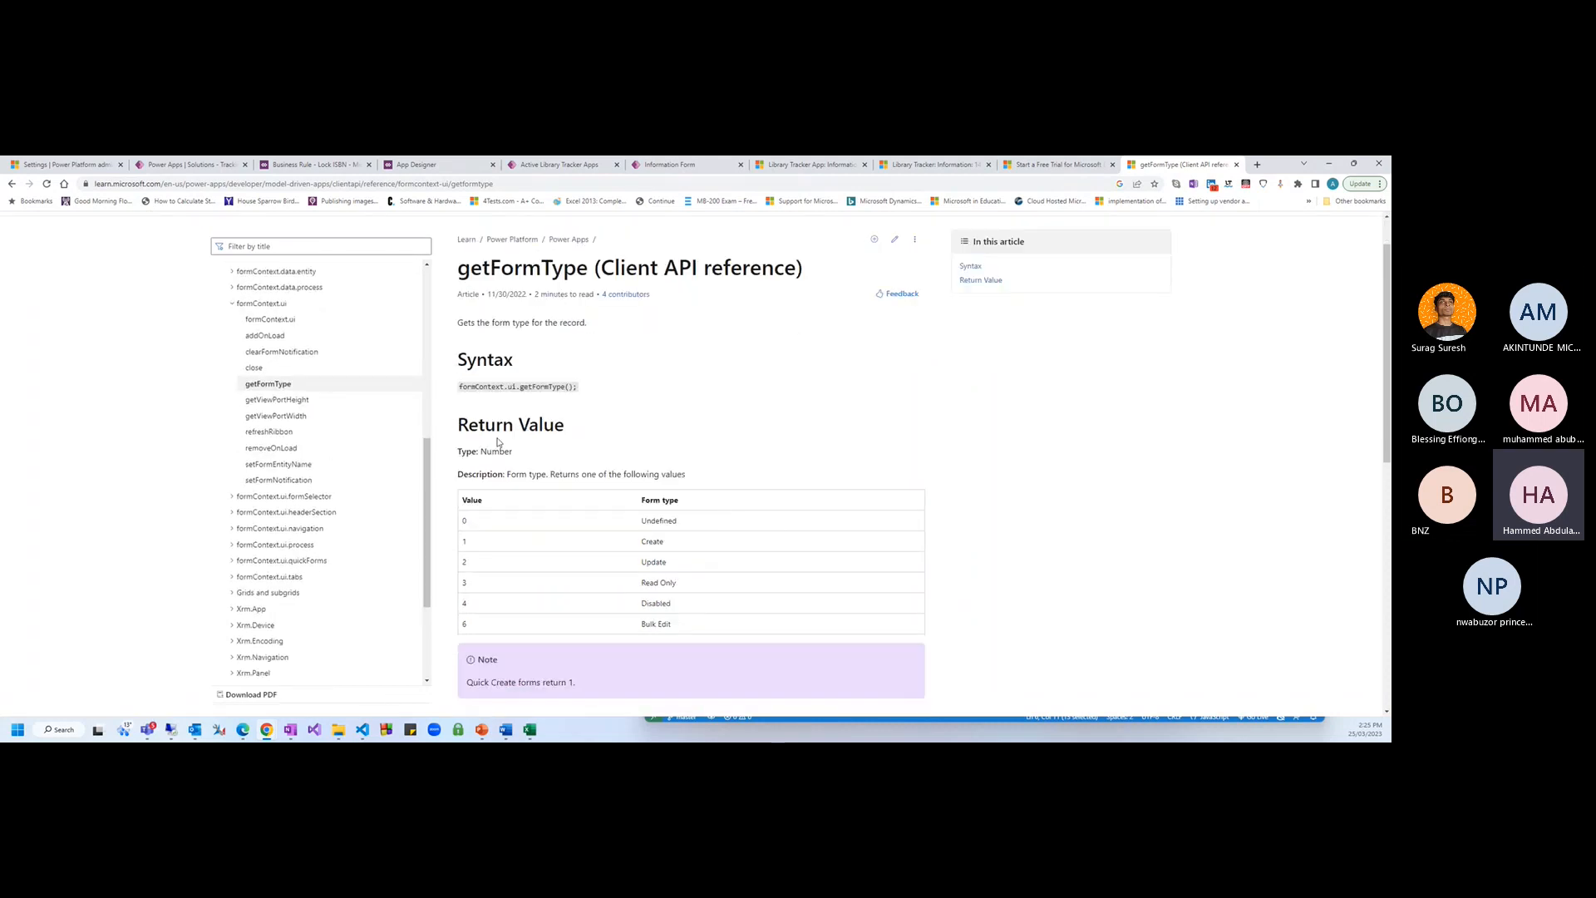
Browse the formContext.ui and addOnLoad reference articles, marking the addOnLoad syntax
{"action": "left_click", "coordinate": [270, 323]}
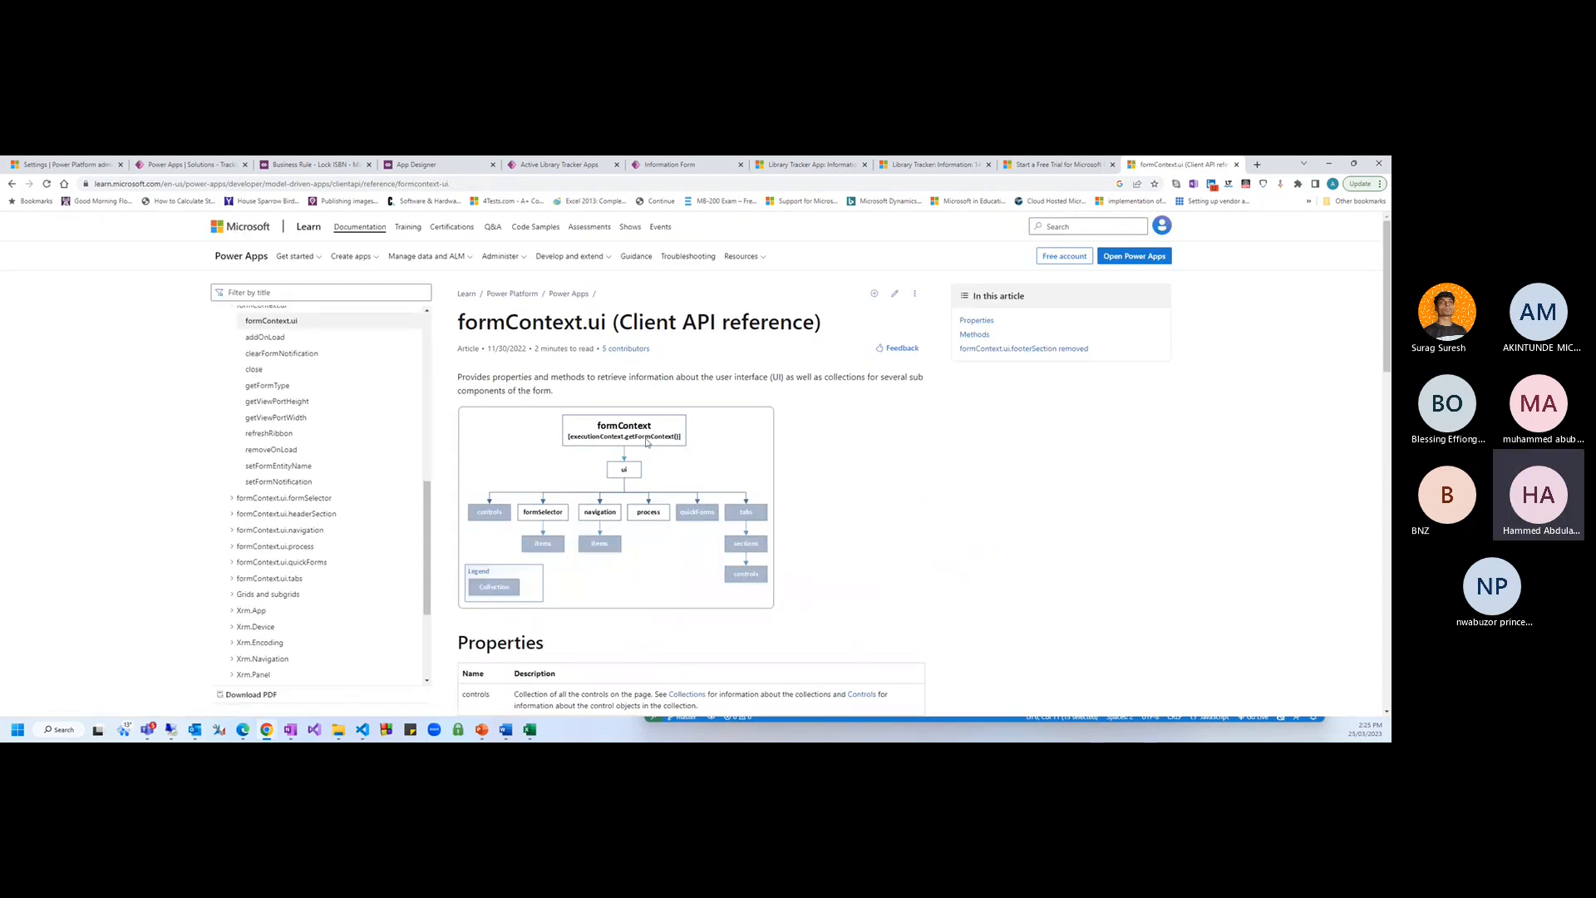
{"action": "scroll", "coordinate": [647, 442], "scroll_direction": "down", "scroll_amount": 1}
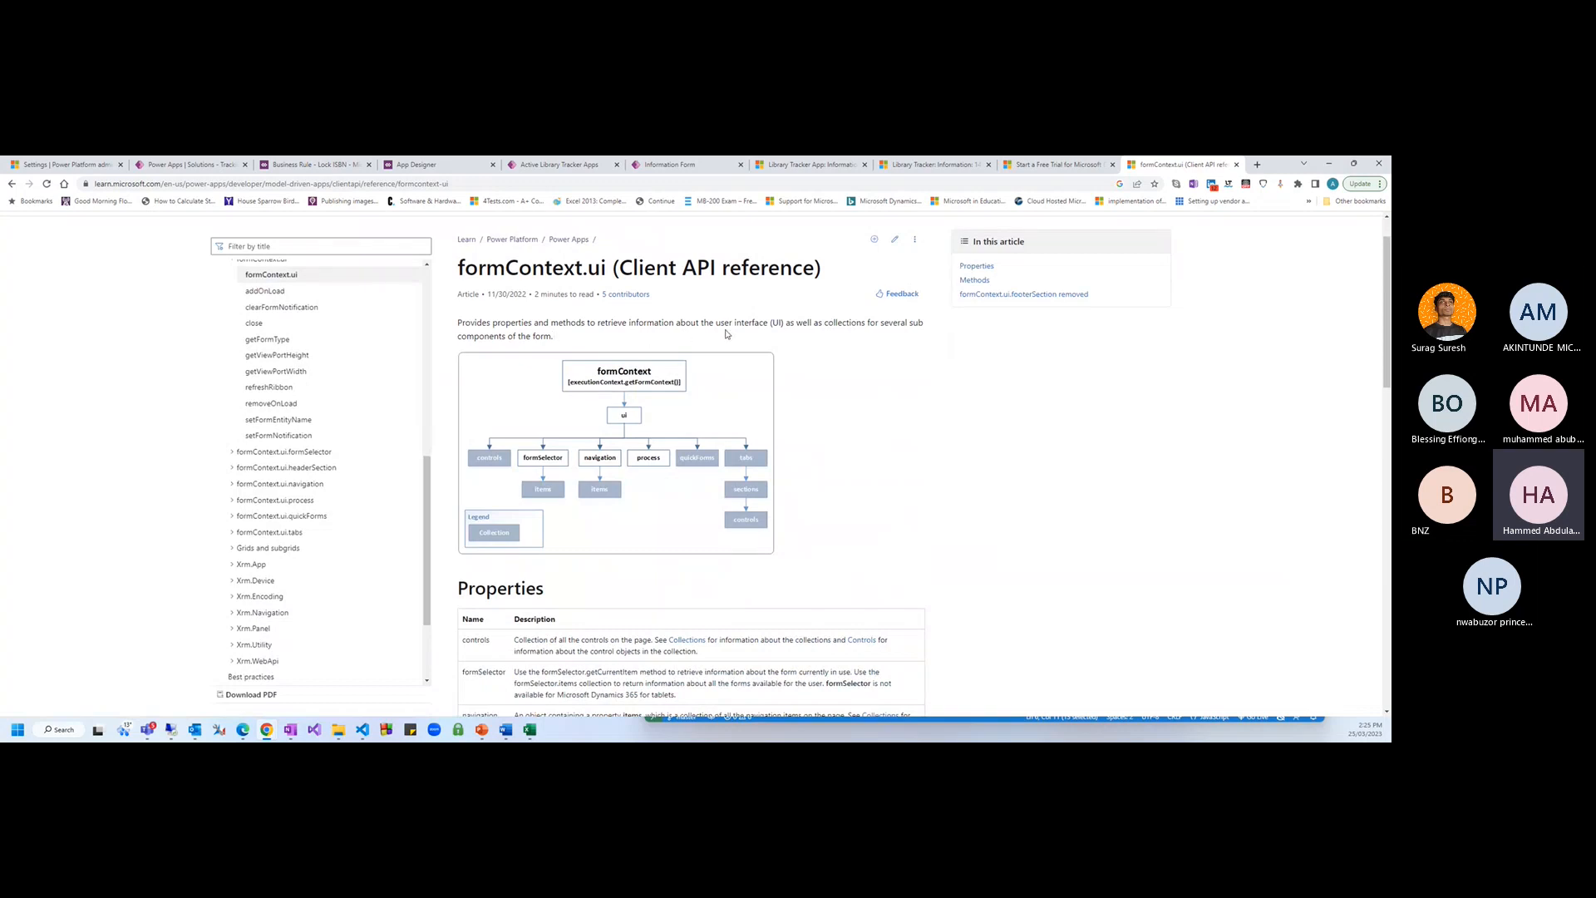
{"action": "scroll", "coordinate": [798, 466], "scroll_direction": "down", "scroll_amount": 3}
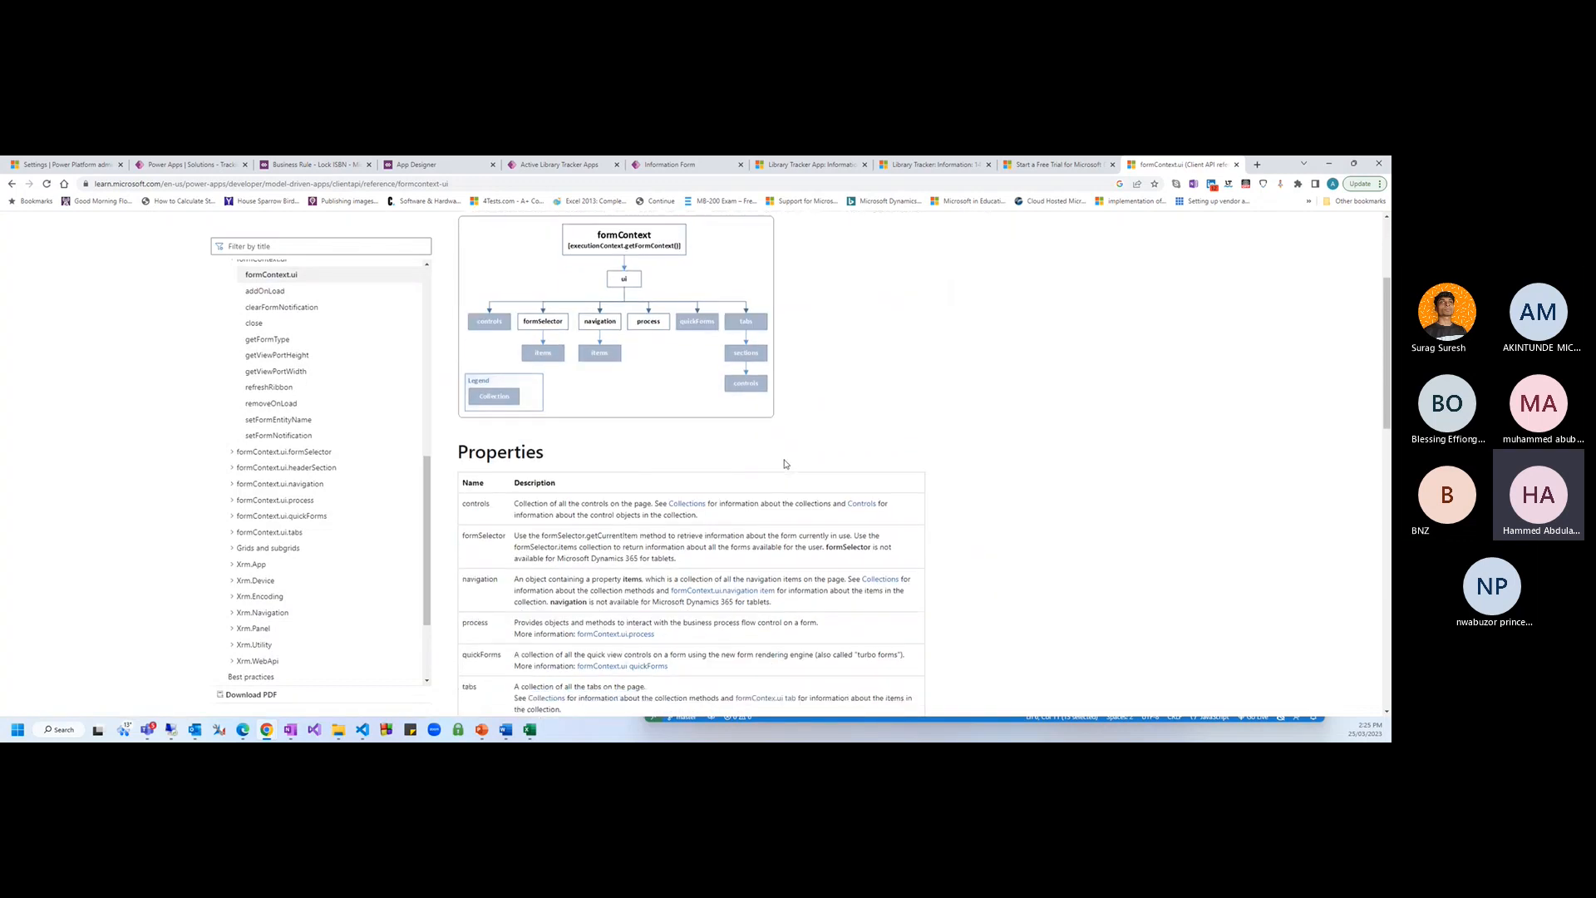
{"action": "scroll", "coordinate": [790, 464], "scroll_direction": "down", "scroll_amount": 1}
{"action": "scroll", "coordinate": [794, 463], "scroll_direction": "up", "scroll_amount": 3}
{"action": "scroll", "coordinate": [799, 466], "scroll_direction": "down", "scroll_amount": 1}
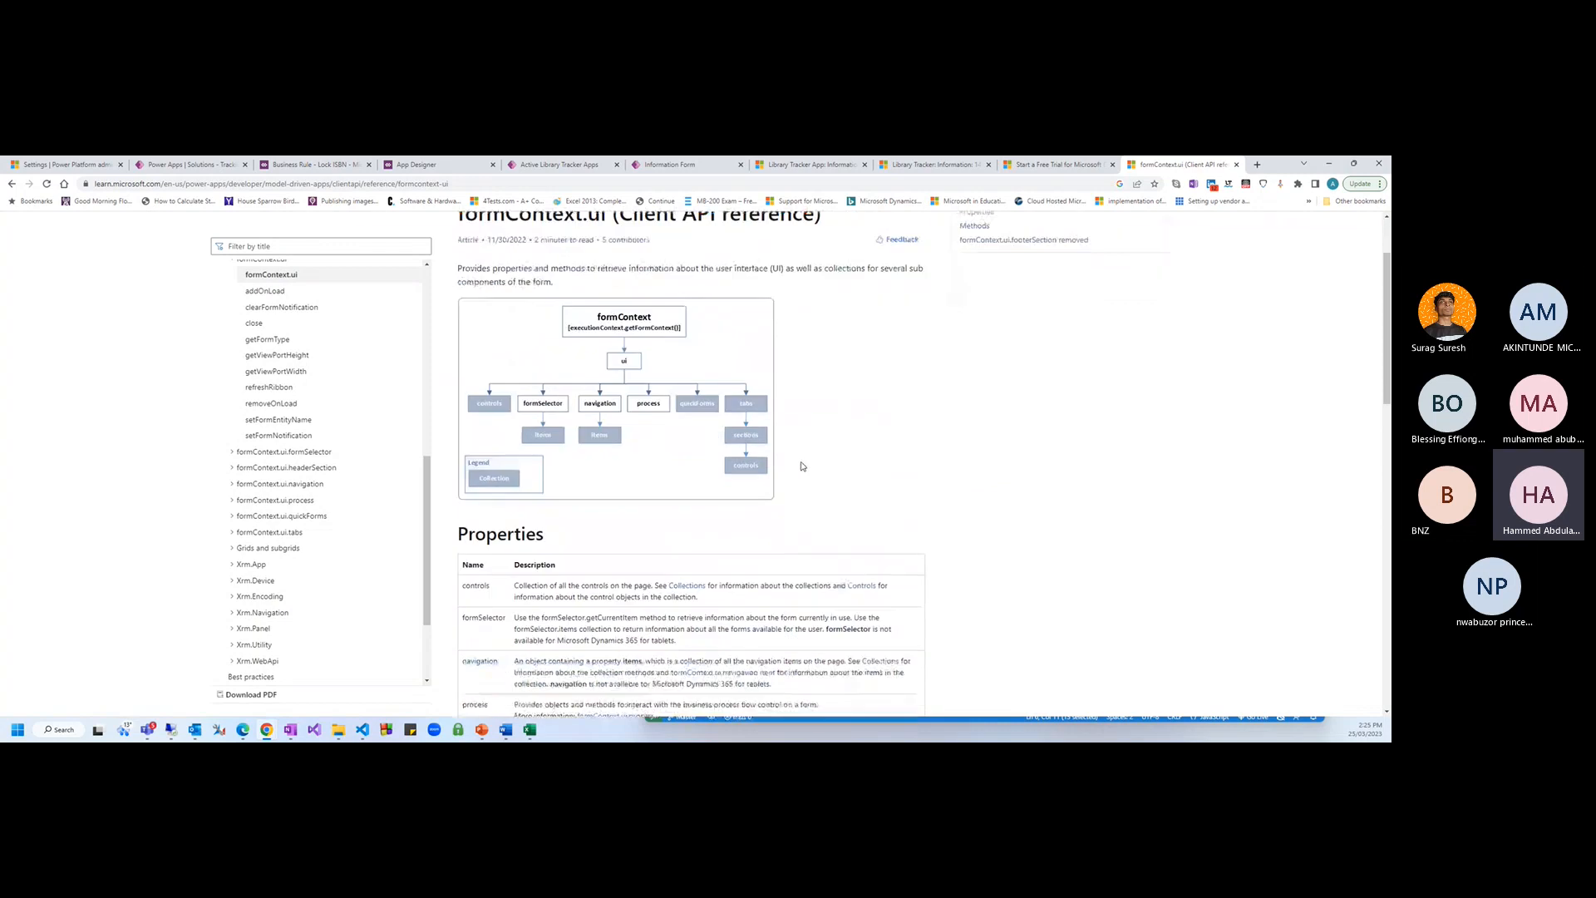
{"action": "left_click", "coordinate": [266, 293]}
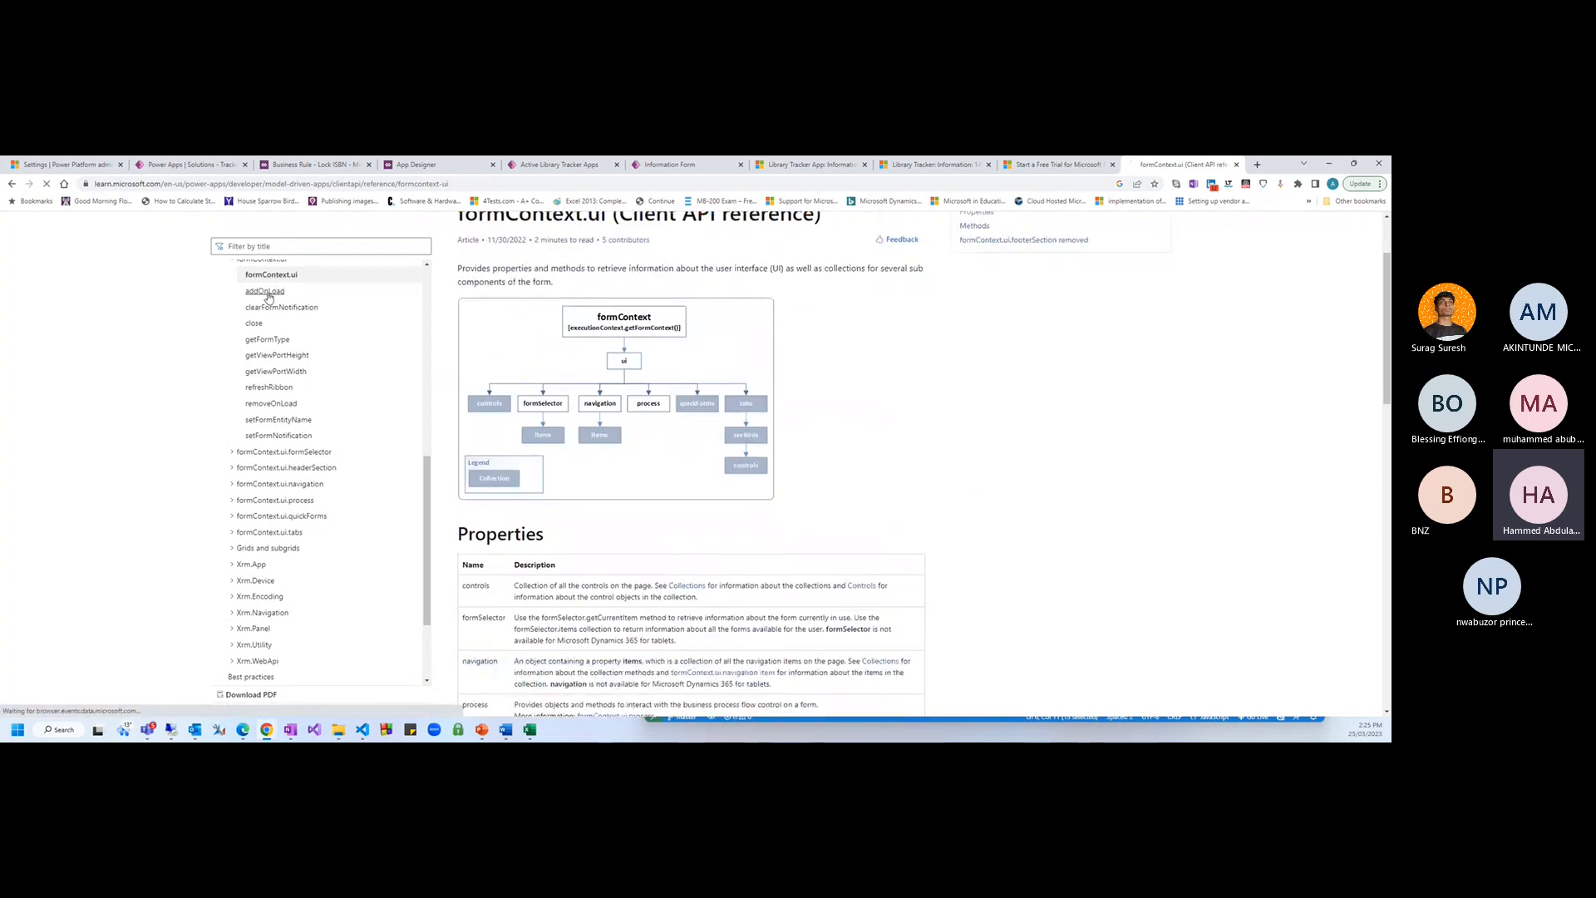
{"action": "scroll", "coordinate": [744, 424], "scroll_direction": "down", "scroll_amount": 1}
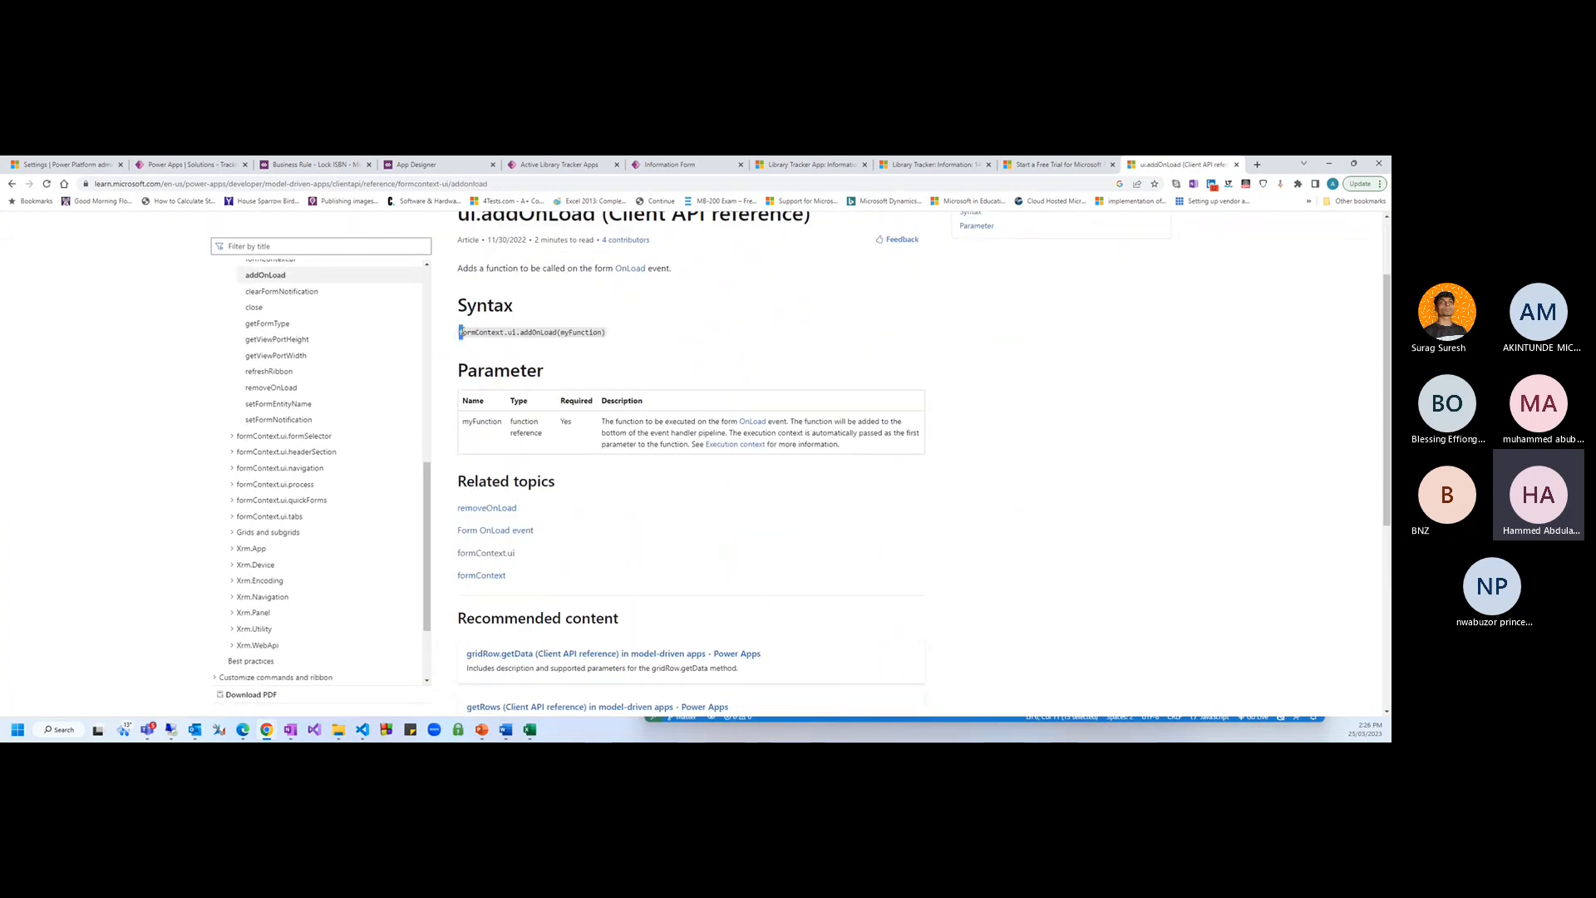
{"action": "left_click_drag", "start_coordinate": [460, 332], "coordinate": [624, 332]}
{"action": "left_click", "coordinate": [635, 332]}
{"action": "scroll", "coordinate": [303, 303], "scroll_direction": "up", "scroll_amount": 1}
{"action": "left_click", "coordinate": [285, 314]}
{"action": "scroll", "coordinate": [657, 414], "scroll_direction": "down", "scroll_amount": 2}
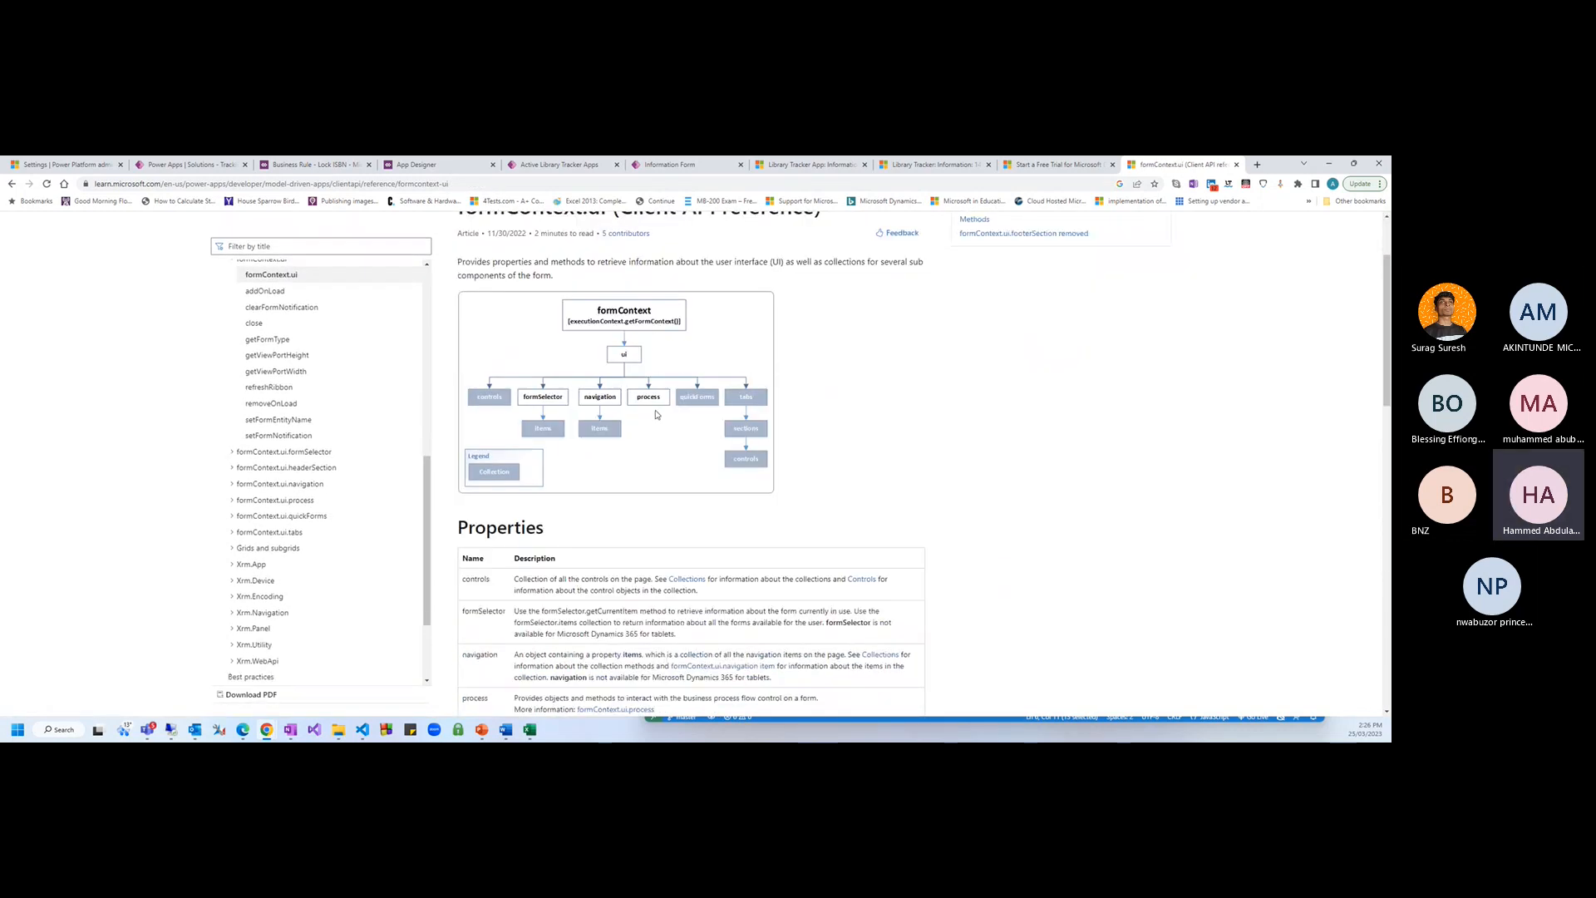
{"action": "scroll", "coordinate": [656, 414], "scroll_direction": "down", "scroll_amount": 15}
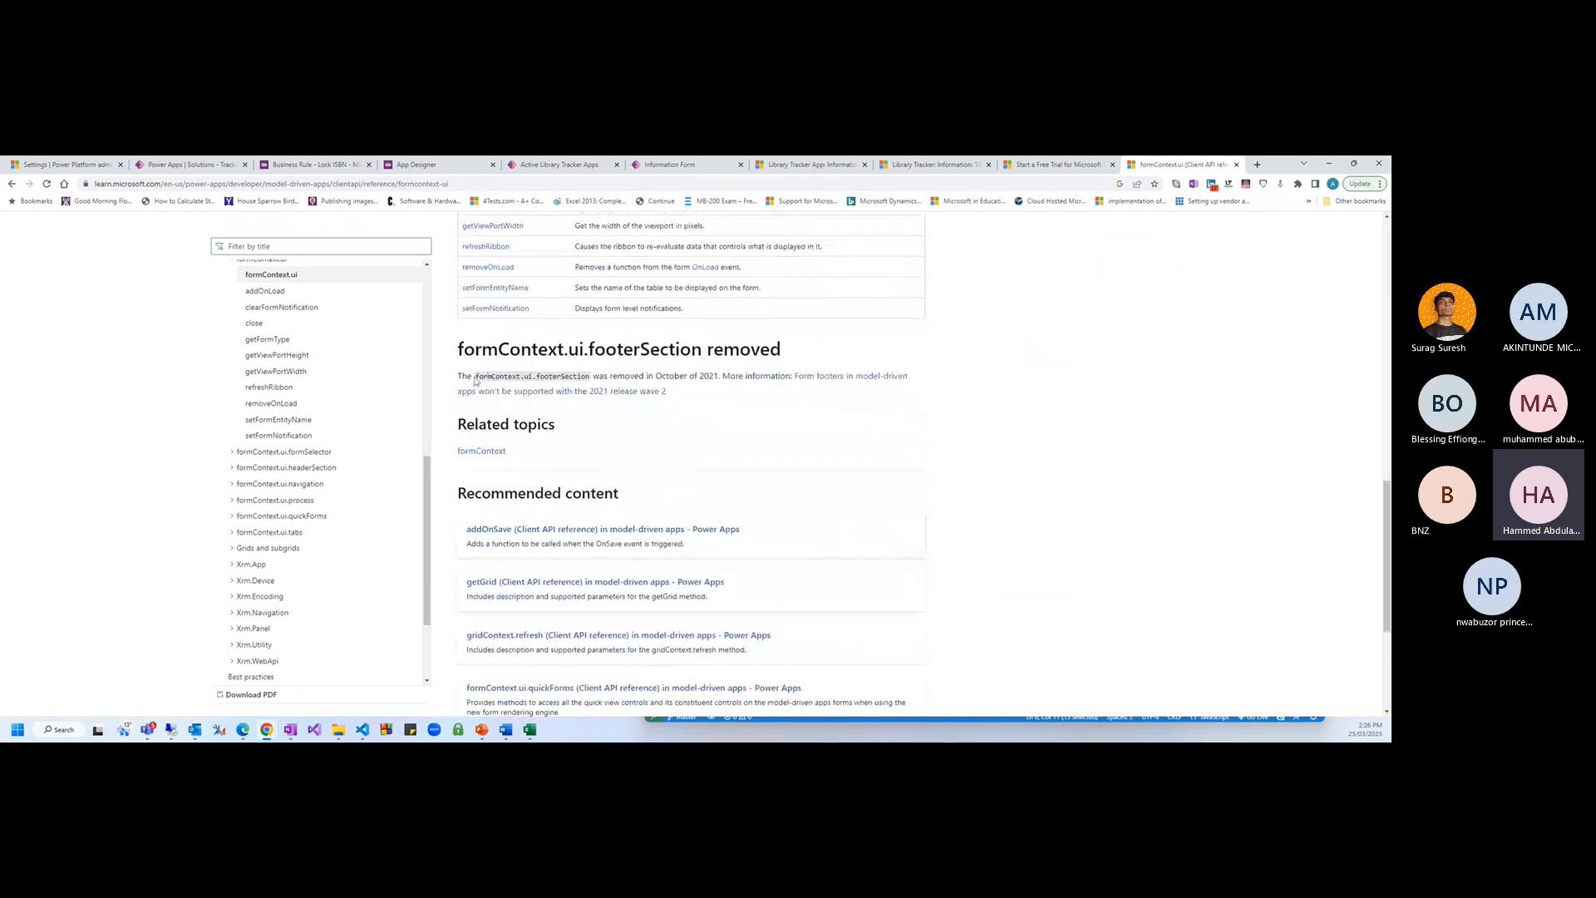
{"action": "left_click_drag", "start_coordinate": [475, 379], "coordinate": [557, 379]}
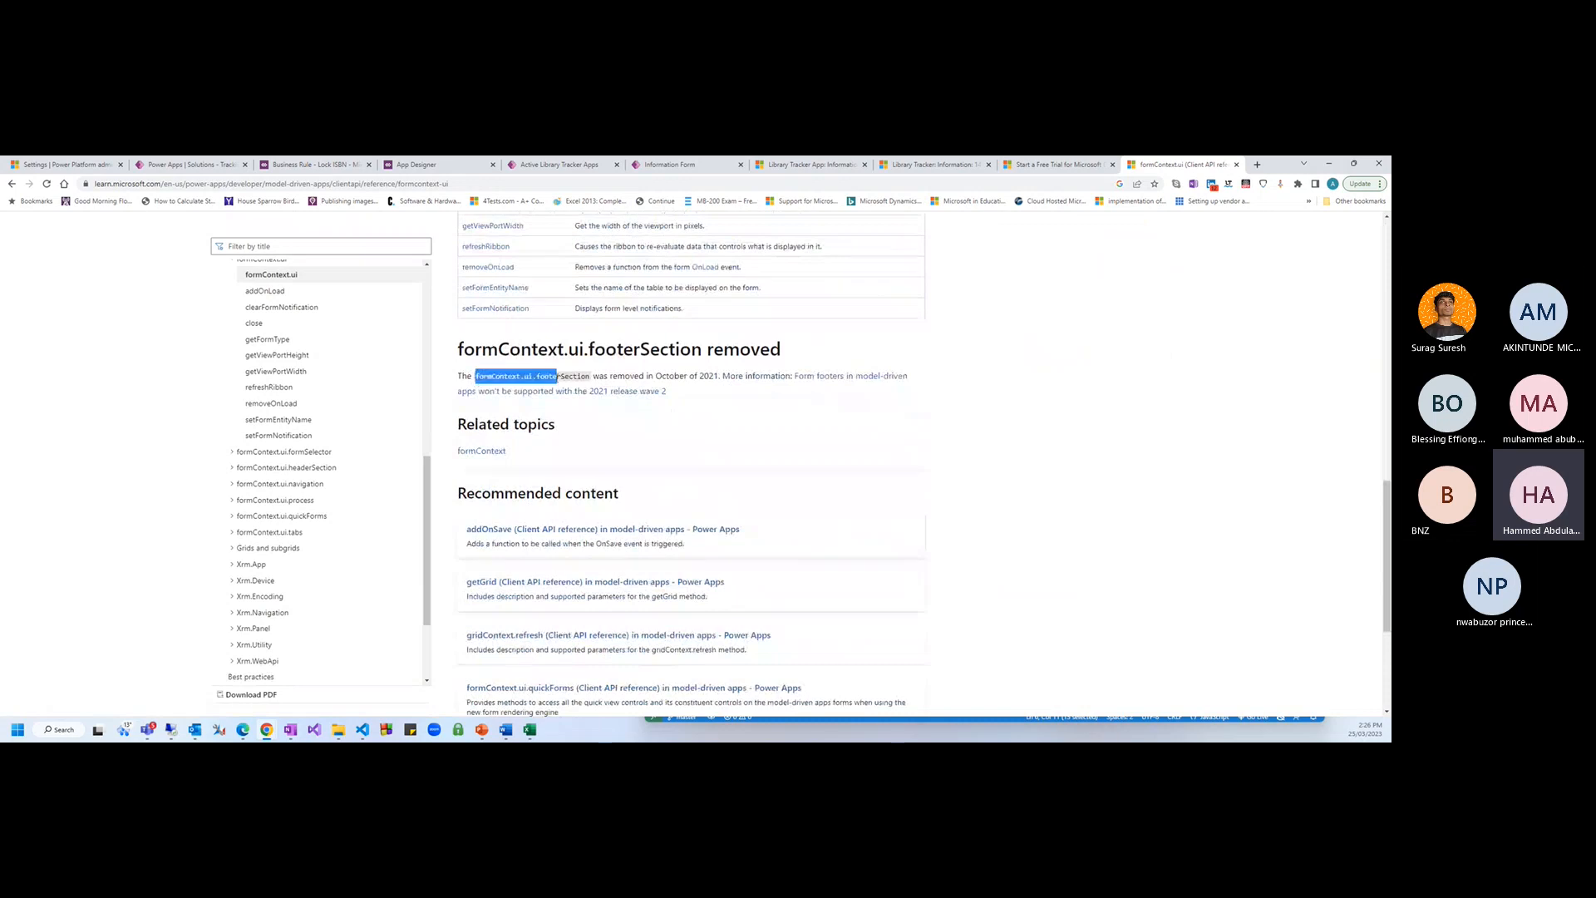
Open getFormType and highlight the 1 Create and 2 Update form type values
{"action": "left_click", "coordinate": [267, 339]}
{"action": "scroll", "coordinate": [641, 360], "scroll_direction": "down", "scroll_amount": 3}
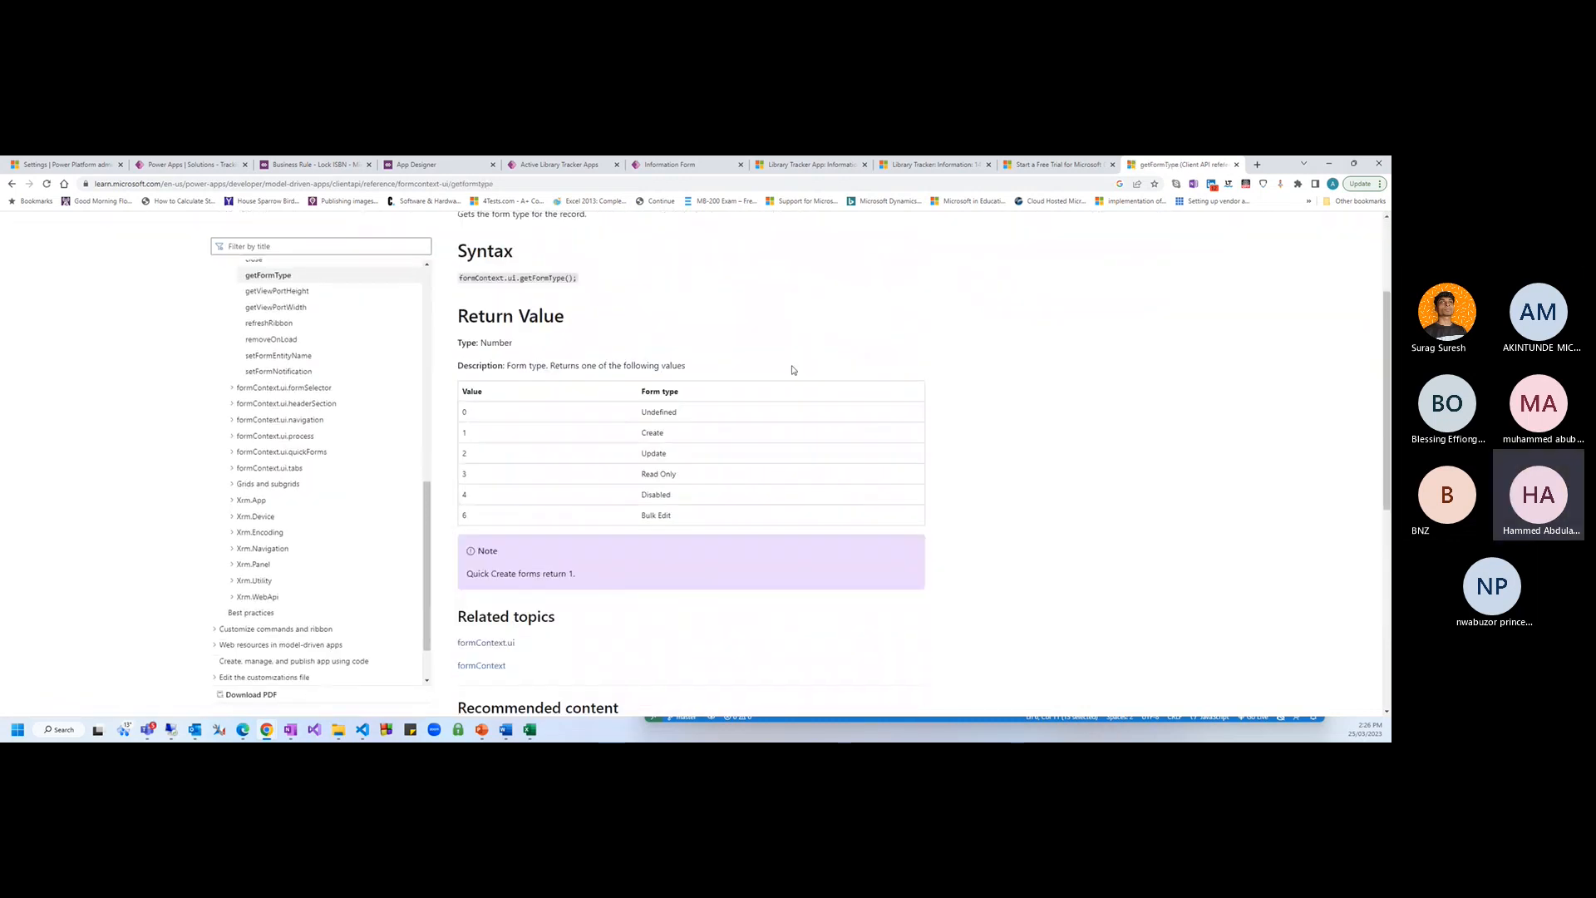
{"action": "left_click_drag", "start_coordinate": [464, 453], "coordinate": [642, 456]}
{"action": "left_click", "coordinate": [671, 458]}
{"action": "left_click", "coordinate": [678, 456]}
{"action": "left_click_drag", "start_coordinate": [678, 456], "coordinate": [641, 456]}
{"action": "left_click", "coordinate": [659, 433]}
{"action": "double_click", "coordinate": [659, 433]}
{"action": "left_click", "coordinate": [1025, 455]}
{"action": "left_click_drag", "start_coordinate": [467, 468], "coordinate": [501, 453]}
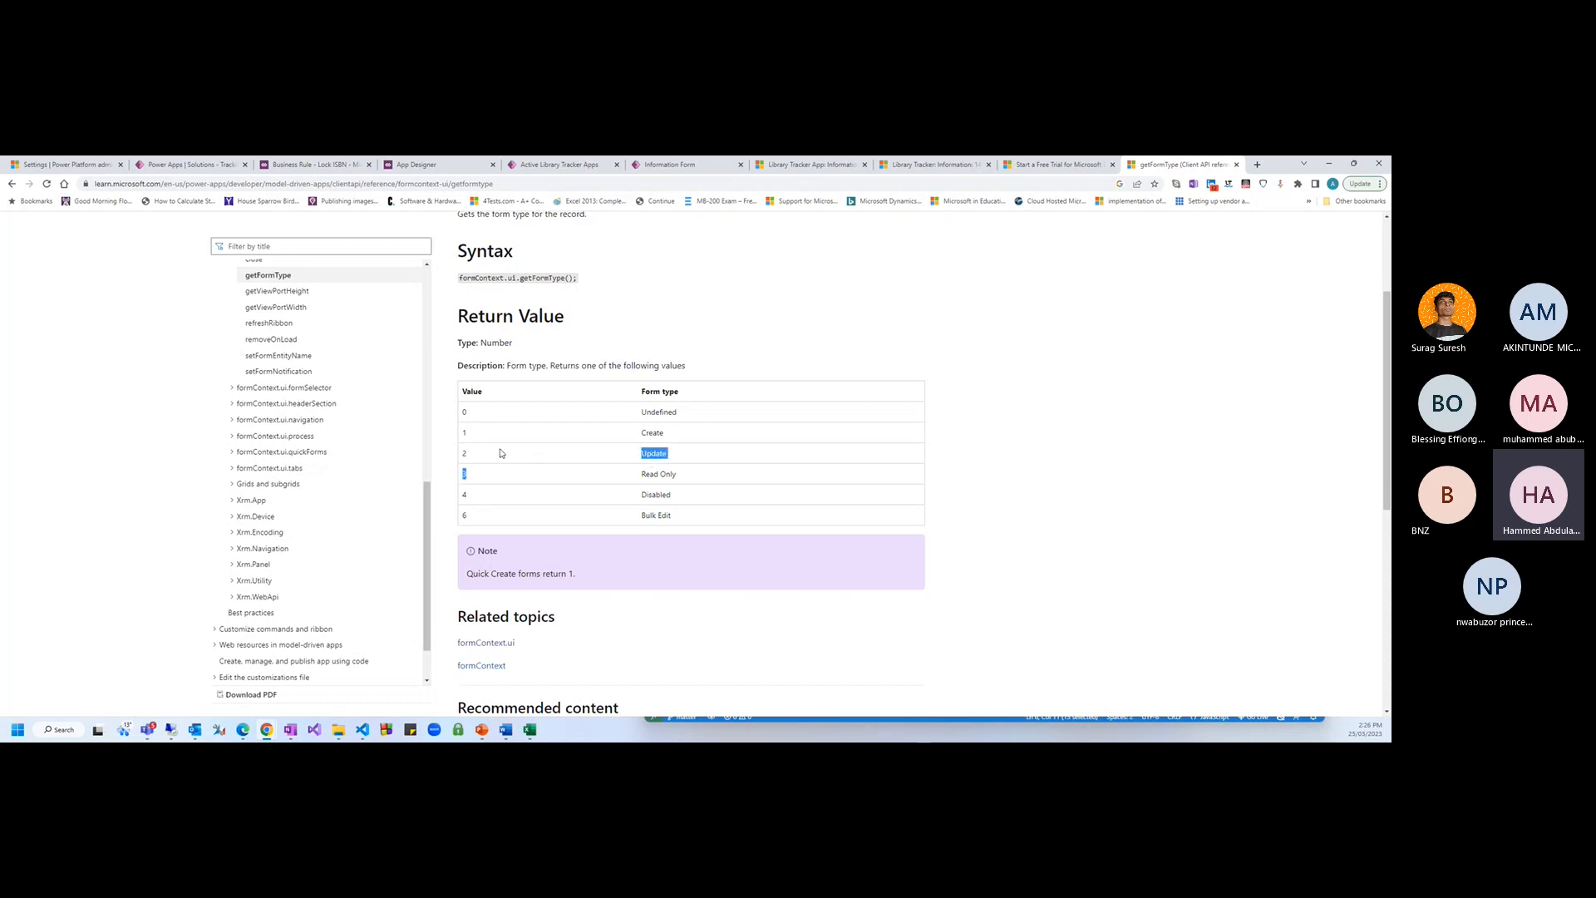
{"action": "left_click", "coordinate": [680, 456]}
{"action": "left_click_drag", "start_coordinate": [670, 433], "coordinate": [655, 431]}
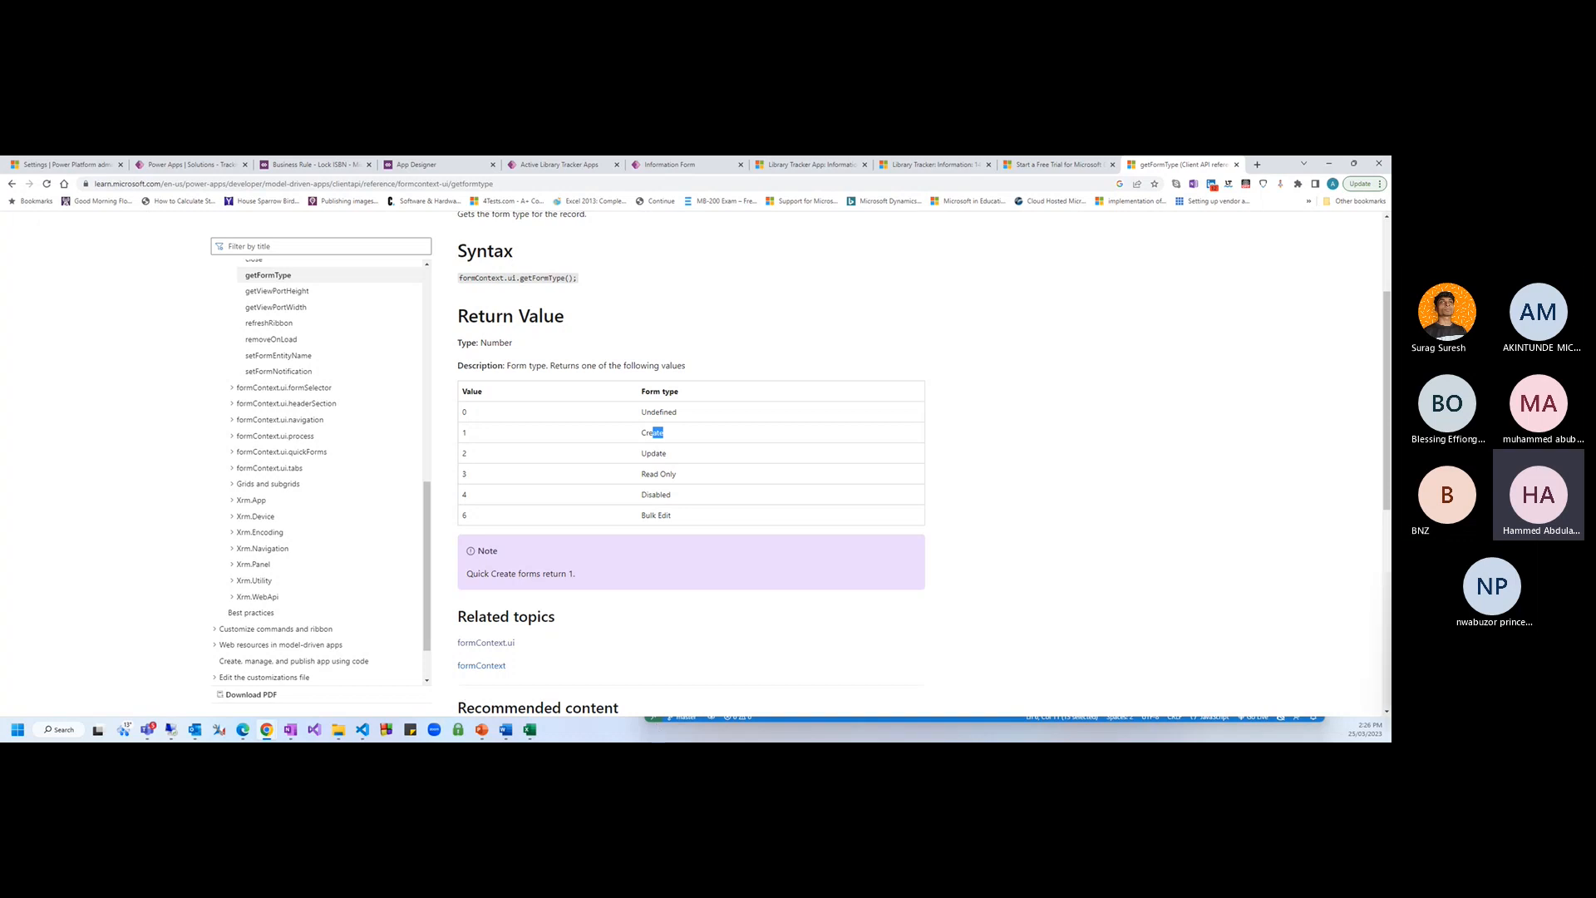
Review the formtype == 2 condition and the accAISIPrefControl declaration in VS Code
{"action": "key", "text": "alt+Tab"}
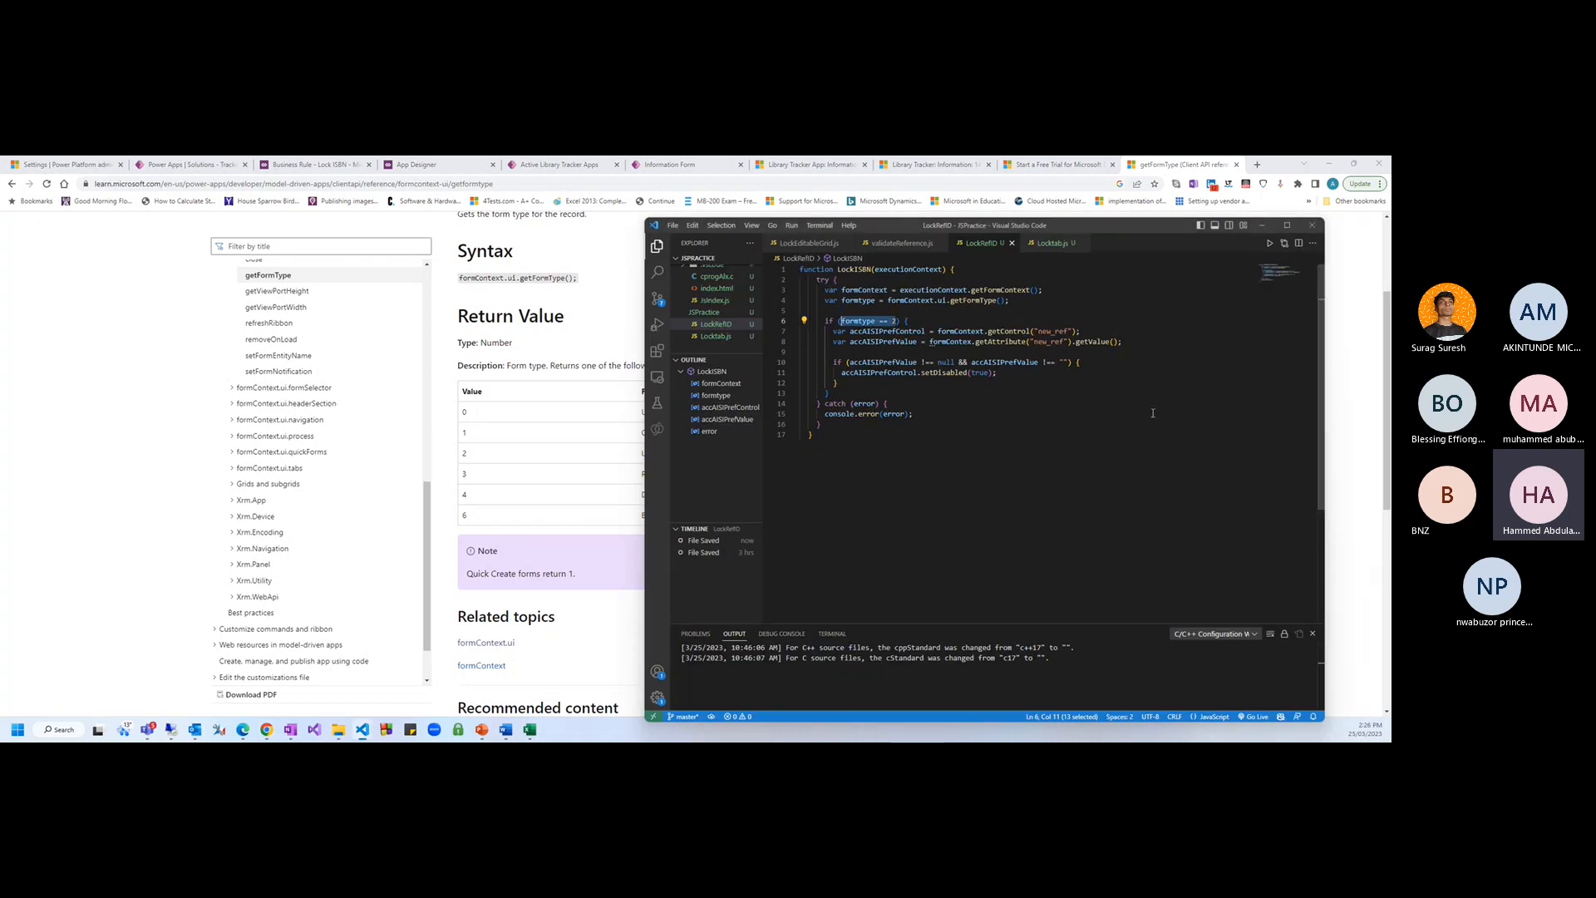
{"action": "left_click_drag", "start_coordinate": [847, 331], "coordinate": [846, 342]}
{"action": "left_click", "coordinate": [1076, 406]}
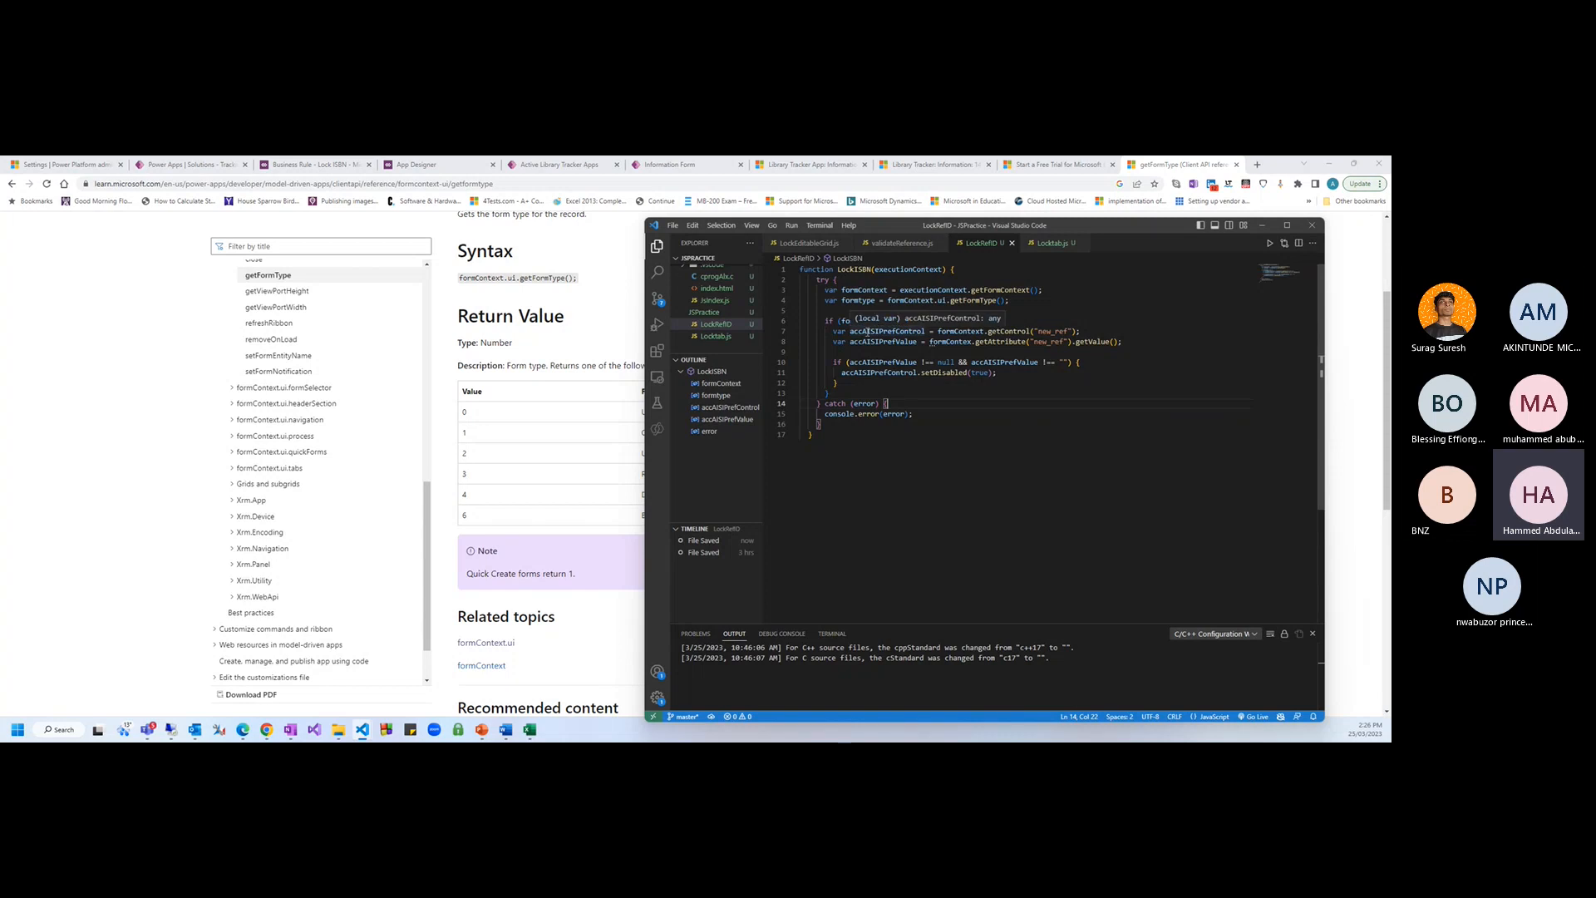
{"action": "left_click", "coordinate": [887, 321]}
{"action": "left_click", "coordinate": [871, 332]}
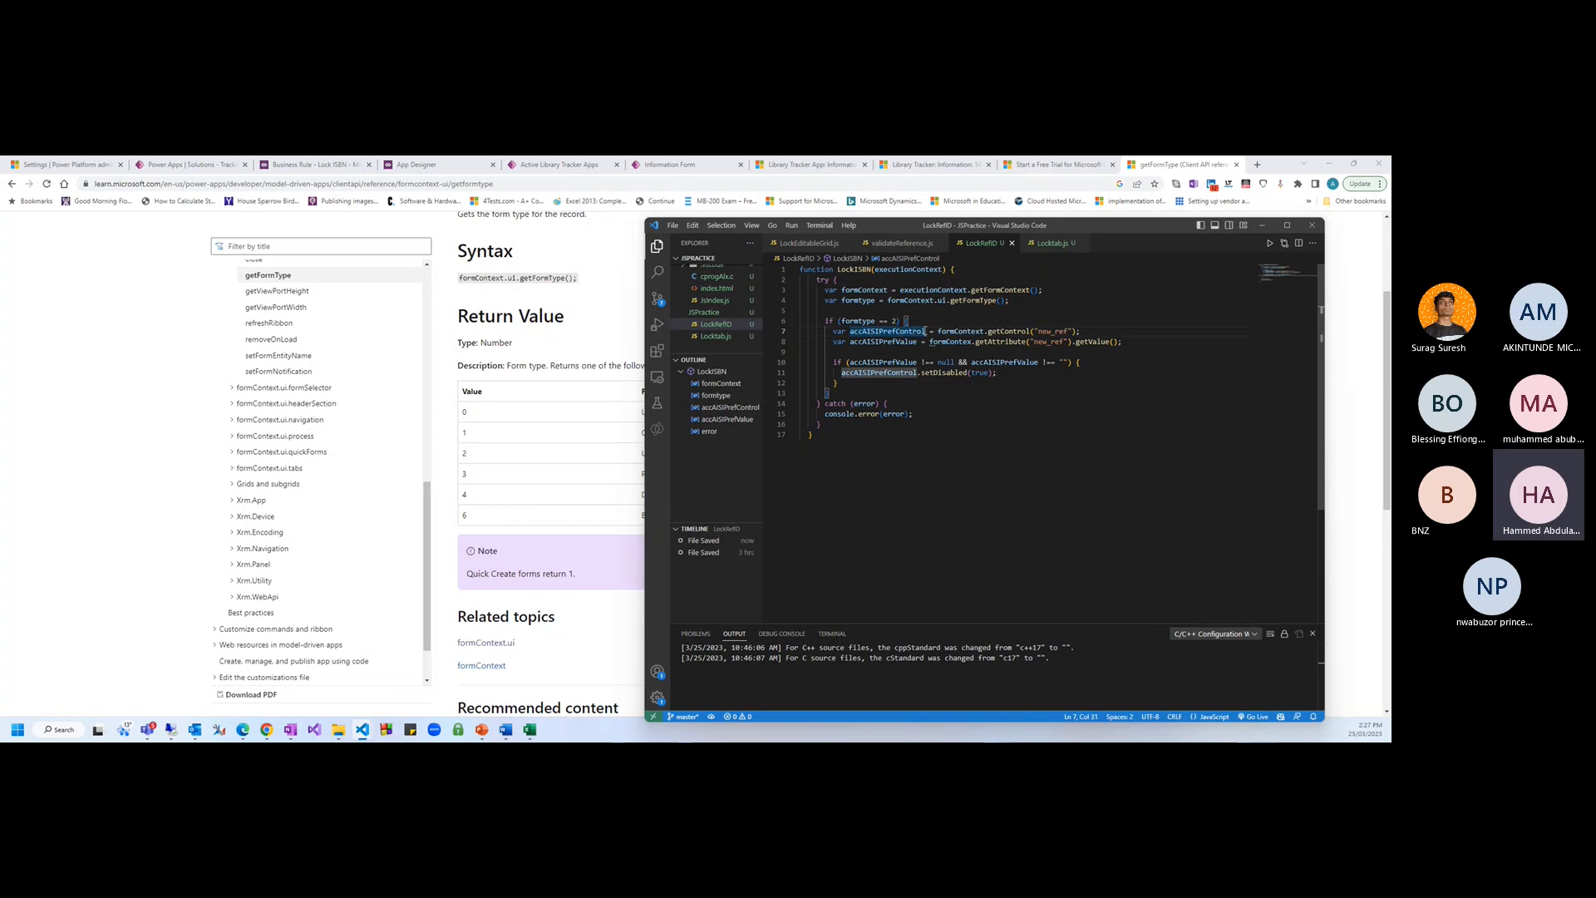
{"action": "left_click", "coordinate": [859, 331]}
{"action": "left_click", "coordinate": [854, 332]}
Rename accAISIPrefControl to isbnControl in its declaration and the disable call, and save
{"action": "double_click", "coordinate": [854, 332]}
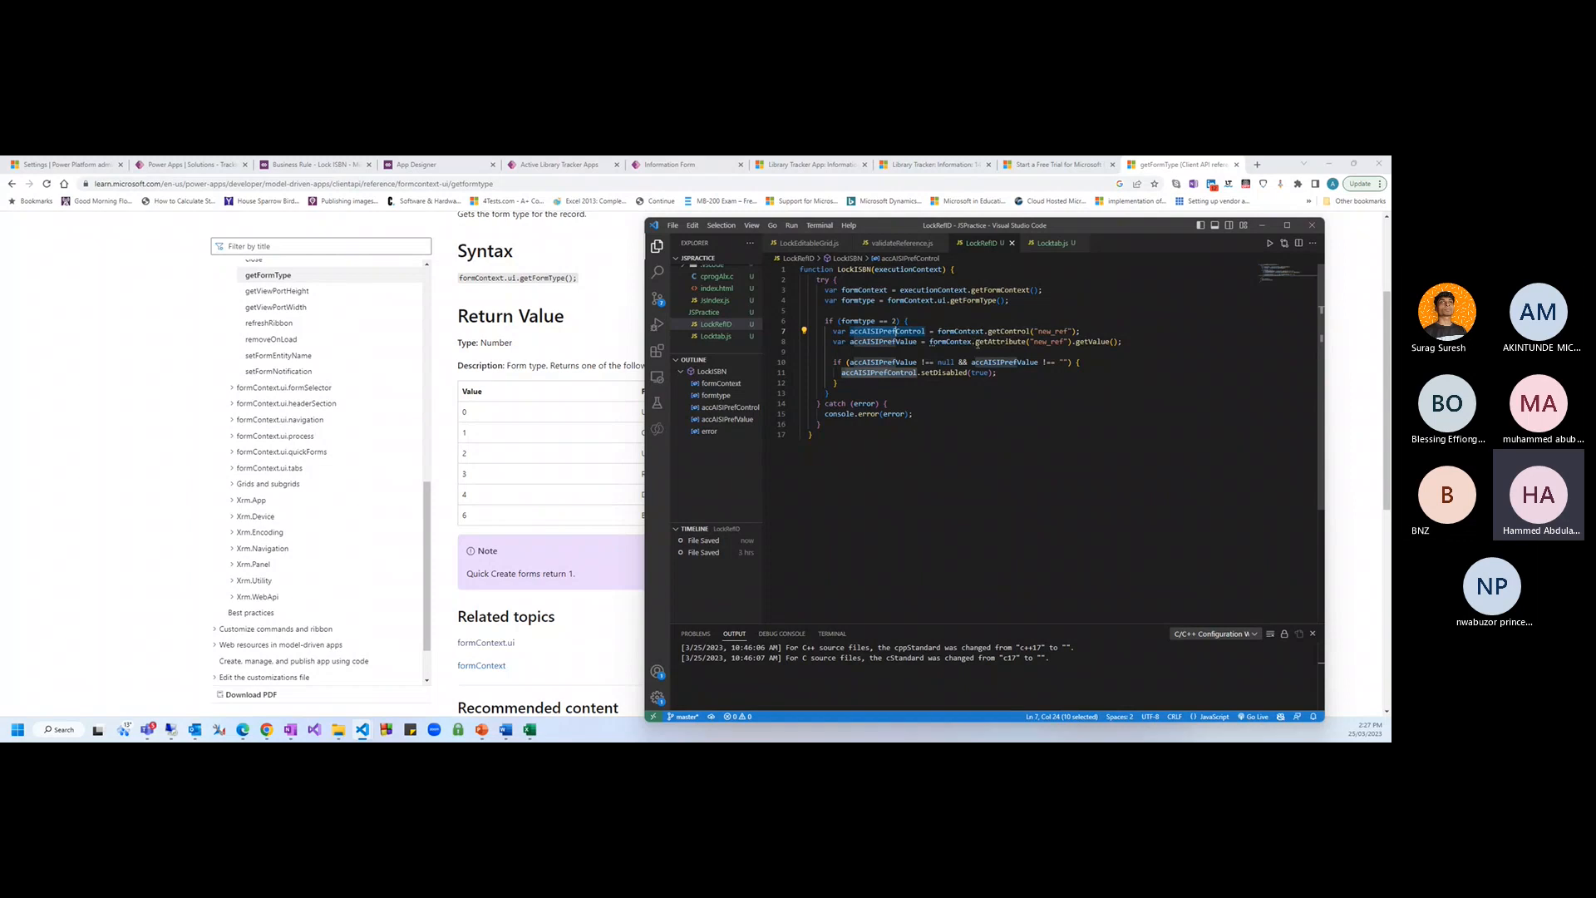
{"action": "key", "text": "BackSpace"}
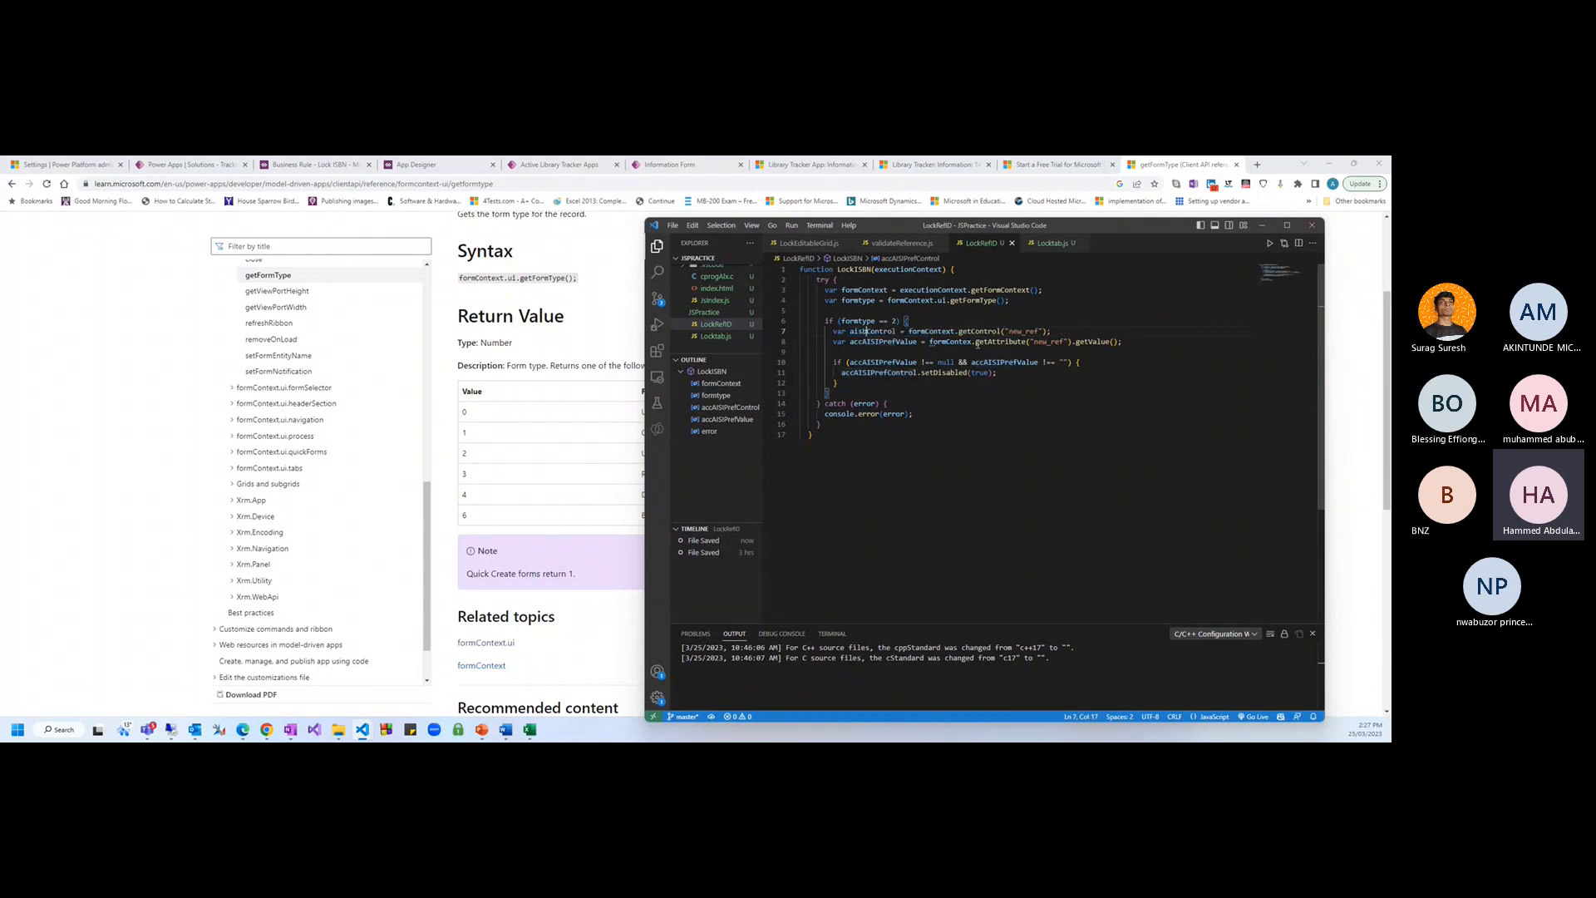
{"action": "key", "text": "ctrl+s"}
{"action": "key", "text": "BackSpace"}
{"action": "type", "text": "isbn"}
{"action": "left_click", "coordinate": [893, 341]}
{"action": "double_click", "coordinate": [864, 331]}
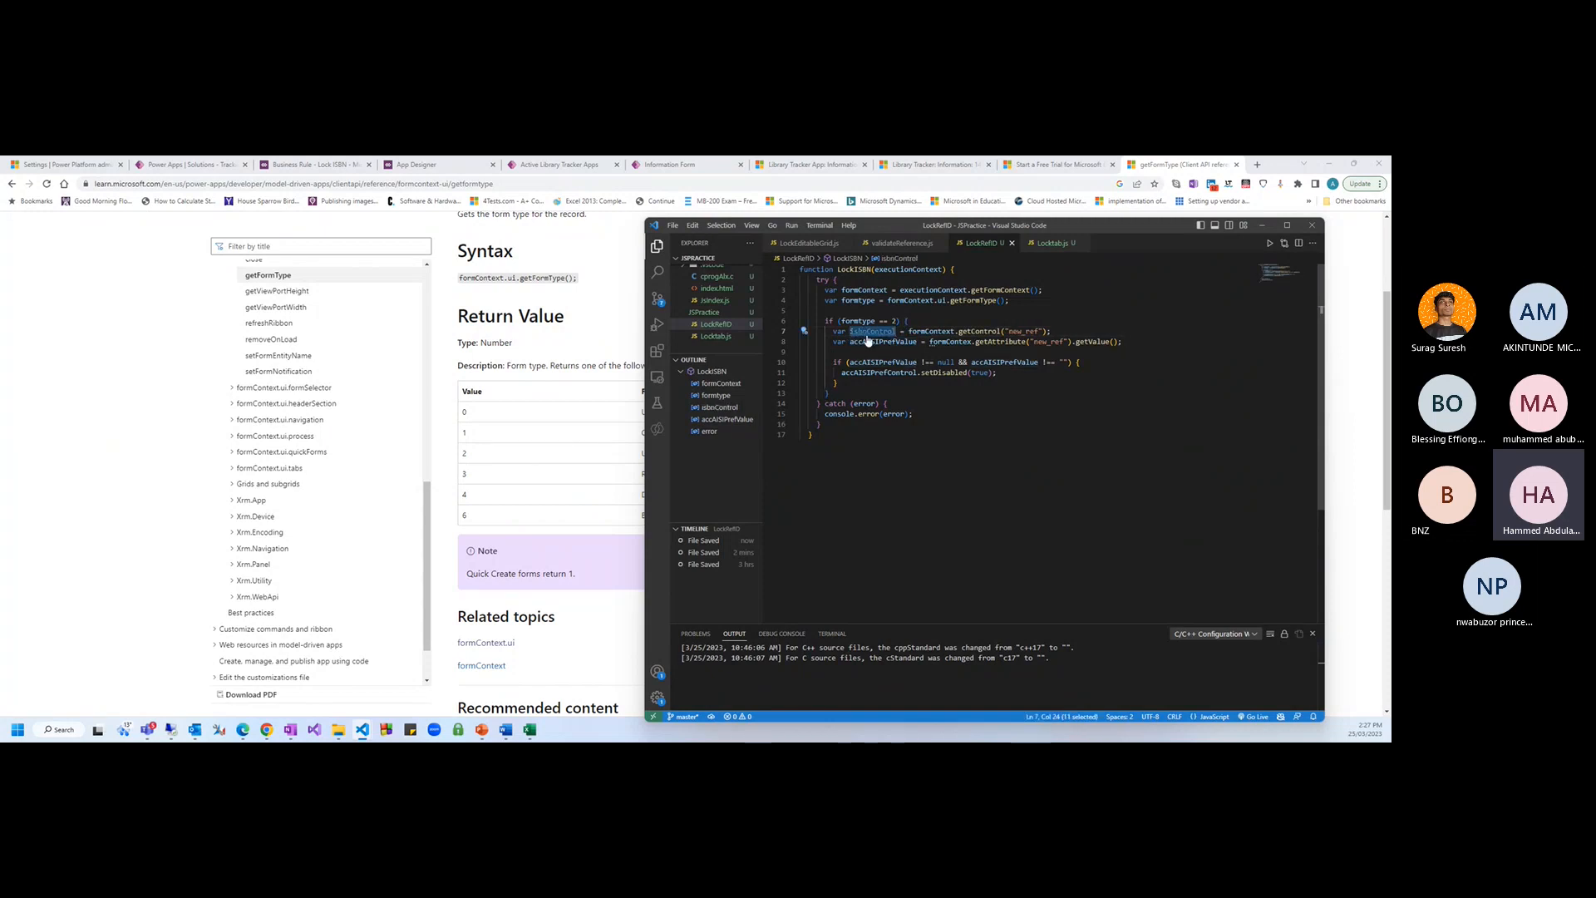
{"action": "left_click", "coordinate": [950, 395]}
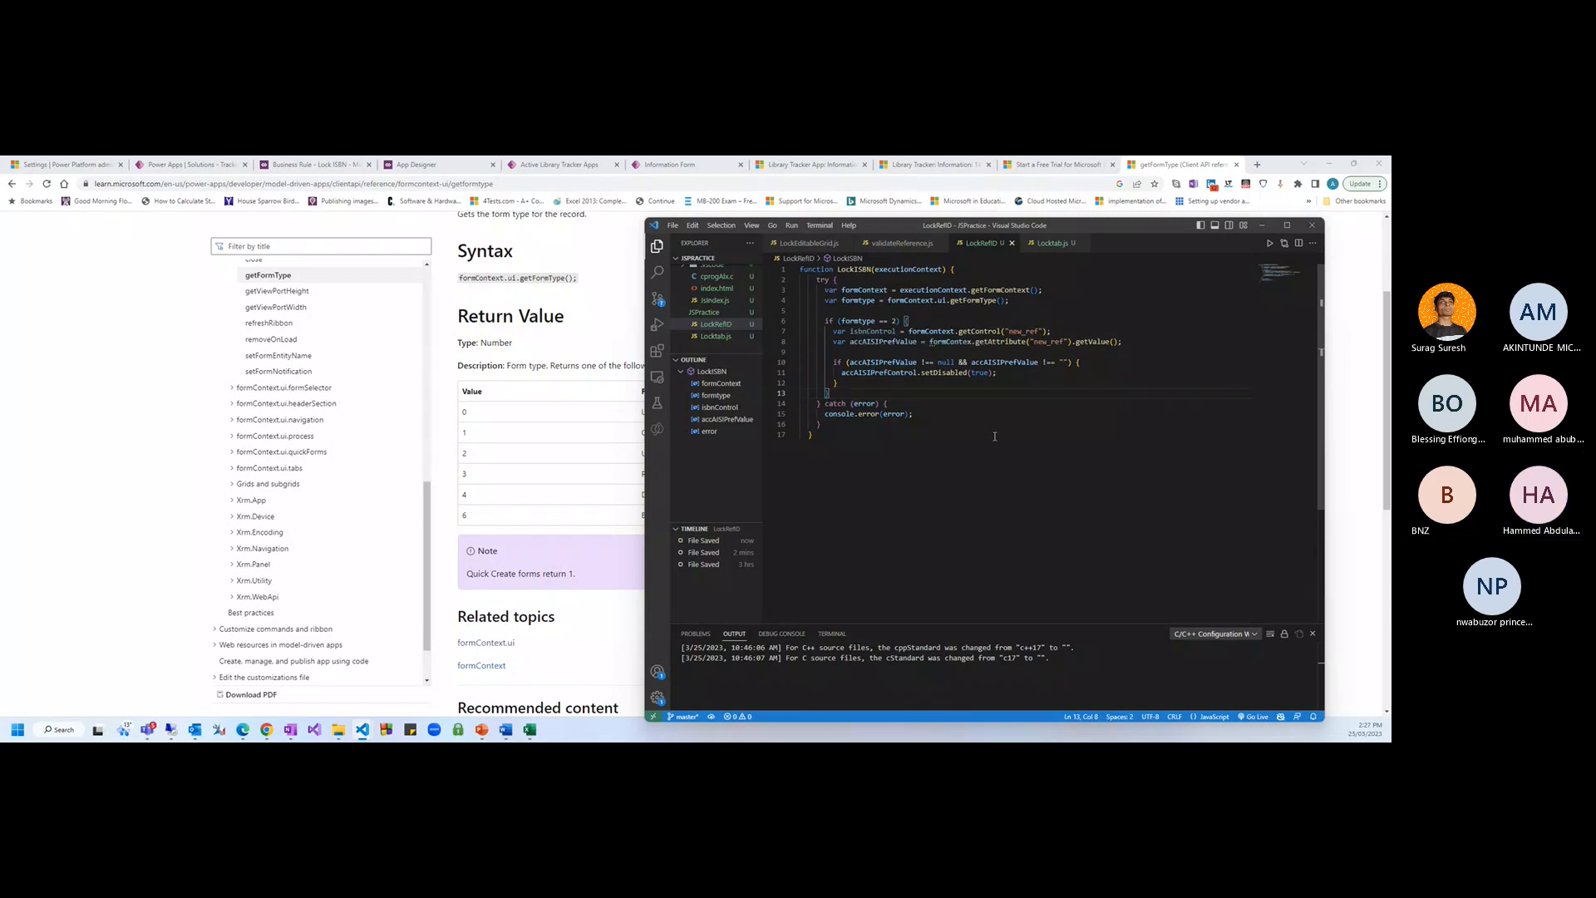
{"action": "left_click", "coordinate": [926, 412]}
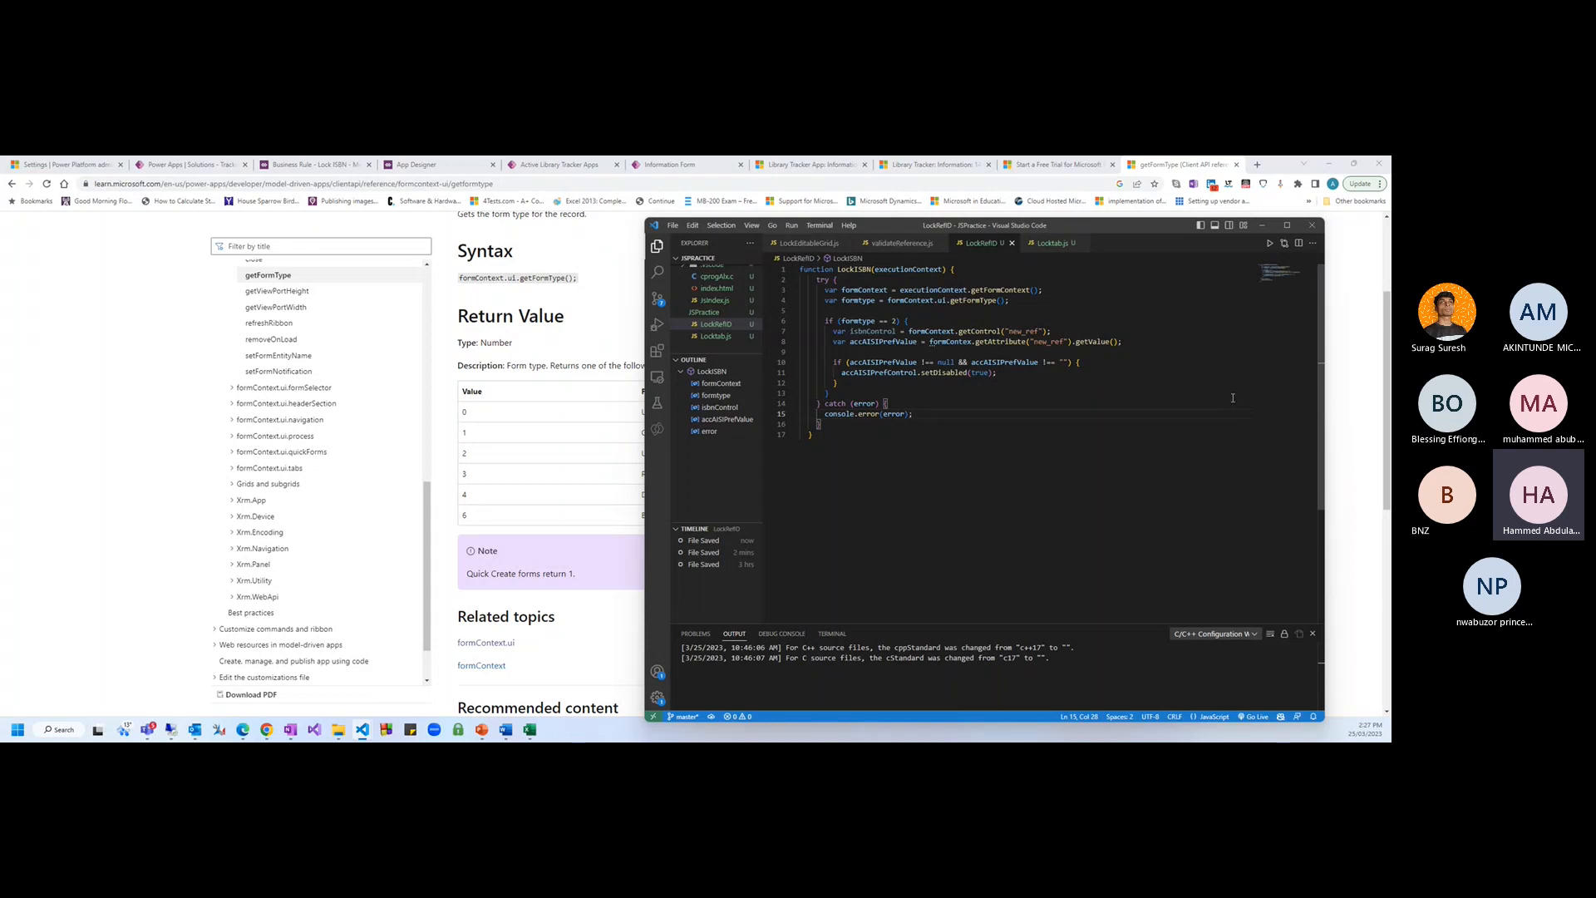
{"action": "double_click", "coordinate": [878, 373]}
{"action": "type", "text": "isbnControl"}
{"action": "key", "text": "ctrl+s"}
Rename accAISIPrefValue to ISBNValue and capitalize the control variable to ISBNControl
{"action": "left_click", "coordinate": [856, 341]}
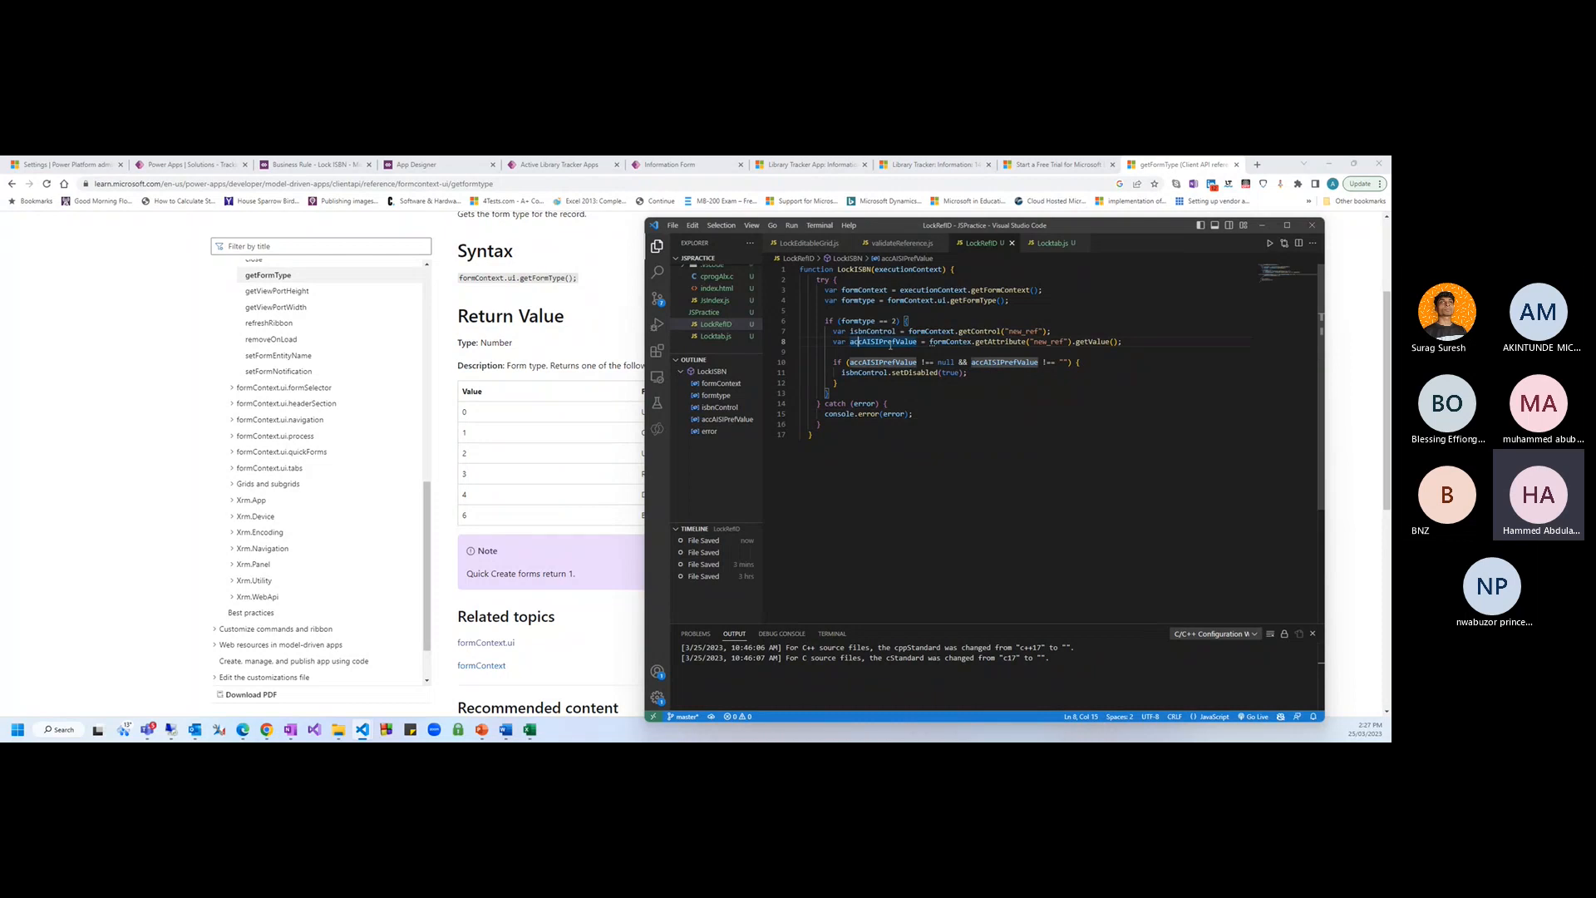
{"action": "double_click", "coordinate": [880, 341]}
{"action": "key", "text": "Left"}
{"action": "key", "text": "Right"}
{"action": "key", "text": "Right"}
{"action": "key", "text": "Right"}
{"action": "key", "text": "Right"}
{"action": "key", "text": "shift+Right"}
{"action": "key", "text": "shift+Right"}
{"action": "key", "text": "shift+Right"}
{"action": "key", "text": "shift+Right"}
{"action": "key", "text": "shift+Right"}
{"action": "key", "text": "ctrl+shift+Left"}
{"action": "type", "text": "isbn"}
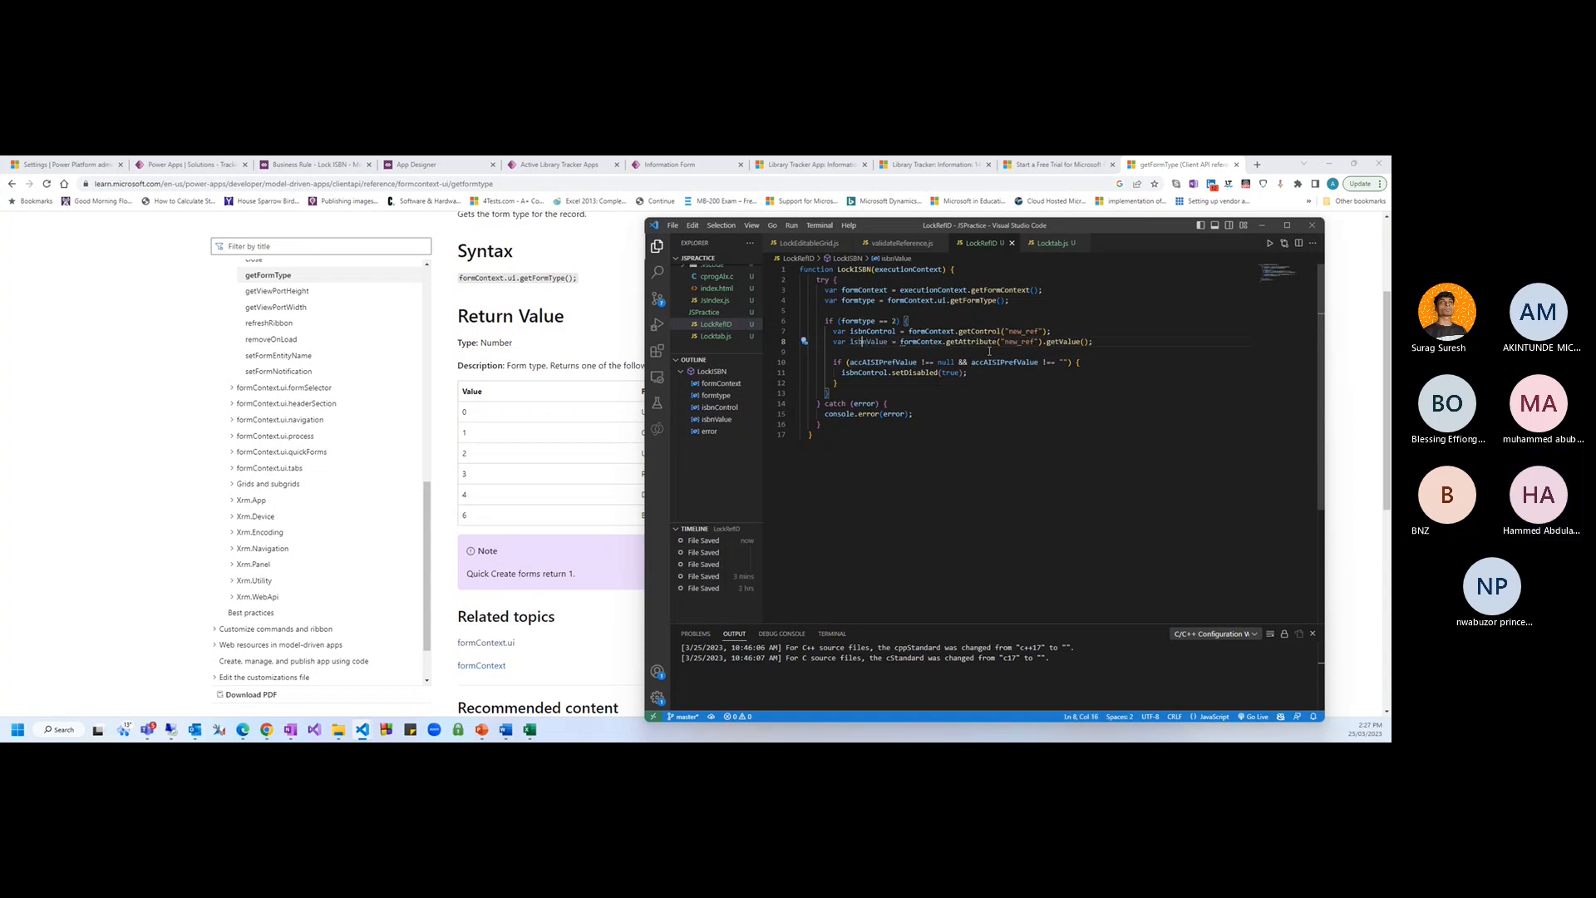
{"action": "key", "text": "ctrl+Left"}
{"action": "type", "text": "I"}
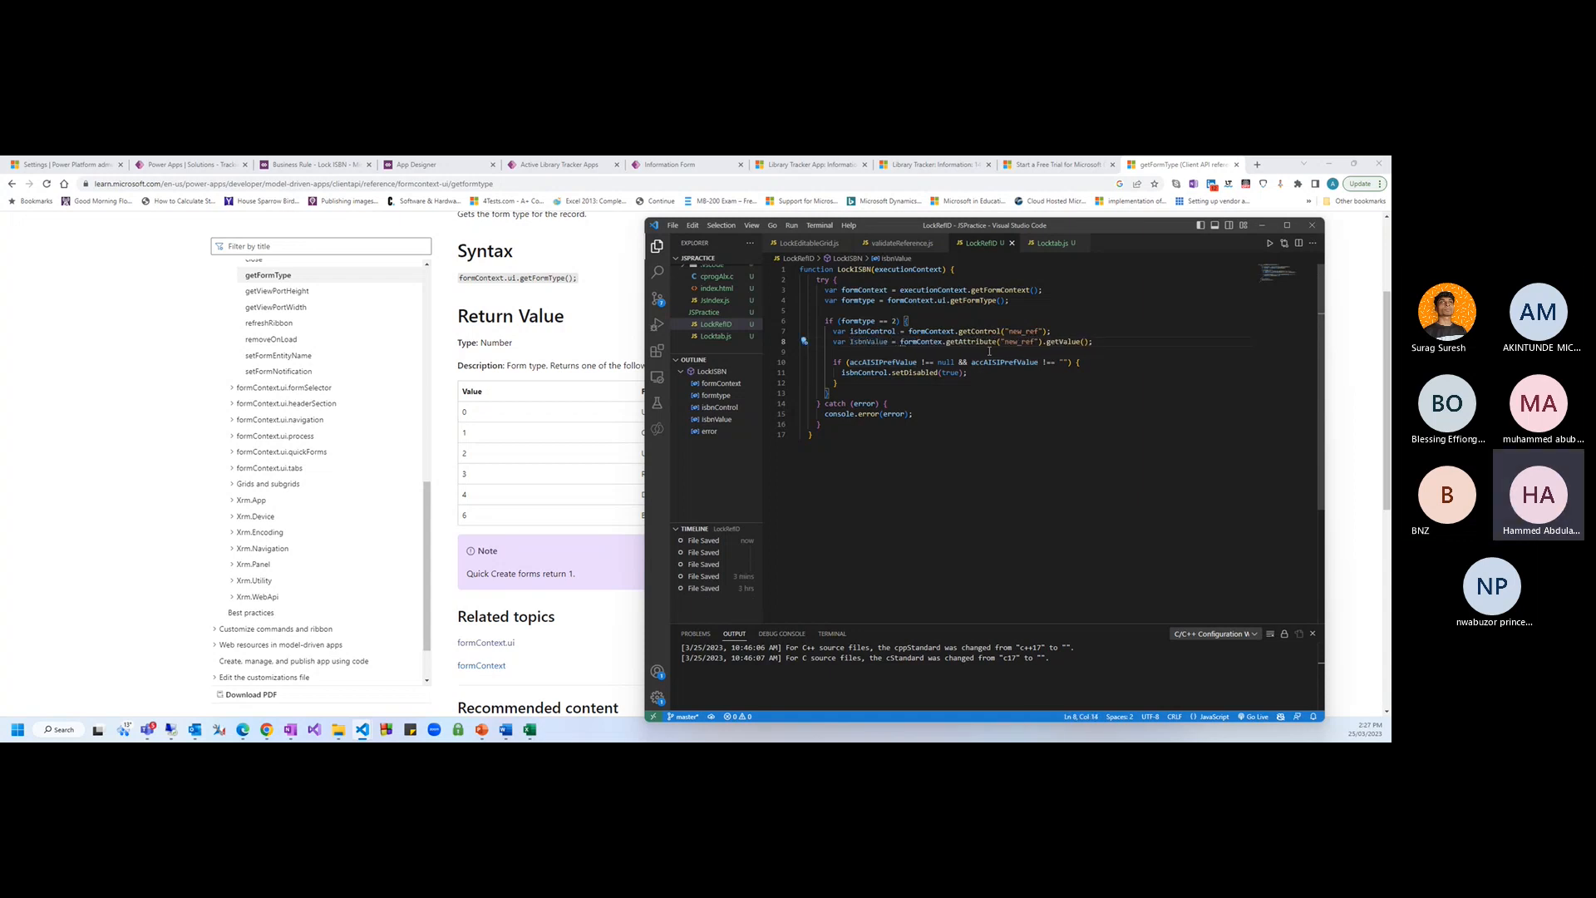
{"action": "type", "text": "SBN"}
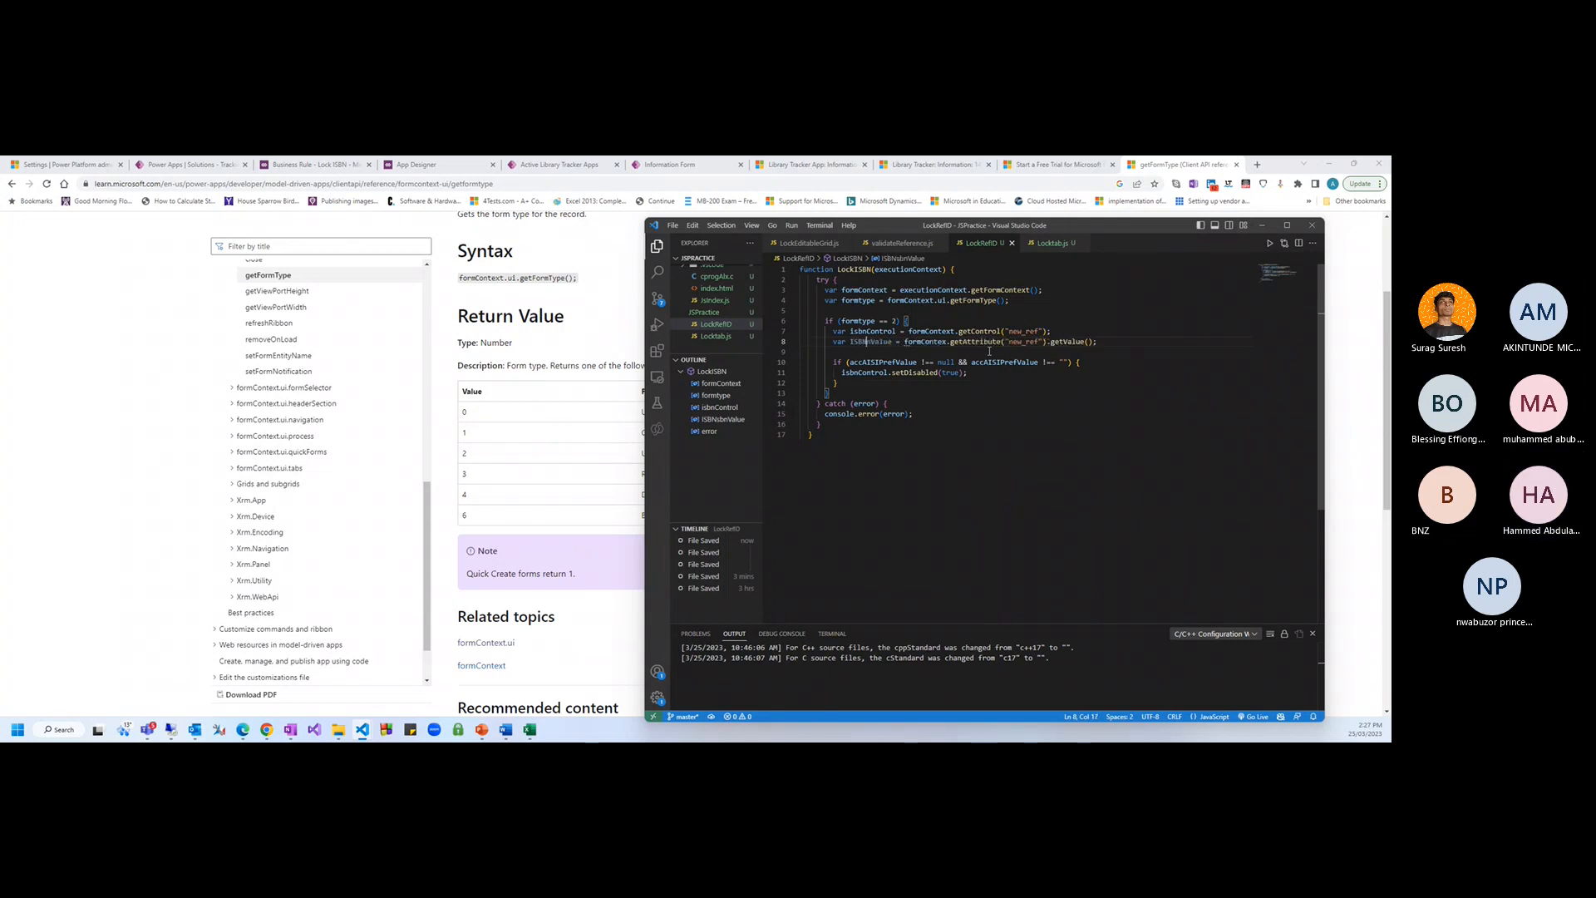
{"action": "key", "text": "Delete"}
{"action": "key", "text": "Delete"}
{"action": "key", "text": "Delete"}
{"action": "key", "text": "Up"}
{"action": "key", "text": "BackSpace"}
{"action": "key", "text": "BackSpace"}
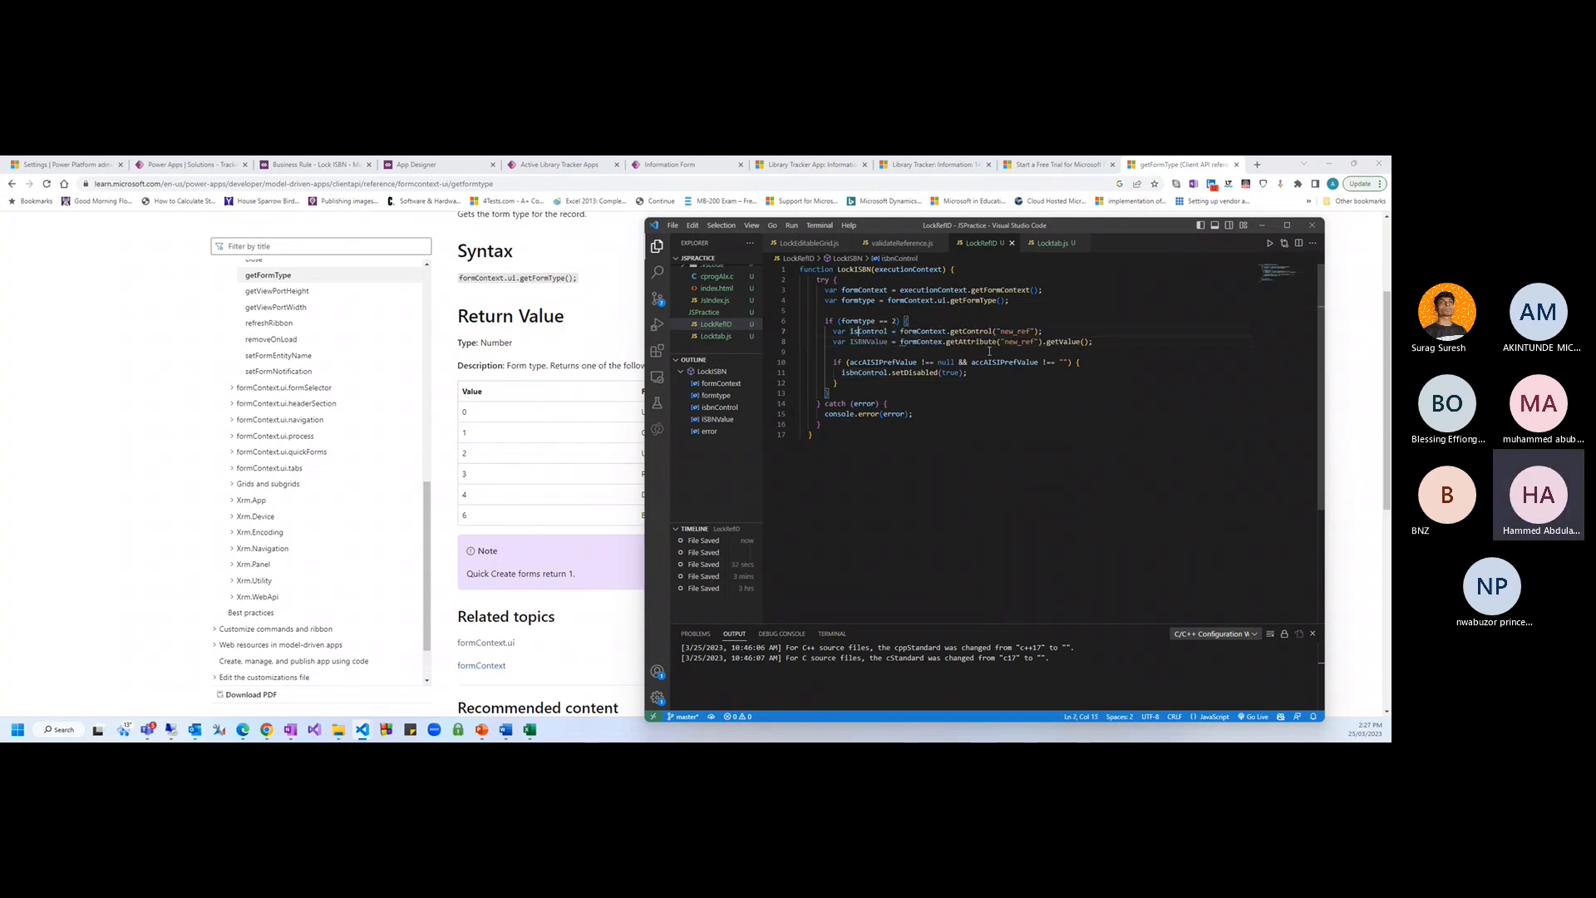
{"action": "key", "text": "BackSpace"}
{"action": "key", "text": "BackSpace"}
{"action": "type", "text": "ISBN"}
Replace the old names with ISBNControl in the disable call and ISBNValue in the empty-value check
{"action": "double_click", "coordinate": [873, 331]}
{"action": "key", "text": "ctrl+c"}
{"action": "double_click", "coordinate": [863, 372]}
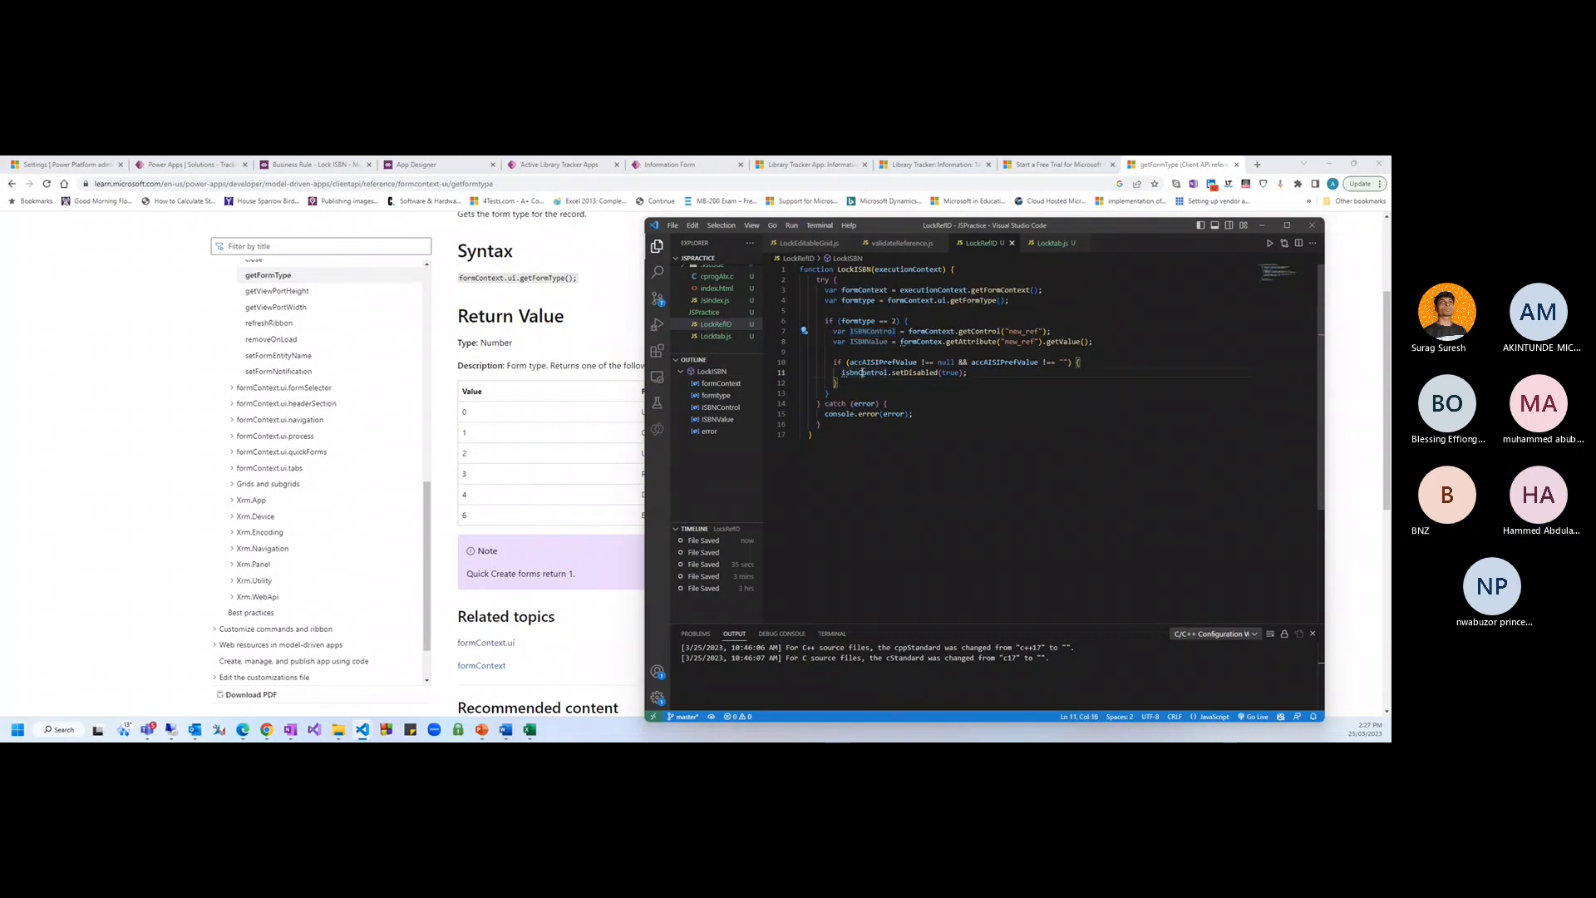
{"action": "key", "text": "ctrl+v"}
{"action": "double_click", "coordinate": [864, 341]}
{"action": "double_click", "coordinate": [875, 362]}
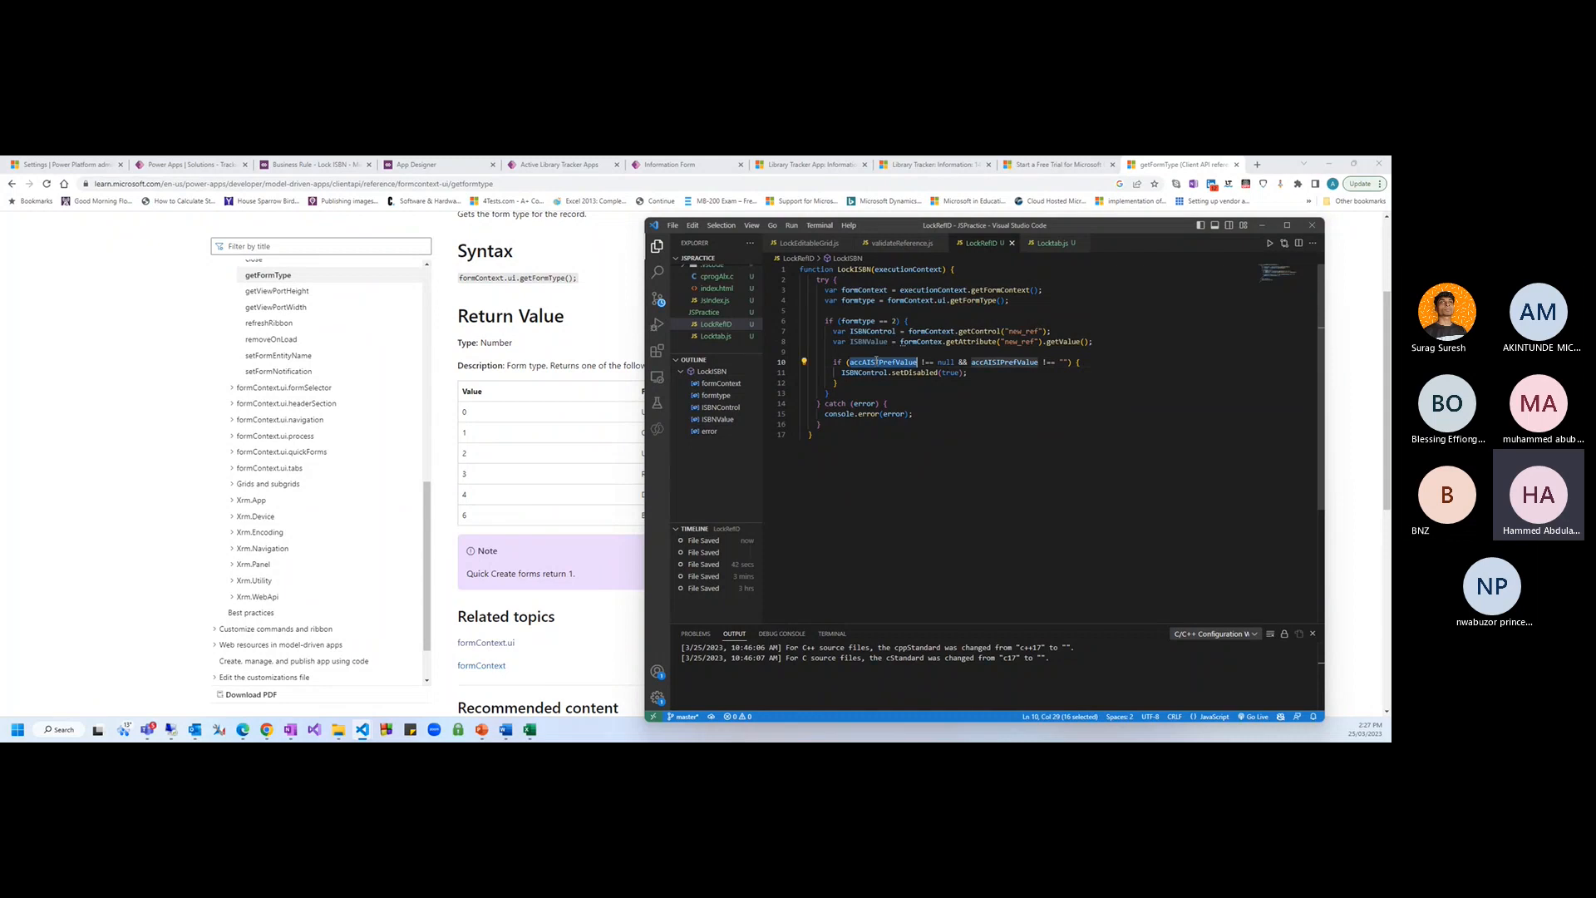
{"action": "type", "text": "ISBNValue"}
{"action": "double_click", "coordinate": [968, 363]}
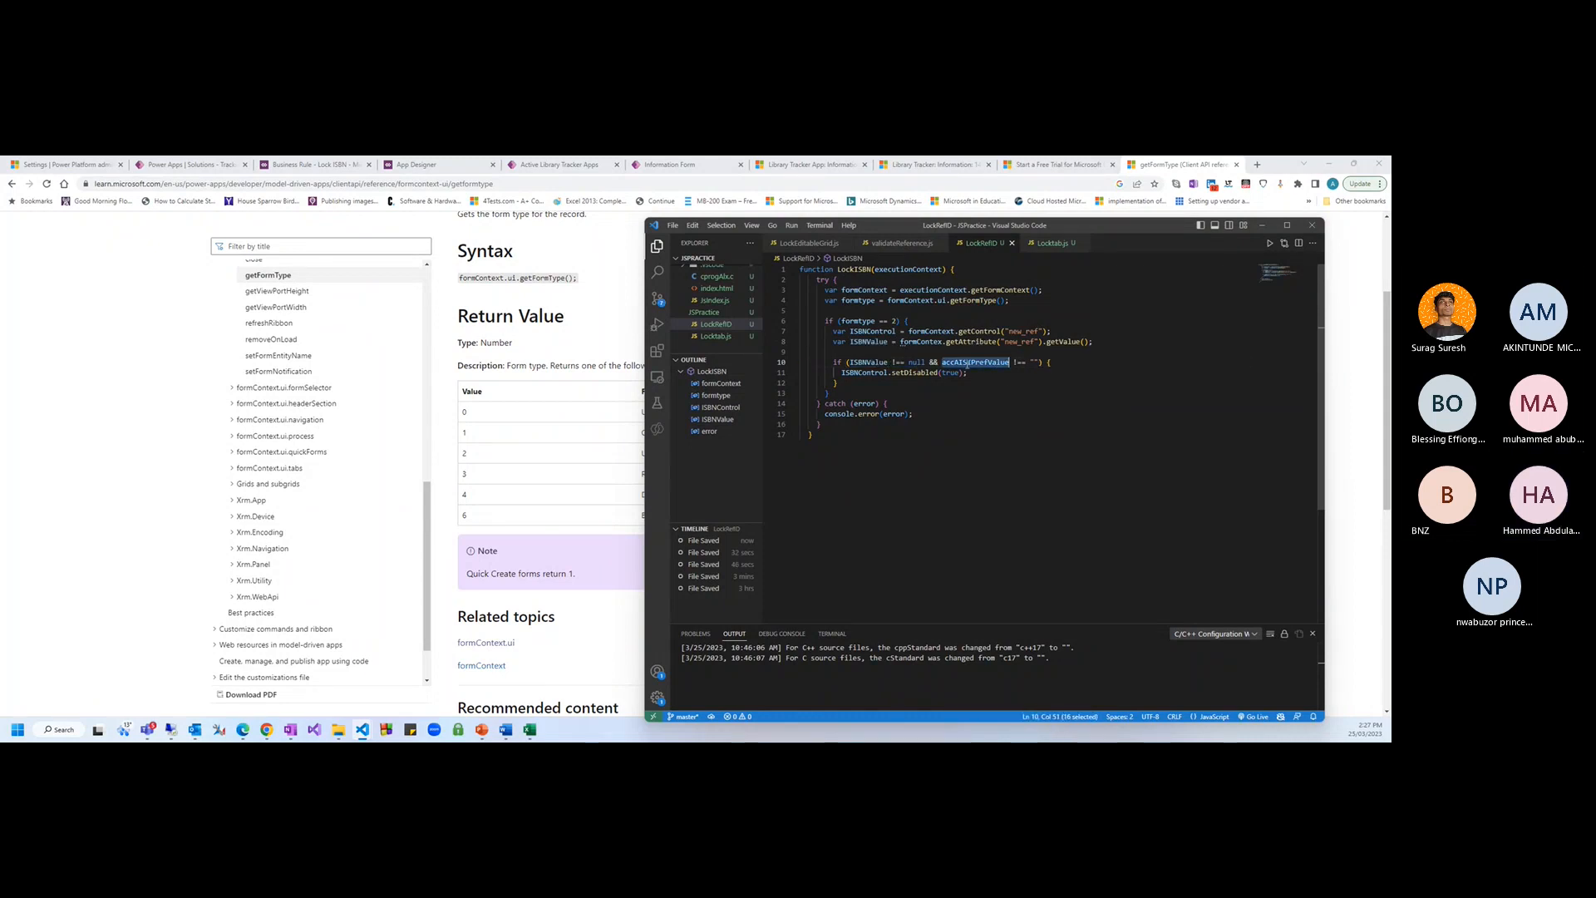
{"action": "type", "text": "ISBNValue"}
{"action": "left_click", "coordinate": [1003, 404]}
Review the getControl and getAttribute lookups of new_ref in the function body
{"action": "left_click_drag", "start_coordinate": [824, 290], "coordinate": [940, 394]}
{"action": "left_click", "coordinate": [1012, 412]}
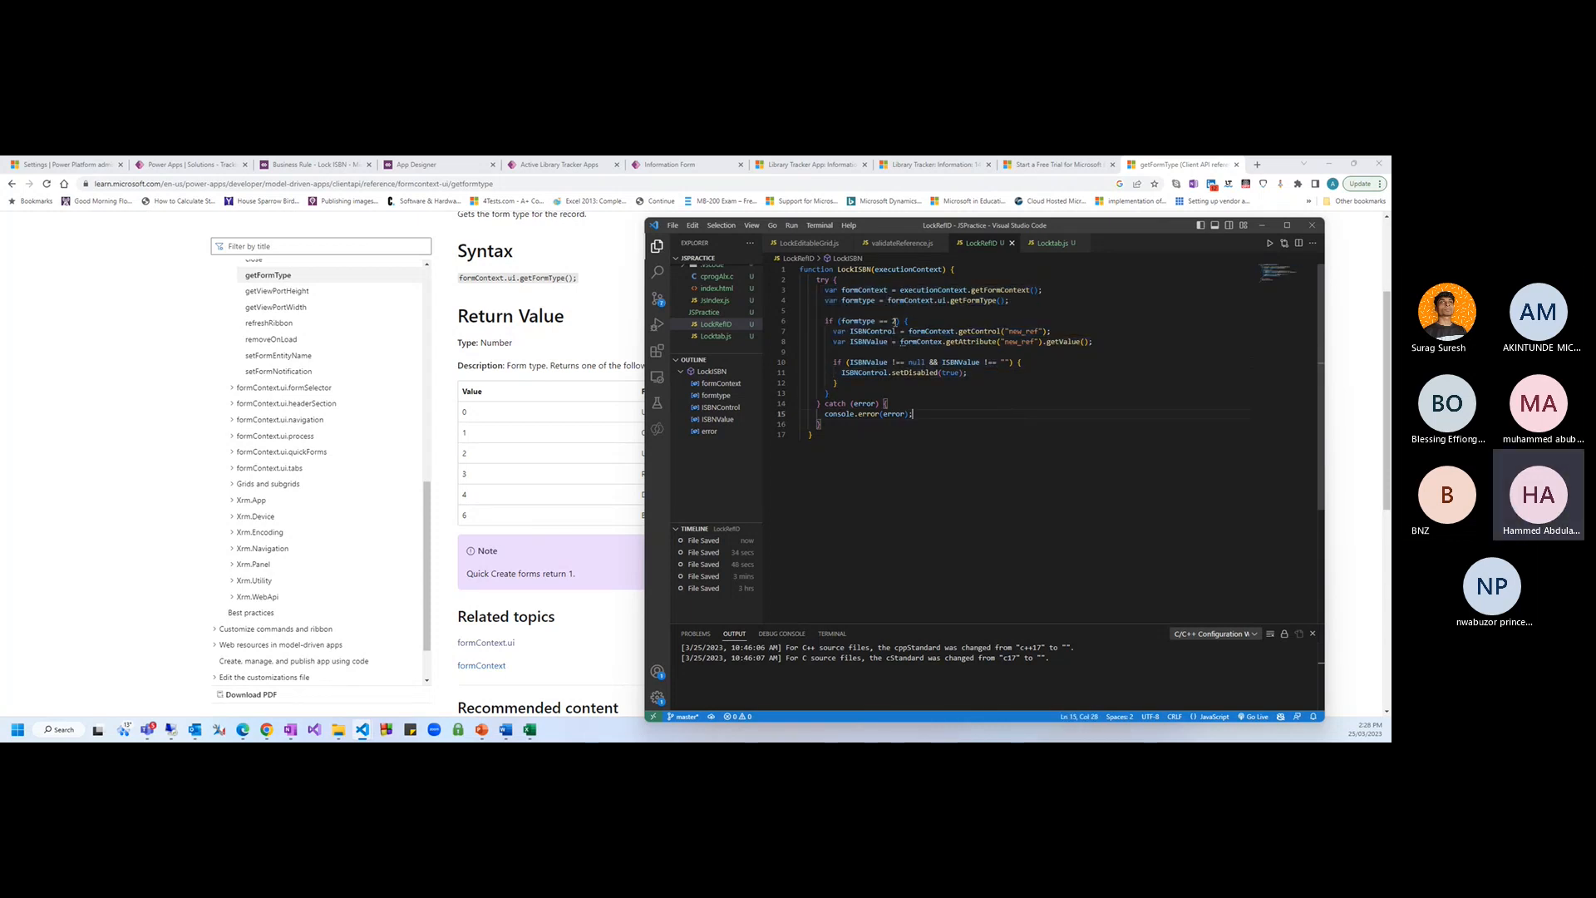
{"action": "left_click", "coordinate": [938, 331]}
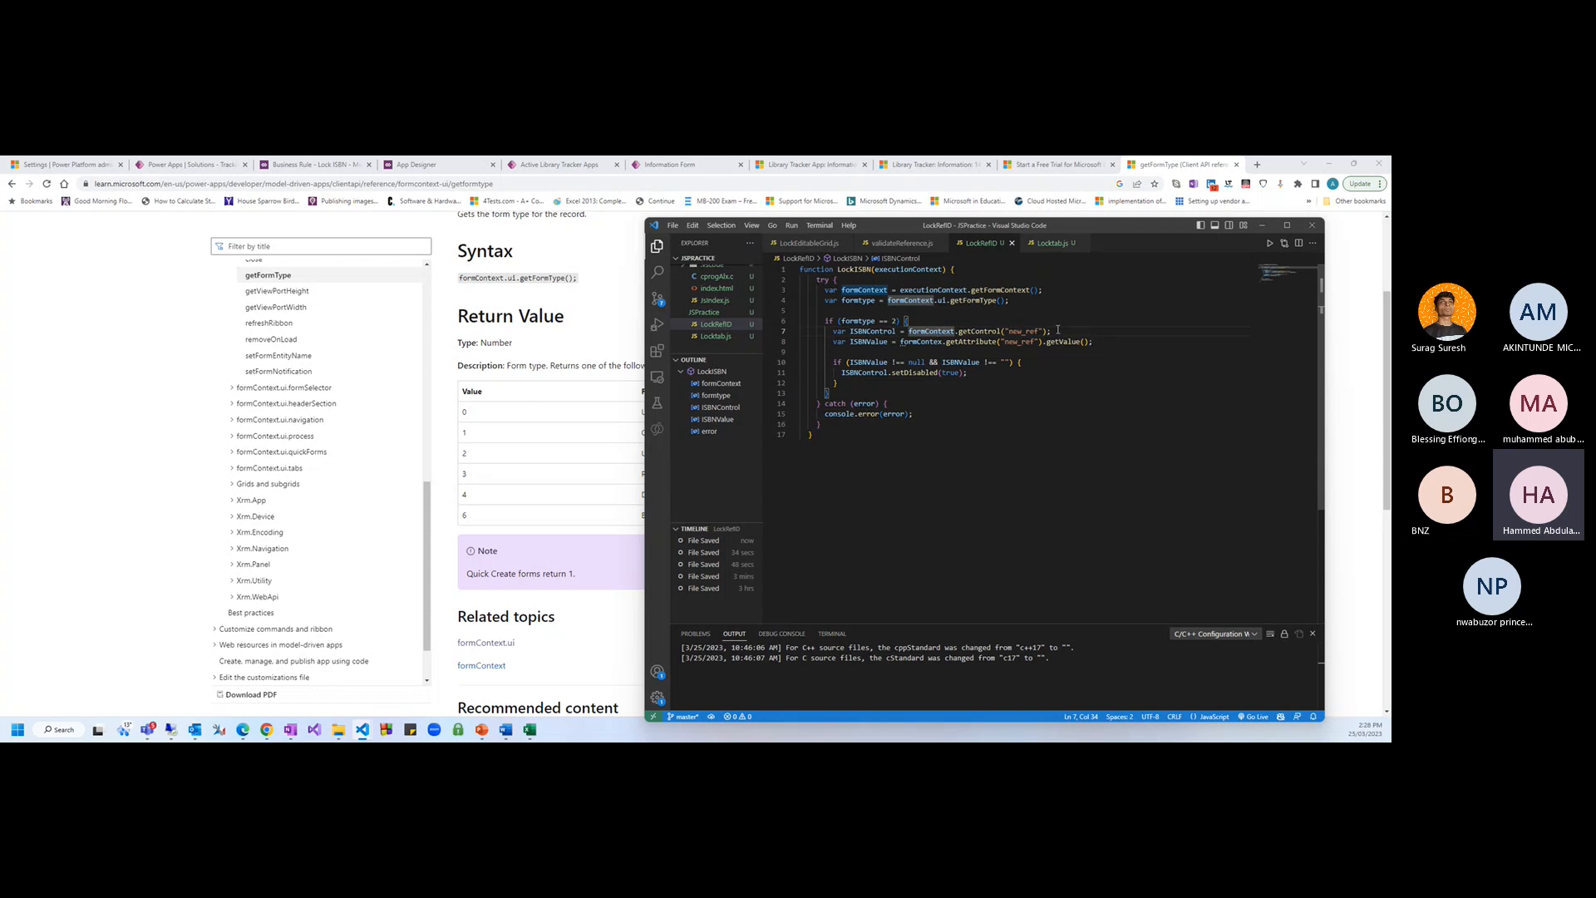
{"action": "left_click_drag", "start_coordinate": [1059, 330], "coordinate": [891, 331]}
{"action": "left_click", "coordinate": [984, 330]}
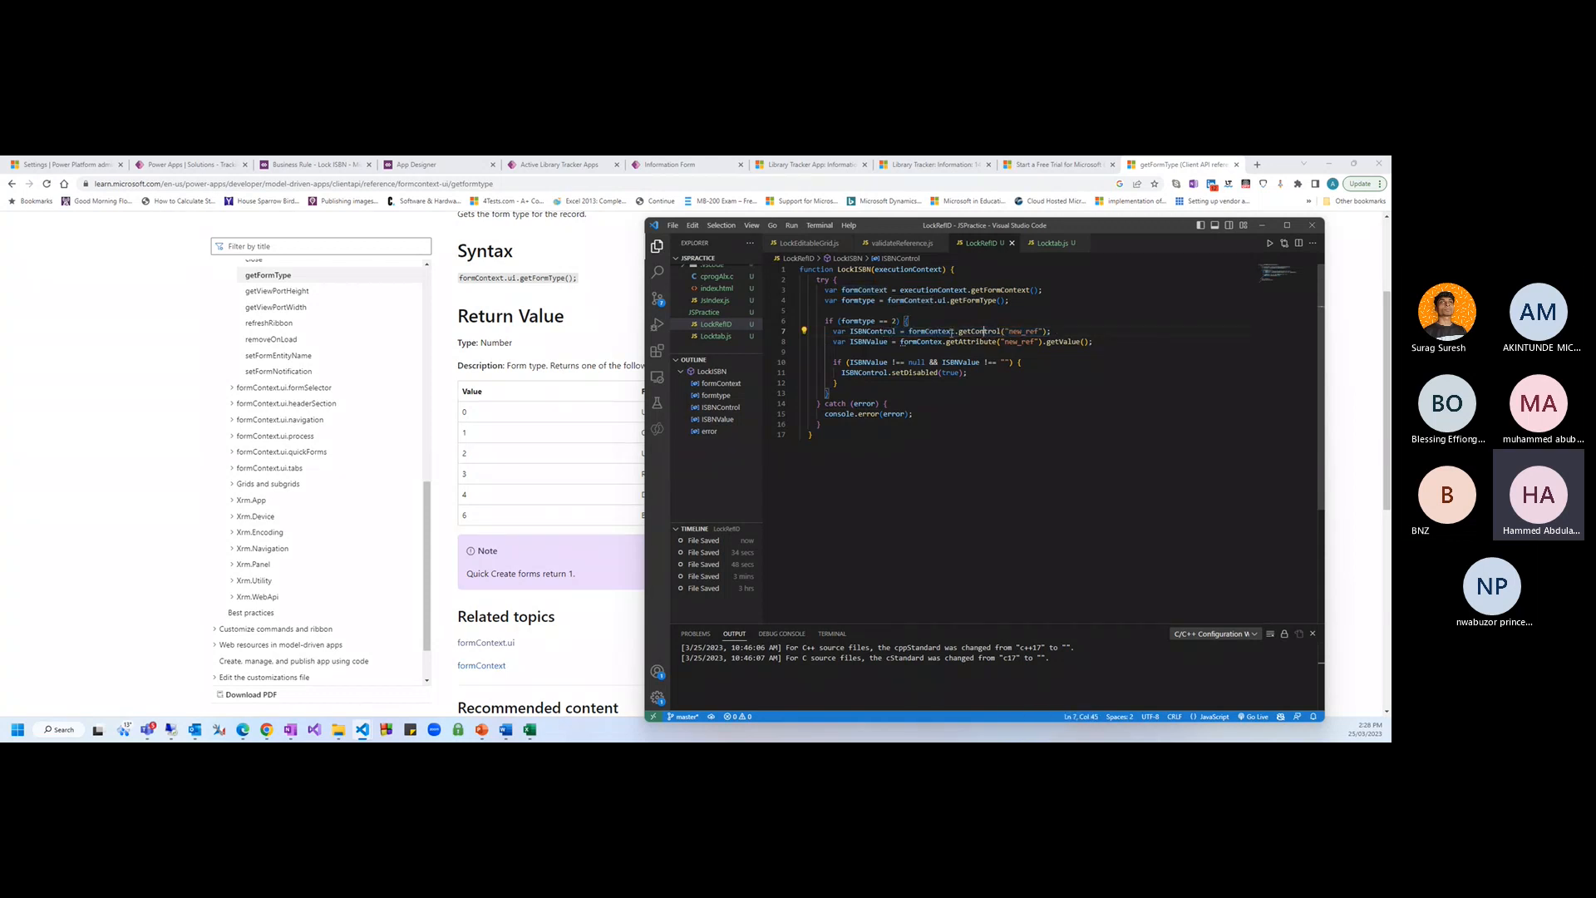
{"action": "left_click", "coordinate": [918, 331]}
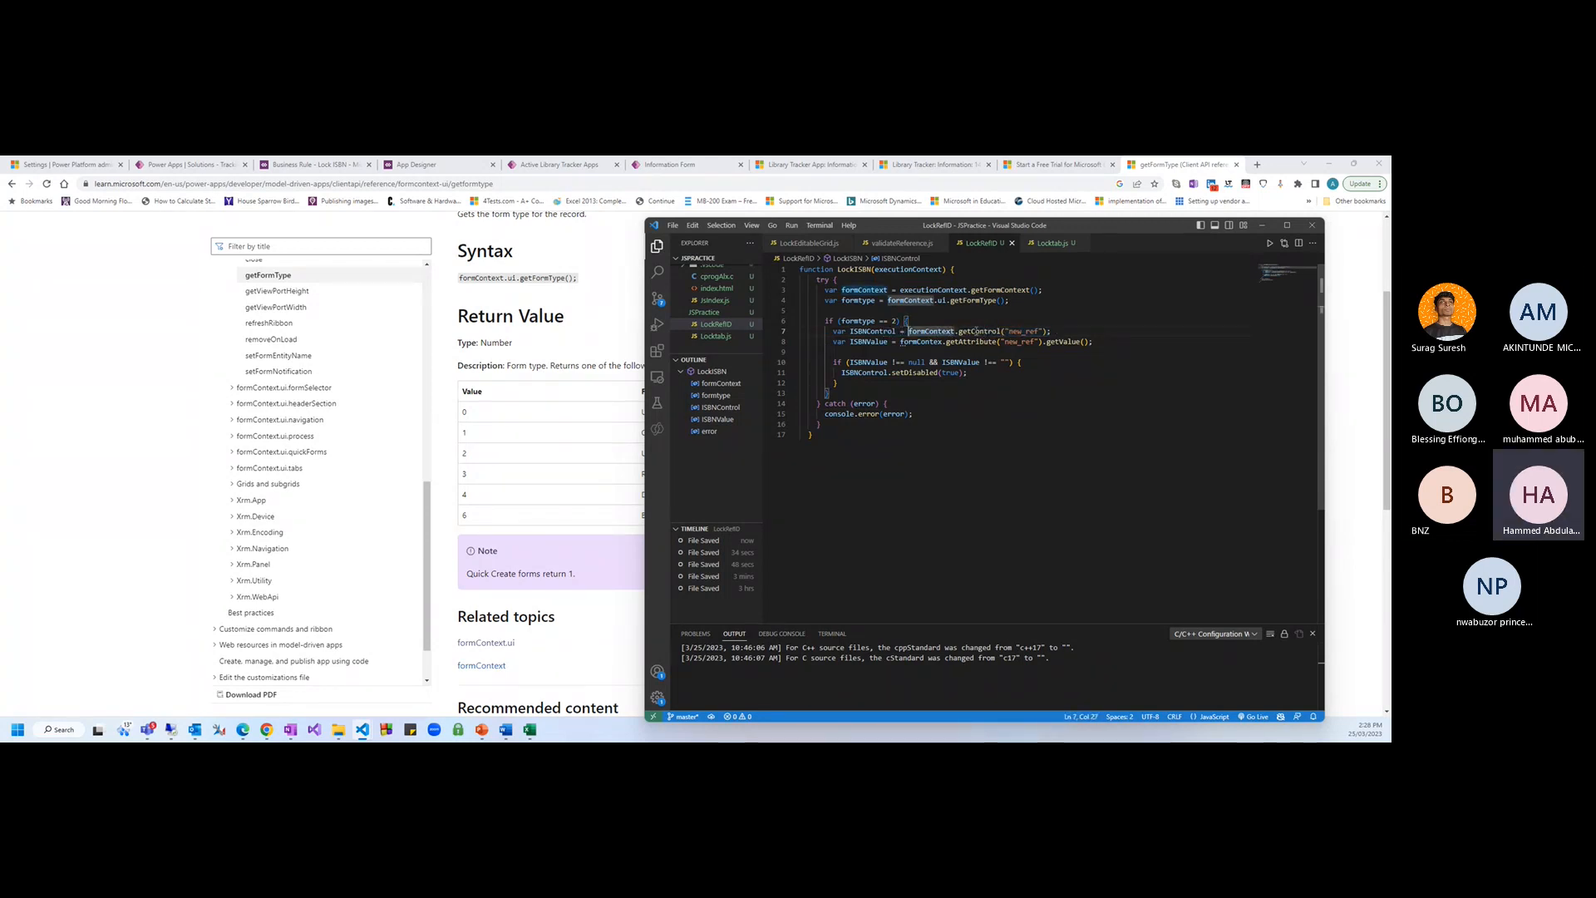
{"action": "left_click_drag", "start_coordinate": [1010, 331], "coordinate": [1038, 331]}
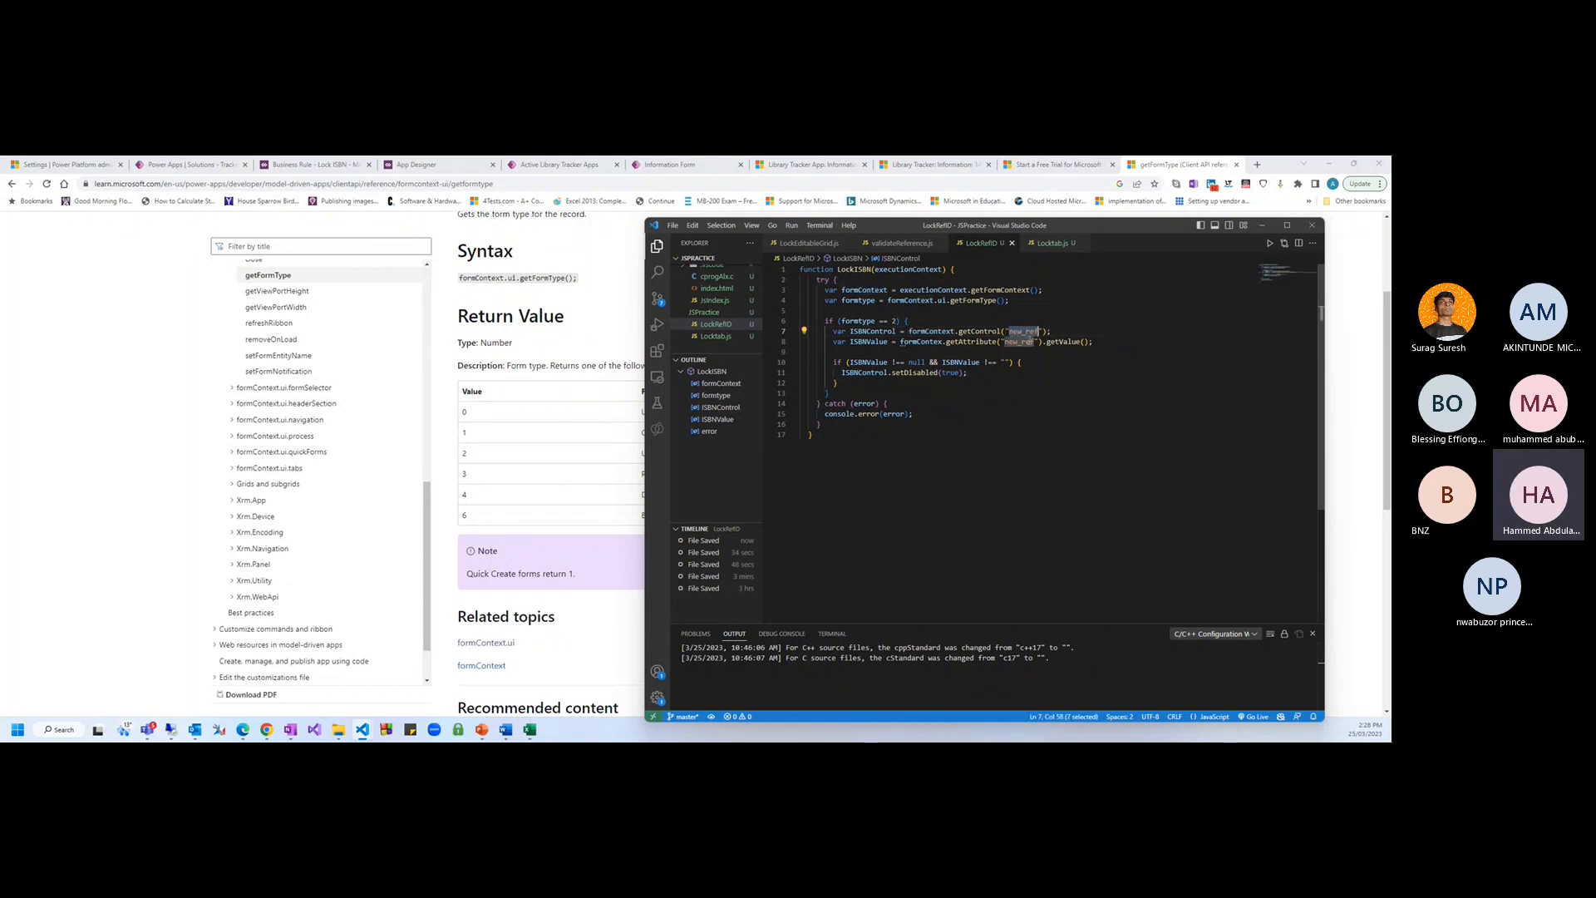
{"action": "left_click_drag", "start_coordinate": [1004, 342], "coordinate": [1039, 342]}
{"action": "left_click", "coordinate": [1039, 342]}
{"action": "left_click_drag", "start_coordinate": [1097, 342], "coordinate": [846, 342]}
{"action": "left_click", "coordinate": [907, 345]}
{"action": "left_click", "coordinate": [810, 165]}
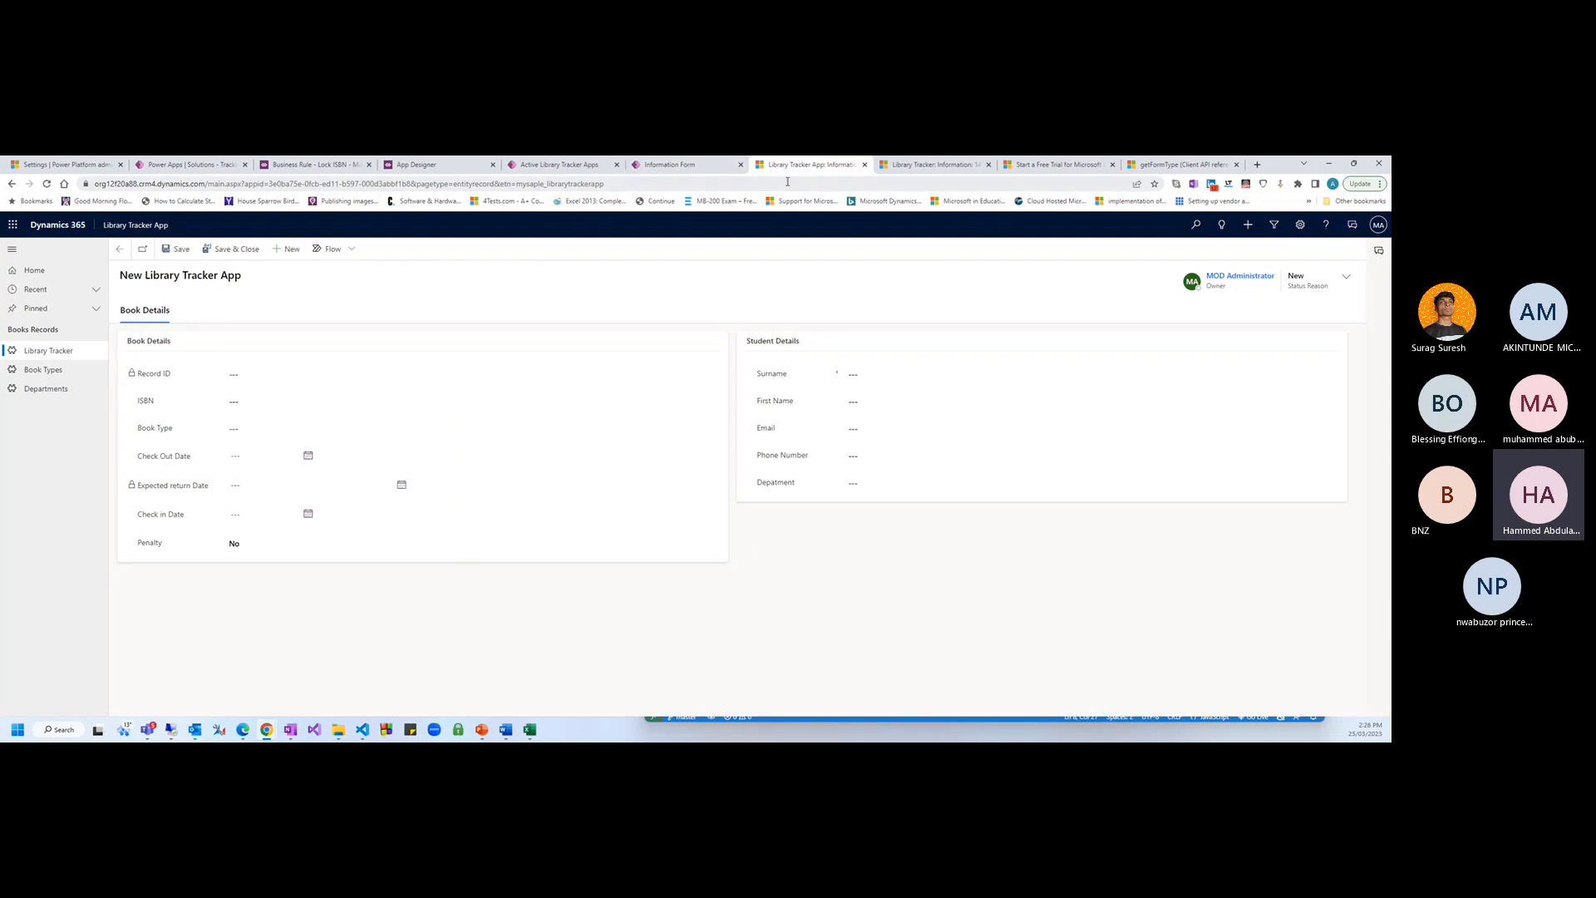
Look up the ISBN column's logical name, mysaple_isbn, in the form designer's column settings
{"action": "left_click", "coordinate": [665, 165]}
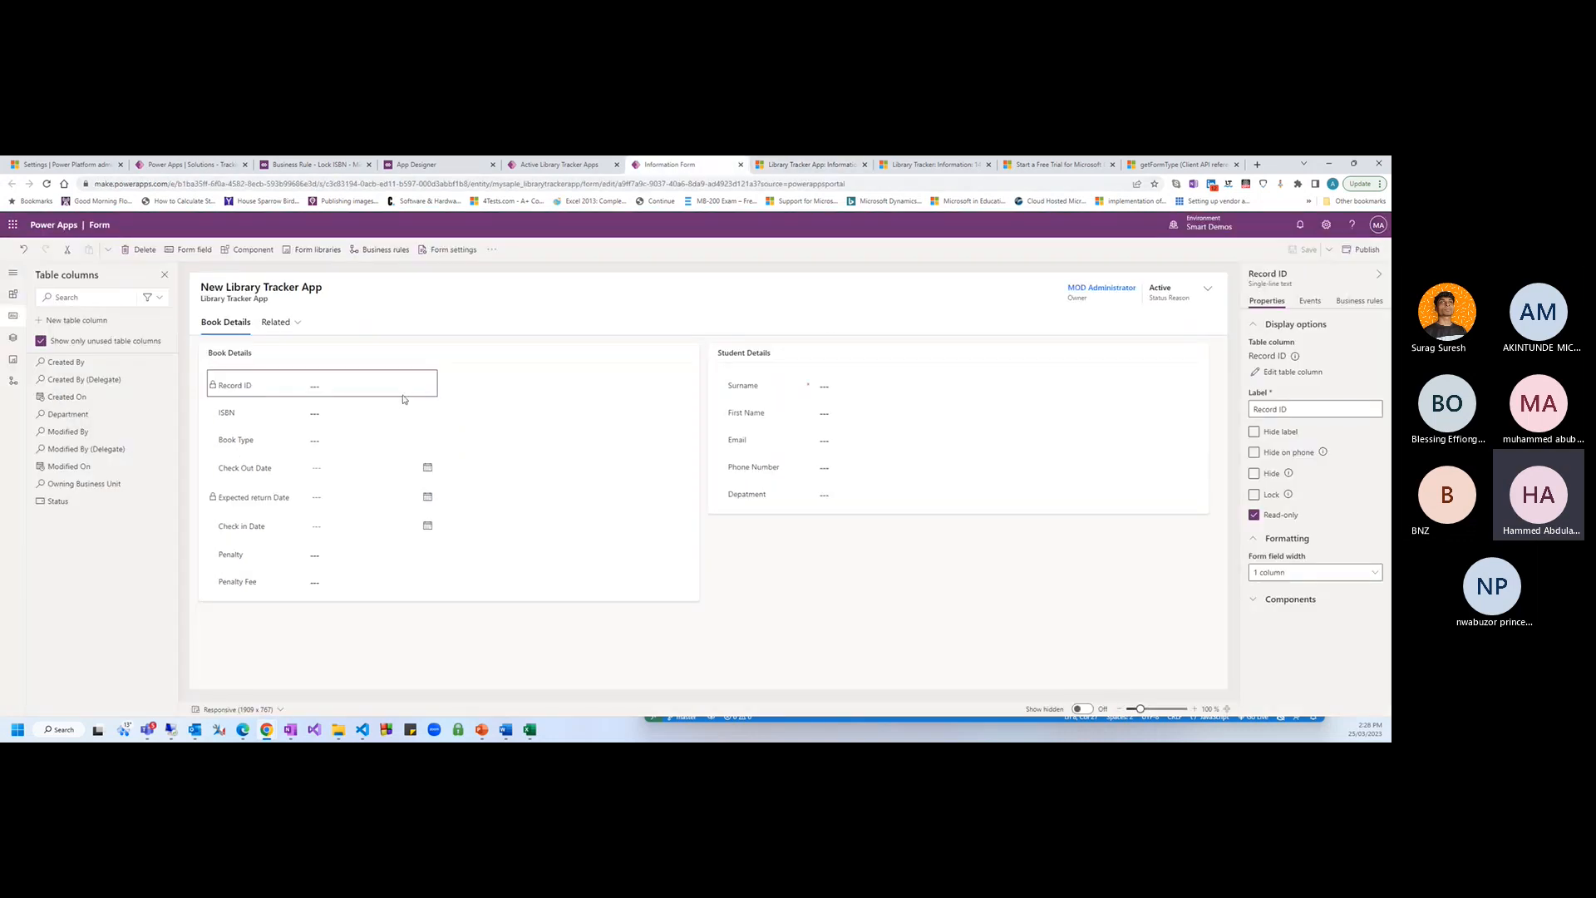
{"action": "left_click", "coordinate": [231, 418]}
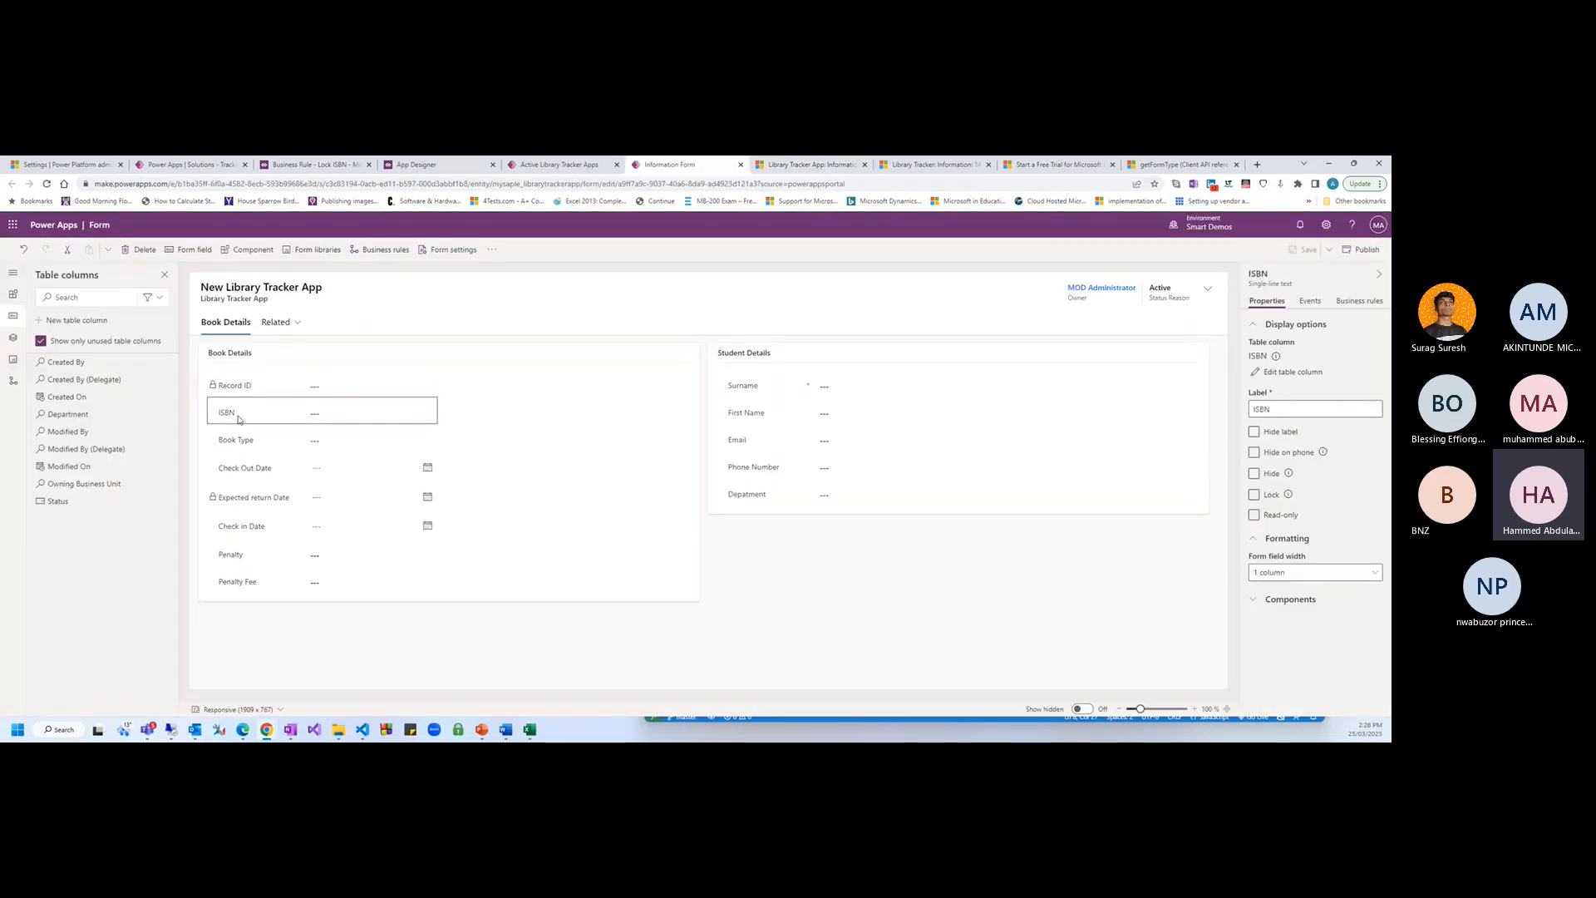
{"action": "left_click", "coordinate": [1282, 373]}
{"action": "left_click", "coordinate": [1096, 557]}
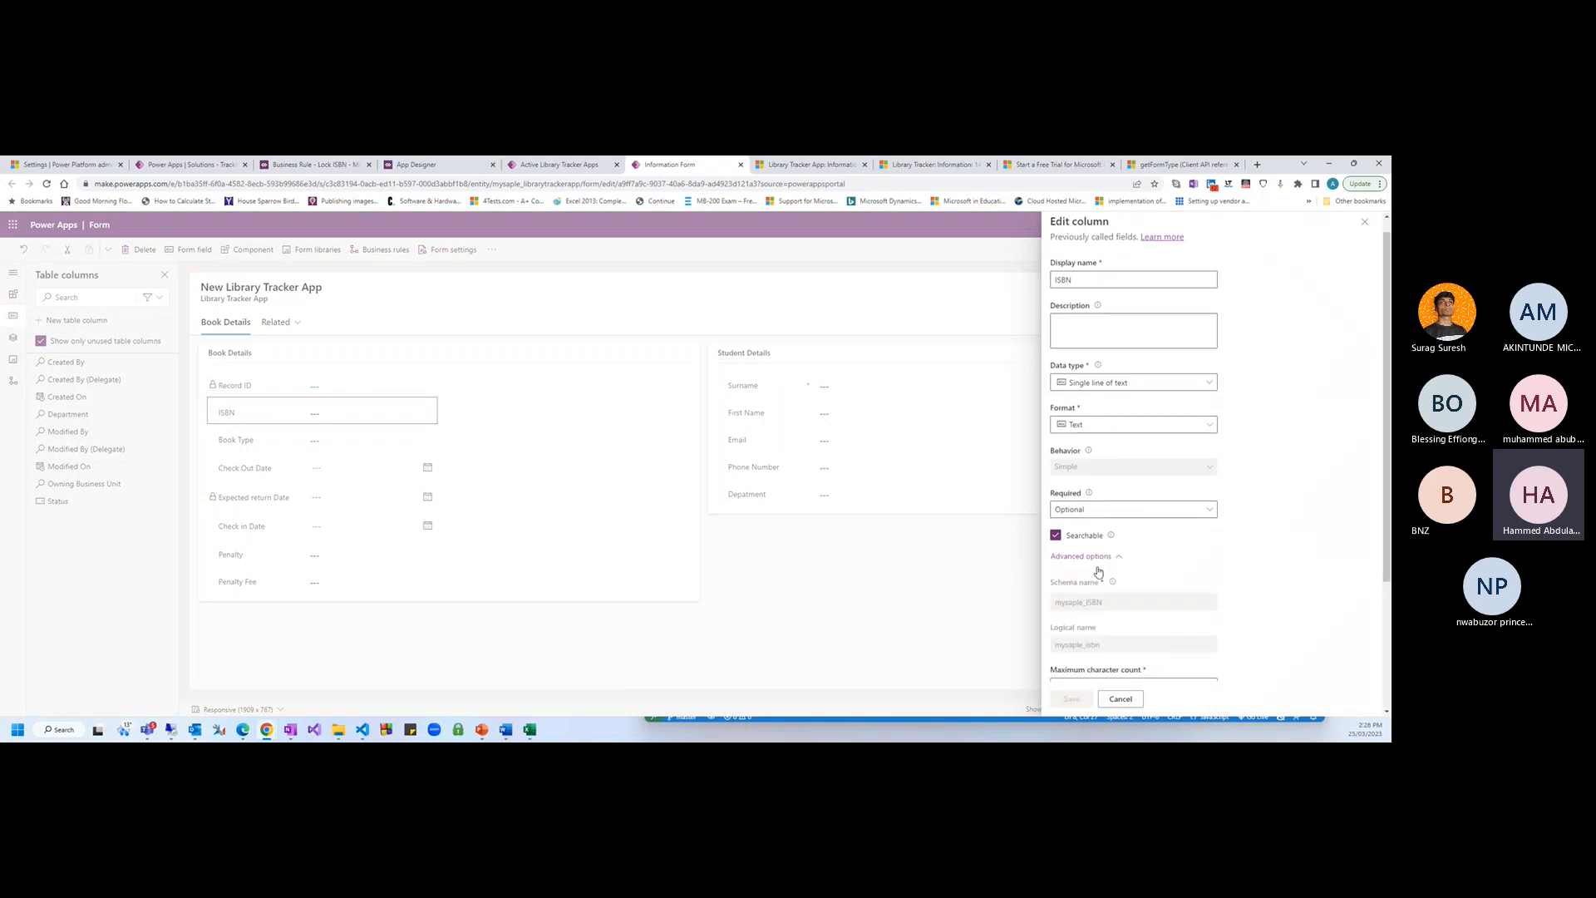
{"action": "scroll", "coordinate": [1098, 572], "scroll_direction": "down", "scroll_amount": 2}
{"action": "double_click", "coordinate": [1084, 465]}
{"action": "key", "text": "ctrl+c"}
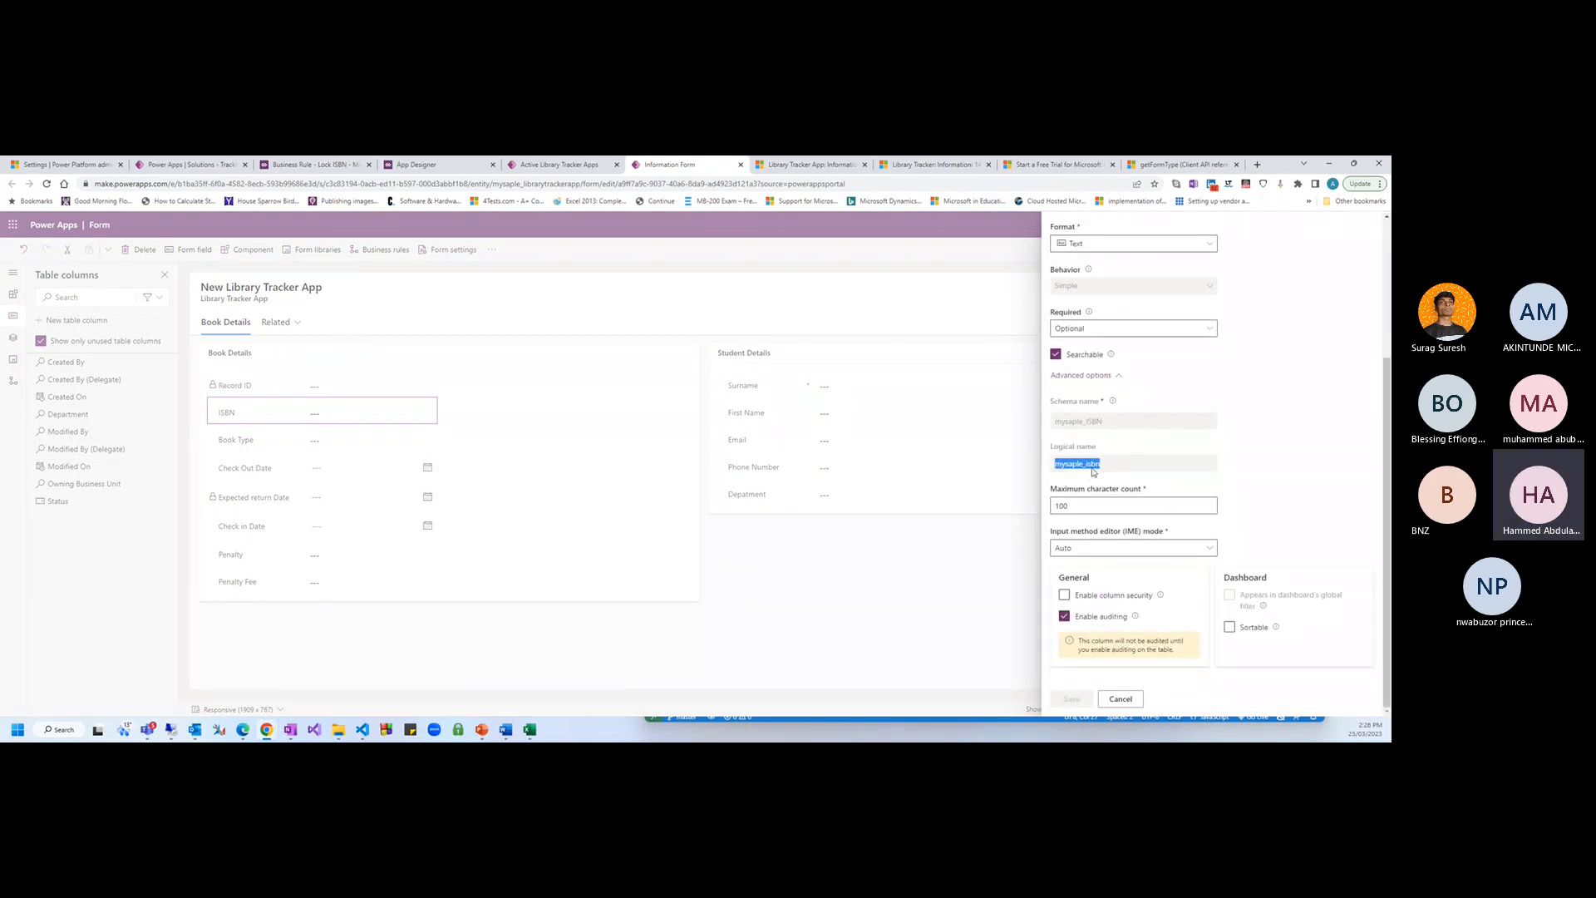
{"action": "left_click", "coordinate": [364, 732]}
Replace new_ref with mysaple_isbn on lines 7 and 8 of the LockISBN script
{"action": "left_click", "coordinate": [417, 665]}
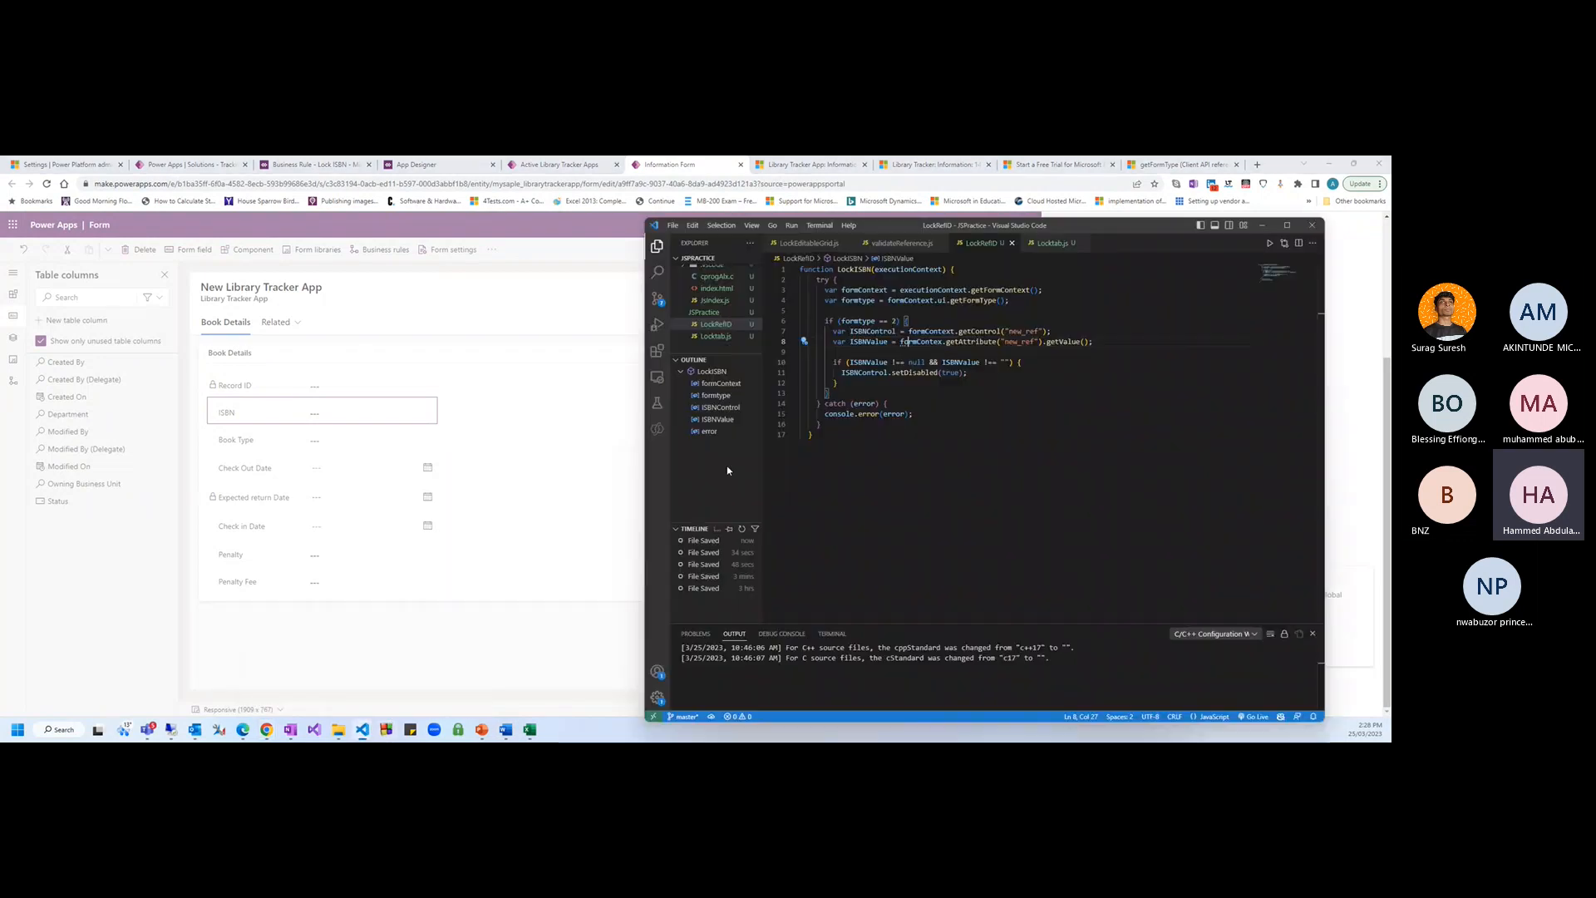
{"action": "double_click", "coordinate": [1024, 331]}
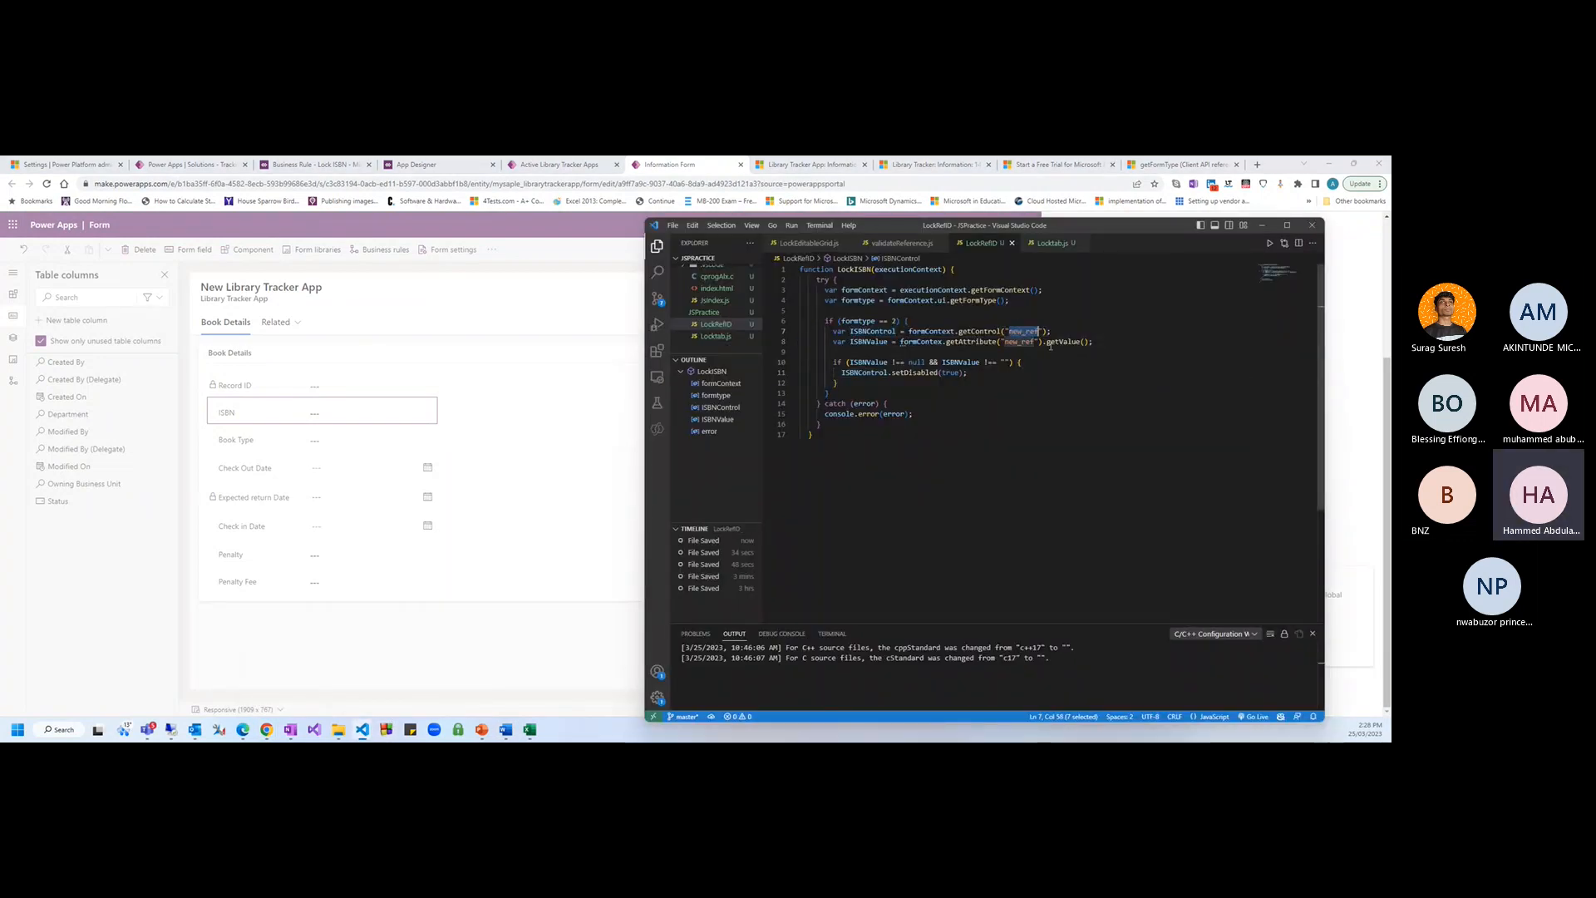
{"action": "key", "text": "ctrl+v"}
{"action": "double_click", "coordinate": [1021, 341]}
{"action": "key", "text": "ctrl+s"}
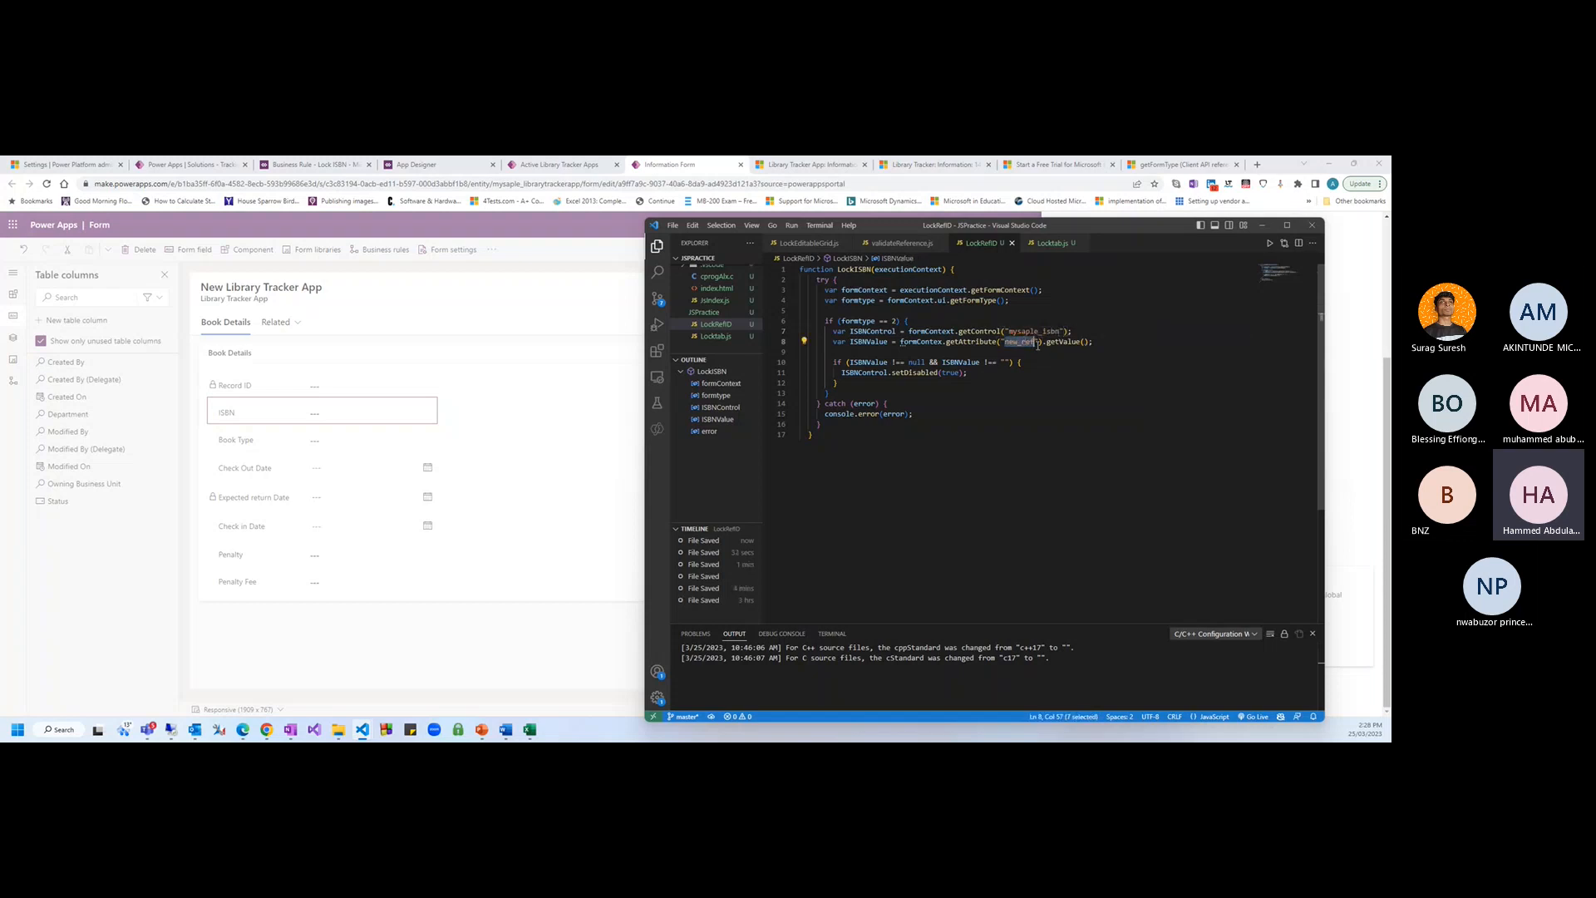
{"action": "key", "text": "ctrl+v"}
Review the ISBN null check, setDisabled(true) call and catch block down to the file's end
{"action": "left_click", "coordinate": [1067, 414]}
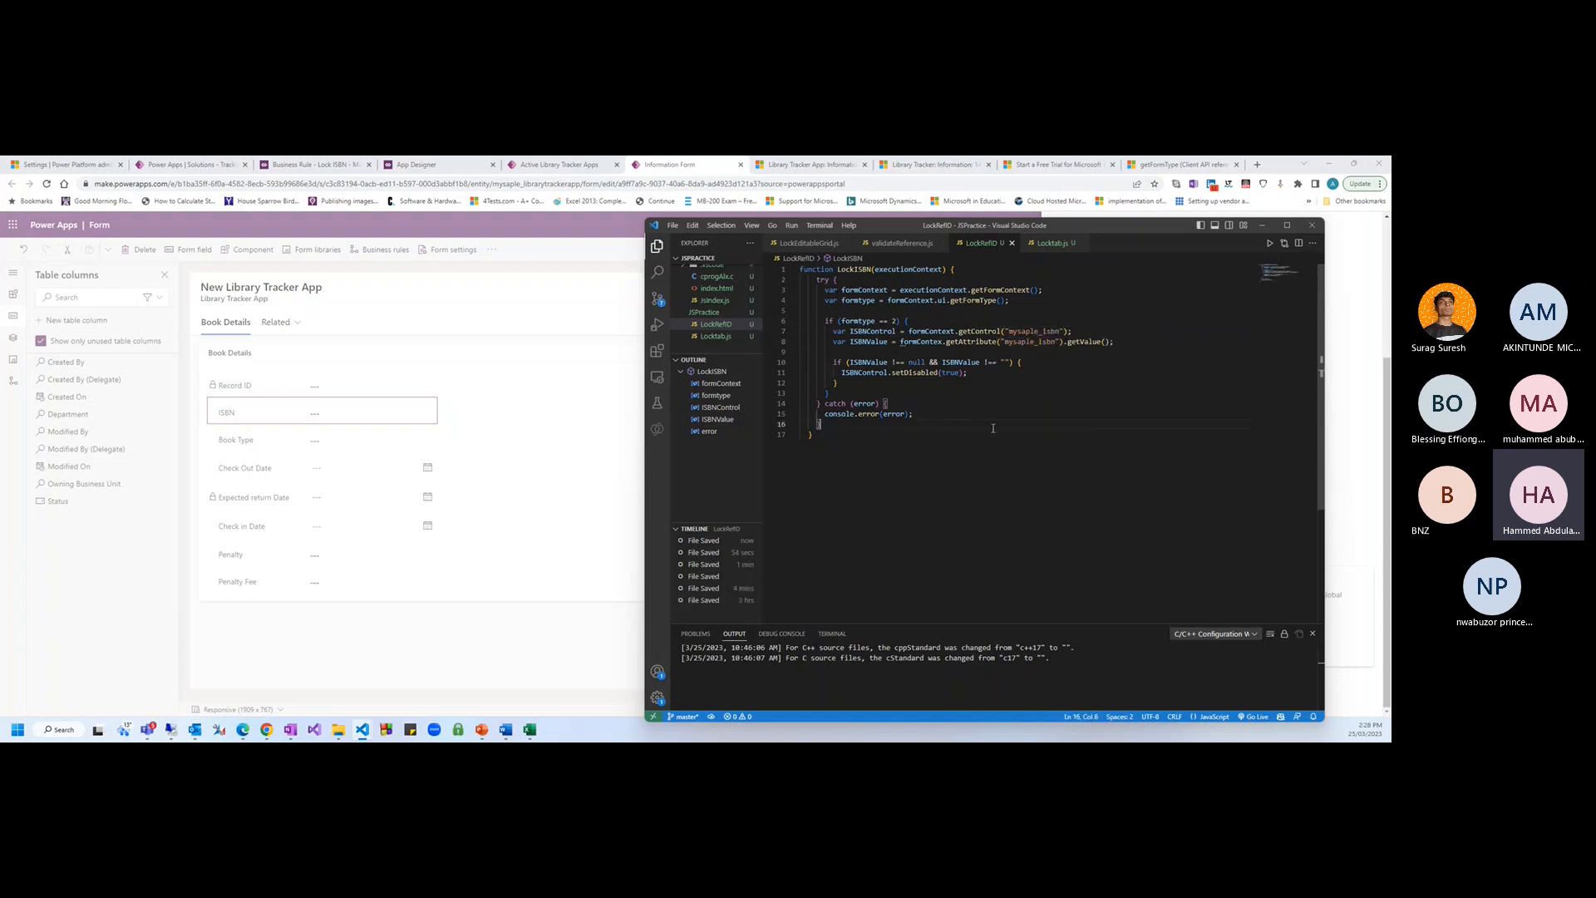
{"action": "left_click", "coordinate": [833, 363]}
{"action": "left_click_drag", "start_coordinate": [1022, 363], "coordinate": [845, 362]}
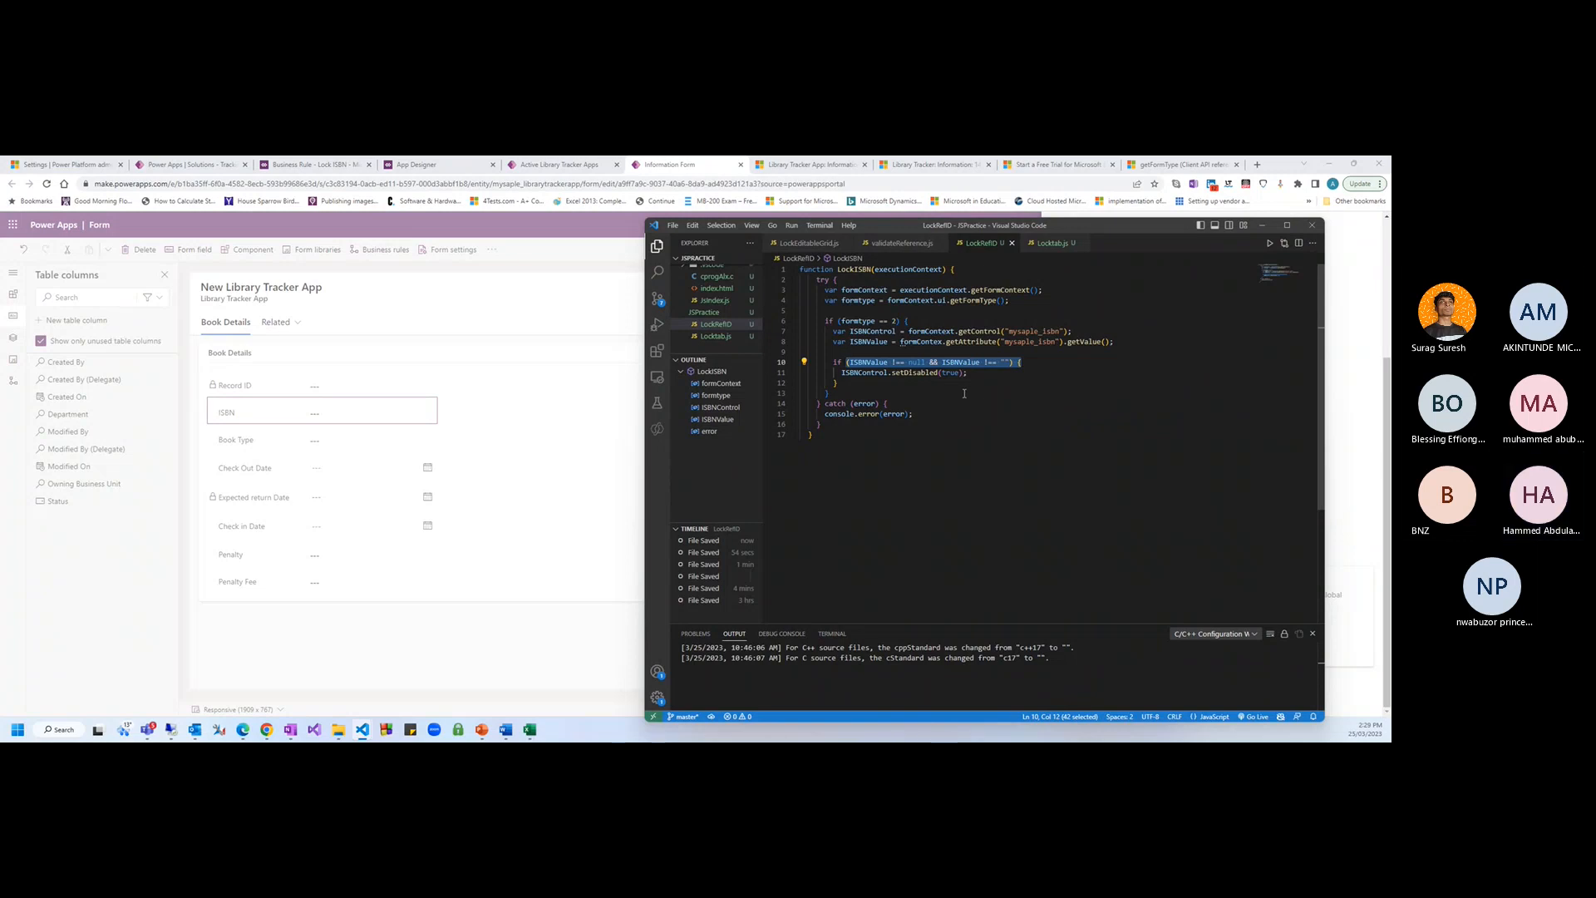
{"action": "left_click", "coordinate": [891, 403]}
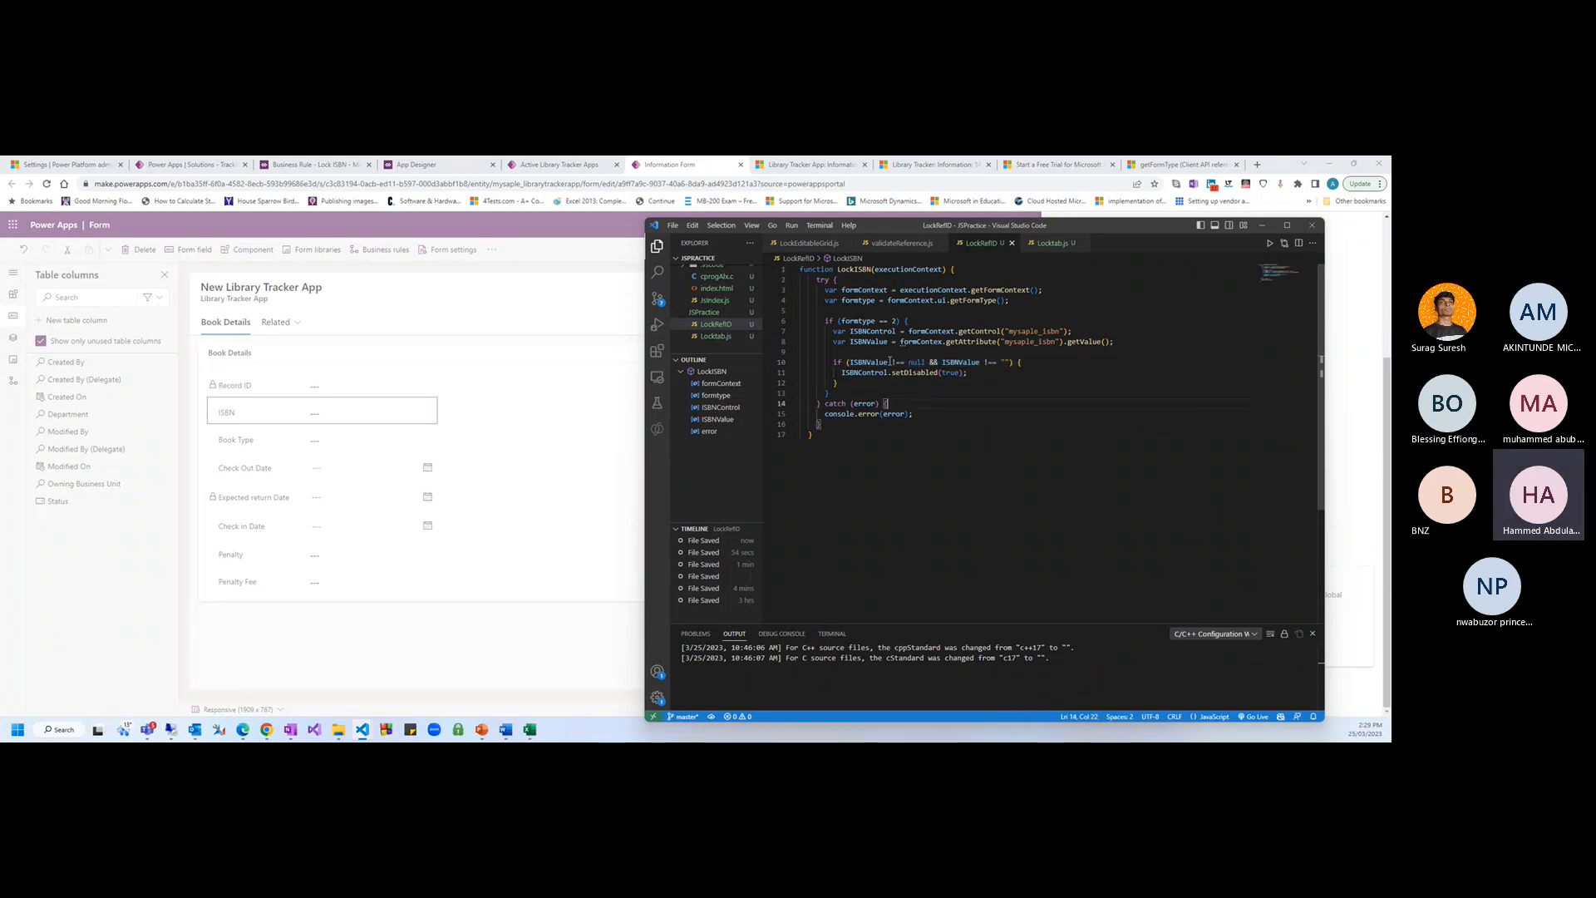
{"action": "left_click", "coordinate": [971, 373]}
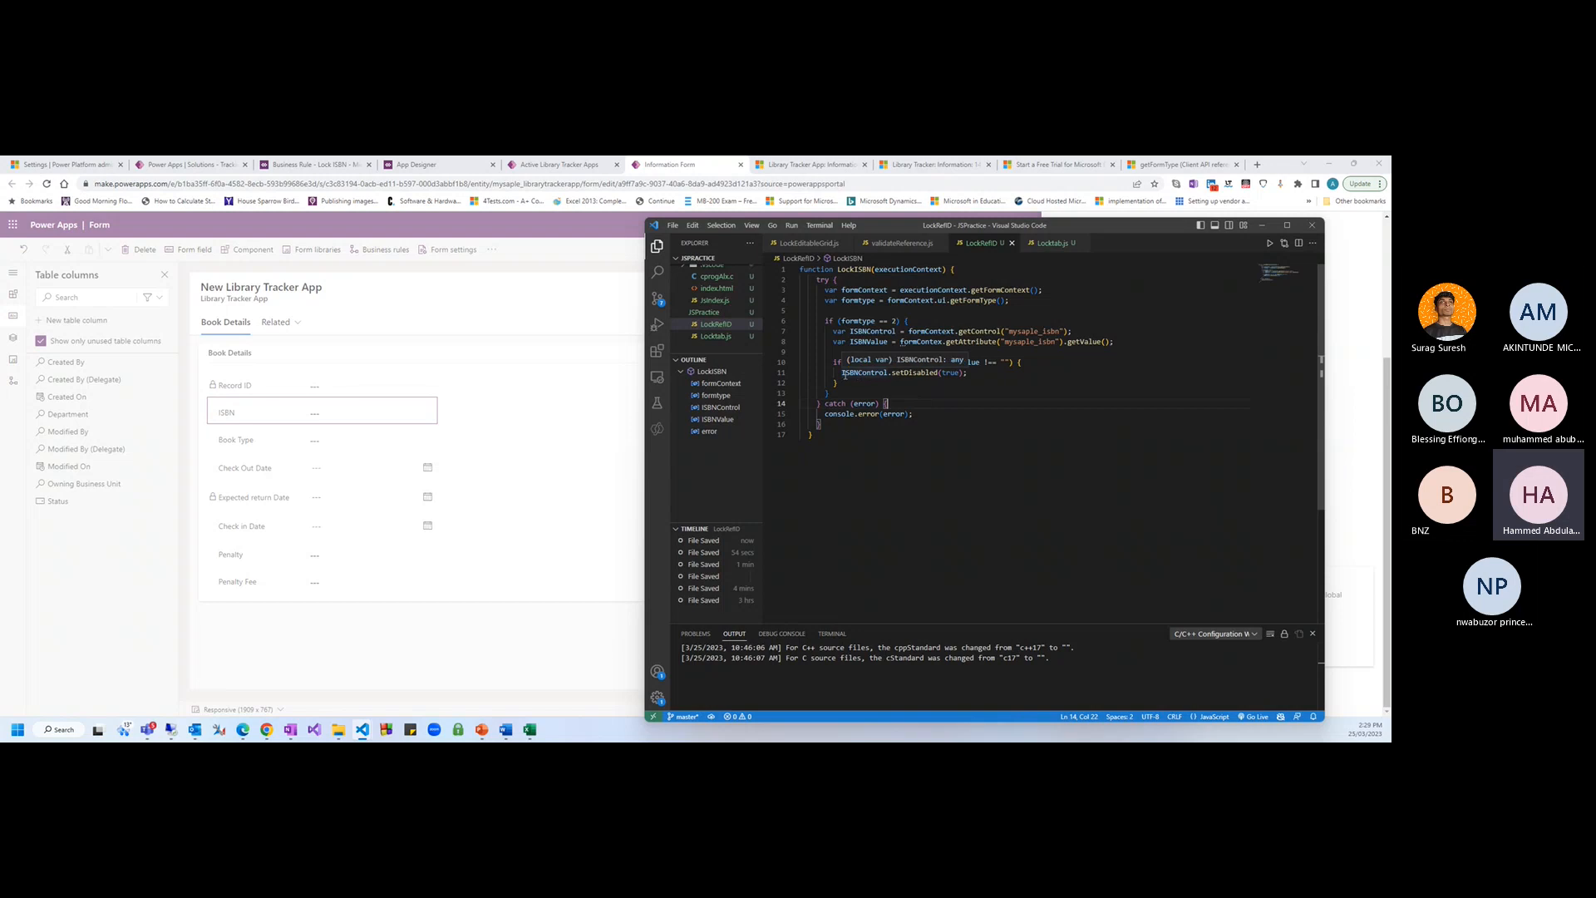
{"action": "mouse_move", "coordinate": [971, 373]}
{"action": "left_mouse_down"}
{"action": "mouse_move", "coordinate": [843, 373]}
{"action": "mouse_move", "coordinate": [962, 374]}
{"action": "left_mouse_up"}
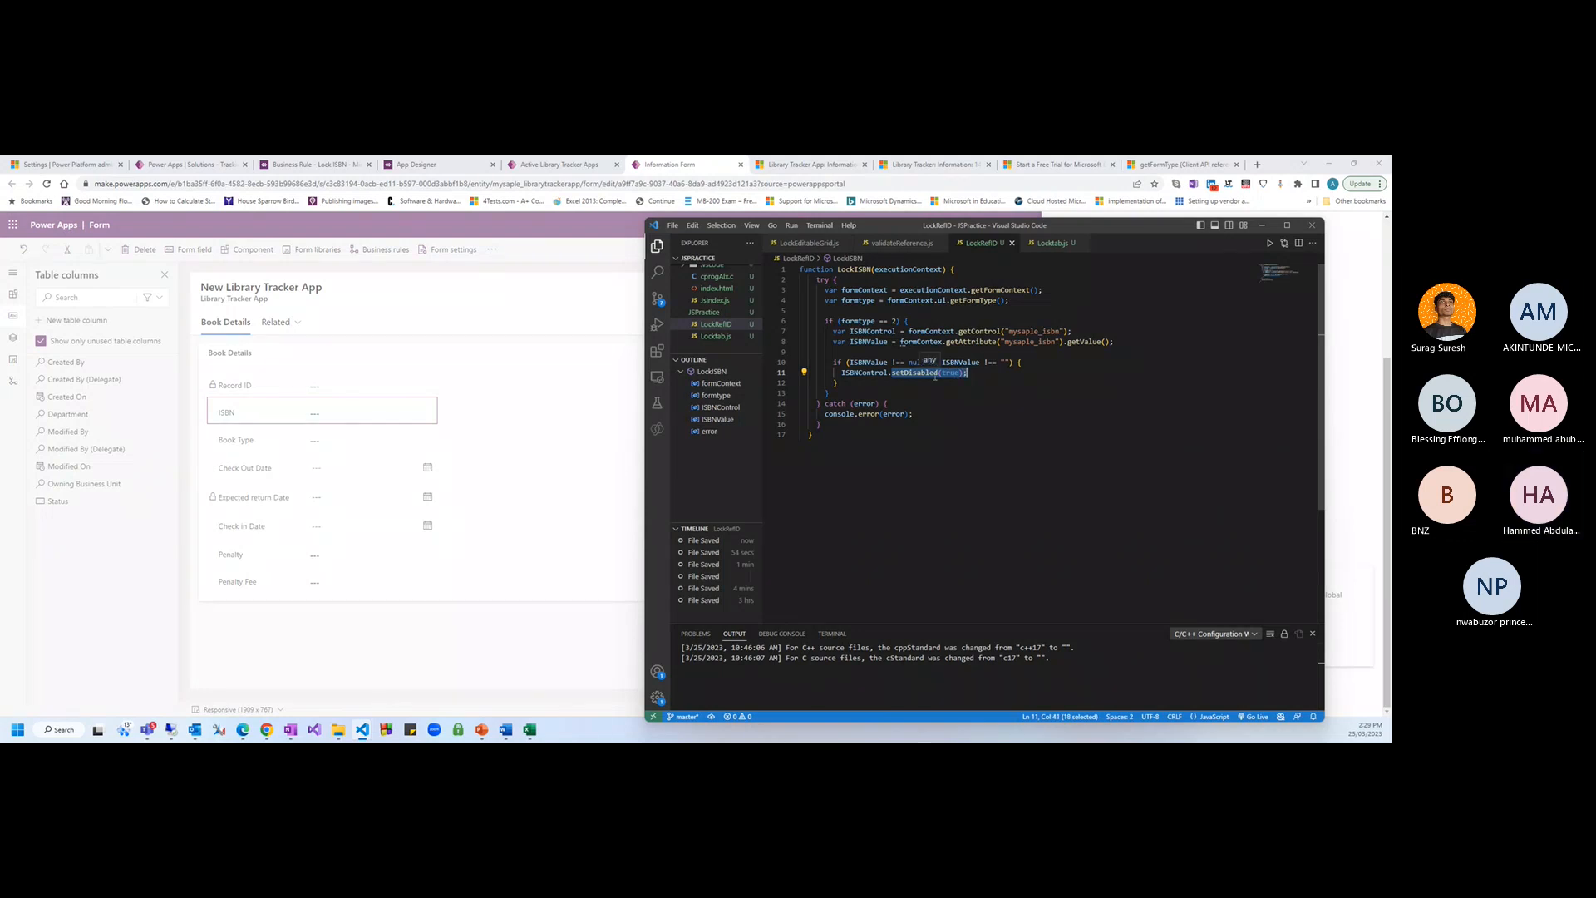
{"action": "left_click", "coordinate": [977, 385]}
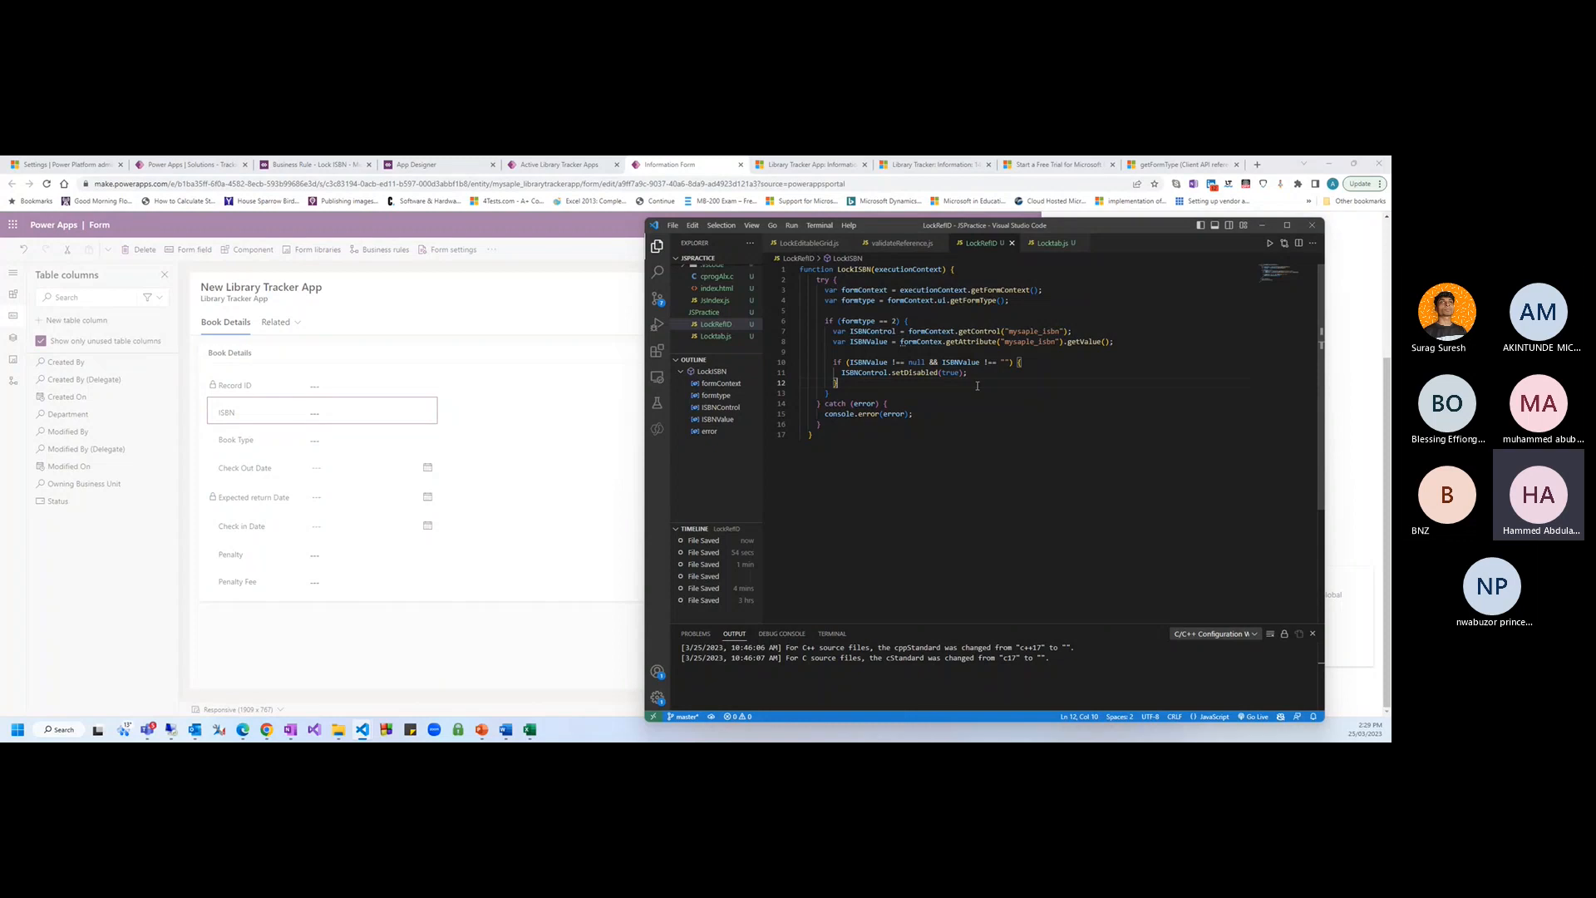
{"action": "key", "text": "Down"}
{"action": "key", "text": "Down"}
{"action": "key", "text": "Down"}
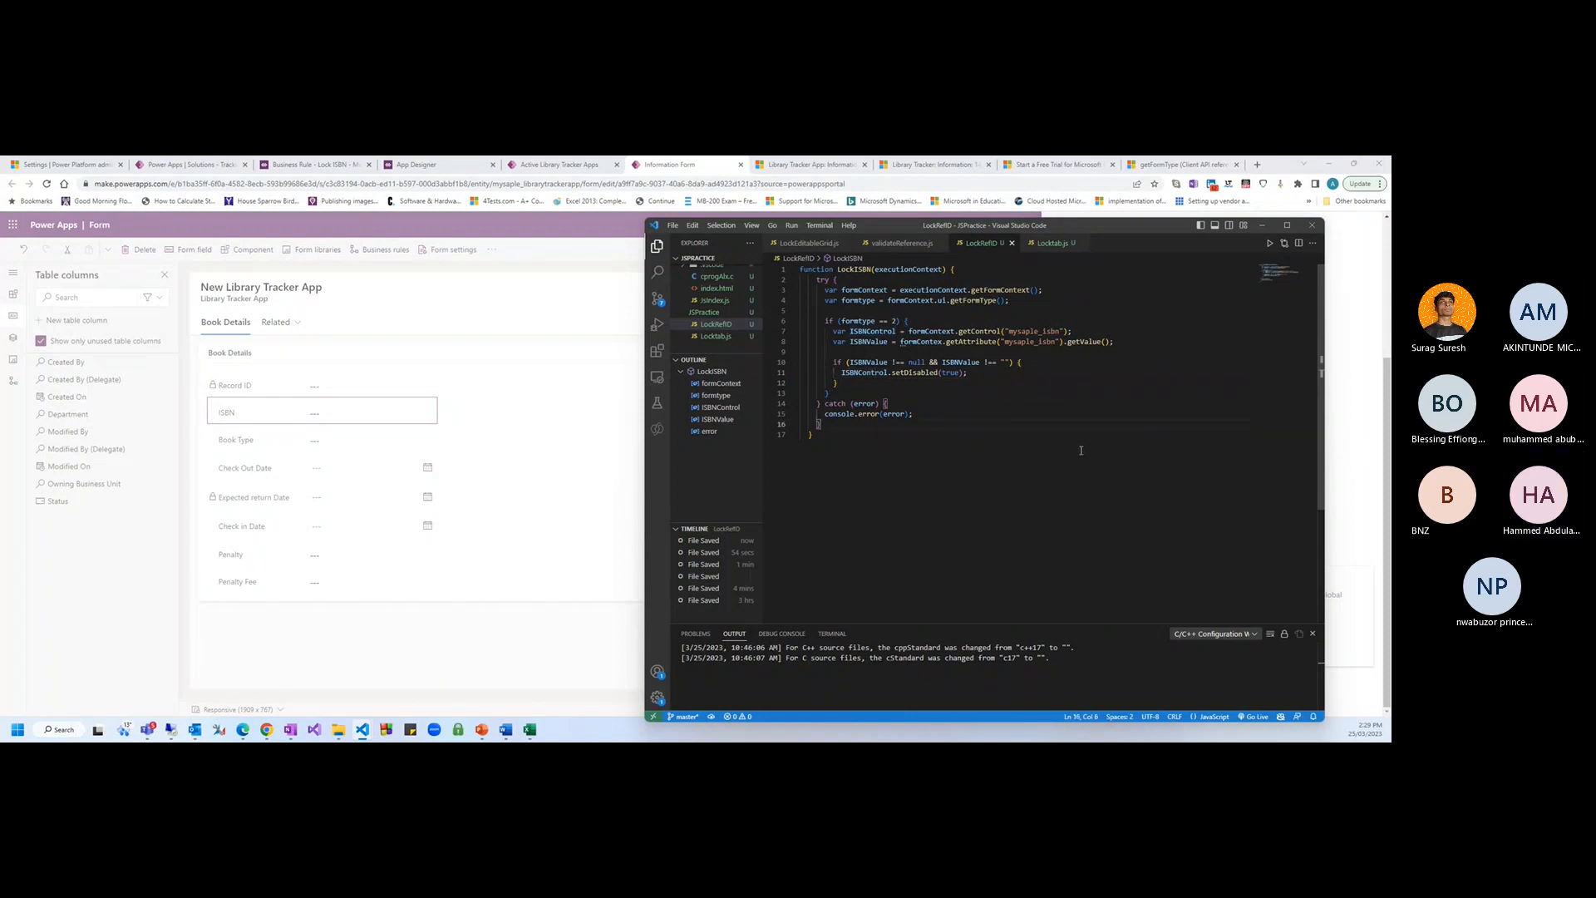
{"action": "key", "text": "Down"}
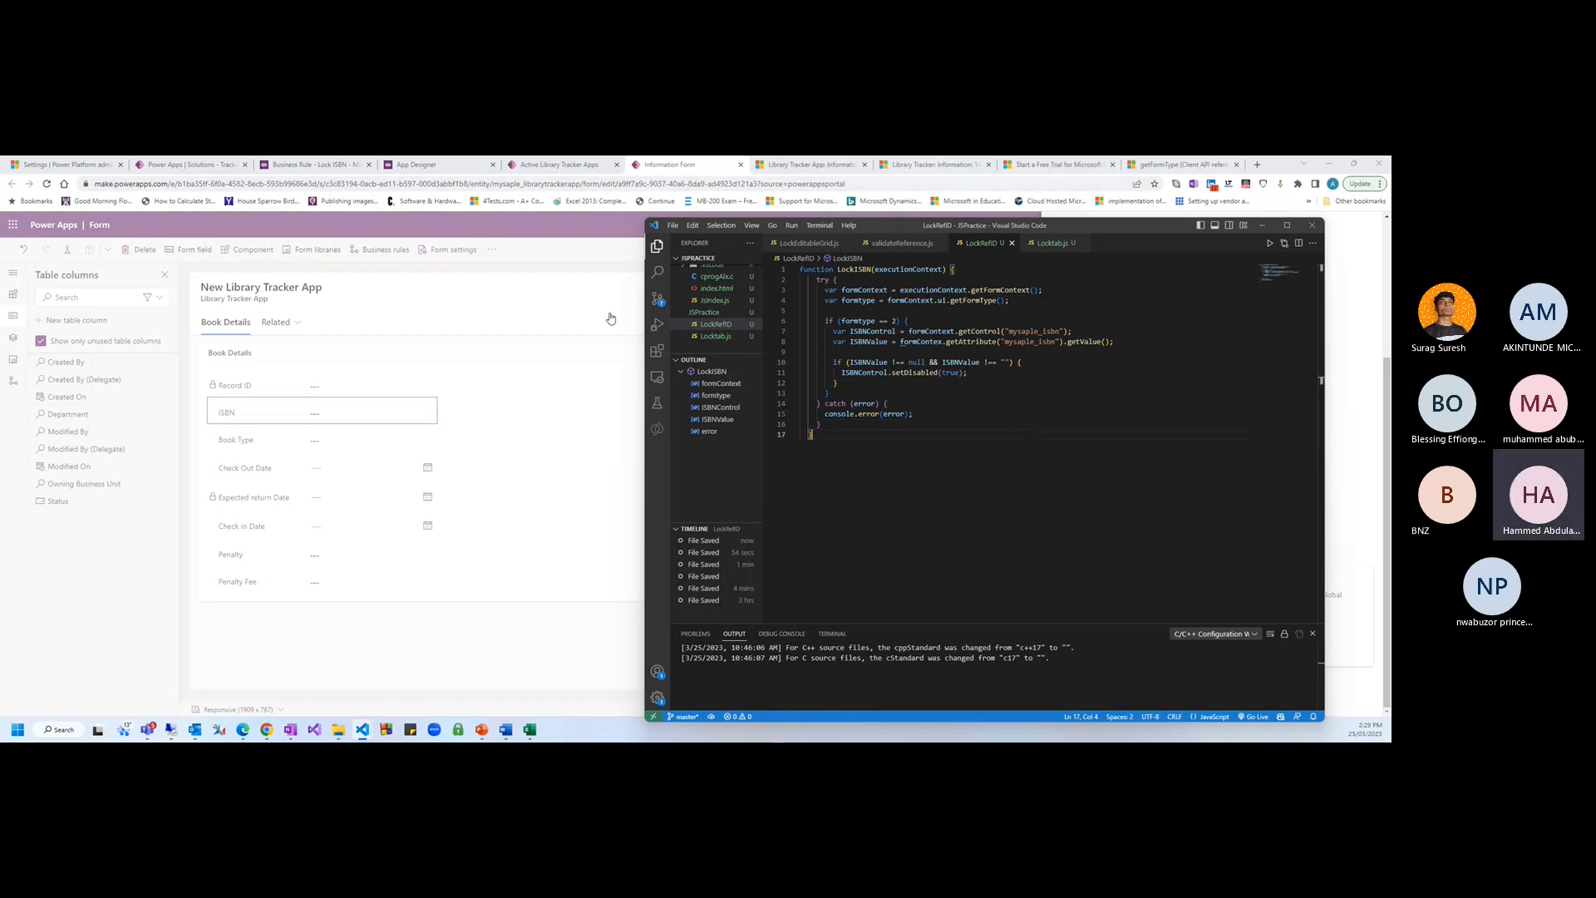
Open the Edit and File menus and close them without choosing anything
{"action": "left_click", "coordinate": [690, 226]}
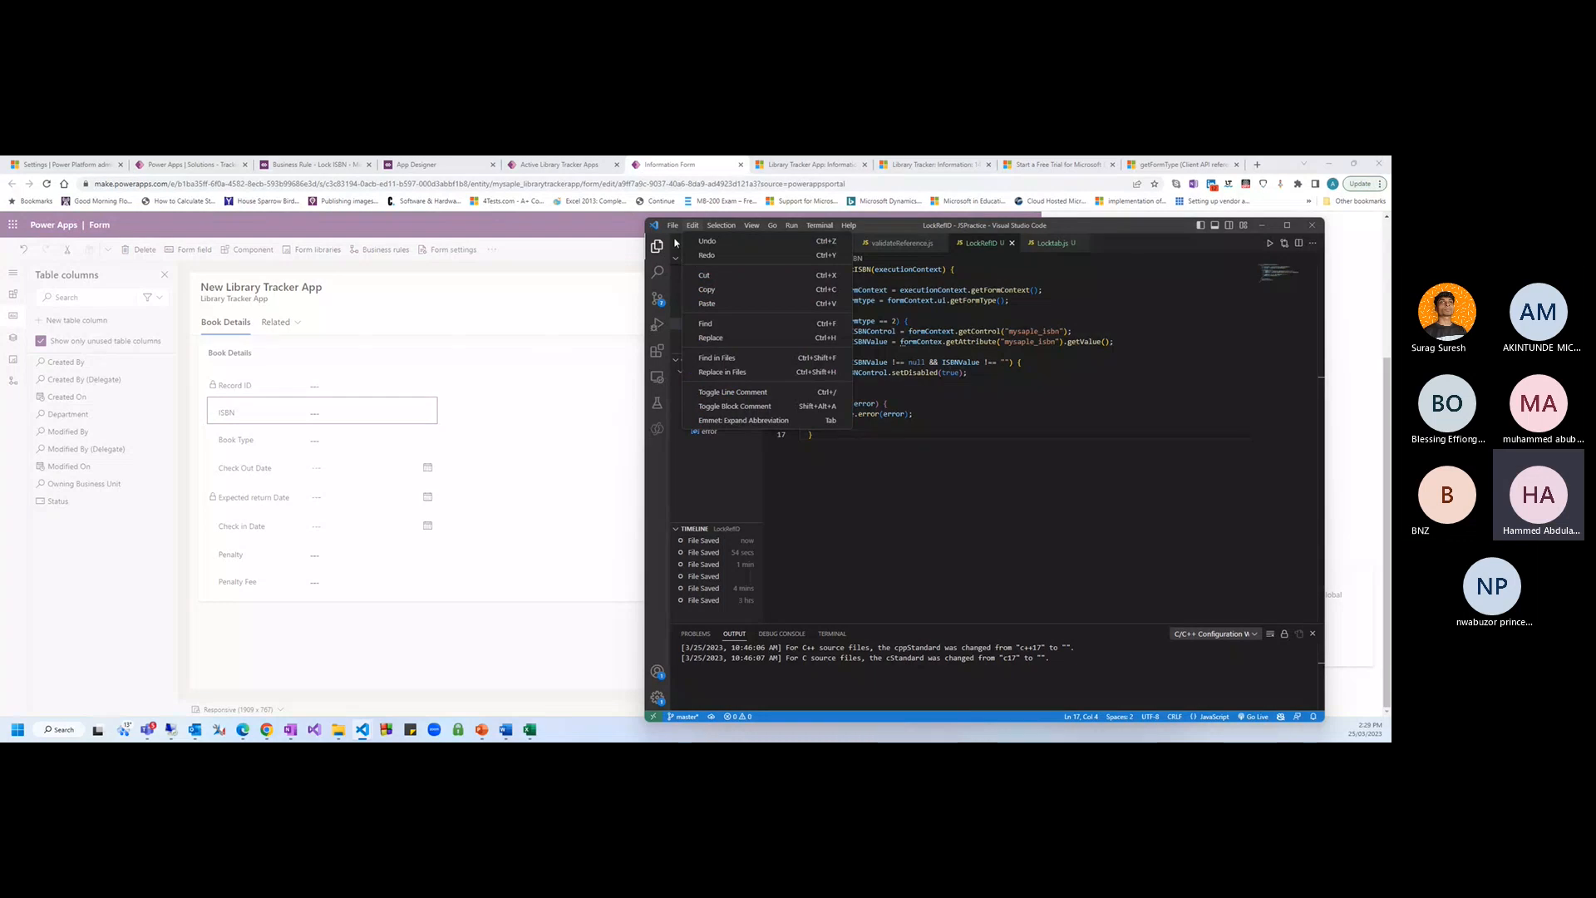
{"action": "mouse_move", "coordinate": [674, 227]}
{"action": "mouse_move", "coordinate": [693, 450]}
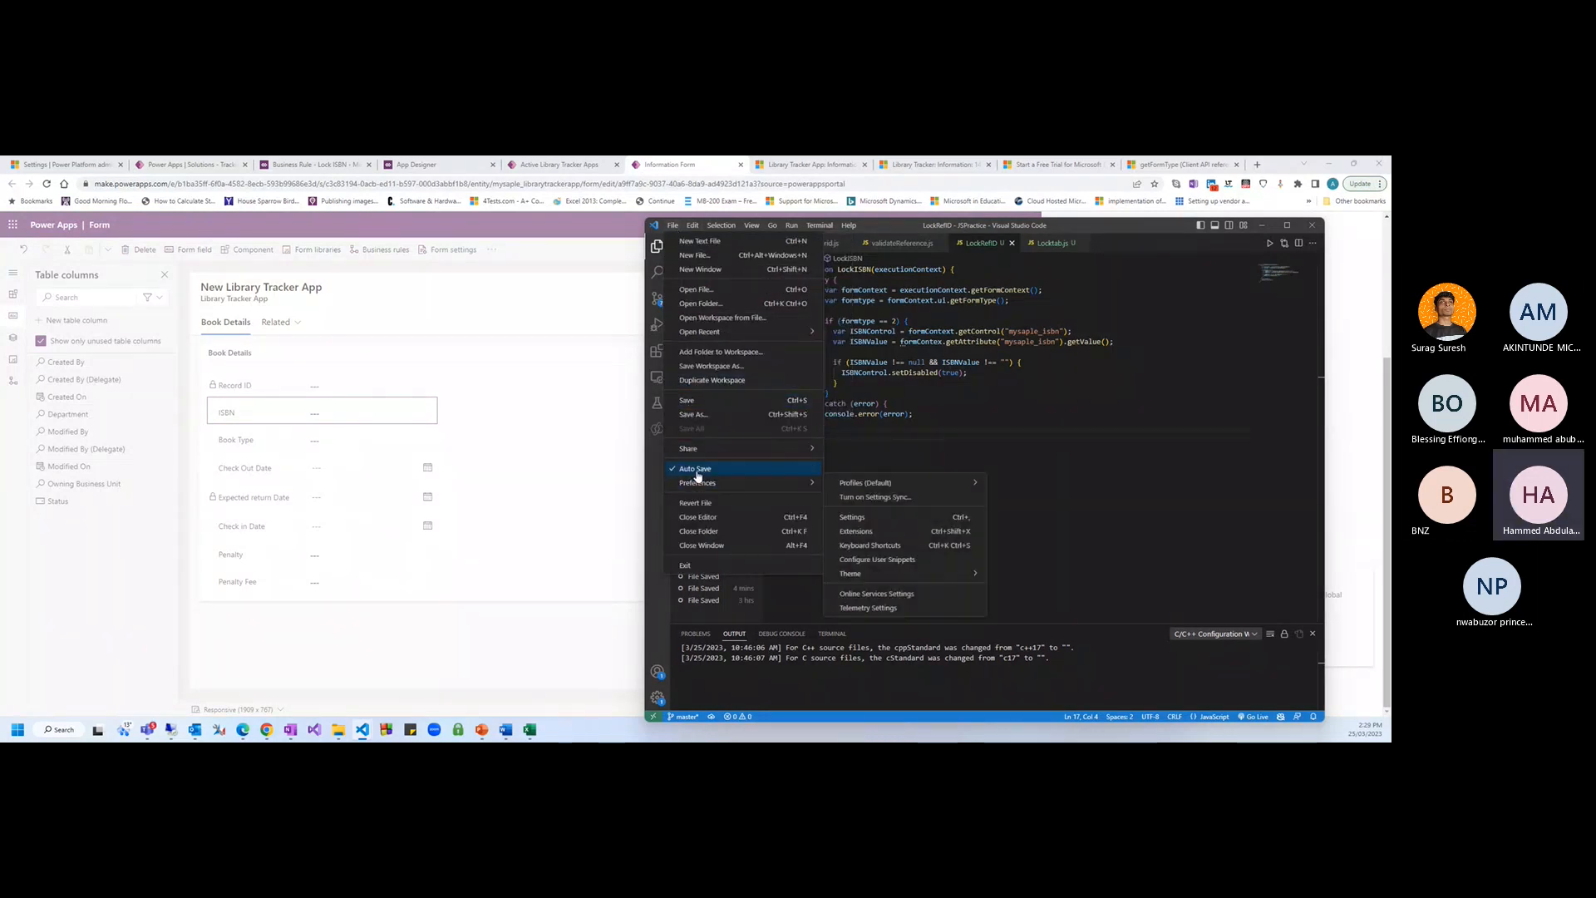
{"action": "left_click", "coordinate": [947, 440]}
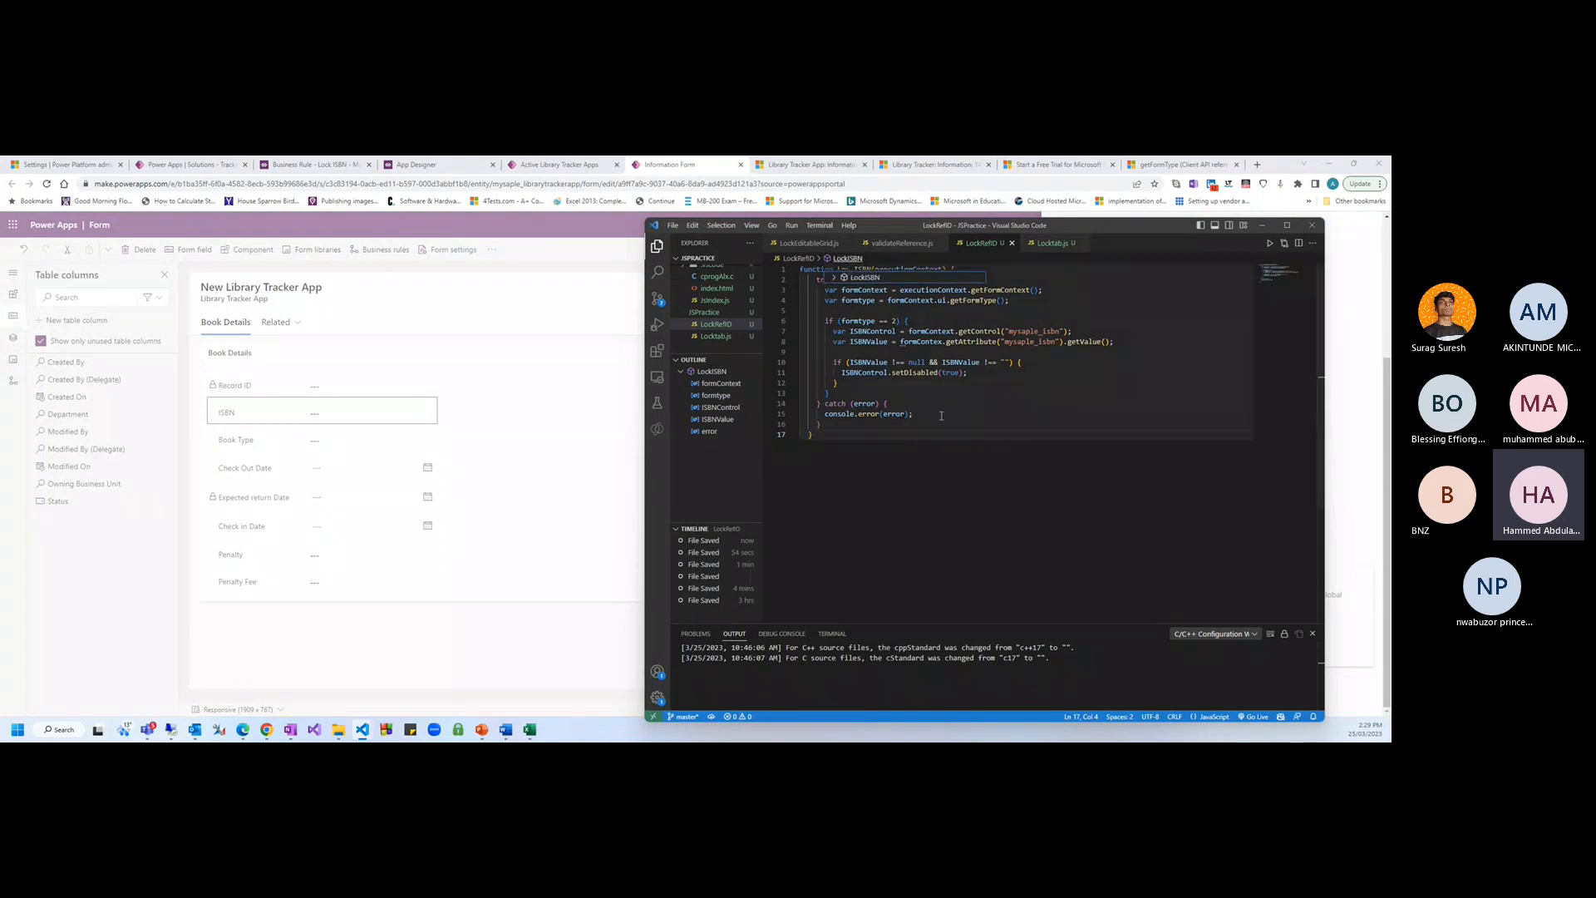
Minimize VS Code, close the ISBN column panel, and start a new web resource from Form libraries
{"action": "left_click", "coordinate": [1262, 225]}
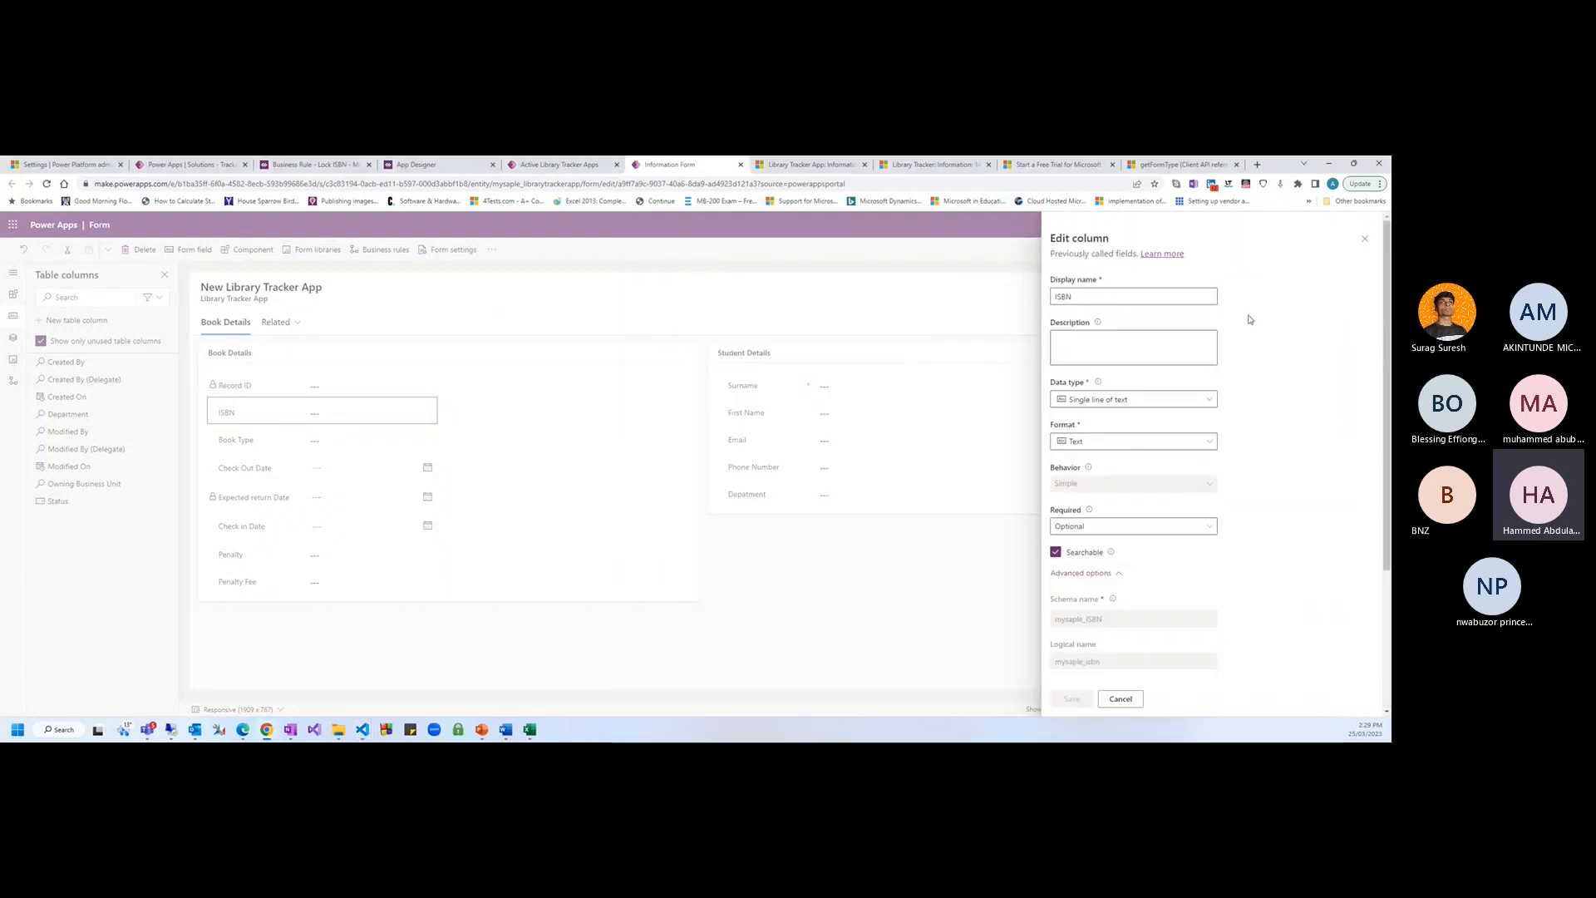
{"action": "left_click", "coordinate": [1364, 239]}
{"action": "left_click", "coordinate": [14, 361]}
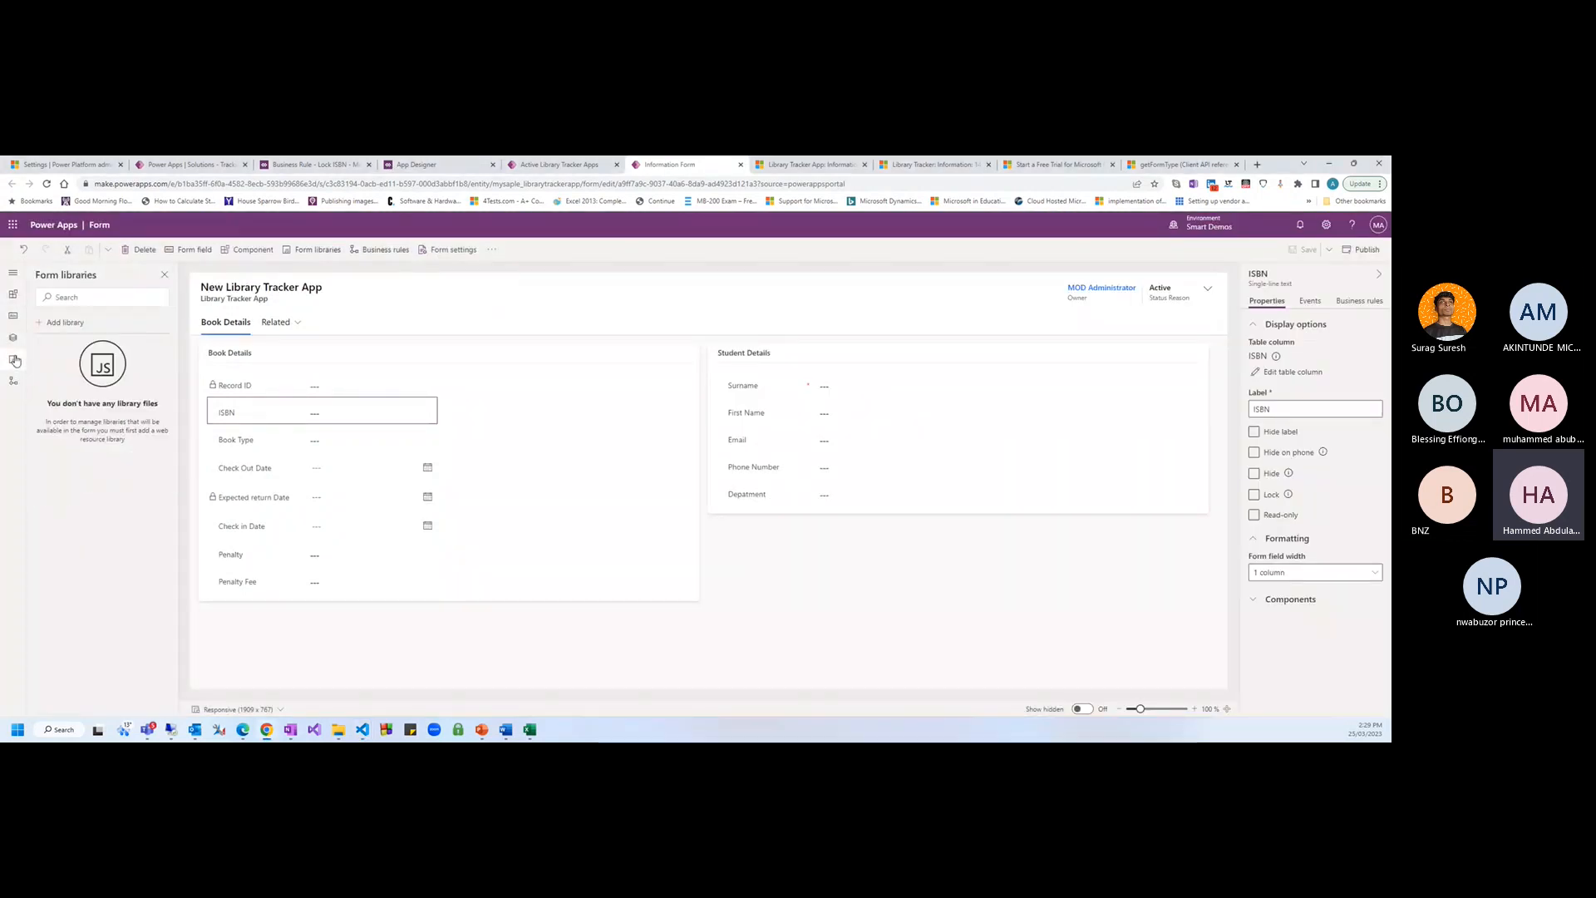
{"action": "left_click", "coordinate": [70, 326]}
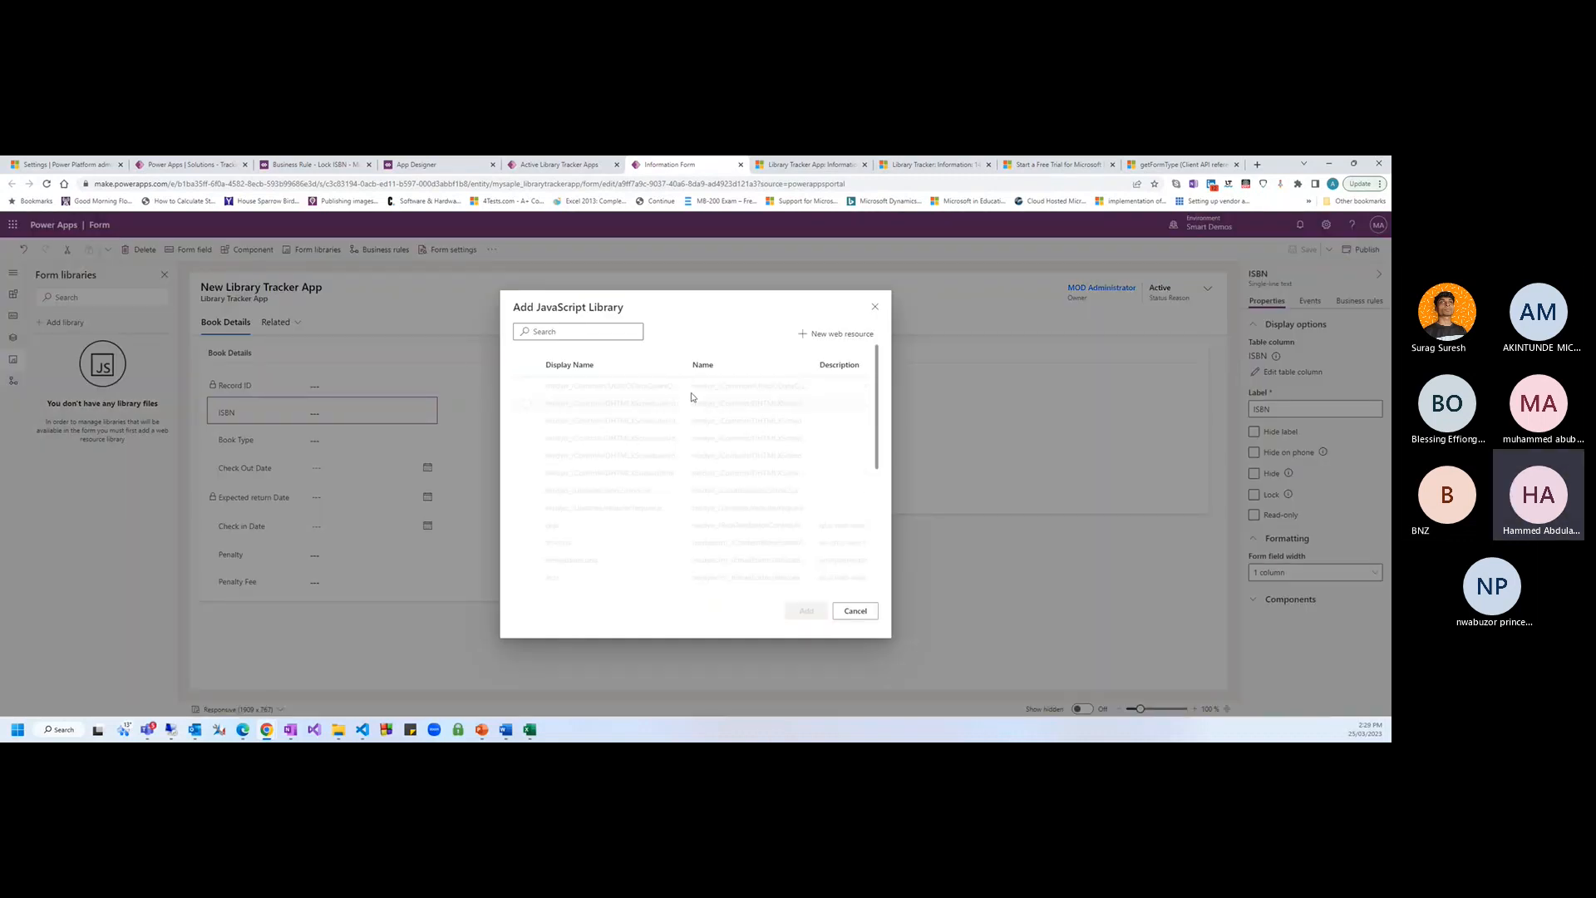
{"action": "left_click", "coordinate": [560, 332]}
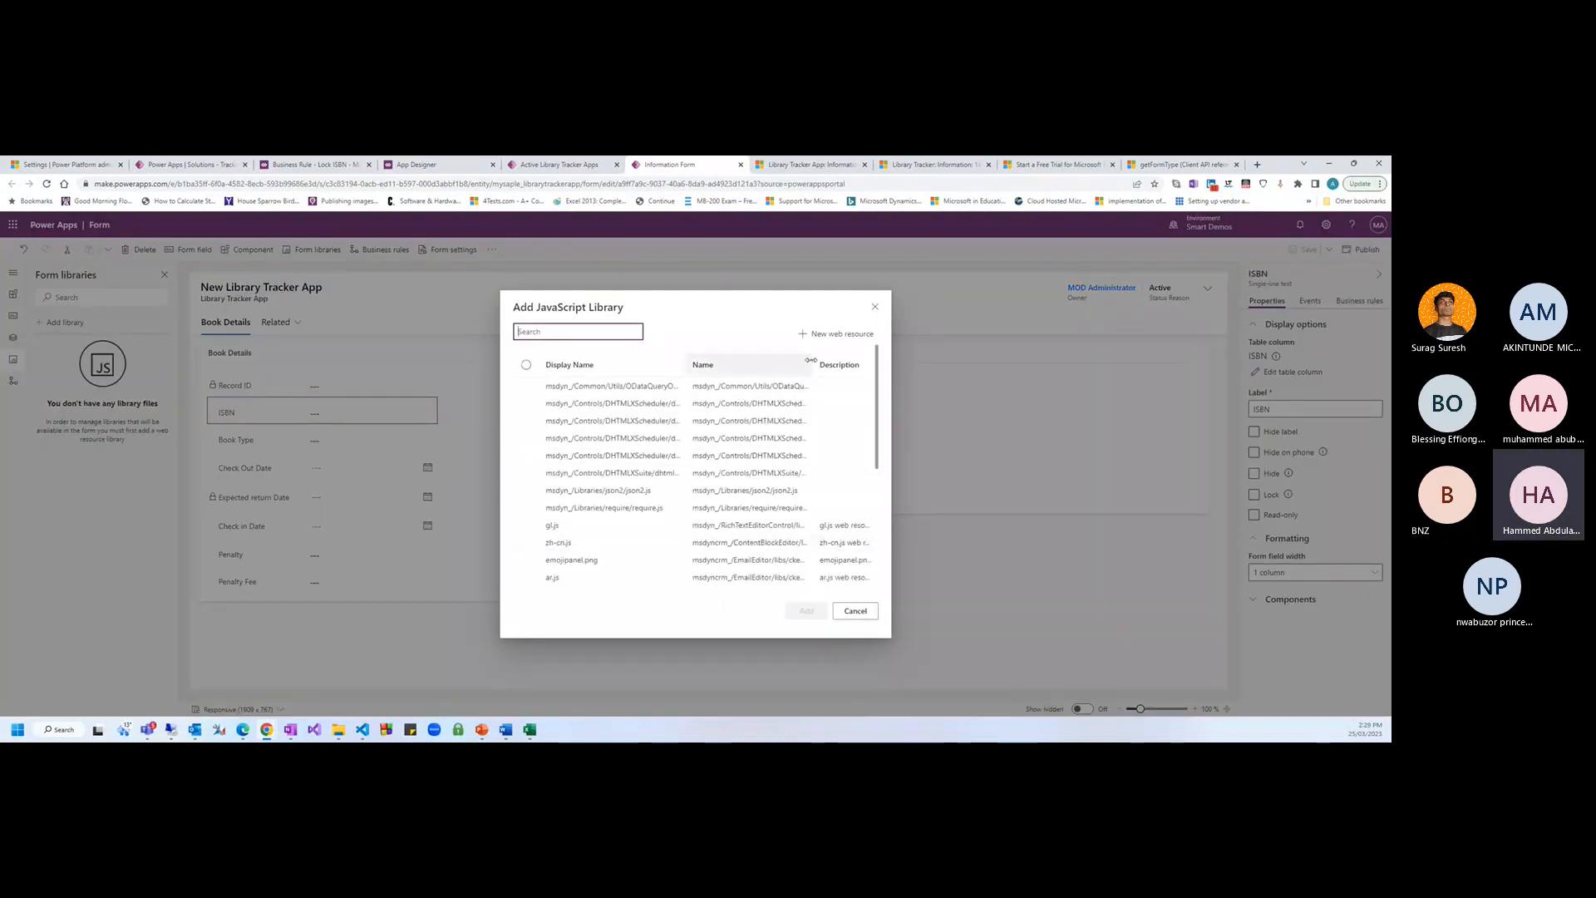
{"action": "left_click", "coordinate": [831, 334]}
Browse to Desktop\JSPractice, select Locktab, then switch back to the LockRefID code in VS Code
{"action": "left_click", "coordinate": [1081, 286]}
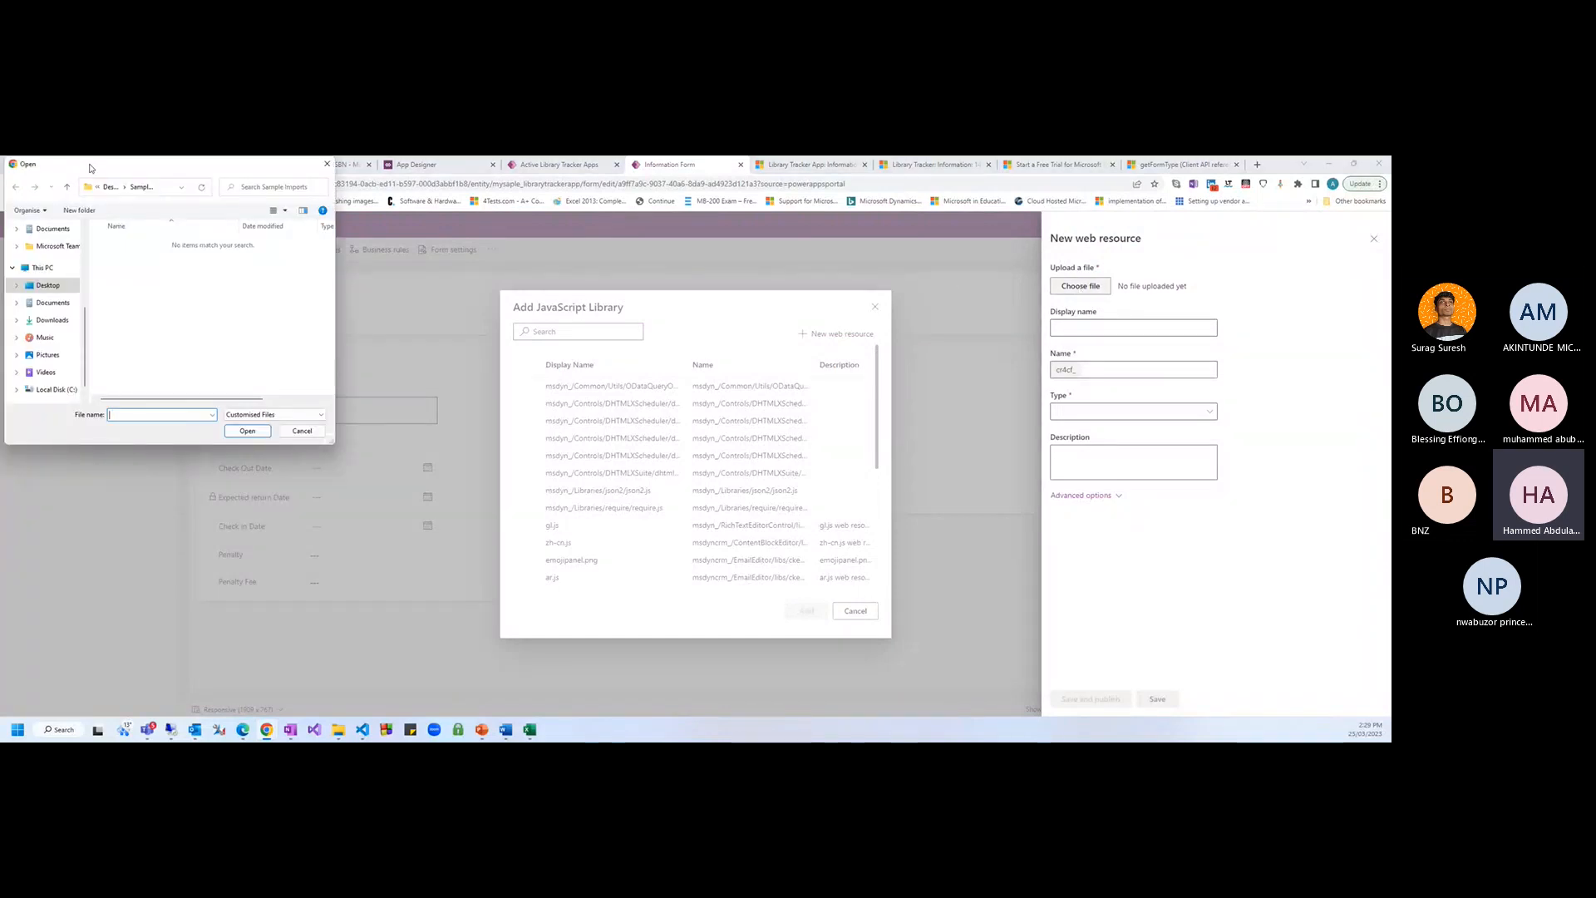
{"action": "left_click_drag", "start_coordinate": [91, 168], "coordinate": [107, 185]}
{"action": "scroll", "coordinate": [82, 316], "scroll_direction": "up", "scroll_amount": 2}
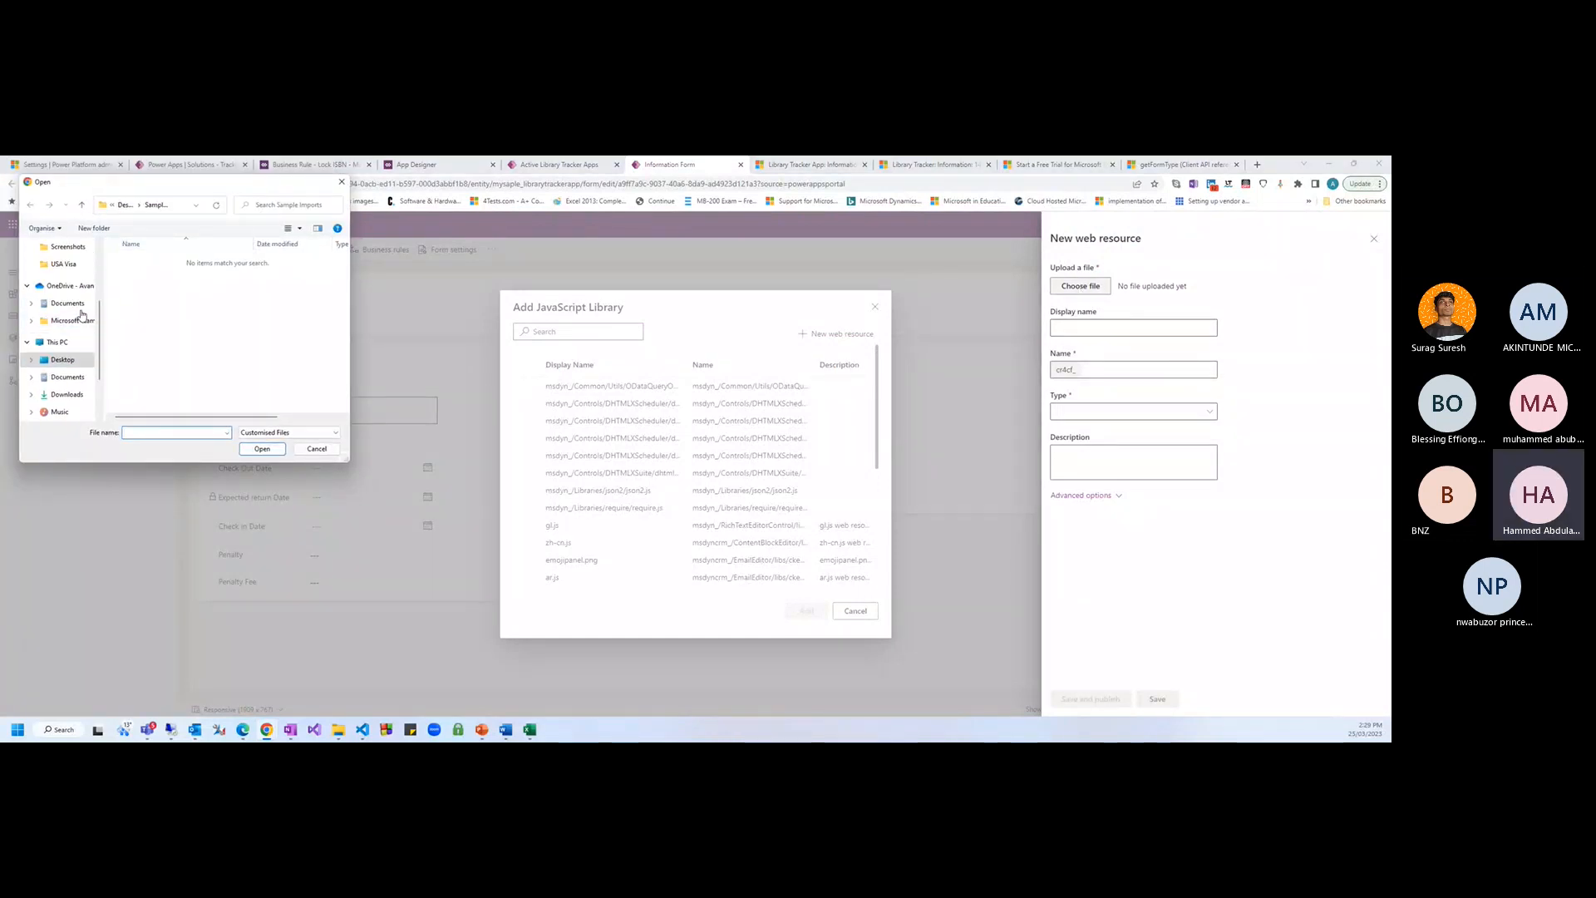
{"action": "scroll", "coordinate": [81, 314], "scroll_direction": "up", "scroll_amount": 3}
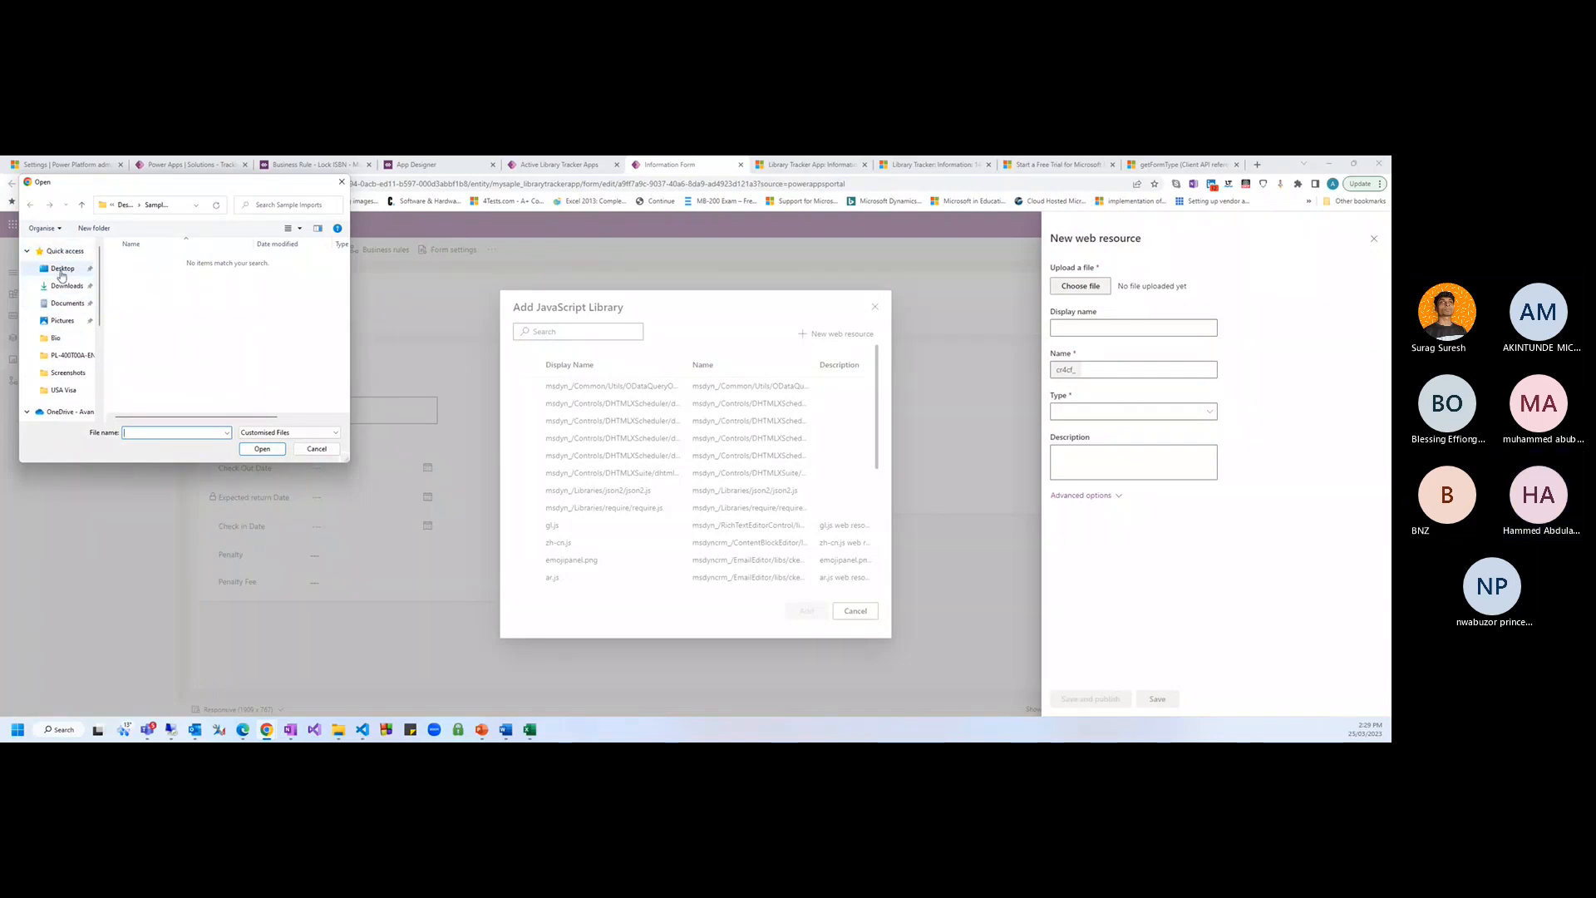
{"action": "left_click", "coordinate": [62, 273]}
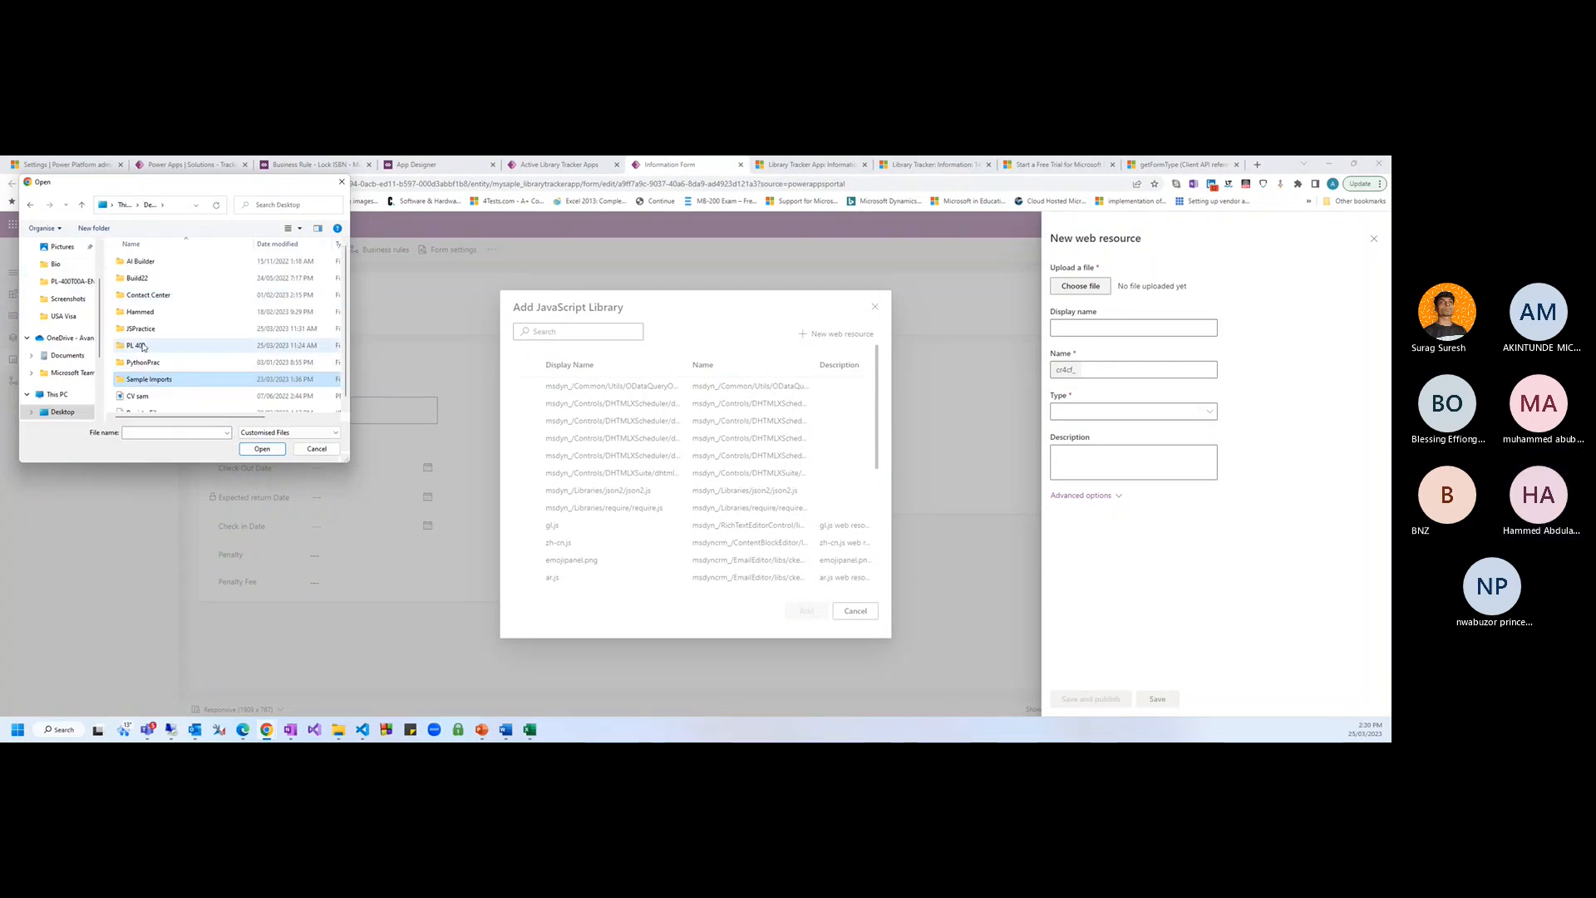
{"action": "double_click", "coordinate": [141, 329]}
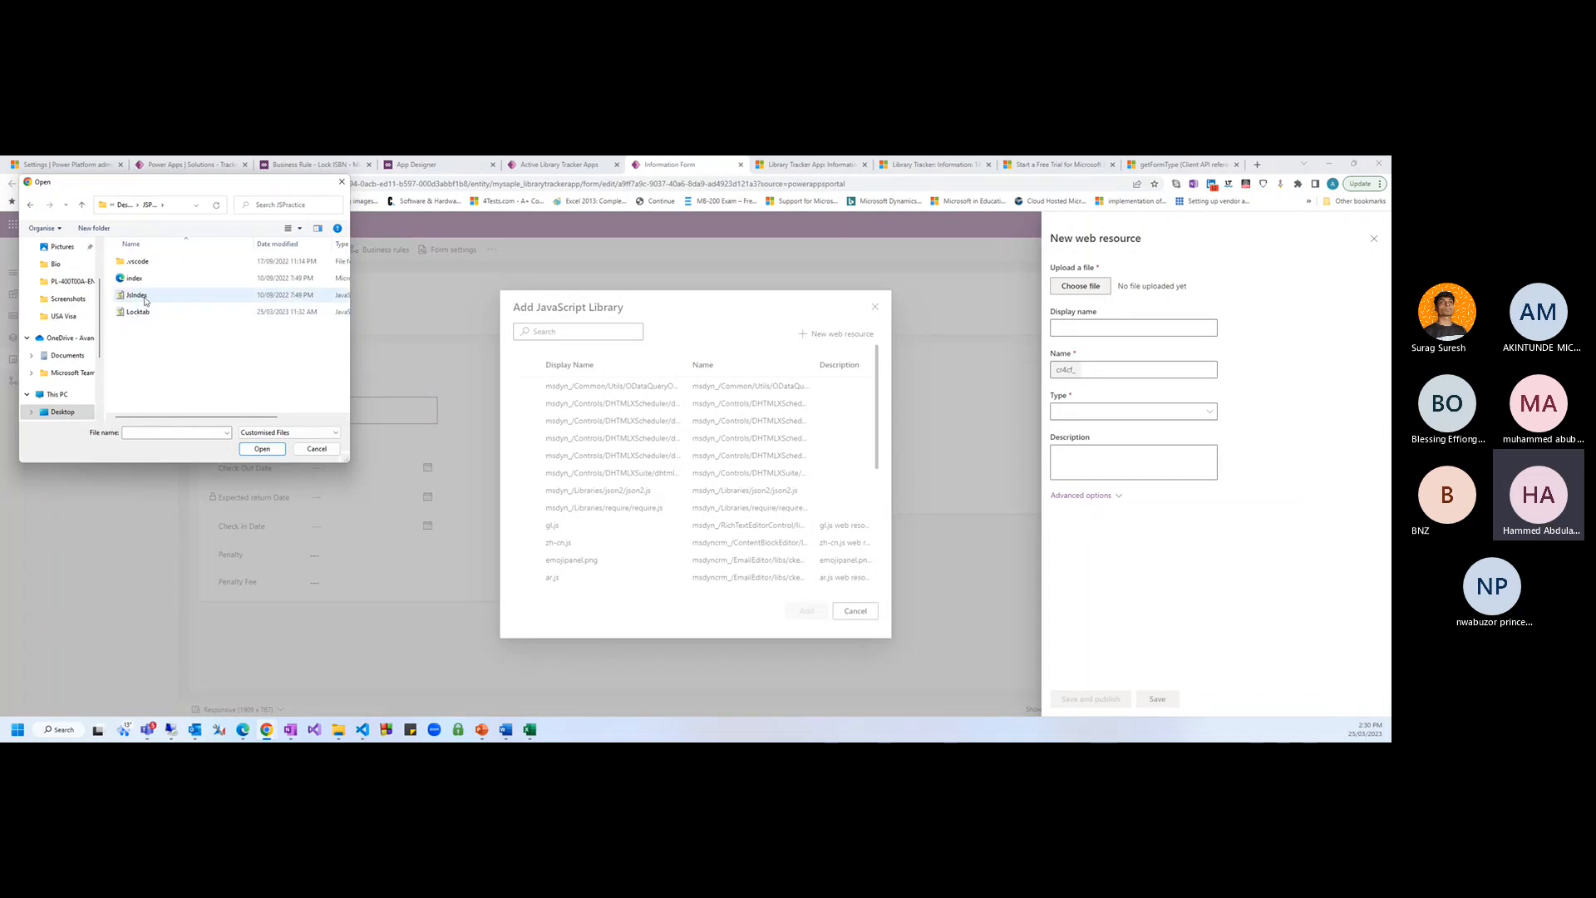
{"action": "left_click", "coordinate": [145, 312]}
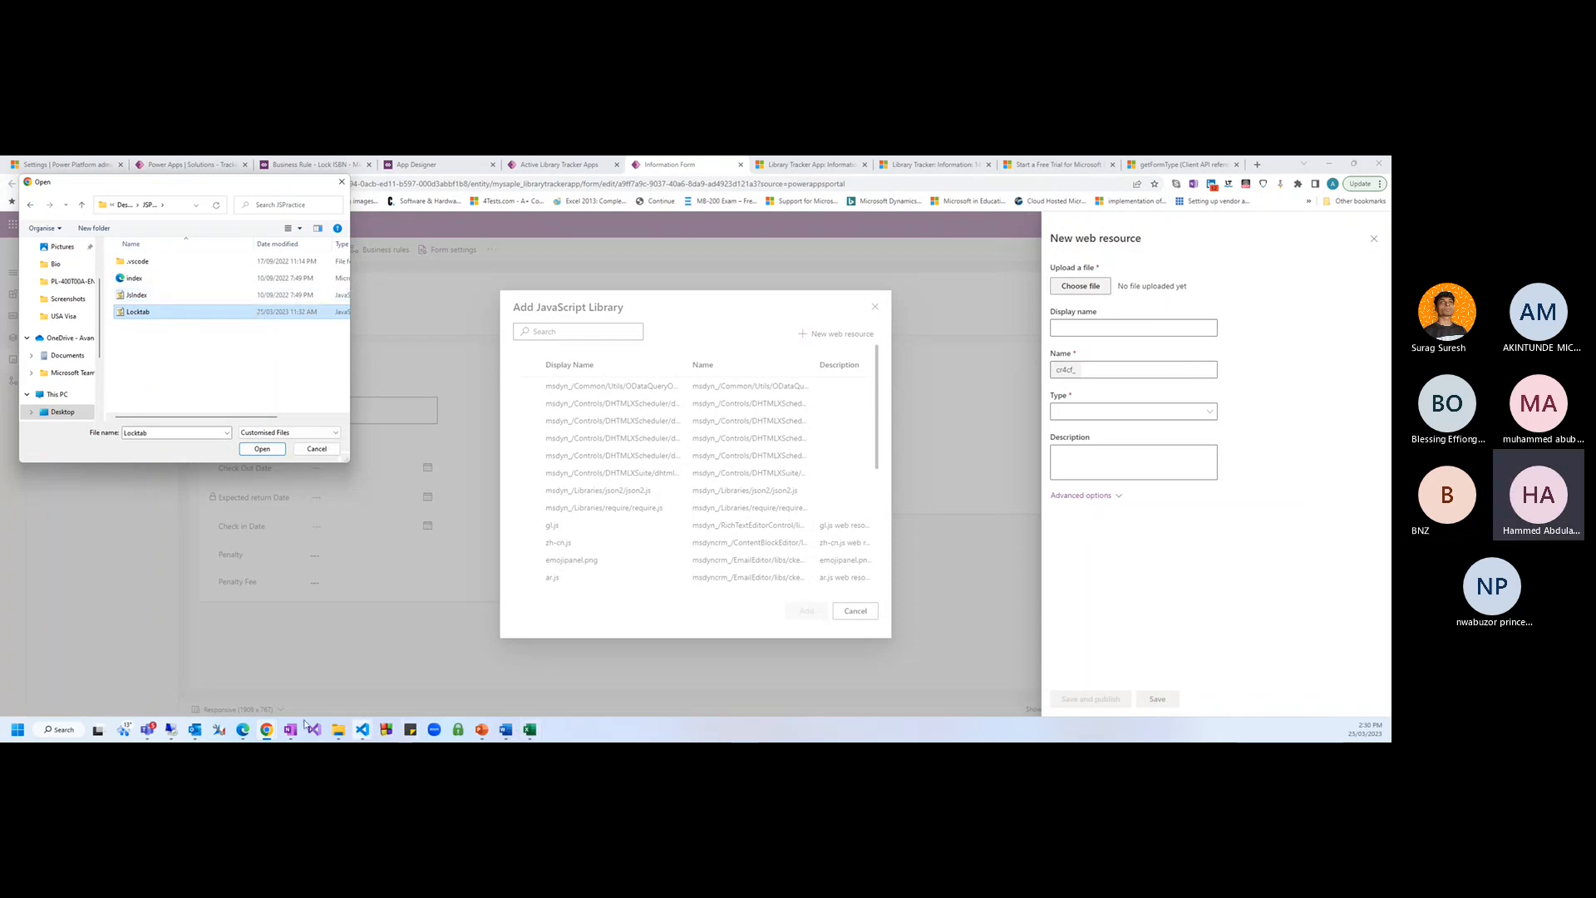
{"action": "left_click", "coordinate": [363, 729]}
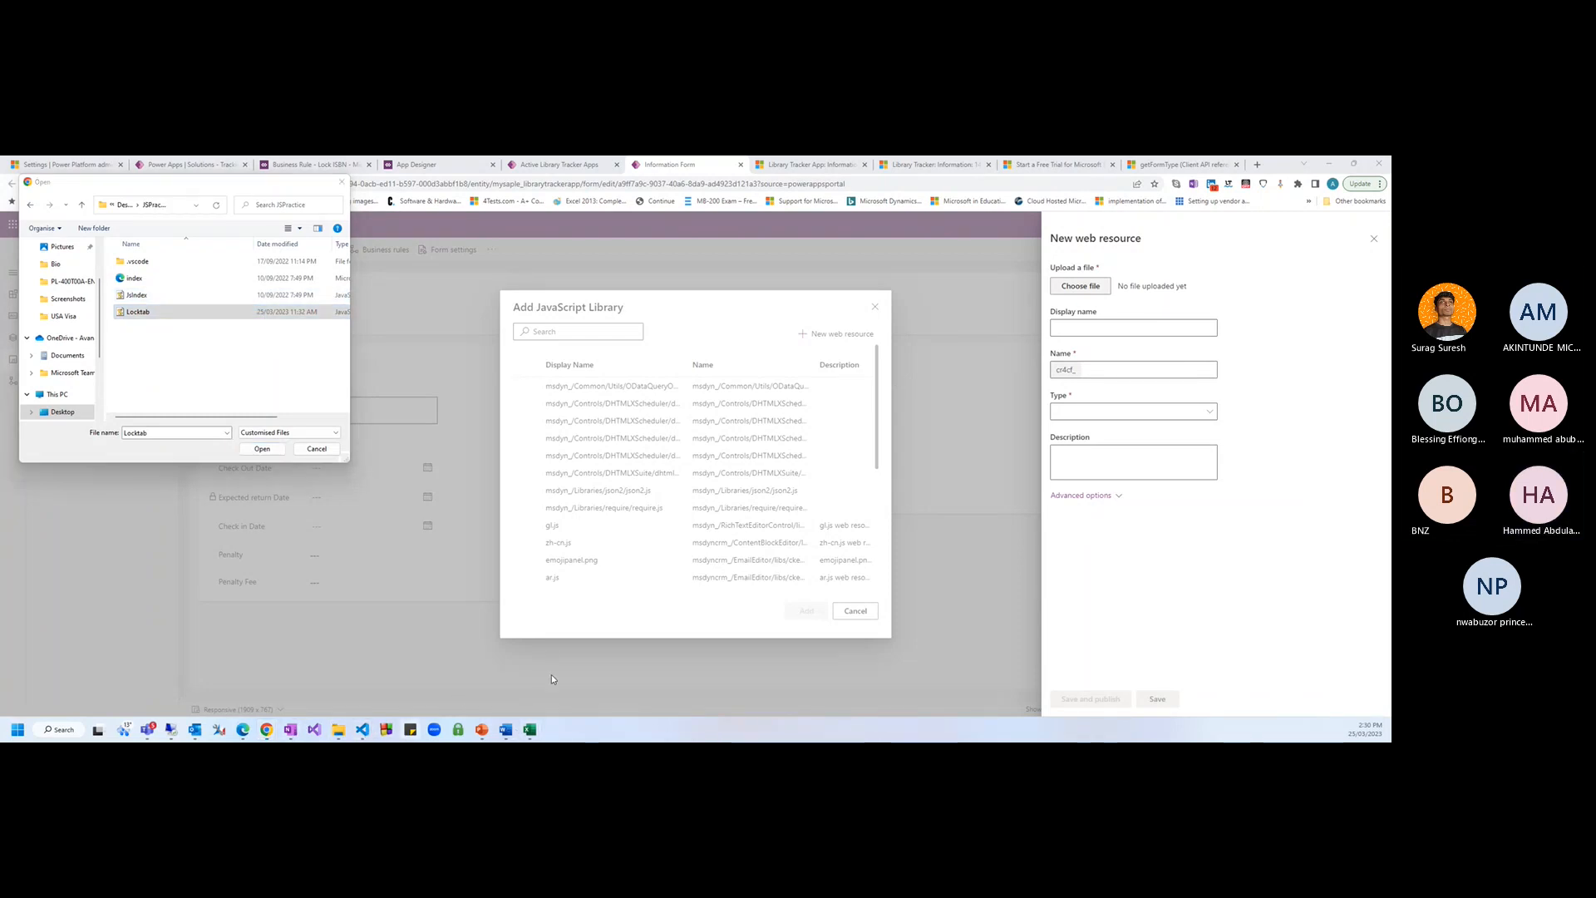
{"action": "left_click", "coordinate": [413, 657]}
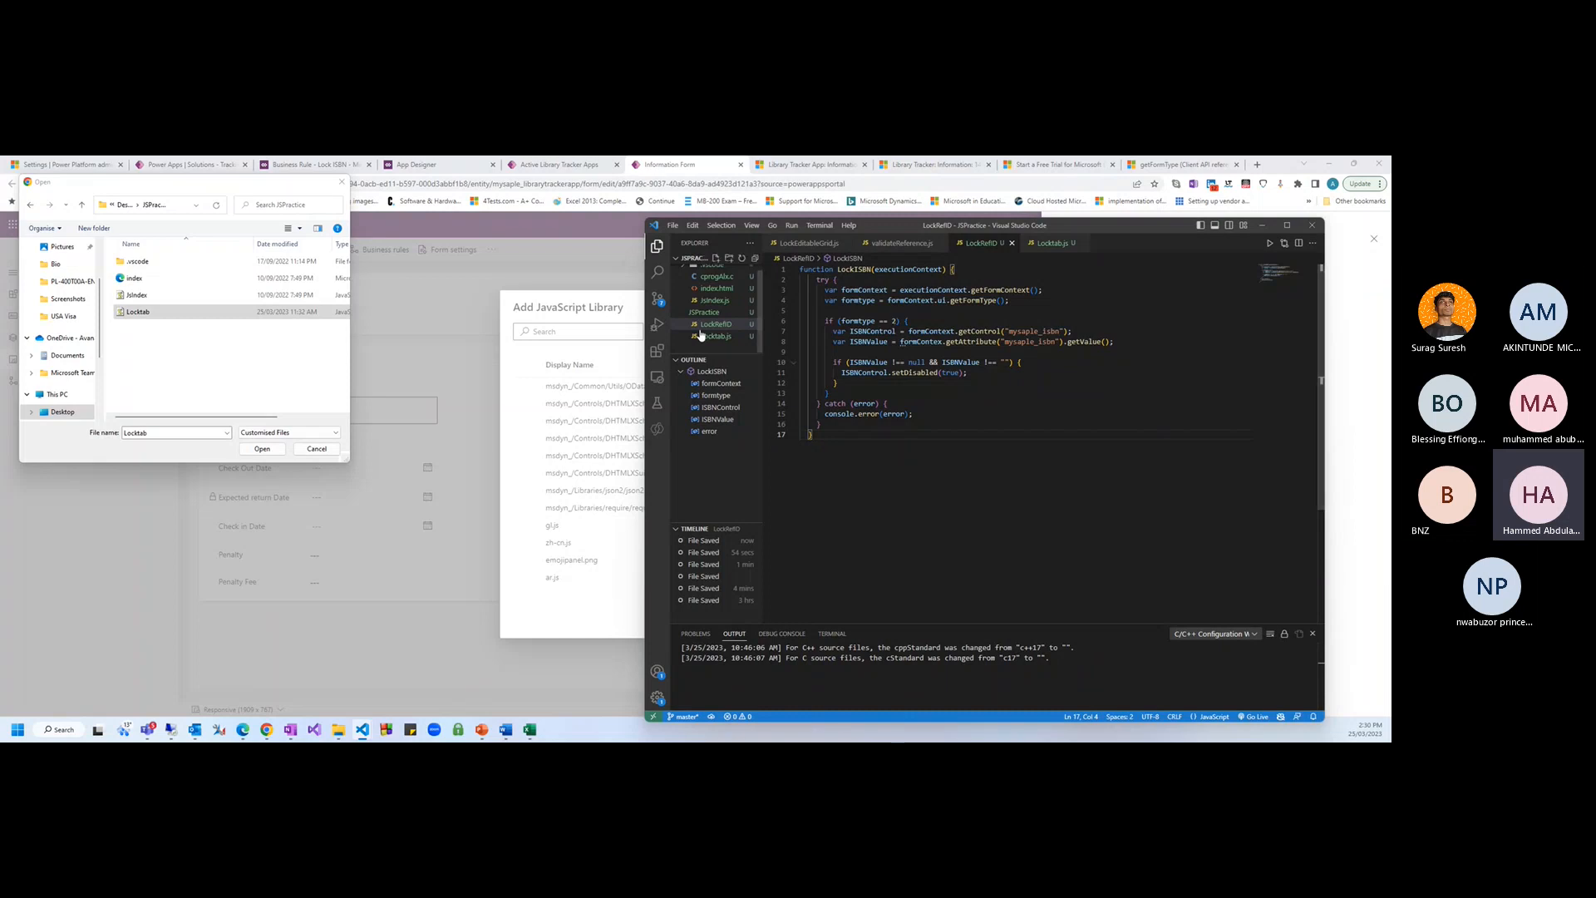
Use Save As to store the script as LockRefID, then again as LockRefID.js in JSPractice
{"action": "left_click", "coordinate": [672, 225]}
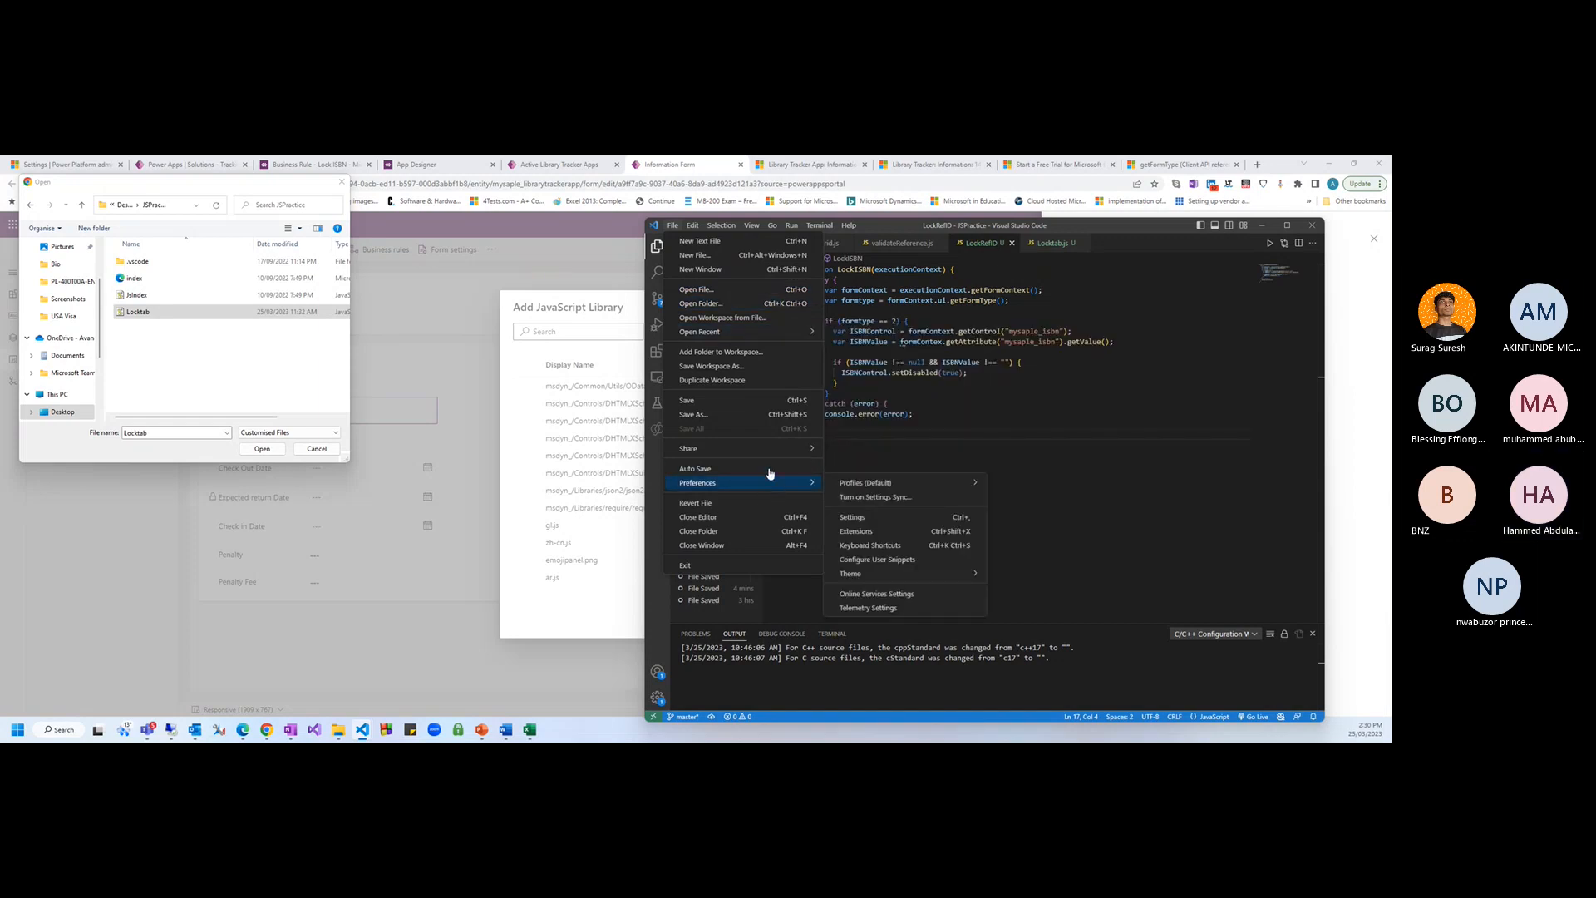
{"action": "left_click", "coordinate": [730, 415]}
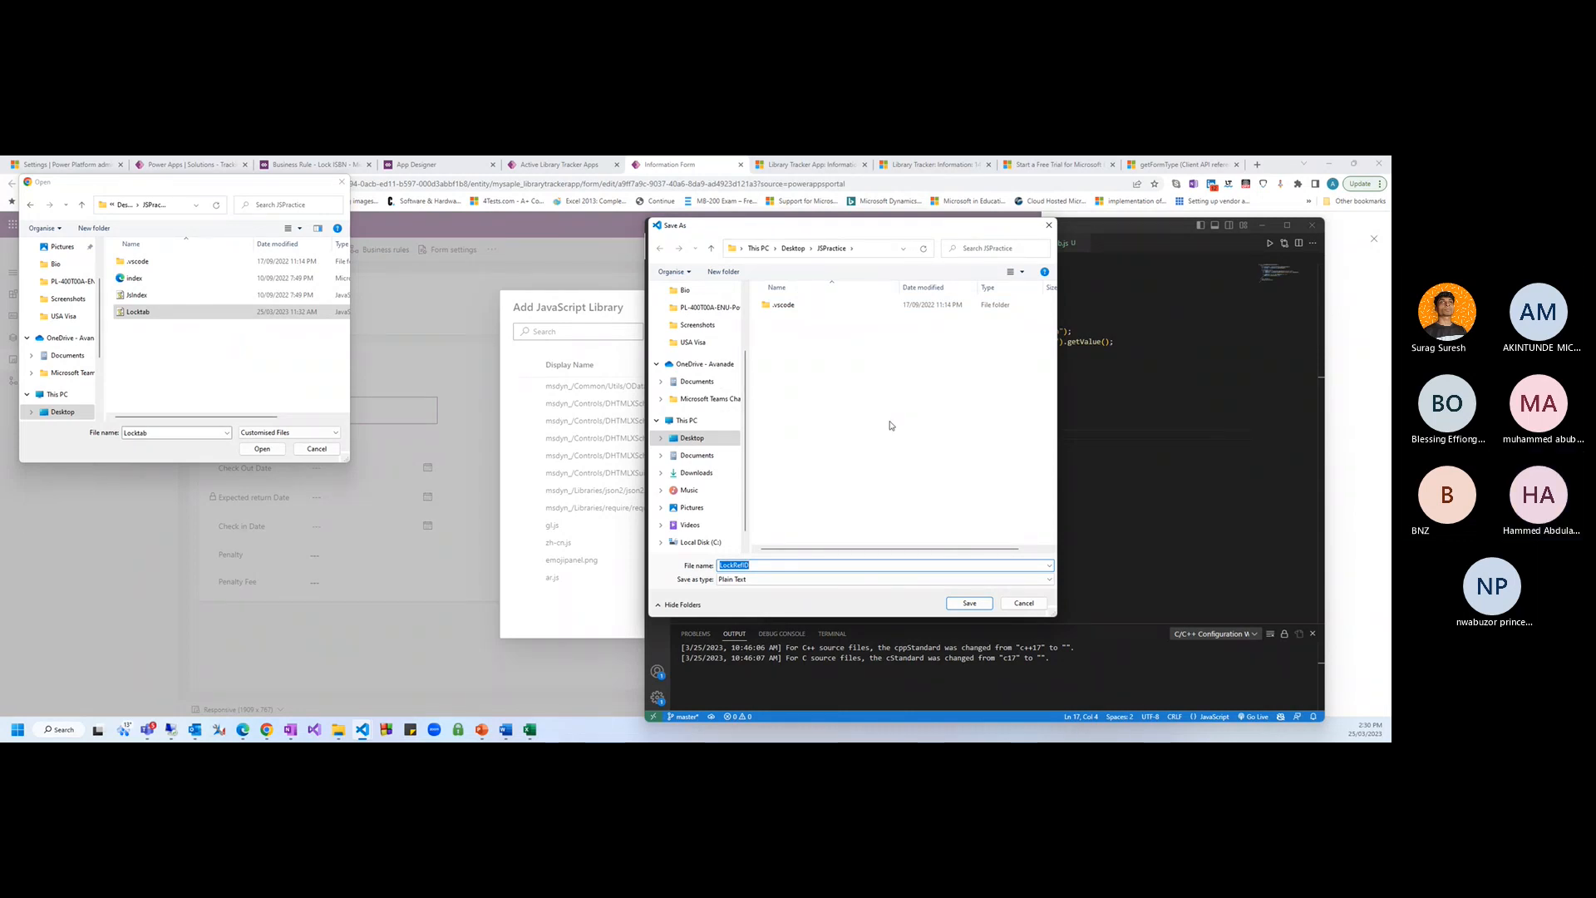
{"action": "left_click", "coordinate": [969, 603]}
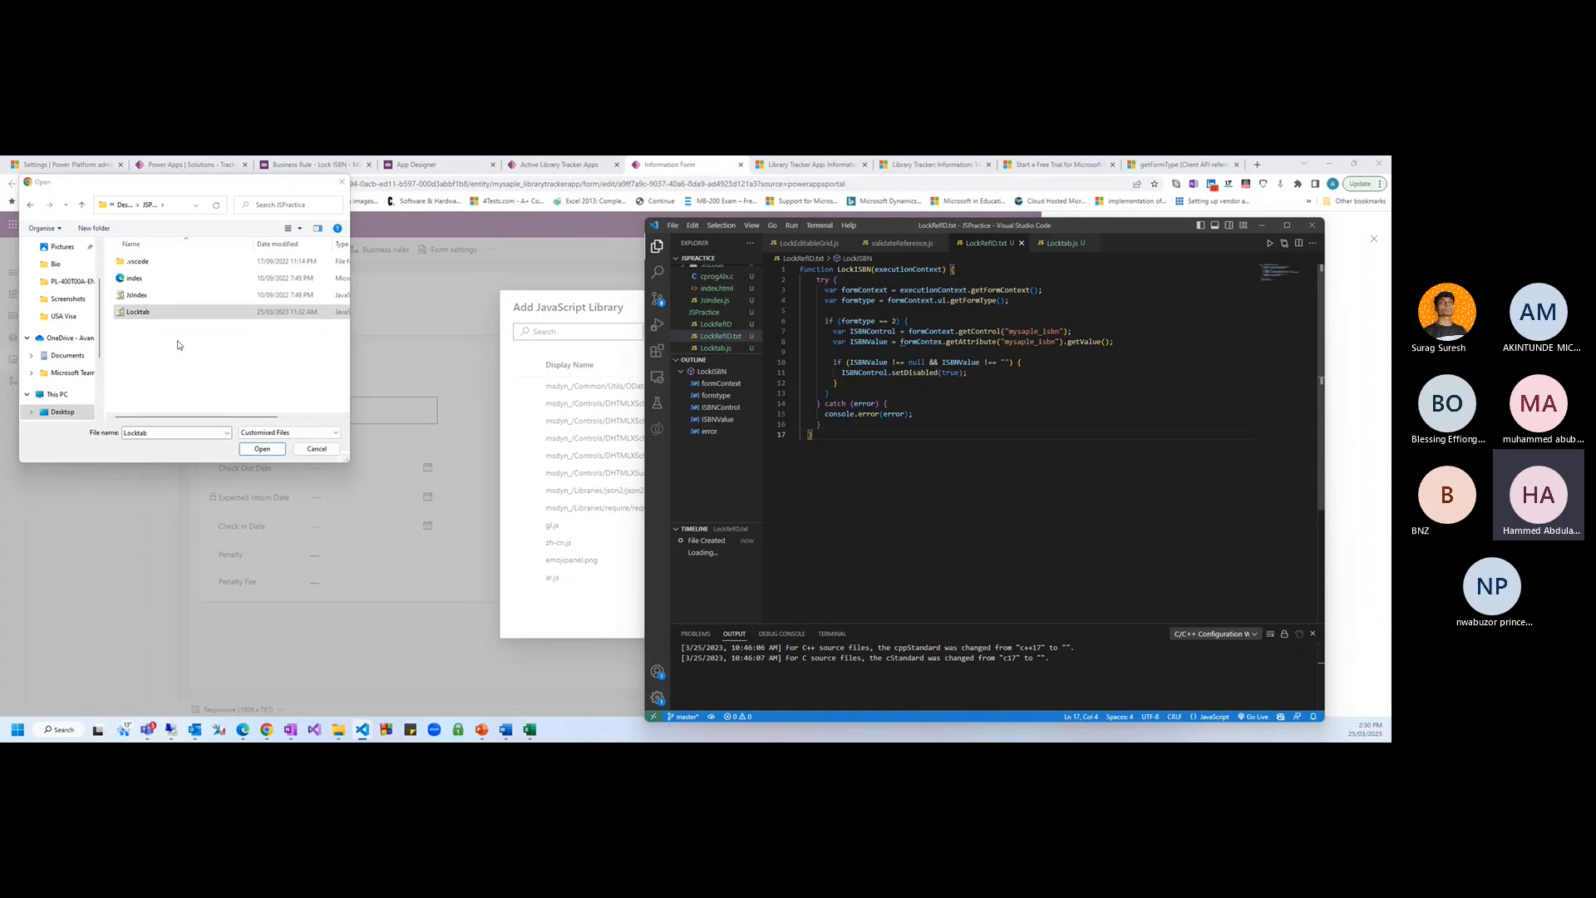
{"action": "left_click", "coordinate": [672, 226]}
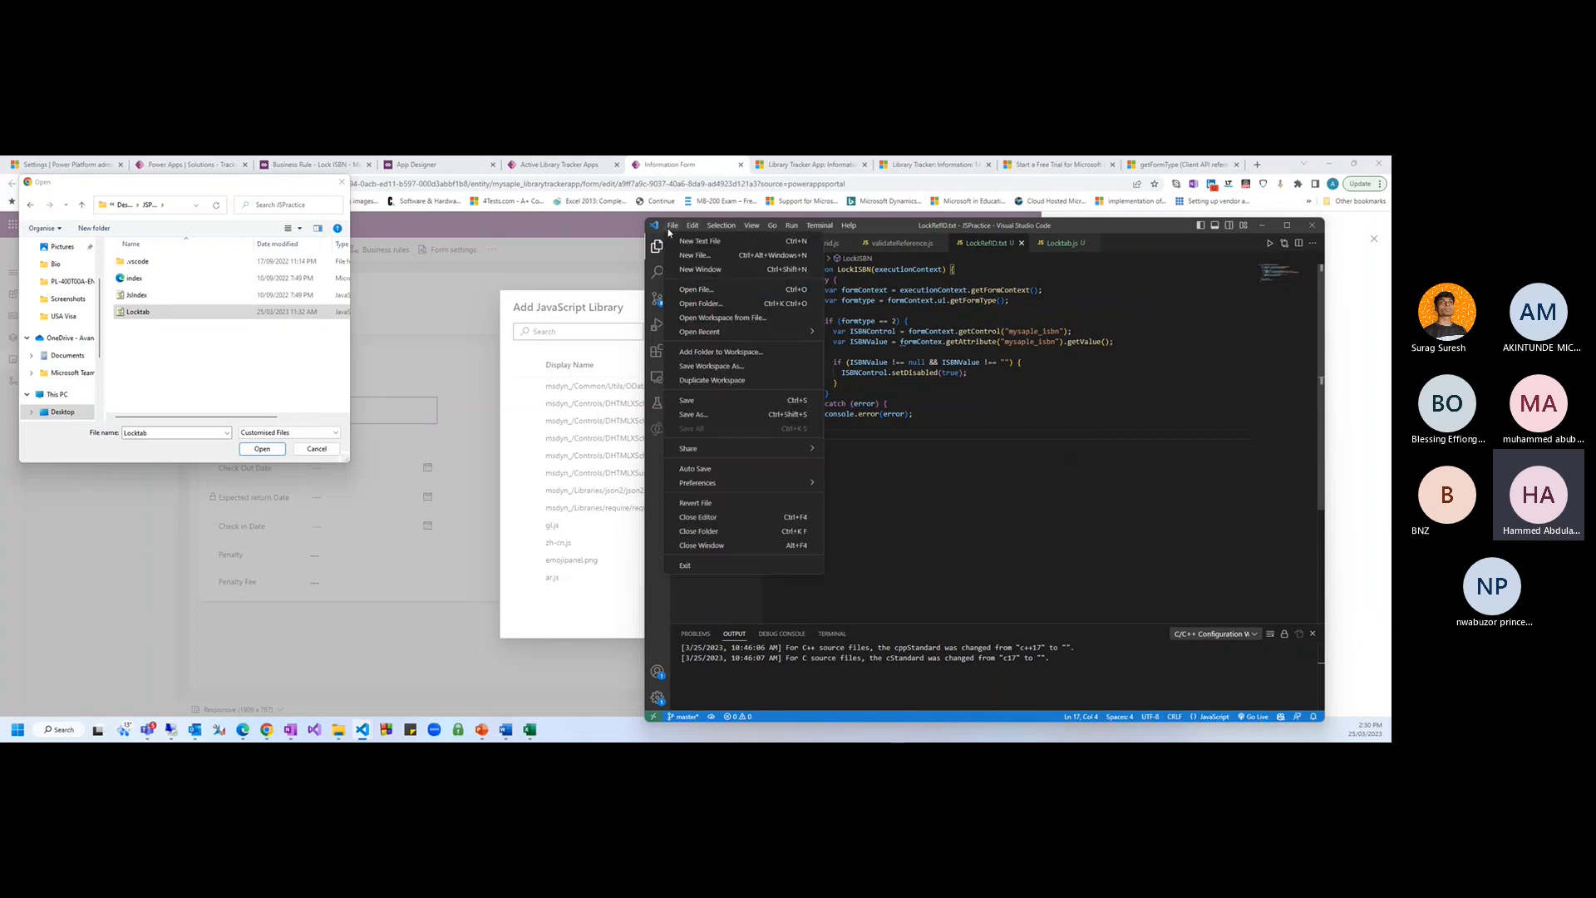
{"action": "left_click", "coordinate": [737, 418]}
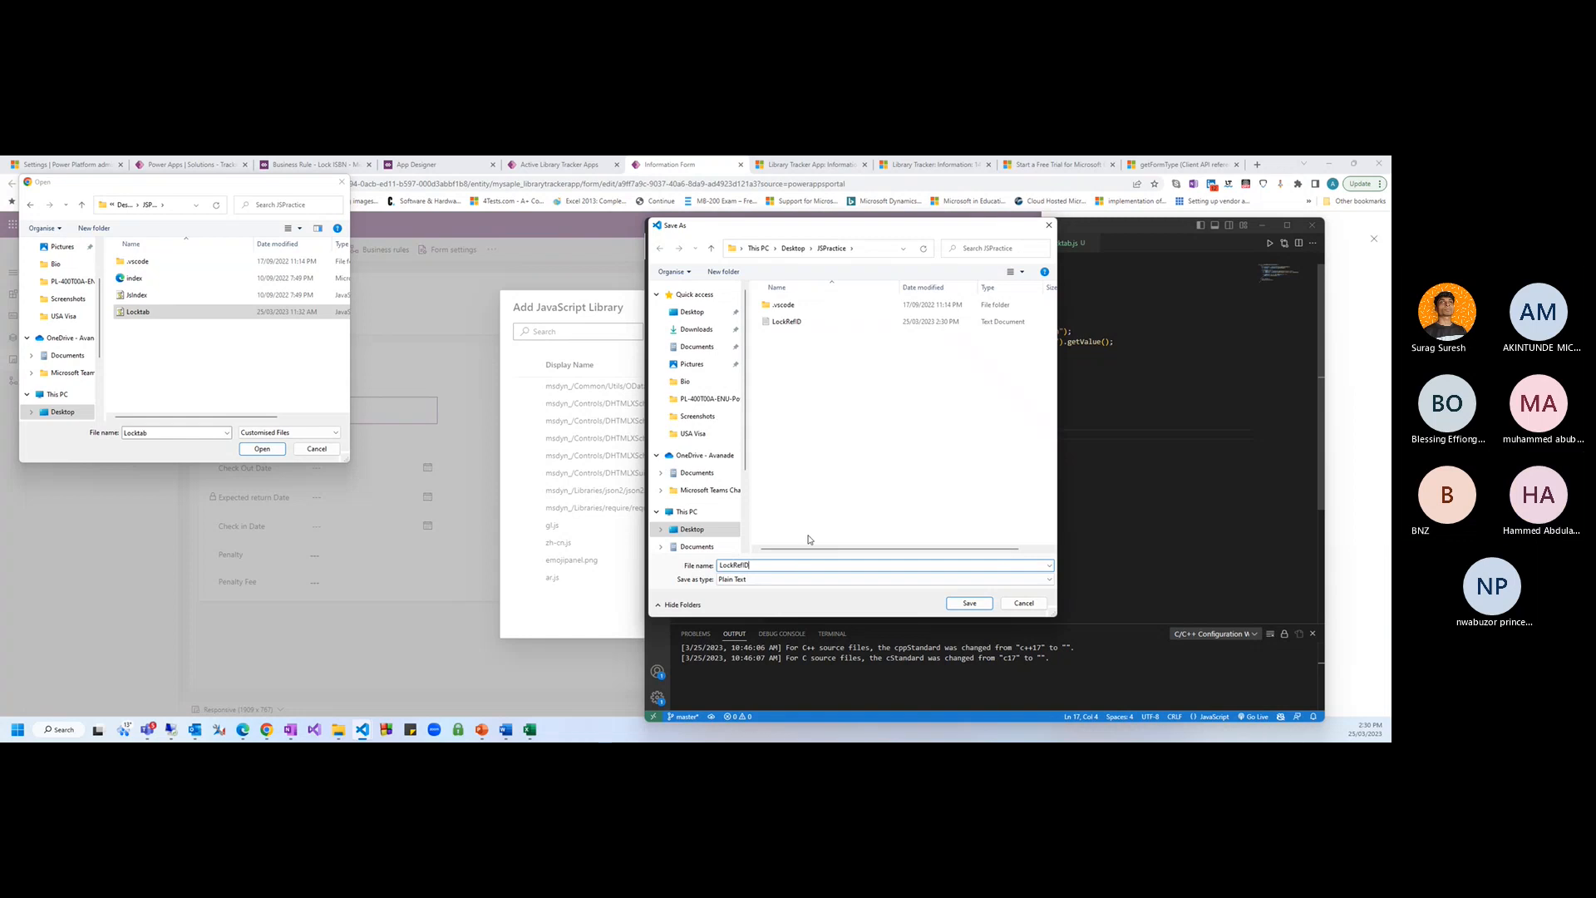
{"action": "type", "text": ".js"}
{"action": "left_click", "coordinate": [964, 603]}
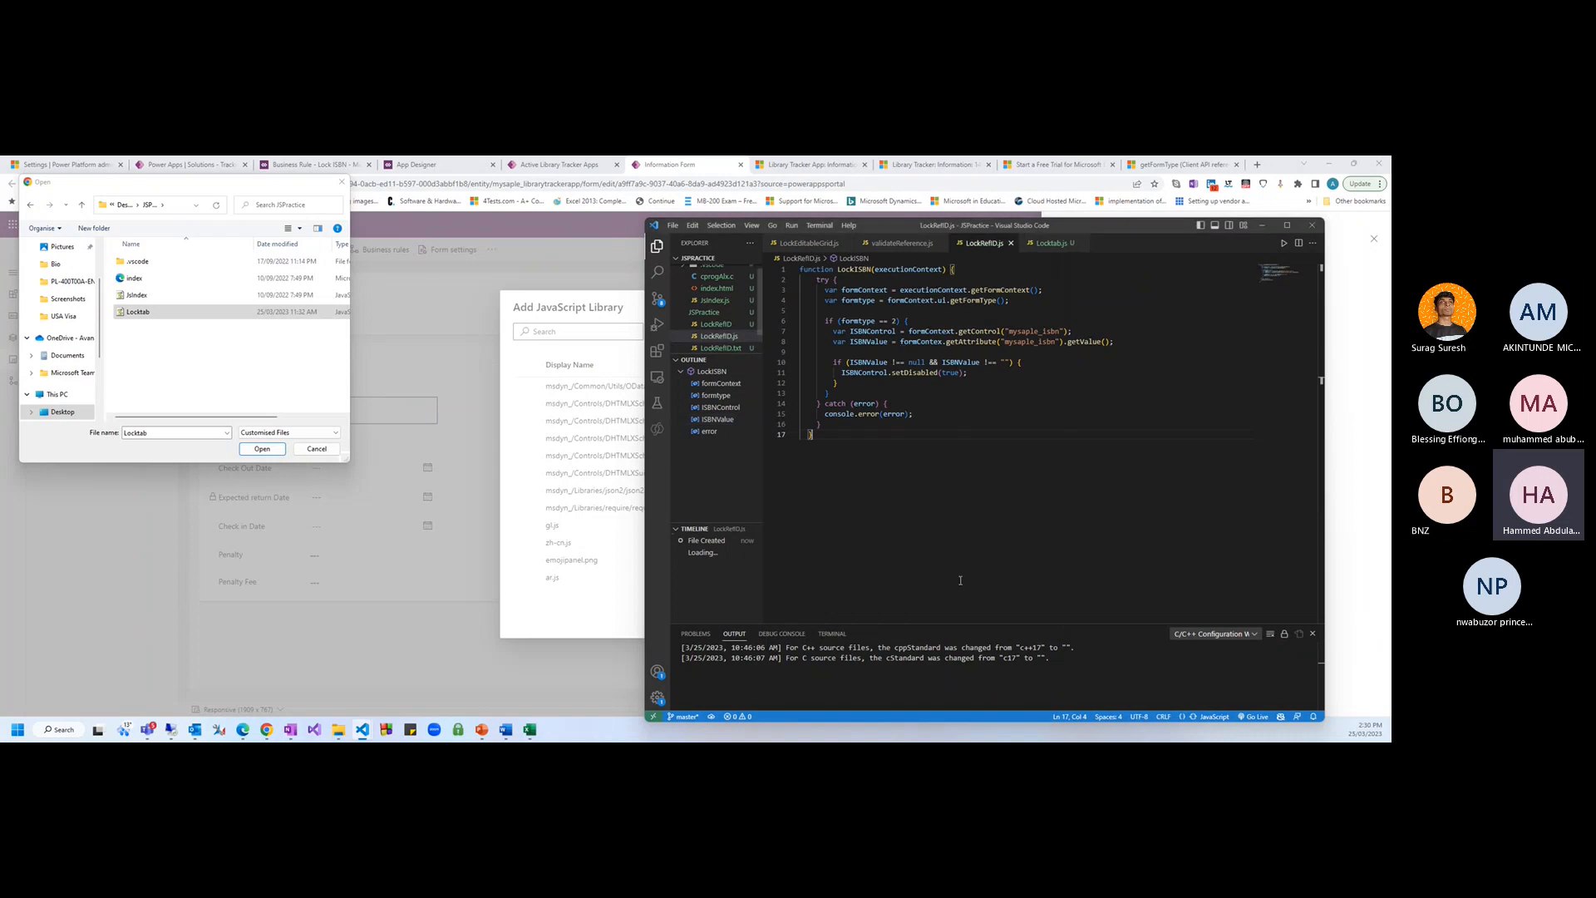
Choose LockRefID.js as the web resource's upload file
{"action": "left_click", "coordinate": [216, 381]}
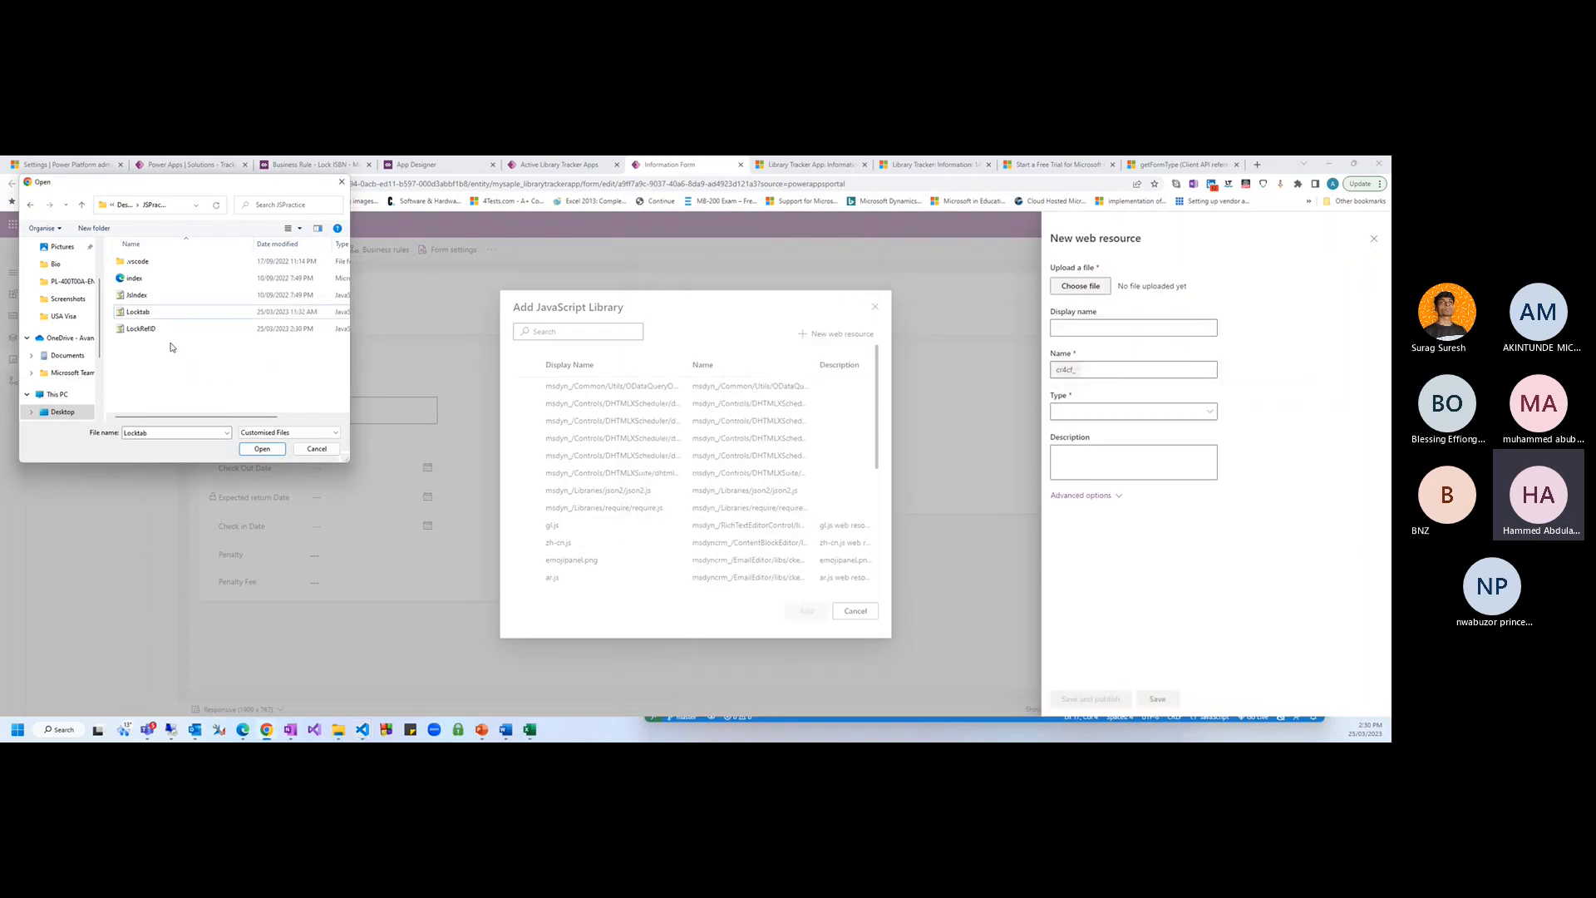
{"action": "left_click", "coordinate": [150, 330]}
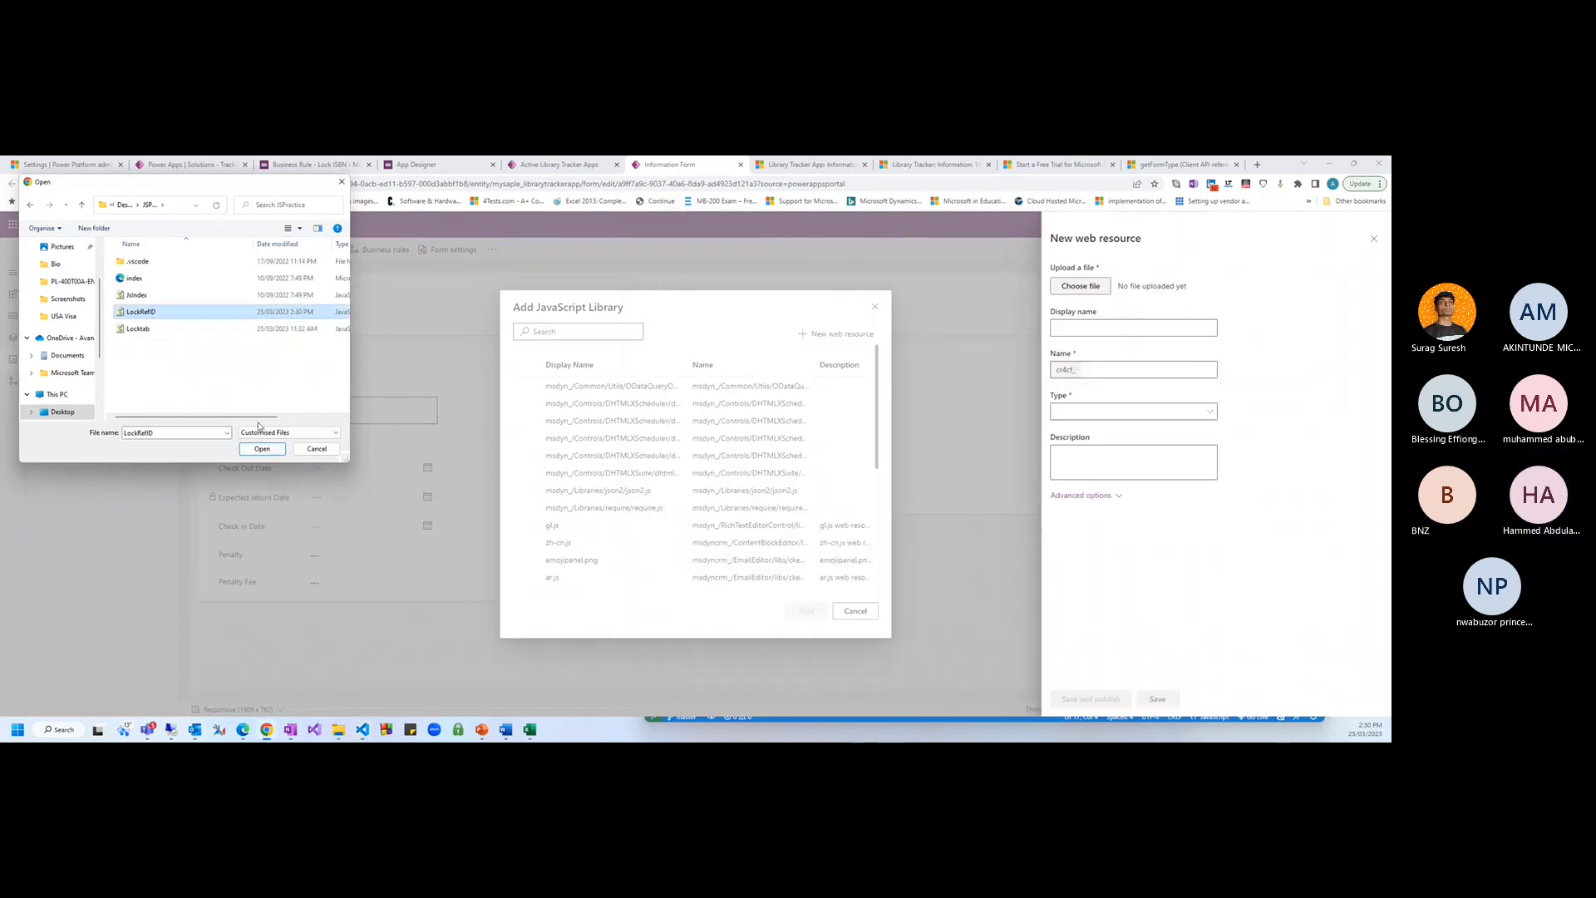
{"action": "left_click", "coordinate": [262, 449]}
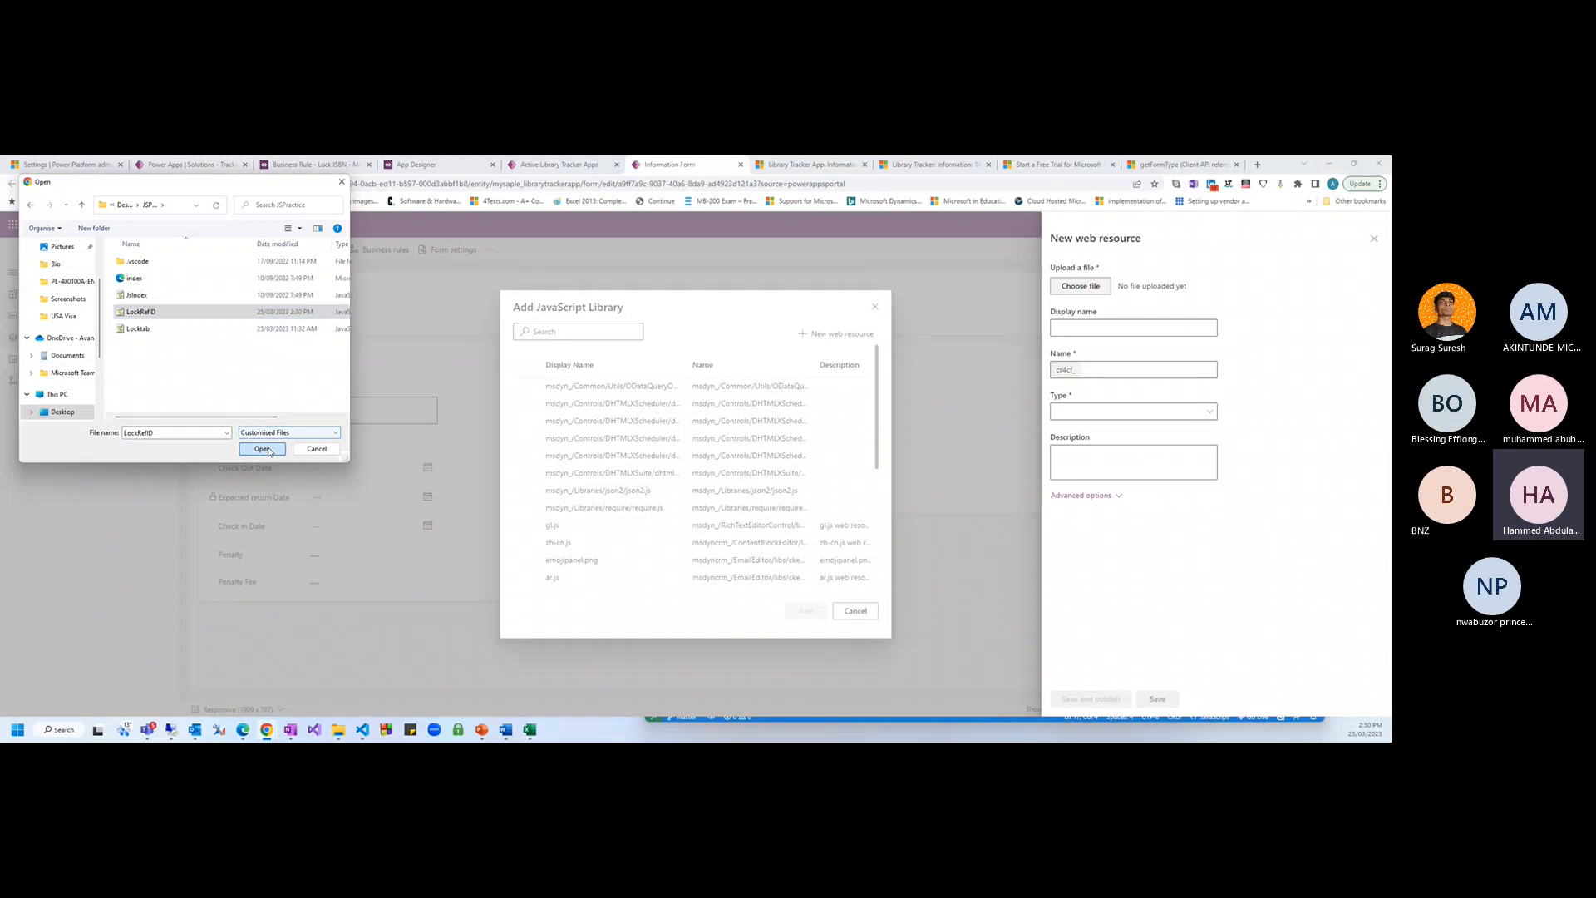
Name the web resource LockISBN, keep type JavaScript (JS), and save and publish it
{"action": "left_click", "coordinate": [1101, 329]}
{"action": "type", "text": "LockISBN"}
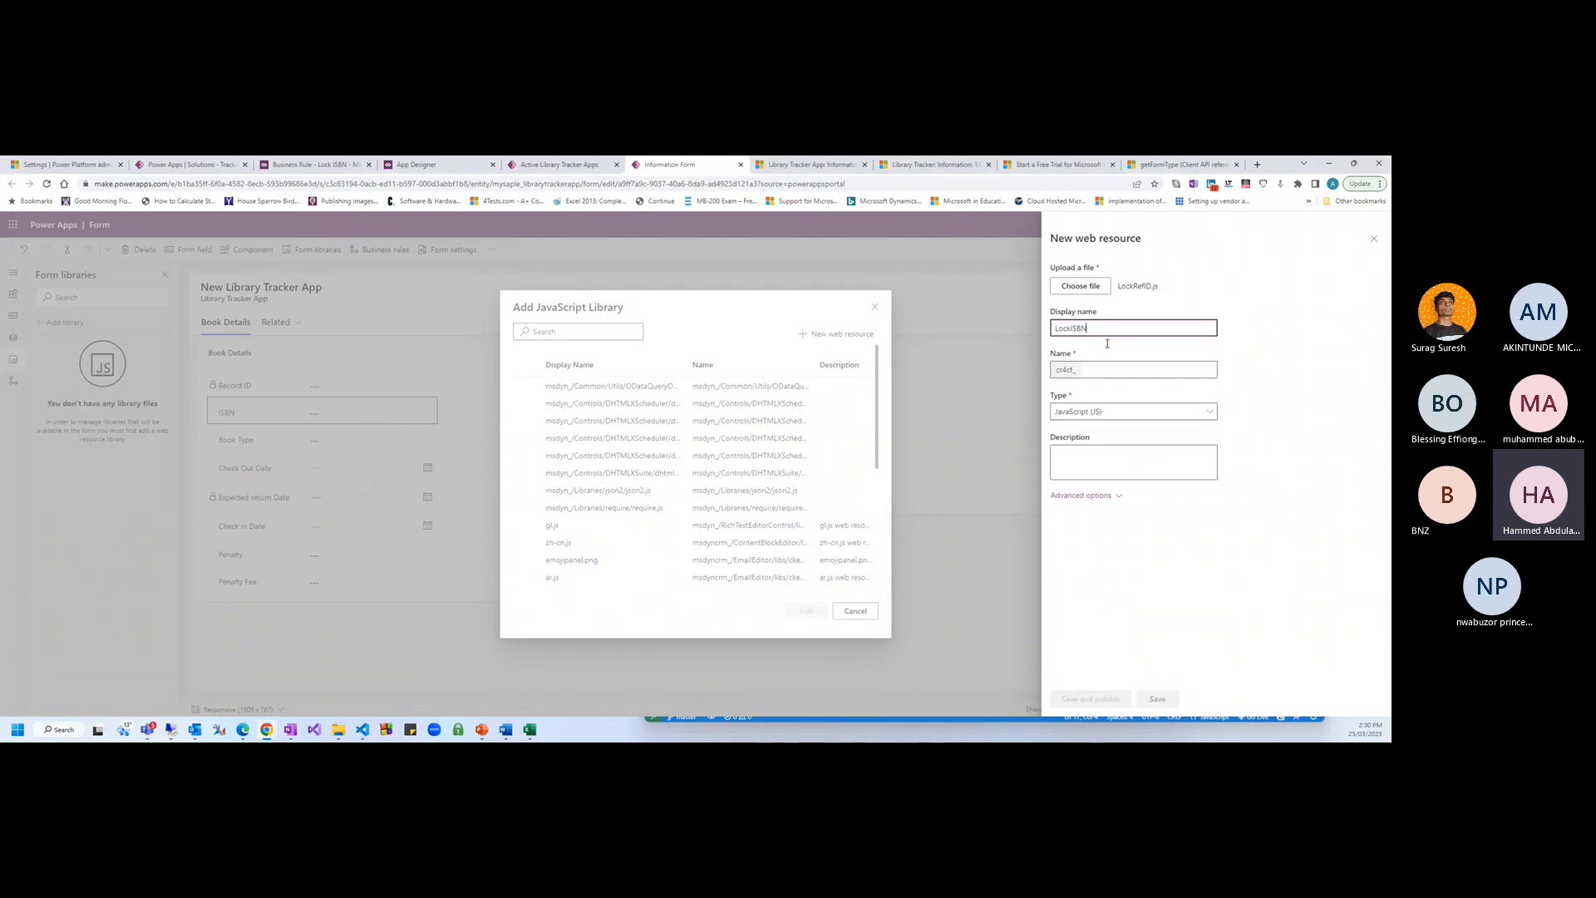
{"action": "left_click", "coordinate": [1081, 495]}
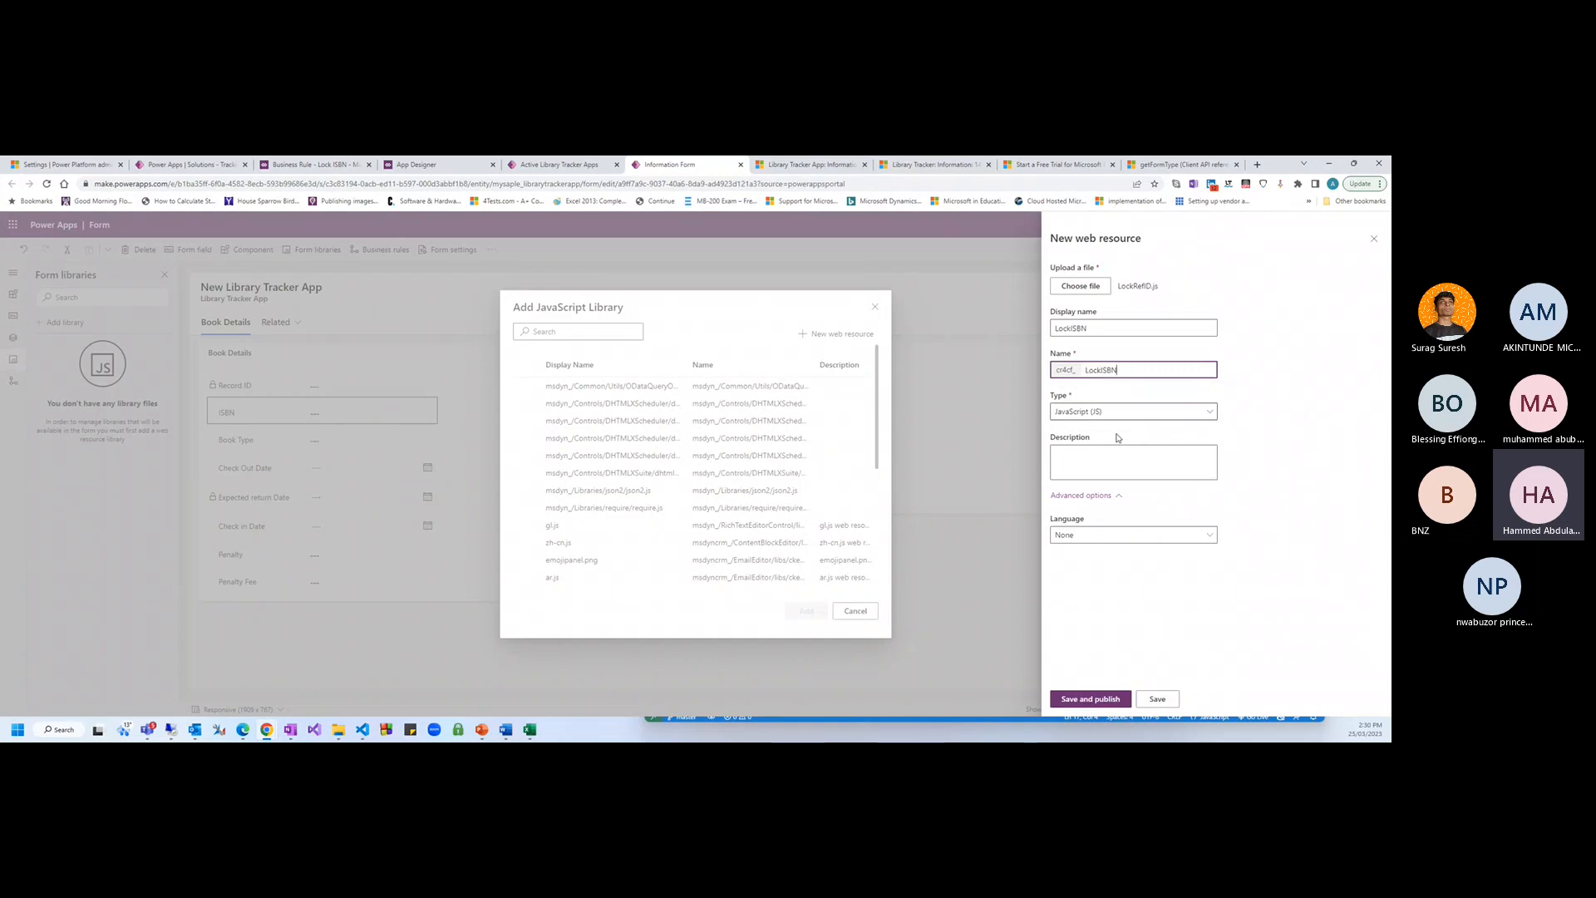
{"action": "left_click", "coordinate": [1102, 411]}
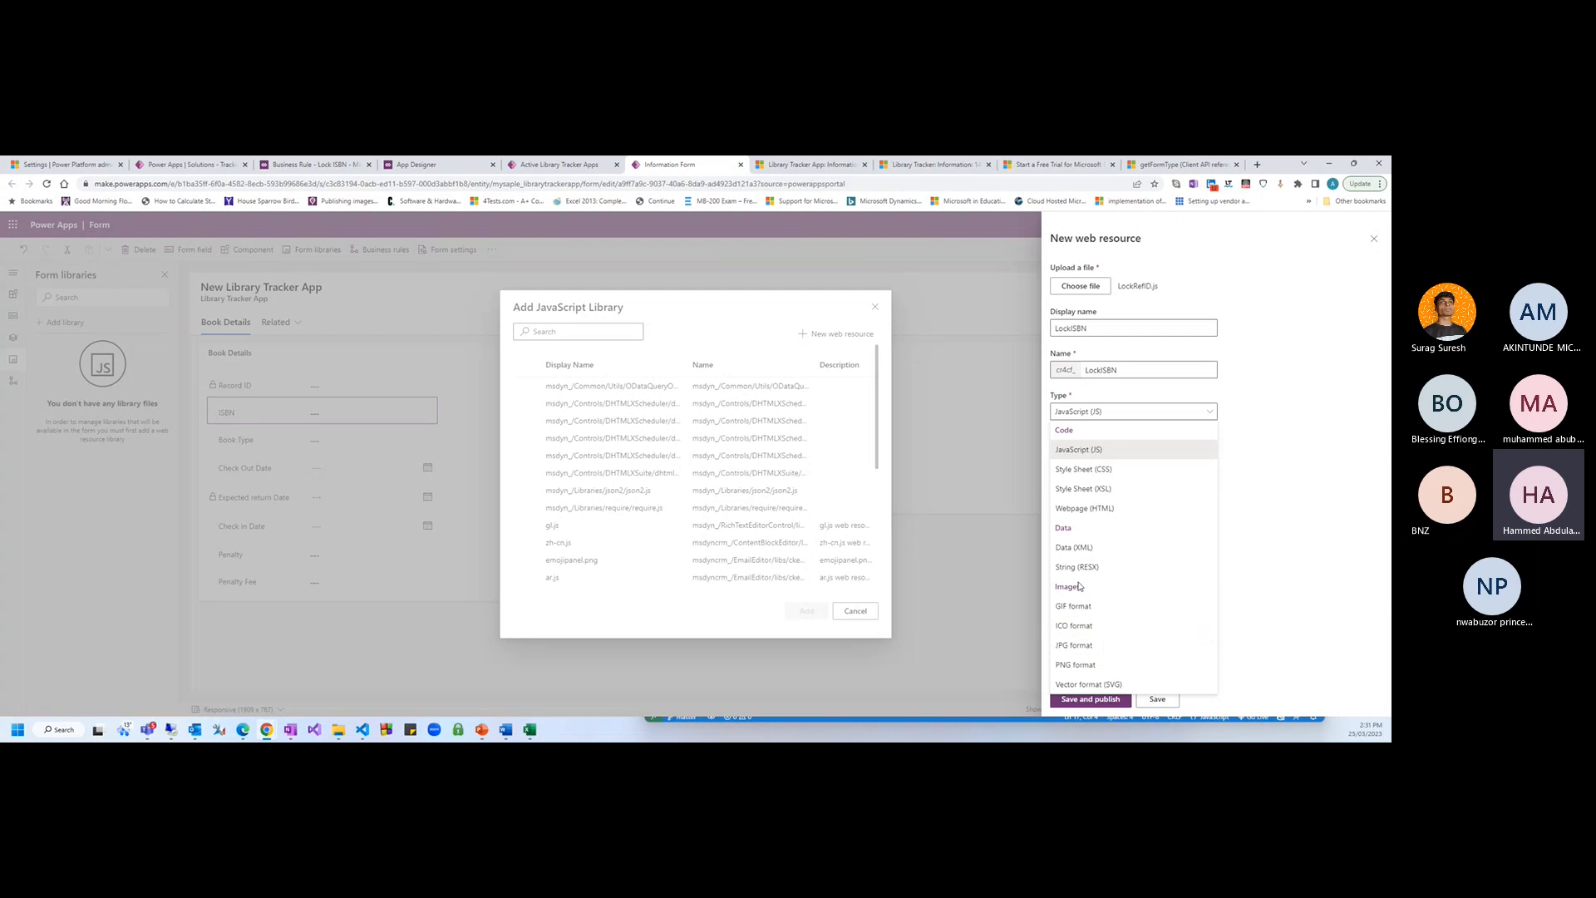
{"action": "left_click", "coordinate": [1290, 512]}
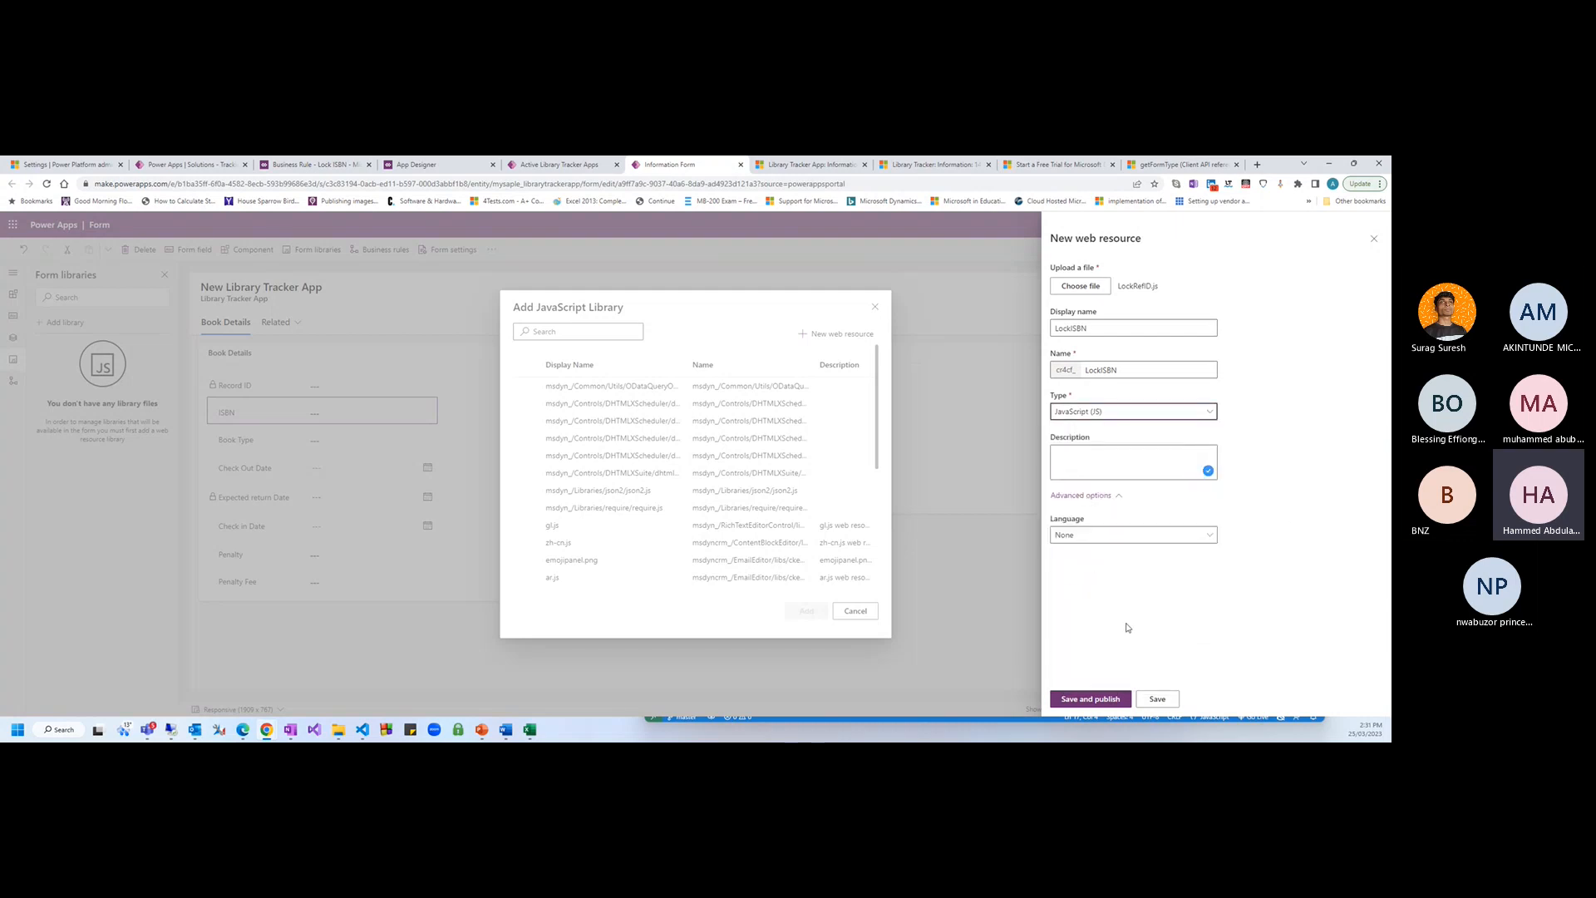
{"action": "left_click", "coordinate": [1085, 698]}
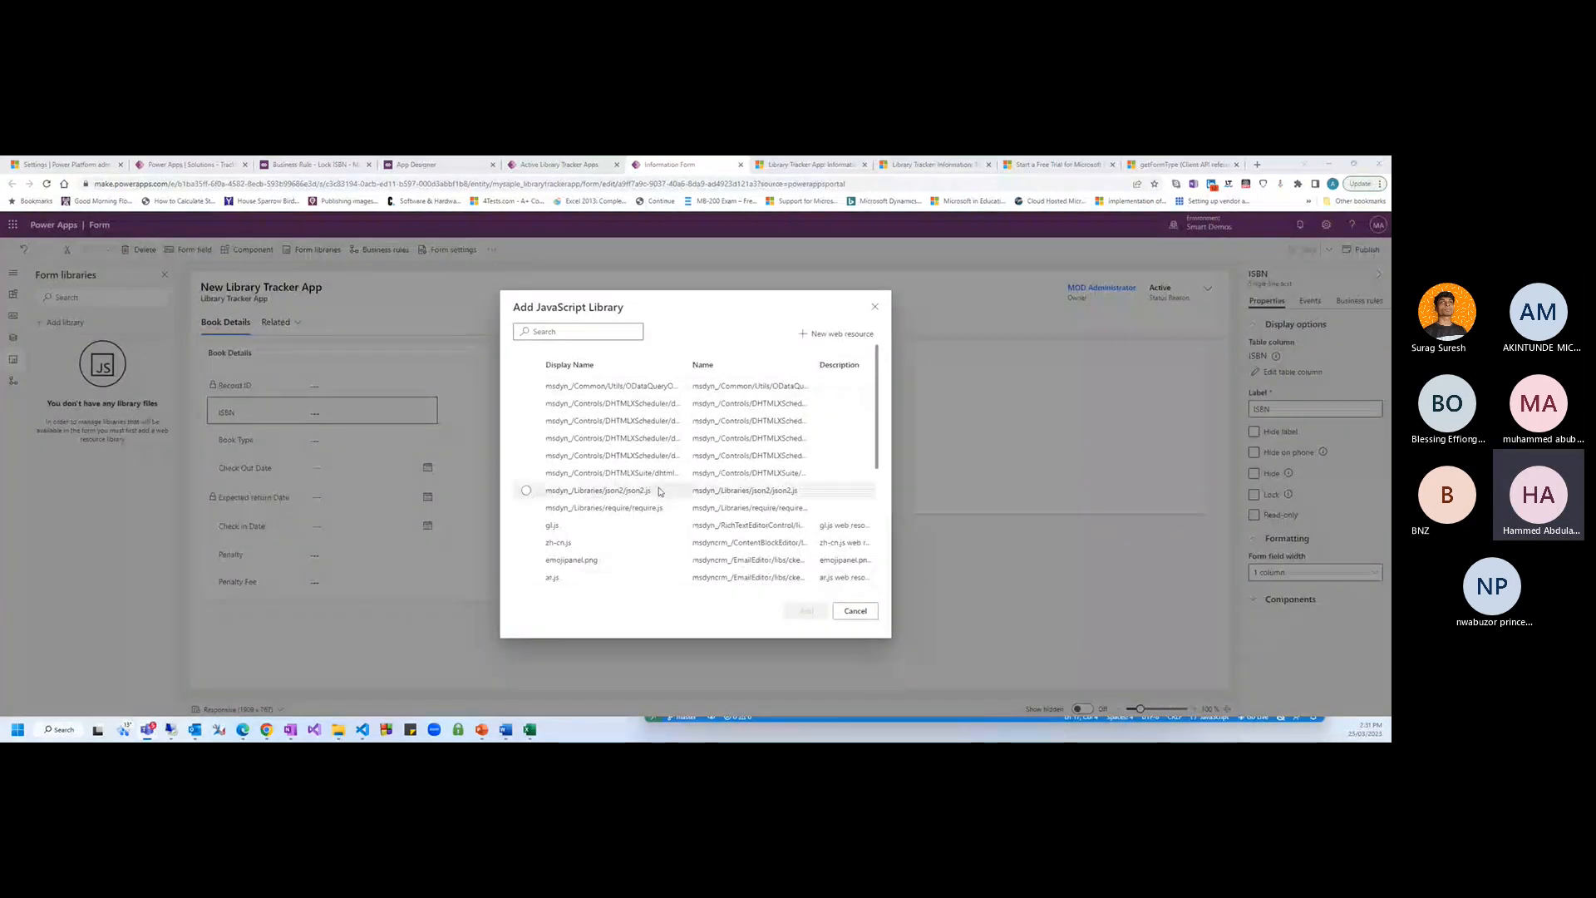
Search the libraries for LockISBN, select it, and add it to the form
{"action": "left_click", "coordinate": [581, 329]}
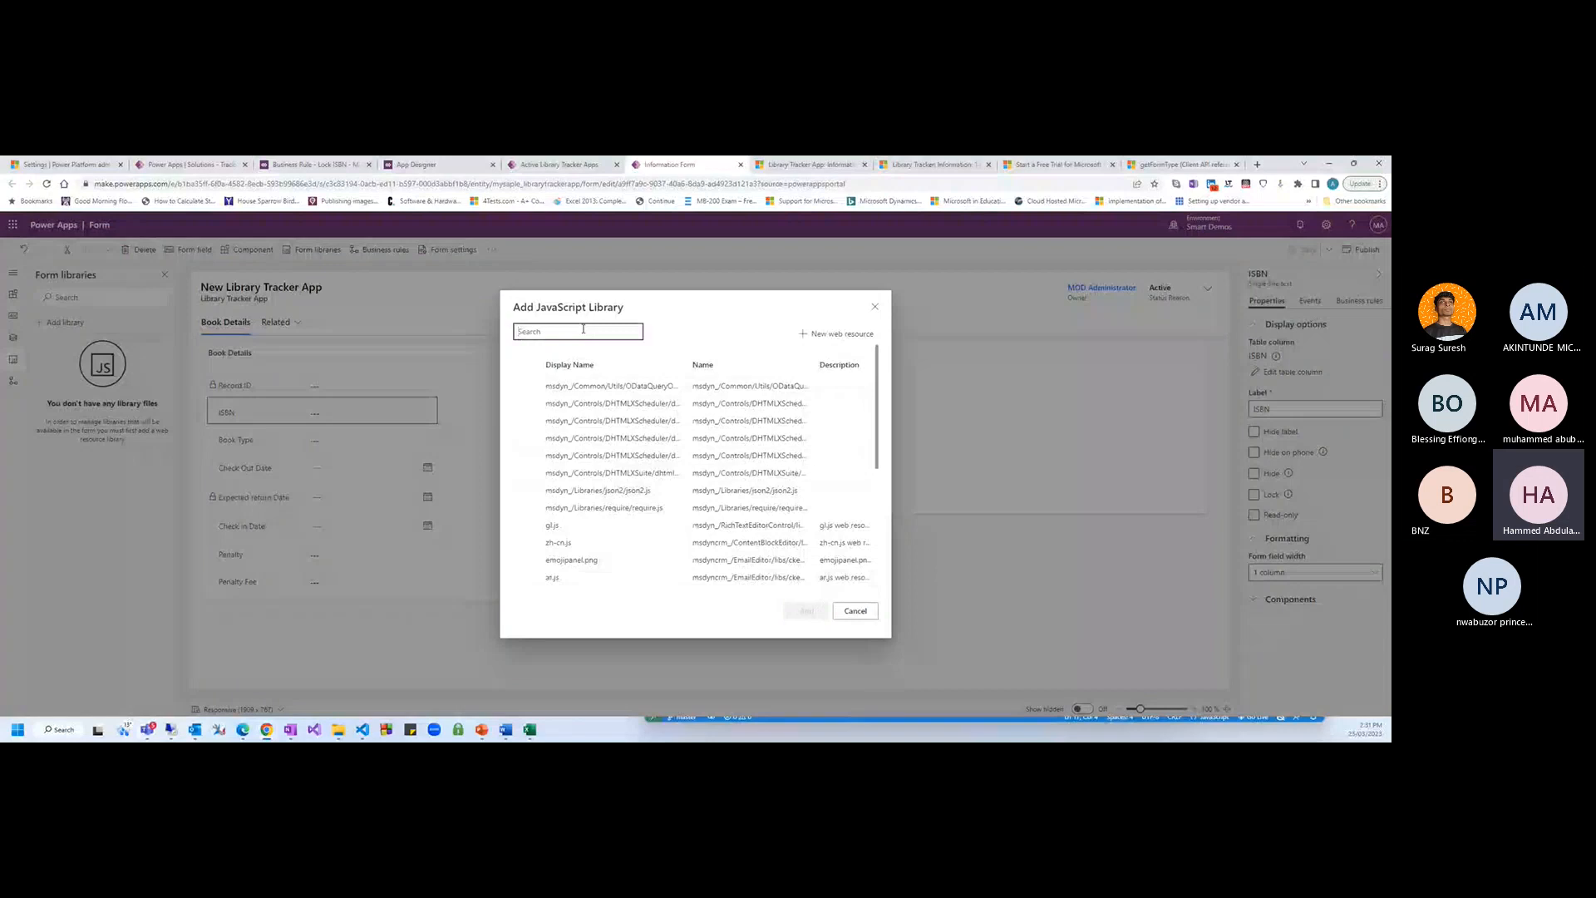
{"action": "type", "text": "LockISBN"}
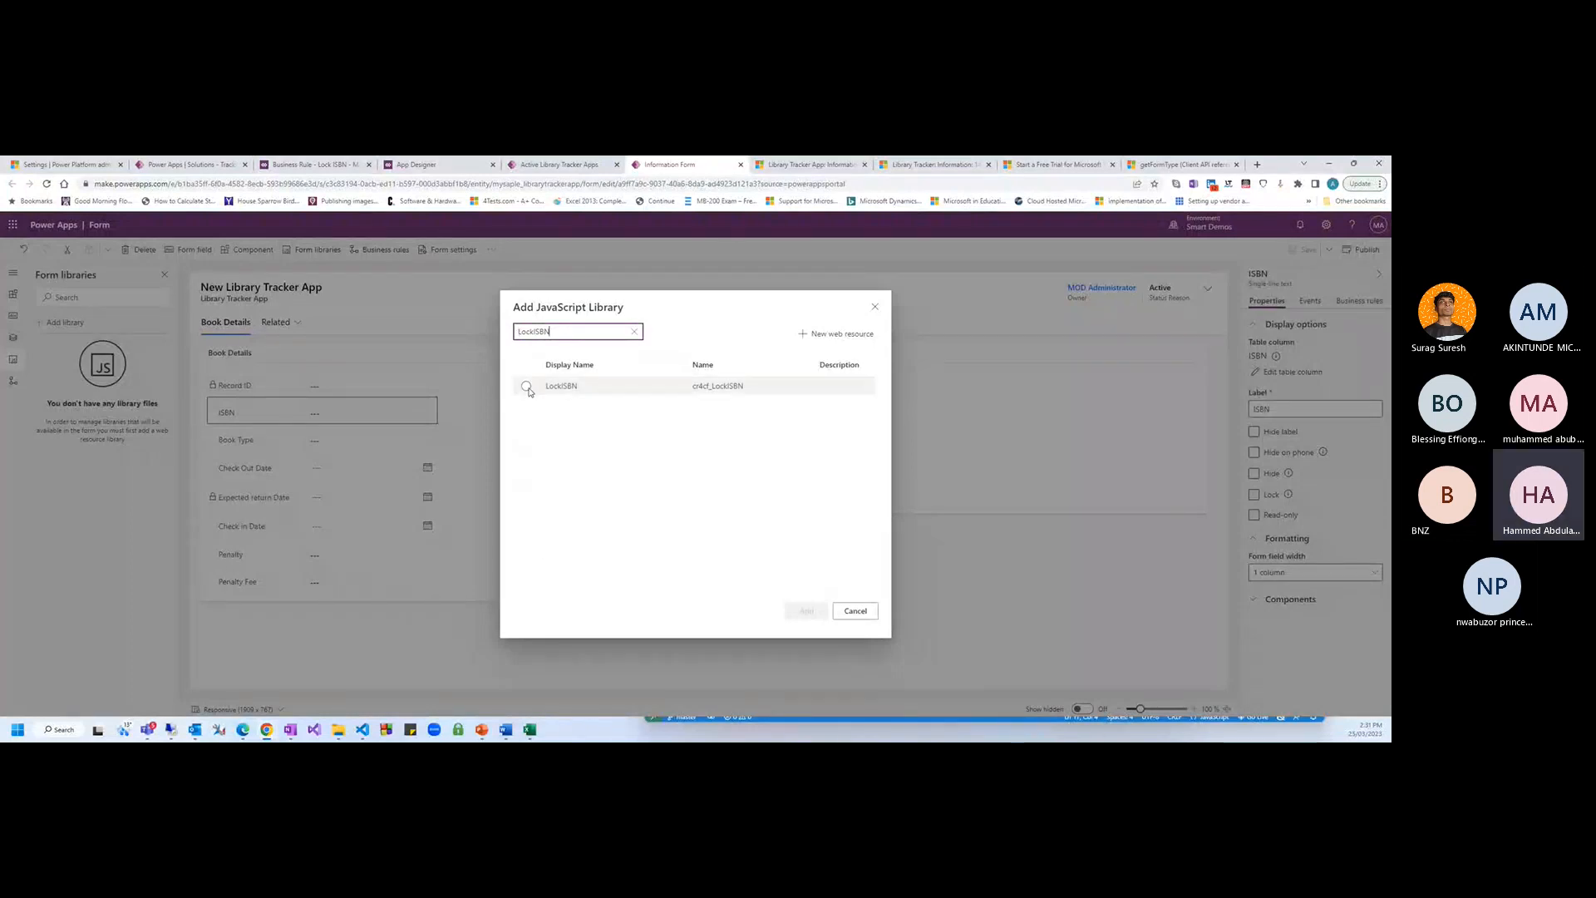
{"action": "left_click", "coordinate": [527, 387]}
{"action": "left_click", "coordinate": [806, 611]}
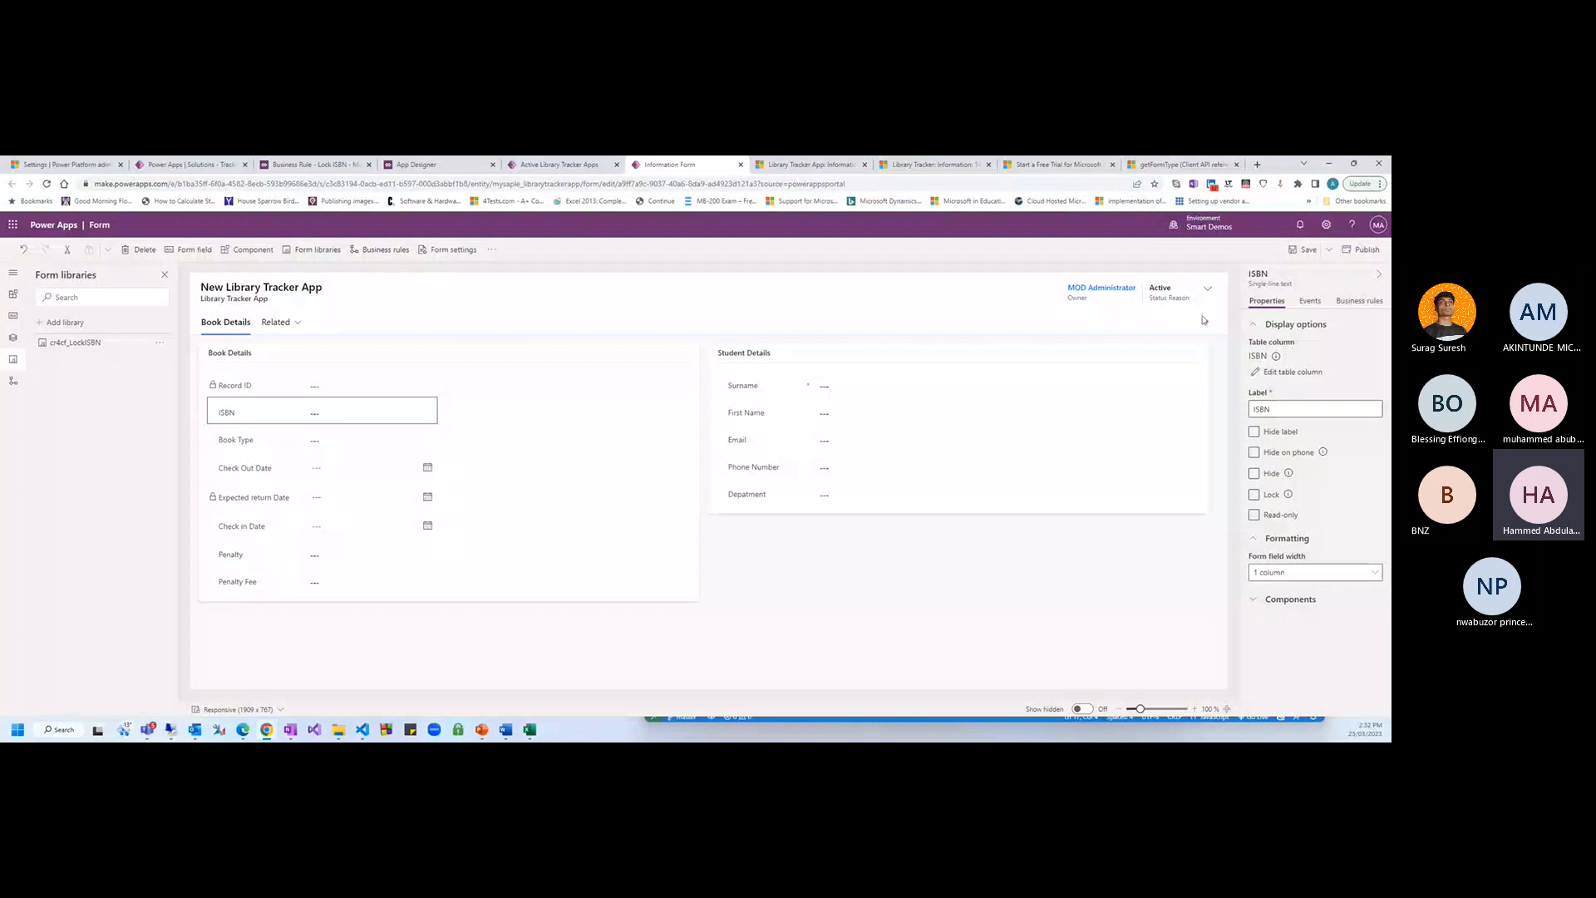
Look at the ISBN field's event handler options, then cancel without adding one
{"action": "left_click", "coordinate": [1310, 301]}
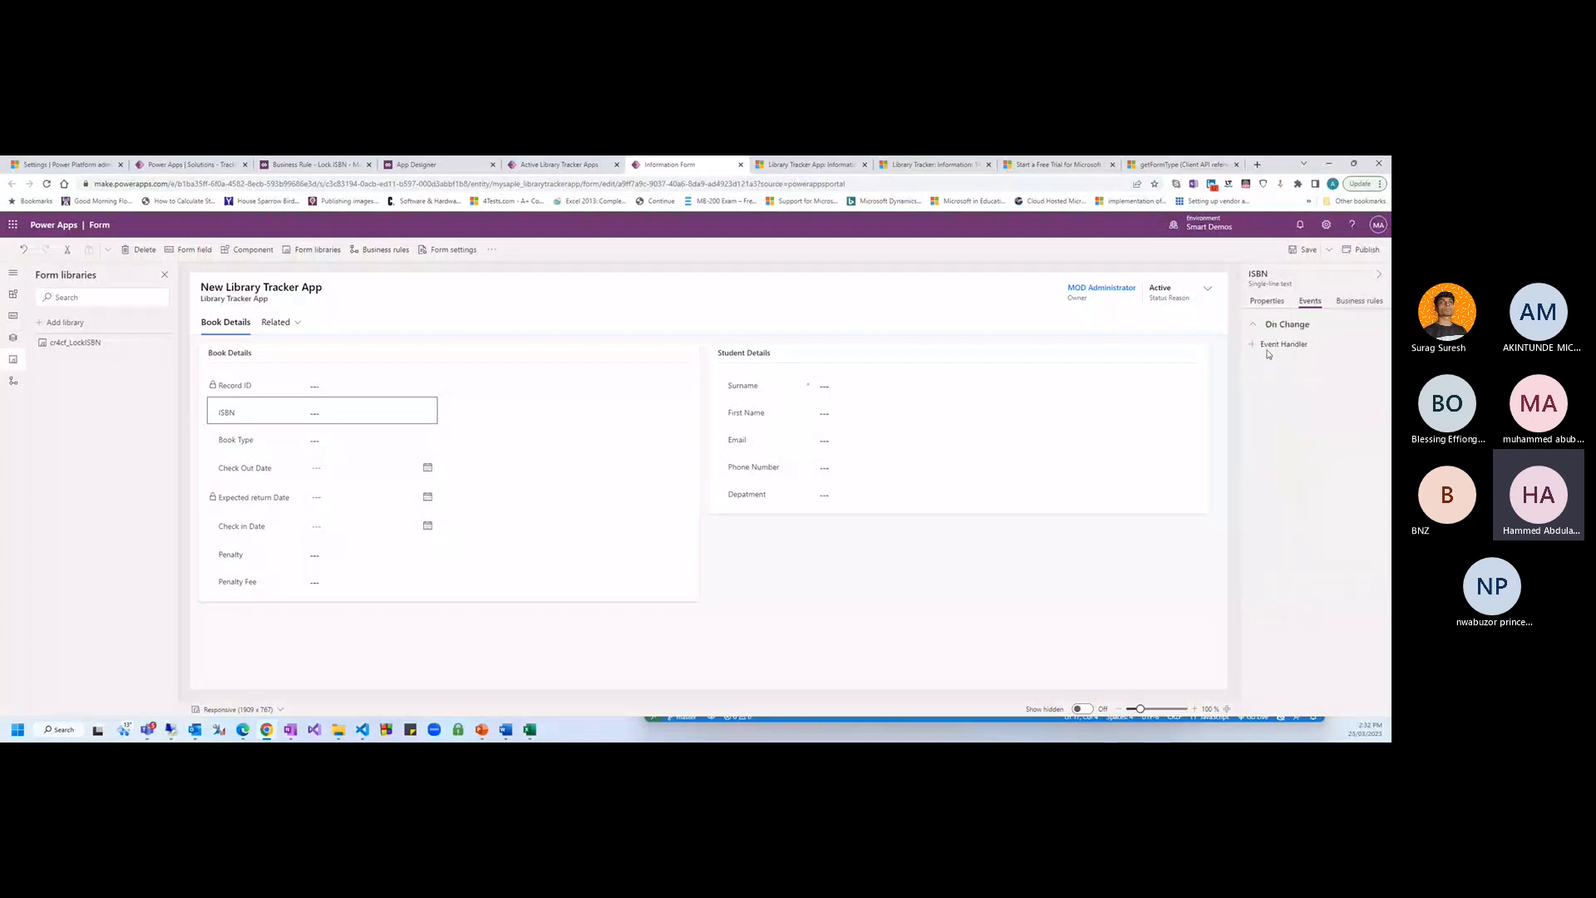
{"action": "left_click", "coordinate": [1273, 346]}
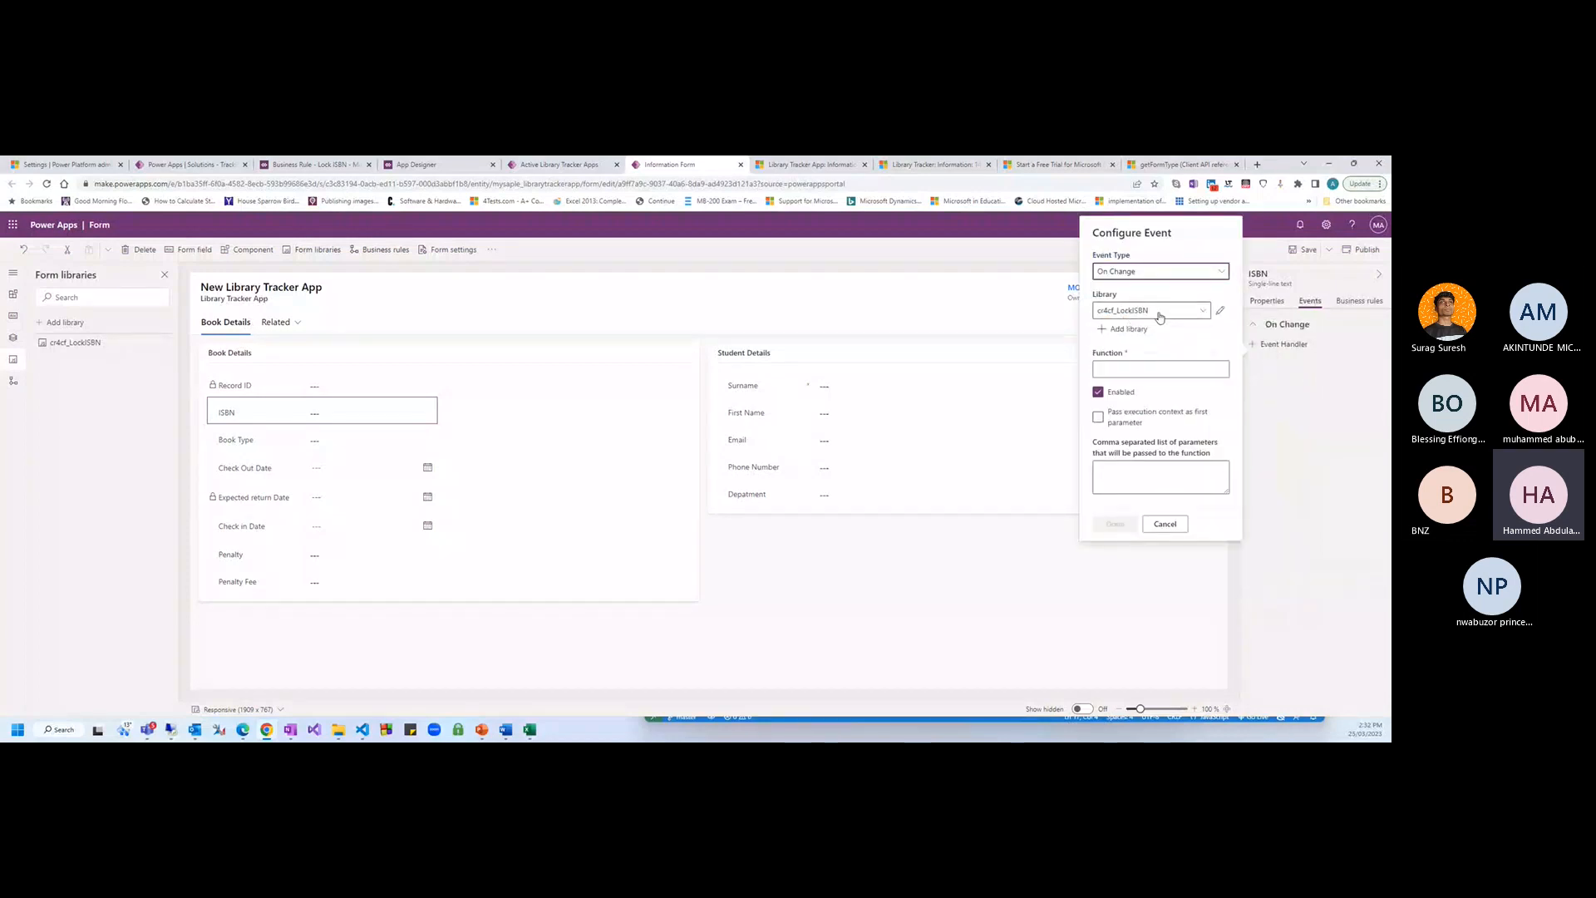
{"action": "left_click", "coordinate": [1202, 311]}
{"action": "left_click", "coordinate": [1207, 279]}
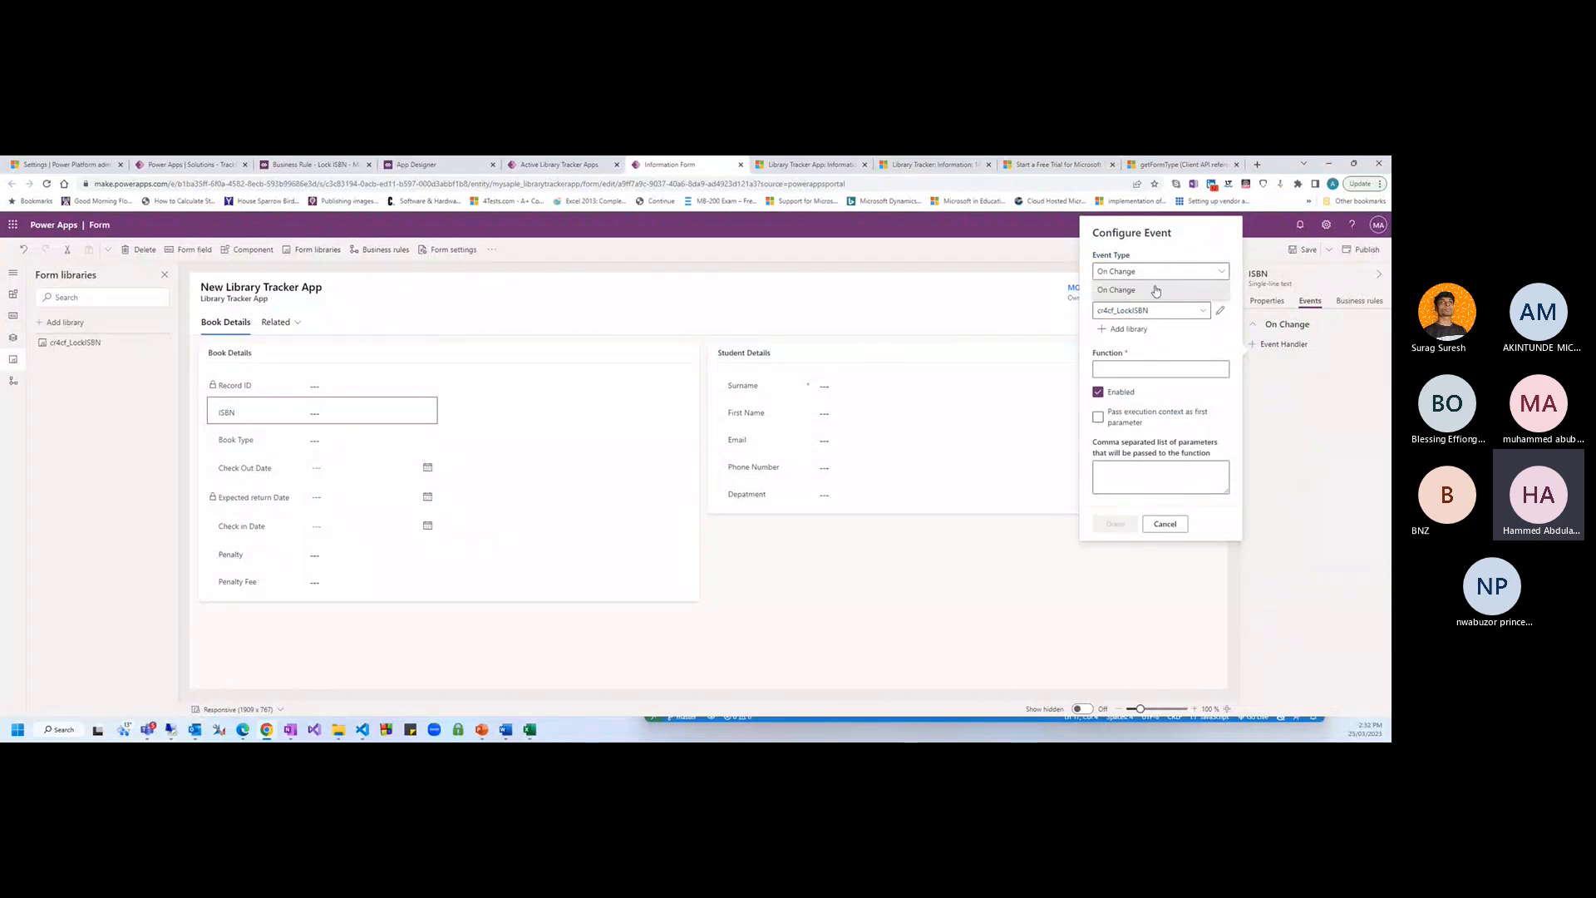
{"action": "left_click", "coordinate": [1306, 412]}
Select the whole form and start a new event handler with event type On Save
{"action": "left_click", "coordinate": [202, 471]}
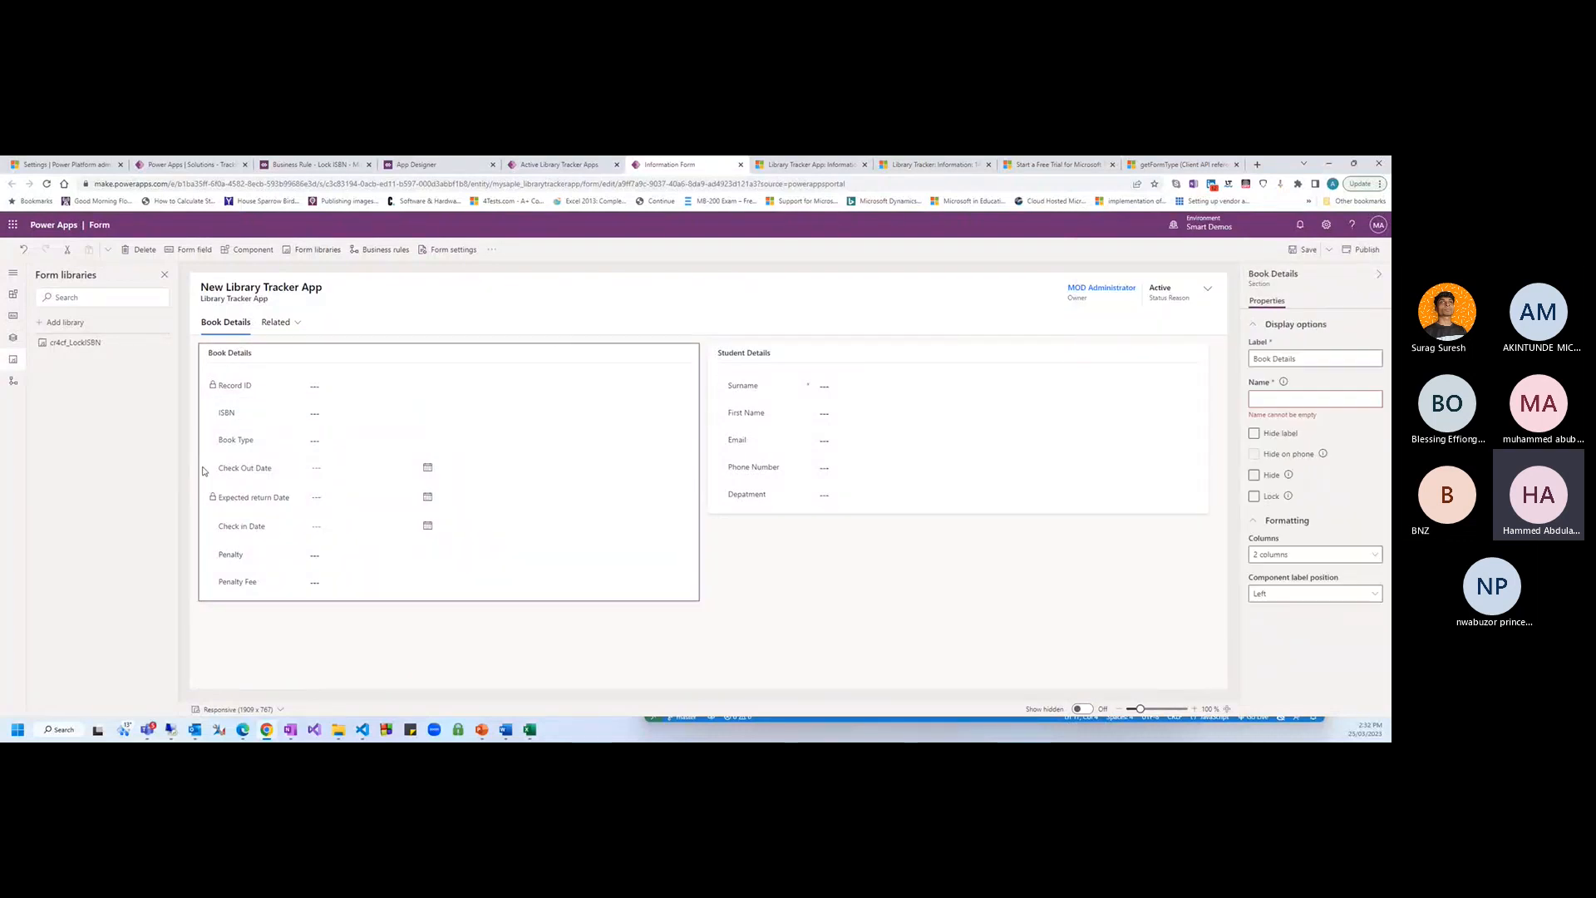
{"action": "left_click", "coordinate": [303, 633]}
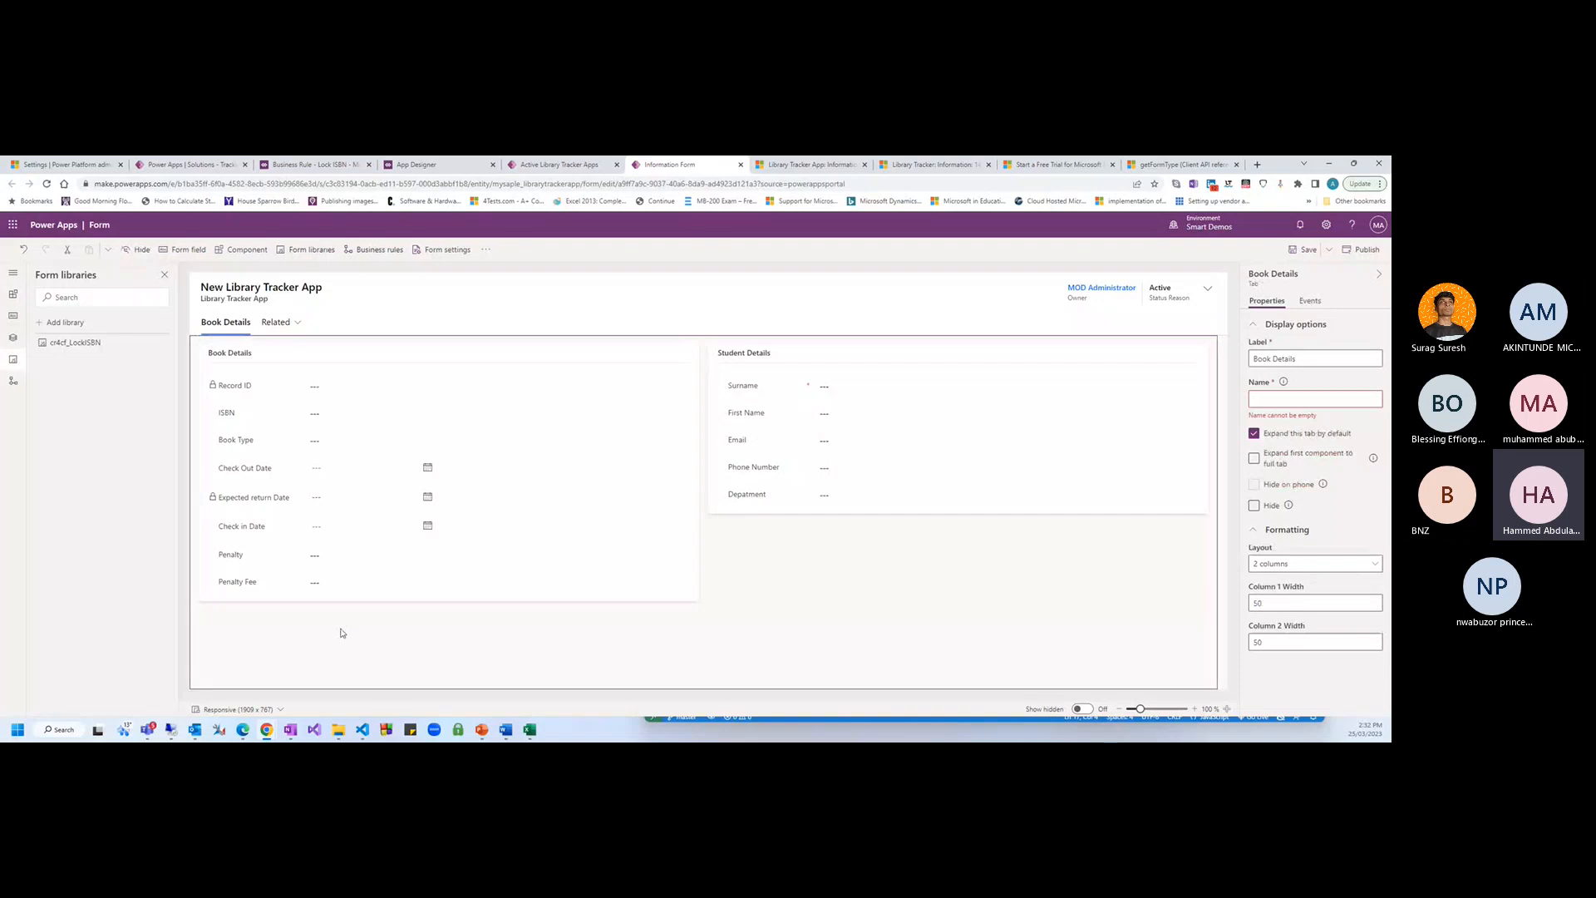
{"action": "left_click", "coordinate": [188, 302]}
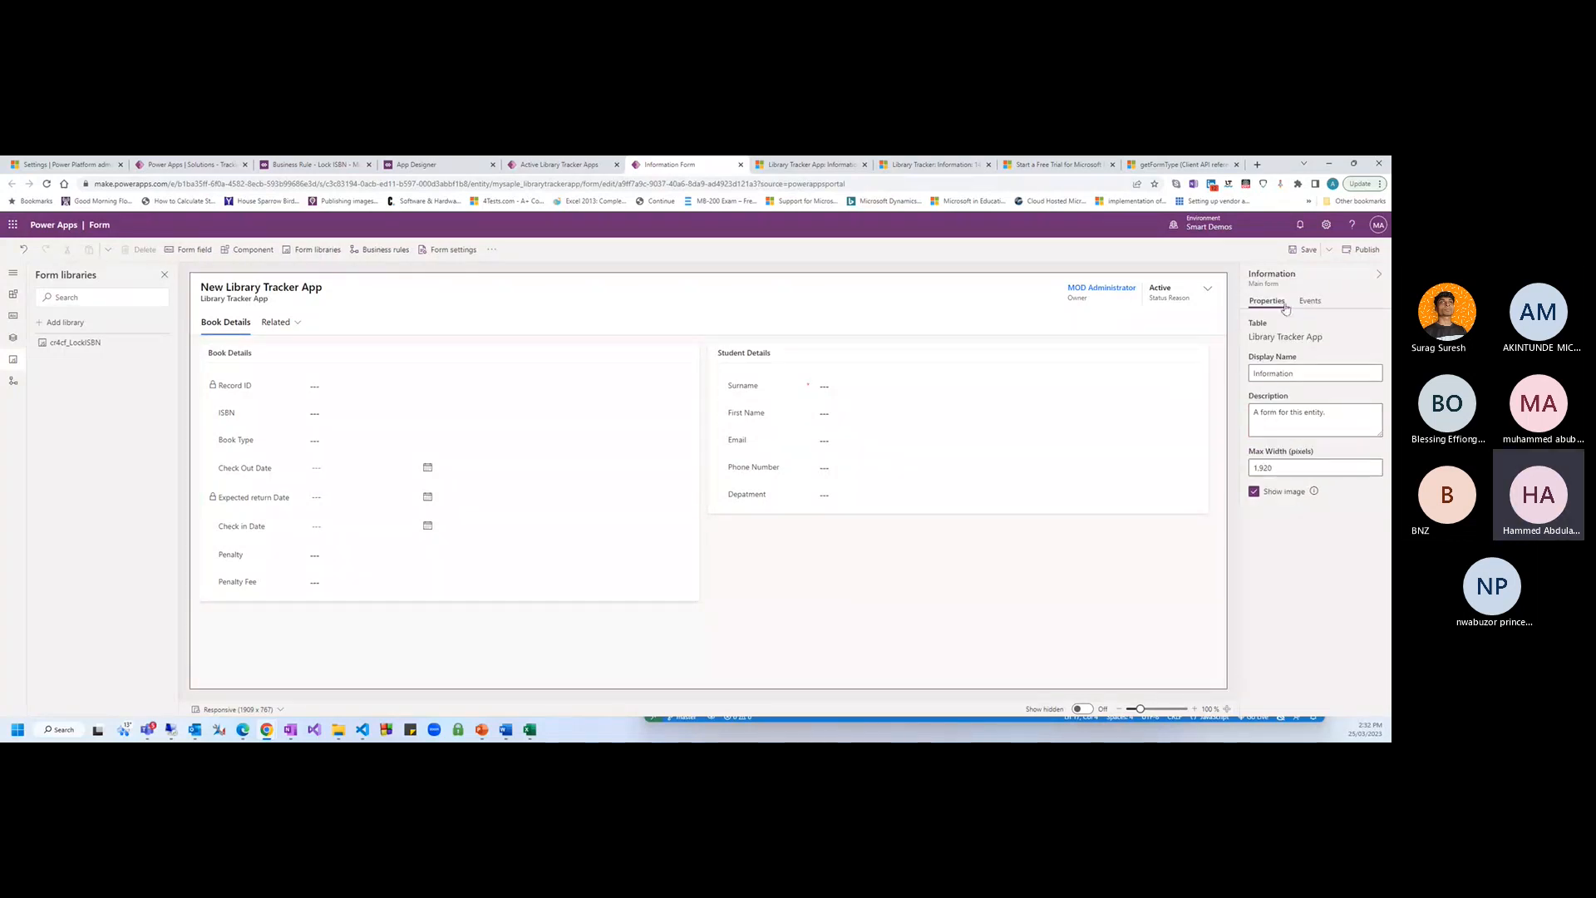
{"action": "left_click", "coordinate": [1309, 301]}
{"action": "left_click", "coordinate": [1282, 344]}
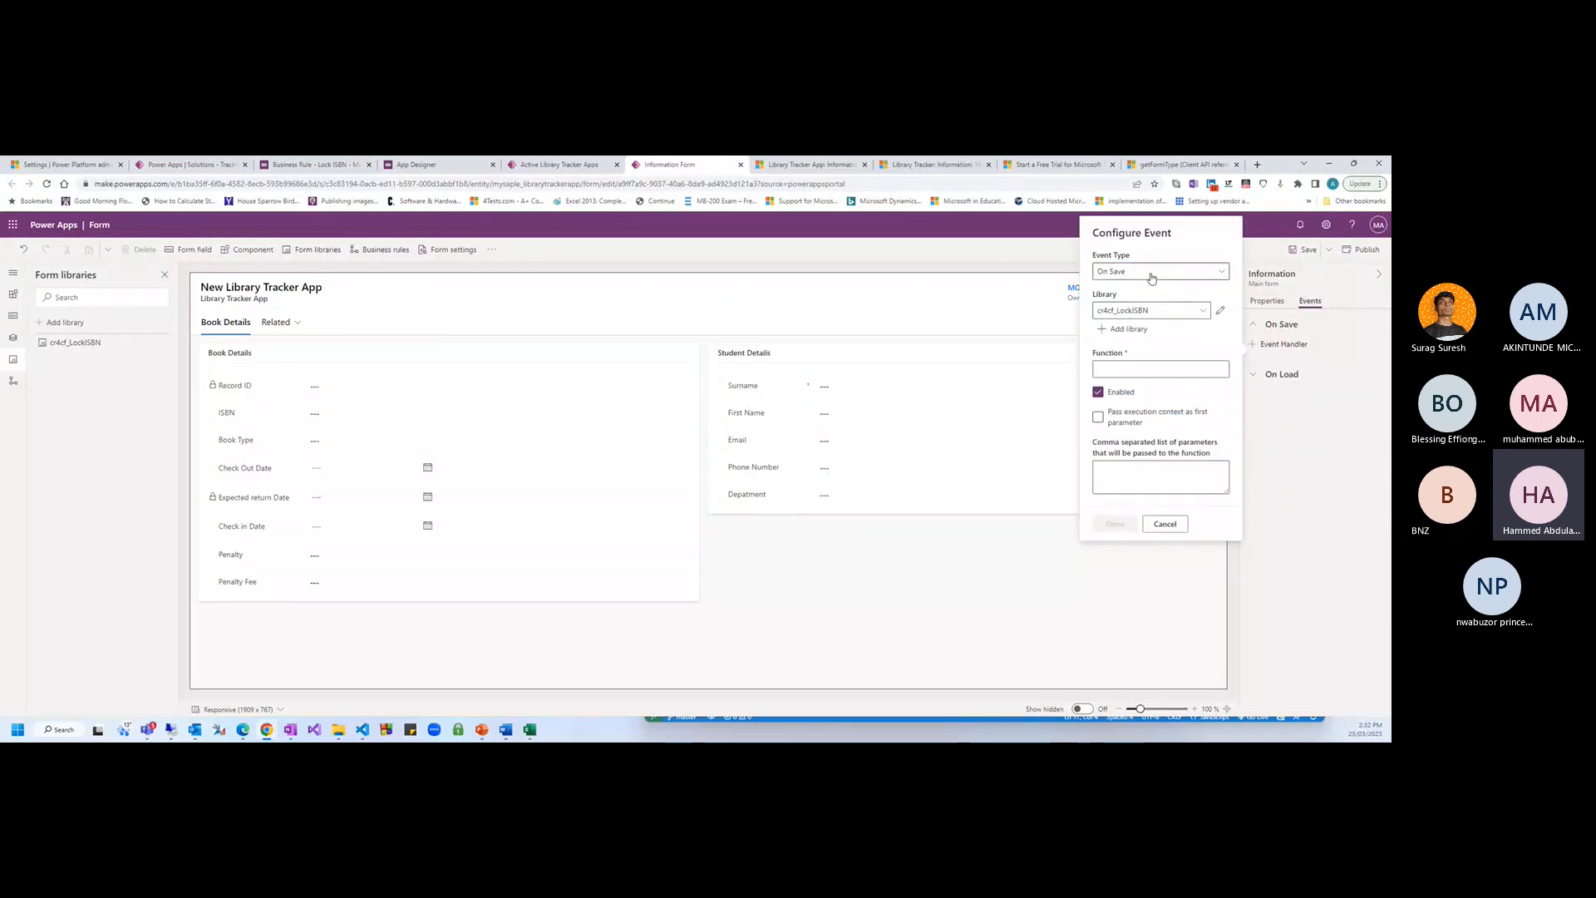
{"action": "left_click", "coordinate": [1151, 277]}
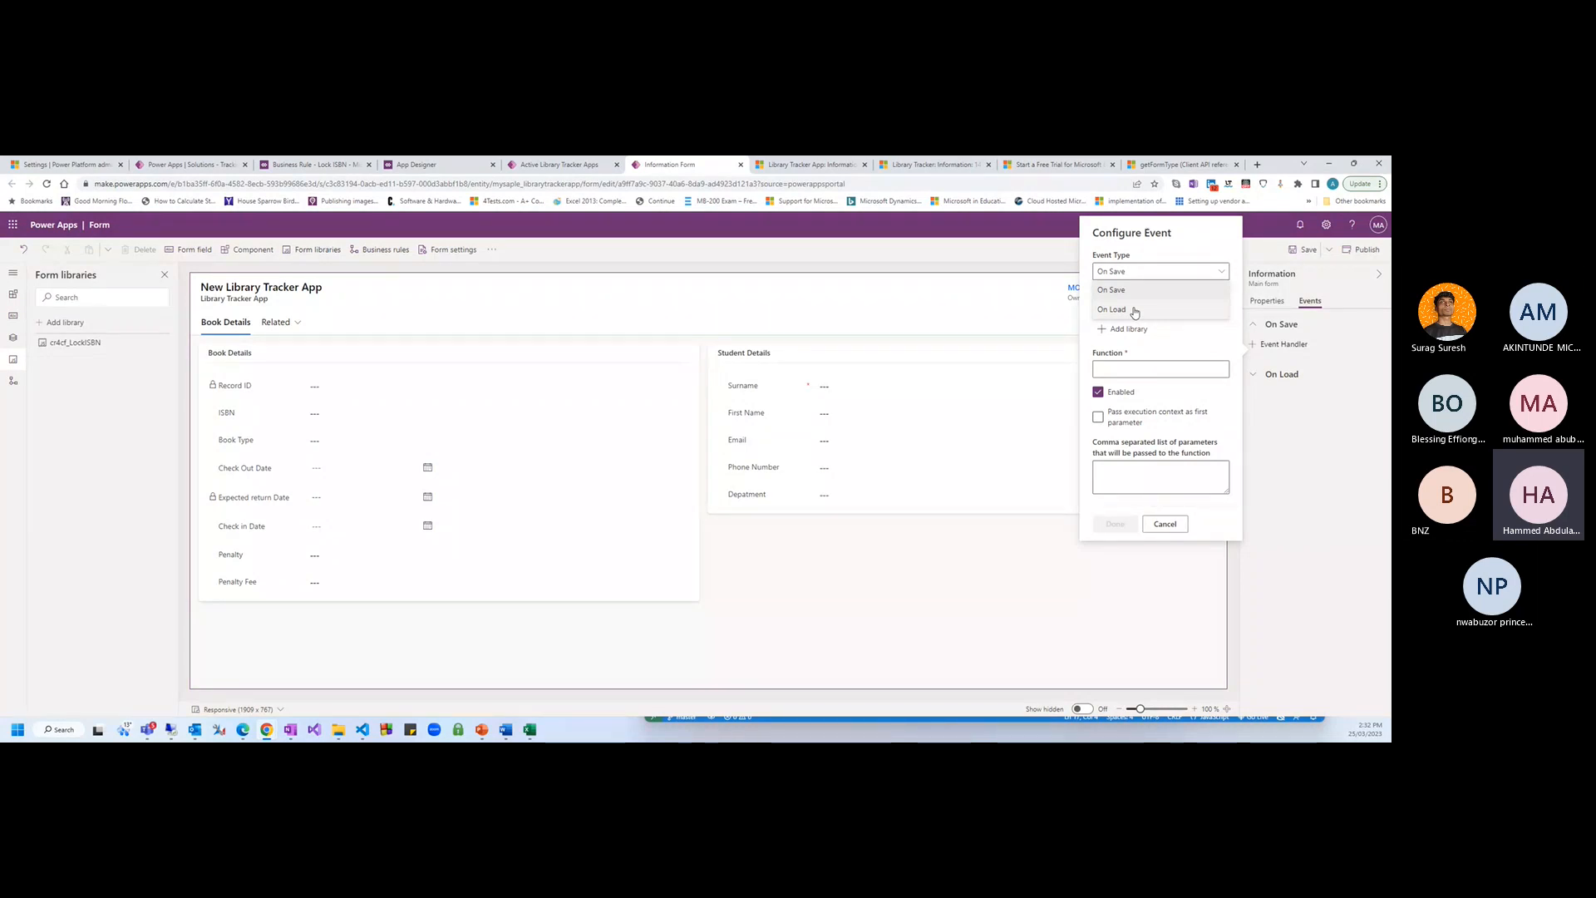
{"action": "left_click", "coordinate": [1141, 290]}
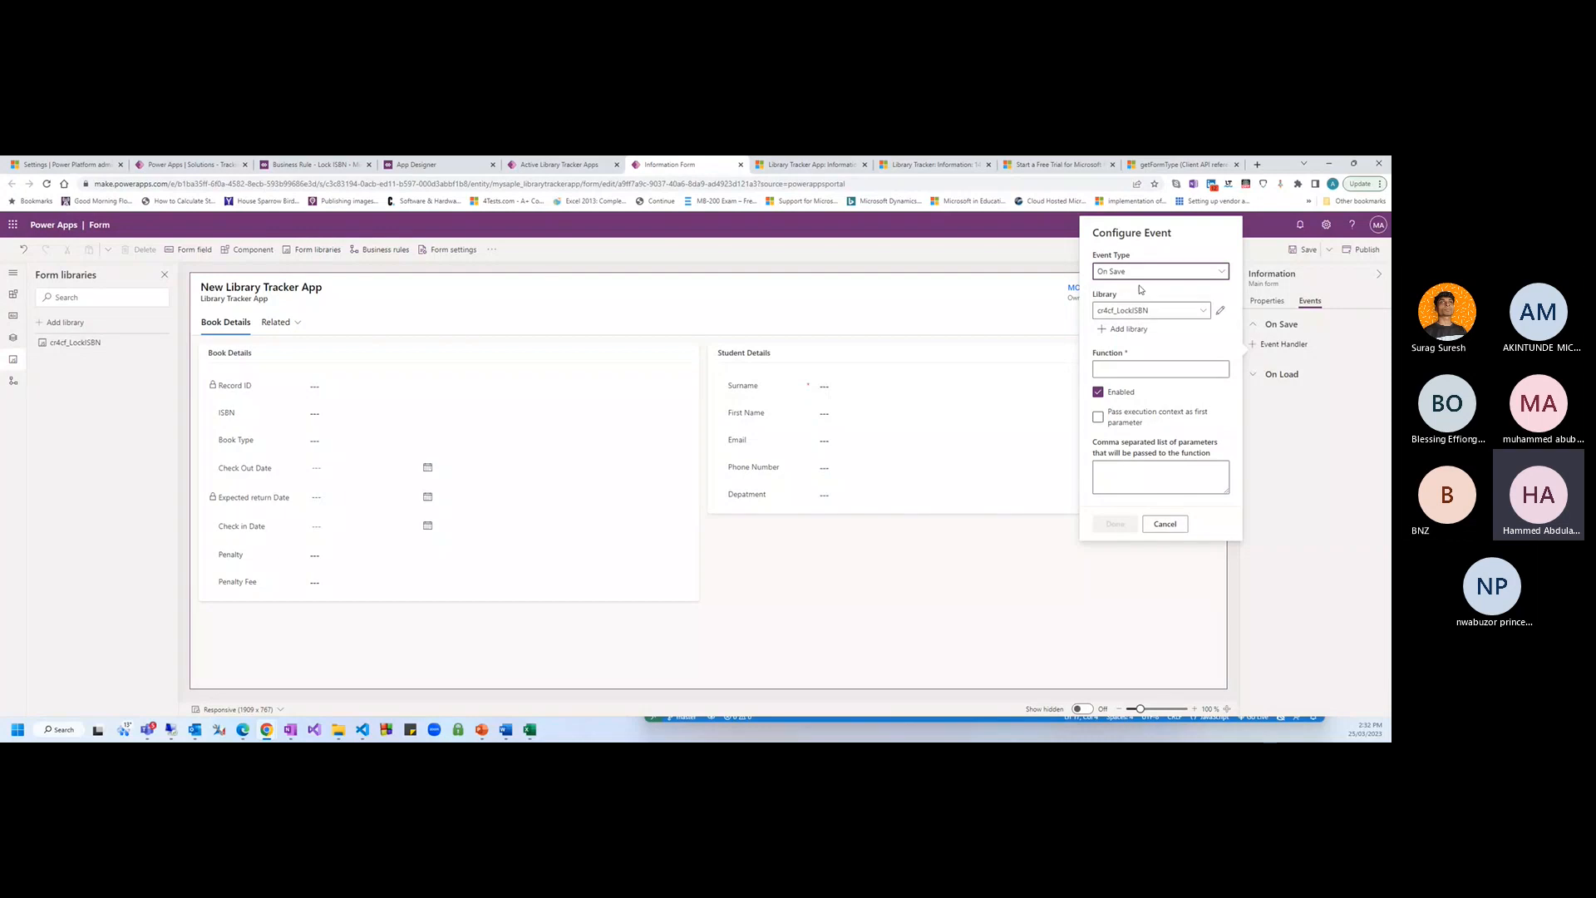
Enter LockISBN as the handler function, checking the name against the script in VS Code
{"action": "left_click", "coordinate": [1123, 370]}
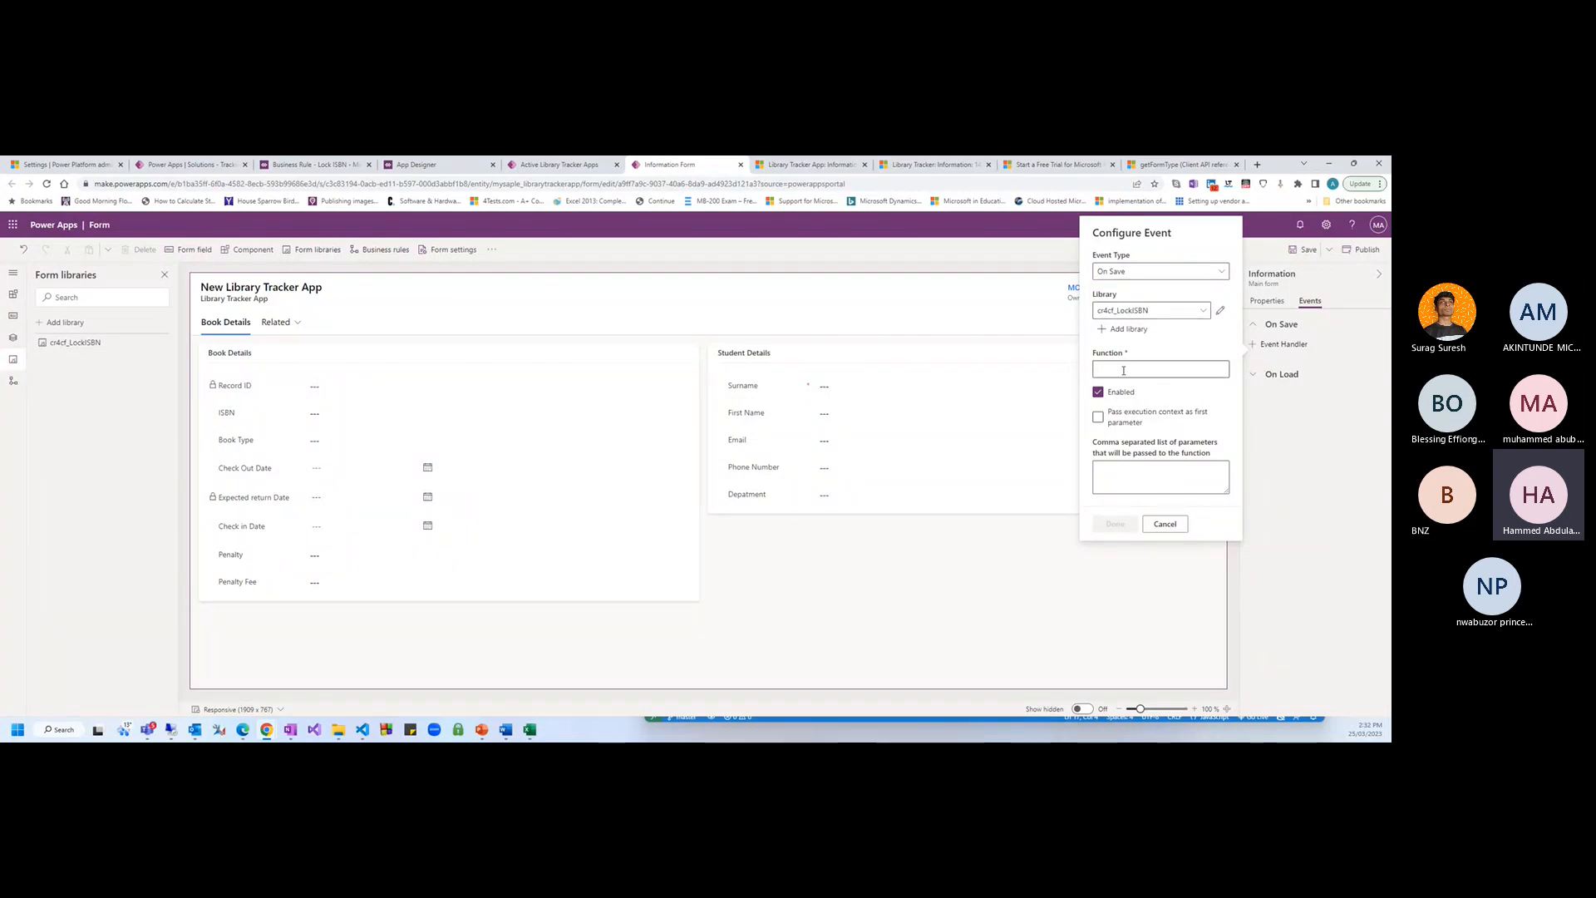
{"action": "type", "text": "LockISBN"}
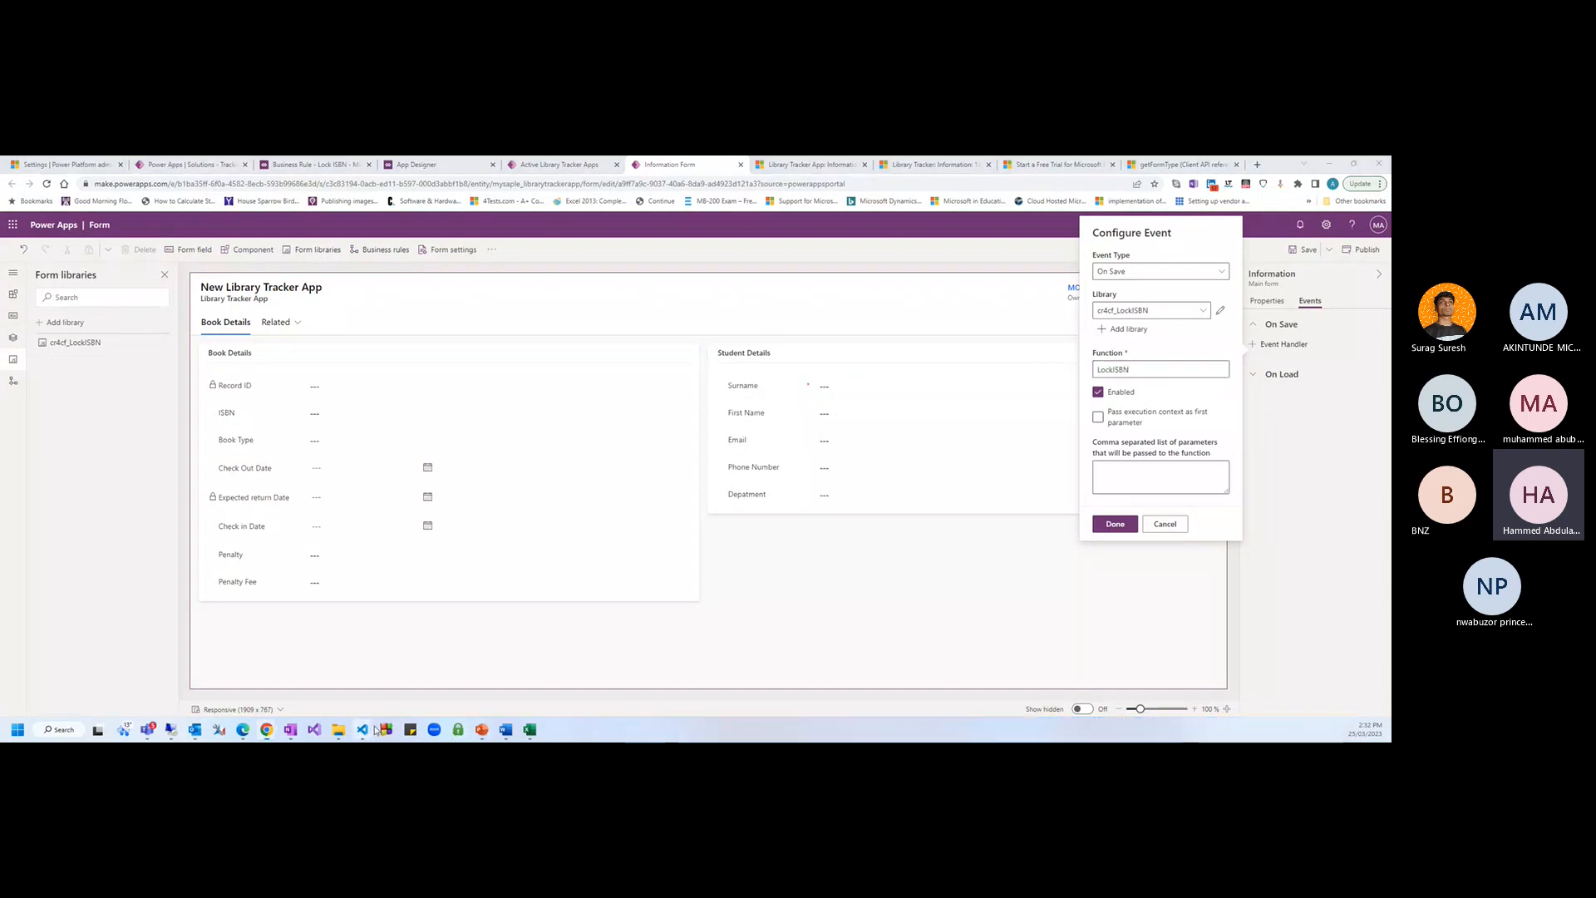
{"action": "mouse_move", "coordinate": [364, 733]}
{"action": "left_click", "coordinate": [414, 657]}
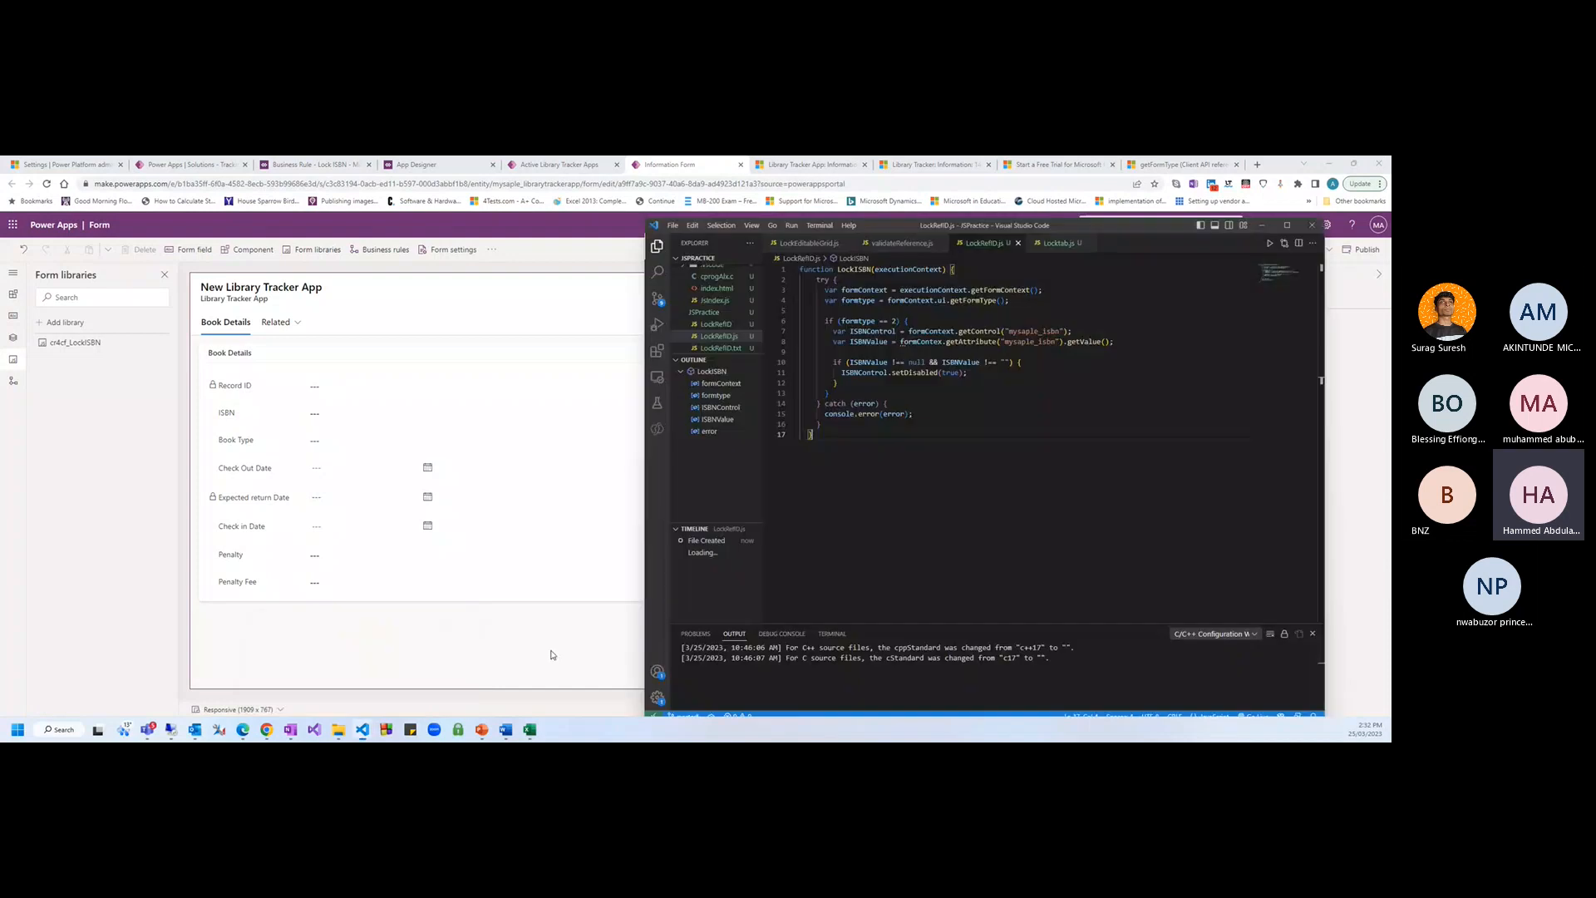
{"action": "double_click", "coordinate": [853, 269]}
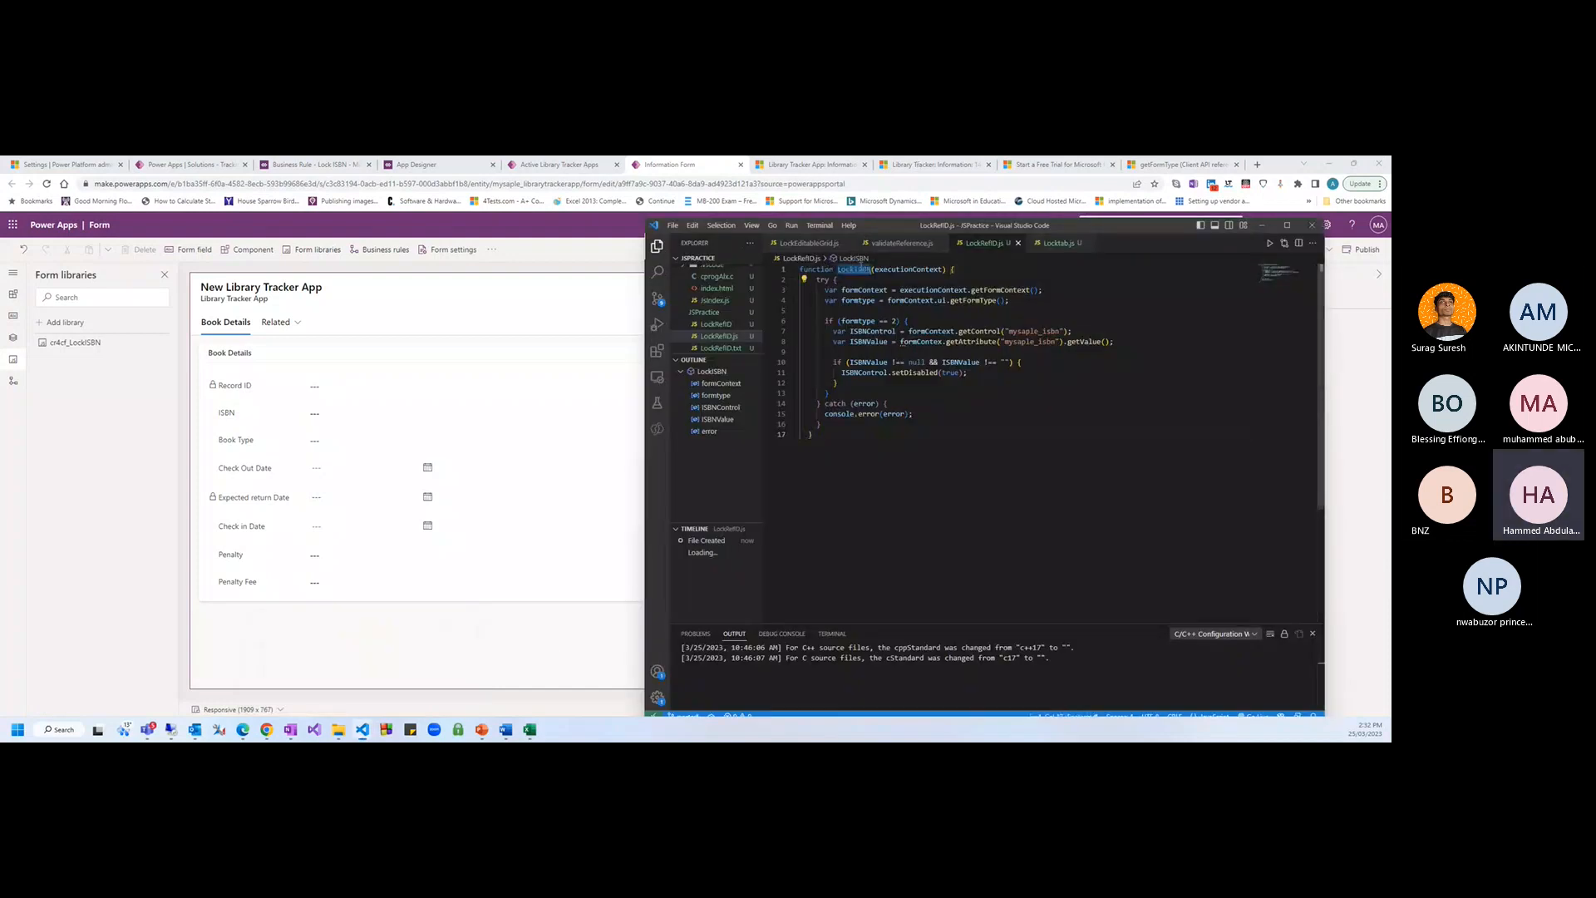
{"action": "left_click", "coordinate": [1261, 225]}
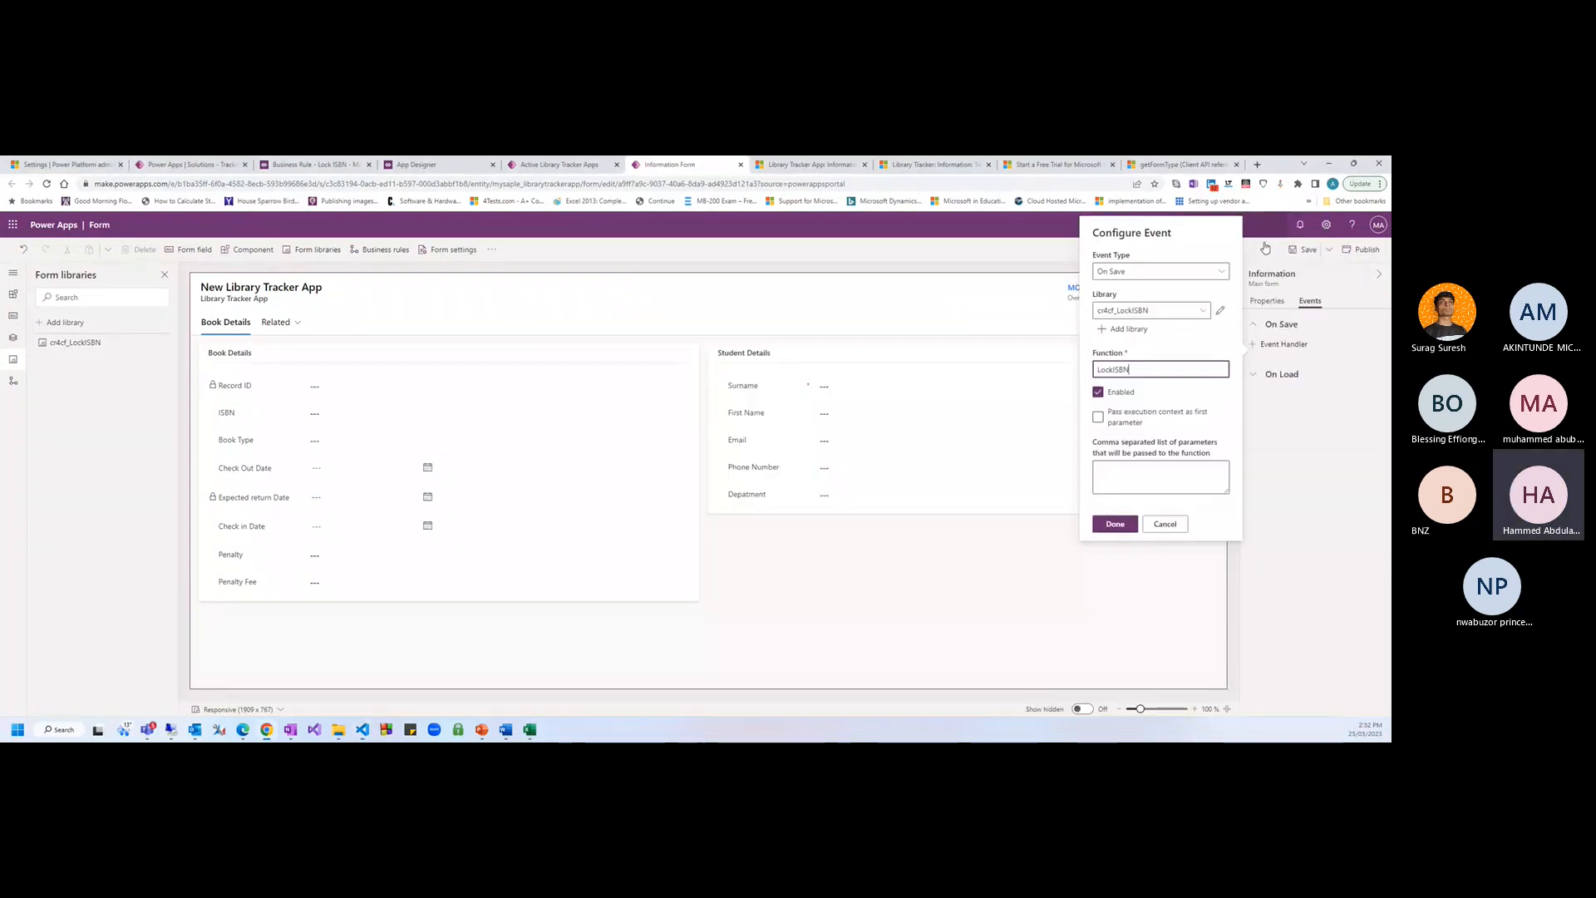
{"action": "double_click", "coordinate": [1145, 368]}
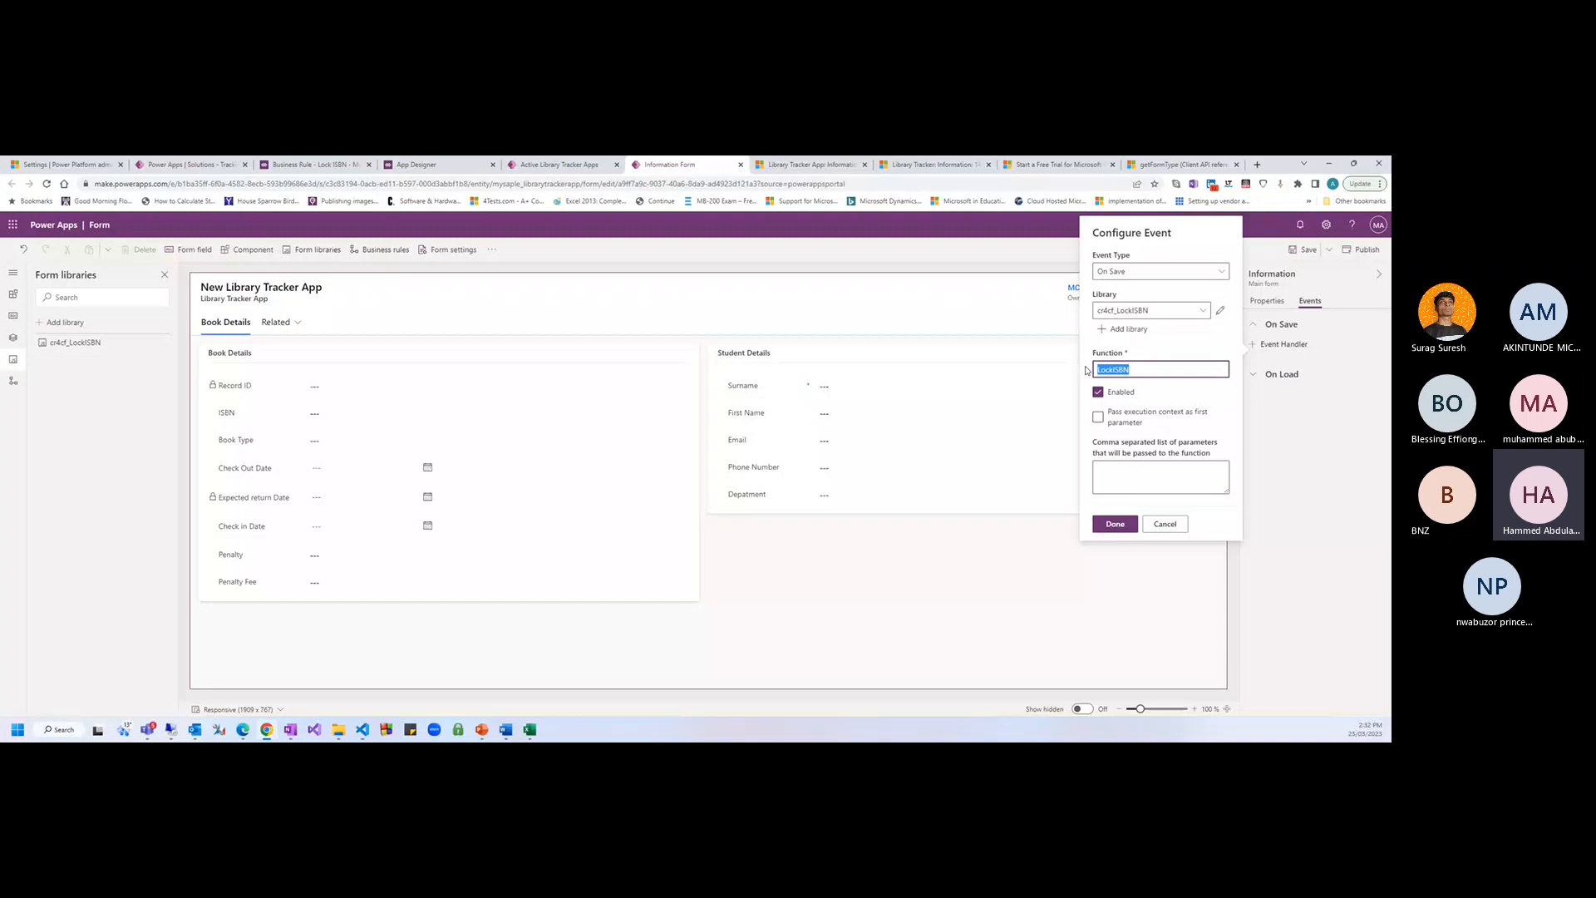
Tick Pass execution context, confirm the handler, then save and publish the form
{"action": "left_click", "coordinate": [1098, 416]}
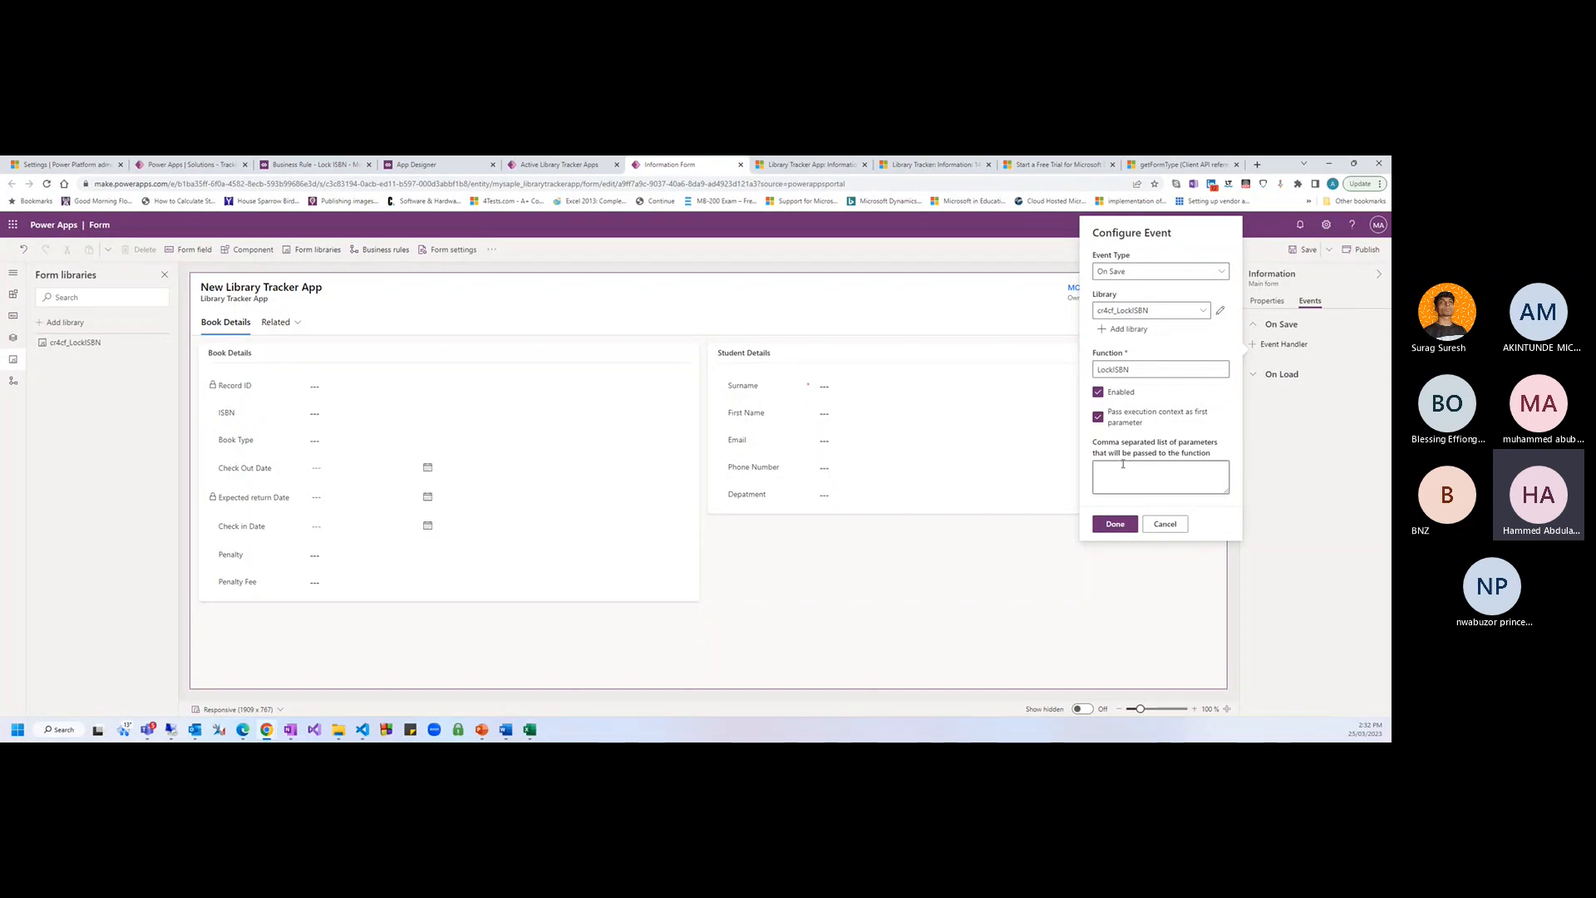
{"action": "left_click", "coordinate": [1115, 524]}
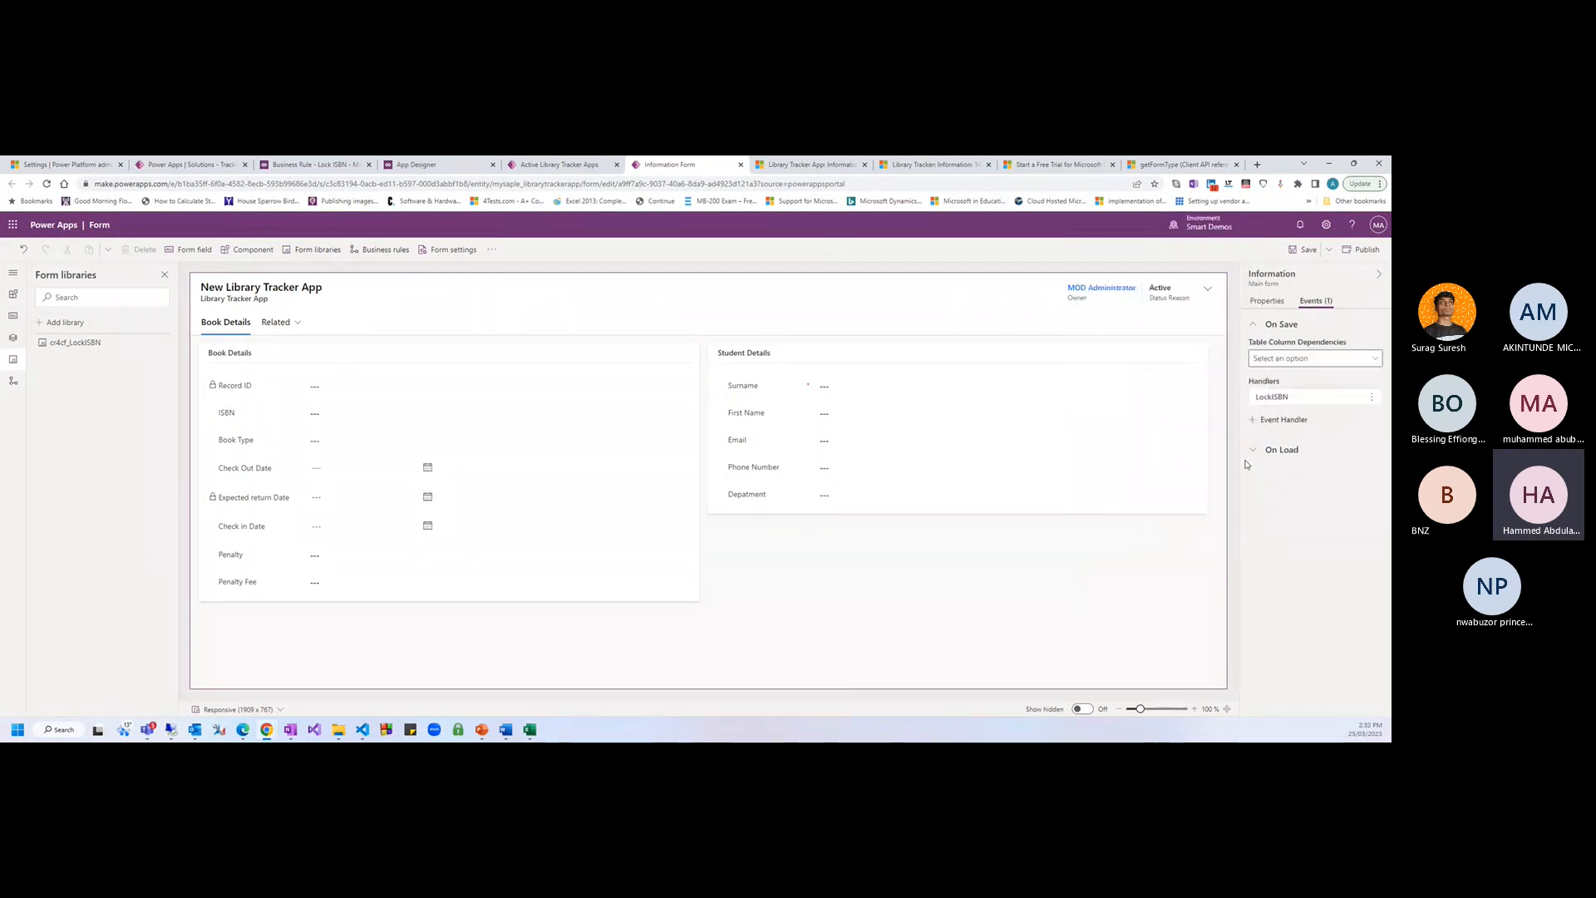
{"action": "left_click", "coordinate": [1301, 251]}
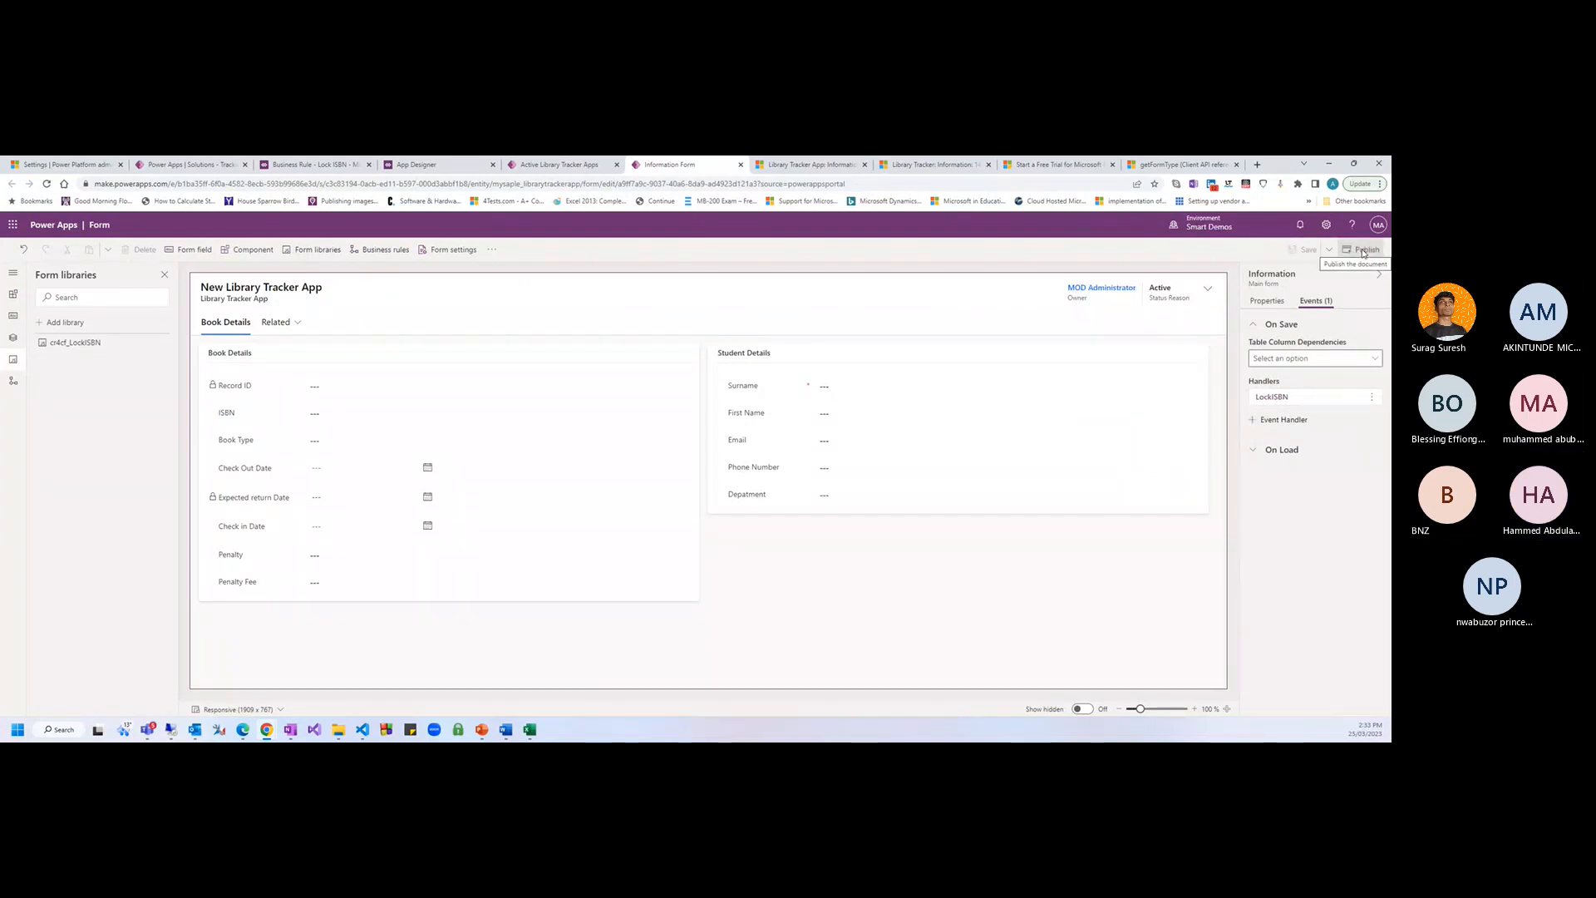
{"action": "left_click", "coordinate": [1363, 251]}
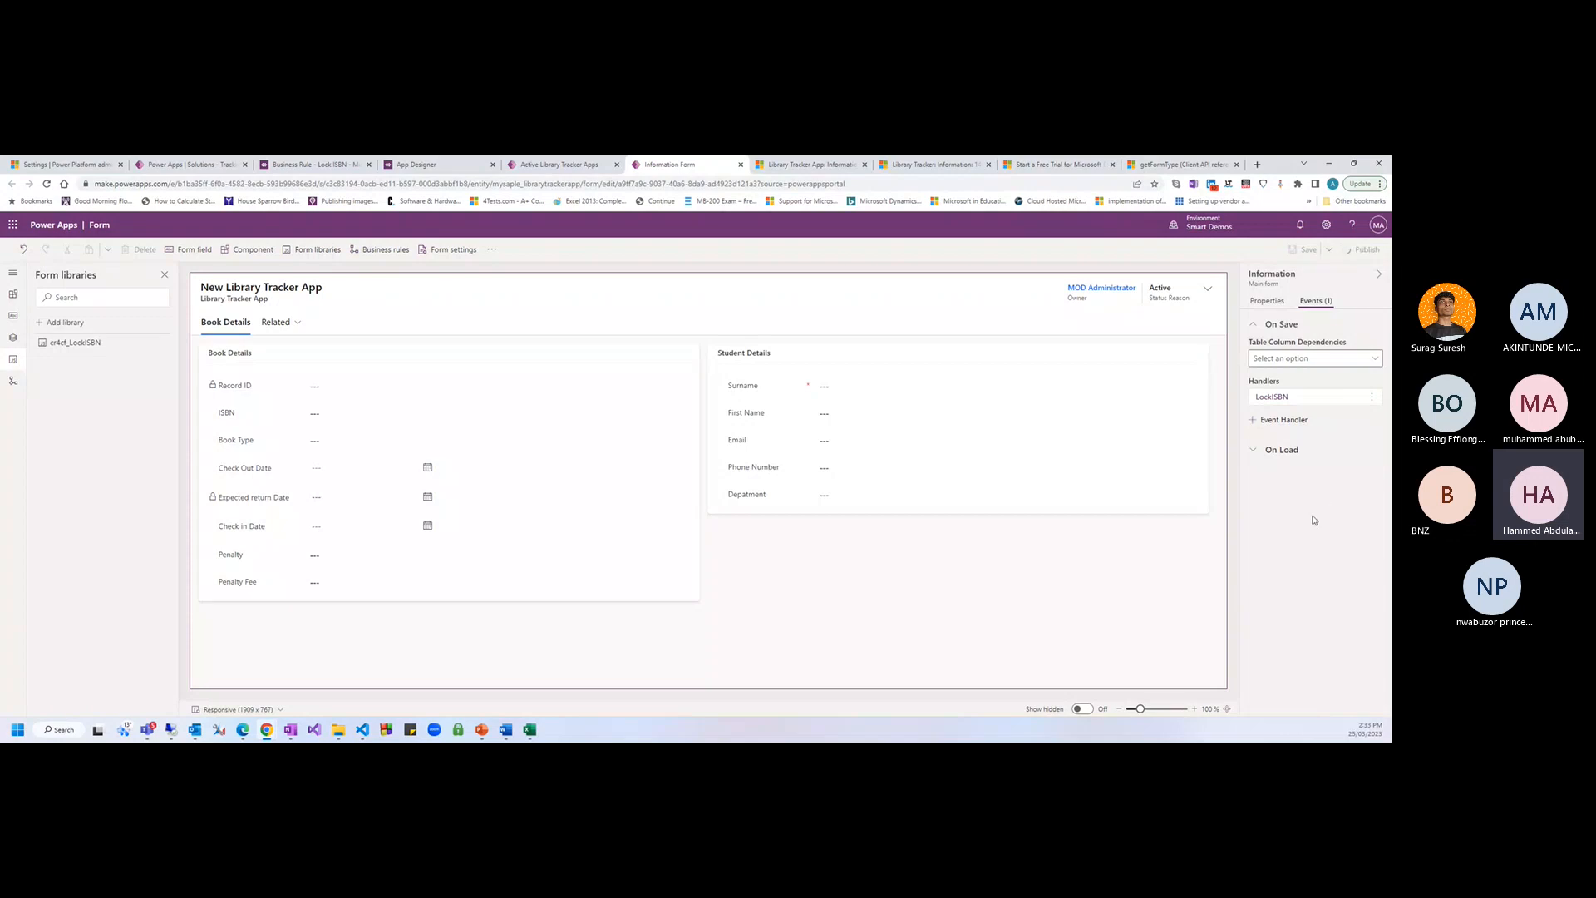
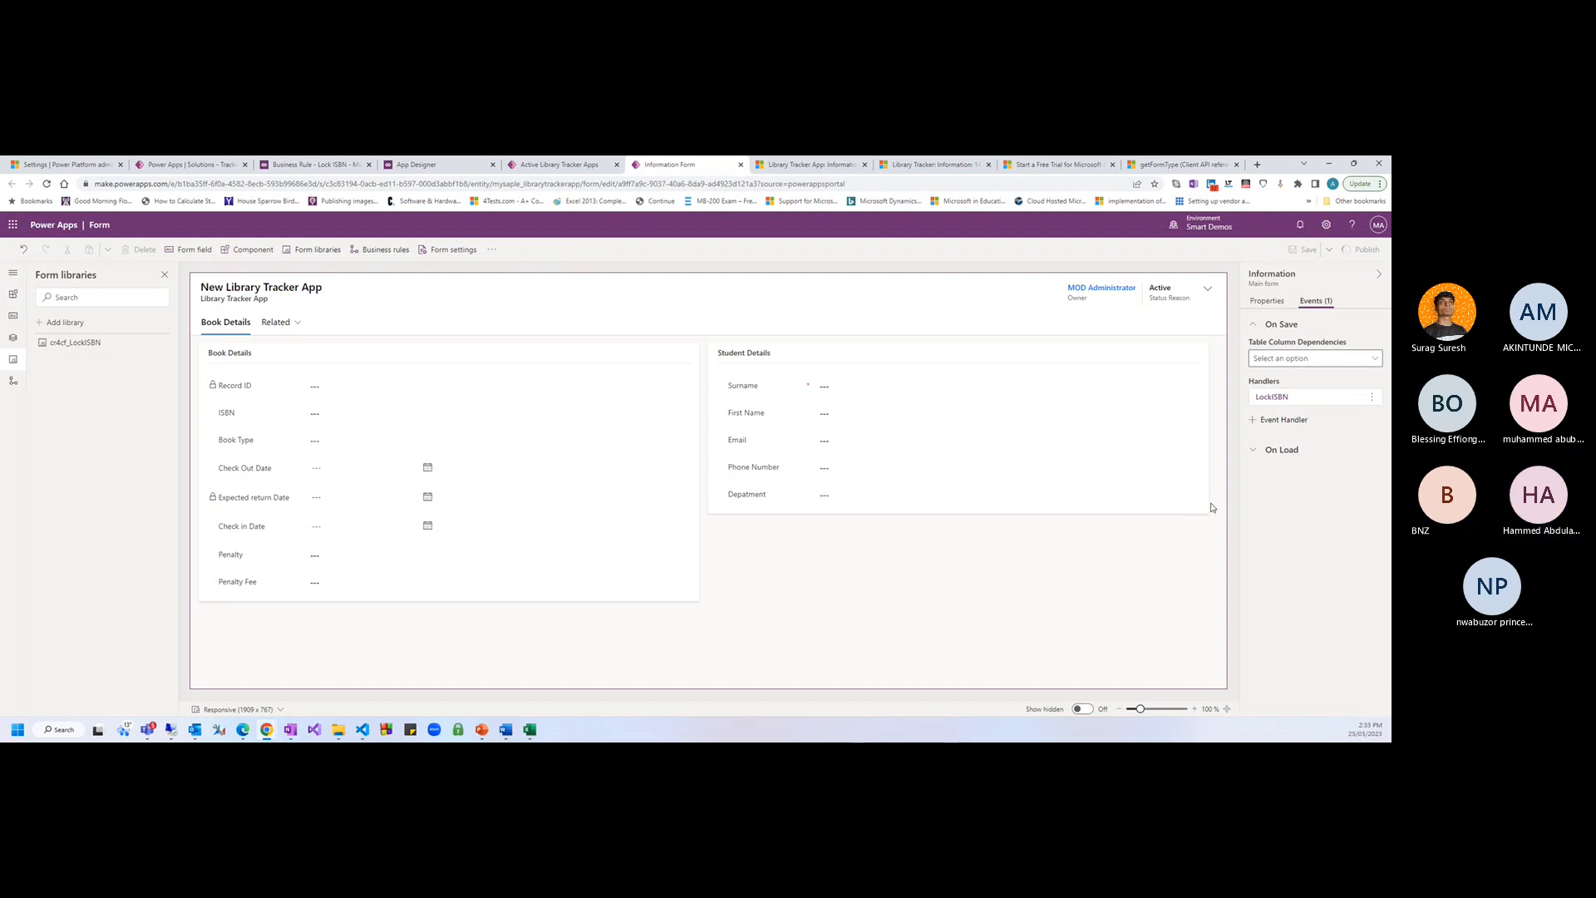
Review the LockISBN On Save handler's settings without changes, then switch to the Library Tracker app
{"action": "left_click", "coordinate": [1297, 397]}
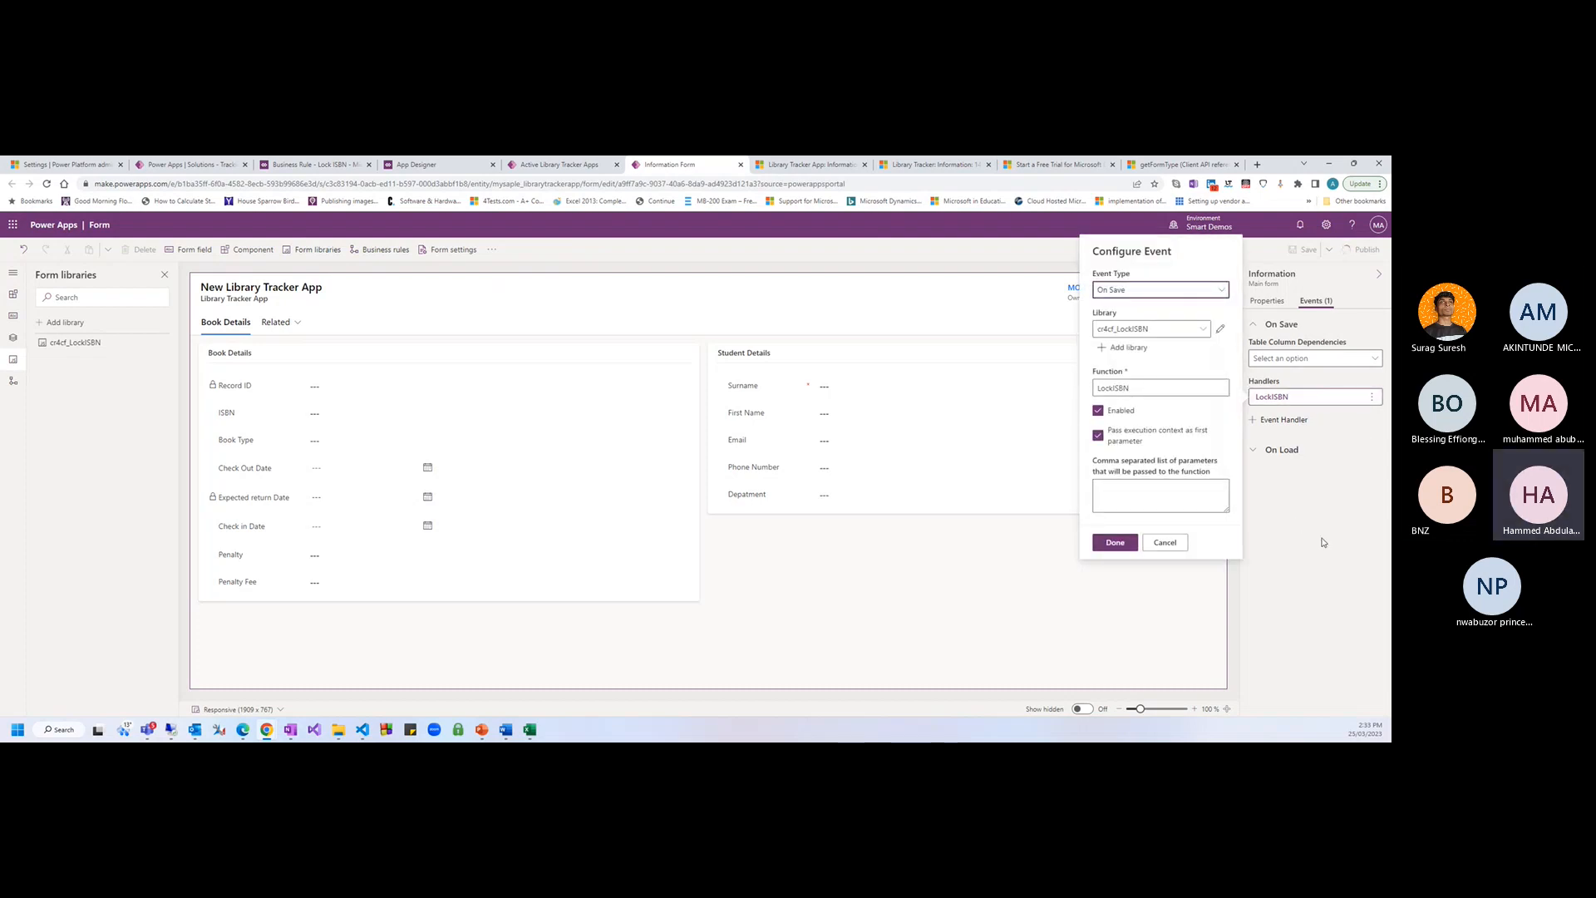
{"action": "left_click", "coordinate": [1151, 541]}
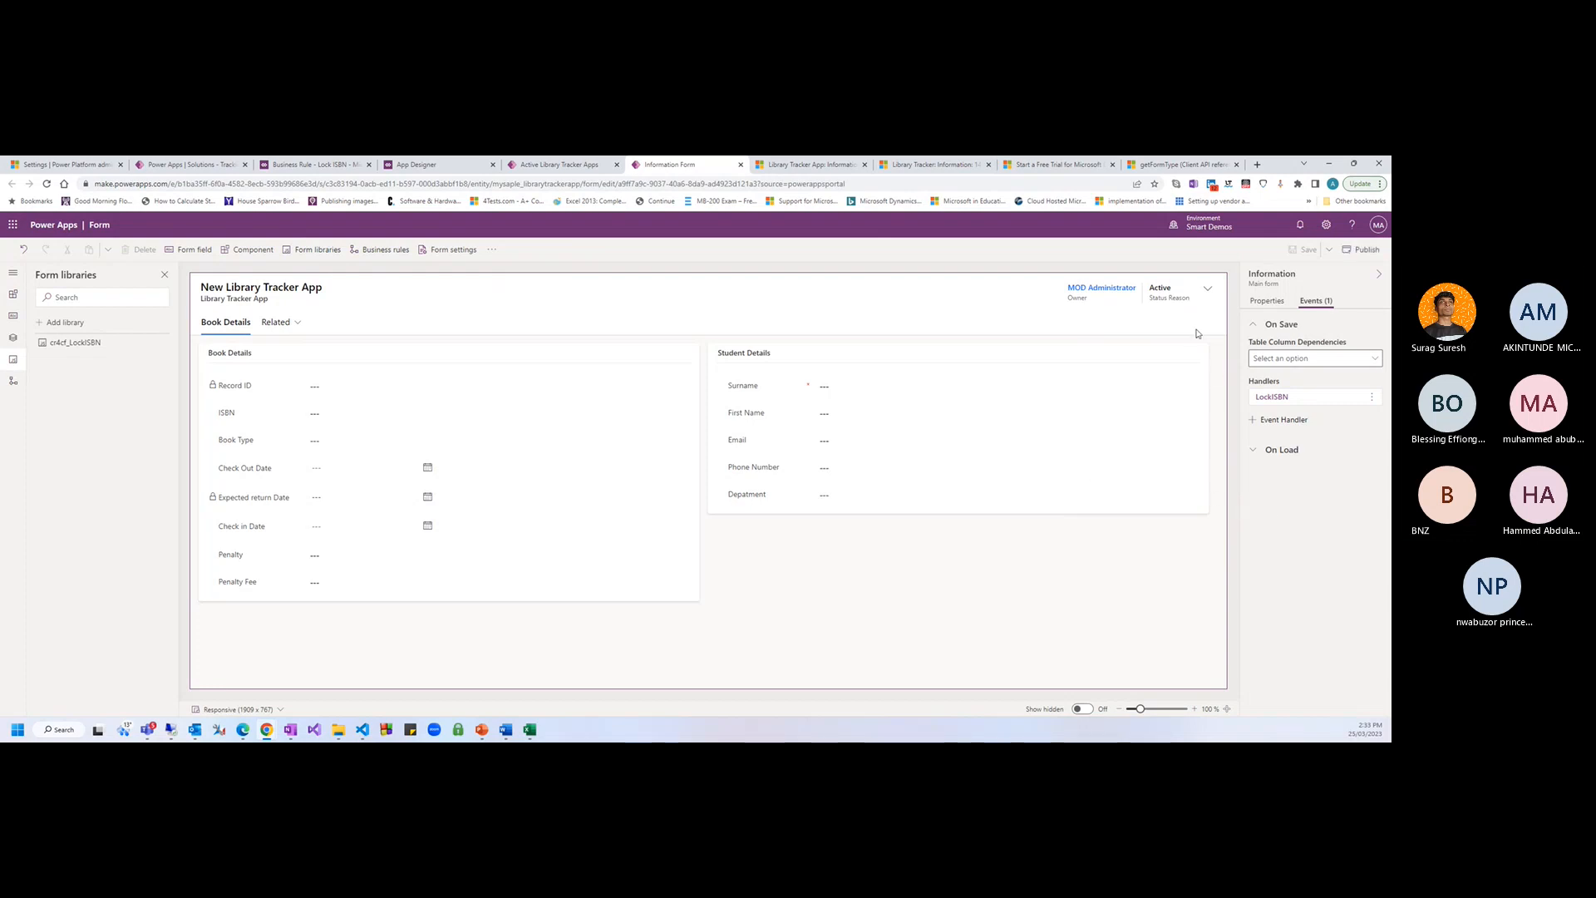
{"action": "left_click", "coordinate": [801, 166]}
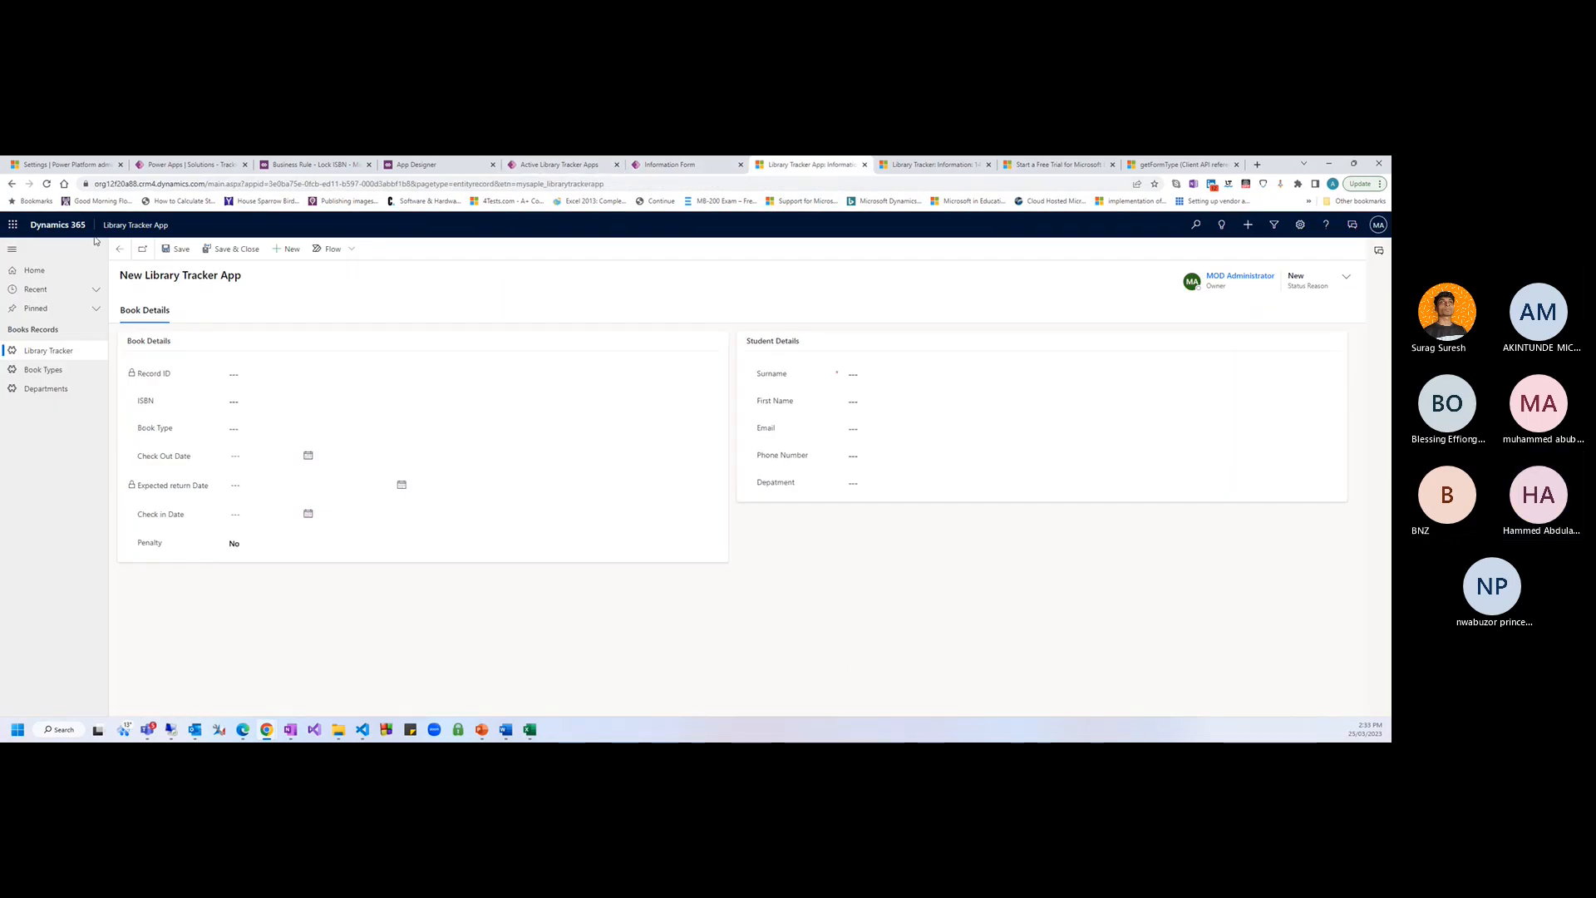
Go back to the Active Library Tracker Apps list and open the second record
{"action": "left_click", "coordinate": [119, 249]}
{"action": "left_click", "coordinate": [83, 352]}
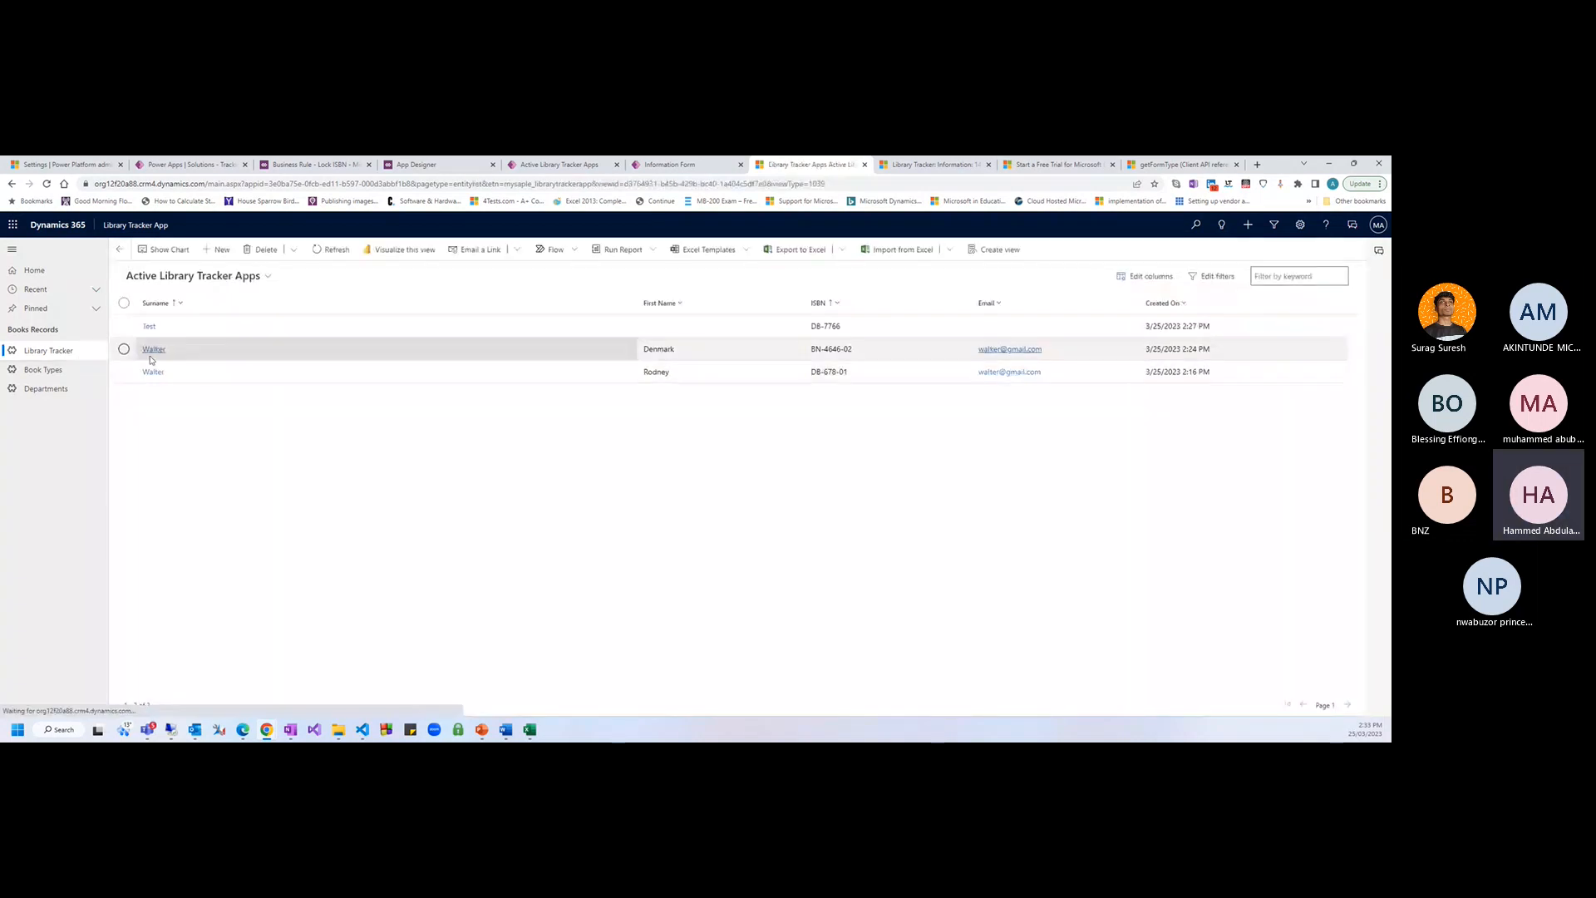
{"action": "left_click", "coordinate": [152, 351]}
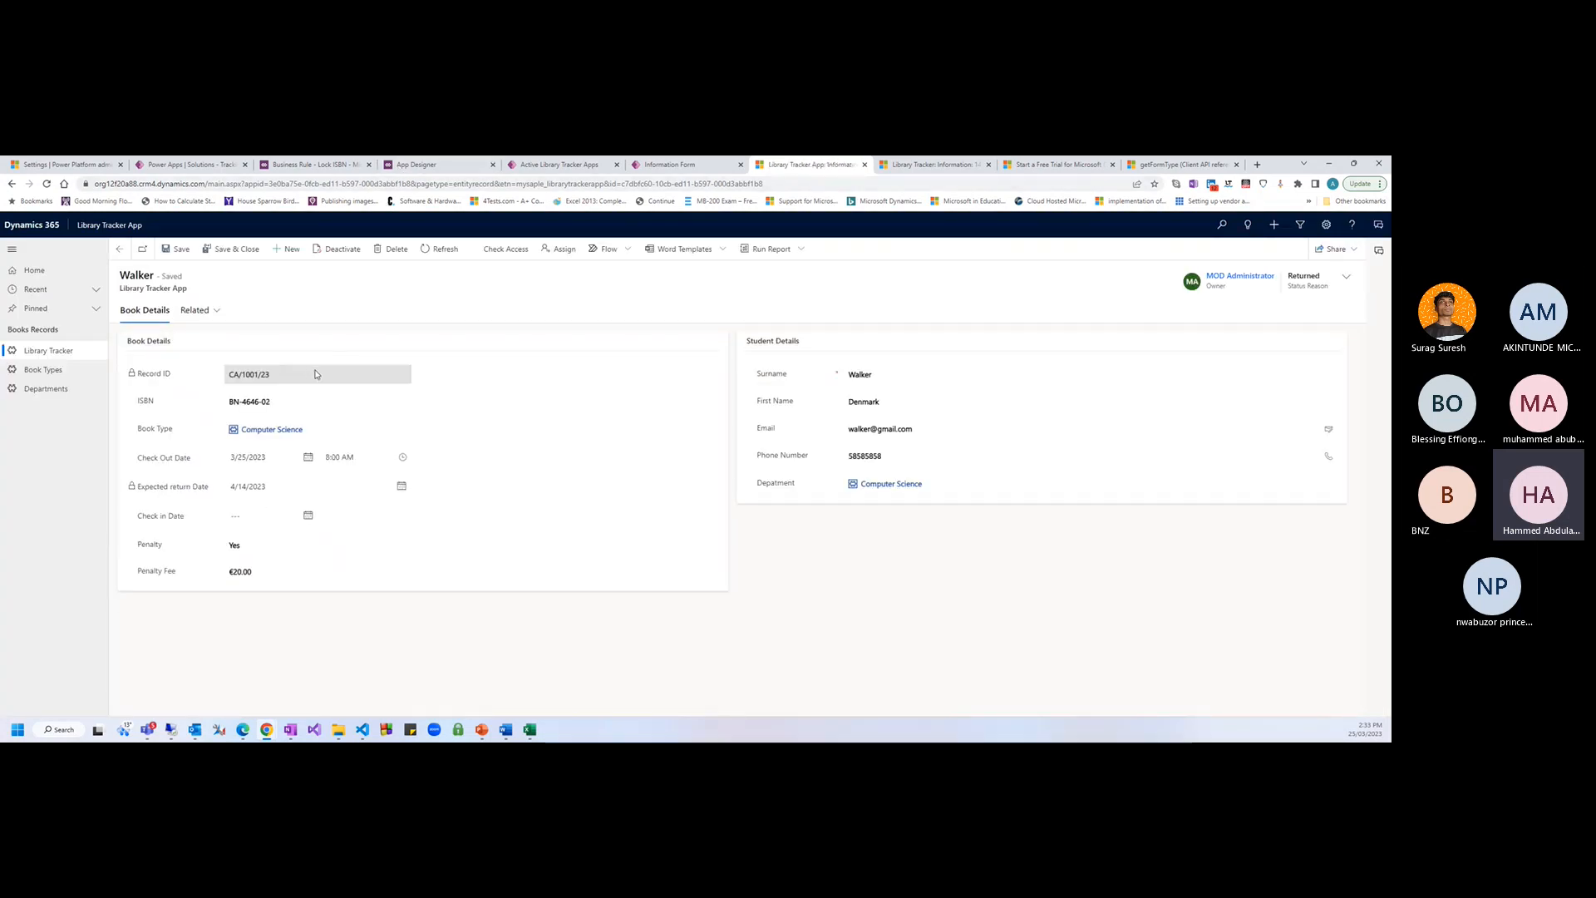
Change the record's ISBN from BN-4646-02 to BN-4646-03 and save it
{"action": "key", "text": "BackSpace"}
{"action": "type", "text": "3"}
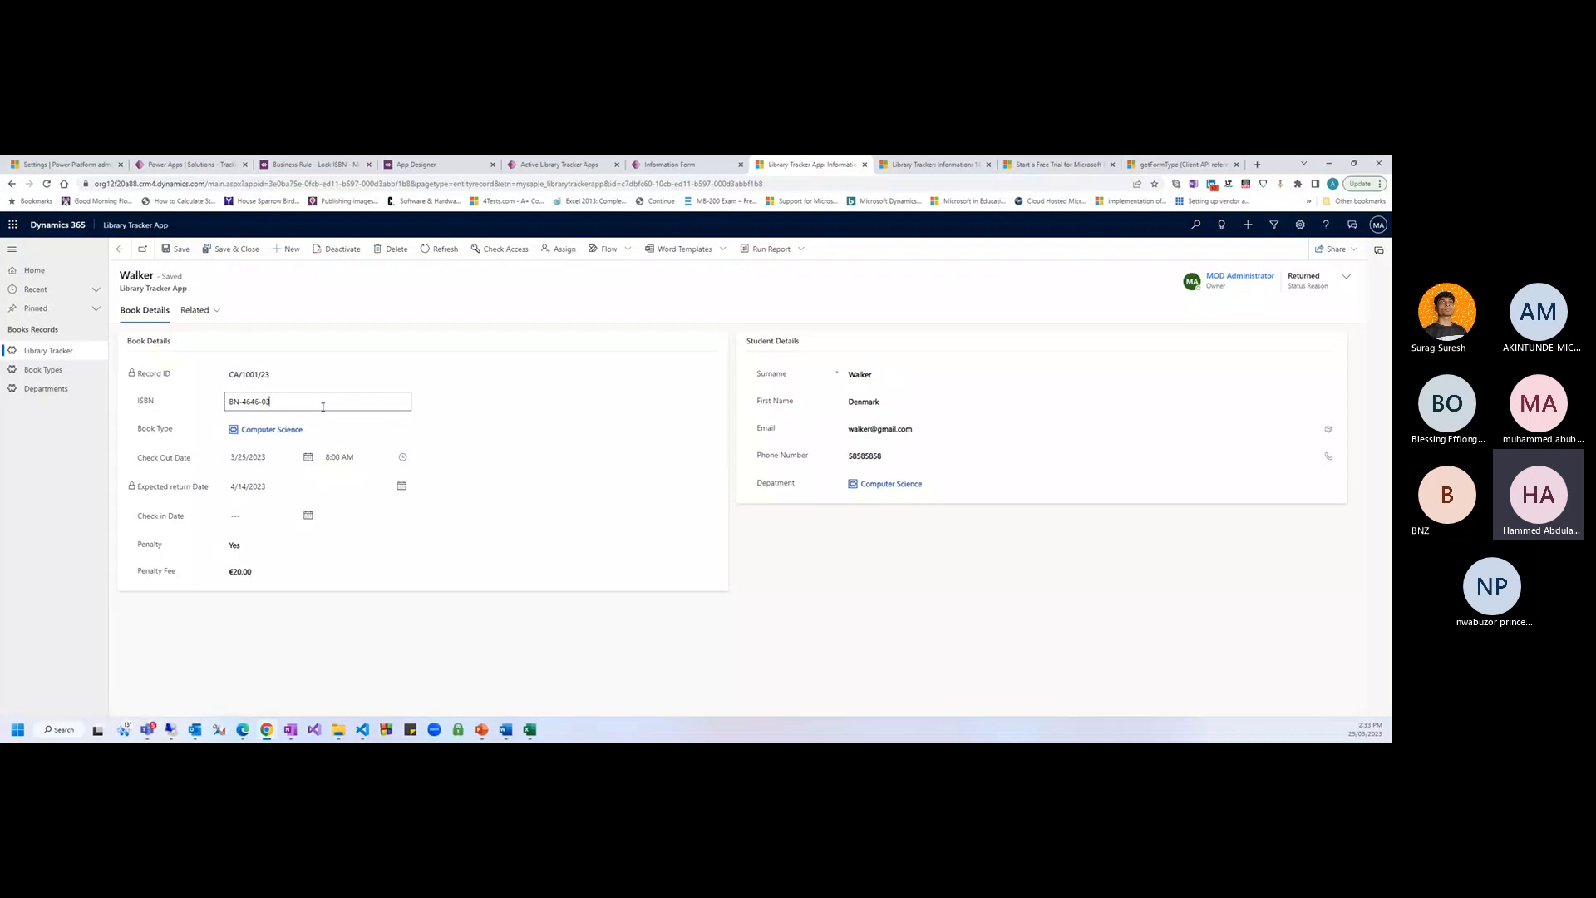
{"action": "key", "text": "Tab"}
{"action": "left_click", "coordinate": [176, 250]}
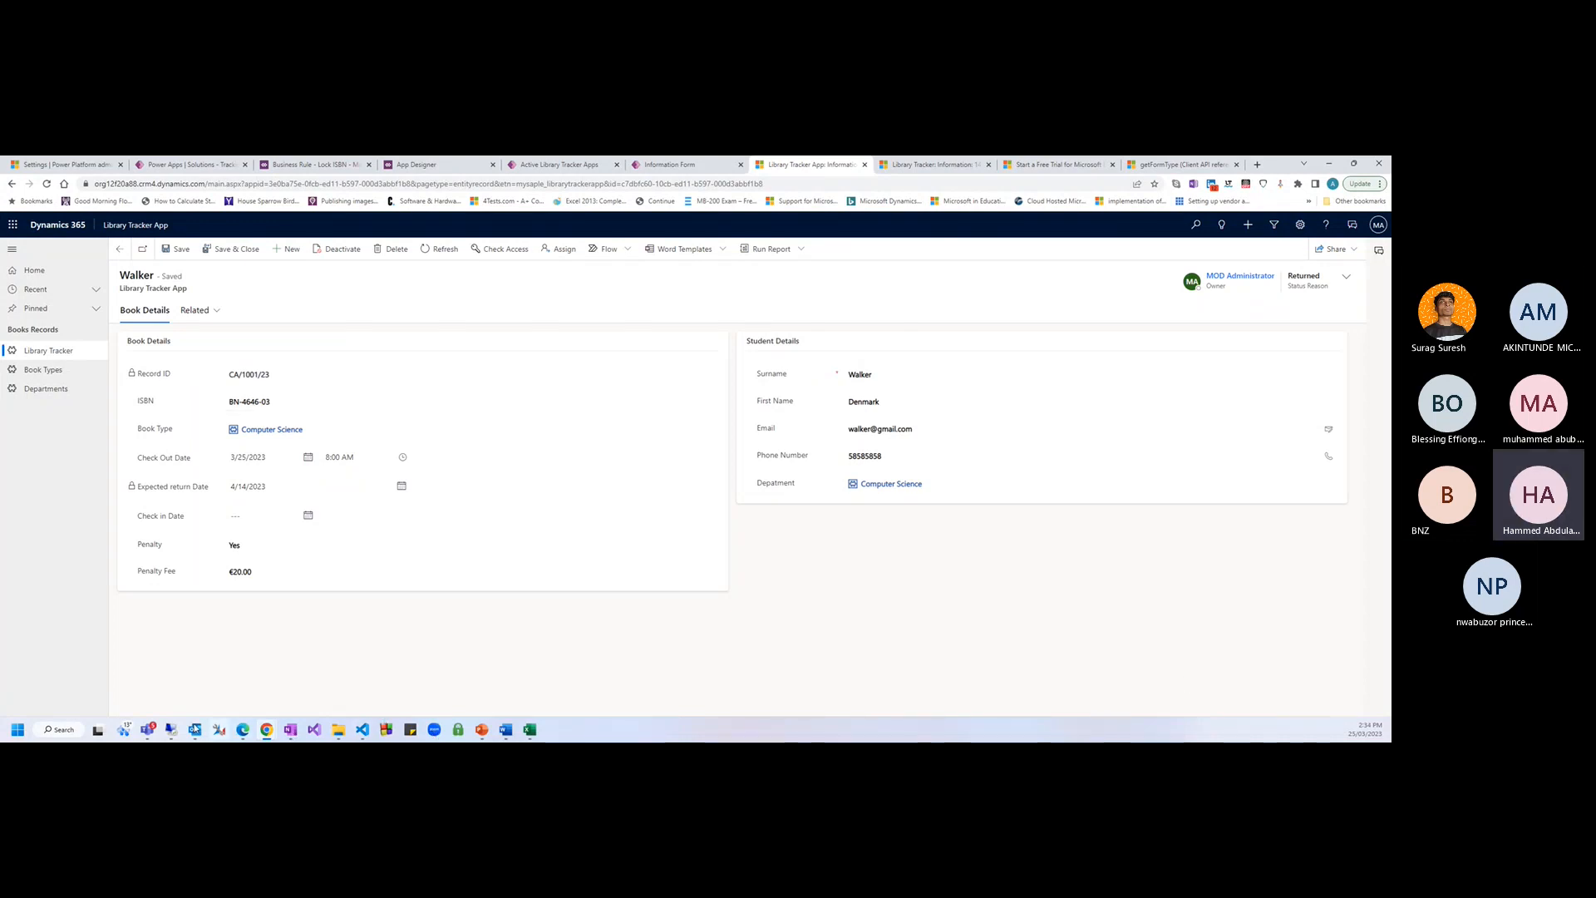
{"action": "mouse_move", "coordinate": [362, 733]}
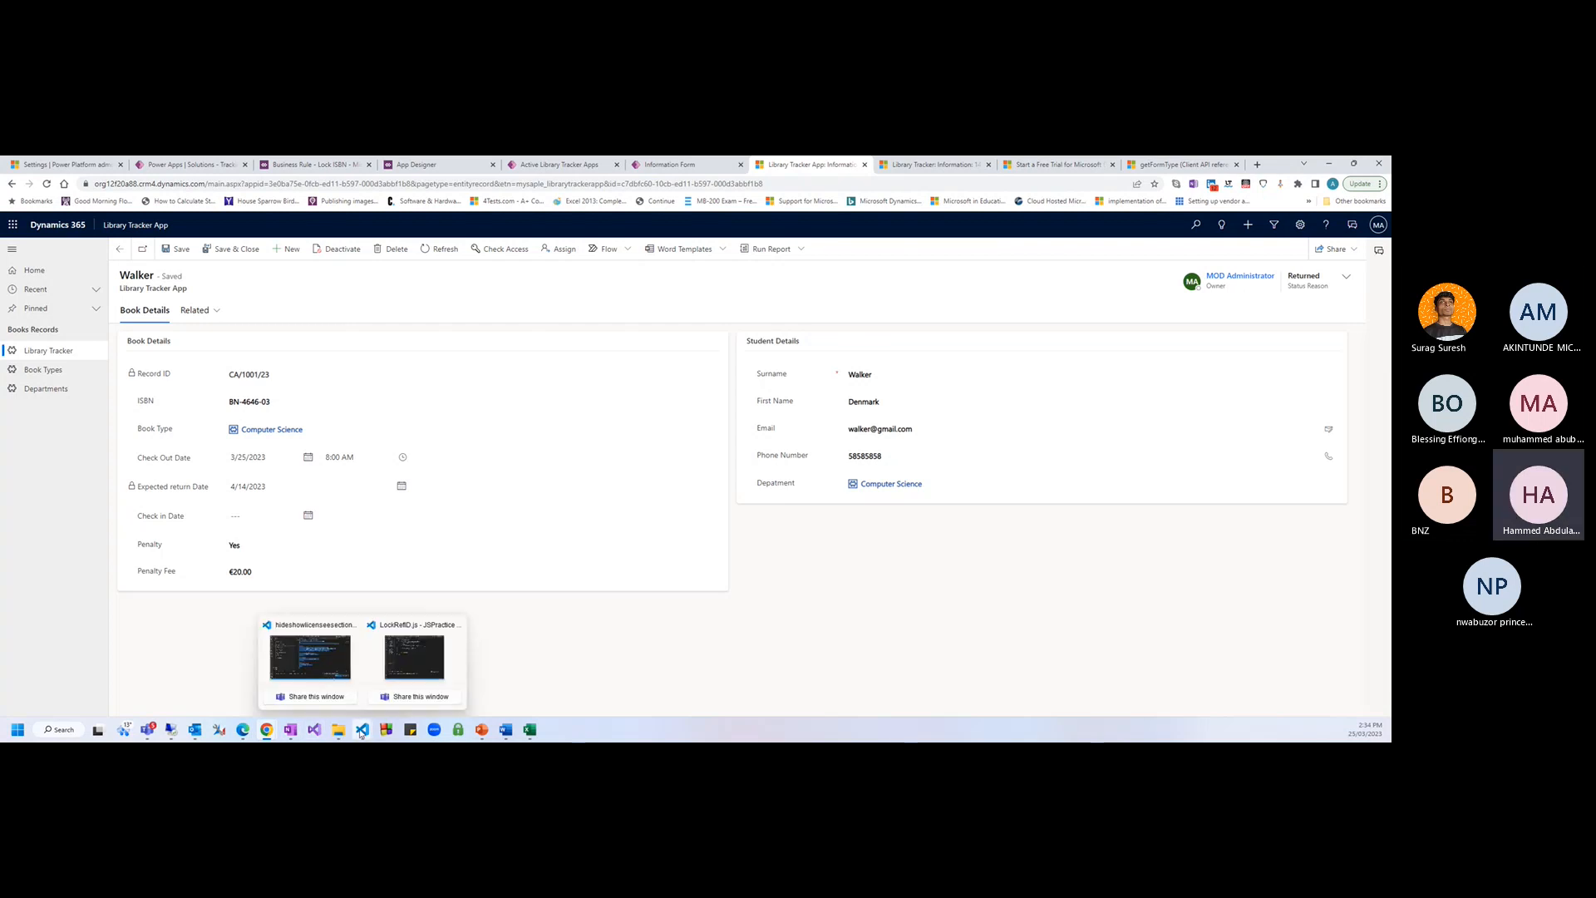
{"action": "mouse_move", "coordinate": [403, 659]}
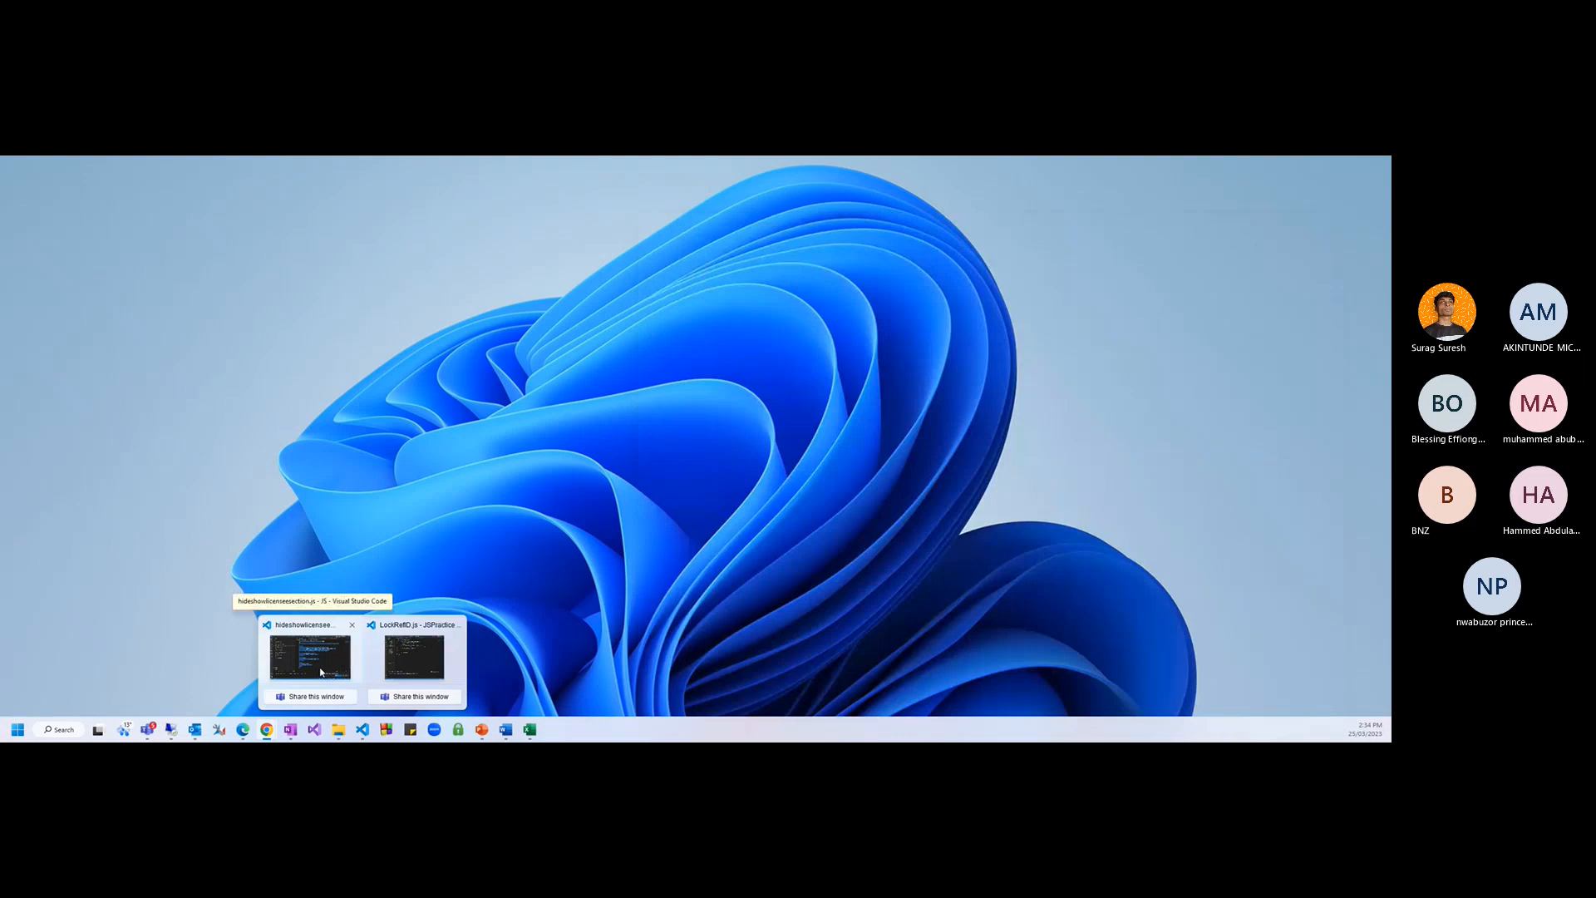
{"action": "left_click", "coordinate": [414, 656]}
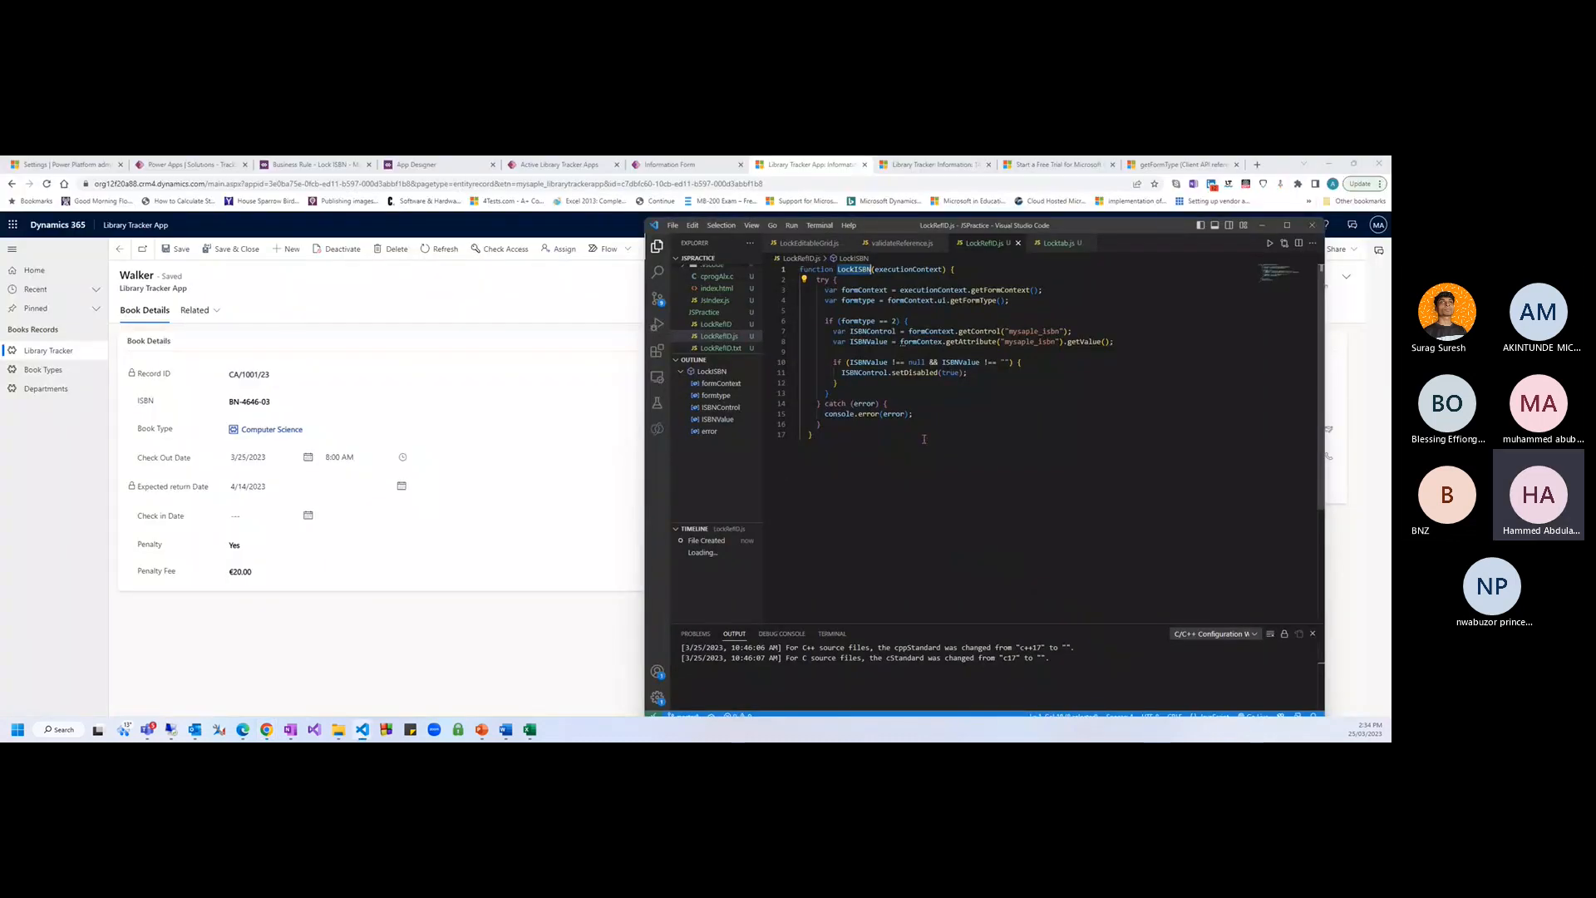
{"action": "left_click", "coordinate": [879, 298]}
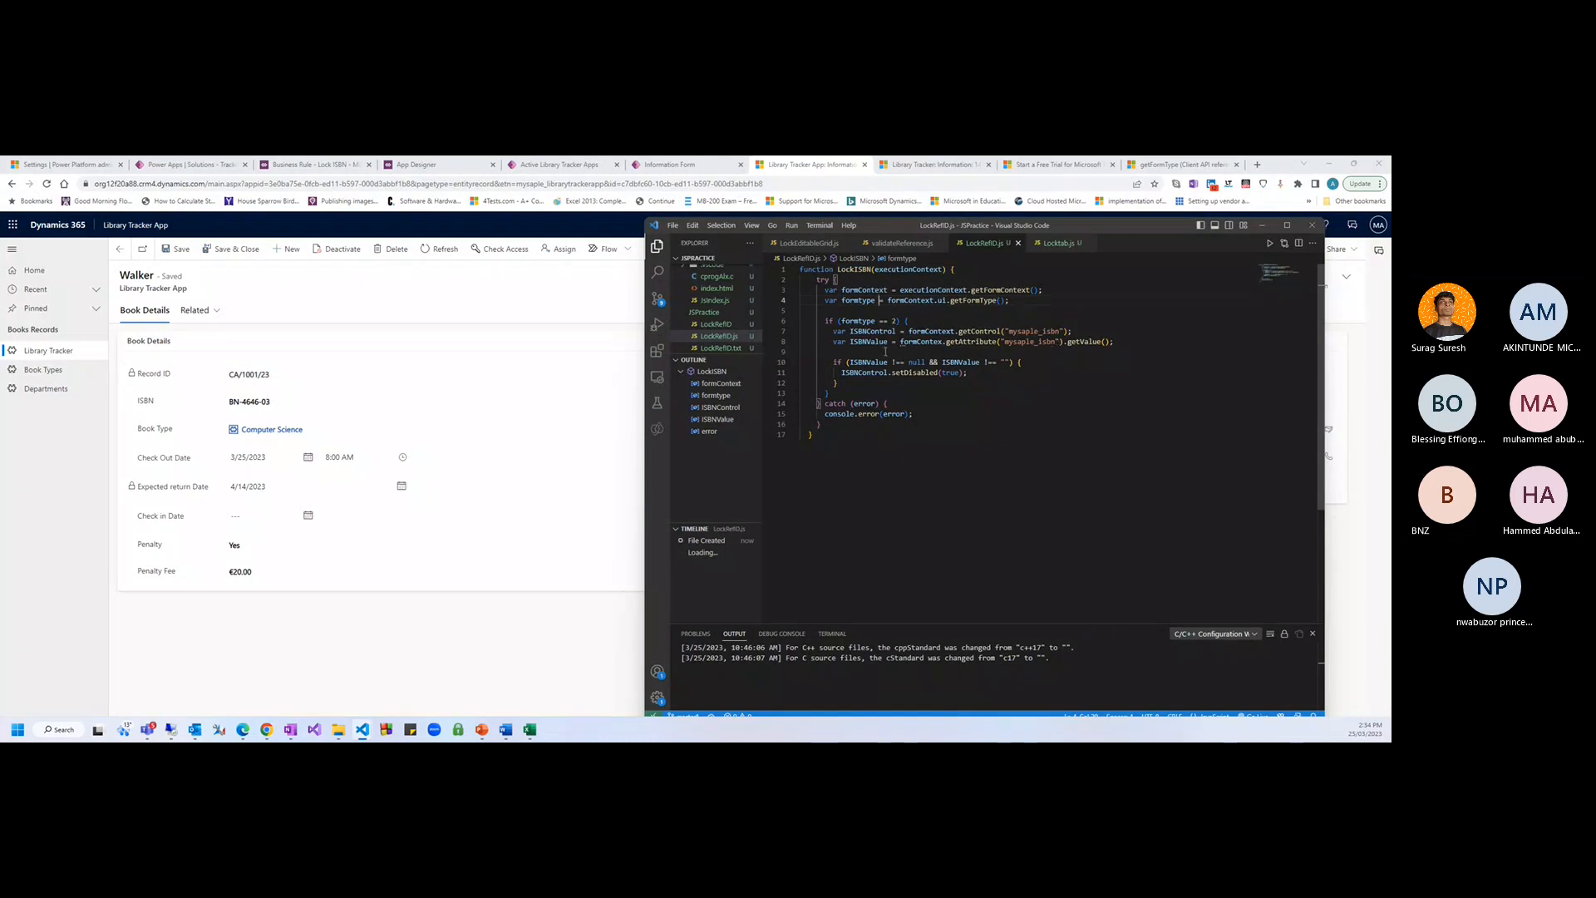
{"action": "left_click", "coordinate": [893, 454]}
{"action": "left_click", "coordinate": [213, 636]}
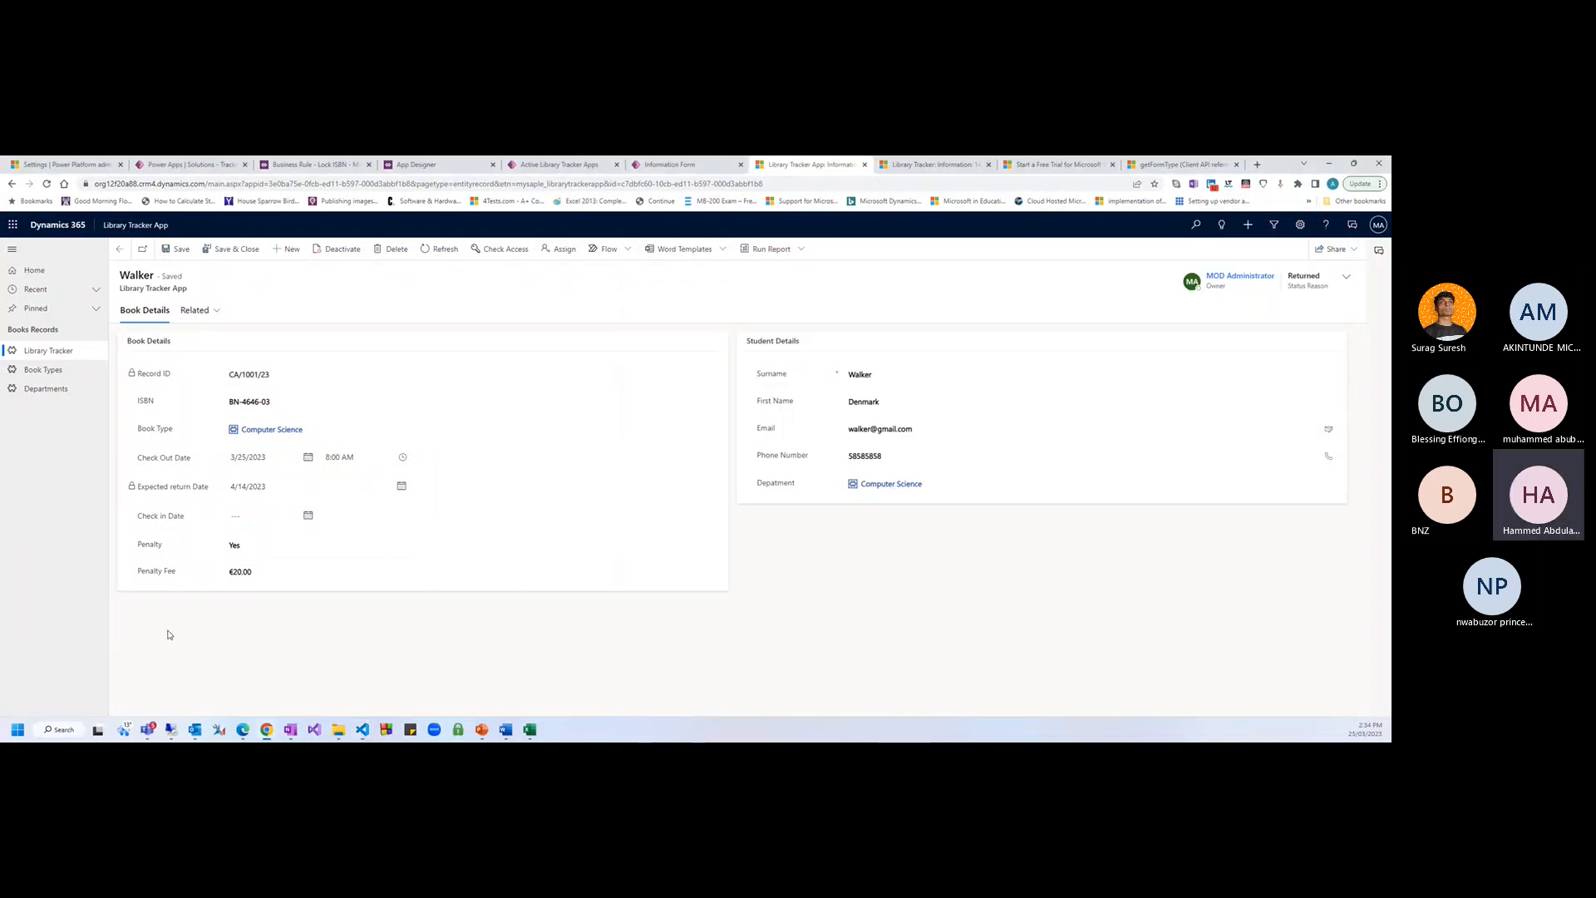
Reload the record, then change its ISBN to BN-4646-04 and save
{"action": "key", "text": "F5"}
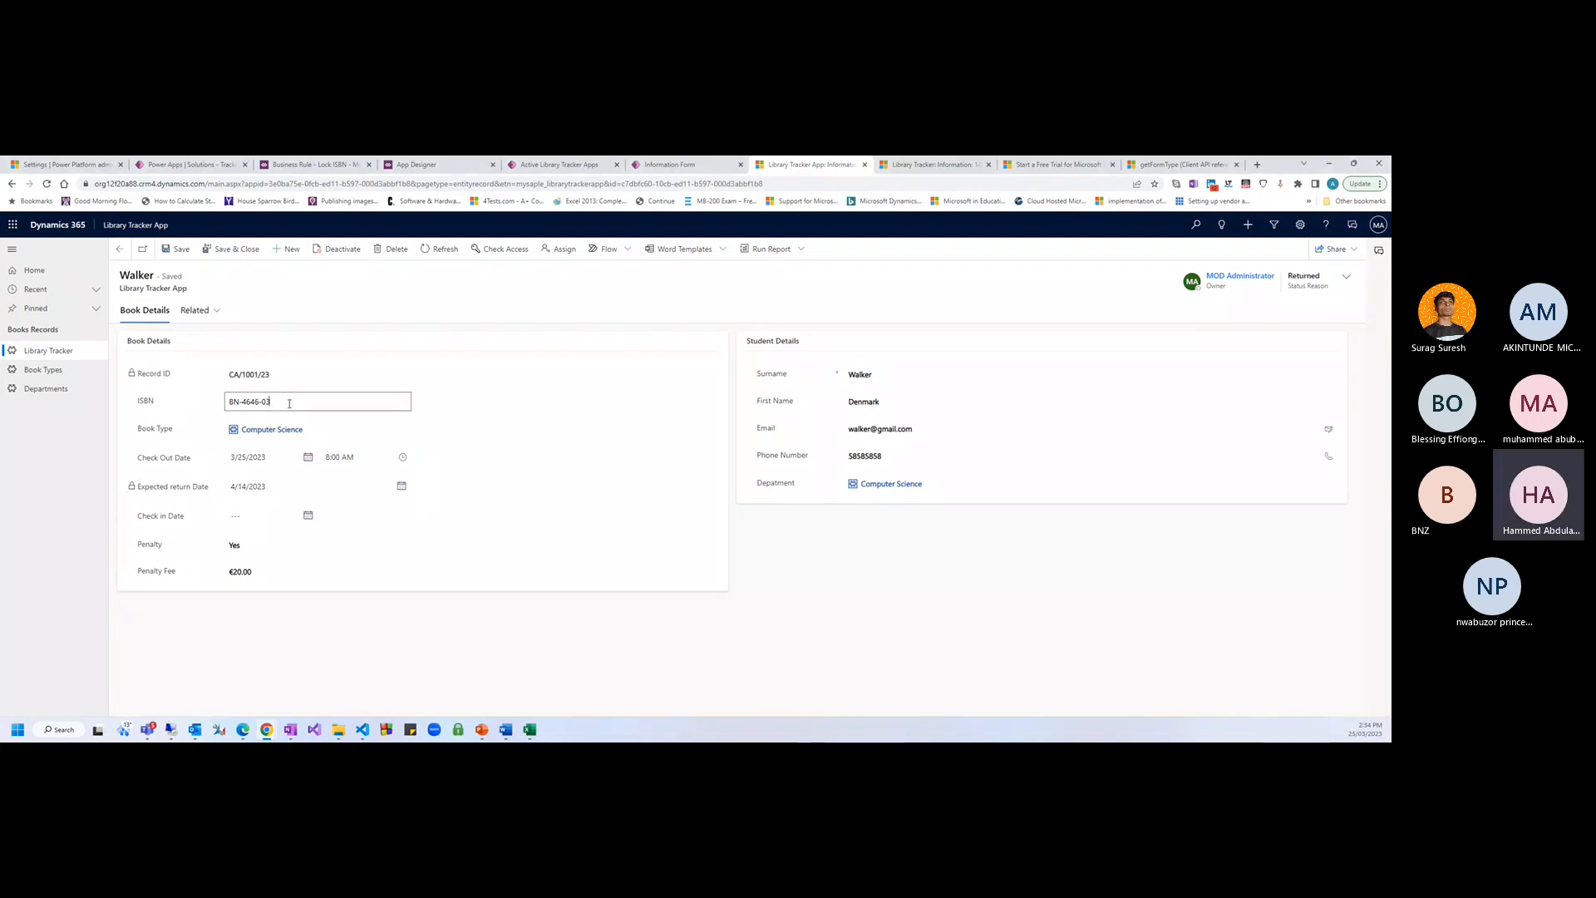
{"action": "key", "text": "BackSpace"}
{"action": "type", "text": "4"}
{"action": "left_click", "coordinate": [178, 250]}
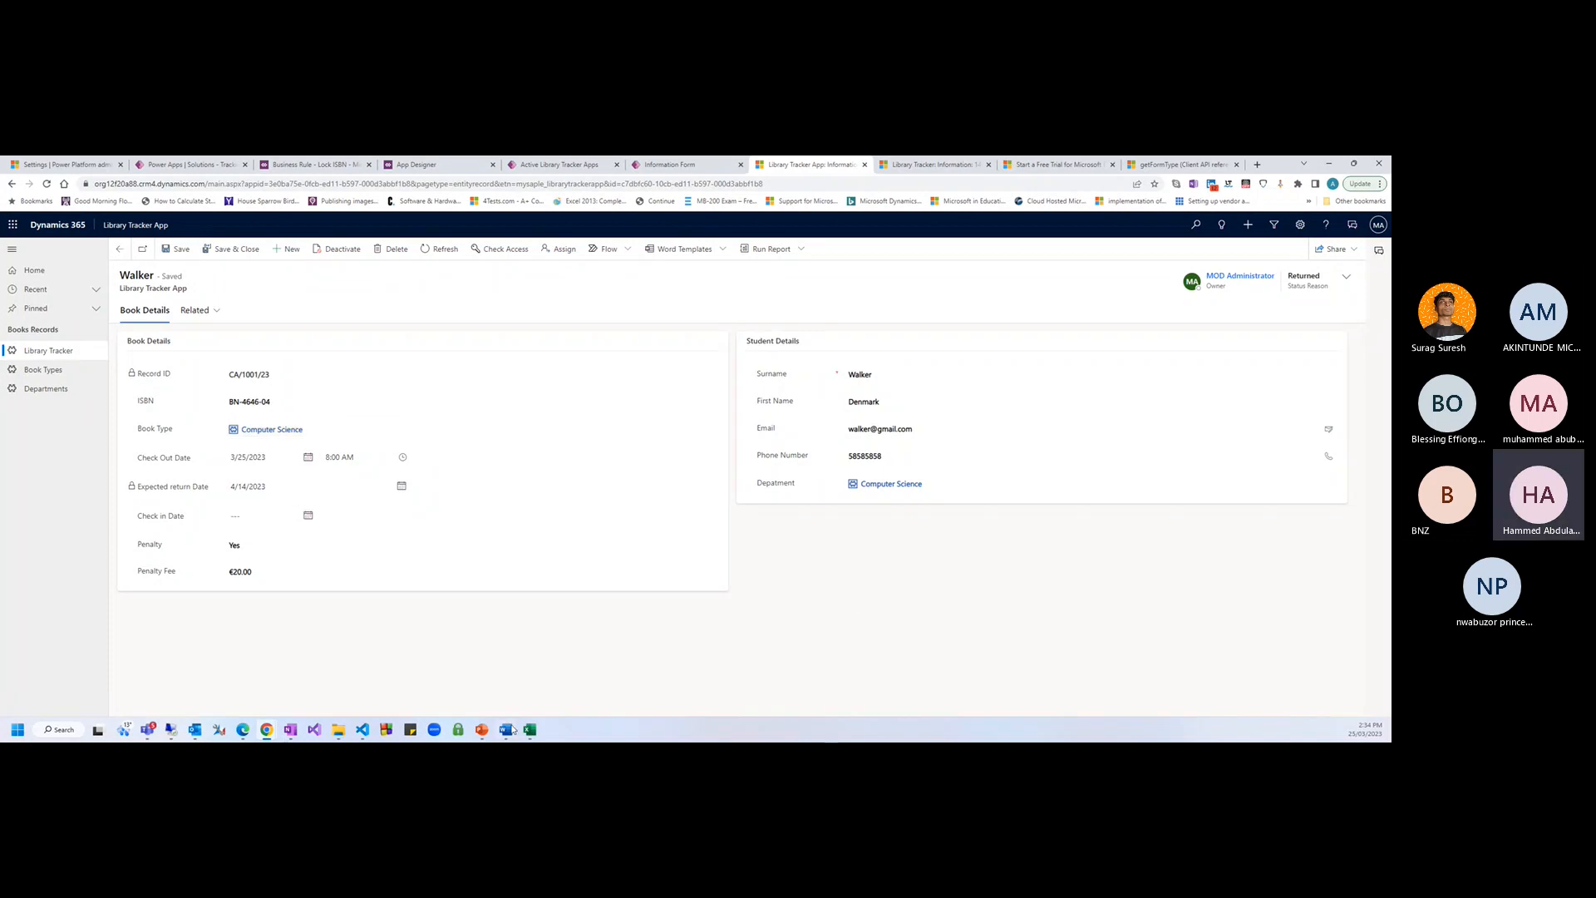
{"action": "mouse_move", "coordinate": [362, 729]}
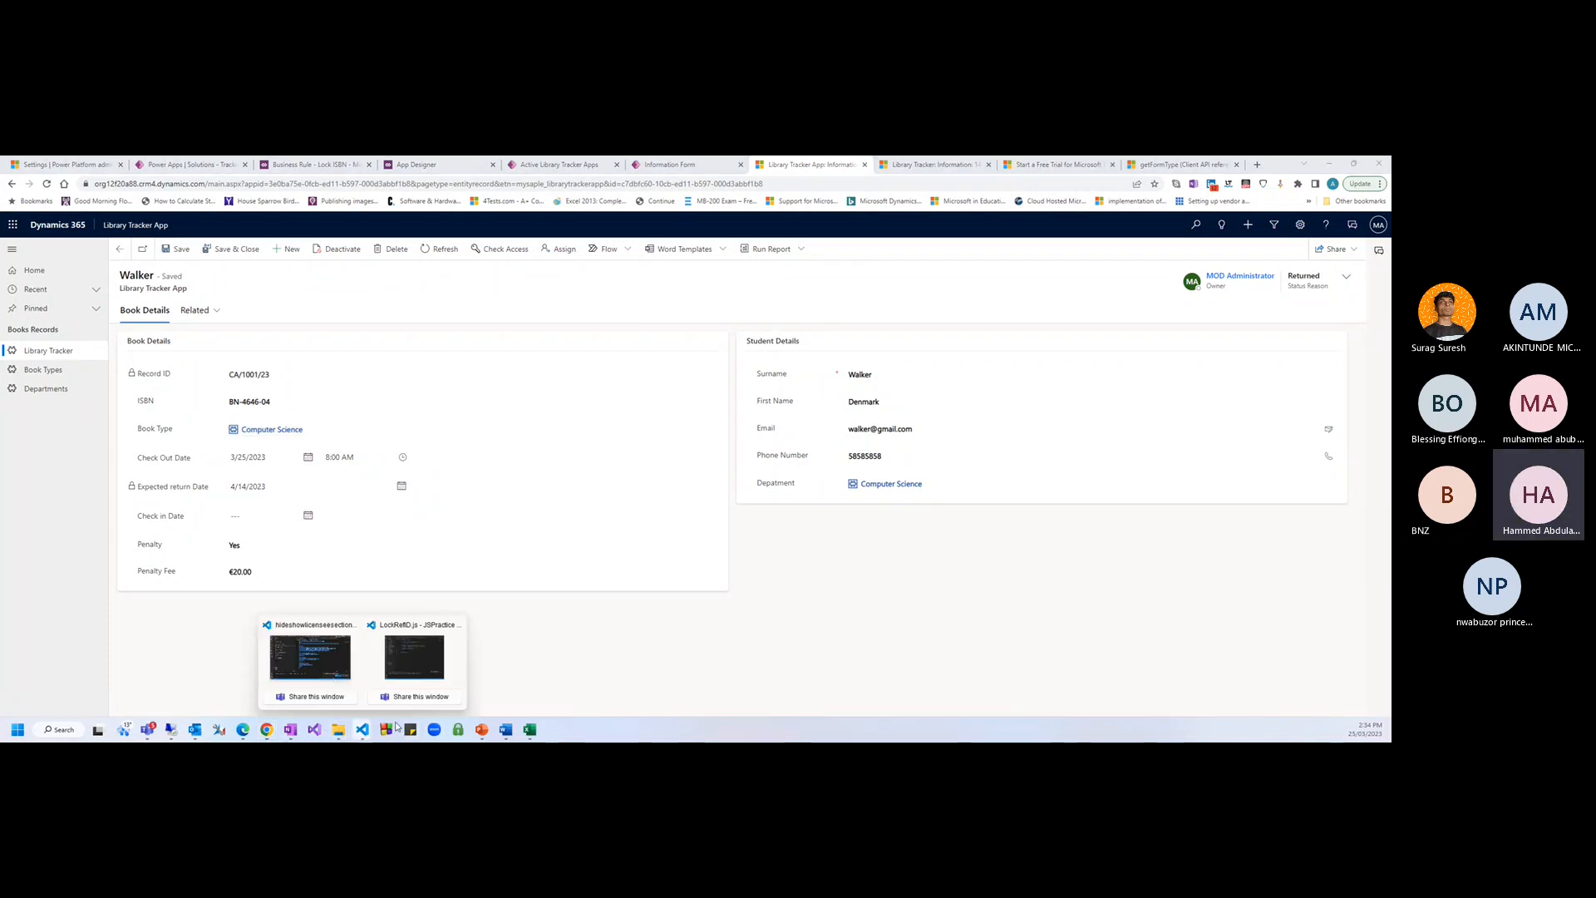
{"action": "left_click", "coordinate": [414, 657]}
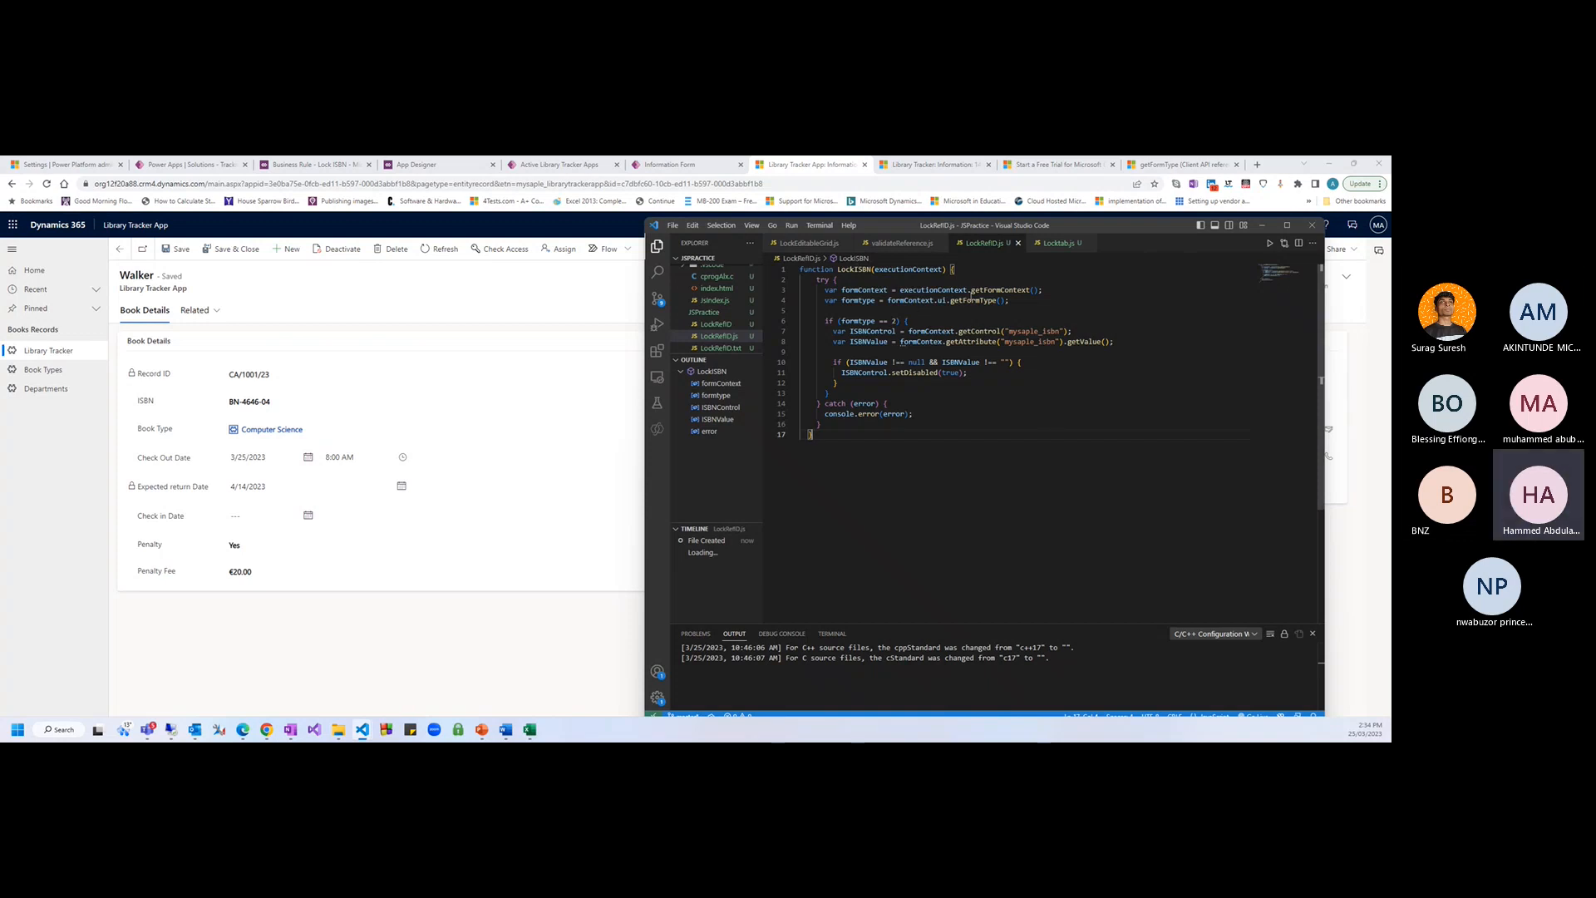
{"action": "left_click", "coordinate": [1262, 225]}
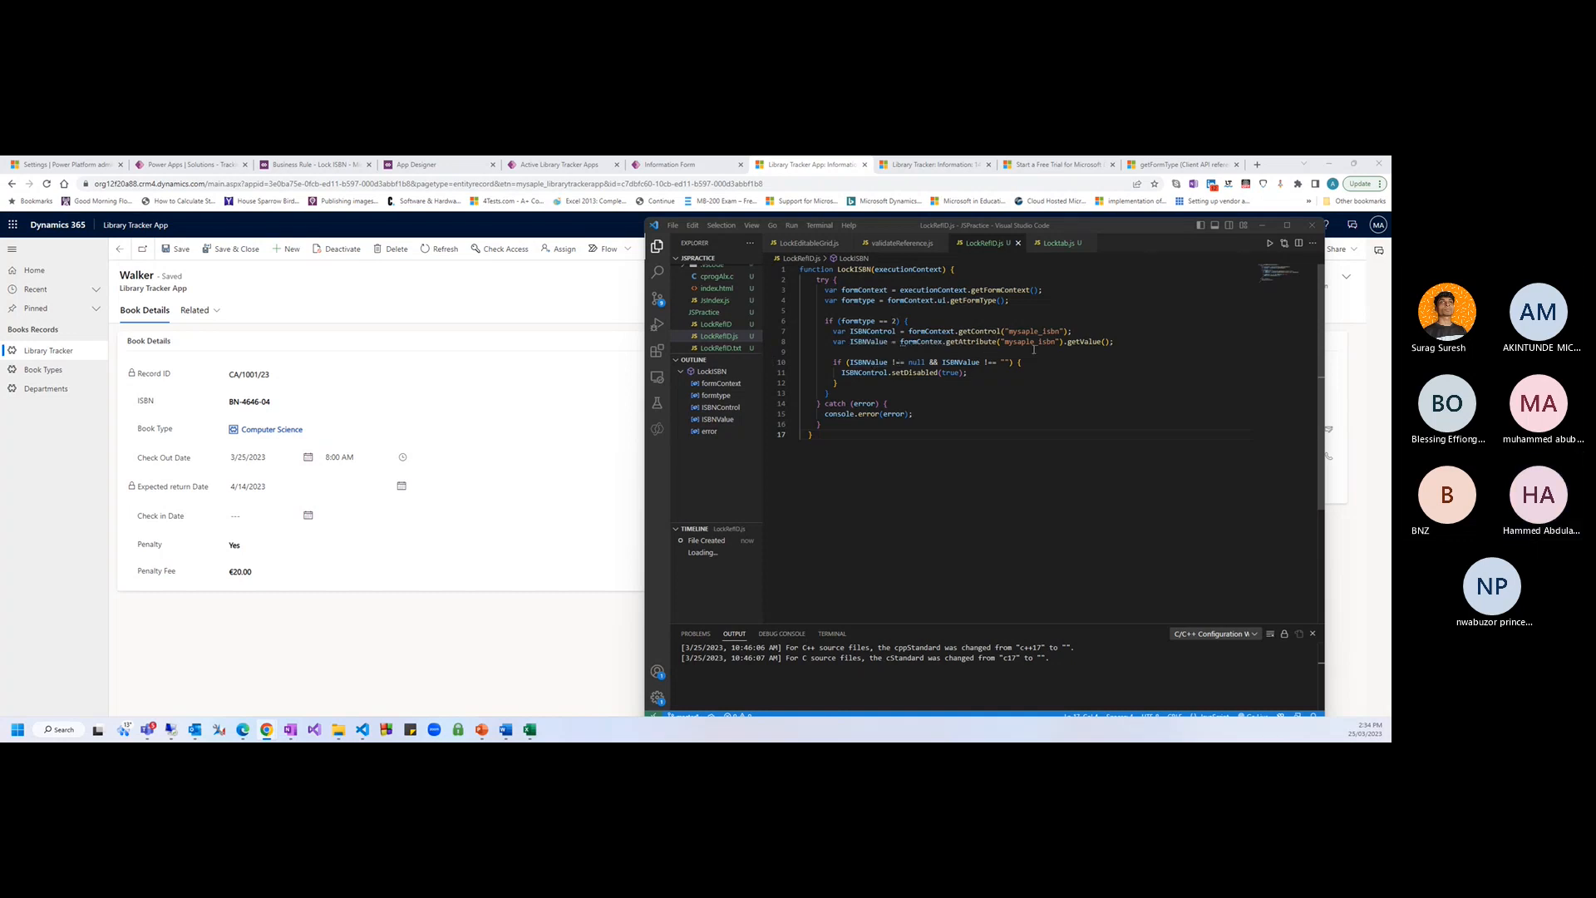
{"action": "left_click", "coordinate": [1119, 341]}
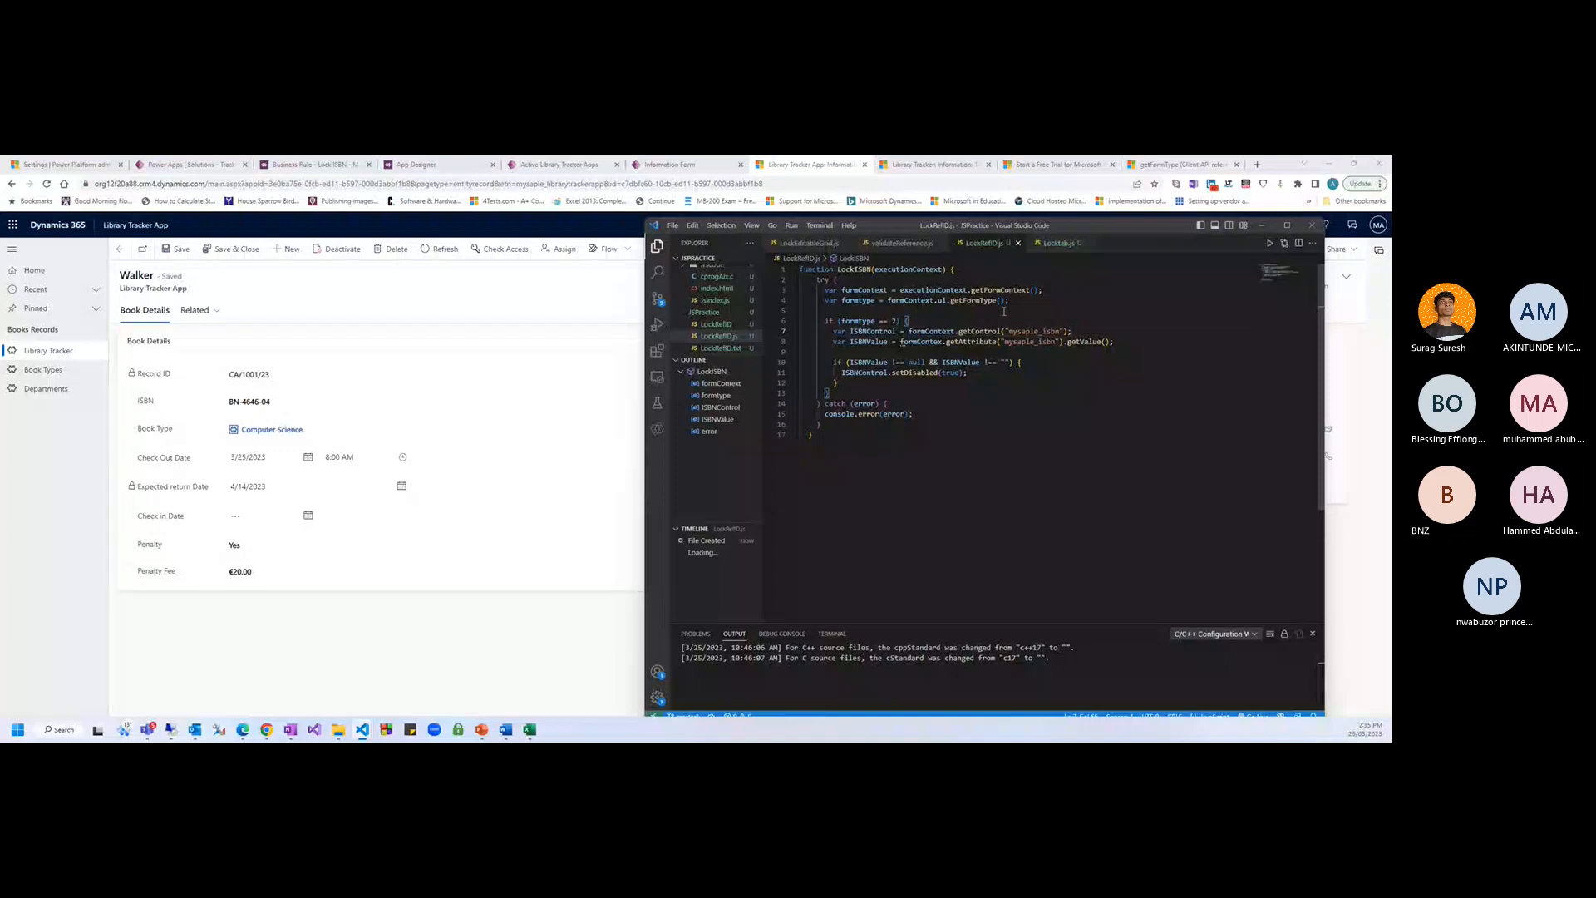
{"action": "left_click", "coordinate": [1055, 295]}
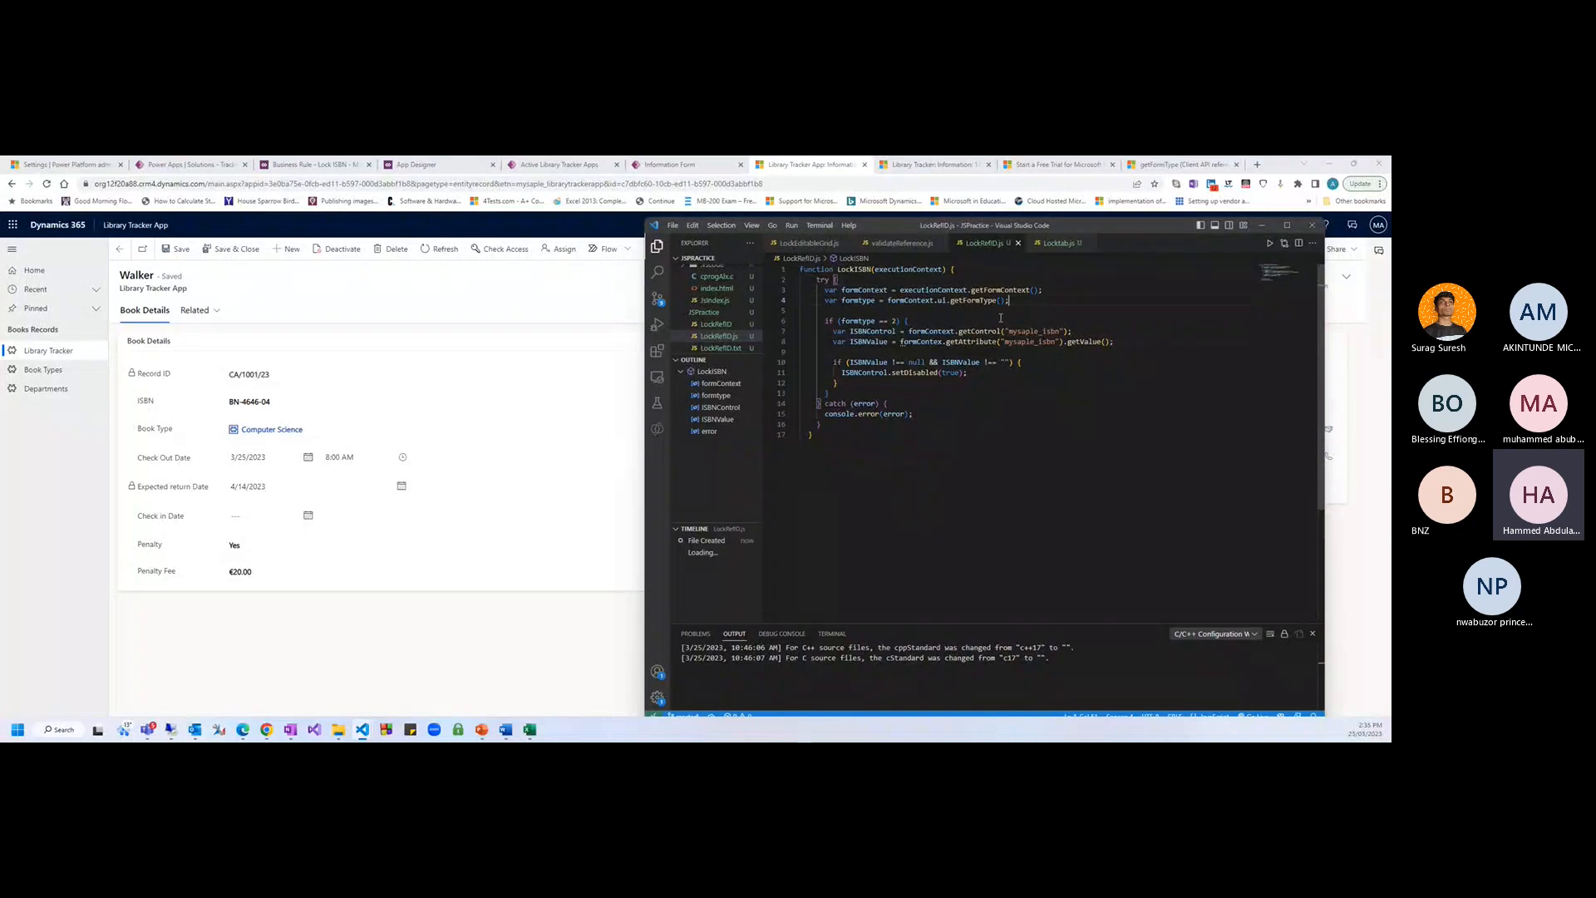
{"action": "left_click", "coordinate": [935, 325]}
{"action": "left_click", "coordinate": [1019, 363]}
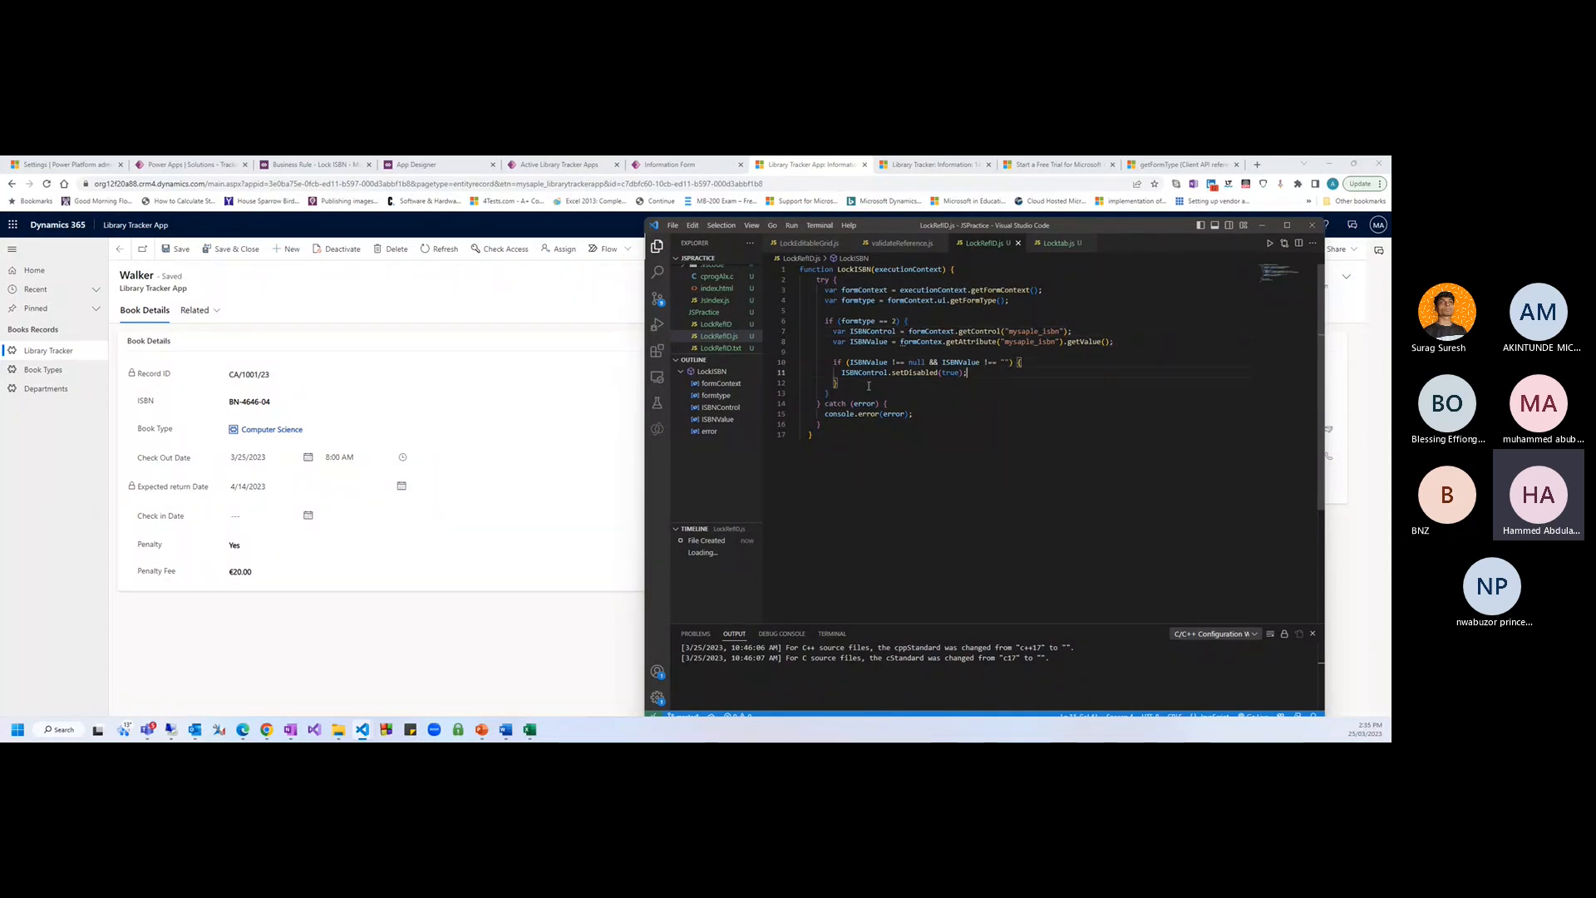
{"action": "left_click", "coordinate": [110, 505]}
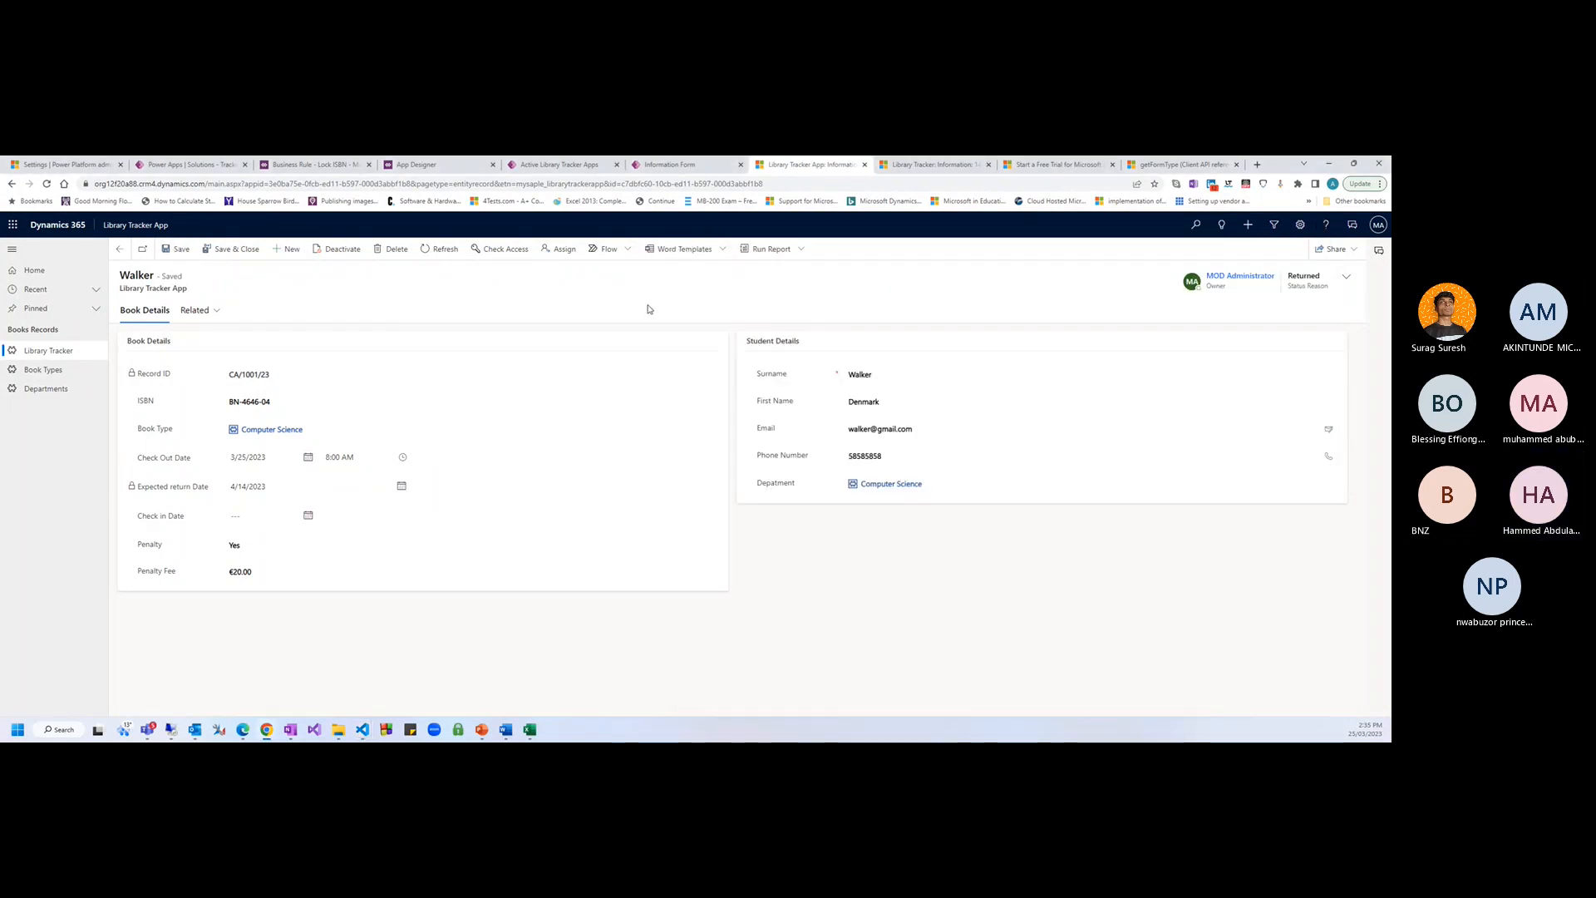
In the form designer, inspect the ISBN field's events without adding a handler
{"action": "key", "text": "F5"}
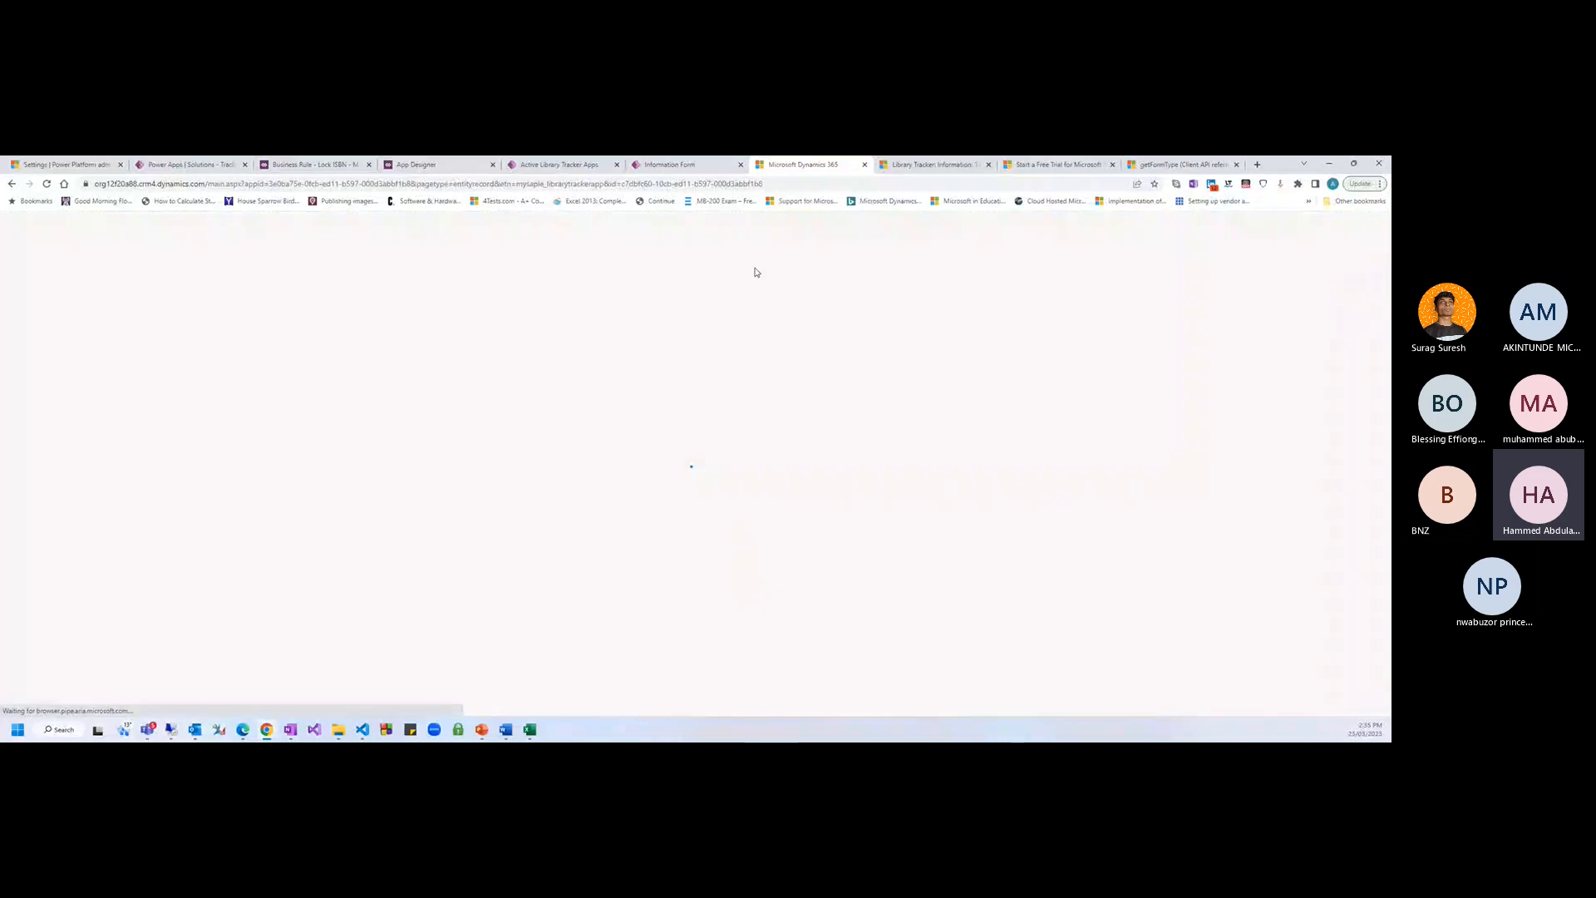
{"action": "left_click", "coordinate": [671, 165]}
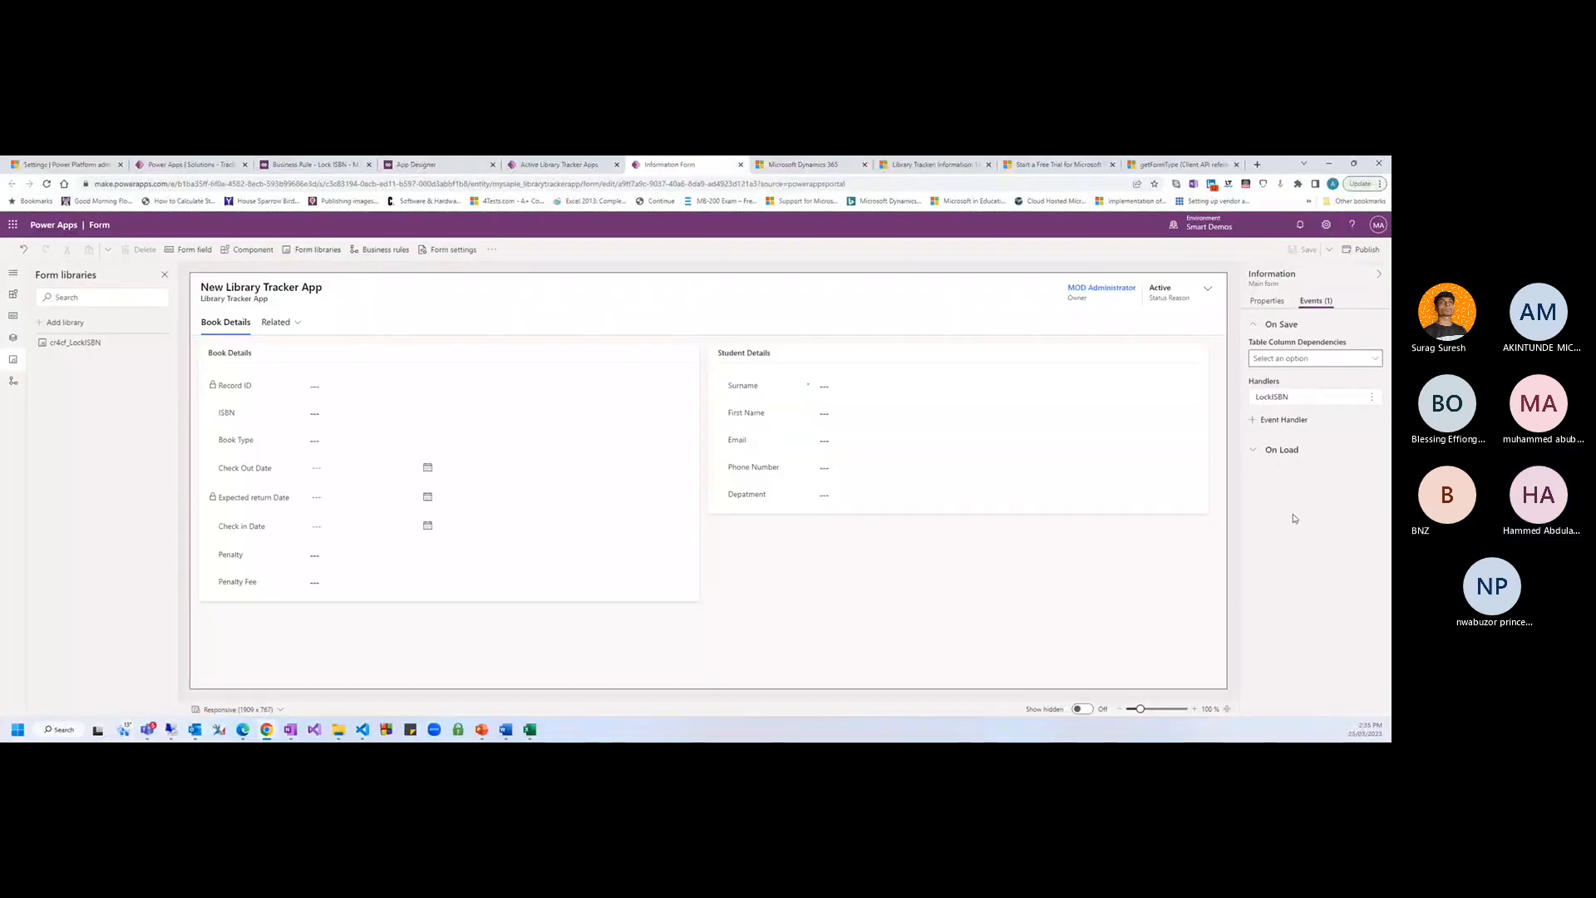
{"action": "left_click", "coordinate": [258, 415]}
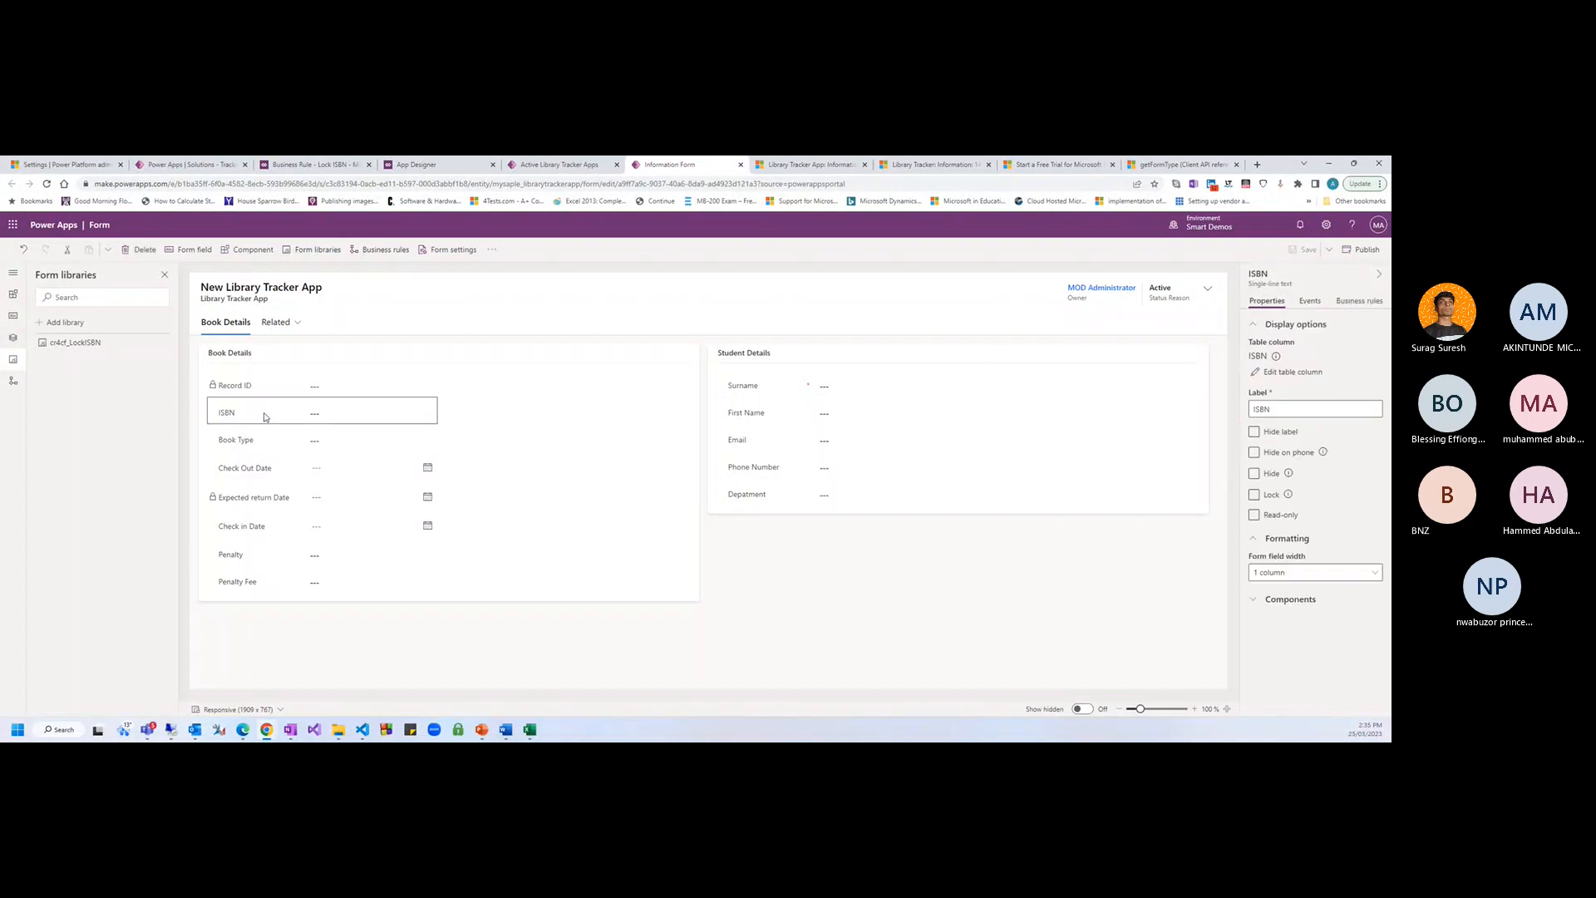
{"action": "left_click", "coordinate": [1311, 302]}
{"action": "left_click", "coordinate": [1296, 344]}
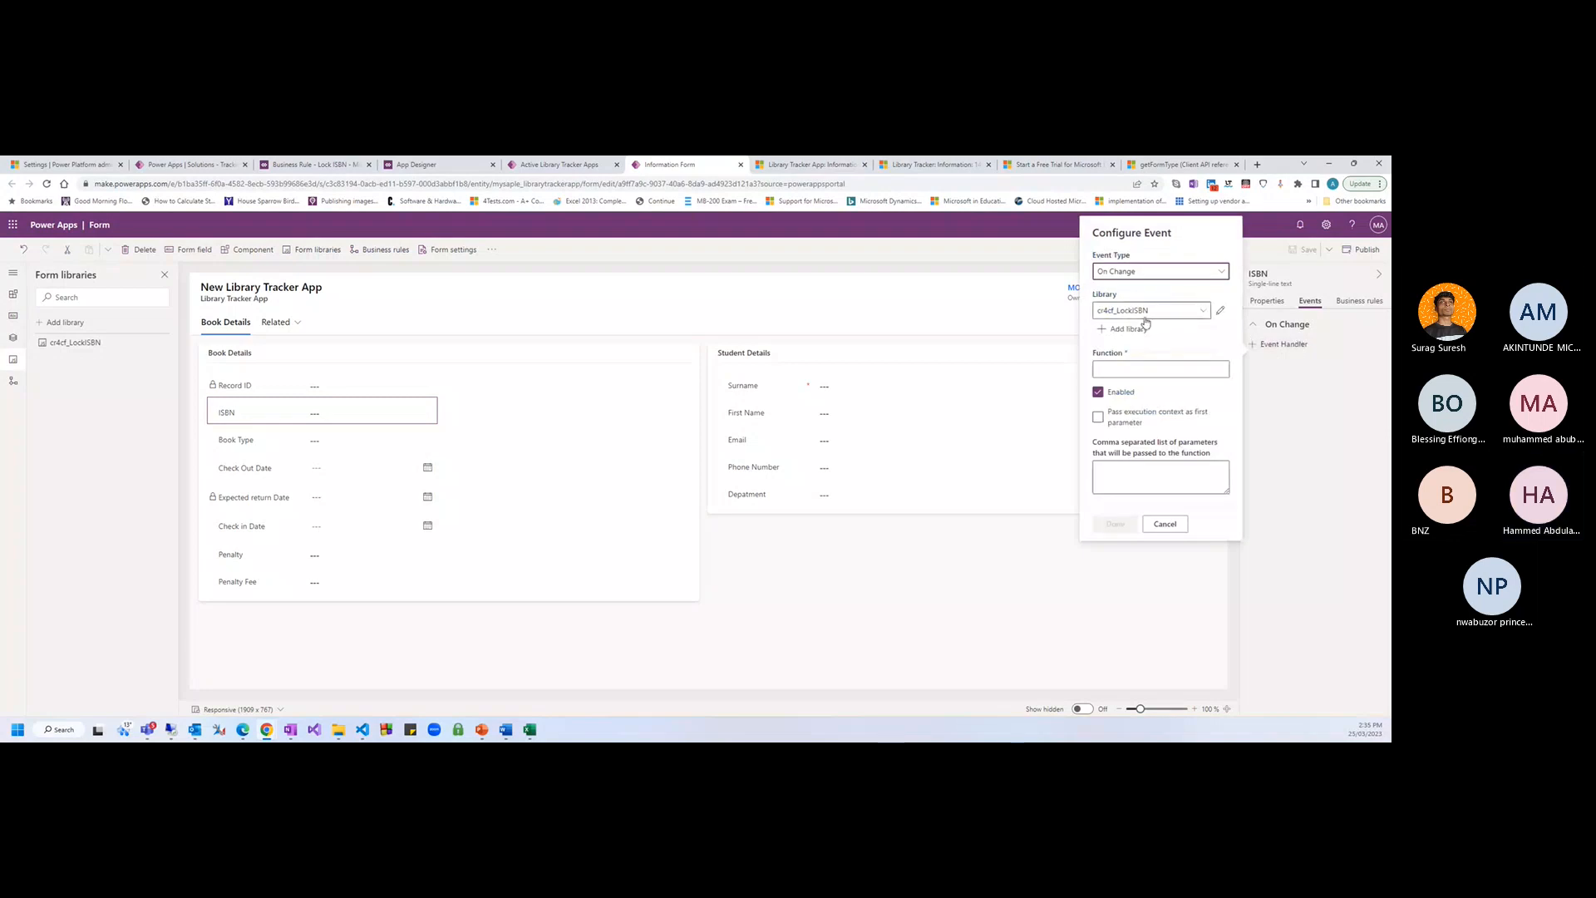
{"action": "left_click", "coordinate": [1162, 526]}
{"action": "left_click", "coordinate": [1266, 302]}
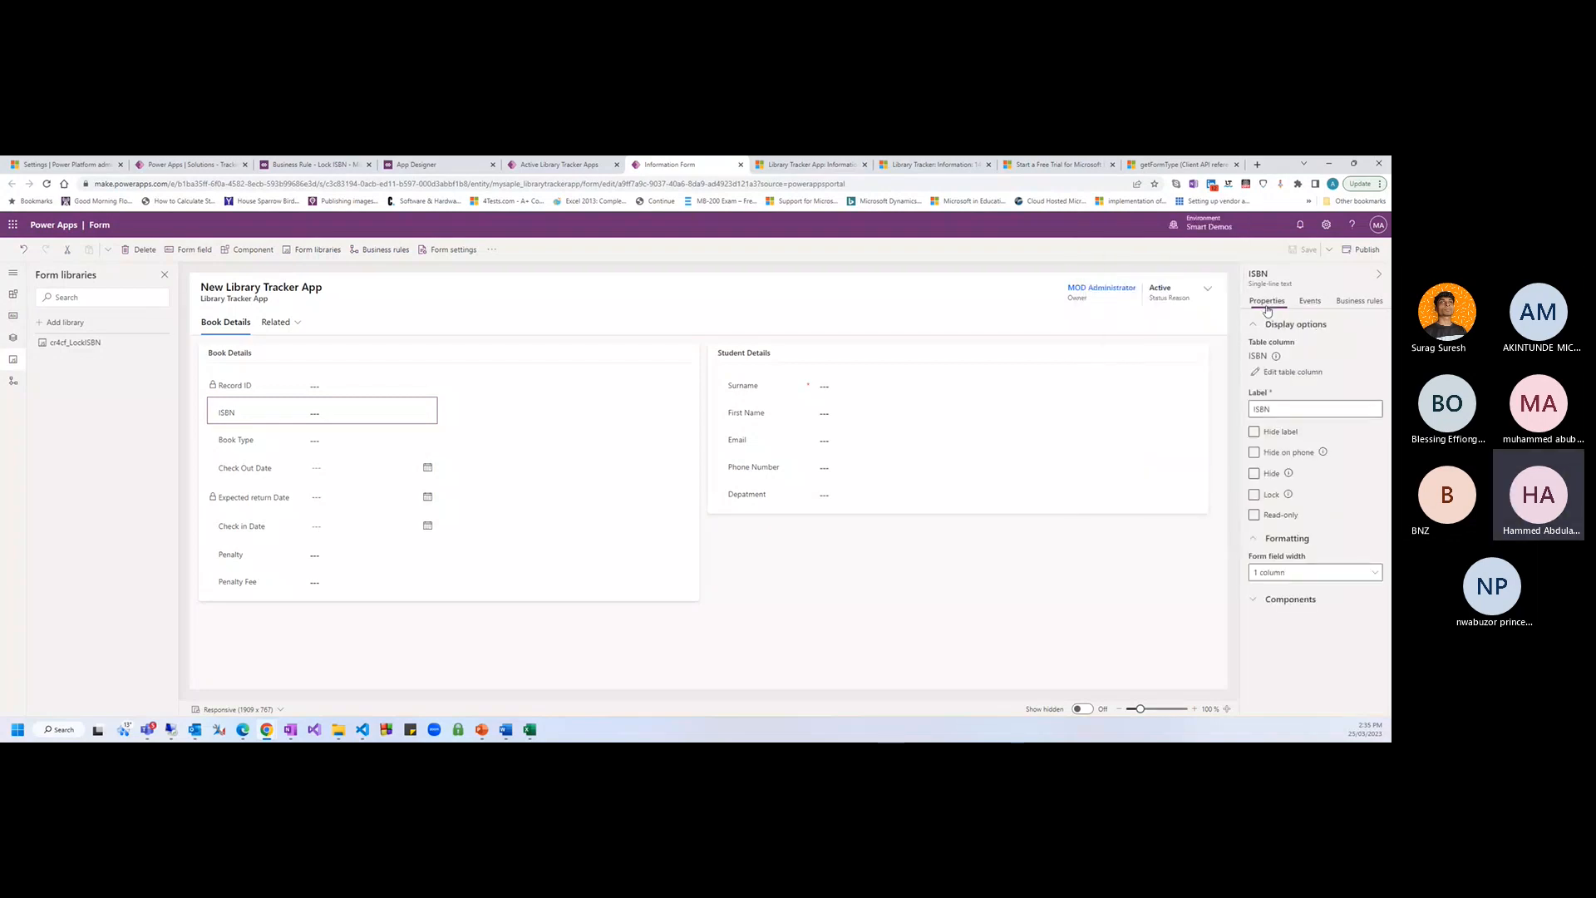
Select the Book Details tab and publish the Library Tracker form
{"action": "left_click", "coordinate": [341, 606]}
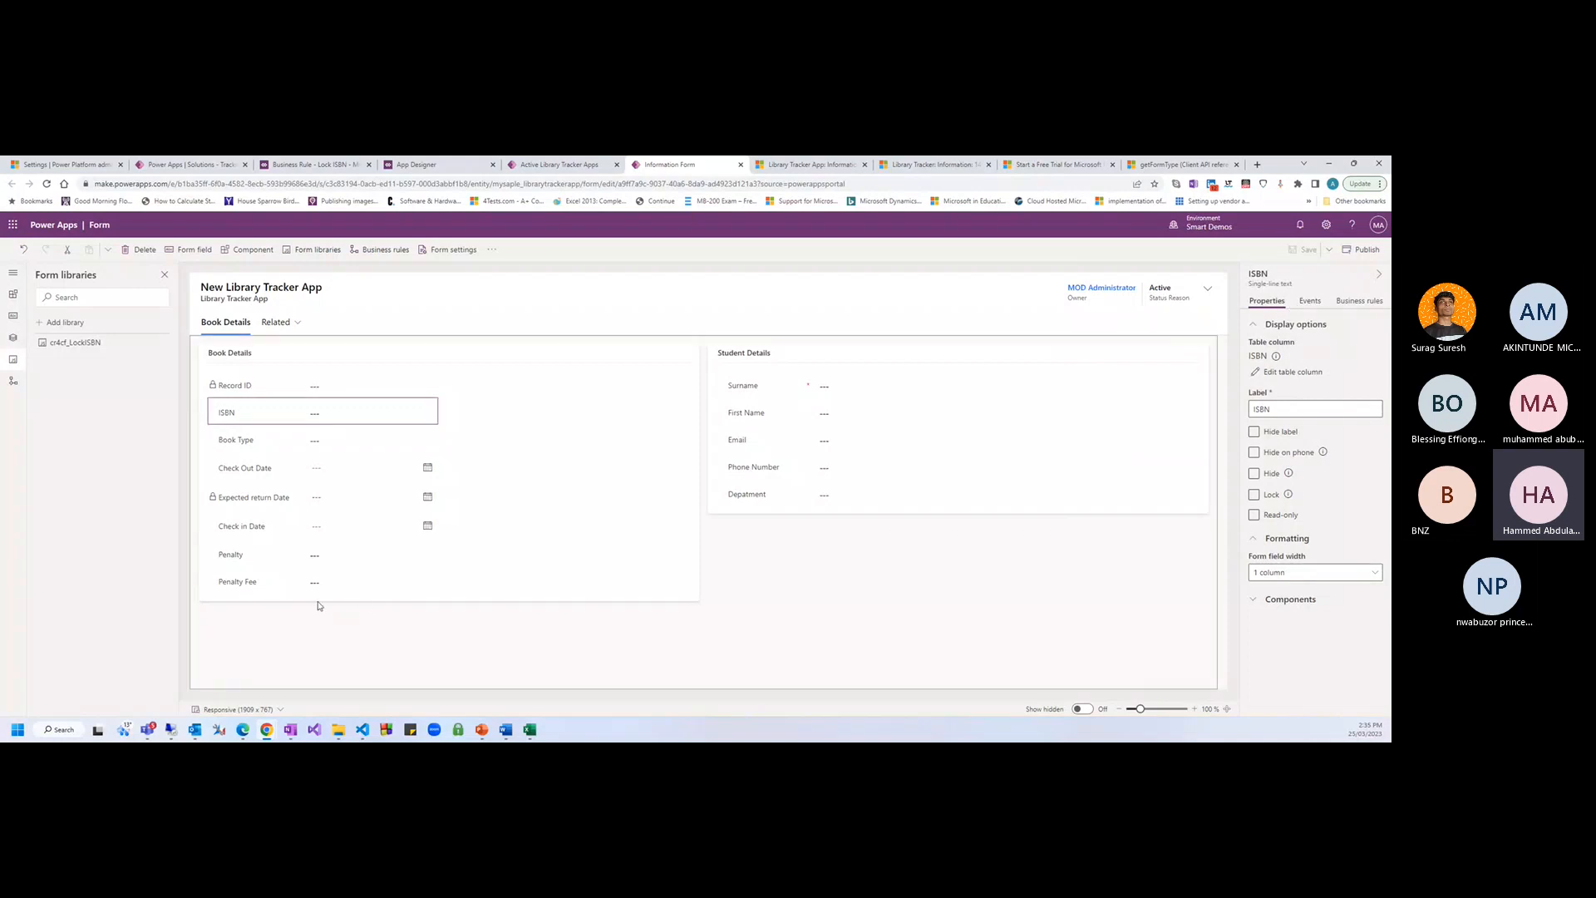
{"action": "left_click", "coordinate": [696, 596]}
{"action": "left_click", "coordinate": [204, 357]}
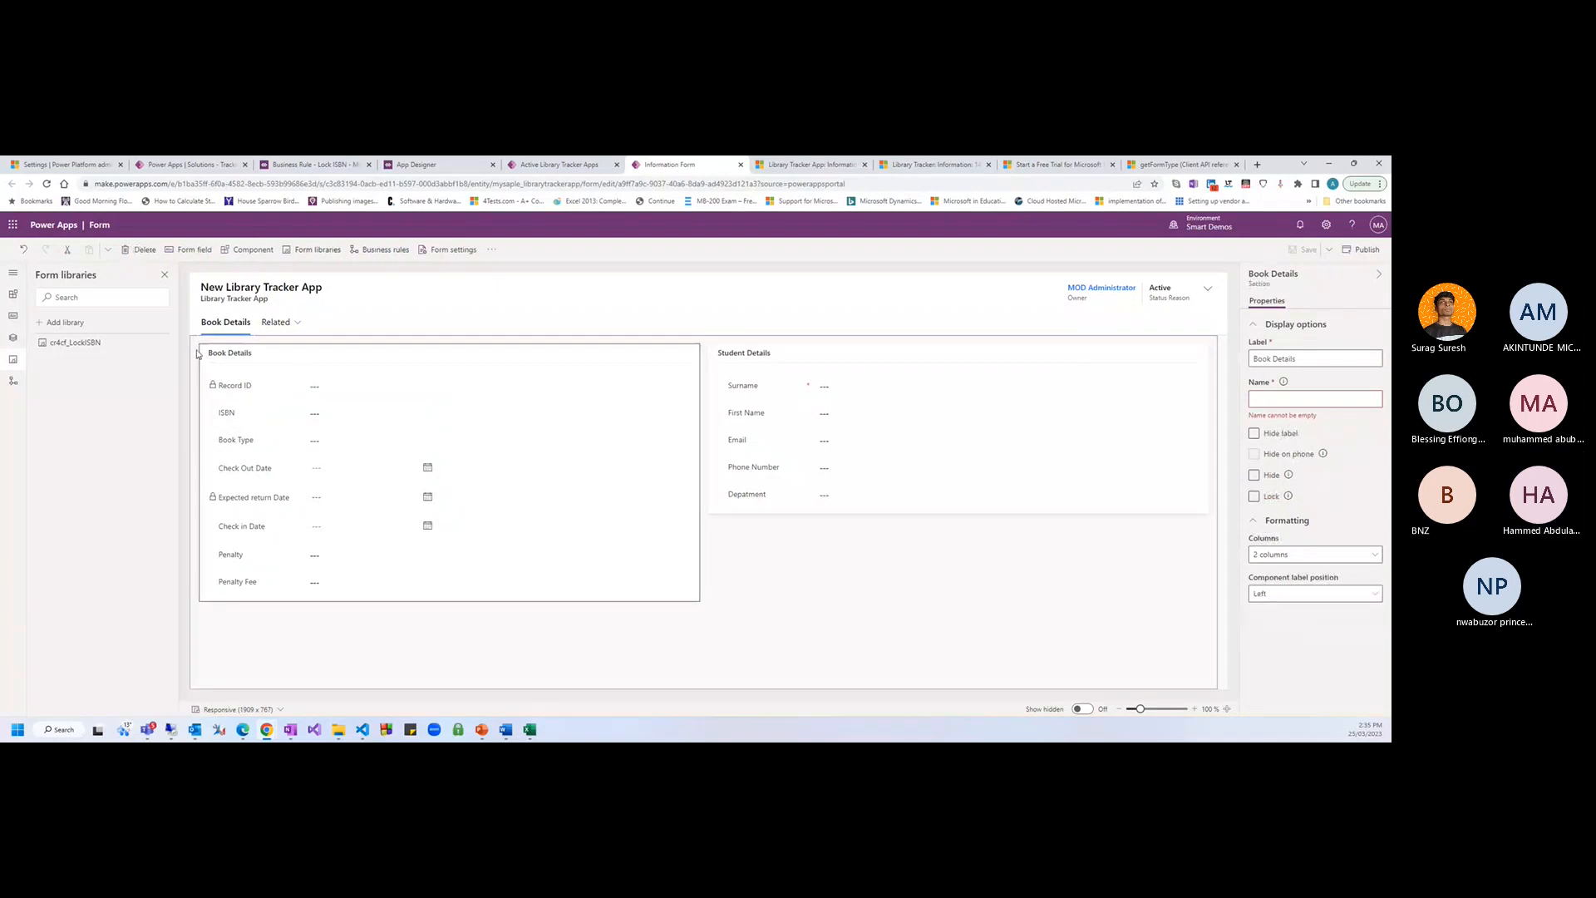
{"action": "left_click", "coordinate": [1341, 262]}
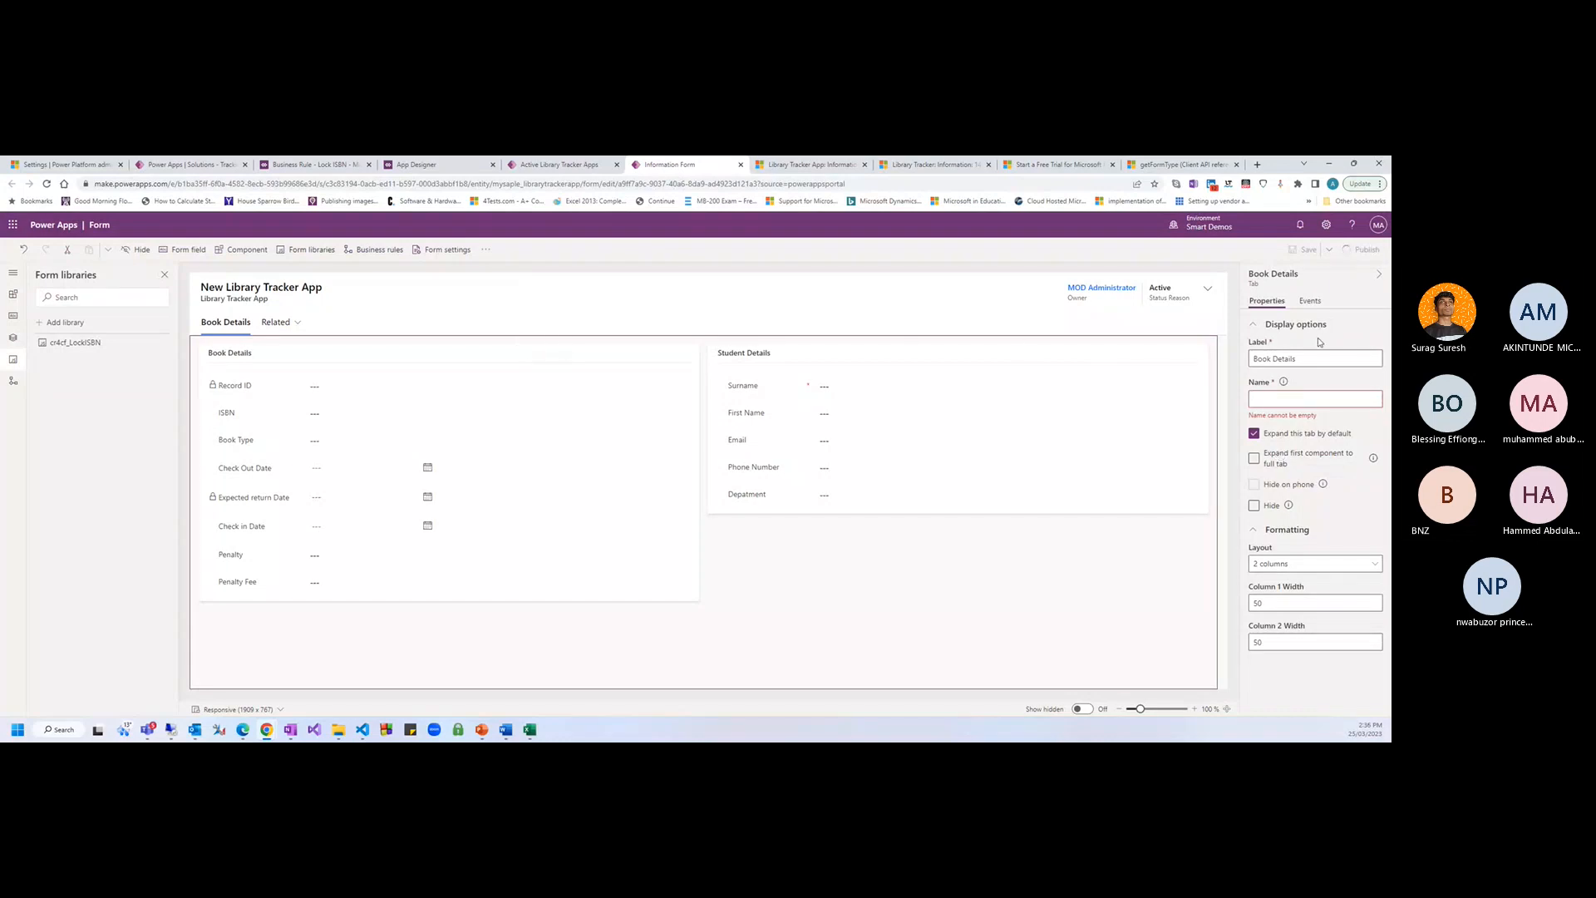
{"action": "left_click", "coordinate": [196, 290]}
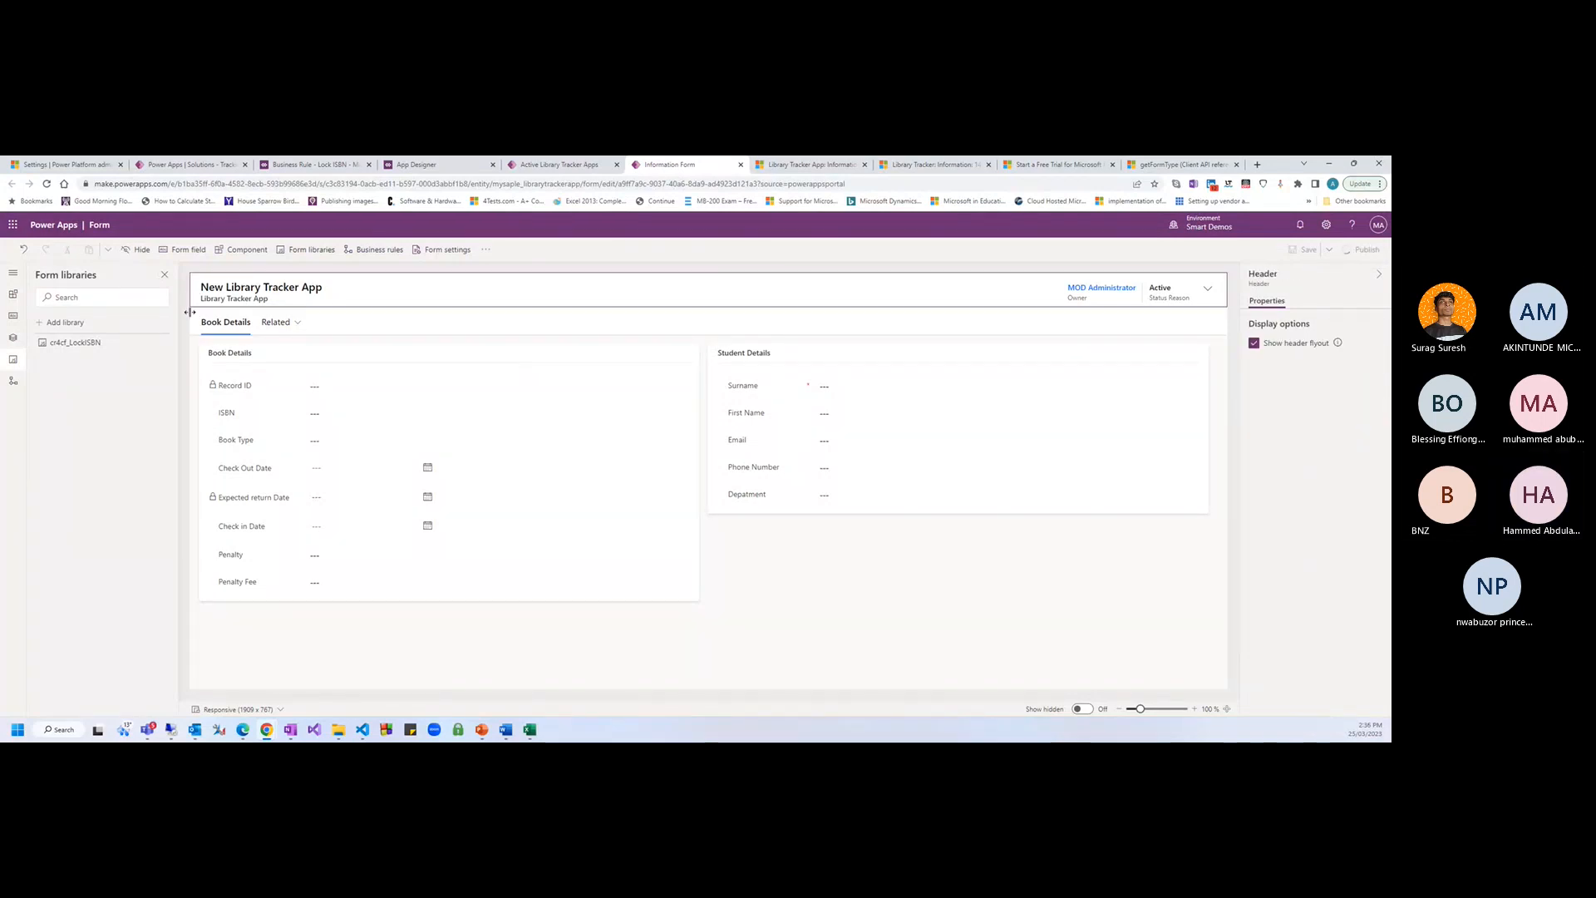
{"action": "left_click", "coordinate": [192, 342]}
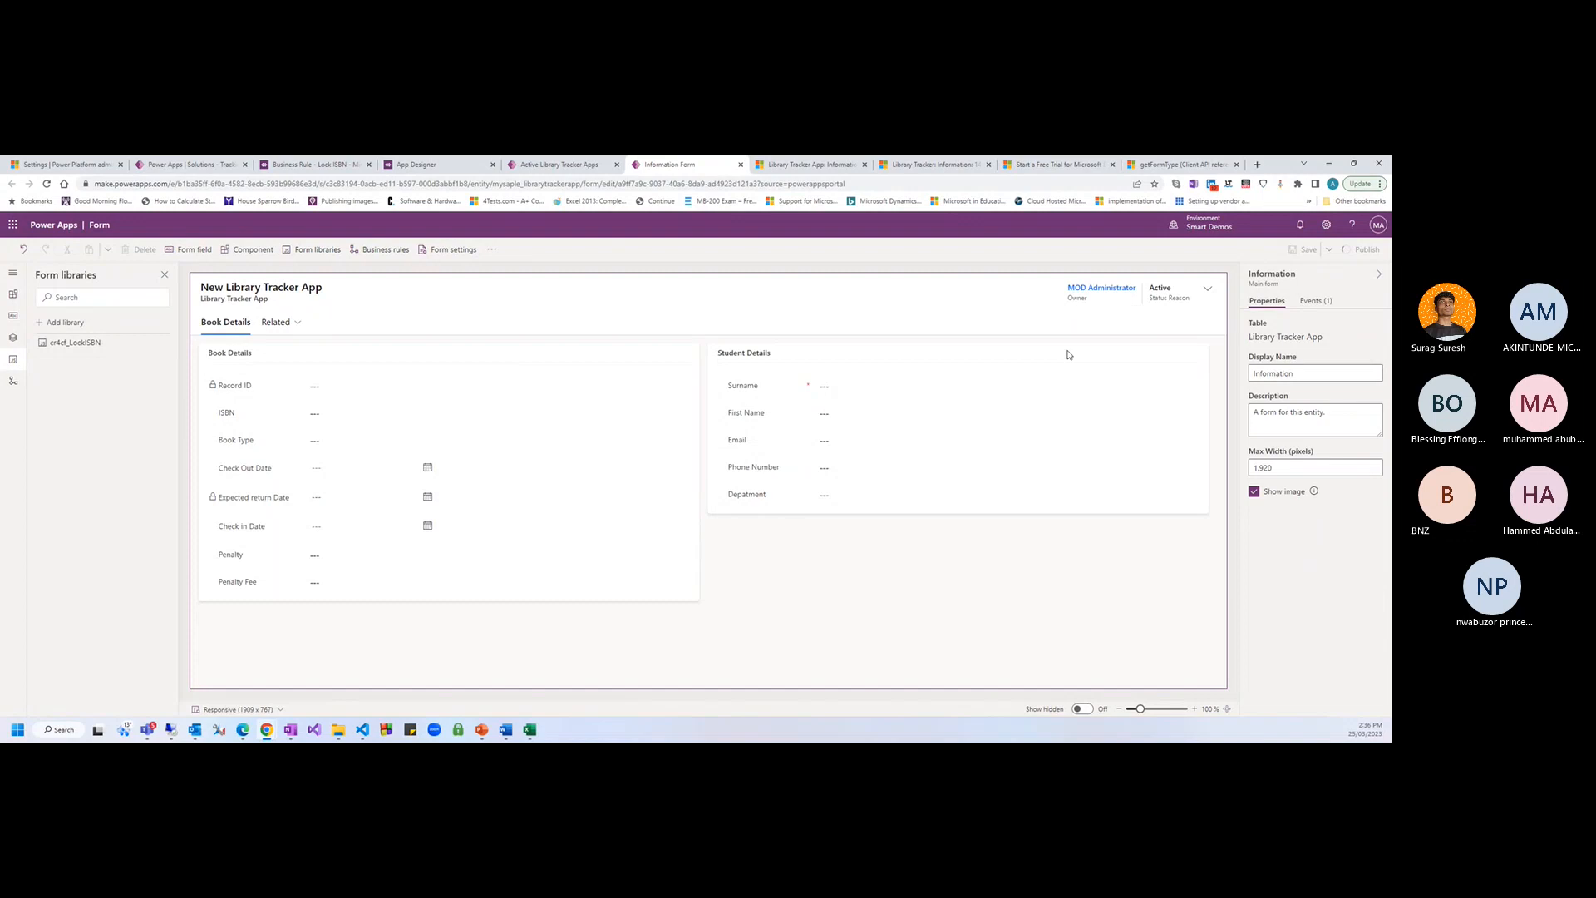
Tick ISBN as the On Save event's table column dependency and save the form
{"action": "left_click", "coordinate": [1314, 301]}
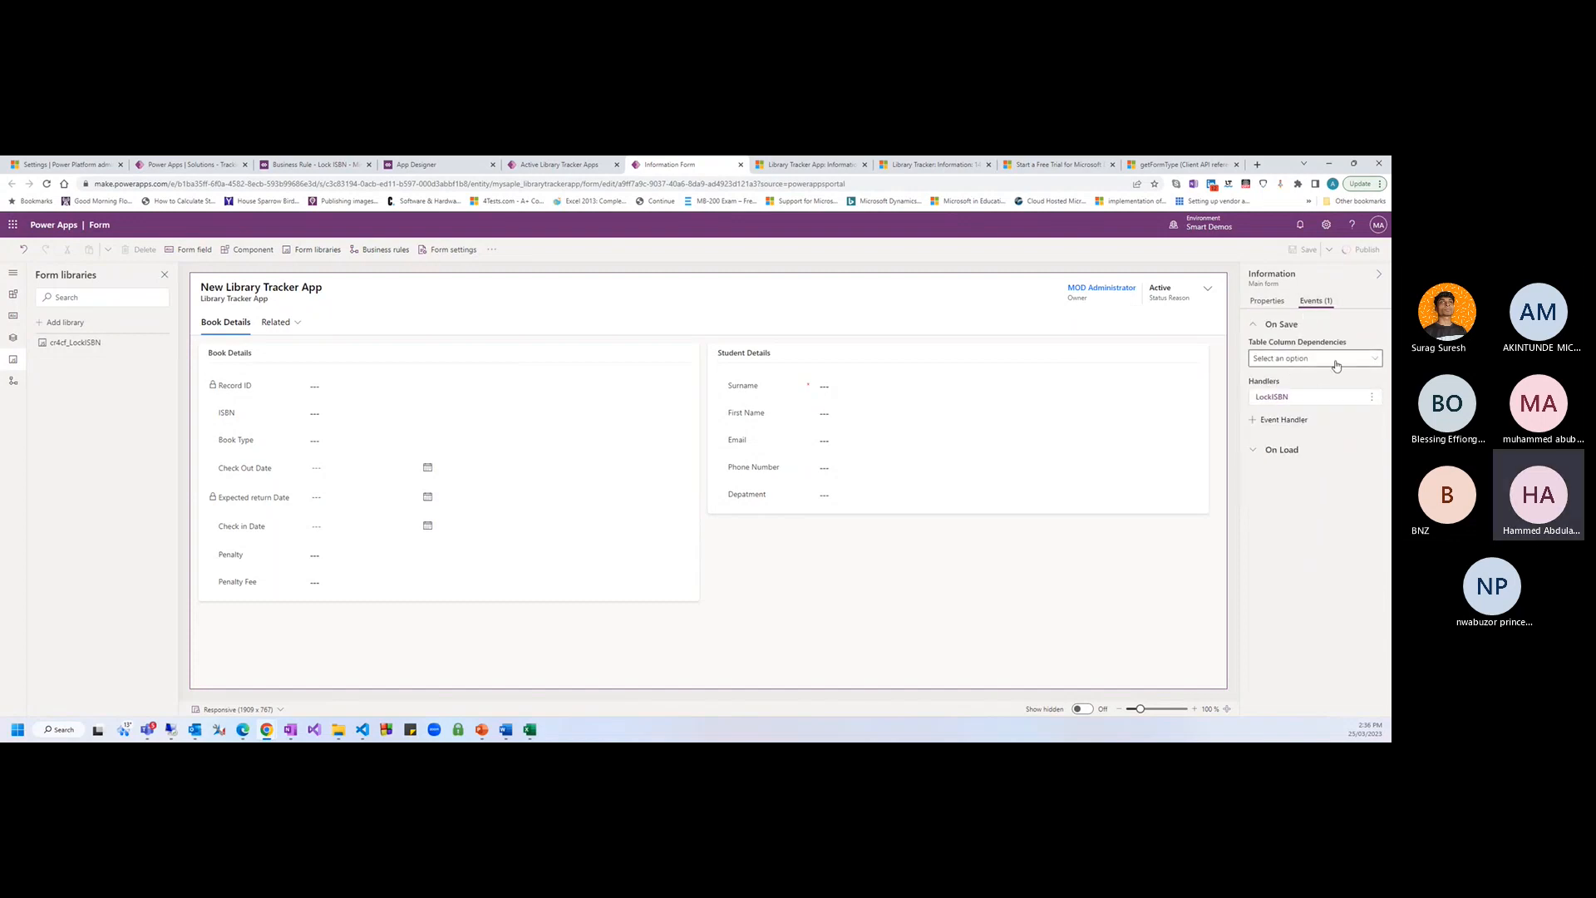
{"action": "left_click", "coordinate": [1297, 358]}
{"action": "left_click", "coordinate": [1286, 358]}
{"action": "left_click", "coordinate": [1298, 362]}
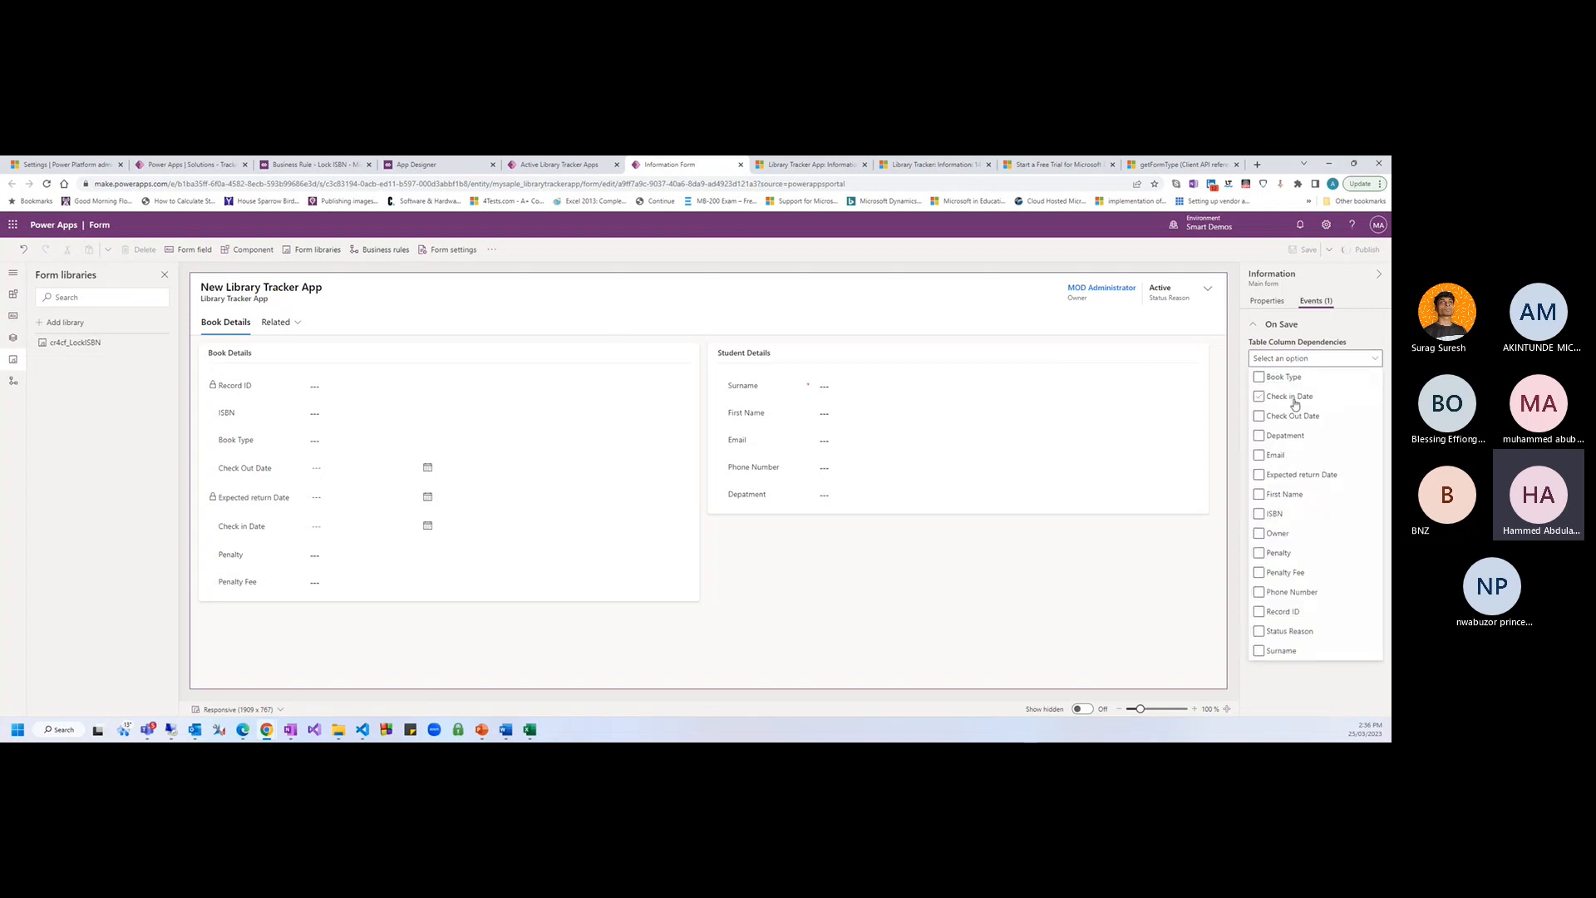
{"action": "left_click", "coordinate": [1292, 515]}
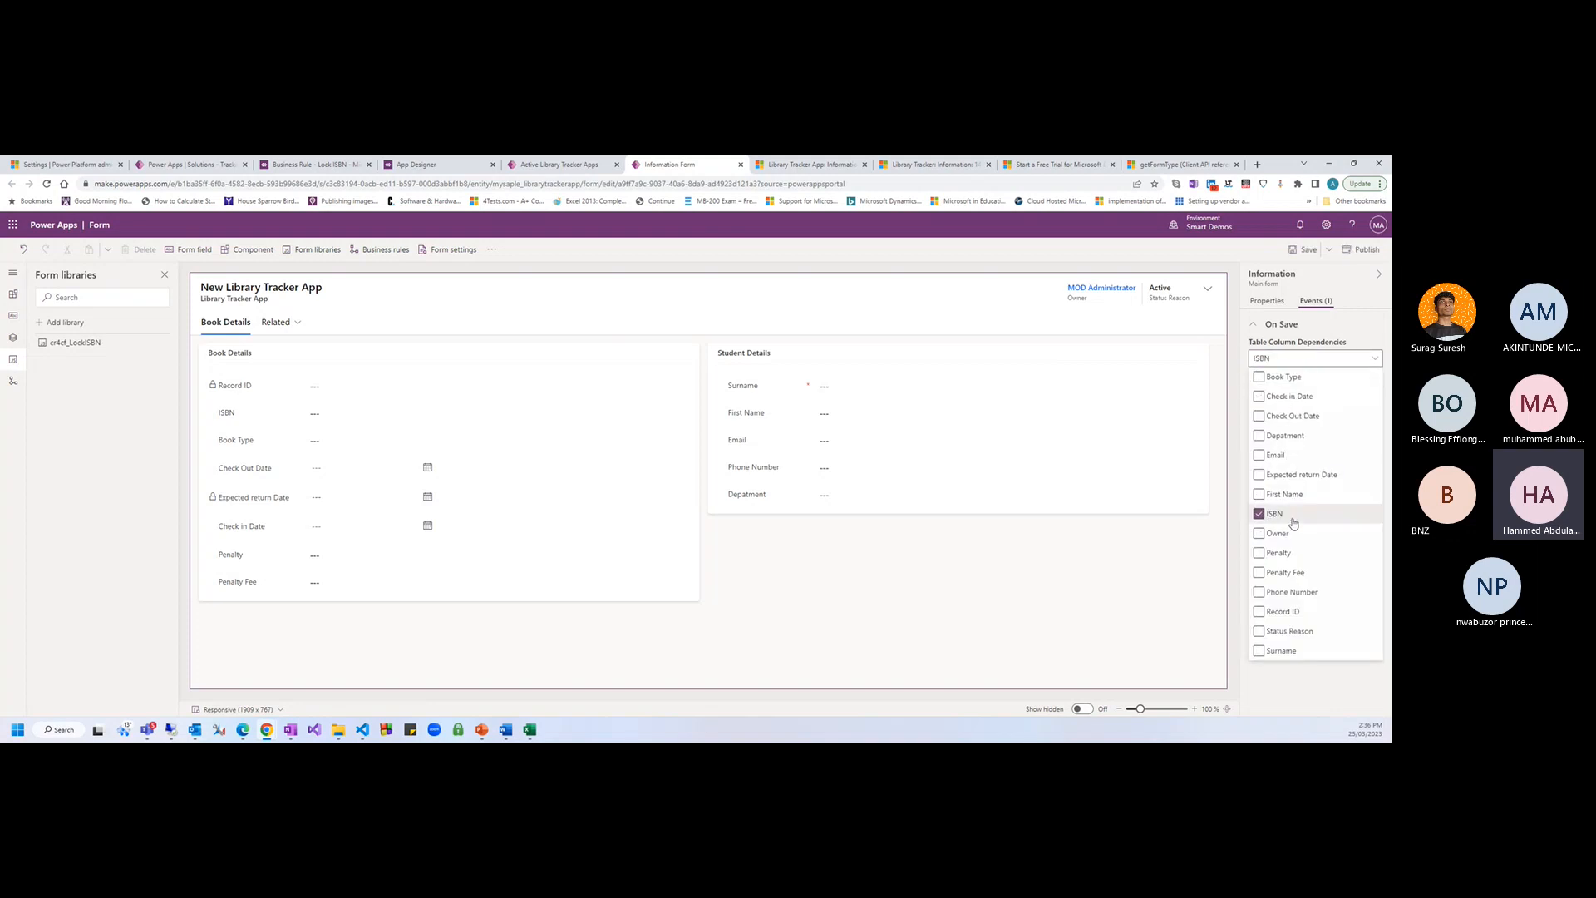
{"action": "left_click", "coordinate": [1307, 249]}
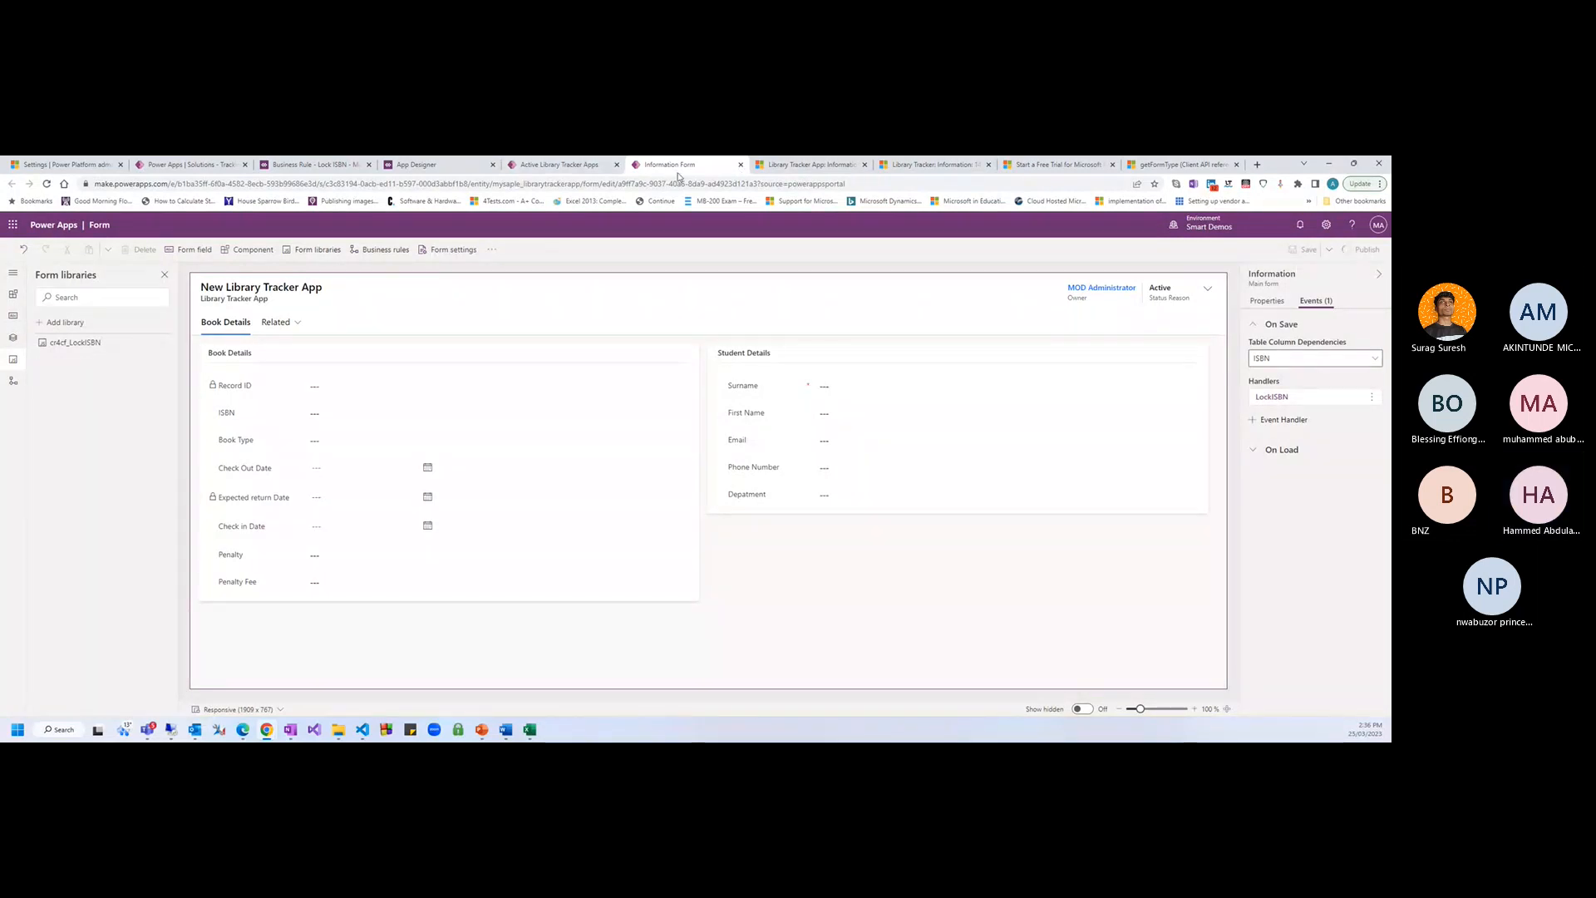
Reload the returned book record, save its ISBN as BN-4646-03, and reload to confirm
{"action": "left_click", "coordinate": [795, 168]}
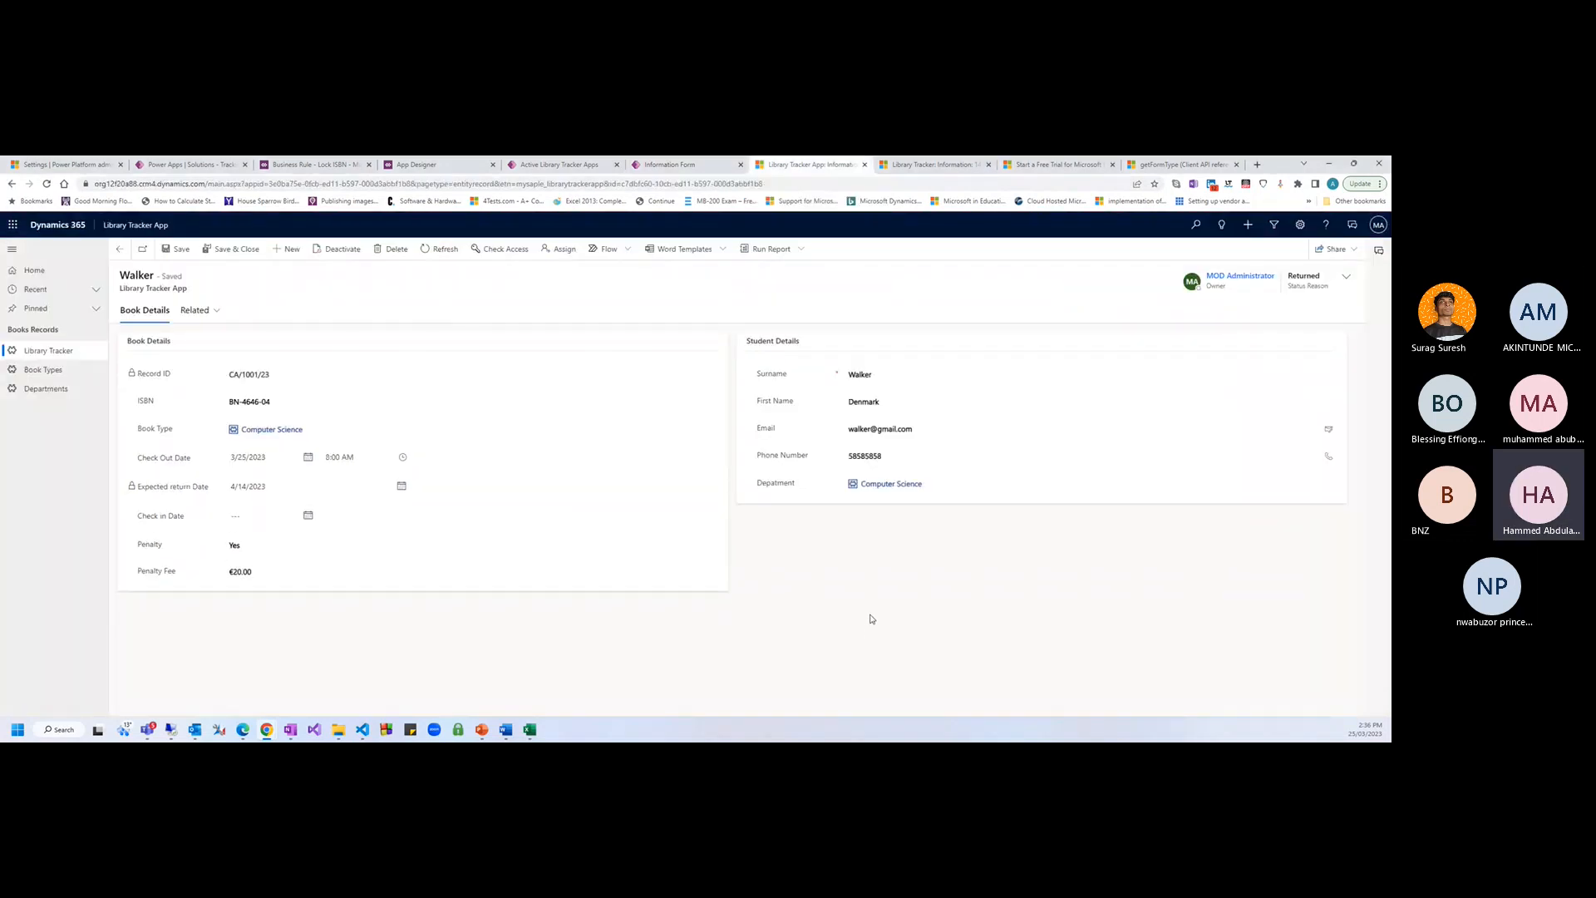
{"action": "key", "text": "F5"}
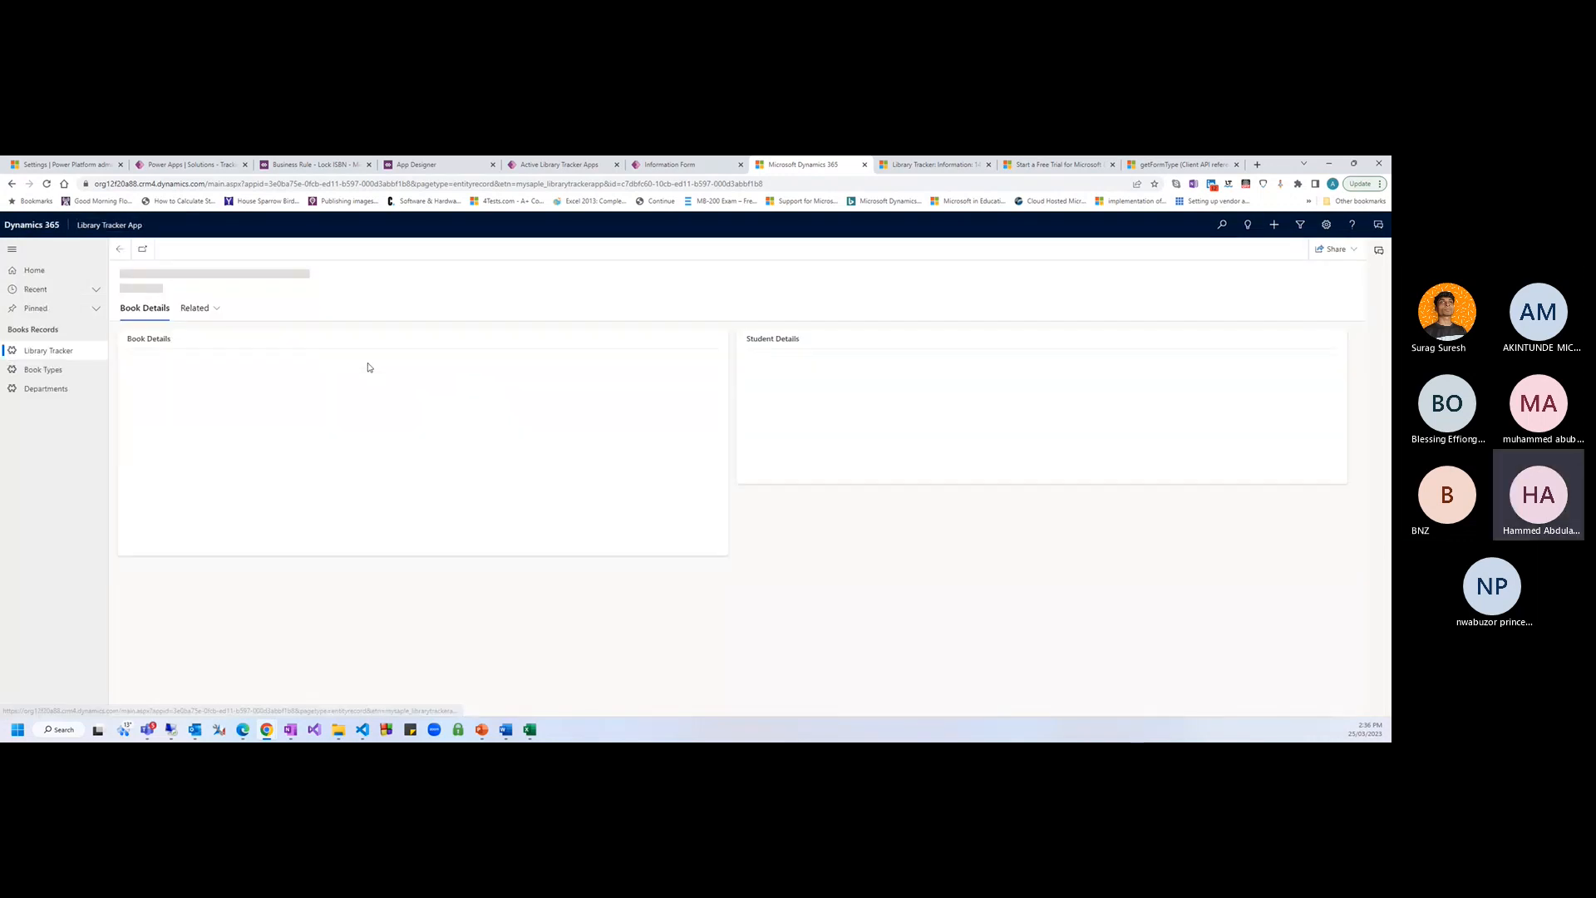
{"action": "key", "text": "BackSpace"}
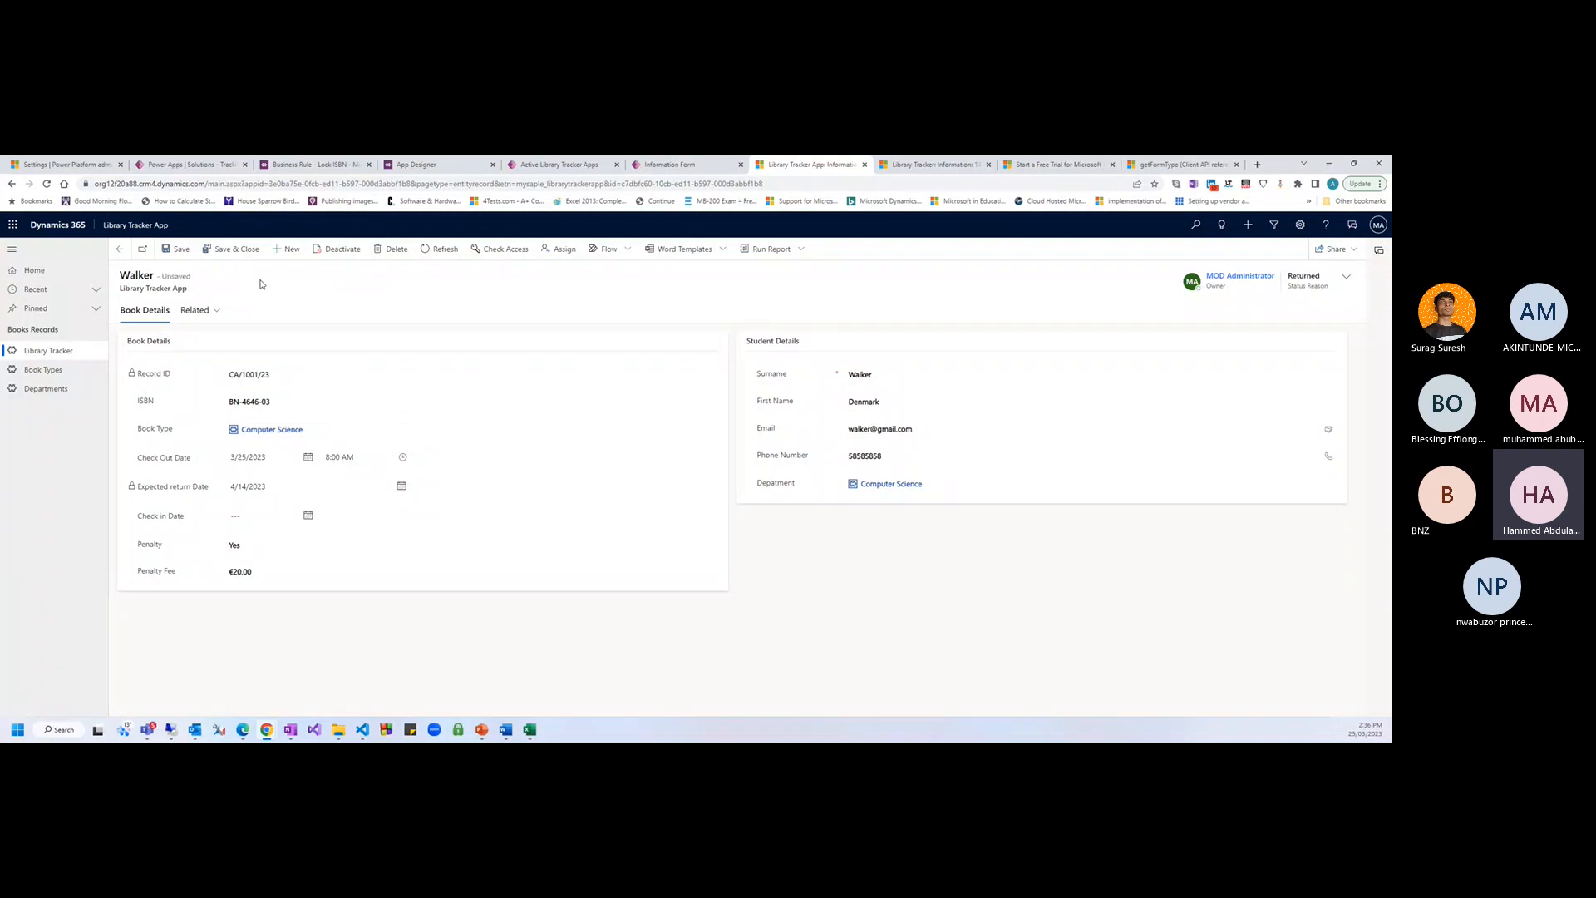
{"action": "left_click", "coordinate": [176, 249]}
{"action": "key", "text": "F5"}
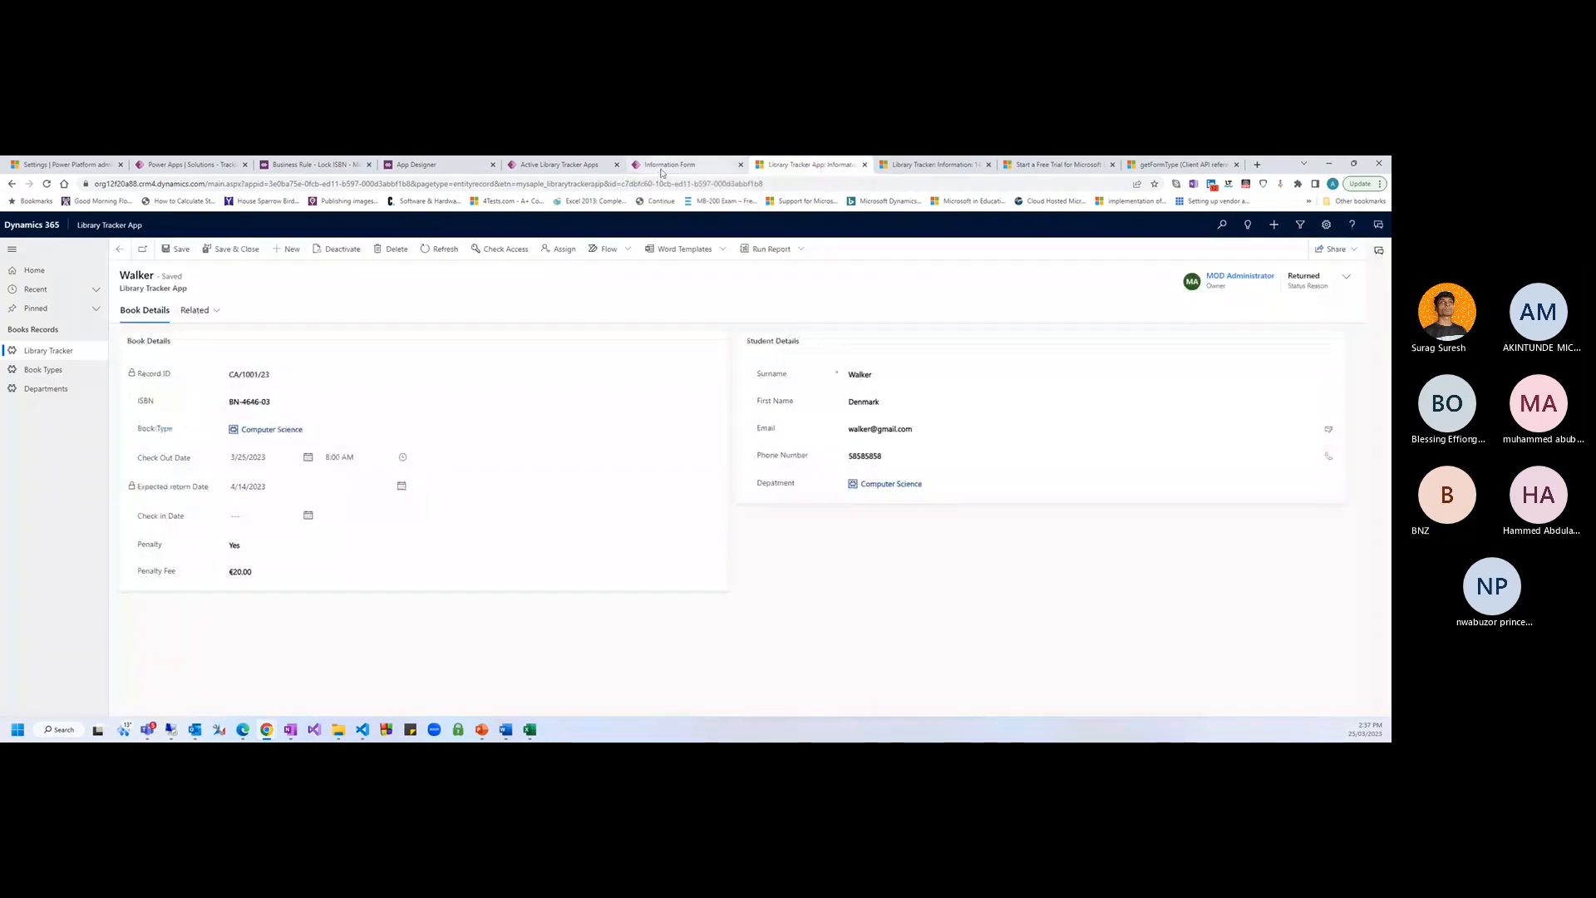
Remove the cr4cf_LockISBN library from the form's libraries
{"action": "left_click", "coordinate": [664, 170]}
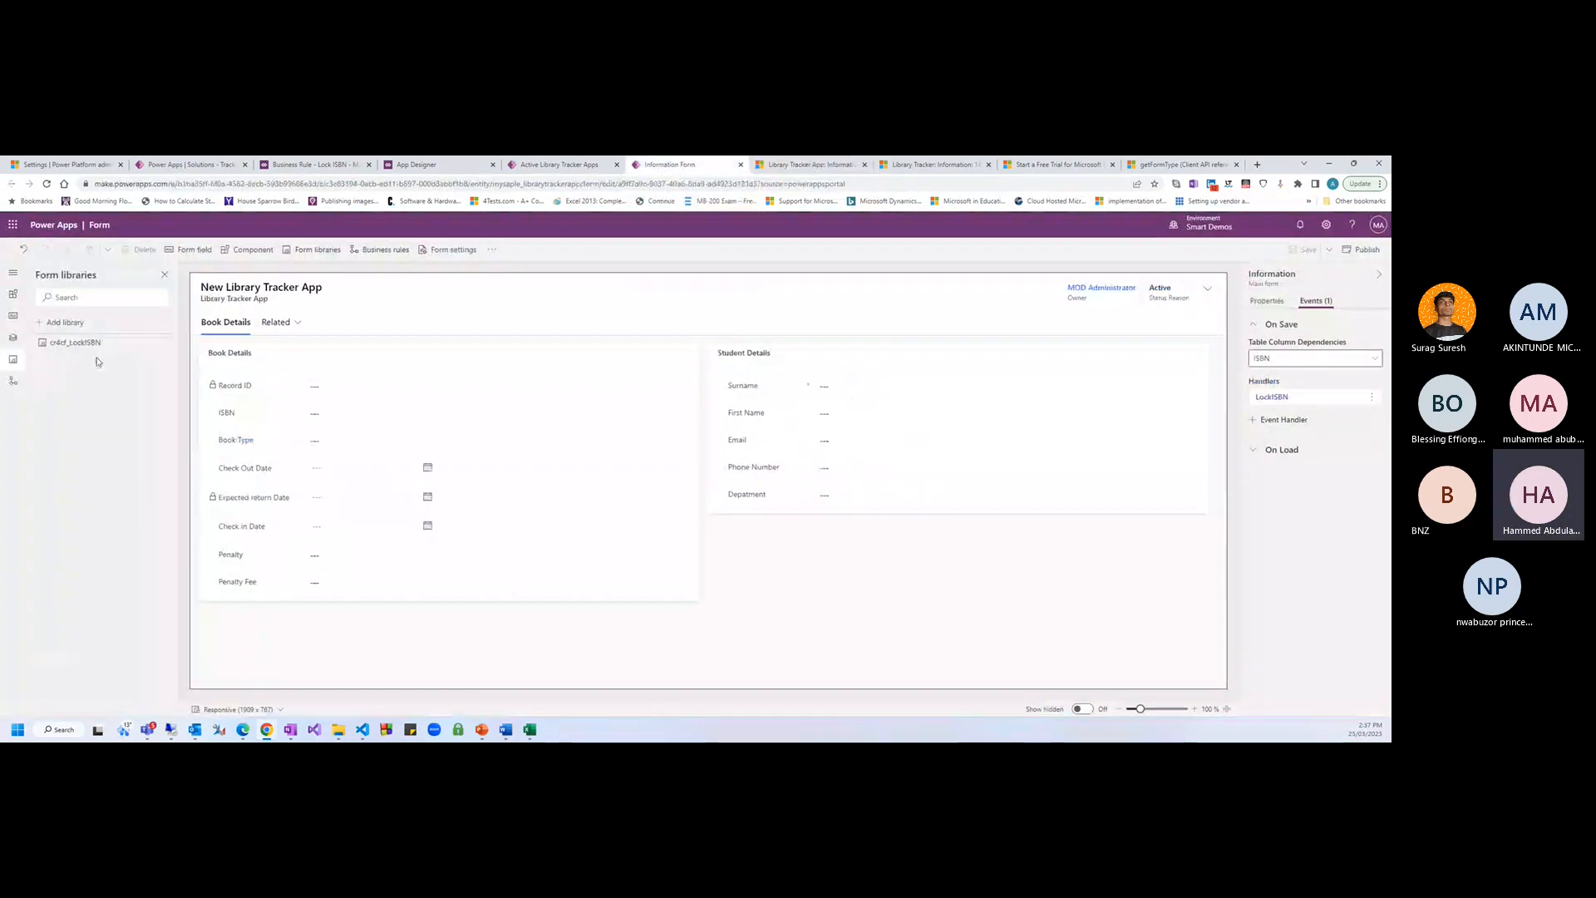
{"action": "left_click", "coordinate": [161, 342]}
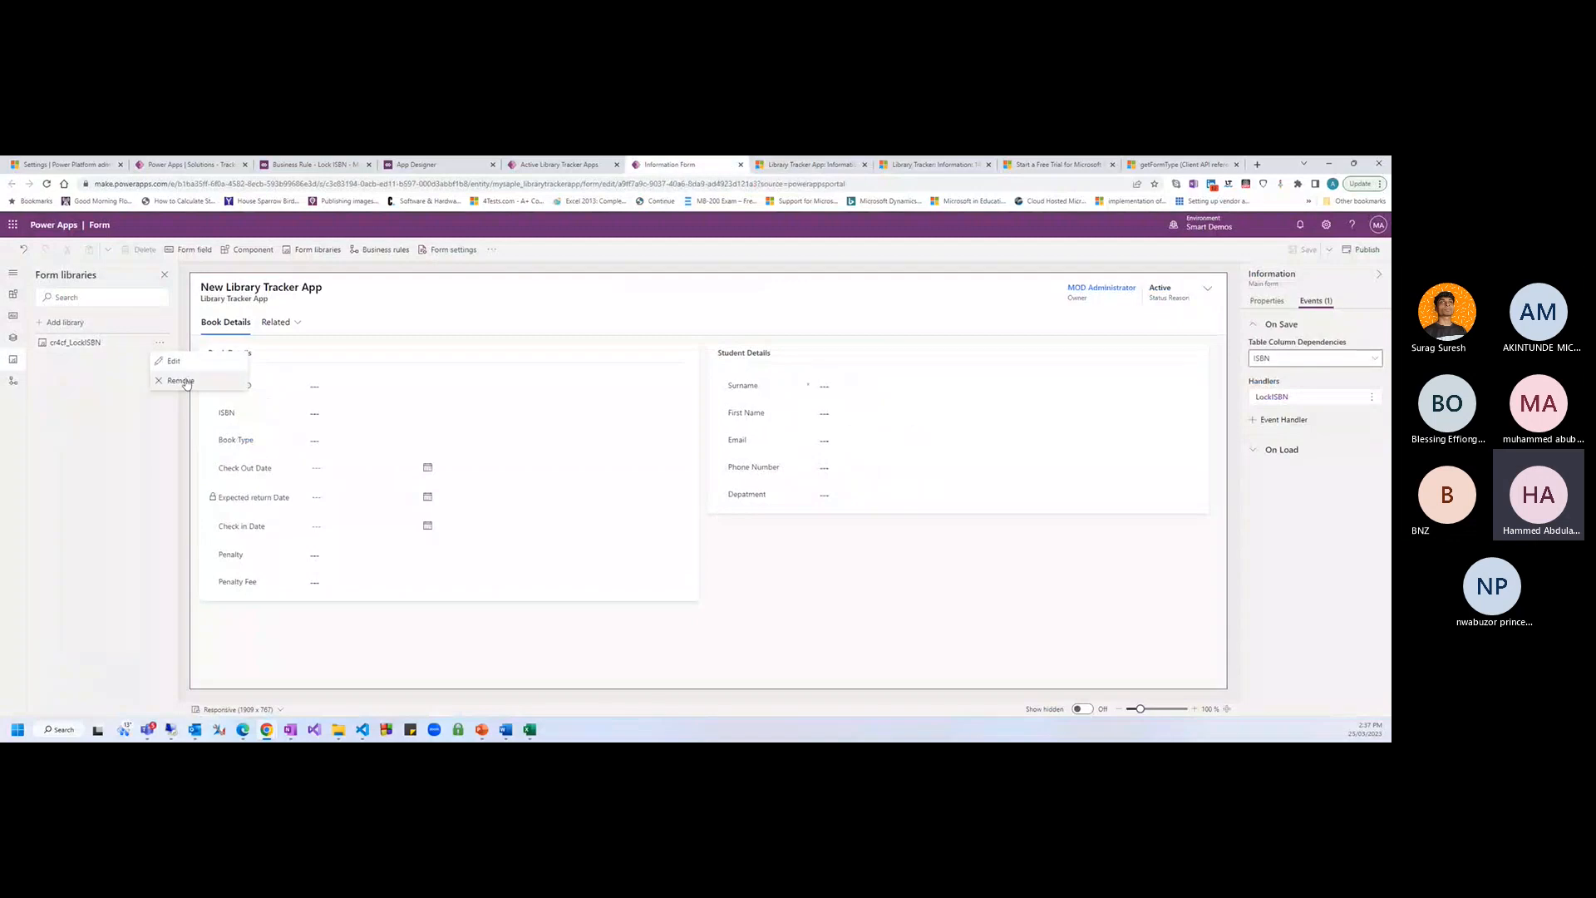
{"action": "left_click", "coordinate": [179, 381]}
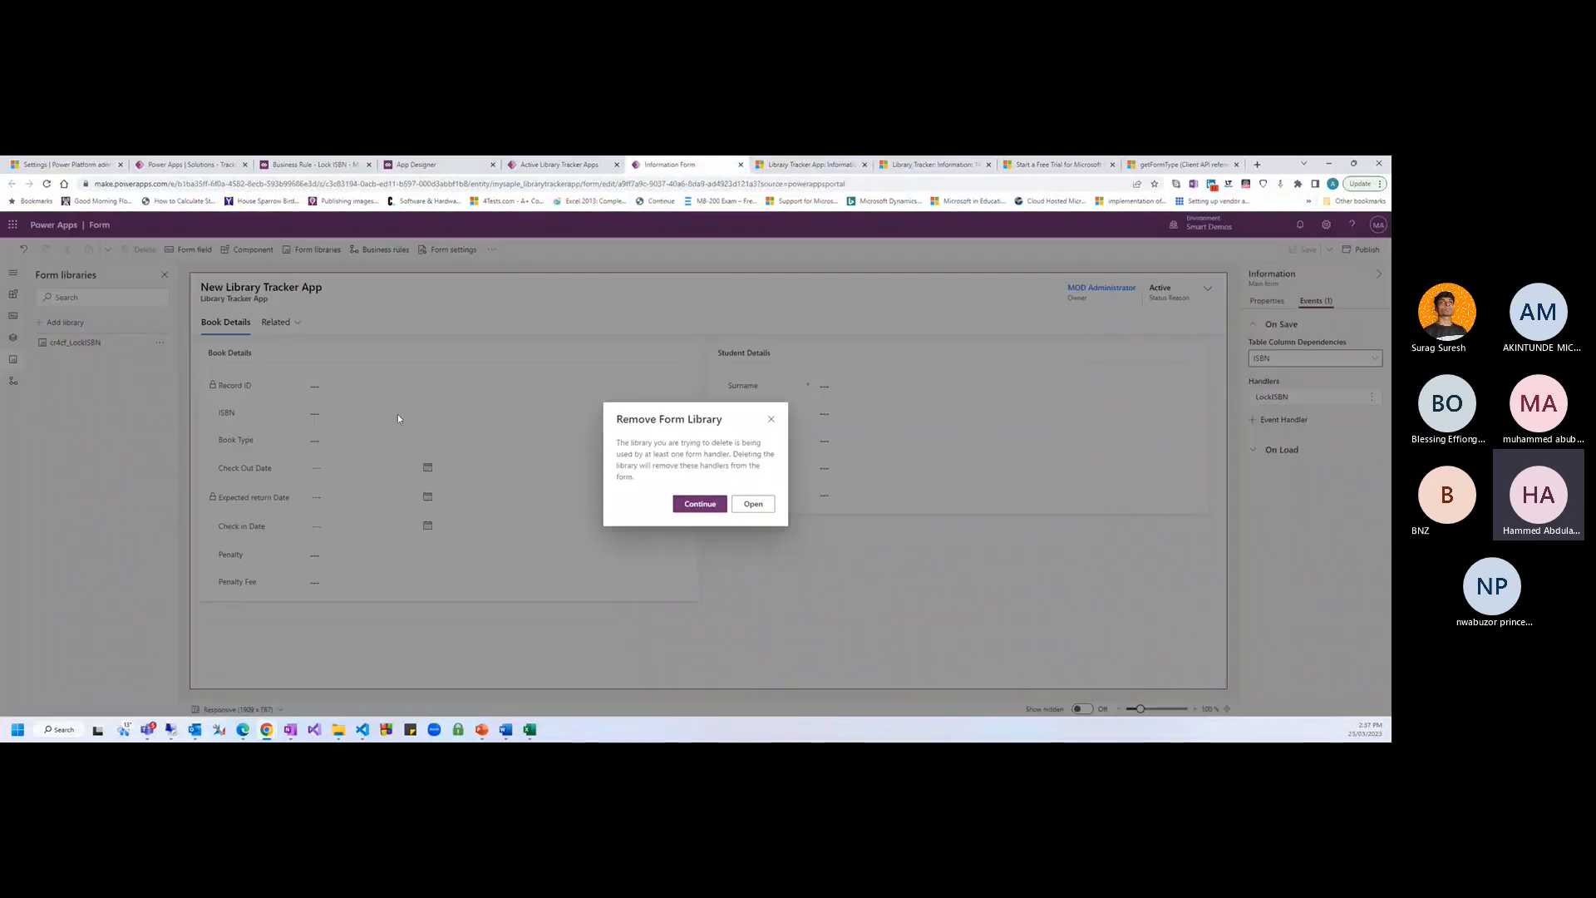
{"action": "left_click", "coordinate": [698, 505]}
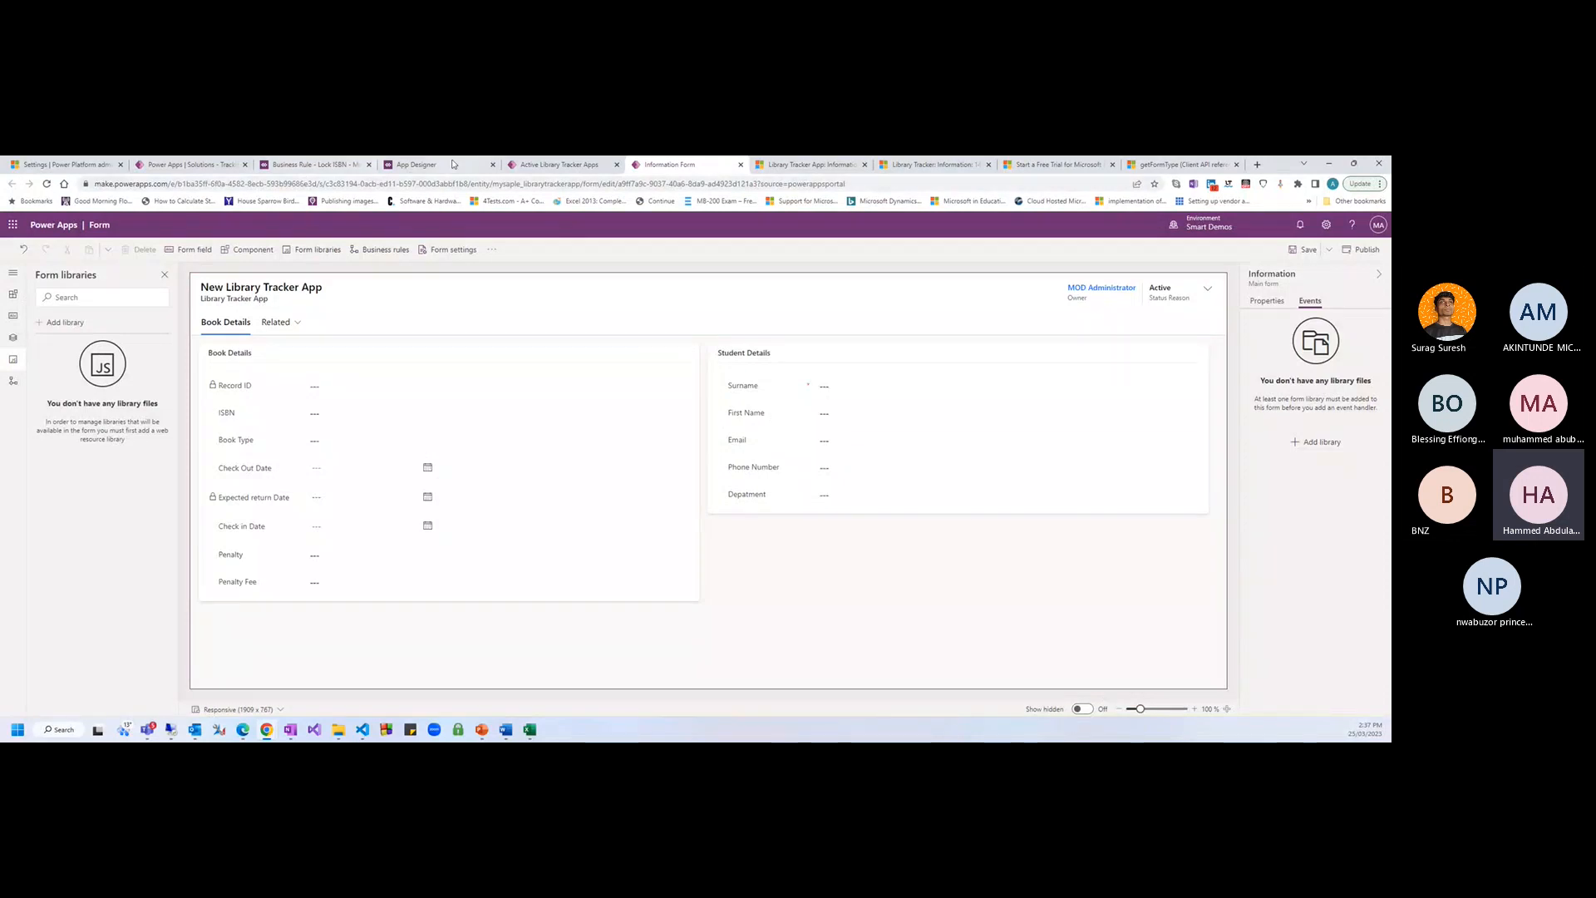
Show all objects in the Tracking App solution
{"action": "left_click", "coordinate": [564, 165]}
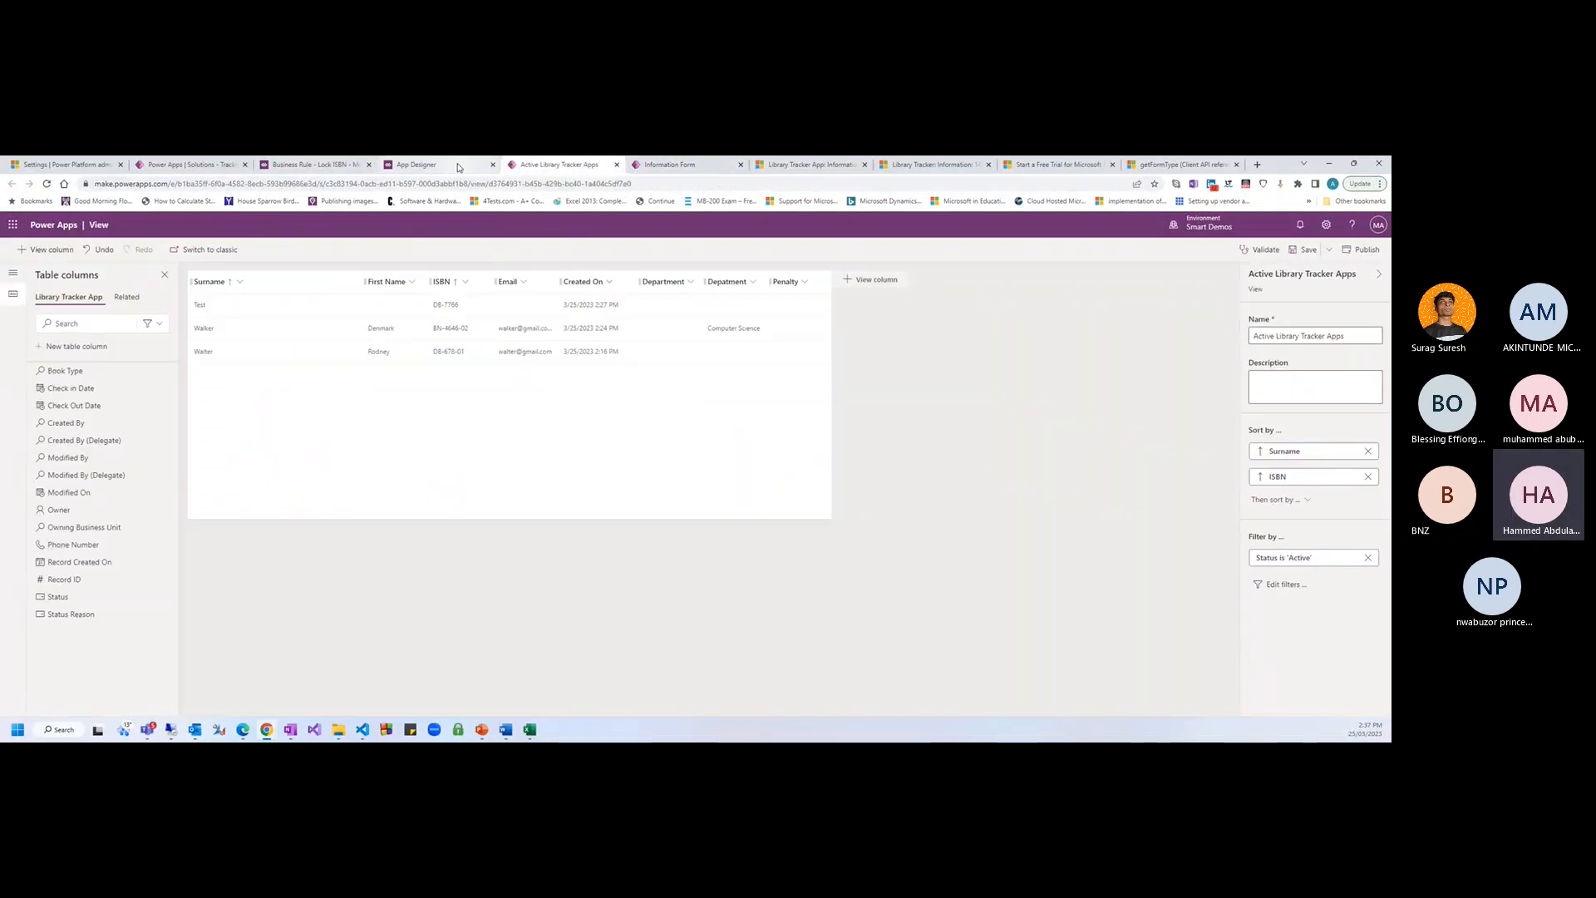
{"action": "left_click", "coordinate": [458, 166]}
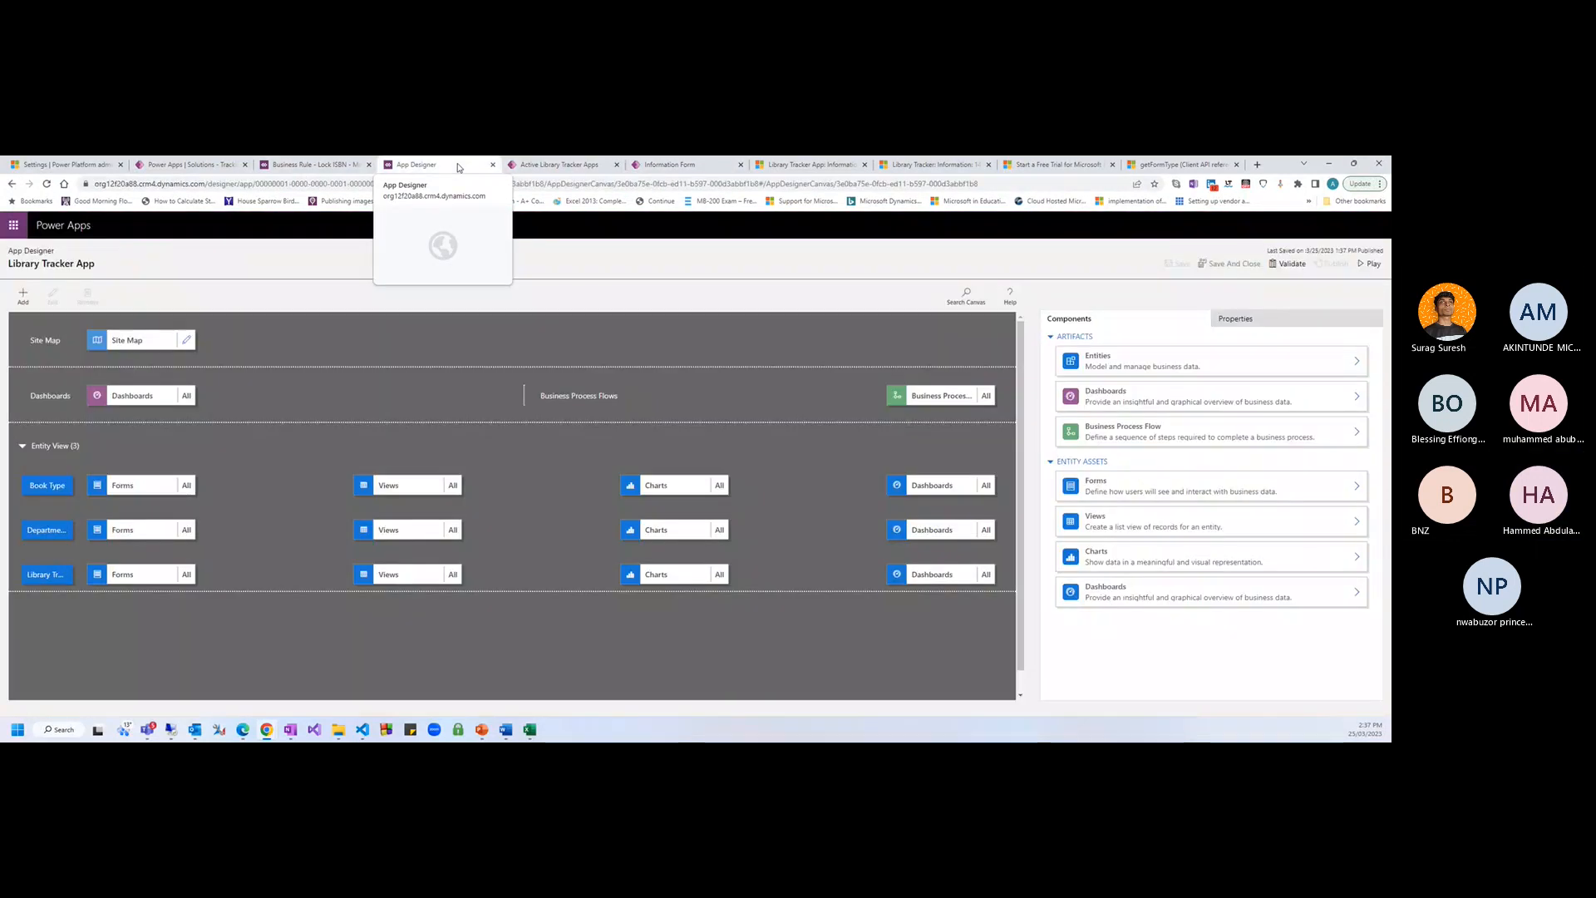
{"action": "left_click", "coordinate": [199, 168]}
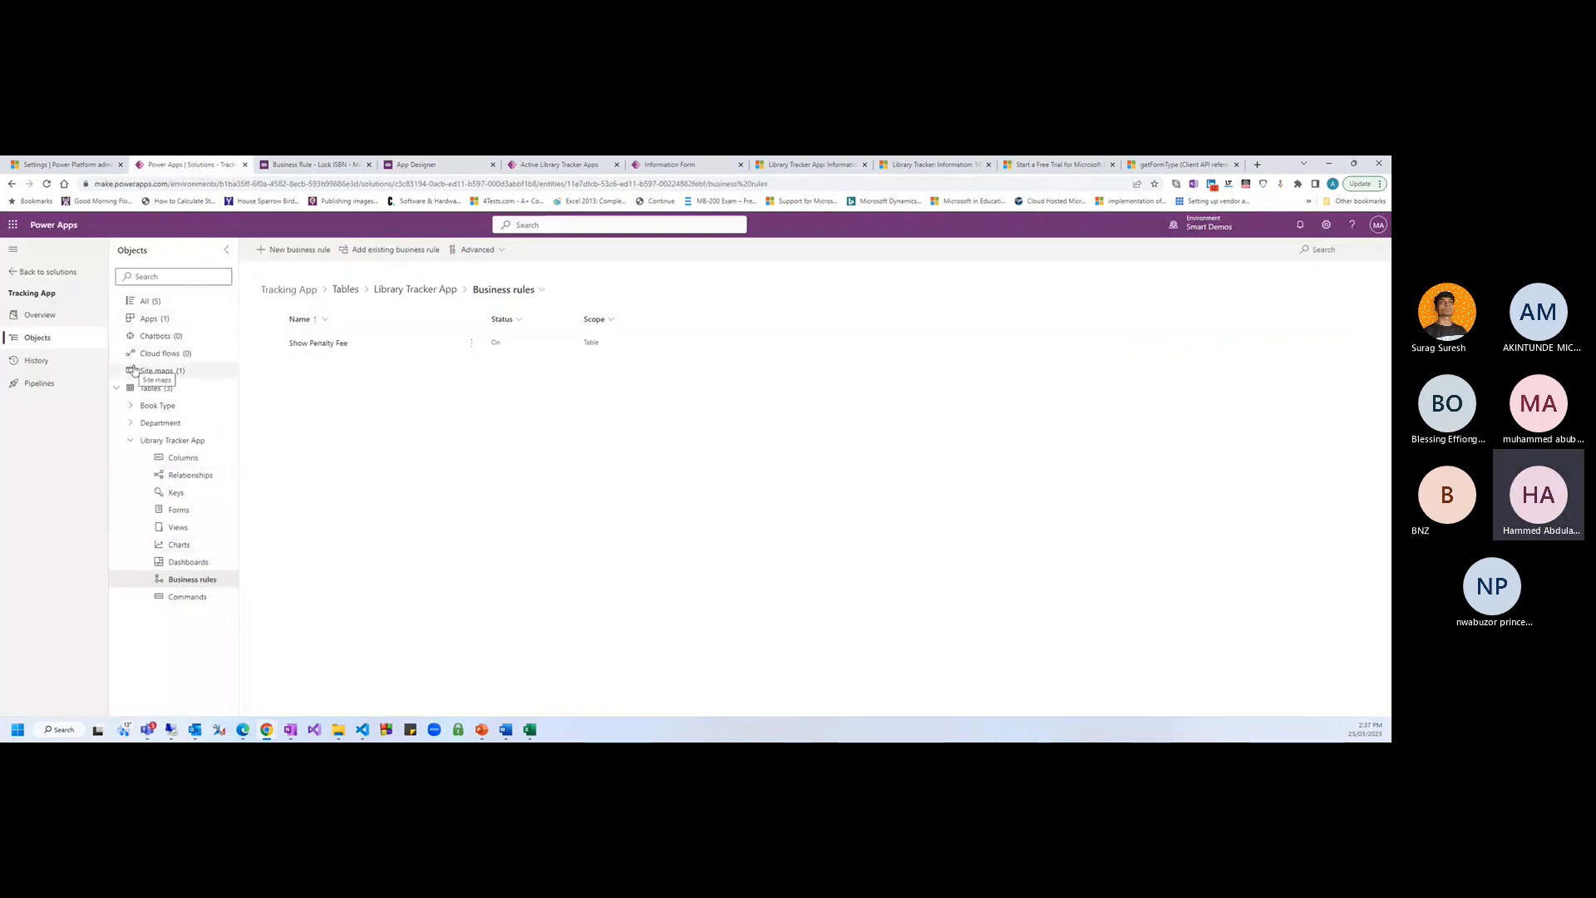
{"action": "left_click", "coordinate": [156, 302]}
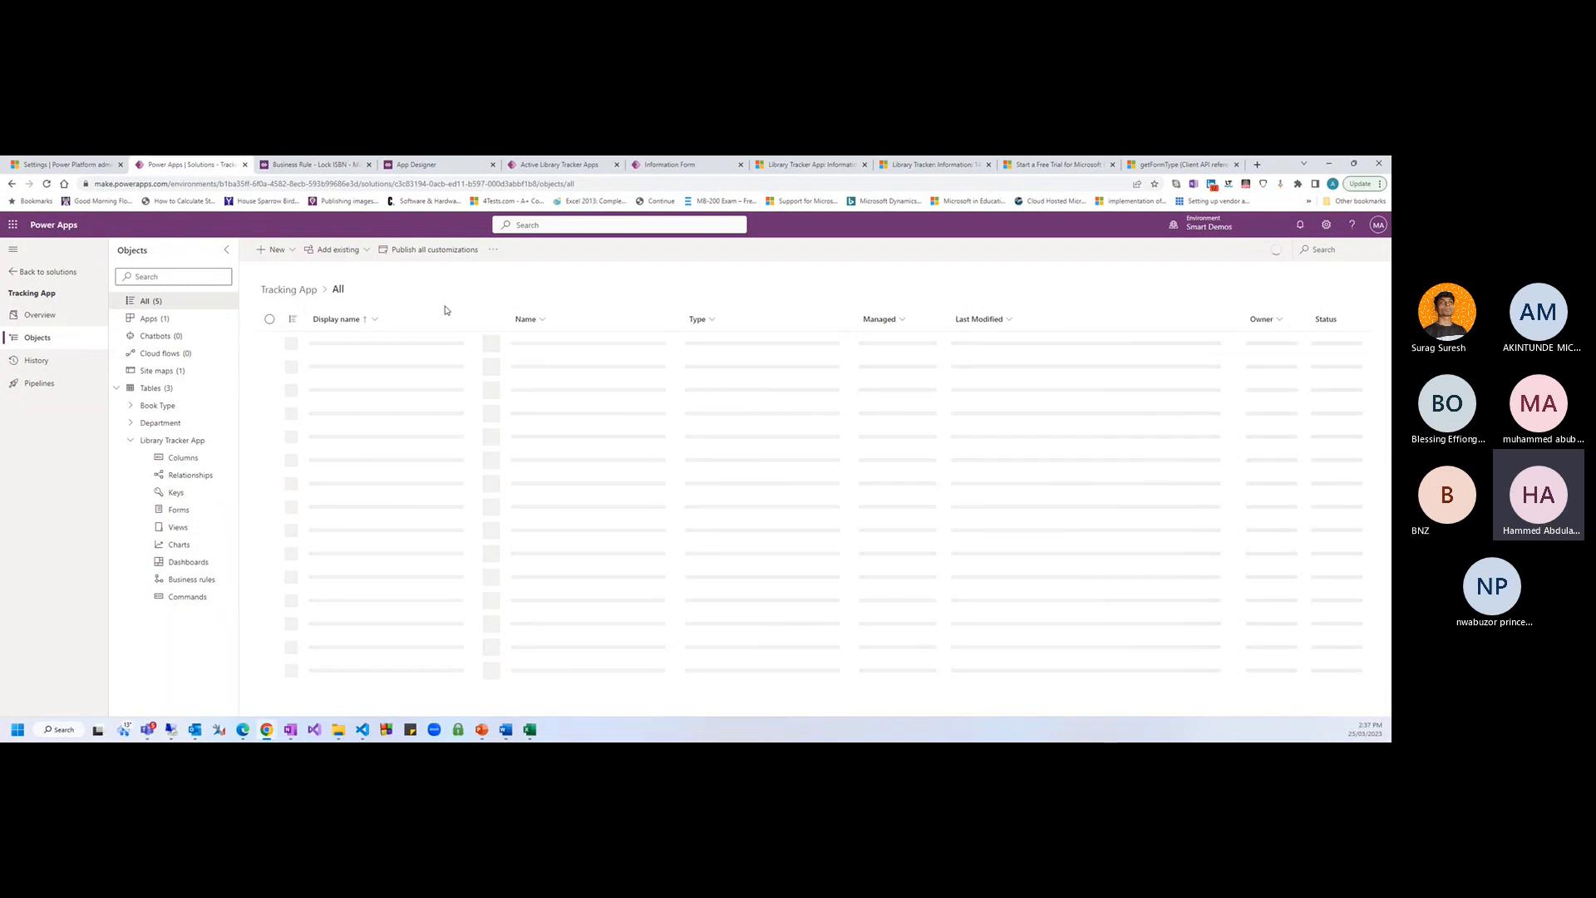
{"action": "left_click", "coordinate": [292, 250]}
{"action": "left_click", "coordinate": [324, 428]}
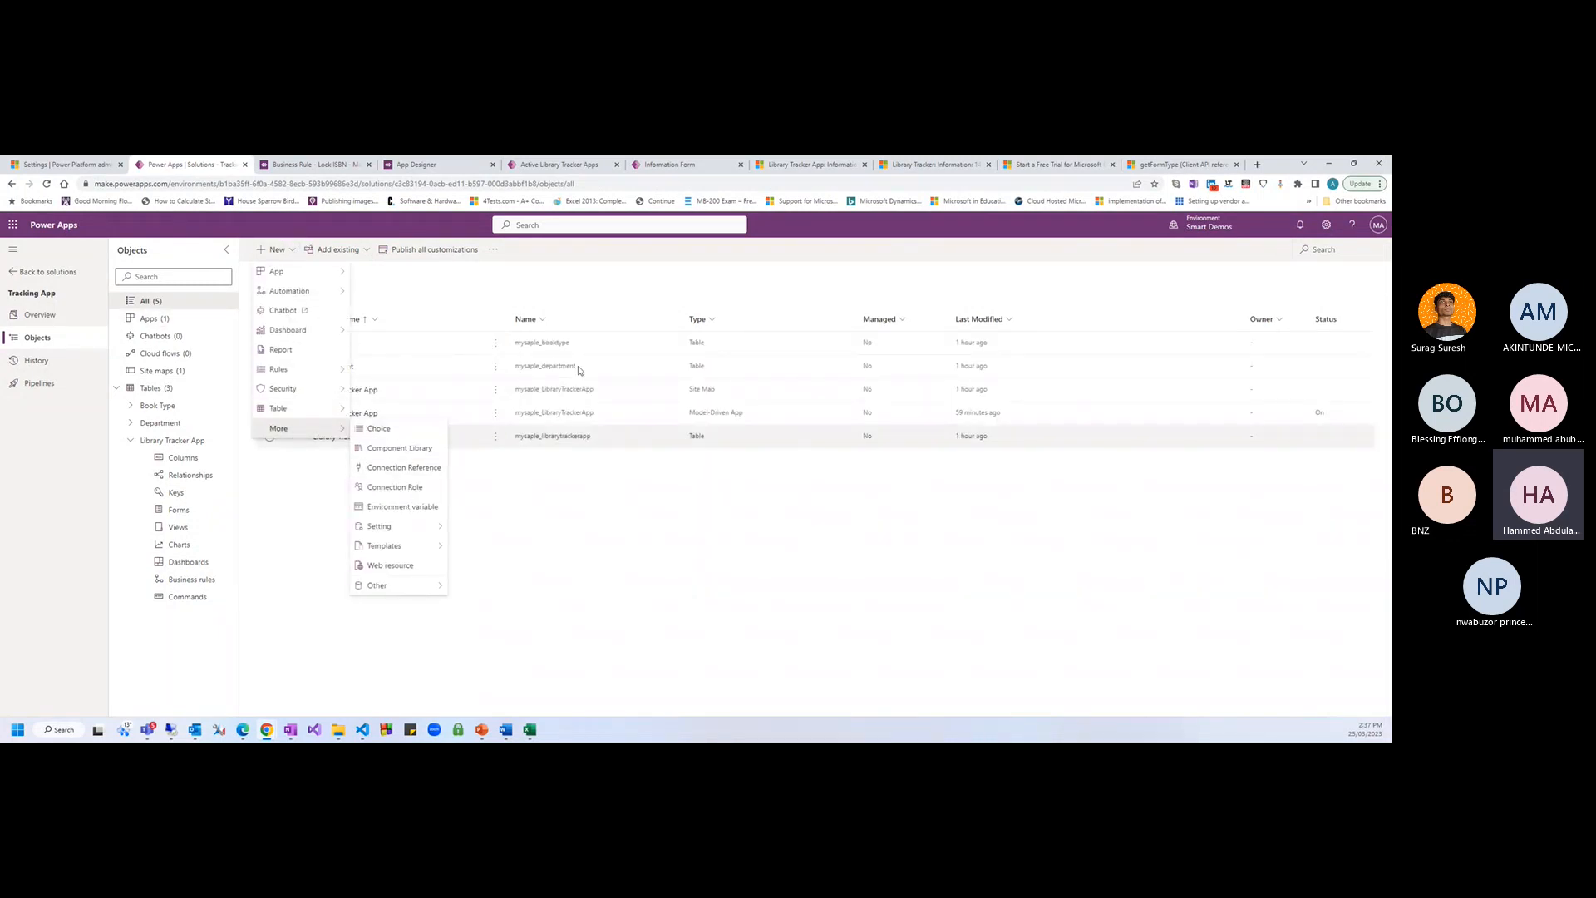
{"action": "left_click", "coordinate": [439, 561]}
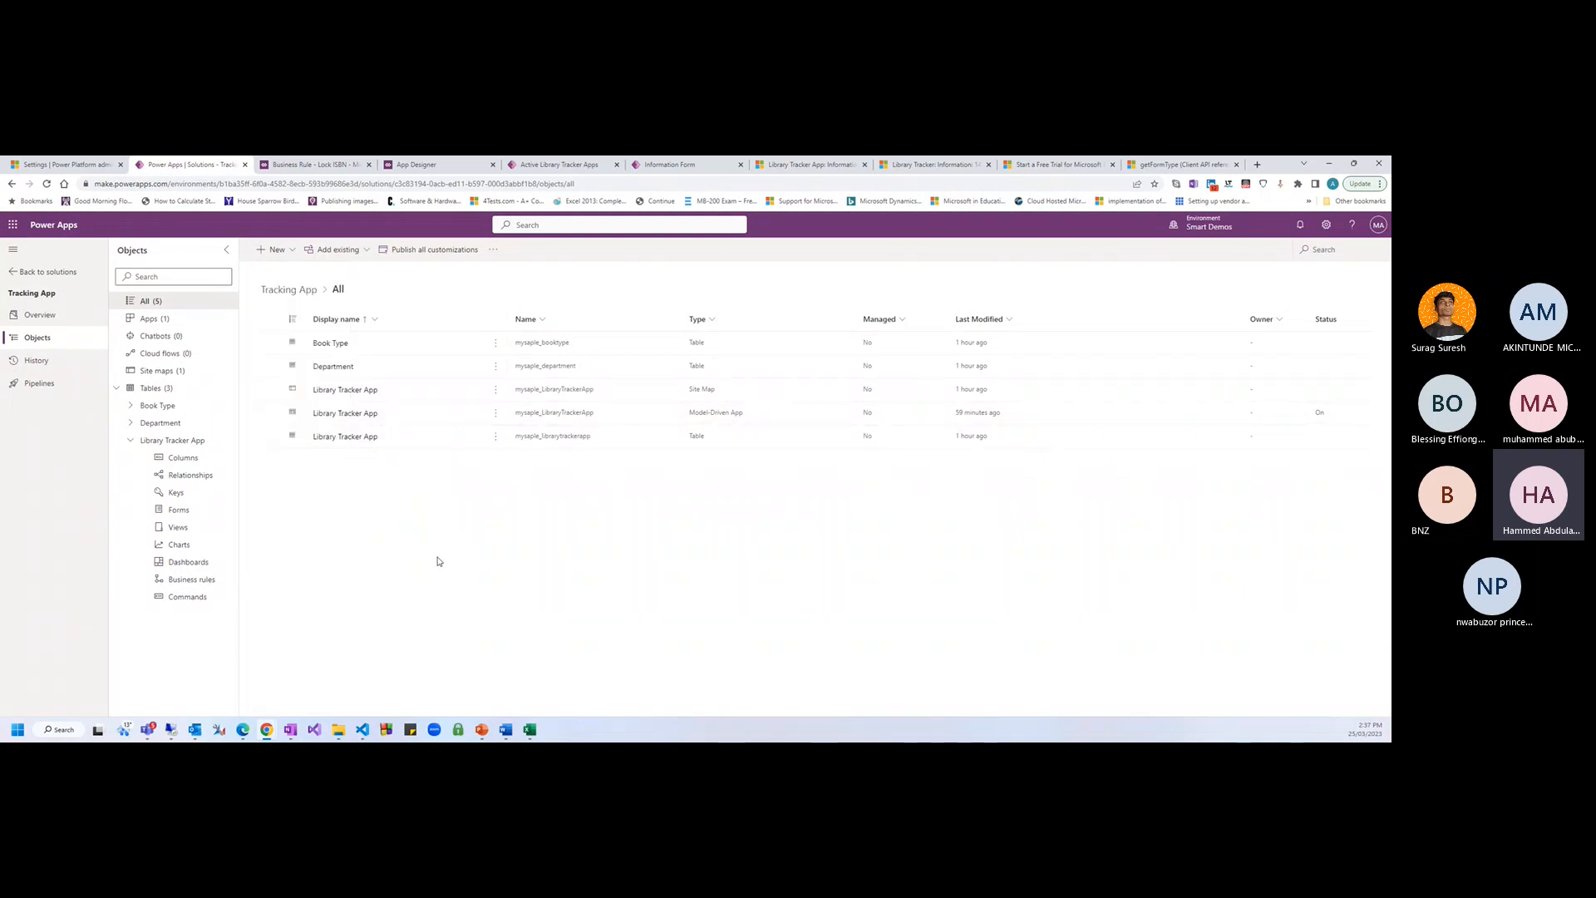
{"action": "left_click", "coordinate": [1107, 326]}
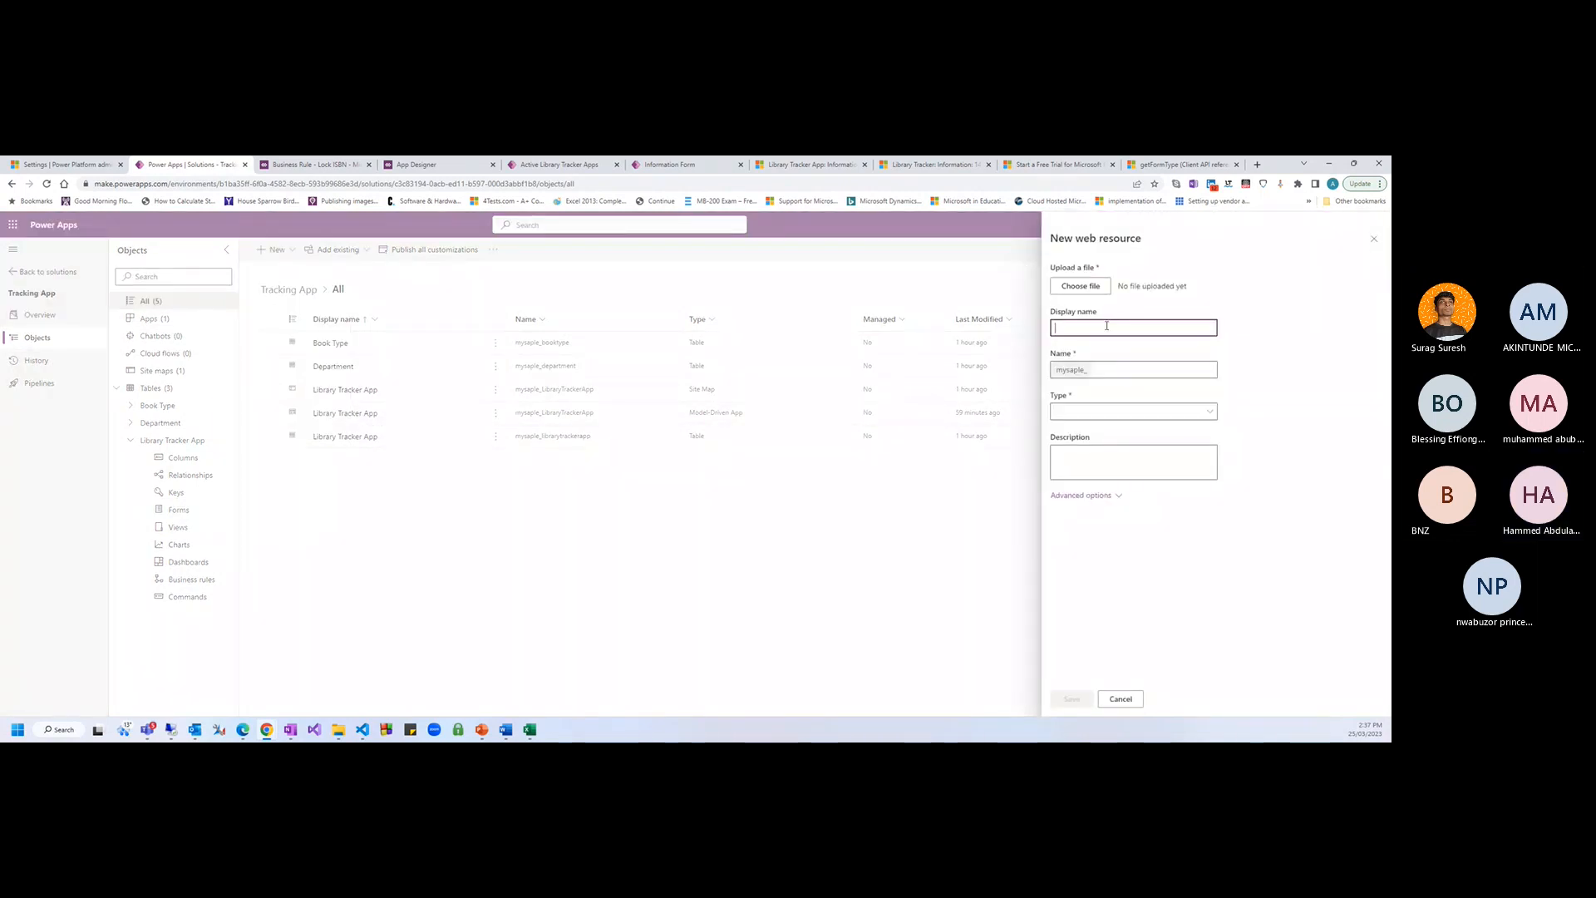
{"action": "left_click", "coordinate": [1118, 700]}
{"action": "left_click", "coordinate": [337, 249]}
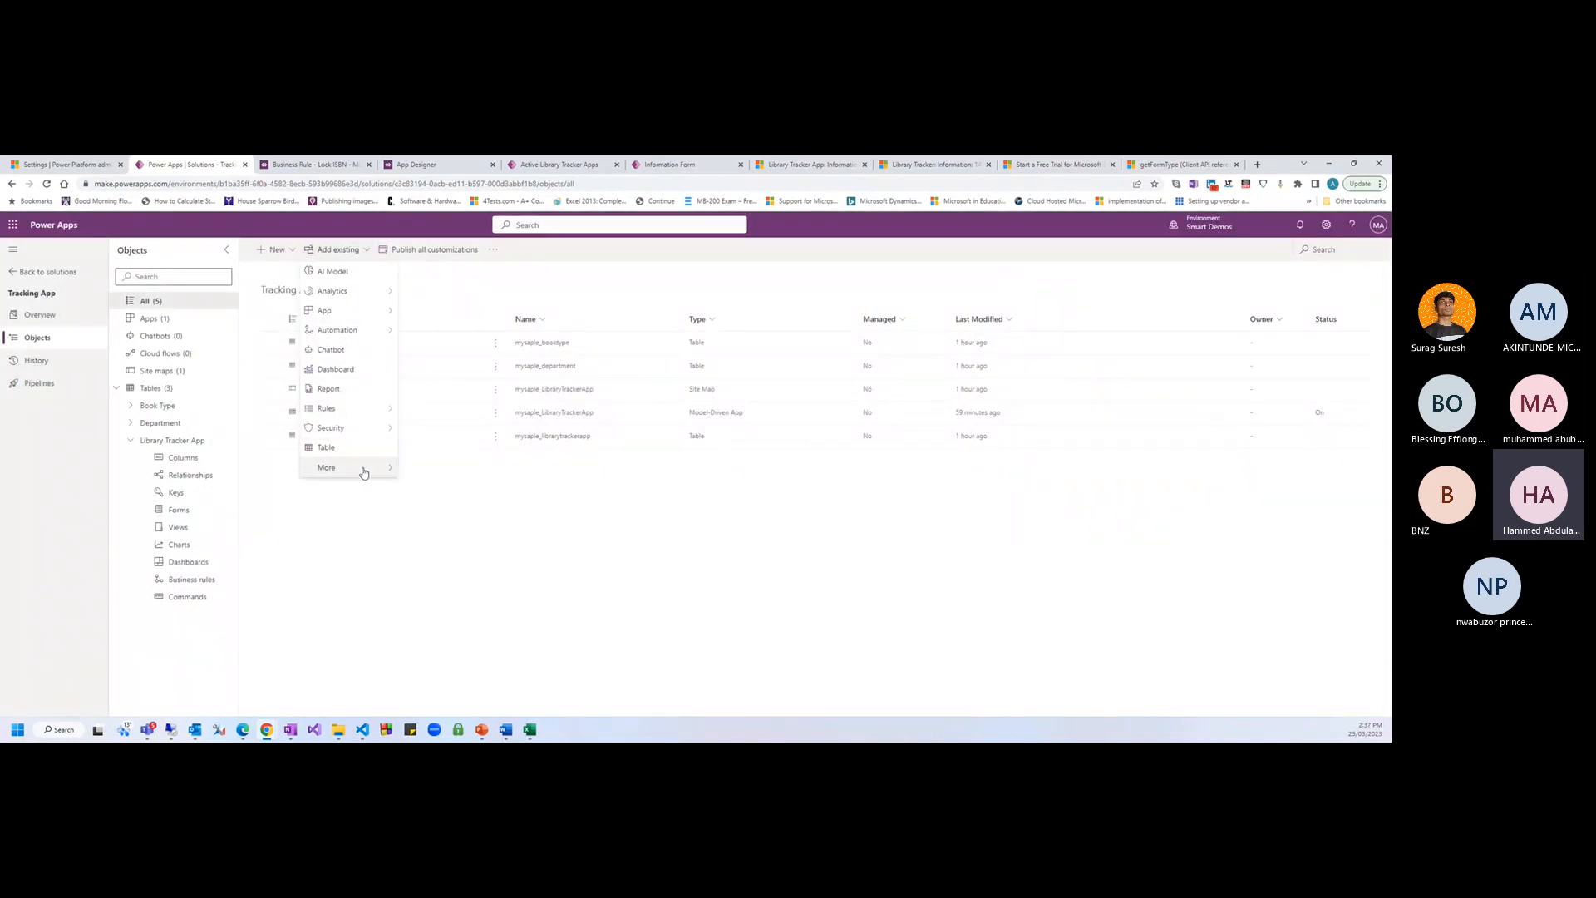
{"action": "mouse_move", "coordinate": [363, 473]}
{"action": "left_click", "coordinate": [497, 671]}
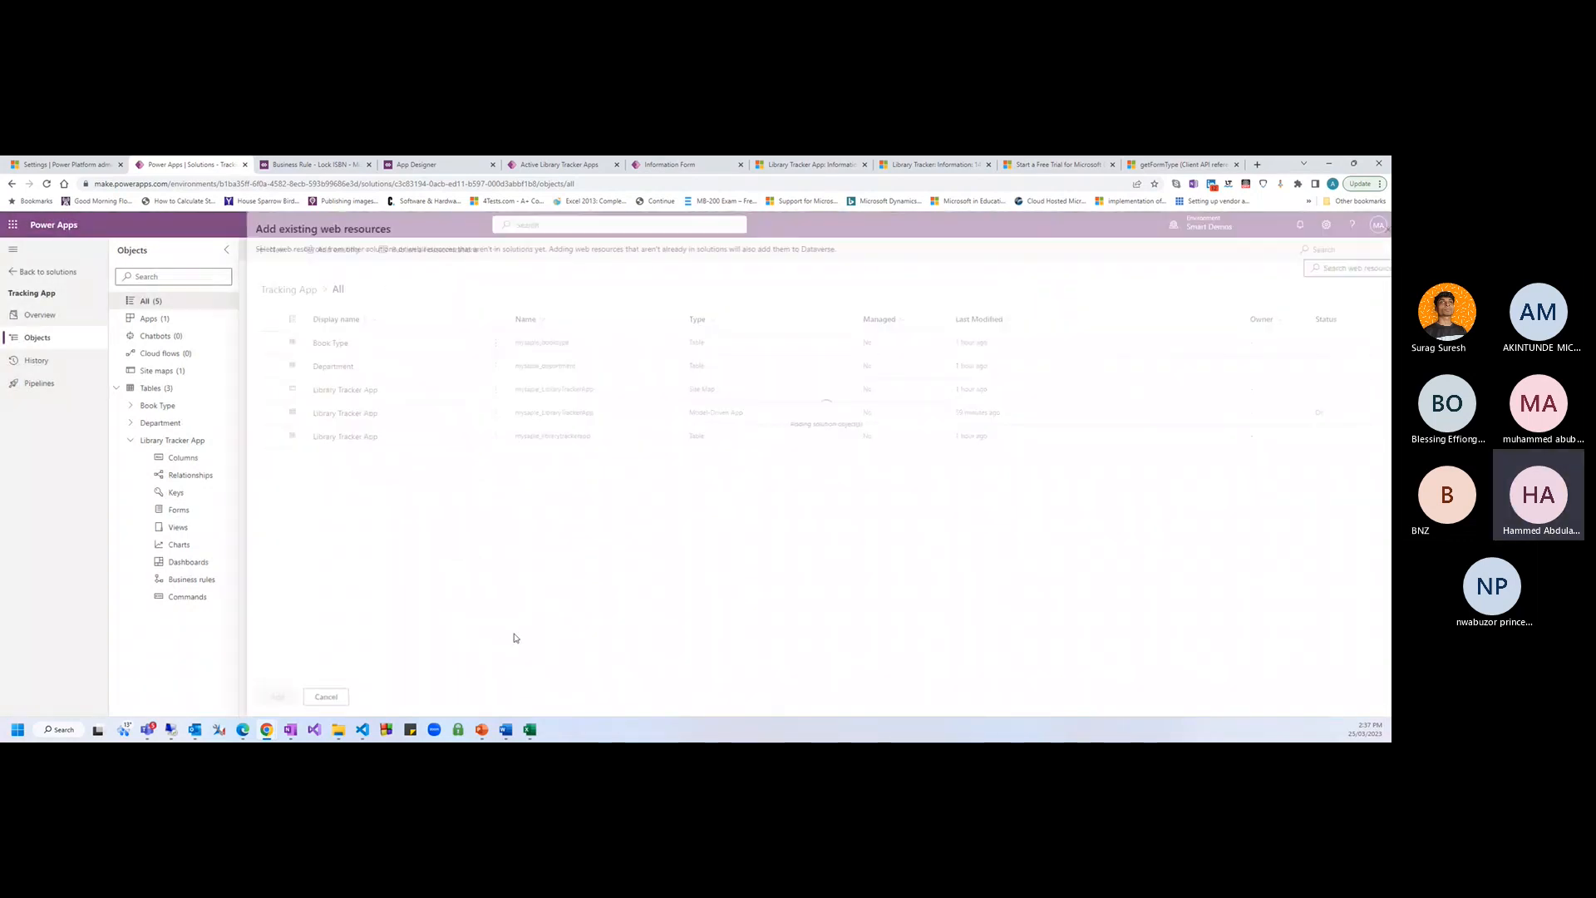
{"action": "left_click", "coordinate": [1311, 269]}
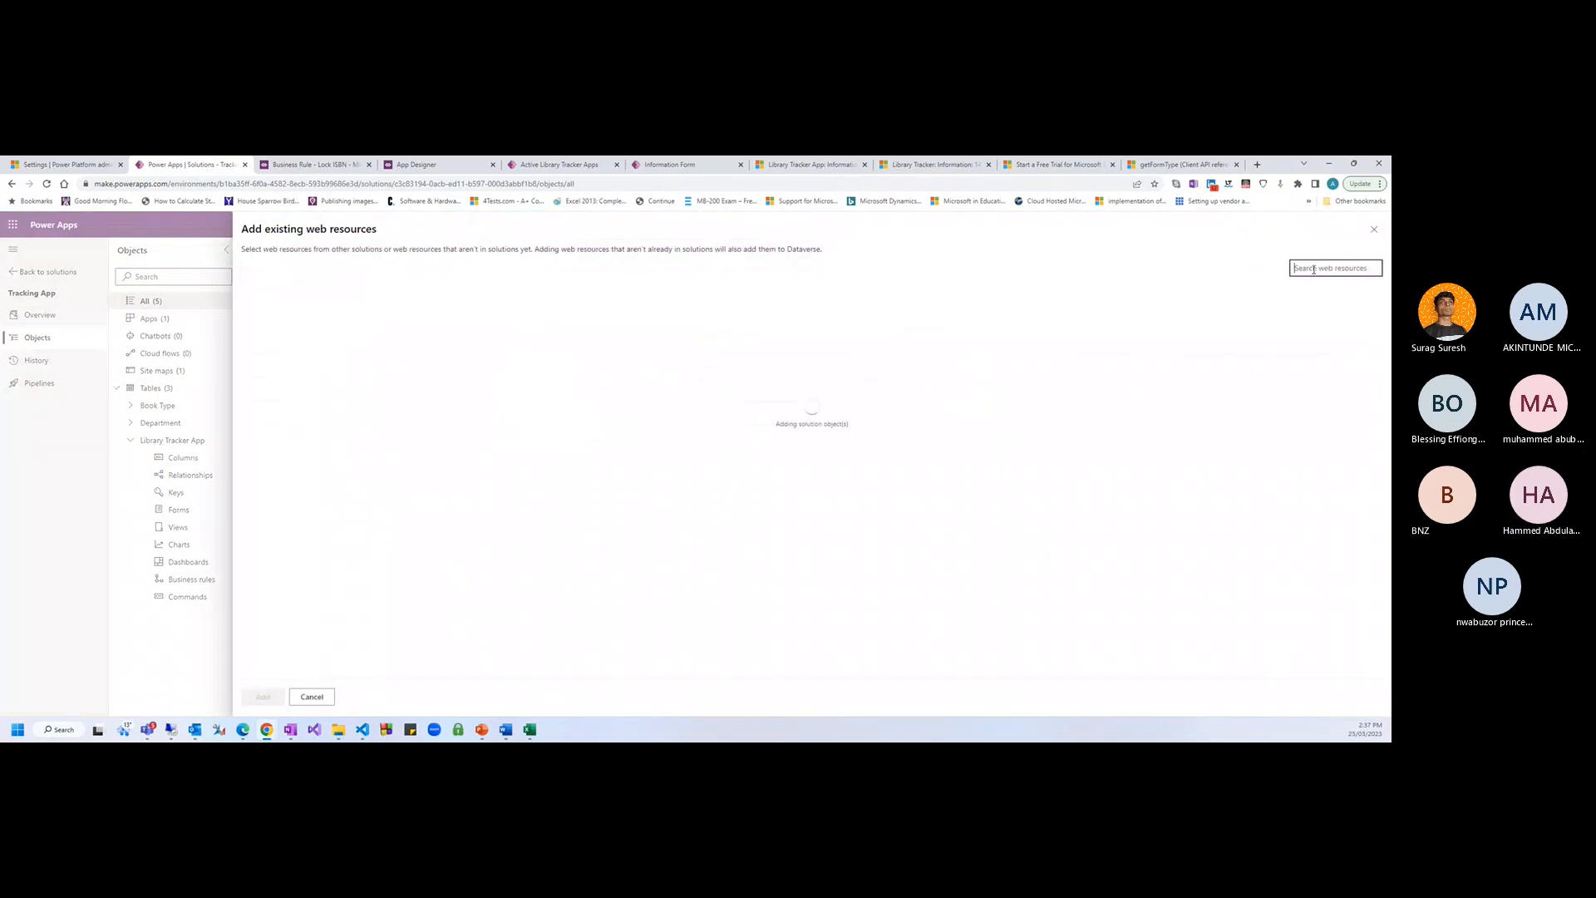
{"action": "type", "text": "LockISBN"}
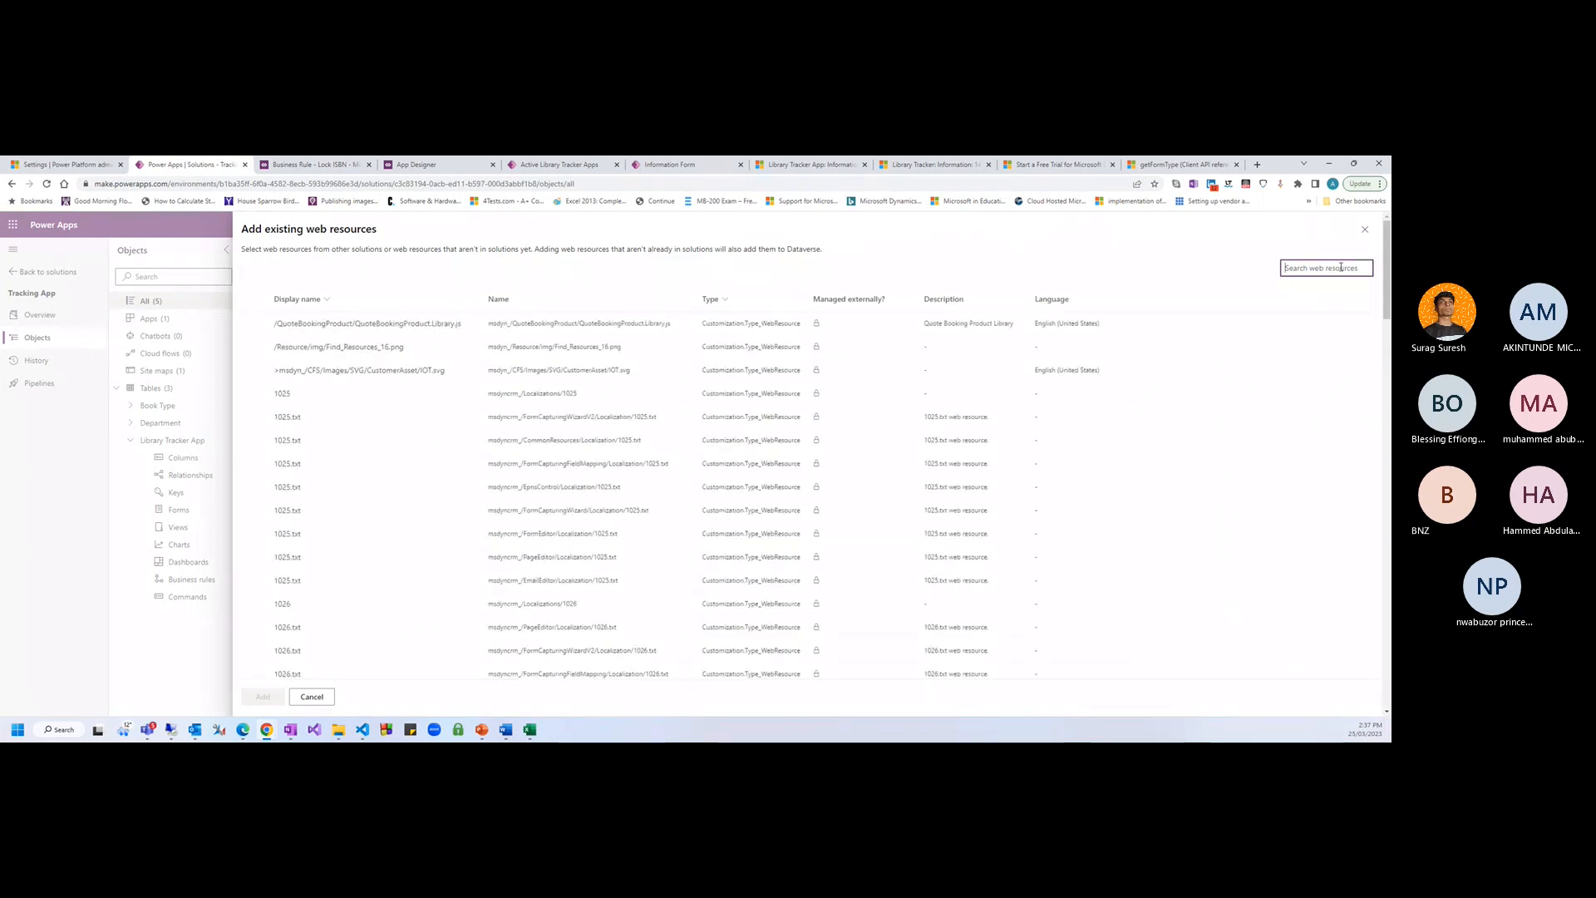
{"action": "type", "text": "m"}
{"action": "key", "text": "BackSpace"}
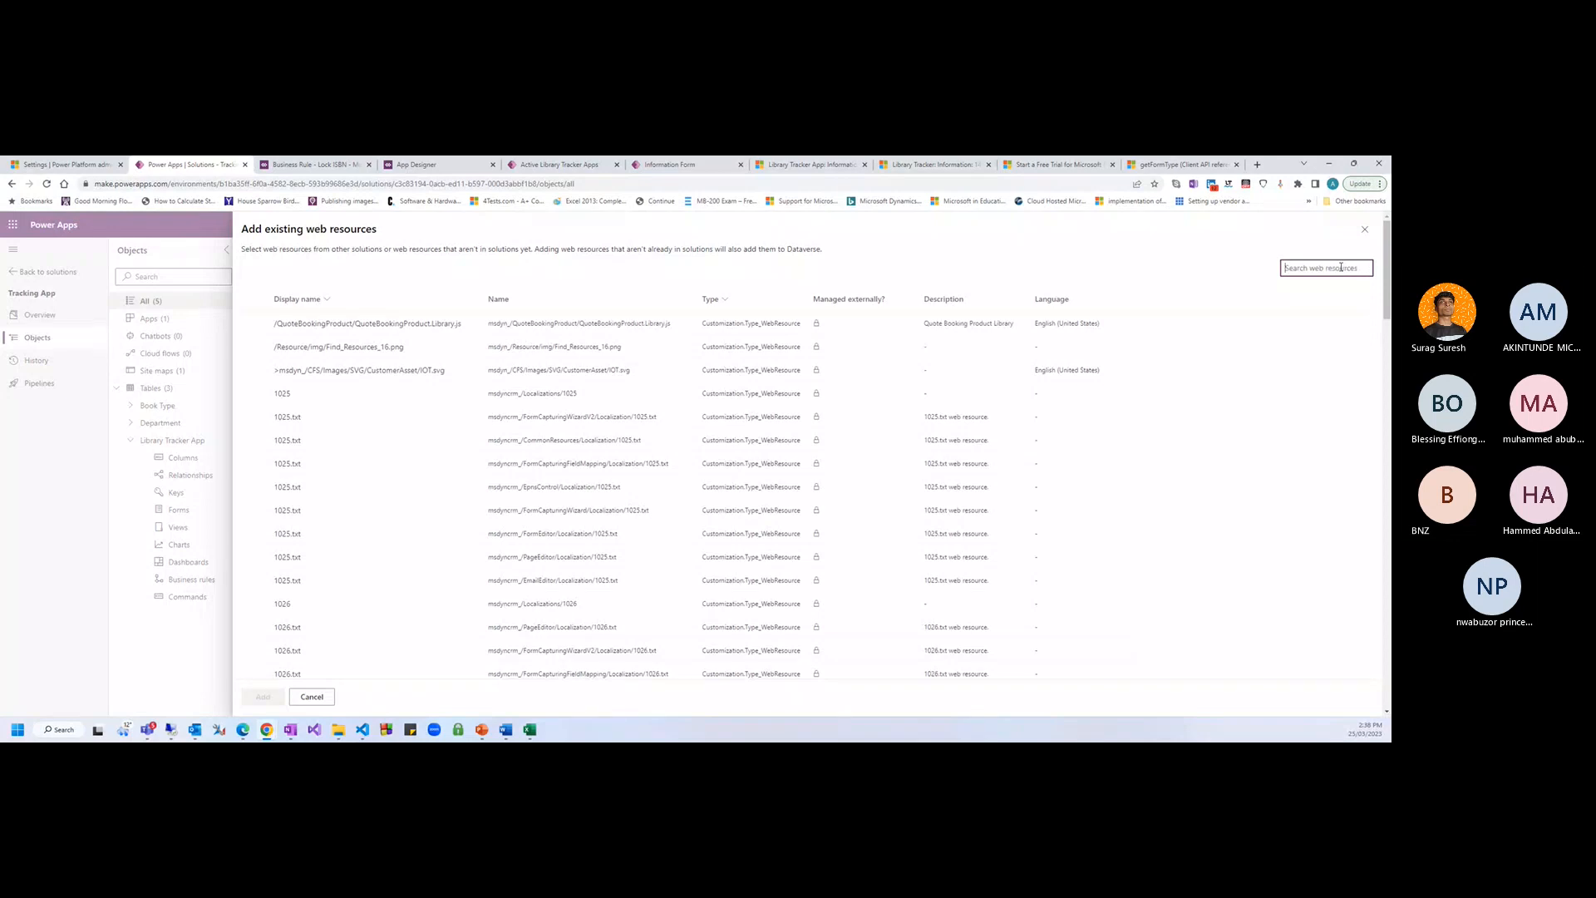
{"action": "type", "text": "is"}
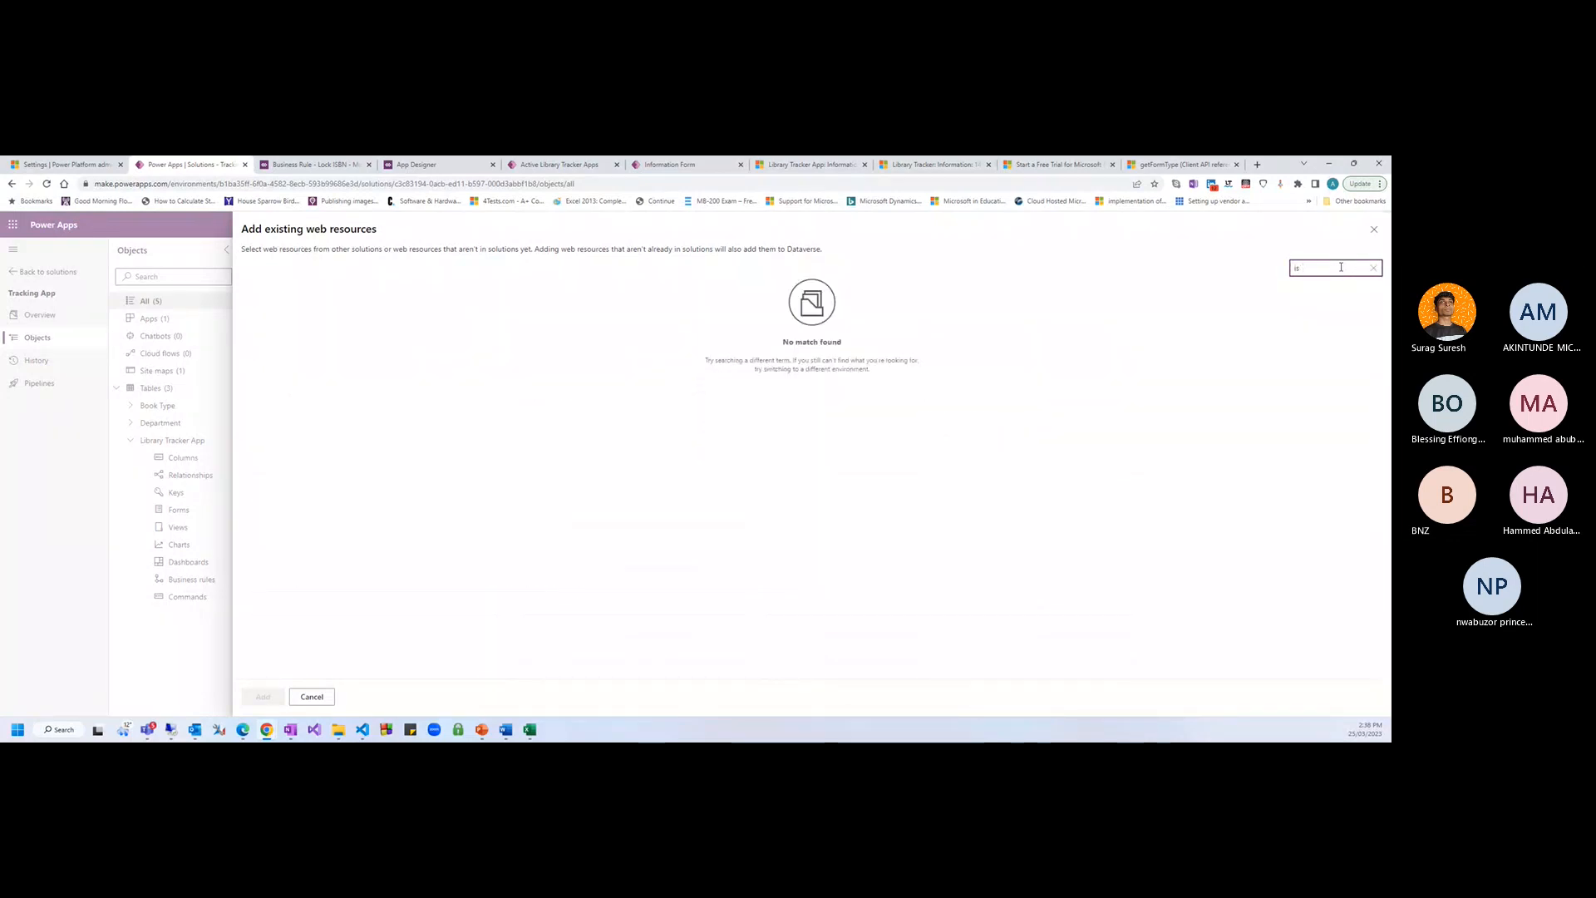
{"action": "key", "text": "BackSpace"}
{"action": "key", "text": "BackSpace"}
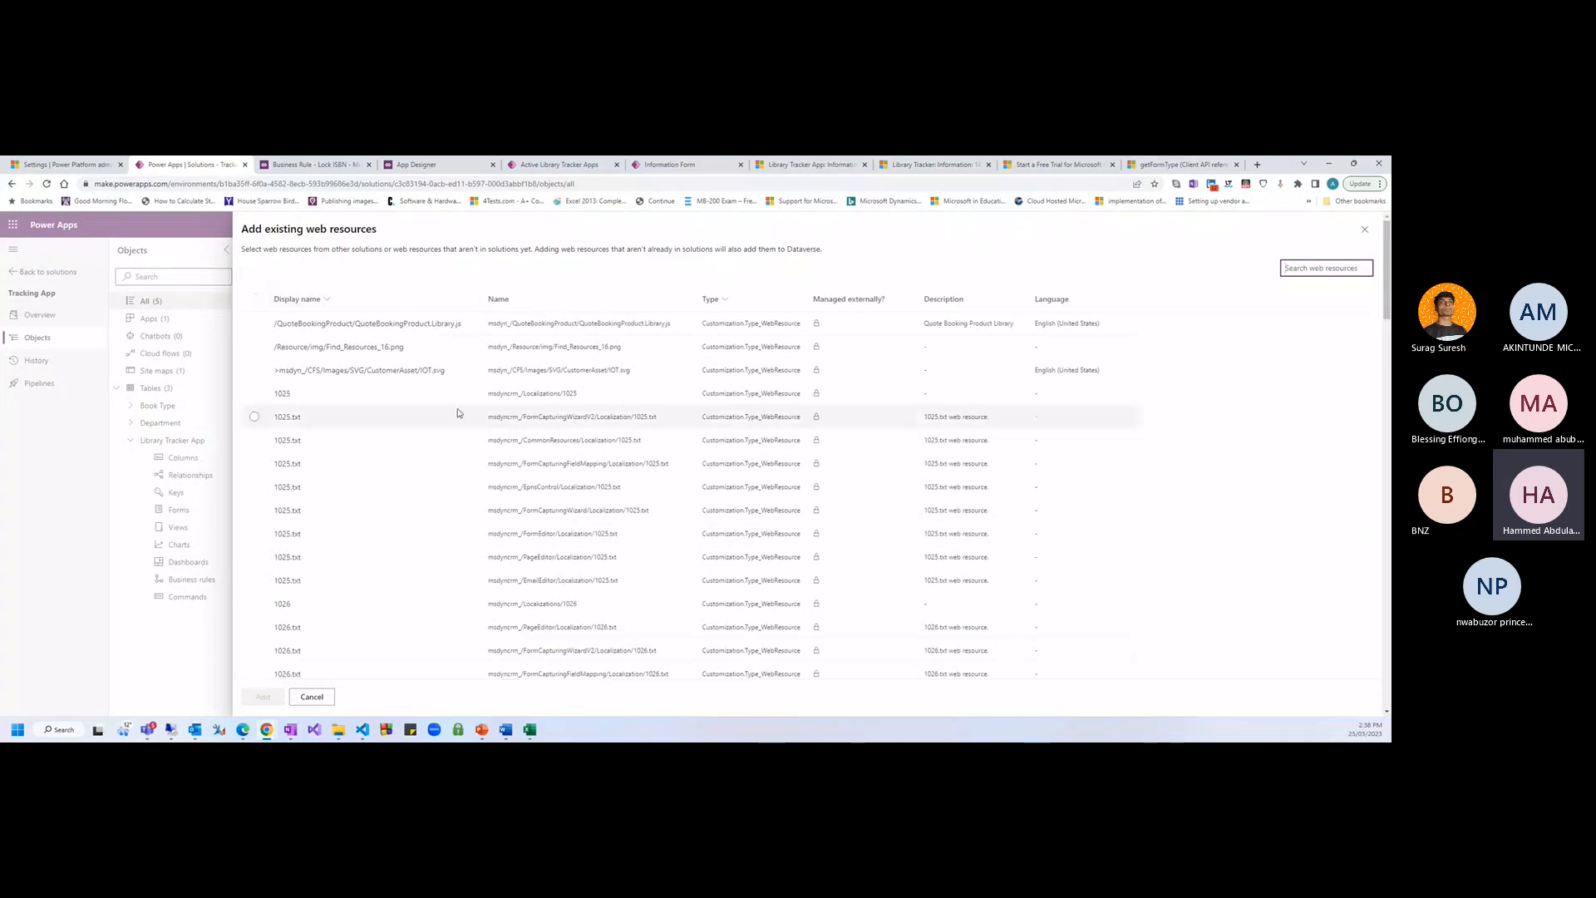
{"action": "scroll", "coordinate": [457, 432], "scroll_direction": "down", "scroll_amount": 5}
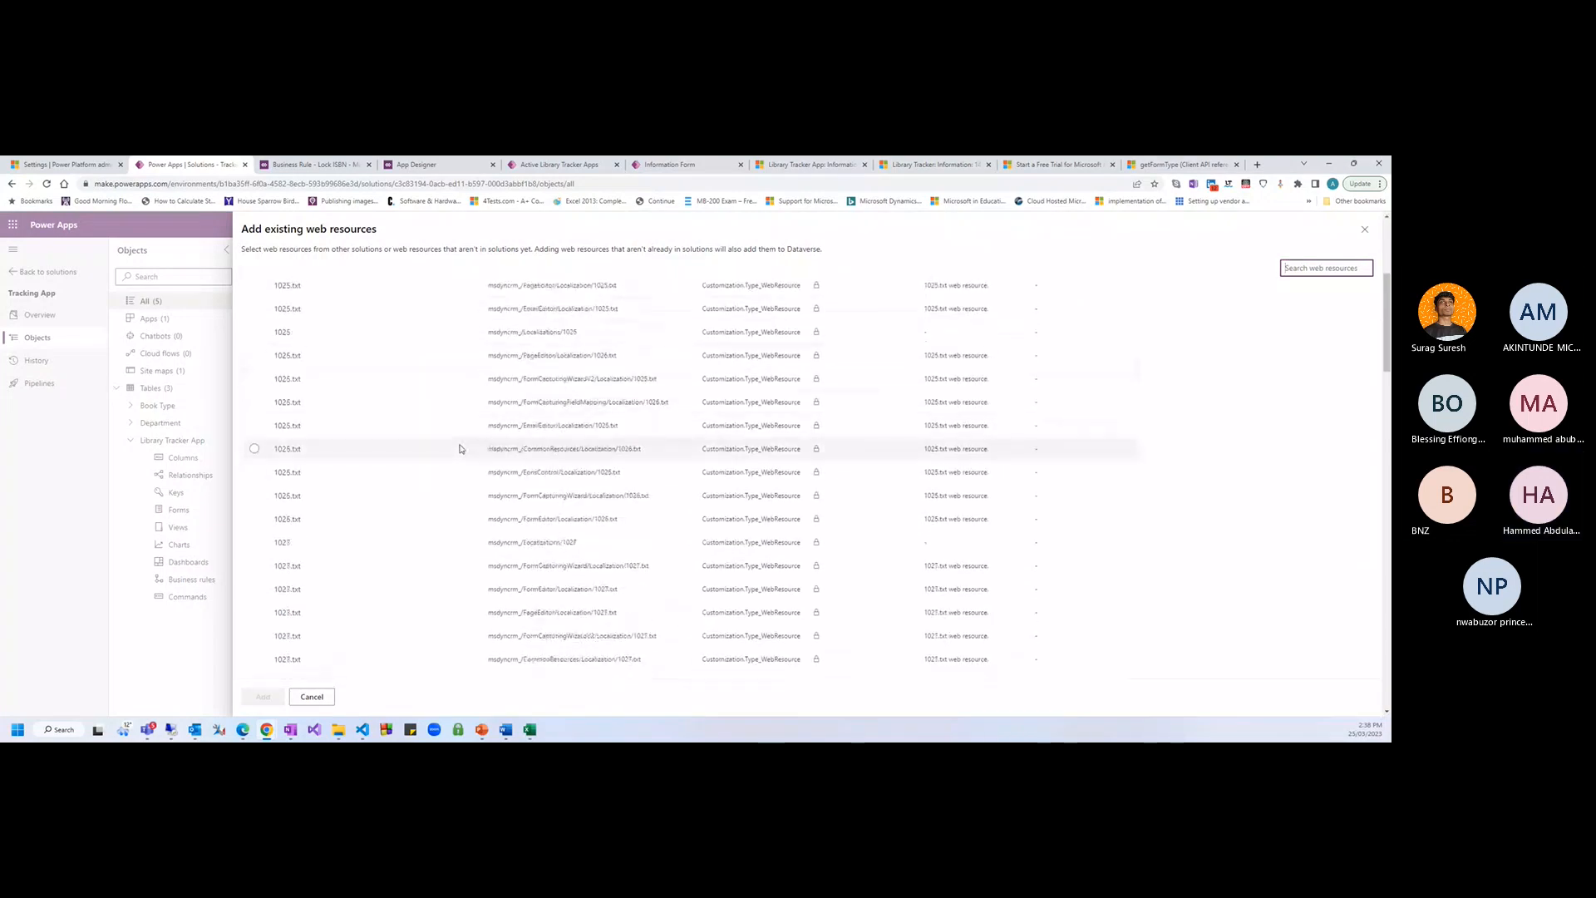
Close the add-existing dialog and begin a new LockISBN web resource using the LockRefID file
{"action": "left_click", "coordinate": [1365, 231]}
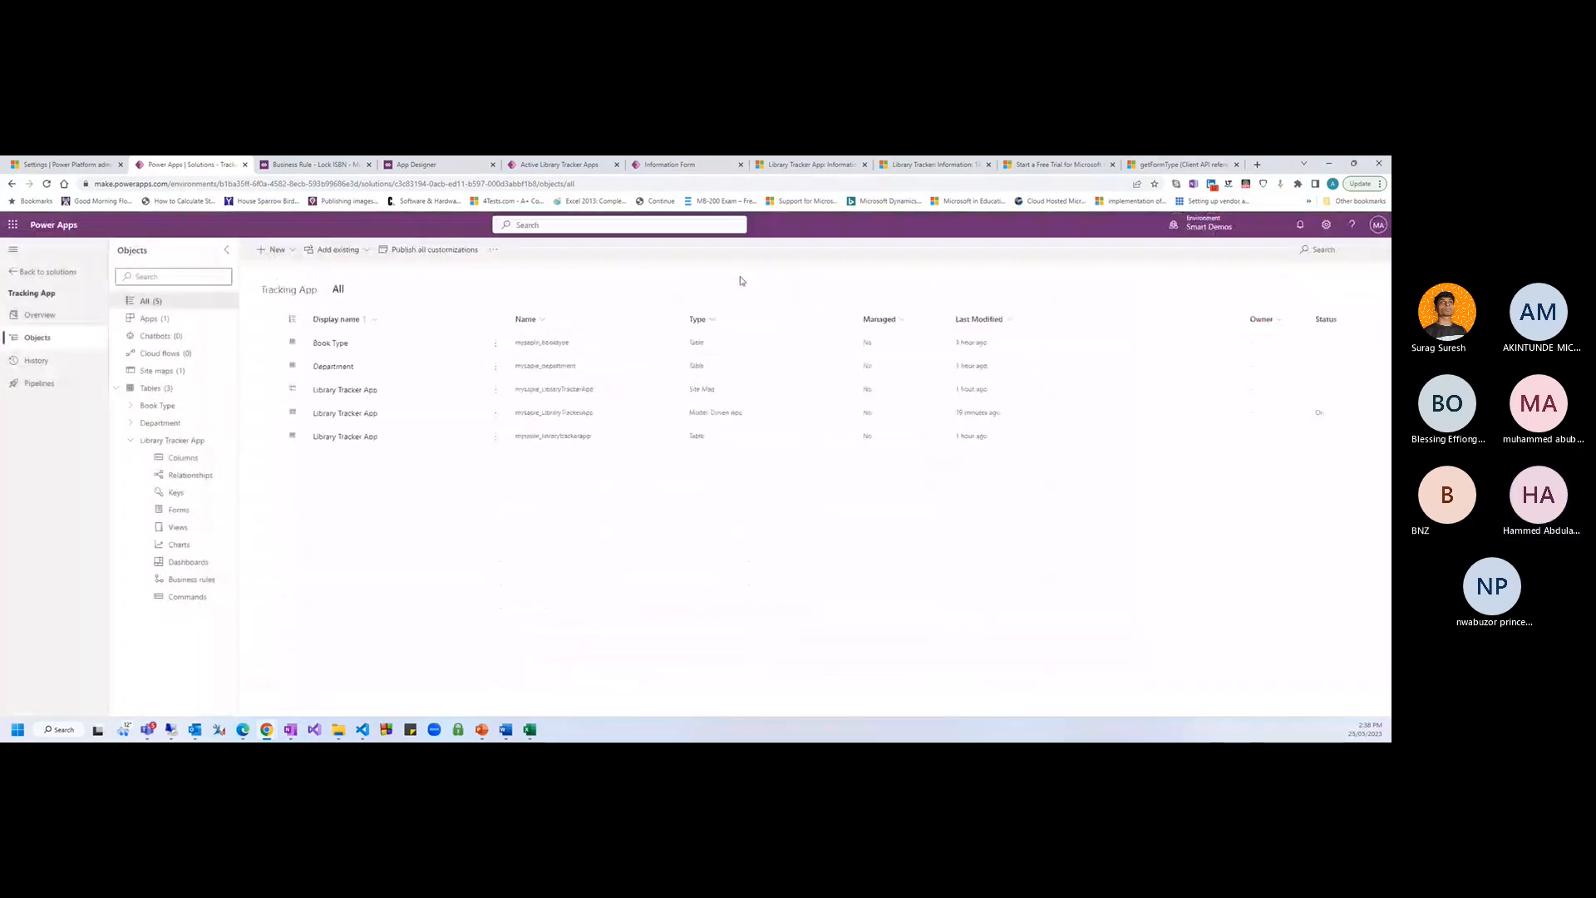
{"action": "left_click", "coordinate": [273, 249]}
{"action": "mouse_move", "coordinate": [285, 432]}
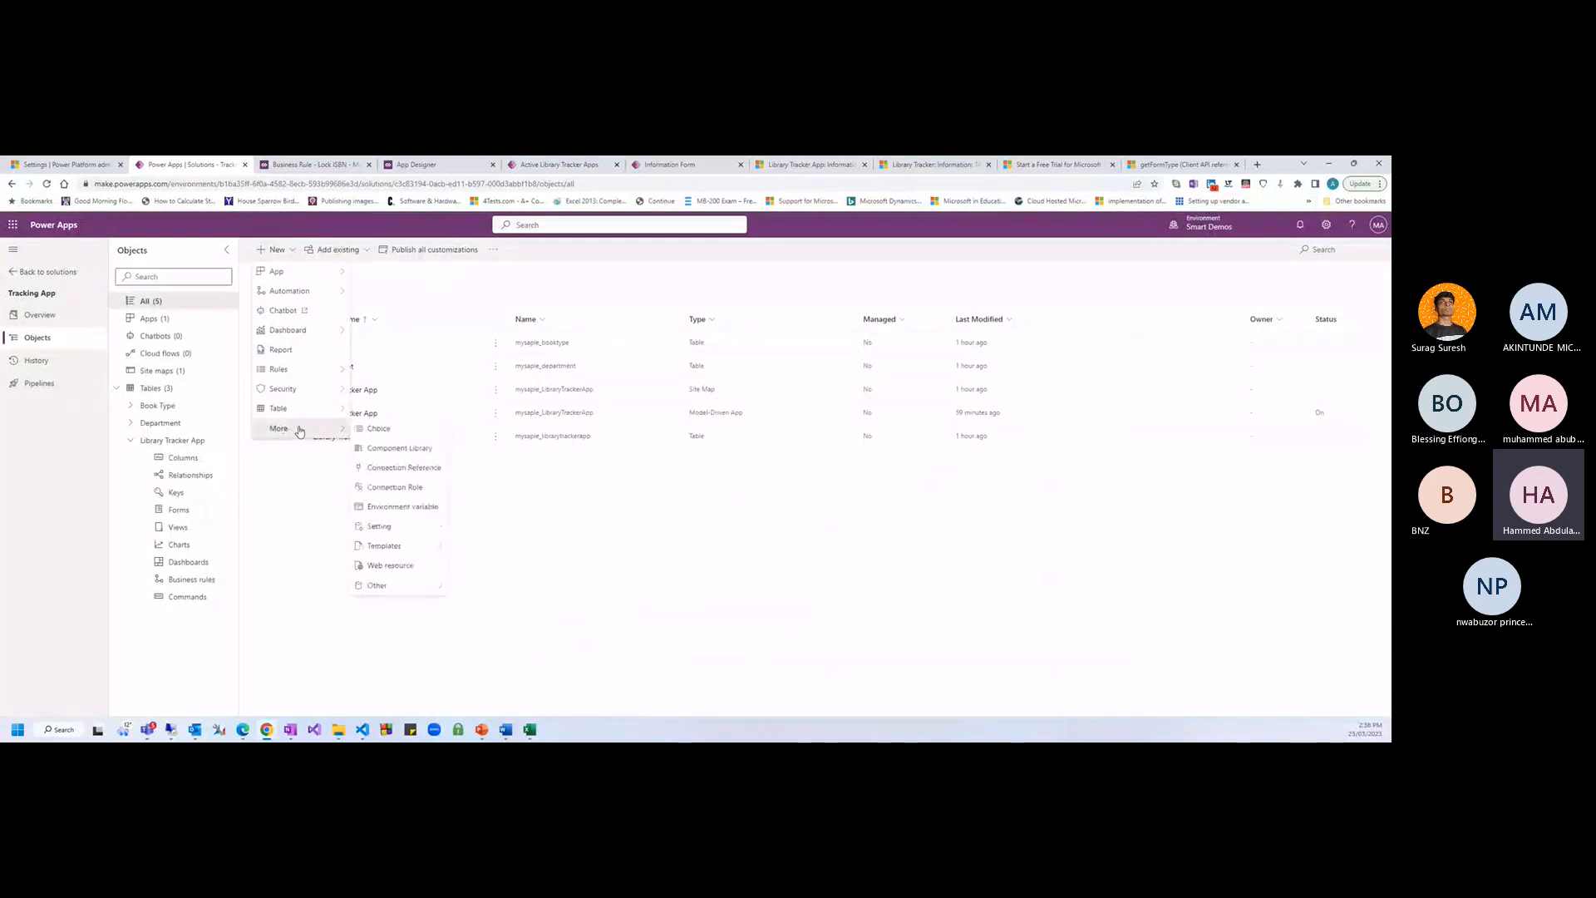
{"action": "left_click", "coordinate": [379, 571]}
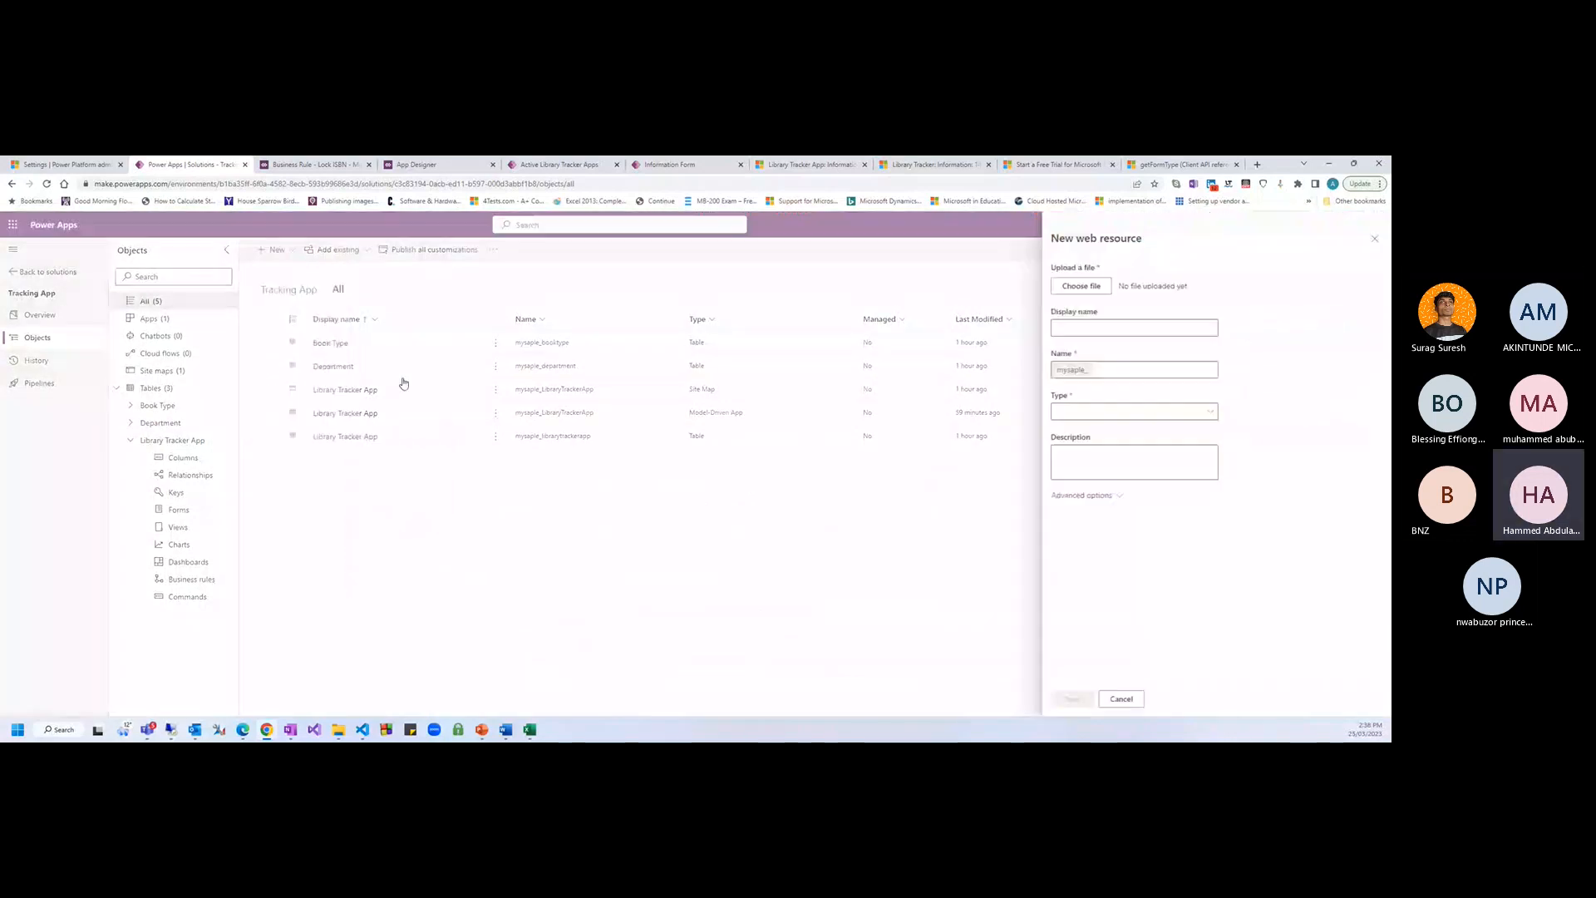
{"action": "left_click", "coordinate": [1124, 324]}
{"action": "type", "text": "LockISBN"}
{"action": "left_click", "coordinate": [1083, 287]}
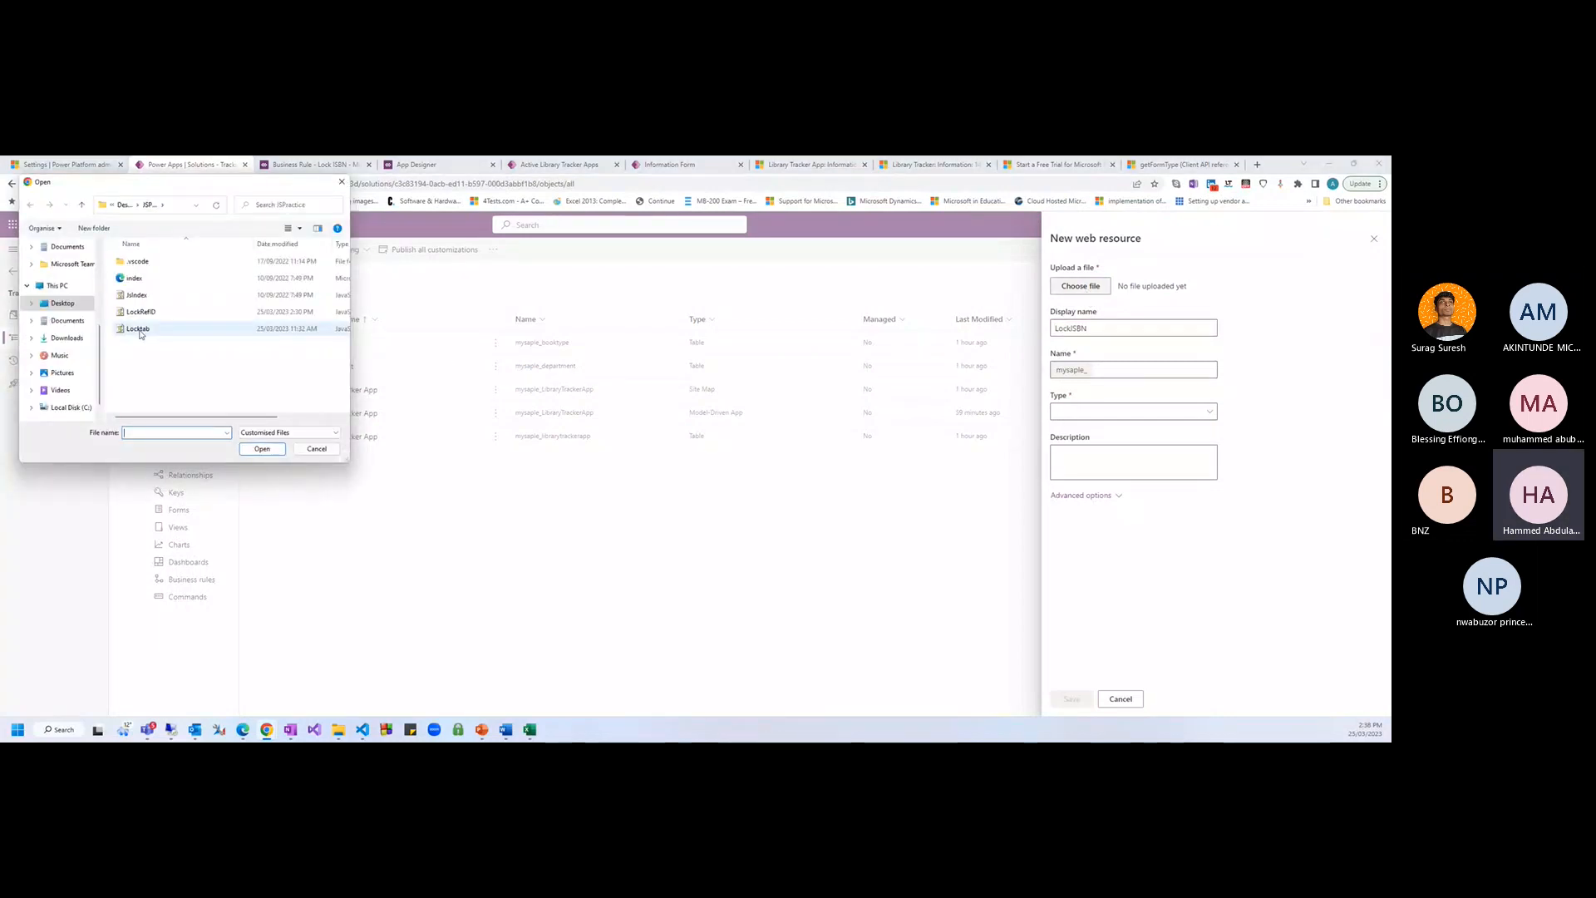
{"action": "left_click", "coordinate": [143, 314]}
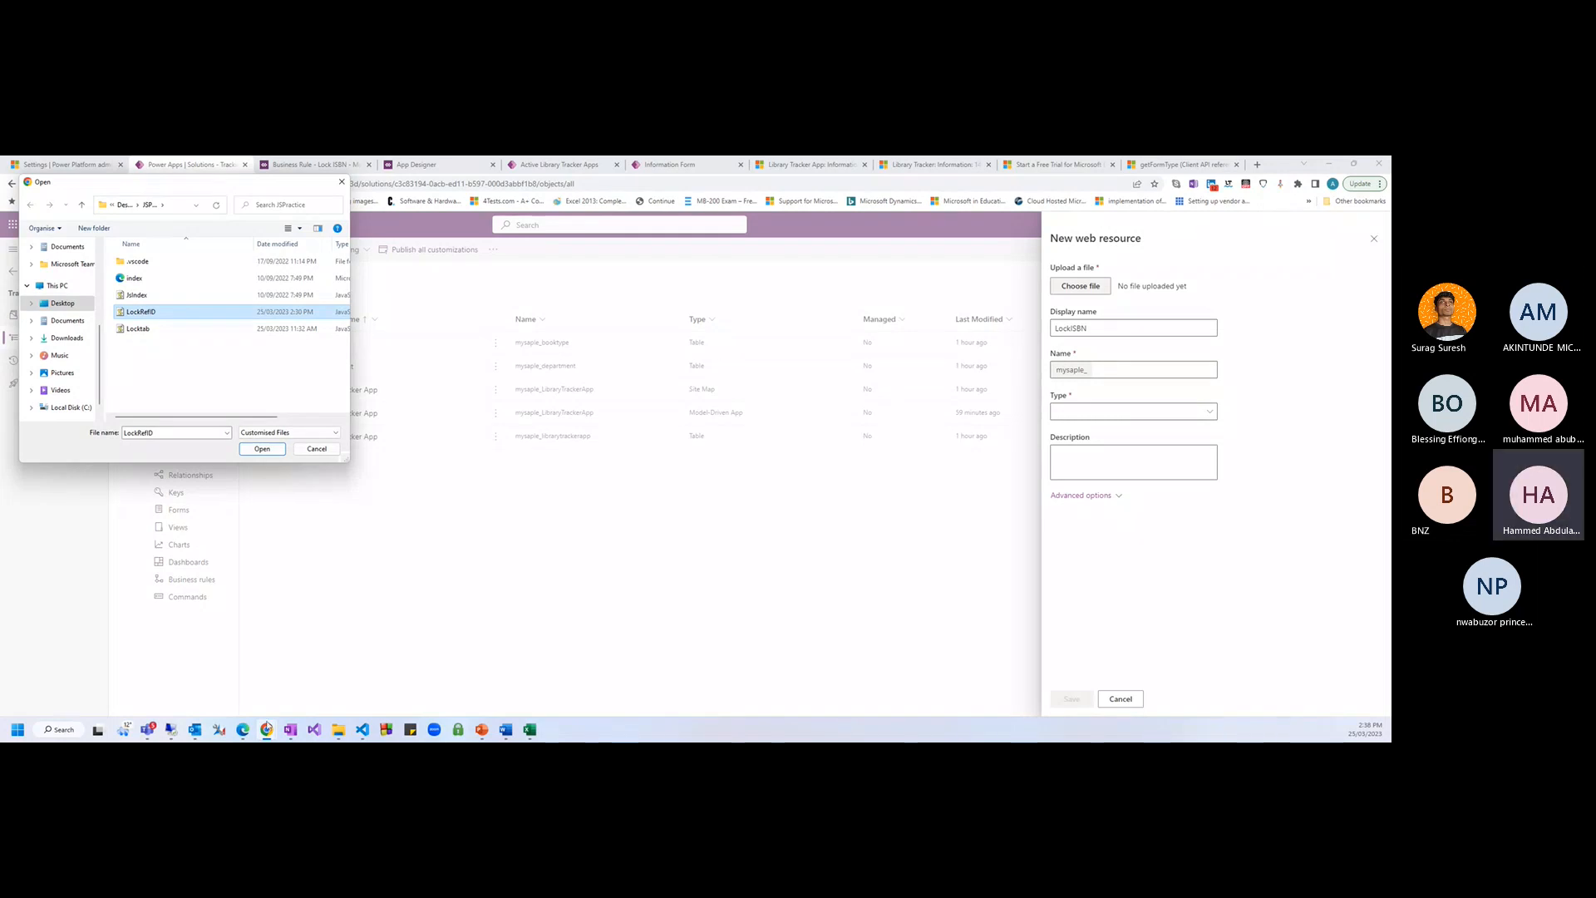
Cancel the file upload and check the LockISBN function name in the VS Code script
{"action": "mouse_move", "coordinate": [266, 730]}
{"action": "left_click", "coordinate": [362, 729]}
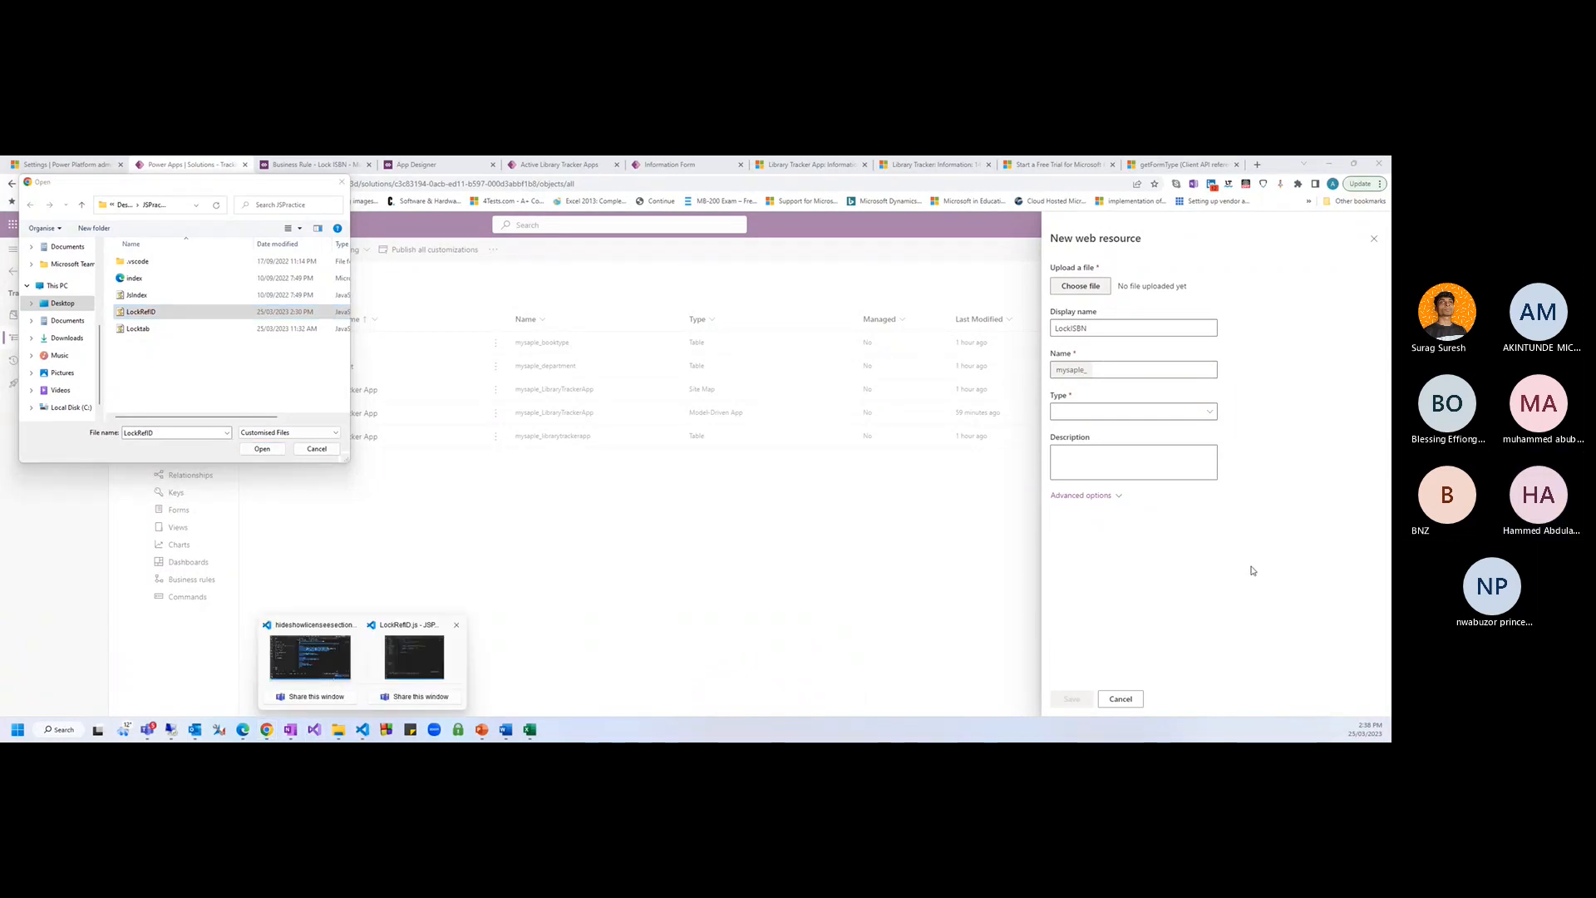
{"action": "left_click", "coordinate": [316, 449]}
{"action": "left_click", "coordinate": [362, 733]}
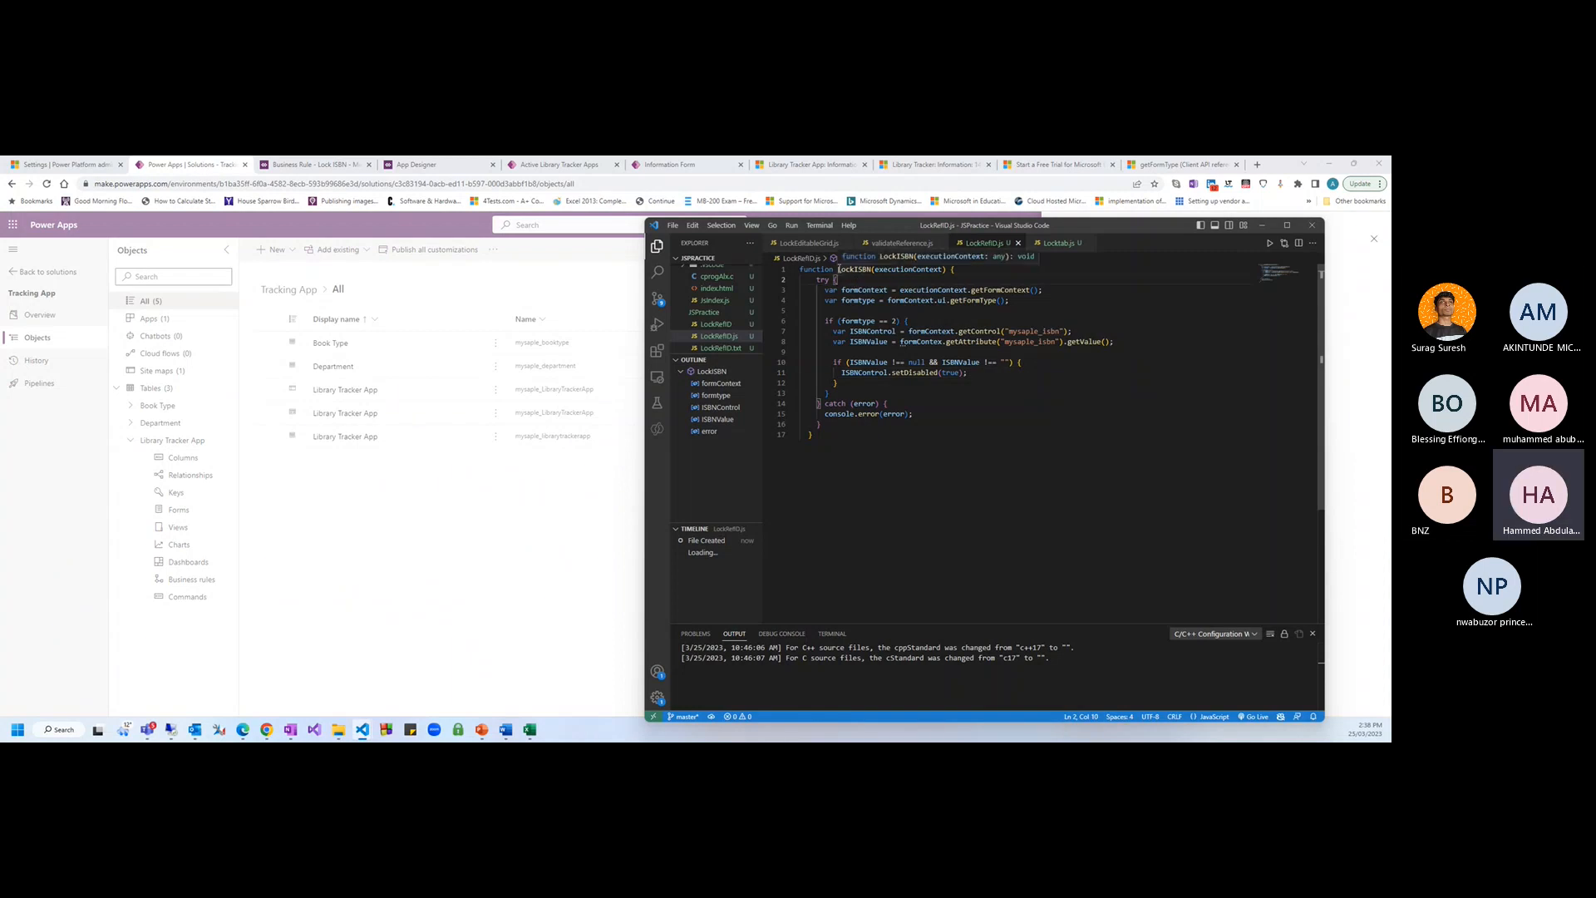
{"action": "left_click_drag", "start_coordinate": [837, 270], "coordinate": [865, 270]}
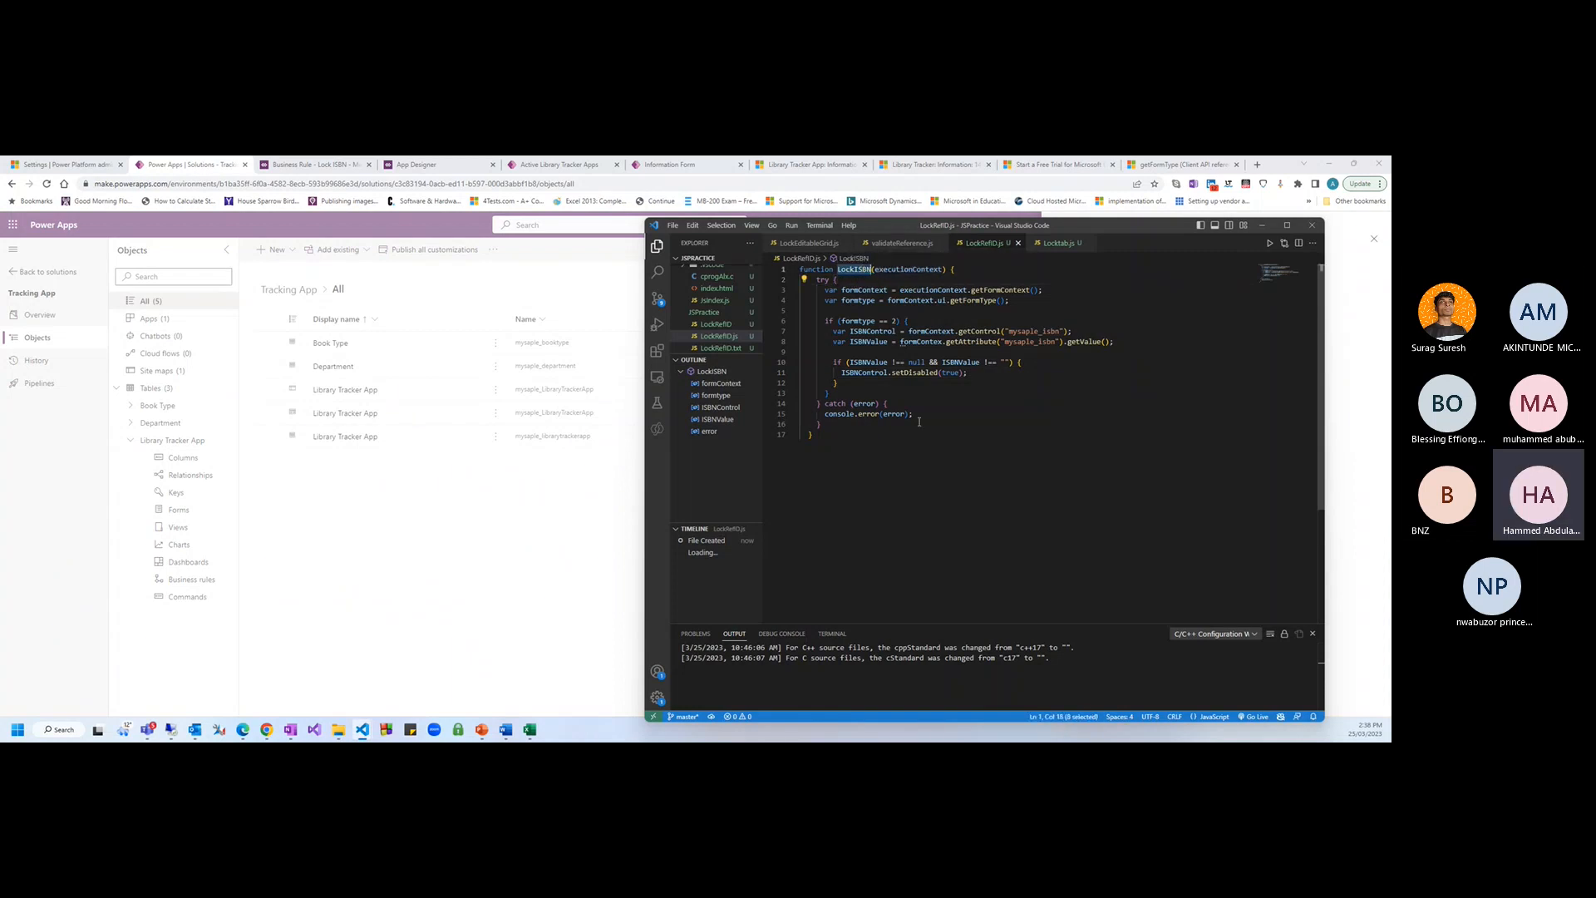
{"action": "left_click", "coordinate": [1004, 503]}
Start a new web resource and upload the LockRefID.js script file
{"action": "left_click", "coordinate": [471, 529]}
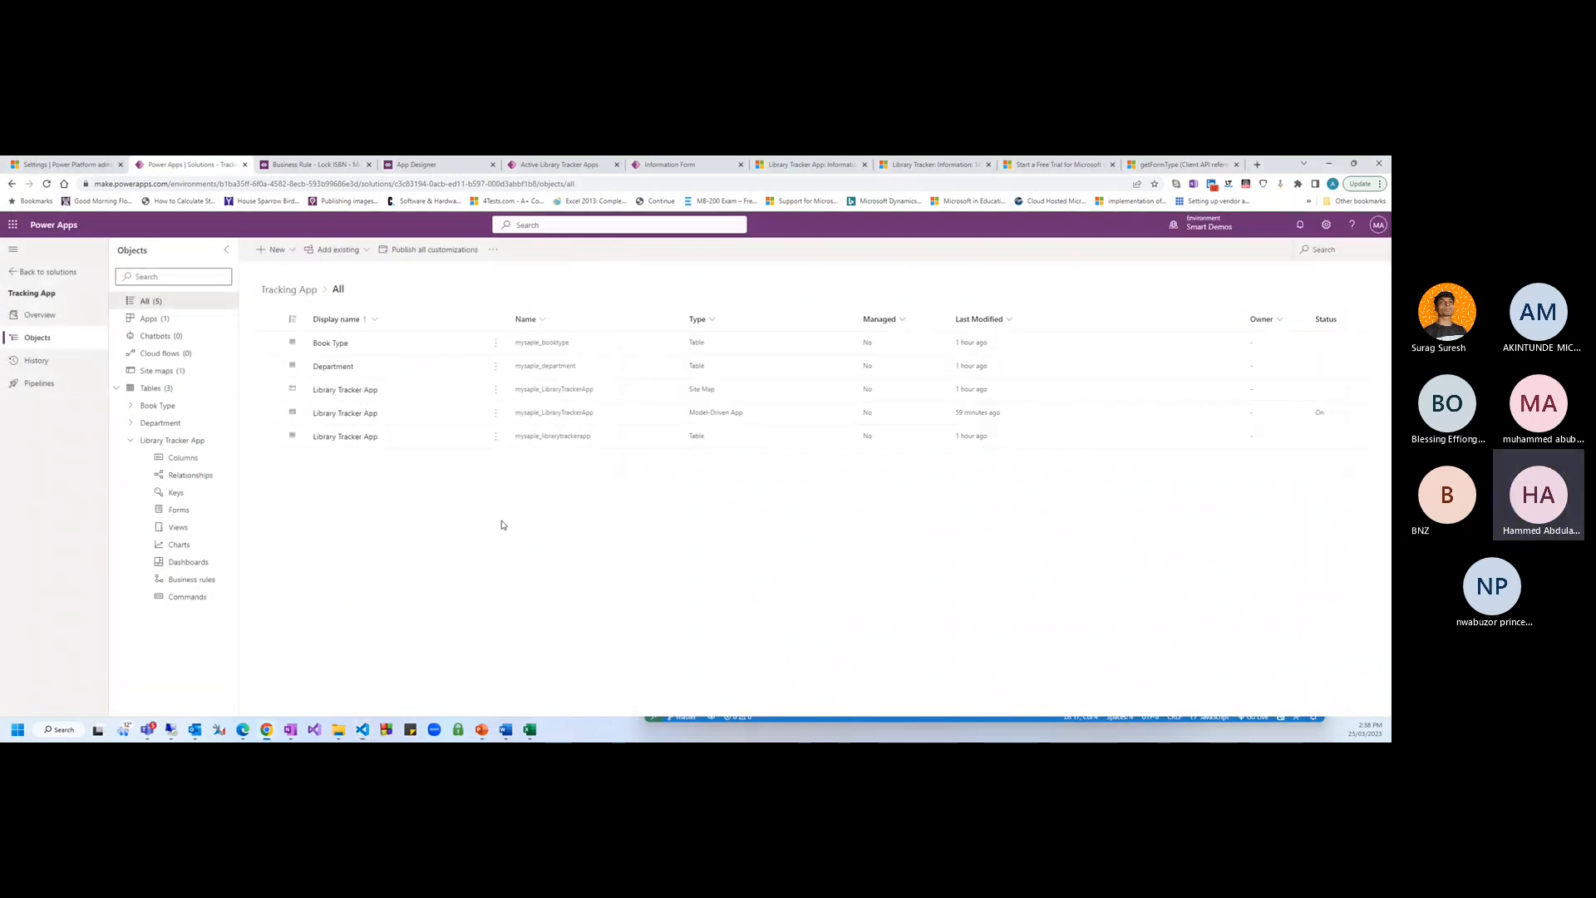
{"action": "left_click", "coordinate": [274, 250]}
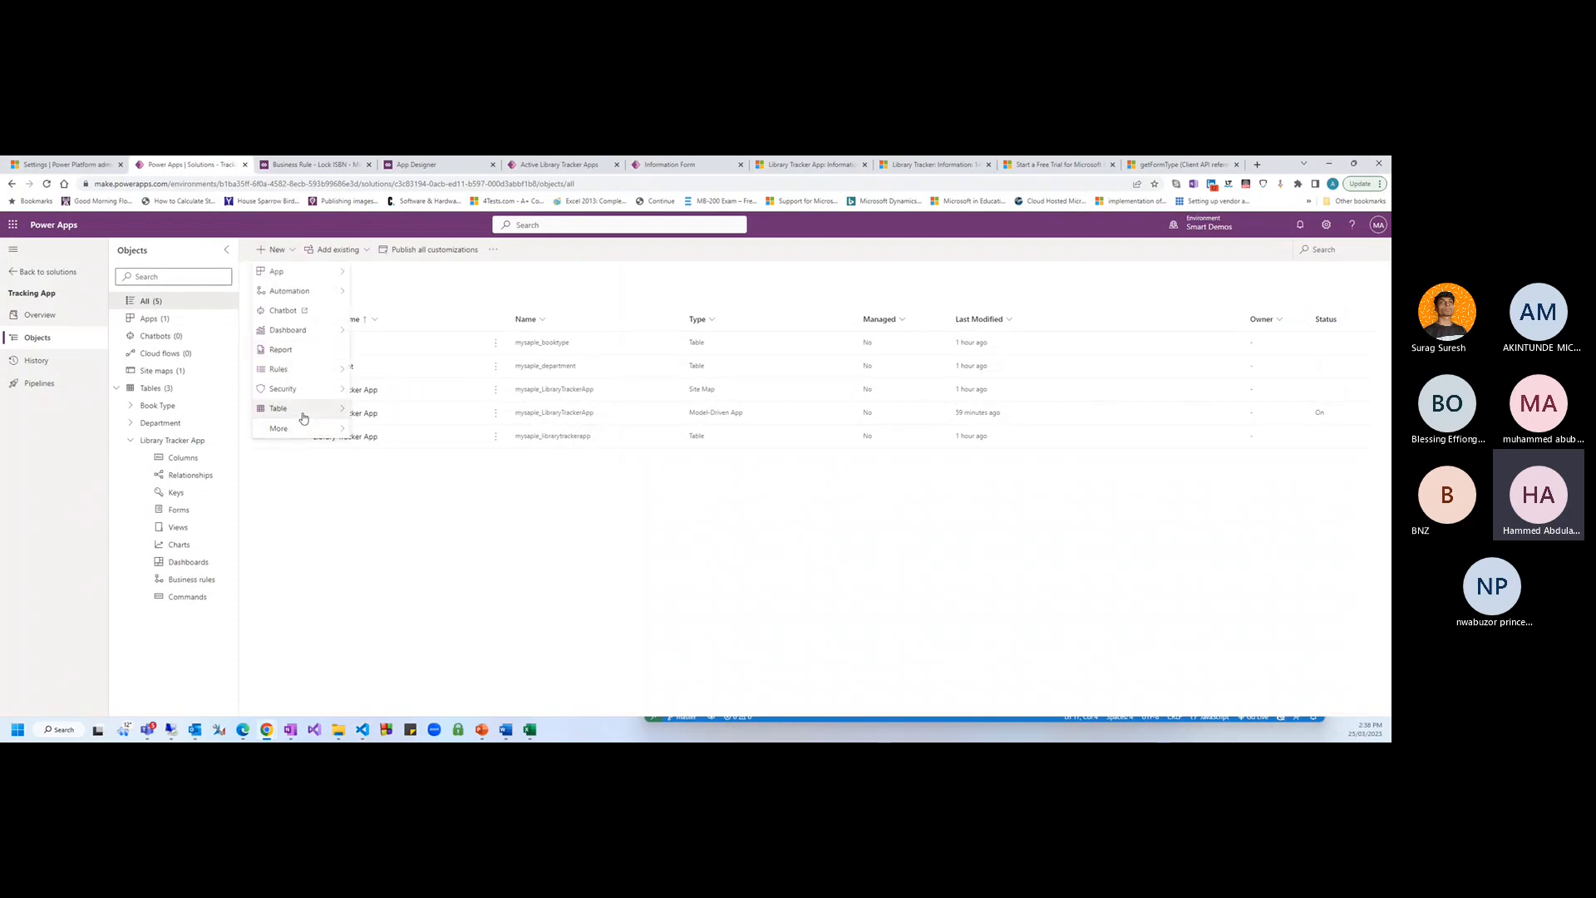
{"action": "mouse_move", "coordinate": [328, 428]}
{"action": "left_click", "coordinate": [371, 566]}
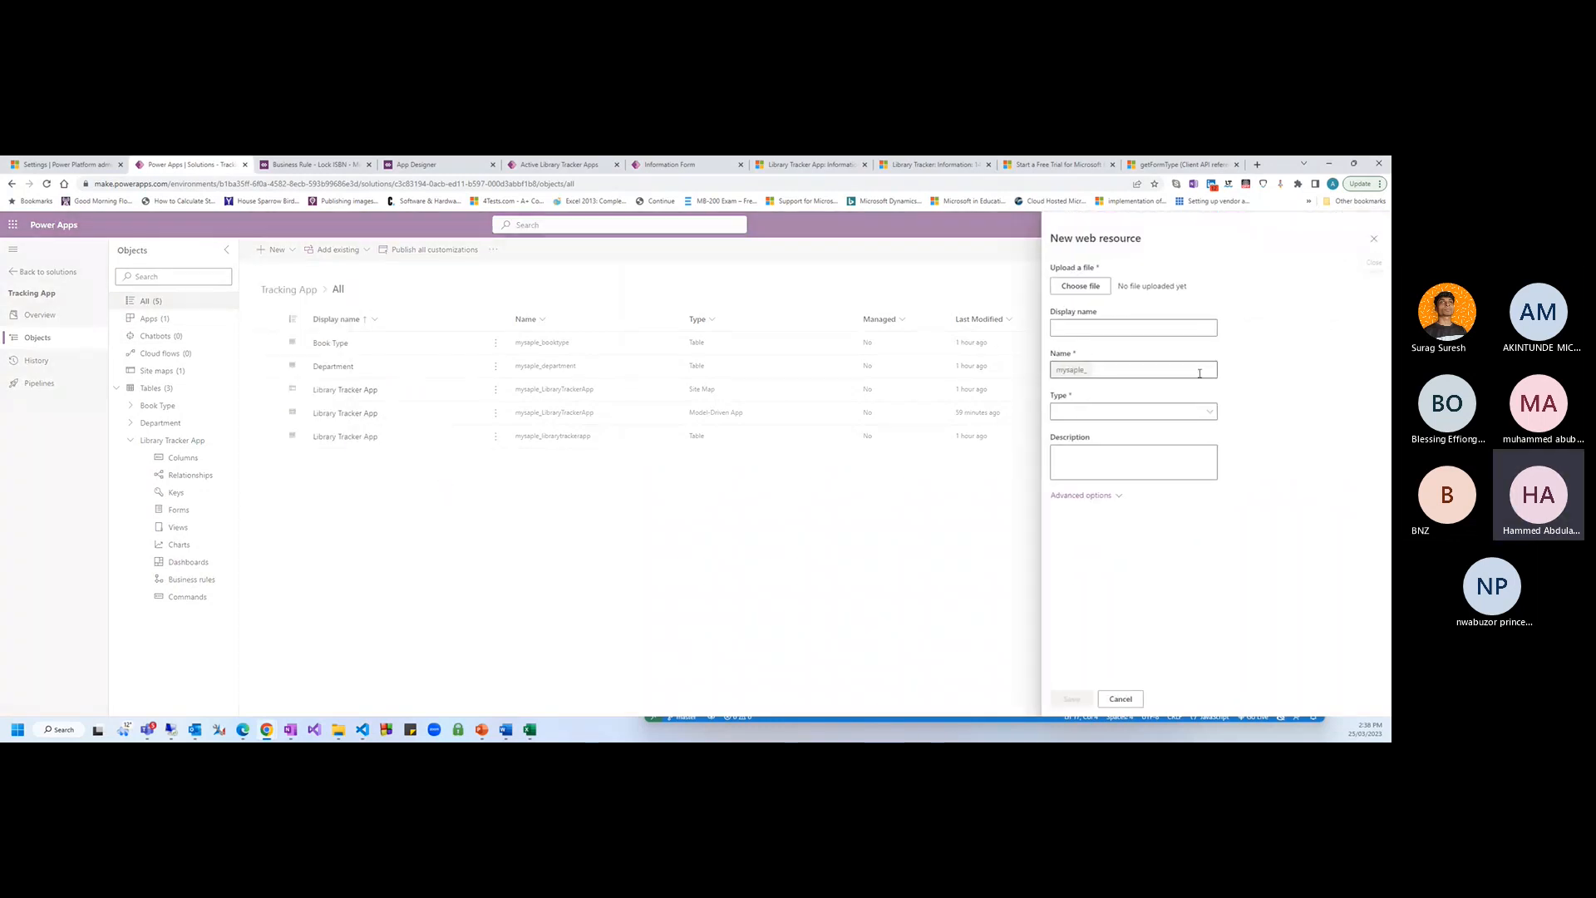
{"action": "left_click", "coordinate": [1080, 286]}
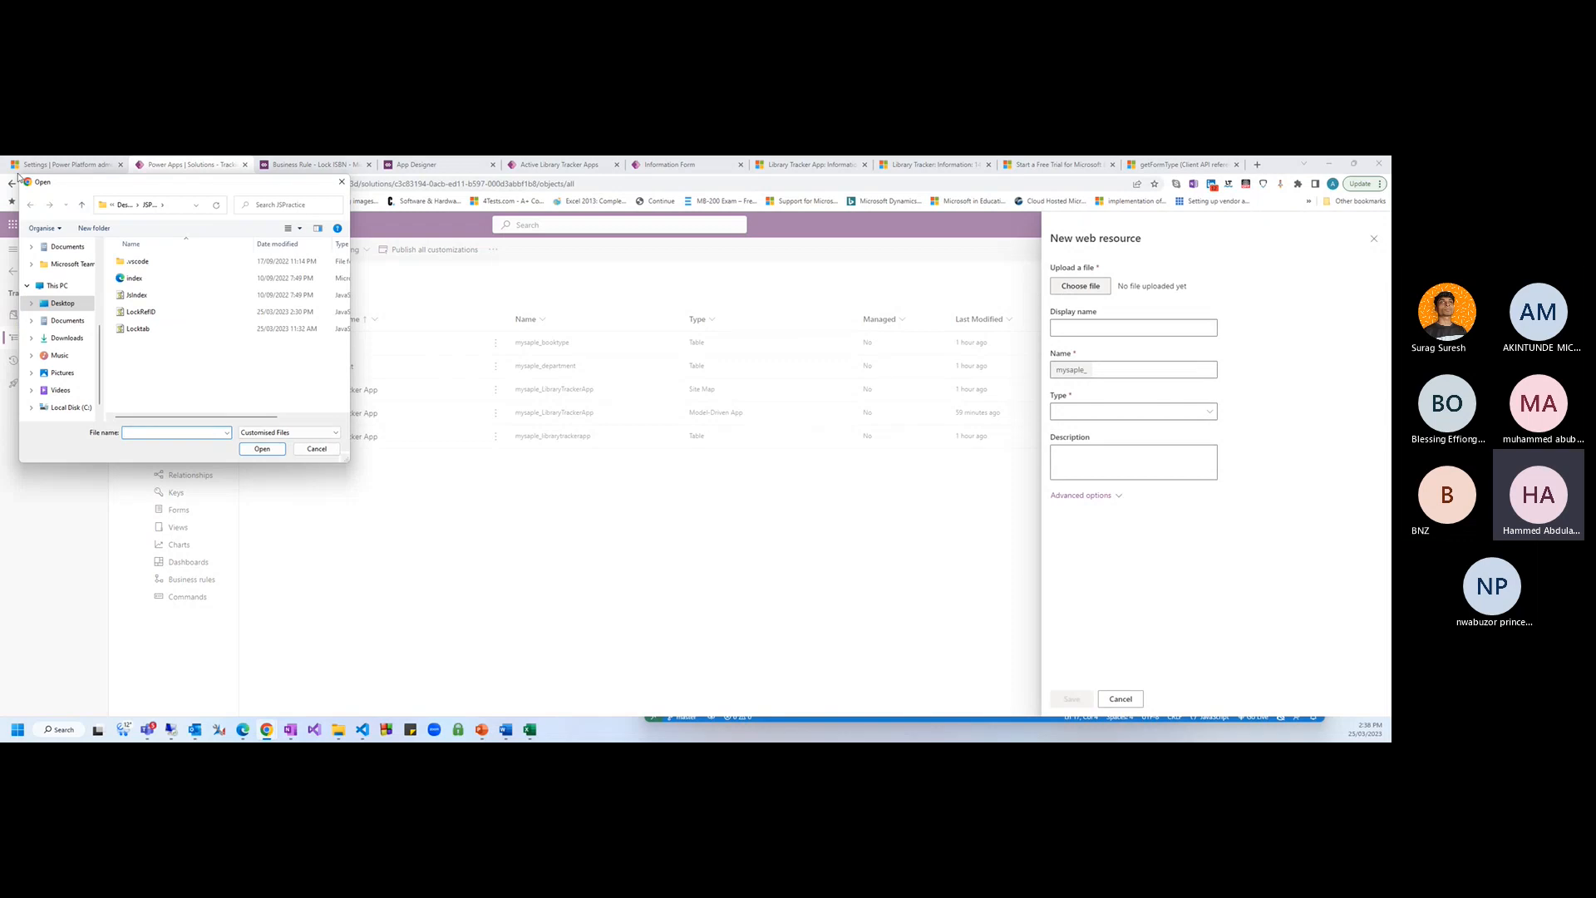
{"action": "left_click", "coordinate": [140, 312]}
{"action": "left_click", "coordinate": [262, 449]}
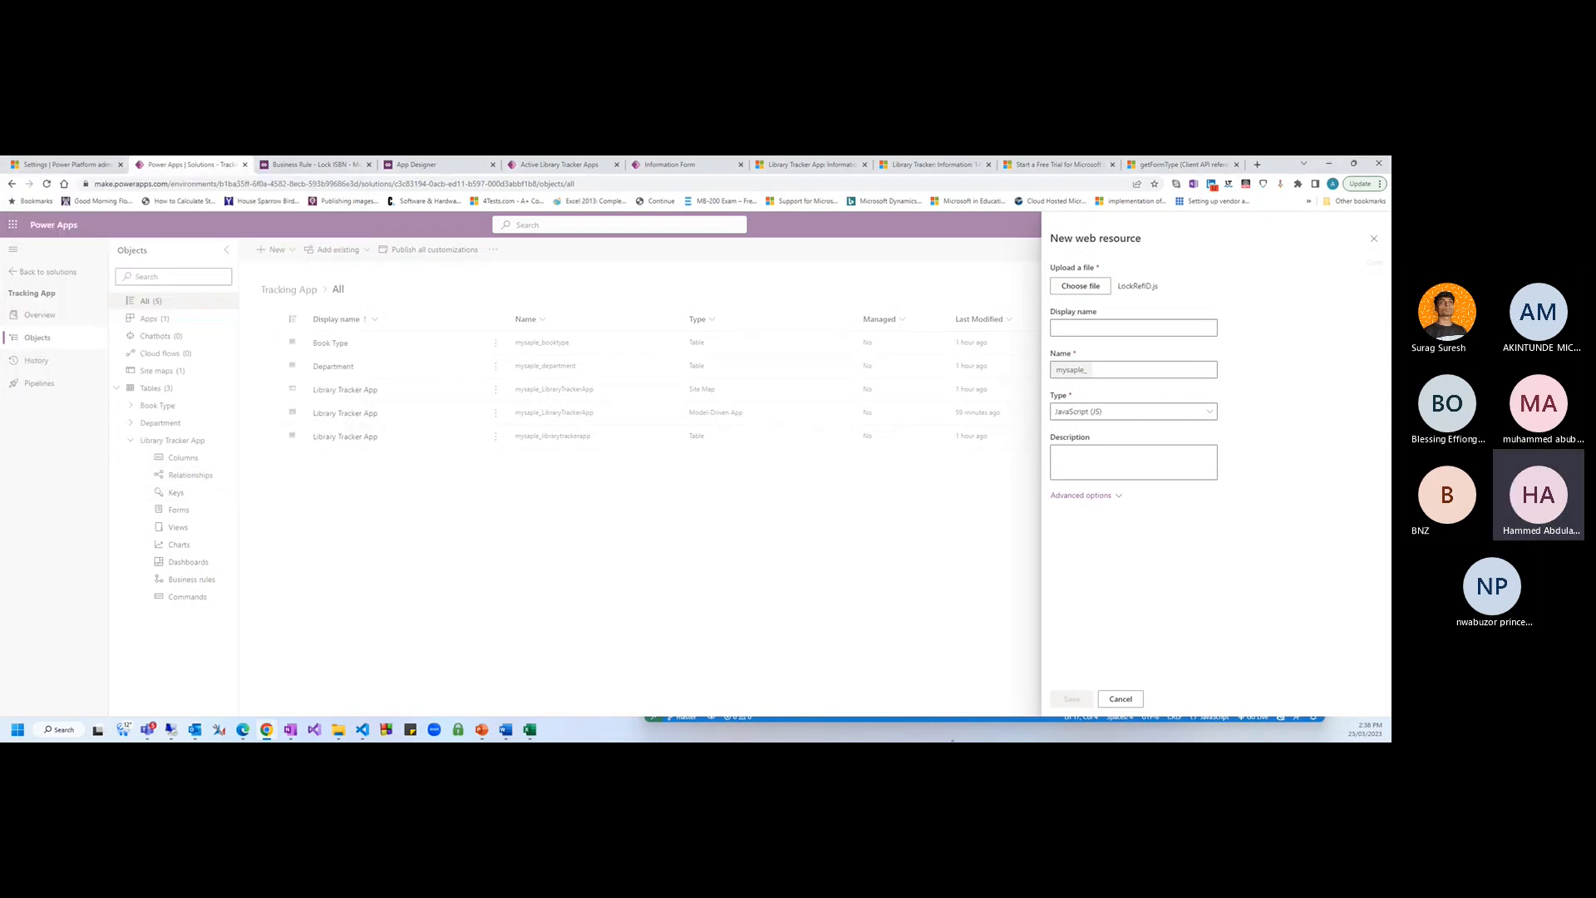
Set the web resource's display name and name to LockISBN and save it
{"action": "left_click", "coordinate": [1062, 328]}
{"action": "type", "text": "LockISBN"}
{"action": "left_click", "coordinate": [1118, 372]}
{"action": "type", "text": "LockISBN"}
{"action": "left_click", "coordinate": [1147, 524]}
{"action": "left_click", "coordinate": [1165, 371]}
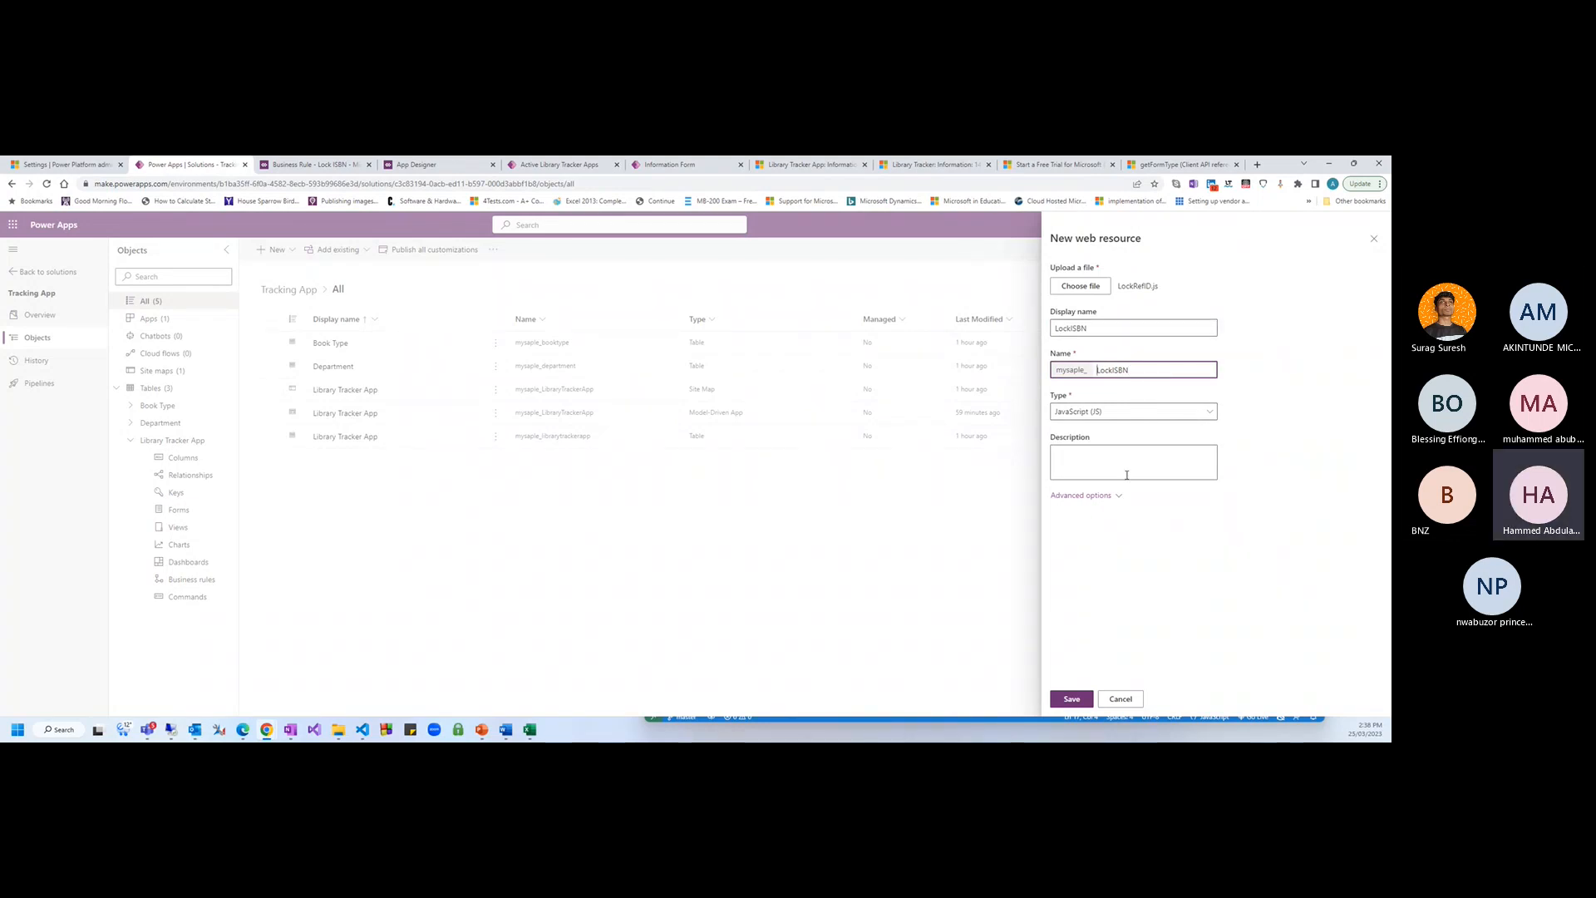
{"action": "left_click", "coordinate": [1104, 329]}
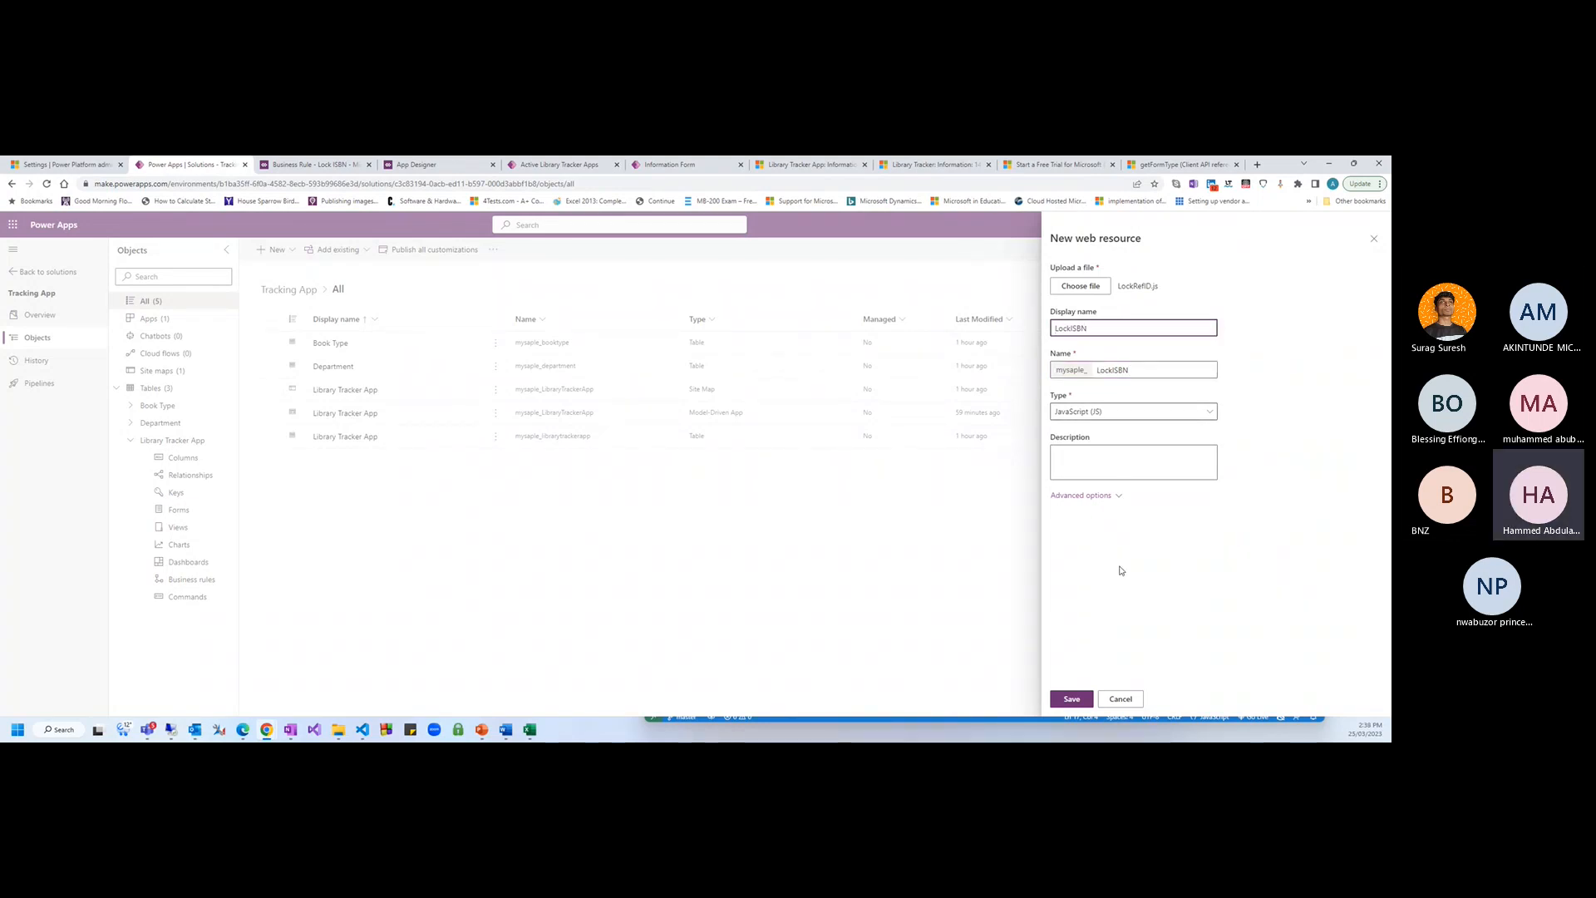
{"action": "left_click", "coordinate": [1074, 698]}
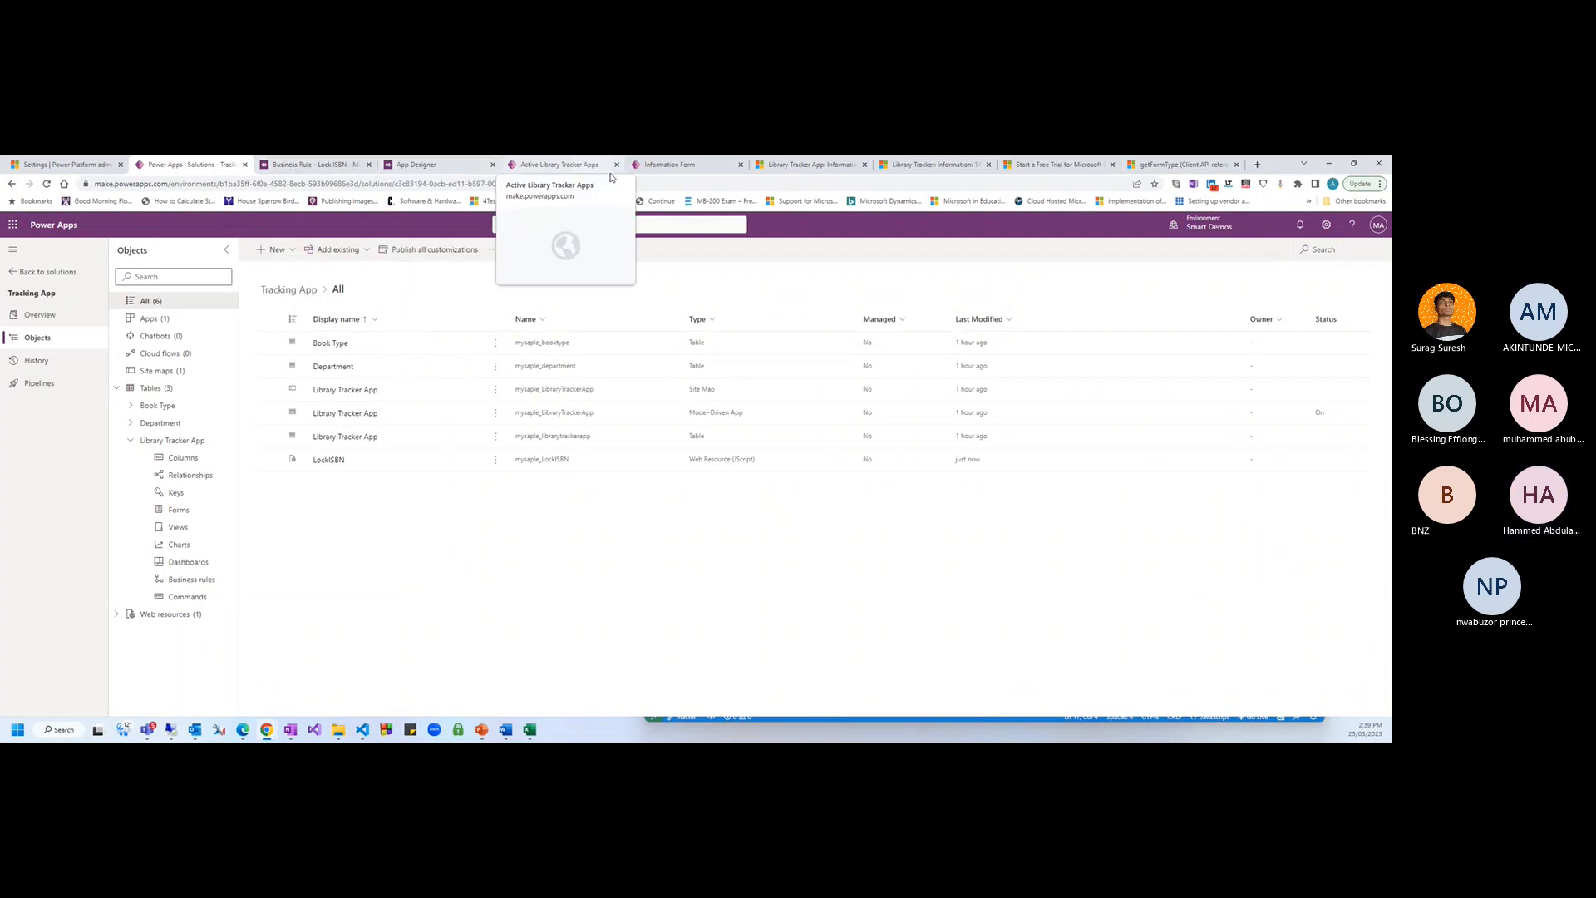
Search the form libraries for LockISBN and add mysaple_LockISBN to the Information form
{"action": "left_click", "coordinate": [669, 164]}
{"action": "left_click", "coordinate": [64, 321]}
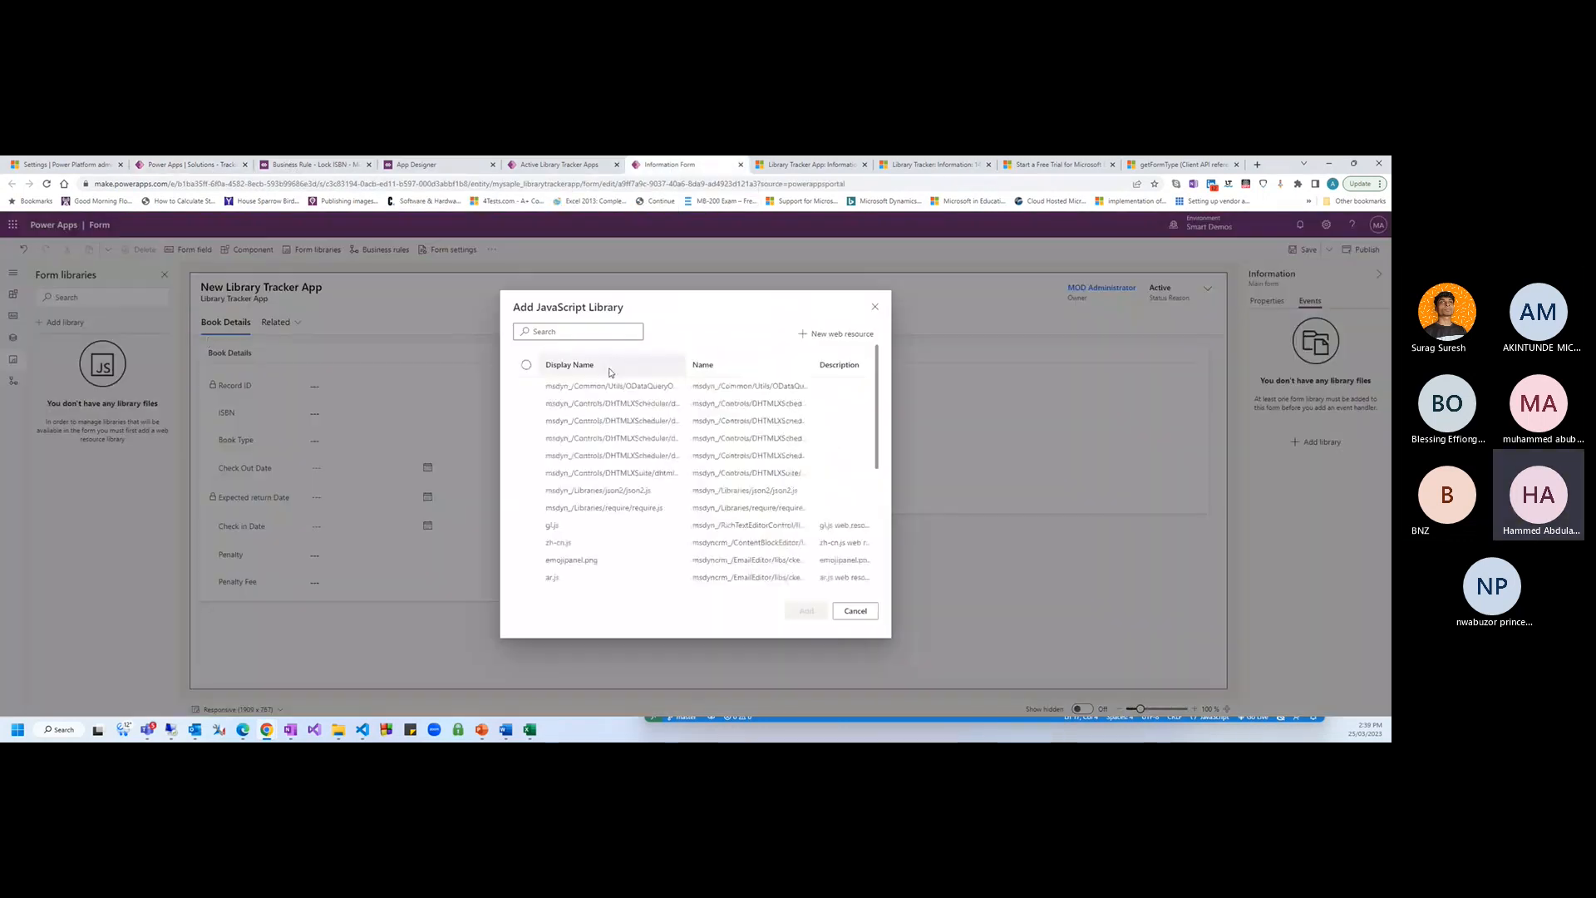
{"action": "left_click", "coordinate": [591, 331]}
{"action": "type", "text": "LockISBN"}
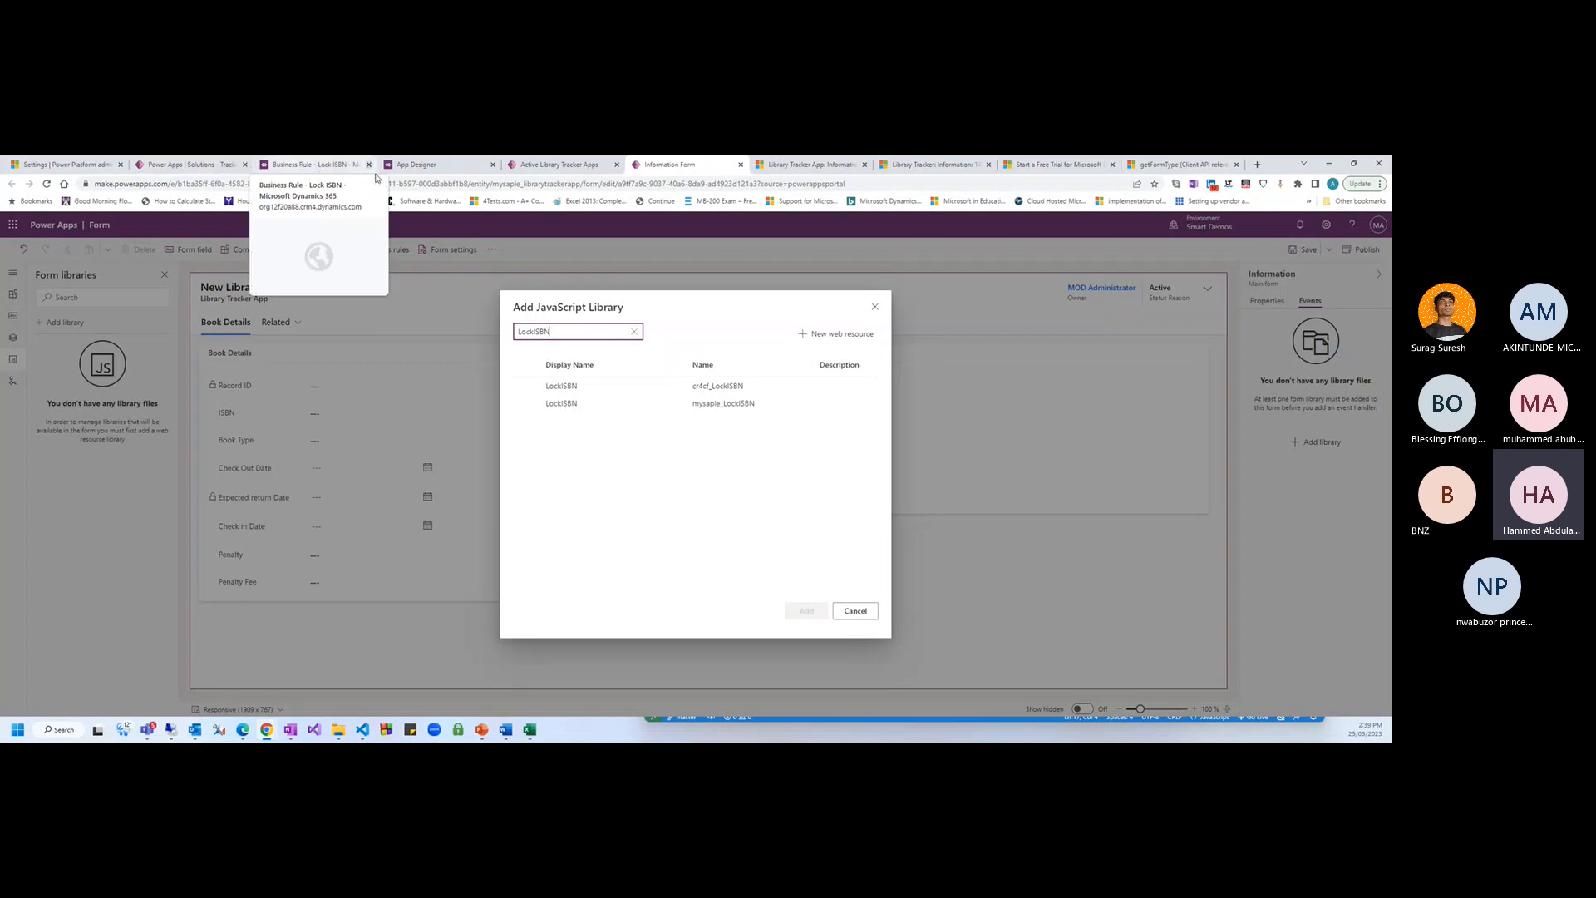
{"action": "left_click", "coordinate": [223, 170]}
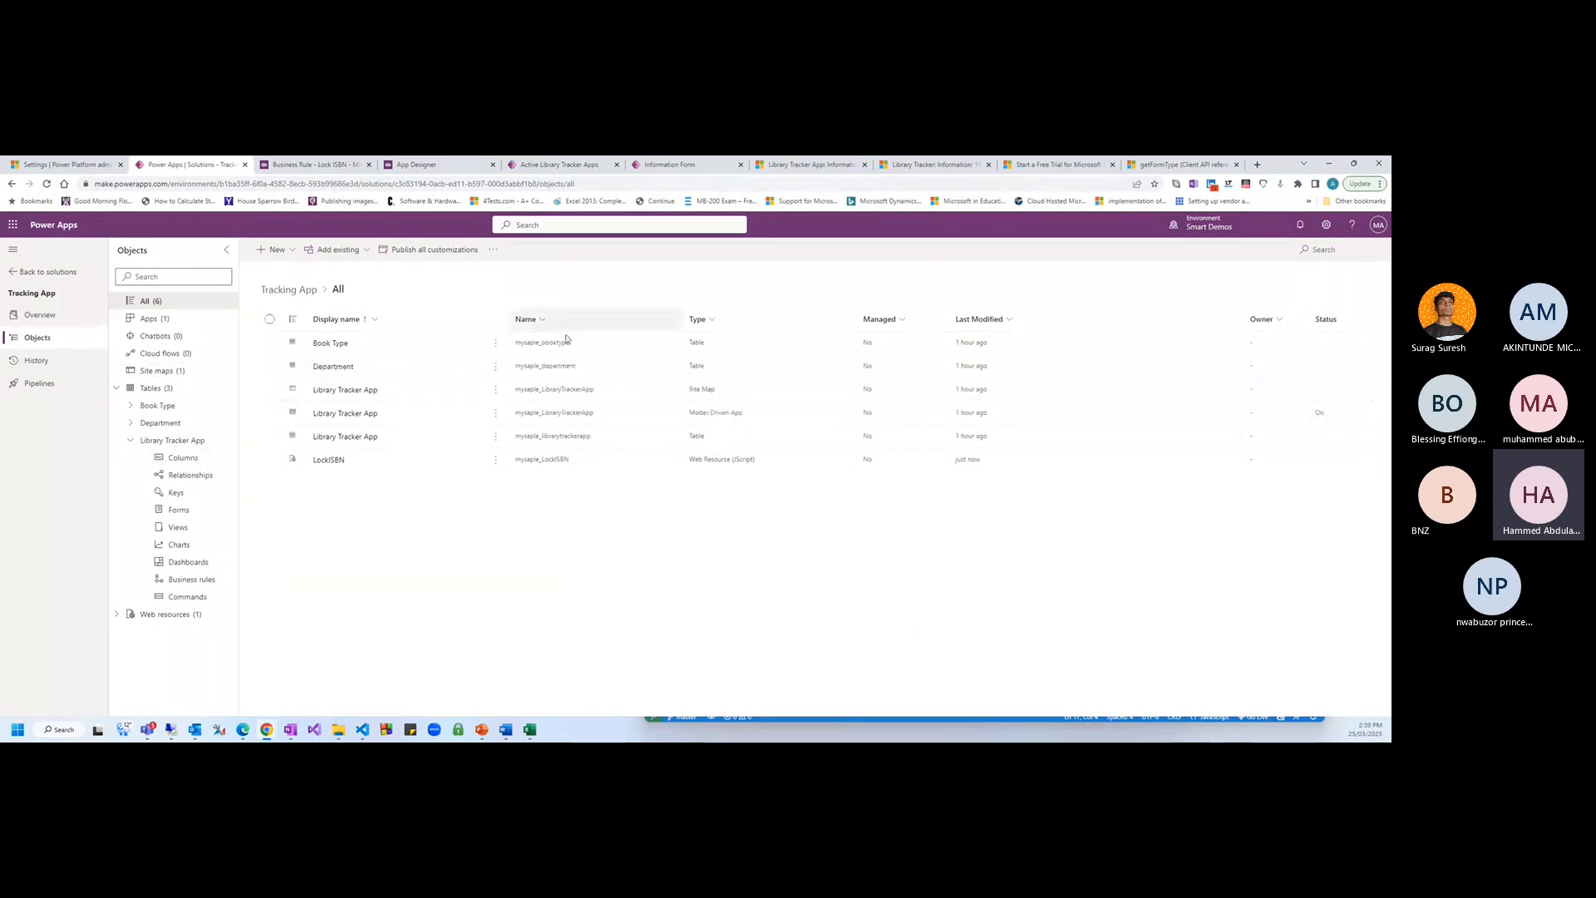
{"action": "left_click", "coordinate": [523, 348]}
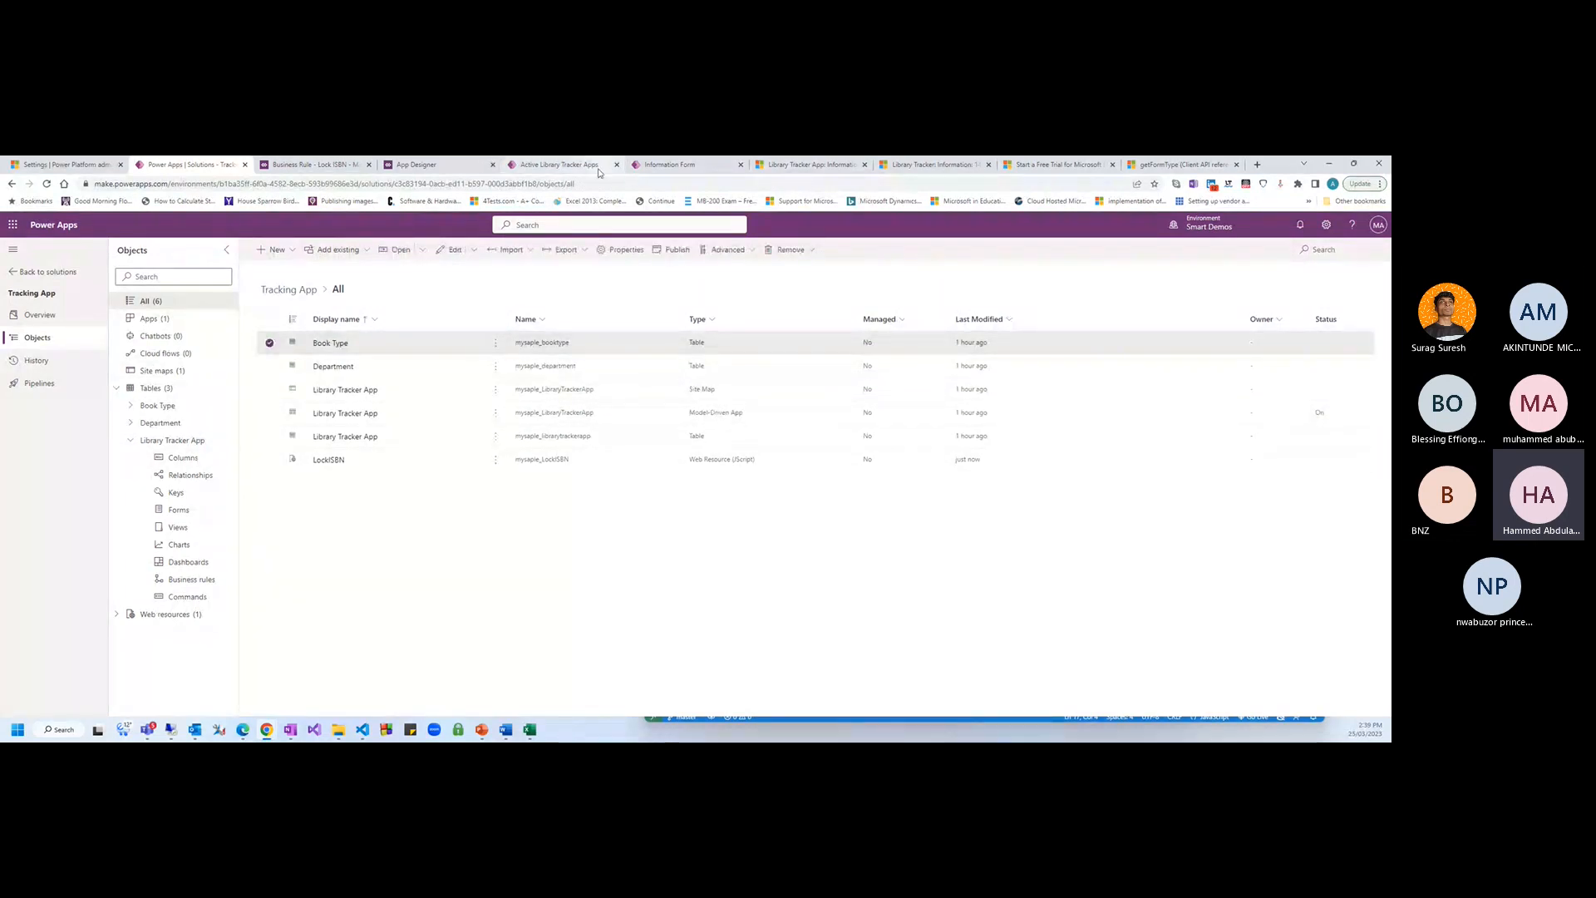
{"action": "left_click", "coordinate": [690, 165]}
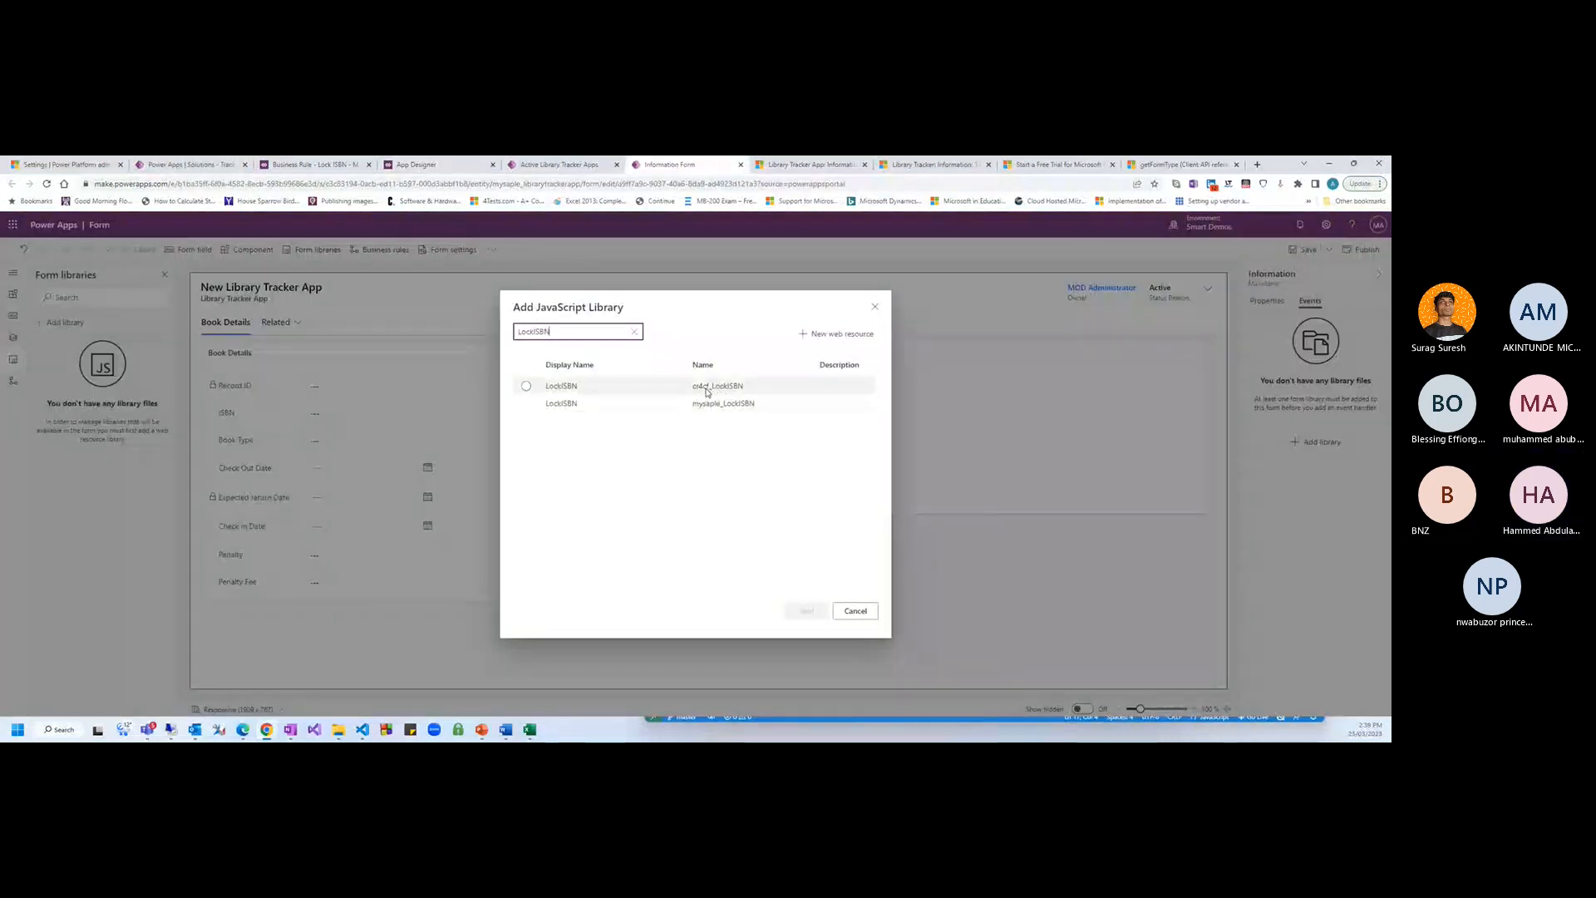
{"action": "left_click", "coordinate": [723, 405]}
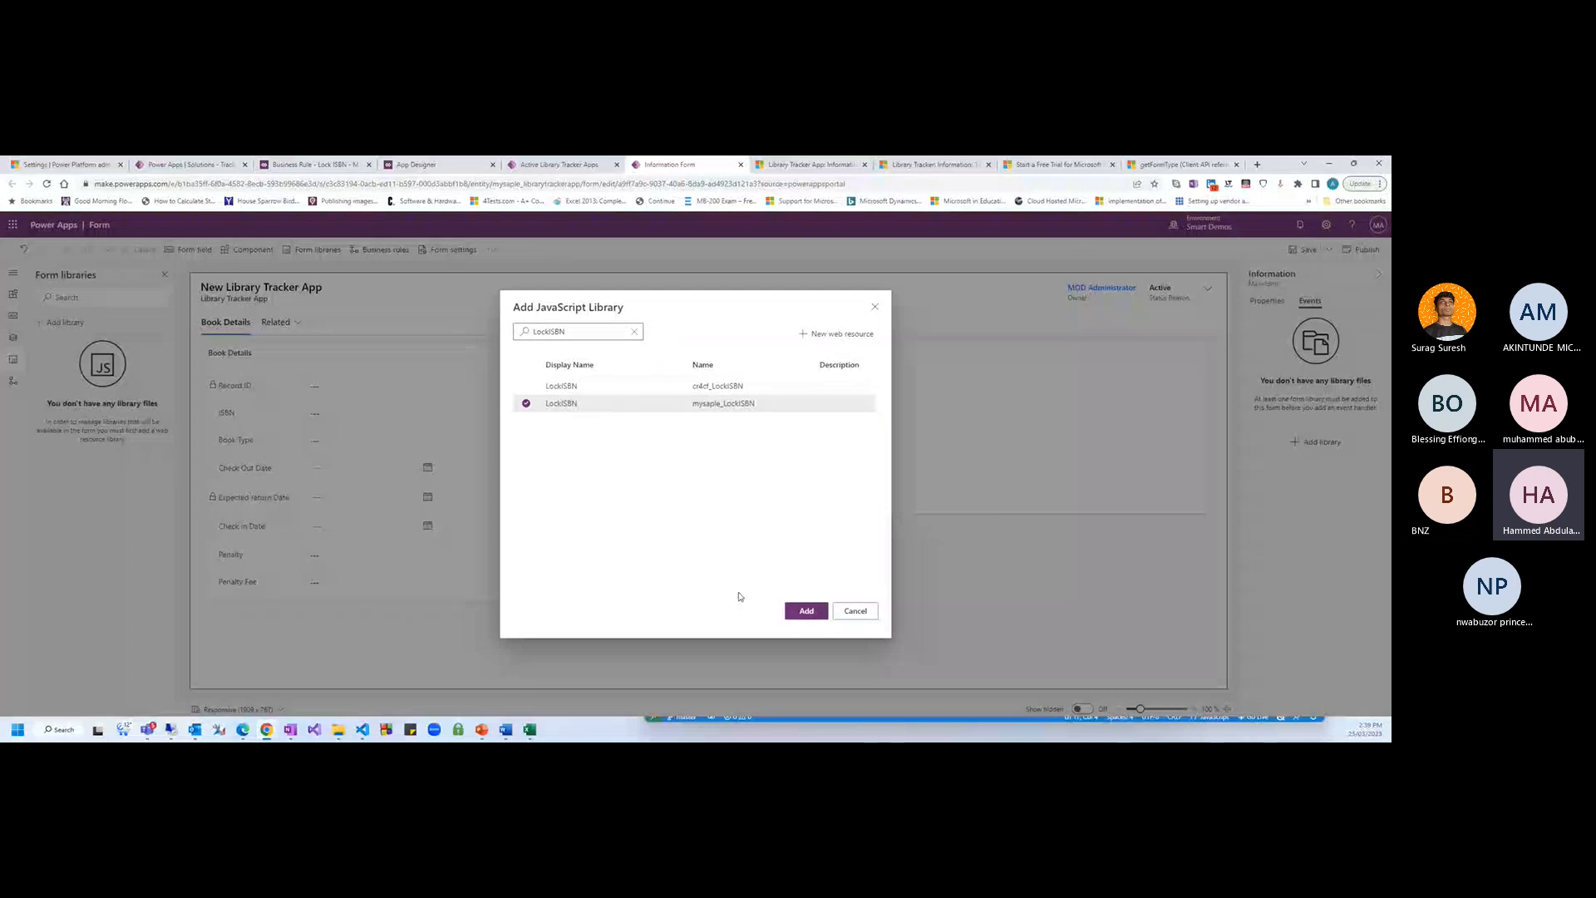
{"action": "left_click", "coordinate": [806, 611]}
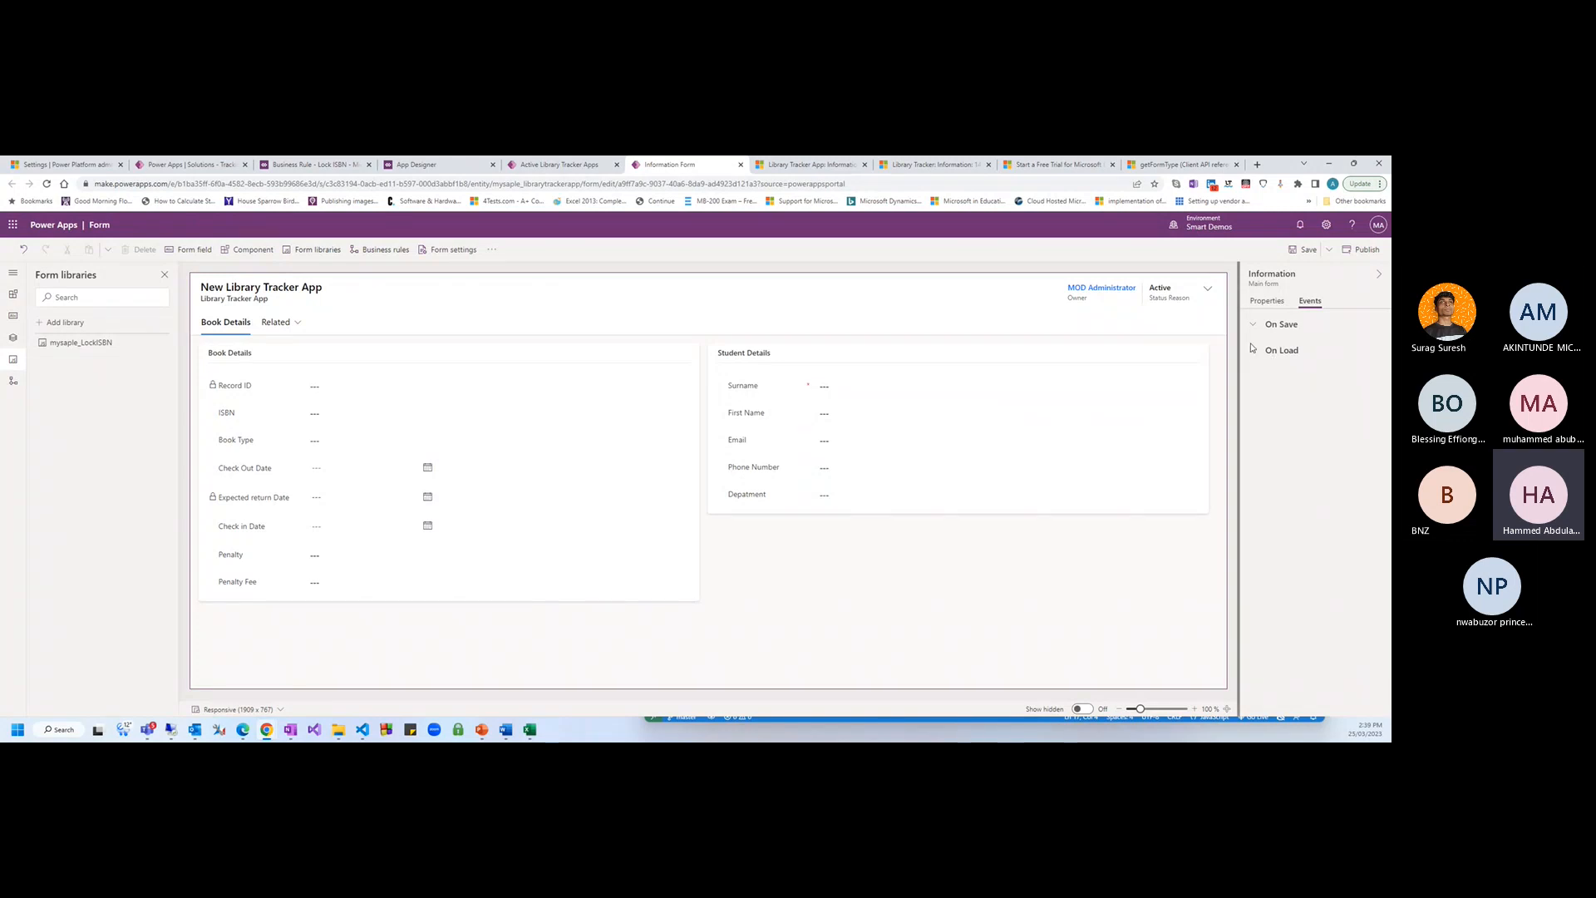
Add LockISBN from the mysaple_LockISBN library as the form's On Save handler and save
{"action": "left_click", "coordinate": [1263, 302]}
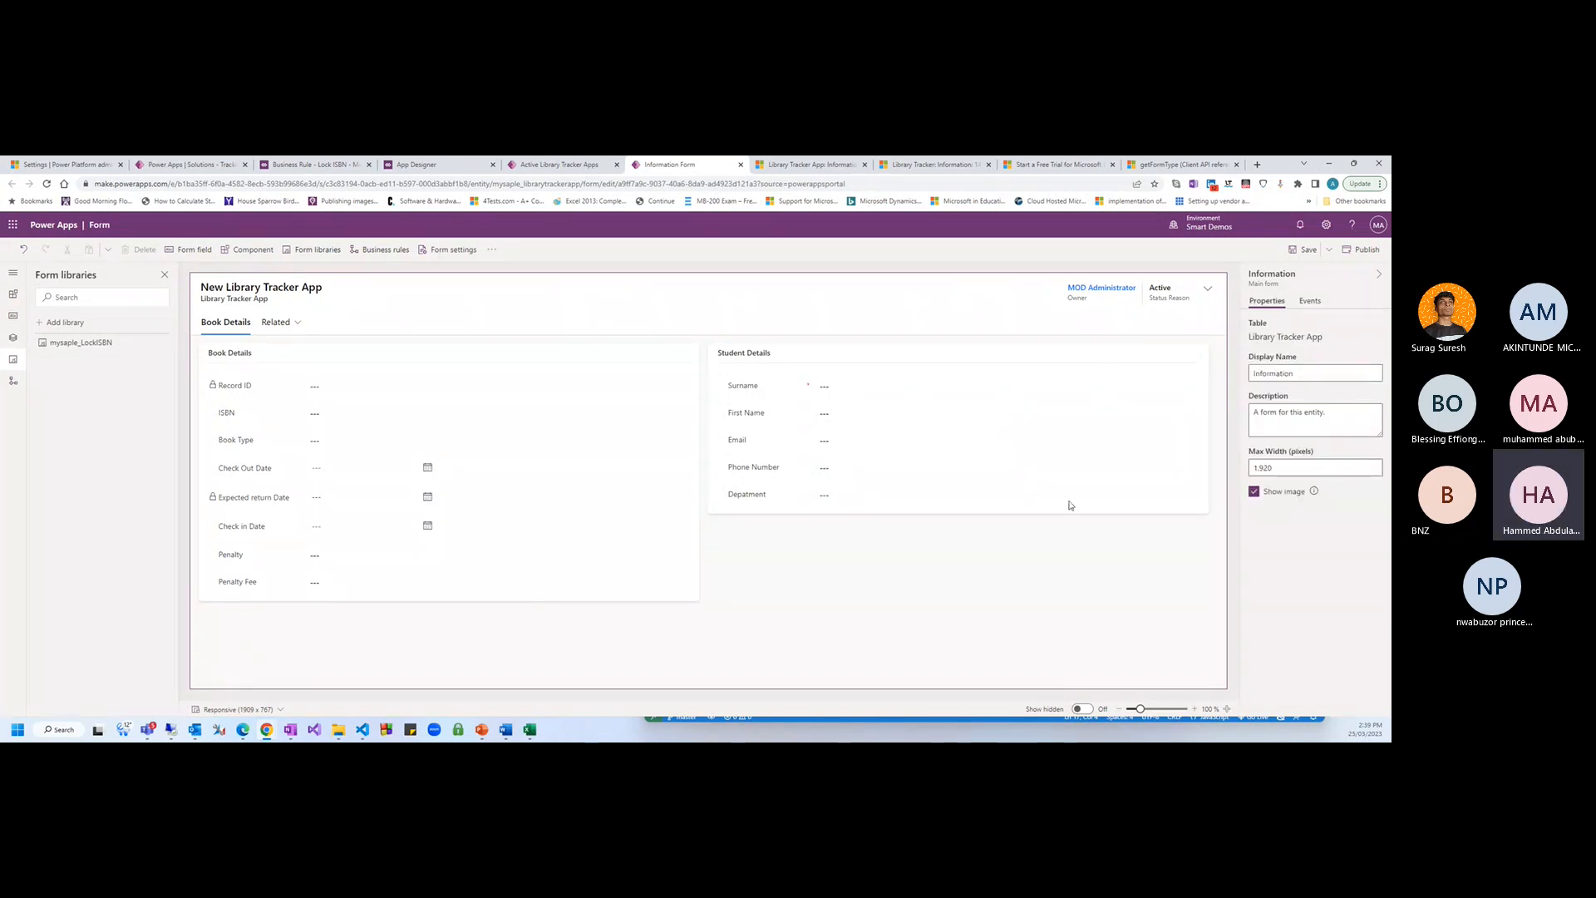
{"action": "left_click", "coordinate": [1309, 302]}
{"action": "left_click", "coordinate": [1284, 347]}
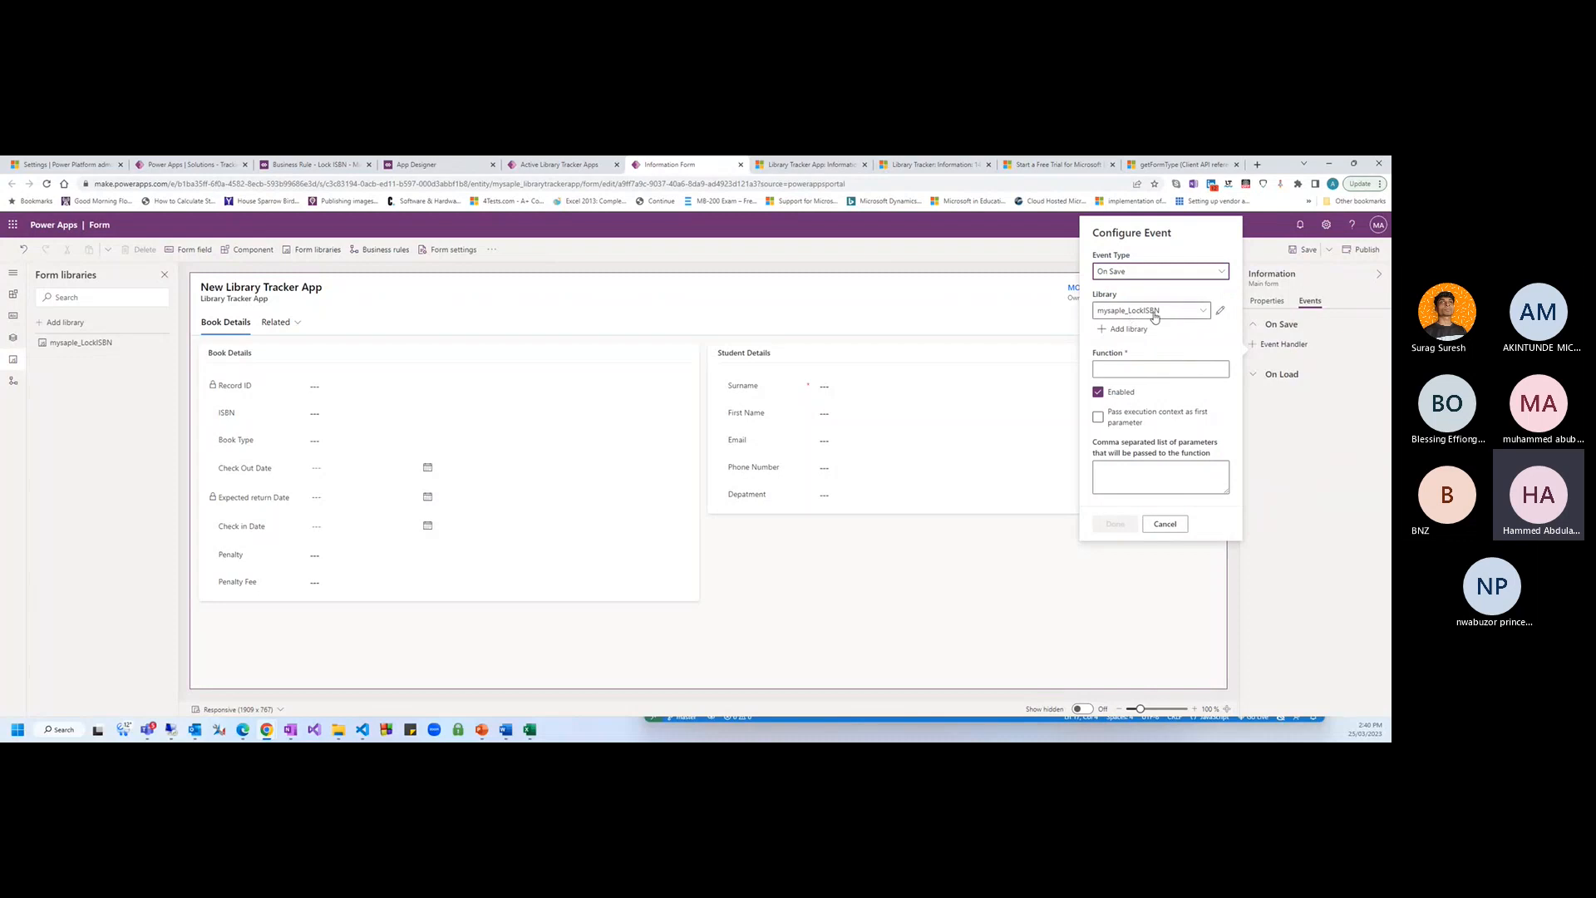
{"action": "type", "text": "LockISBN"}
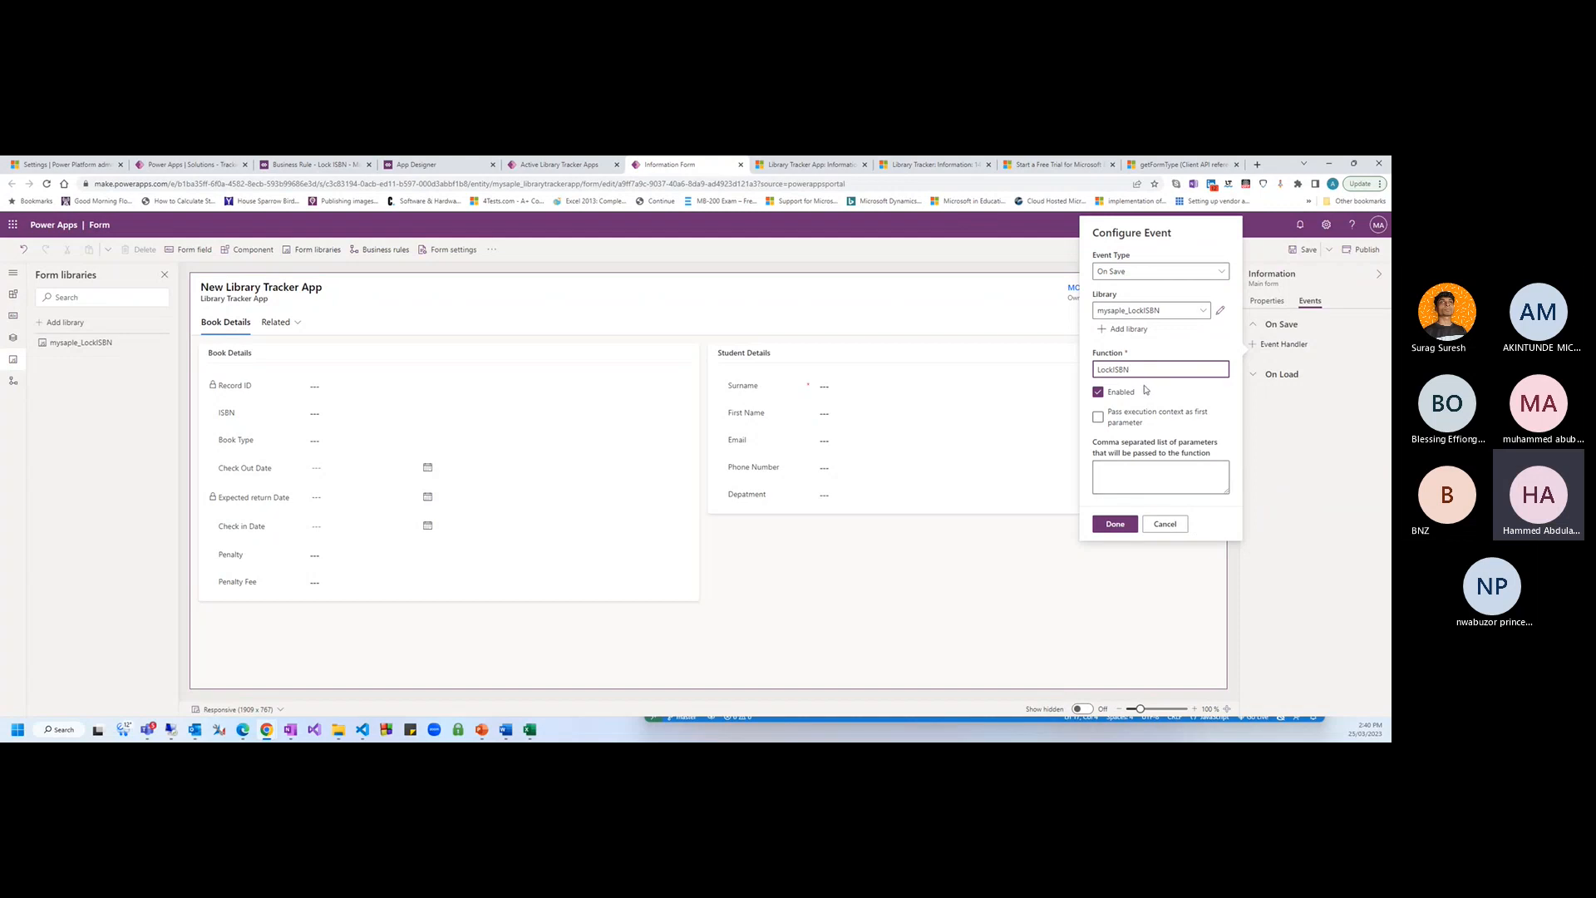
{"action": "left_click", "coordinate": [1116, 524]}
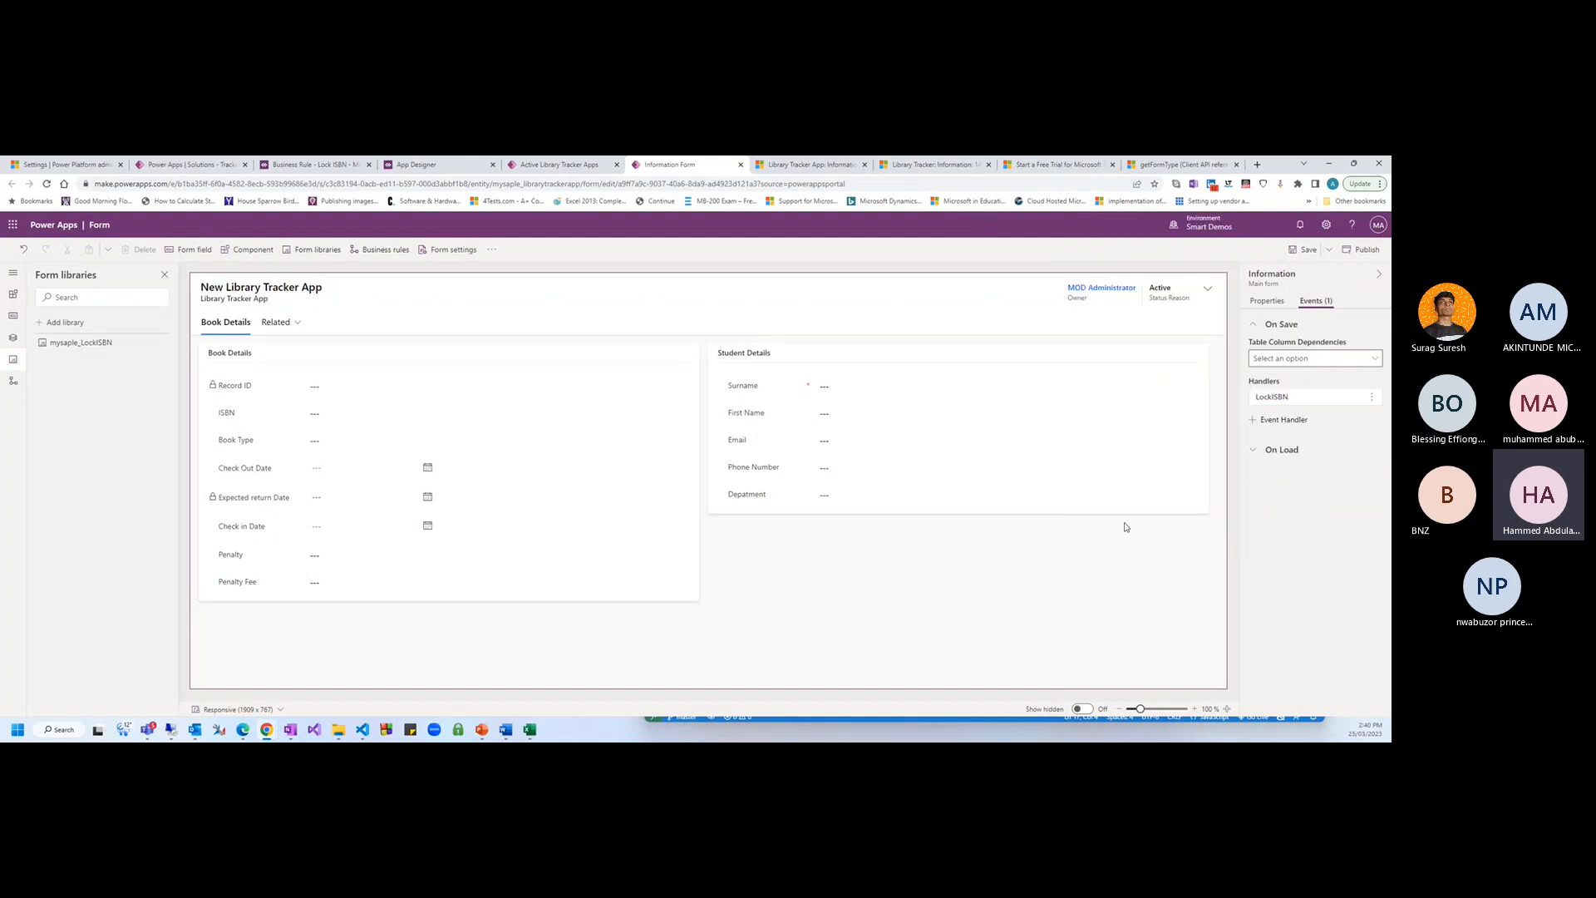
{"action": "left_click", "coordinate": [1303, 250]}
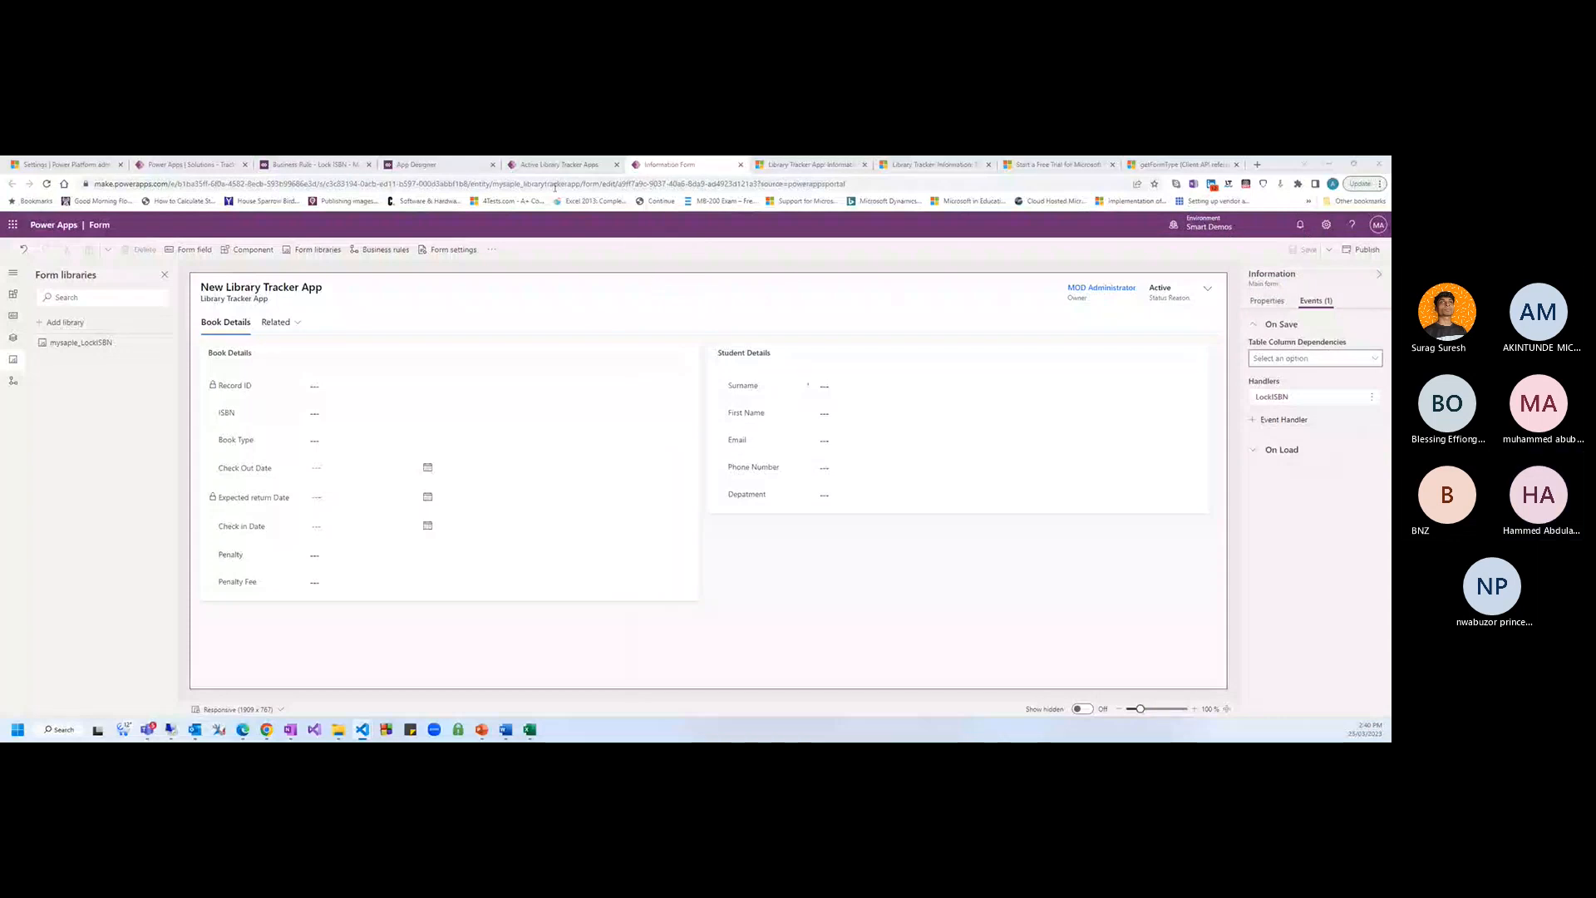
Reload the Walker record, change its ISBN to BN-4646-05, and save it
{"action": "left_click", "coordinate": [818, 165]}
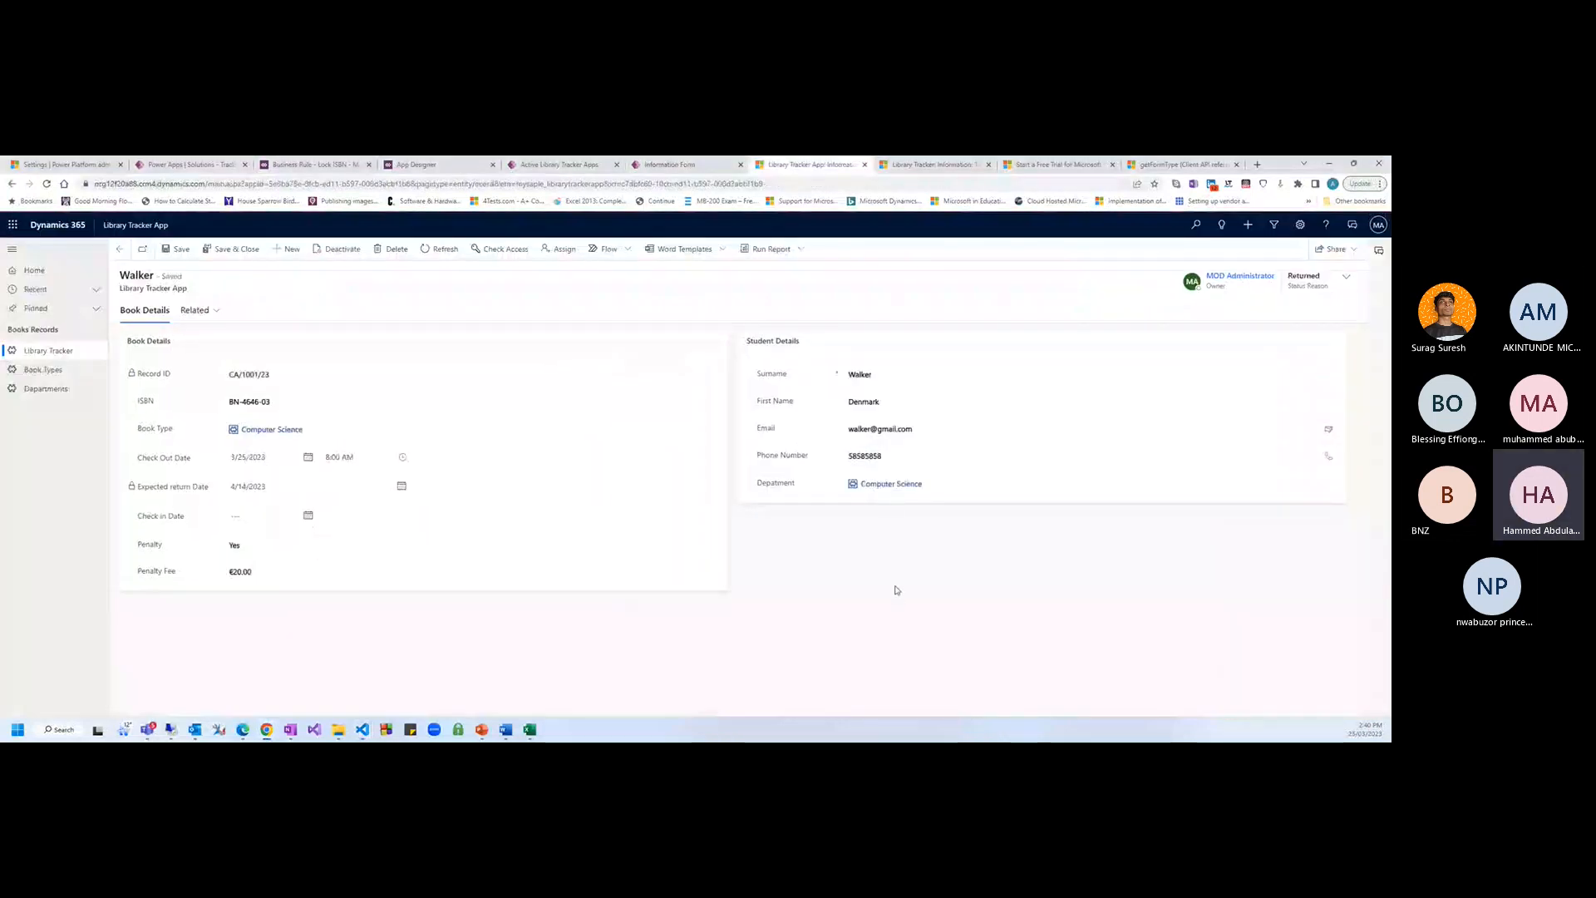
{"action": "key", "text": "F5"}
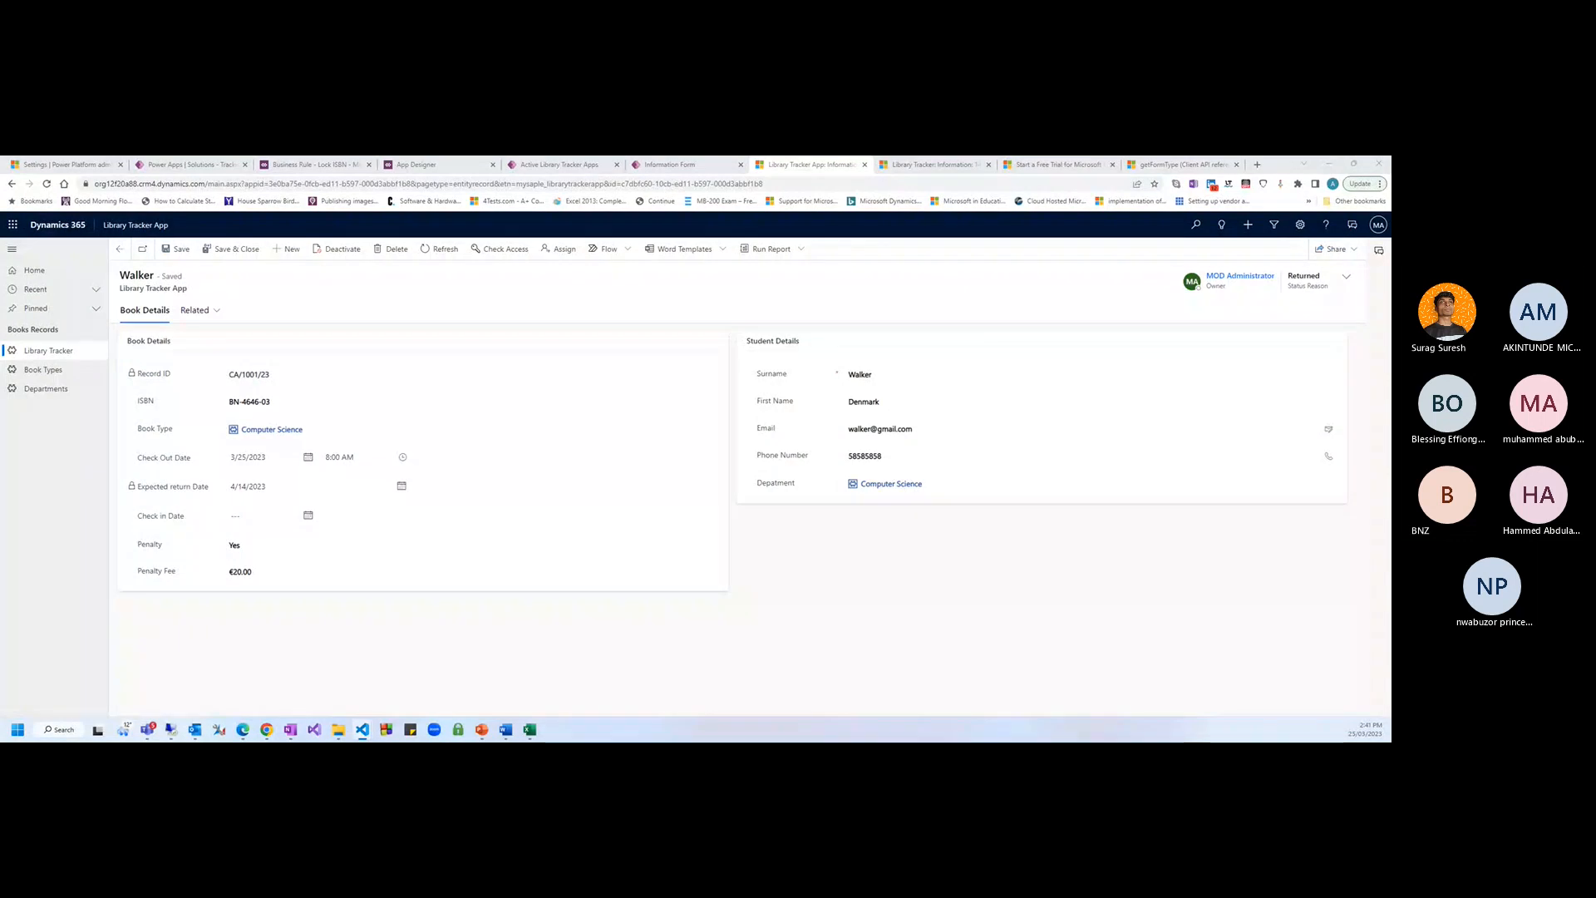
{"action": "left_click", "coordinate": [303, 402]}
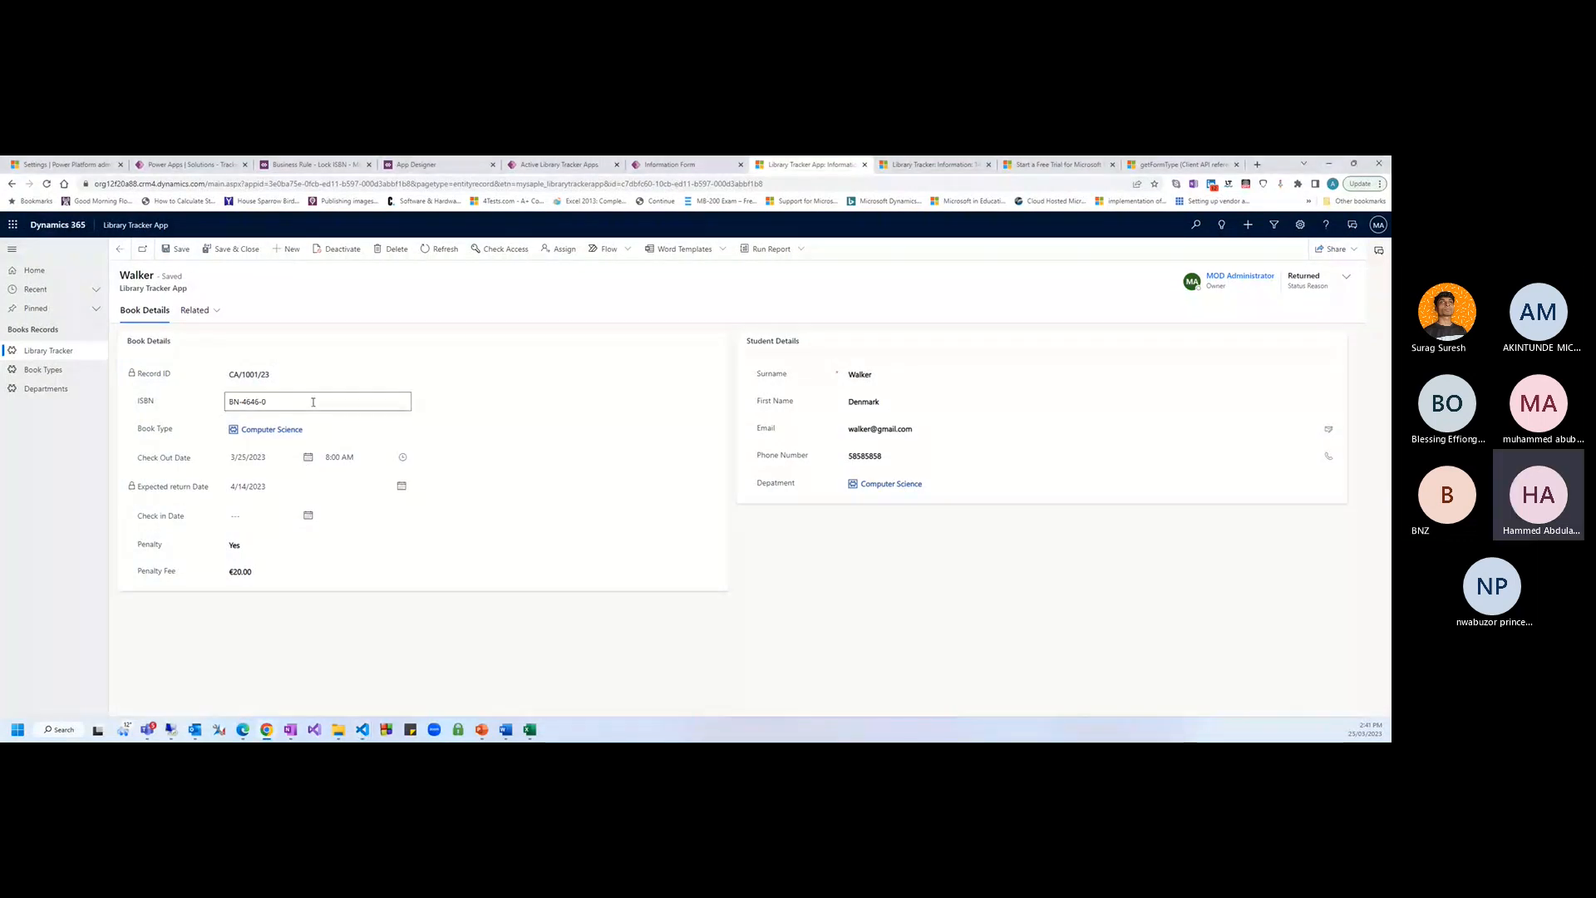
{"action": "type", "text": "5"}
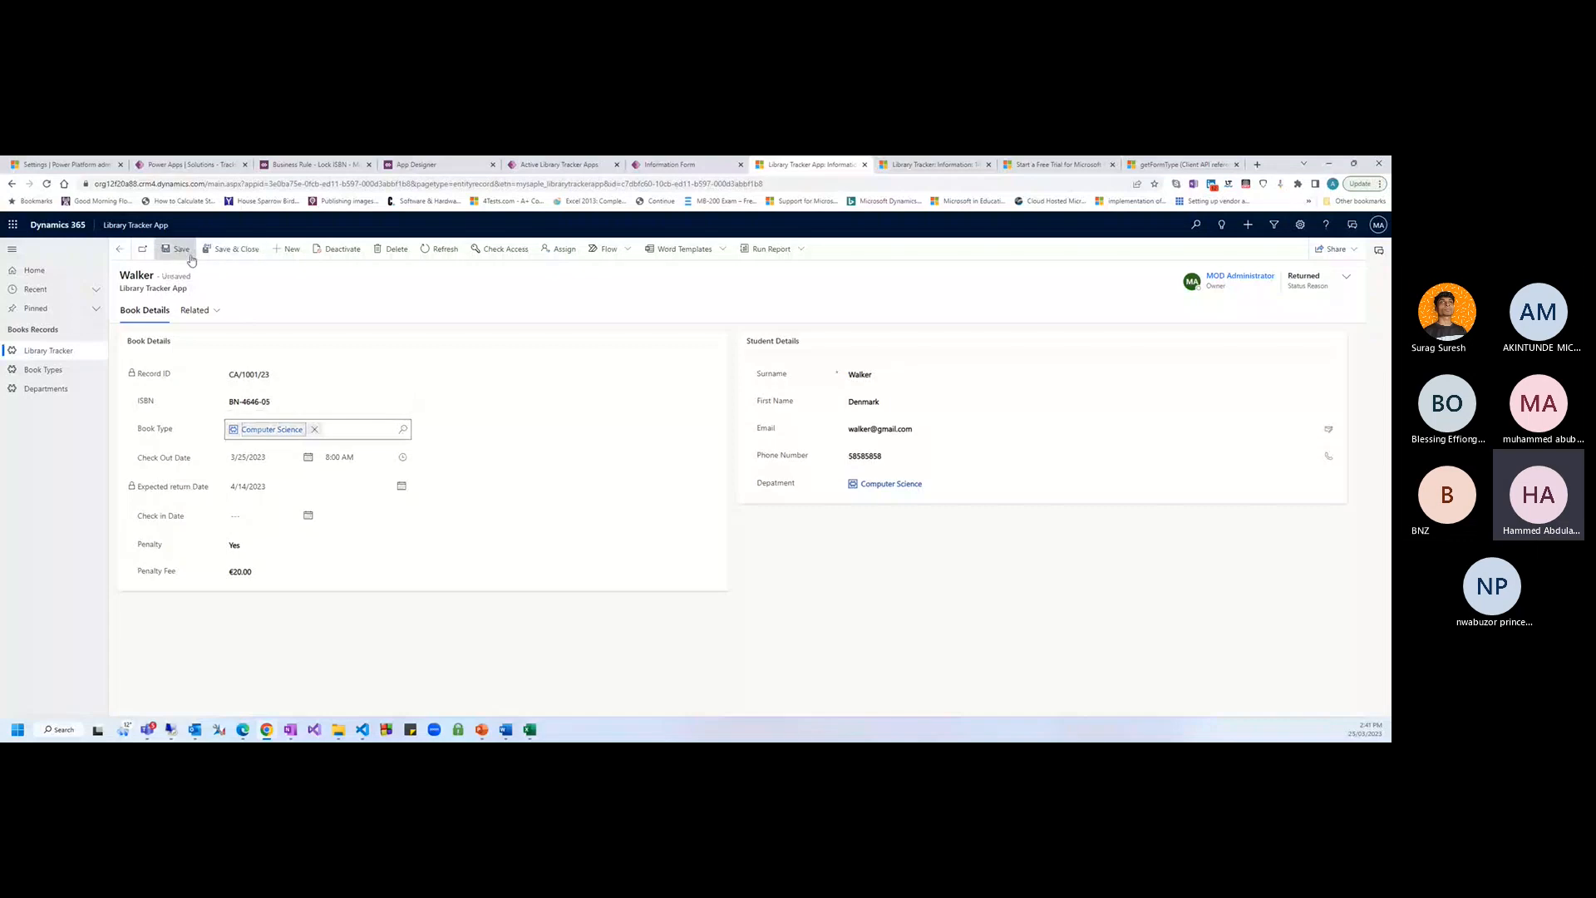
{"action": "left_click", "coordinate": [184, 257]}
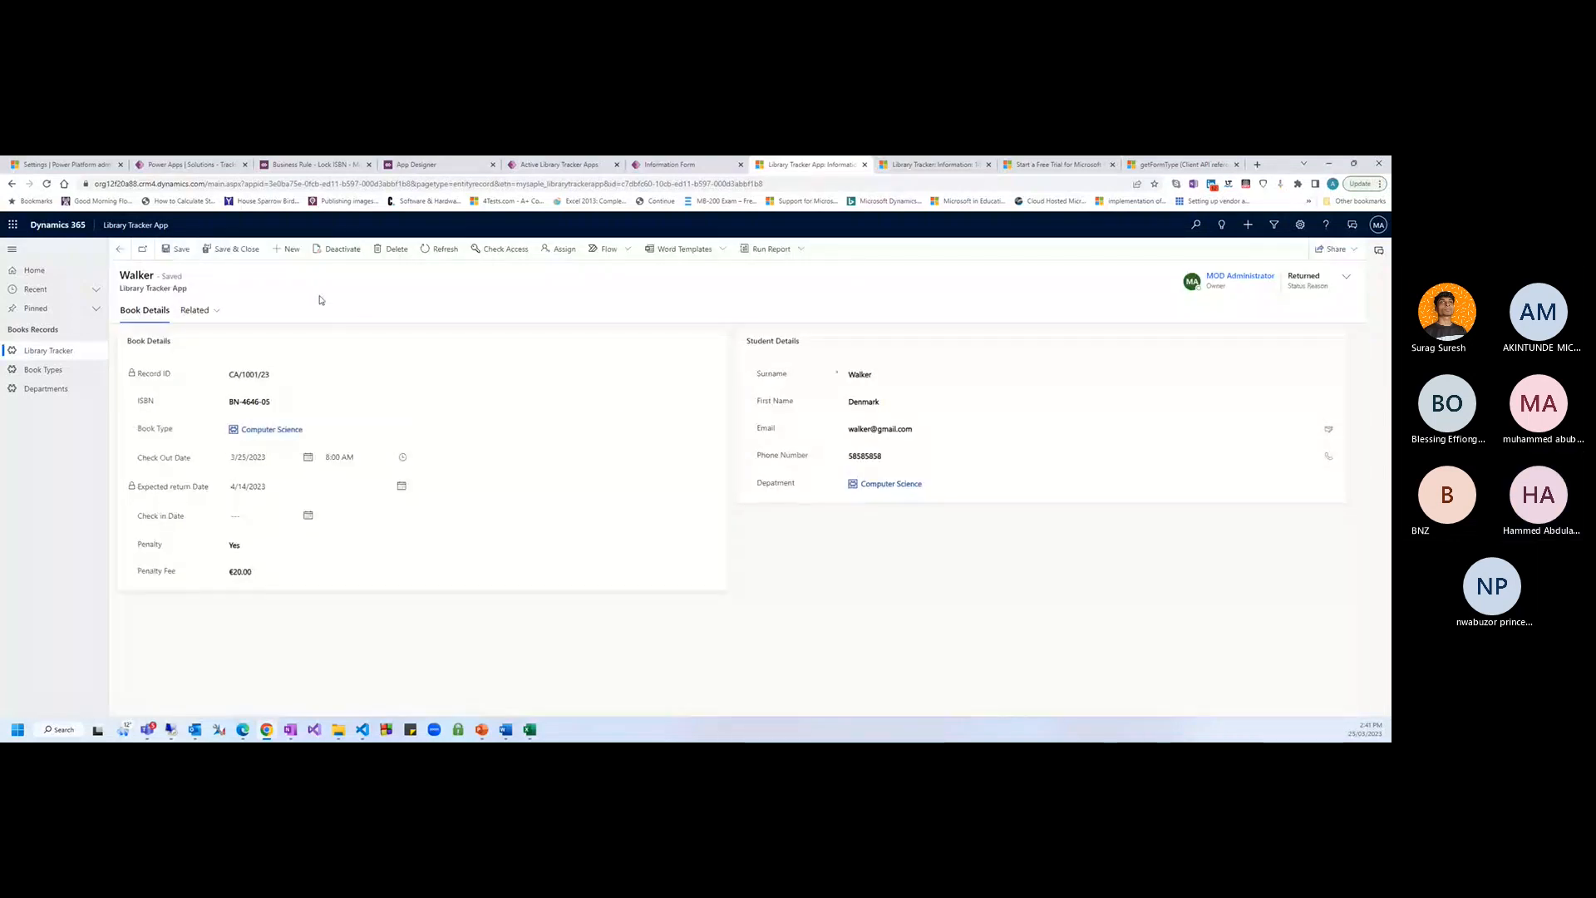
Reload the record, check network activity in DevTools, then close DevTools
{"action": "key", "text": "F5"}
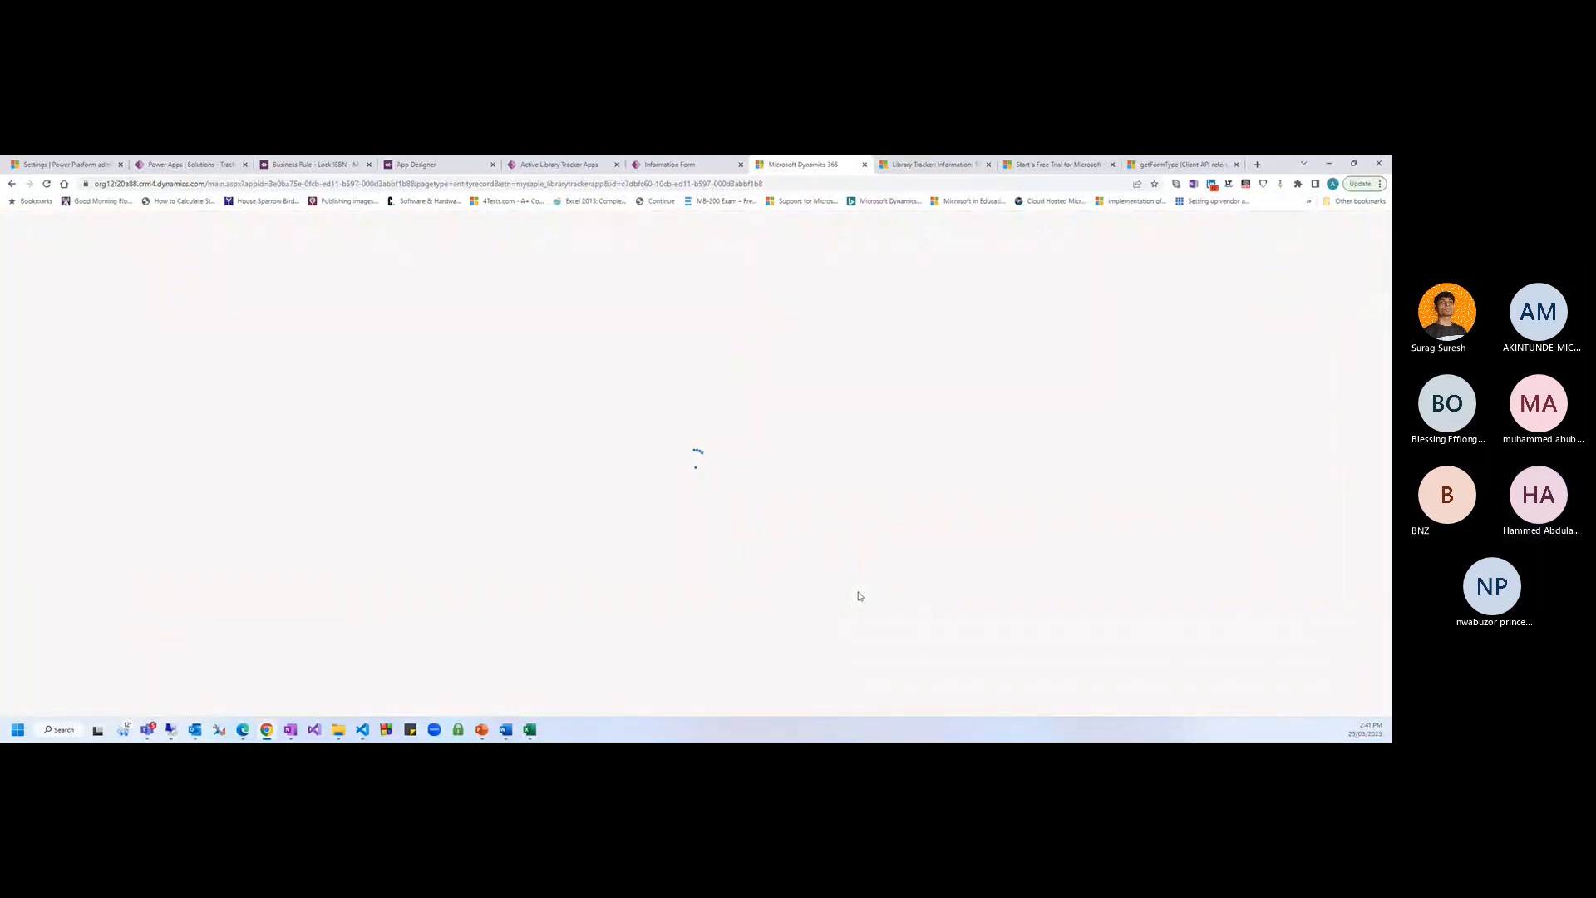
{"action": "key", "text": "F12"}
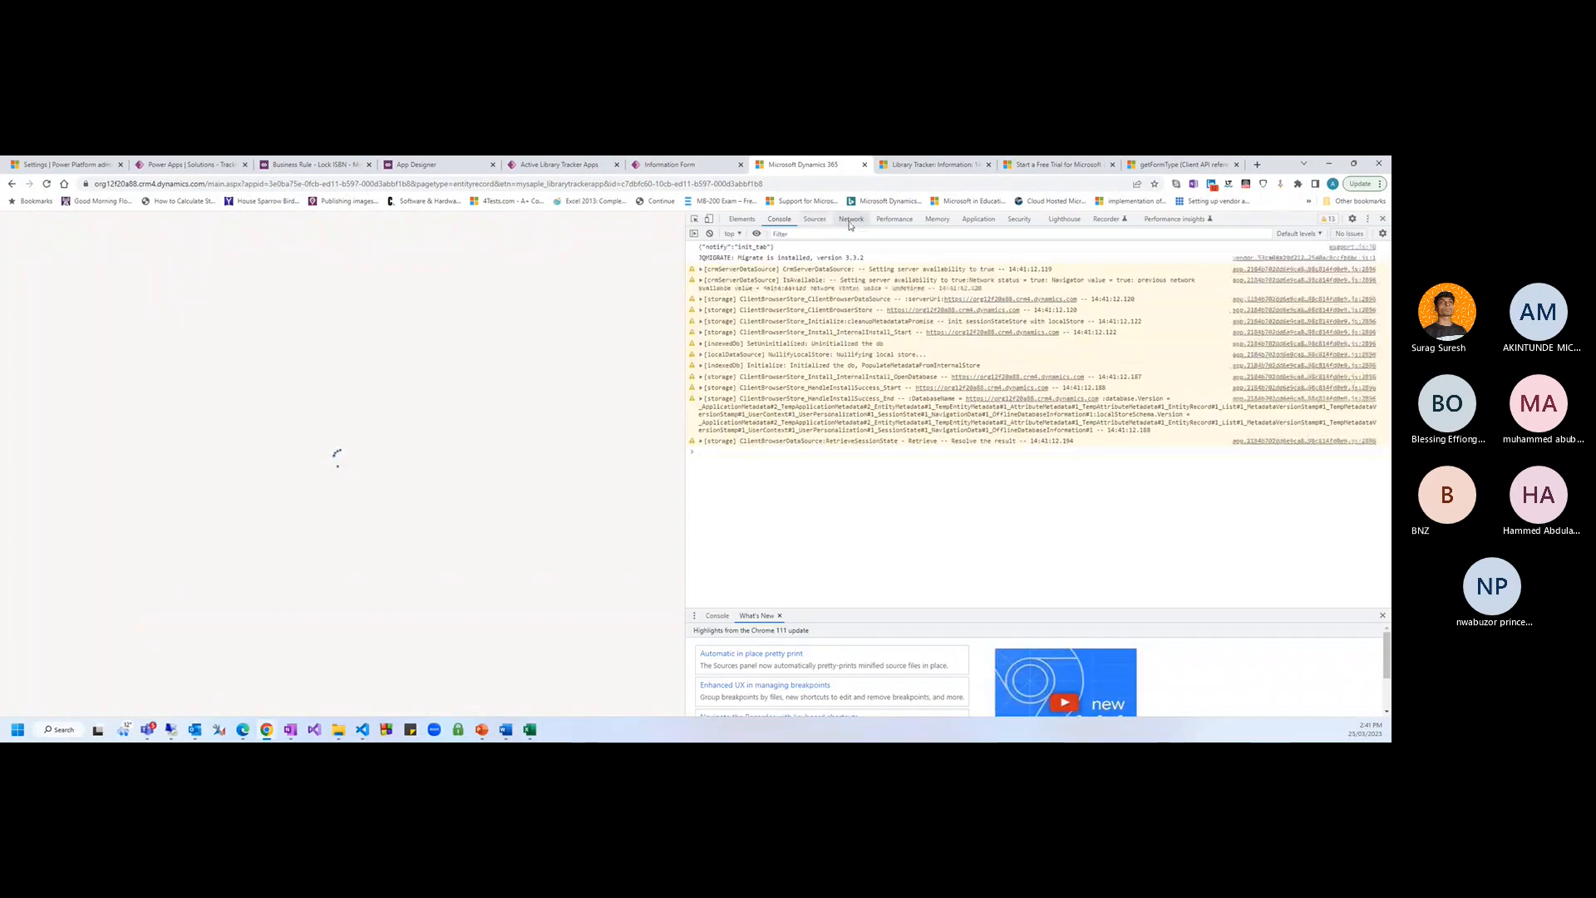
{"action": "left_click", "coordinate": [849, 218]}
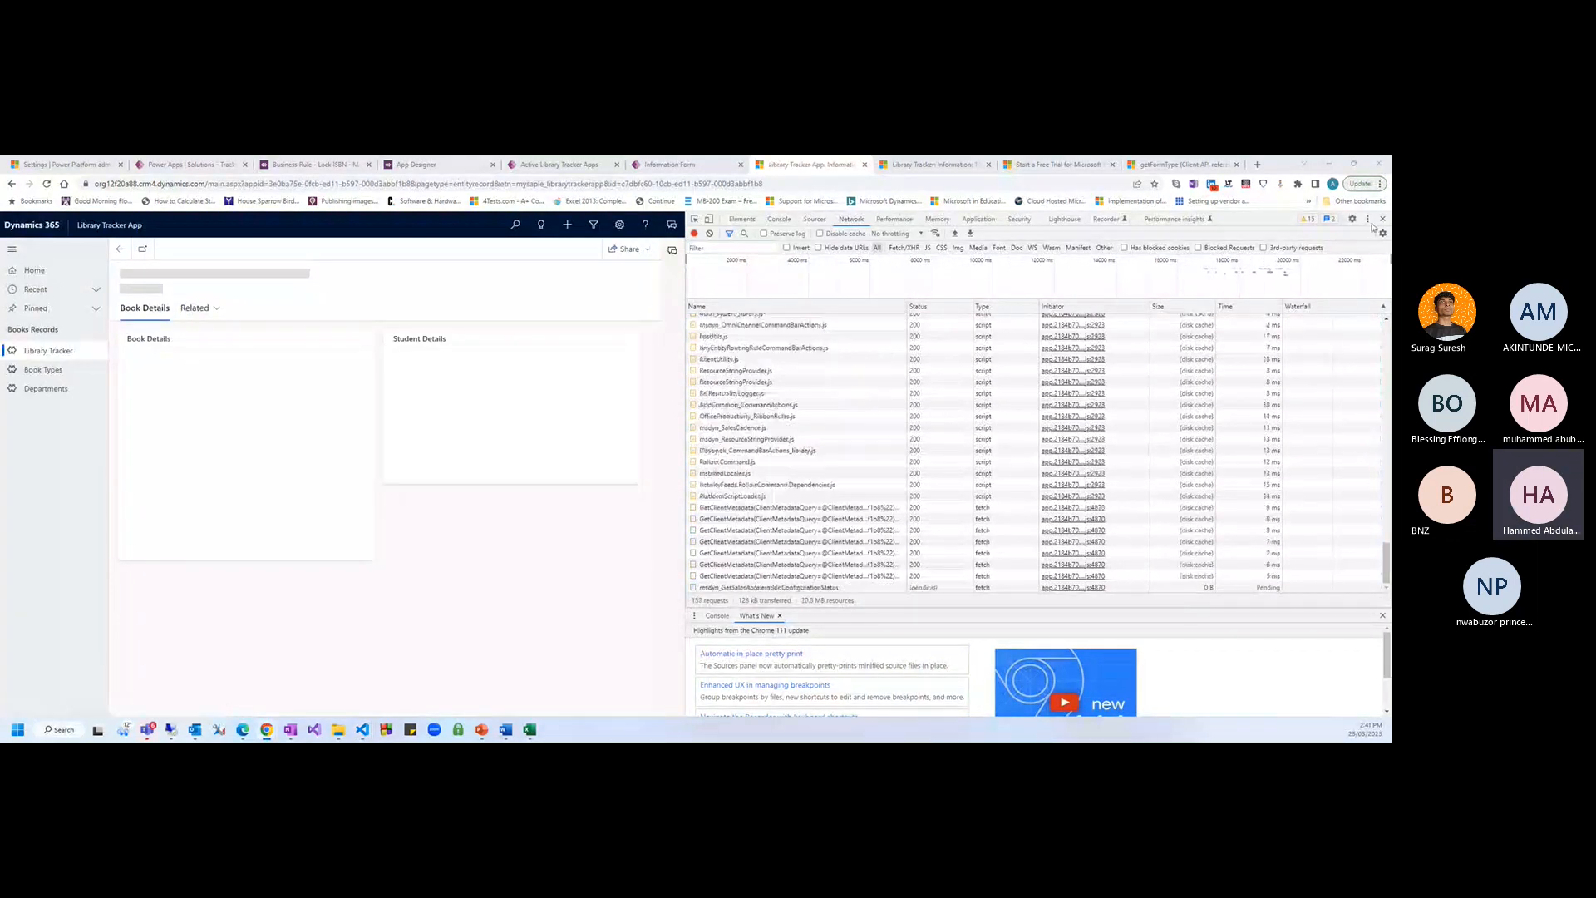
{"action": "key", "text": "F12"}
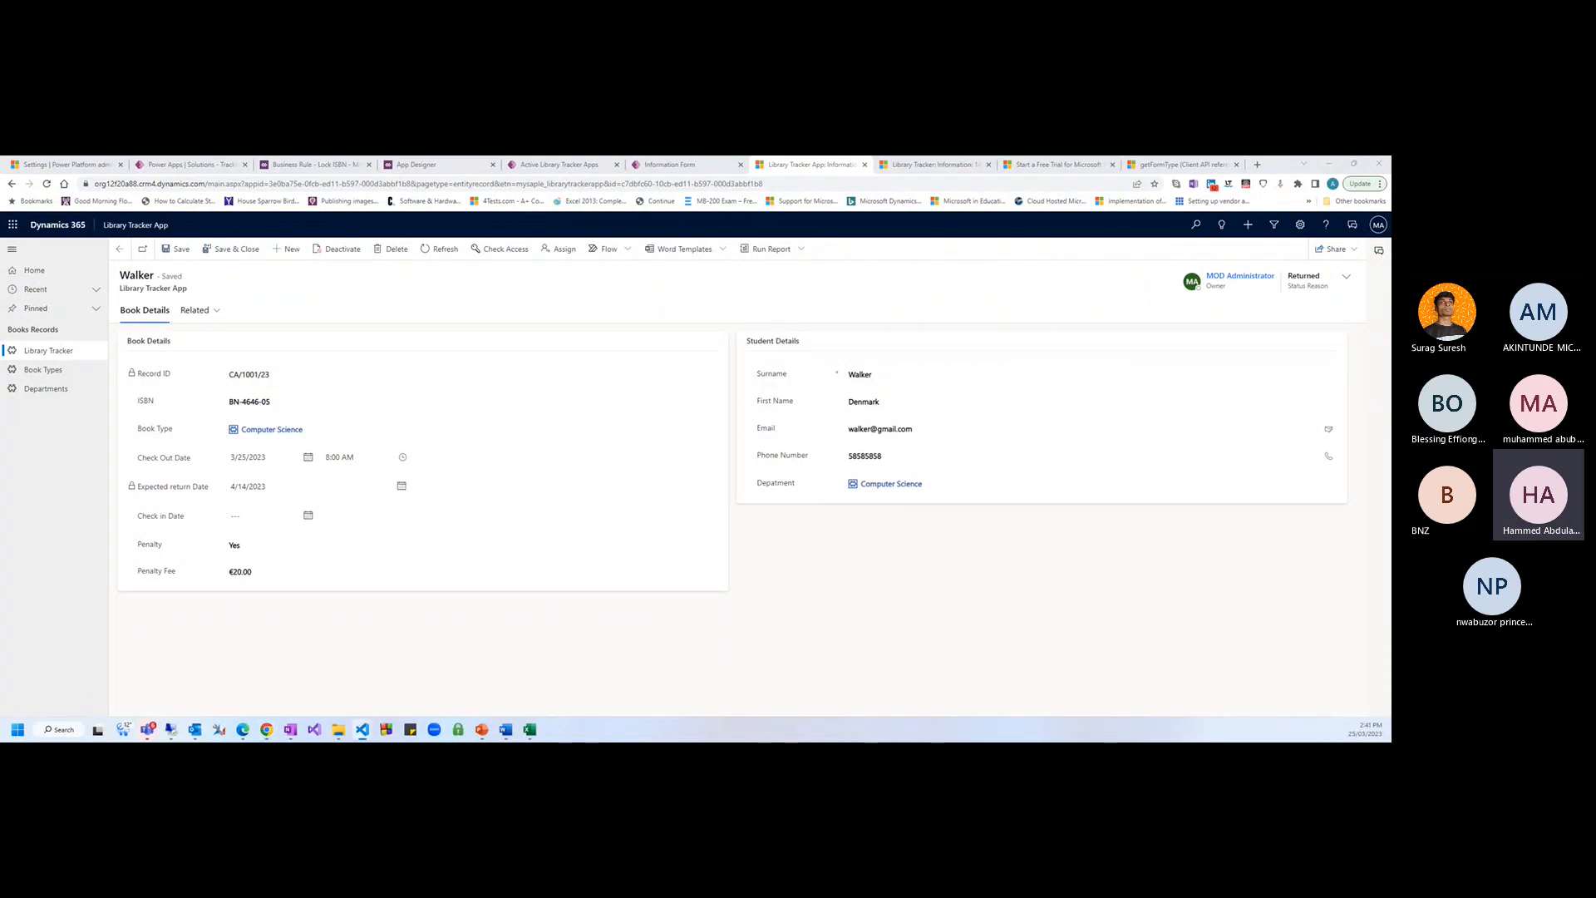
Replace ISBNControl with ISBNValue in line 11's setDisabled call in LockRefID.js
{"action": "left_click_drag", "start_coordinate": [1390, 271], "coordinate": [794, 275]}
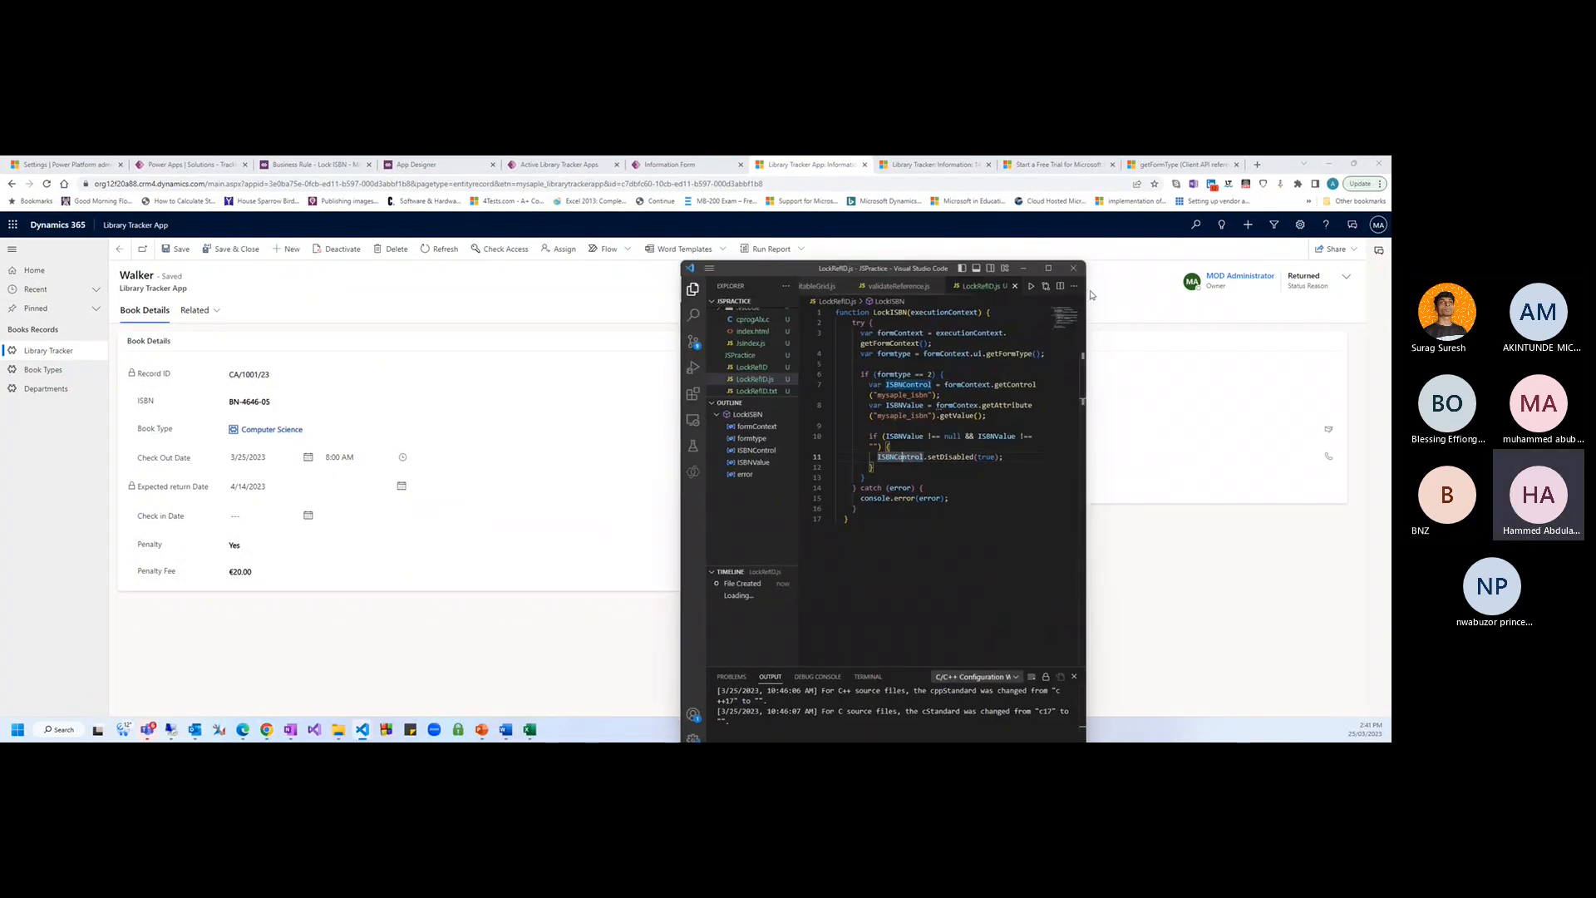
{"action": "left_click_drag", "start_coordinate": [916, 272], "coordinate": [726, 232]}
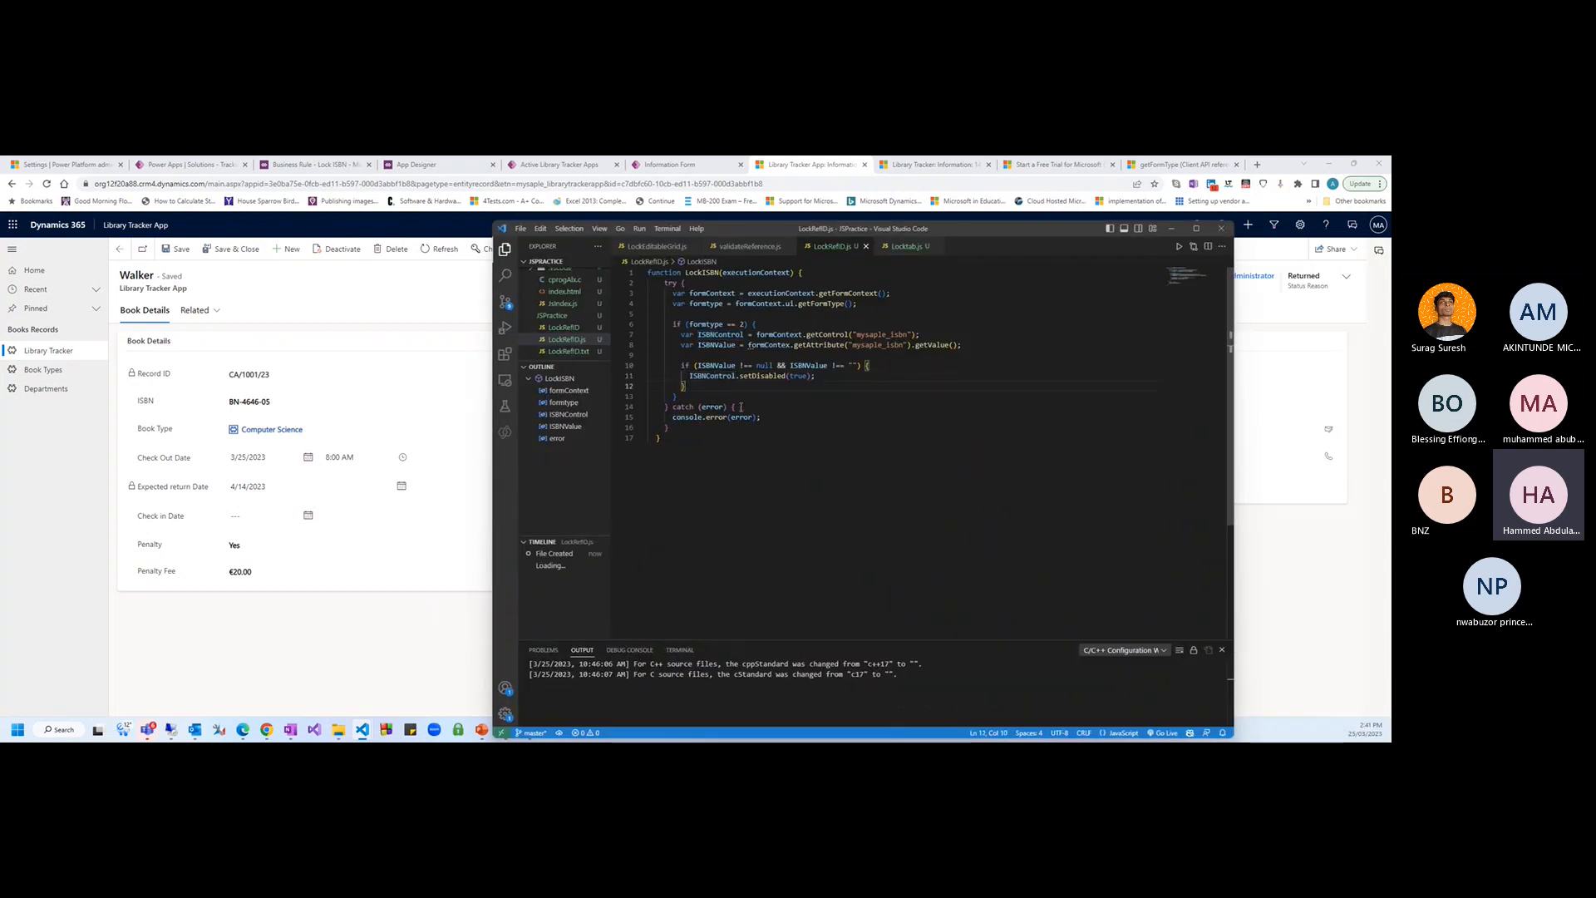
{"action": "double_click", "coordinate": [716, 365]}
{"action": "key", "text": "ctrl+c"}
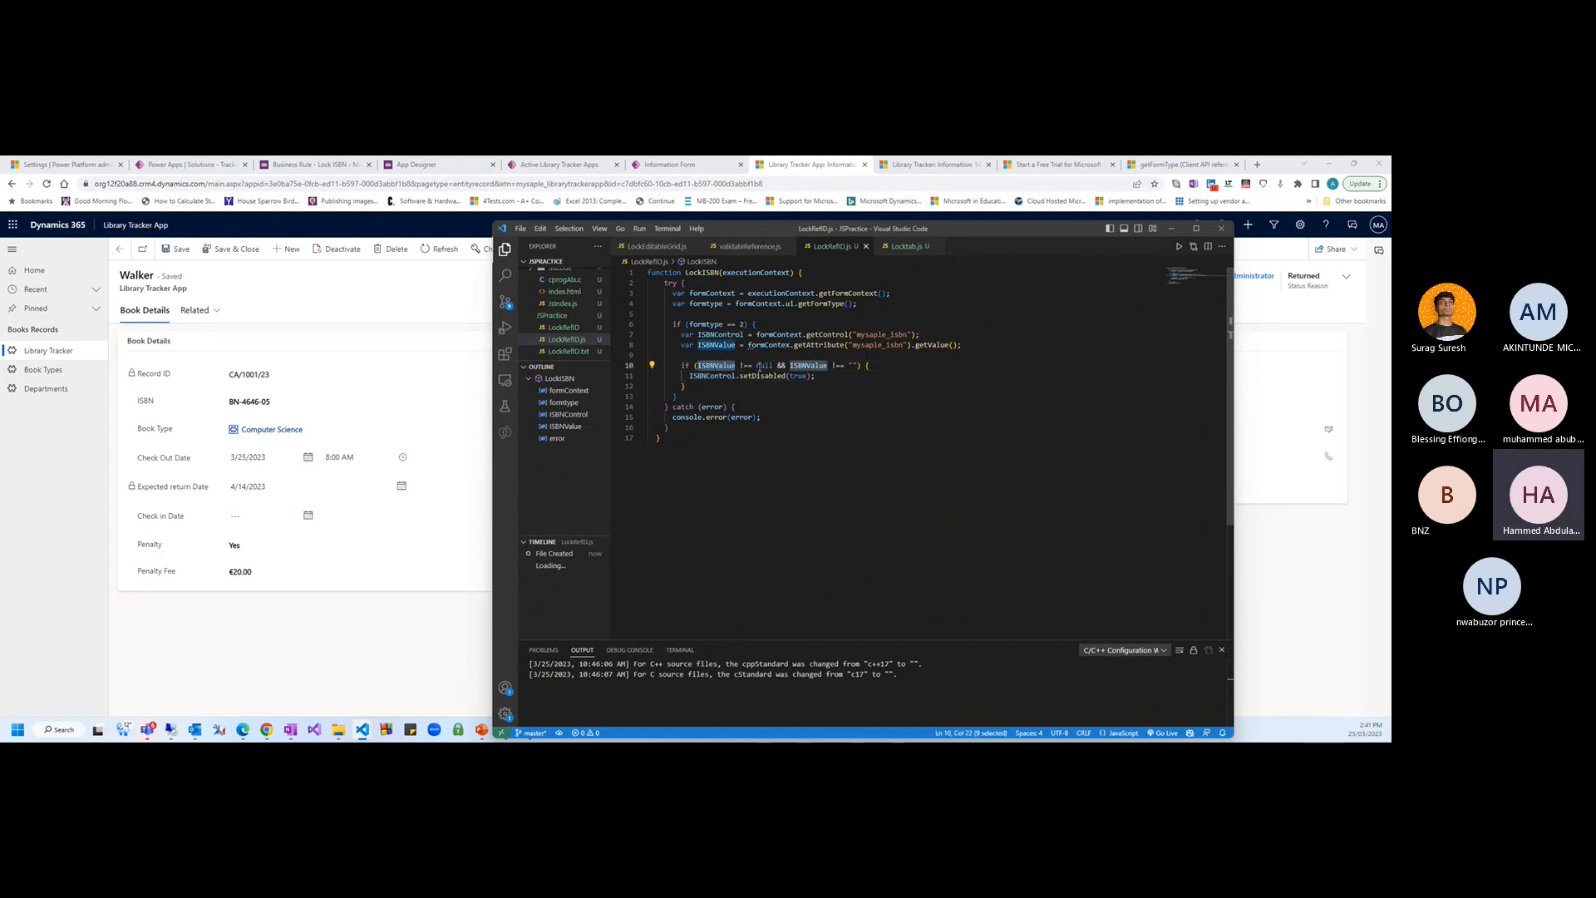
{"action": "double_click", "coordinate": [713, 376]}
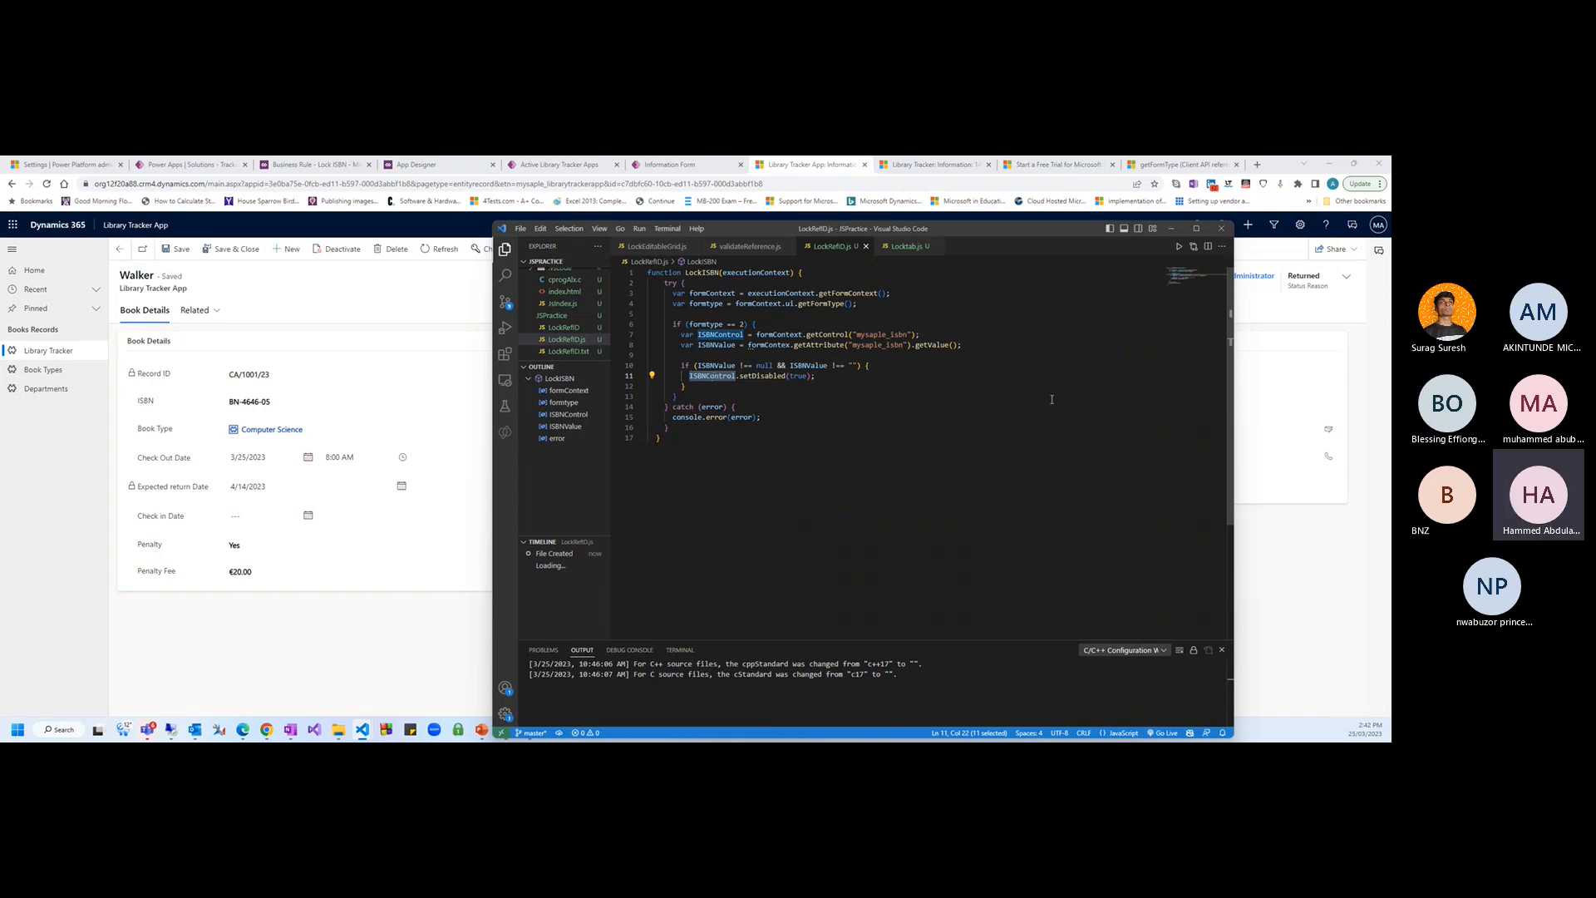
{"action": "key", "text": "ctrl+v"}
{"action": "key", "text": "ctrl+End"}
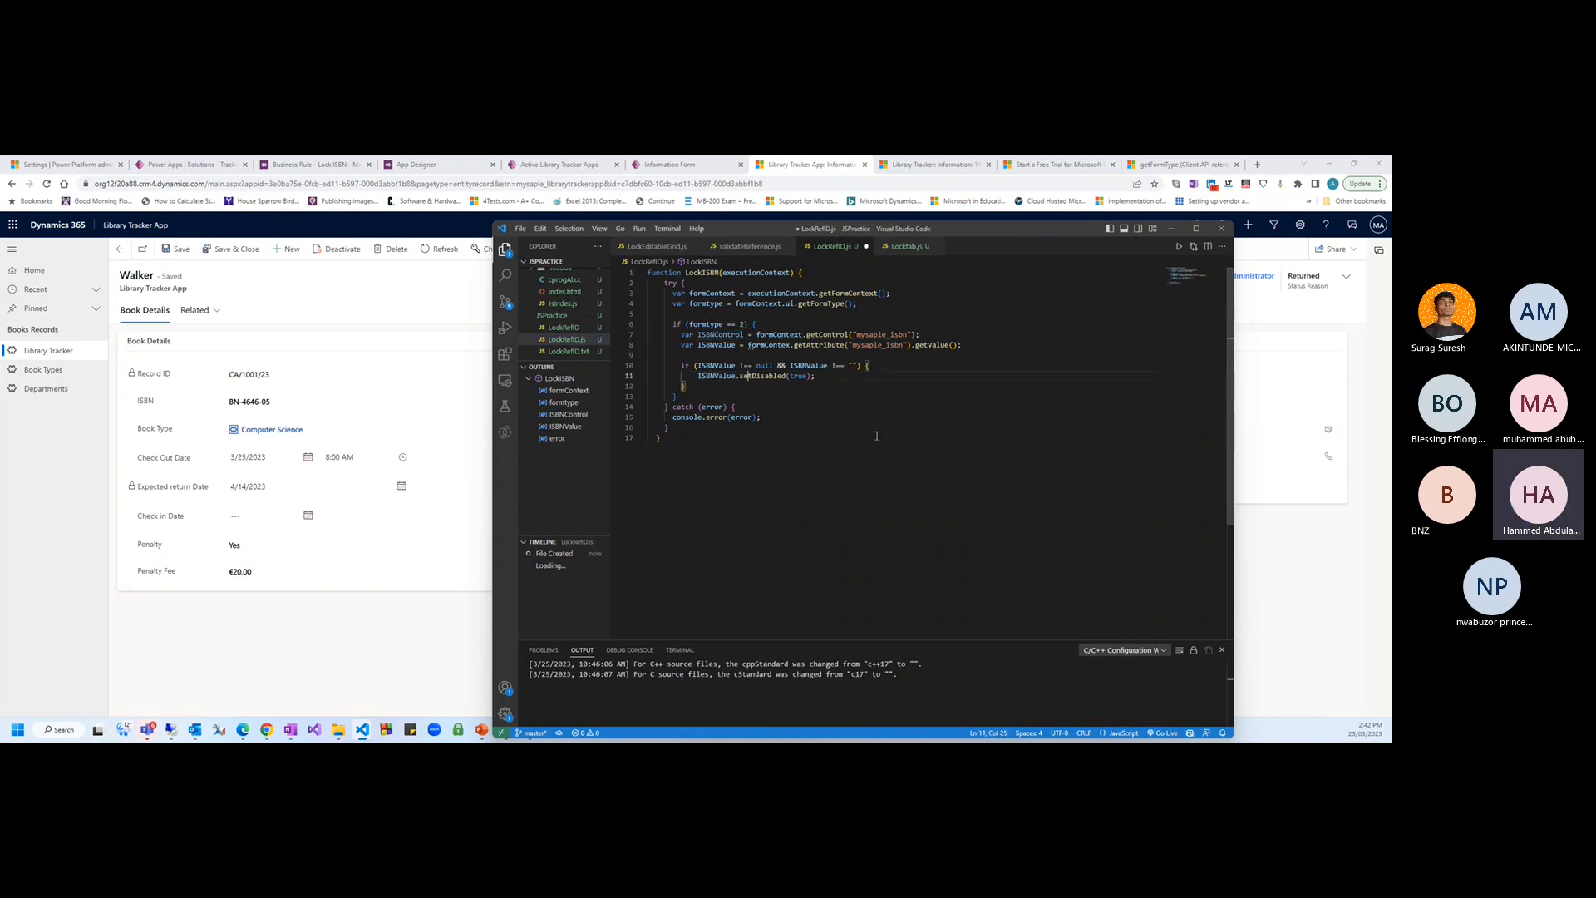
Review the ISBNValue occurrences from line 11 and undo the last change
{"action": "left_click", "coordinate": [718, 376]}
{"action": "left_click", "coordinate": [718, 376]}
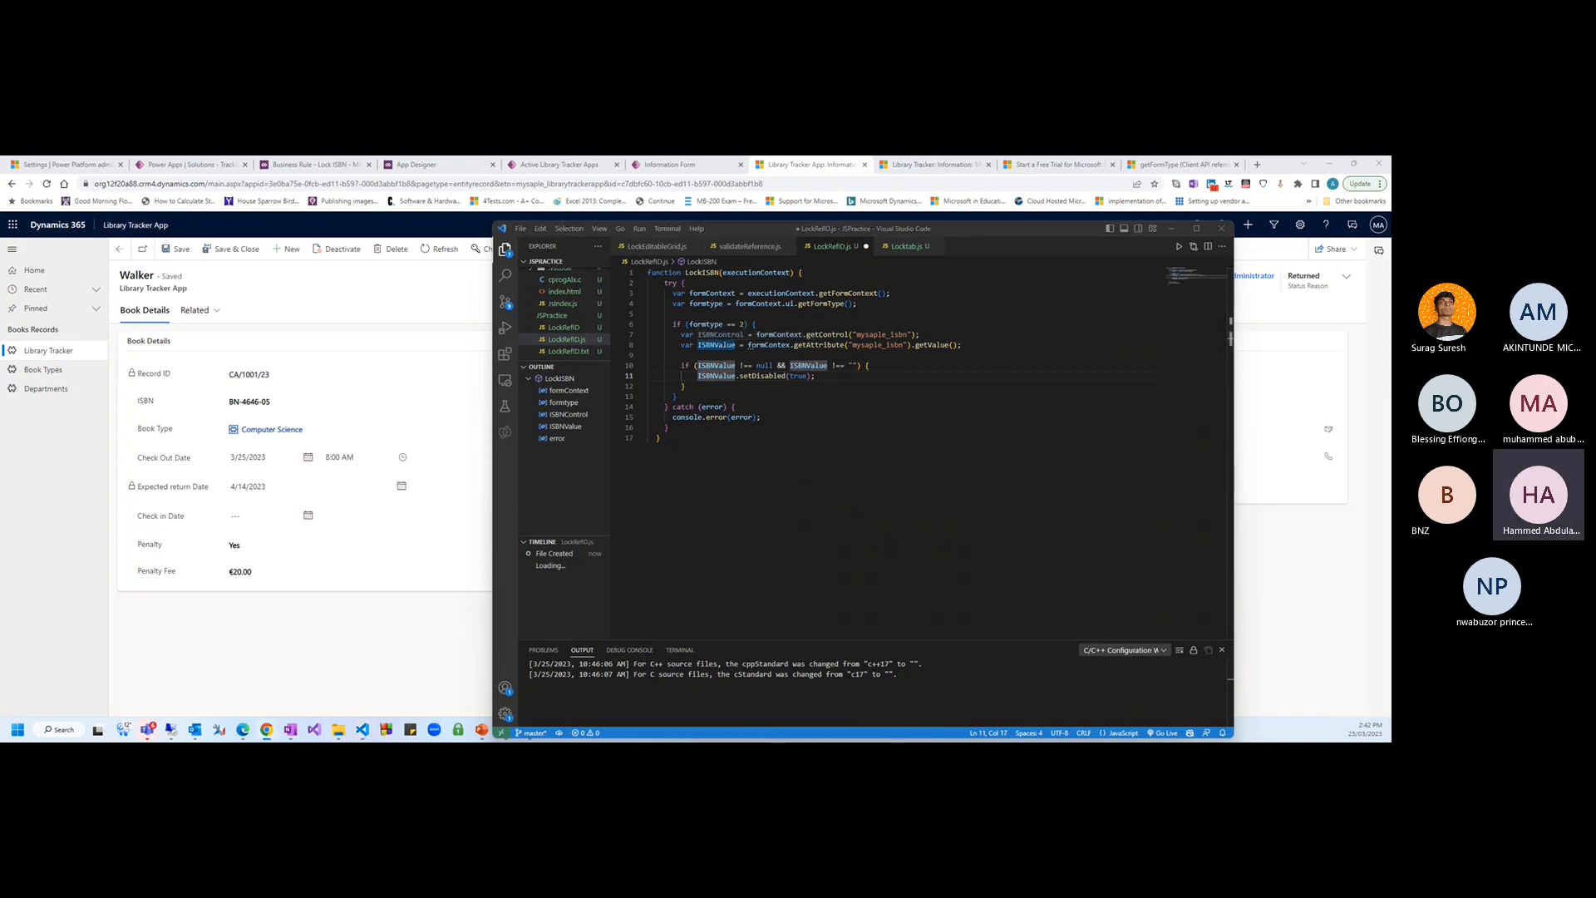
{"action": "left_click", "coordinate": [722, 380]}
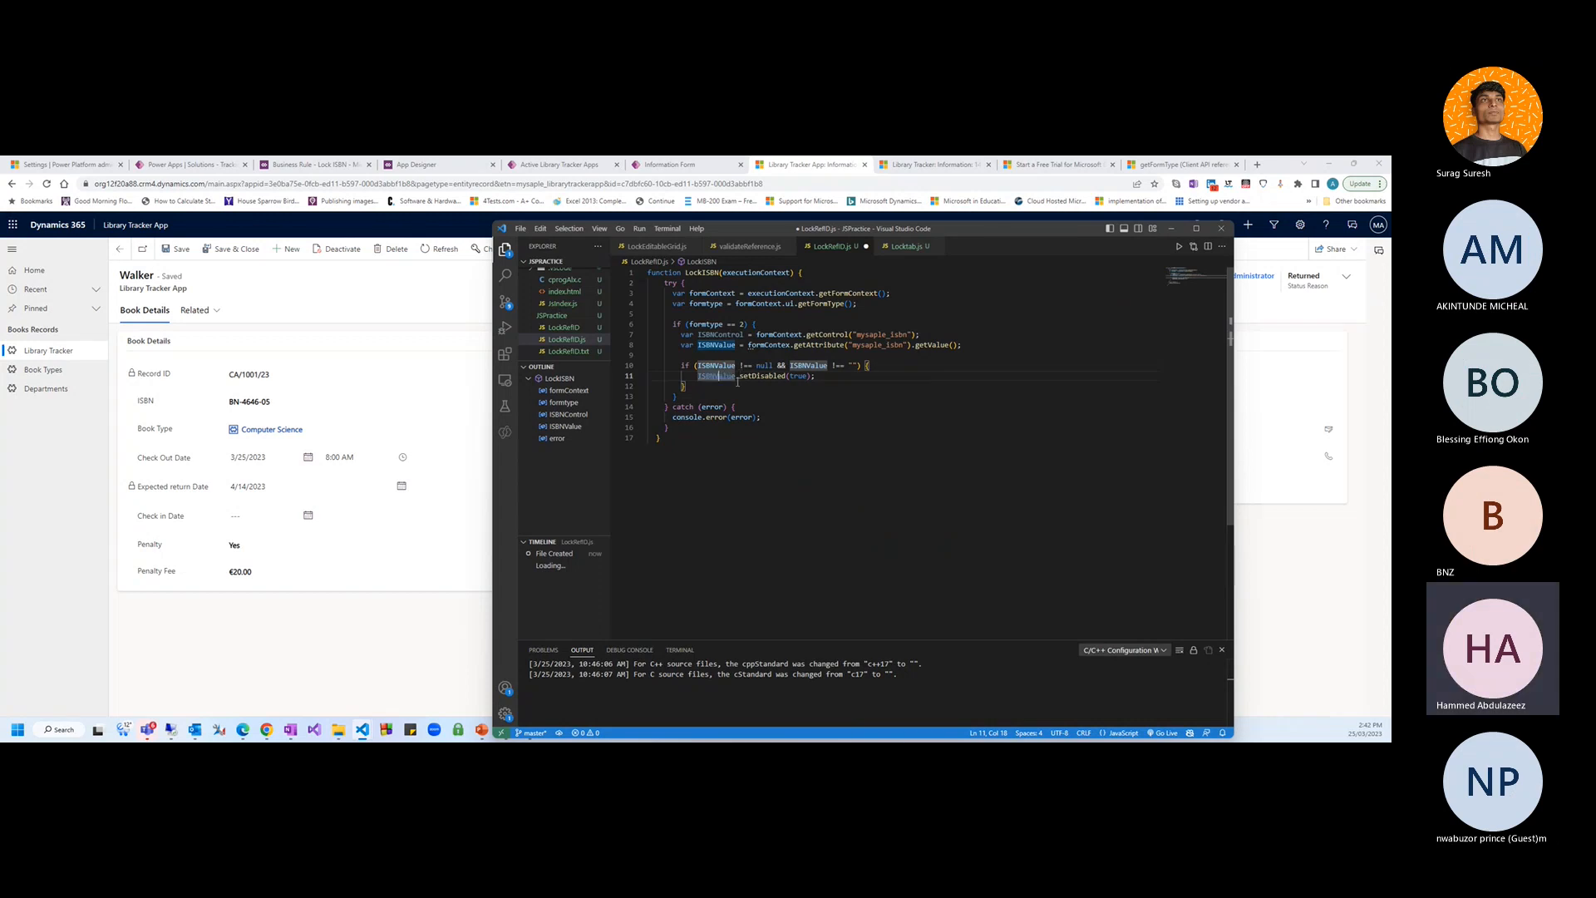
{"action": "key", "text": "ctrl+z"}
{"action": "left_click", "coordinate": [845, 418]}
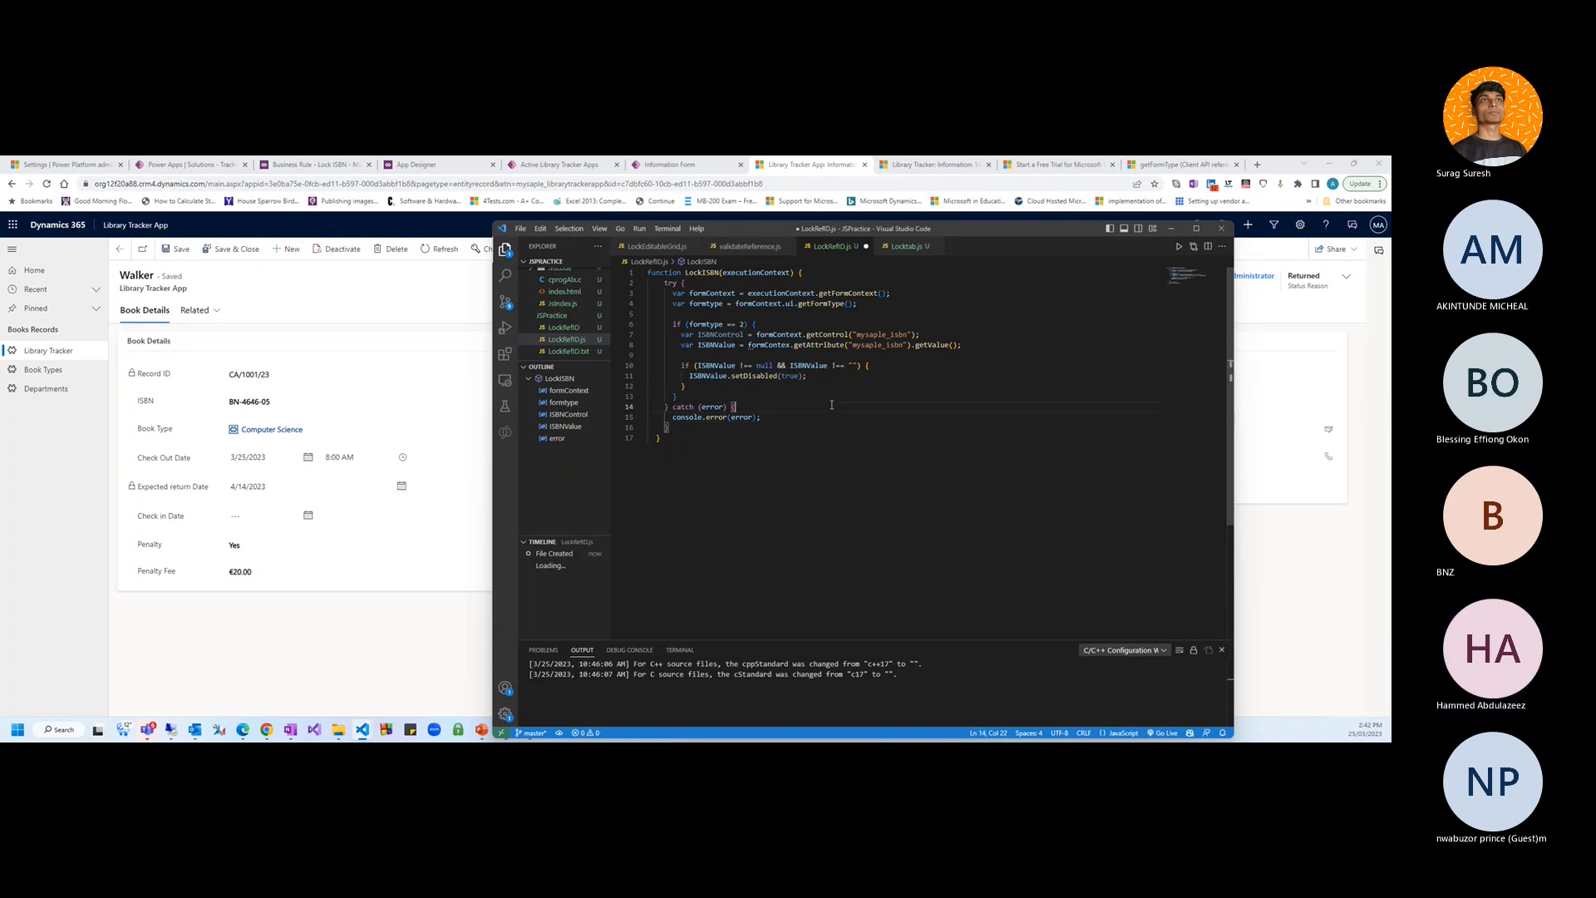
Undo so line 11 disables ISBNControl again, then review the function's lines 17, 12, 7, 15
{"action": "key", "text": "ctrl+z"}
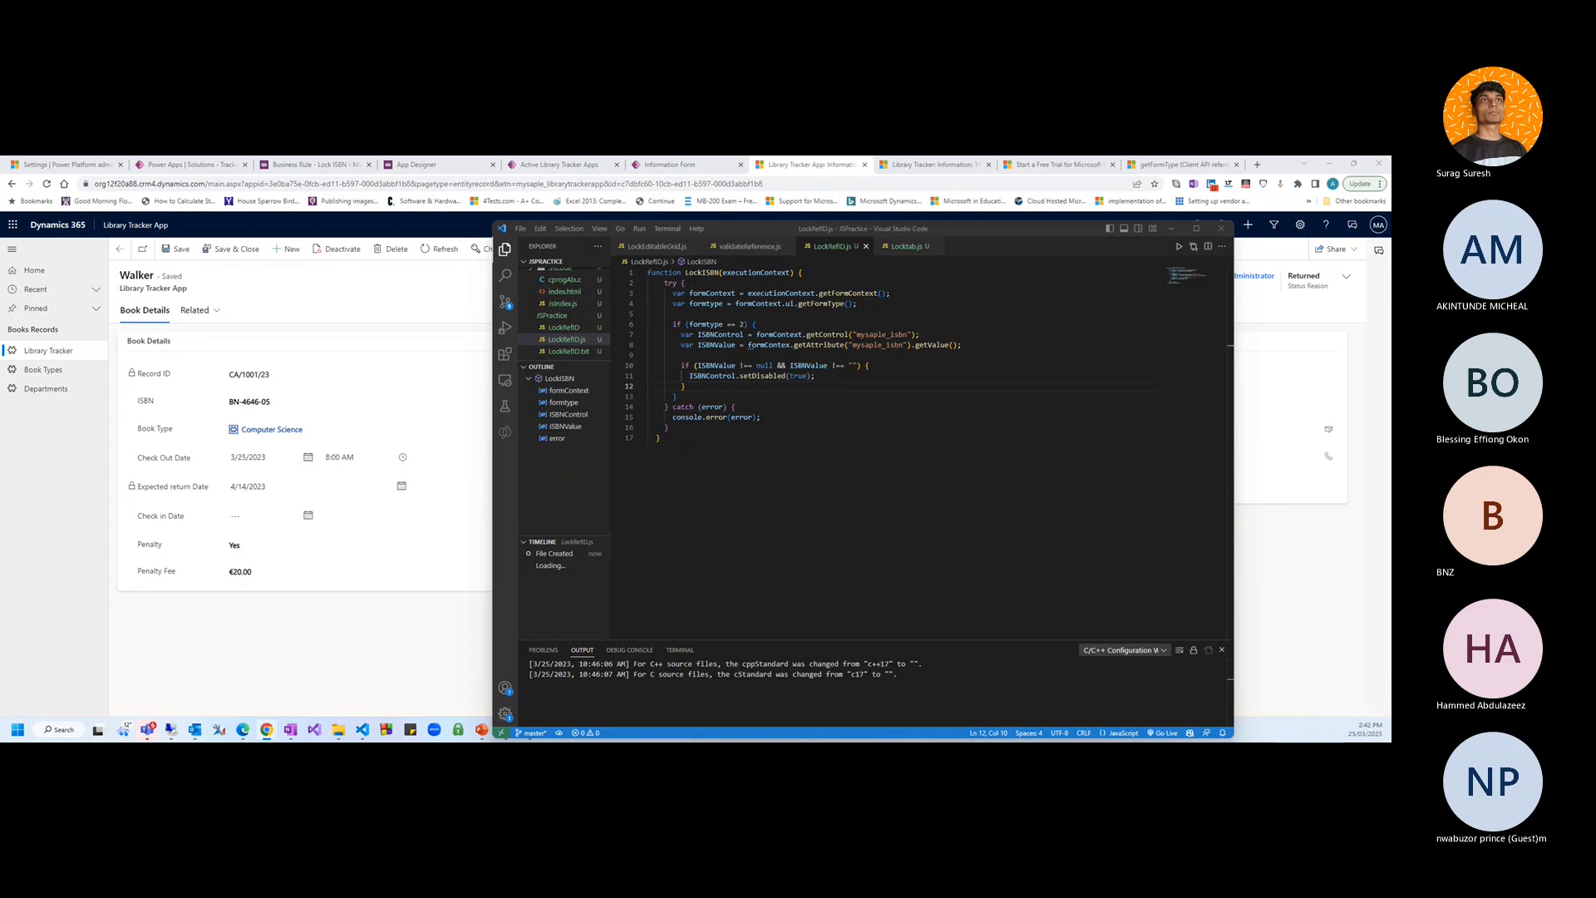
{"action": "left_click", "coordinate": [709, 470]}
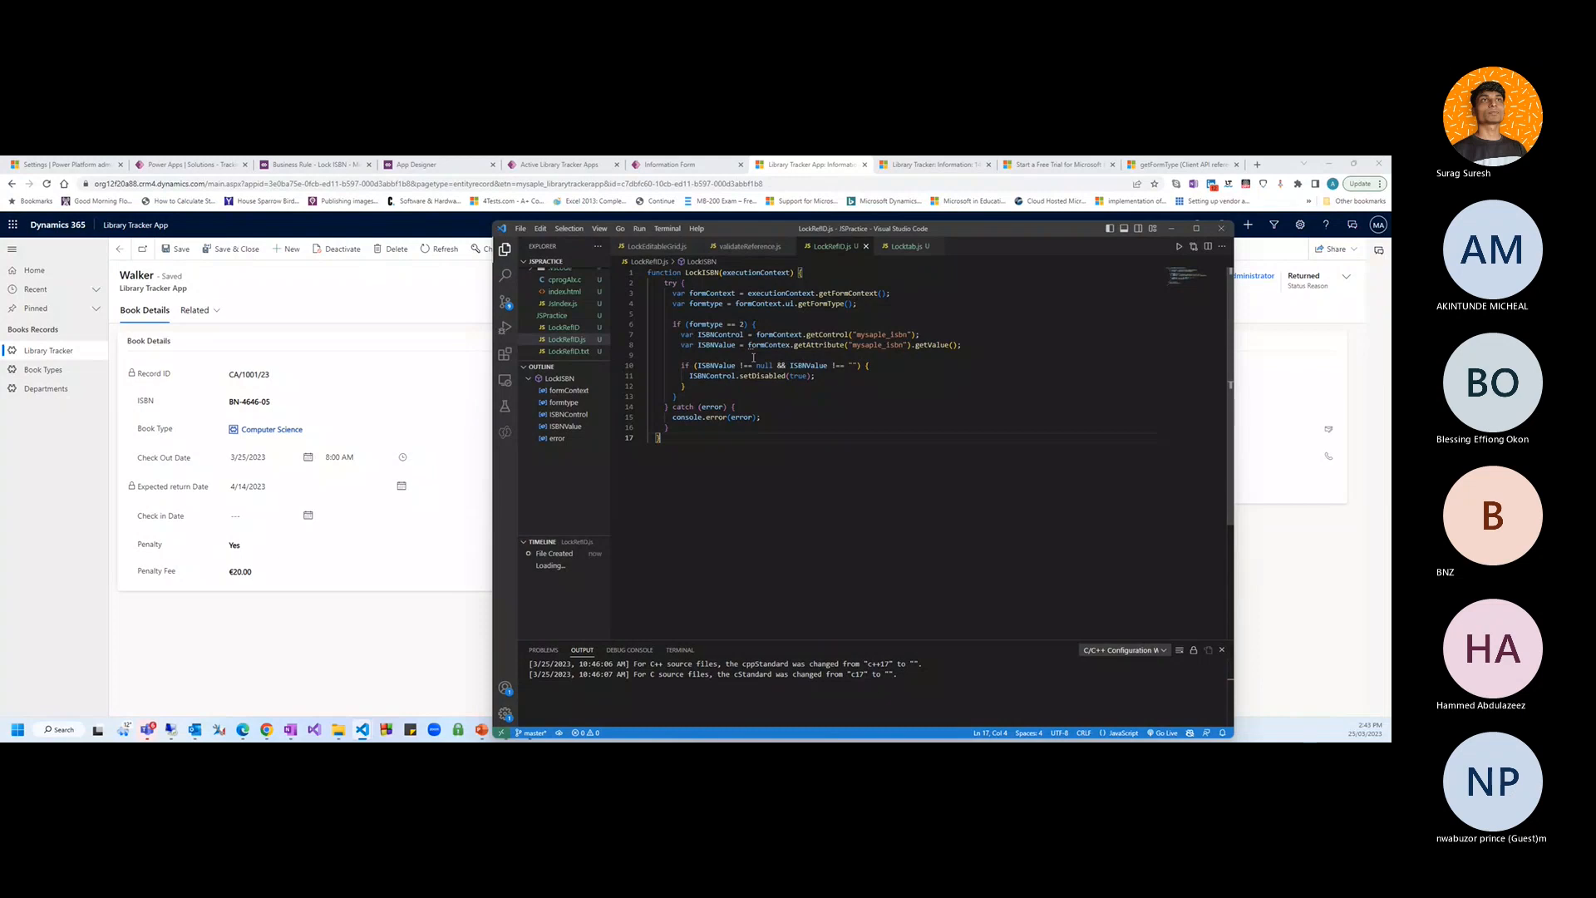
{"action": "left_click", "coordinate": [835, 386]}
{"action": "left_click", "coordinate": [918, 334]}
{"action": "left_click", "coordinate": [819, 417]}
Switch back to the library record in Chrome
{"action": "key", "text": "alt+Tab"}
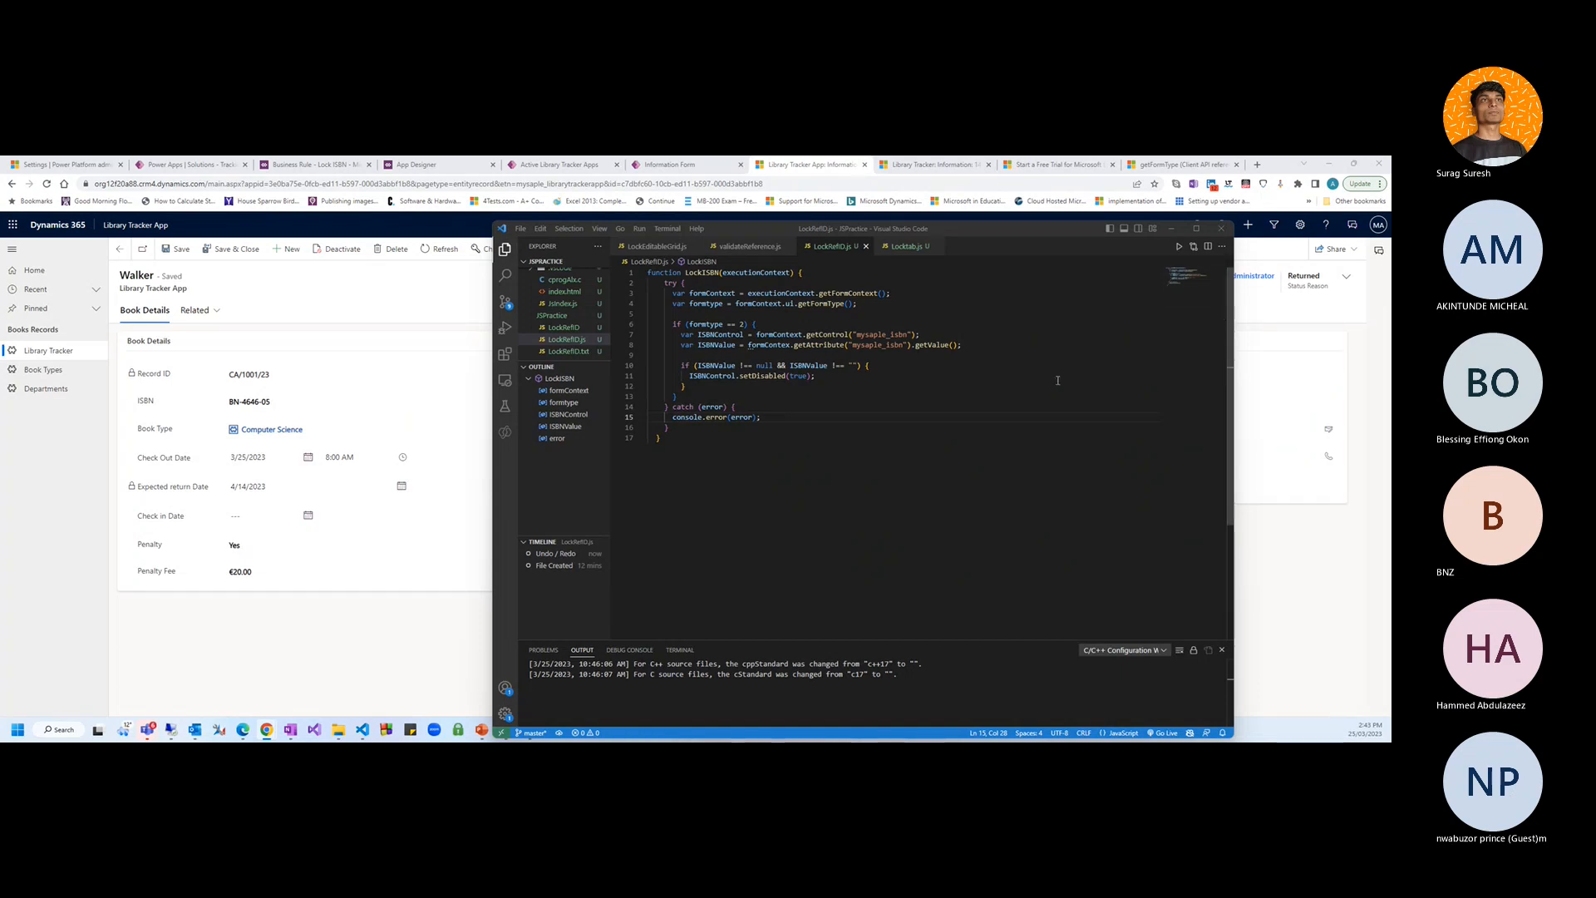
{"action": "left_click_drag", "start_coordinate": [1057, 380], "coordinate": [1039, 385]}
{"action": "left_click", "coordinate": [285, 620]}
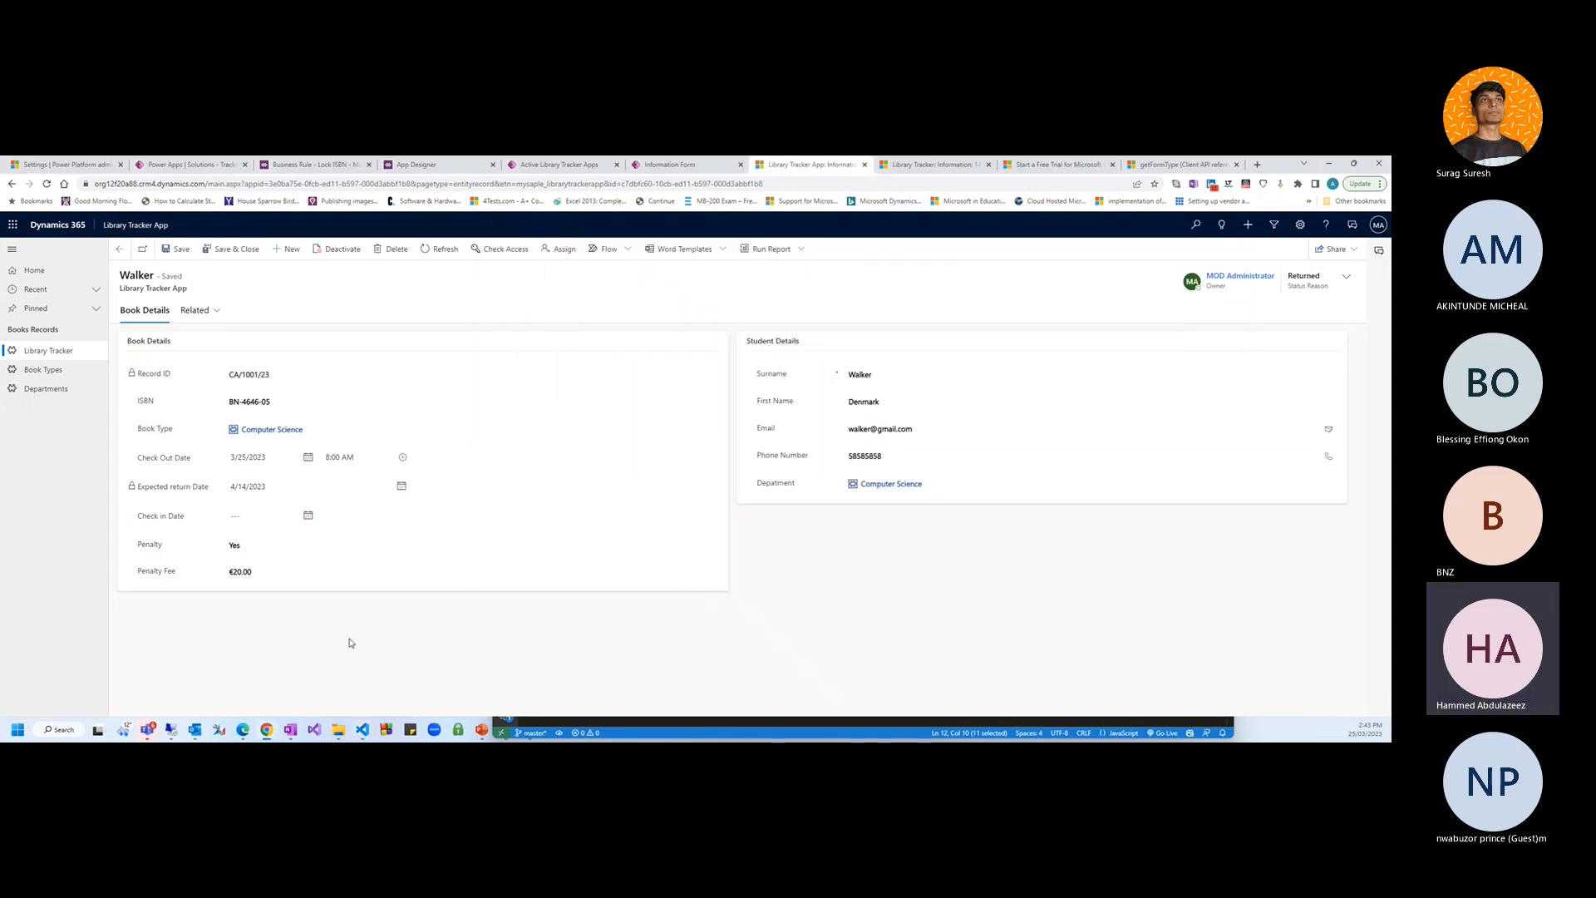
Refresh the Library Tracker record page with F5
{"action": "key", "text": "F5"}
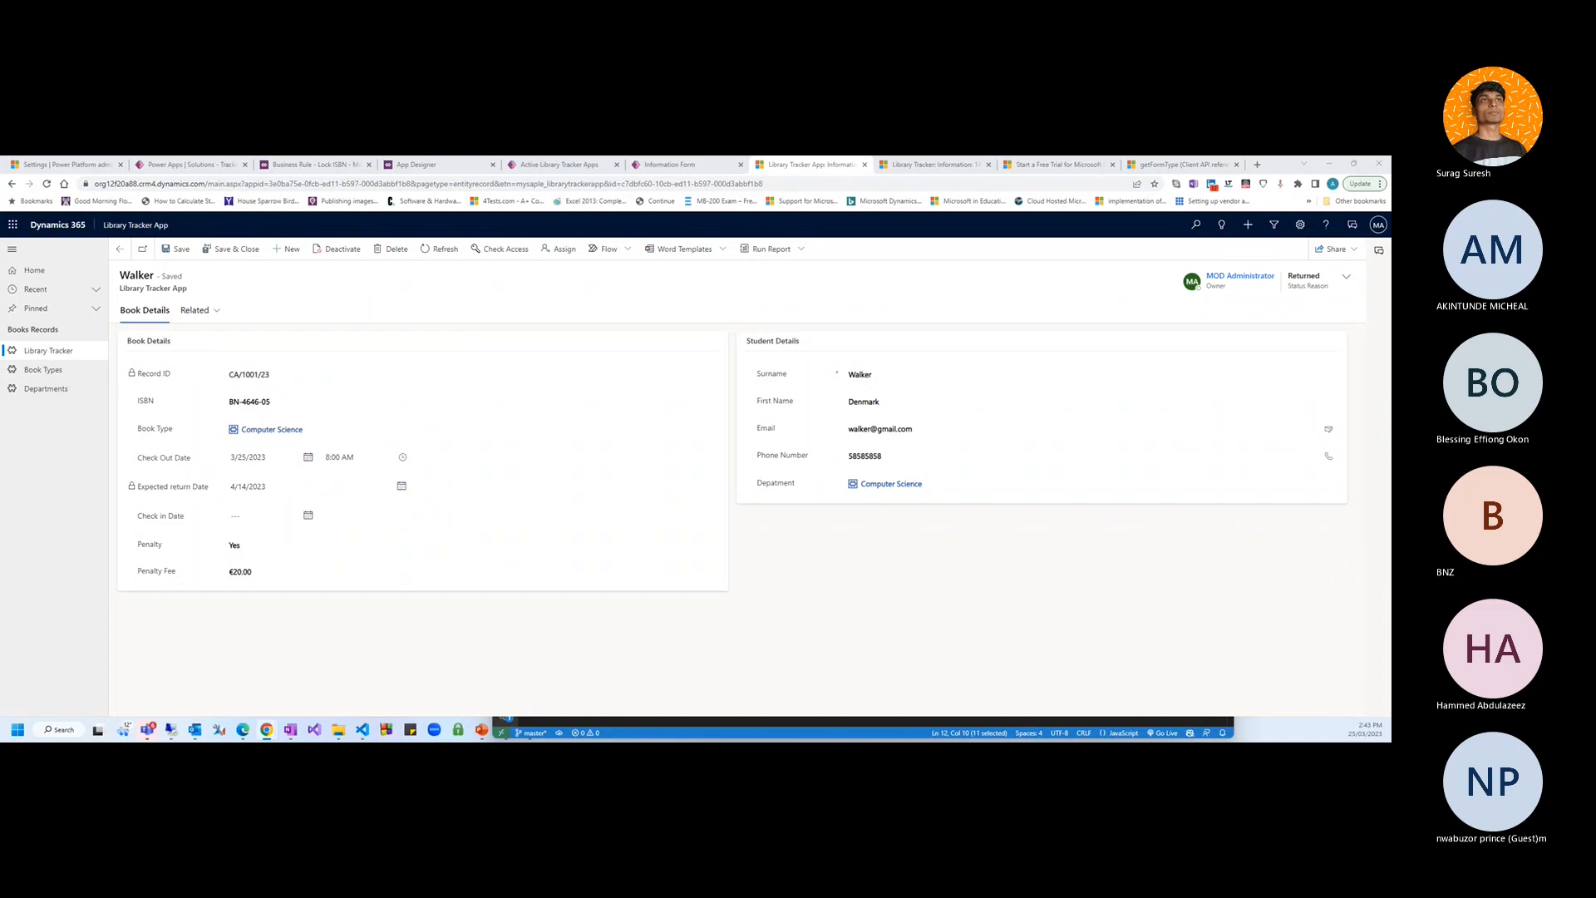
Filter the client API docs for 'Disa' and open the getDisabled reference page
{"action": "left_click", "coordinate": [1180, 164]}
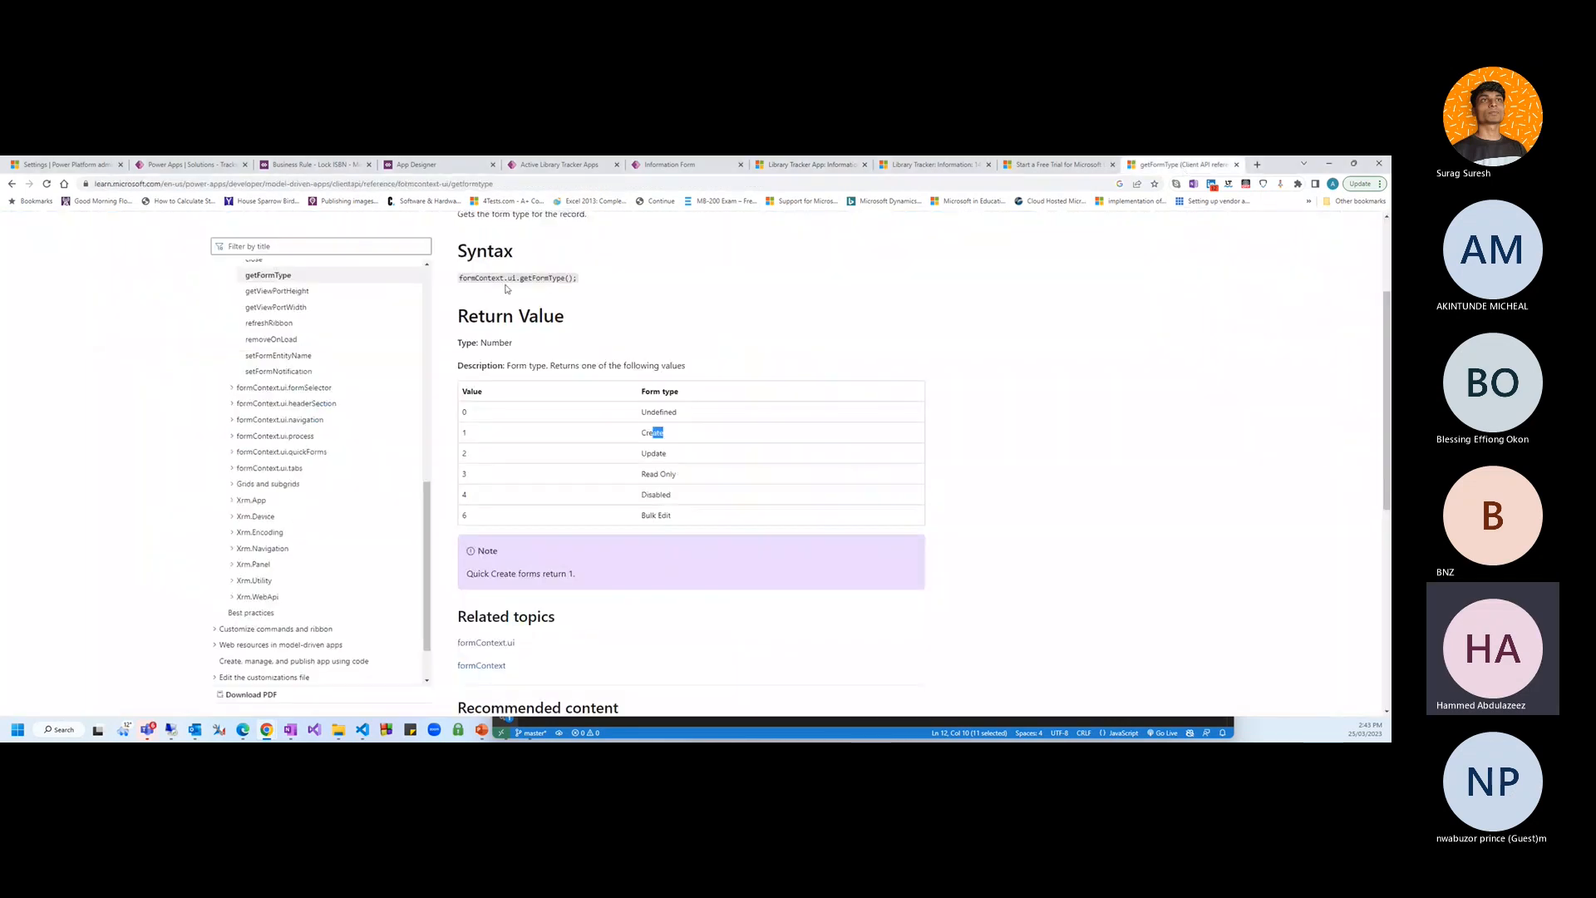
{"action": "left_click", "coordinate": [326, 248]}
{"action": "type", "text": "Disa"}
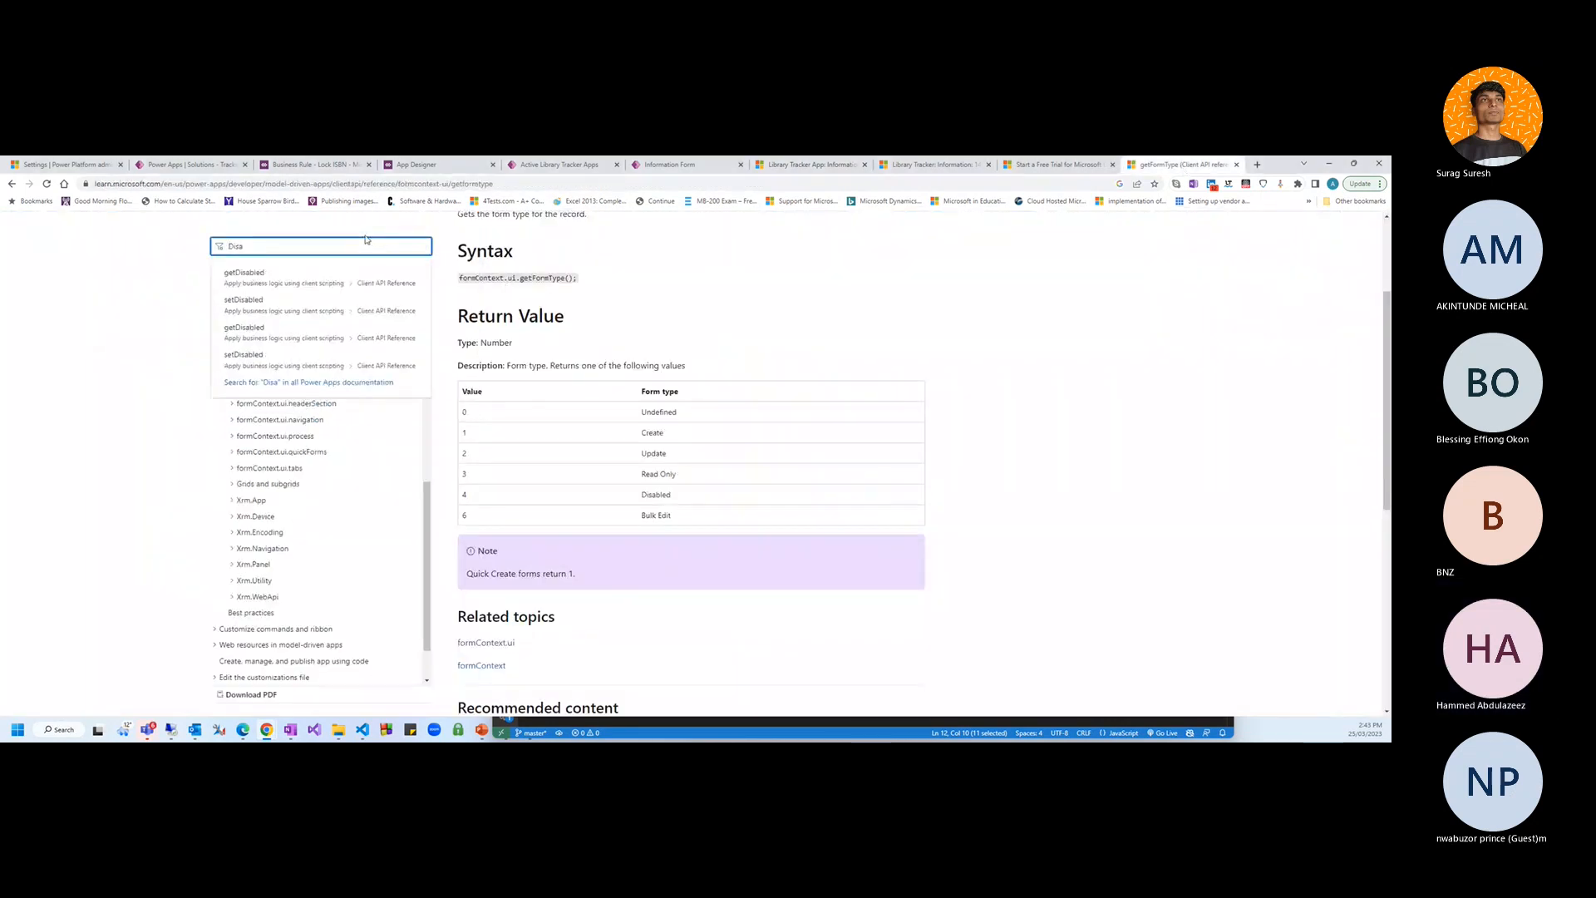
{"action": "left_click", "coordinate": [266, 274]}
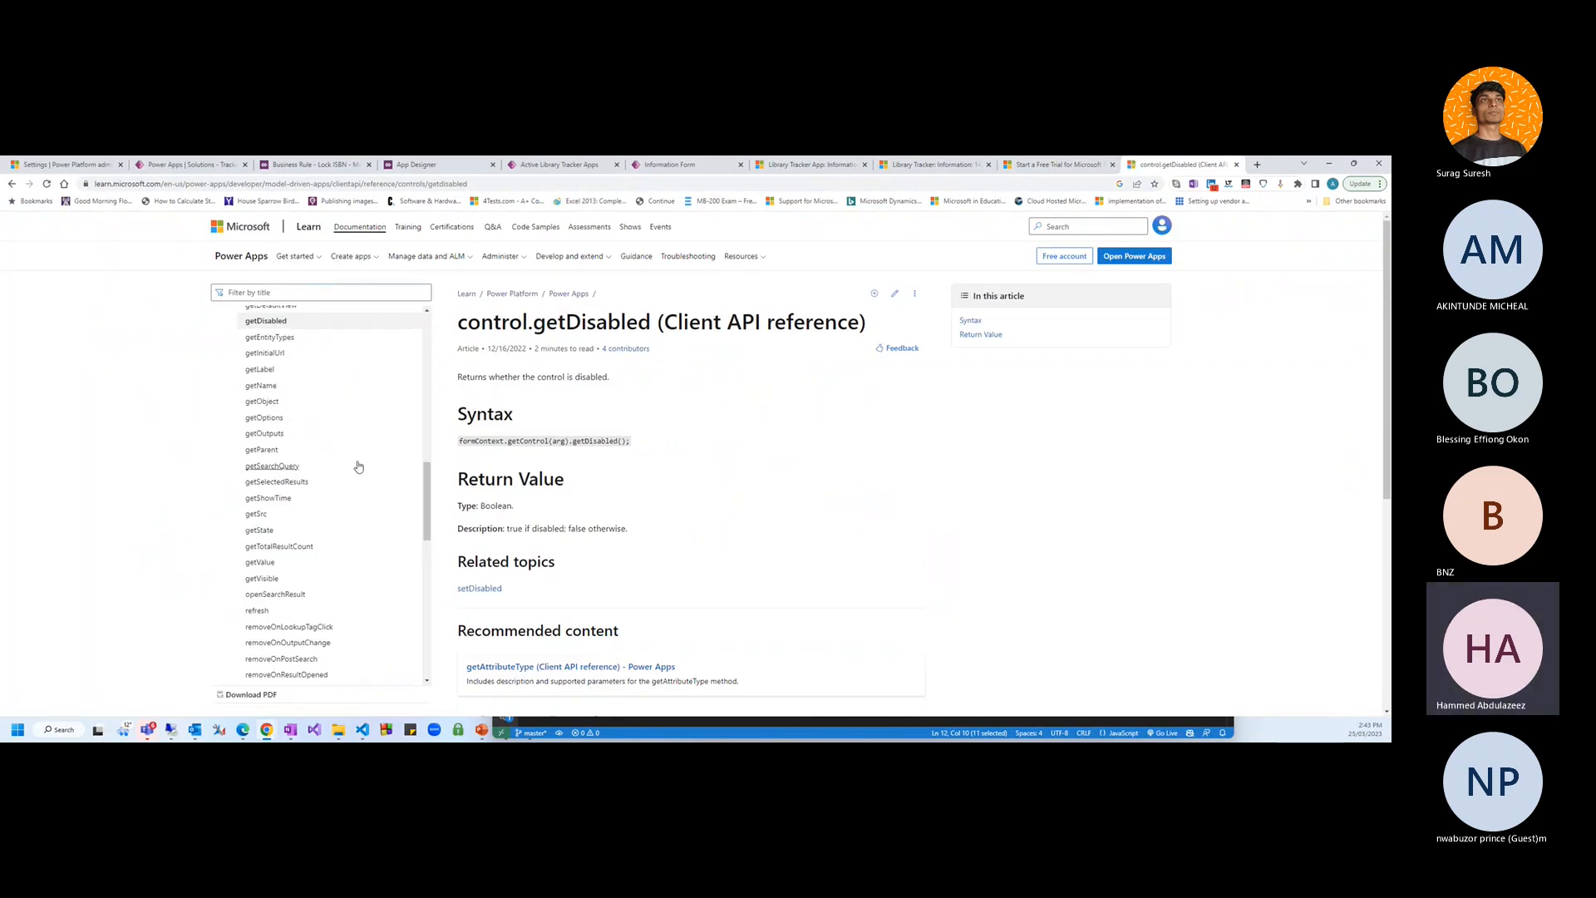
{"action": "scroll", "coordinate": [590, 486], "scroll_direction": "down", "scroll_amount": 2}
{"action": "scroll", "coordinate": [590, 486], "scroll_direction": "up", "scroll_amount": 1}
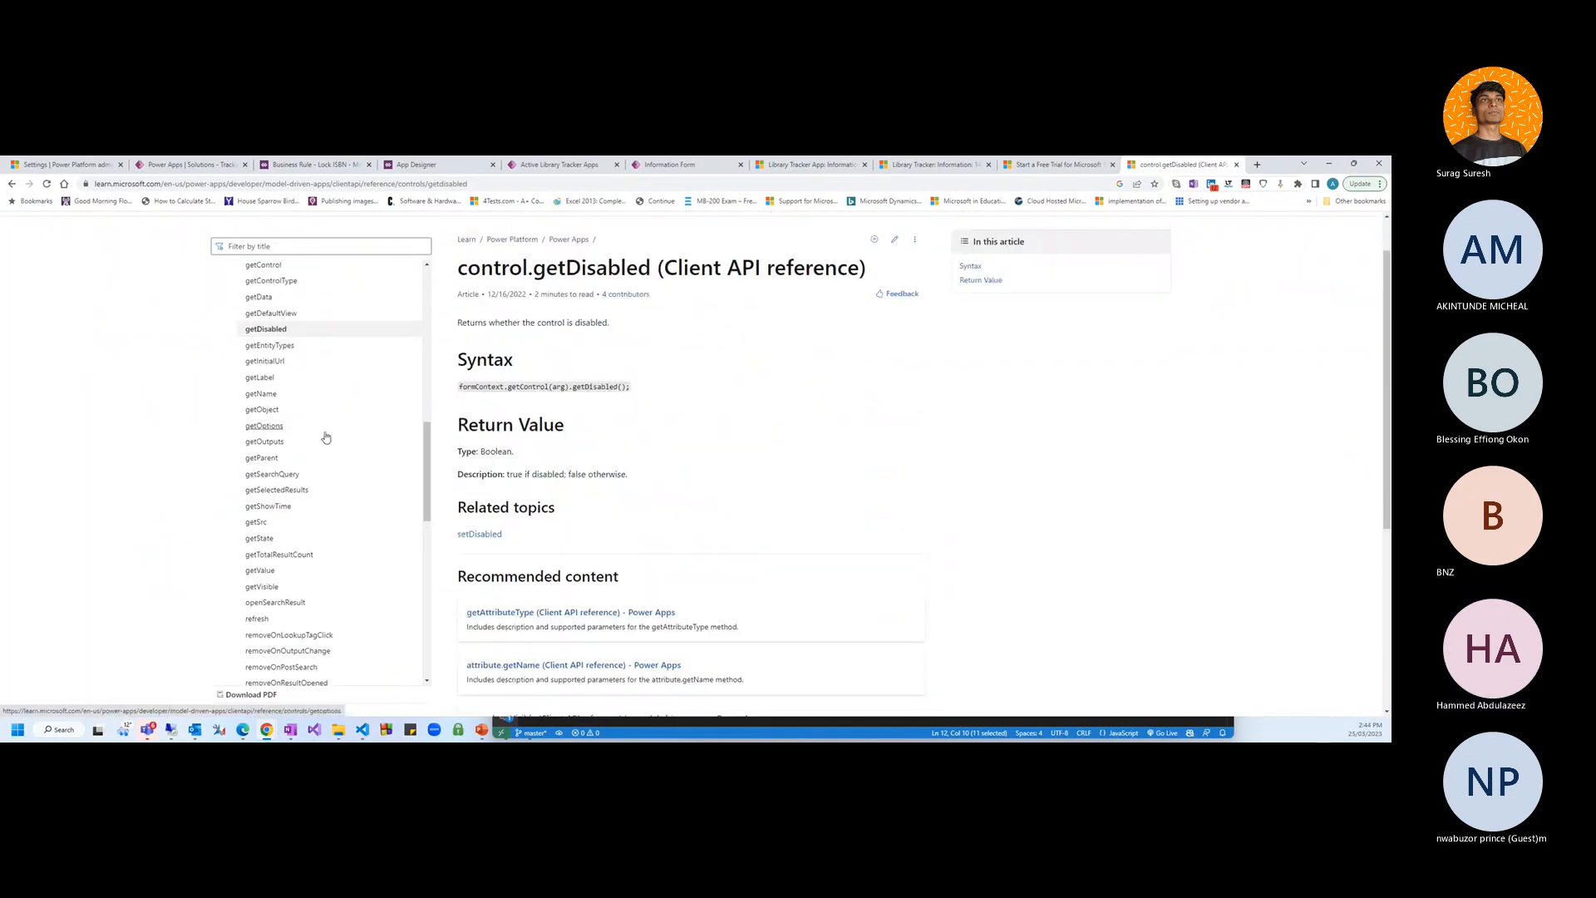
Filter for 'Disabl' and open the setDisabled reference page, scrolling through it
{"action": "left_click", "coordinate": [273, 247]}
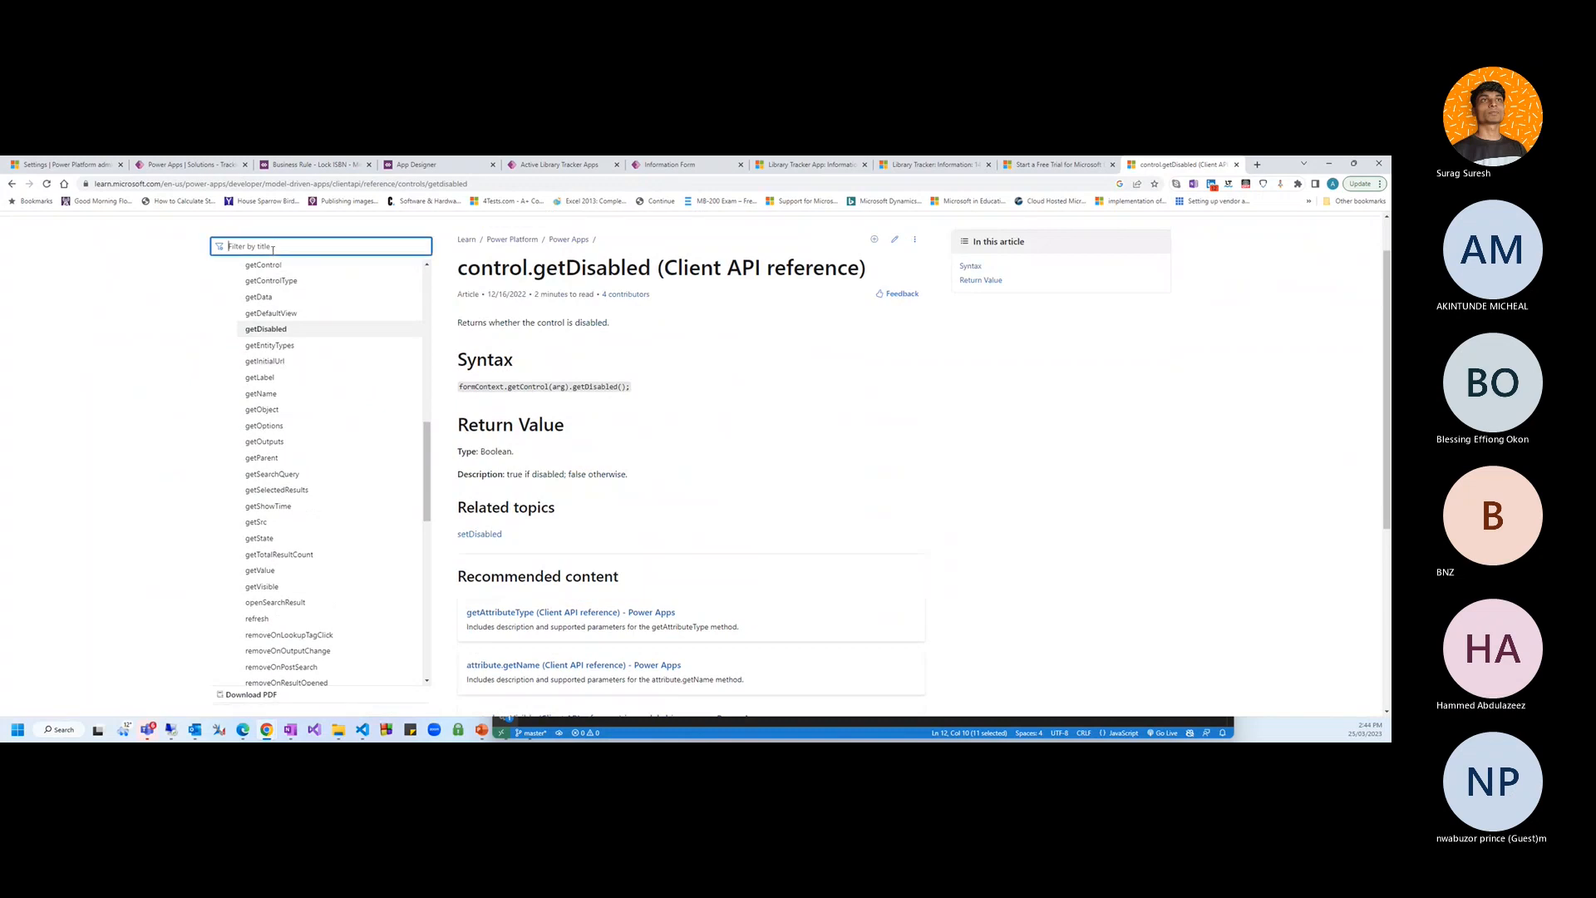
{"action": "type", "text": "Disa"}
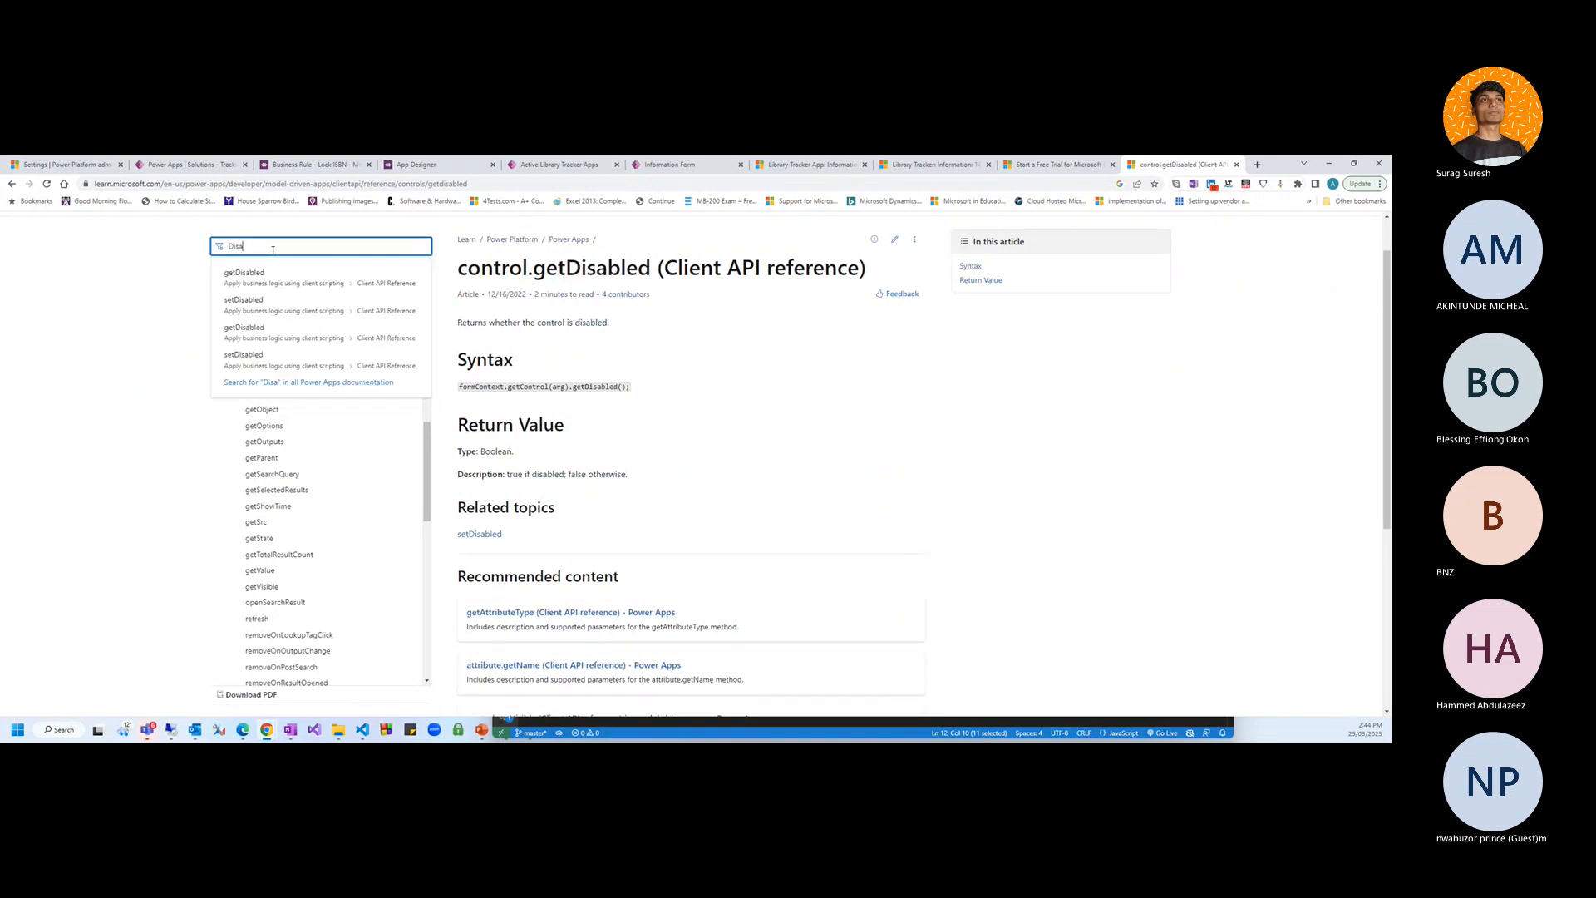
{"action": "type", "text": "bl"}
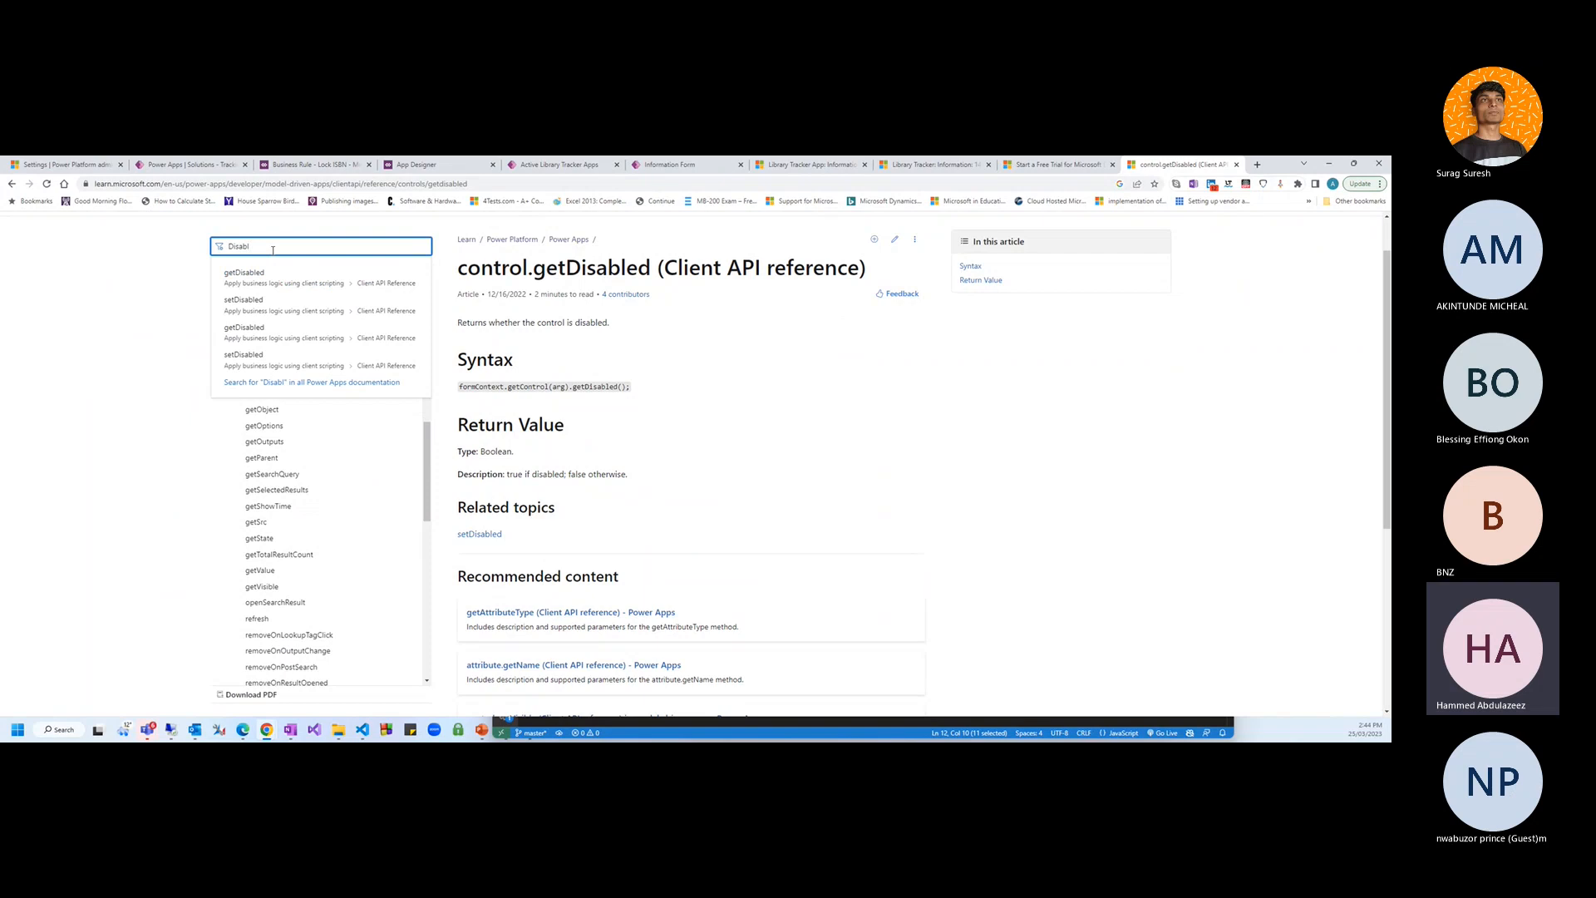
{"action": "left_click", "coordinate": [306, 306]}
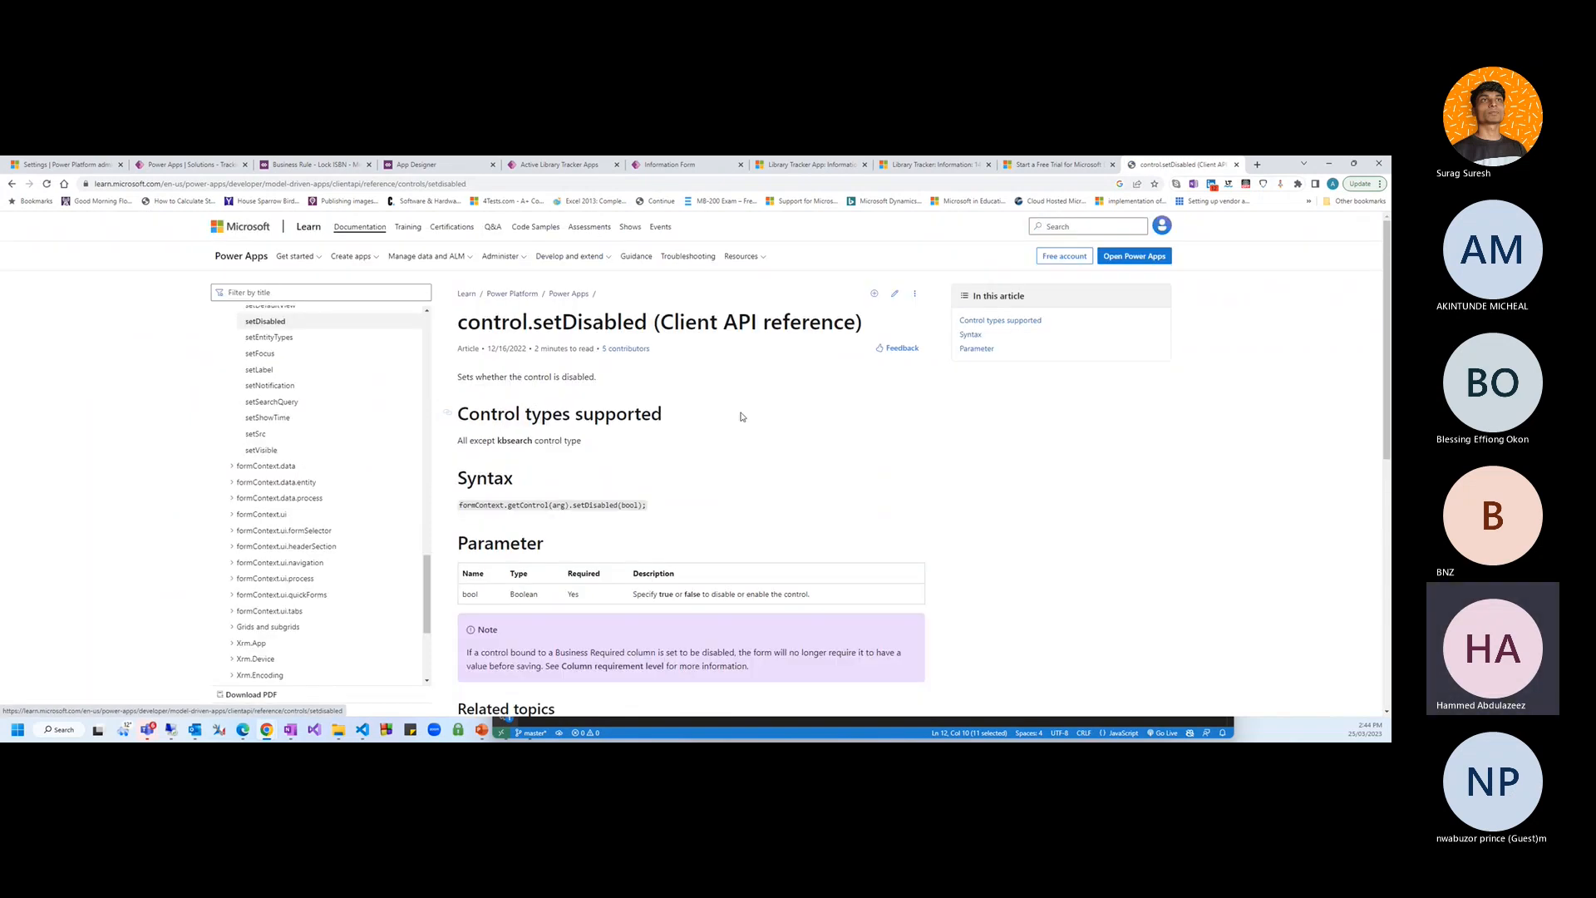
{"action": "scroll", "coordinate": [739, 449], "scroll_direction": "down", "scroll_amount": 1}
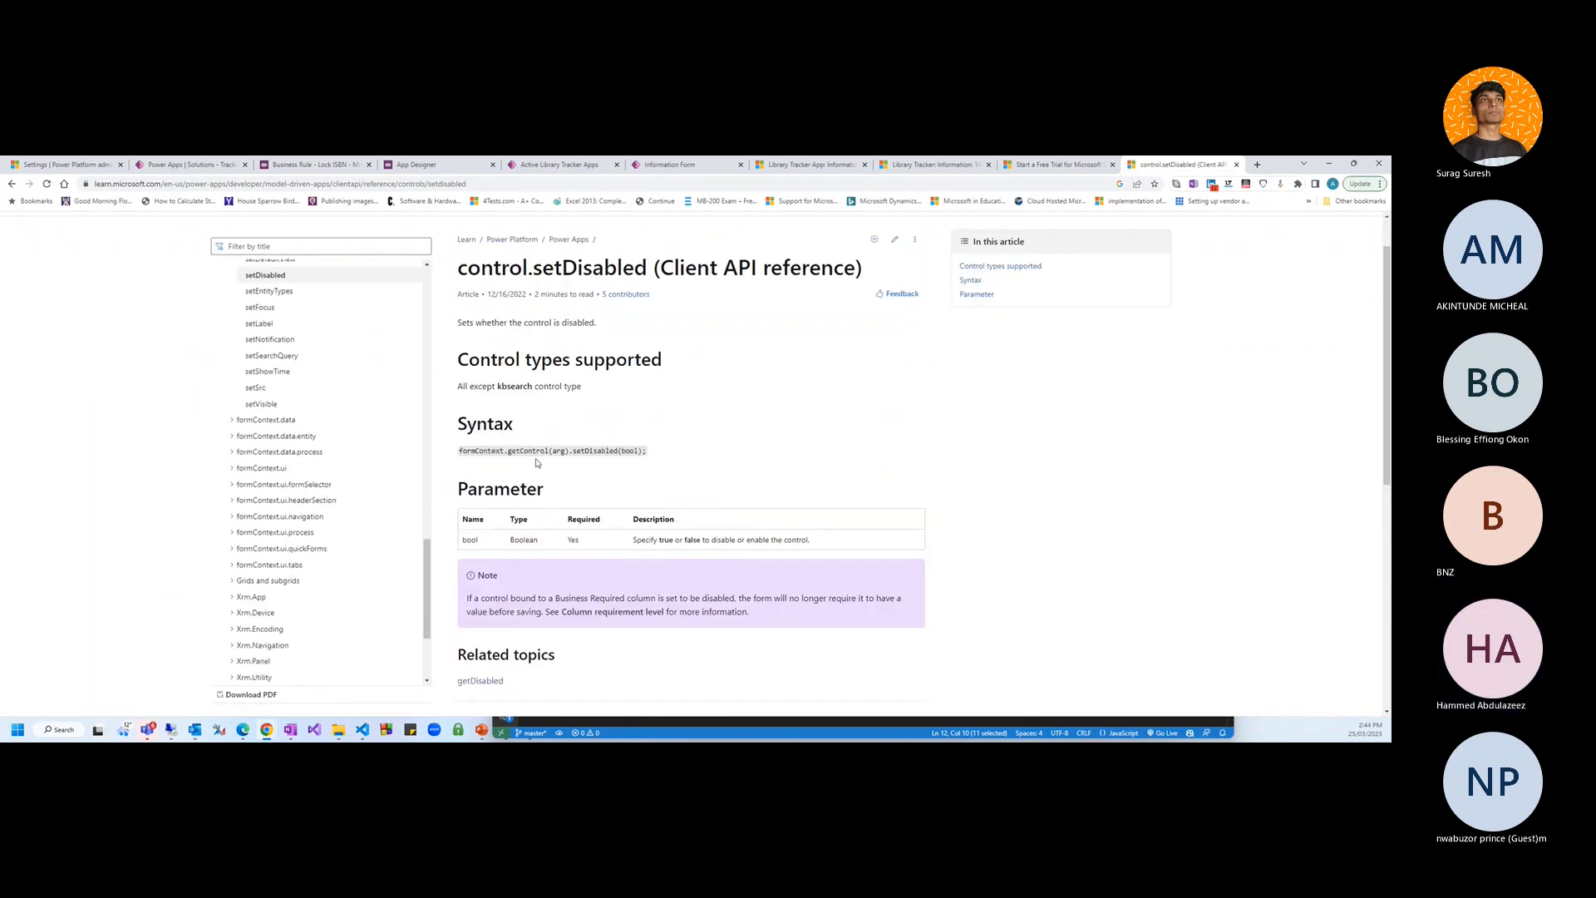
{"action": "left_click_drag", "start_coordinate": [547, 450], "coordinate": [527, 451]}
{"action": "scroll", "coordinate": [672, 474], "scroll_direction": "down", "scroll_amount": 1}
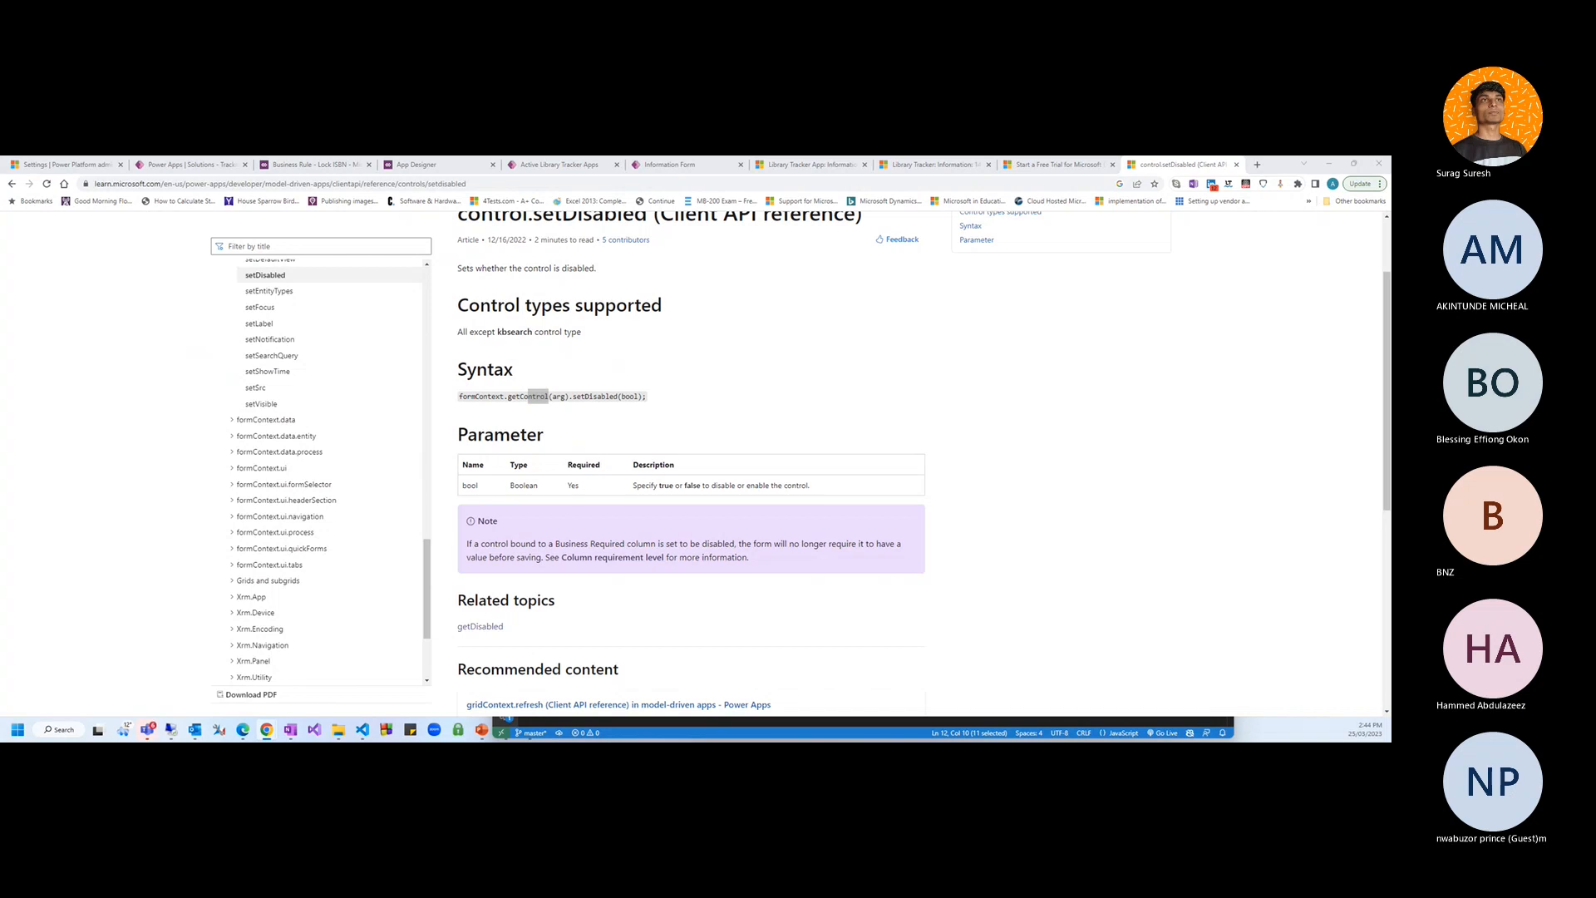
{"action": "scroll", "coordinate": [582, 517], "scroll_direction": "down", "scroll_amount": 2}
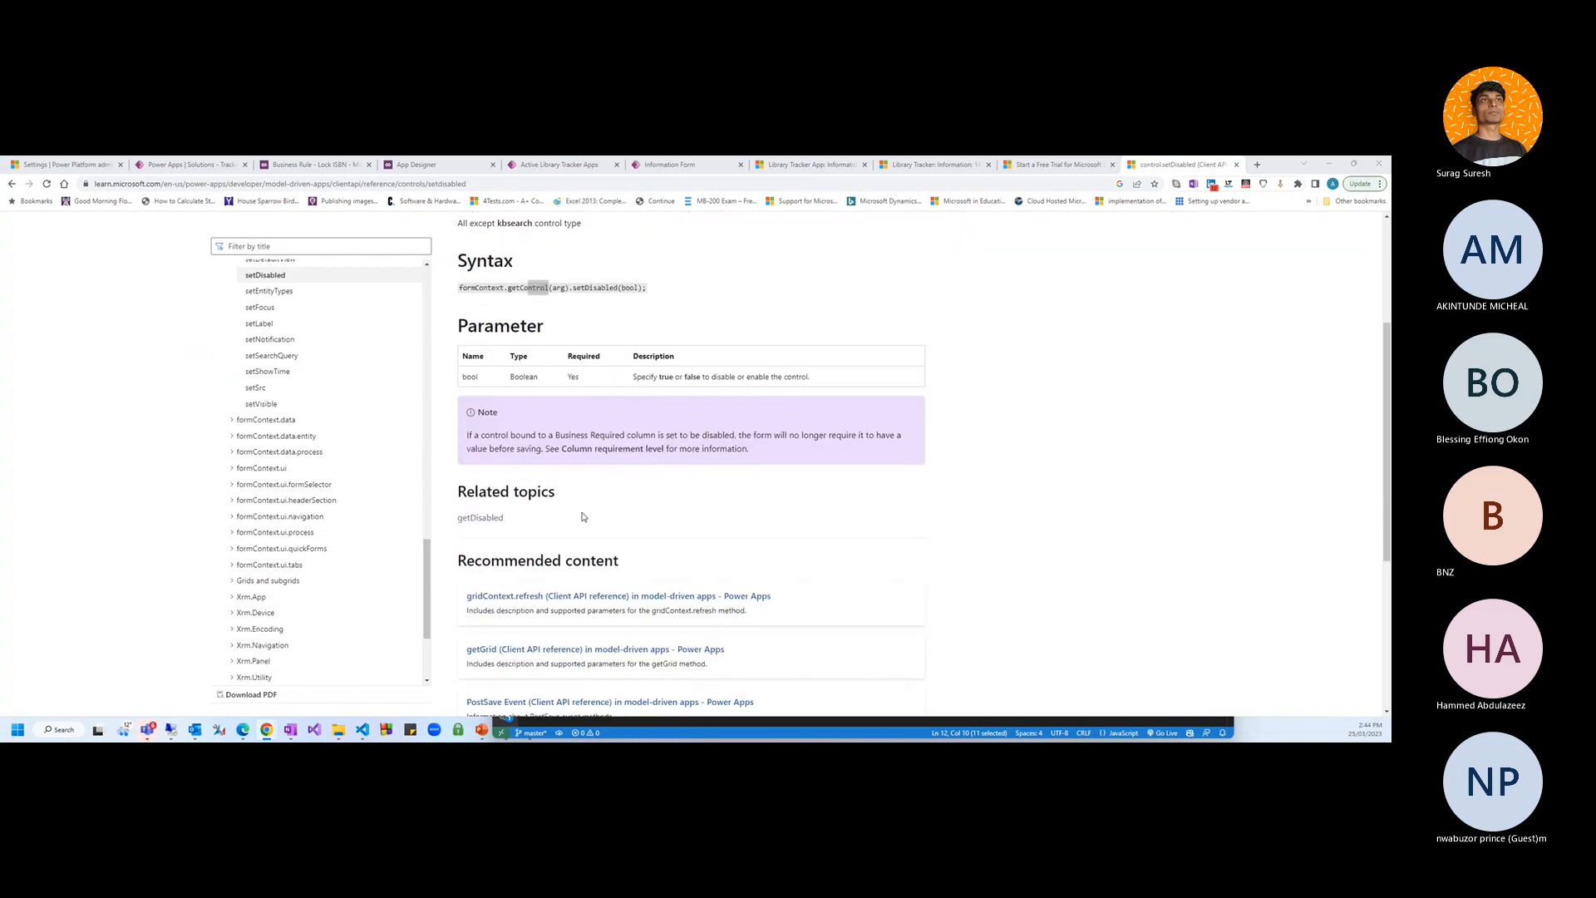
{"action": "scroll", "coordinate": [592, 517], "scroll_direction": "up", "scroll_amount": 2}
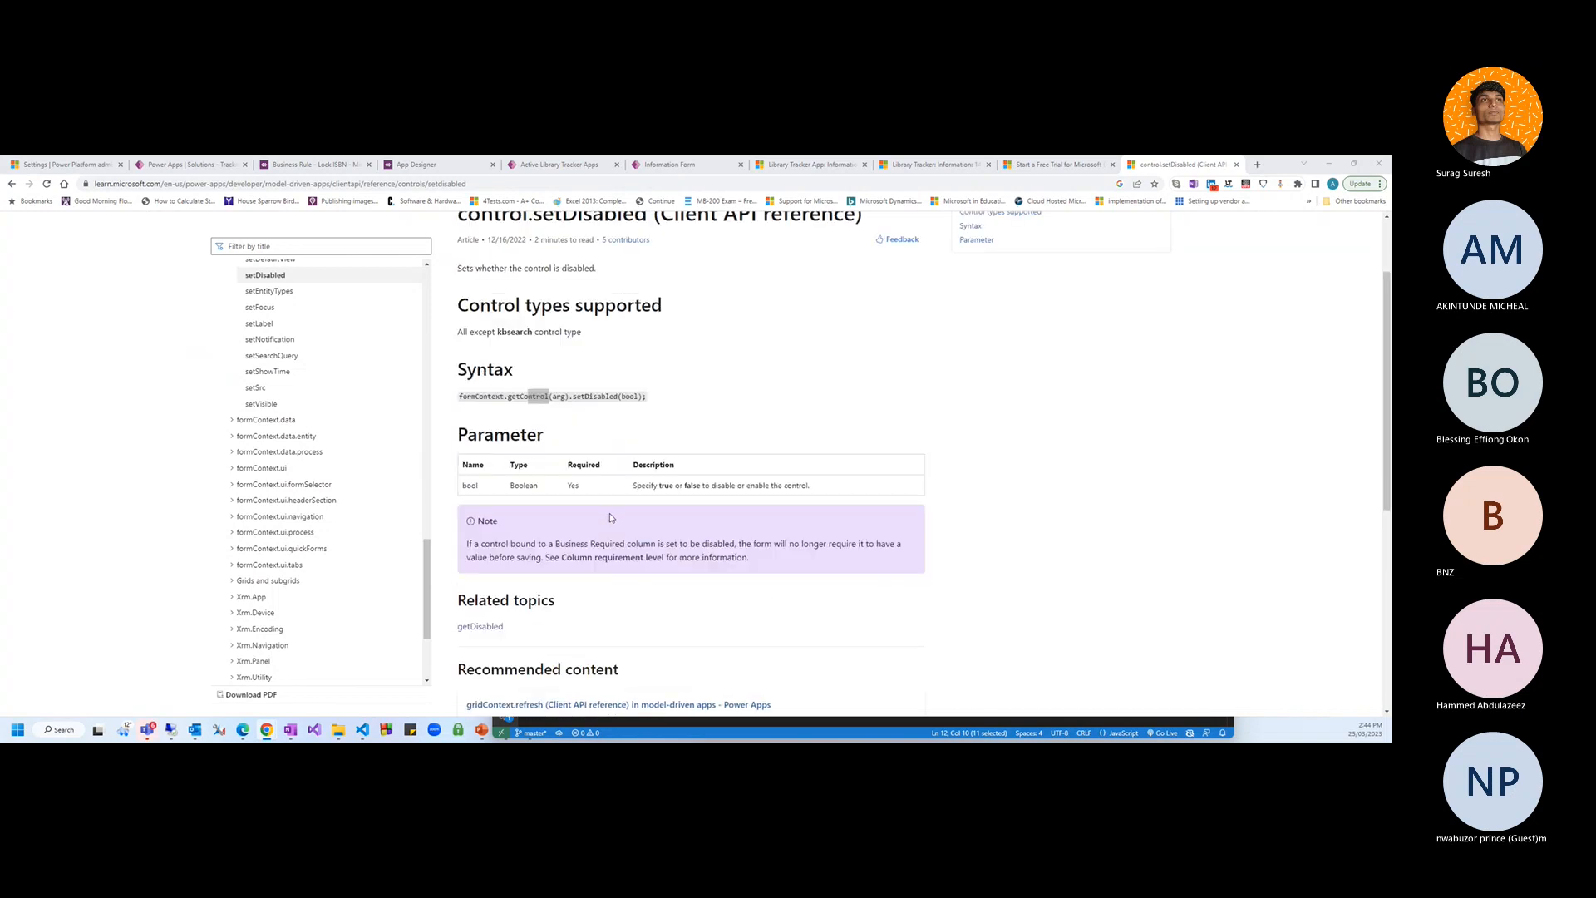
Highlight the getControl and Disabled parts of the setDisabled syntax example
{"action": "left_click_drag", "start_coordinate": [642, 397], "coordinate": [462, 396]}
{"action": "left_click", "coordinate": [521, 397]}
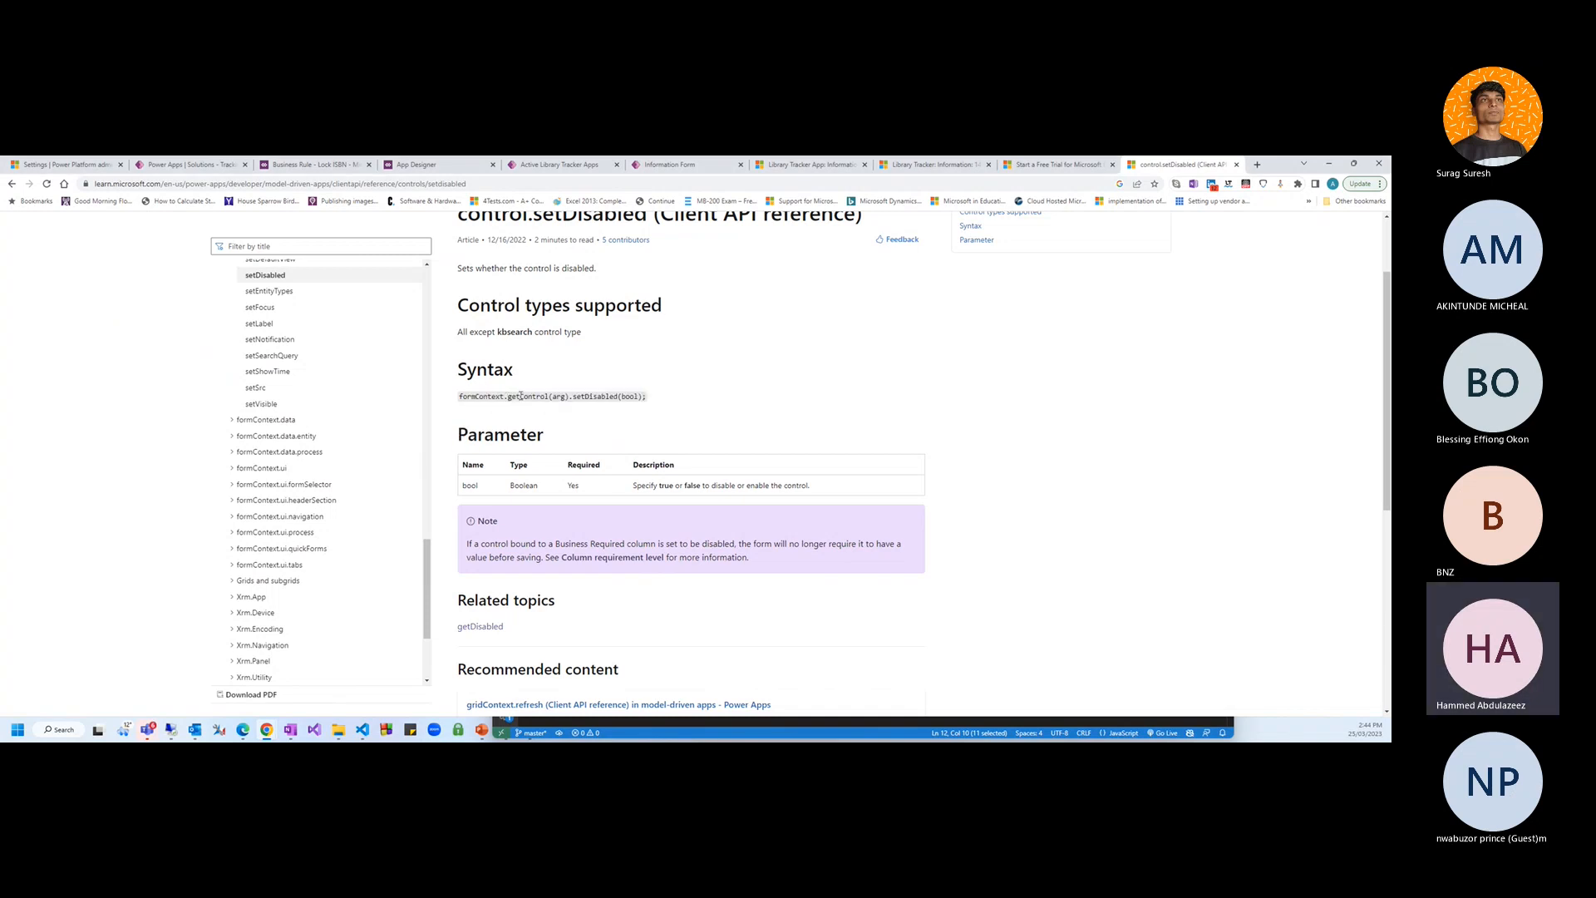
{"action": "double_click", "coordinate": [521, 397]}
{"action": "left_click_drag", "start_coordinate": [584, 397], "coordinate": [623, 397]}
{"action": "left_click", "coordinate": [623, 396]}
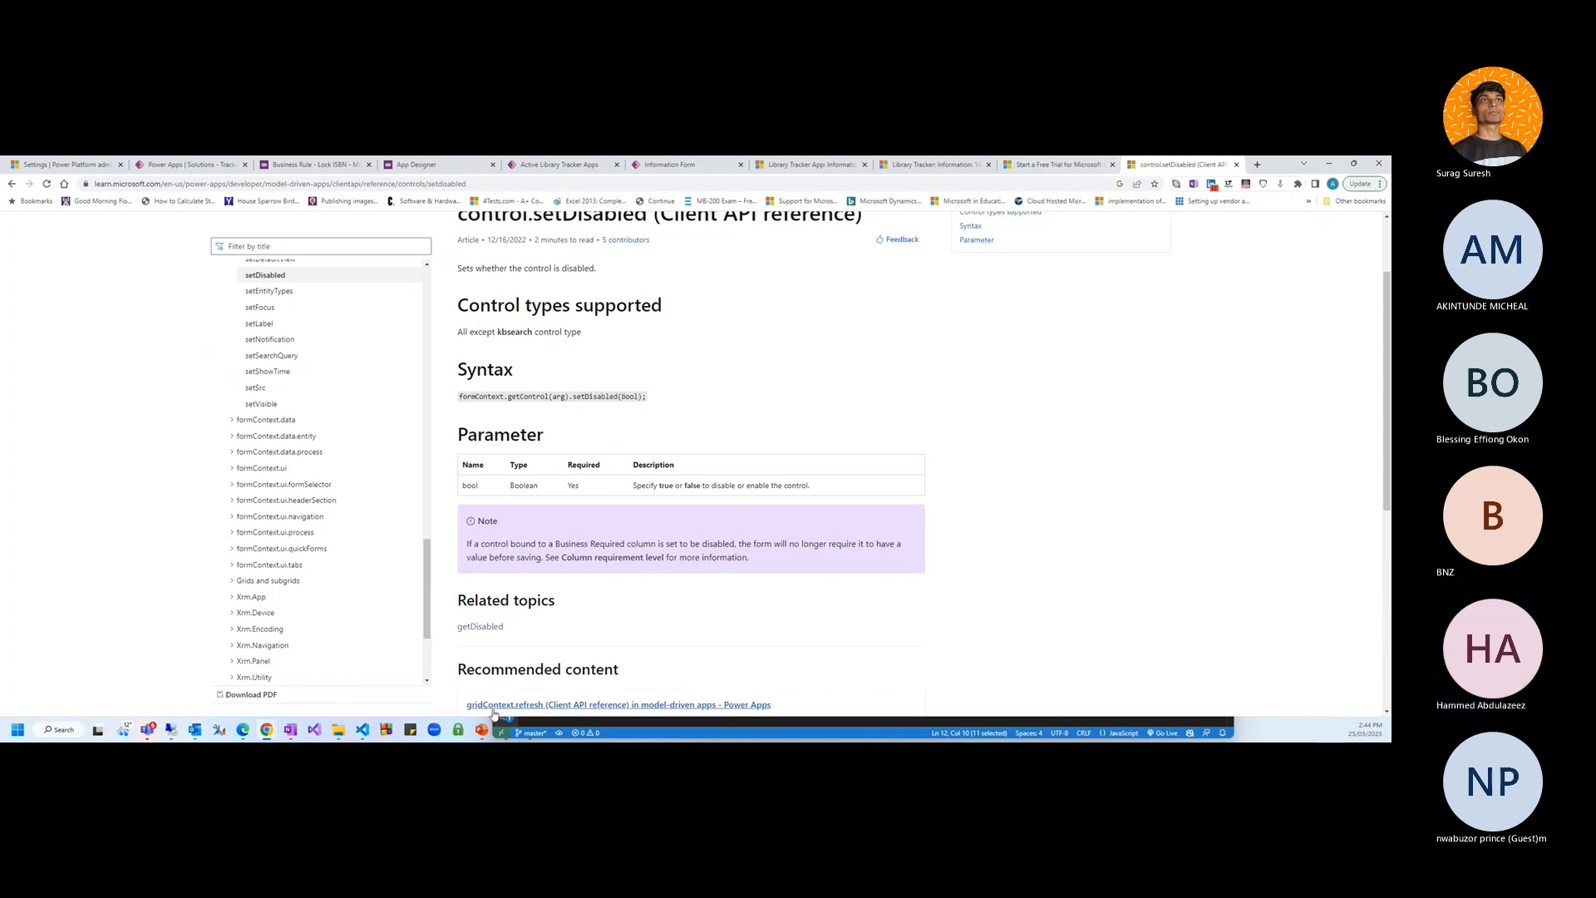
Compare ISBNControl and ISBNValue in the code, then return to the Information form designer
{"action": "left_click", "coordinate": [764, 732]}
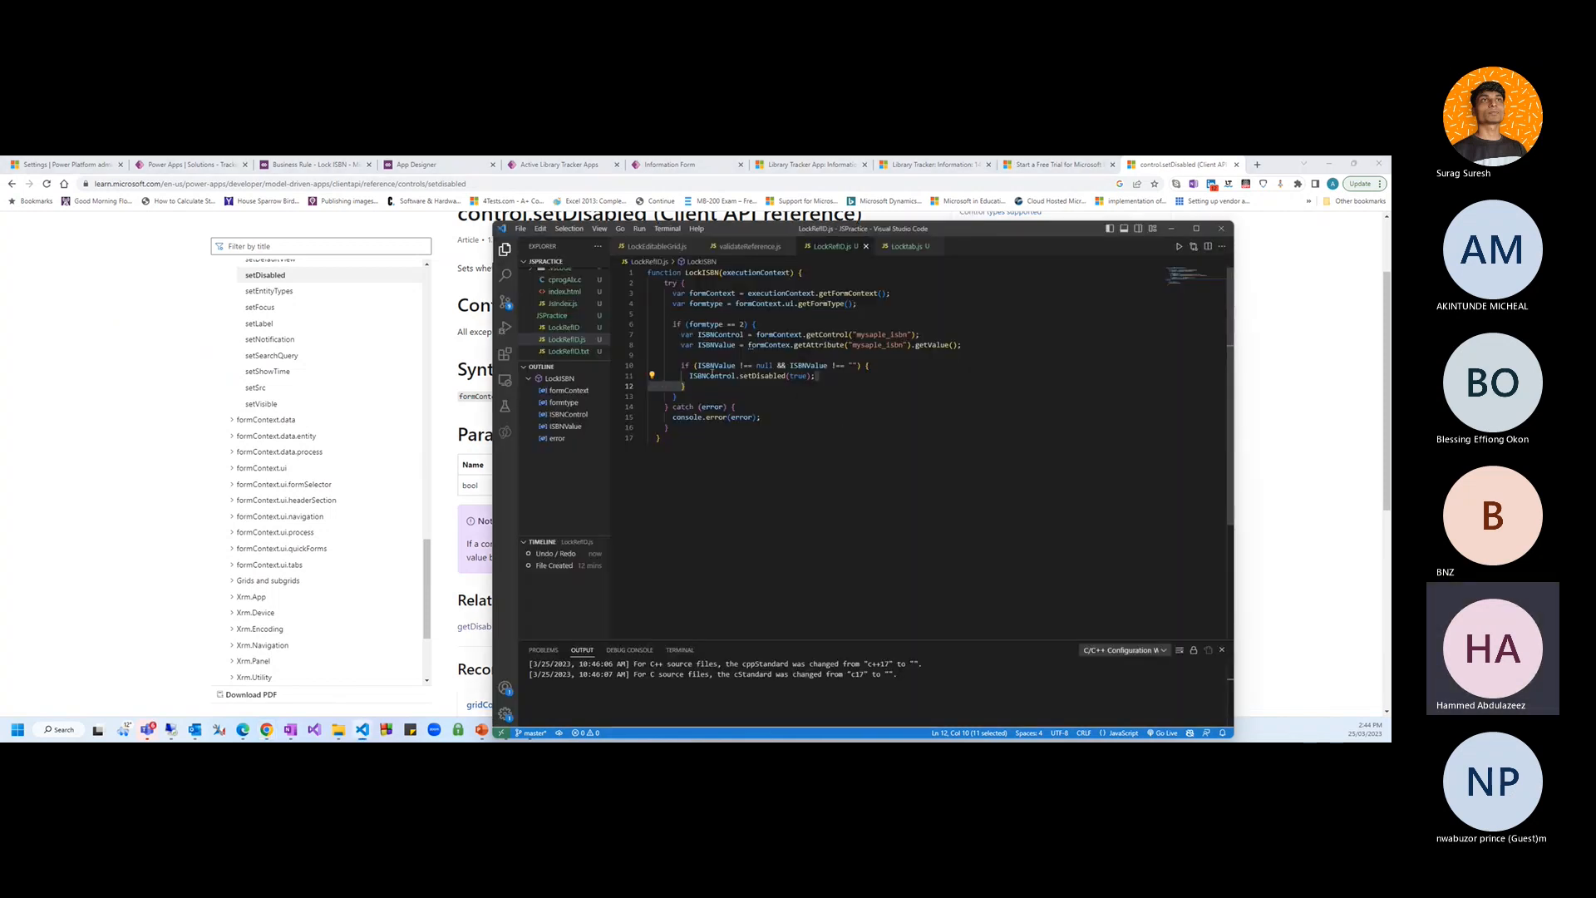
{"action": "left_click", "coordinate": [698, 375]}
{"action": "left_click", "coordinate": [731, 344]}
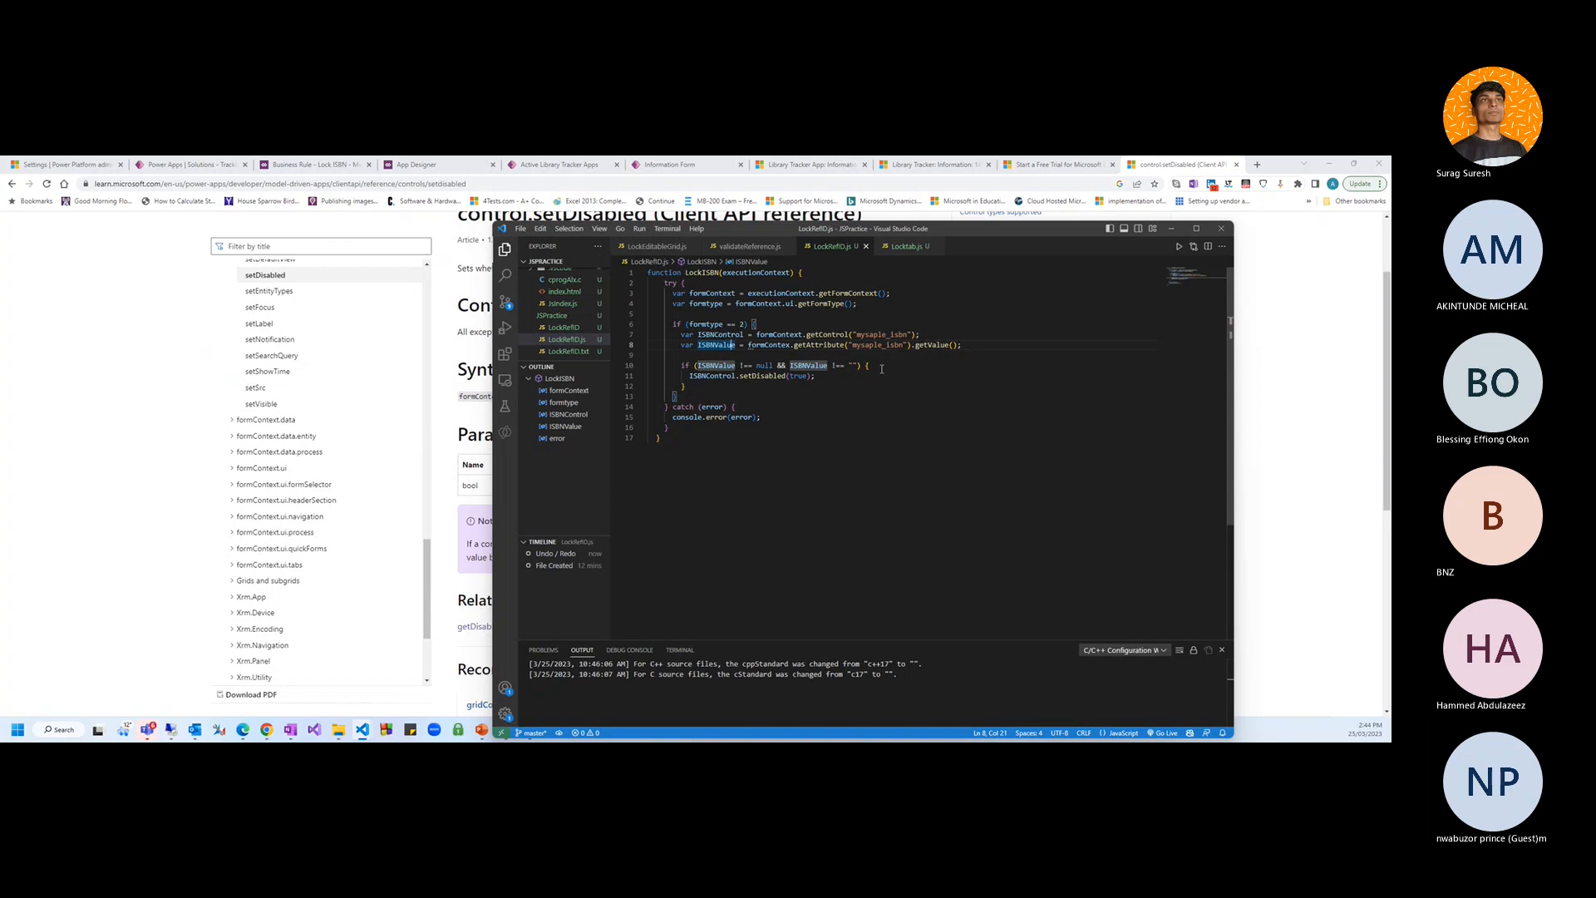
{"action": "left_click", "coordinate": [58, 452]}
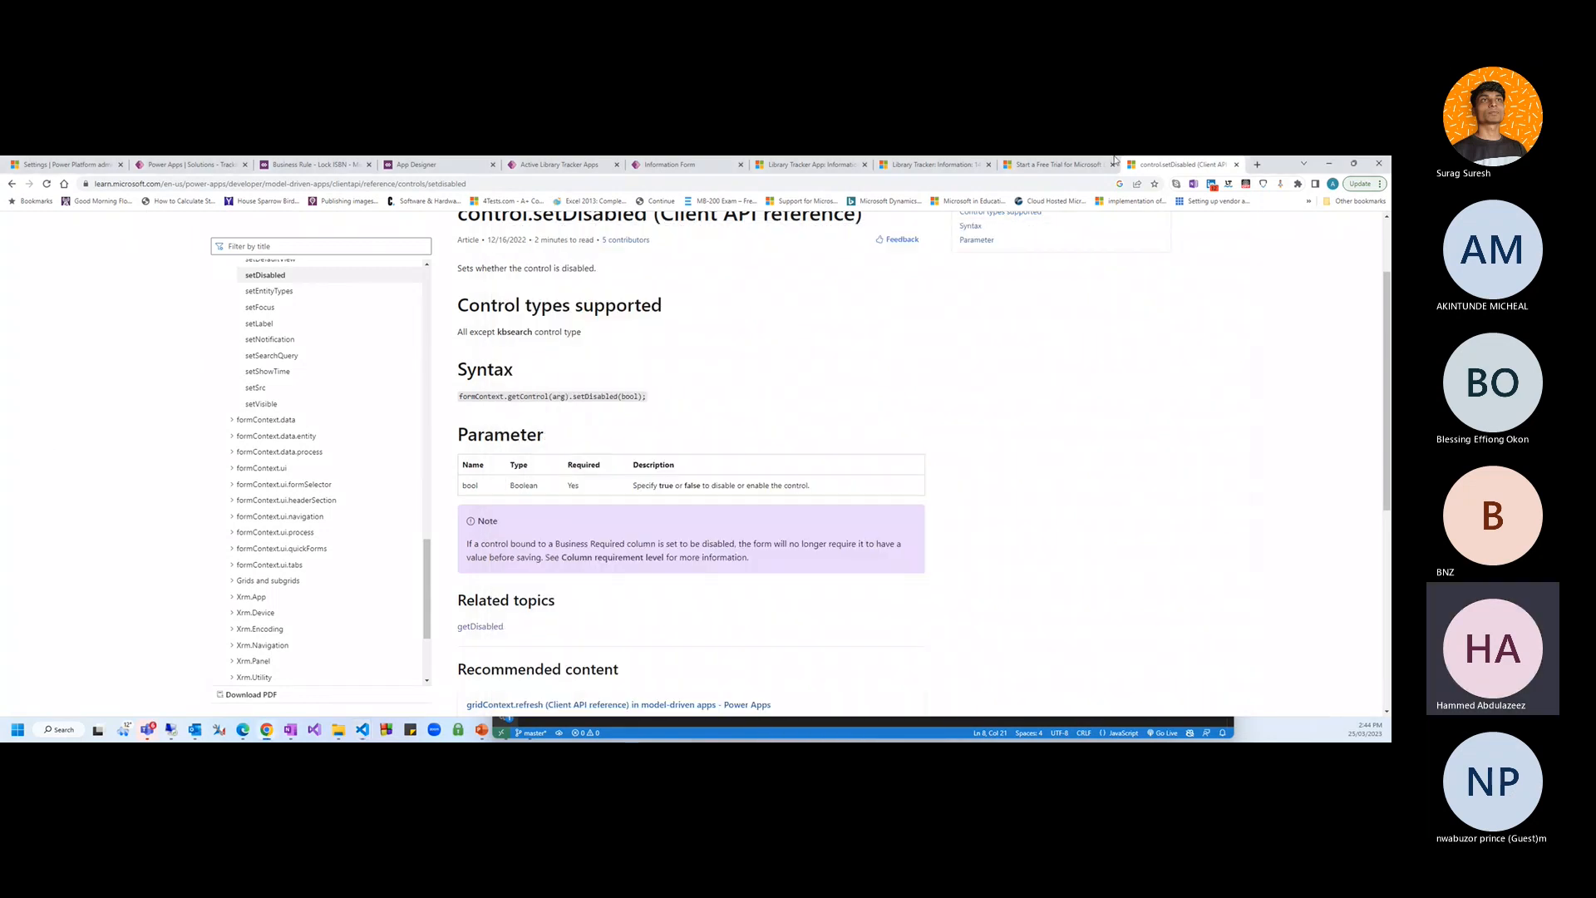
{"action": "left_click", "coordinate": [669, 165]}
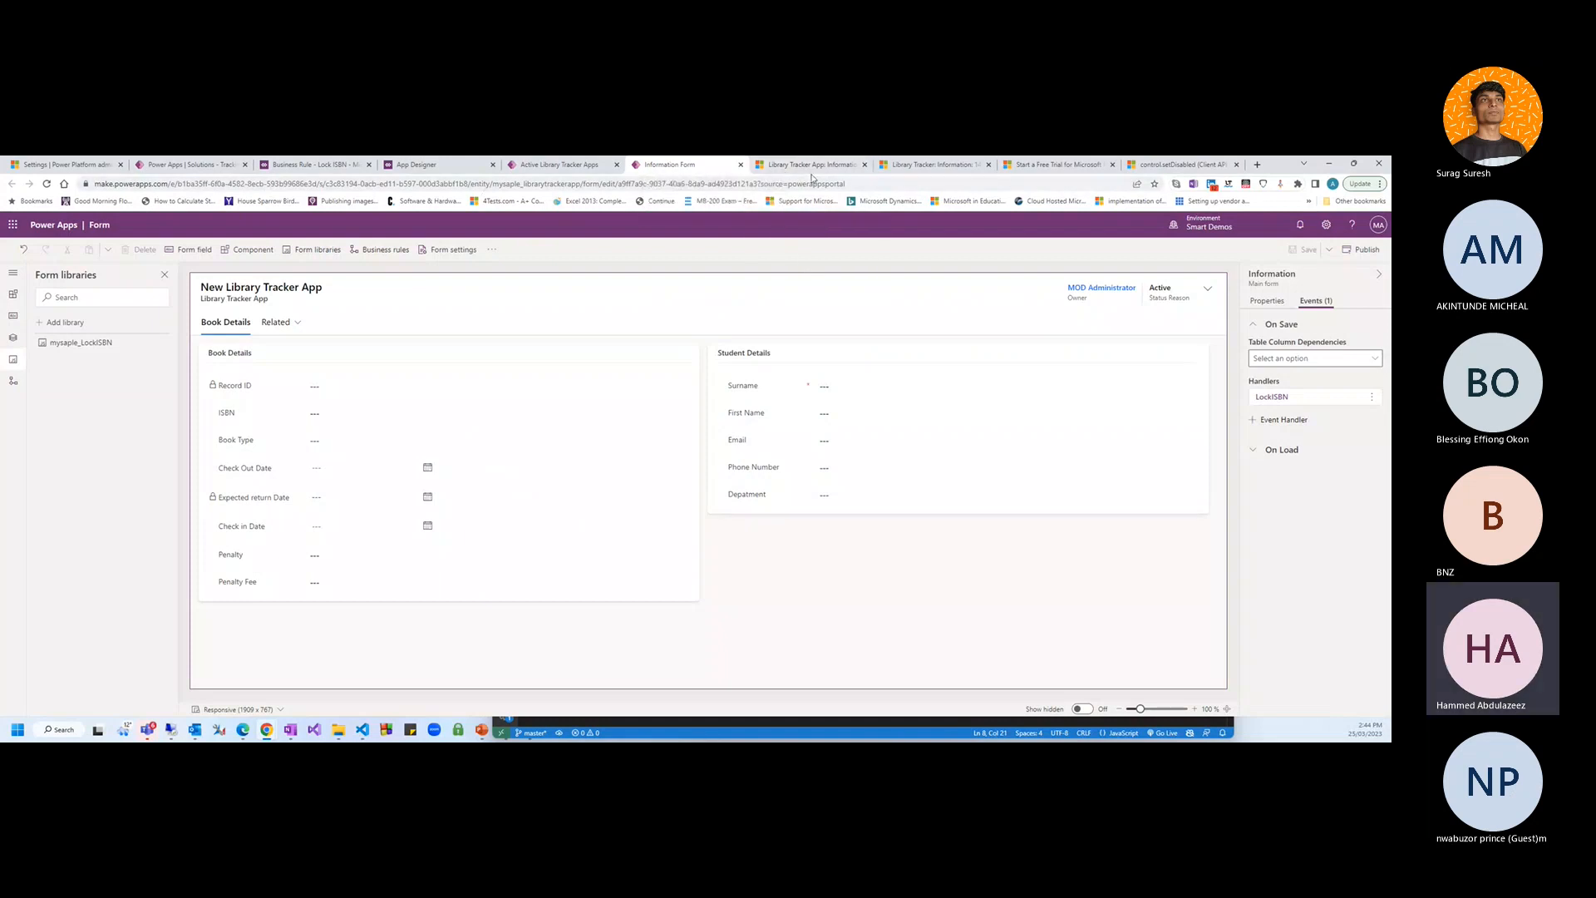
Change the Walker record's ISBN to BN-4646-06 and save it
{"action": "left_click", "coordinate": [930, 164]}
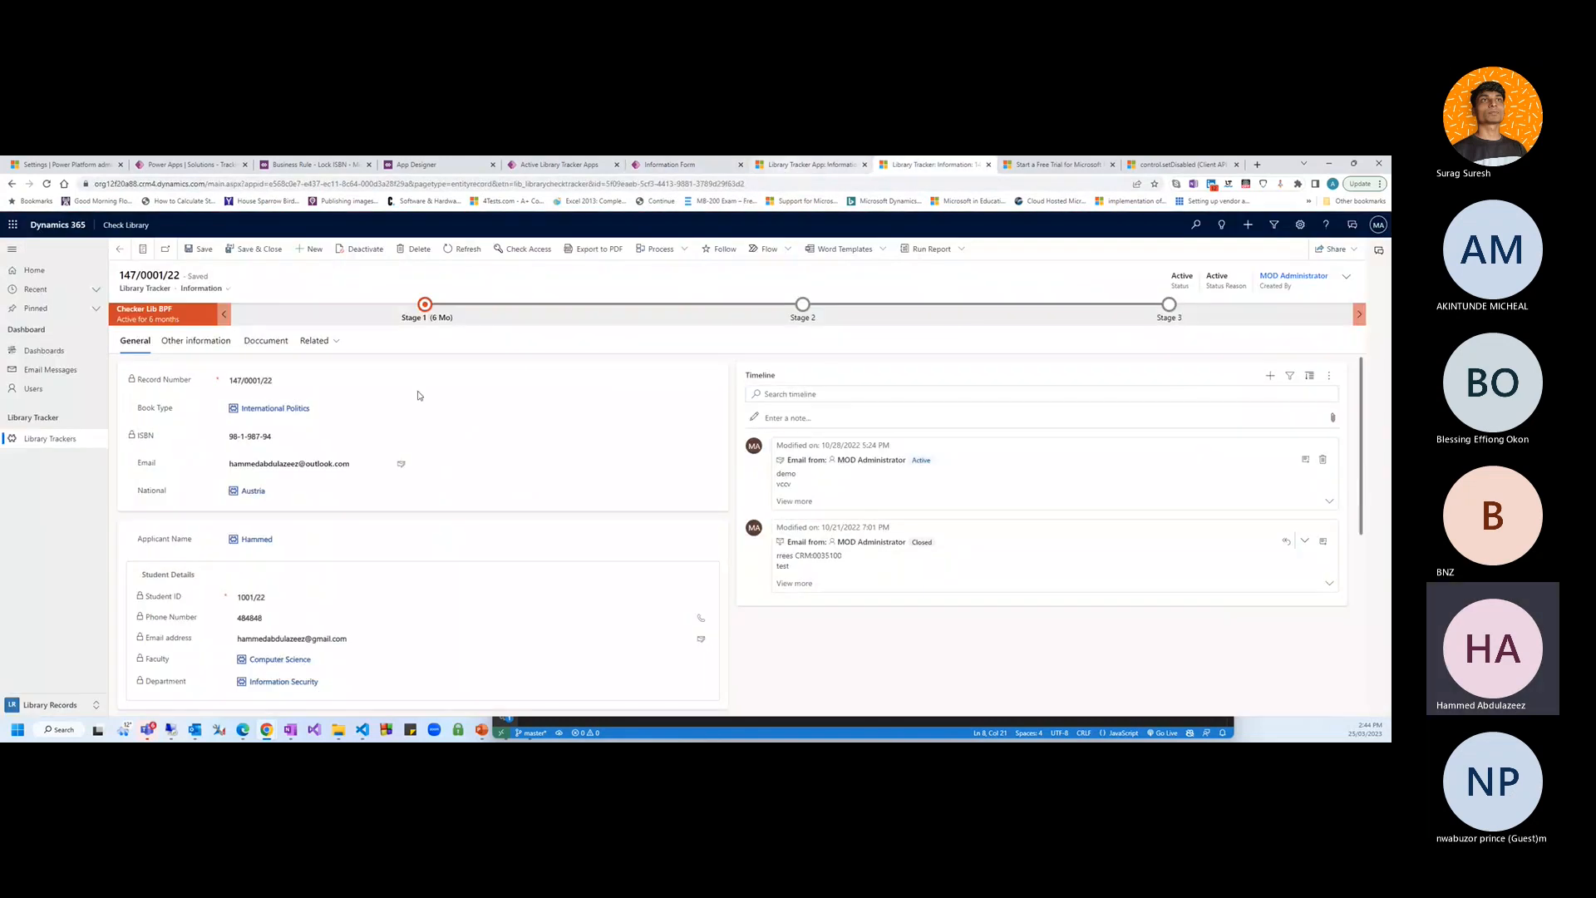
{"action": "left_click", "coordinate": [798, 164]}
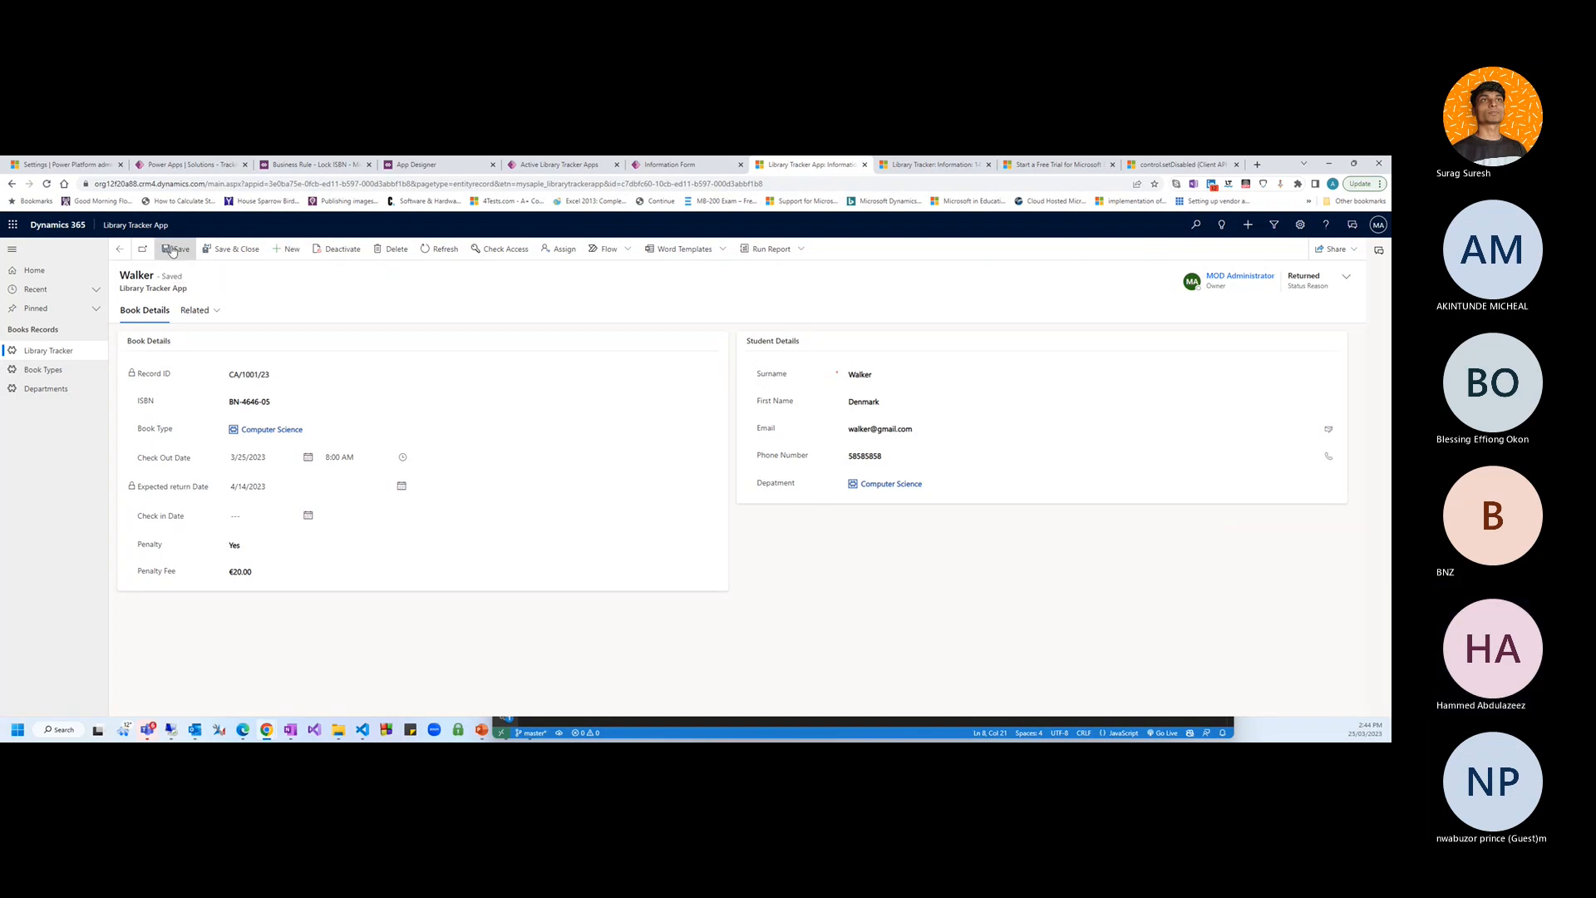
{"action": "left_click", "coordinate": [292, 403]}
{"action": "left_click", "coordinate": [178, 623]}
{"action": "left_click", "coordinate": [181, 250]}
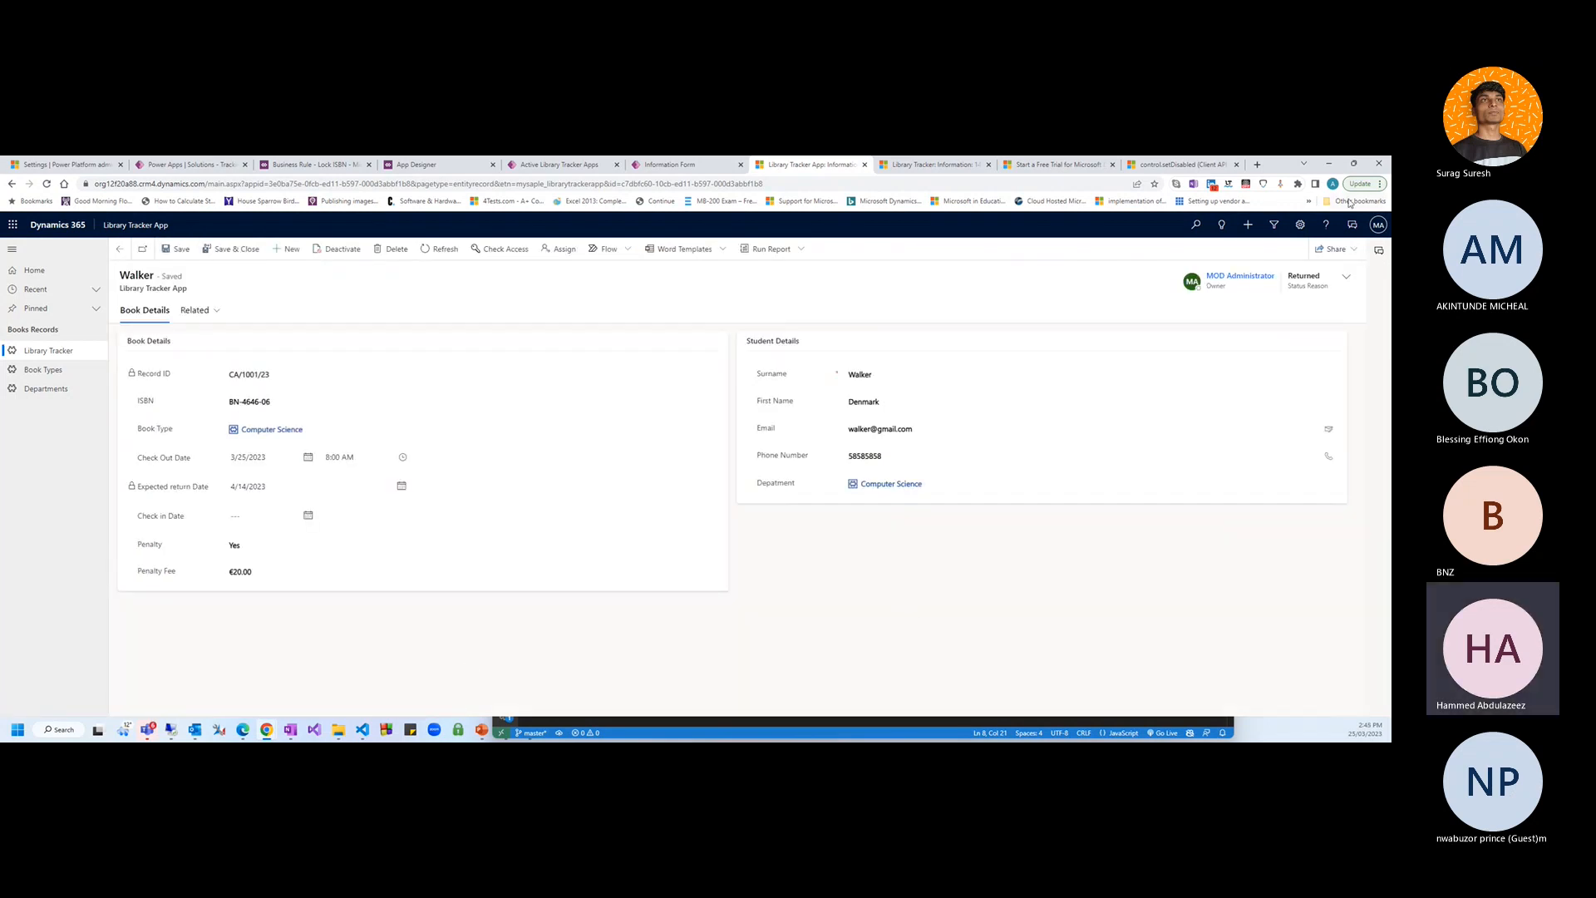
Select the record's full web address and open Chrome's main menu
{"action": "left_click", "coordinate": [1379, 184]}
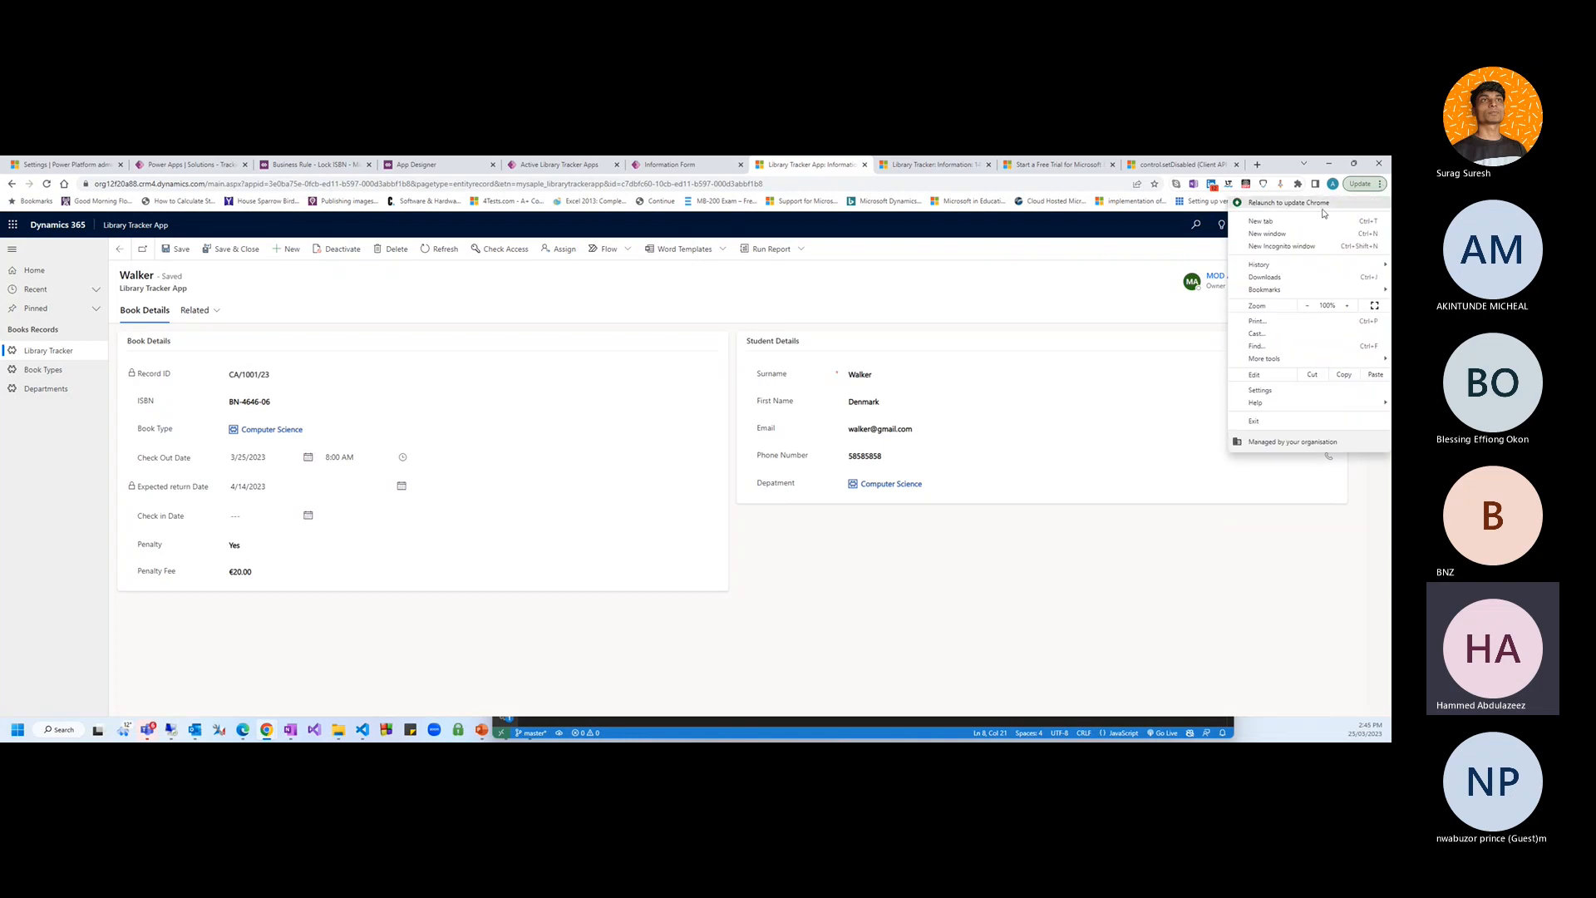
{"action": "left_click", "coordinate": [967, 180]}
{"action": "key", "text": "ctrl+c"}
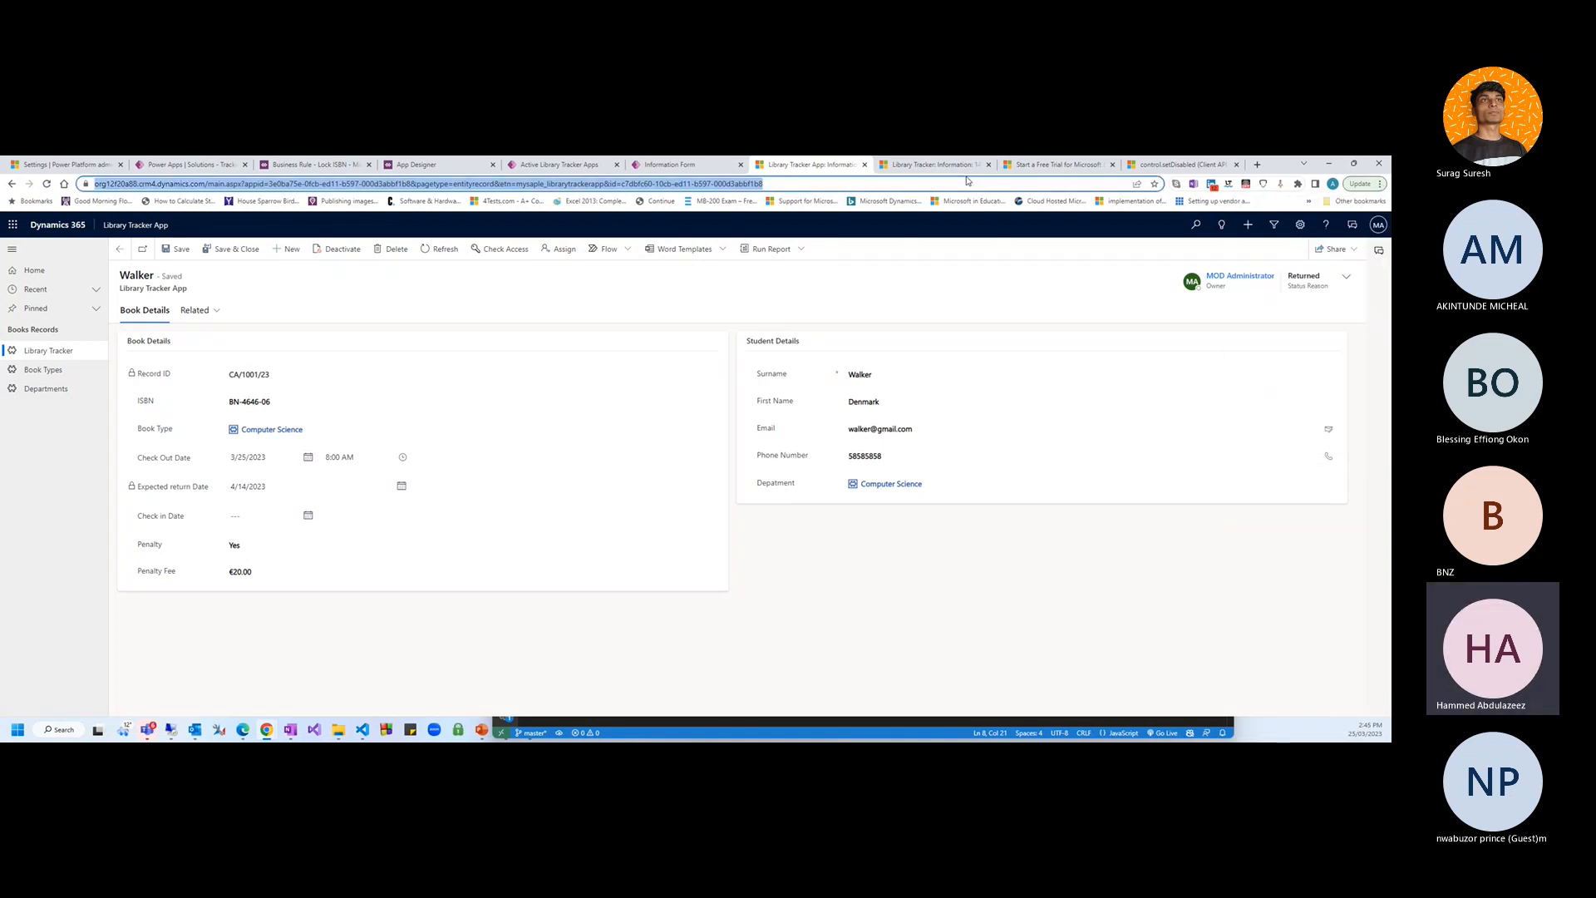
{"action": "left_click", "coordinate": [1379, 184]}
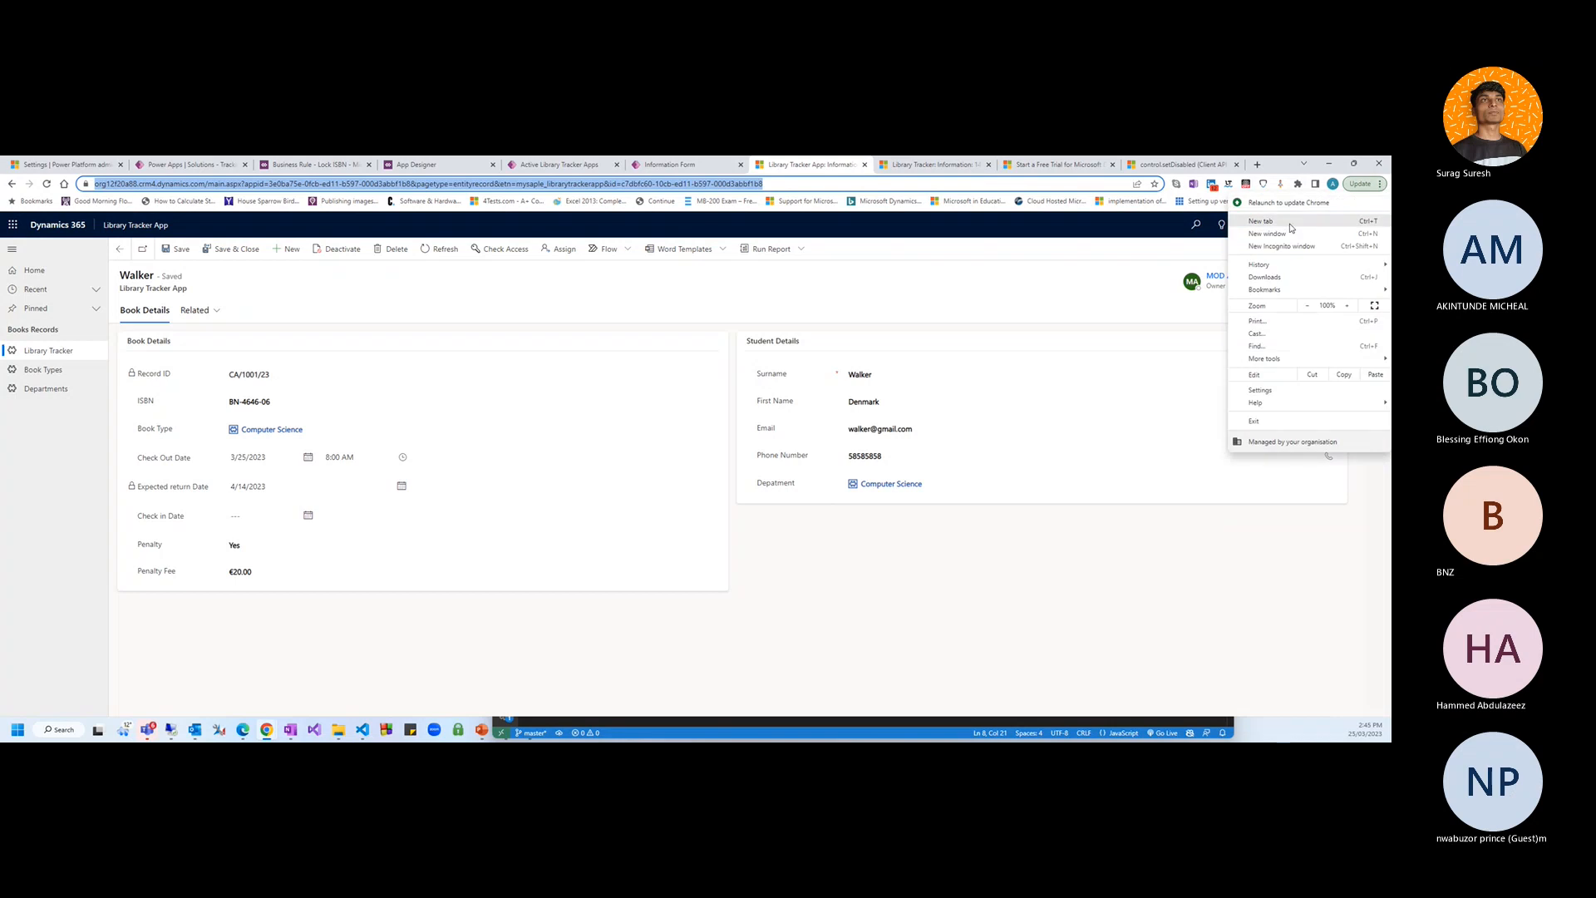
Load the copied record address in a new incognito window and move it aside
{"action": "left_click", "coordinate": [1272, 247]}
{"action": "key", "text": "ctrl+v"}
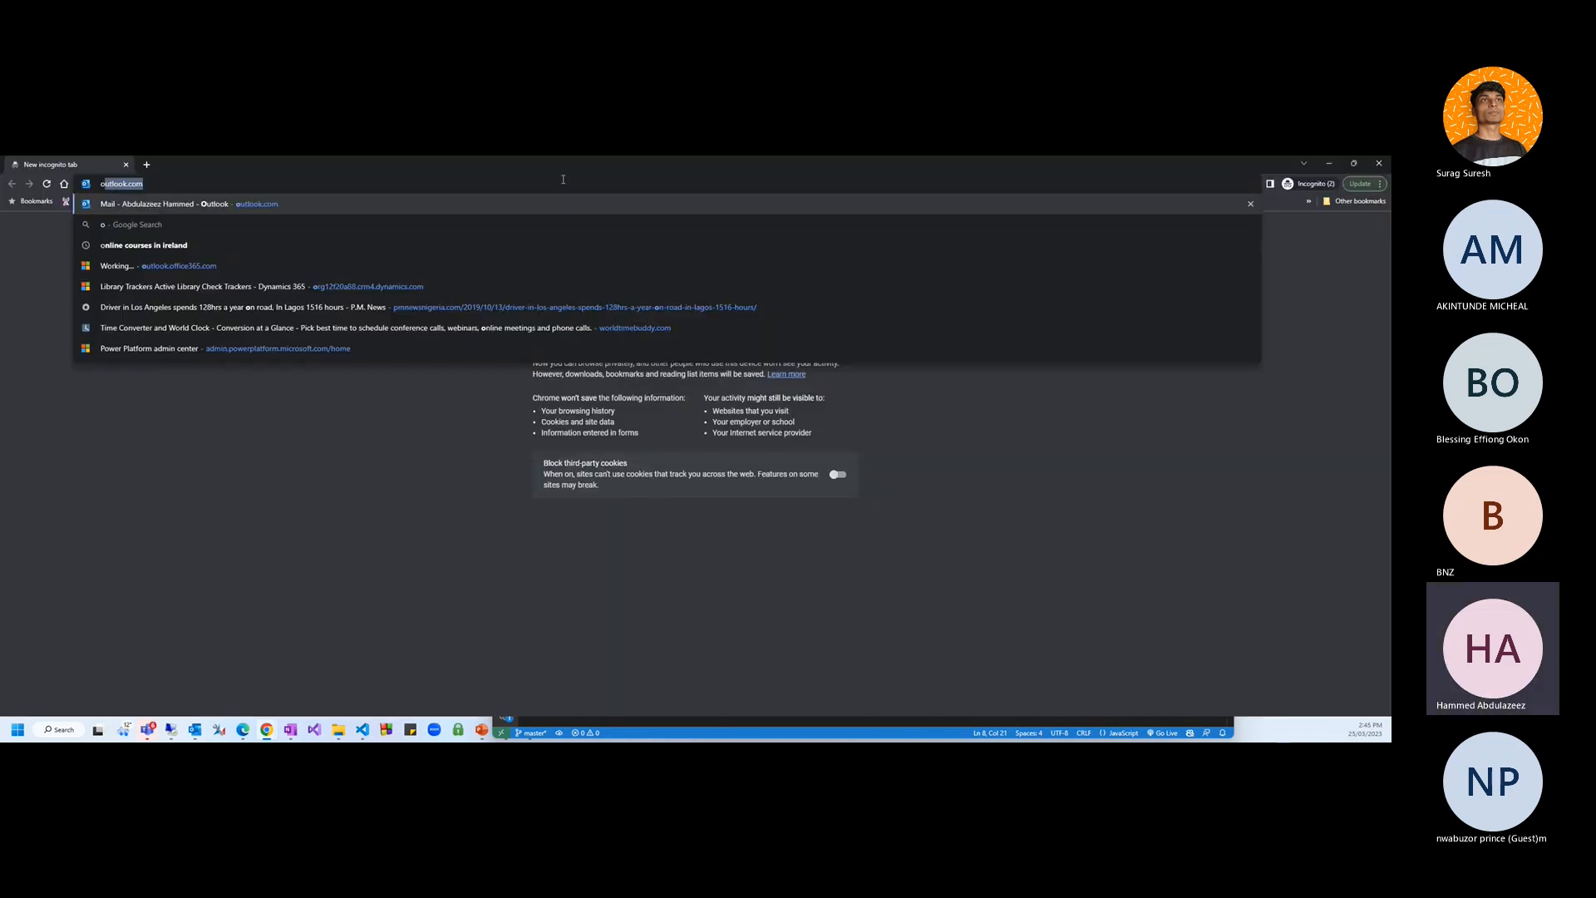
{"action": "key", "text": "Return"}
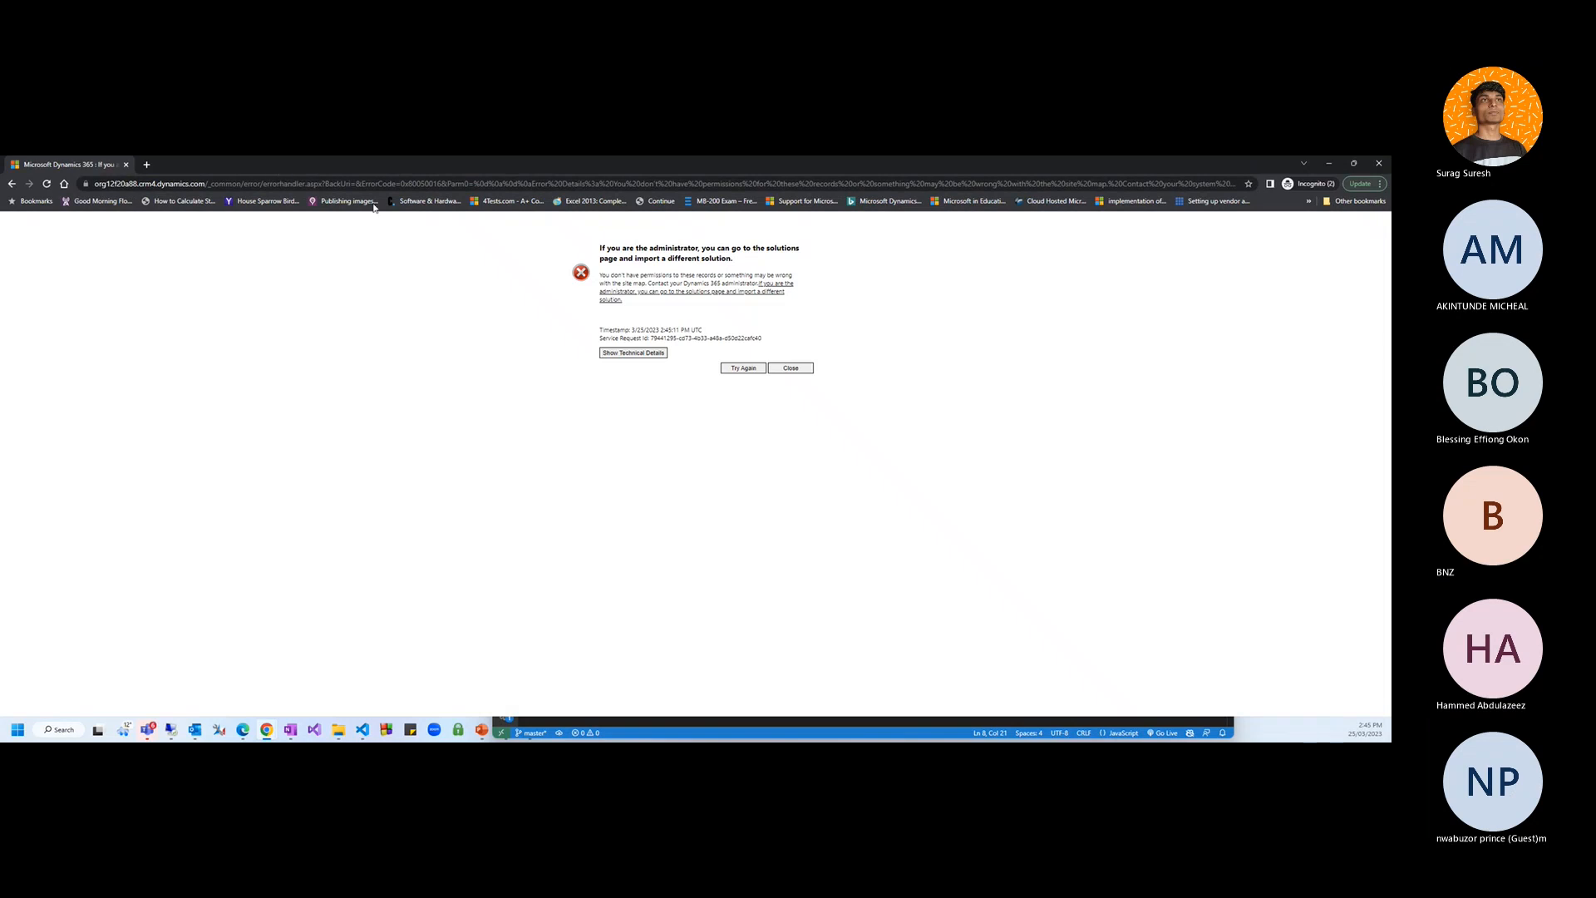
{"action": "left_click_drag", "start_coordinate": [180, 165], "coordinate": [366, 736]}
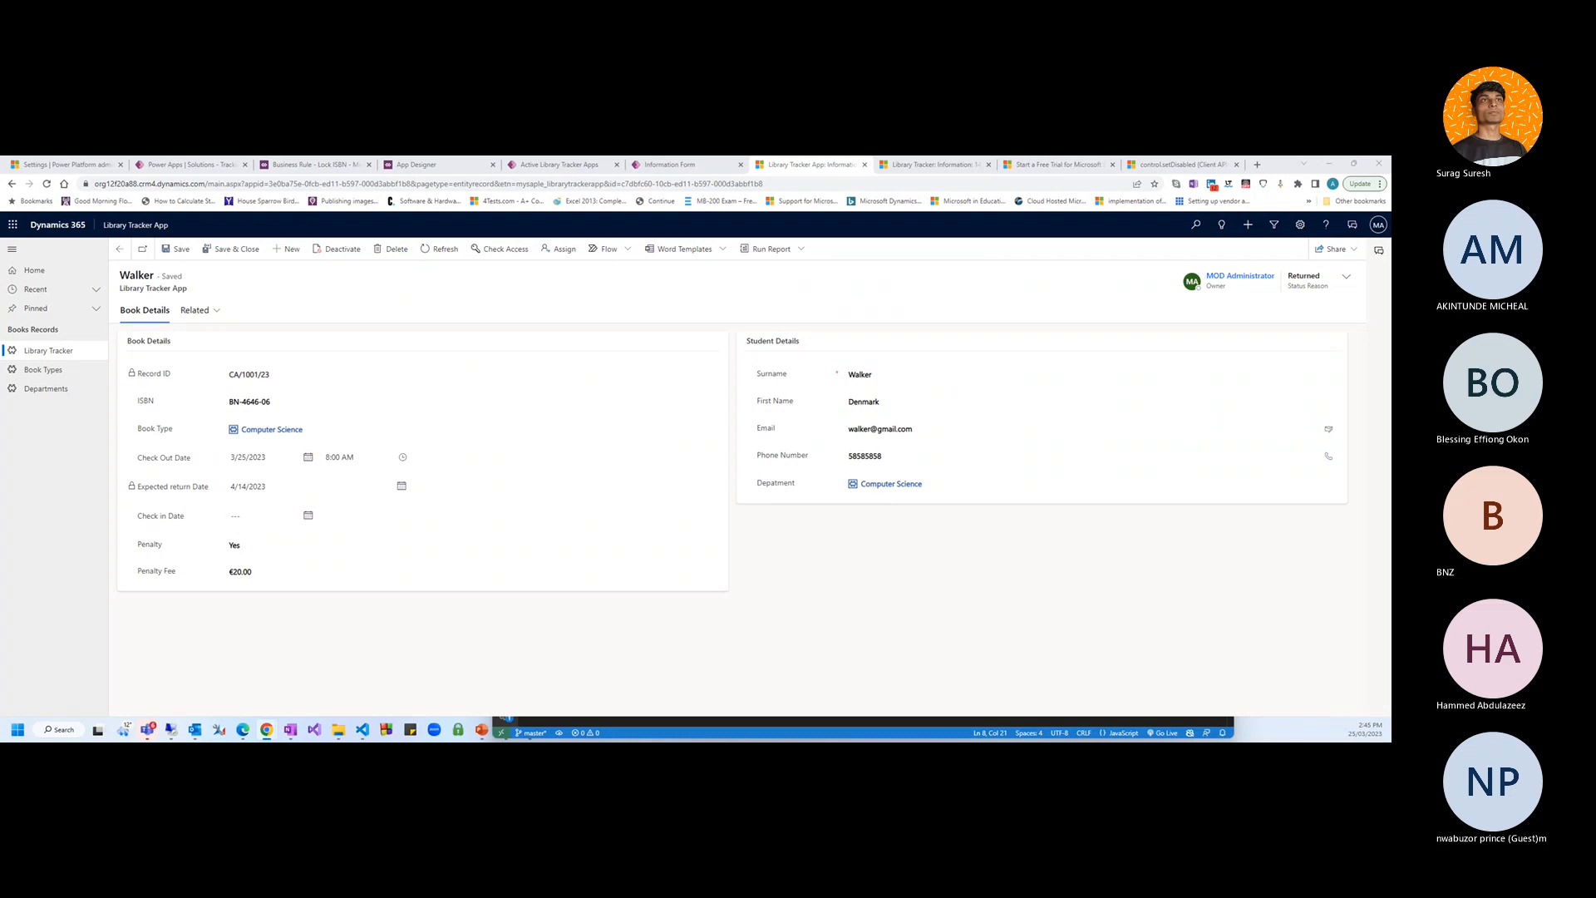
Open the record address again in a new tab of the private Outlook window
{"action": "left_click_drag", "start_coordinate": [1390, 259], "coordinate": [825, 305]}
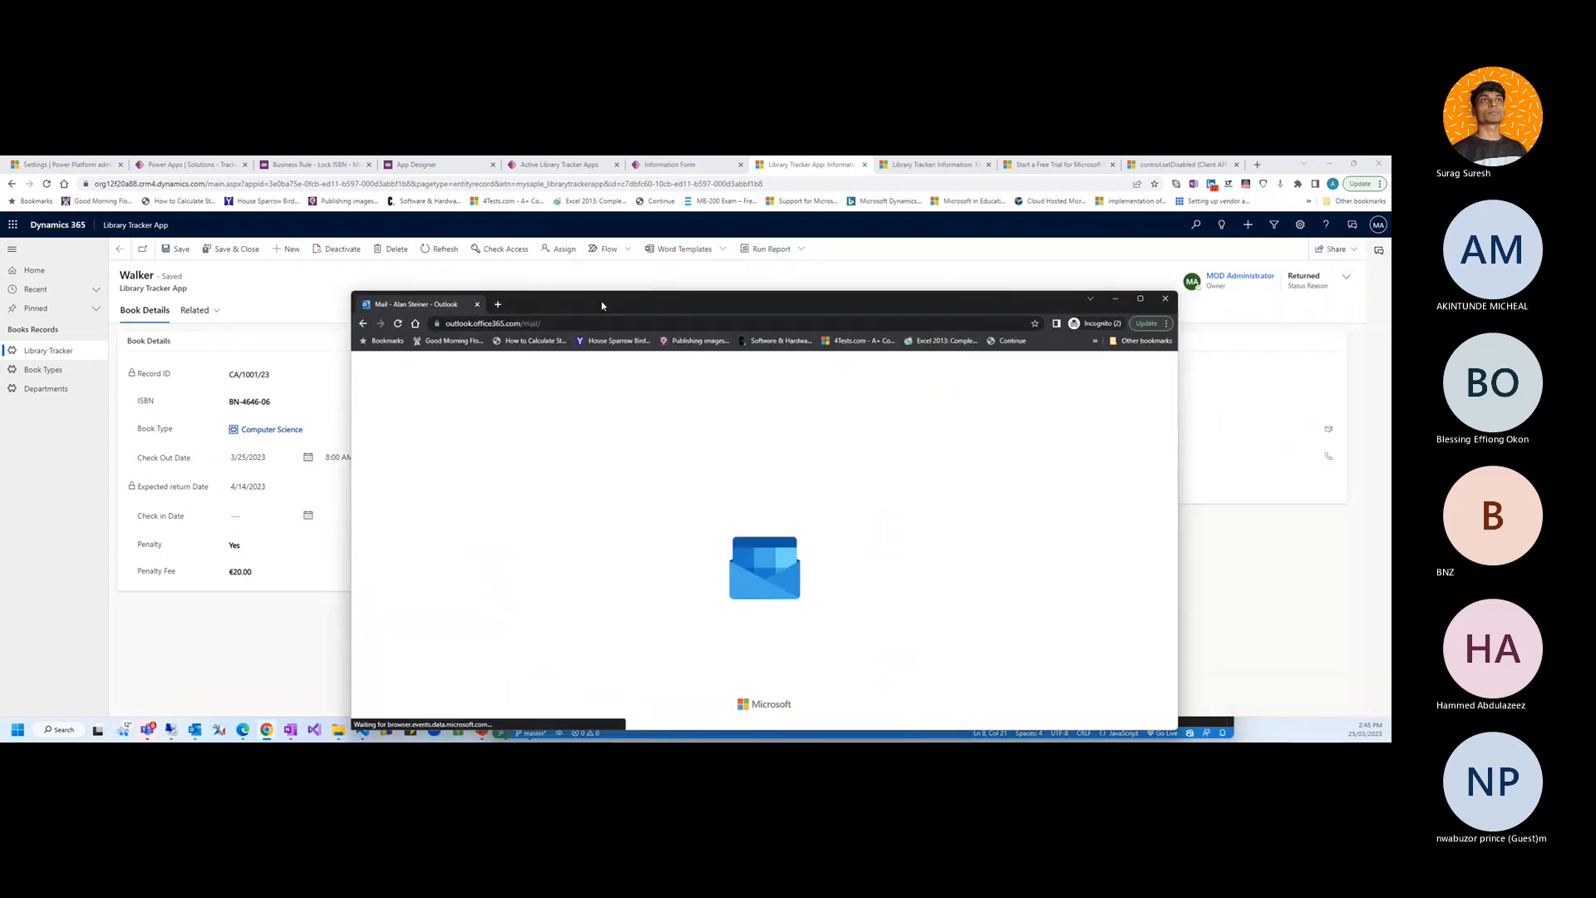
{"action": "left_click", "coordinate": [498, 305]}
{"action": "key", "text": "ctrl+v"}
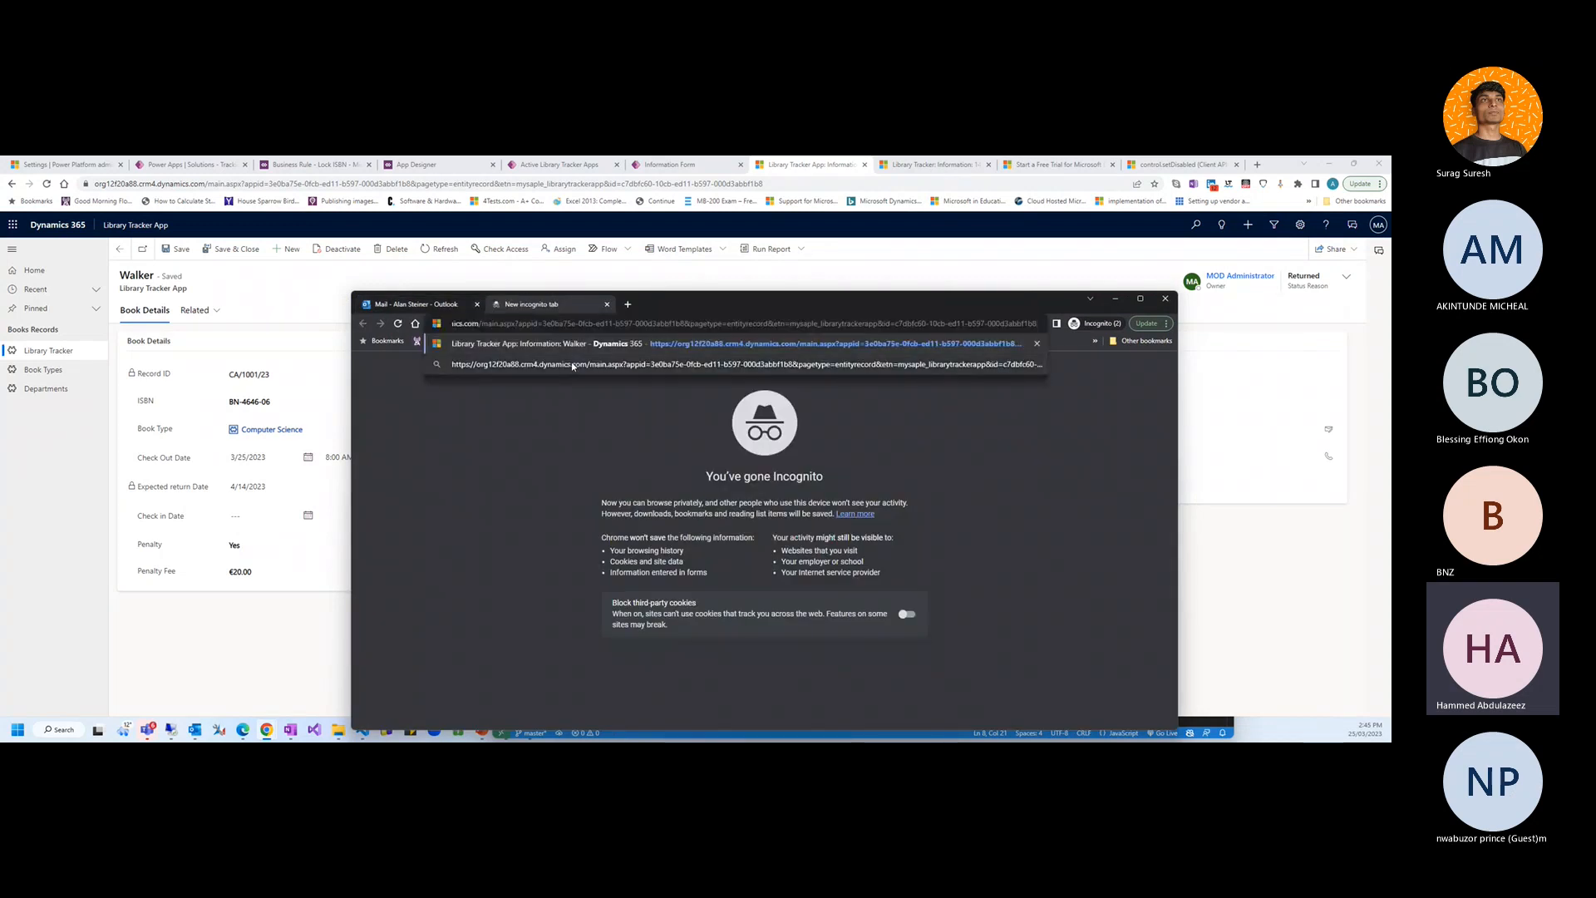
{"action": "key", "text": "Return"}
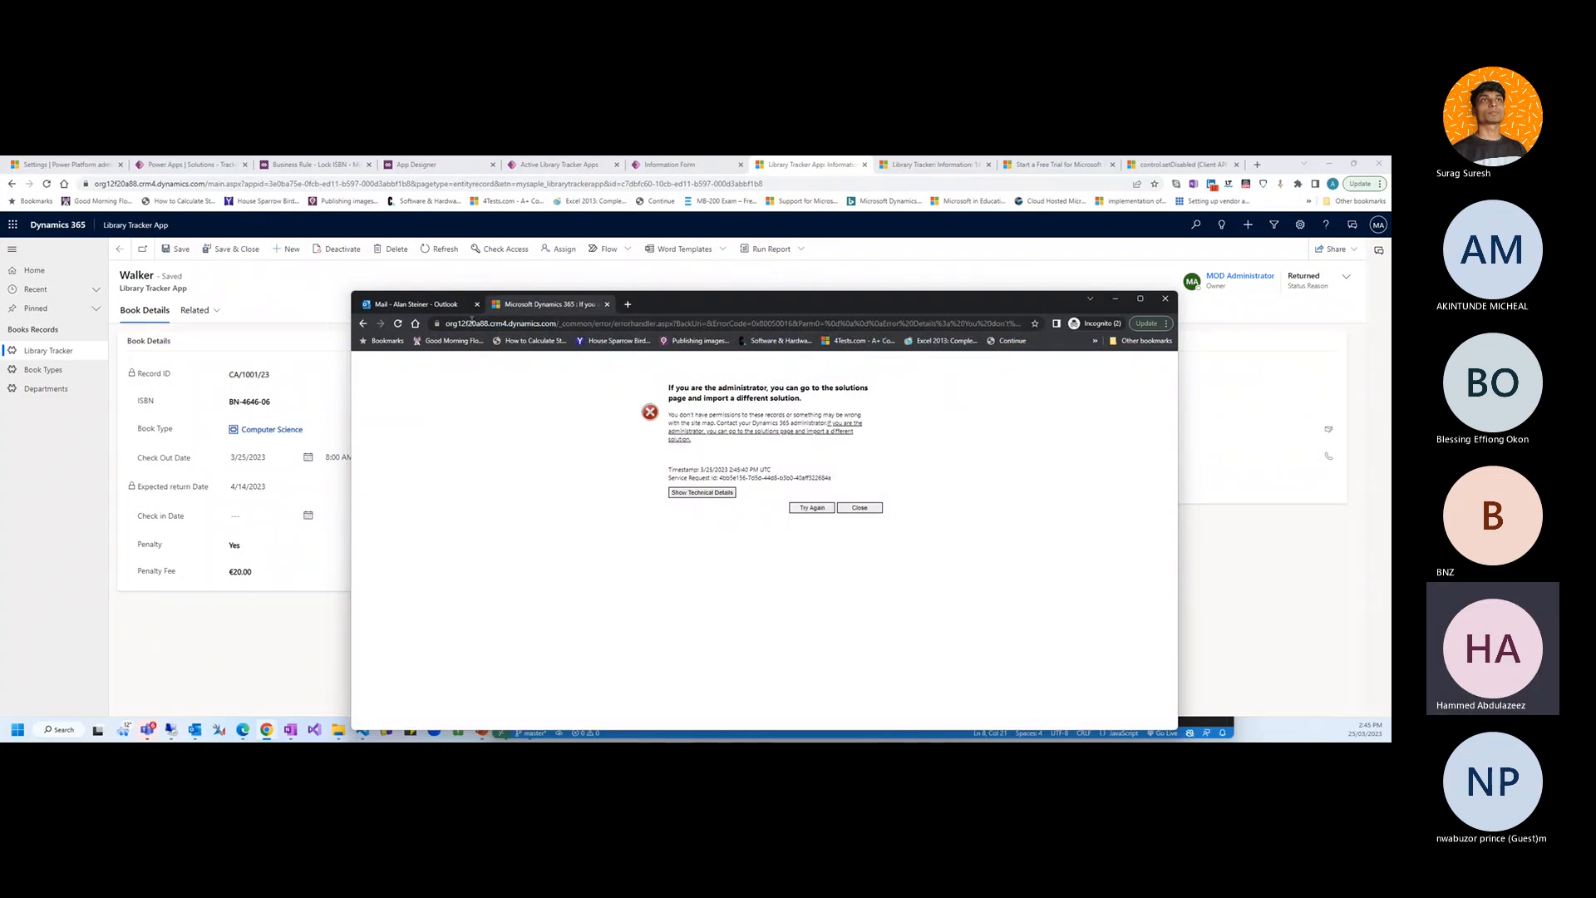
Sign out of the current Outlook mailbox
{"action": "left_click", "coordinate": [420, 304]}
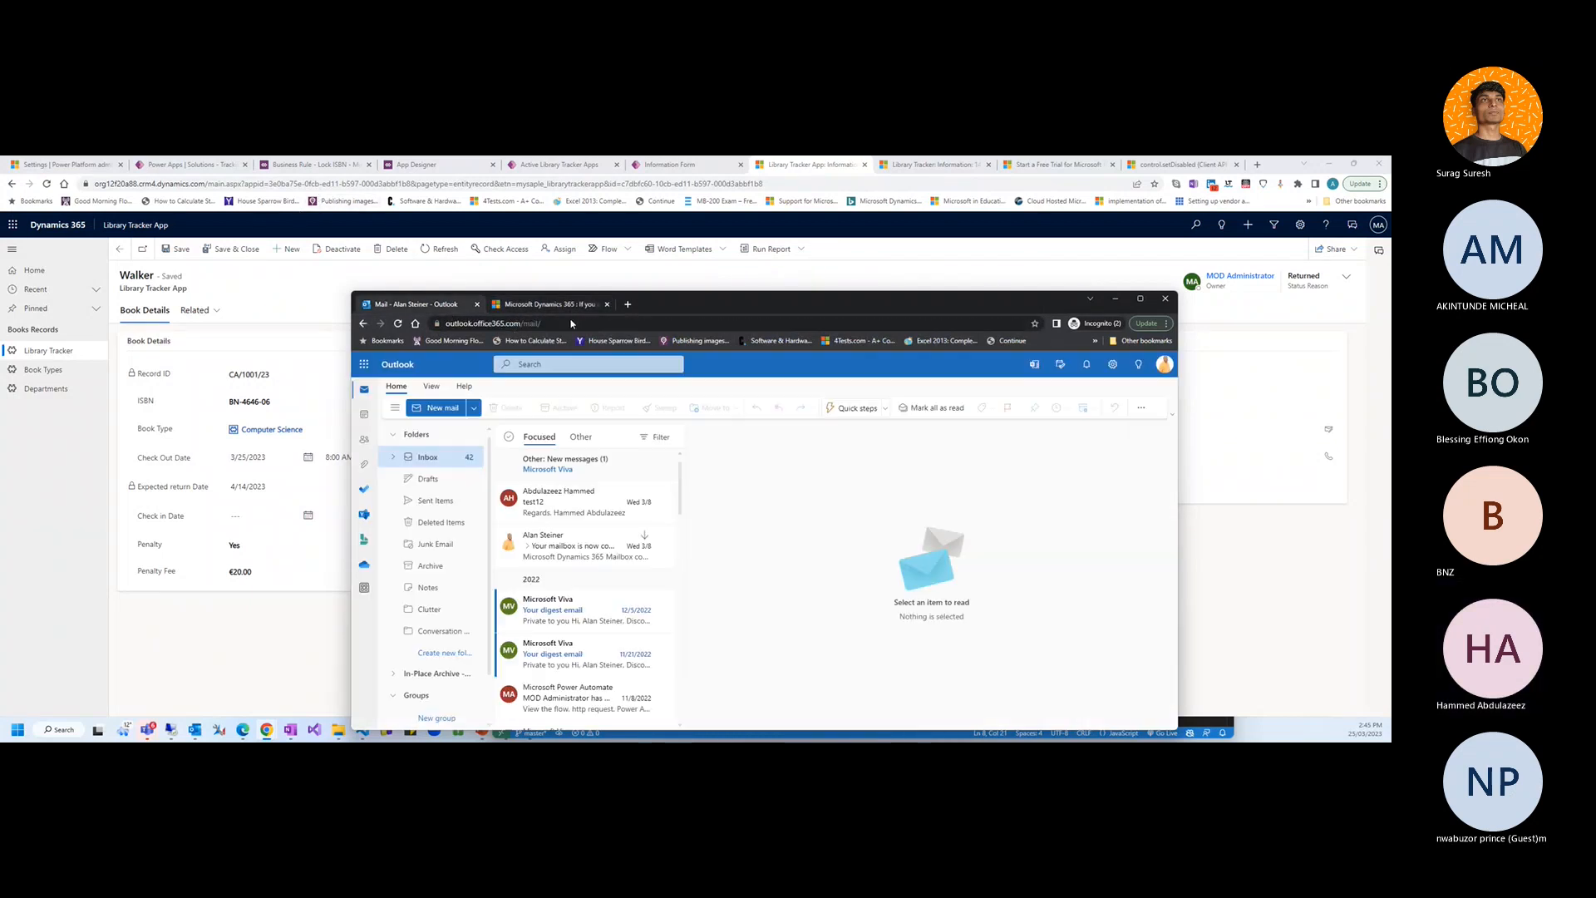
{"action": "left_click", "coordinate": [1164, 364]}
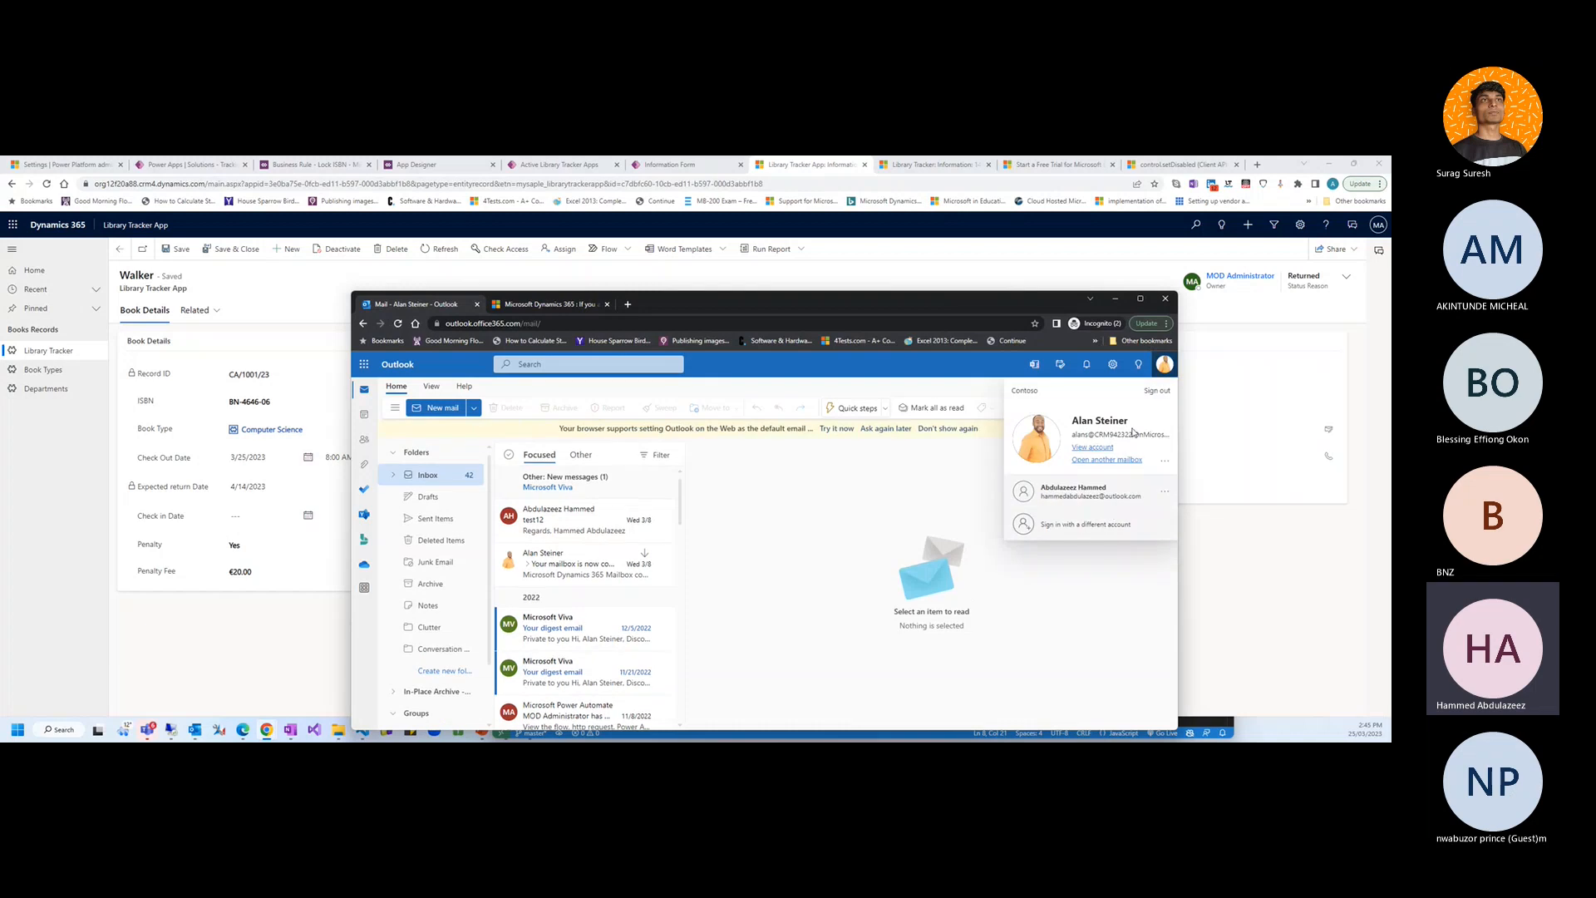
{"action": "left_click", "coordinate": [1157, 389]}
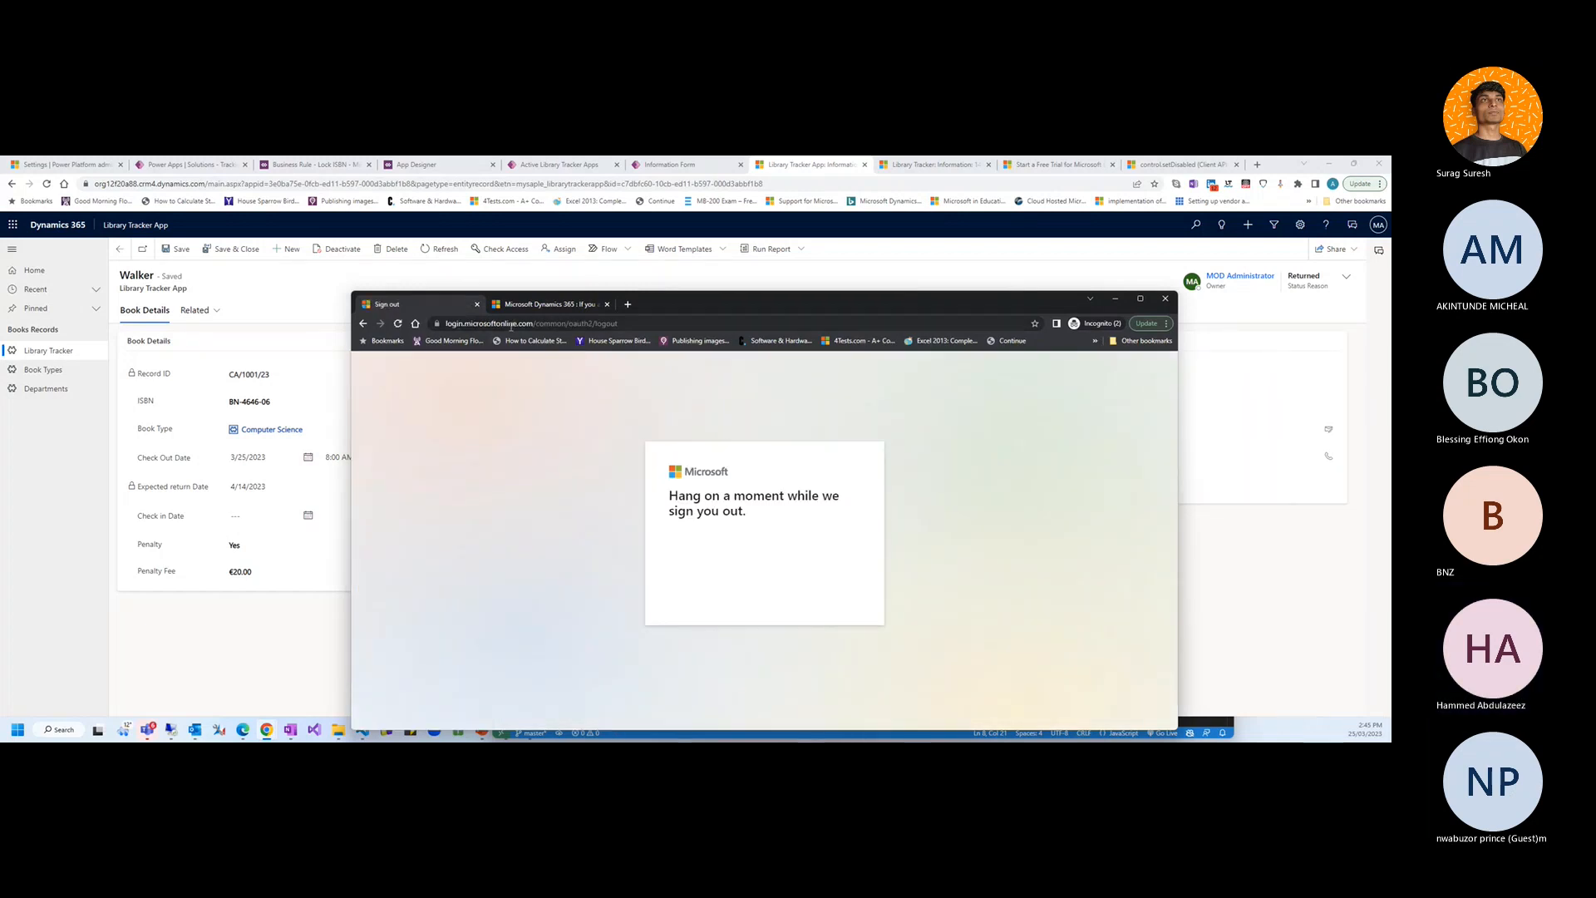
{"action": "left_click", "coordinate": [512, 326]}
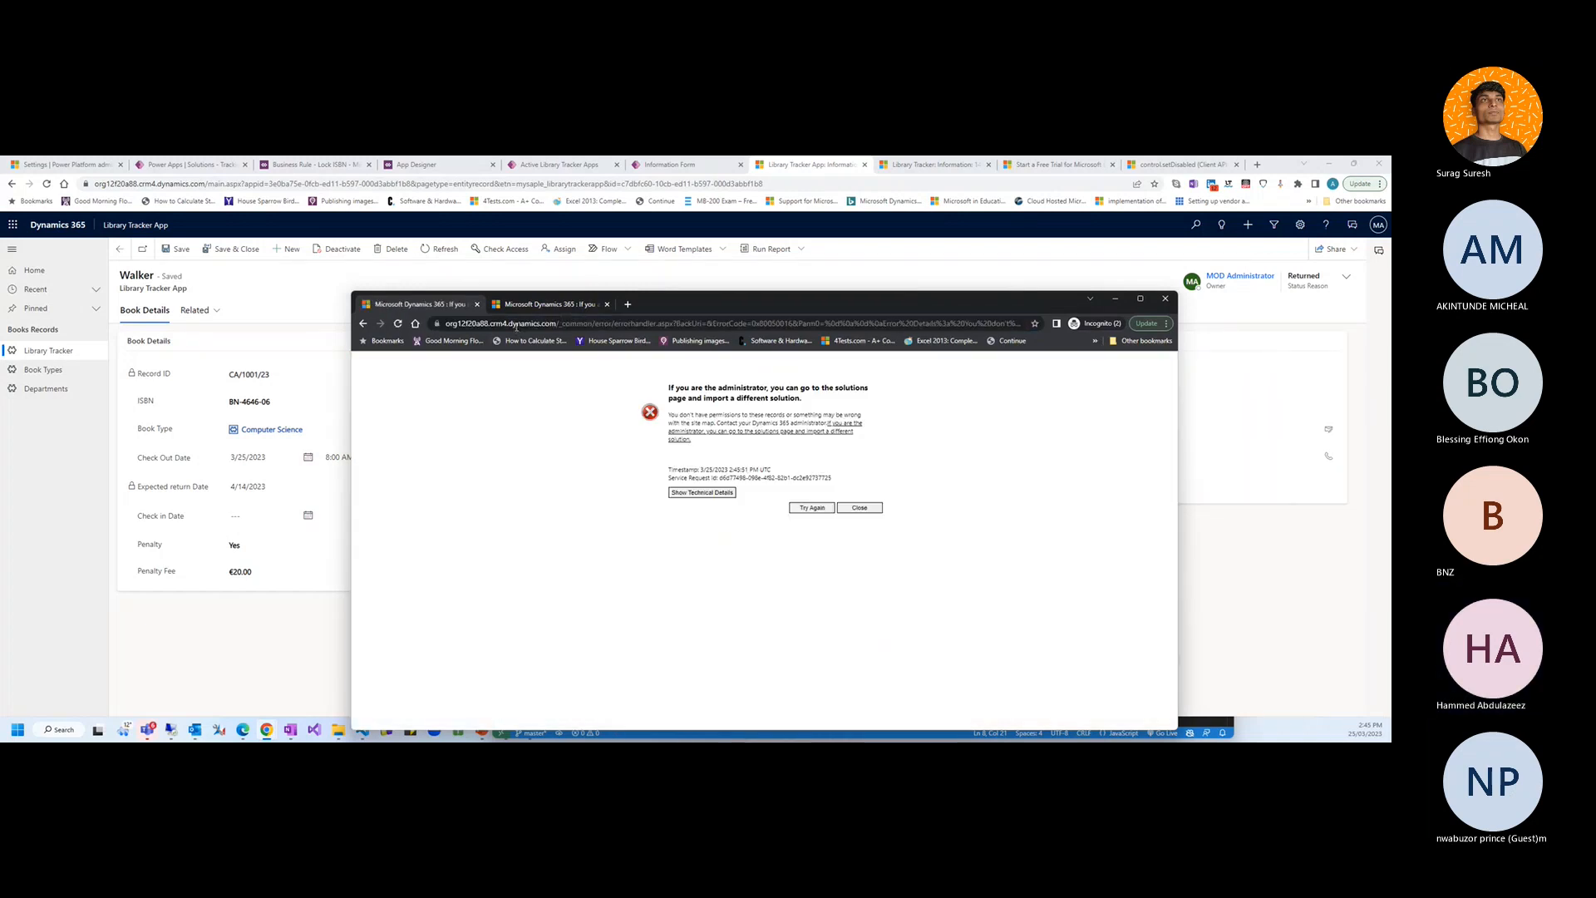
{"action": "left_click", "coordinate": [363, 324]}
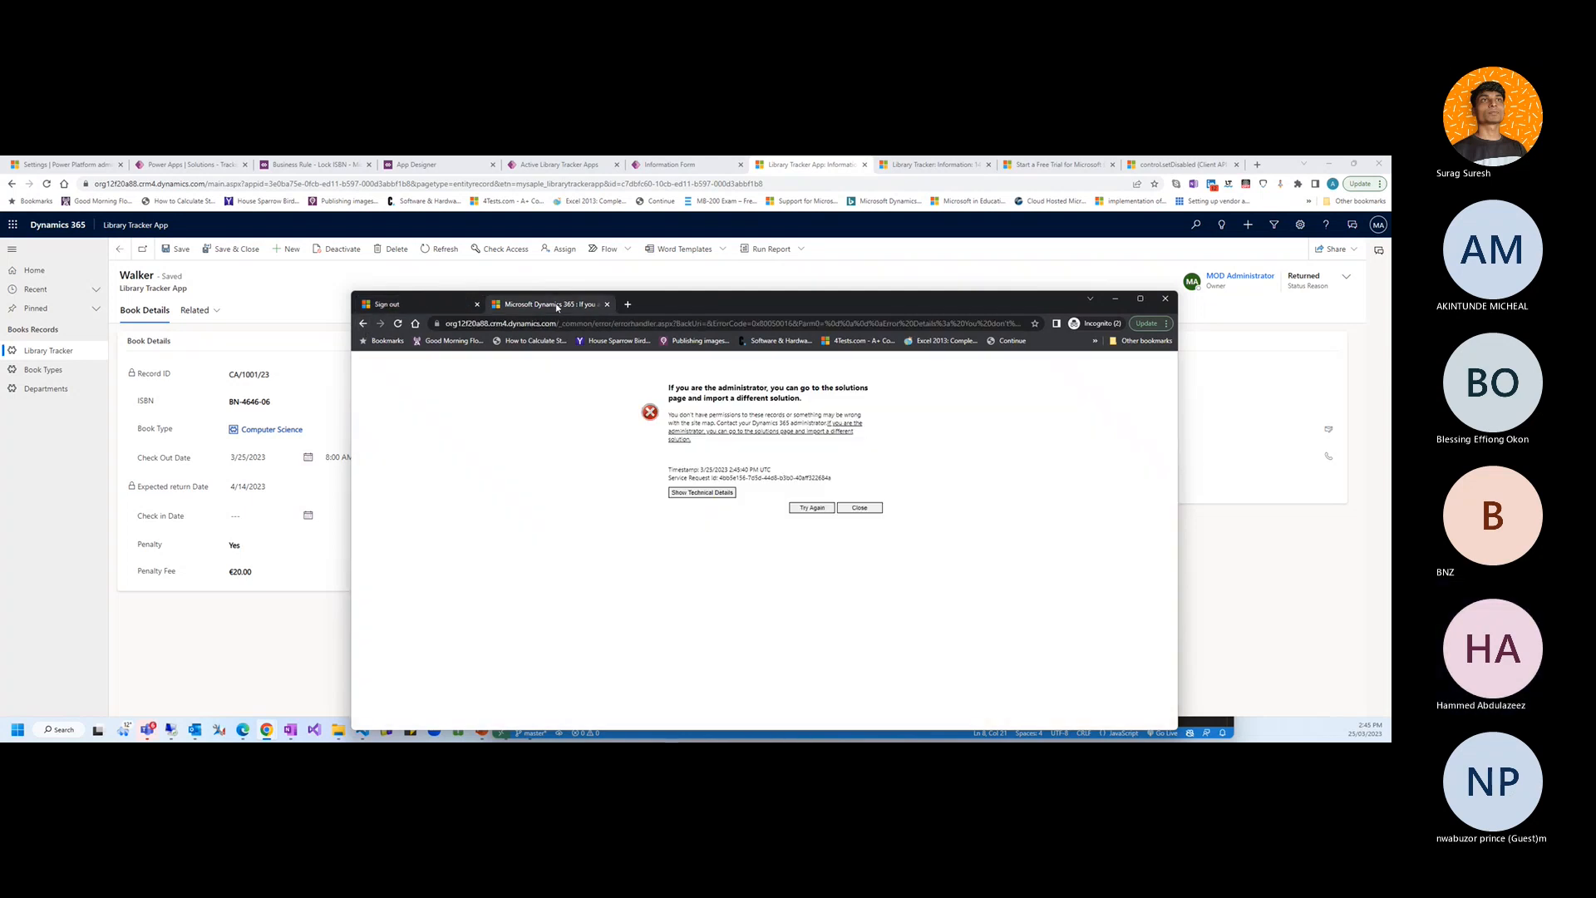
Go to the outlook.office365.com sign-in page in the private tab
{"action": "left_click", "coordinate": [543, 326]}
{"action": "type", "text": "outlook."}
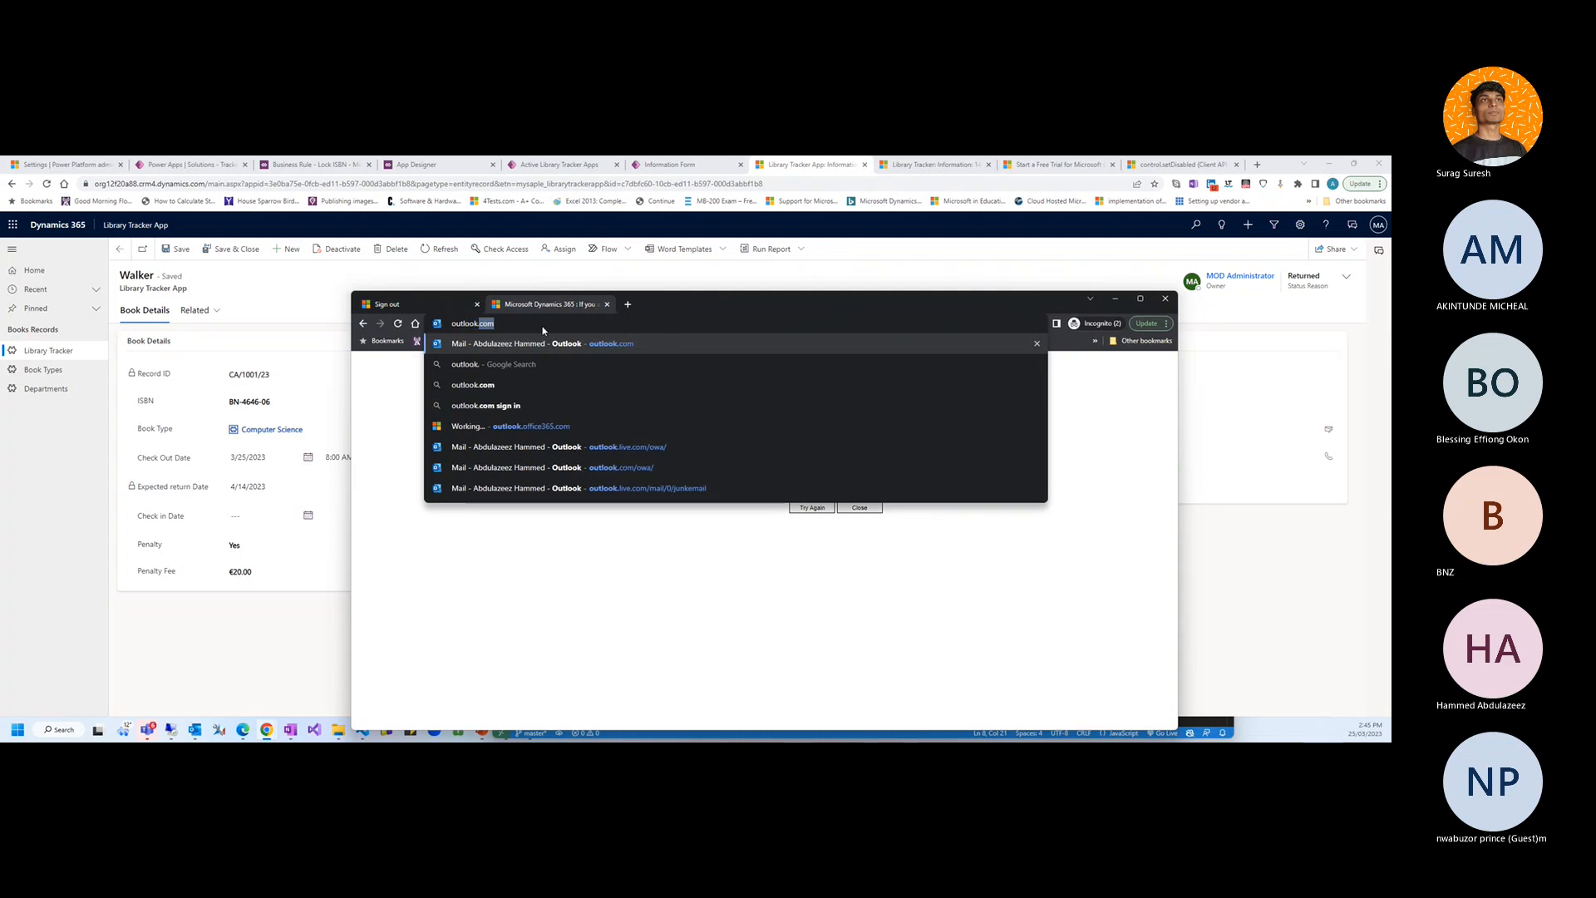
{"action": "type", "text": "off"}
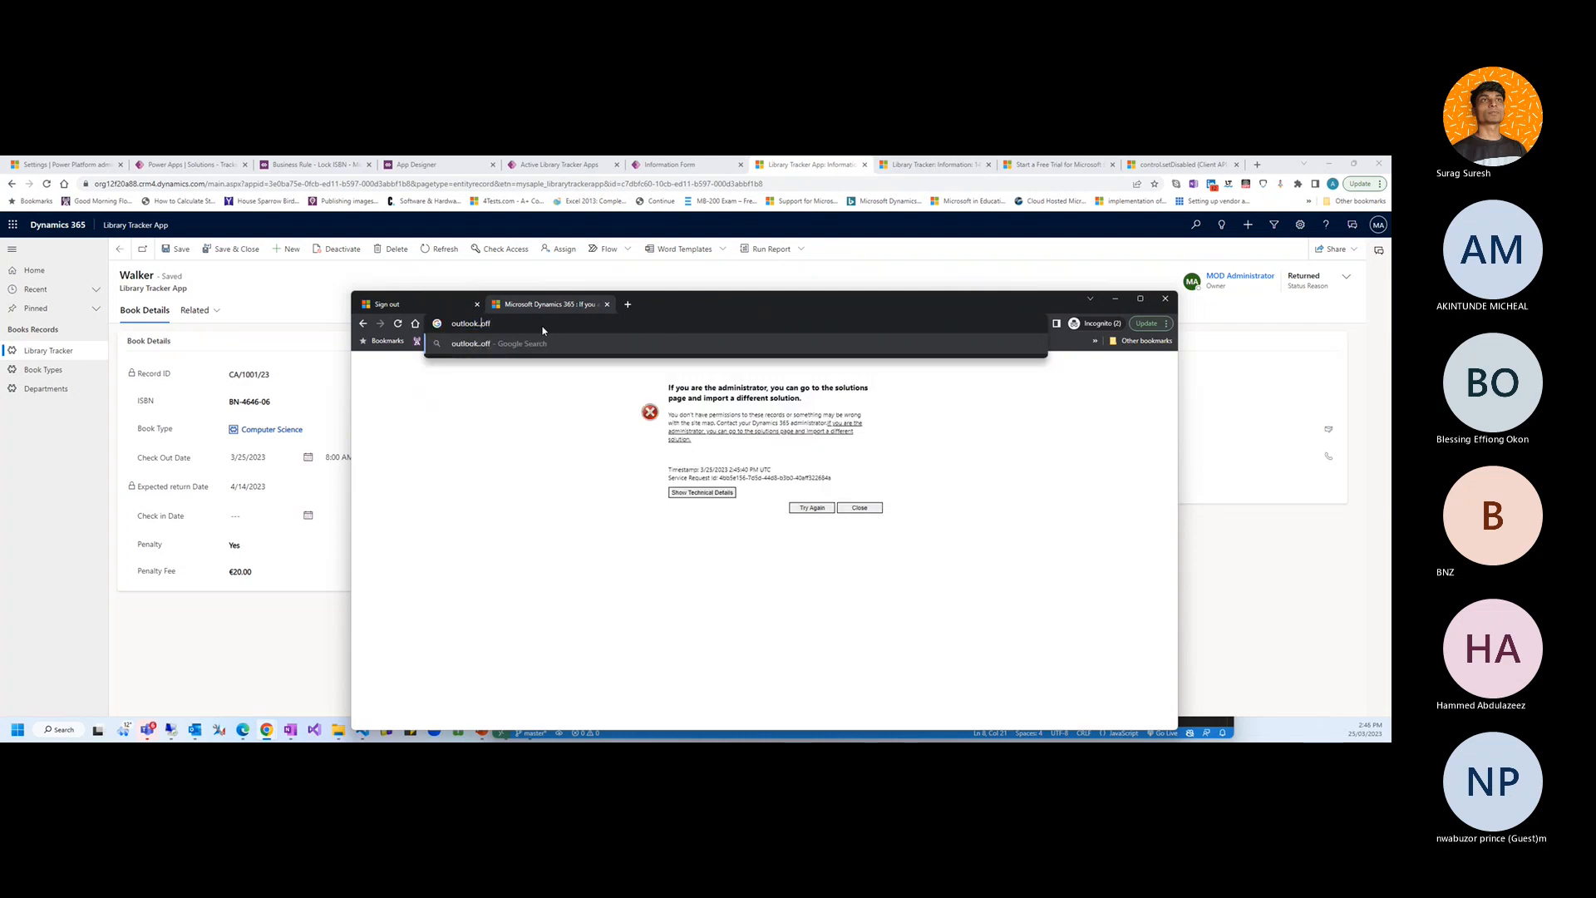
{"action": "key", "text": "Return"}
{"action": "left_click", "coordinate": [541, 326]}
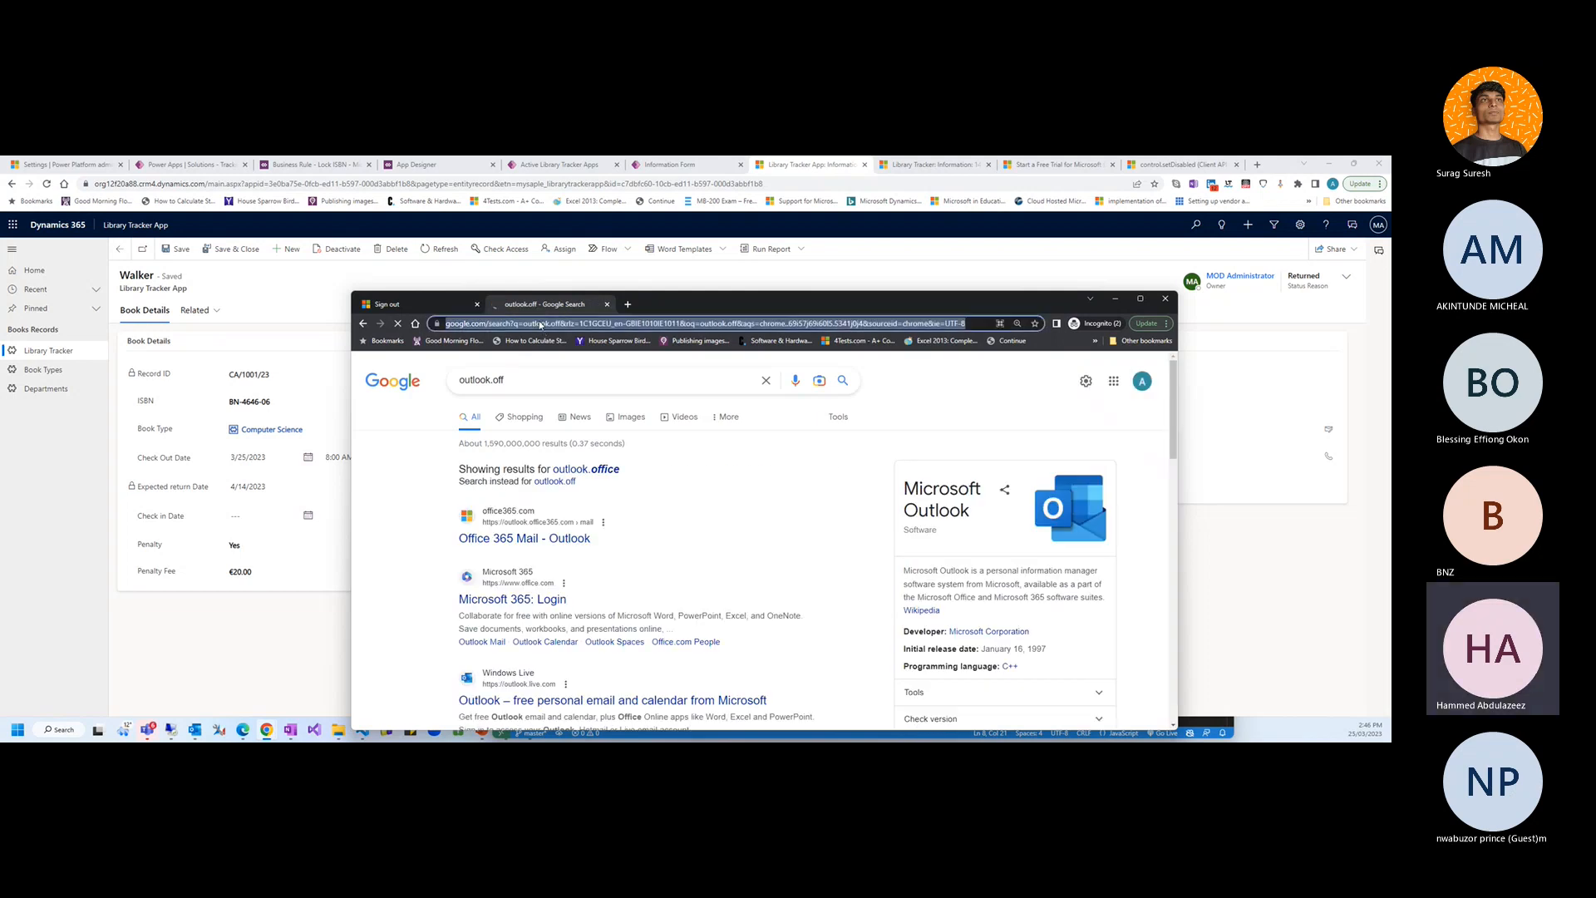
{"action": "type", "text": "outlook.of"}
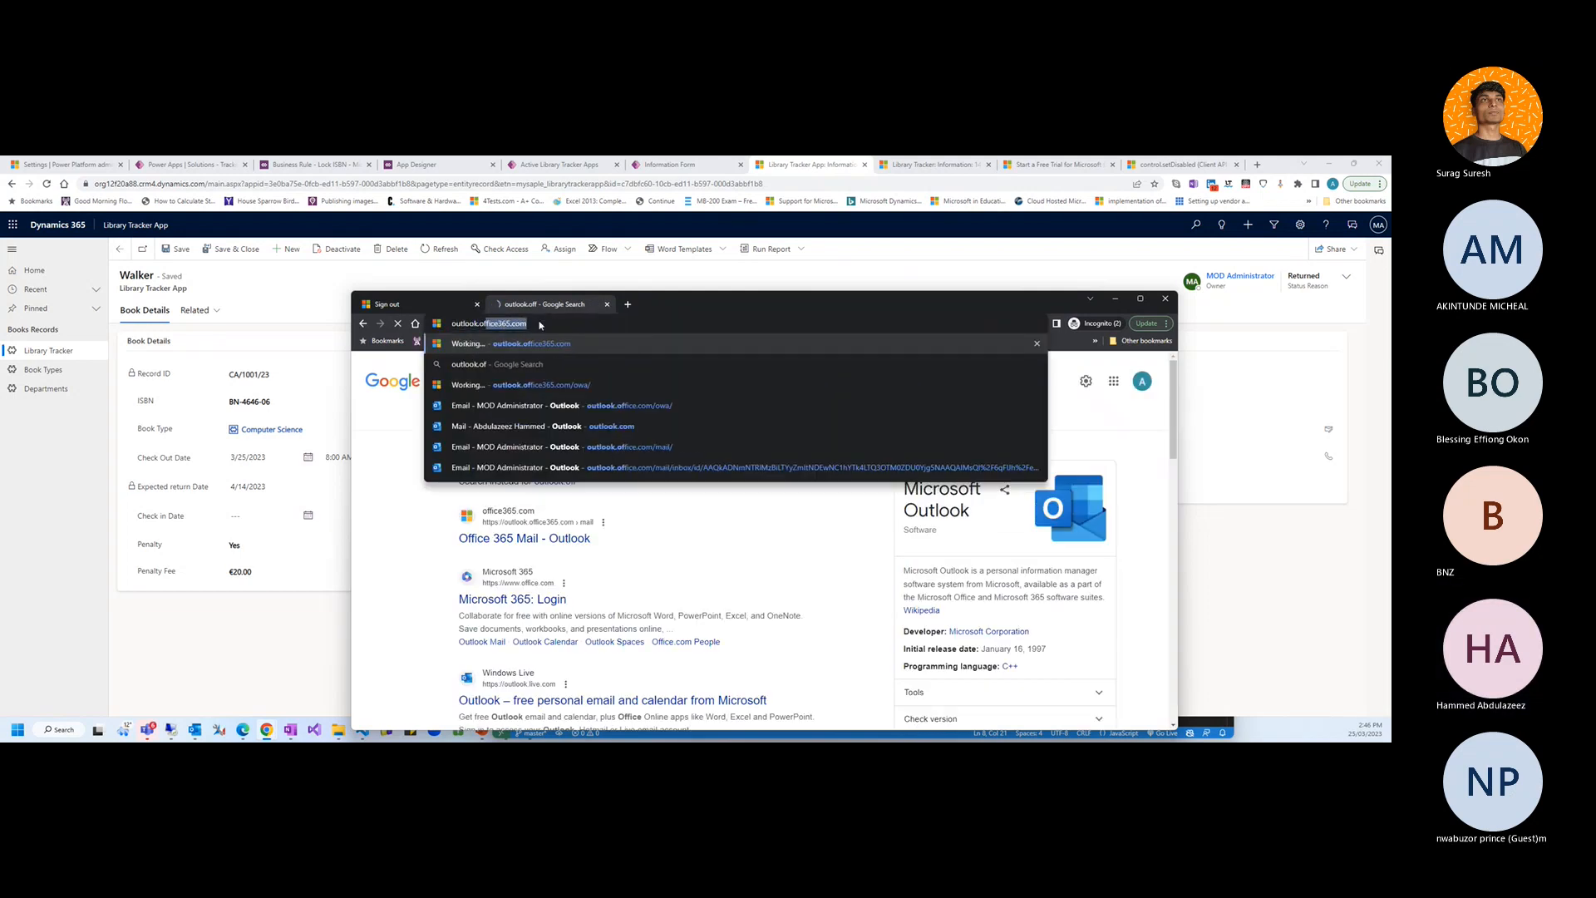
{"action": "key", "text": "Return"}
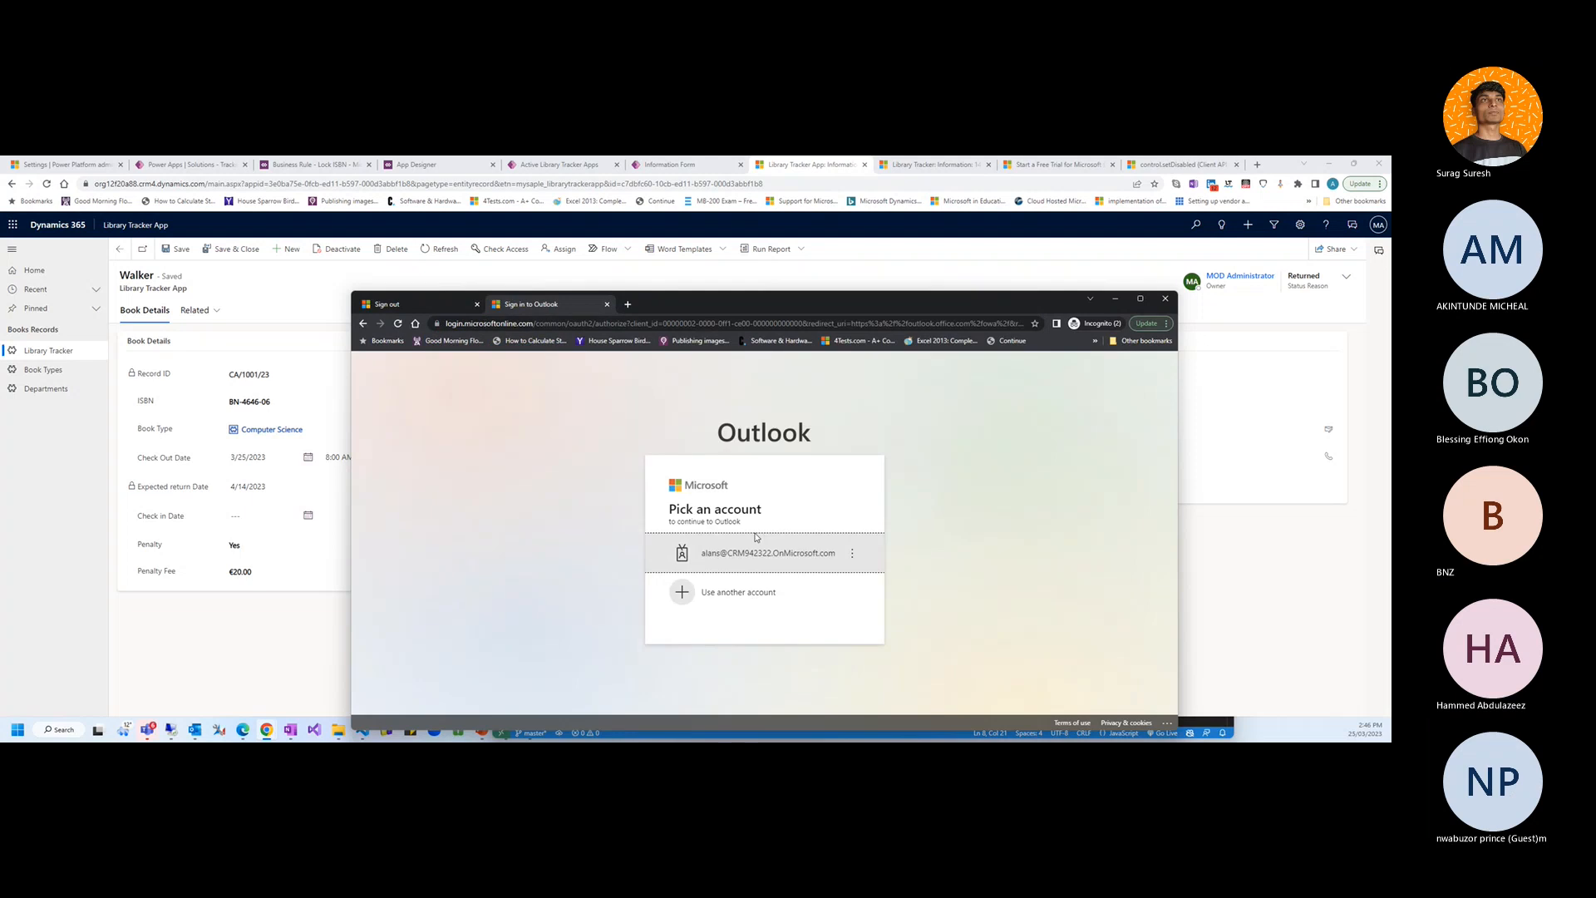
Sign in with the saved tenant admin account, then bring the Walker record back into view
{"action": "left_click", "coordinate": [752, 592]}
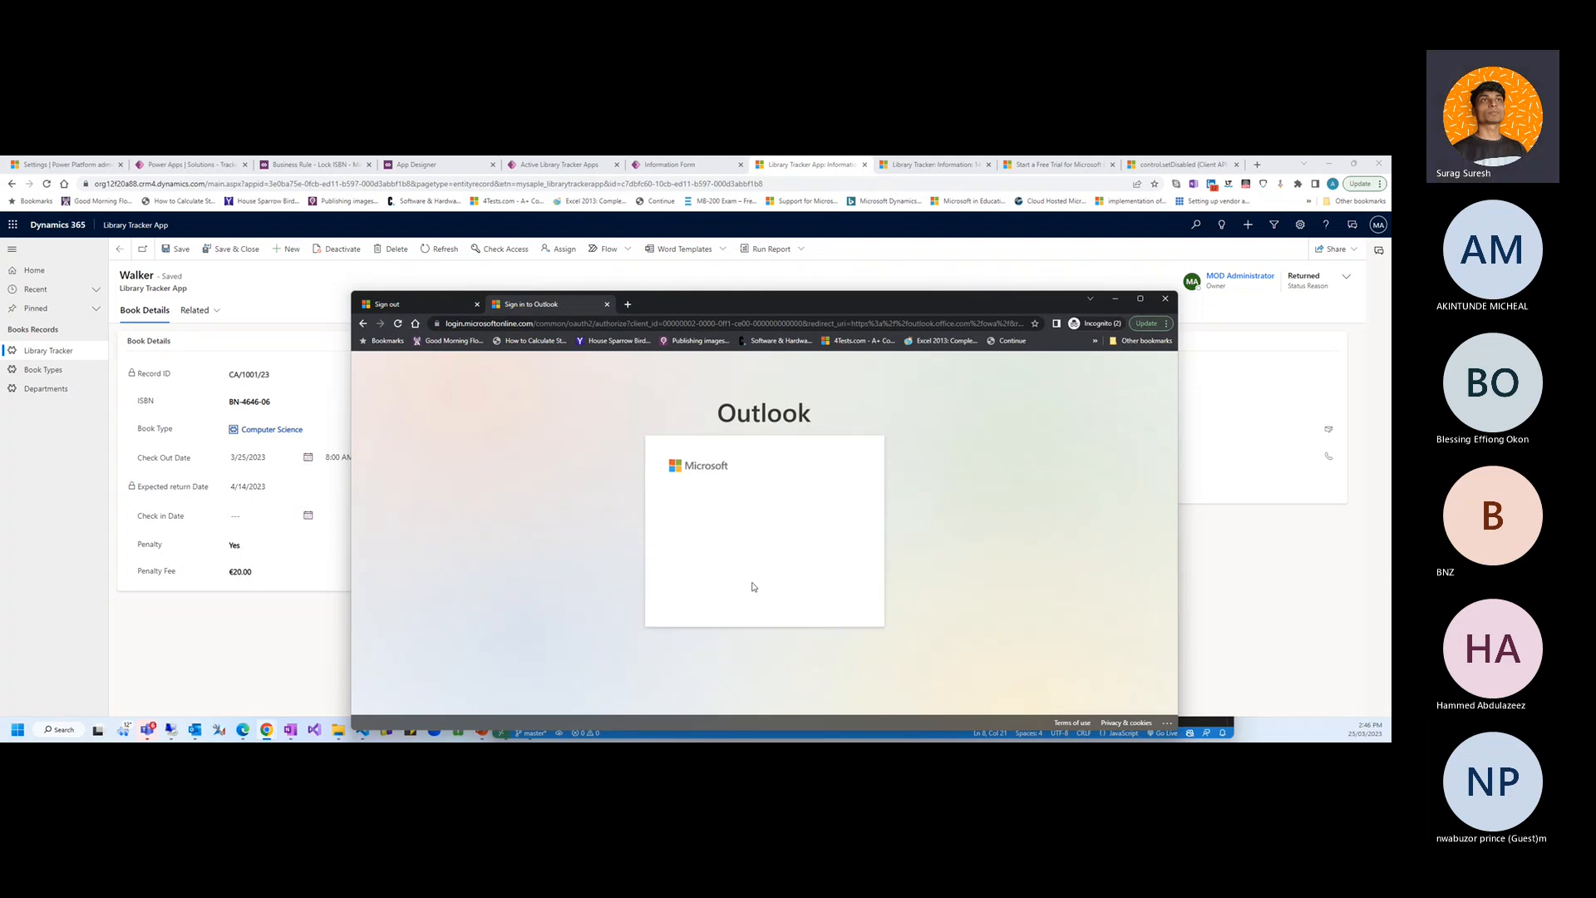
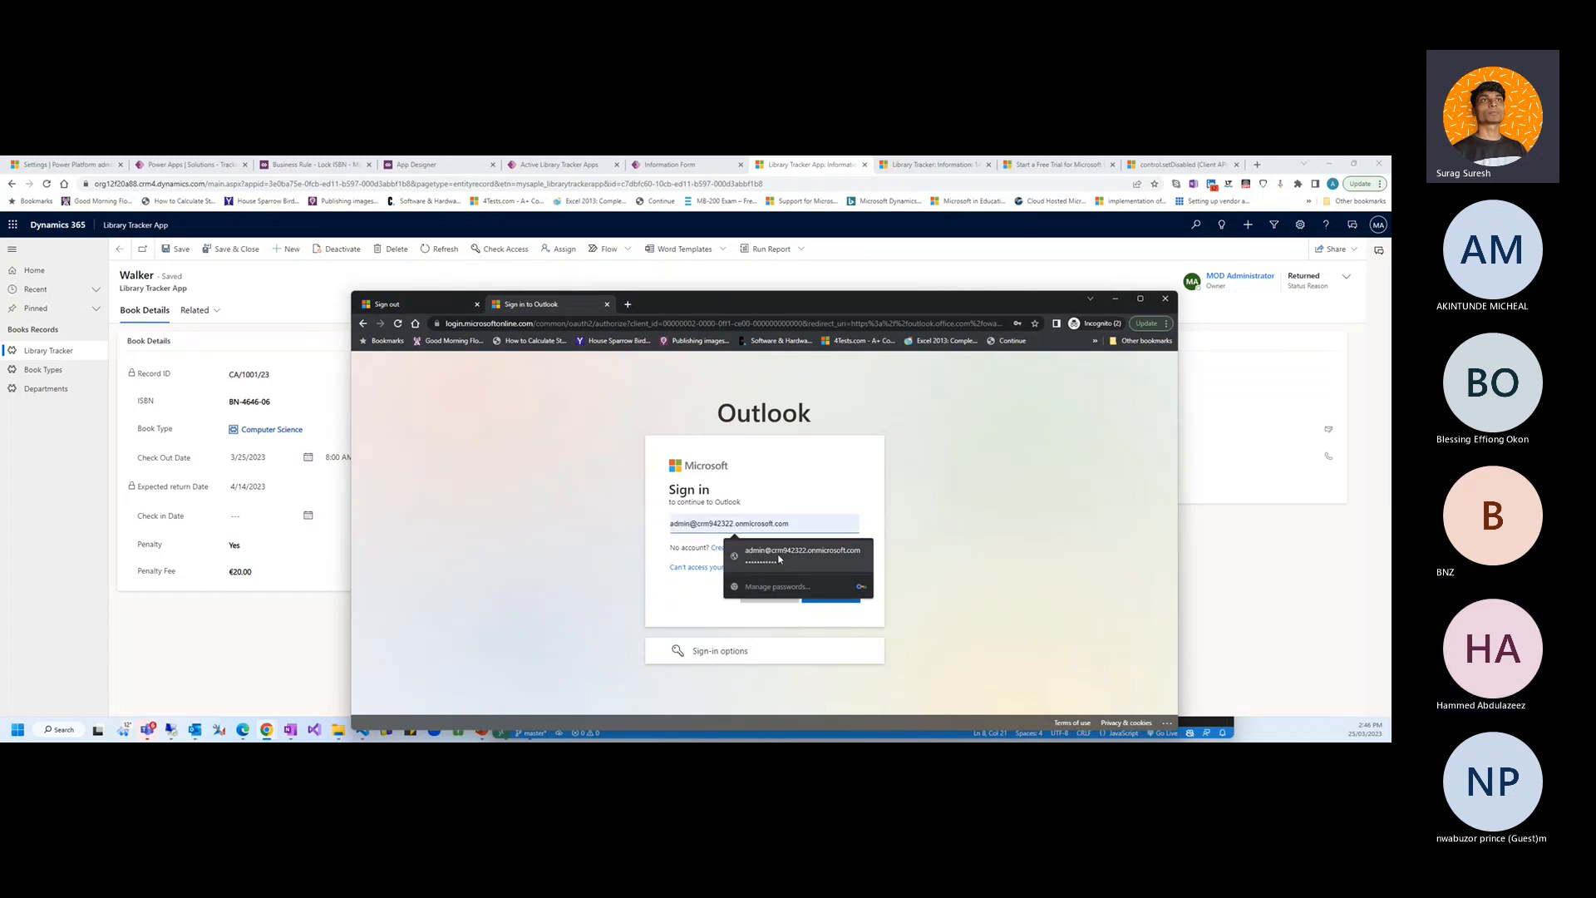
{"action": "left_click", "coordinate": [780, 558]}
{"action": "left_click", "coordinate": [832, 596]}
{"action": "left_click", "coordinate": [830, 607]}
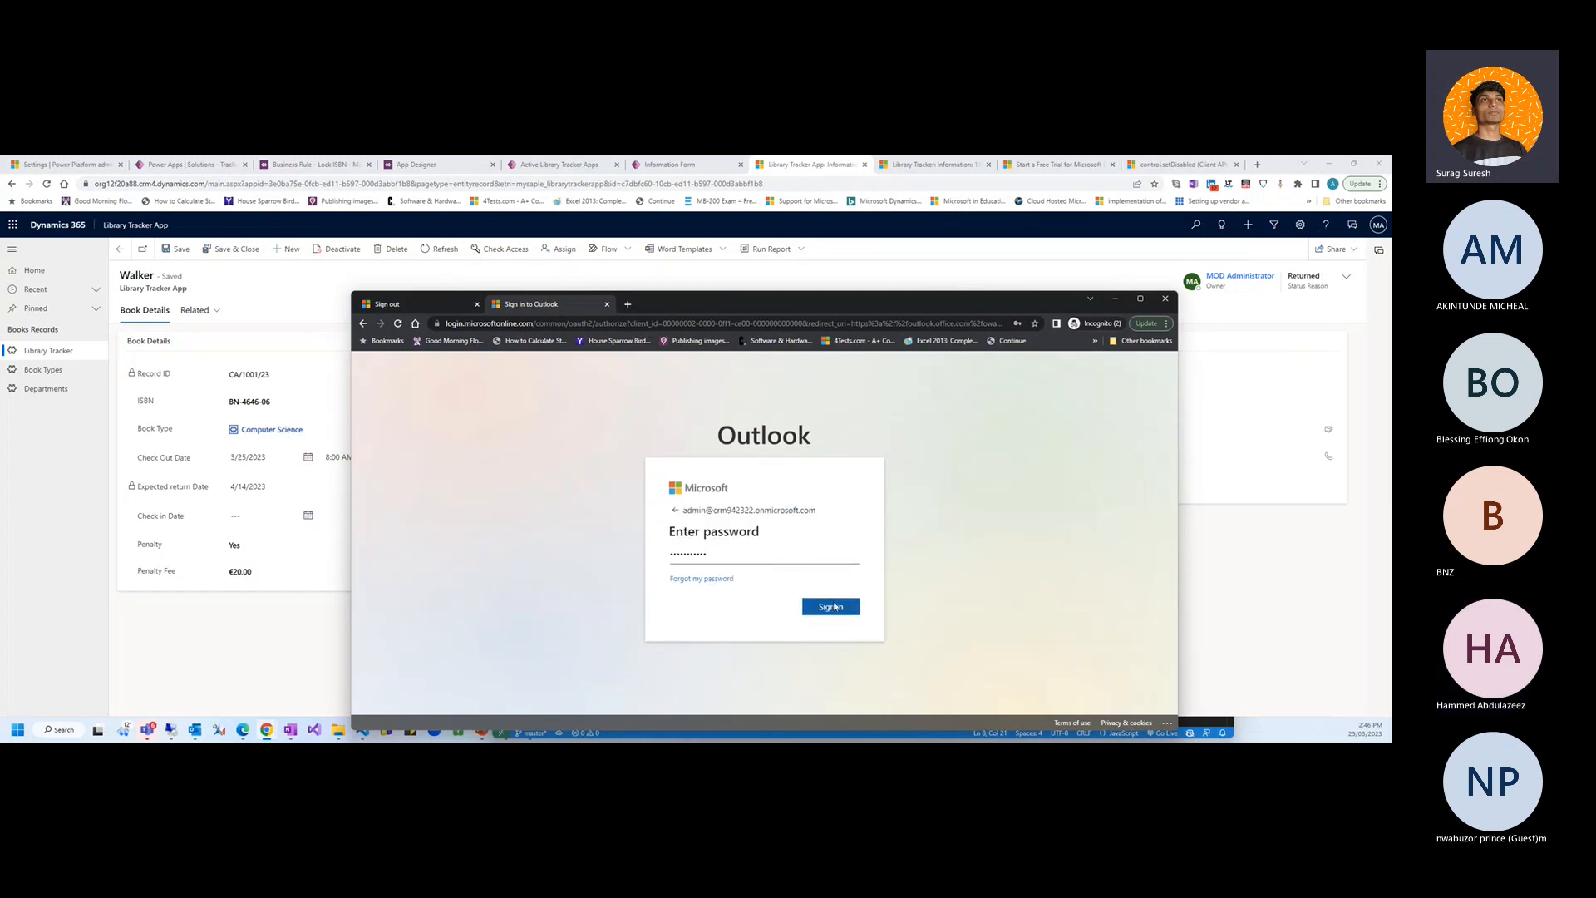
{"action": "left_click_drag", "start_coordinate": [865, 302], "coordinate": [870, 258]}
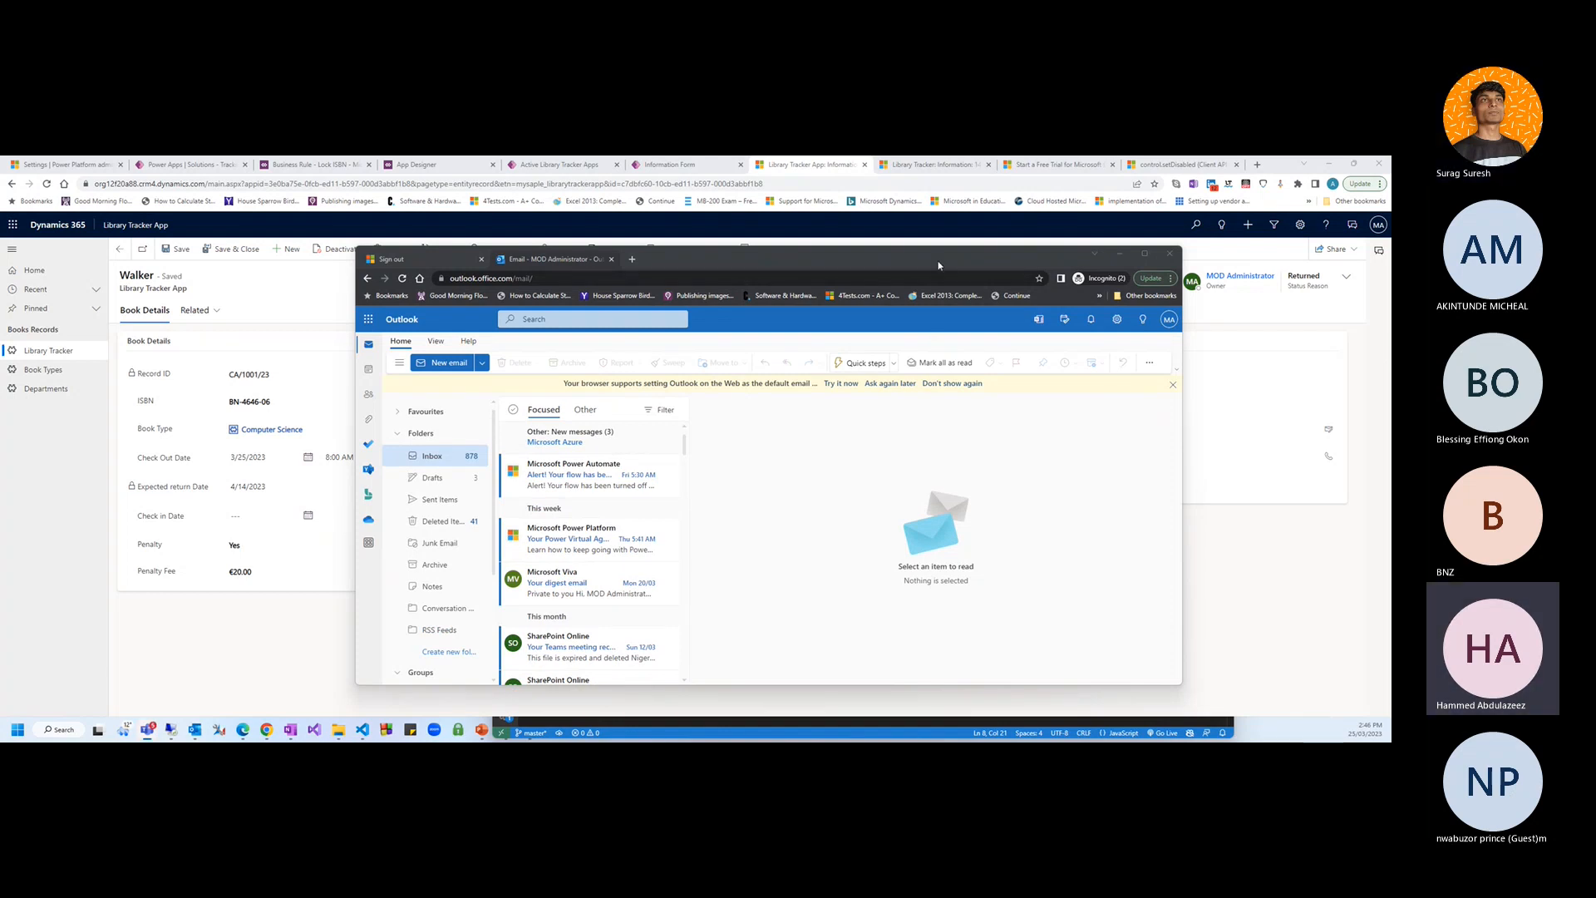
{"action": "left_click_drag", "start_coordinate": [938, 262], "coordinate": [1071, 341]}
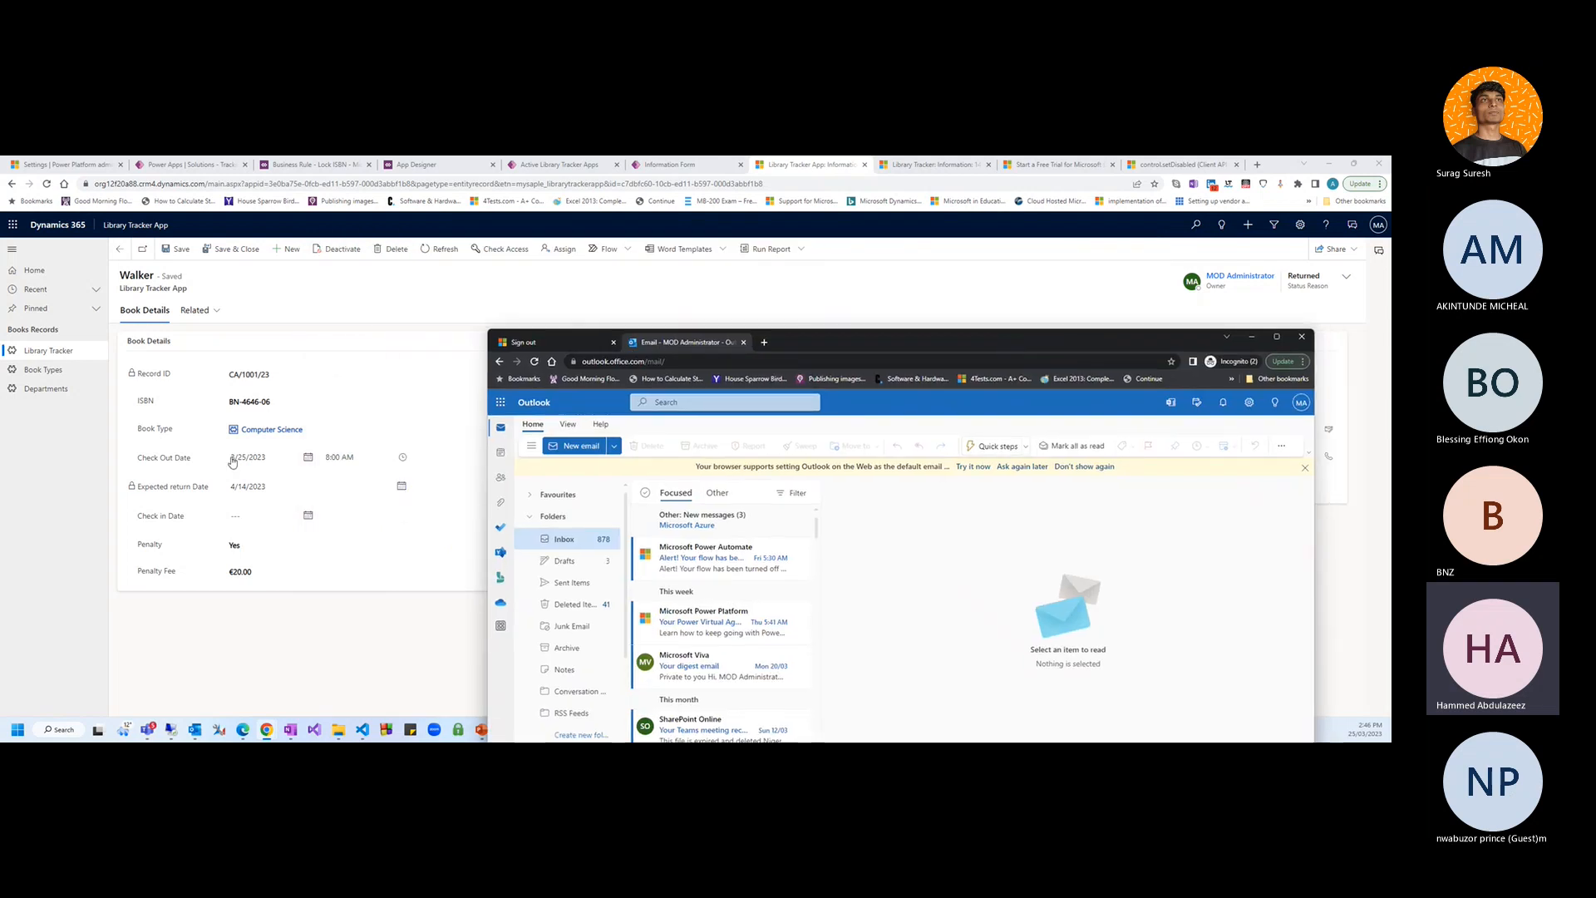
{"action": "left_click", "coordinate": [424, 519]}
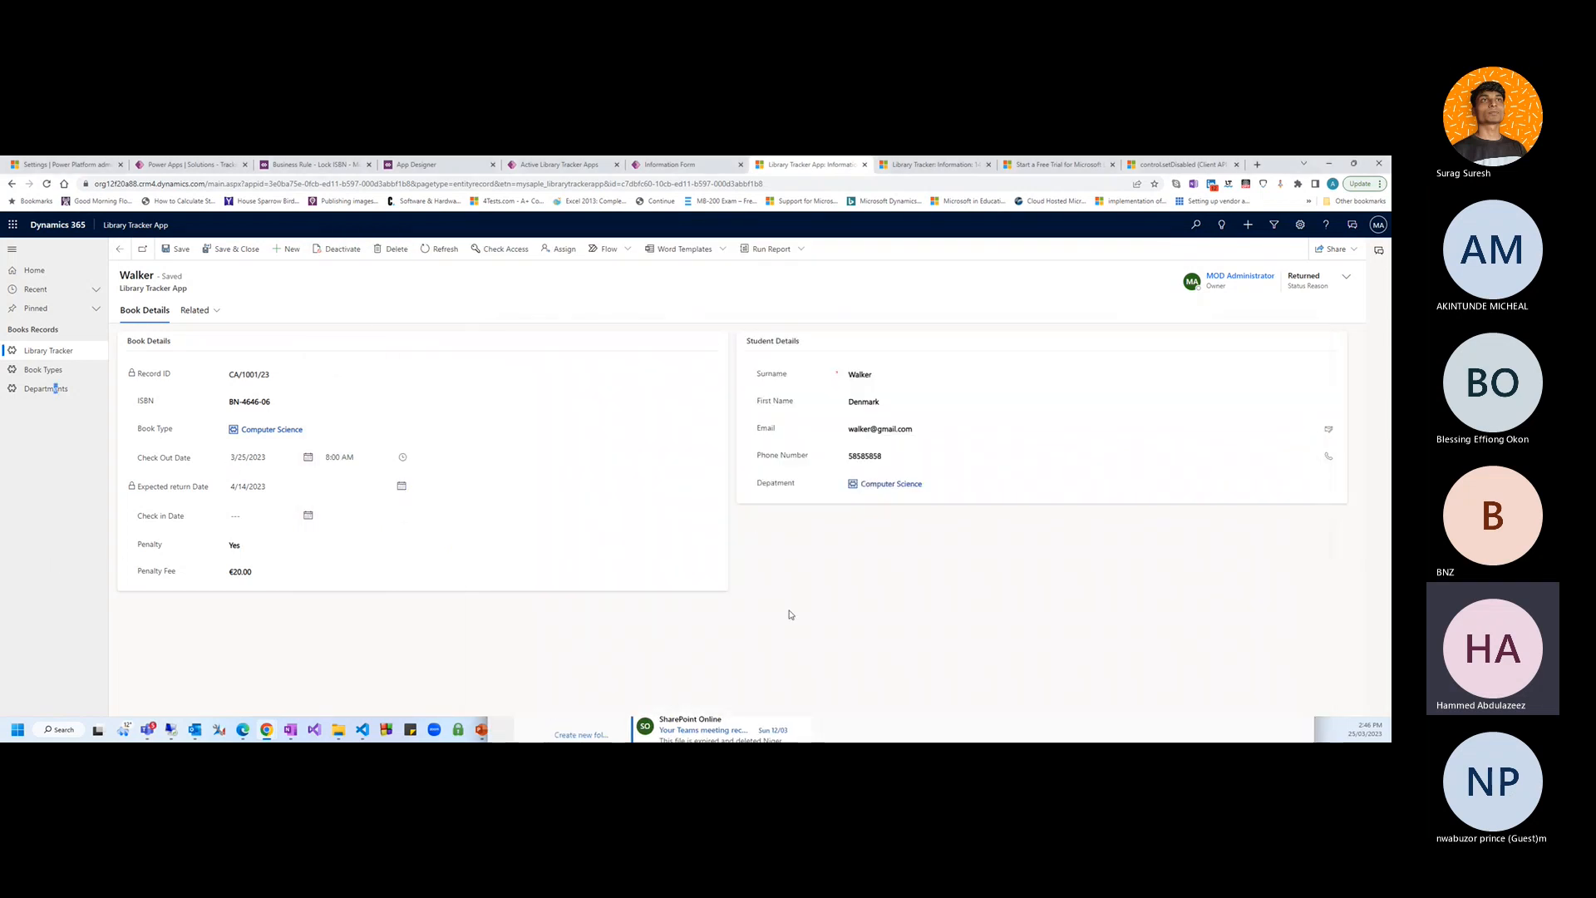